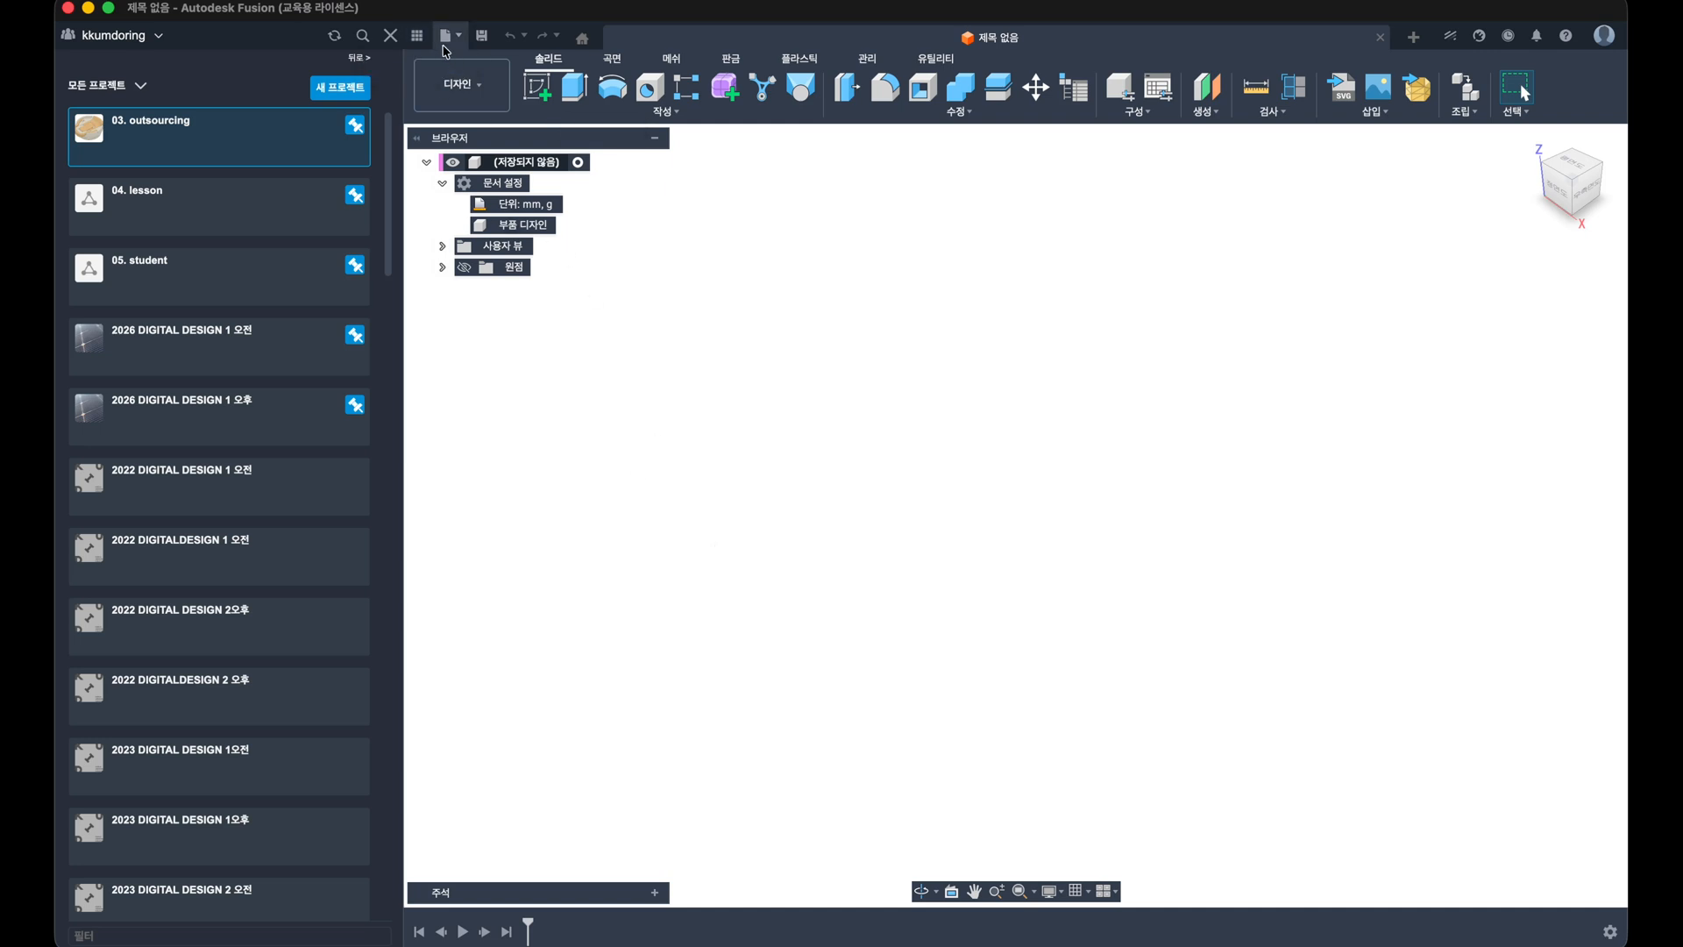
Step: Hide the project data and create a new part design with millimeter and gram units
click(417, 35)
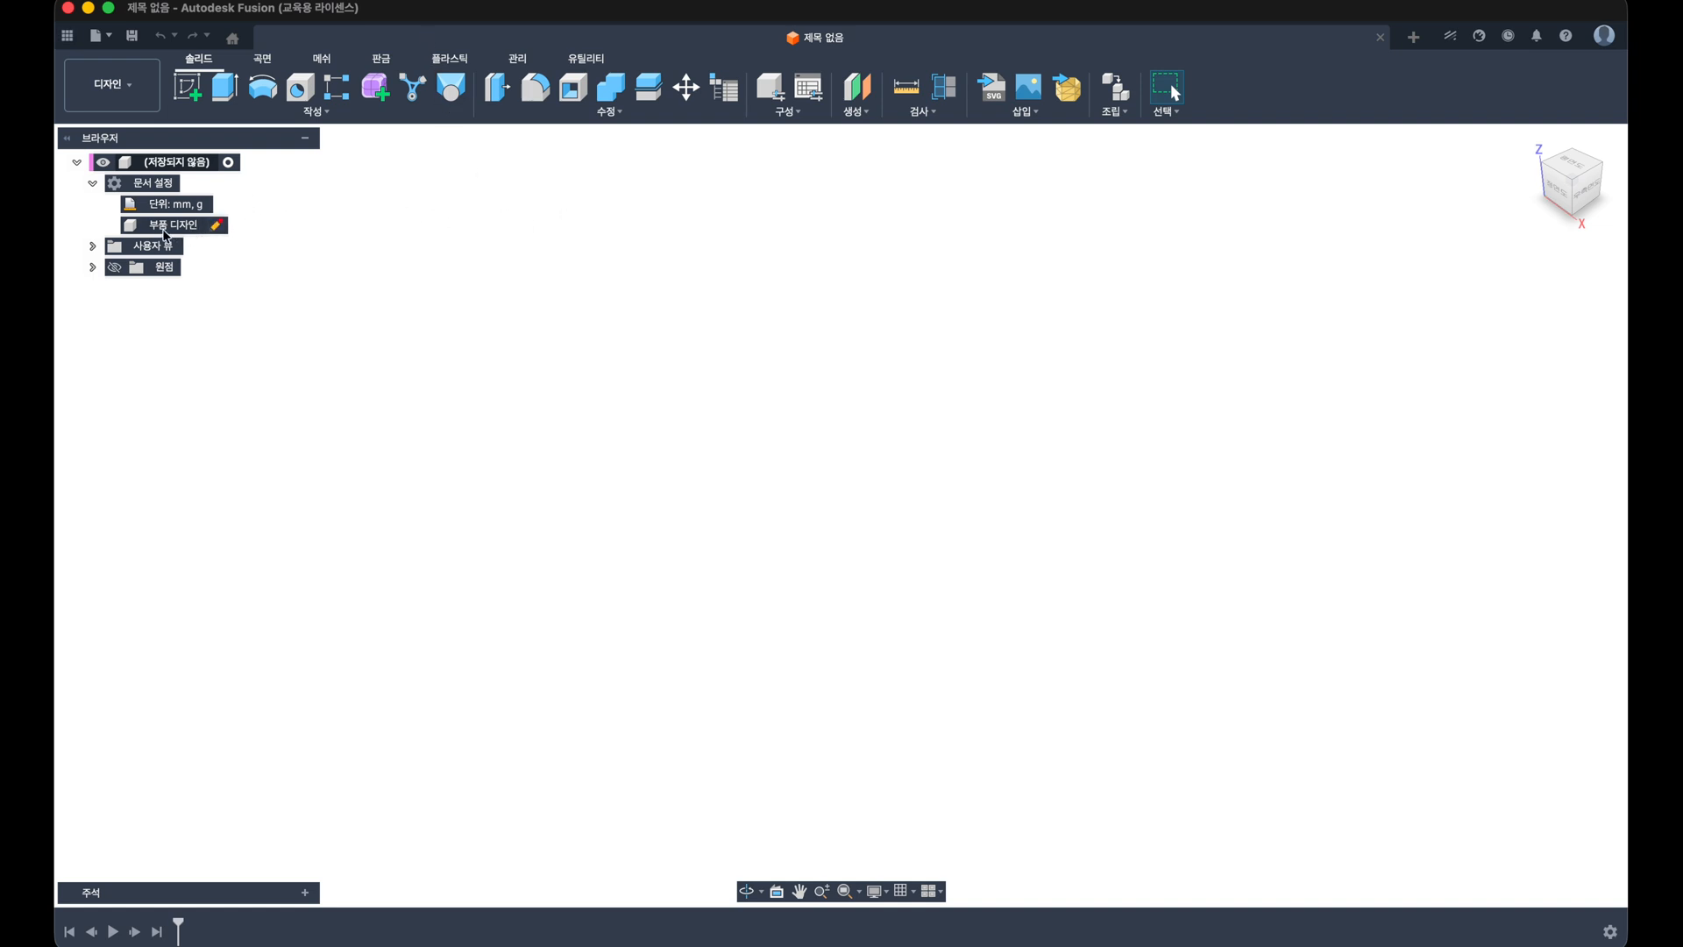
click(1412, 37)
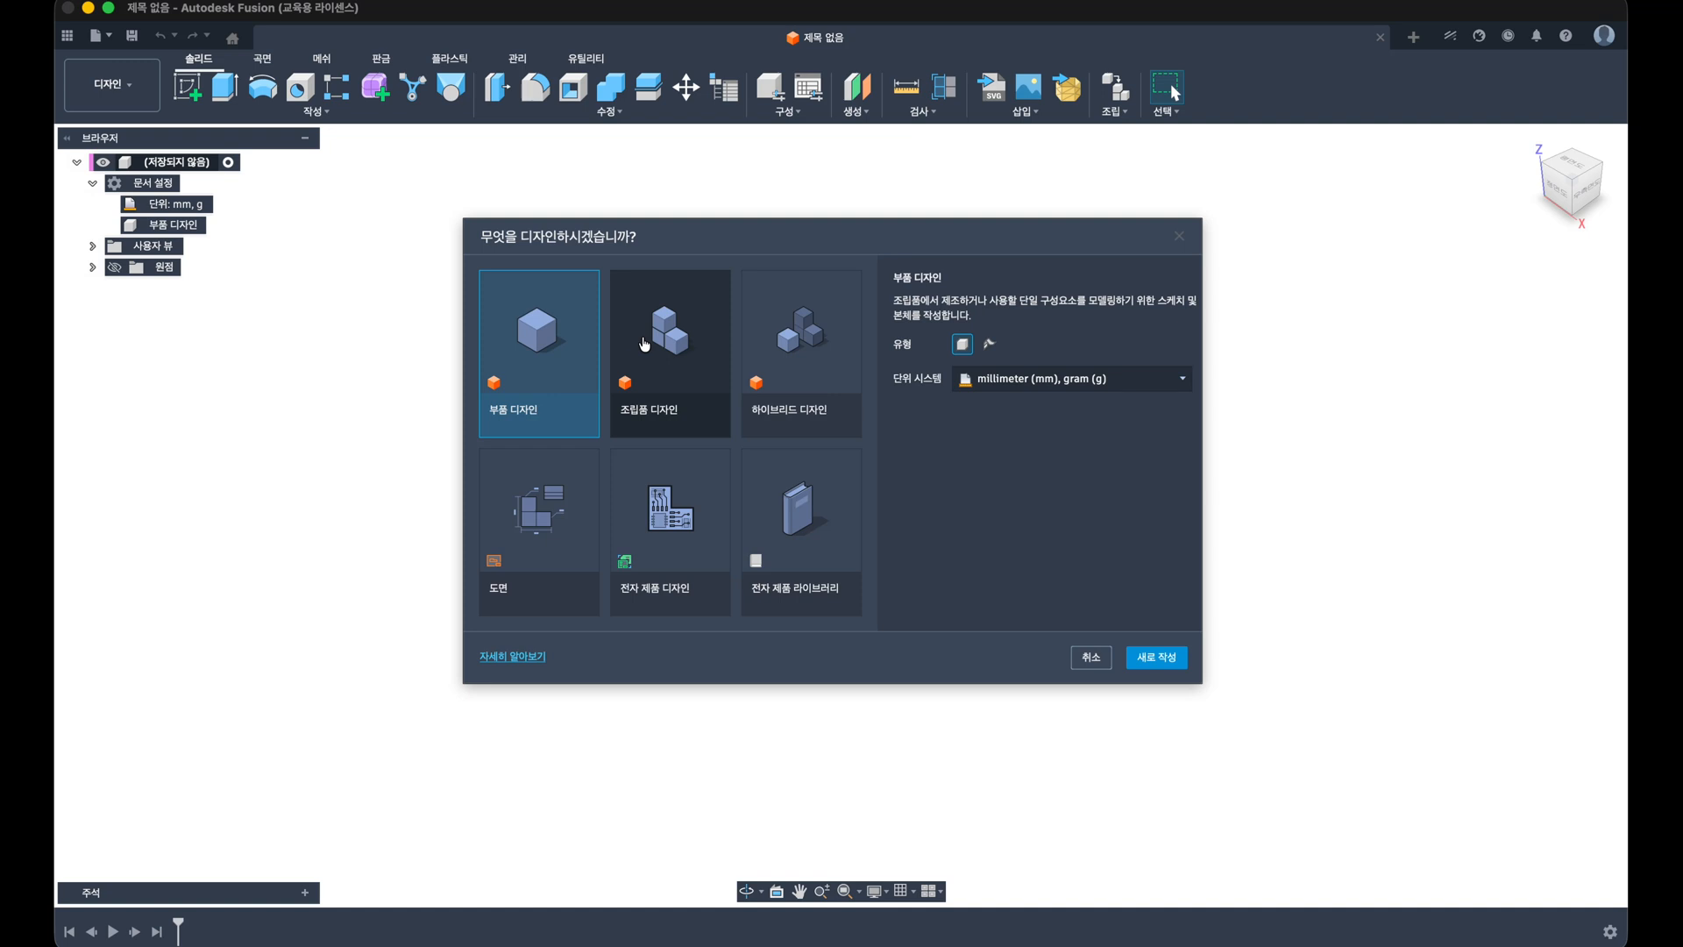
double_click(554, 331)
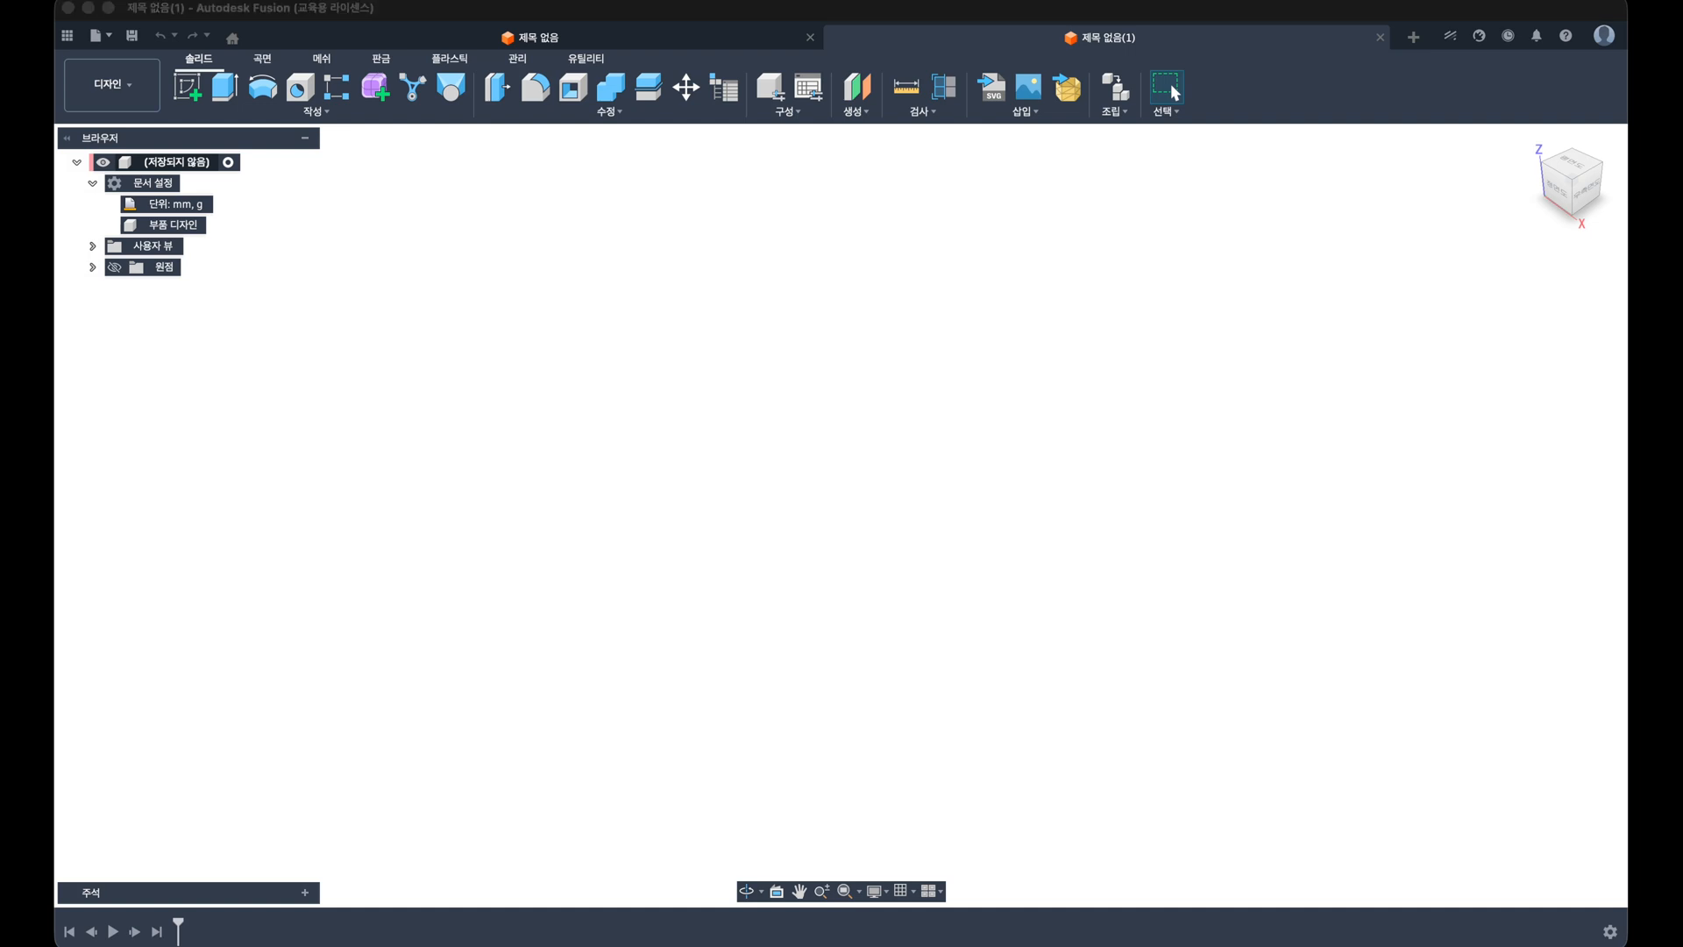
click(886, 298)
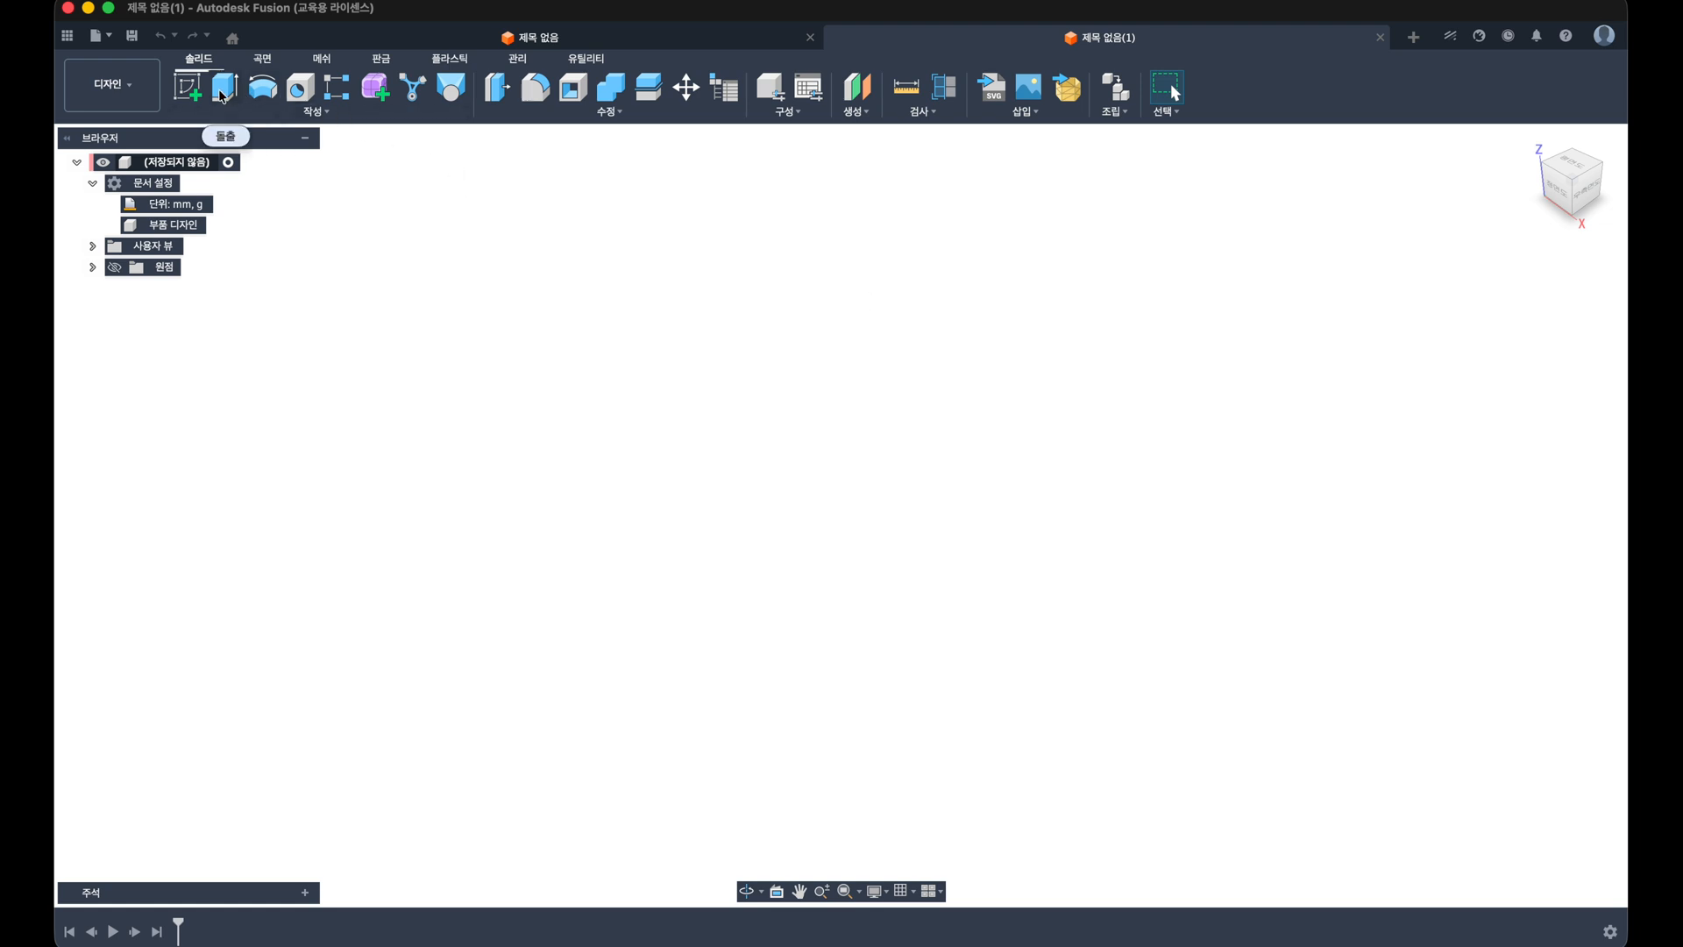
Step: Start a sketch on the front XZ plane and draw a circle centred on the origin with a 7 mm diameter
click(187, 86)
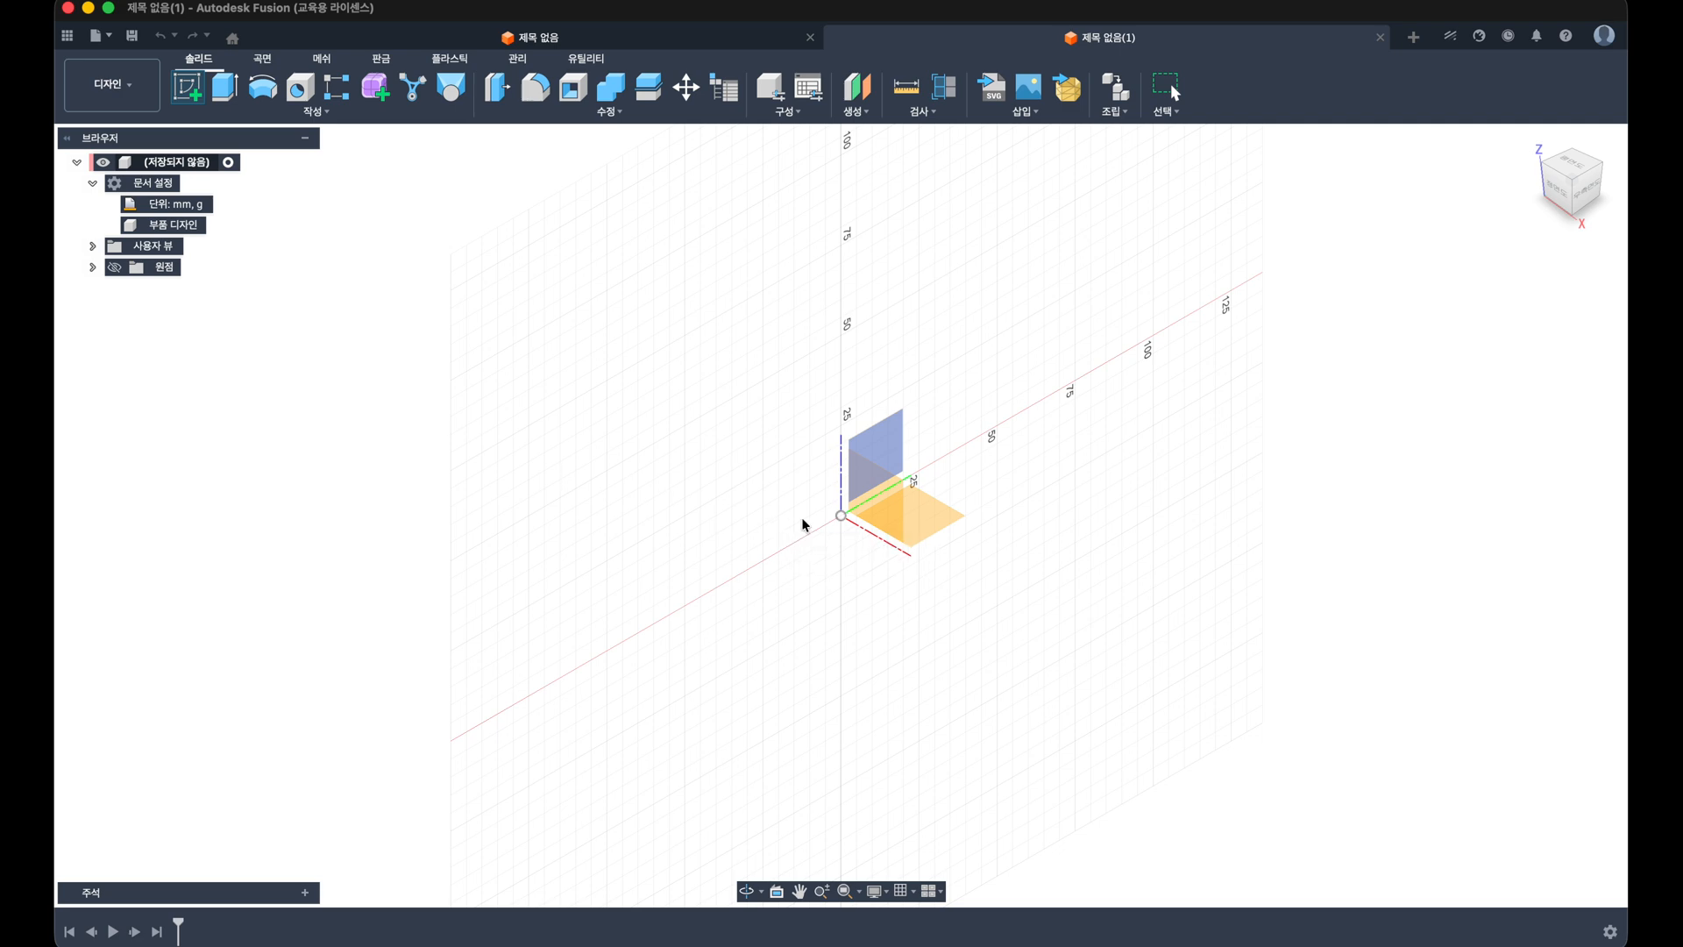
click(879, 497)
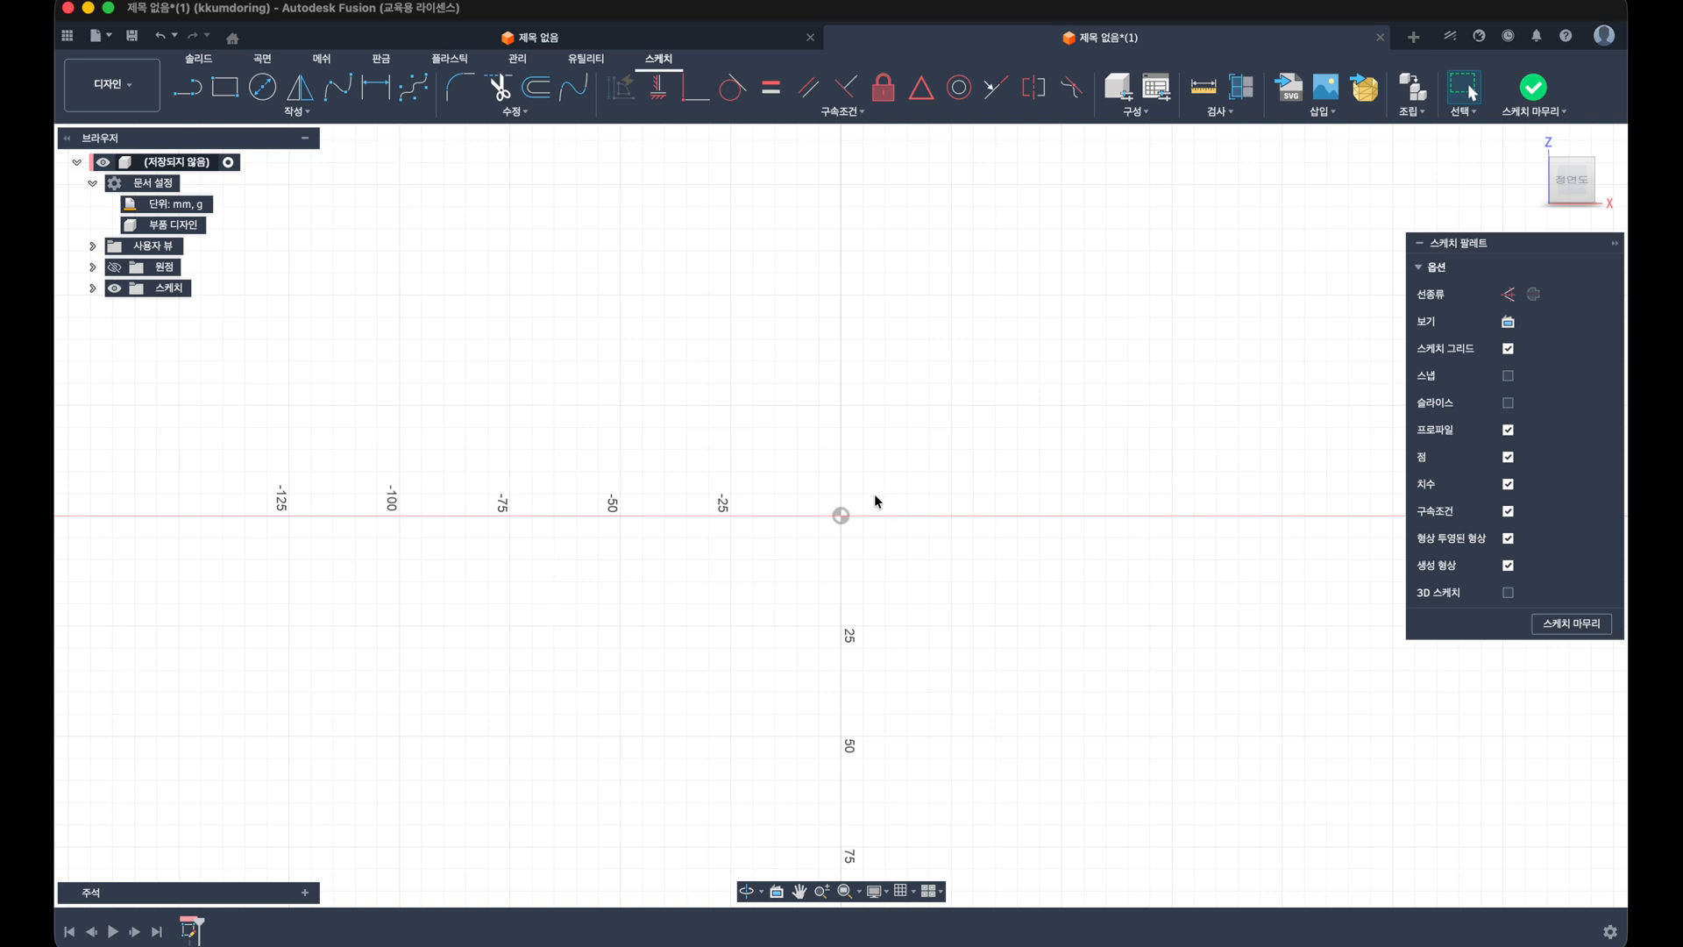
key(c)
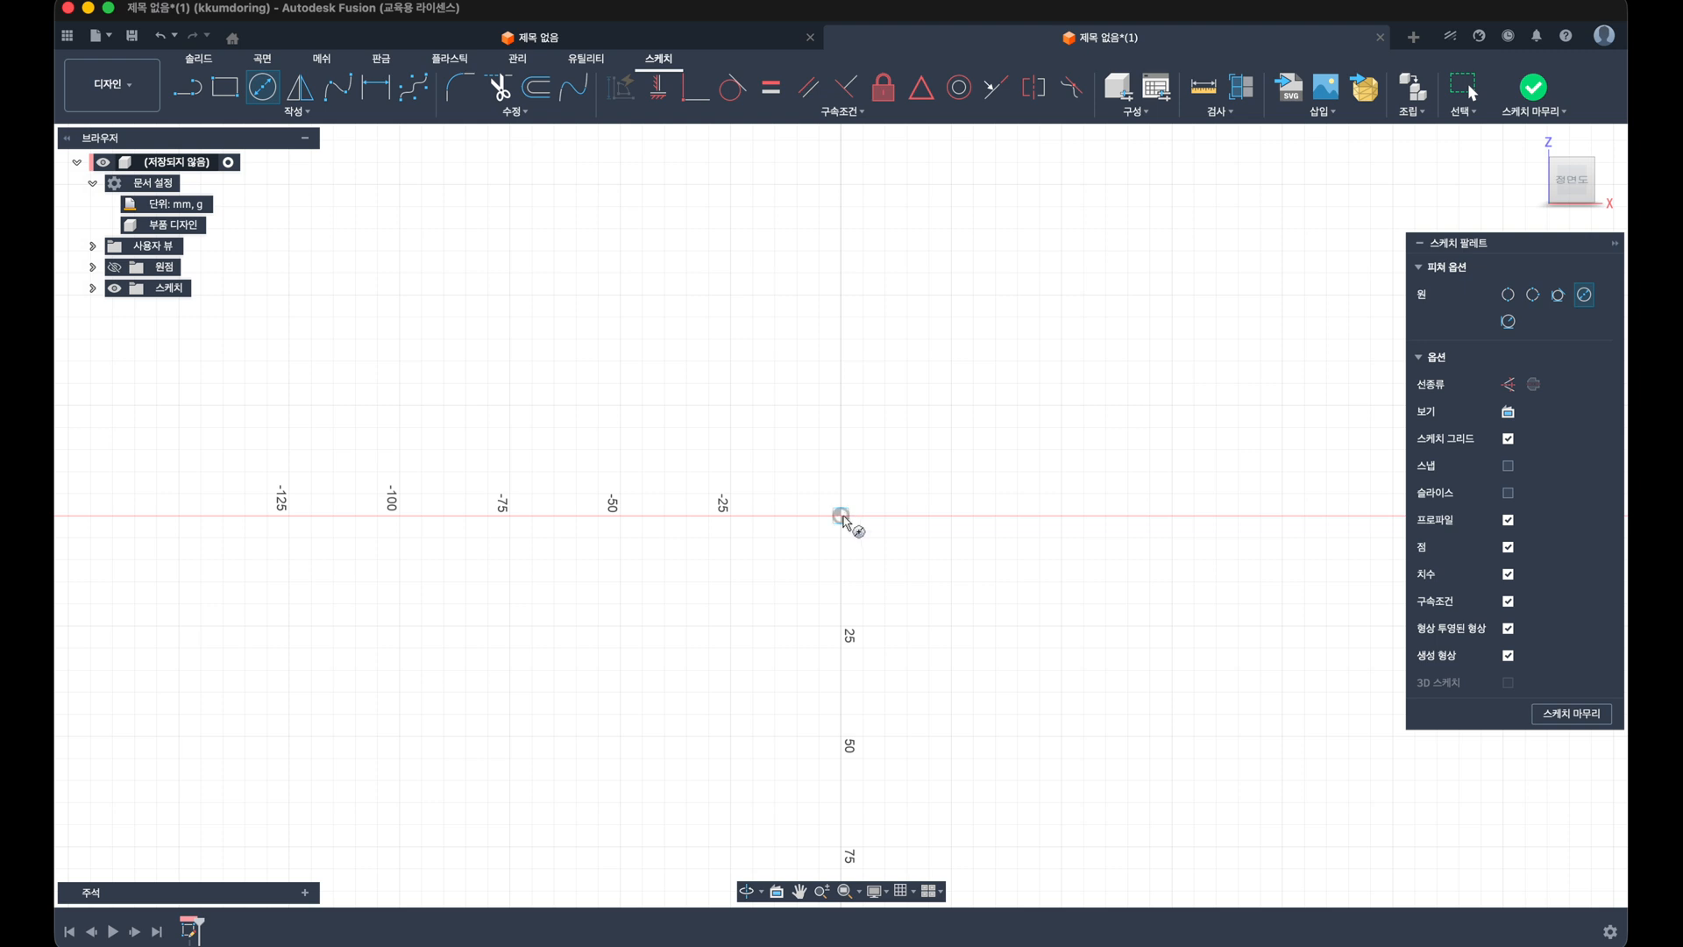
click(840, 516)
click(881, 556)
key(d)
click(888, 492)
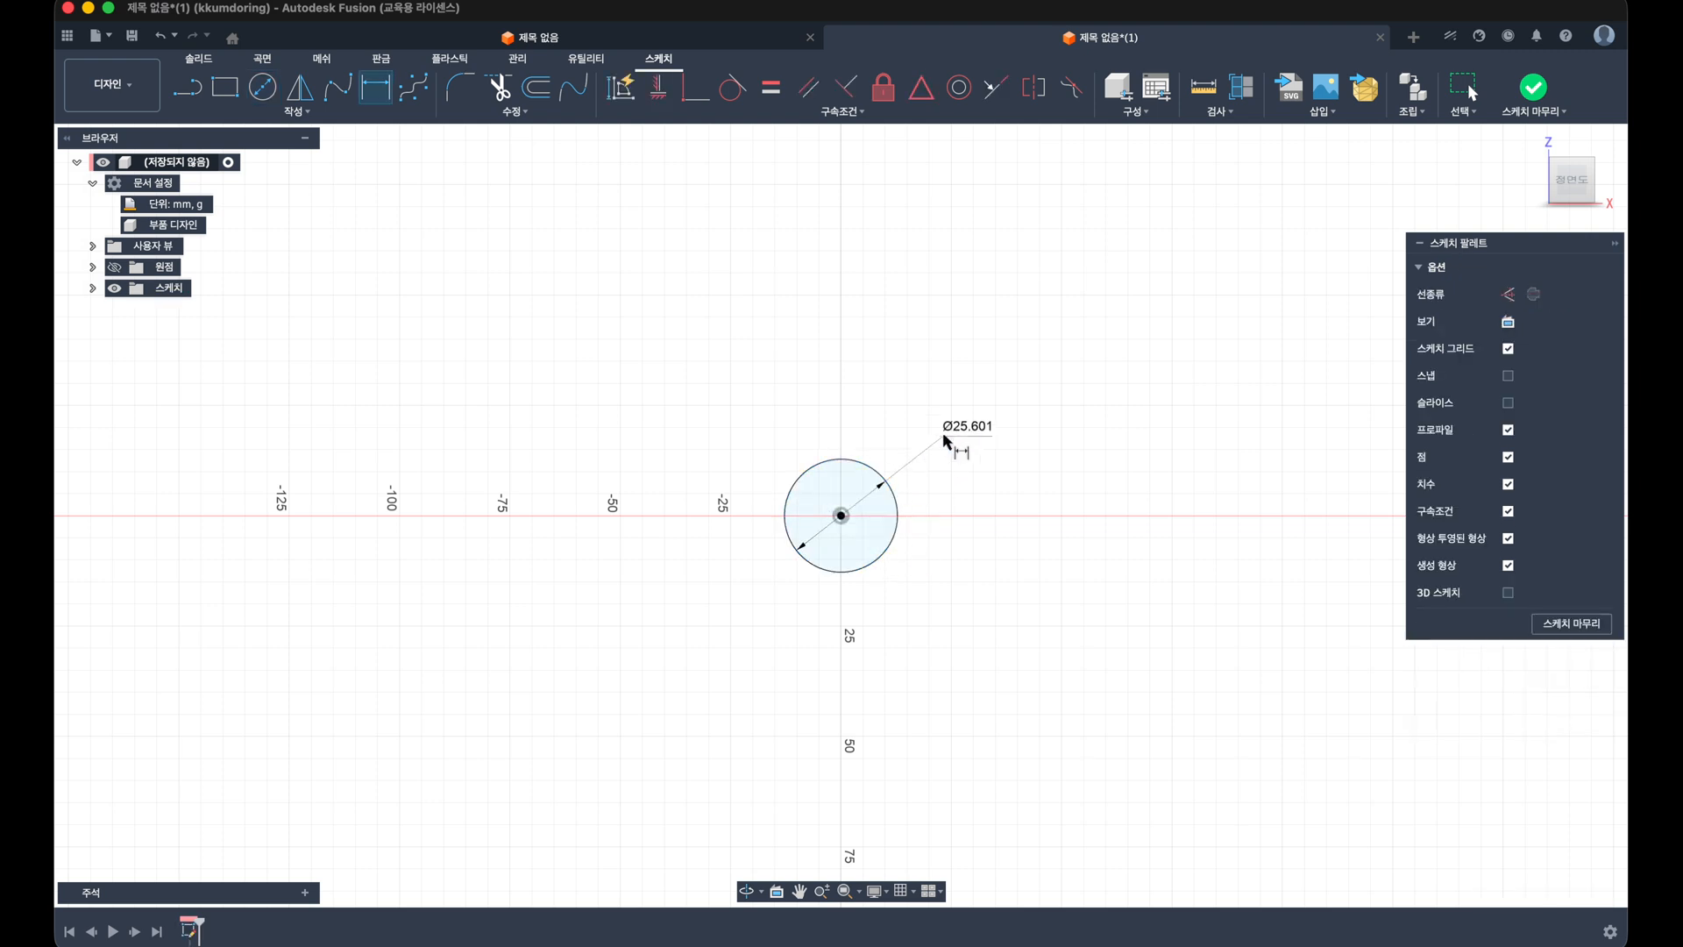
click(952, 437)
text(7)
key(Return)
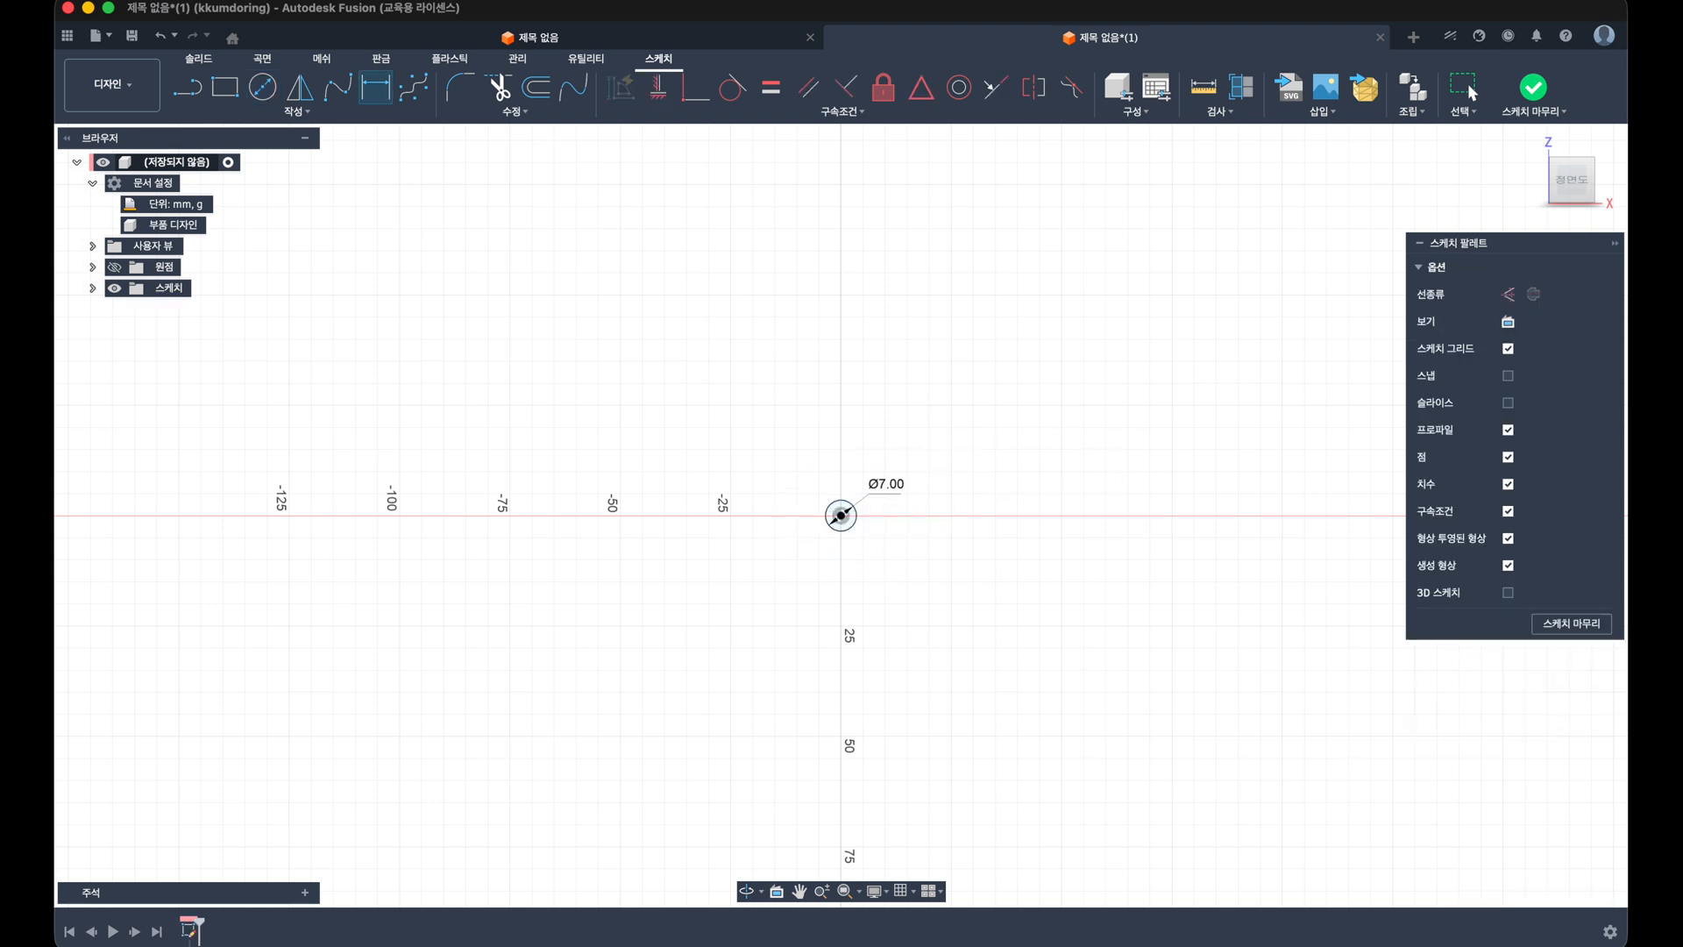
Step: Add a concentric inner circle at the origin with a 3.5 mm diameter
scroll(929, 471, down, 3)
scroll(875, 503, up, 4)
scroll(876, 504, up, 3)
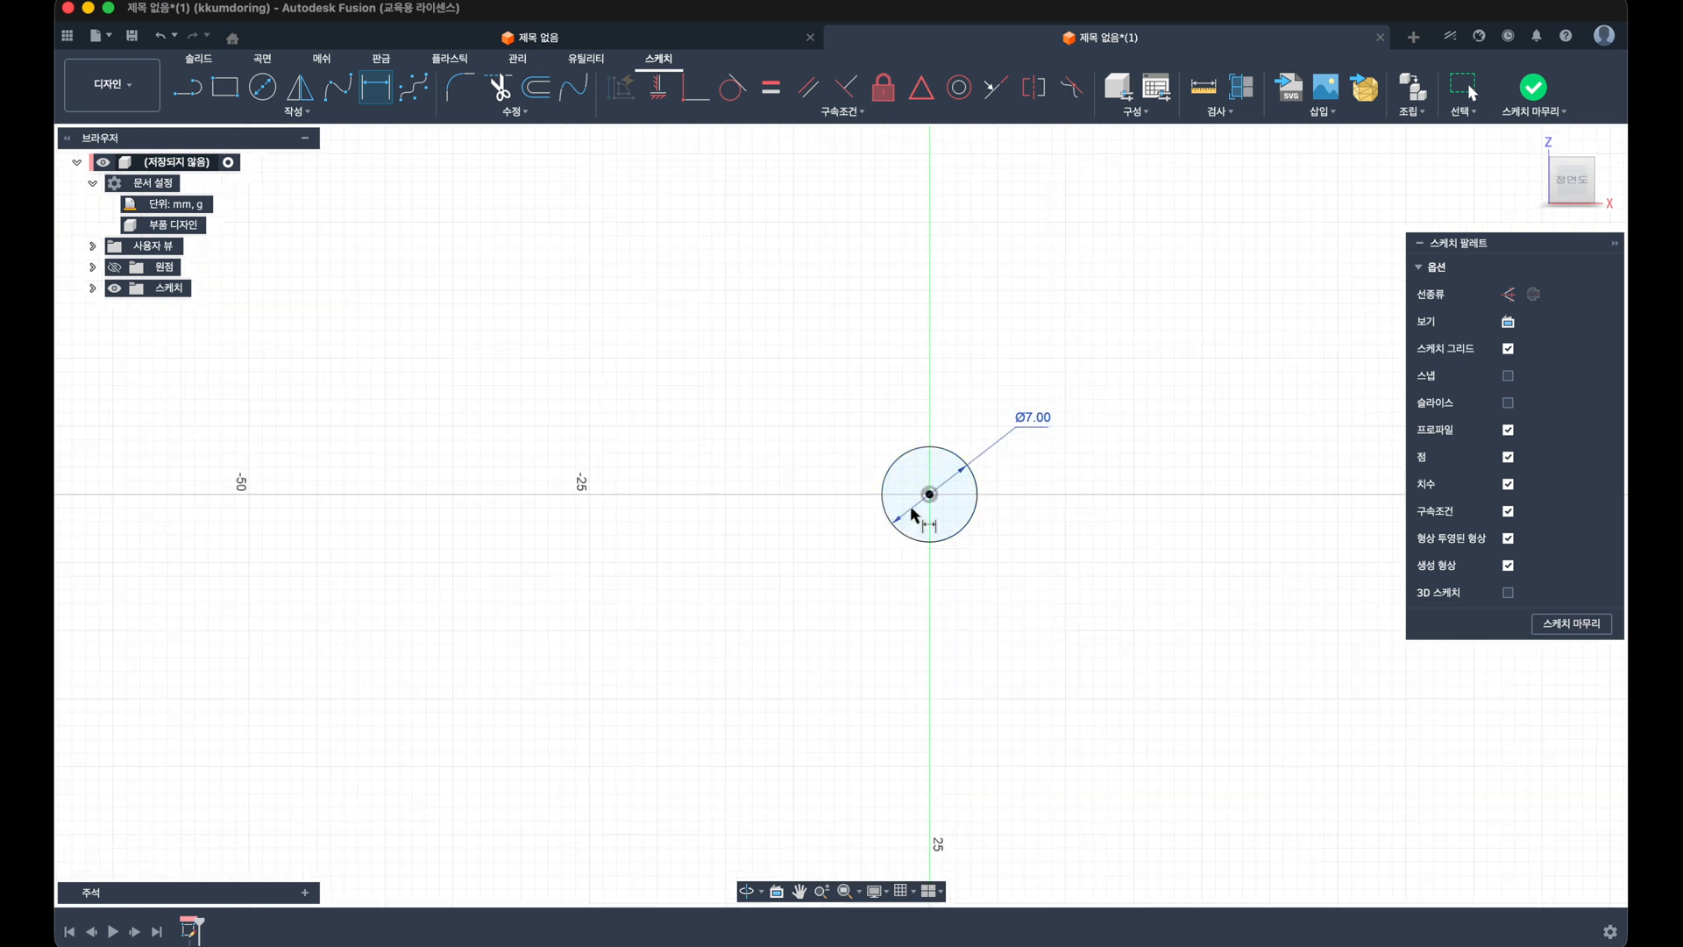
key(c)
scroll(930, 508, up, 3)
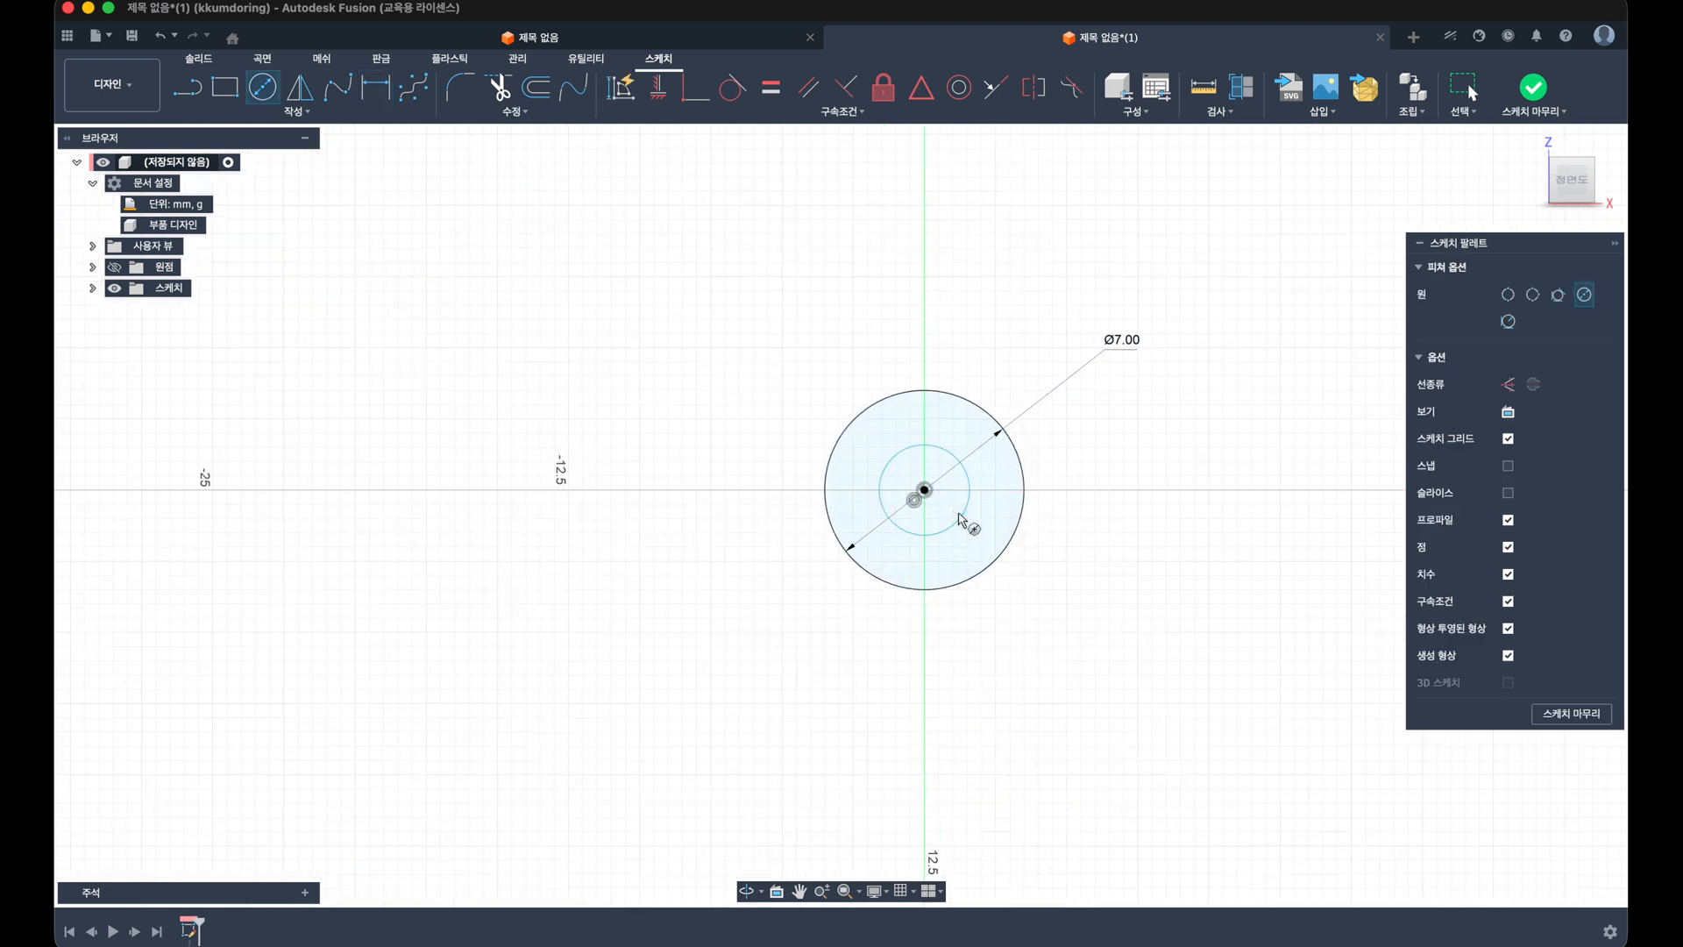
click(968, 498)
key(d)
click(968, 499)
click(1101, 590)
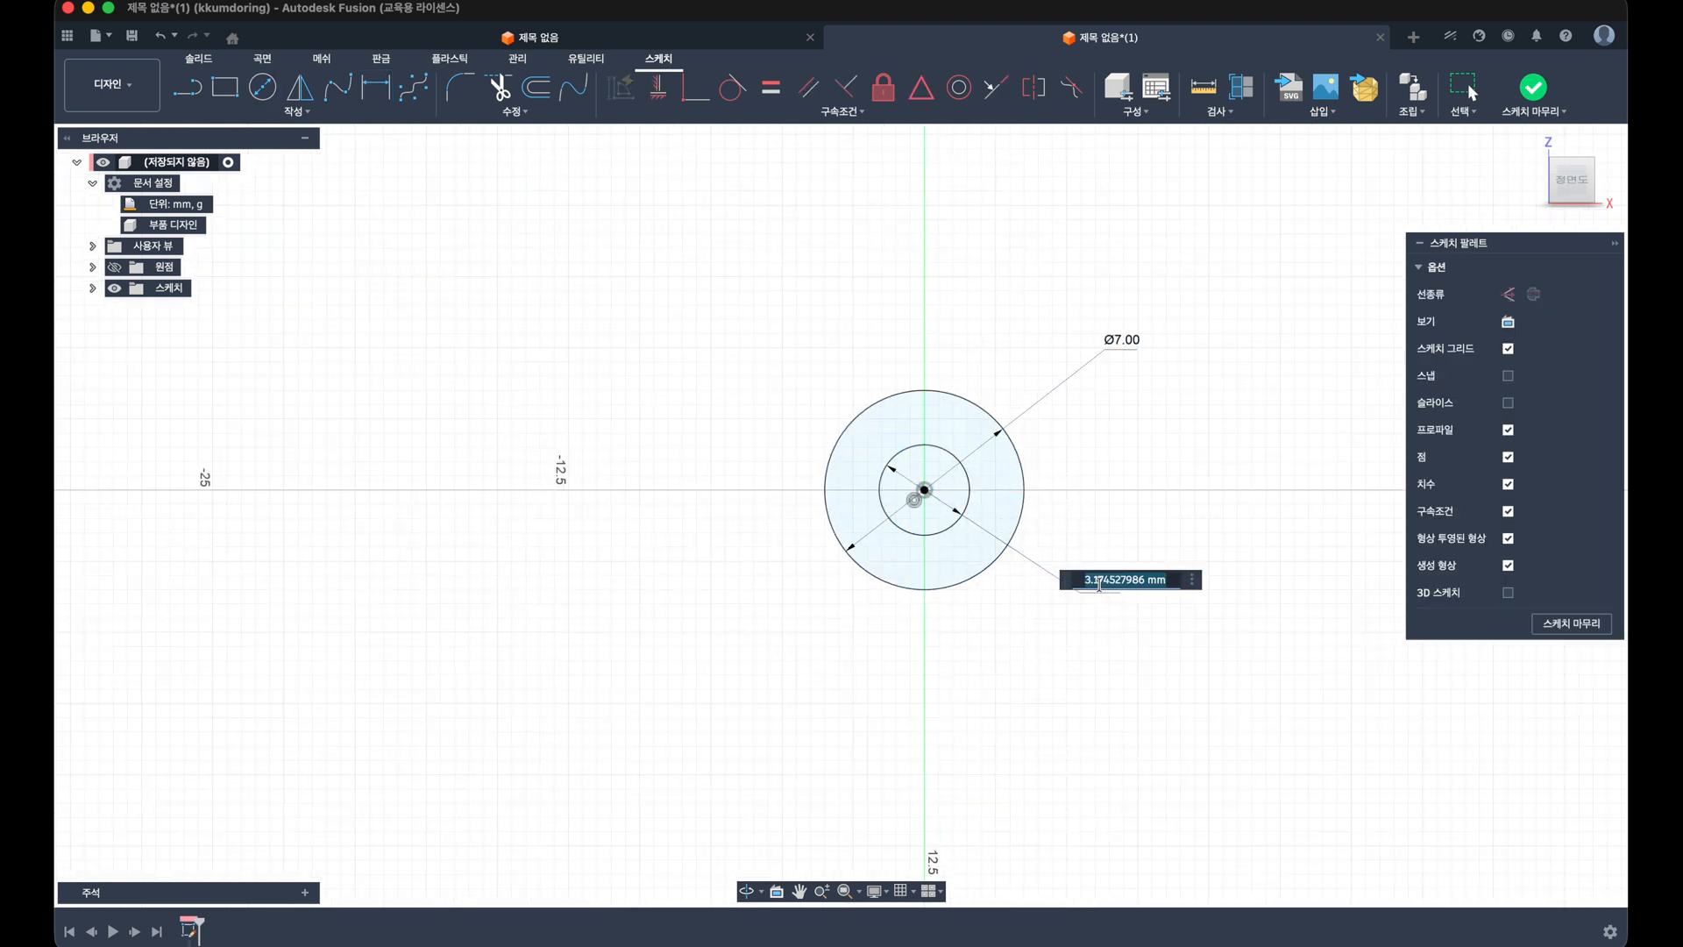
text(3.5)
key(Return)
key(Escape)
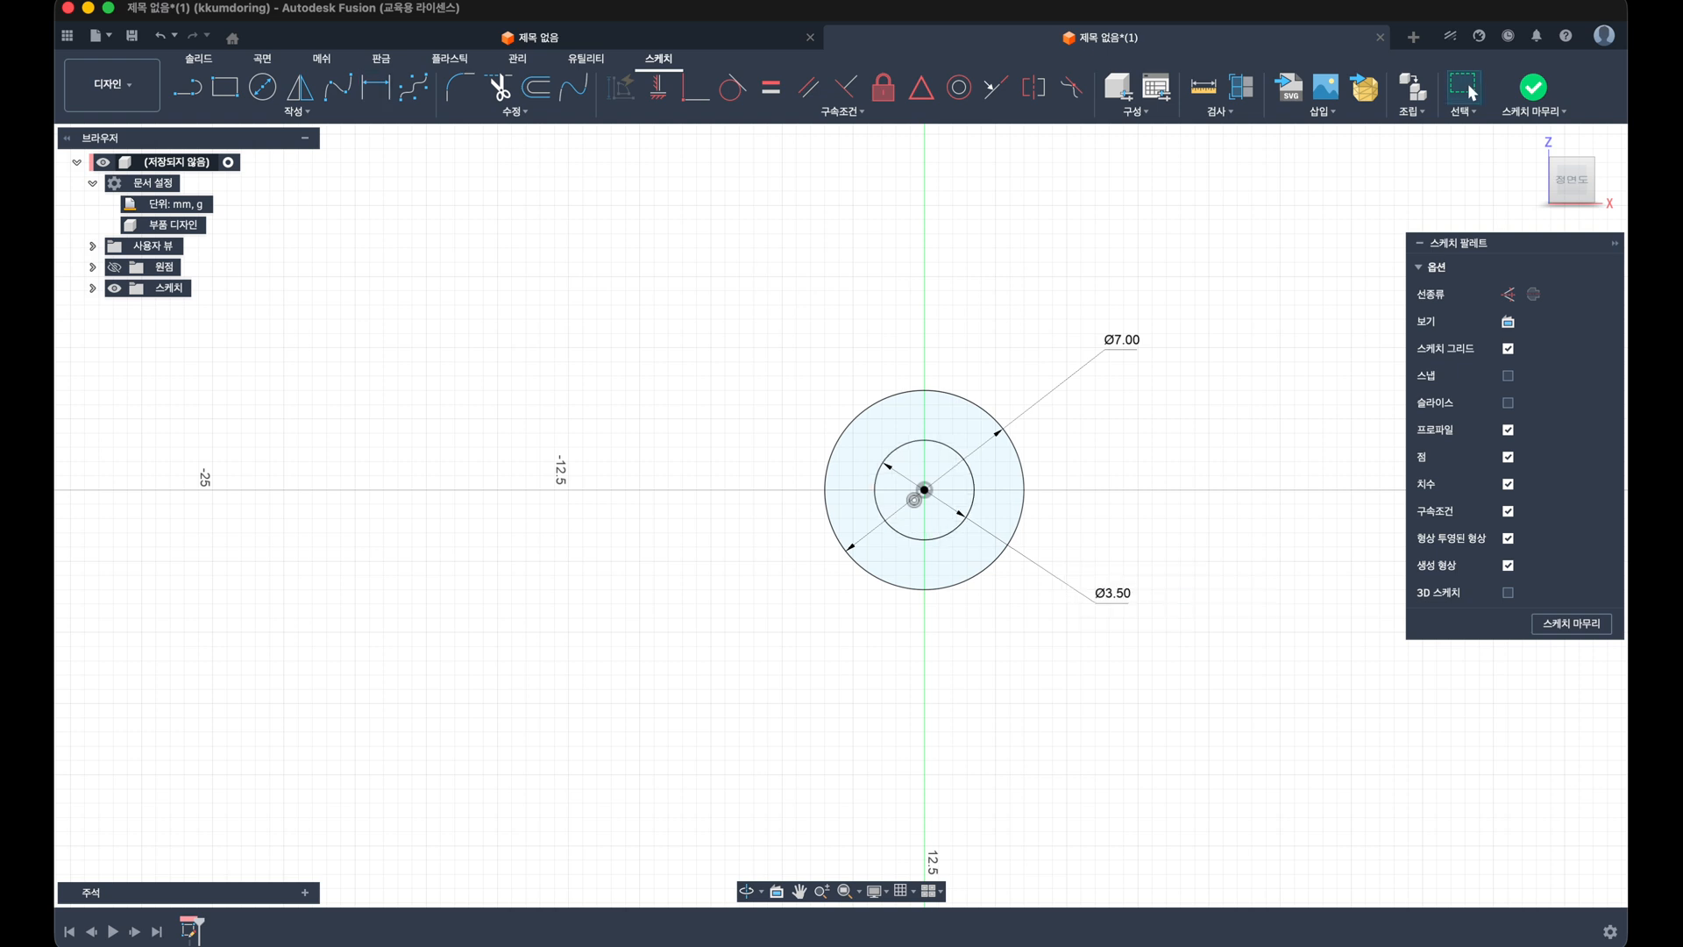
Step: Draw a rectangle about 17 mm by 3.8 mm extending left from the uppermost point of the 7 mm circle
scroll(1078, 583, down, 2)
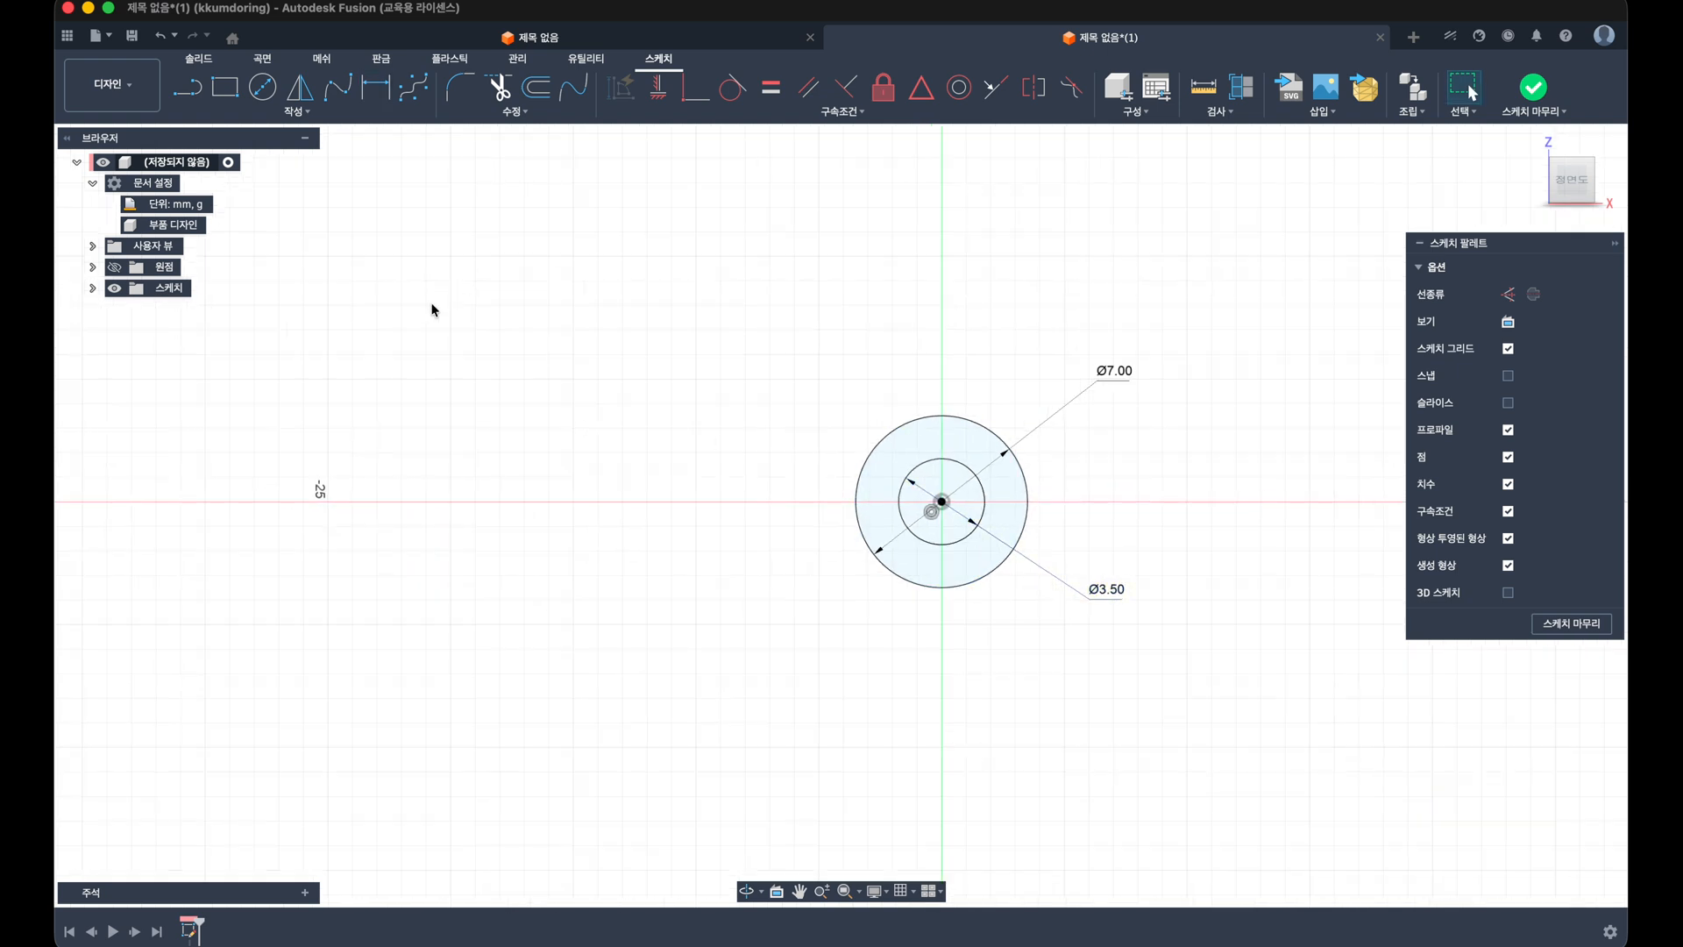
scroll(429, 303, down, 1)
middle_drag(429, 303, 545, 318)
click(221, 77)
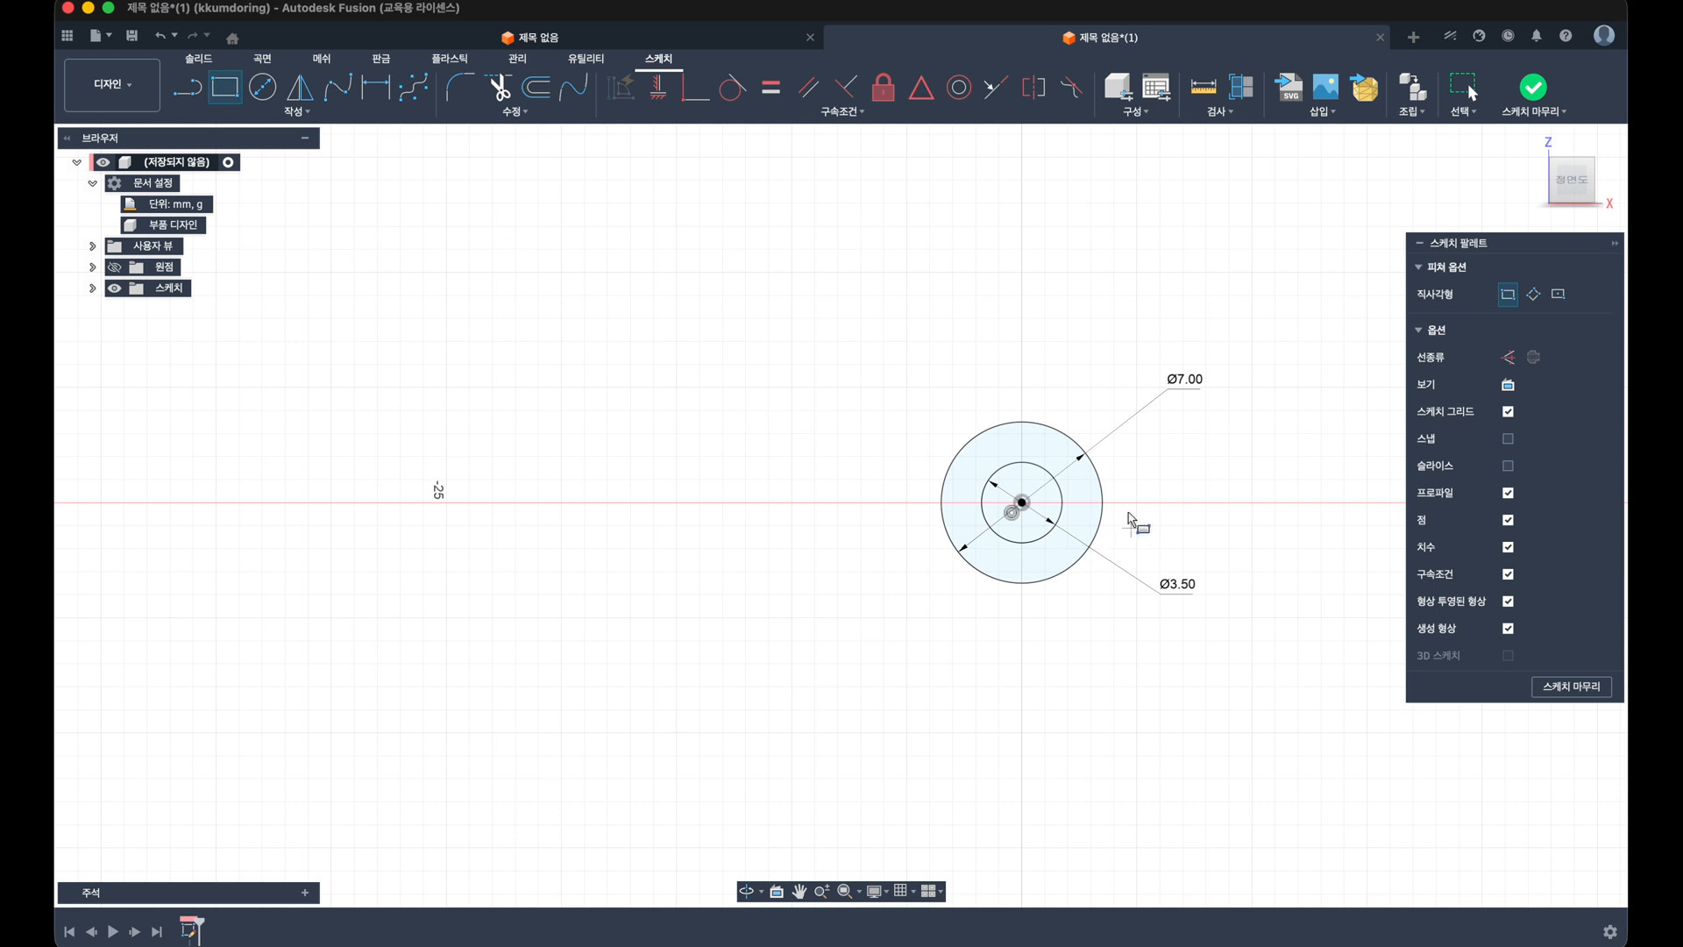
click(1017, 421)
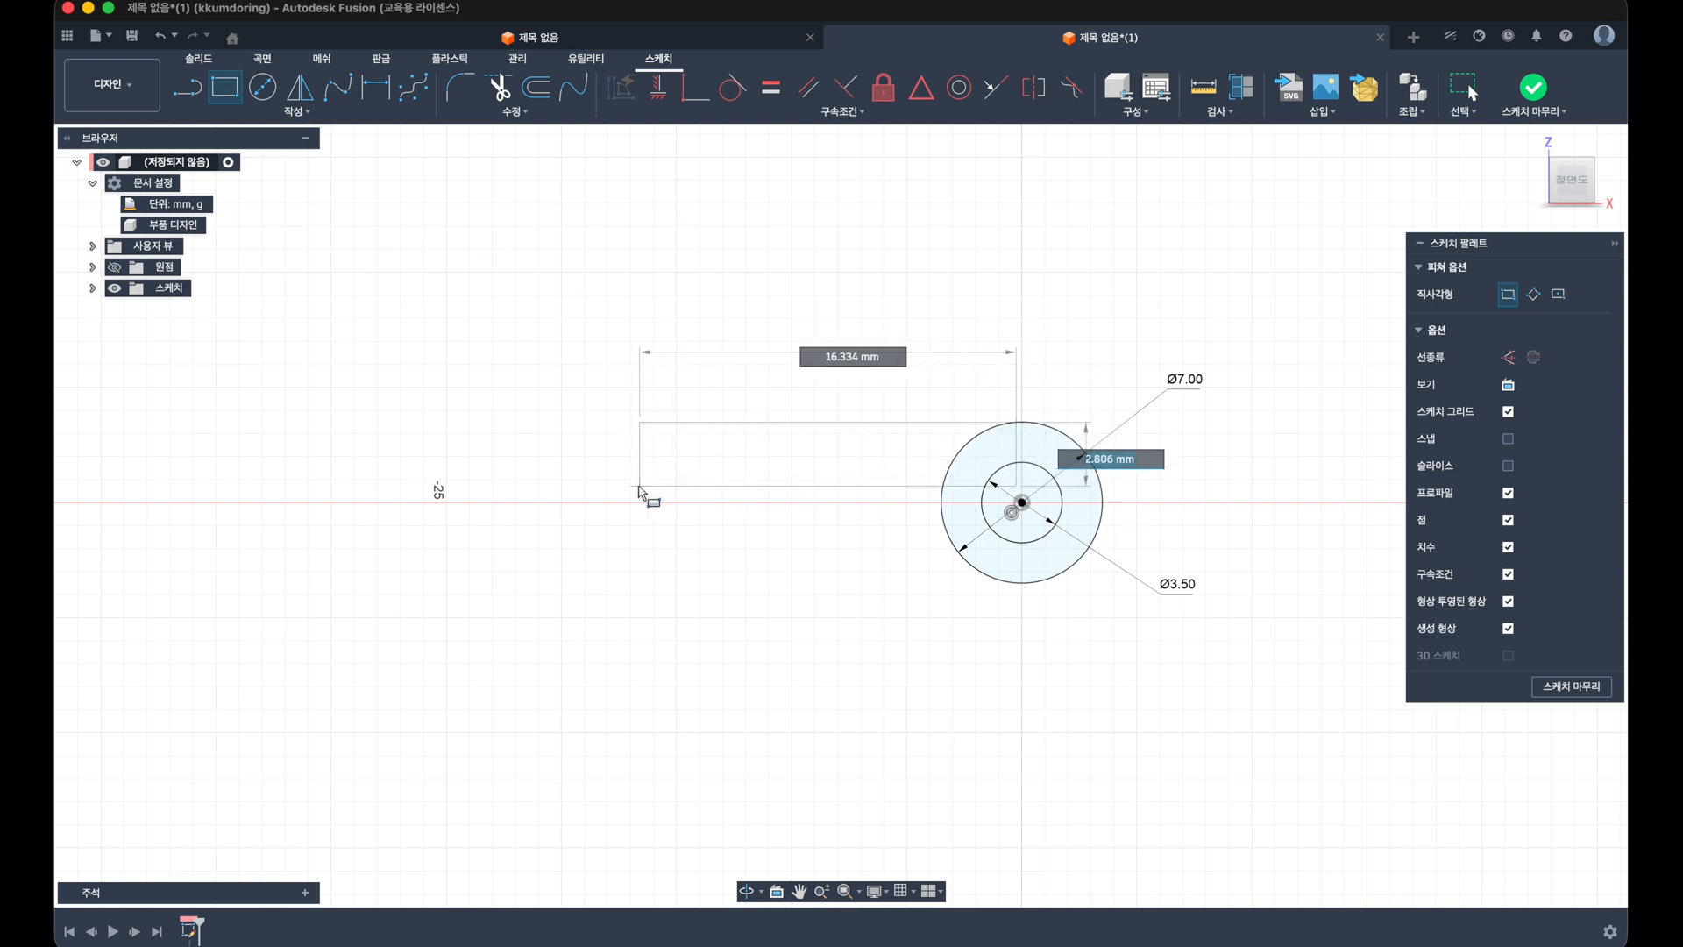
click(623, 495)
key(Escape)
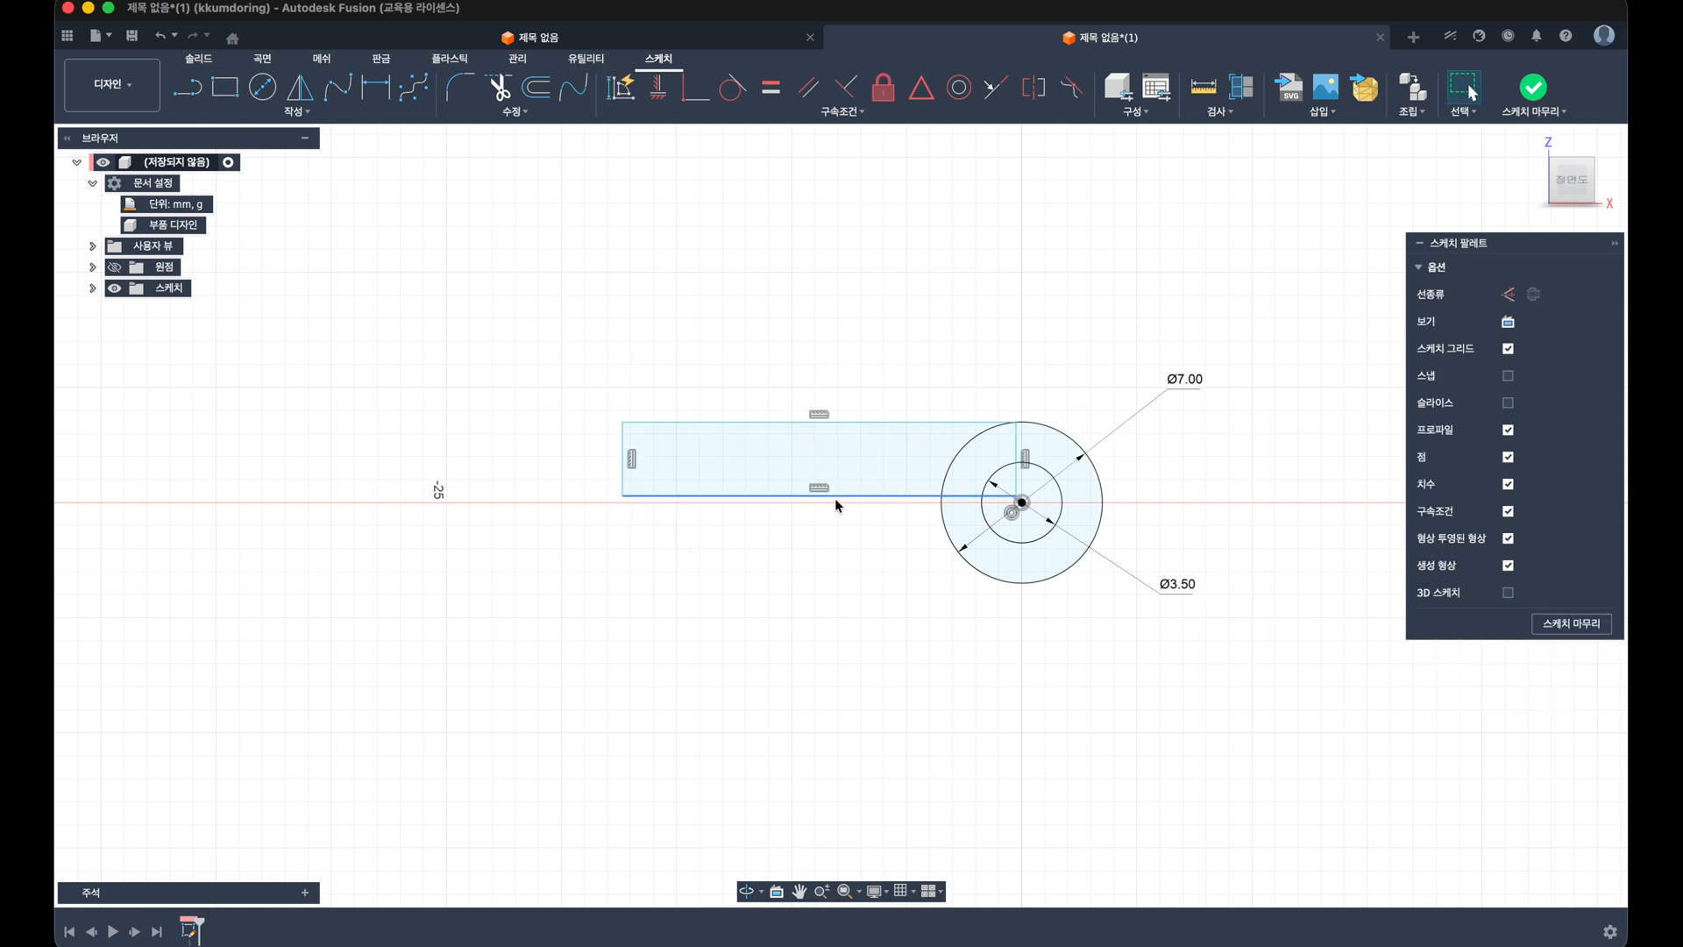
drag(836, 498, 835, 517)
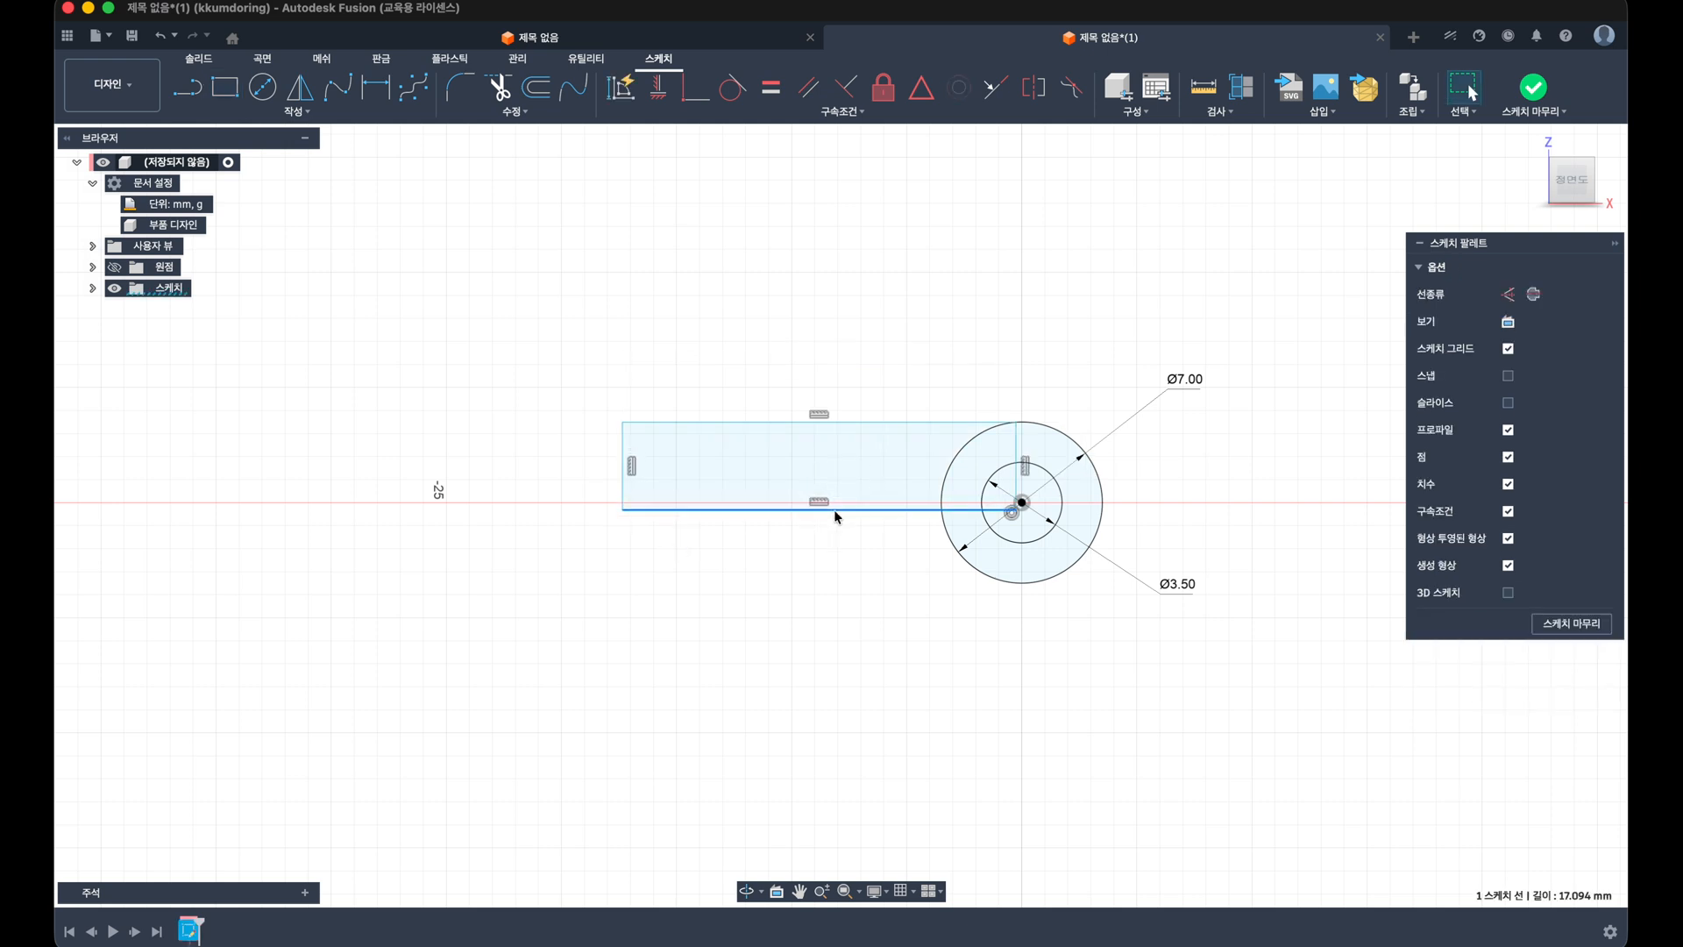
Step: Dimension the rectangle's height between its upper and lower edges as 4 mm
key(d)
click(846, 423)
click(842, 509)
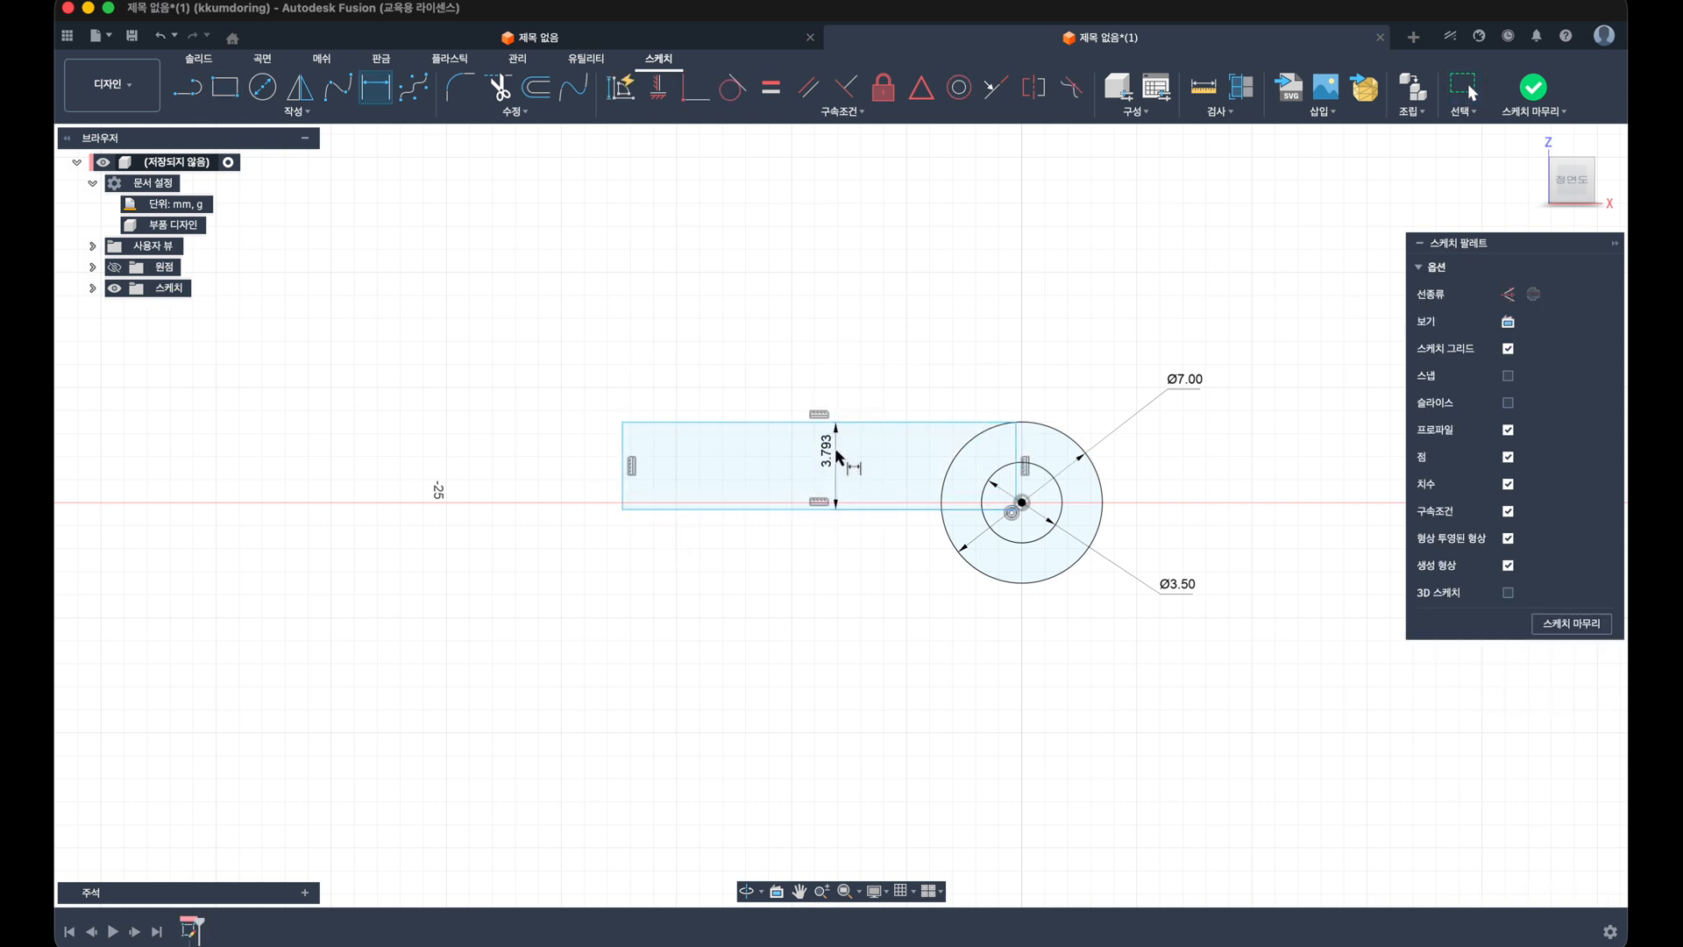
click(831, 470)
text(4)
key(Return)
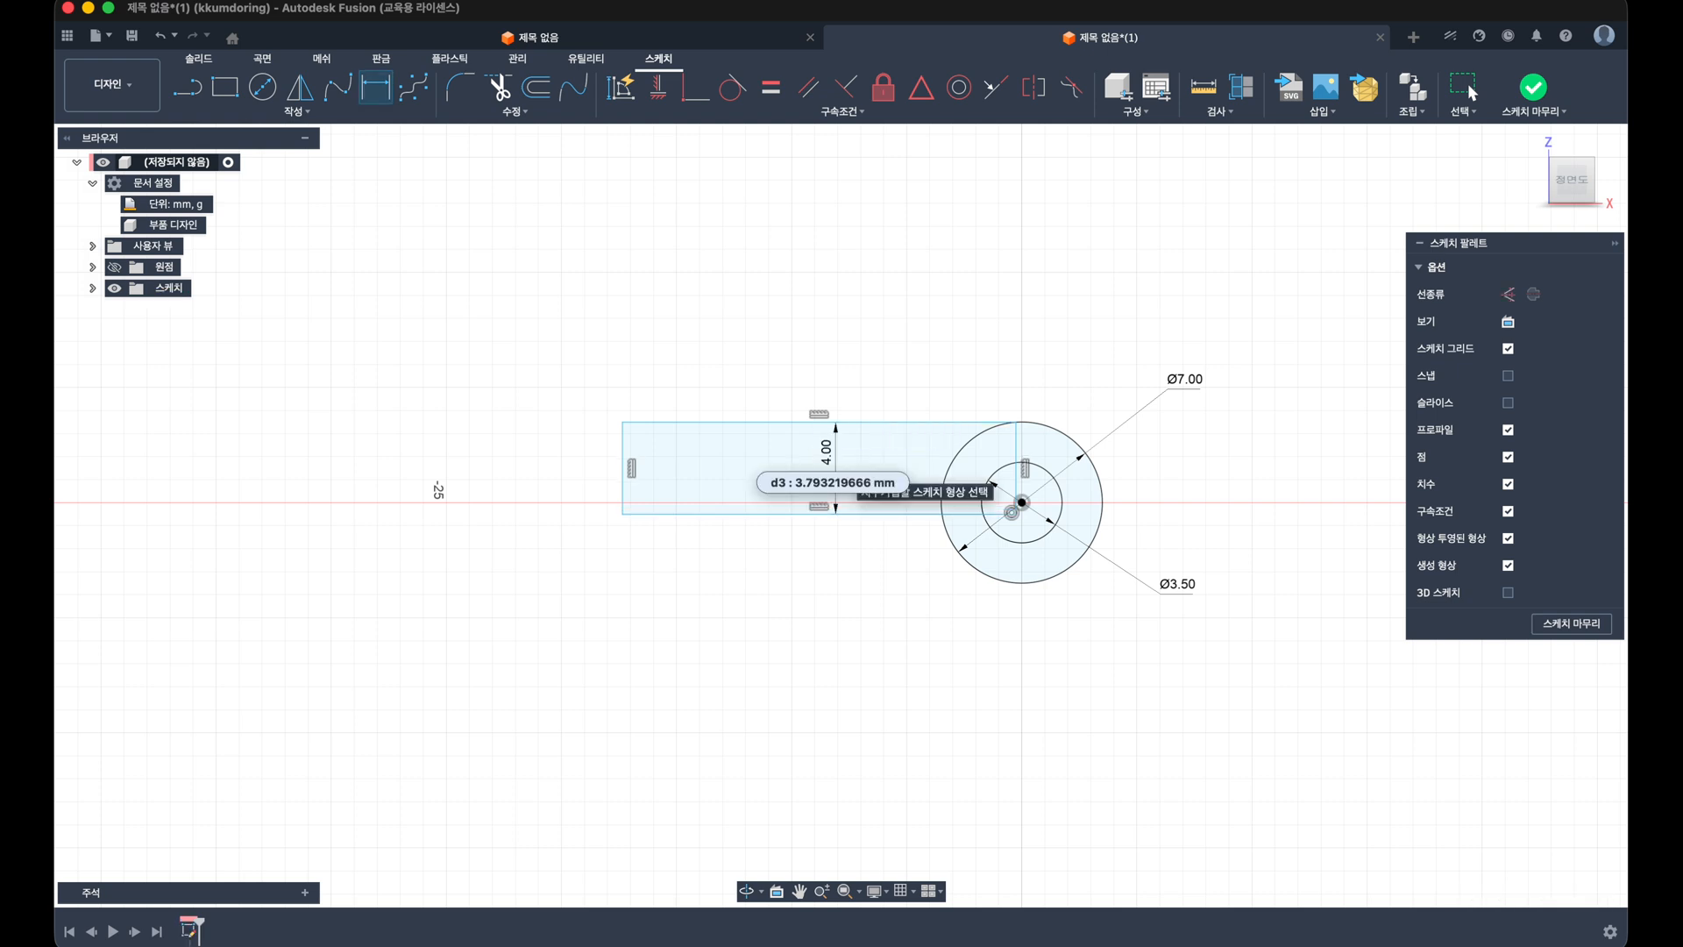
Step: Make the rectangle's upper edge tangent to the 7 mm circle and convert its right edge to a construction line
click(743, 87)
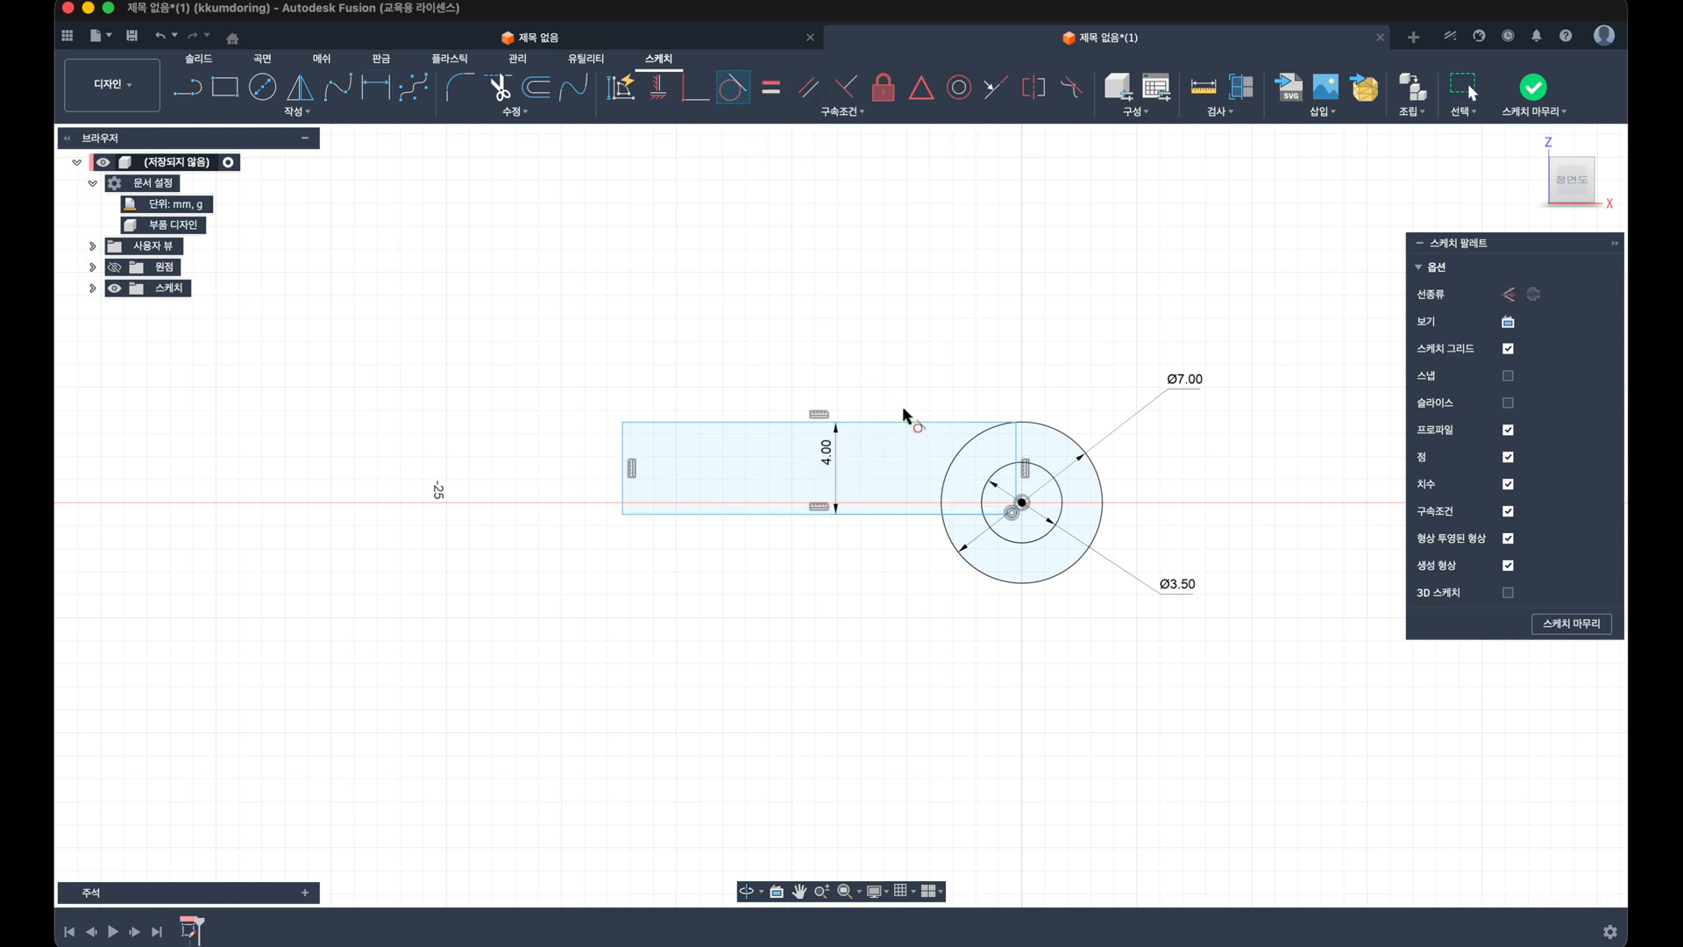
click(911, 423)
click(1061, 438)
key(Escape)
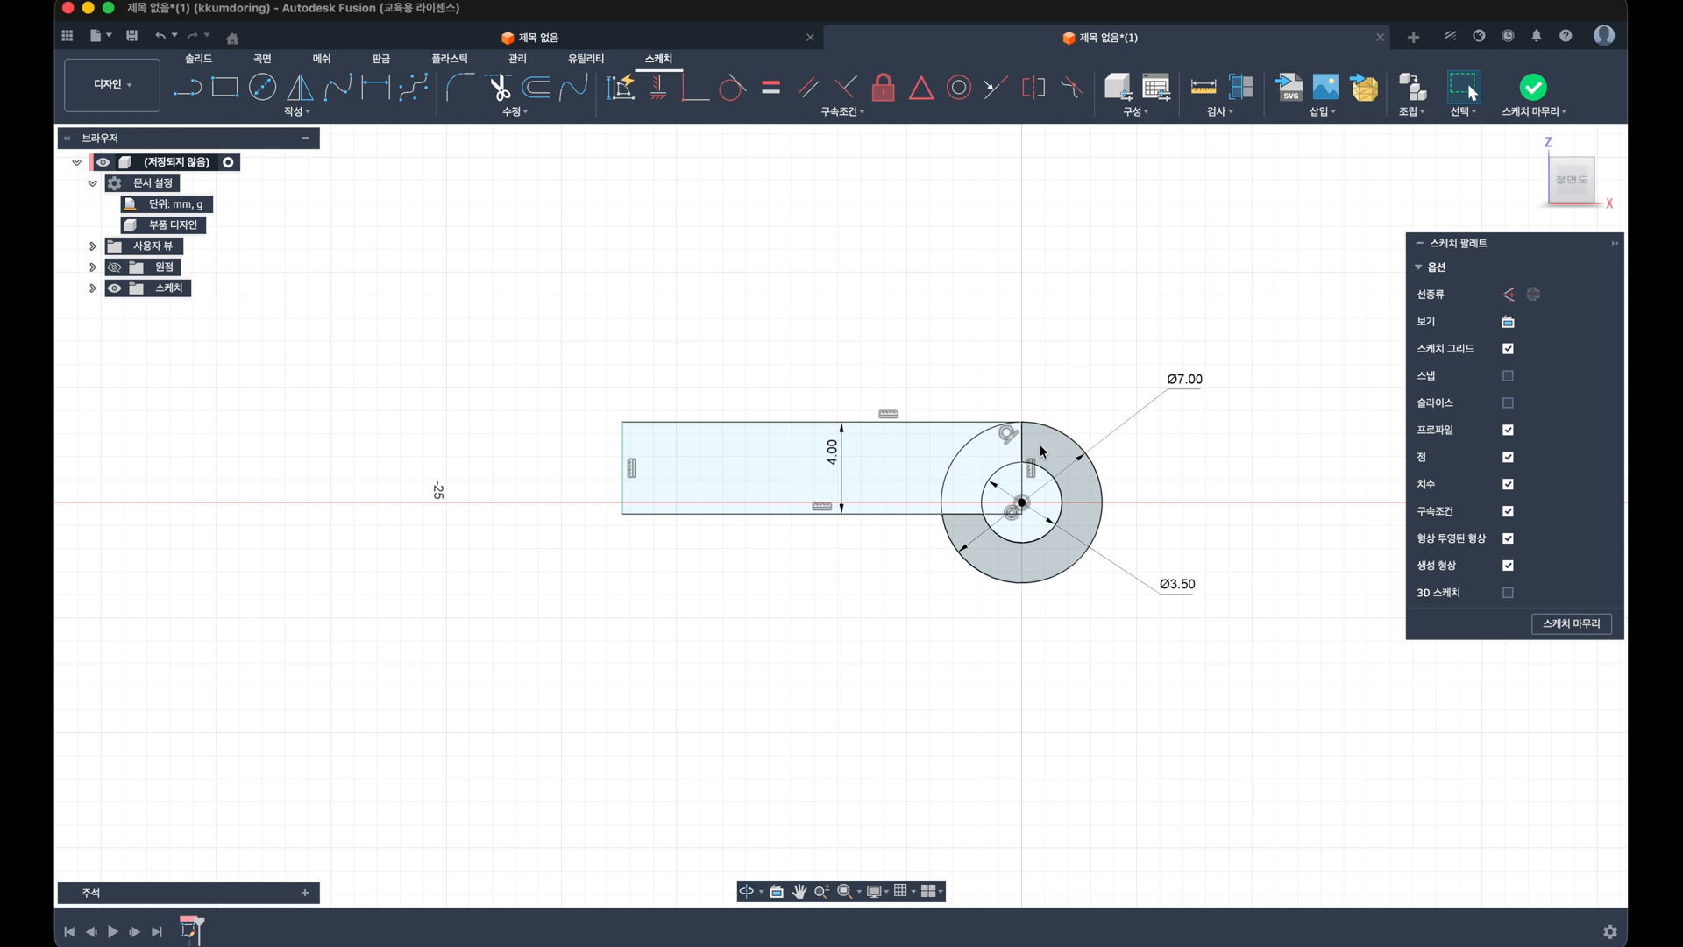
click(1022, 440)
key(x)
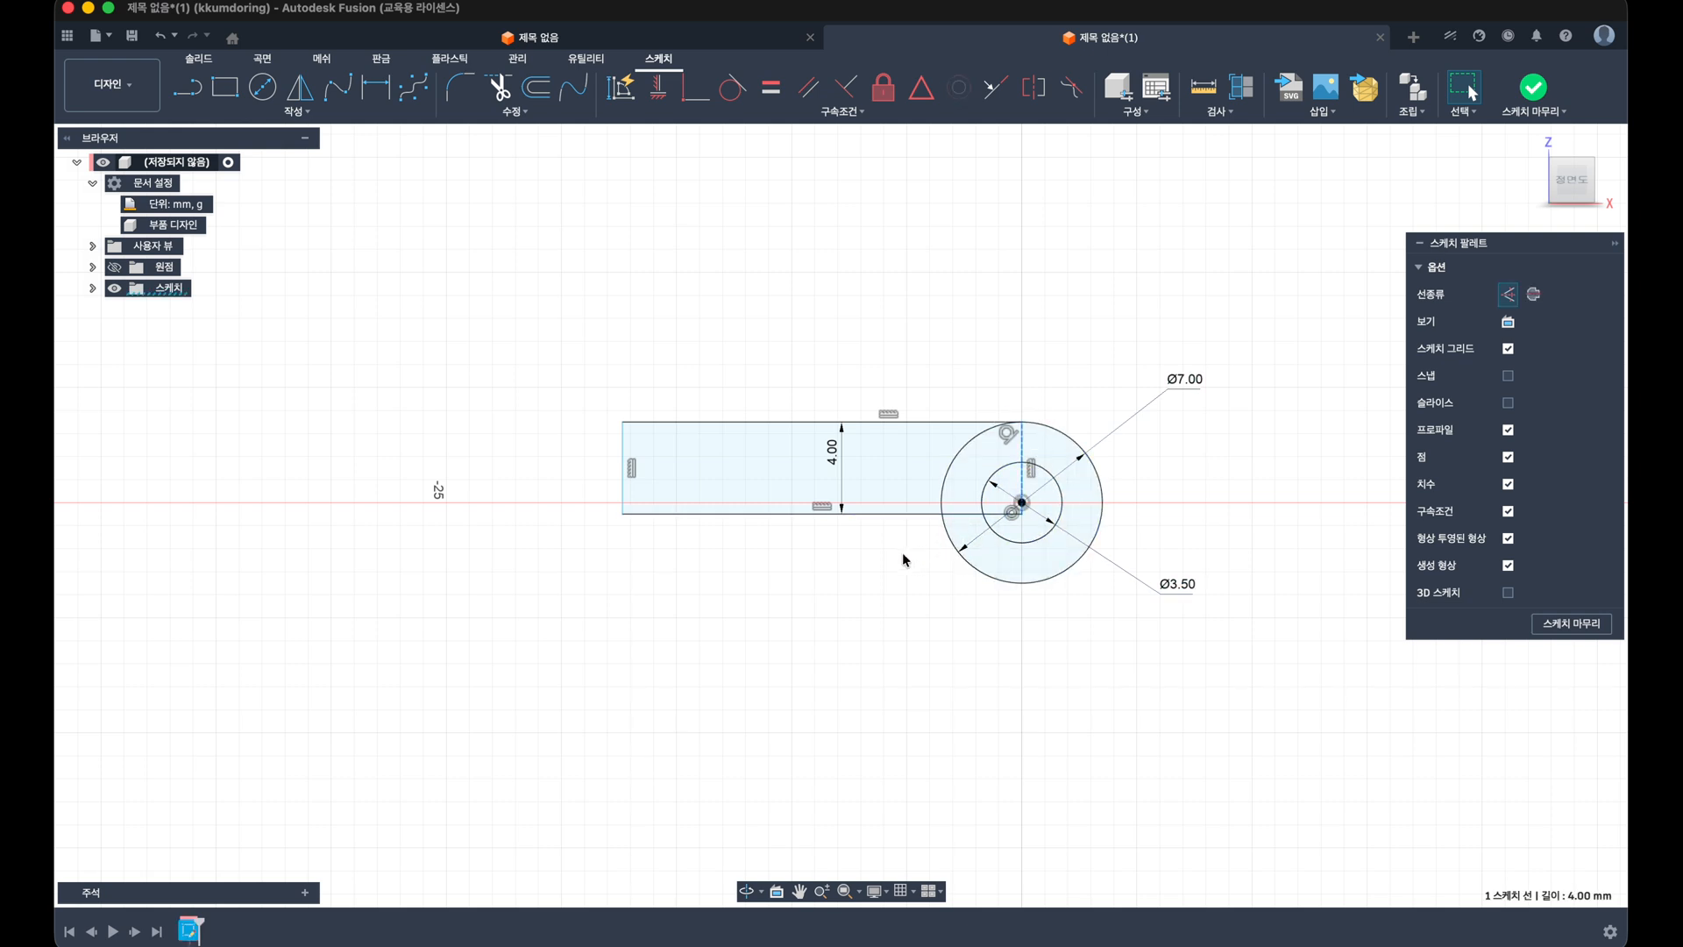
Step: Dimension the rectangle's upper edge to a length of 29 mm
key(d)
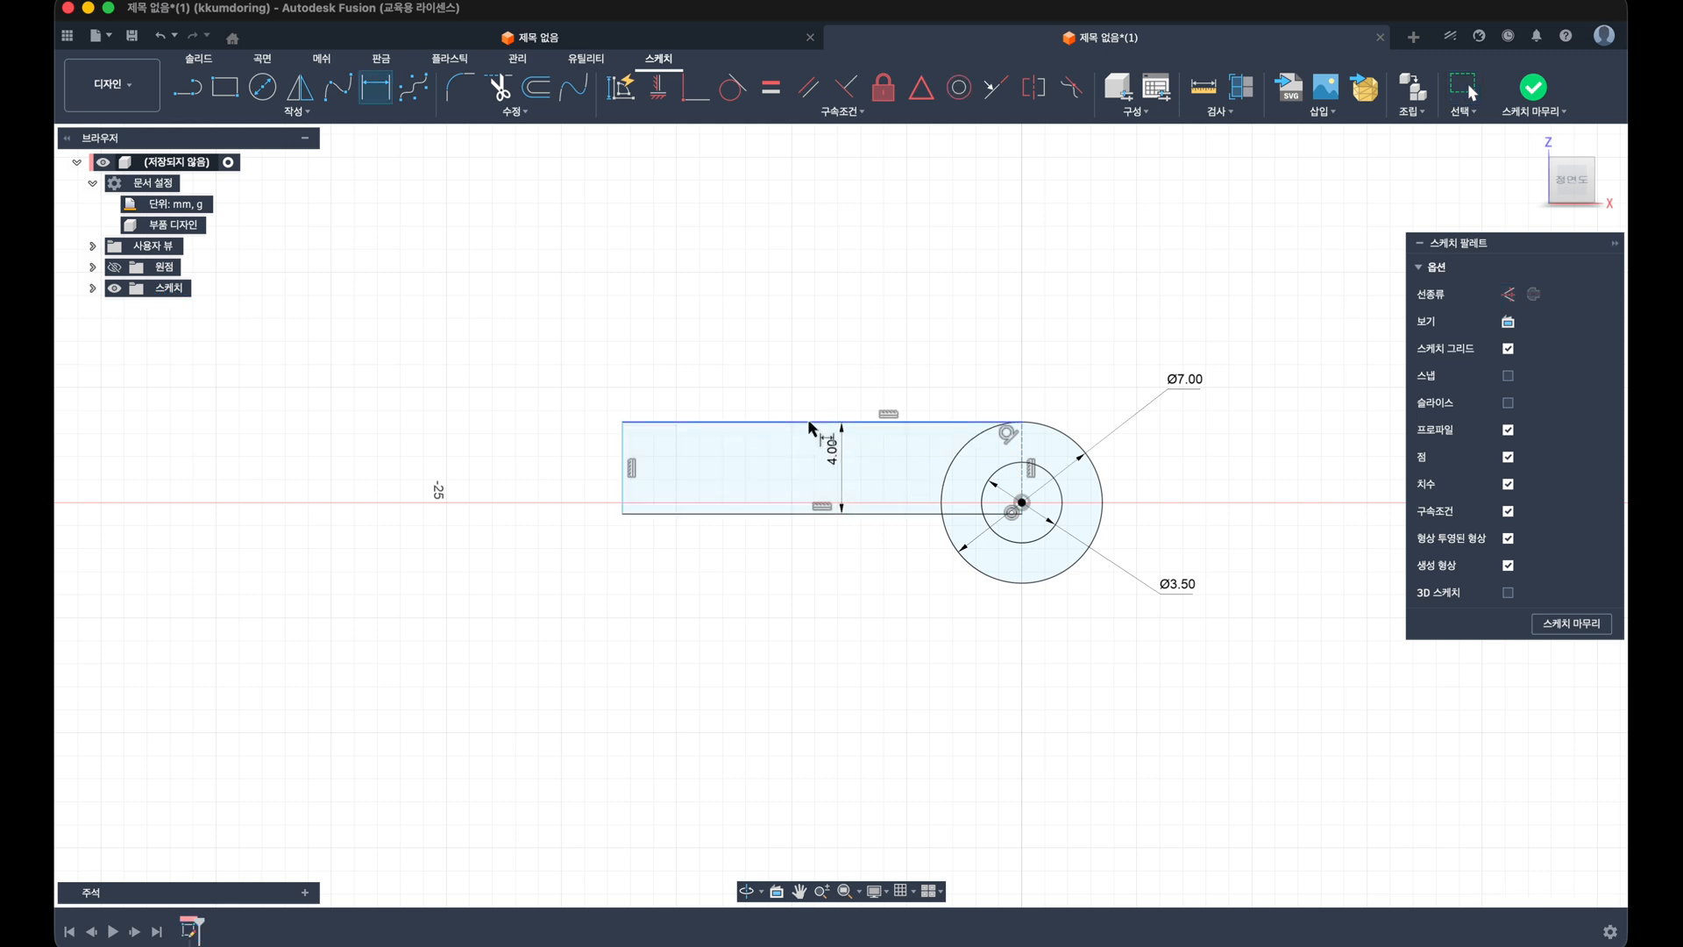
click(809, 424)
click(792, 364)
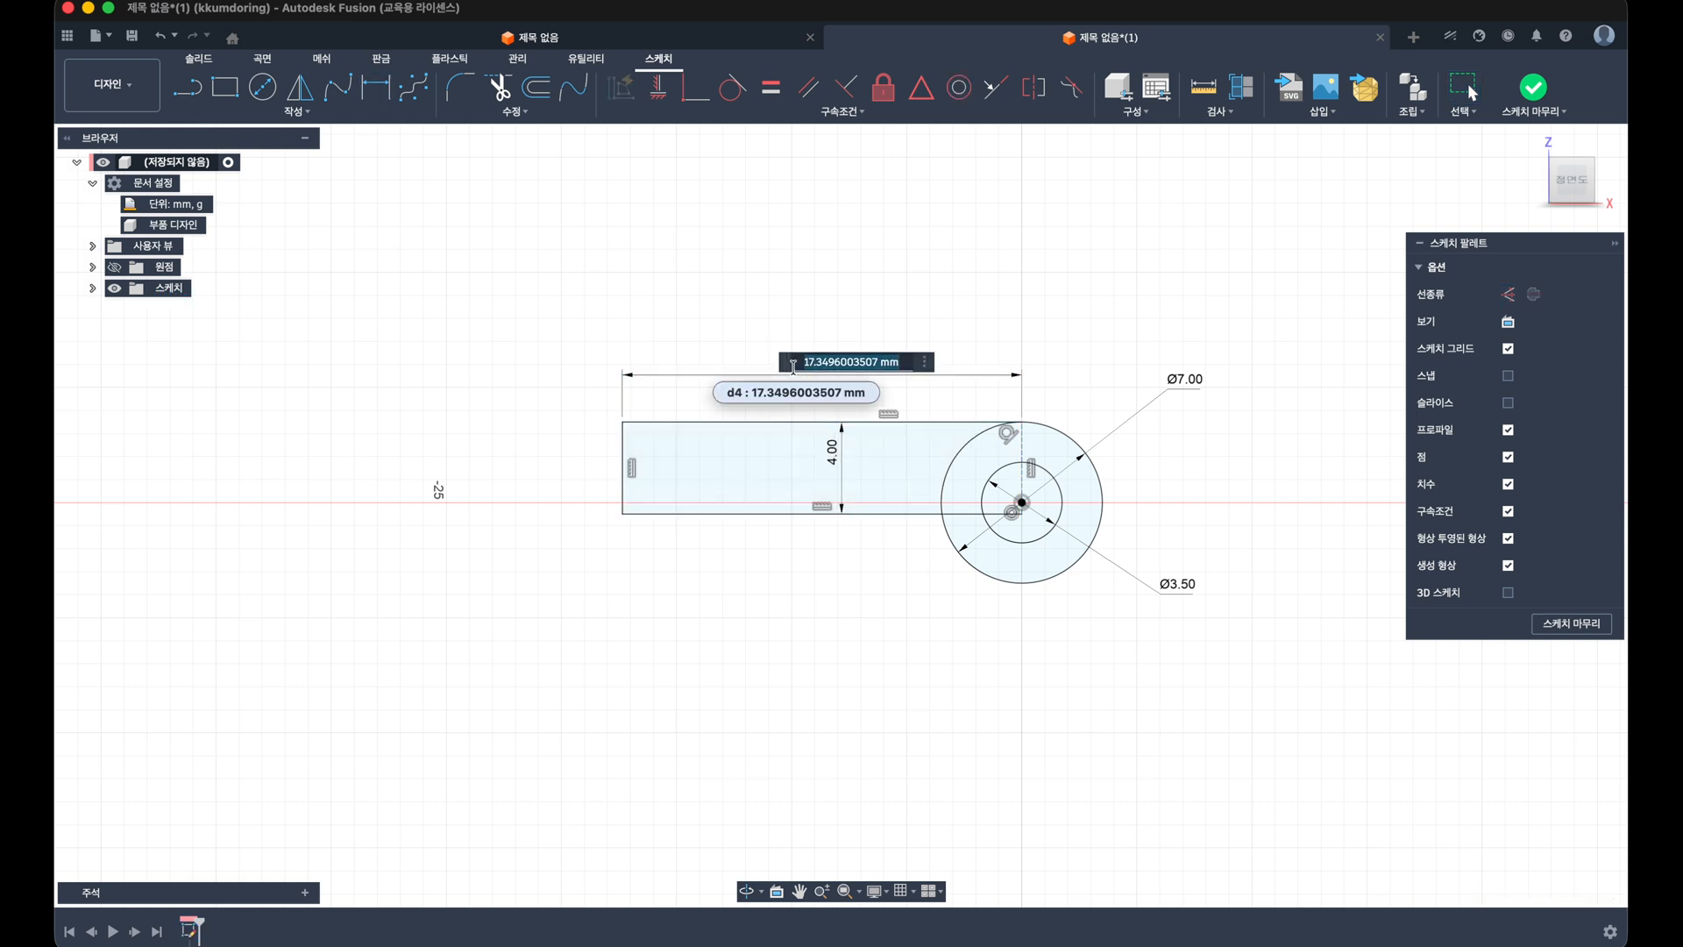
text(29)
key(Return)
Step: Convert the rectangle's left edge to a construction line
scroll(627, 557, left, 5)
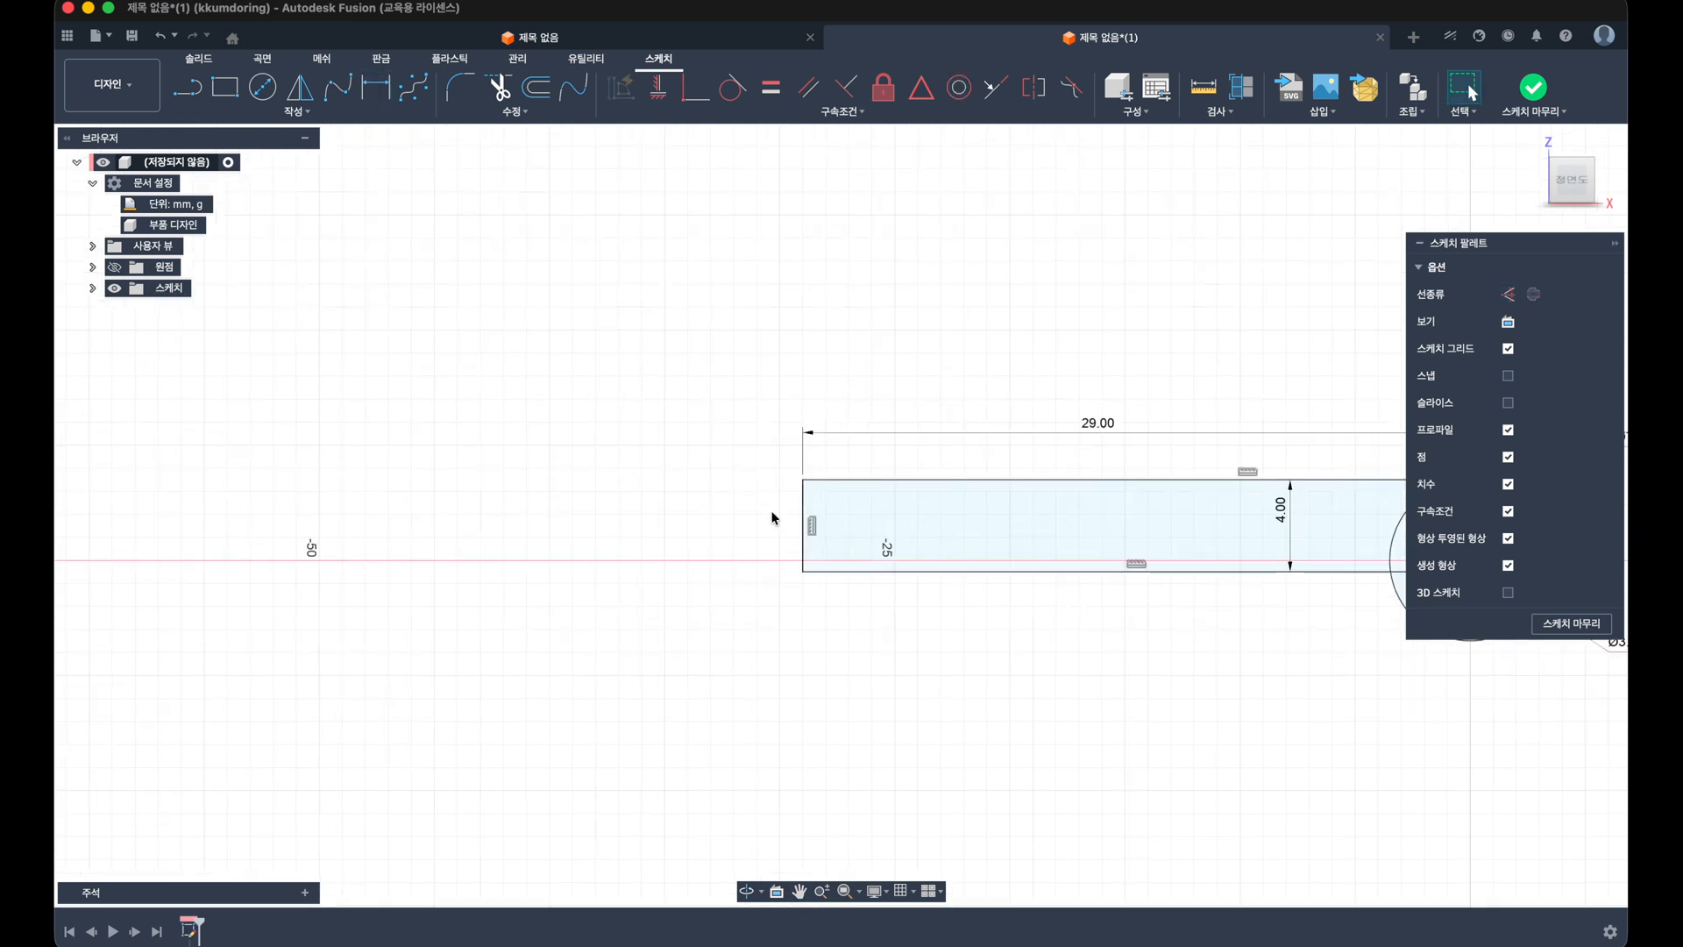
click(801, 526)
scroll(749, 531, right, 3)
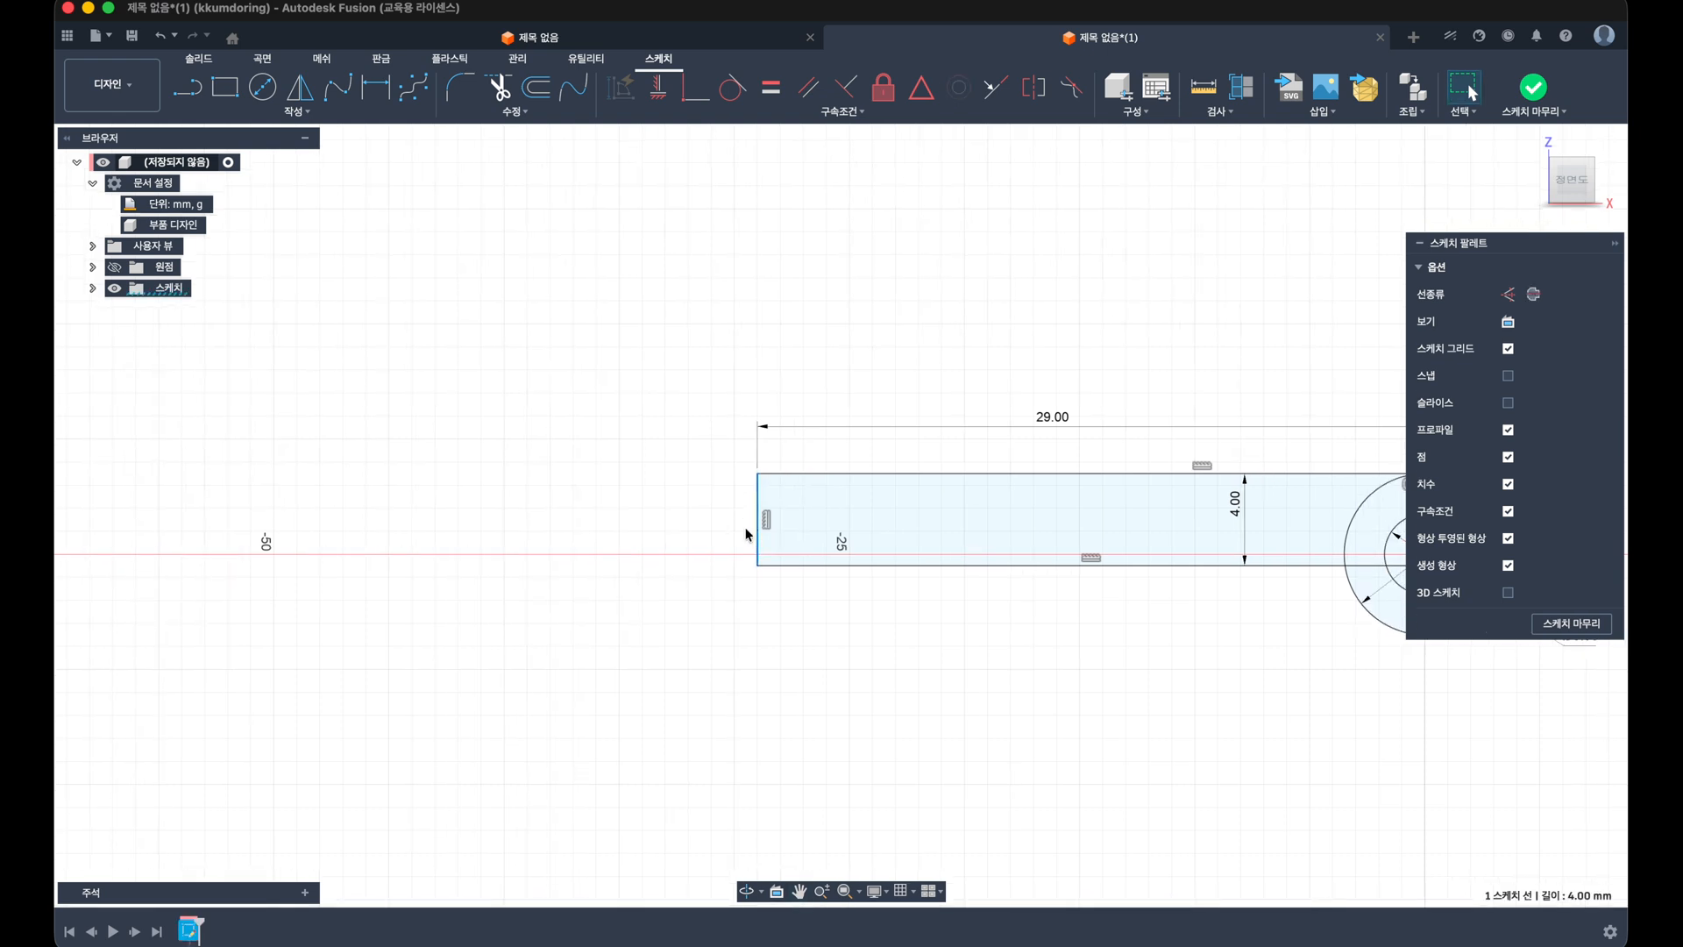
key(x)
click(736, 529)
scroll(733, 526, right, 2)
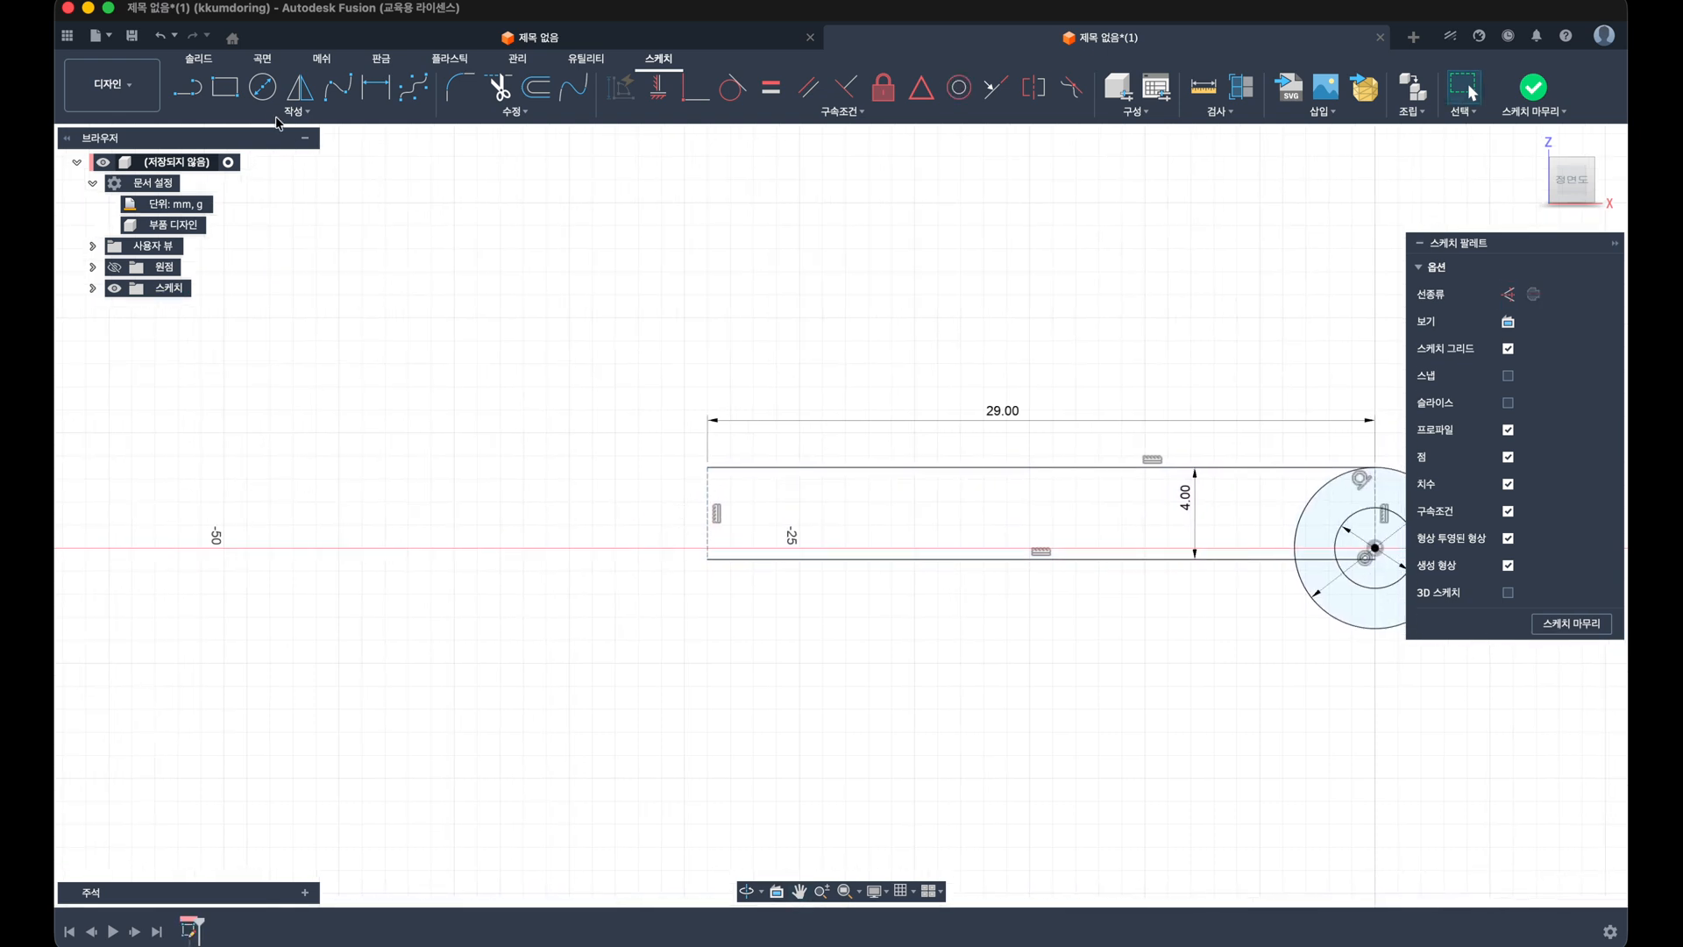
Step: Draw tangent arcs curving up and left from the rectangle's two left corners, about 8.5 mm radius above and 10 mm below
click(194, 112)
mouse_move(204, 206)
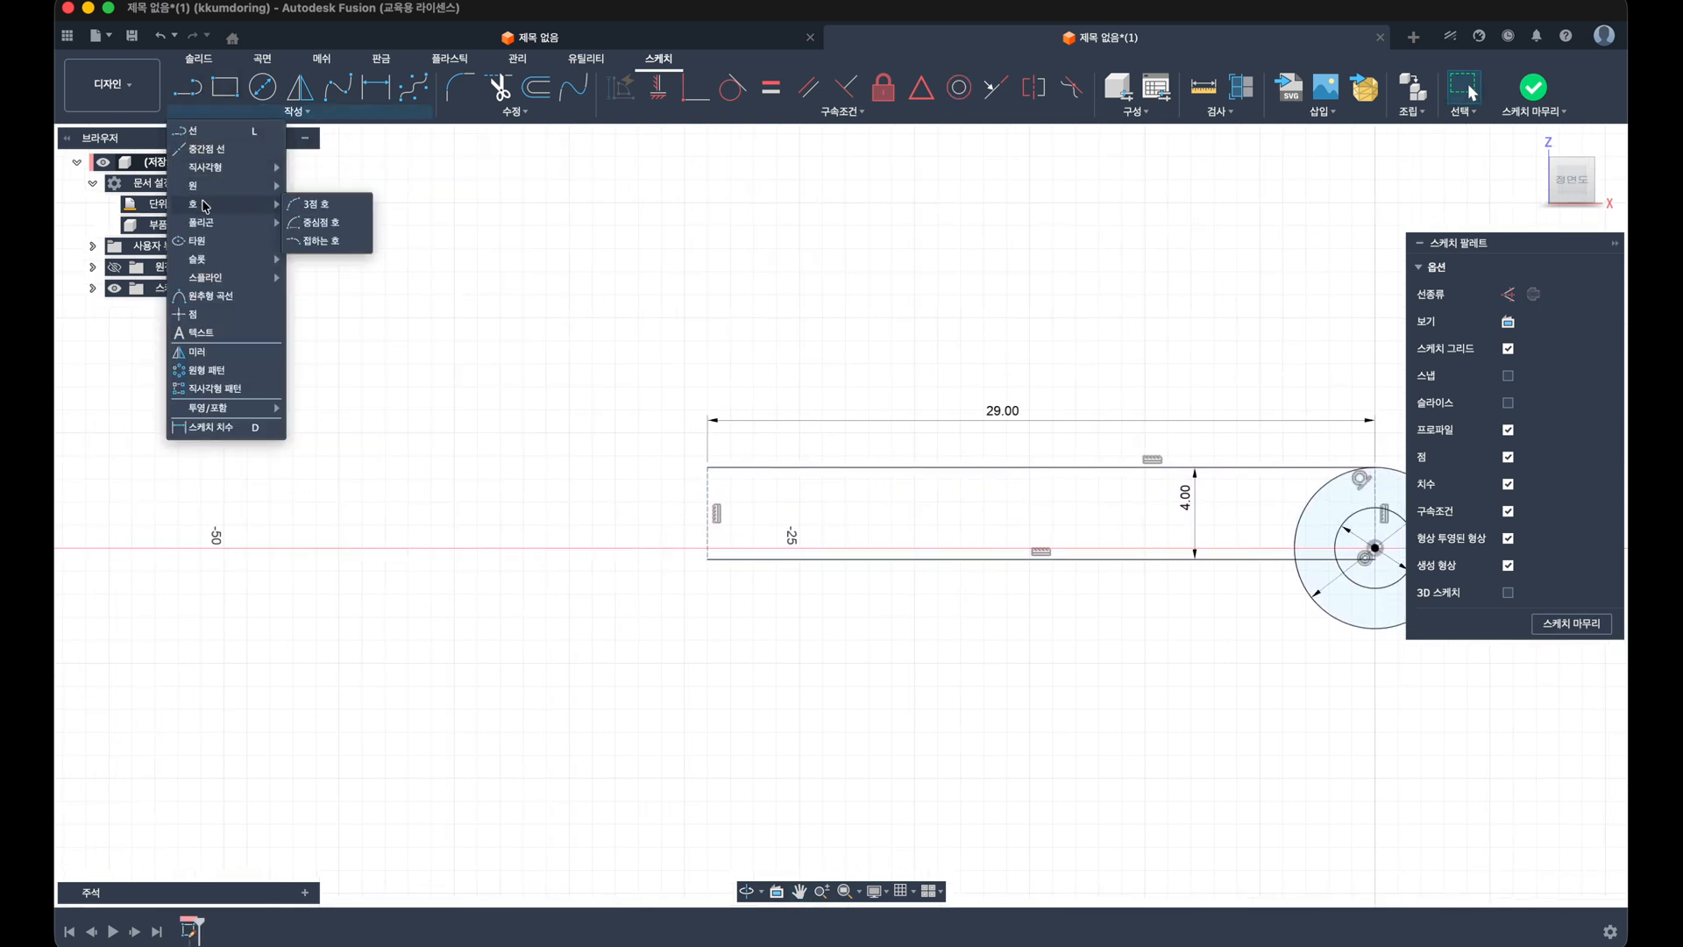
click(321, 240)
click(707, 467)
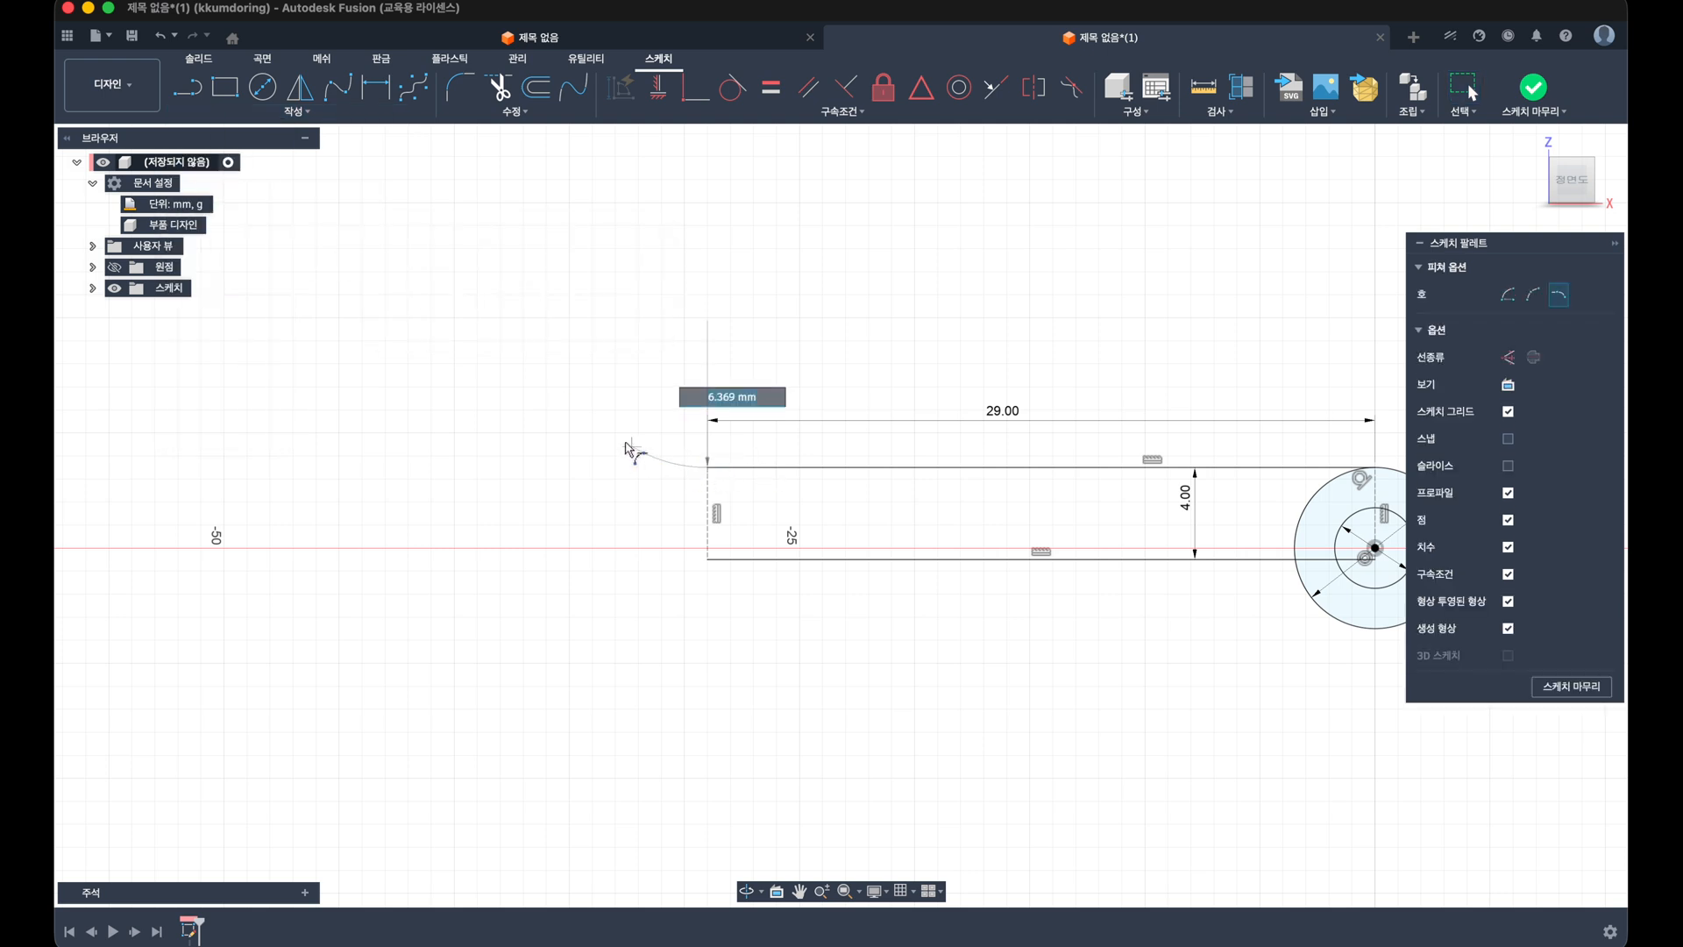
click(540, 375)
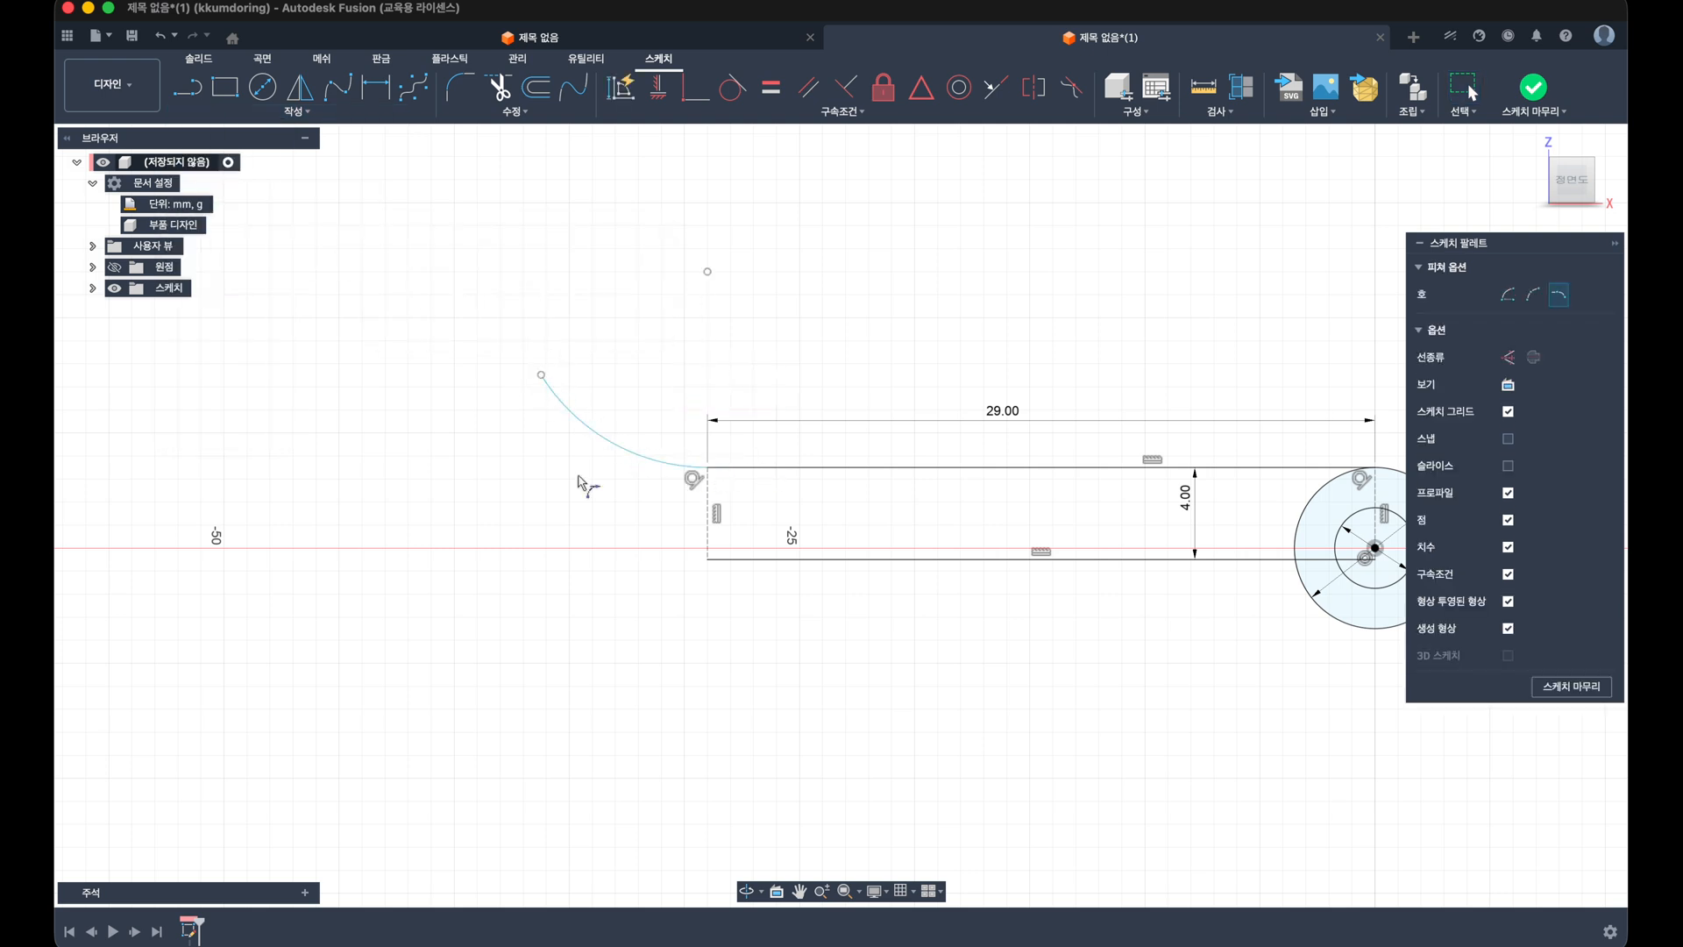
click(708, 559)
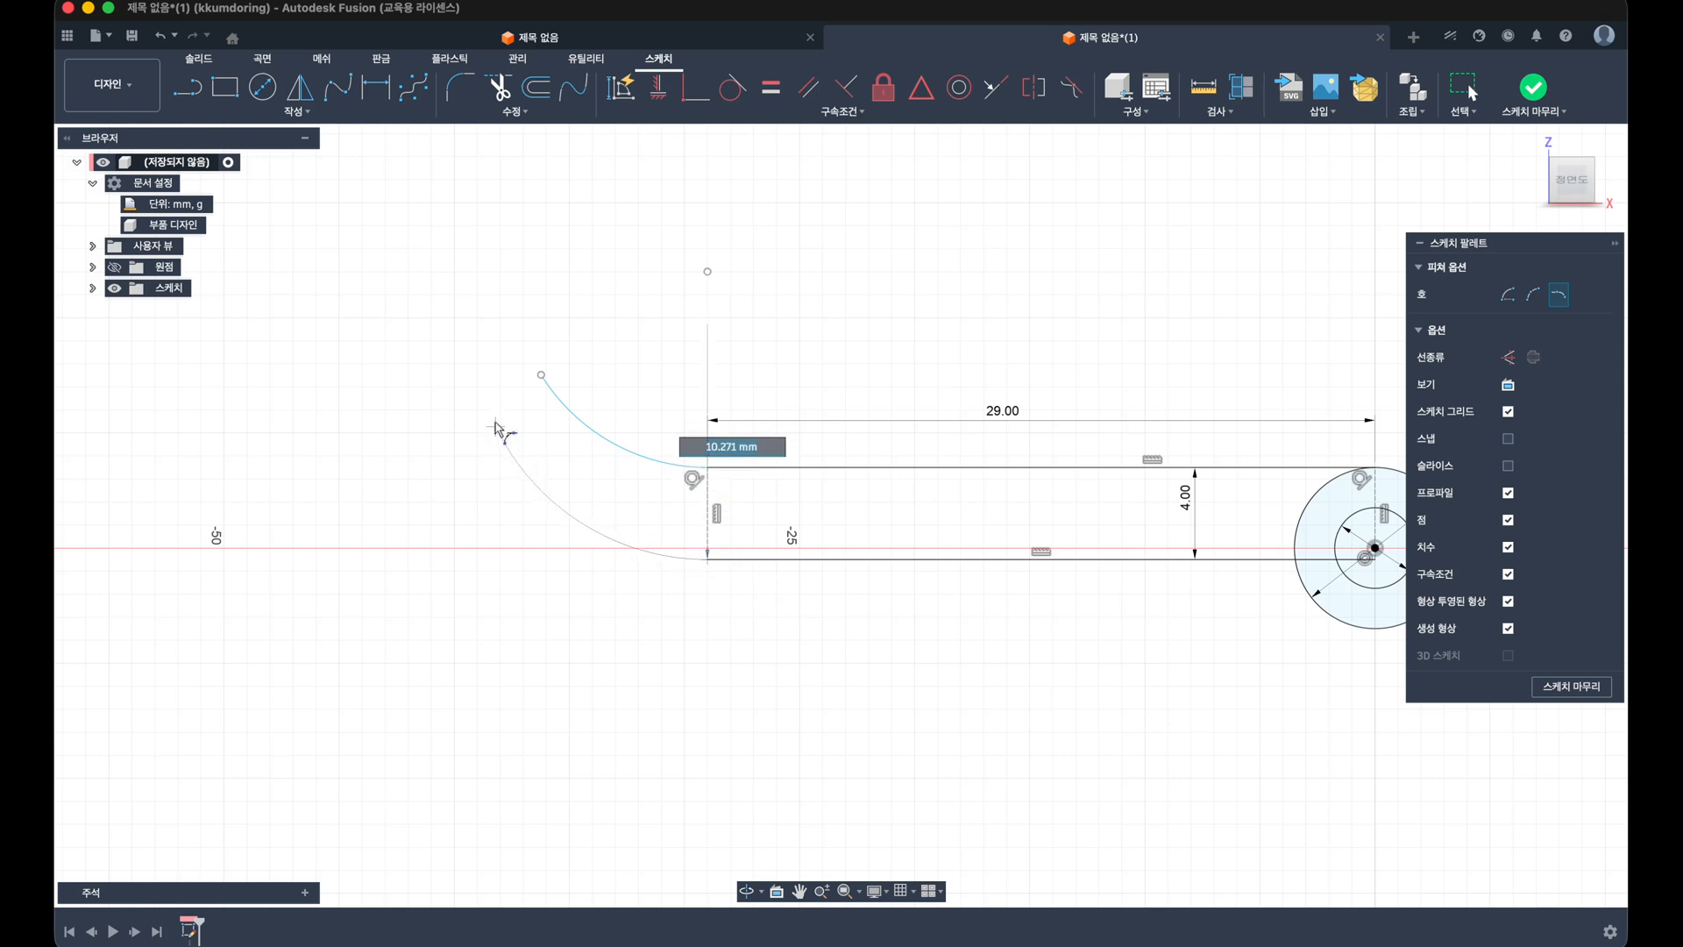
click(495, 420)
Step: Dimension the upper tangent arc with a 15 mm radius
key(d)
click(602, 438)
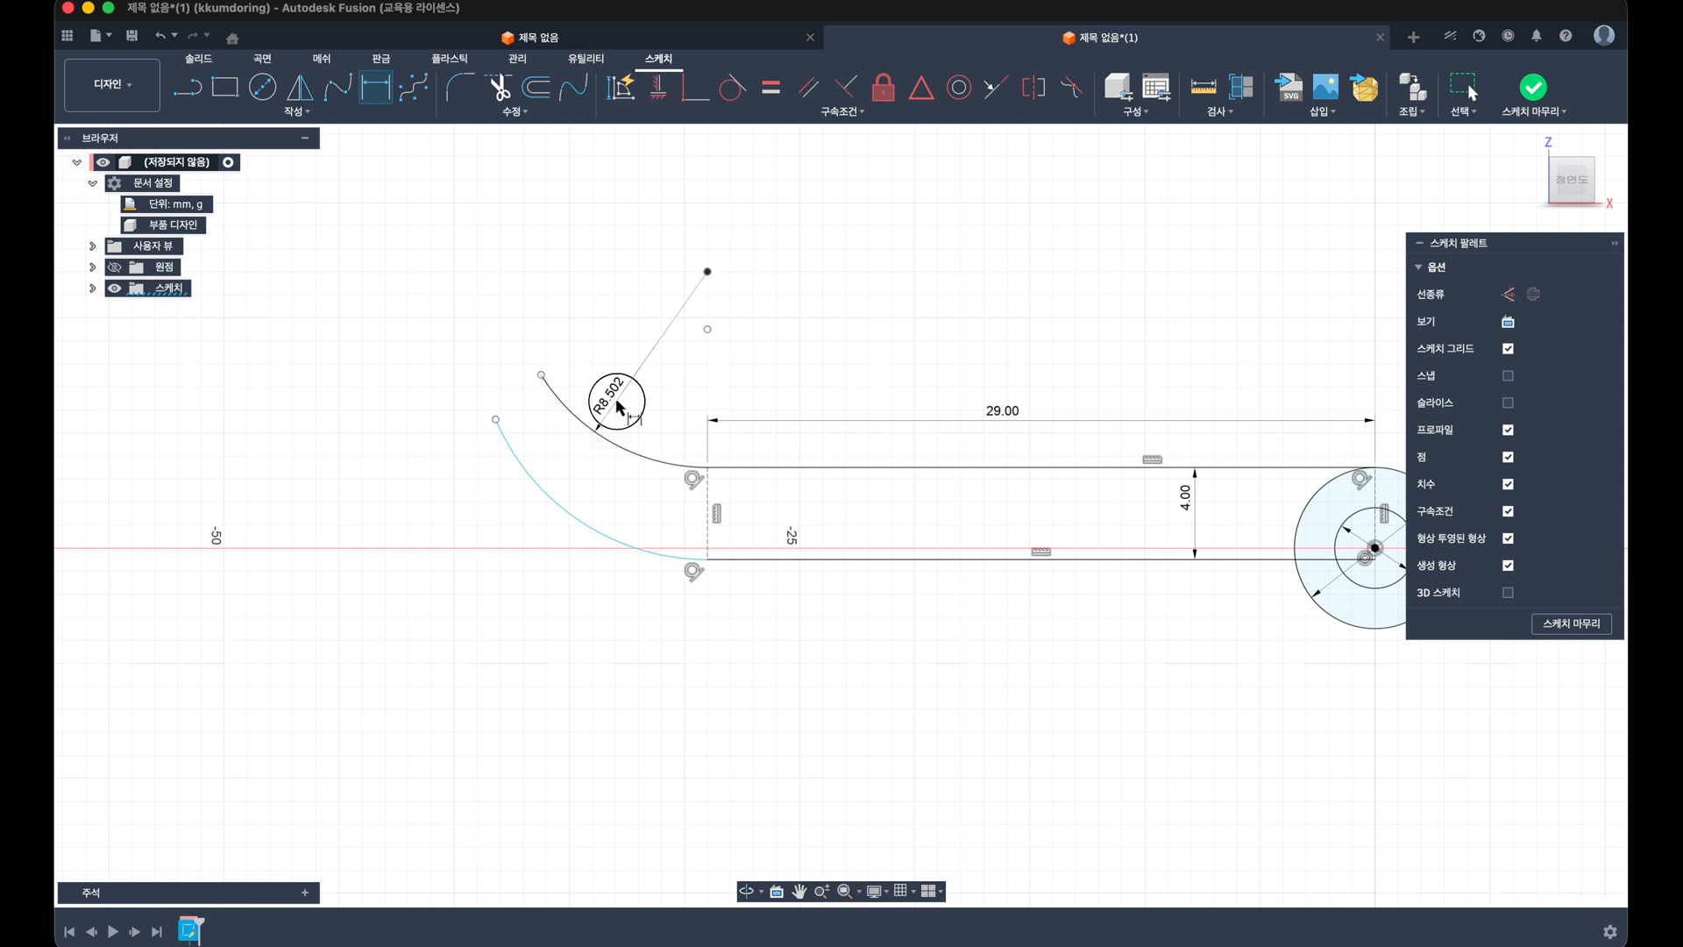
click(614, 392)
text(15)
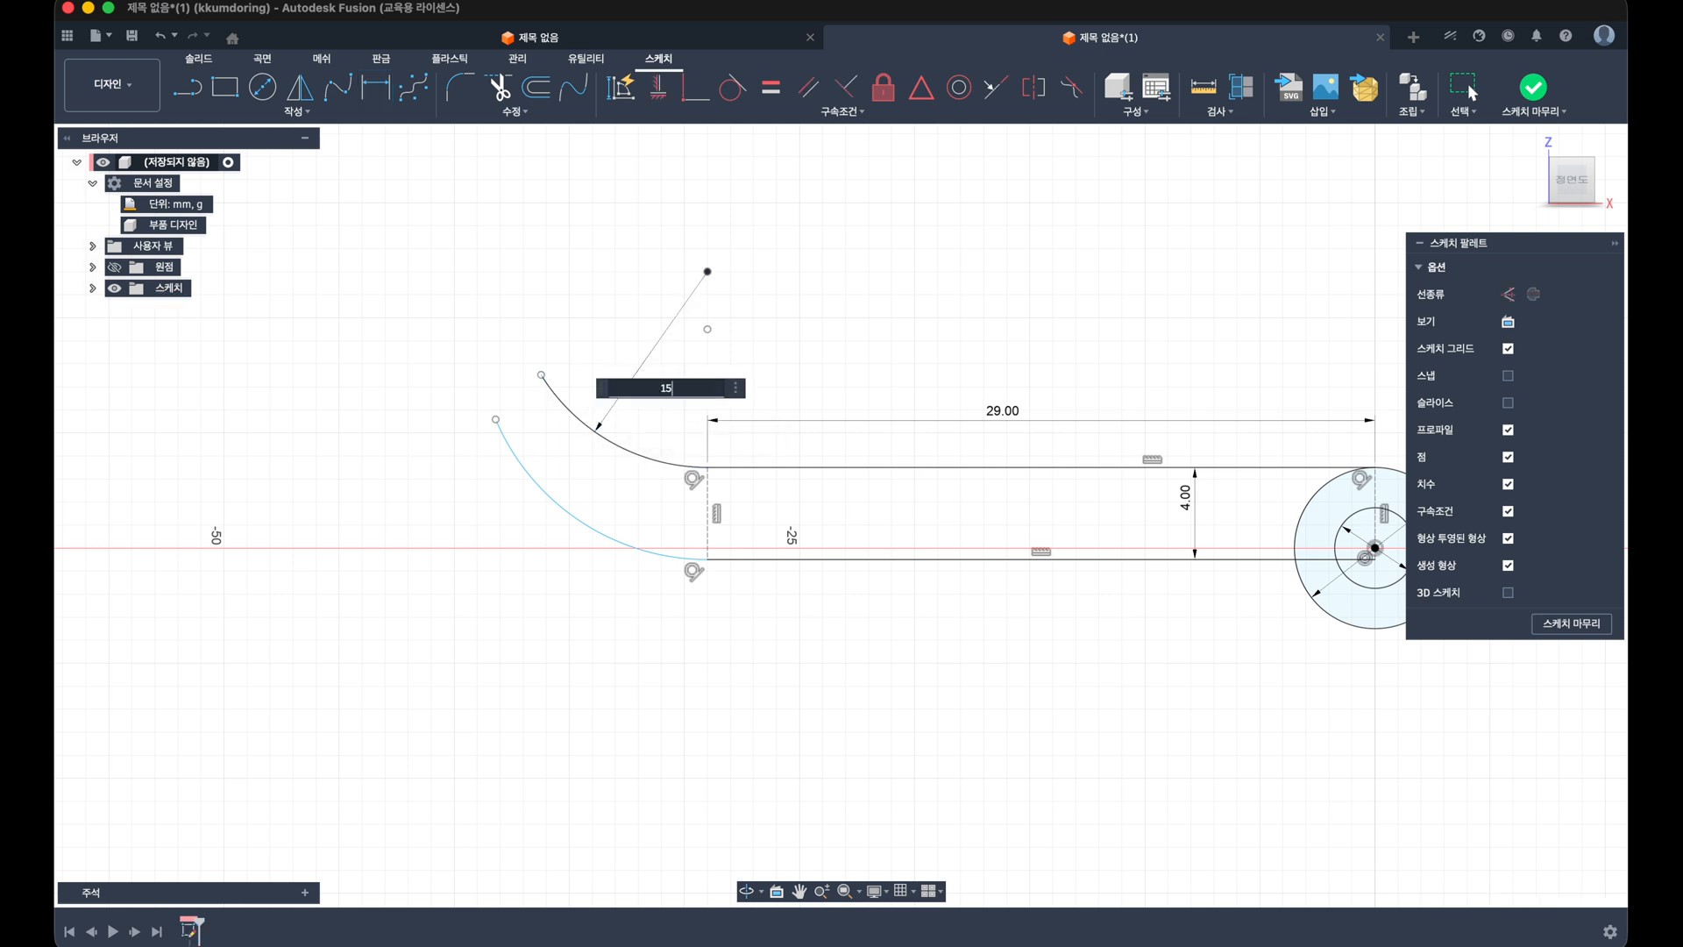
key(Return)
Step: Dimension the lower tangent arc with a 13 mm radius
click(601, 537)
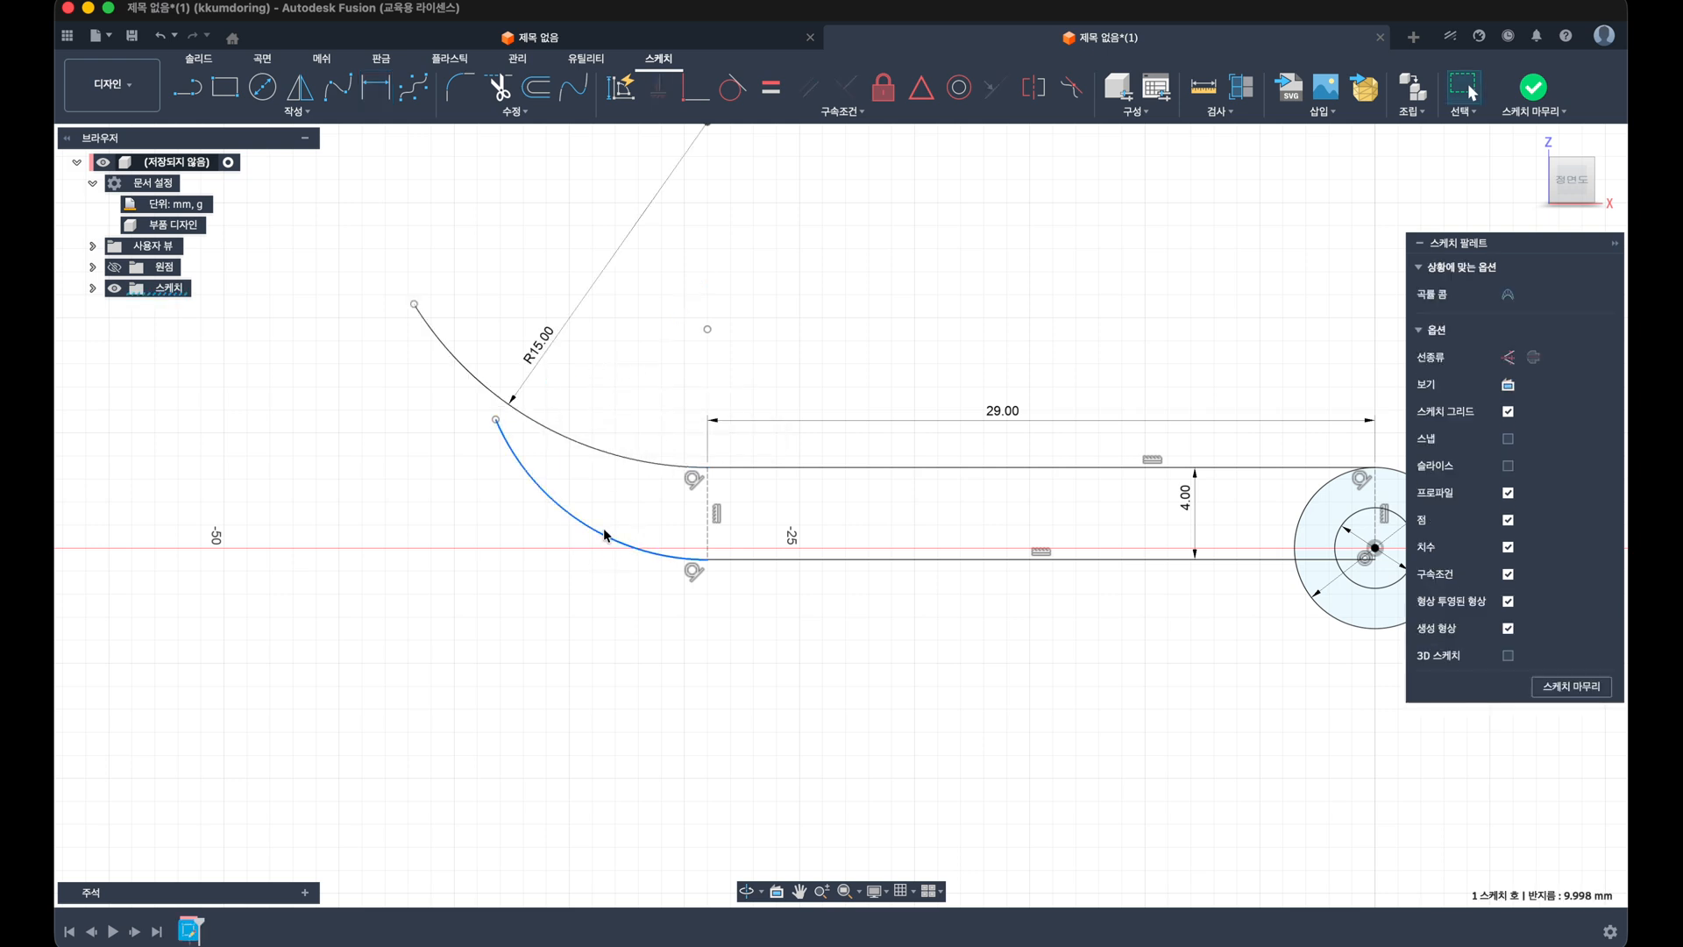
key(d)
click(493, 621)
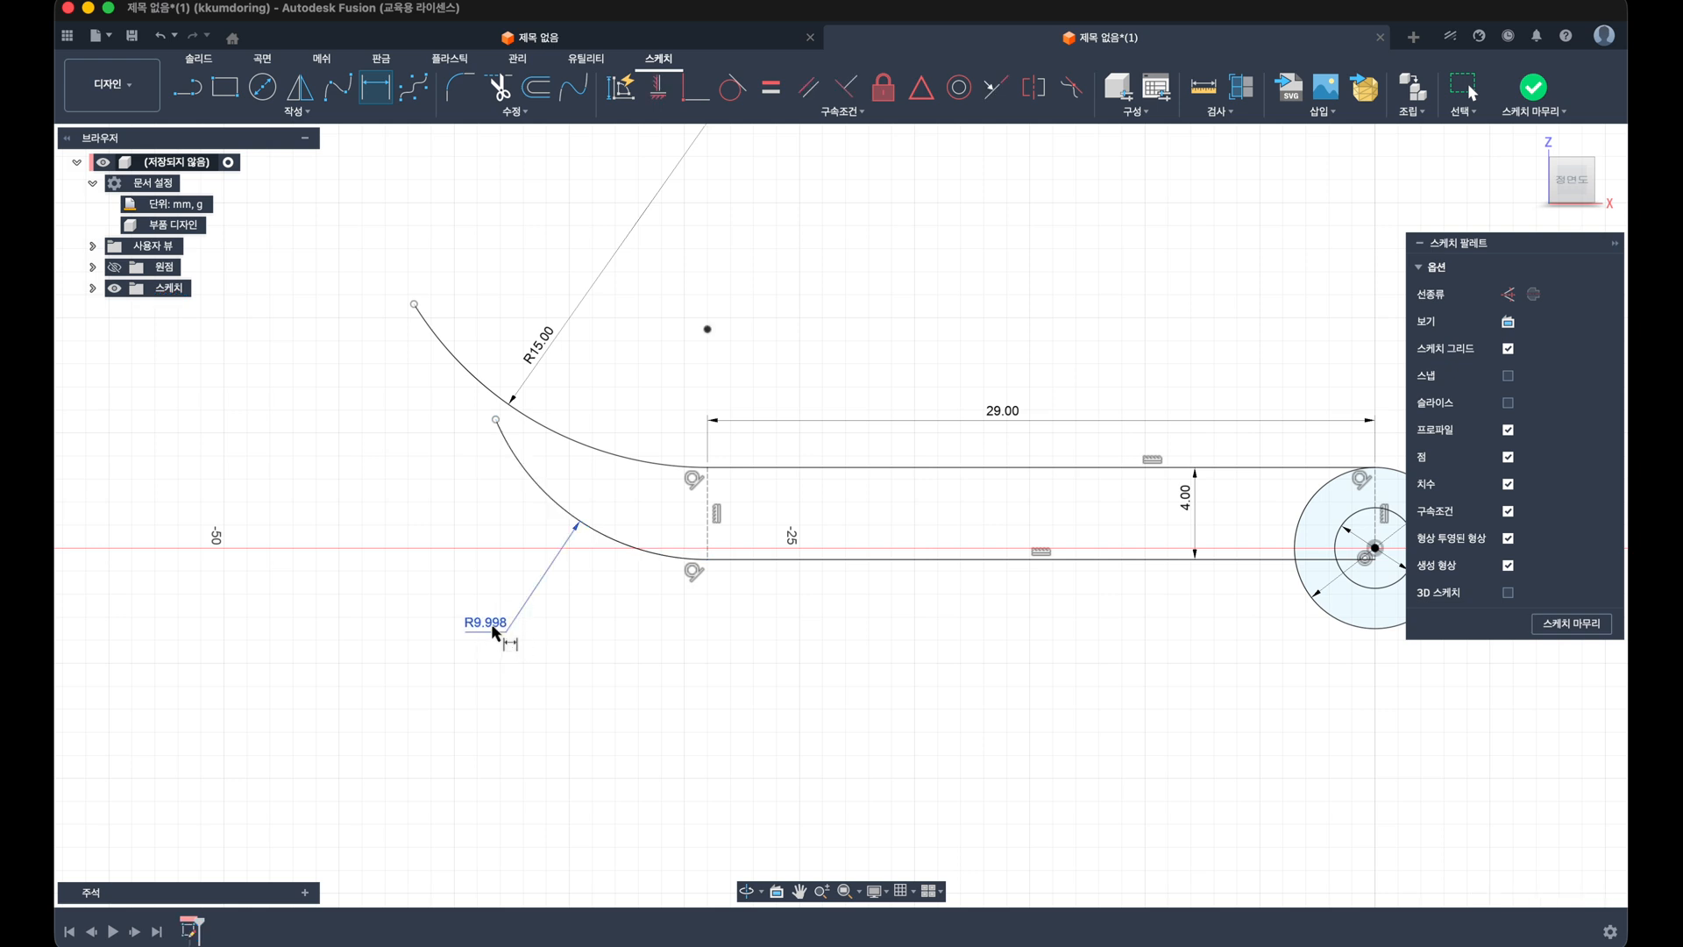
text(13)
key(Return)
key(Escape)
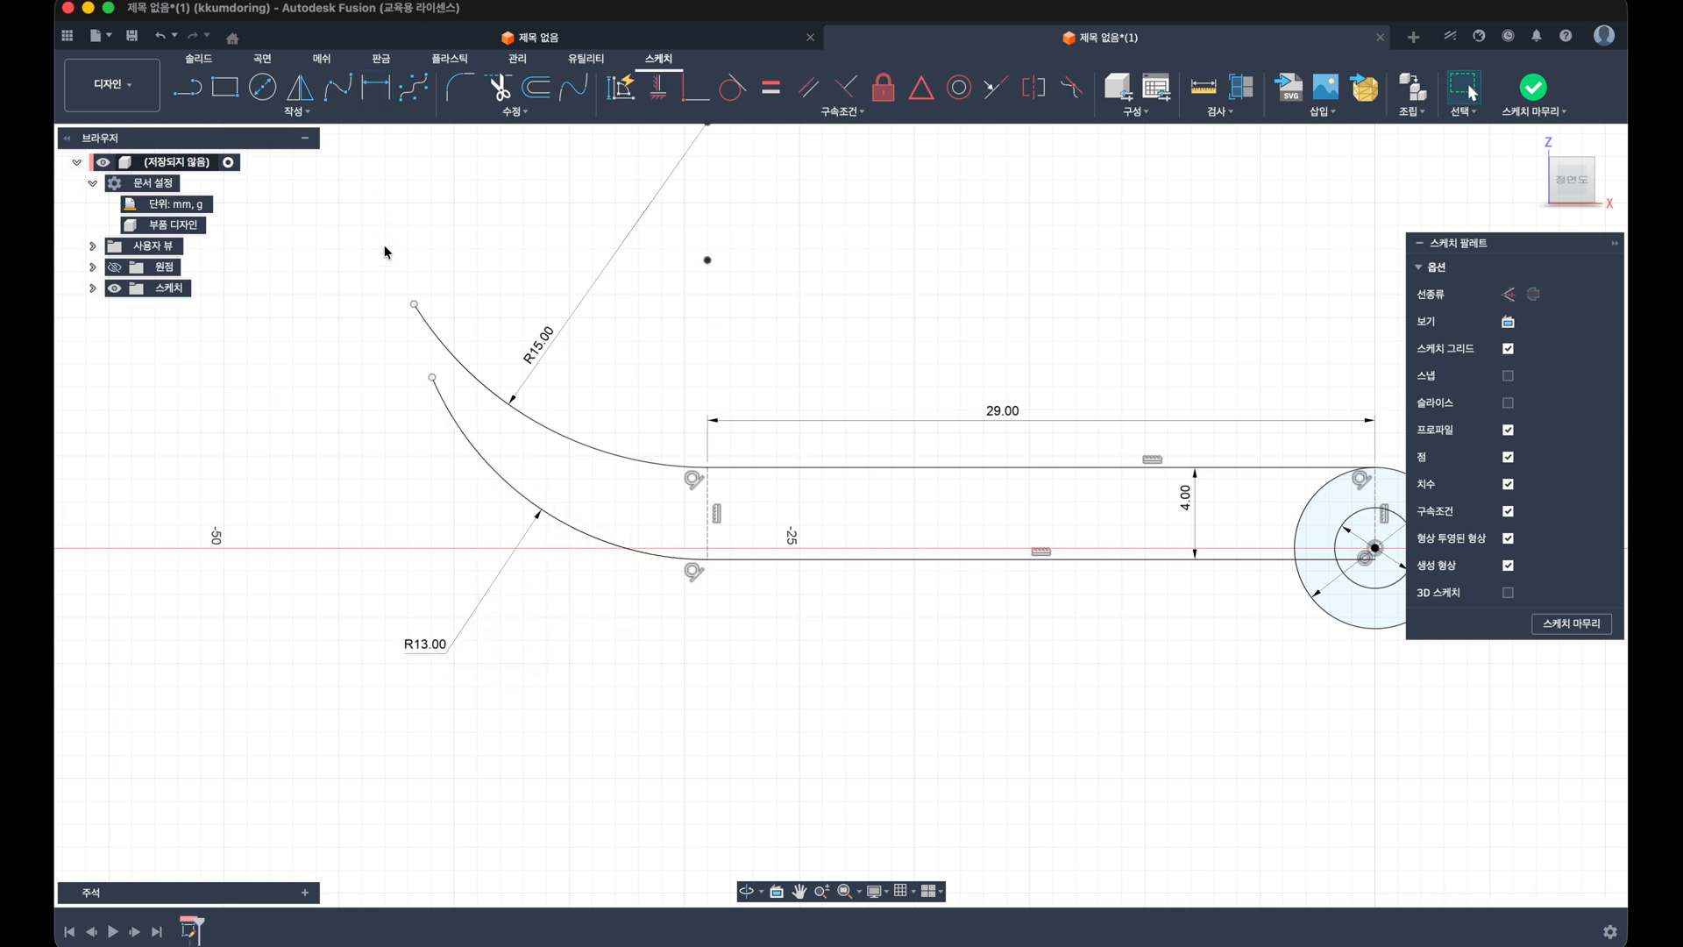
Step: Shorten the upper arc at its free end and dimension the lower arc's horizontal span between its endpoints as 11 mm
drag(414, 302, 456, 354)
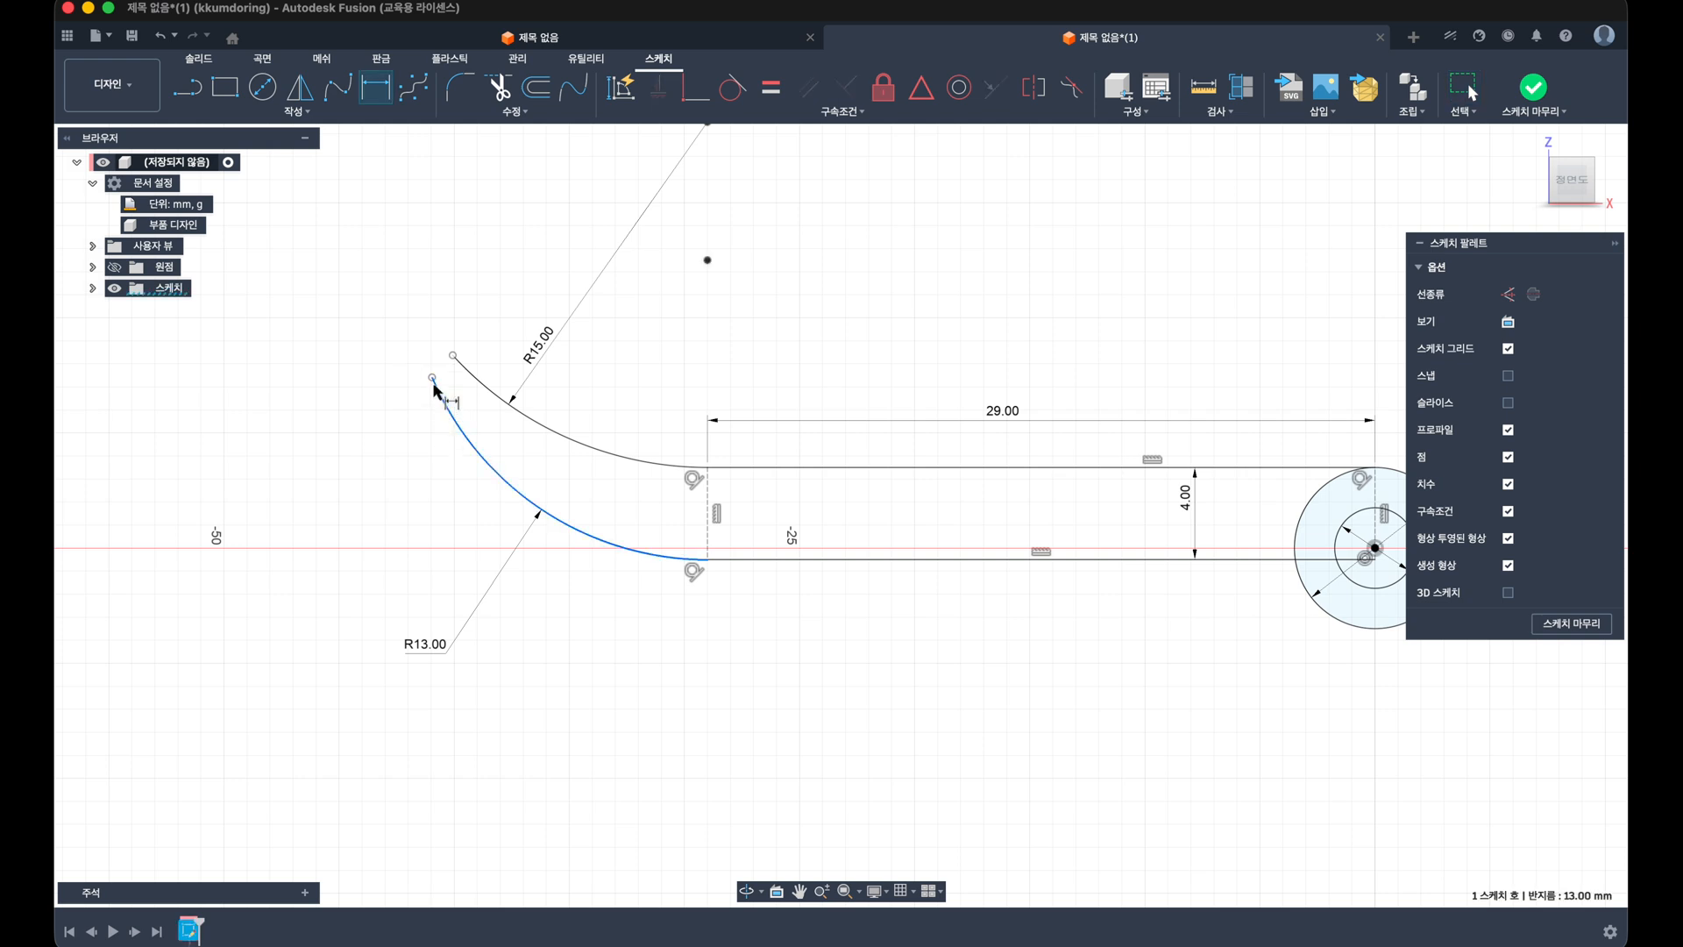
click(447, 410)
key(d)
click(432, 377)
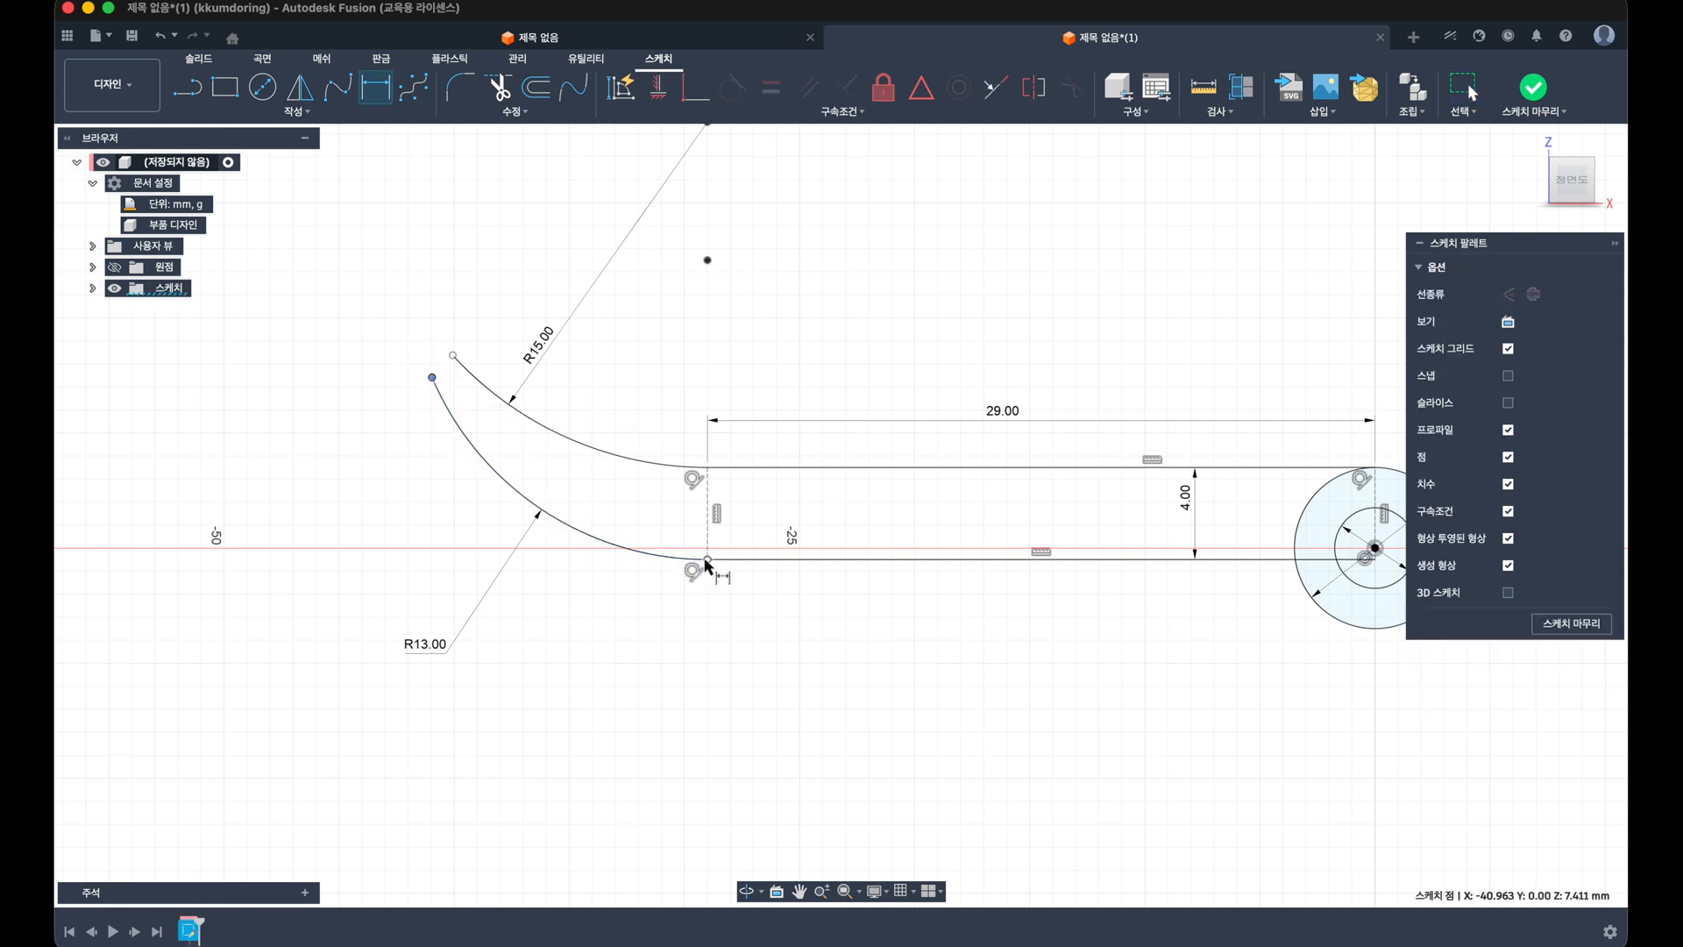
click(707, 559)
click(582, 695)
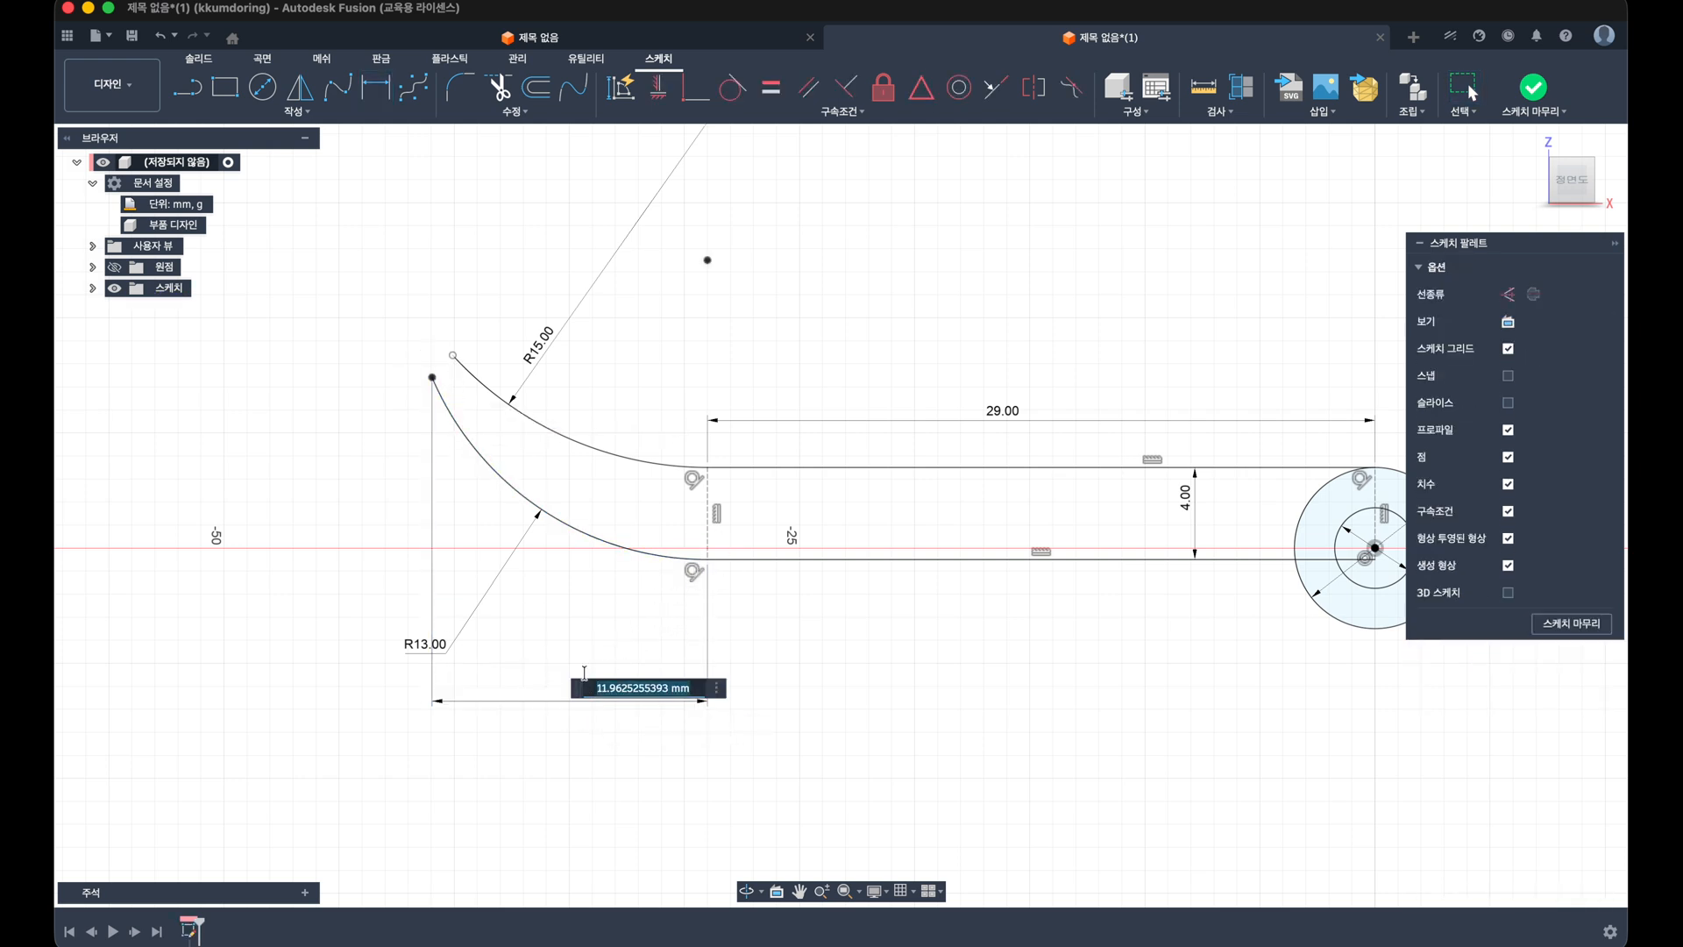
text(11)
key(Return)
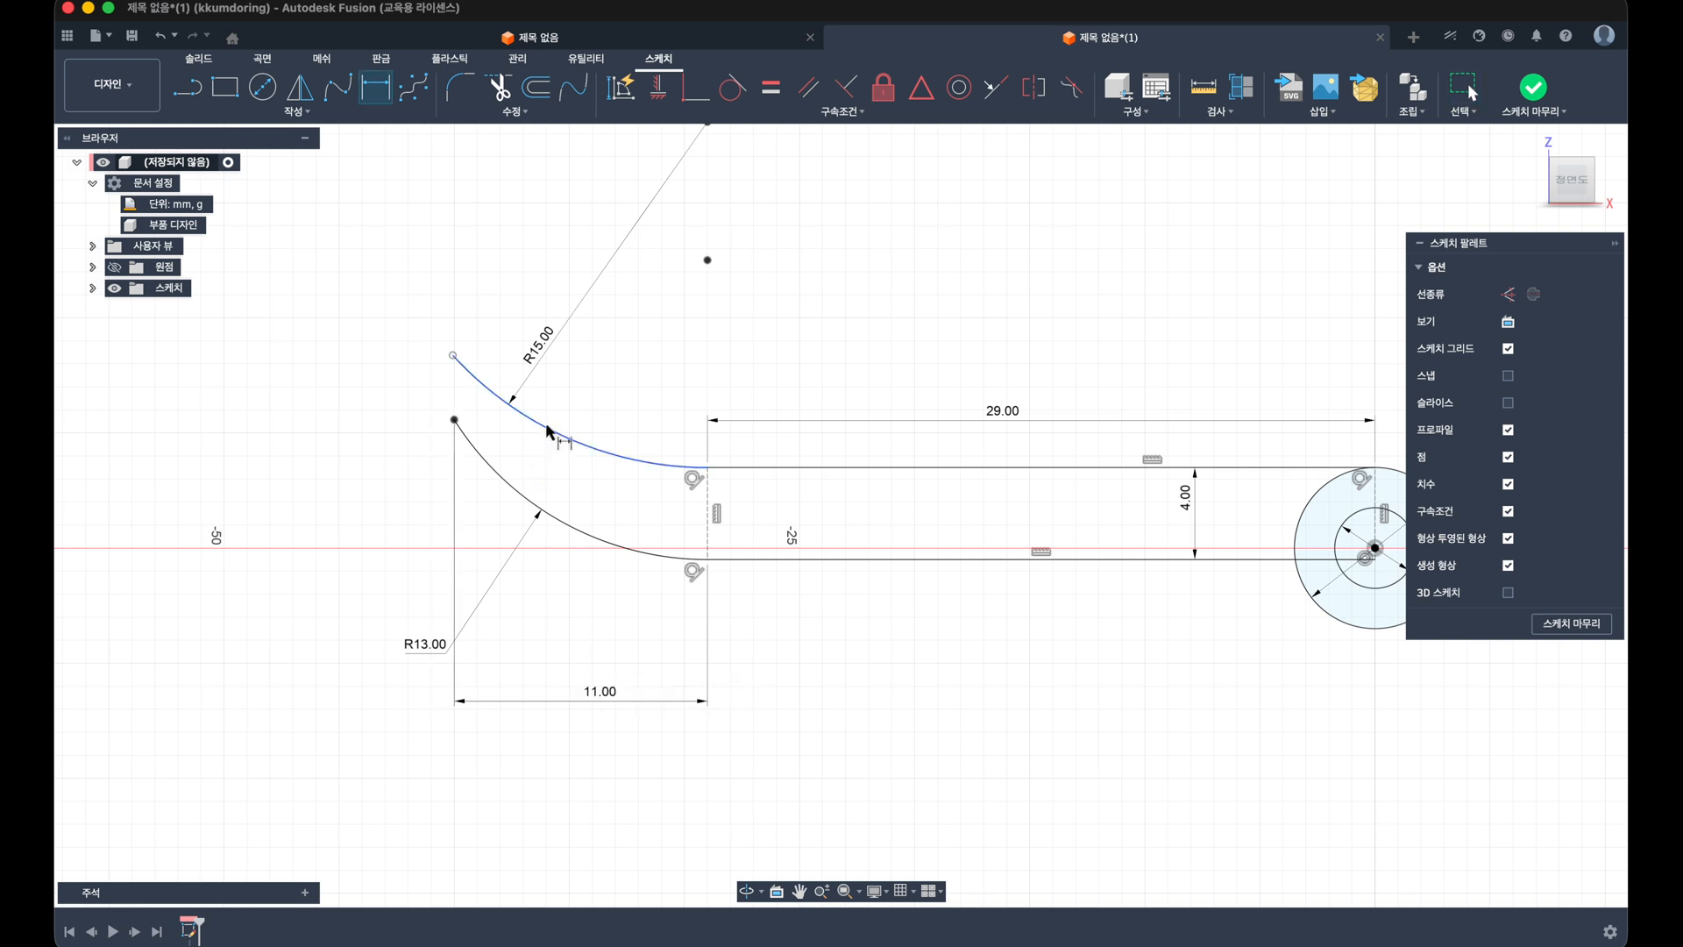
Step: Dimension the upper arc's horizontal span between its endpoints as 10 mm
click(453, 355)
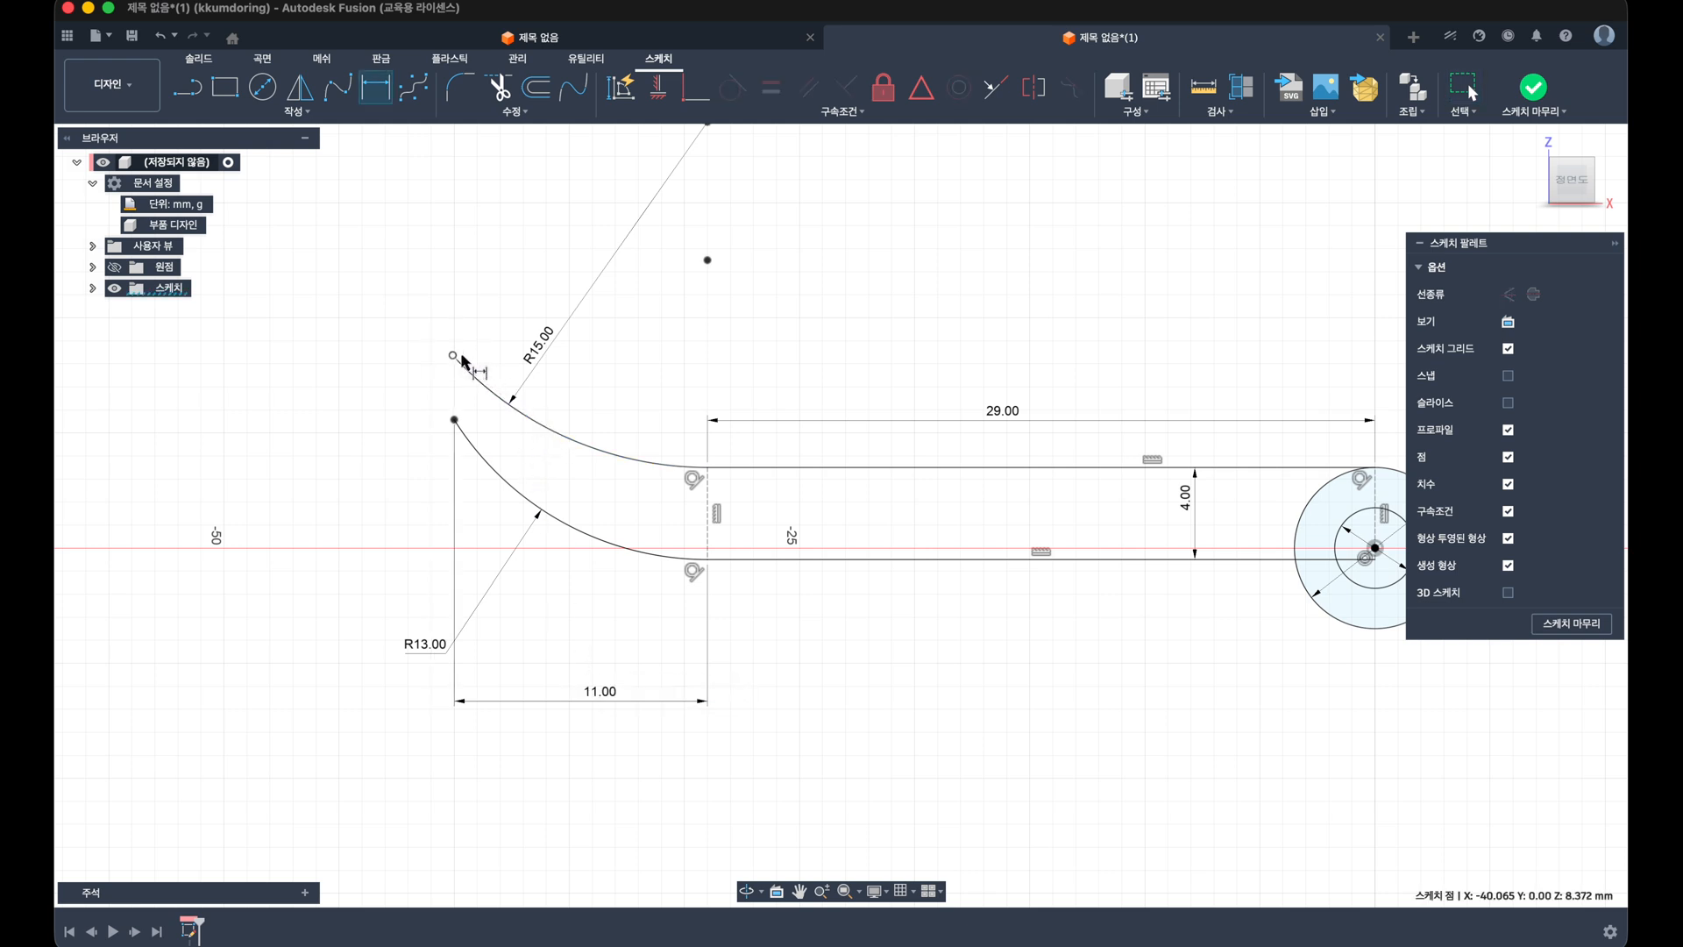
click(708, 469)
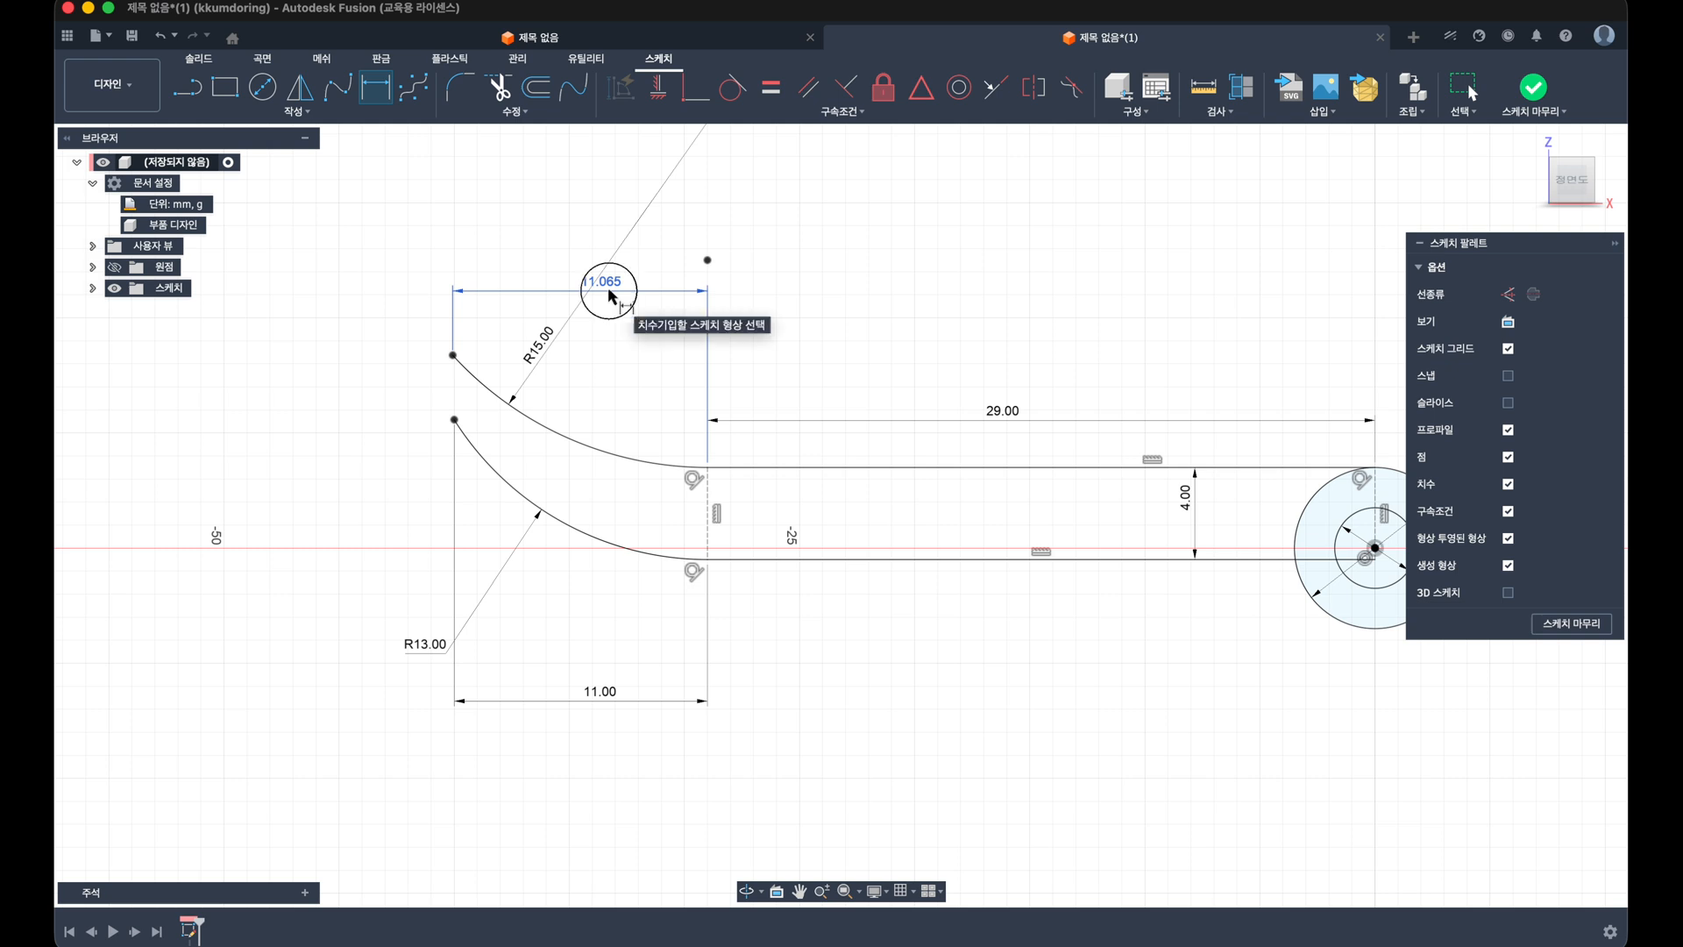
click(612, 296)
text(10)
key(Return)
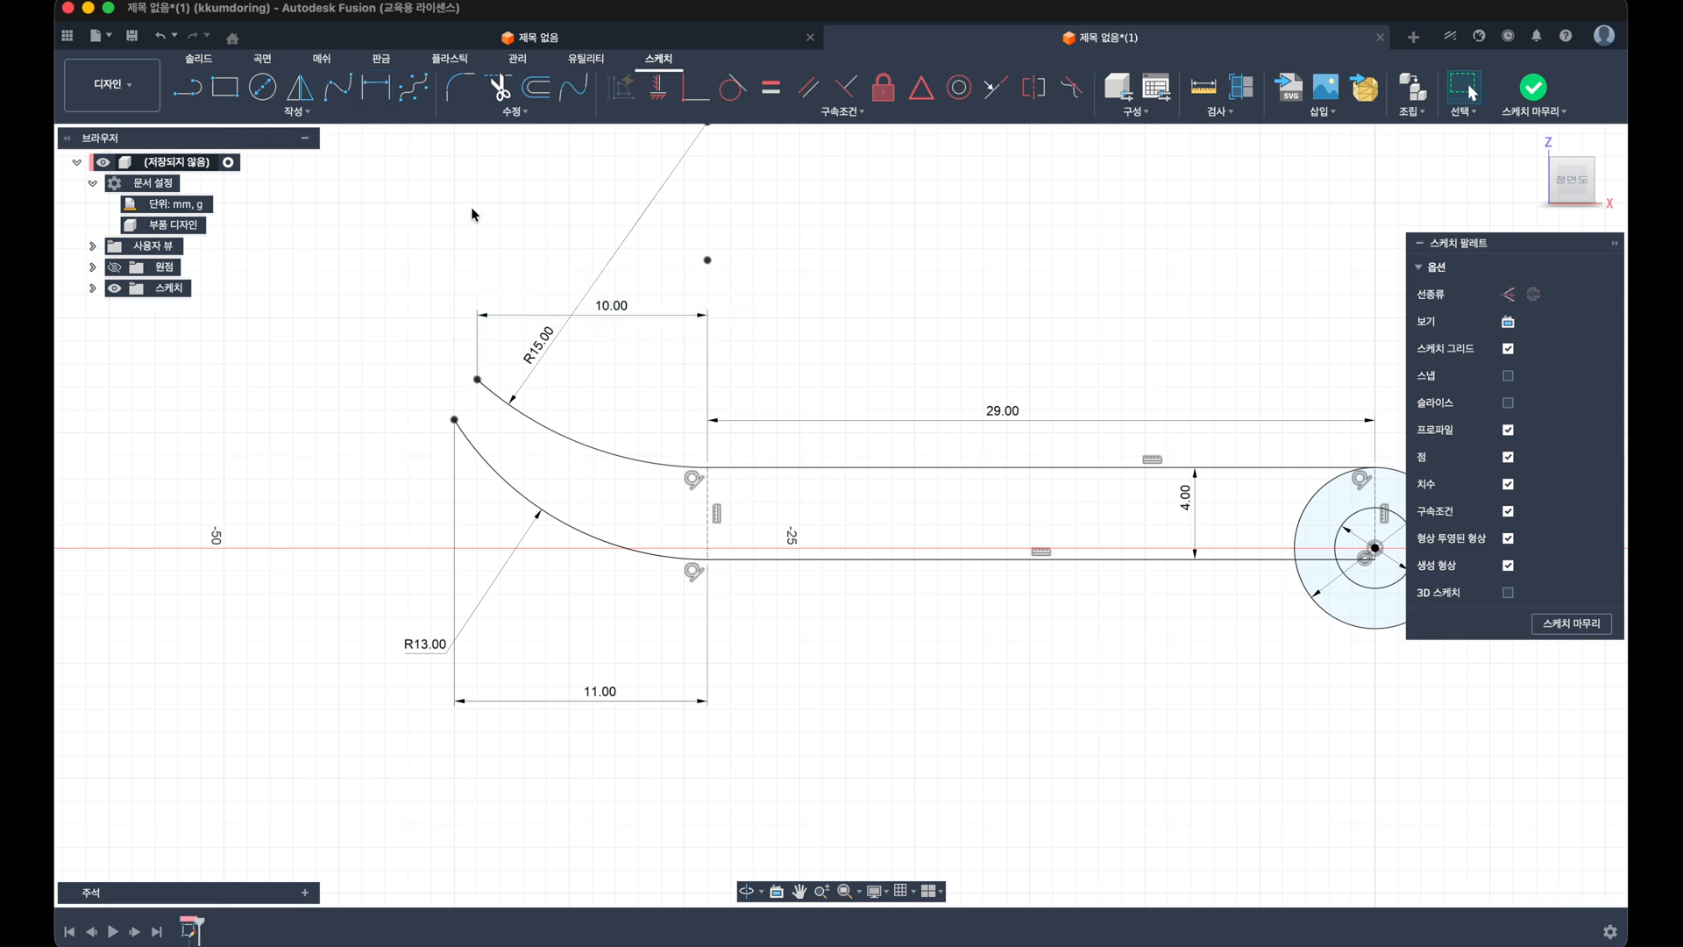
Step: Close the profile with a straight line between the free ends of the two arcs and finish the sketch
key(l)
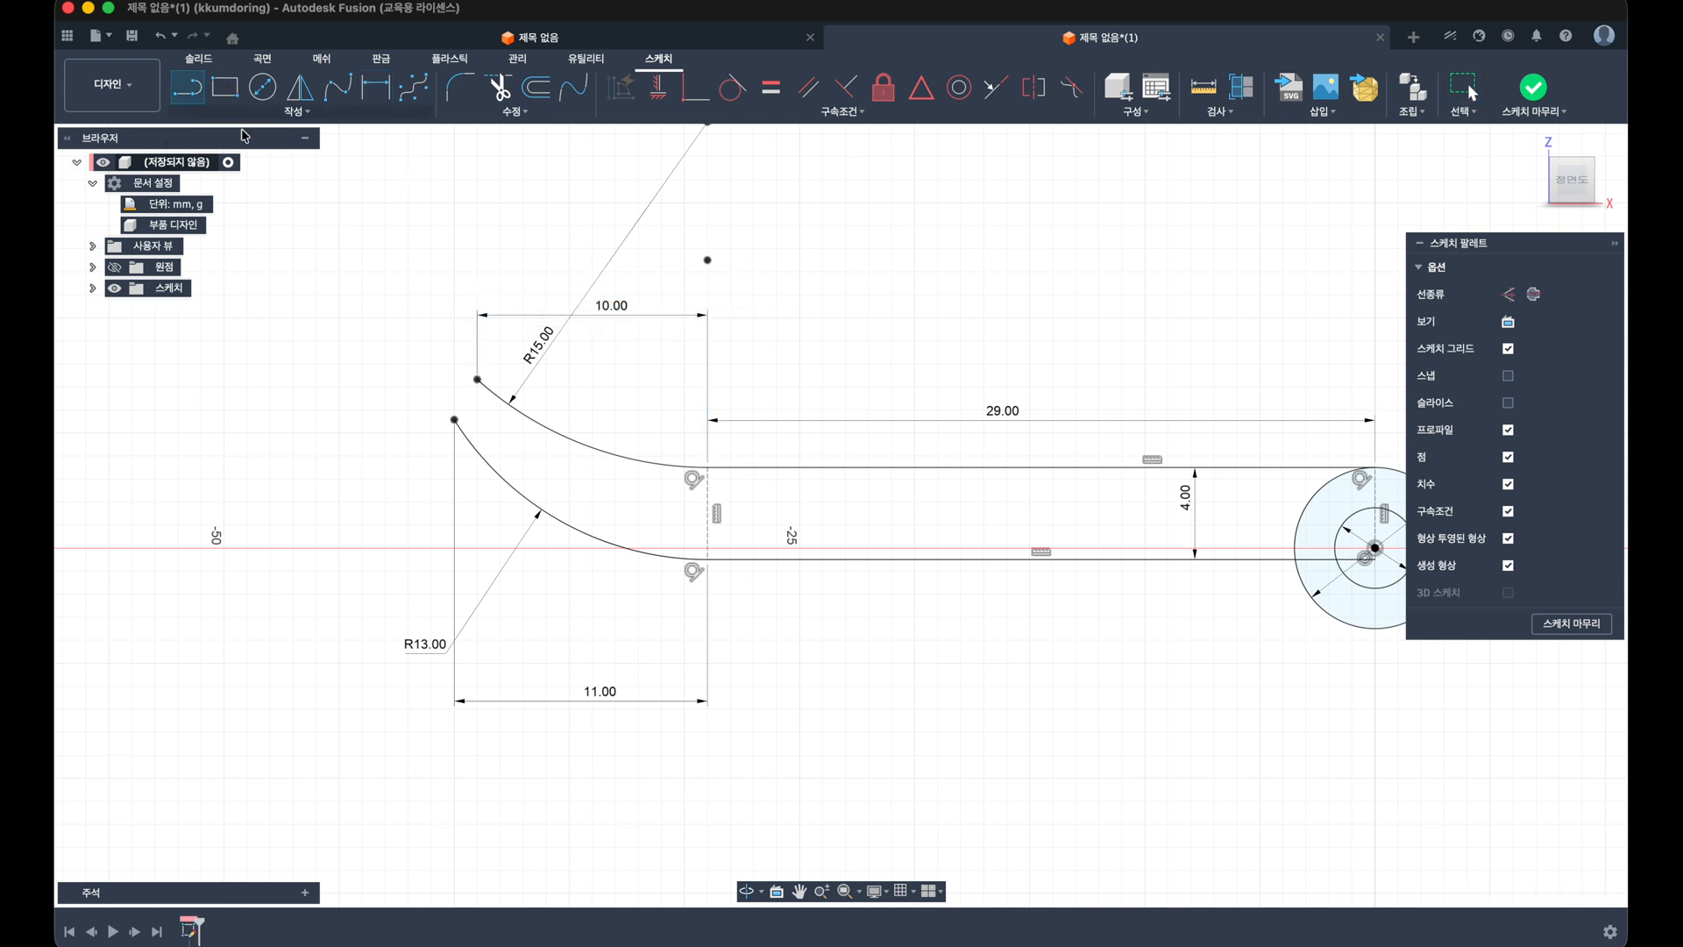
click(477, 378)
click(454, 420)
key(Escape)
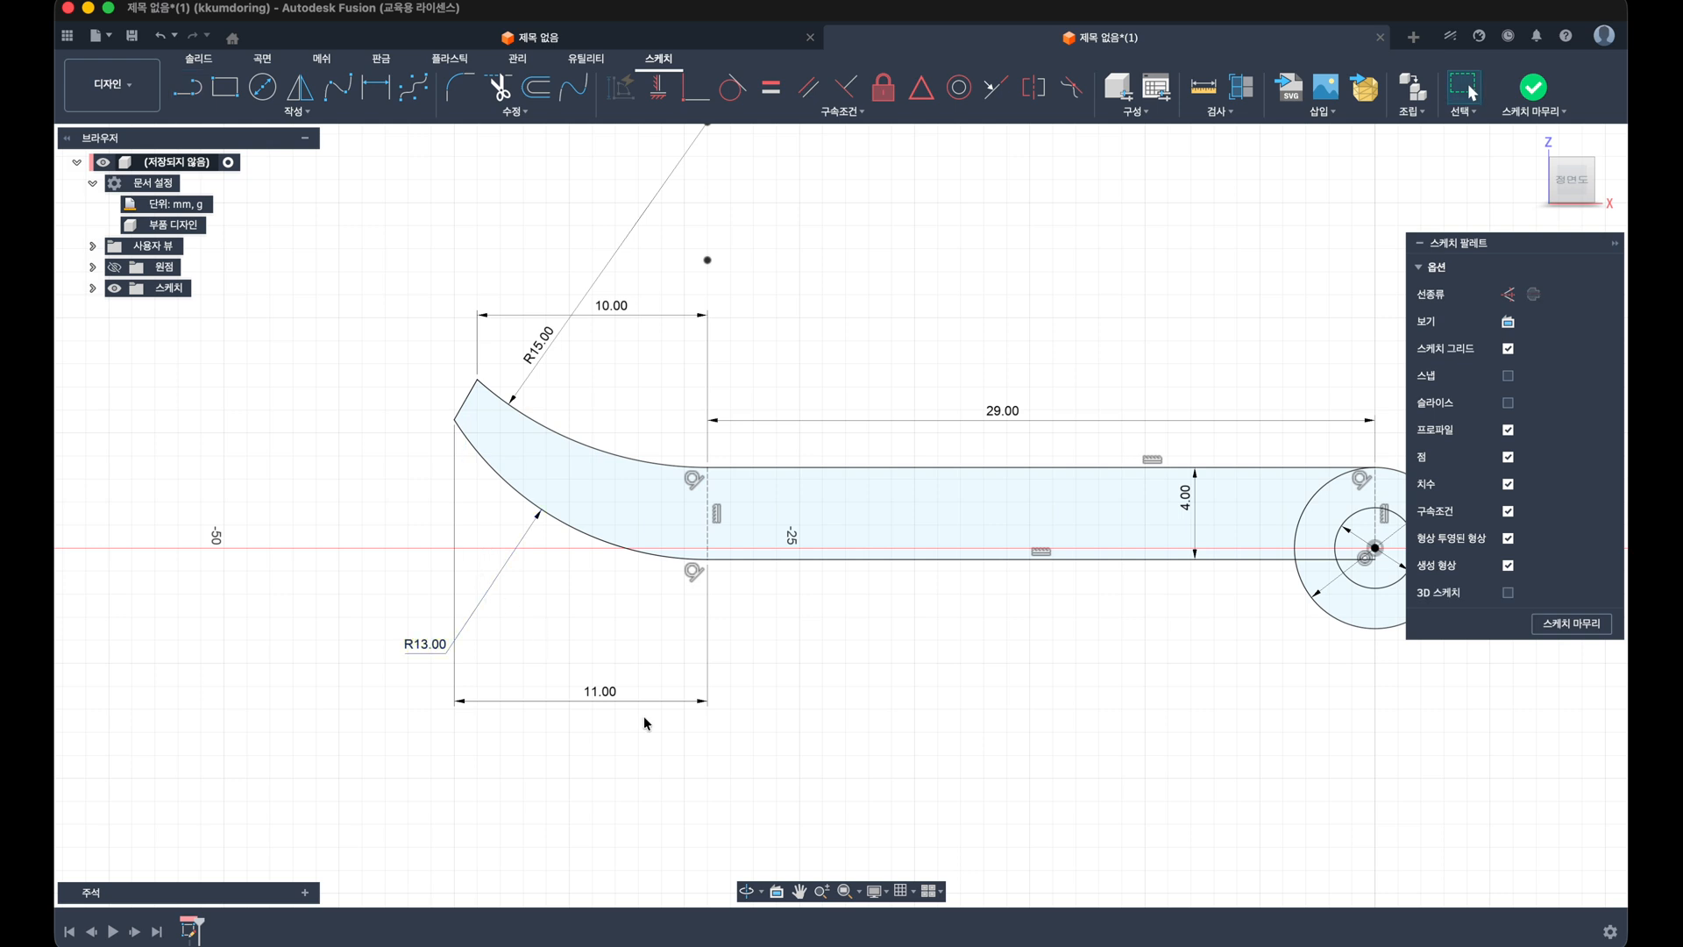
scroll(640, 704, up, 1)
scroll(641, 704, down, 1)
middle_drag(721, 701, 655, 668)
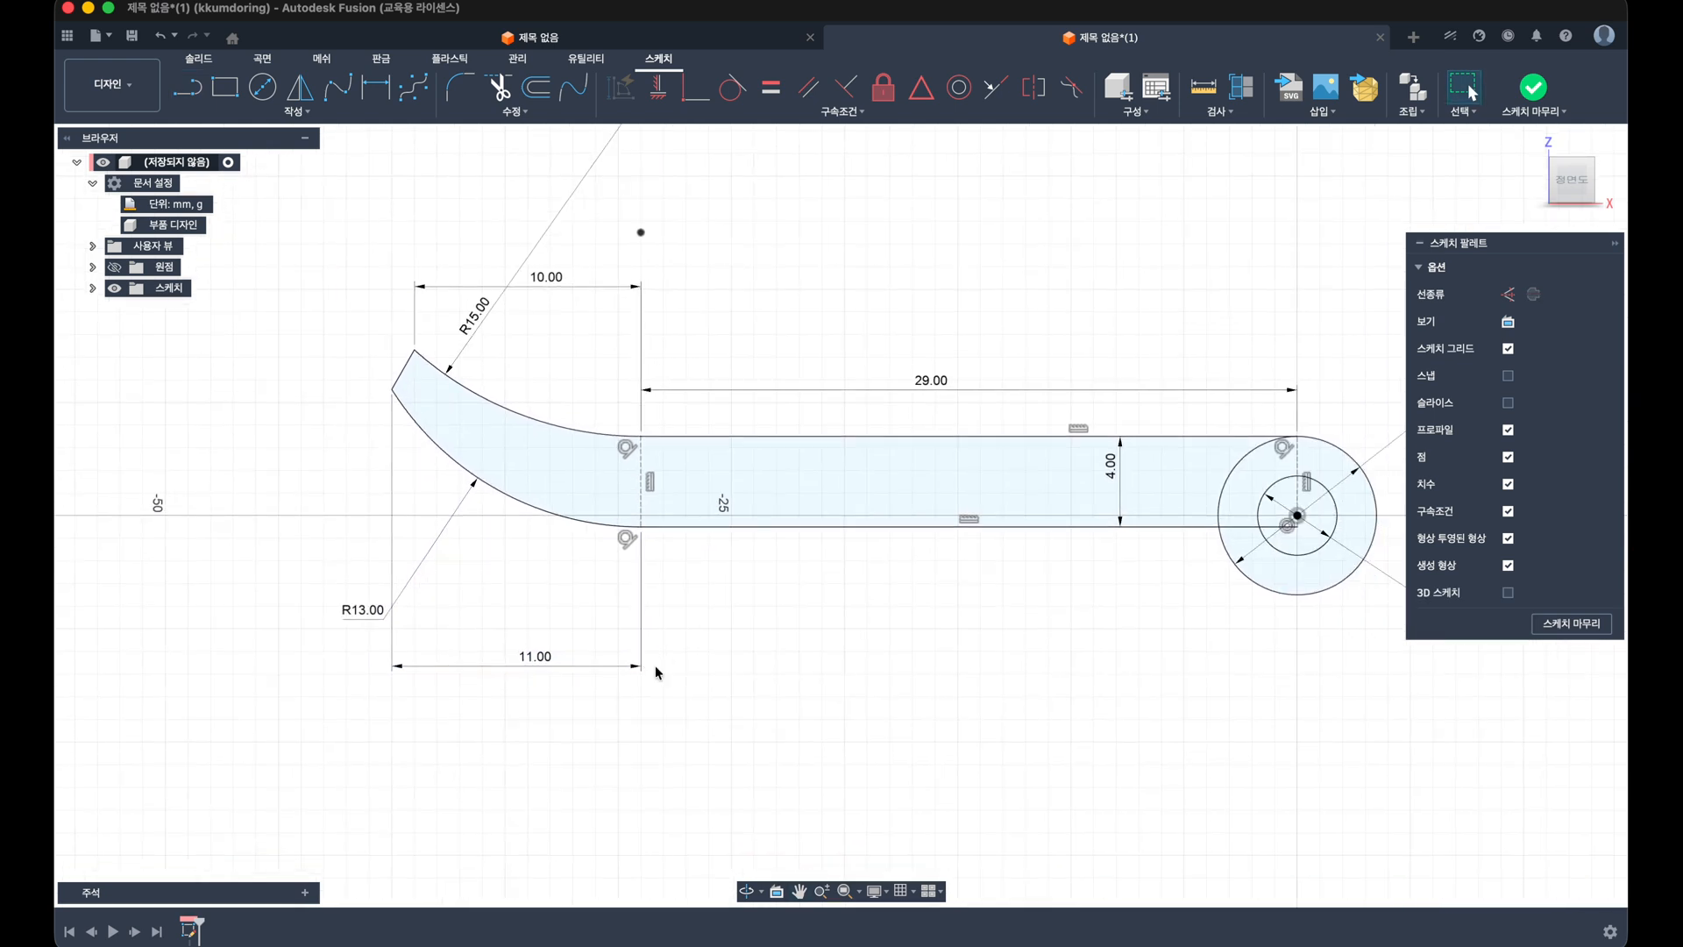
middle_drag(1206, 573, 1086, 564)
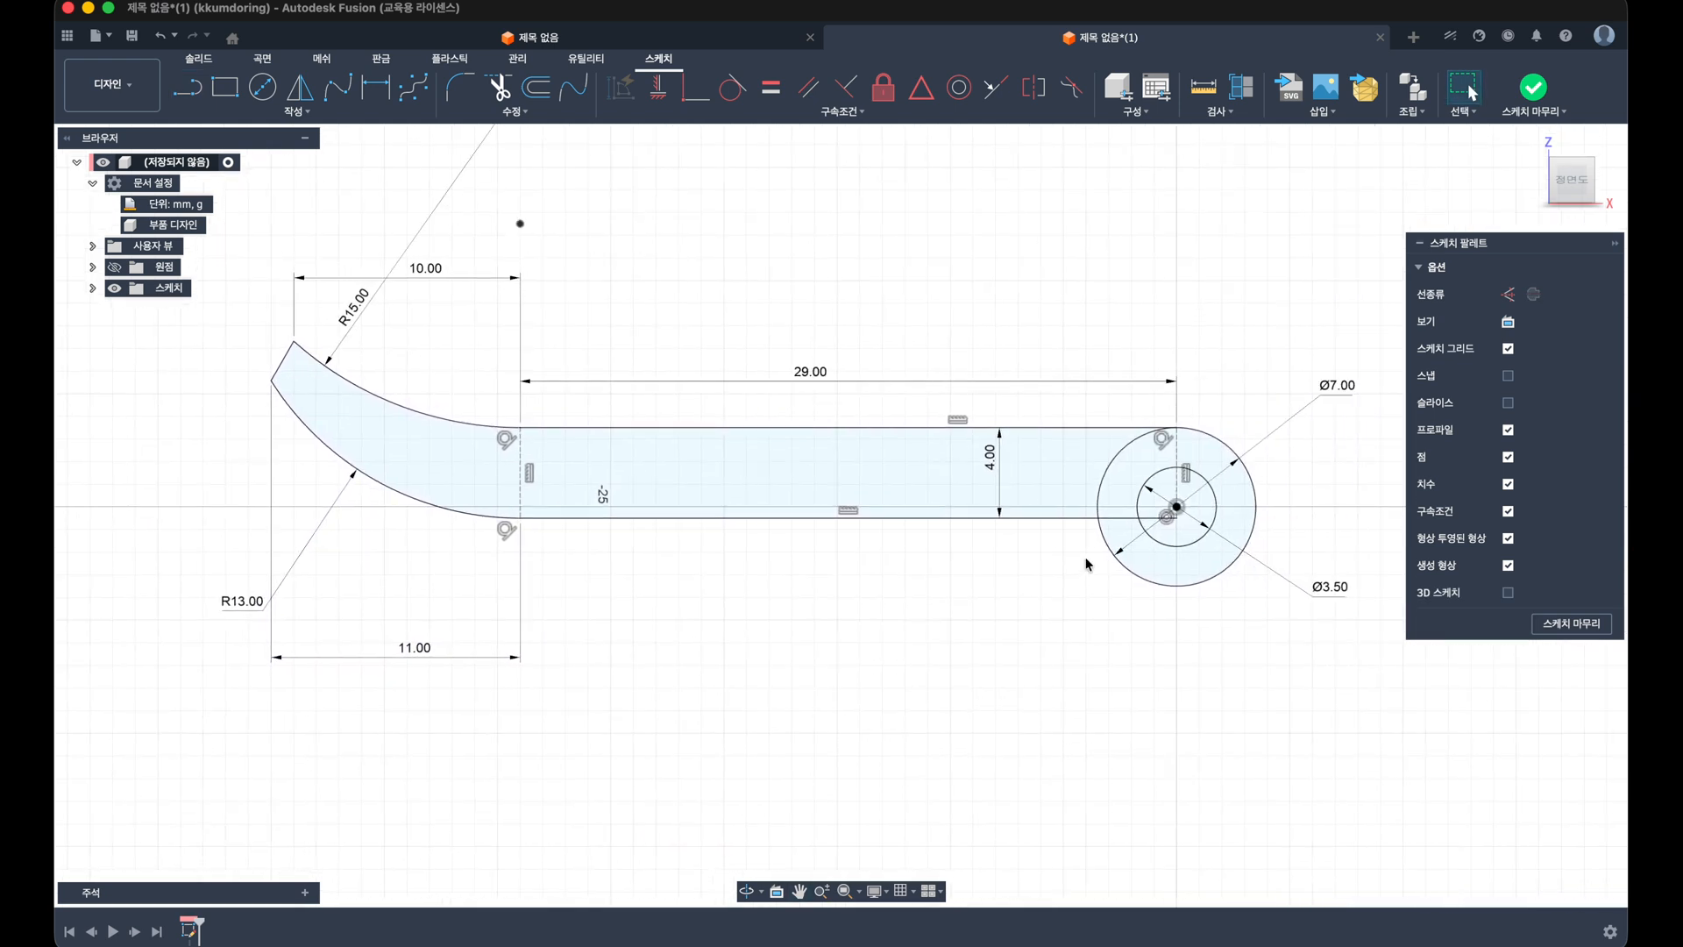
click(1535, 87)
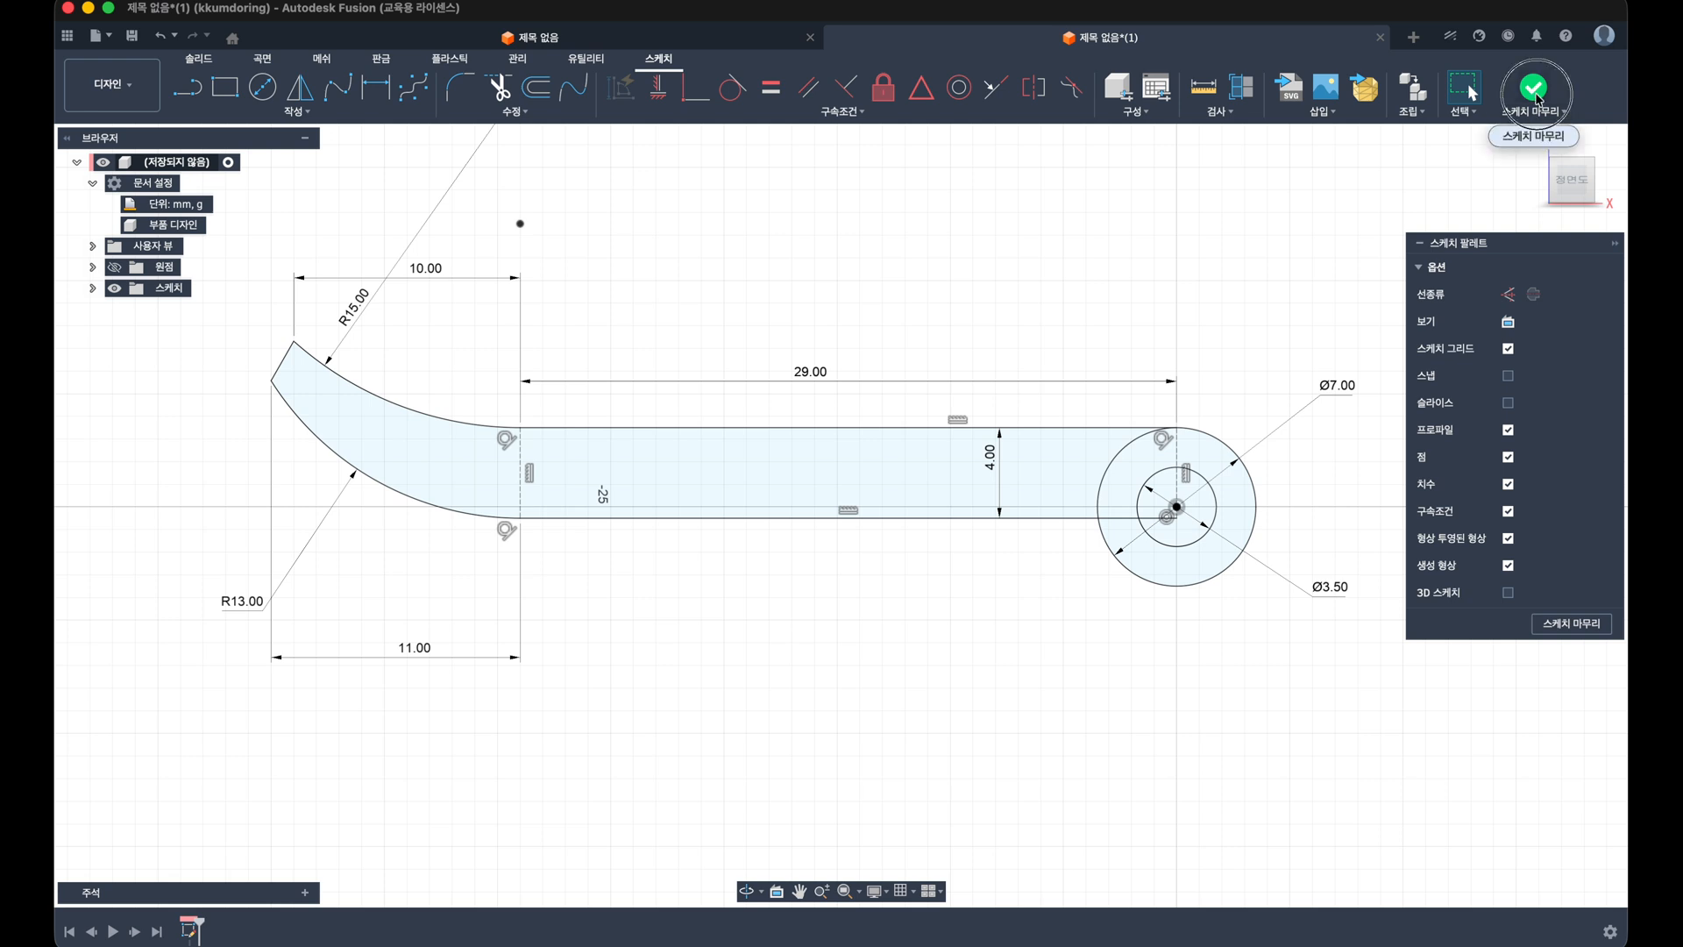
Step: Redefine the sketch plane of the finished profile sketch, picking the origin's YZ plane
shift+middle_drag(1153, 299, 1159, 375)
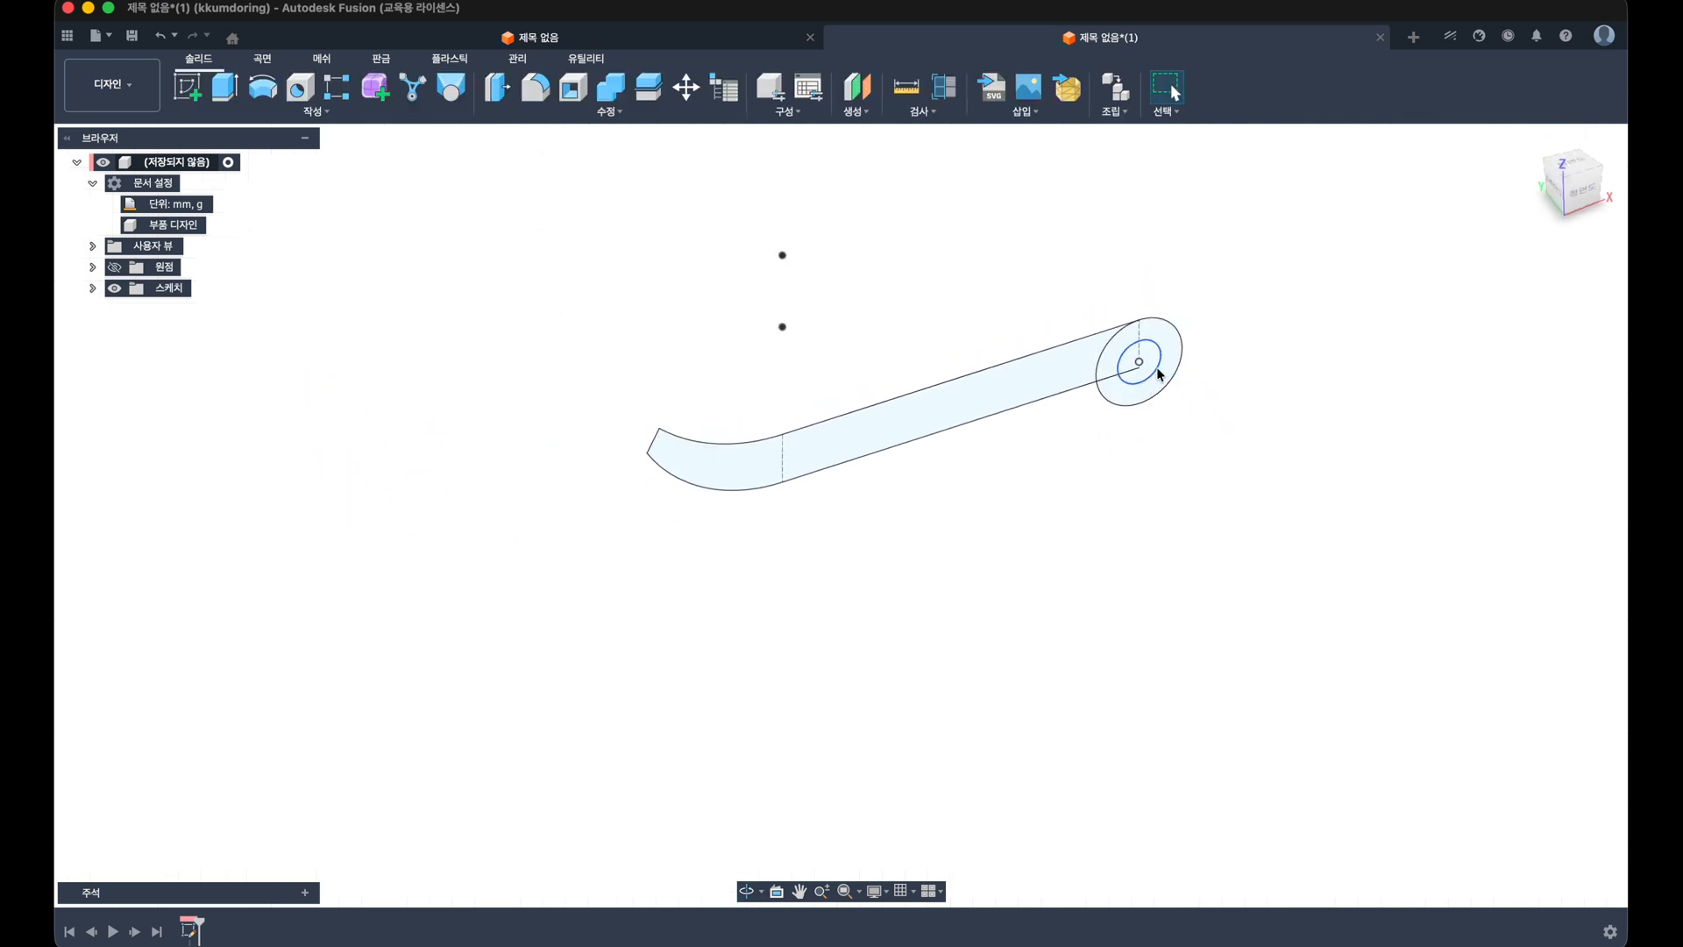
shift+middle_drag(1004, 514, 931, 534)
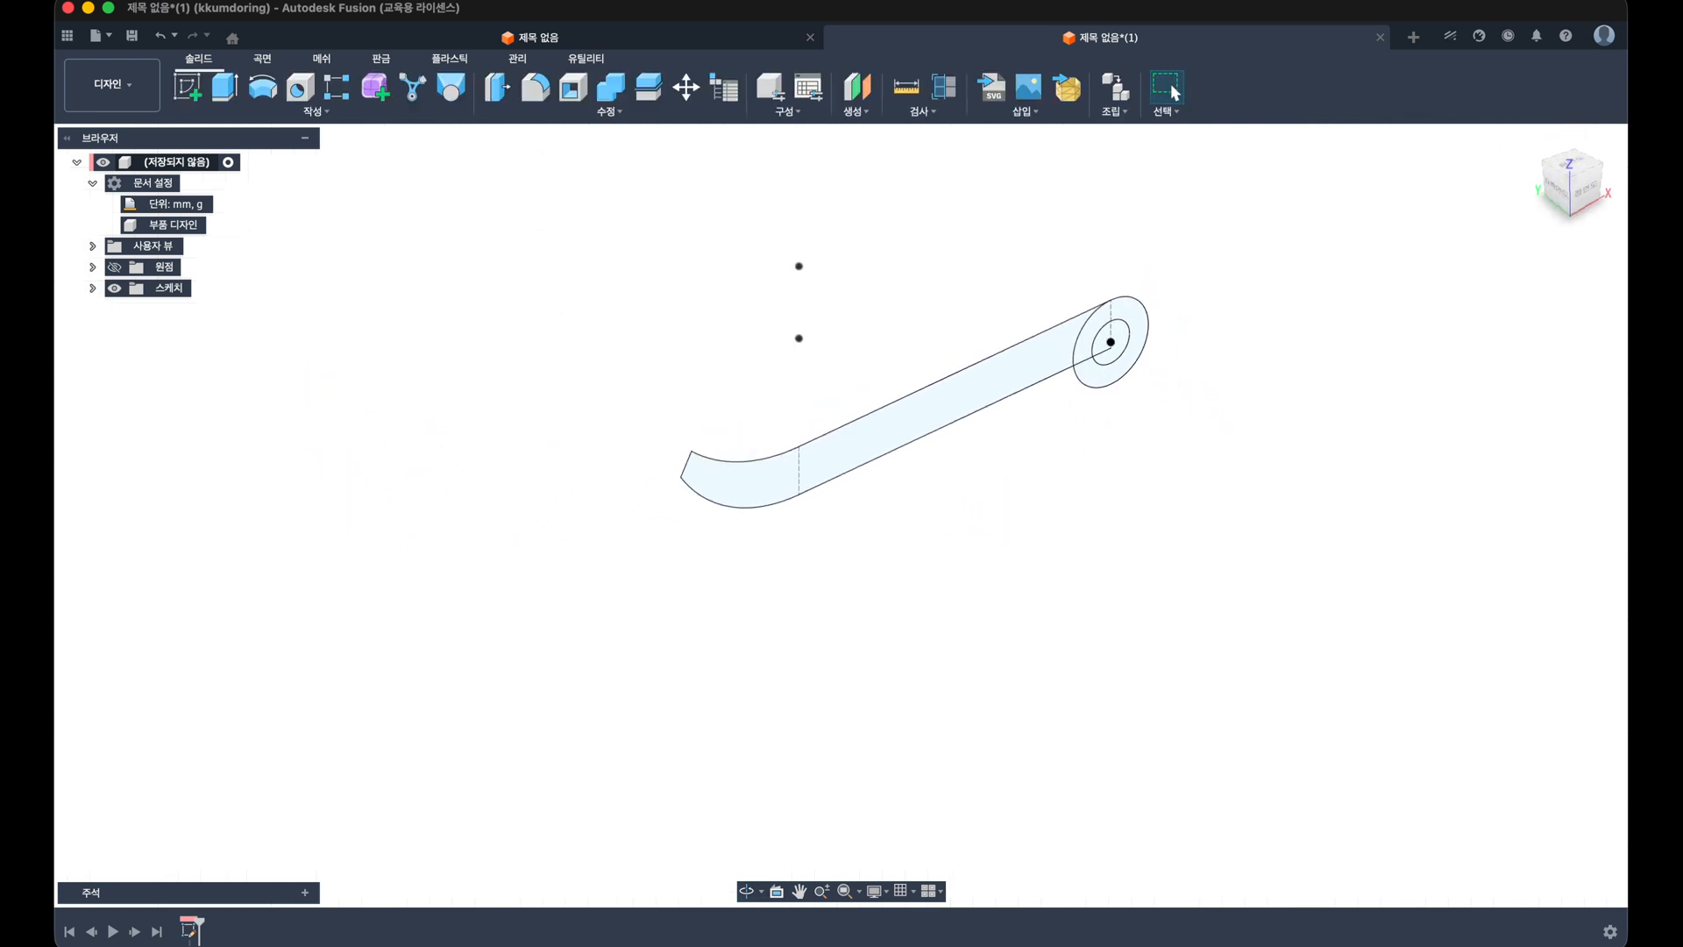
click(93, 288)
right_click(174, 312)
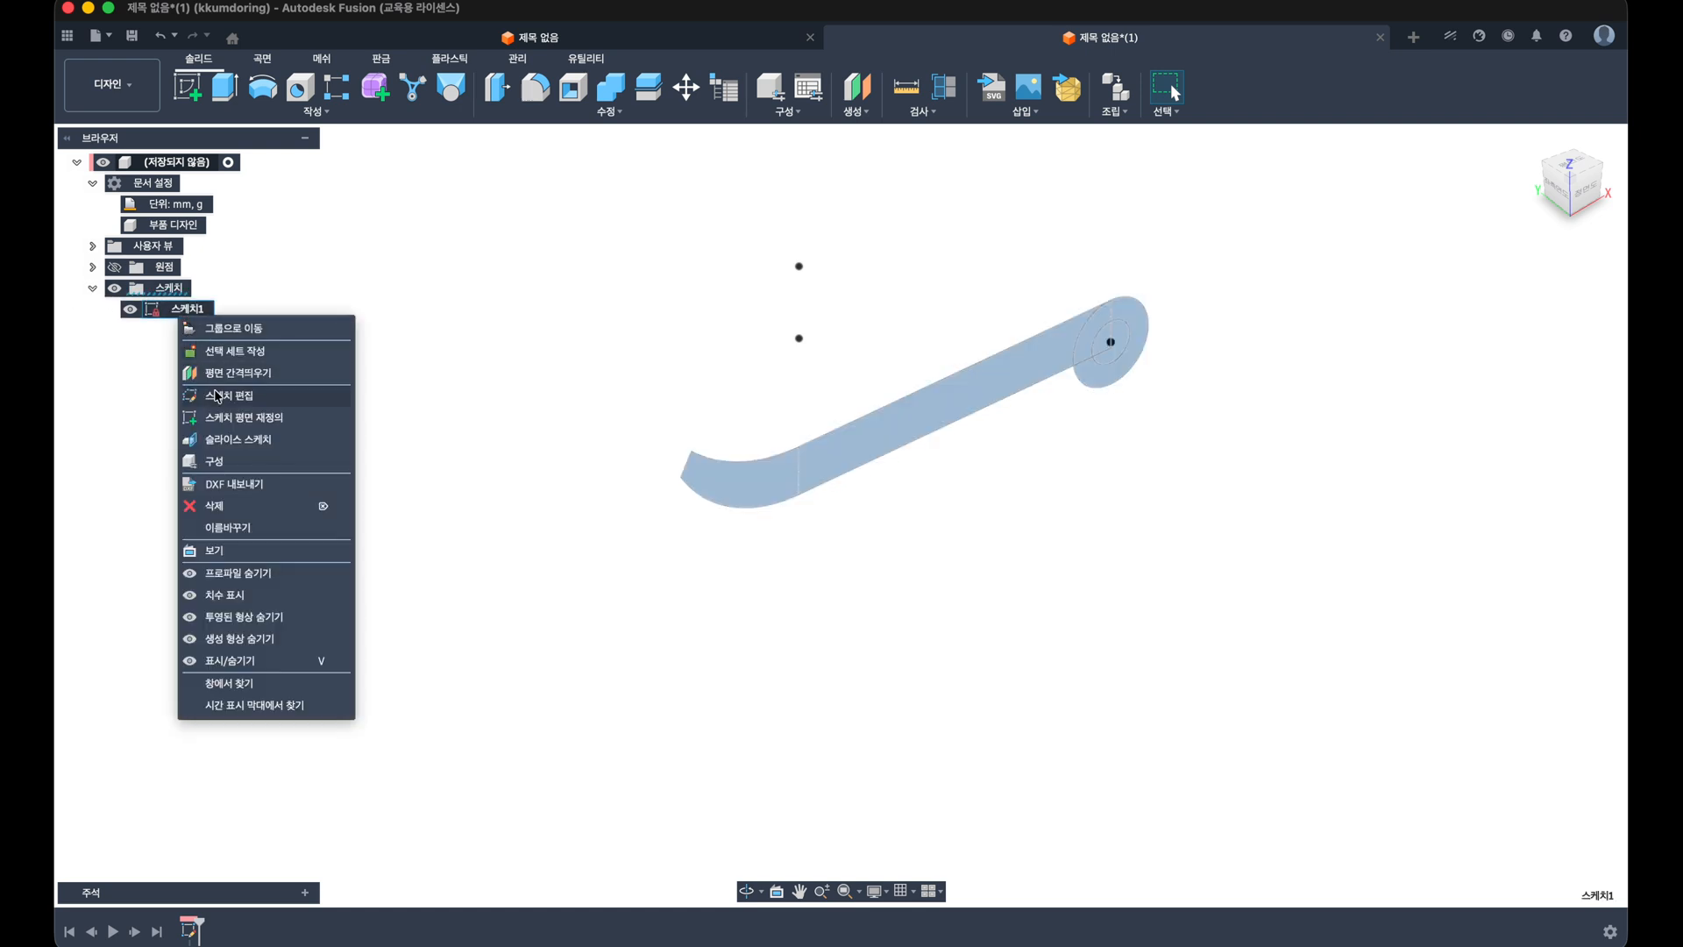
click(244, 417)
middle_drag(955, 519, 888, 542)
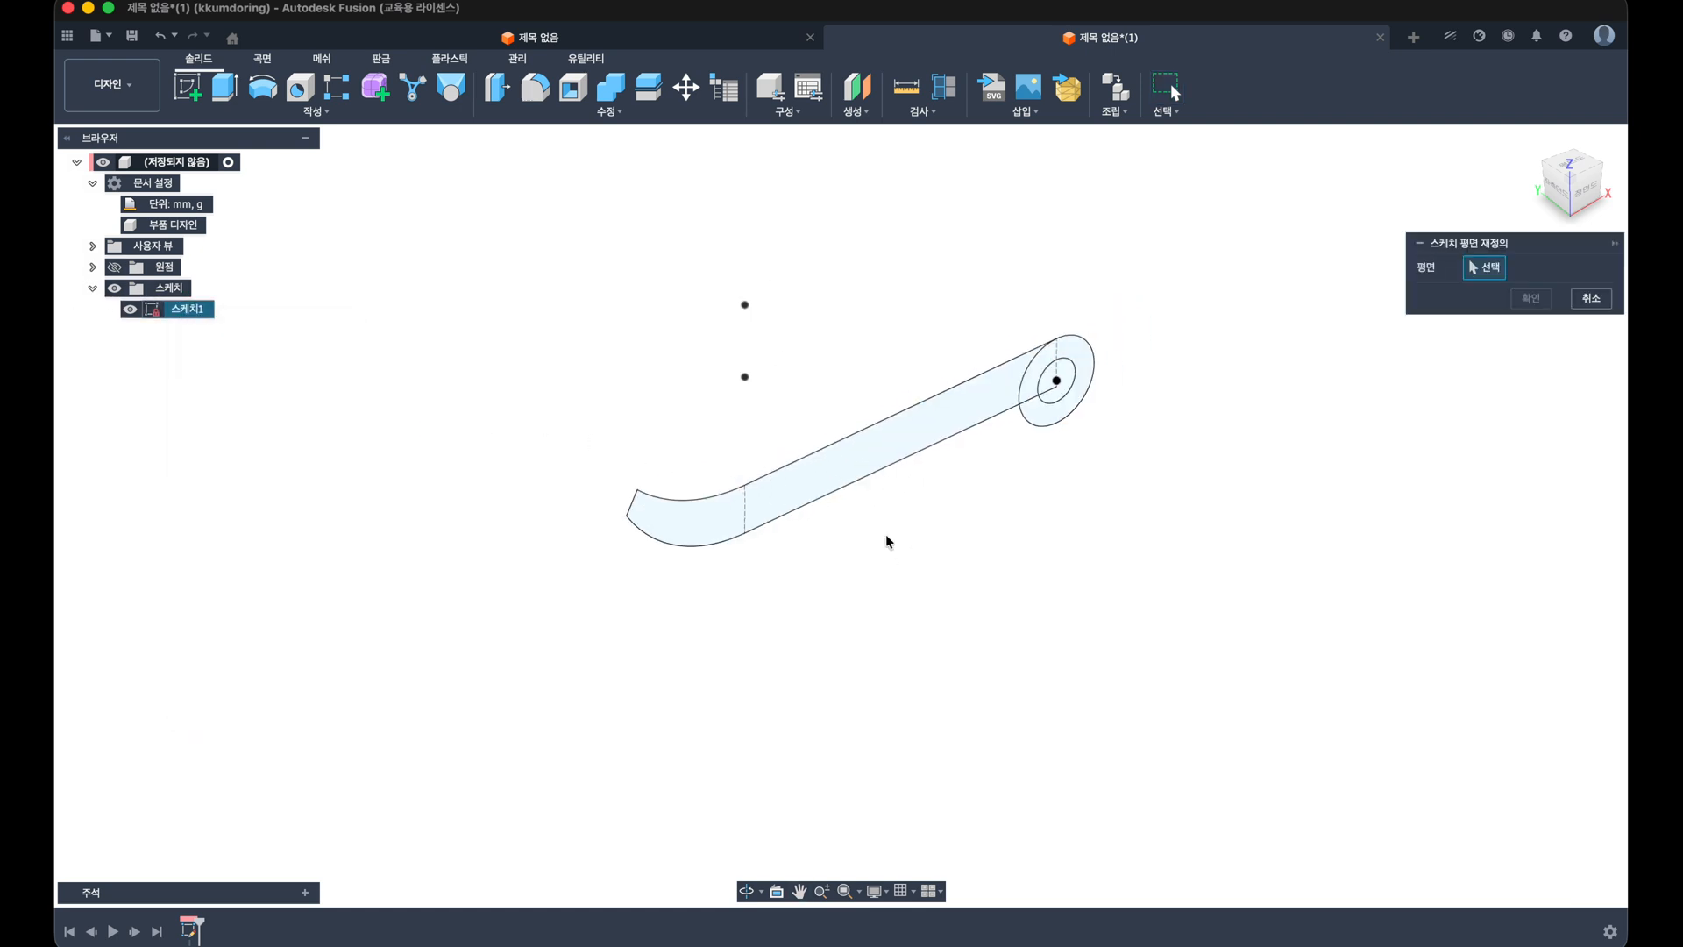
click(114, 266)
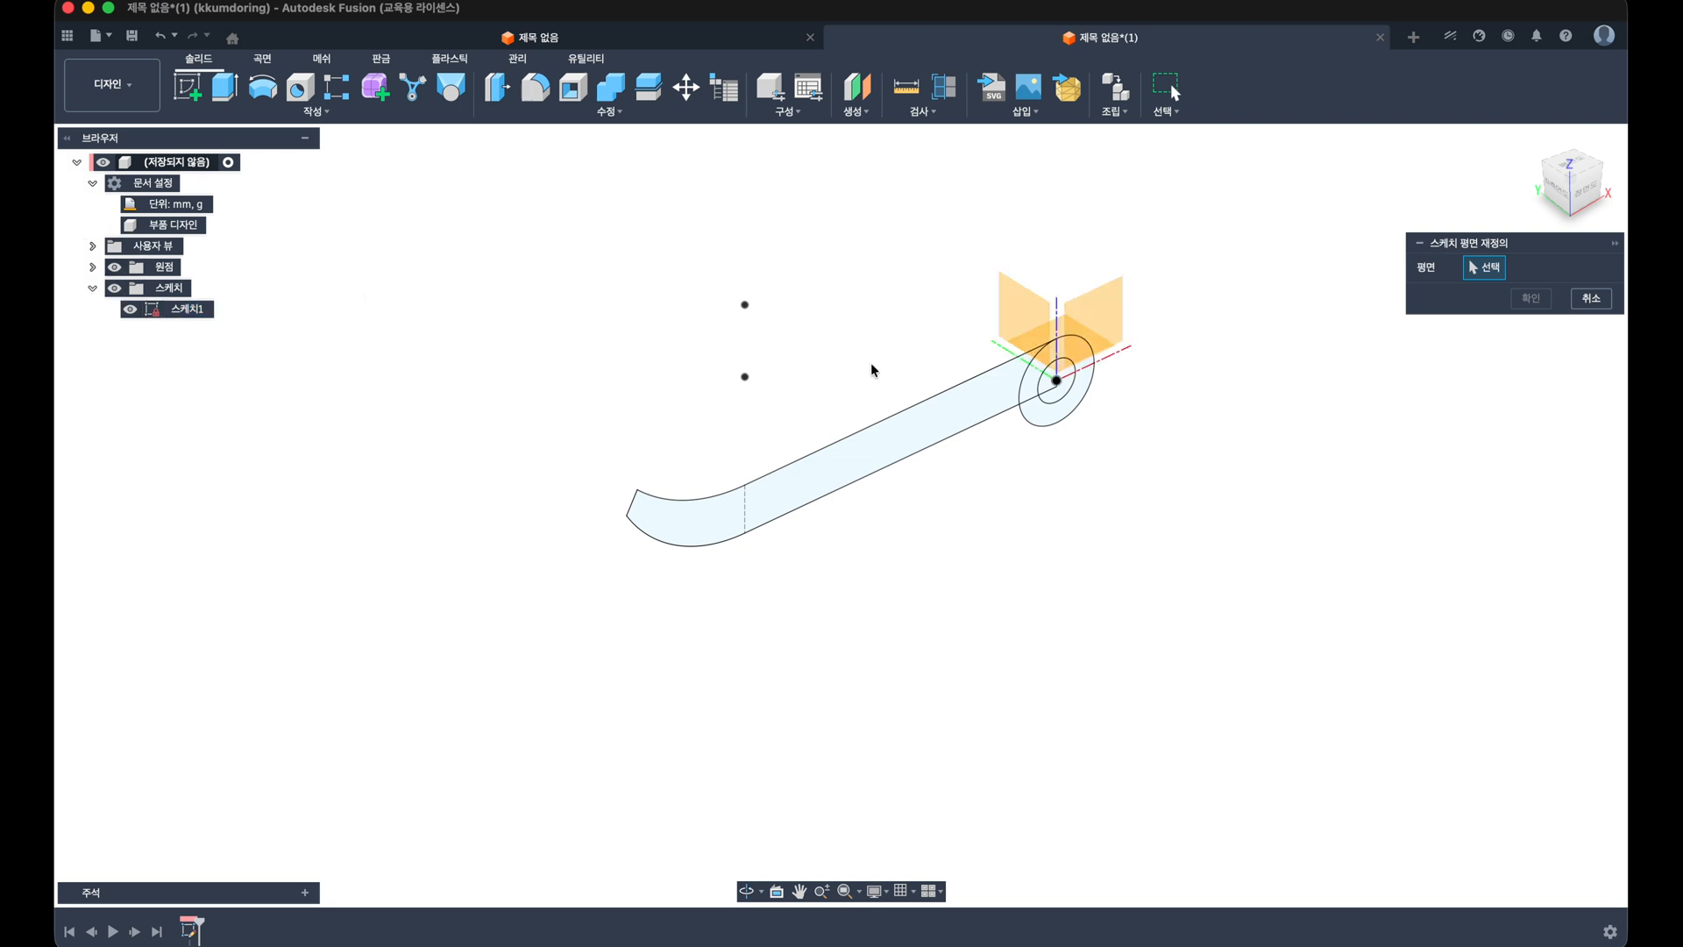
shift+middle_drag(871, 368, 931, 368)
click(875, 271)
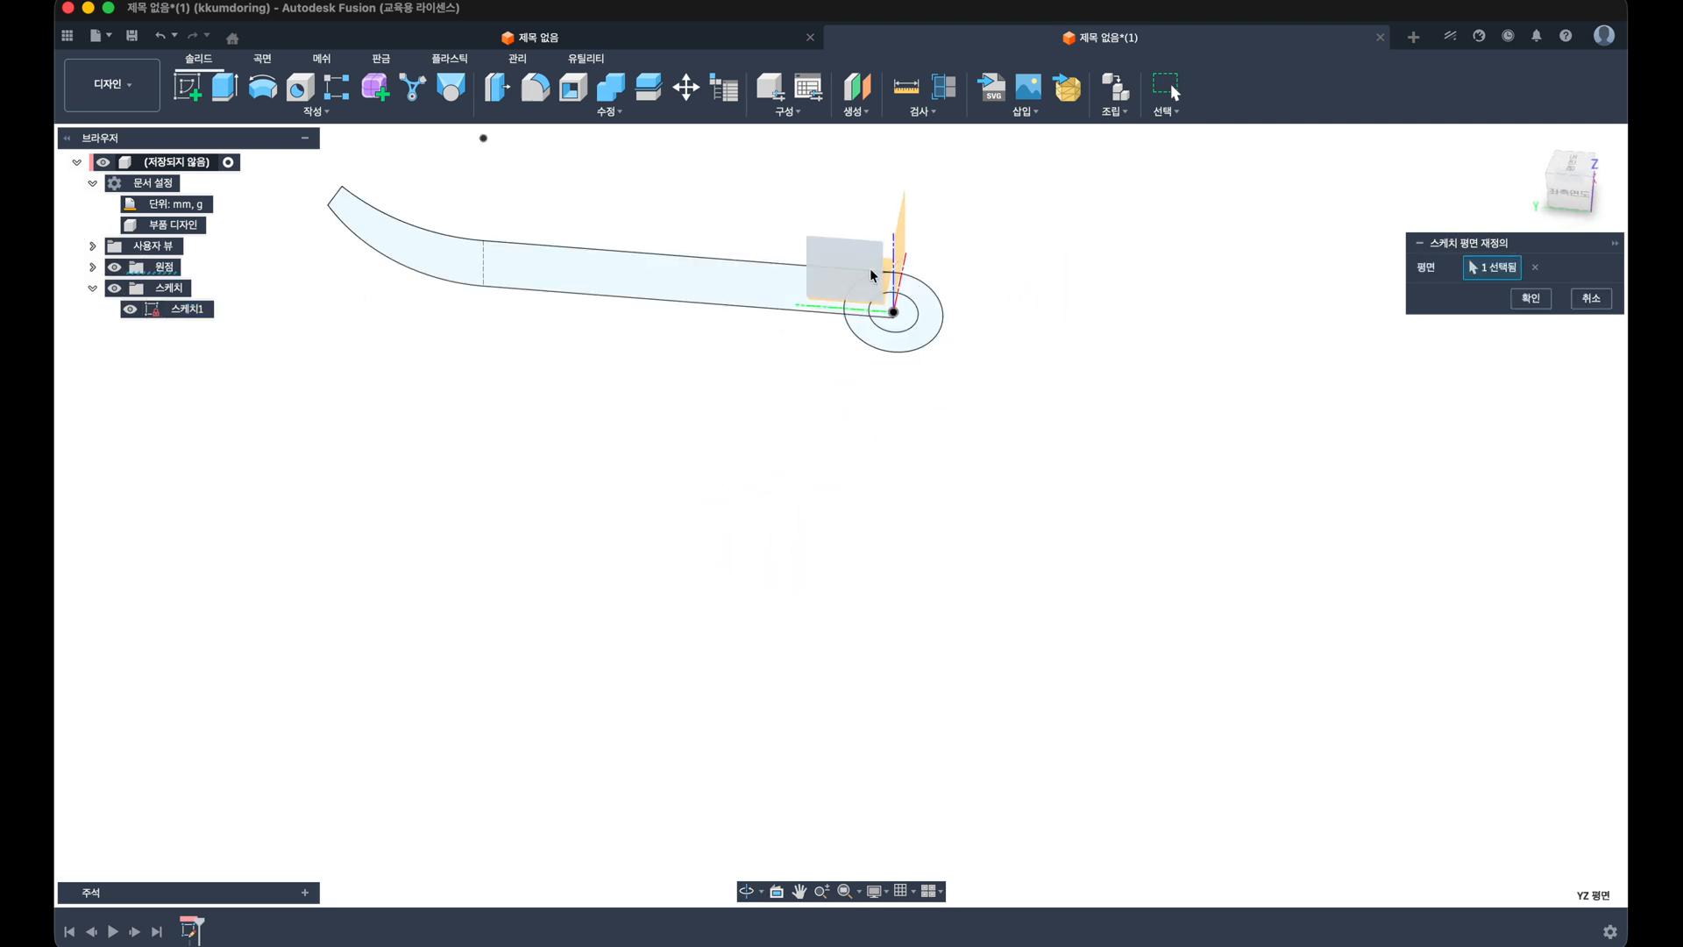
shift+middle_drag(815, 470, 885, 465)
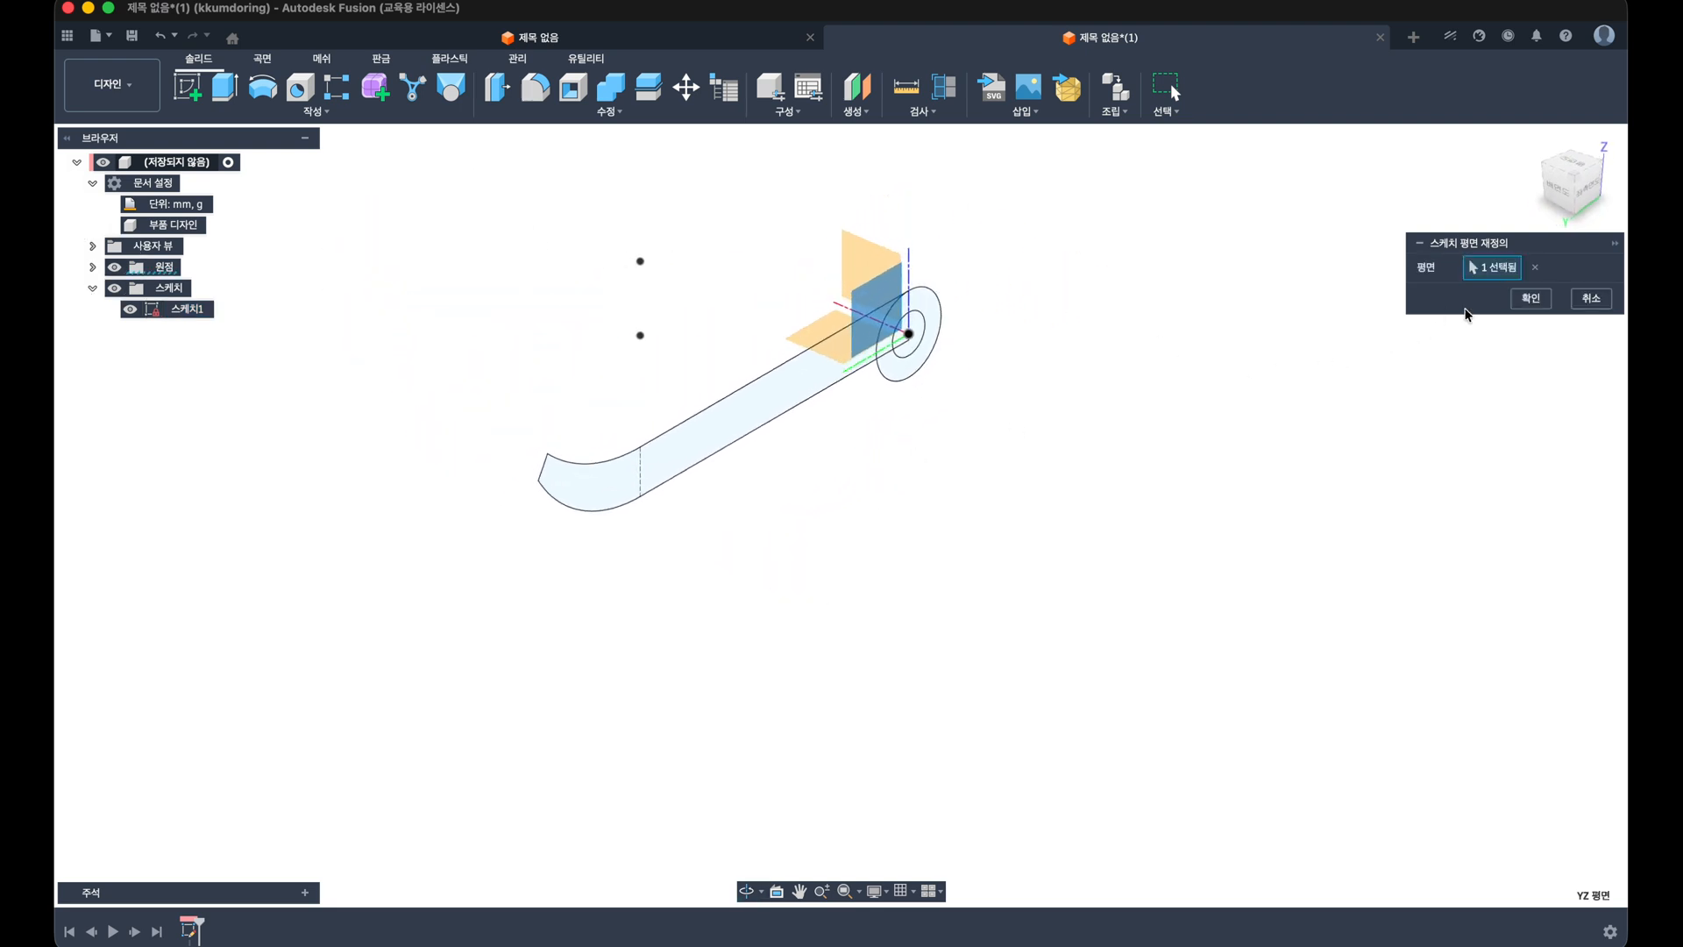
click(1530, 298)
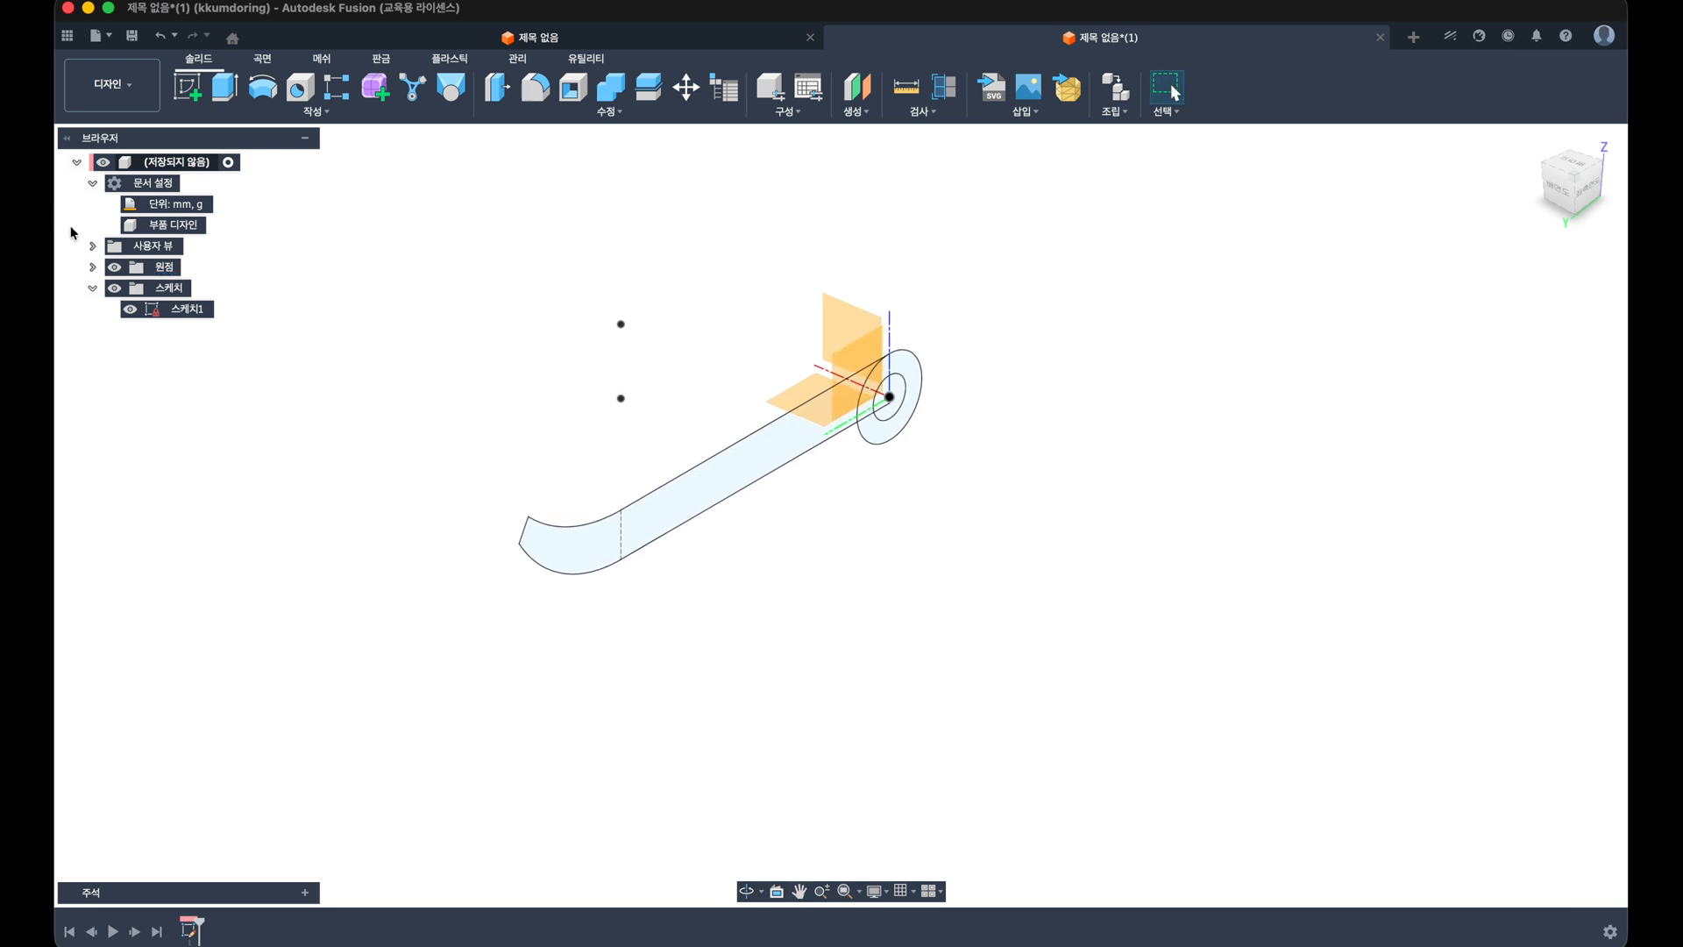
Step: Toggle the sketch's visibility off and on again, and hide the origin planes
click(128, 308)
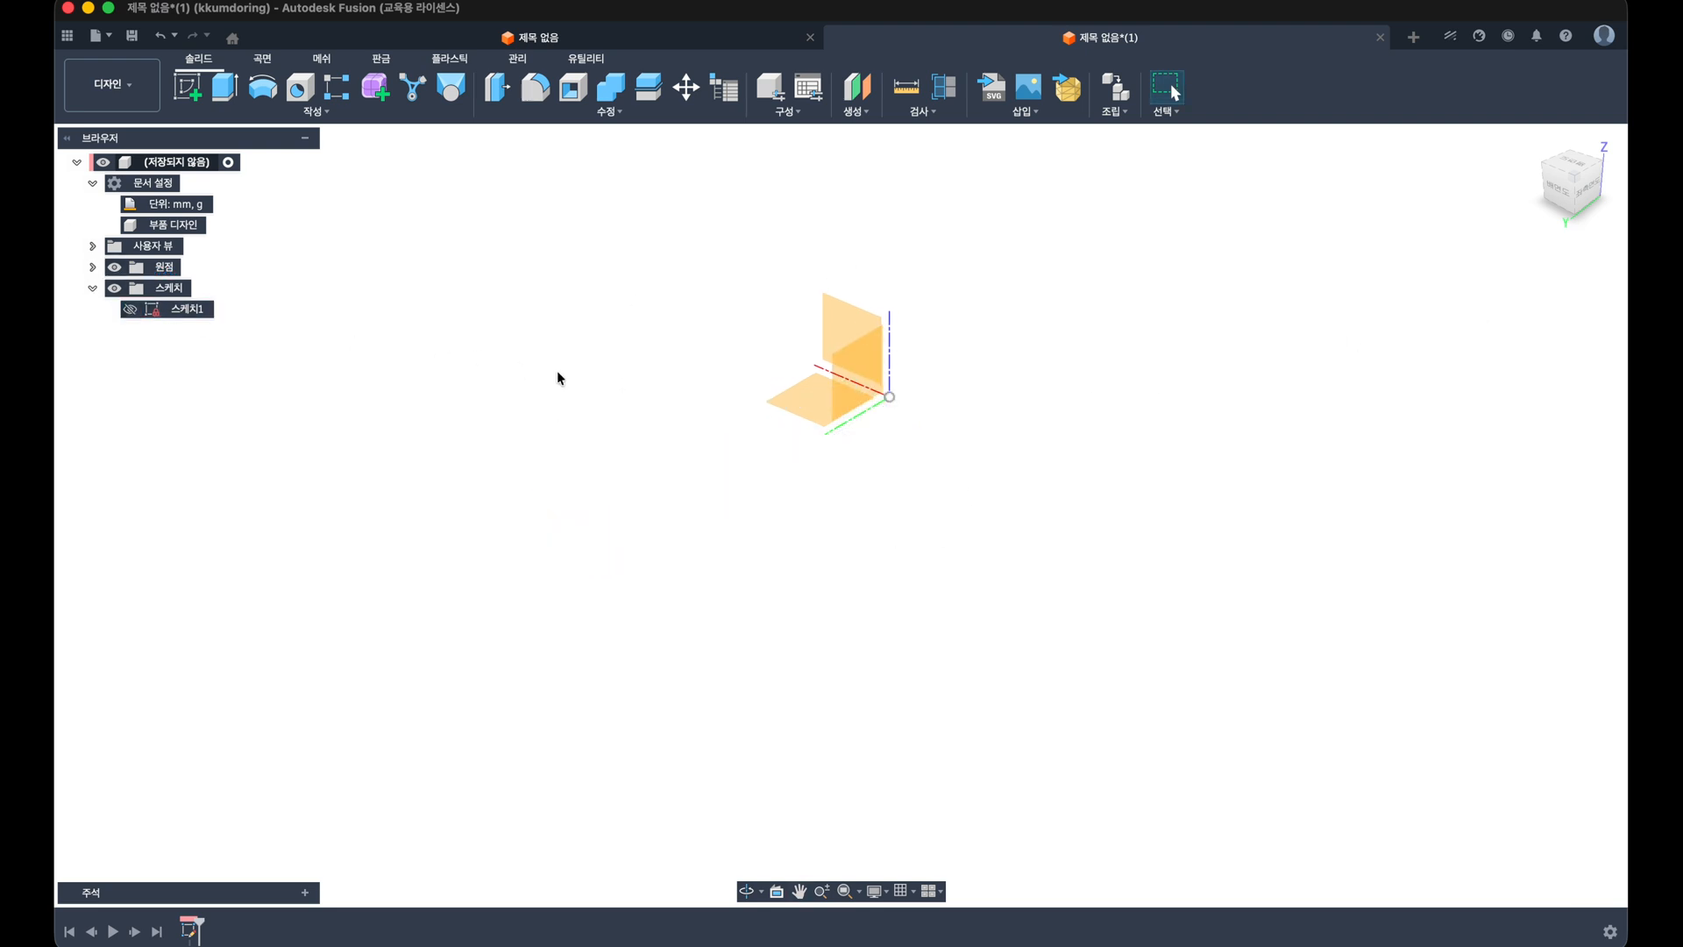
click(128, 308)
click(114, 267)
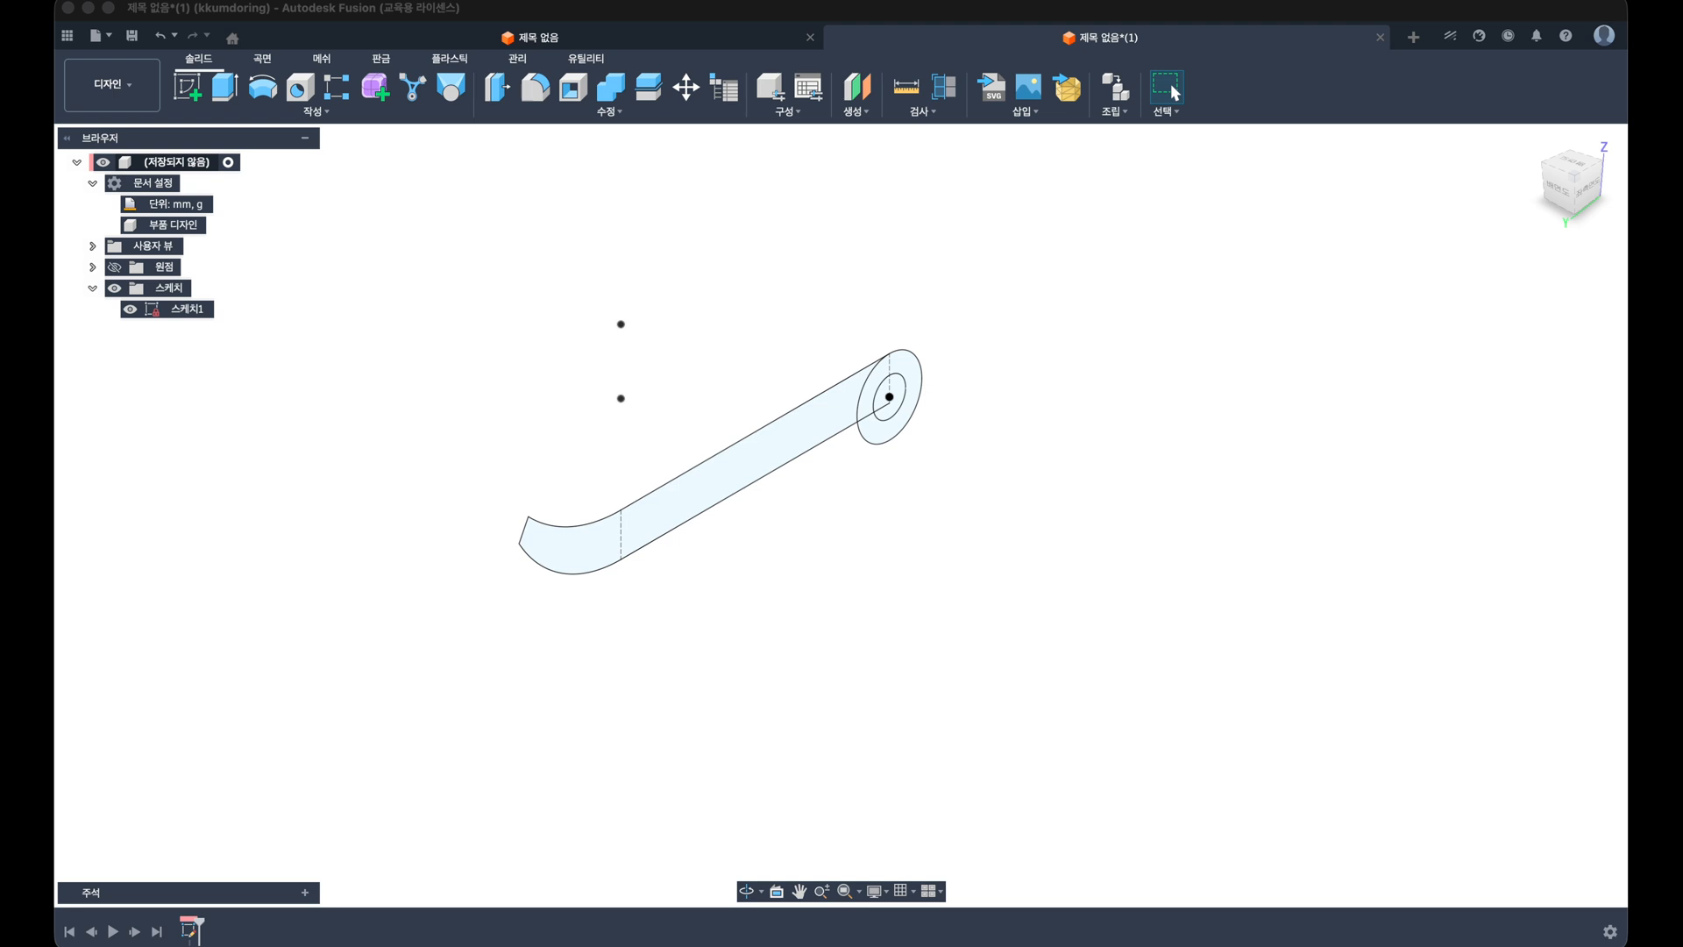
Step: Extrude all three sketch profiles symmetrically with a distance of 22 mm as a new body
click(996, 574)
key(e)
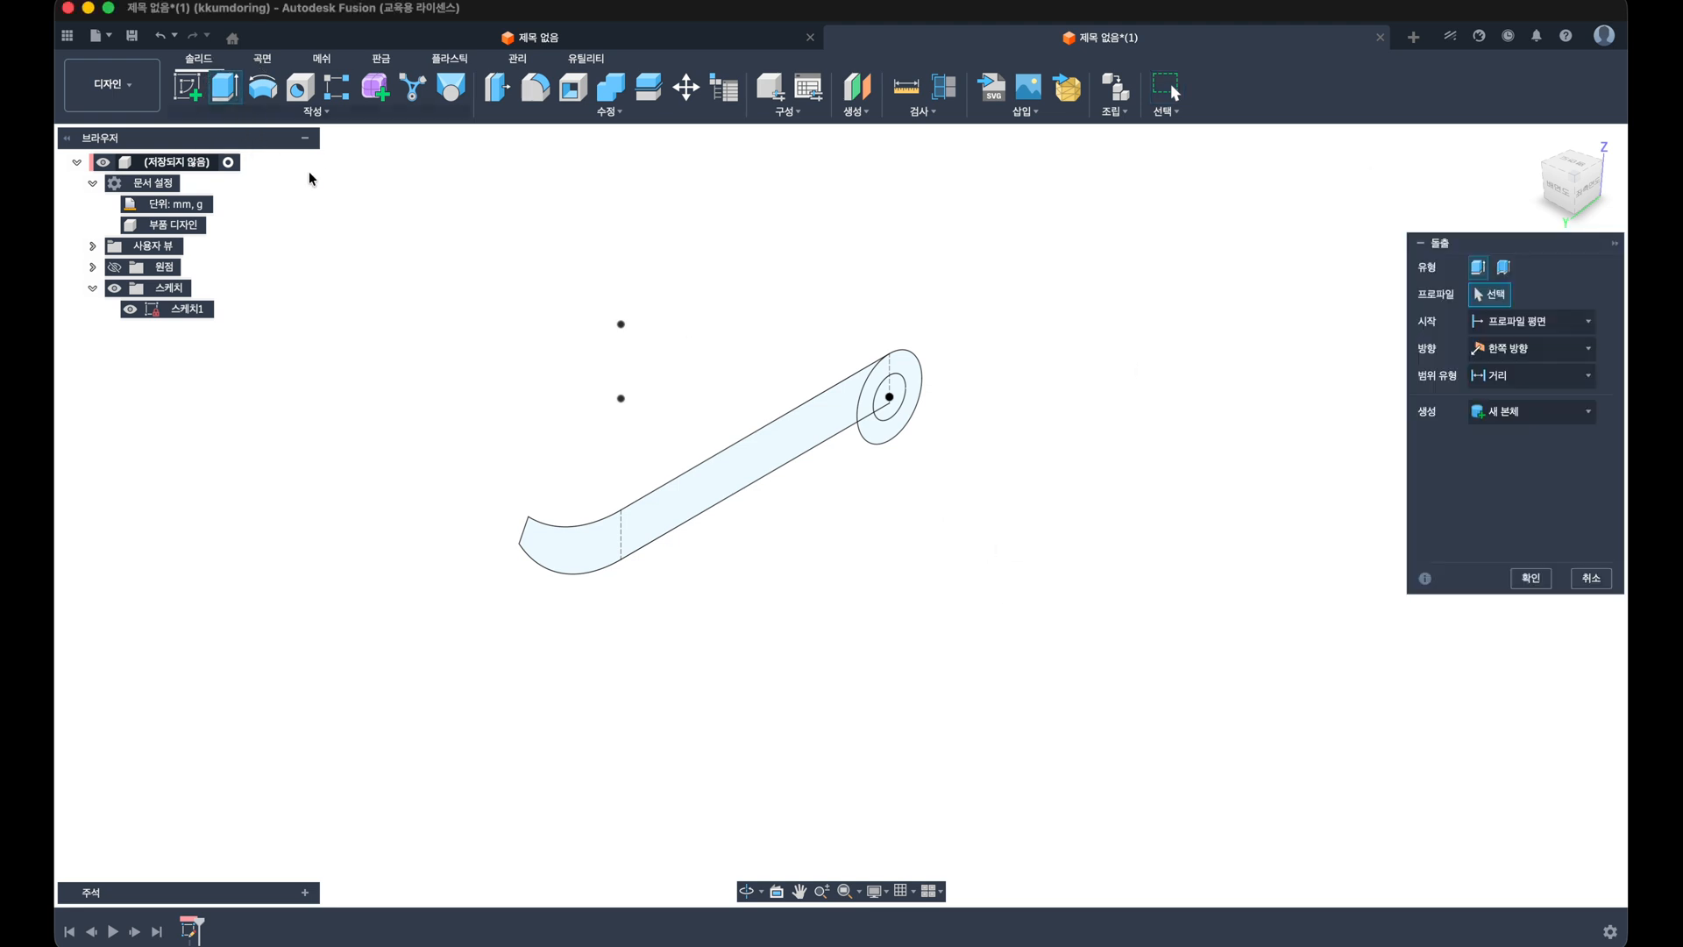
drag(371, 263, 1113, 695)
click(1540, 348)
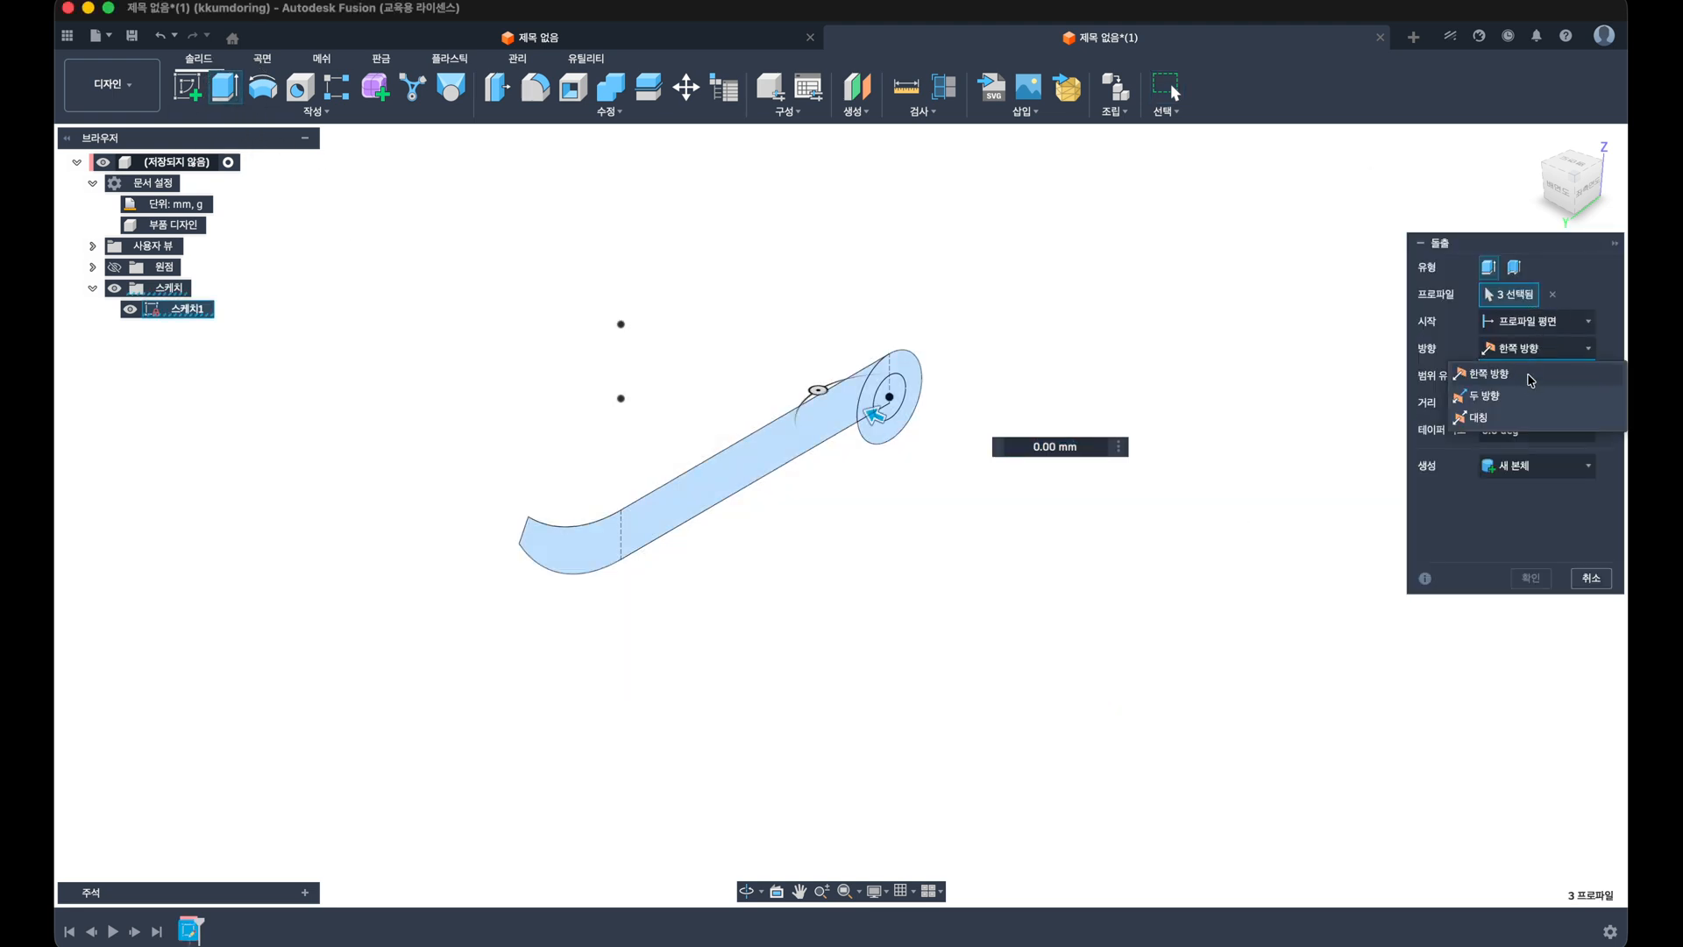
click(1528, 419)
drag(1536, 435, 1455, 433)
text(22)
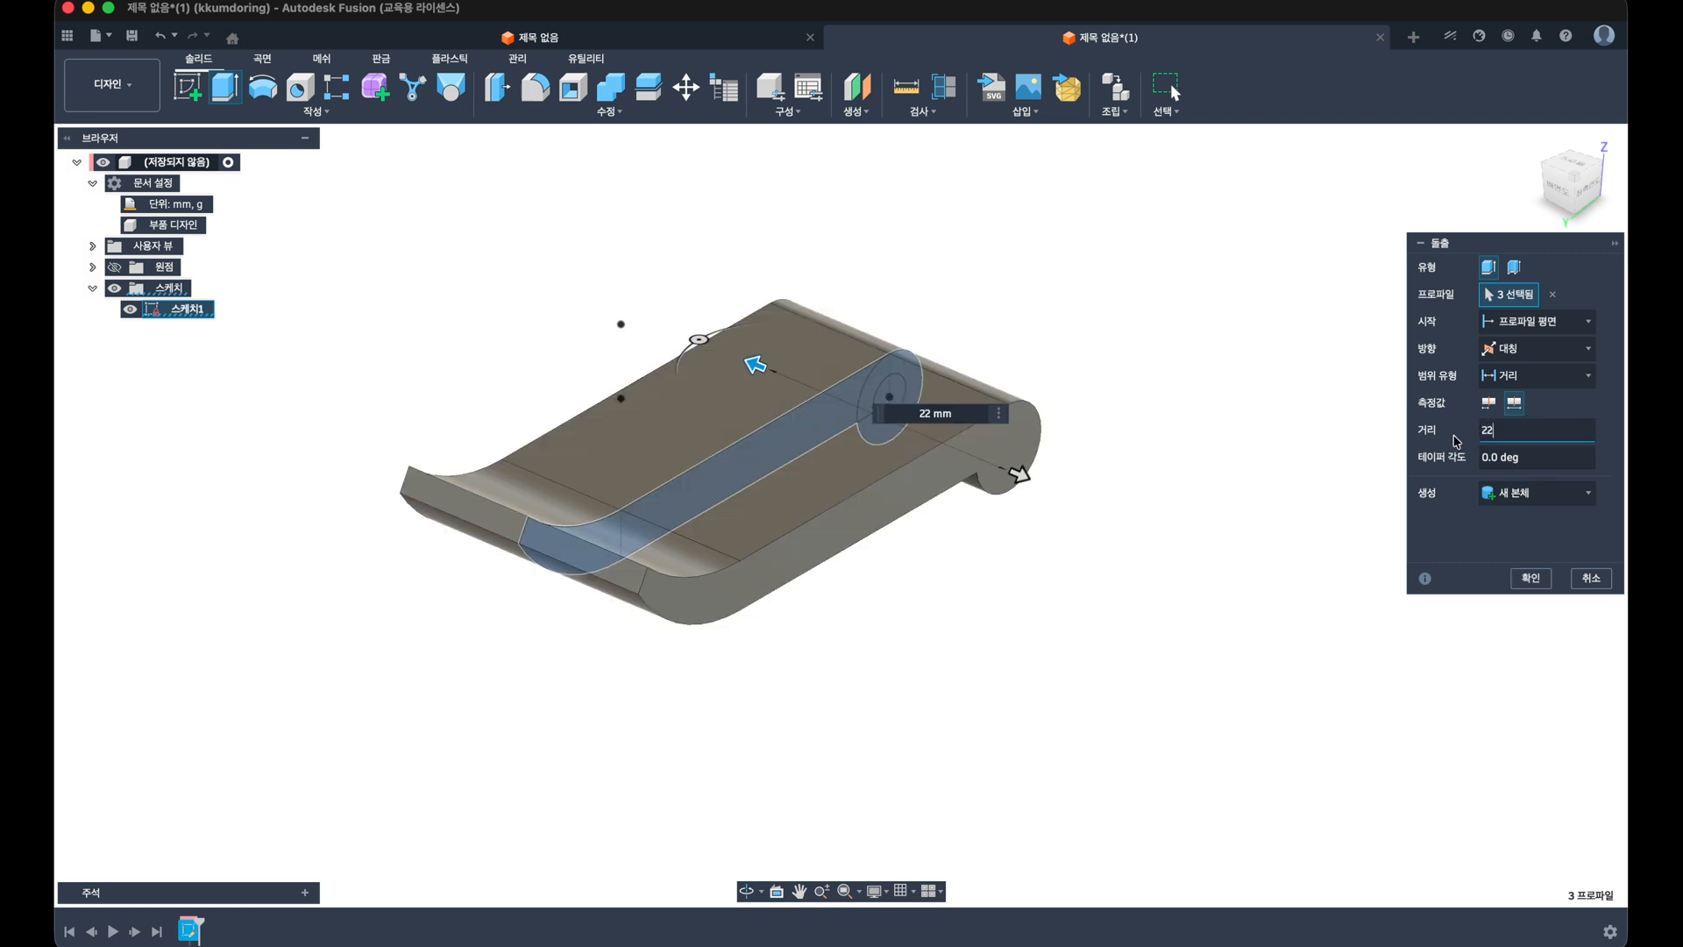
click(1532, 580)
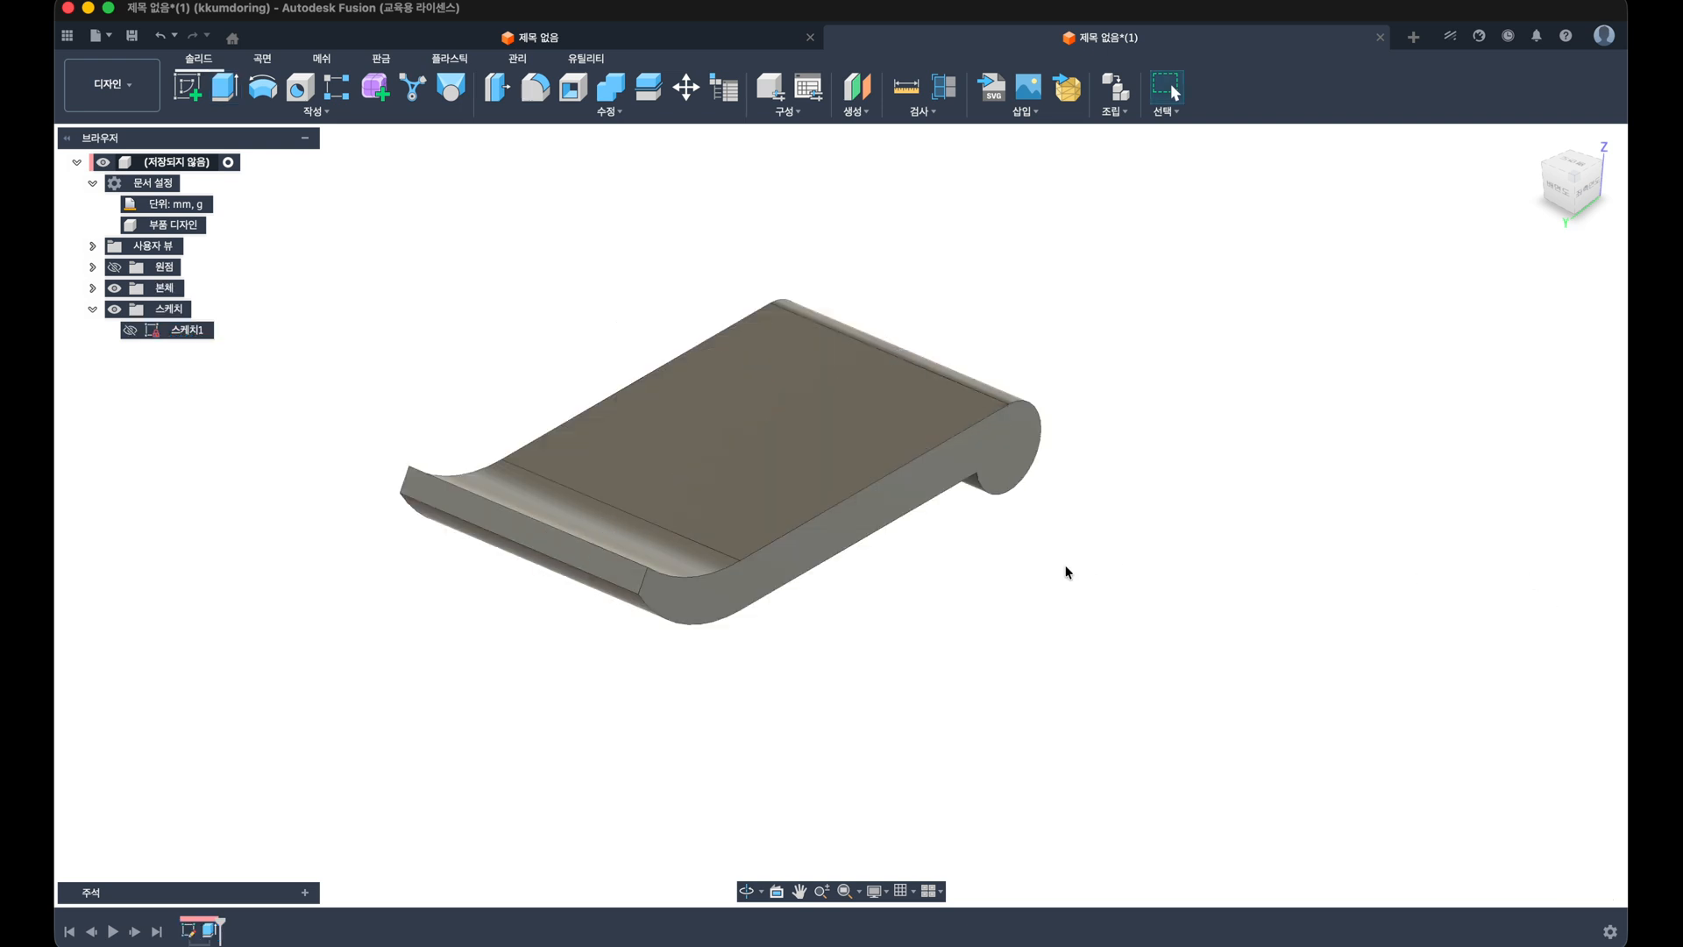
Step: Try to fillet the two short corner edges at the tip of the curved end with an 11 mm radius
shift+middle_drag(1067, 570, 571, 481)
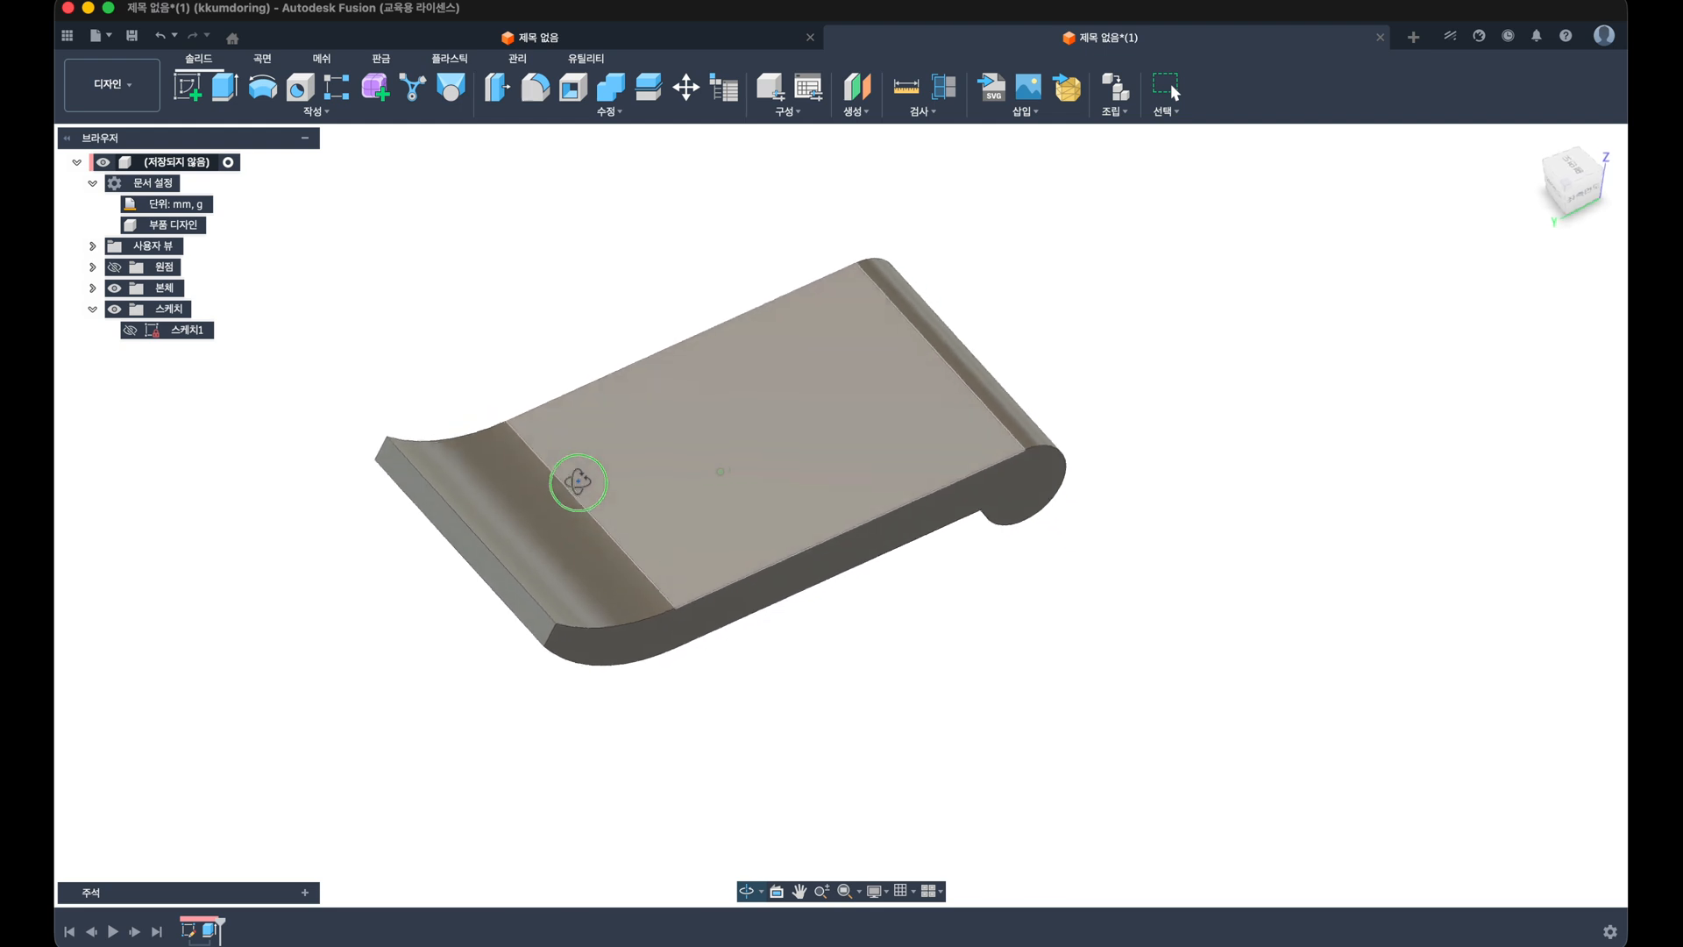
scroll(519, 401, up, 3)
middle_drag(519, 400, 627, 372)
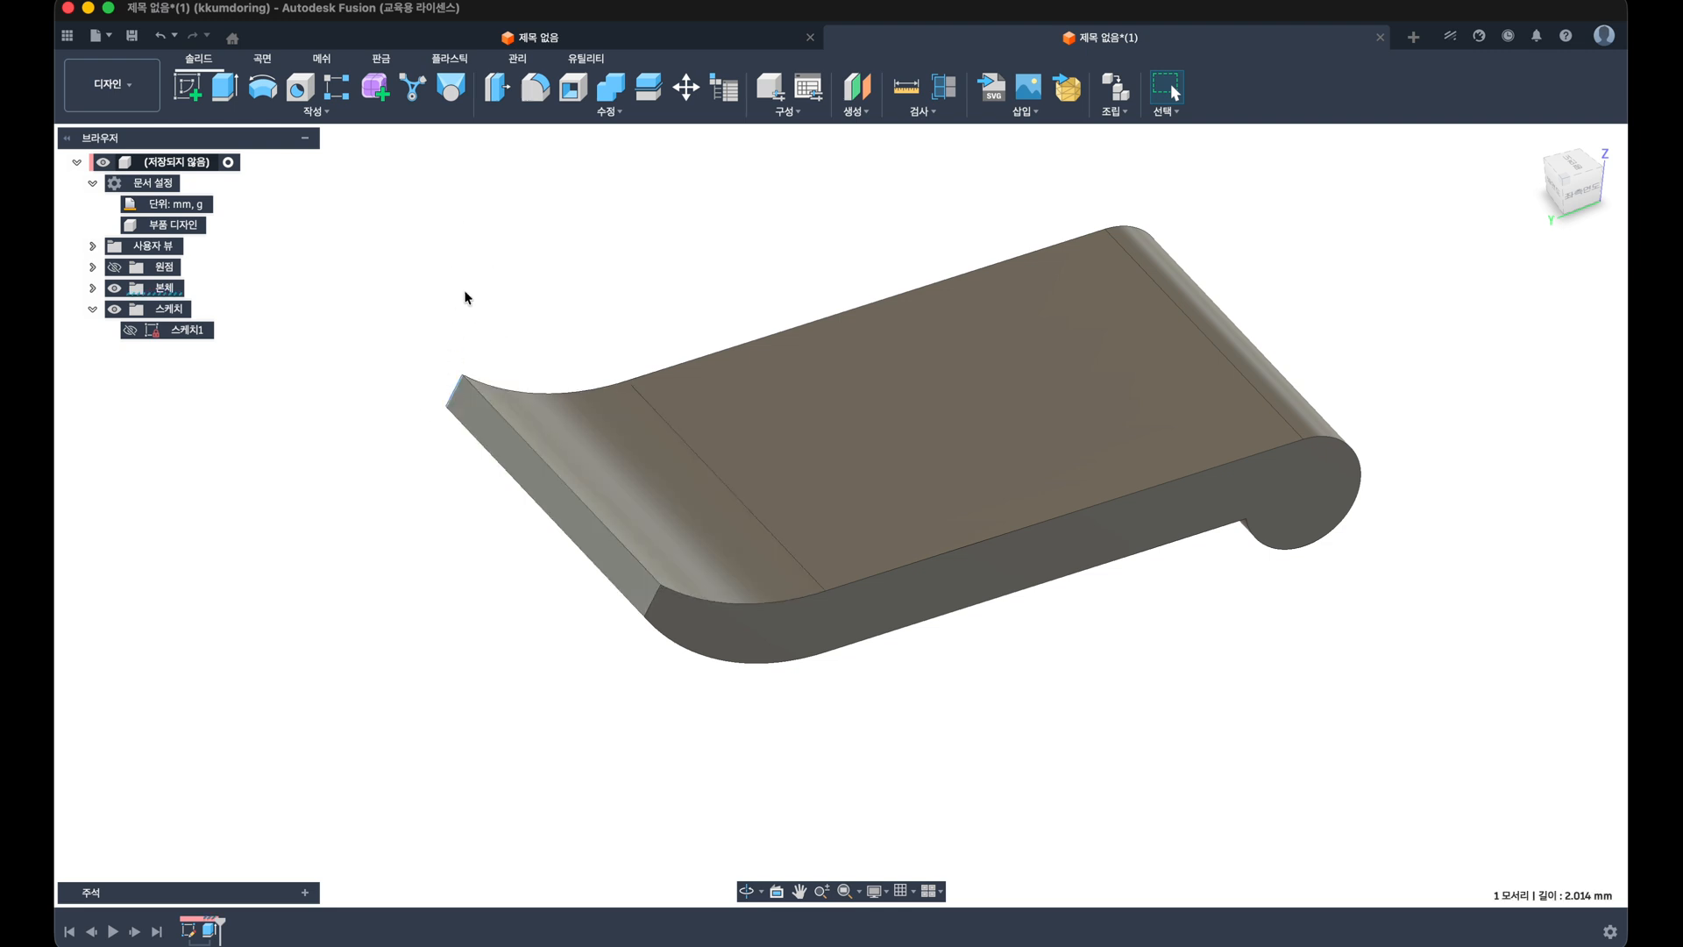
click(536, 87)
click(455, 388)
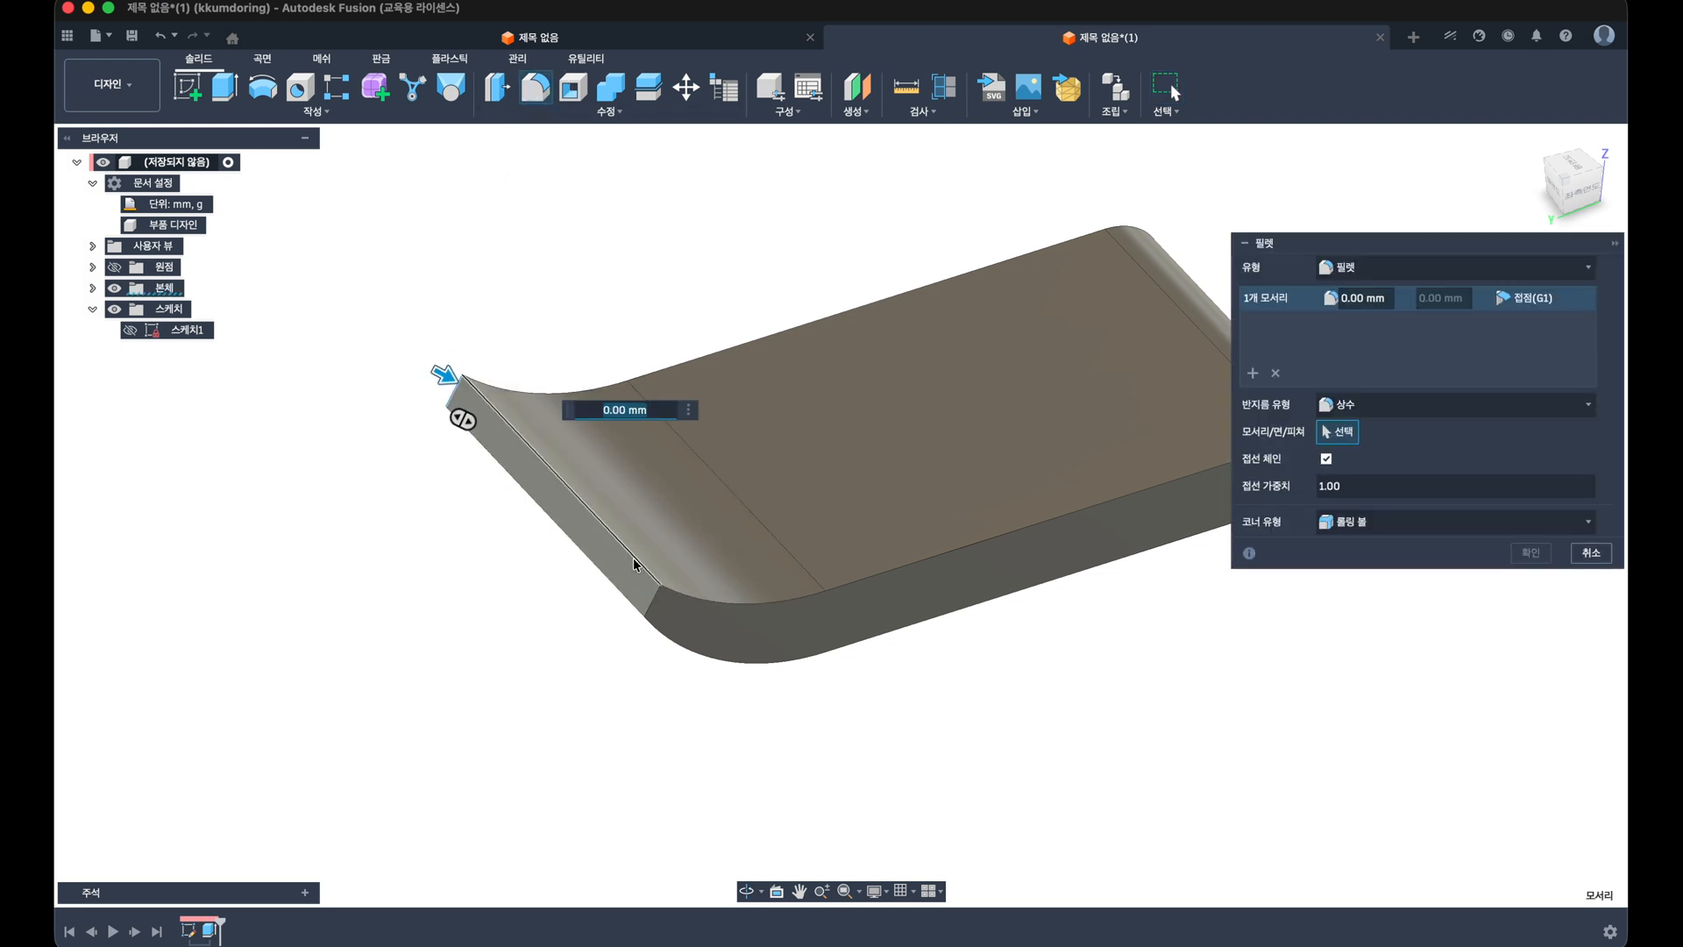
text(11)
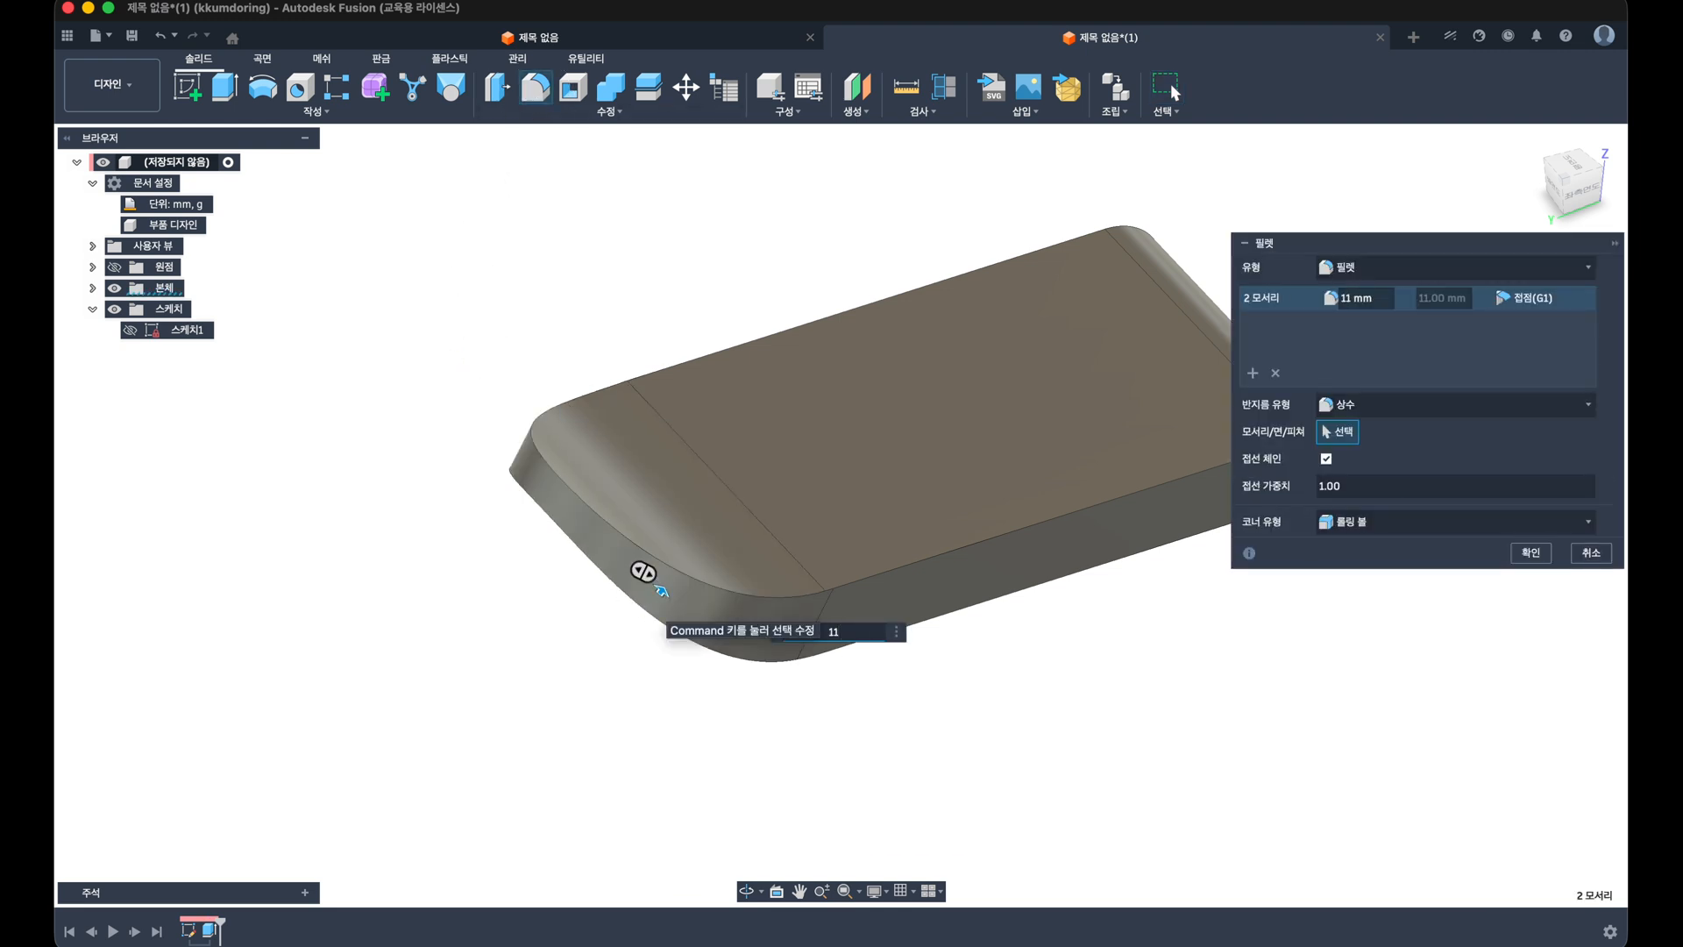
mouse_move(529, 661)
shift+middle_down()
mouse_move(464, 631)
mouse_move(517, 643)
shift+middle_up()
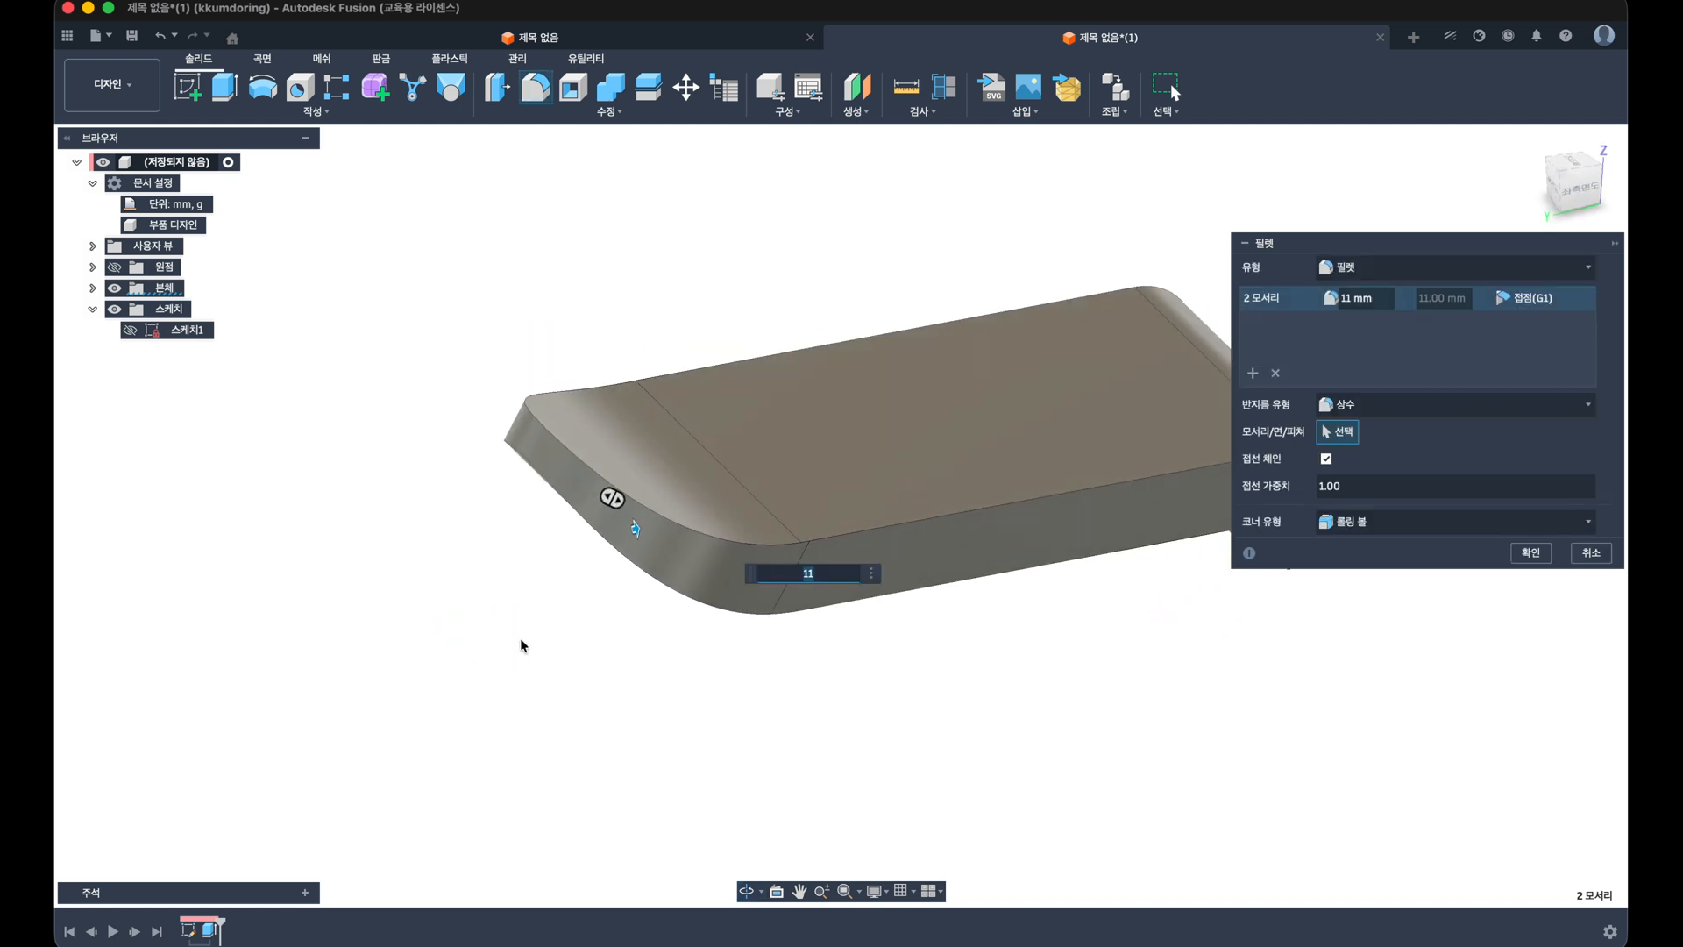
key(Return)
Step: Apply a full round fillet to the curved end, picking the narrow end face at its tip as the centre face
key(f)
click(1336, 265)
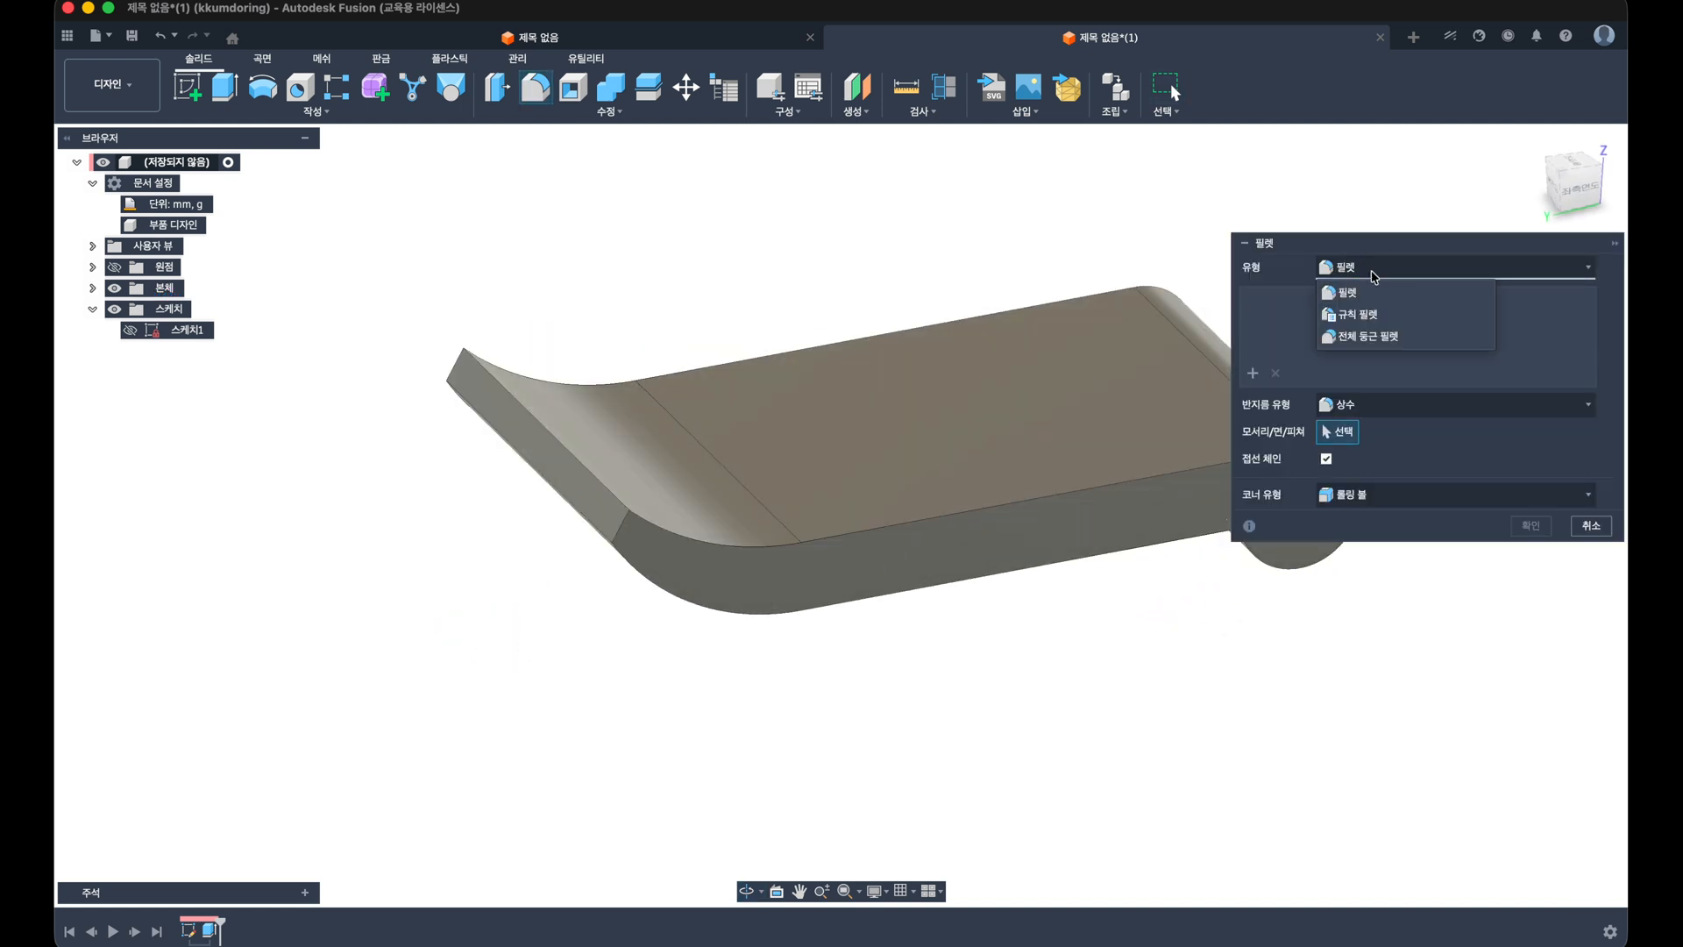
click(1354, 338)
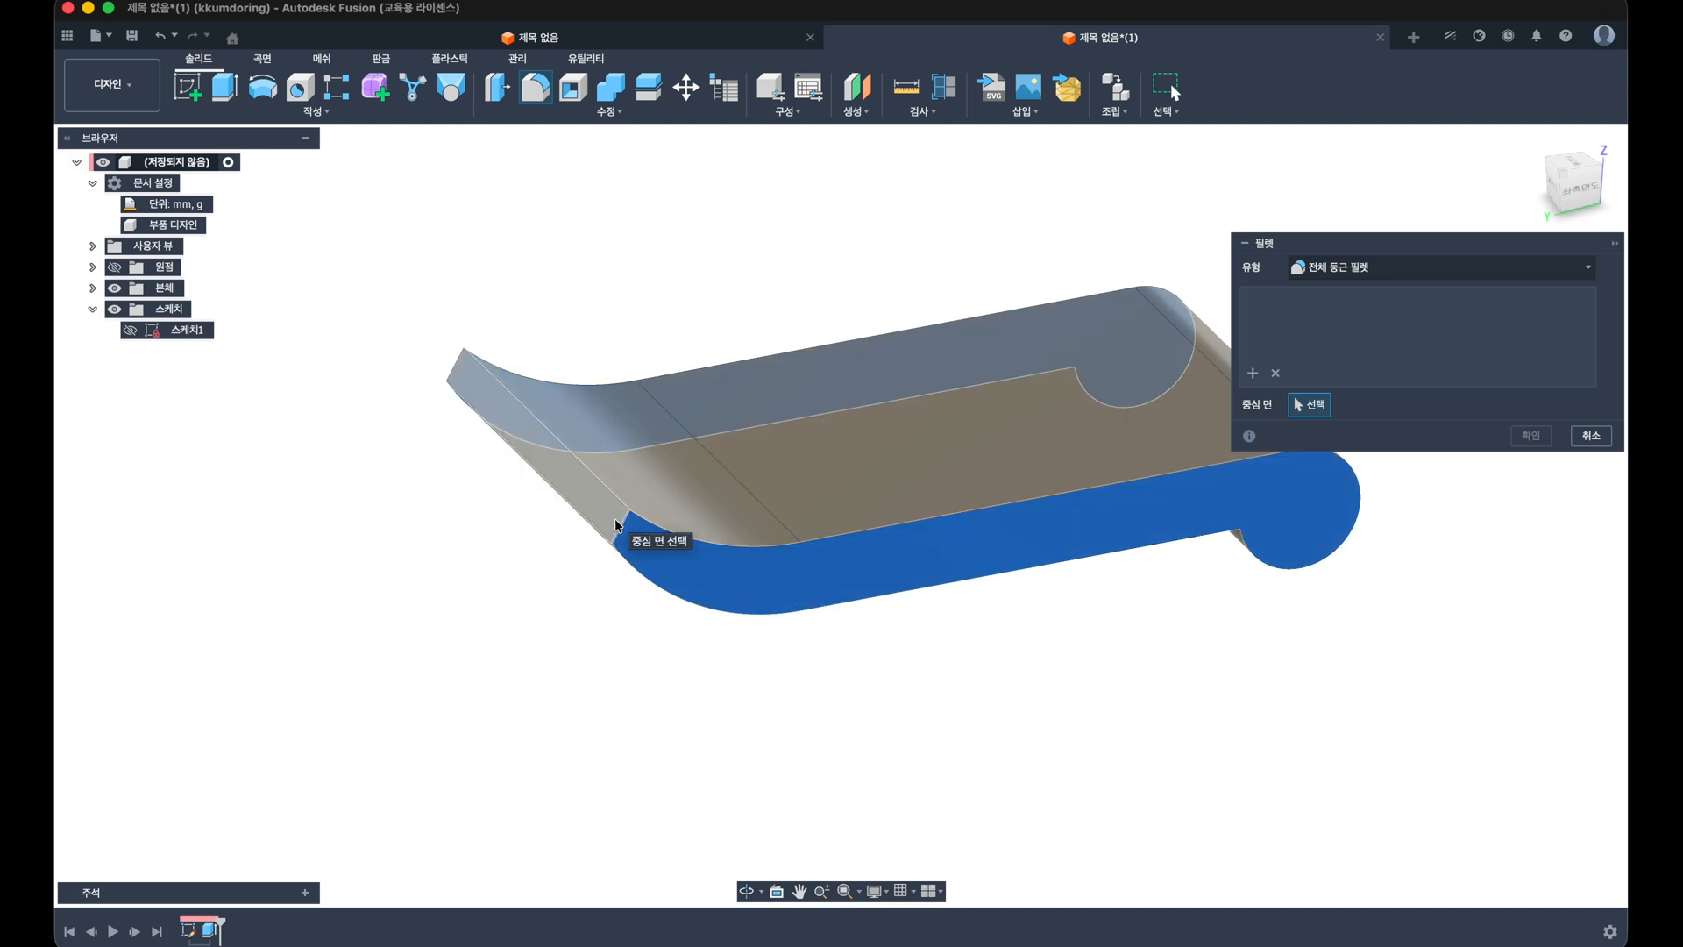
click(616, 526)
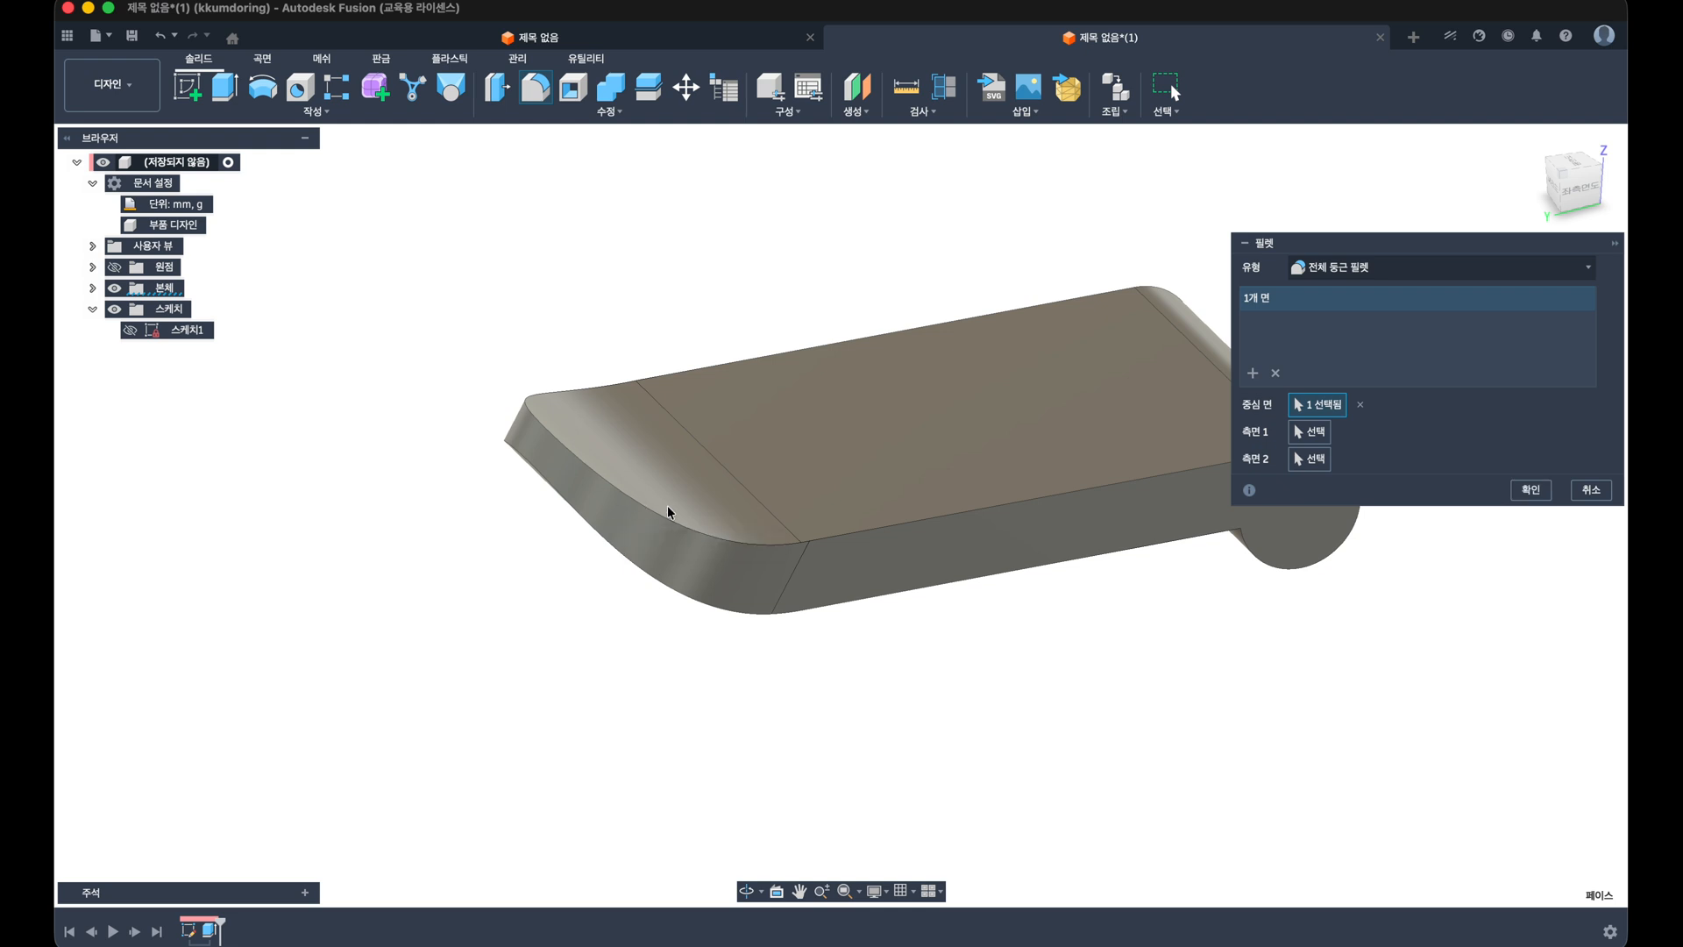
click(1551, 497)
Step: Examine the rounded curved end, including the slanted edge where the fillet meets the bar's side face
shift+middle_drag(1187, 567, 757, 563)
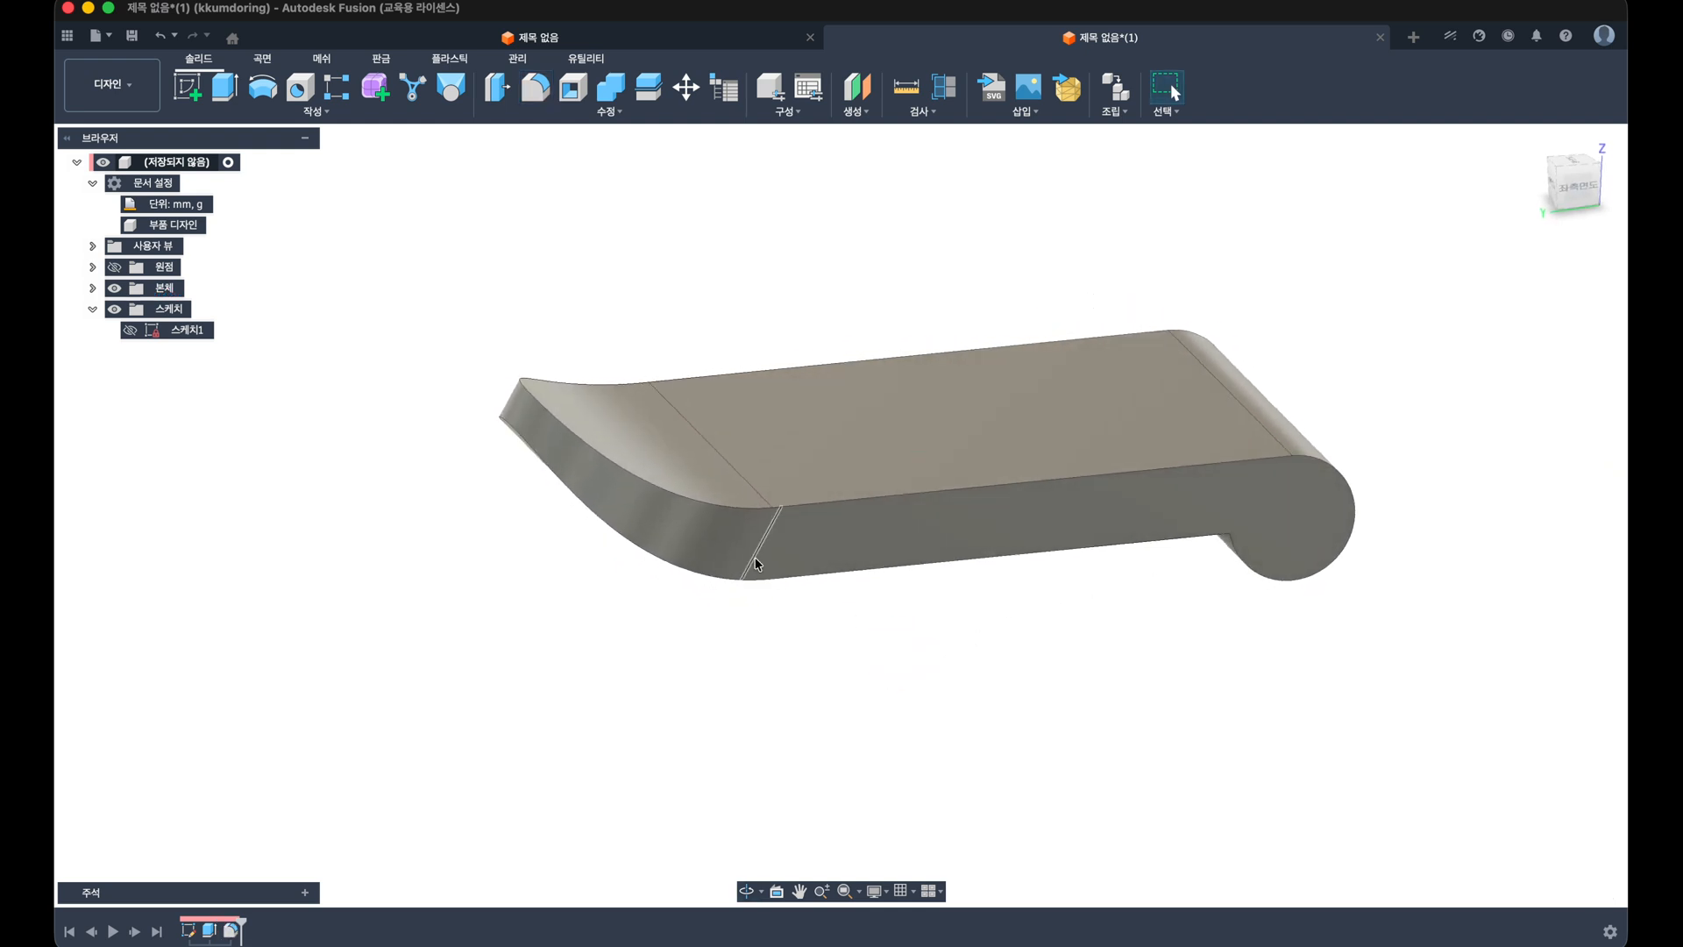
scroll(751, 605, up, 5)
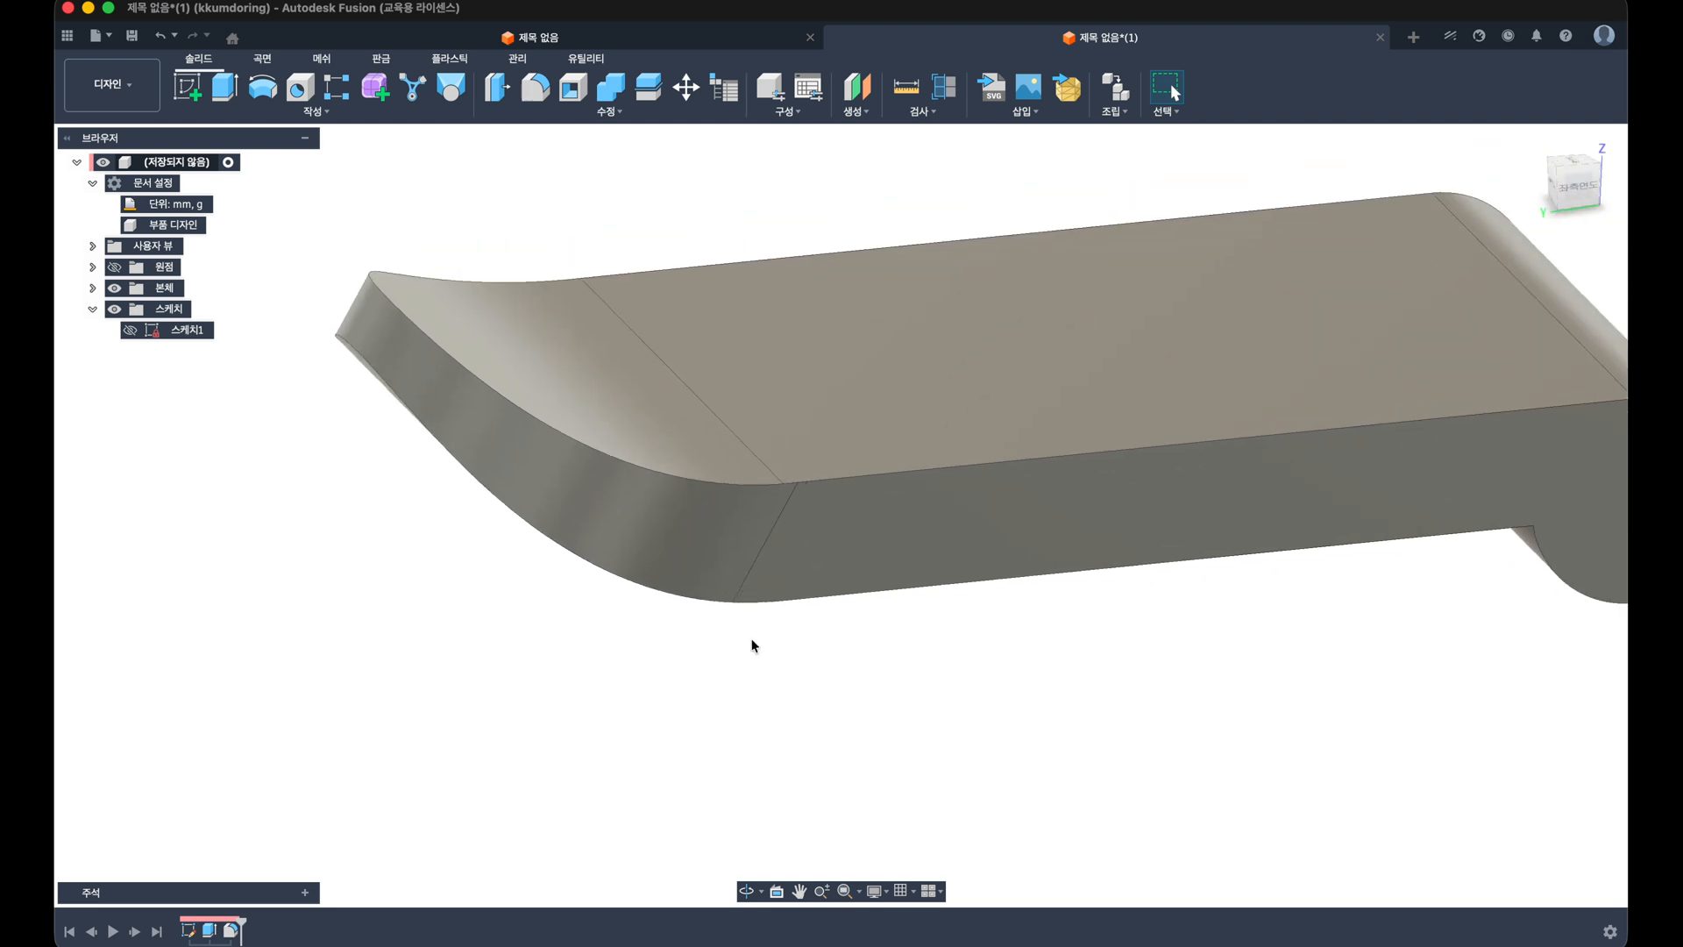
mouse_move(751, 646)
shift+middle_down()
mouse_move(733, 631)
mouse_move(773, 669)
shift+middle_up()
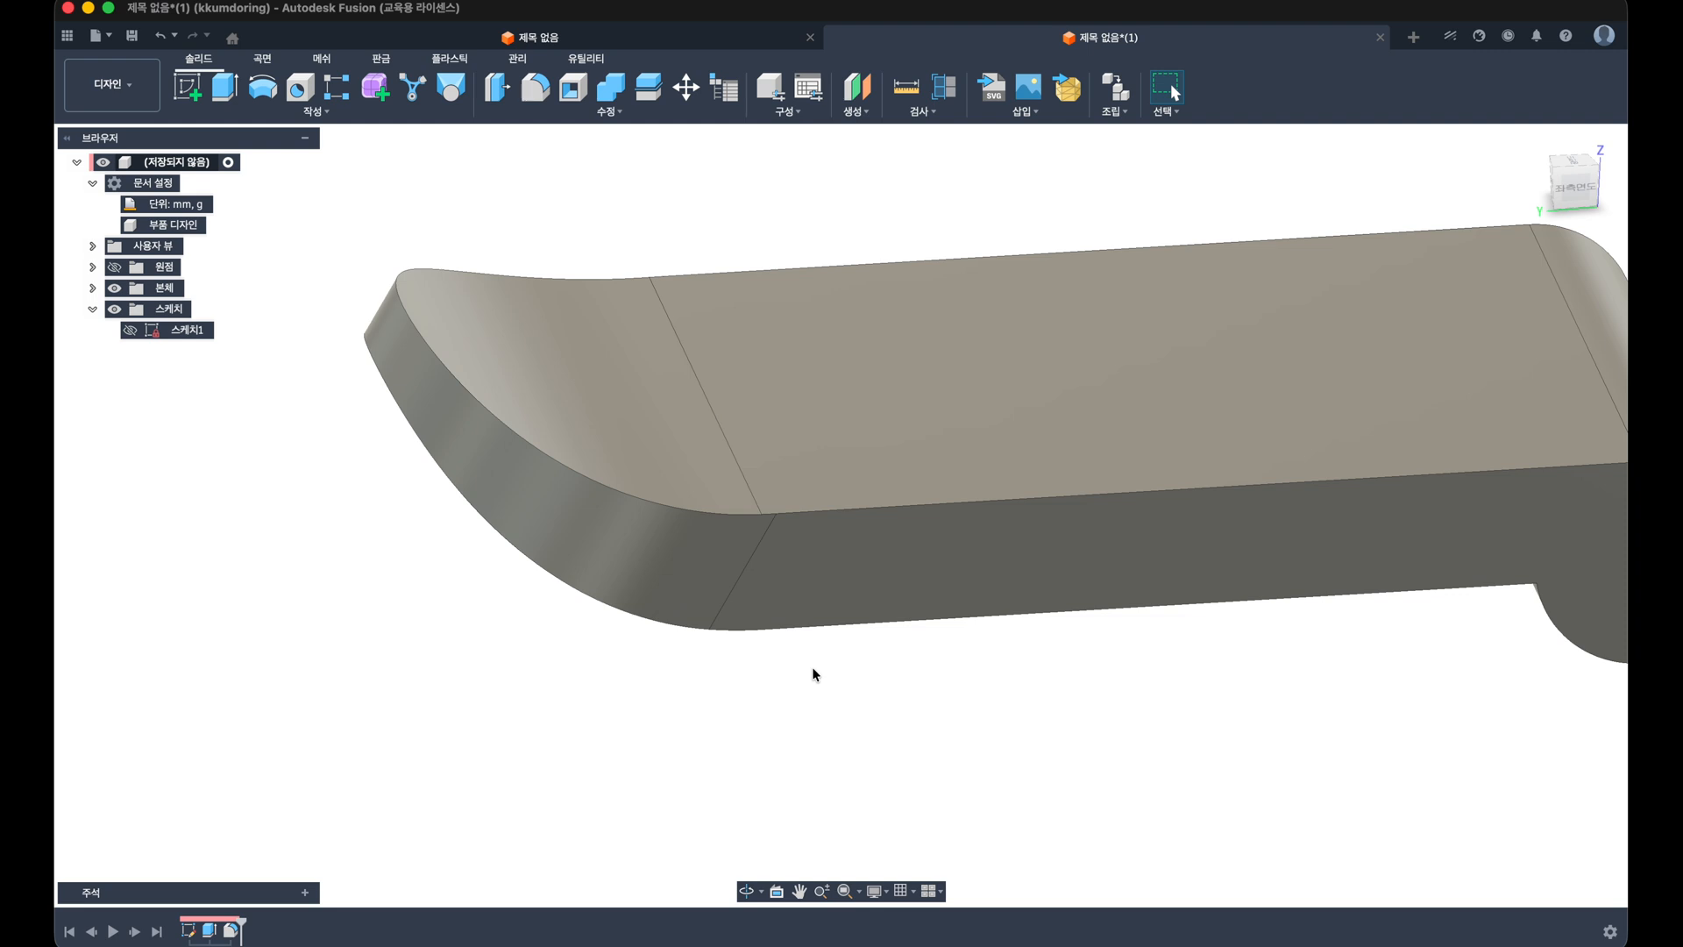
click(763, 509)
click(759, 543)
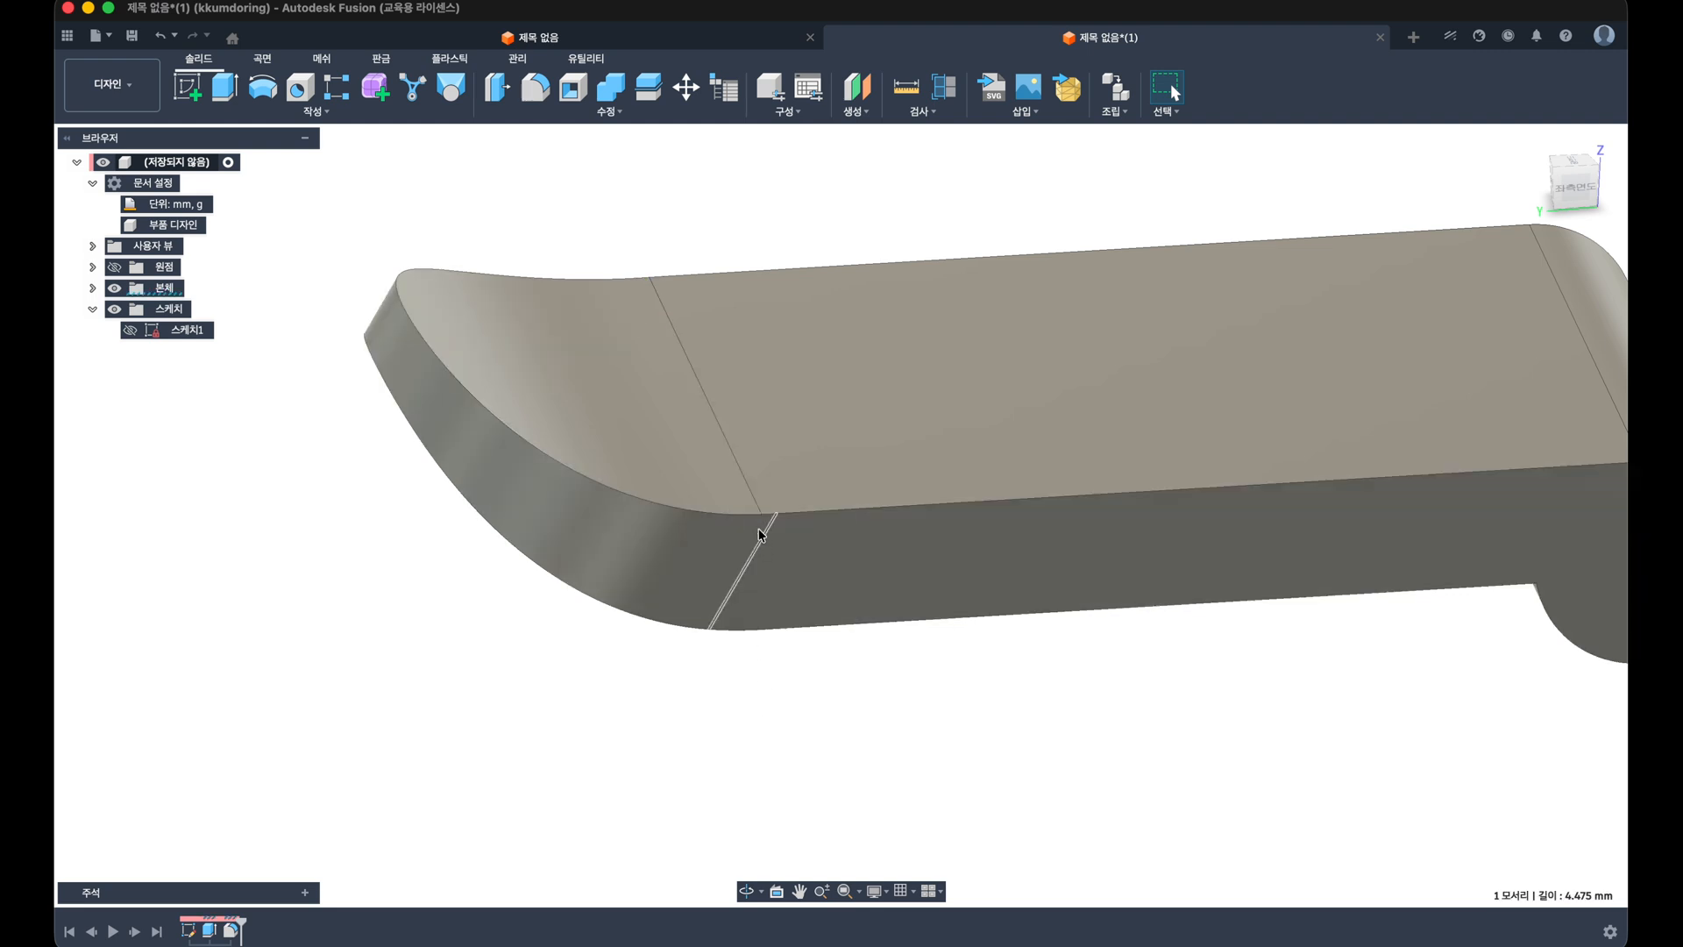
click(691, 695)
mouse_move(692, 695)
shift+middle_down()
mouse_move(685, 632)
mouse_move(691, 701)
mouse_move(545, 693)
mouse_move(657, 642)
mouse_move(672, 608)
mouse_move(661, 695)
mouse_move(675, 693)
shift+middle_up()
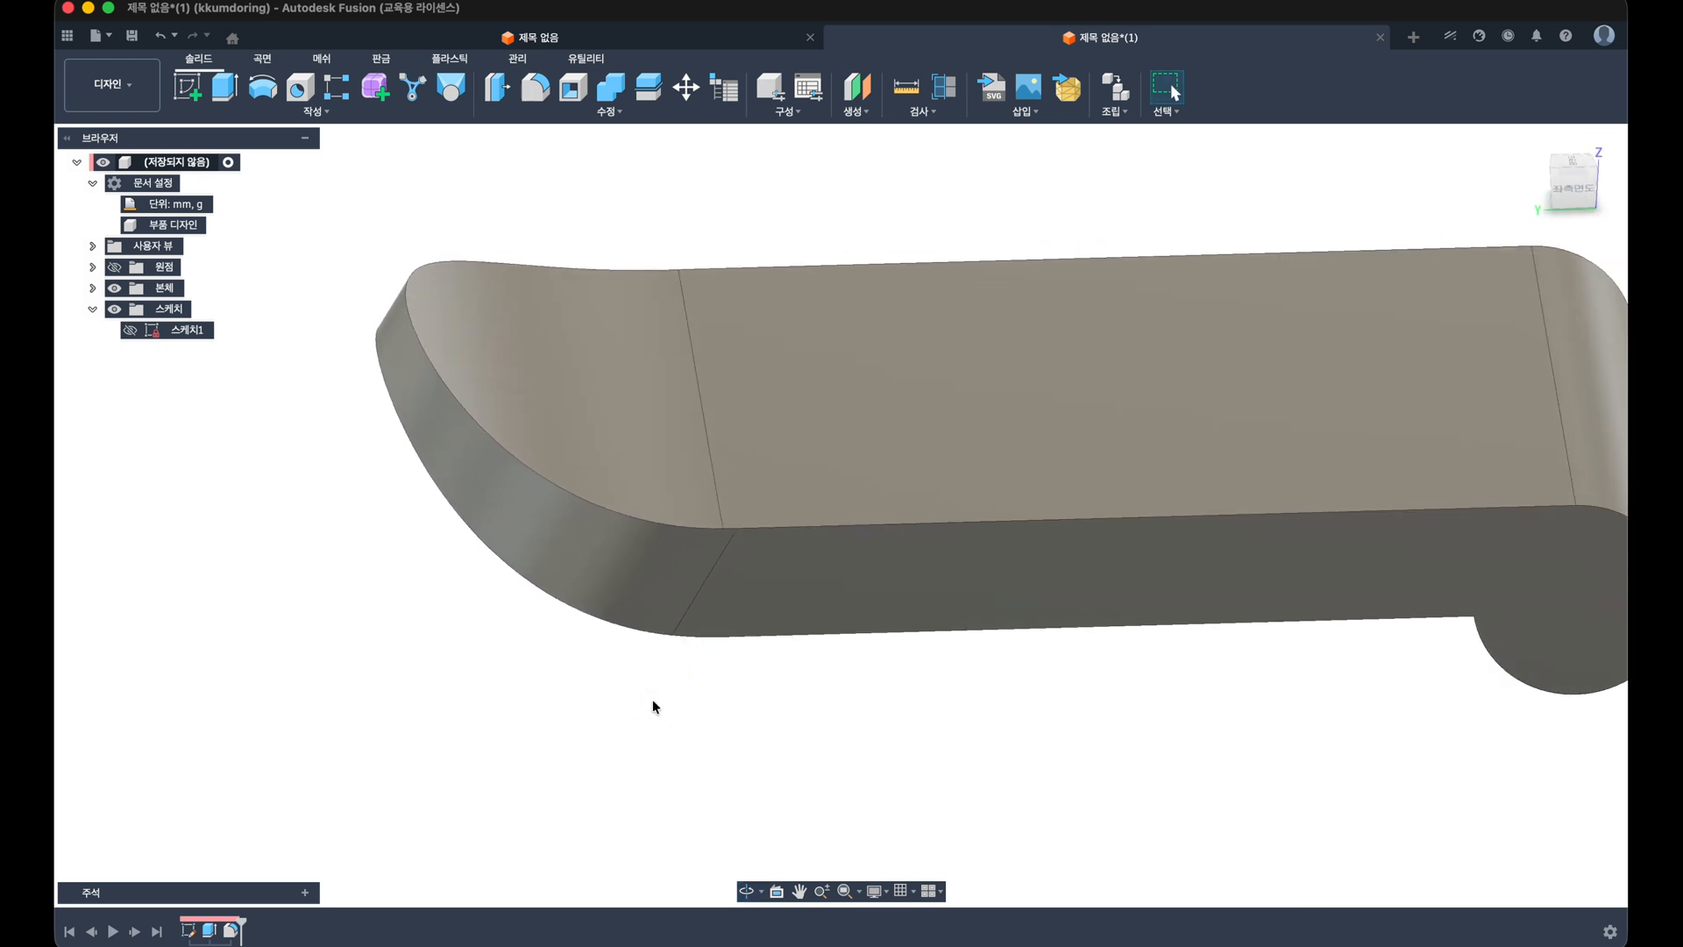
scroll(653, 706, down, 2)
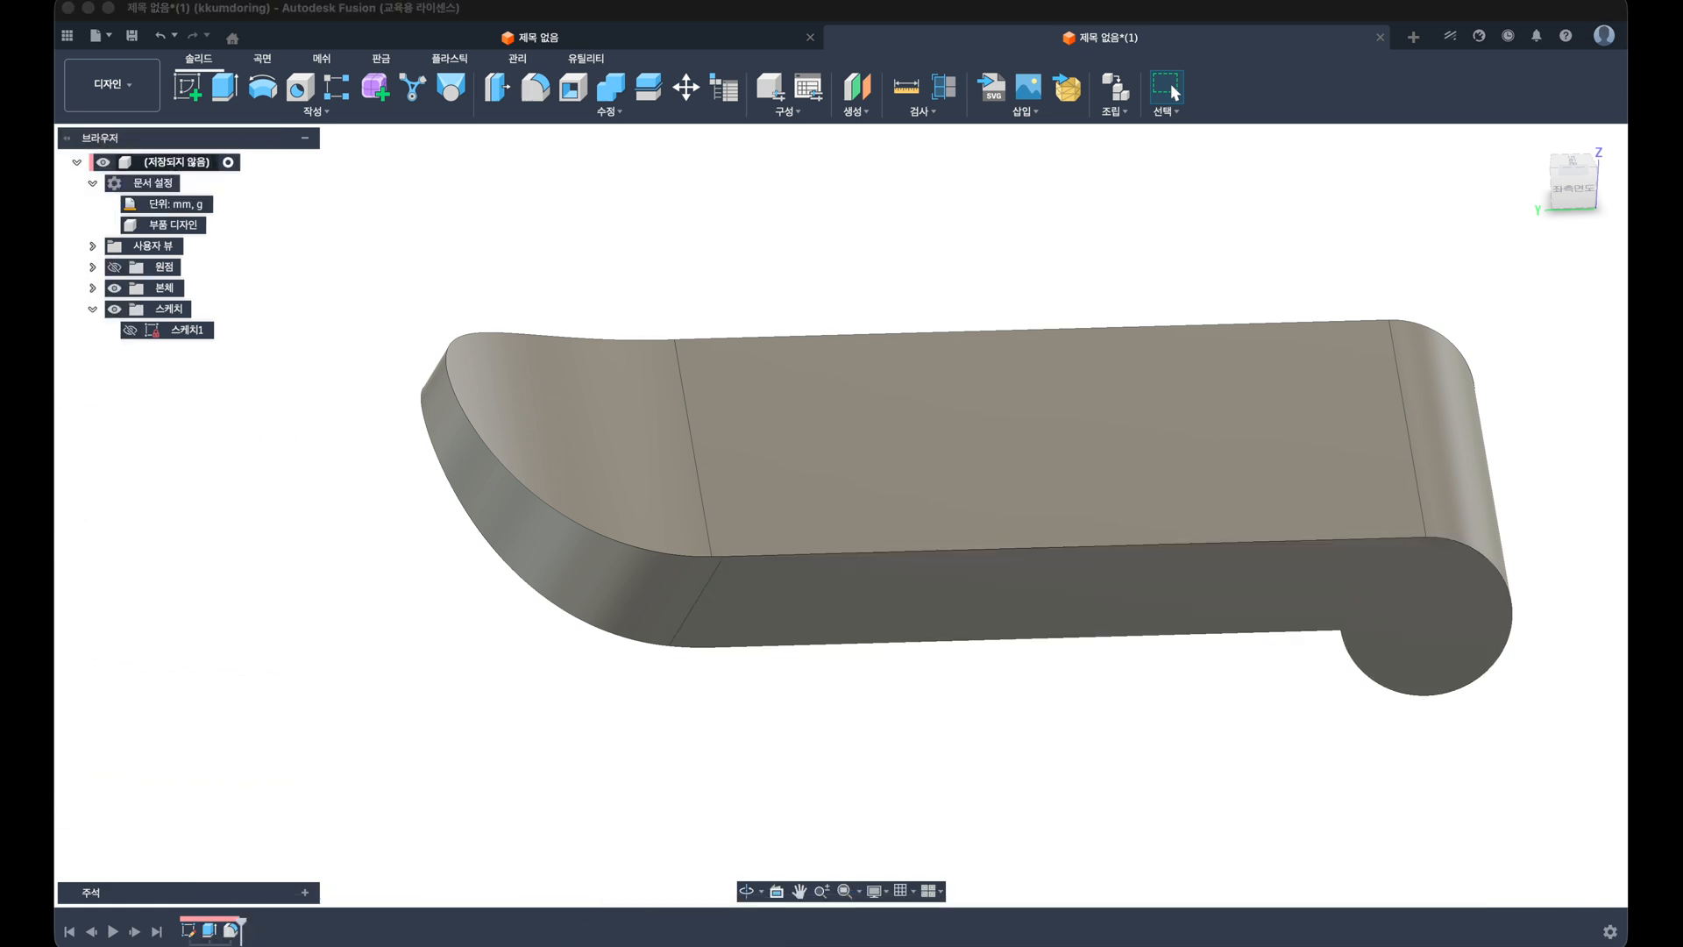
click(592, 841)
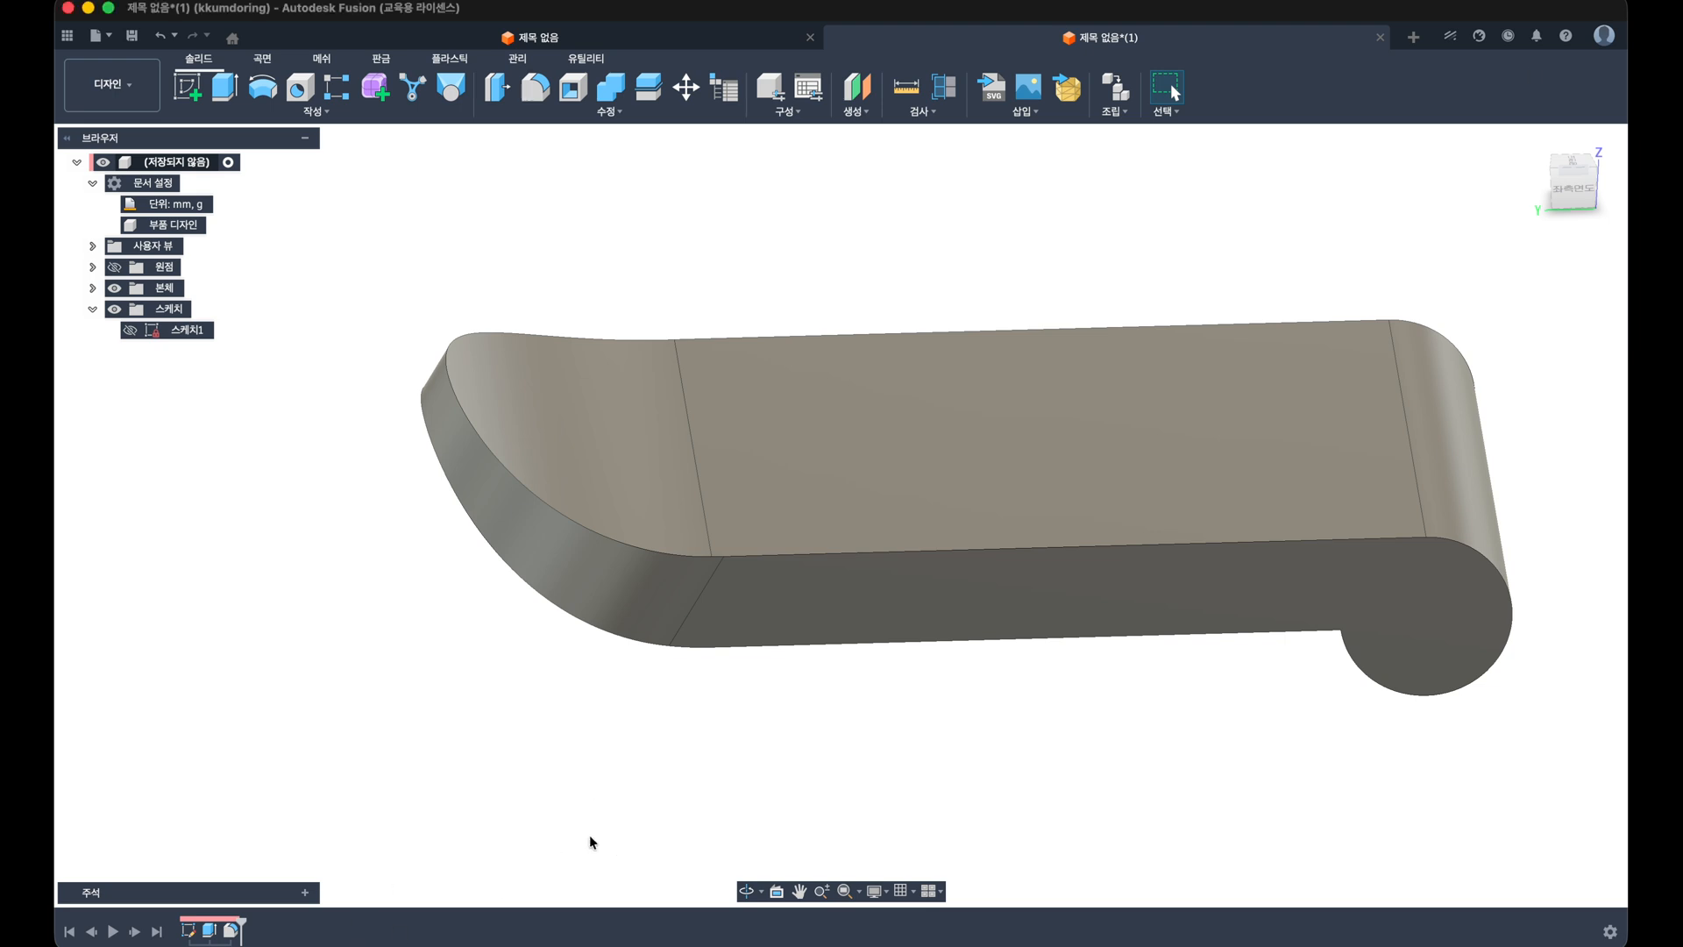
Step: Show the profile sketch and extrude its inner ring circle symmetrically with a whole length of 26 mm, joined to the body
click(129, 329)
middle_drag(1305, 837, 1099, 823)
key(e)
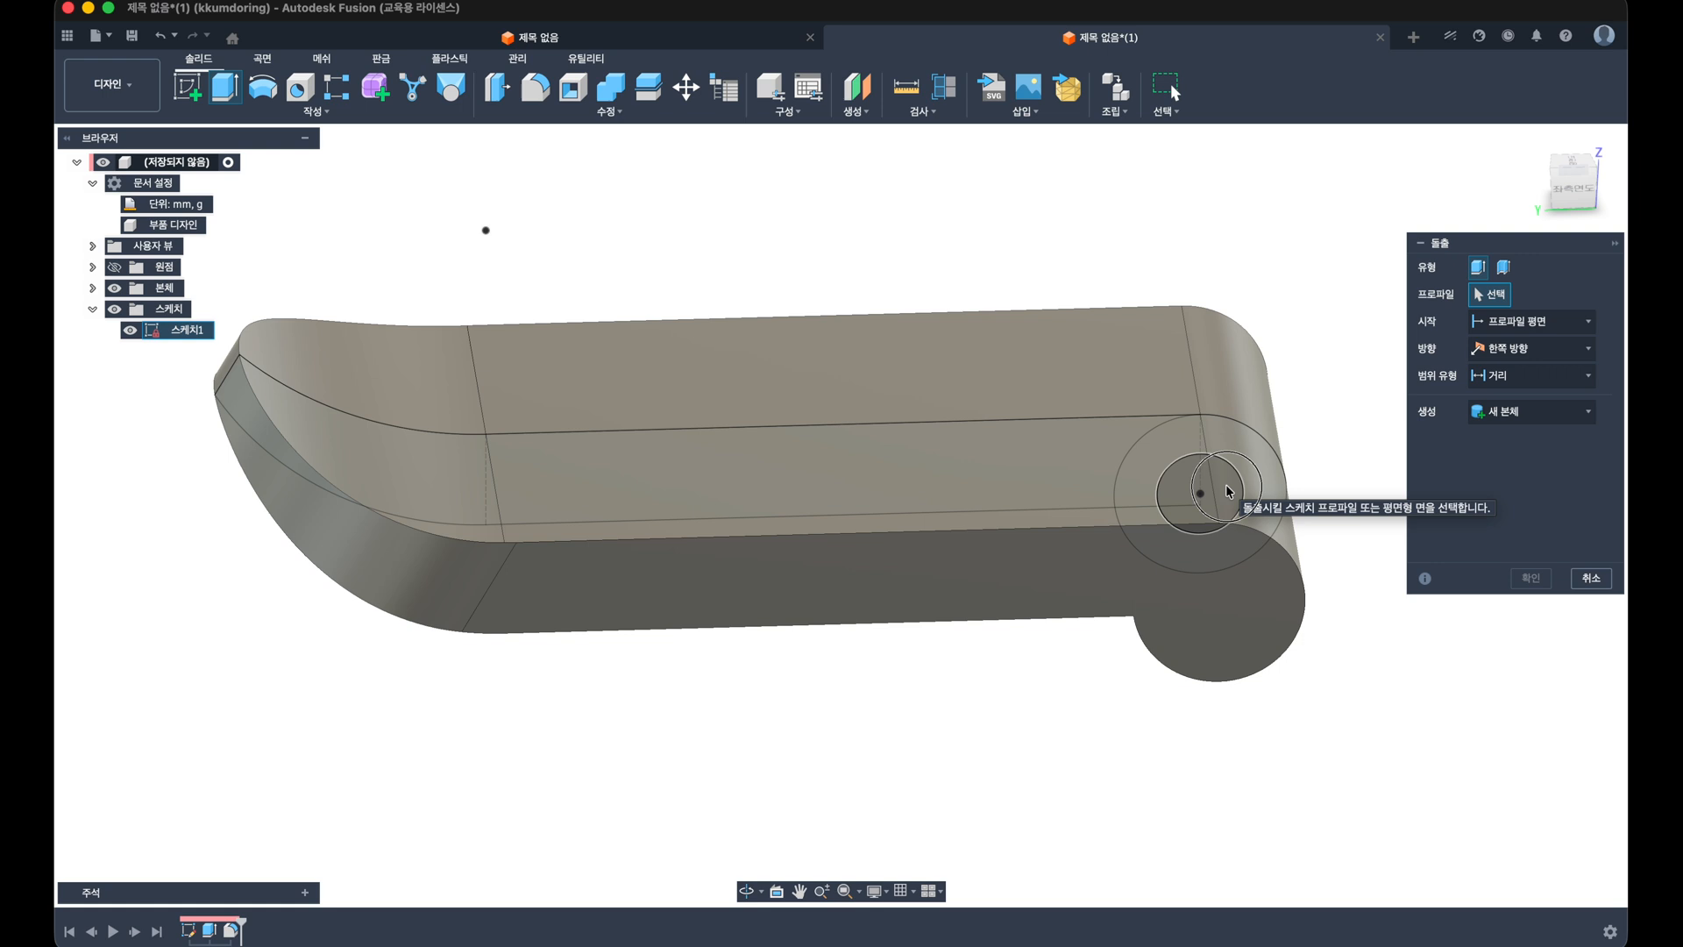
click(1197, 504)
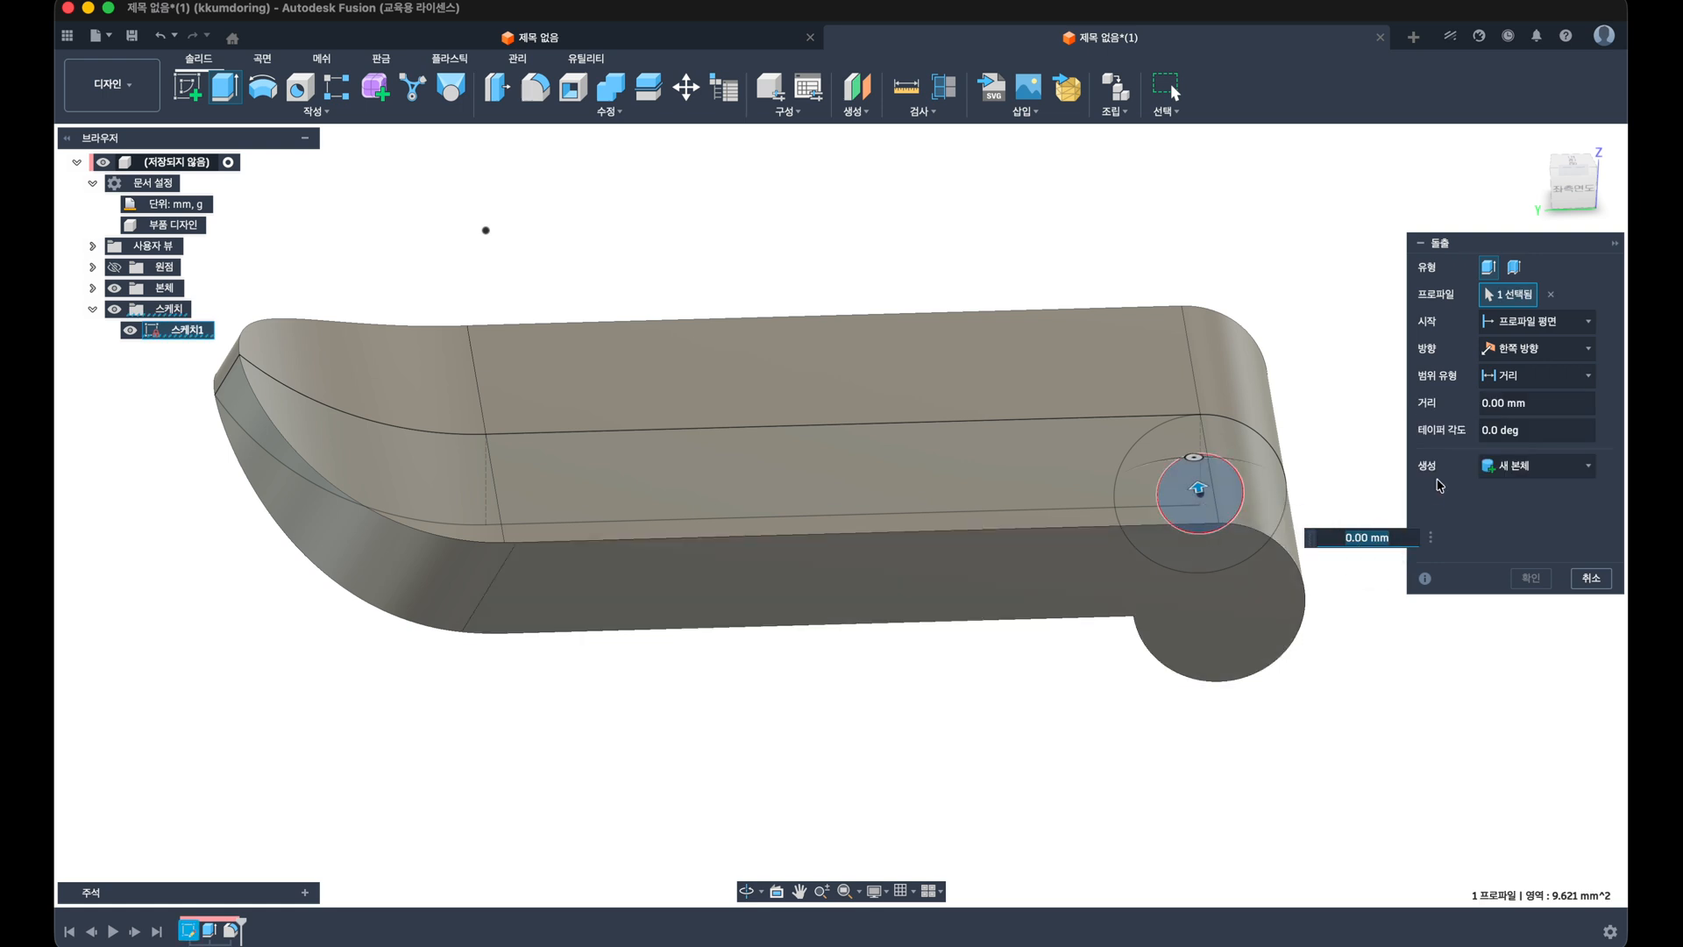
click(1536, 348)
click(1511, 418)
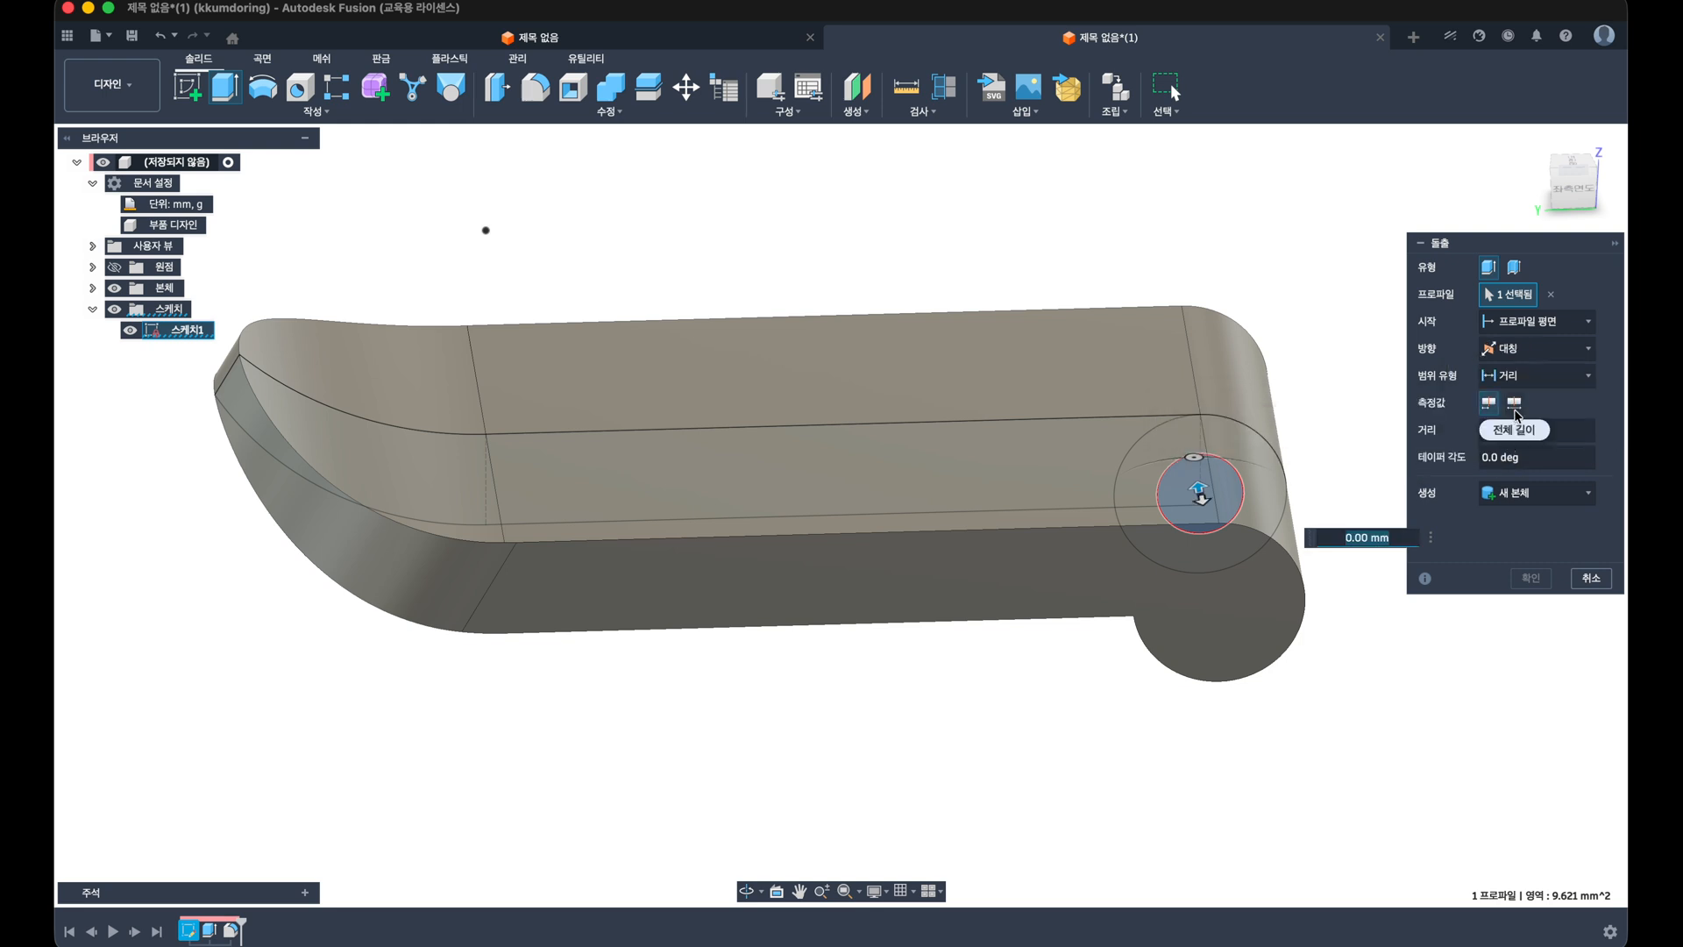
text(26)
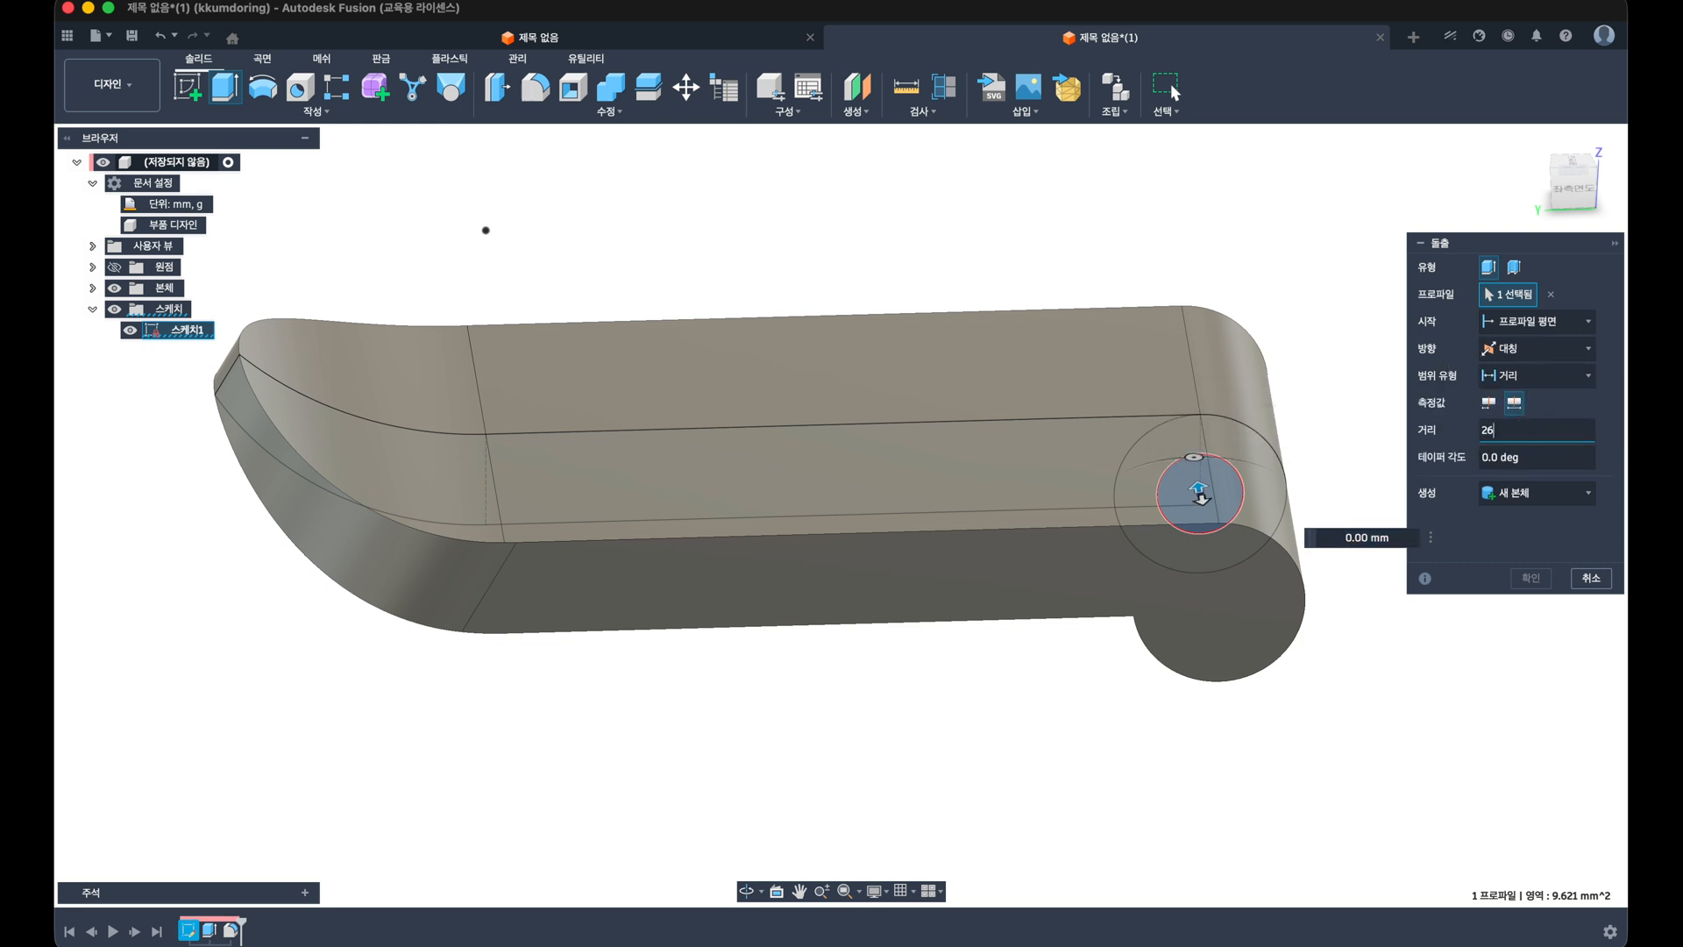
click(1536, 492)
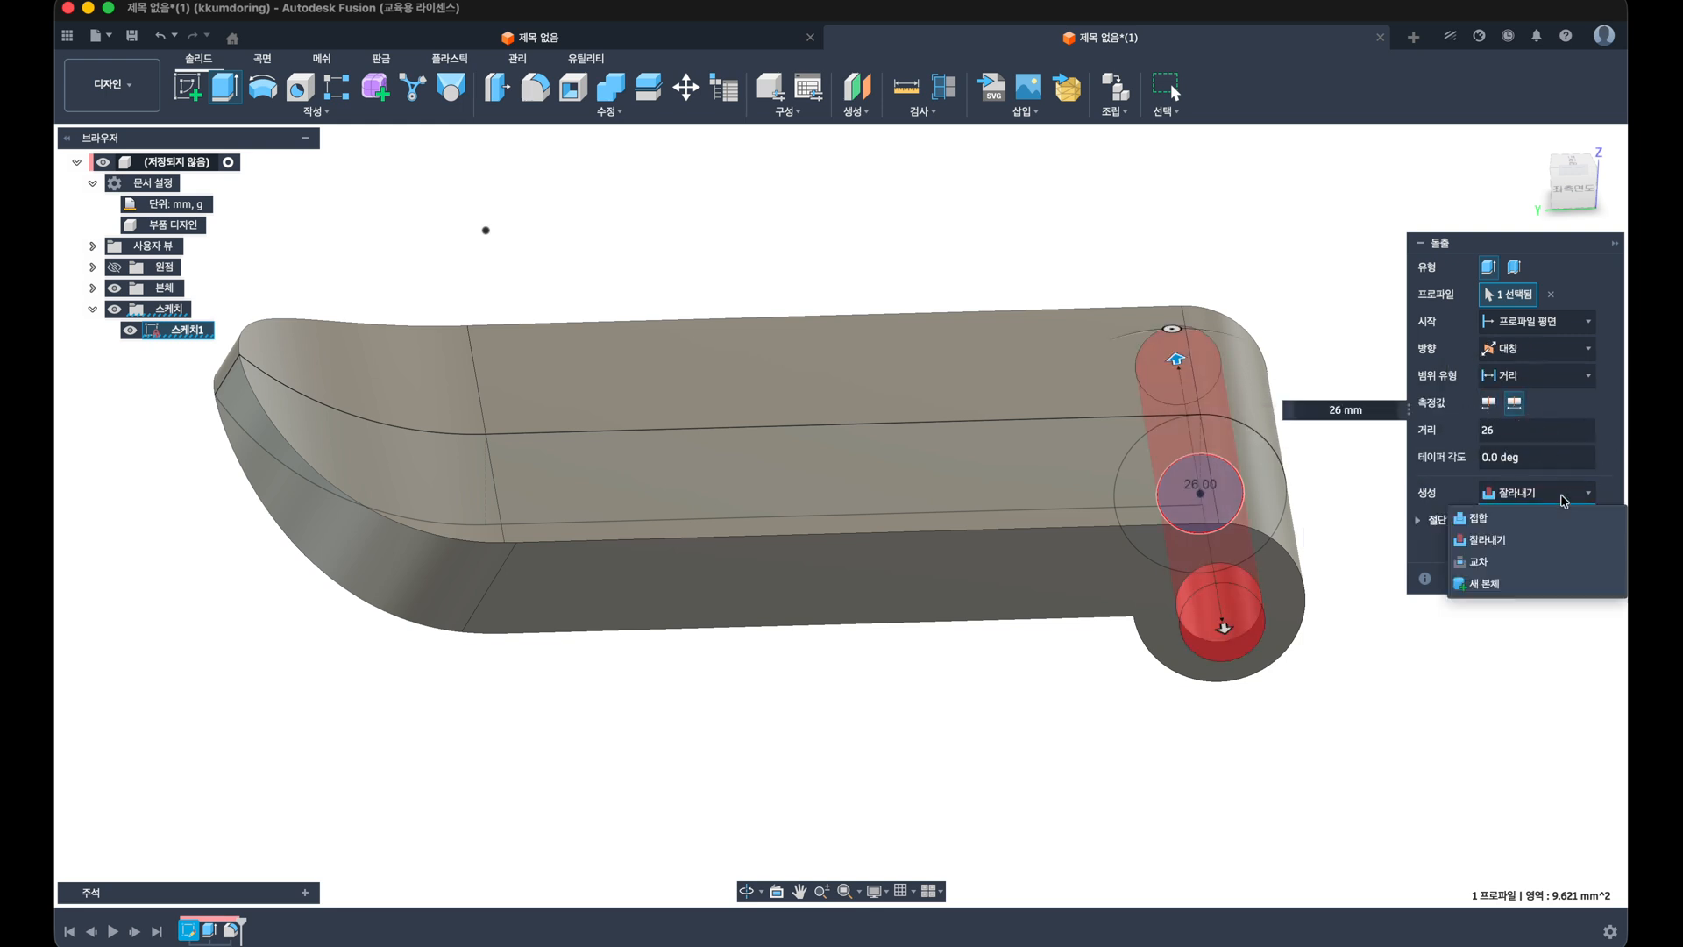
click(1532, 520)
click(1531, 578)
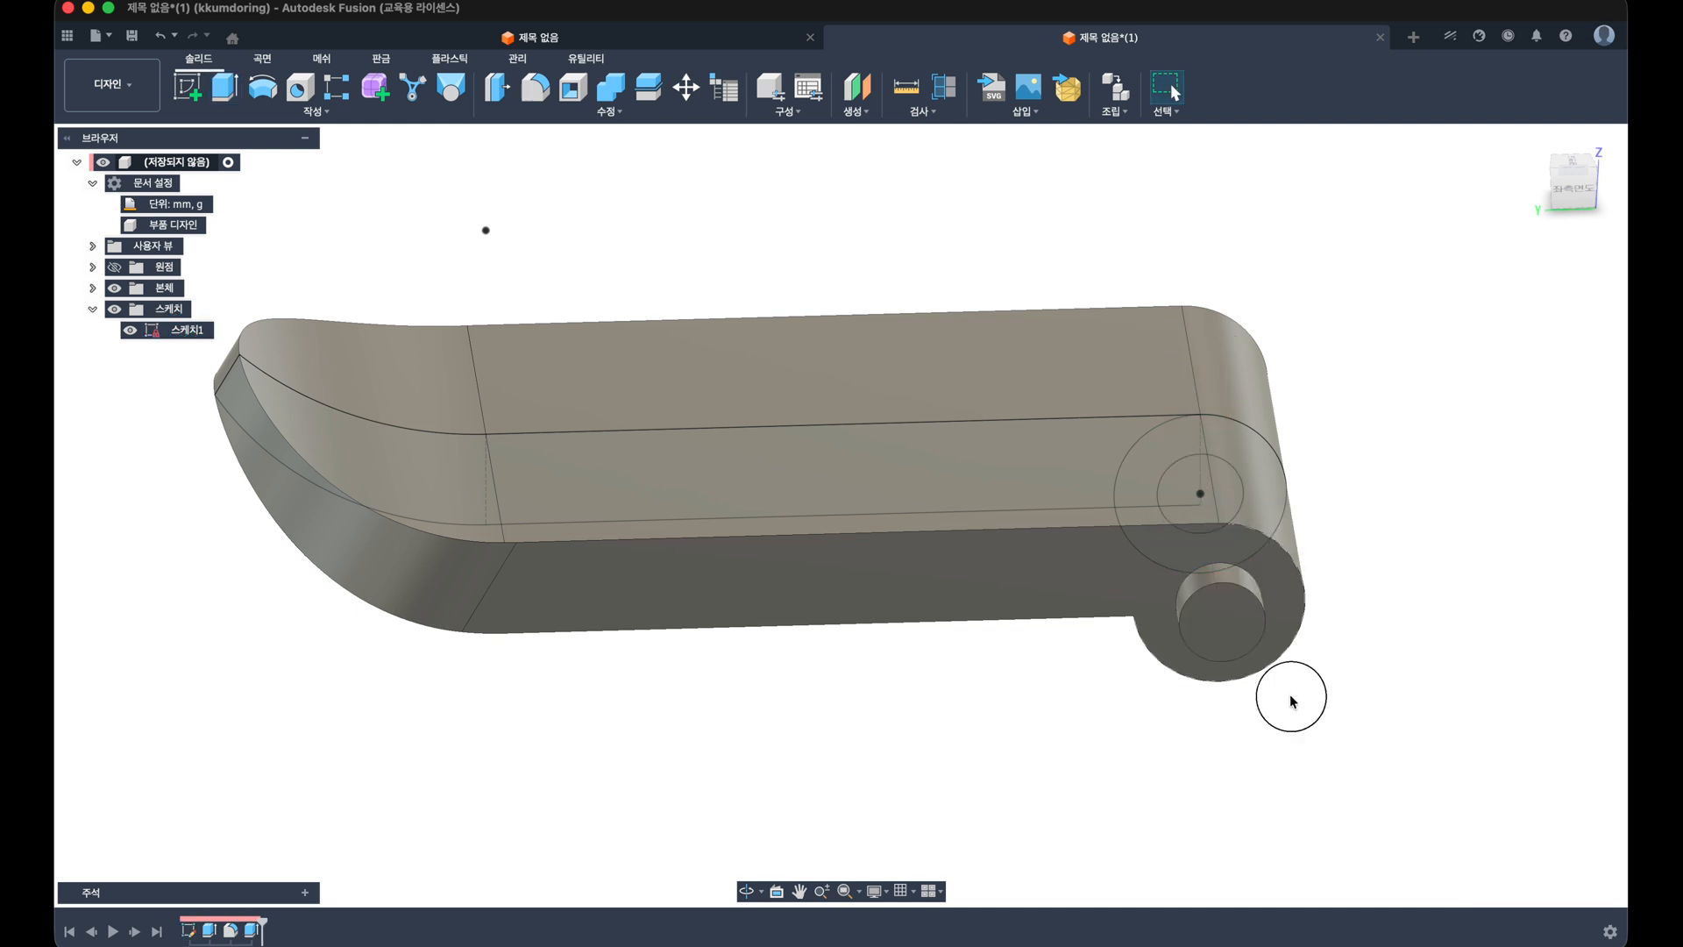
Step: Hide the profile sketch and inspect the body with its protruding pin from the side
shift+middle_drag(1292, 696, 1227, 717)
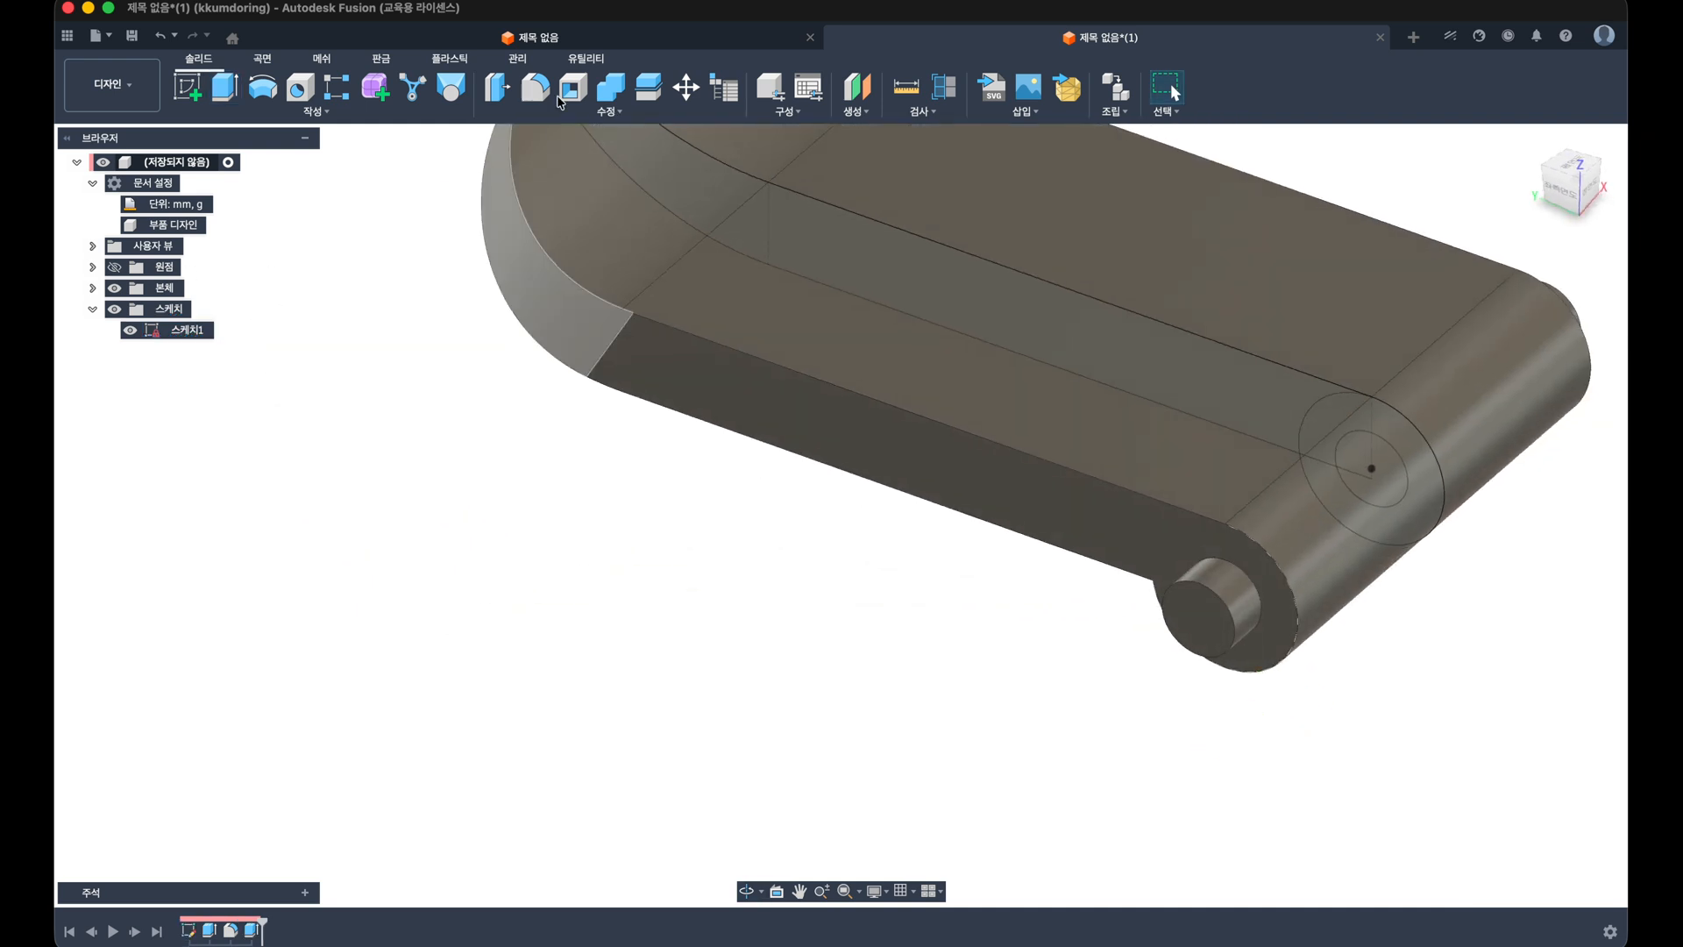
click(139, 331)
shift+middle_drag(658, 649, 488, 770)
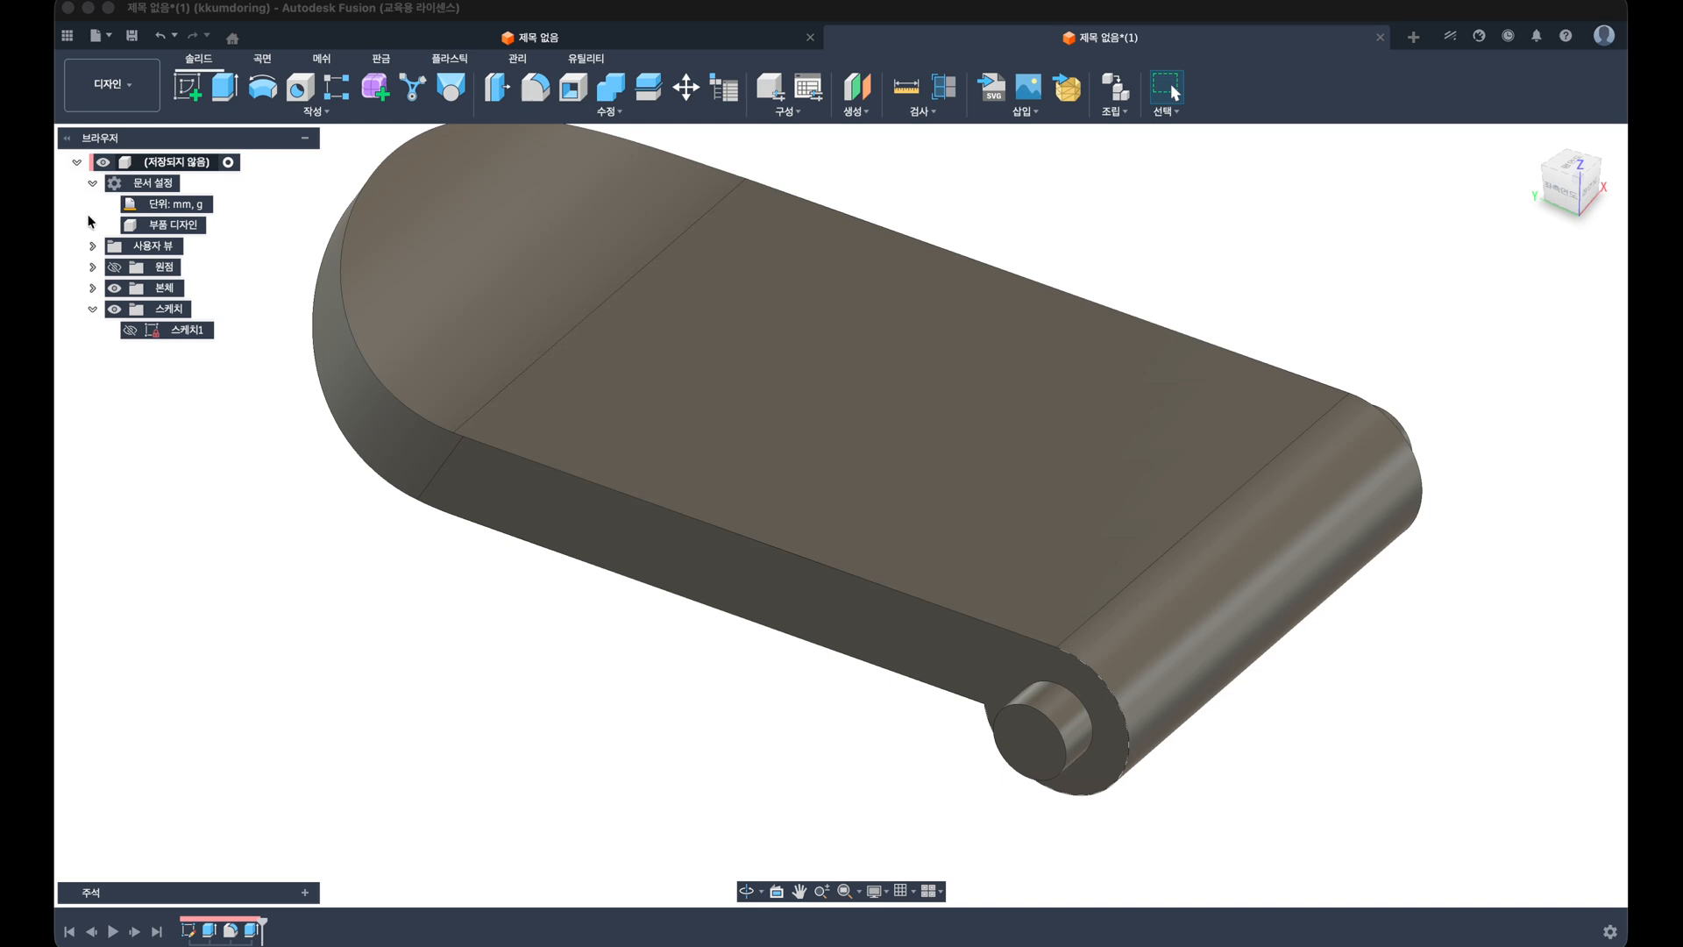
shift+middle_drag(255, 481, 473, 439)
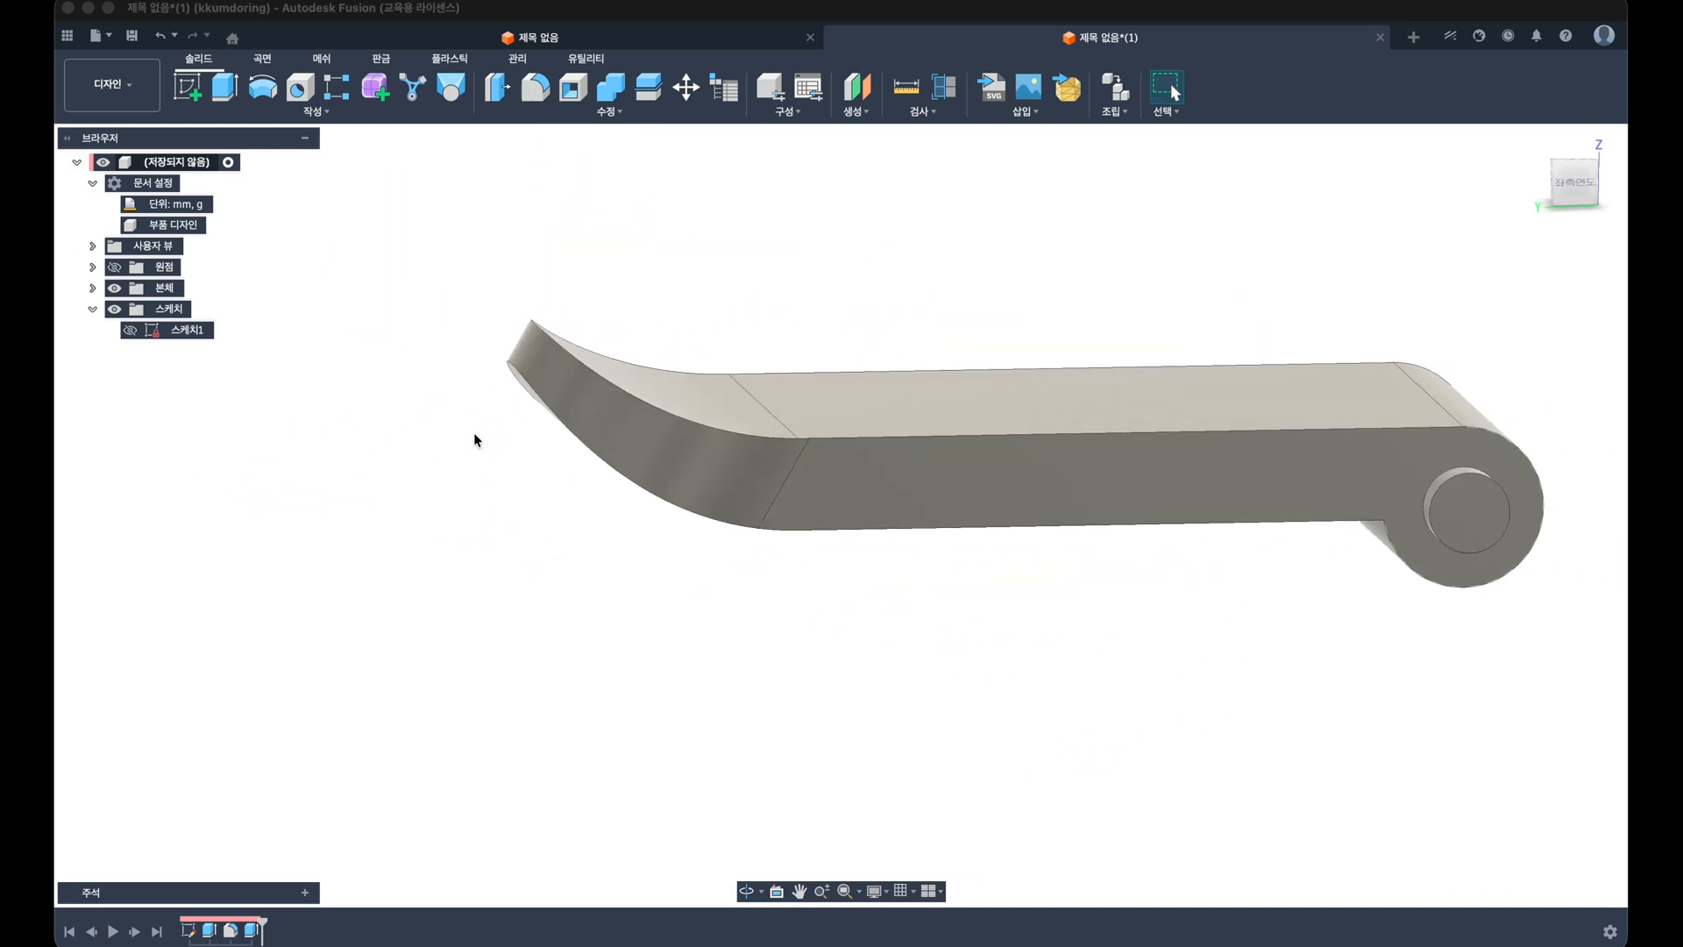
Step: Start a sketch on the origin's YZ plane and draw a circle about 8.34 mm in diameter just beyond the curved tip
click(181, 87)
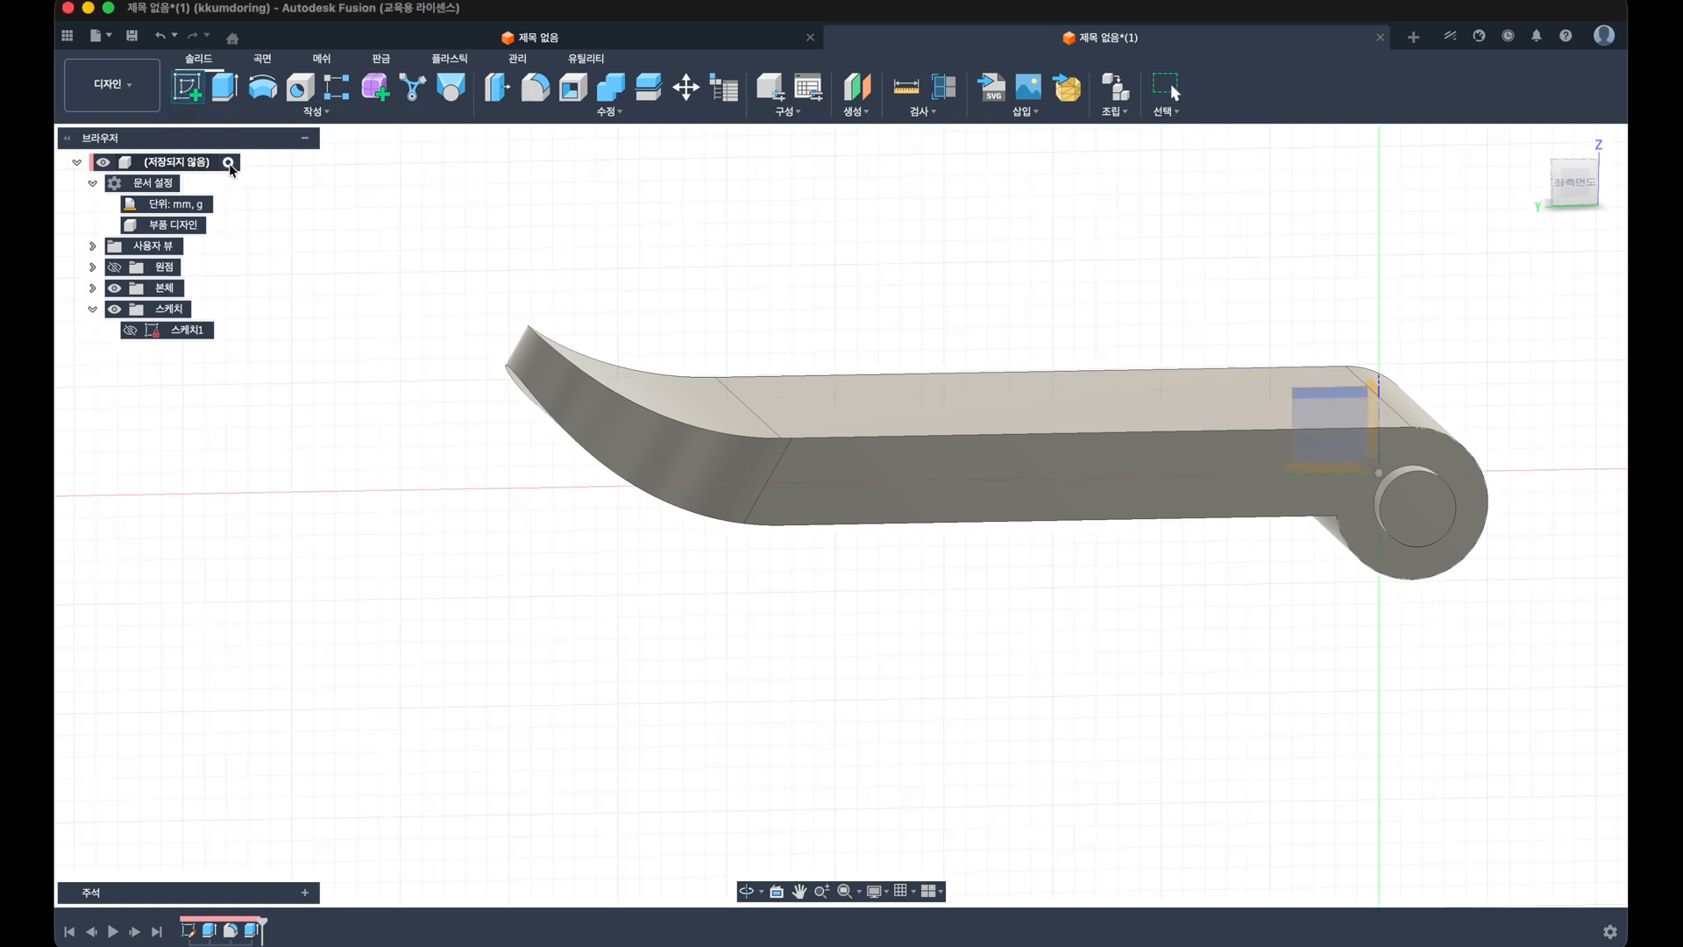
click(983, 362)
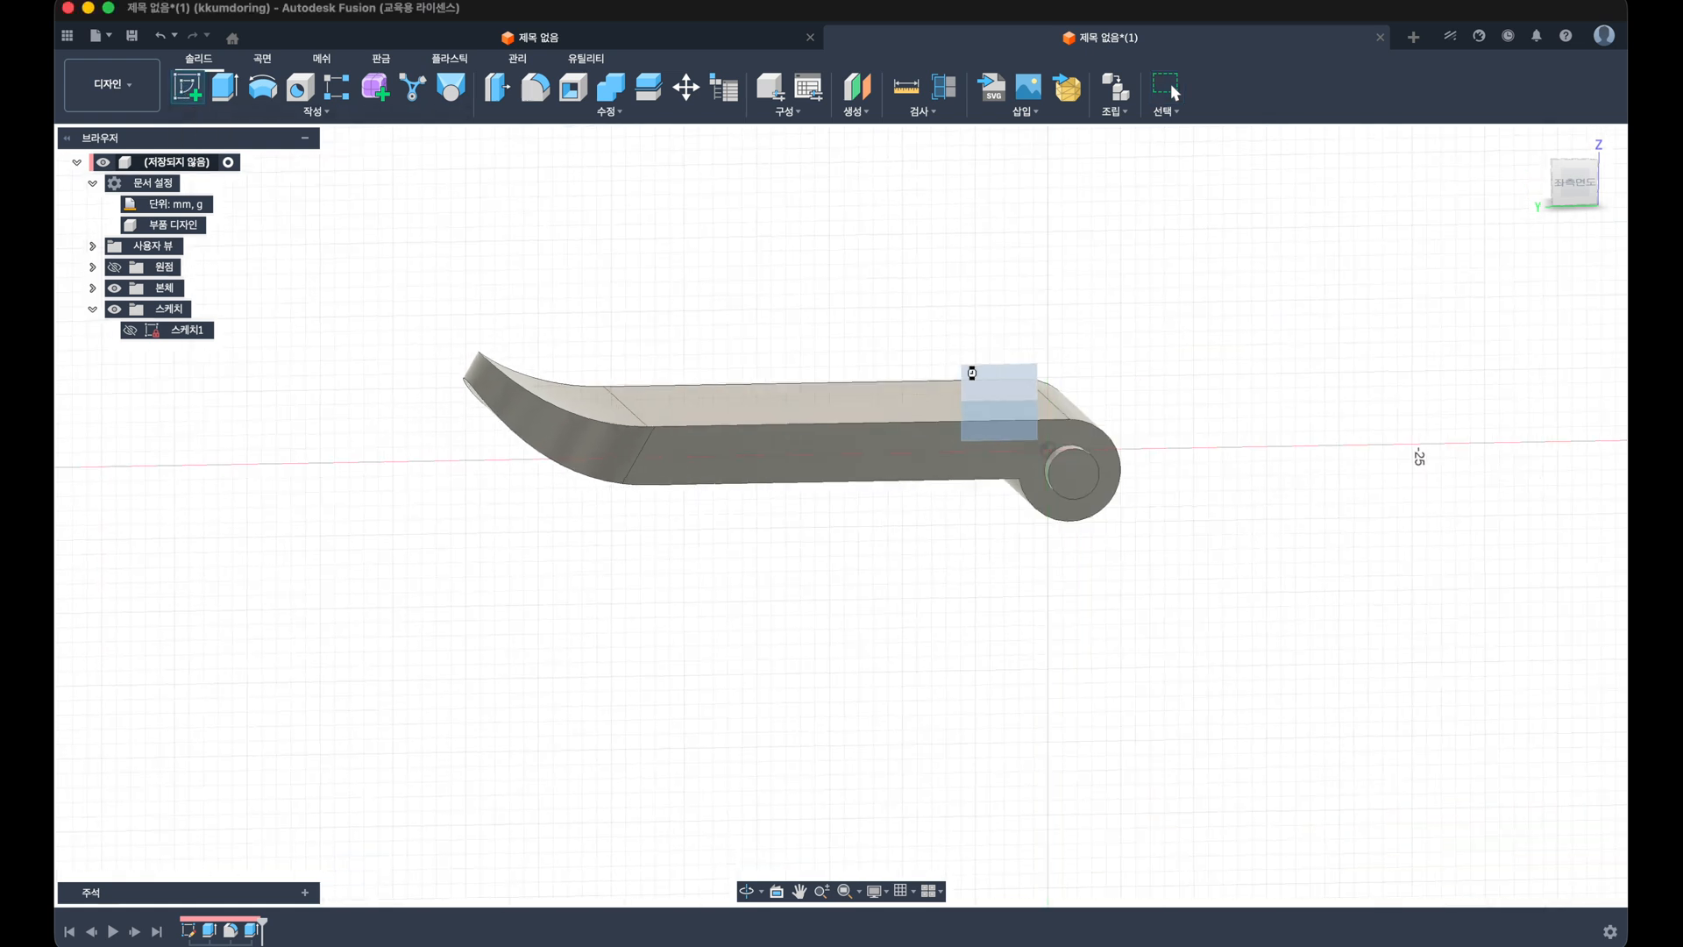
scroll(903, 478, up, 3)
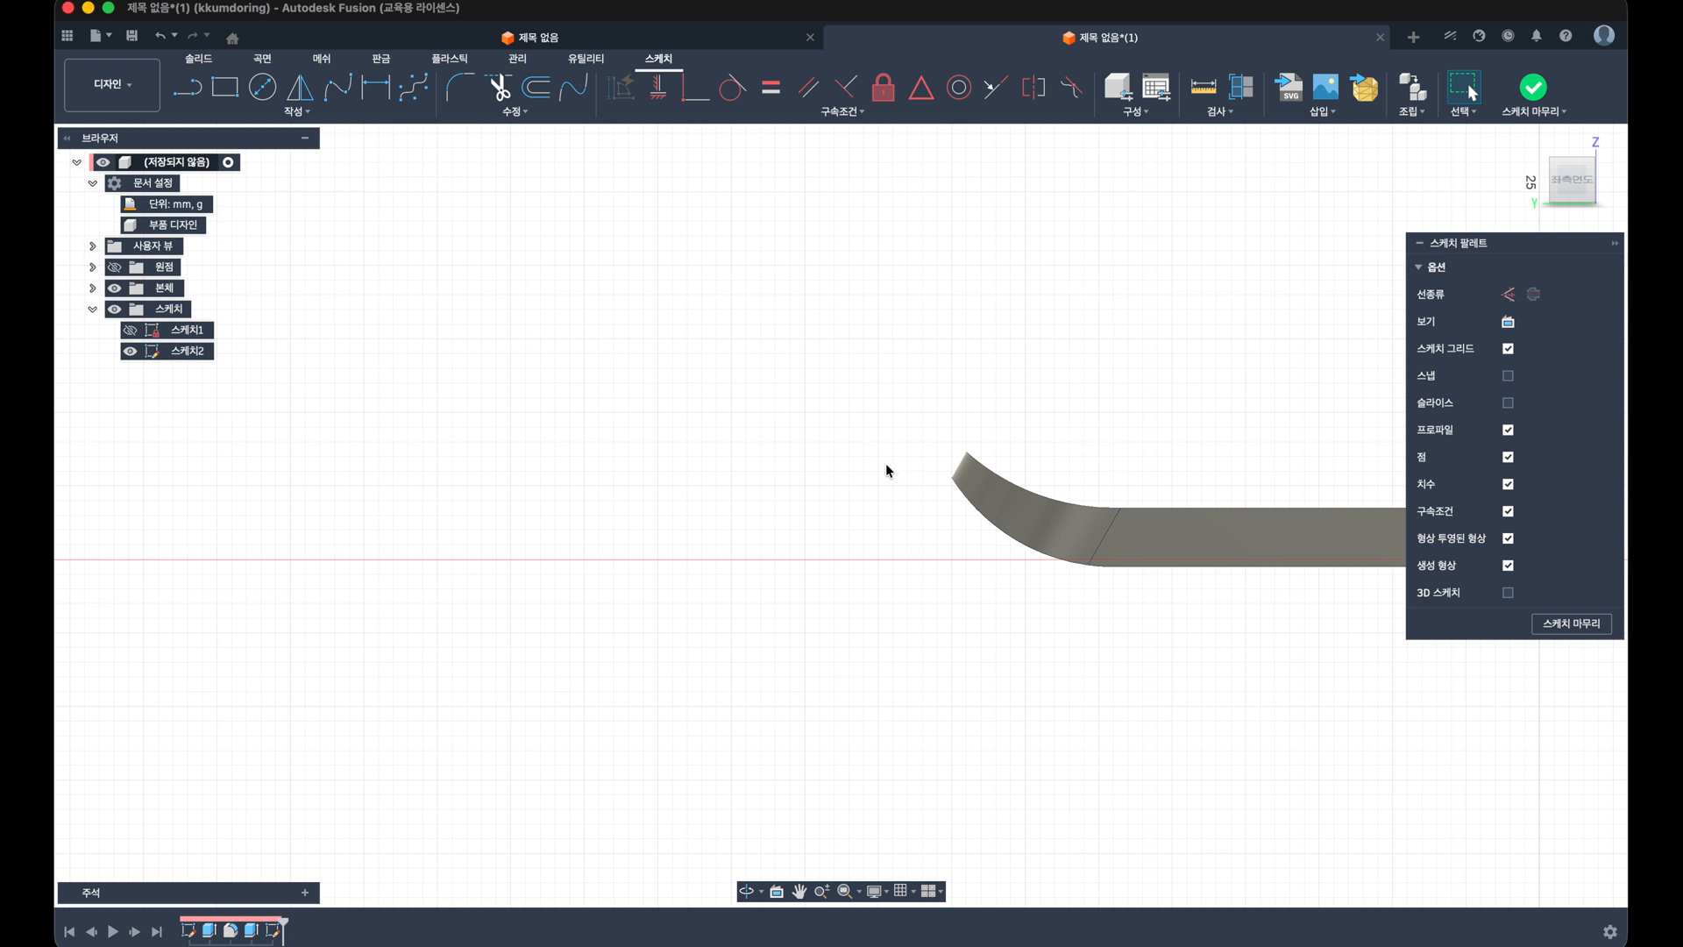
key(c)
click(863, 496)
Step: Dimension the new circle with a diameter of 10 mm
key(d)
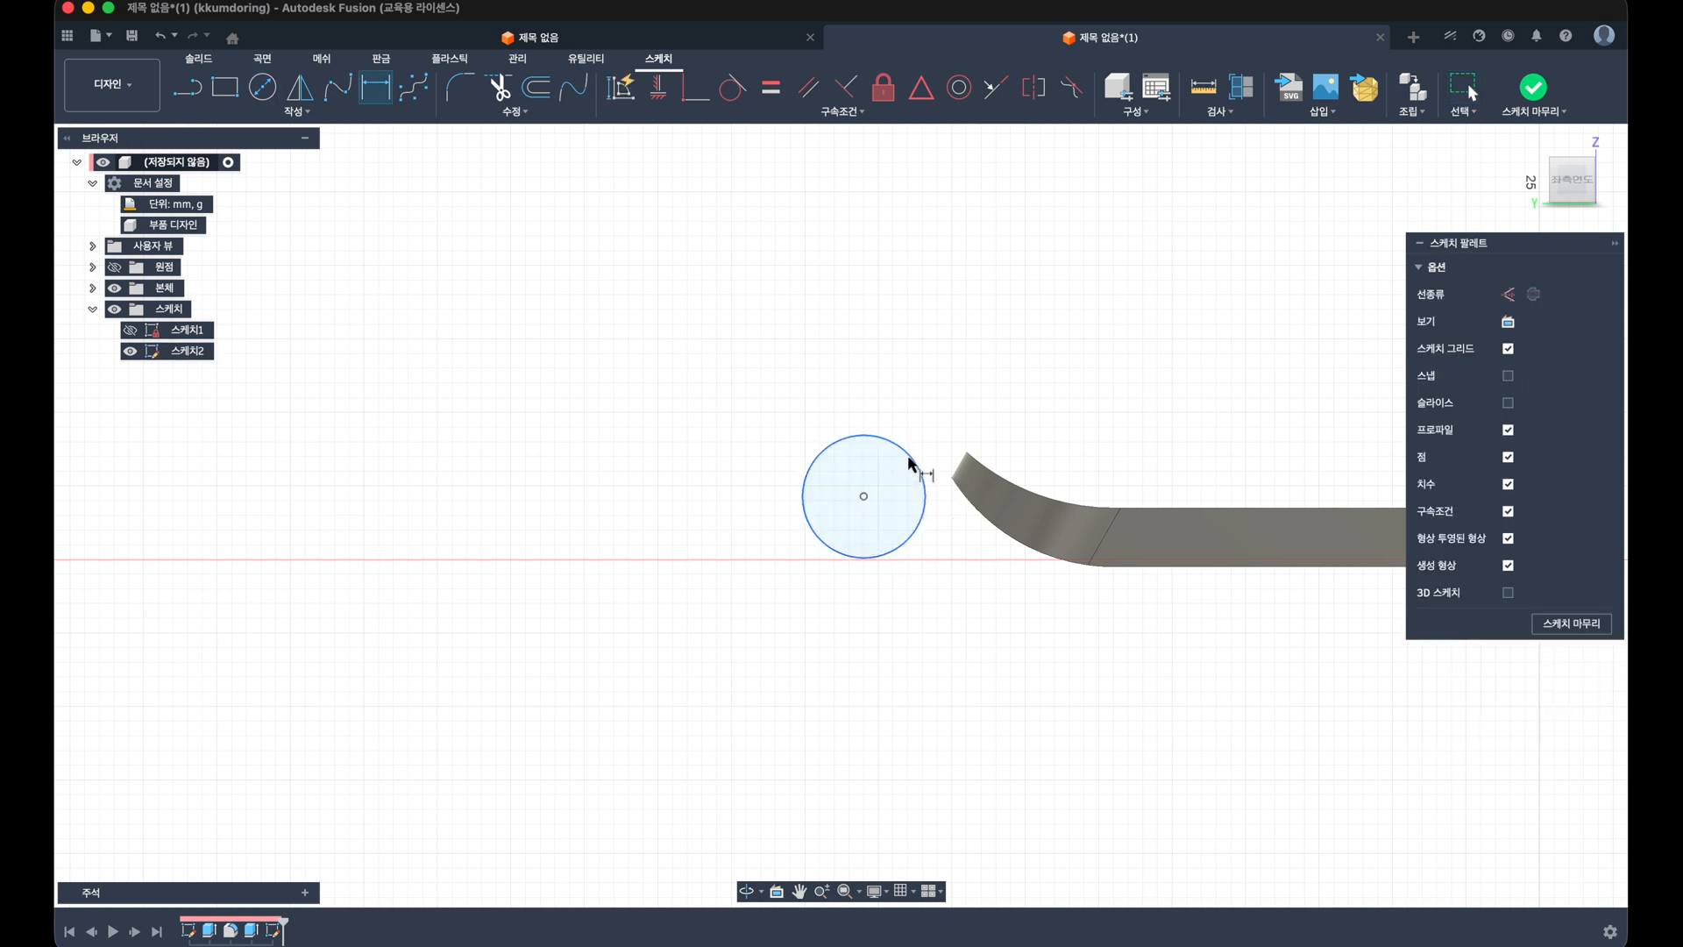
click(910, 457)
click(972, 399)
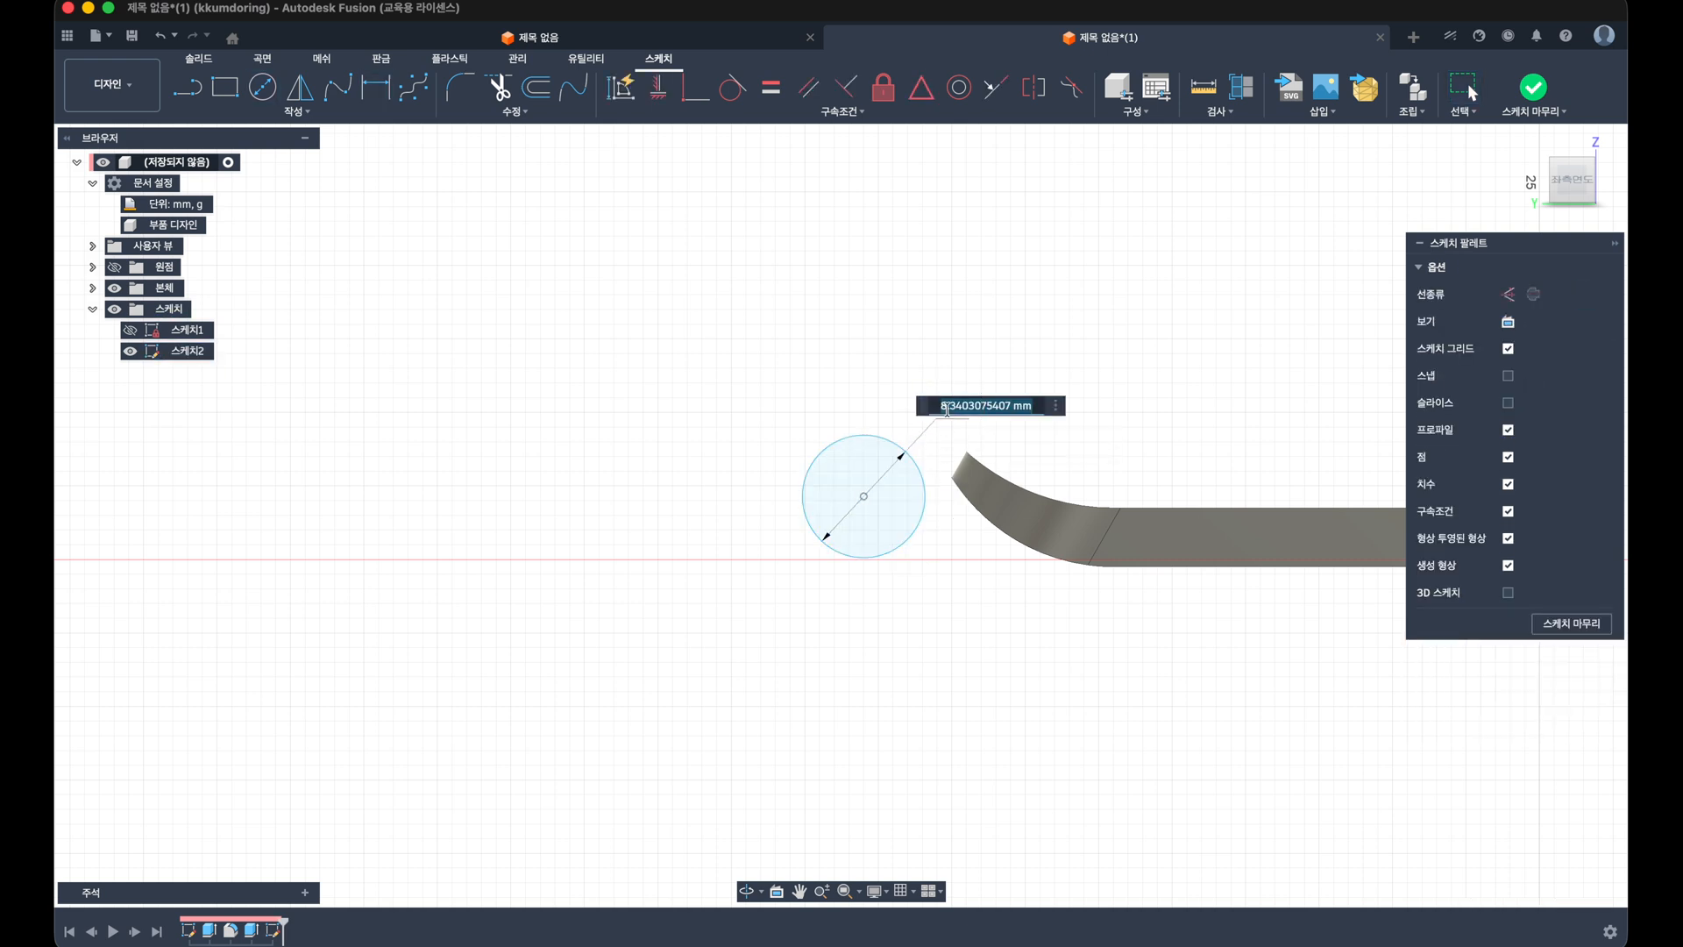
text(10)
key(Return)
Step: Dimension the vertical distance between the circle's centre and the pin's centre at the origin as 2.4 mm
mouse_move(1049, 702)
middle_down()
mouse_move(747, 625)
mouse_move(591, 627)
middle_up()
click(408, 429)
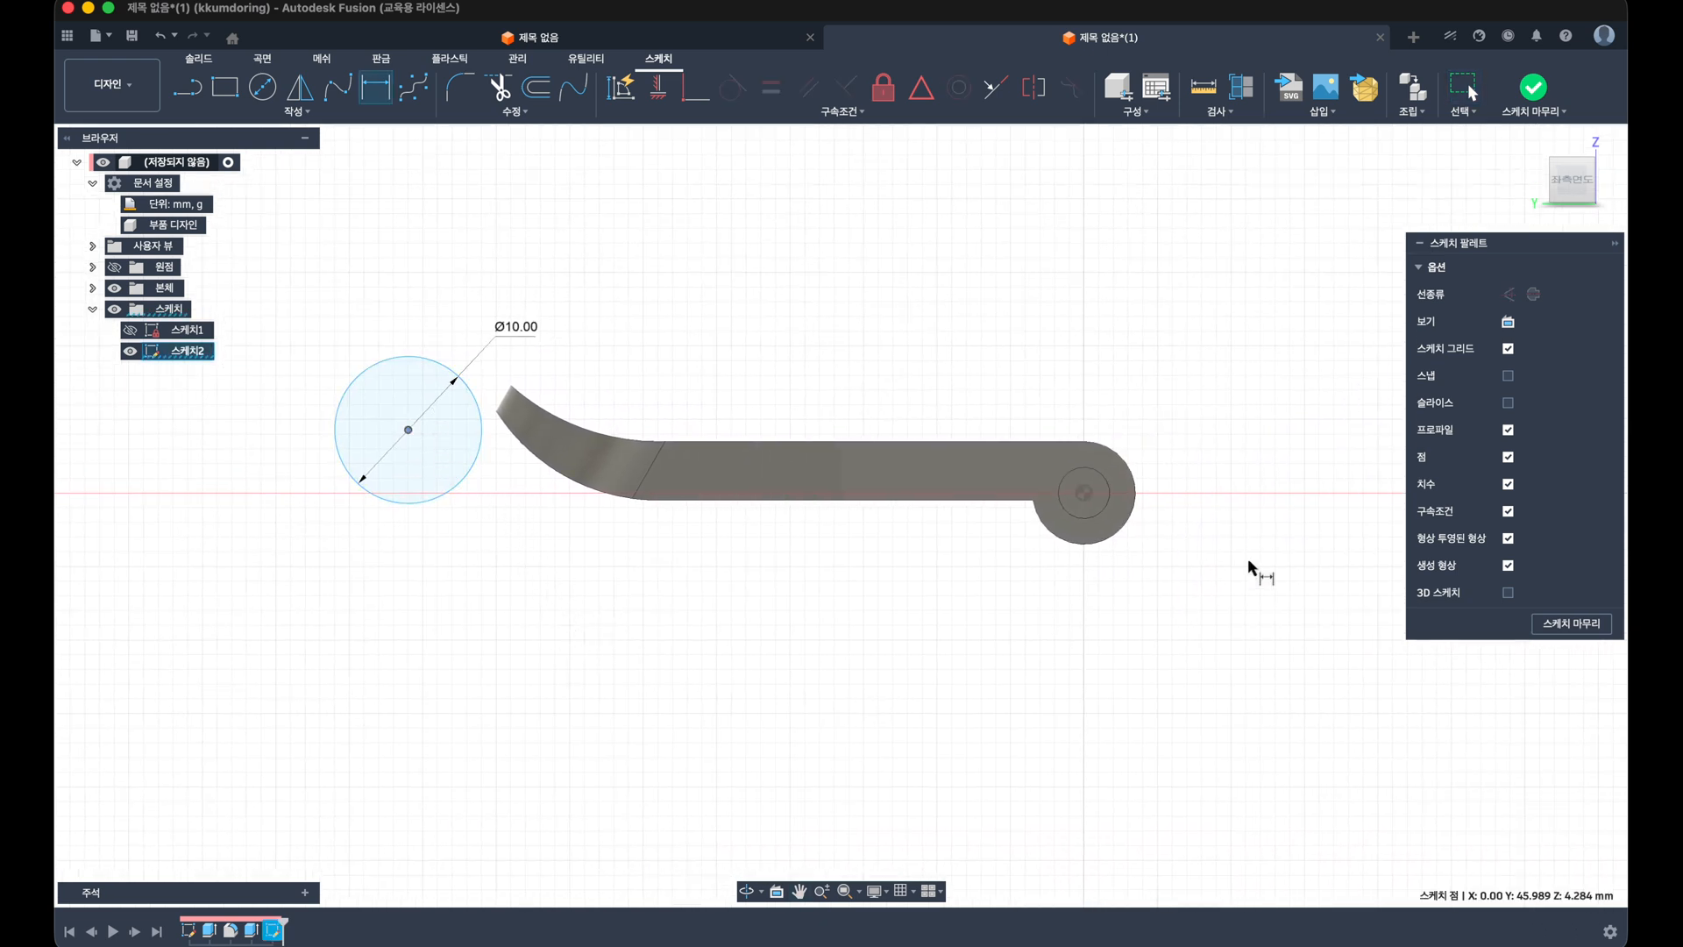
click(1084, 492)
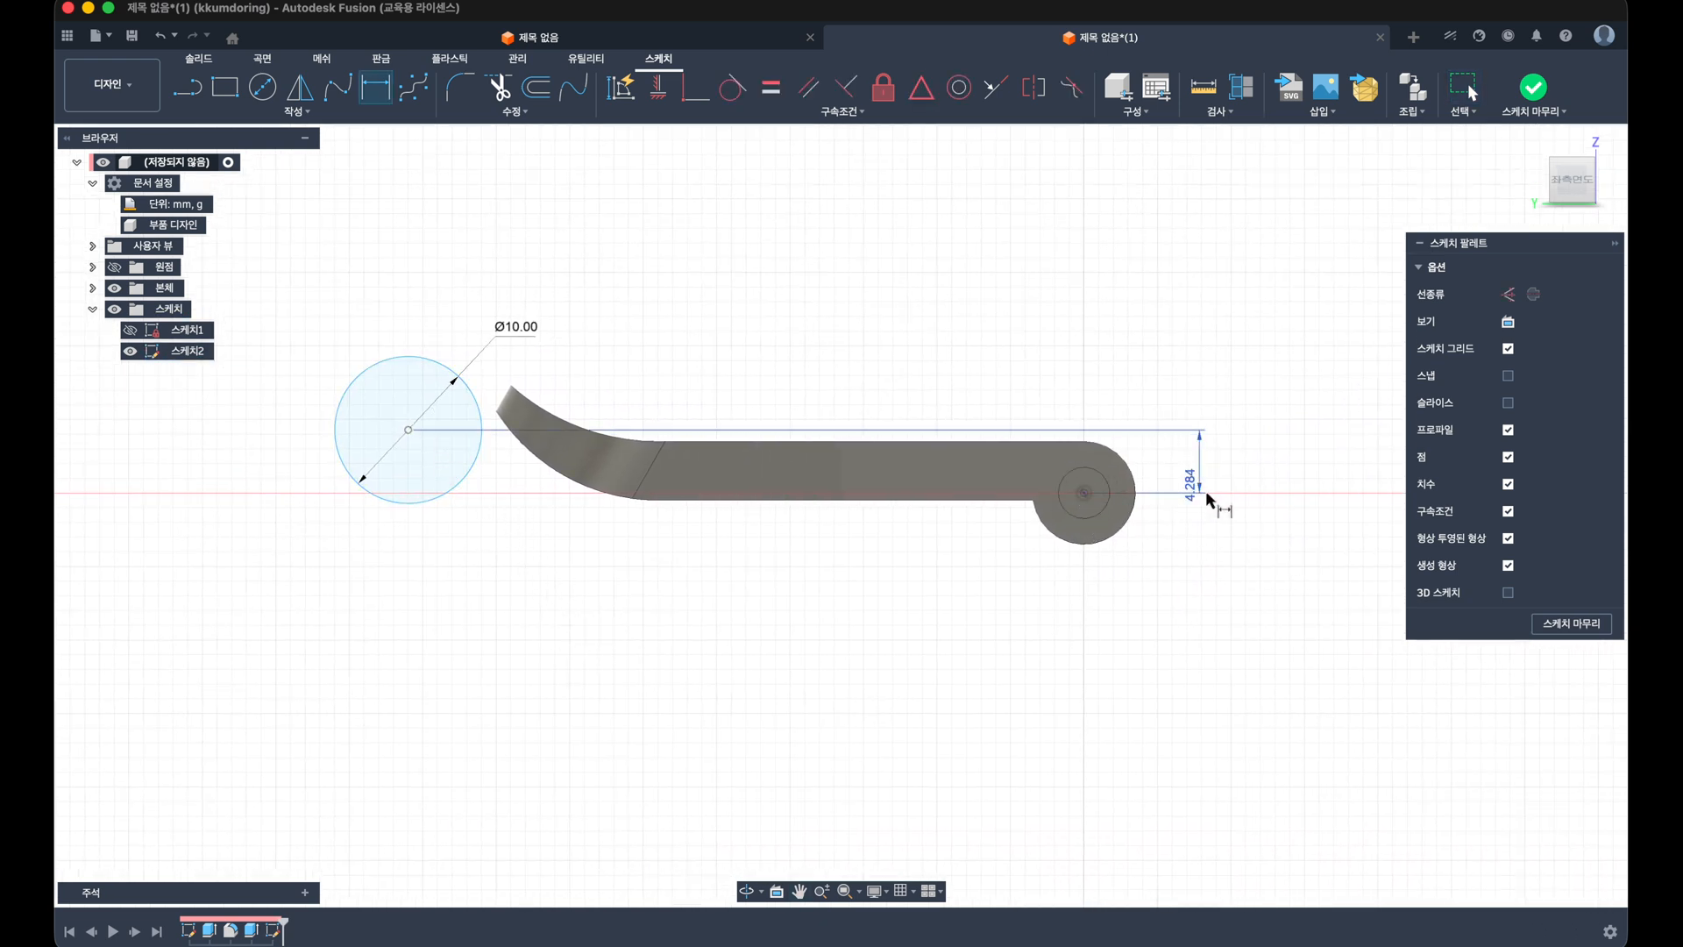
click(1197, 482)
text(2.4)
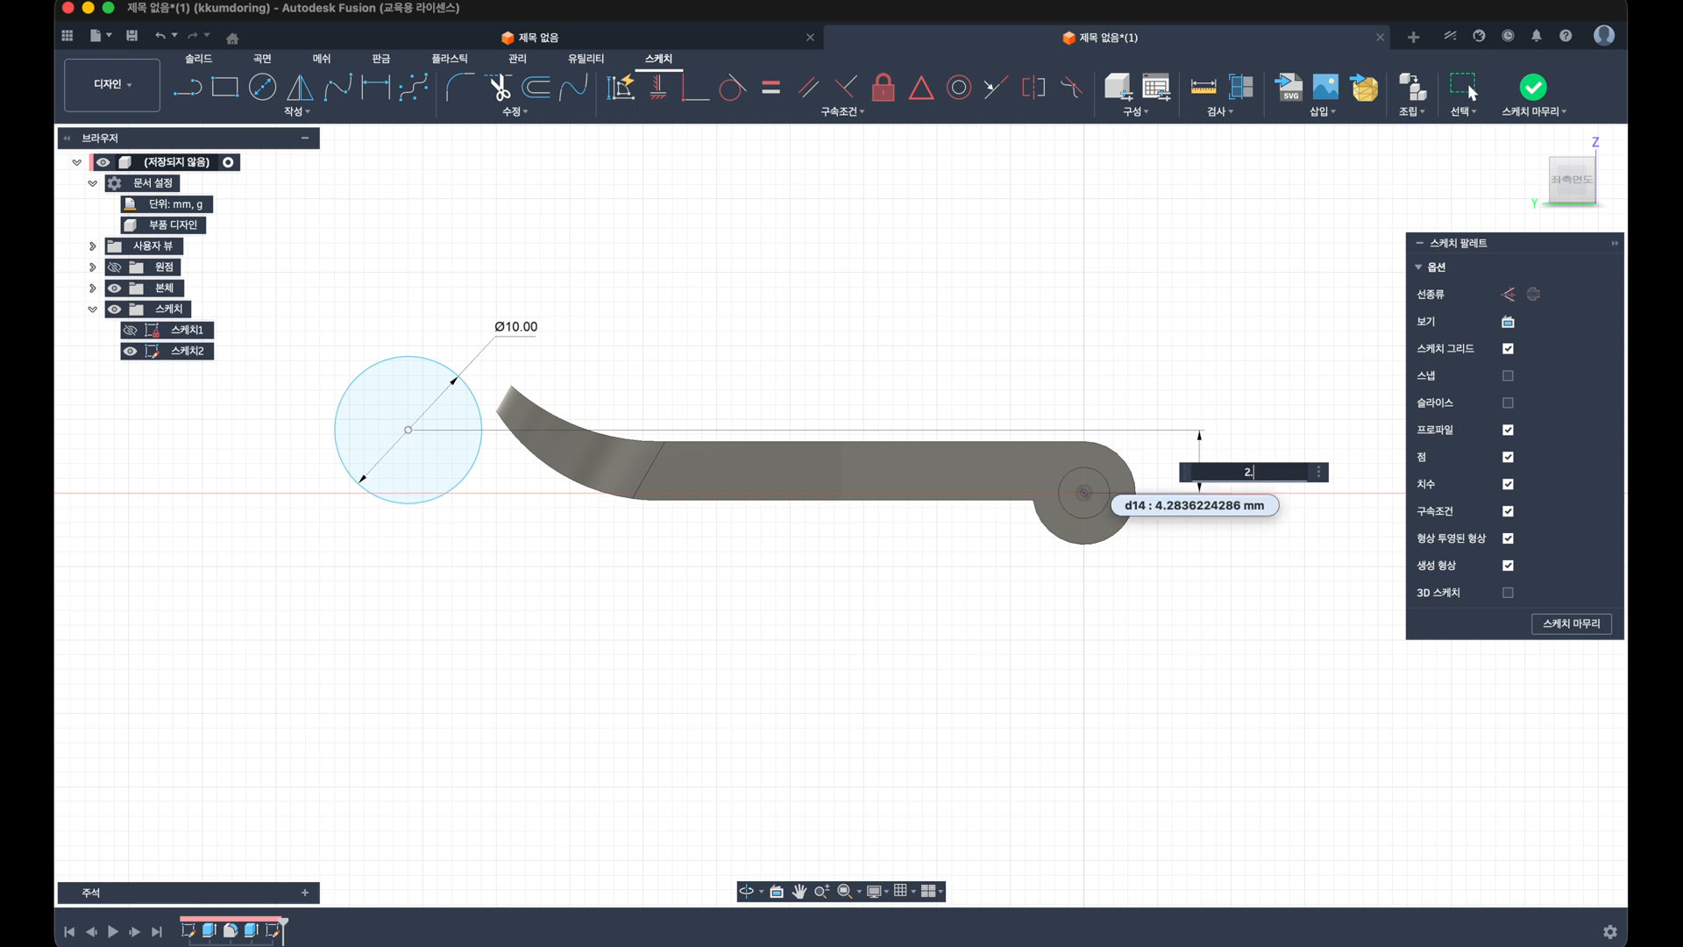
key(Return)
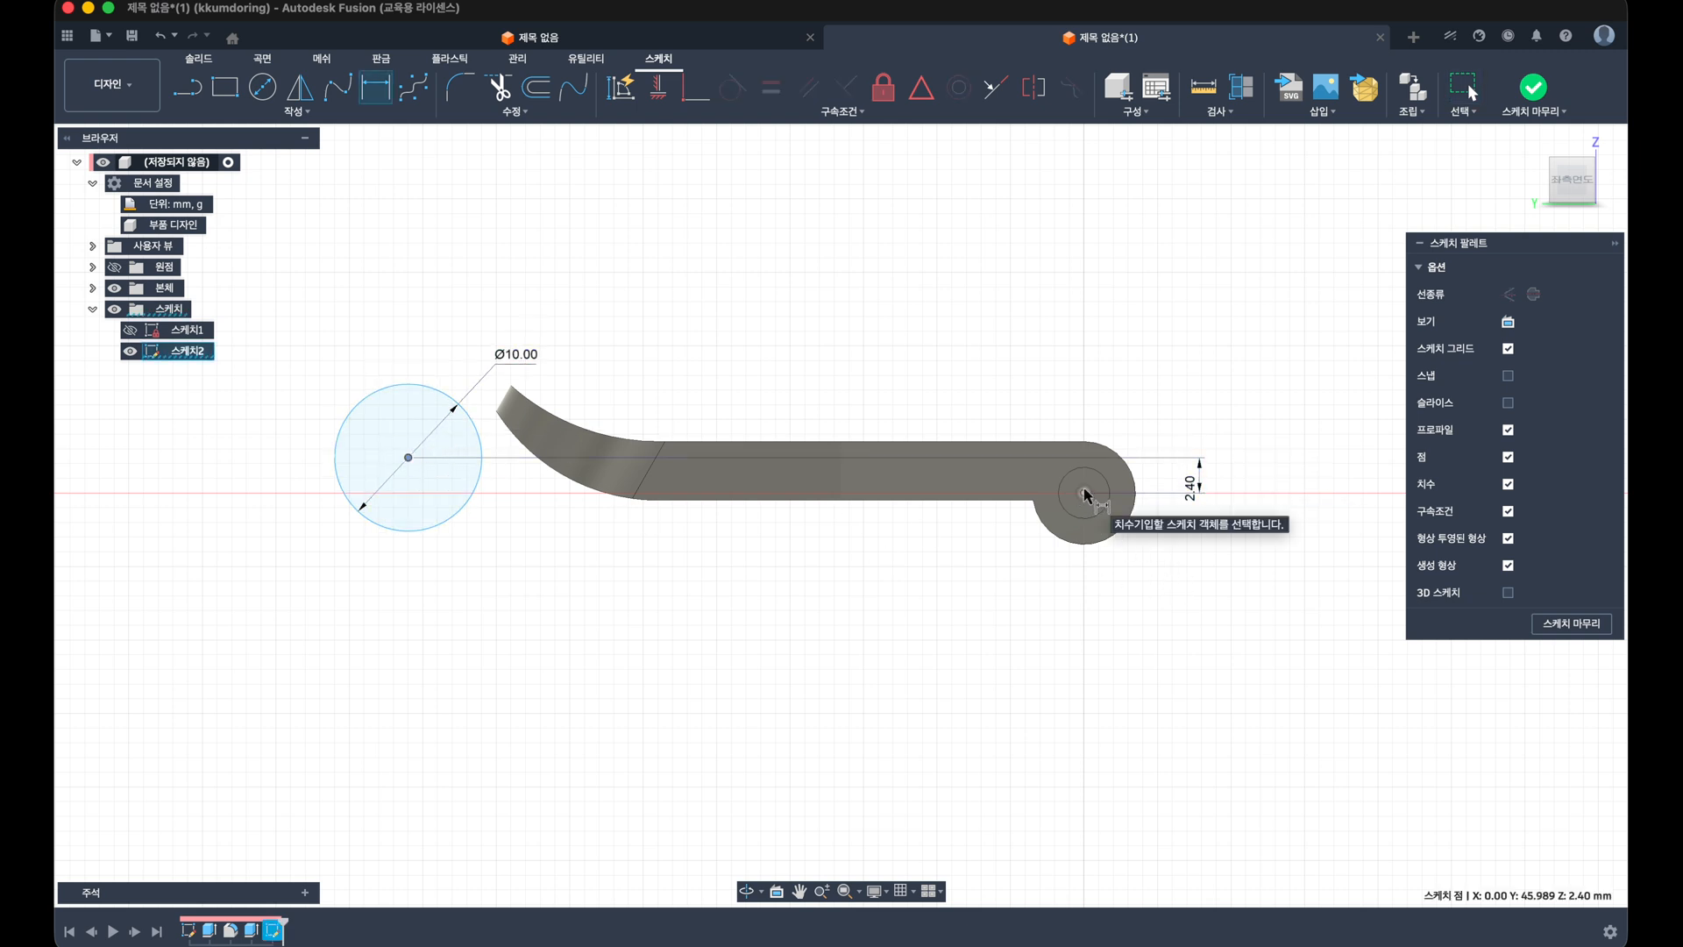
key(Escape)
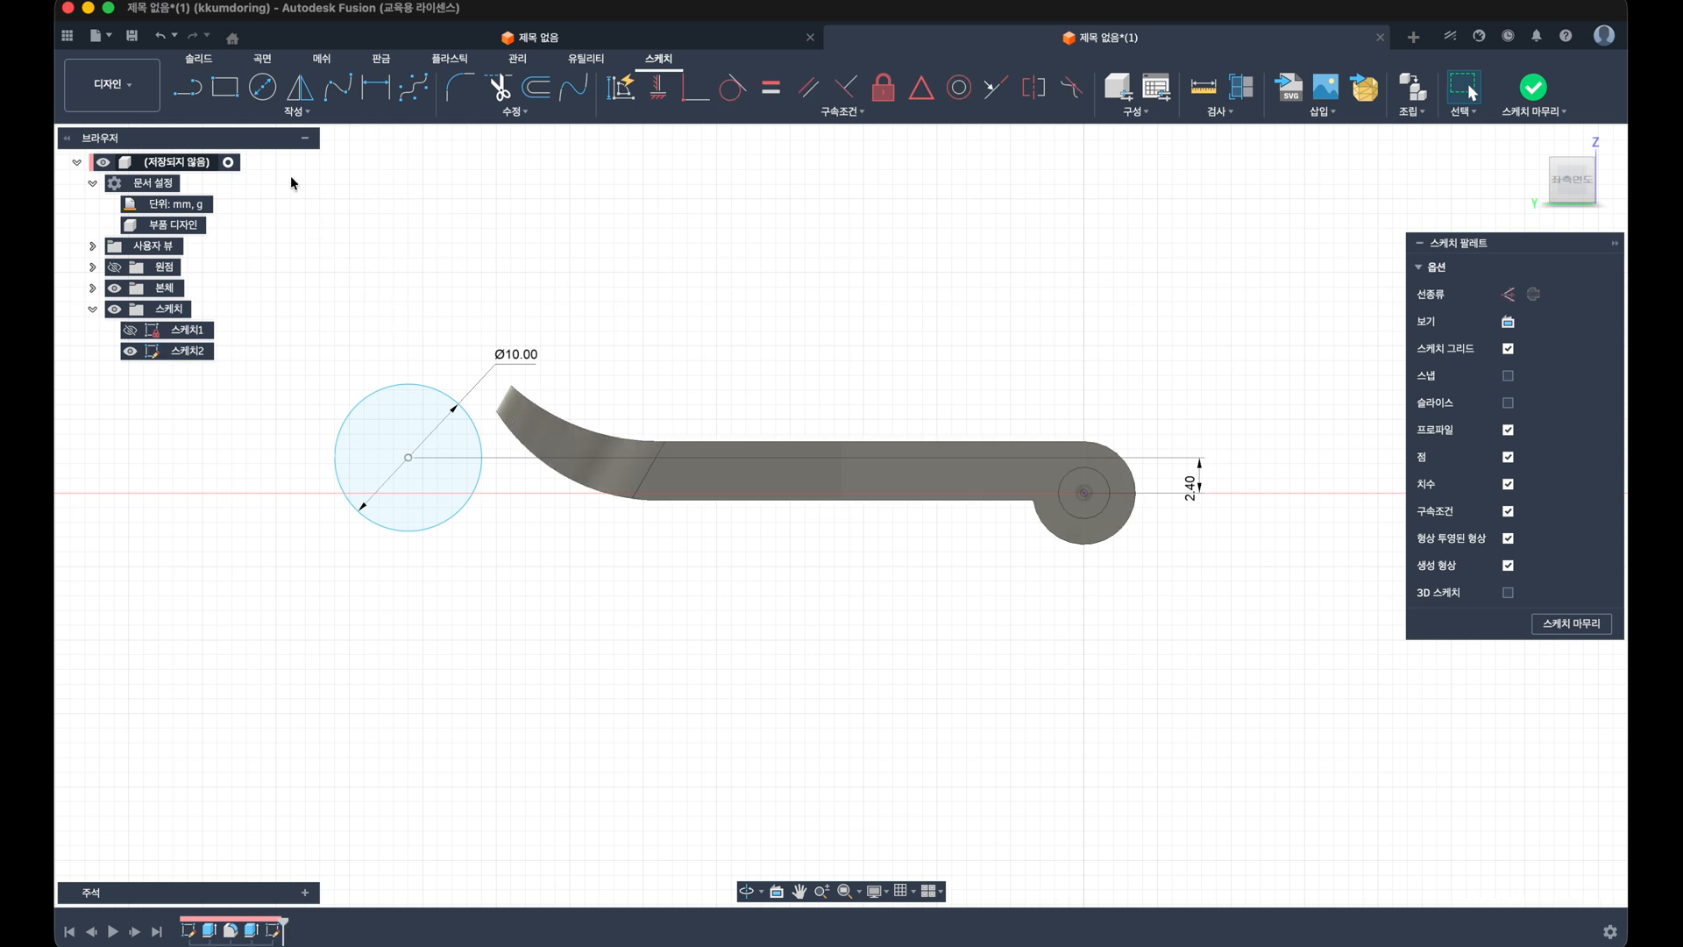
Step: Use Intersect to bring the lower edge of the curved end into the sketch as a linked reference point at the tip
click(273, 113)
mouse_move(247, 406)
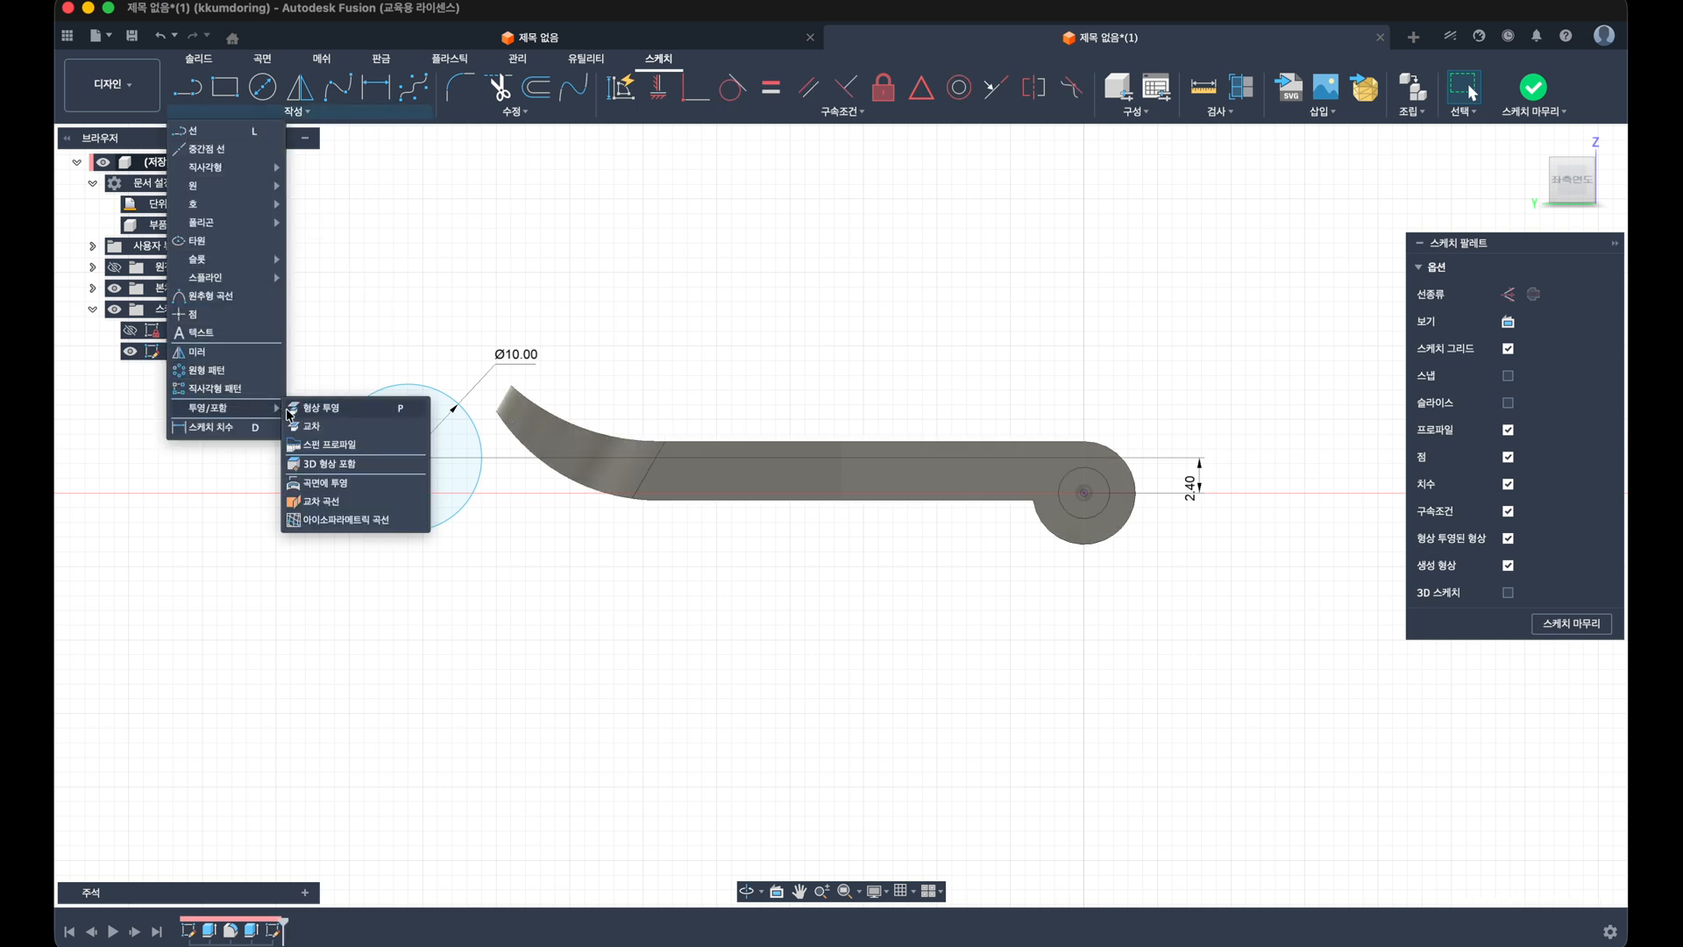
click(306, 426)
click(502, 429)
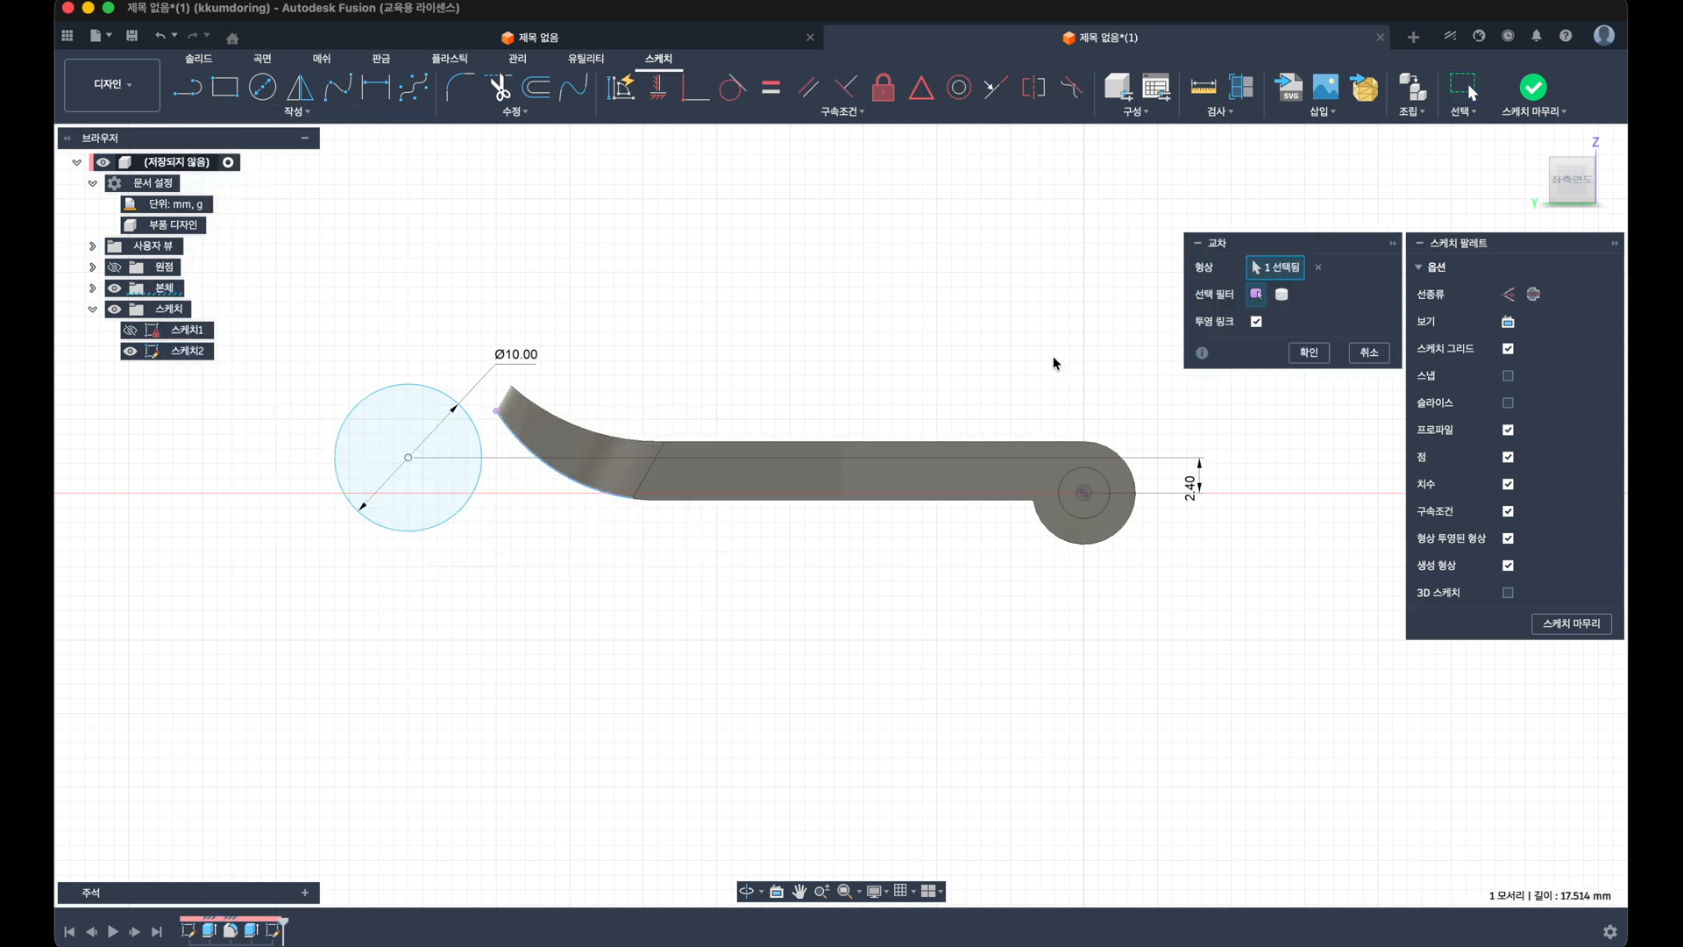
click(1311, 353)
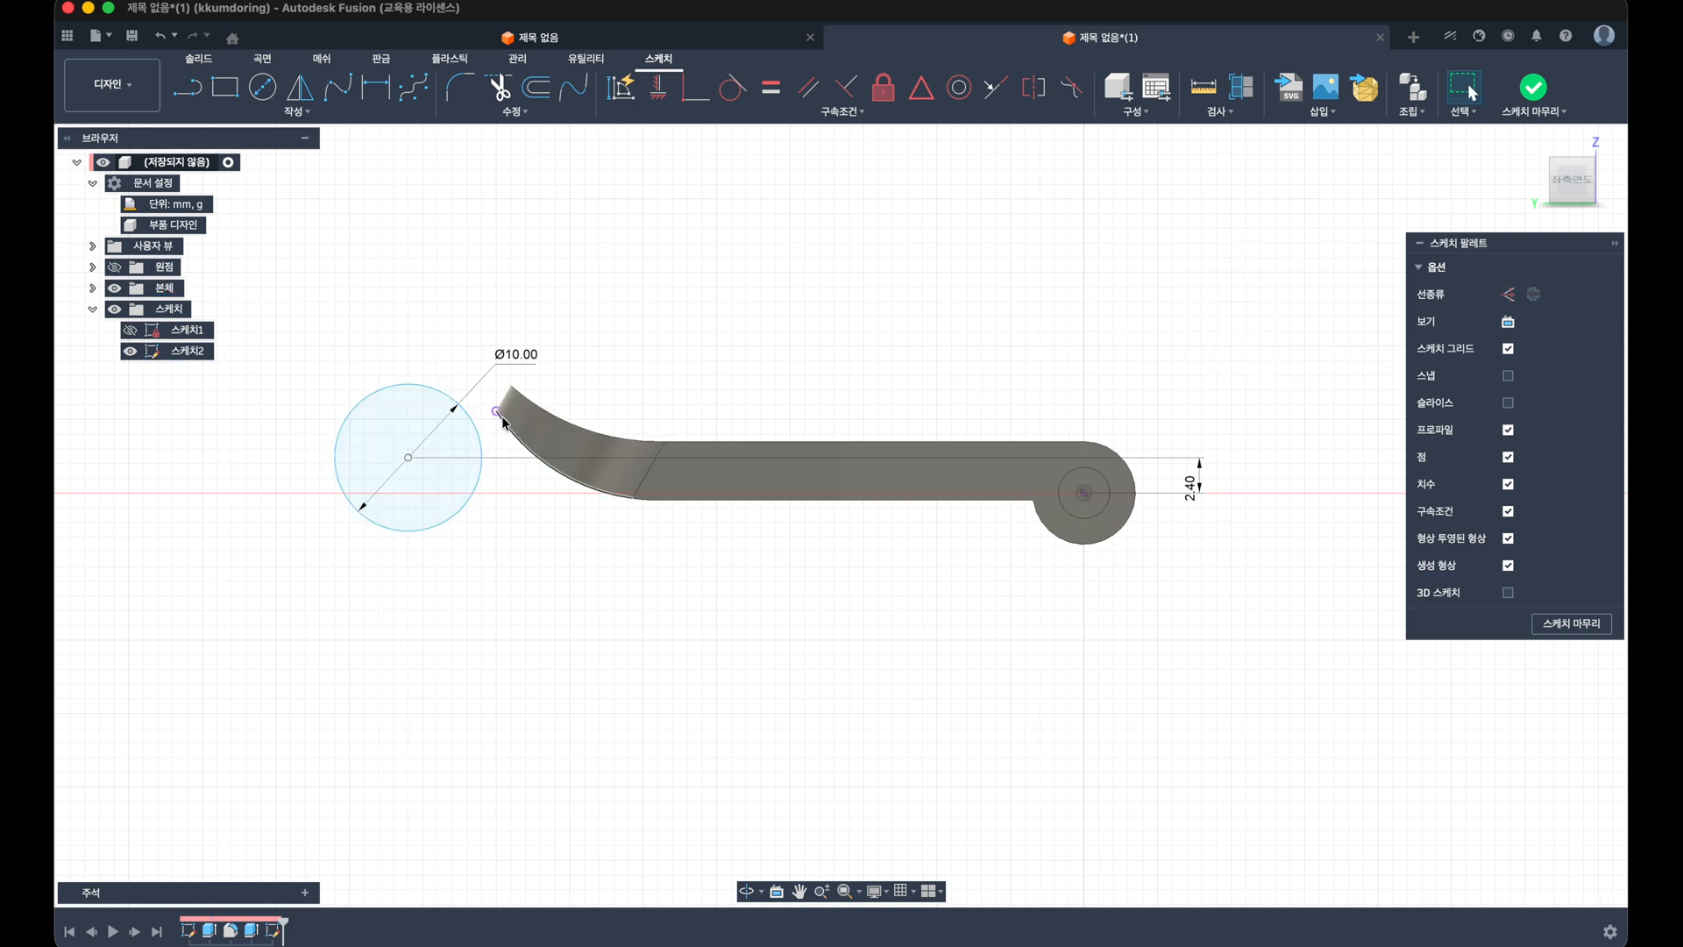
Step: Dimension the horizontal distance between the circle's centre and the intersection point at the curved tip as 3 mm
key(d)
click(408, 457)
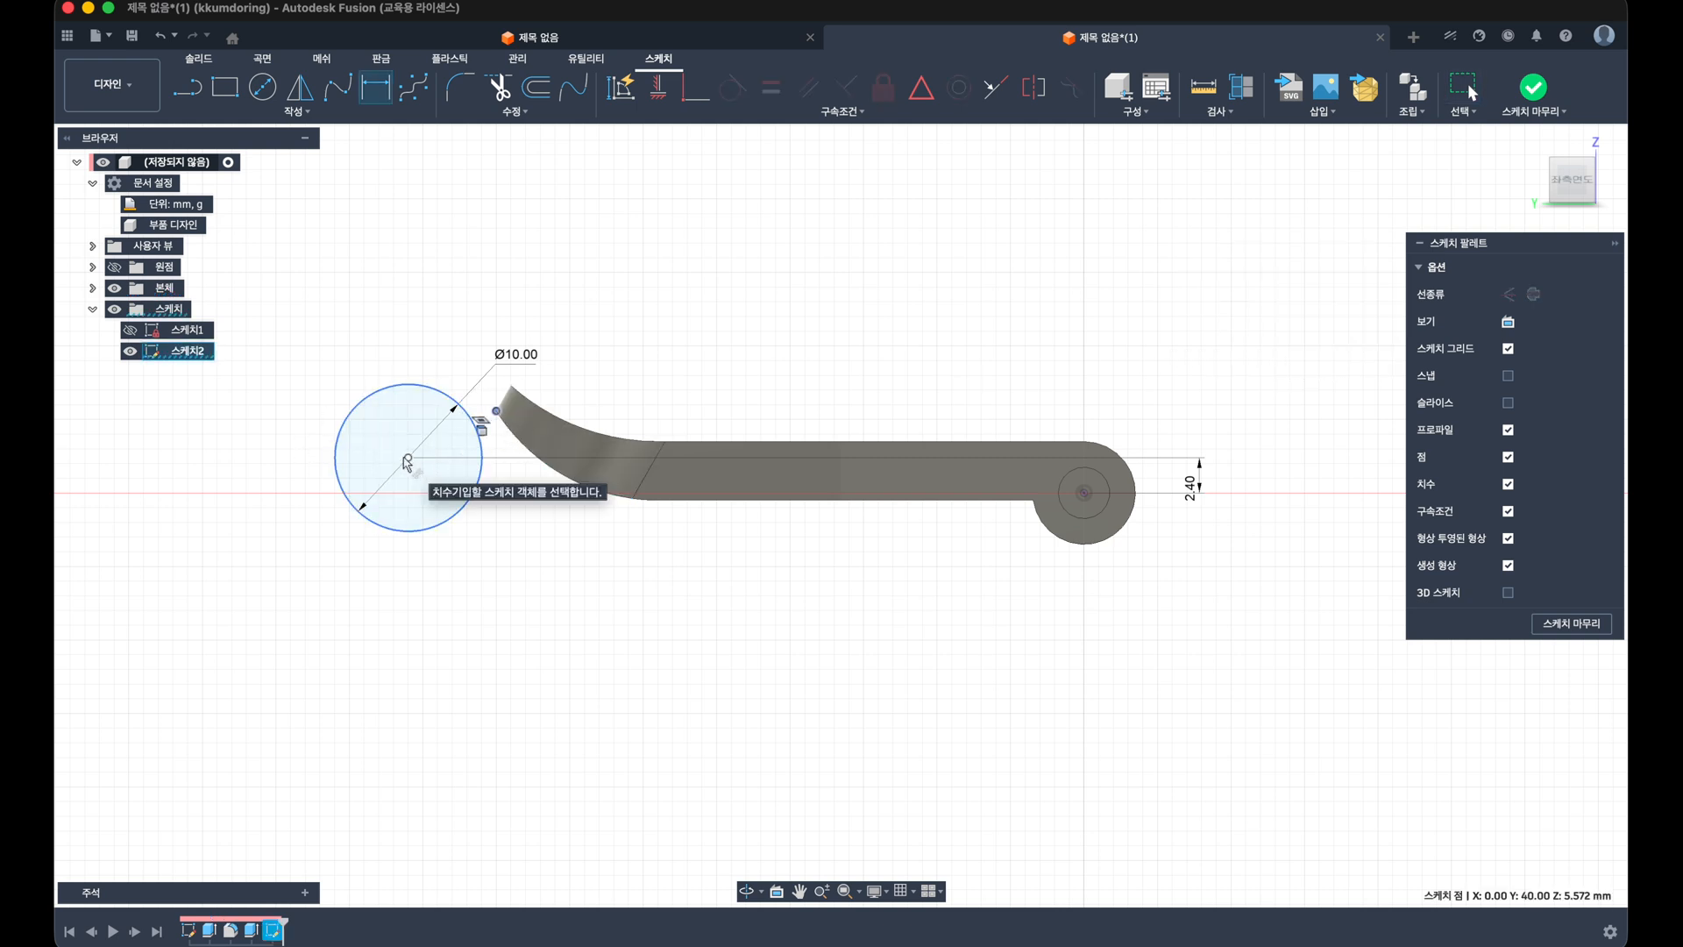
click(496, 410)
click(443, 582)
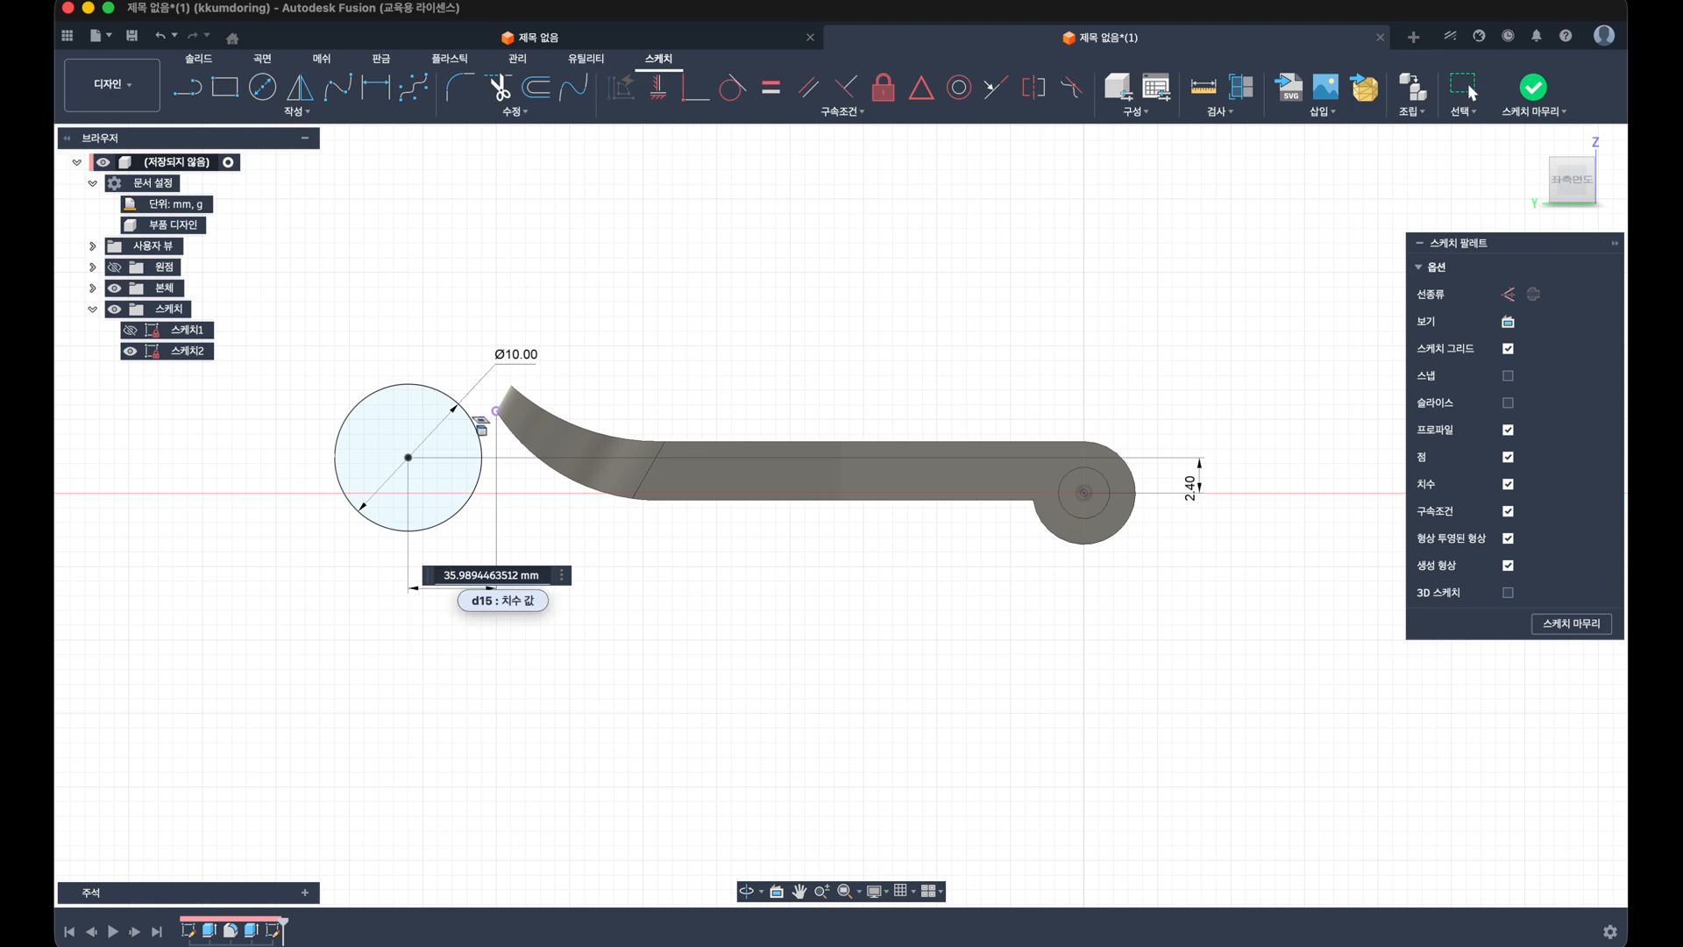
text(3)
key(Return)
scroll(494, 414, up, 3)
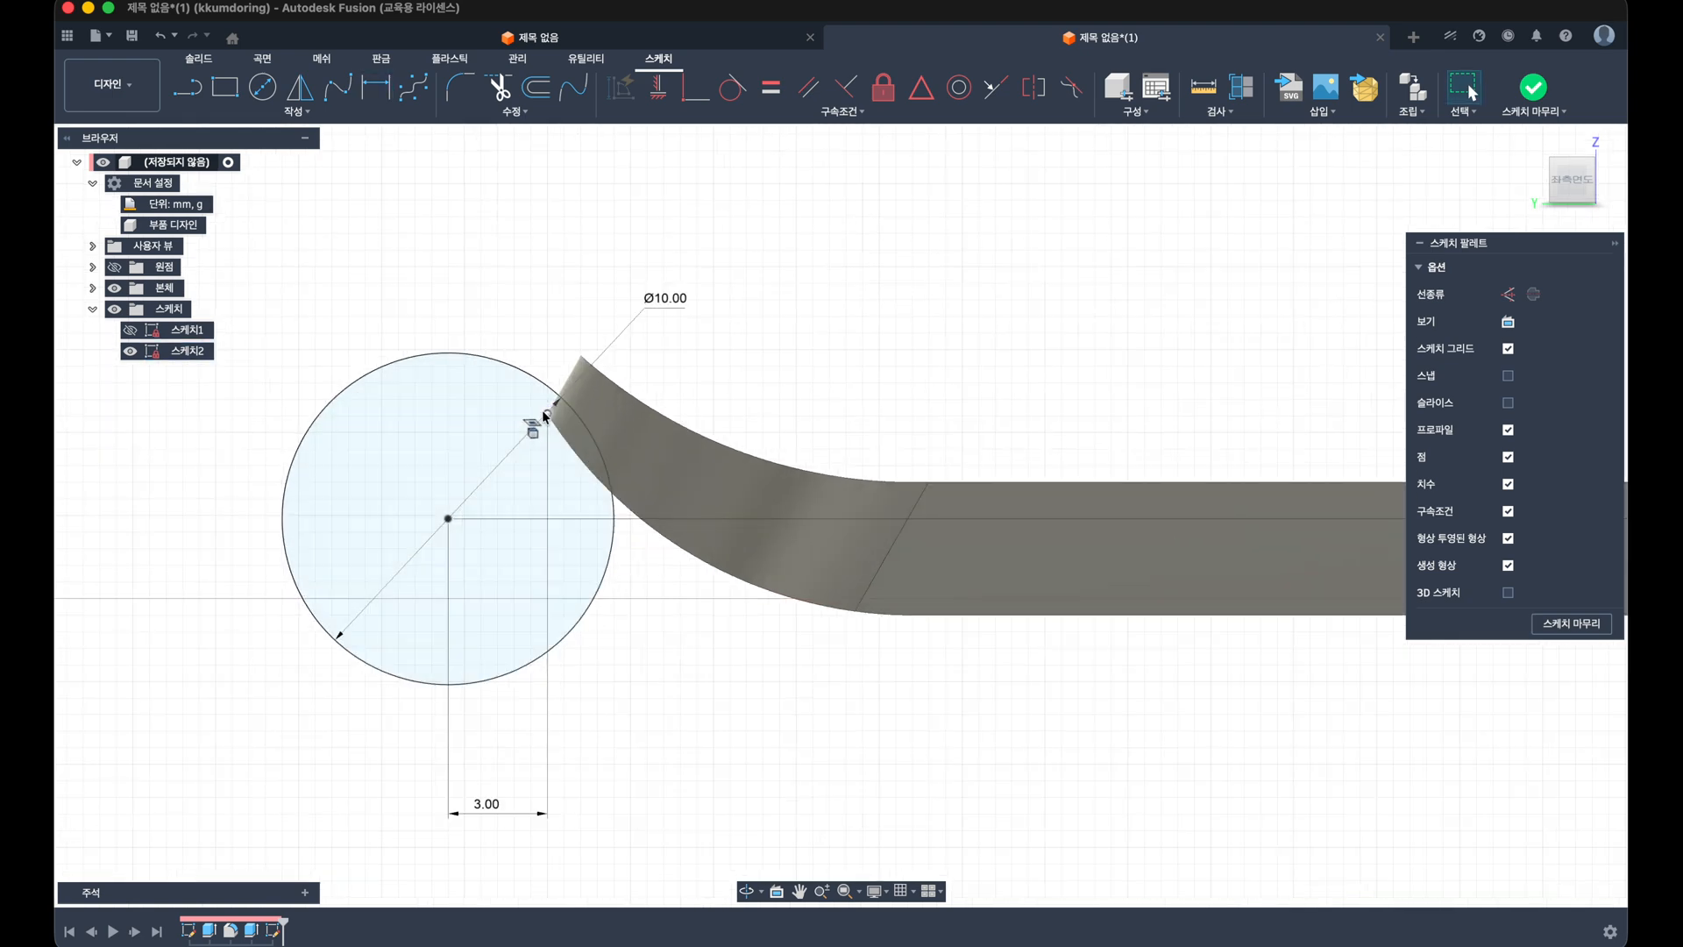
Step: Draw a line about 12.7 mm long beside the 10 mm circle, away from the lever, and constrain it vertical
scroll(546, 417, down, 5)
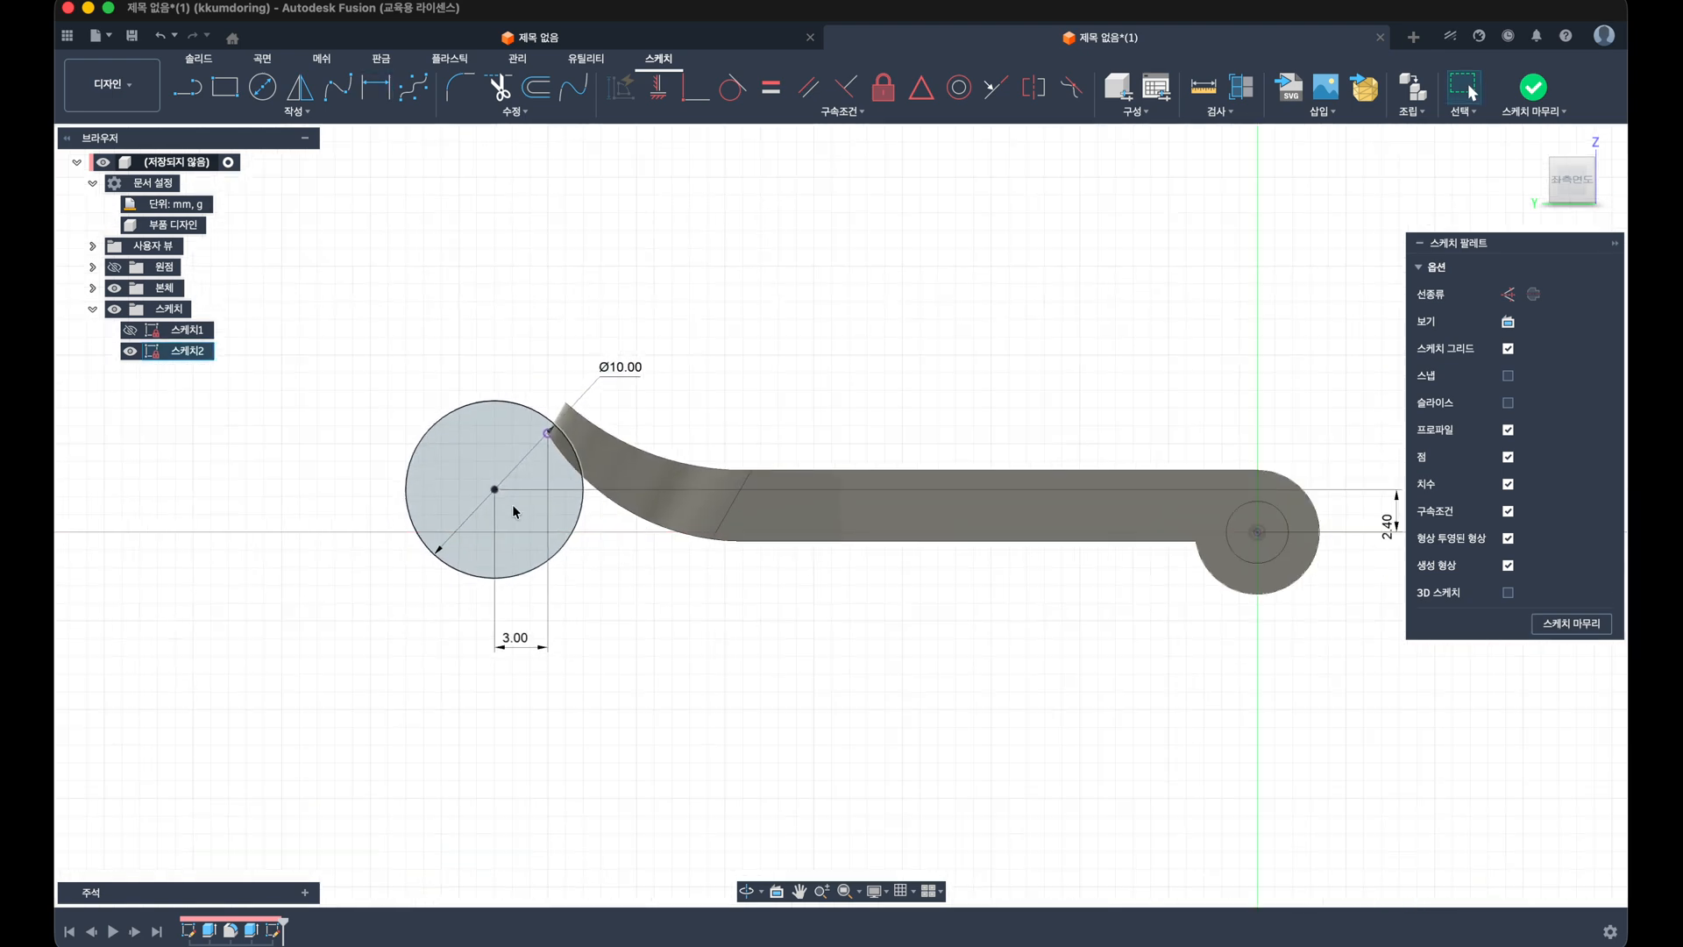
middle_drag(512, 512, 745, 506)
key(l)
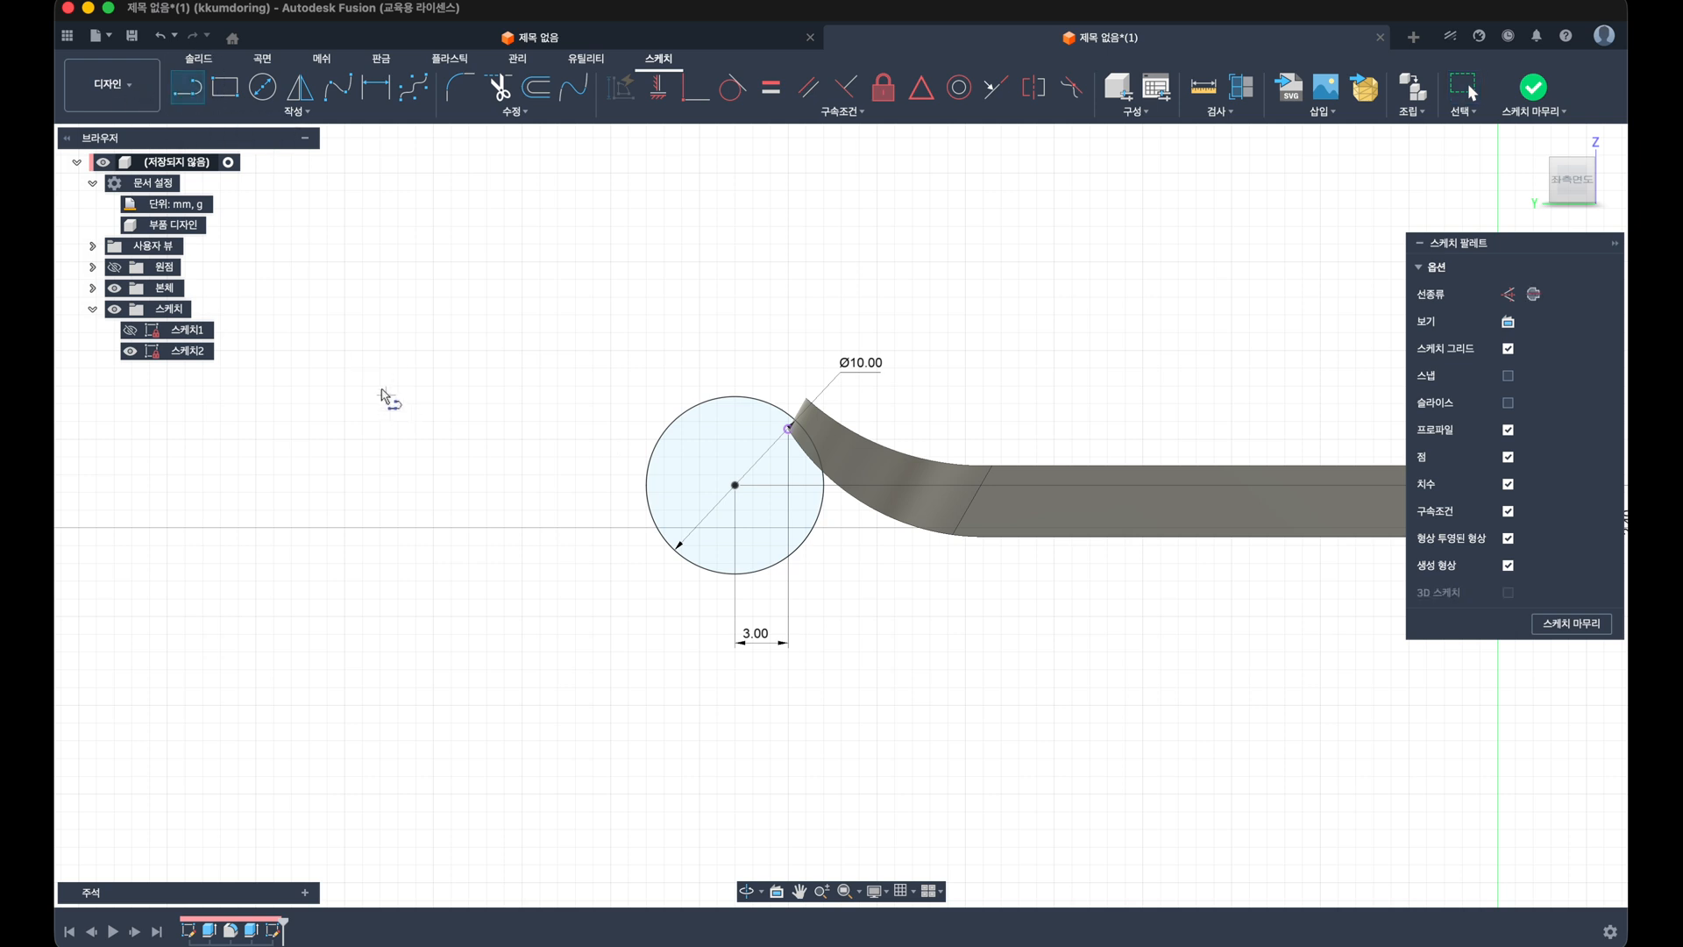
drag(382, 392, 358, 581)
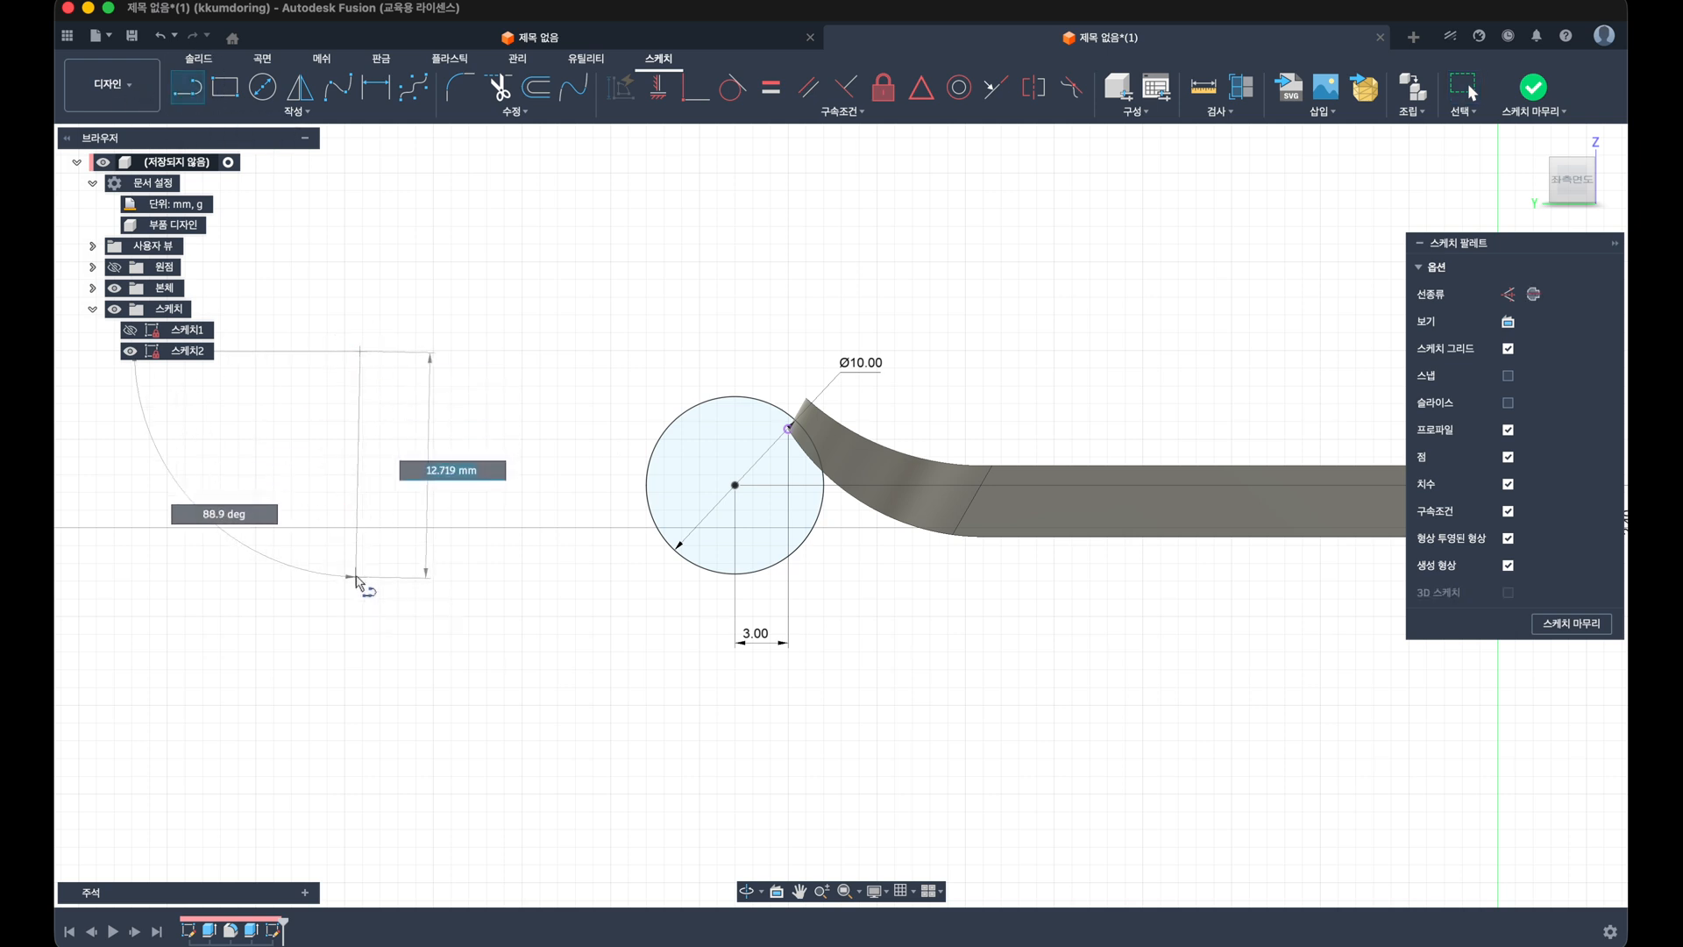
click(356, 576)
key(Escape)
click(357, 542)
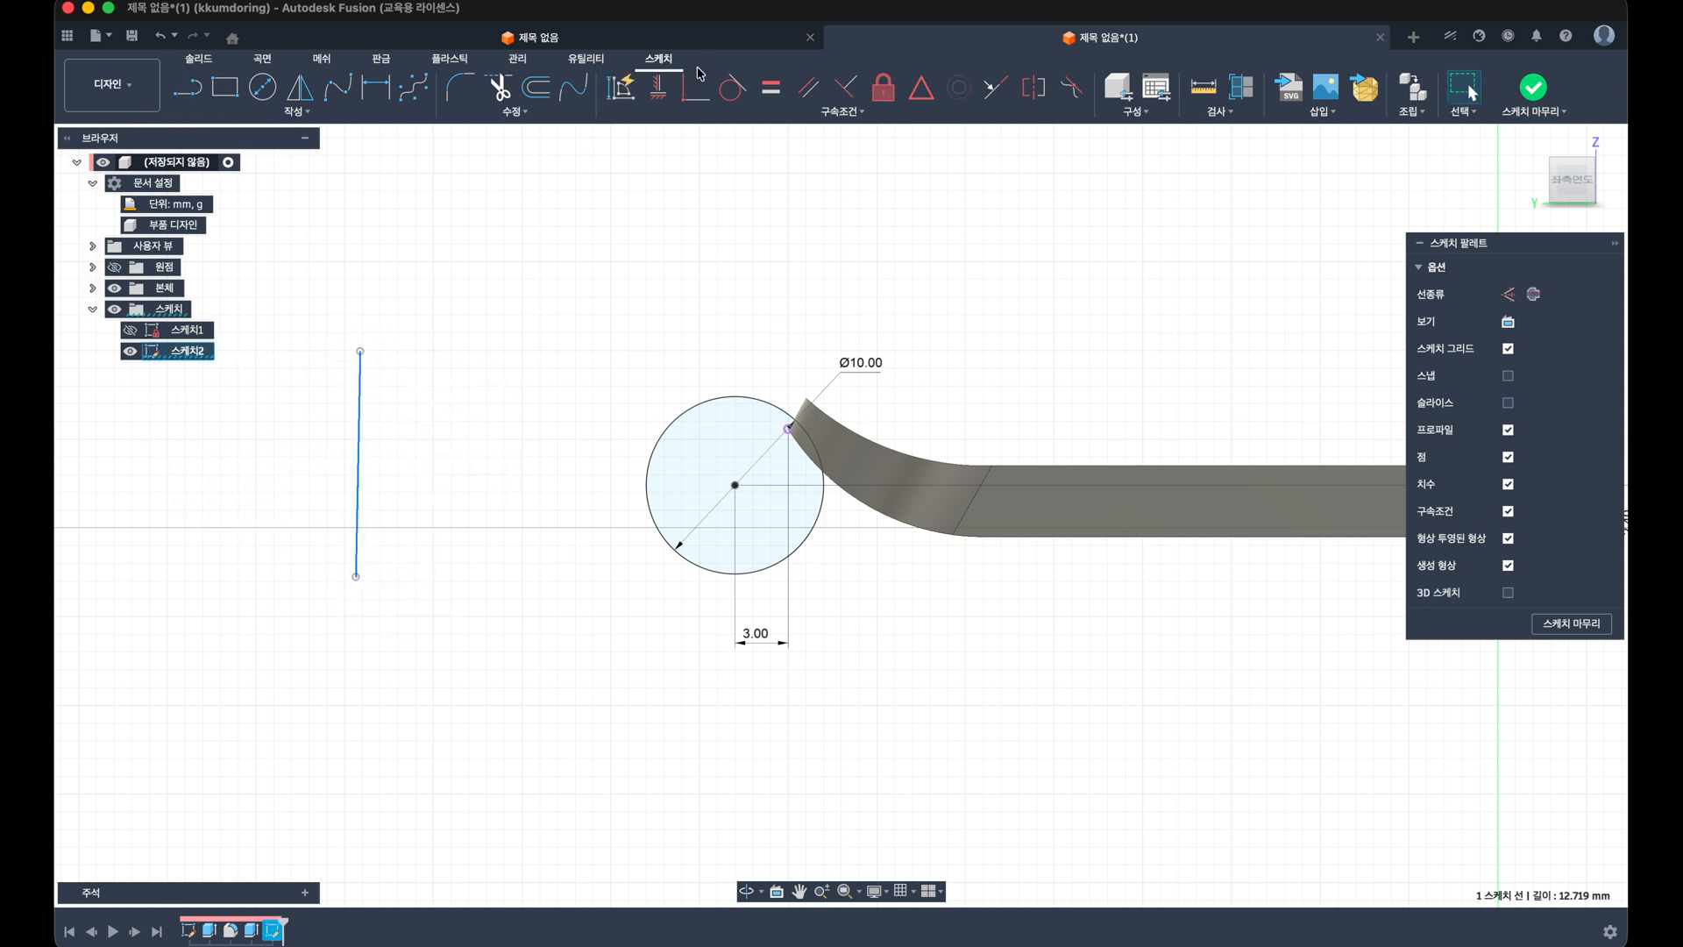
Step: Dimension the horizontal distance between the vertical line and the circle's centre as 30 mm
key(d)
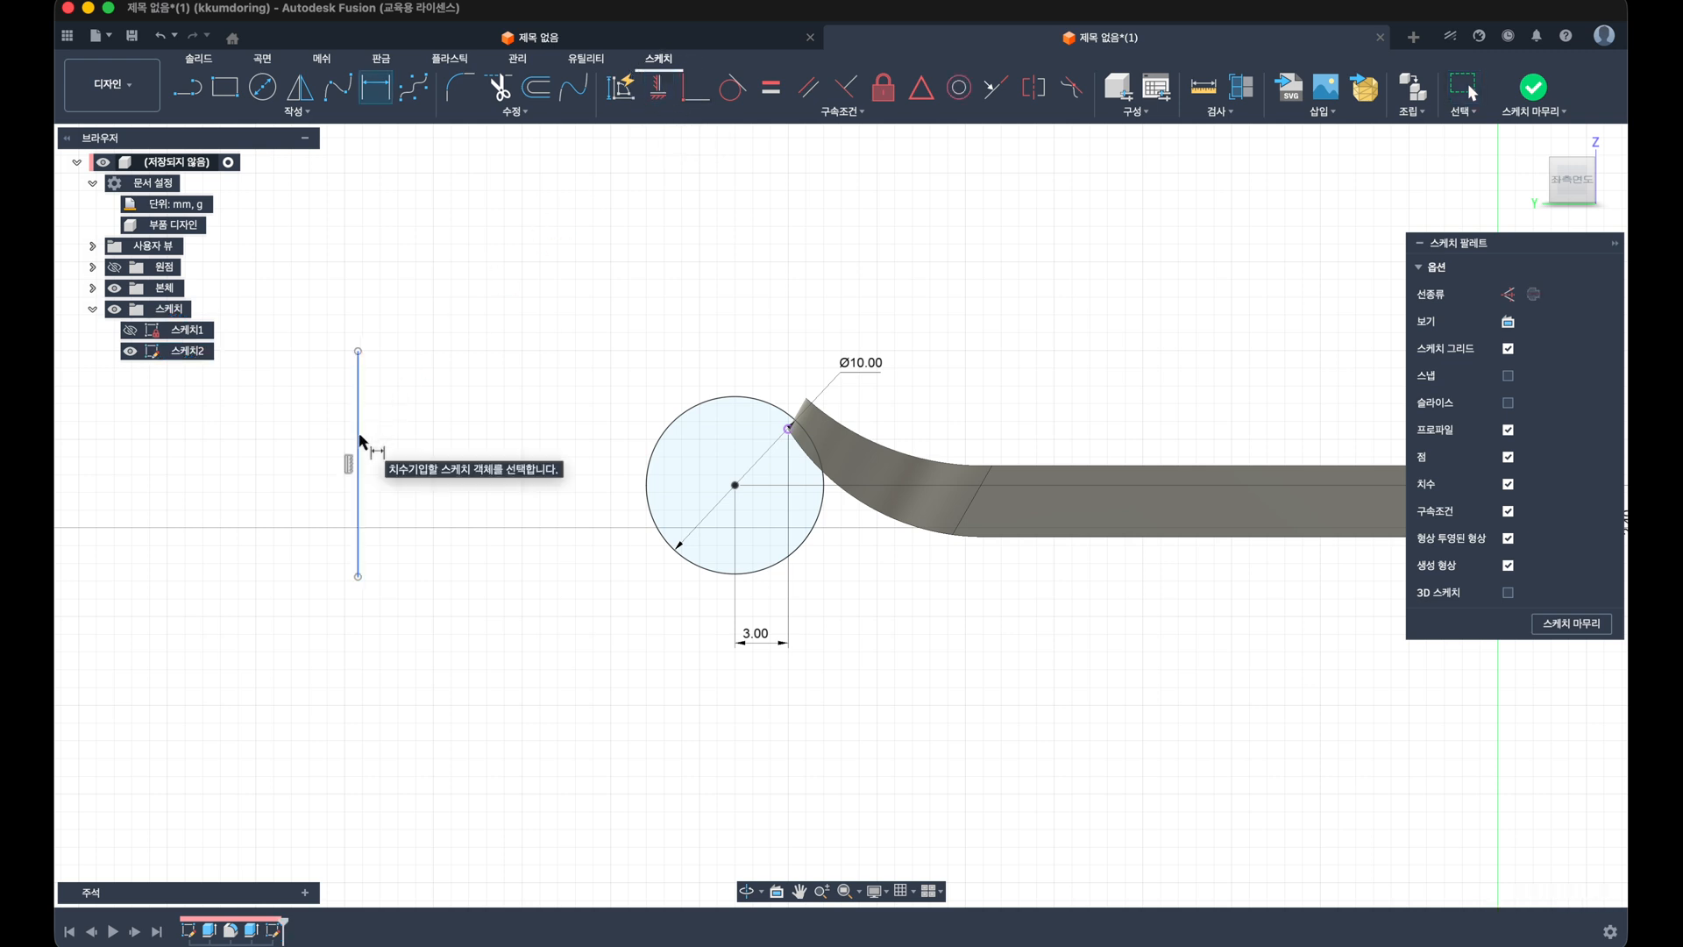
click(359, 441)
click(735, 485)
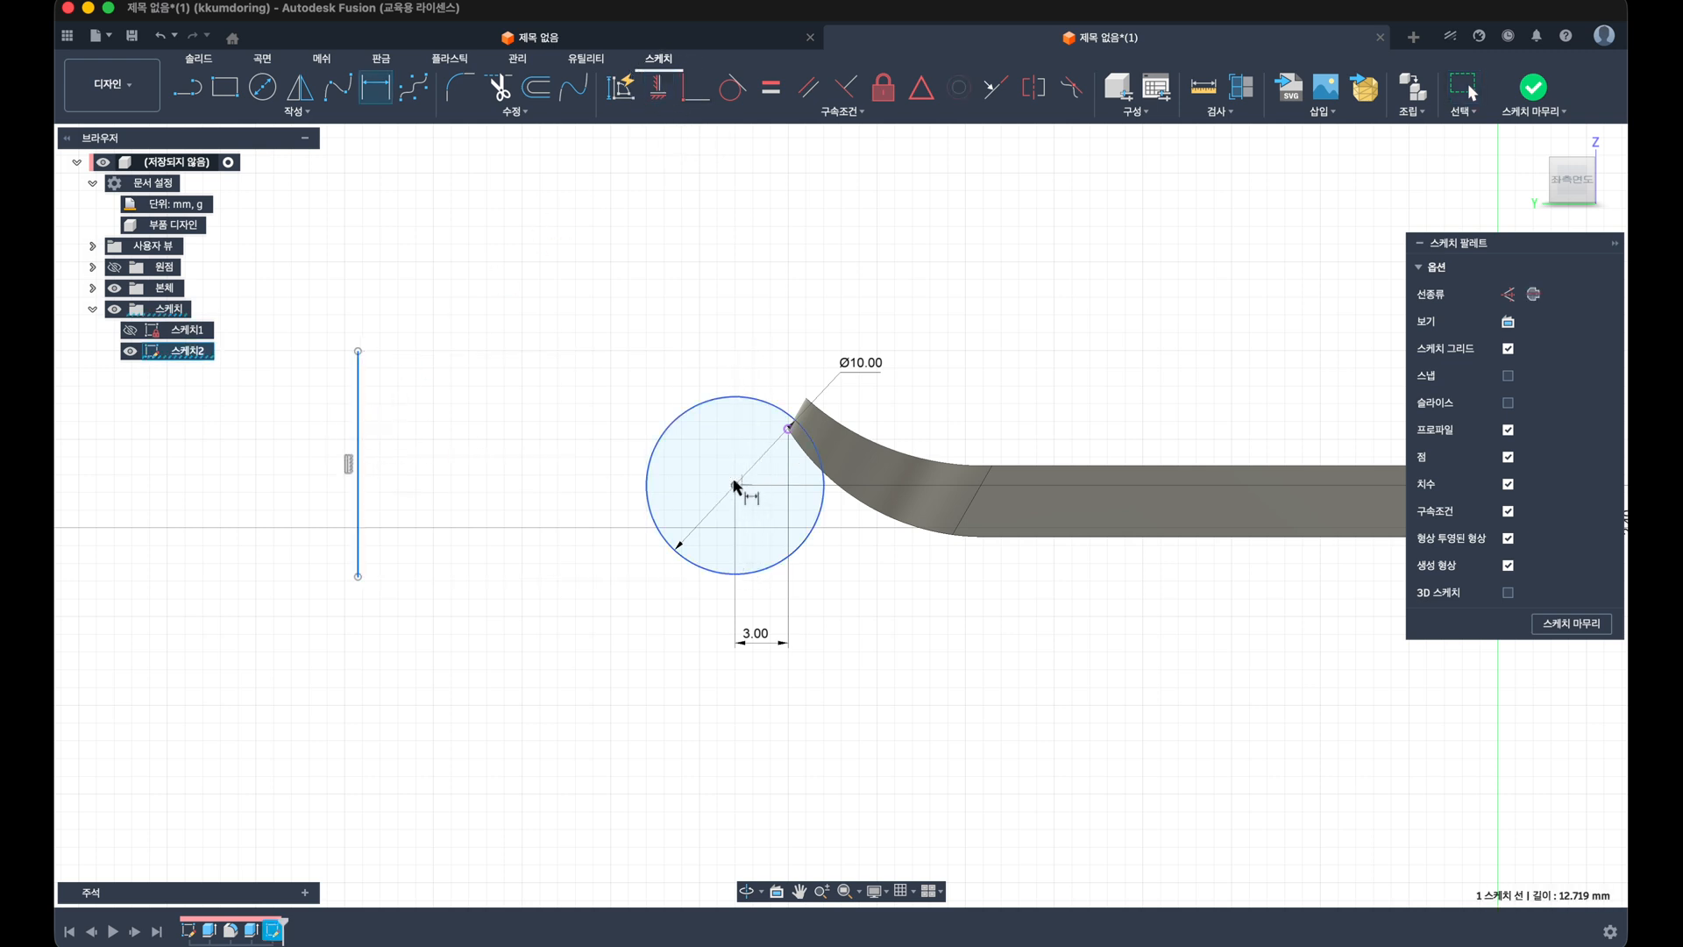
click(628, 333)
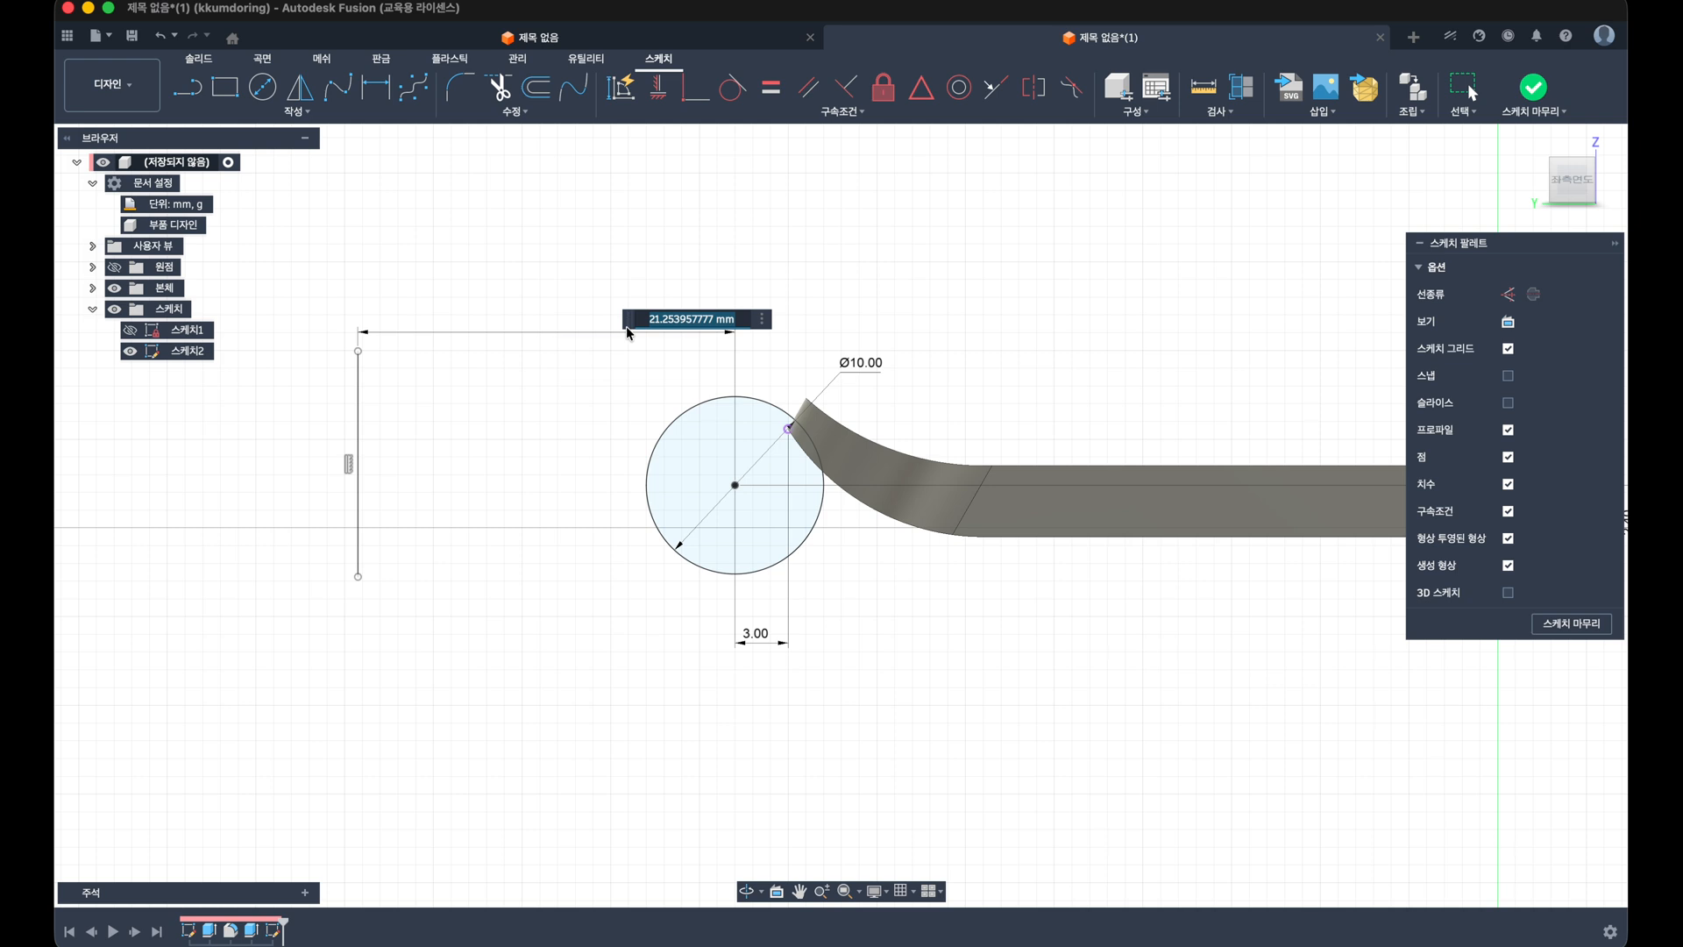
text(30)
key(Return)
scroll(561, 517, down, 3)
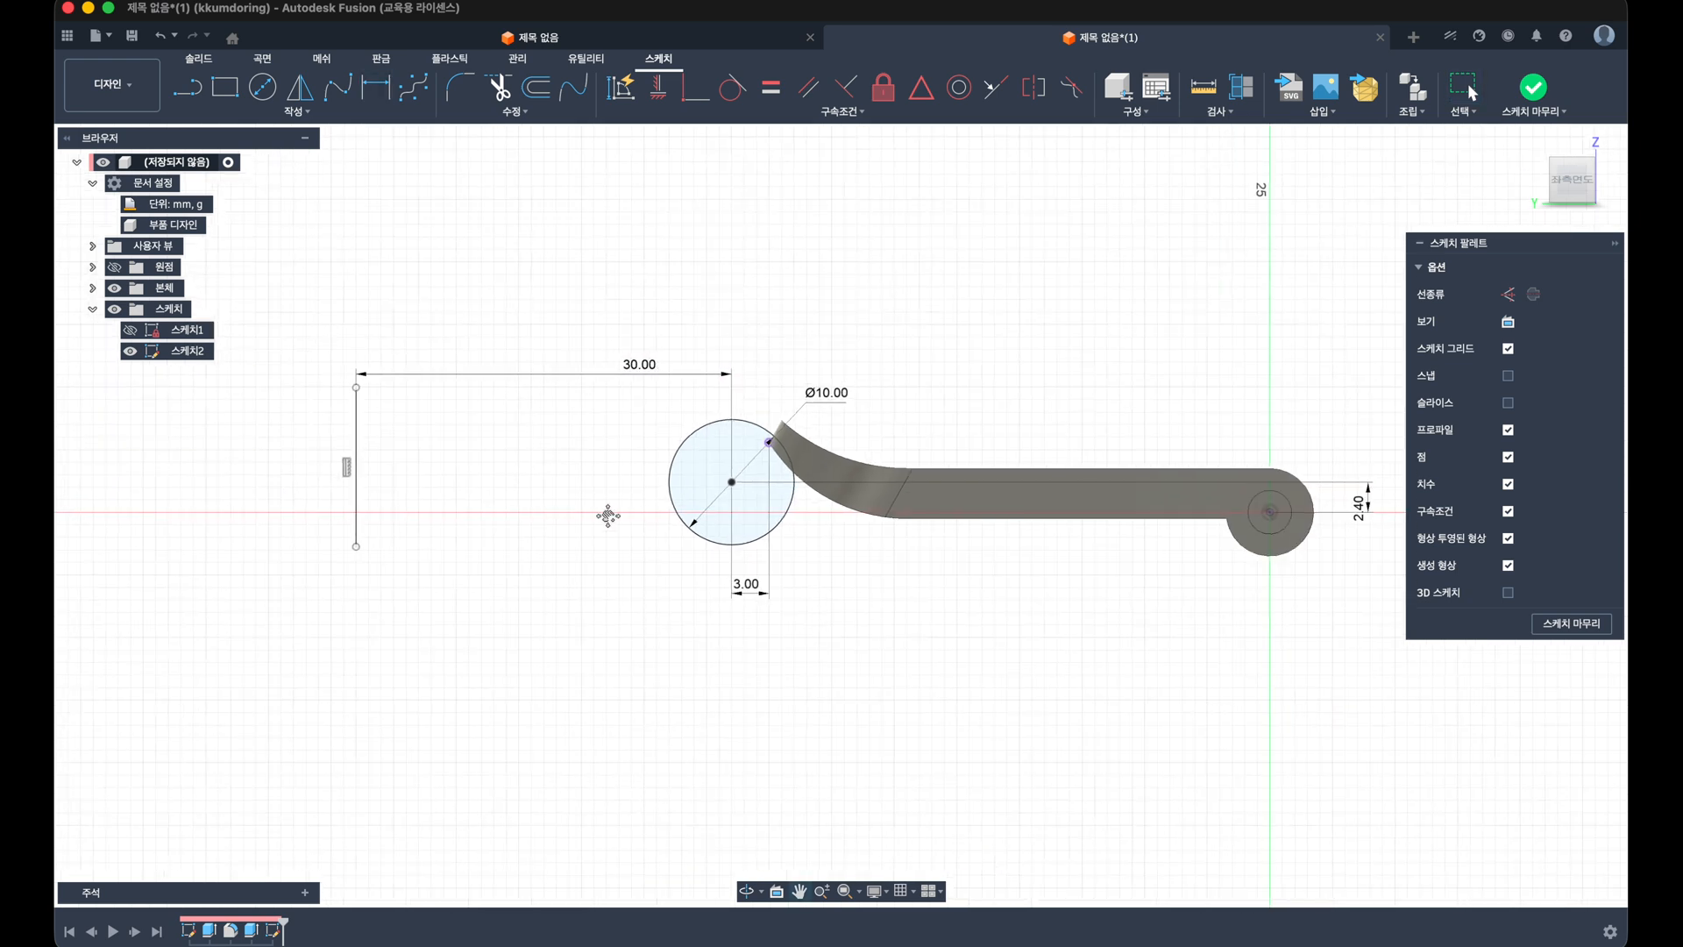
Step: Convert the vertical line into a centerline
click(429, 388)
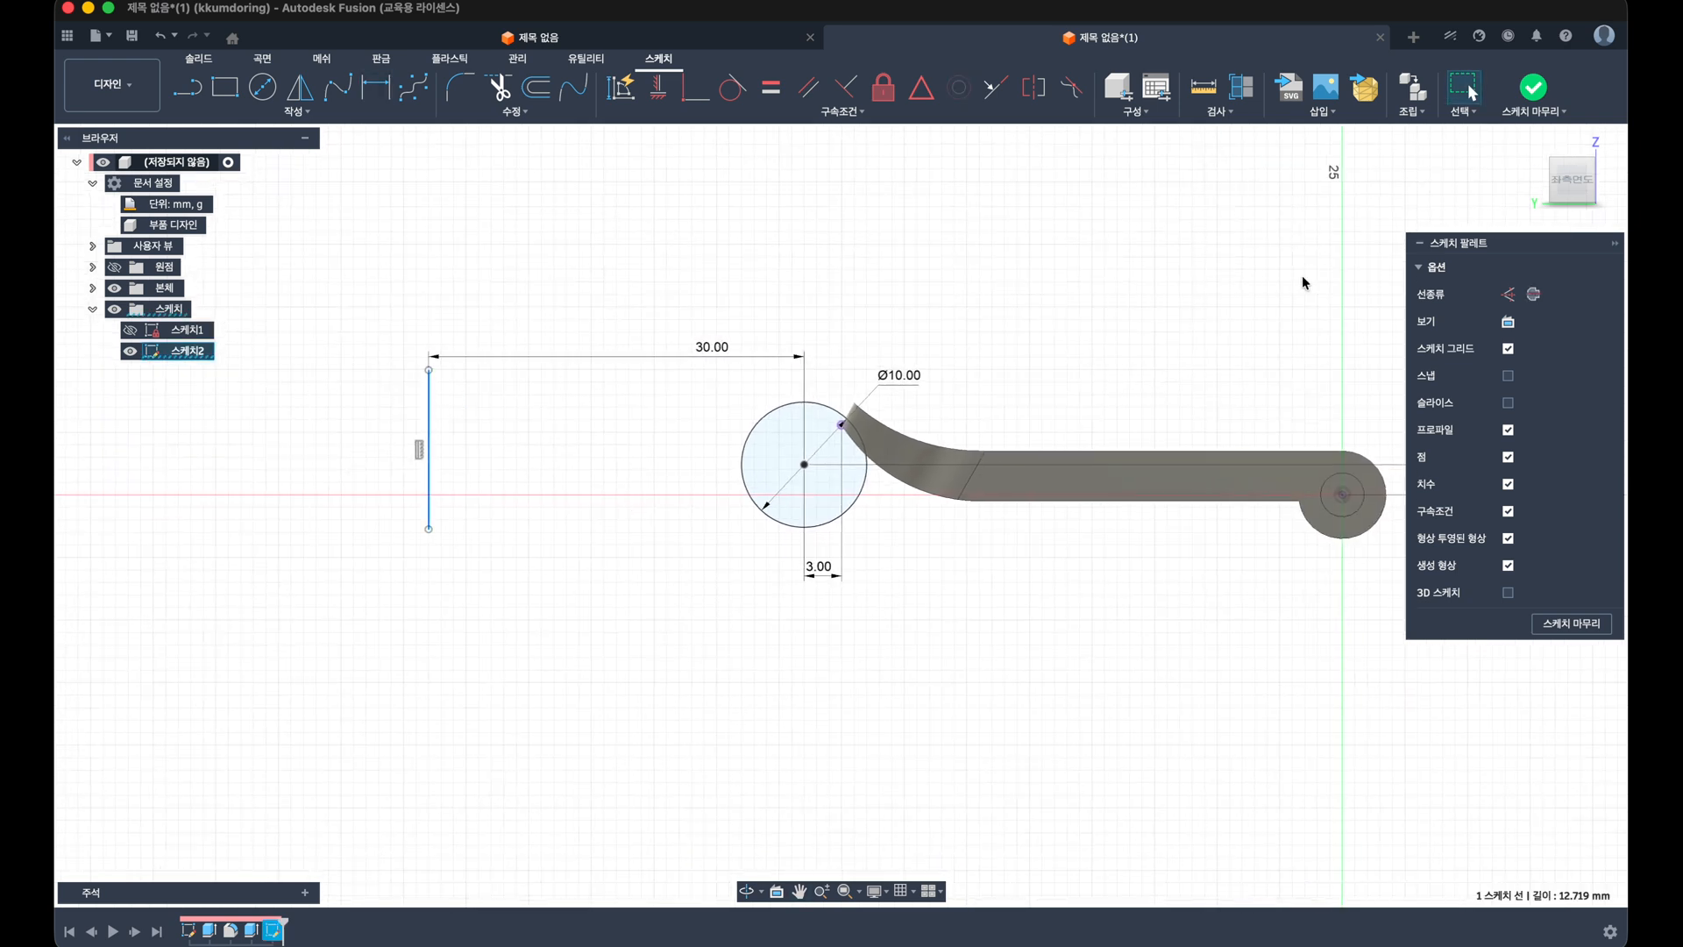
click(1534, 295)
click(424, 743)
drag(432, 510, 431, 526)
click(540, 605)
middle_drag(544, 601, 429, 594)
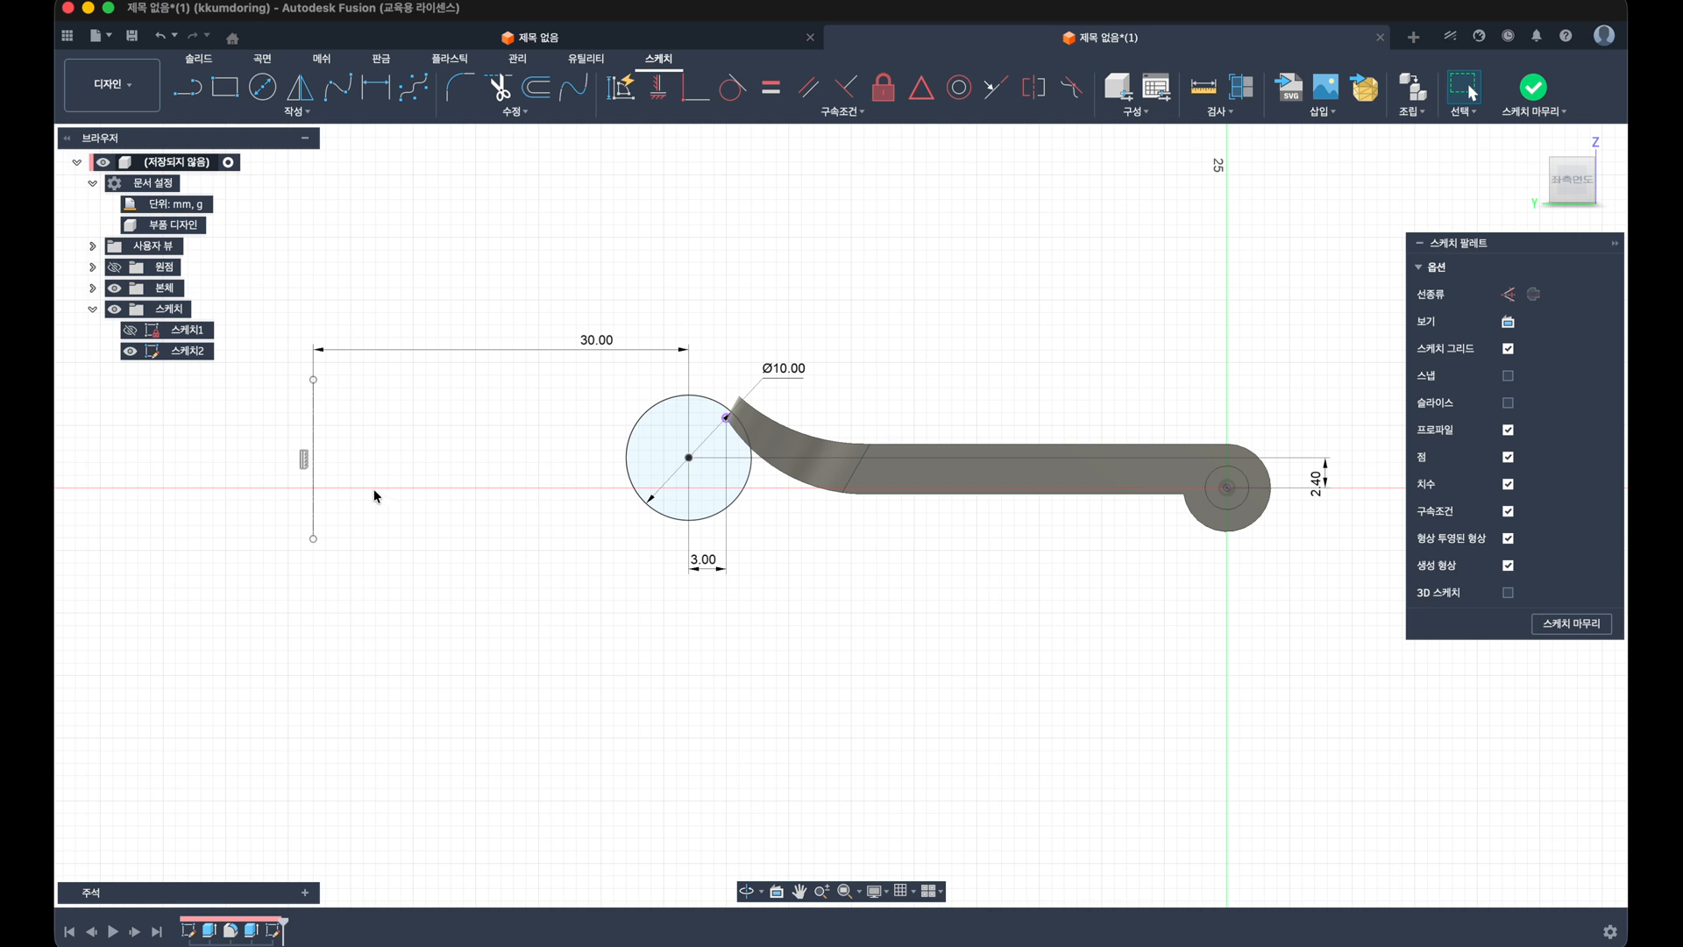
Step: Dimension the centerline's length as 15 mm
key(d)
click(307, 469)
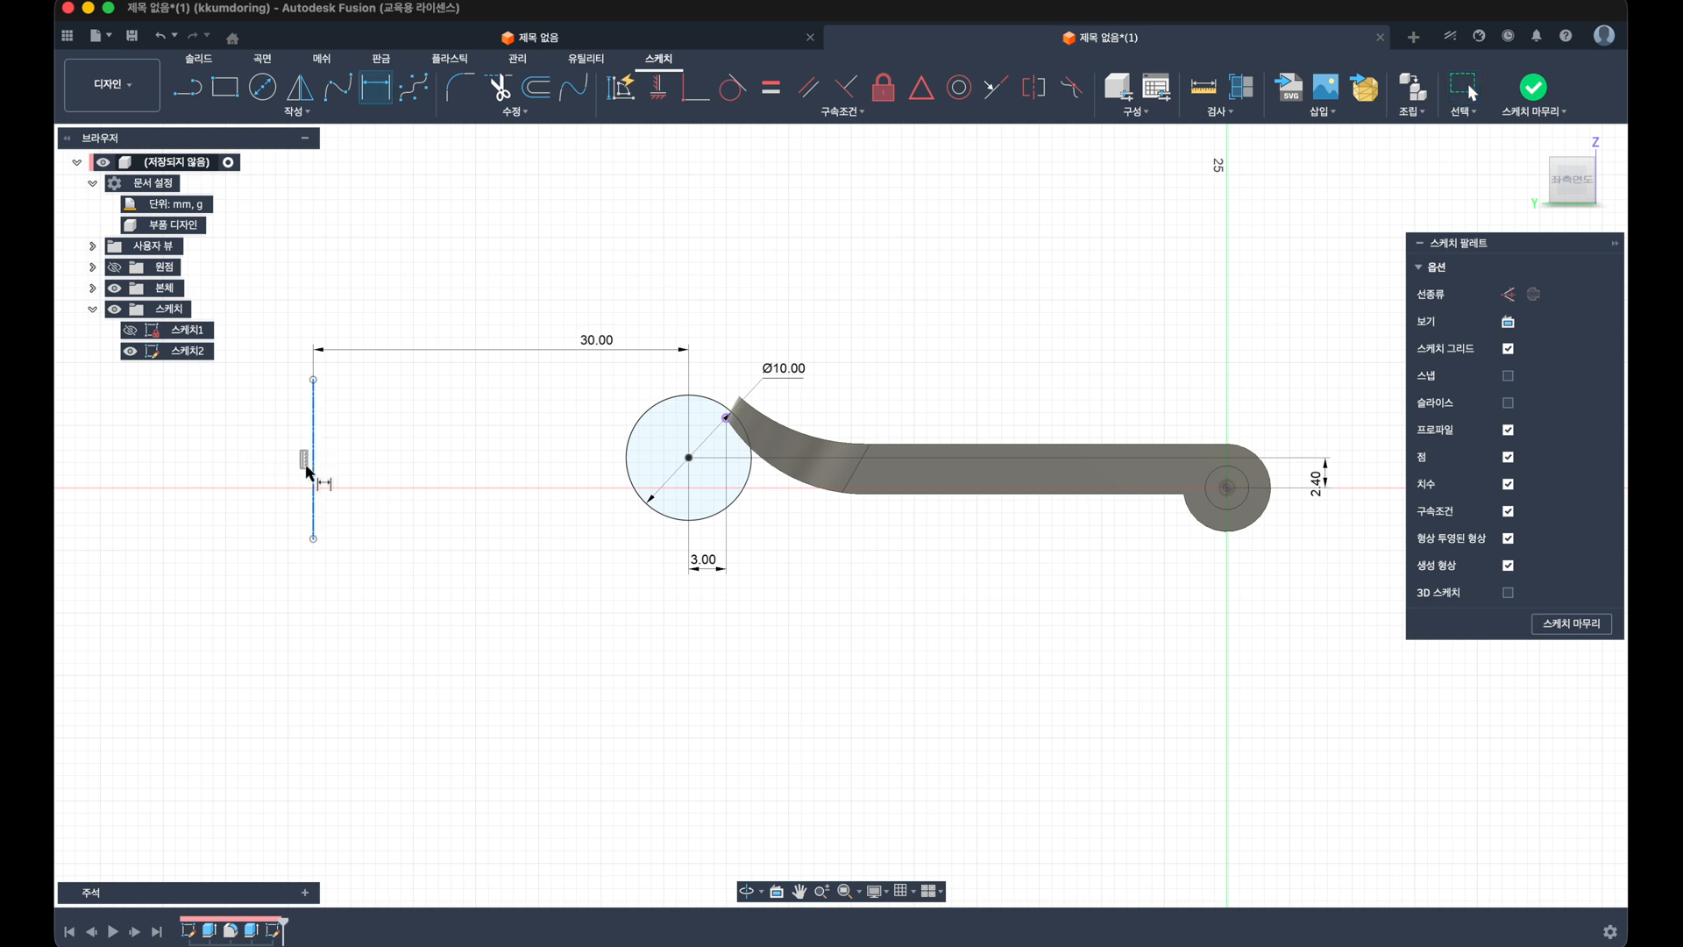
click(267, 482)
text(154)
key(BackSpace)
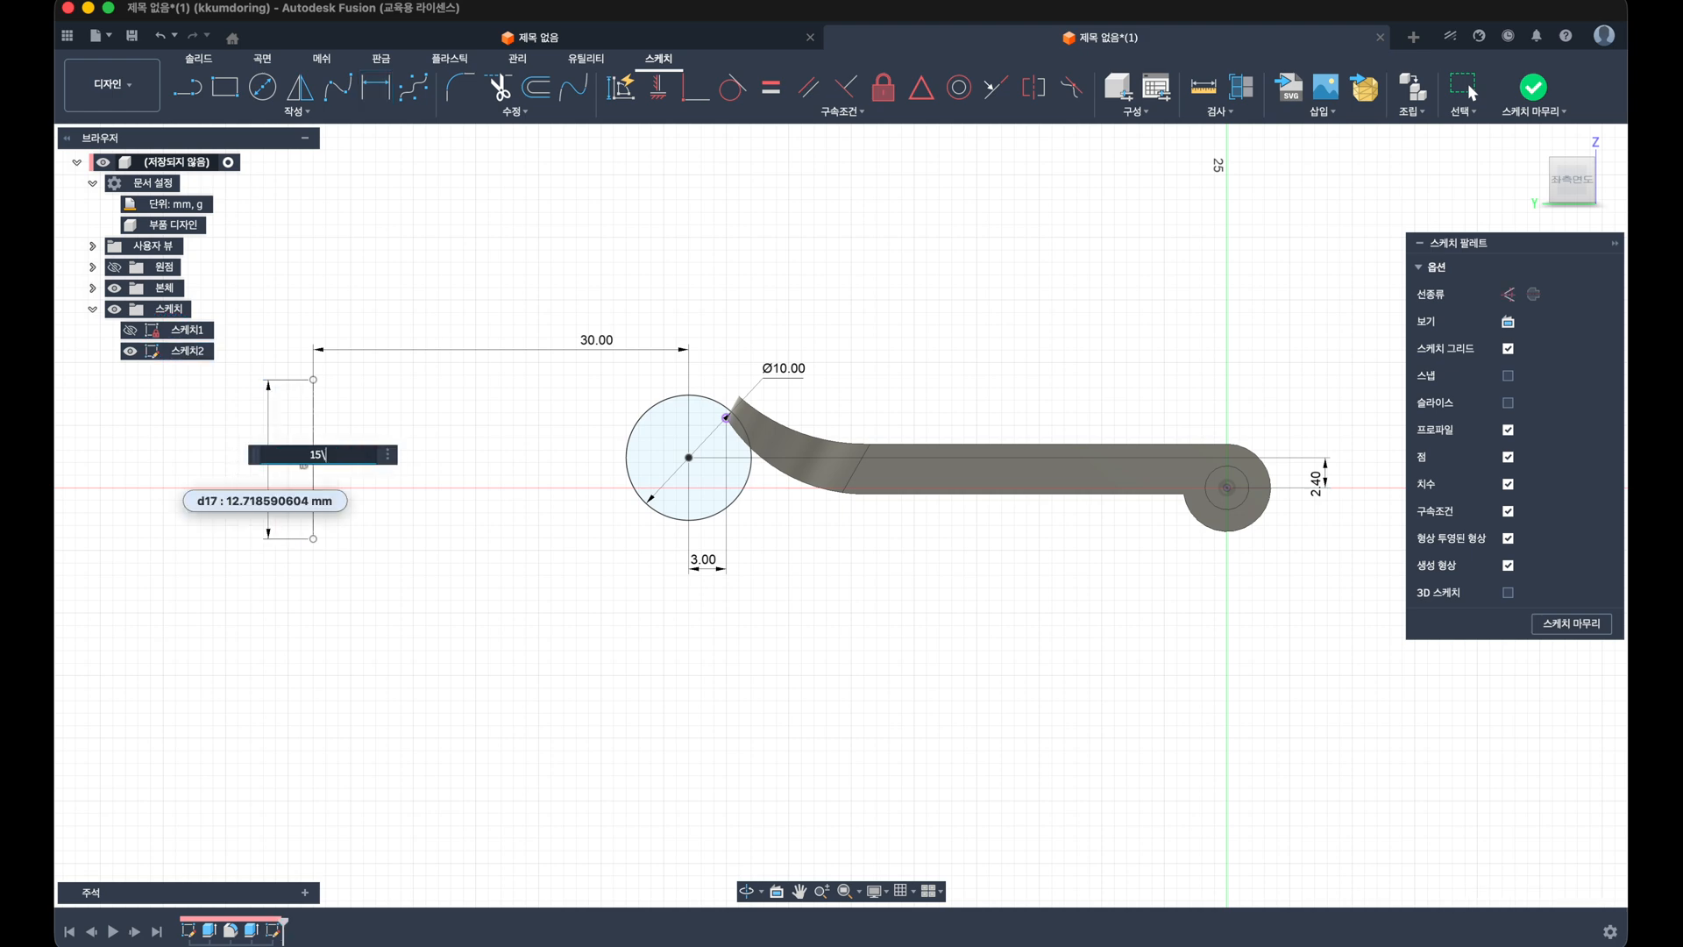
key(Return)
key(Escape)
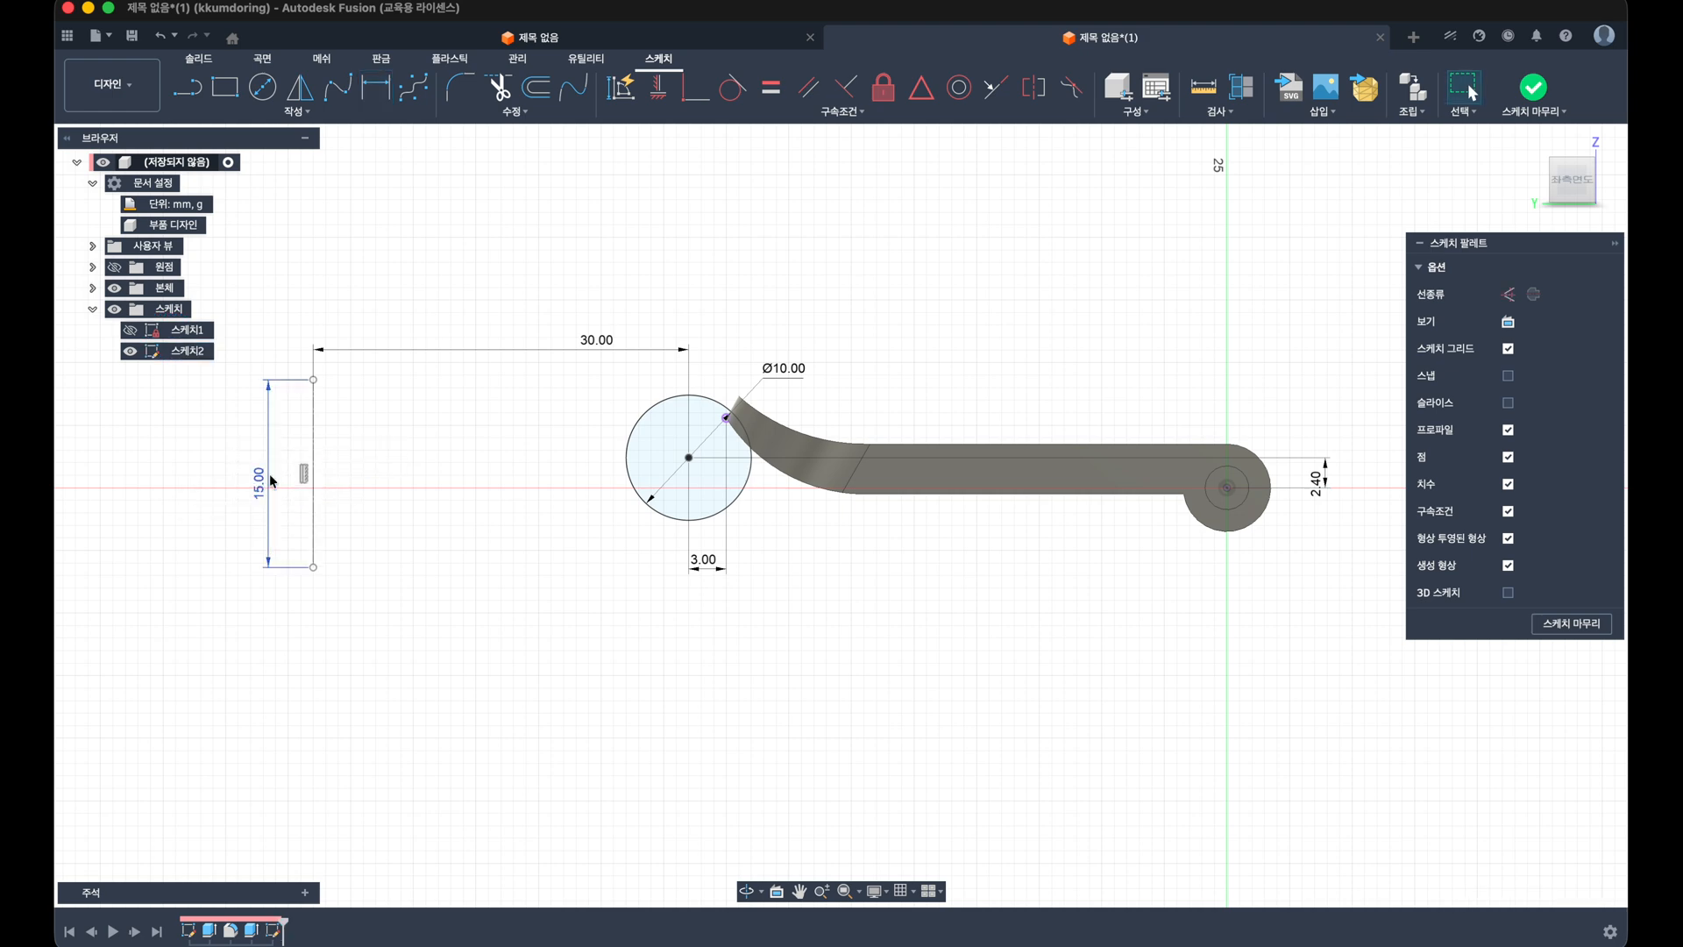
Step: Constrain the centerline's lower endpoint horizontally in line with the origin and finish the sketch
click(313, 567)
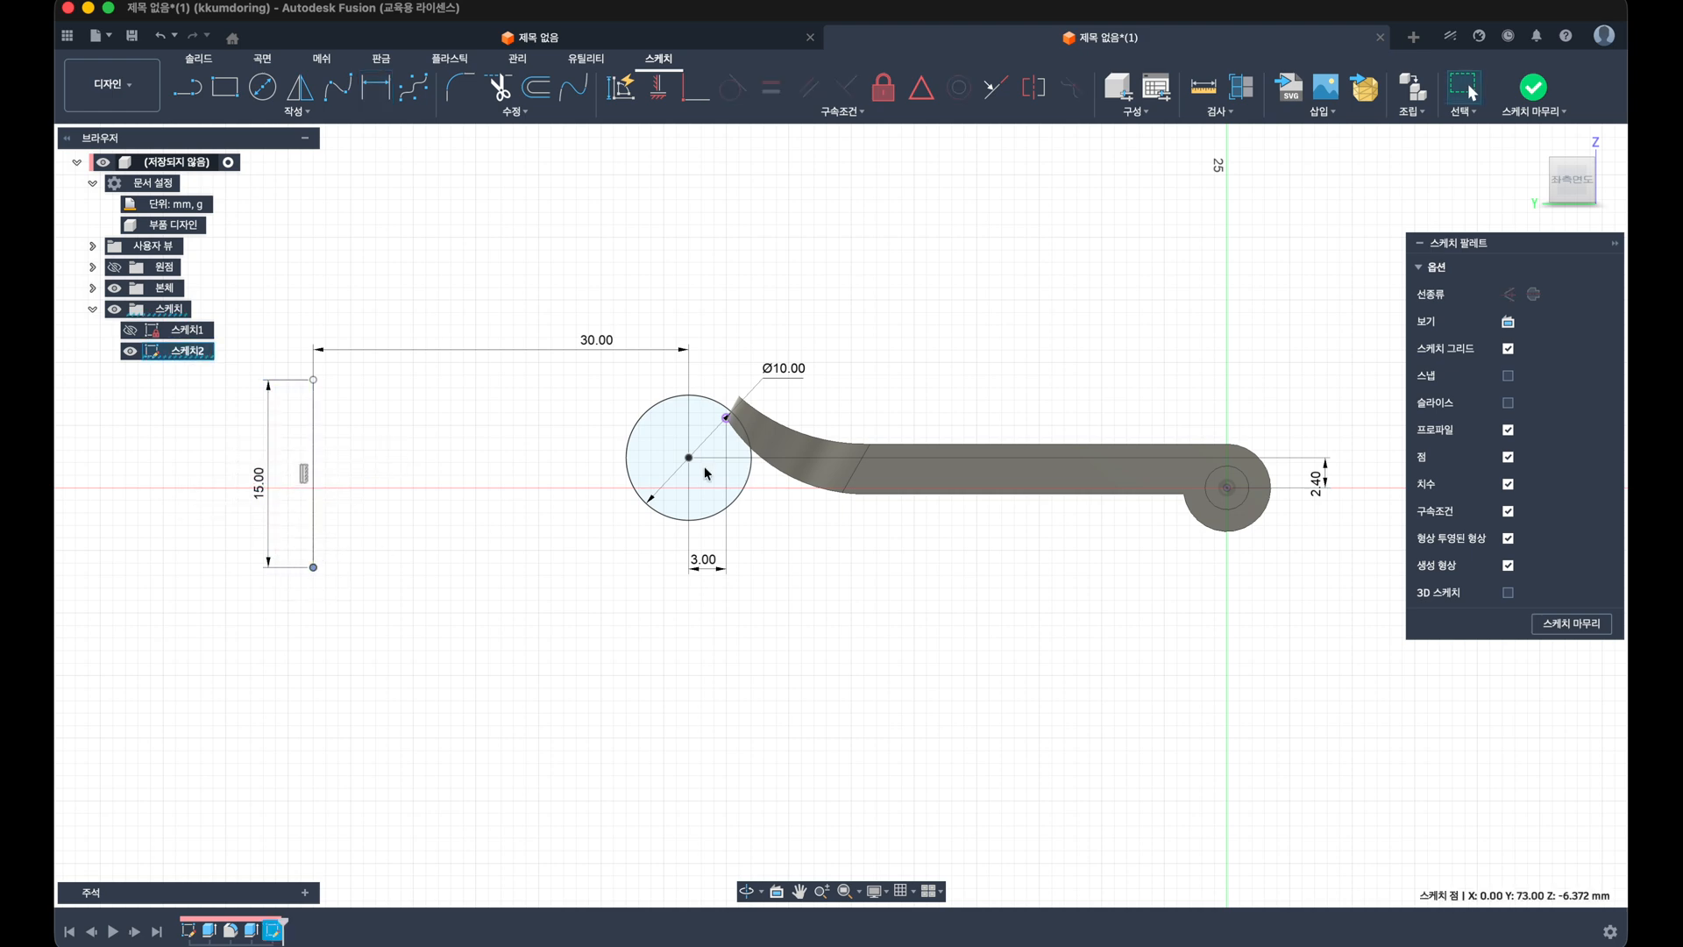
click(663, 87)
click(1227, 487)
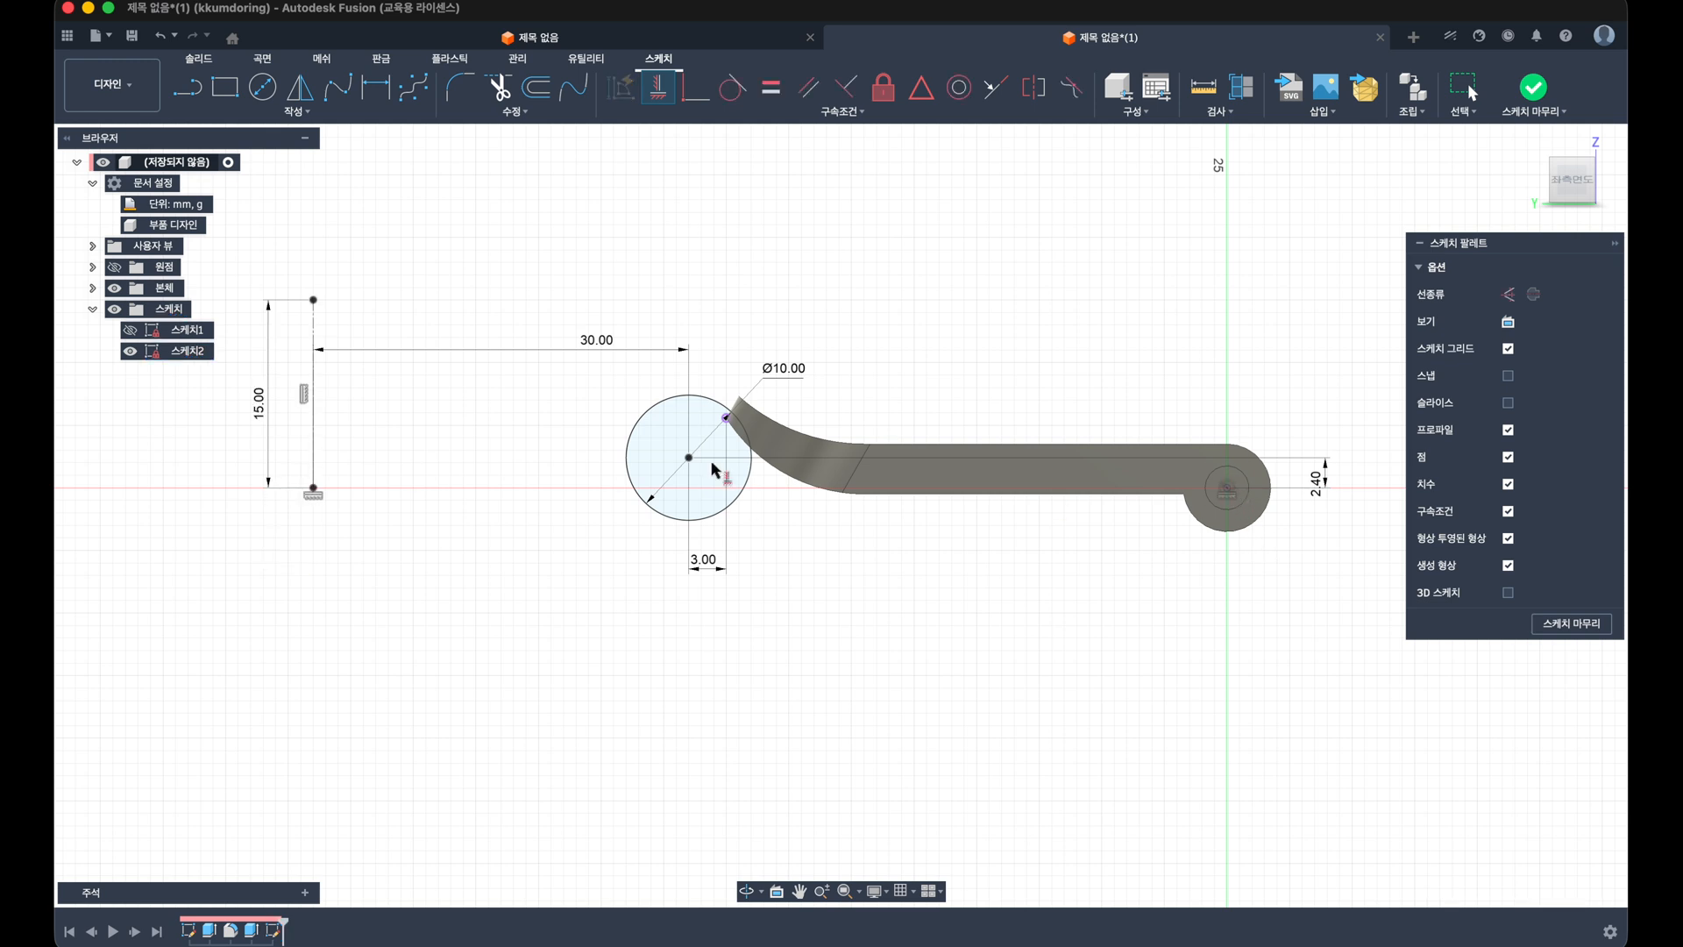
key(Escape)
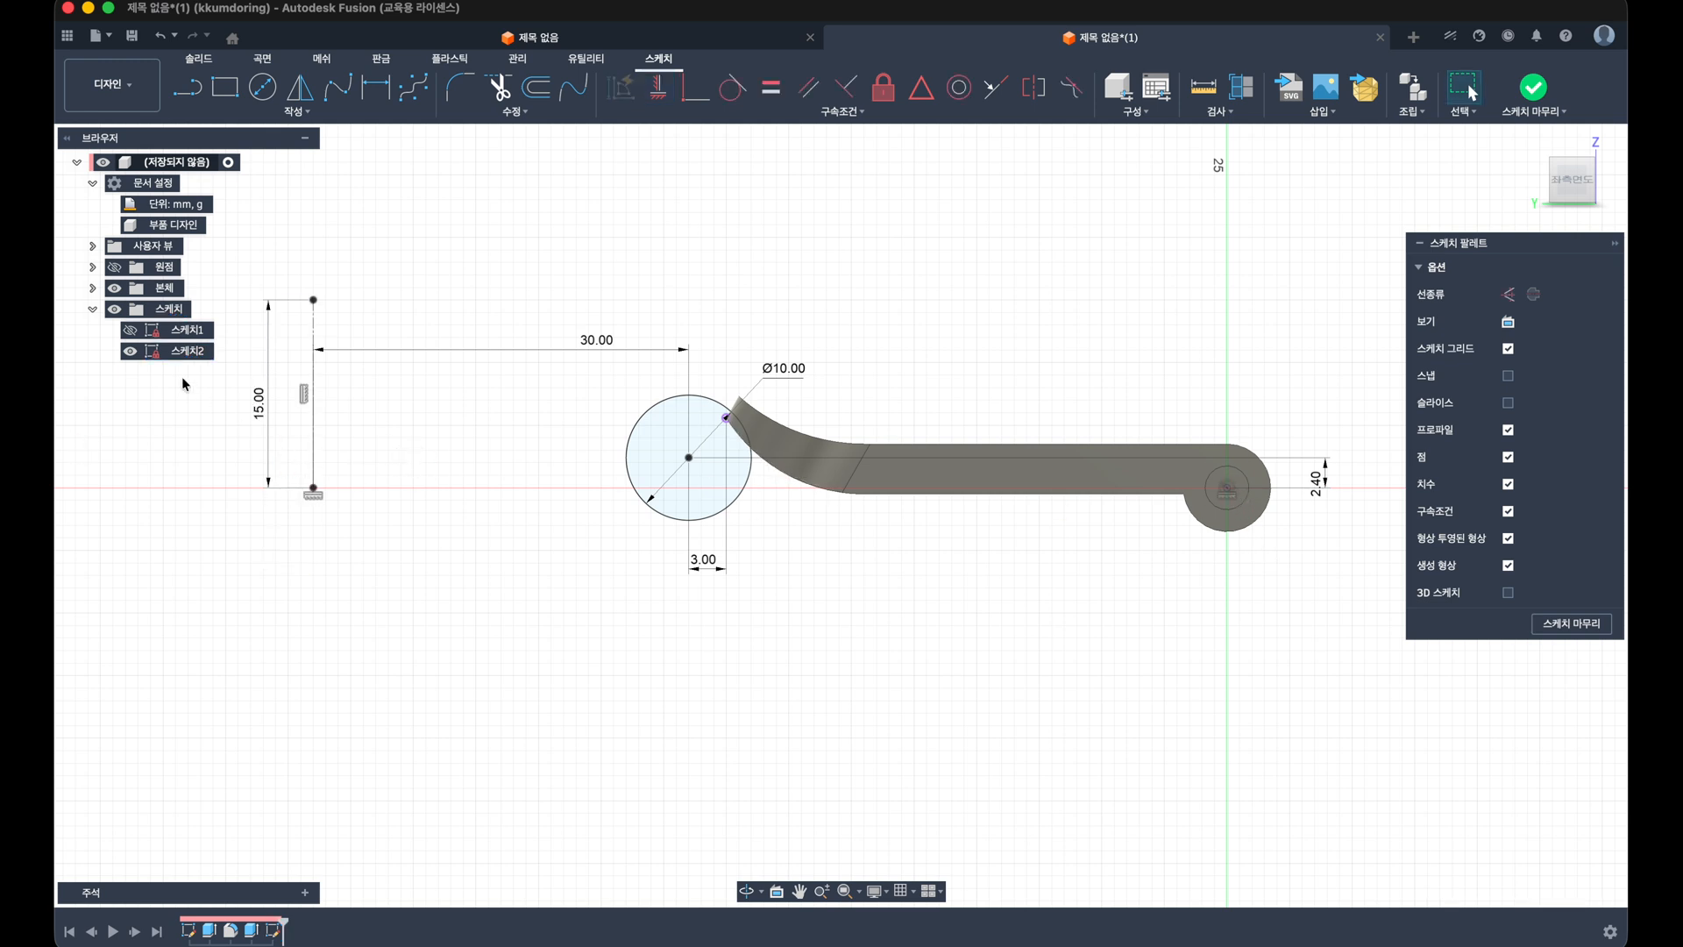
click(130, 351)
click(131, 350)
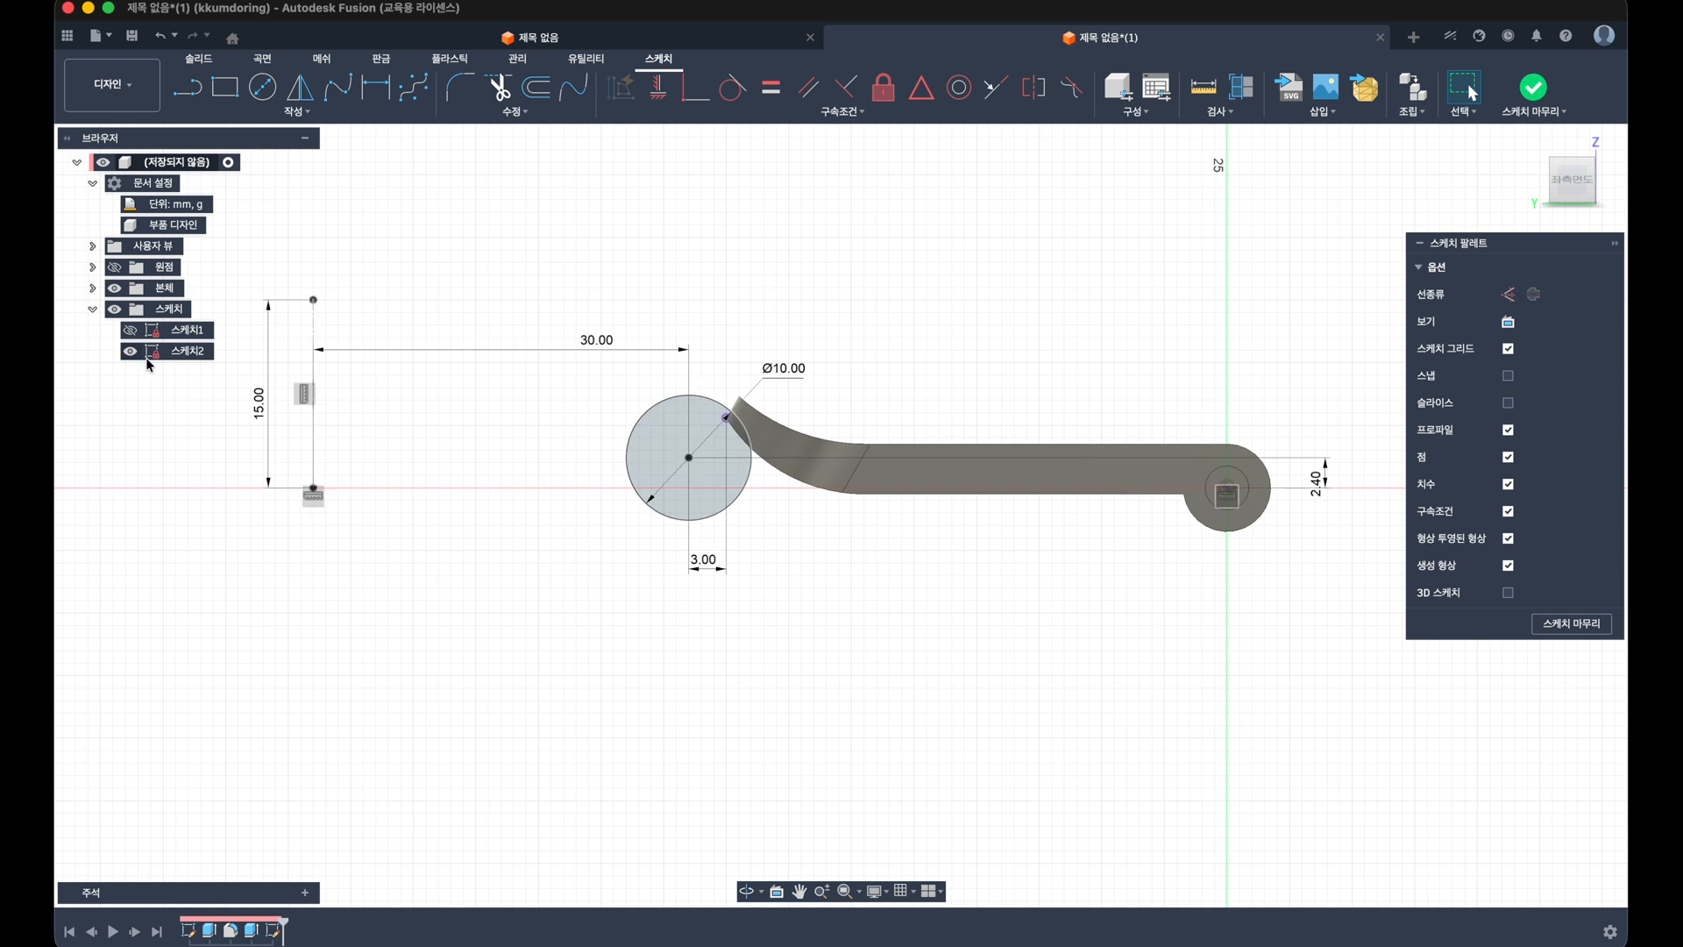
click(1536, 85)
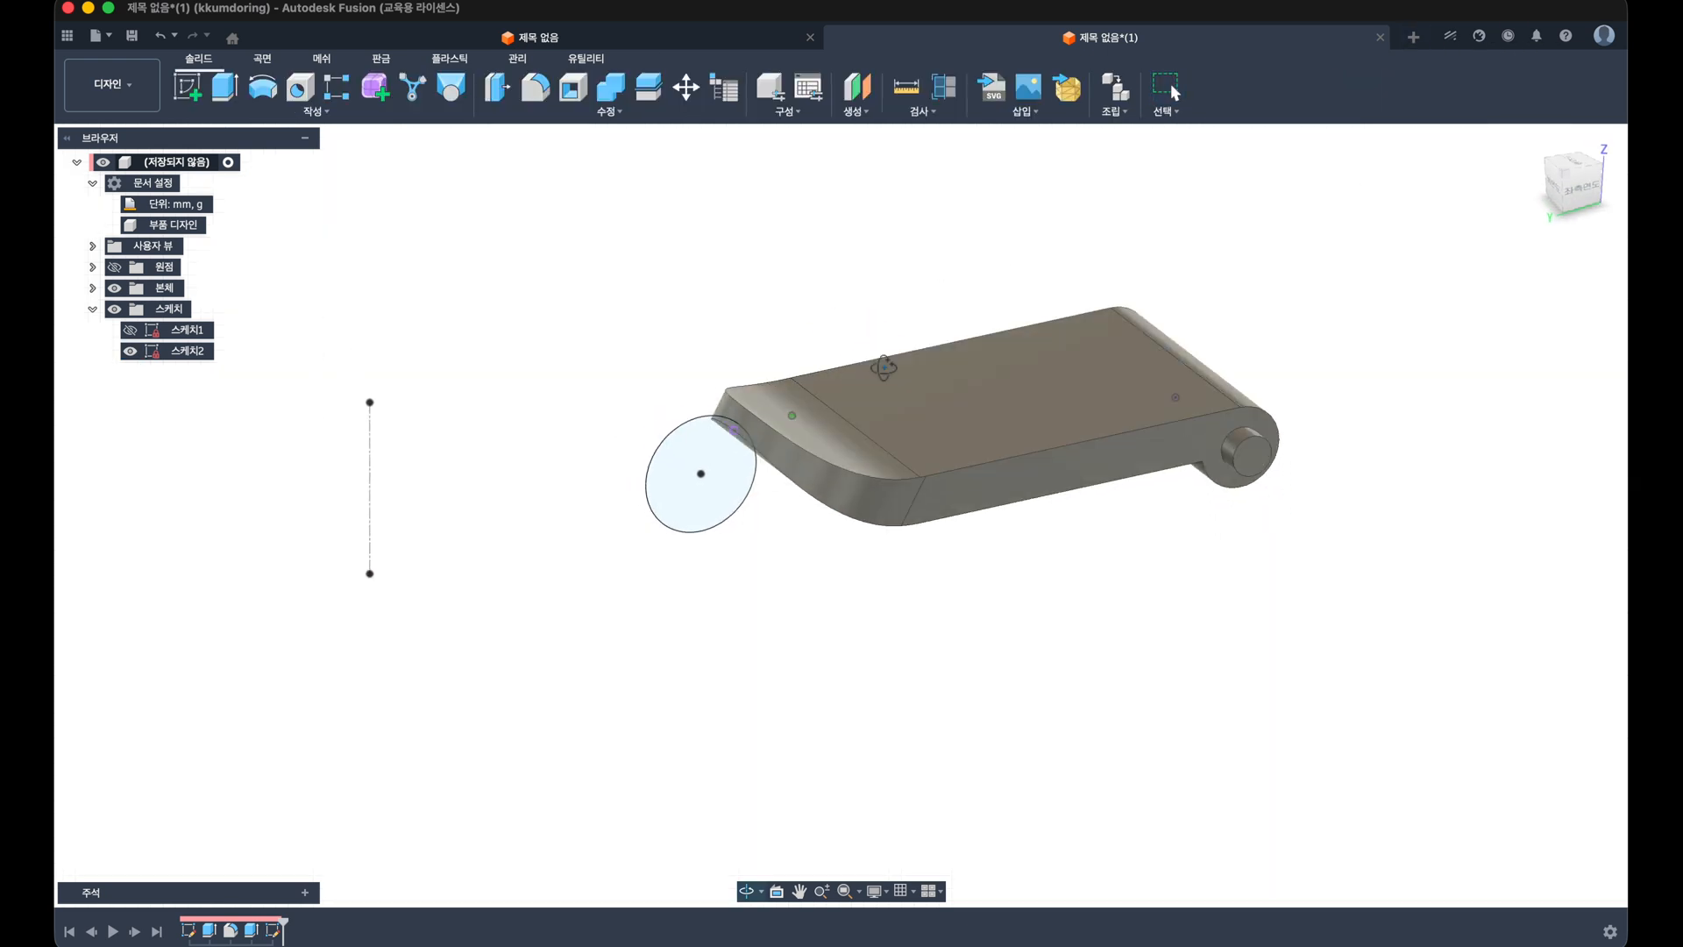
Step: Revolve the 10 mm circle 360 degrees around the centerline as a cut through the curved tip
click(259, 88)
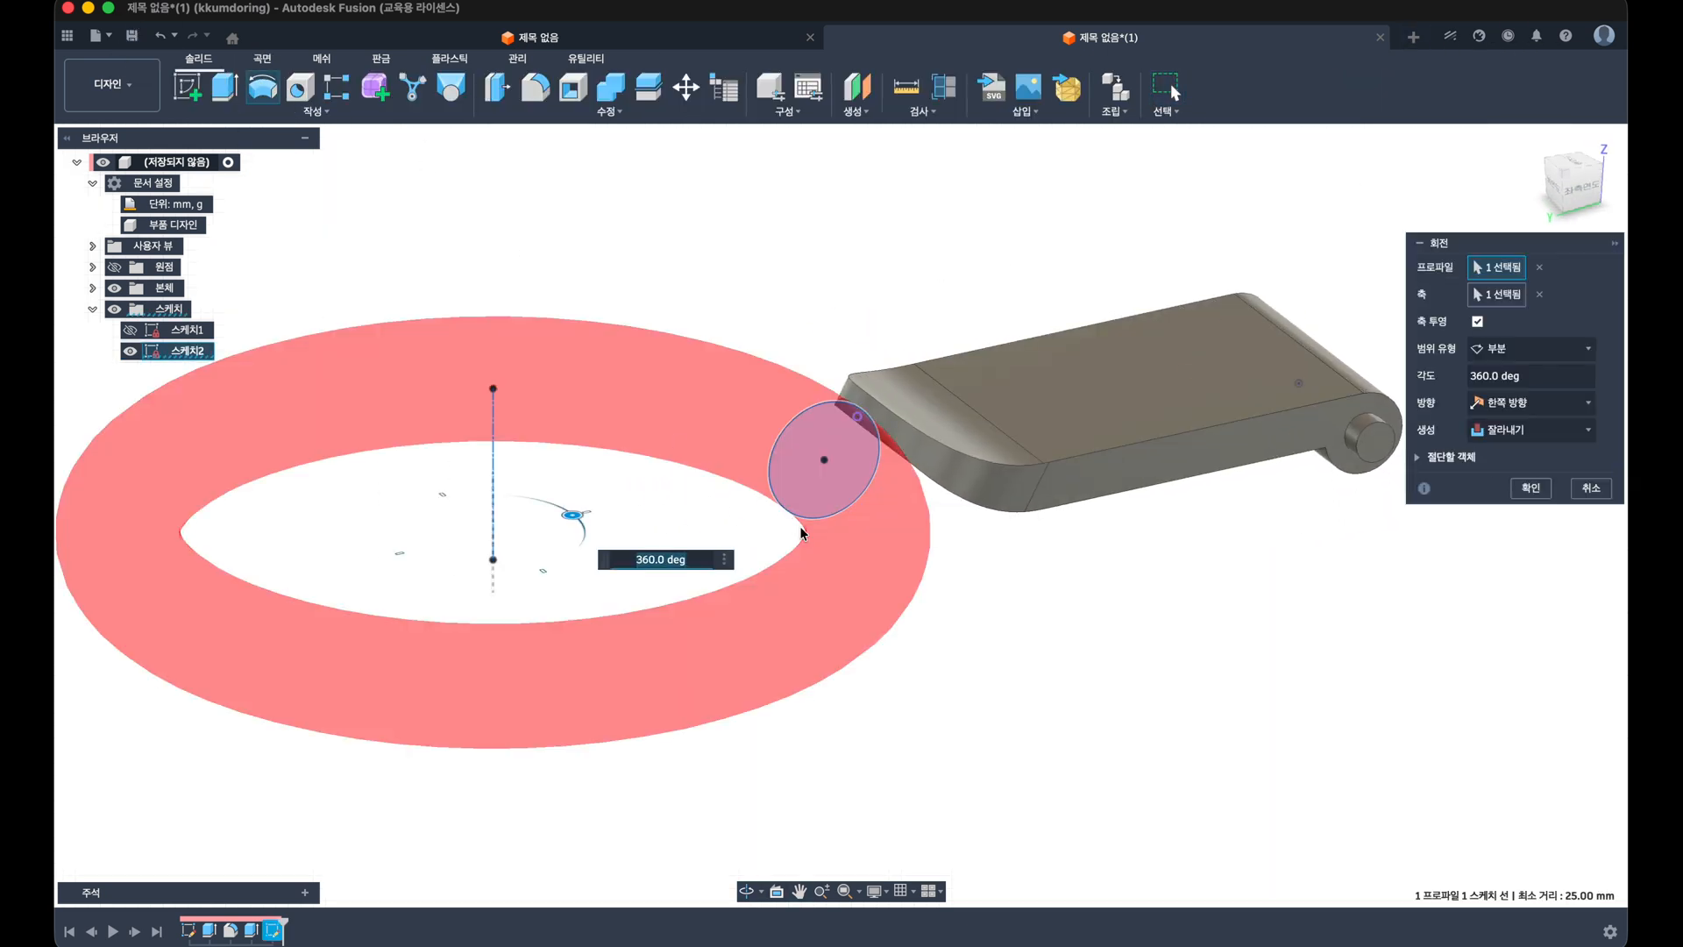
shift+middle_drag(908, 620, 905, 561)
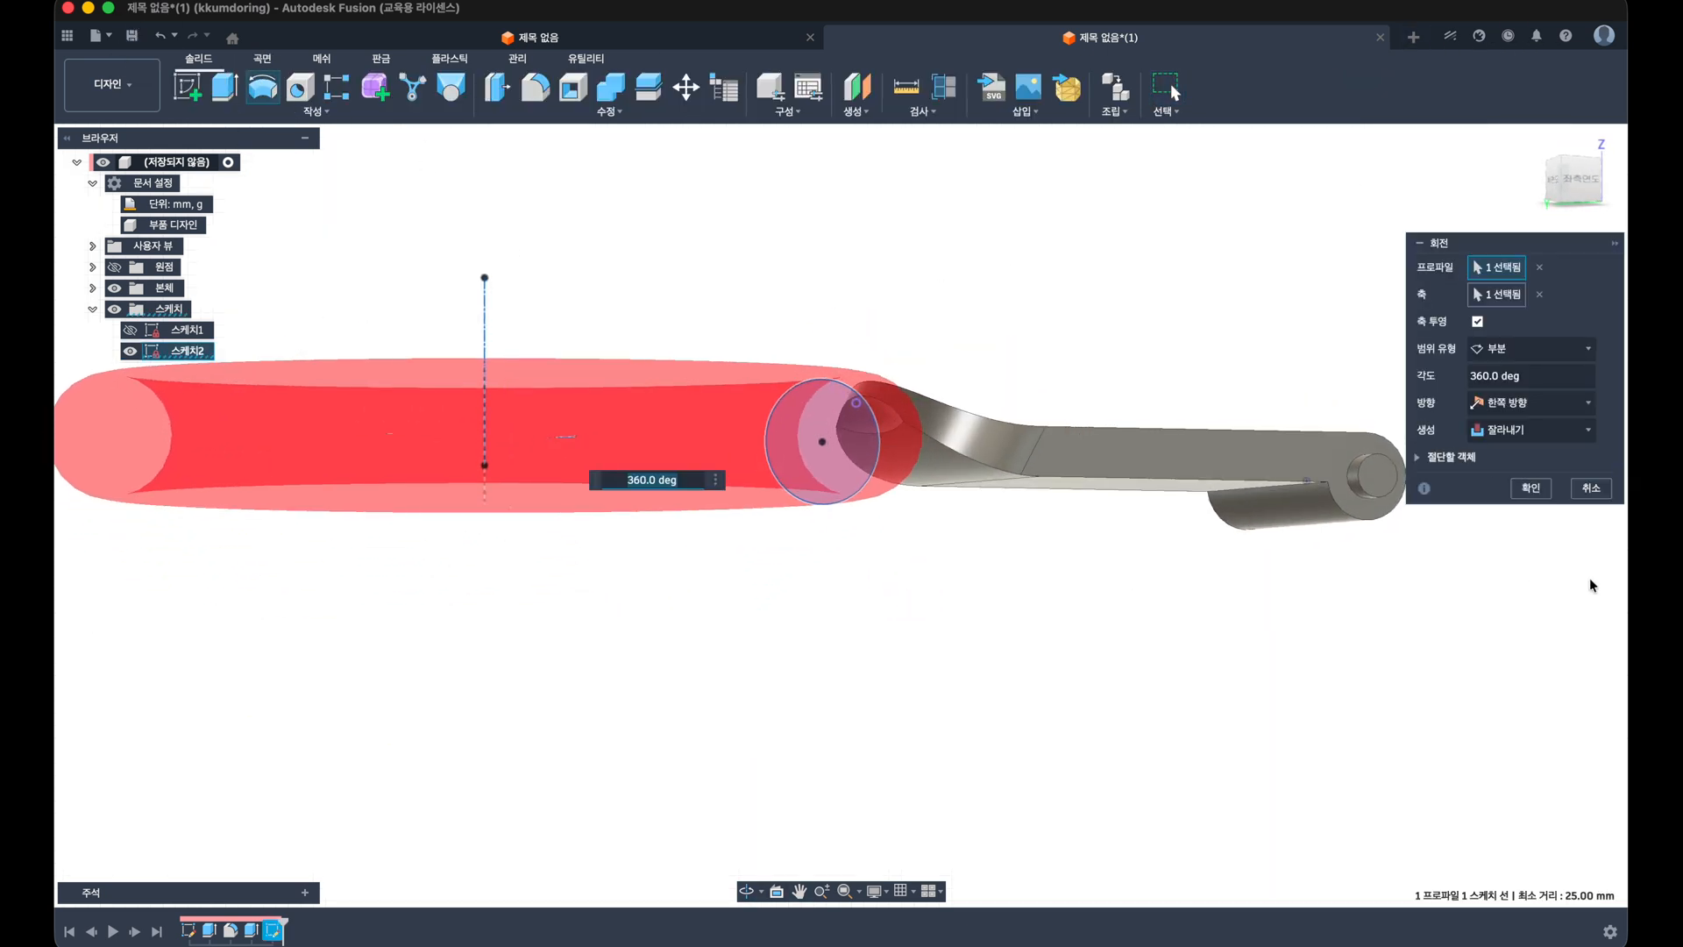
click(1530, 487)
Step: Examine the revolved cut on the underside of the curved tip and the pin from several angles
scroll(860, 433, up, 5)
mouse_move(860, 433)
shift+middle_down()
mouse_move(857, 500)
mouse_move(728, 477)
shift+middle_up()
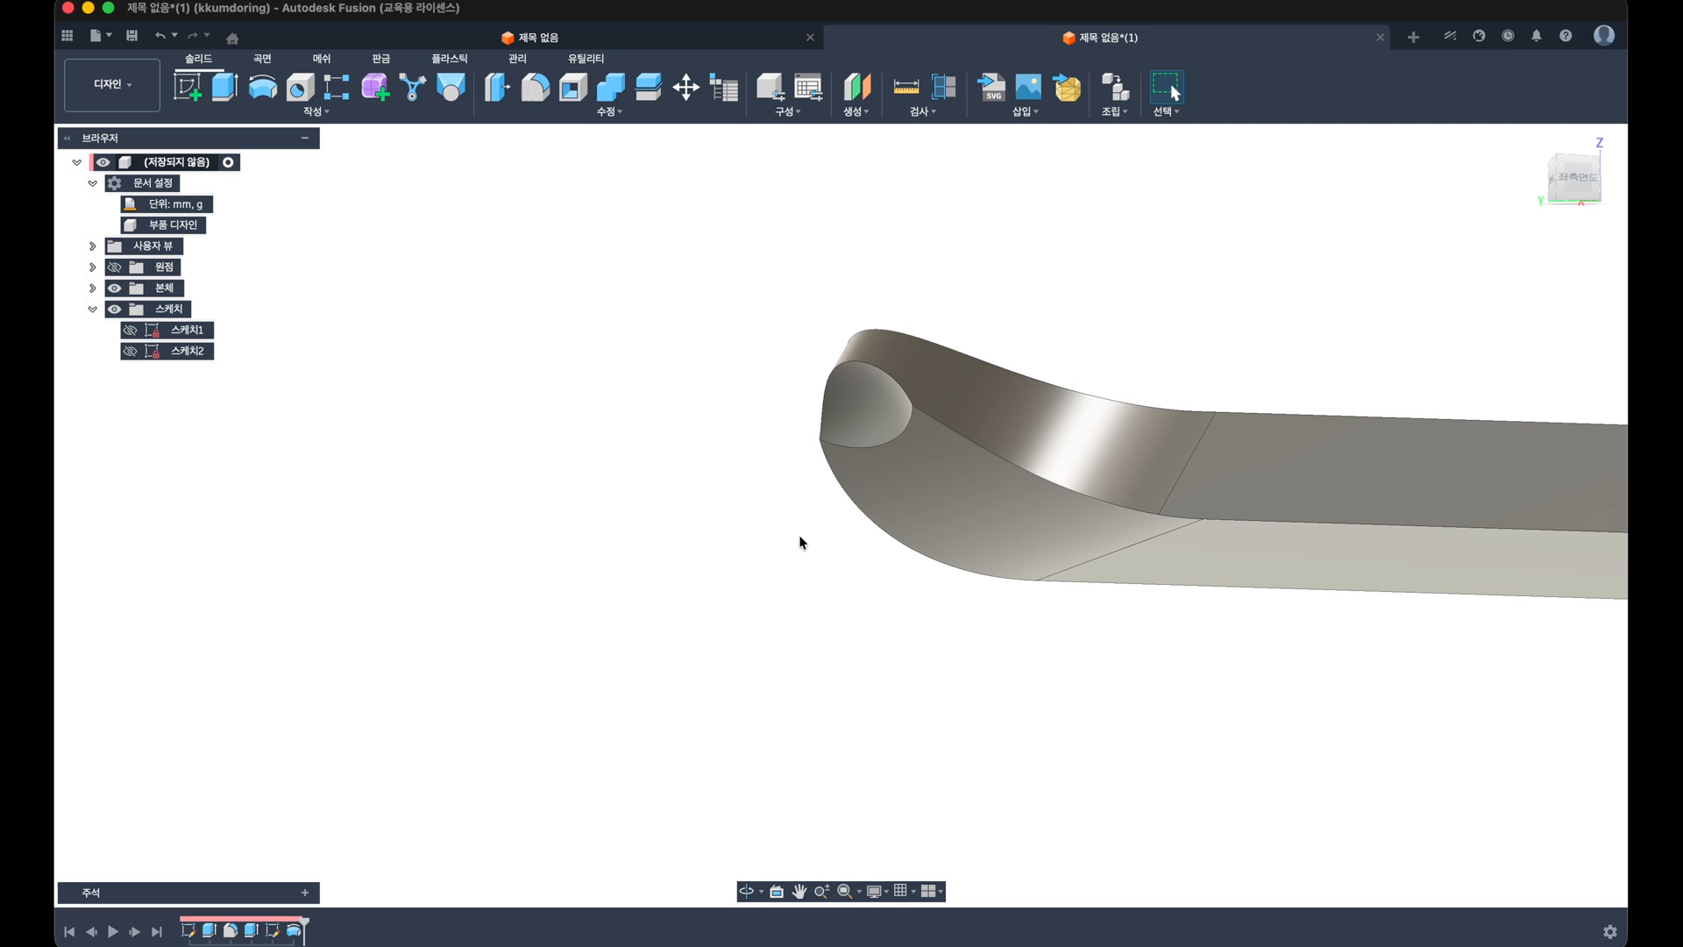
shift+middle_drag(841, 524, 956, 335)
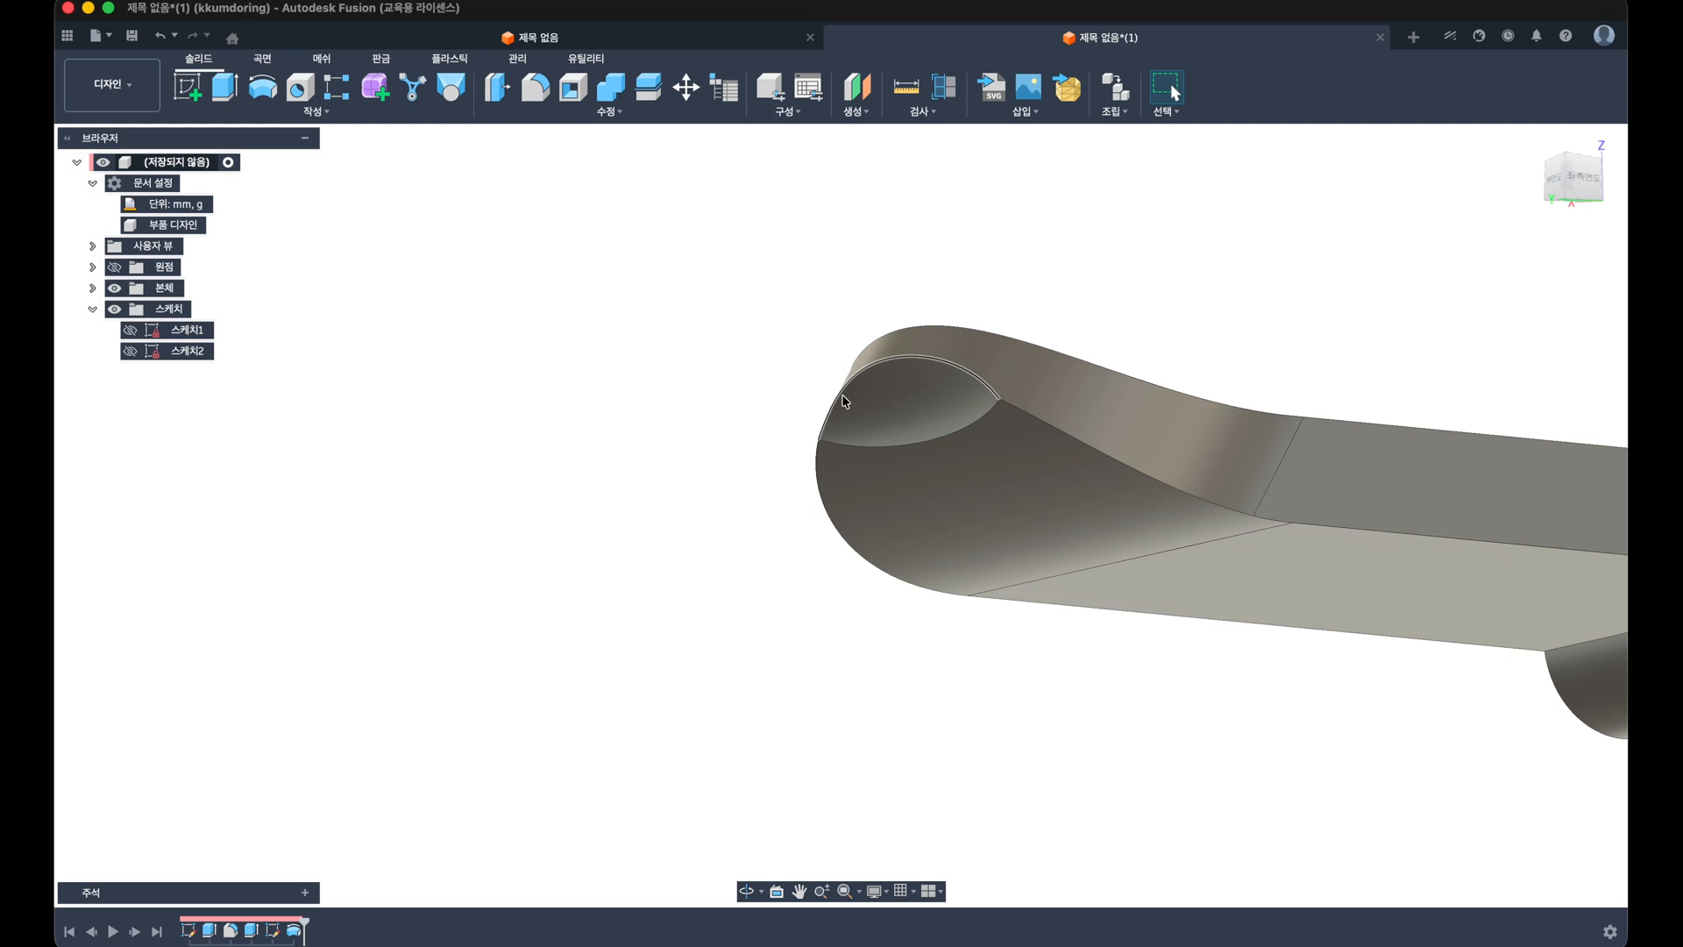
shift+middle_drag(849, 394, 901, 383)
click(1565, 175)
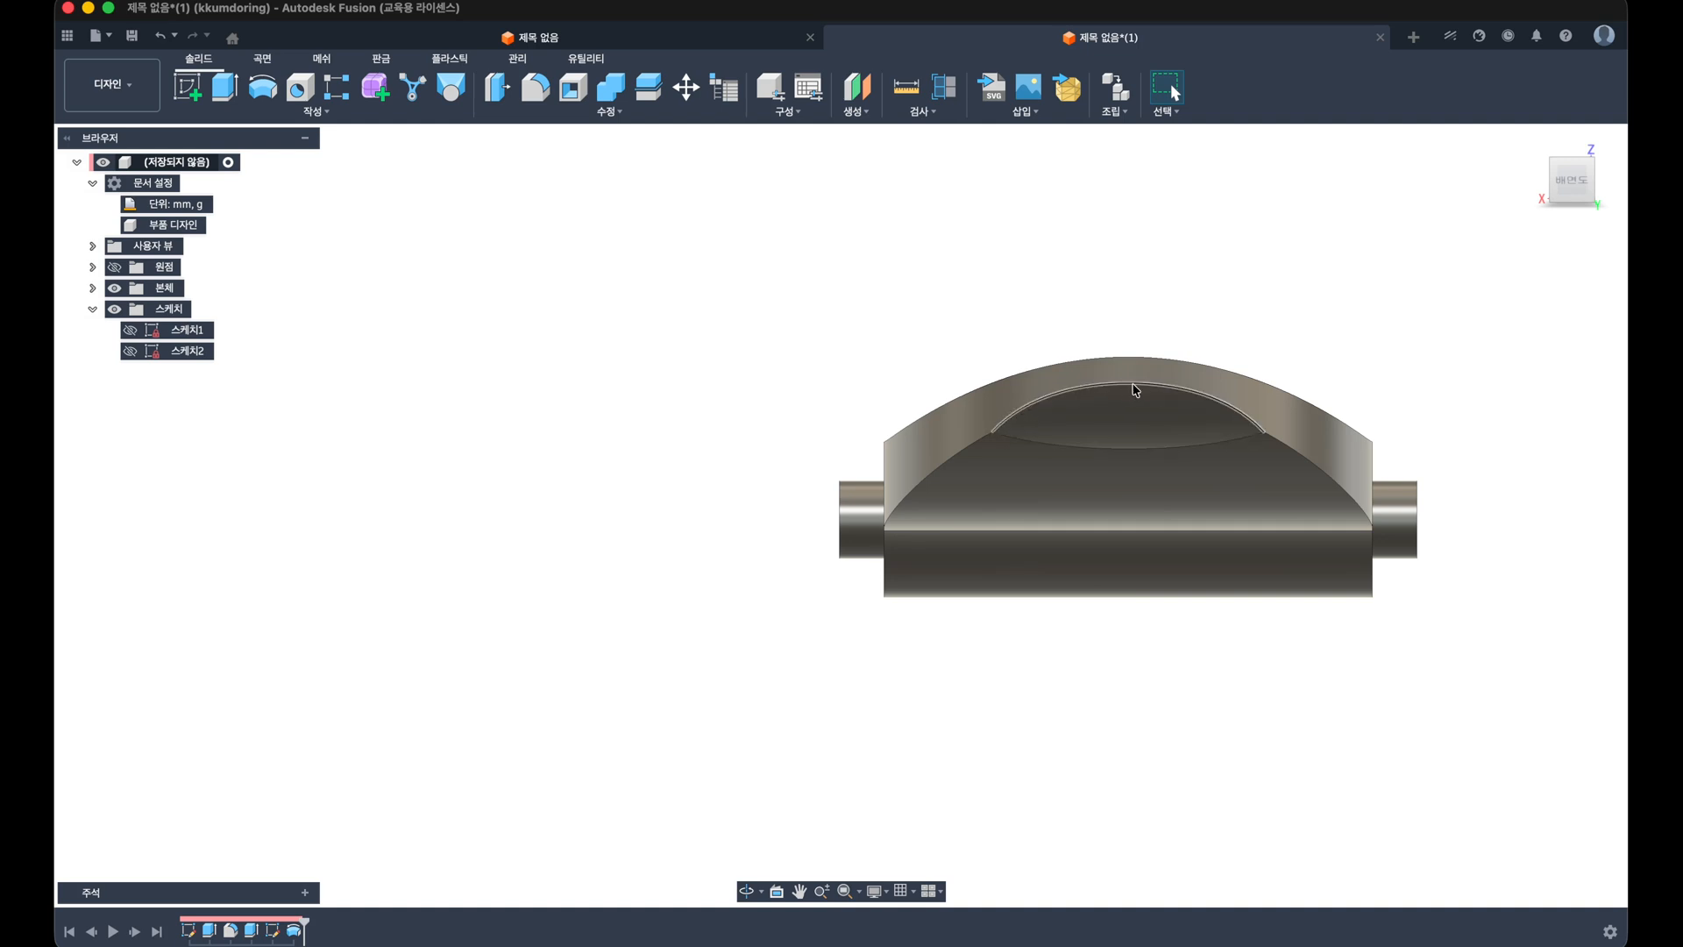
shift+middle_drag(992, 435, 942, 350)
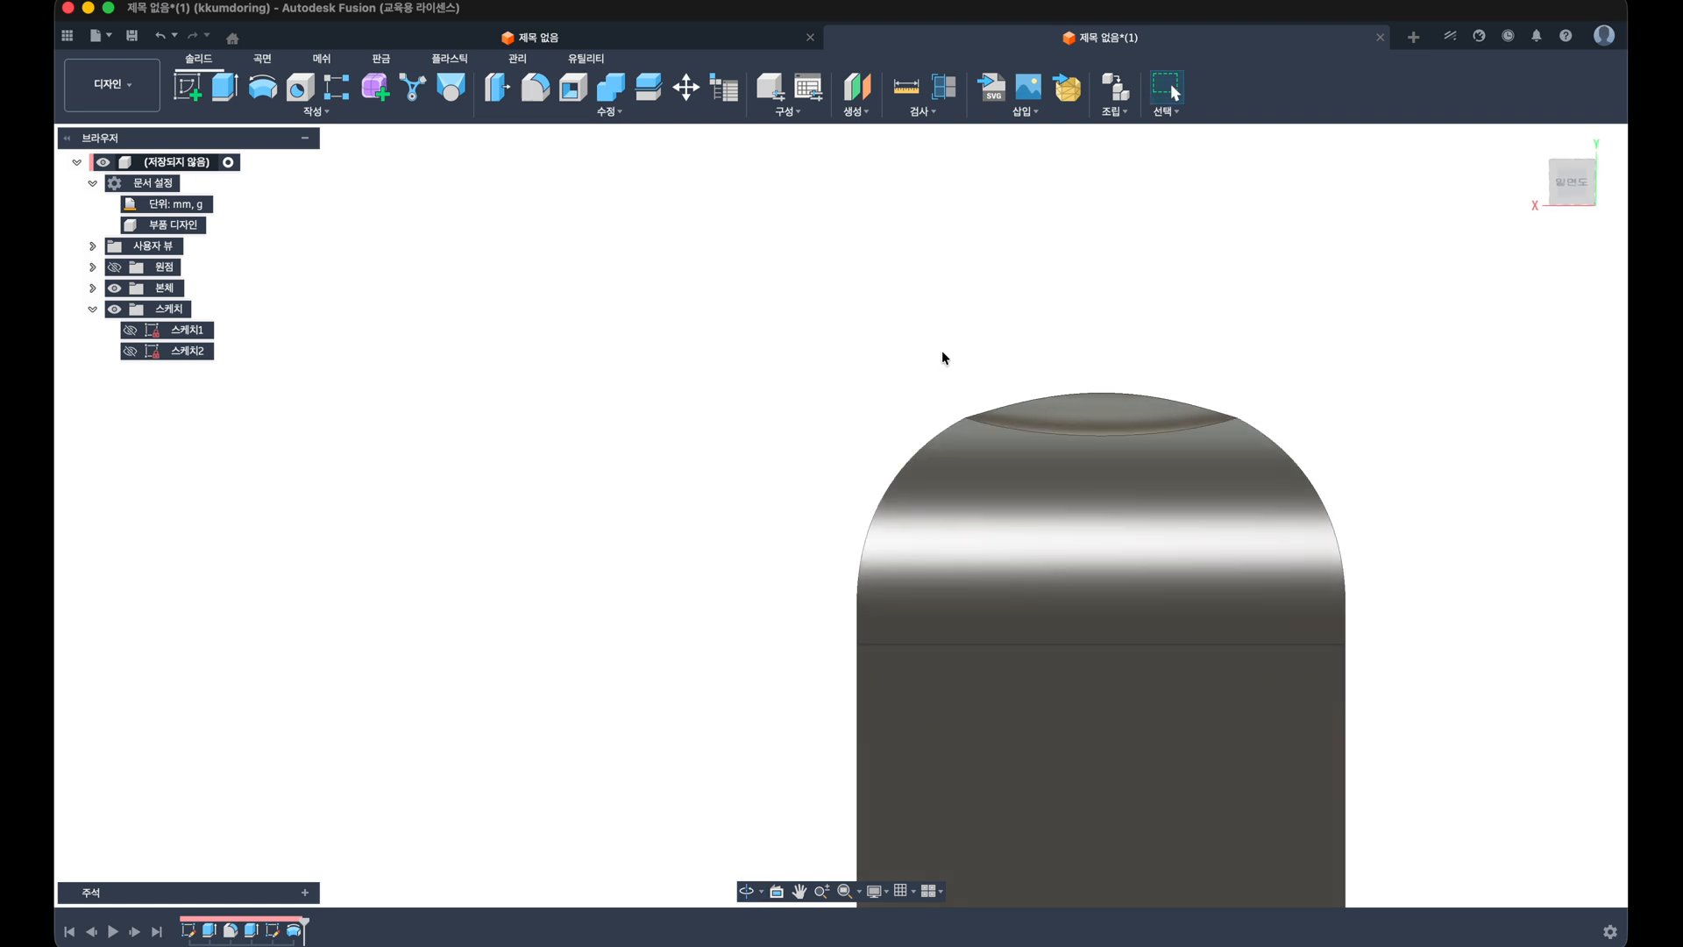
shift+middle_drag(1213, 412, 1138, 537)
shift+middle_drag(1145, 601, 1040, 593)
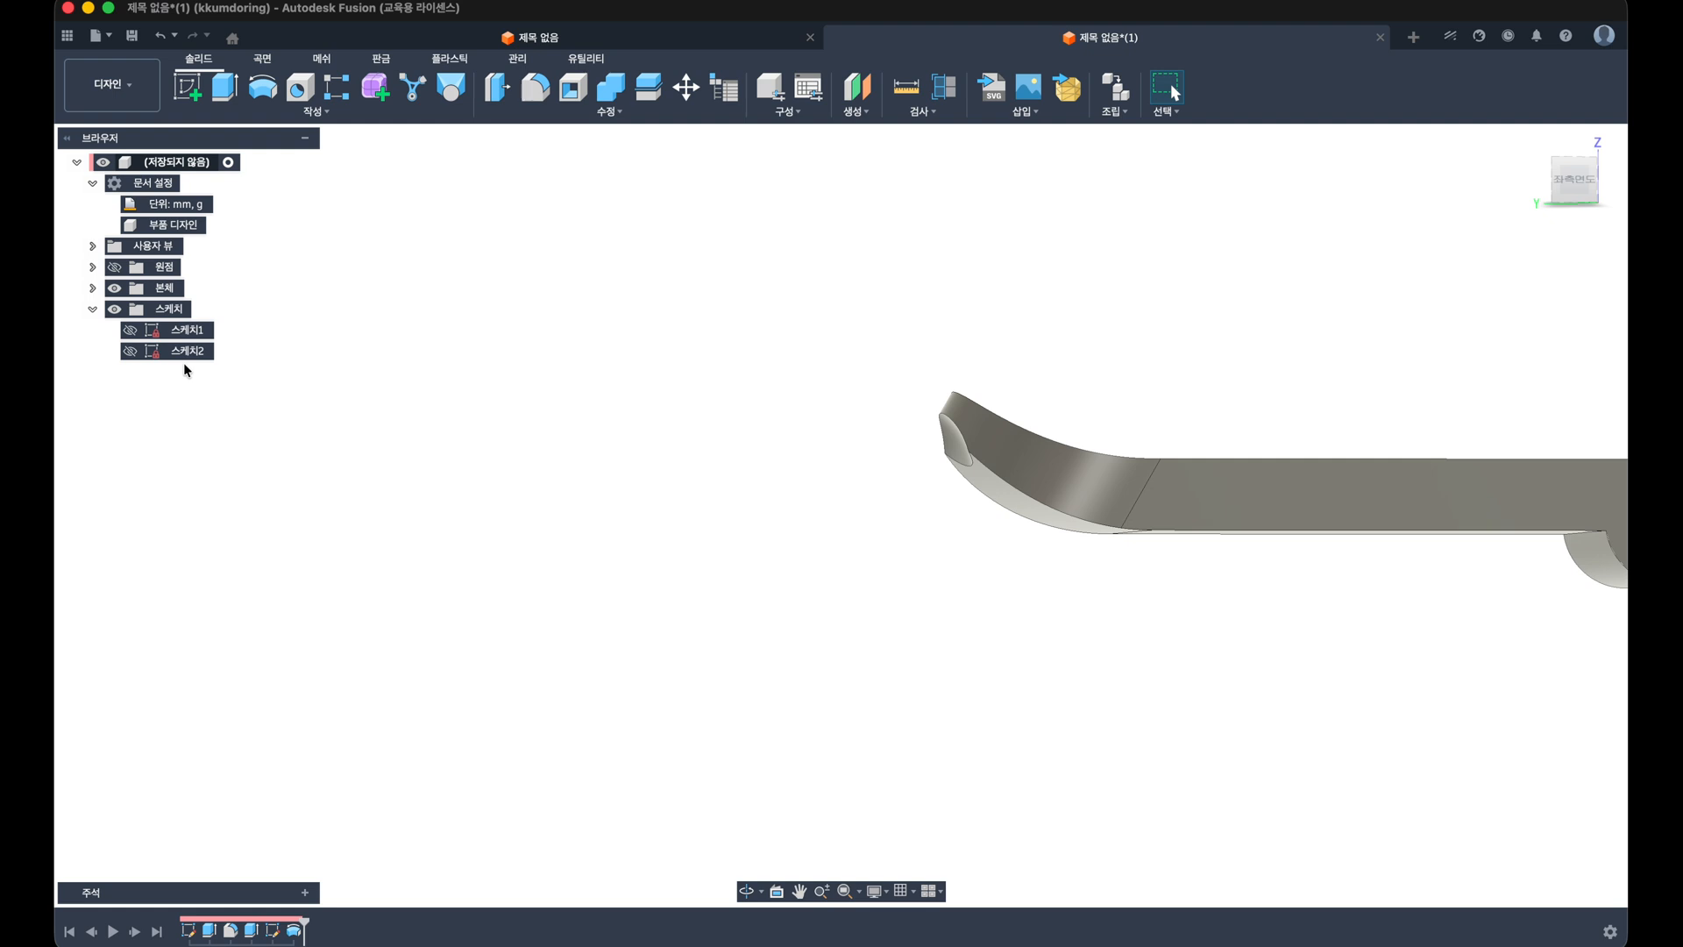
scroll(368, 420, down, 3)
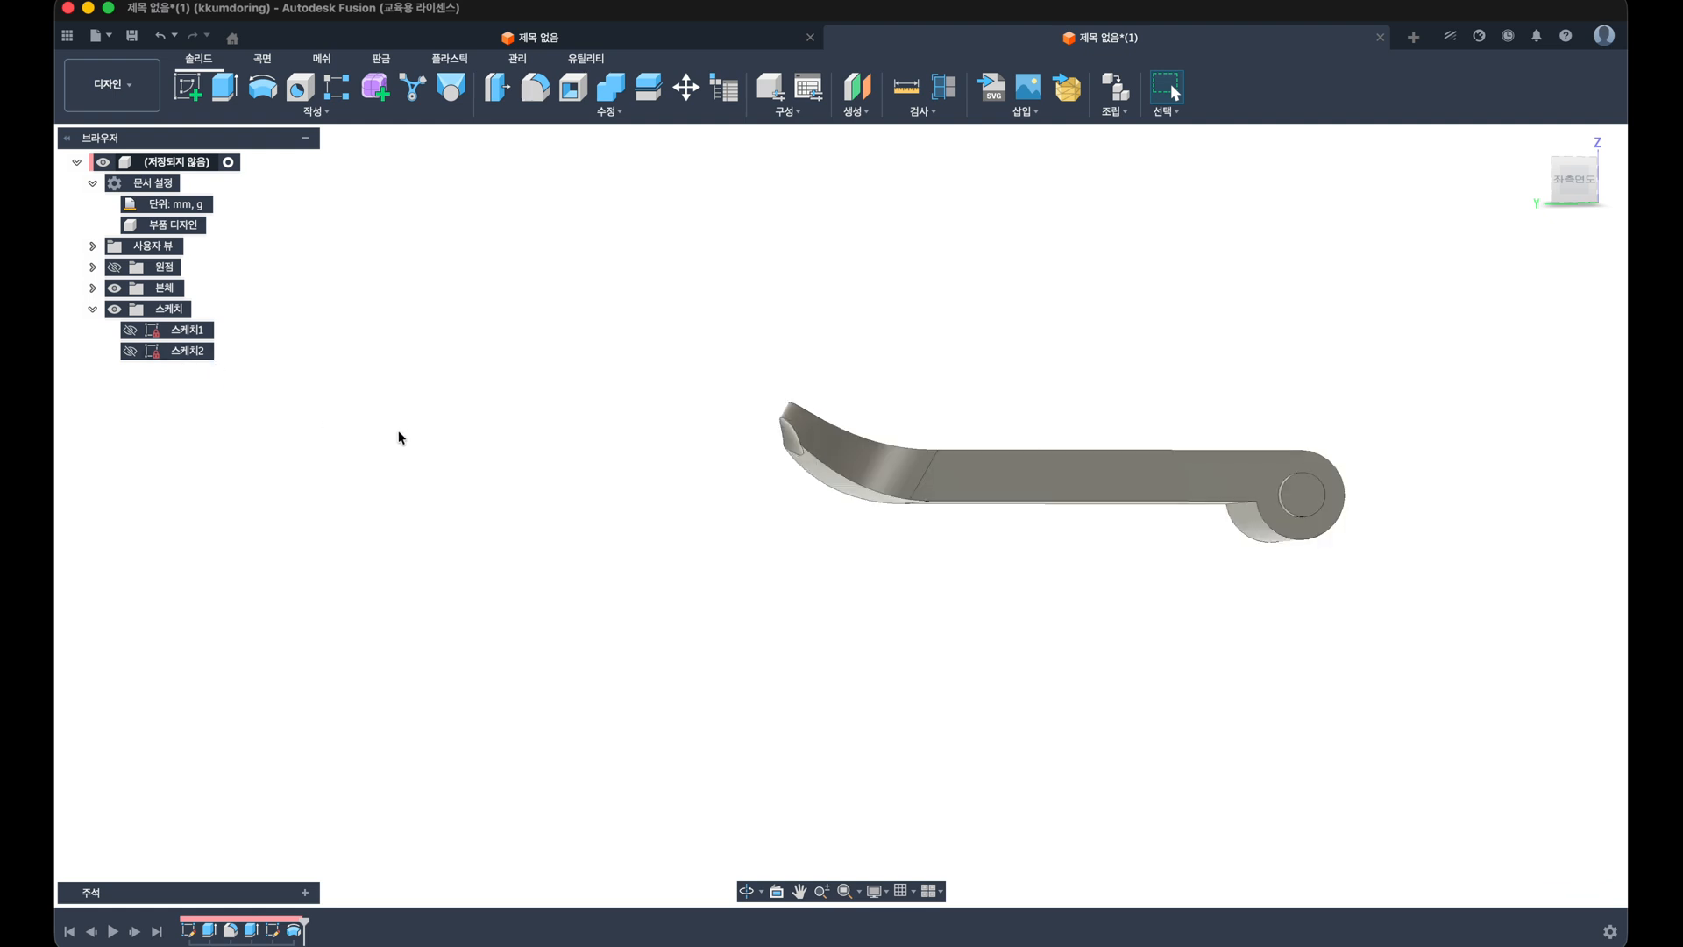
mouse_move(697, 537)
shift+middle_down()
mouse_move(665, 530)
mouse_move(649, 550)
mouse_move(700, 511)
shift+middle_up()
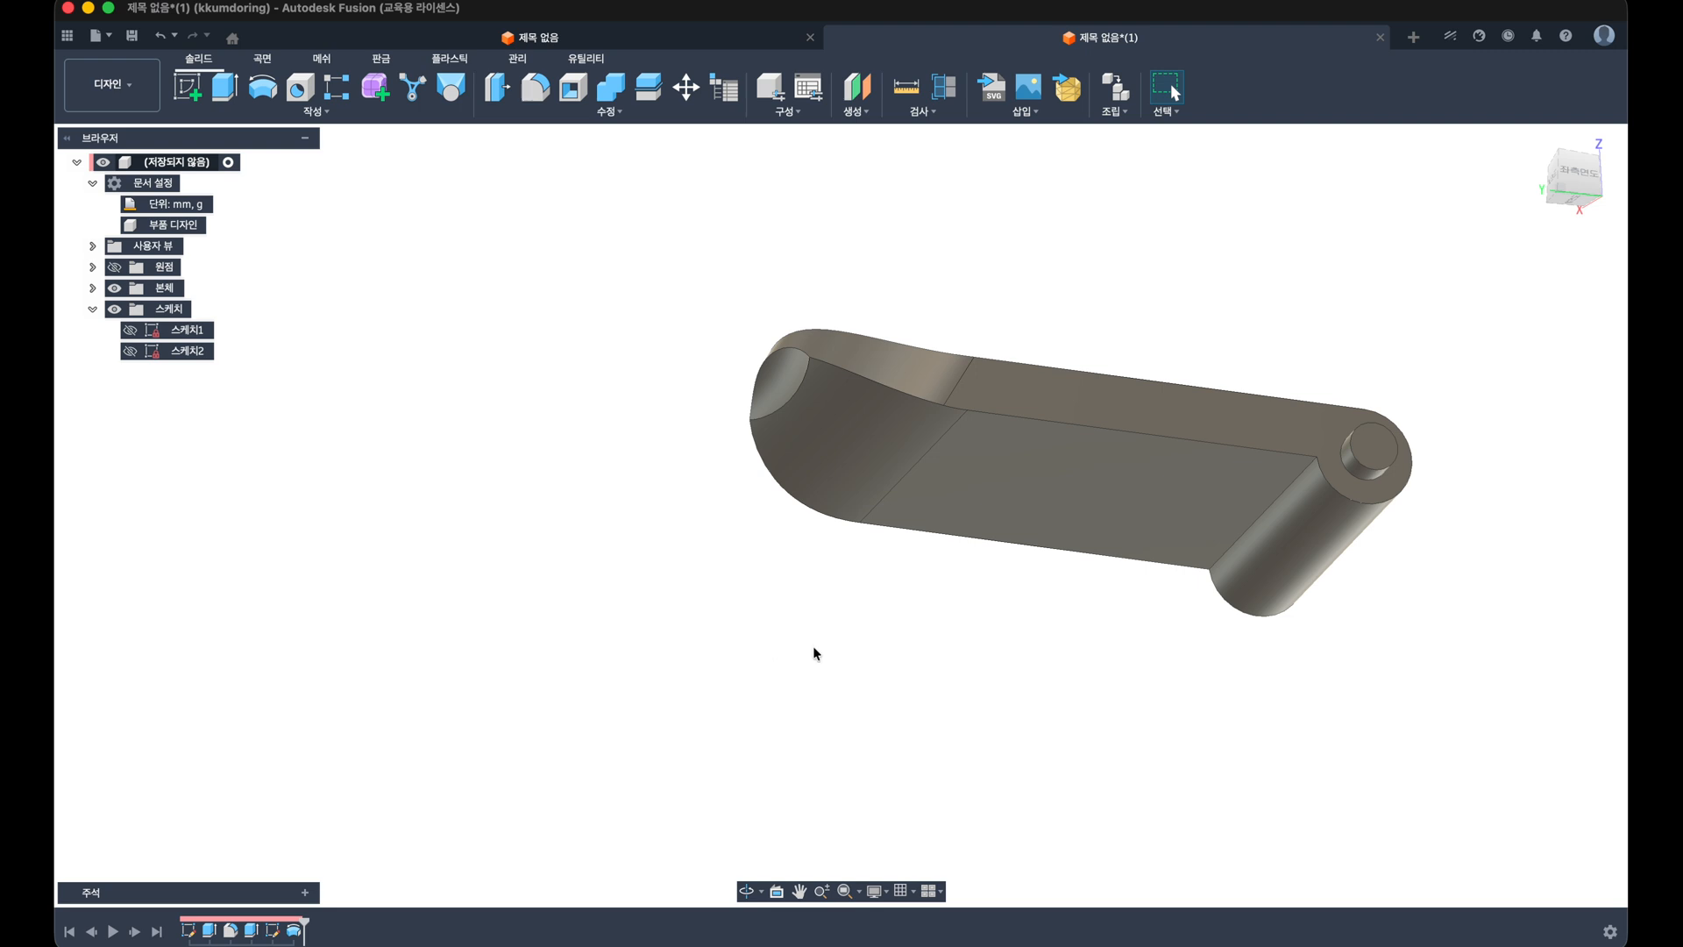
scroll(1350, 469, up, 5)
scroll(1350, 465, up, 1)
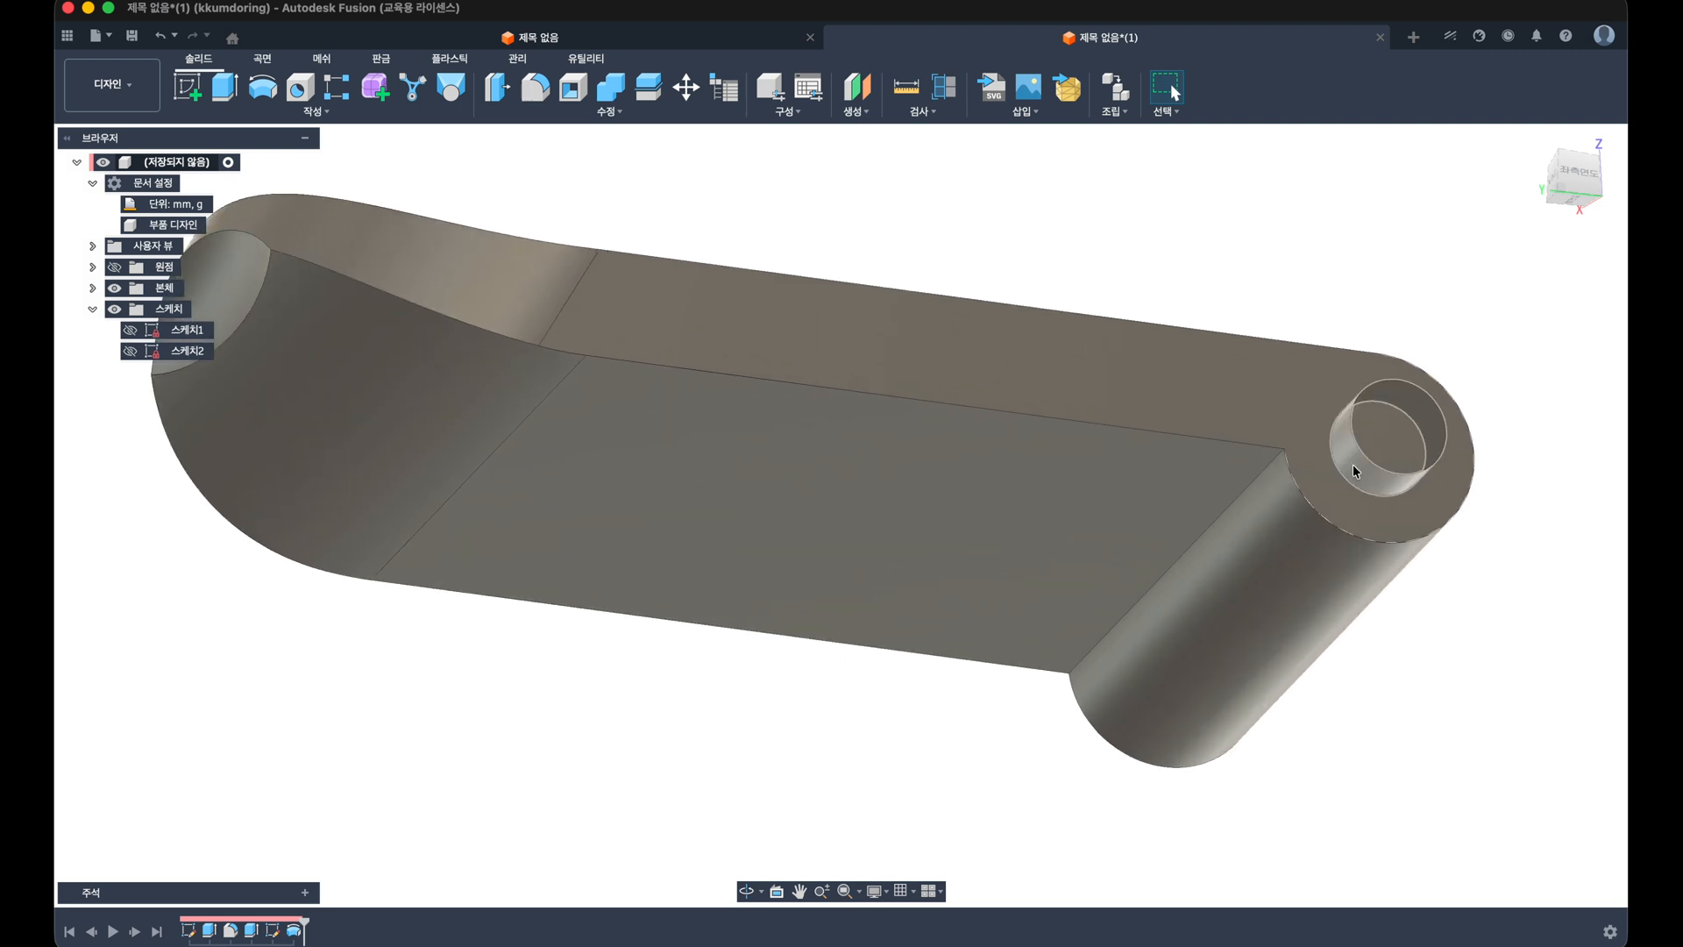
shift+middle_drag(1352, 465, 1317, 499)
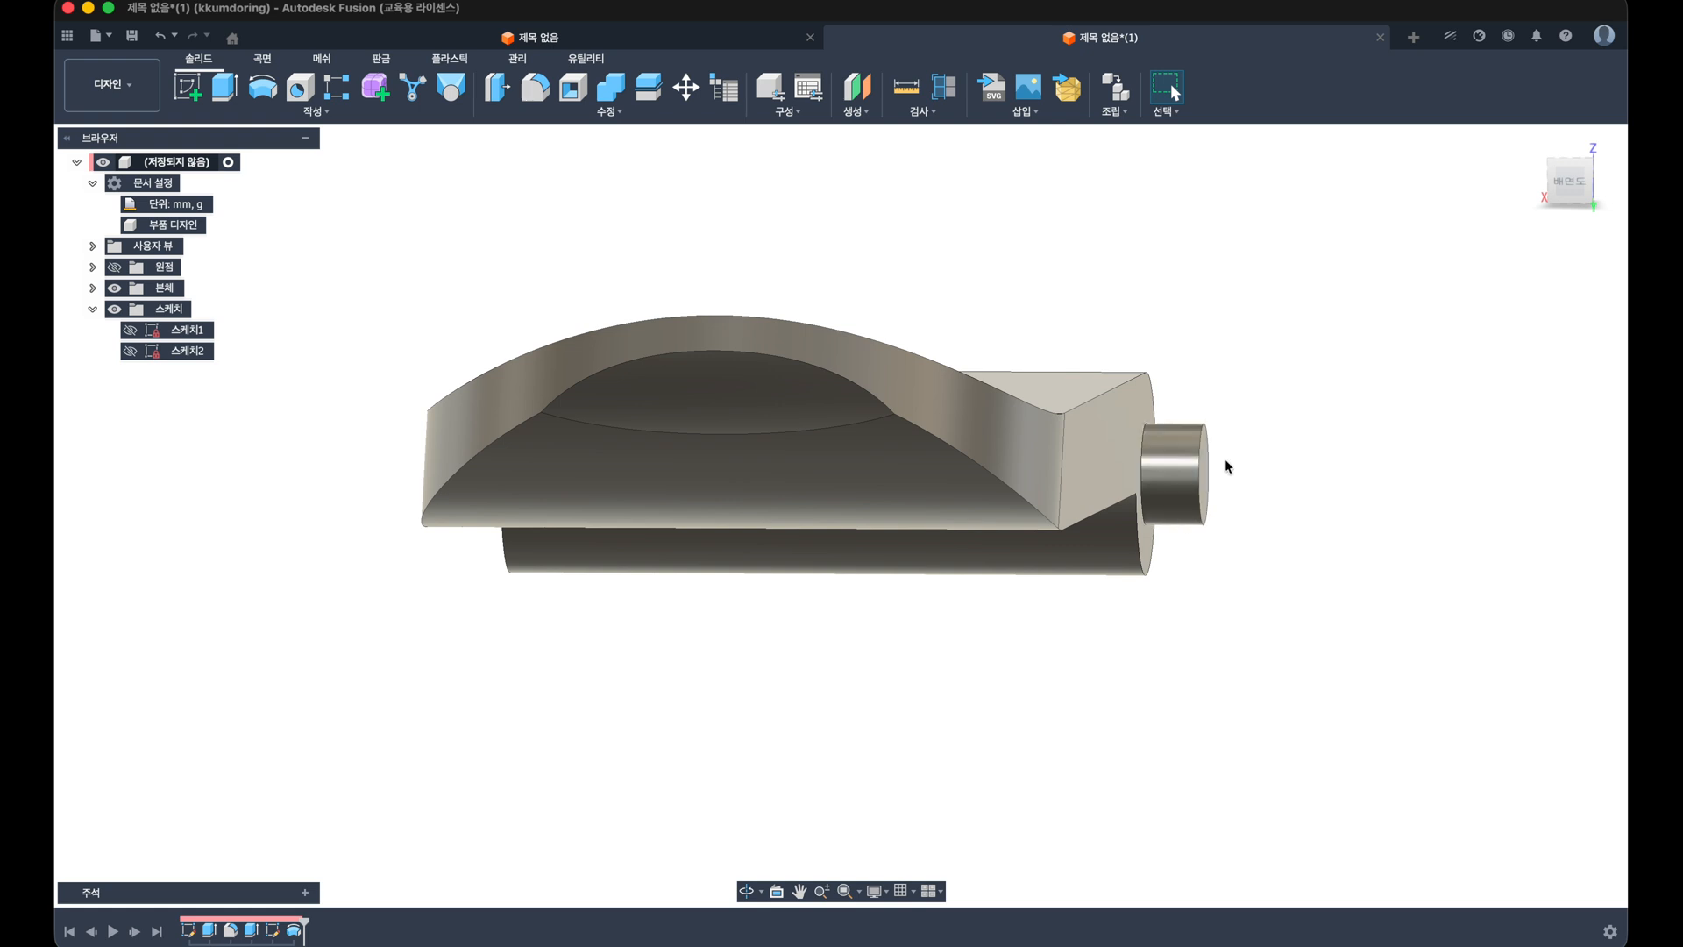
Step: Start a sketch on the XZ origin plane and project the whole body's outline into it as linked geometry
click(187, 86)
click(762, 425)
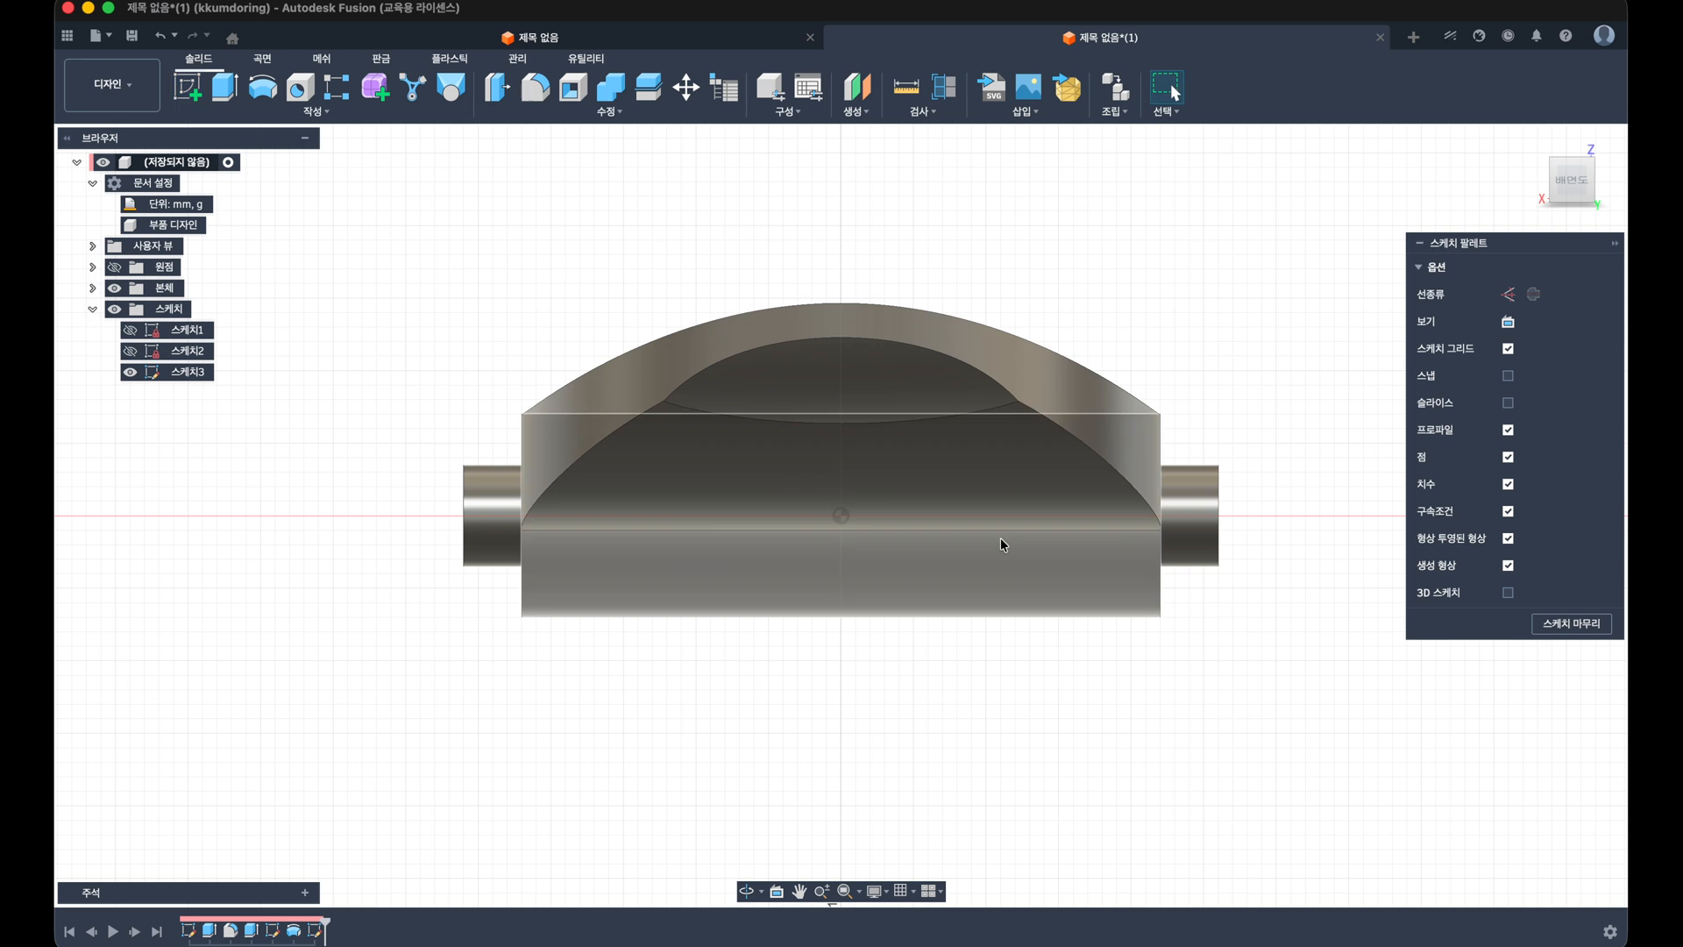
key(p)
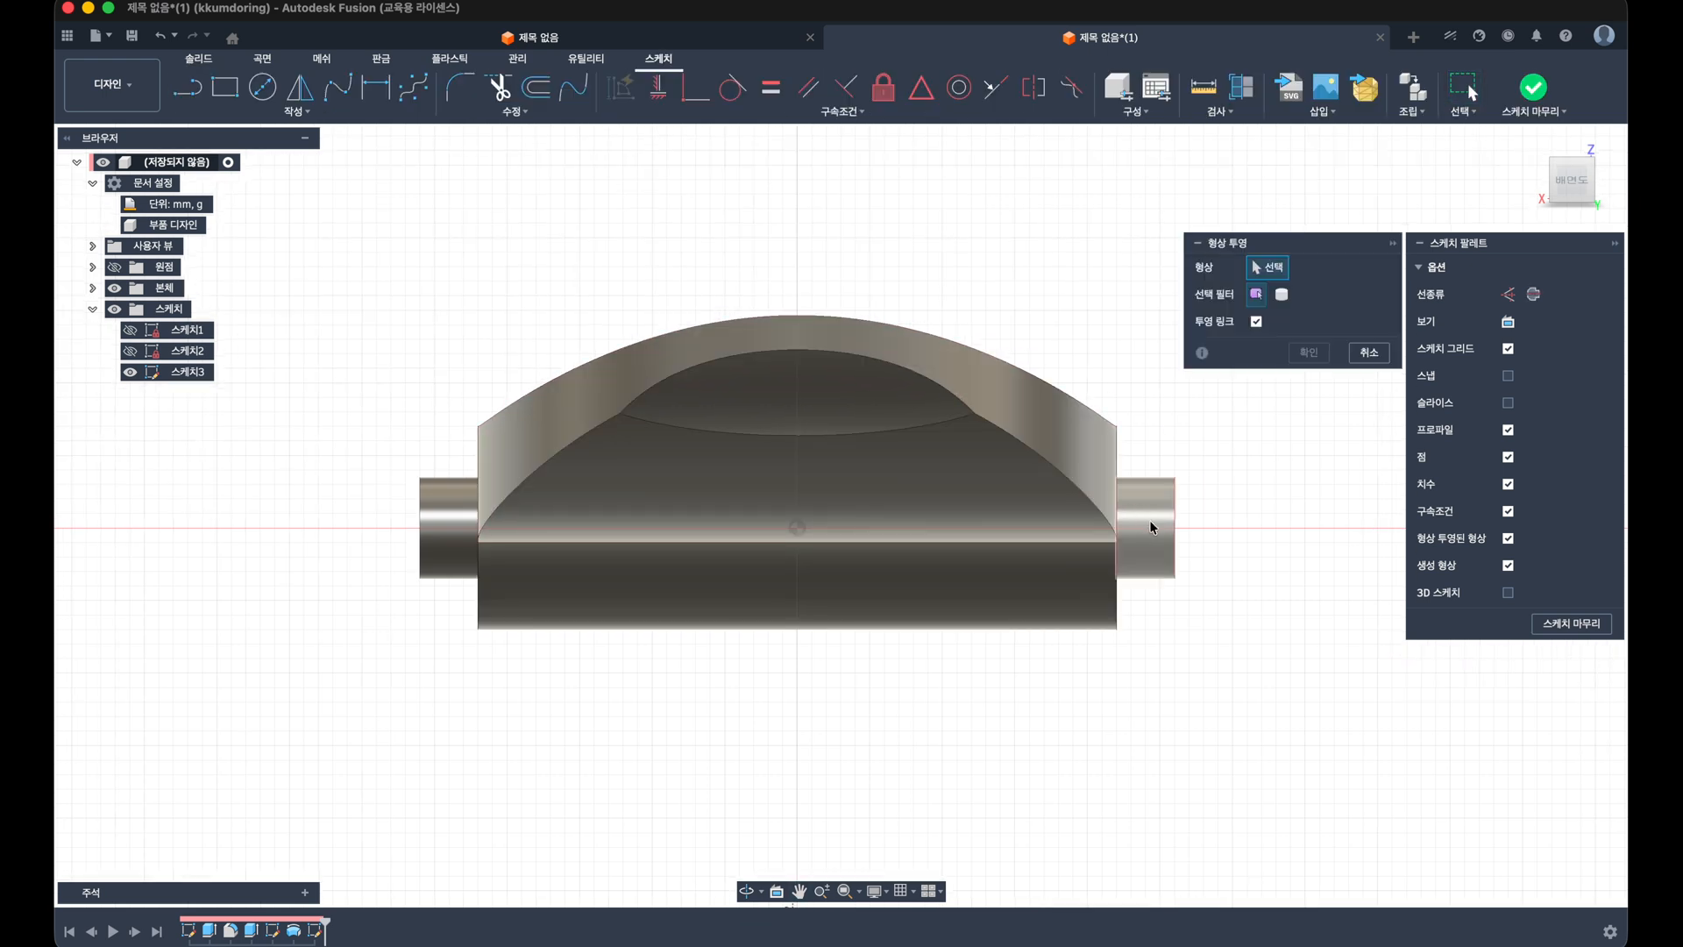
click(1281, 294)
click(969, 492)
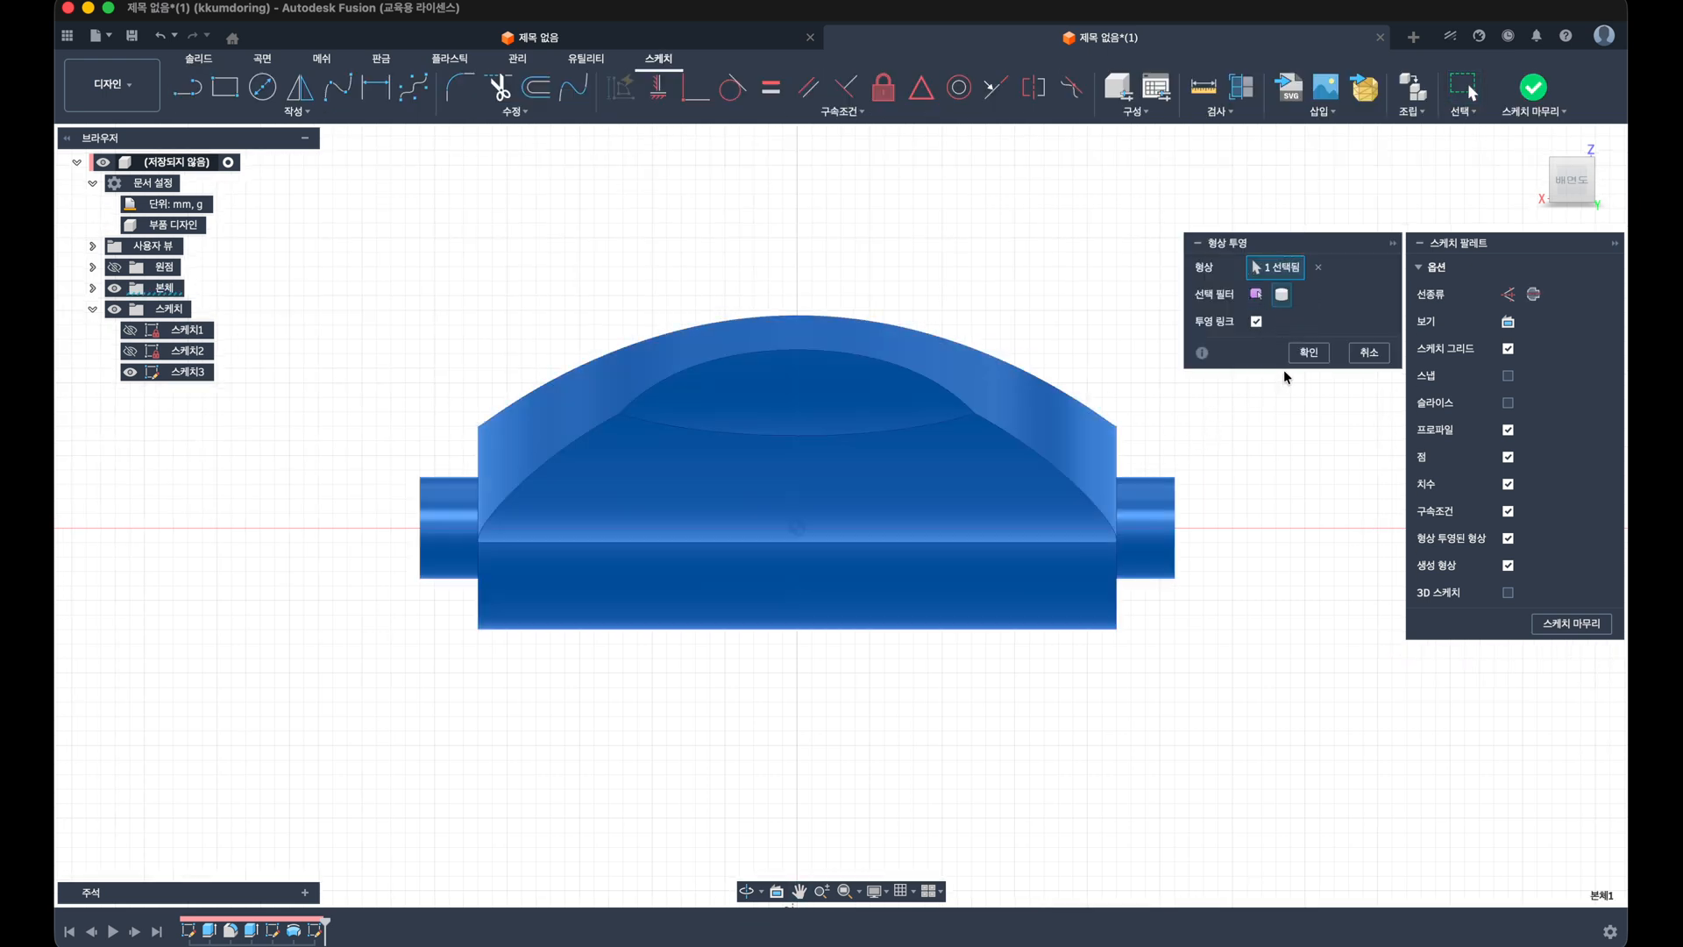
key(Return)
Step: Draw a diagonal line about 2 mm long across each pin end, from the end edge's midpoint to the lower edge's midpoint
click(186, 87)
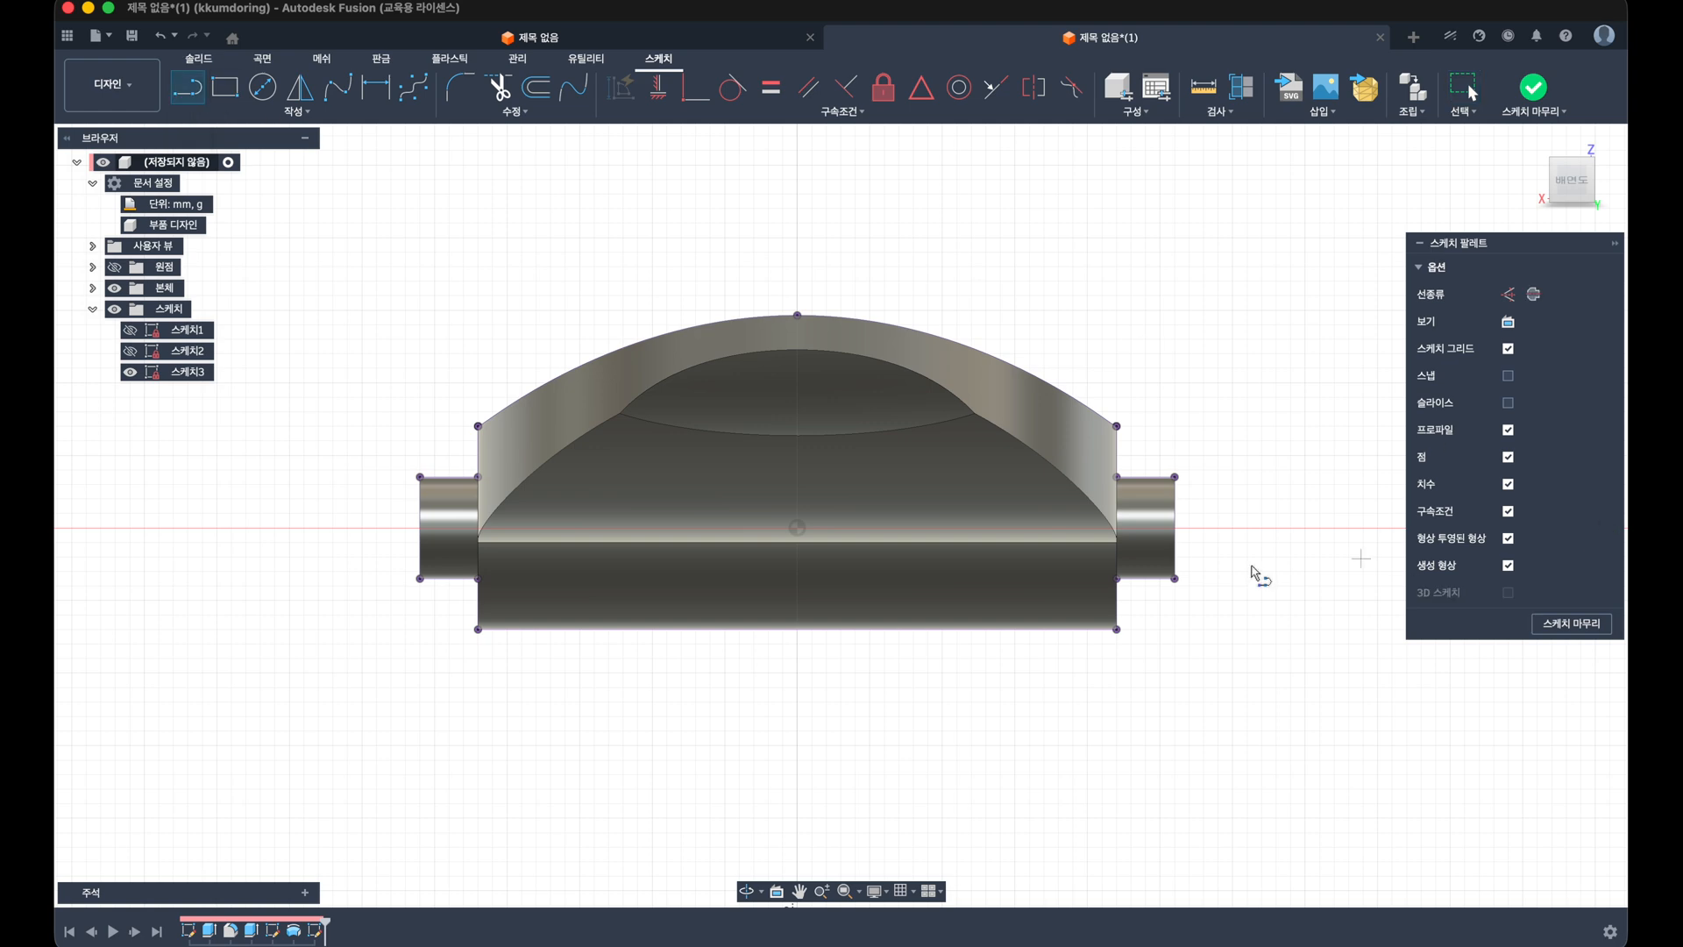
click(1174, 527)
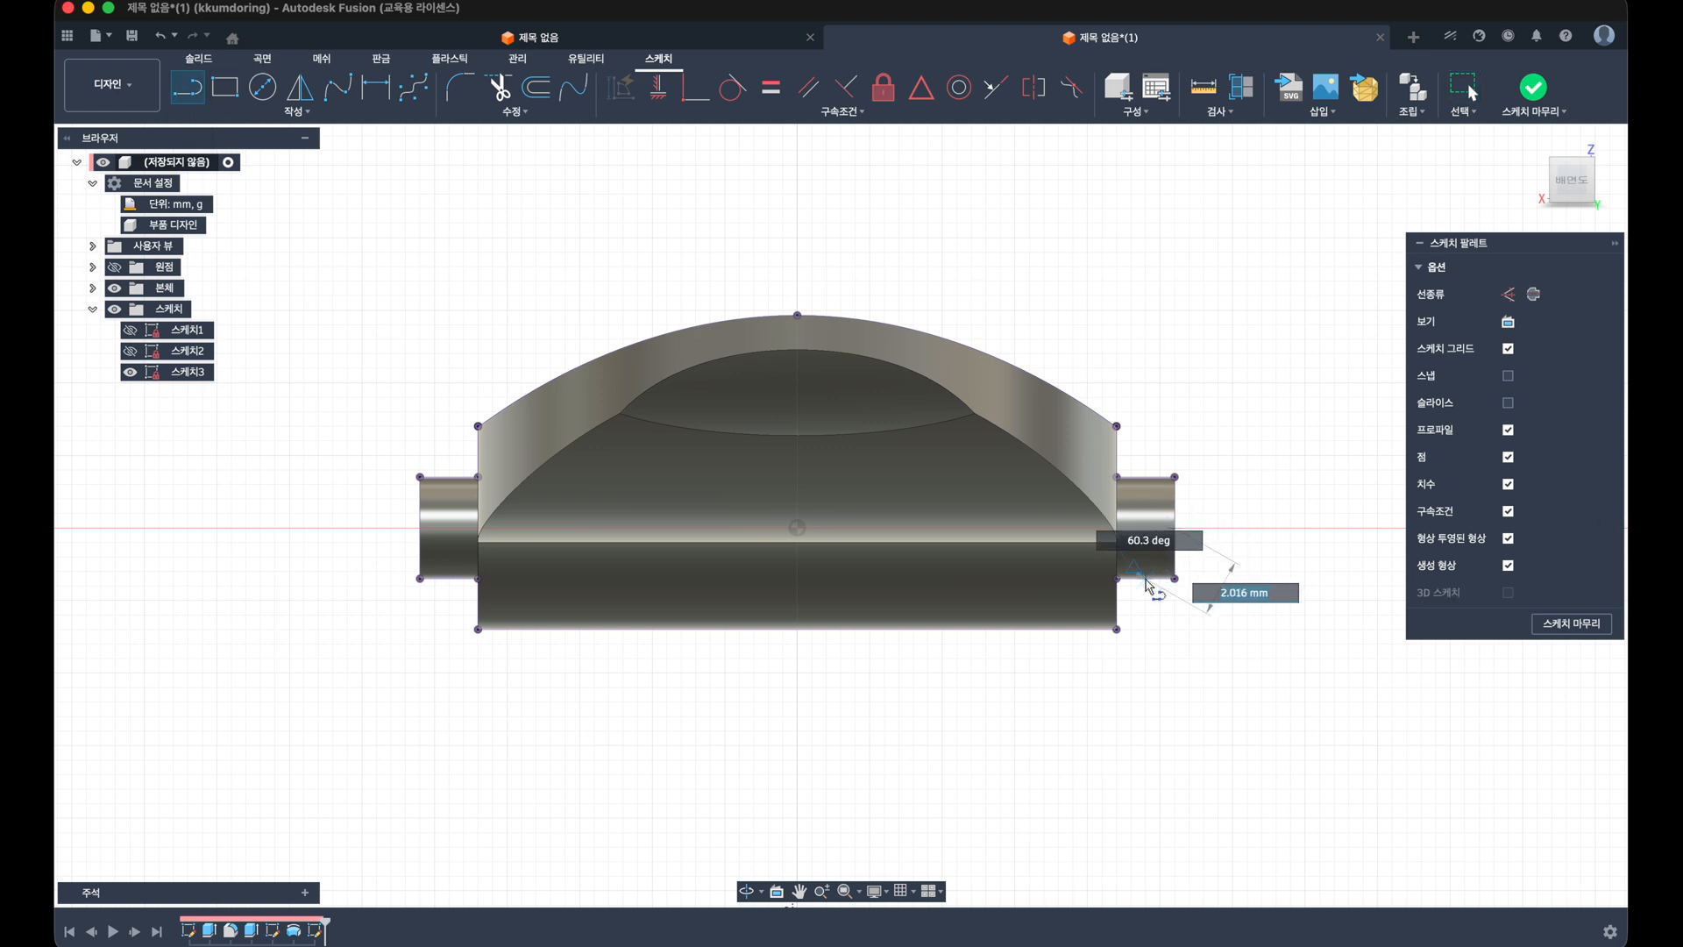
click(1145, 578)
click(420, 527)
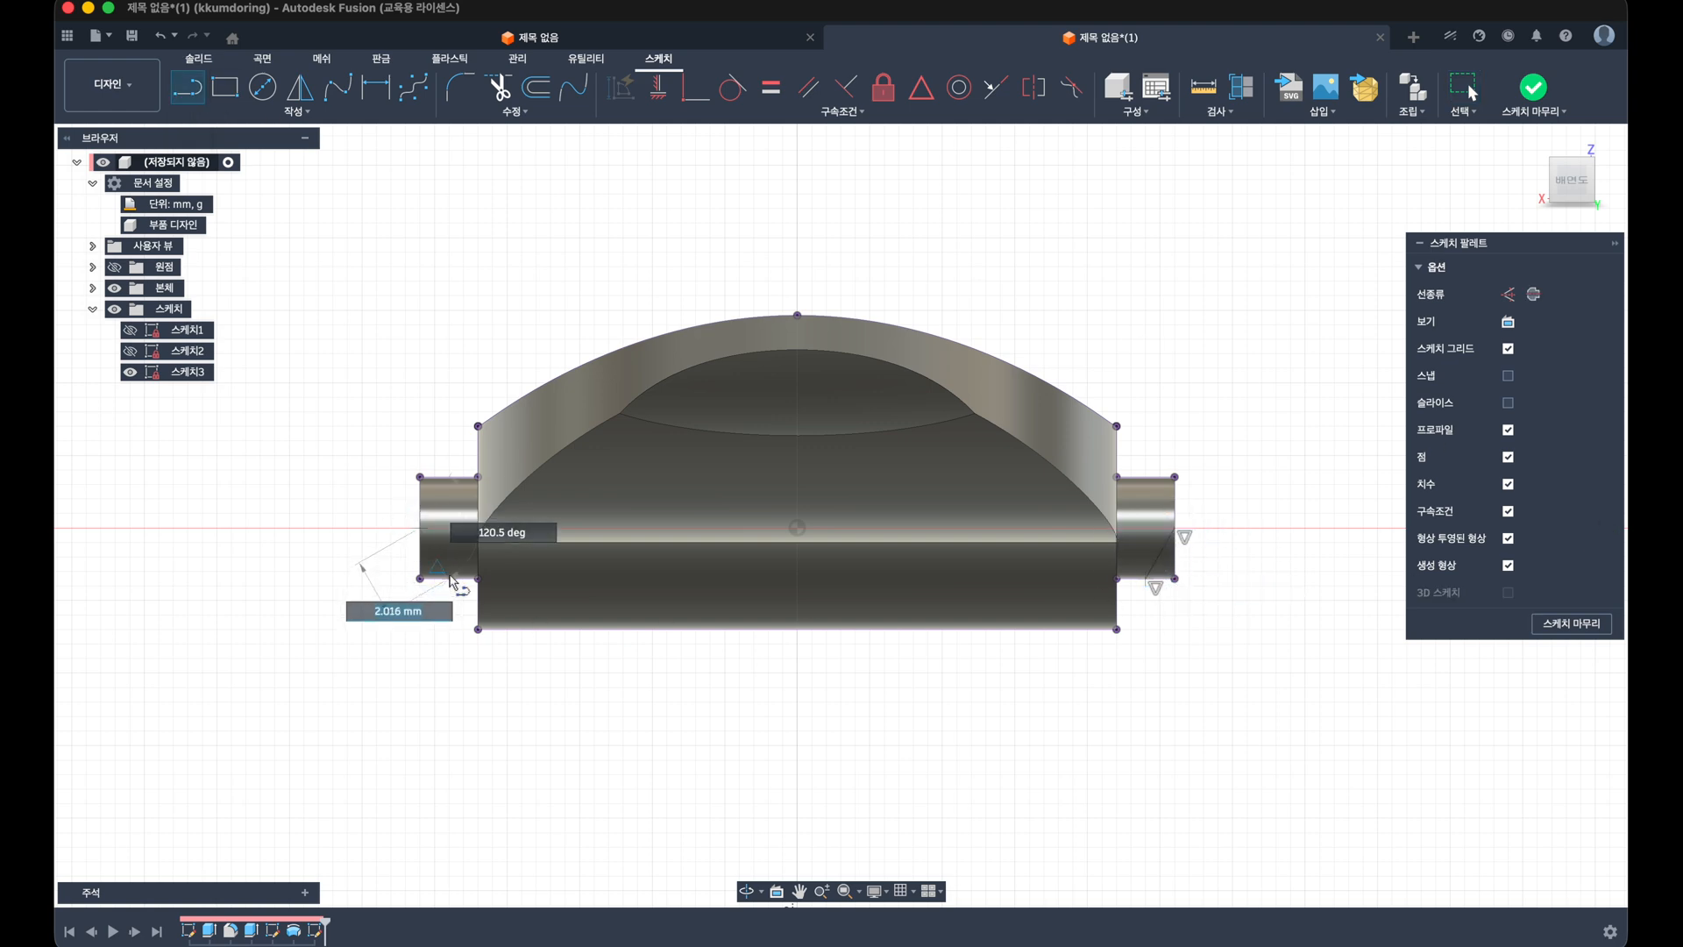
click(448, 579)
key(Escape)
Step: Extrude the two triangular corner profiles symmetrically by about 4.8 mm as a cut through both pin ends
key(e)
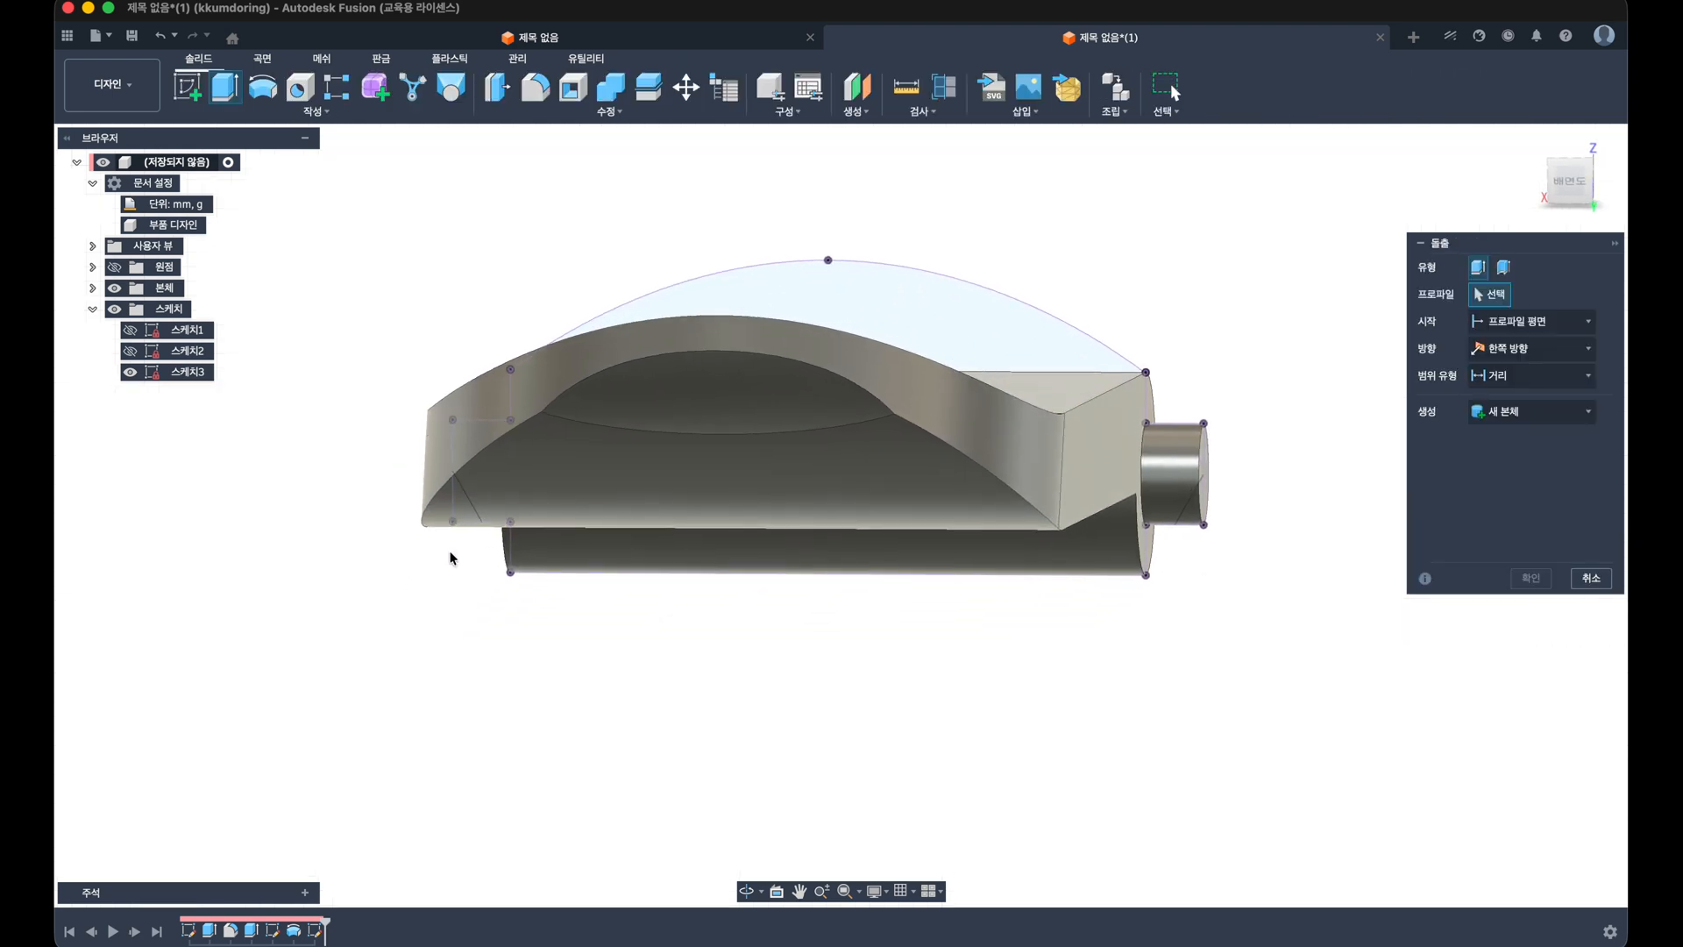
click(451, 549)
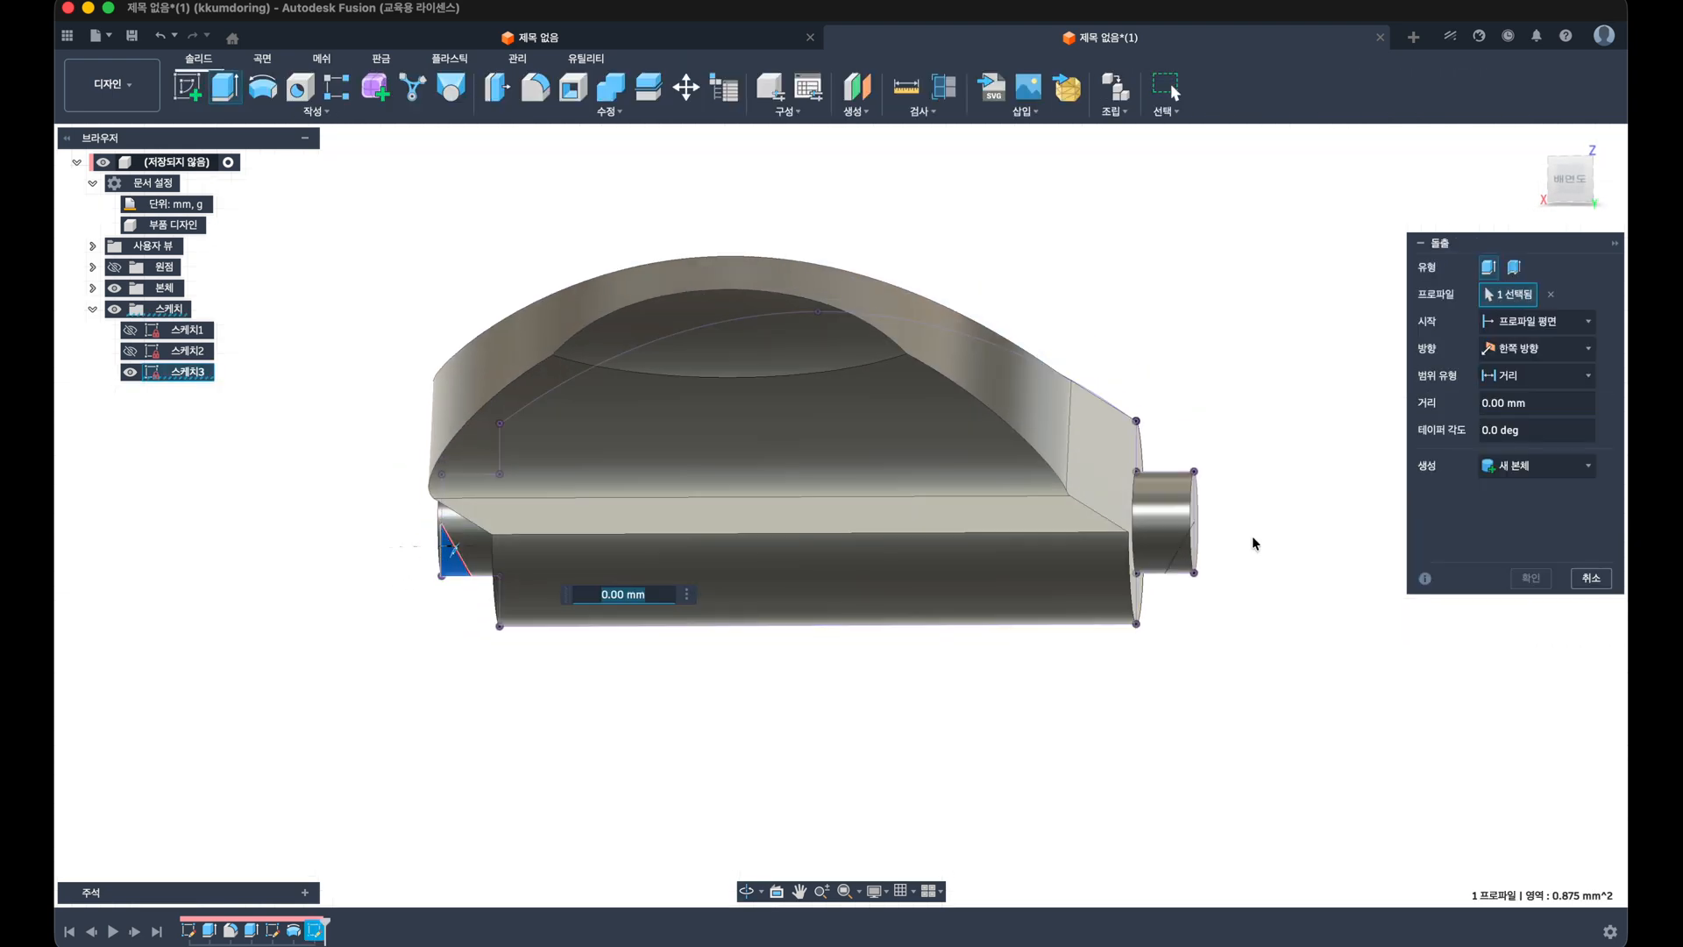
click(1185, 557)
shift+middle_drag(1185, 557, 1127, 601)
scroll(1133, 601, up, 3)
scroll(1133, 607, down, 5)
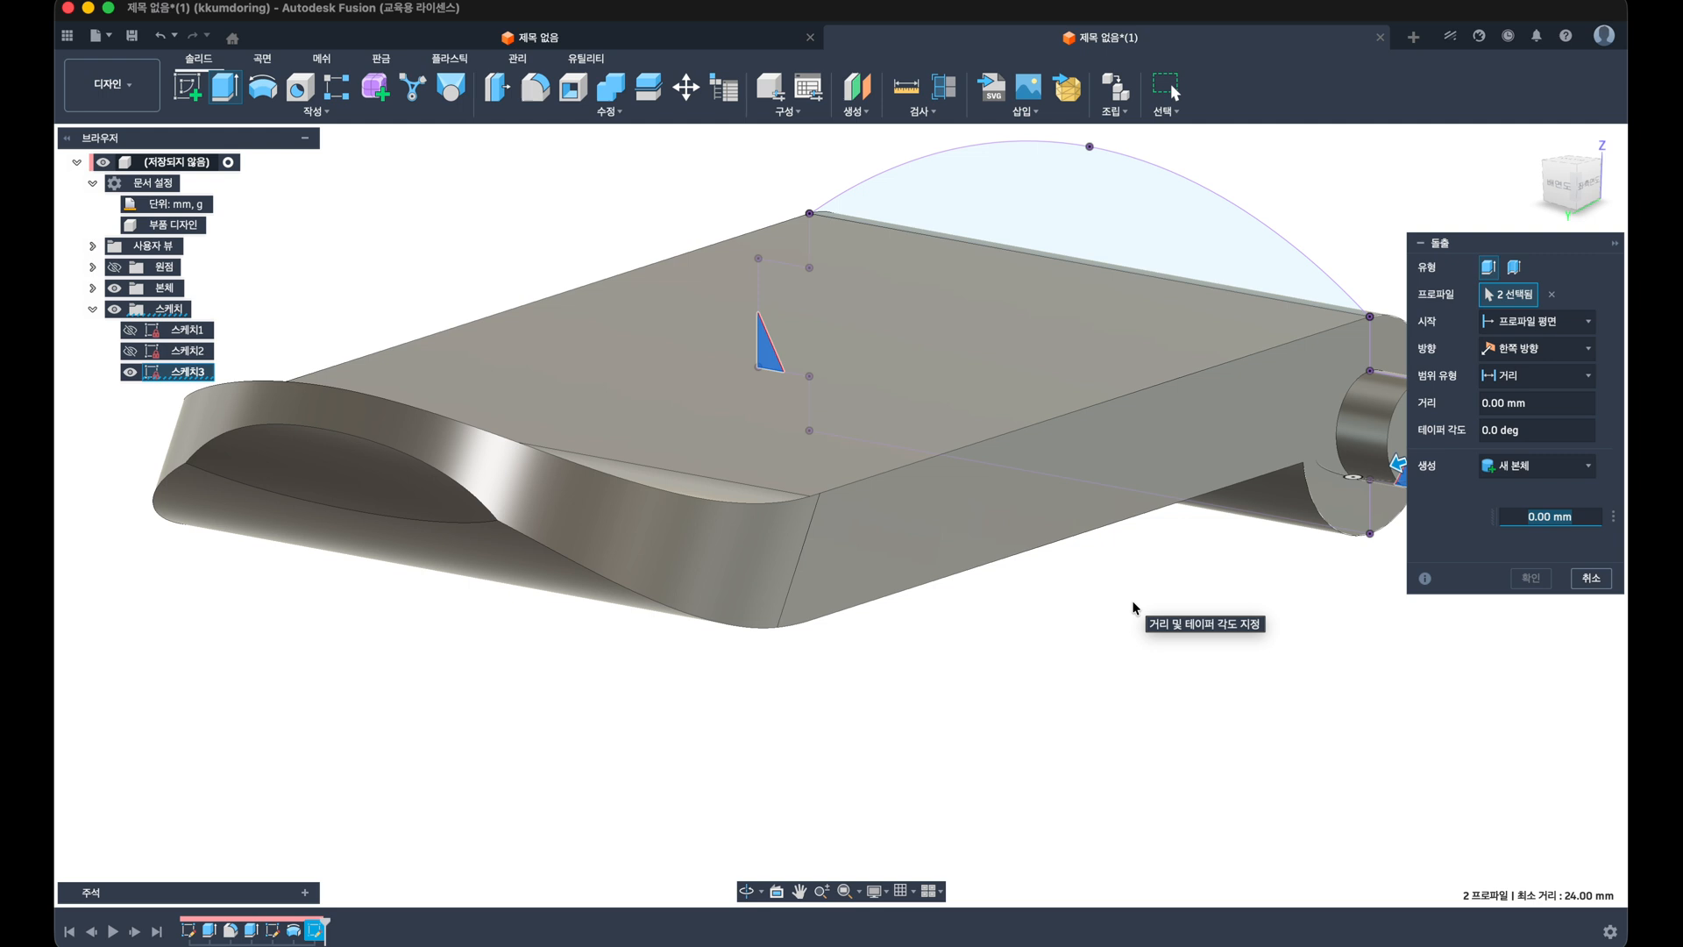
drag(1228, 543, 1162, 561)
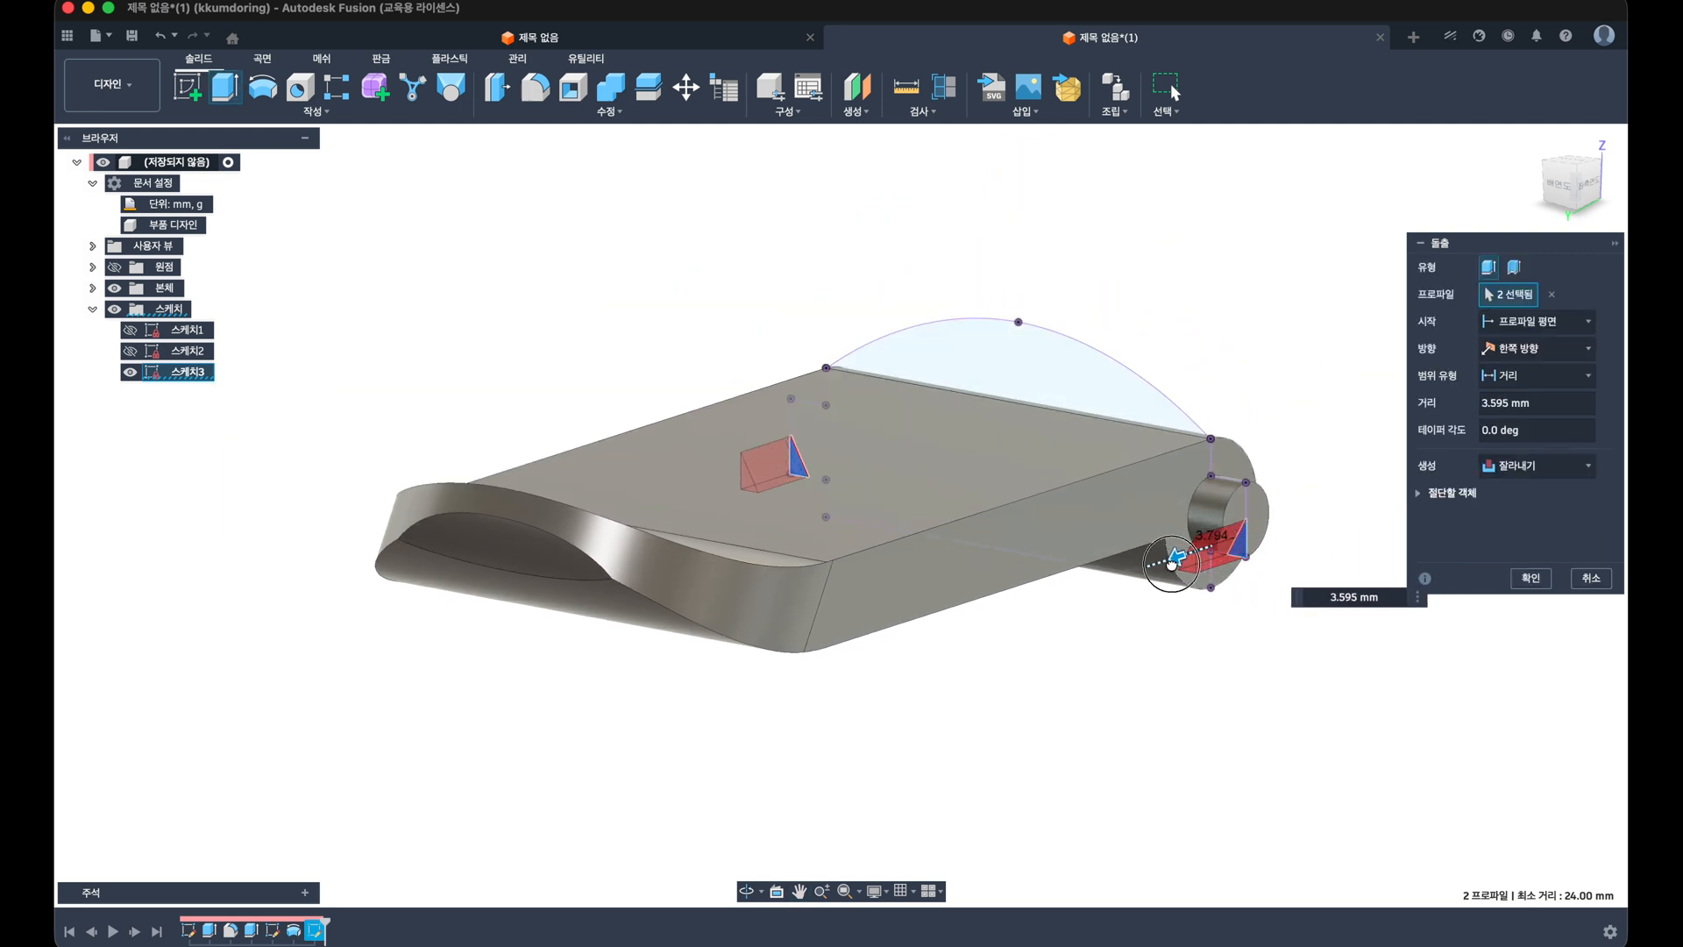
click(1534, 348)
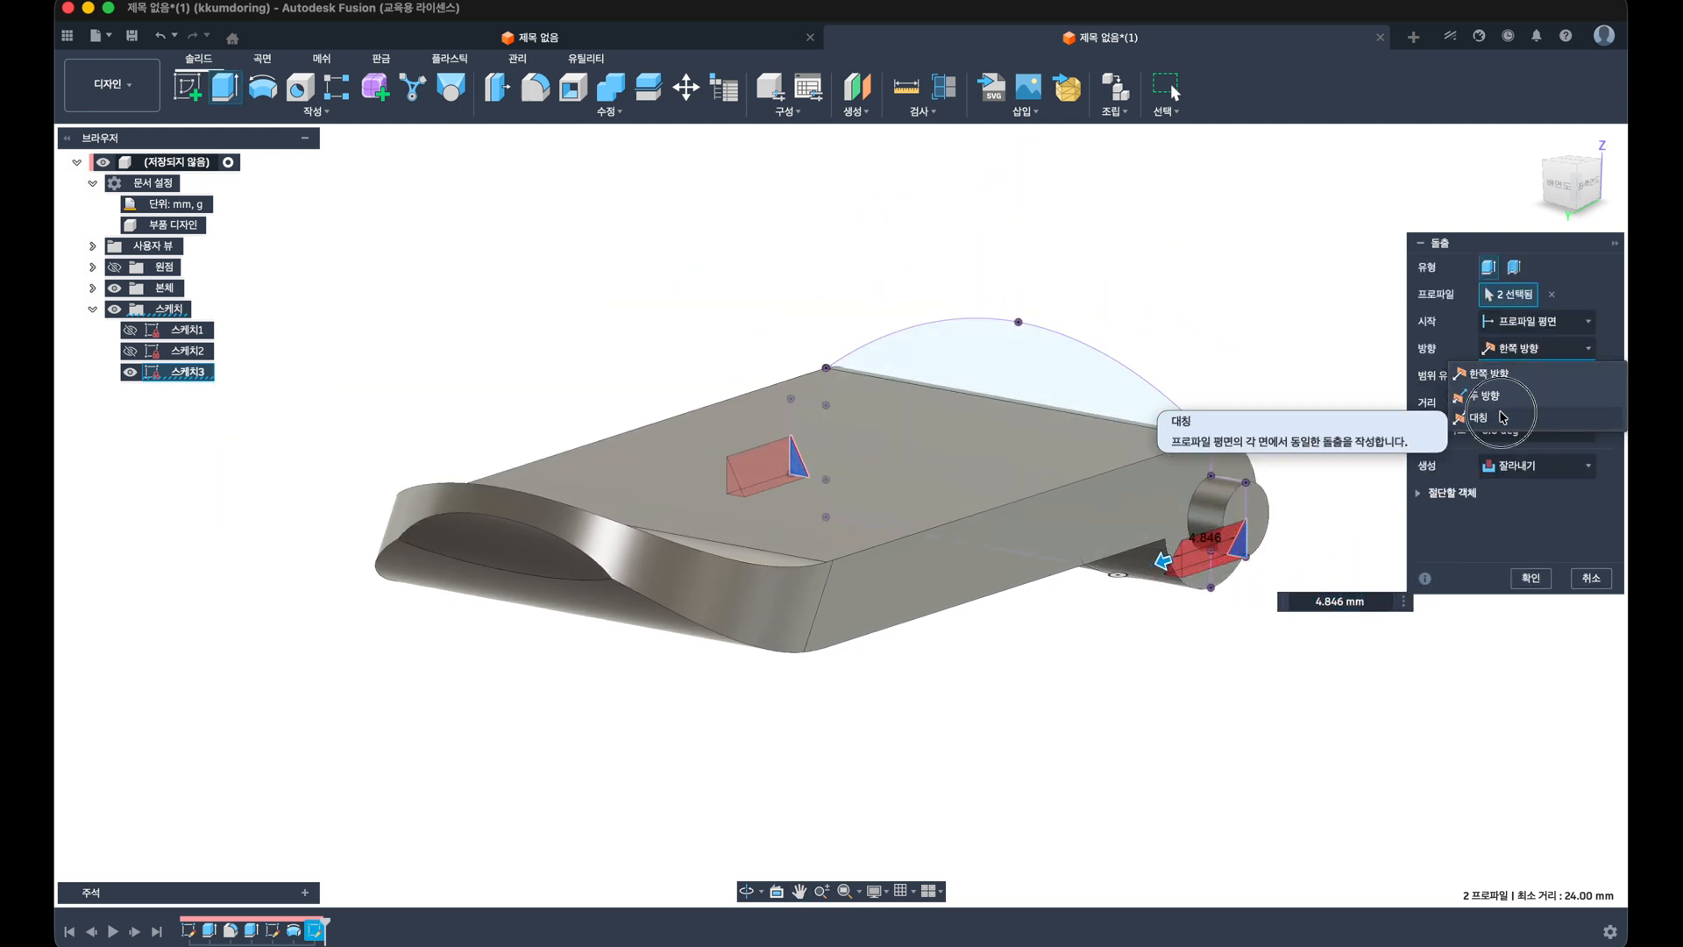
click(1483, 395)
click(1530, 578)
Step: Inspect the angled pin ends from several sides and undo the cut together with its sketch geometry
shift+middle_drag(1386, 646, 1149, 533)
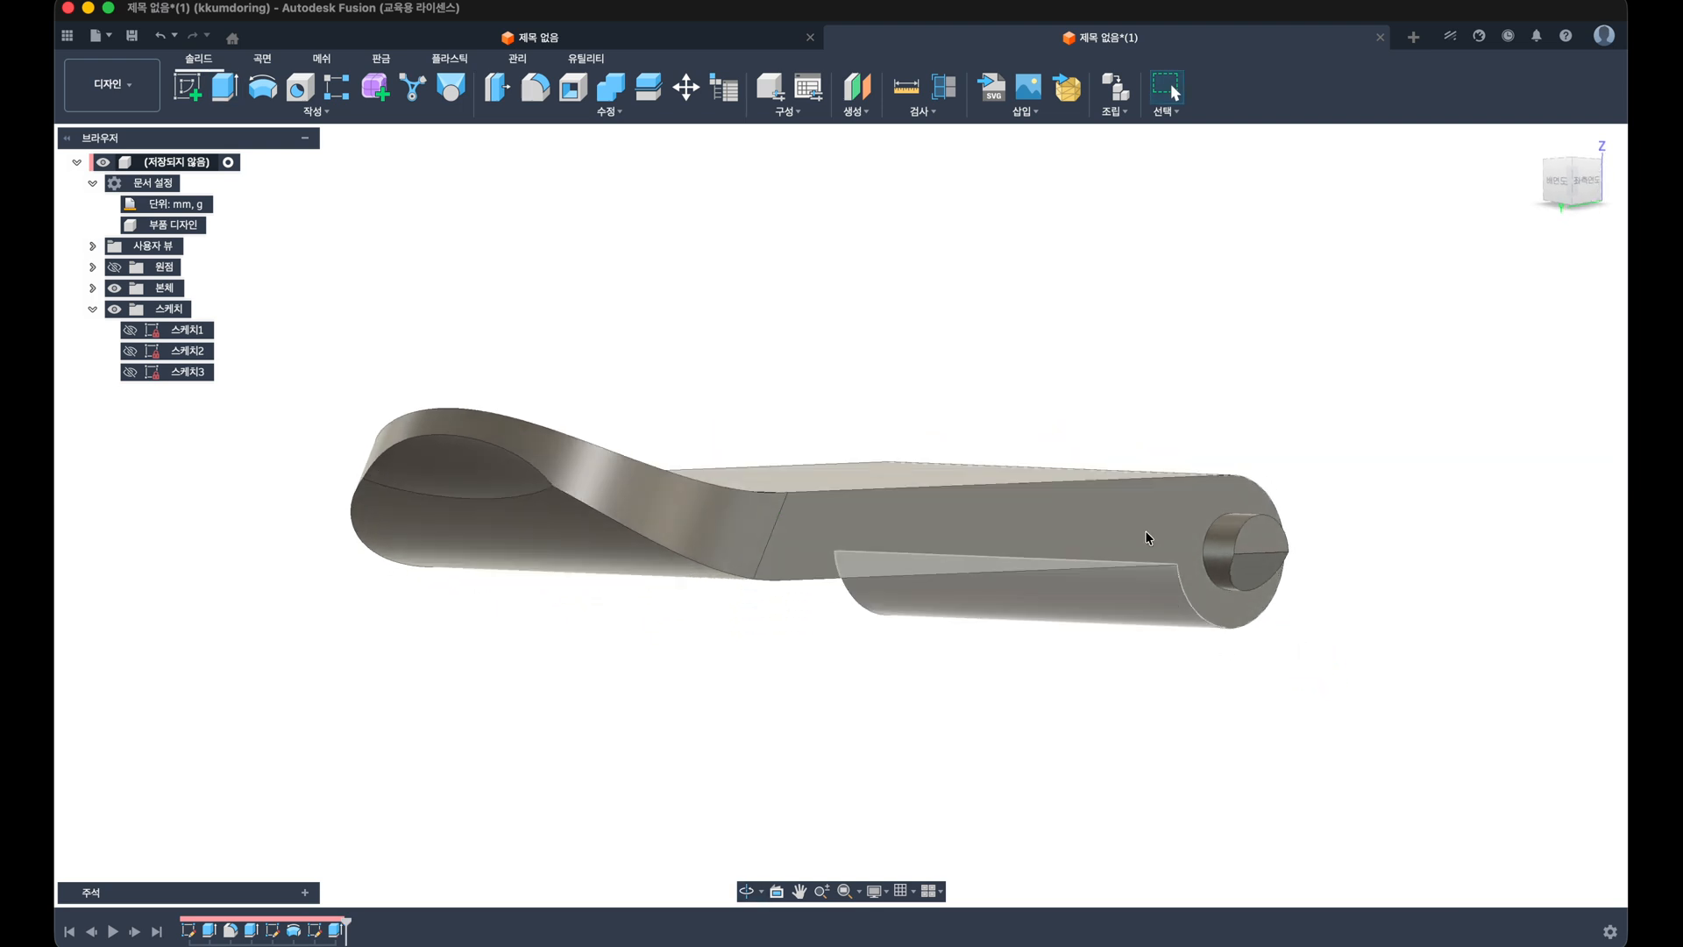
shift+middle_drag(1360, 627, 1317, 614)
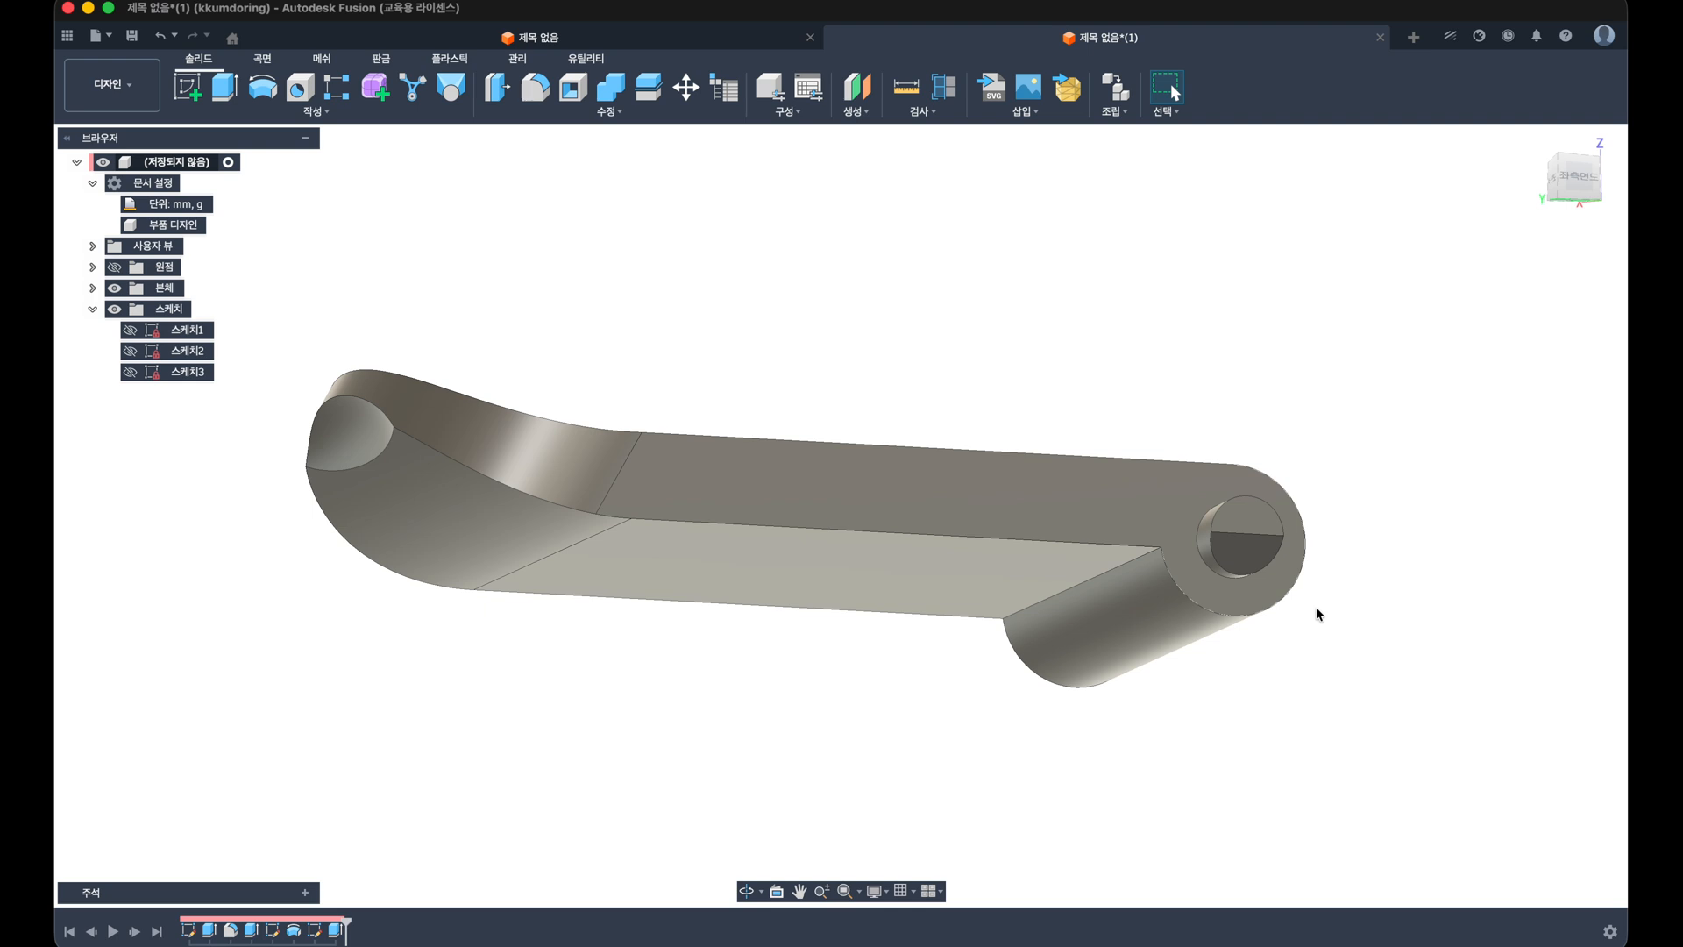
shift+middle_drag(1317, 607, 1352, 607)
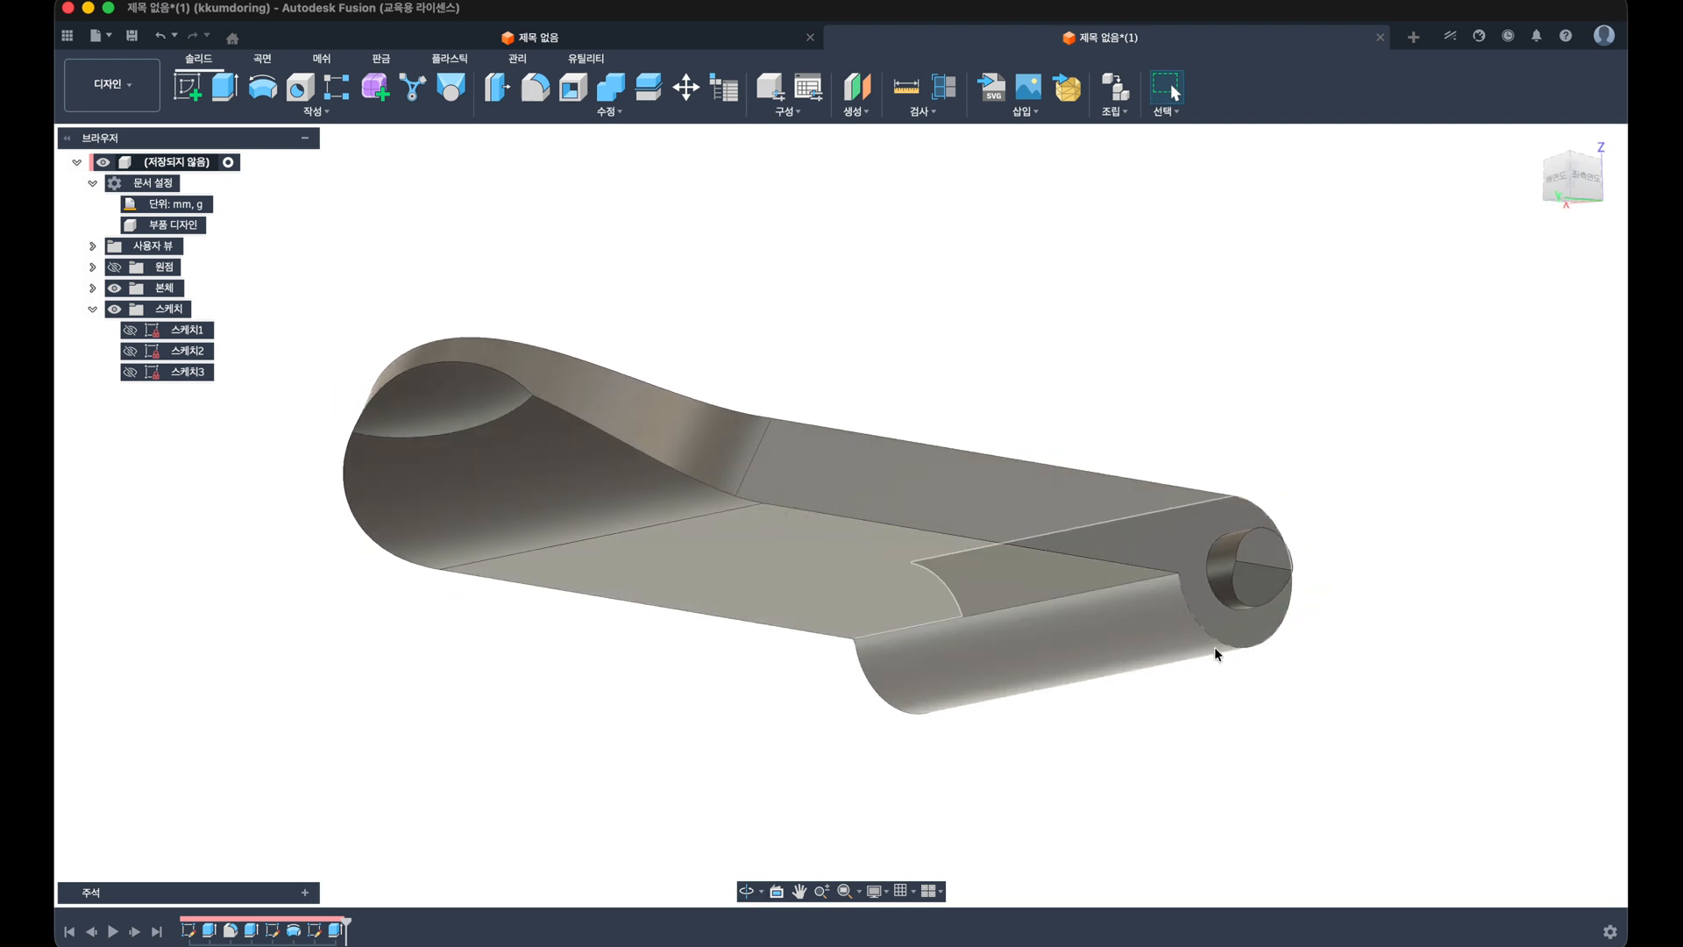
key(super+z)
key(super+z)
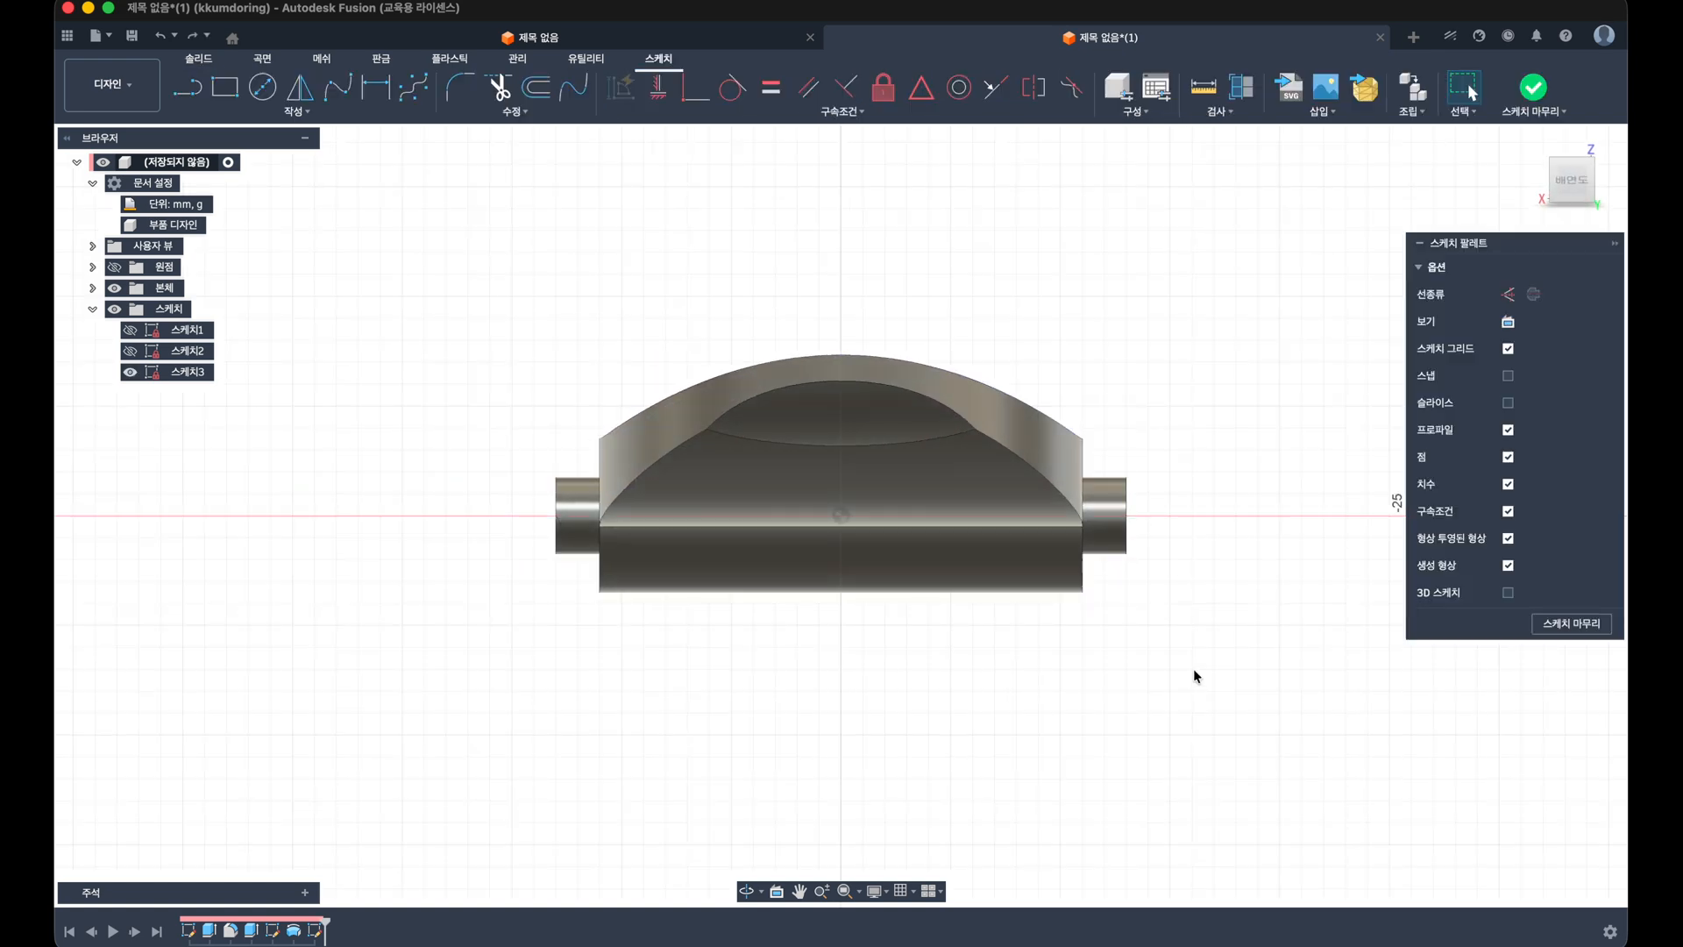
Step: Sketch a center-to-center slot on the XY plane, running lengthwise across the pin end of the body, about 18 mm between centers
shift+middle_drag(1206, 642, 1087, 698)
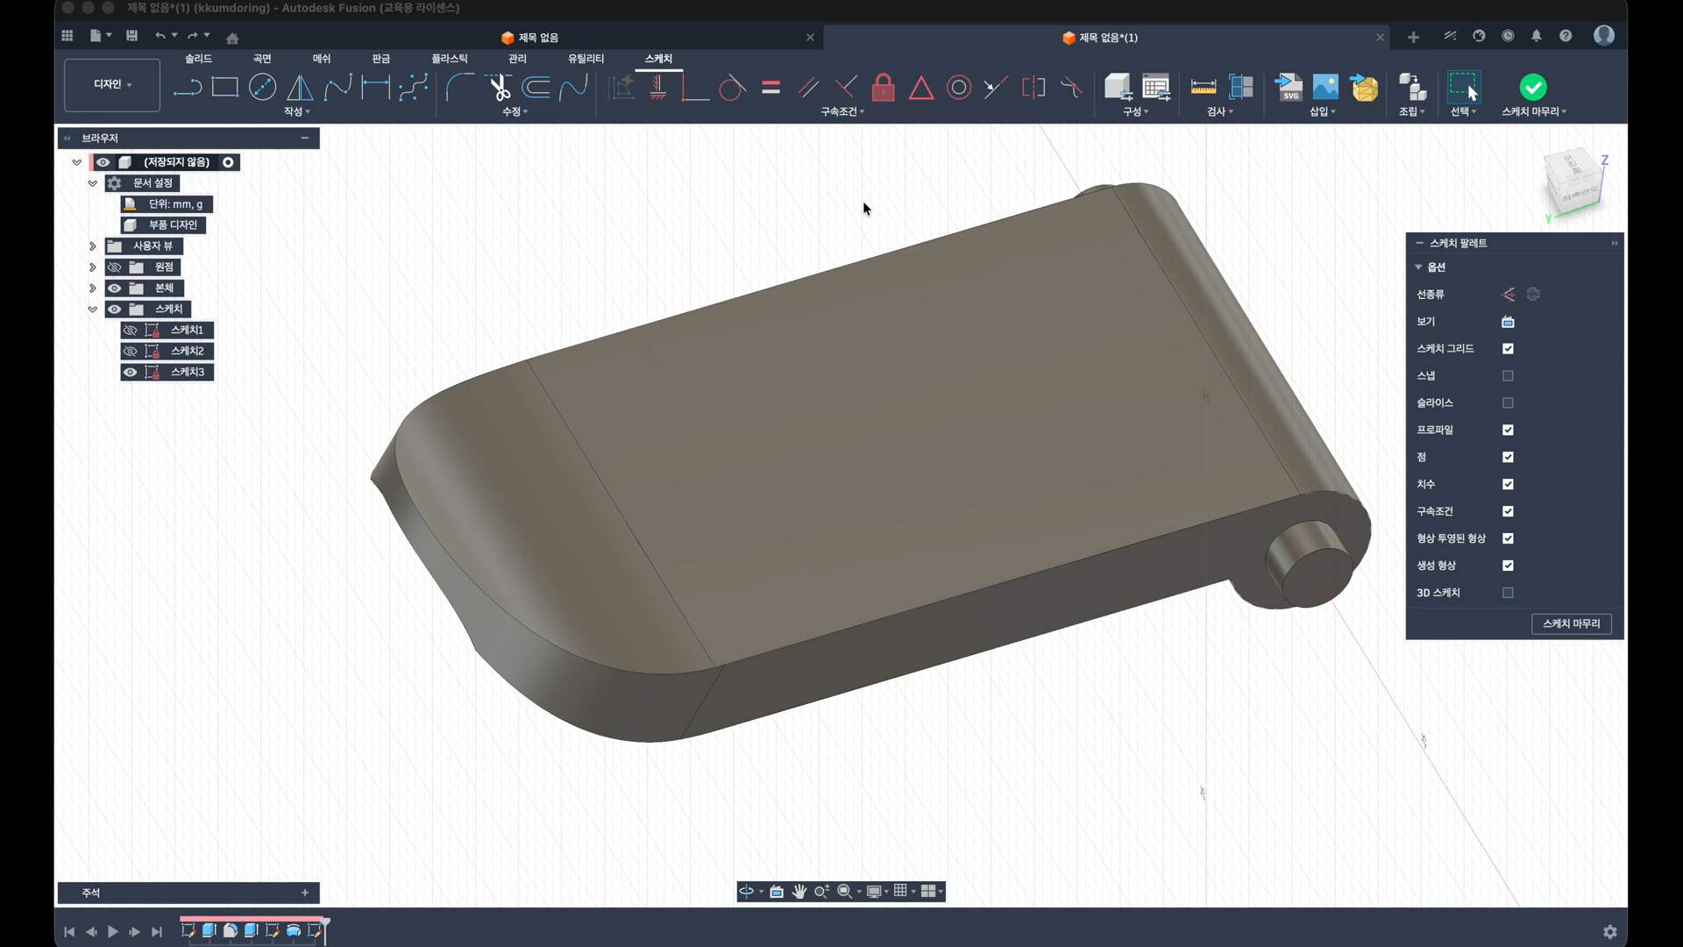
click(199, 91)
key(Escape)
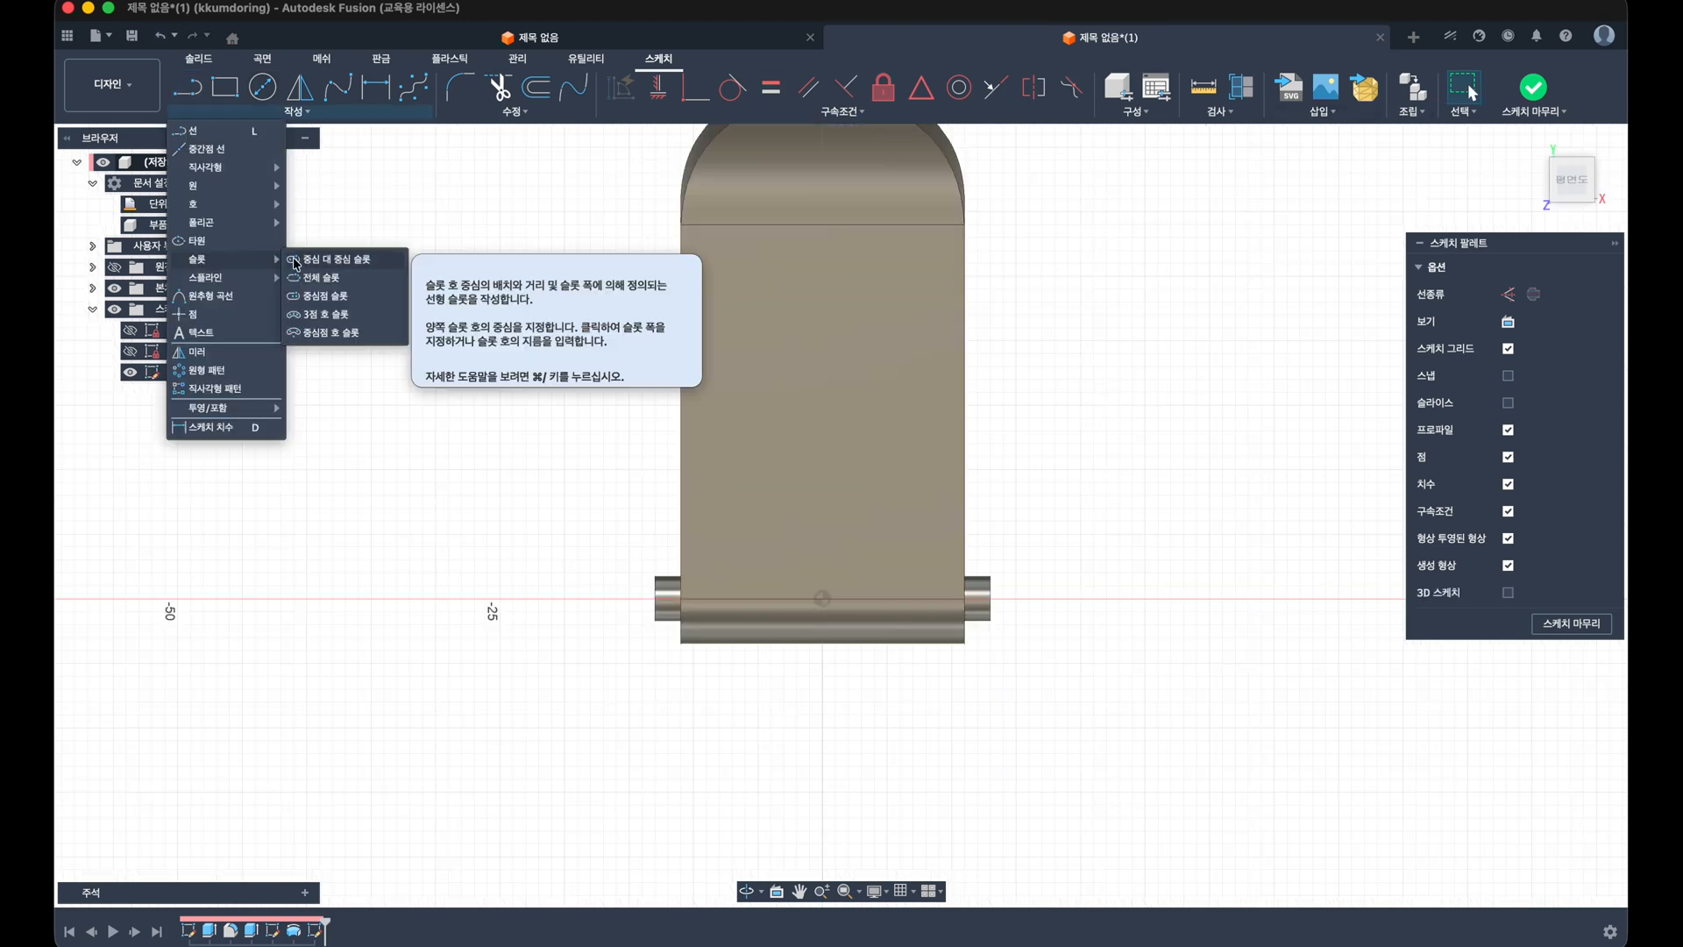
click(377, 260)
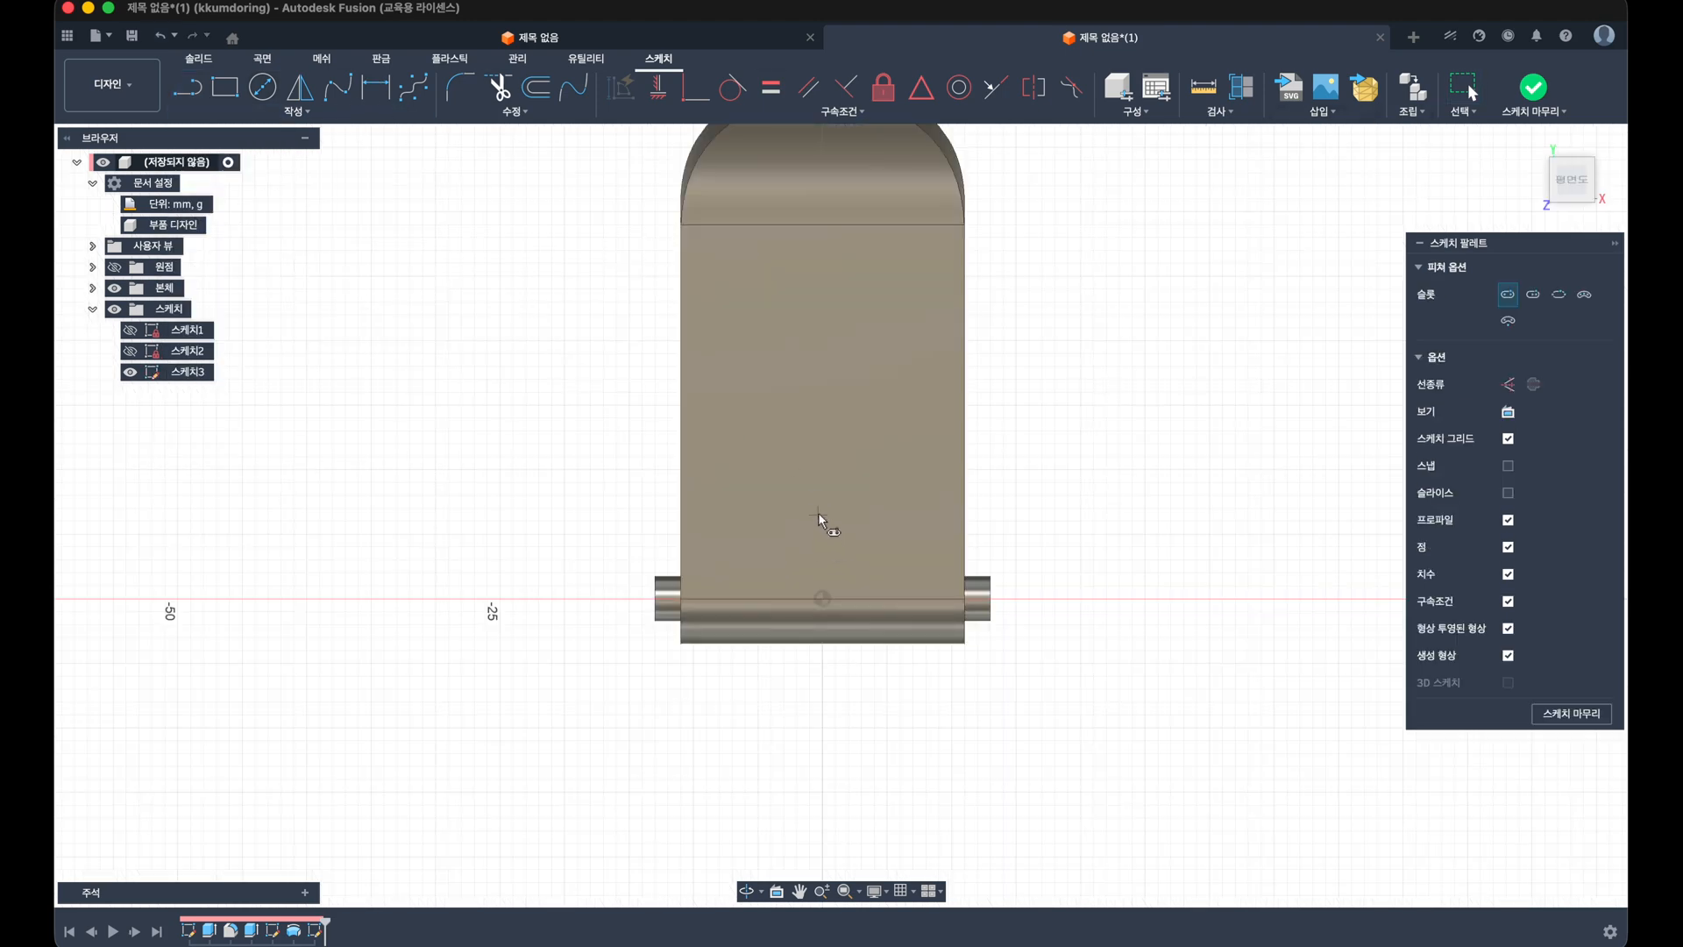
click(822, 507)
click(824, 747)
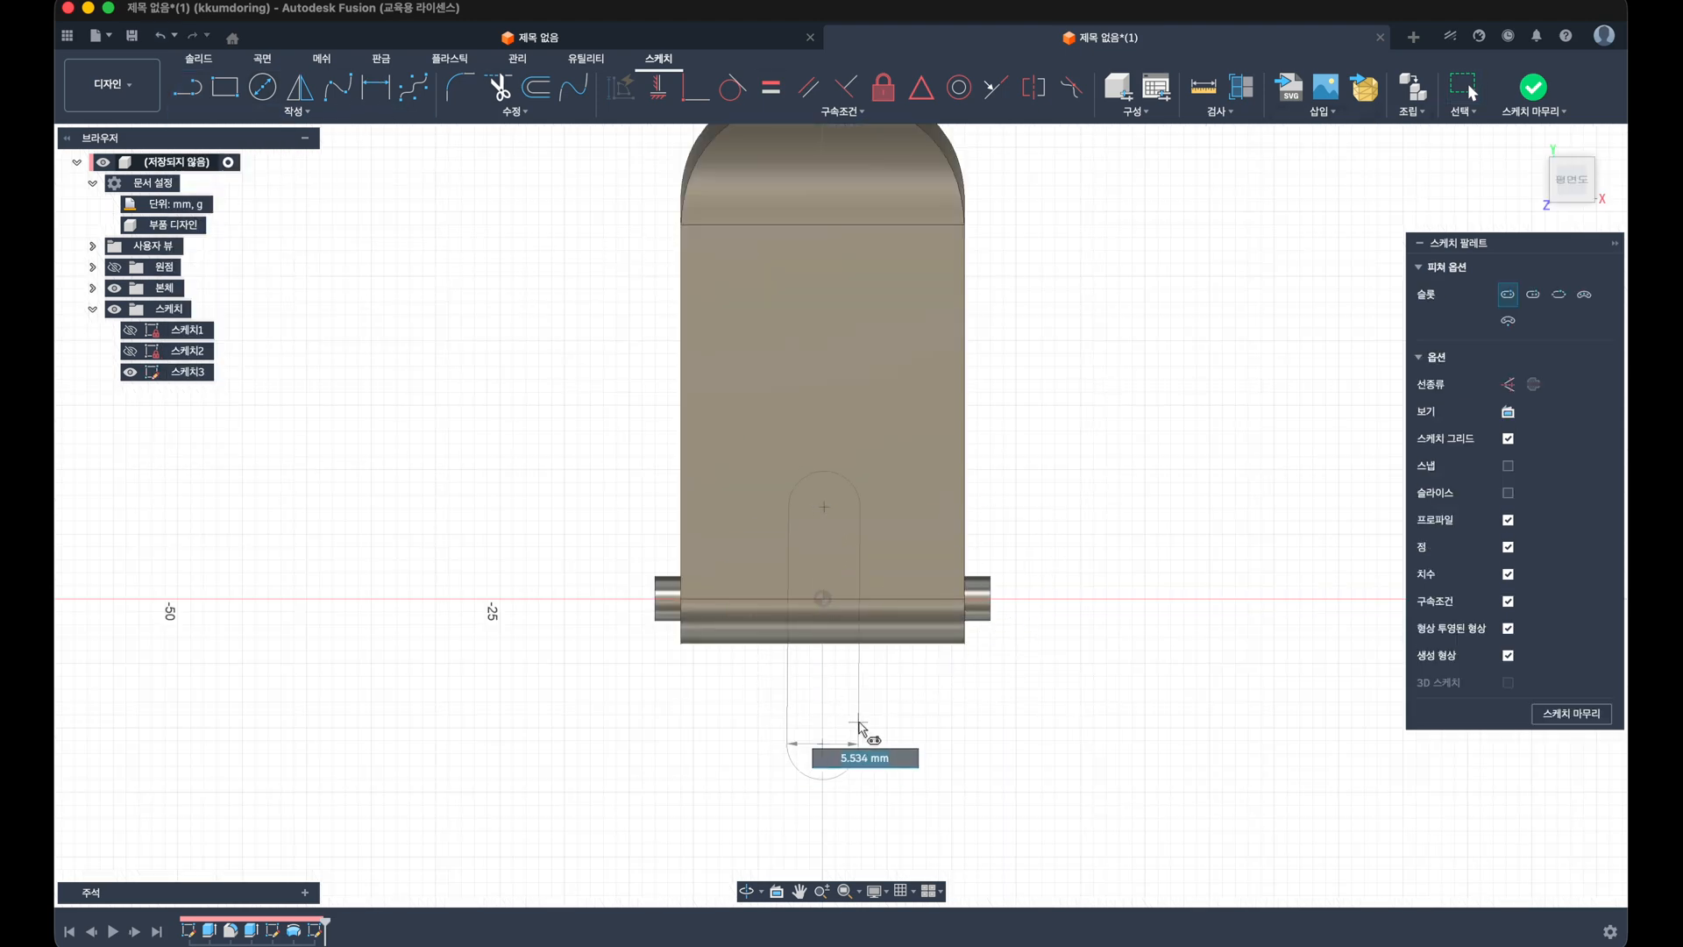
click(866, 722)
key(Escape)
Step: Constrain the slot's centerline coincident with the origin
click(823, 672)
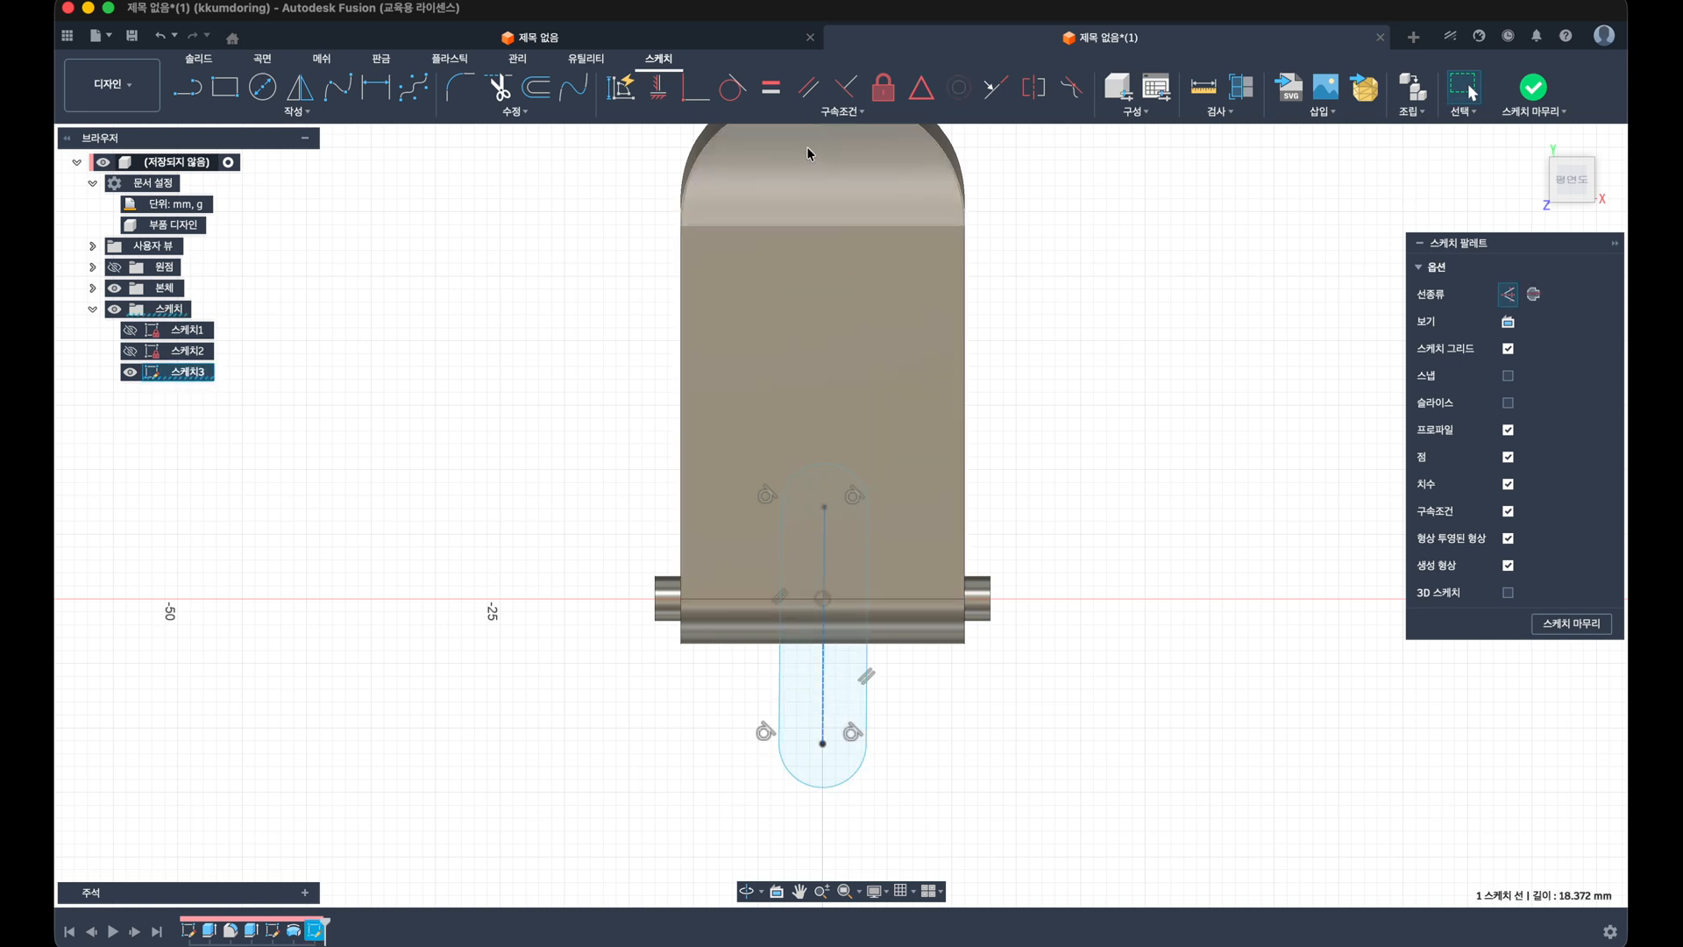
click(695, 87)
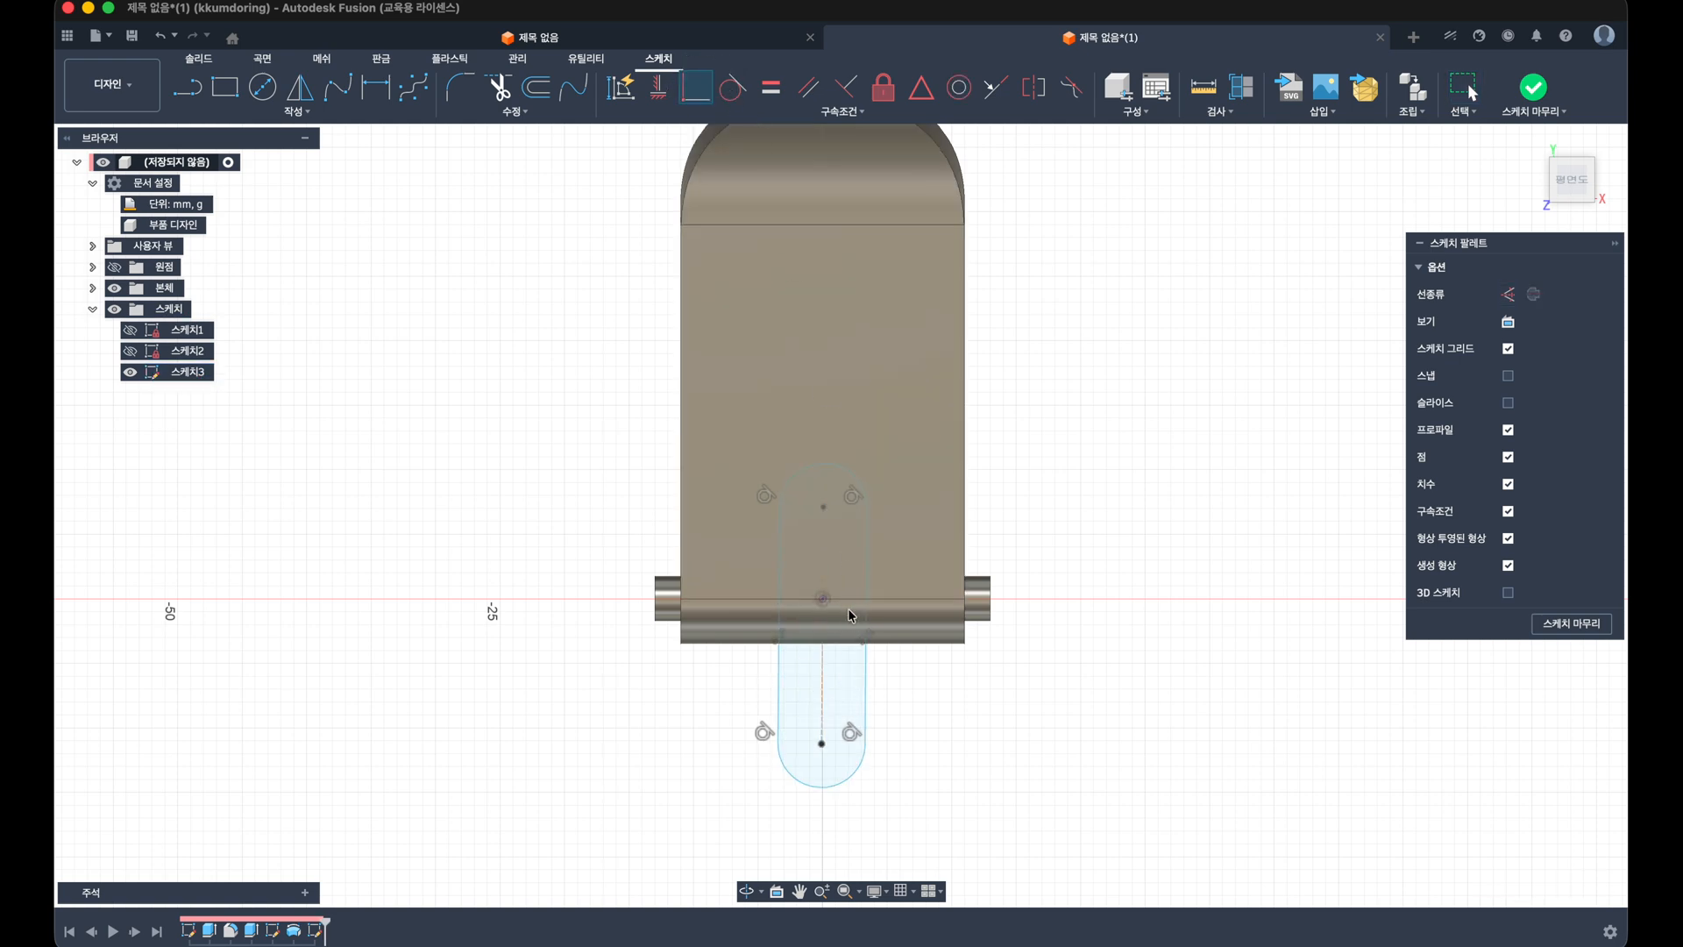
key(Escape)
Step: Dimension the distance from the origin to the slot's upper arc center as 10 mm
key(d)
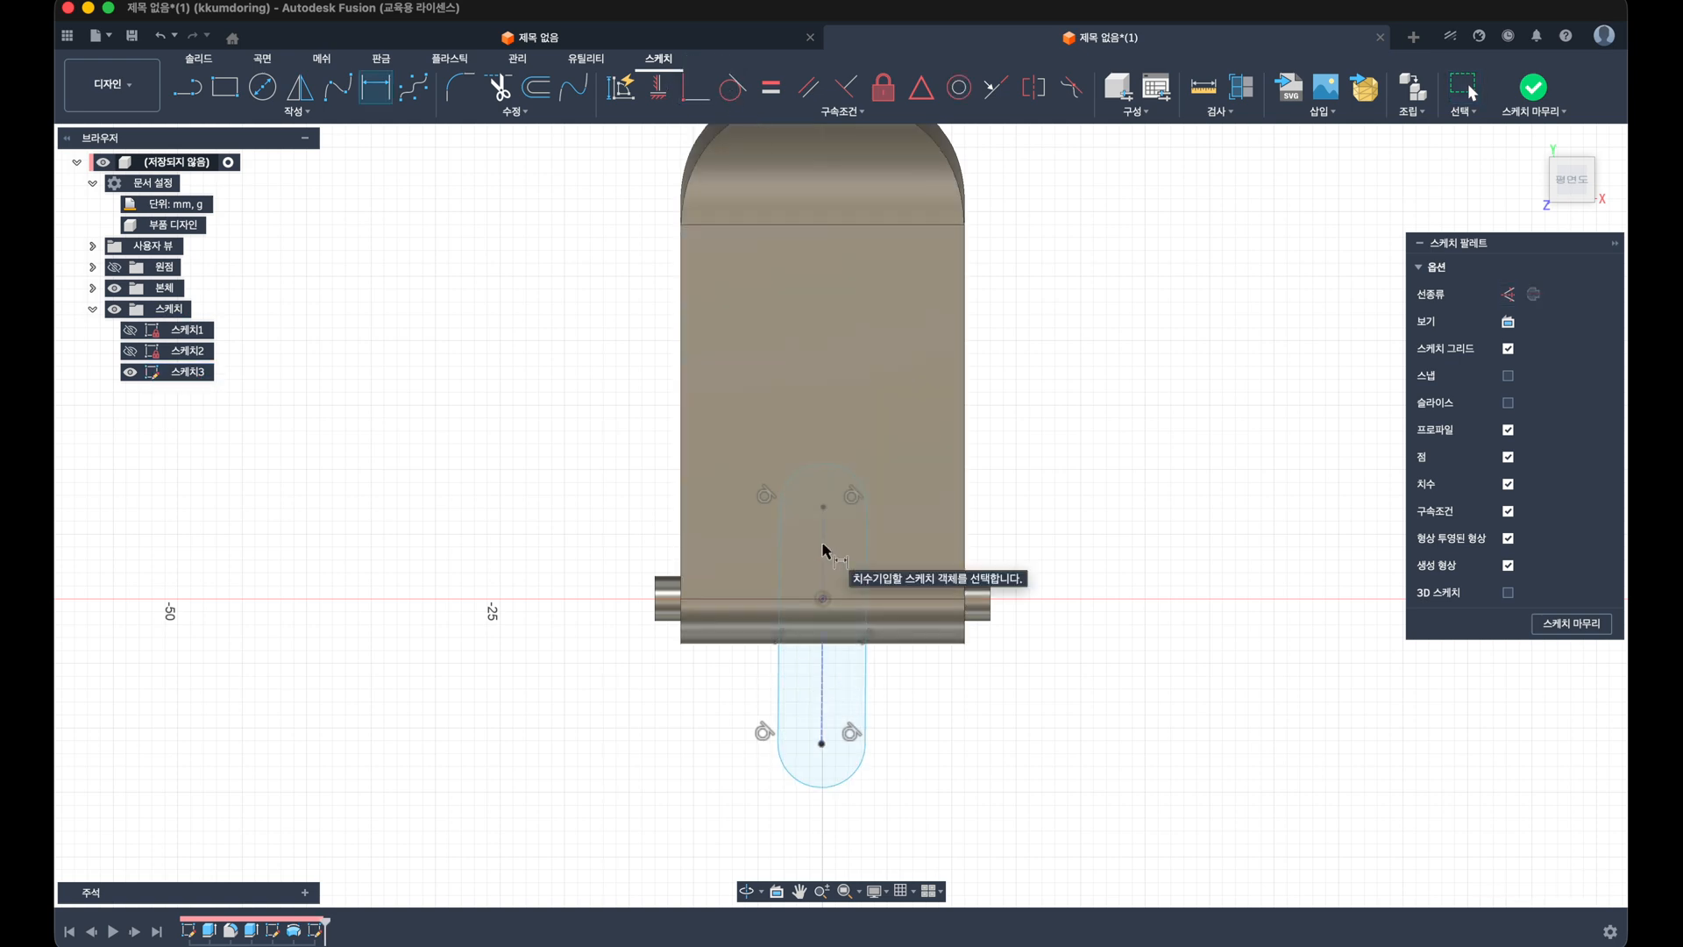
click(822, 598)
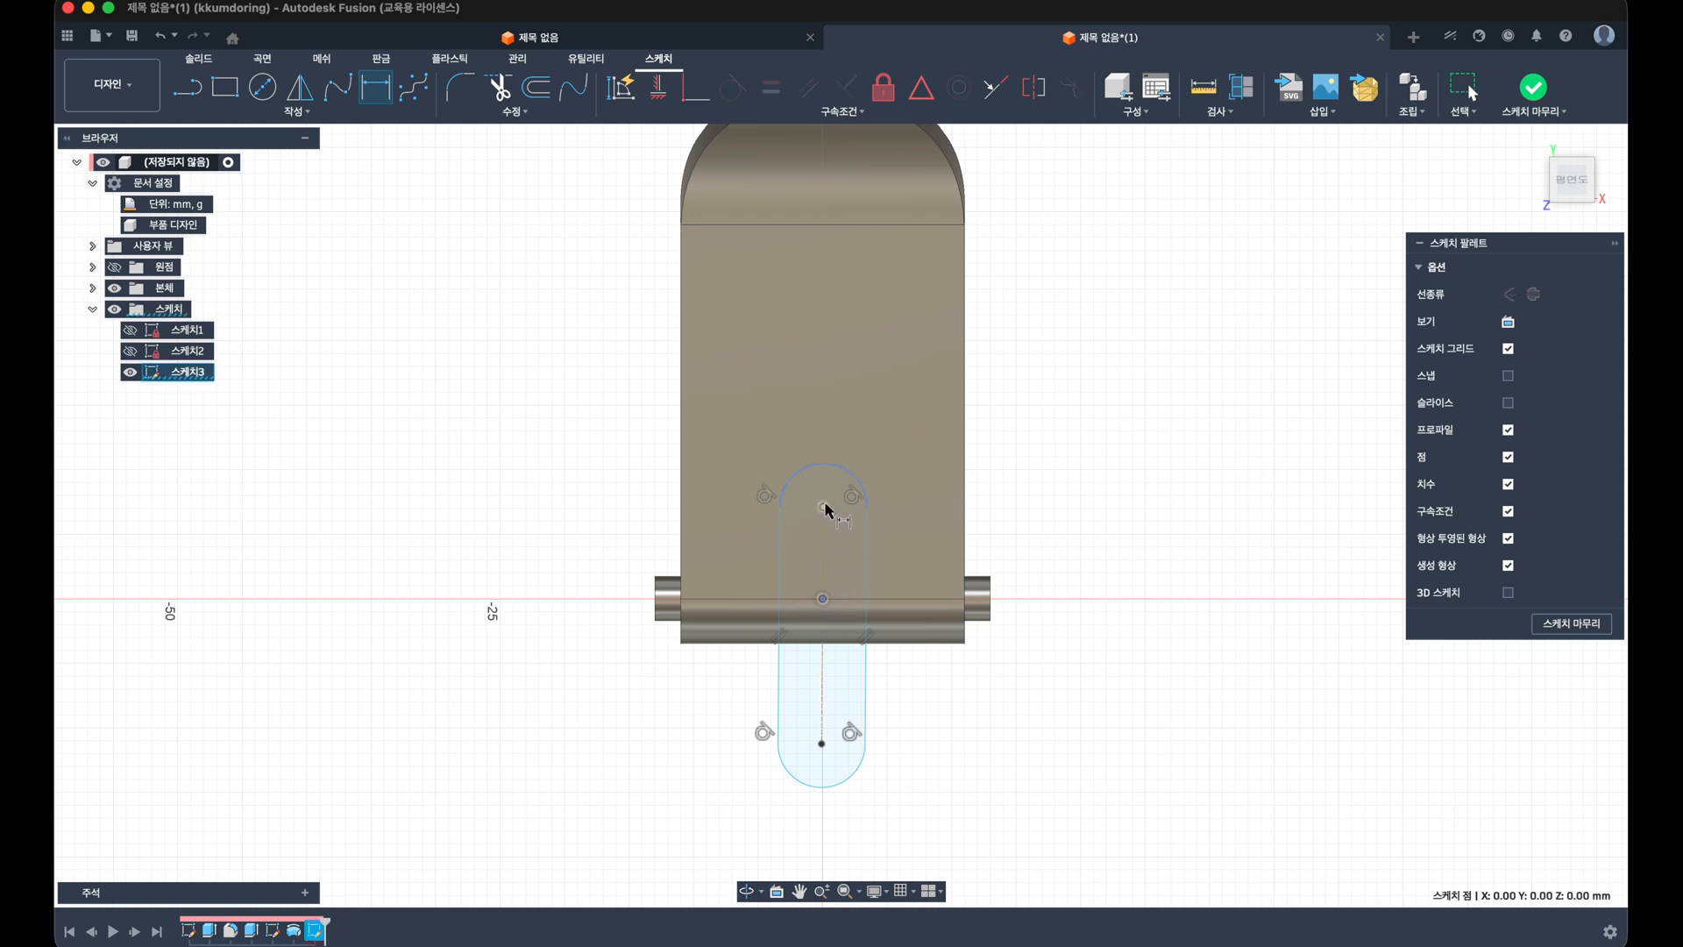
click(824, 506)
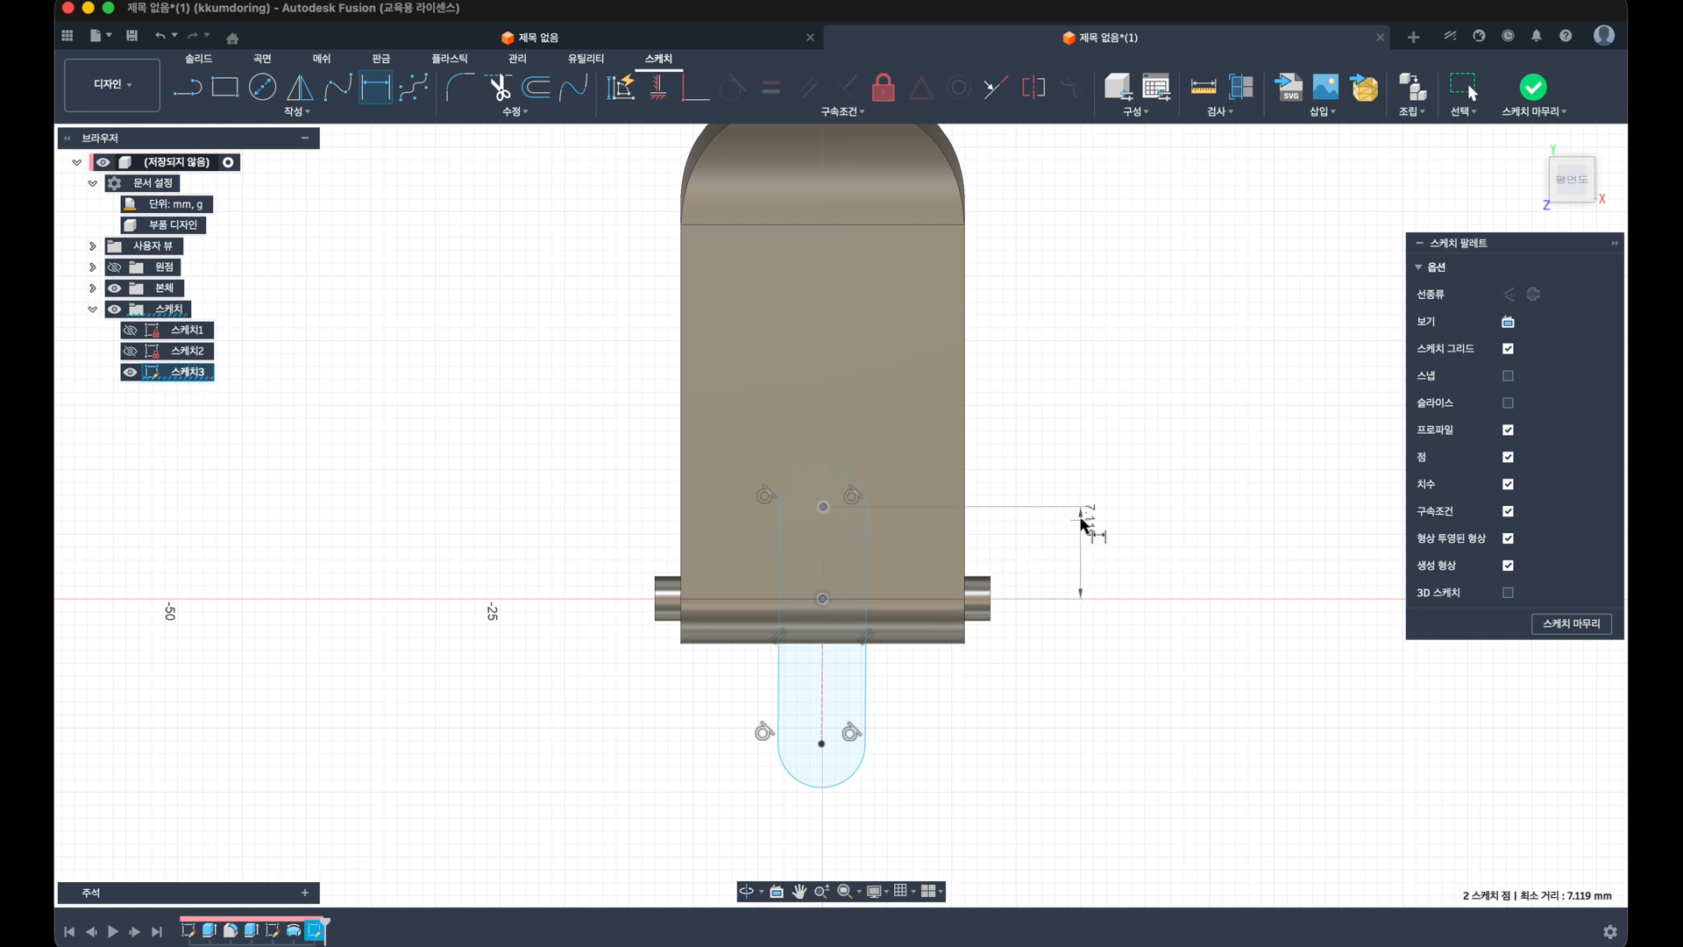
click(1085, 531)
text(1)
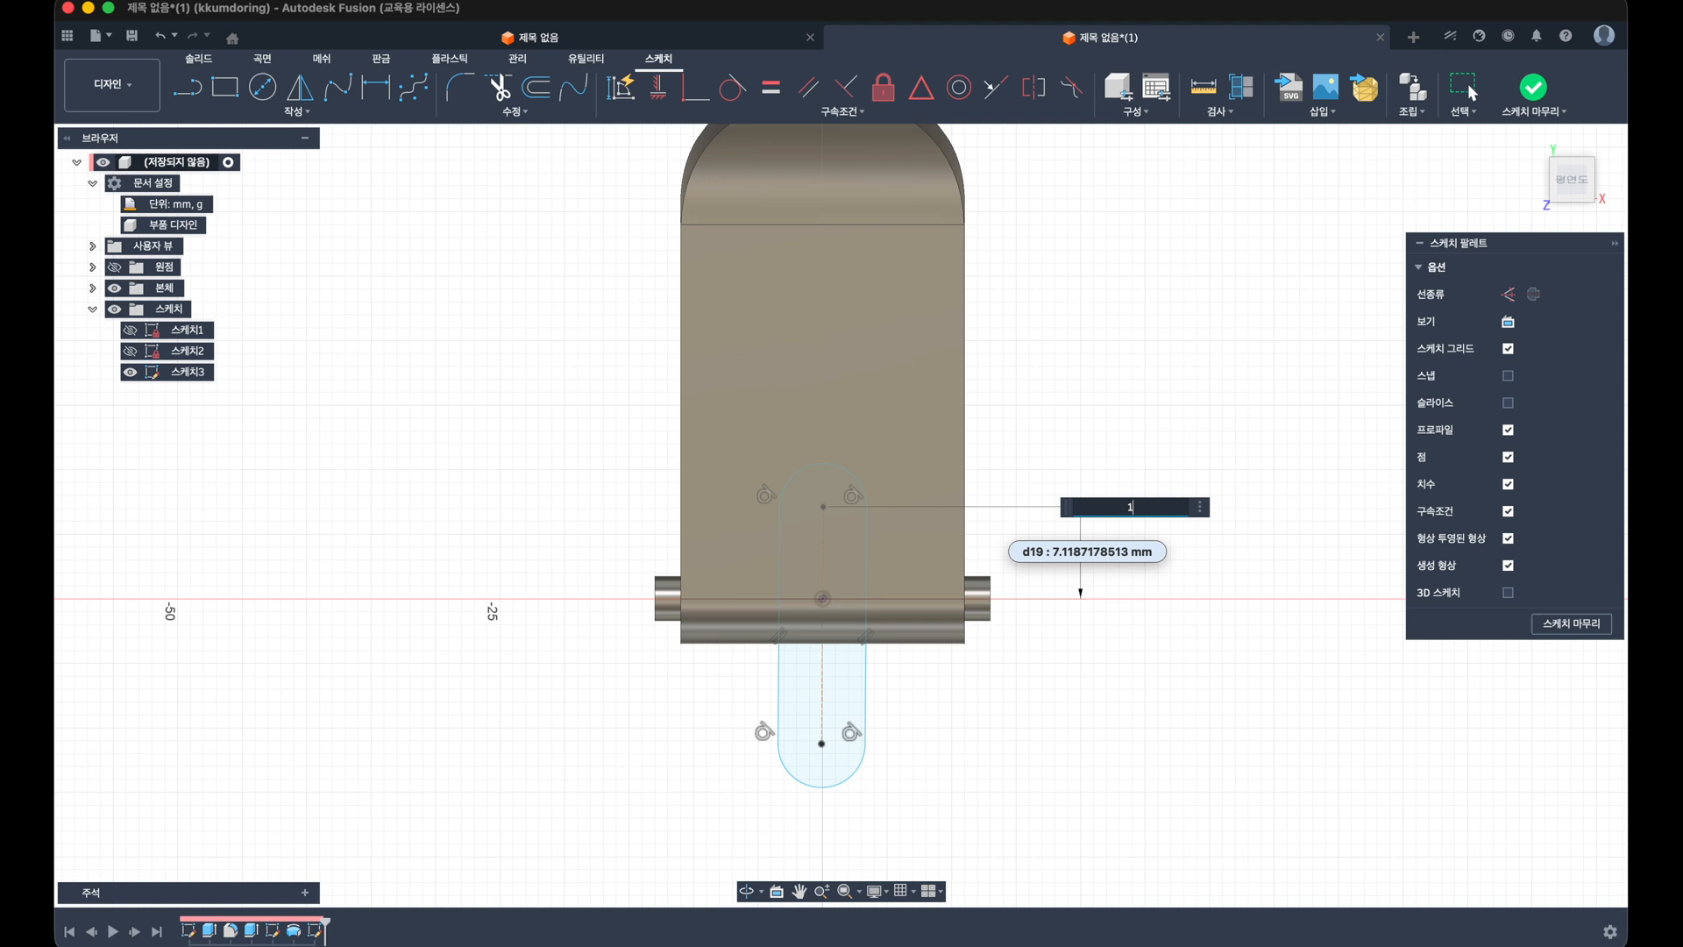
text(0)
key(Return)
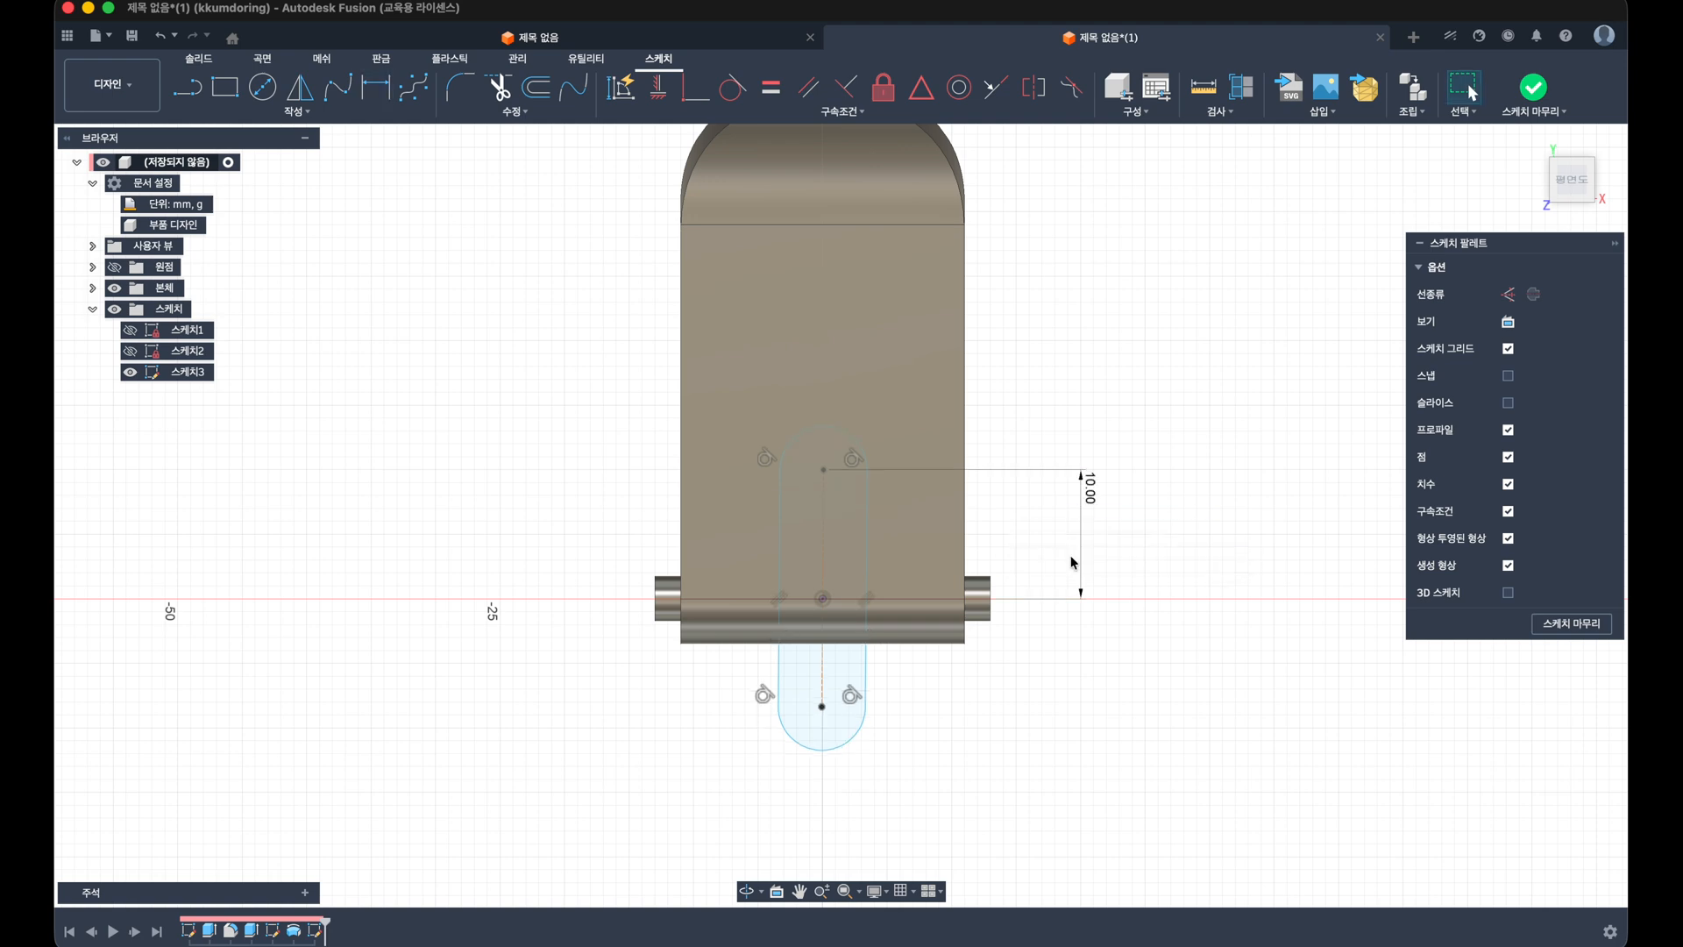
key(d)
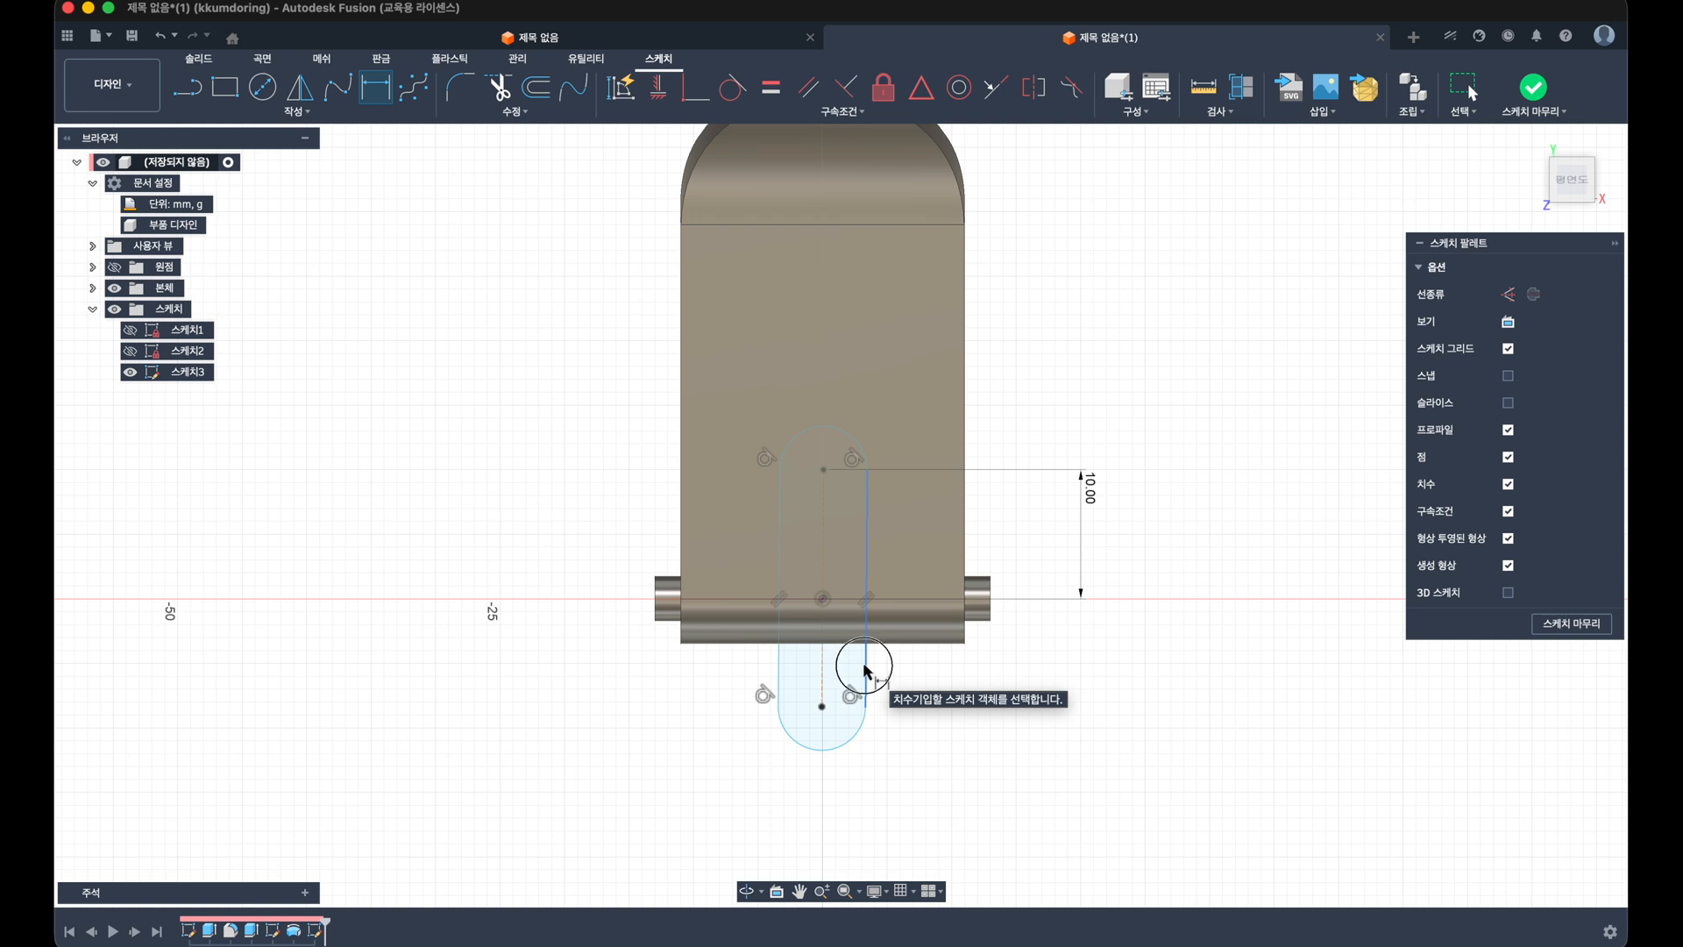
click(865, 671)
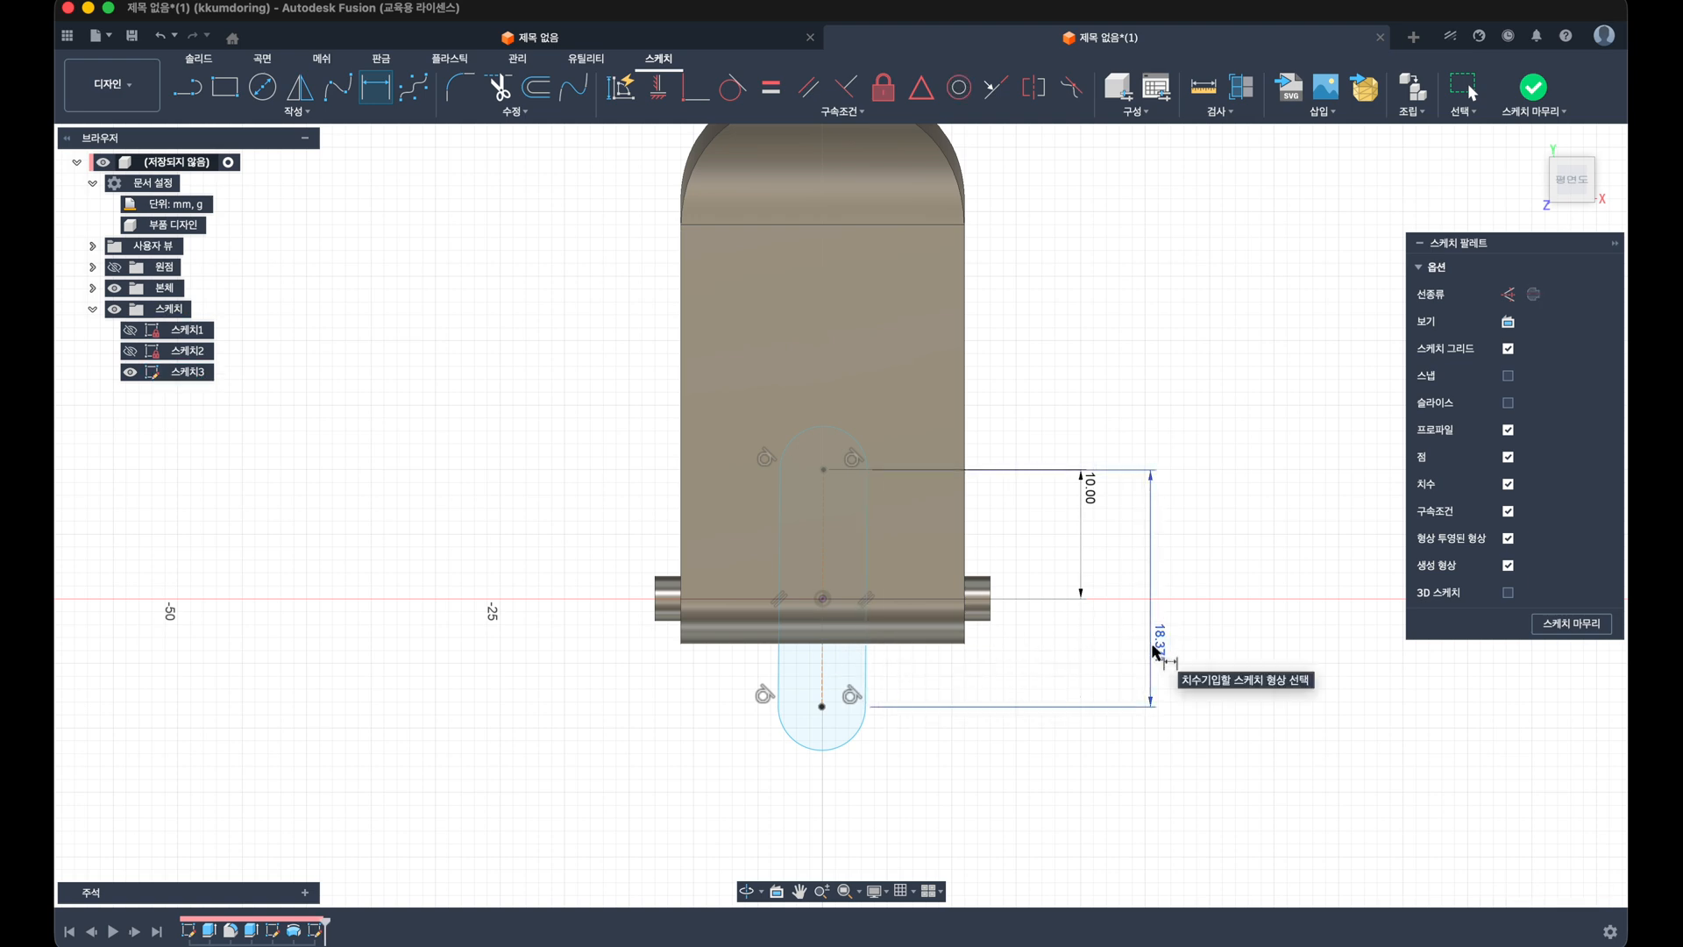
key(Escape)
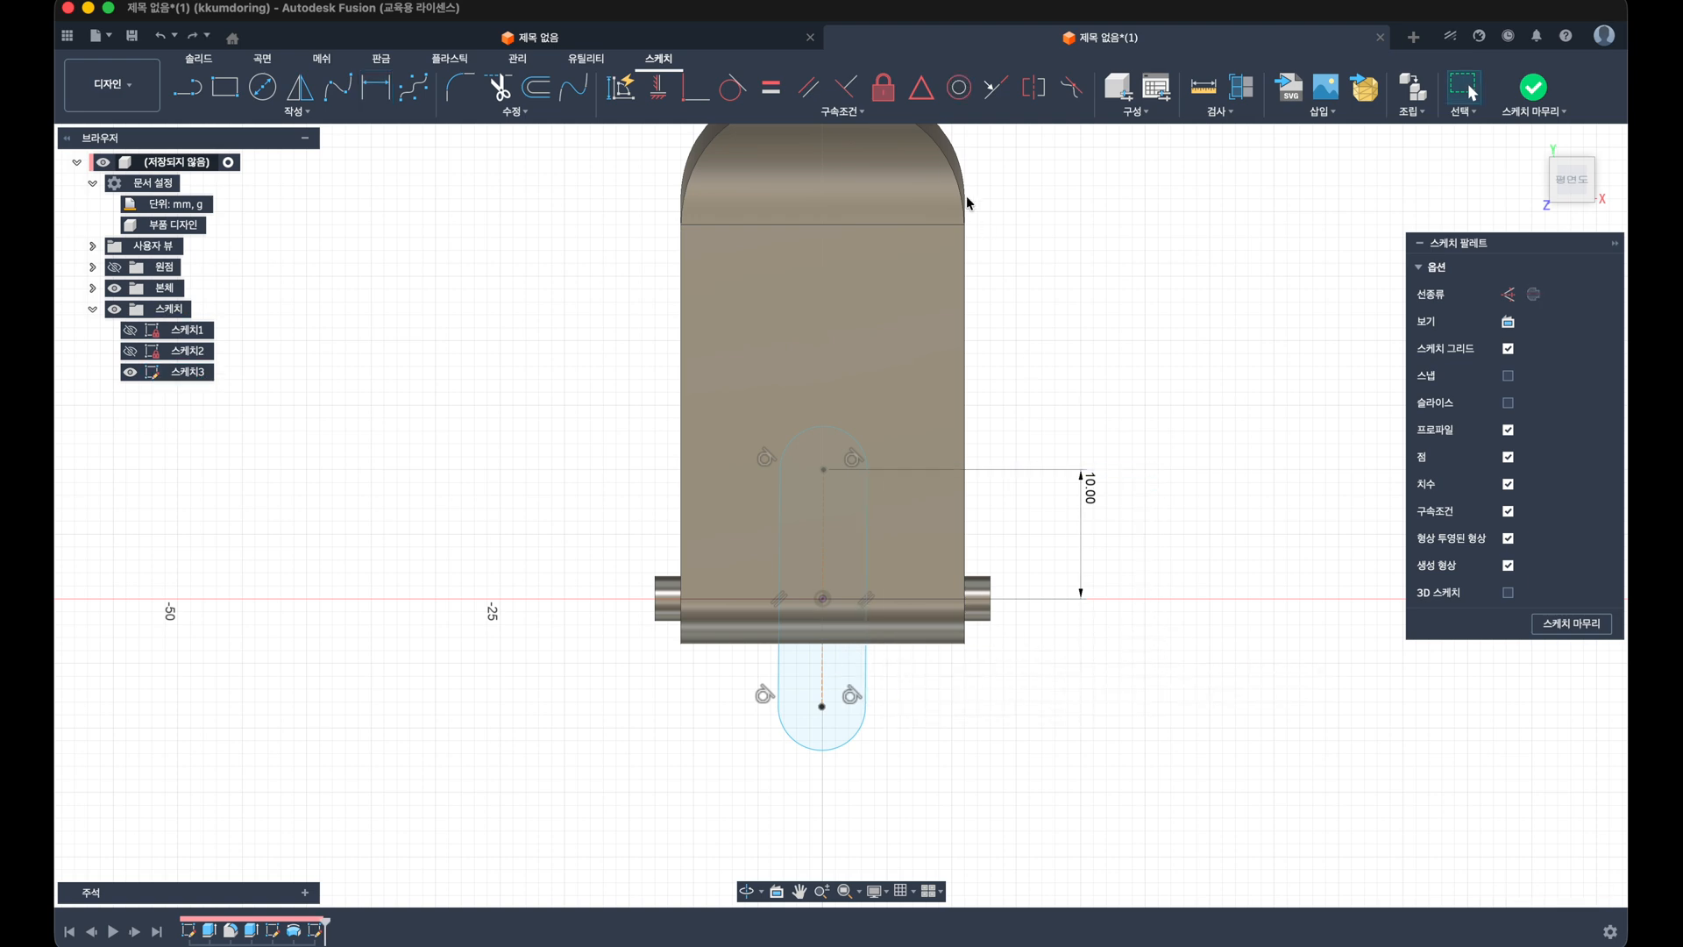
Step: Apply a midpoint constraint between the slot's centerline and the origin
click(921, 86)
click(822, 657)
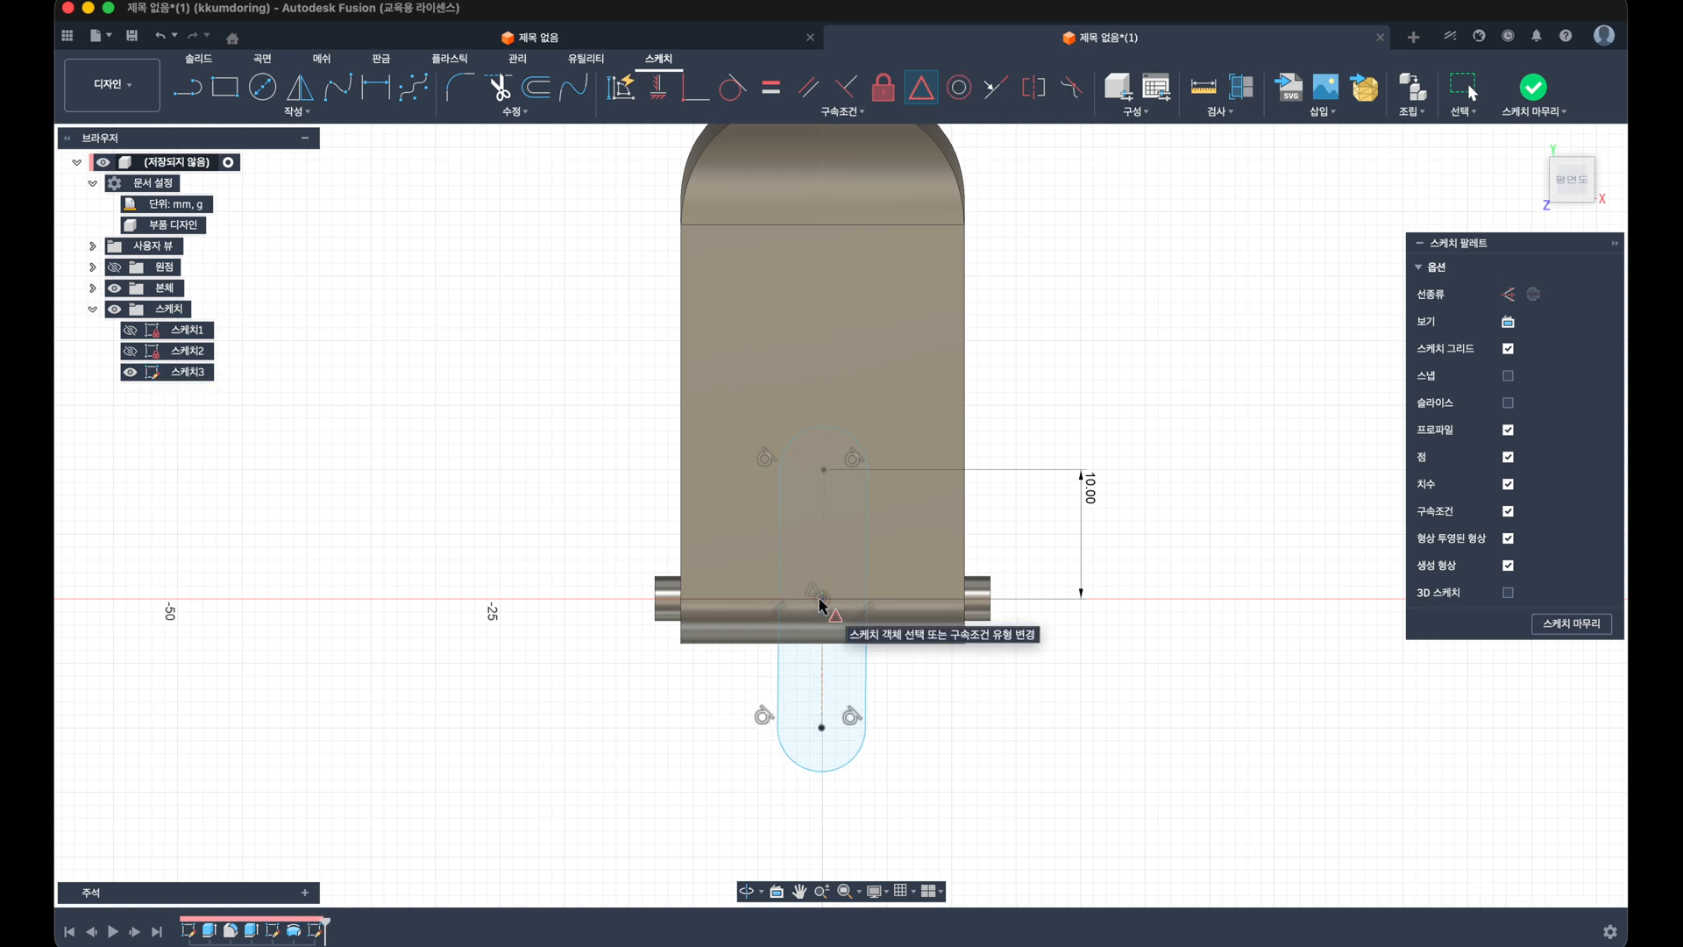
click(822, 600)
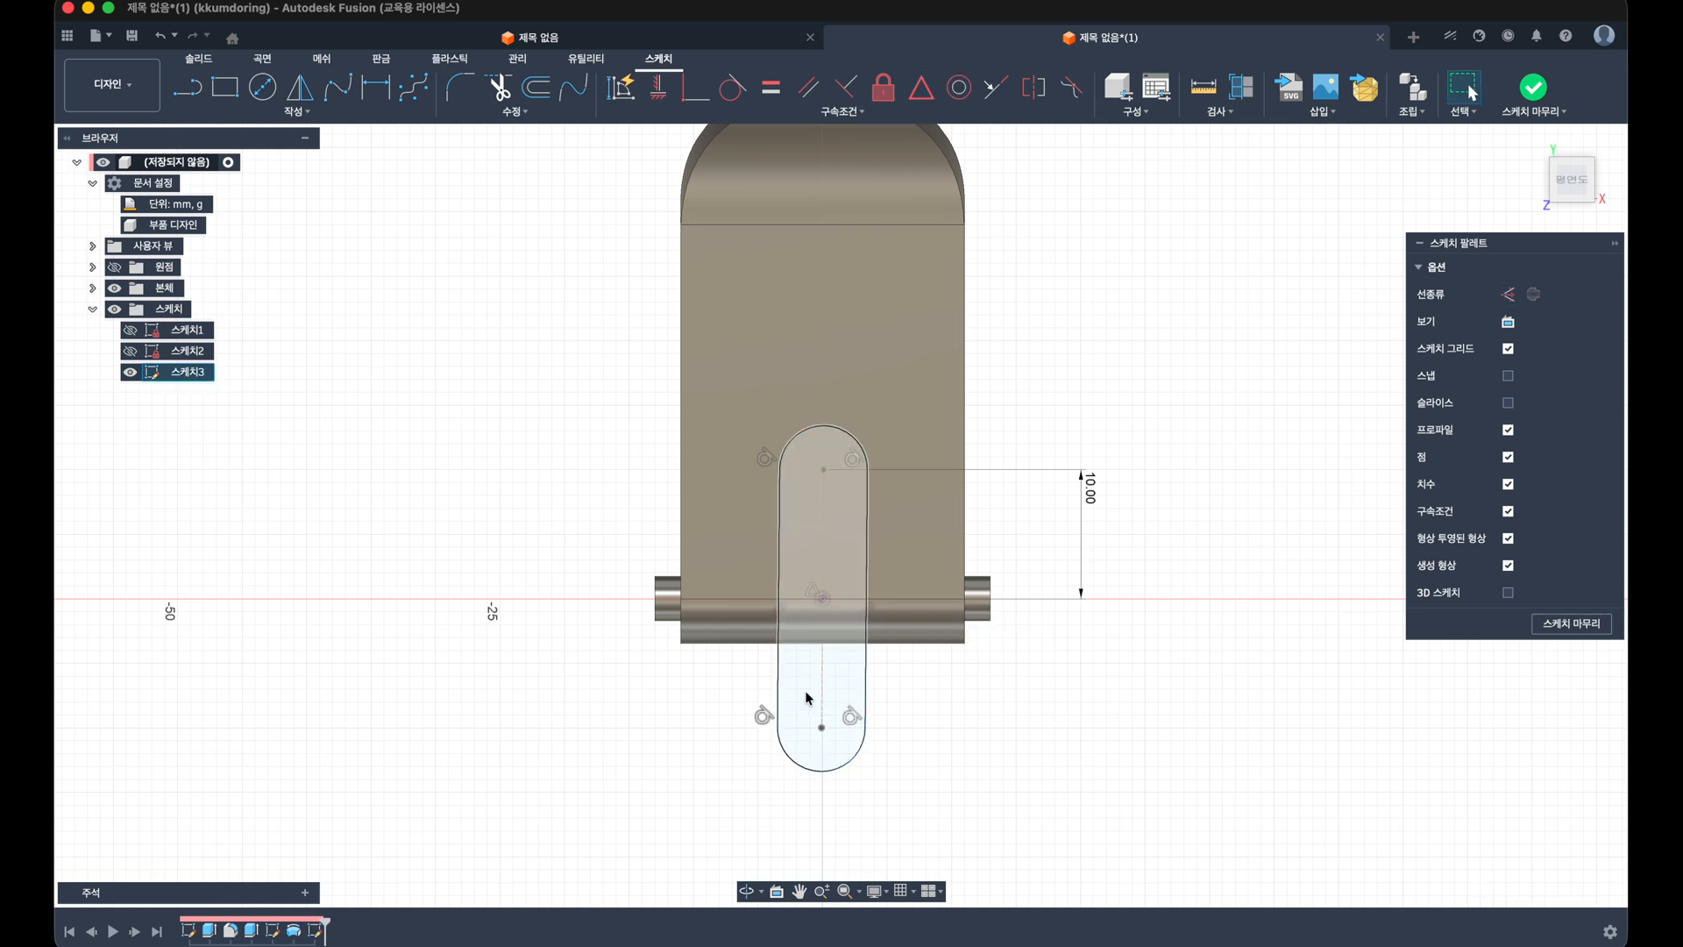
Step: Dimension the radius of the slot's lower end arc as 5 mm
click(862, 759)
click(903, 778)
text(5)
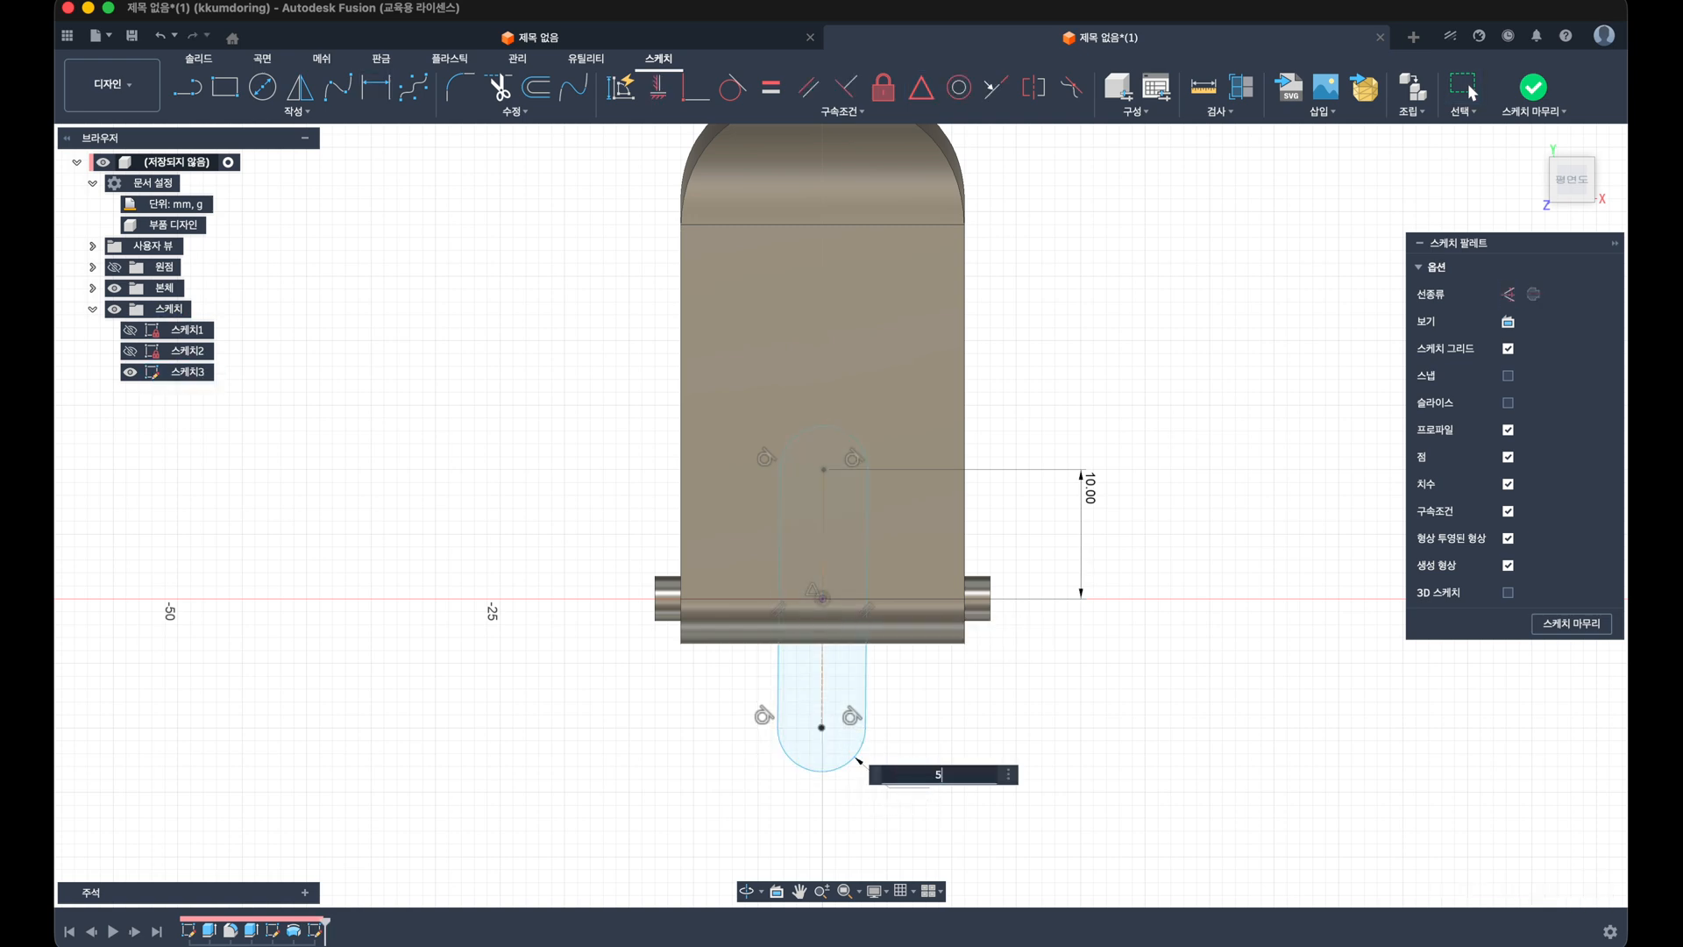
key(Return)
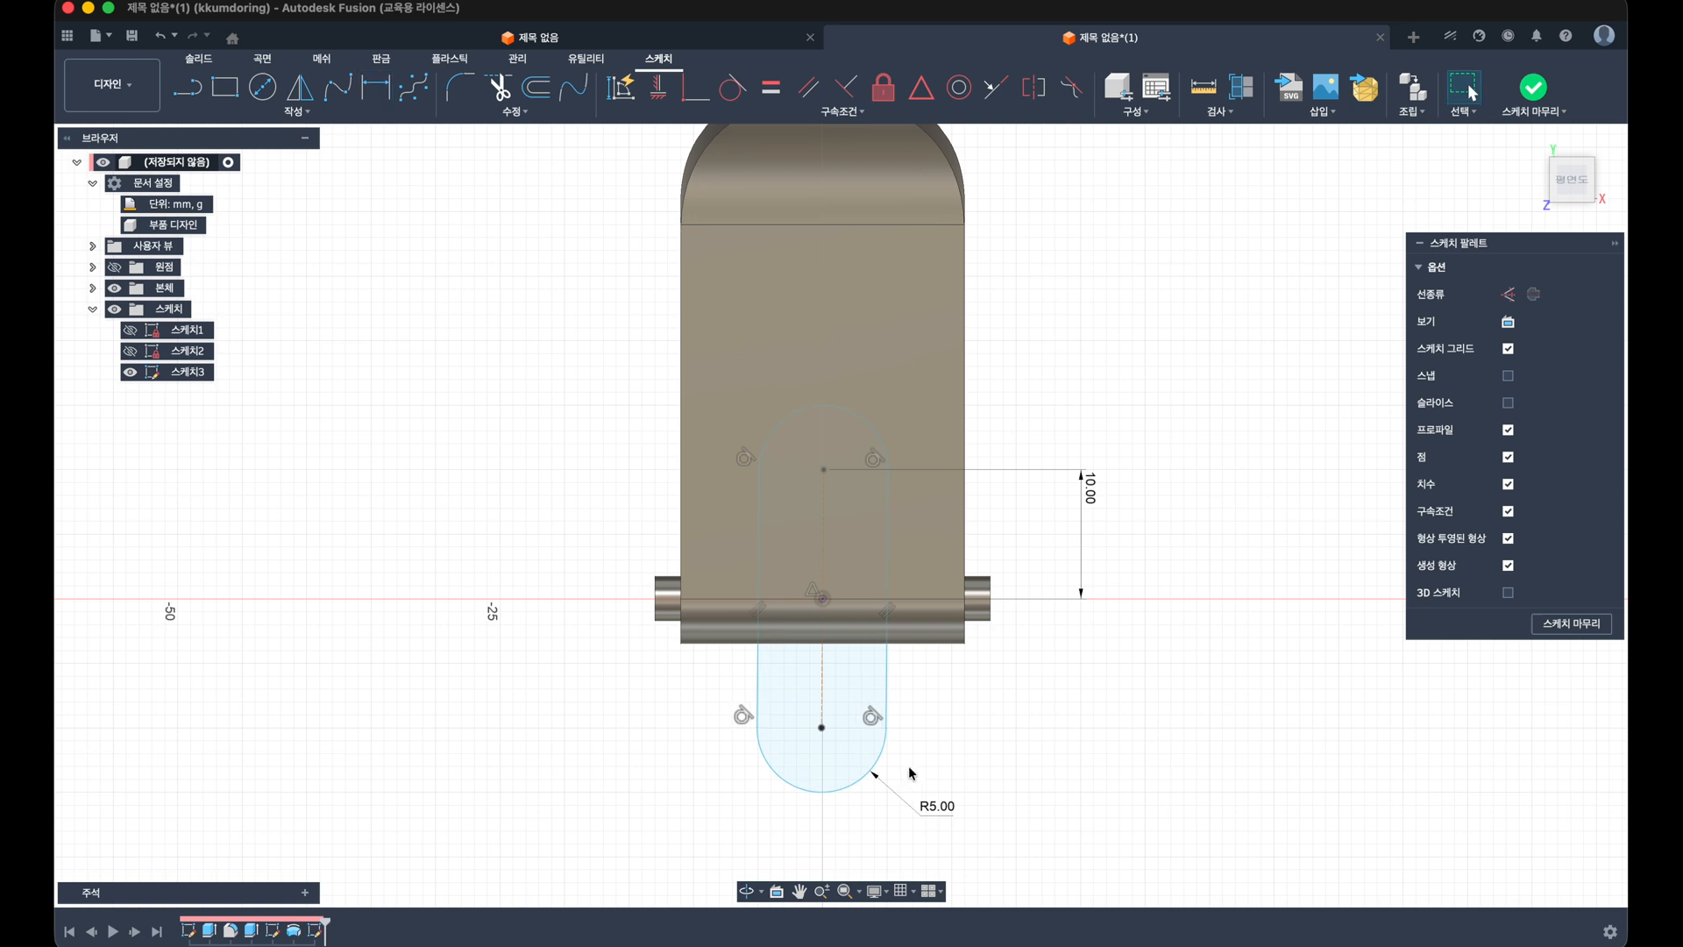
Step: Constrain the slot's centerline vertical and move the 10 mm dimension closer to the body
click(826, 670)
drag(886, 705, 944, 712)
click(868, 420)
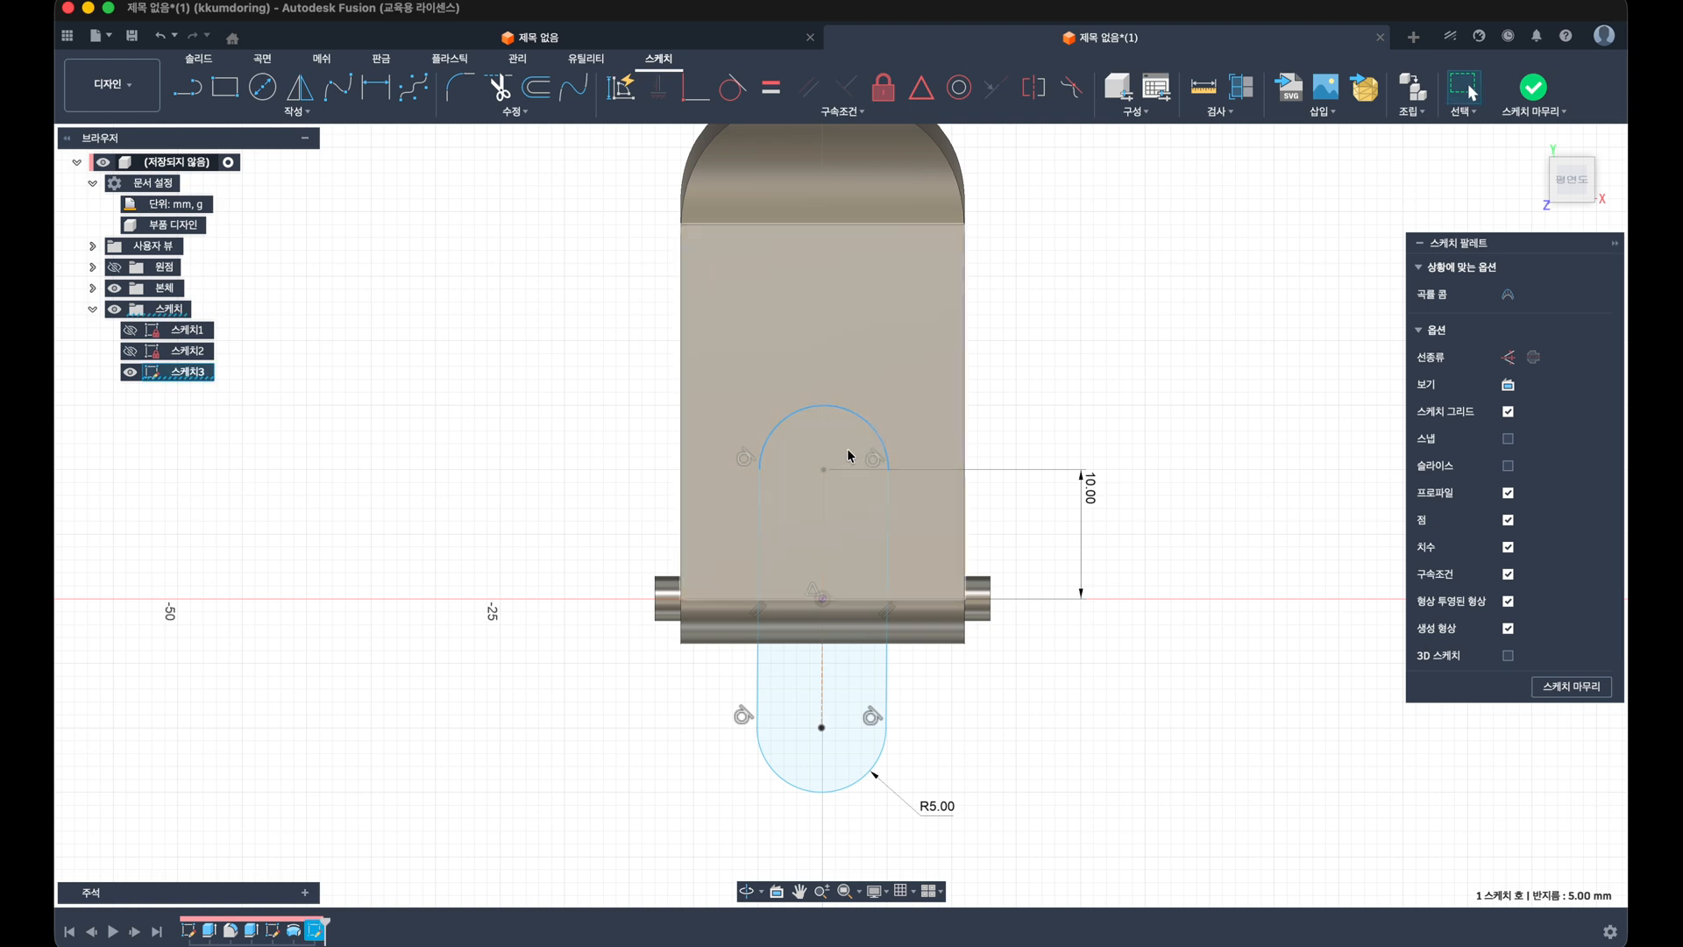
drag(823, 469, 831, 542)
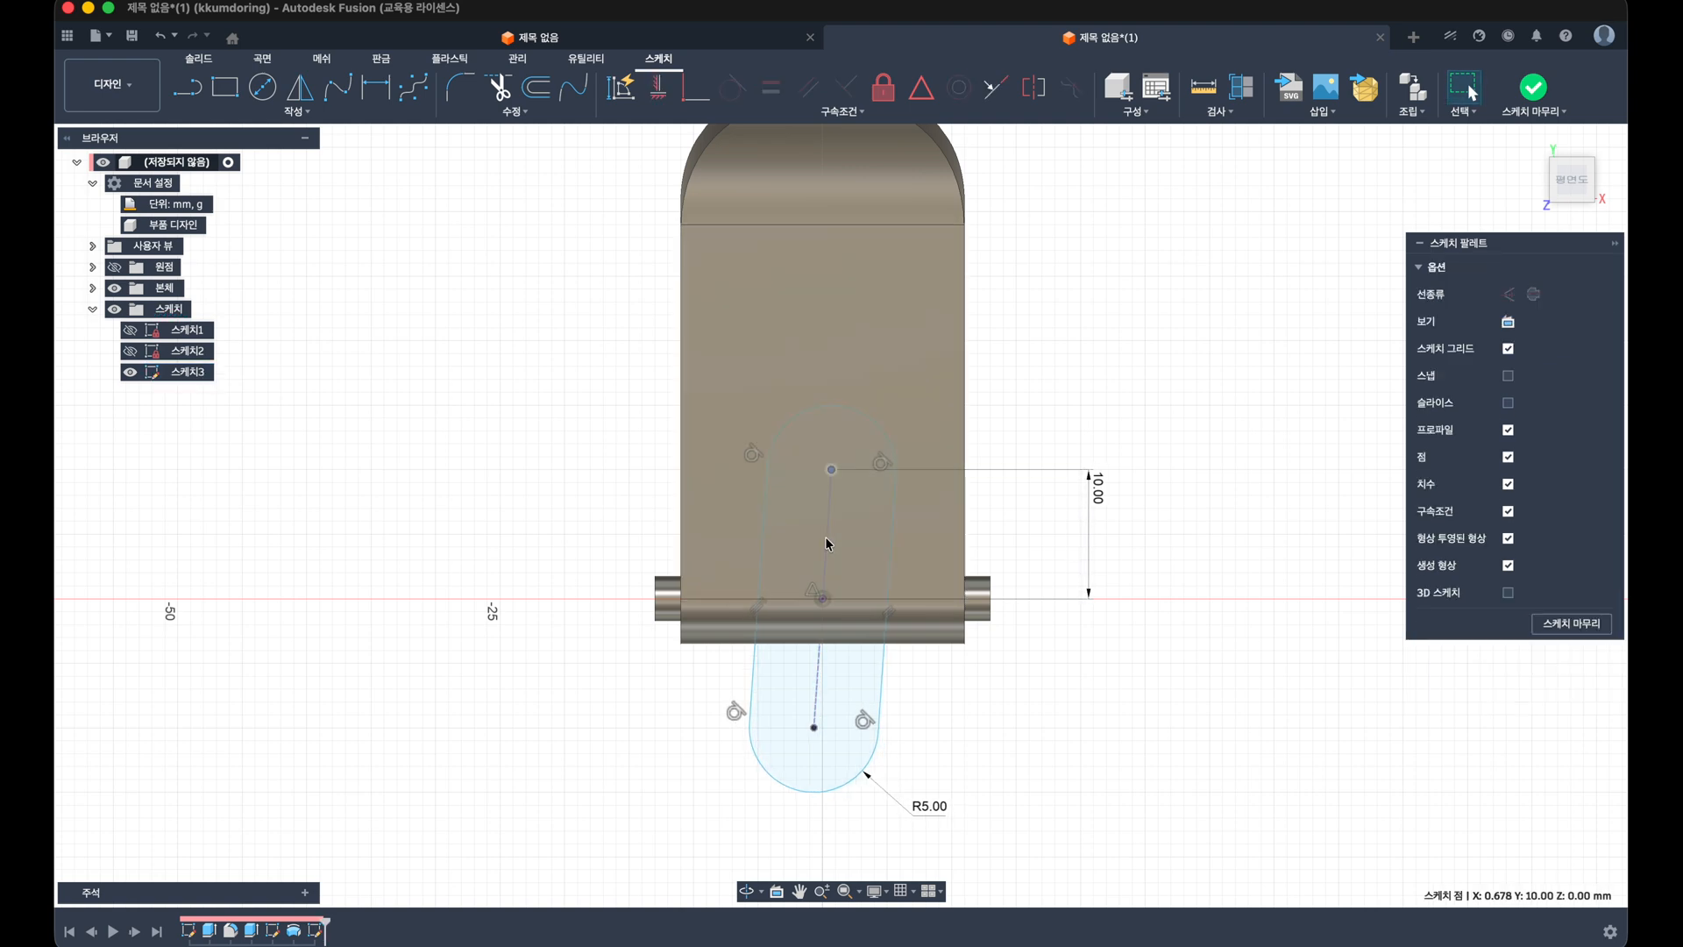
click(826, 541)
click(658, 87)
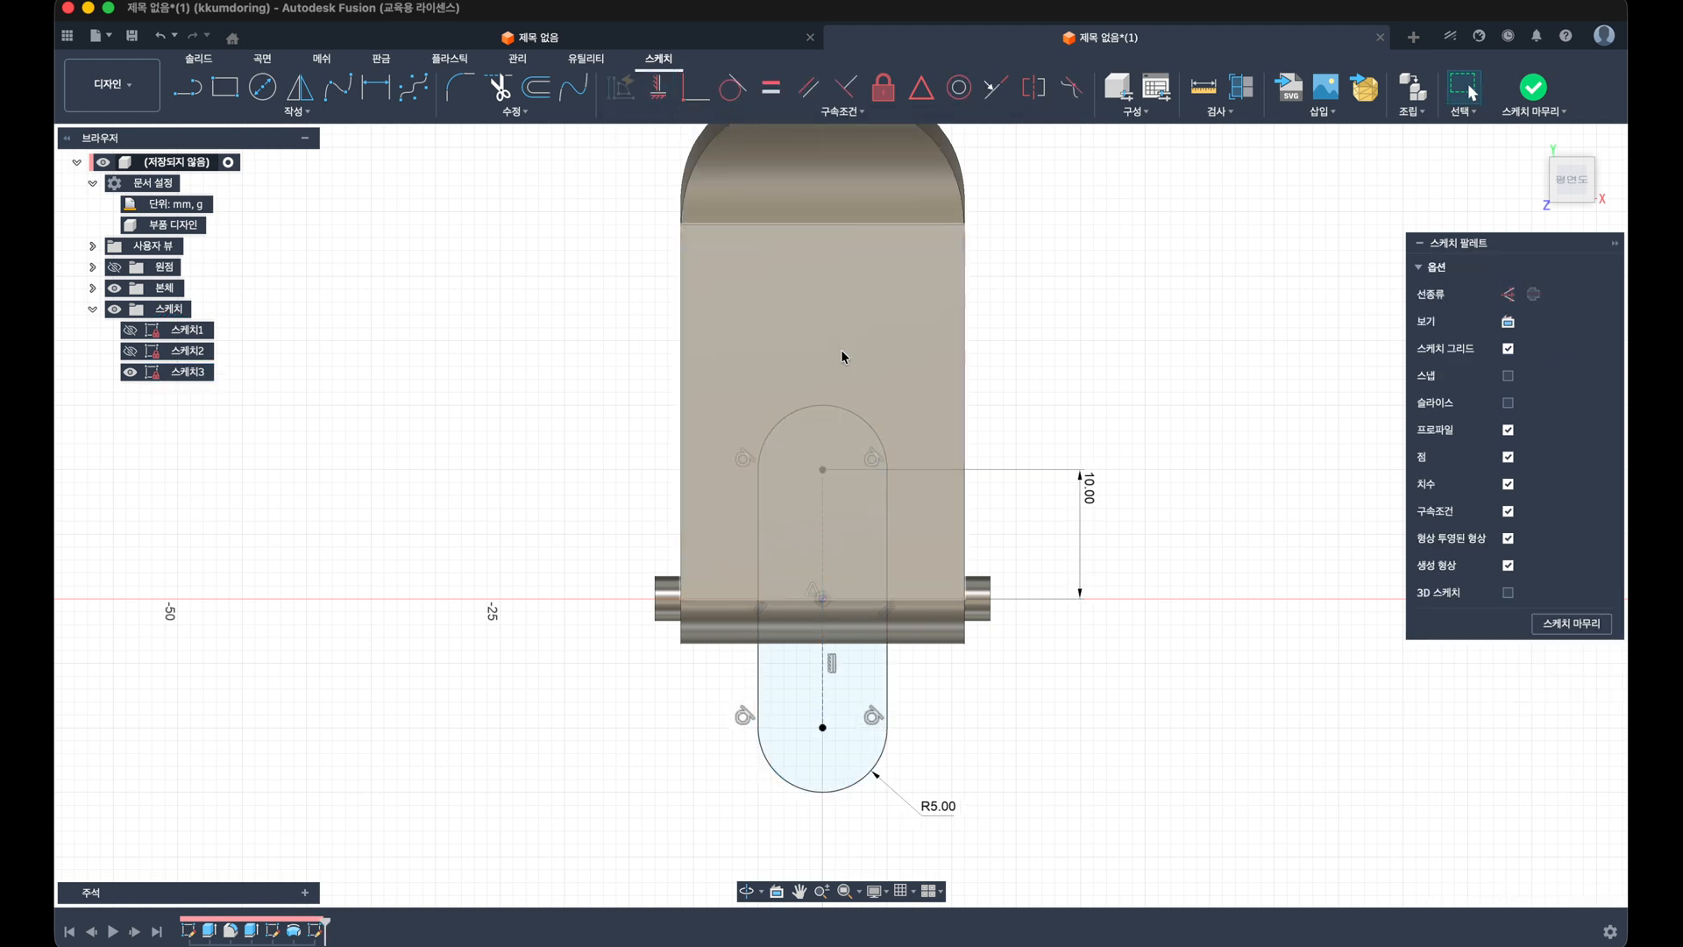
drag(1087, 501, 1064, 536)
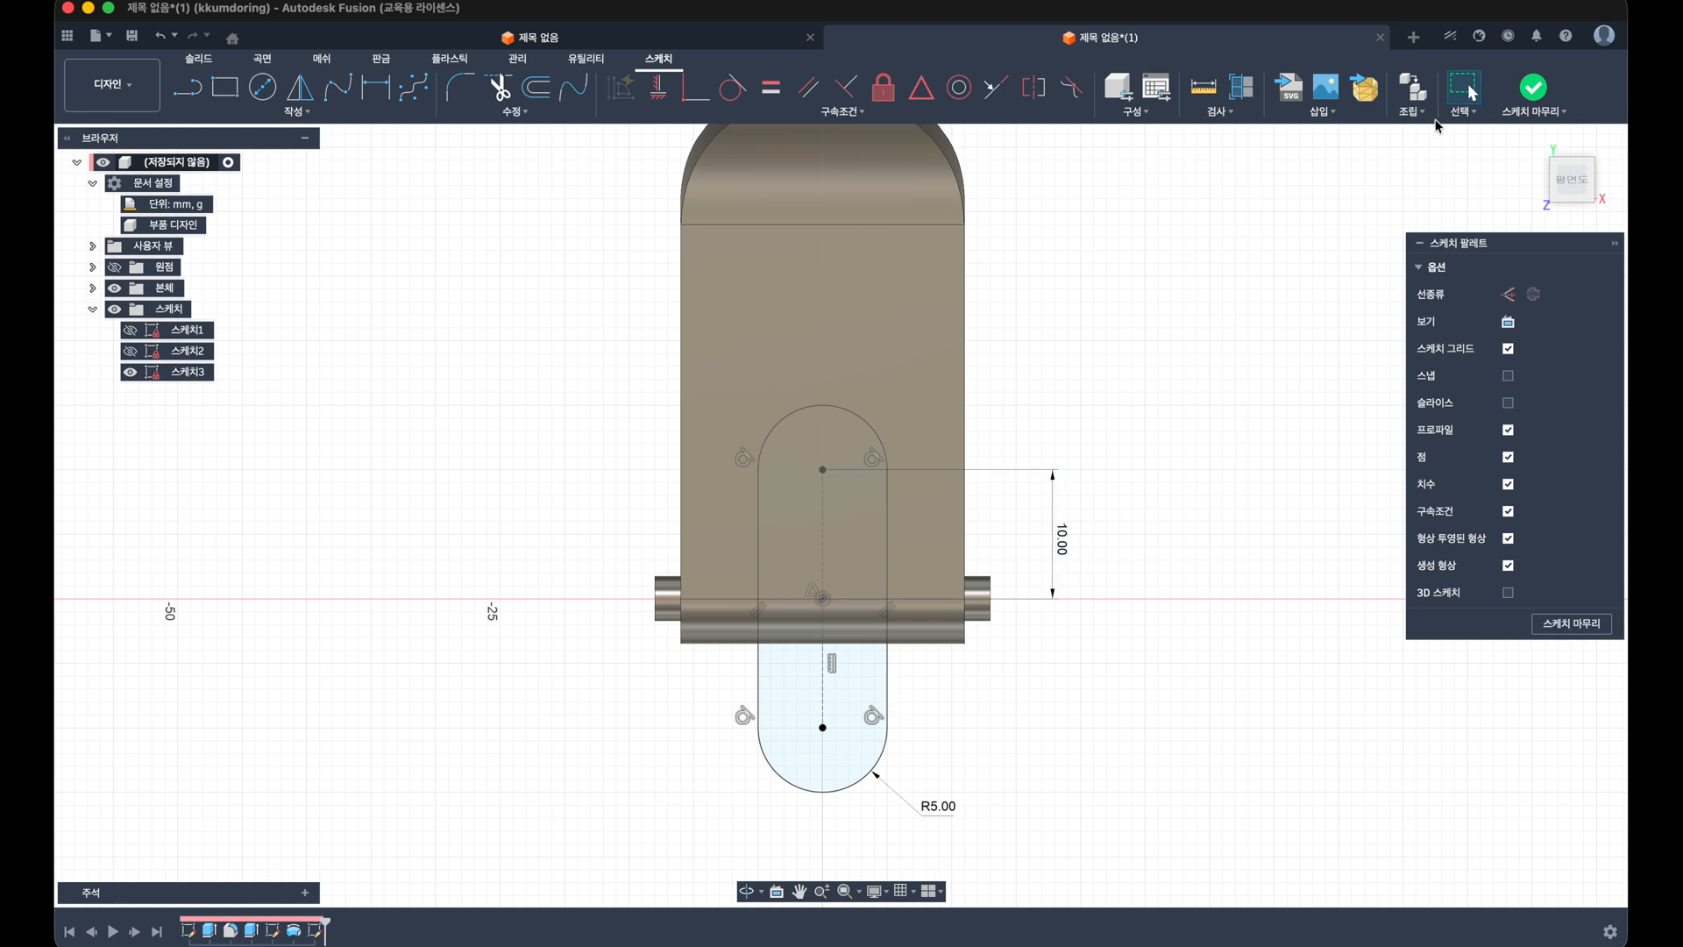
Step: Finish the slot sketch and cut its profile out of the pin end with a symmetric extrusion of about 11.4 mm per side
click(1533, 86)
shift+middle_drag(1095, 573, 1025, 488)
key(e)
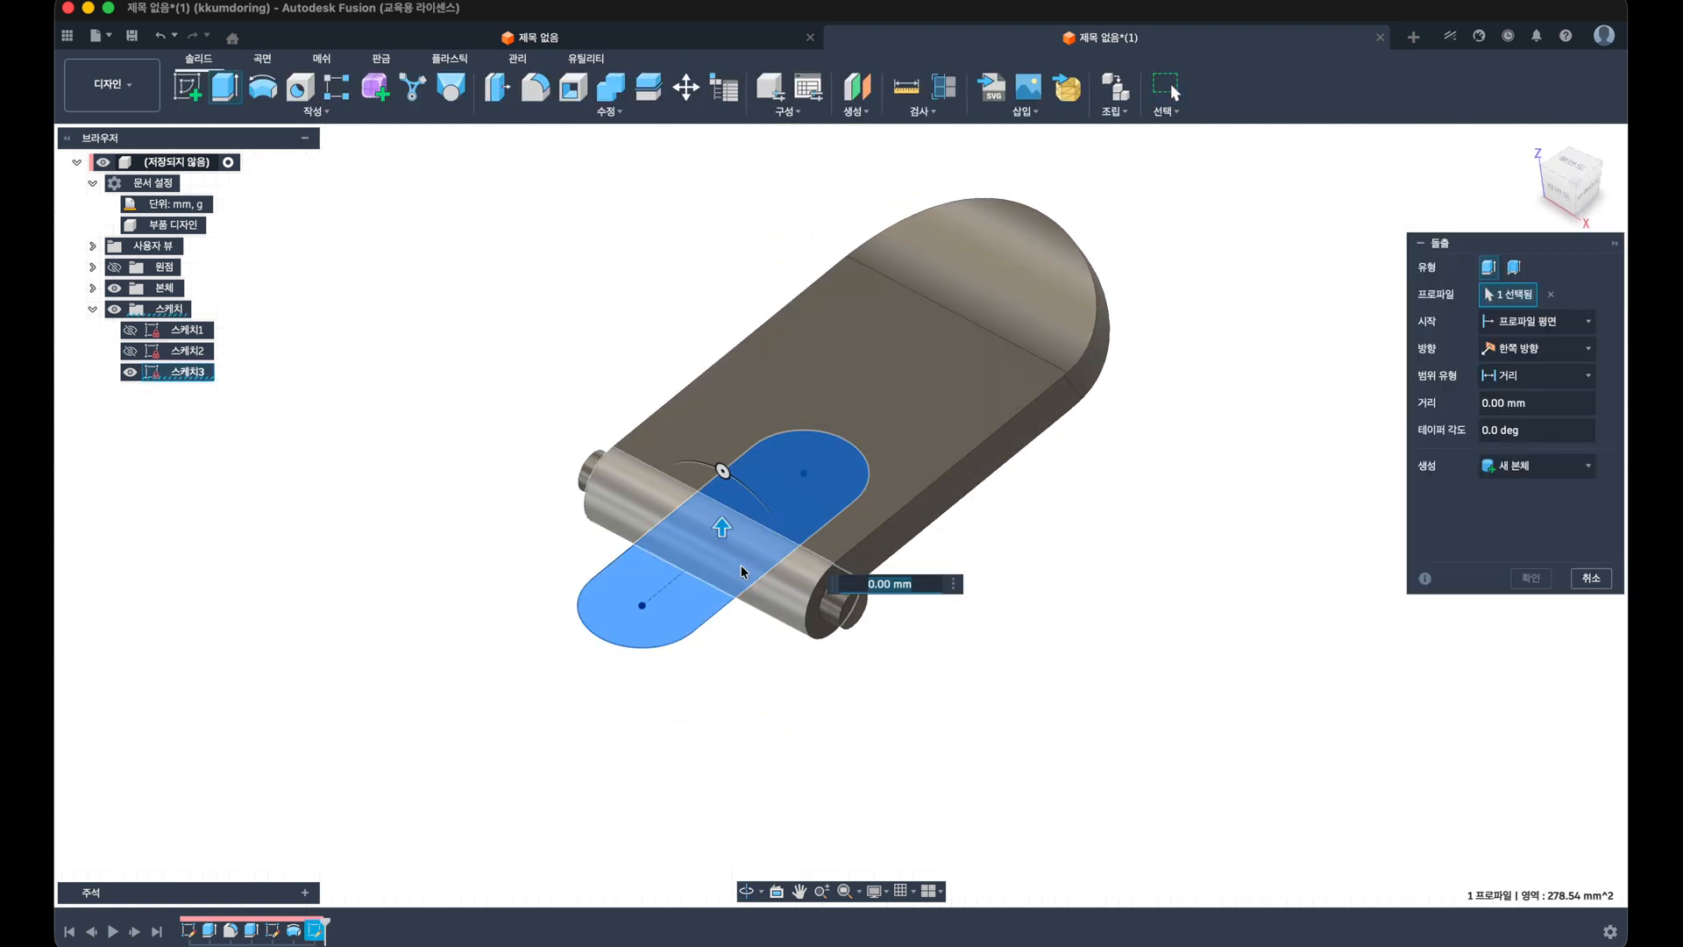
drag(724, 526, 726, 402)
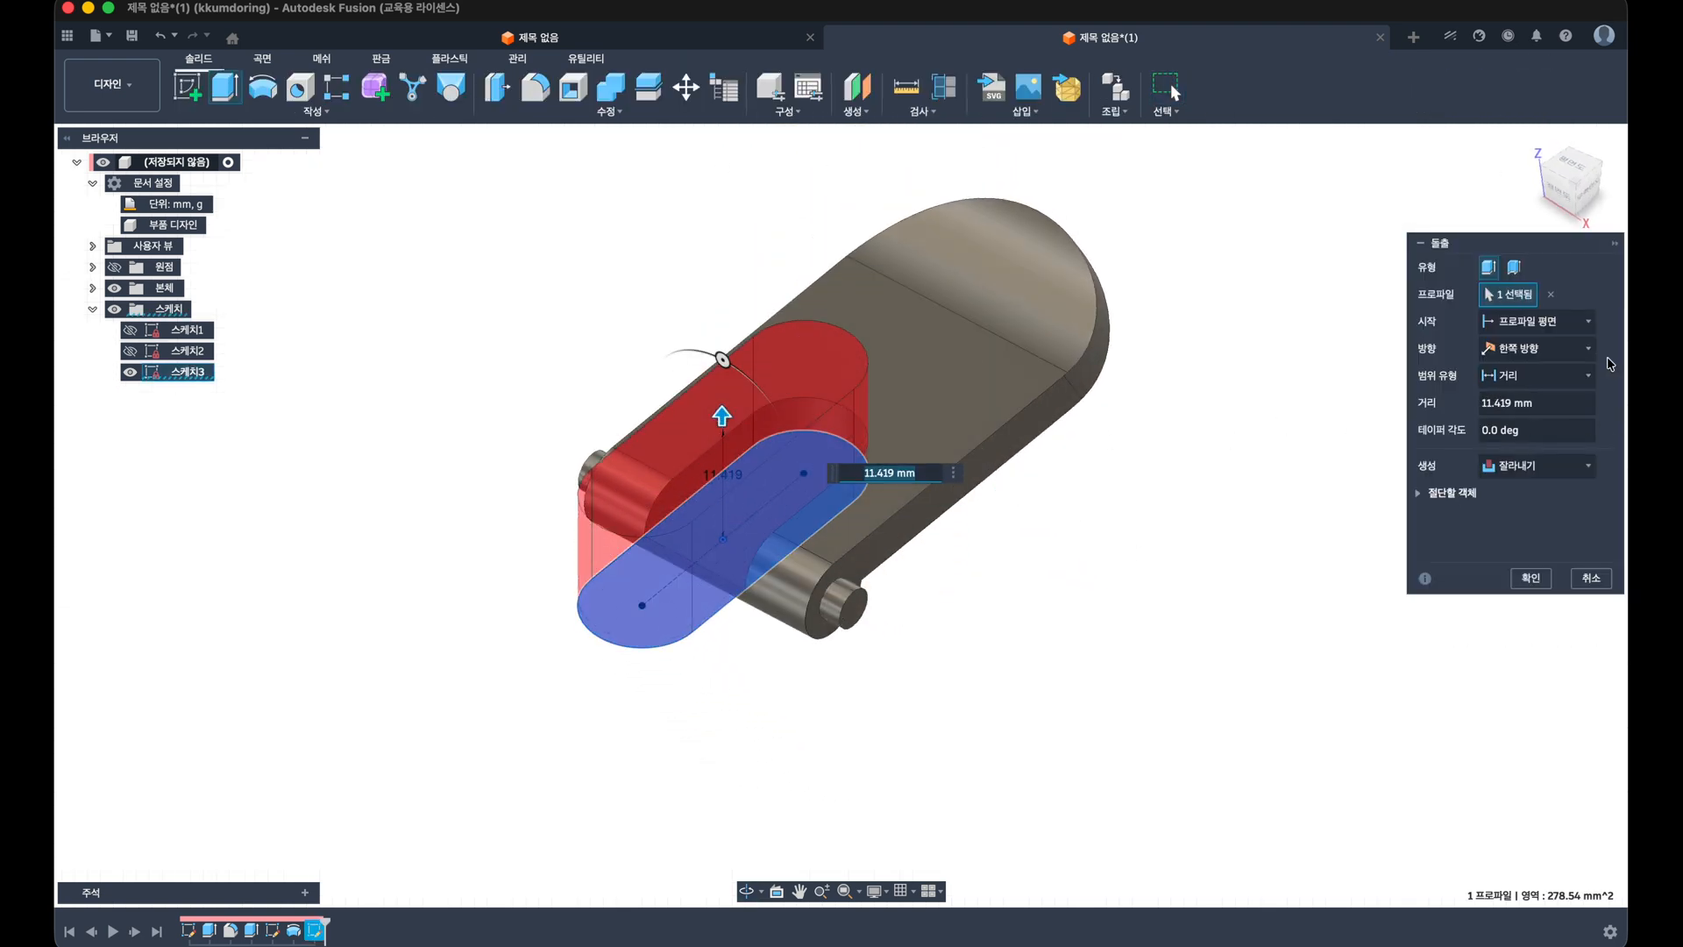
click(1578, 349)
click(1529, 423)
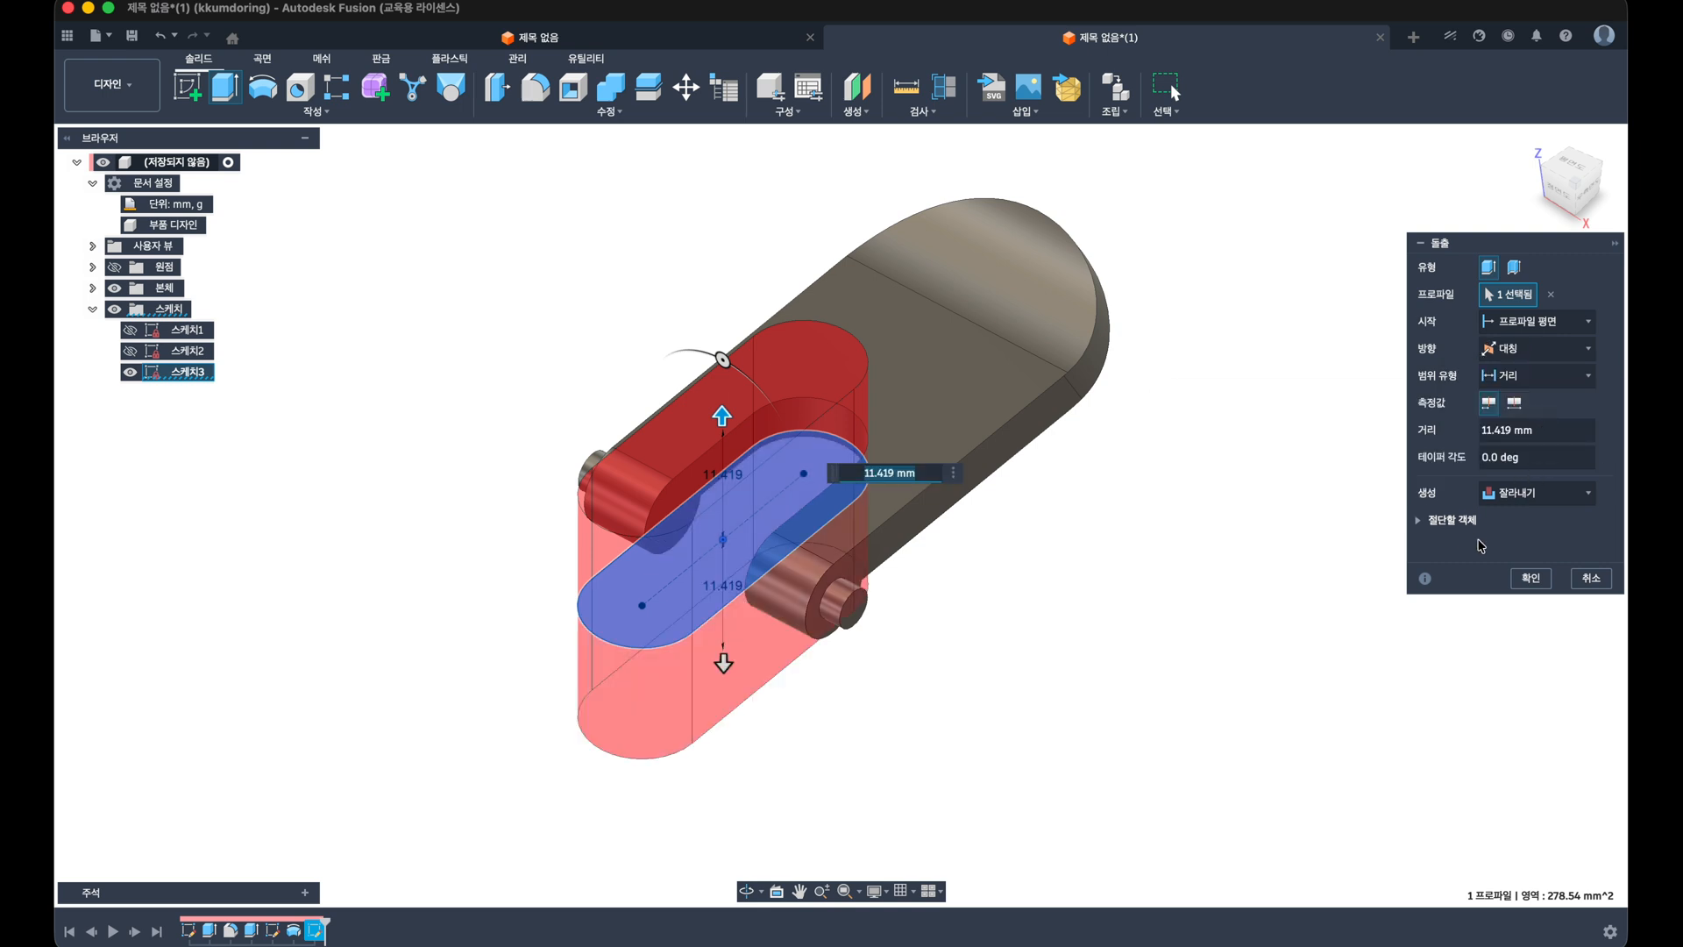
click(1531, 578)
shift+middle_drag(1122, 620, 1079, 568)
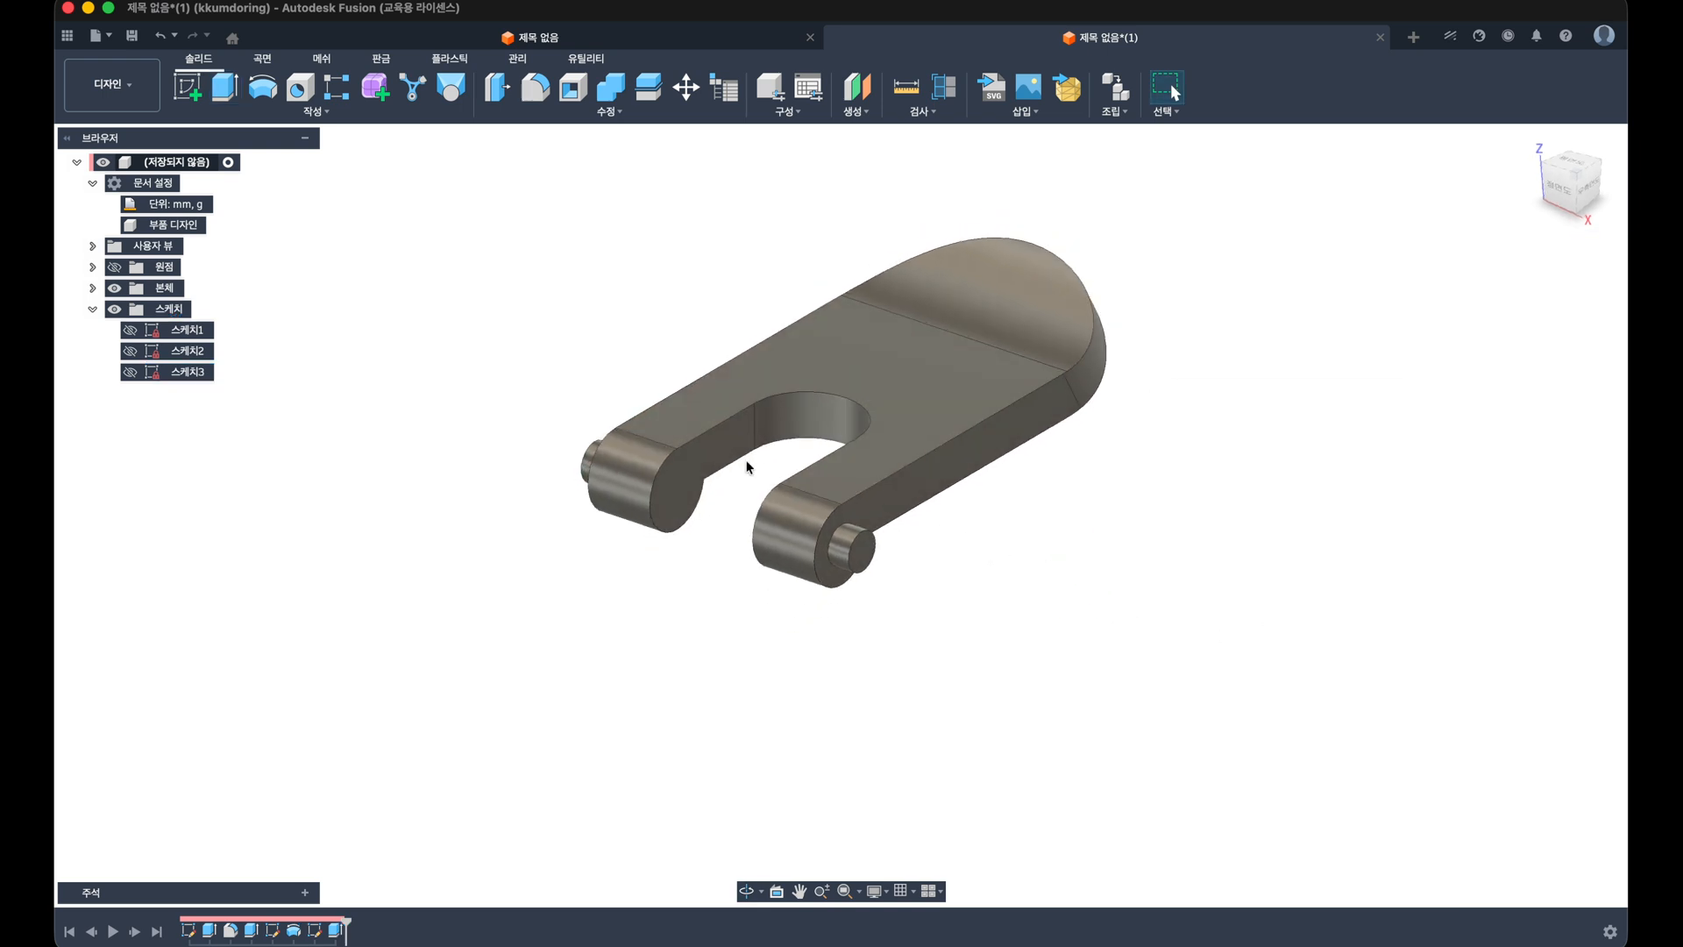
Step: Add a standard constant-radius fillet to the two underside edges where the rounded pin ends meet the flat body
scroll(812, 407, up, 2)
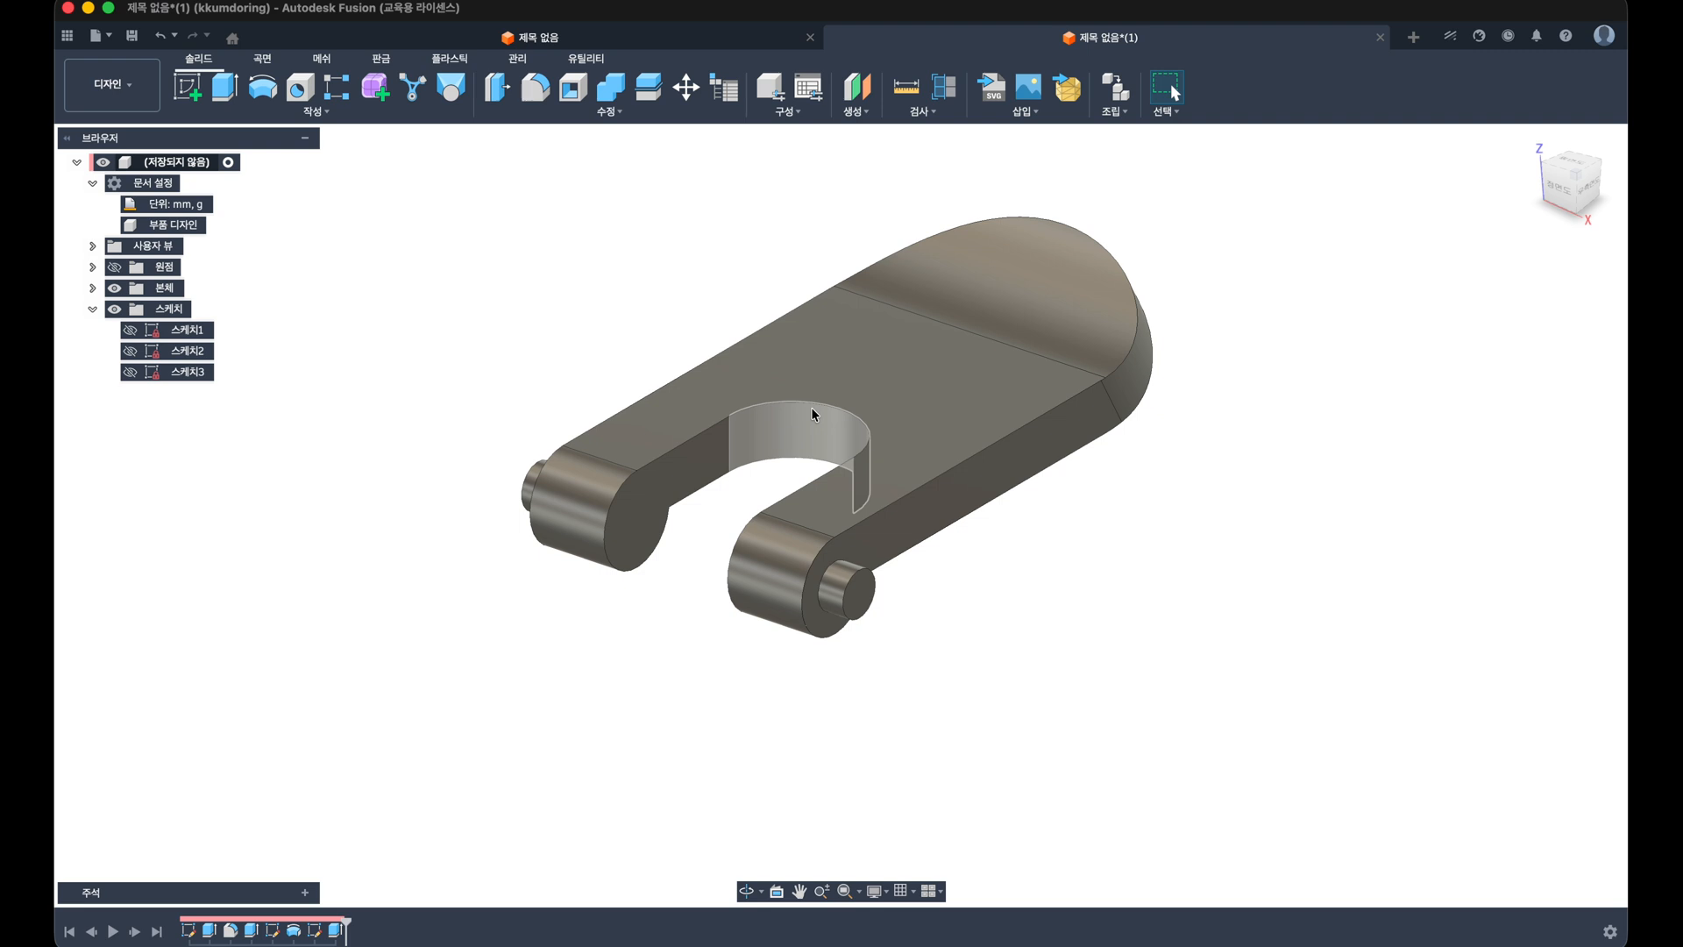
shift+middle_drag(835, 432, 740, 489)
shift+middle_drag(633, 429, 637, 444)
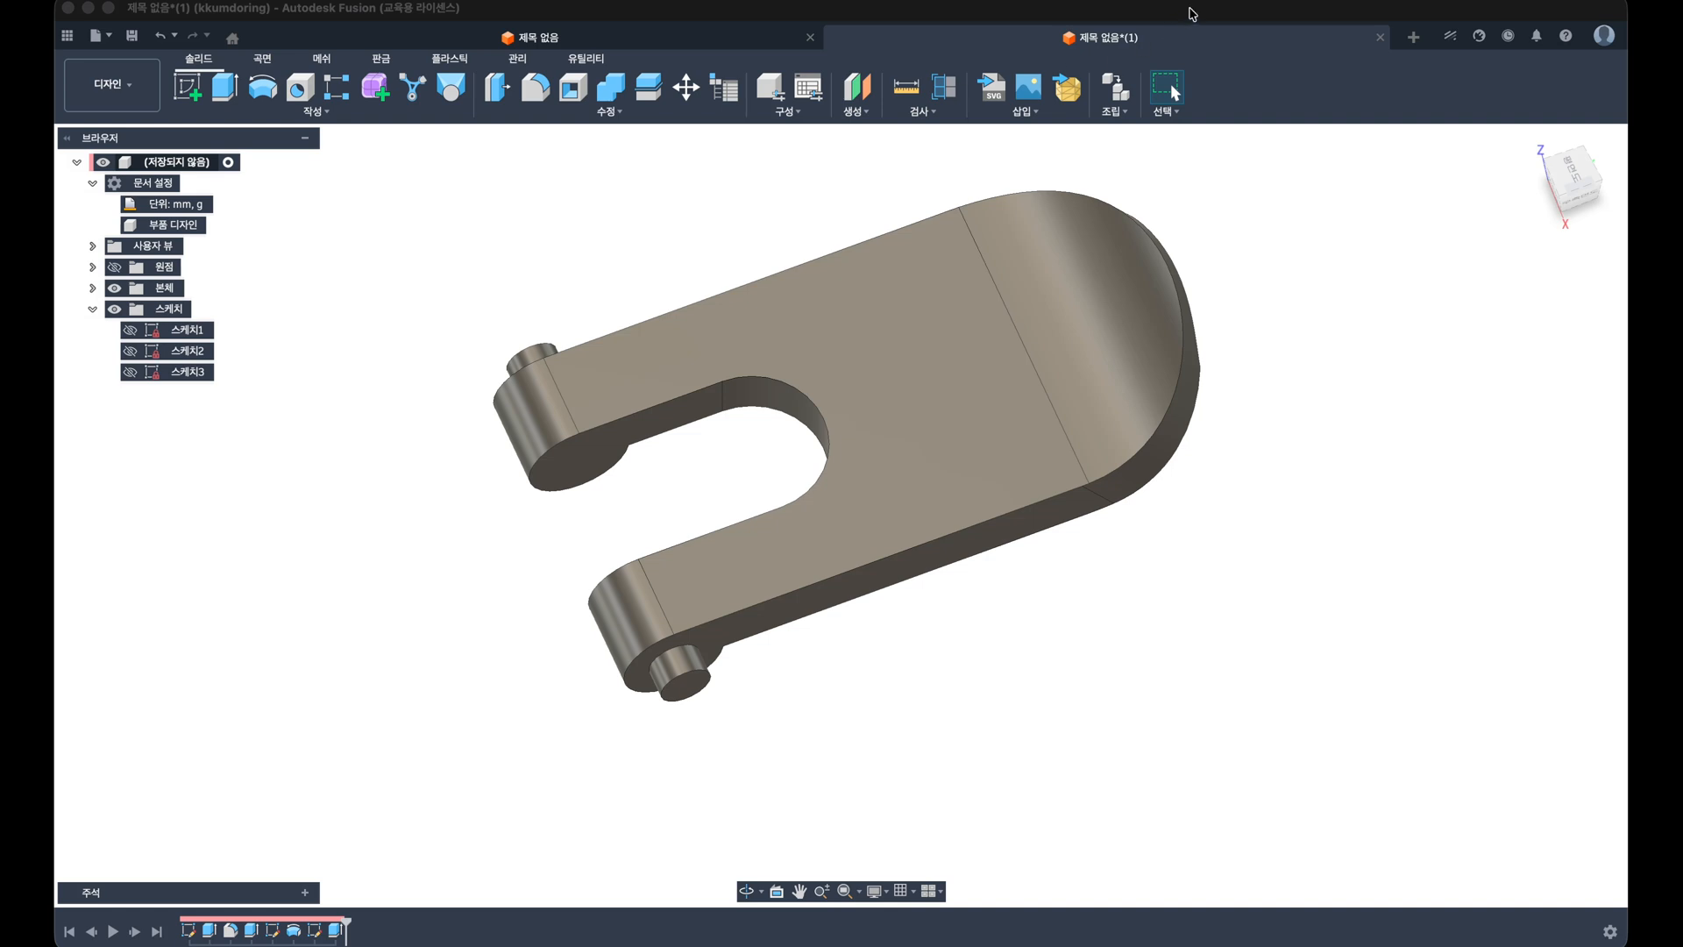
shift+middle_drag(1087, 613, 980, 454)
key(f)
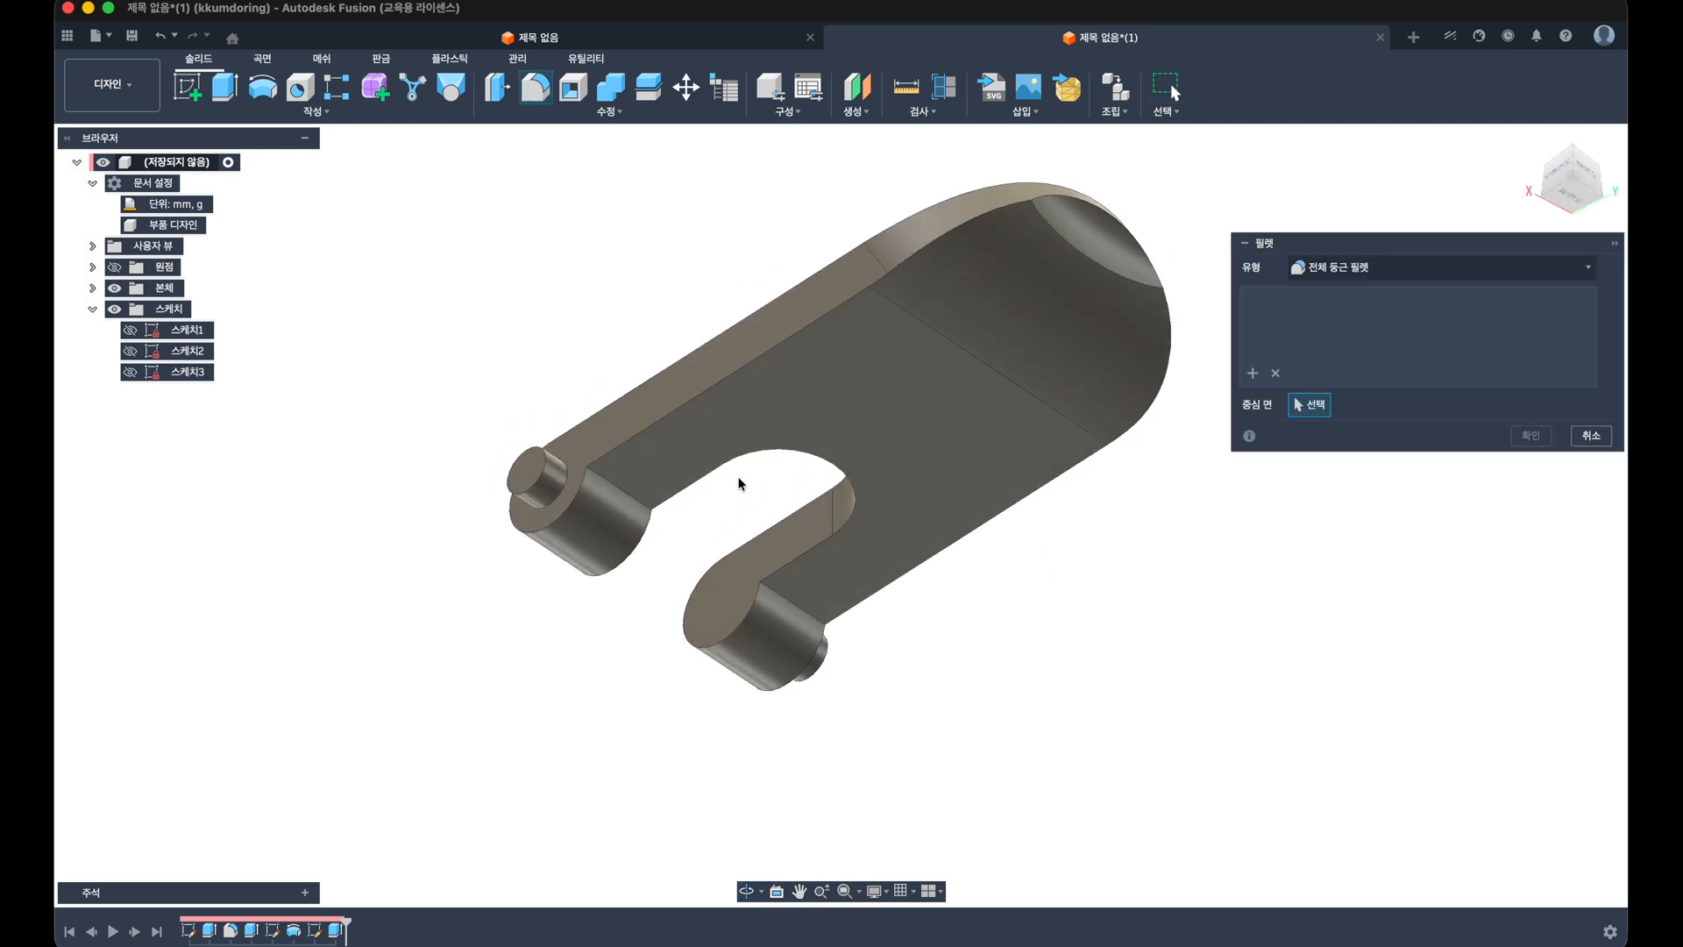
key(Escape)
key(f)
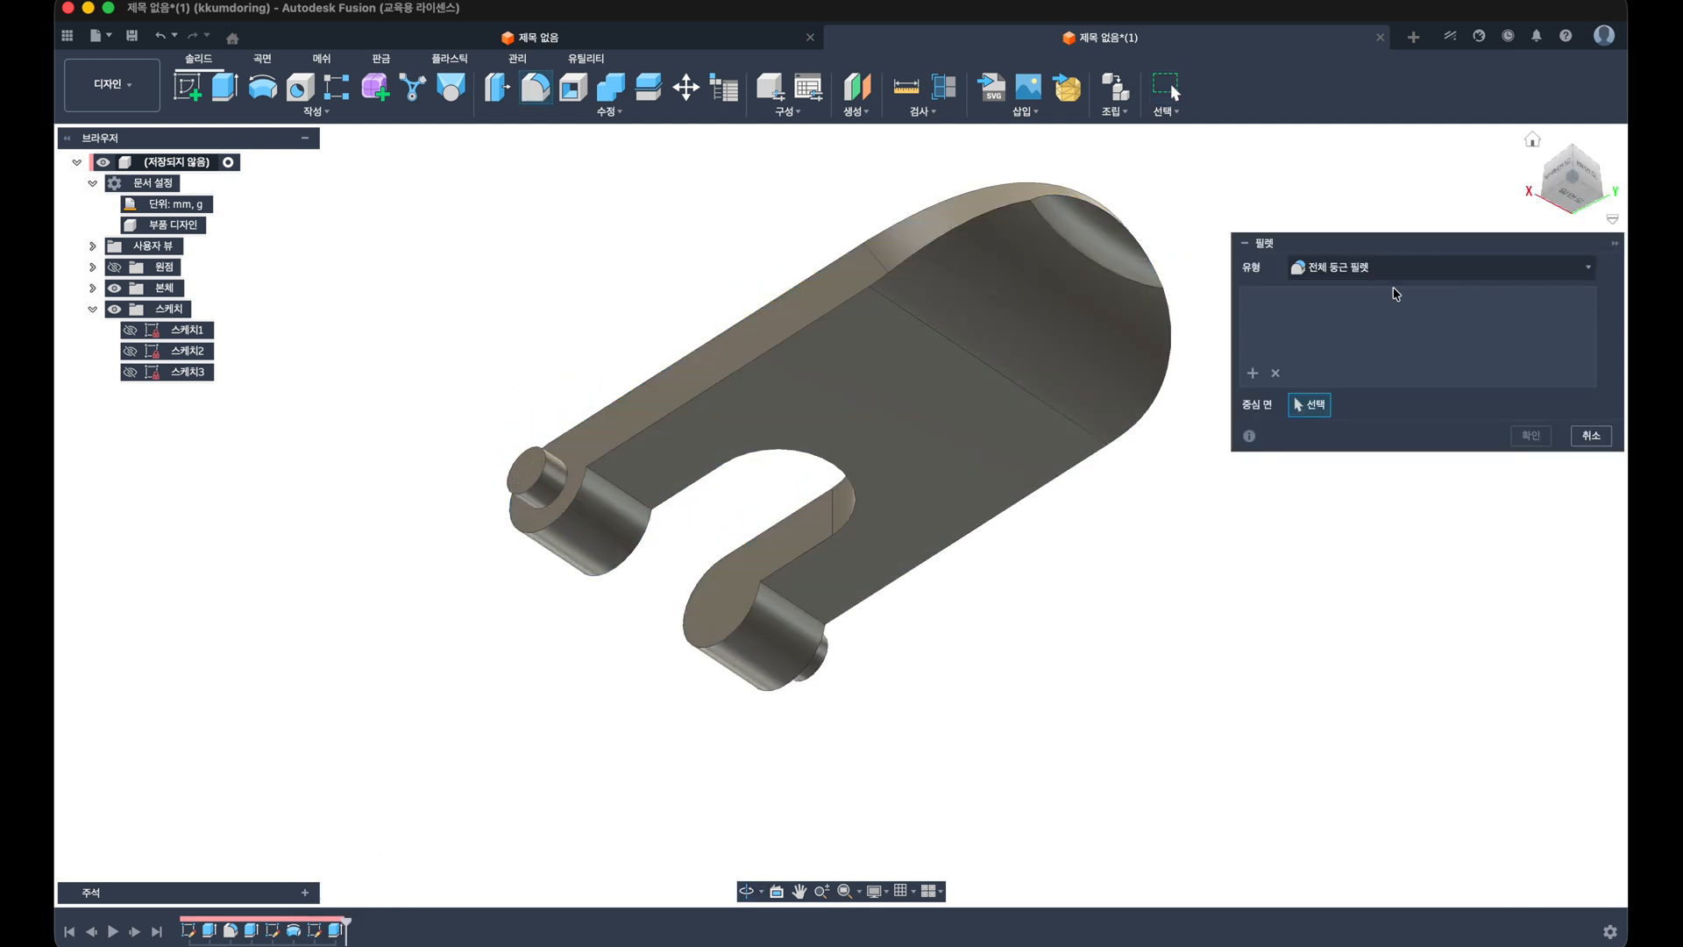
click(1334, 268)
click(1326, 298)
click(623, 499)
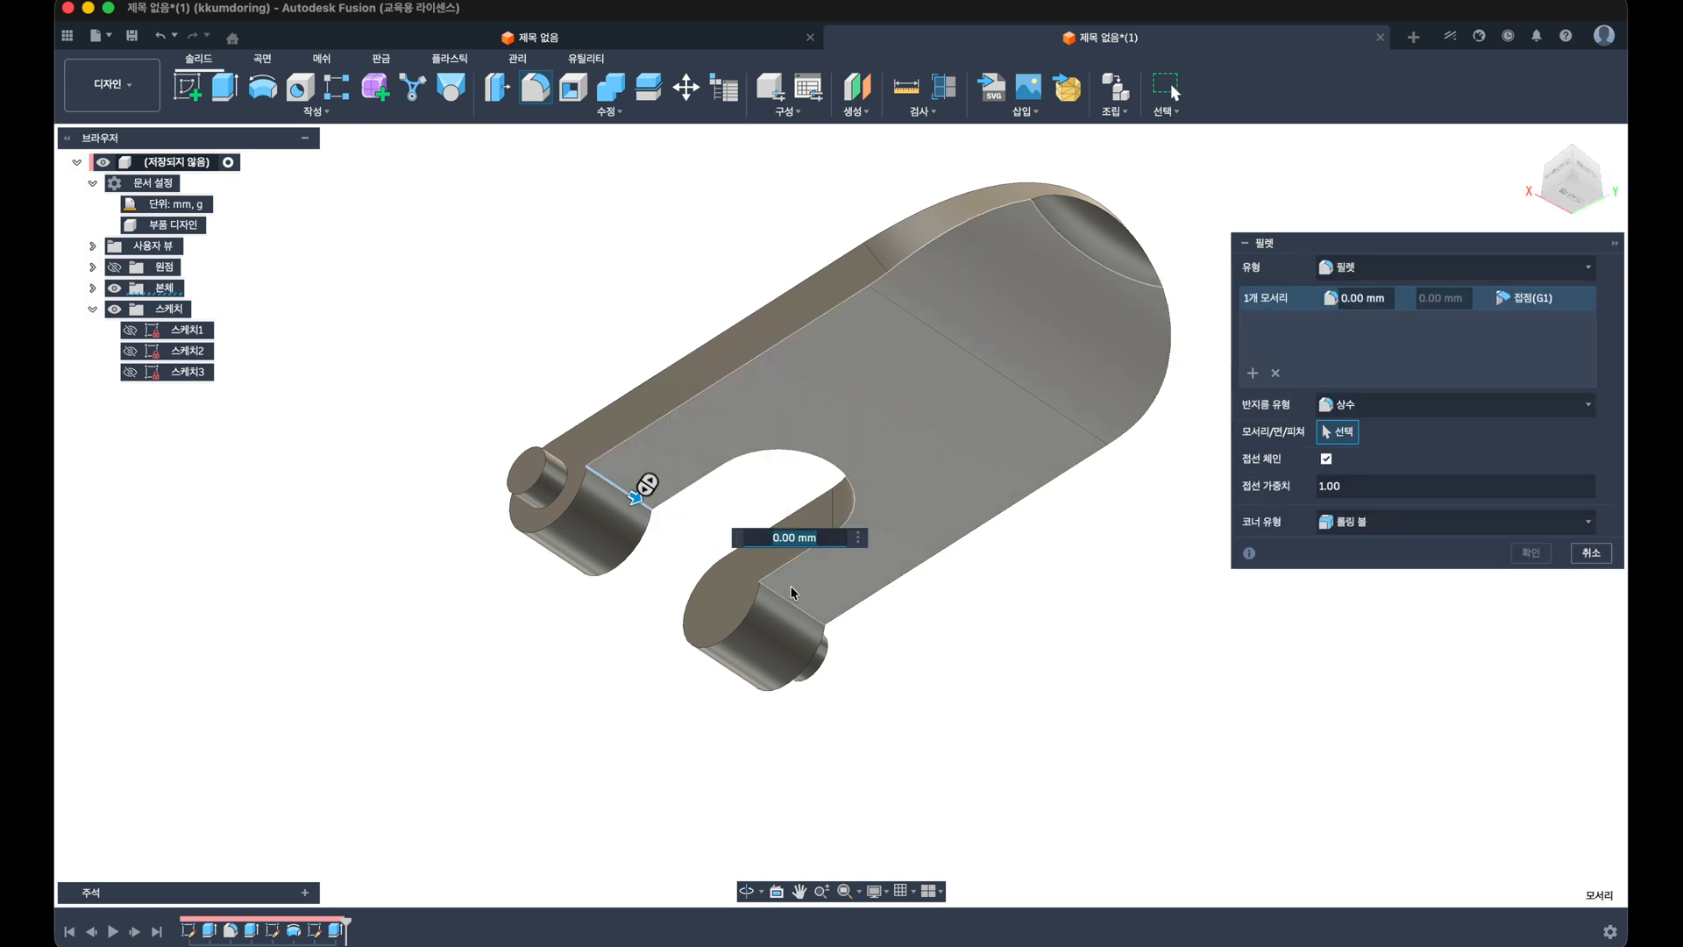
click(795, 589)
key(Return)
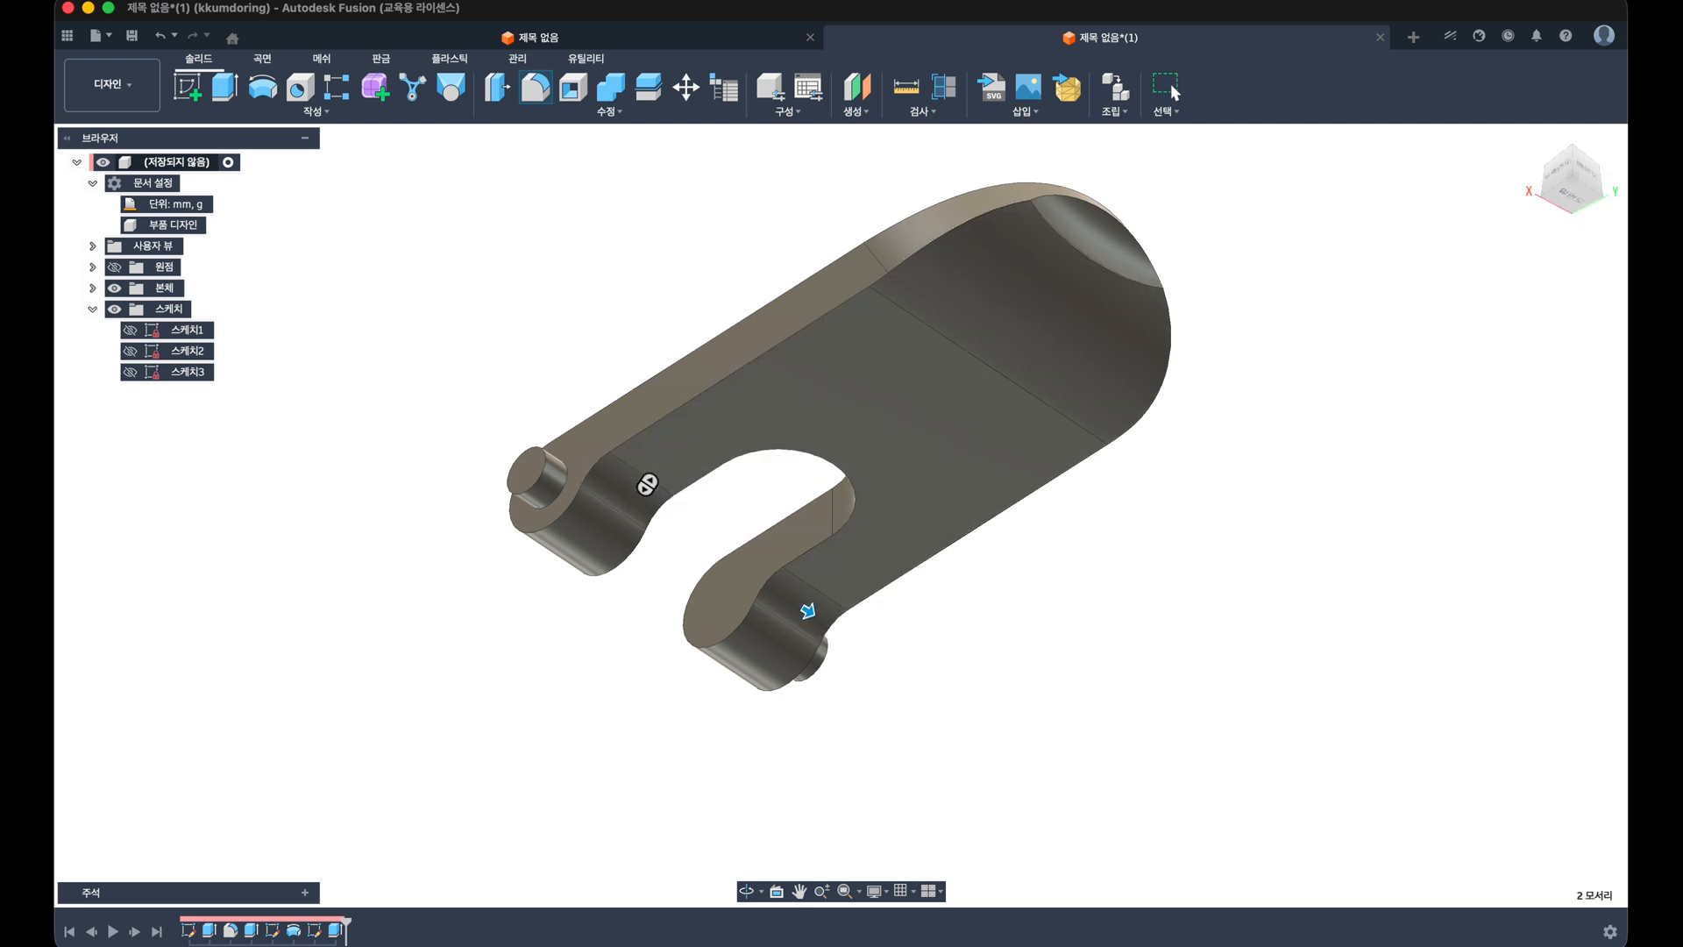
Step: Fillet the lever body's outer side edges and the slot's edges with a 0.4 mm radius
shift+middle_drag(1027, 727, 1078, 796)
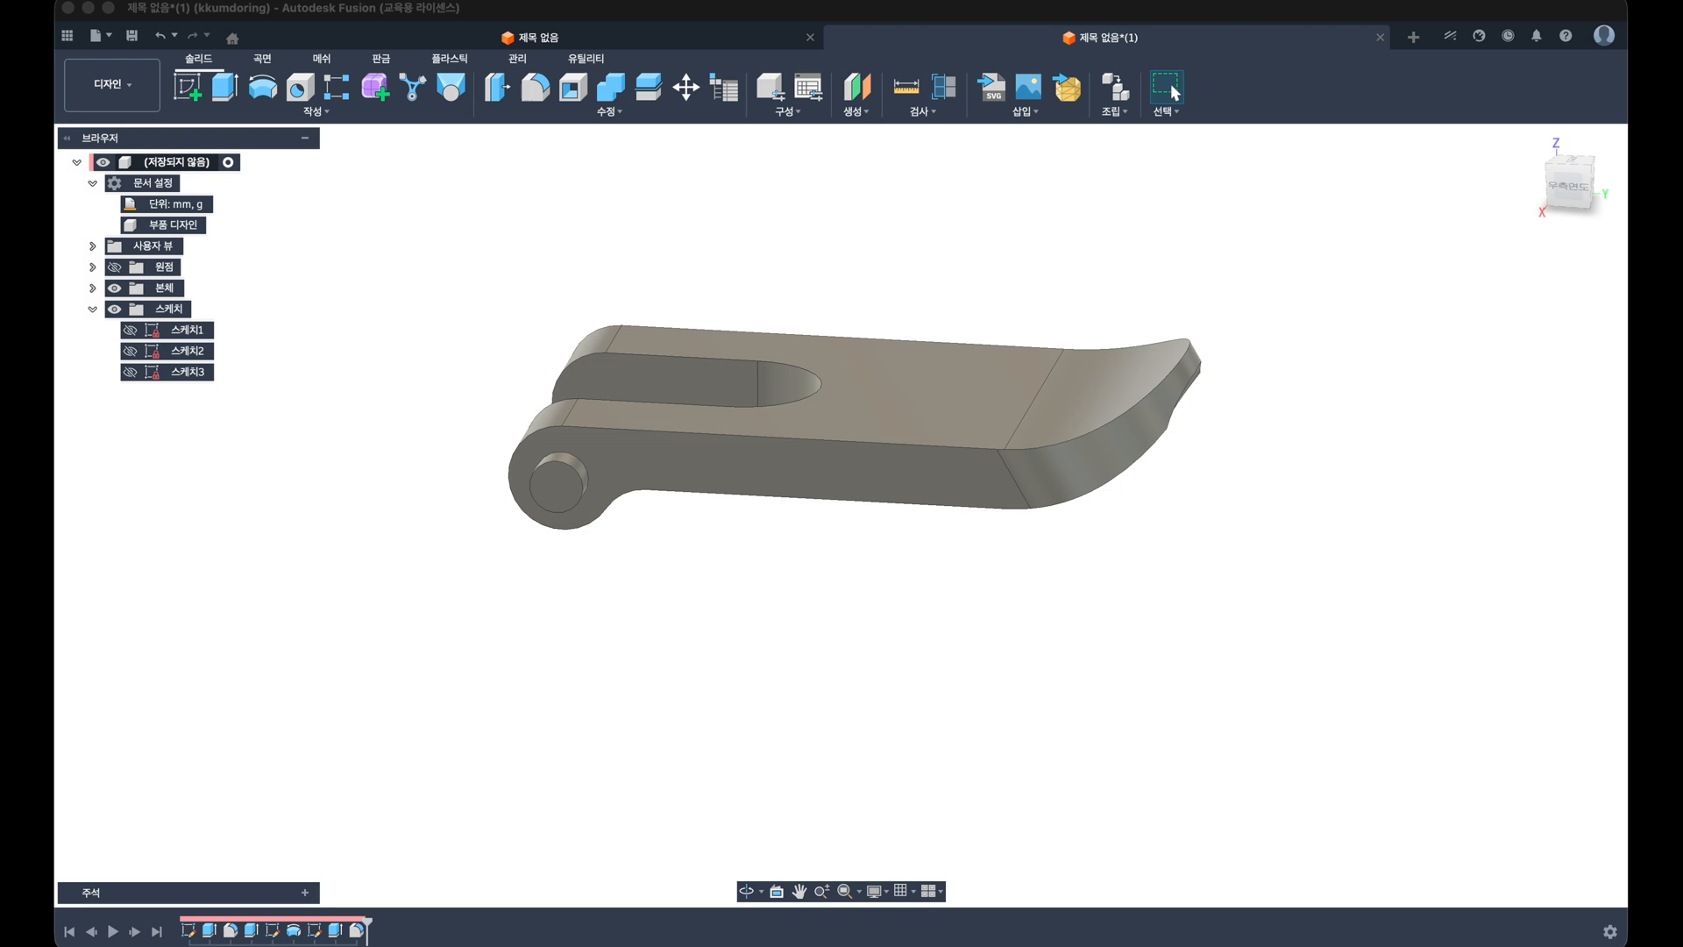
click(955, 652)
shift+middle_drag(955, 652, 1021, 478)
key(f)
click(768, 574)
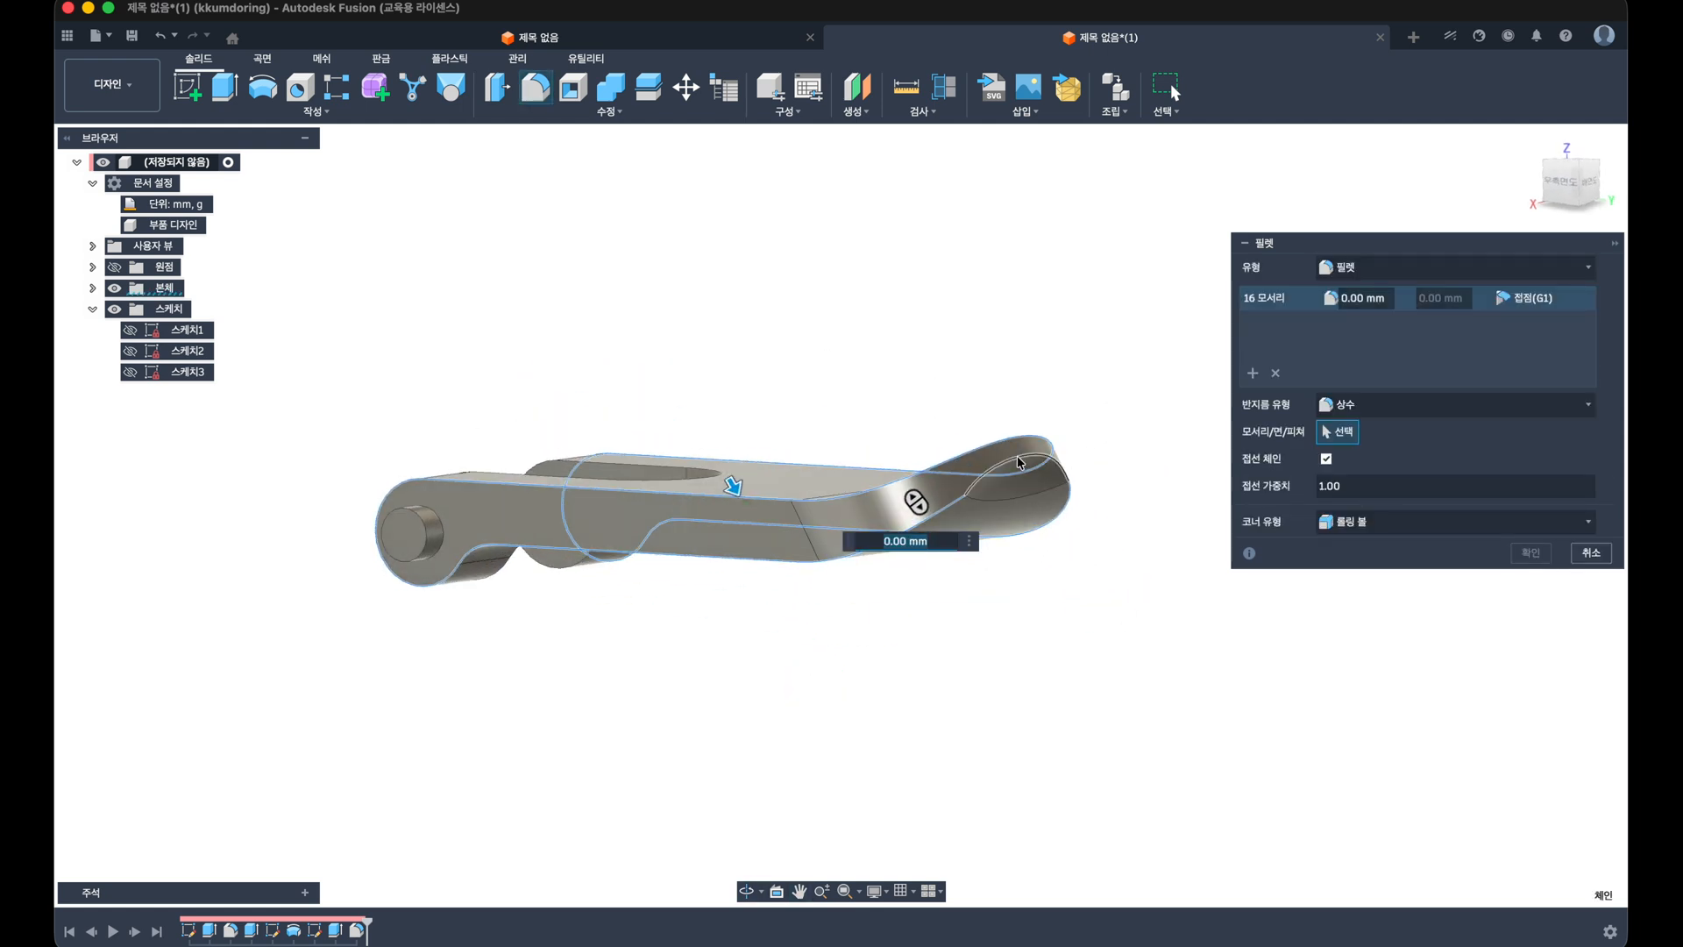
click(1015, 500)
shift+middle_drag(930, 605, 990, 548)
click(667, 566)
text(.5)
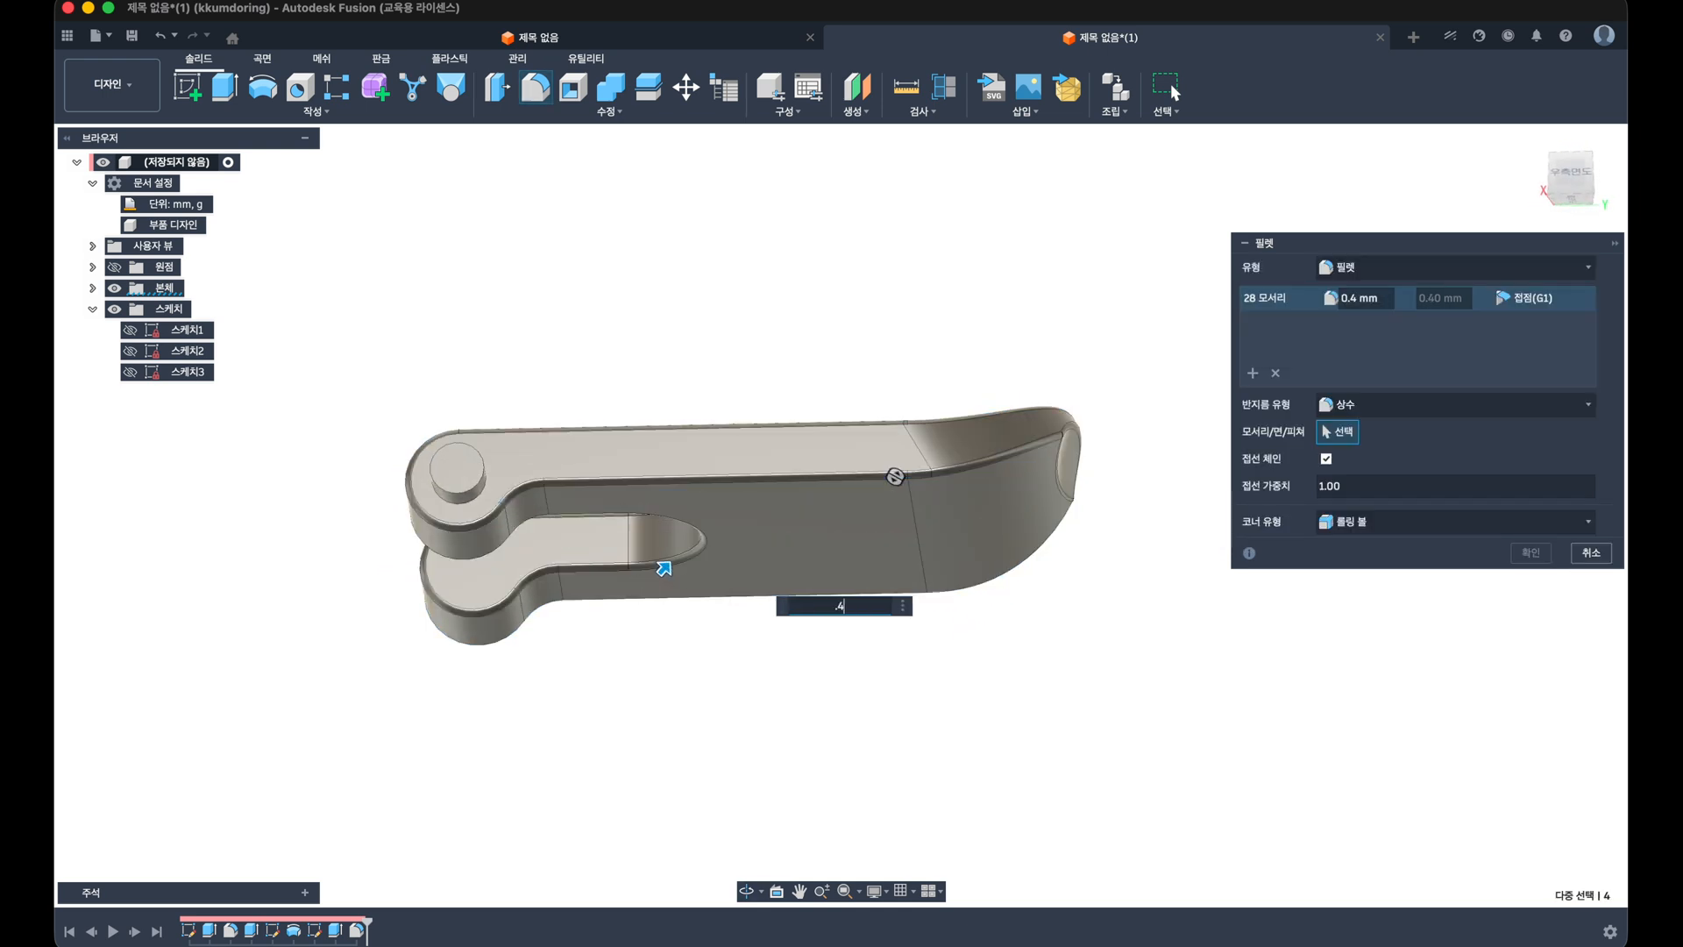
key(Return)
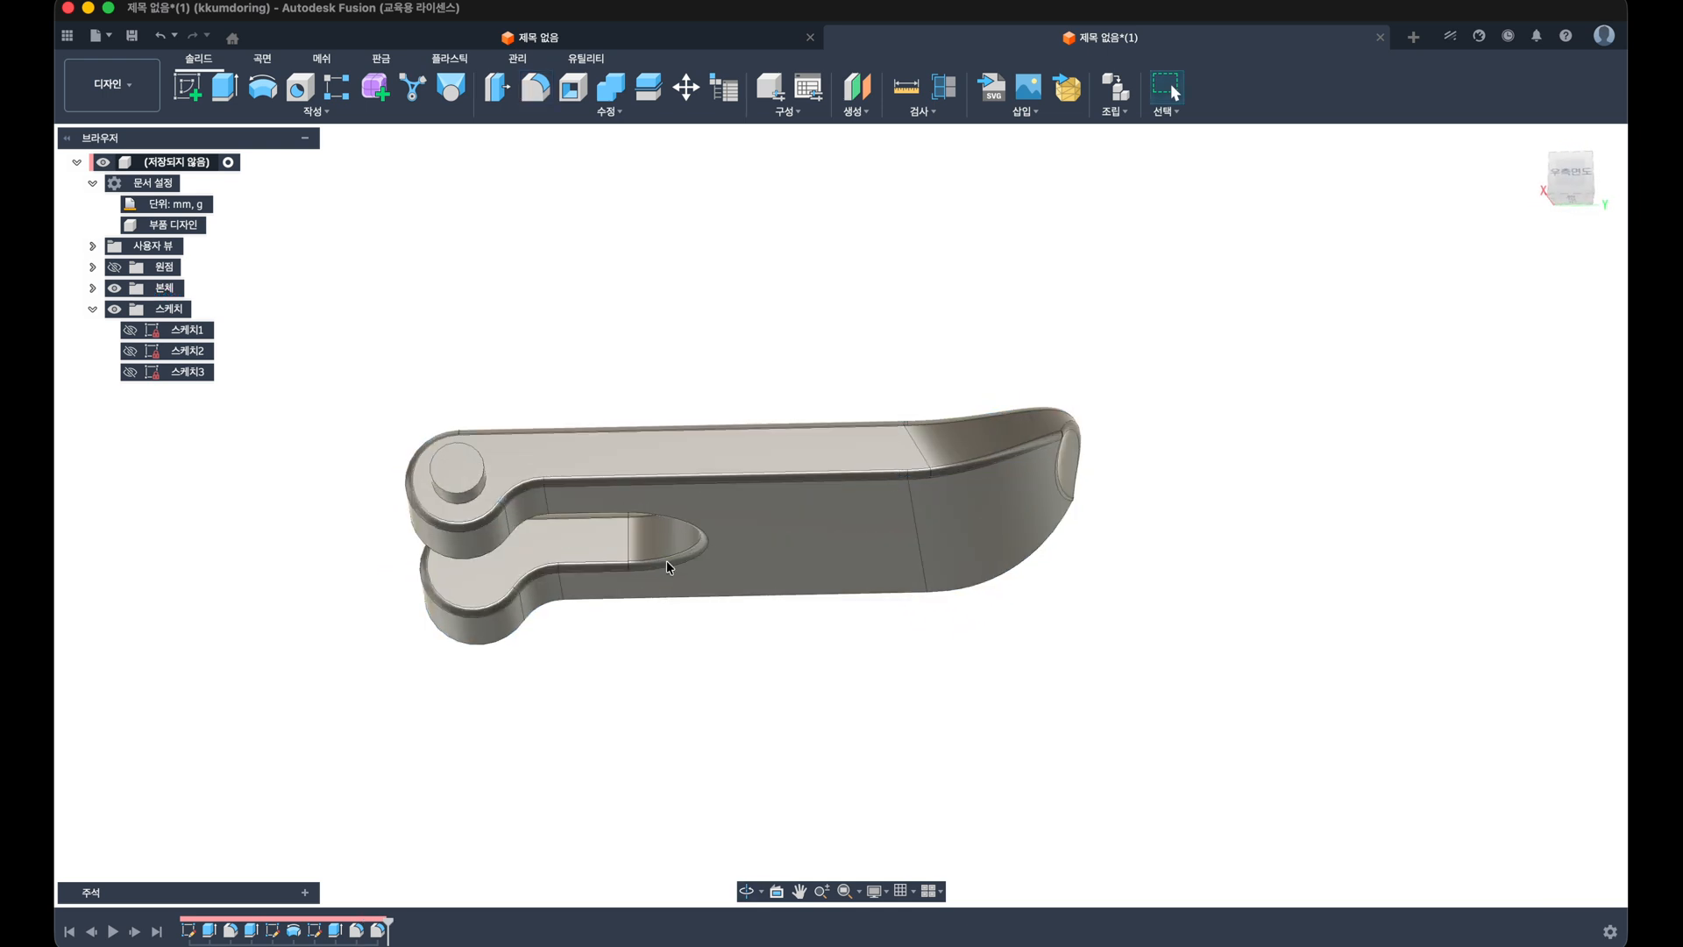
Step: Start saving the design and choose the 04. lesson project as its location
shift+middle_drag(957, 635, 1073, 724)
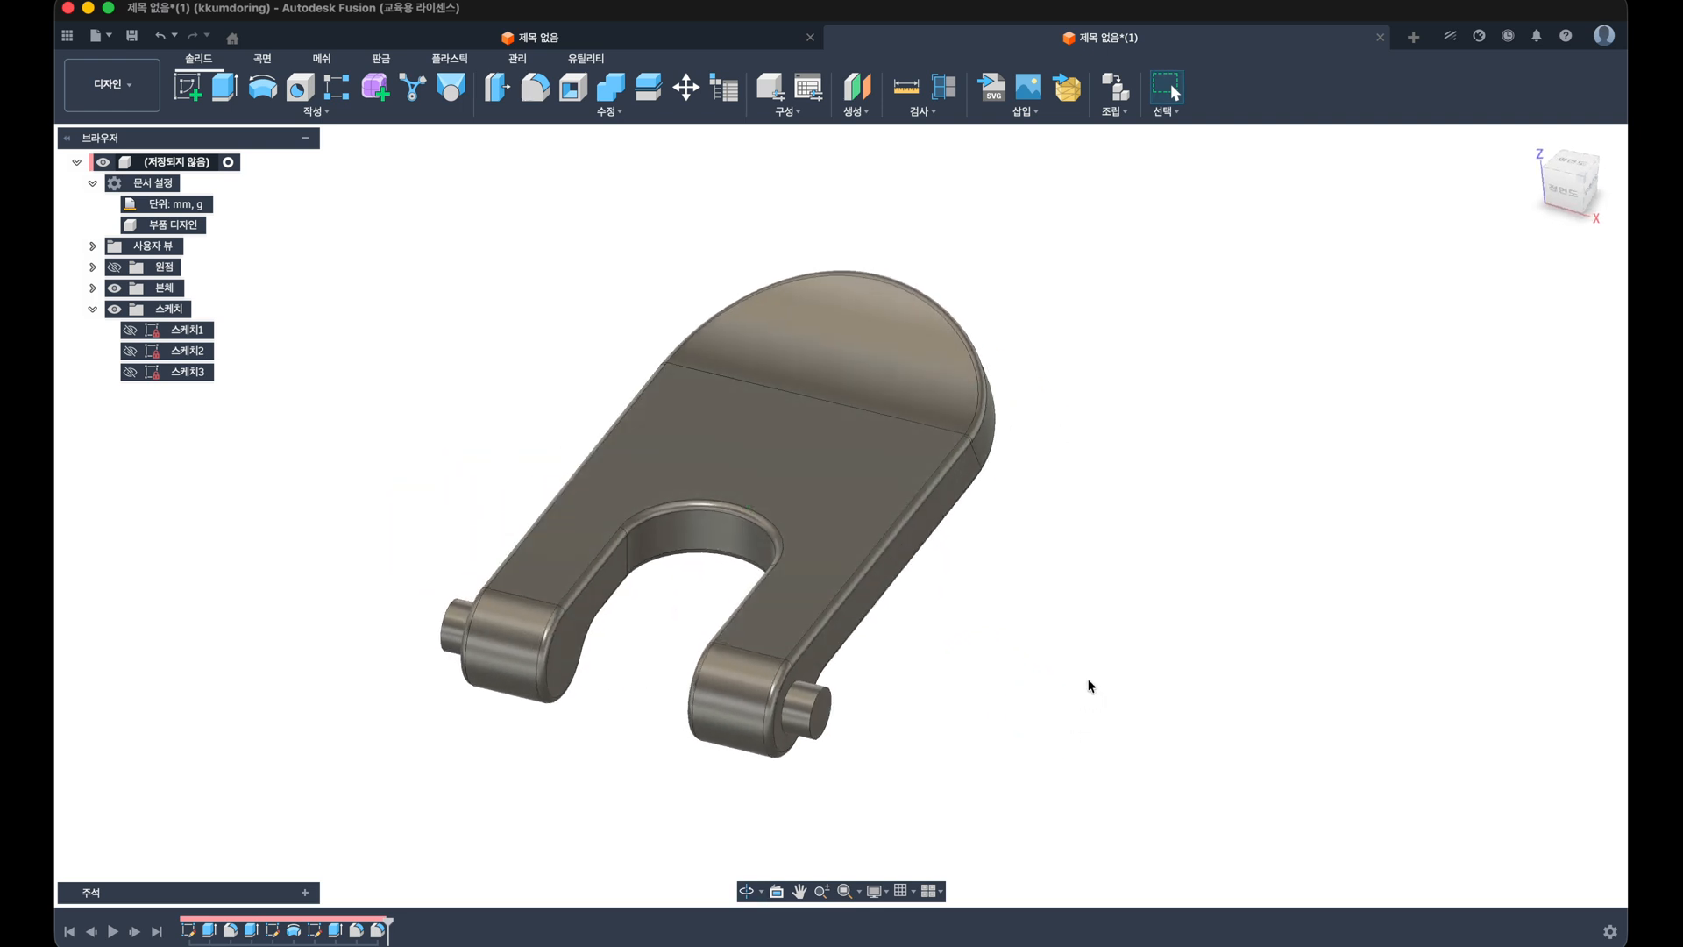
key(super+s)
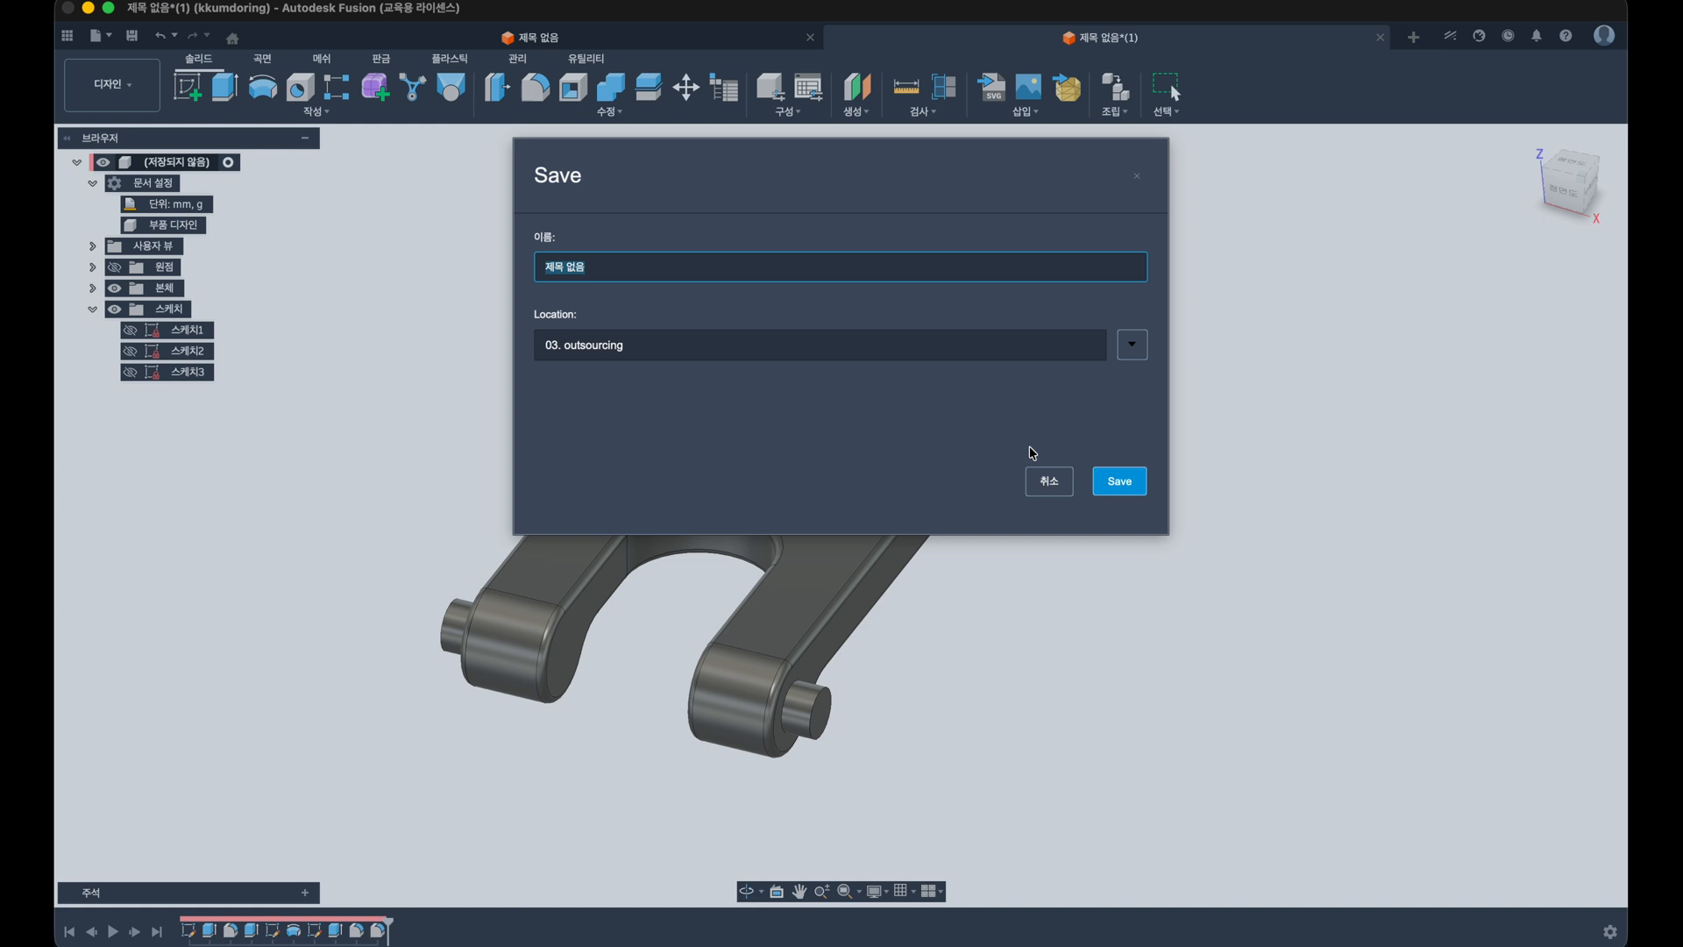
click(1132, 346)
click(611, 526)
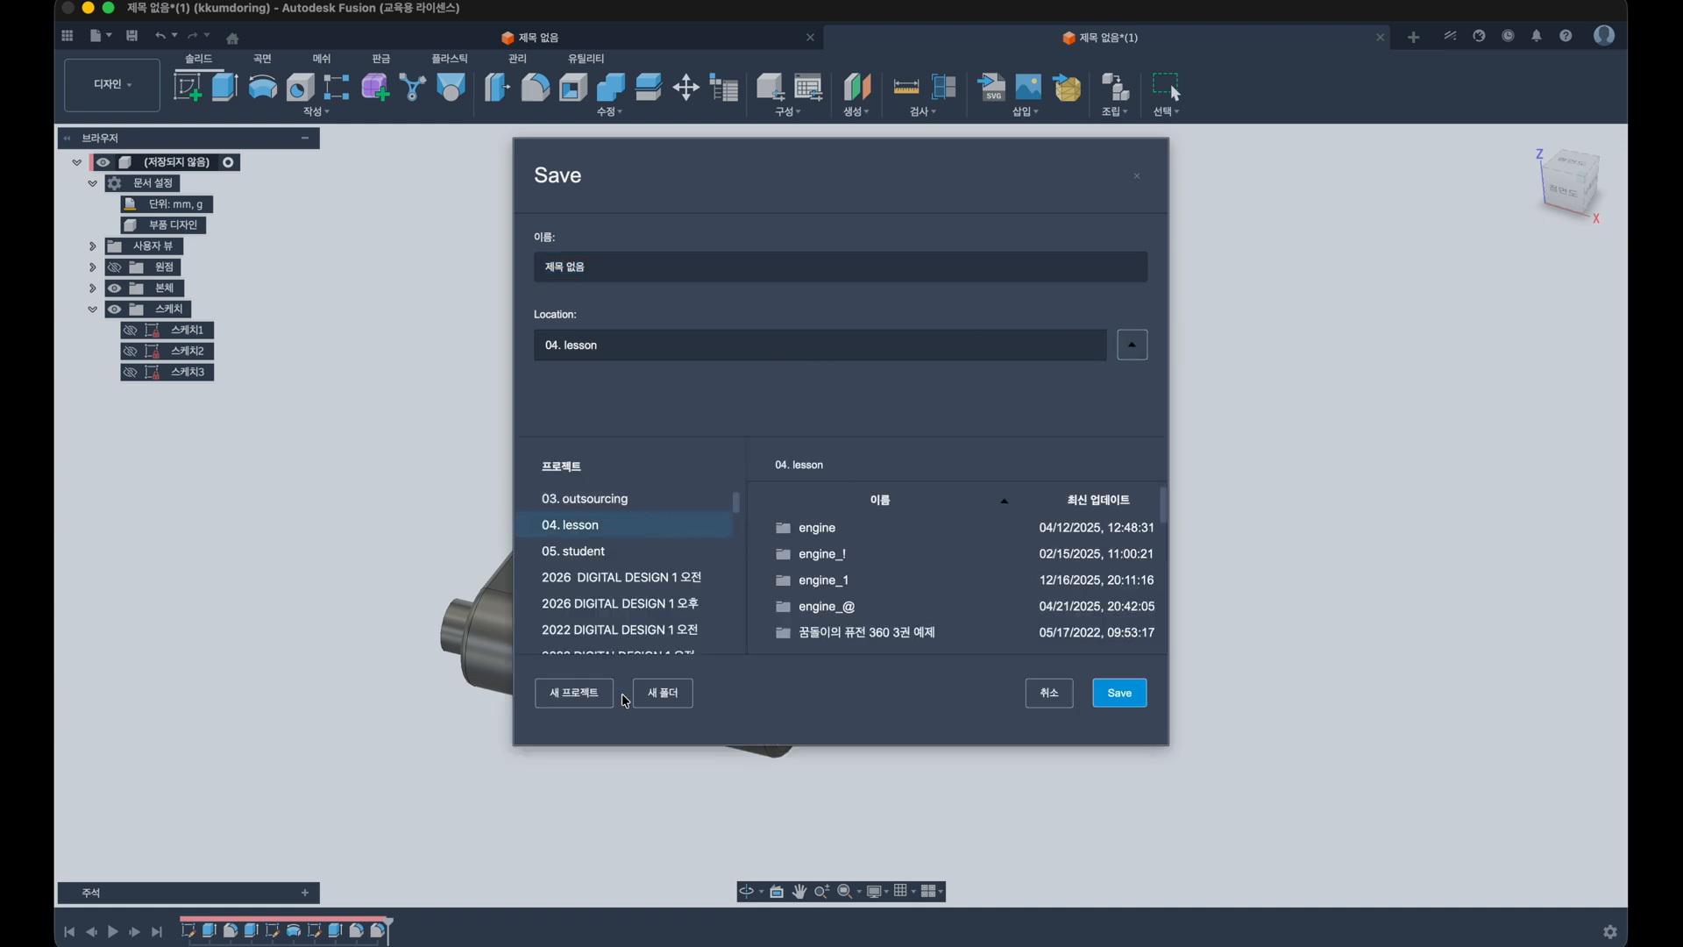
Step: Try to create a folder named 텀블러 in the 04. lesson project
click(662, 695)
text(xj)
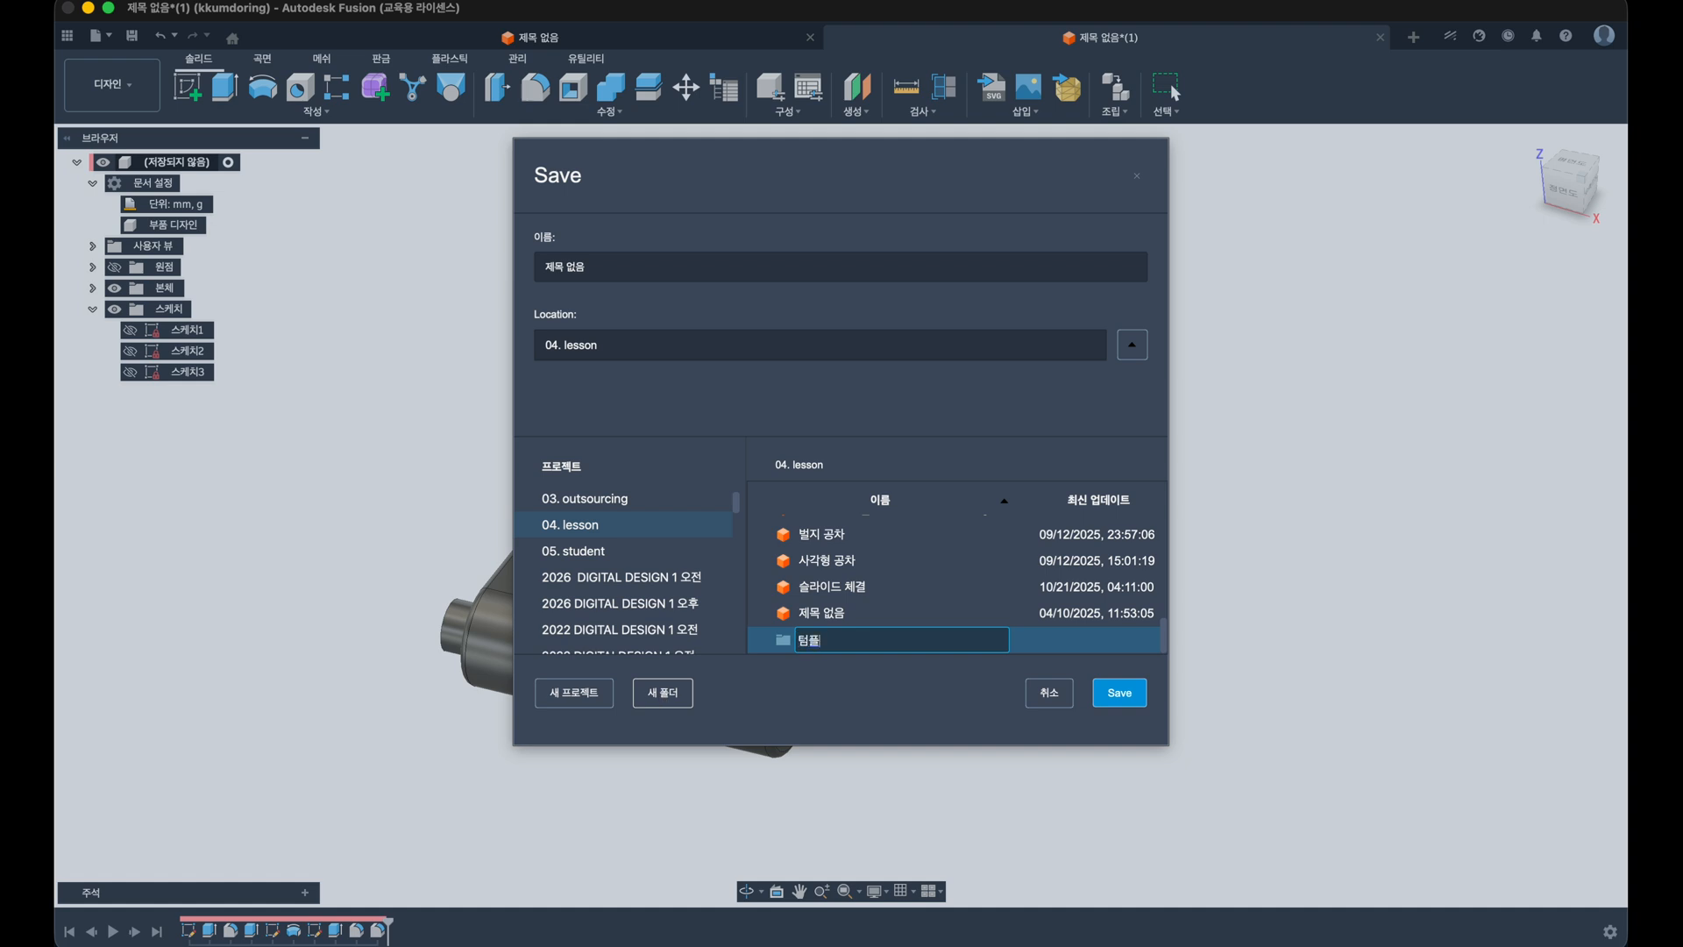
text(러)
key(Return)
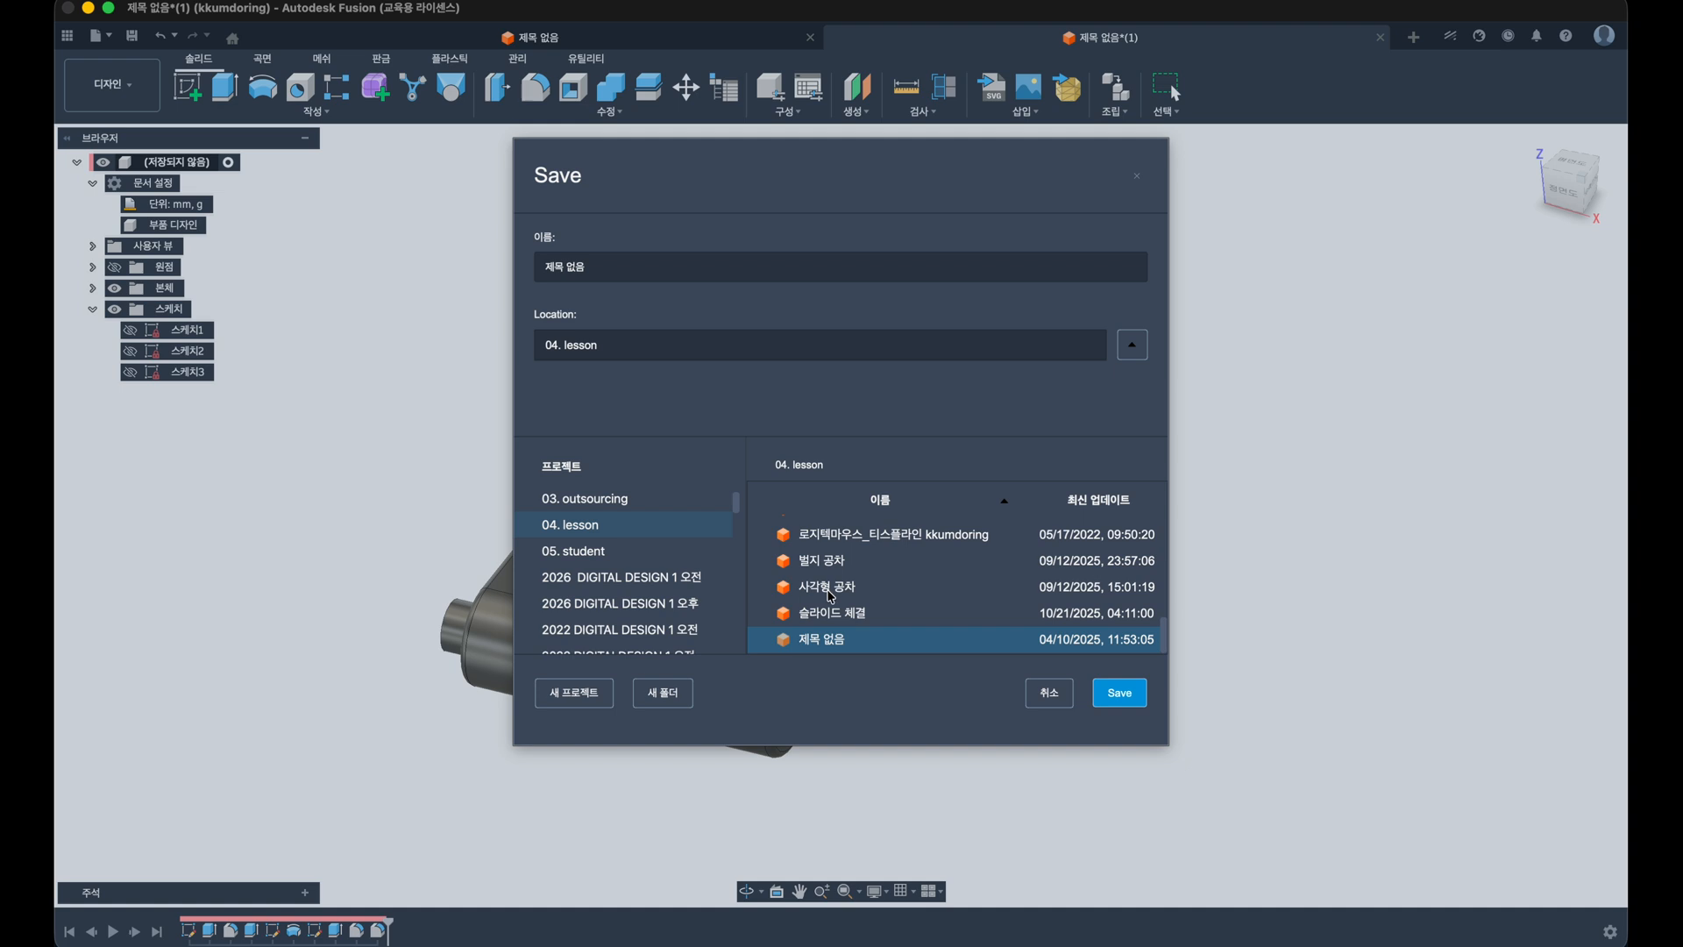
Step: Open the existing 텀블러 folder in the 04. lesson project as the save location
scroll(830, 595, up, 5)
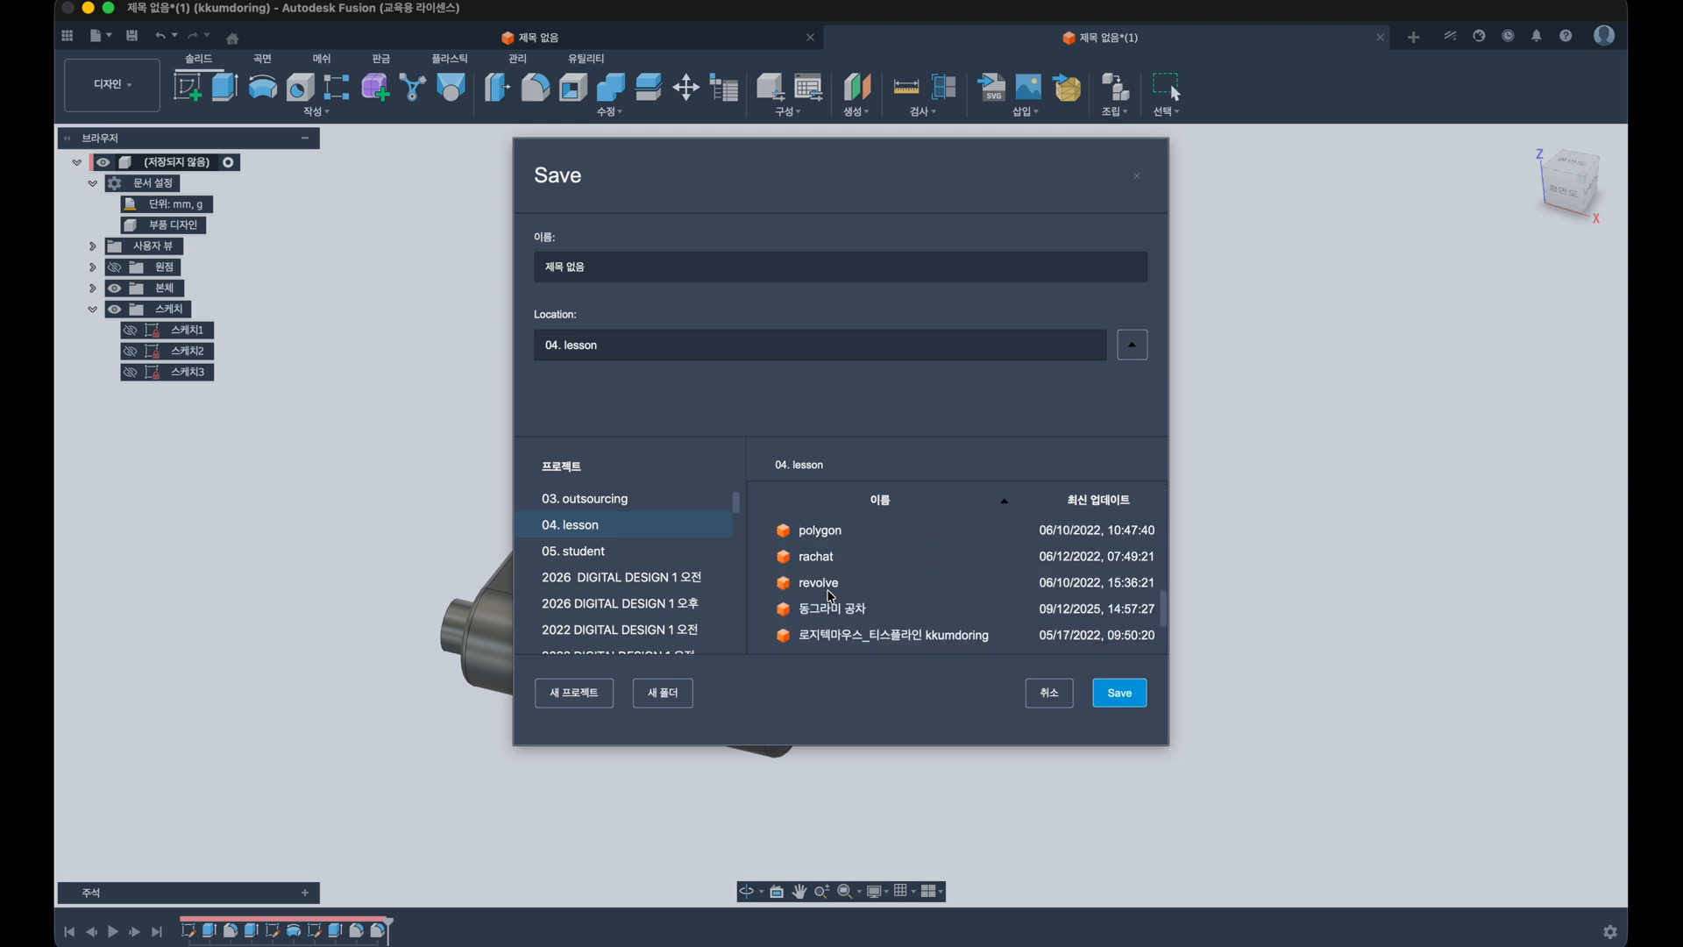
scroll(830, 595, up, 5)
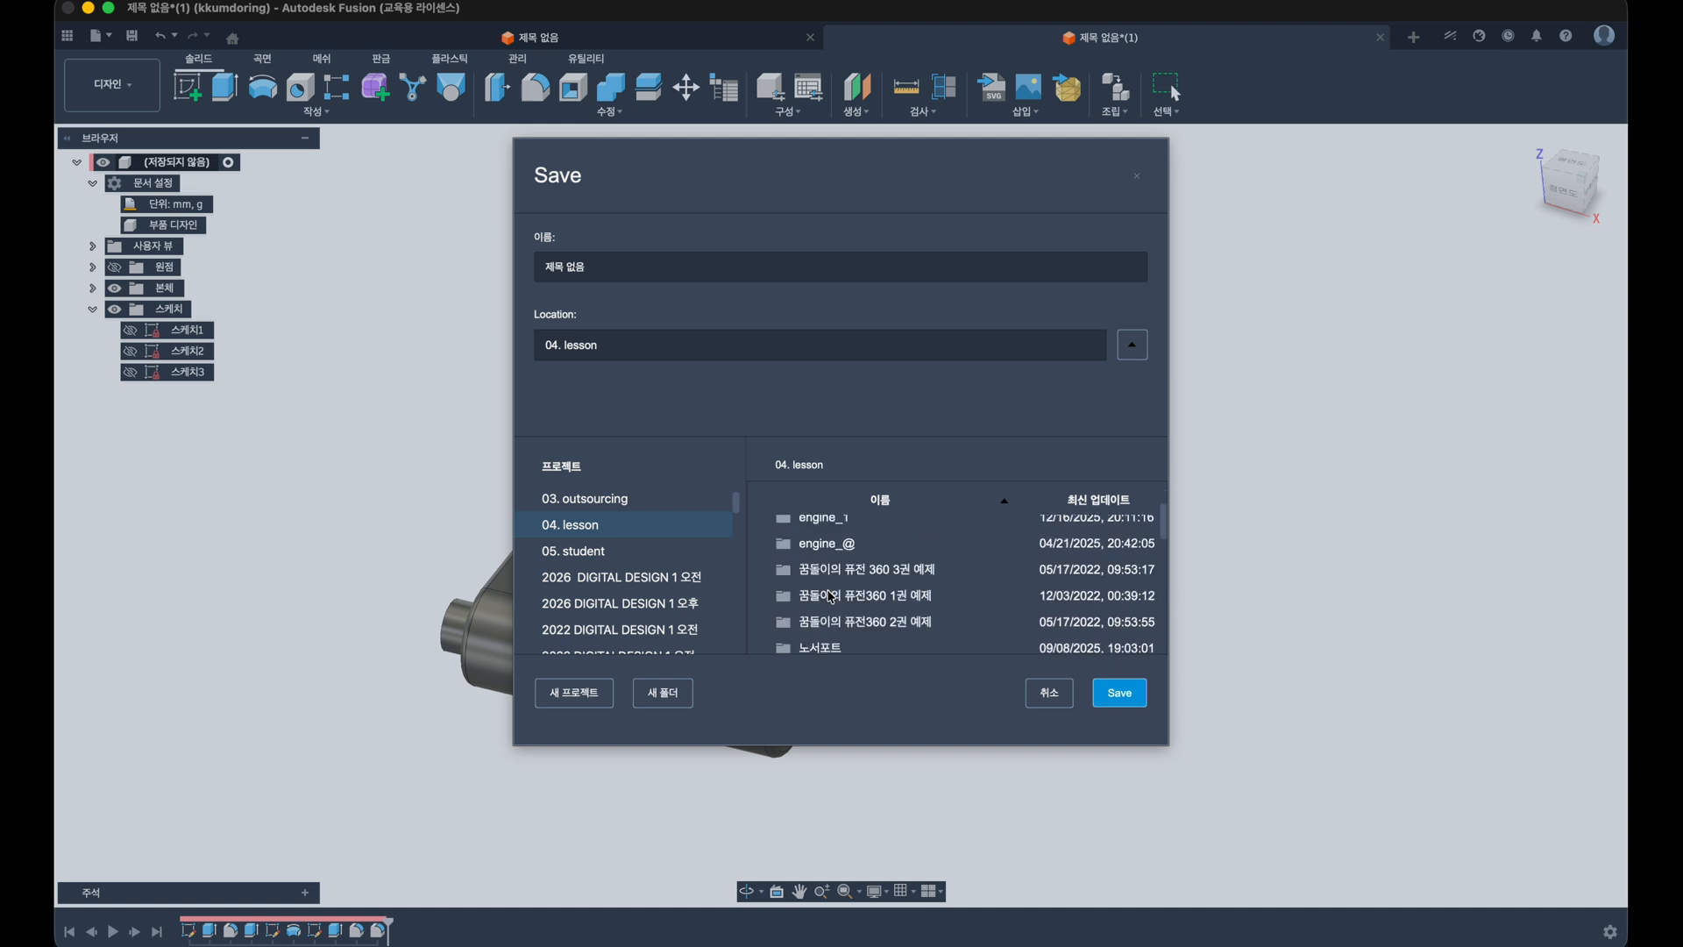
scroll(830, 597, up, 2)
scroll(830, 595, down, 1)
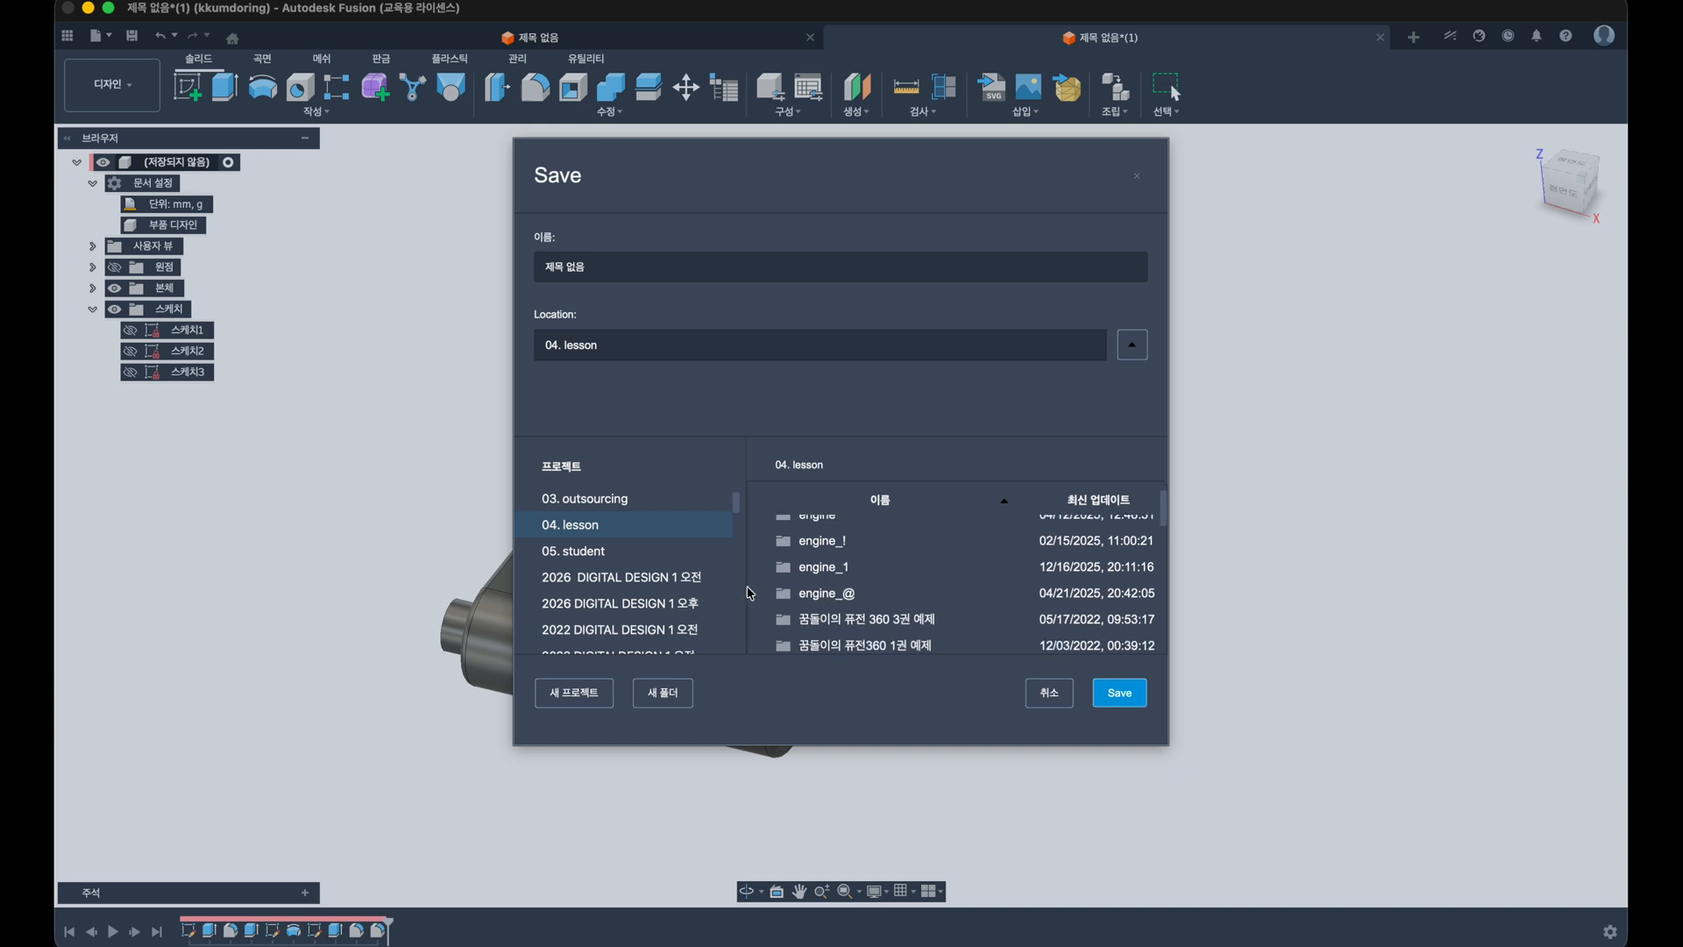
click(596, 507)
click(595, 531)
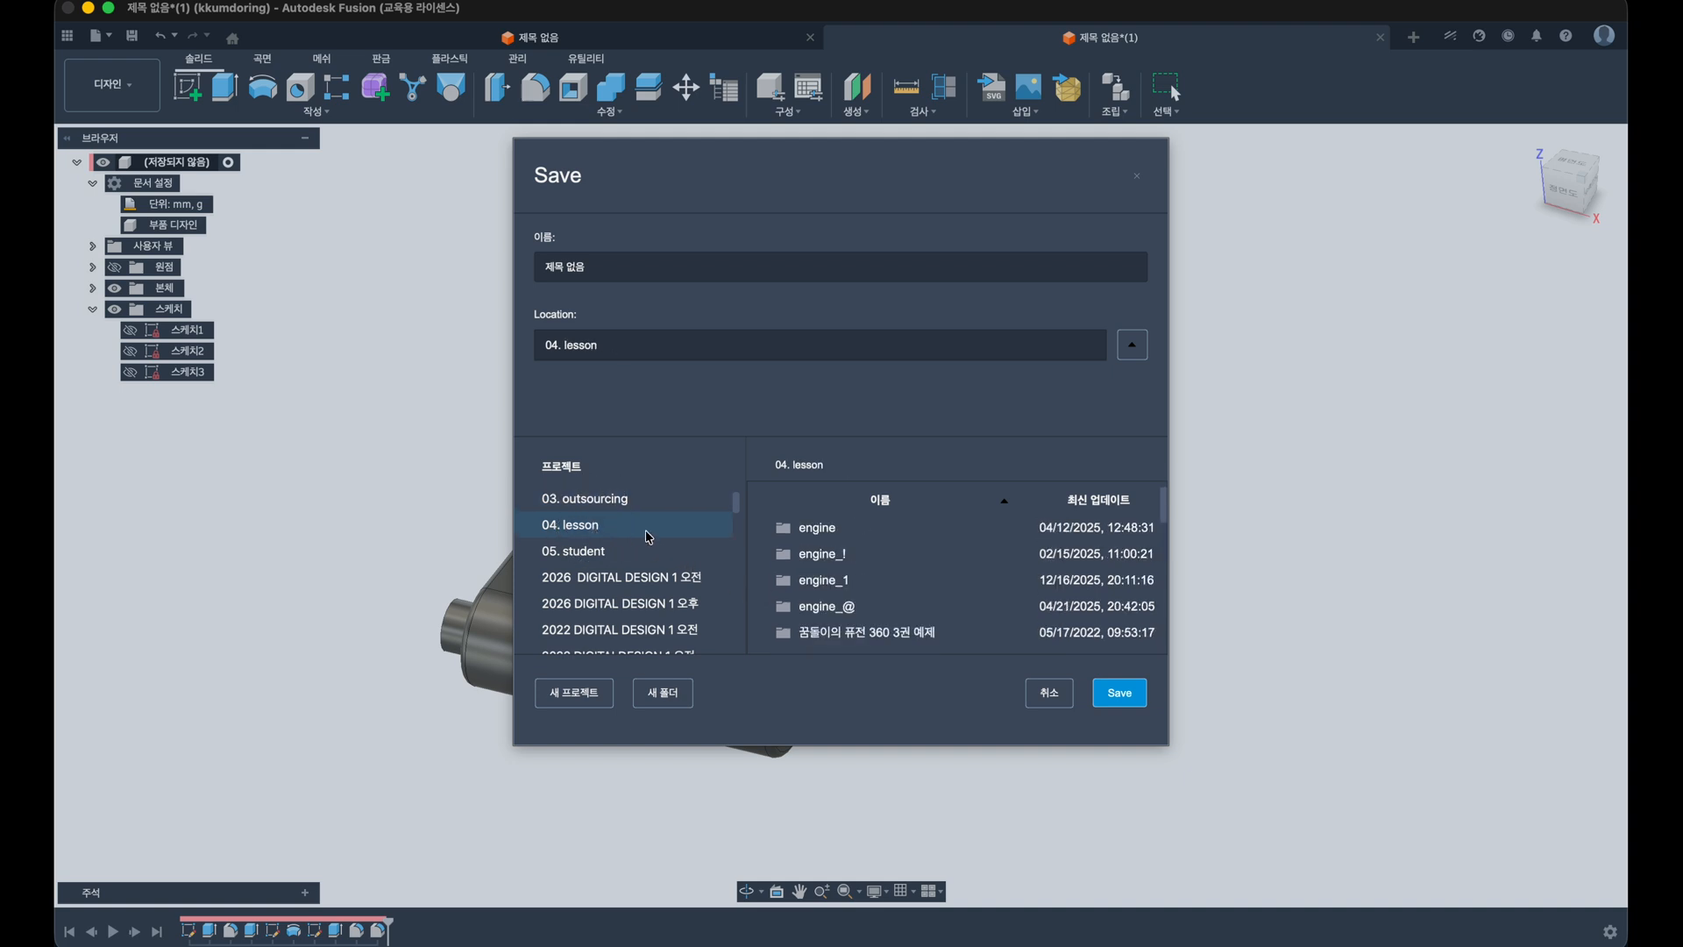
scroll(841, 586, down, 3)
scroll(881, 603, down, 2)
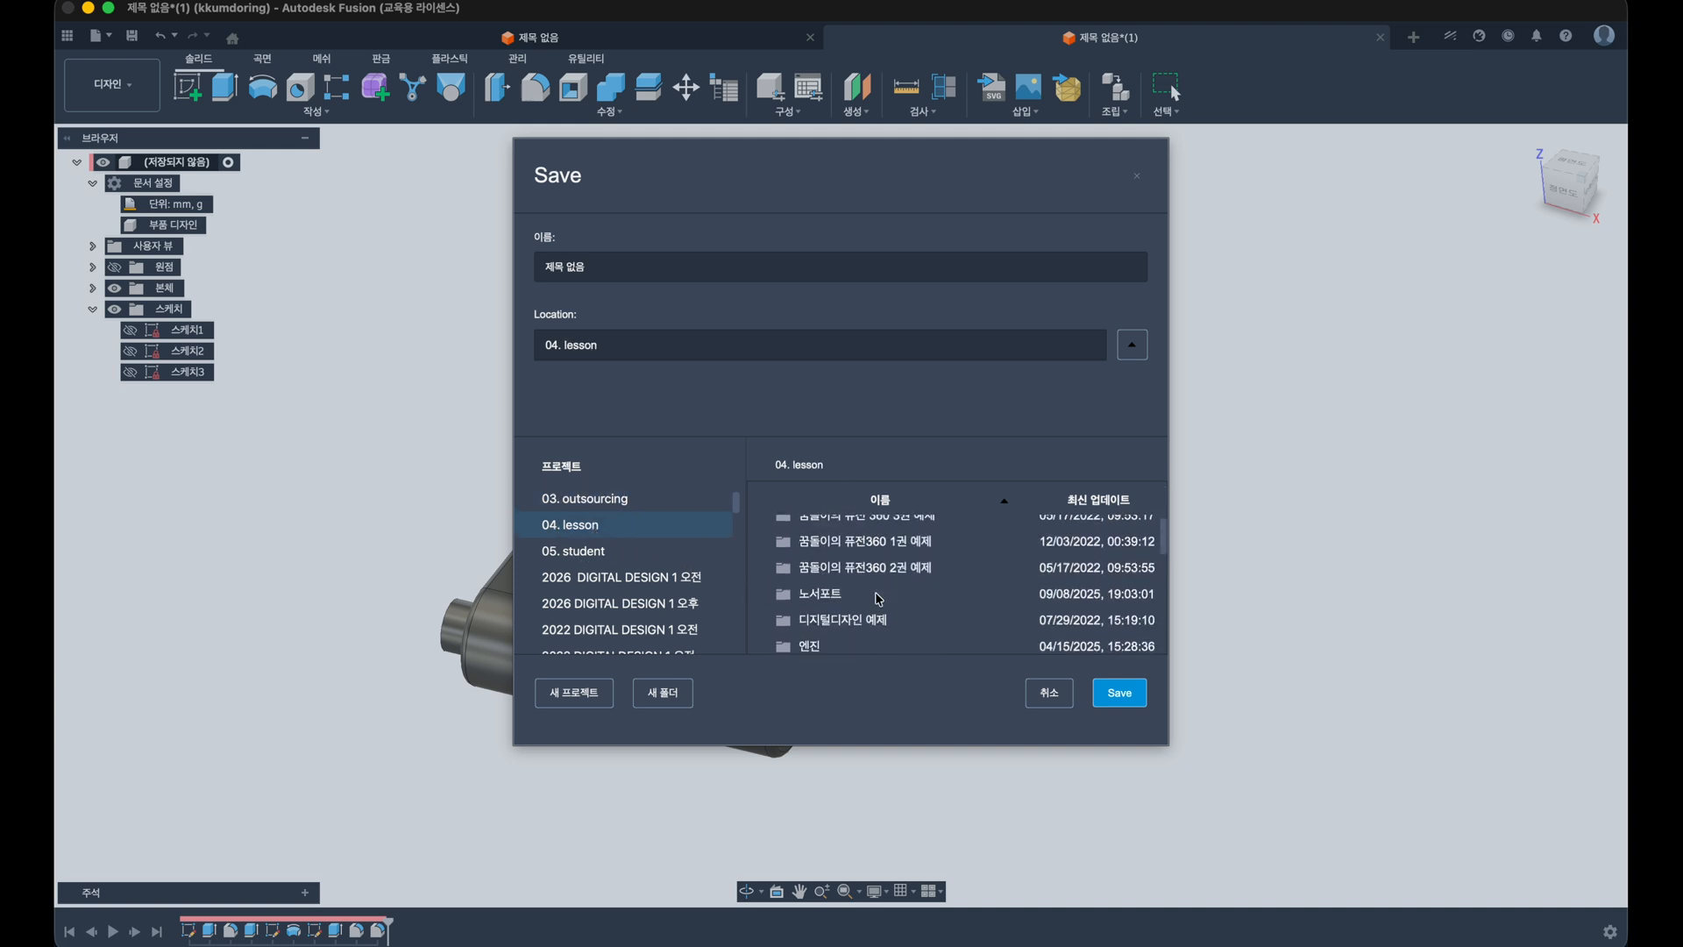
scroll(839, 608, down, 3)
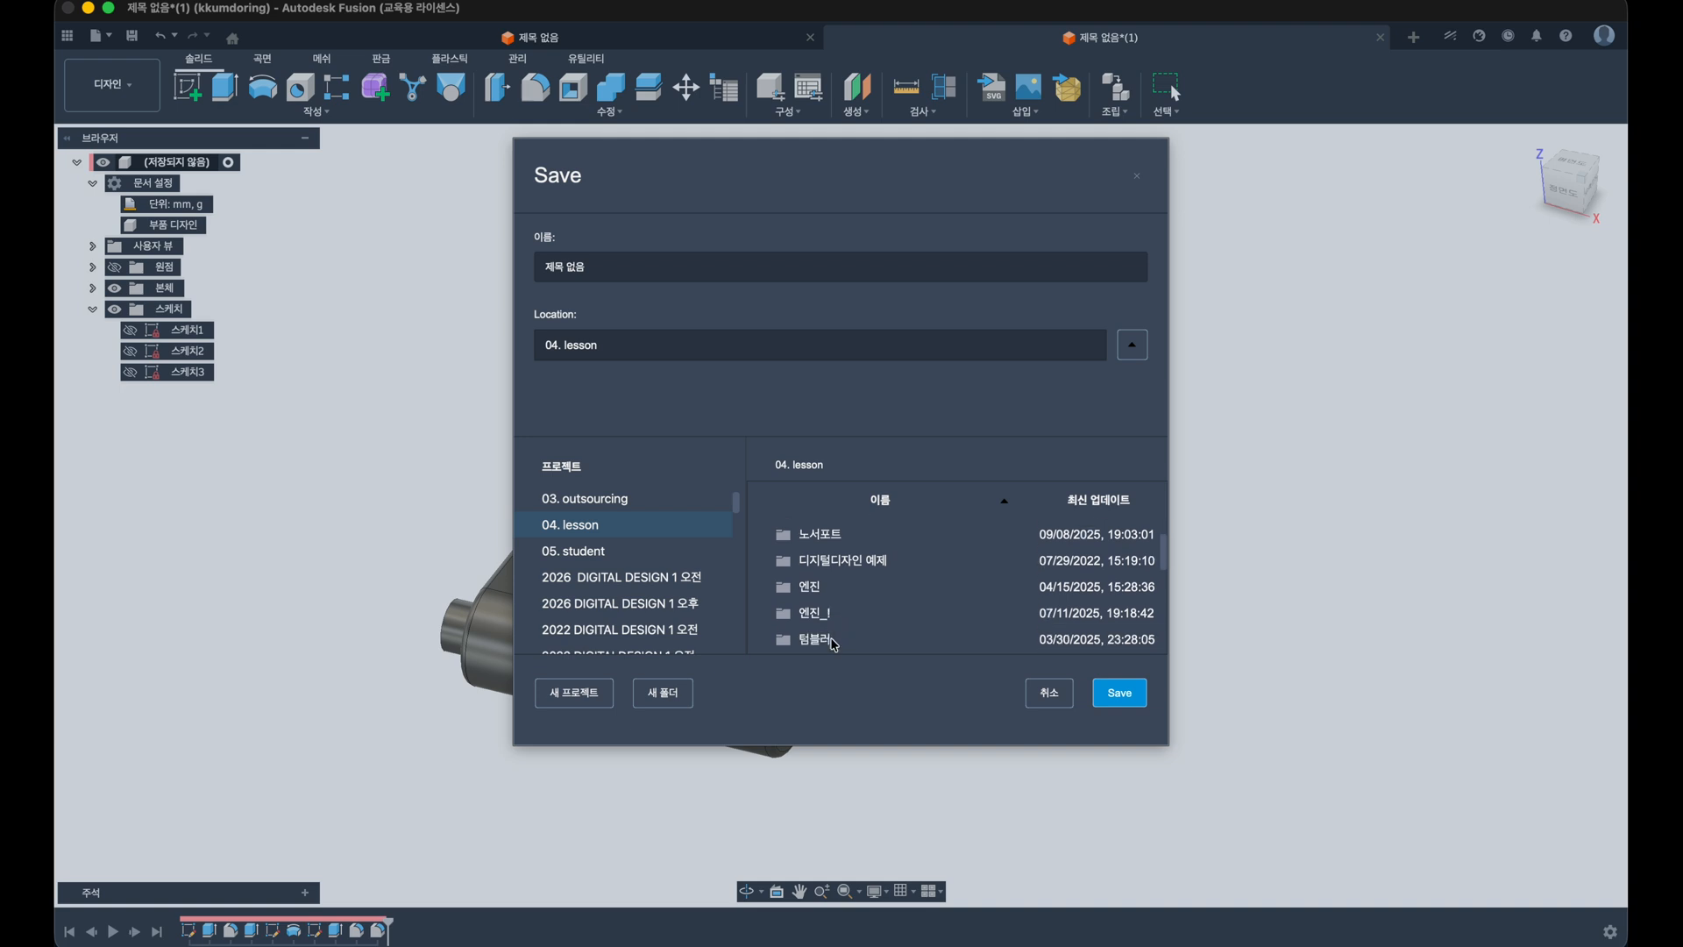
double_click(815, 640)
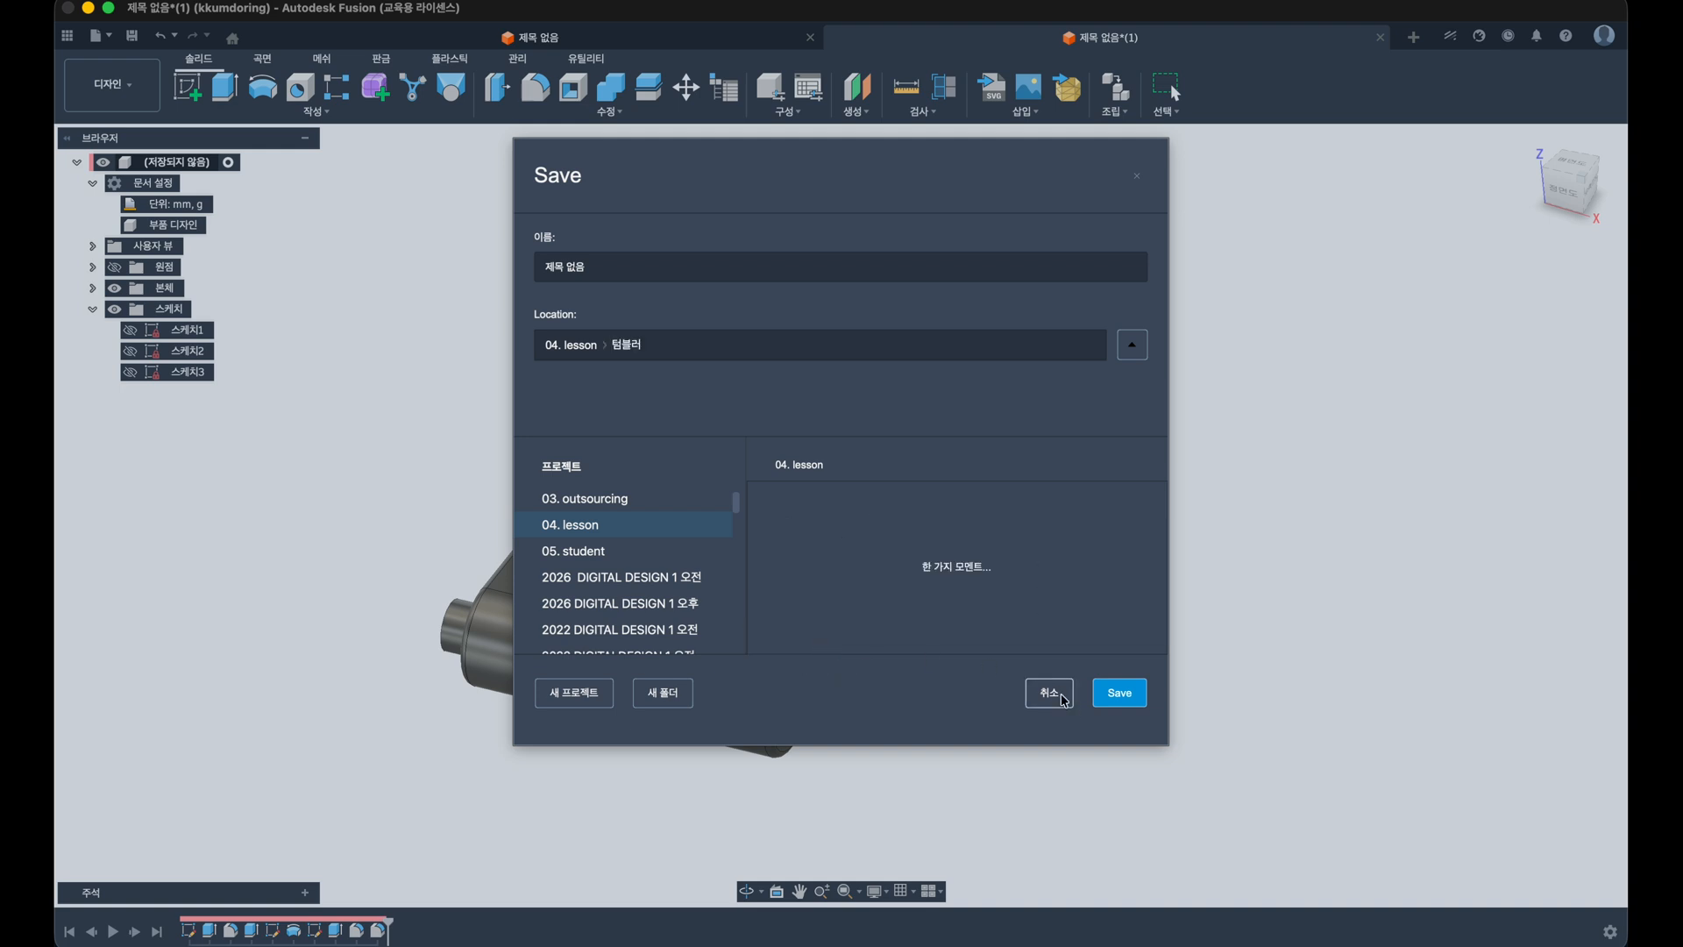
Step: Name the design straw_lid and save it in the chosen folder
click(663, 259)
text(straw_l)
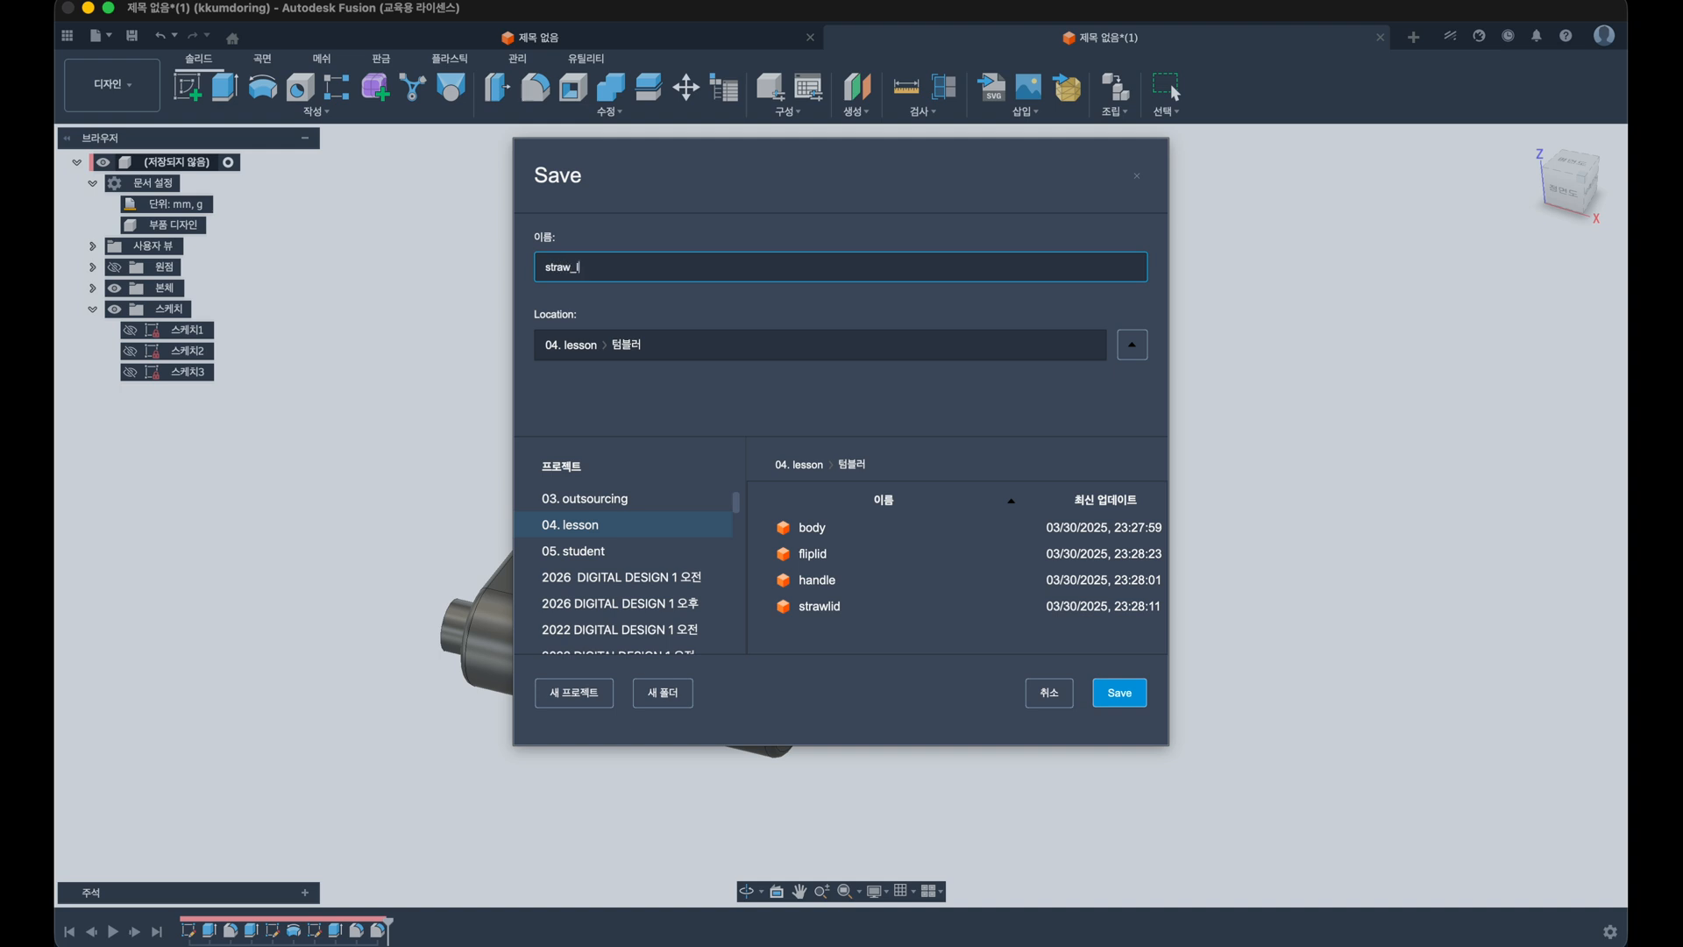
text(id)
key(Return)
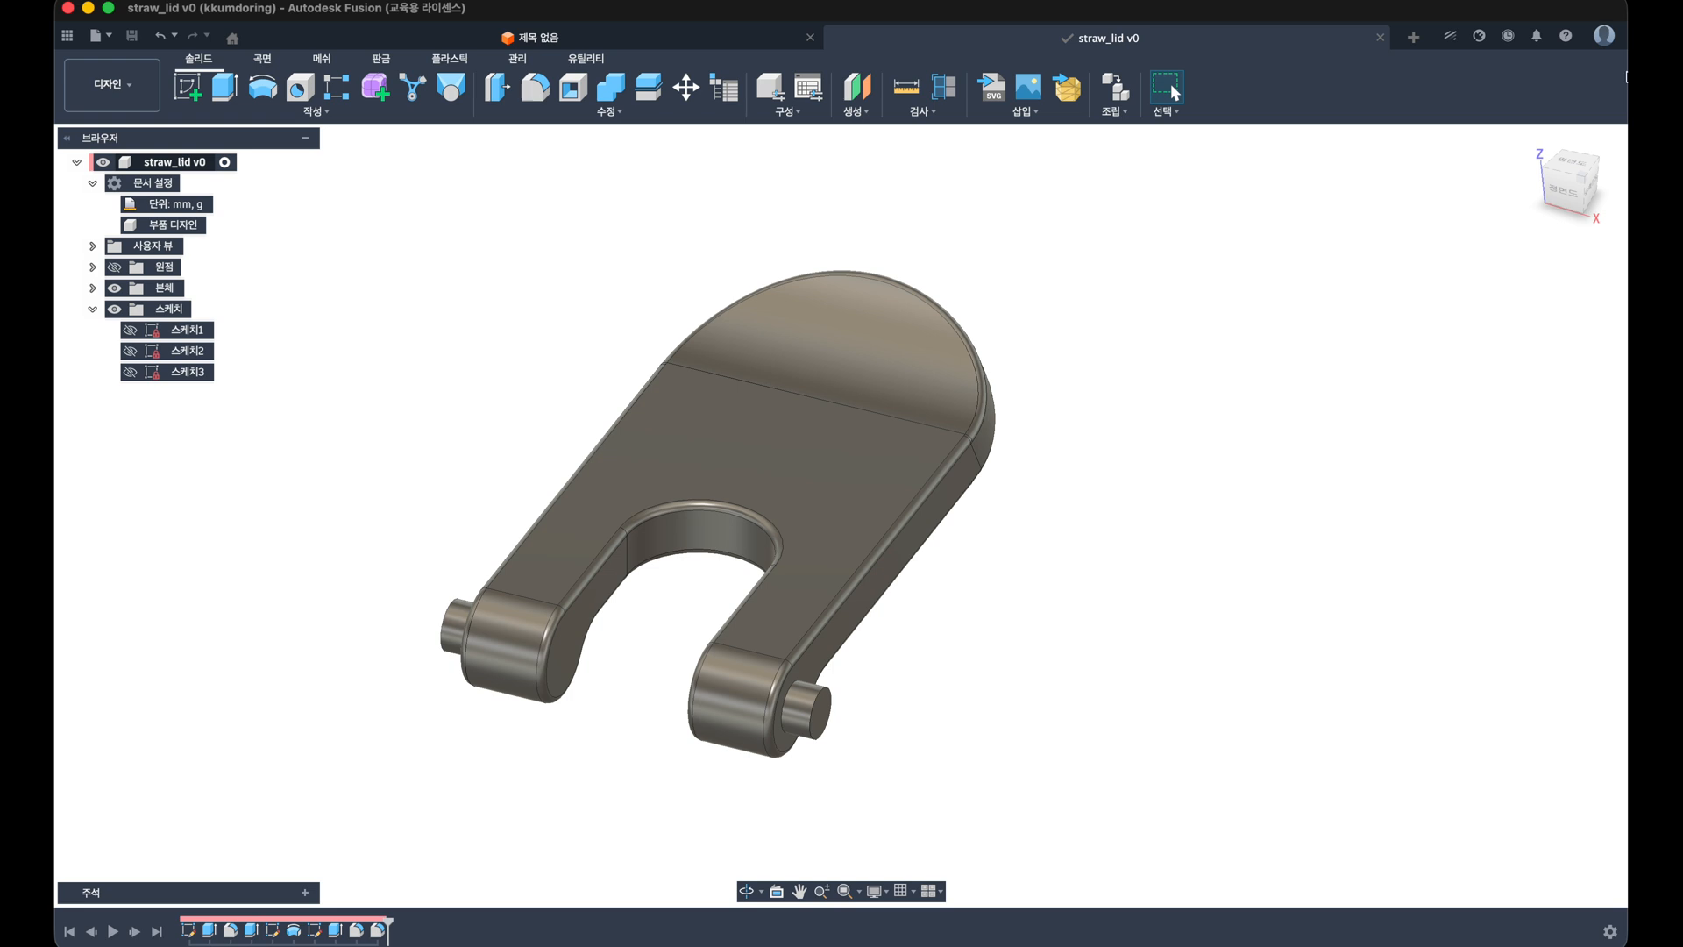
Step: Create a new part design in millimetres and start a sketch on the horizontal XY plane
click(1412, 37)
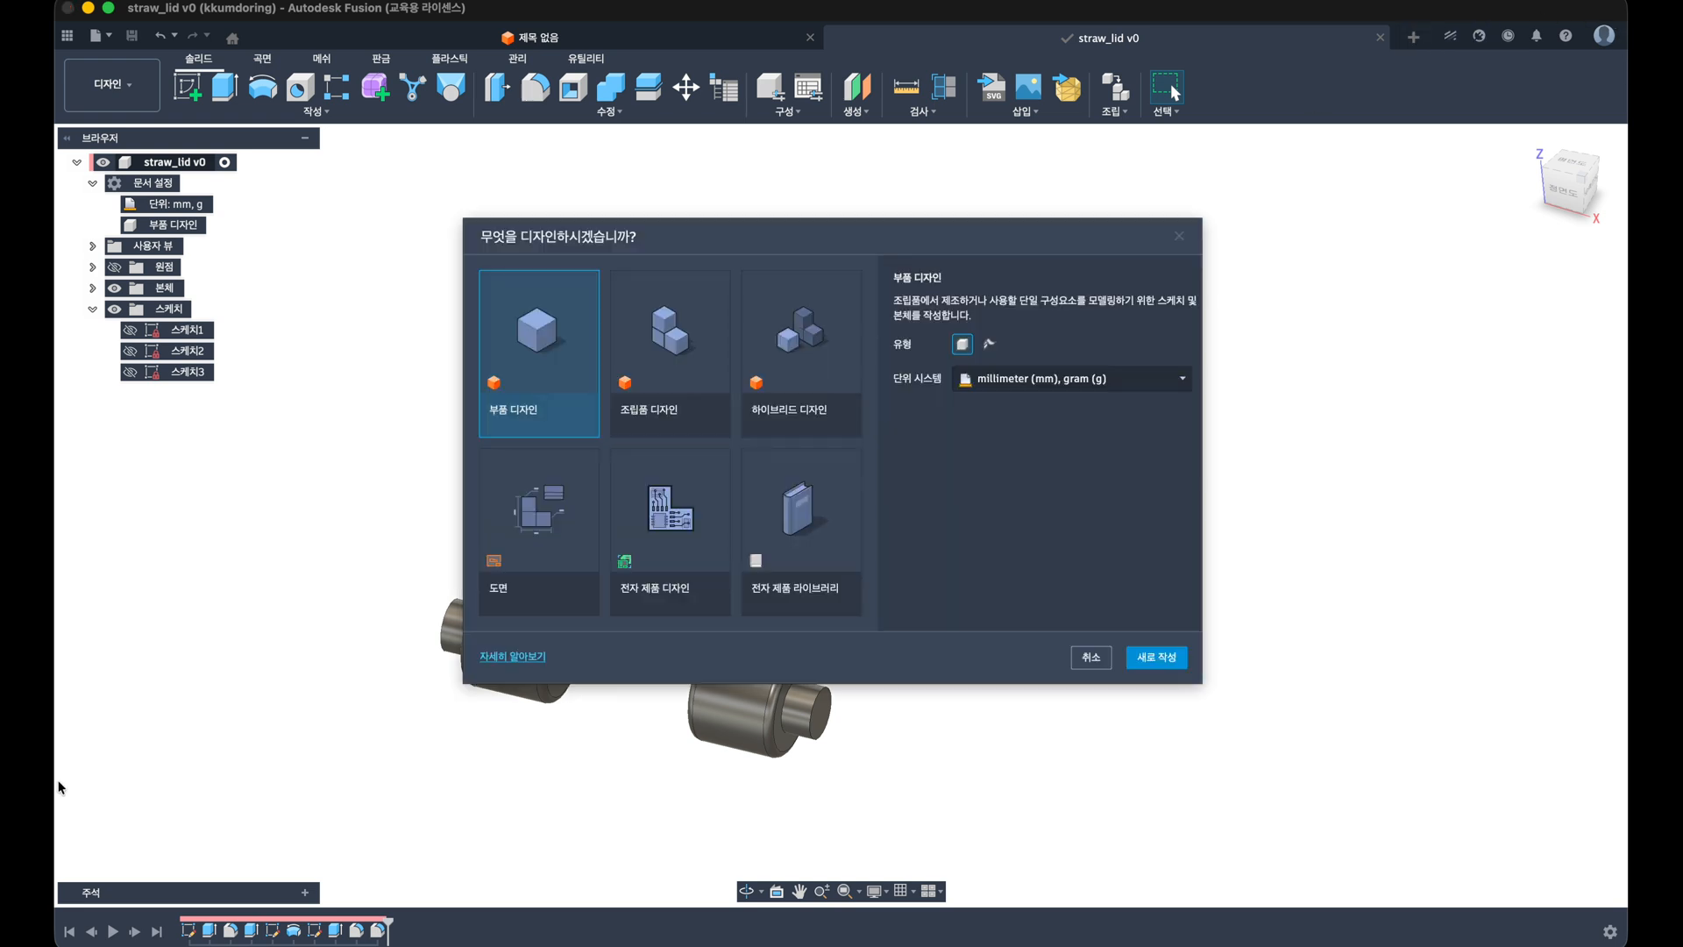
double_click(545, 376)
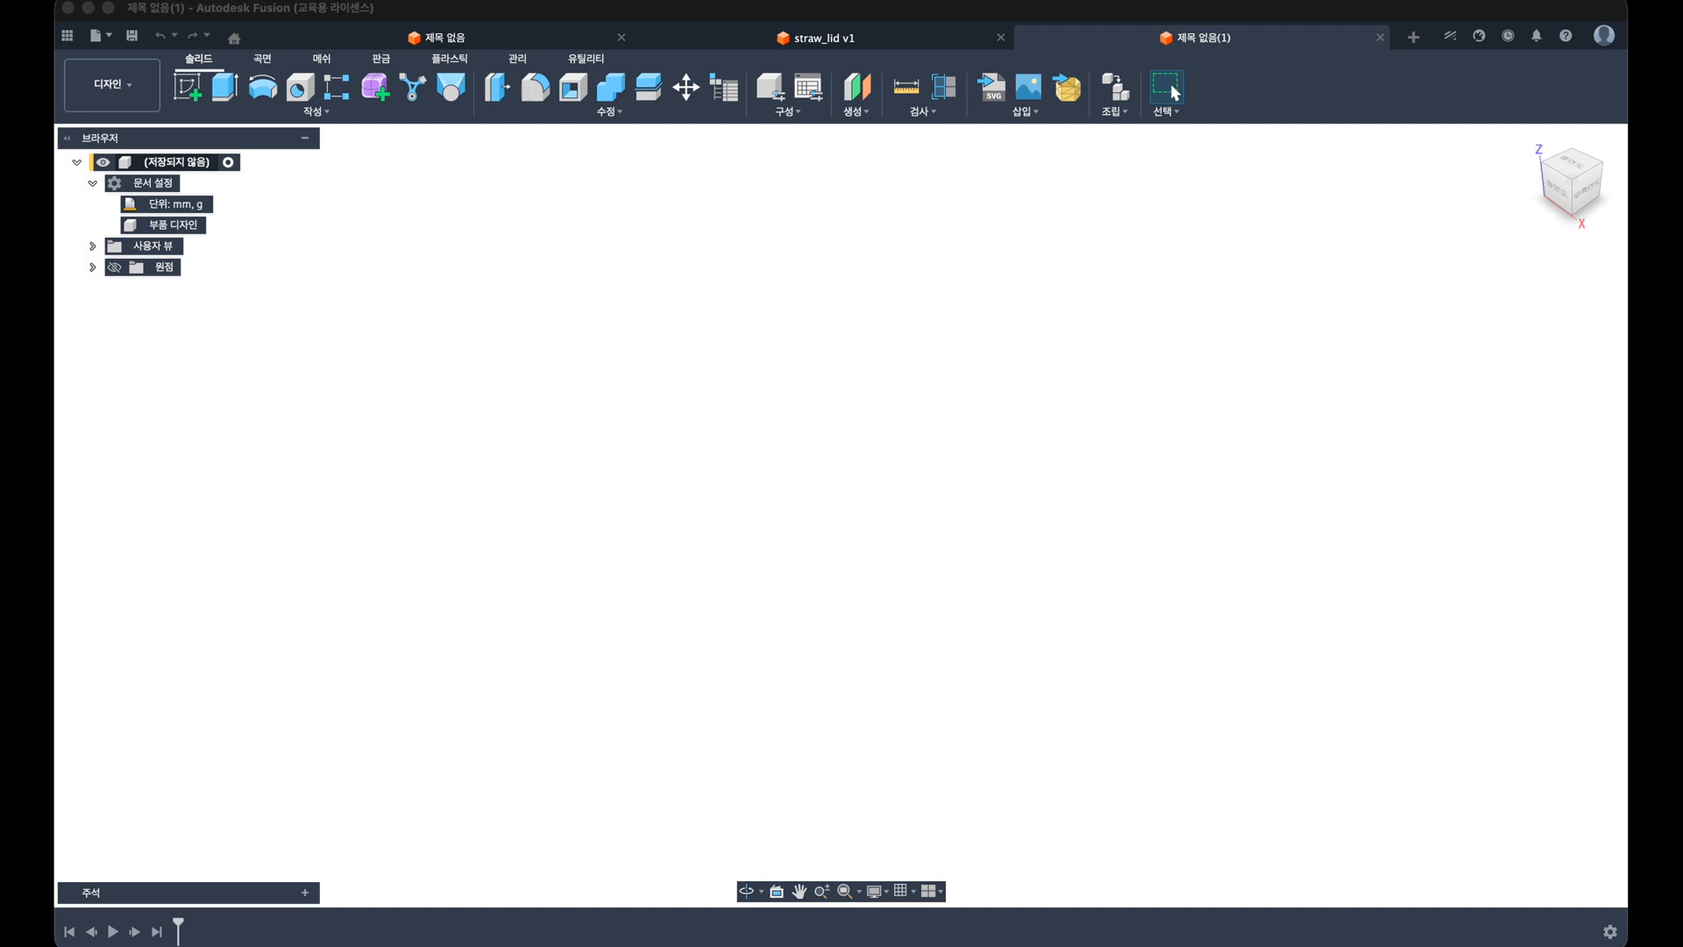
click(193, 92)
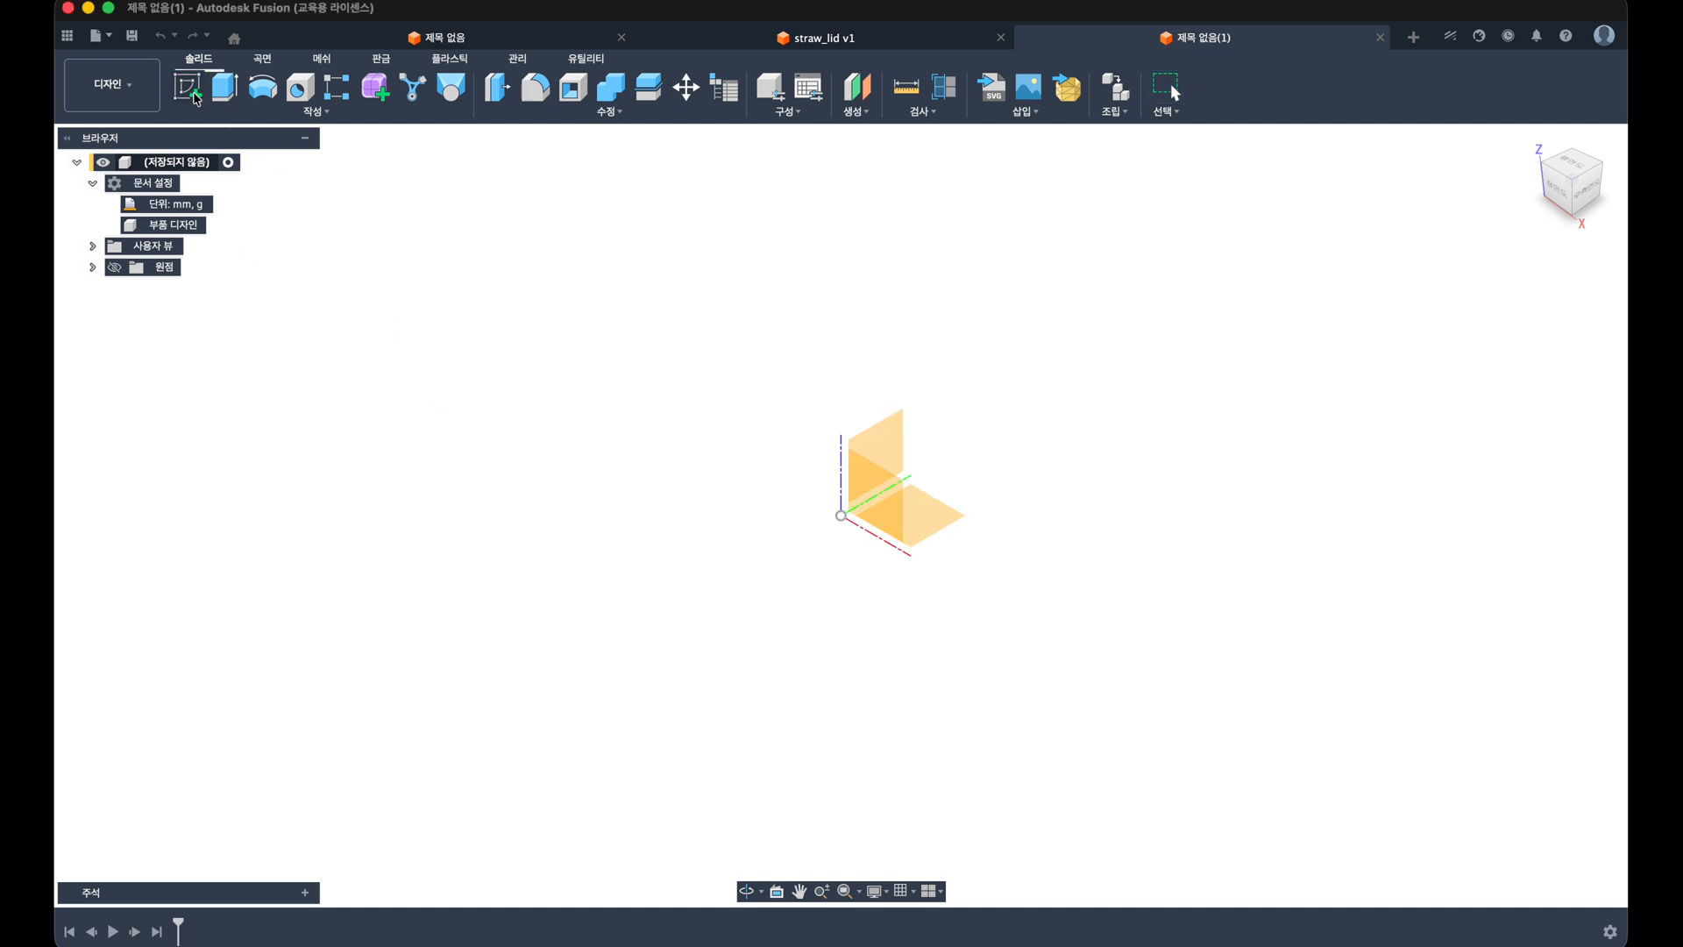
click(923, 531)
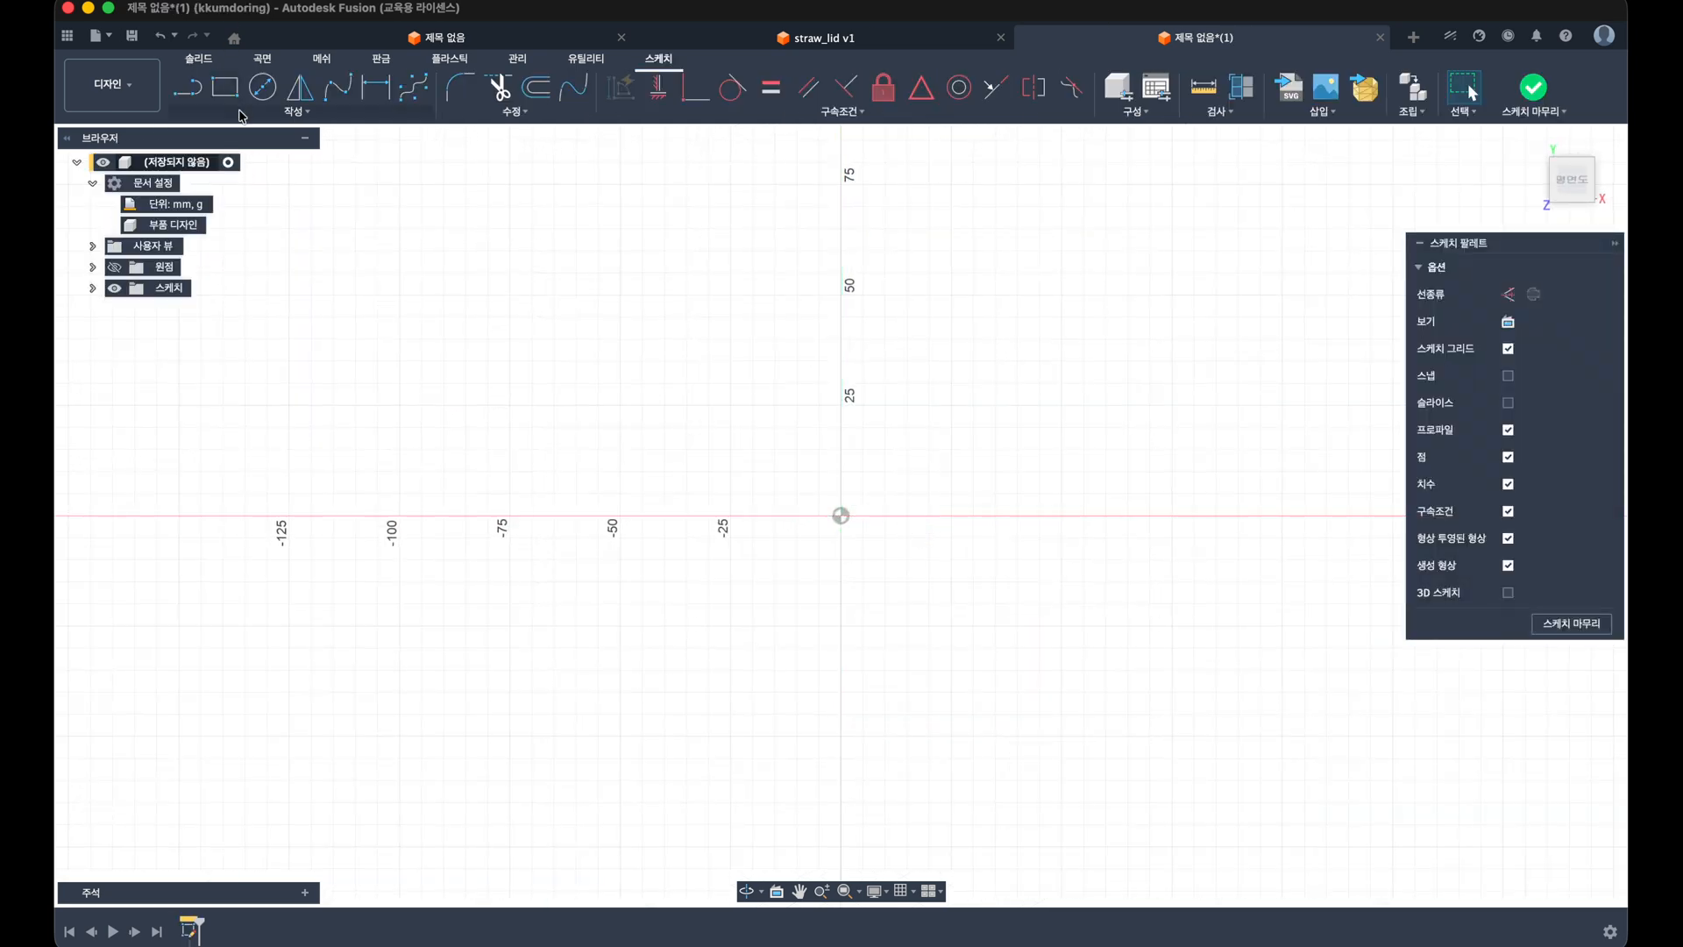
Step: Sketch a three-point arc bulging toward positive X, about 72 mm in radius, and move its center onto the origin
click(241, 114)
mouse_move(233, 210)
click(312, 208)
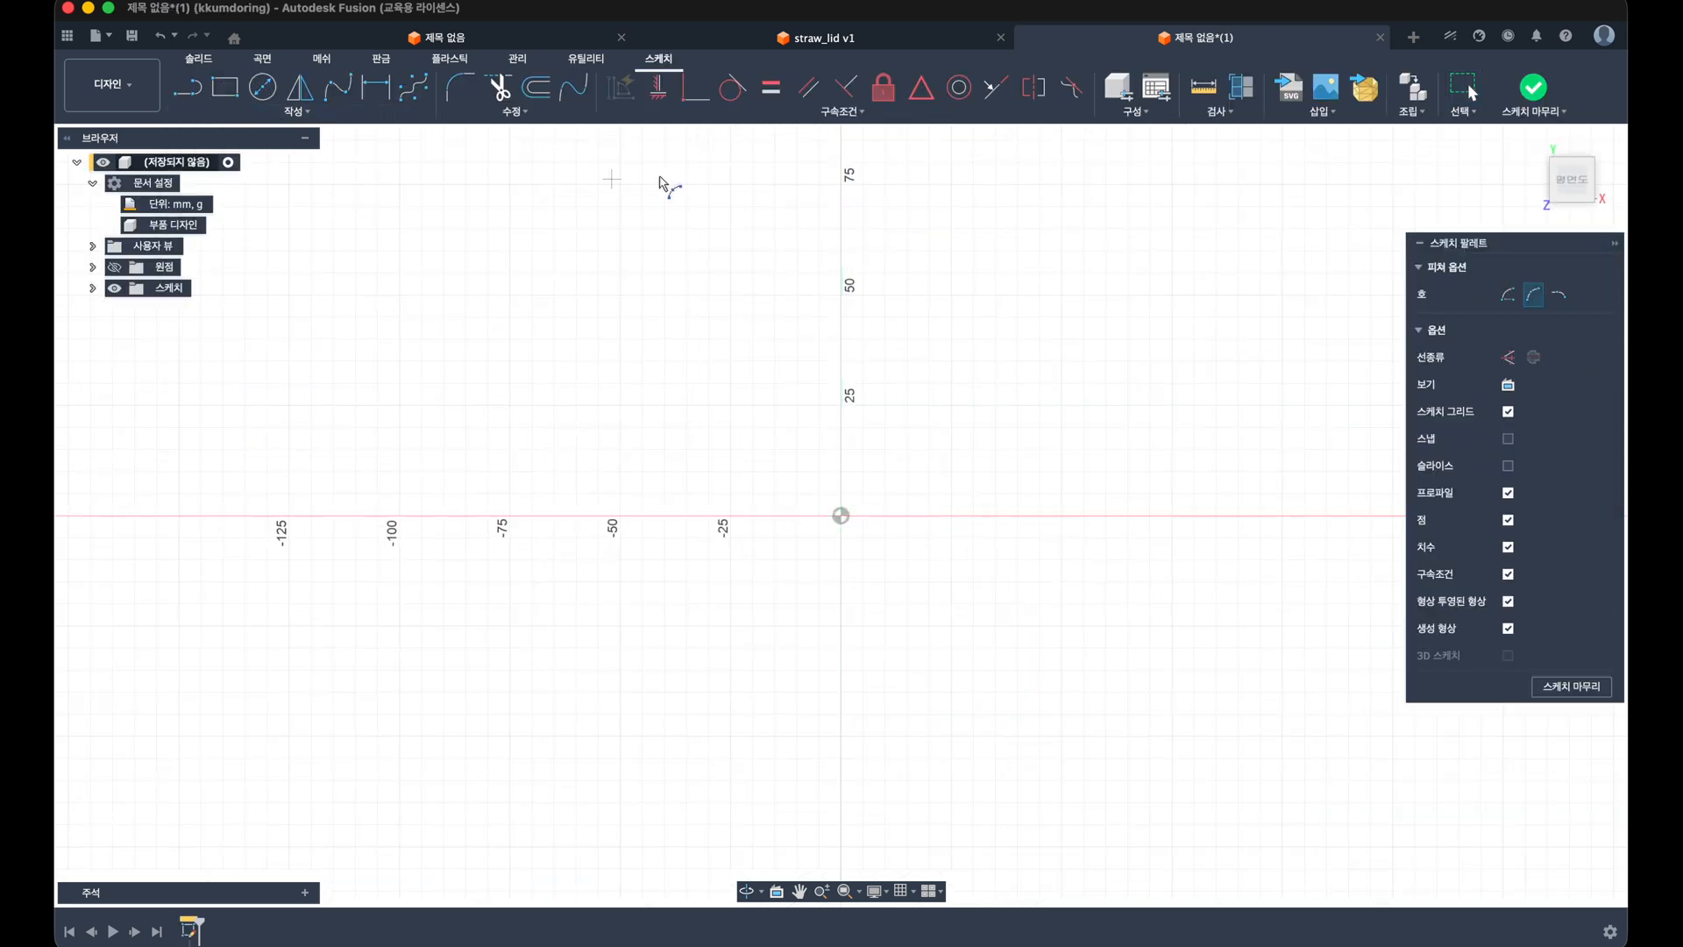
click(857, 187)
click(836, 800)
click(1080, 570)
key(Escape)
drag(767, 491, 843, 521)
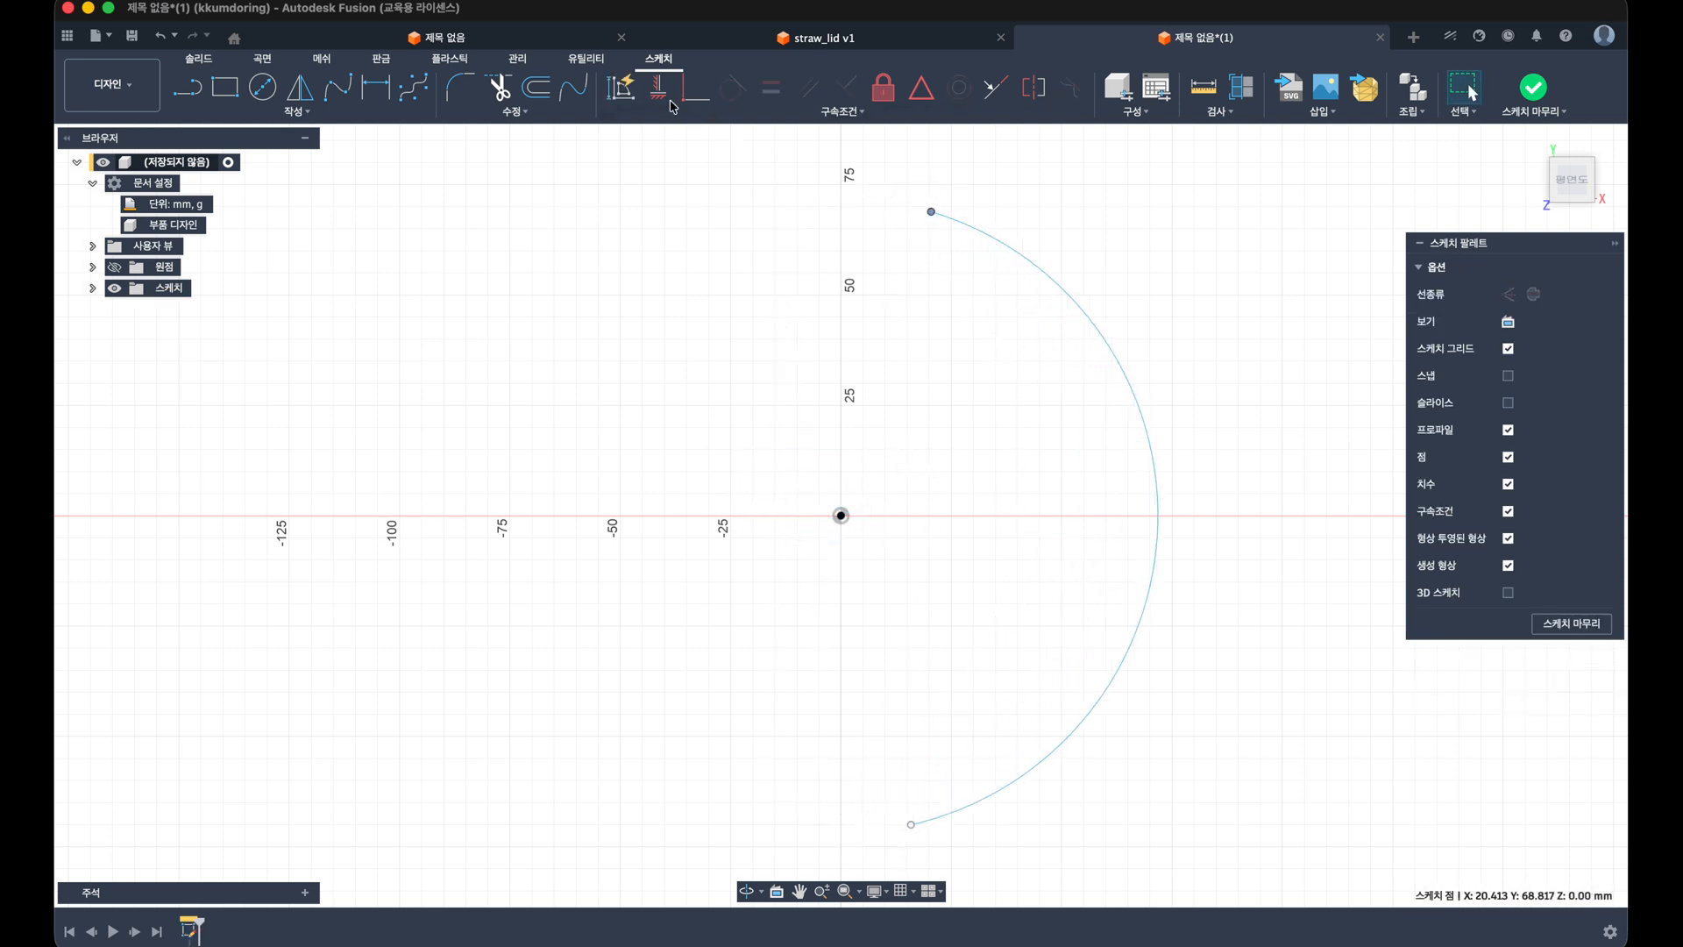
Step: Constrain the arc's upper endpoint to be vertically aligned with the origin
click(659, 87)
click(842, 516)
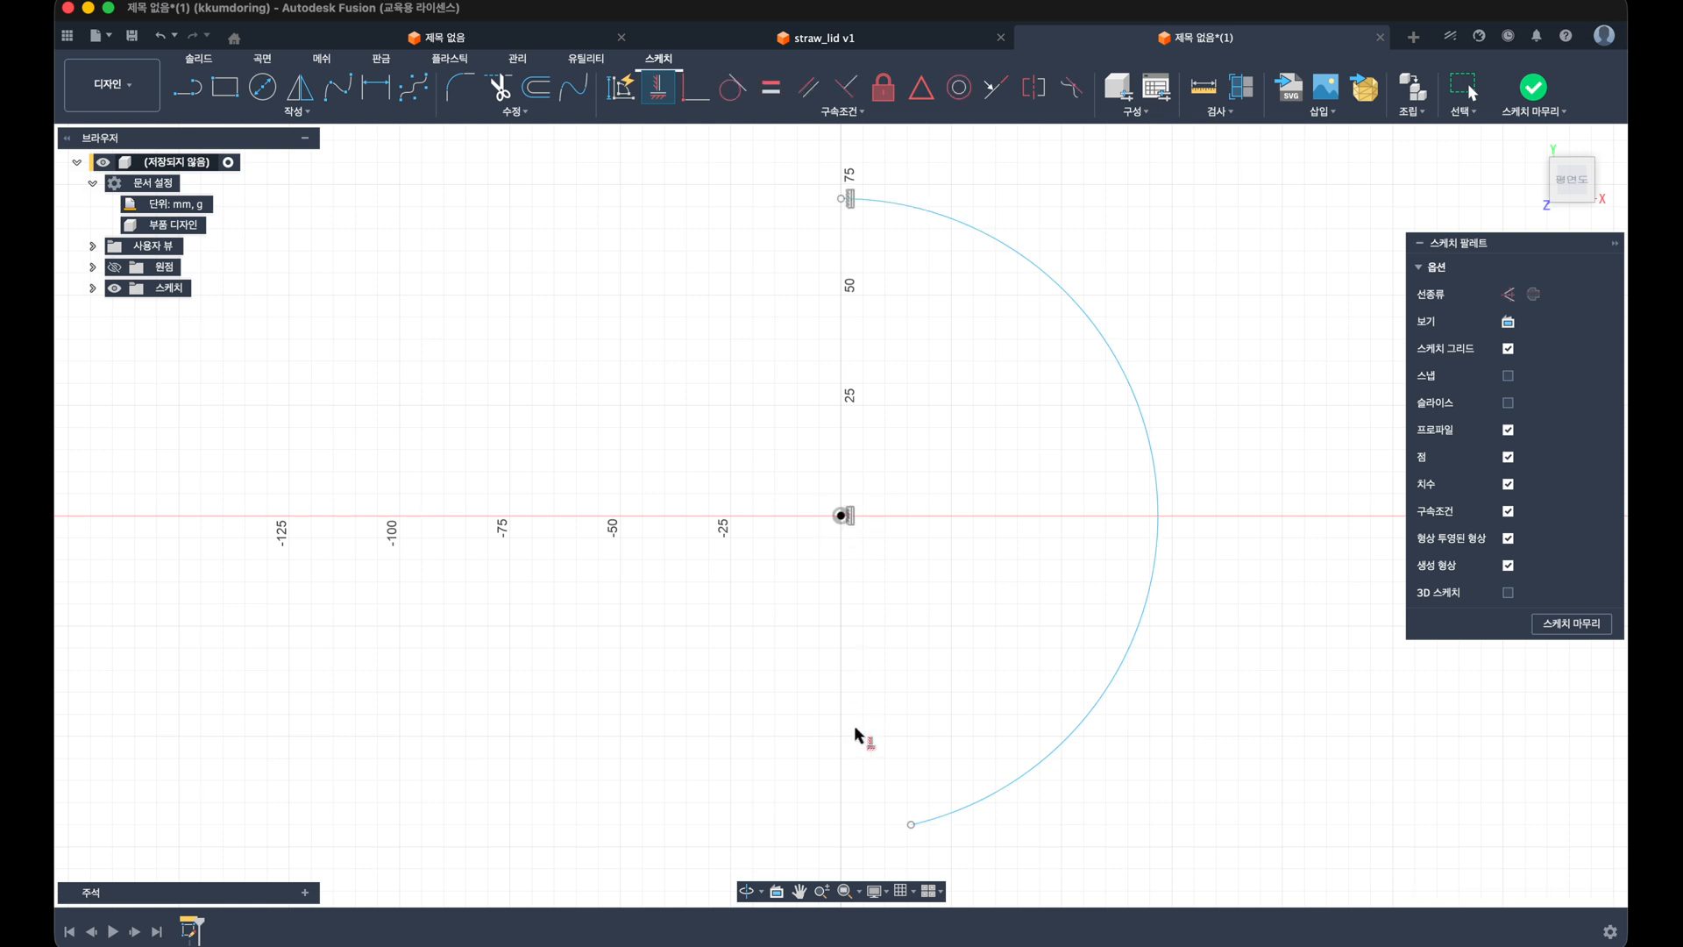
Step: Constrain the arc's lower endpoint to be vertically aligned with the origin
click(893, 822)
click(837, 525)
scroll(840, 528, down, 2)
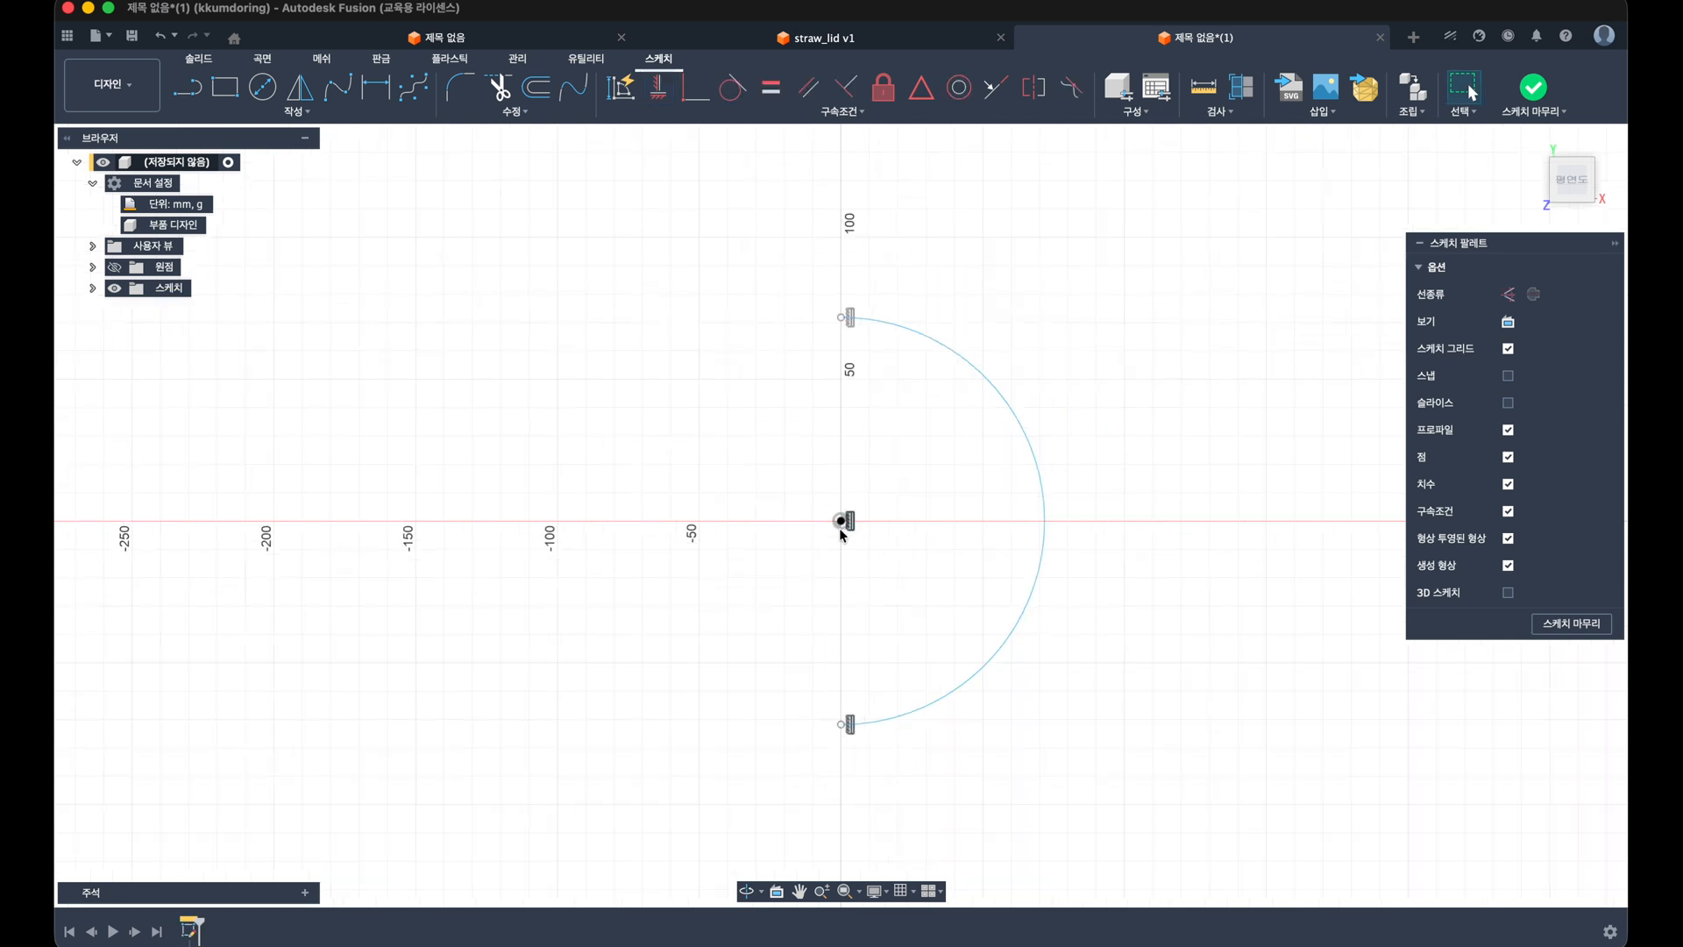
middle_drag(839, 529, 816, 500)
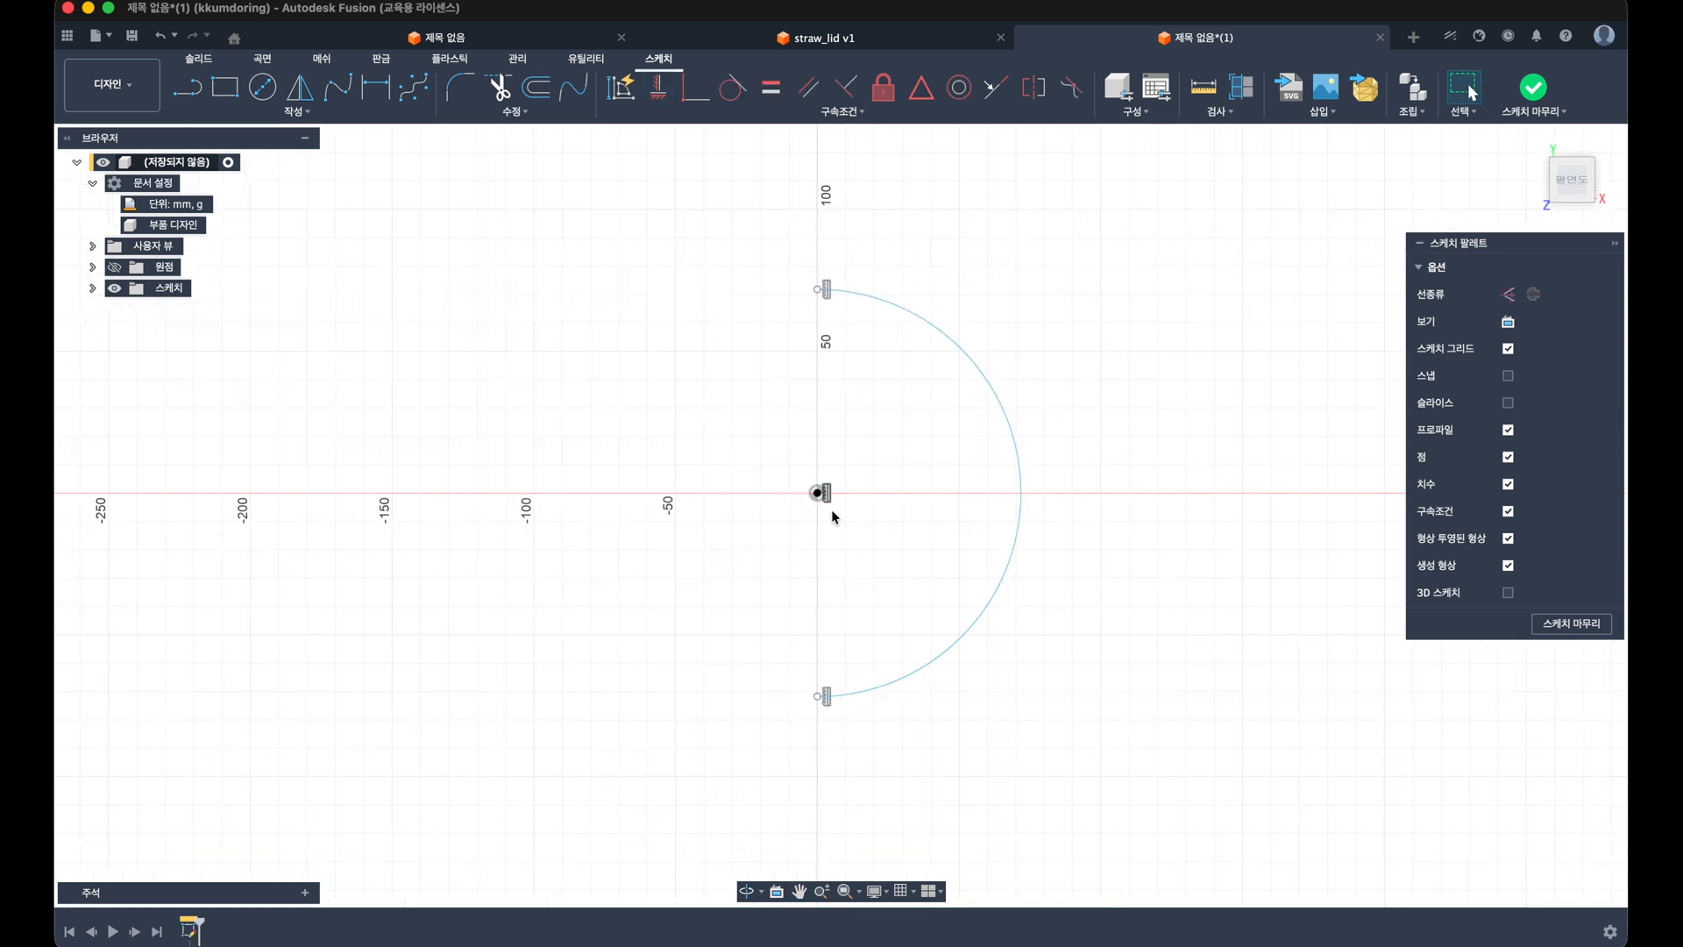
Step: Dimension the arc as a diameter and set it to 88 mm
key(d)
click(931, 327)
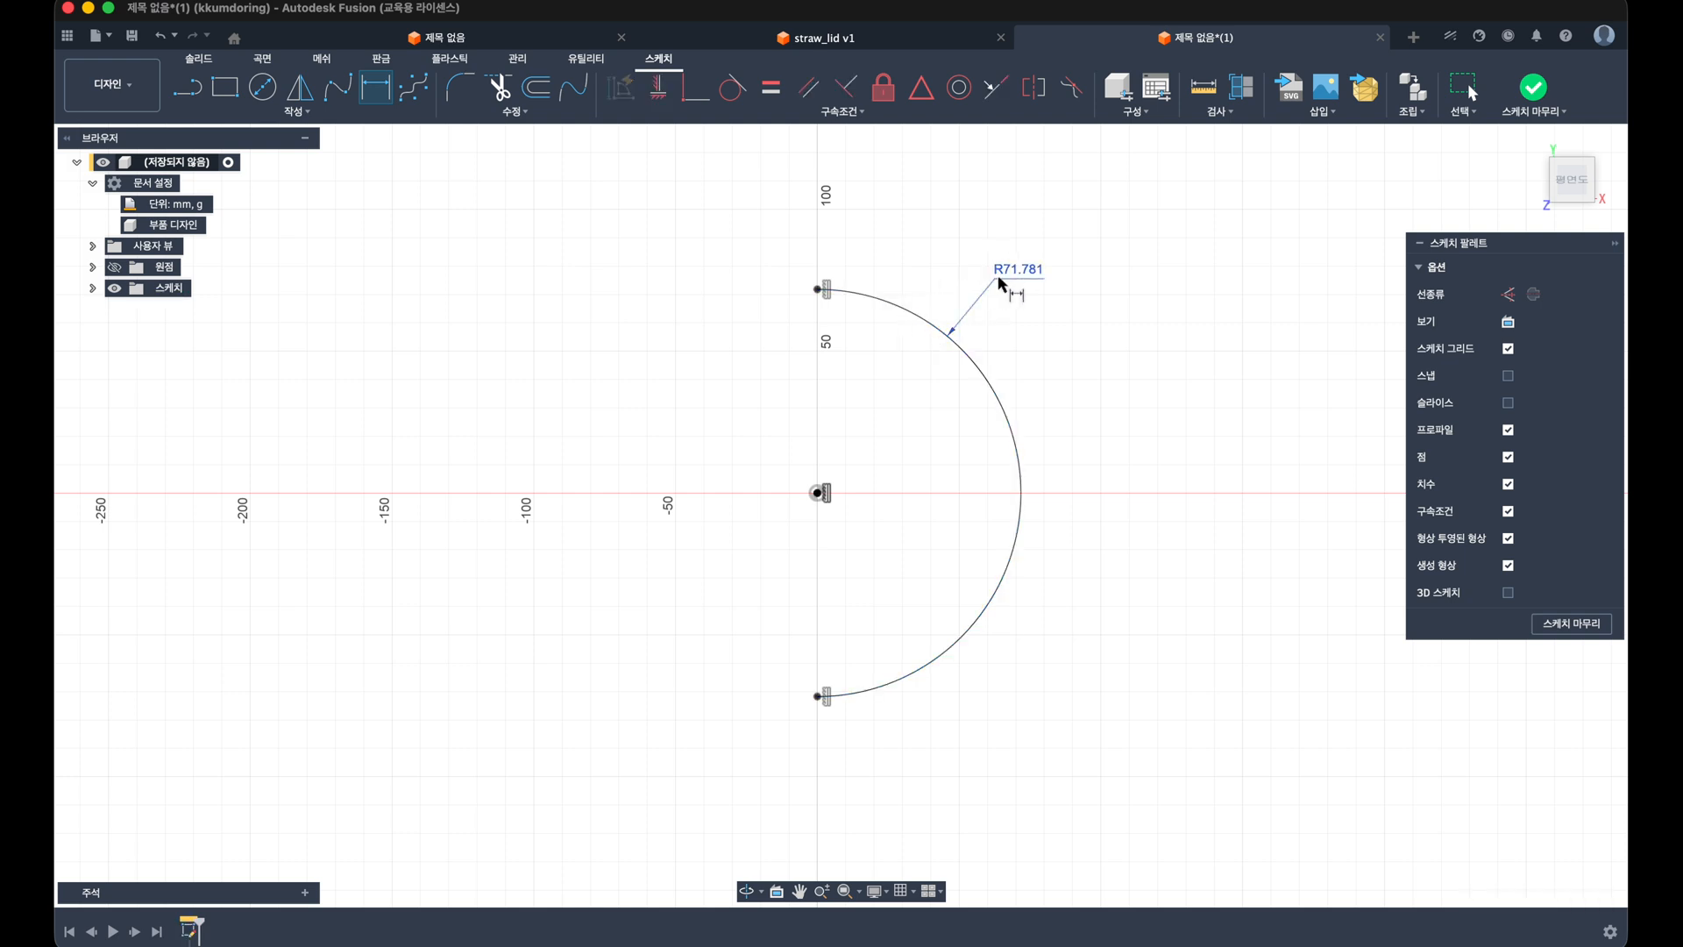
right_click(1011, 276)
key(Escape)
click(1030, 272)
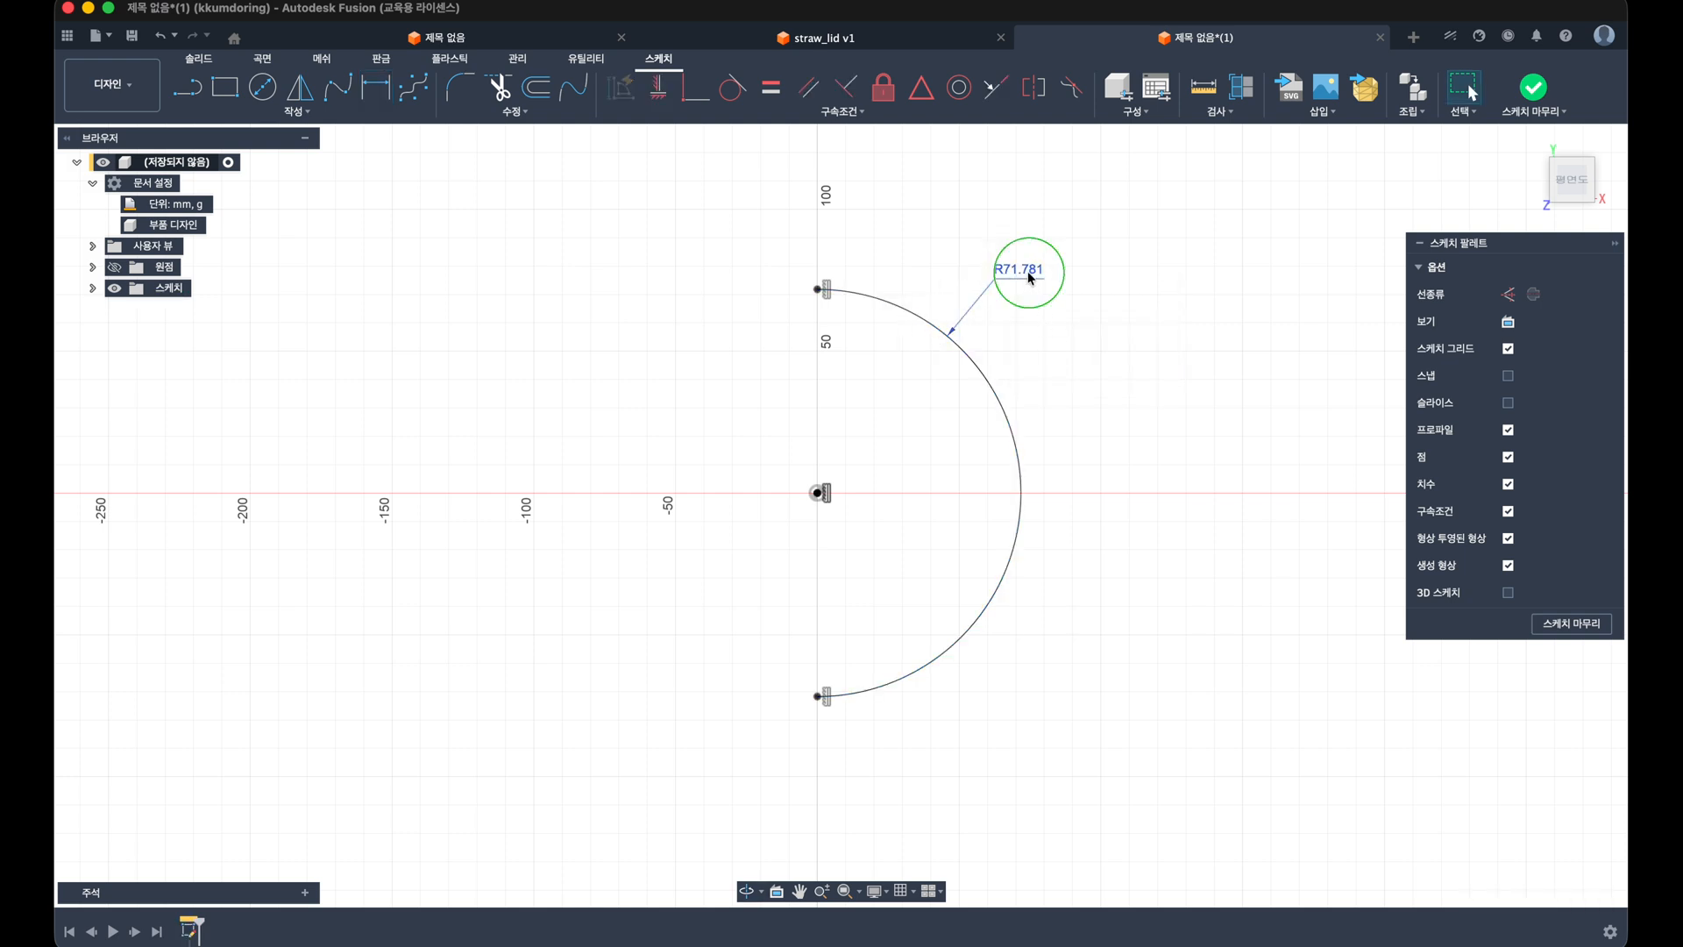
right_click(1029, 277)
click(1071, 370)
double_click(1021, 272)
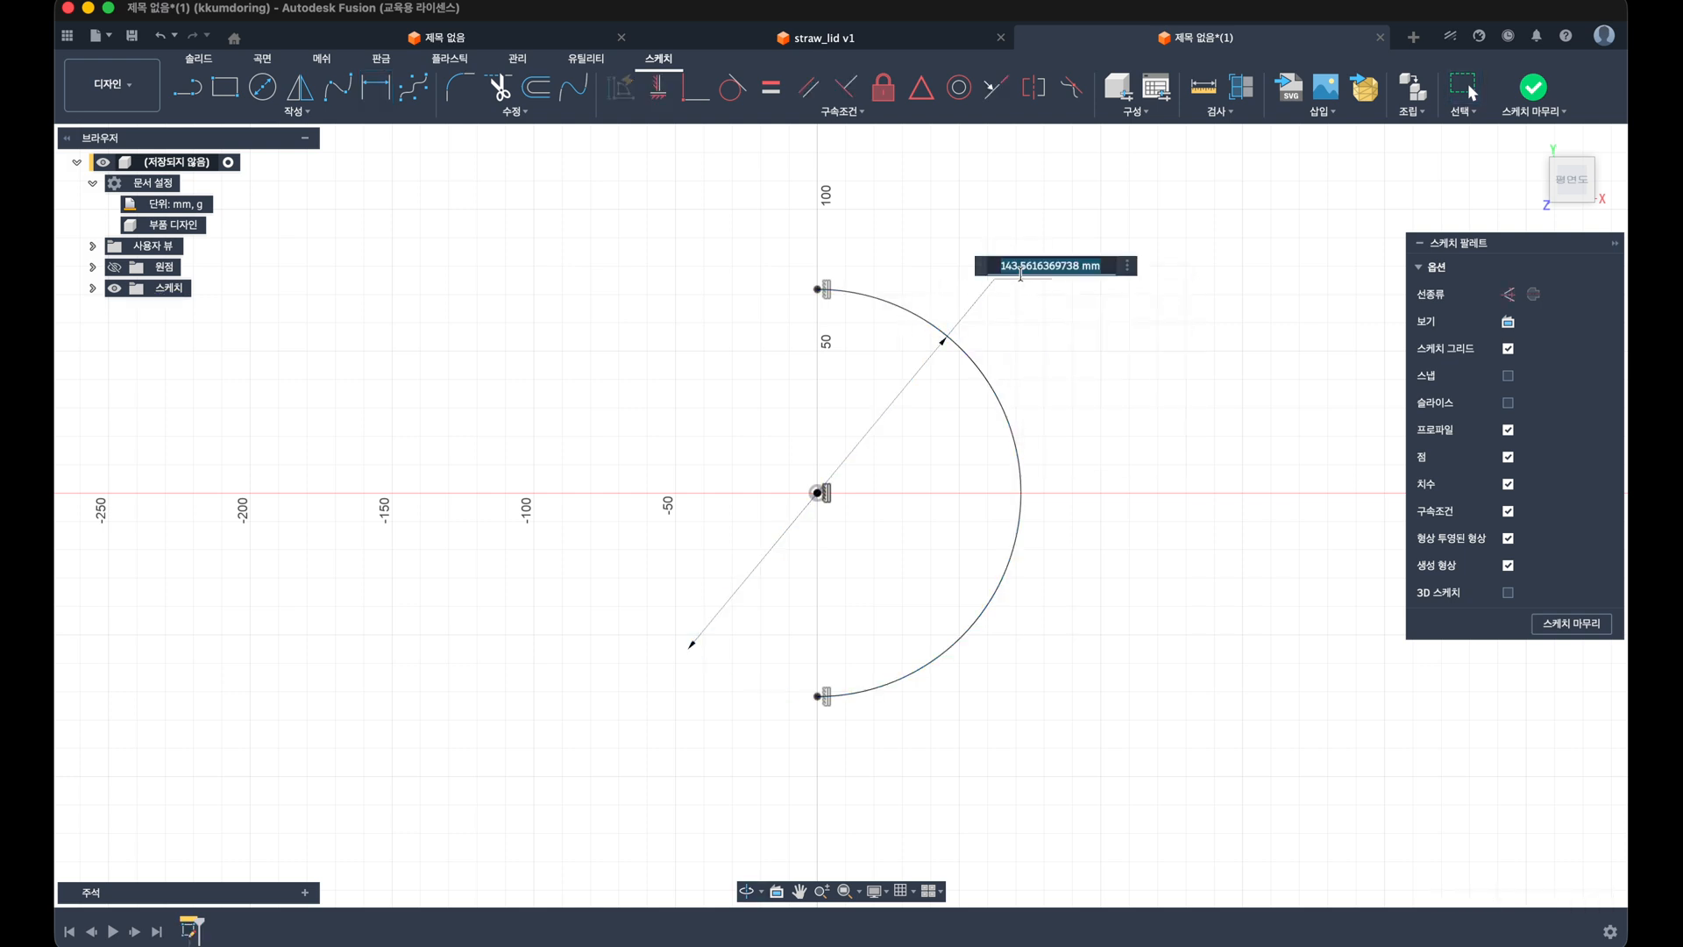
text(88)
key(Return)
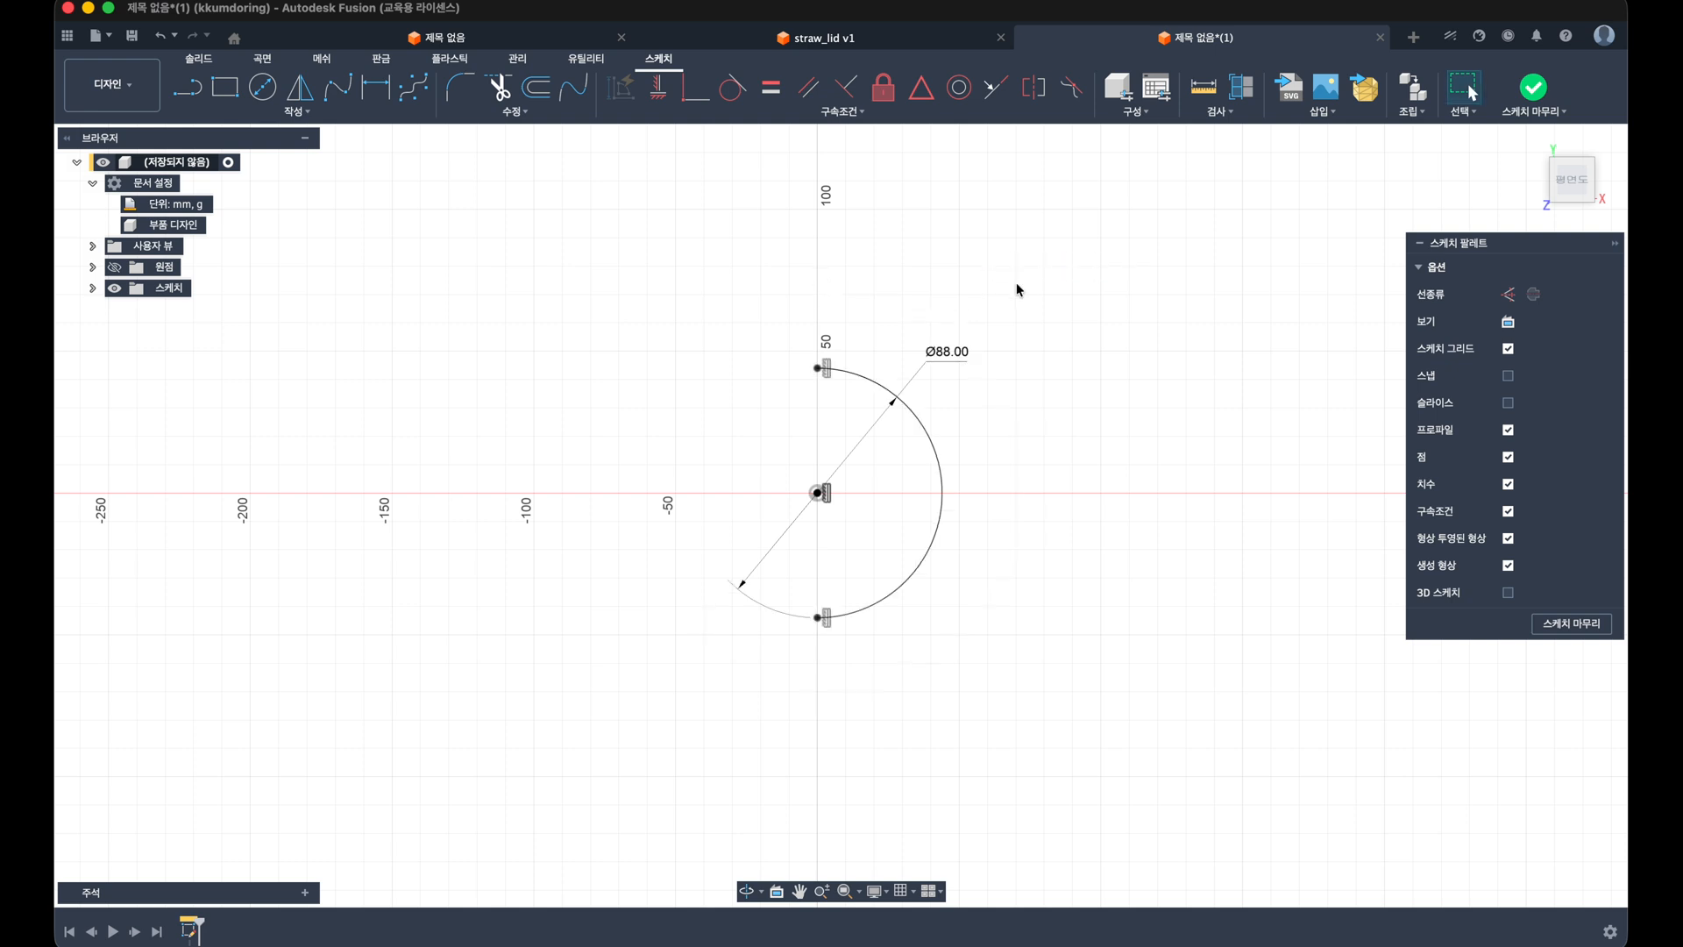
Step: Offset the arc 5 mm inward and place the offset dimension outside the band
scroll(965, 452, down, 3)
scroll(941, 471, up, 2)
scroll(941, 470, up, 5)
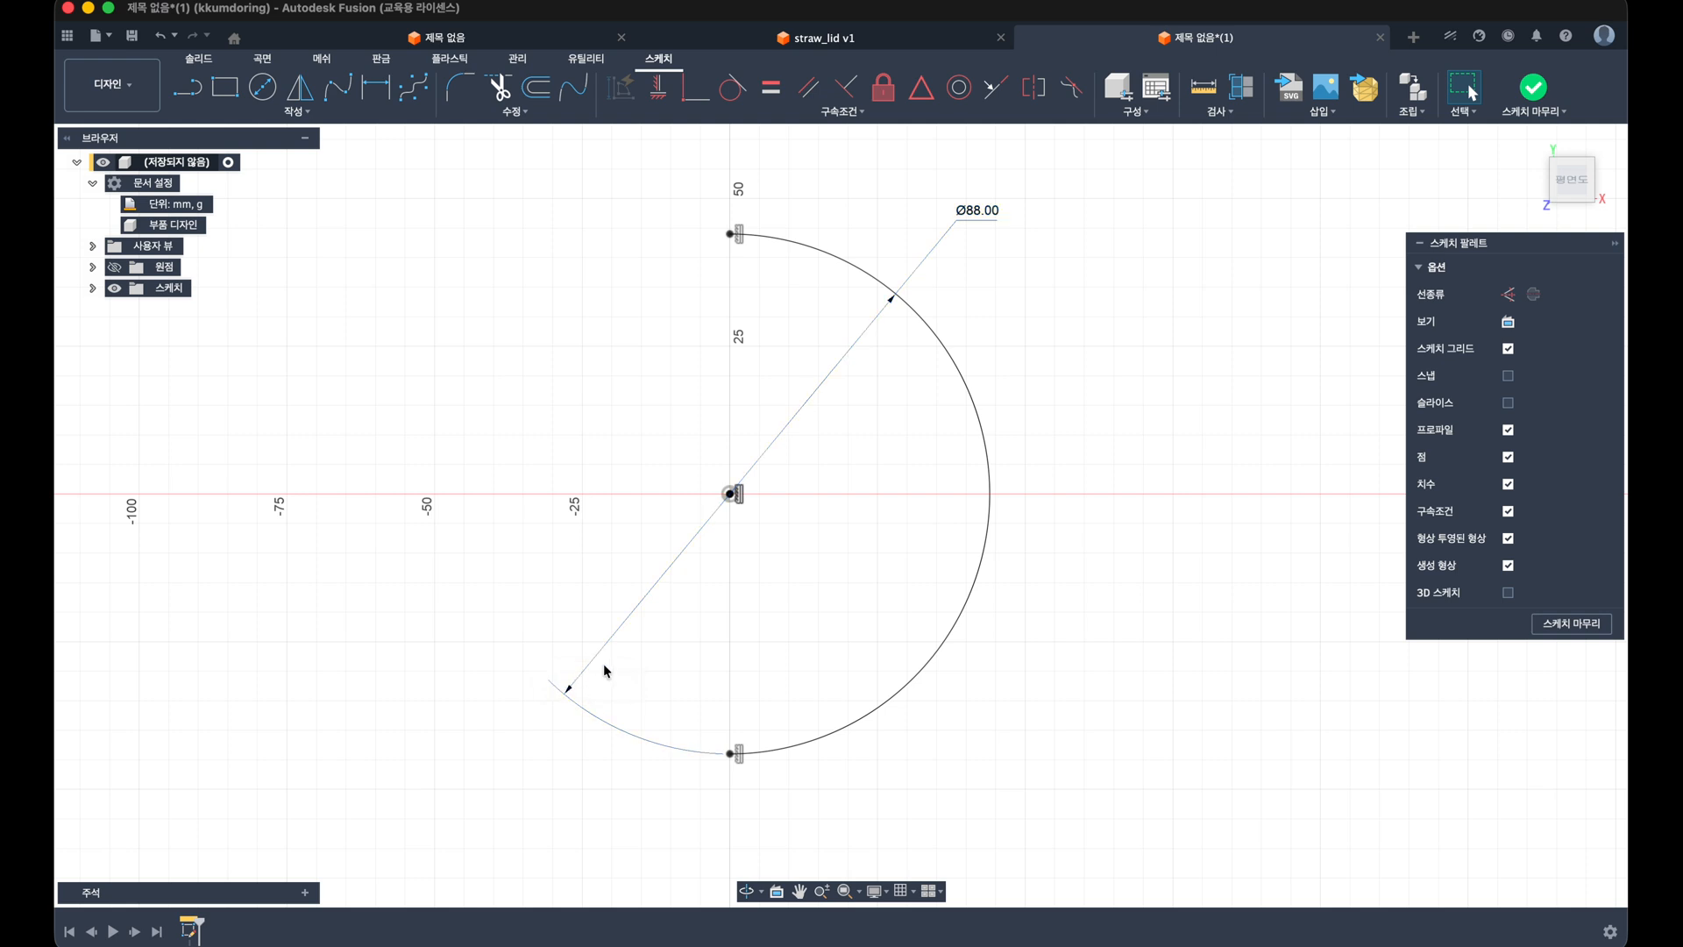
key(o)
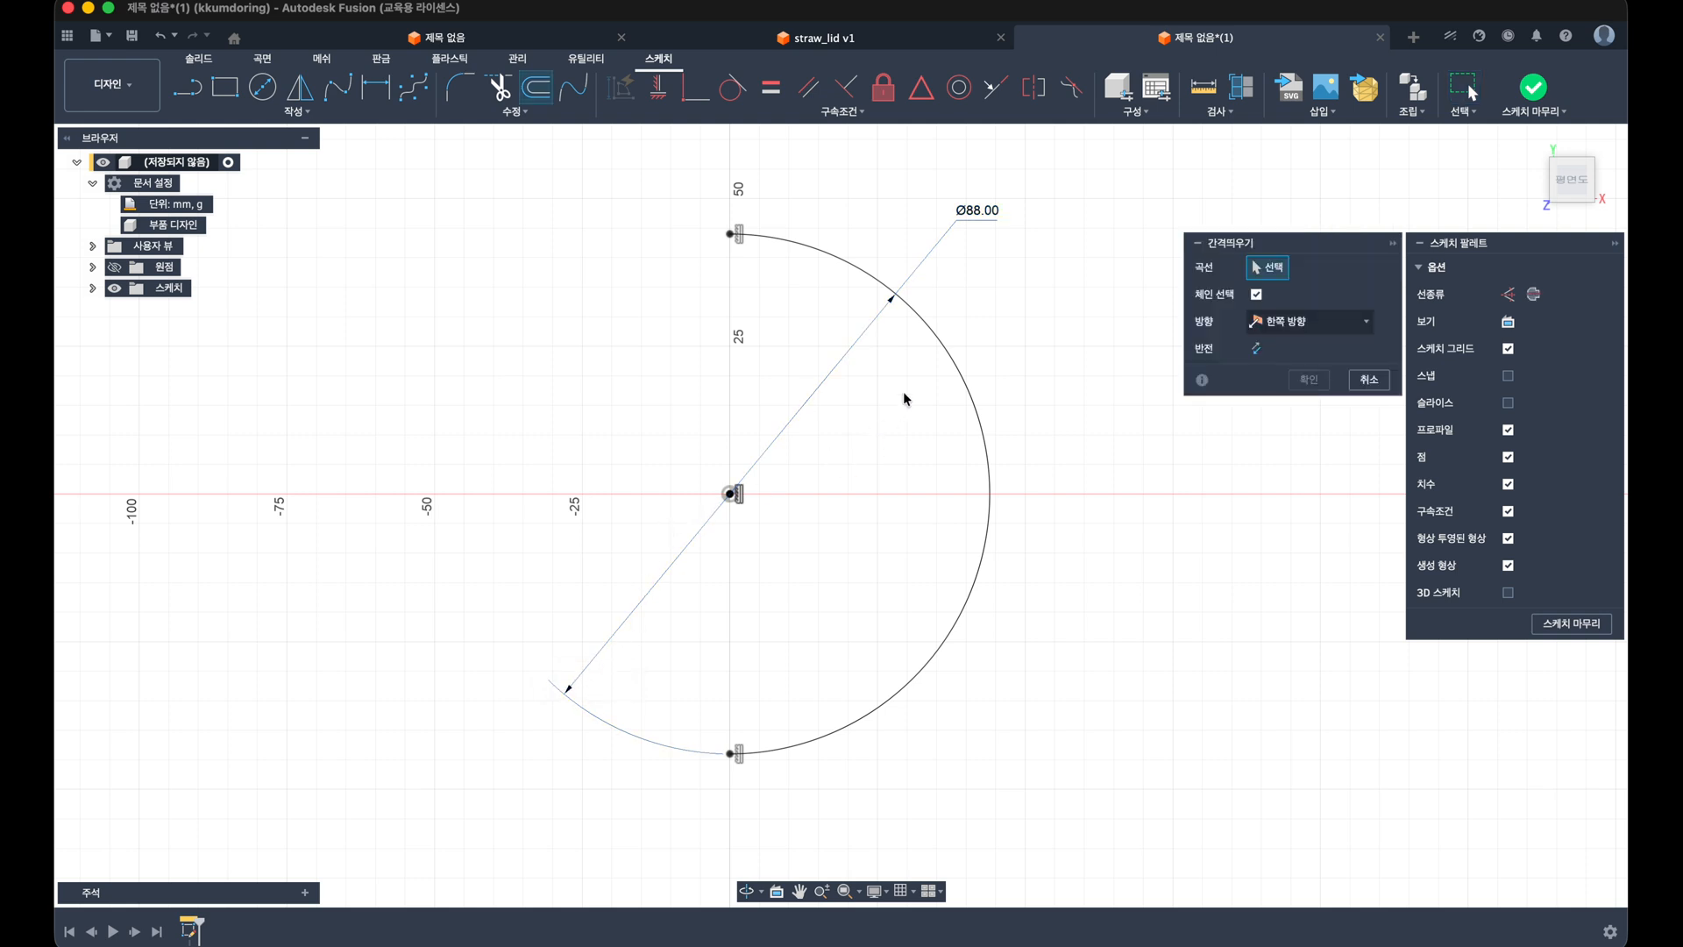
click(940, 340)
drag(940, 340, 932, 361)
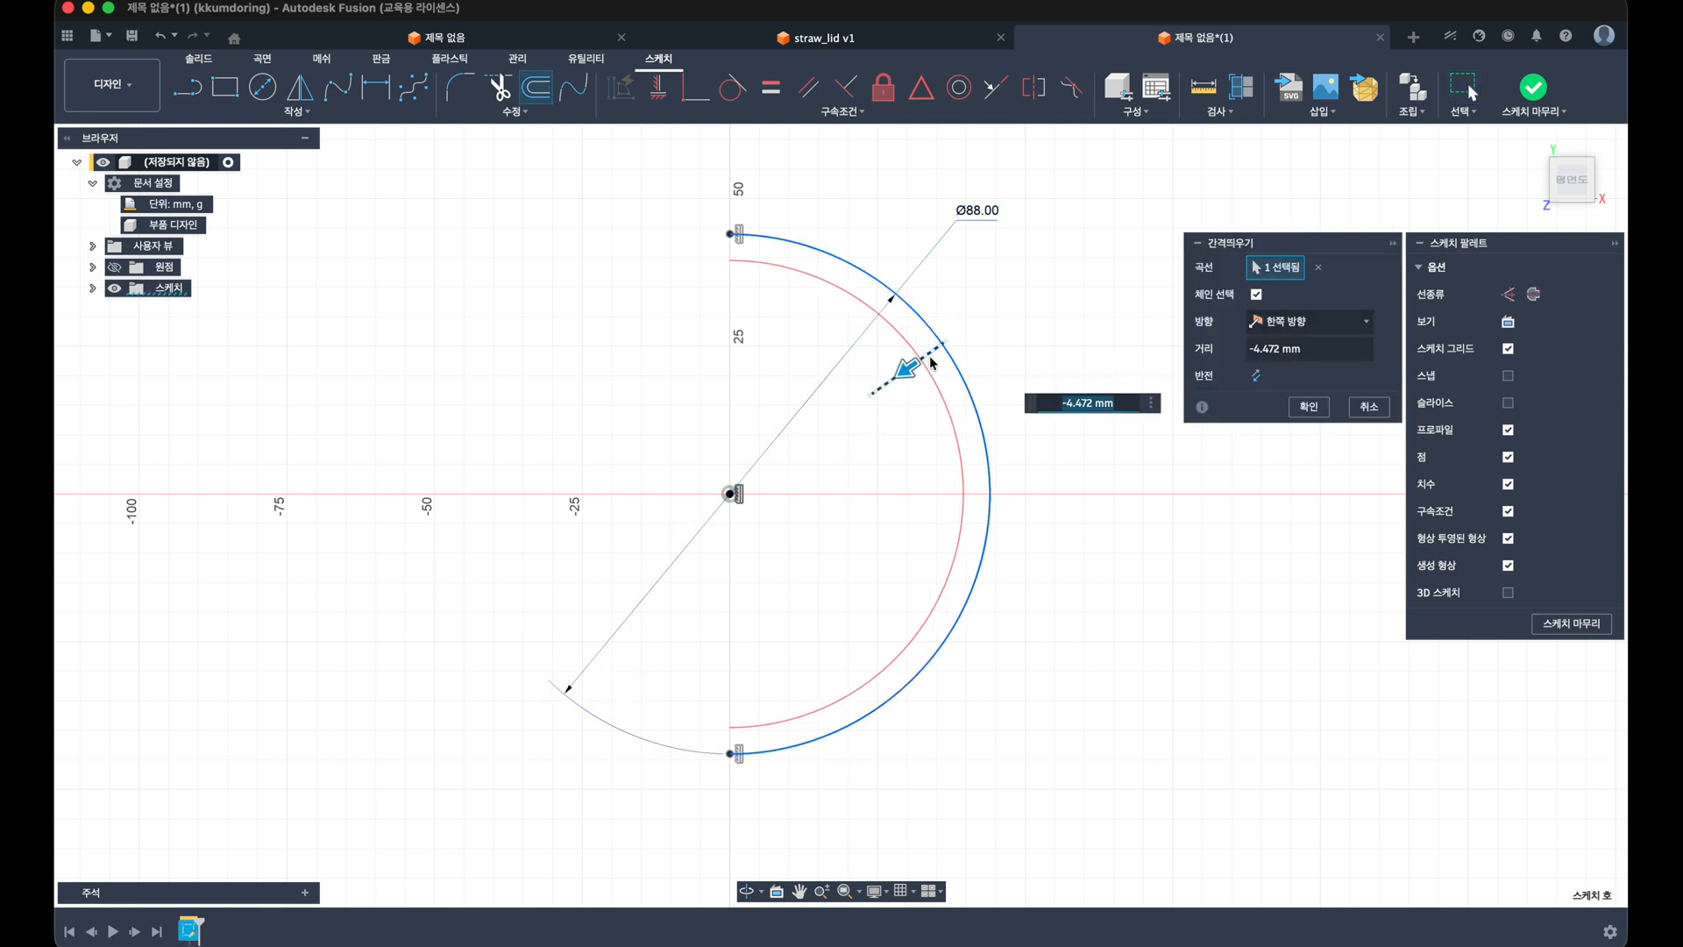
text(-5)
key(Return)
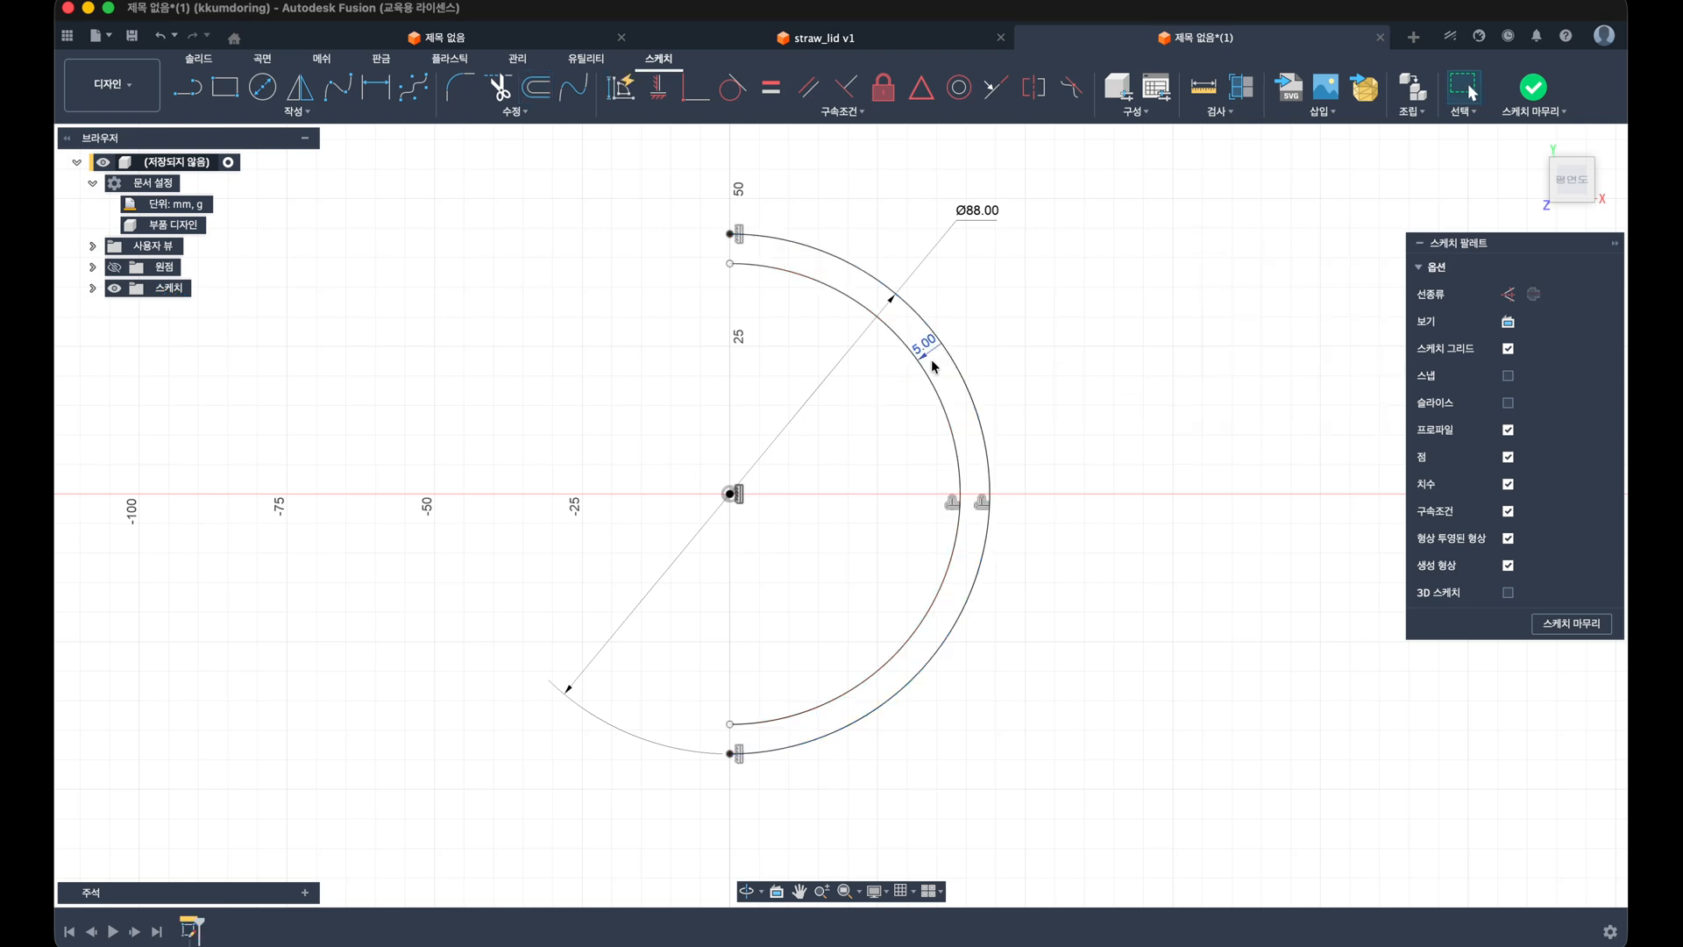
drag(928, 353, 963, 335)
Step: Close the upper arc ends with three lines extending toward negative X, and make the inner connecting line horizontal
click(187, 86)
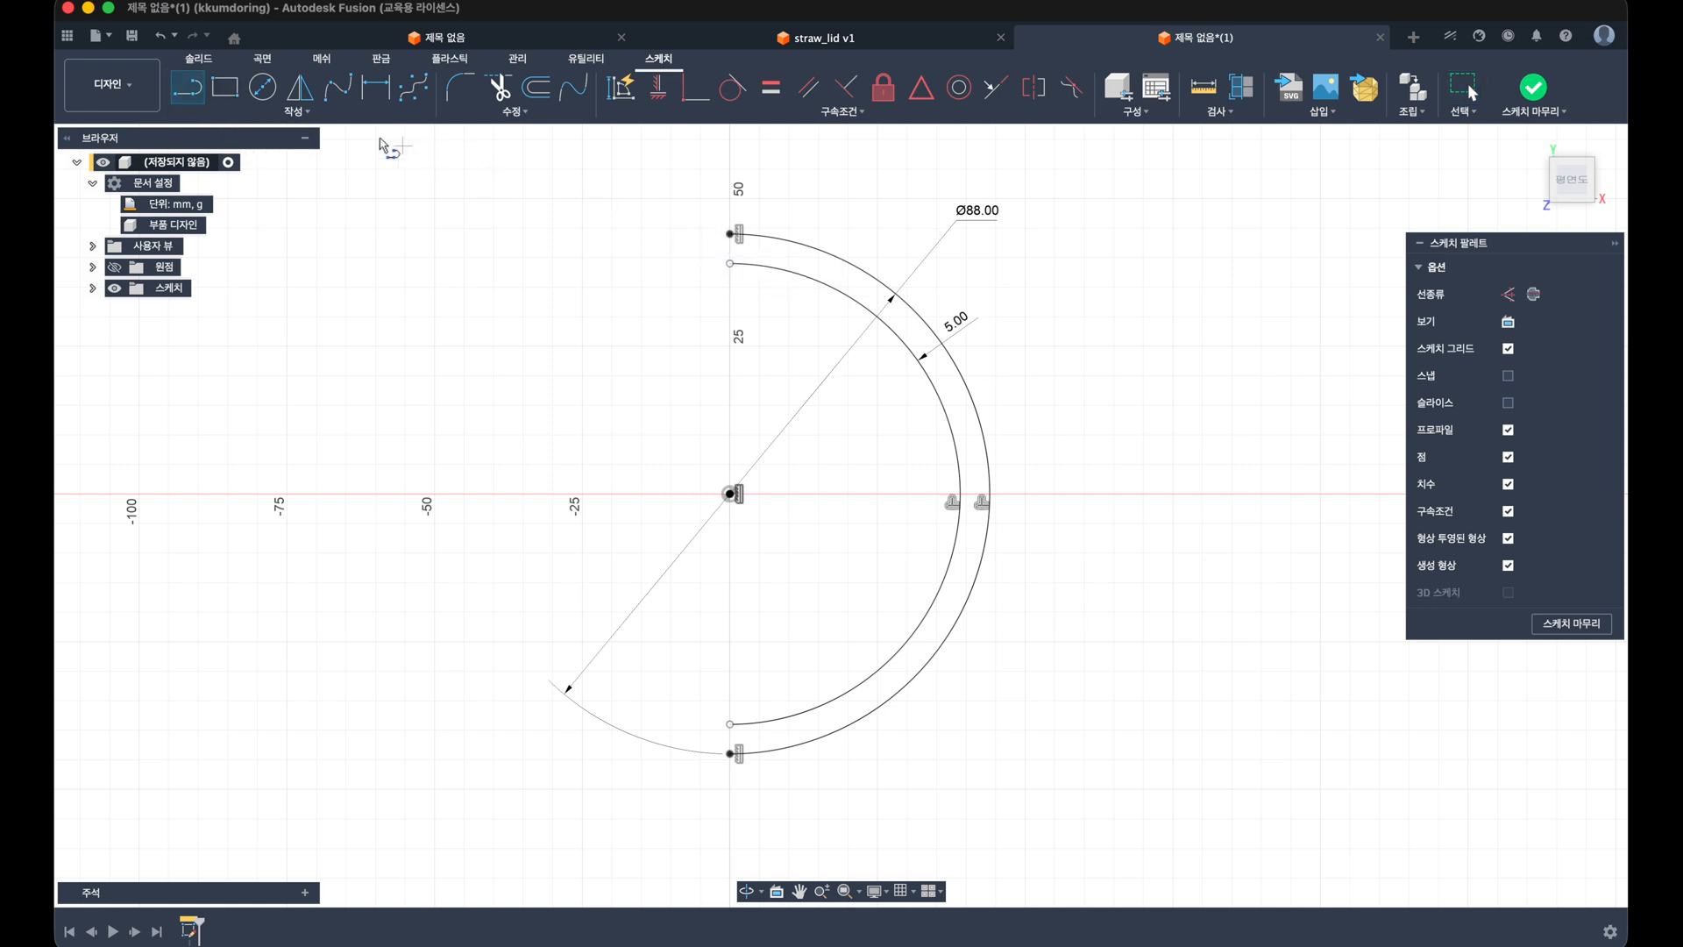
click(731, 235)
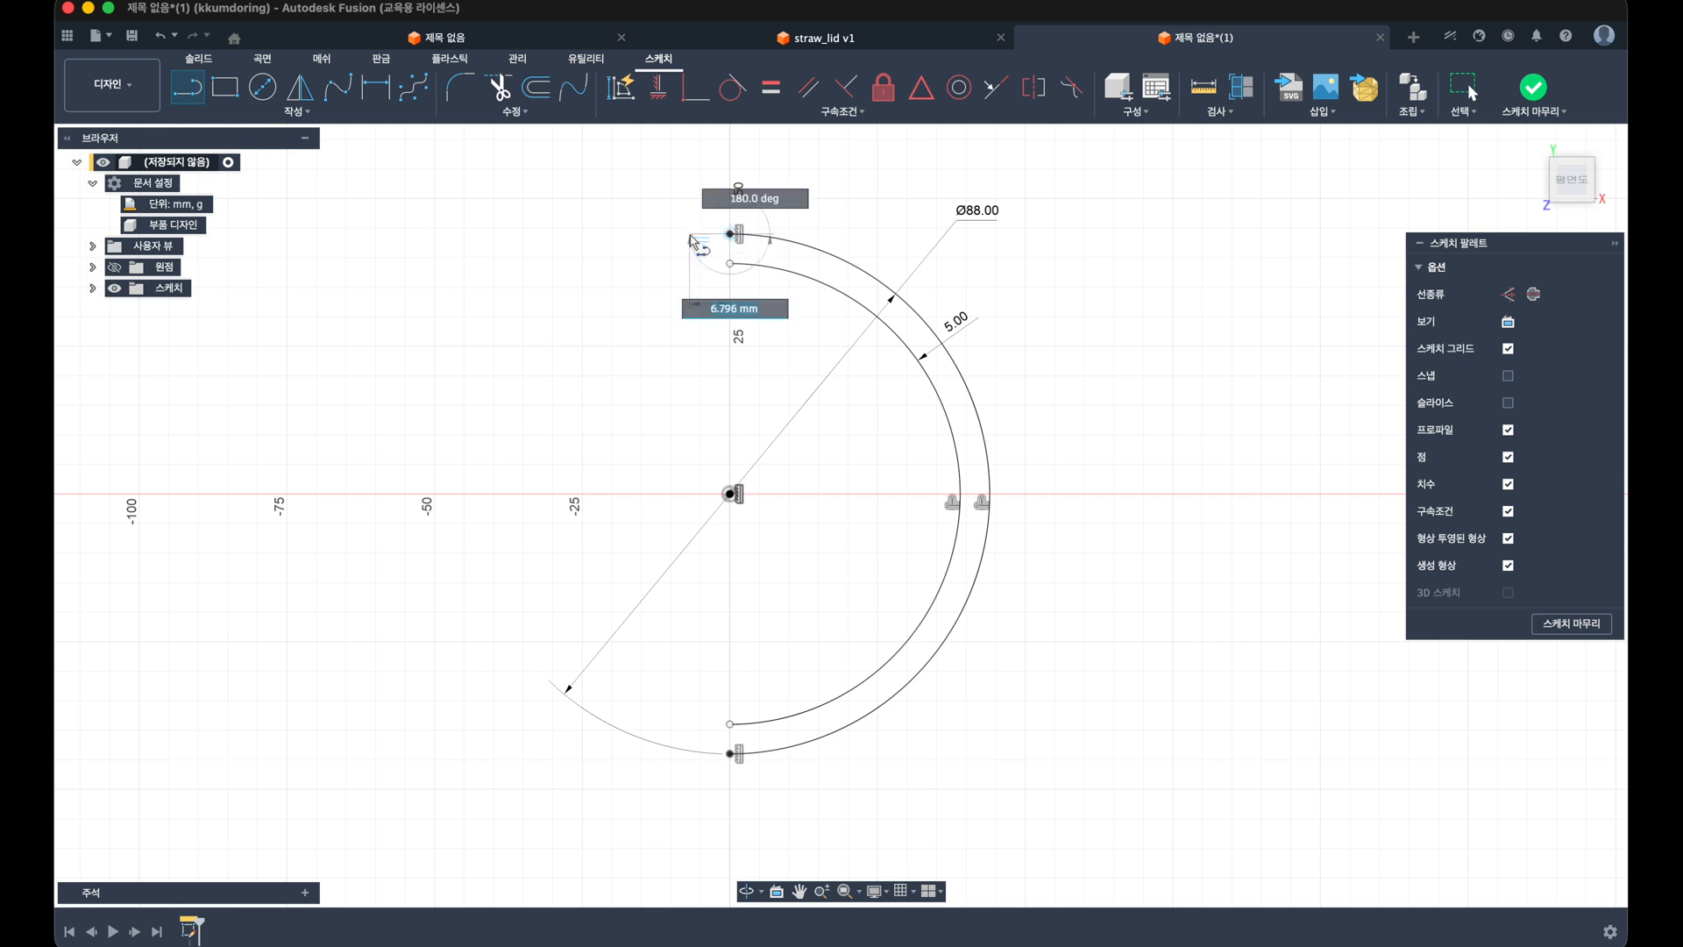
click(731, 263)
key(Escape)
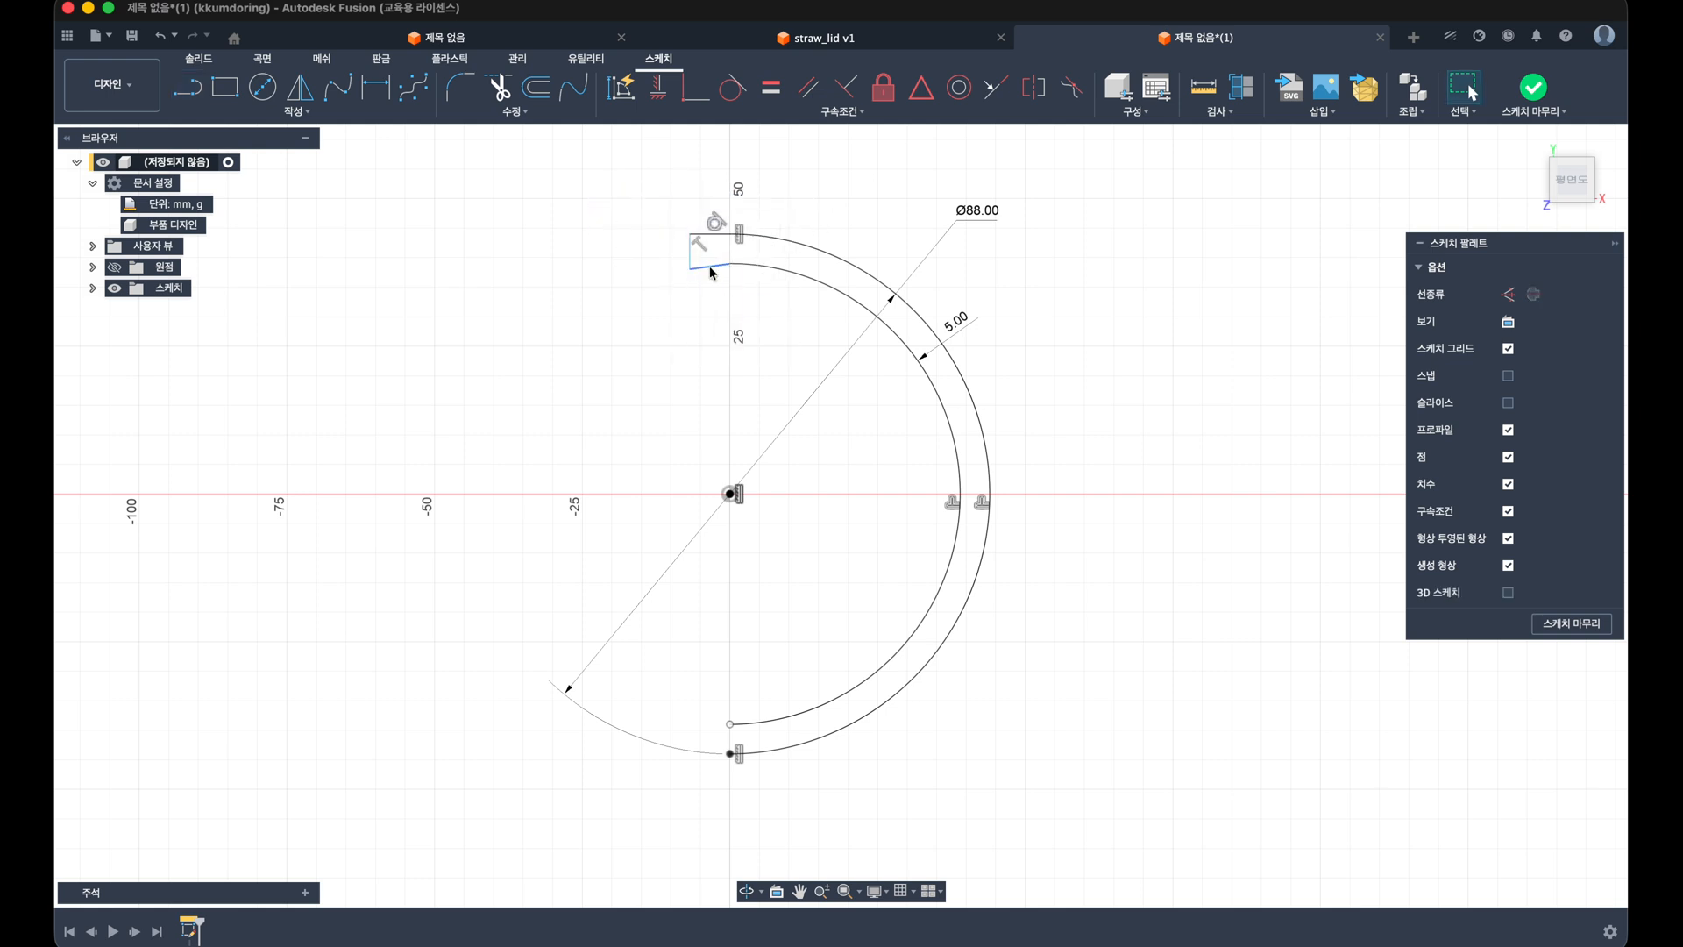
click(659, 87)
scroll(706, 252, up, 2)
scroll(706, 254, up, 2)
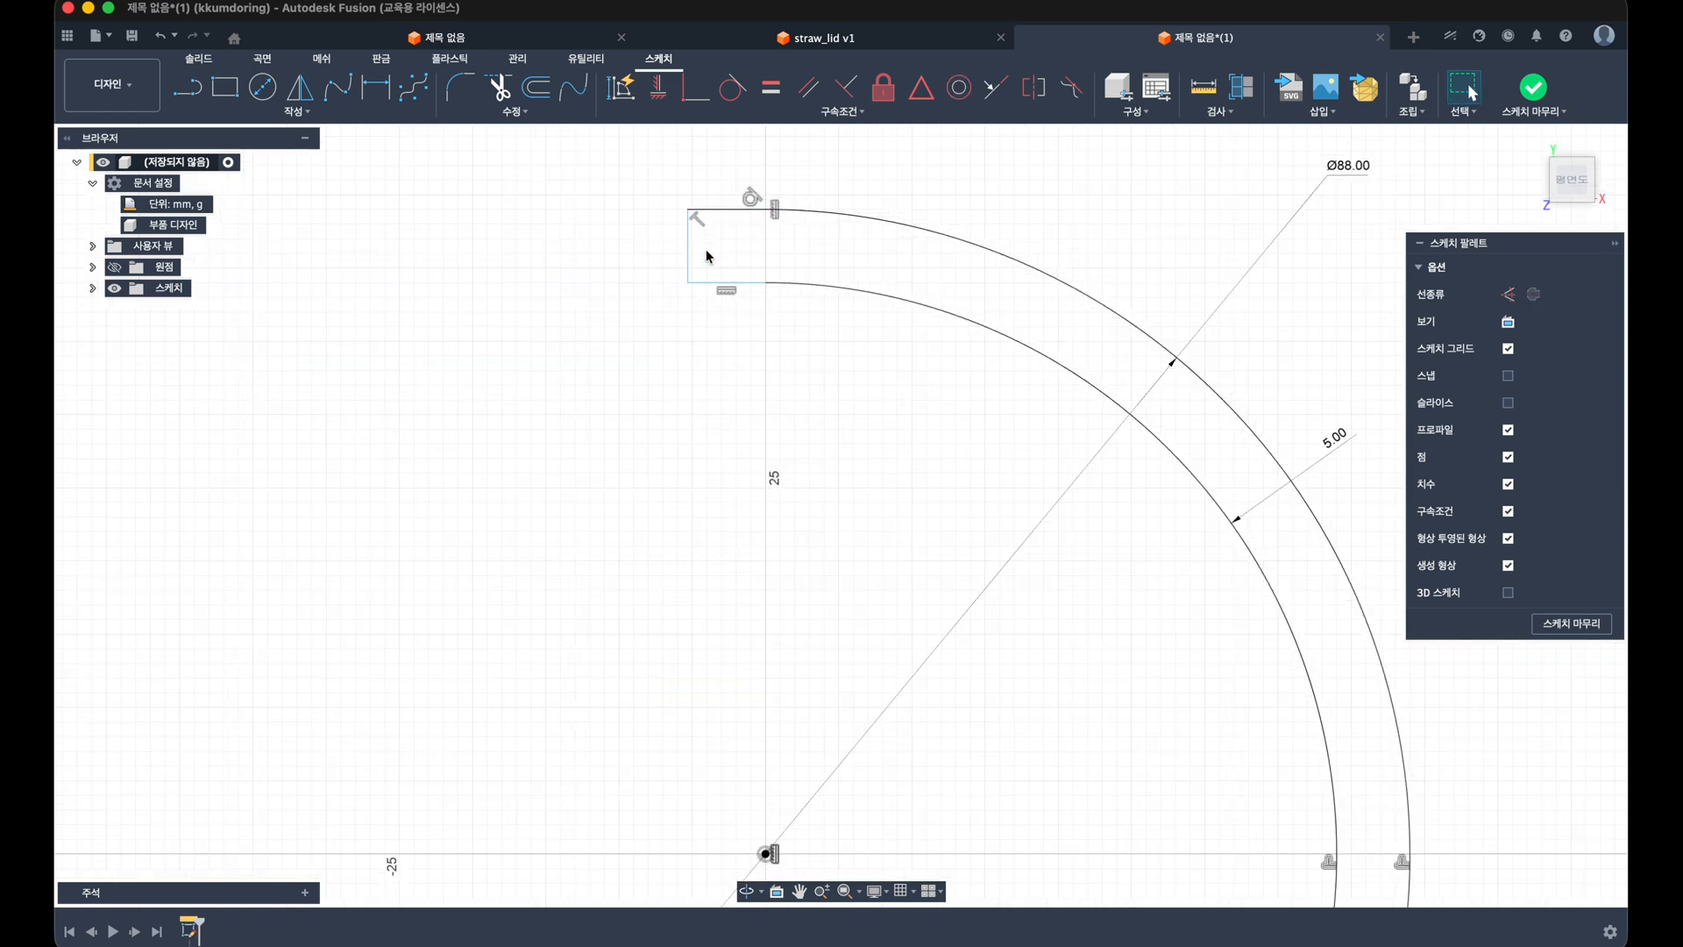
Step: Dimension the upper end extension's length and set it to 4.5 mm
key(d)
click(710, 231)
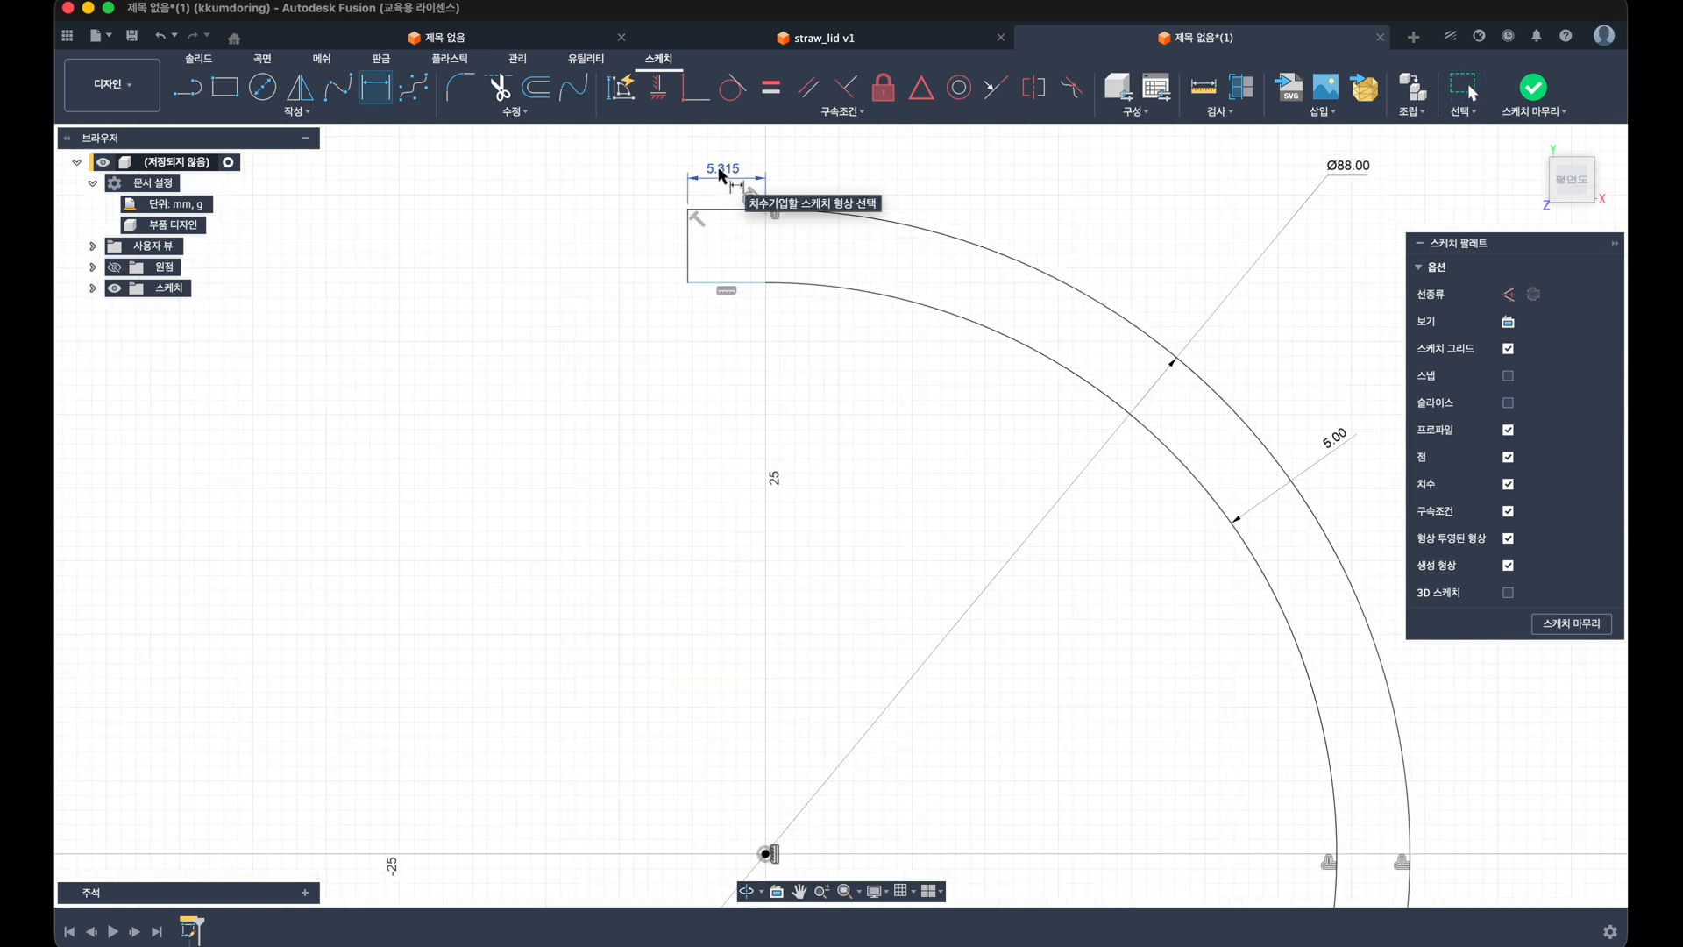
click(718, 166)
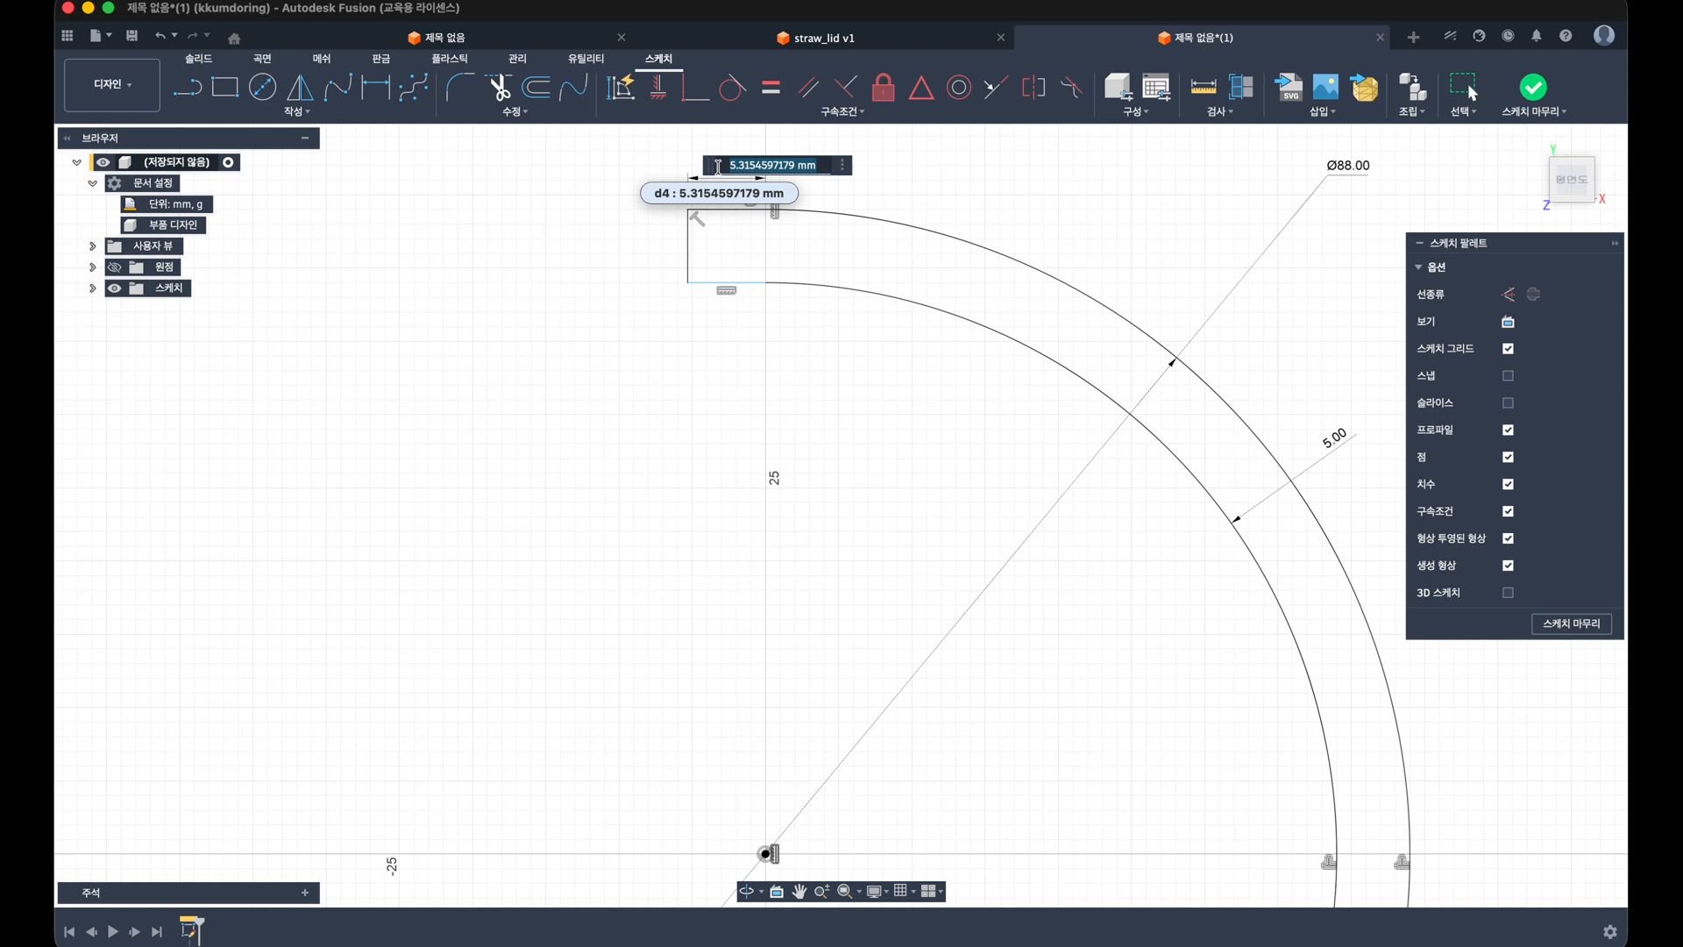
text(4)
key(Return)
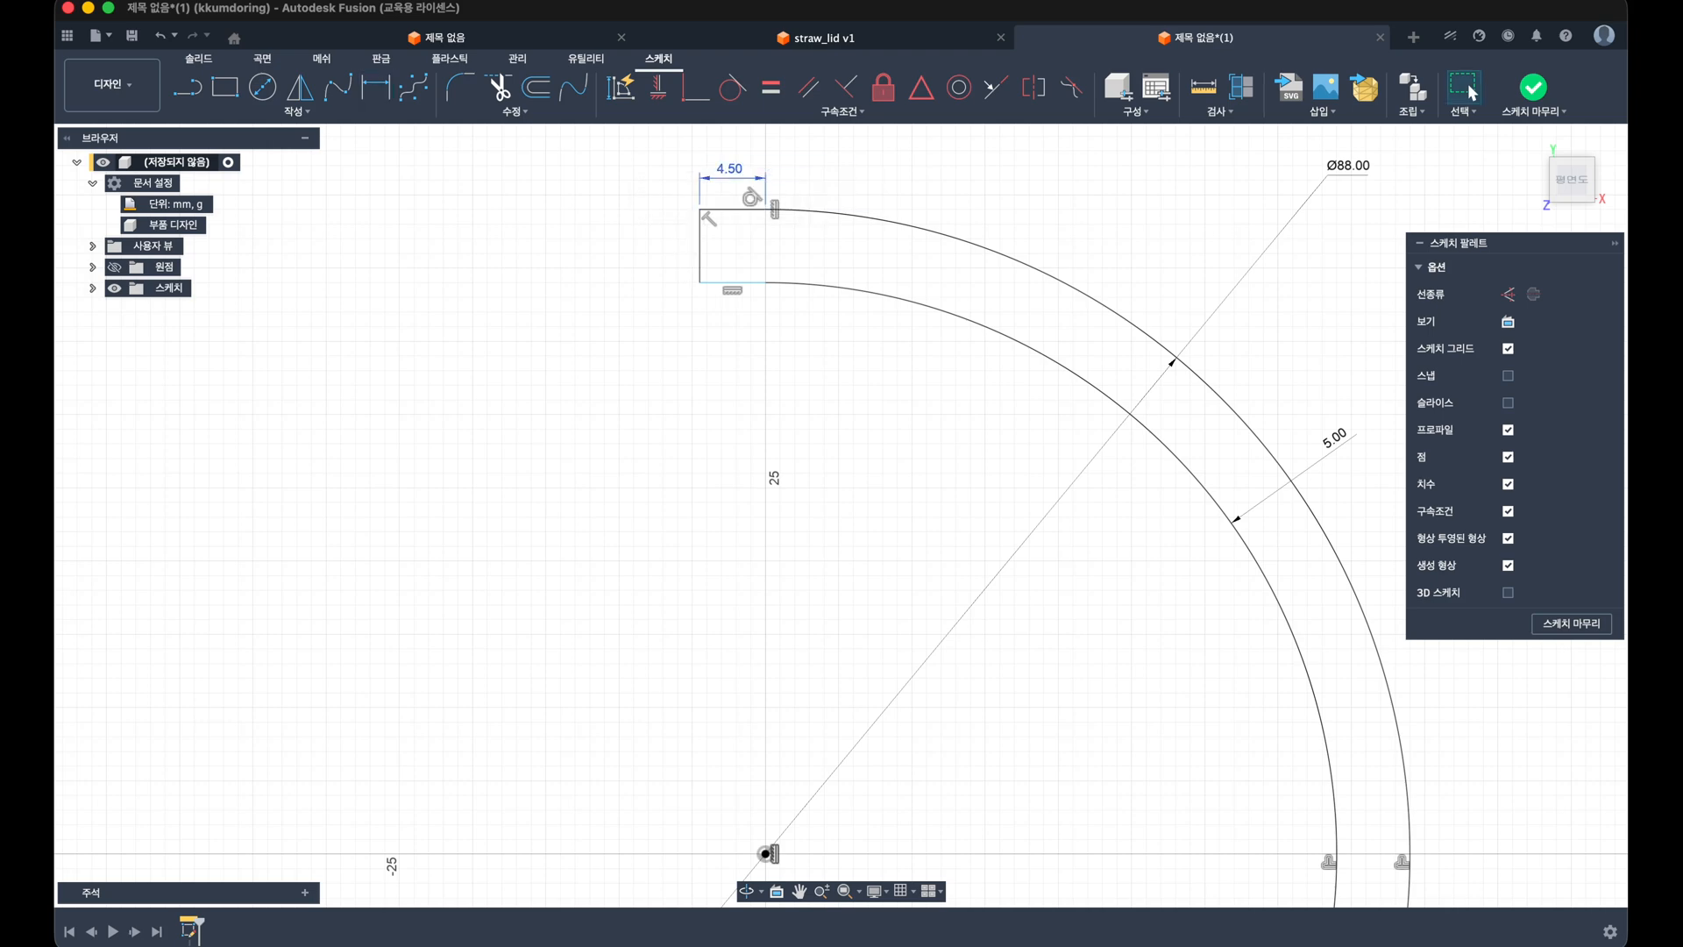
scroll(782, 356, down, 3)
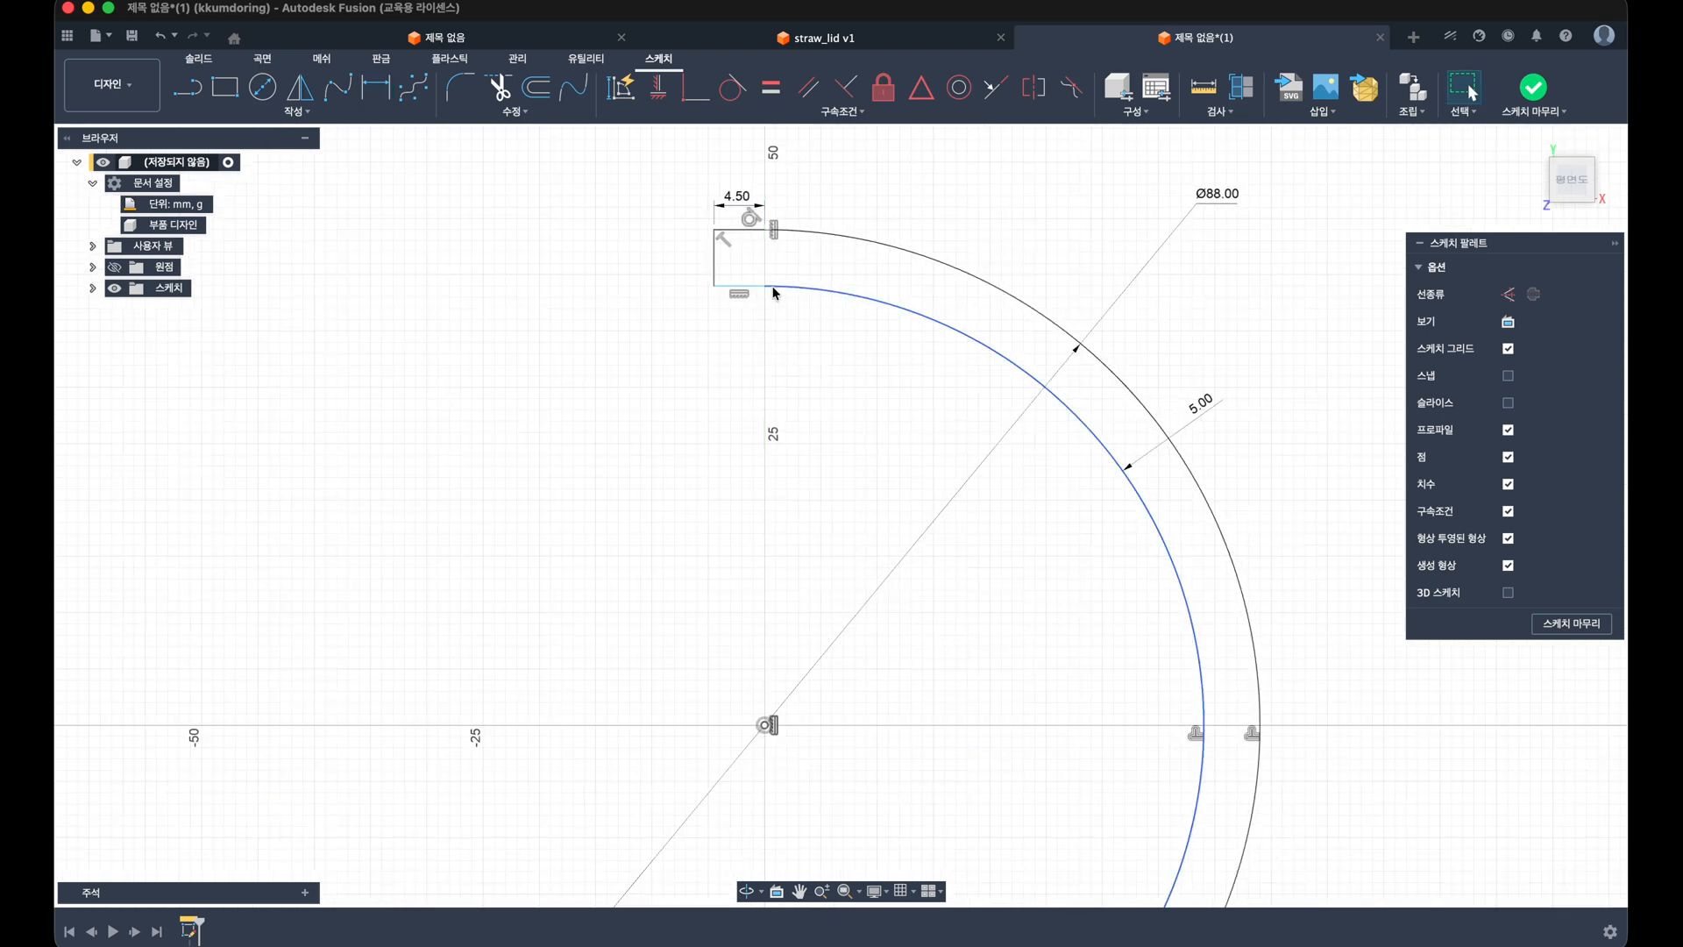
Step: Constrain the inner arc's upper endpoint to be vertically aligned with the outer arc's upper endpoint
drag(768, 293, 789, 290)
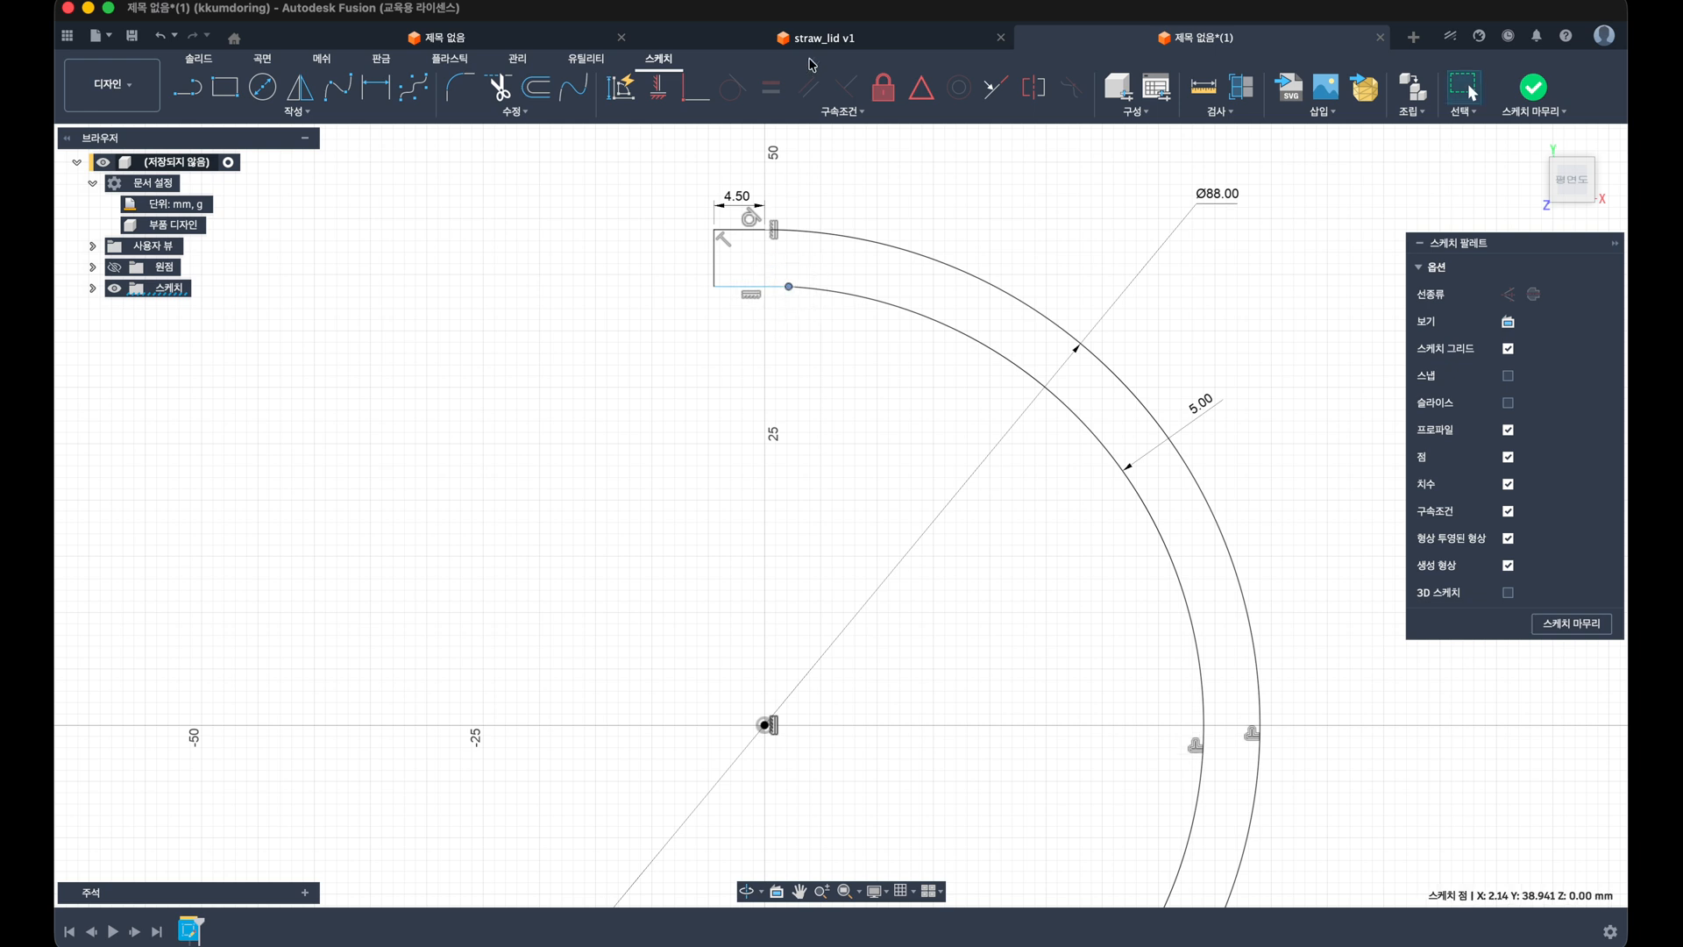
click(663, 92)
click(765, 230)
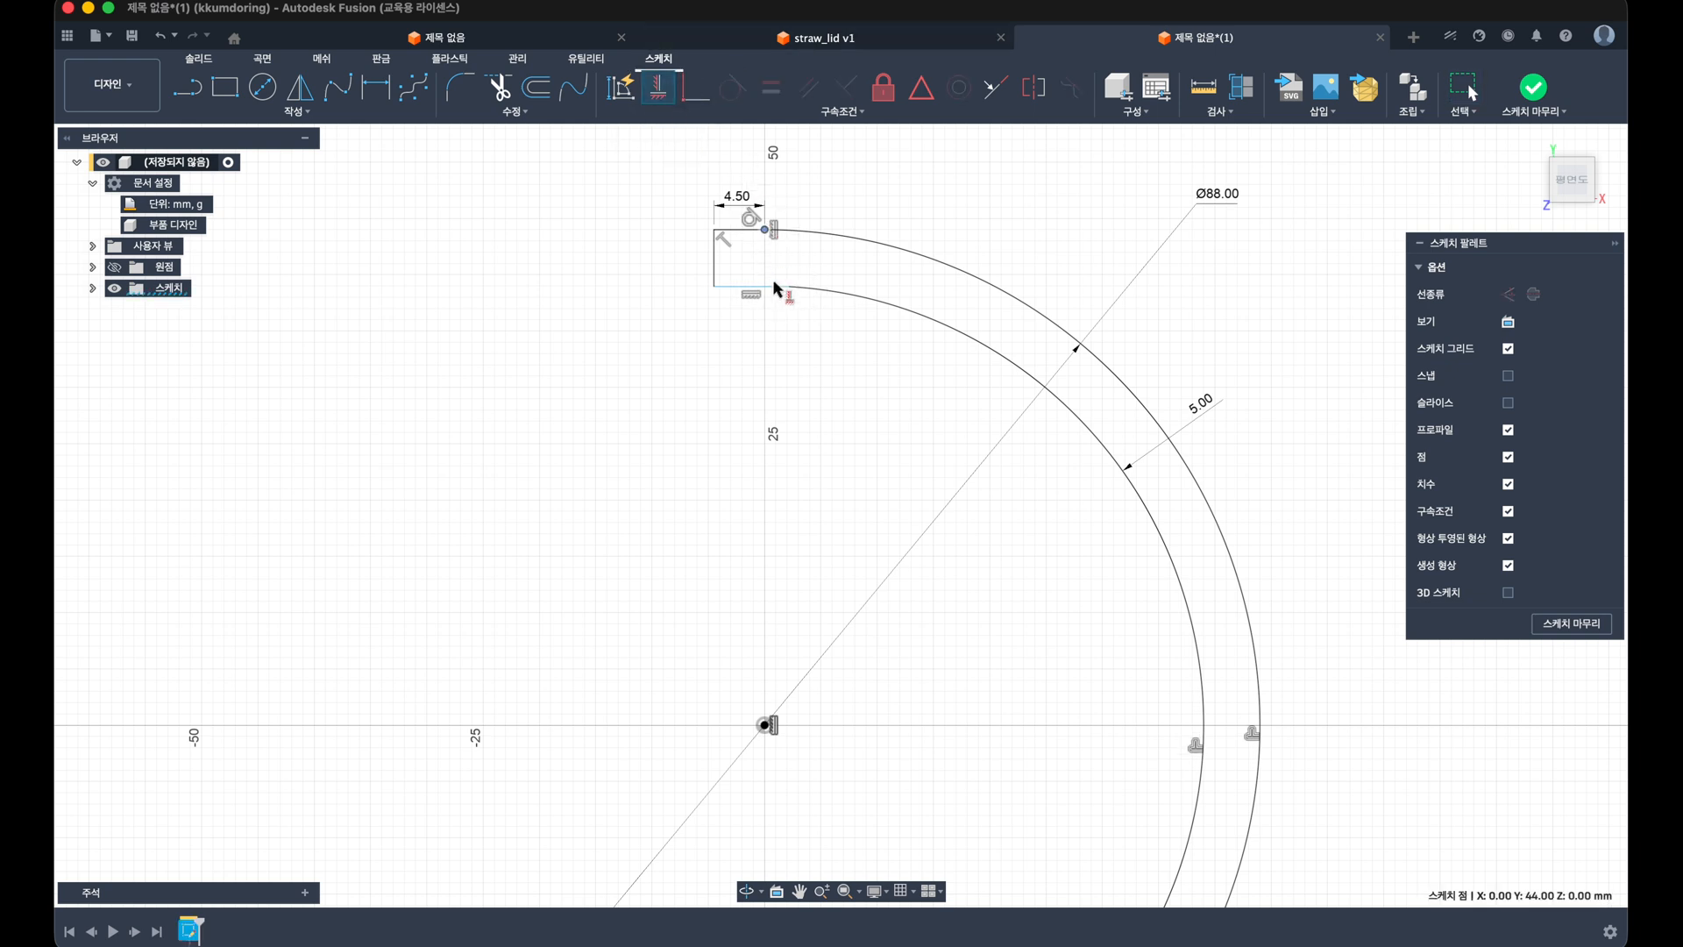
click(789, 289)
key(Escape)
scroll(759, 435, up, 1)
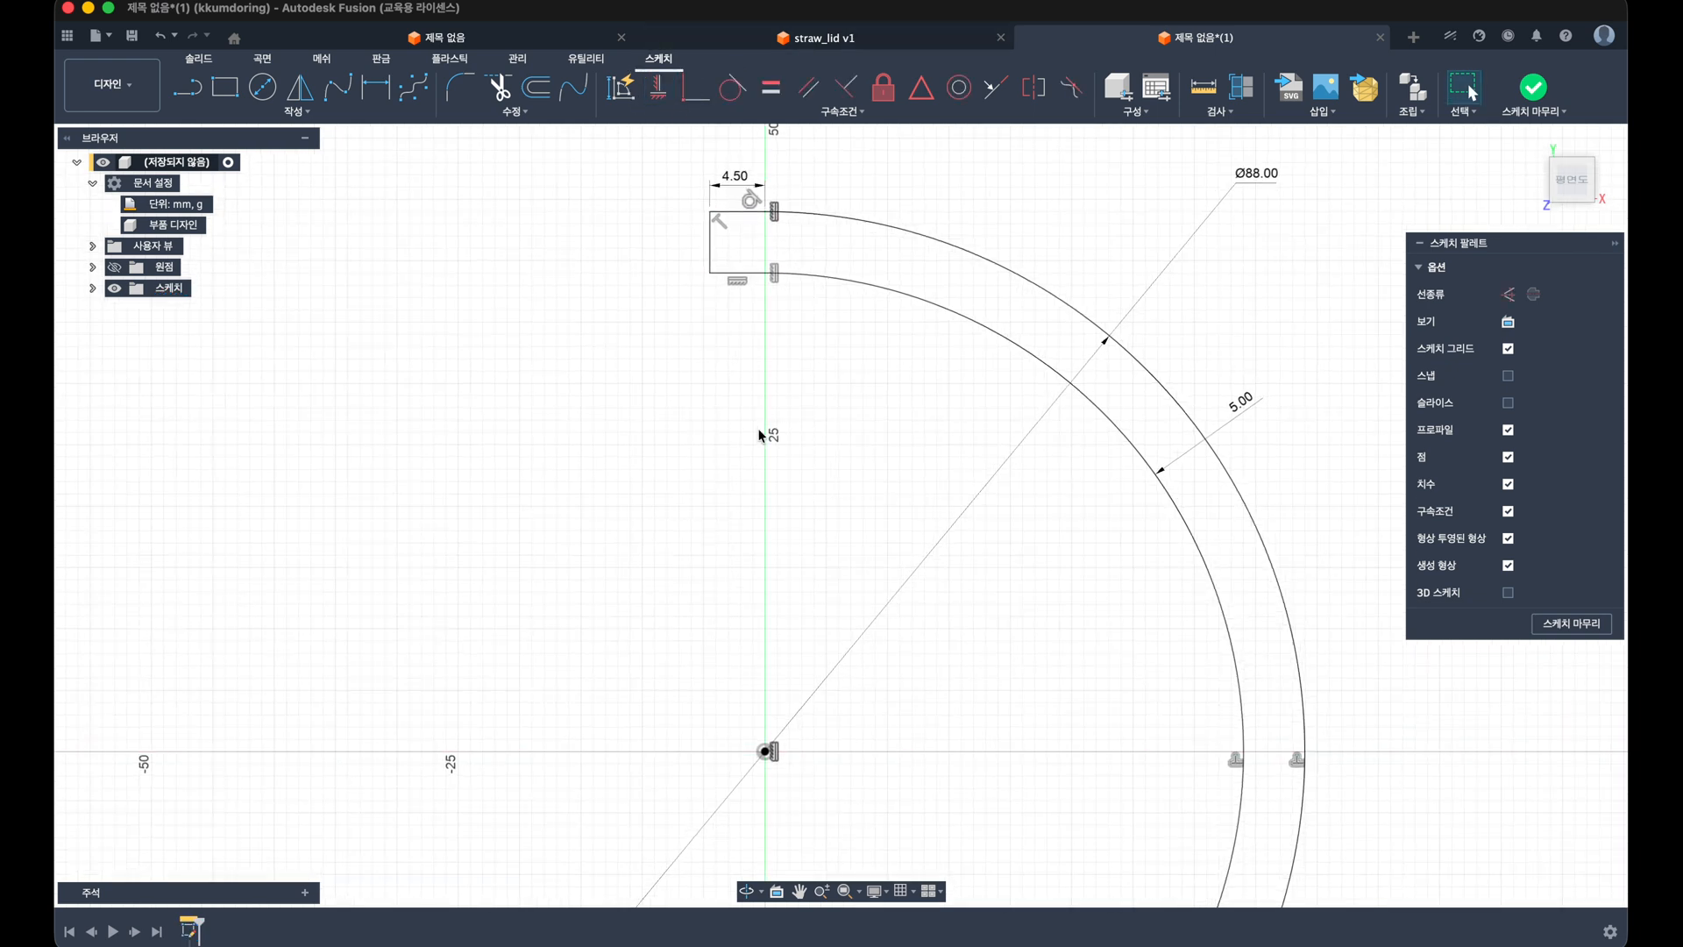
Step: Try to make the upper extension's inner line tangent to the inner arc
click(733, 87)
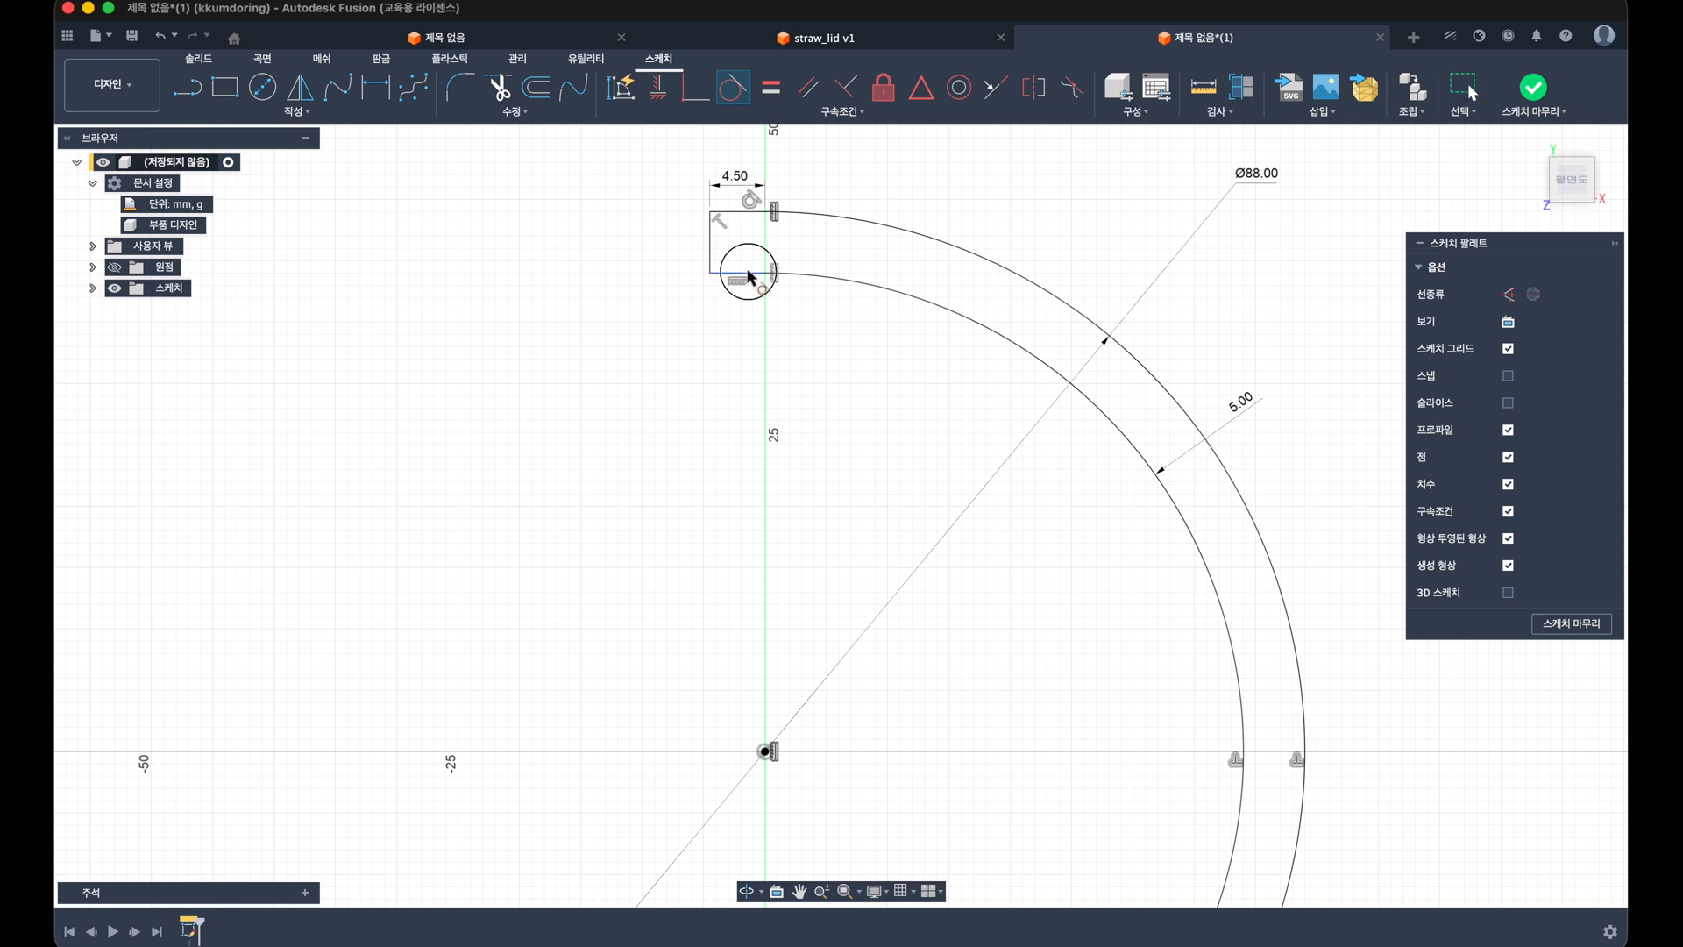
click(747, 273)
click(786, 275)
scroll(847, 546, down, 3)
middle_drag(843, 643, 824, 335)
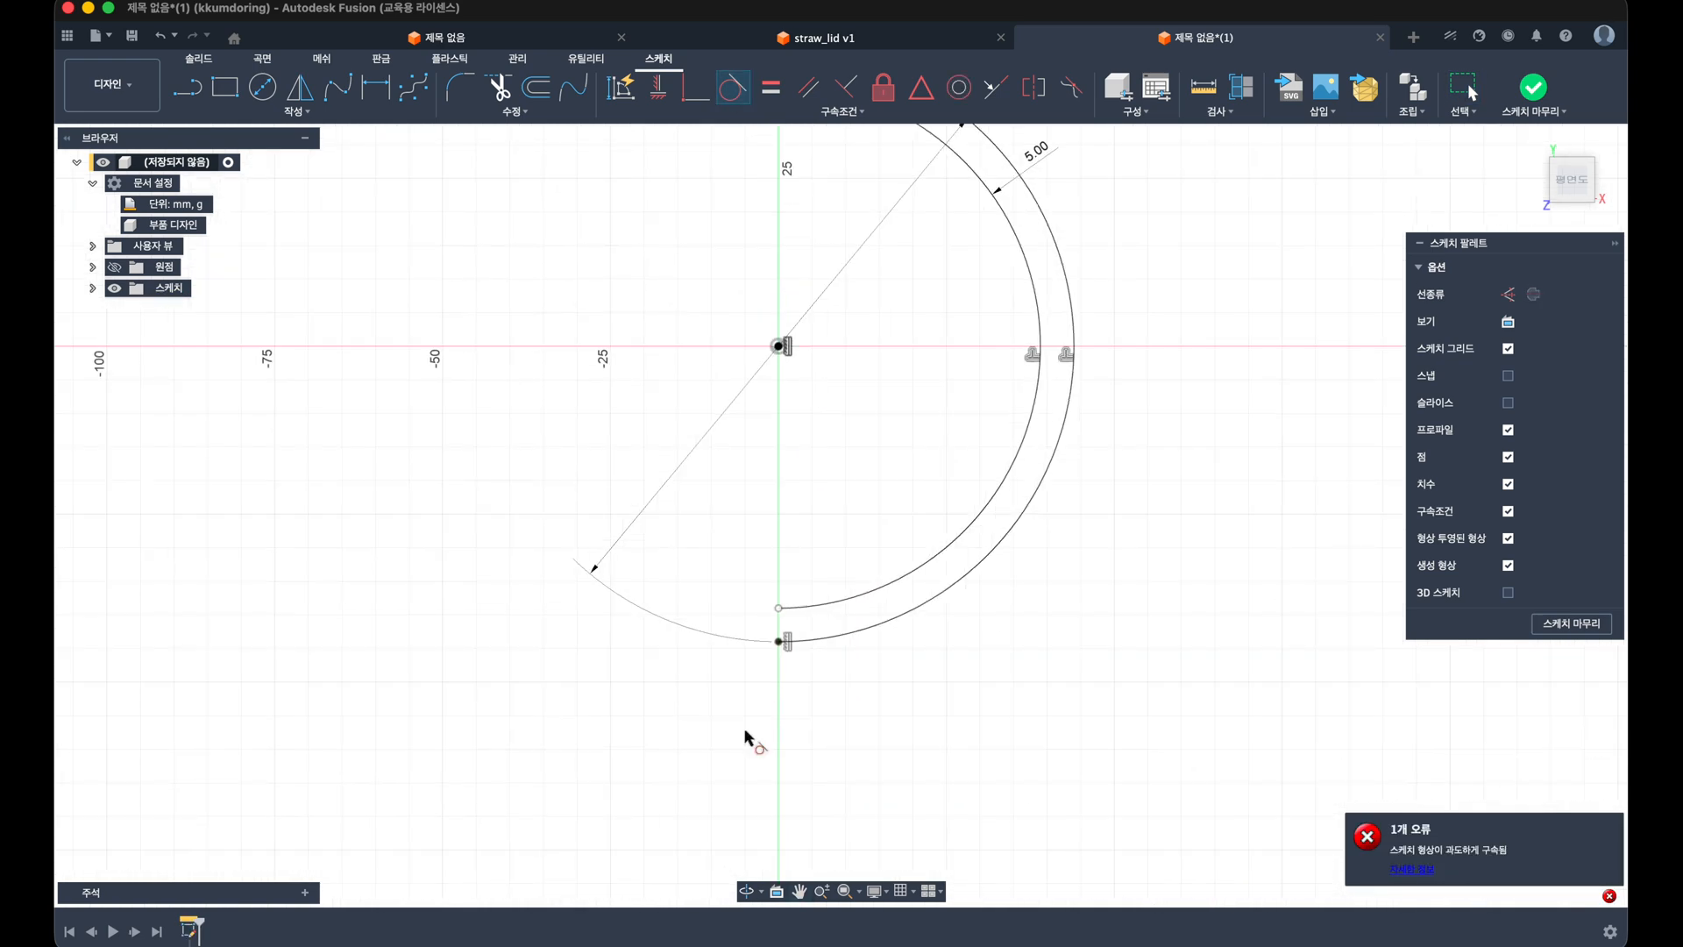
key(Escape)
Step: Close the lower arc ends with three connected lines extending toward negative X
scroll(746, 706, up, 3)
key(l)
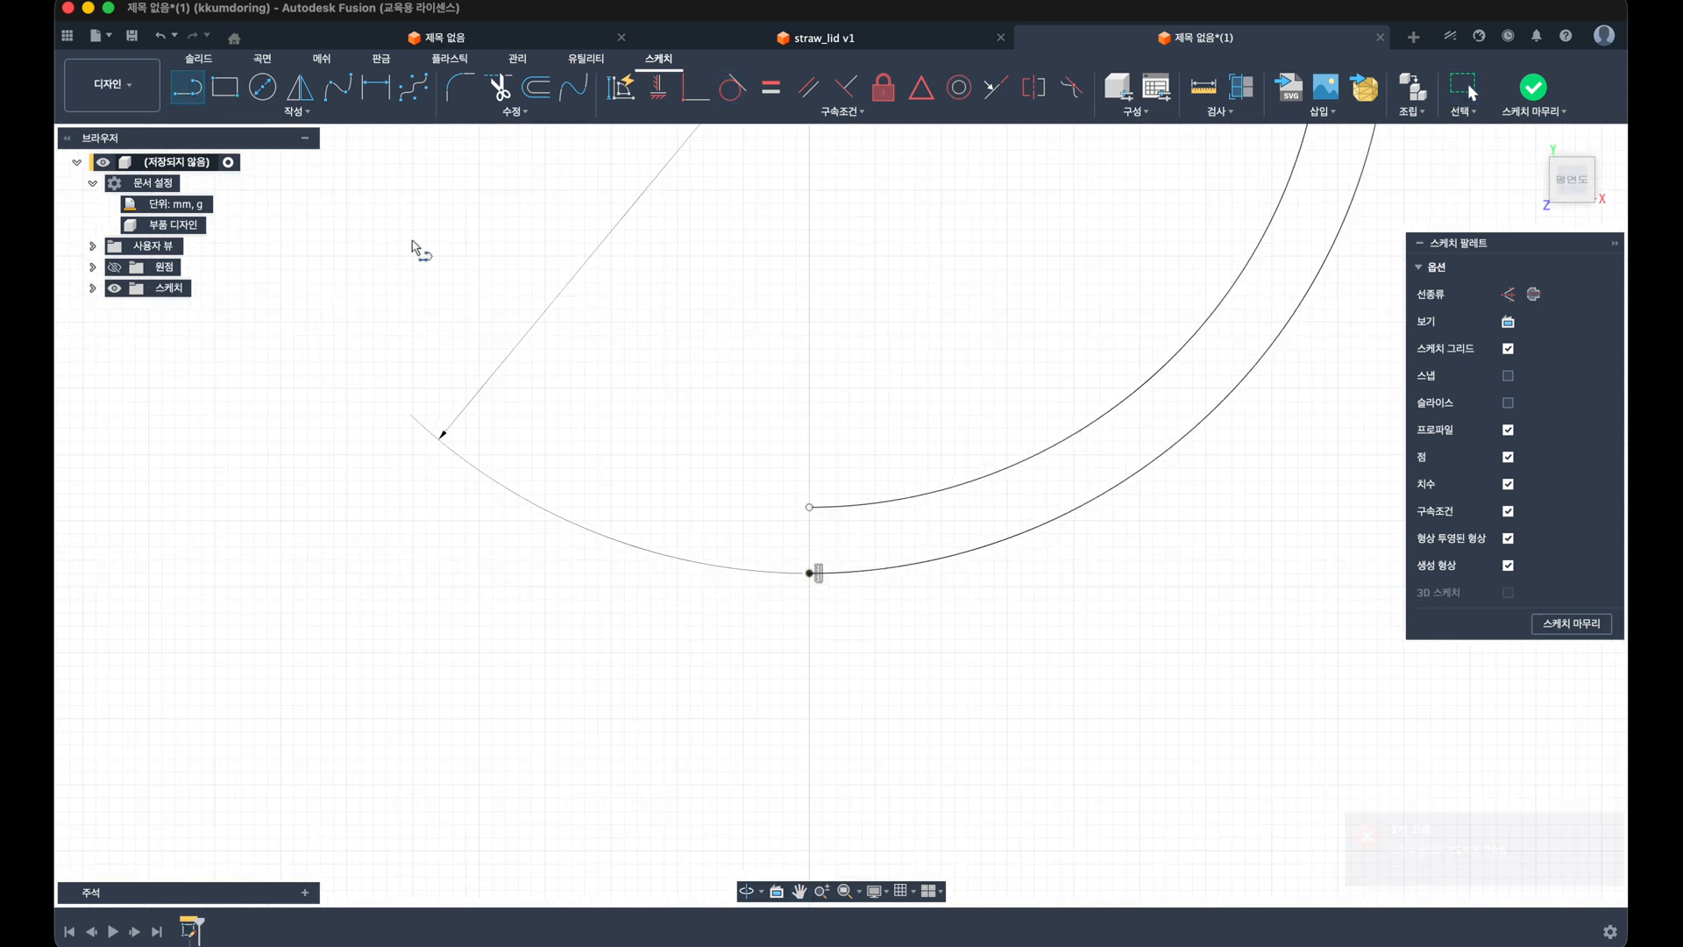
click(809, 506)
click(734, 507)
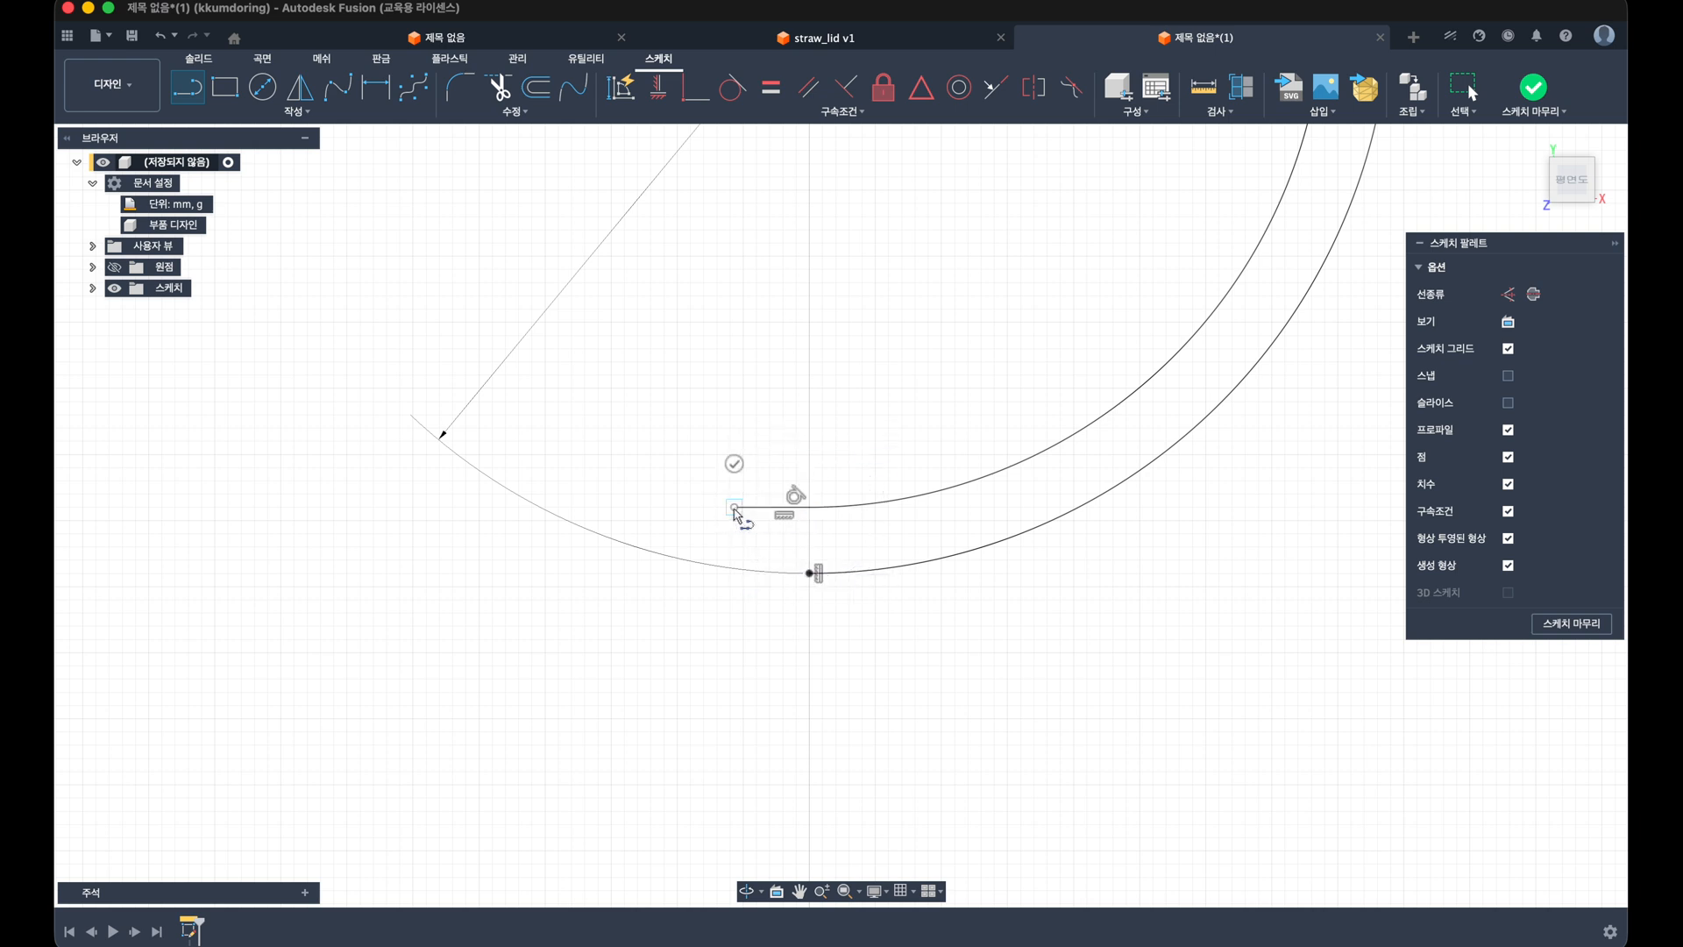
click(735, 595)
click(809, 574)
key(Escape)
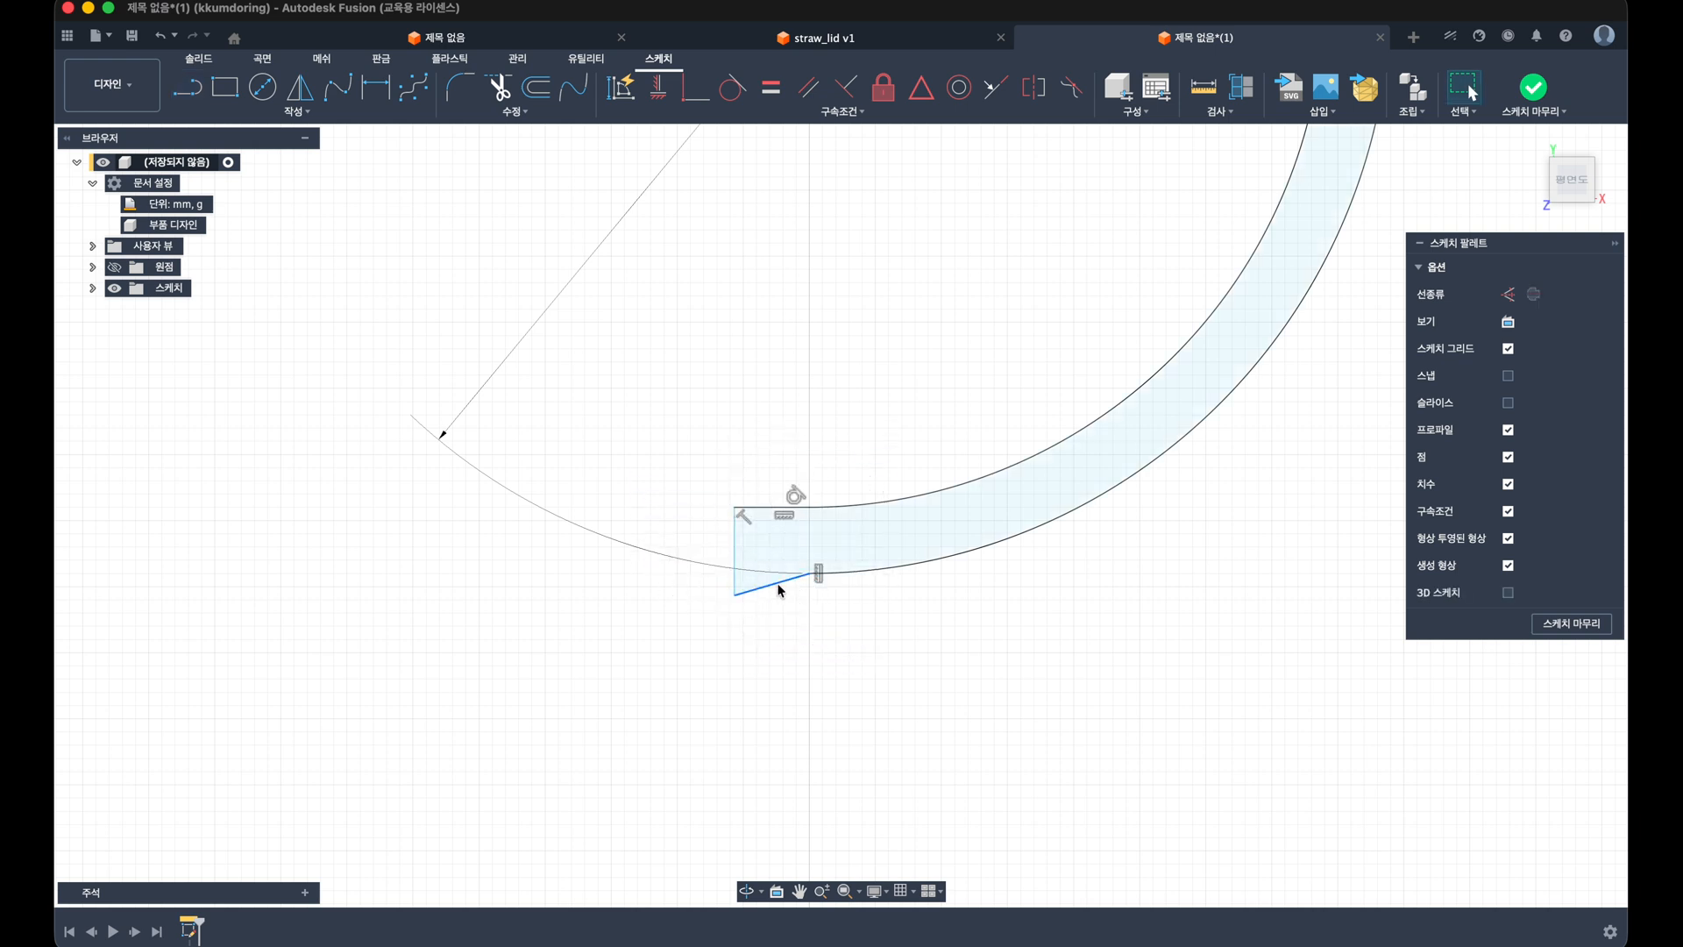
Step: Constrain the outer line of the lower end extension to be horizontal
click(778, 582)
click(659, 90)
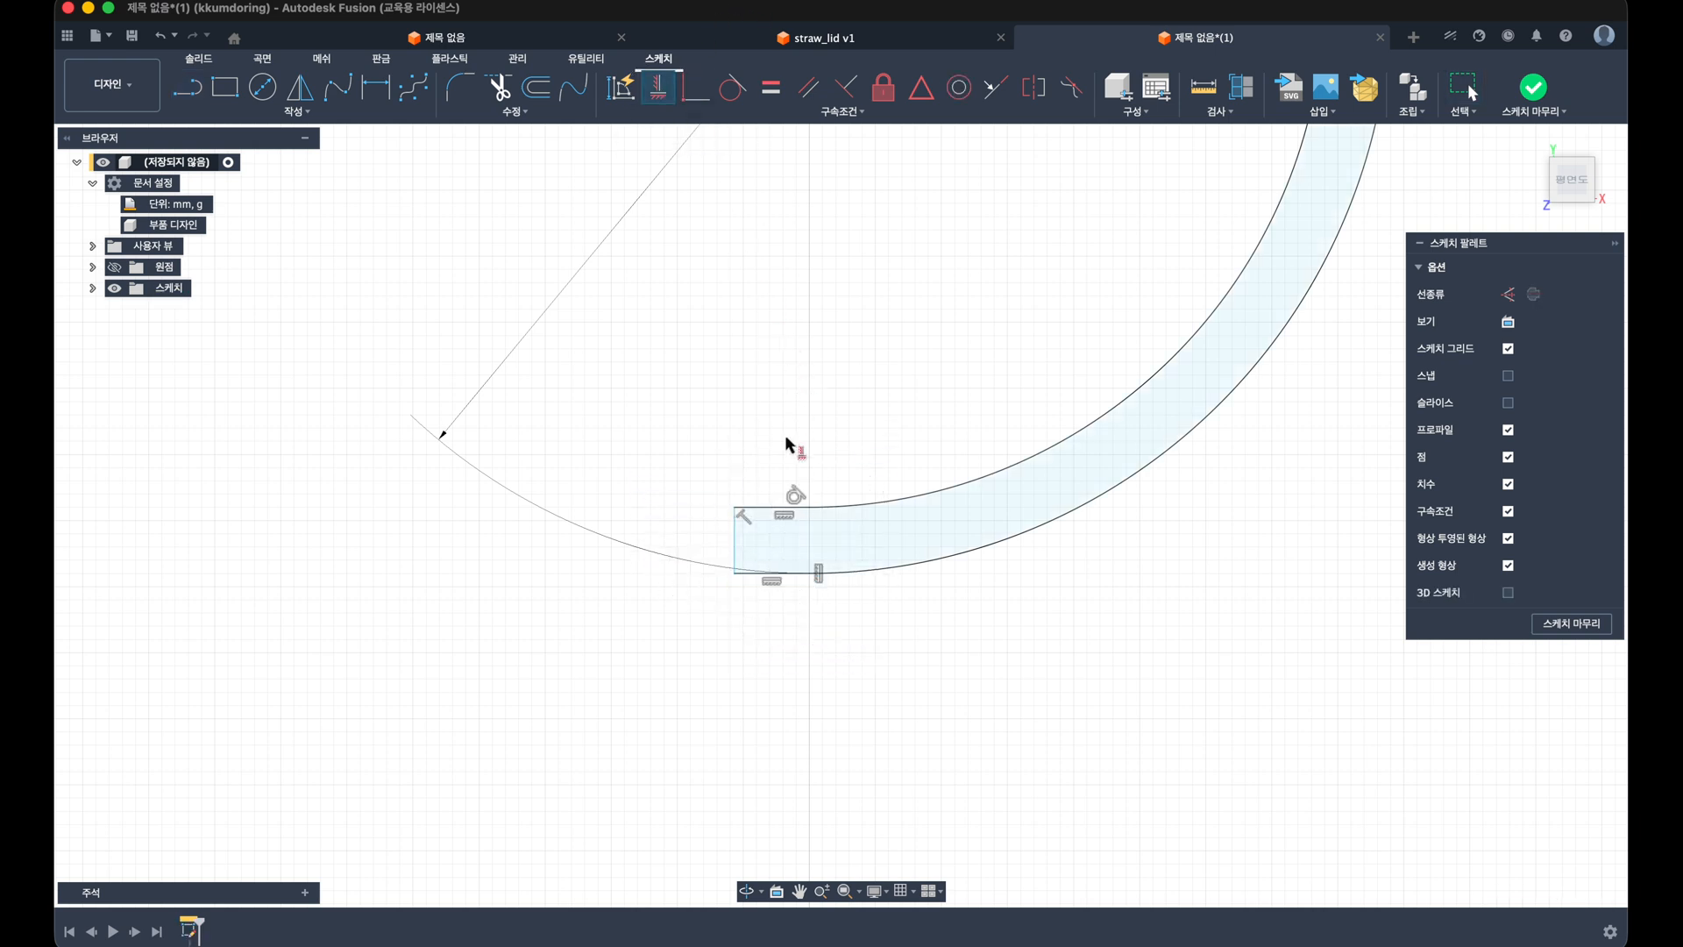
click(781, 571)
key(Escape)
scroll(839, 566, down, 3)
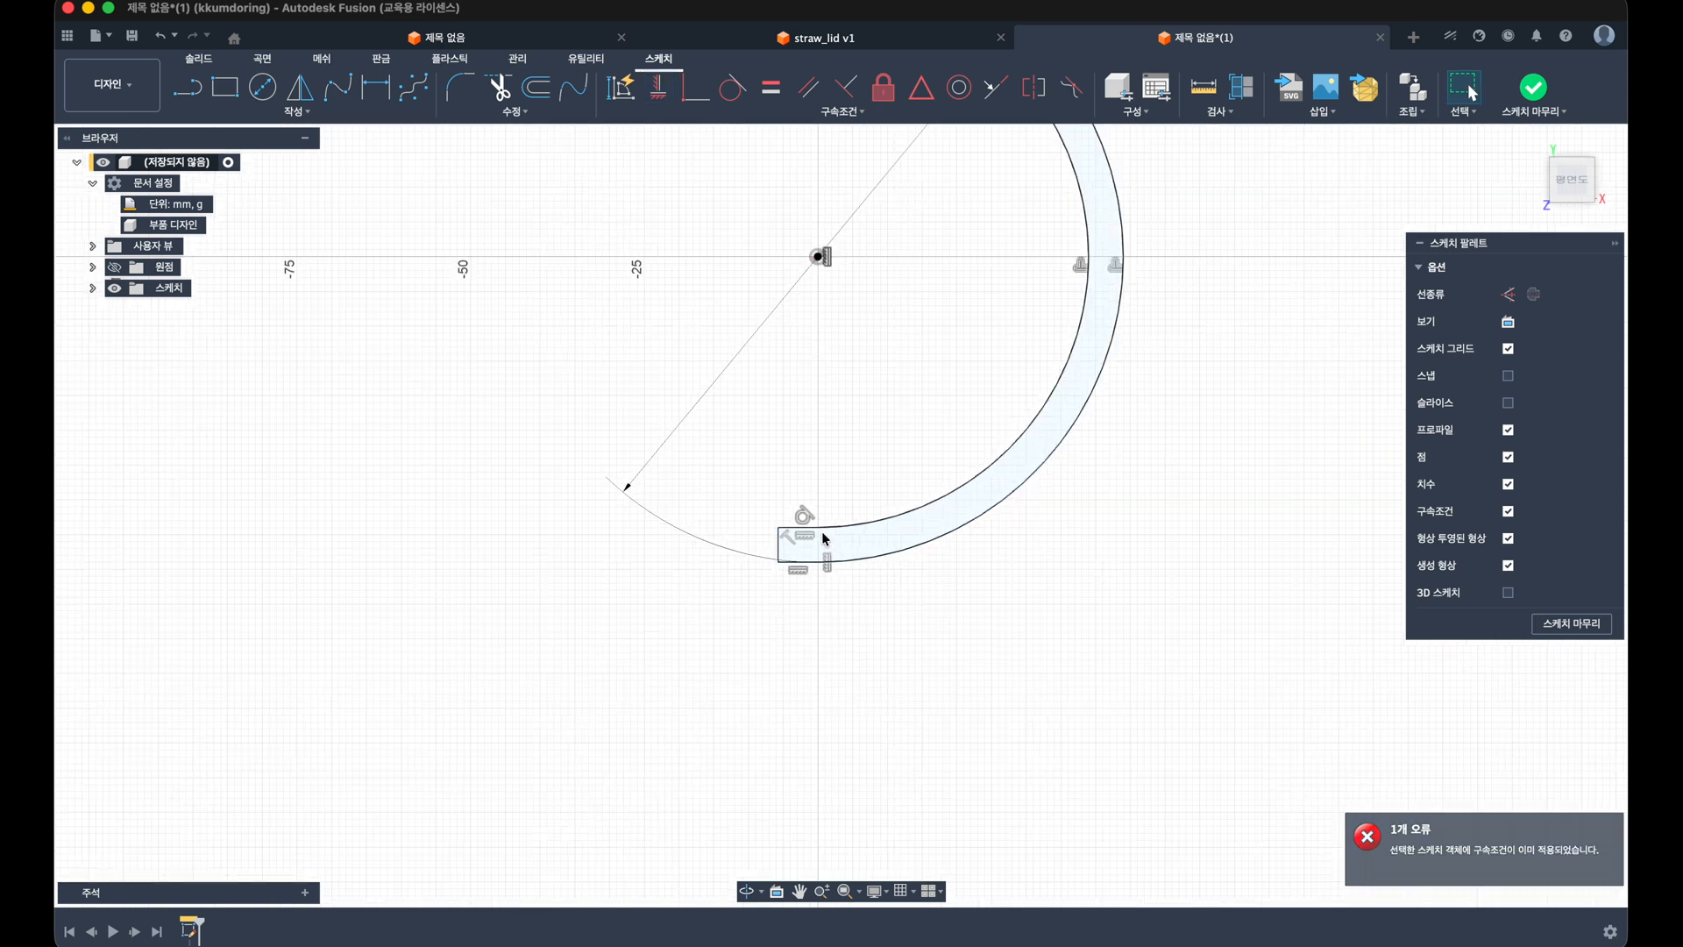
Step: Make the lower extension's short end line collinear with the upper extension's end line
scroll(808, 424, down, 3)
middle_drag(808, 424, 785, 498)
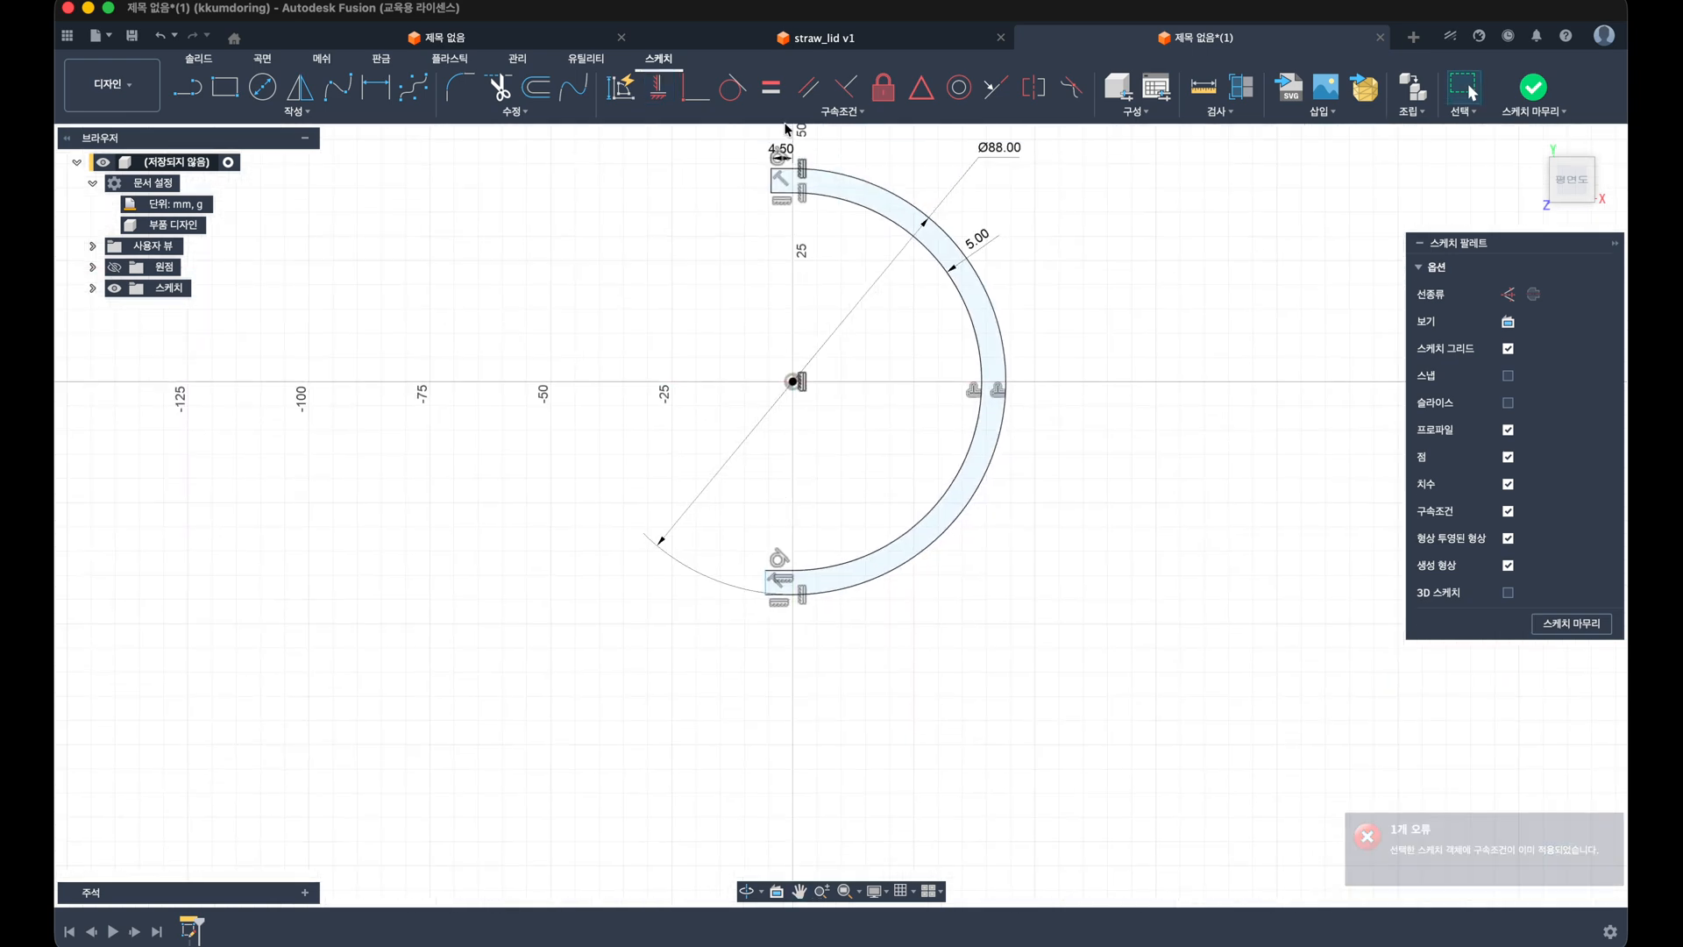
click(996, 92)
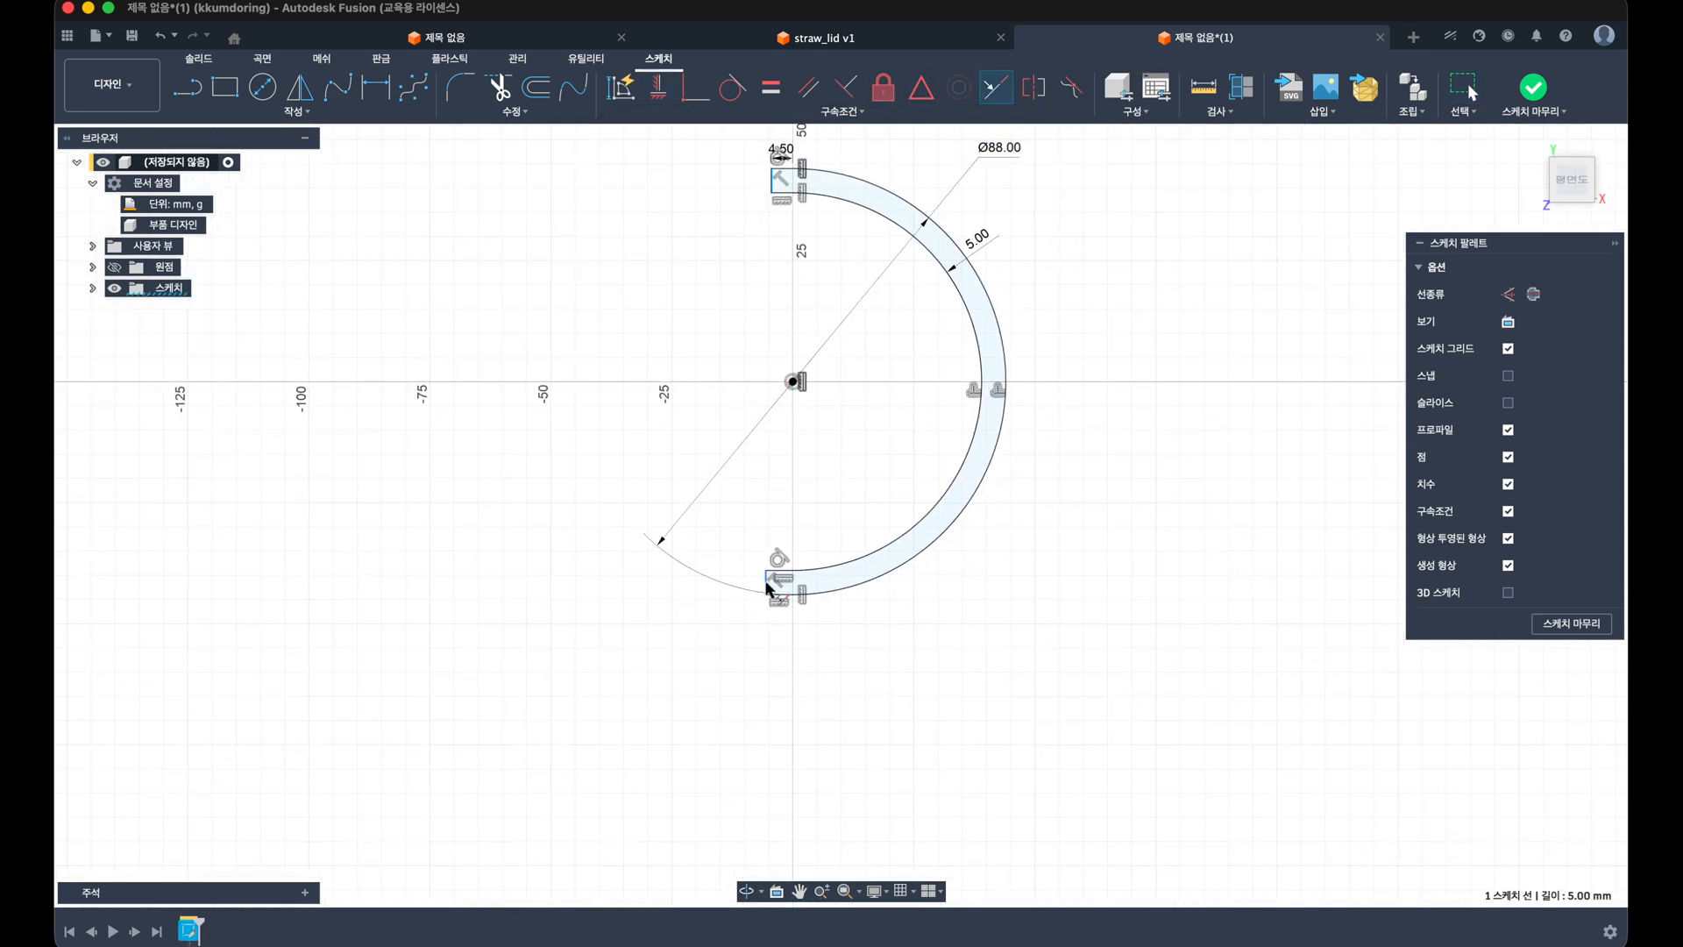
key(Escape)
scroll(819, 609, up, 3)
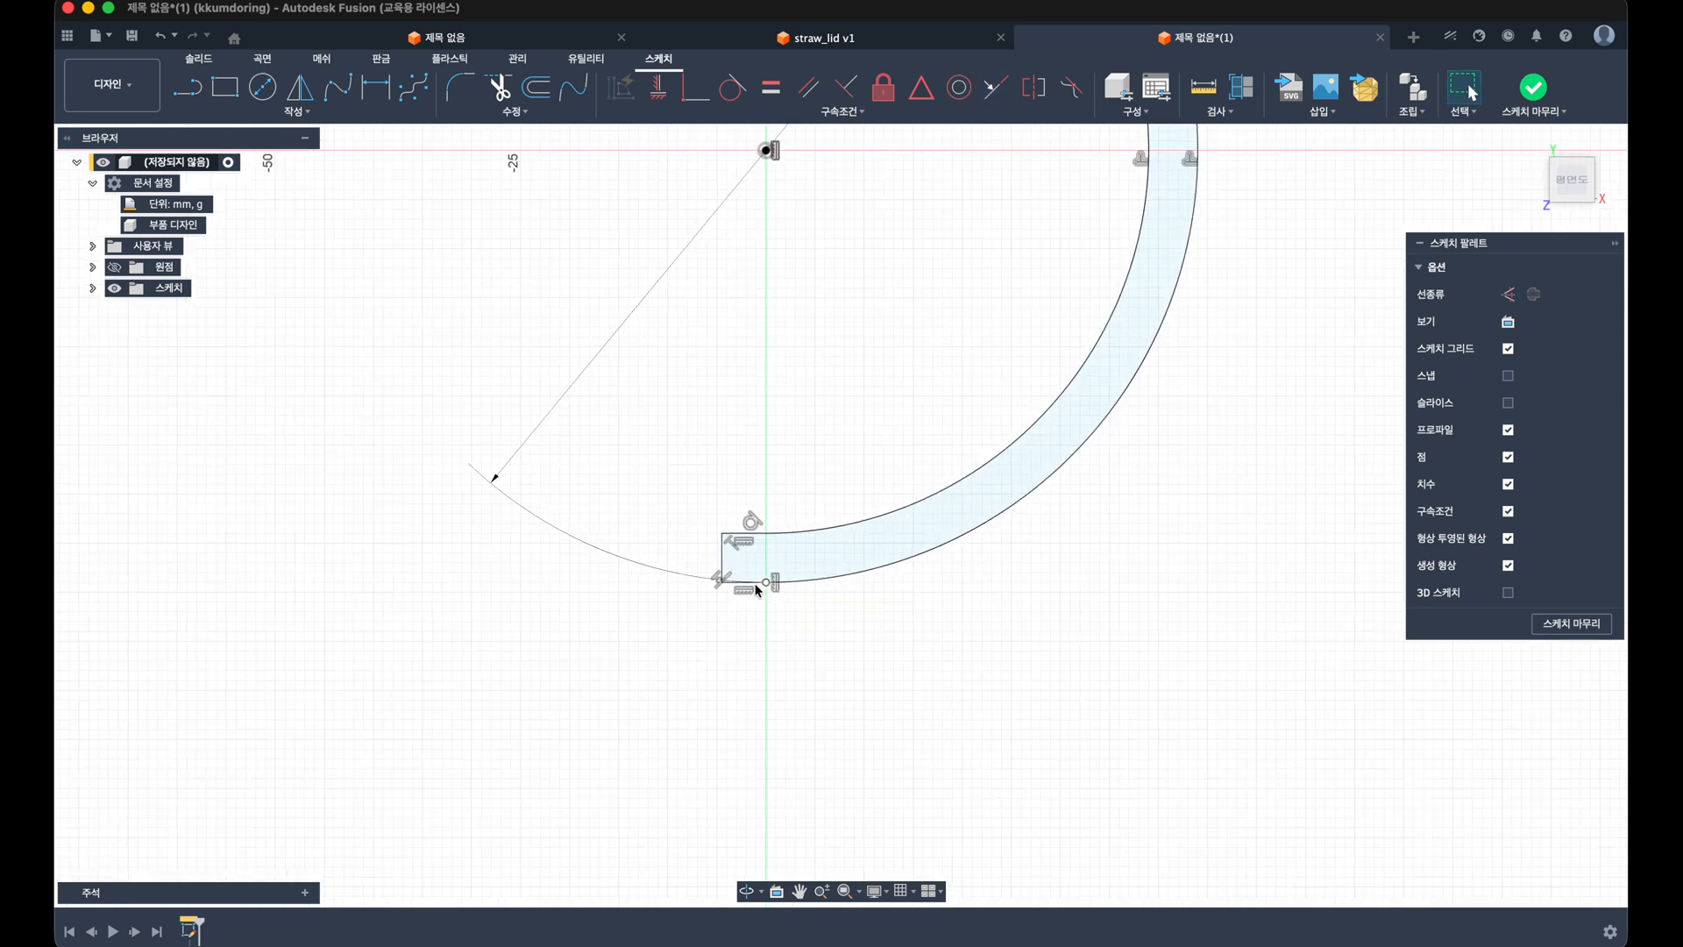
click(768, 532)
scroll(878, 519, down, 1)
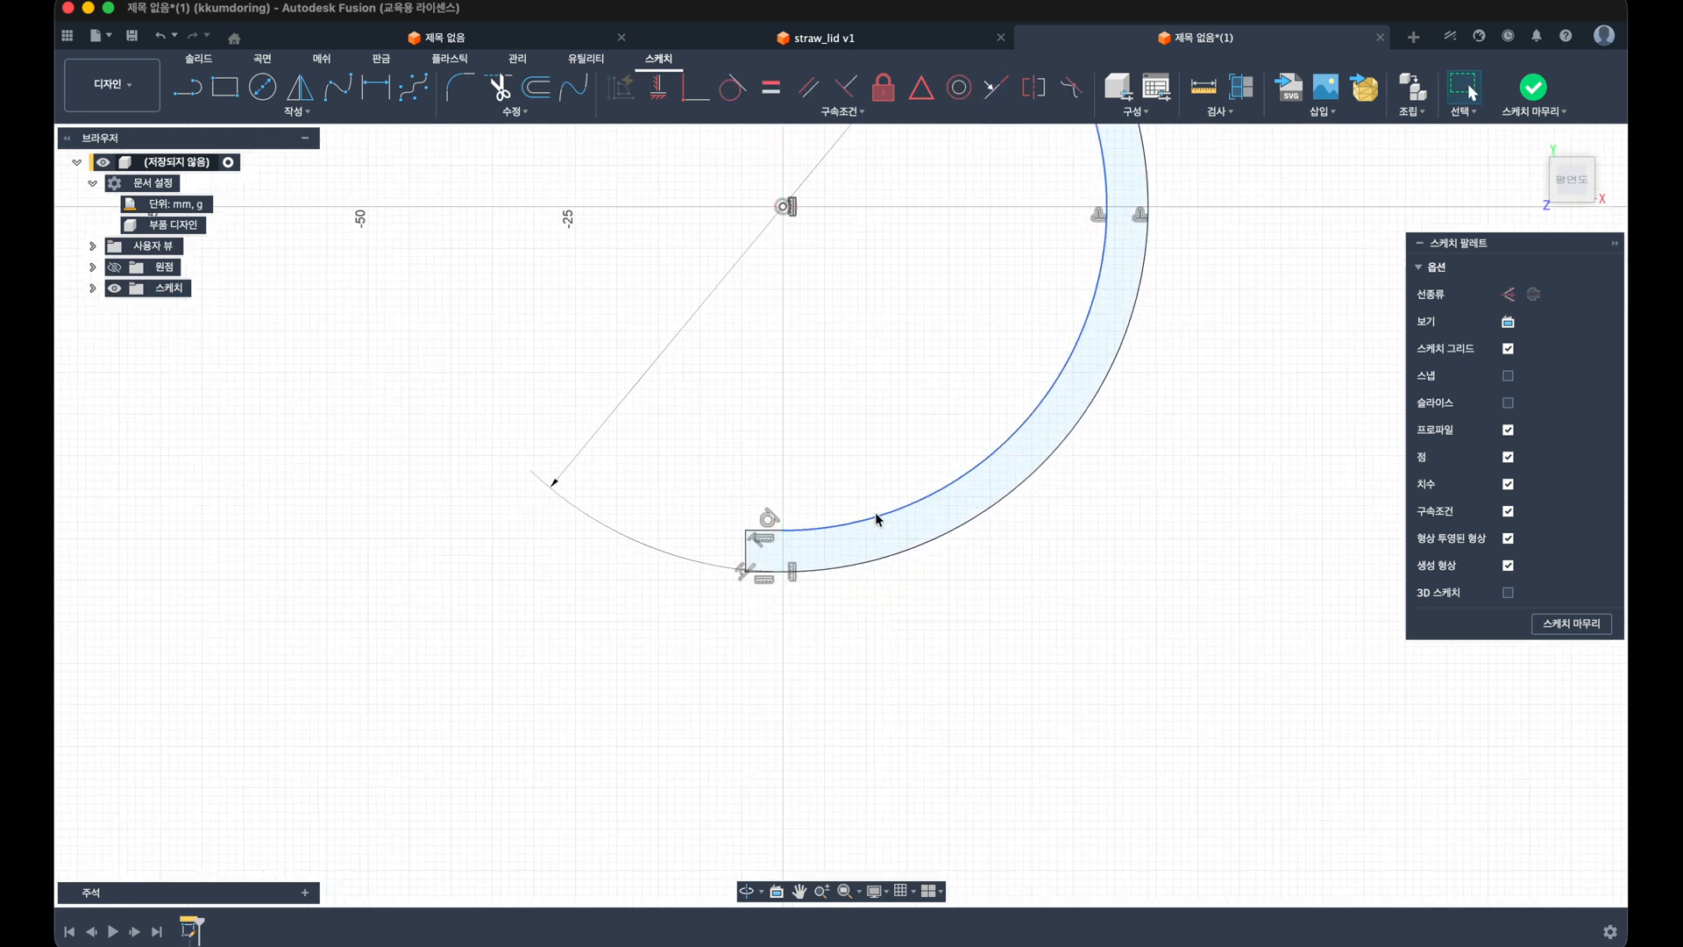
scroll(878, 502, down, 2)
middle_drag(876, 500, 872, 614)
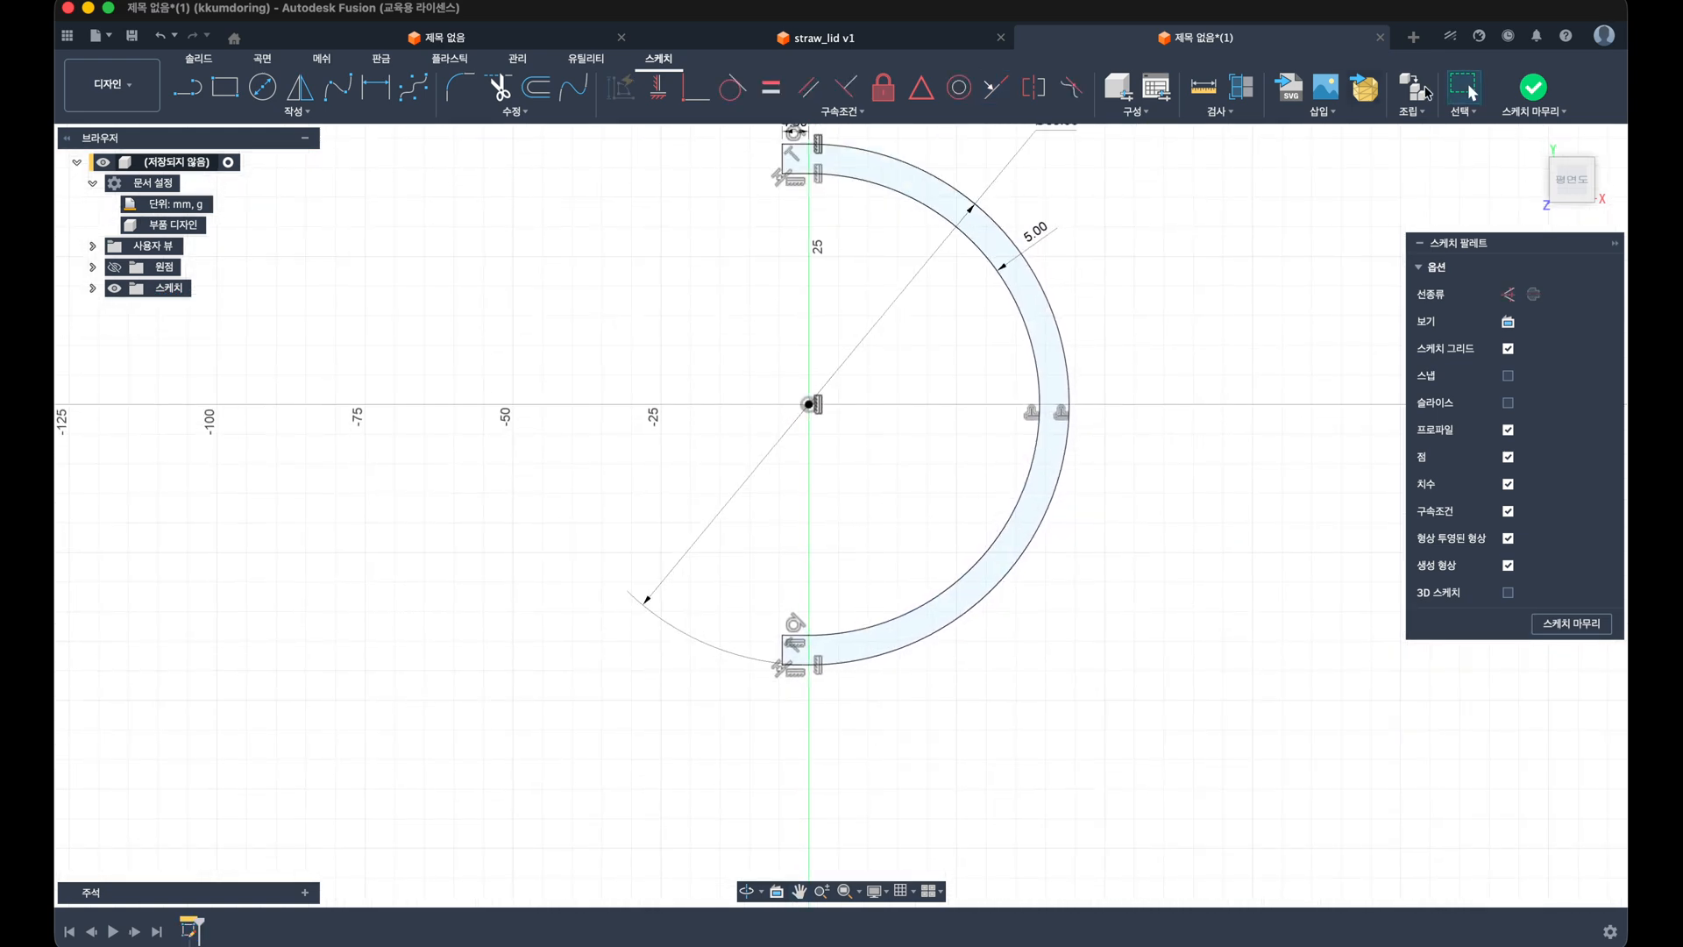
Step: Finish the C-shaped sketch and extrude its profile symmetrically about the sketch plane as a new body
click(1527, 92)
key(e)
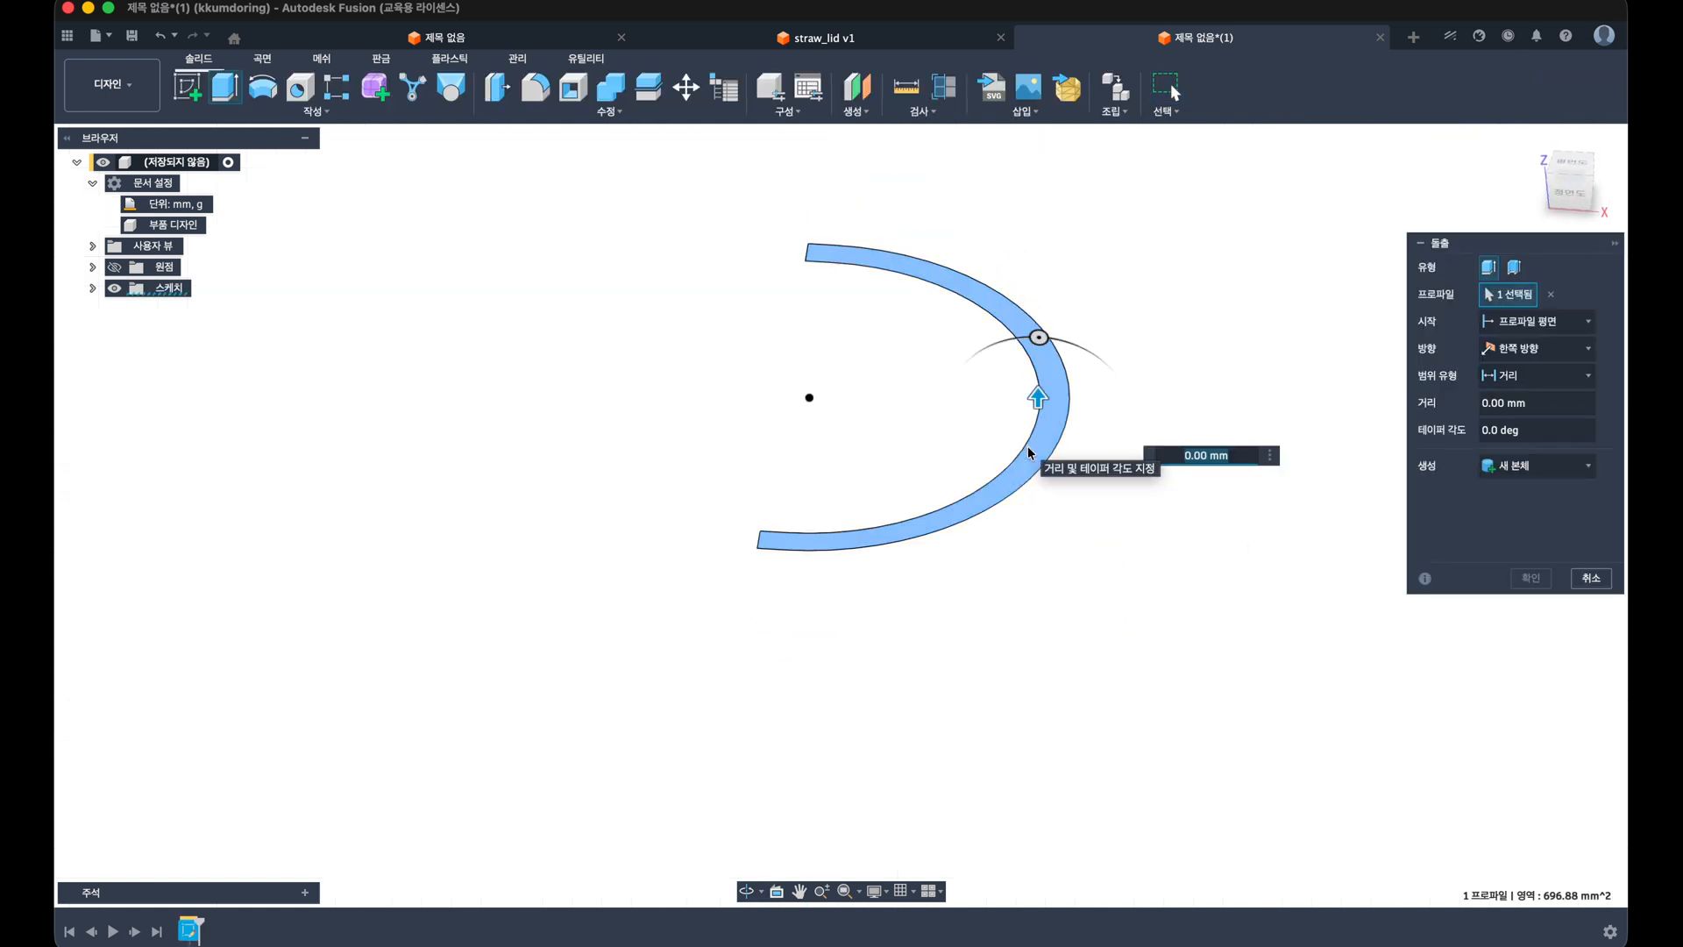
click(1536, 348)
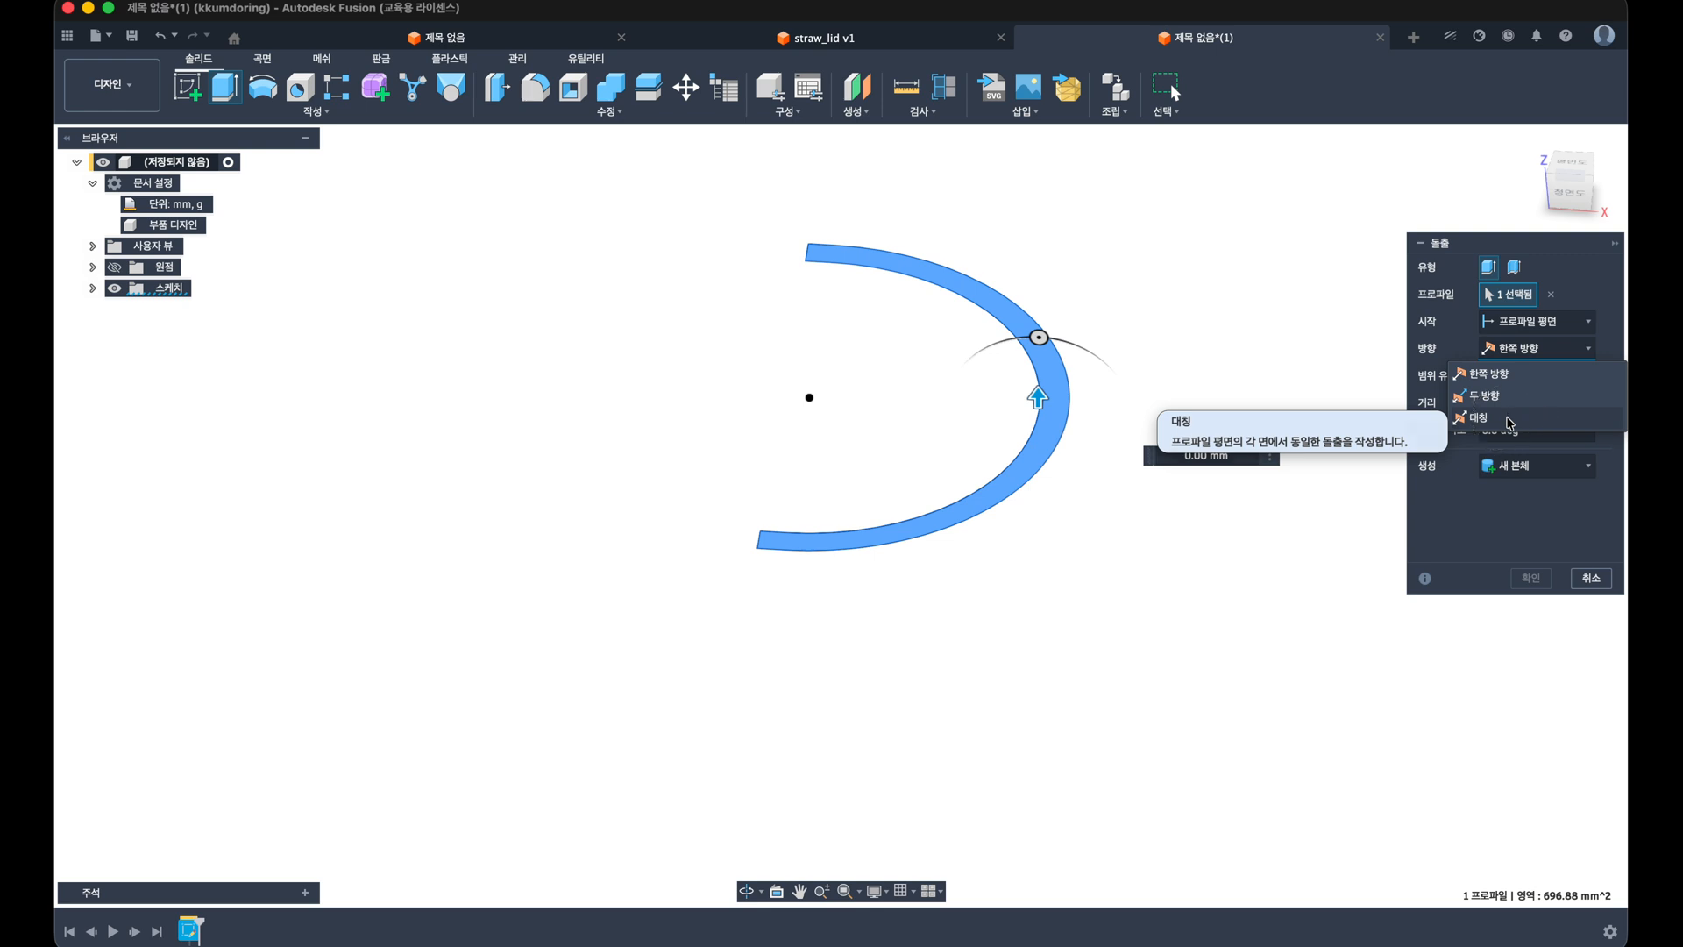
click(1509, 419)
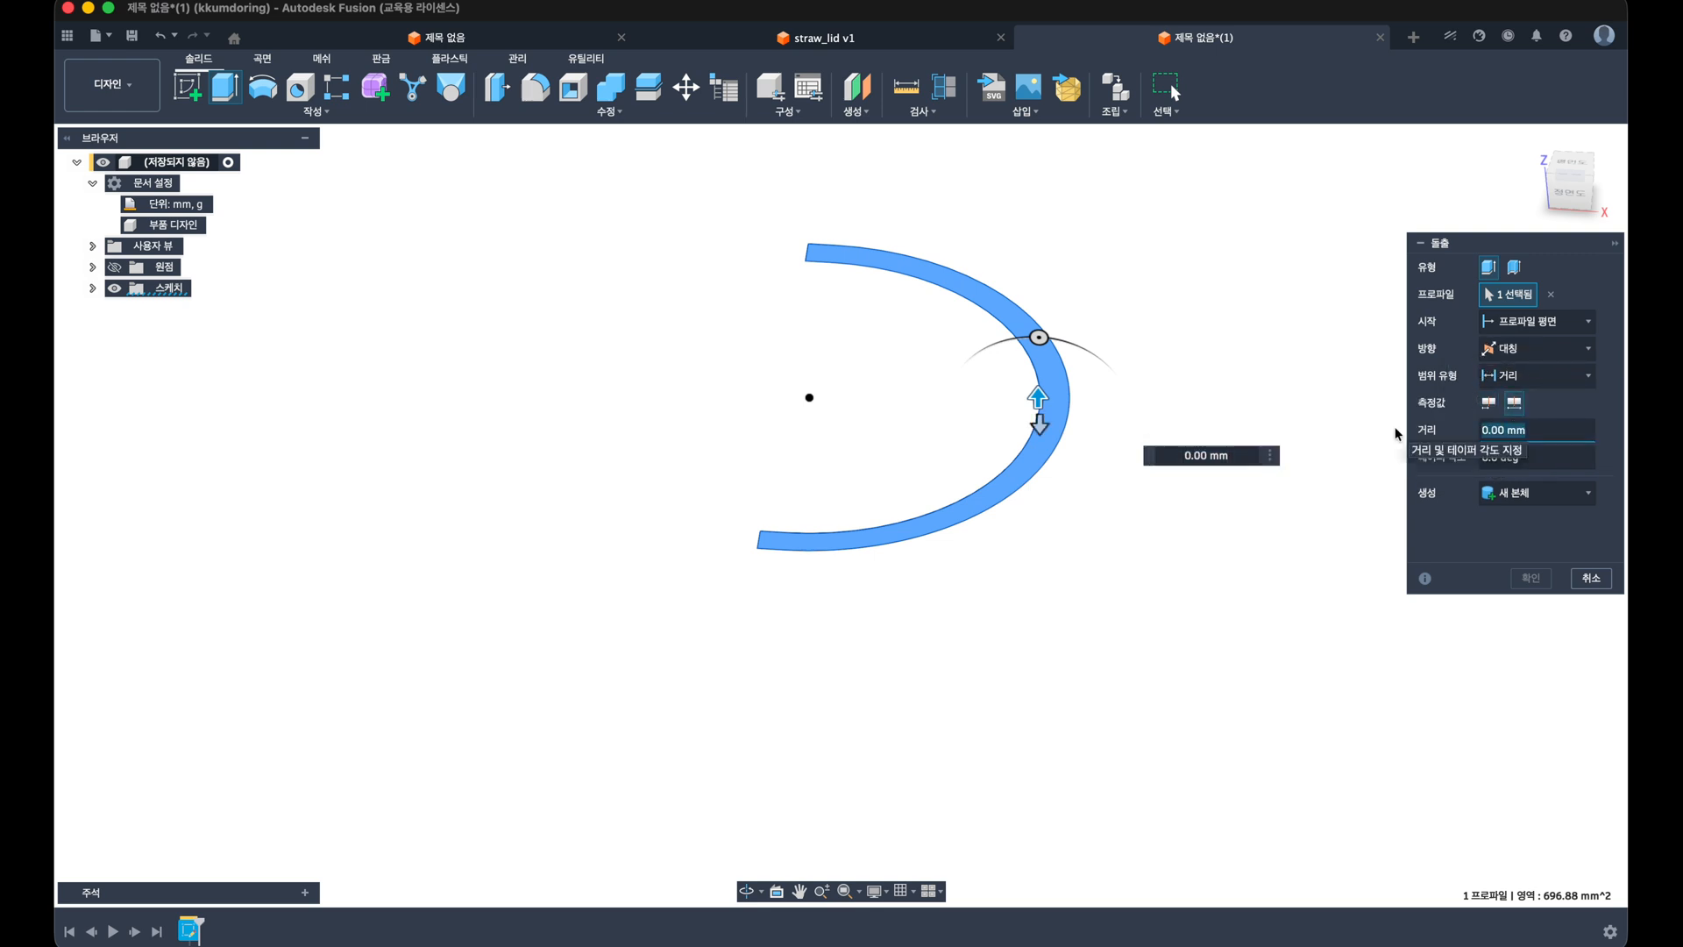
key(Return)
scroll(571, 638, down, 2)
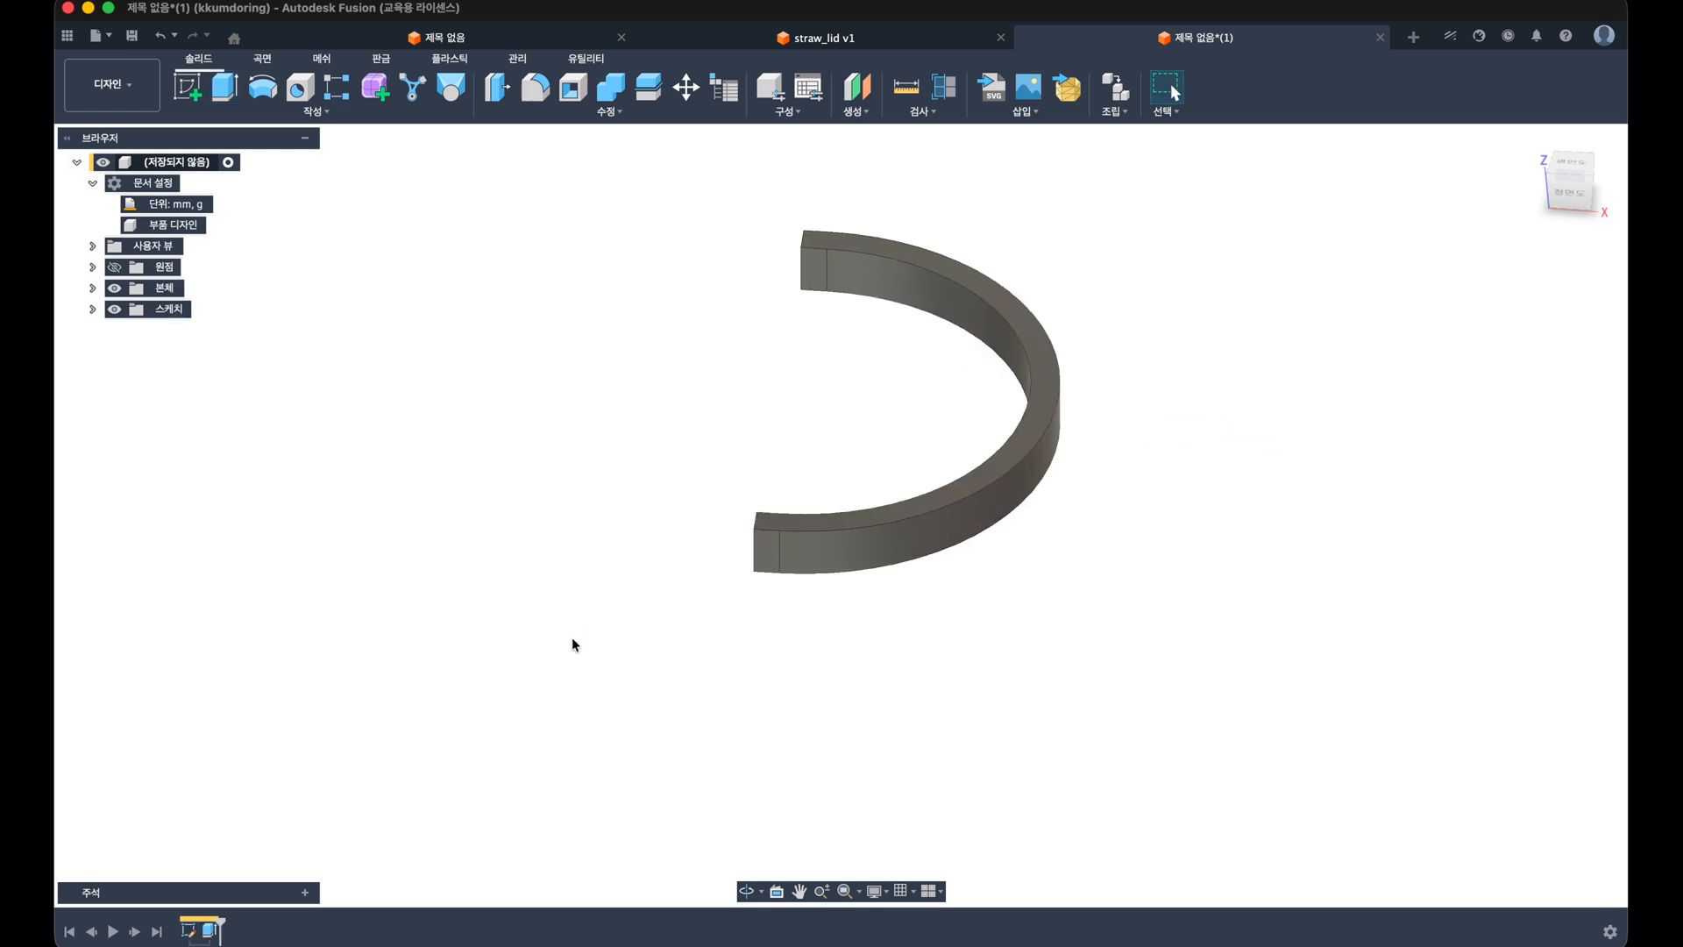
Step: Round both end faces of the C-shaped handle with a full round fillet
scroll(739, 554, up, 4)
key(f)
click(663, 614)
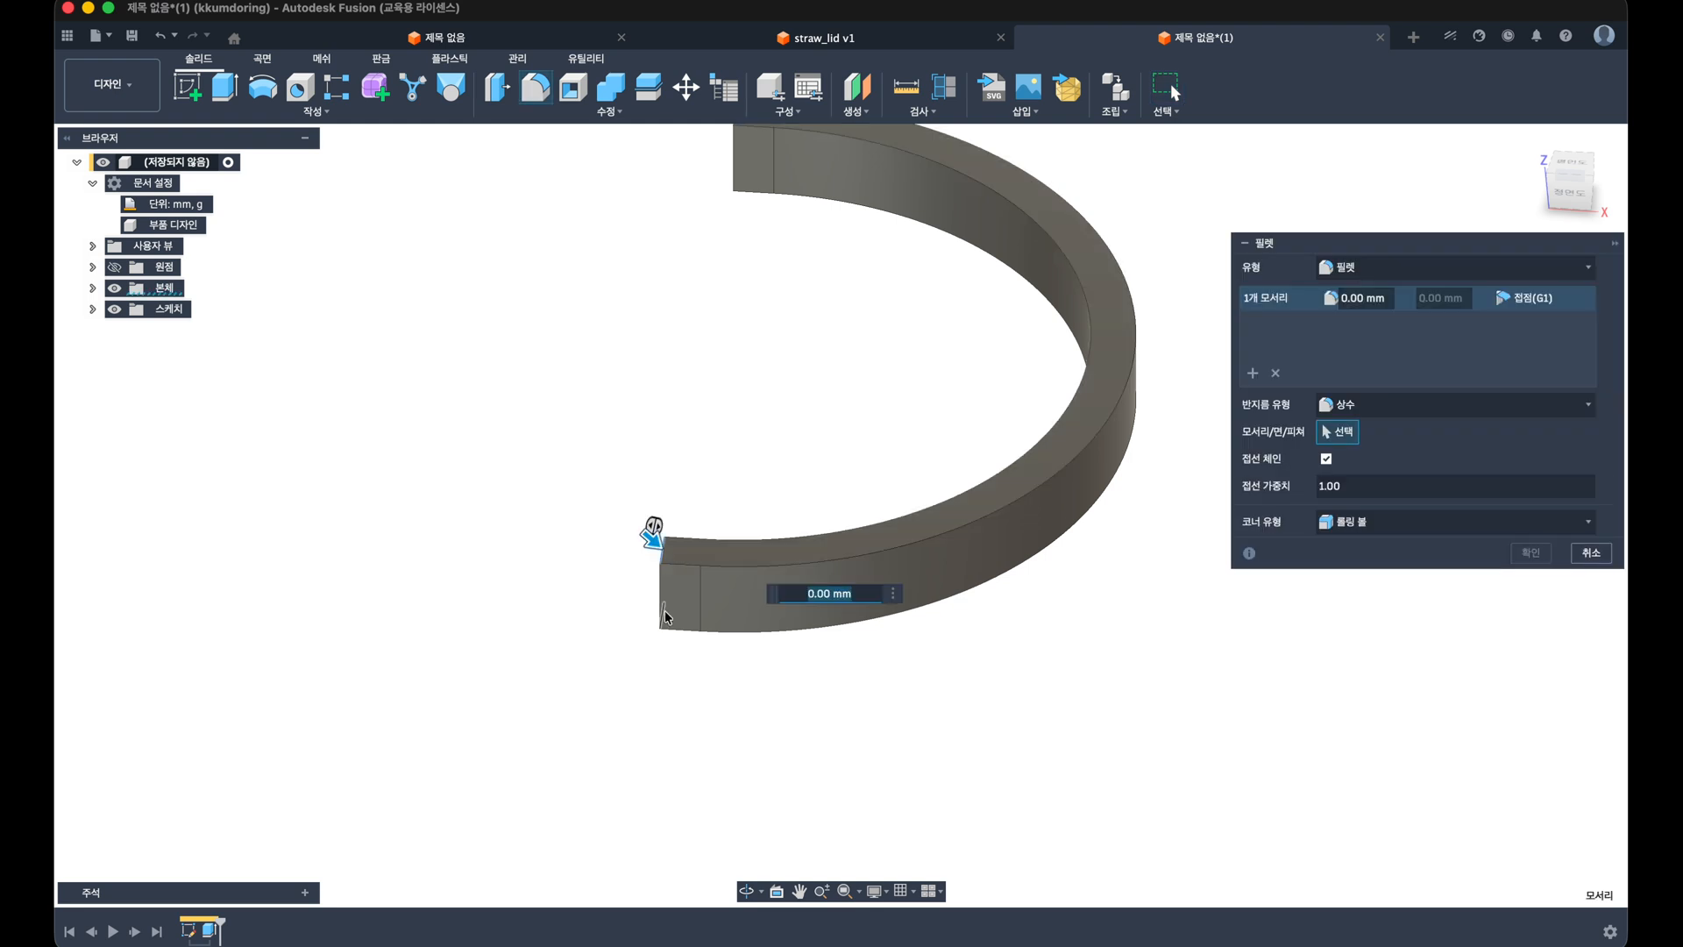
click(667, 621)
shift+middle_drag(744, 233, 845, 215)
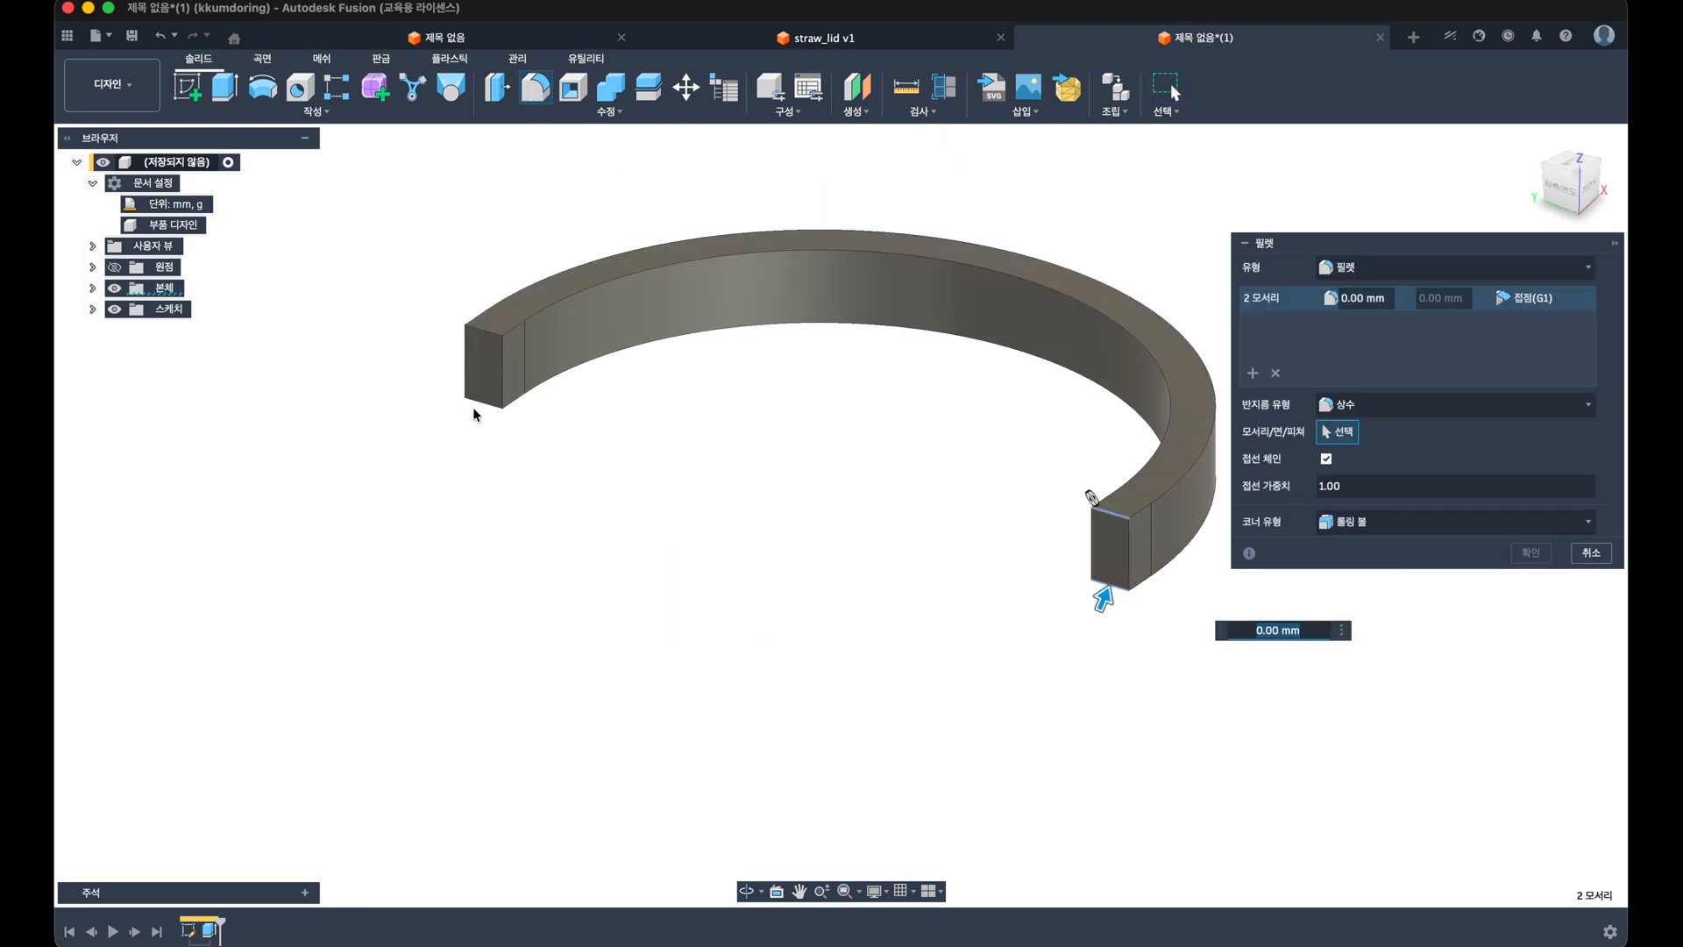
click(1481, 269)
click(1412, 338)
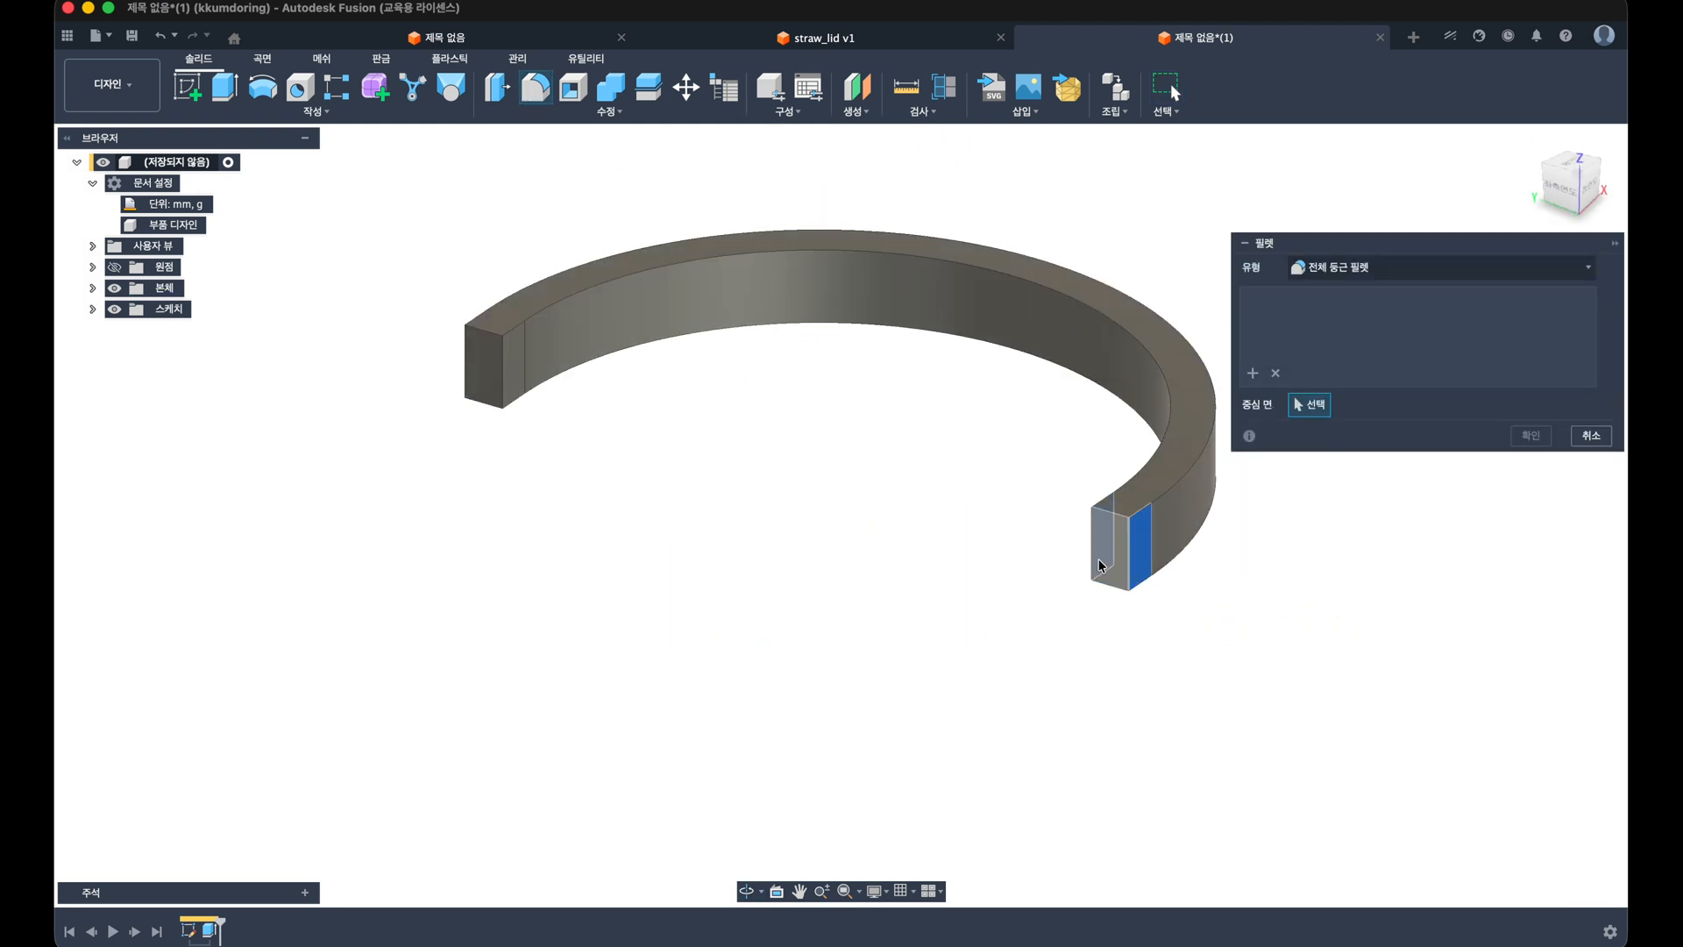
click(1103, 531)
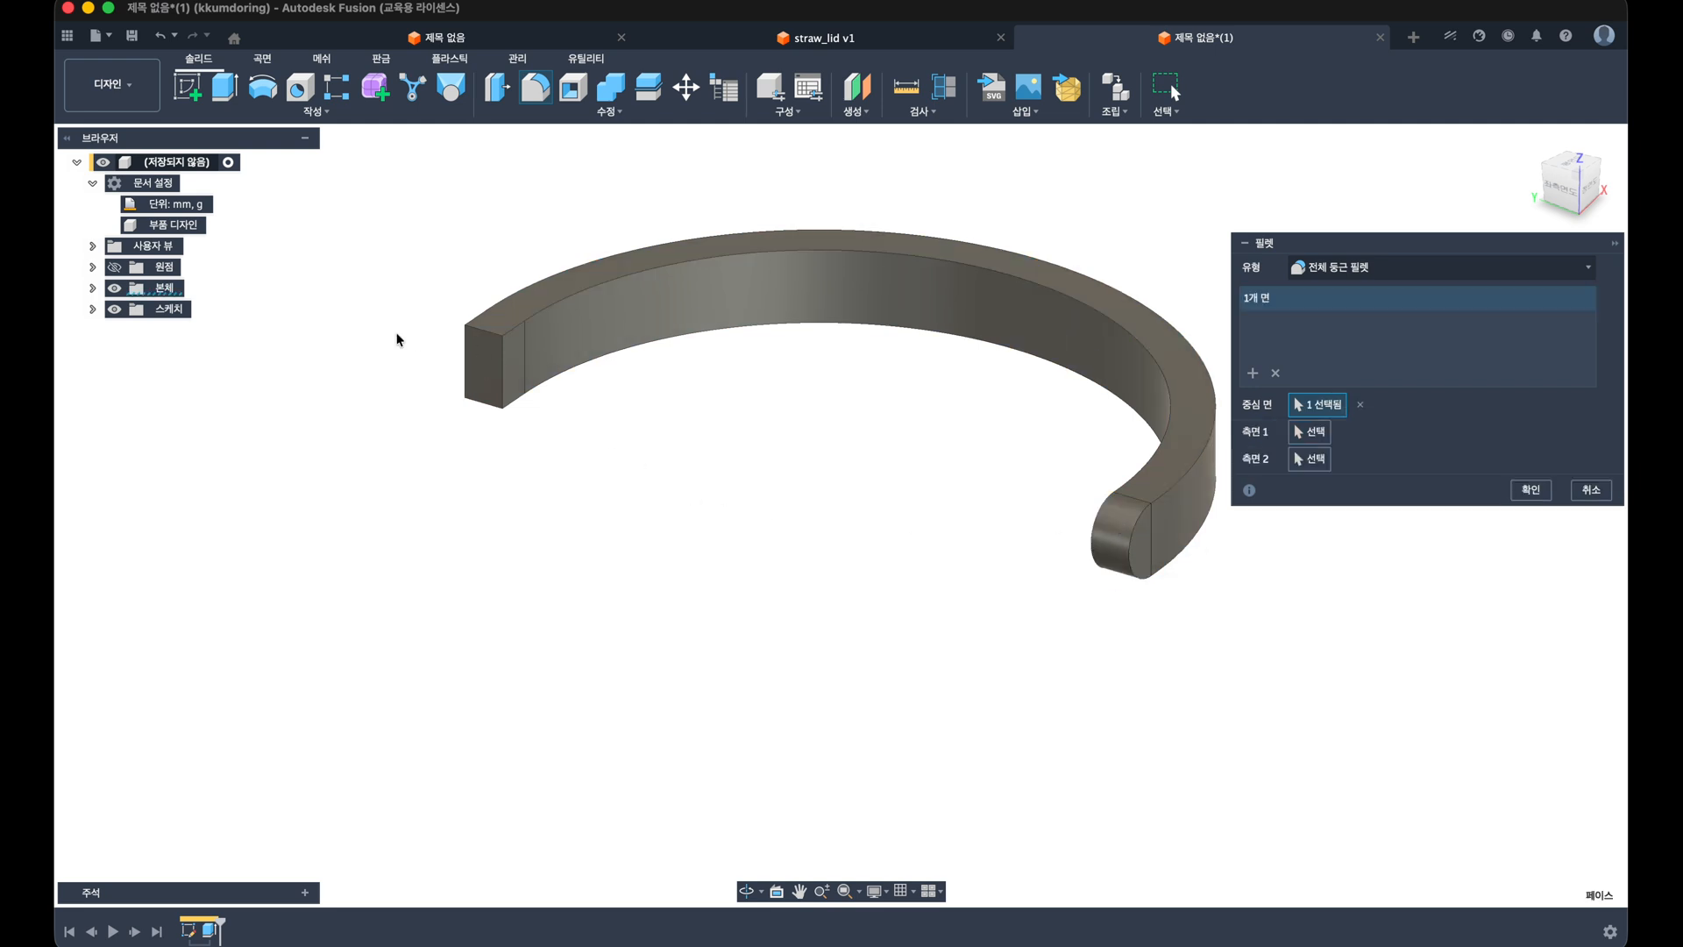
click(480, 334)
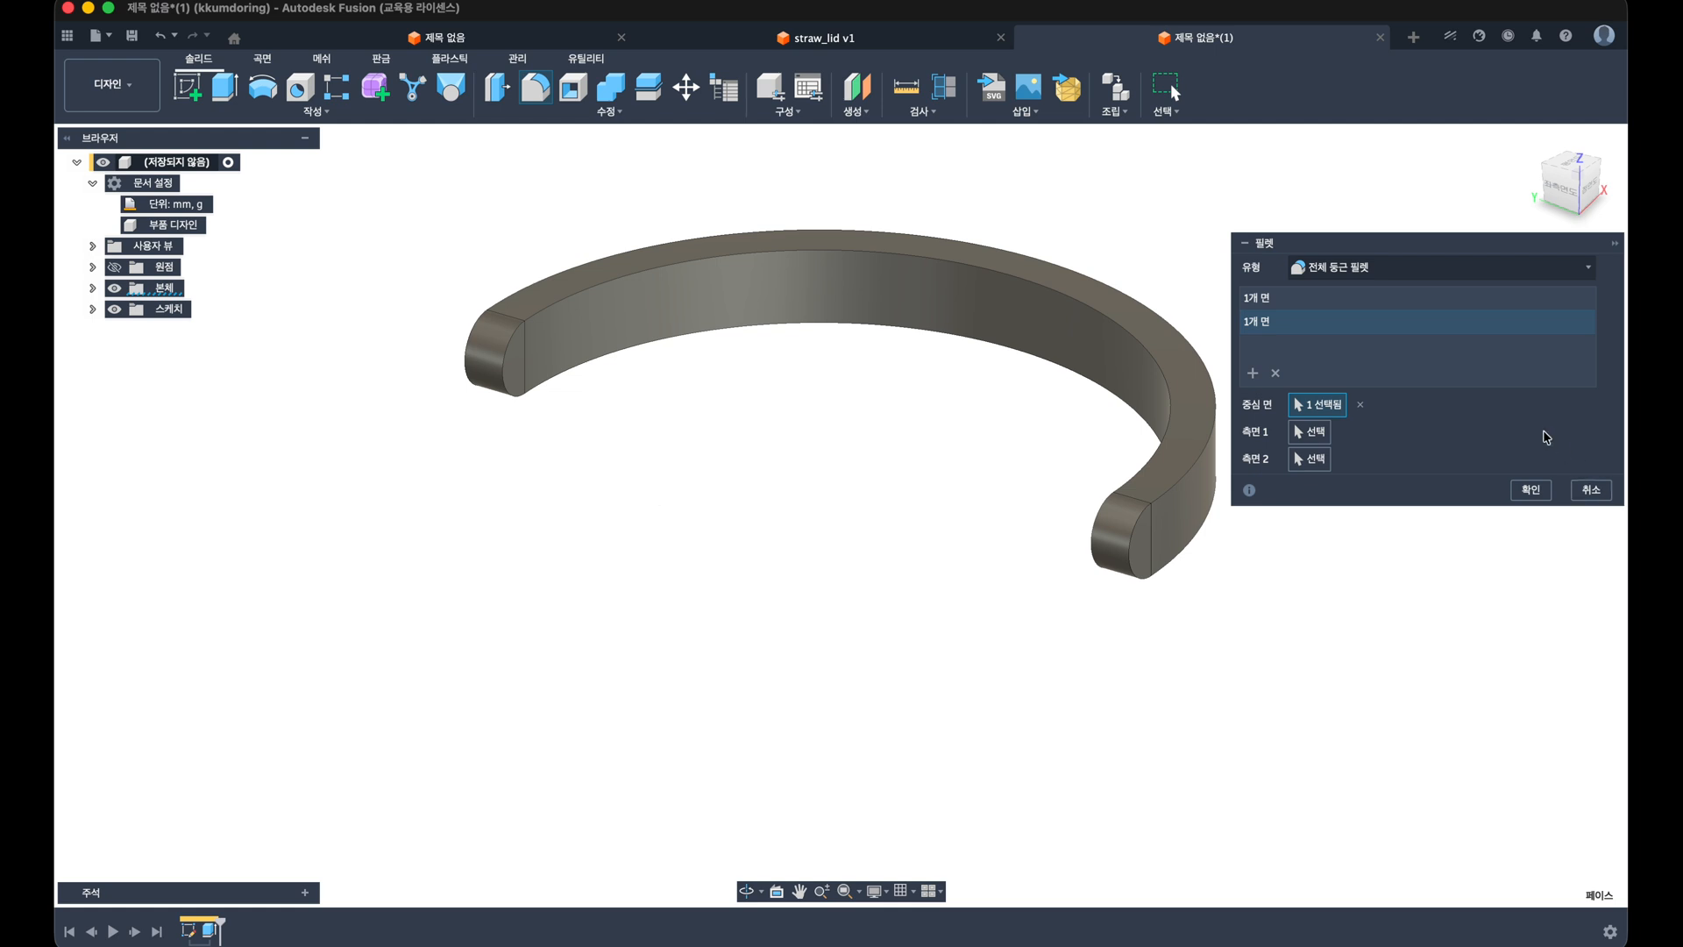
click(1530, 490)
shift+middle_drag(711, 470, 651, 459)
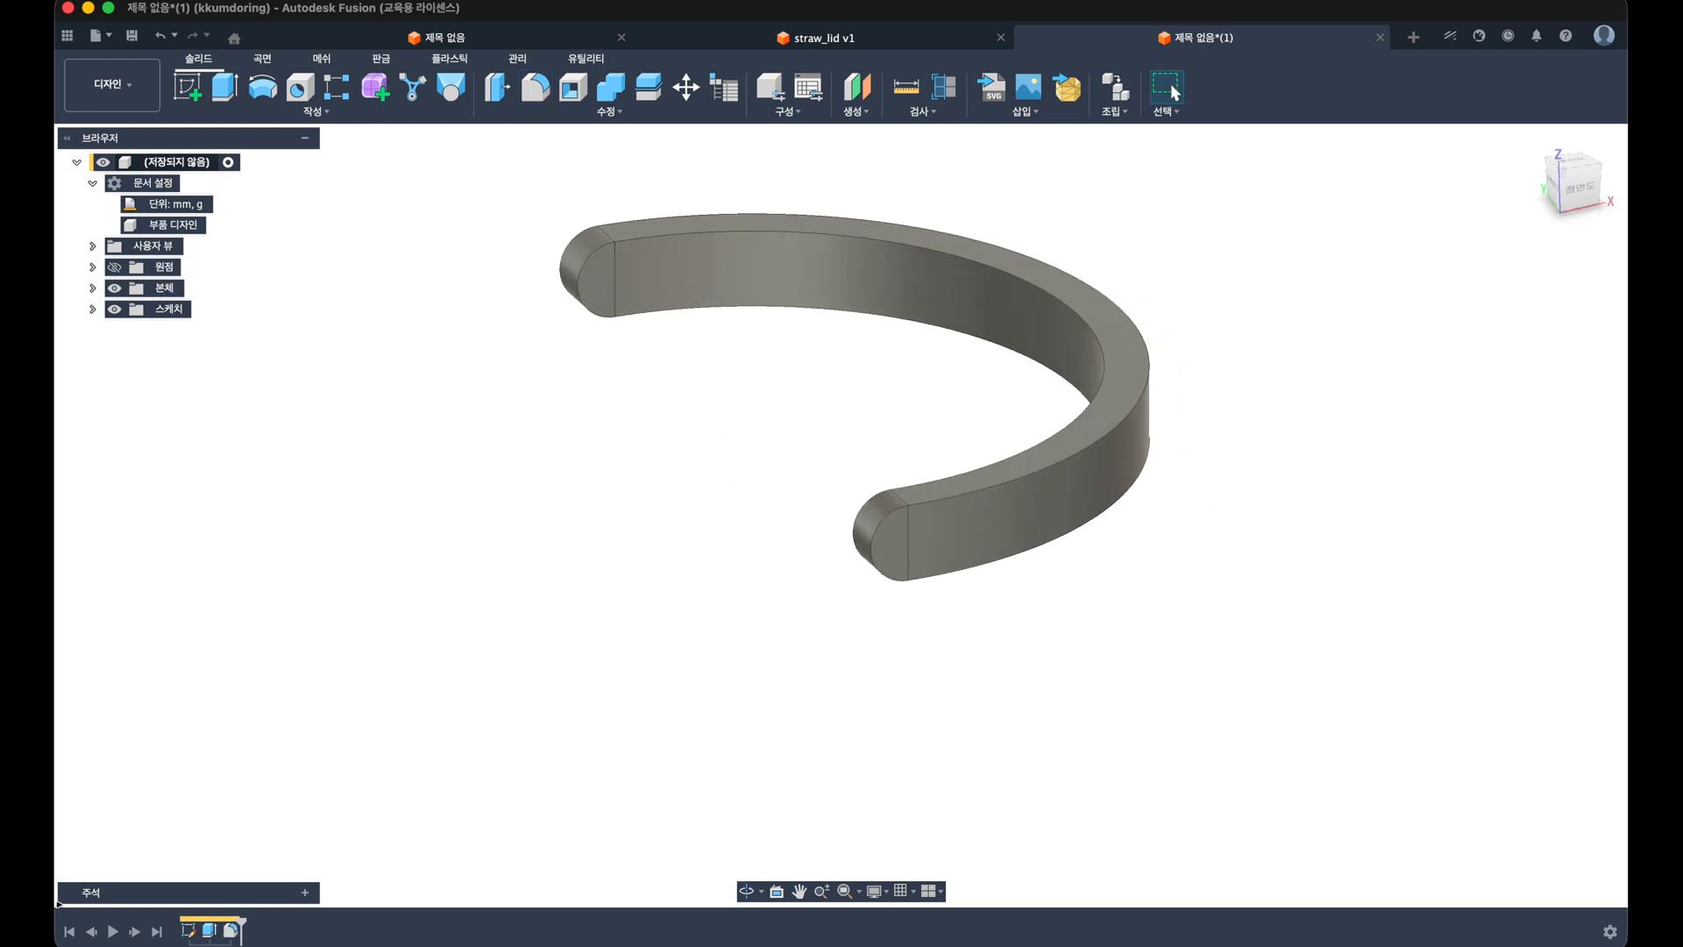
mouse_move(300, 828)
click(594, 278)
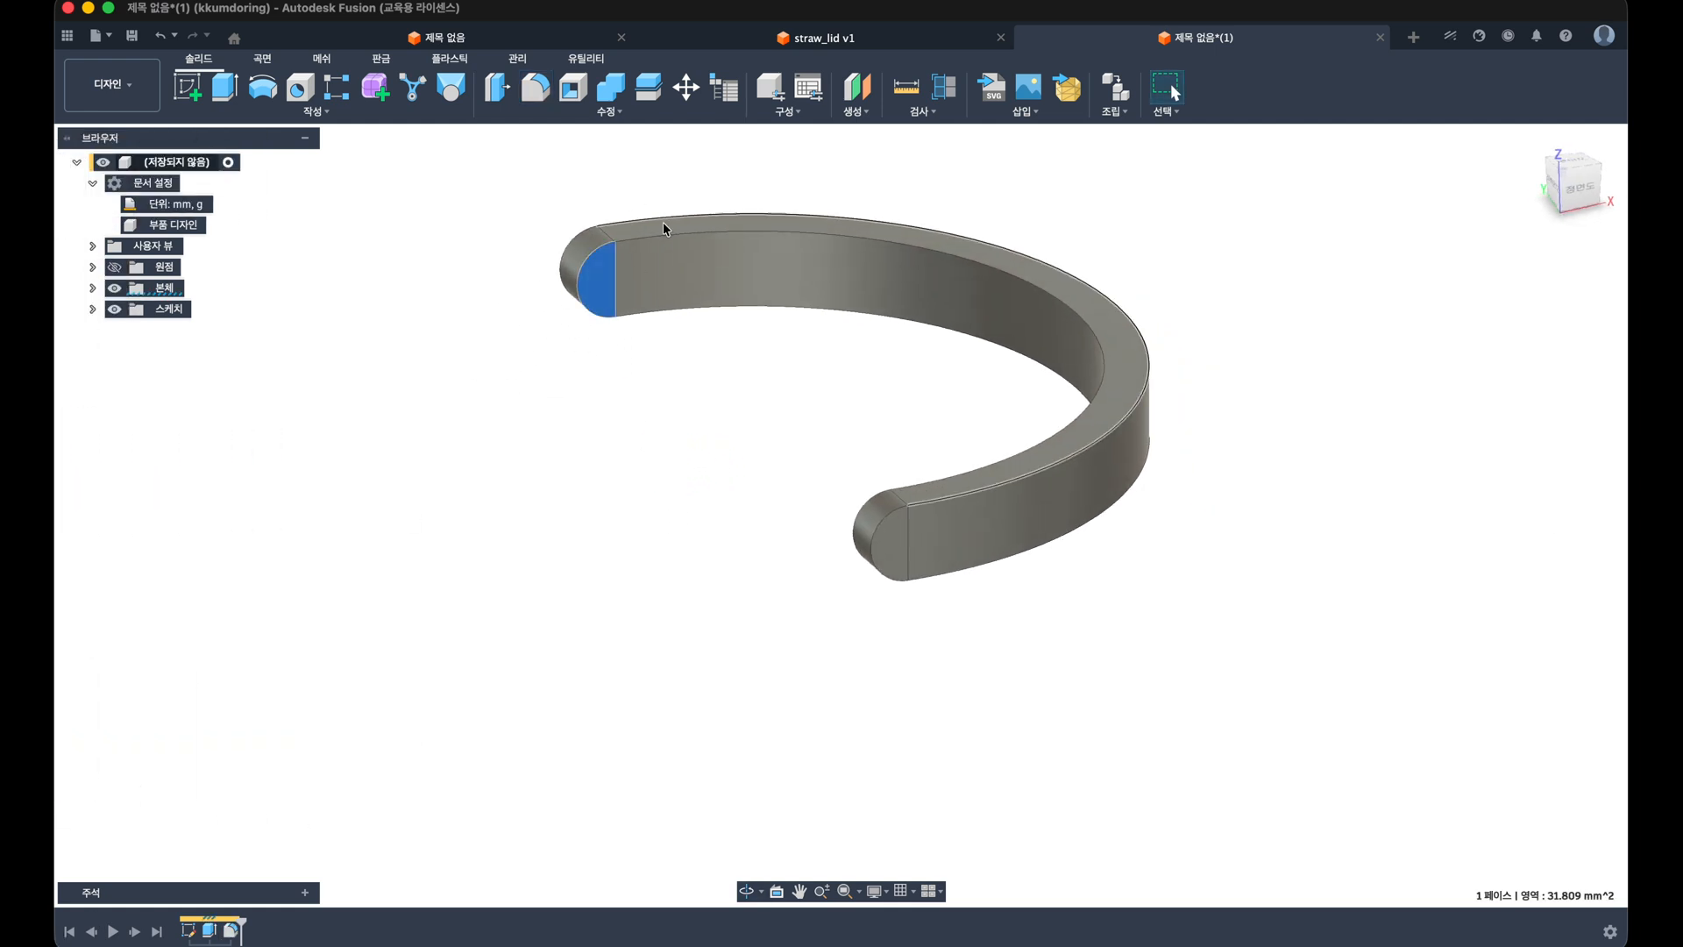
click(645, 345)
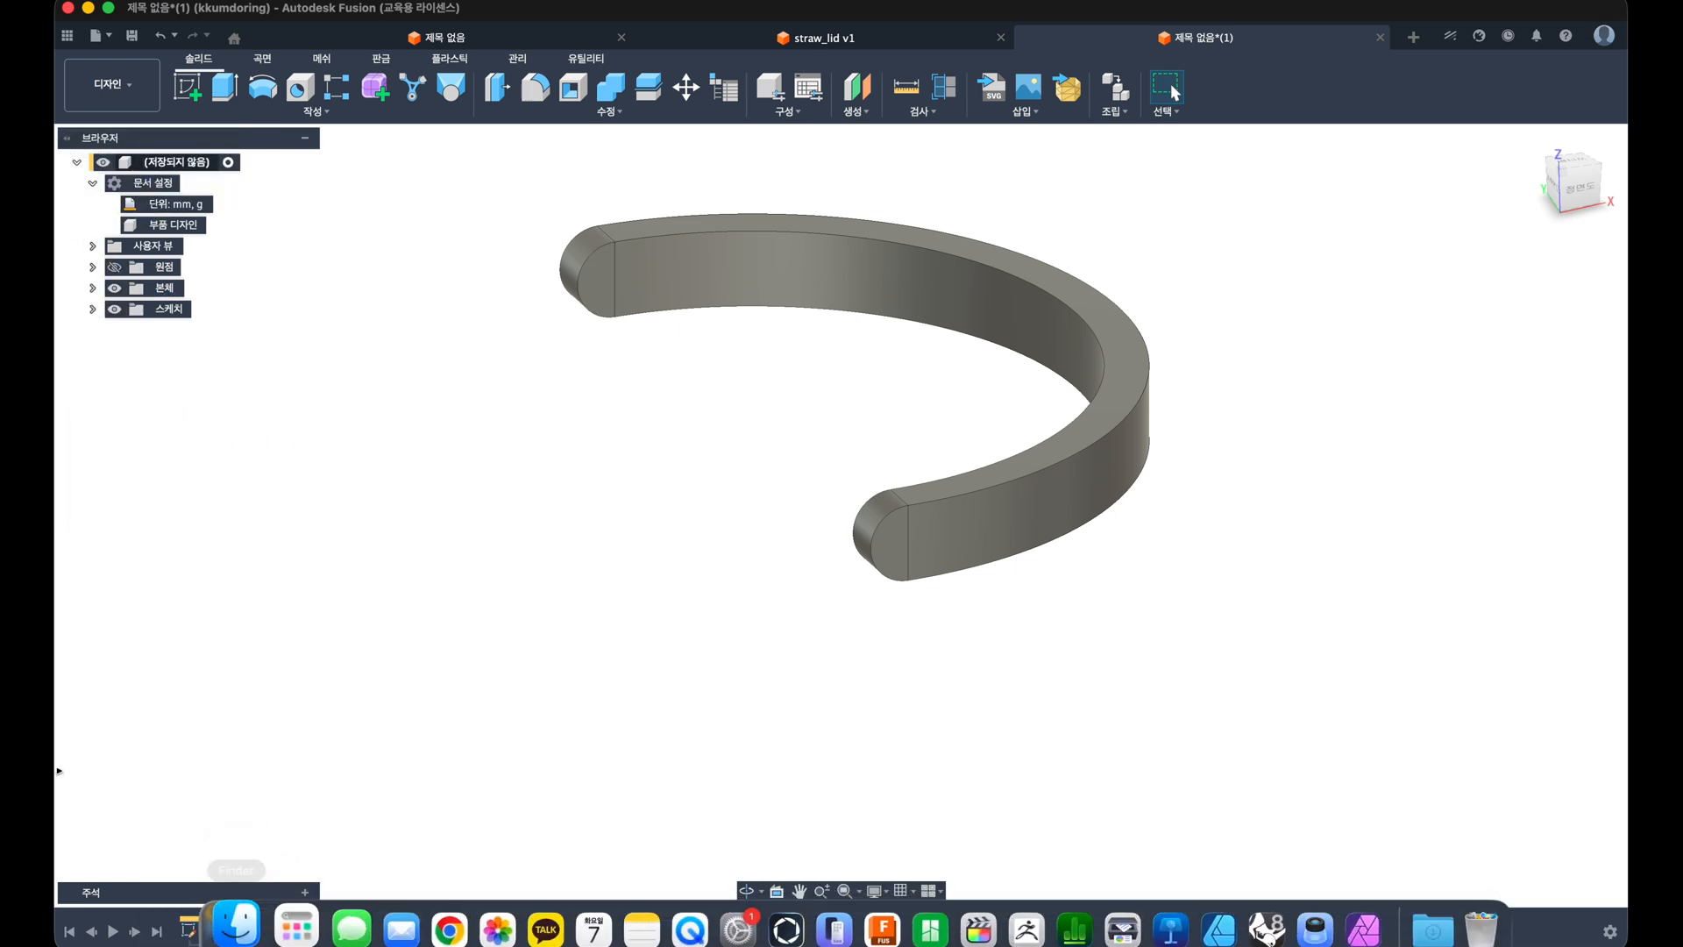
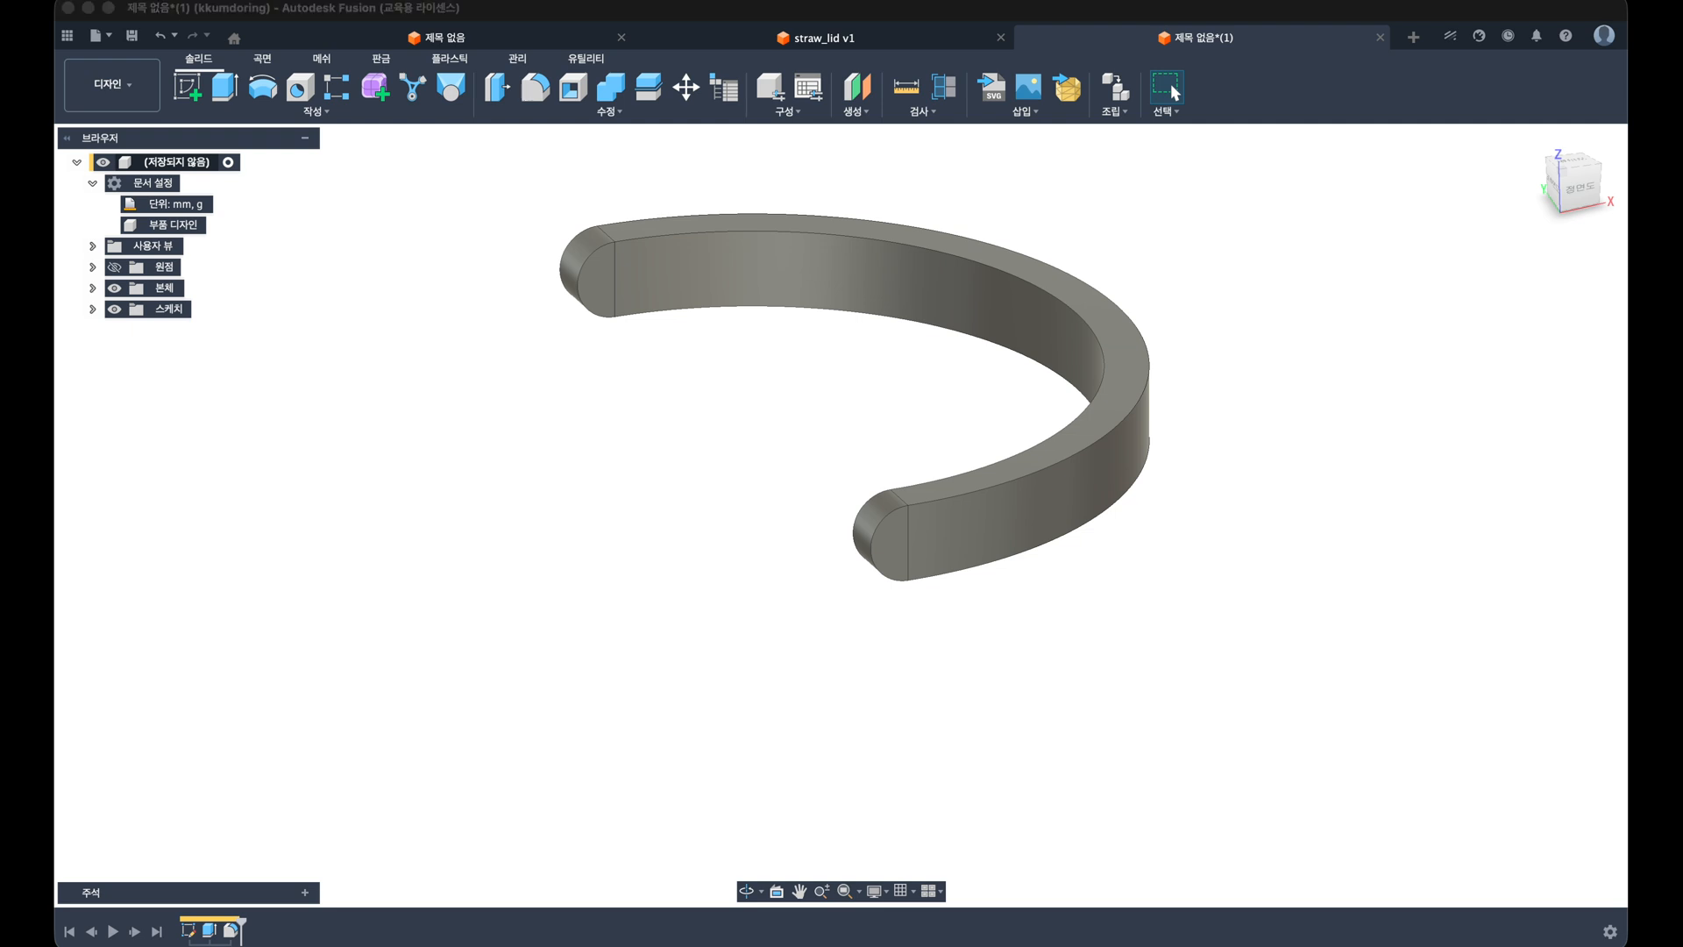
click(846, 398)
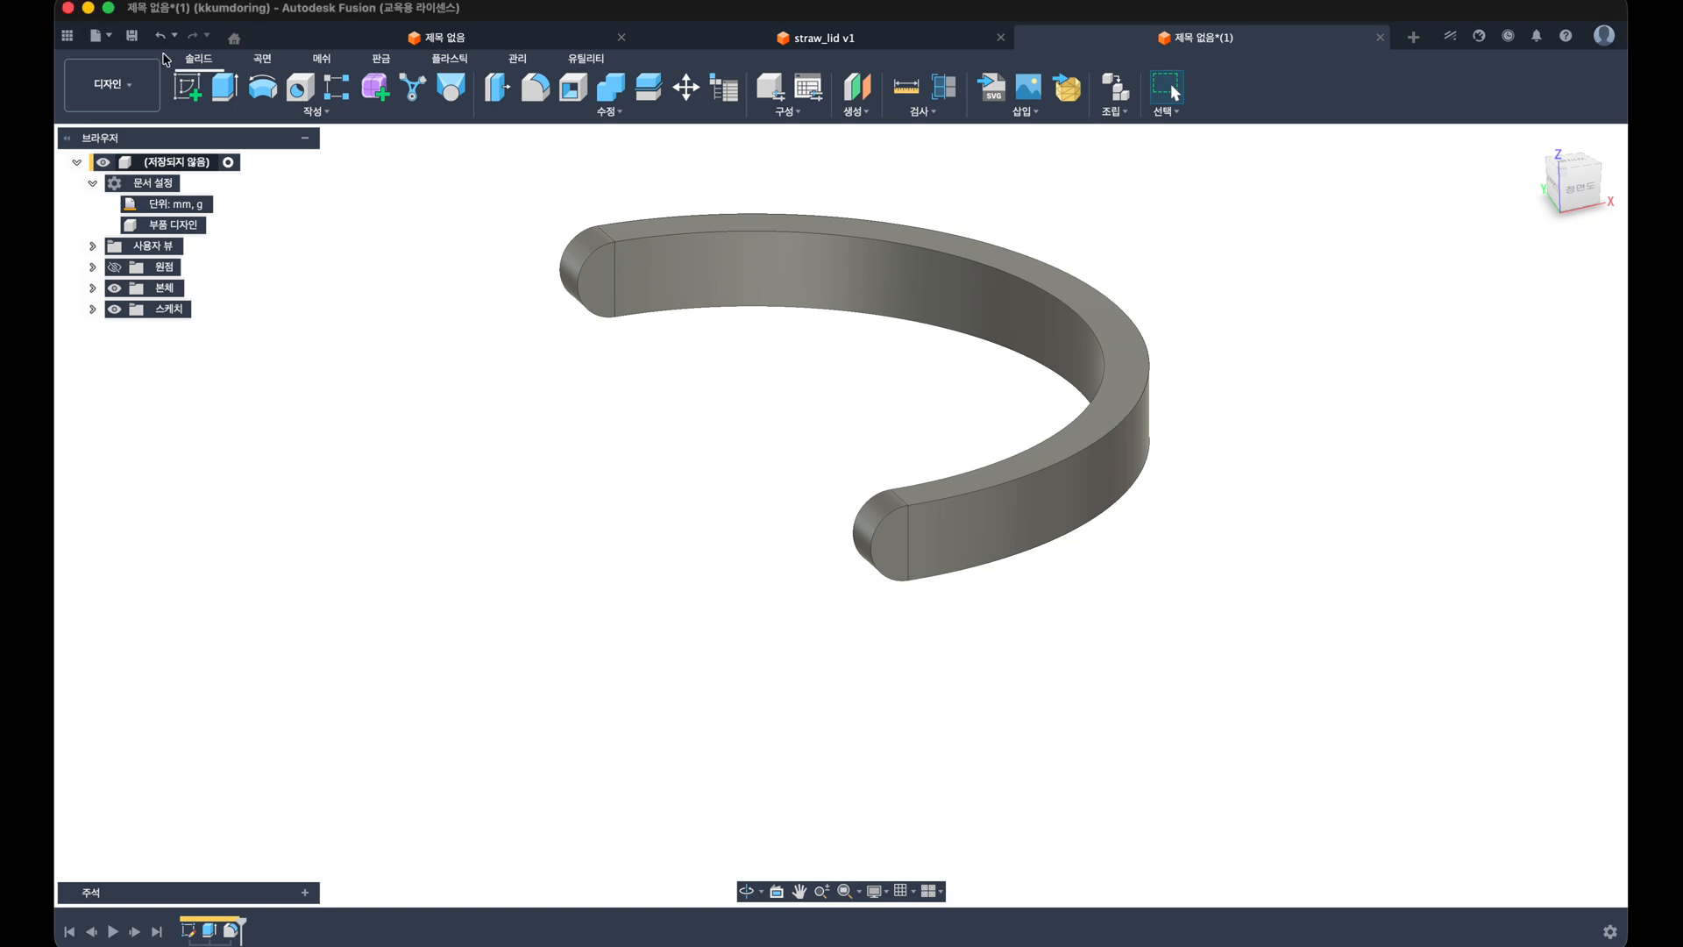
Step: Sketch a 4 mm diameter circle centred on the origin on the XZ plane
click(187, 87)
click(823, 347)
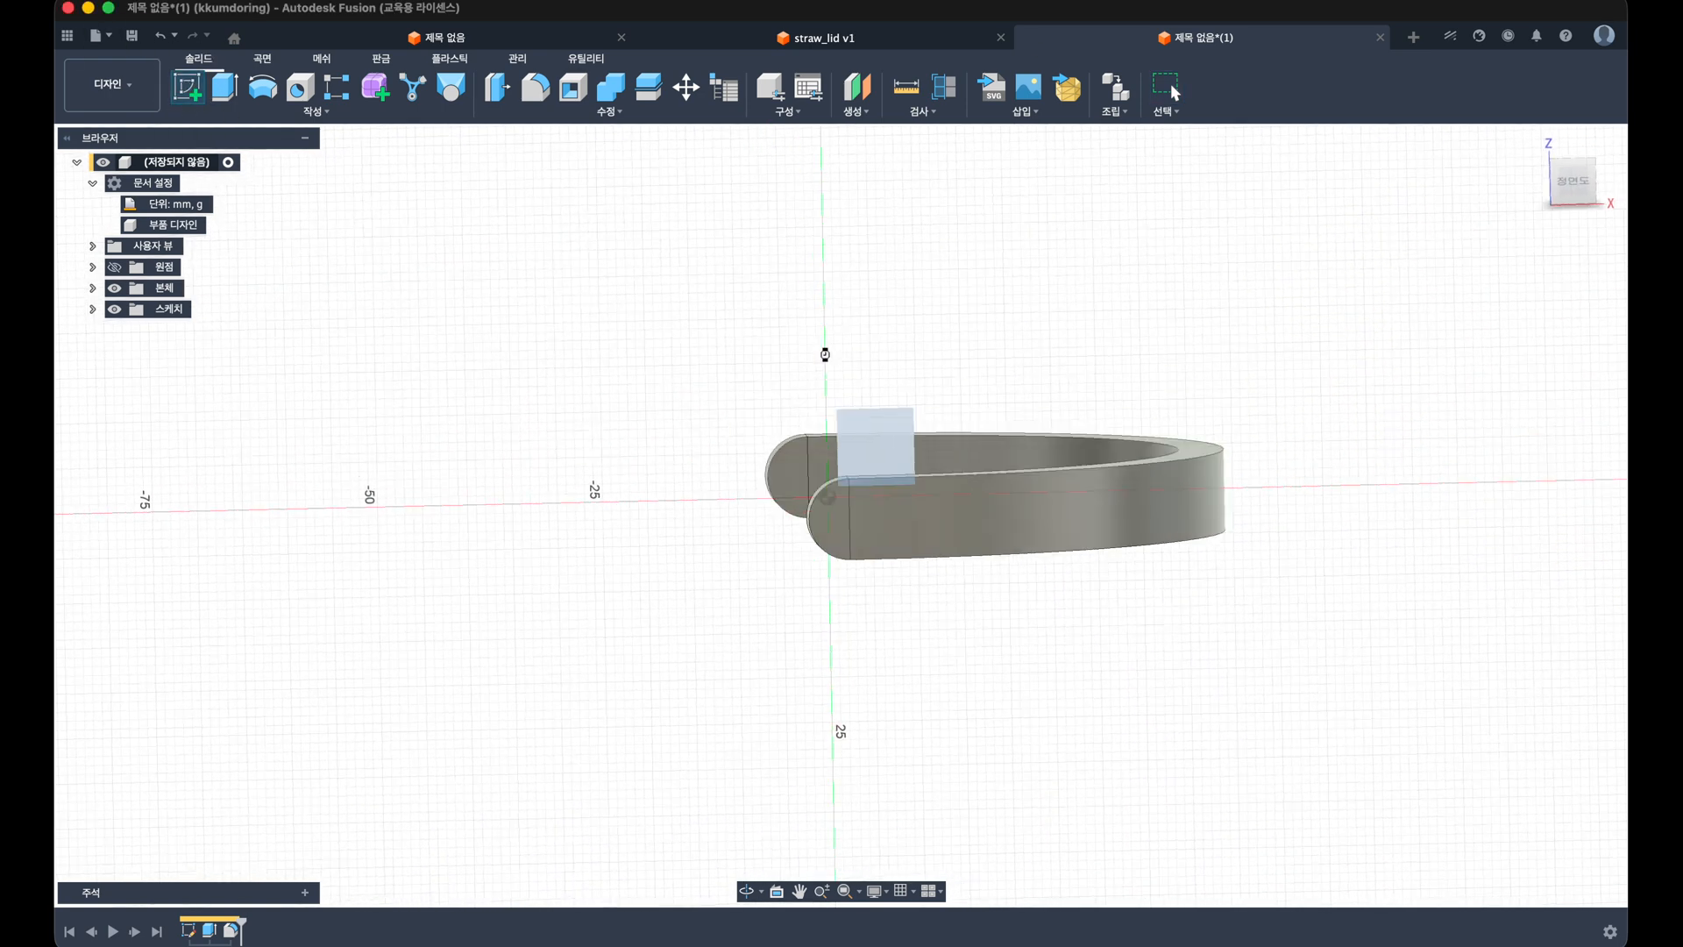
key(c)
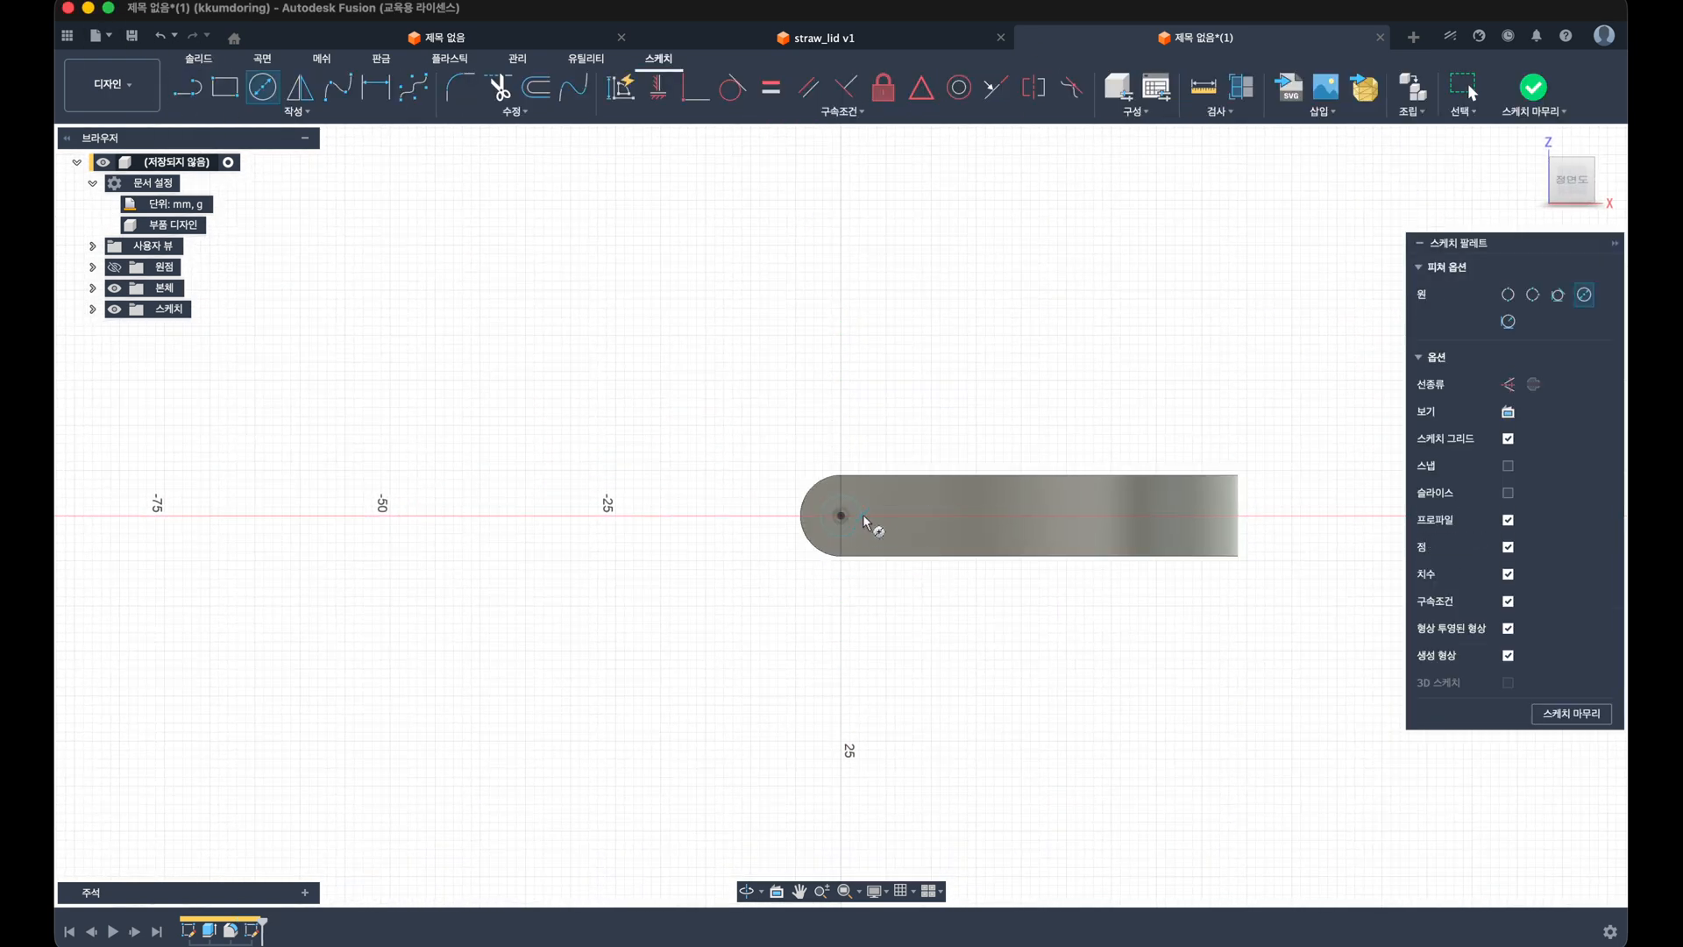
click(841, 515)
text(4)
key(Return)
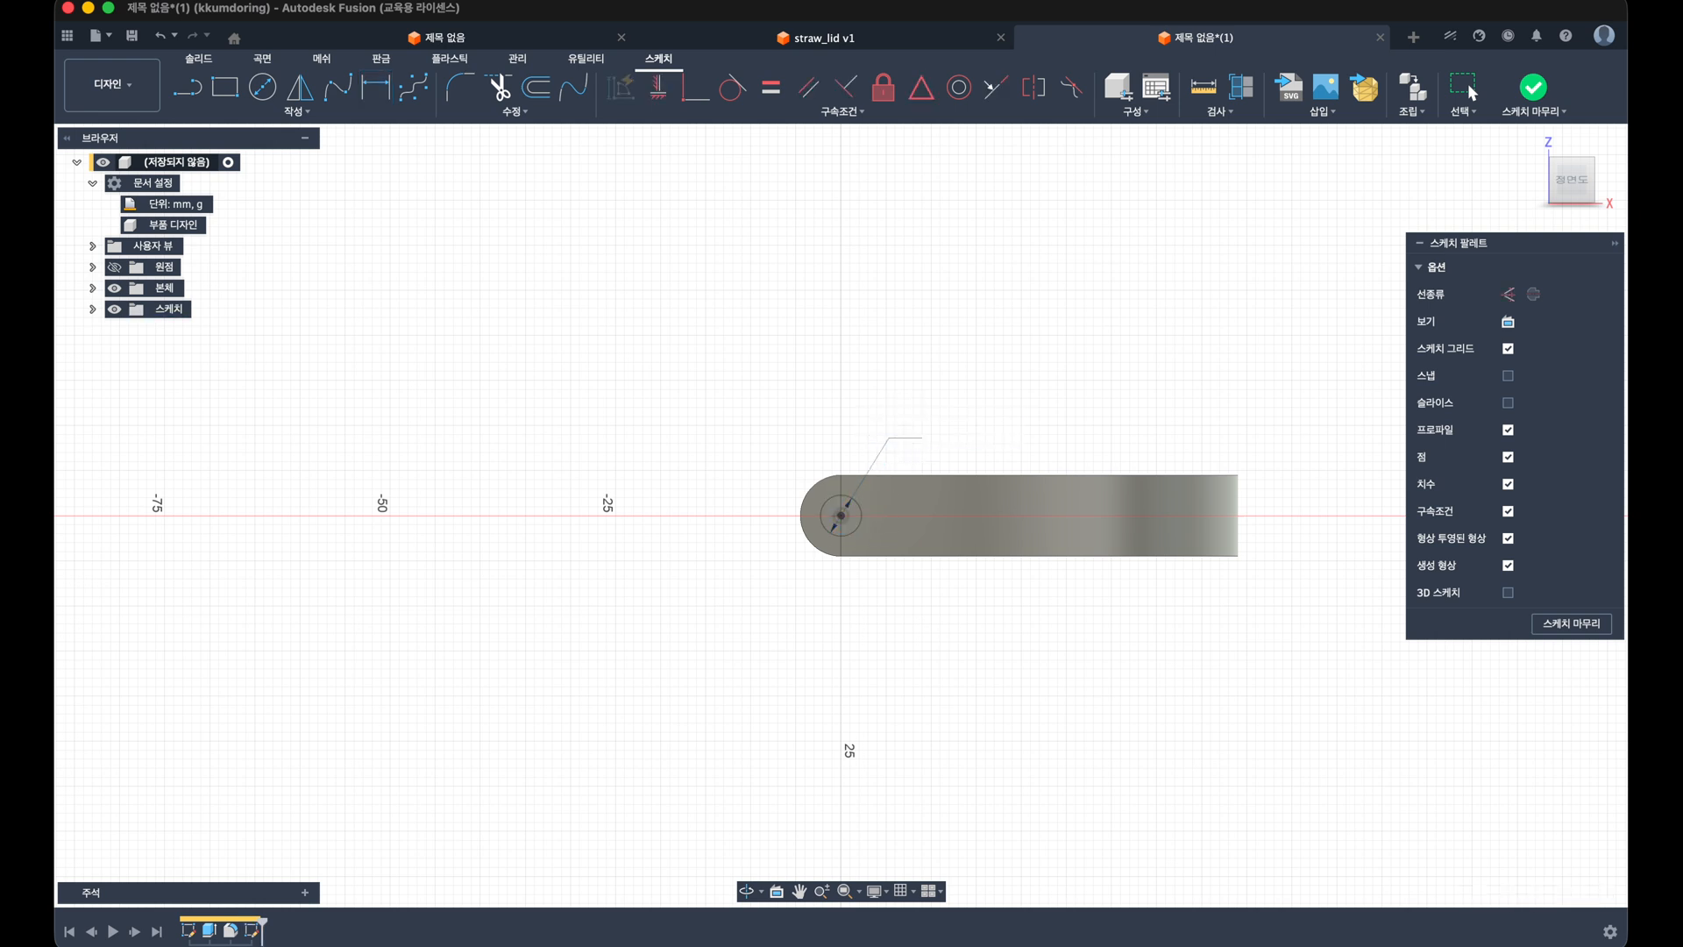
Step: Extrude the circle inward by about 2.9 mm, starting from the inner flat face of one rounded handle end
key(e)
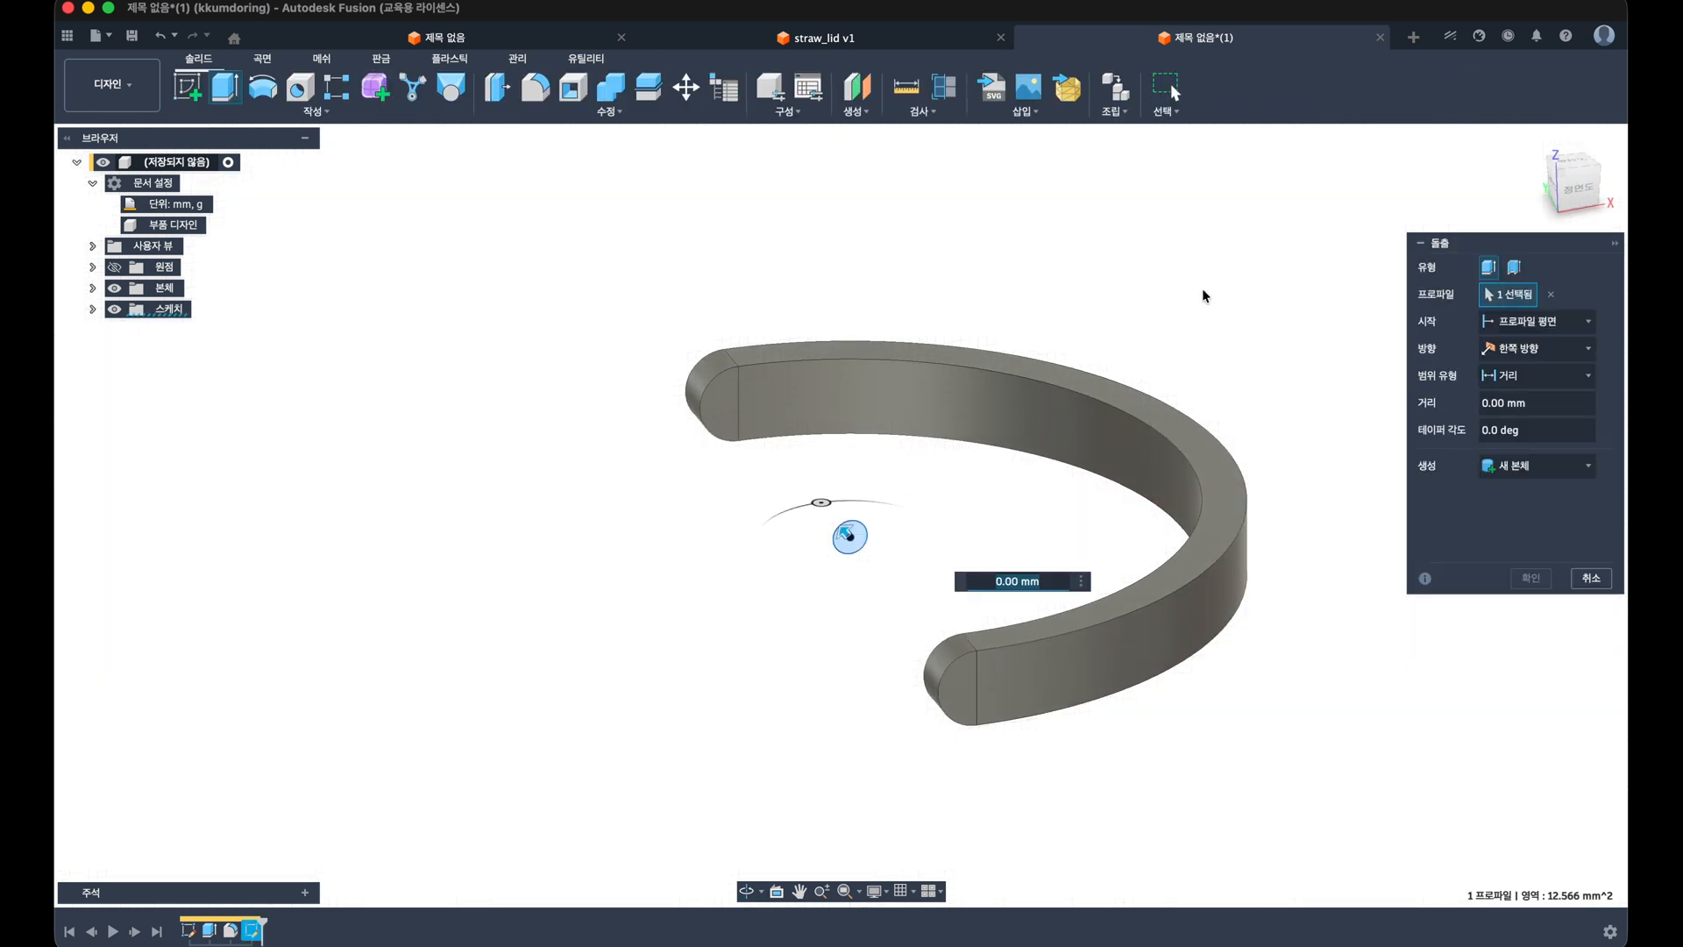
click(1533, 321)
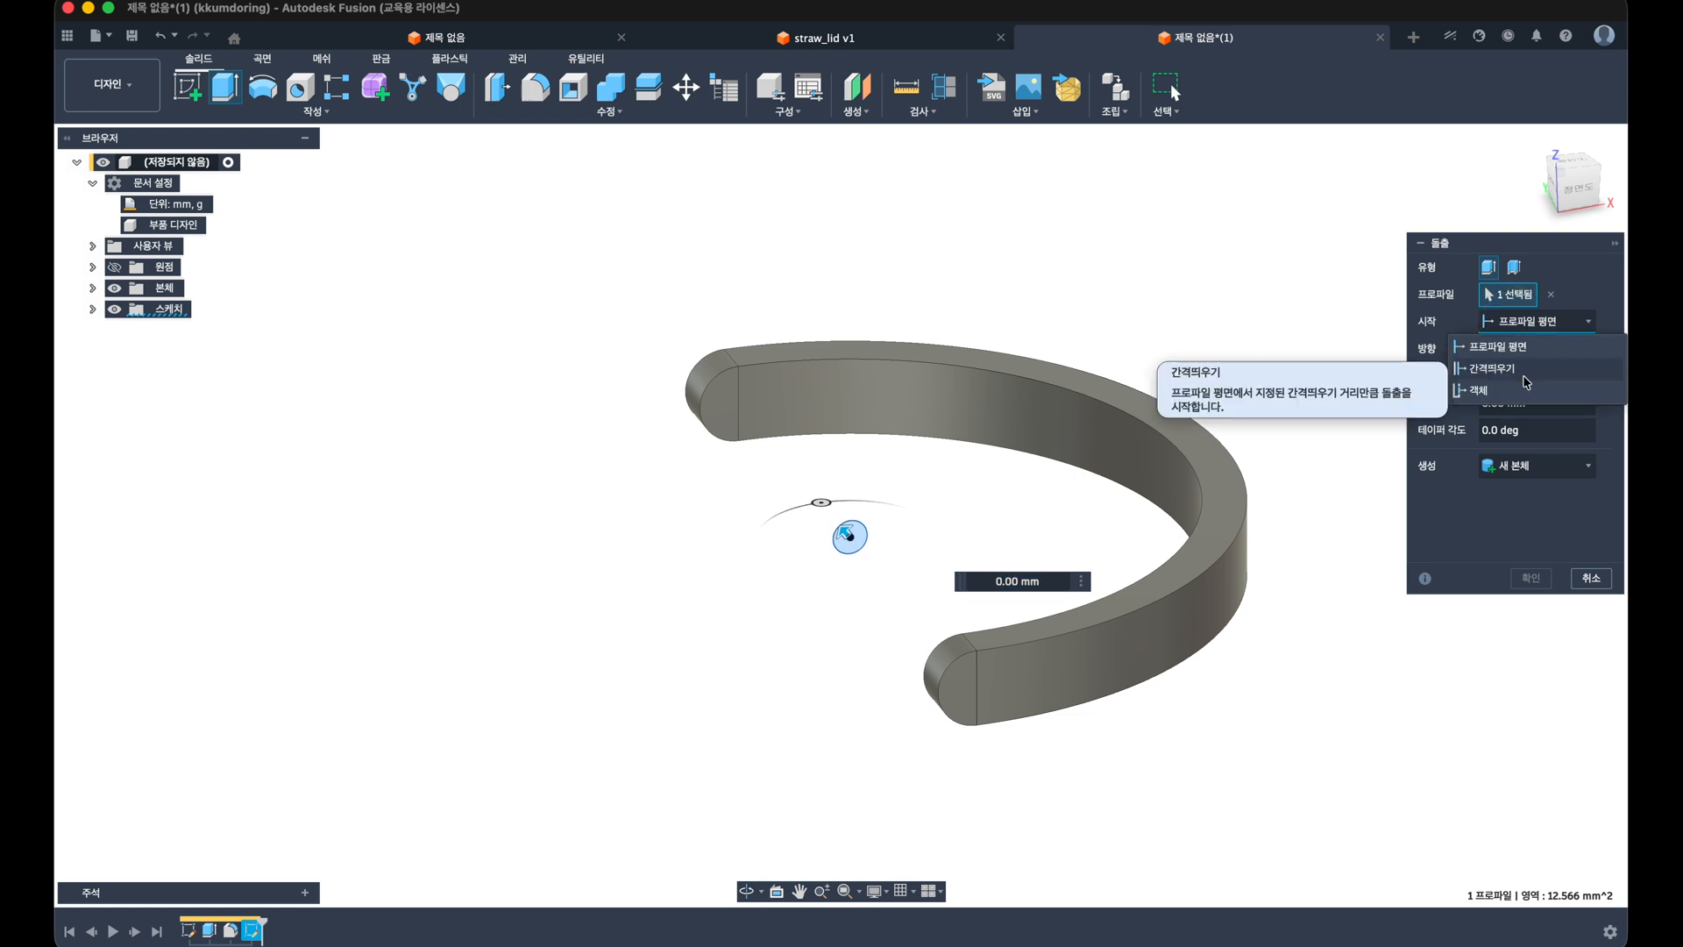
click(1525, 348)
click(718, 395)
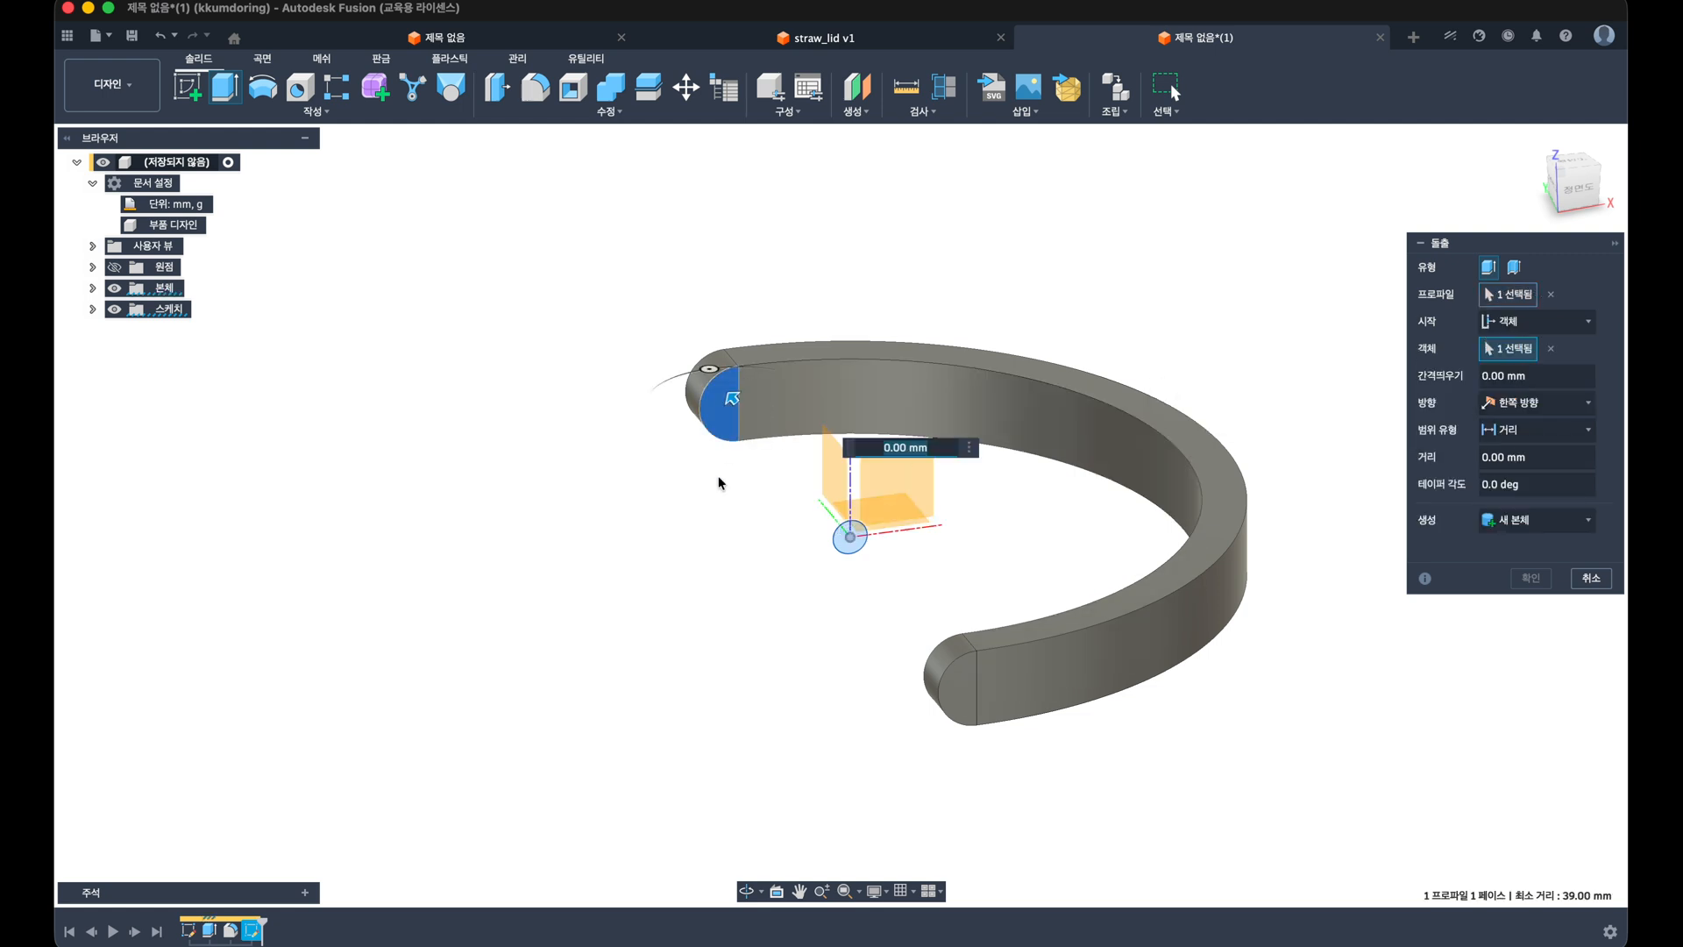
shift+middle_drag(719, 394, 617, 462)
drag(617, 458, 684, 478)
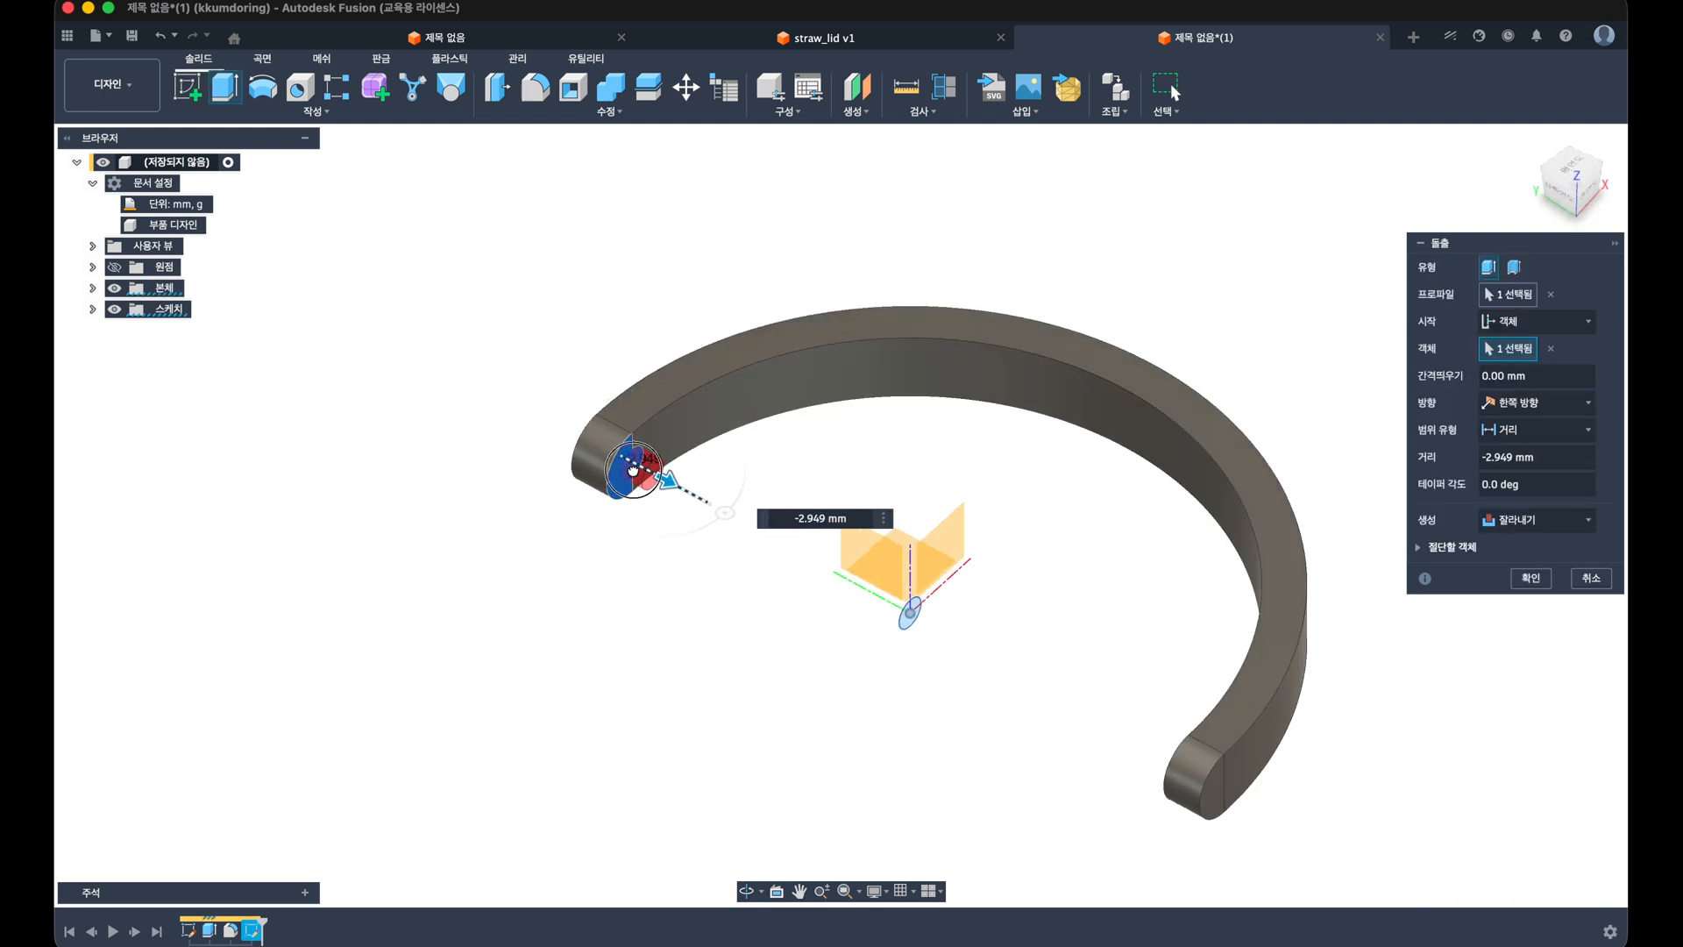
shift+middle_drag(118, 504, 695, 726)
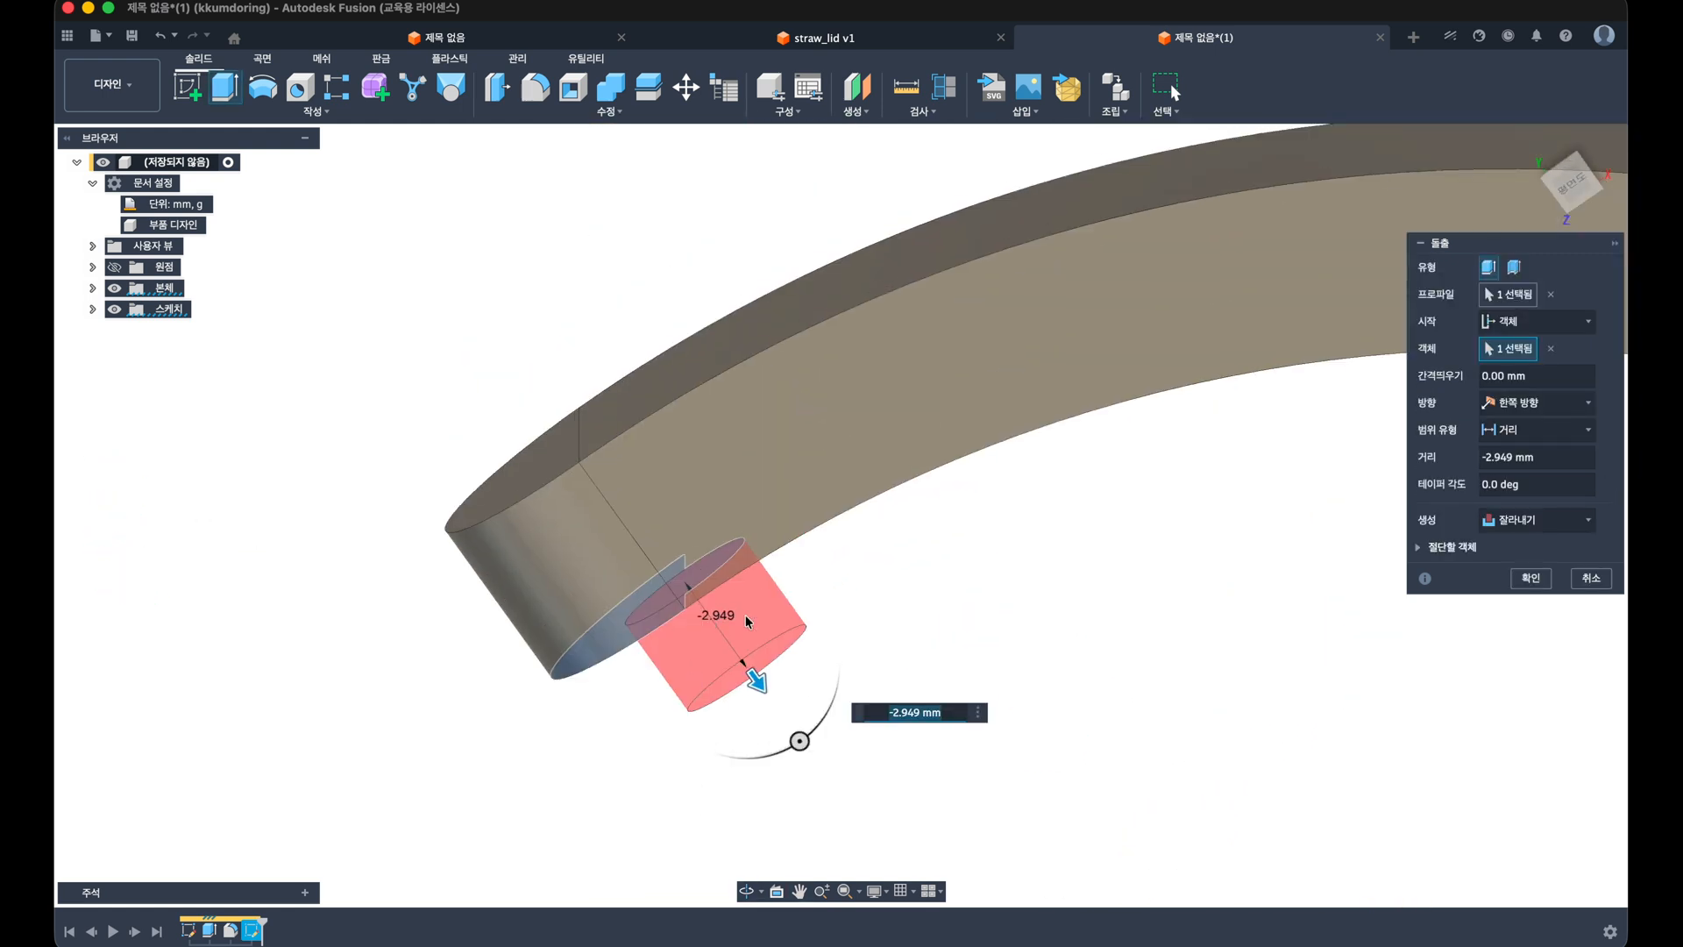
shift+middle_drag(748, 622, 718, 589)
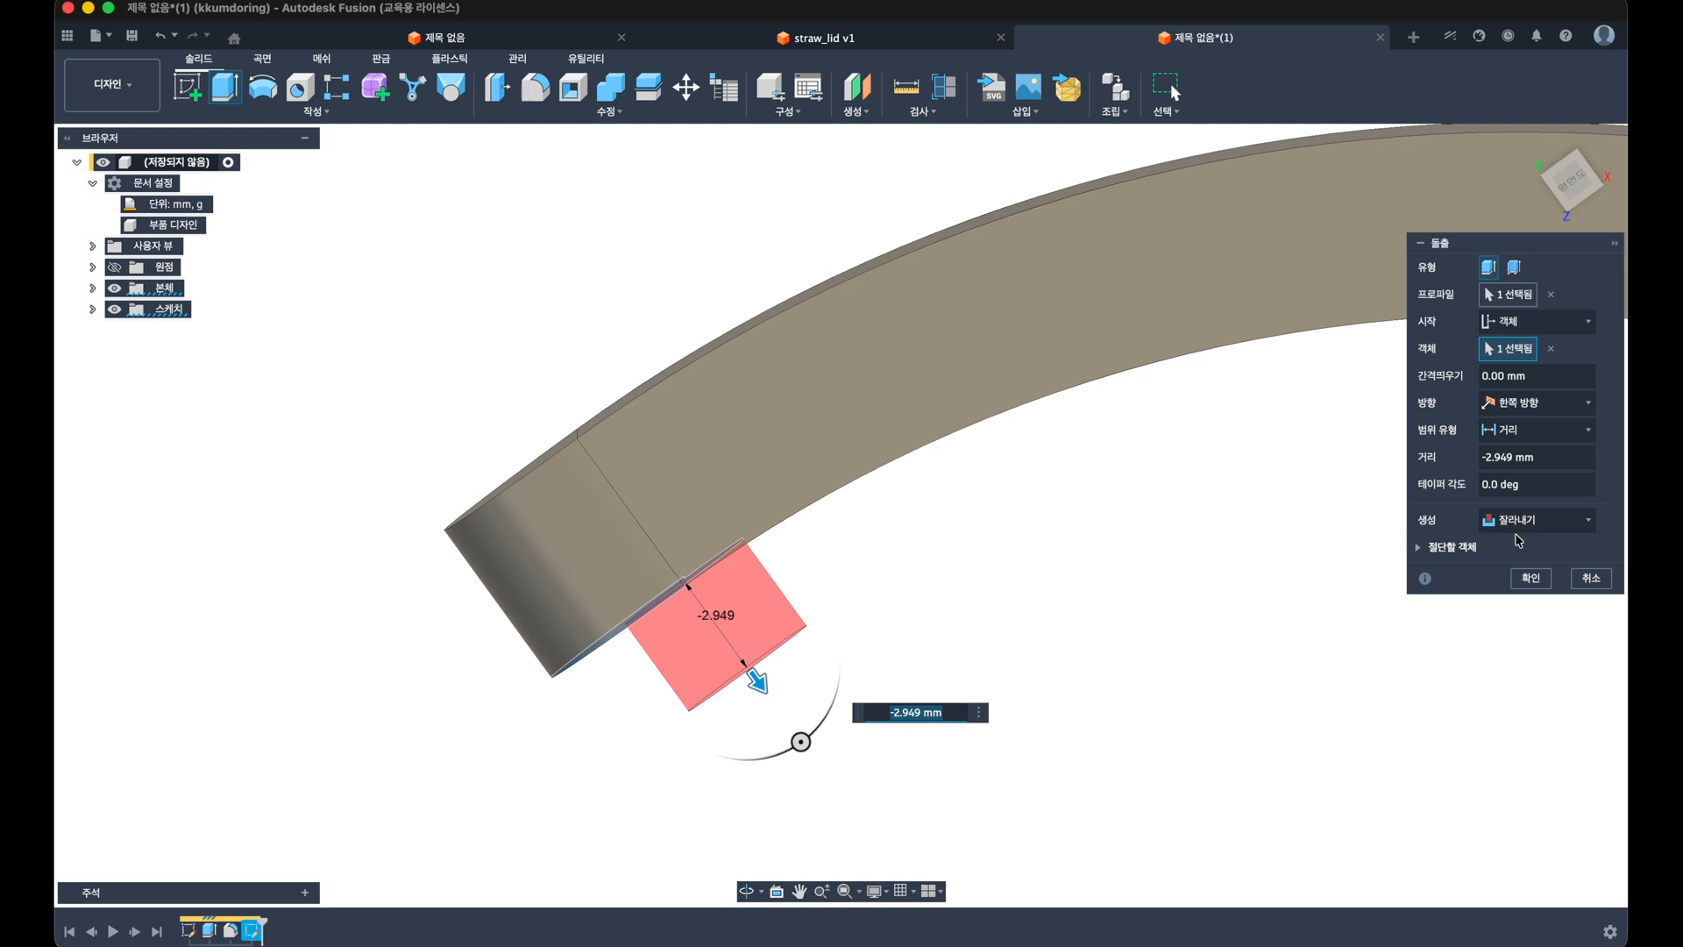
Step: Change the pin extrusion's operation to Join and set its distance to -3 mm
click(1578, 519)
click(1554, 545)
shift+middle_drag(986, 585, 951, 509)
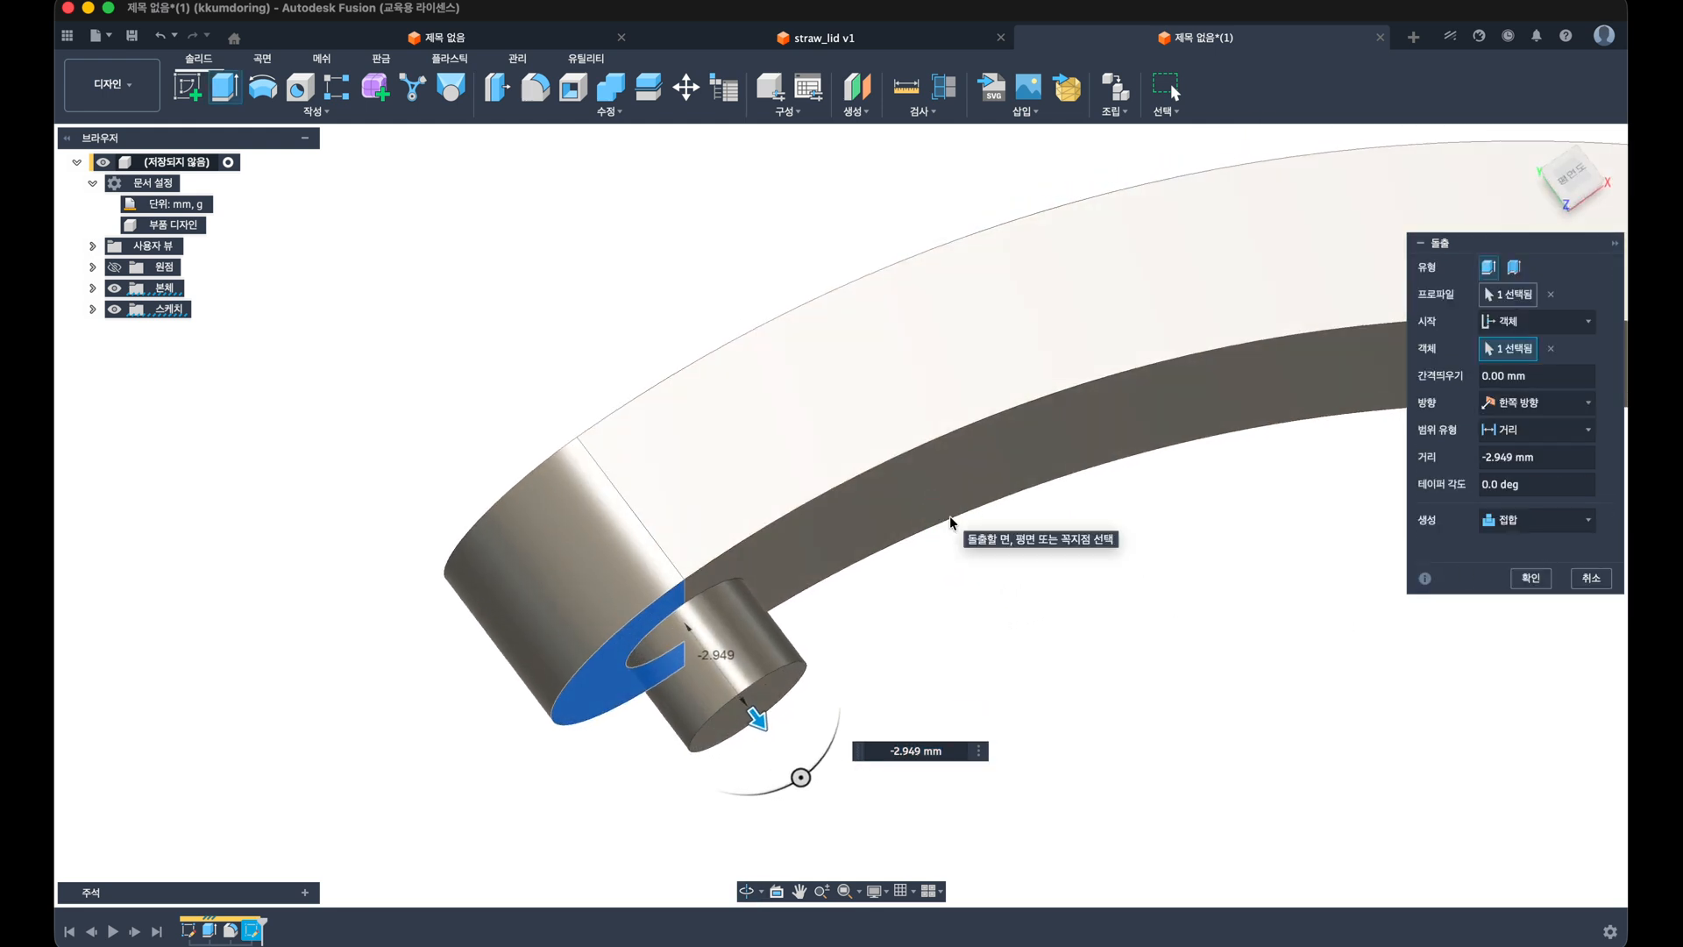
click(1514, 459)
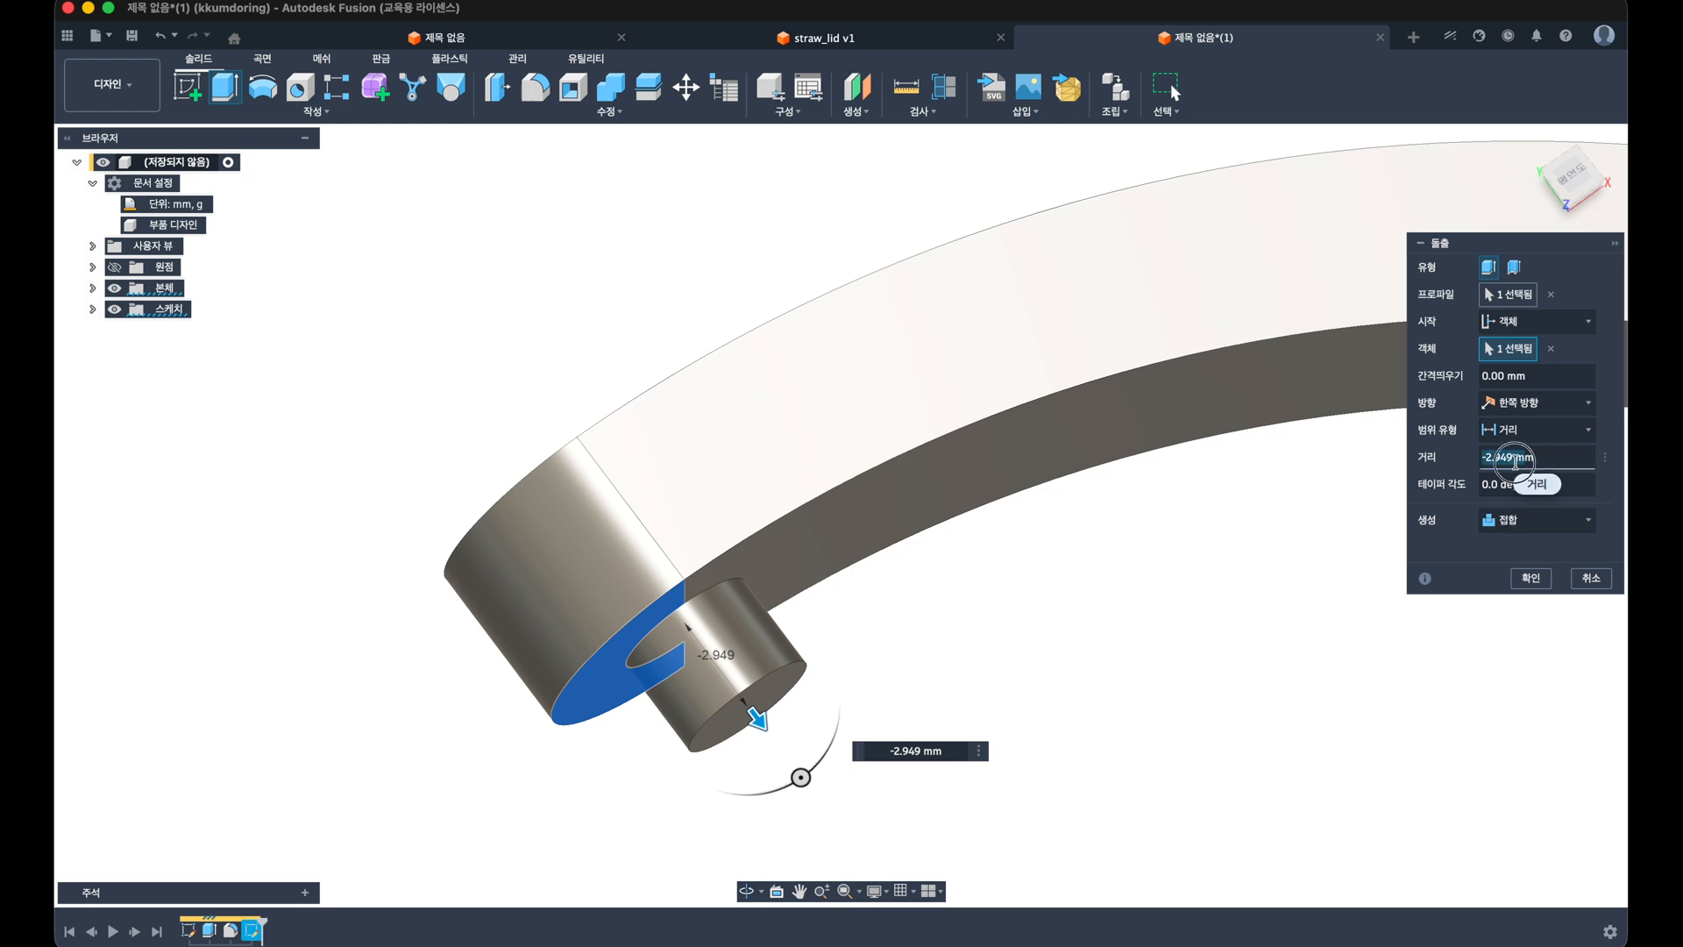
text(-3)
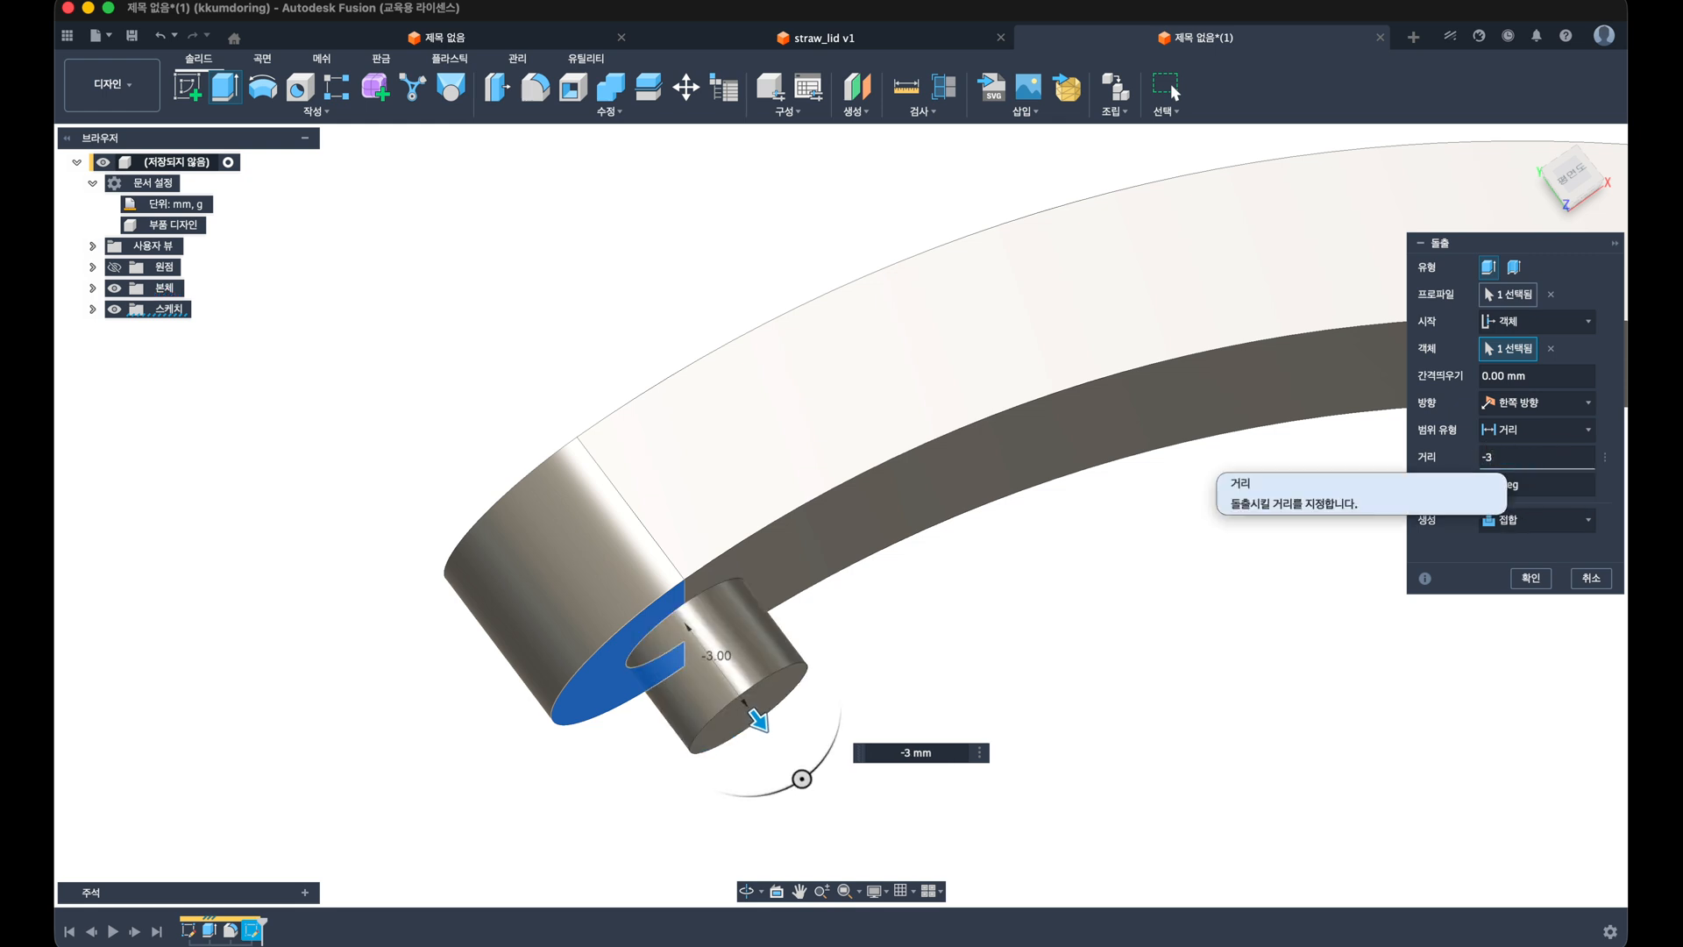
key(Return)
Step: Try mirroring the pin's extrusion feature to the opposite handle end about the XZ plane
scroll(1244, 560, down, 4)
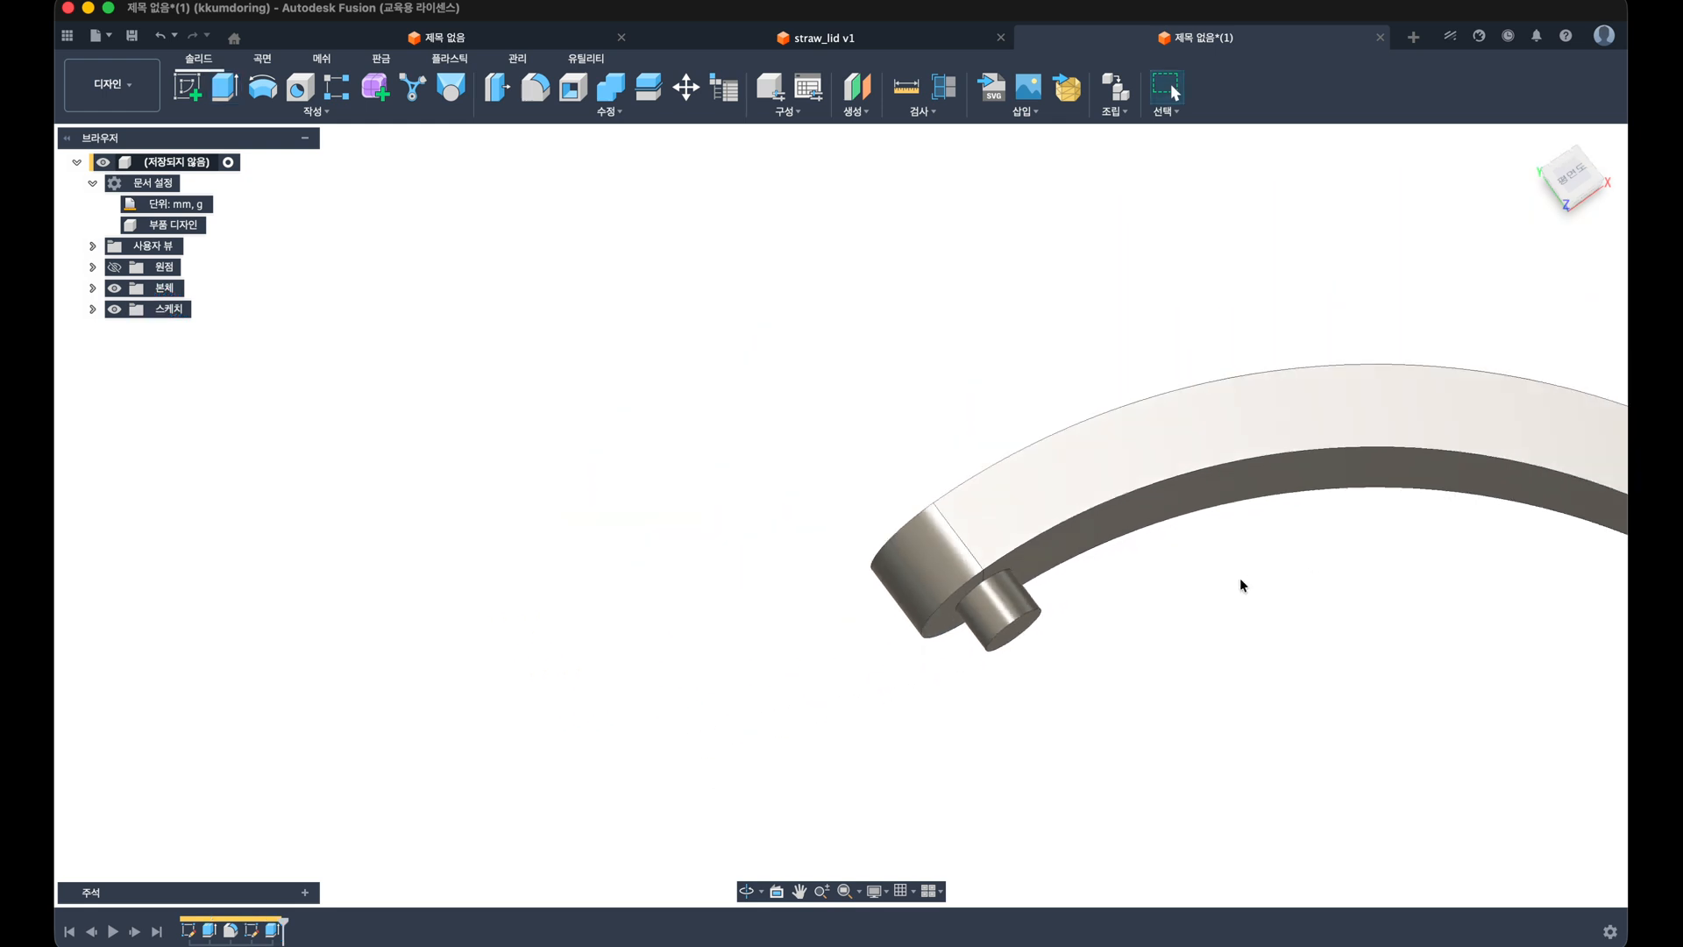
scroll(1243, 586, down, 3)
shift+middle_drag(1242, 585, 828, 477)
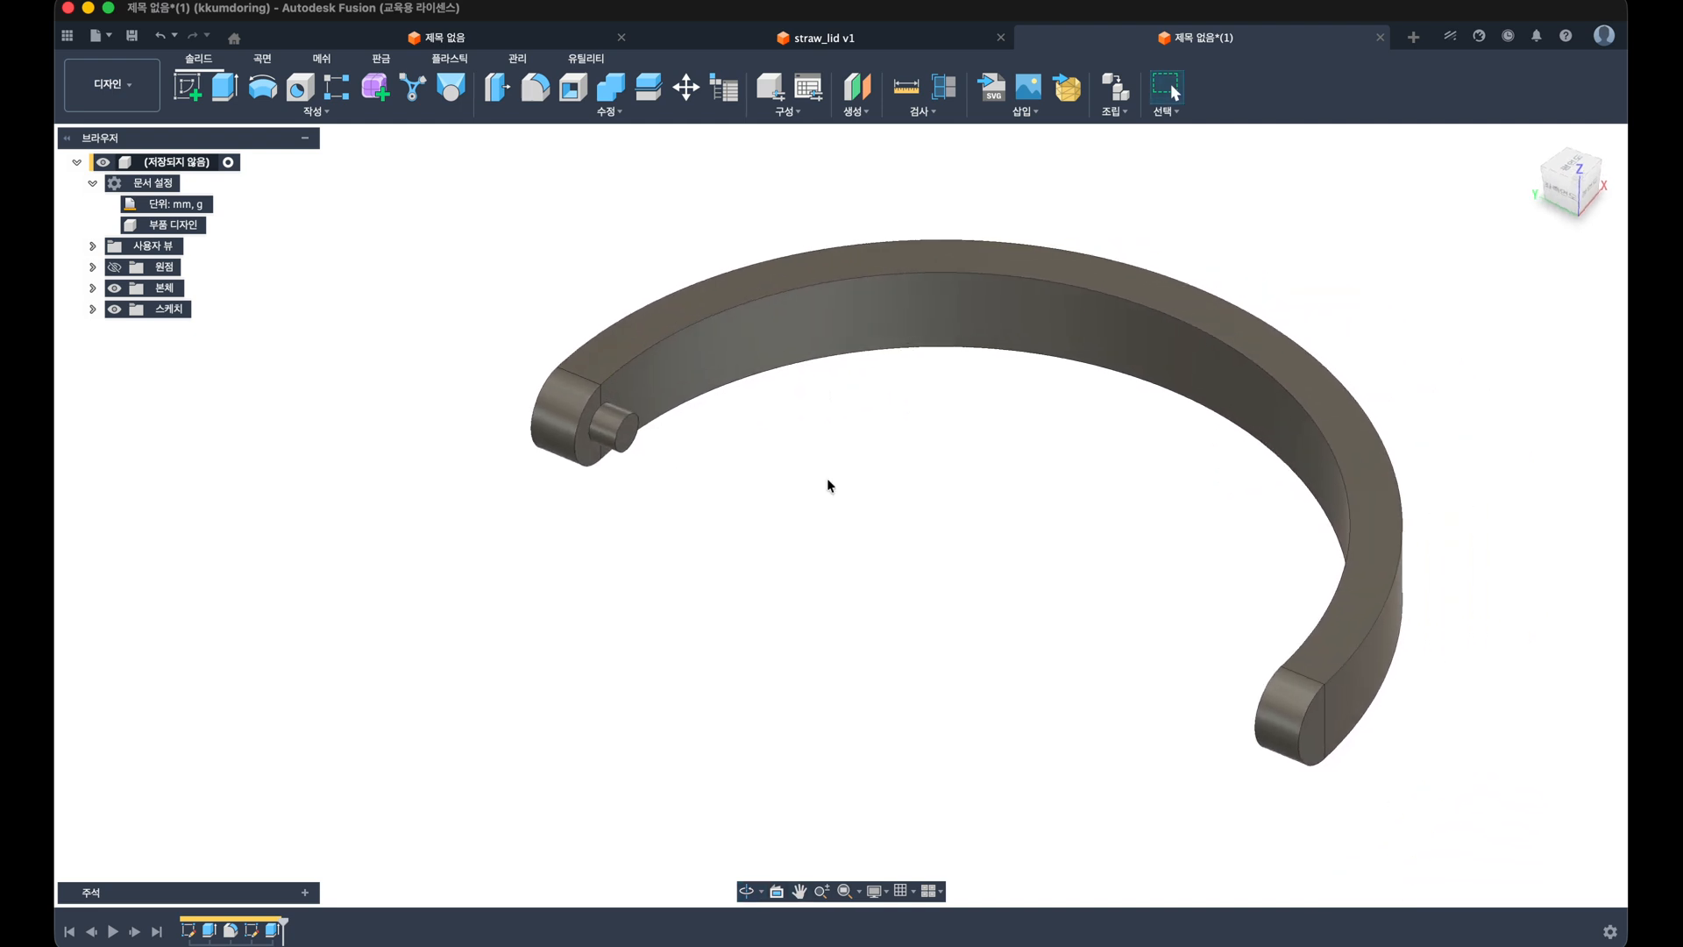
click(313, 111)
click(200, 501)
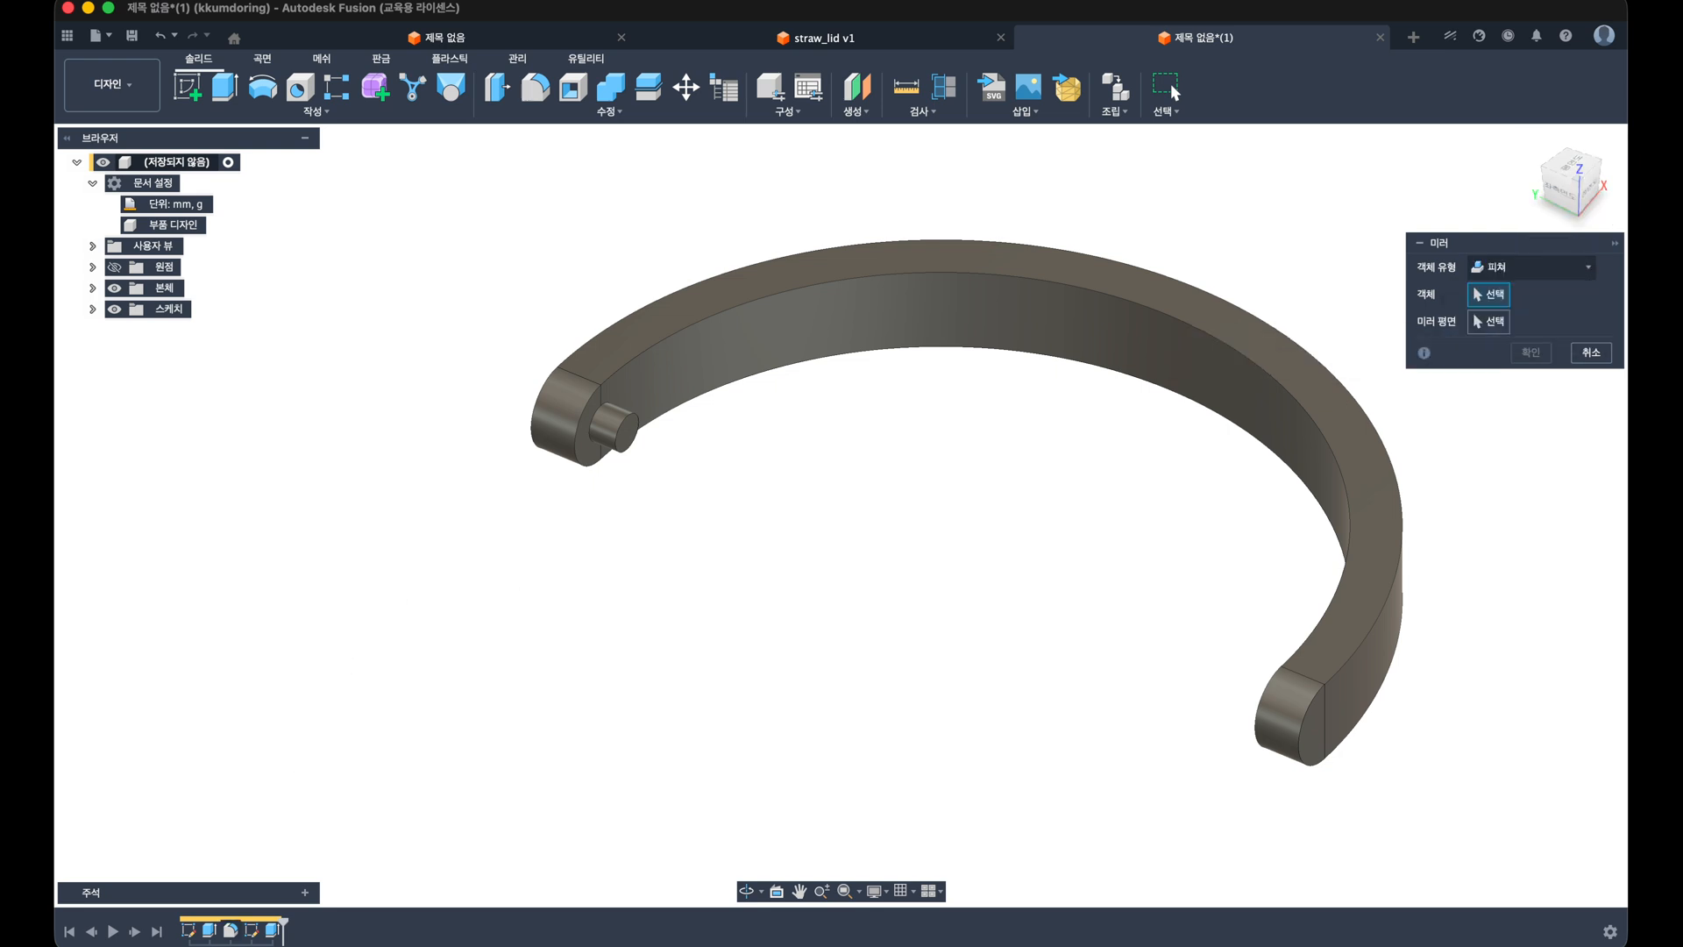
click(273, 930)
click(1490, 321)
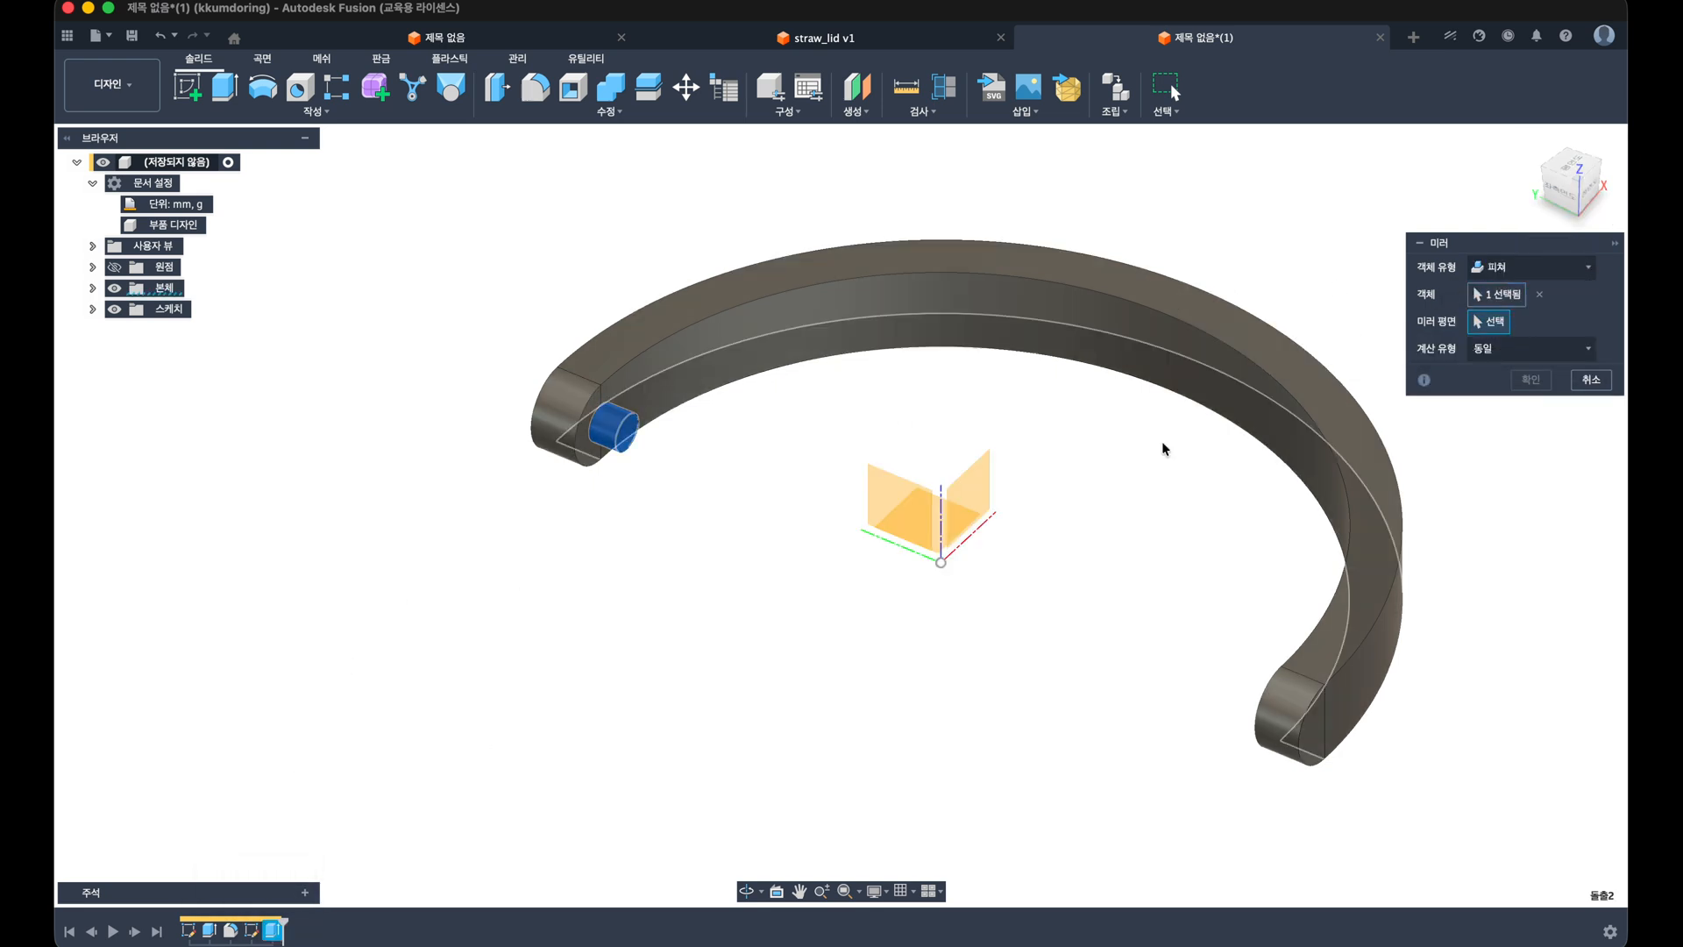
click(973, 482)
click(1530, 380)
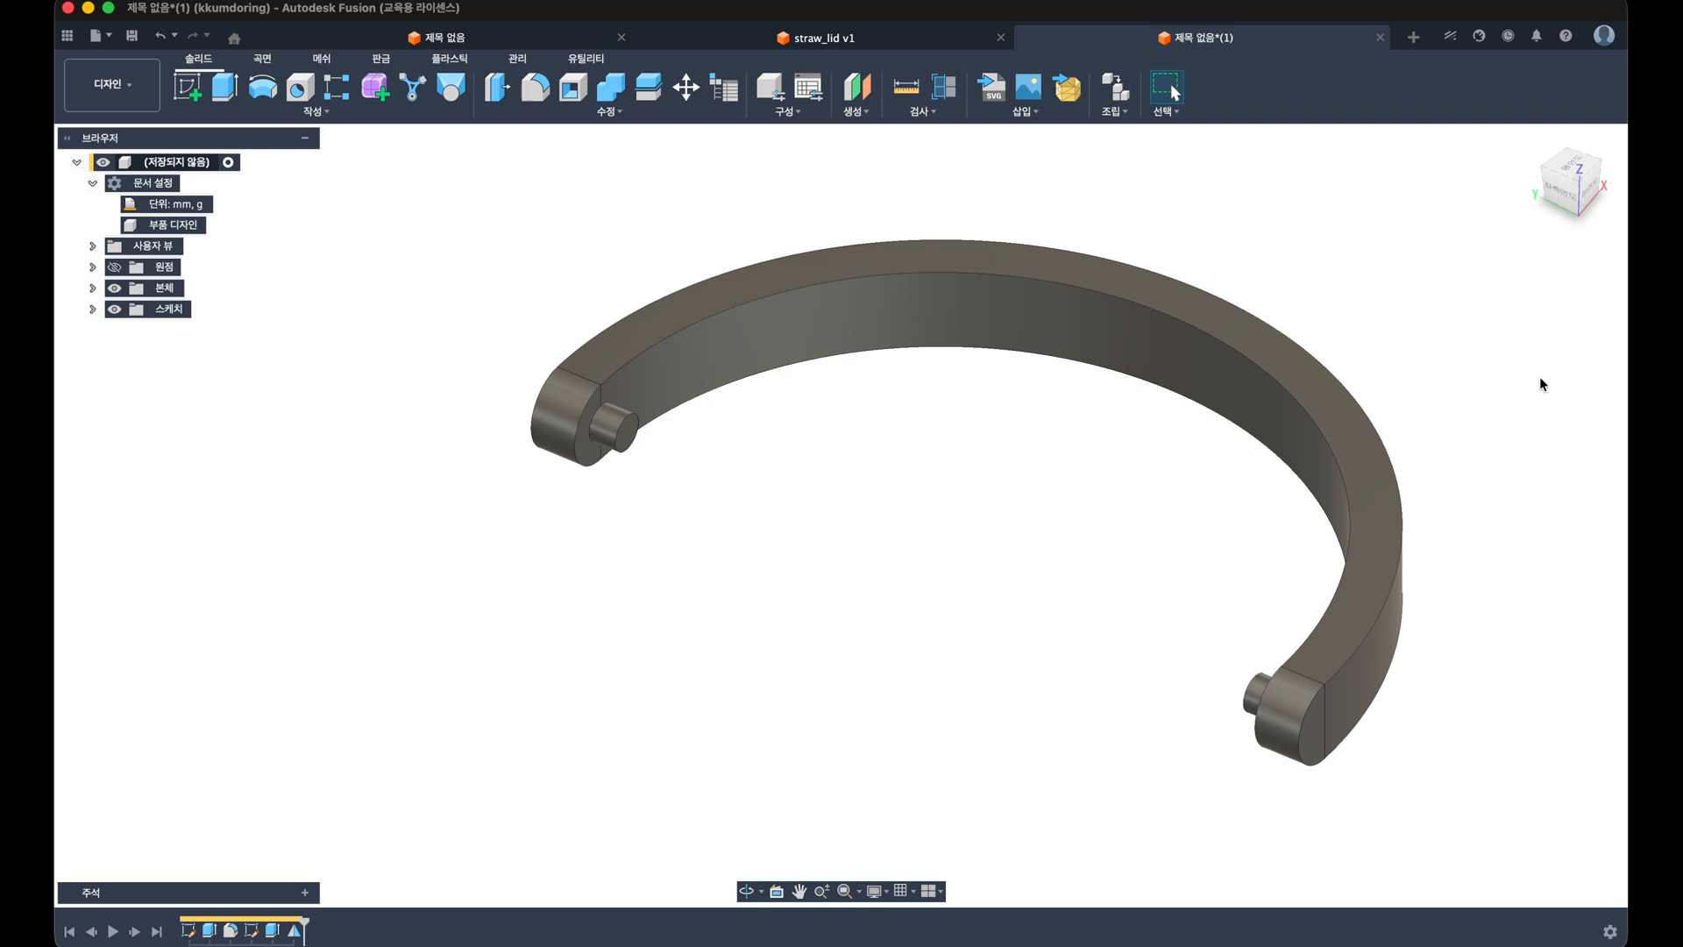
shift+middle_drag(943, 534, 917, 564)
key(super+z)
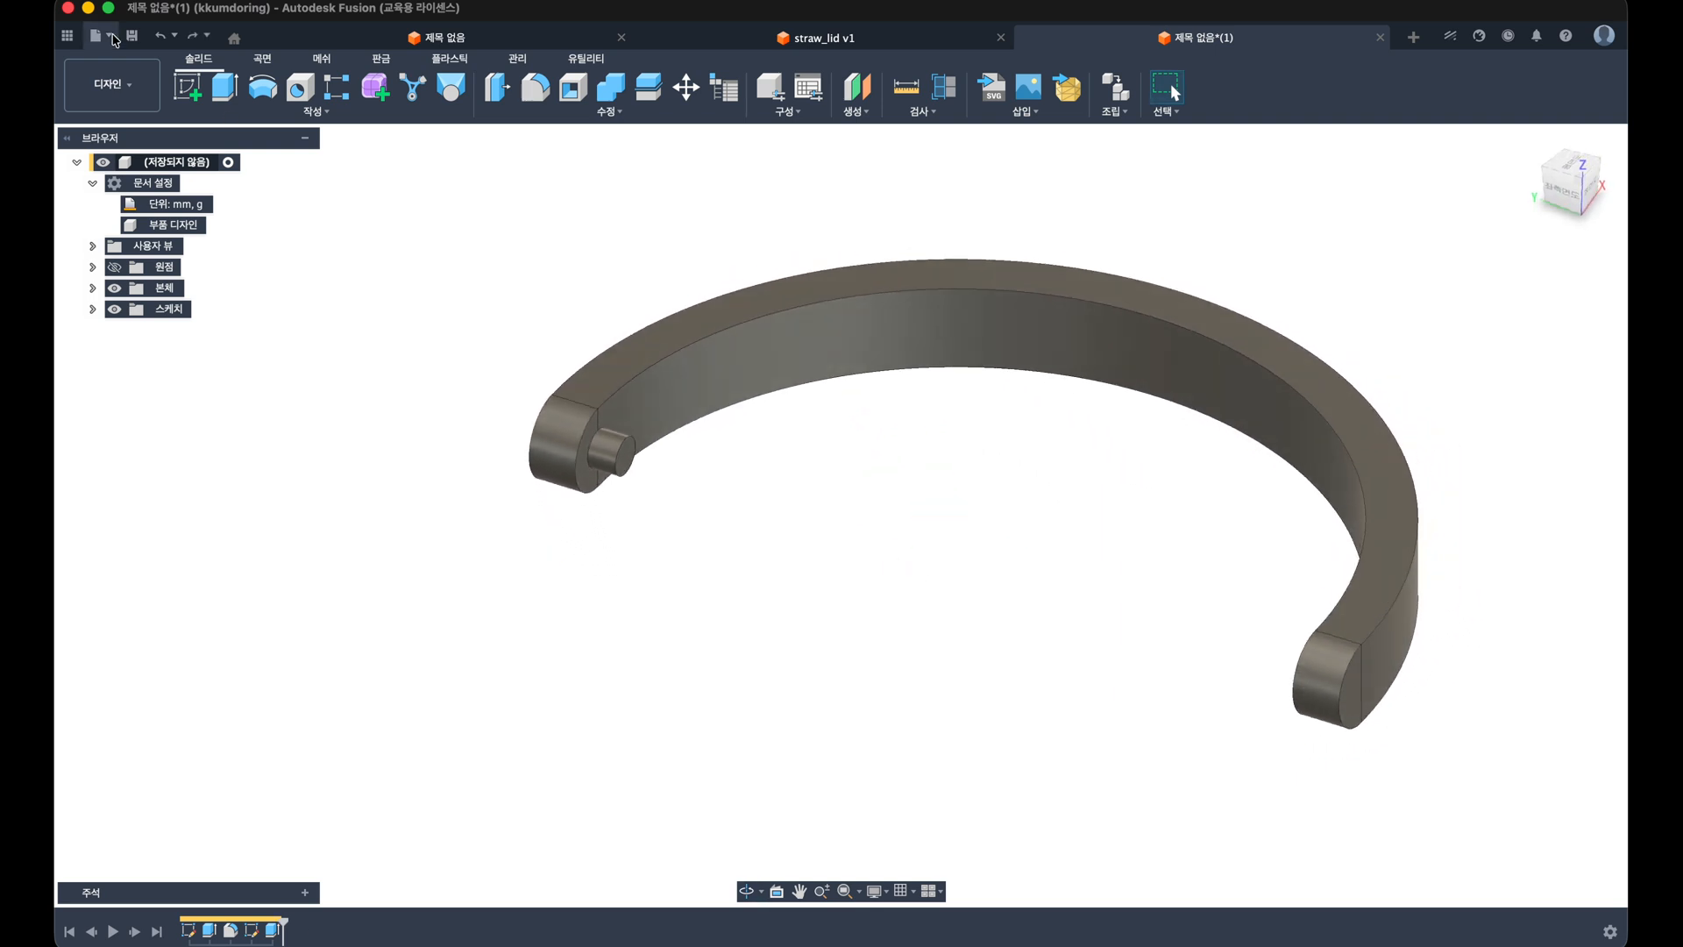
Step: Try mirroring the pin's two faces to the opposite handle end about the XZ plane, then undo it
click(299, 115)
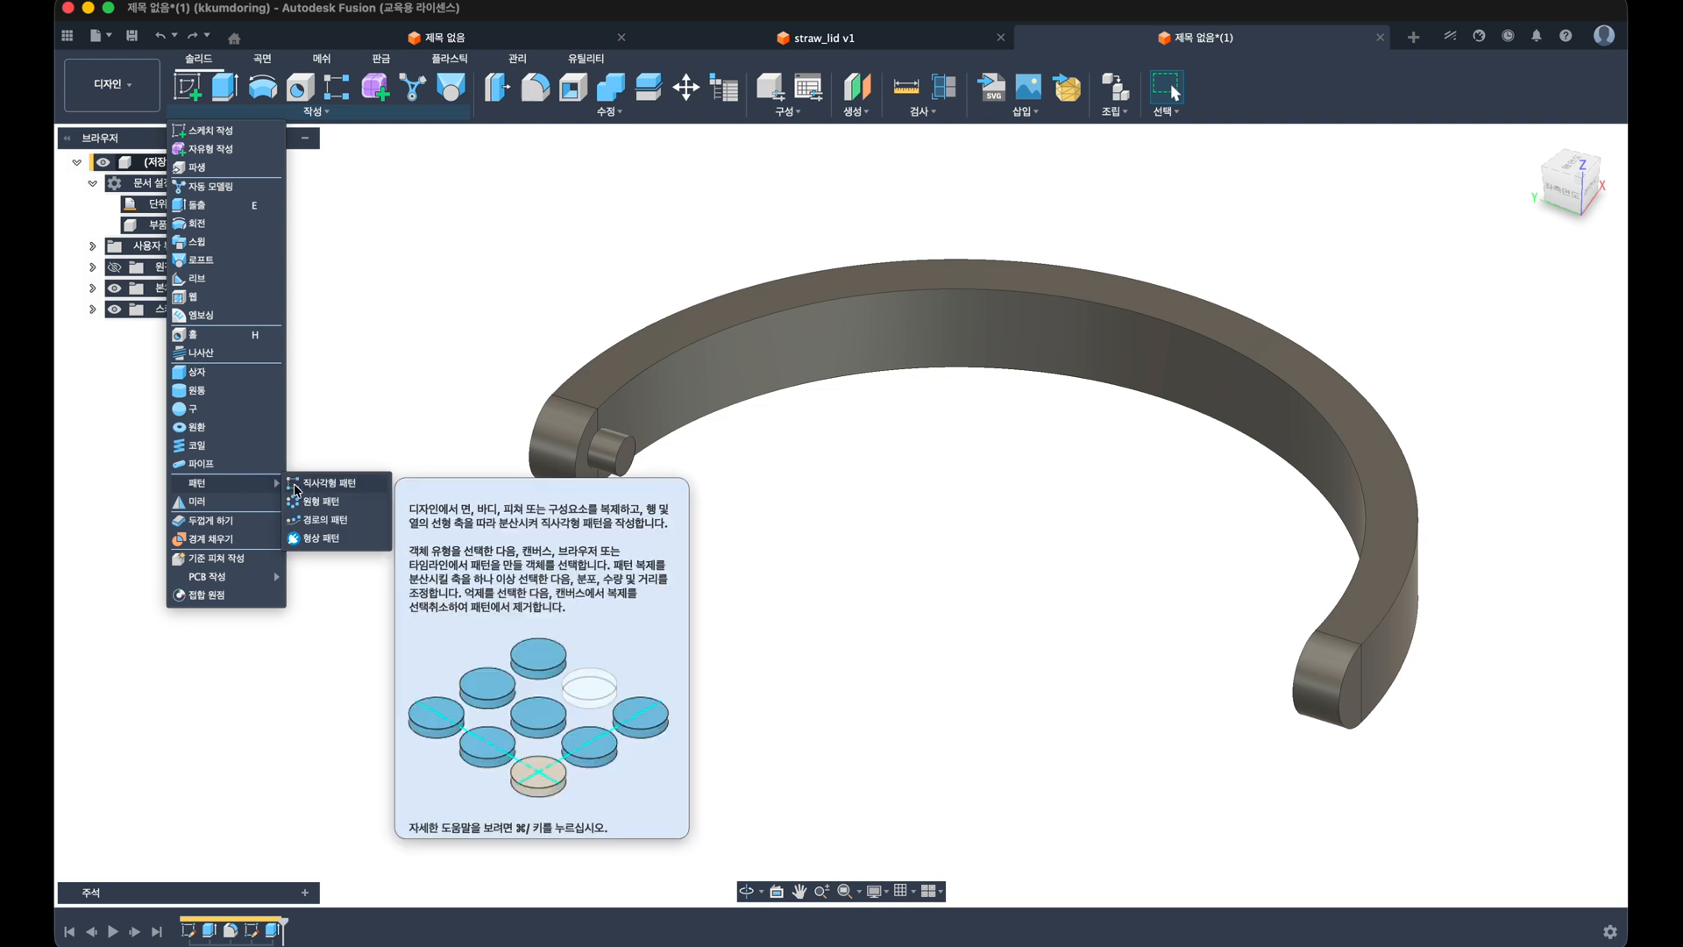
click(230, 501)
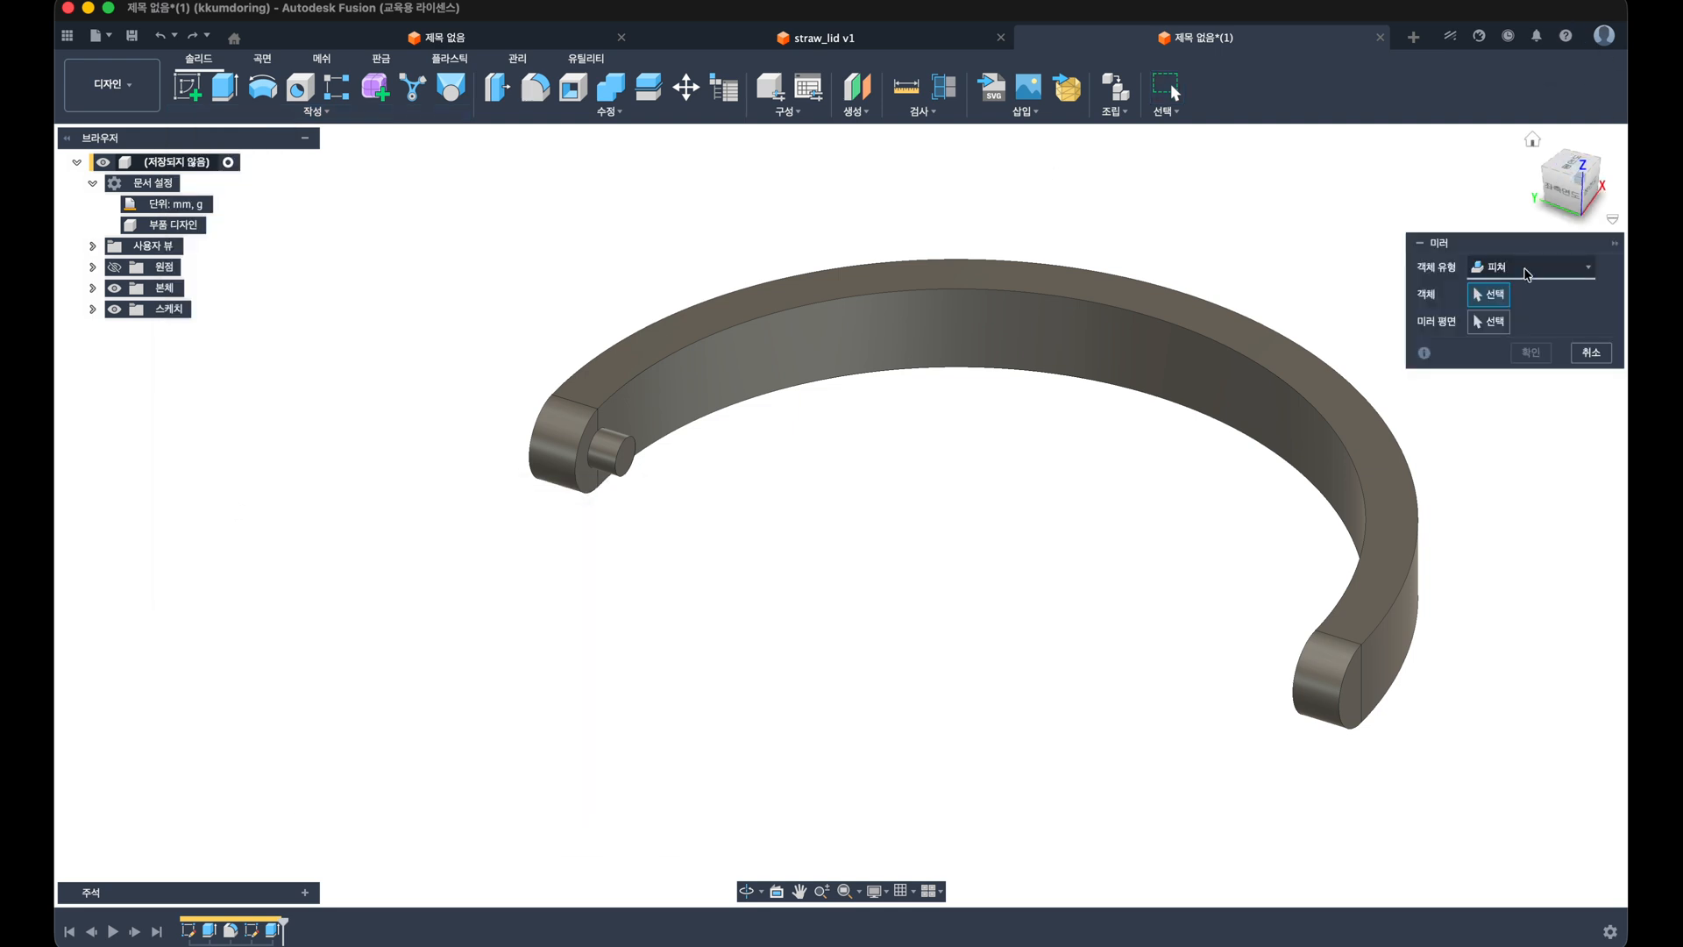
click(1525, 273)
click(1506, 311)
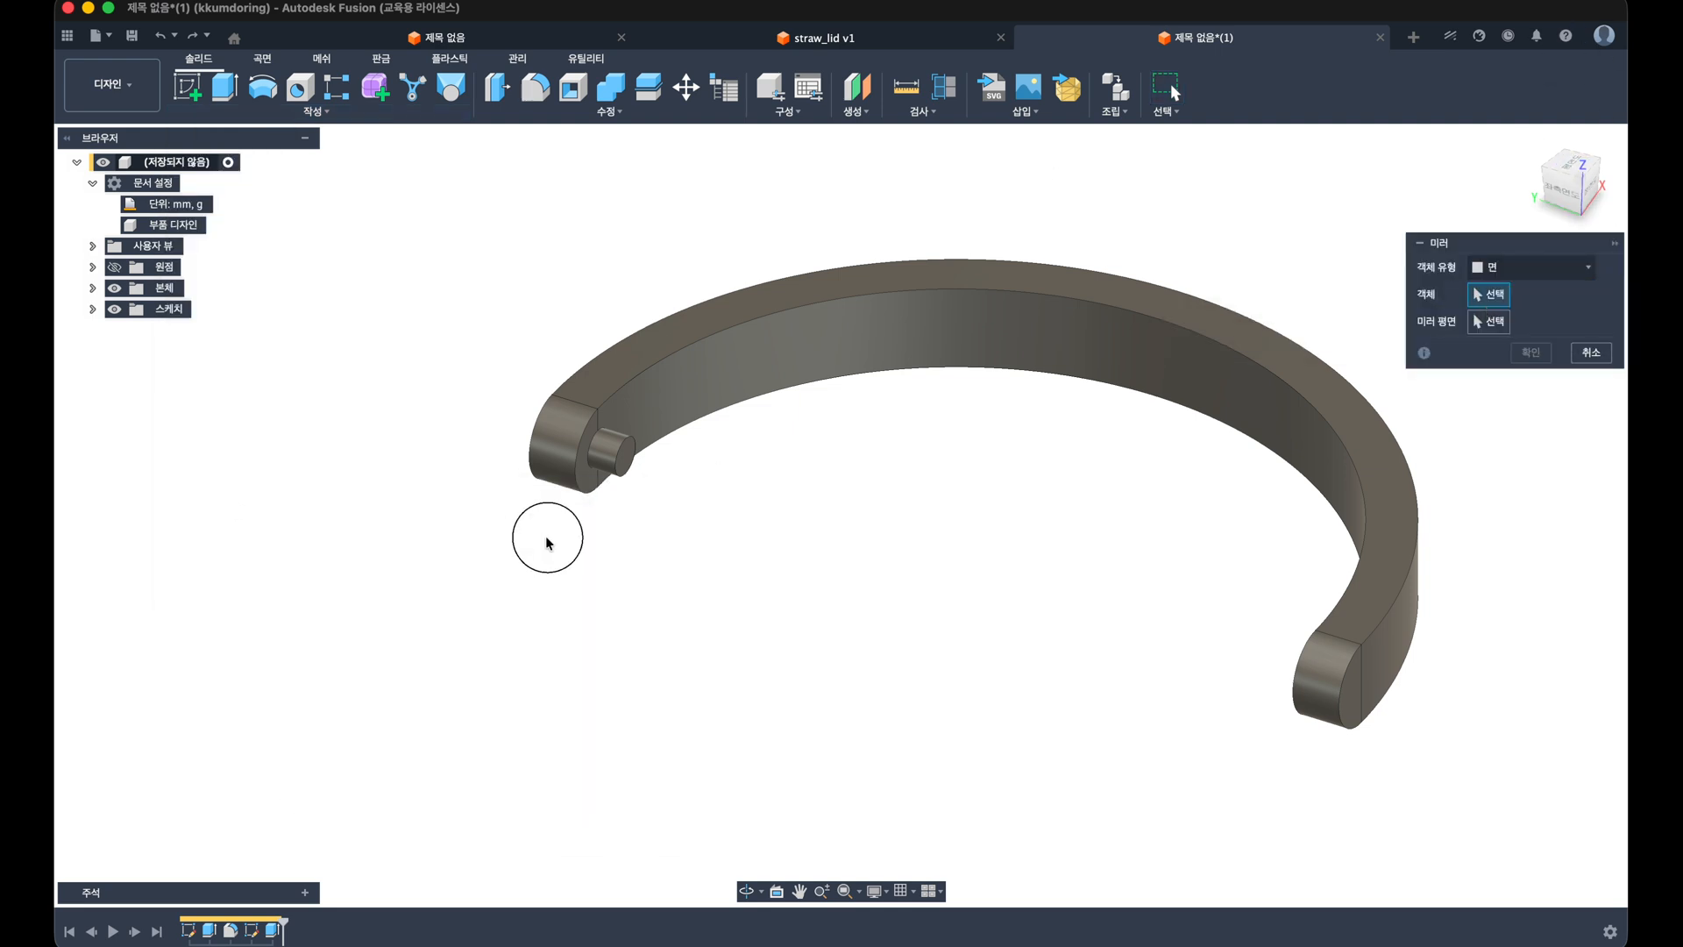
drag(544, 544, 701, 395)
click(1483, 322)
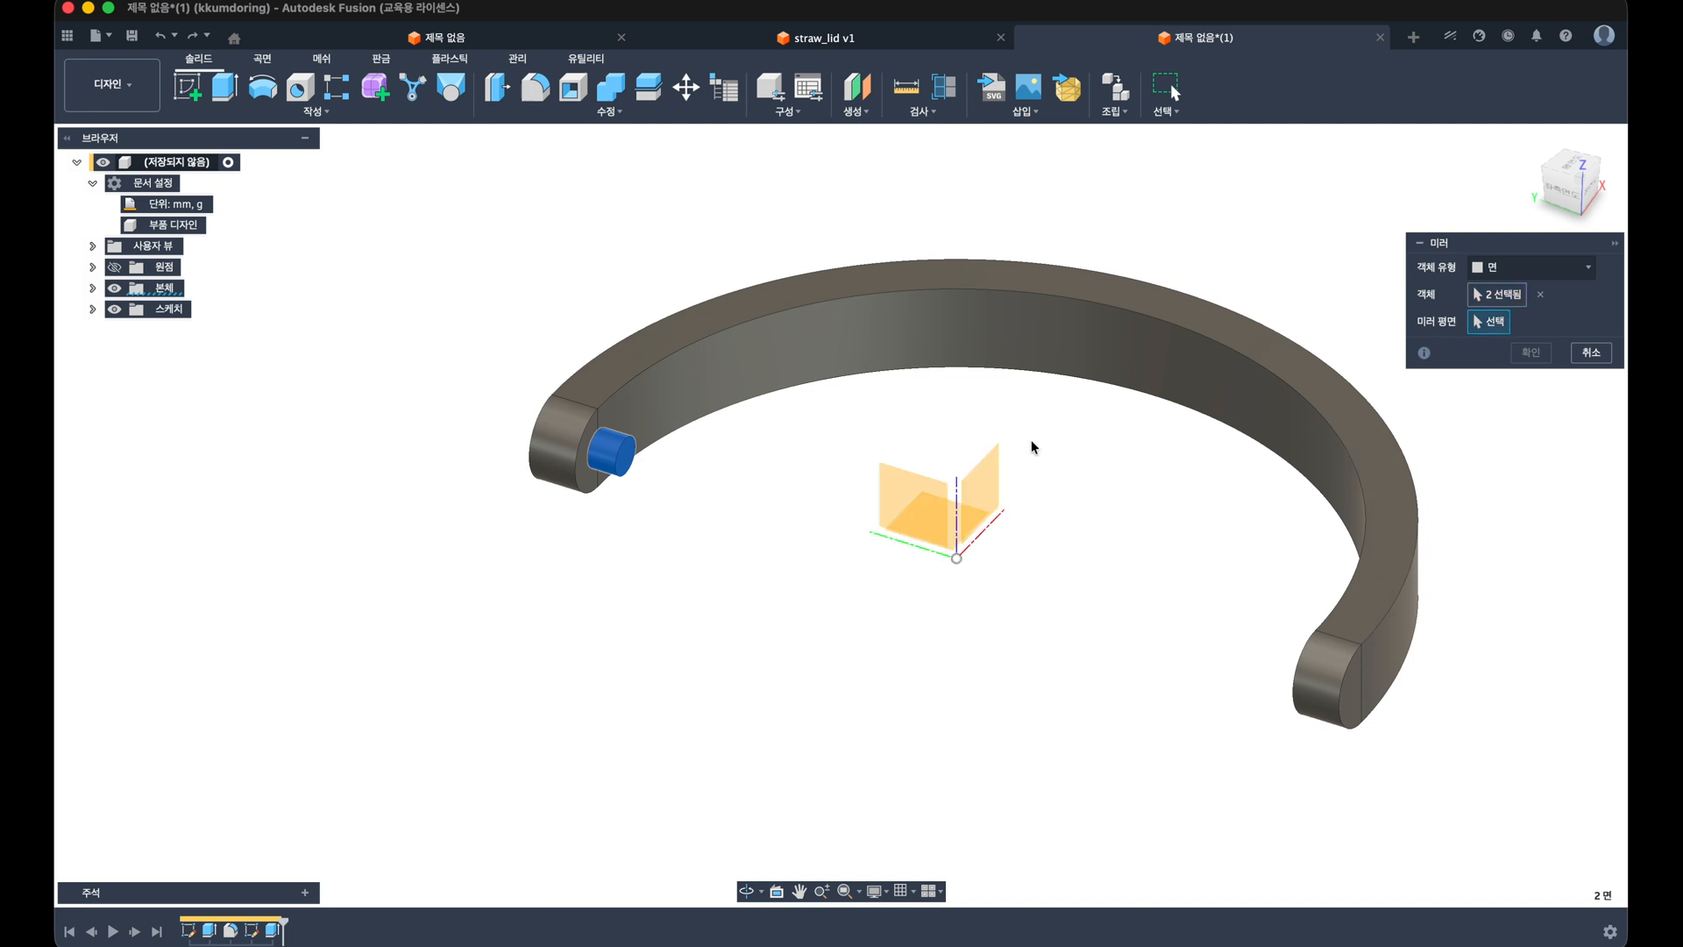
click(986, 480)
click(1527, 357)
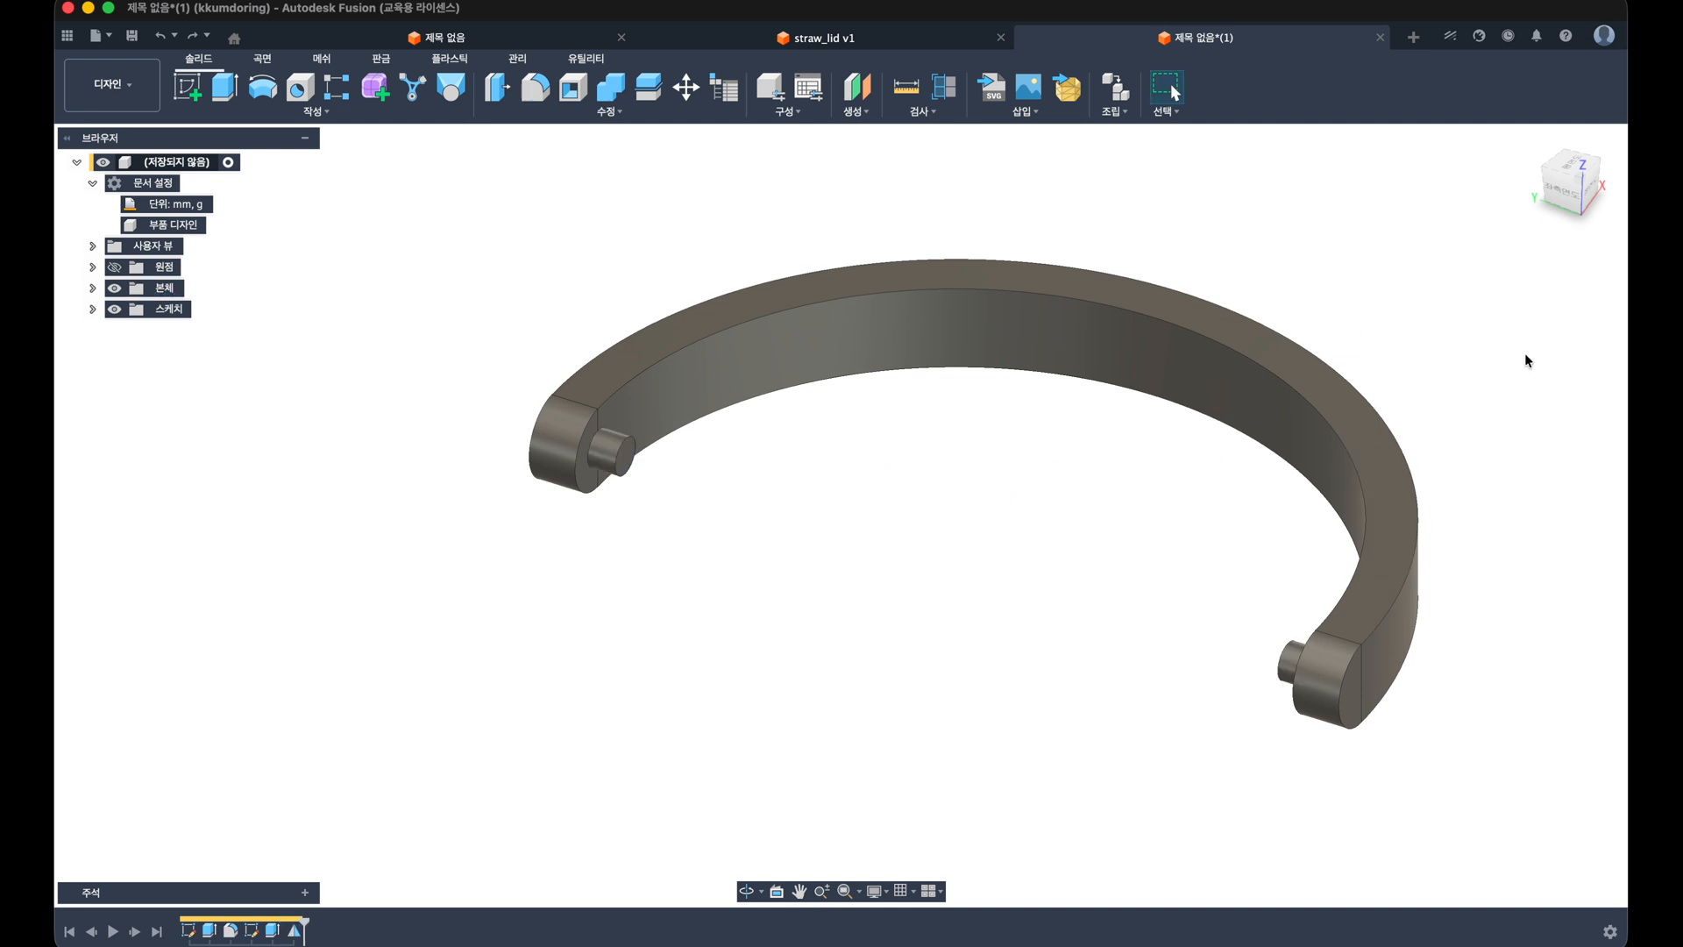
key(super+z)
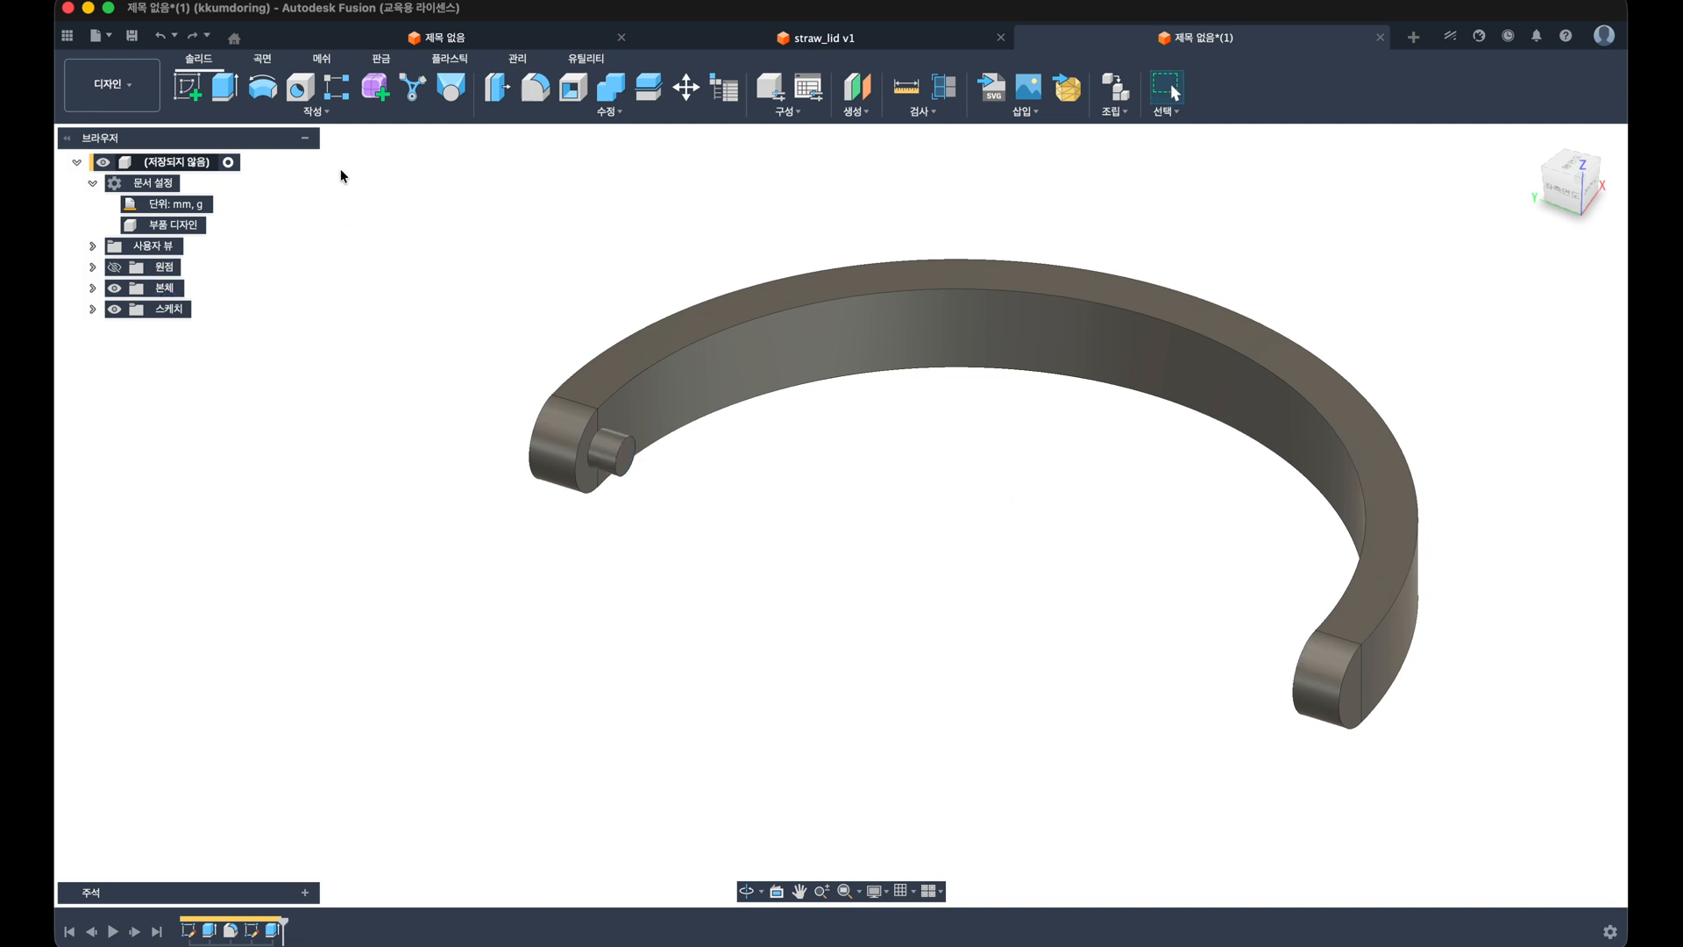
Step: Try mirroring the pin's extrusion feature about the XZ plane with the Identical compute option, then undo it
click(325, 112)
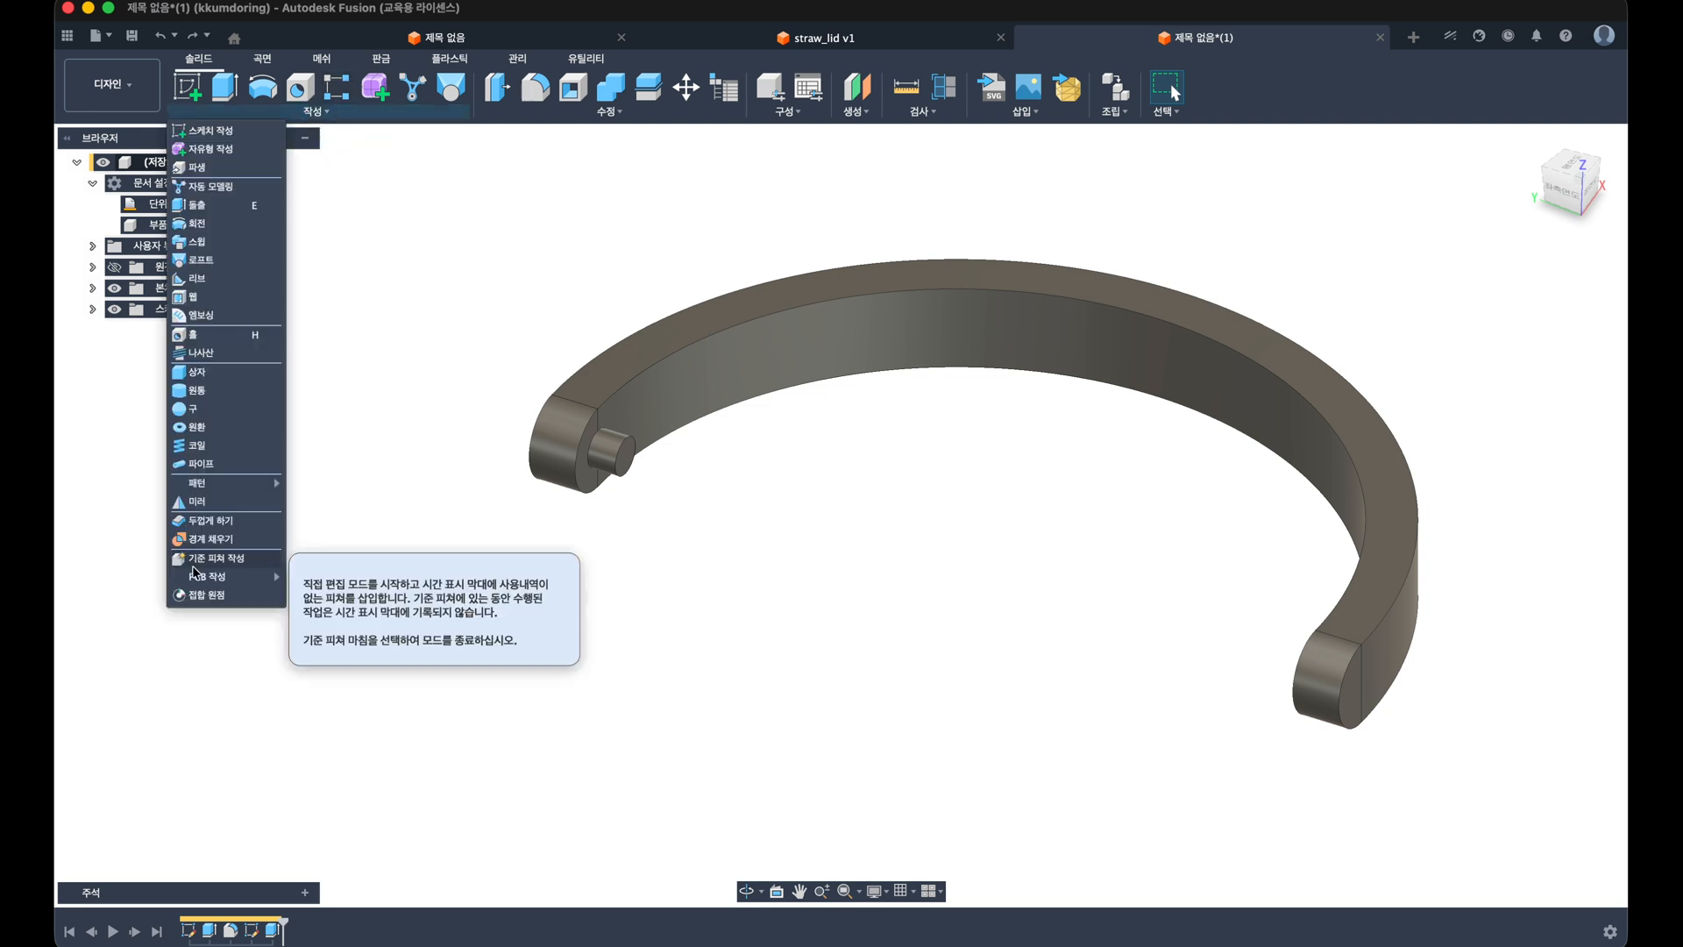
click(197, 503)
click(1577, 267)
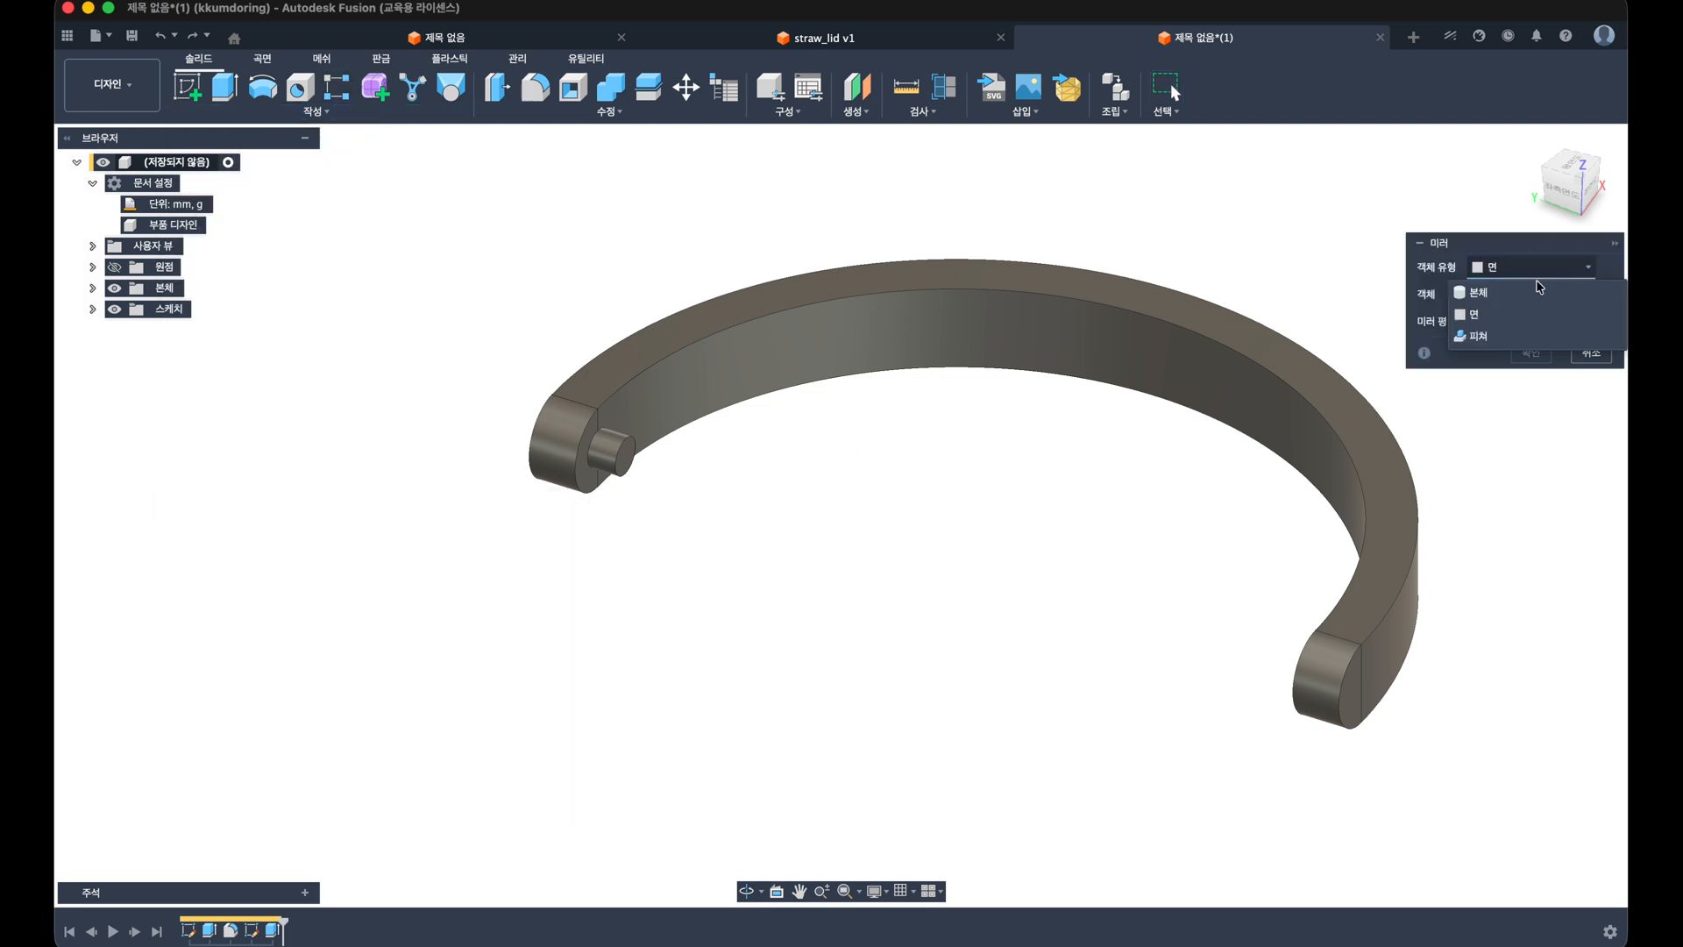
click(1490, 331)
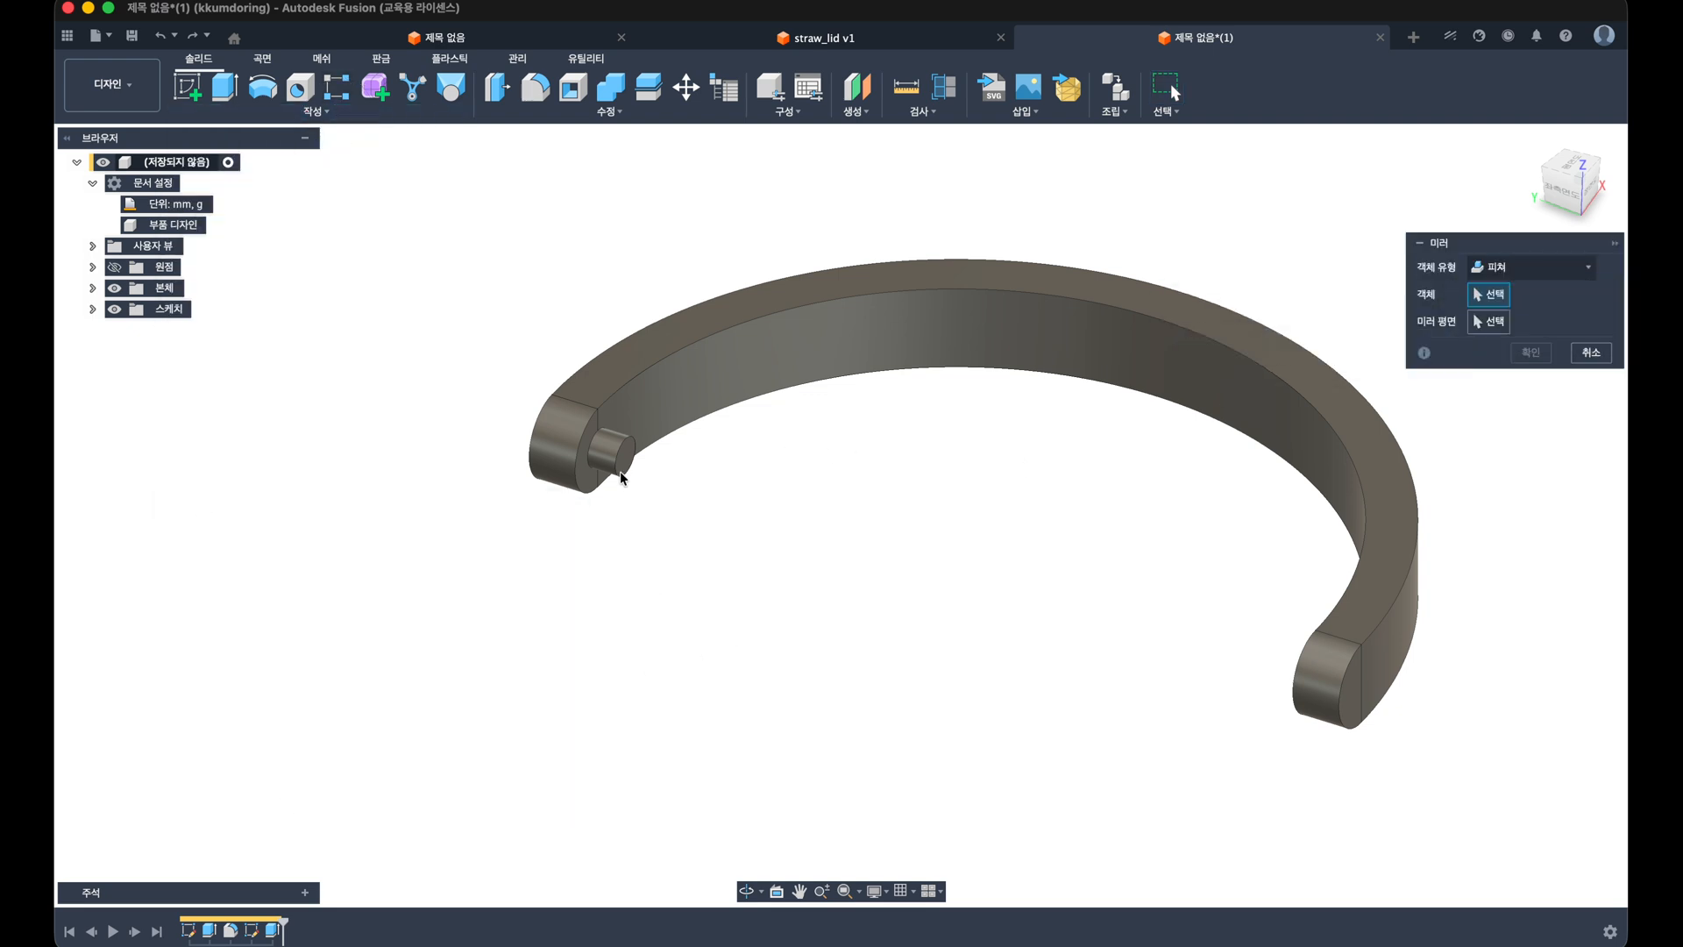
click(273, 929)
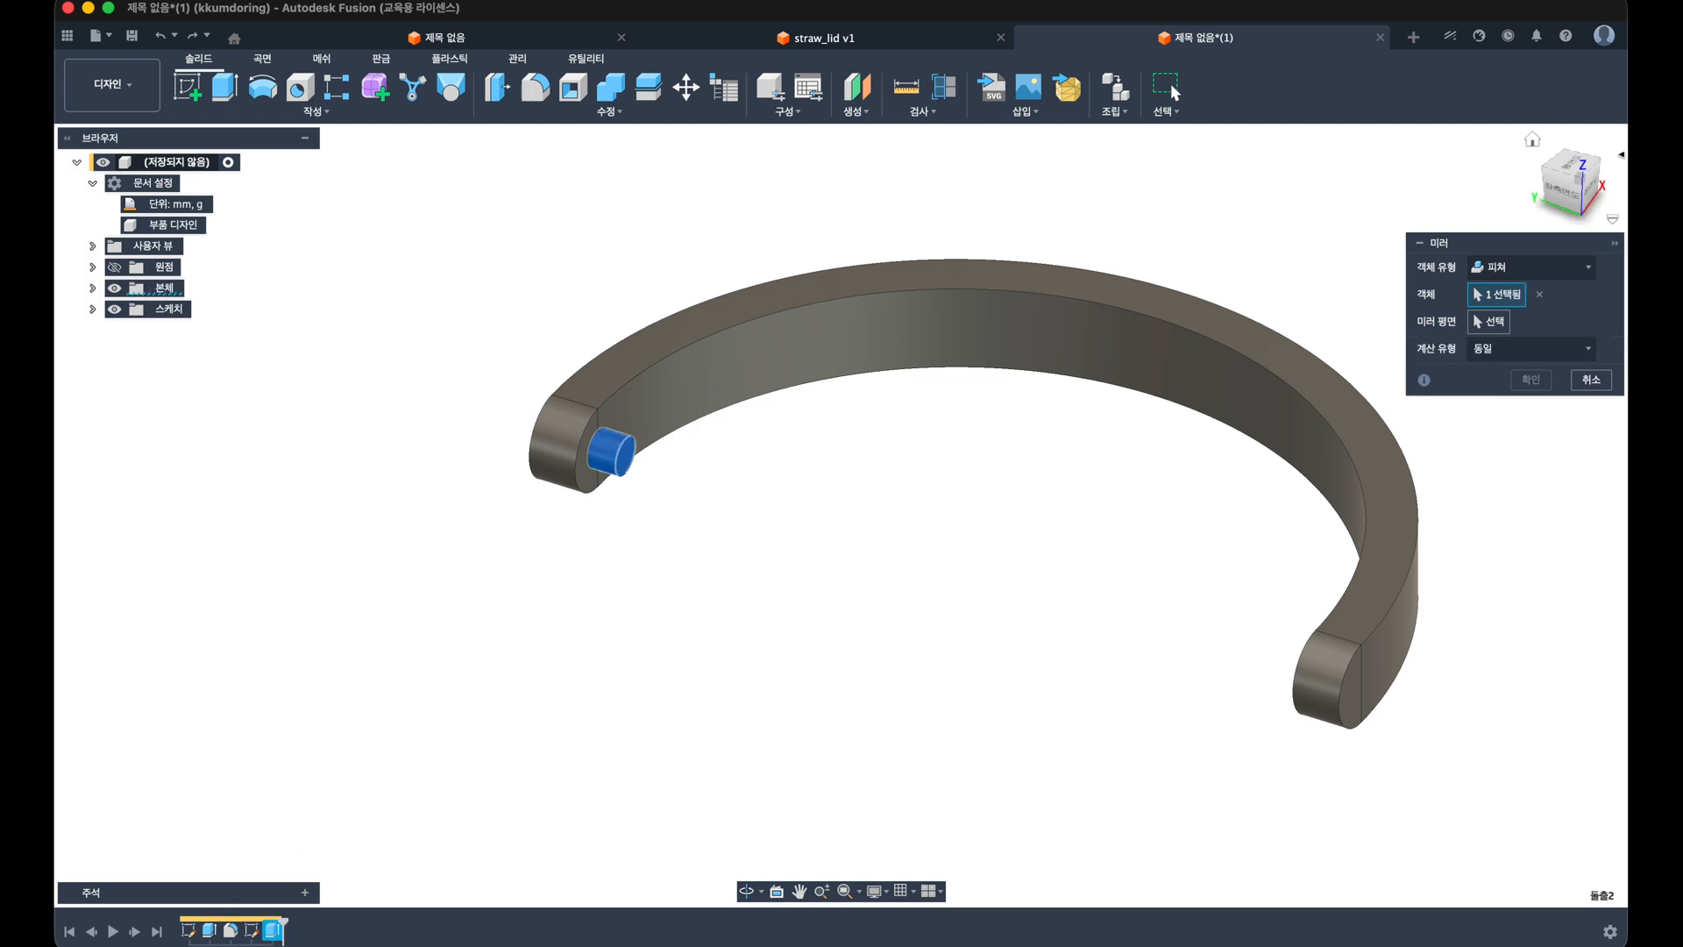
click(1487, 322)
click(991, 494)
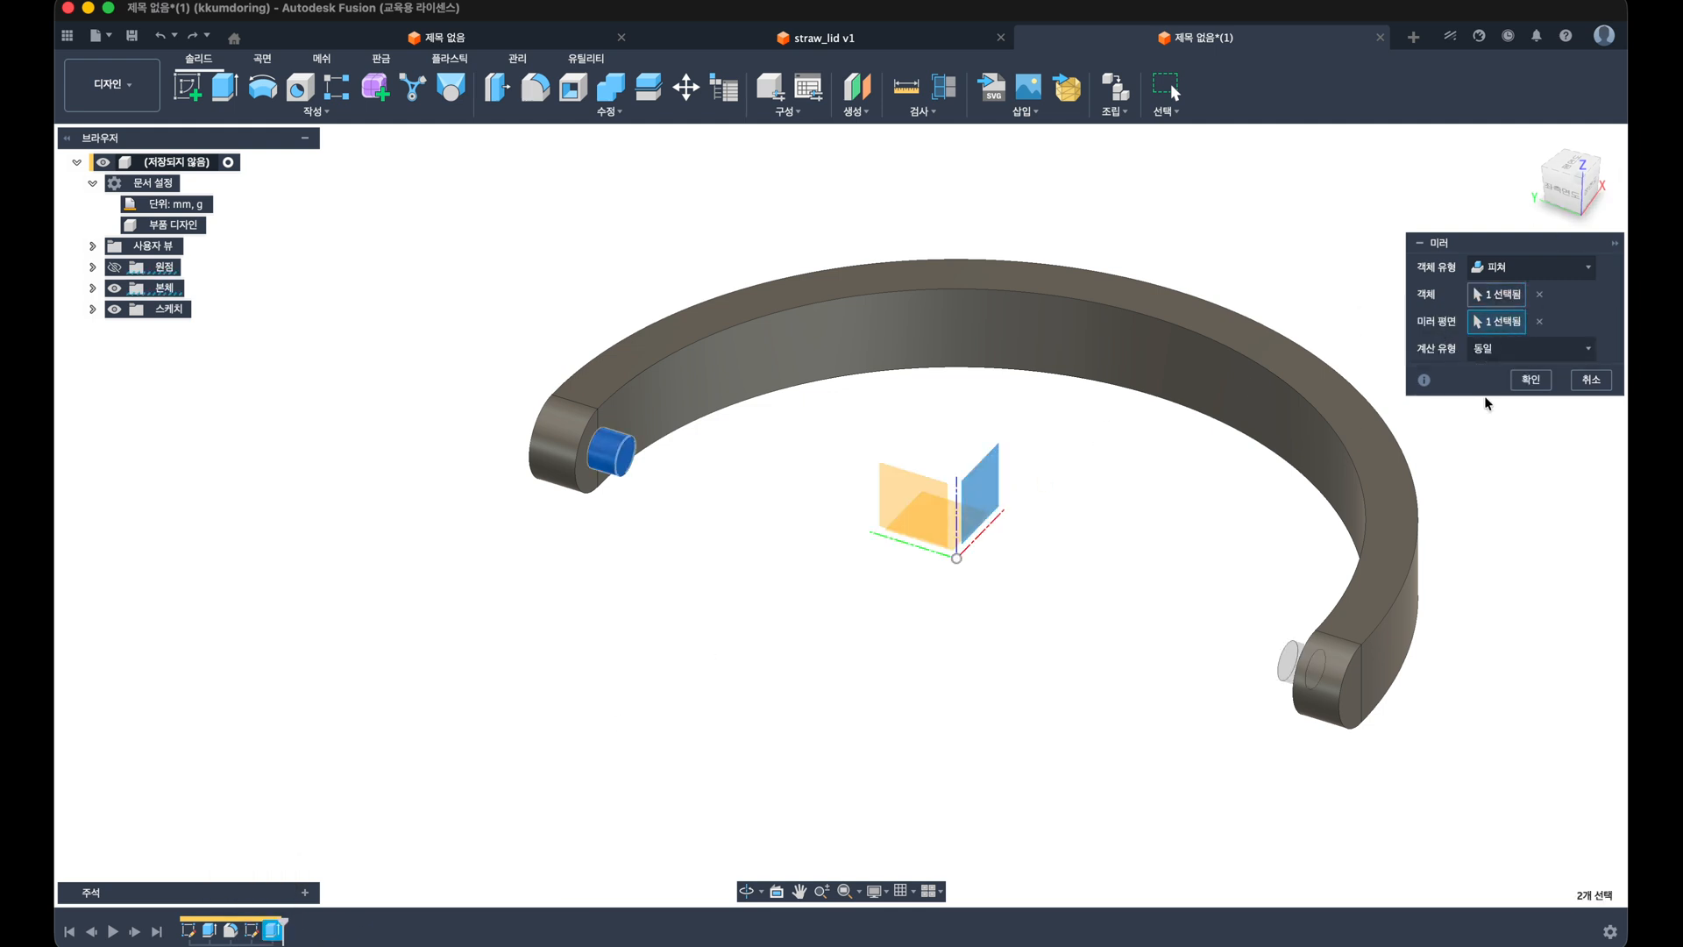
click(1548, 383)
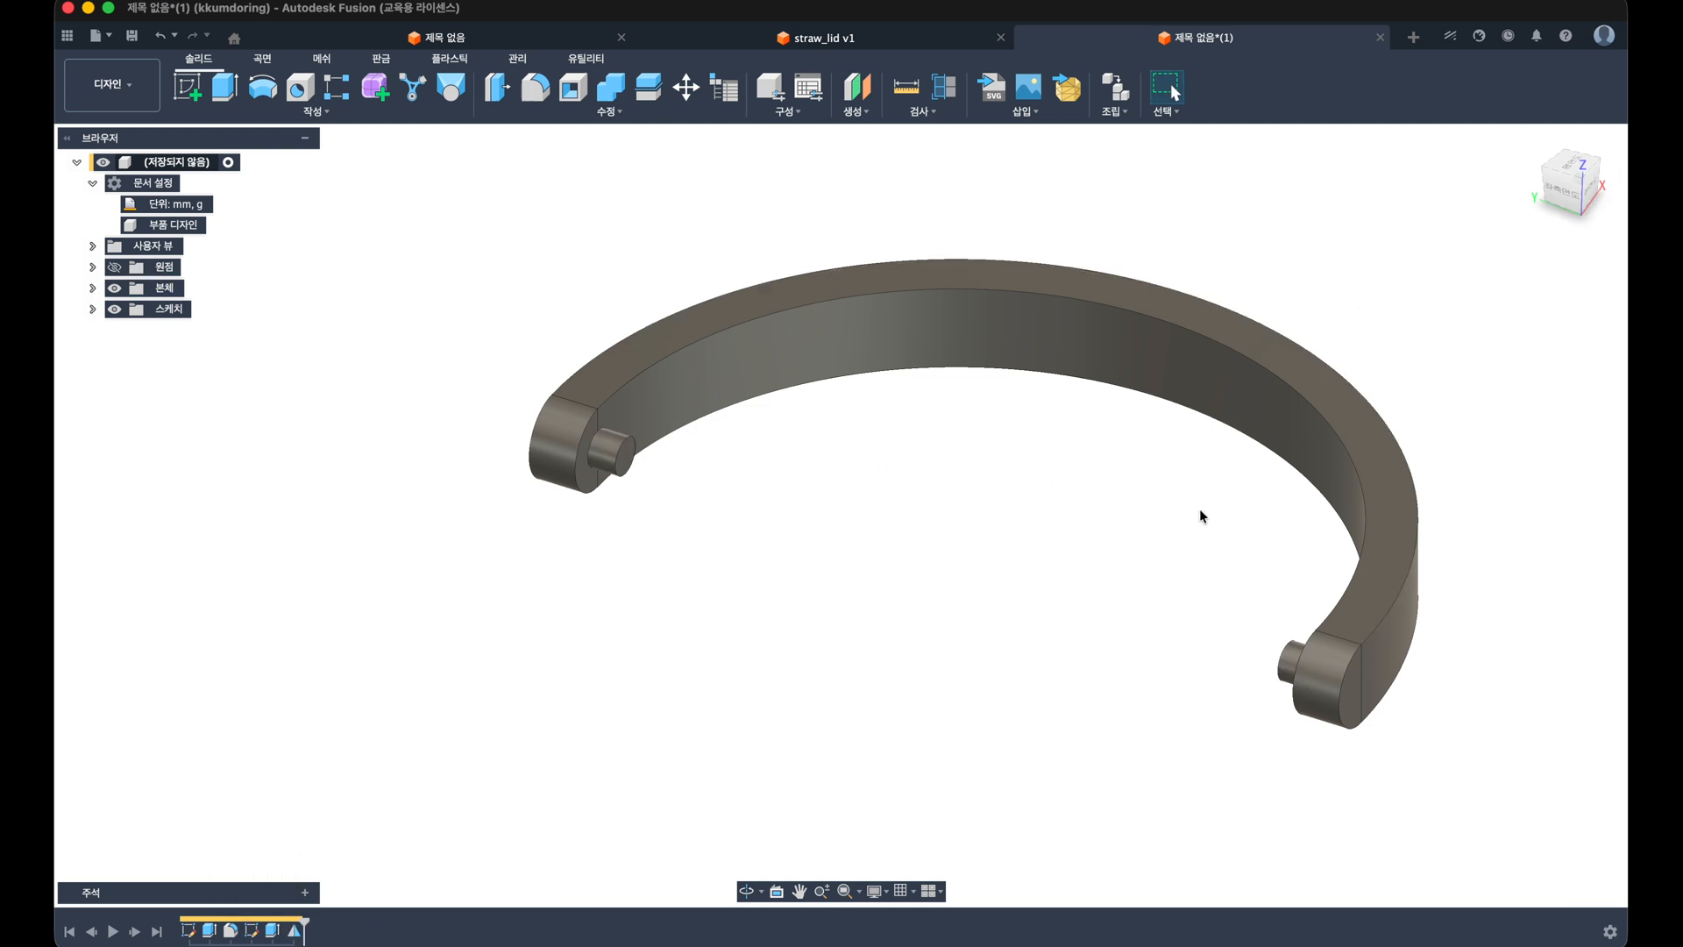
shift+middle_drag(1200, 515, 1182, 543)
key(super+z)
Step: Try mirroring the pin's extrusion feature about the XZ plane with the Adjust compute option, then undo it
click(295, 112)
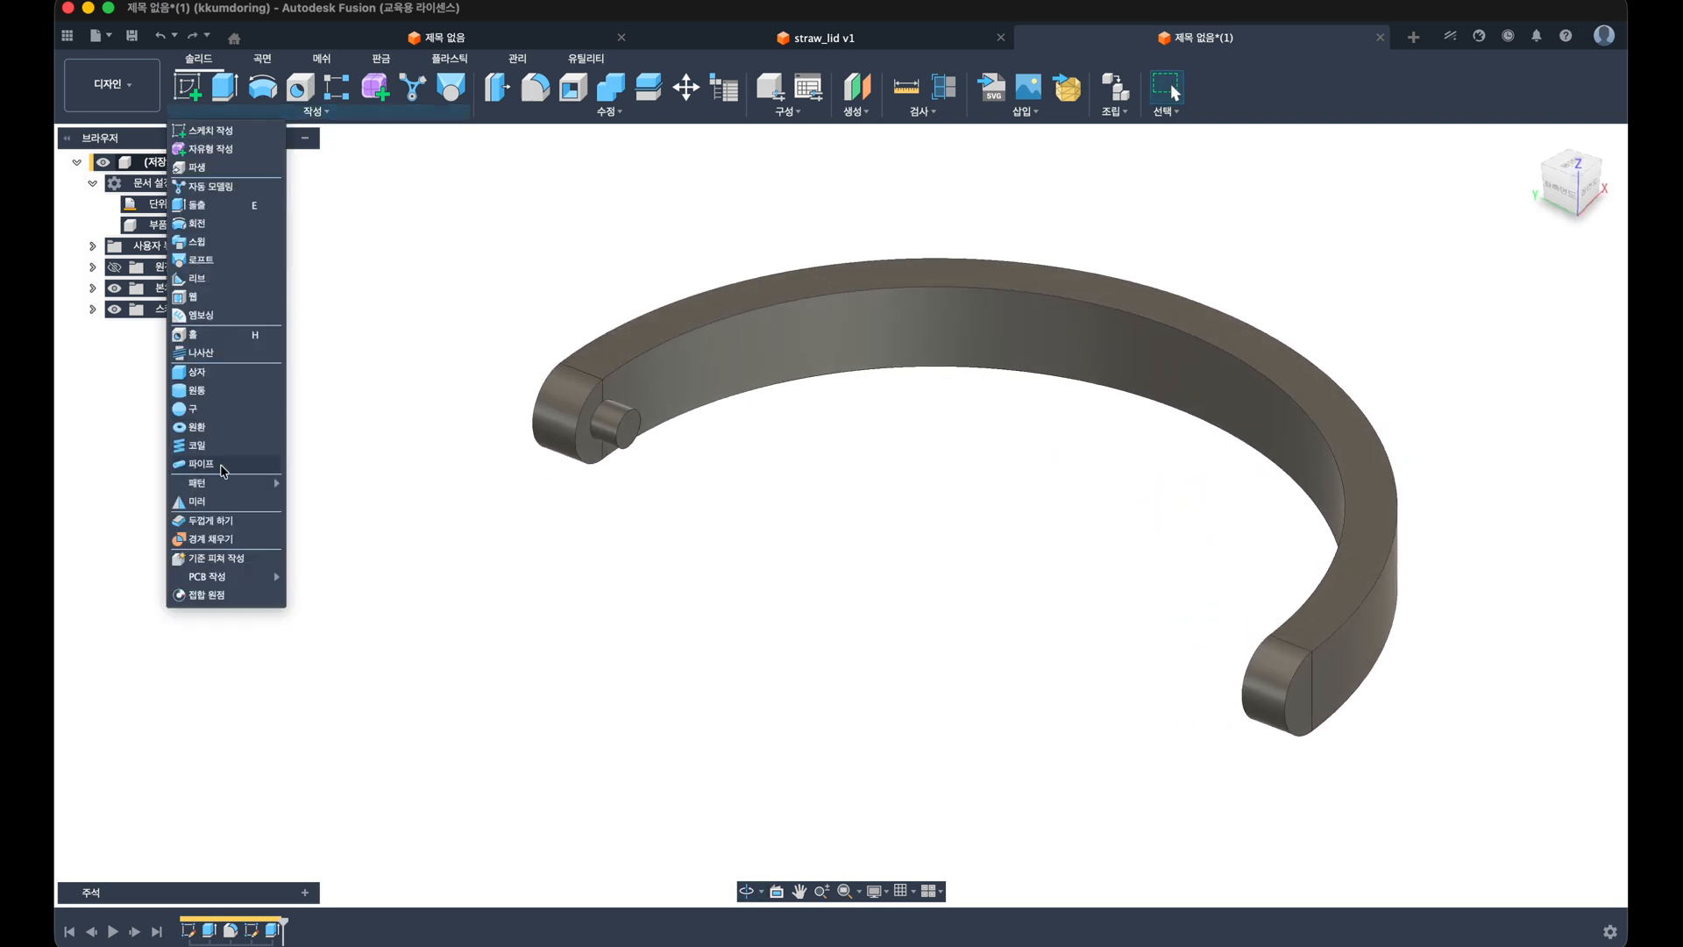
click(219, 496)
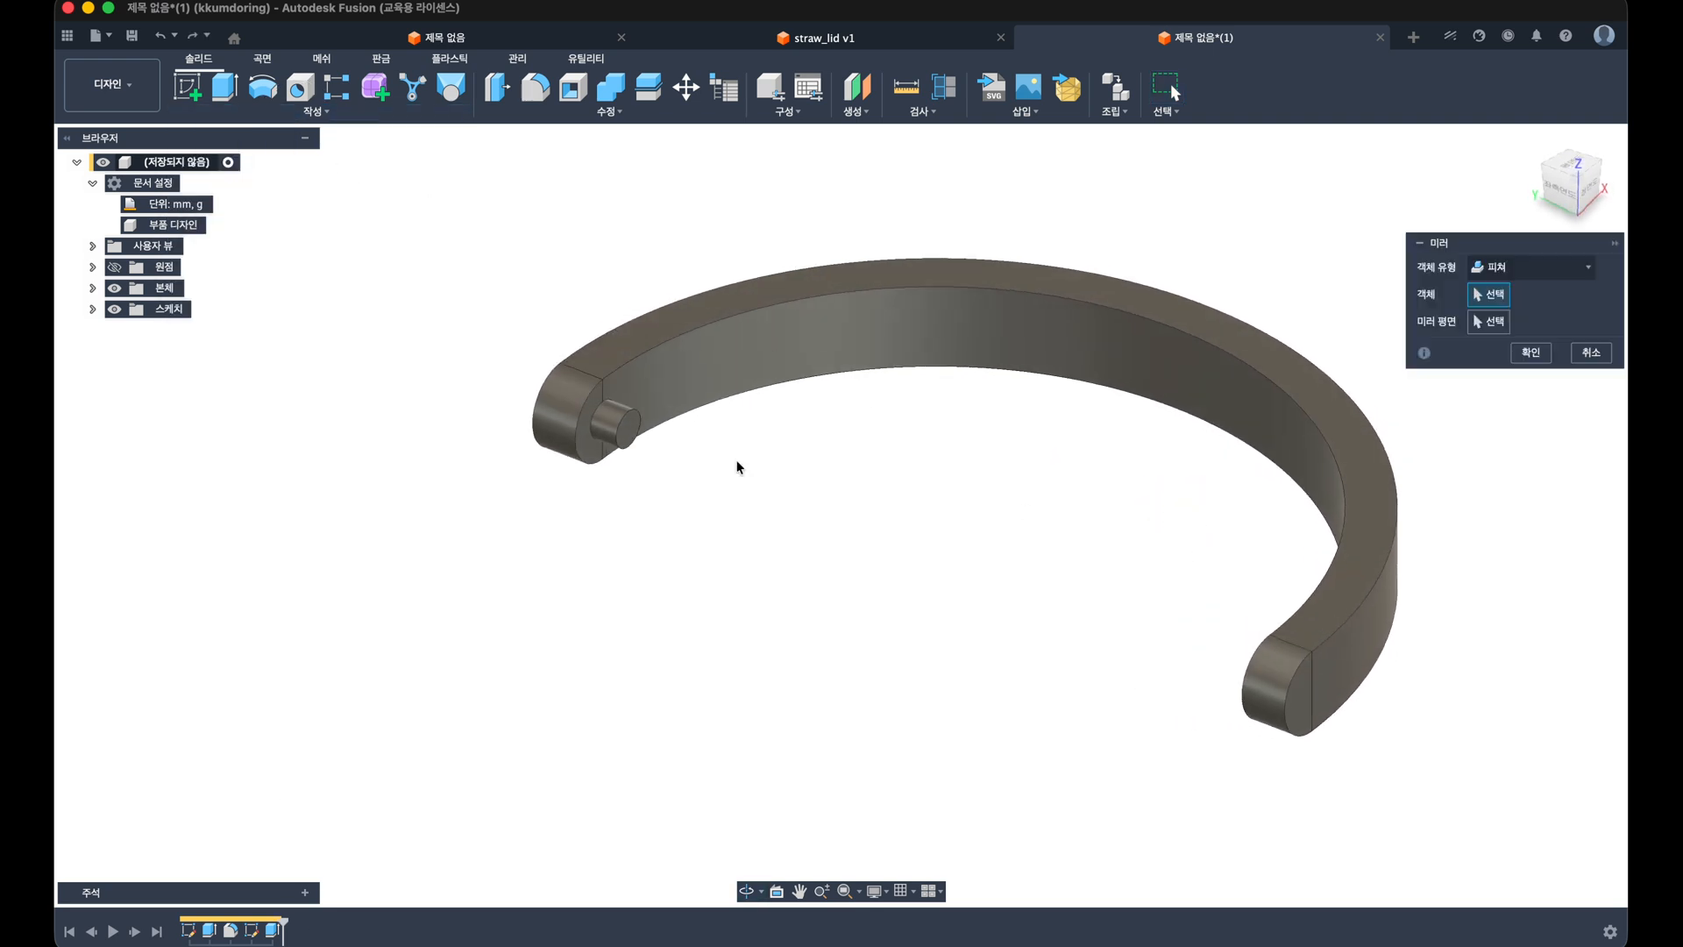
click(624, 424)
click(1503, 349)
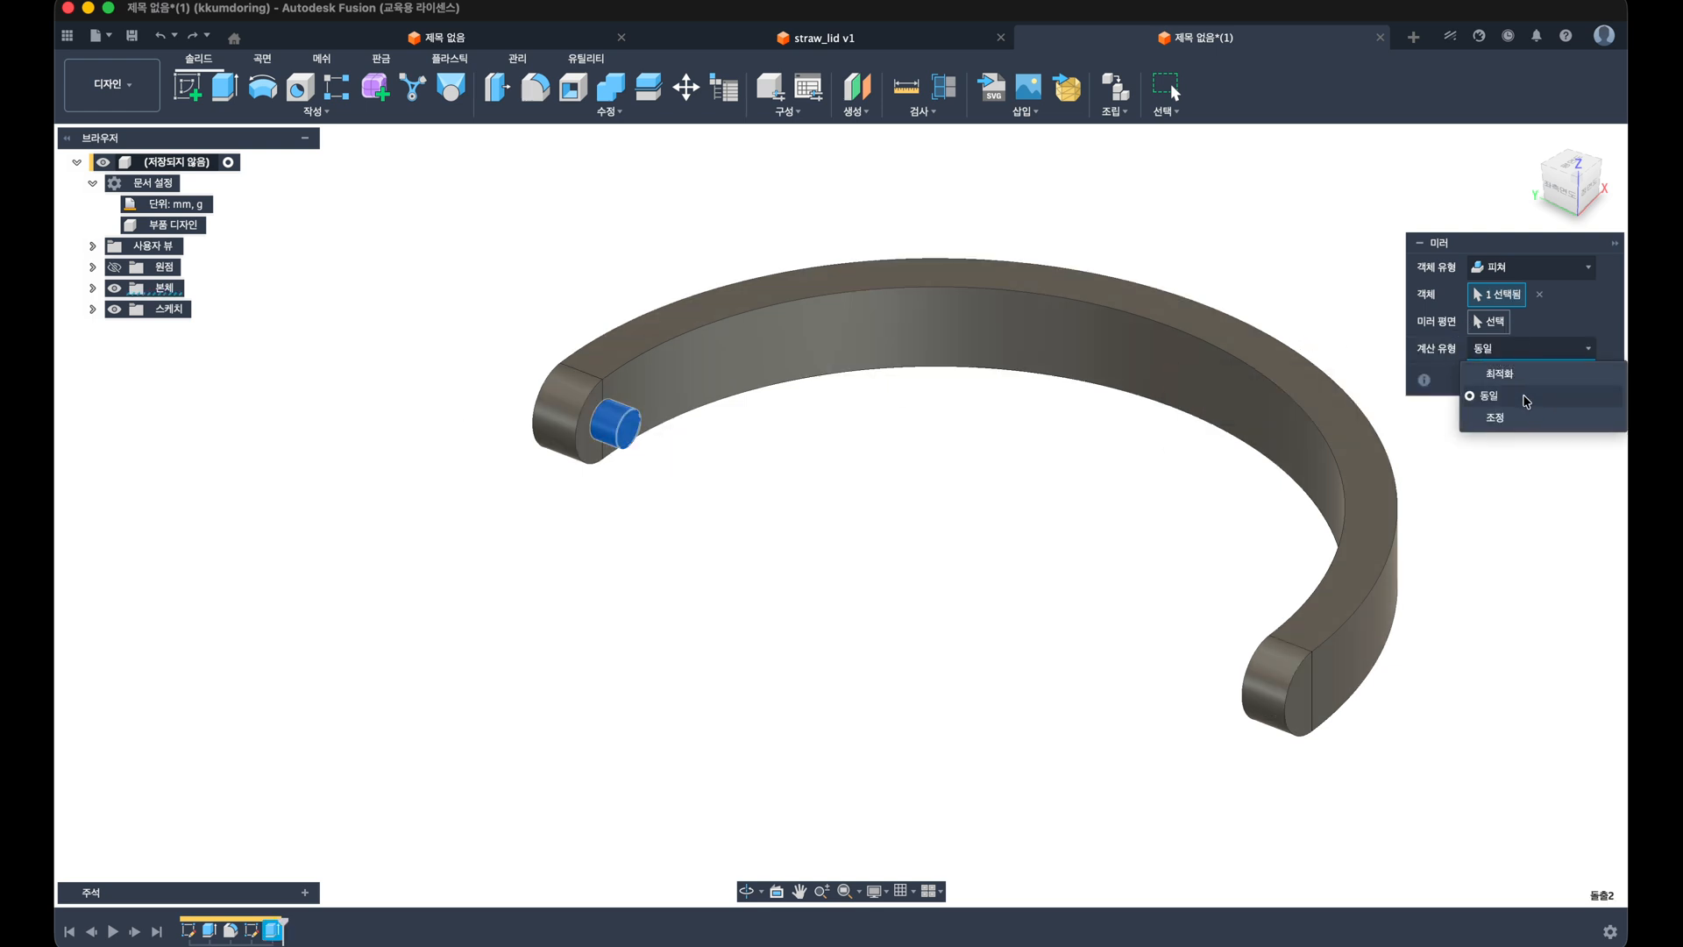
click(1495, 417)
click(1498, 324)
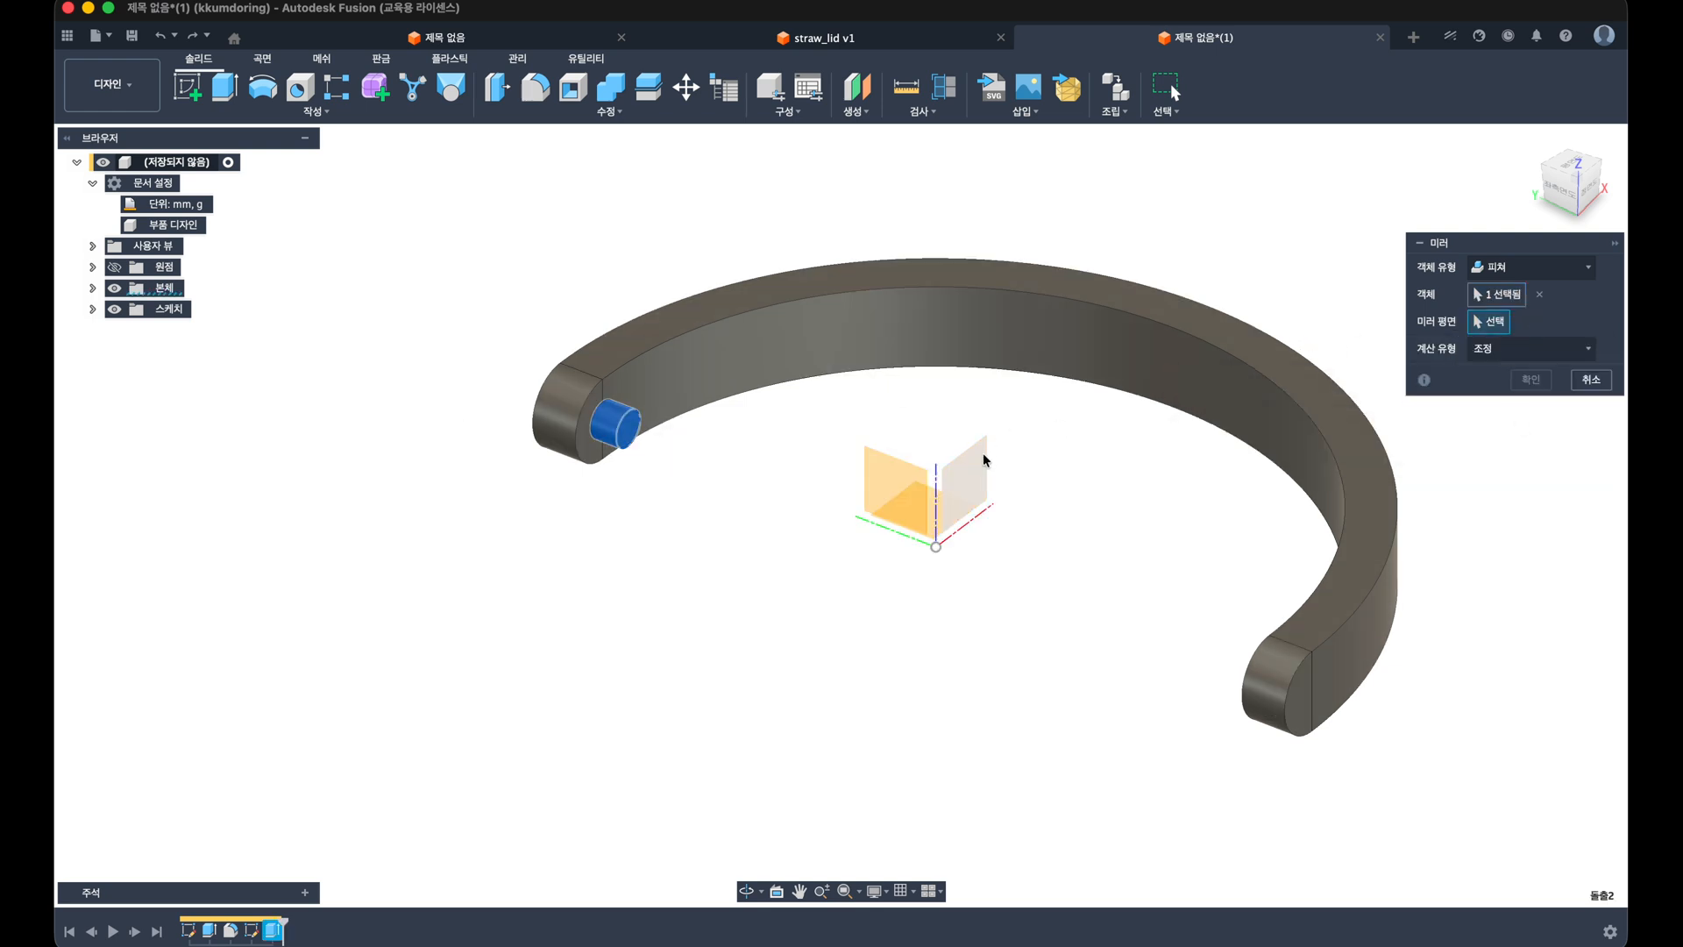
click(970, 458)
click(1525, 383)
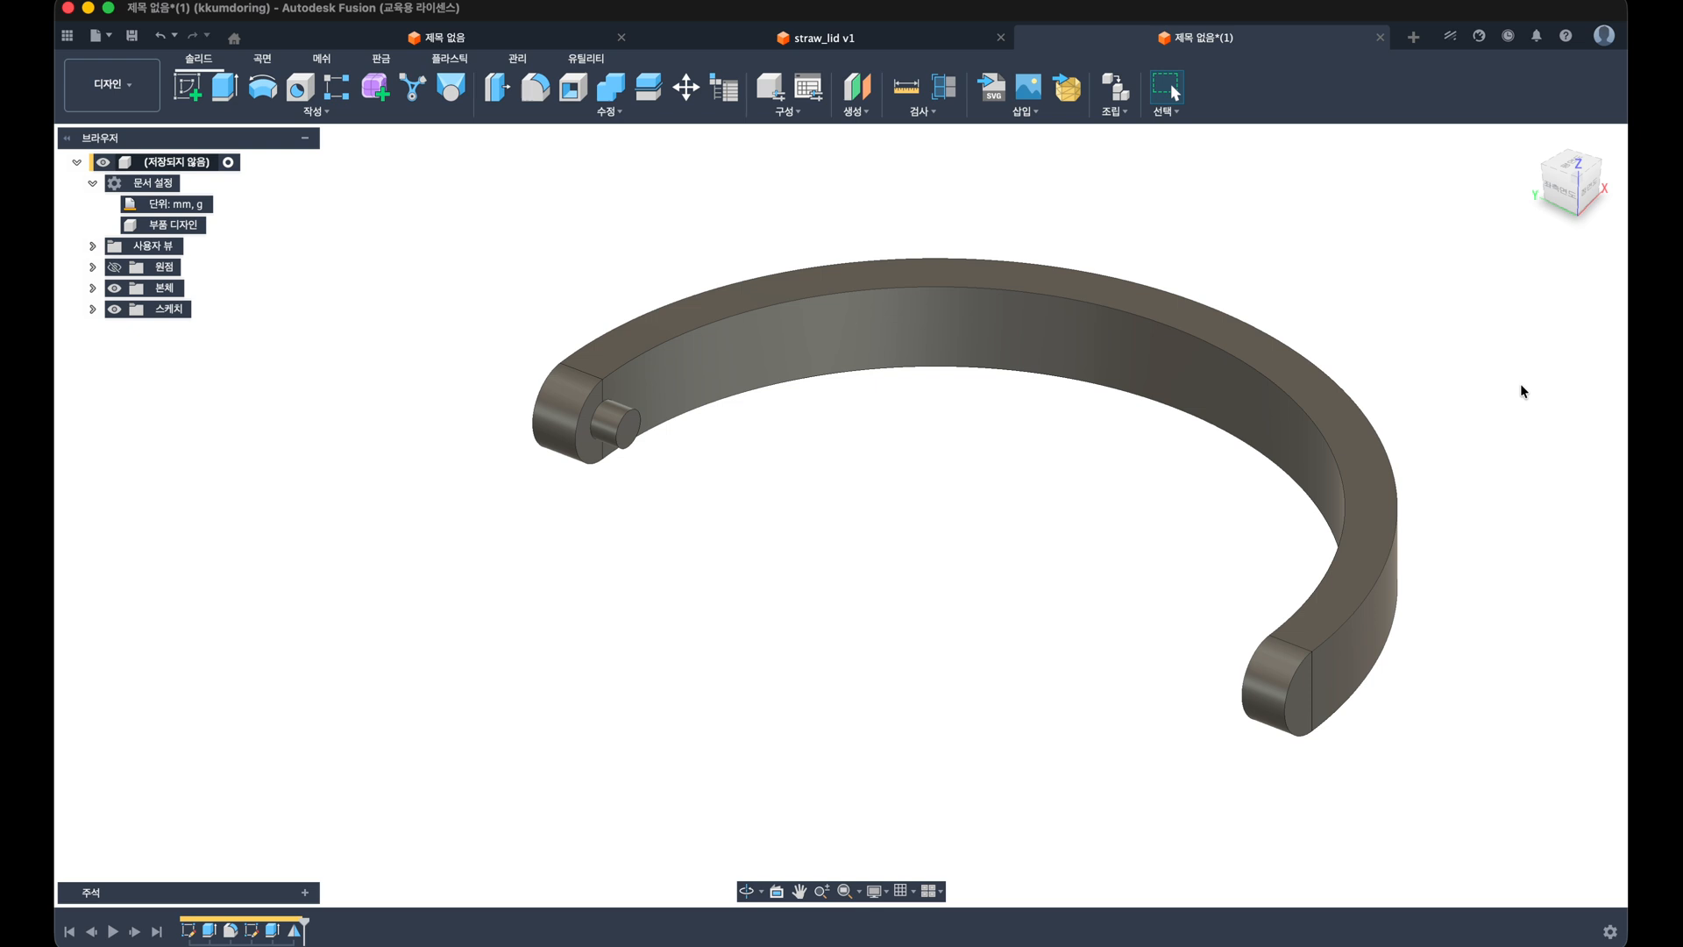
shift+middle_drag(970, 591, 1035, 421)
key(super+z)
Step: Mirror the pin's extrusion feature to the opposite handle end about the XZ plane, with the compute option set to Identical
click(318, 112)
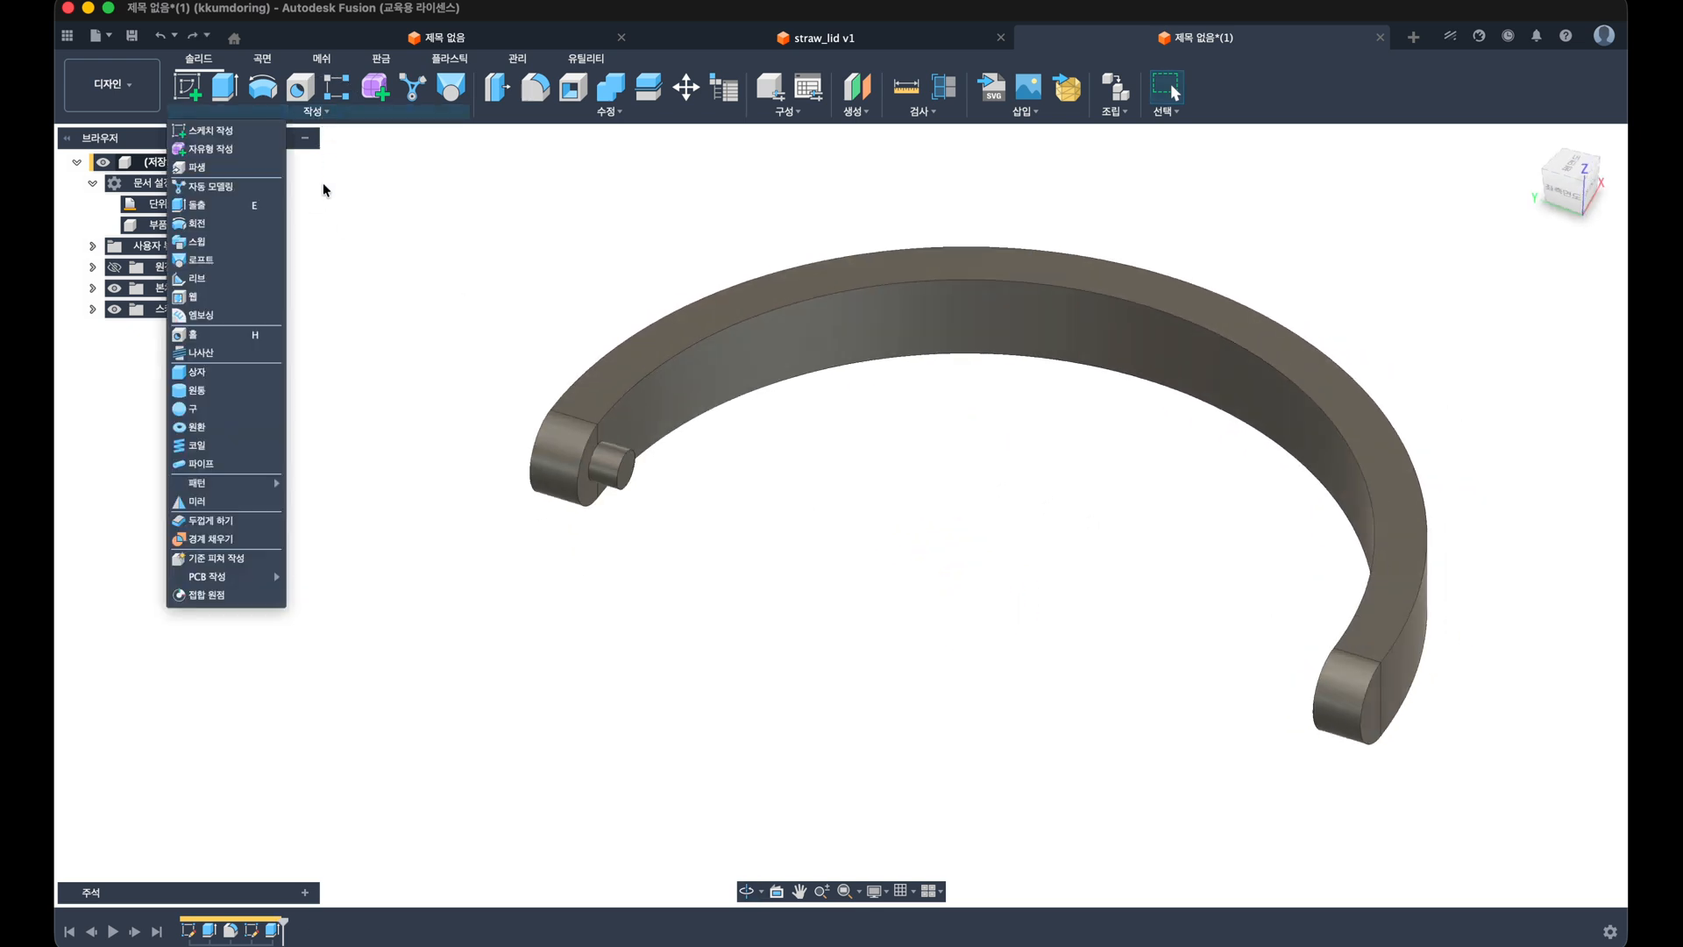
click(252, 513)
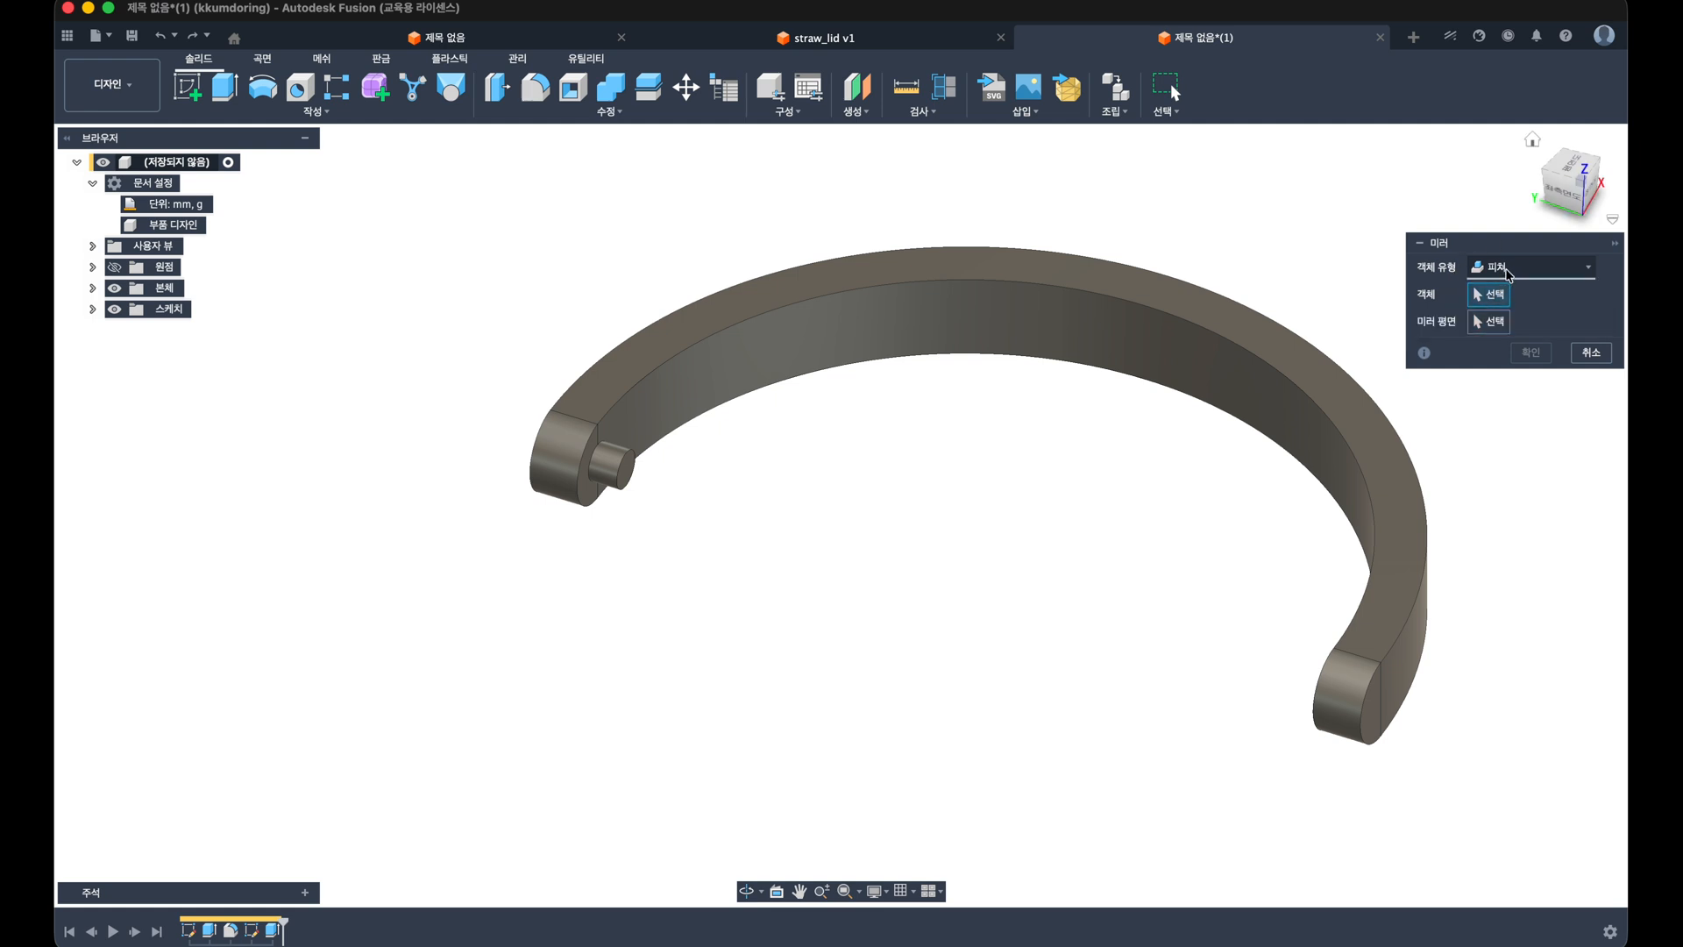
click(611, 477)
click(1518, 351)
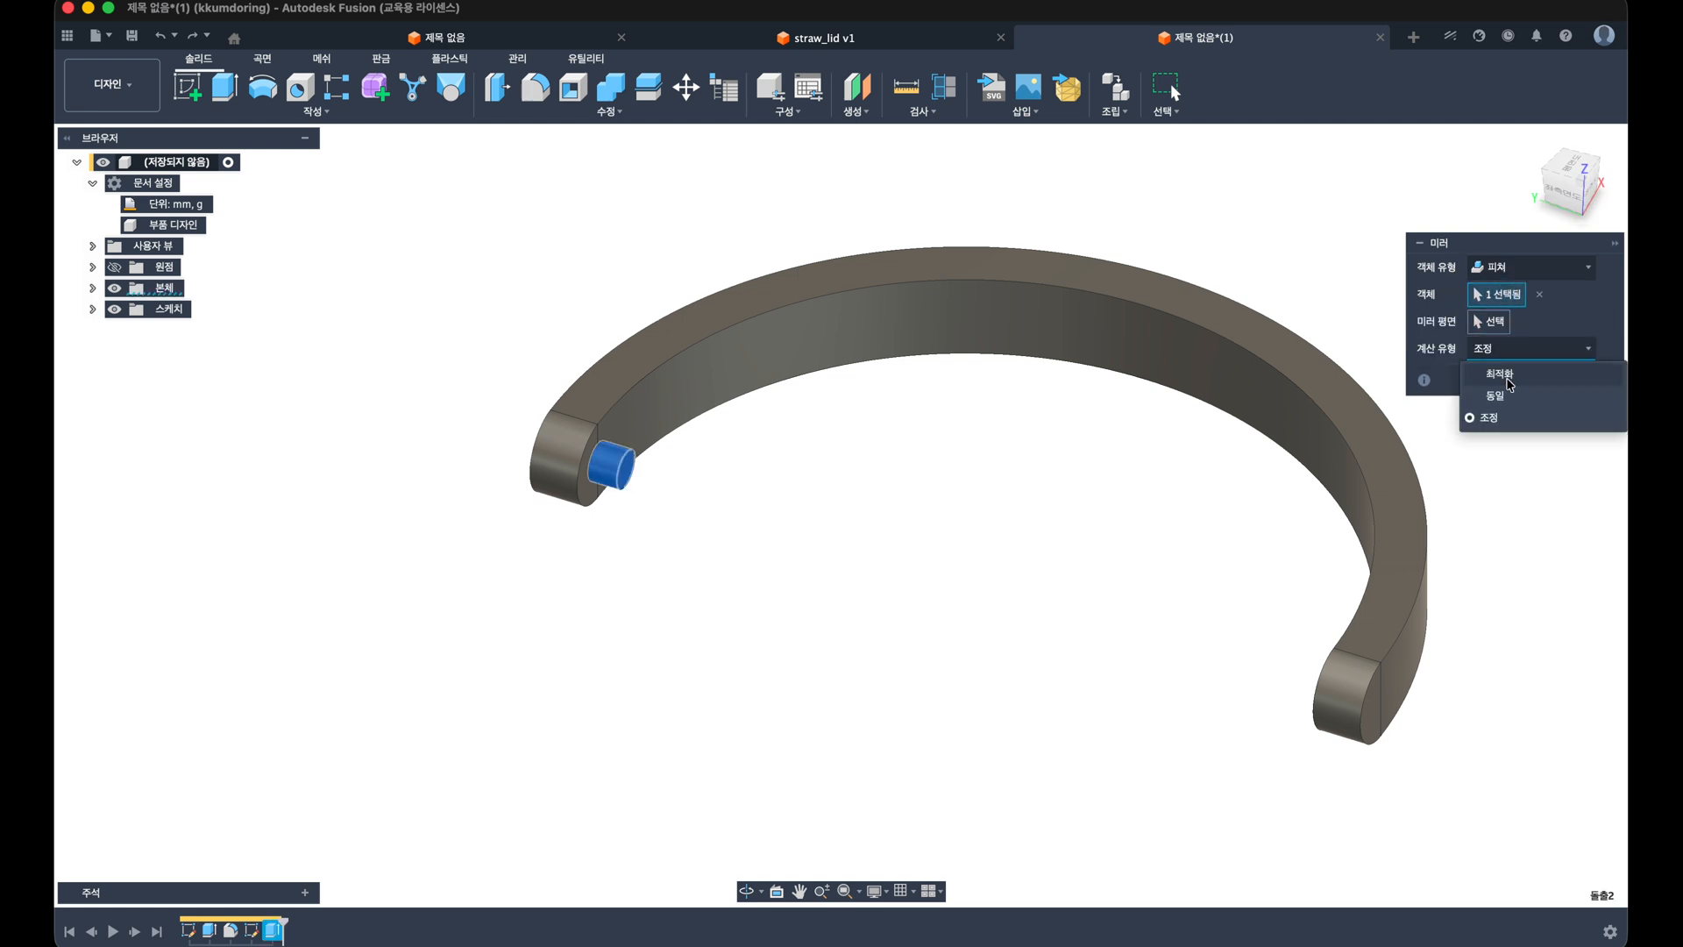
click(1501, 392)
click(1488, 331)
click(996, 526)
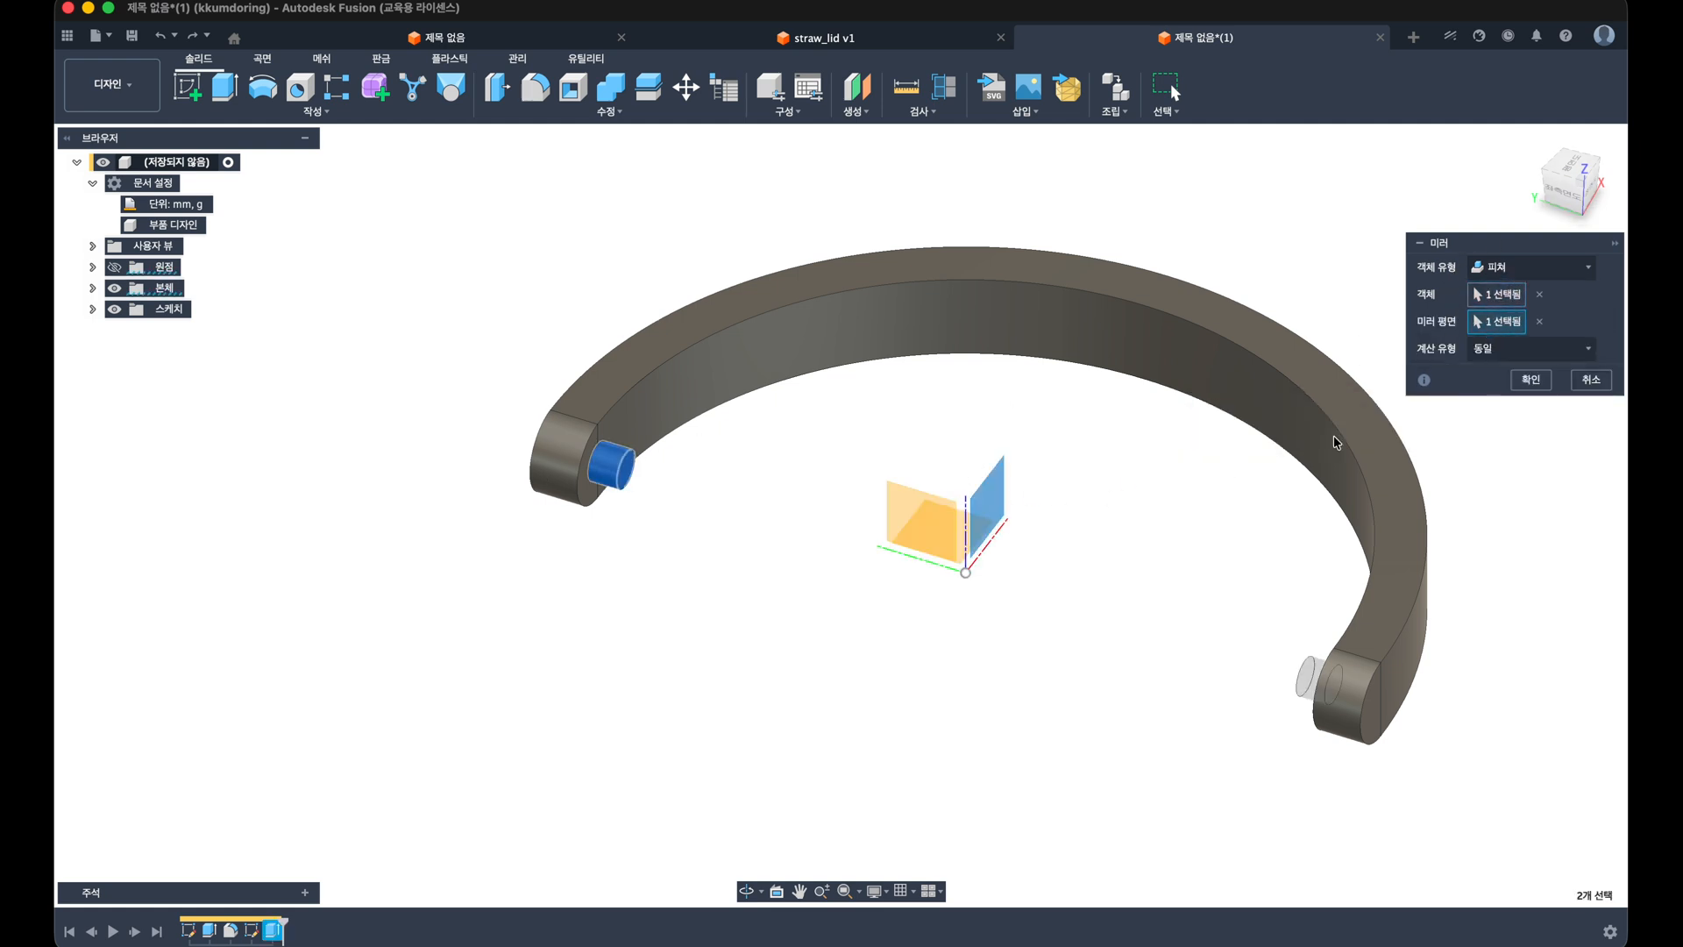
click(1516, 388)
shift+middle_drag(1059, 508, 976, 520)
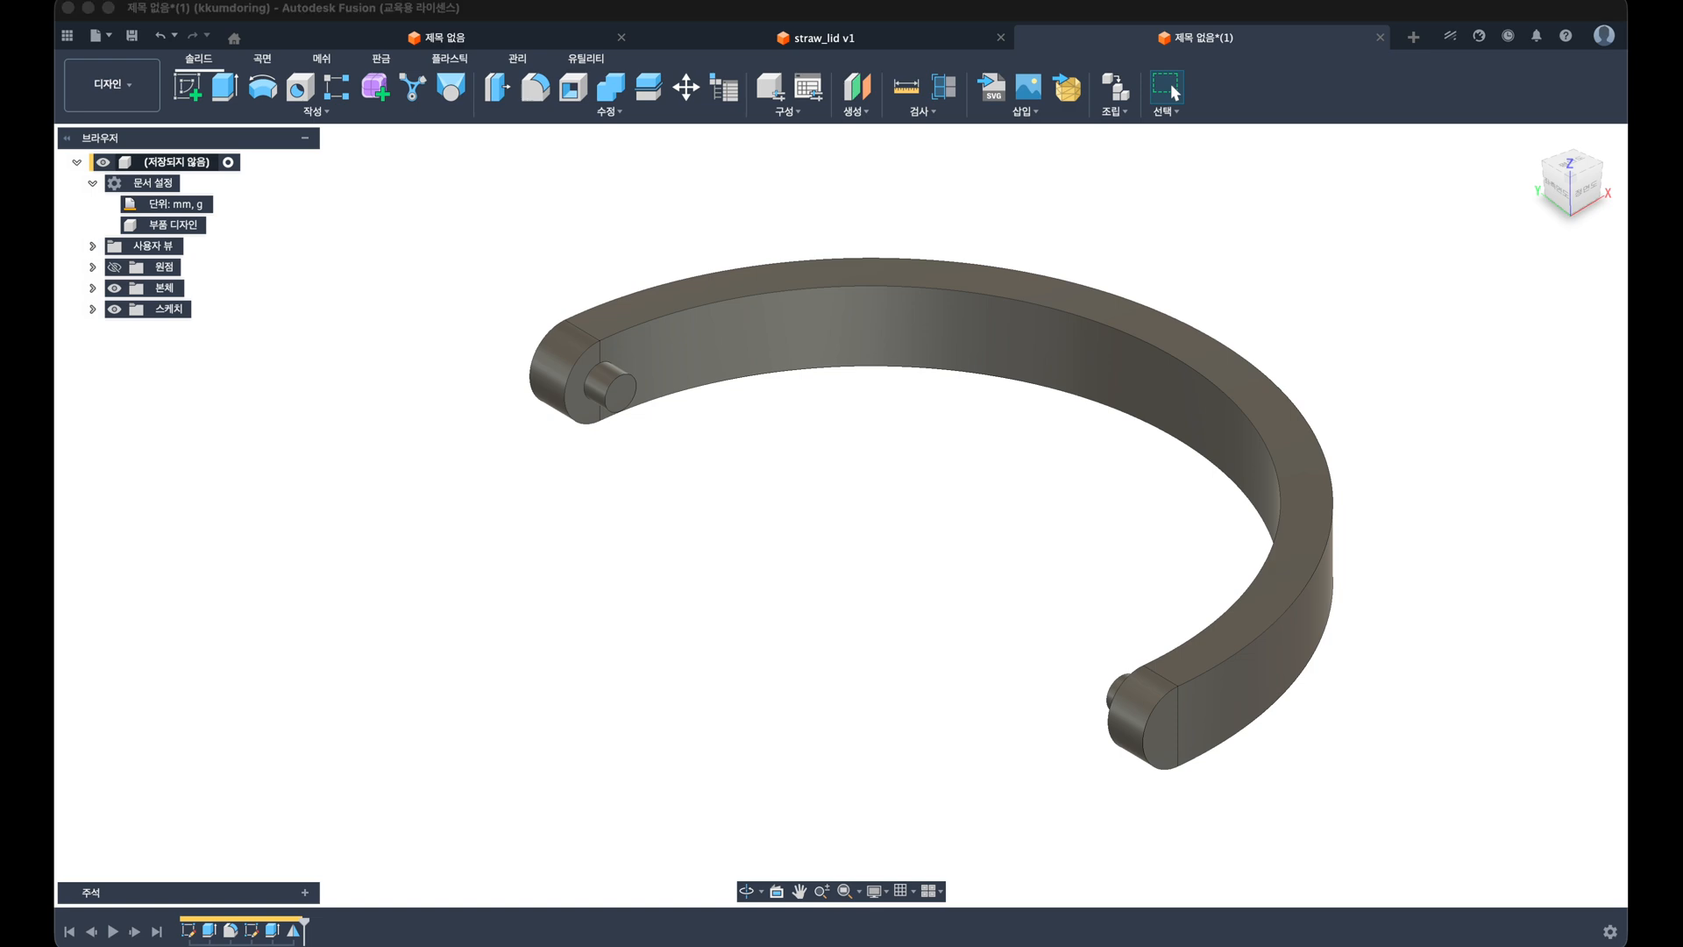
click(913, 492)
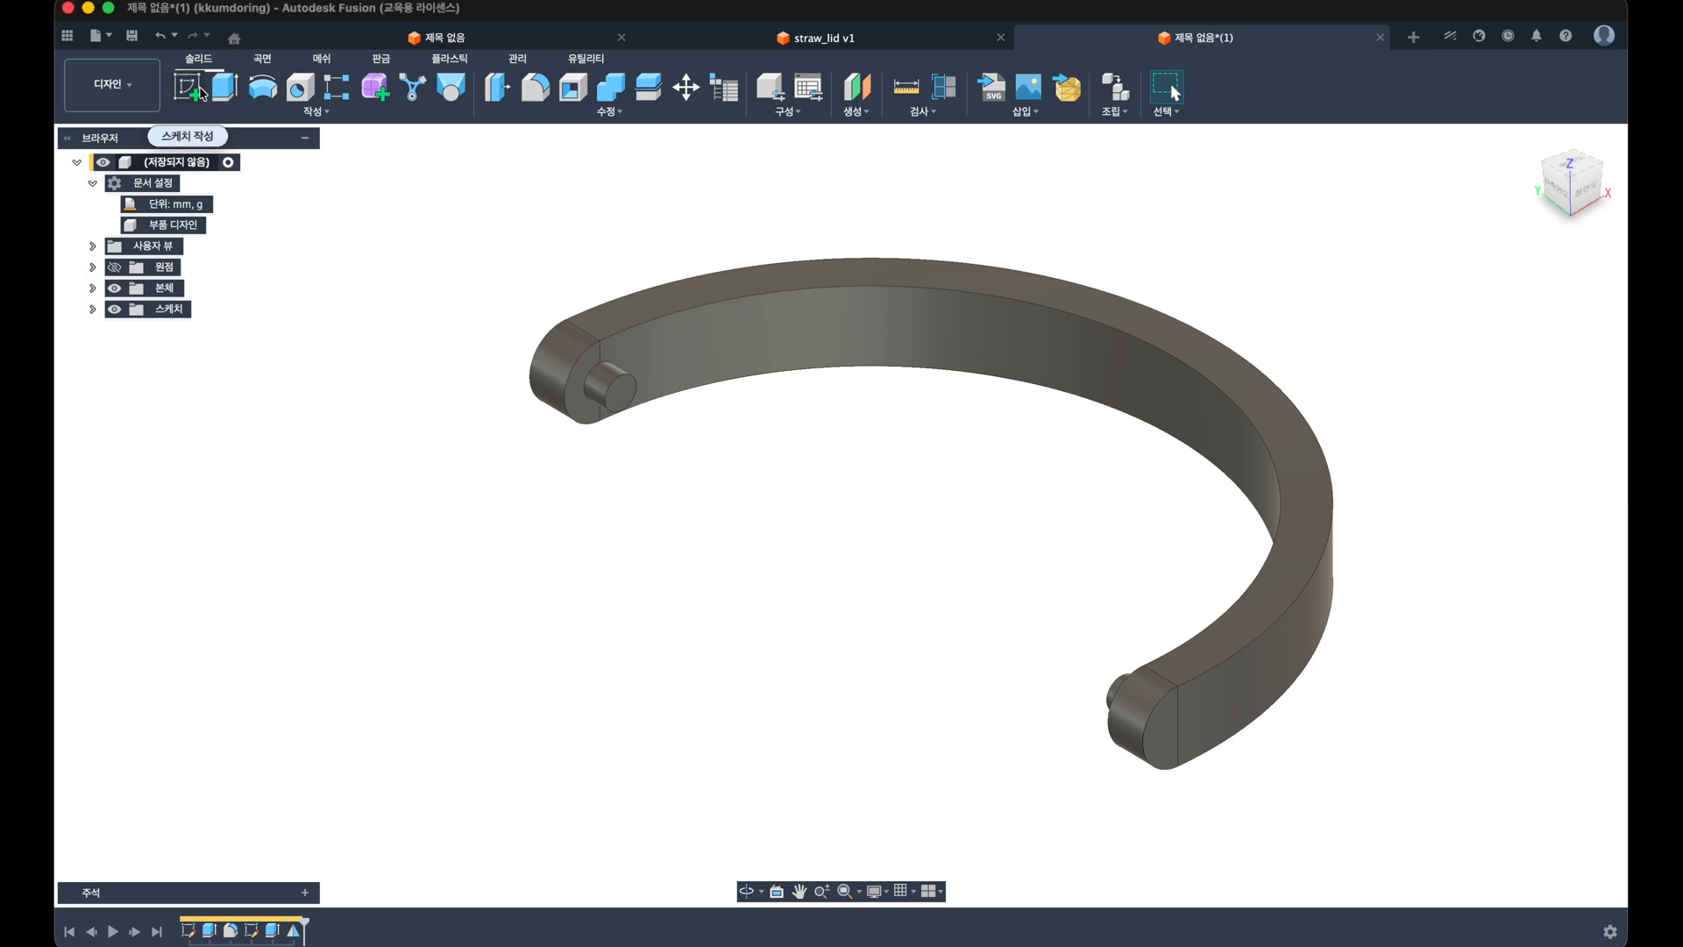
Step: On the XY plane, sketch two lines from the origin across the handle's upper and lower arms, about 125° apart
click(194, 87)
mouse_move(876, 553)
shift+middle_down()
mouse_move(843, 603)
mouse_move(875, 476)
mouse_move(428, 530)
shift+middle_up()
click(881, 481)
scroll(888, 526, down, 3)
click(185, 91)
scroll(513, 579, down, 2)
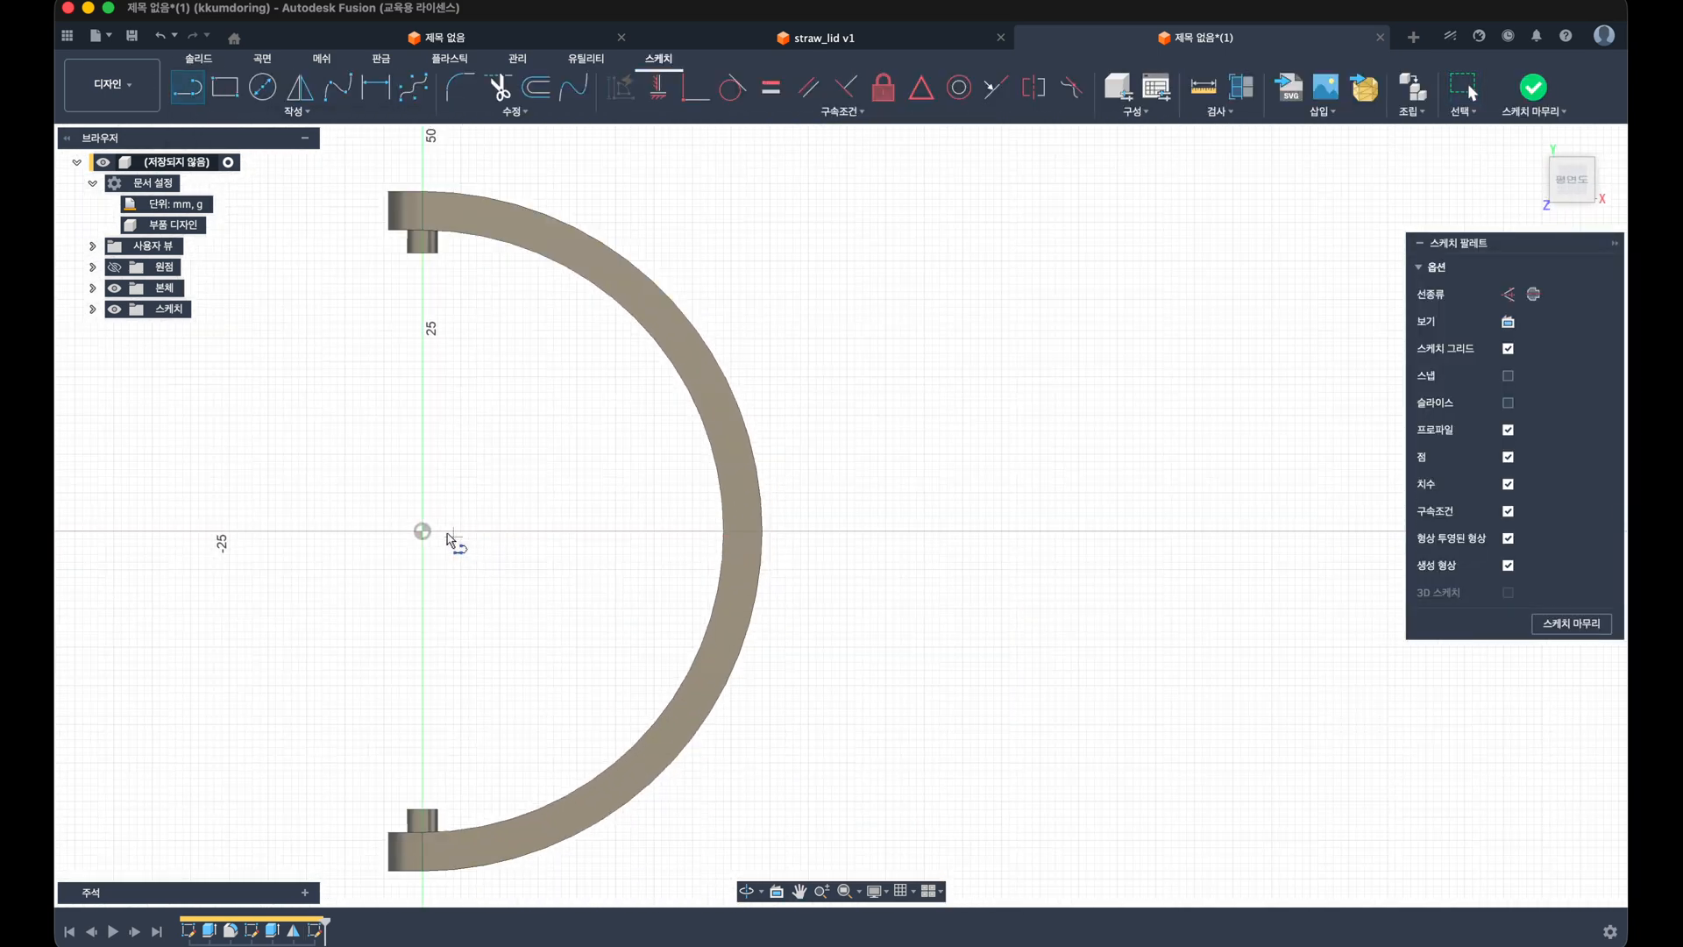
click(423, 531)
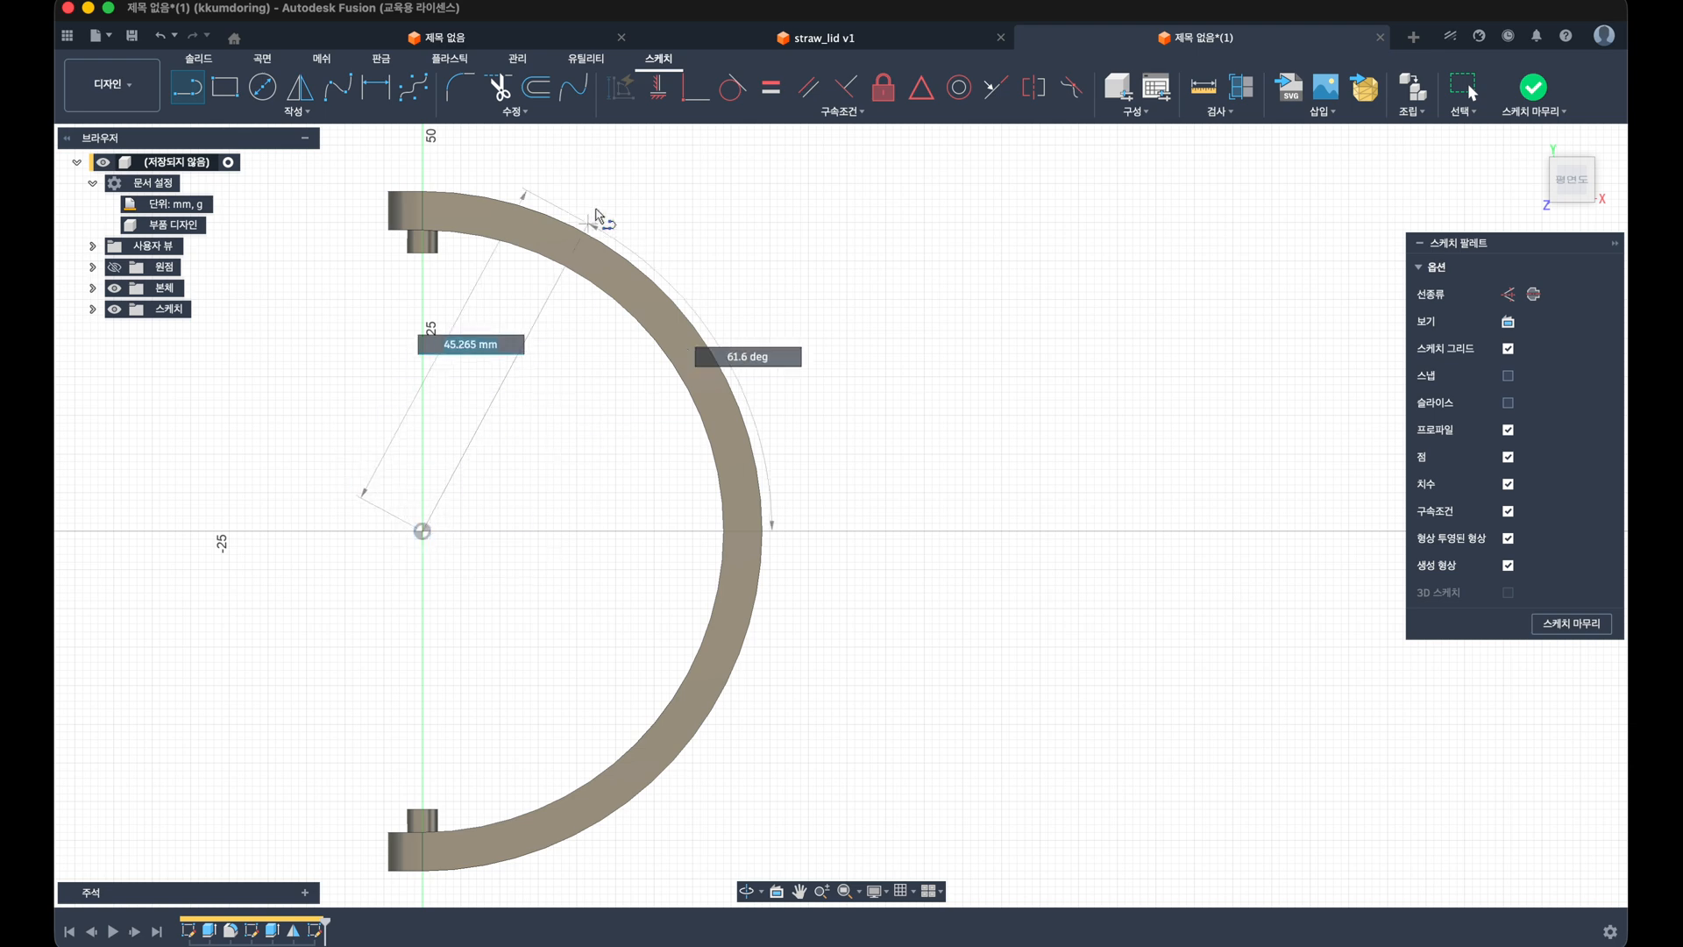
click(617, 160)
key(Escape)
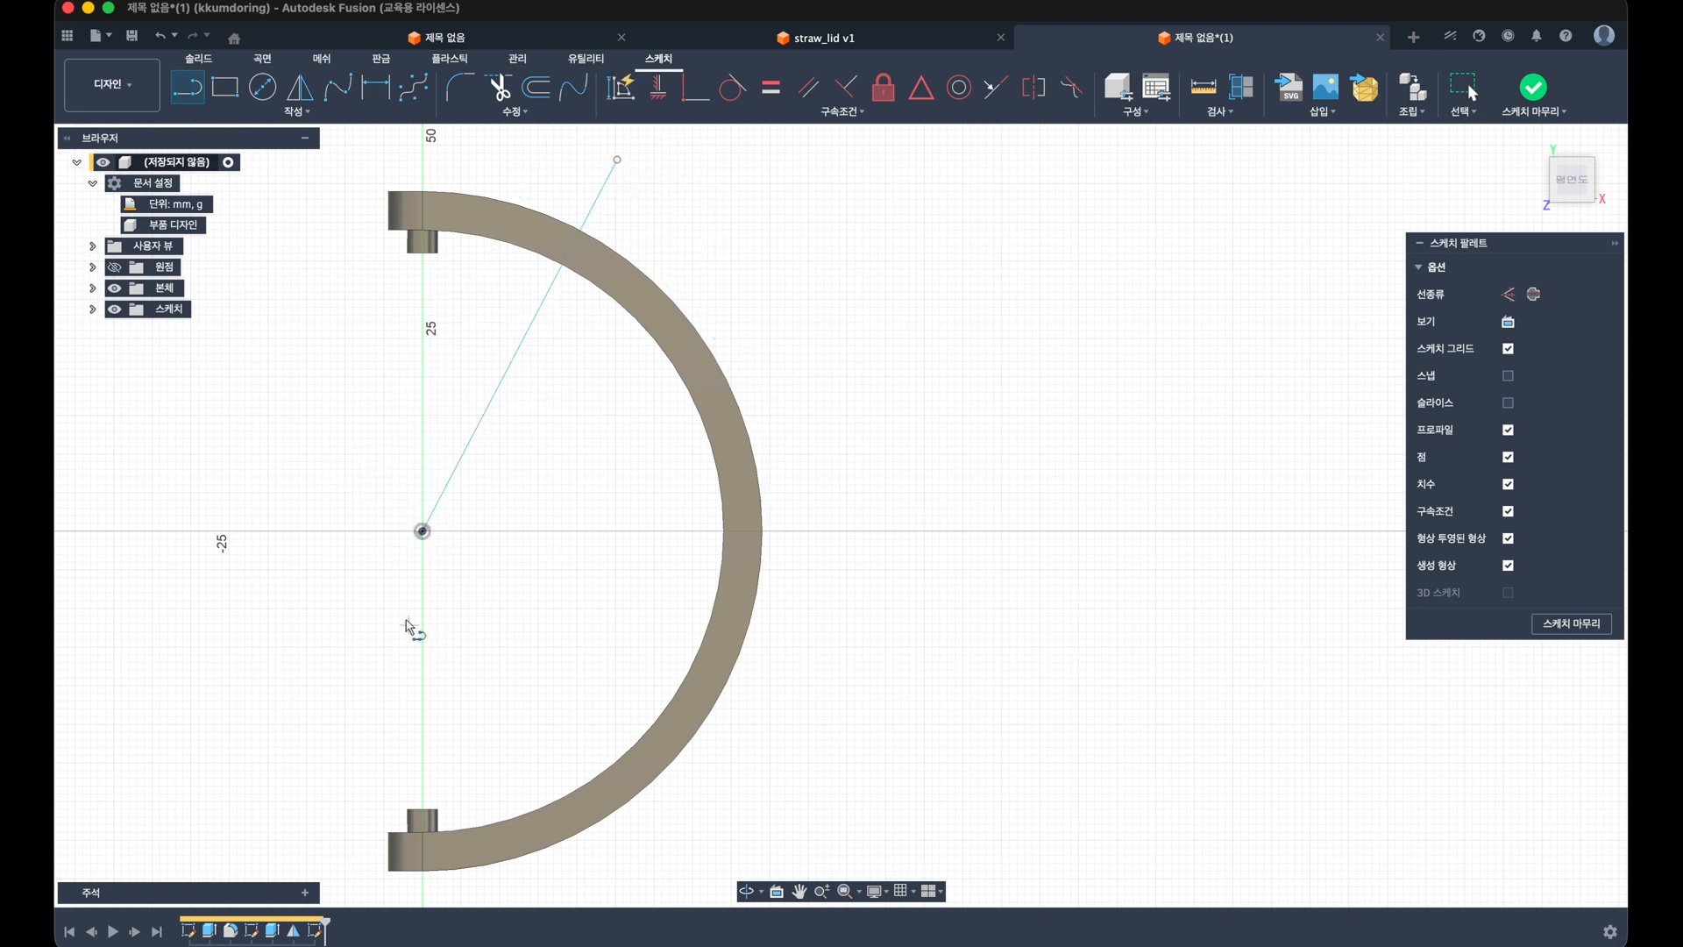
click(422, 531)
click(602, 872)
key(Escape)
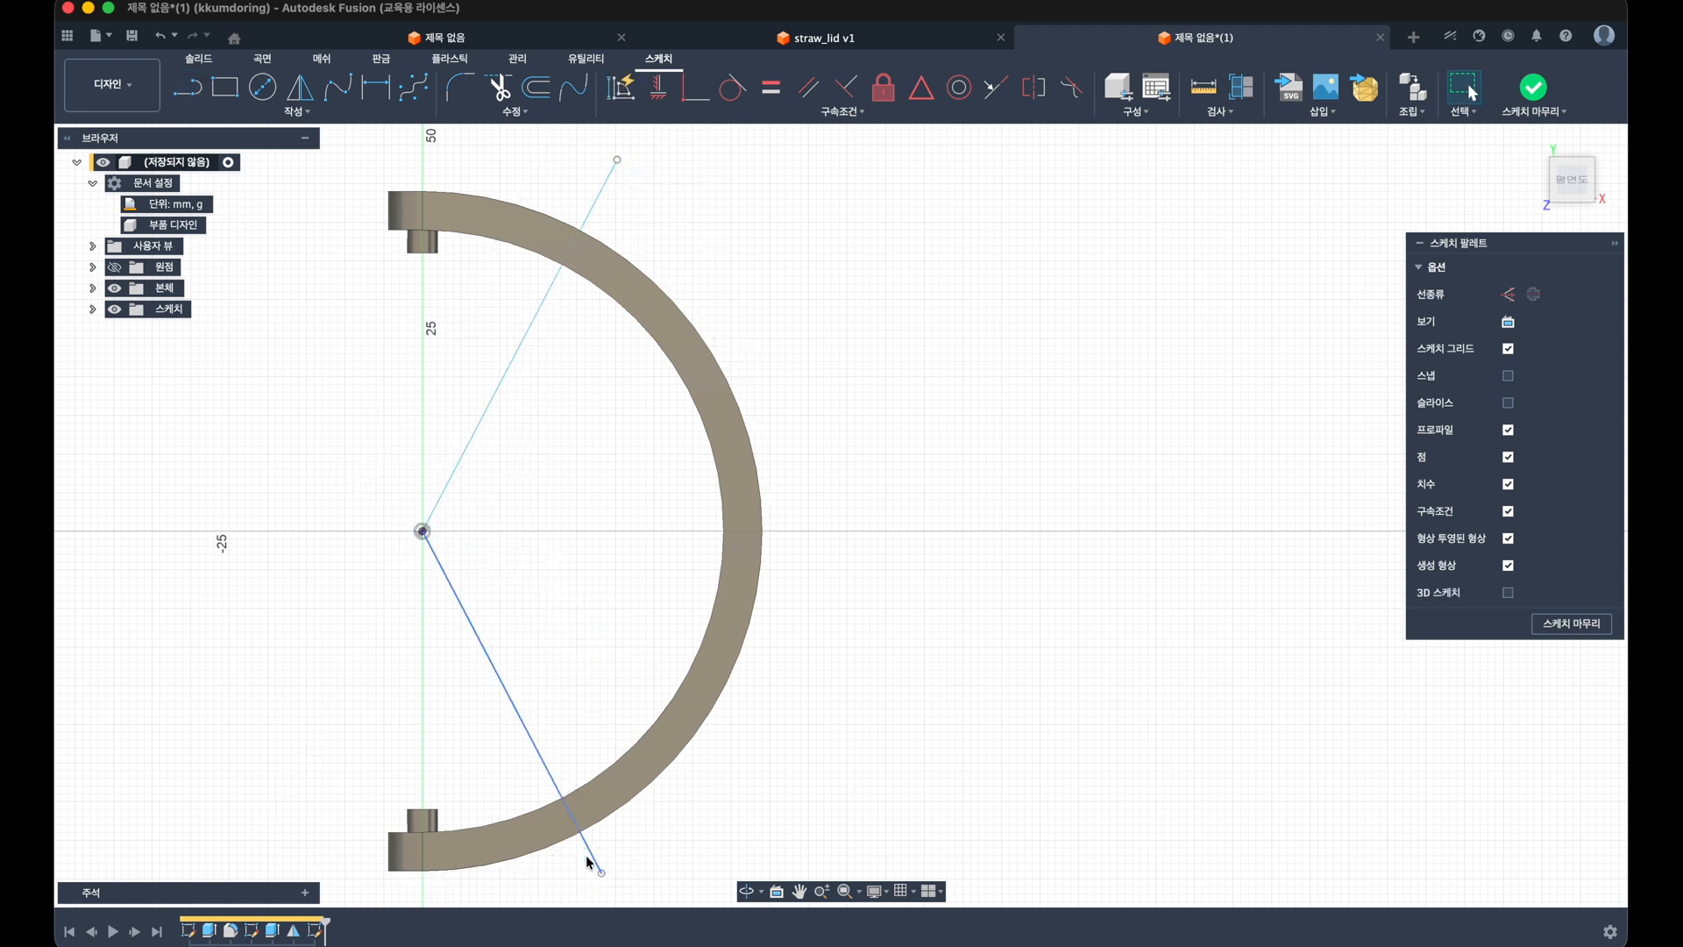
middle_drag(541, 672, 592, 672)
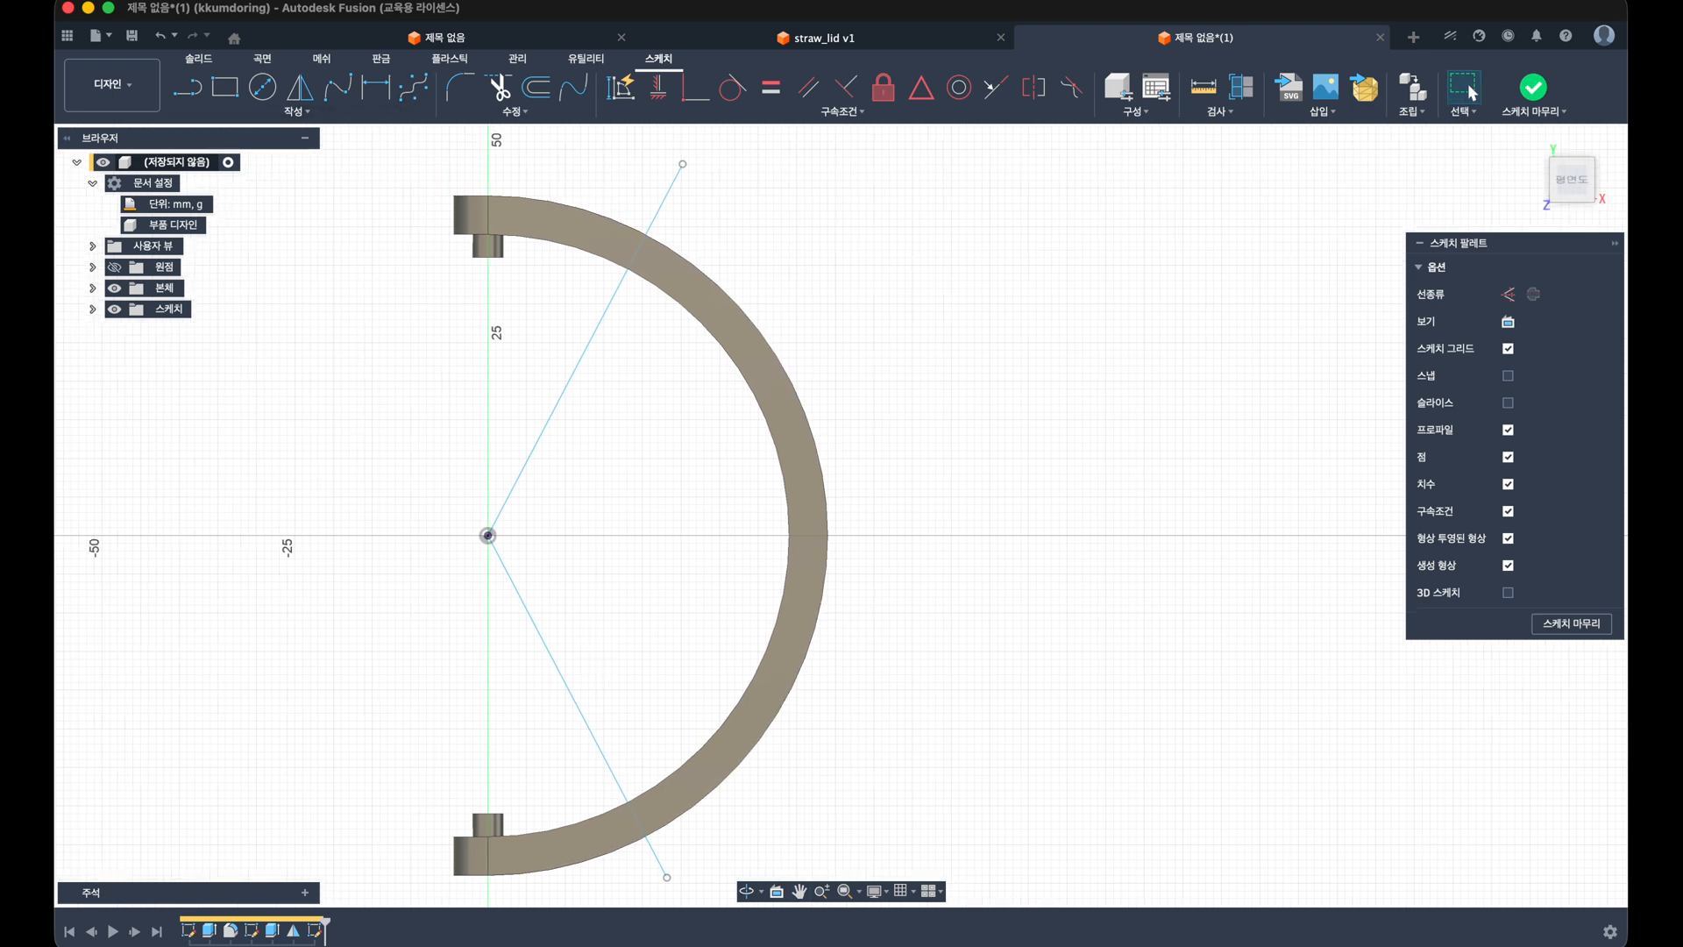
Step: Constrain the outer endpoints of the two sketch lines to align vertically with each other
click(658, 86)
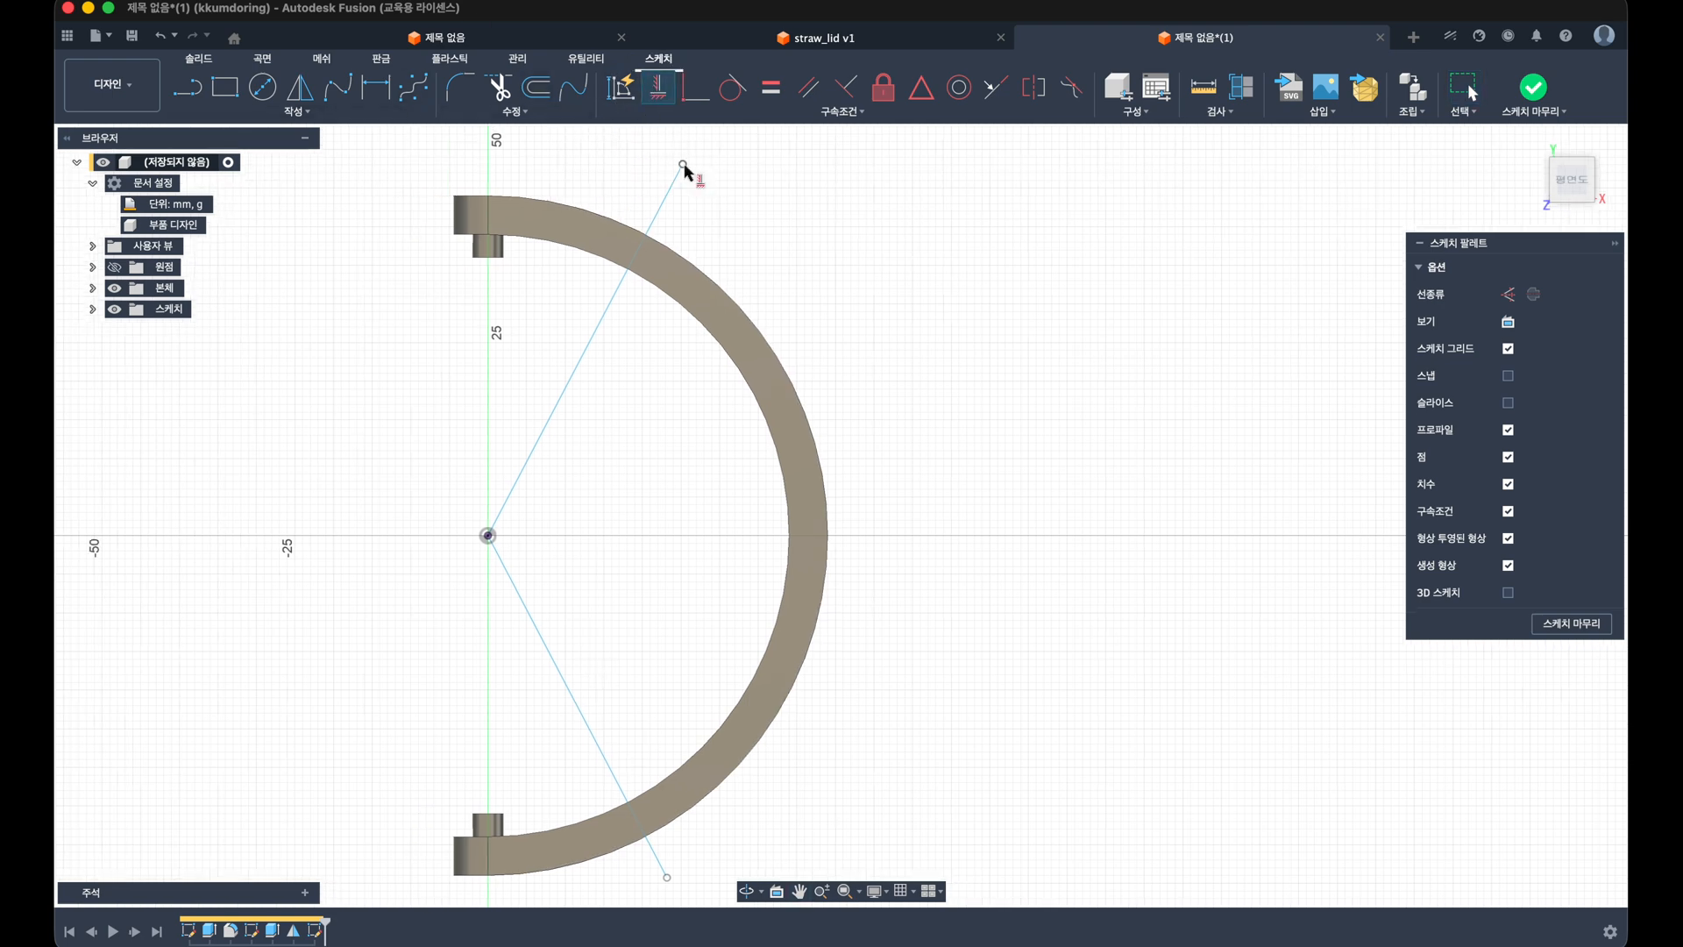
click(682, 164)
middle_drag(648, 561, 657, 481)
click(678, 797)
middle_drag(603, 543, 628, 647)
key(Escape)
Step: Dimension the angle between the two sketch lines at the origin as 140°
key(d)
click(544, 515)
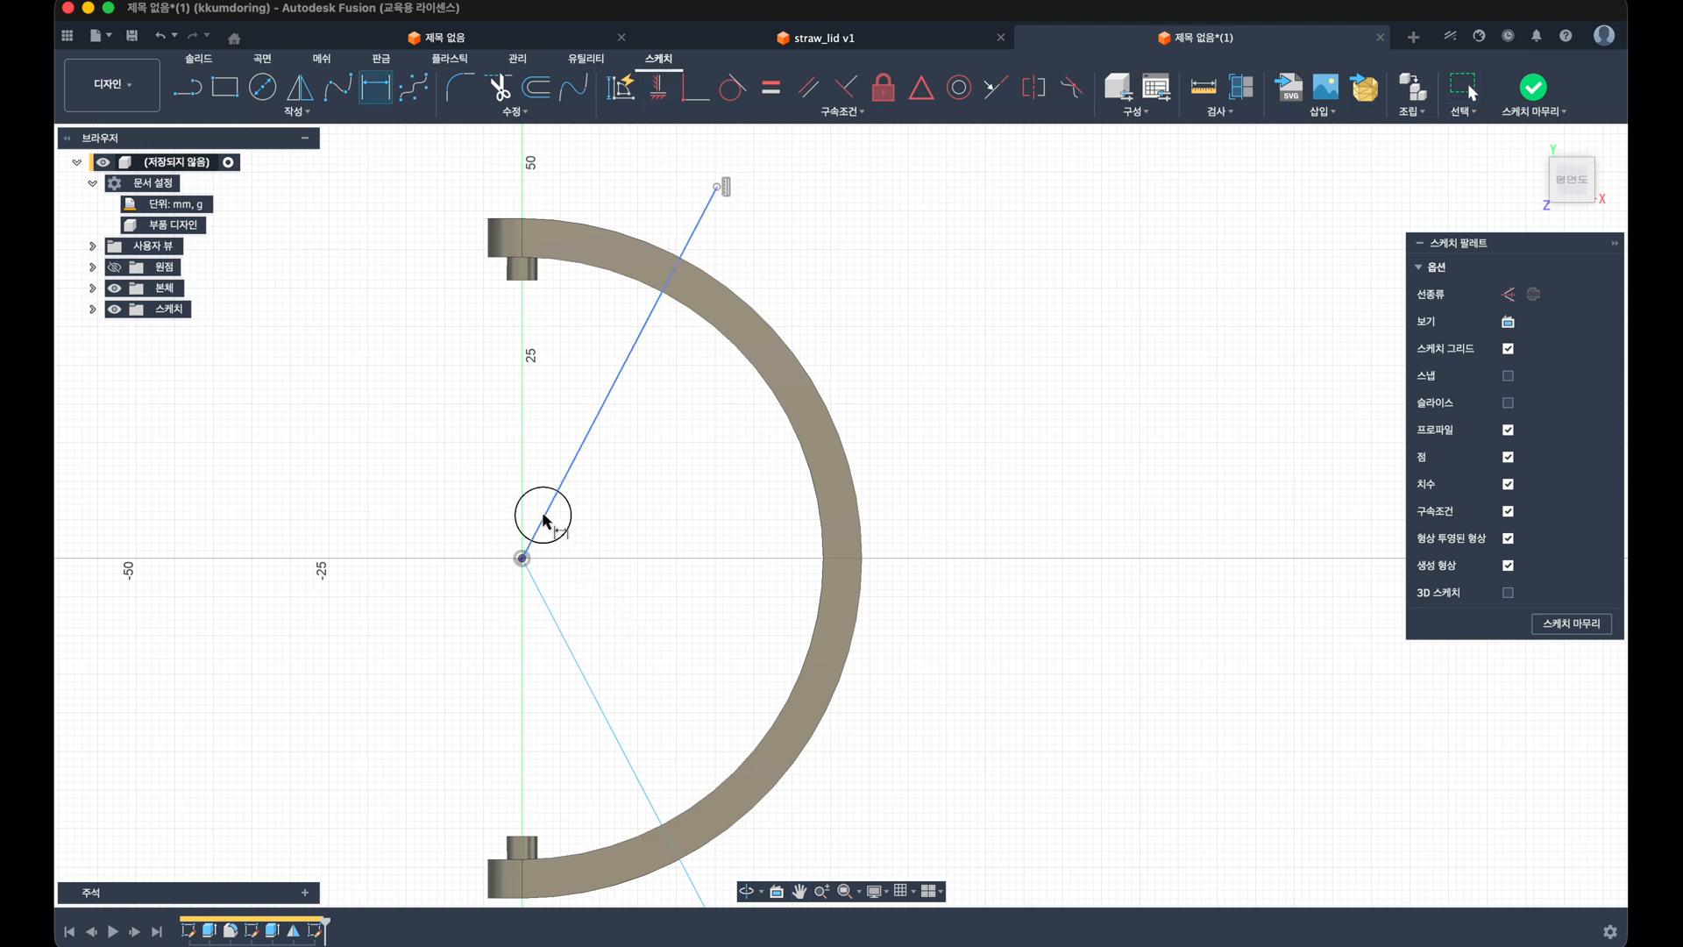
click(538, 586)
click(572, 561)
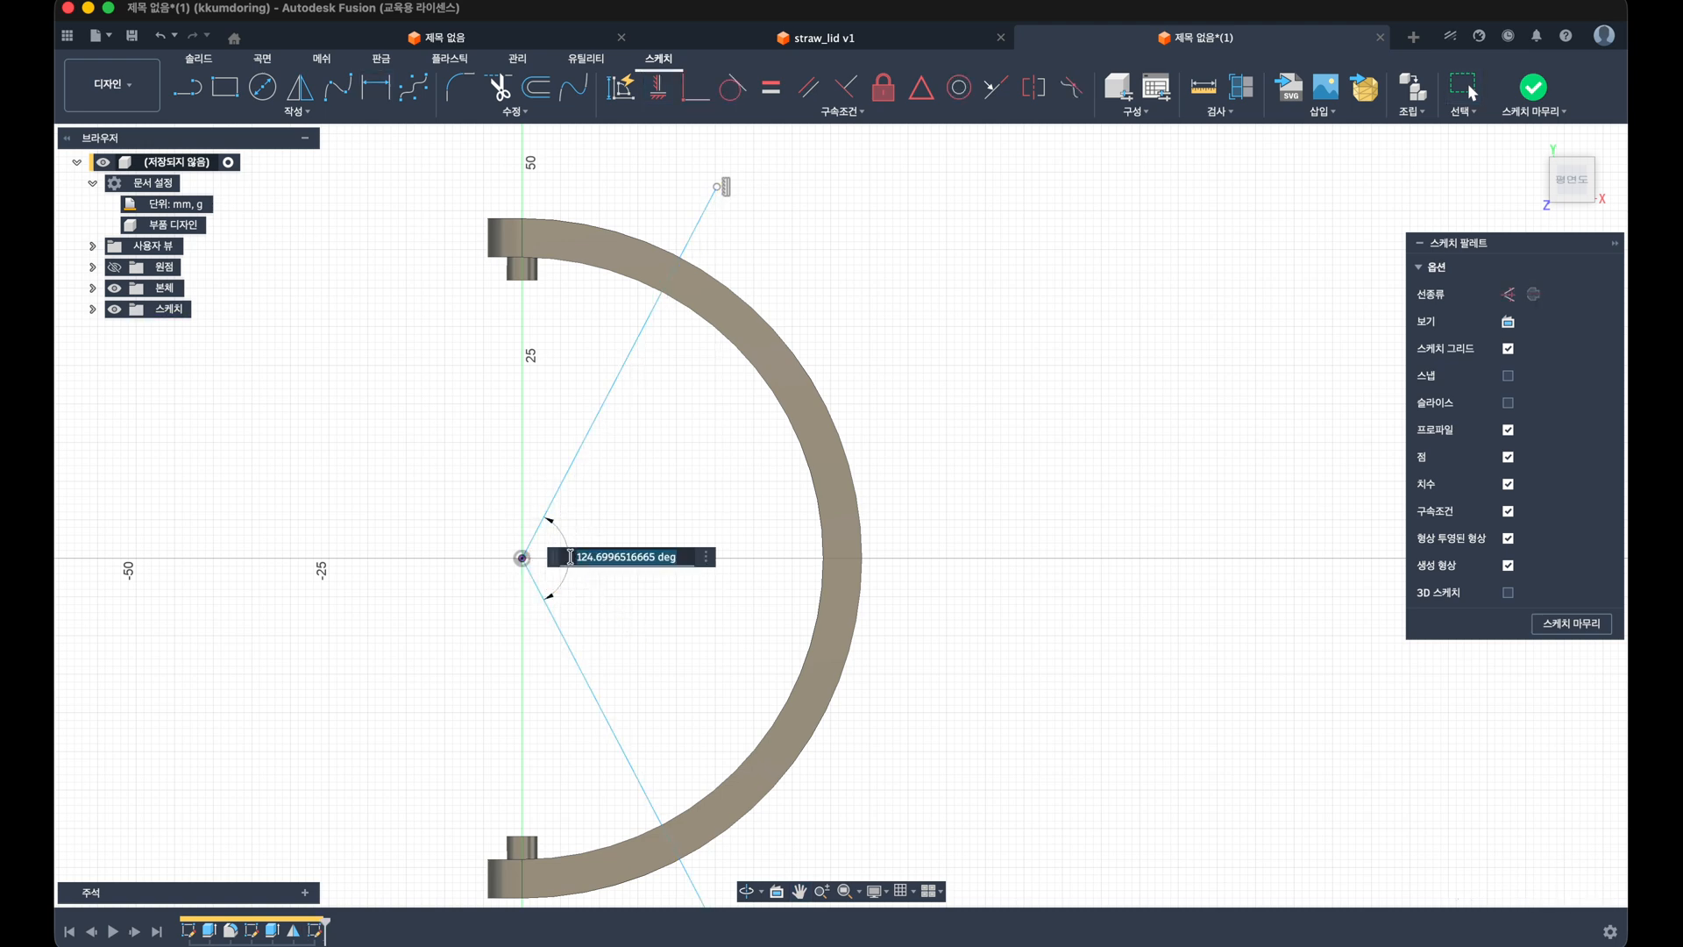
text(140)
key(Return)
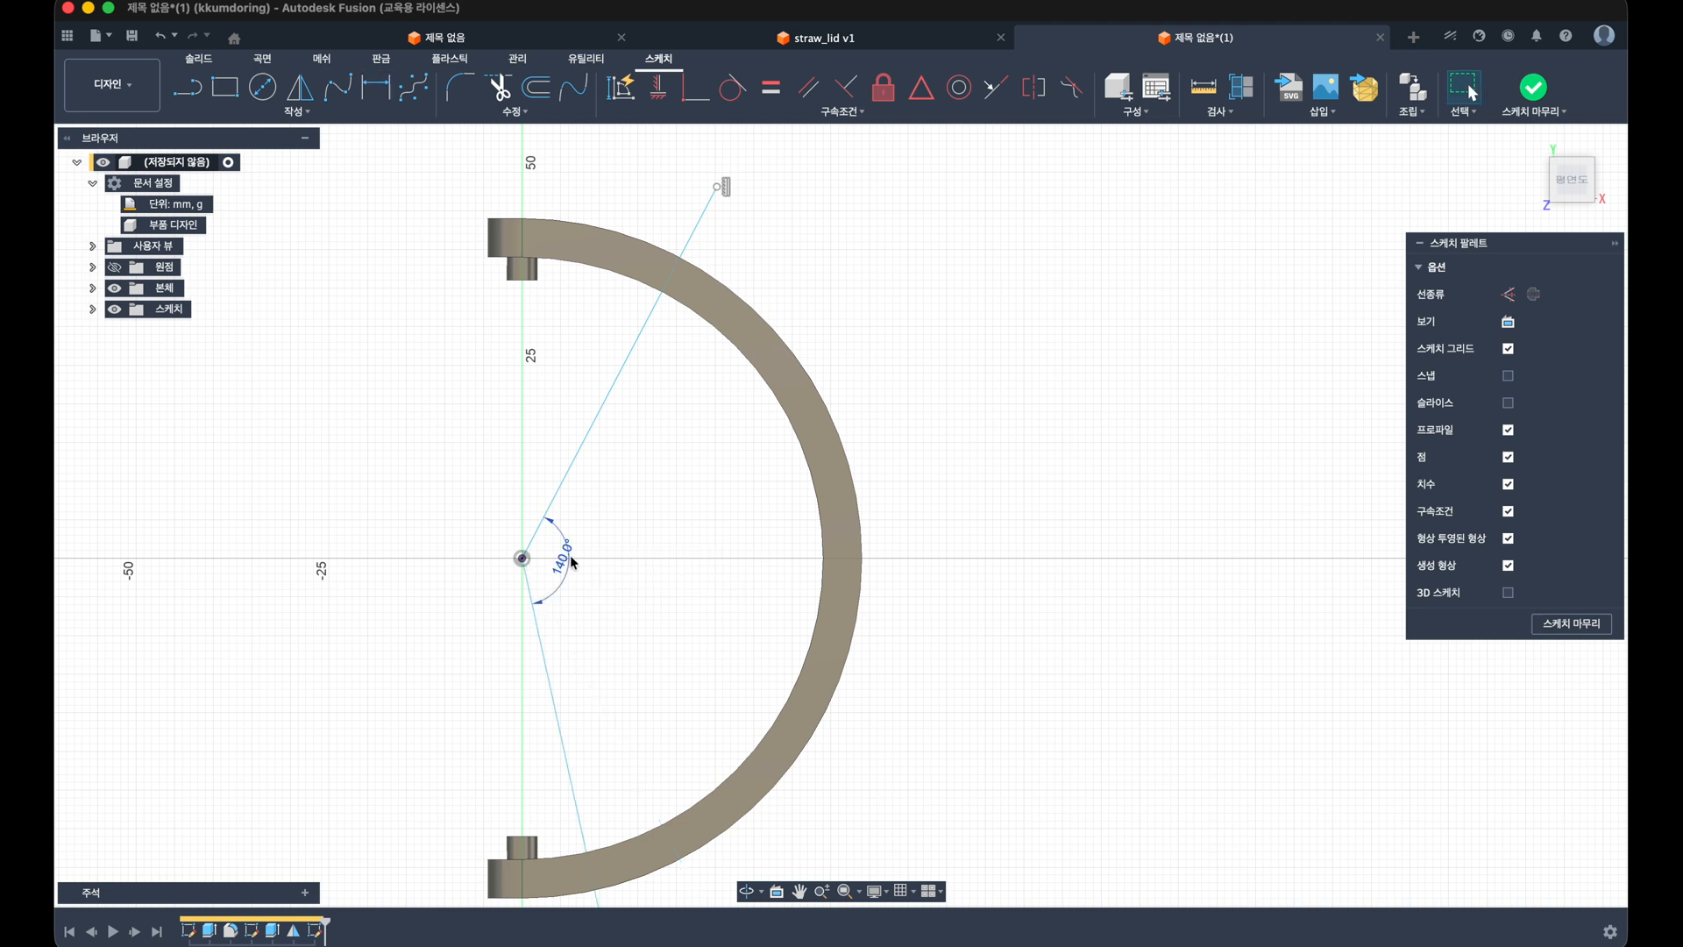
Step: Apply an Equal constraint to the two angled lines so that they have the same length
scroll(637, 475, down, 3)
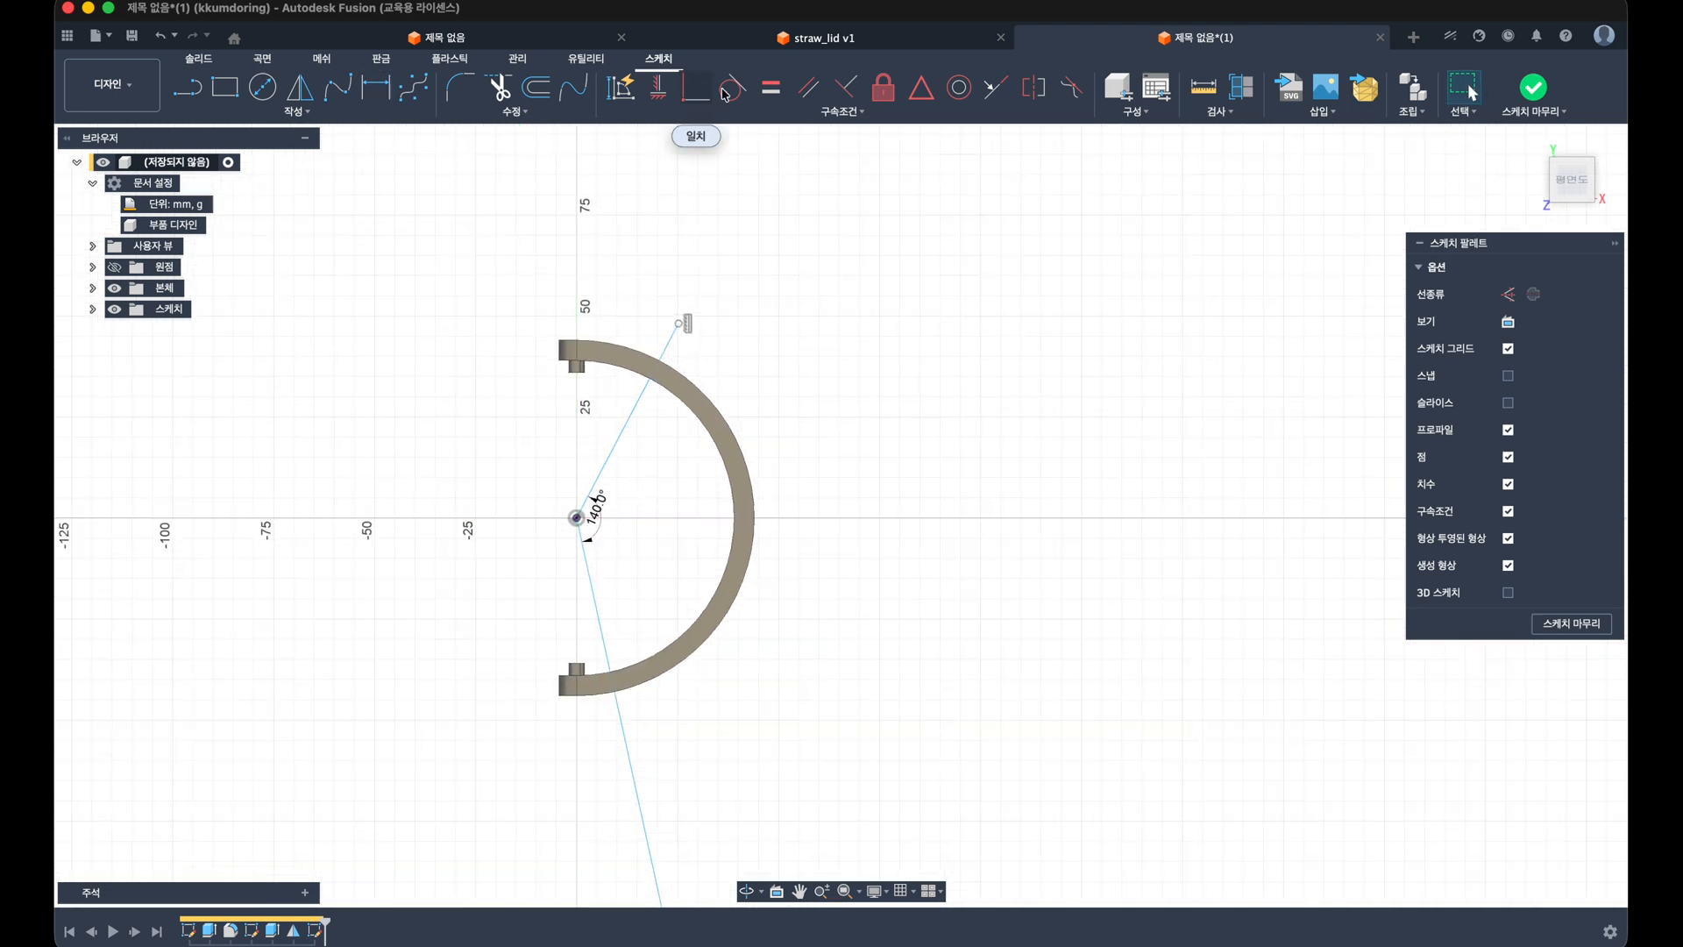
click(771, 86)
click(631, 428)
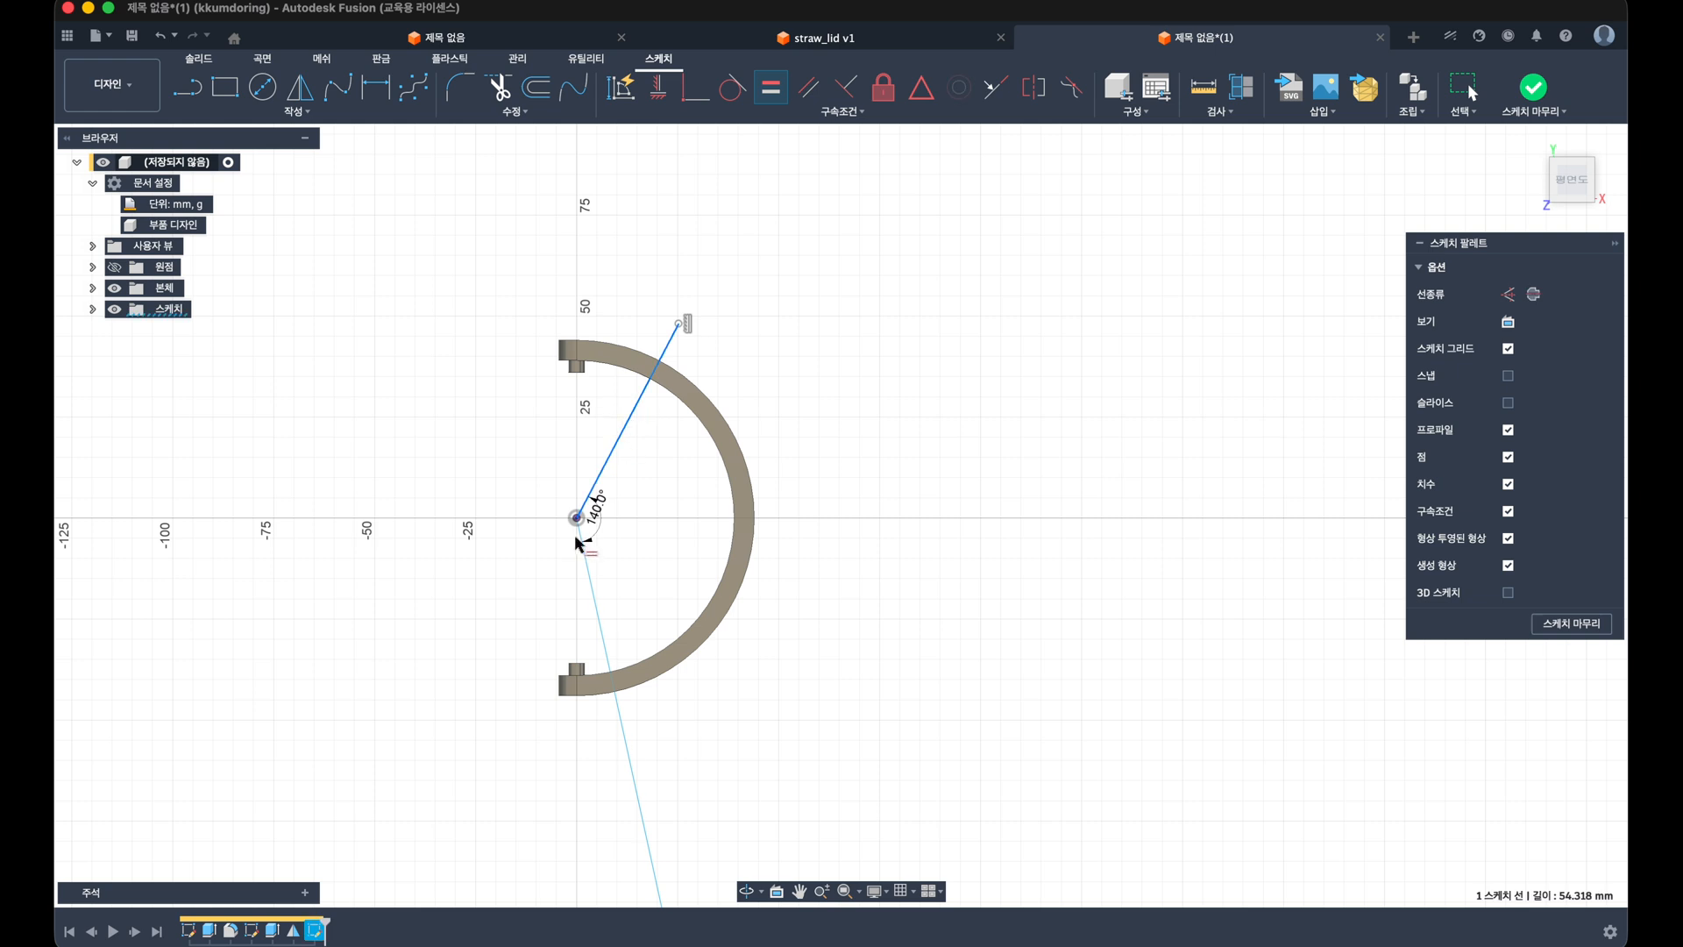
click(581, 537)
key(Escape)
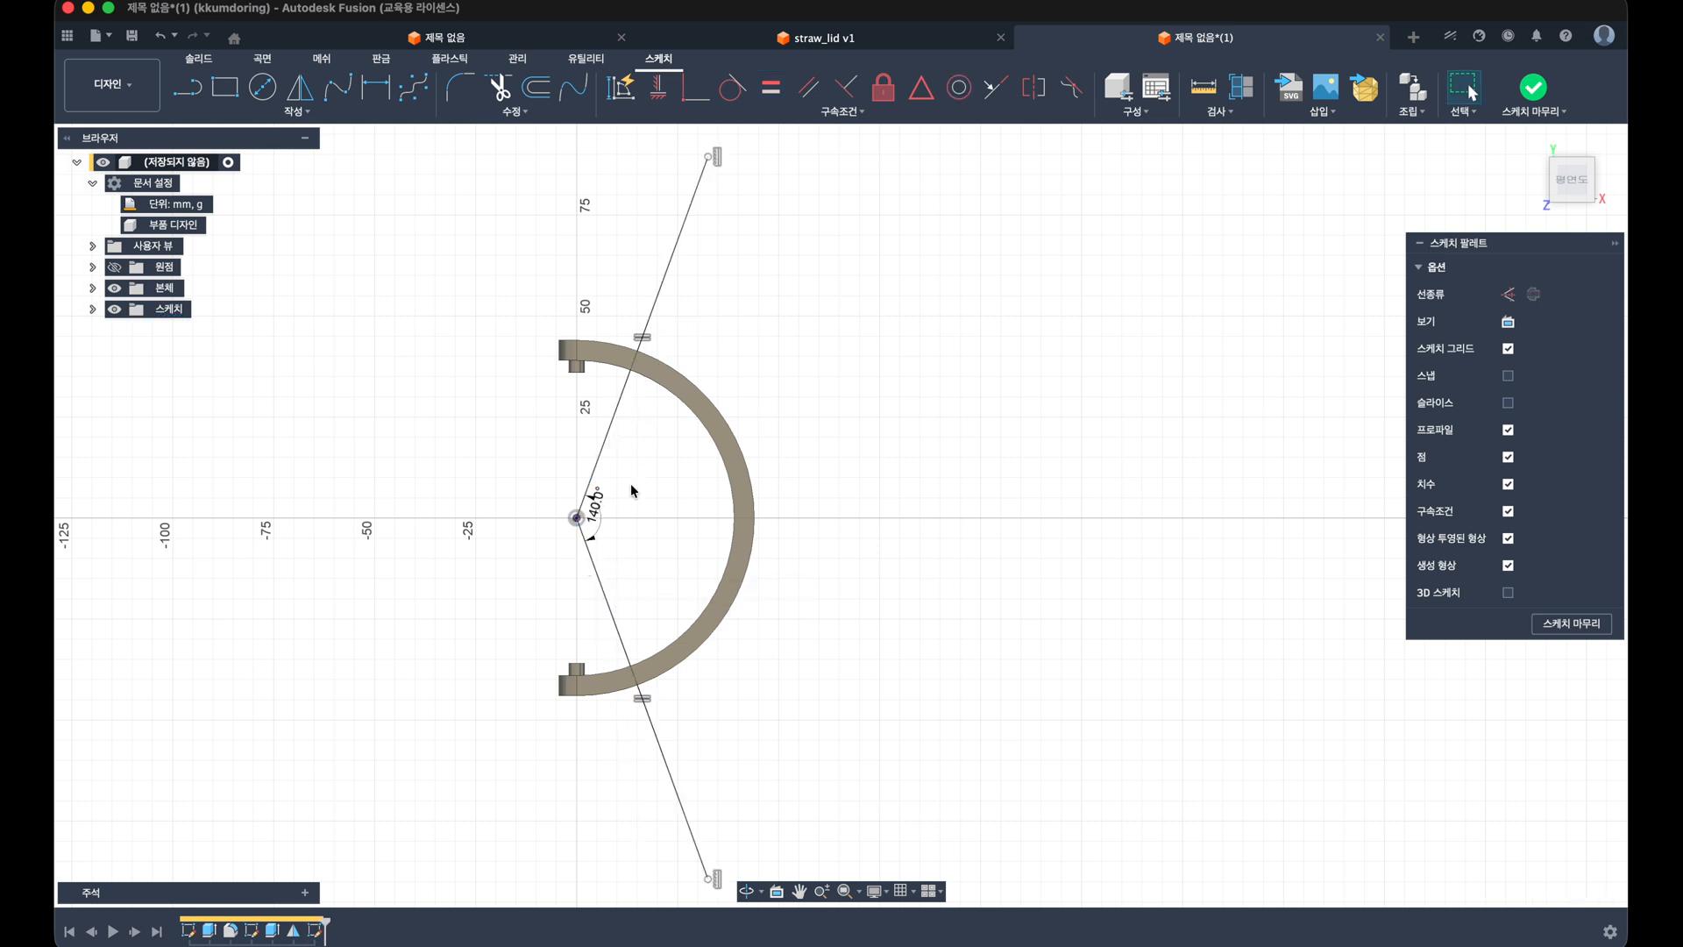
Step: Dimension the upper angled line's length as 45 mm so both equal lines end just outside the handle
click(699, 192)
click(644, 208)
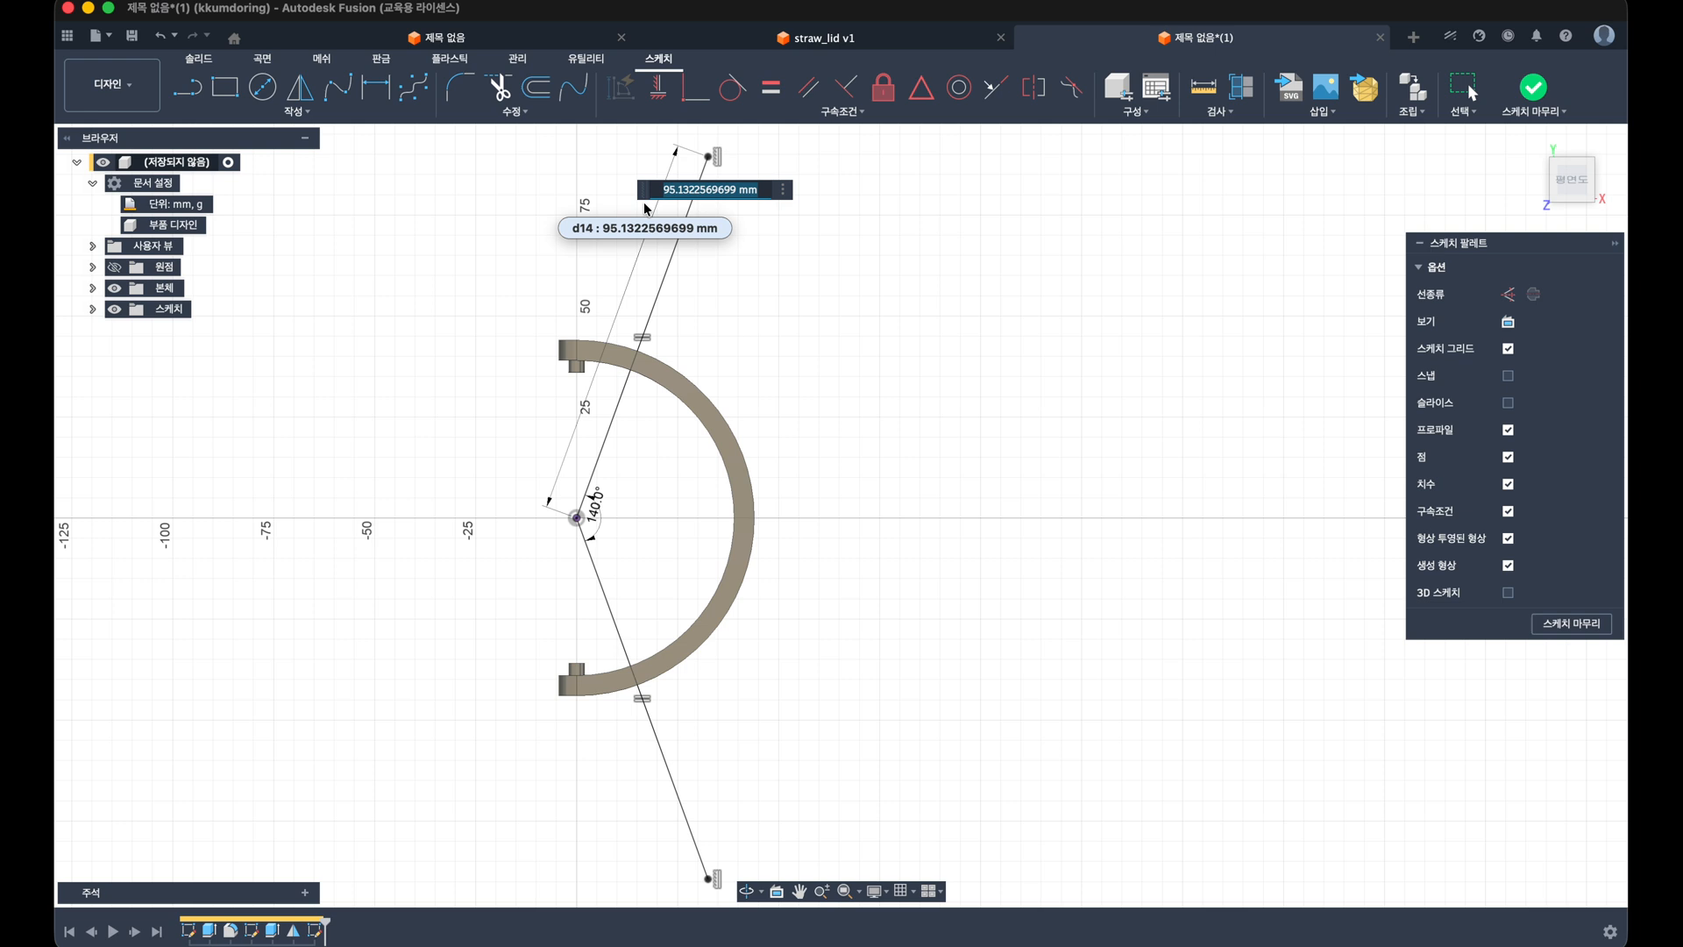
text(45)
key(Return)
scroll(669, 614, up, 2)
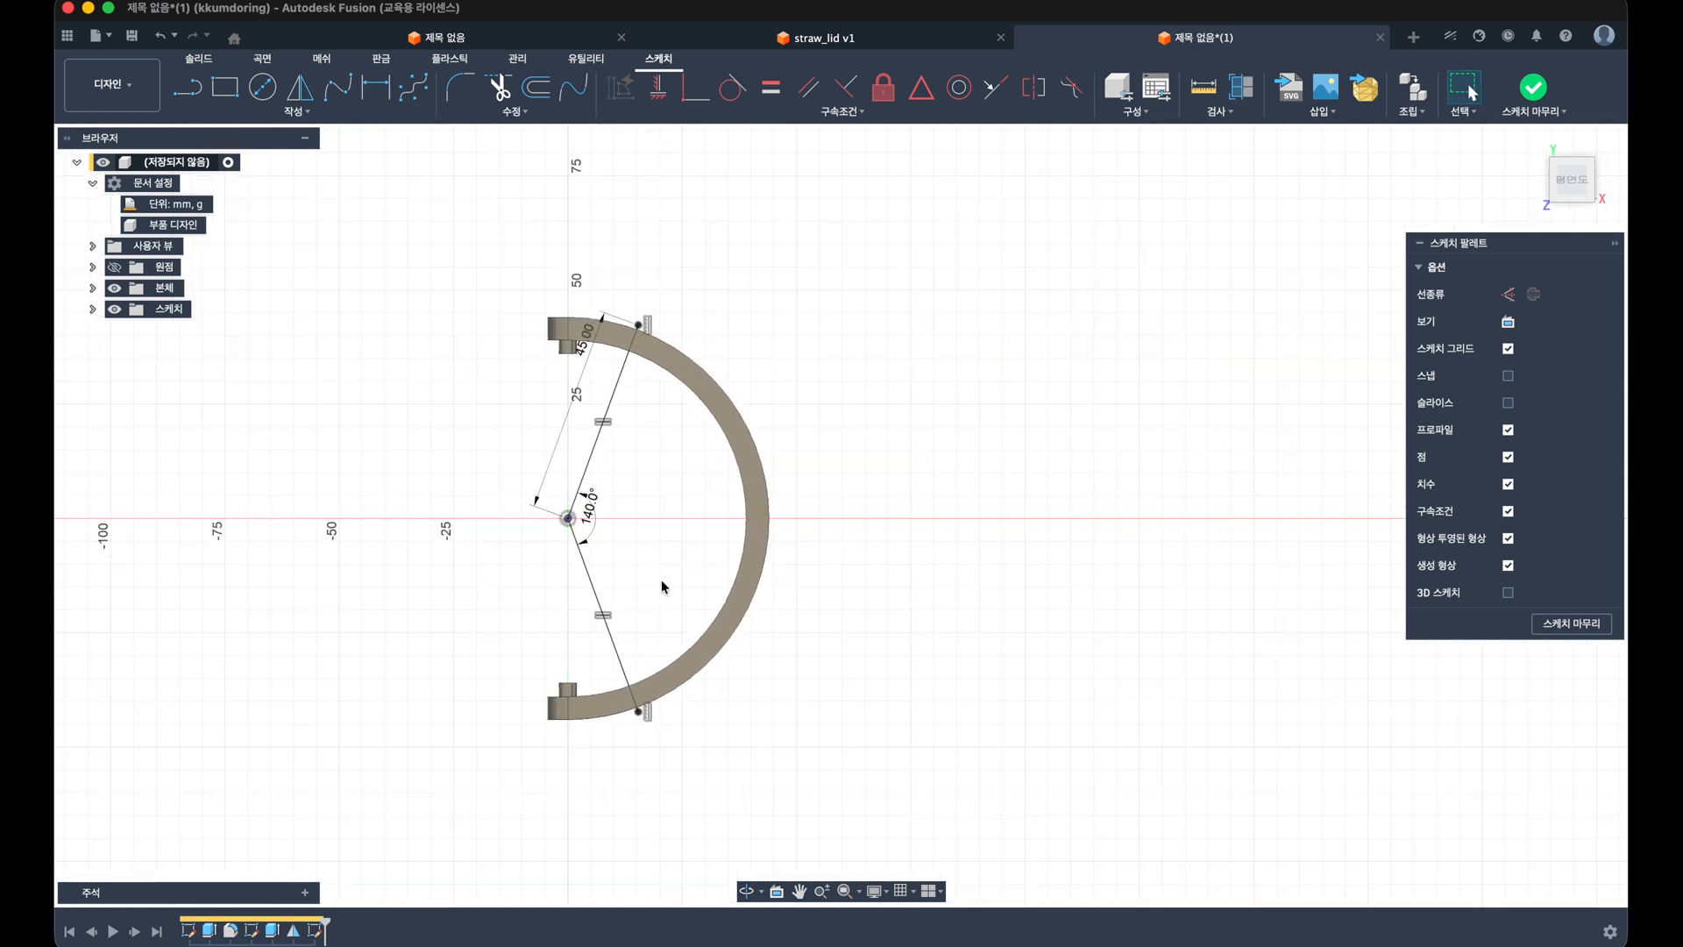
scroll(663, 585, up, 3)
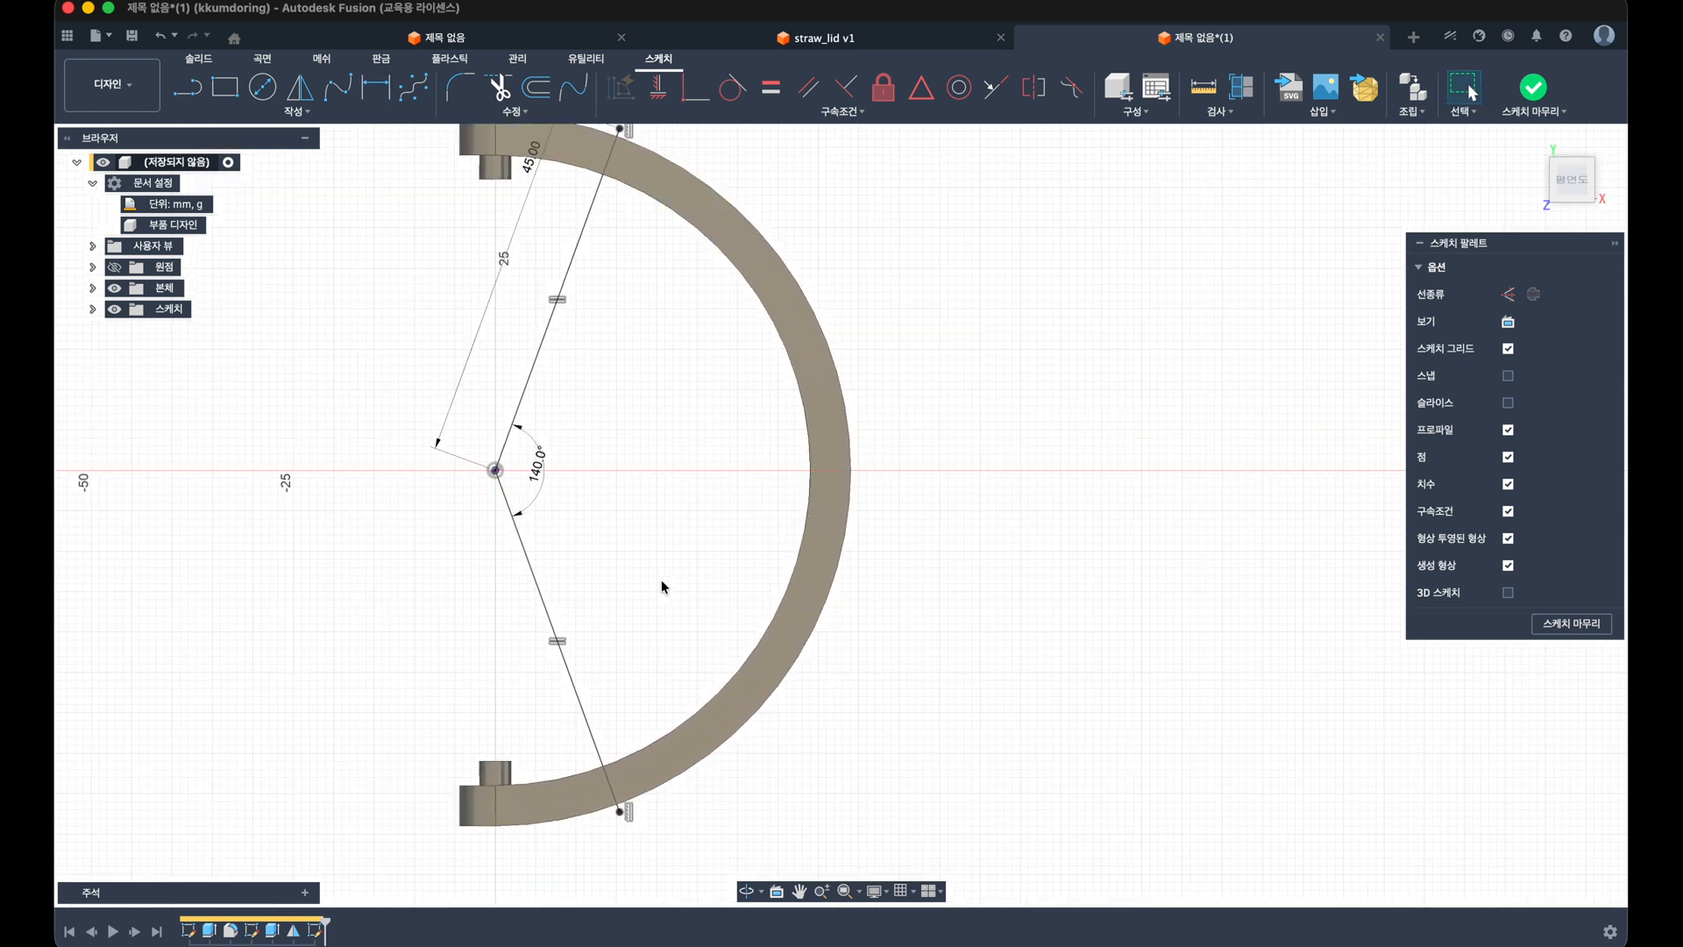
Step: Draw a three-point arc joining the outer endpoints of the two angled lines, bulging just outside the handle's outer curve
click(305, 112)
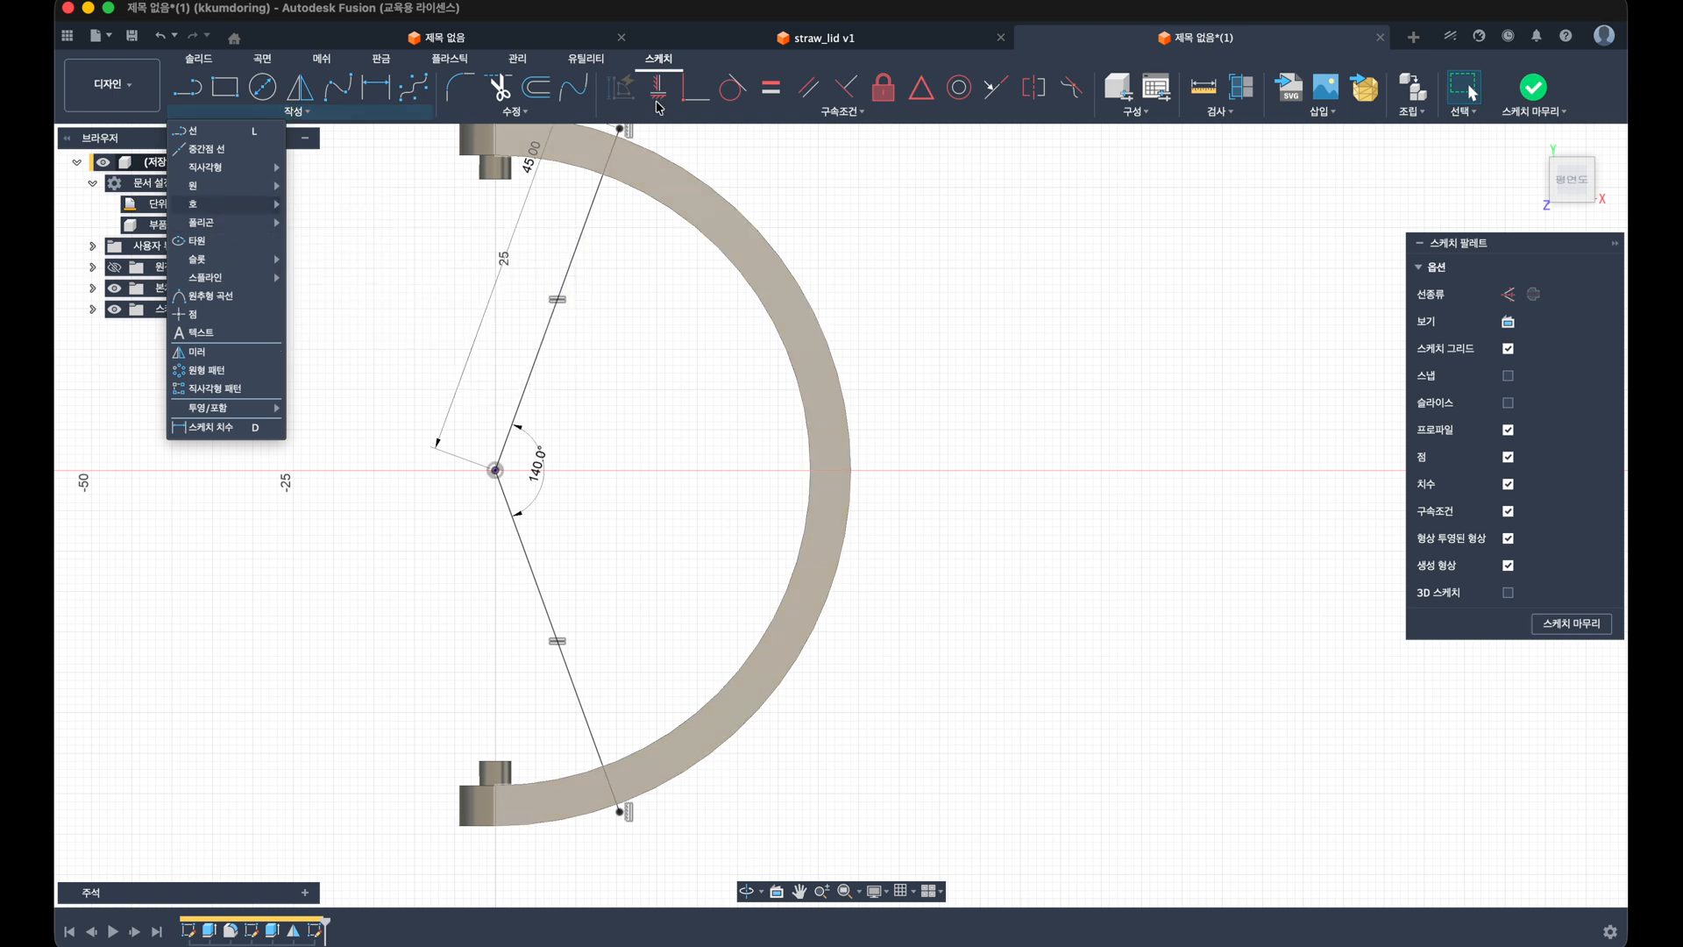
middle_drag(548, 293, 469, 345)
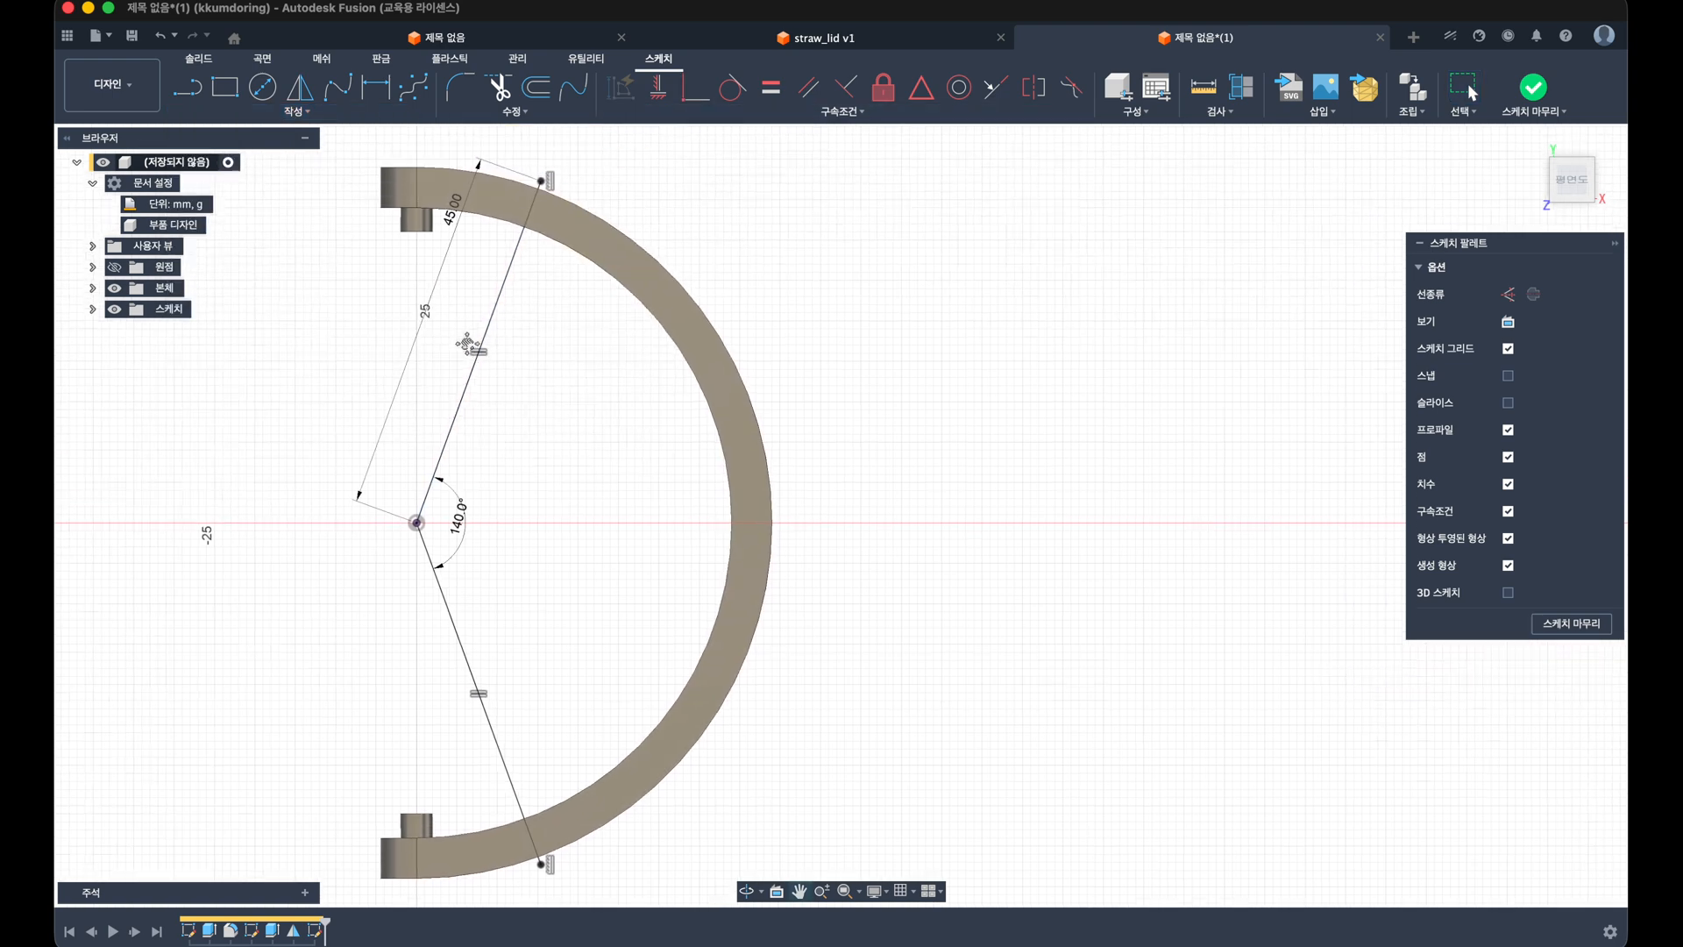
click(354, 116)
mouse_move(241, 211)
click(302, 222)
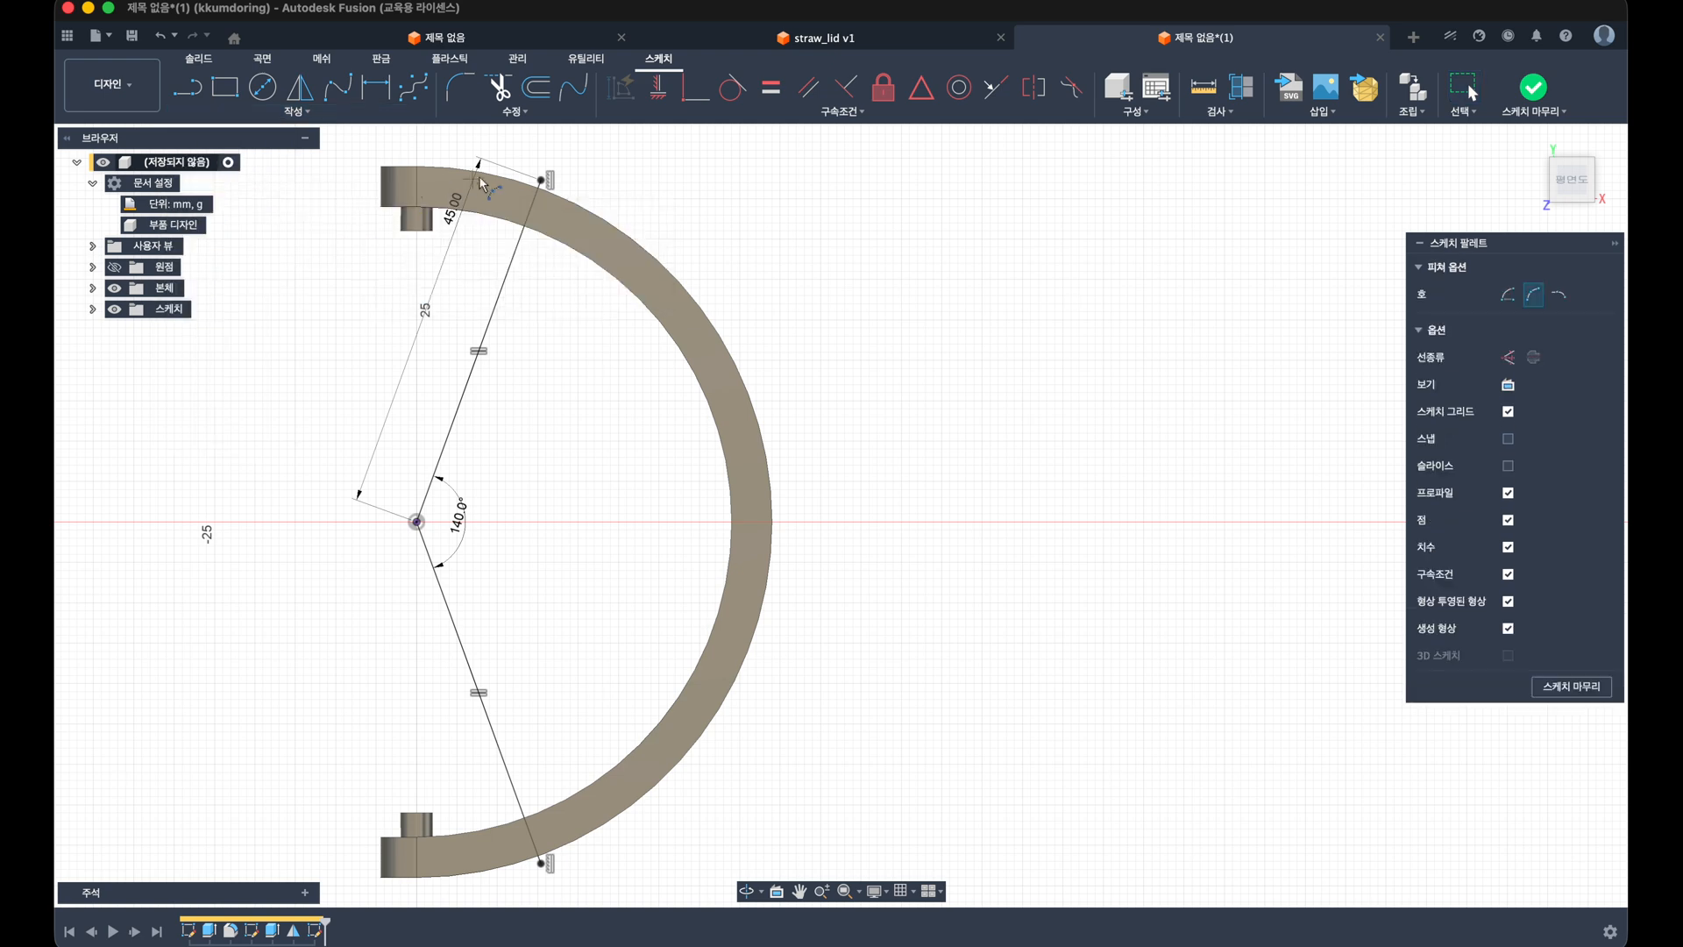
click(541, 179)
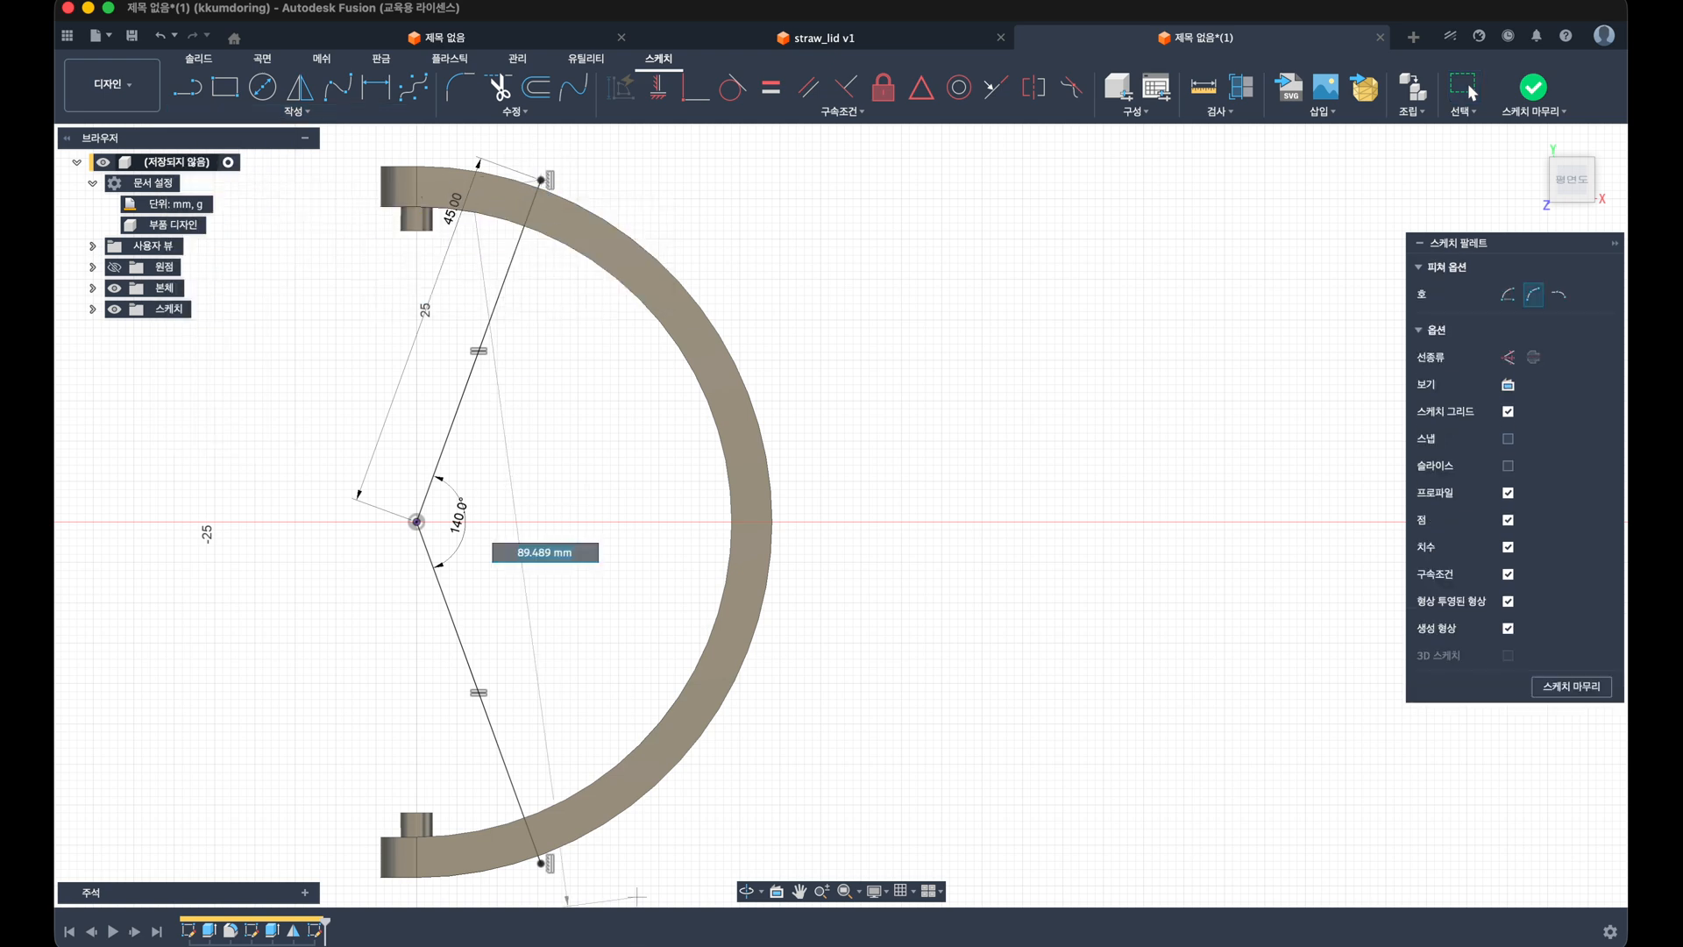
click(543, 863)
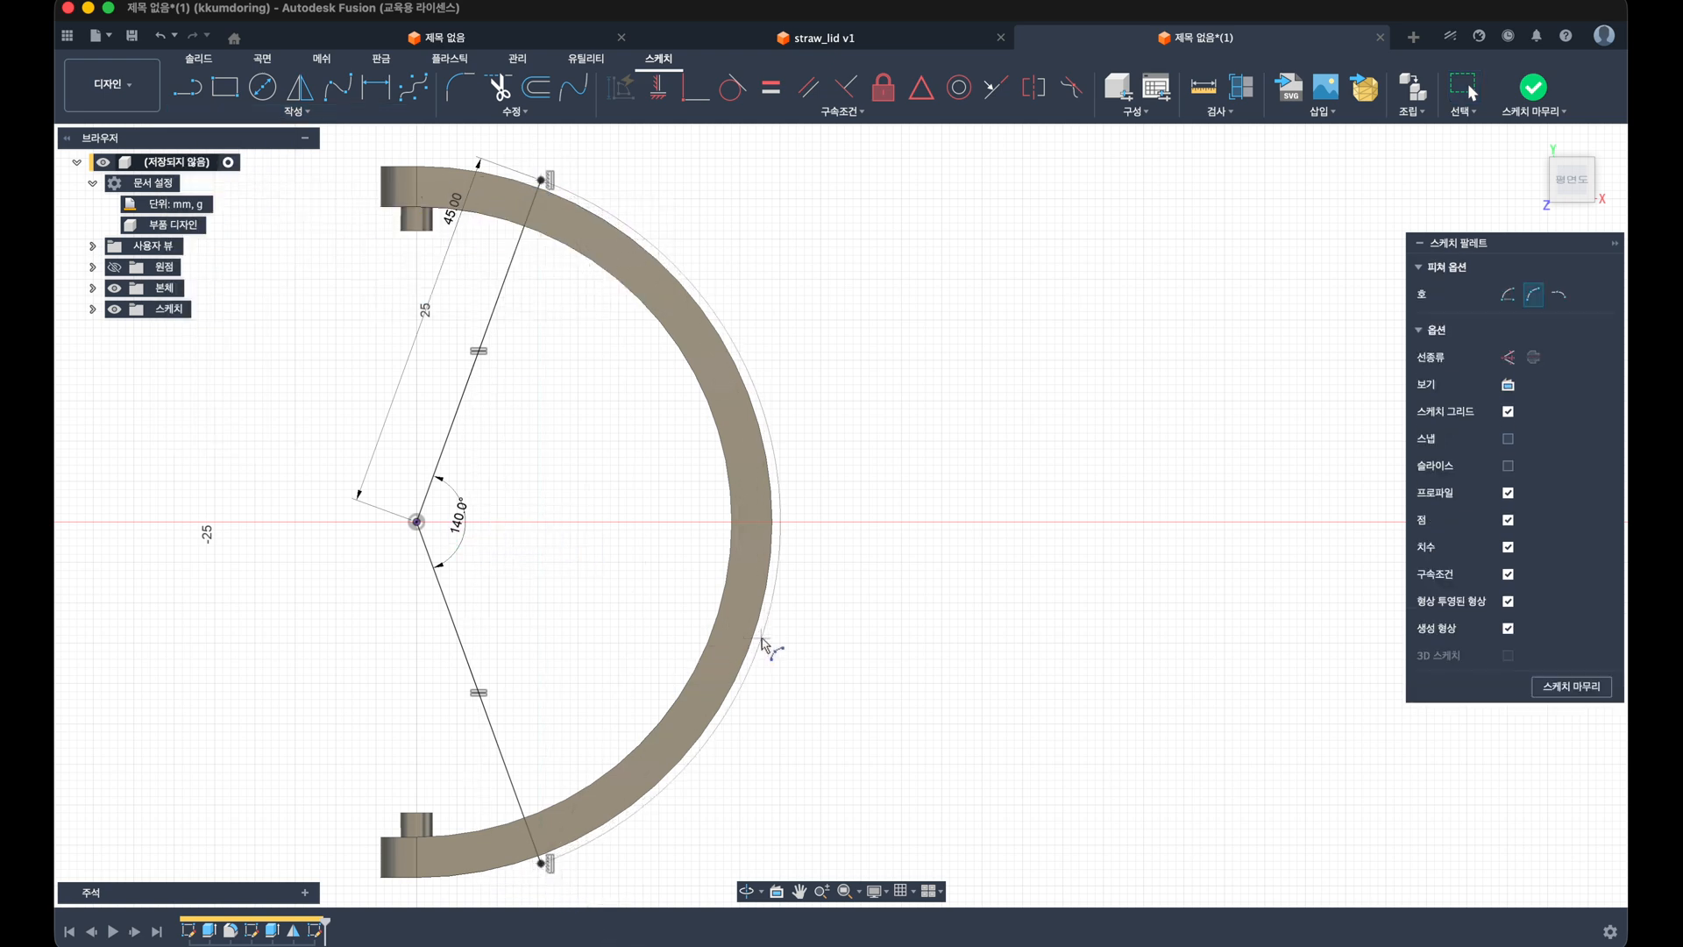
key(Escape)
Step: Constrain the arc's center point to coincide with the origin and finish the sketch
scroll(455, 552, down, 2)
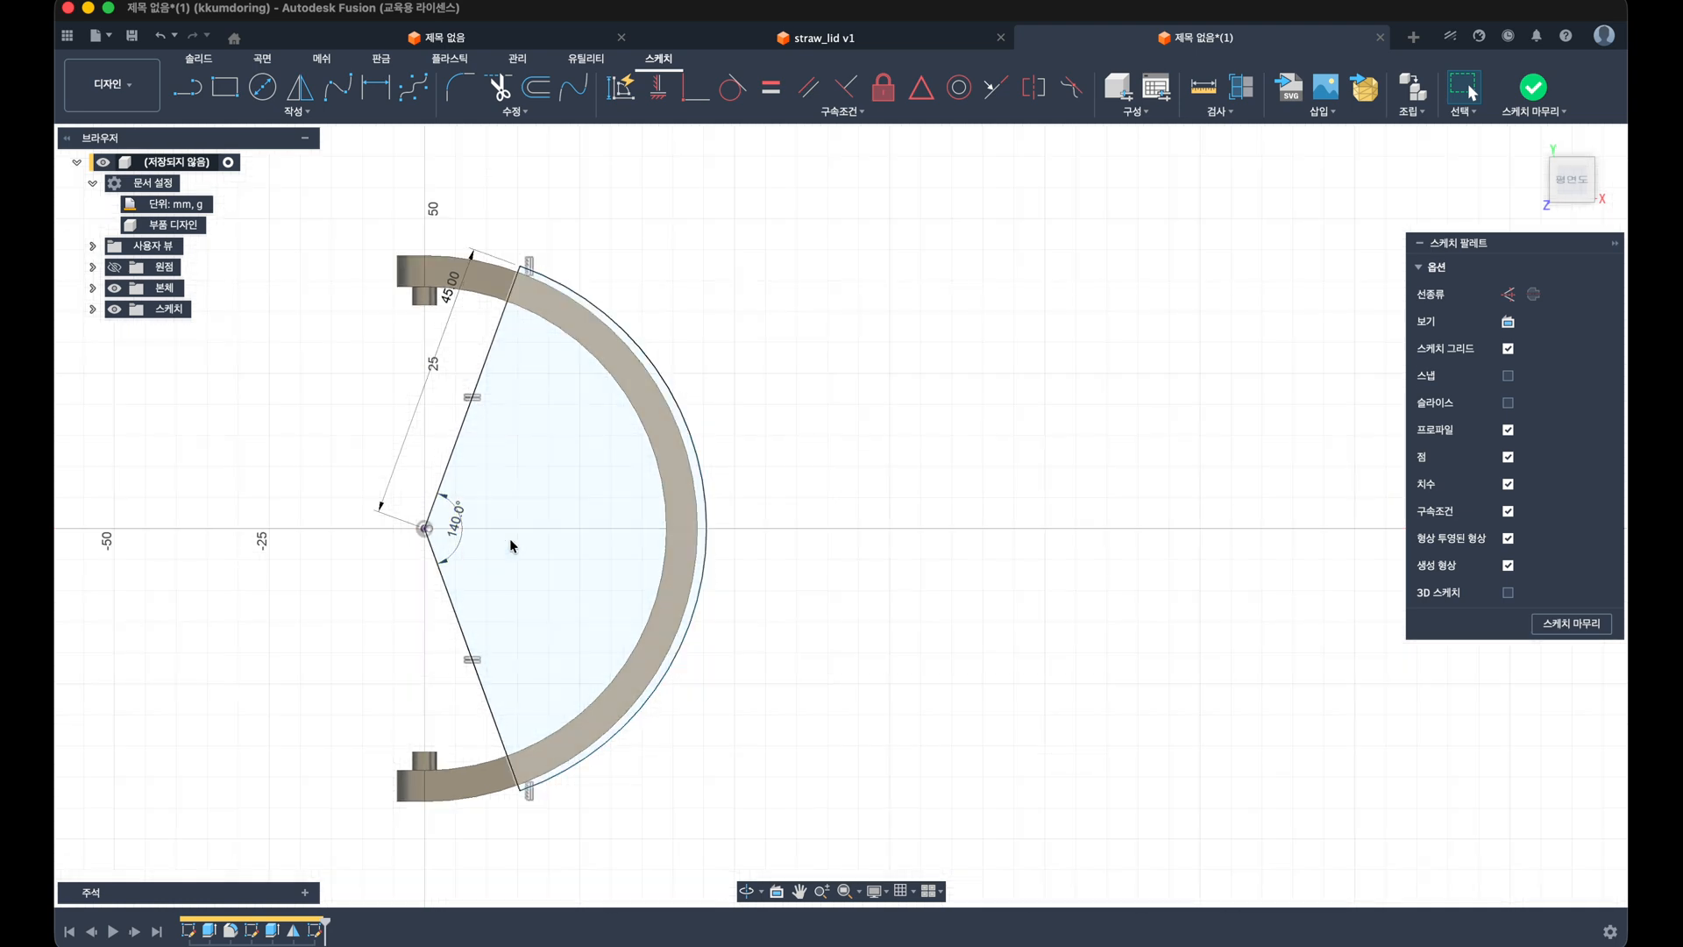
click(708, 542)
drag(707, 536, 727, 537)
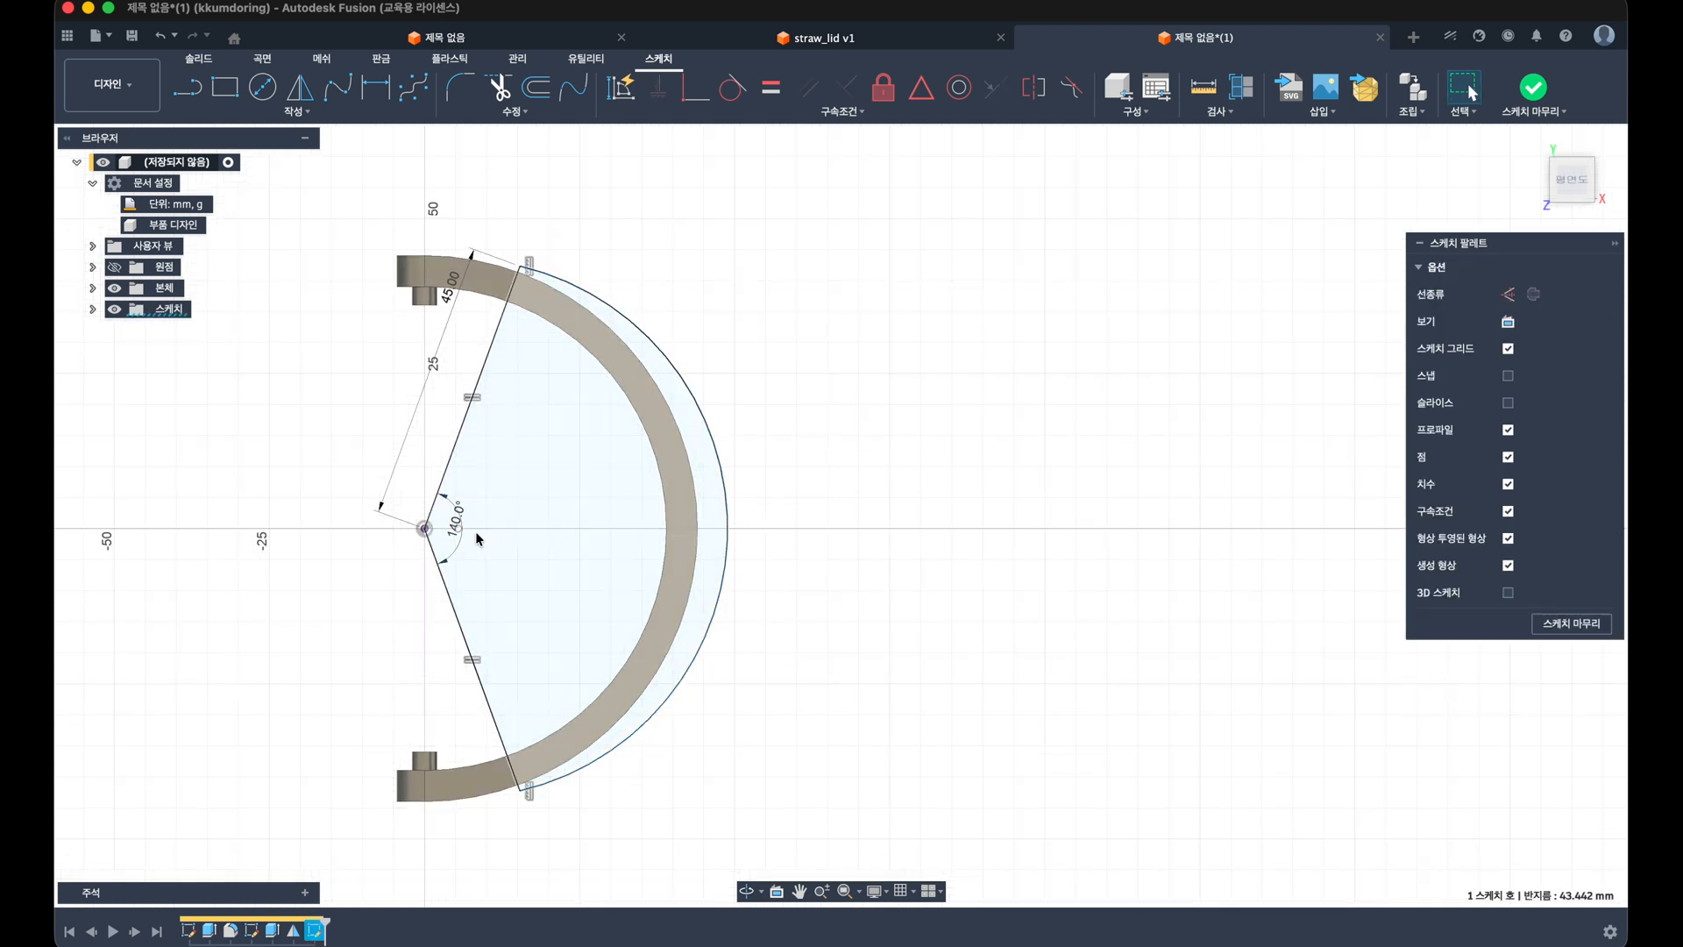
click(449, 527)
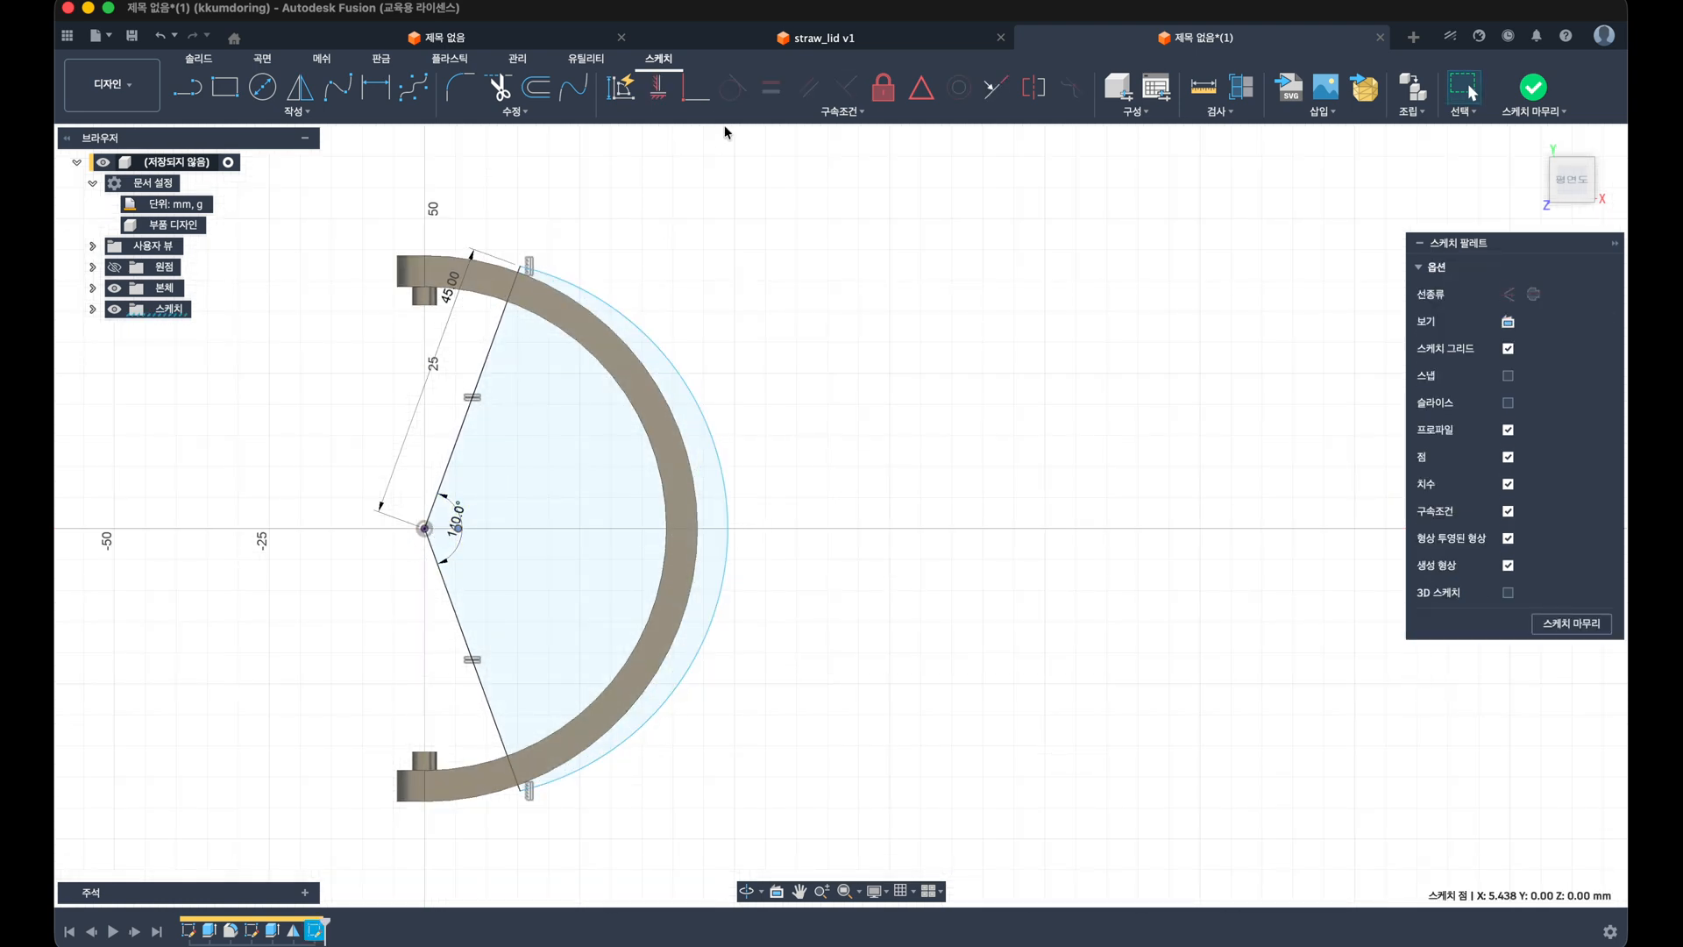
click(697, 94)
click(426, 528)
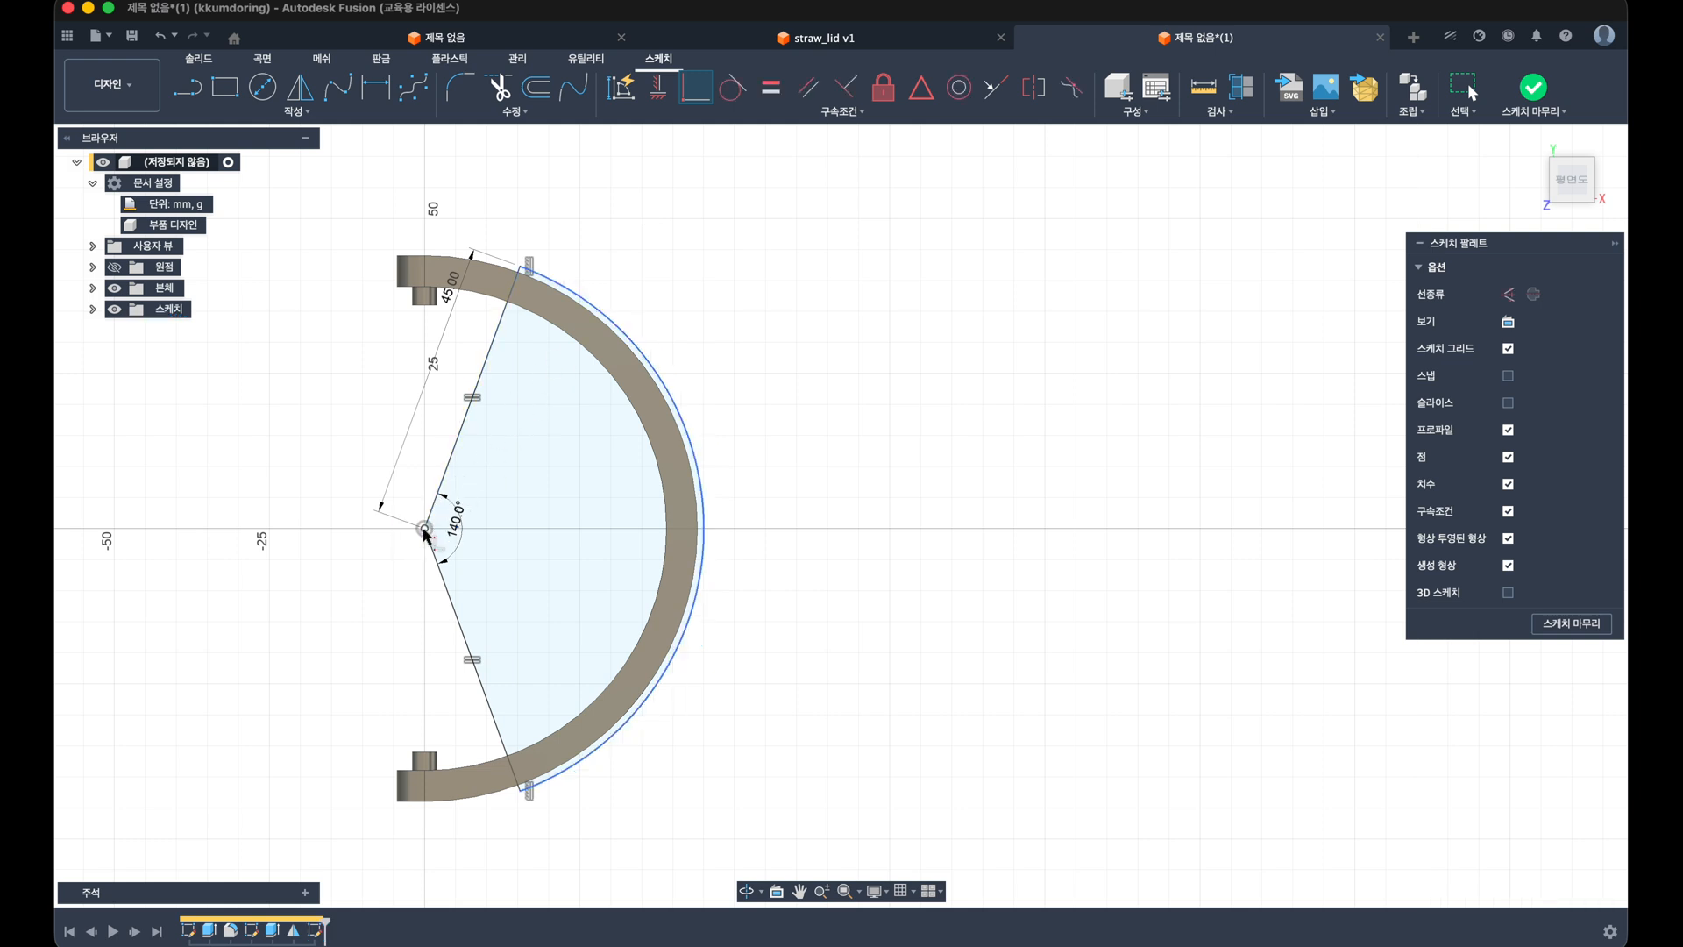
click(1545, 90)
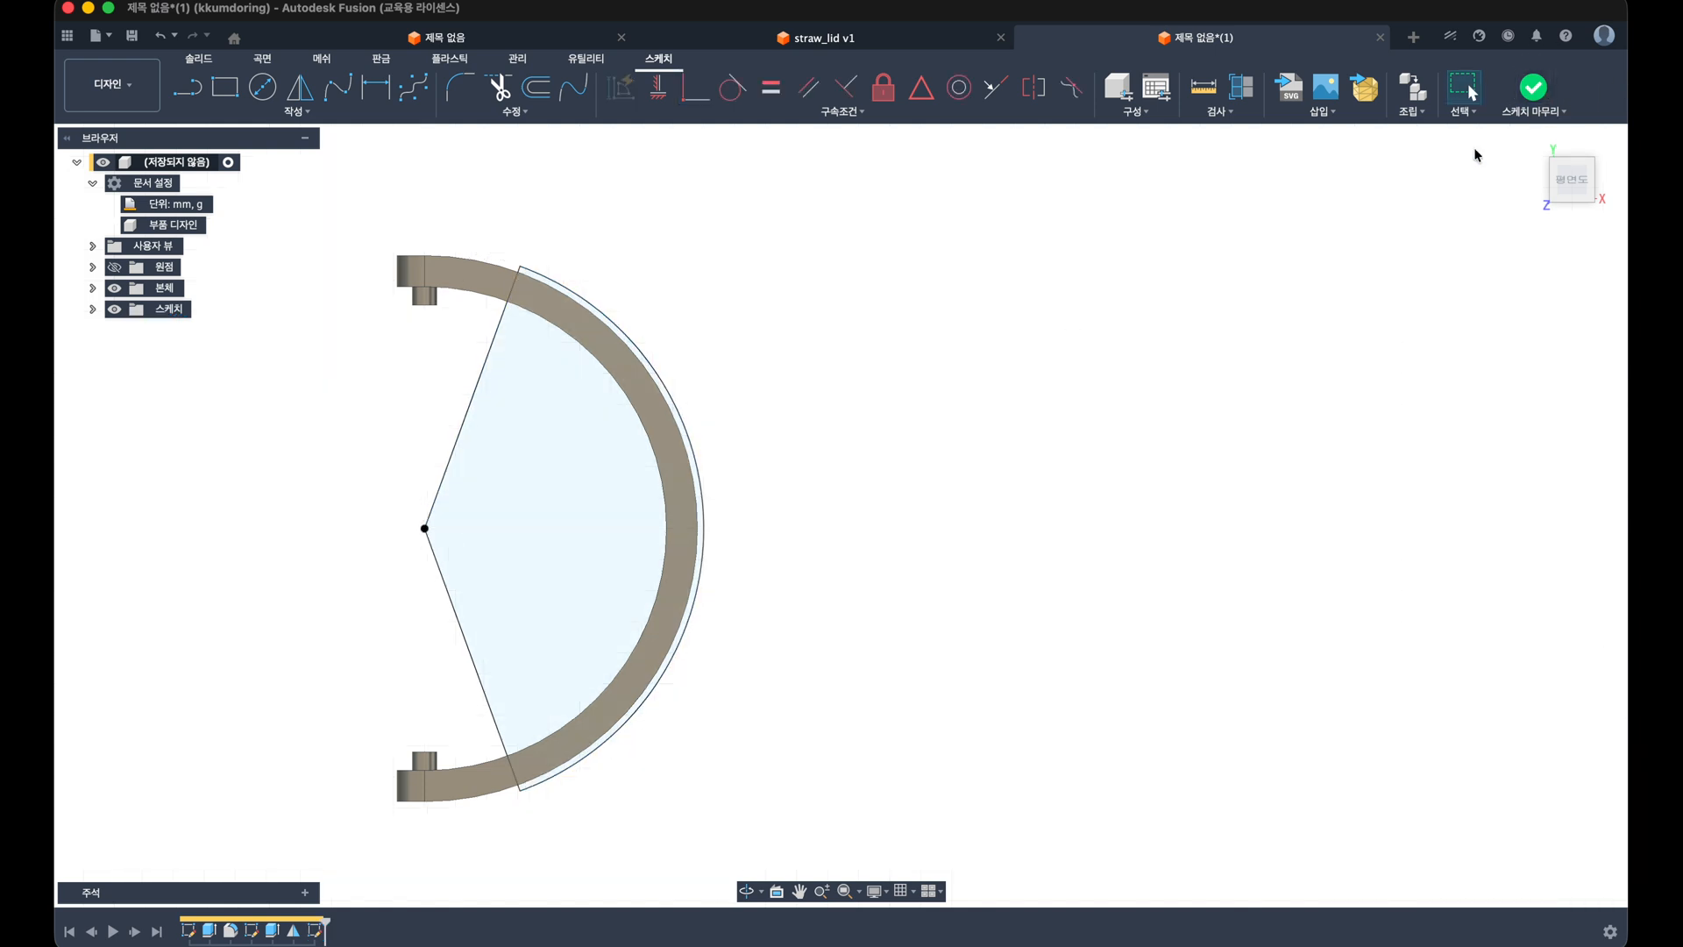
Step: Split the handle body using the sector-shaped sketch as the splitting tool, with the tool extended
shift+middle_drag(981, 436, 1026, 386)
middle_drag(896, 404, 1067, 371)
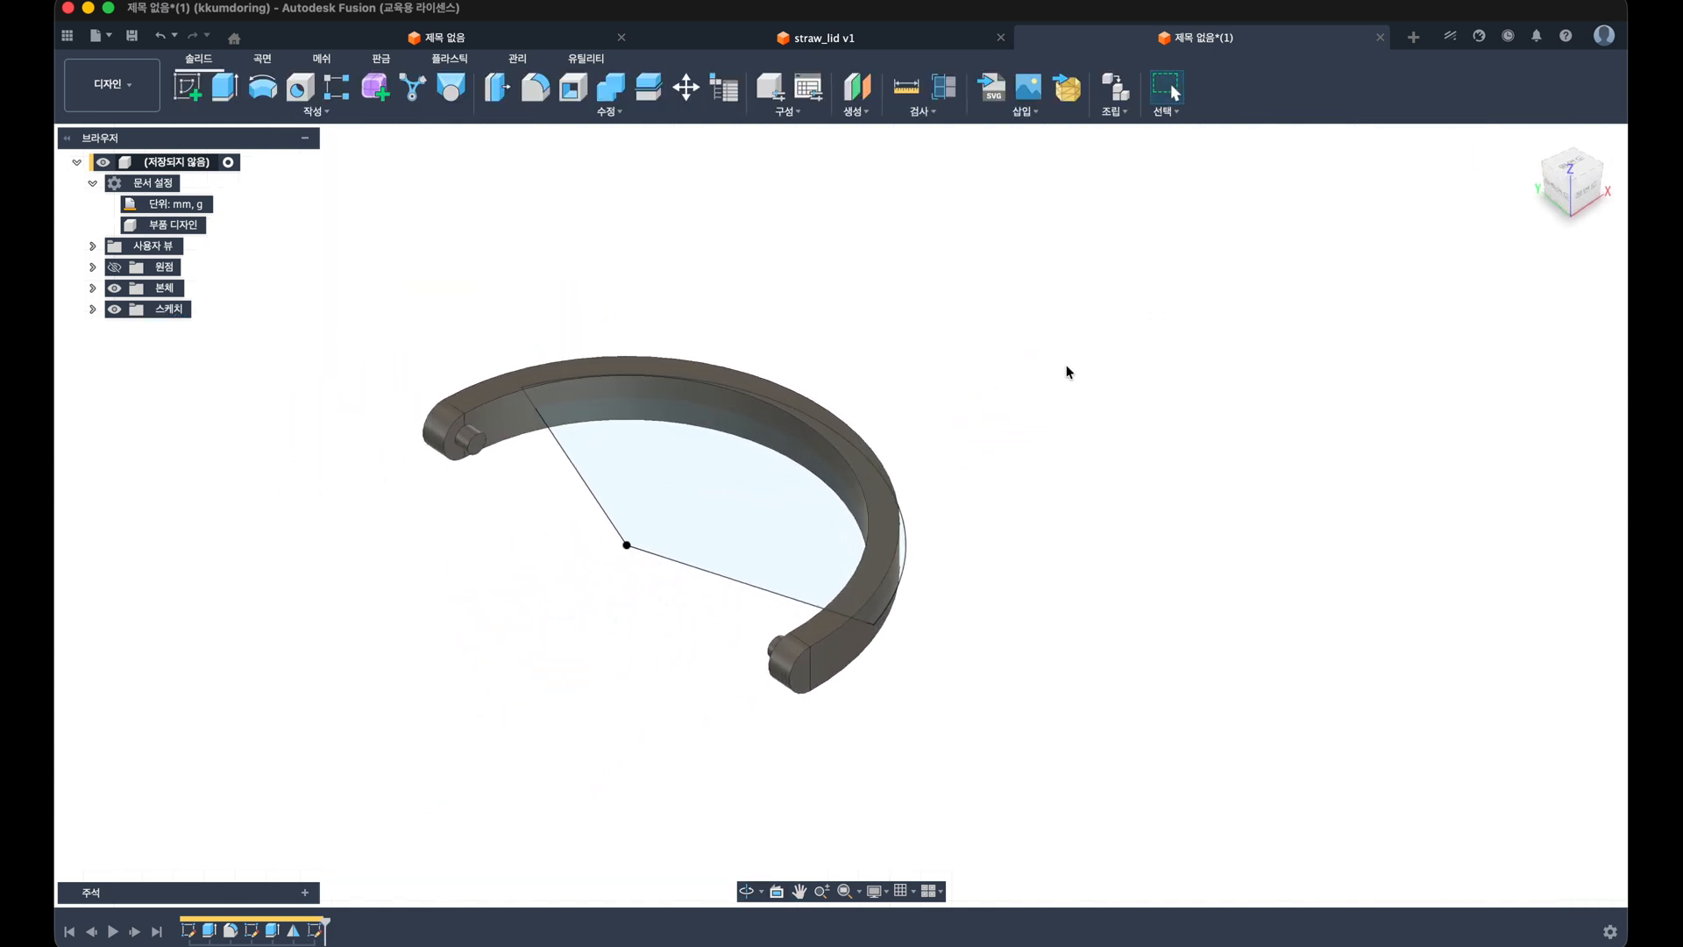
click(650, 91)
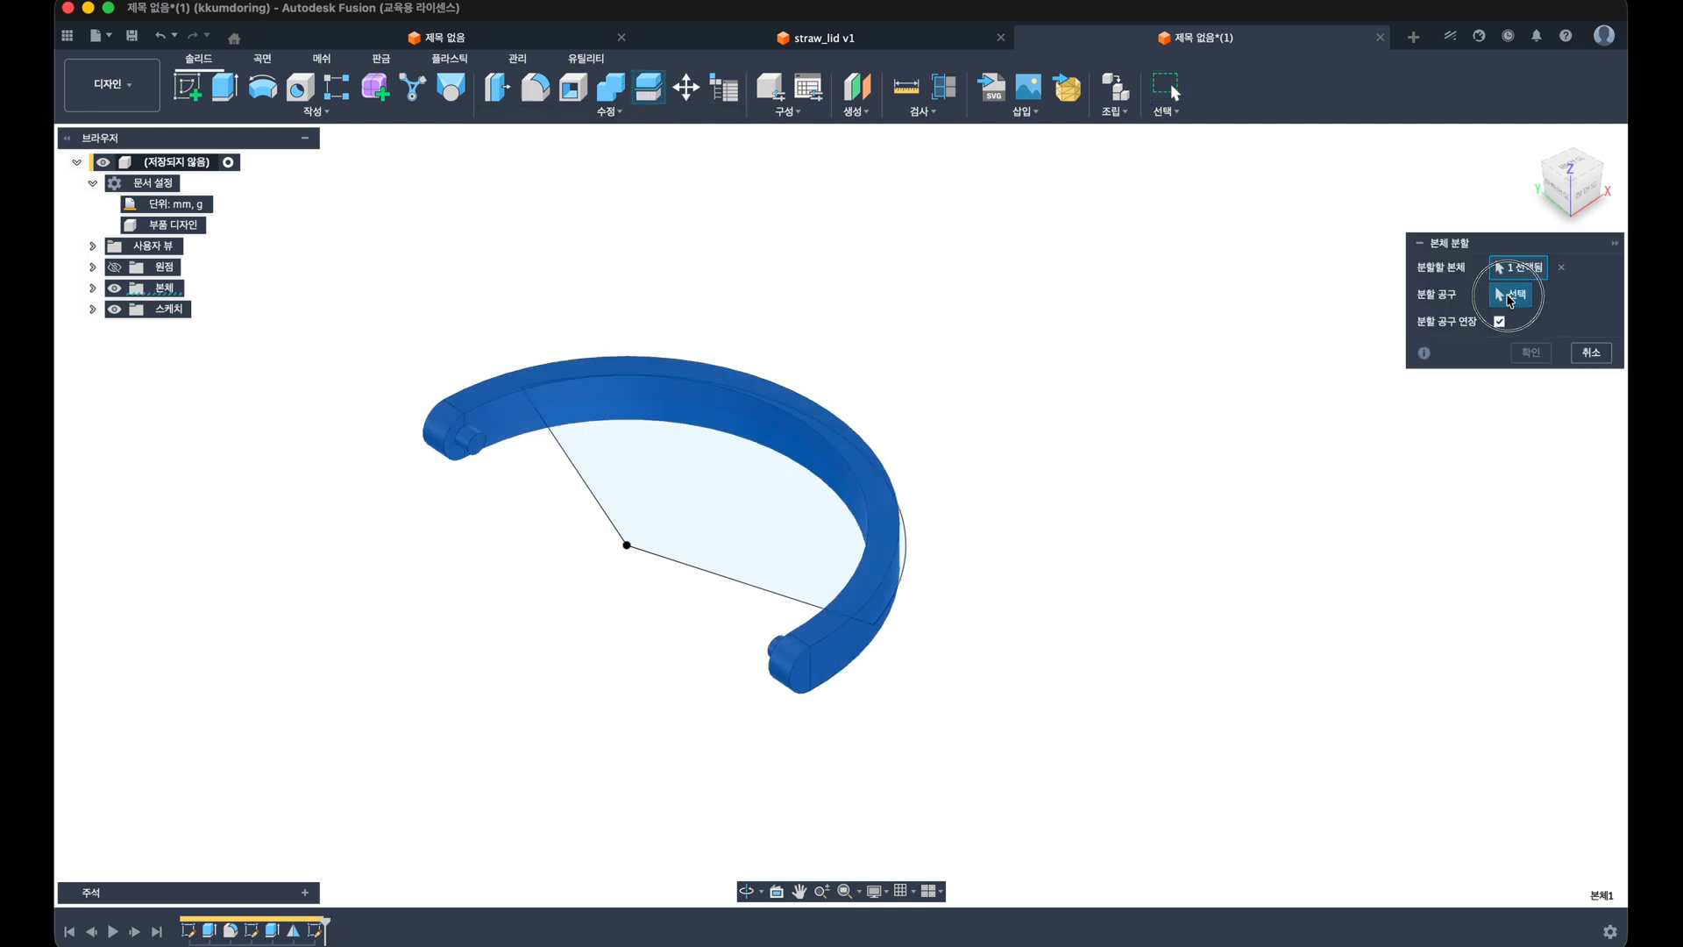
click(921, 563)
click(1527, 359)
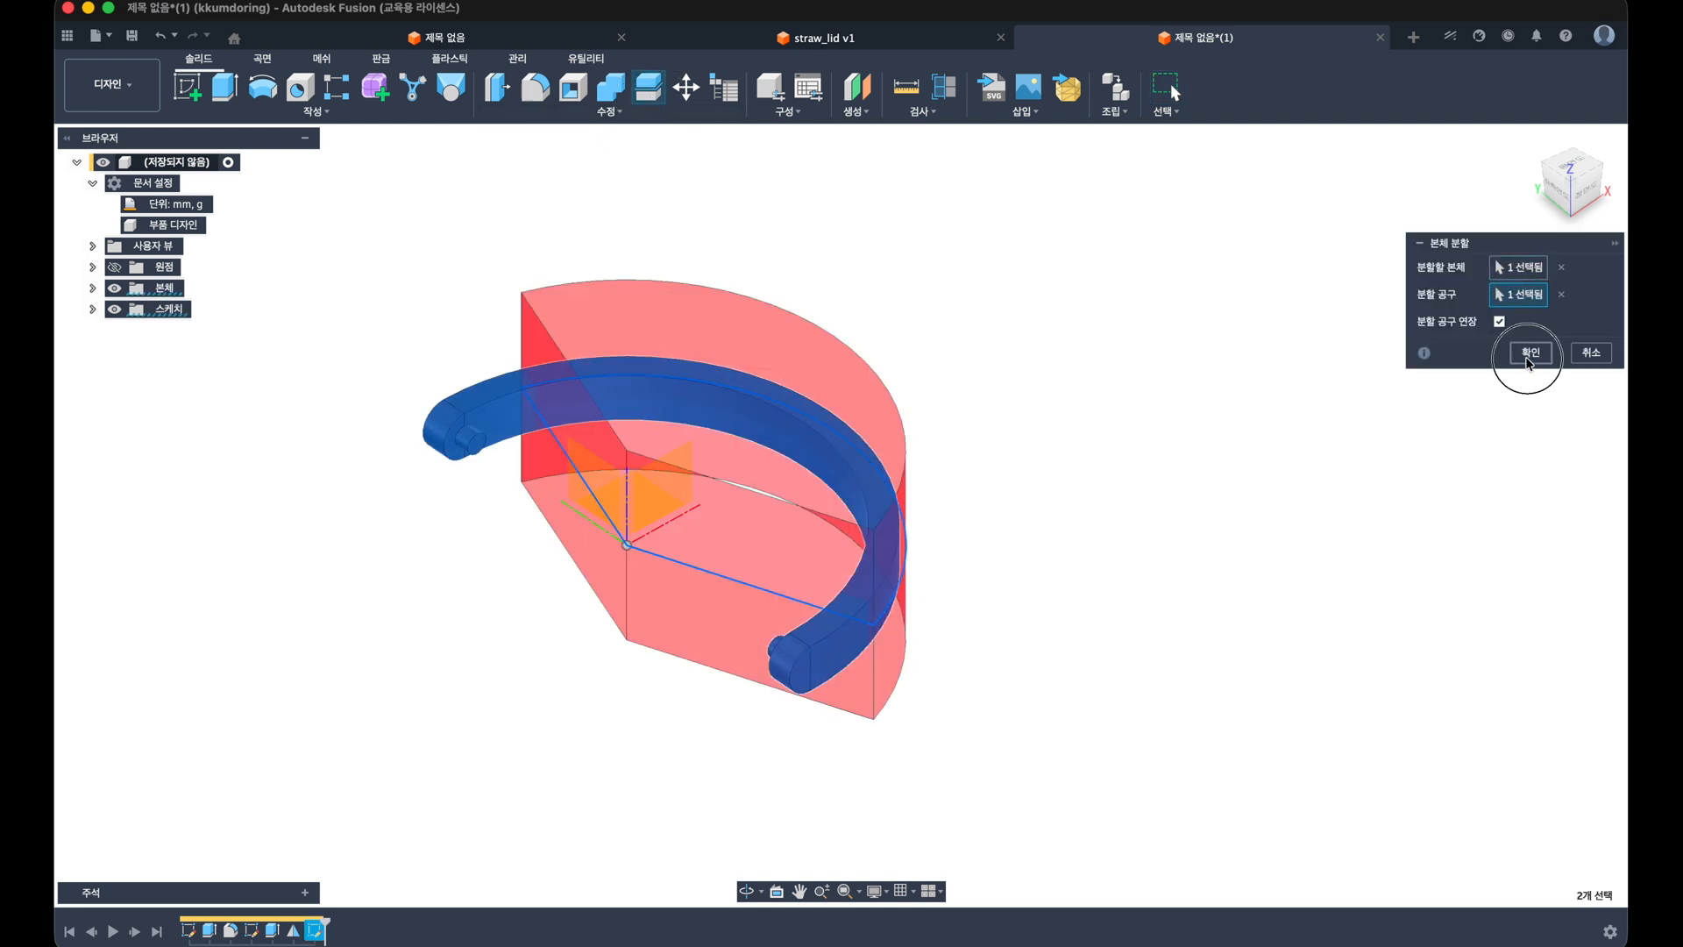
Step: Remove the large middle body of the split handle, keeping the two end pieces with the hinge pins
click(558, 402)
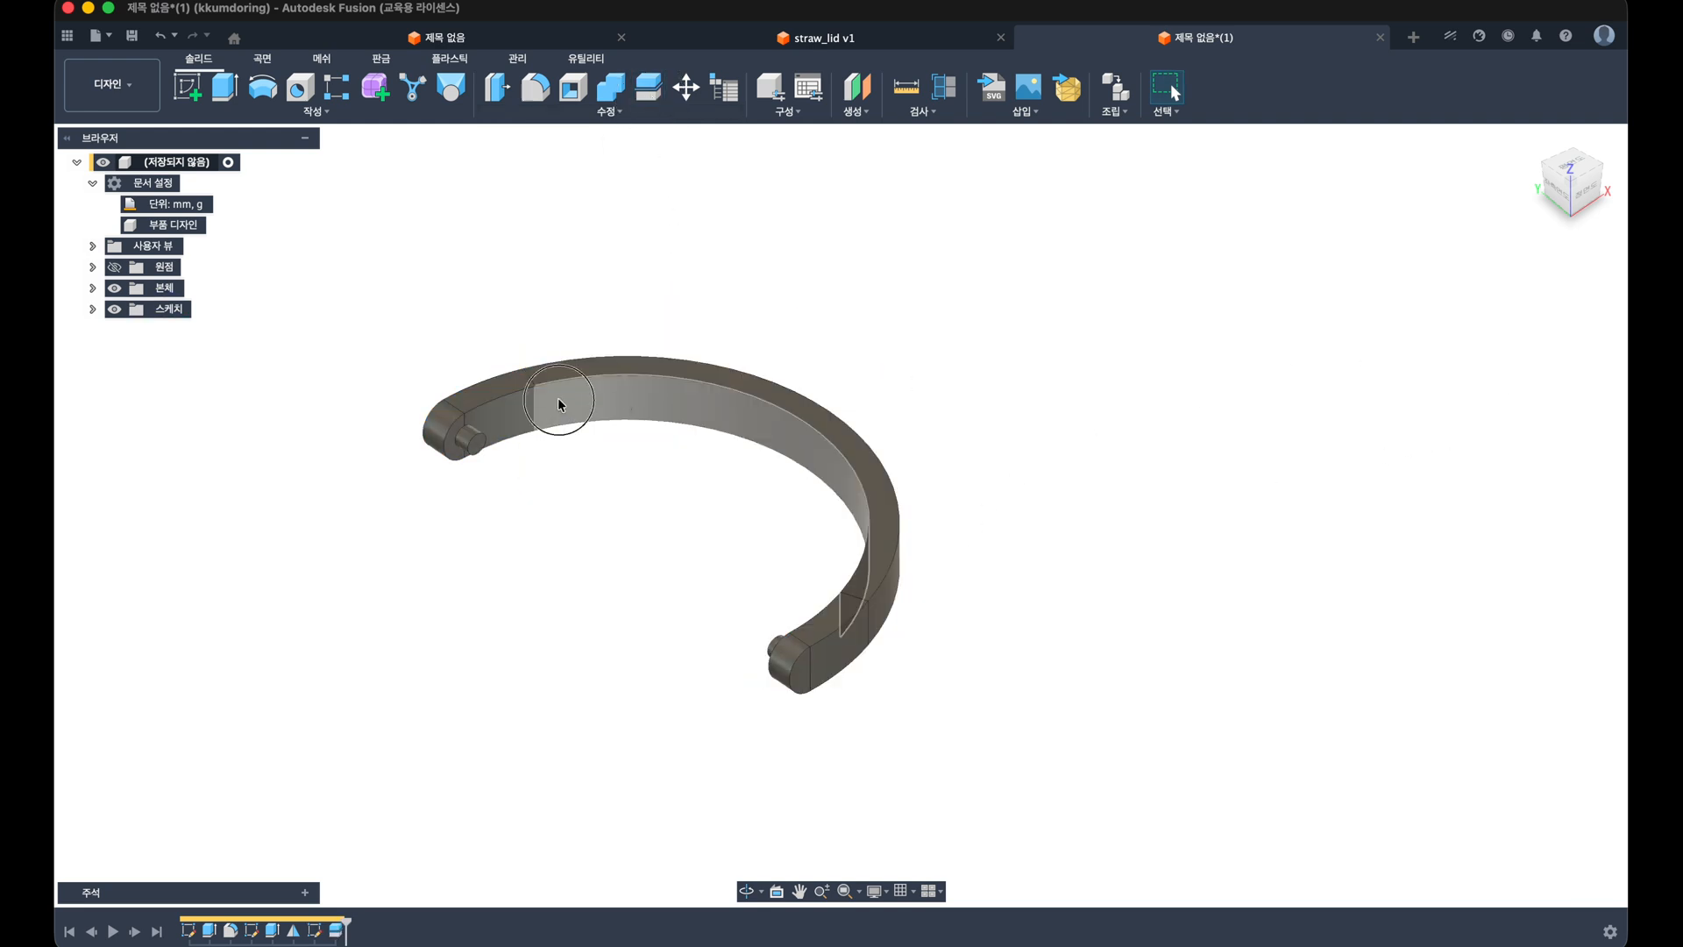
click(92, 288)
click(175, 308)
right_click(181, 309)
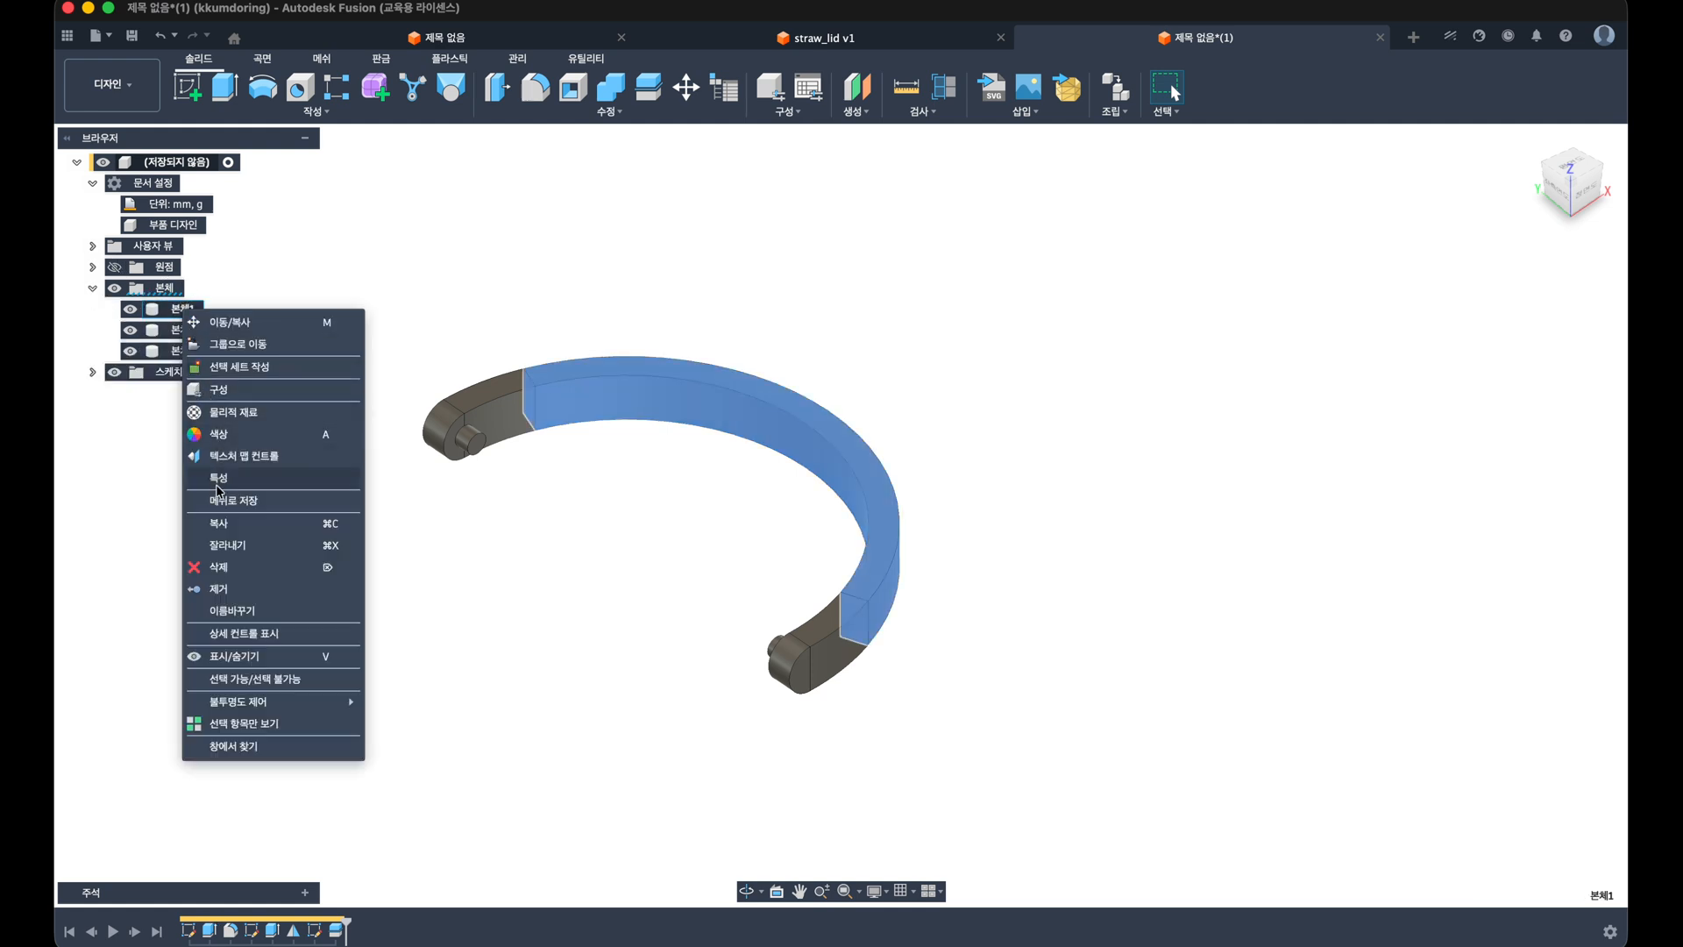
click(216, 589)
Step: Start a new sketch on an origin plane between the two remaining handle end pieces
shift+middle_drag(465, 578, 663, 519)
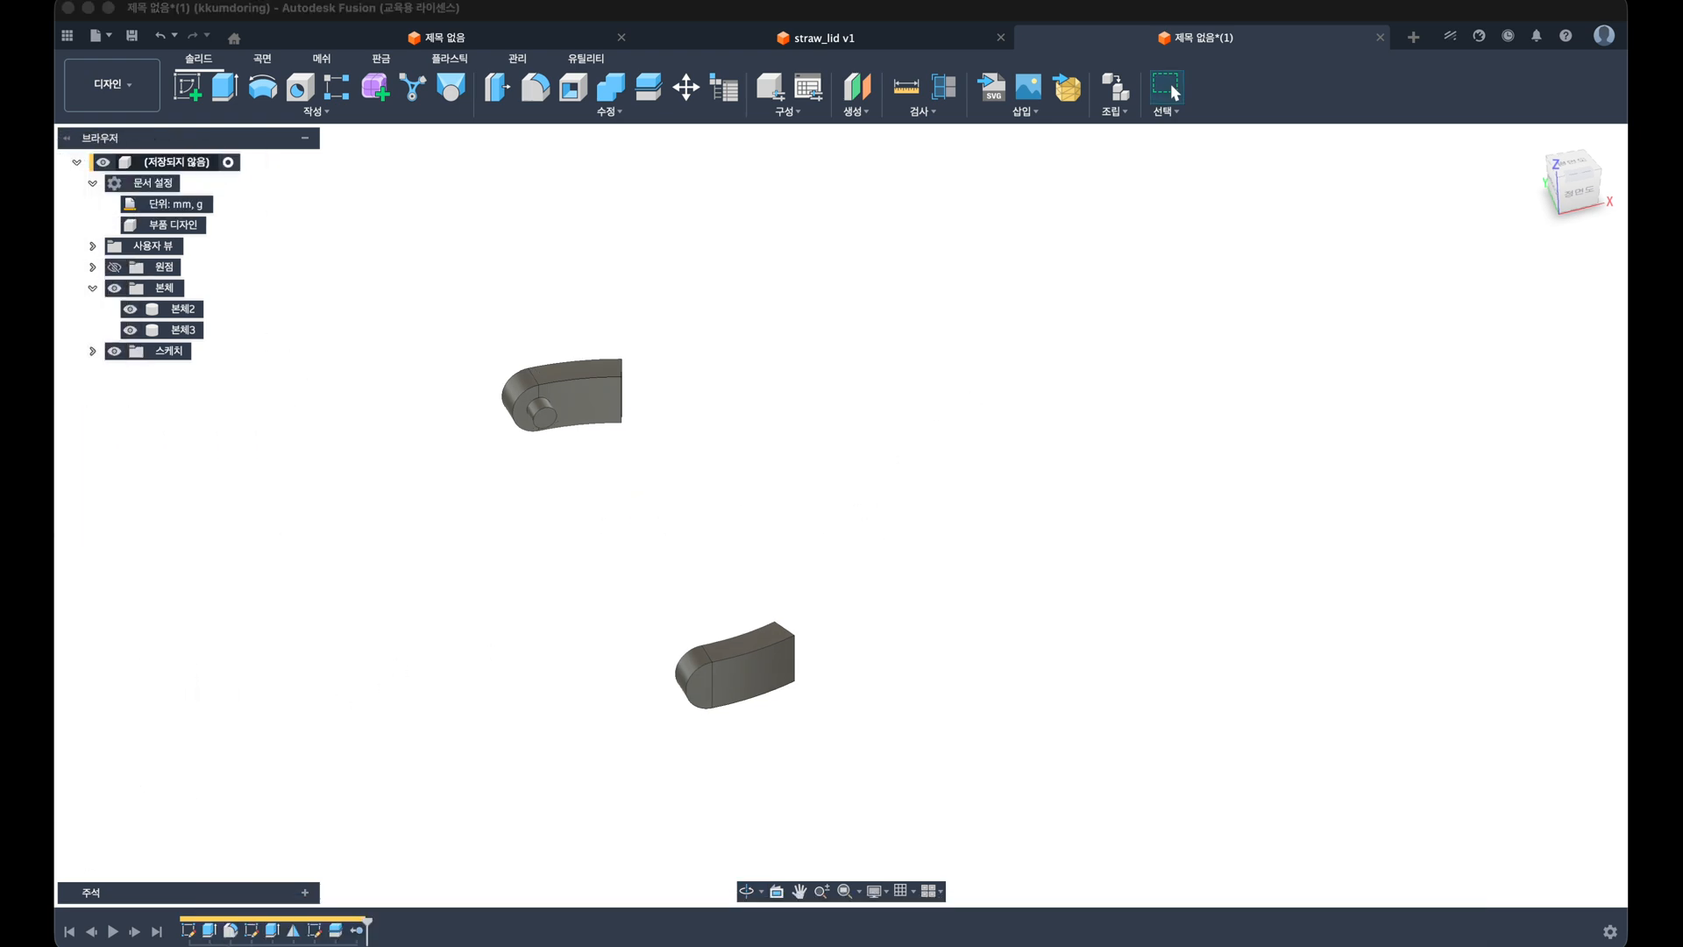
click(1071, 381)
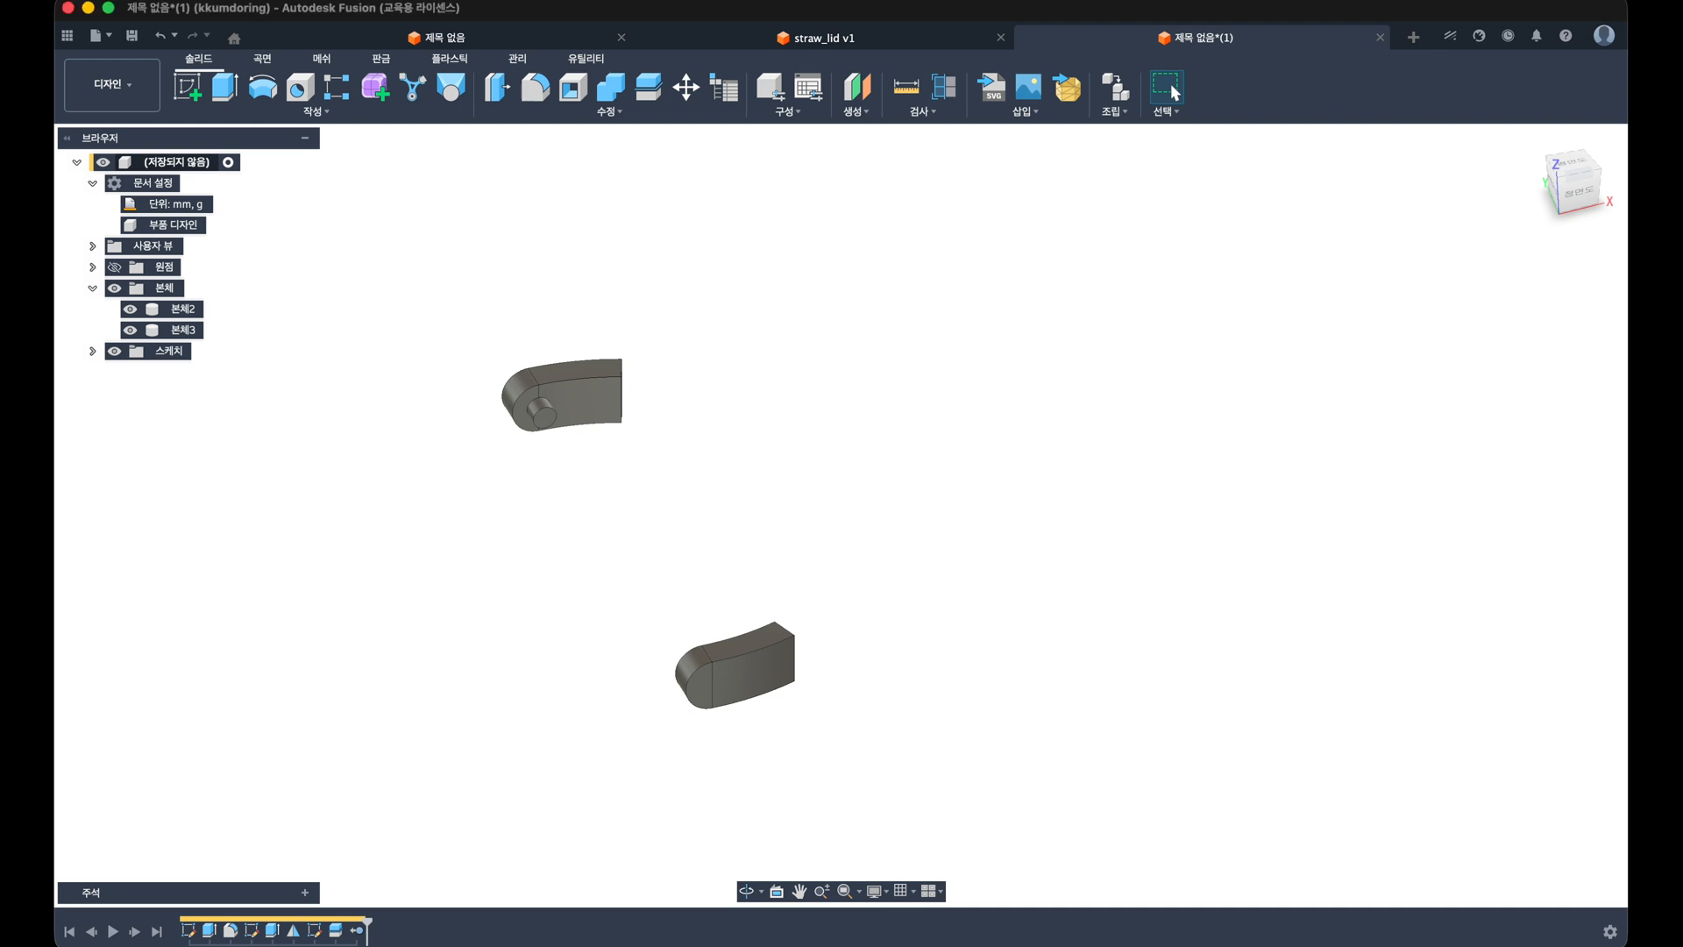
click(186, 89)
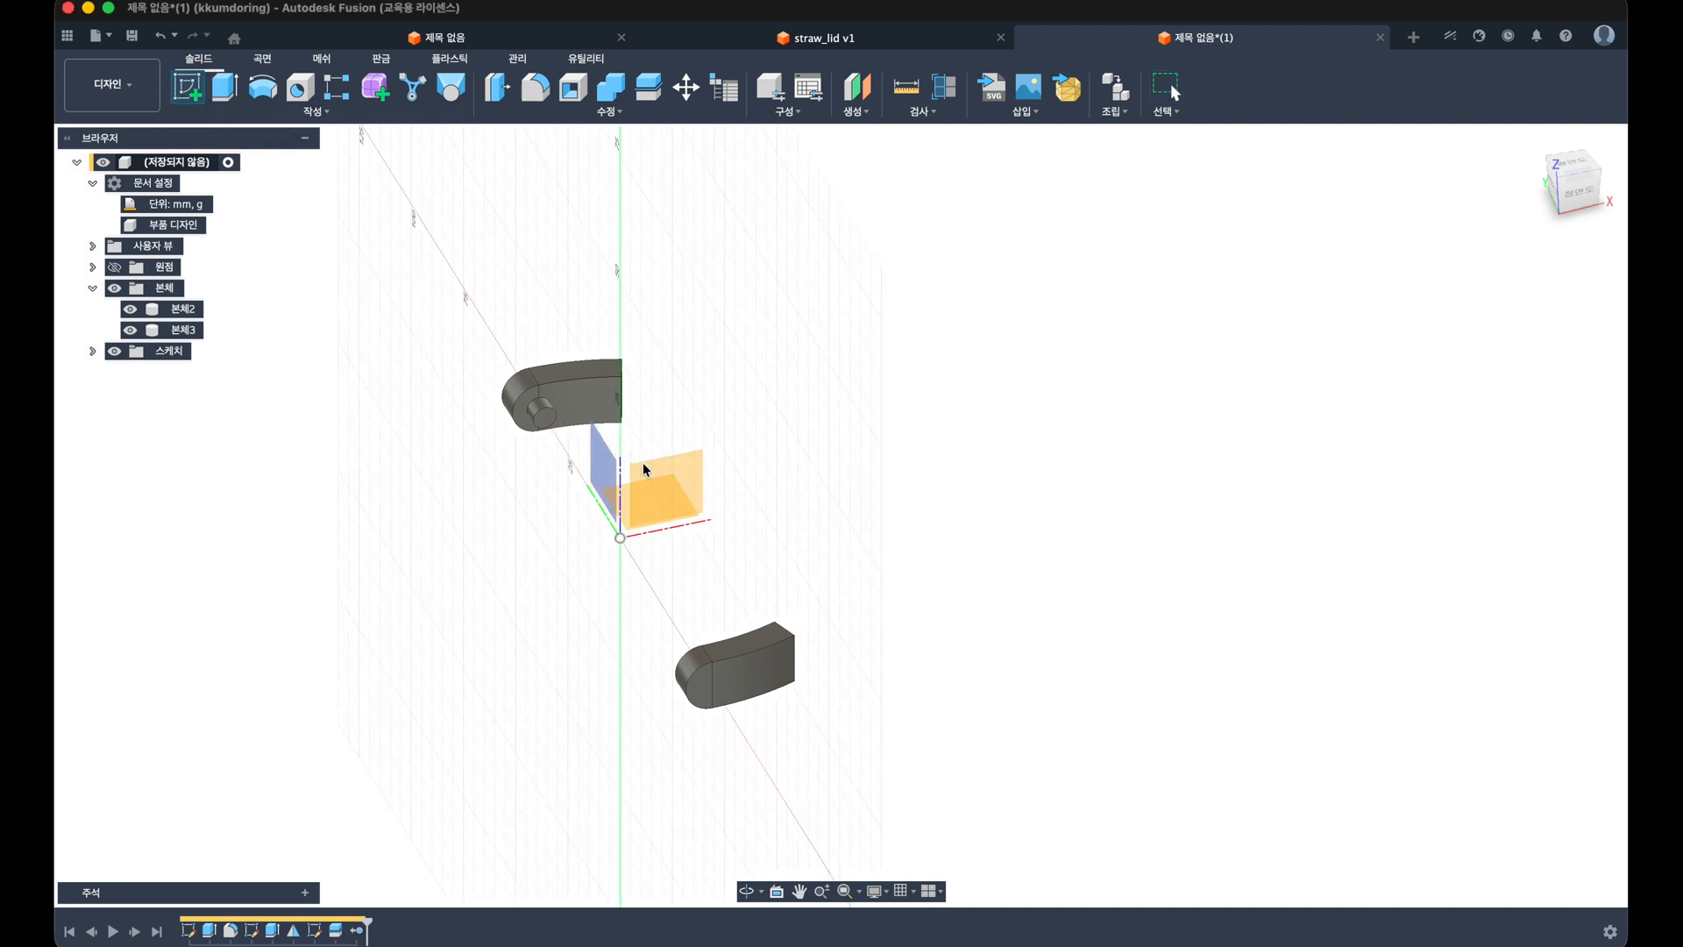
Step: Start a sketch on the XZ origin plane and draw a two-point rectangle about 5 × 9.5 mm, away from the body on the positive X side
click(726, 483)
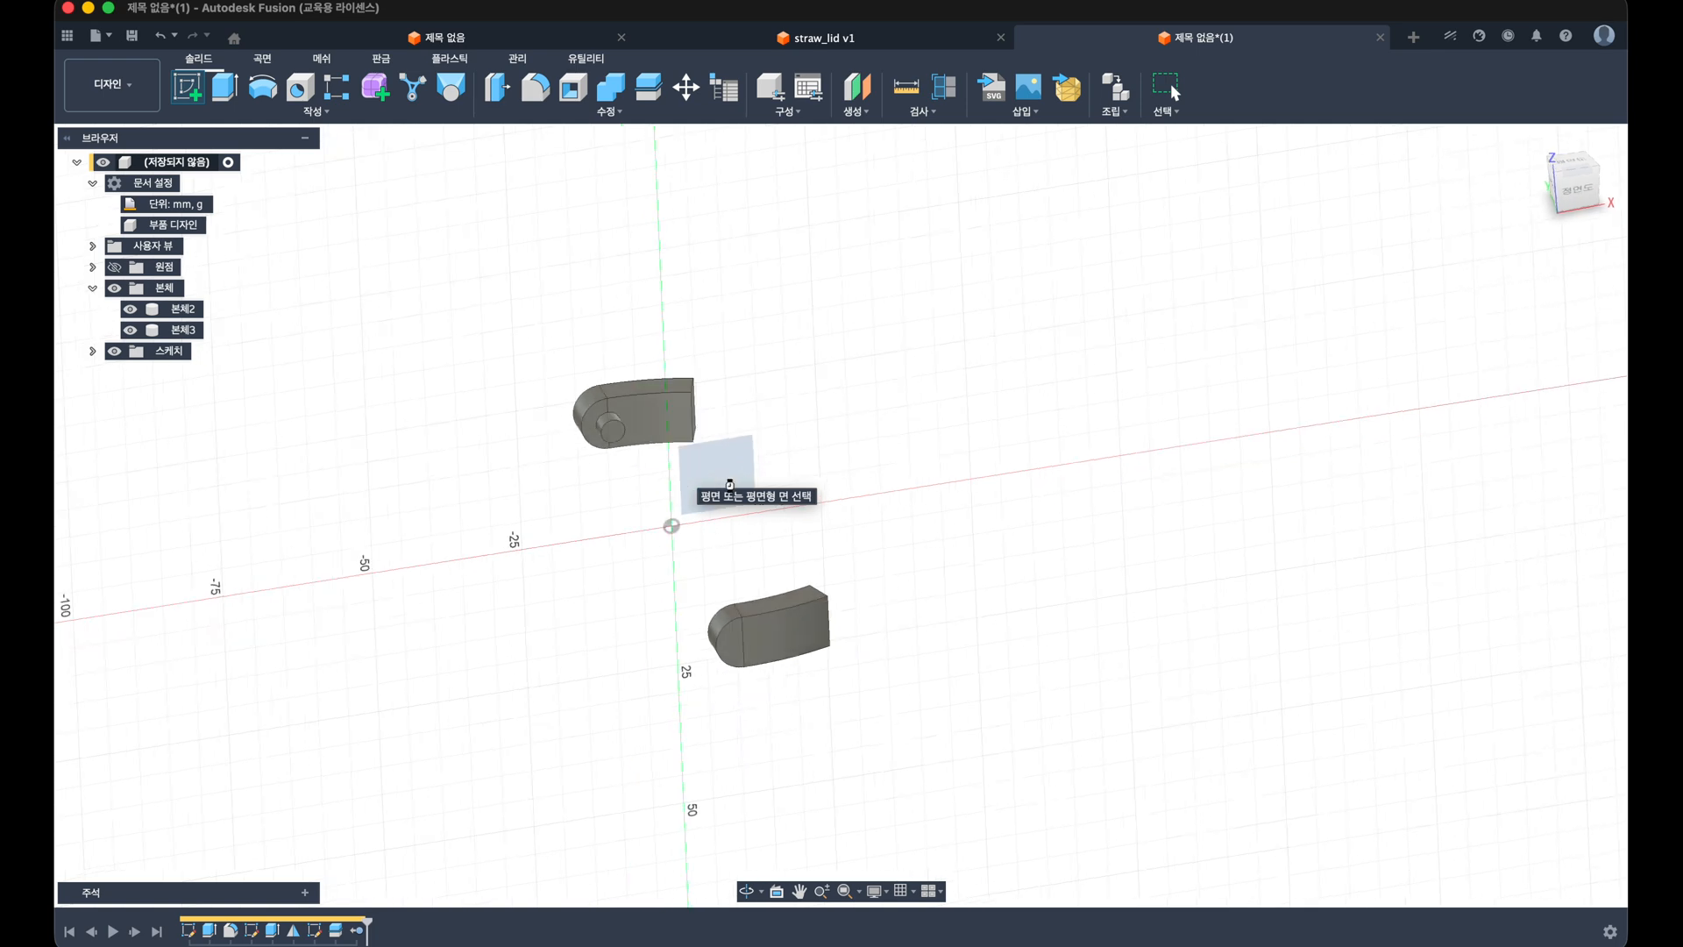
middle_drag(899, 478, 680, 478)
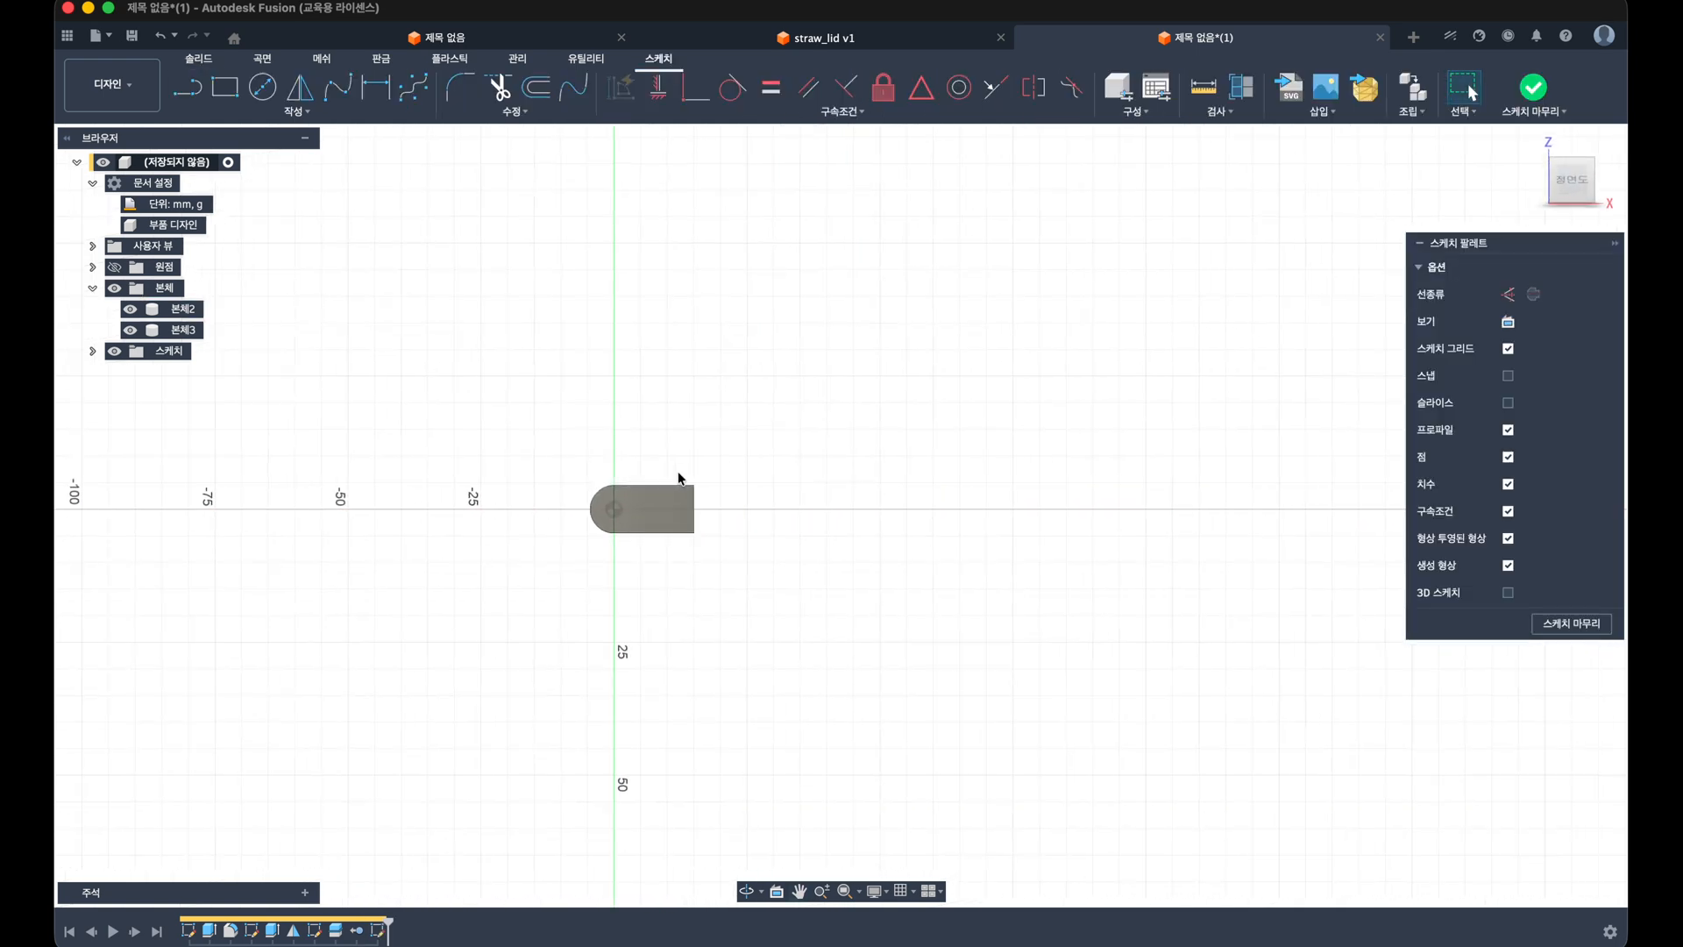
scroll(711, 470, up, 3)
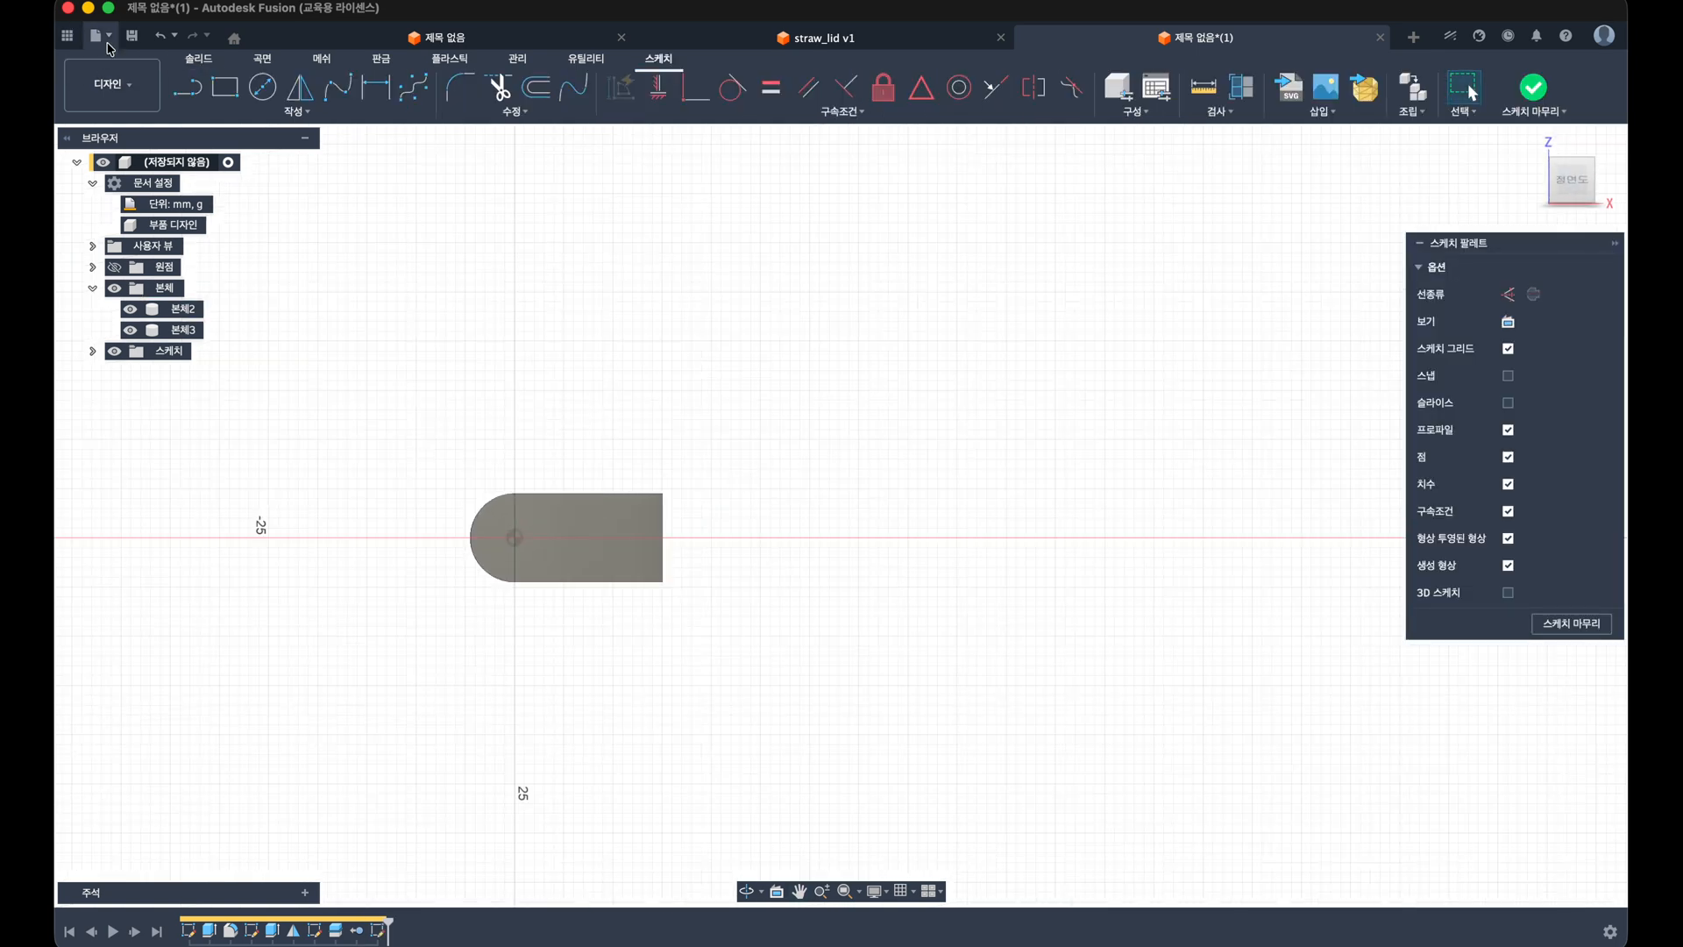
click(224, 87)
click(859, 493)
click(909, 588)
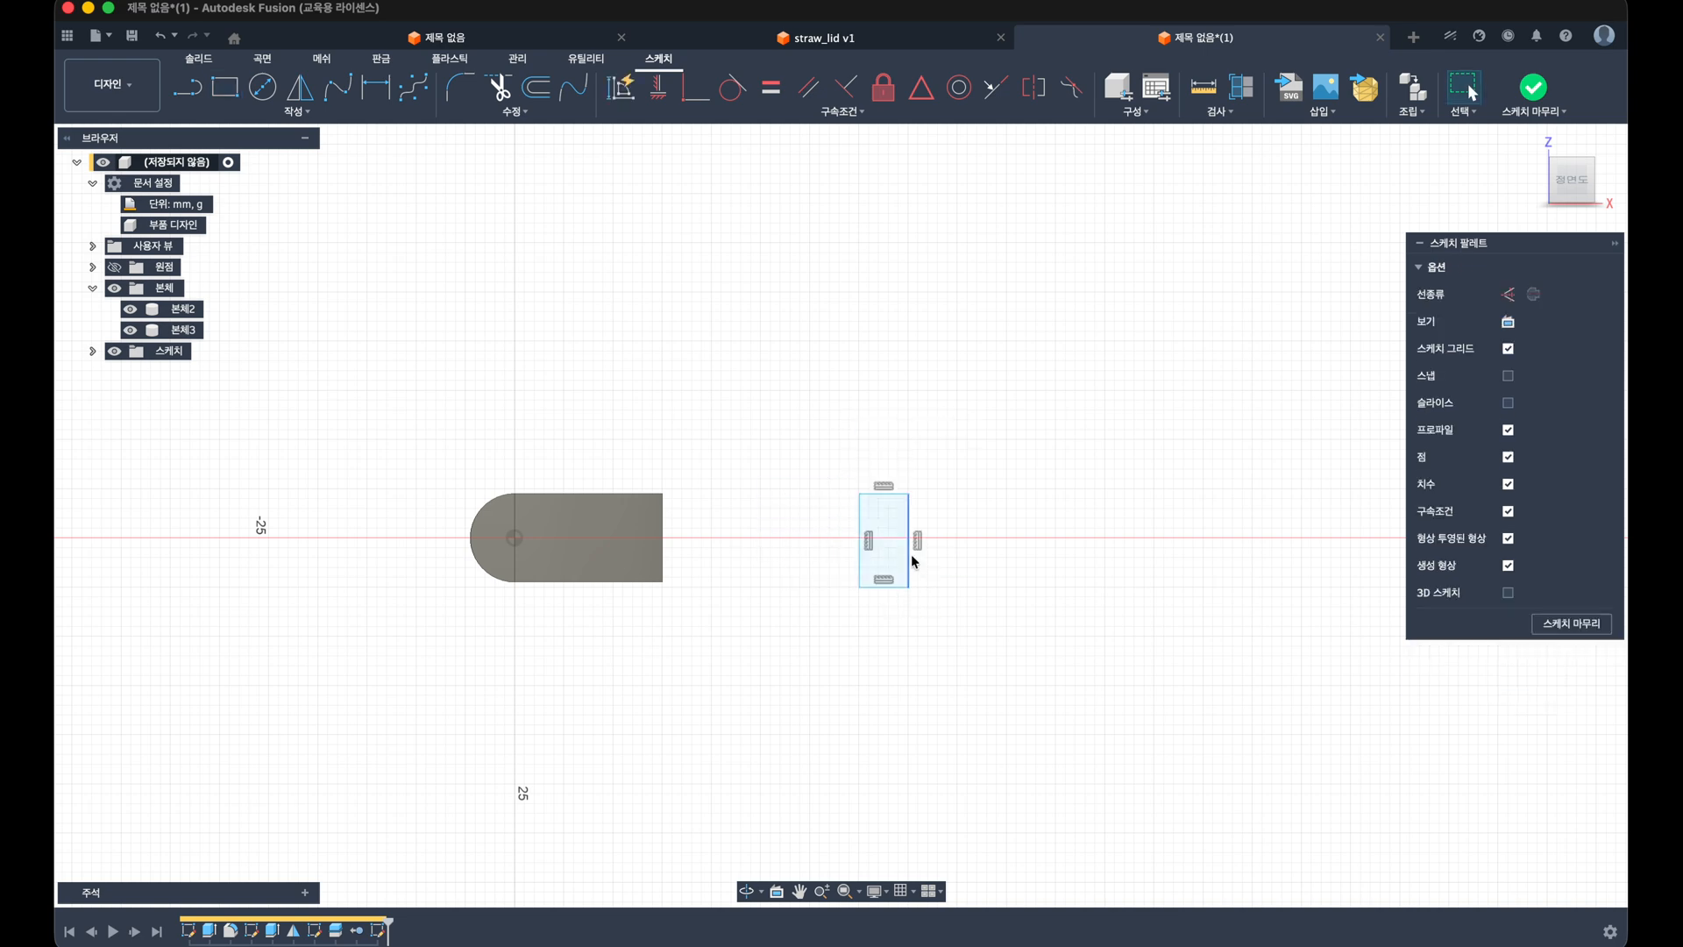
Step: Dimension the rectangle's height as 9 mm
key(d)
click(910, 564)
click(936, 565)
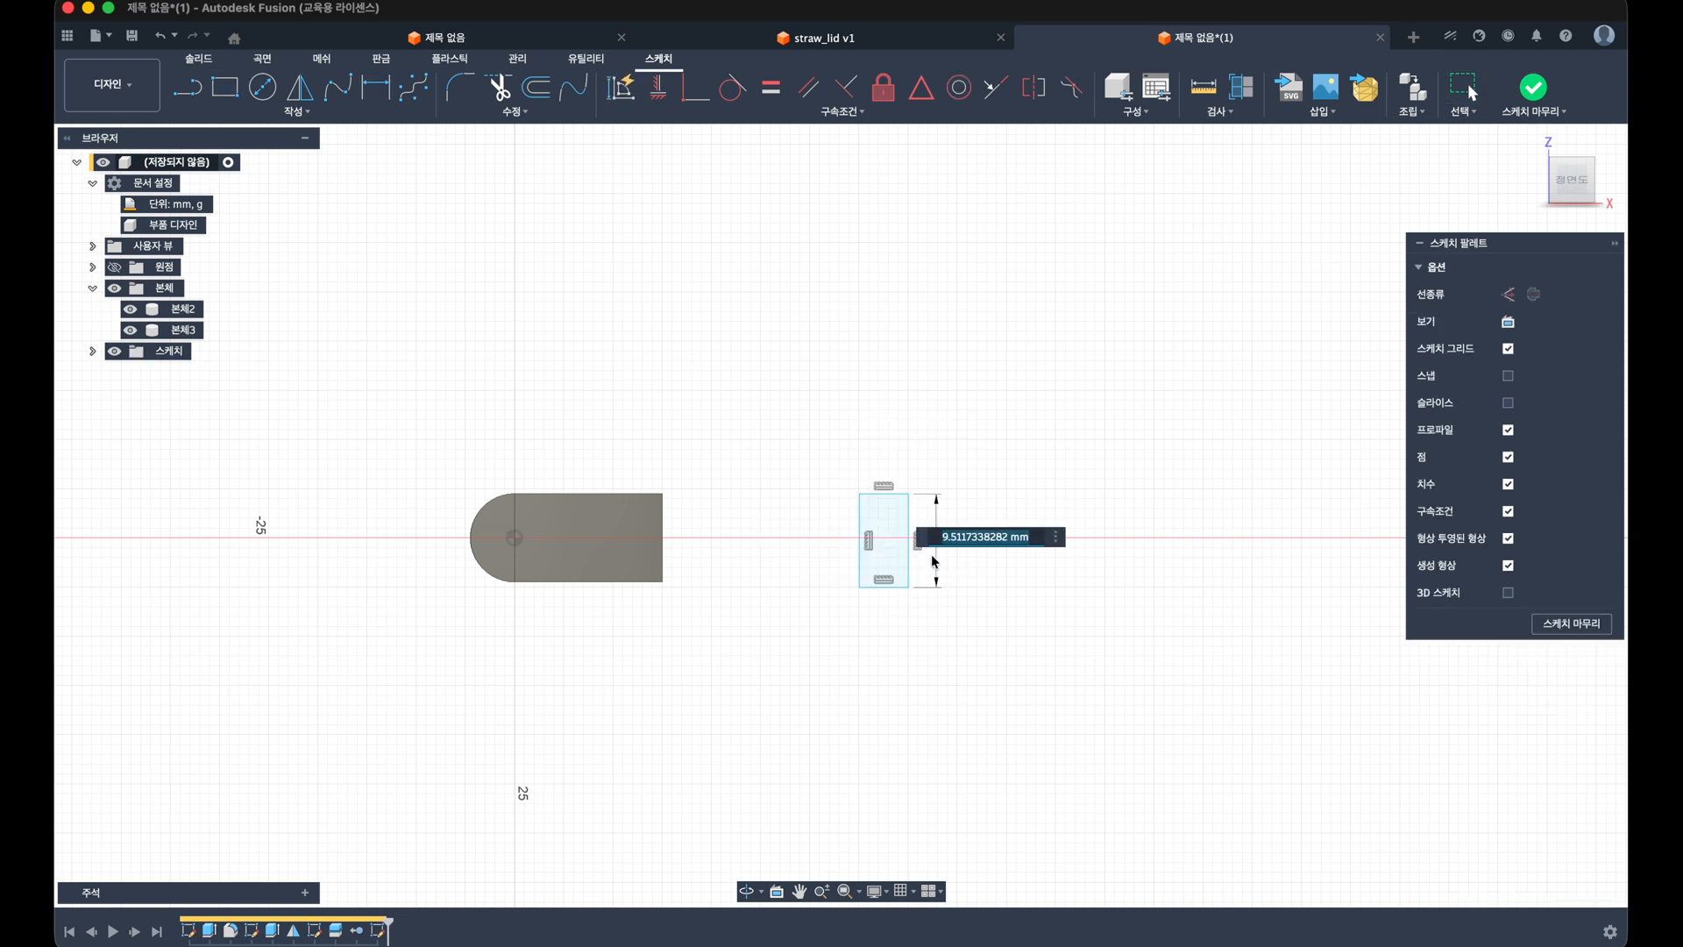
text(9)
key(Return)
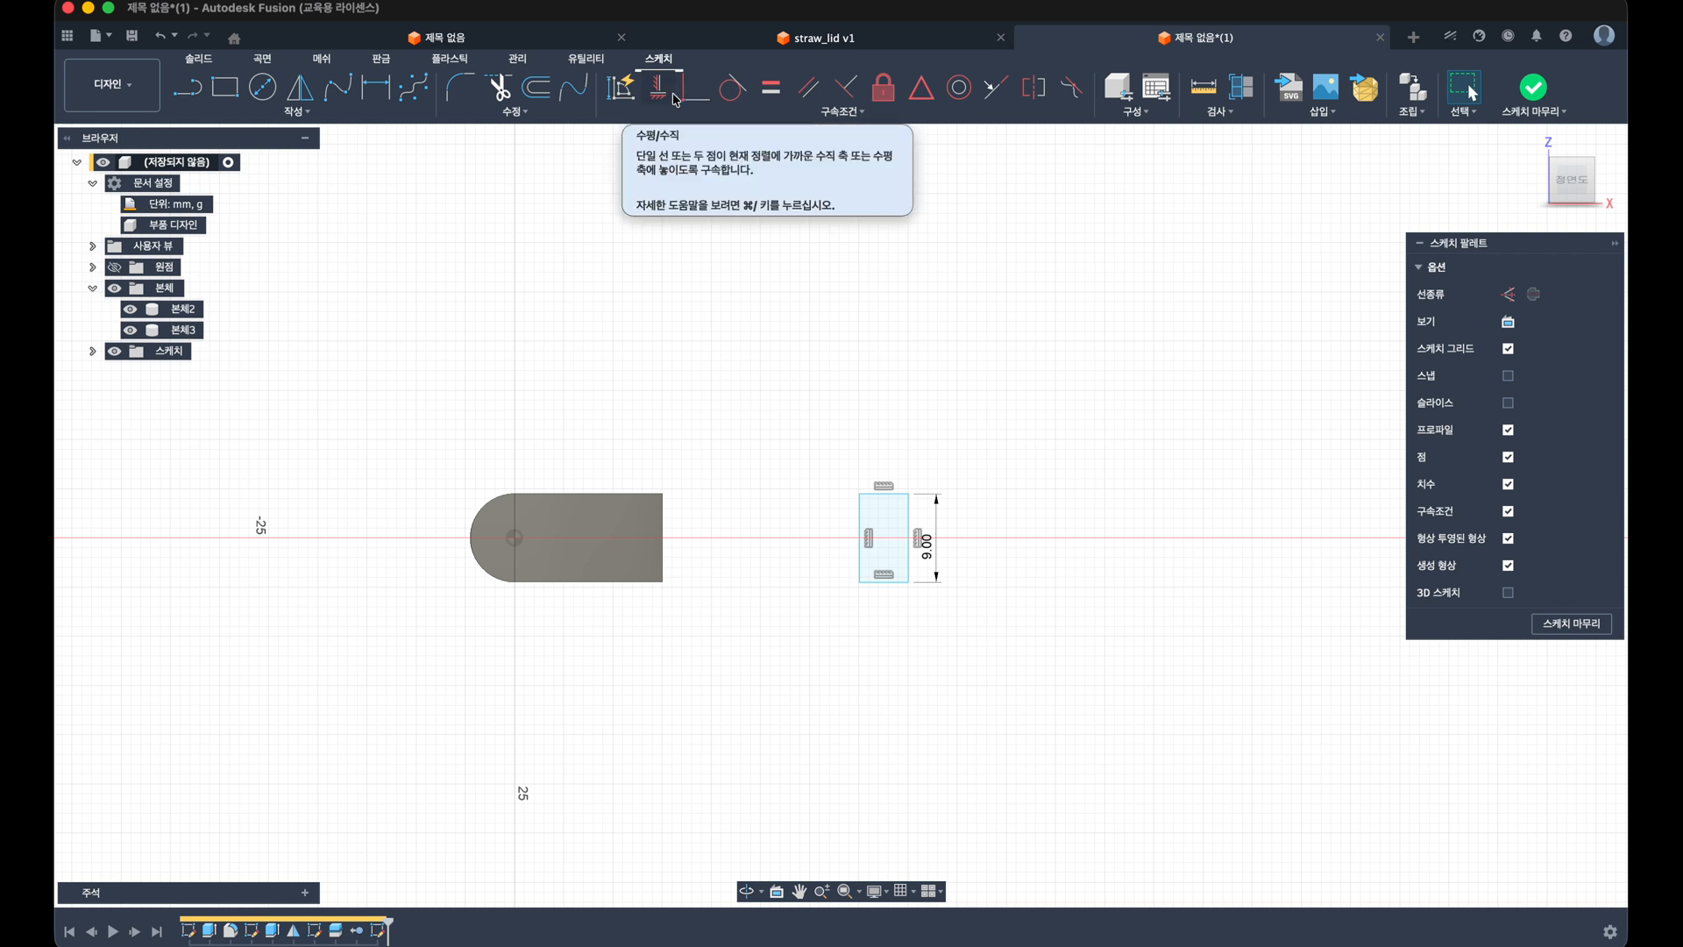
Step: Dimension the distance from the origin to the rectangle's far vertical side as 44 mm
key(d)
click(515, 538)
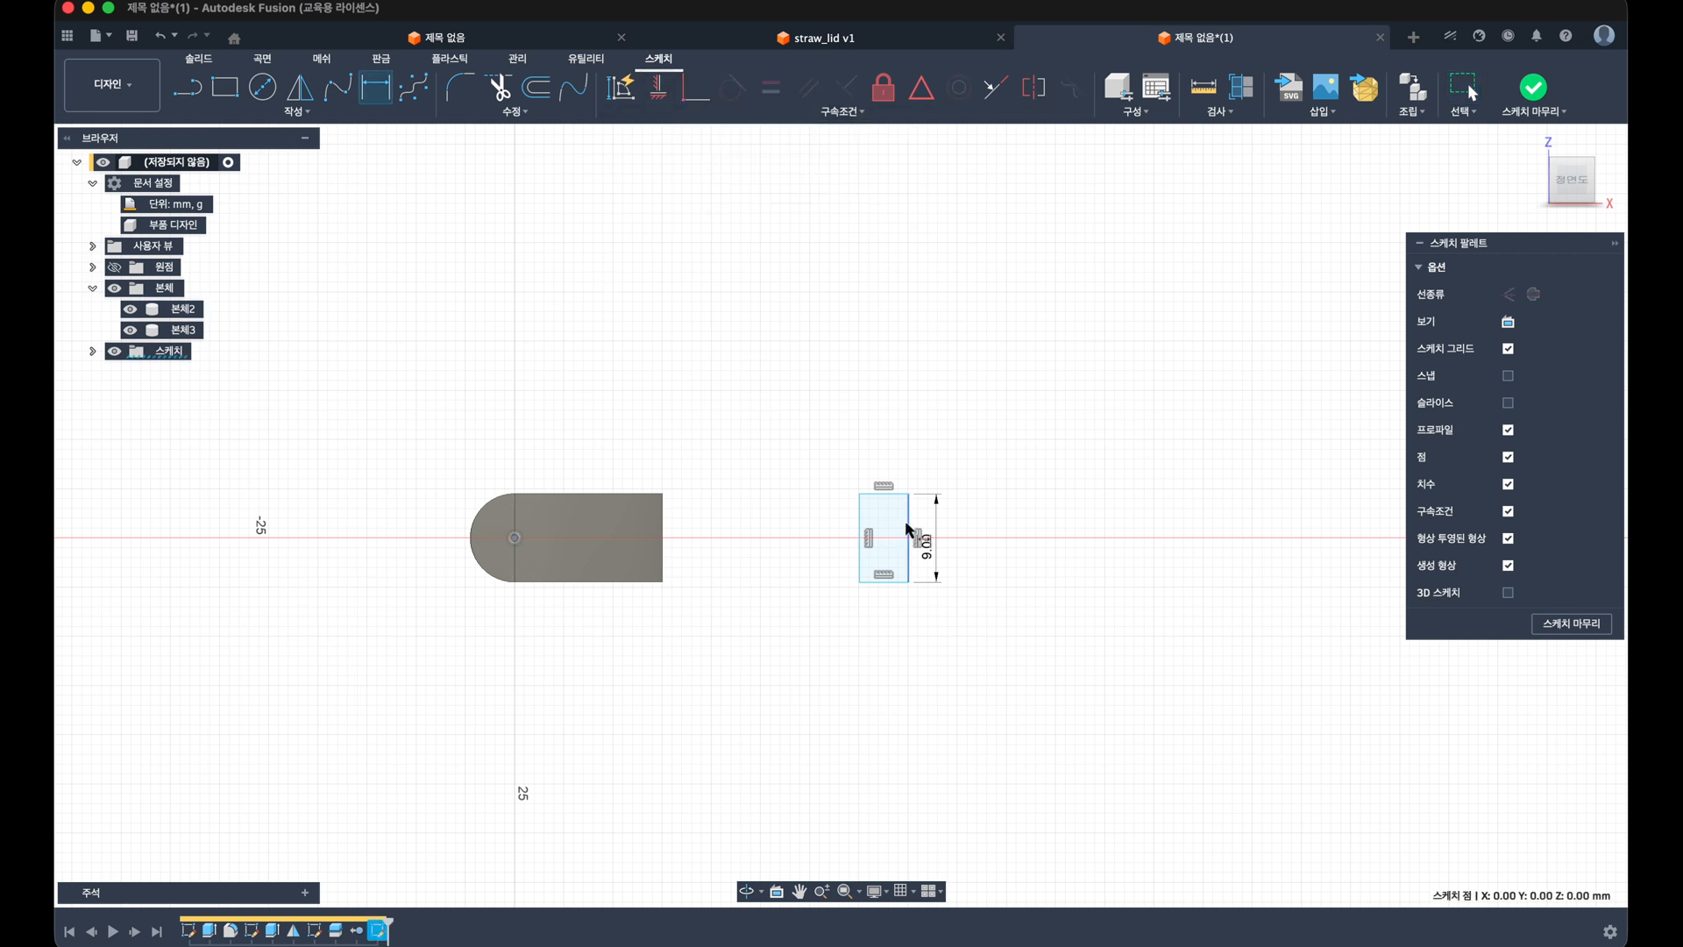
click(907, 529)
click(842, 377)
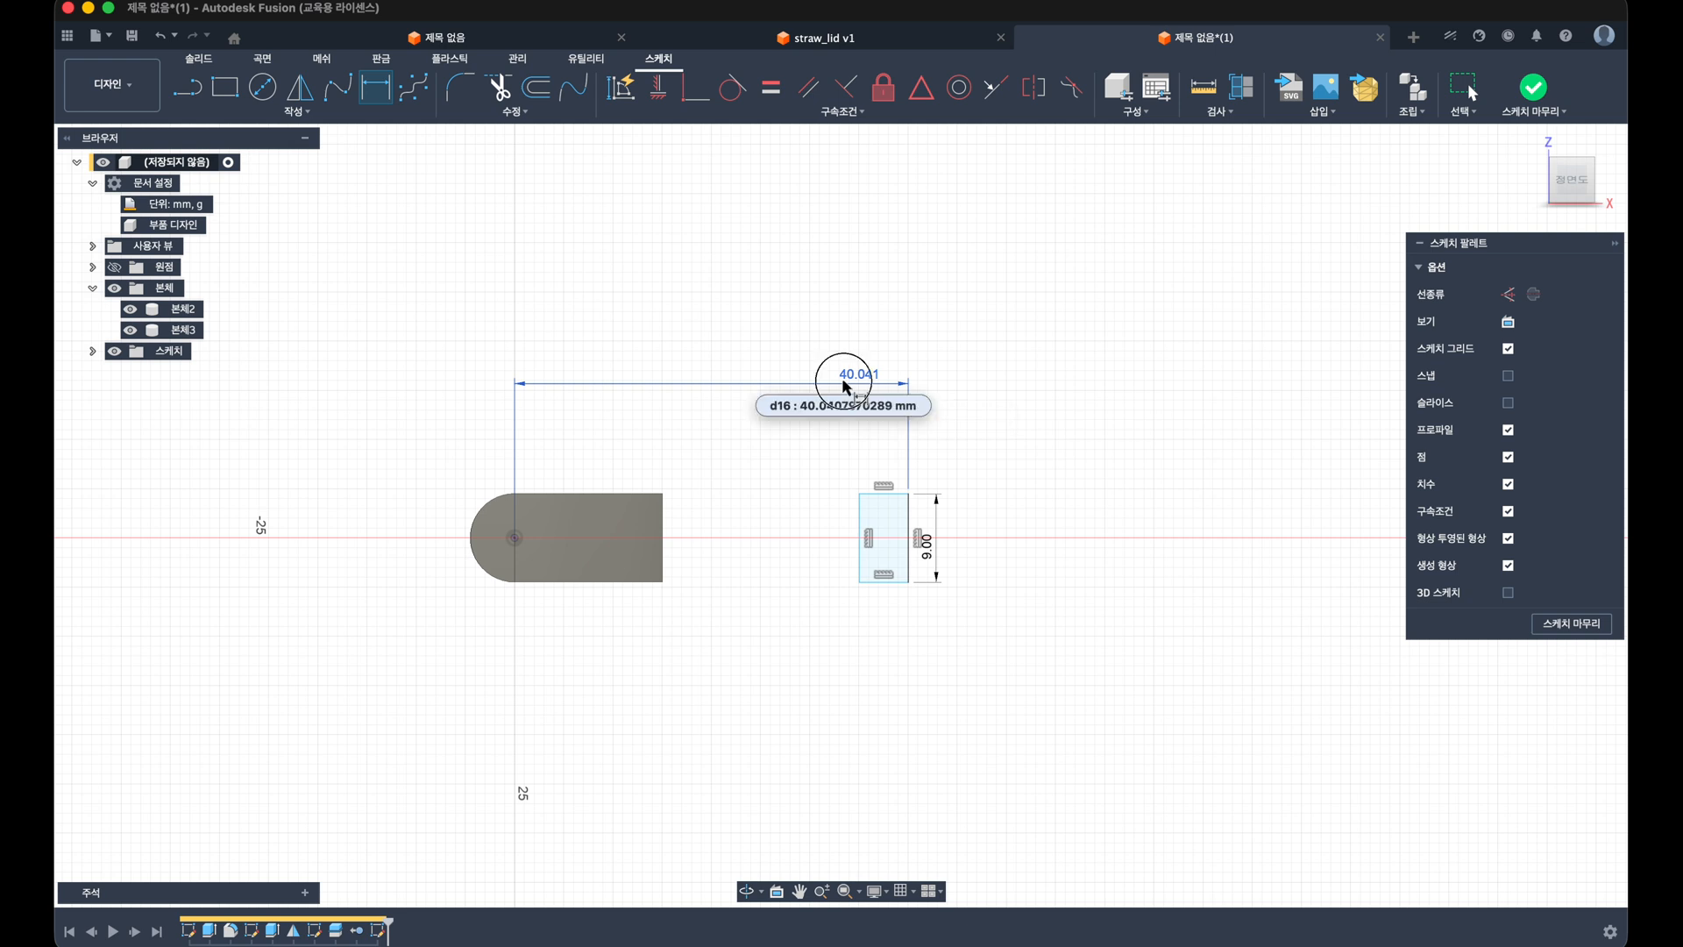
text(44)
key(Return)
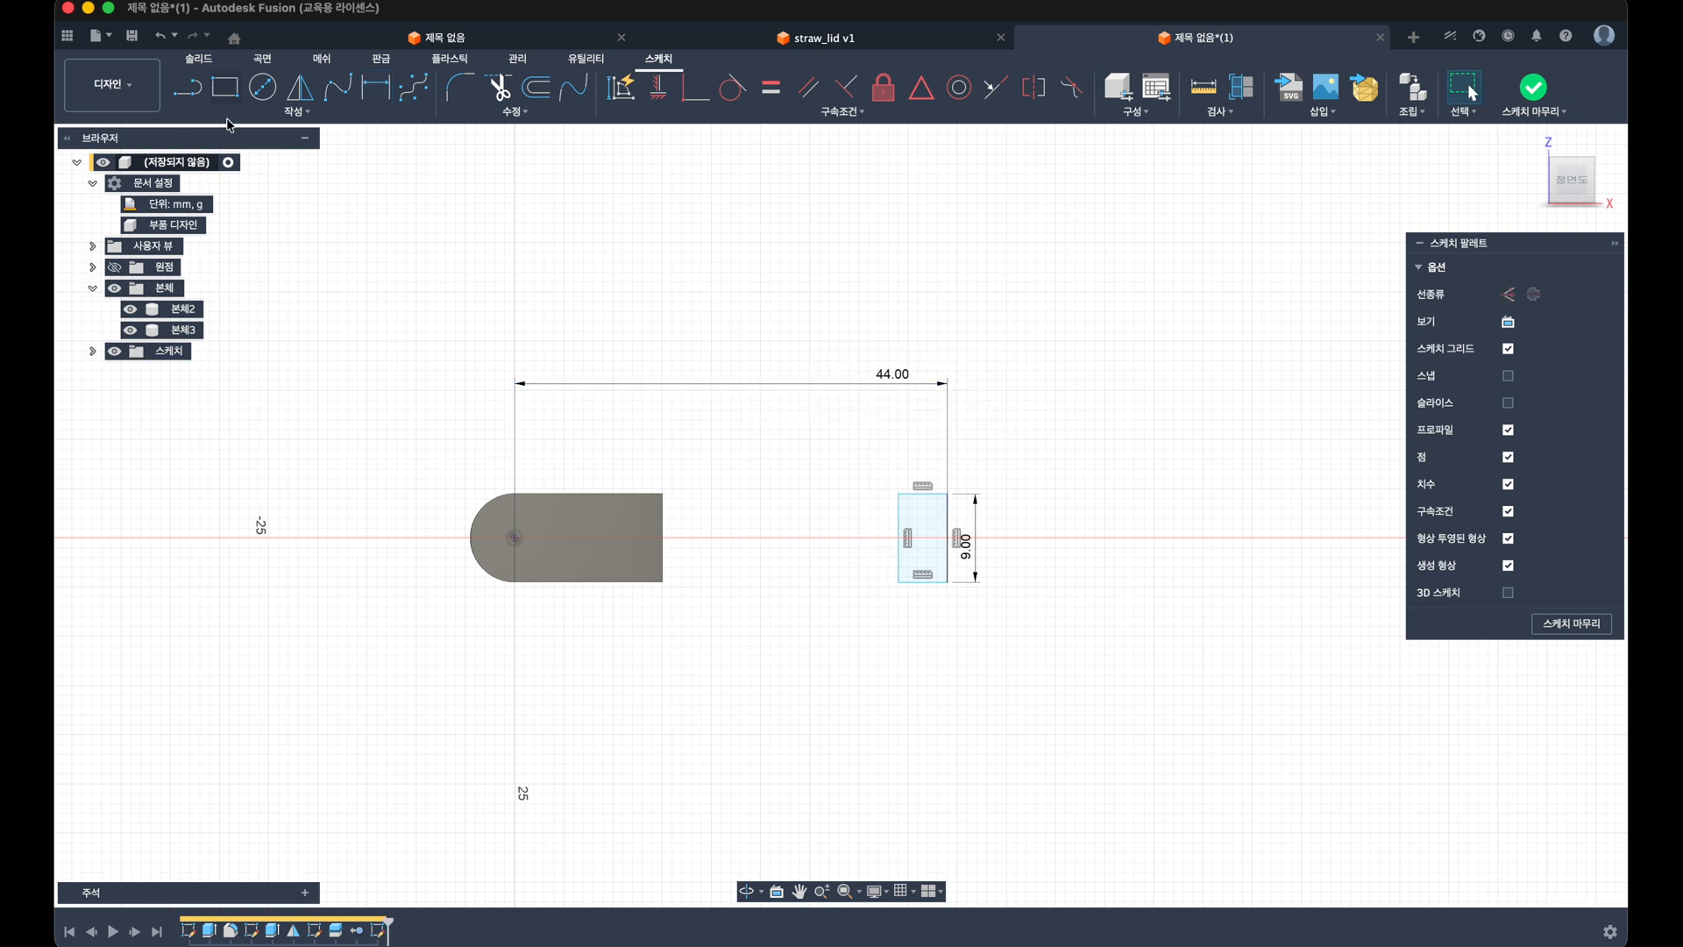
Step: Draw a horizontally constrained construction line from the origin to the midpoint of the rectangle's near vertical side
click(187, 87)
click(515, 537)
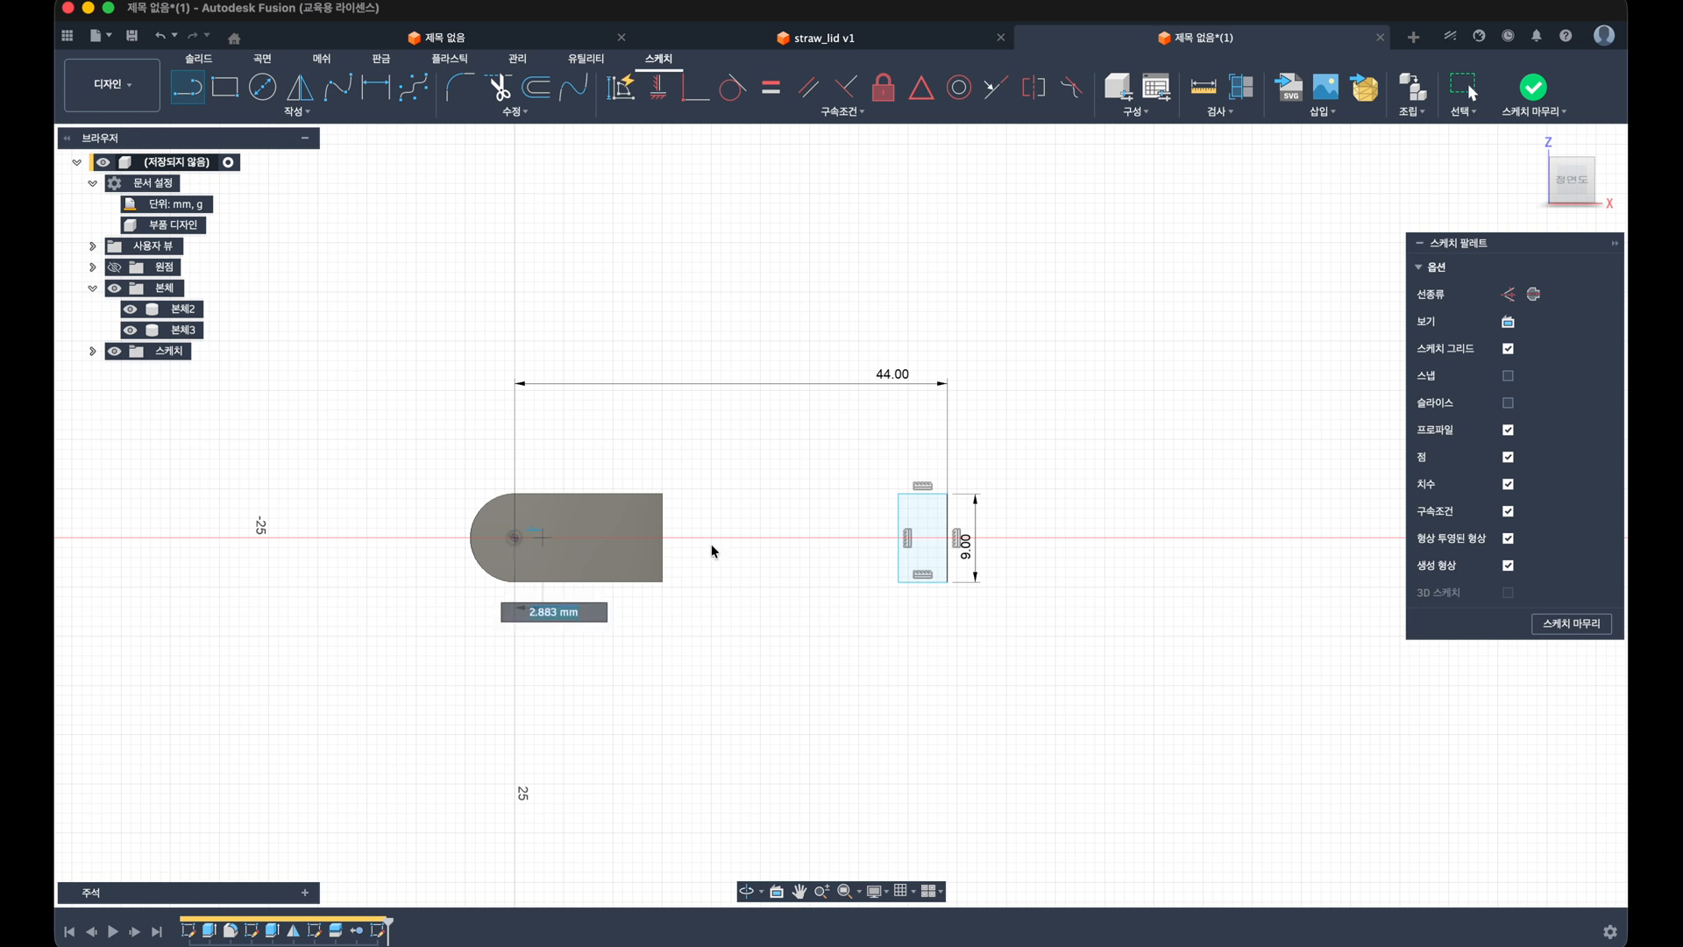
click(906, 537)
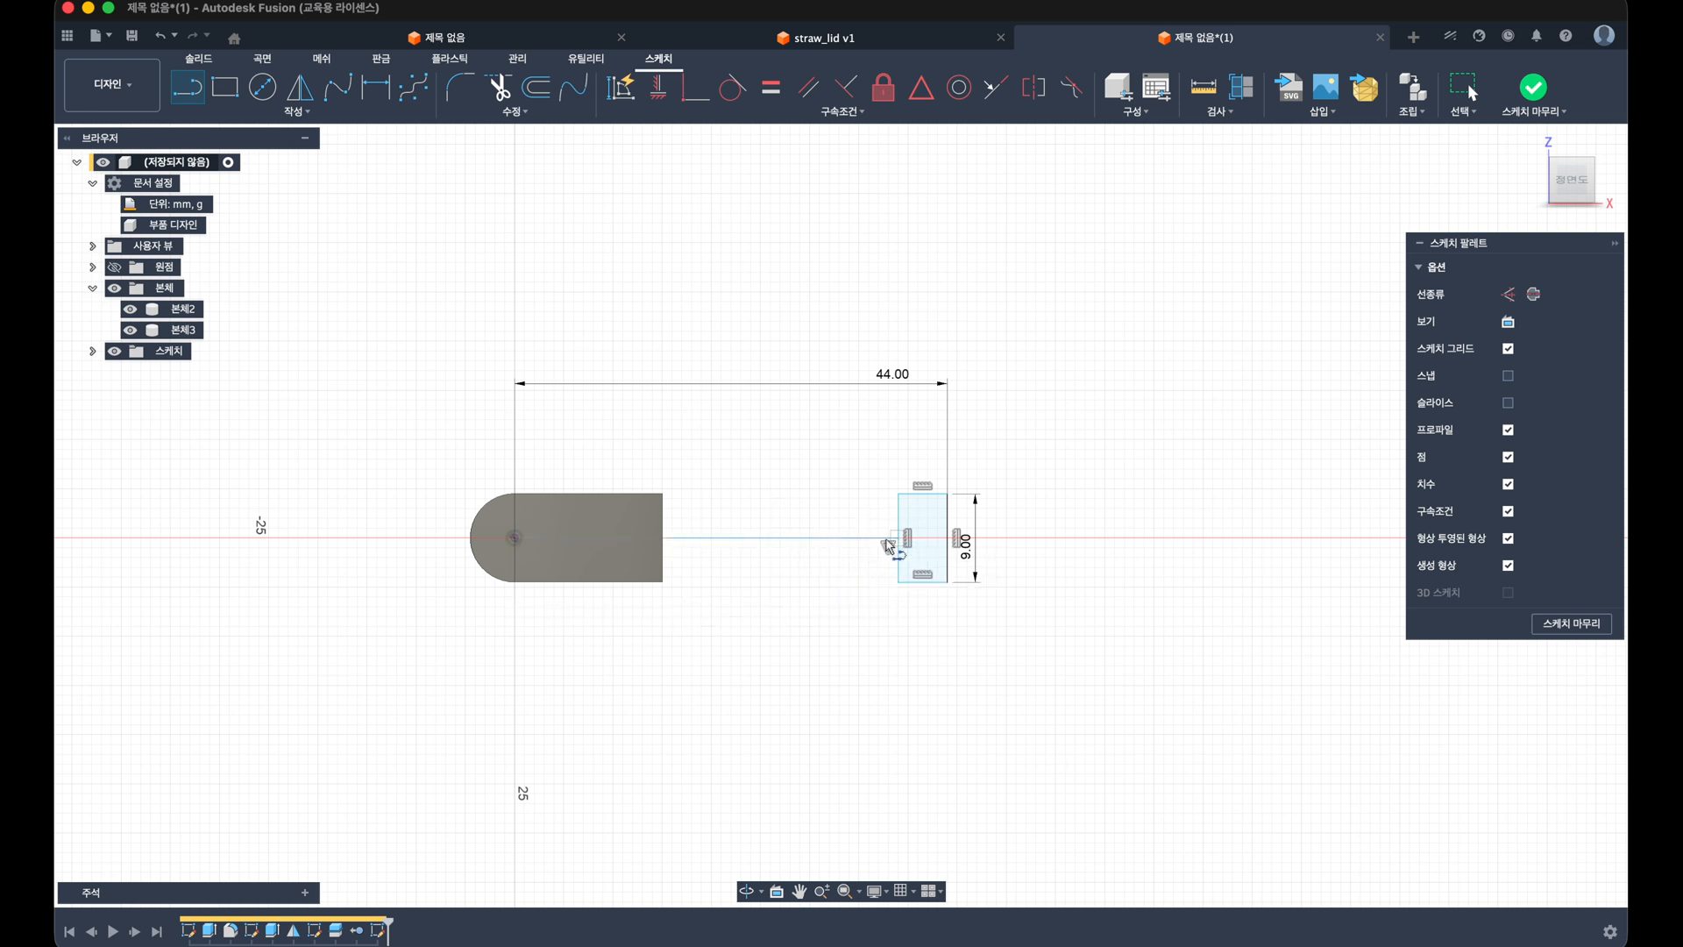
key(Escape)
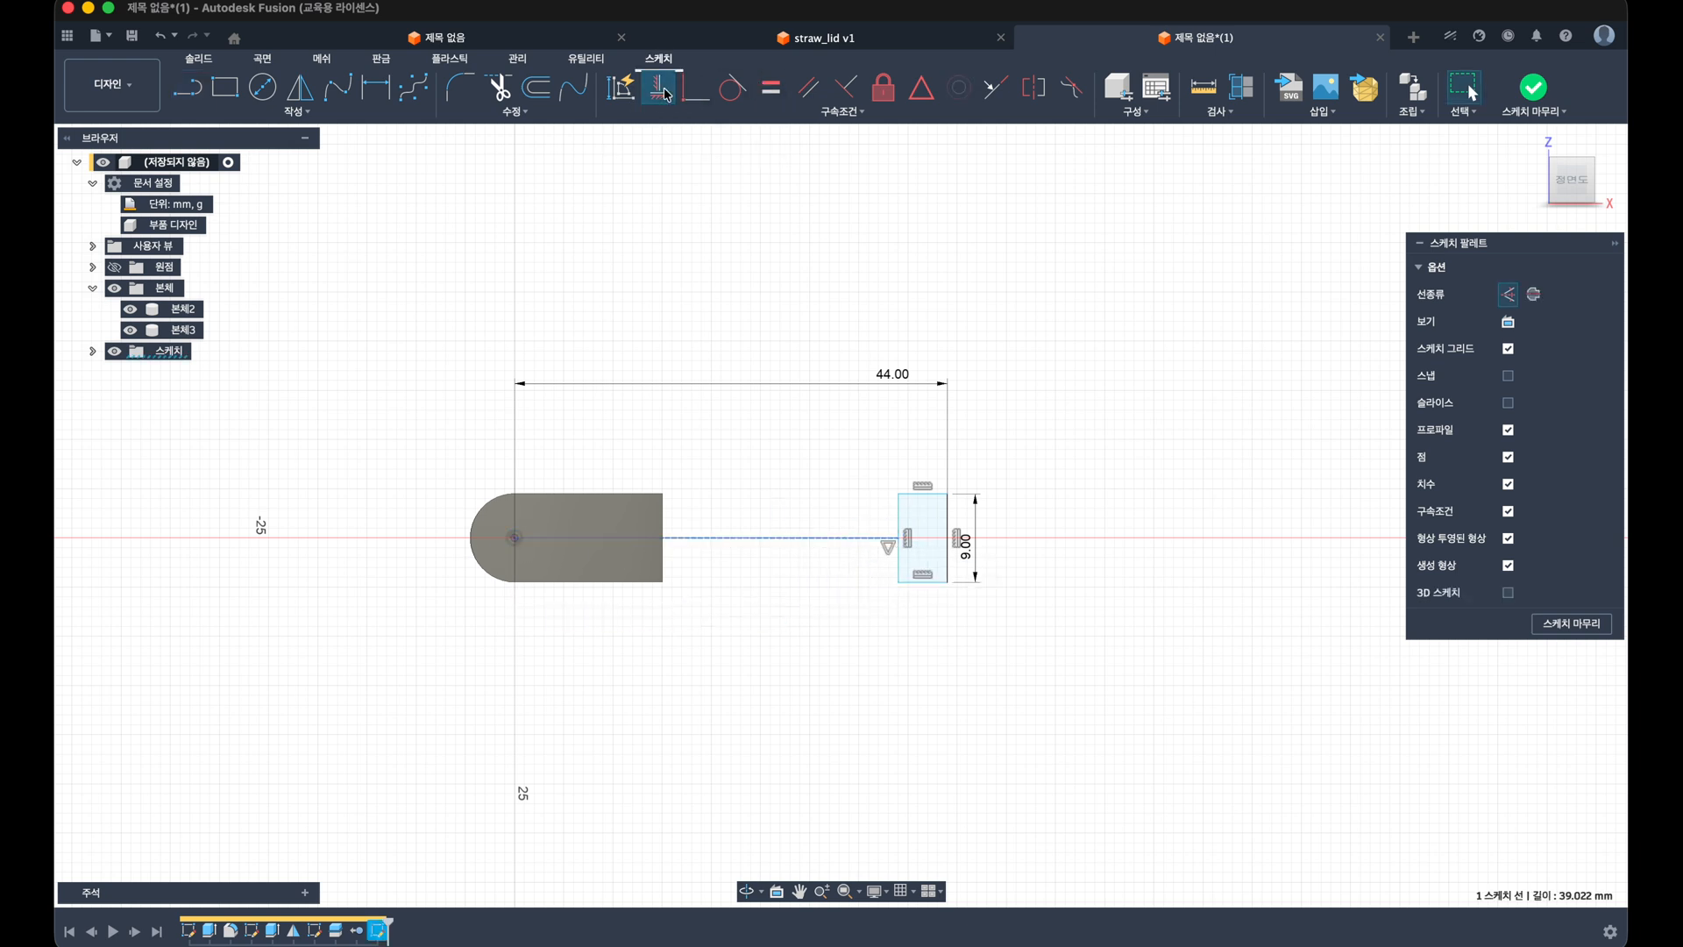
click(659, 87)
scroll(908, 552, down, 2)
scroll(906, 556, up, 4)
scroll(906, 555, up, 3)
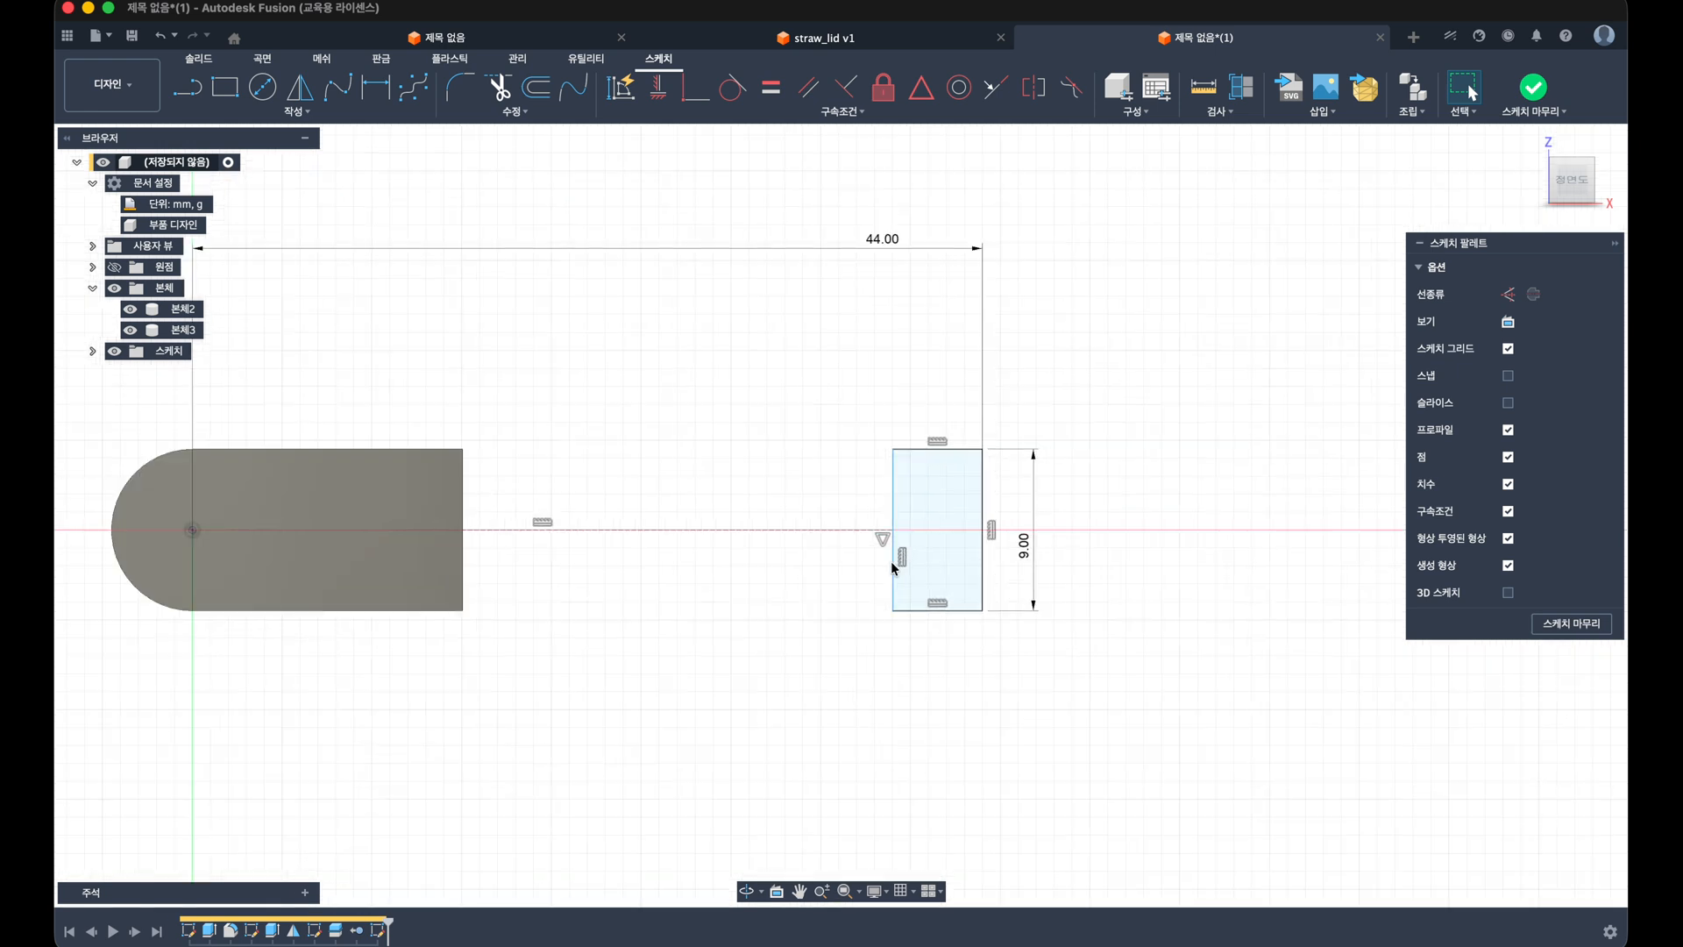
Step: Dimension the rectangle's width as 5 mm
click(874, 570)
drag(874, 577, 890, 545)
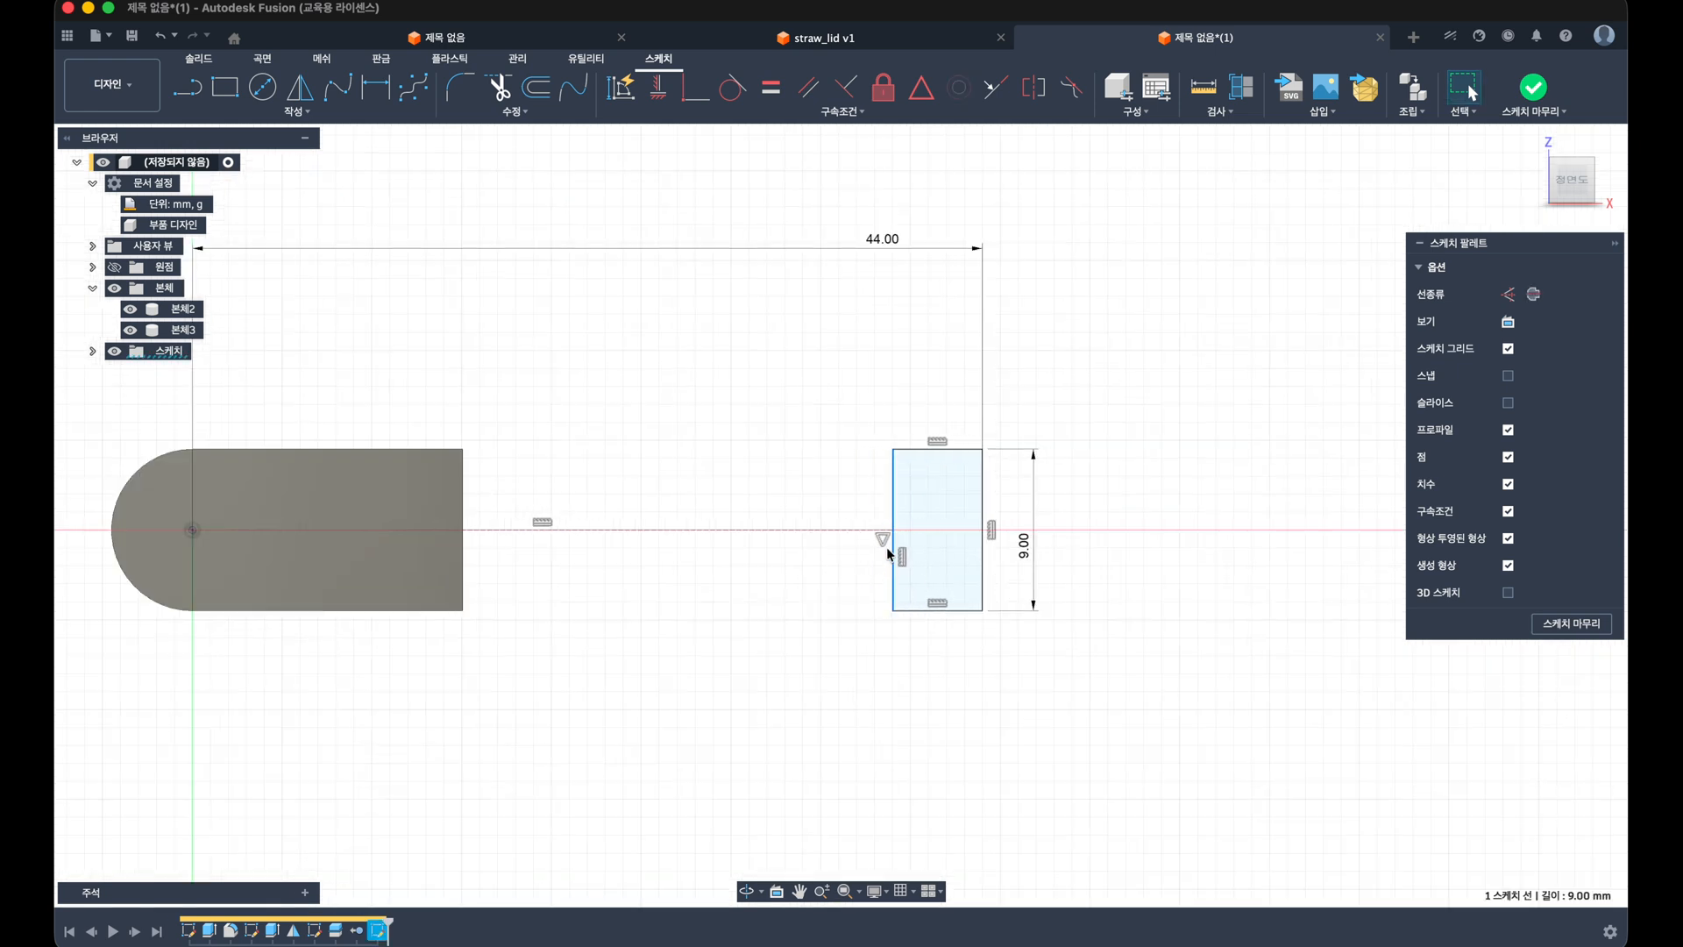
key(d)
click(918, 449)
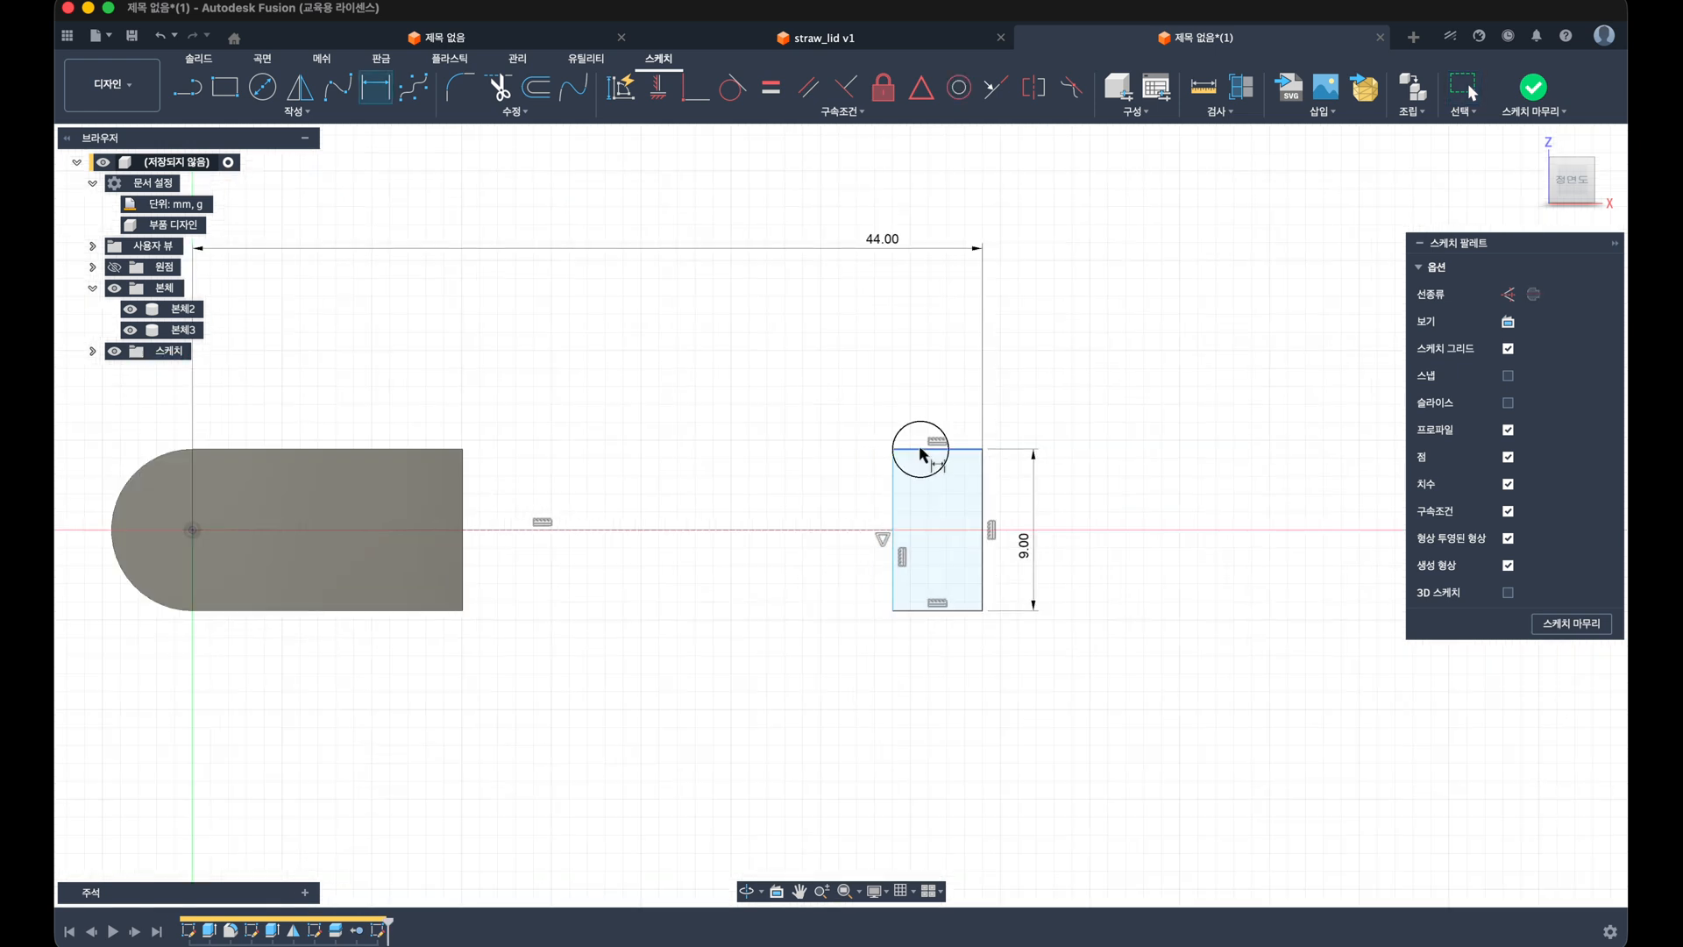
click(933, 386)
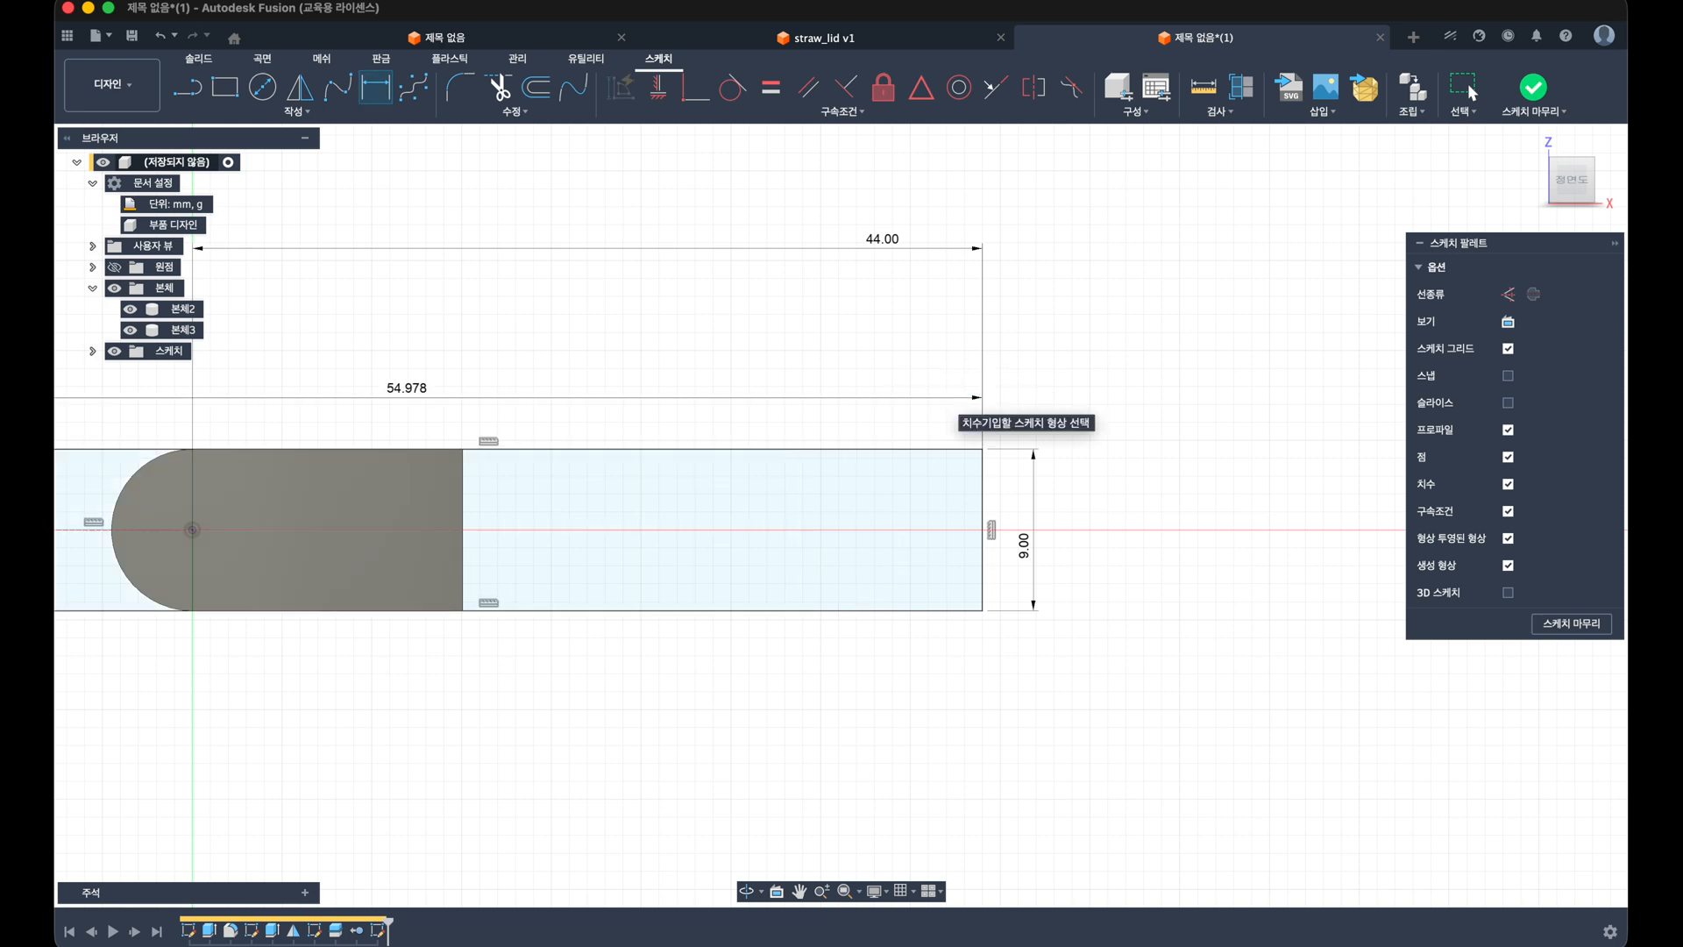
click(931, 387)
text(5)
key(Return)
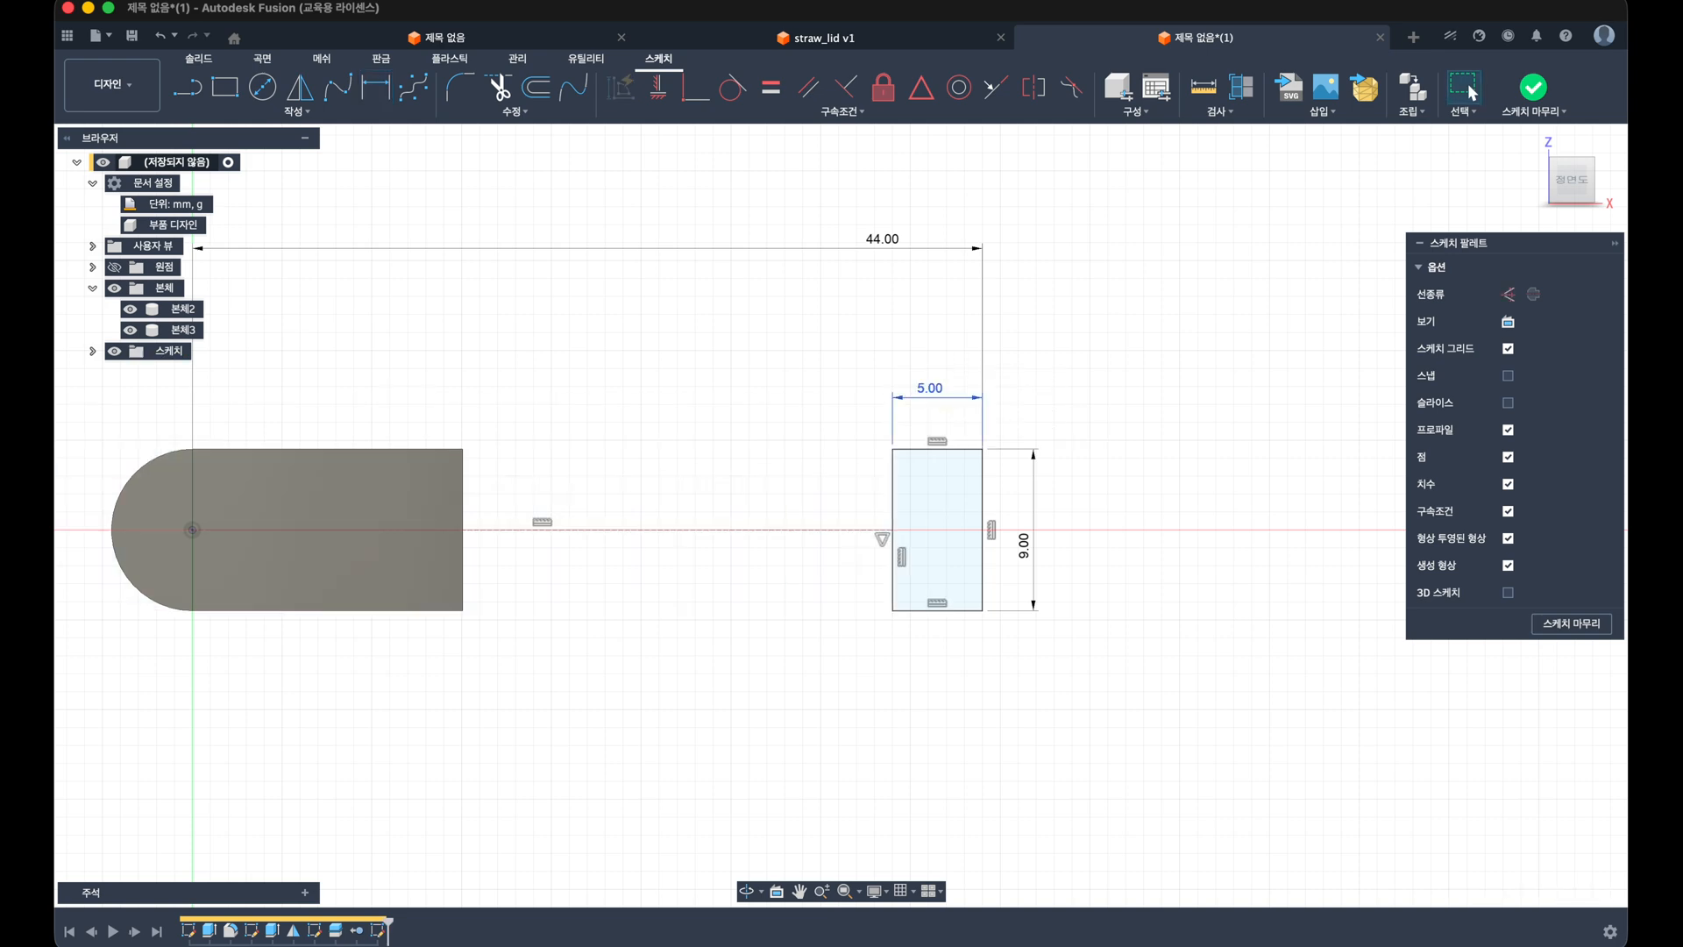
Step: Draw a three-point arc inside the rectangle from its upper side to its lower side, bulging toward the origin
scroll(955, 526, down, 5)
scroll(955, 525, up, 6)
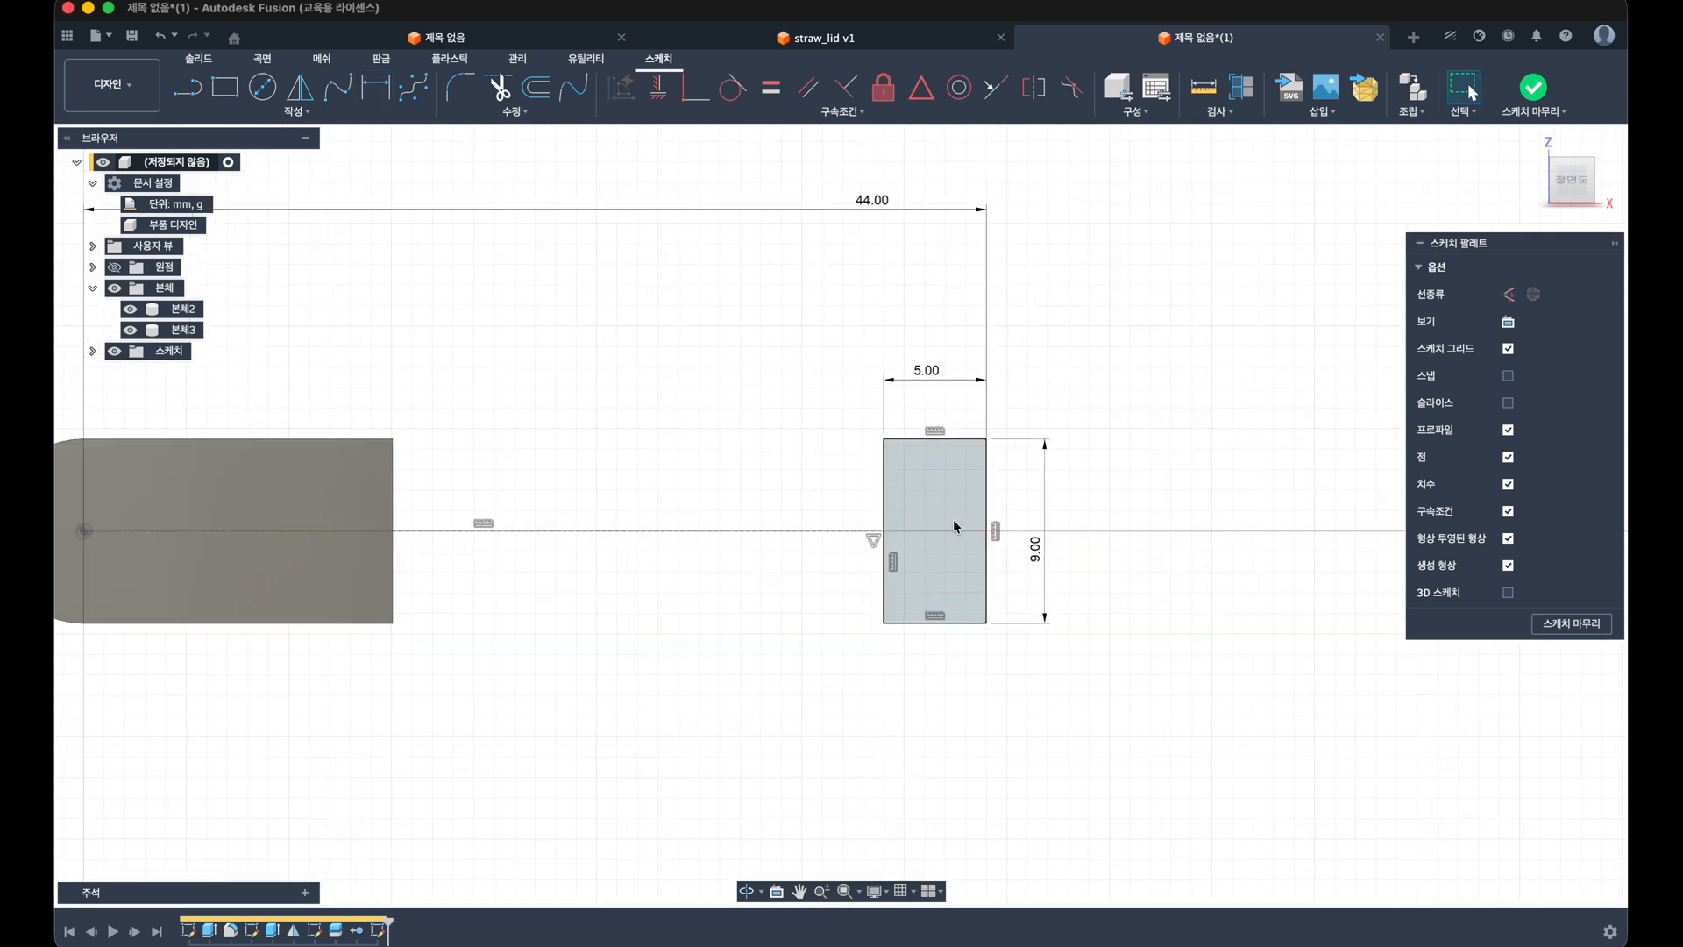
middle_drag(862, 357, 755, 316)
click(296, 112)
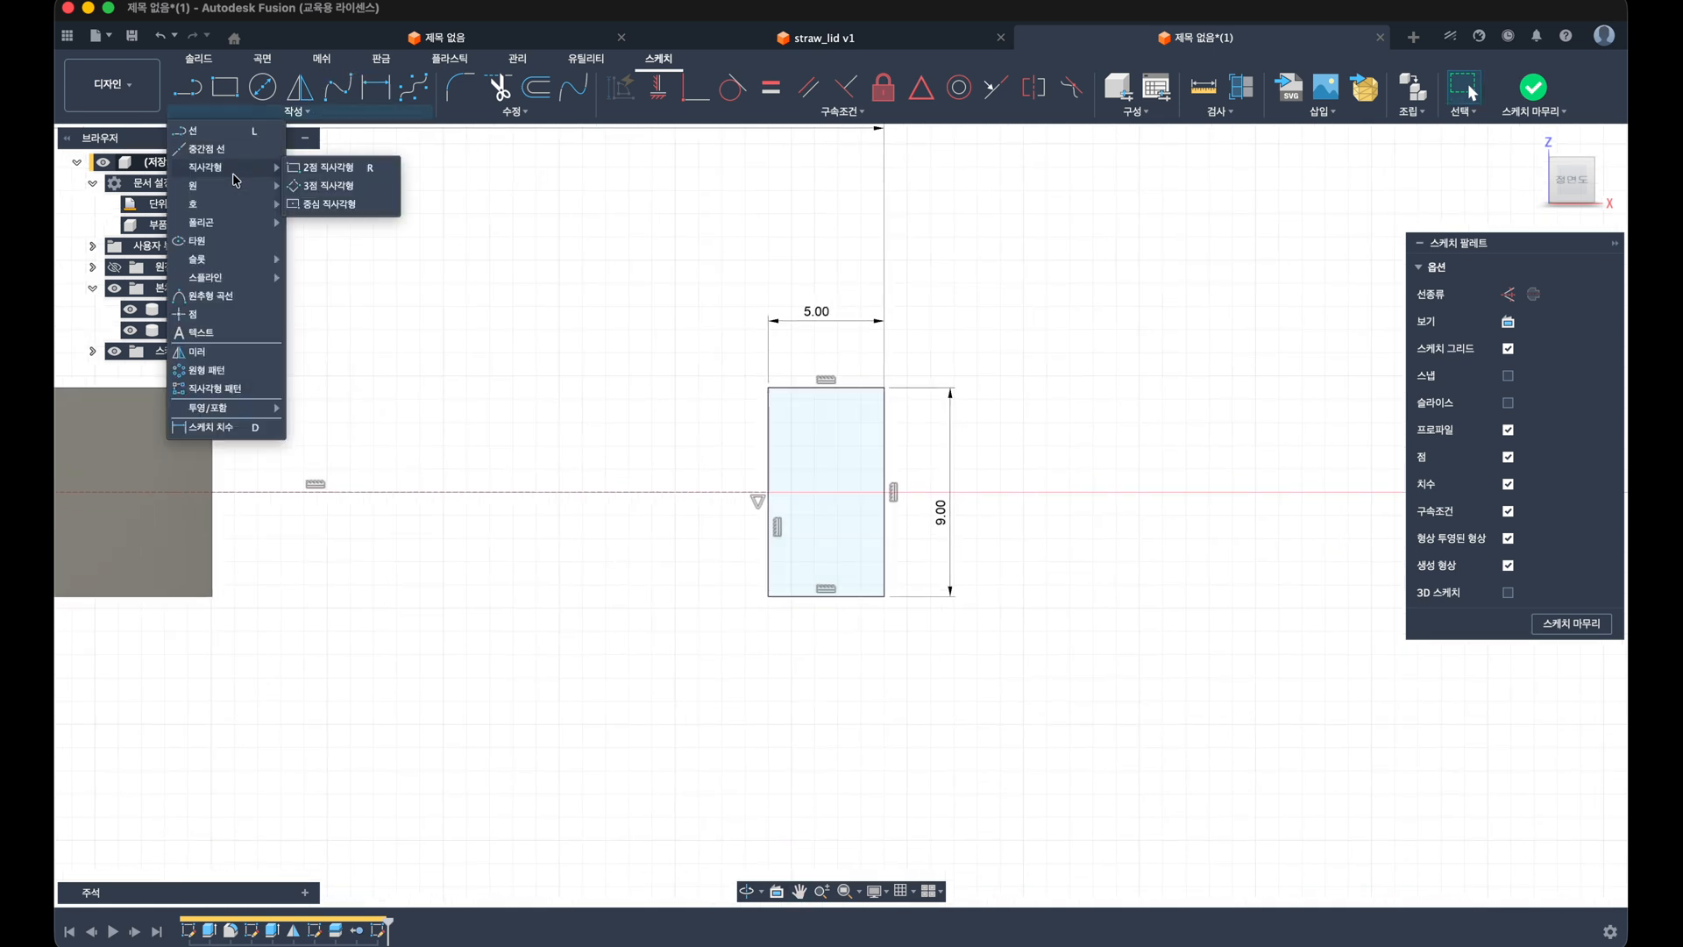
mouse_move(263, 192)
click(342, 211)
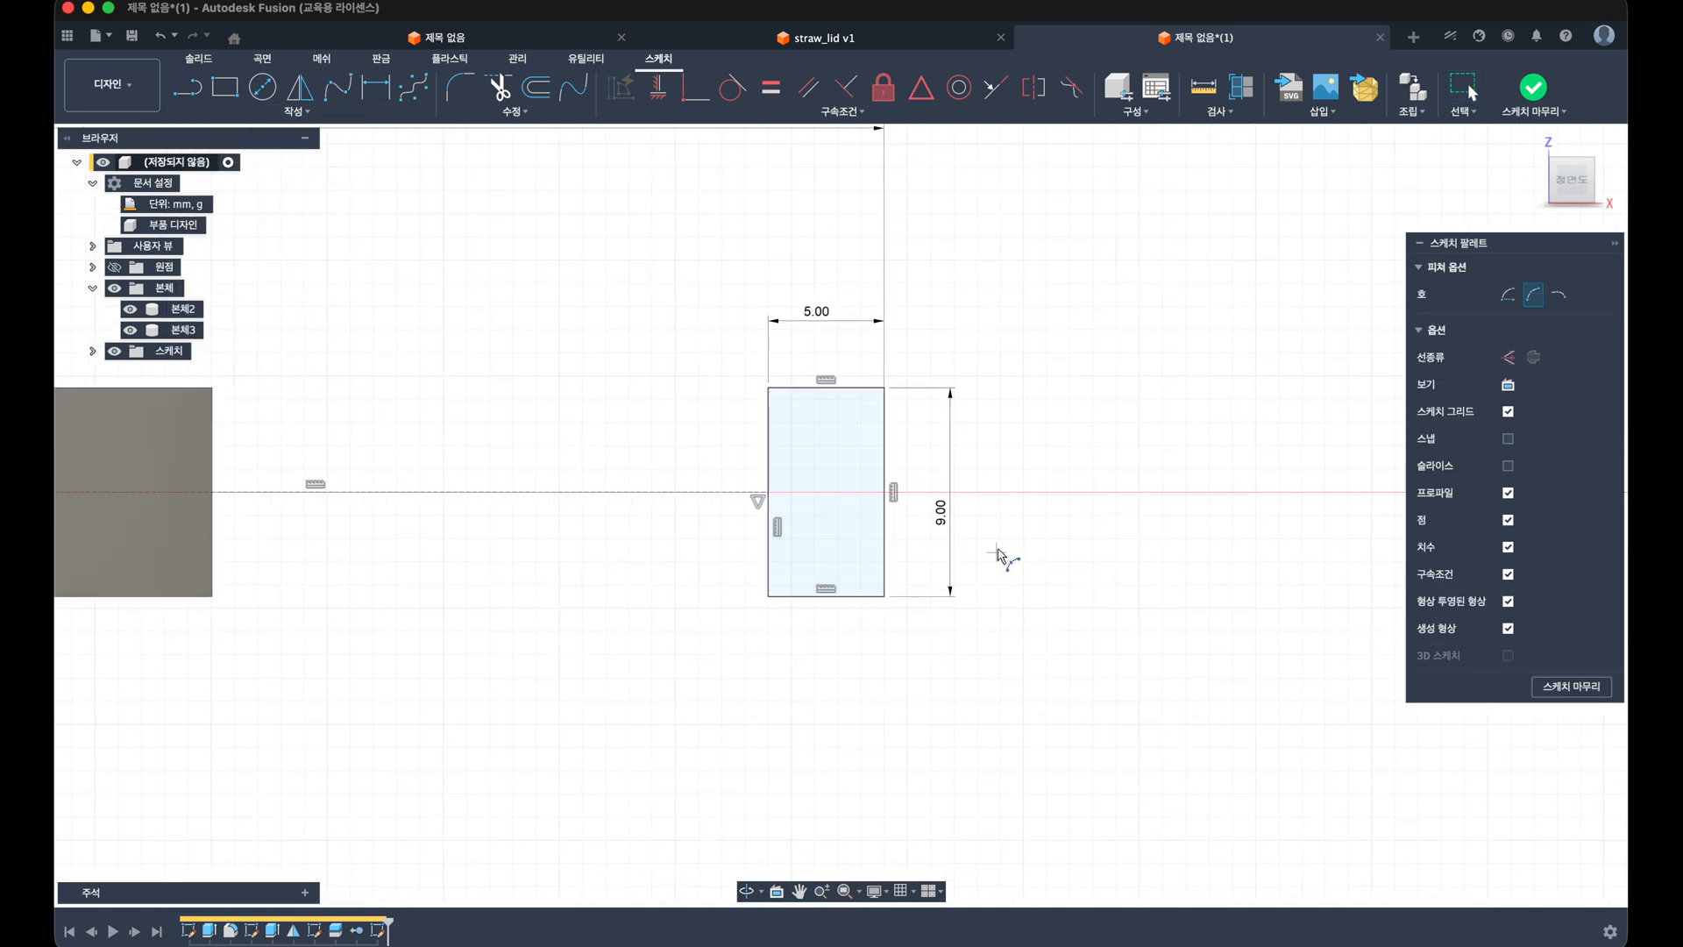
click(858, 388)
click(863, 596)
key(Escape)
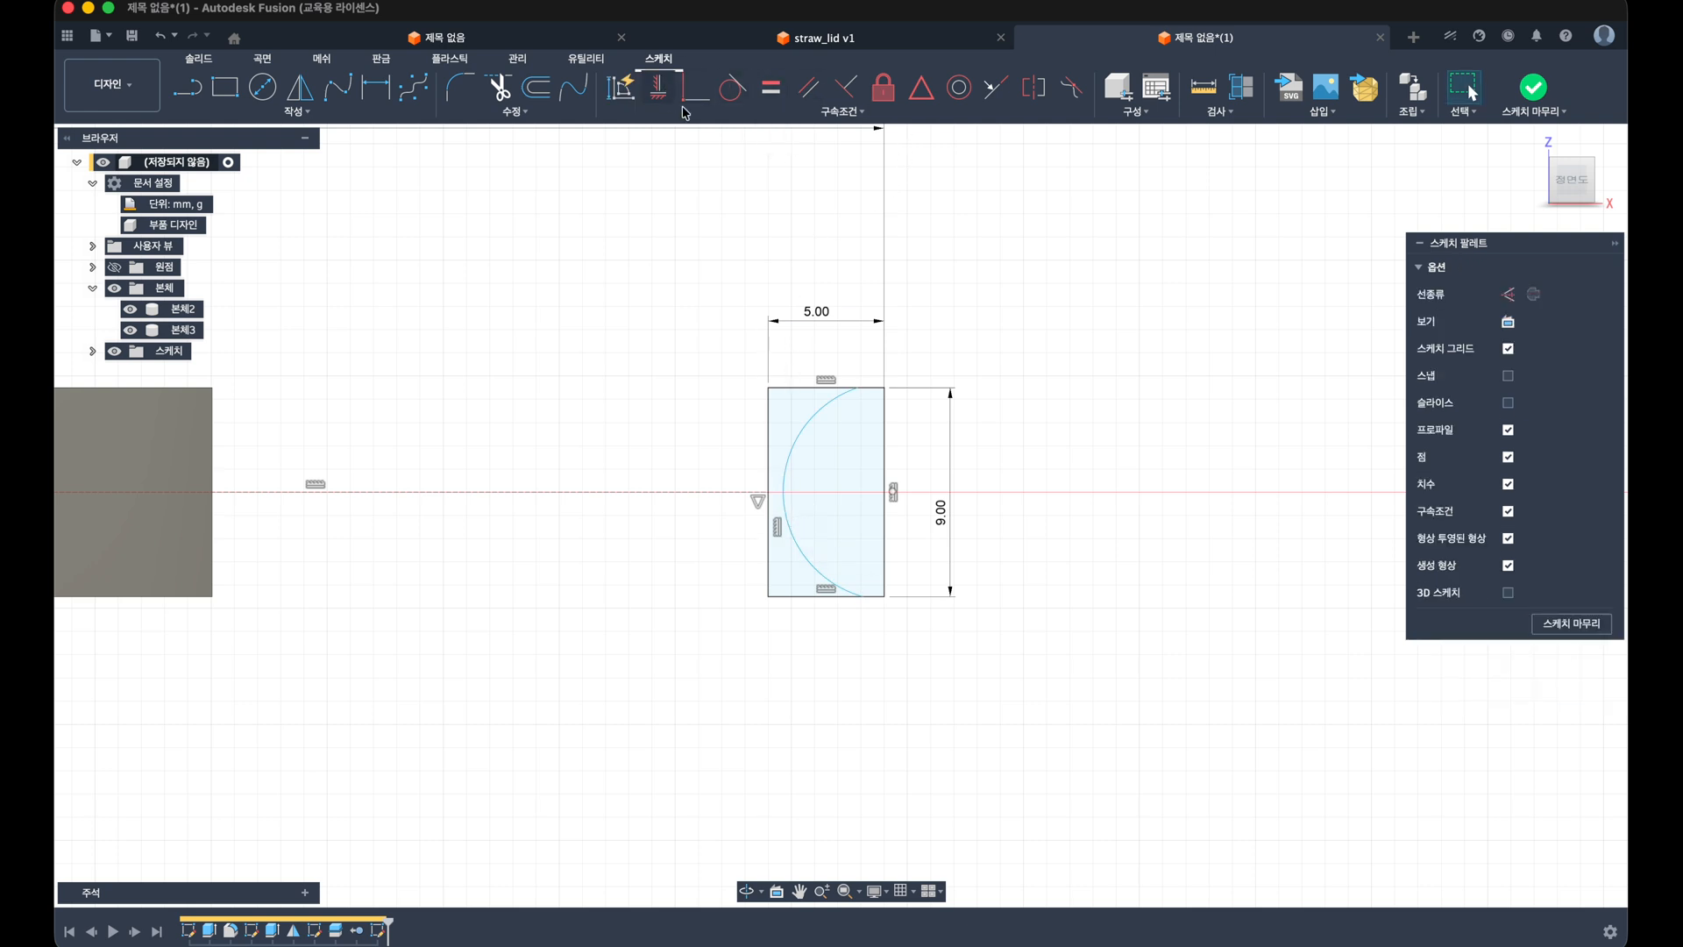
Step: Align the arc's endpoints vertically and make the arc tangent to the rectangle's near vertical side and upper side
click(659, 88)
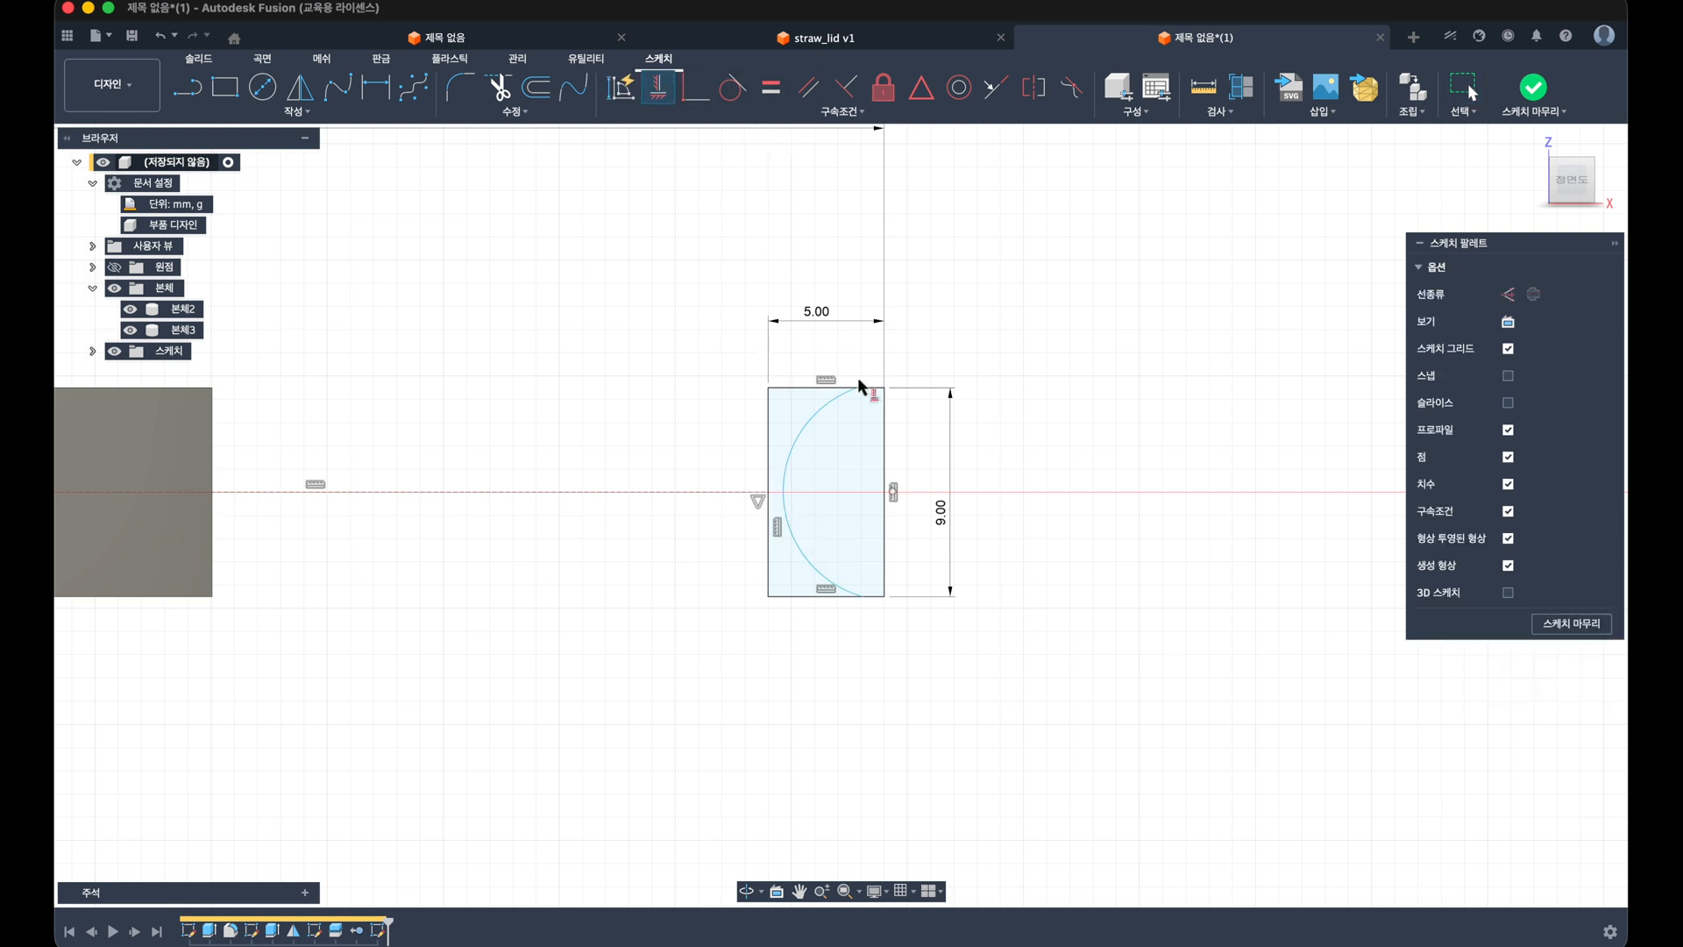
click(863, 597)
click(732, 86)
click(789, 449)
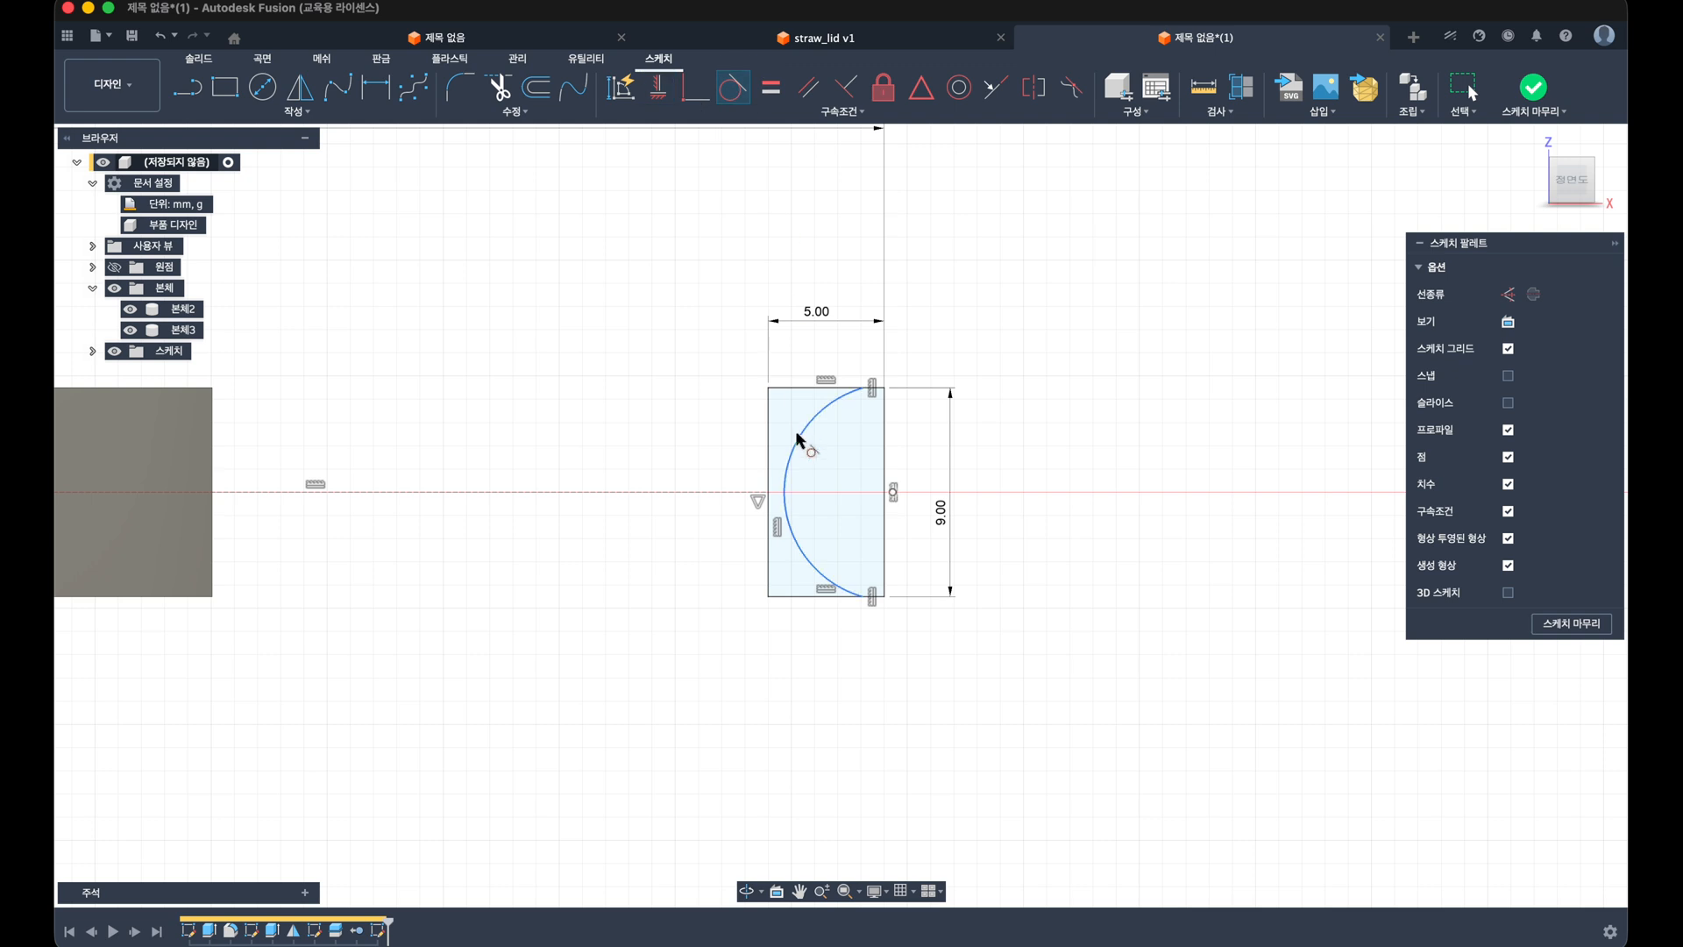
click(768, 445)
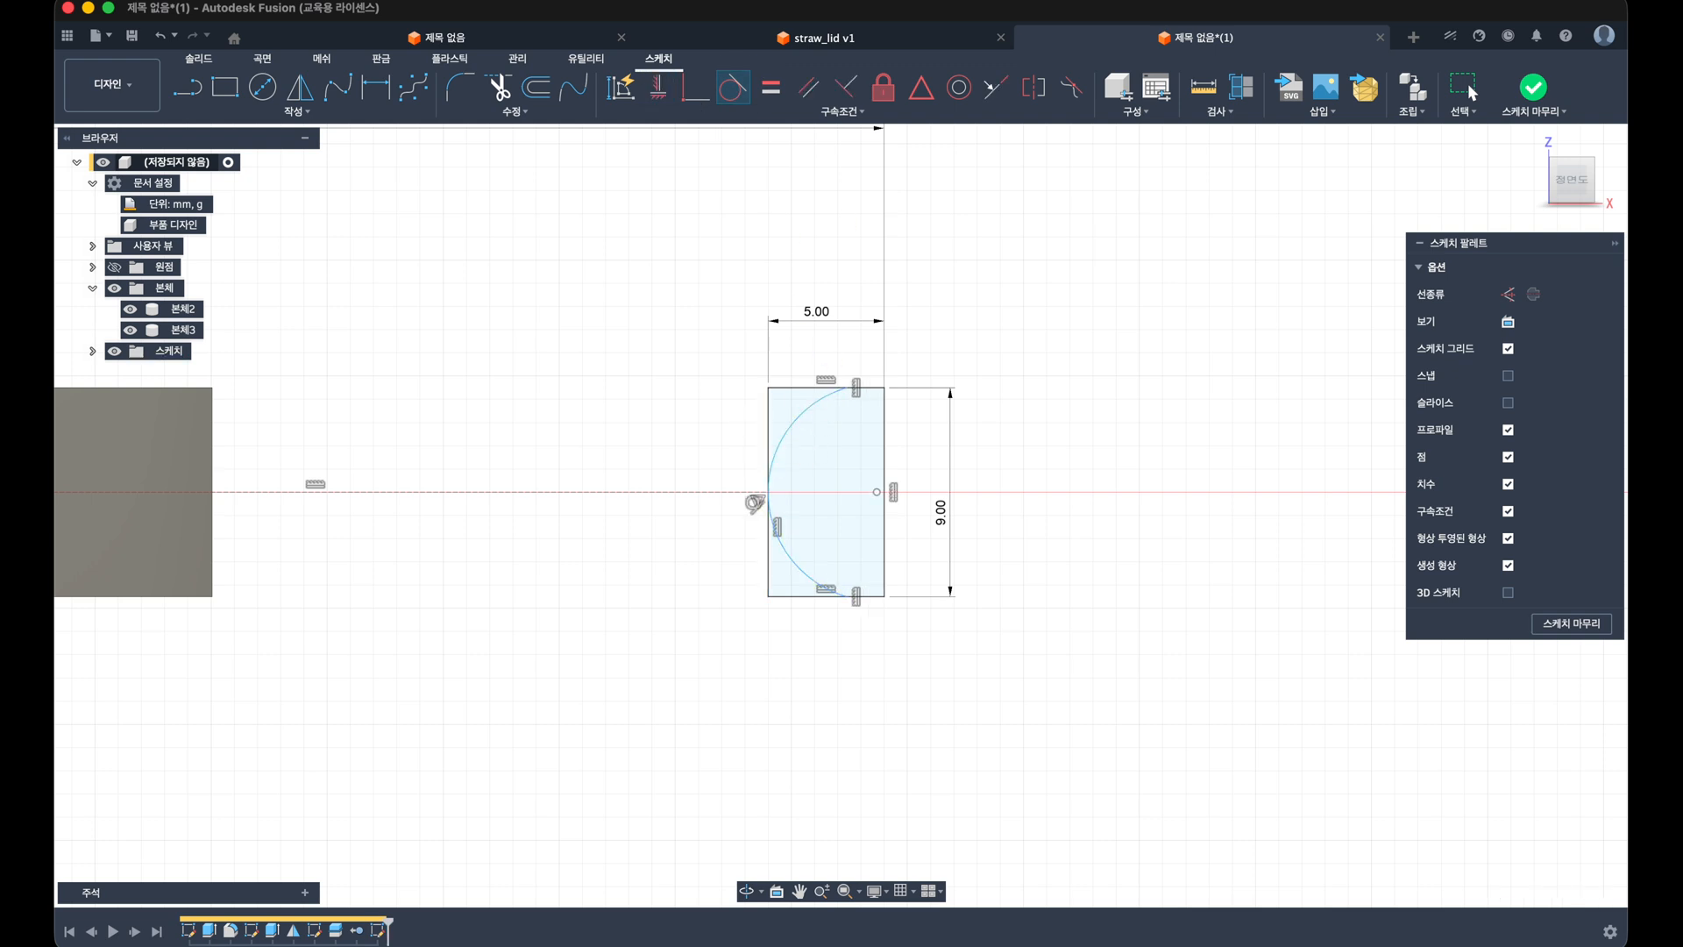
click(835, 402)
click(860, 389)
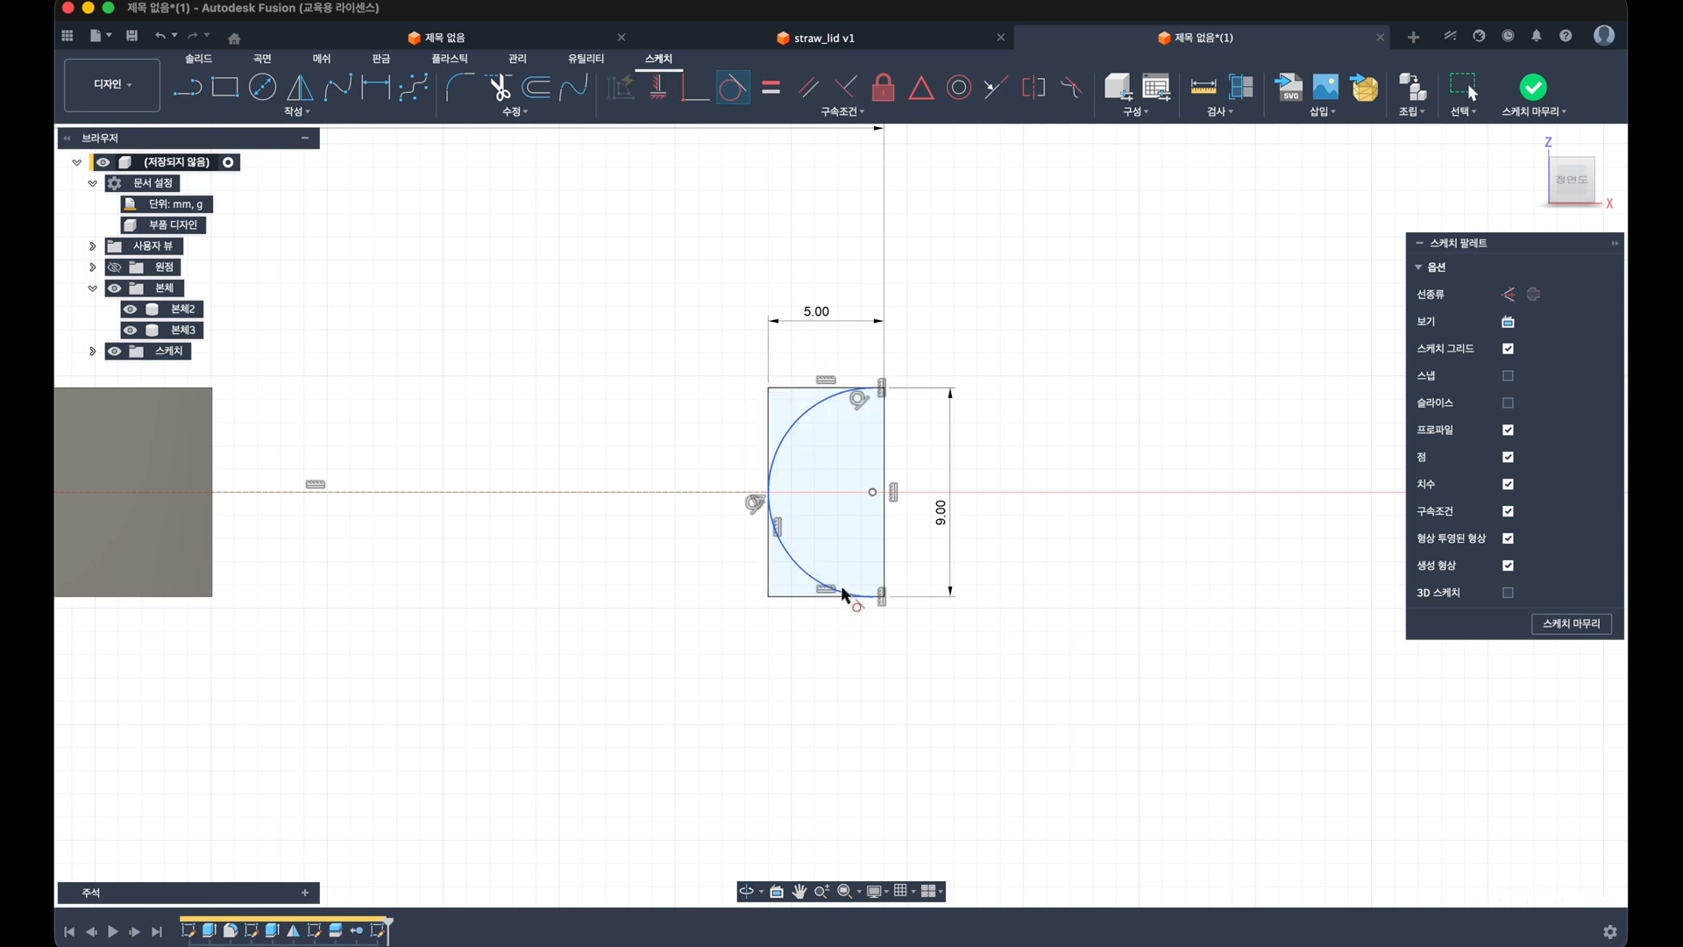
click(846, 597)
key(Escape)
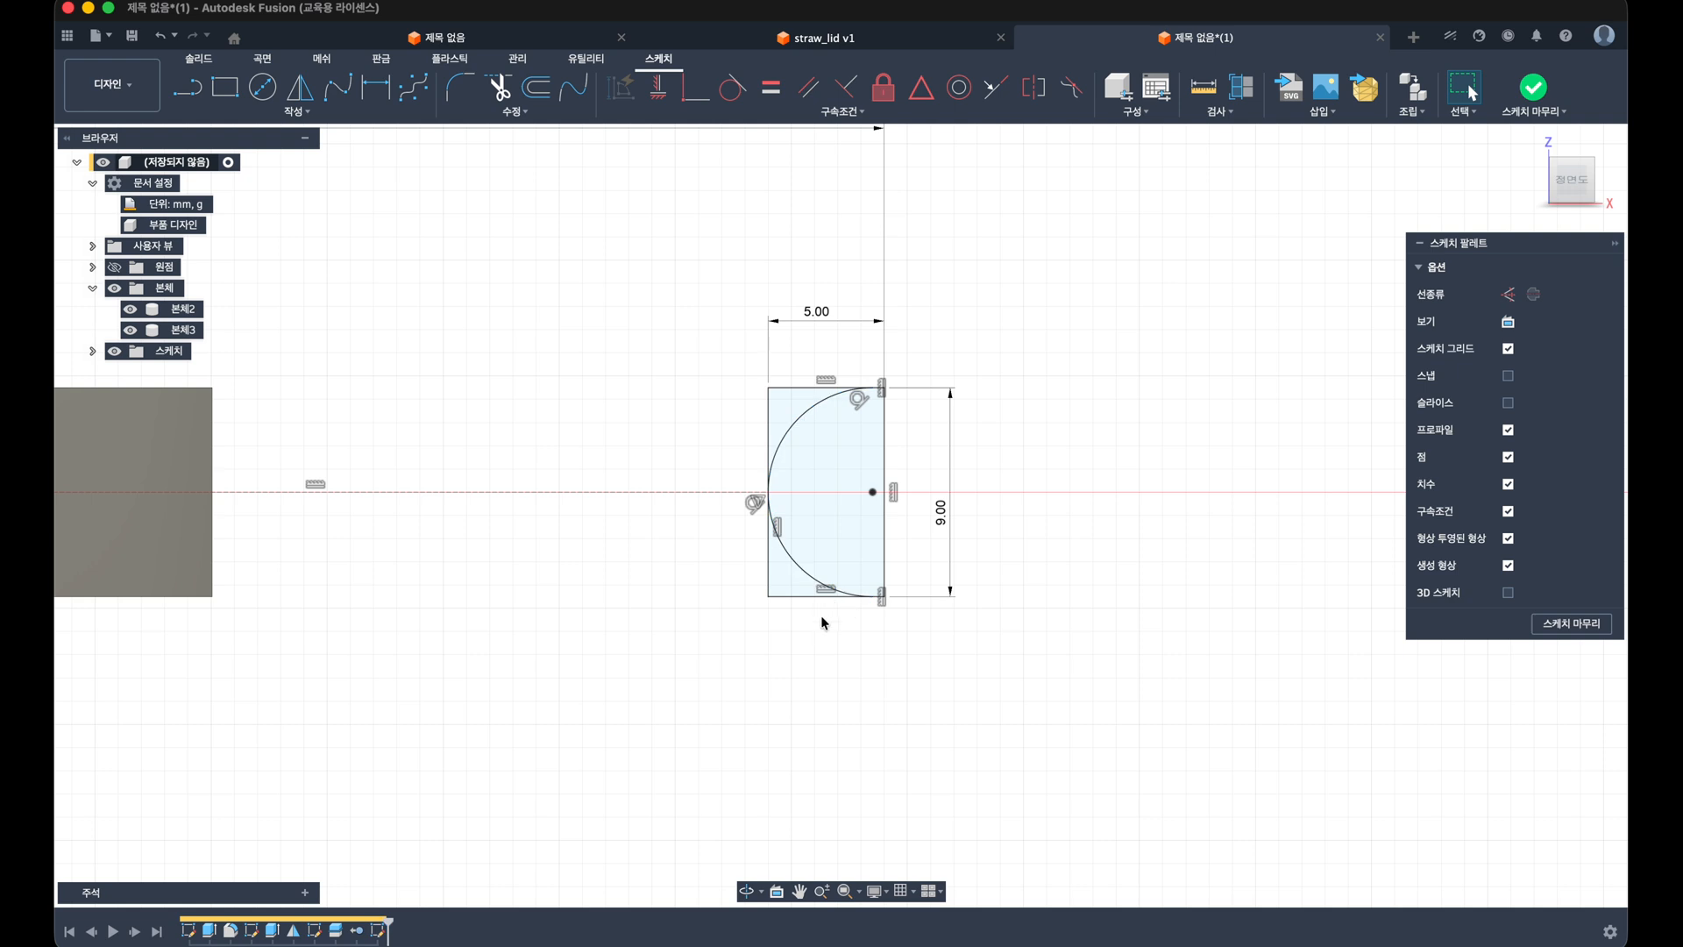
Step: Inspect the arc's profile and measure the gap between the arc's upper endpoint and the adjacent rectangle corner
click(837, 527)
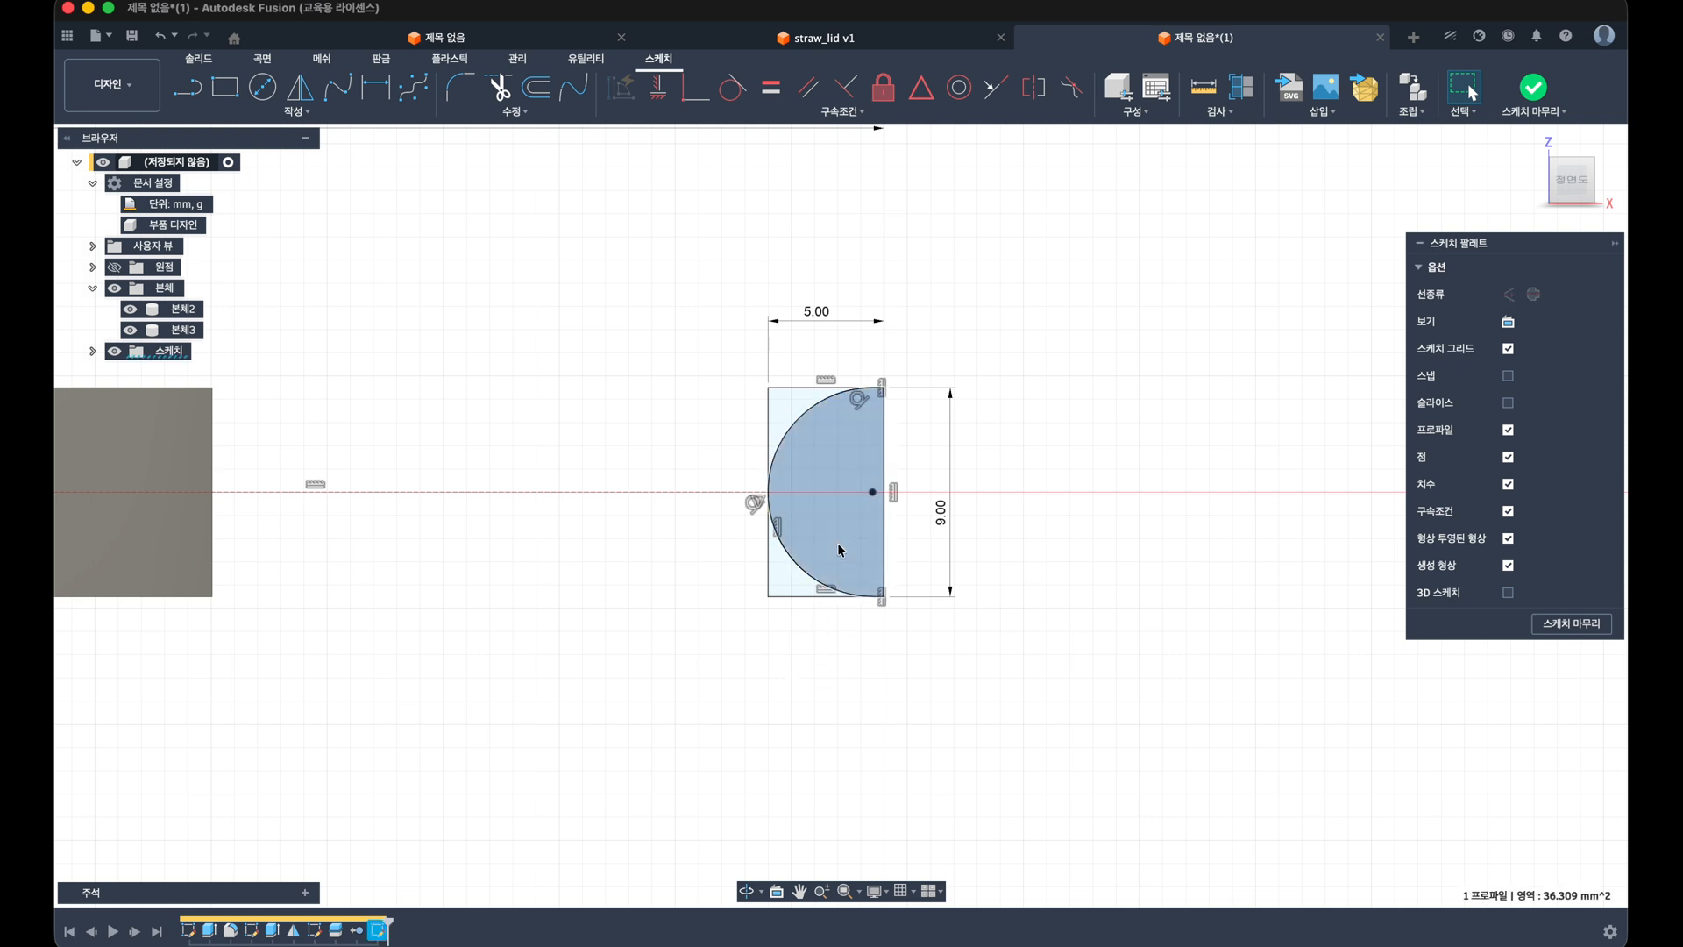
click(874, 386)
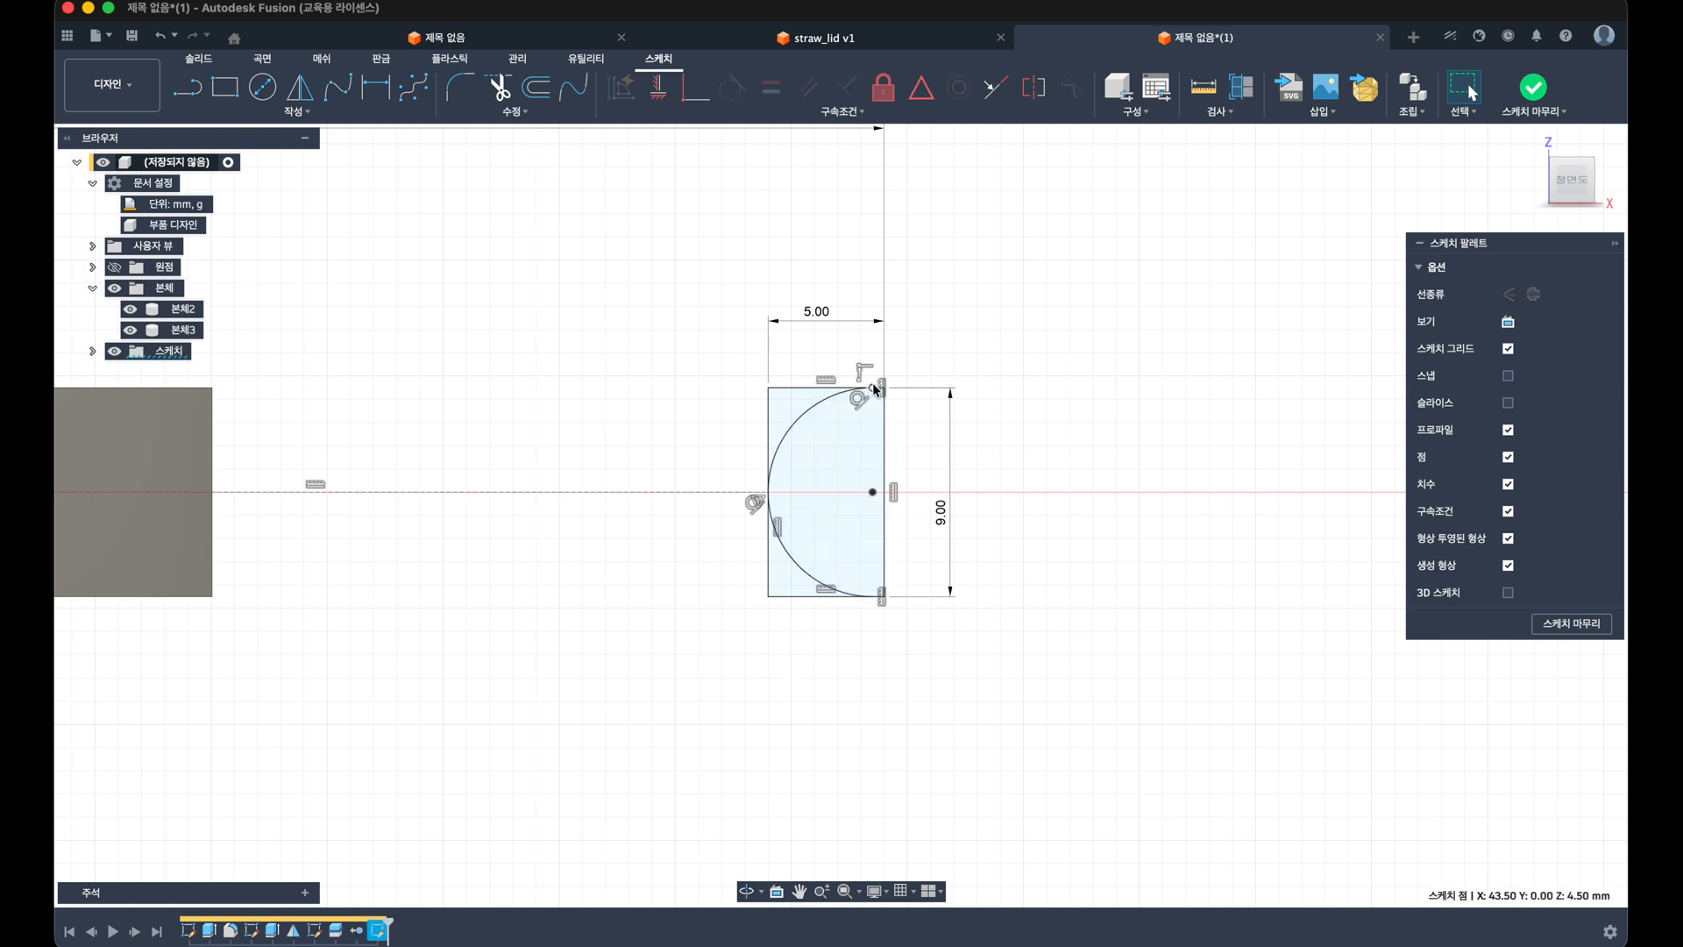
shift+click(882, 388)
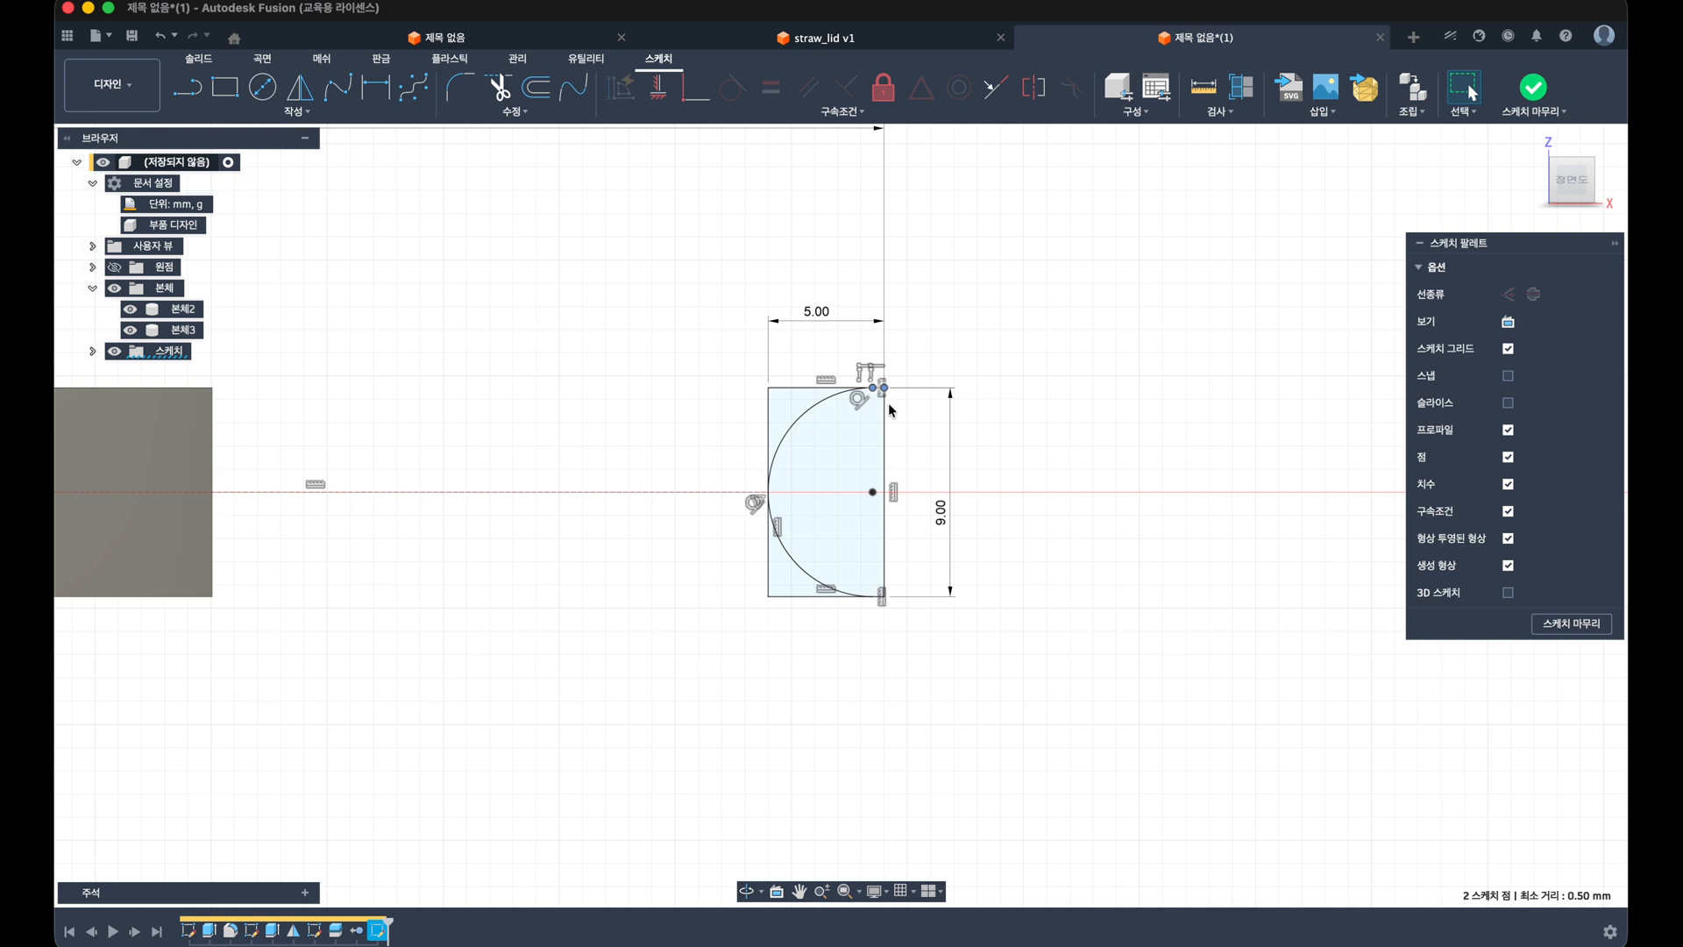
key(Escape)
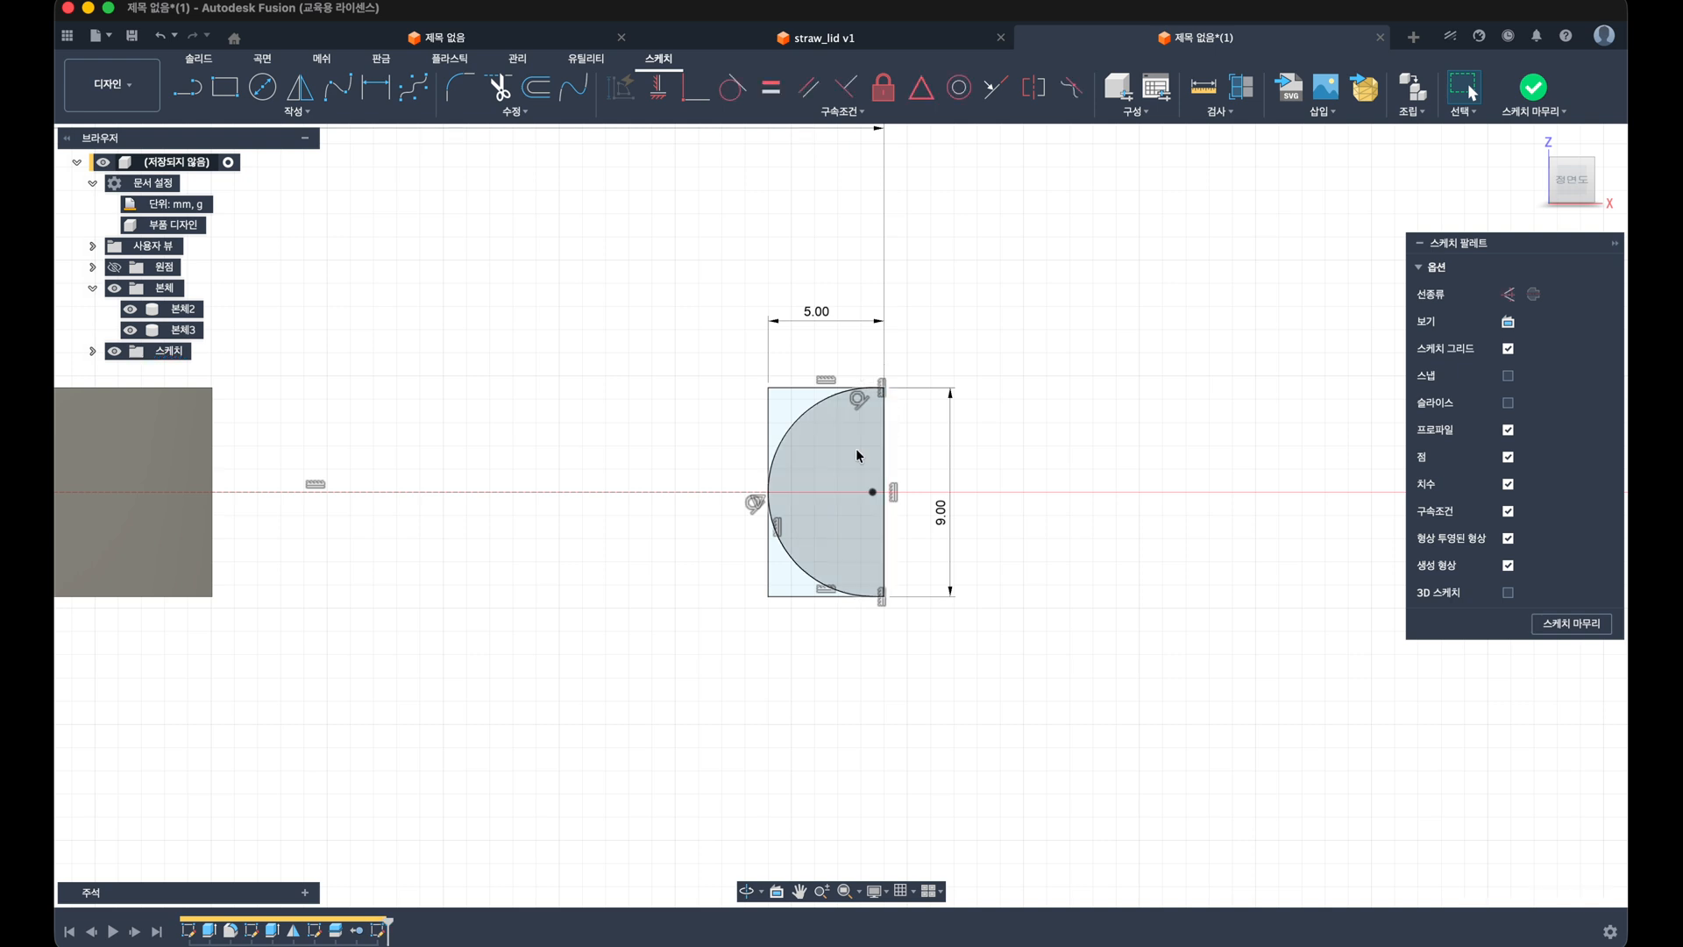
Step: Reconfirm the rectangle's 5 mm width dimension and finish the sketch
mouse_move(964, 465)
shift+middle_down()
mouse_move(987, 499)
mouse_move(982, 529)
shift+middle_up()
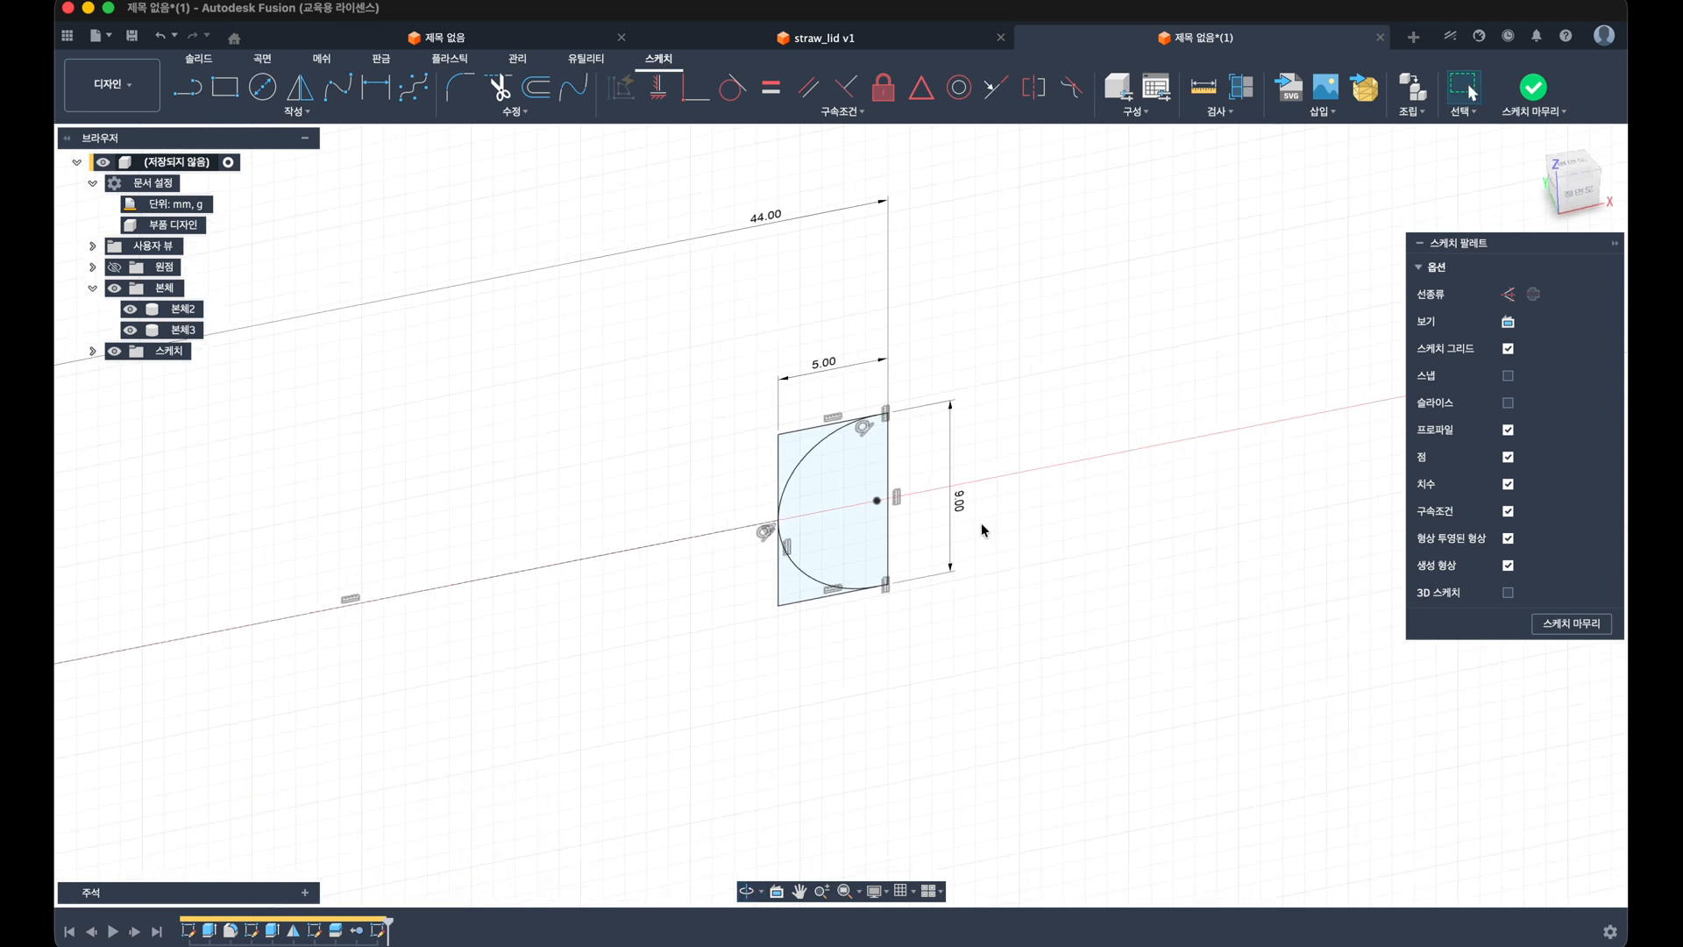
double_click(828, 365)
key(Return)
click(1535, 88)
scroll(1029, 538, down, 5)
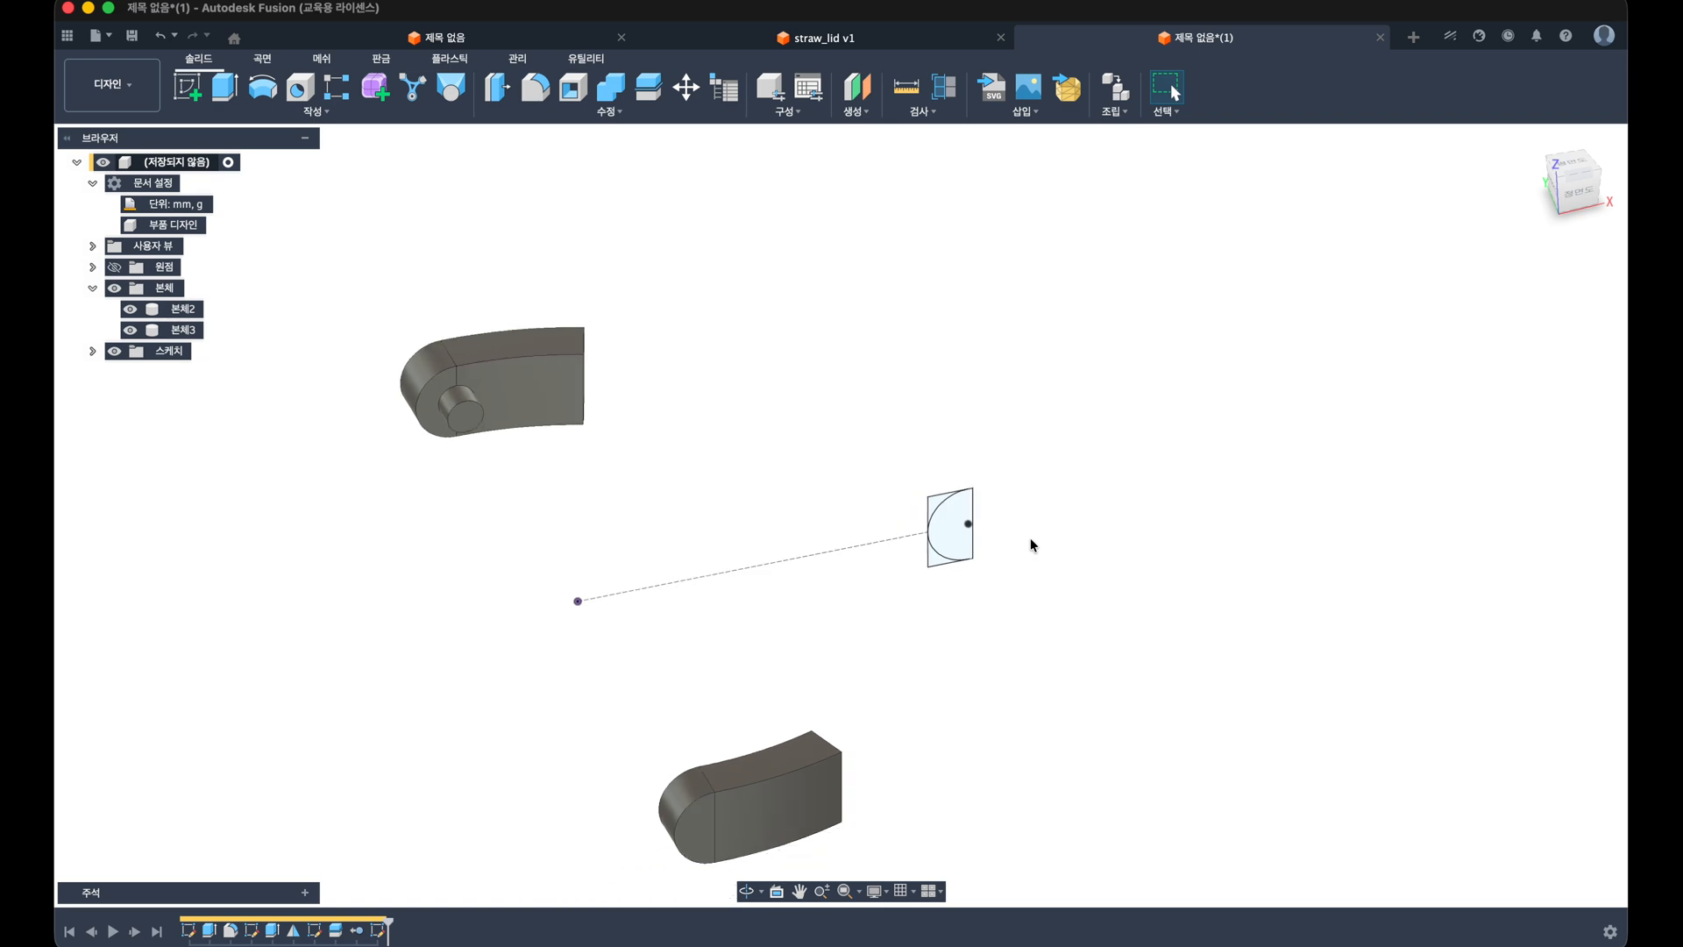
Step: Reopen the latest sketch to turn the rectangle's near vertical side into a construction line, and finish it
double_click(378, 927)
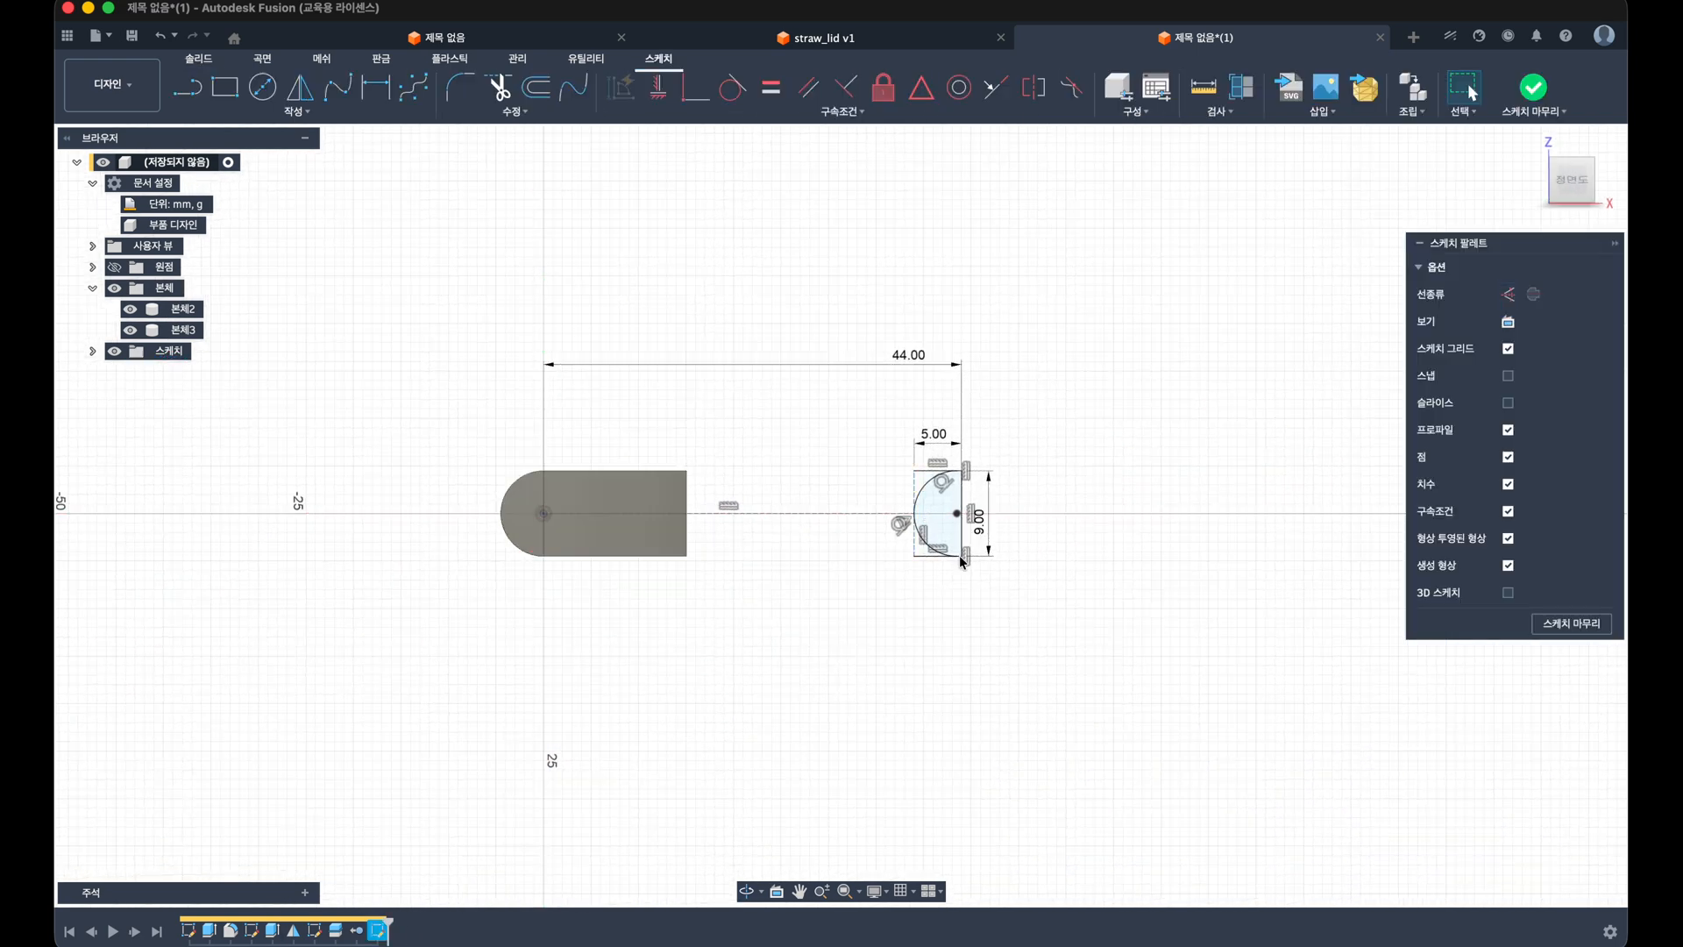
click(1533, 88)
Step: Compare the length of the arm body's short top edge with the upper line of the rounded sketch profile
mouse_move(911, 581)
shift+middle_down()
mouse_move(935, 489)
mouse_move(958, 481)
mouse_move(938, 526)
shift+middle_up()
click(885, 671)
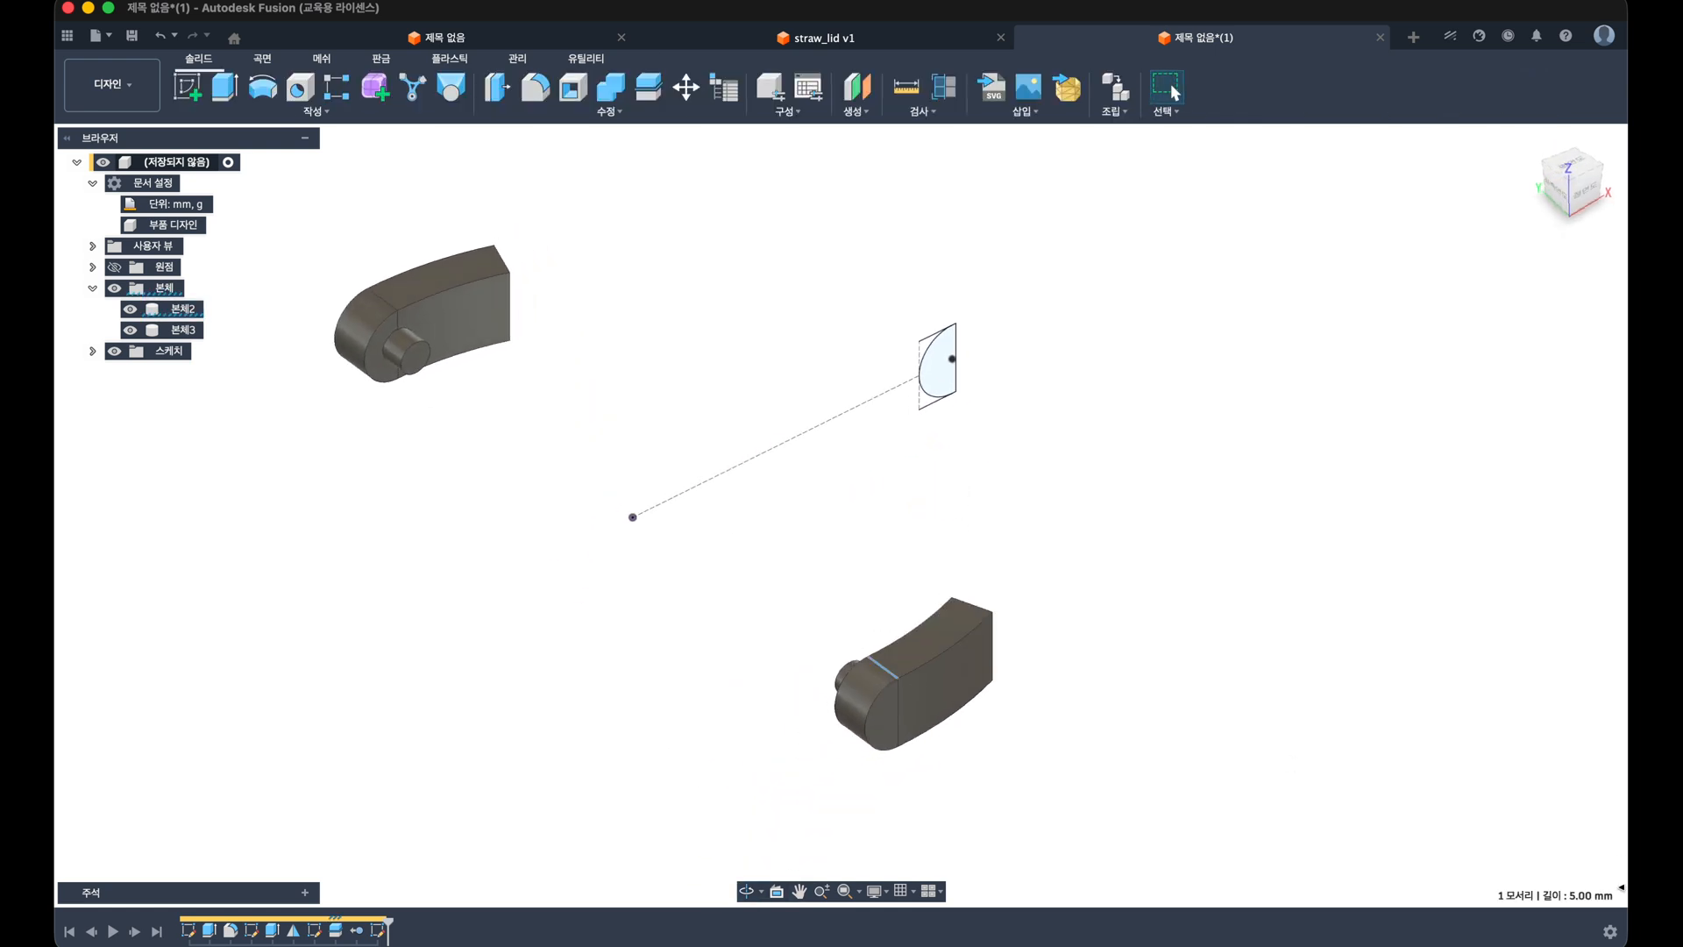
click(925, 340)
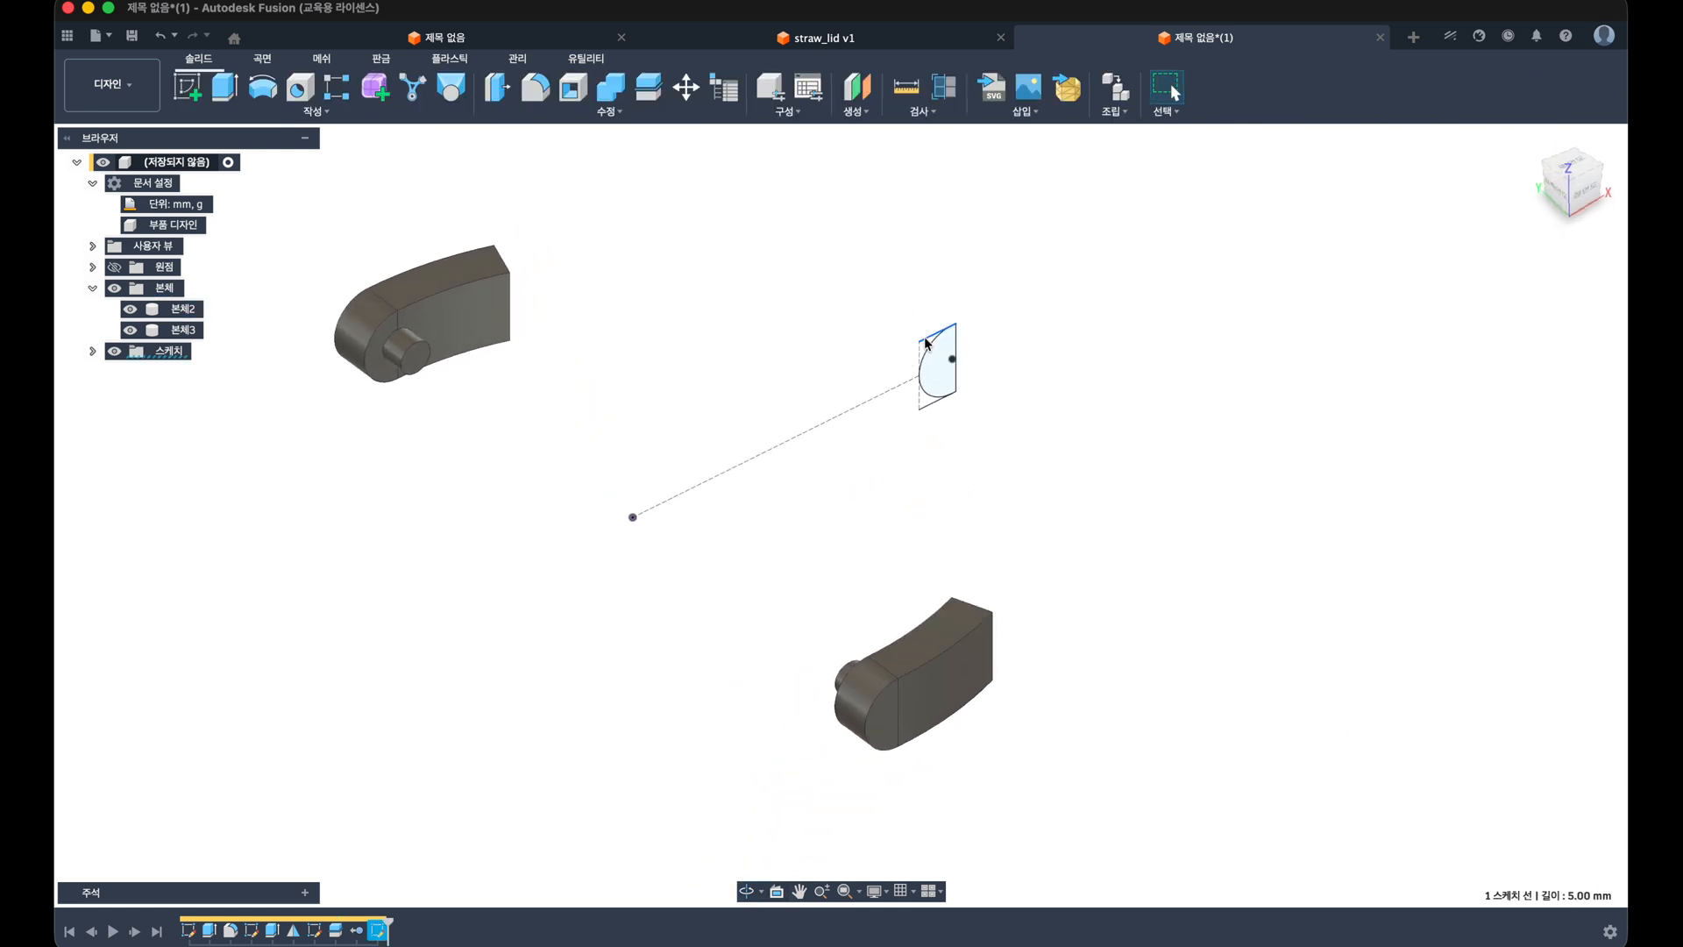
Step: Revolve the rounded sketch profile symmetrically about the vertical Z axis by 30° as a new body
click(904, 380)
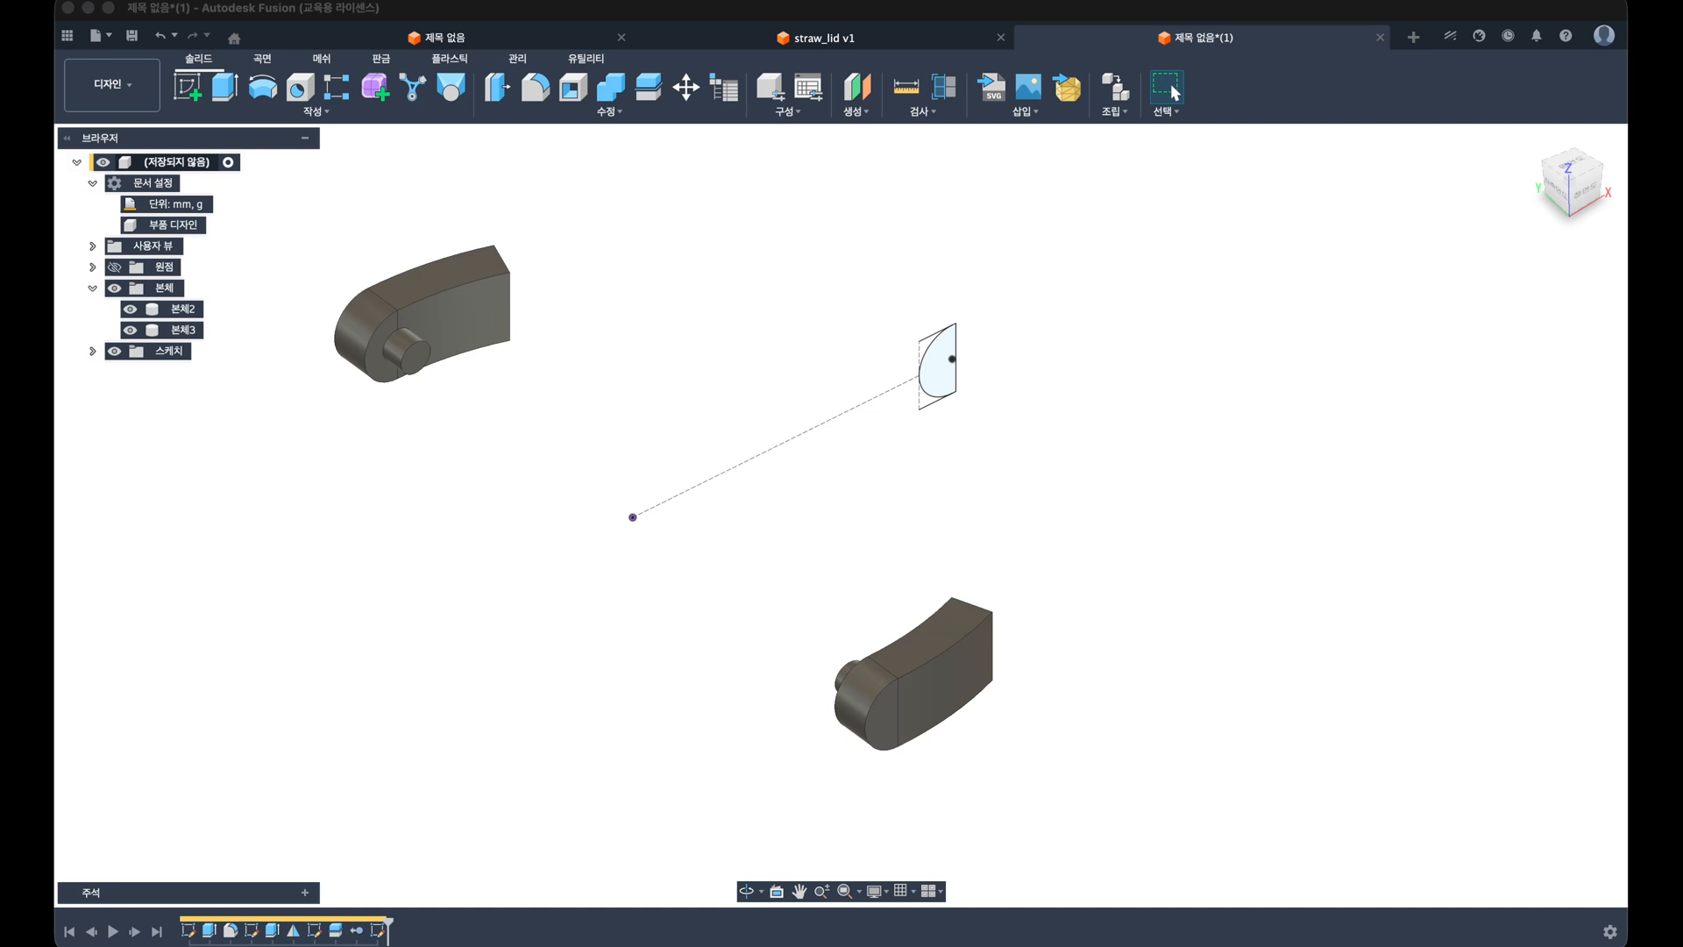
click(920, 302)
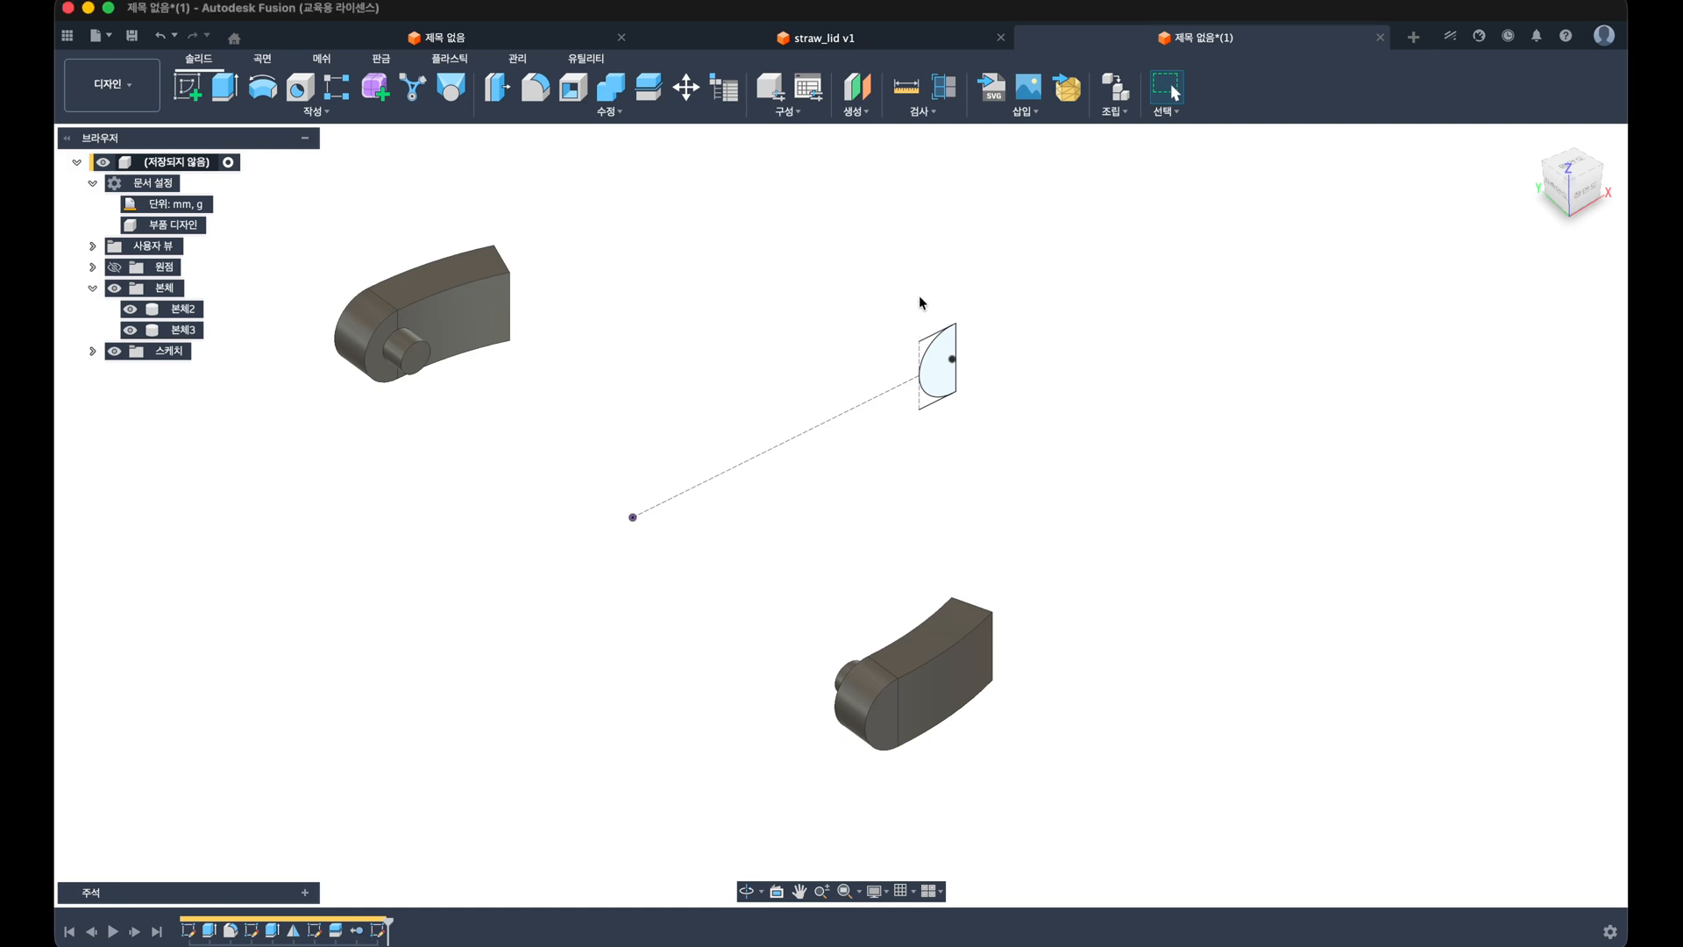
click(263, 87)
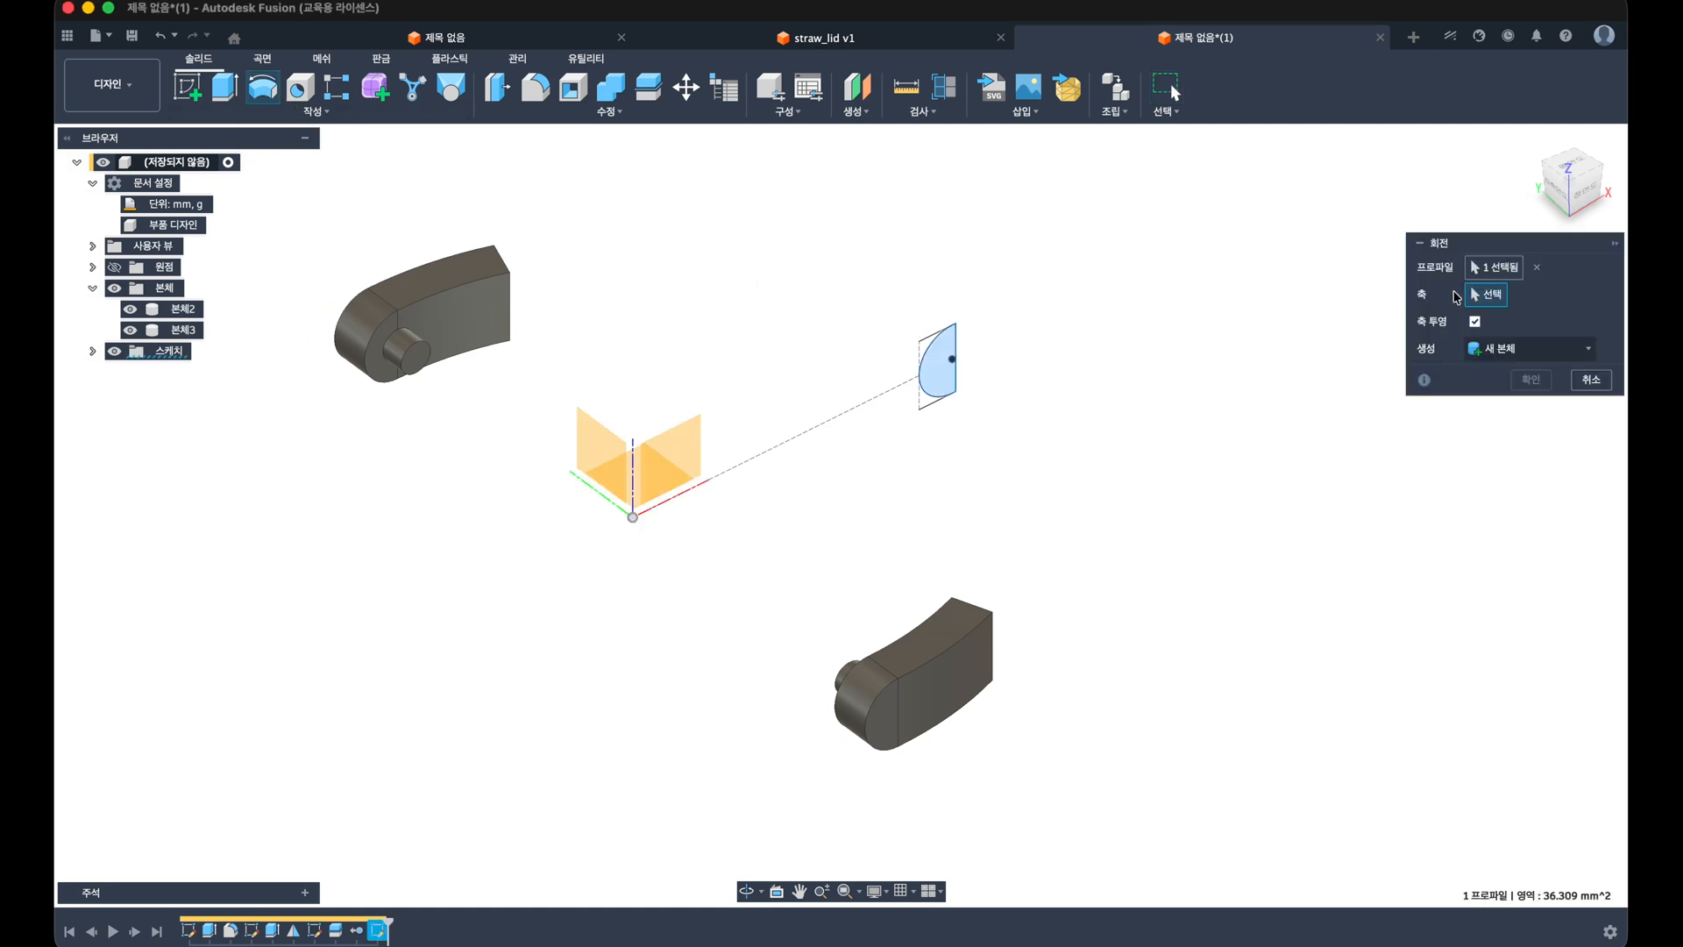
click(630, 465)
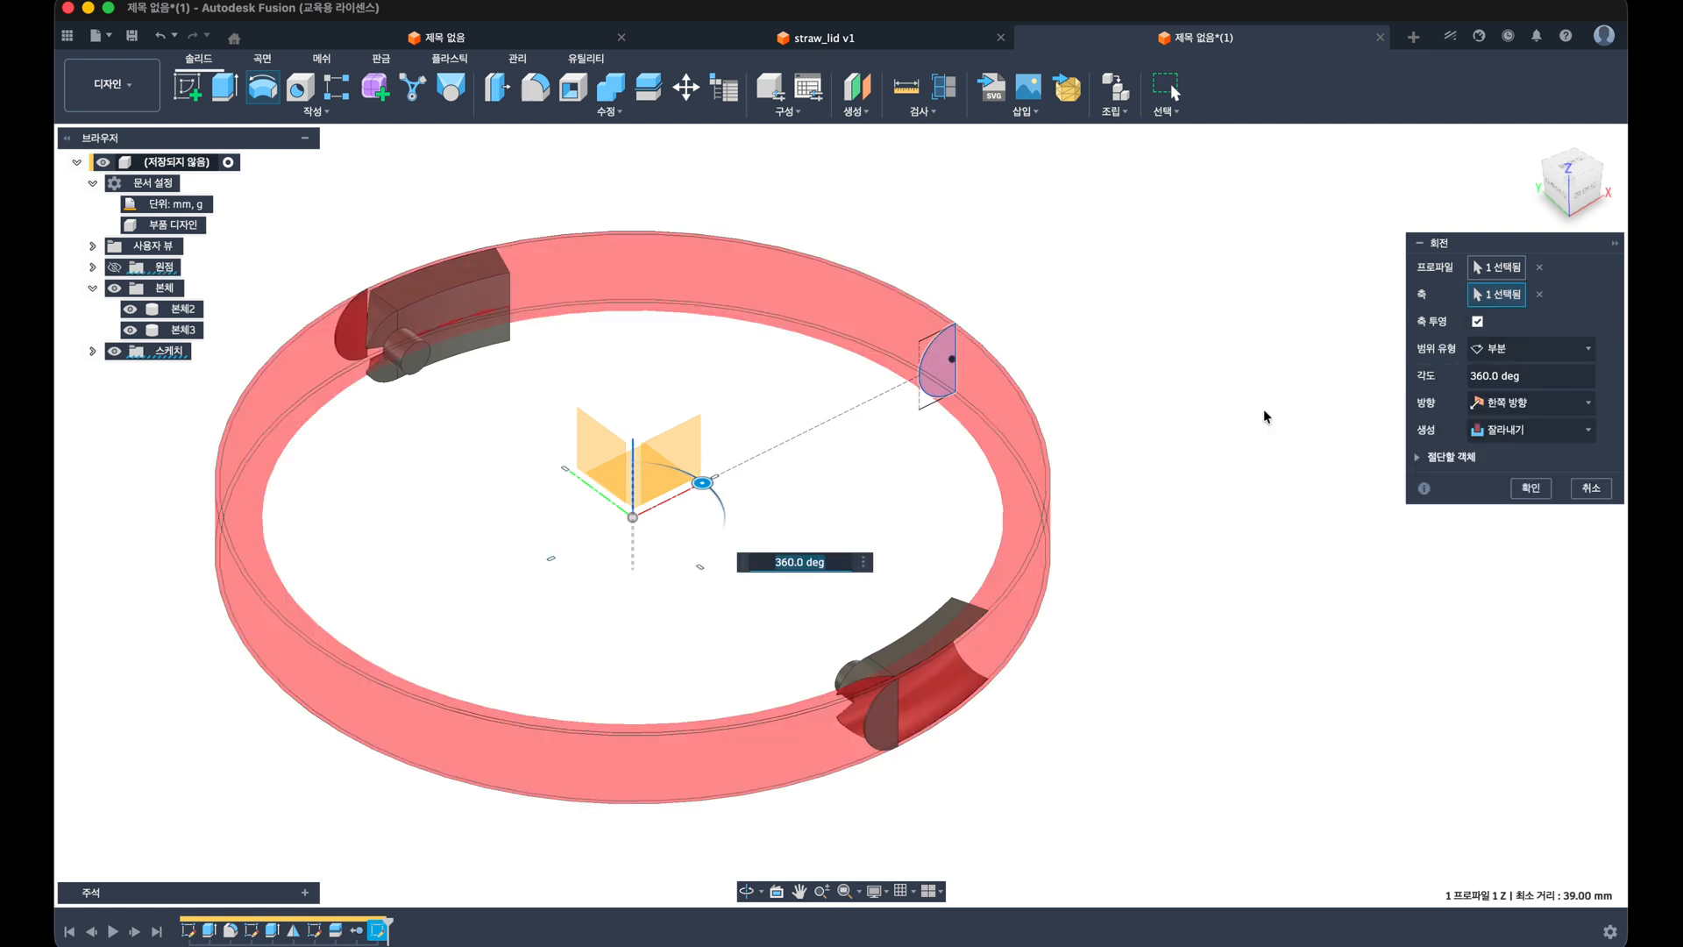
drag(1531, 375, 1428, 375)
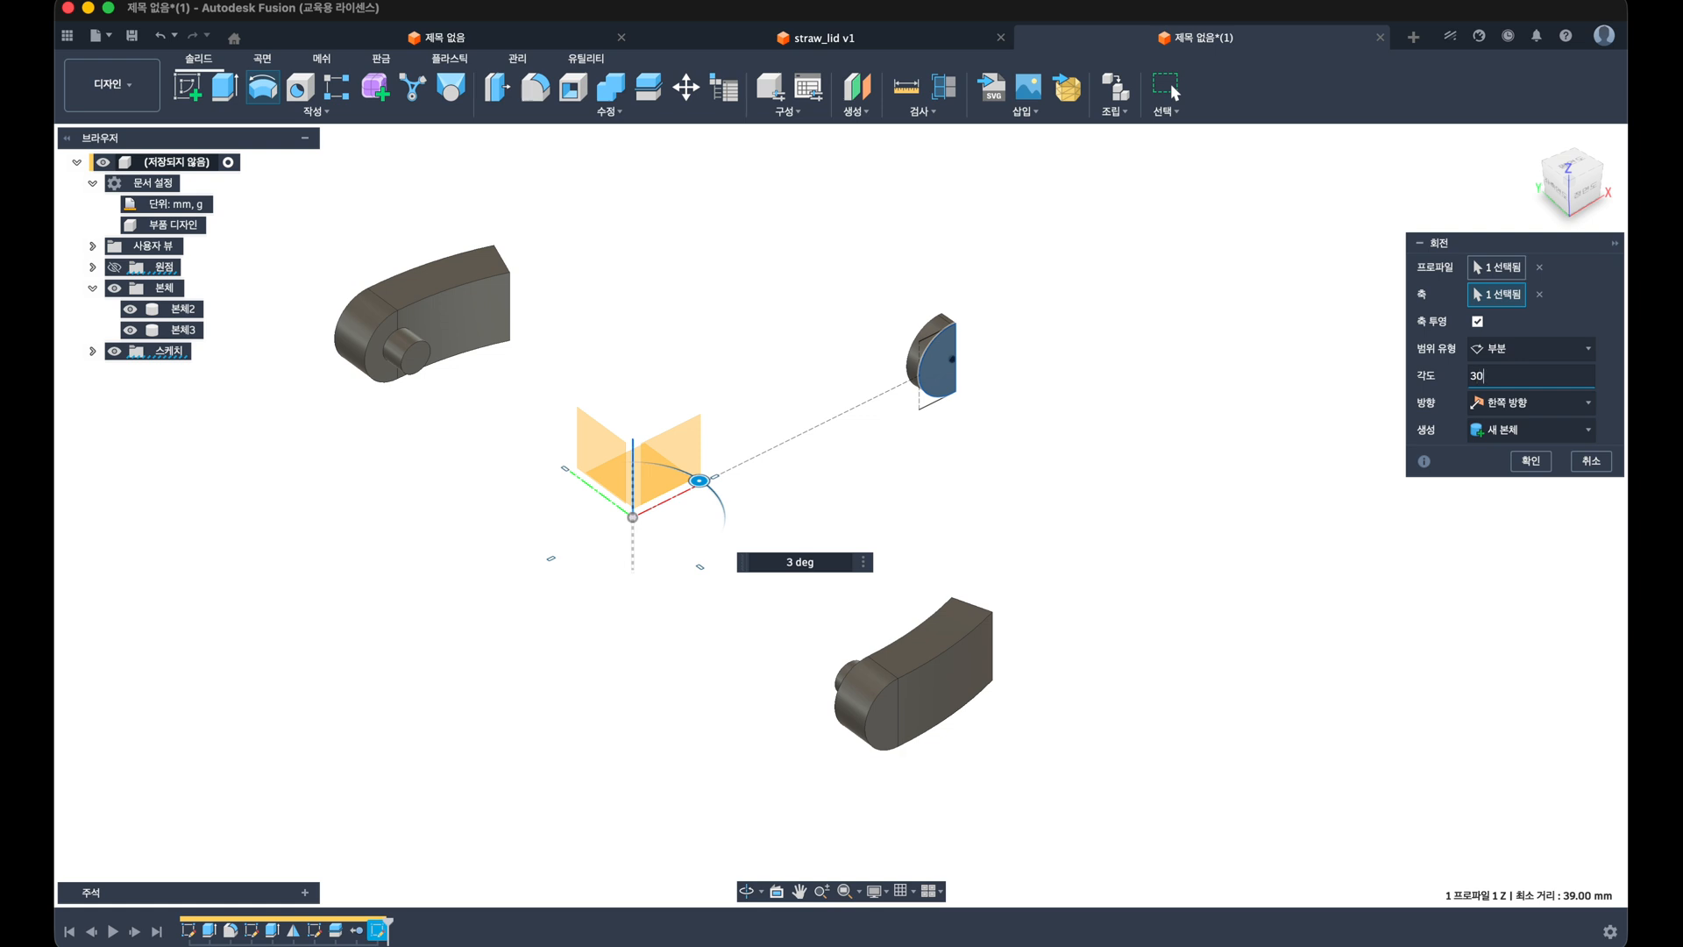
click(1569, 402)
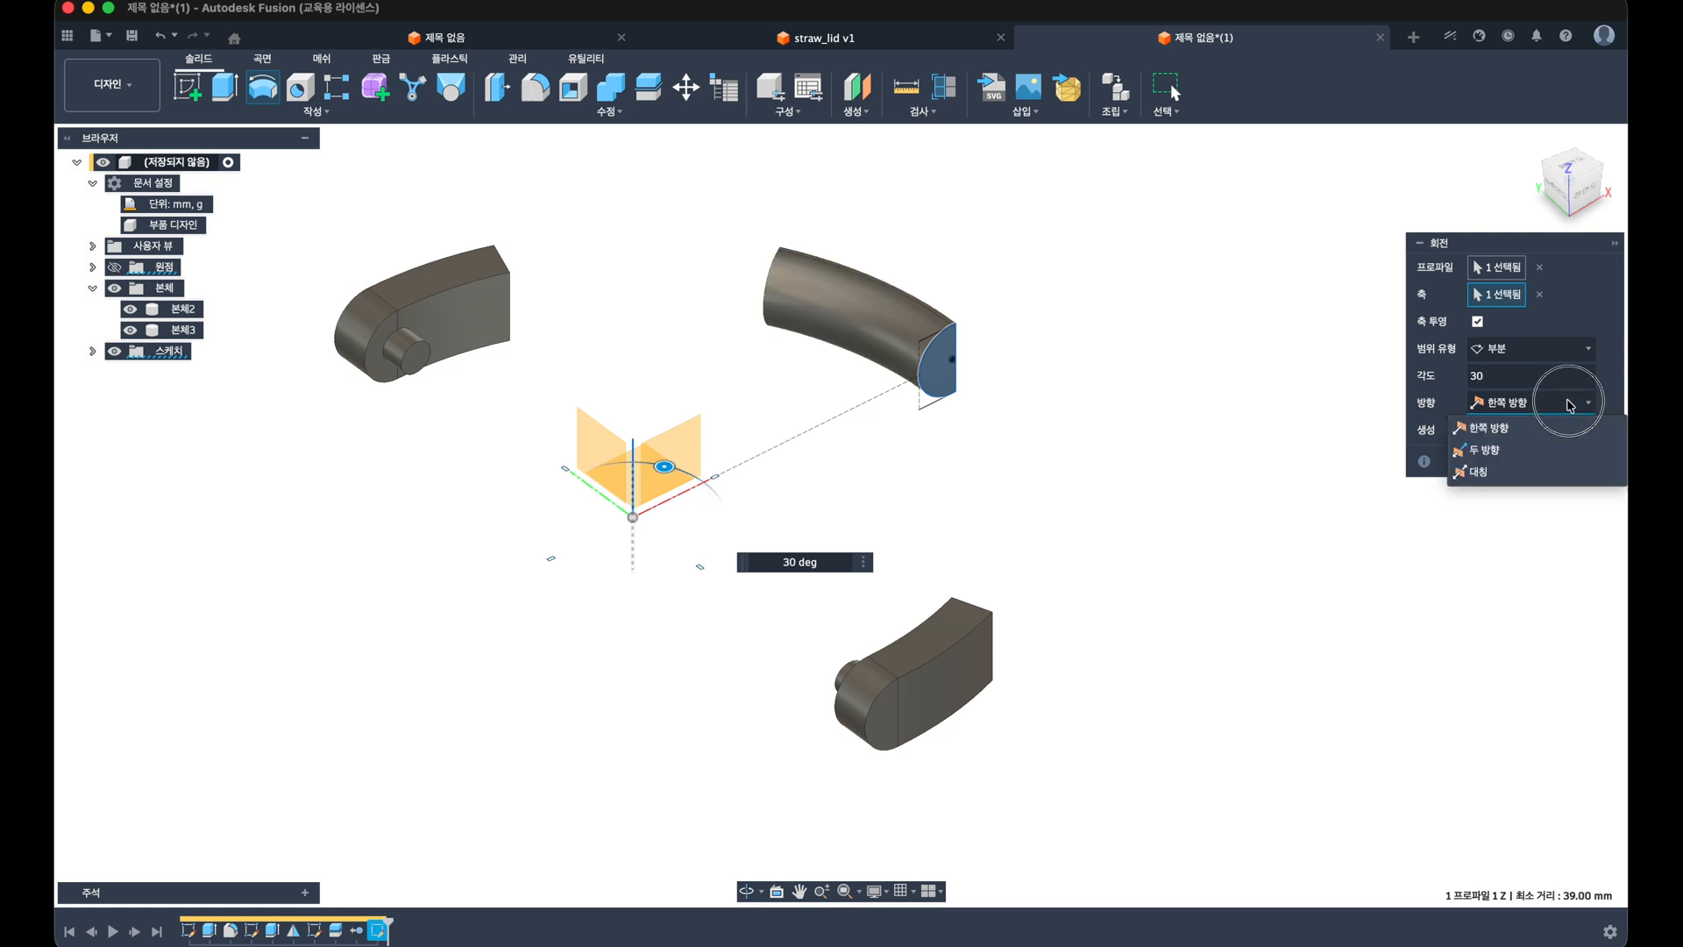
click(1516, 467)
click(1520, 463)
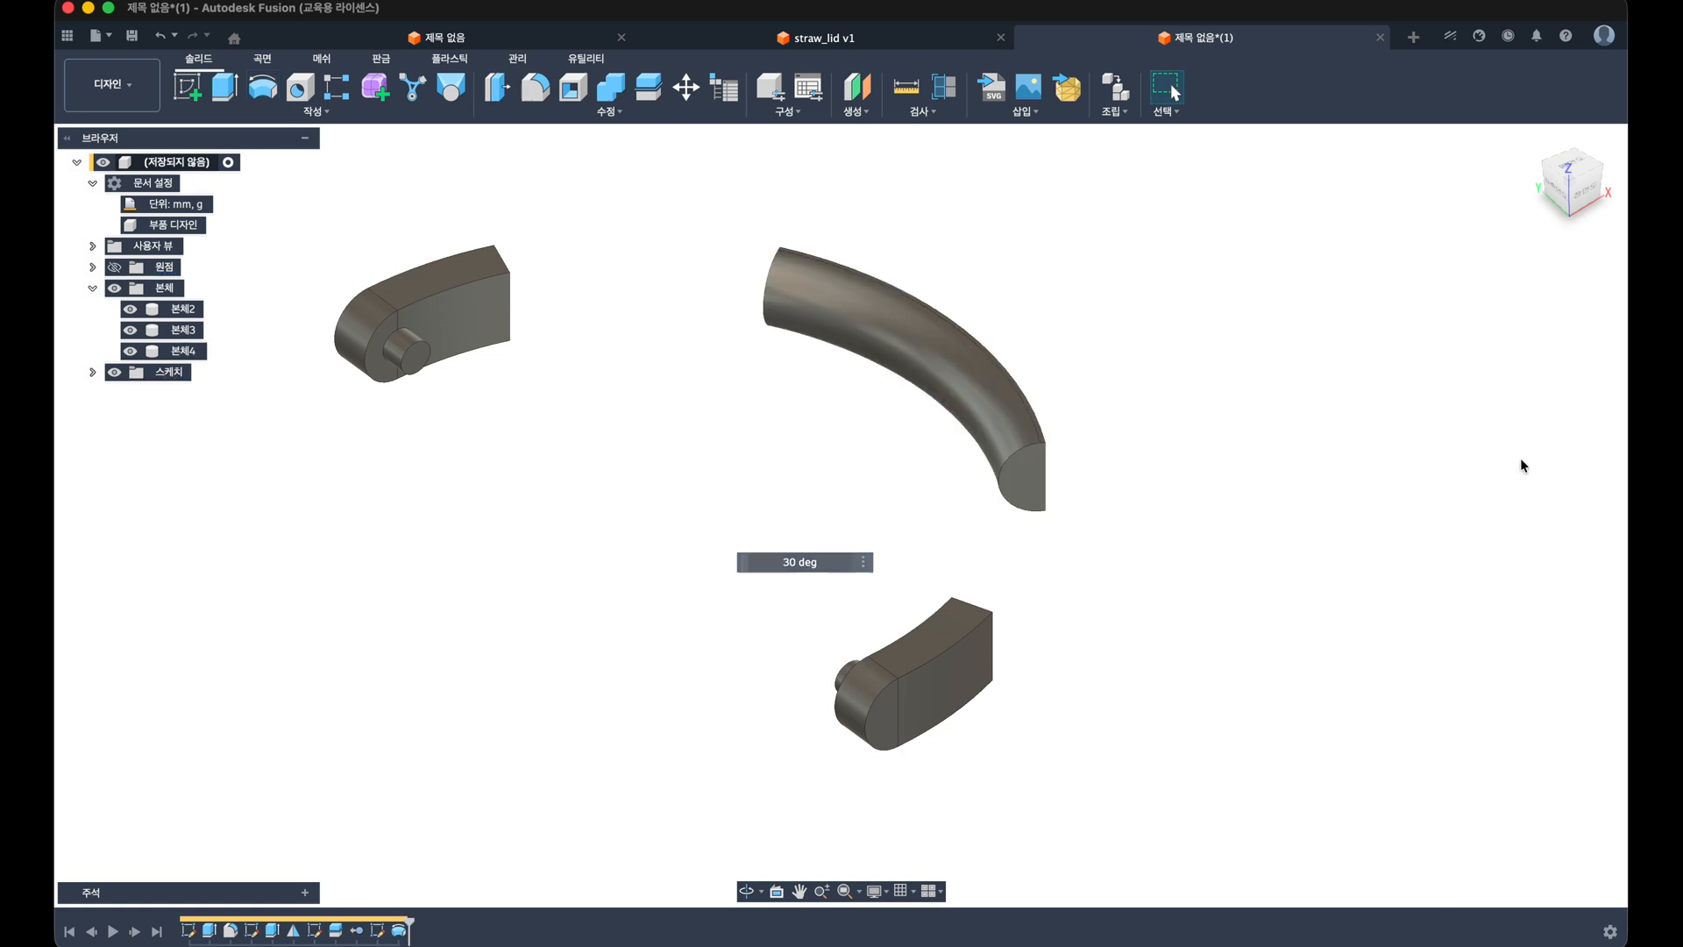
Step: Examine the revolved body's narrow top face and its rounded end face
shift+middle_drag(1522, 462, 931, 384)
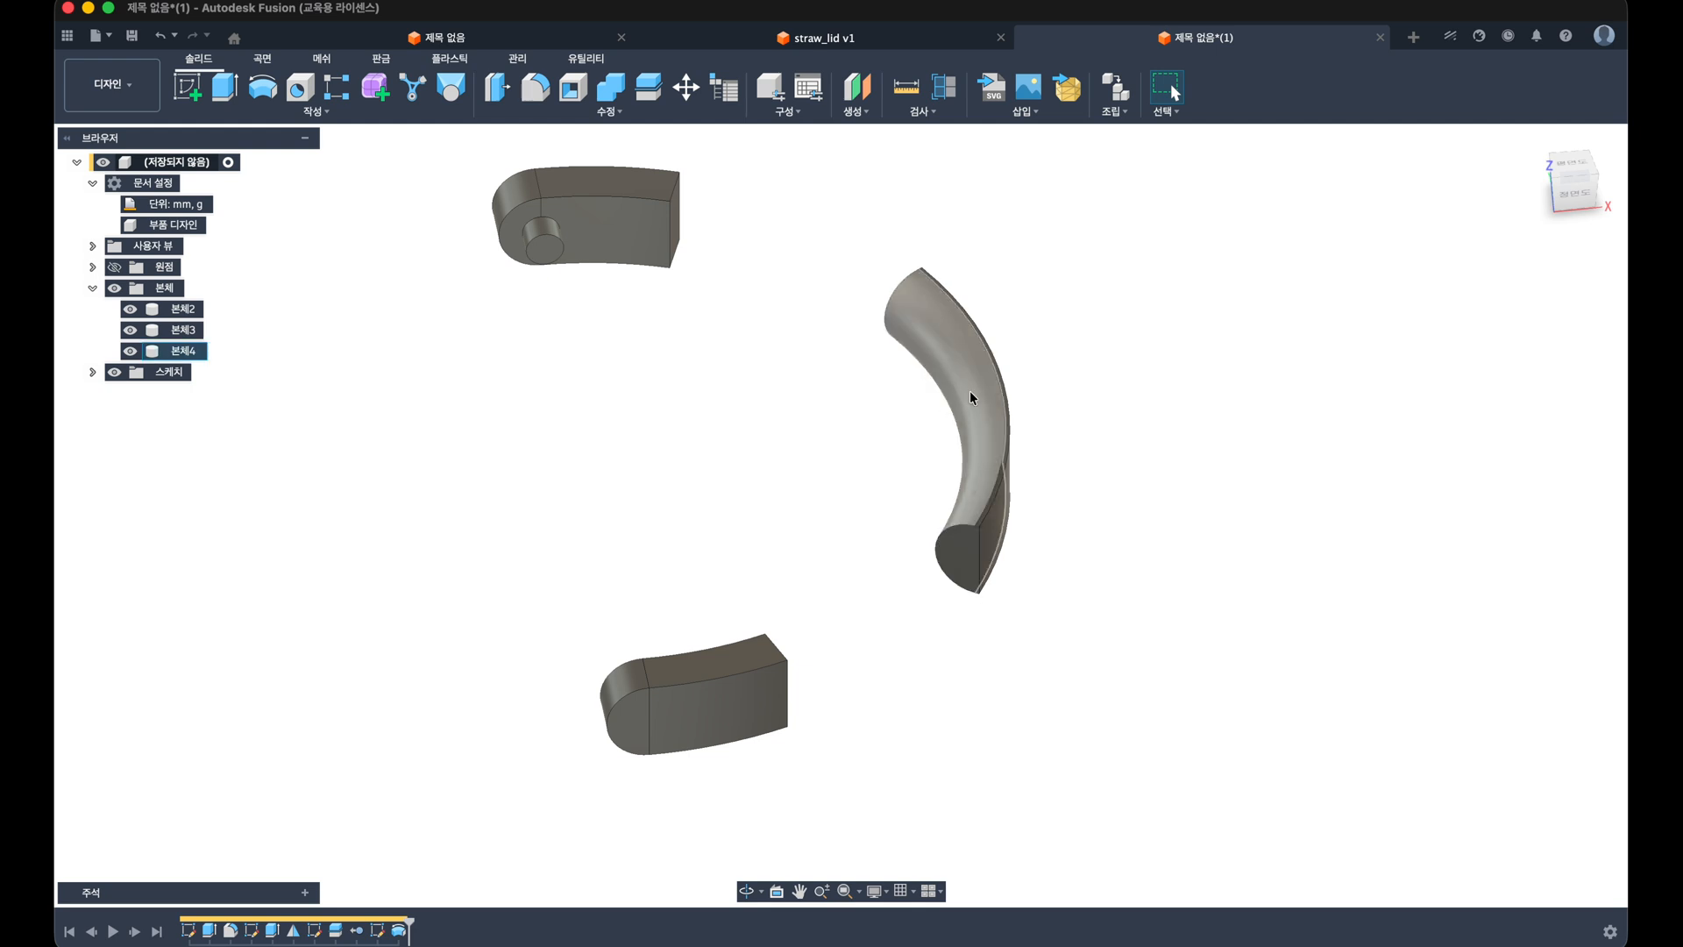
shift+middle_drag(917, 633, 935, 628)
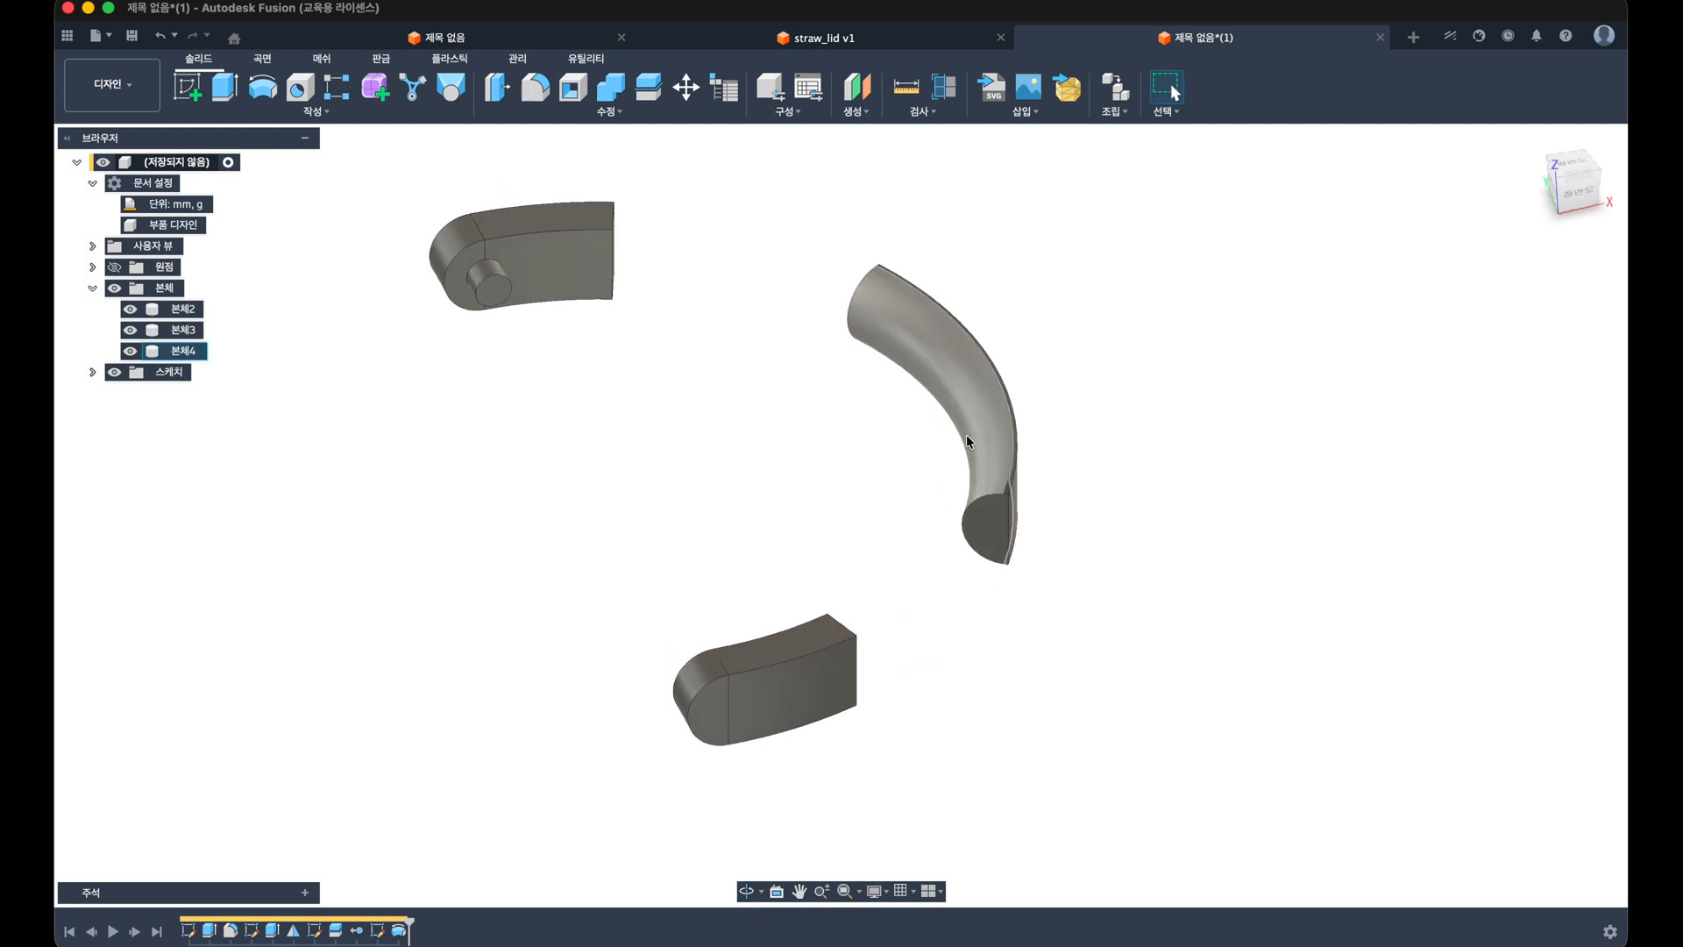
scroll(973, 432, up, 5)
scroll(1043, 361, up, 2)
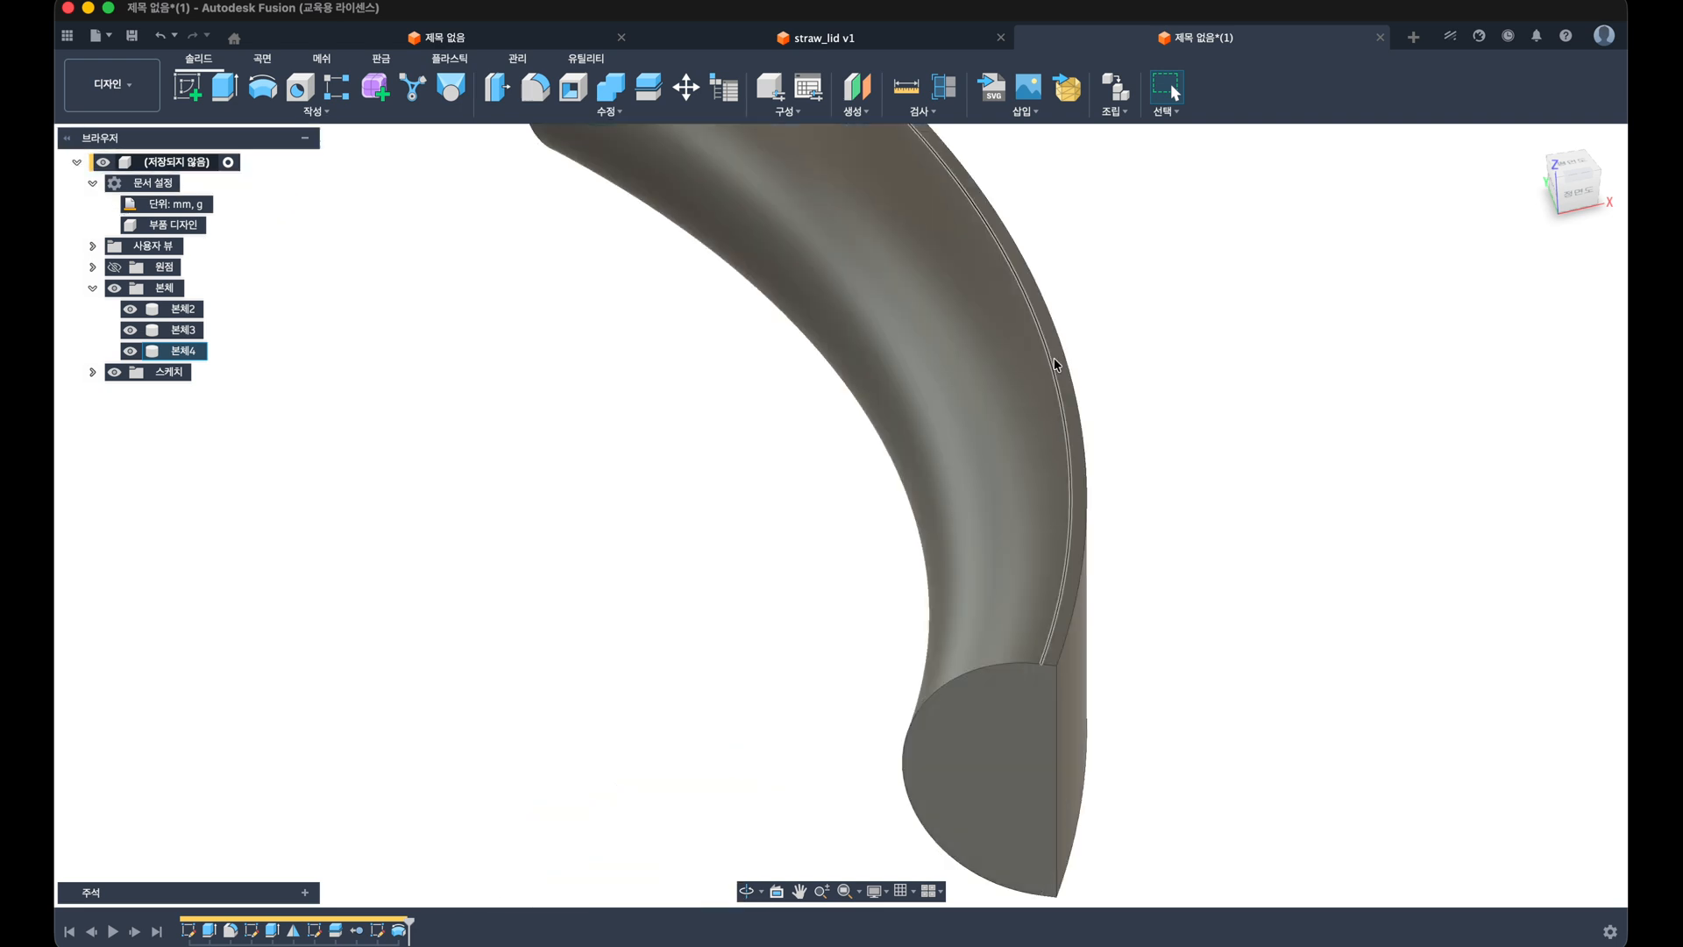
click(1055, 357)
scroll(969, 670, down, 5)
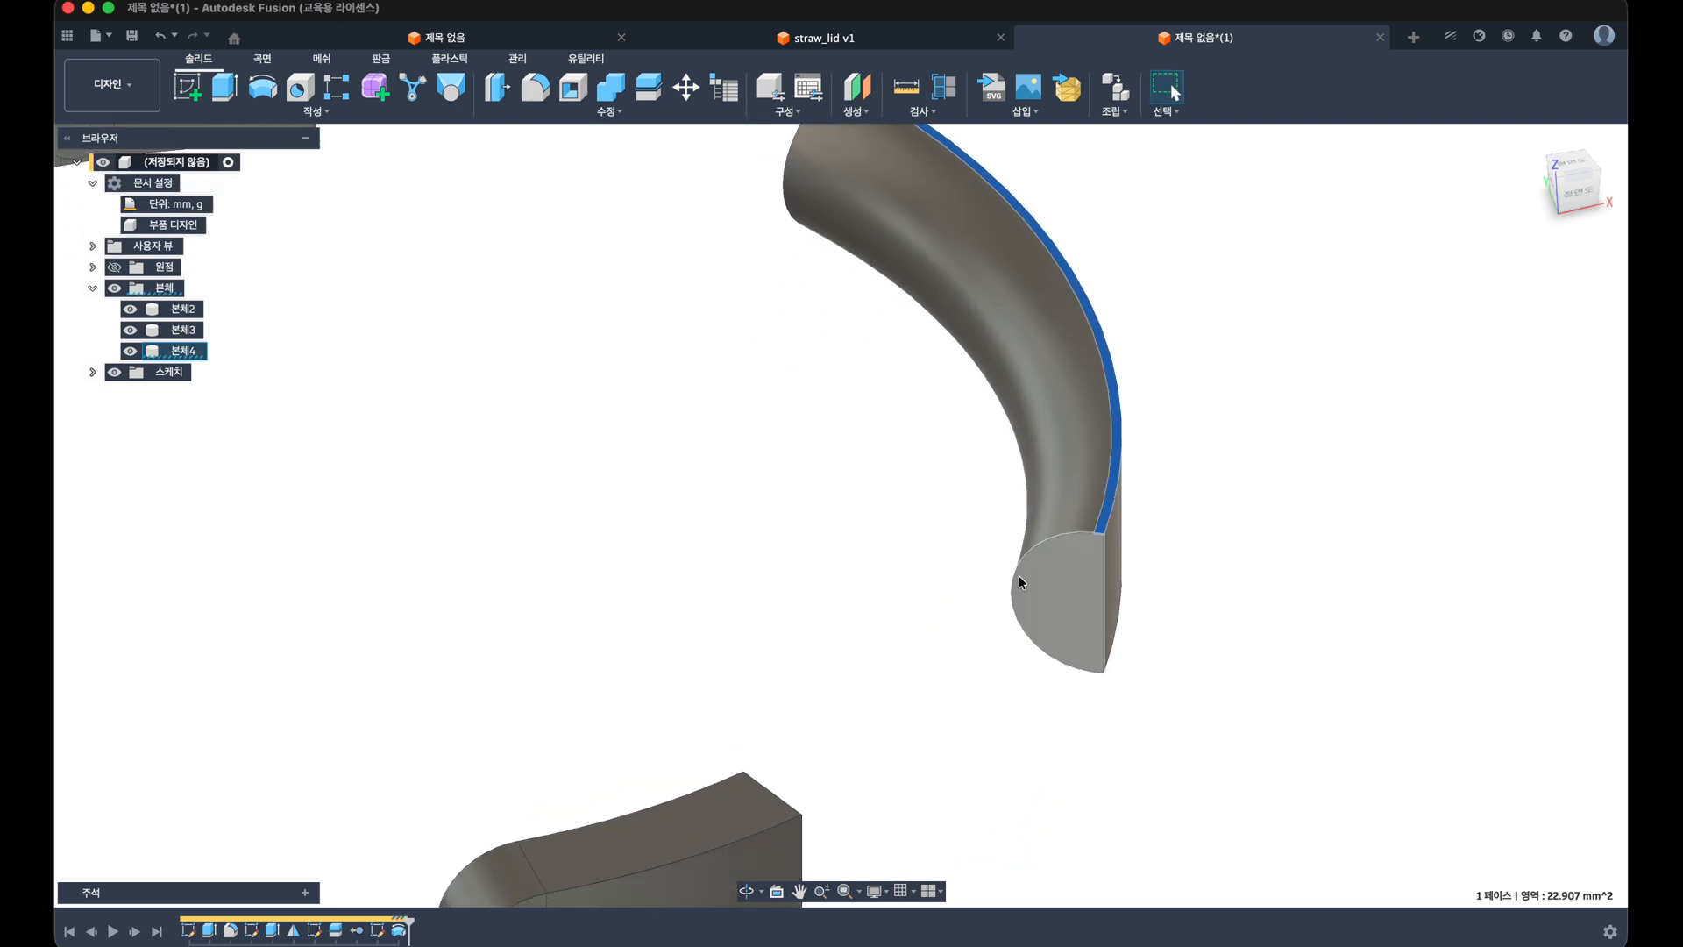
mouse_move(958, 621)
shift+middle_down()
mouse_move(980, 590)
mouse_move(973, 603)
shift+middle_up()
shift+middle_drag(891, 706, 936, 686)
click(943, 663)
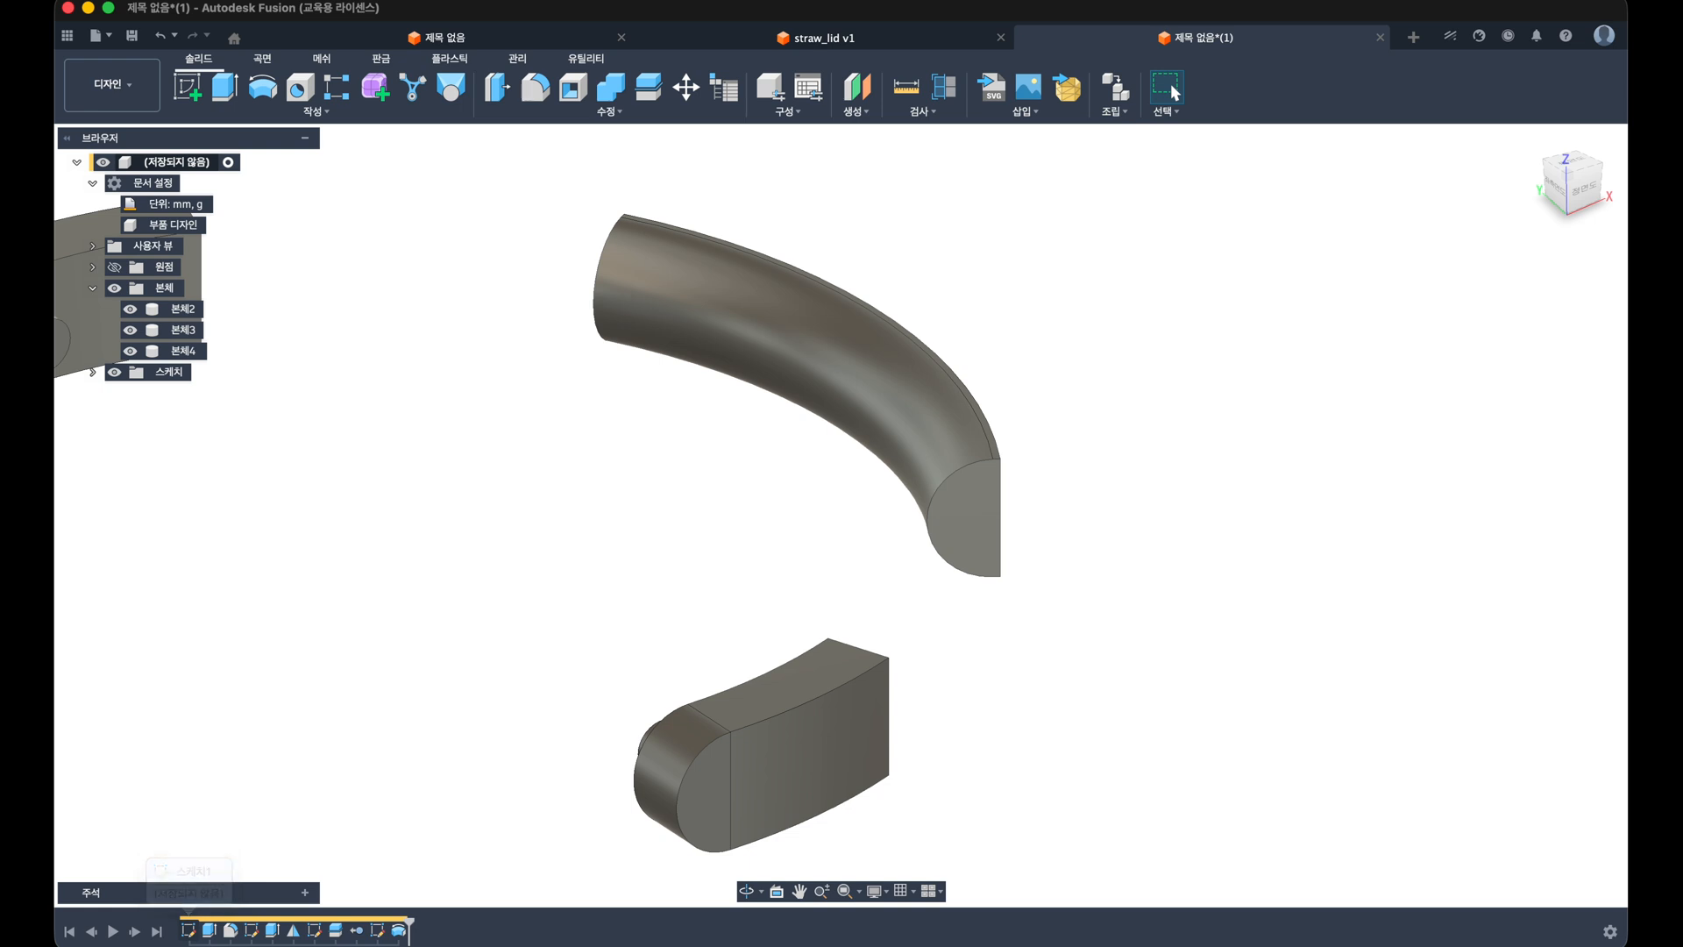
Step: Fillet the pin-side edge chains of both arm bodies with a 1 mm radius, using the standard fillet type
click(735, 500)
middle_drag(735, 501, 860, 428)
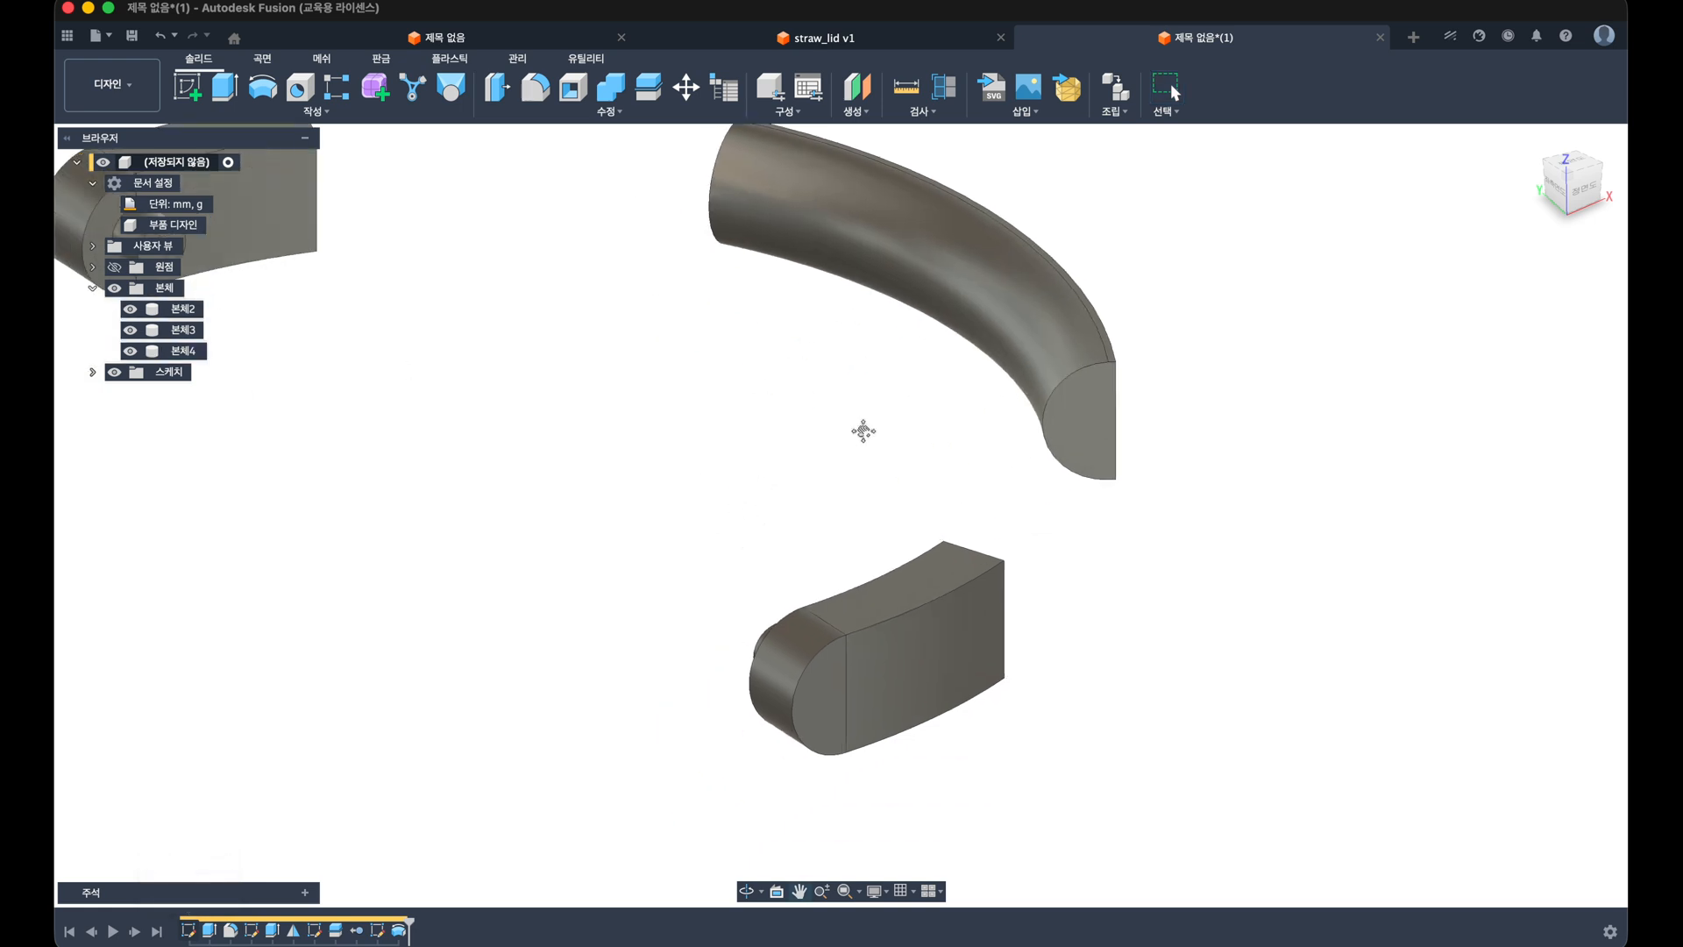
key(f)
click(1397, 268)
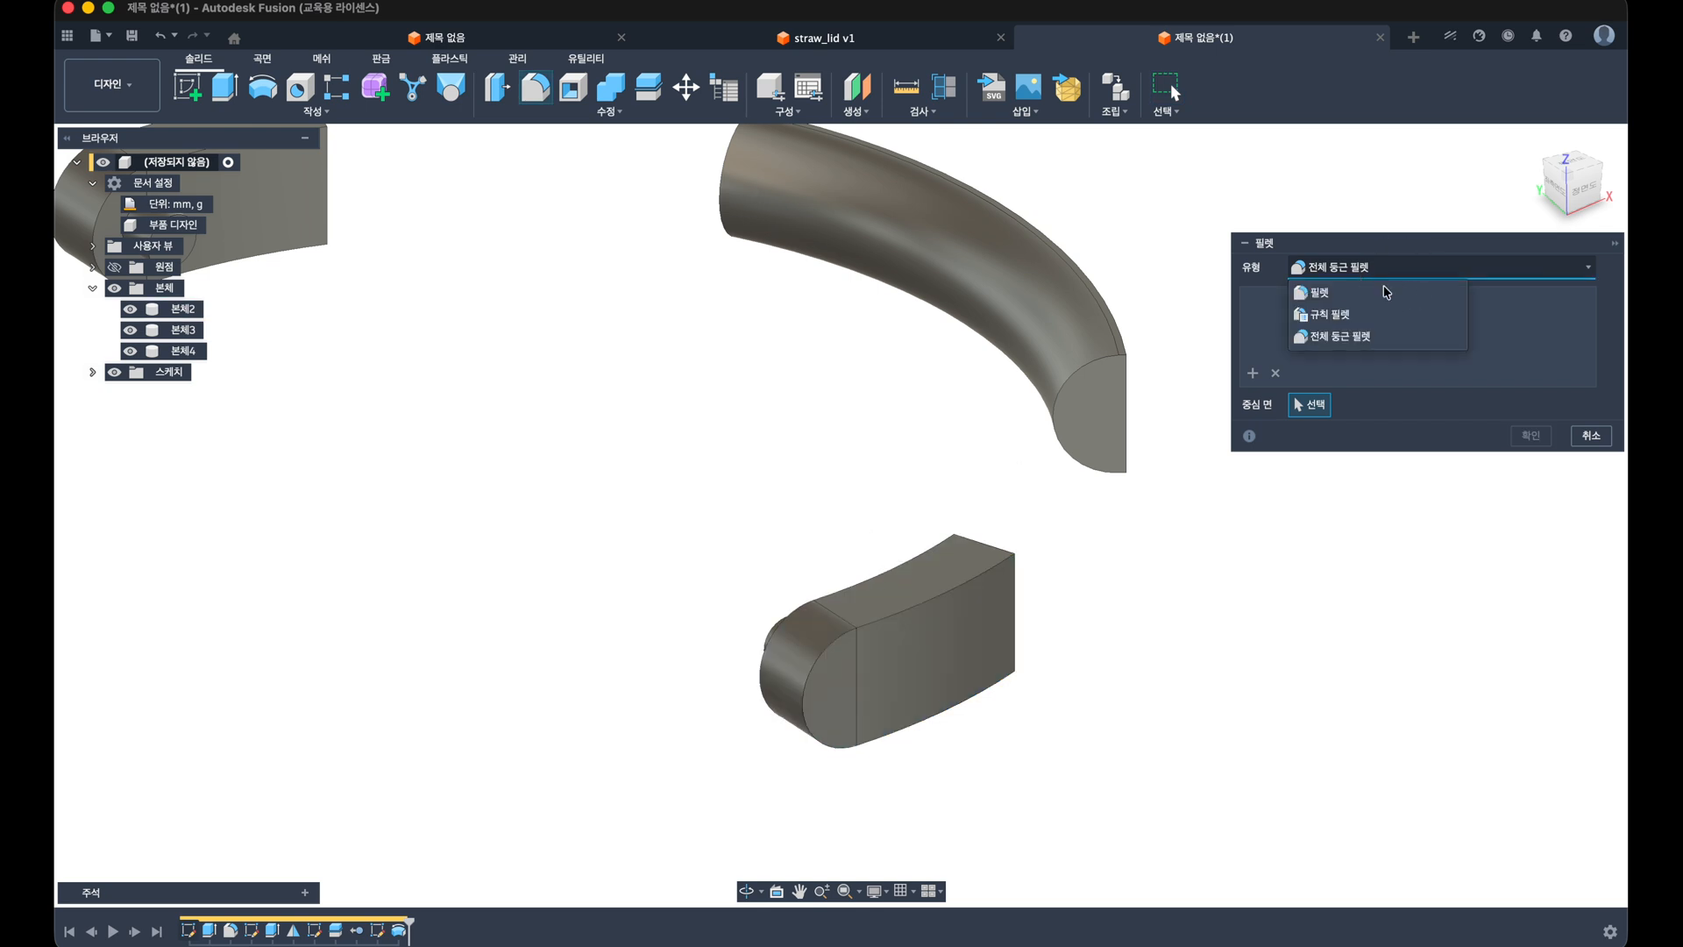
click(1378, 291)
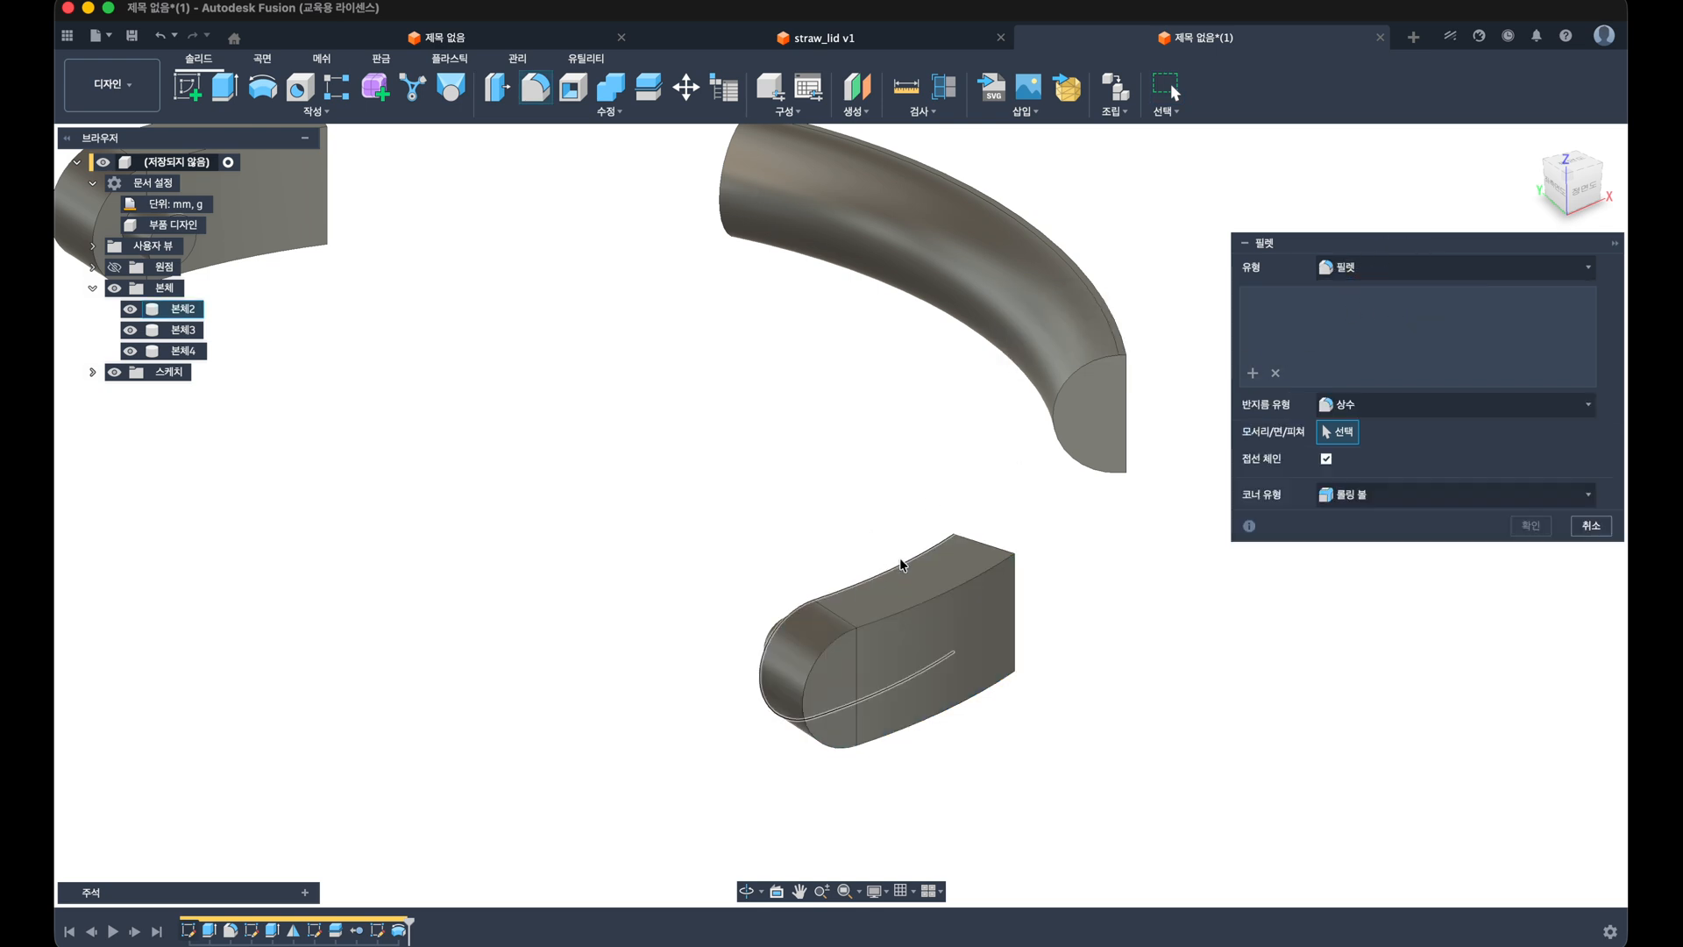
click(901, 562)
scroll(663, 451, down, 3)
click(433, 254)
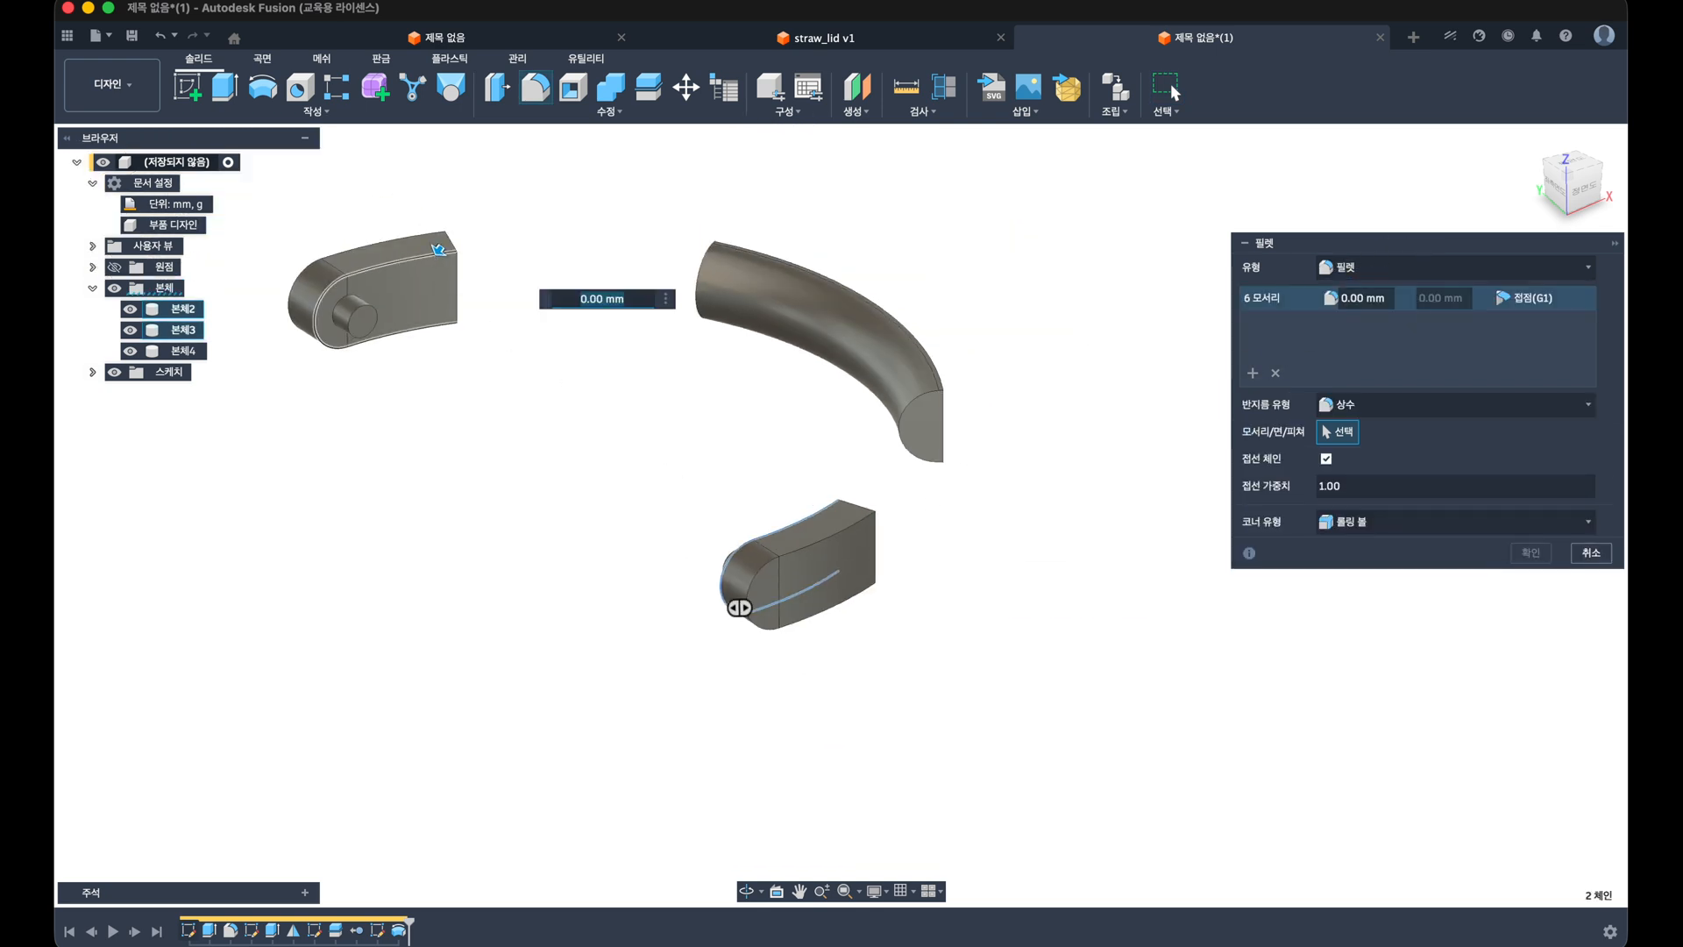
text(1)
key(Return)
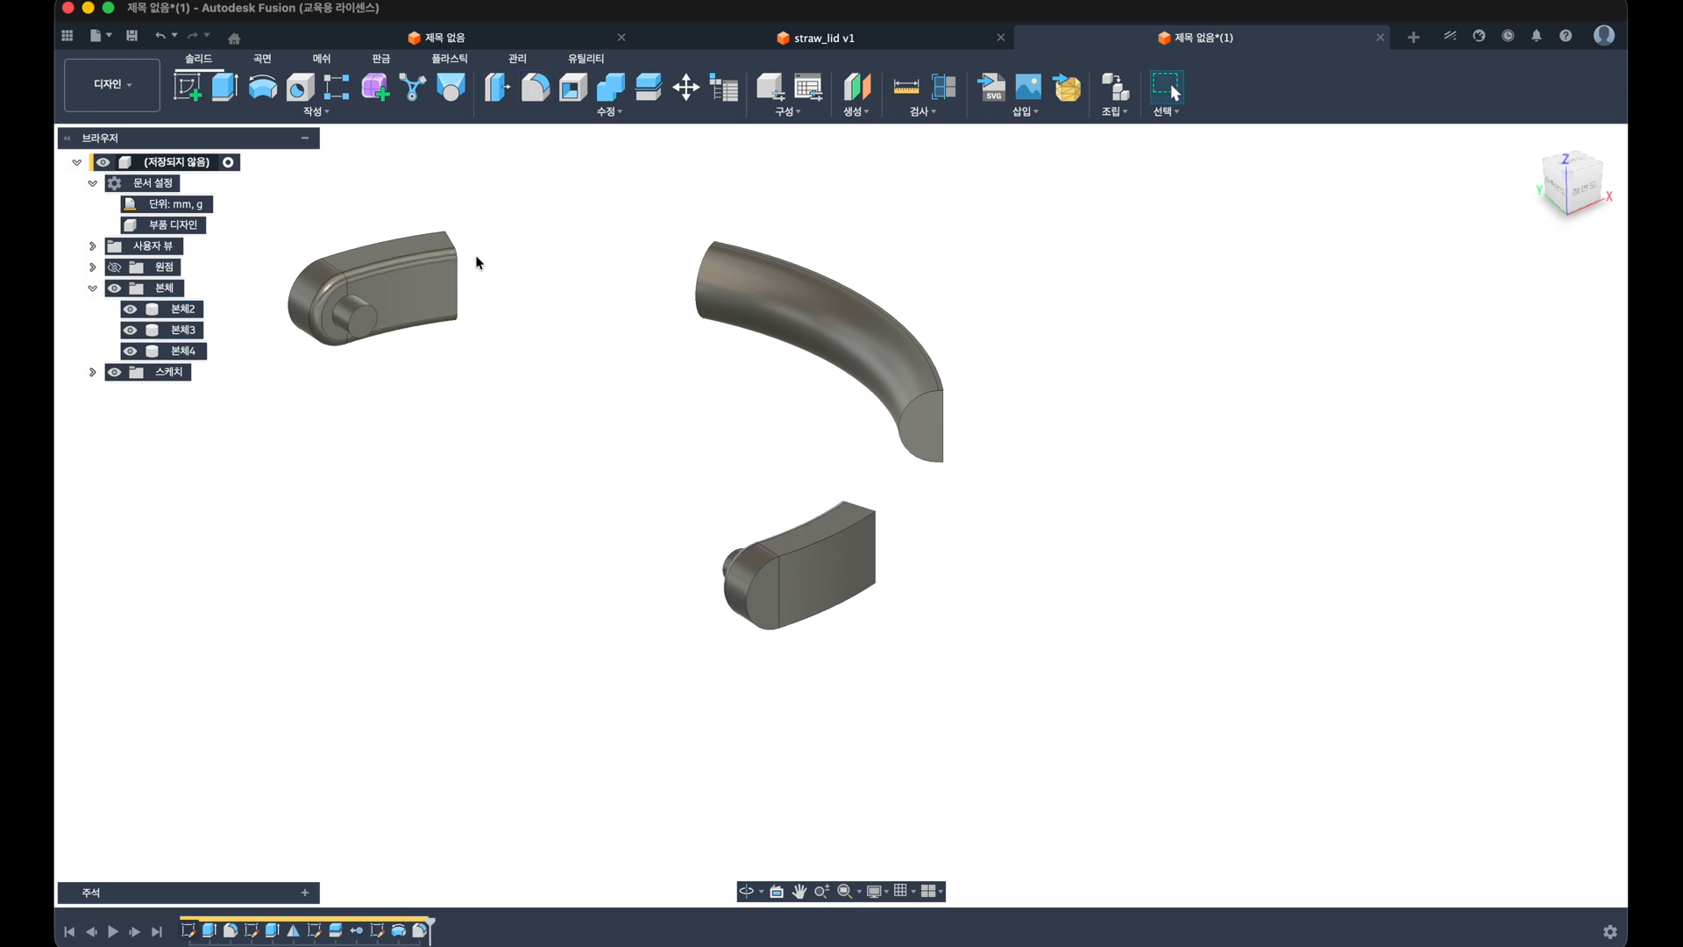
Step: Try lofting from the revolved body's end face to the facing end face of the adjacent arm body
shift+middle_drag(476, 262, 753, 386)
scroll(1049, 349, up, 5)
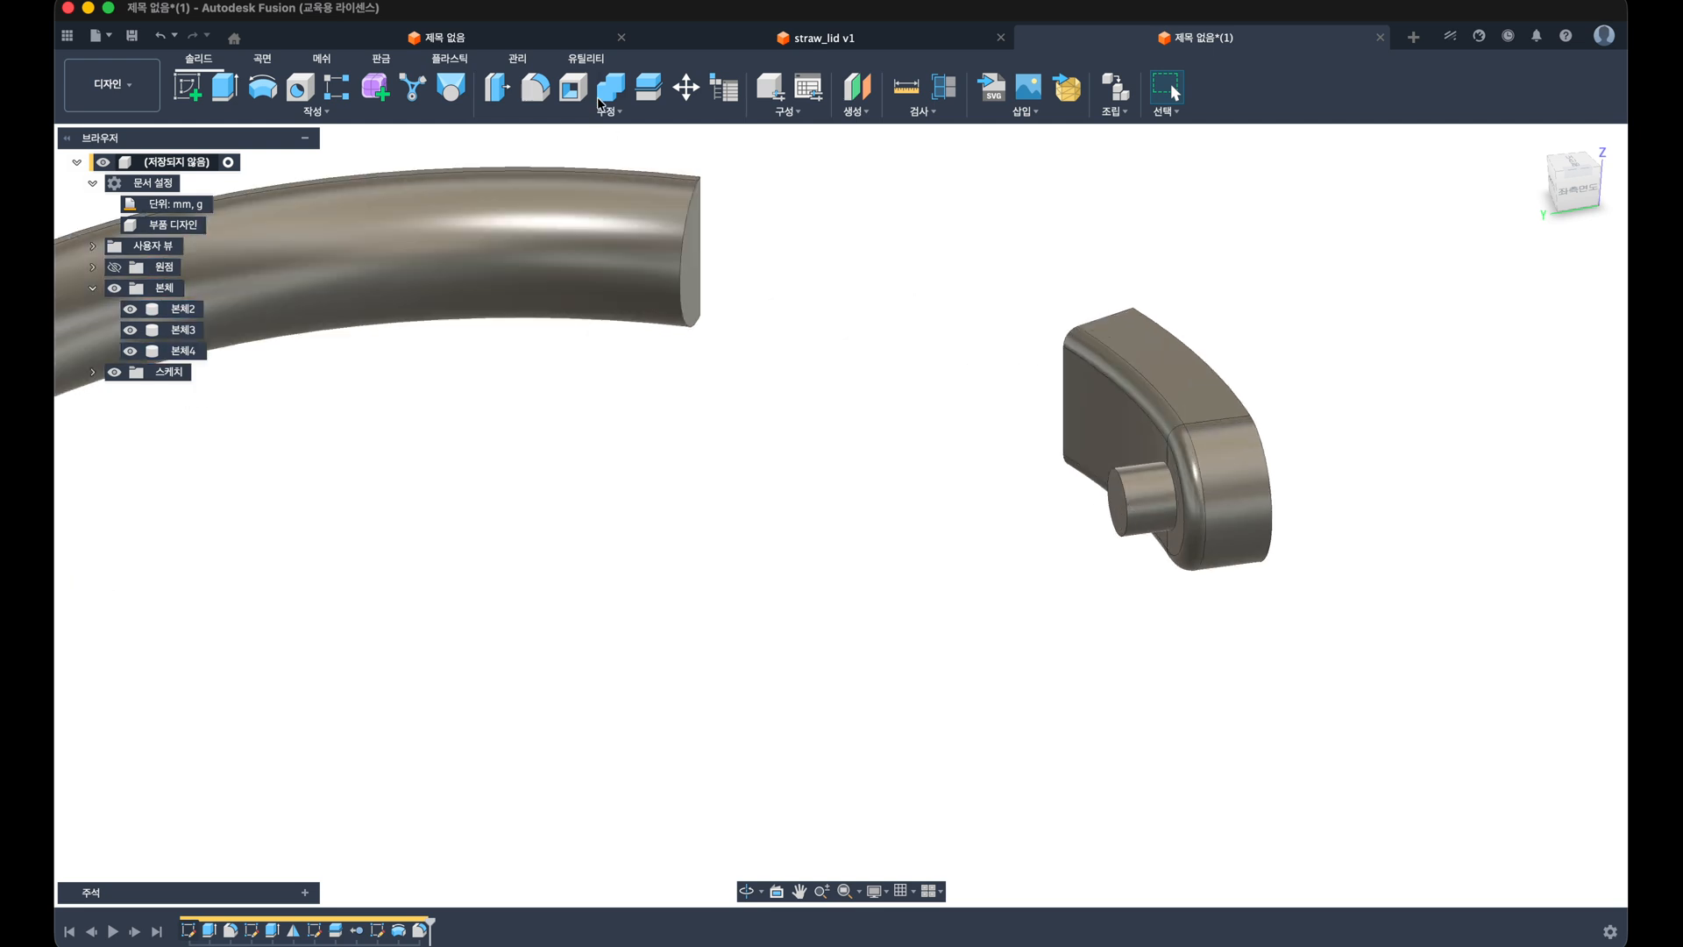
click(450, 87)
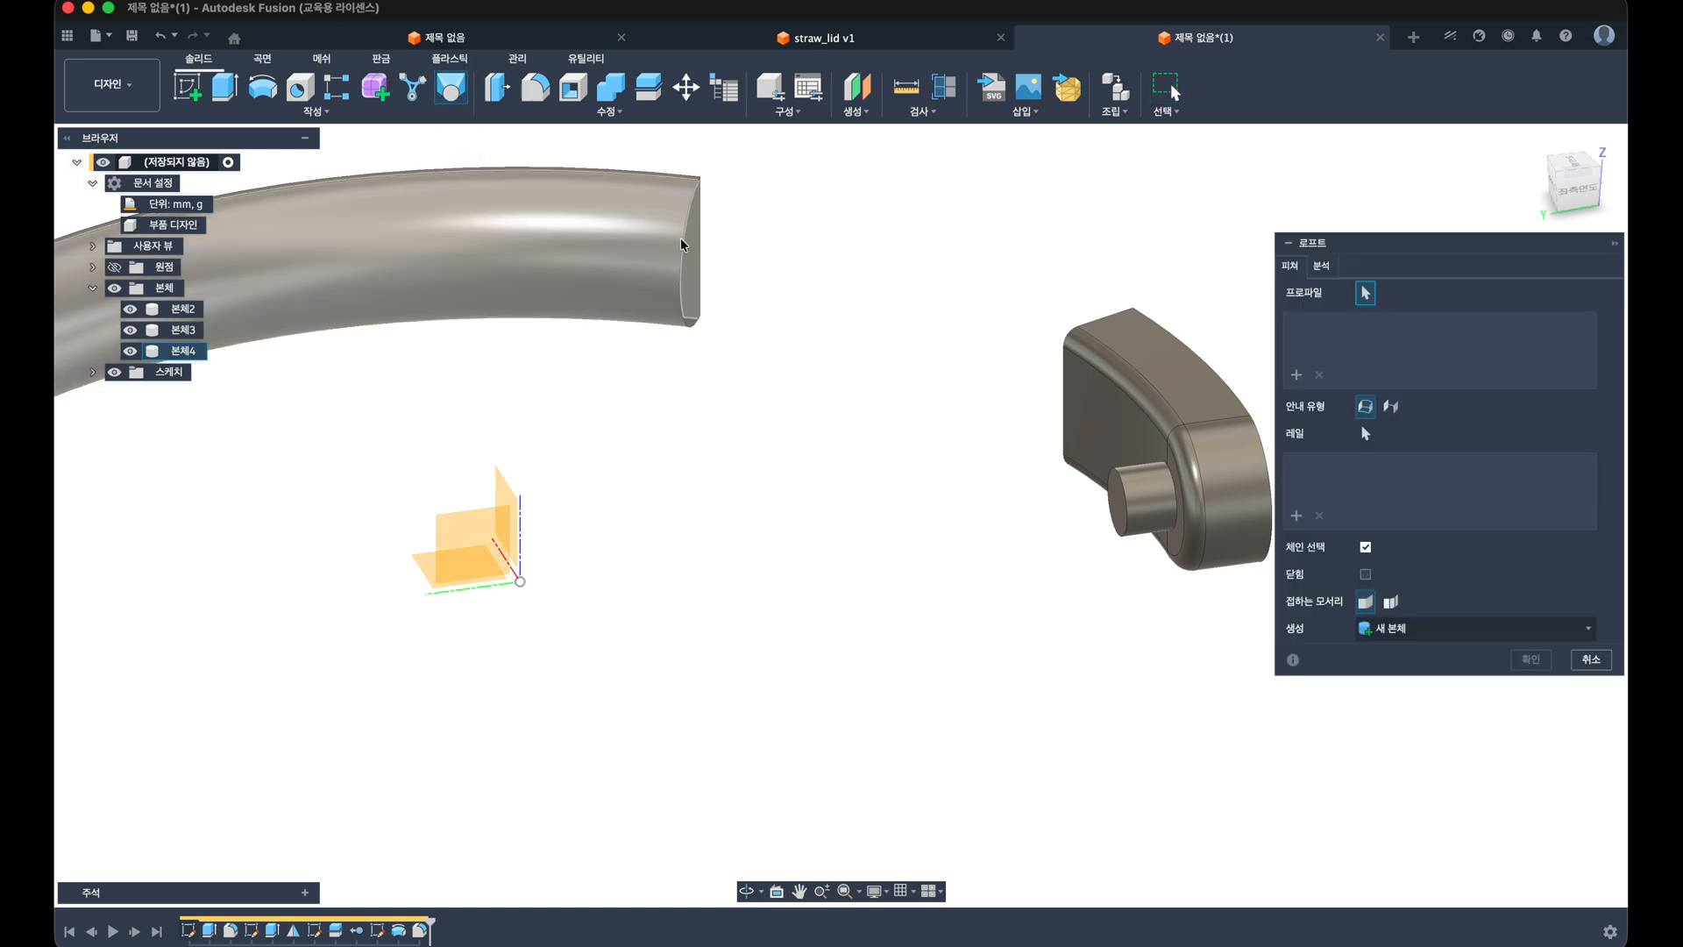
click(684, 252)
shift+middle_drag(684, 252, 650, 277)
click(668, 211)
shift+middle_drag(582, 376, 558, 501)
scroll(557, 501, up, 5)
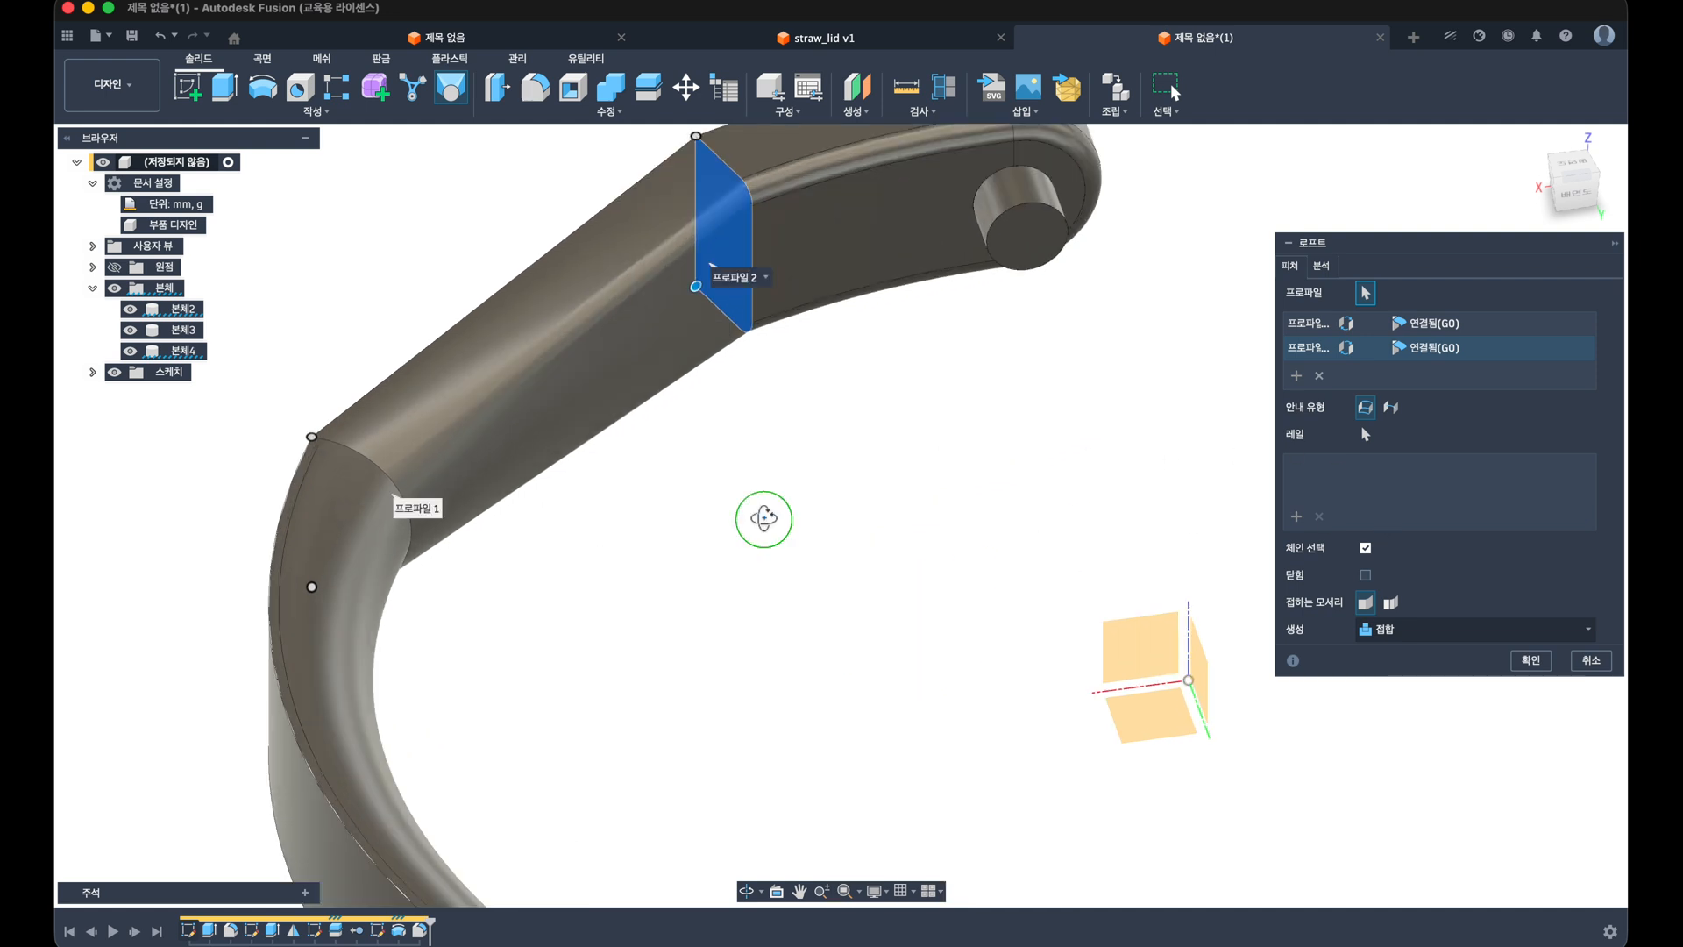
Step: Set both loft profiles to tangent (G1) continuity
shift+middle_drag(759, 515, 744, 552)
click(1433, 324)
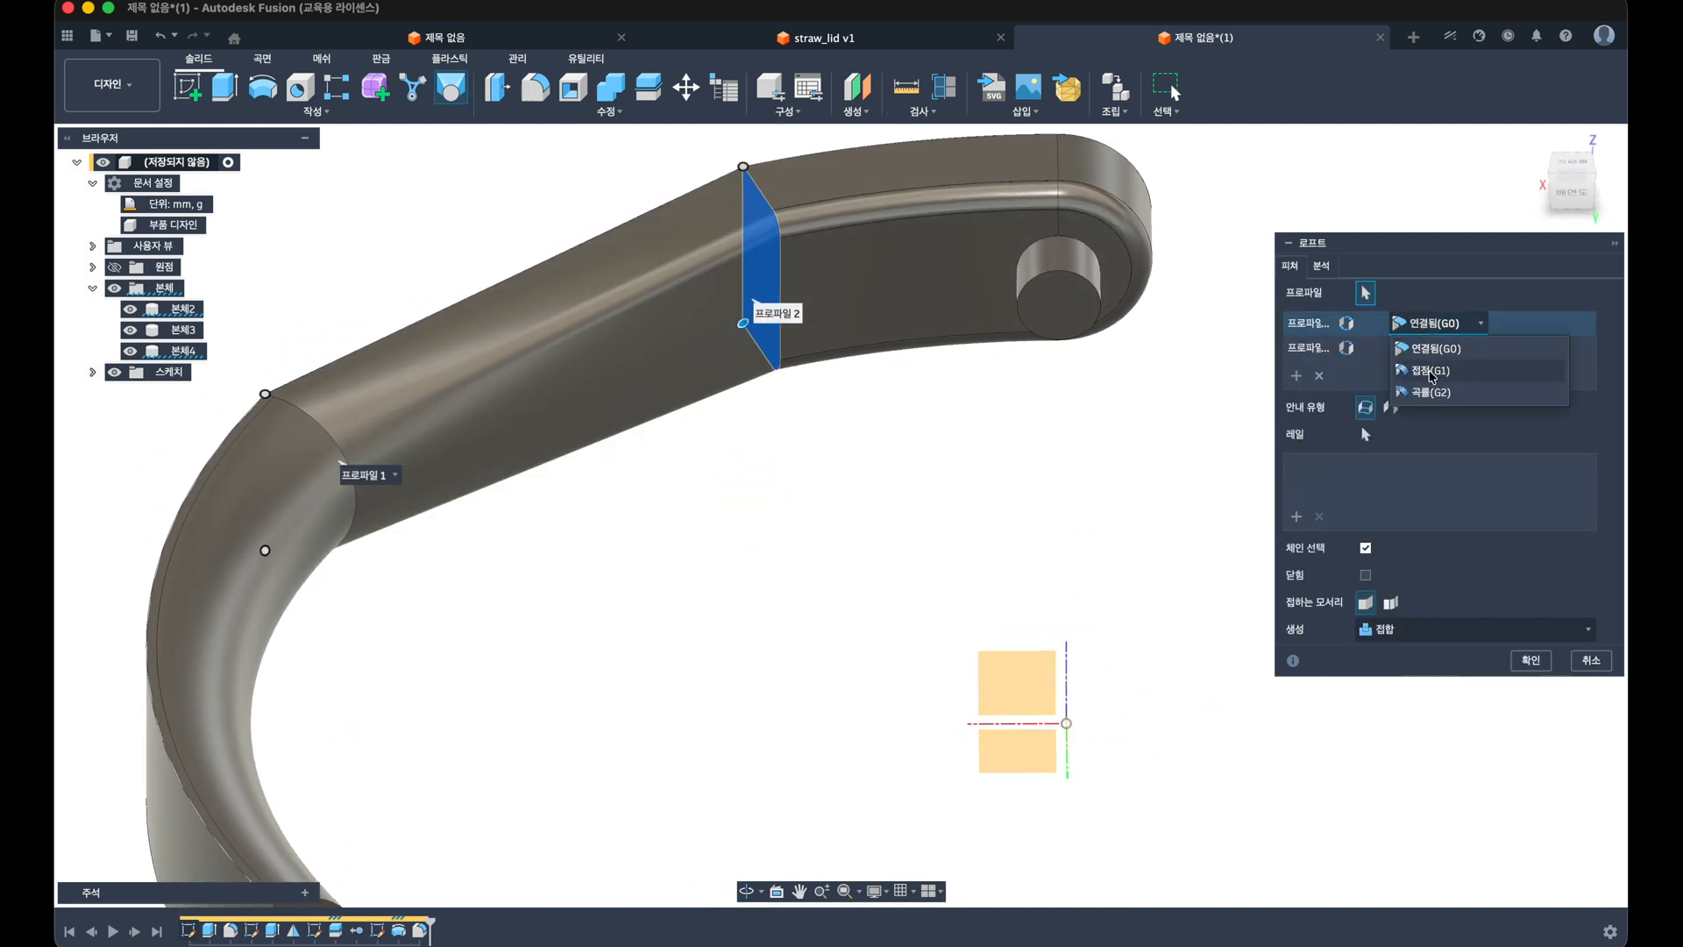
click(1428, 369)
click(1436, 347)
click(1428, 396)
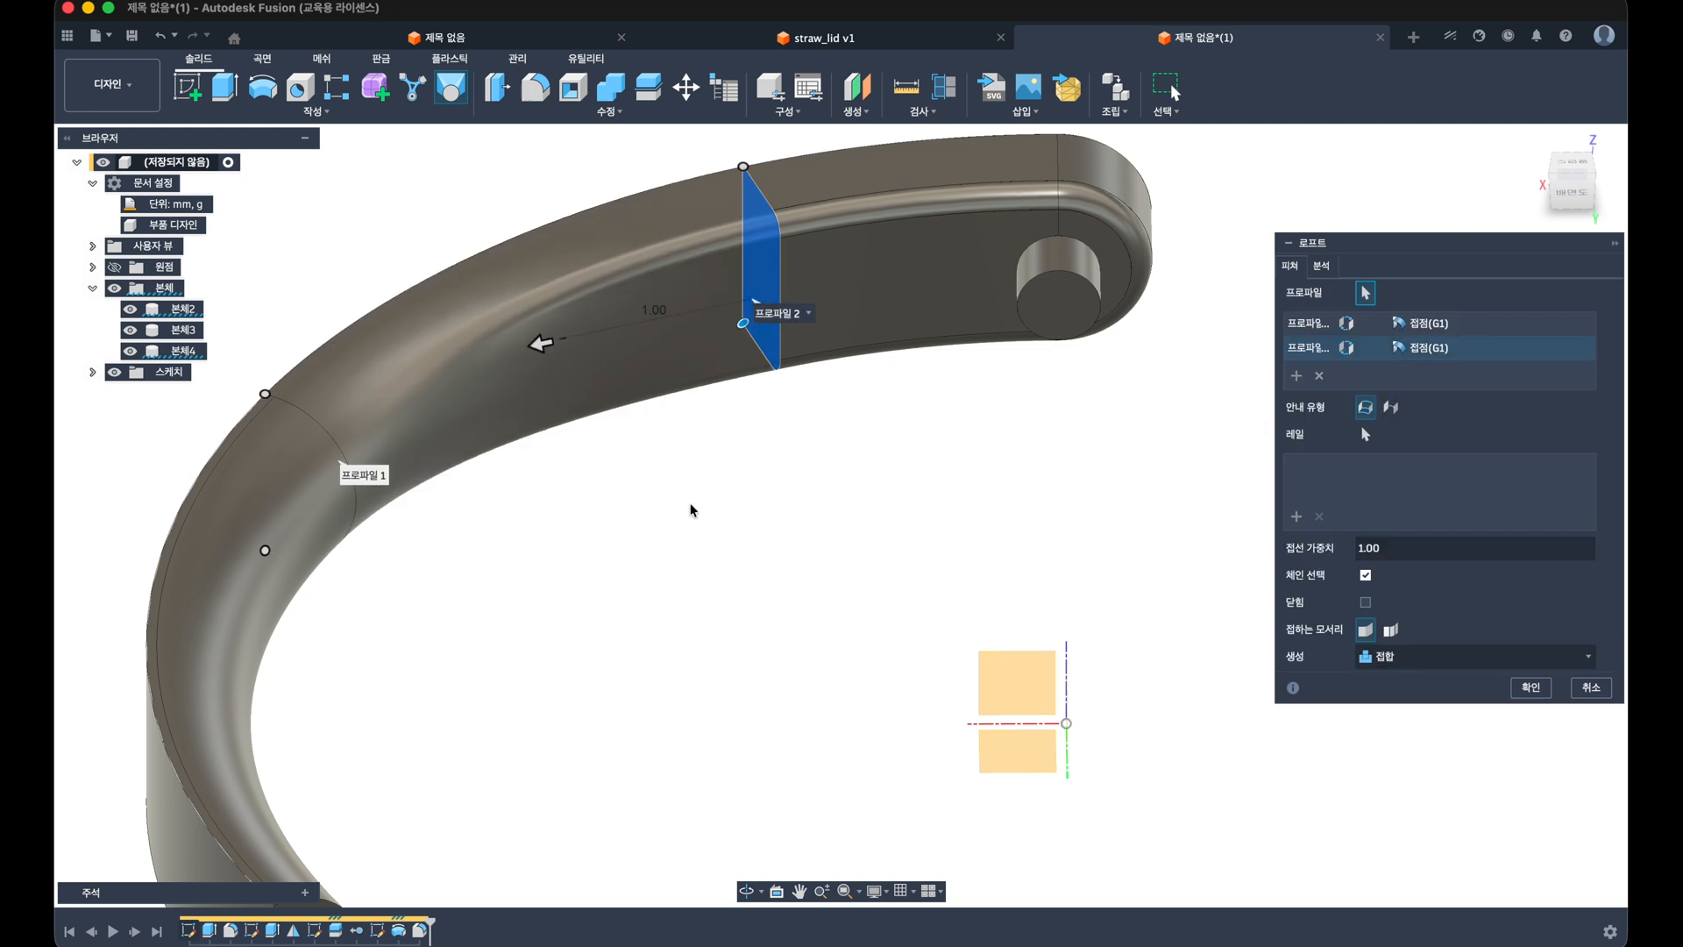
Step: Try keeping the tangent edges in the loft, check the blended surface from several sides, and cancel the loft
shift+middle_drag(687, 506, 725, 533)
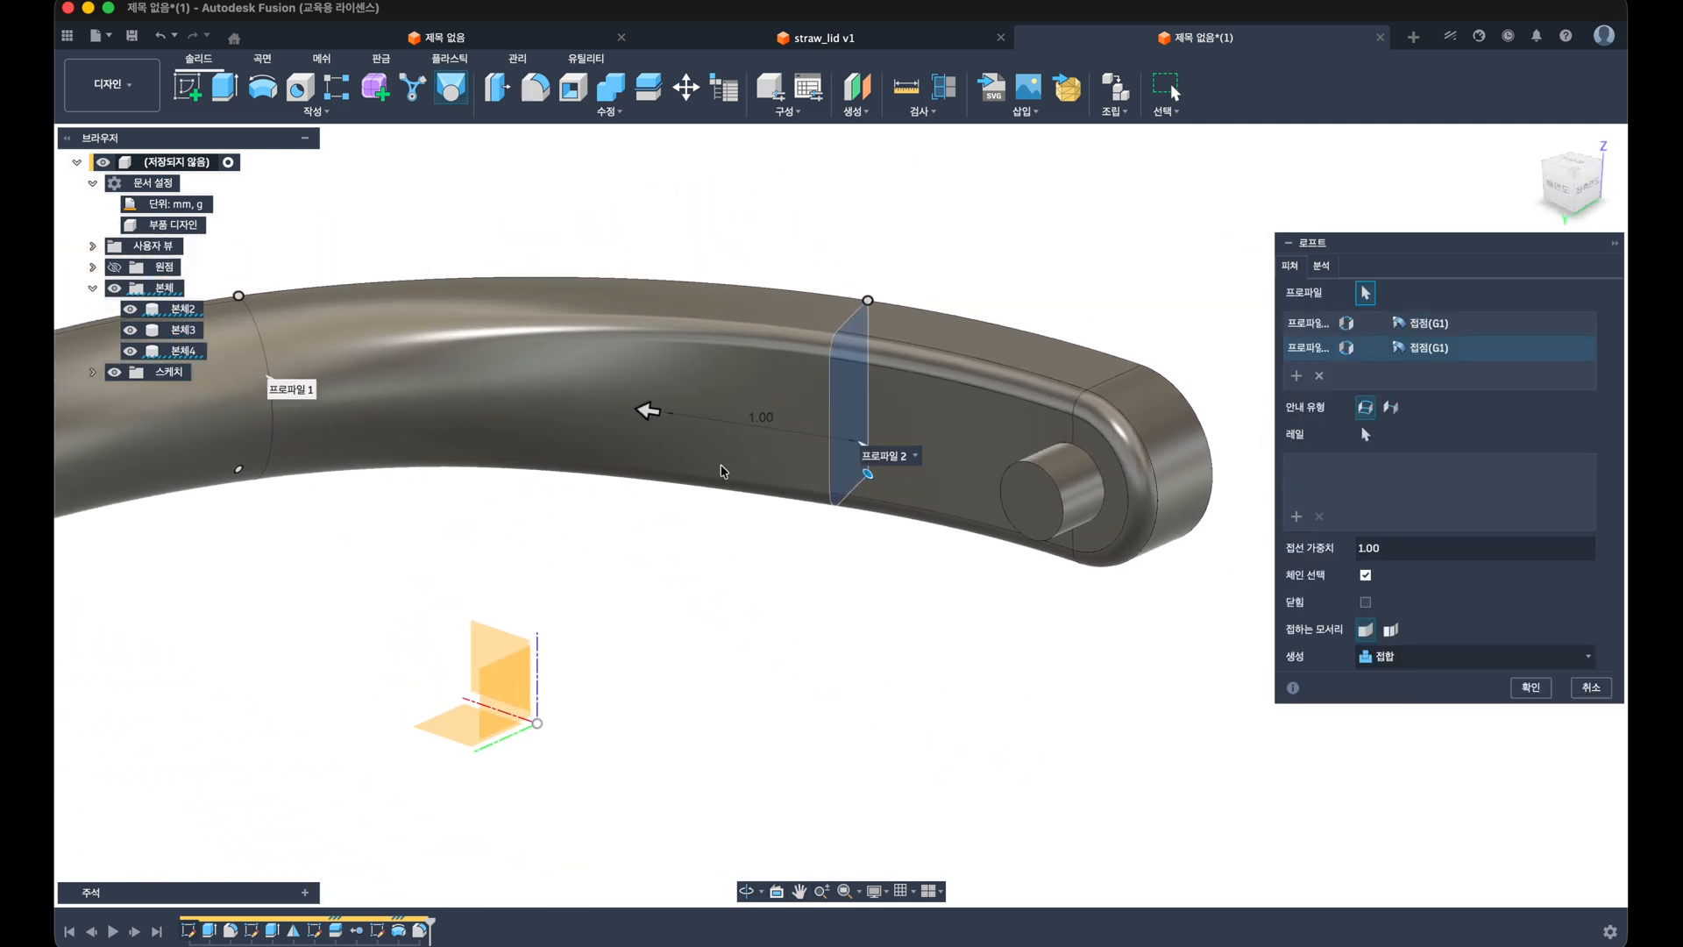
middle_drag(721, 472, 1101, 562)
click(1390, 630)
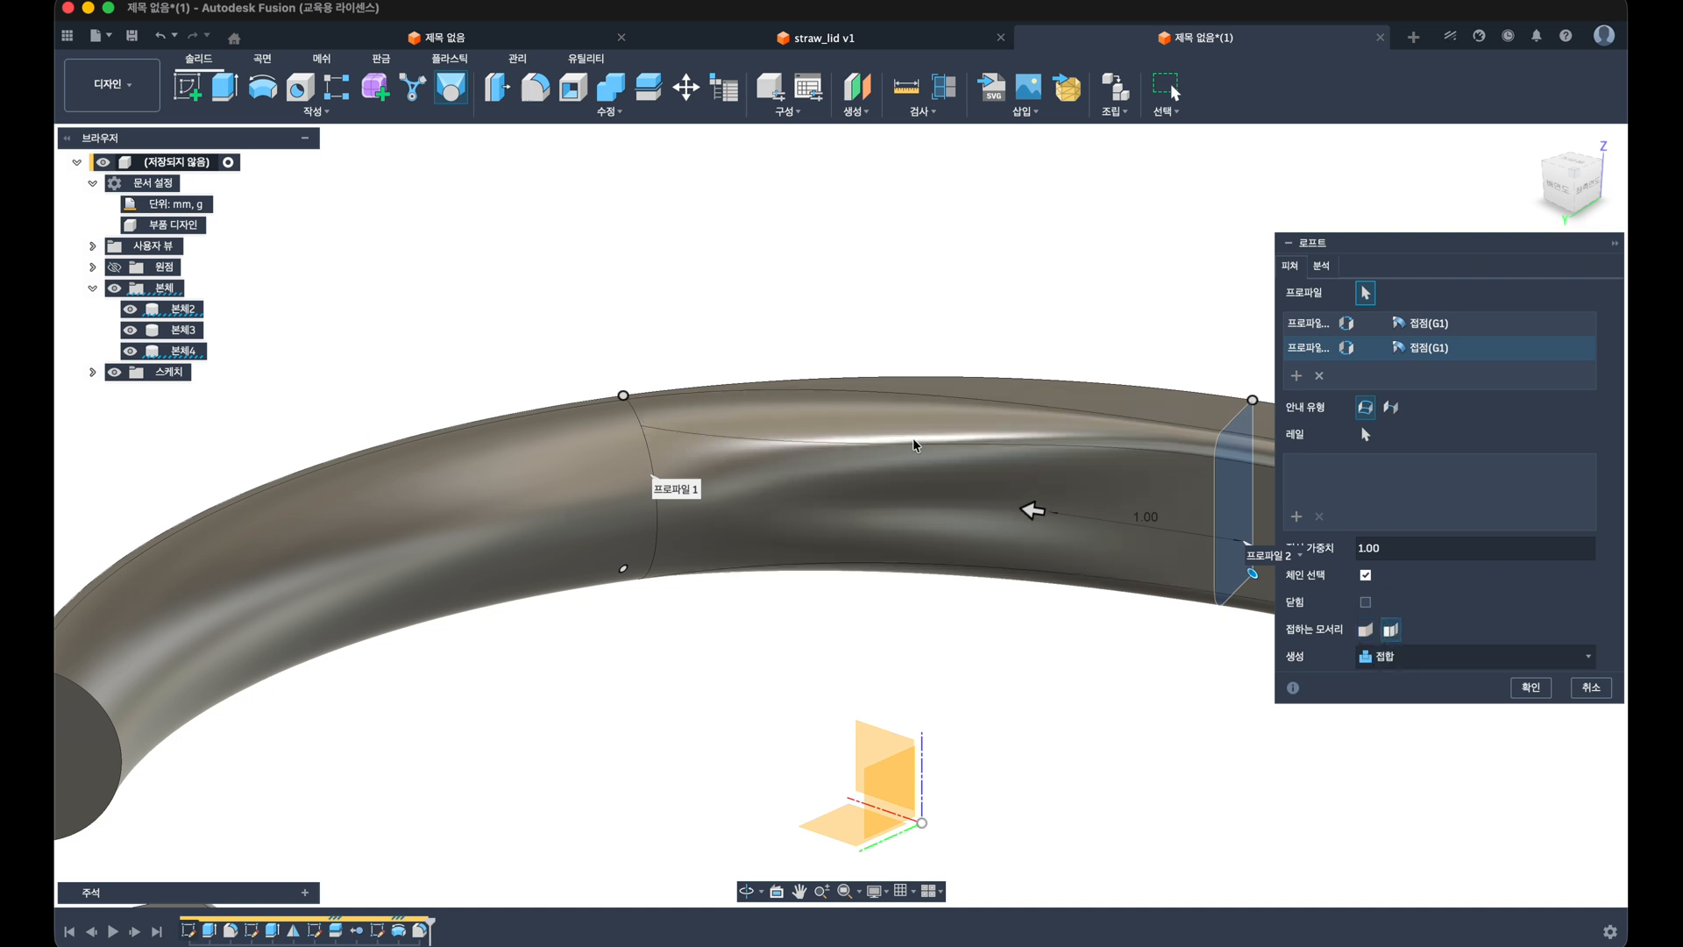
shift+middle_drag(913, 445, 758, 498)
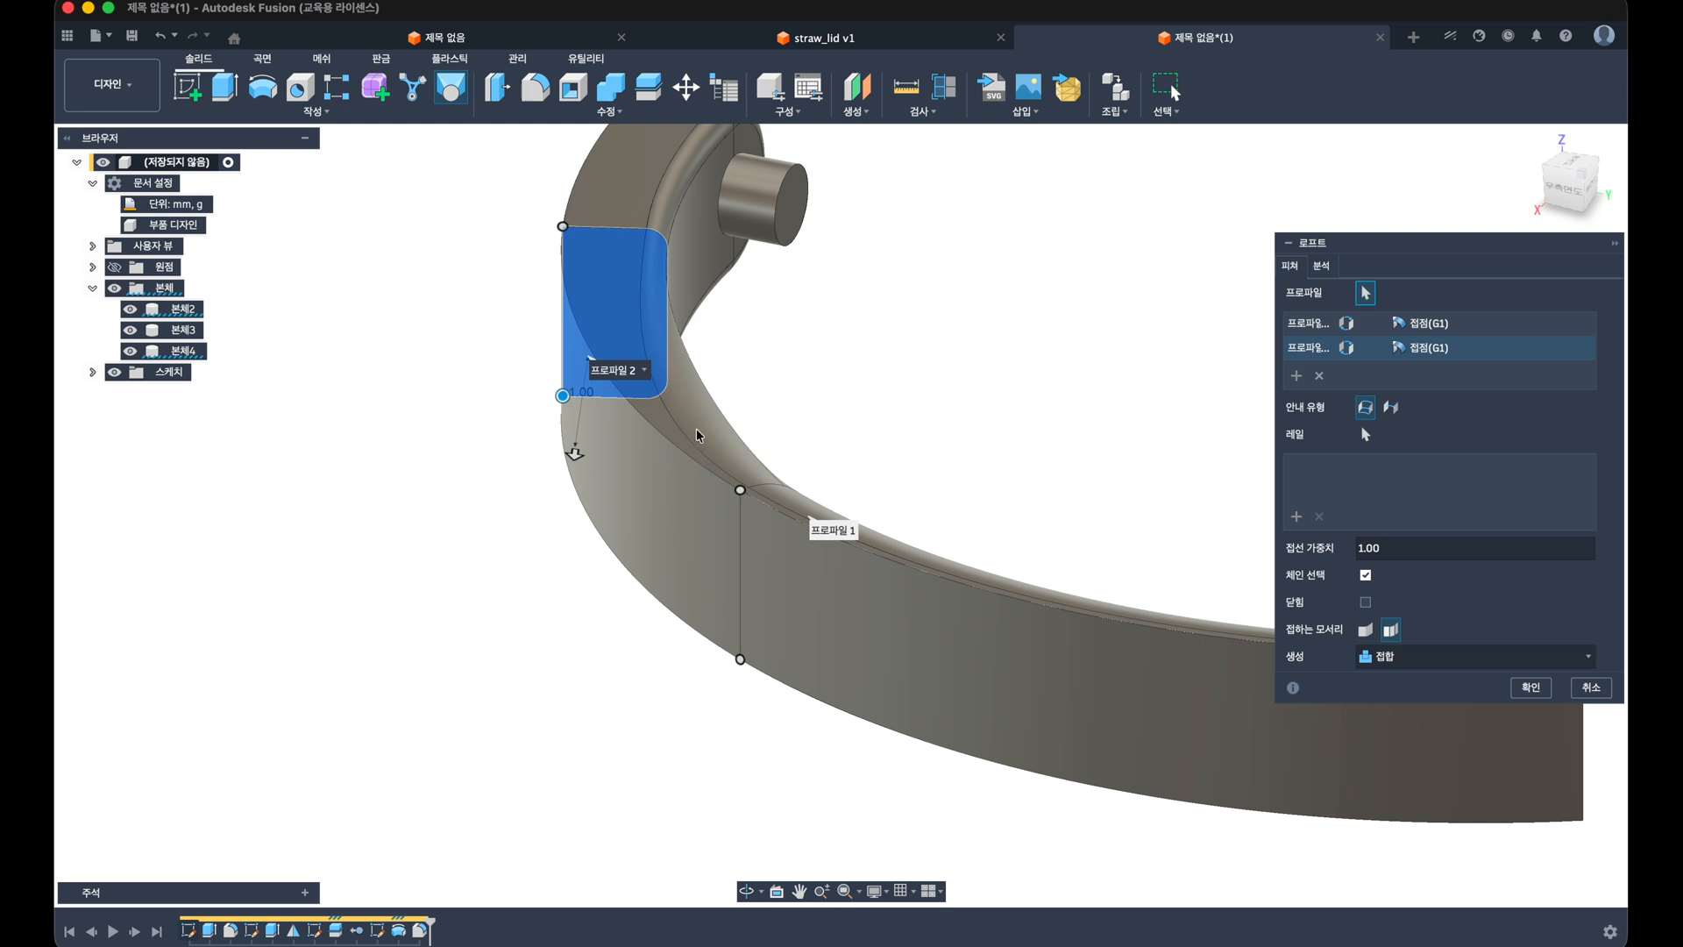
shift+middle_drag(675, 342, 845, 514)
key(Escape)
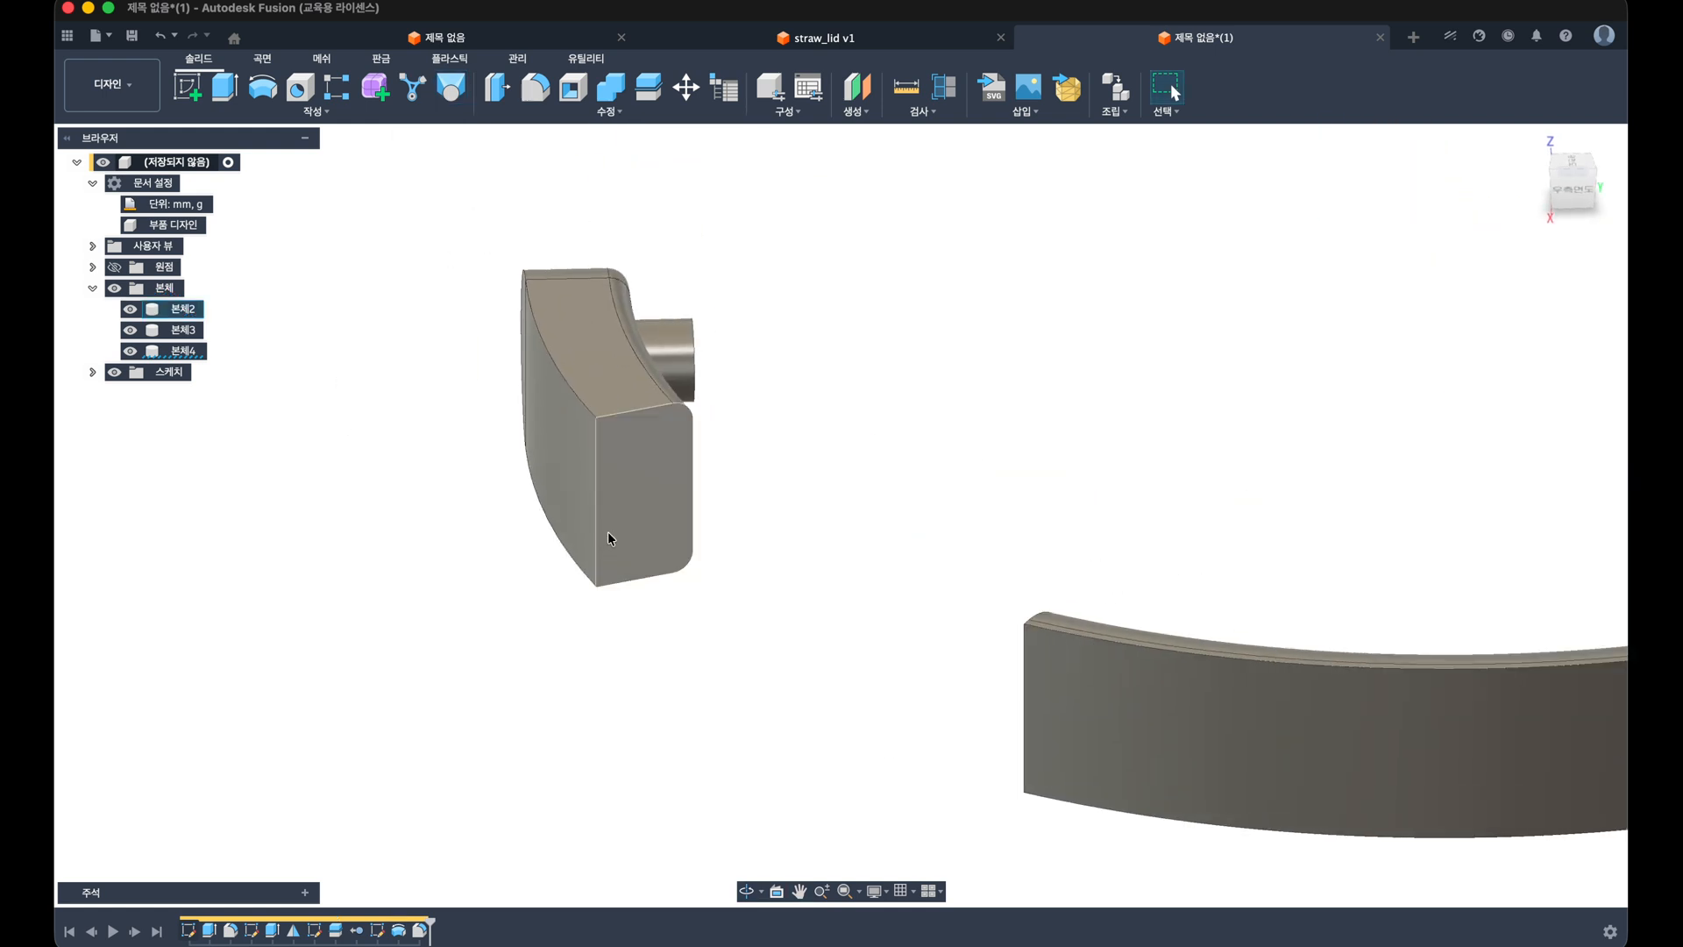
Step: Check the boundary edges of the filleted arm body's end face, including its rounded corners
shift+middle_drag(611, 537, 585, 544)
click(597, 492)
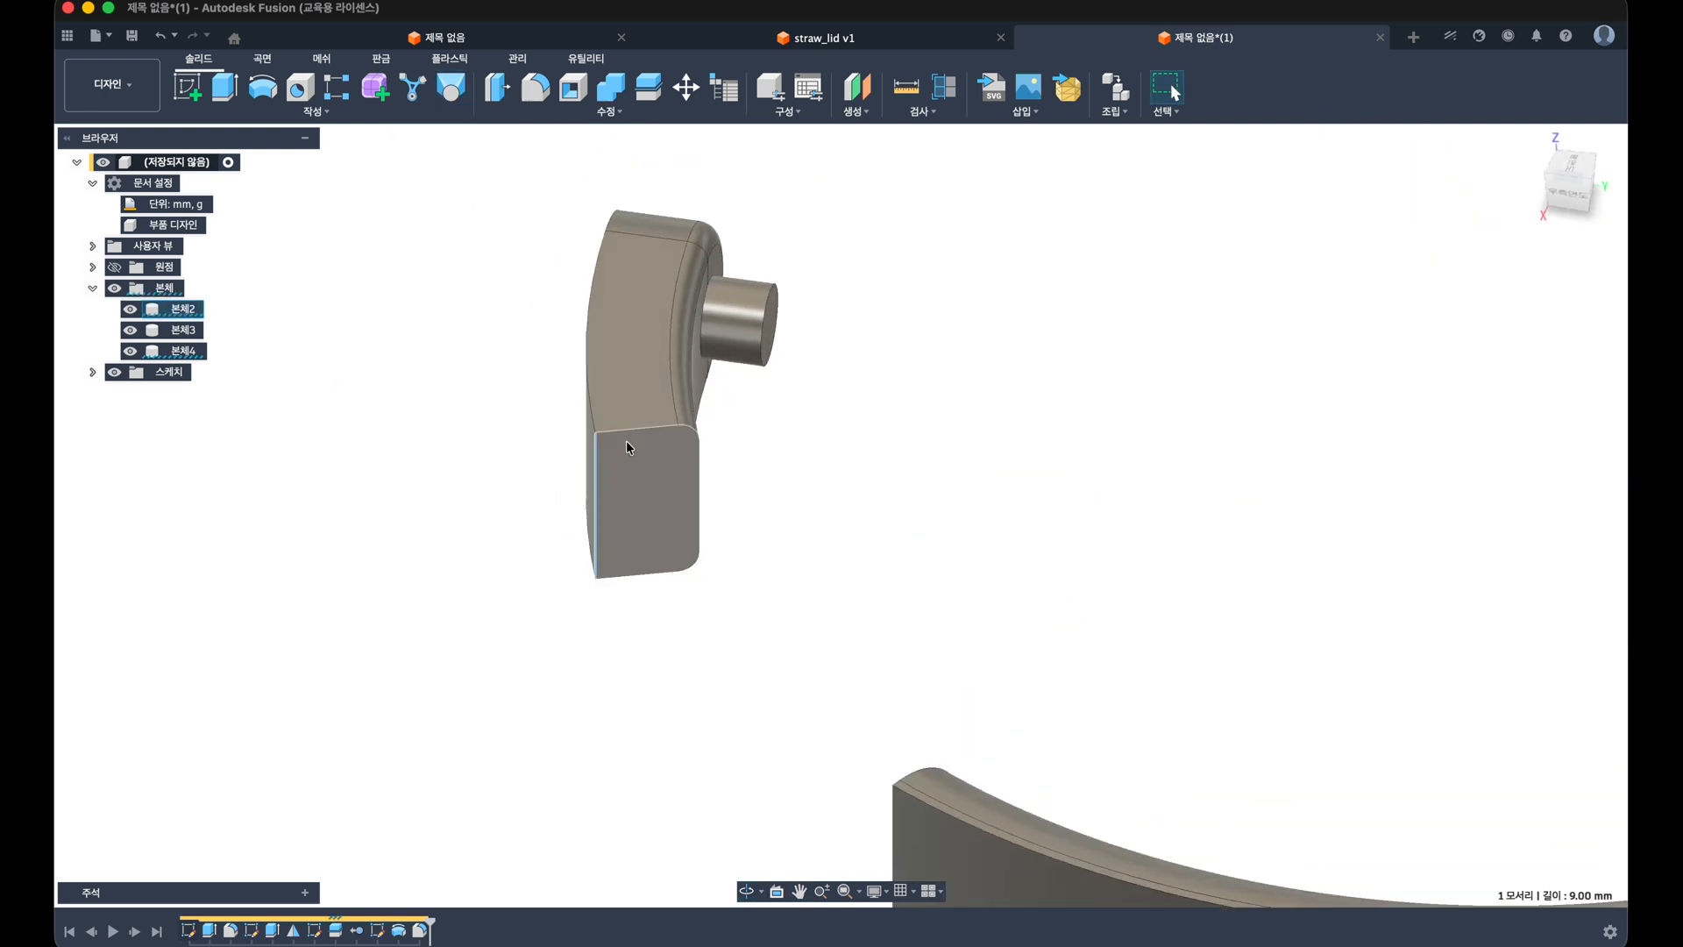
shift+click(636, 431)
shift+click(694, 432)
shift+click(699, 473)
shift+click(690, 567)
Step: Check the boundary edges of the revolved body's end face for comparison with the arm's end face
shift+middle_drag(654, 574, 1055, 679)
click(1055, 679)
click(956, 669)
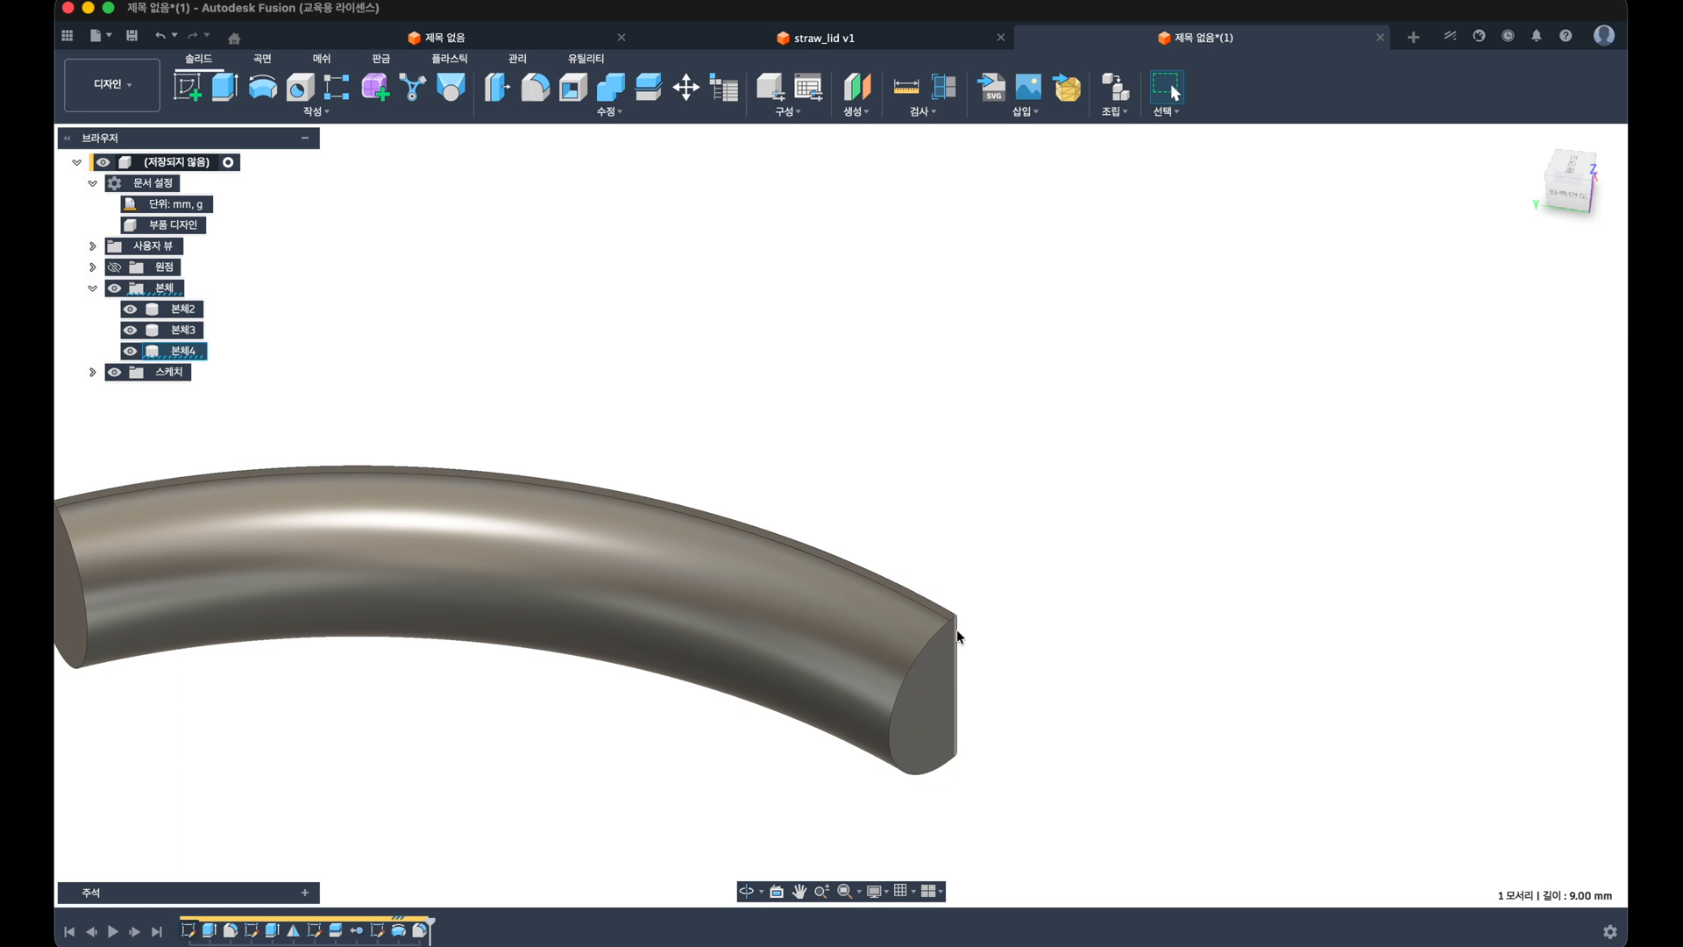
scroll(957, 636, up, 2)
shift+click(950, 611)
shift+click(929, 627)
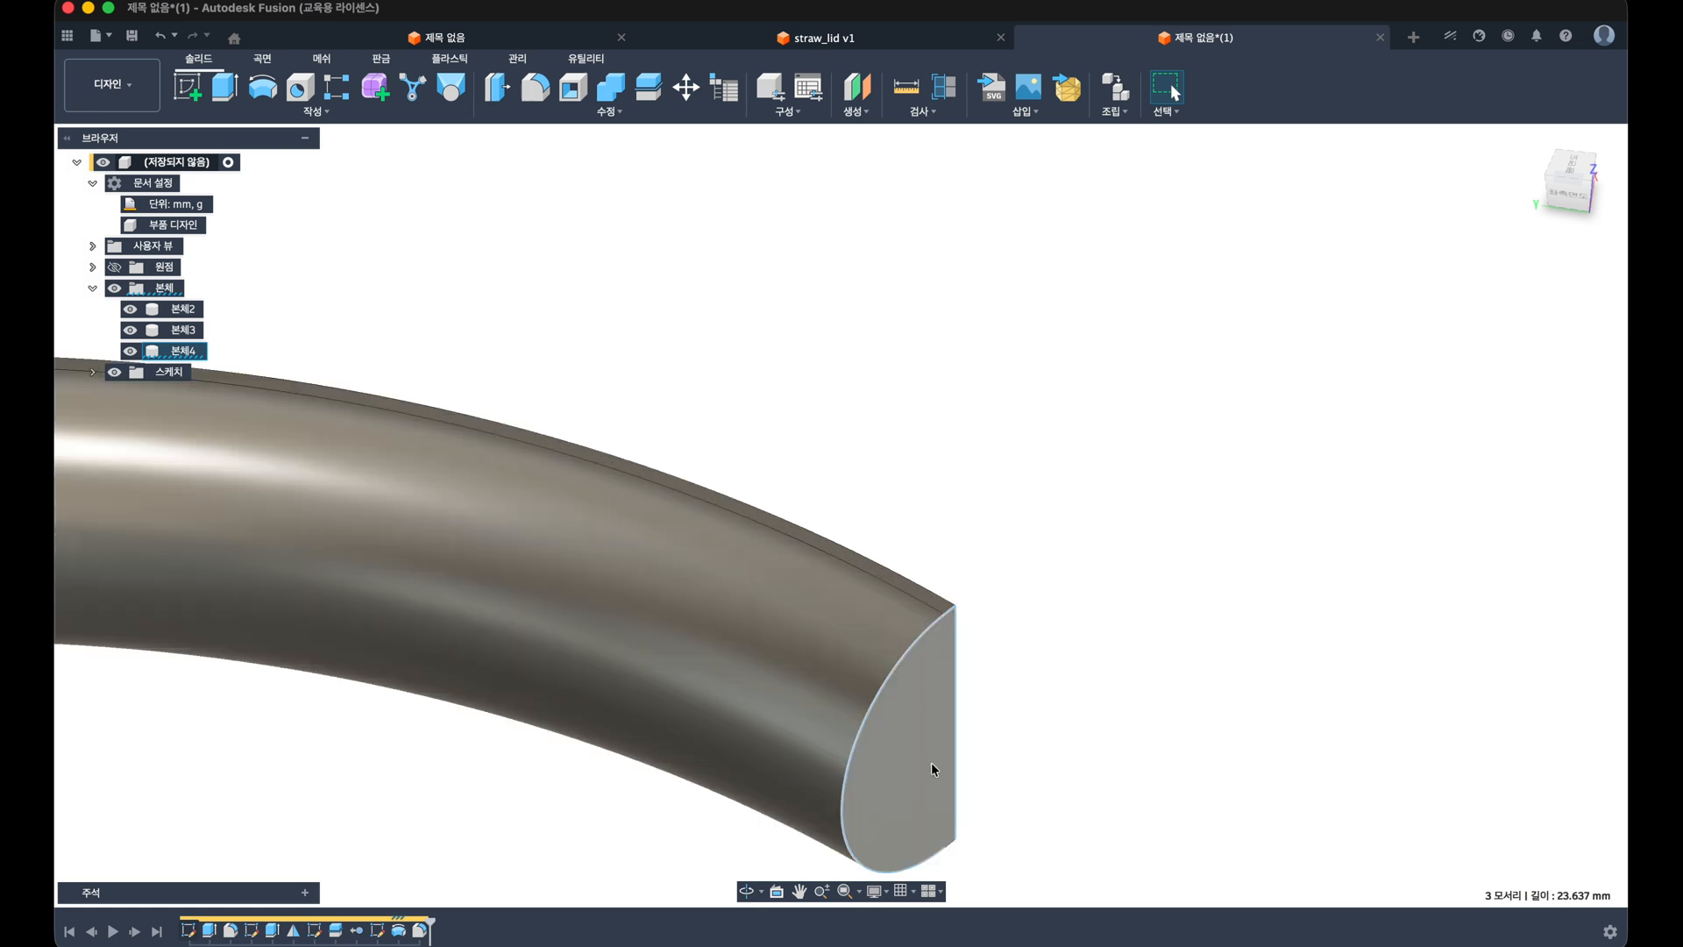
click(950, 840)
scroll(1012, 770, down, 2)
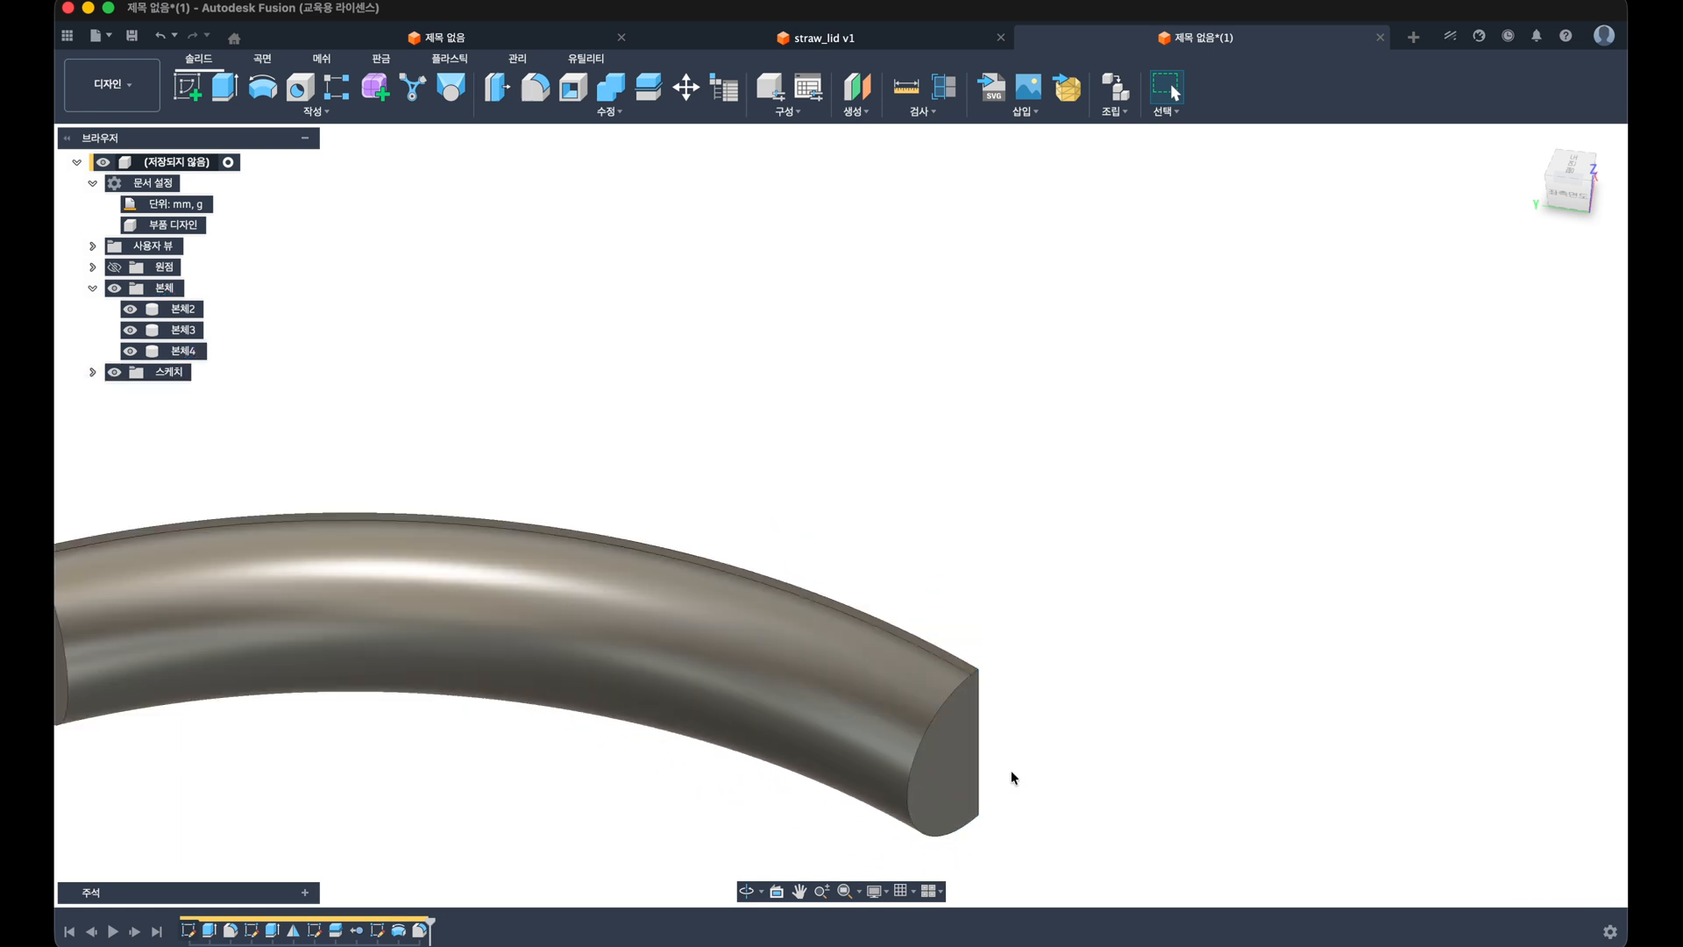
scroll(979, 571, down, 2)
Step: Compare the upper corner points of the arm's end face with the matching corner of the revolved body
shift+middle_drag(979, 571, 1129, 564)
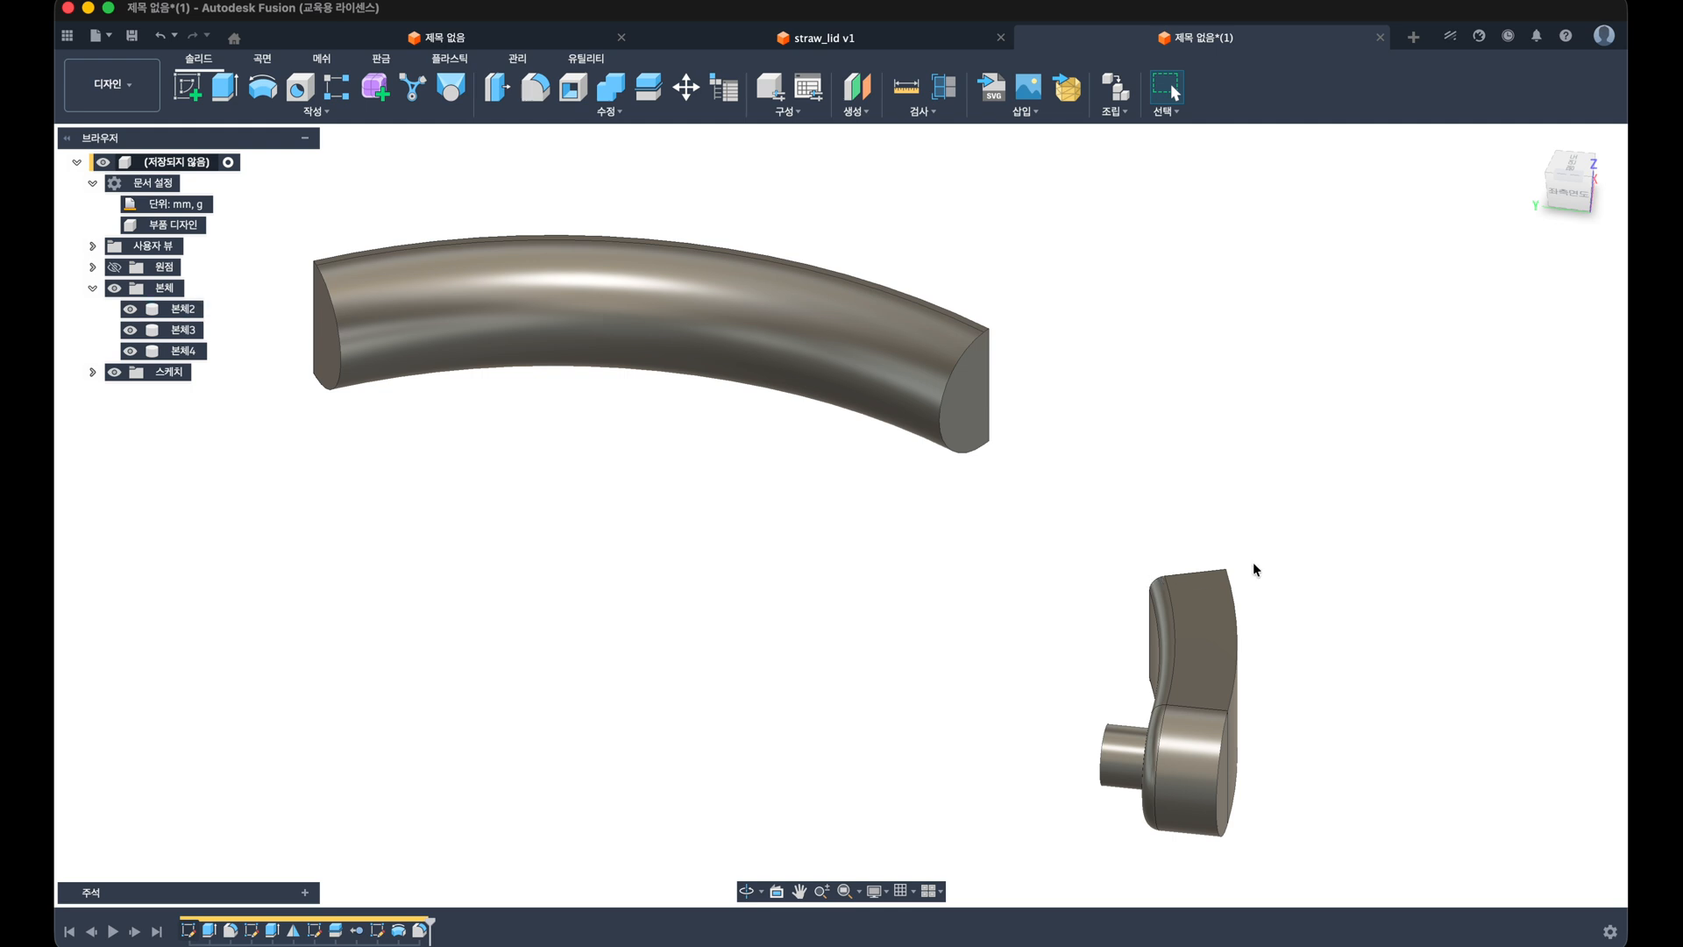
click(1226, 571)
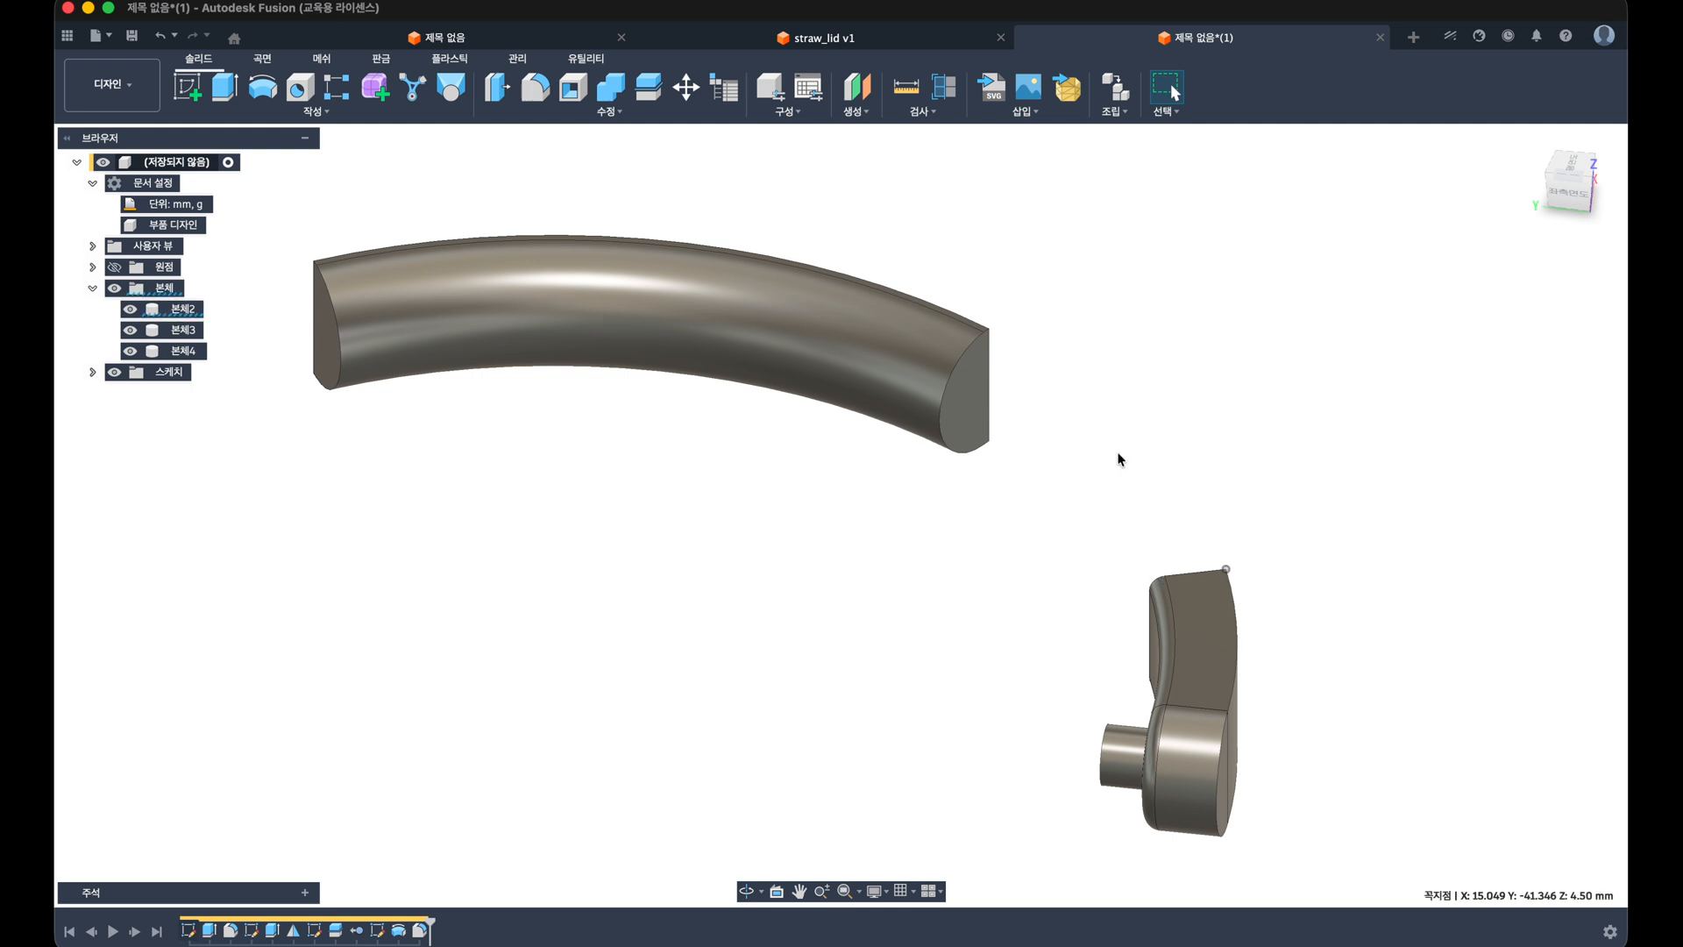
click(987, 330)
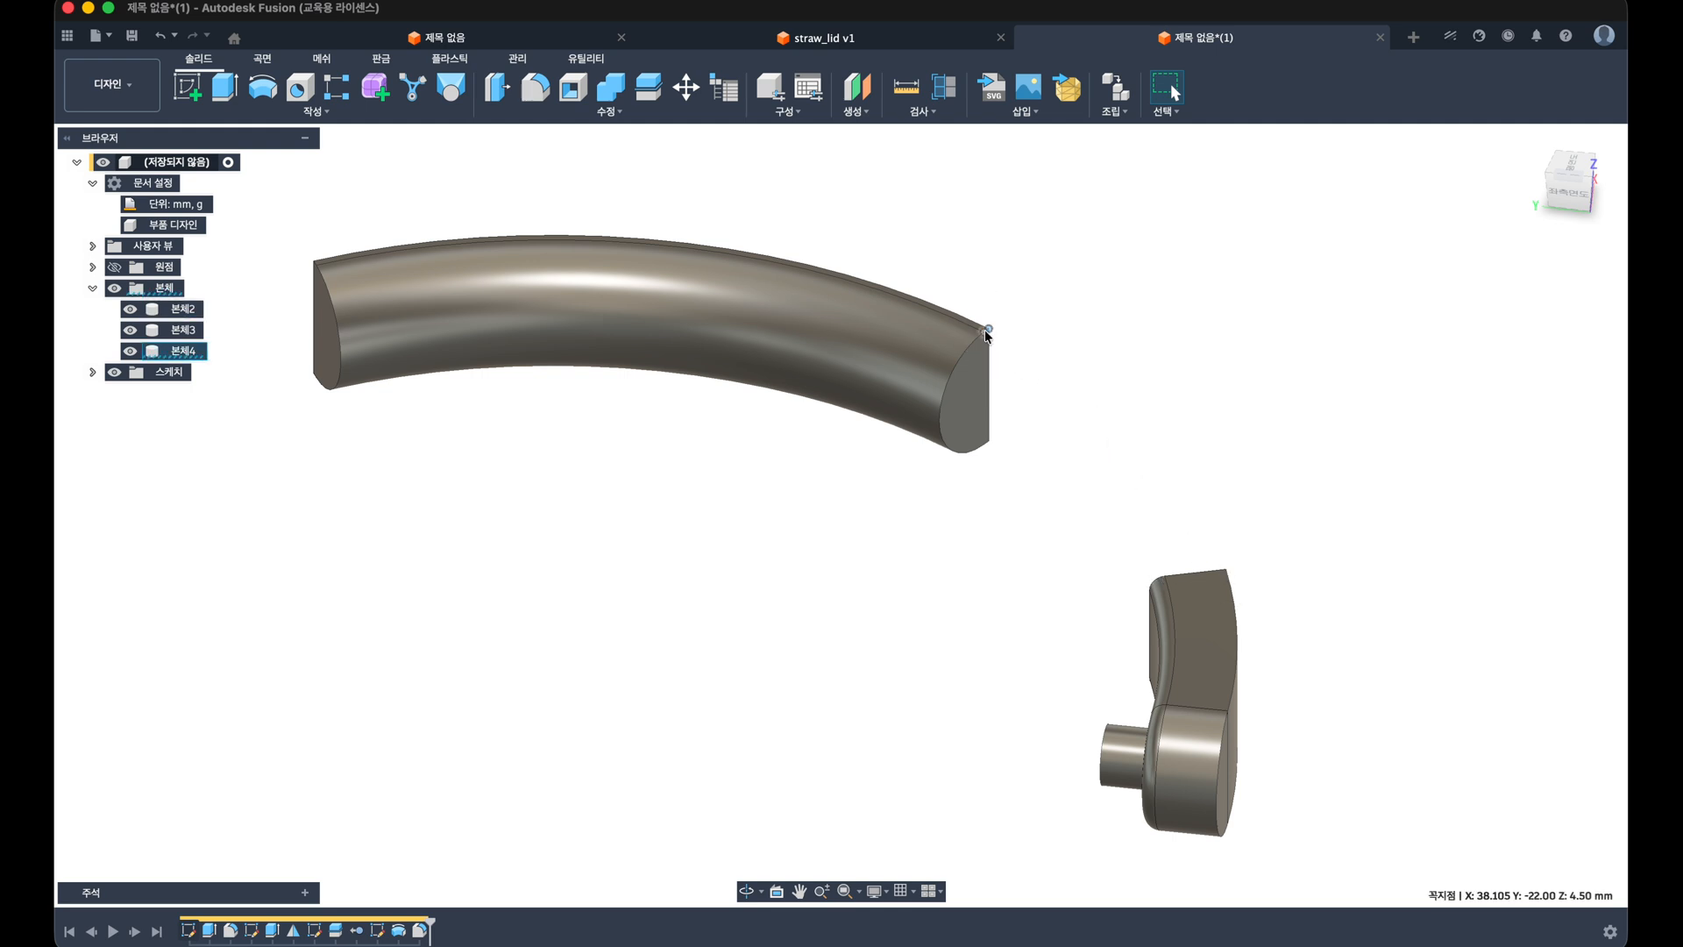
click(1150, 584)
Step: Try a loft from the revolved band's end face to the arm's end face with tangent (G1) continuity on both profiles
mouse_move(1130, 587)
shift+middle_down()
mouse_move(908, 431)
mouse_move(928, 495)
shift+middle_up()
mouse_move(812, 454)
shift+middle_down()
mouse_move(770, 432)
mouse_move(788, 462)
mouse_move(883, 482)
mouse_move(455, 174)
mouse_move(503, 294)
shift+middle_up()
click(313, 112)
click(454, 98)
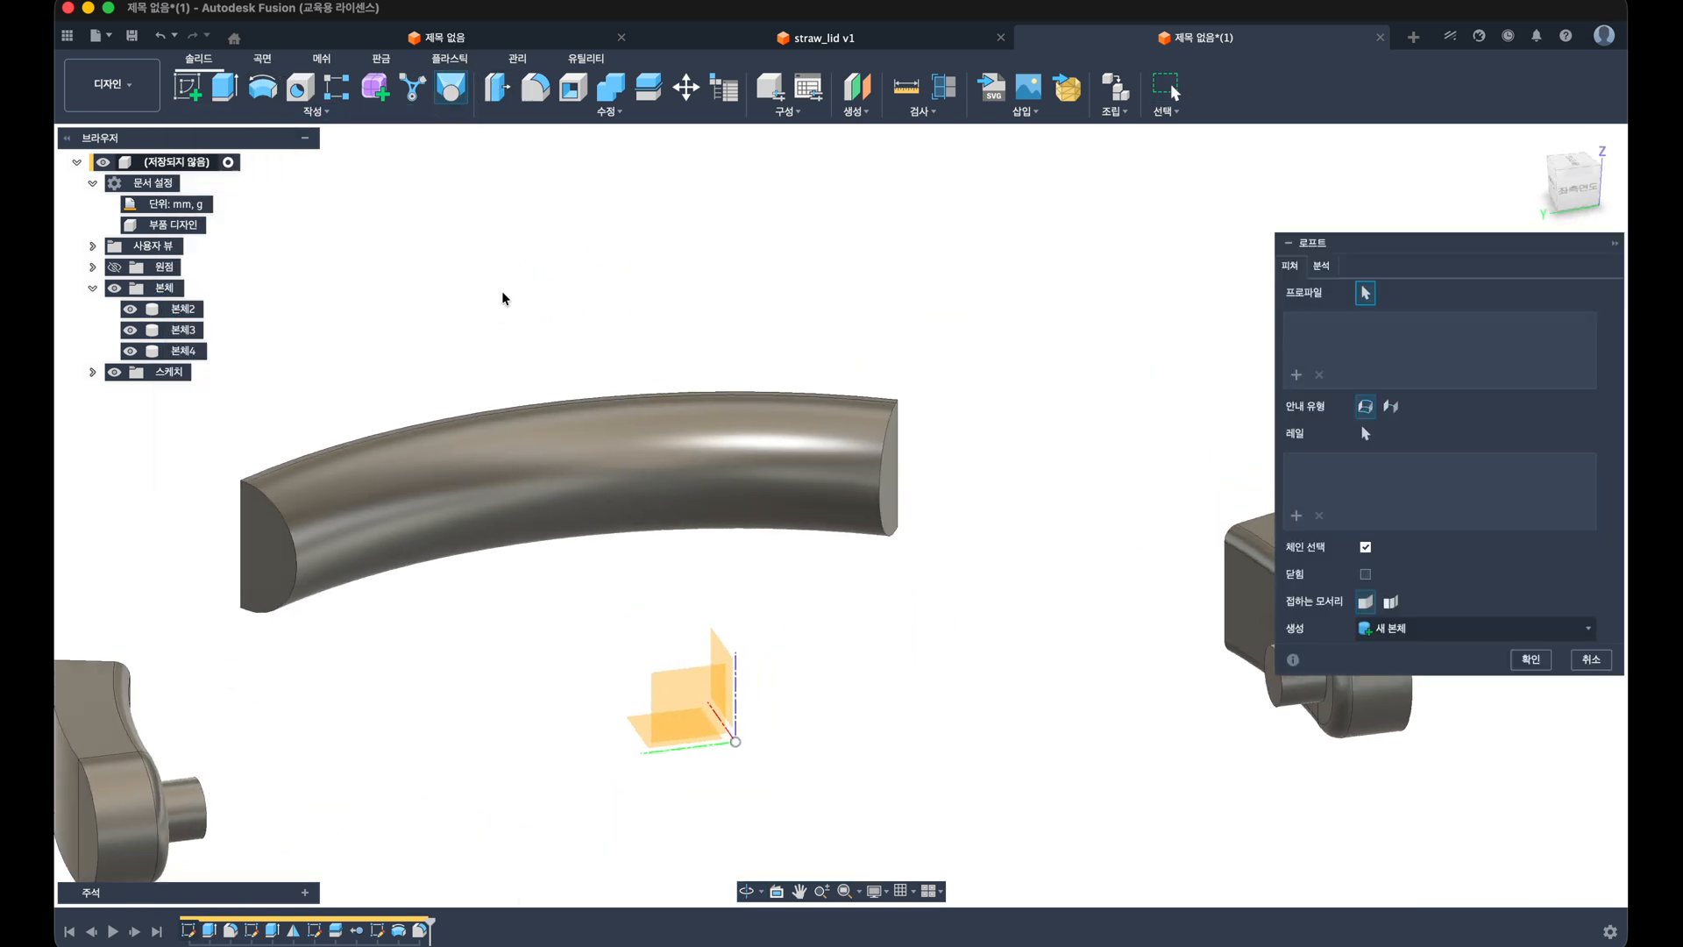
click(879, 462)
shift+middle_drag(991, 439, 973, 392)
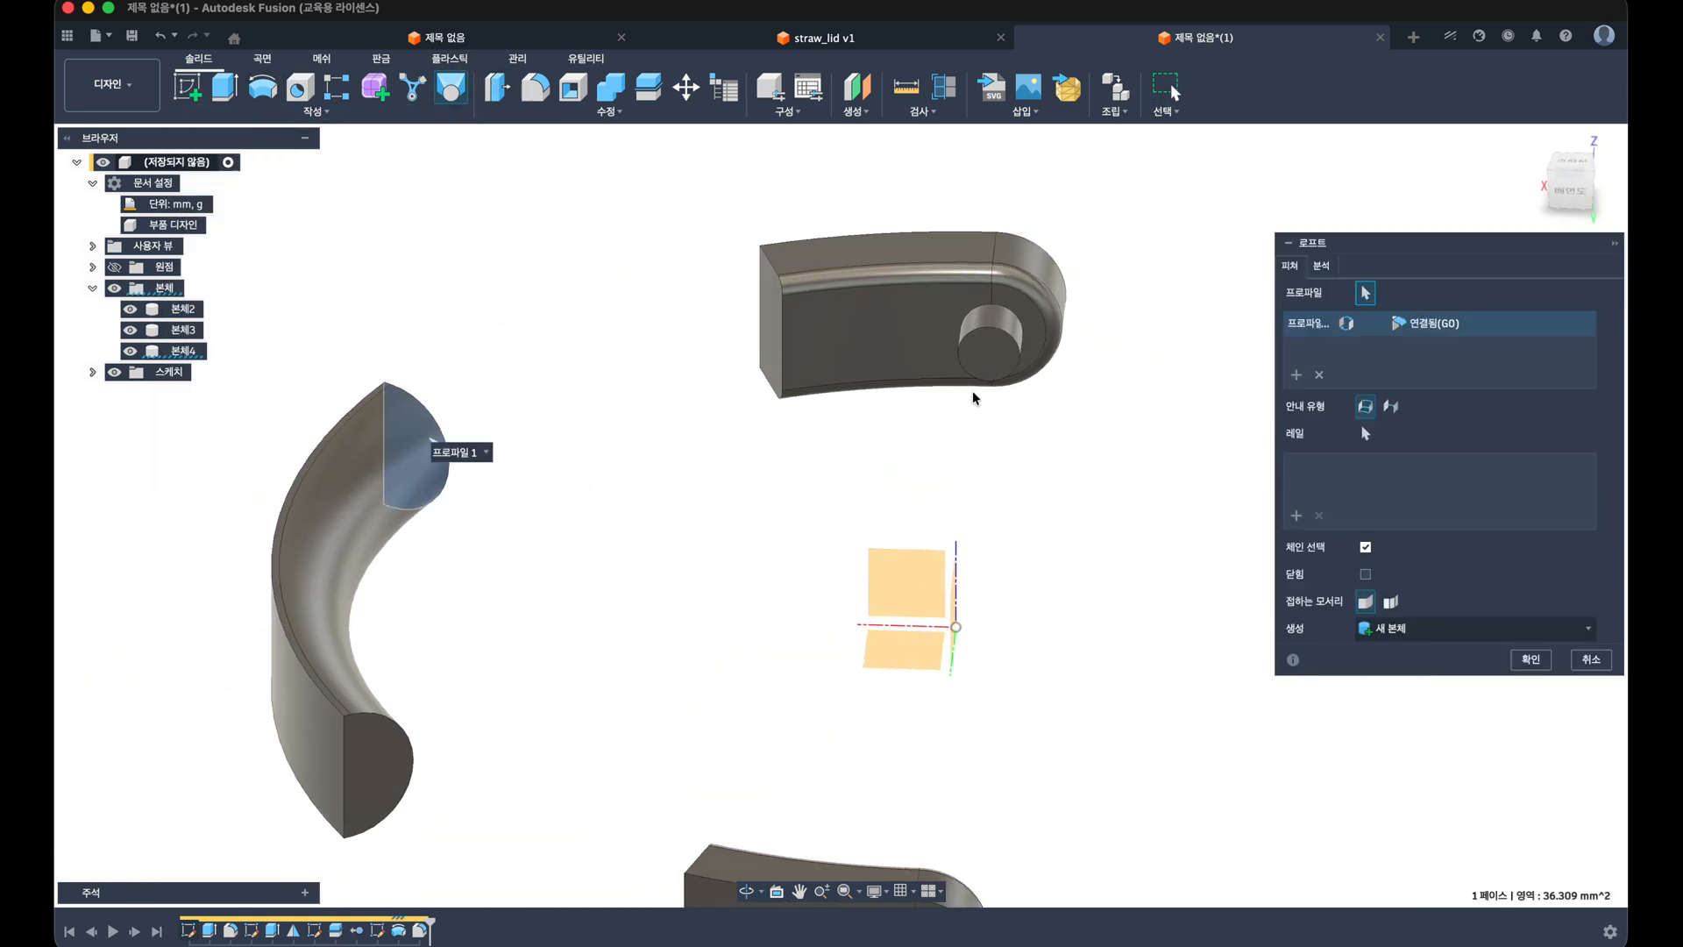
click(764, 320)
click(1430, 323)
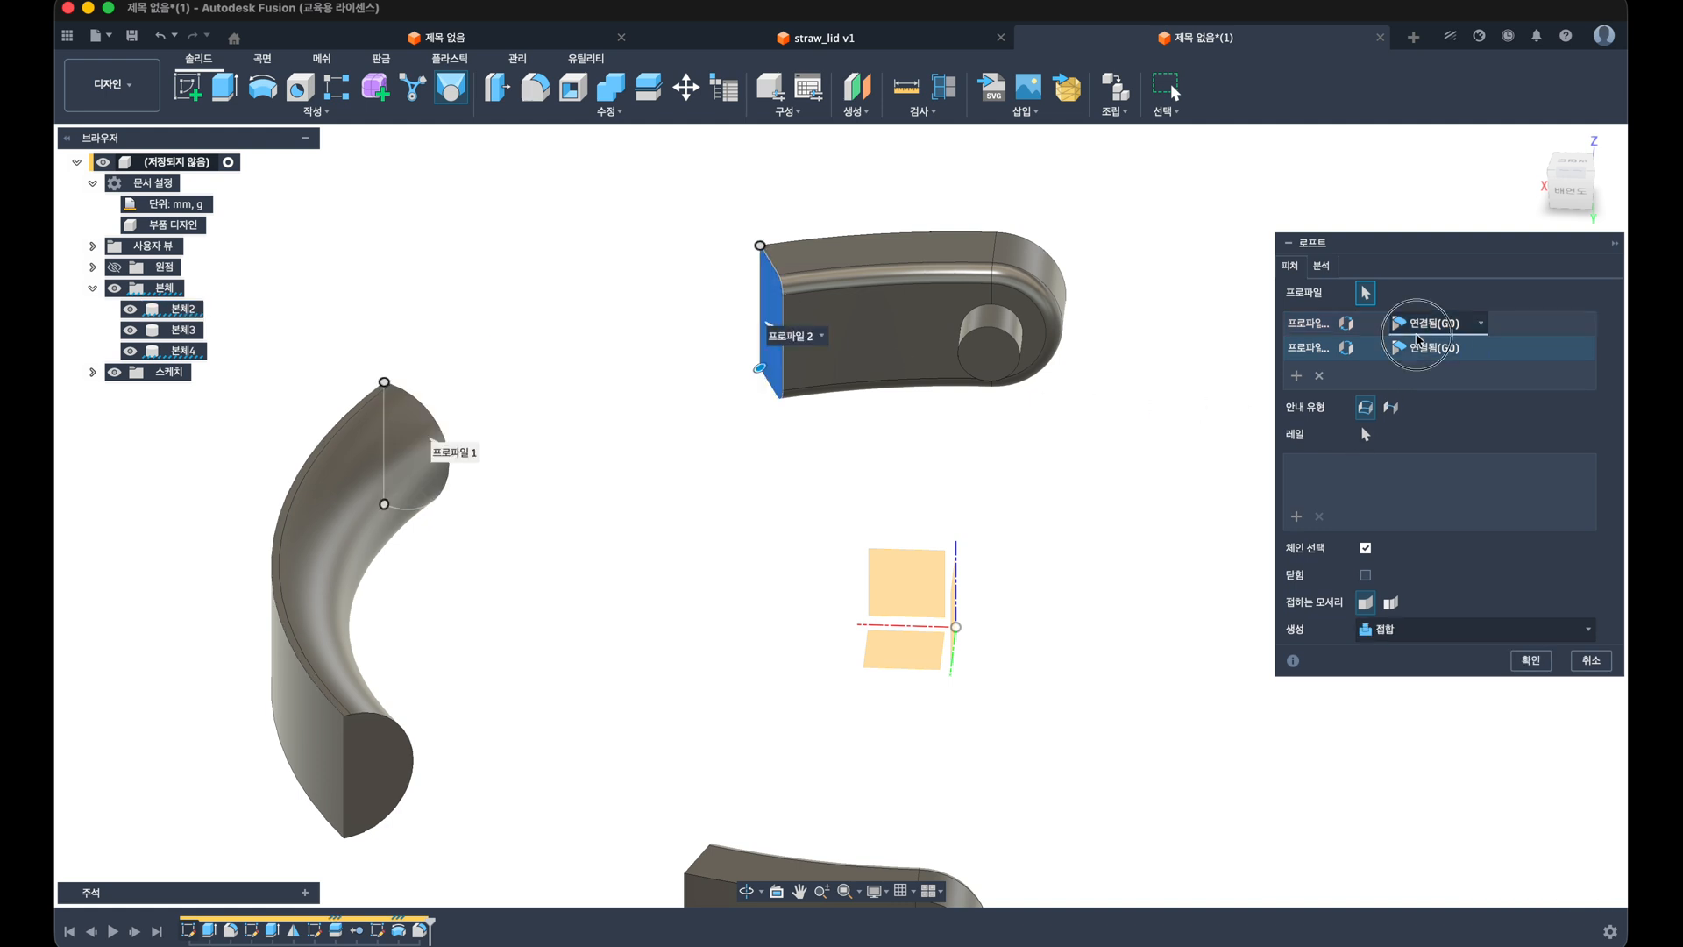
click(1427, 370)
click(1437, 347)
click(1426, 396)
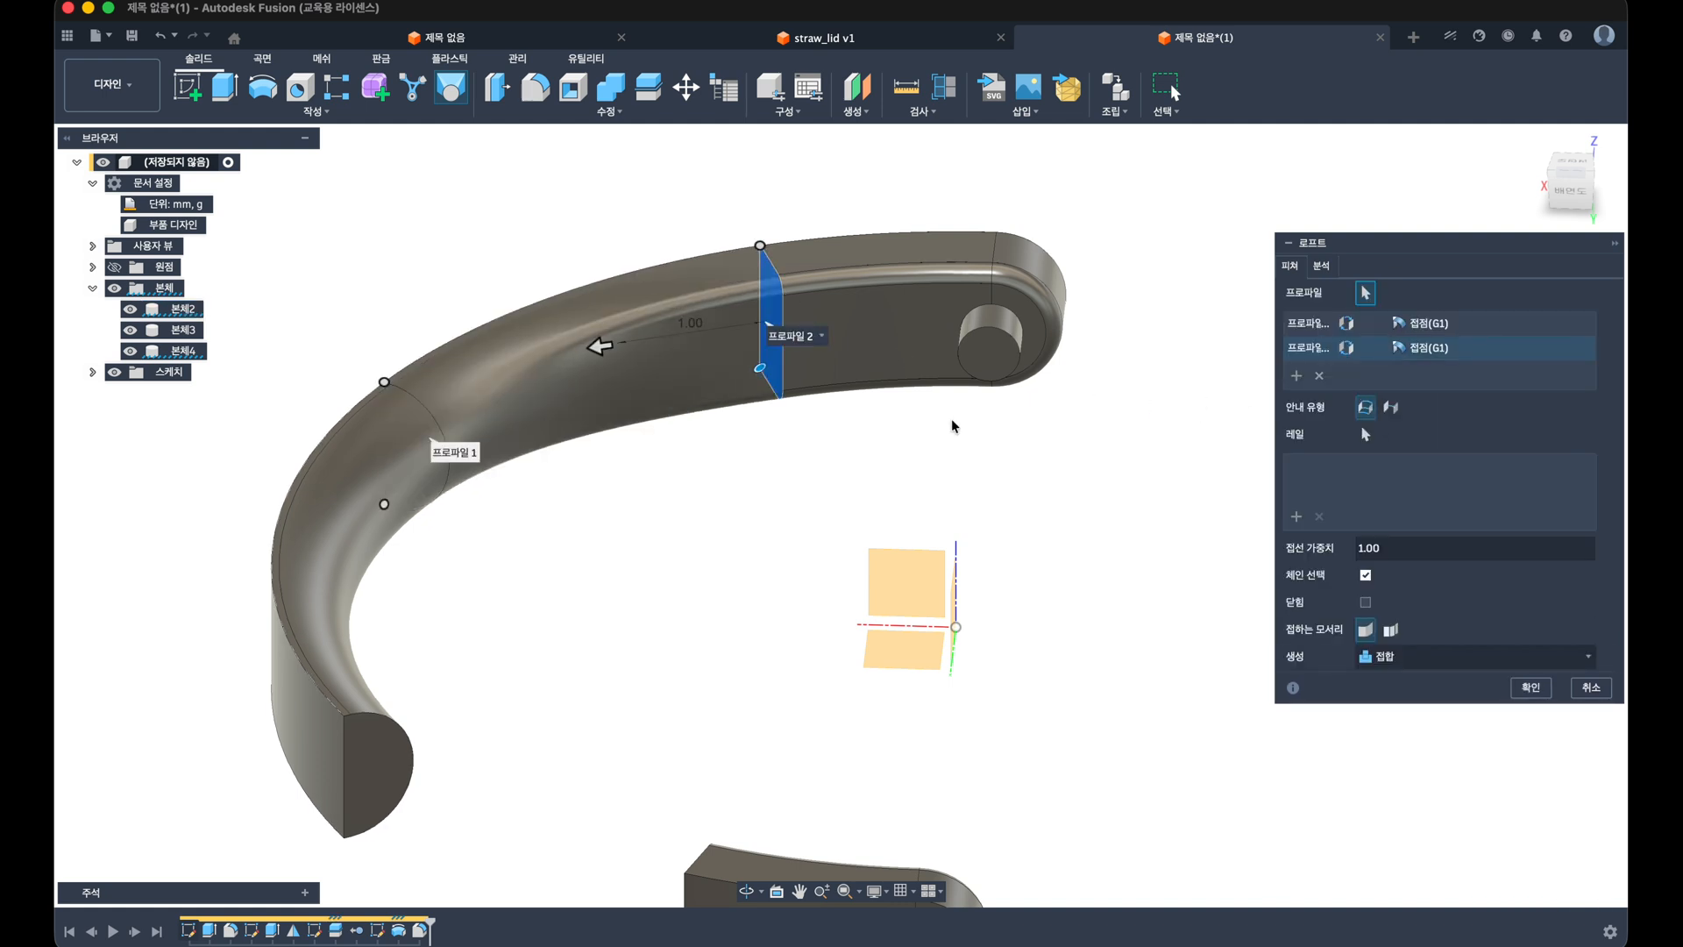
Step: Try keeping the tangent edges in the loft between band and arm, inspect the blend, and cancel the loft
shift+middle_drag(951, 420, 827, 457)
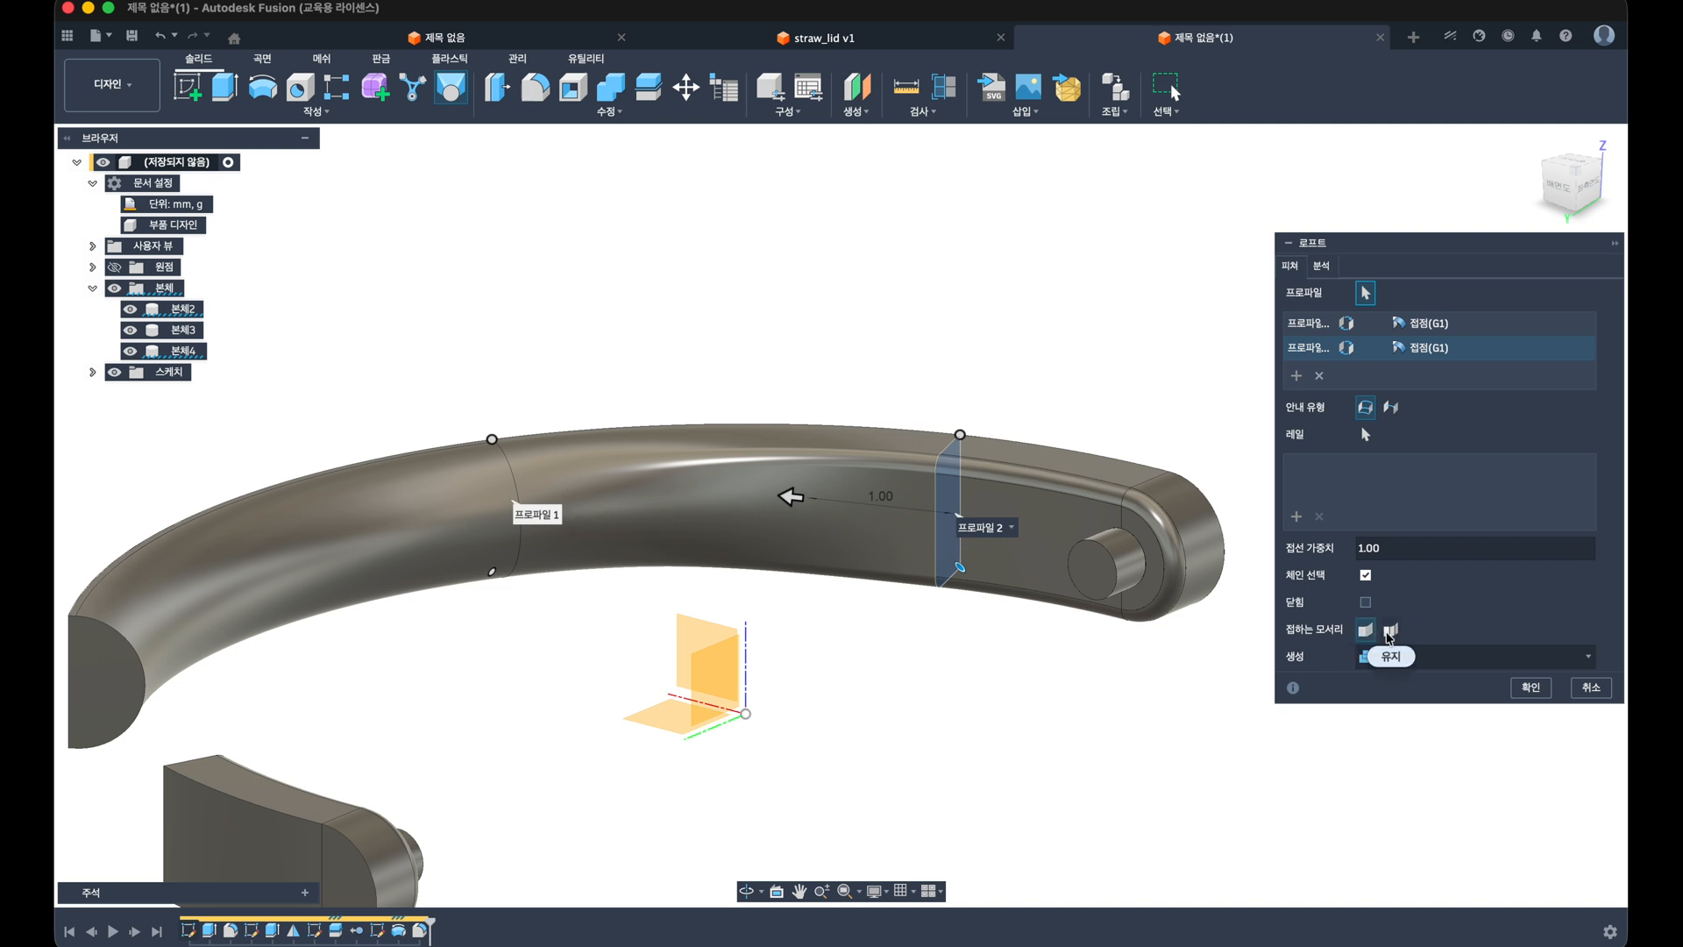
click(1390, 630)
shift+middle_drag(763, 644, 552, 519)
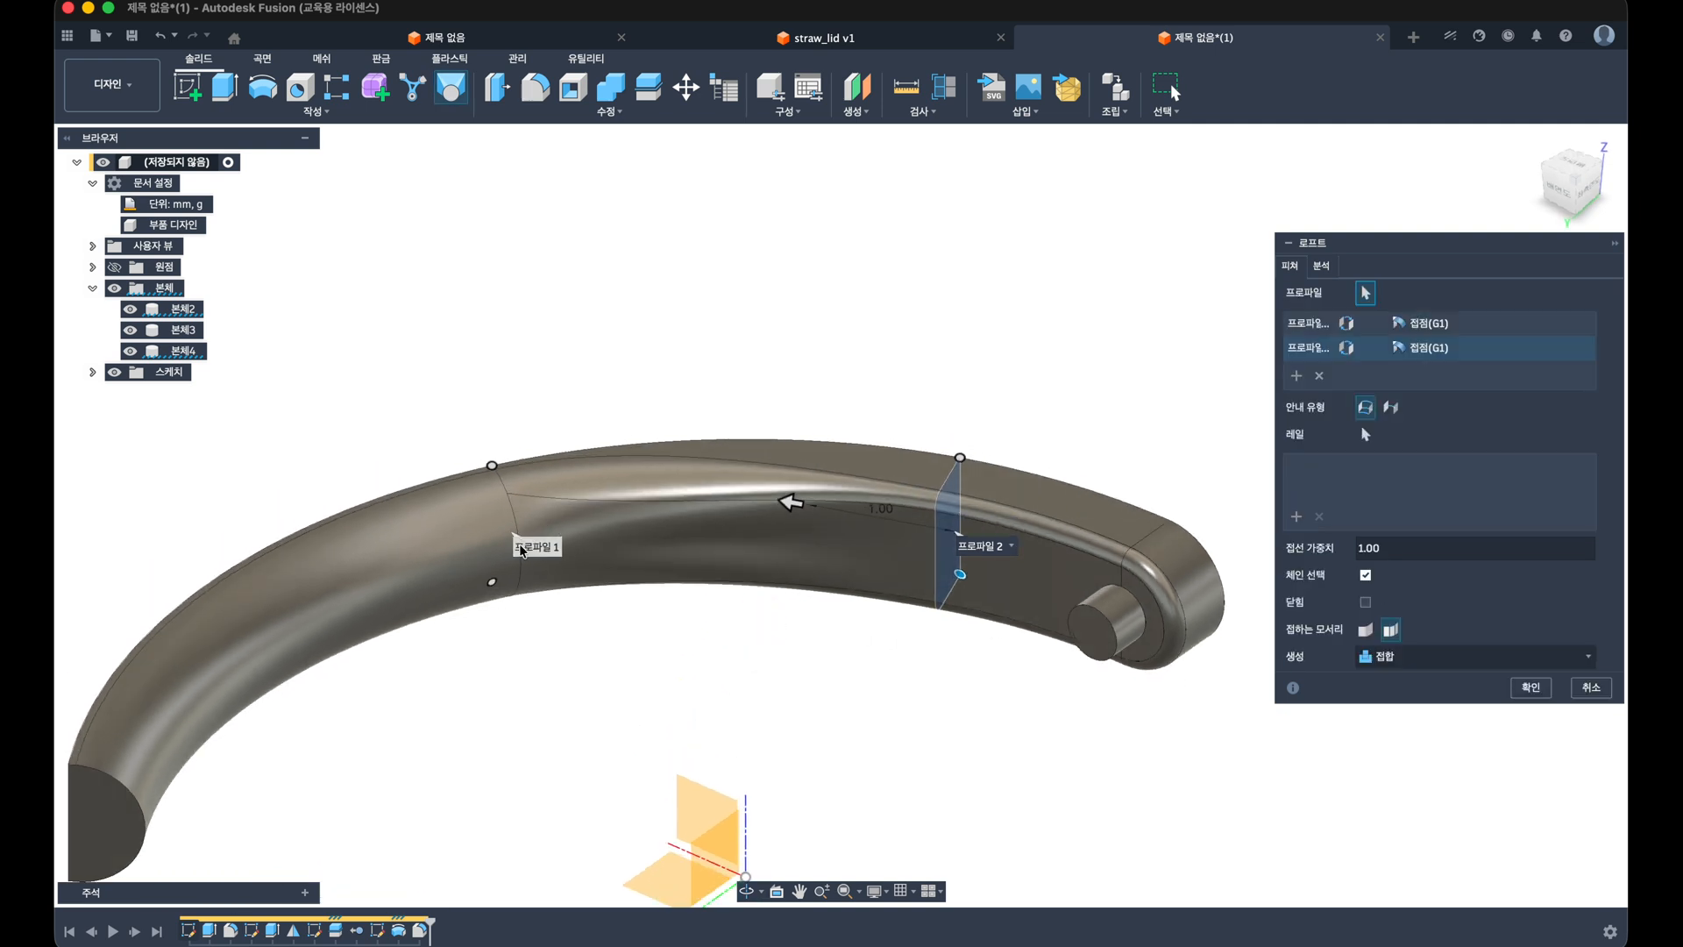
mouse_move(529, 601)
shift+middle_down()
mouse_move(507, 552)
mouse_move(507, 613)
mouse_move(1175, 529)
mouse_move(1033, 620)
mouse_move(561, 613)
shift+middle_up()
key(Escape)
Step: Sketch a very thin center rectangle about 51 mm long on the YZ origin plane, centred on the origin, and finish the sketch
click(187, 87)
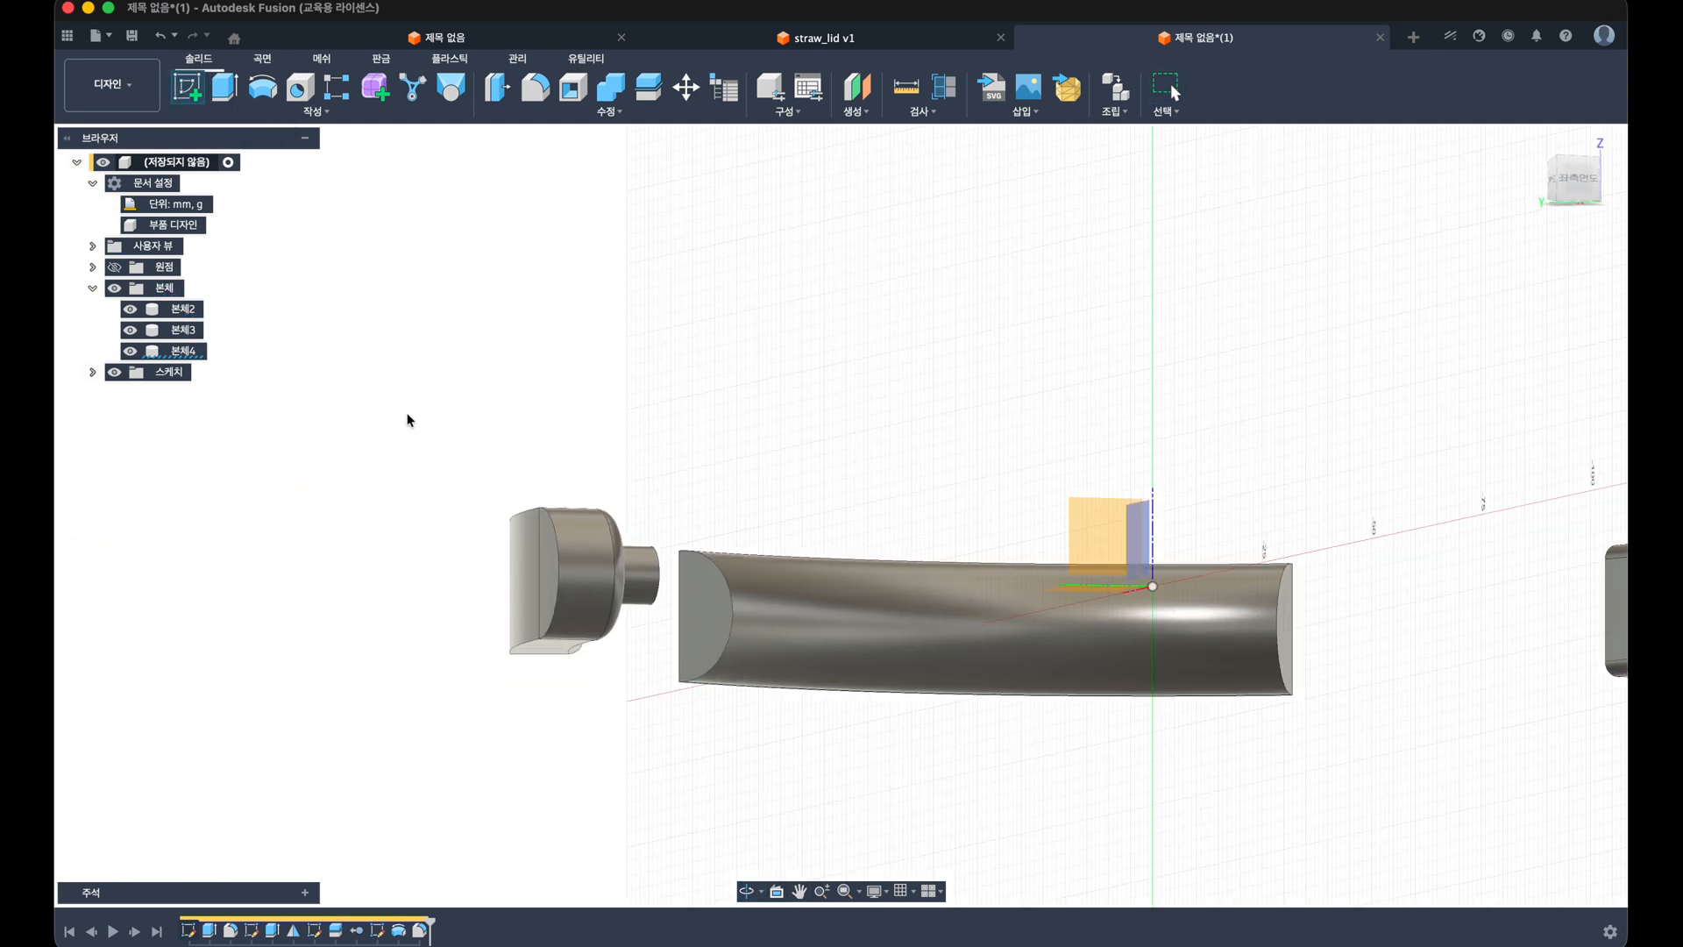
scroll(658, 647, down, 2)
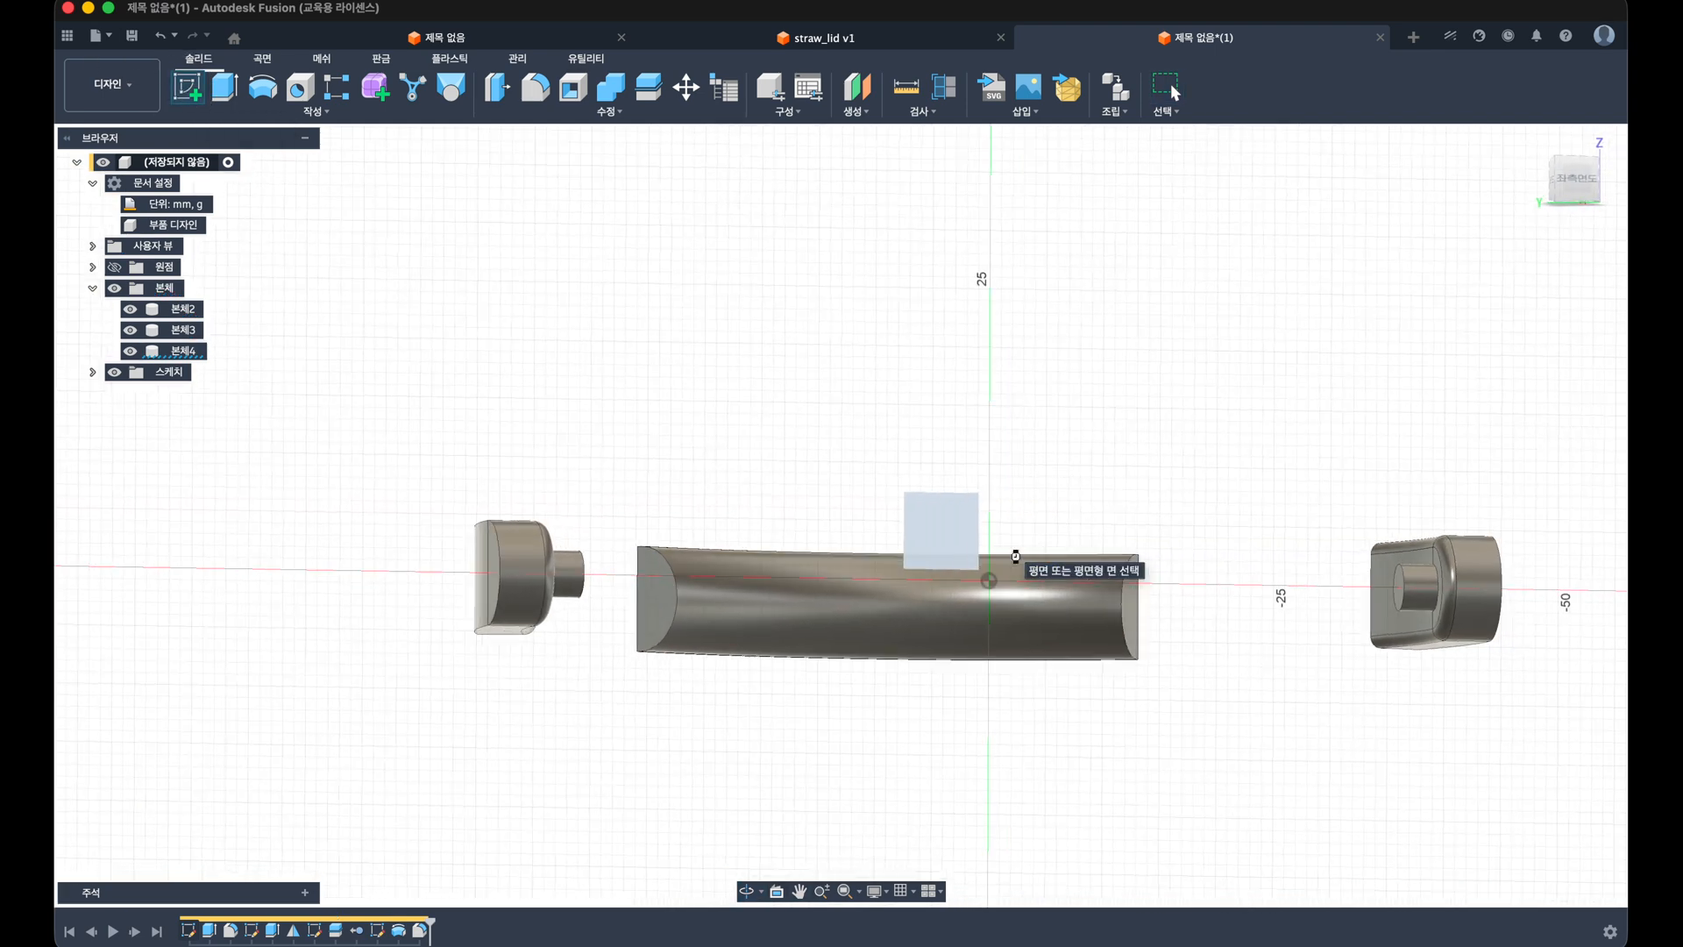
click(1010, 554)
click(227, 86)
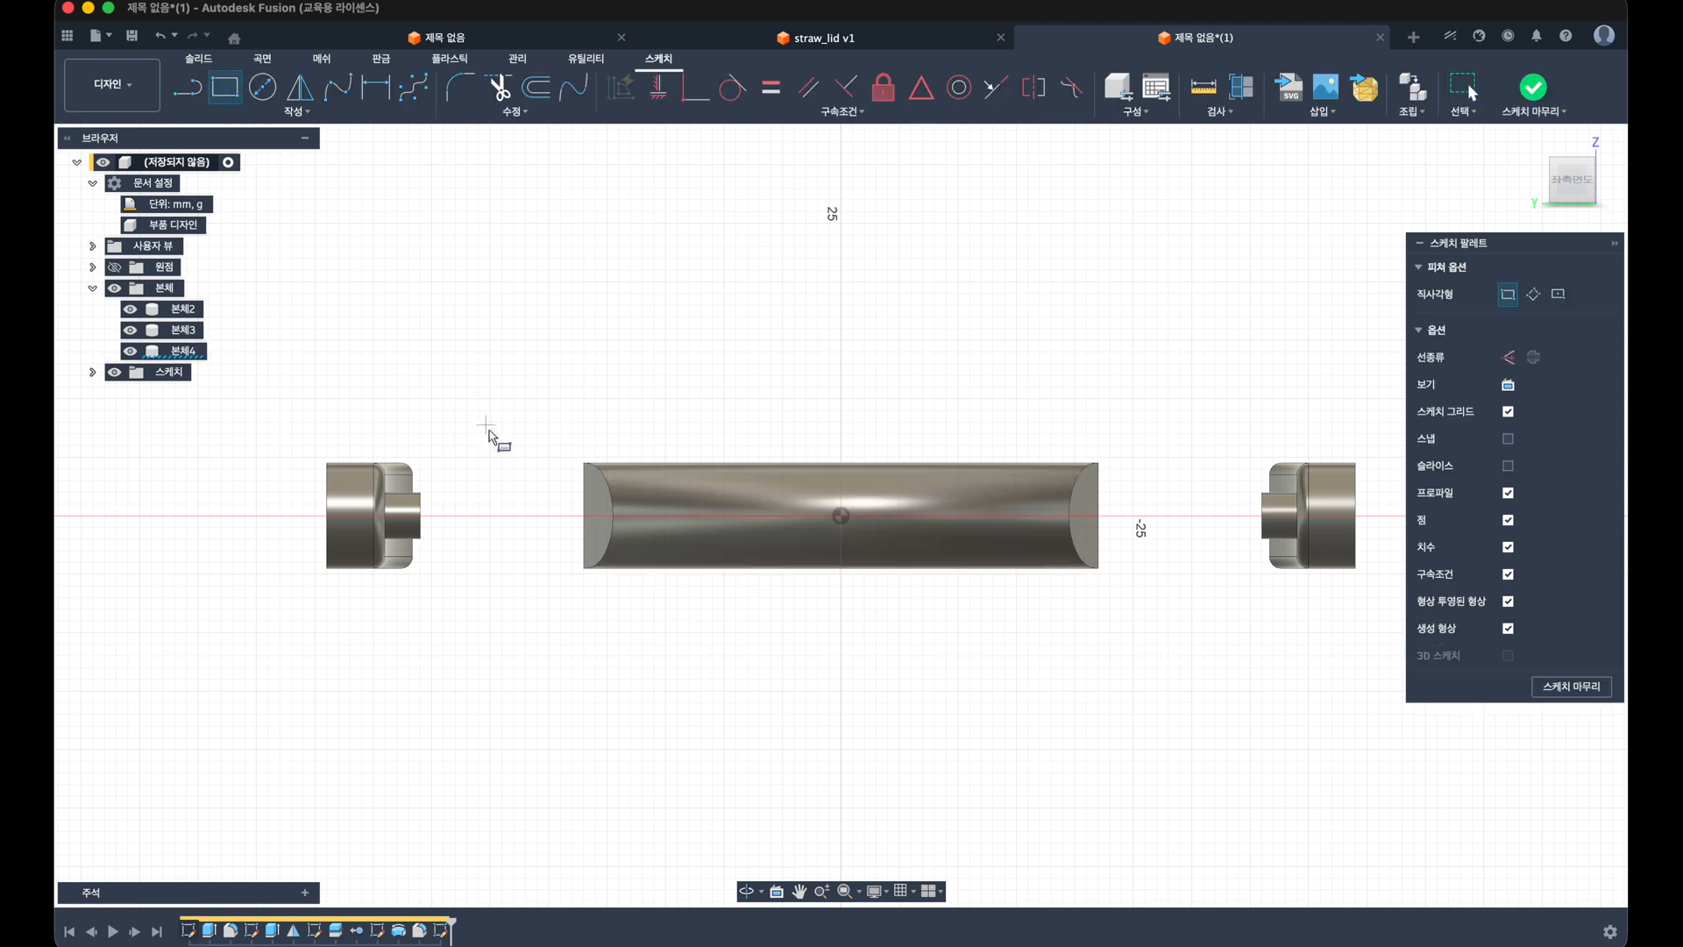
click(1567, 299)
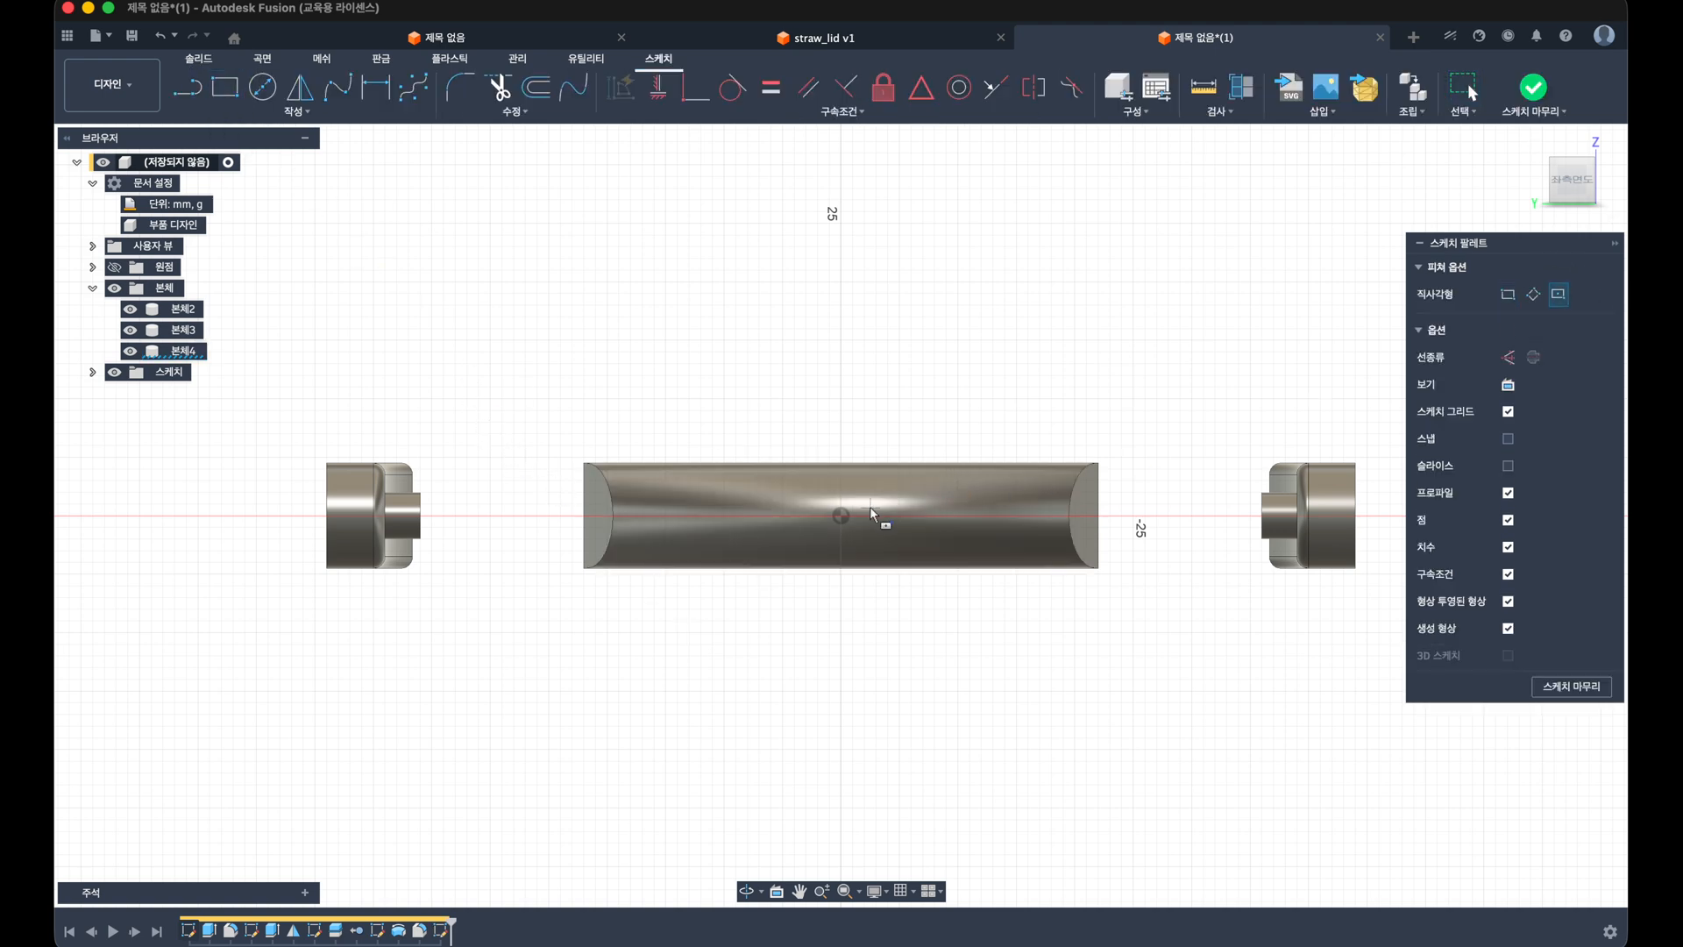
click(840, 516)
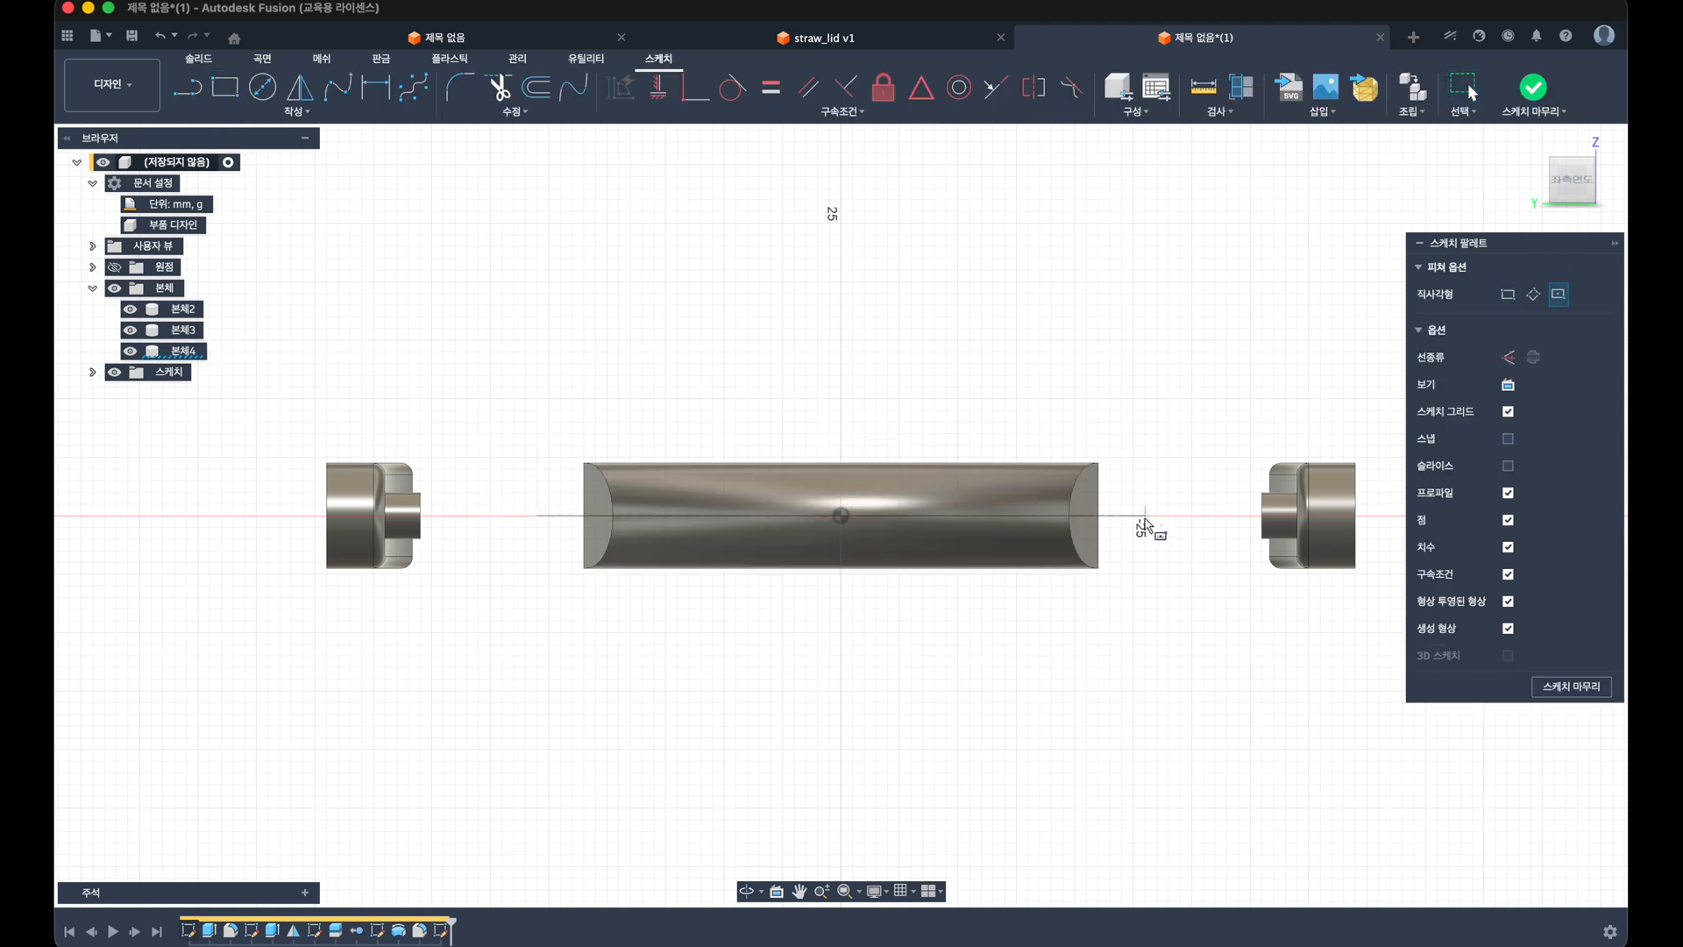
scroll(1144, 524, up, 5)
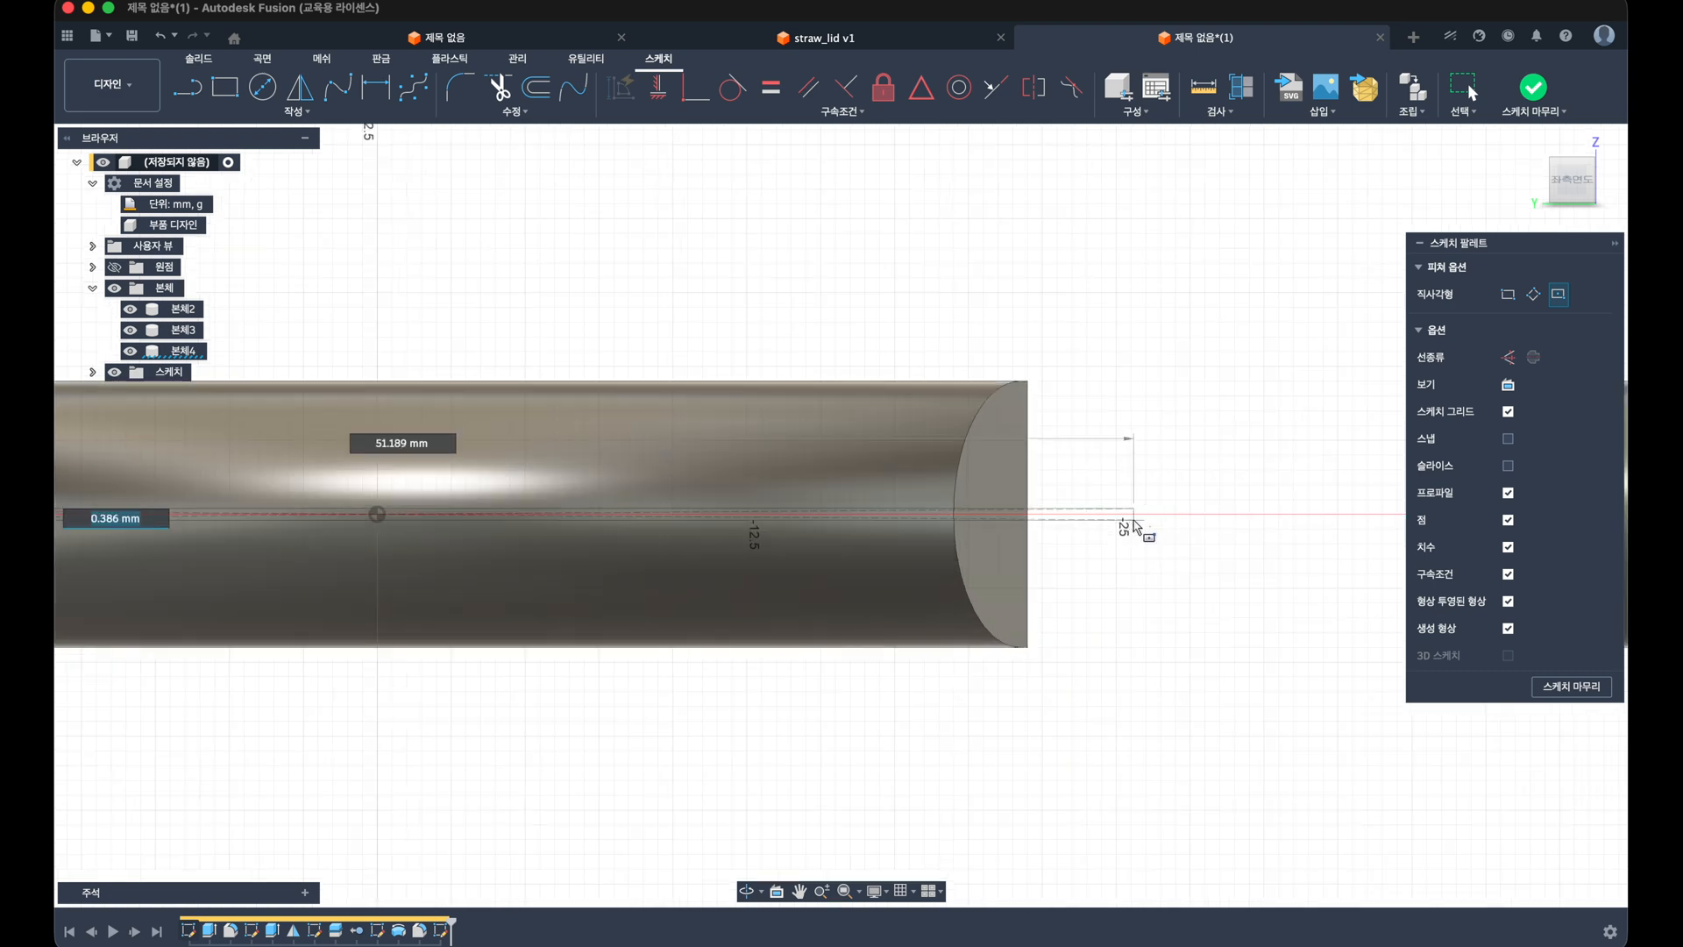
click(1137, 524)
key(Escape)
shift+middle_drag(1079, 544, 1014, 561)
click(1533, 86)
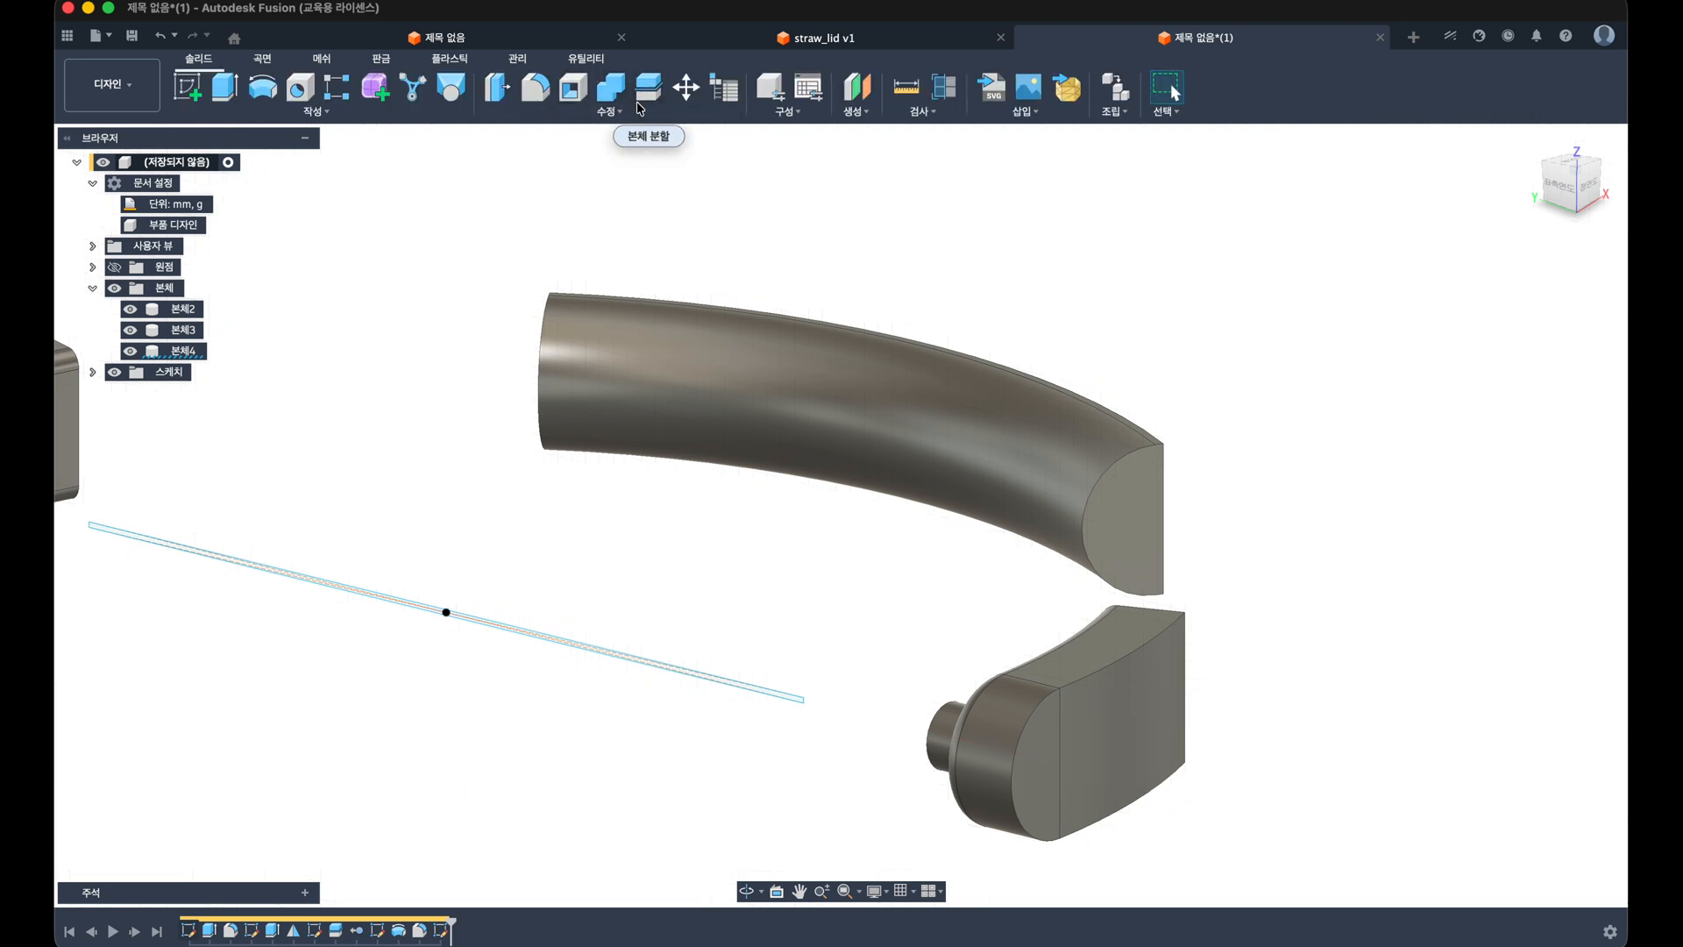
Step: Split the revolved band's curved outer face using the thin rectangle sketch as the splitting tool
click(633, 110)
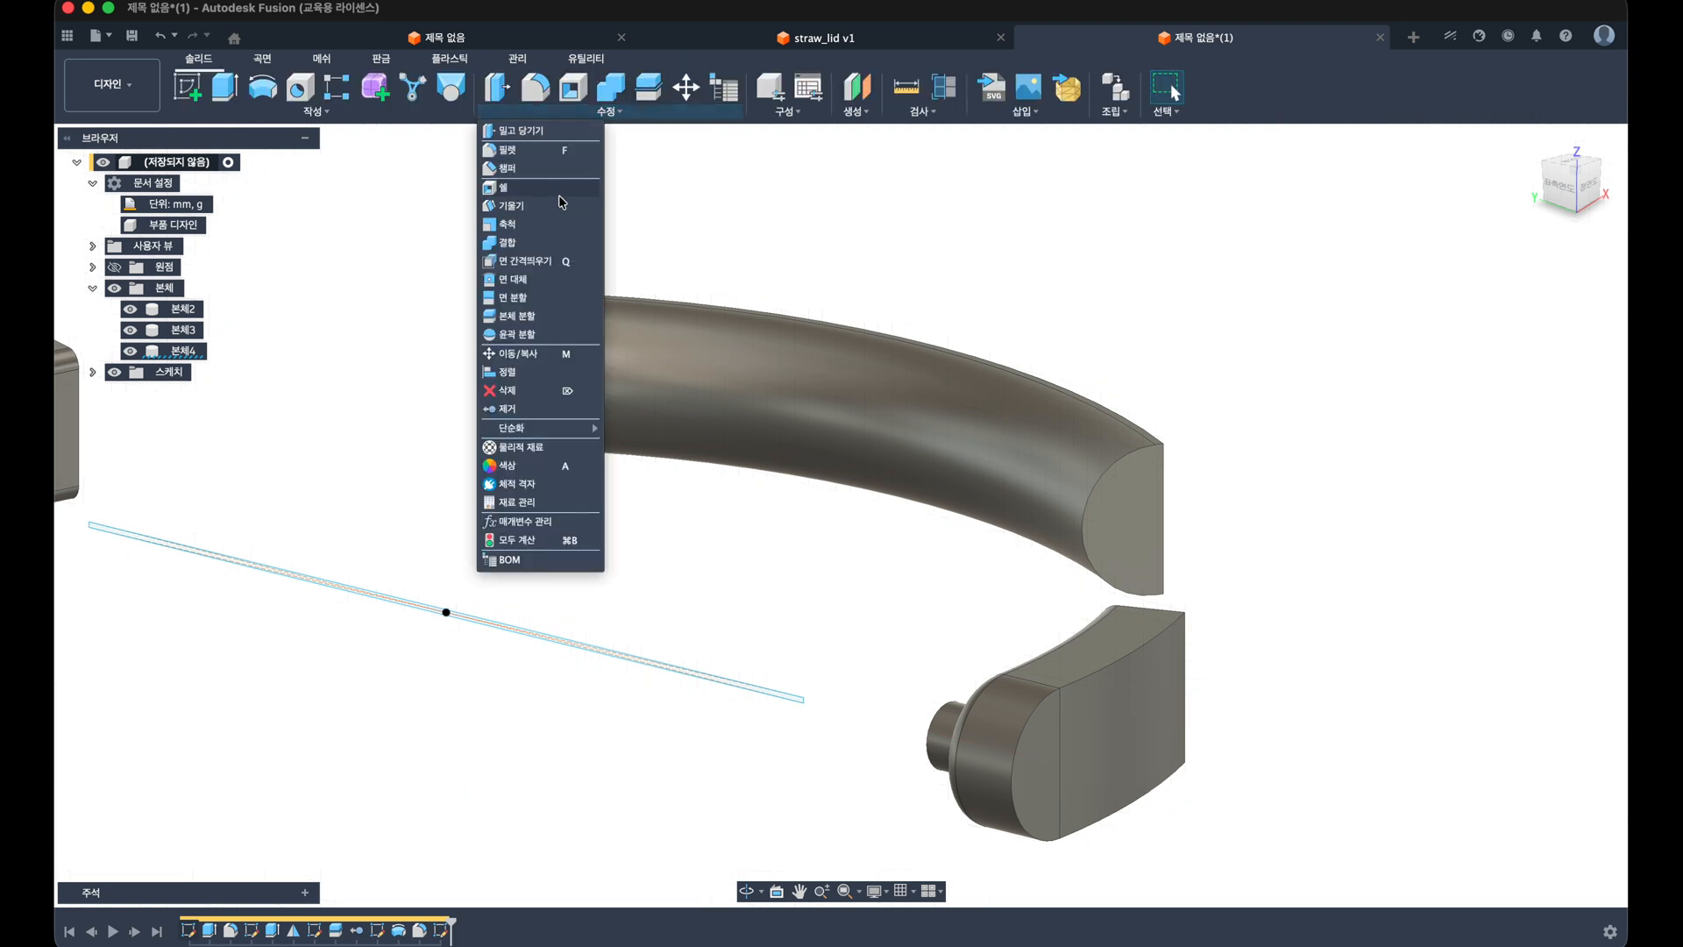
click(513, 297)
click(751, 379)
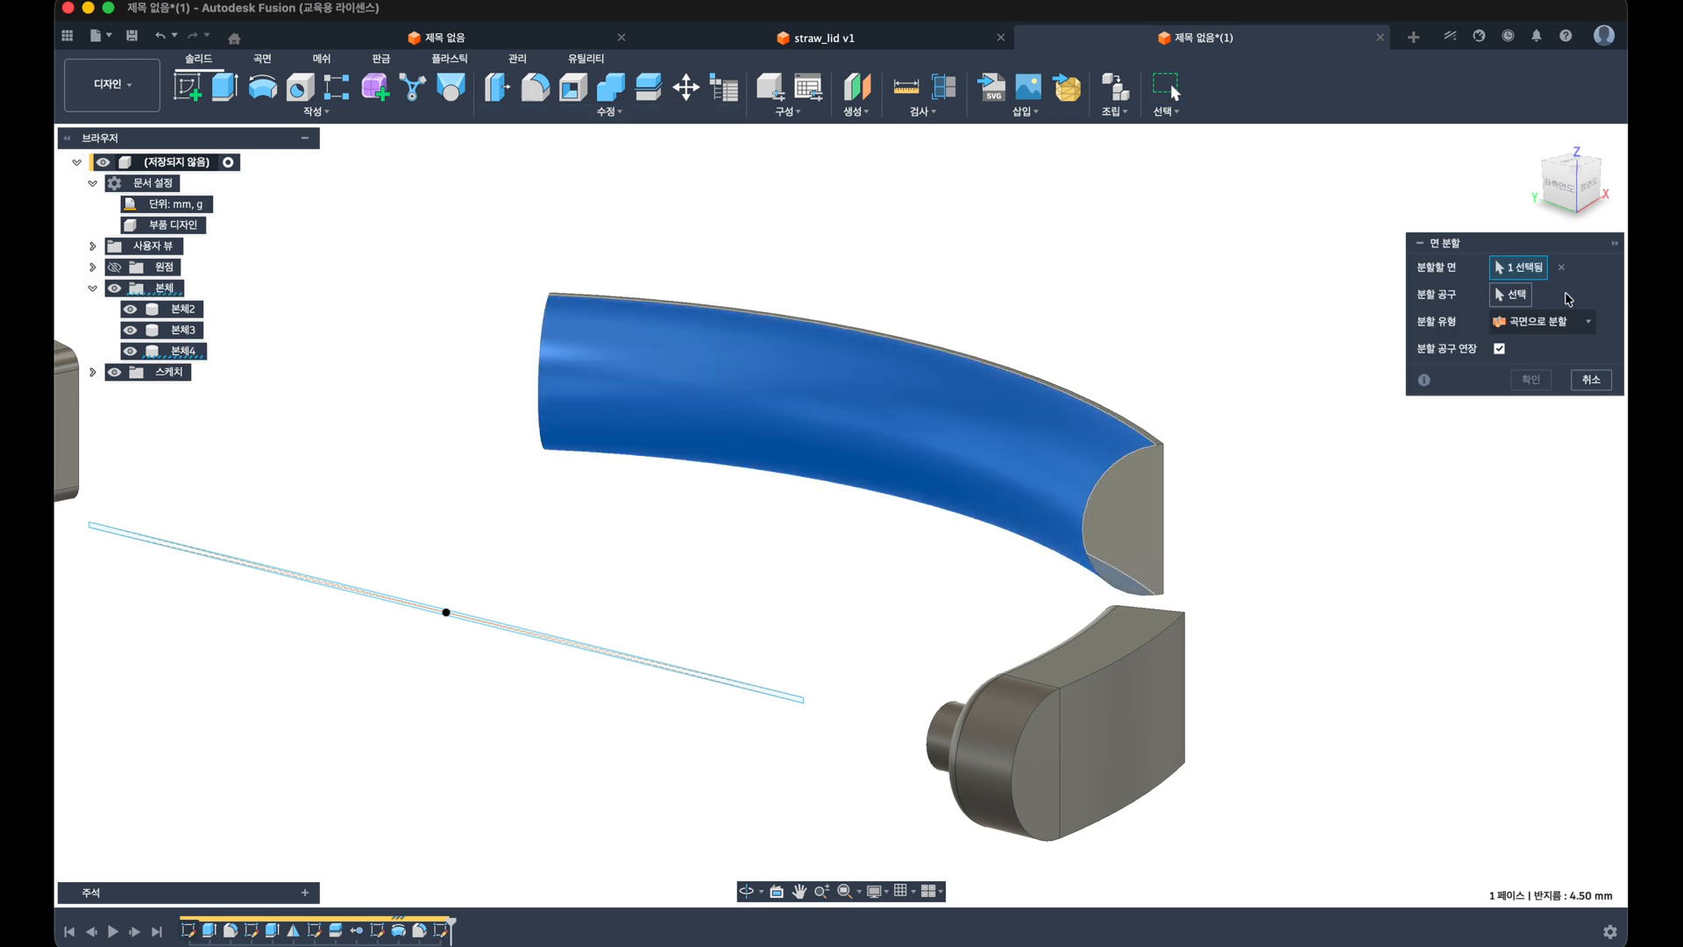
click(1517, 297)
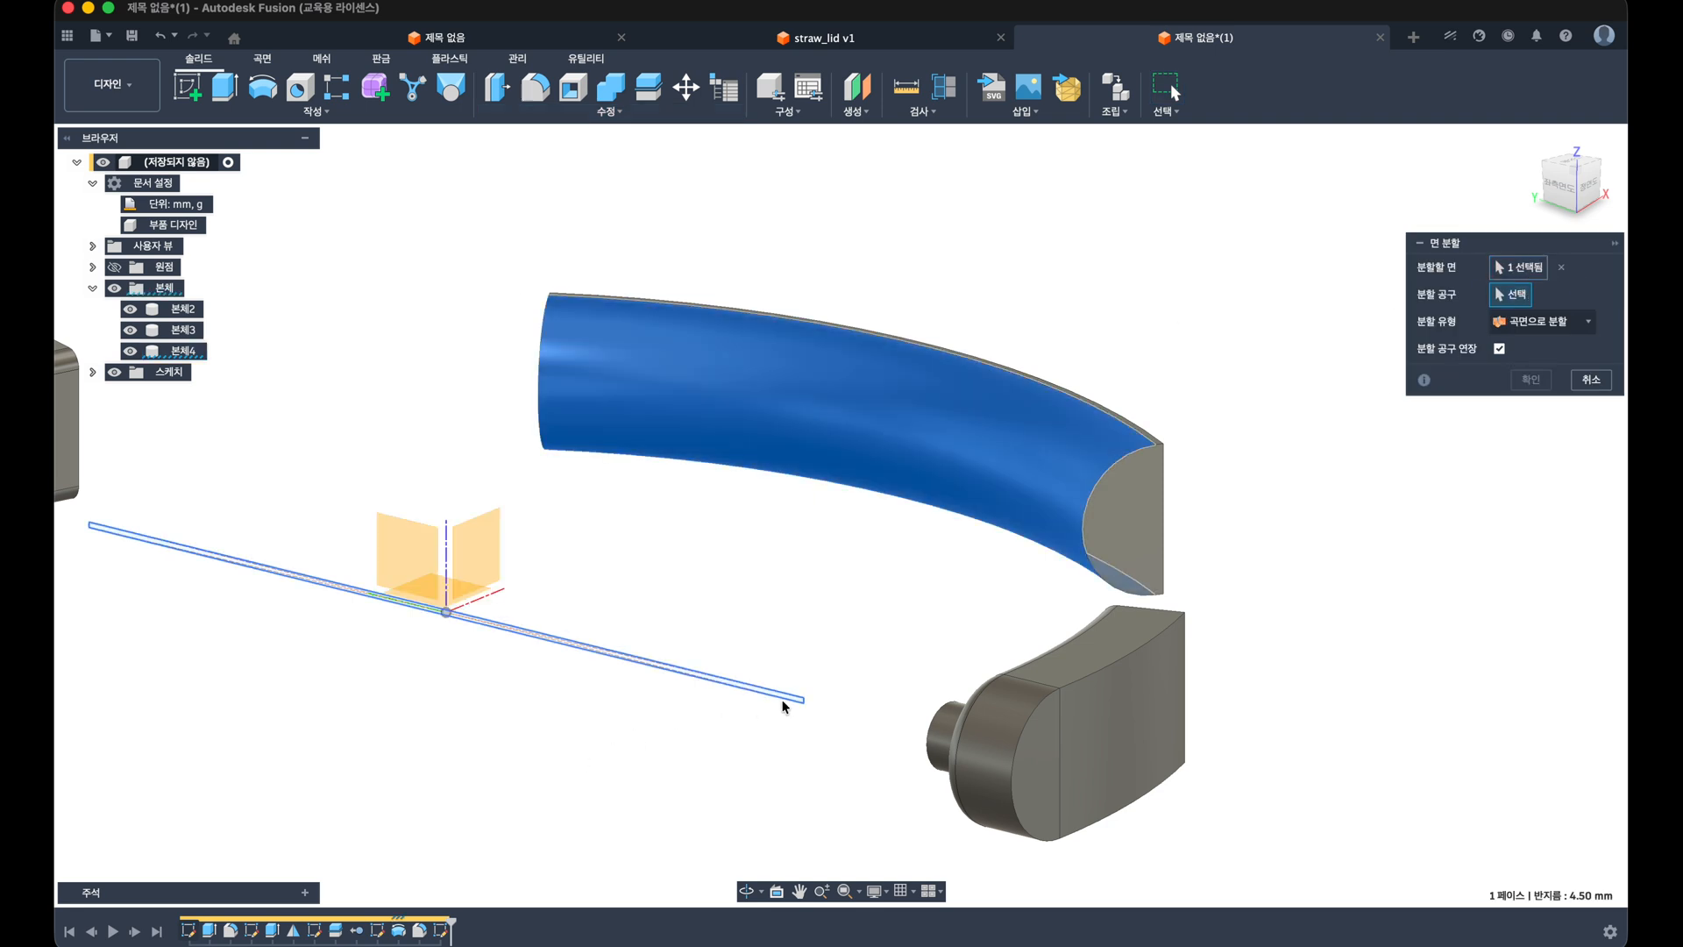
click(789, 698)
click(1526, 382)
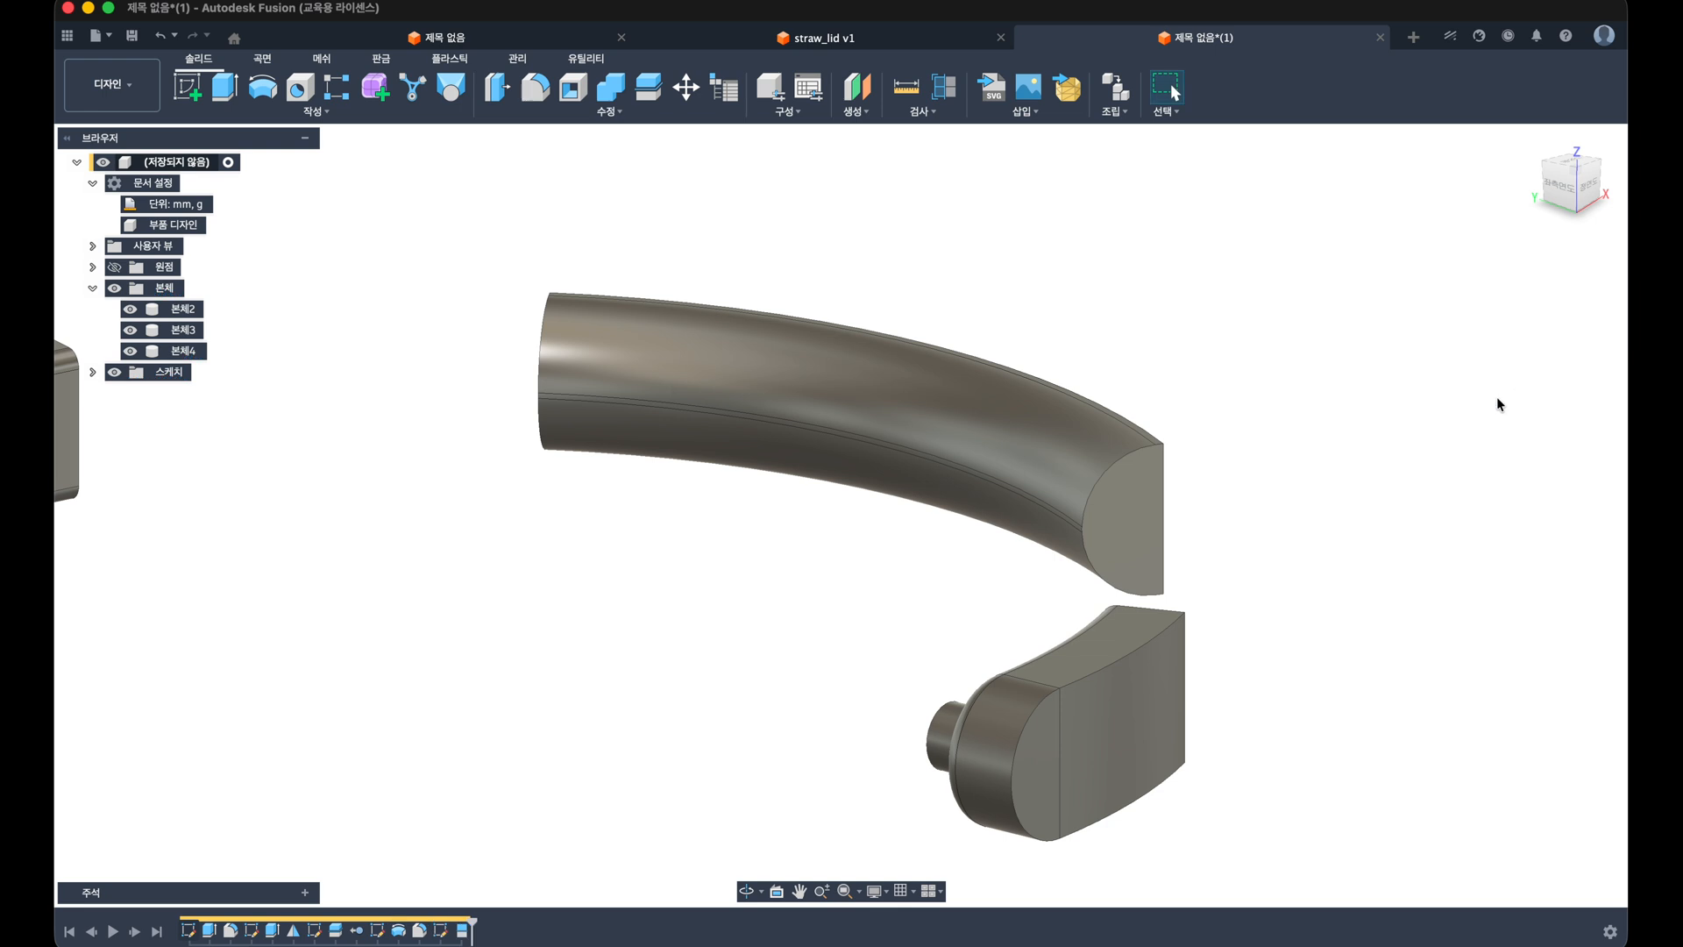
Step: Start a loft with the arm's flat end face and the facing end of the split band as its two profiles
shift+middle_drag(1499, 401, 1055, 565)
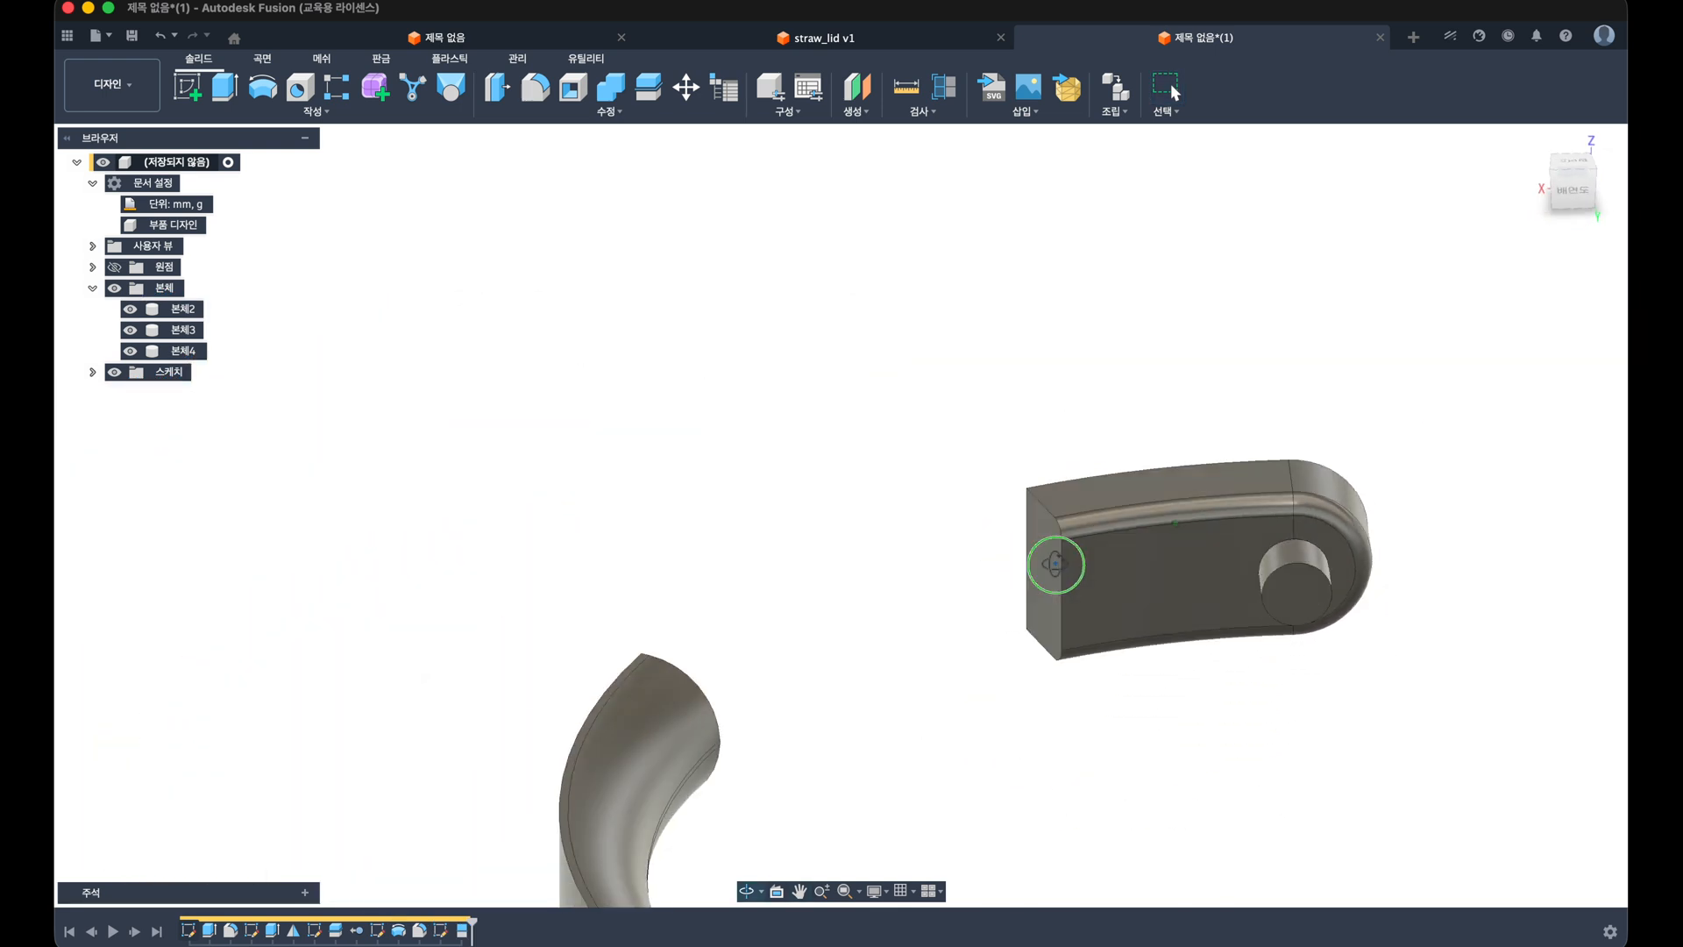
click(452, 87)
middle_drag(777, 500, 631, 398)
click(846, 434)
shift+middle_drag(847, 434, 553, 474)
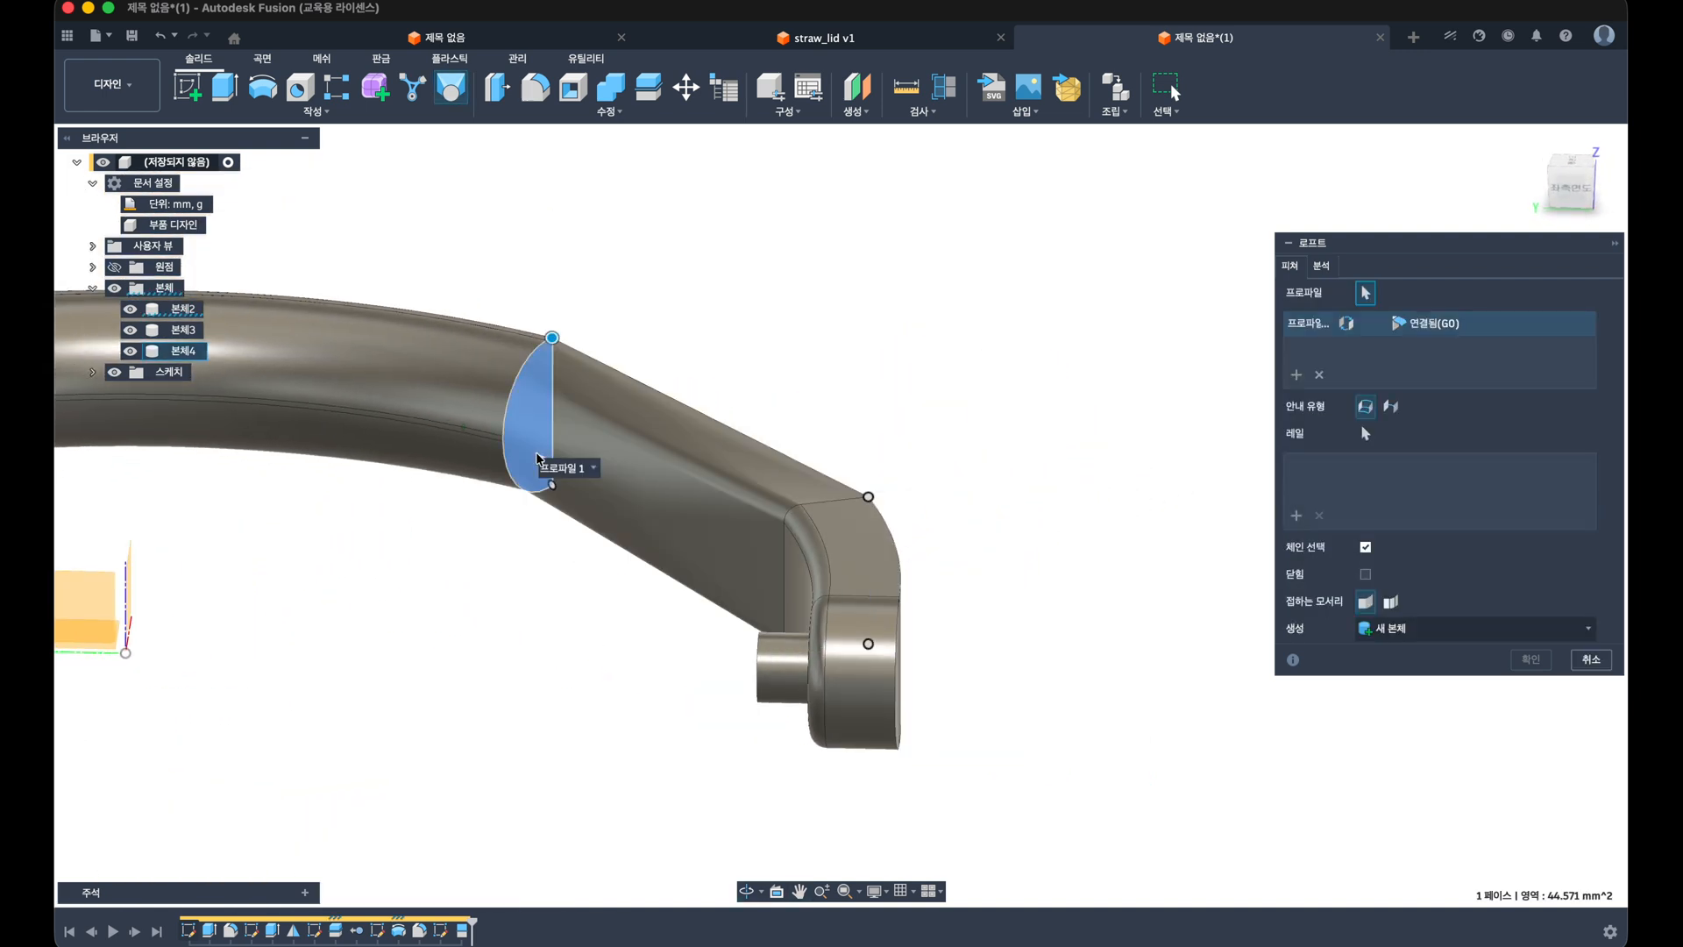
click(540, 461)
shift+middle_drag(612, 608, 684, 610)
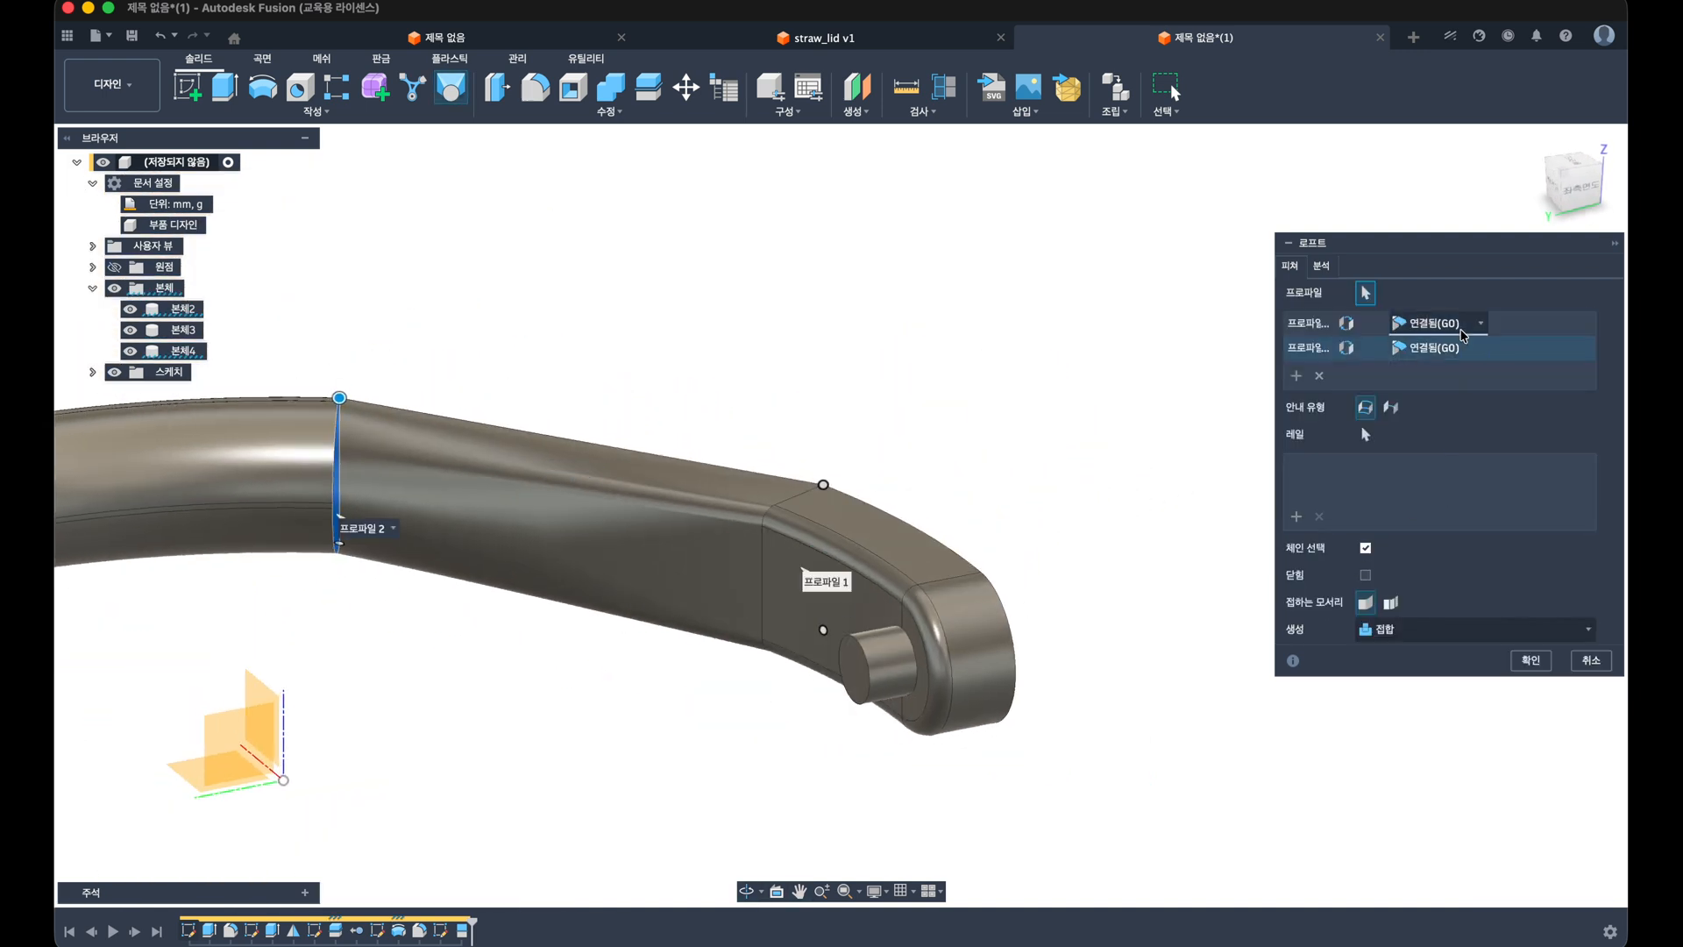
Step: Give both loft profiles tangent (G1) continuity, keep the tangent edges, and create the loft joined to the bodies
click(1429, 323)
click(1431, 370)
click(1437, 347)
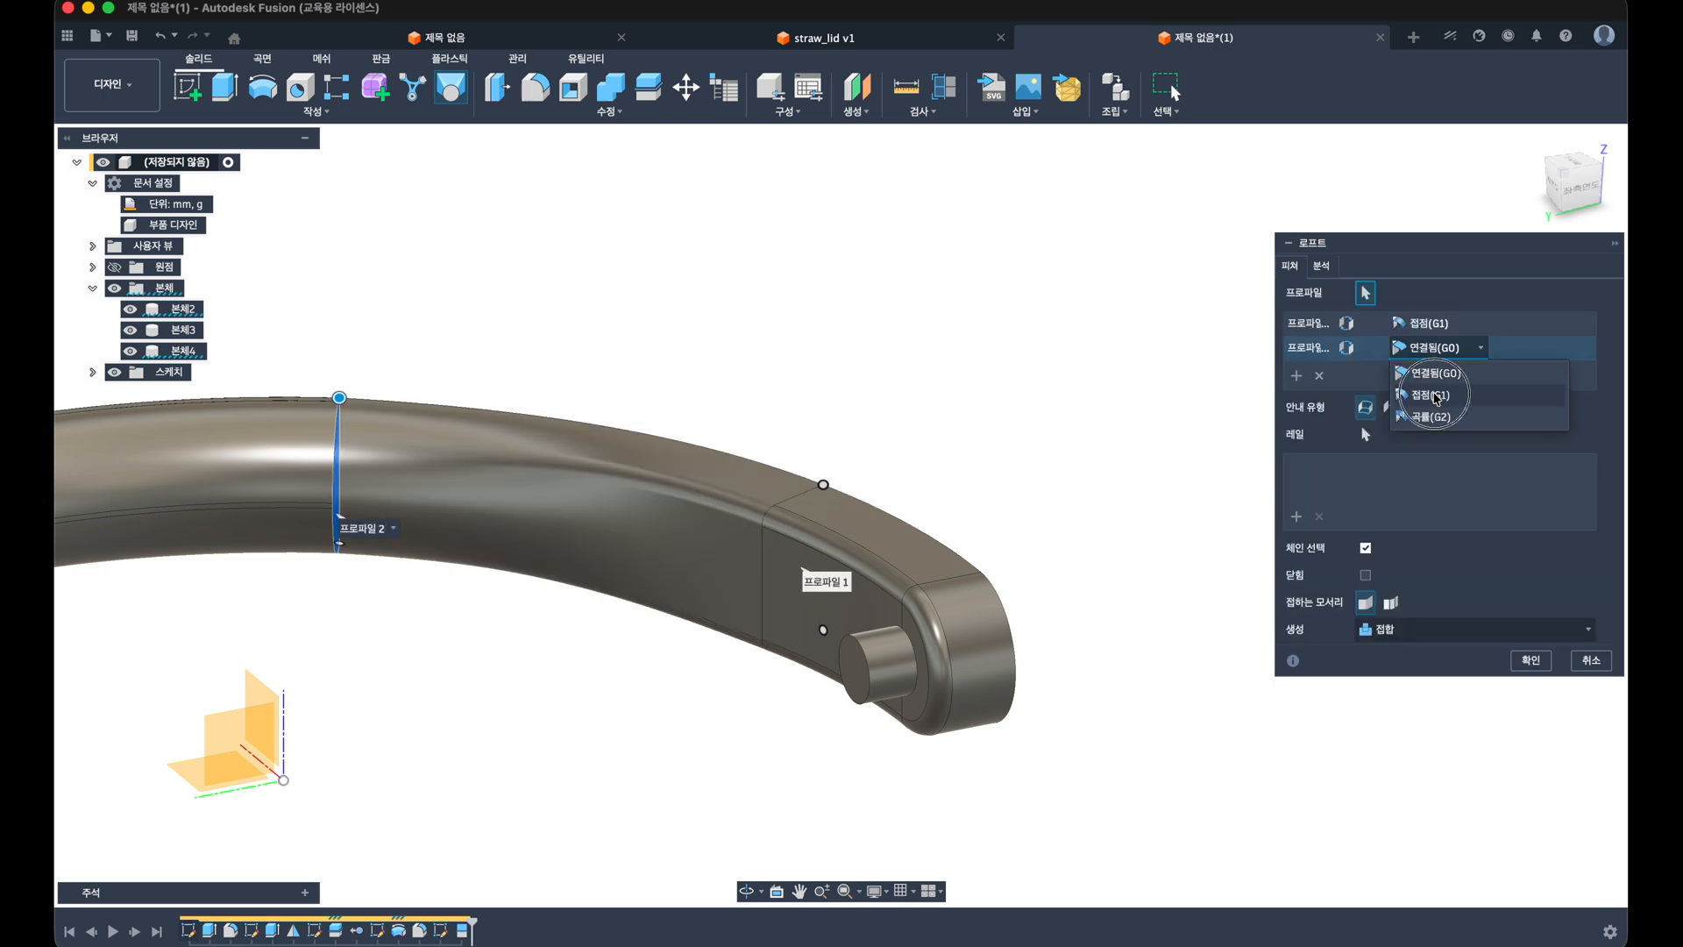
click(1431, 394)
click(1389, 628)
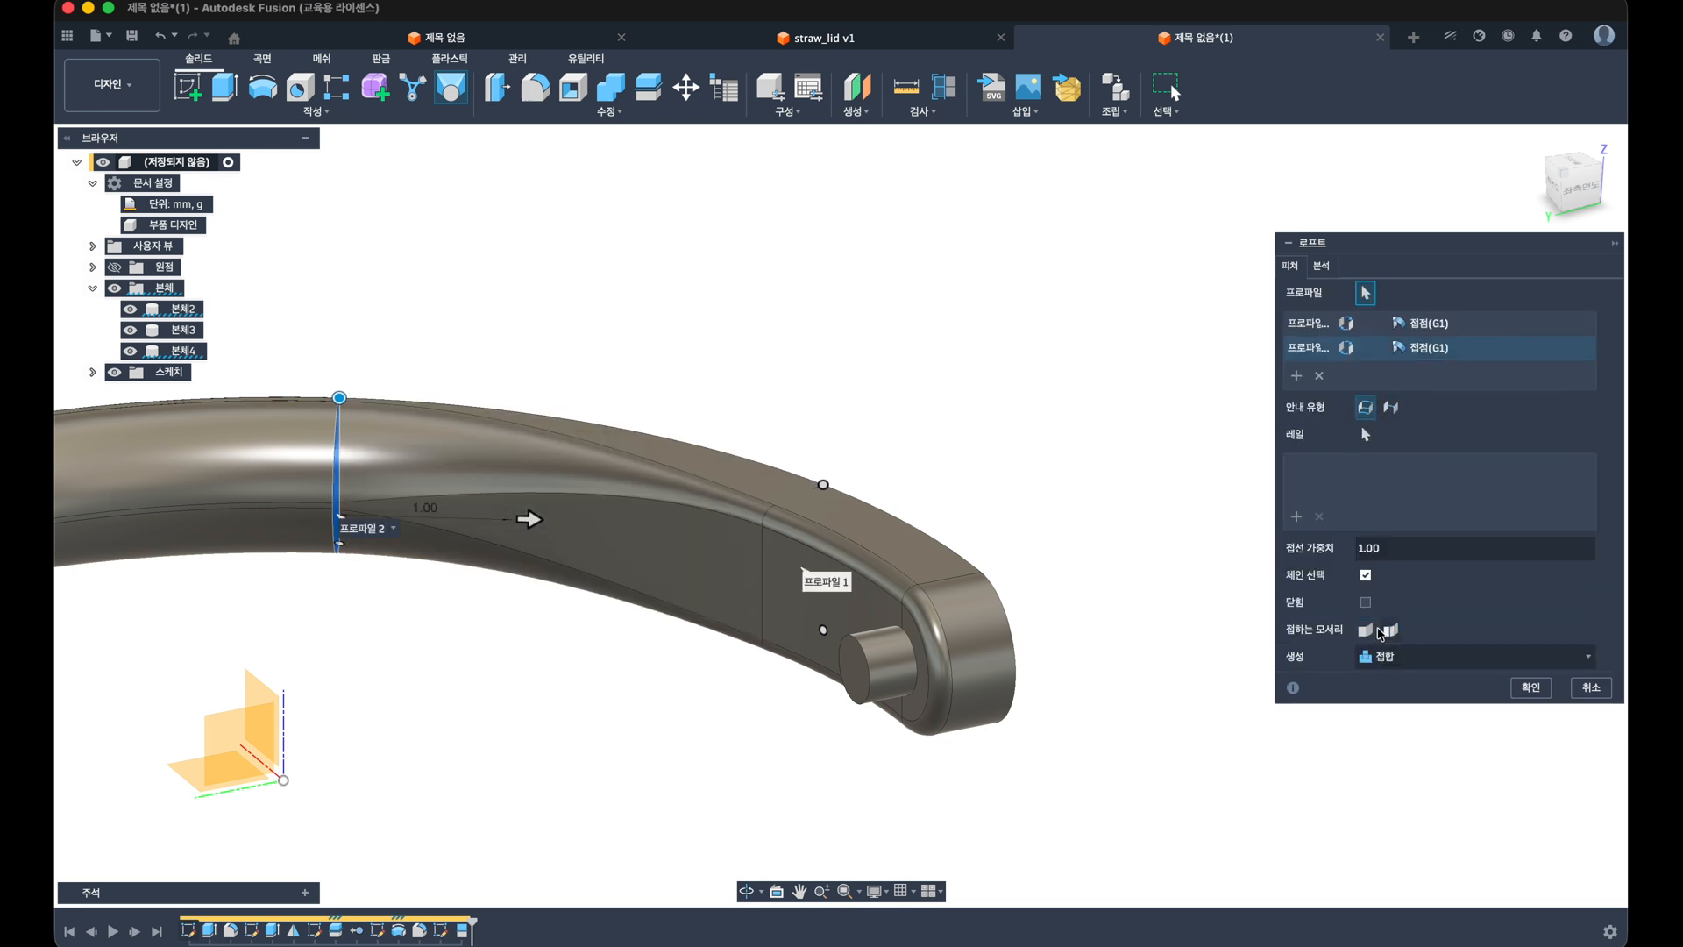
shift+middle_drag(440, 515, 456, 478)
scroll(453, 511, down, 1)
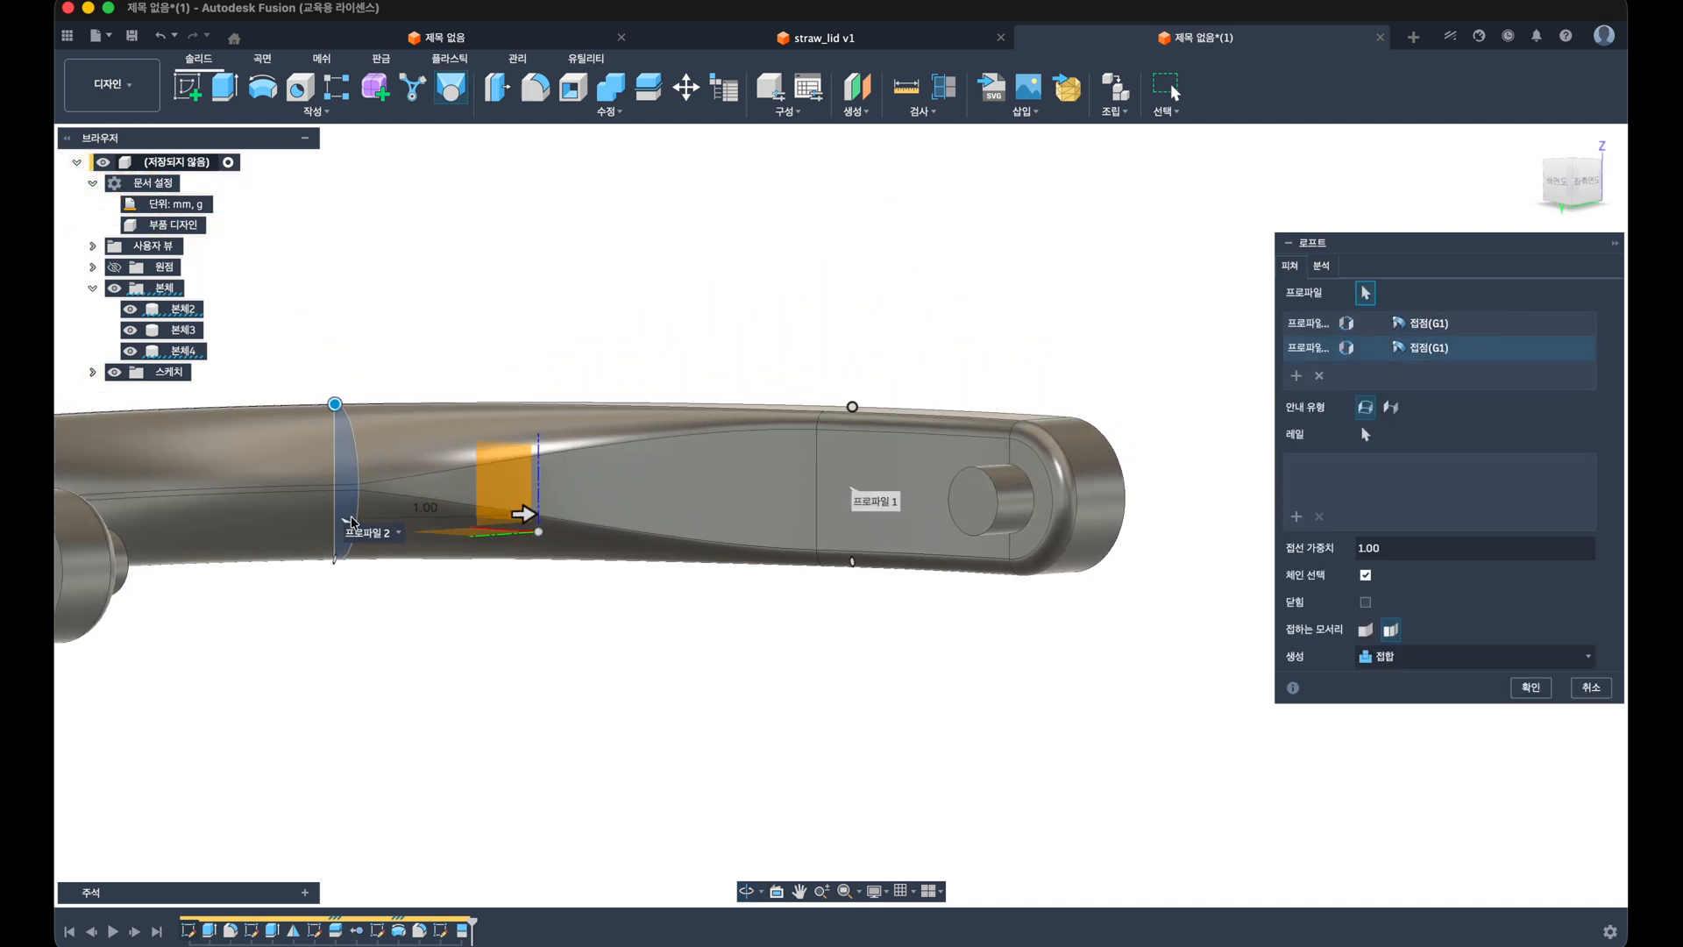
scroll(355, 503, up, 5)
shift+middle_drag(349, 503, 263, 500)
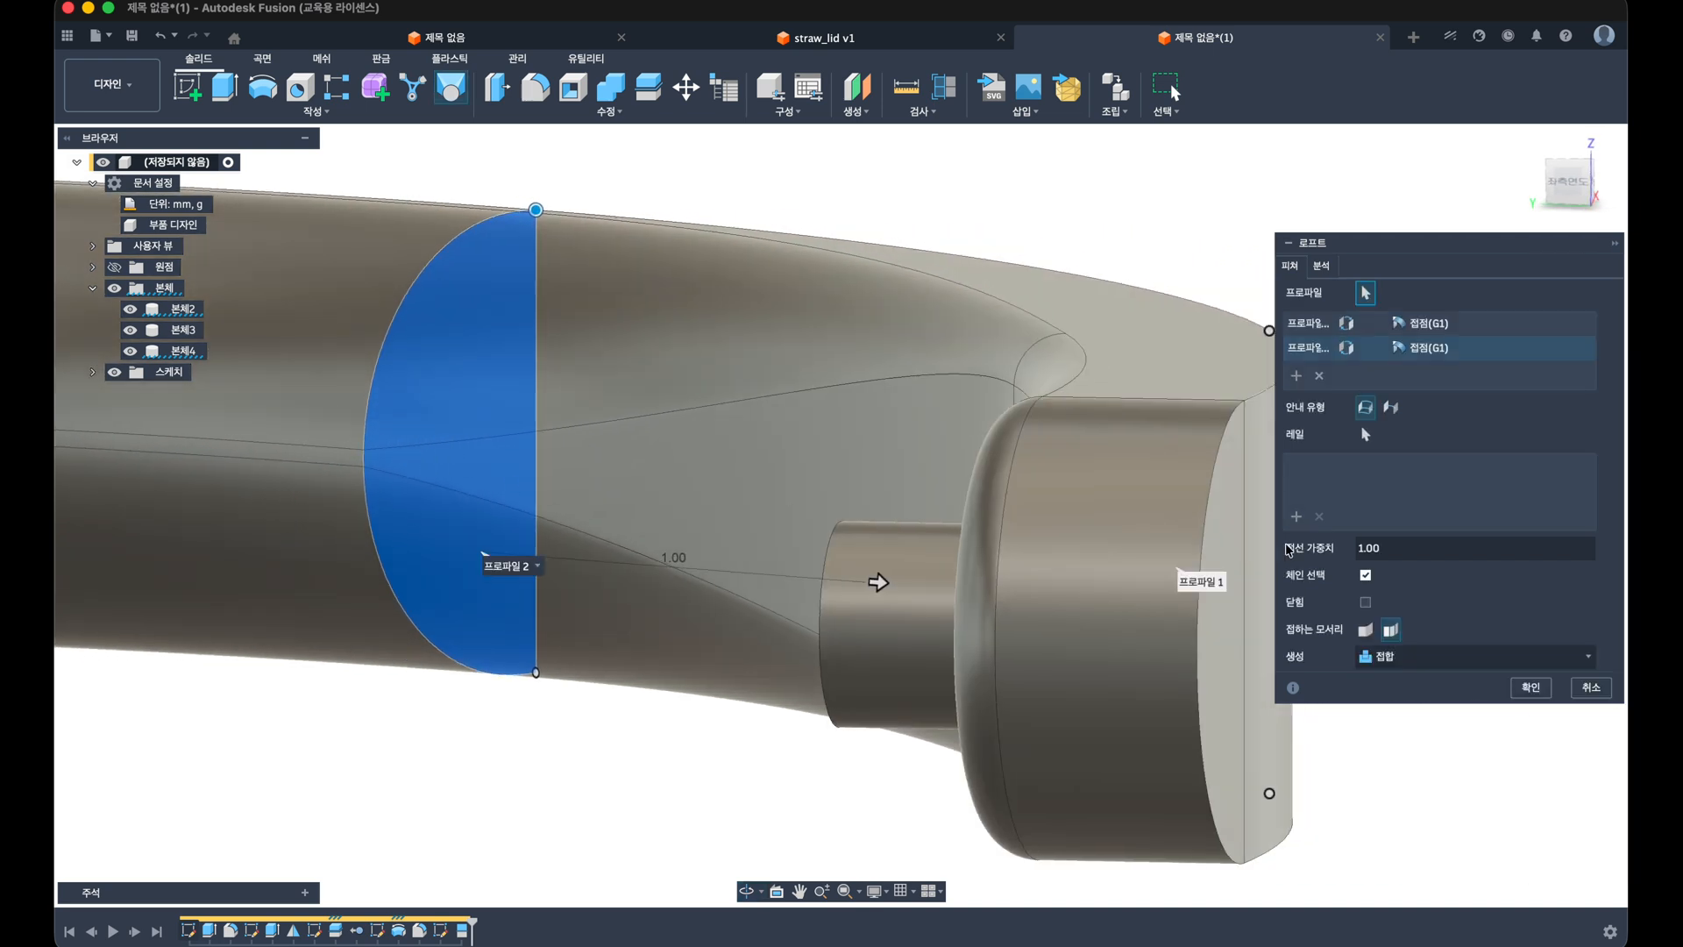
click(1531, 688)
scroll(1022, 602, down, 6)
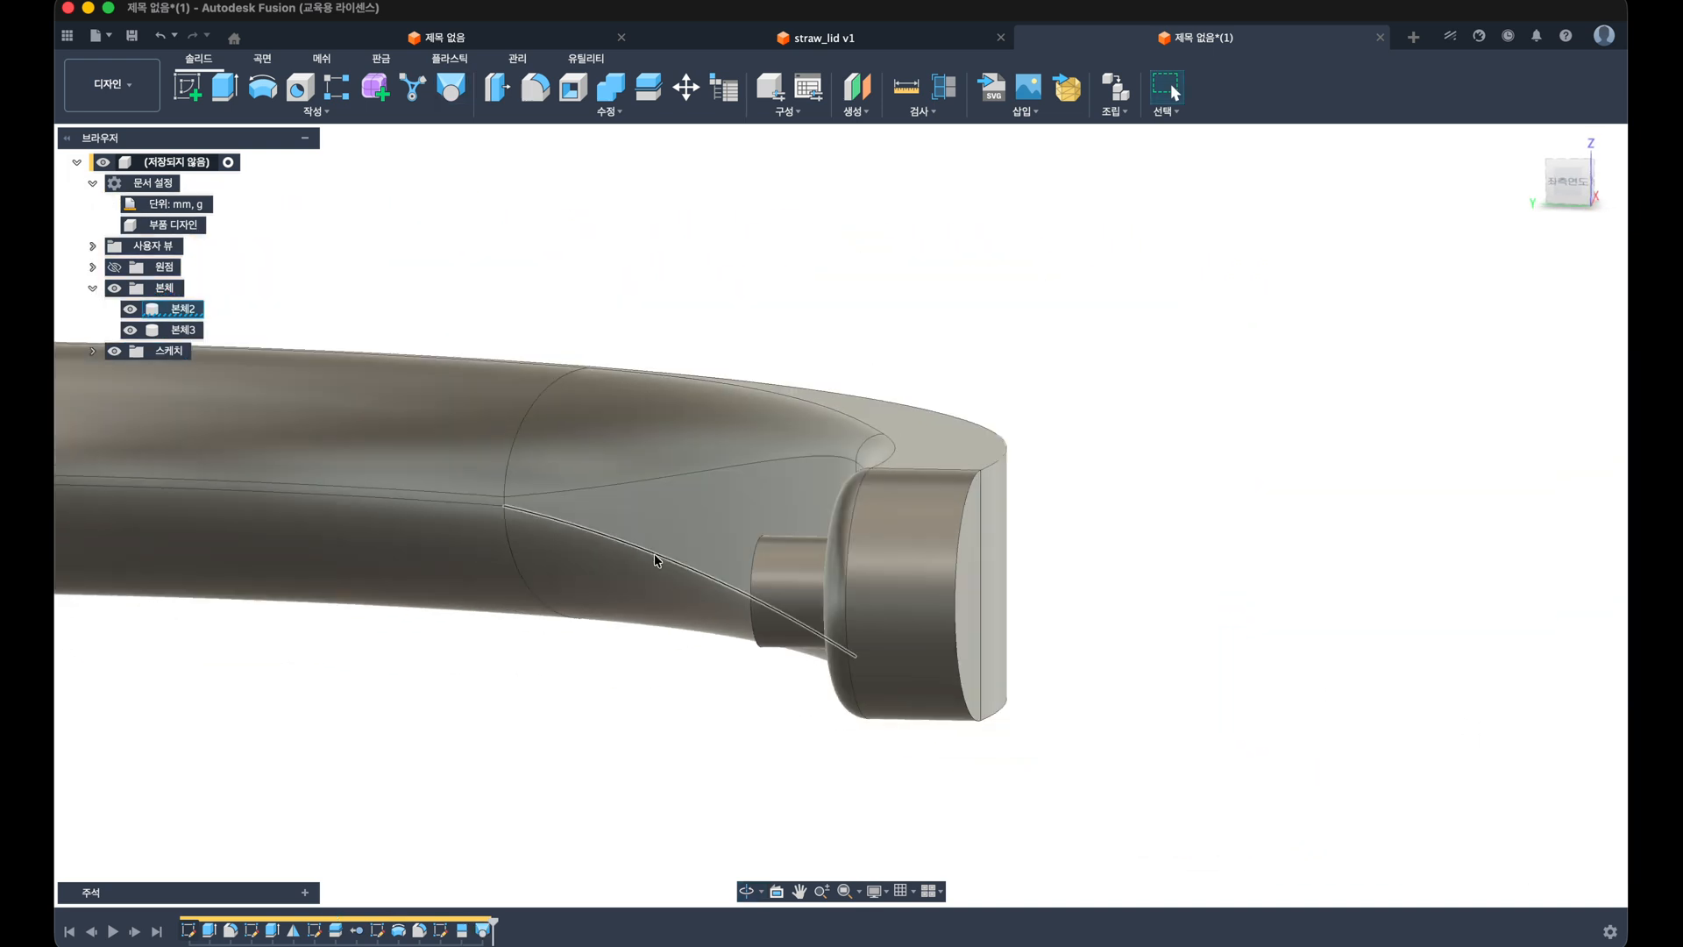
Step: Show the thin rectangle sketch and move its long edge outward to widen the split strip on the band
click(91, 351)
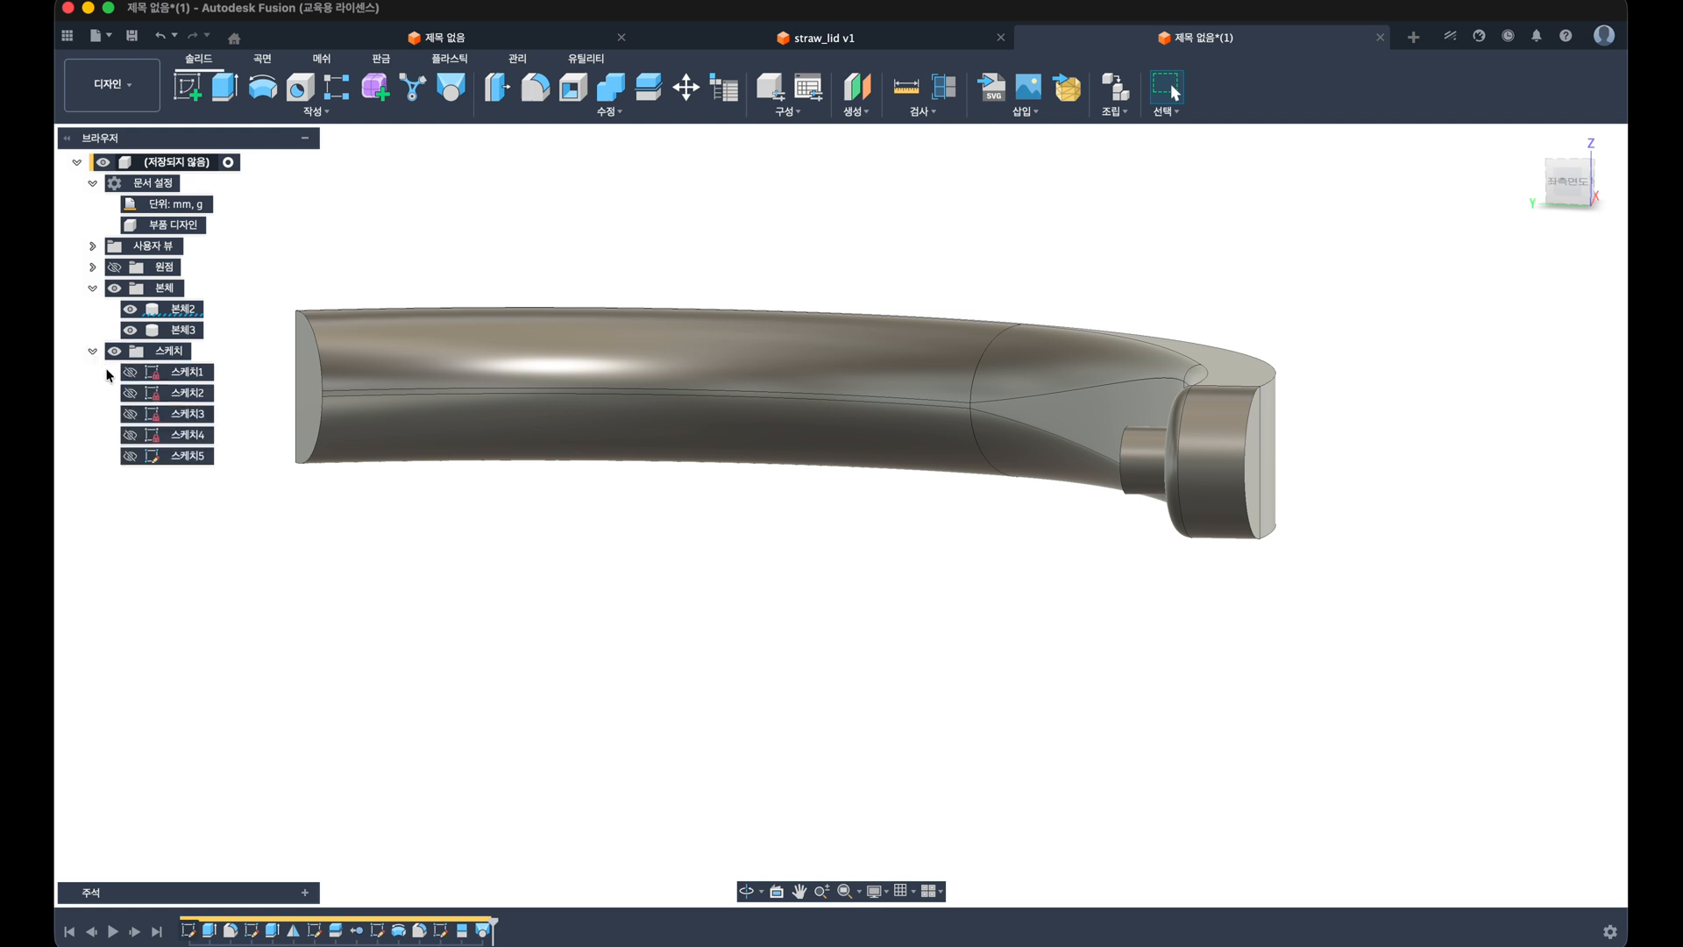
click(129, 456)
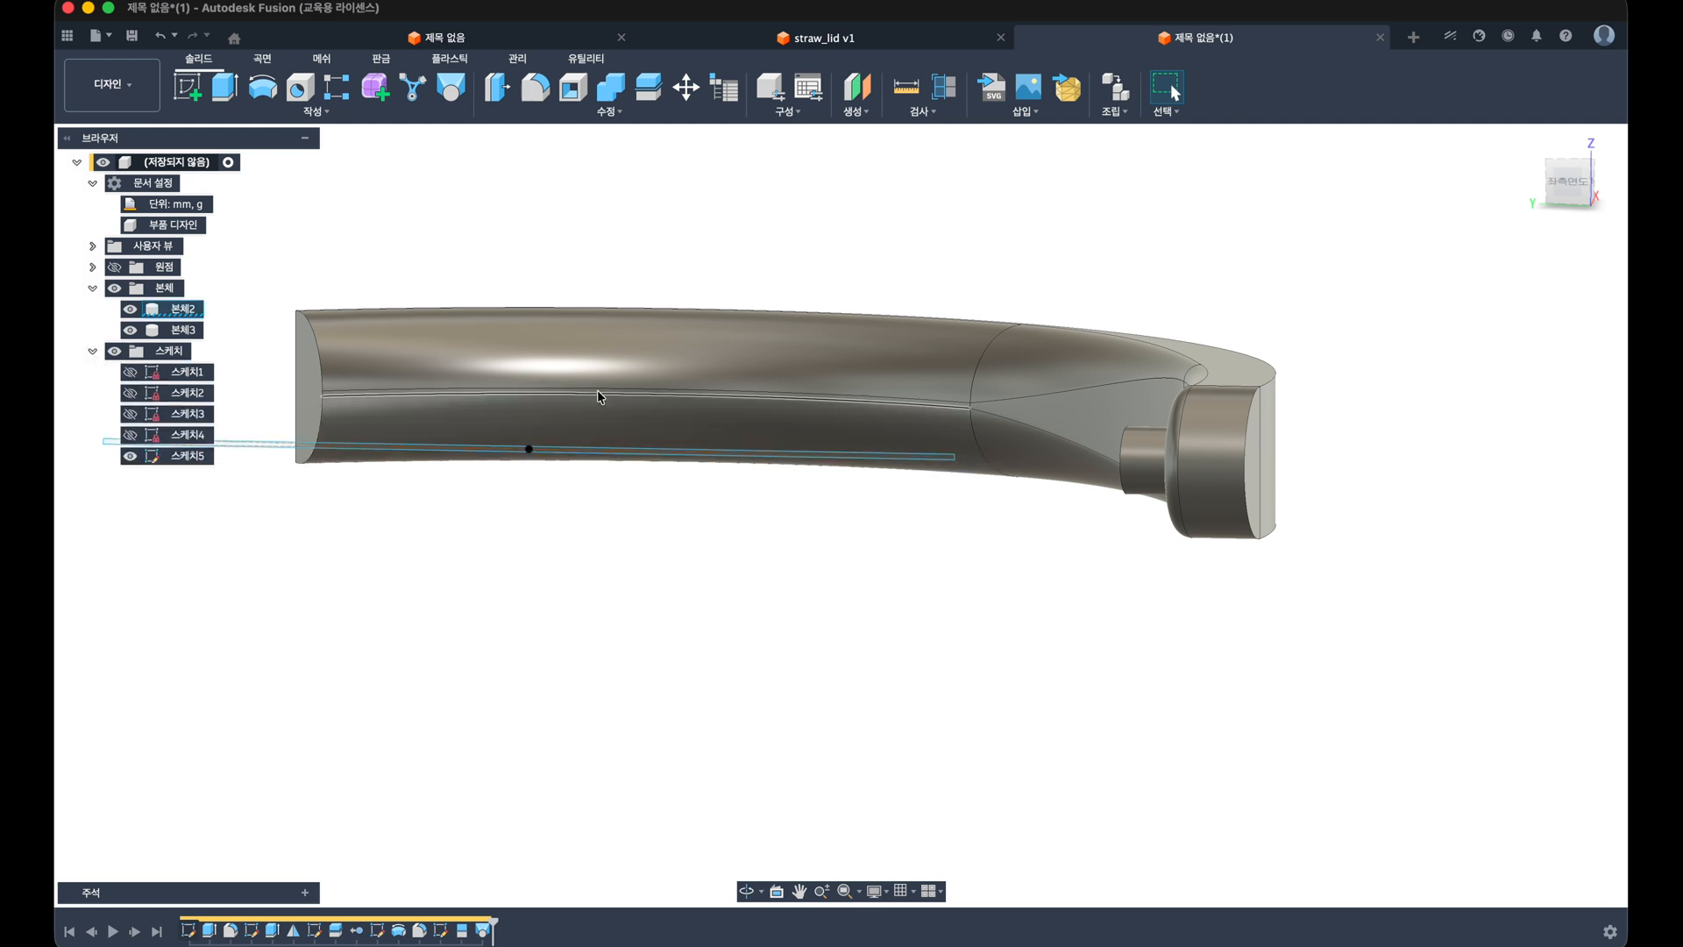
click(677, 445)
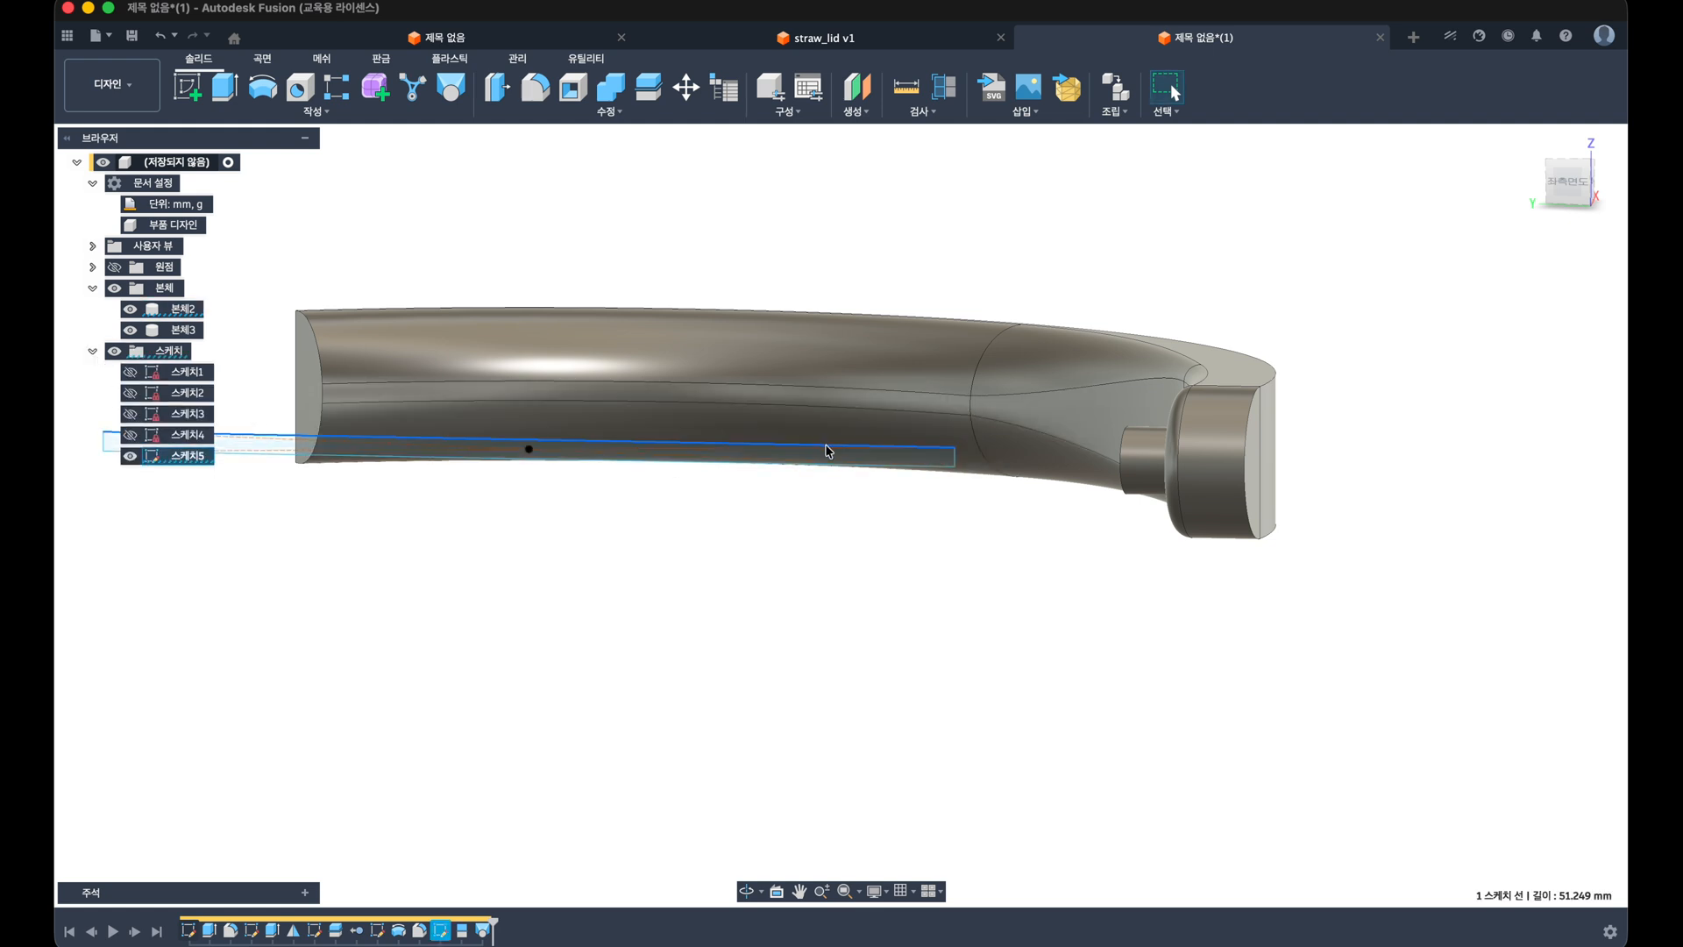
shift+middle_drag(825, 445, 872, 440)
scroll(873, 444, down, 3)
shift+middle_drag(1078, 488, 1118, 454)
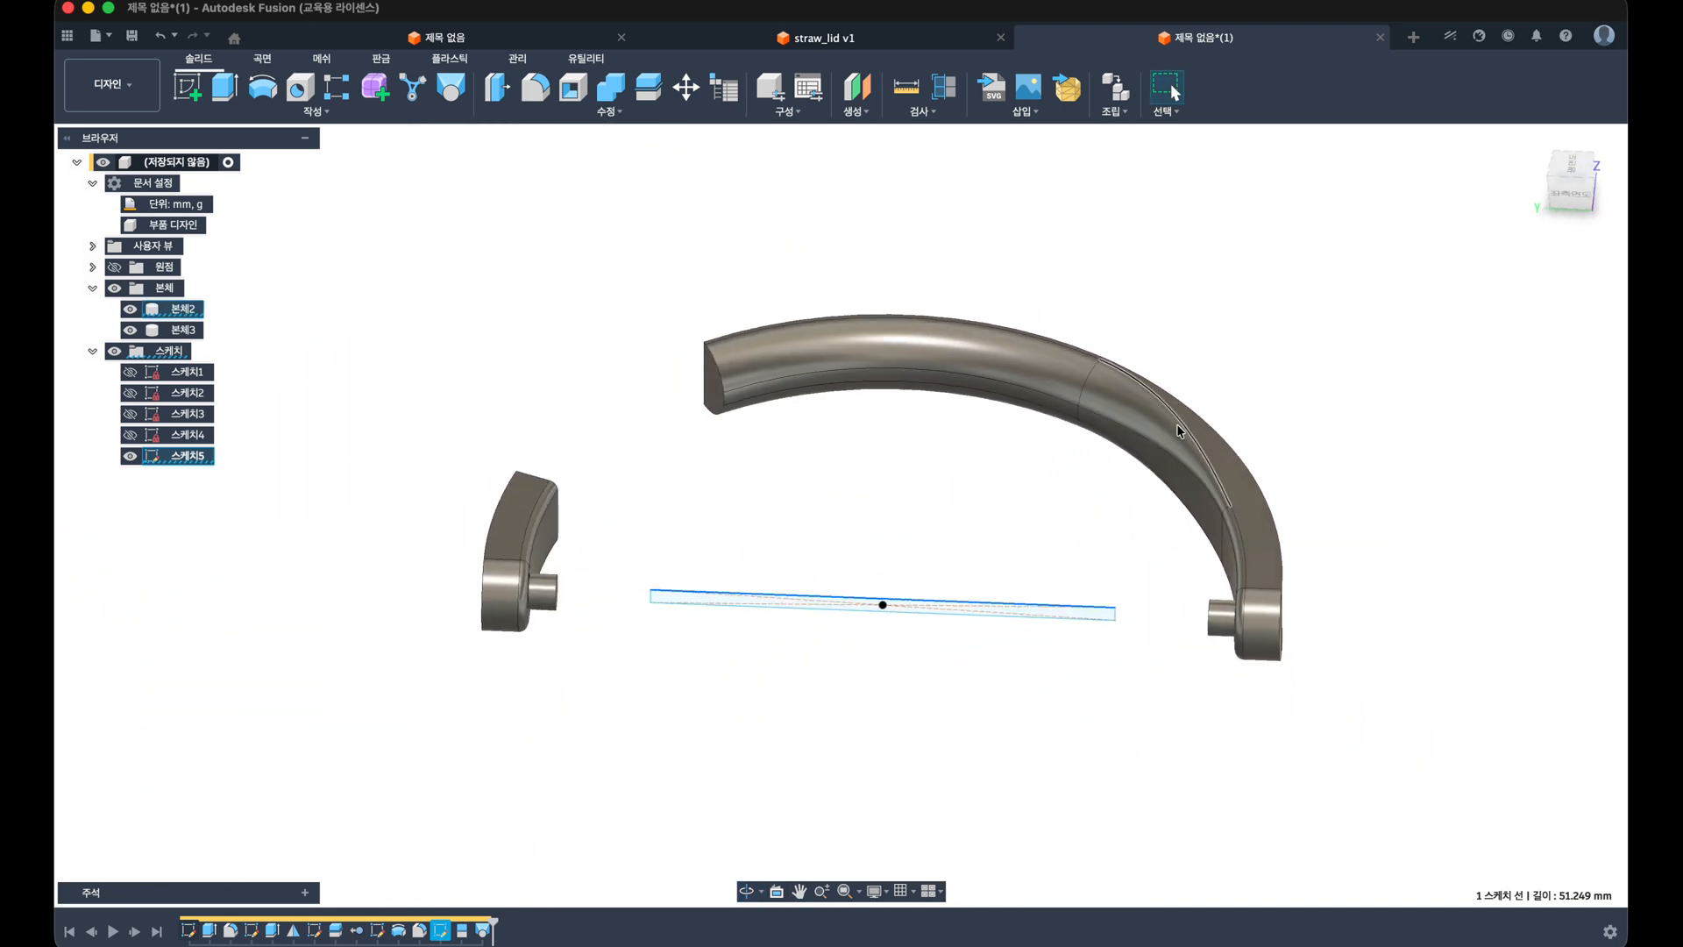
Step: Start a loft with the second arm's flat end face and the band's free end face as its two profiles
shift+middle_drag(758, 438, 739, 405)
scroll(744, 384, up, 2)
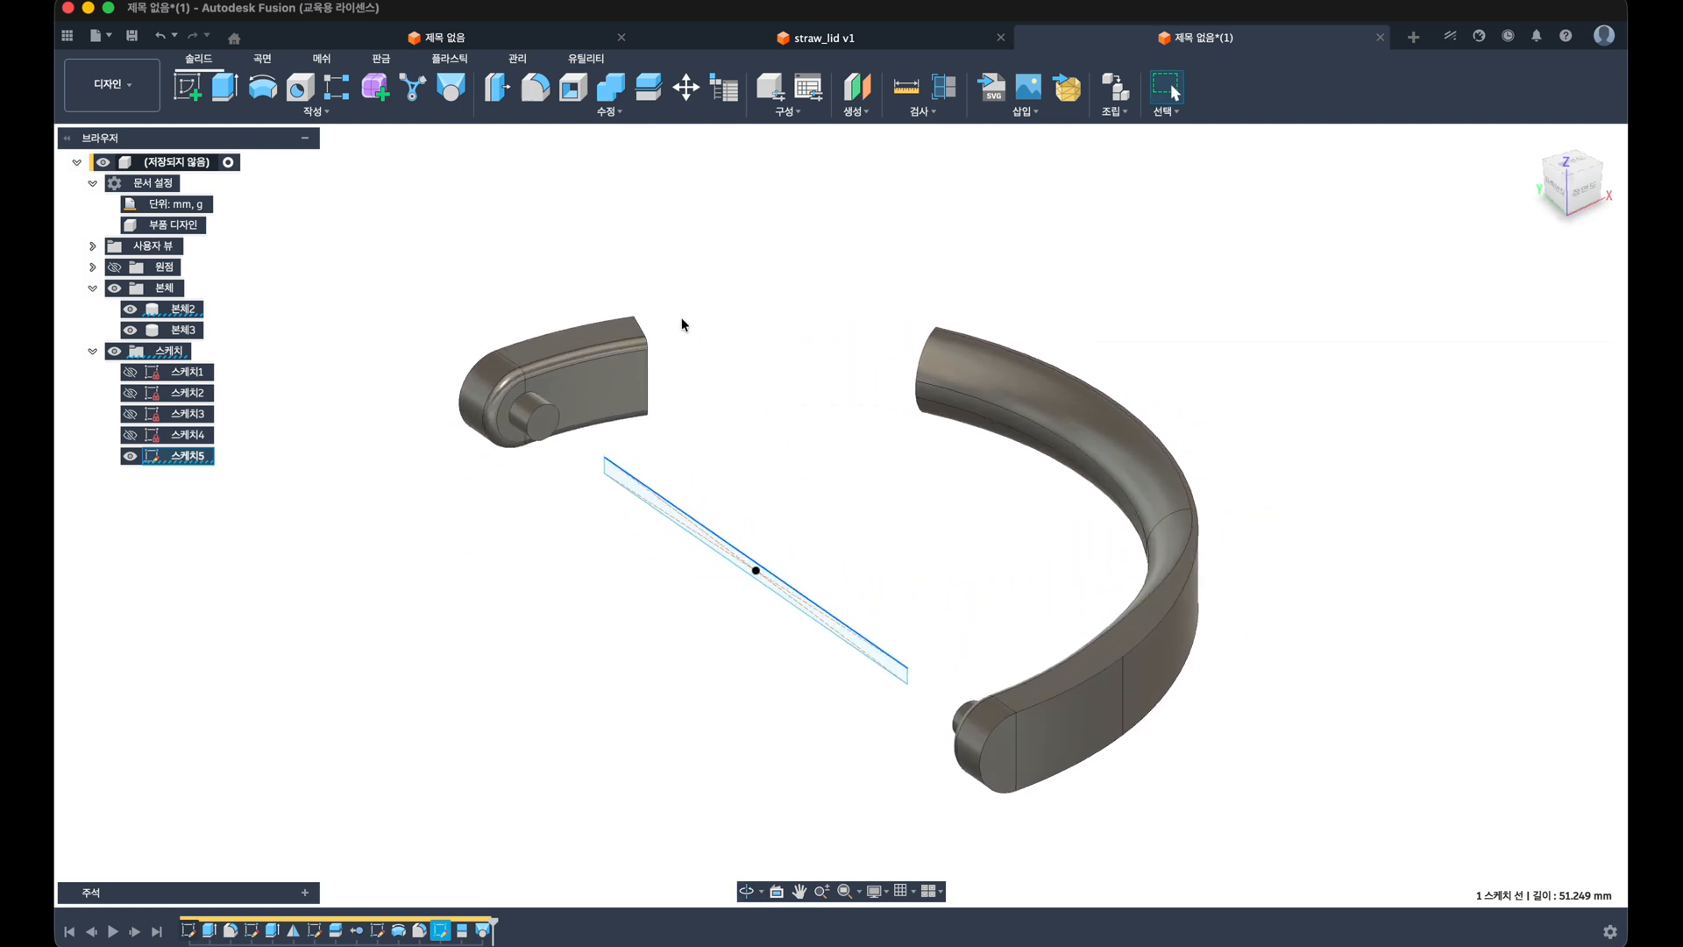
click(450, 87)
mouse_move(564, 184)
shift+middle_down()
mouse_move(916, 508)
mouse_move(876, 319)
shift+middle_up()
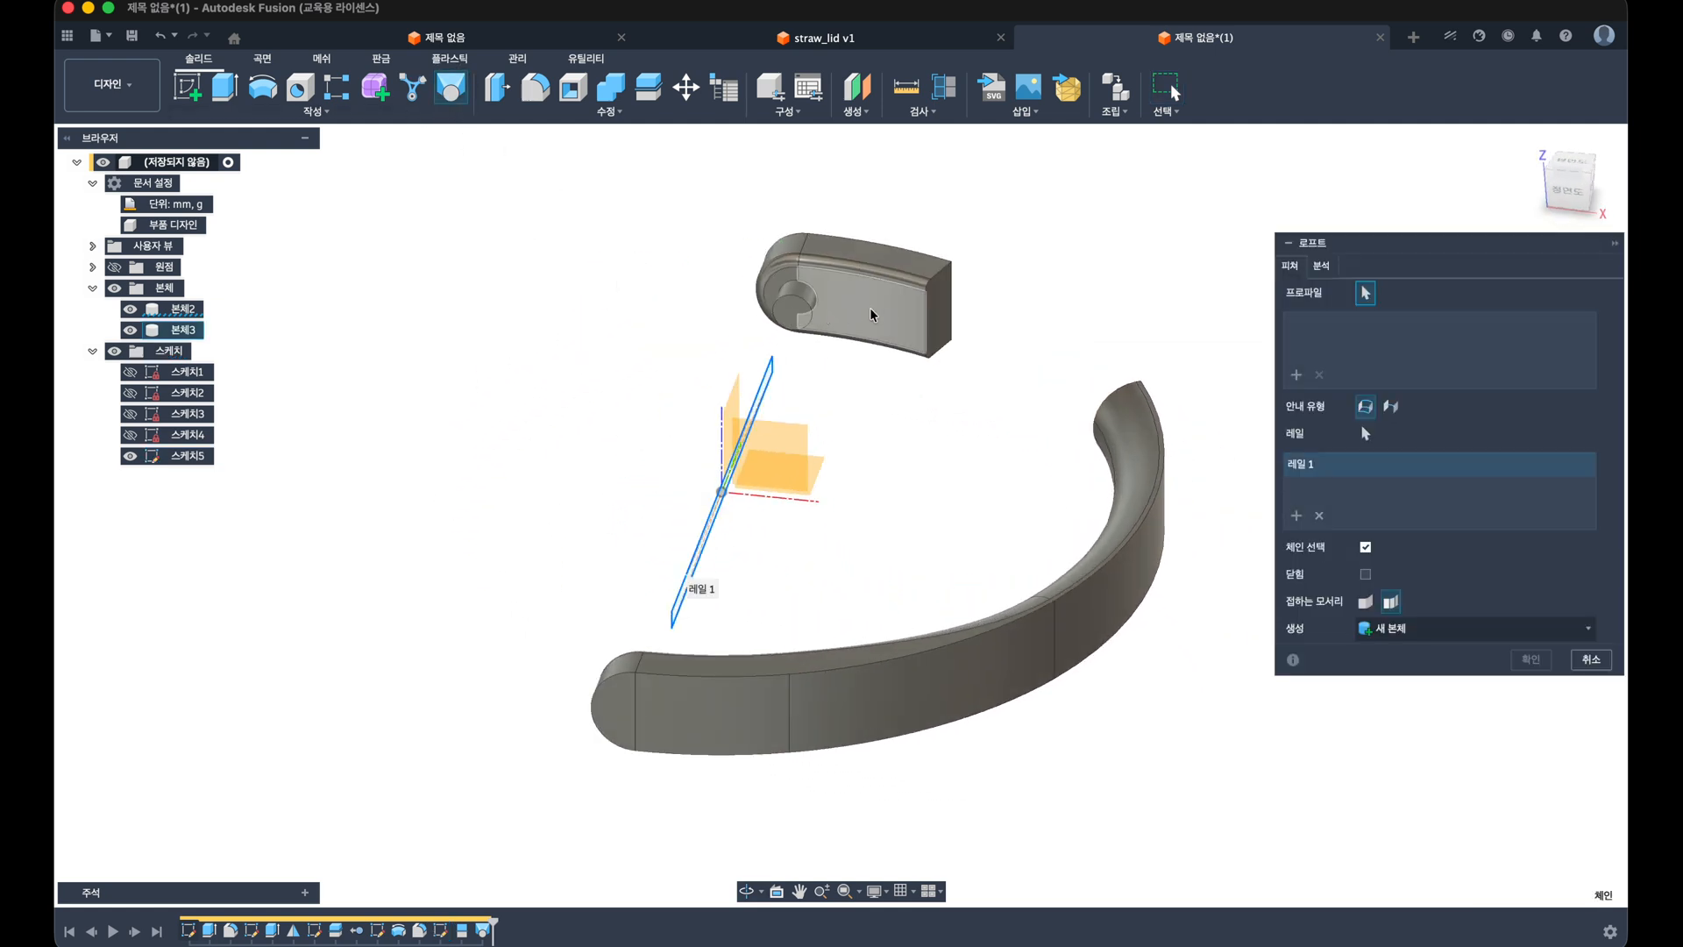
click(936, 317)
shift+middle_drag(943, 391, 657, 465)
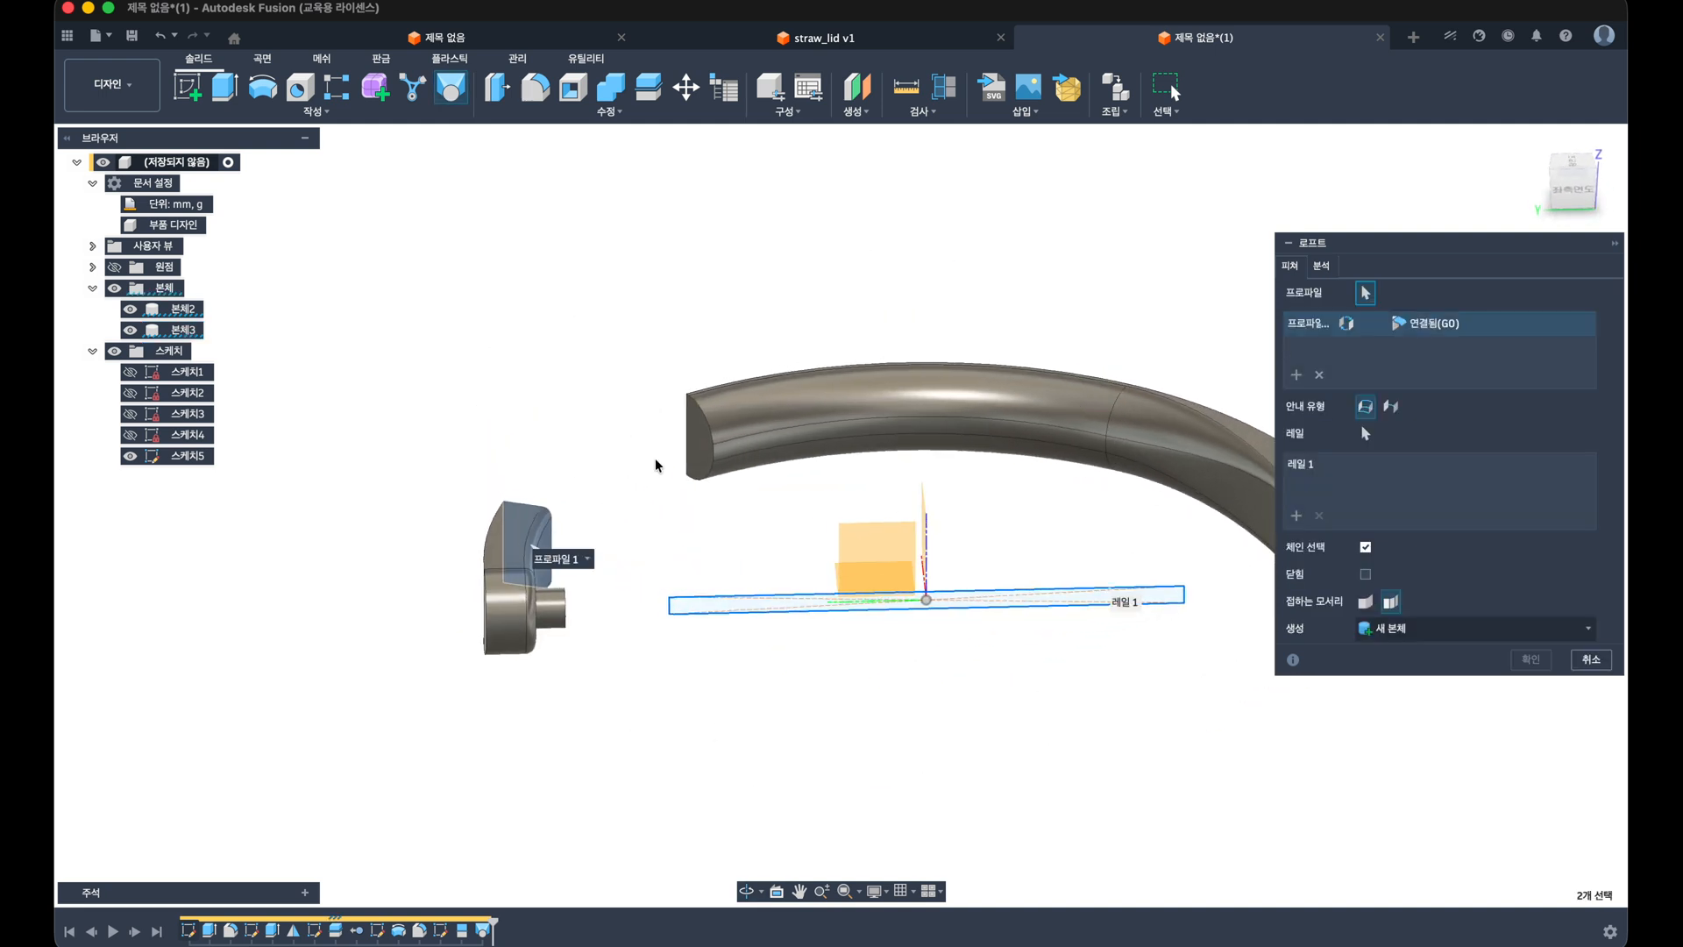
click(691, 455)
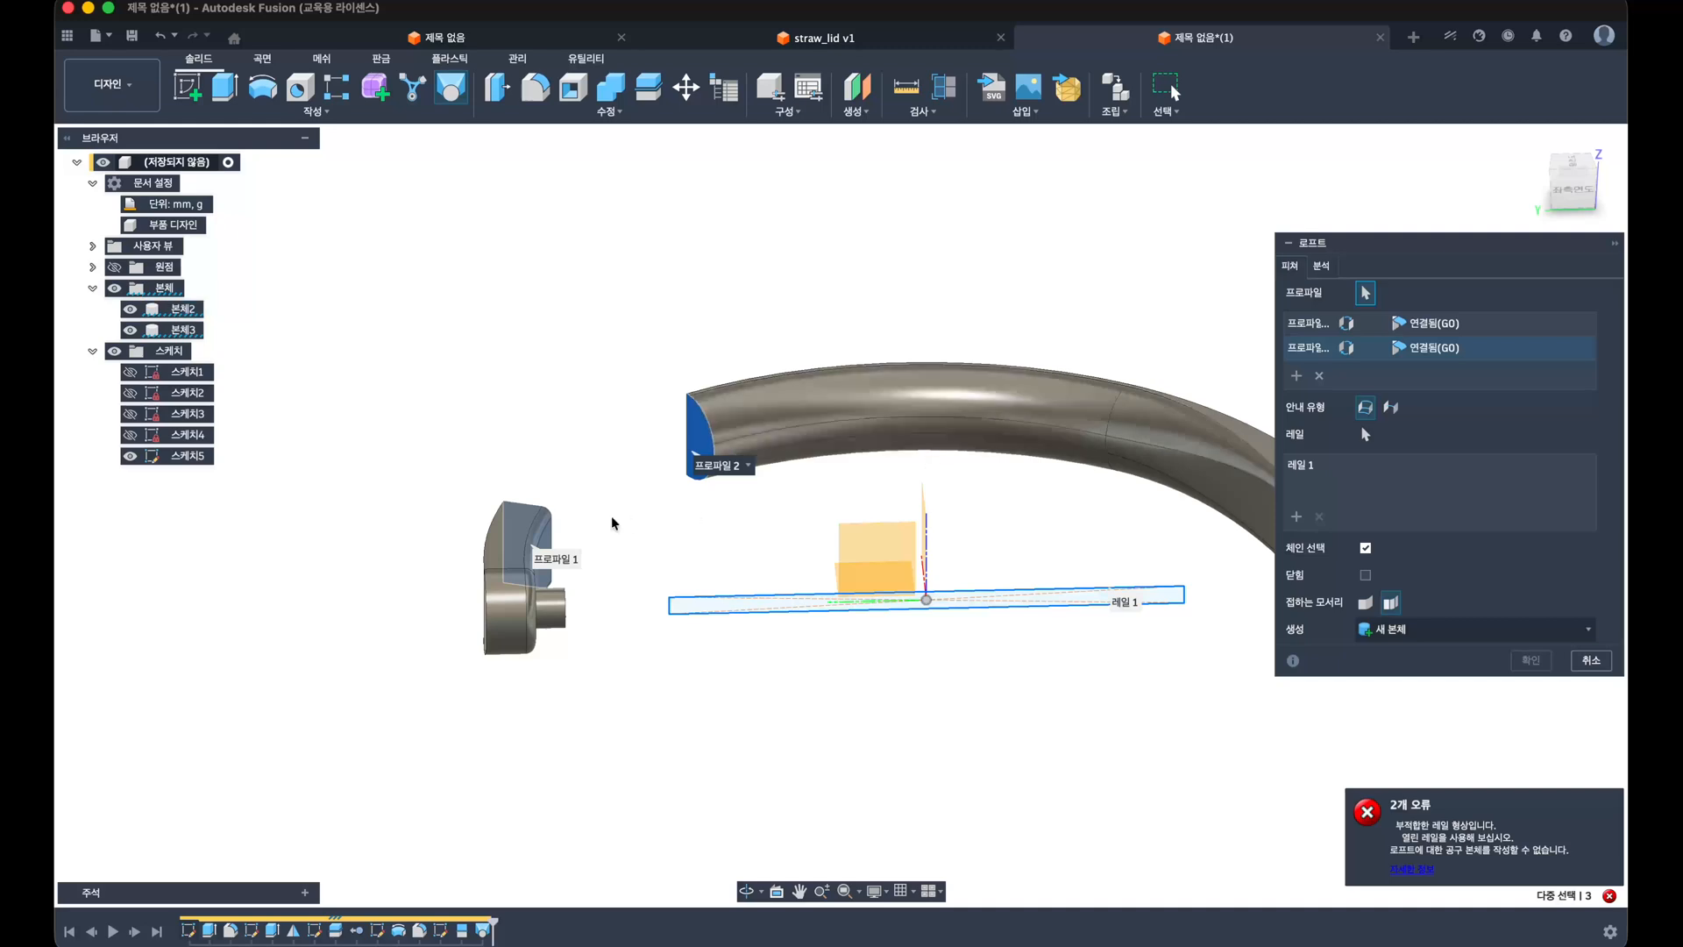
Step: Try tangent (G1) continuity on both profiles of the second arm's loft
scroll(610, 523, up, 3)
shift+middle_drag(610, 523, 657, 566)
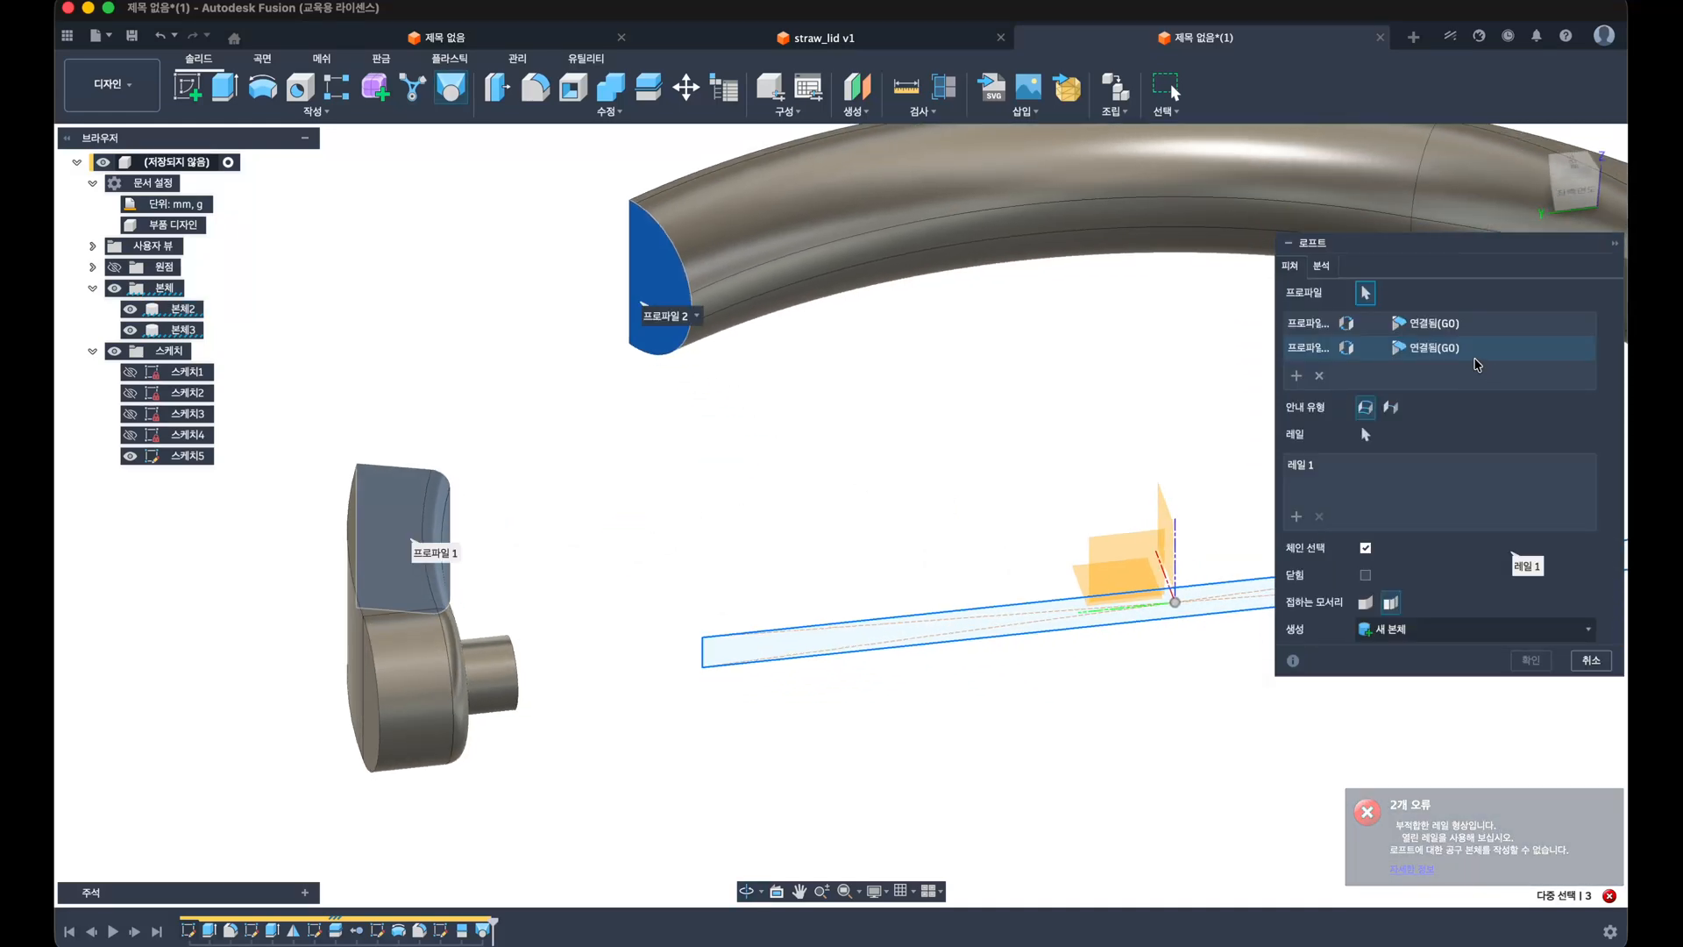
click(1434, 347)
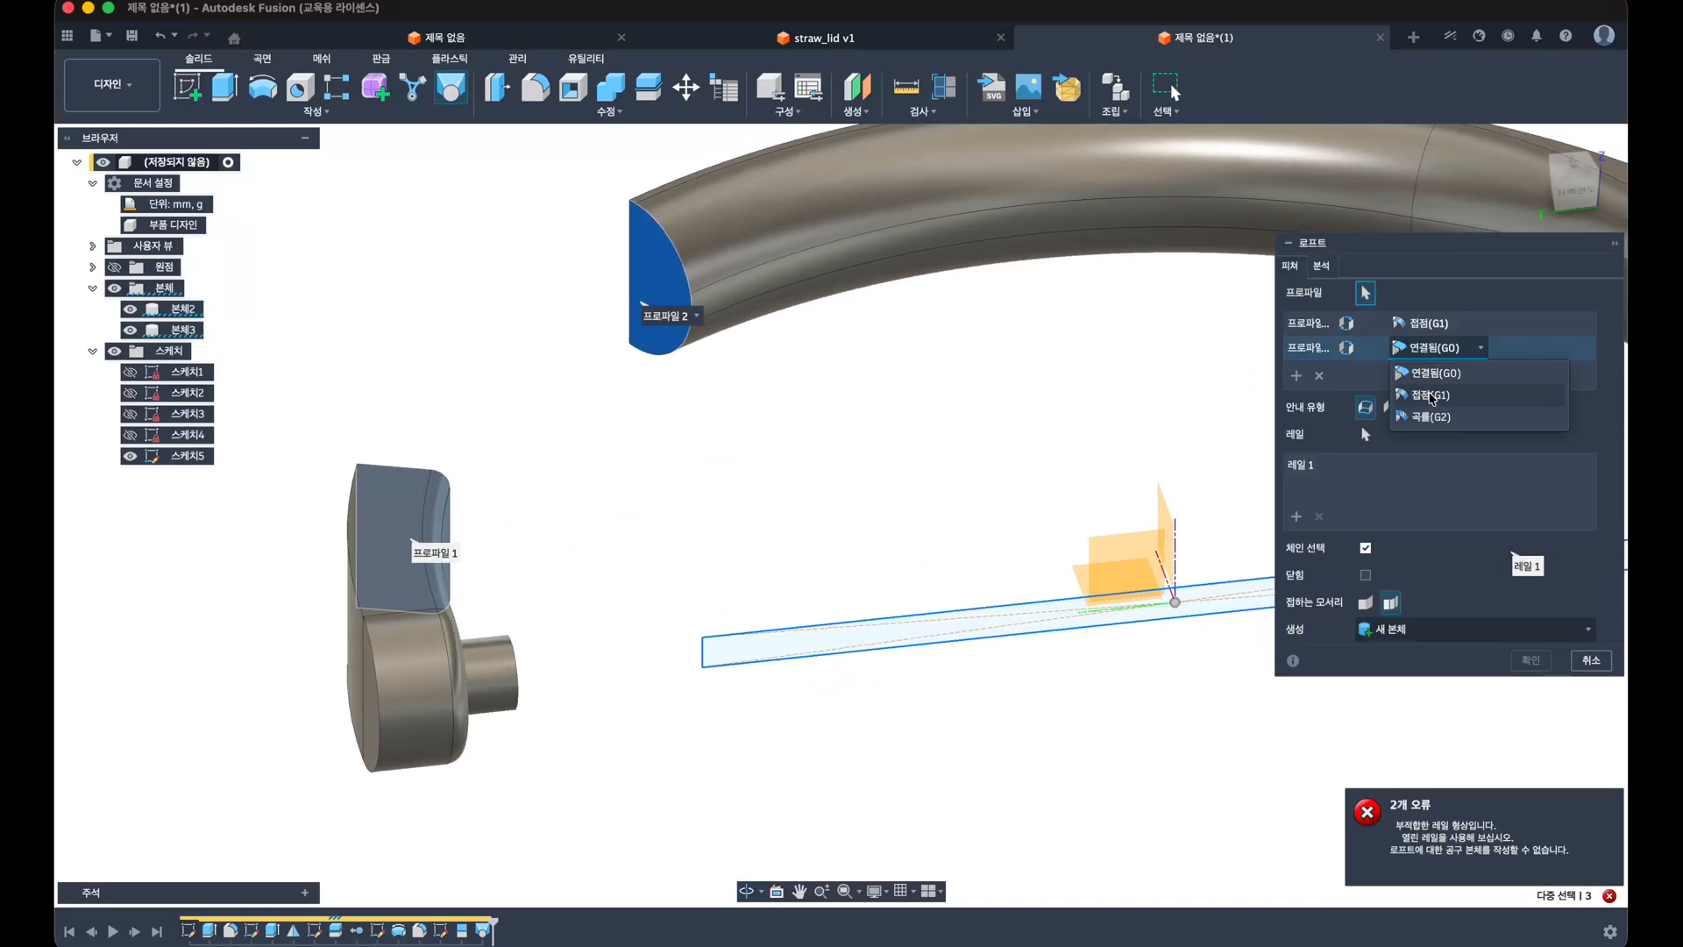
click(1429, 395)
middle_drag(938, 418, 965, 464)
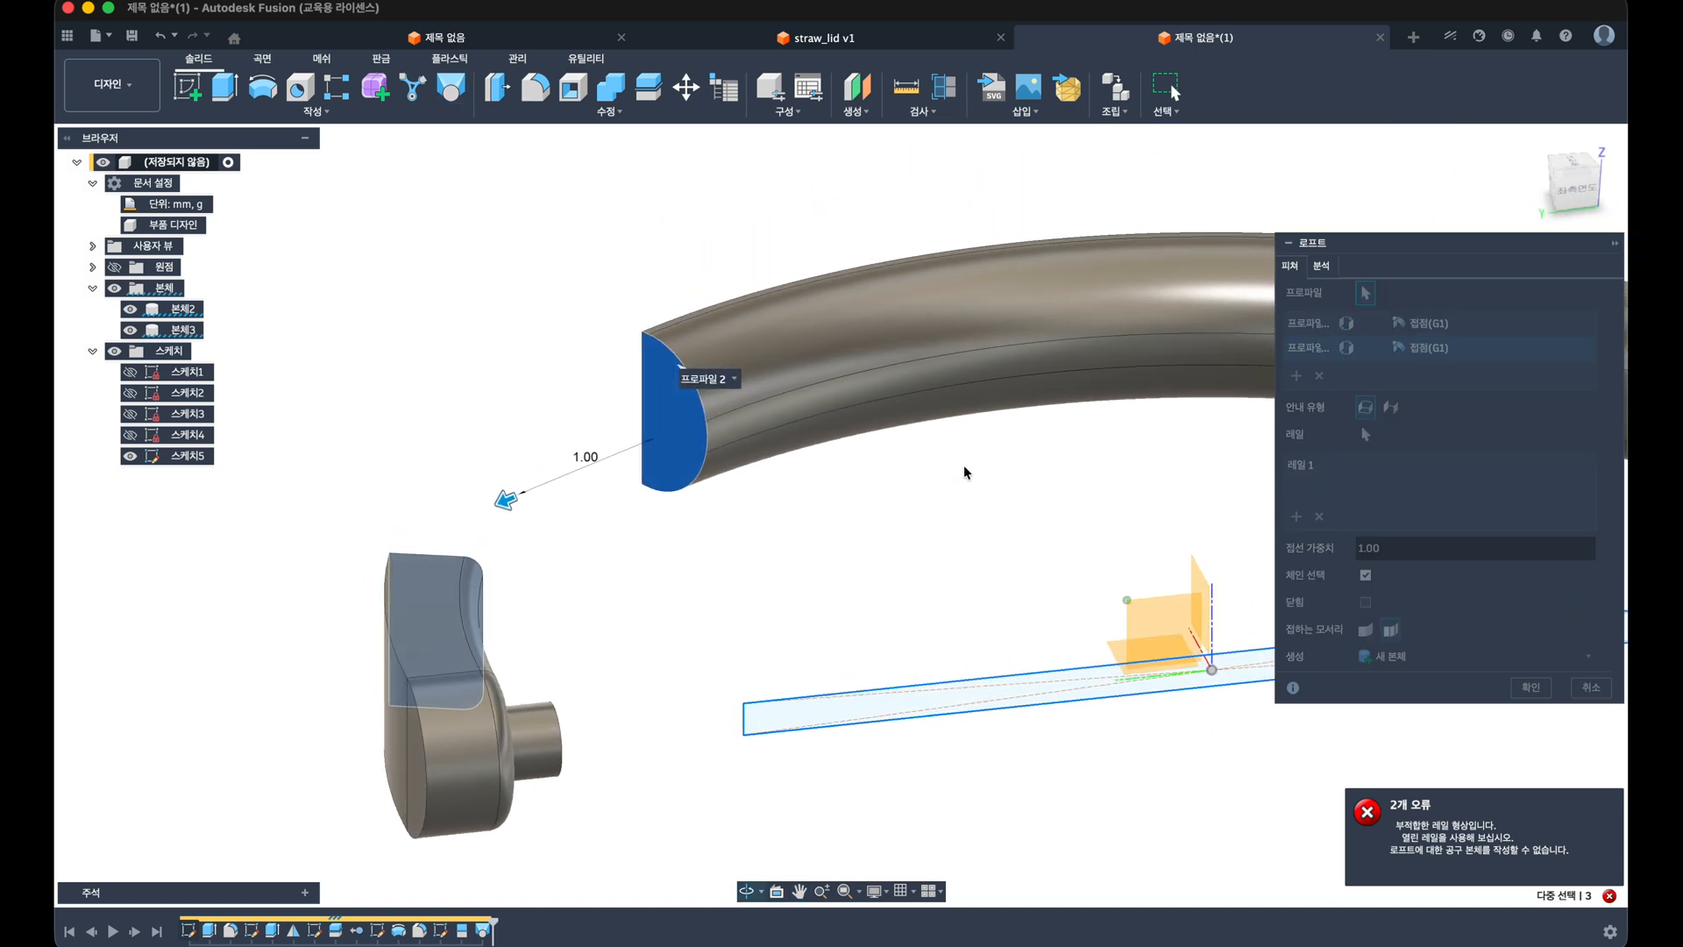
key(Escape)
scroll(964, 465, down, 2)
double_click(484, 930)
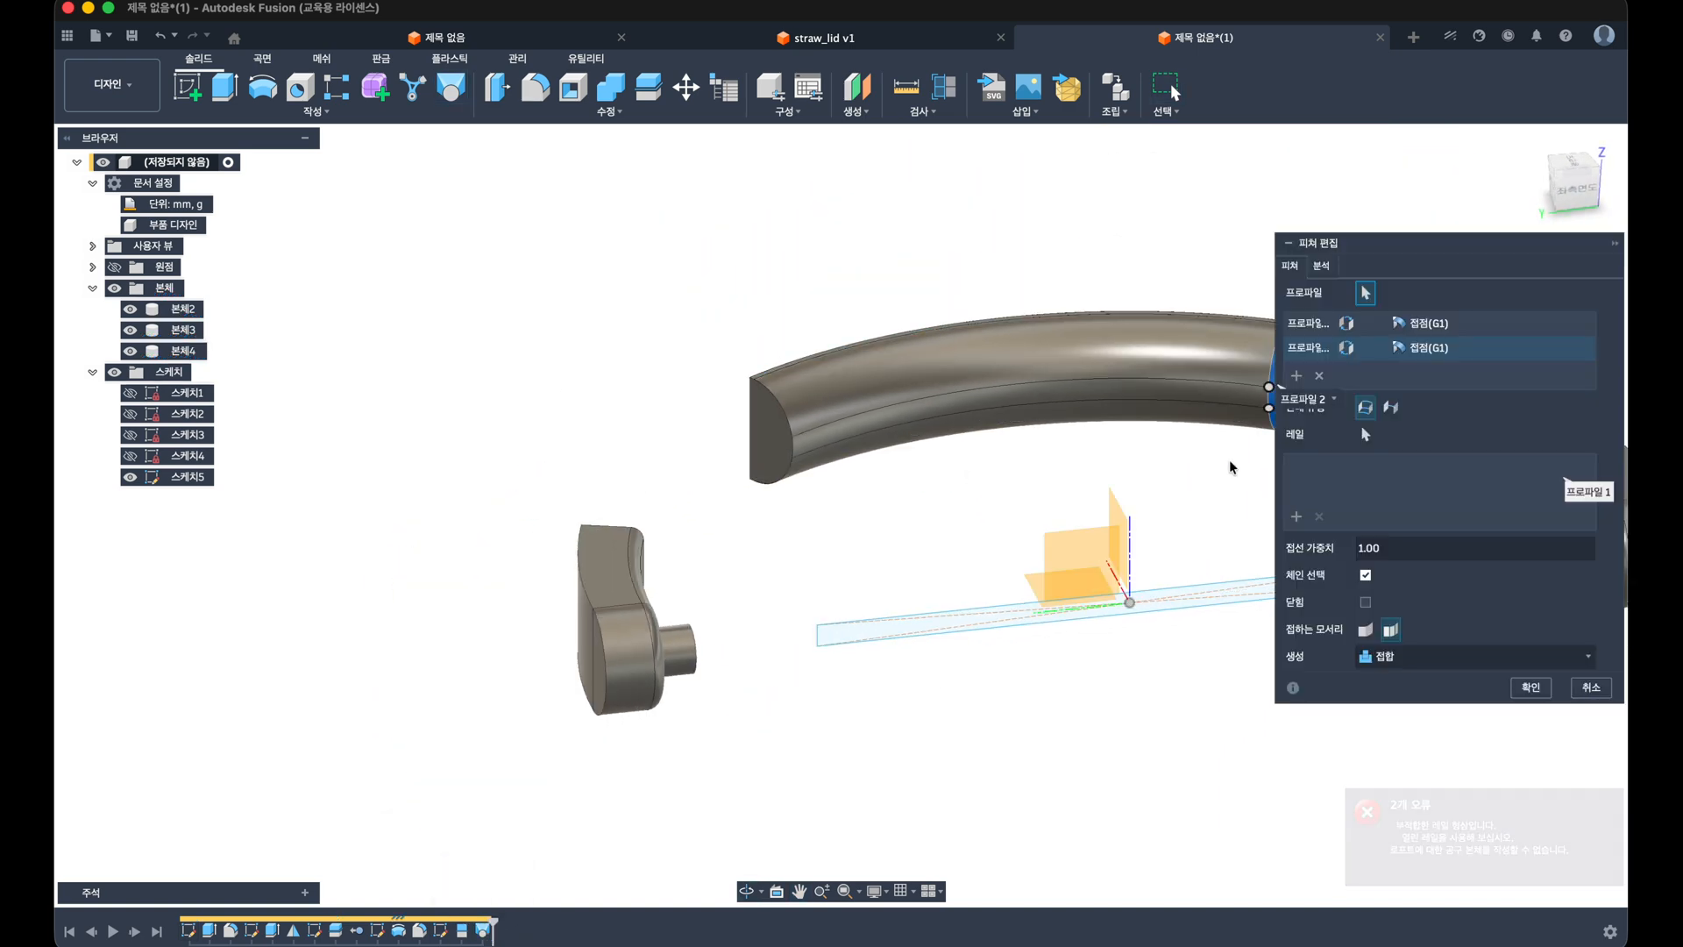
click(1433, 663)
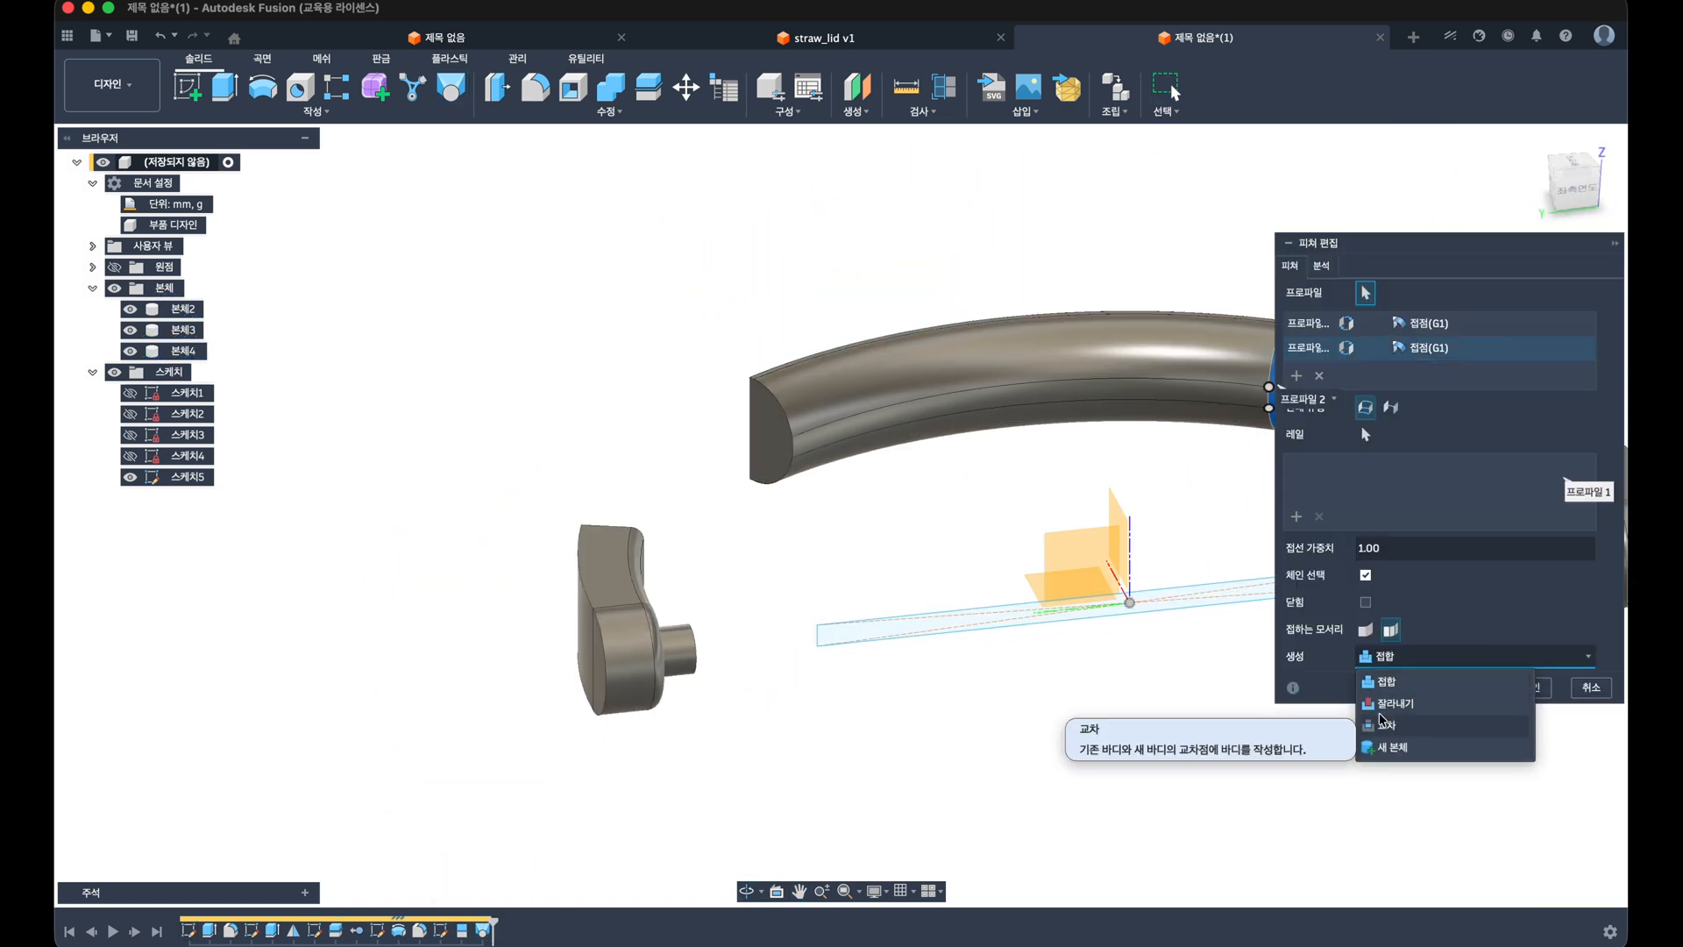
key(Escape)
click(1092, 690)
Step: Mirror the existing loft feature about the vertical origin plane midway between the two arms to bridge the remaining gap
click(353, 104)
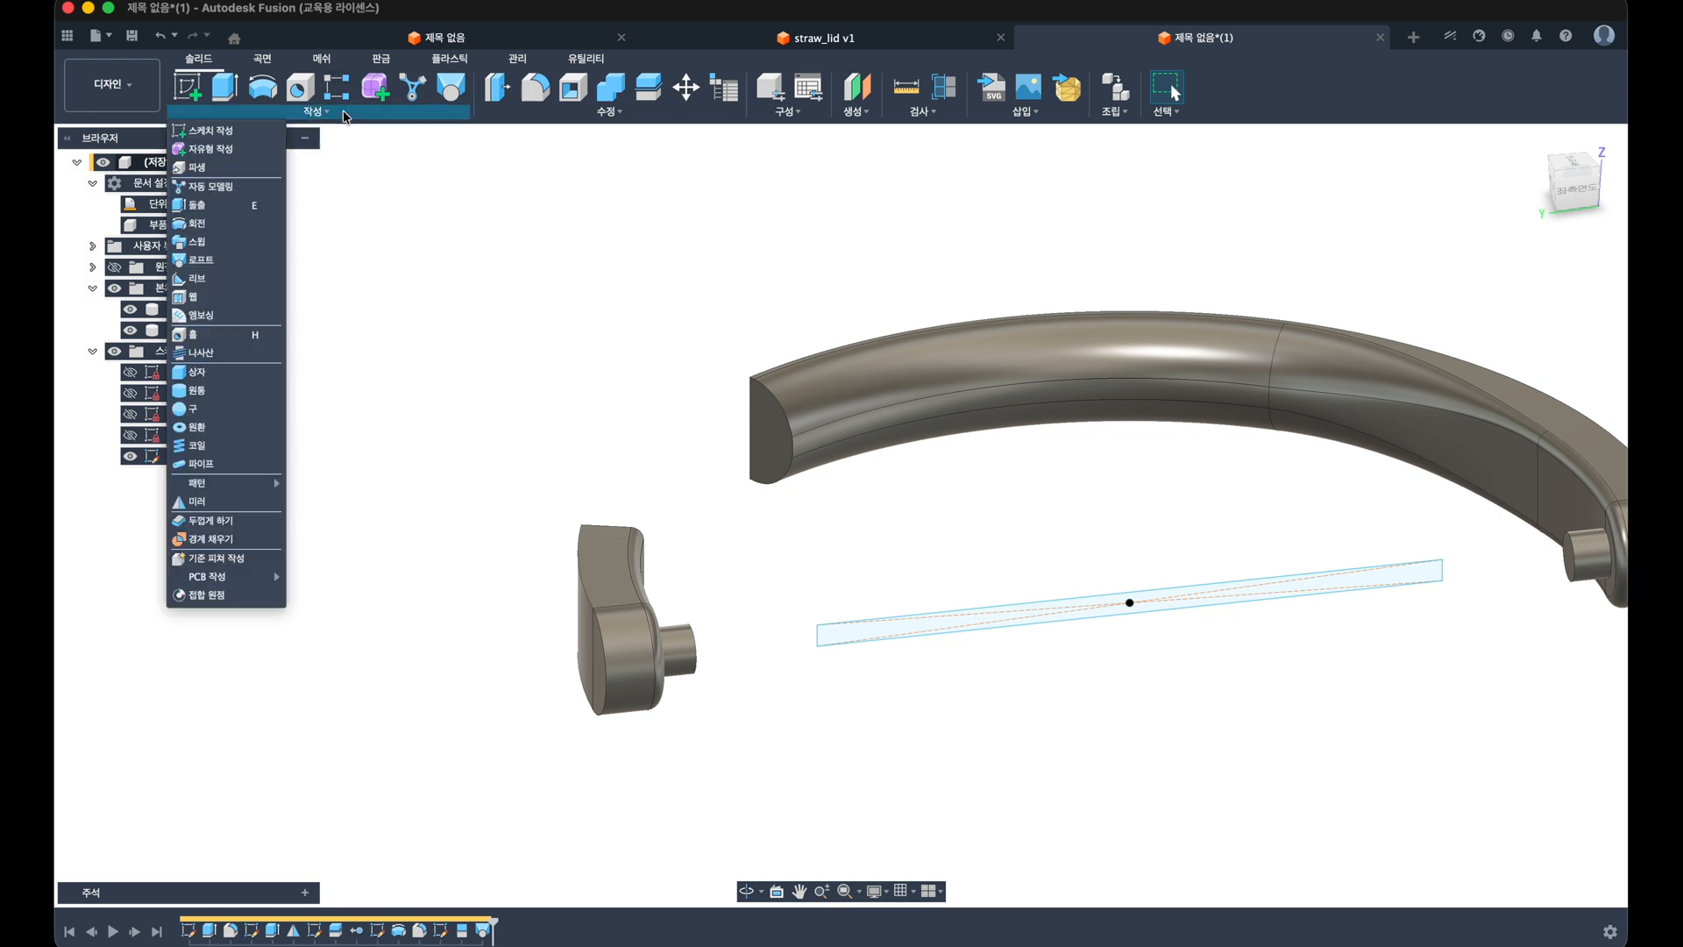
click(233, 500)
middle_drag(1122, 507, 771, 469)
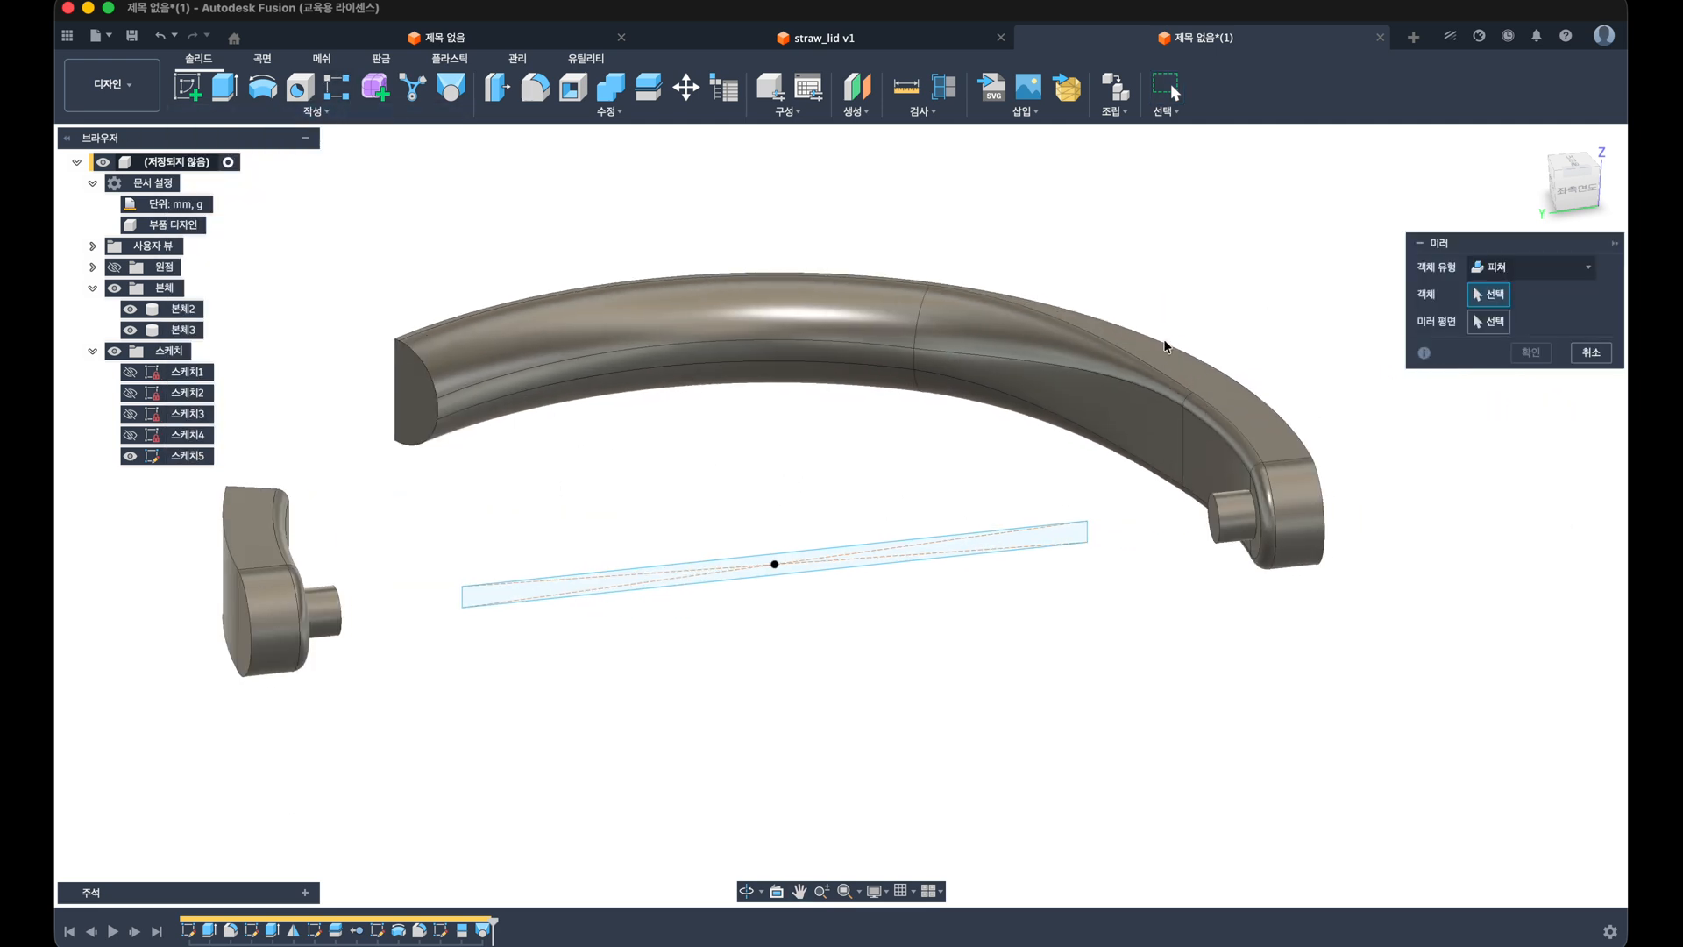
click(485, 930)
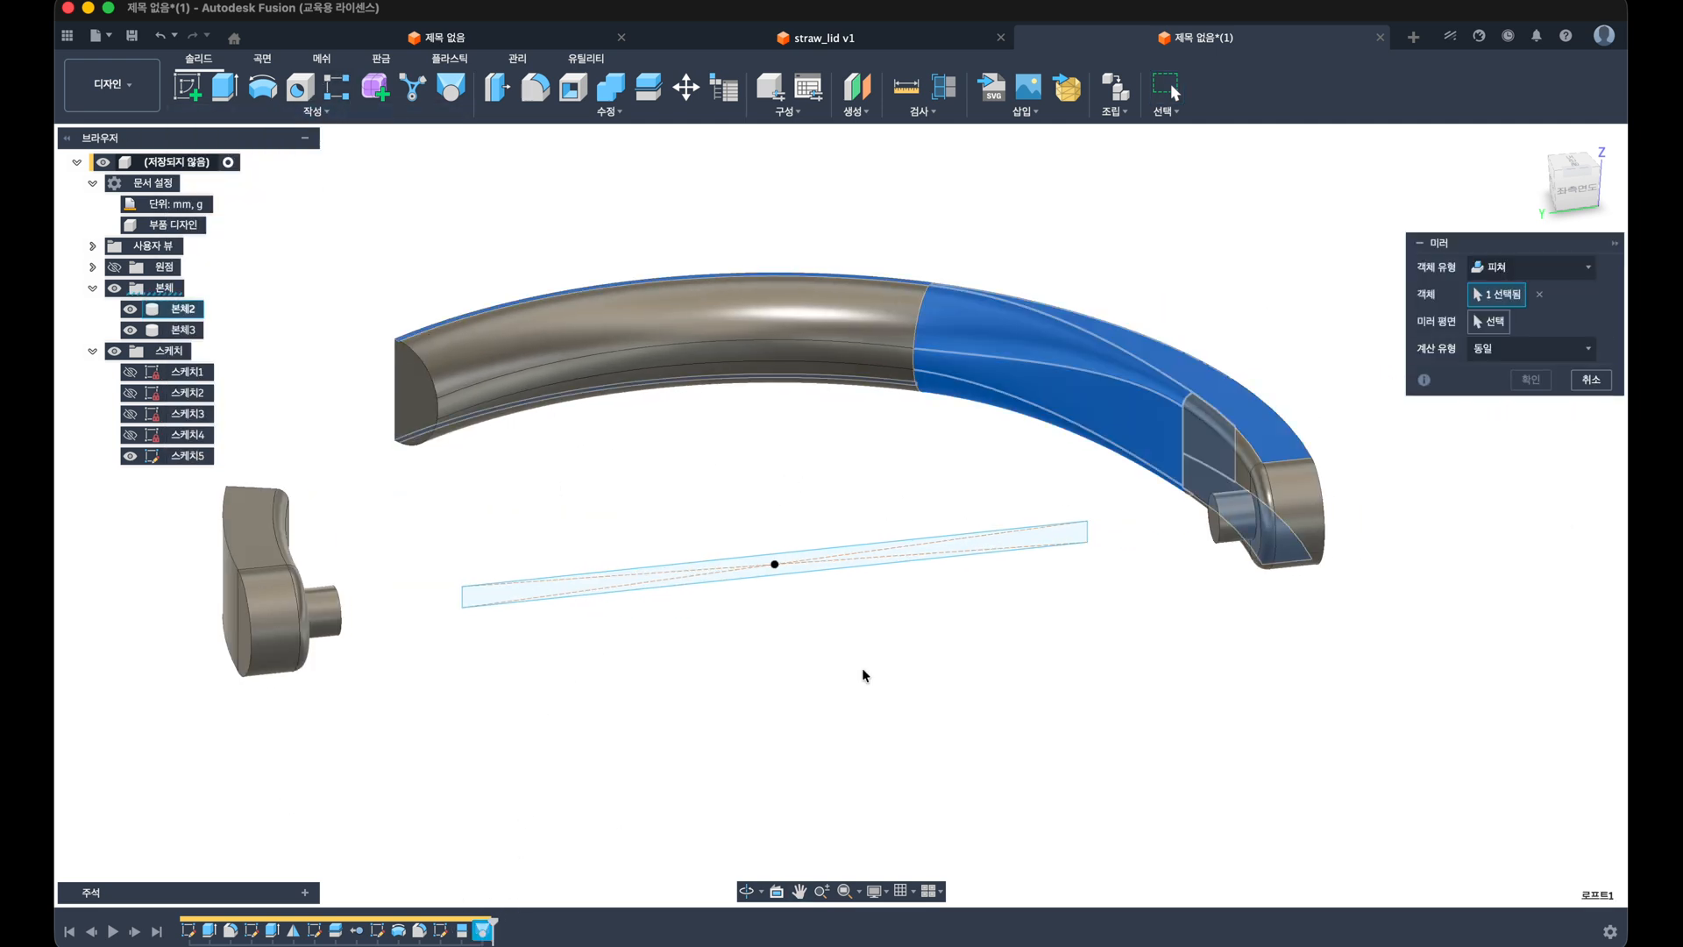
click(1488, 321)
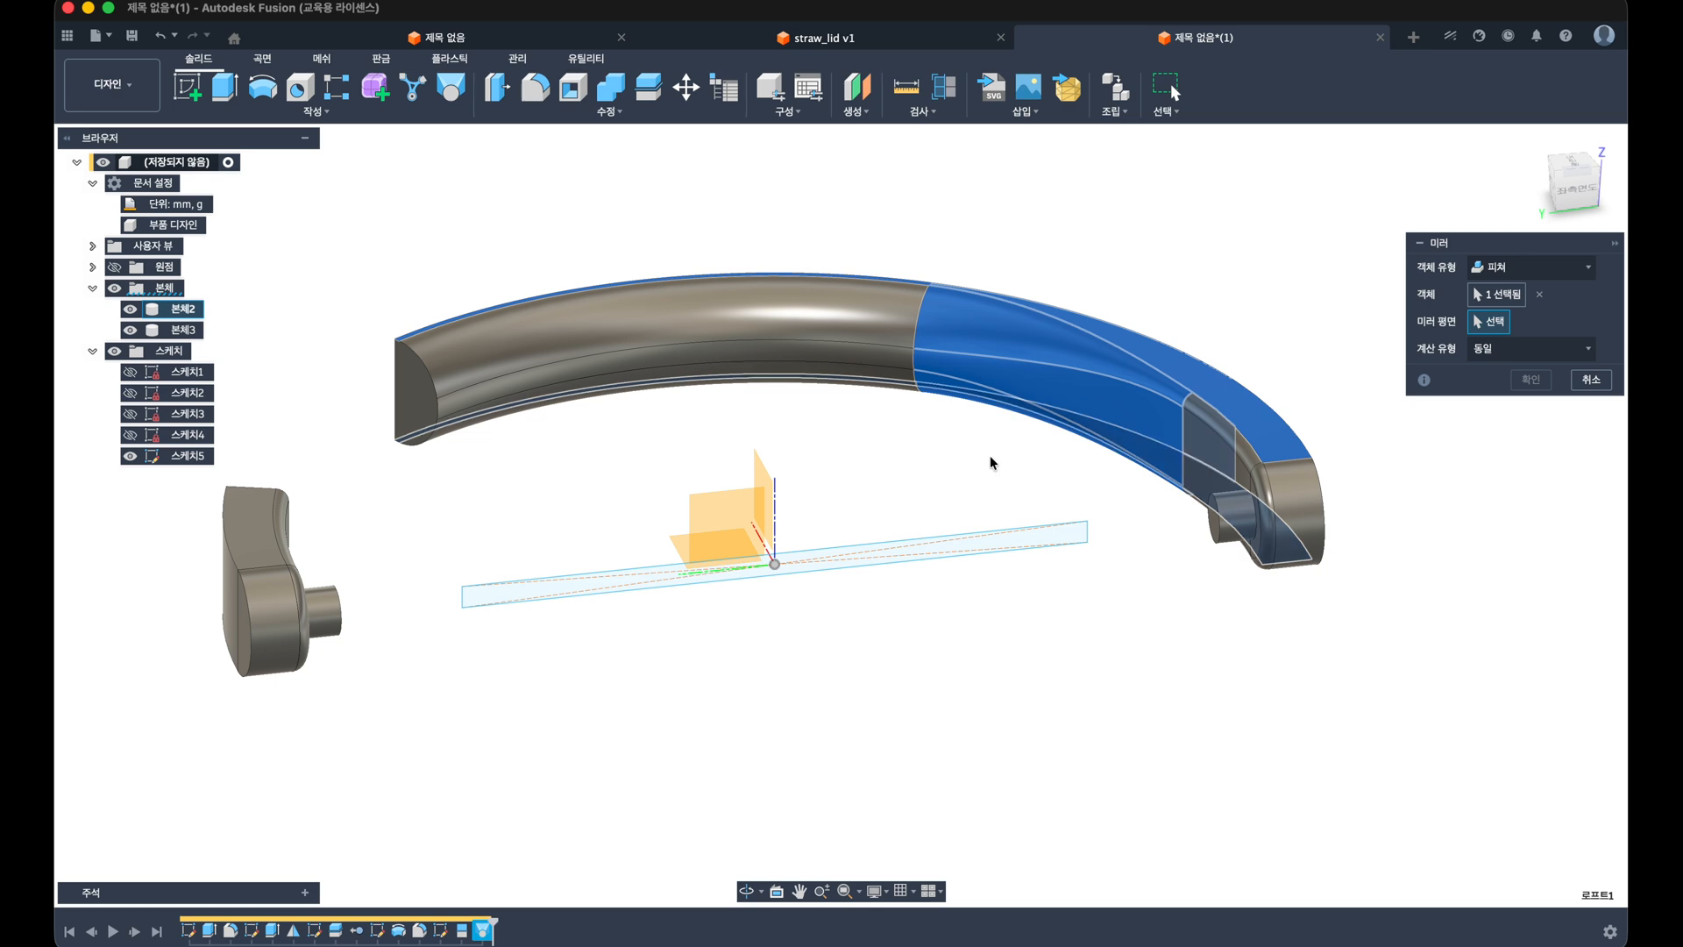
click(759, 473)
click(1517, 380)
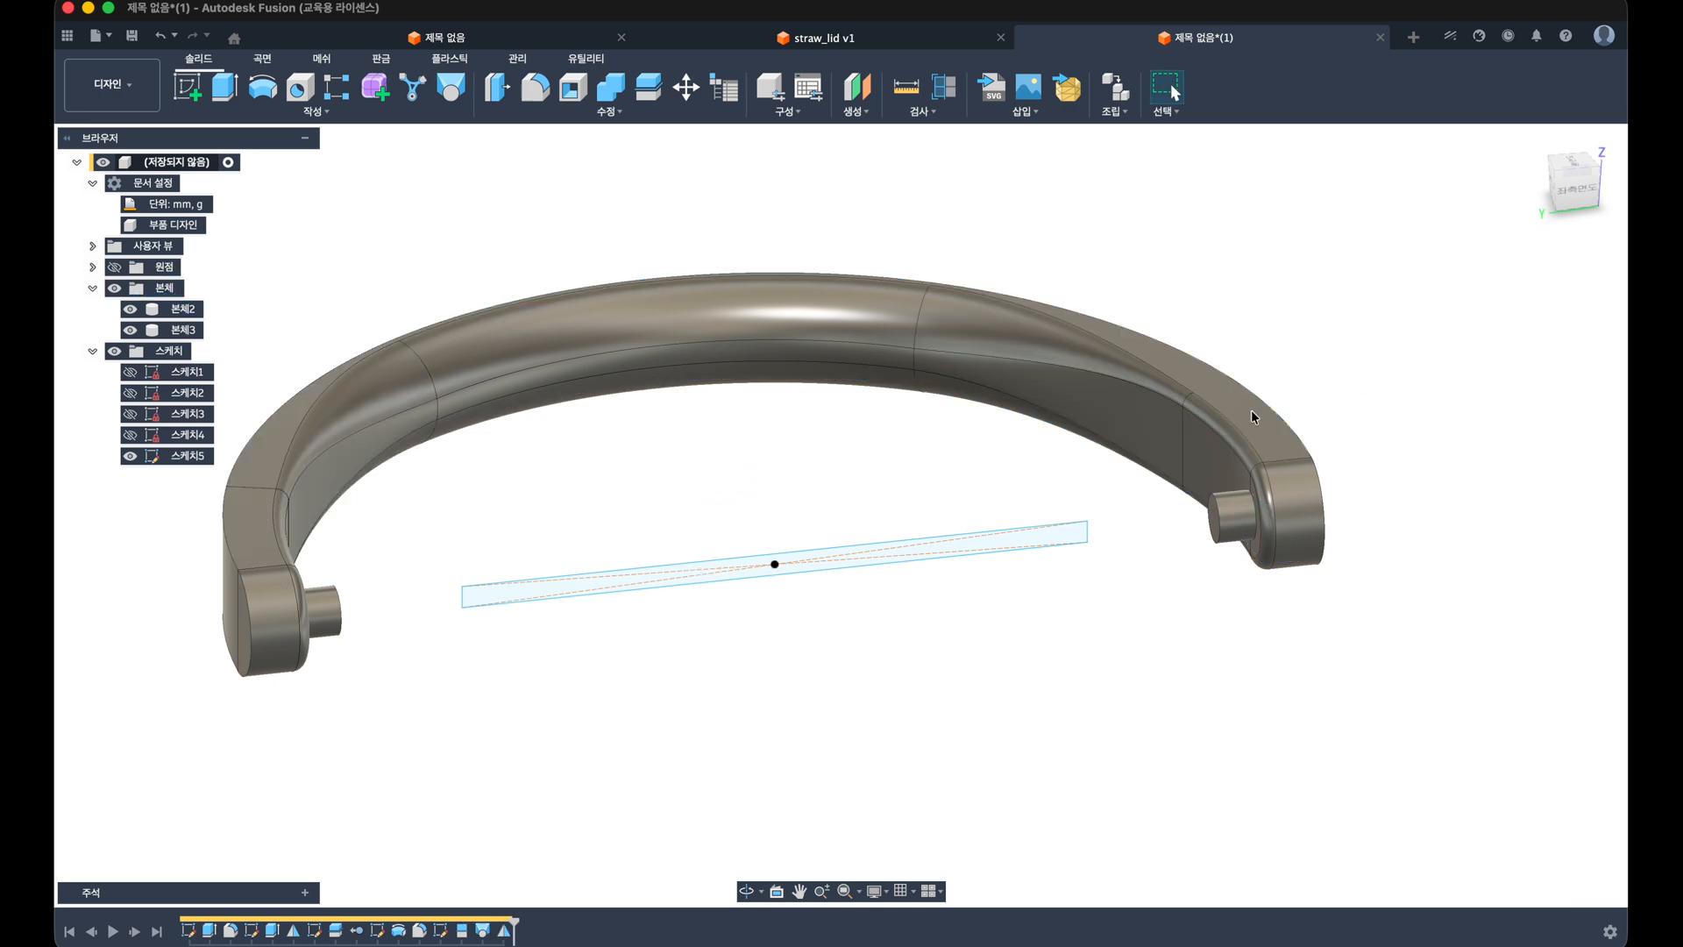
Step: Edit the thin strip rectangle's sketch and dimension the rectangle's width at 1.8 mm
shift+middle_drag(702, 511, 570, 491)
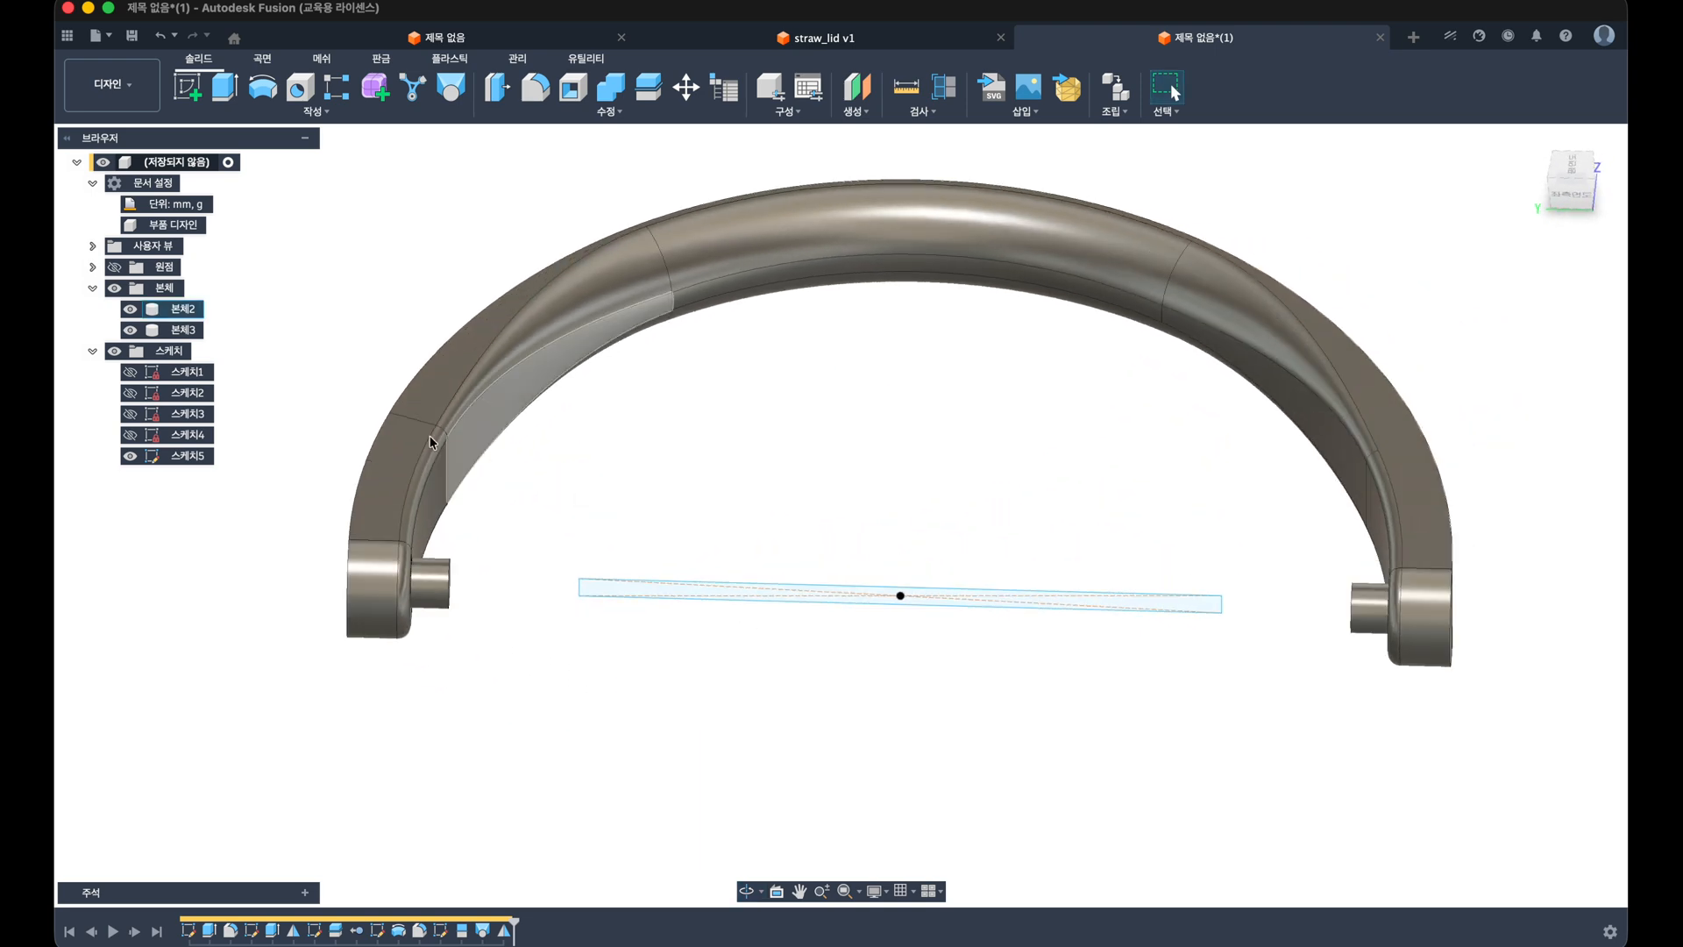
double_click(189, 456)
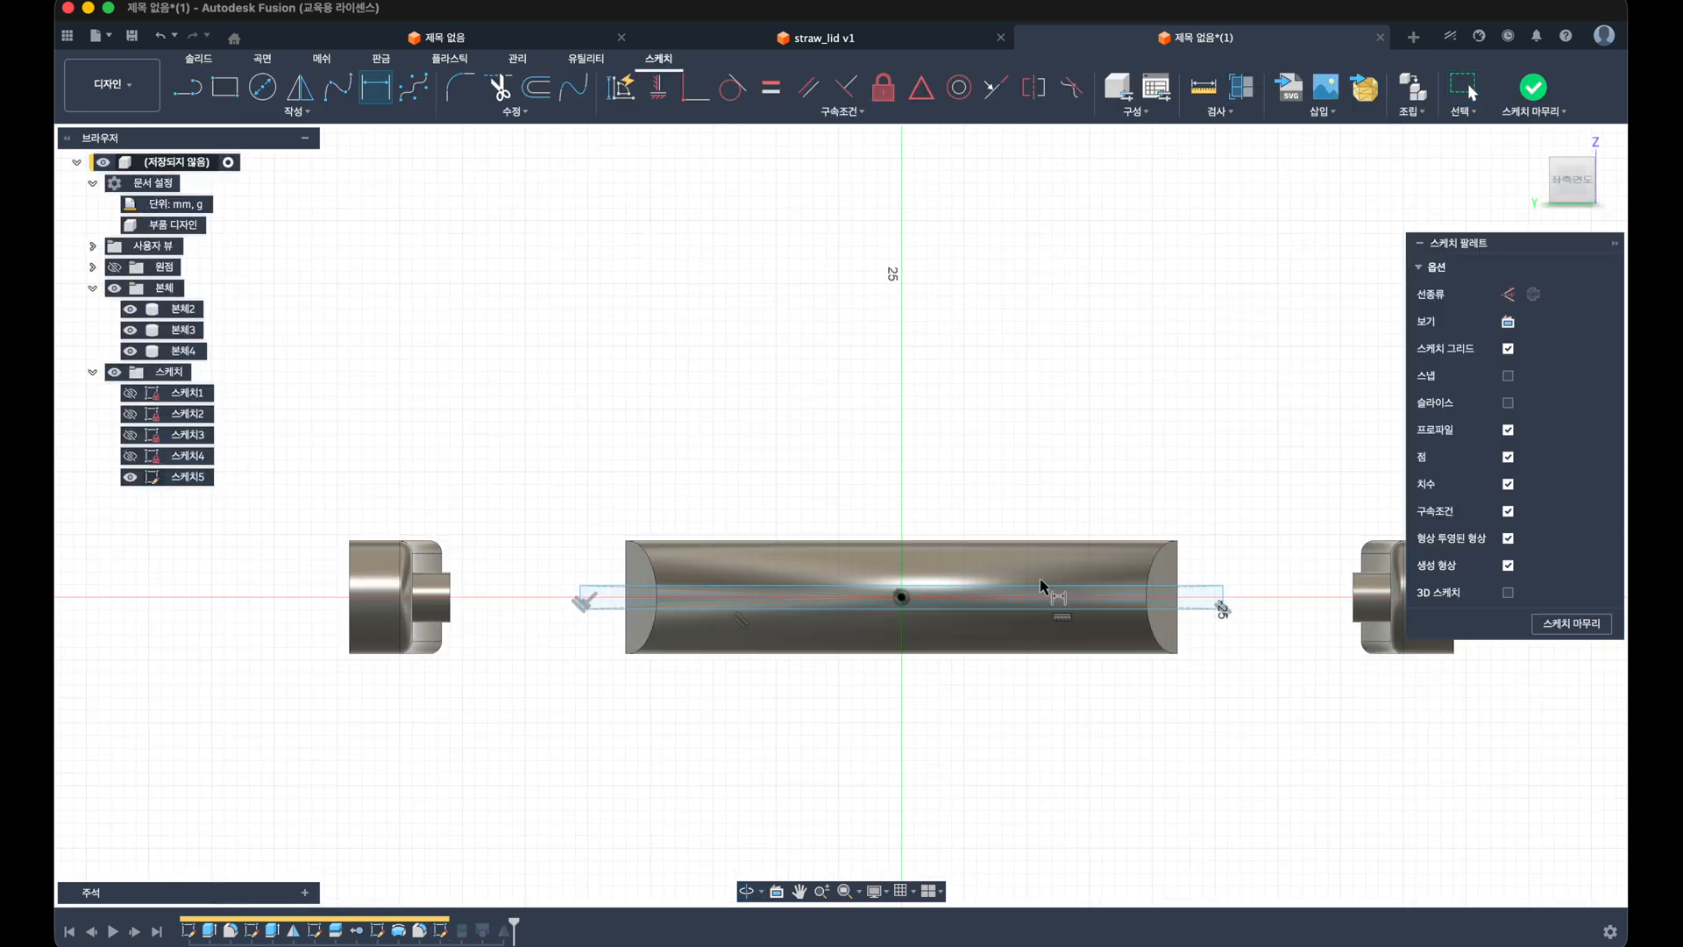
click(1194, 612)
click(1197, 608)
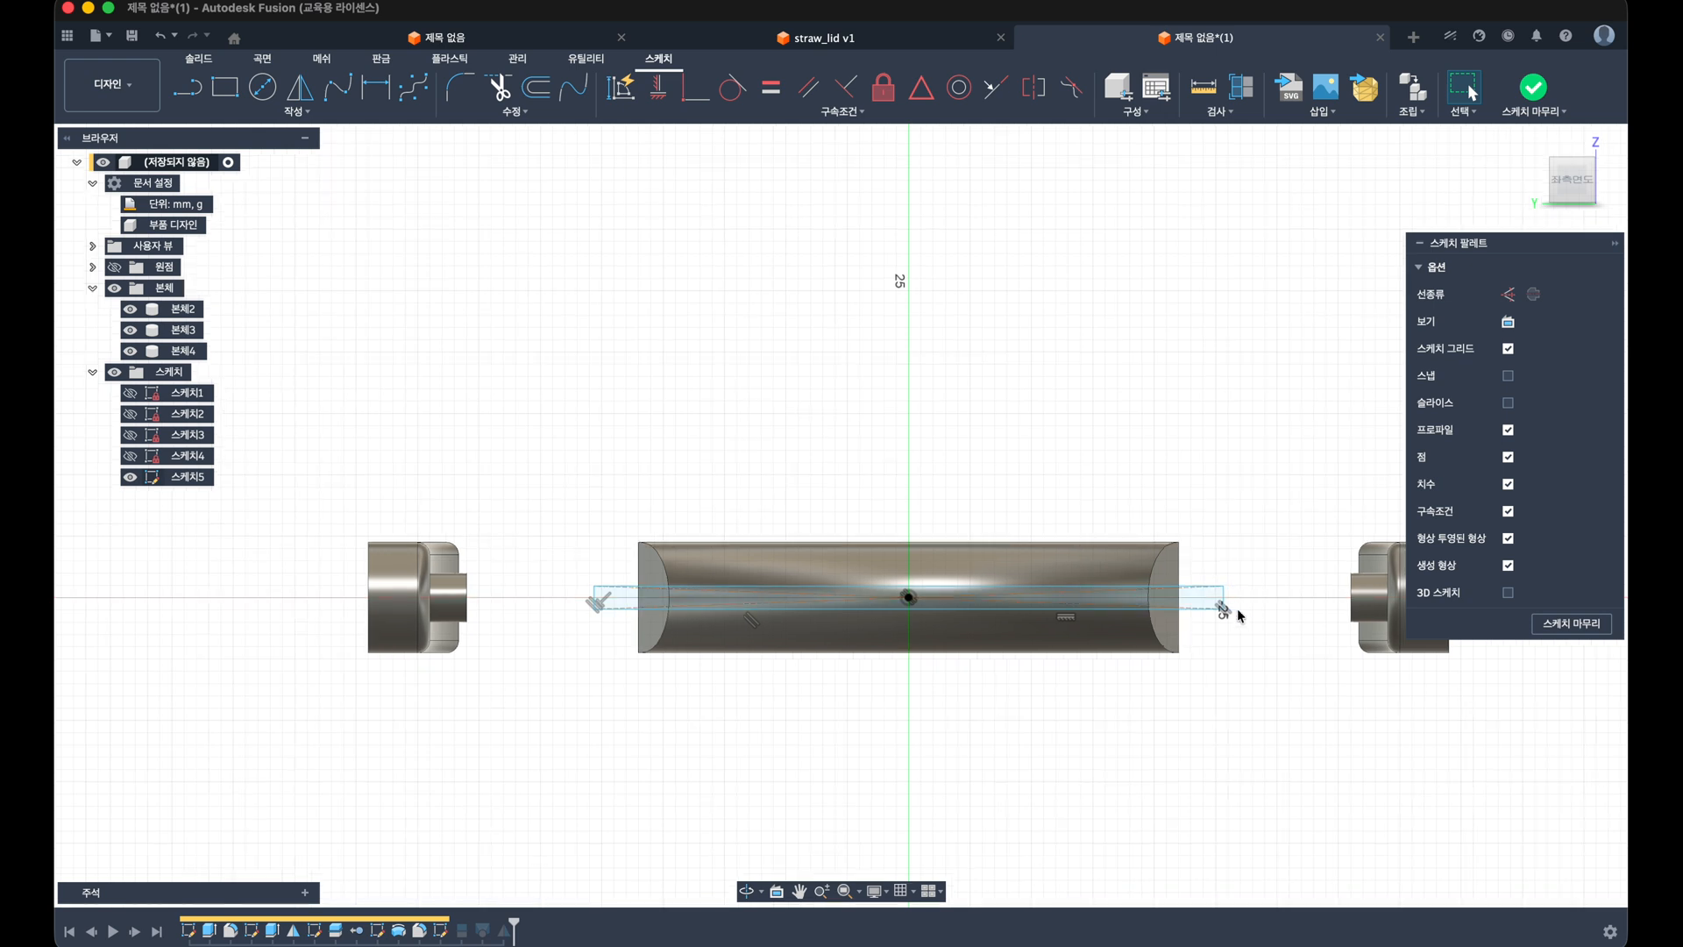
scroll(1236, 609, up, 5)
key(d)
click(1202, 583)
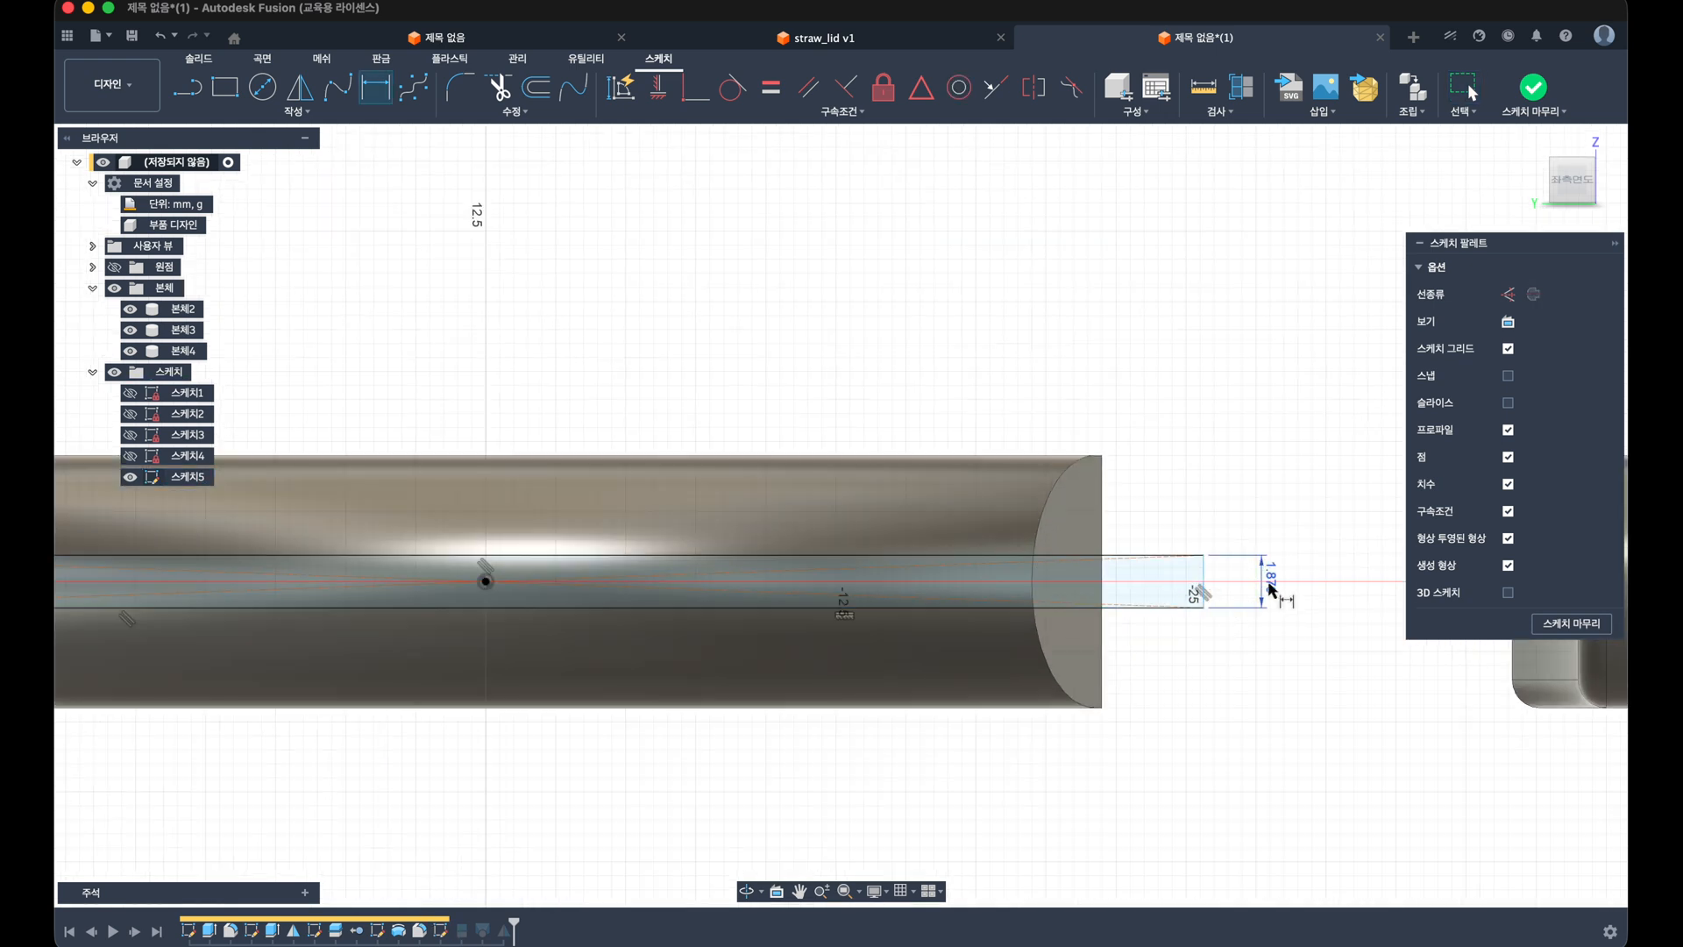
click(1267, 588)
text(1.8)
key(Return)
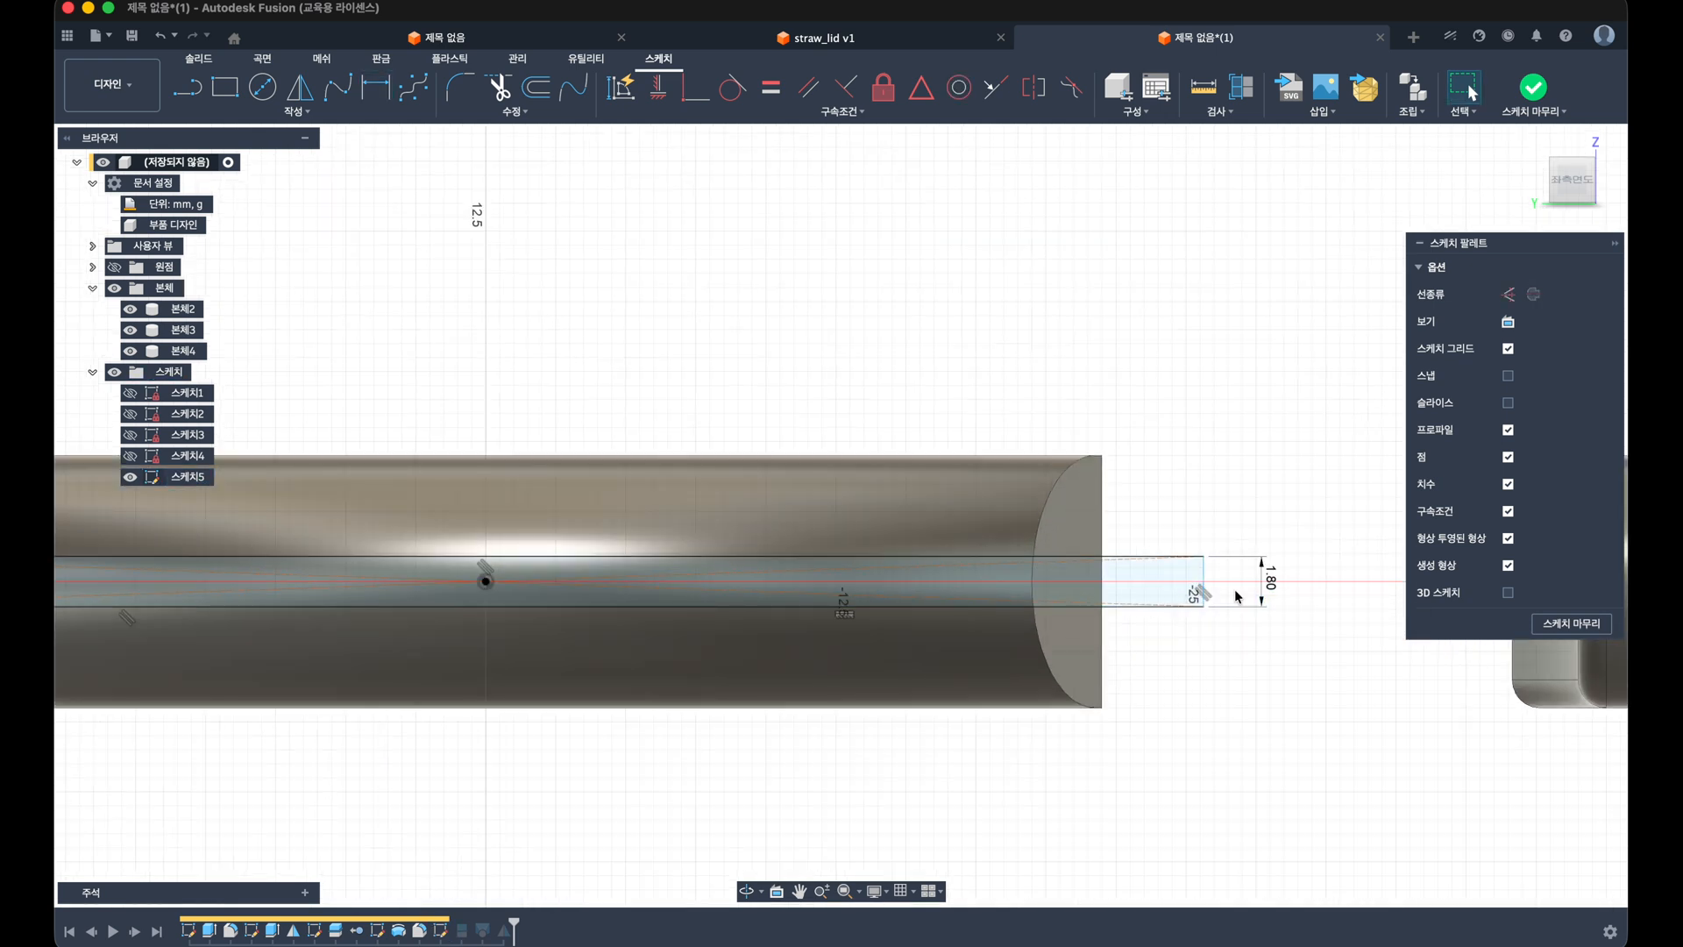
Step: Dimension the strip rectangle's length at 50 mm, finish the sketch and hide it
click(1106, 556)
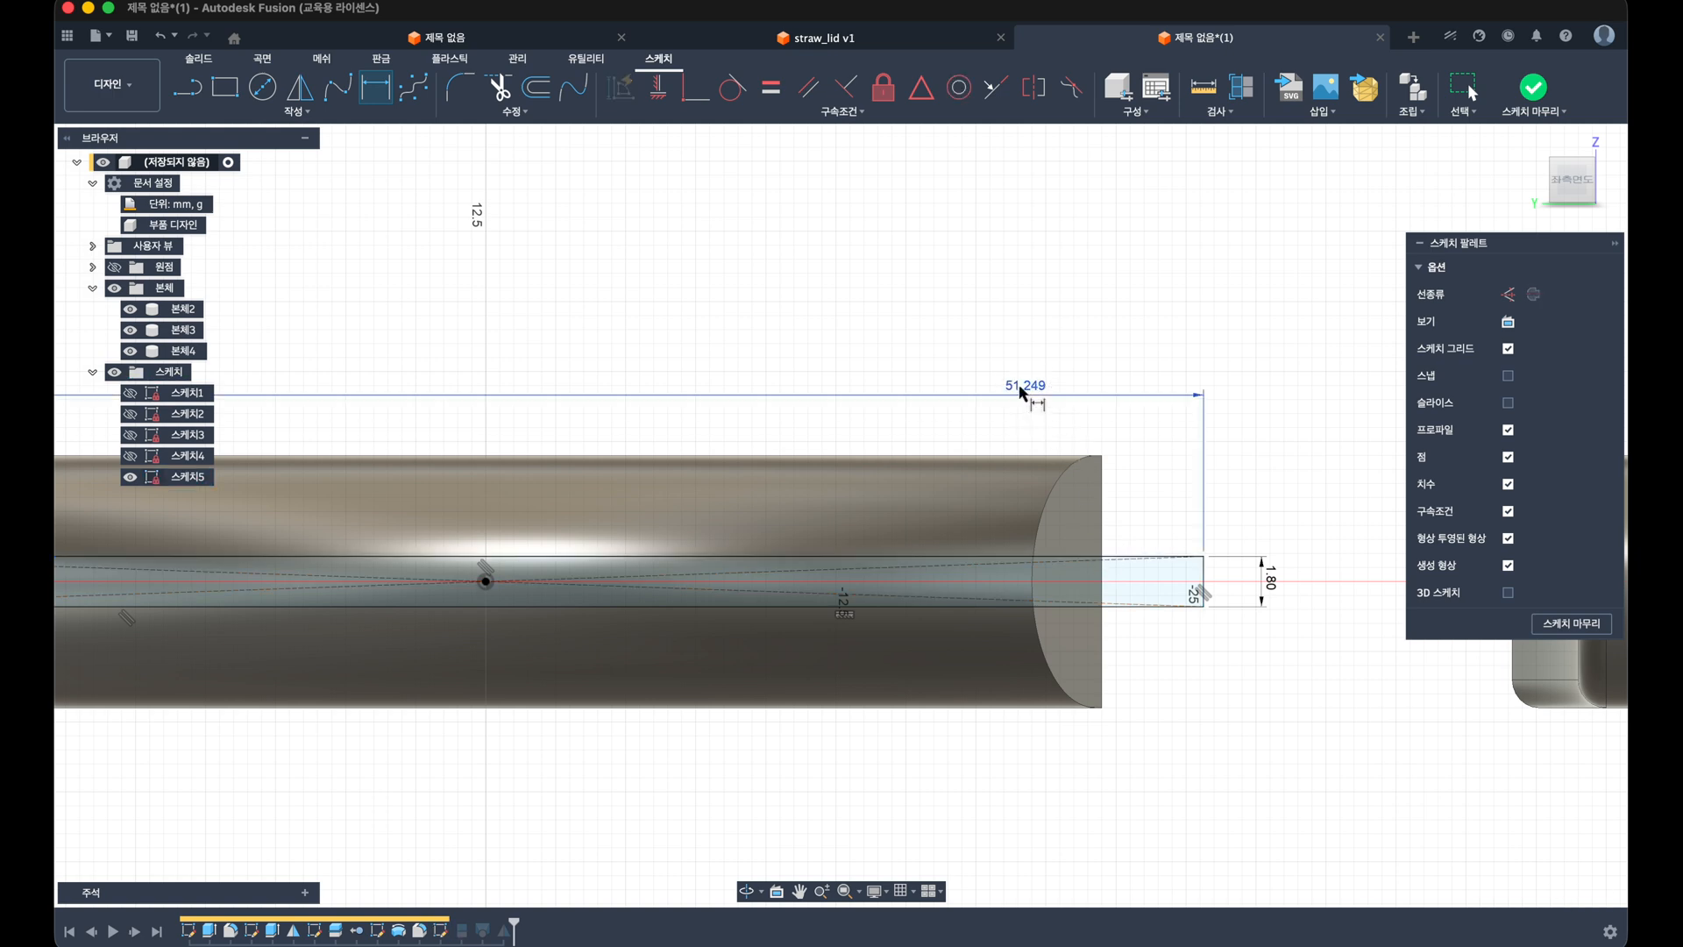
click(1021, 391)
text(500)
key(Return)
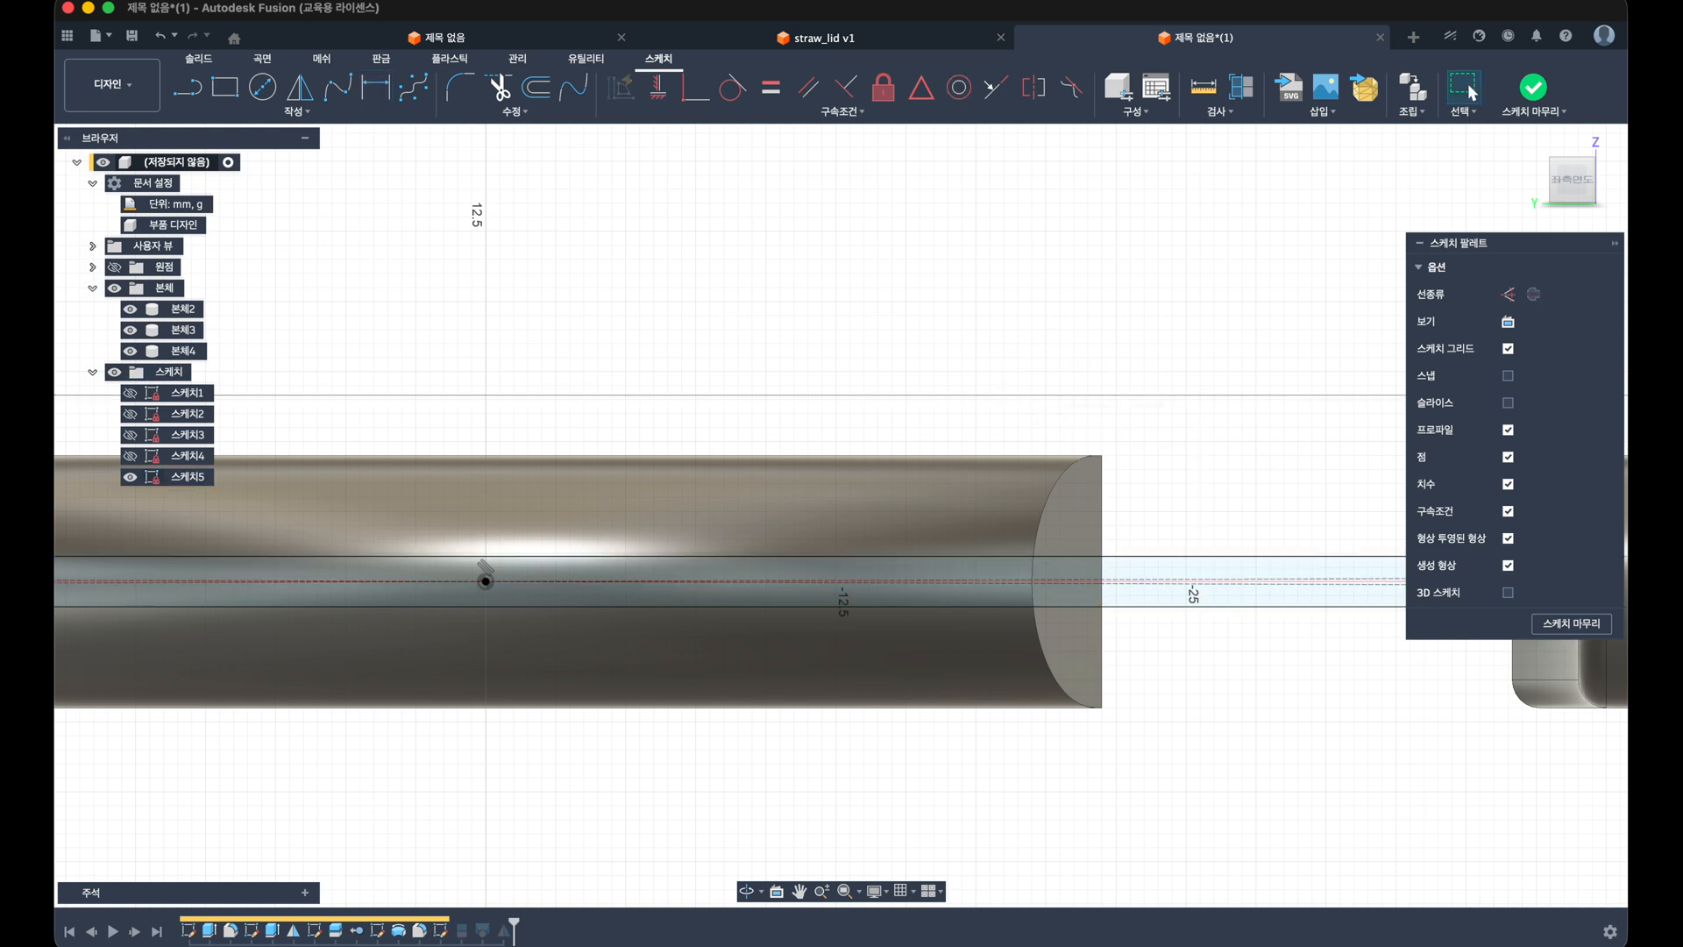
scroll(1009, 437, down, 3)
key(super+z)
double_click(1013, 415)
text(5)
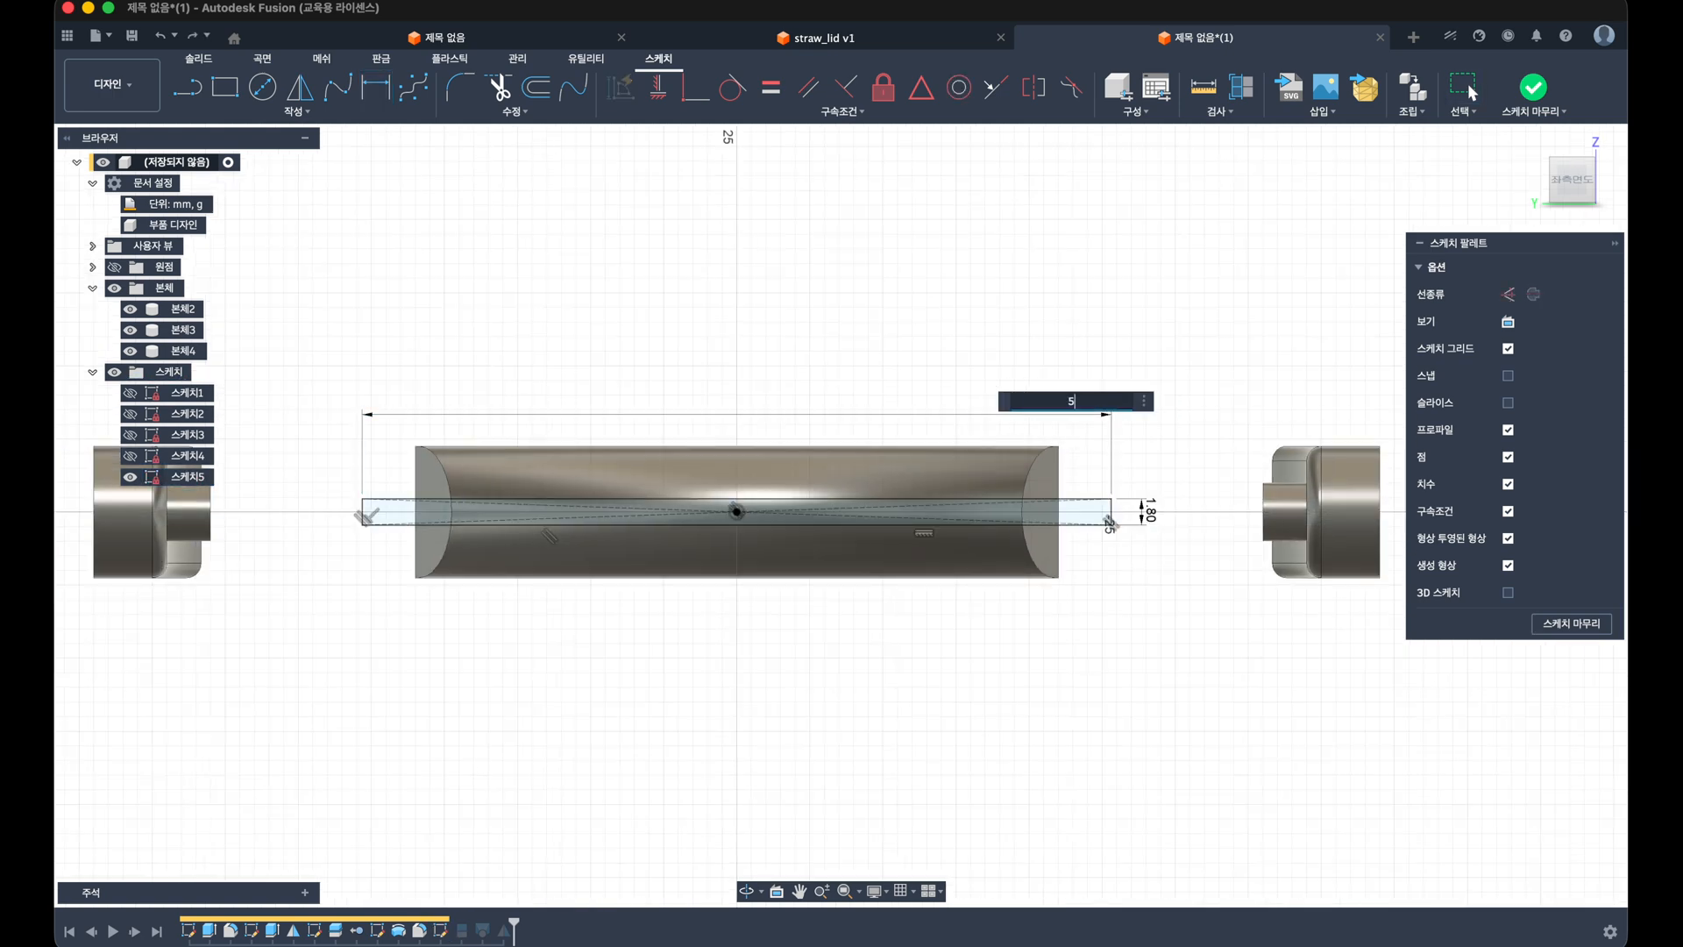
text(0)
key(Return)
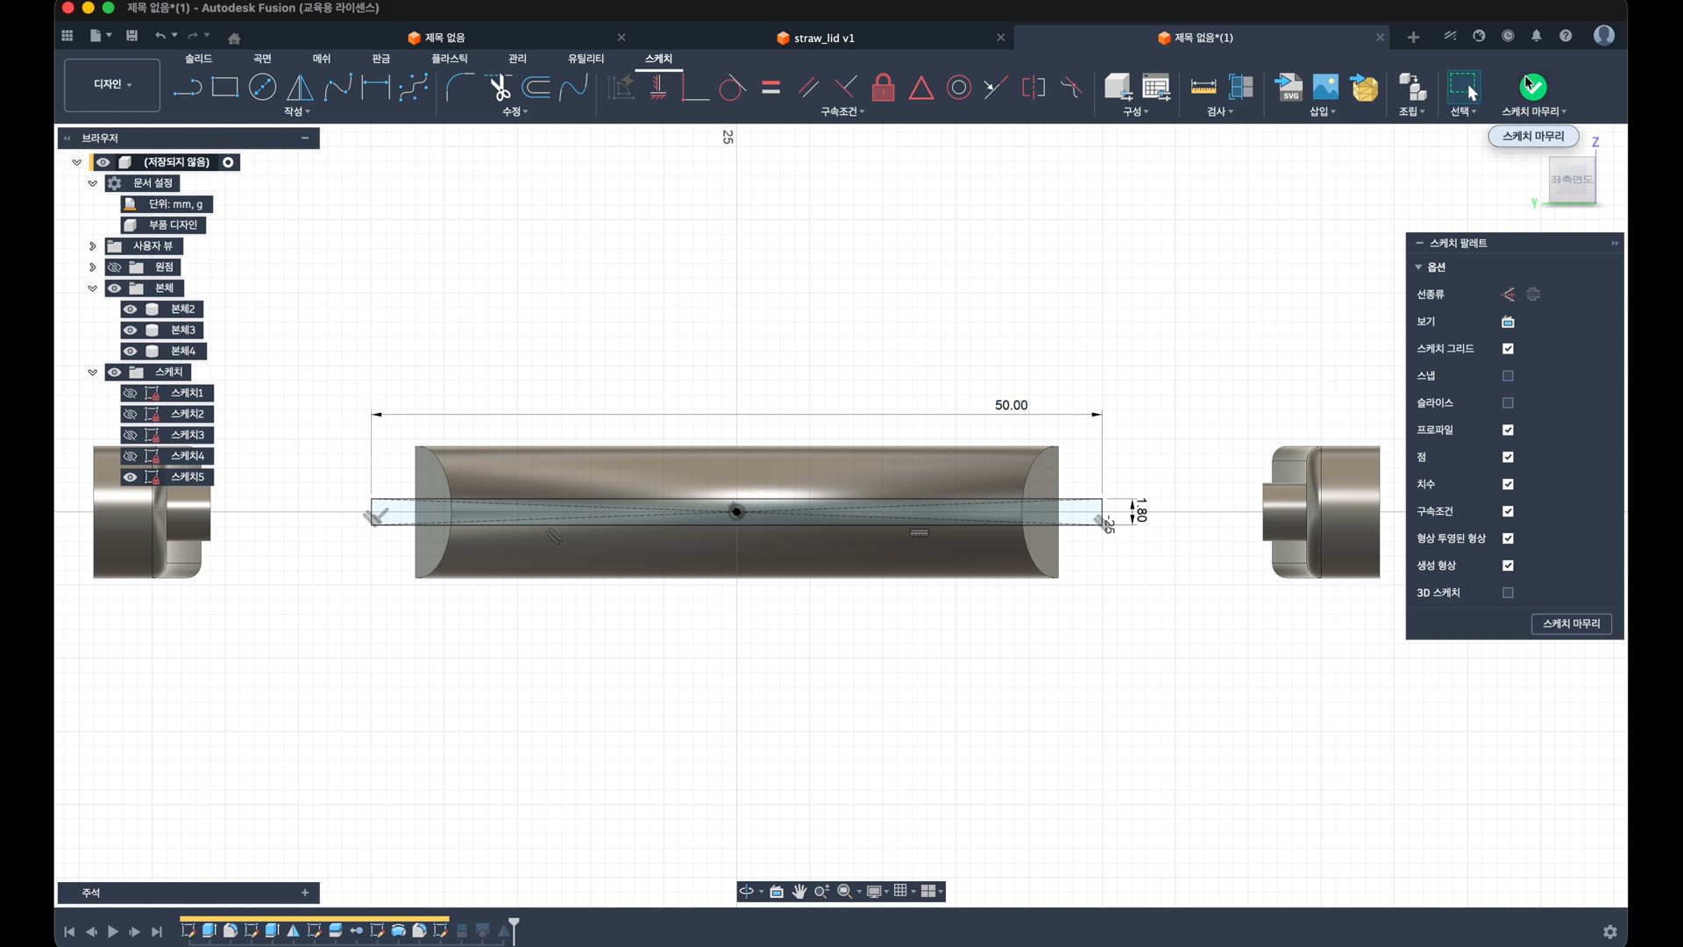
click(1533, 86)
shift+middle_drag(1145, 399, 1077, 476)
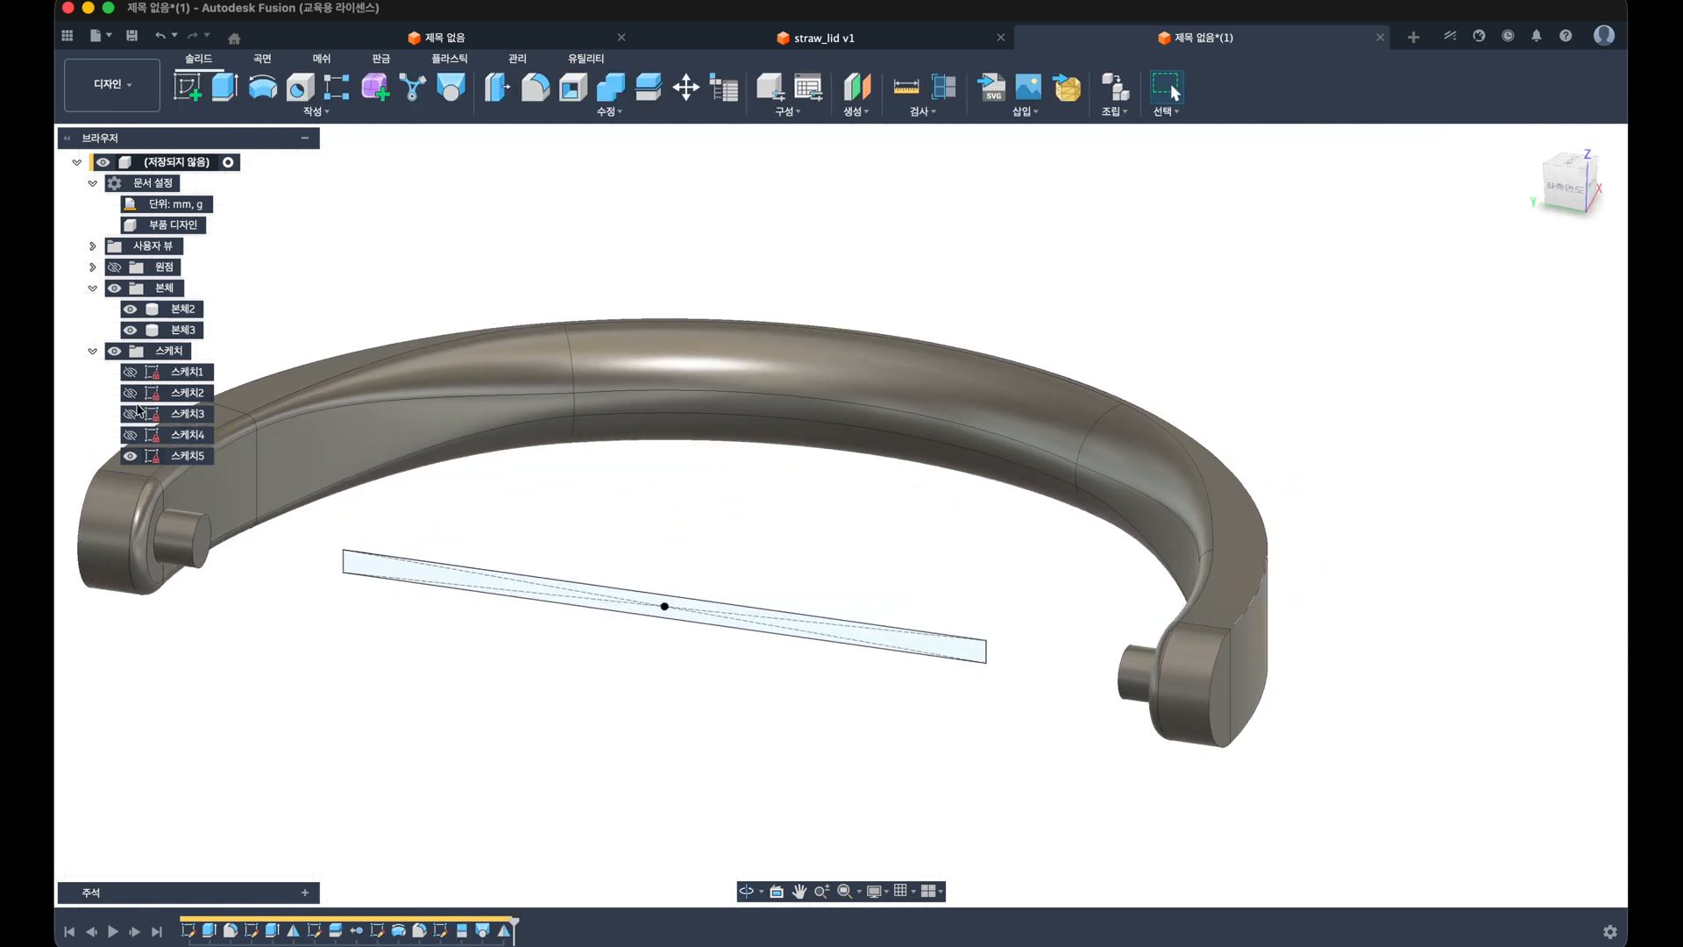
click(130, 456)
Step: Examine the joined handle from several sides, checking the transitions between the arms, the lofts and the middle band
mouse_move(586, 639)
shift+middle_down()
mouse_move(571, 628)
mouse_move(724, 578)
mouse_move(737, 515)
shift+middle_up()
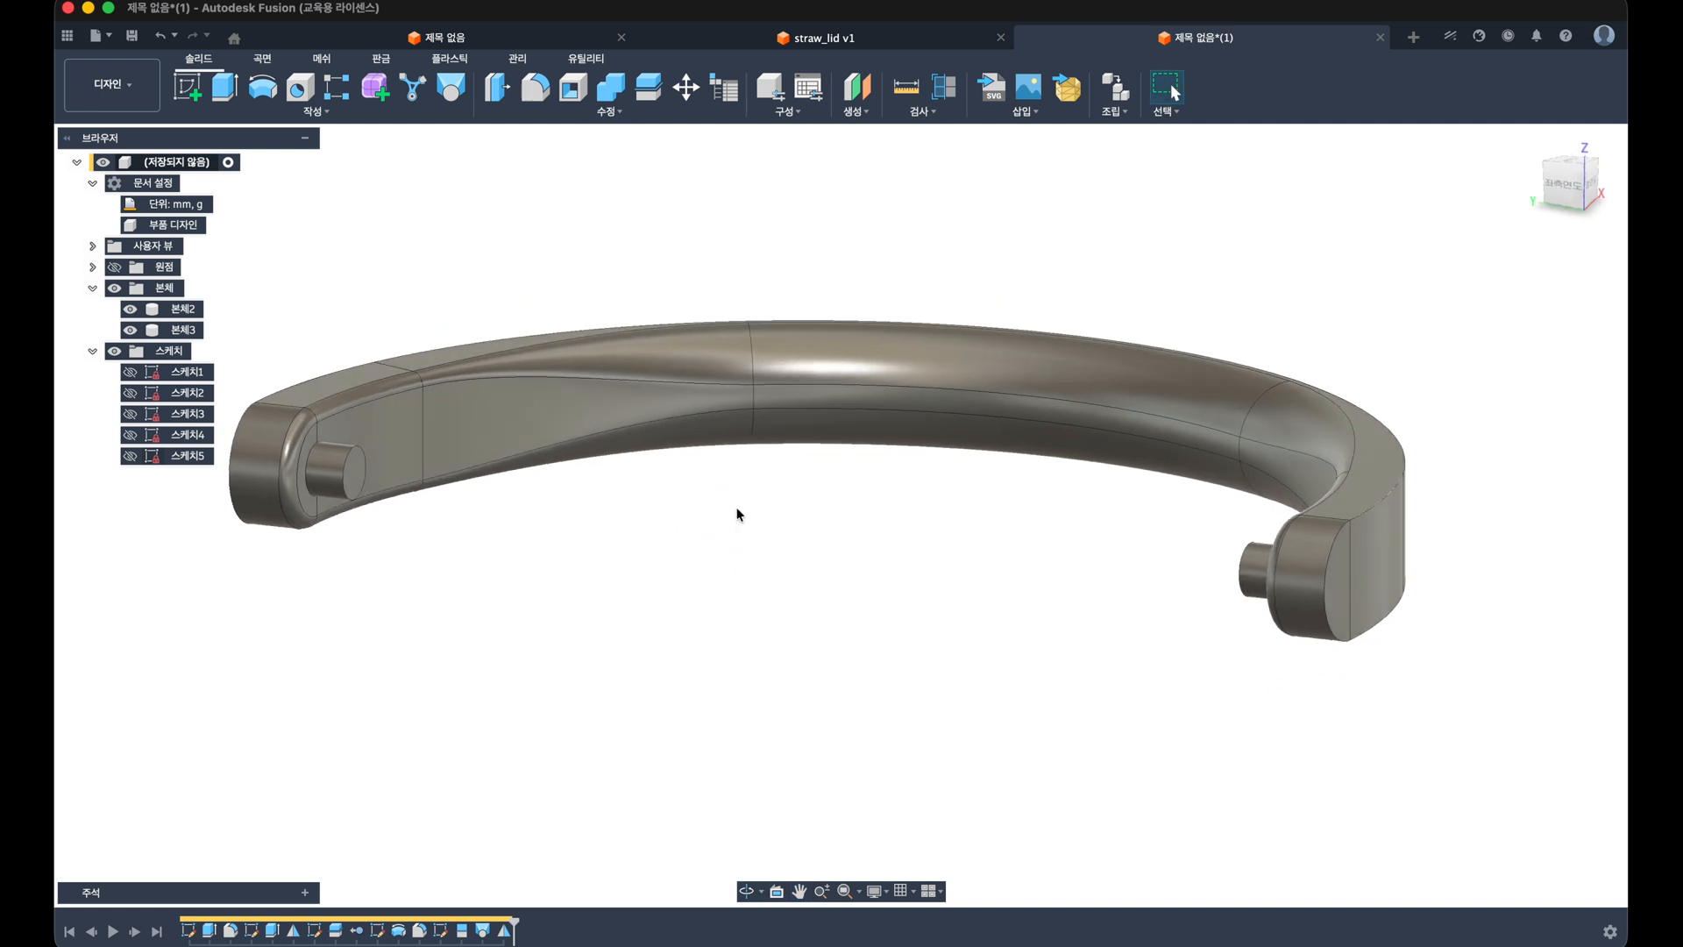
shift+middle_drag(757, 522, 798, 514)
shift+middle_drag(578, 570, 465, 522)
scroll(561, 514, up, 3)
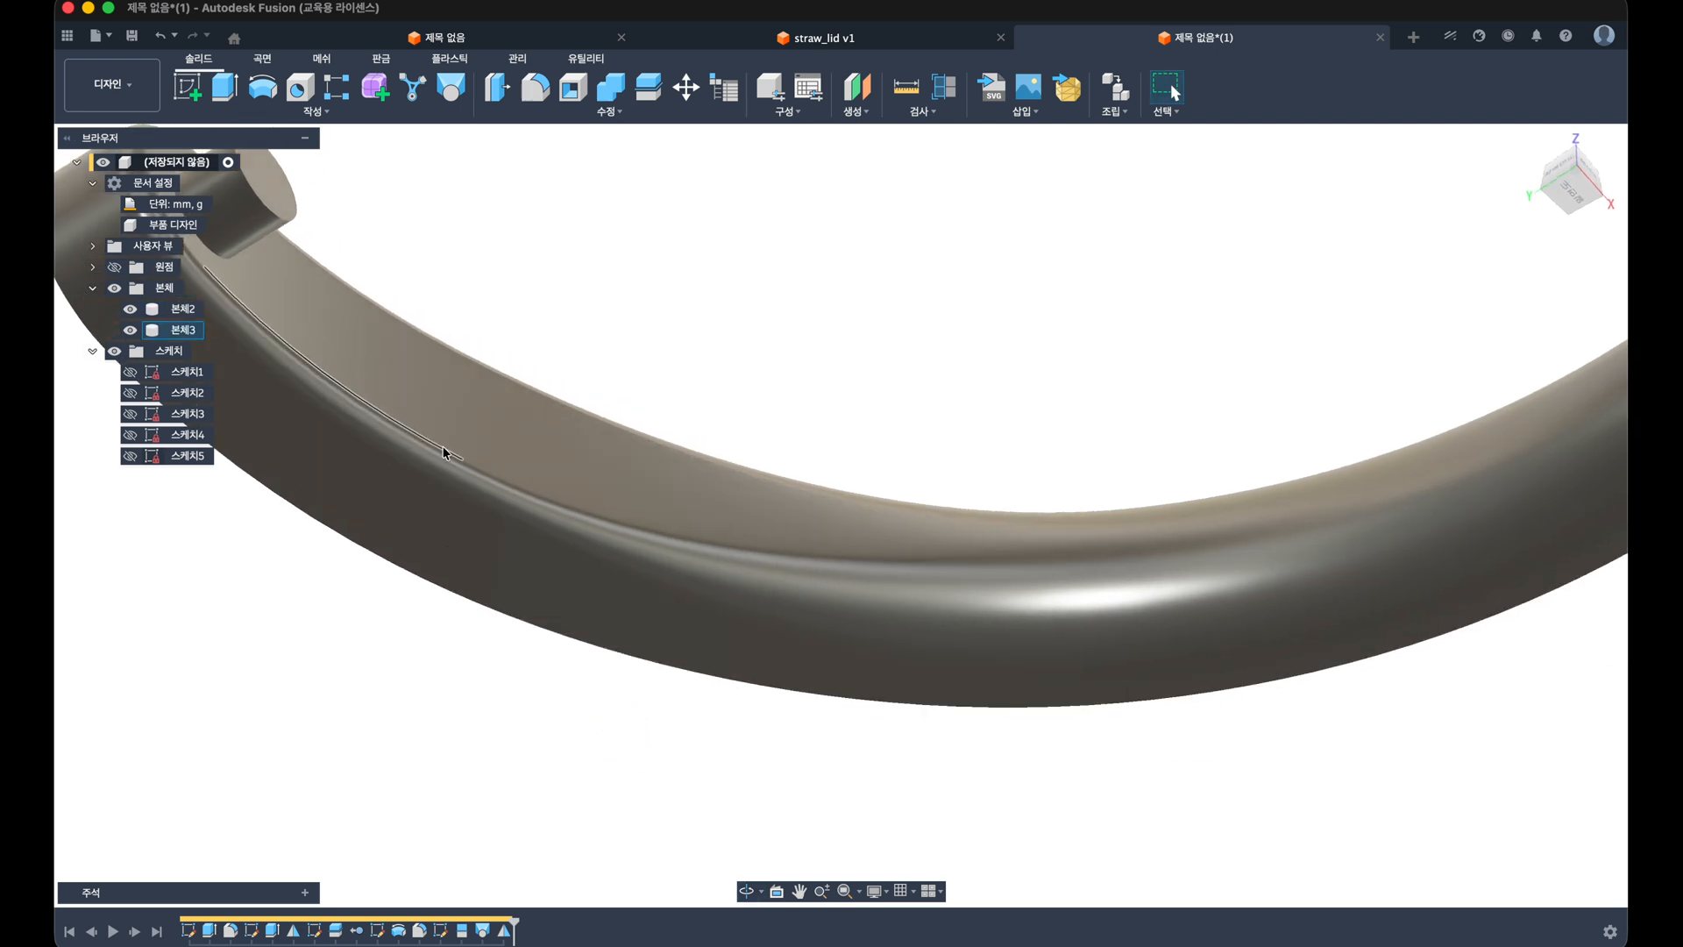
shift+middle_drag(443, 454, 540, 445)
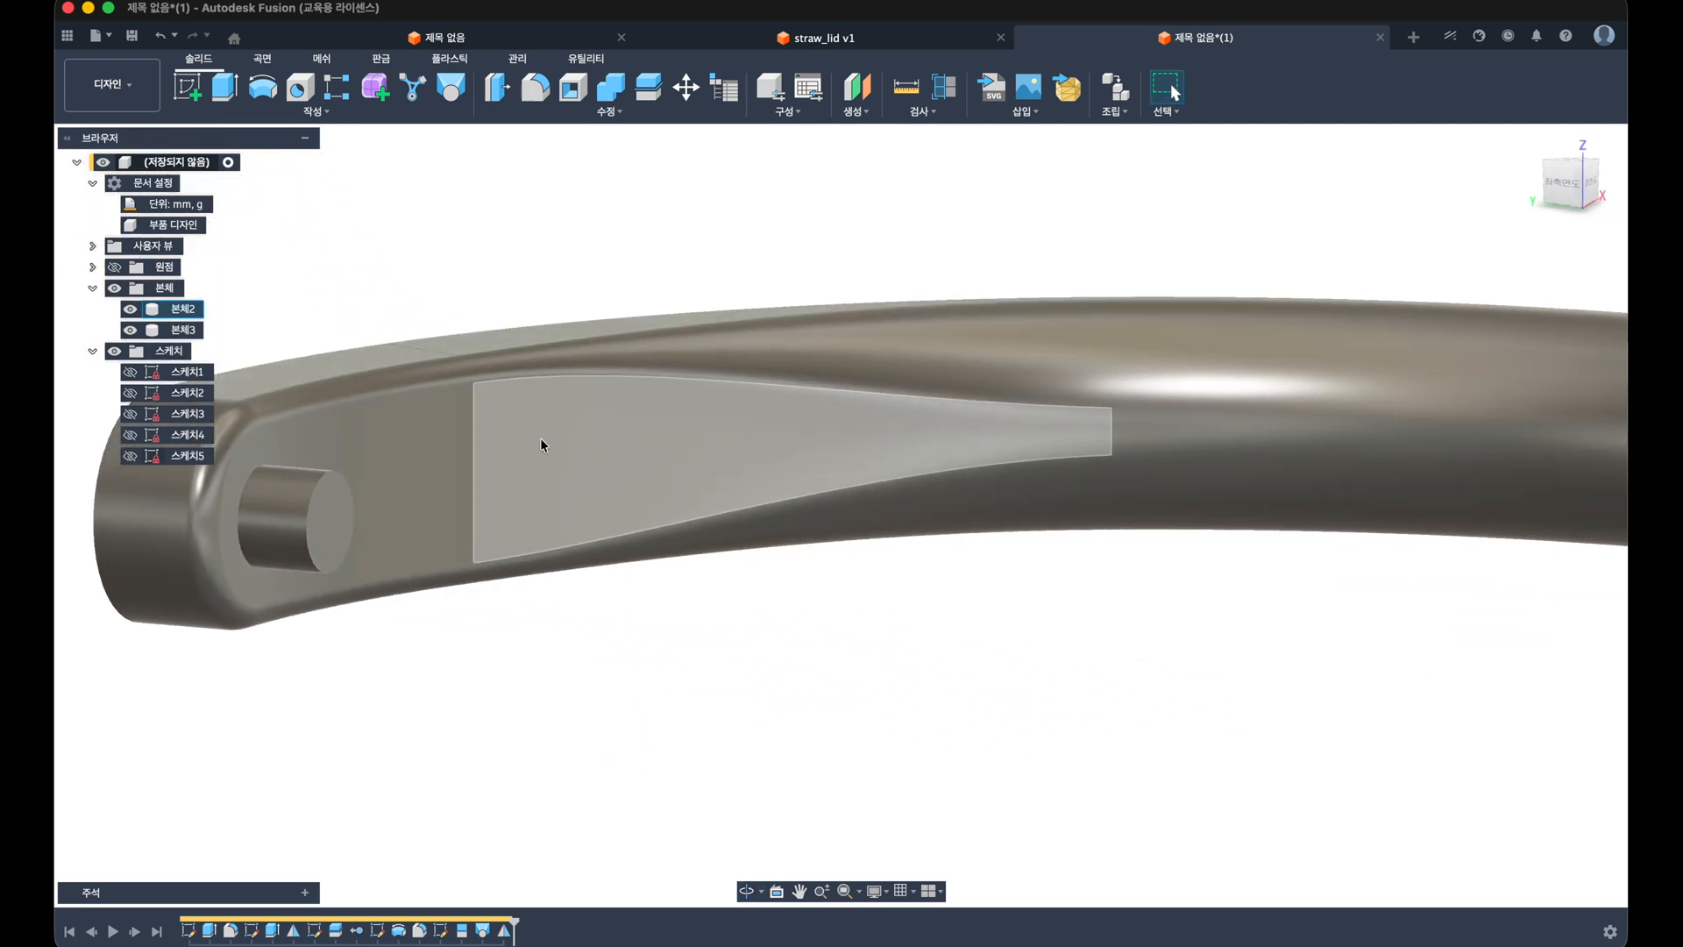
shift+middle_drag(546, 550, 832, 640)
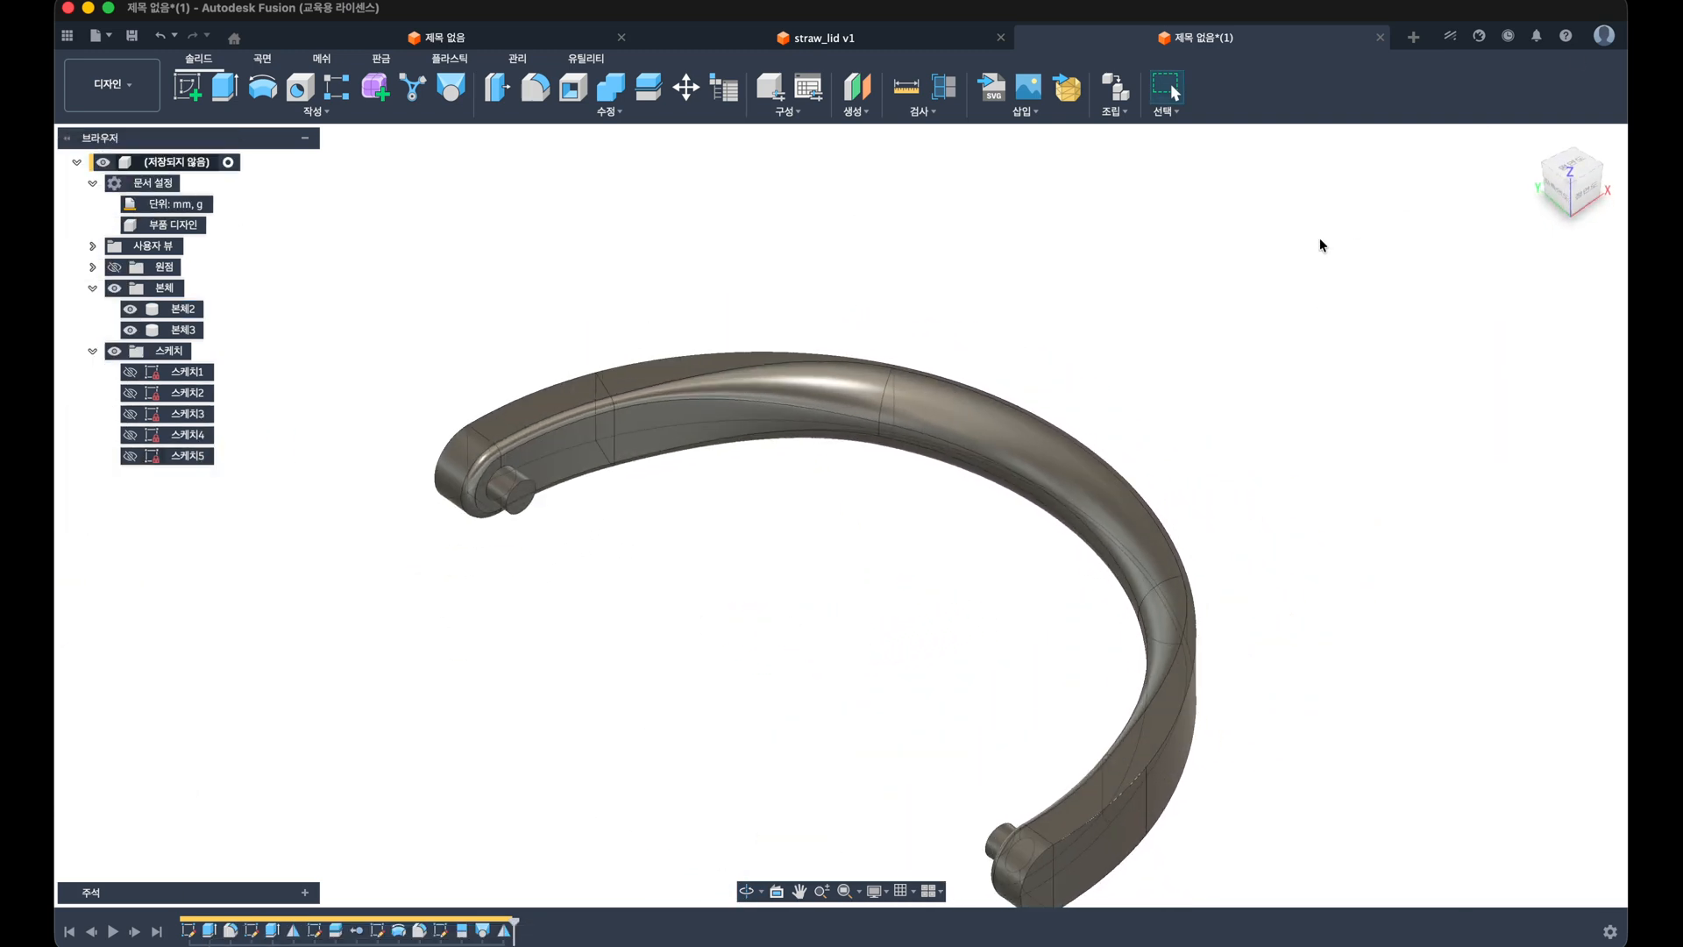
mouse_move(684, 649)
shift+middle_down()
mouse_move(710, 654)
mouse_move(700, 632)
shift+middle_up()
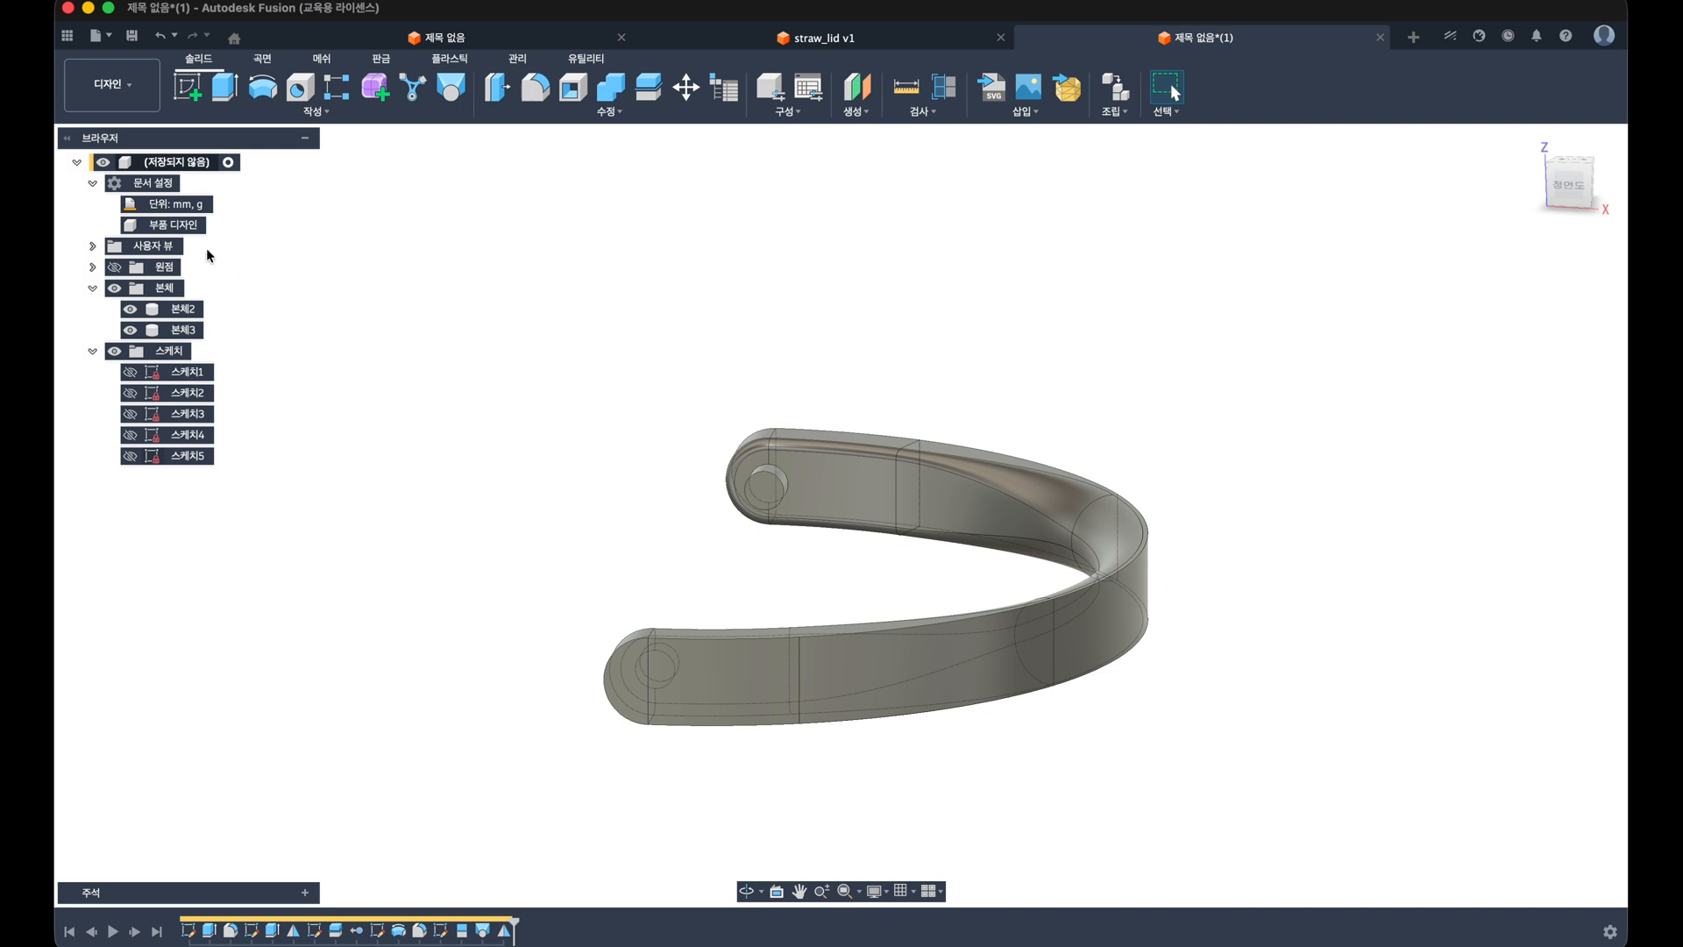
mouse_move(510, 402)
shift+middle_down()
mouse_move(518, 372)
mouse_move(492, 428)
shift+middle_up()
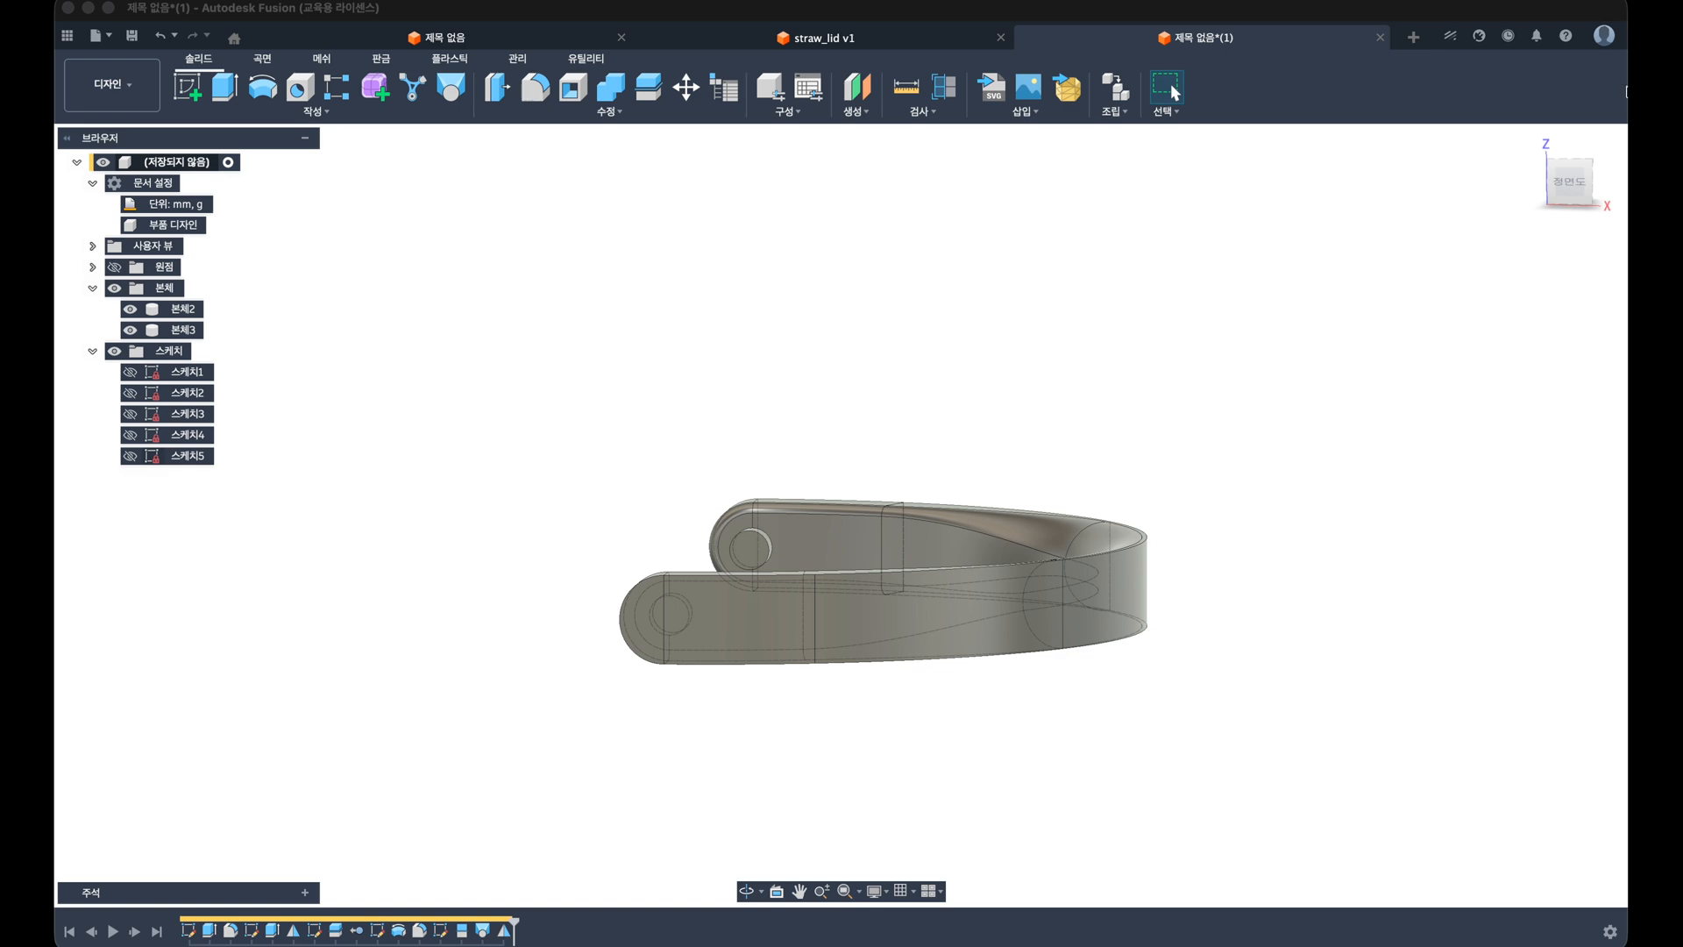
Step: Start a sketch on the origin plane facing the arm's side and intersect the middle band's outer curved face with it
click(186, 89)
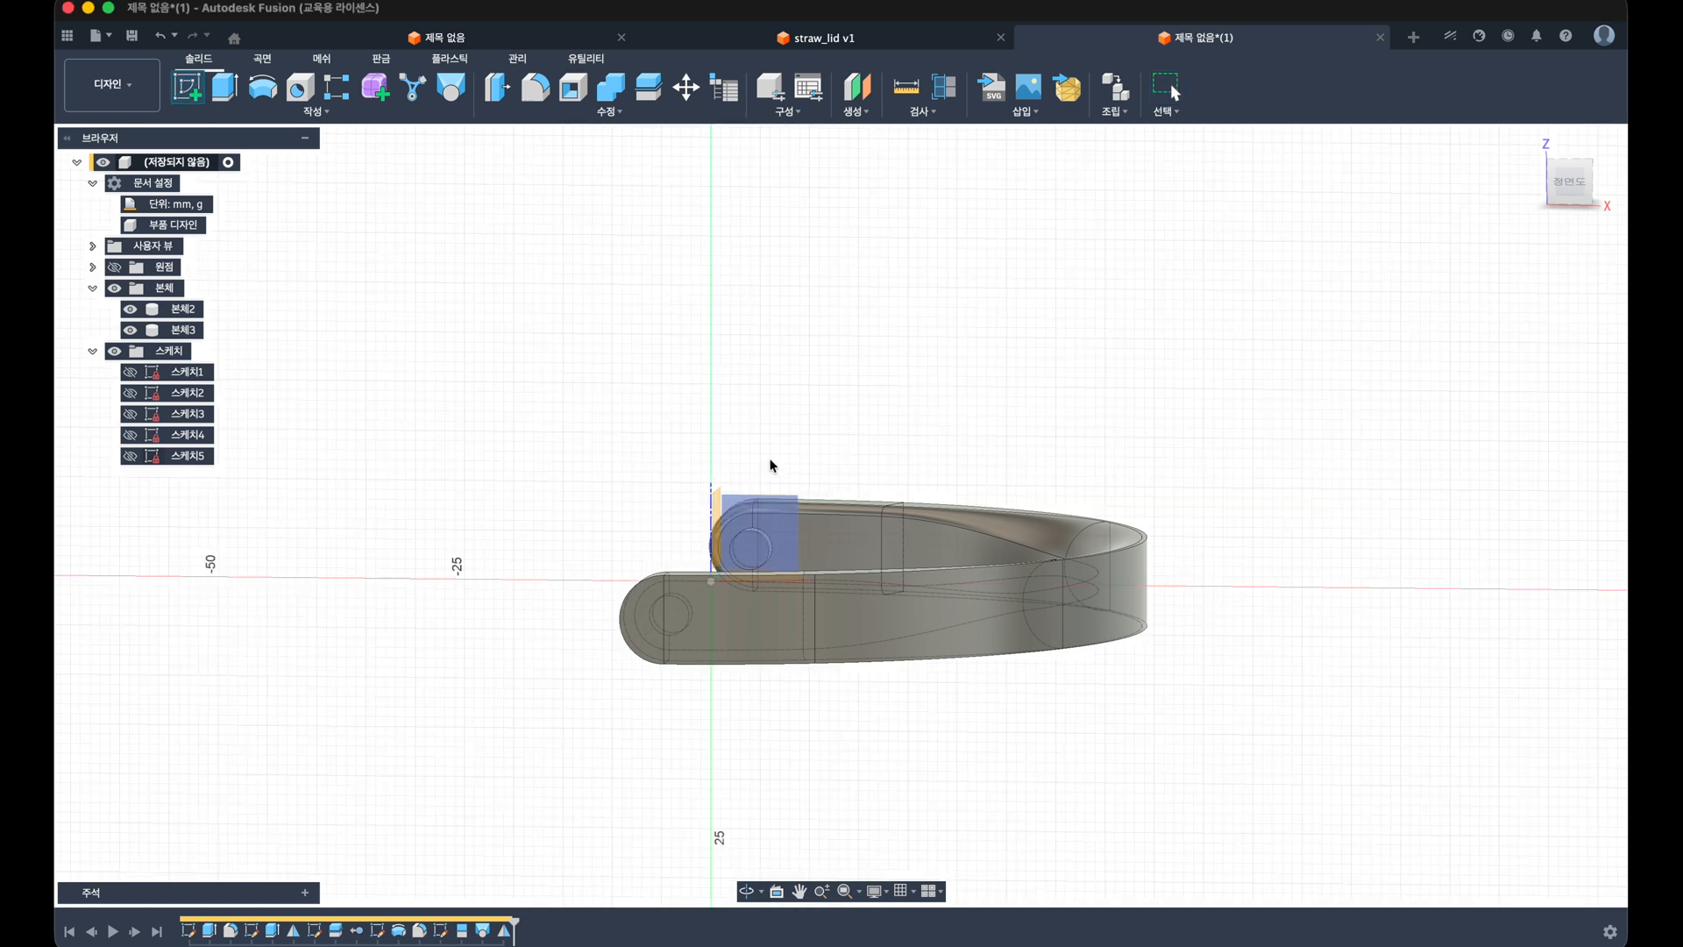
click(775, 492)
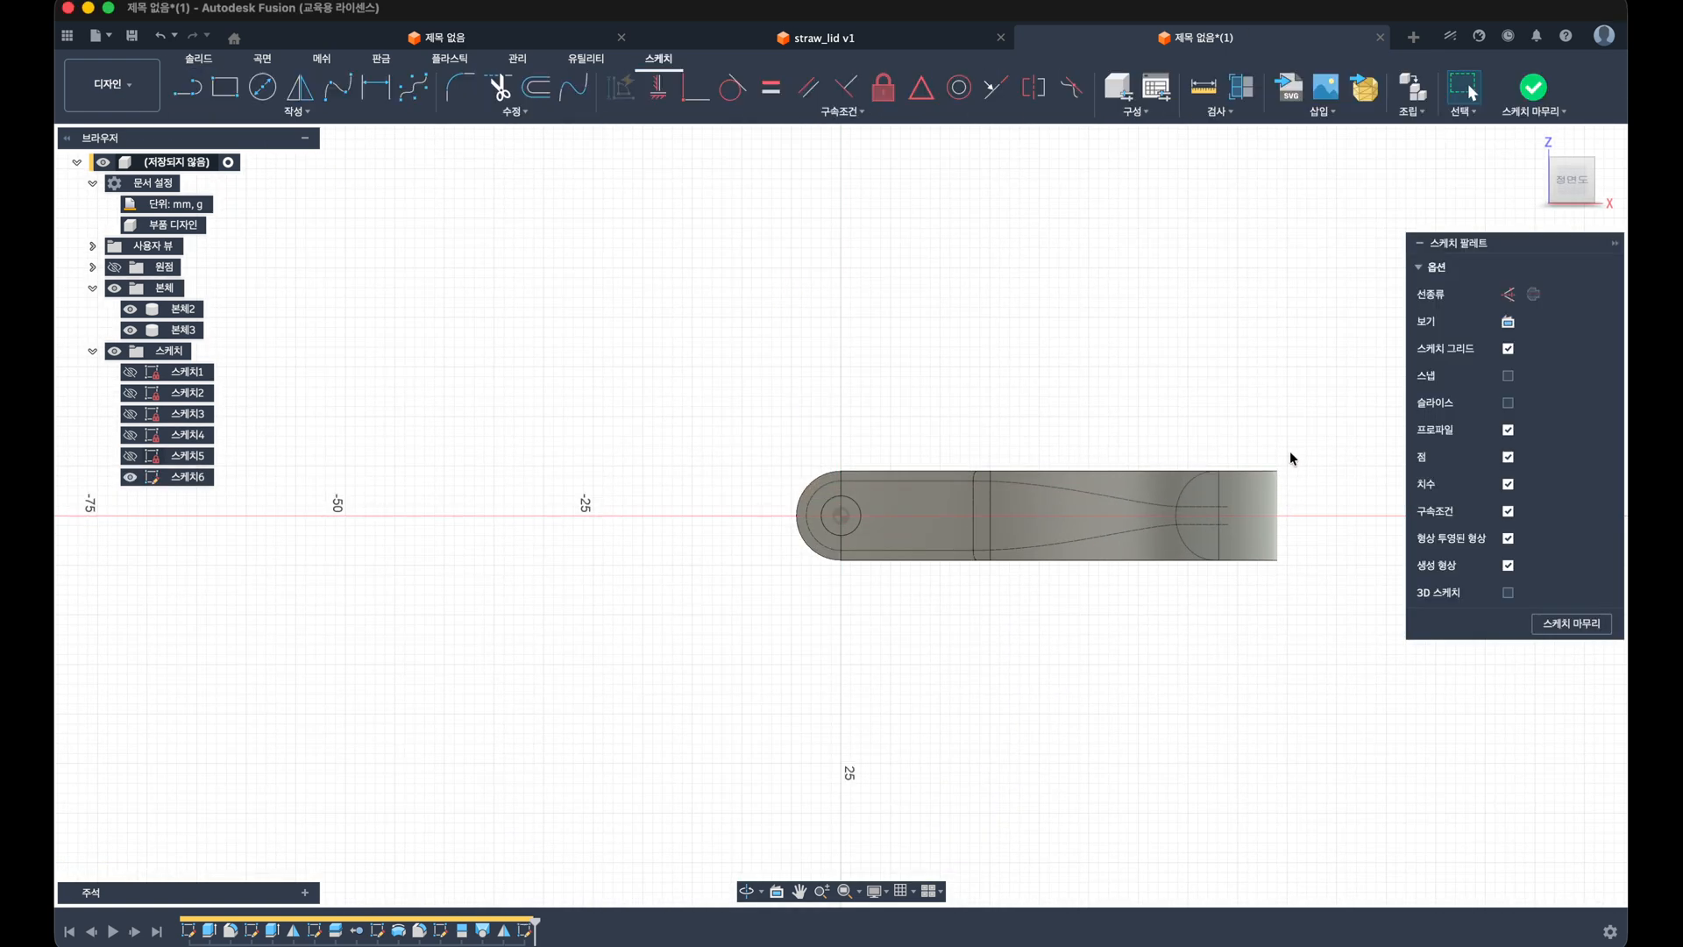
middle_drag(1303, 487, 1081, 477)
scroll(1082, 477, up, 3)
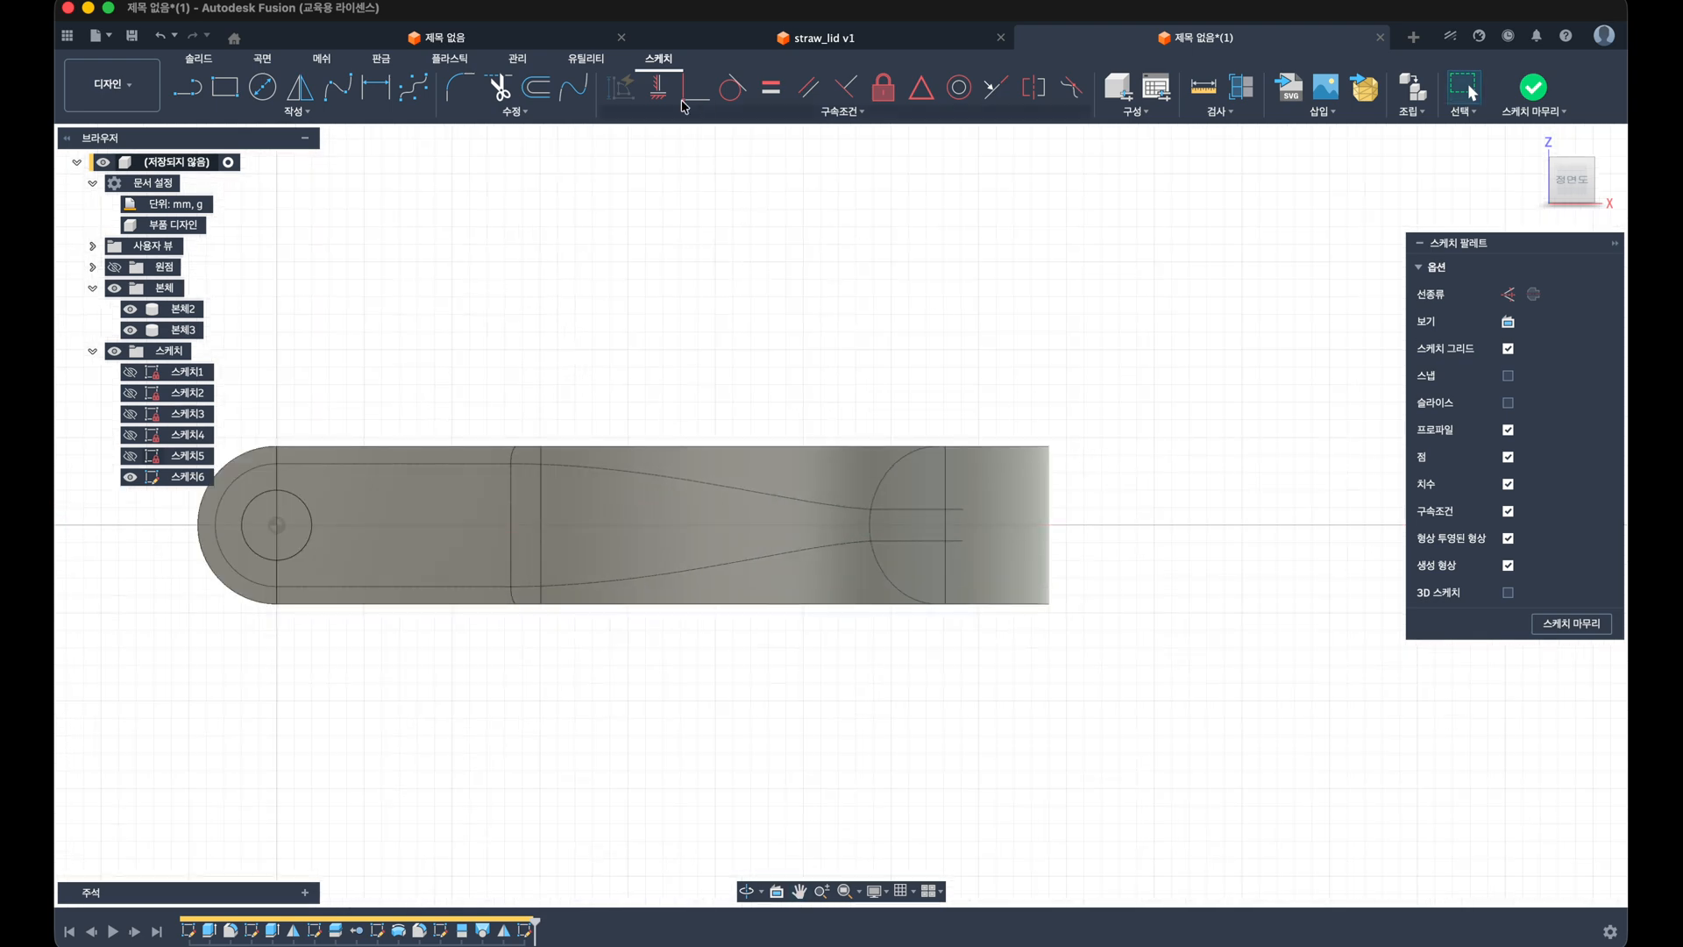
click(298, 112)
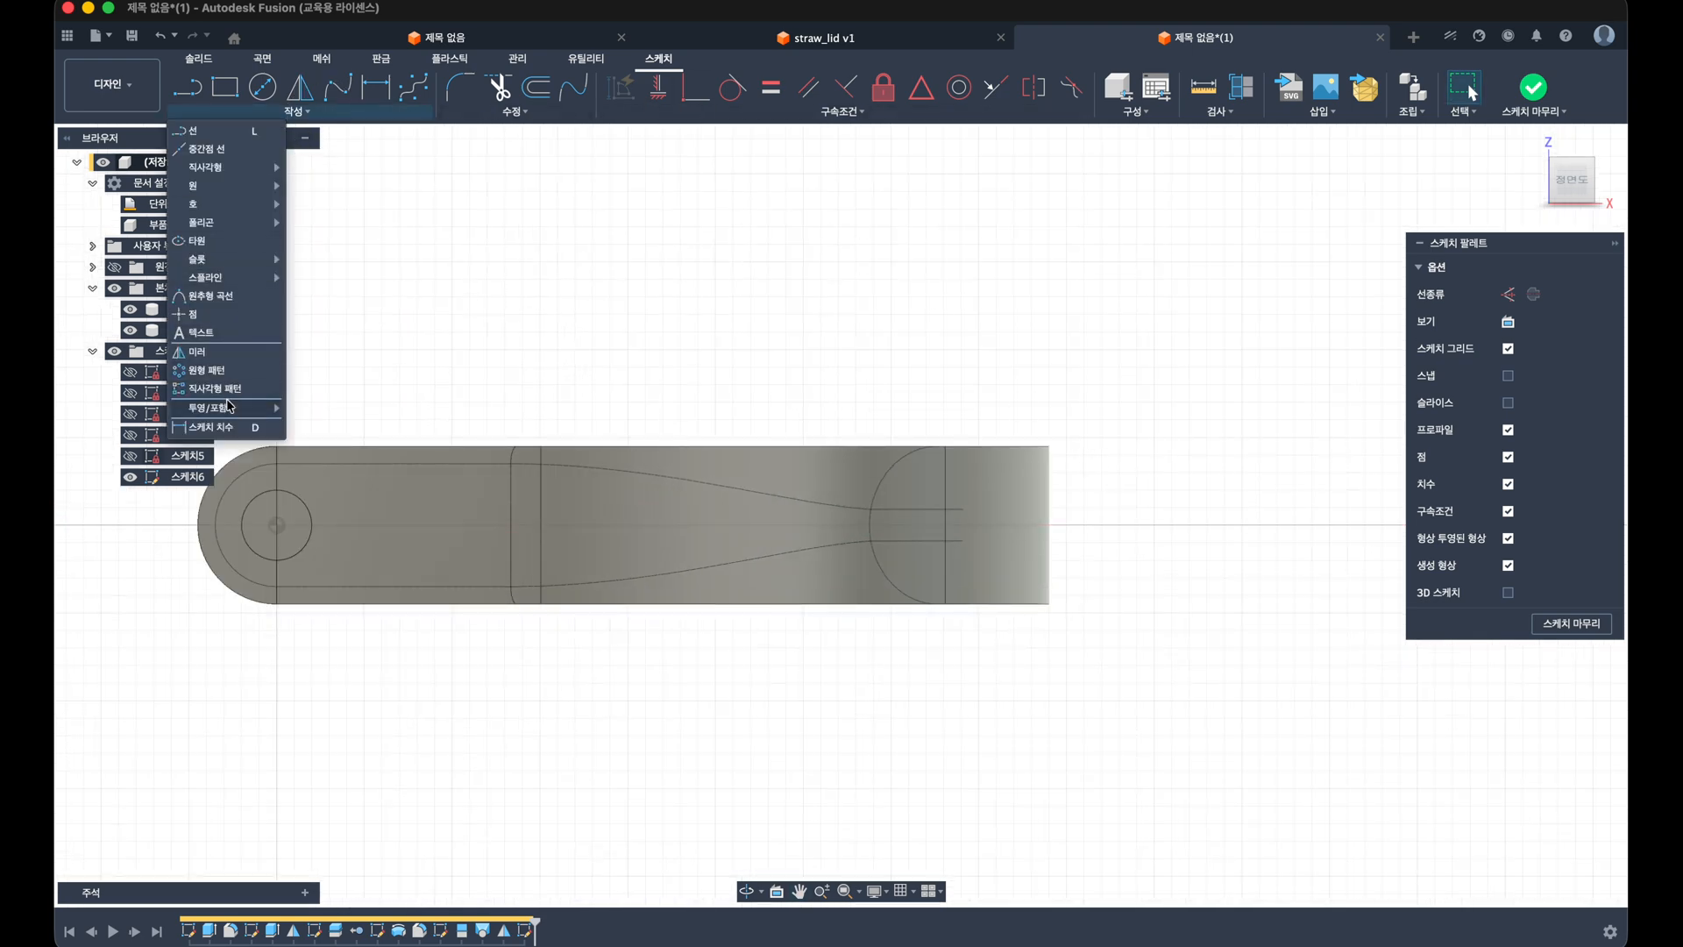
mouse_move(262, 412)
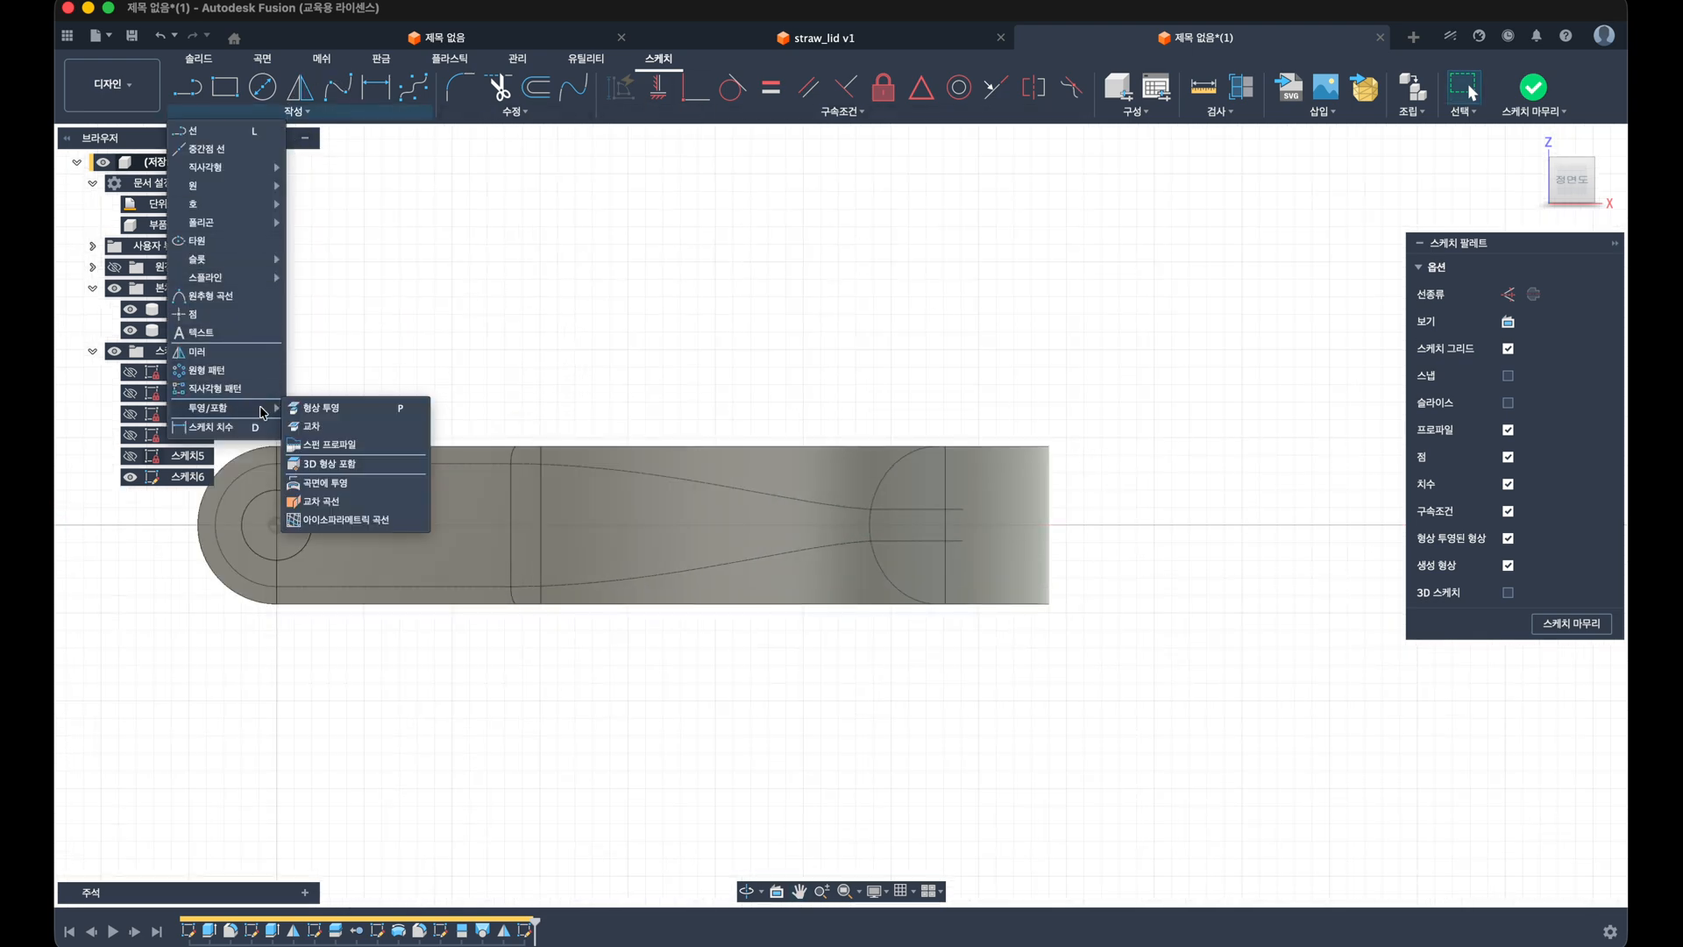
click(312, 426)
click(1043, 526)
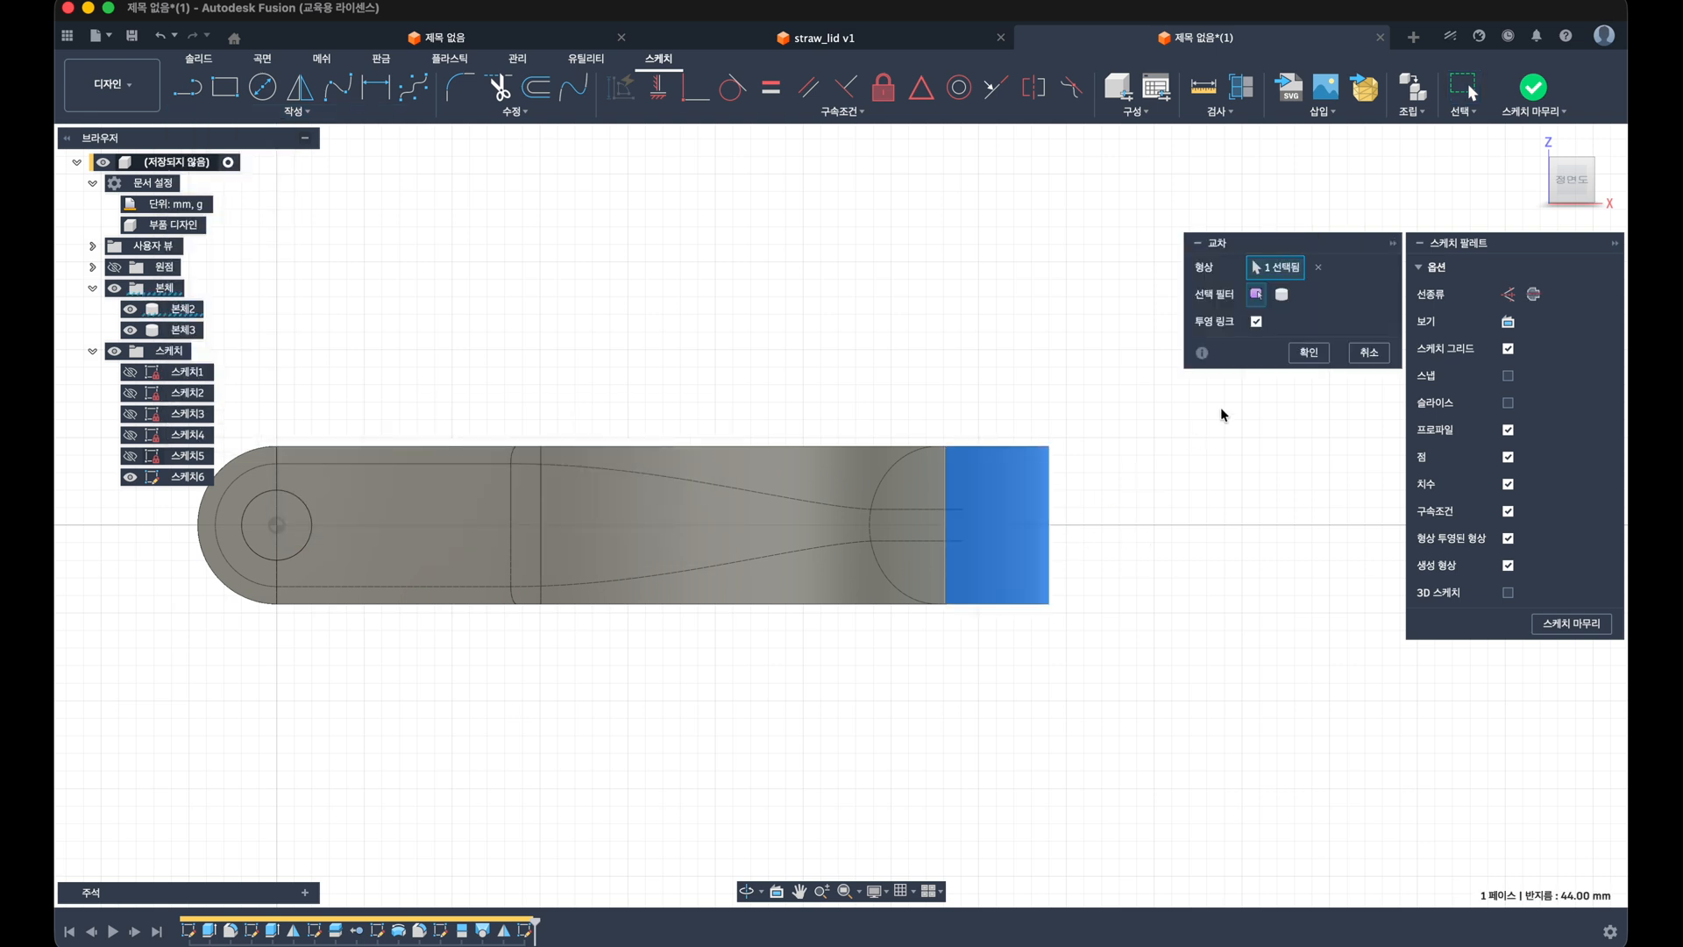
click(1308, 352)
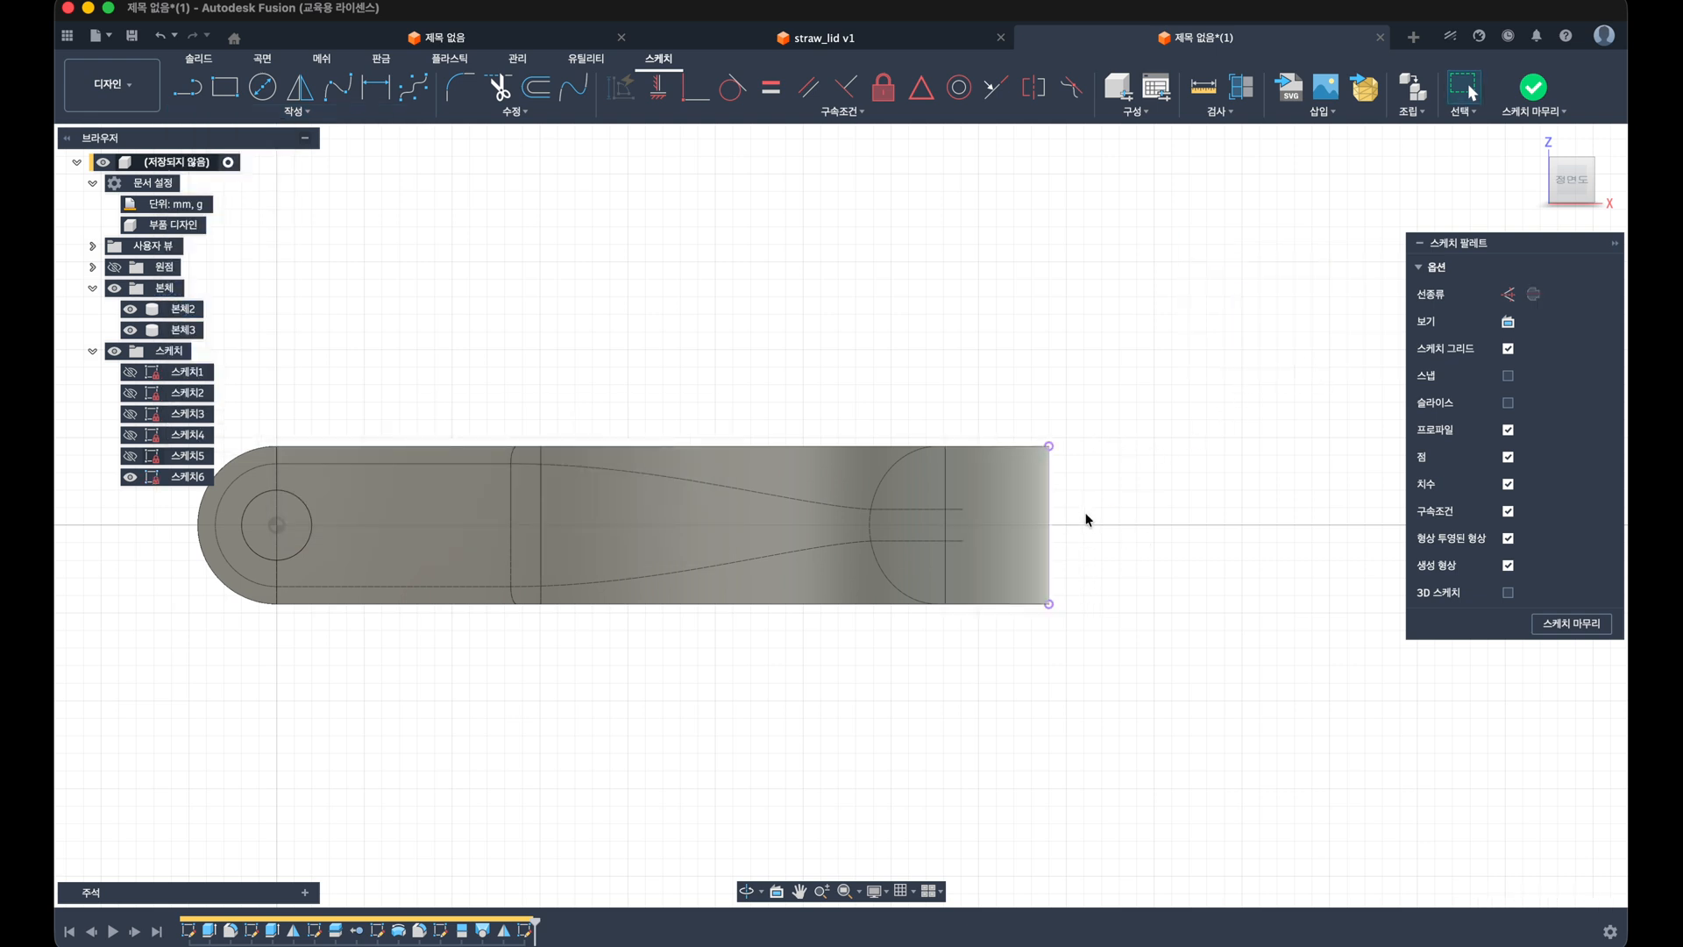
Step: Sketch a closed right triangle about 2.6 mm wide, pointing outward from the upper end of the band's intersected outer edge
middle_drag(996, 400, 869, 402)
click(187, 87)
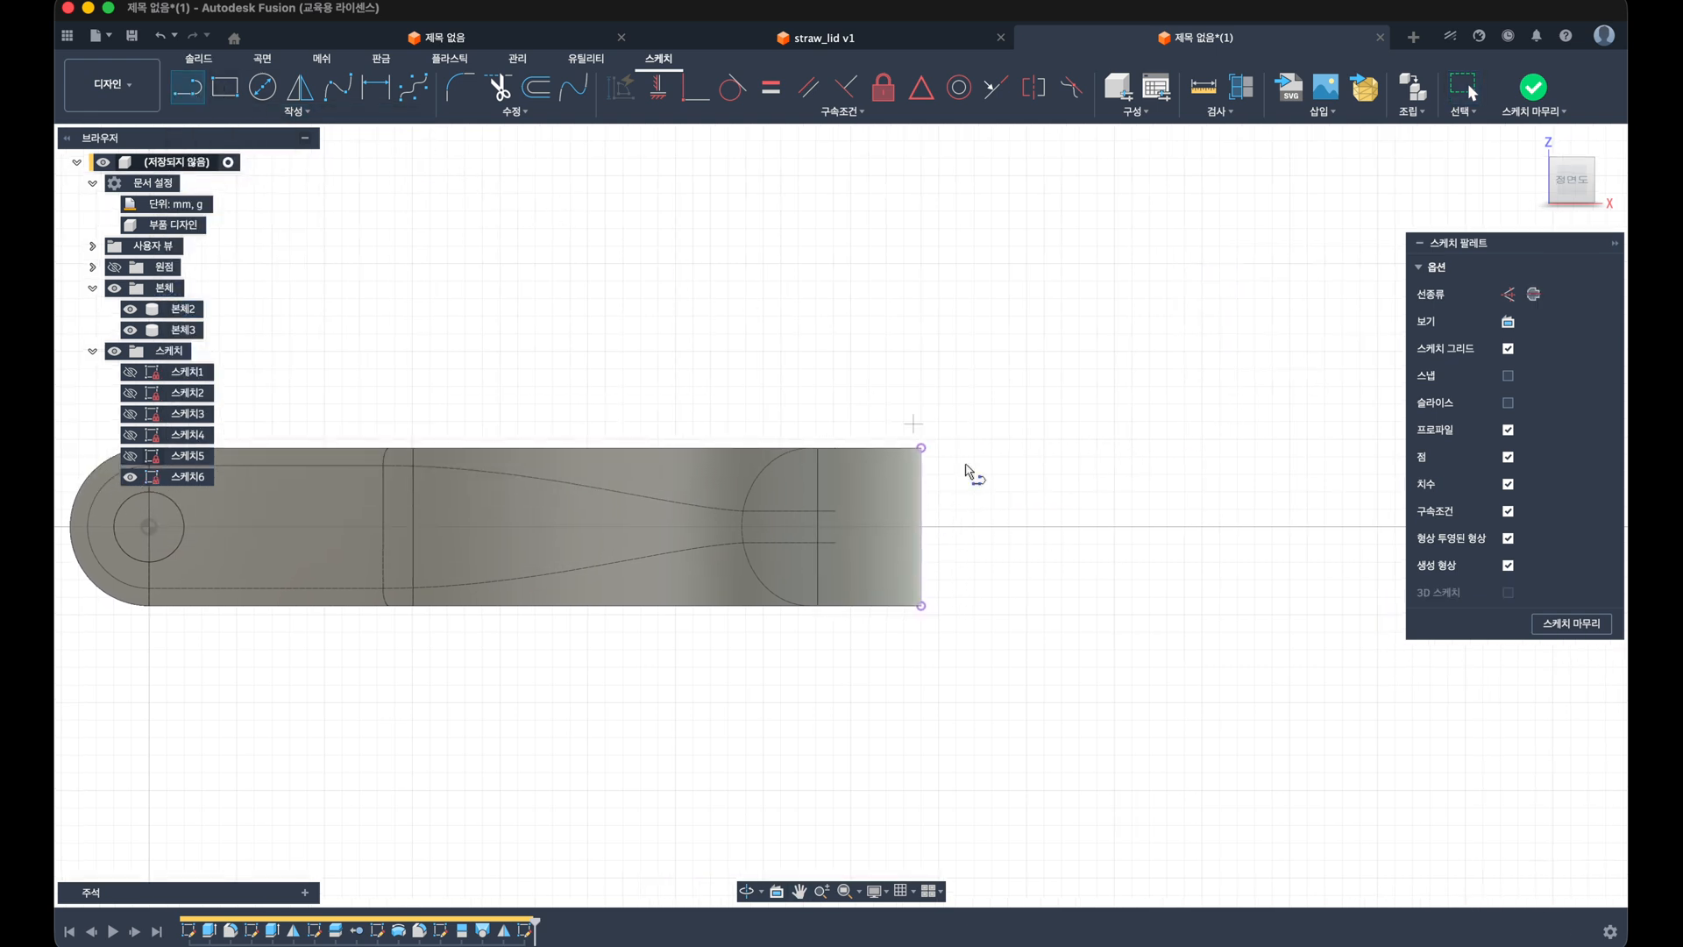
click(921, 448)
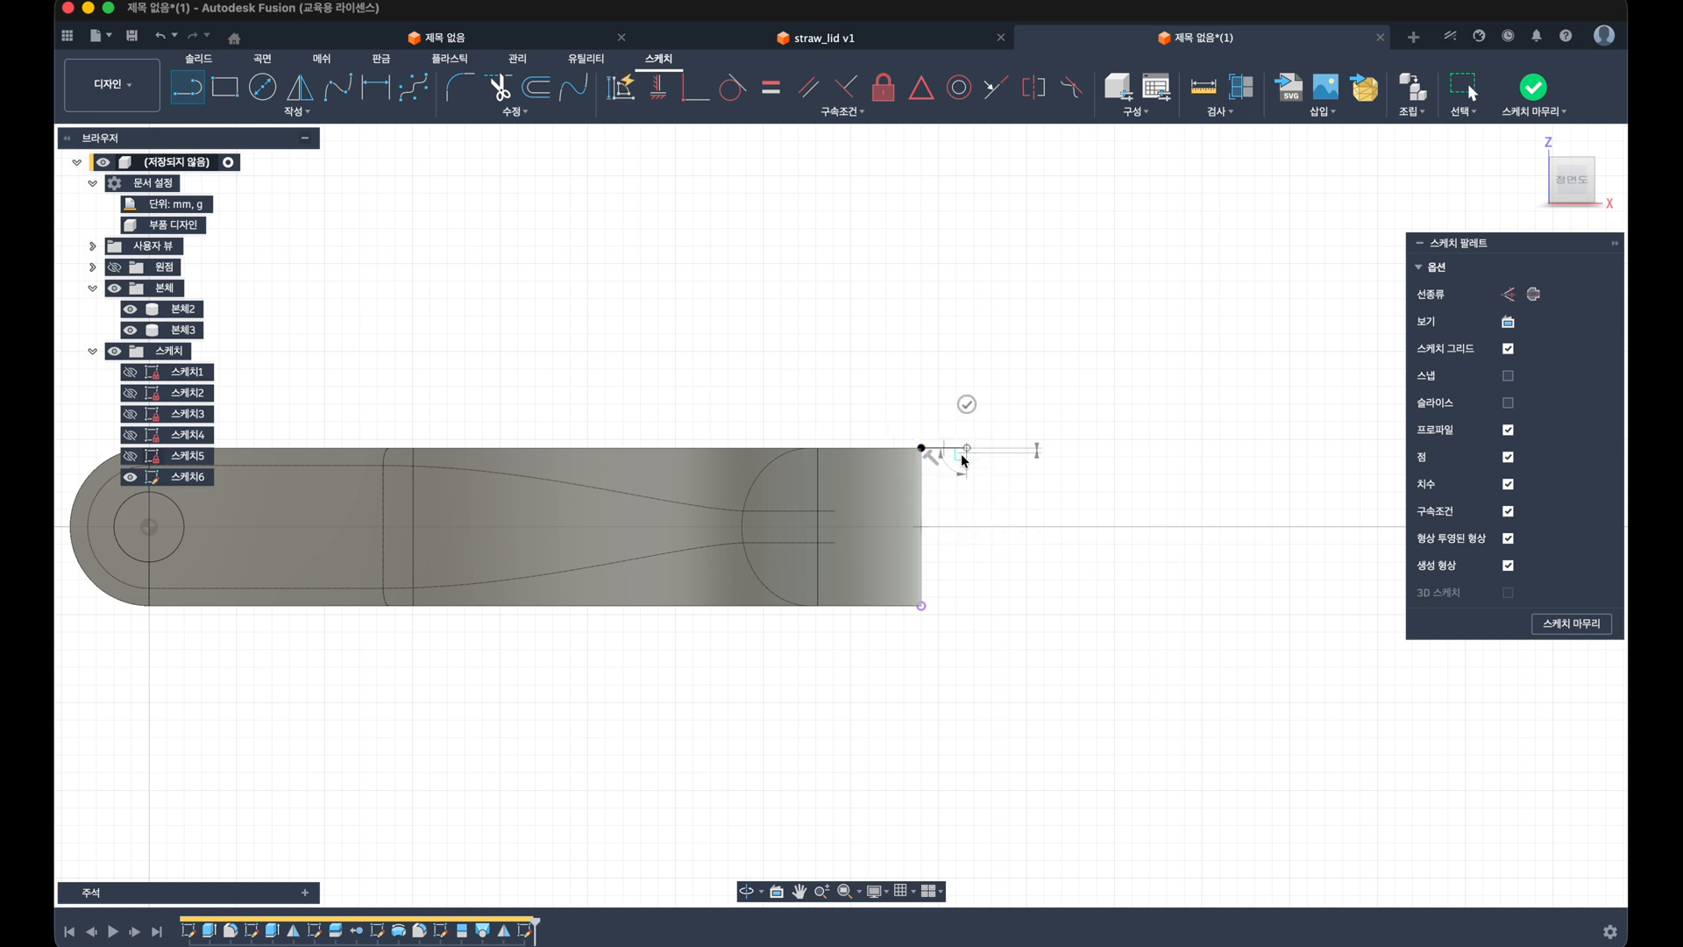
click(921, 489)
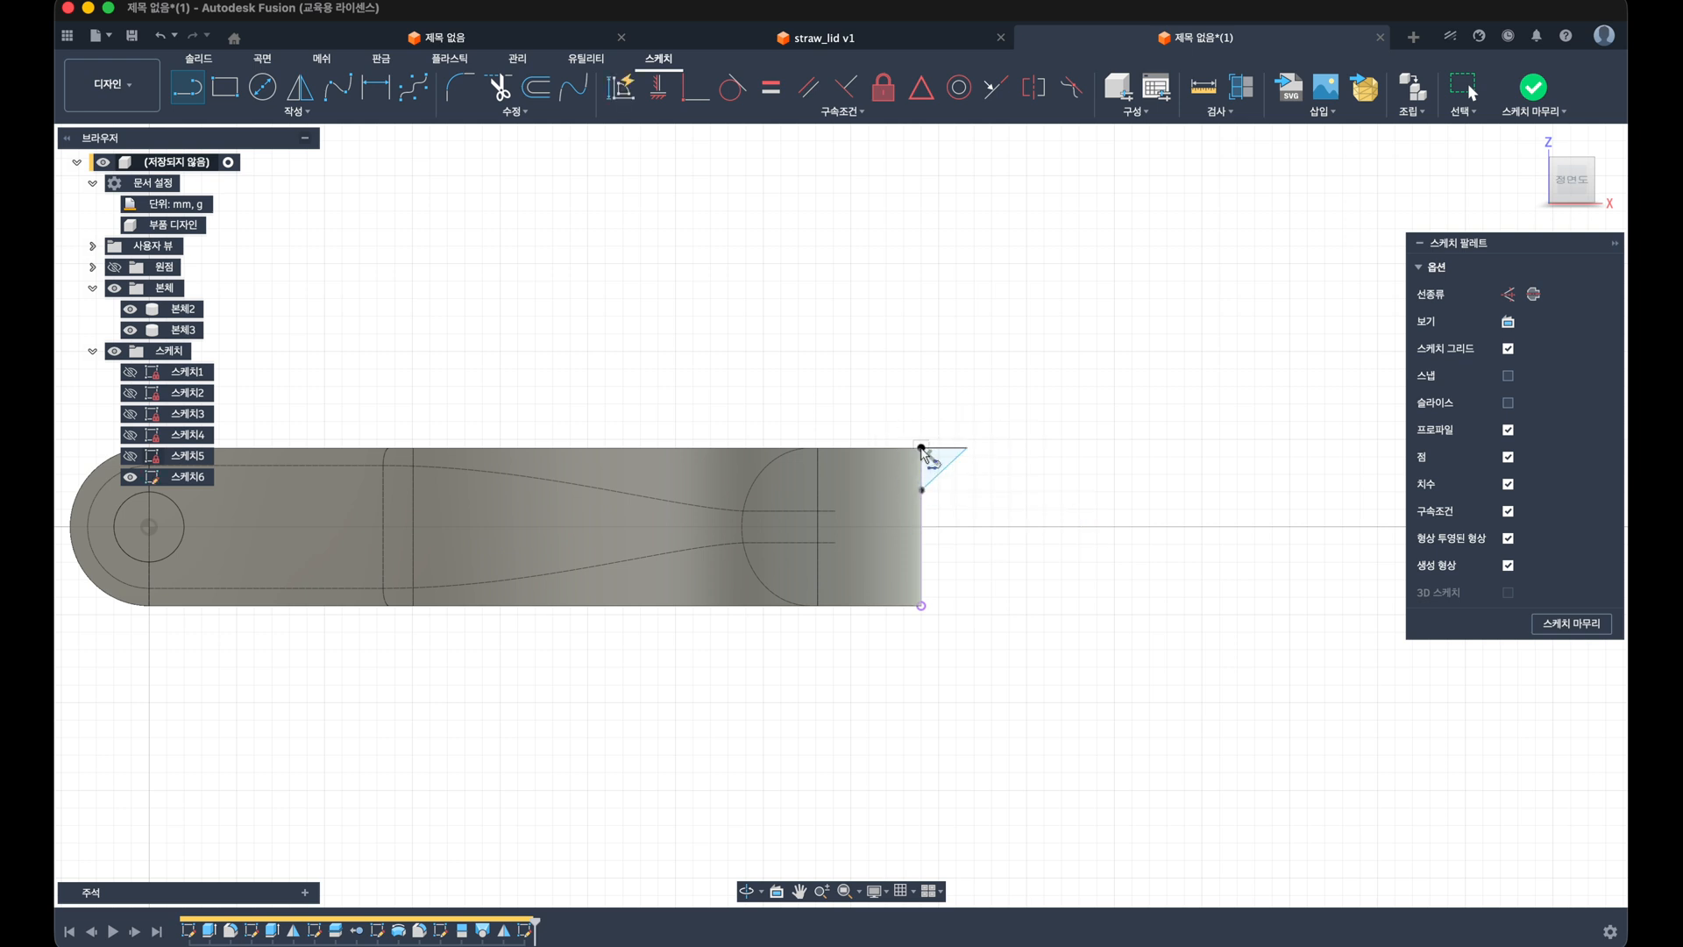
key(Escape)
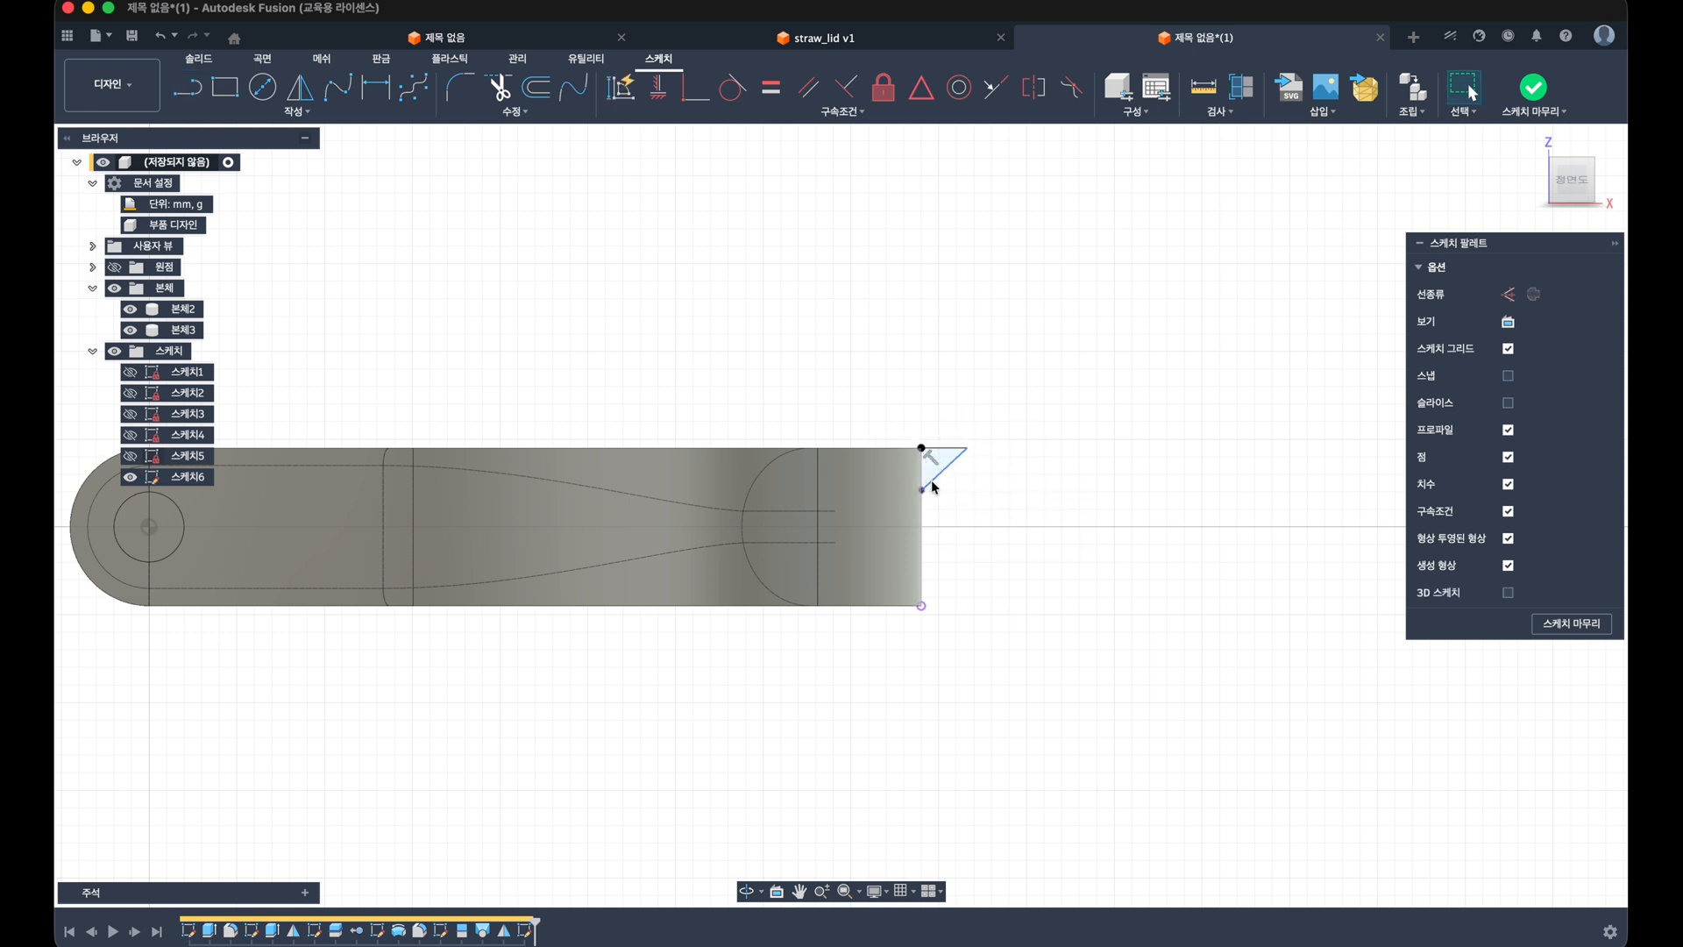
Step: Dimension the triangle's horizontal side at 2 mm and its height at 3 mm
scroll(934, 456, down, 3)
scroll(935, 443, up, 5)
key(d)
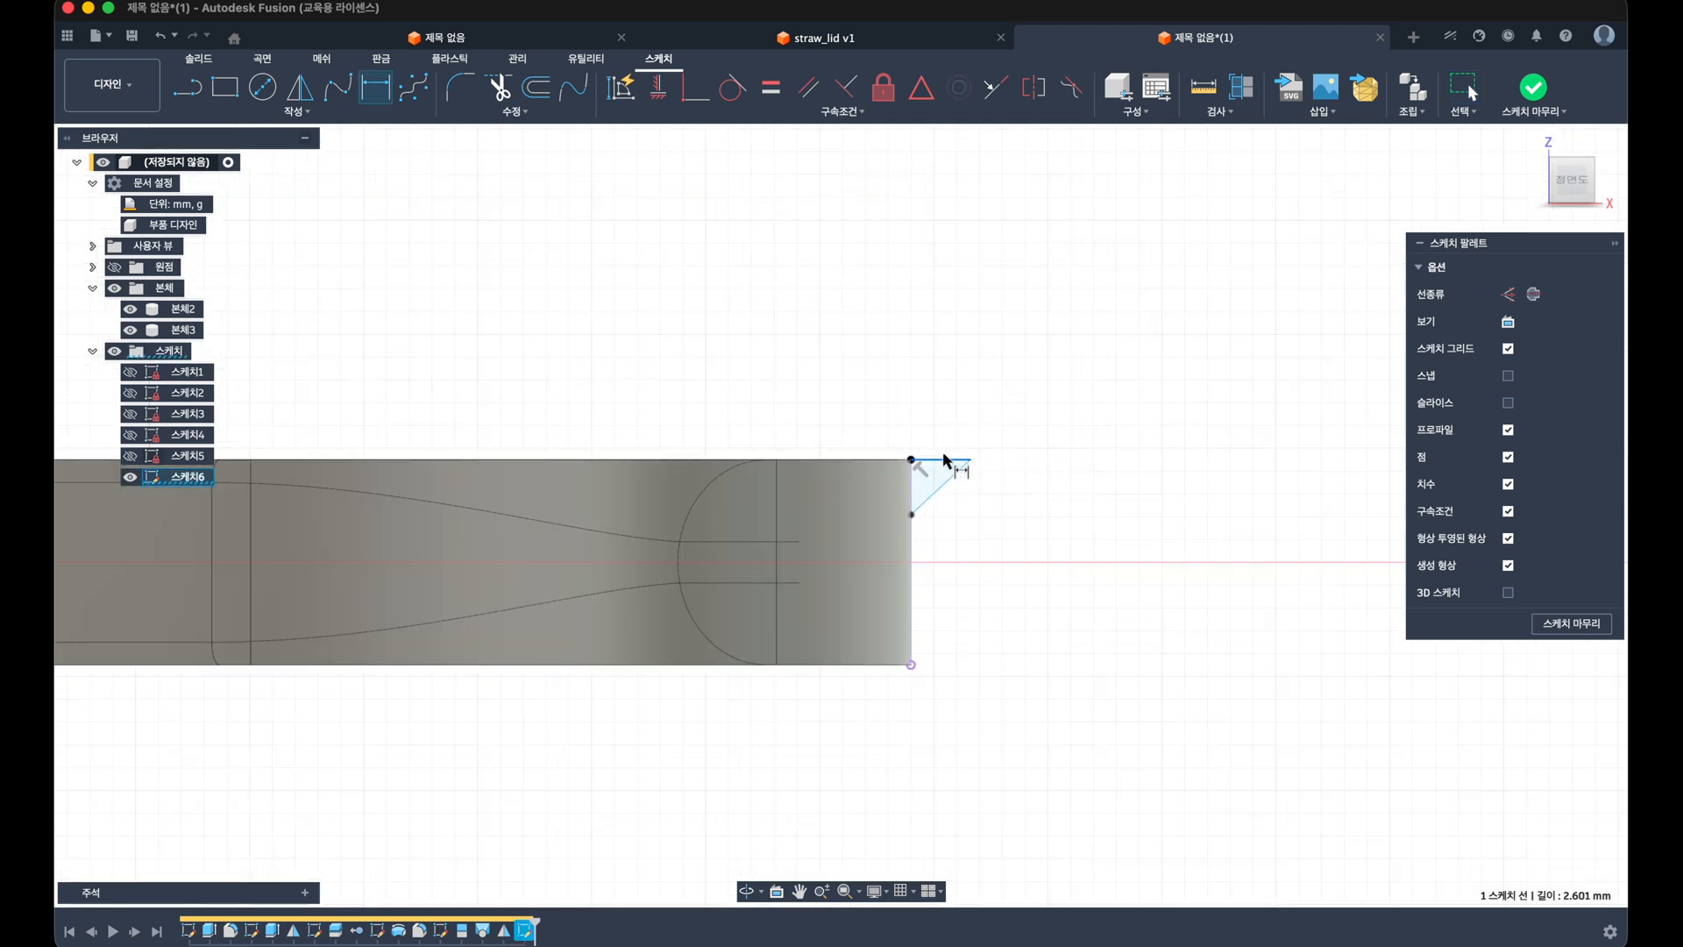
click(945, 459)
click(945, 423)
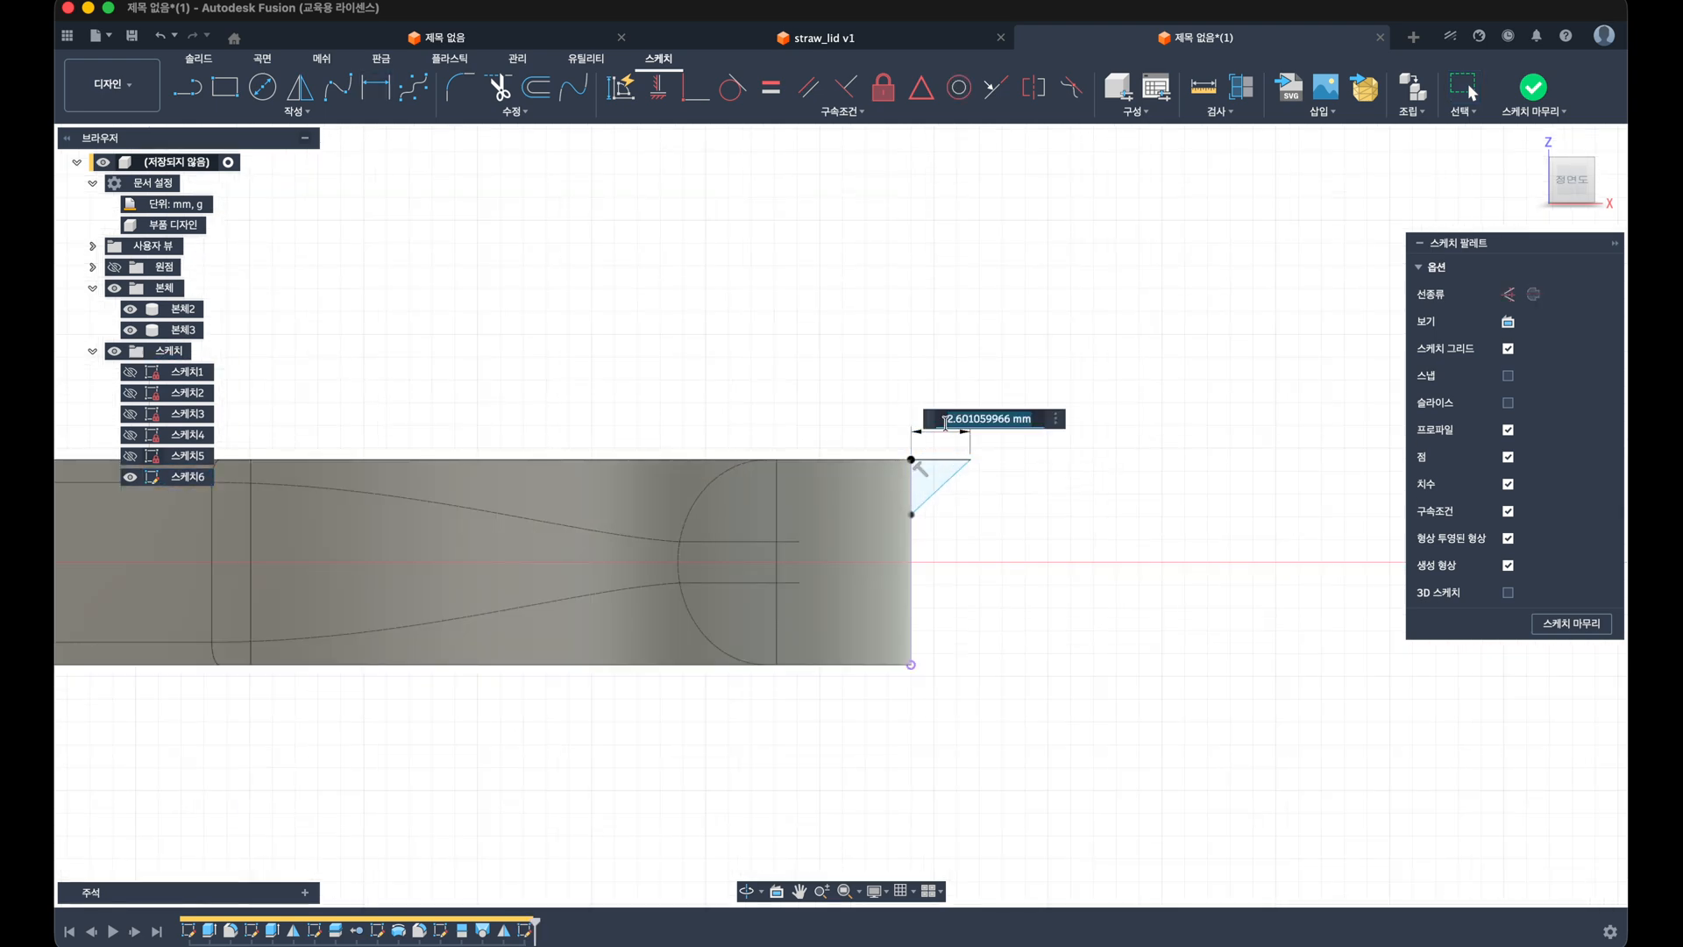
key(Return)
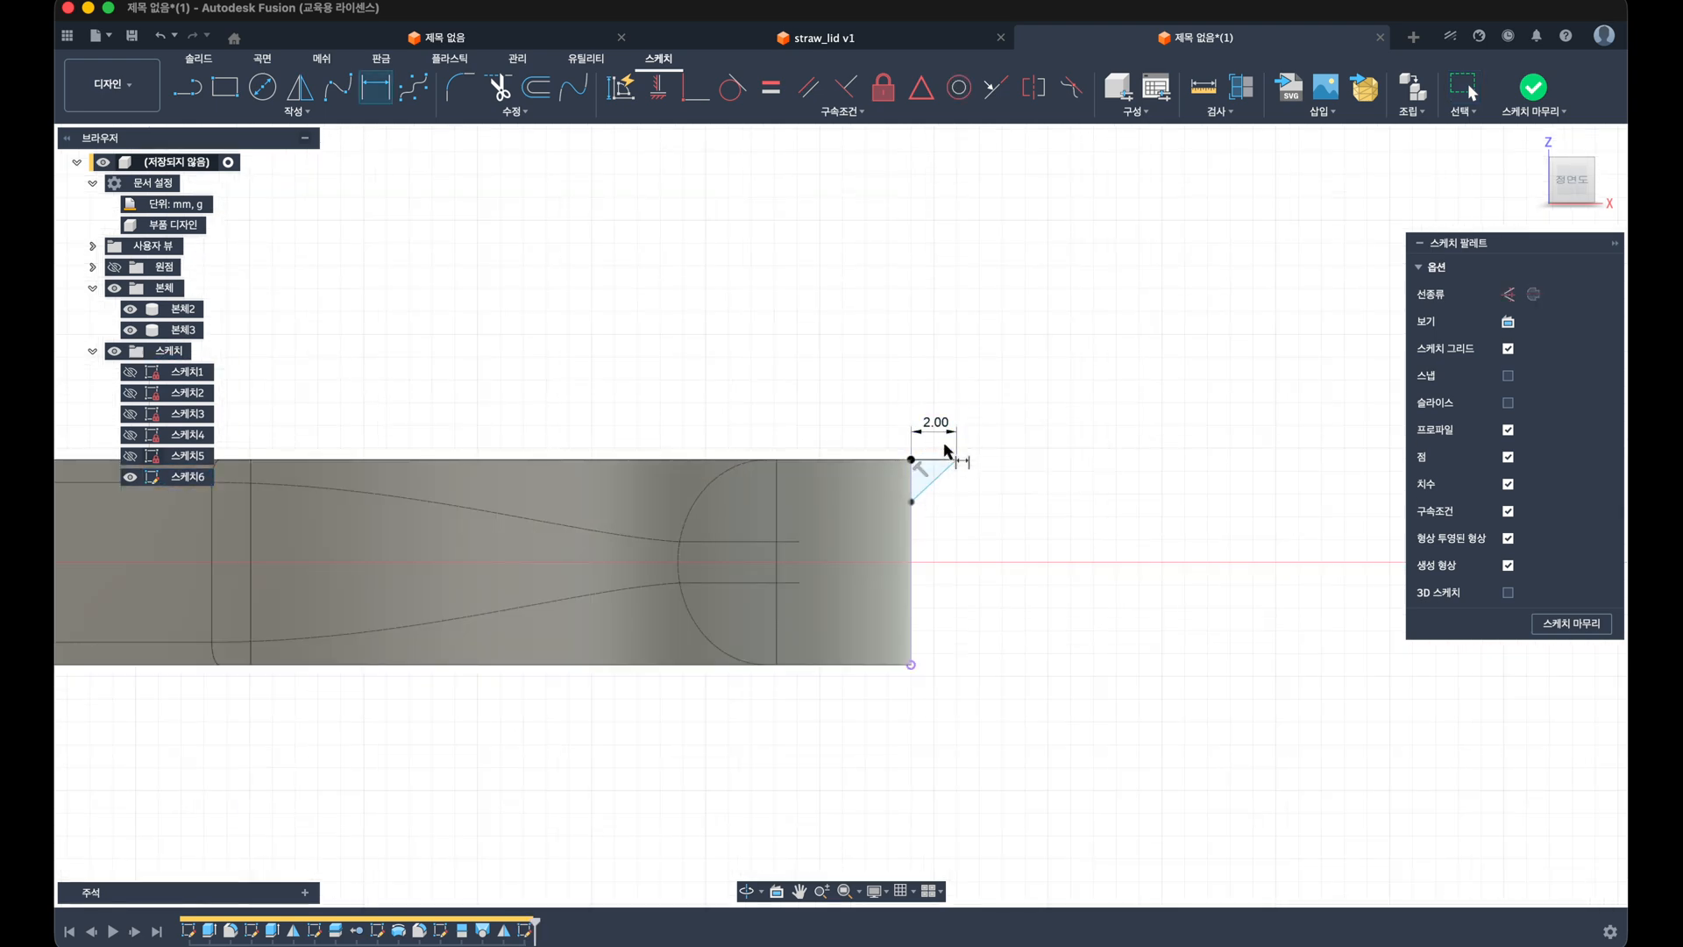
click(931, 482)
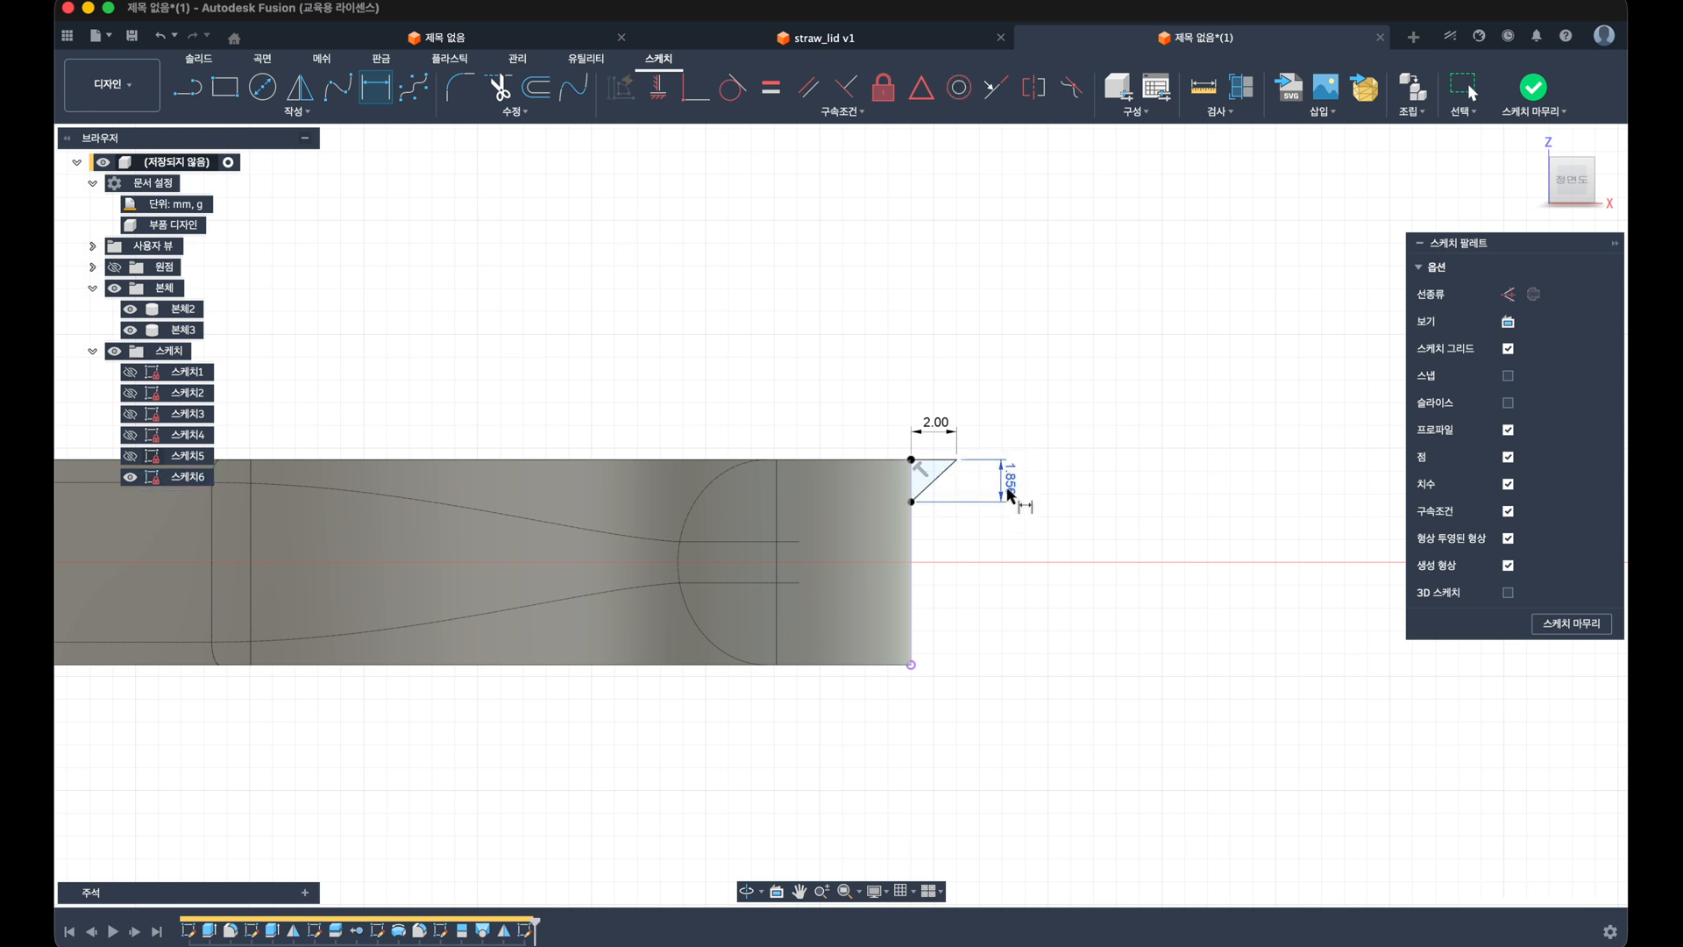
click(1008, 495)
key(Return)
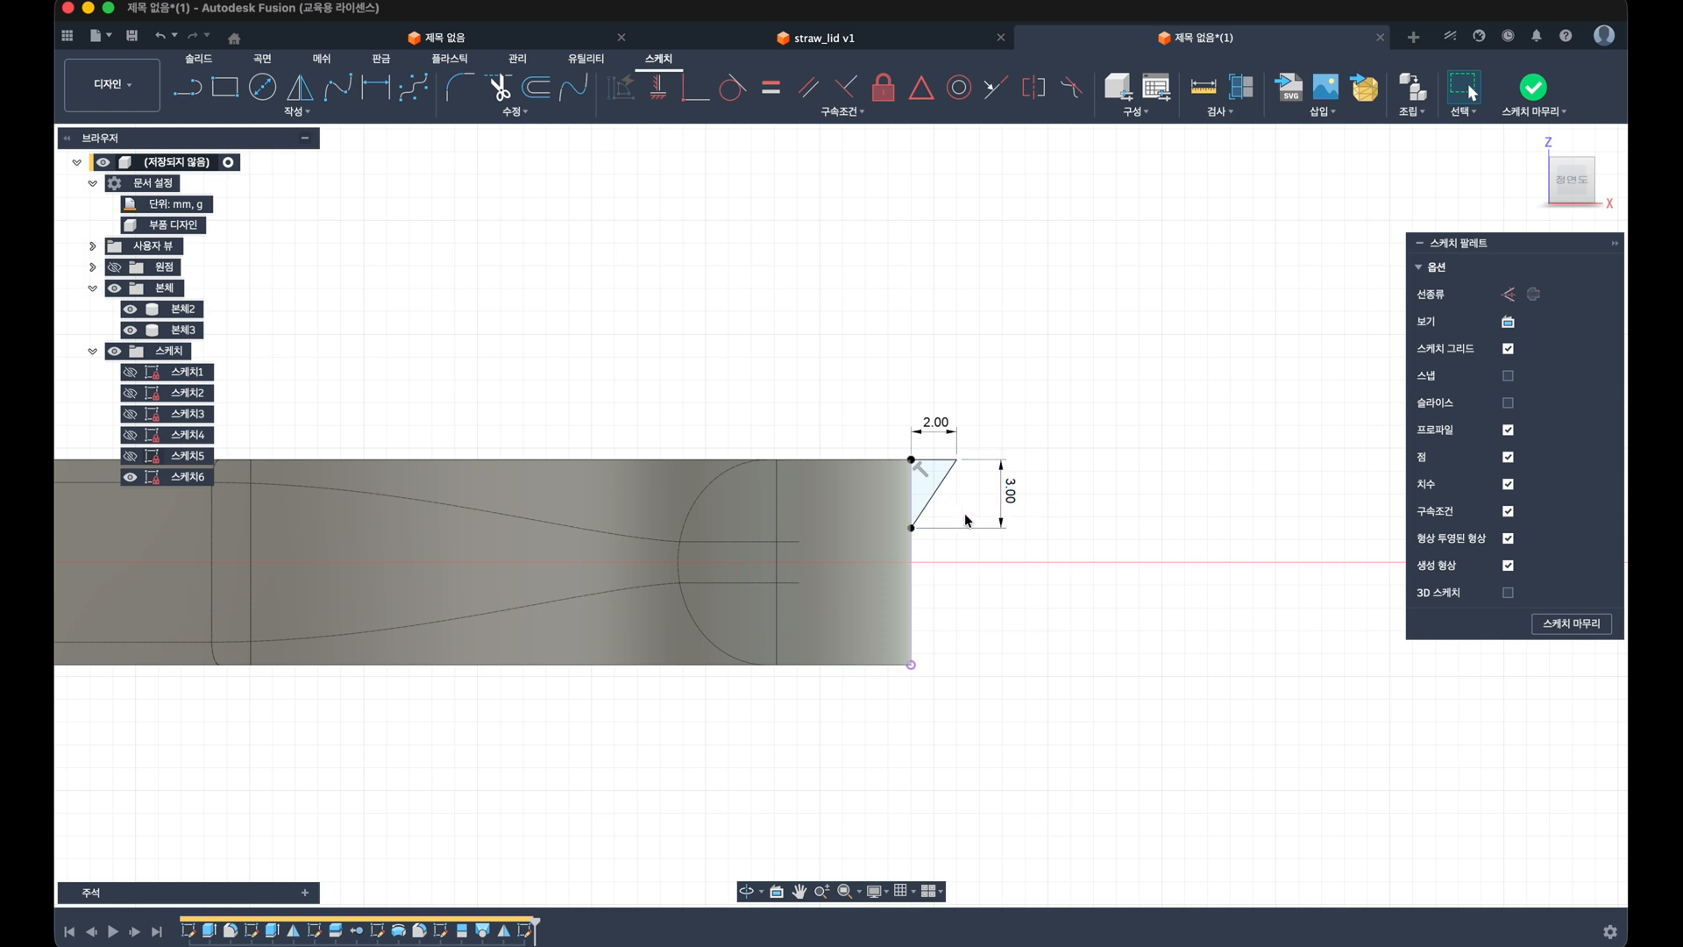
Step: Sketch a vertical line about 17.1 mm long across the middle of the arm as a revolve axis
scroll(967, 521, down, 1)
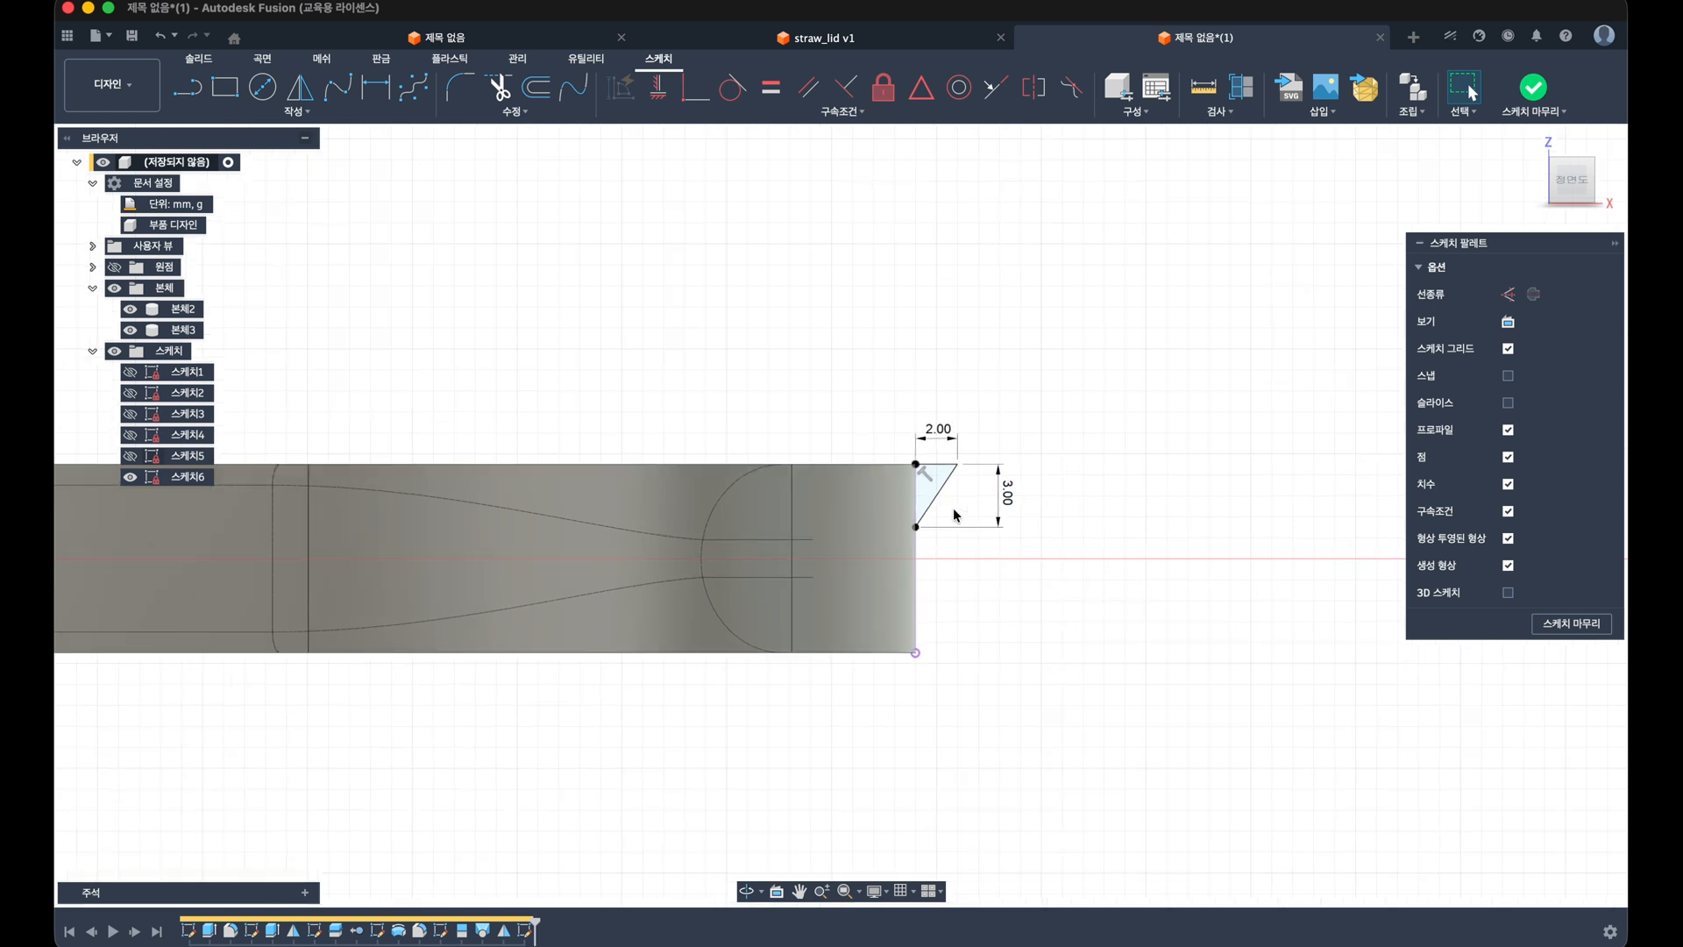
middle_drag(419, 521, 661, 526)
scroll(609, 508, up, 3)
scroll(606, 505, down, 4)
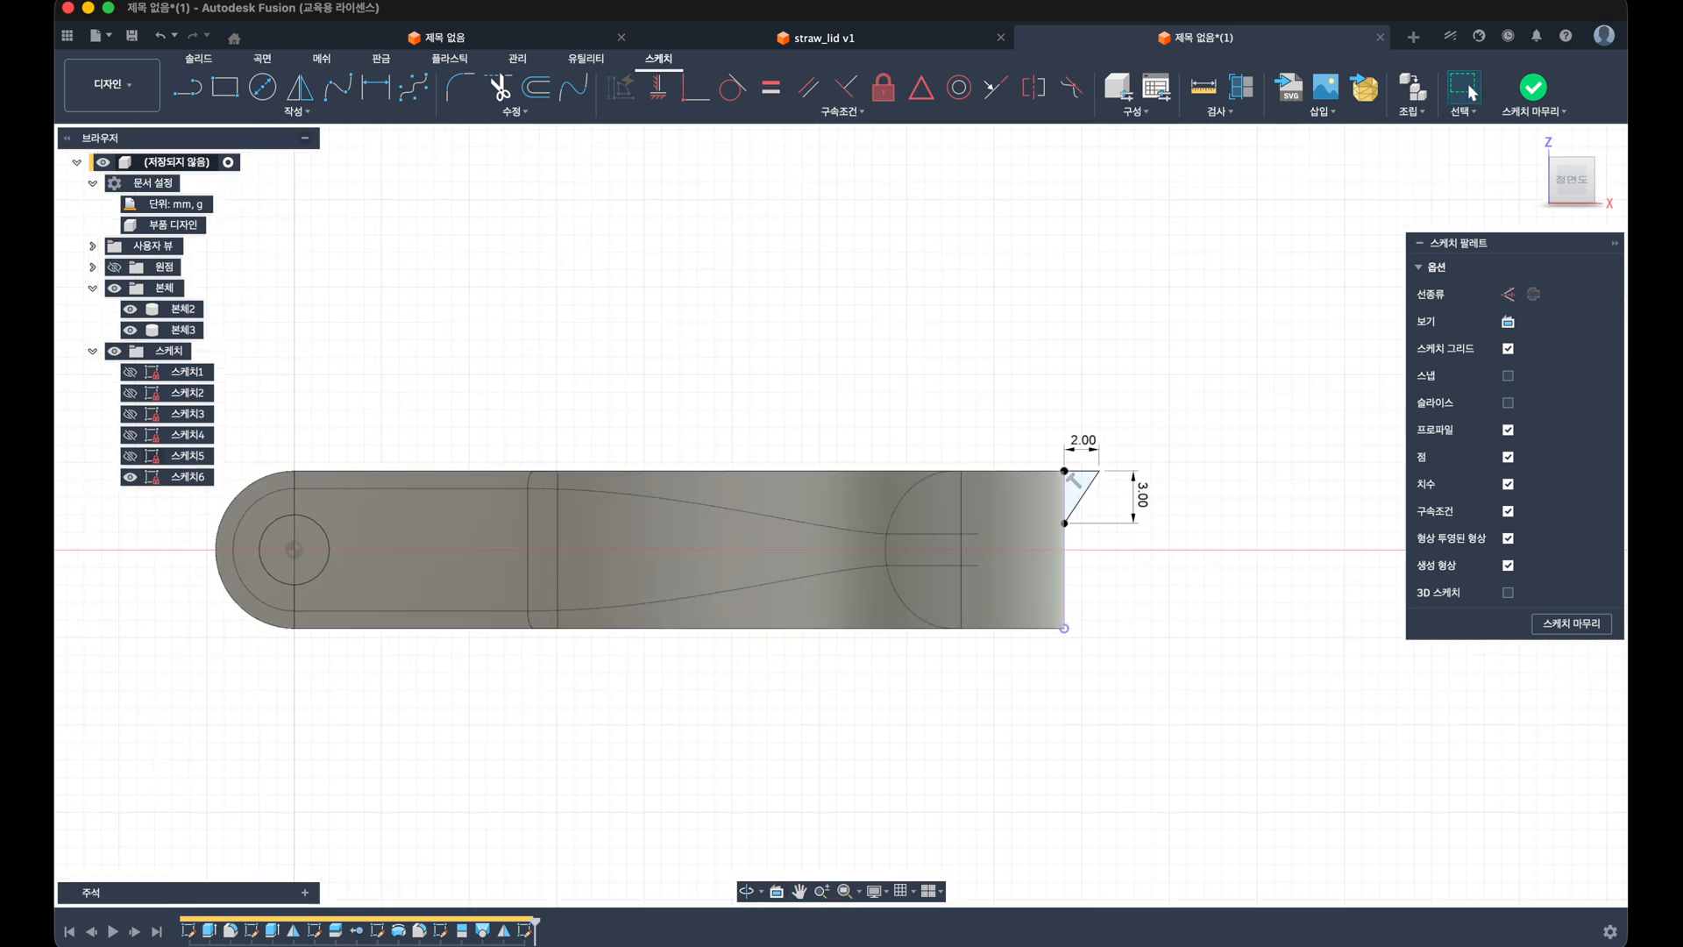
click(185, 85)
click(646, 359)
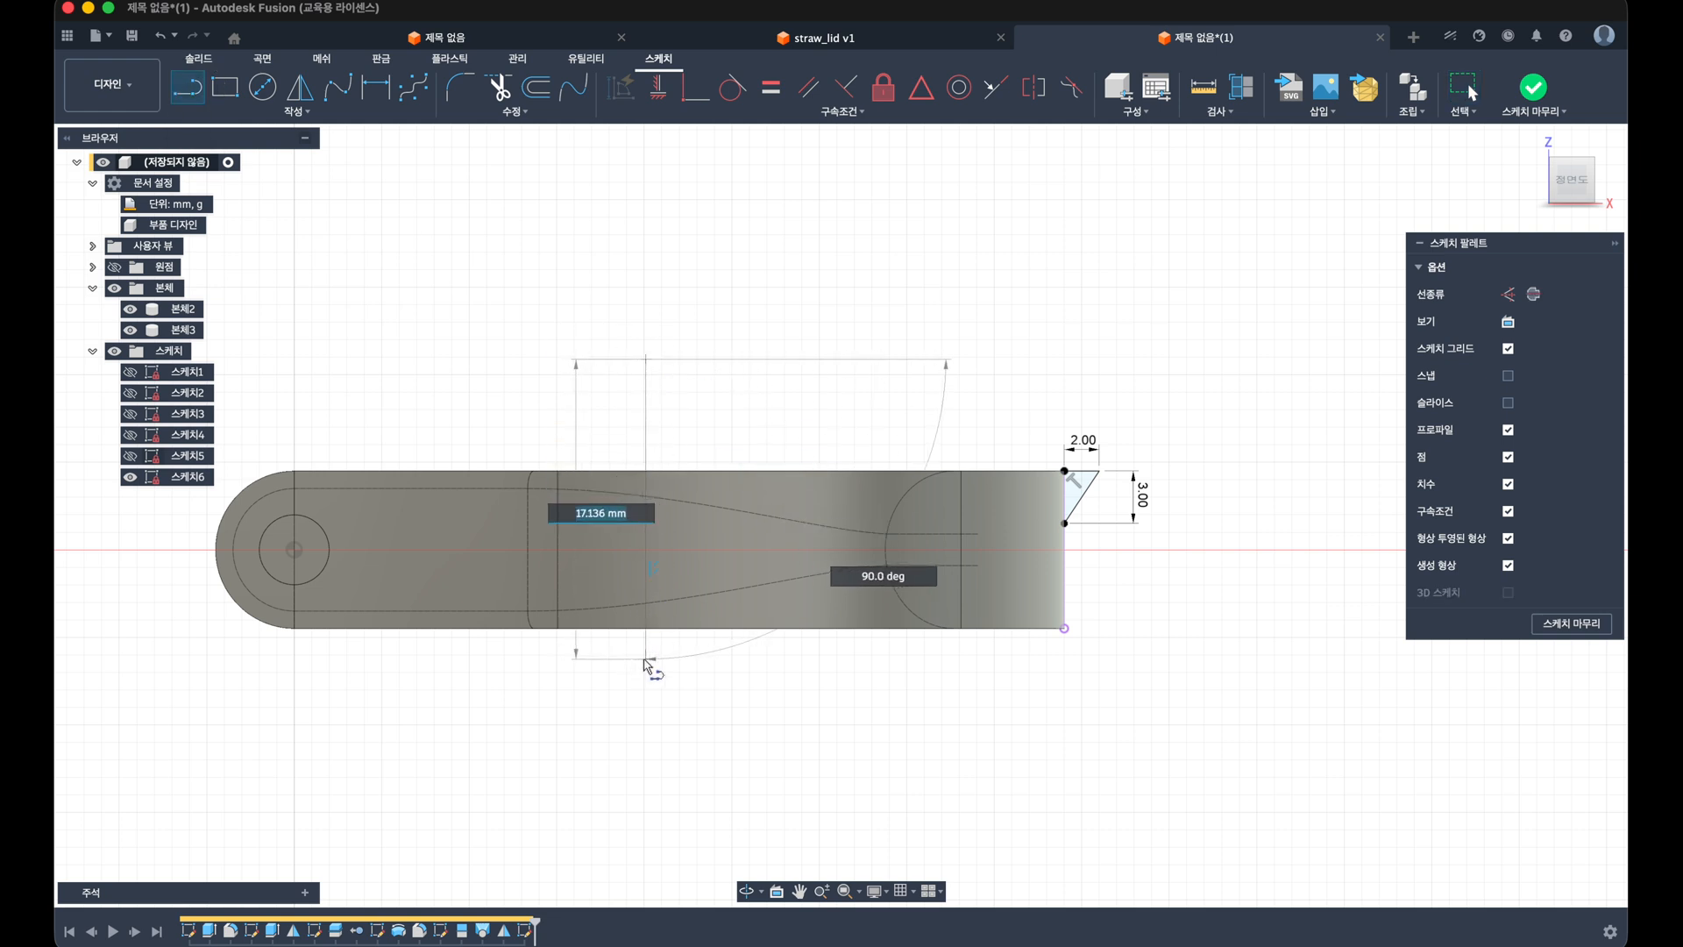
click(646, 658)
key(Escape)
Step: Dimension the vertical line 30 mm from the triangle's inner corner and finish the sketch
key(d)
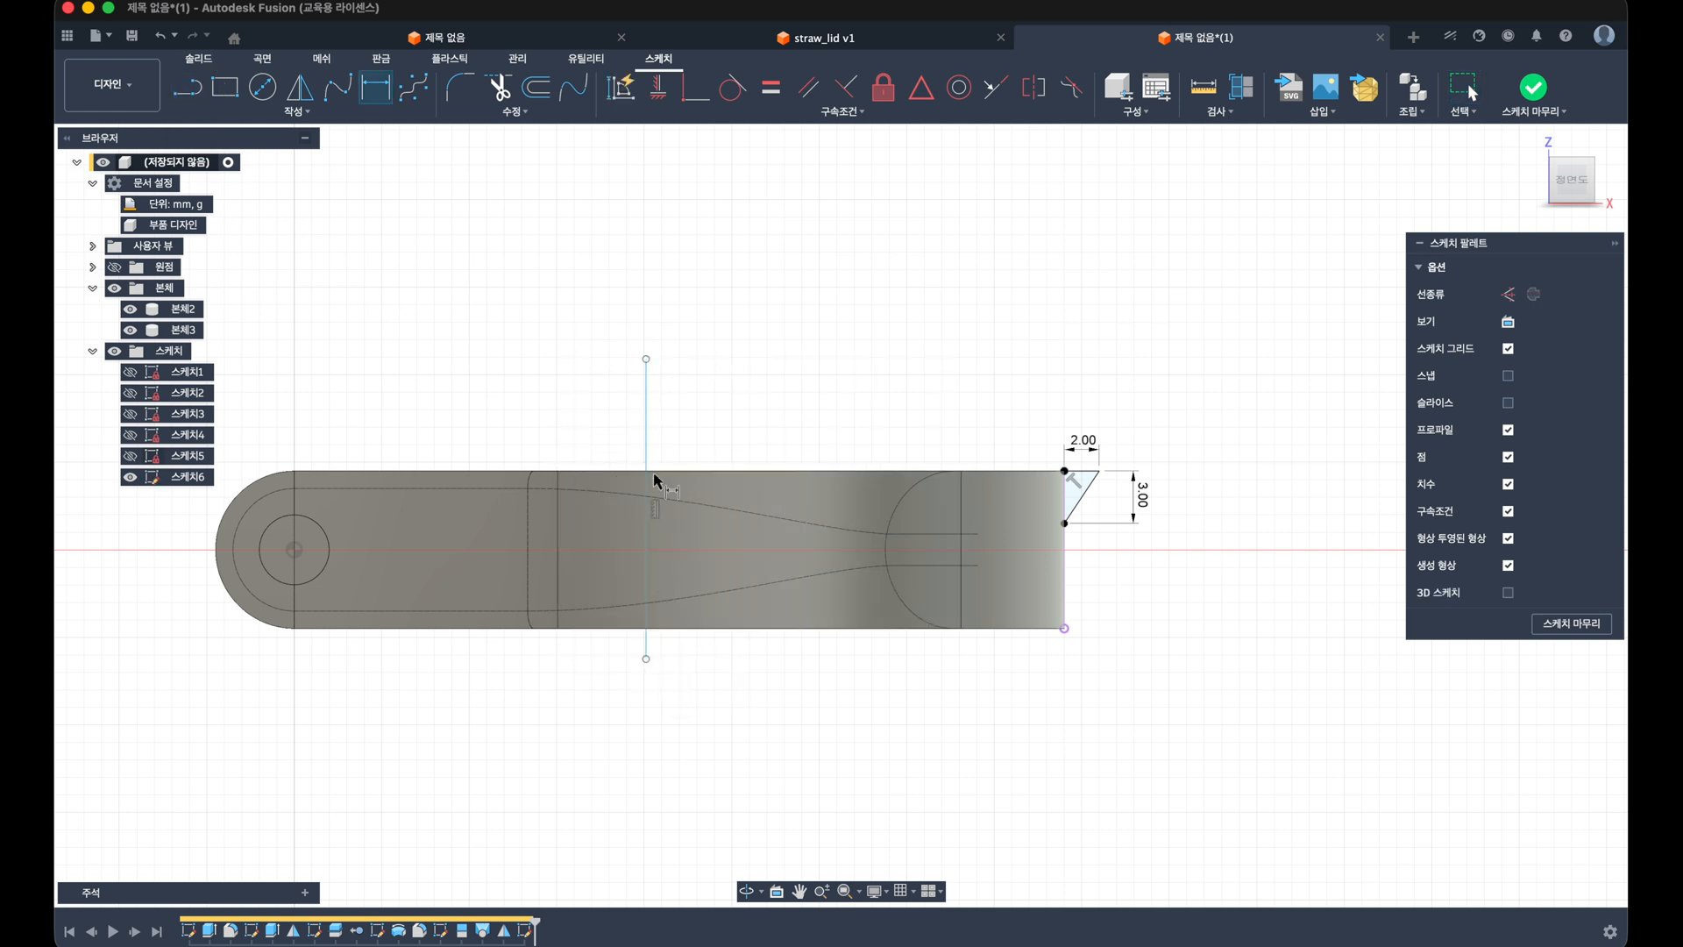
click(646, 453)
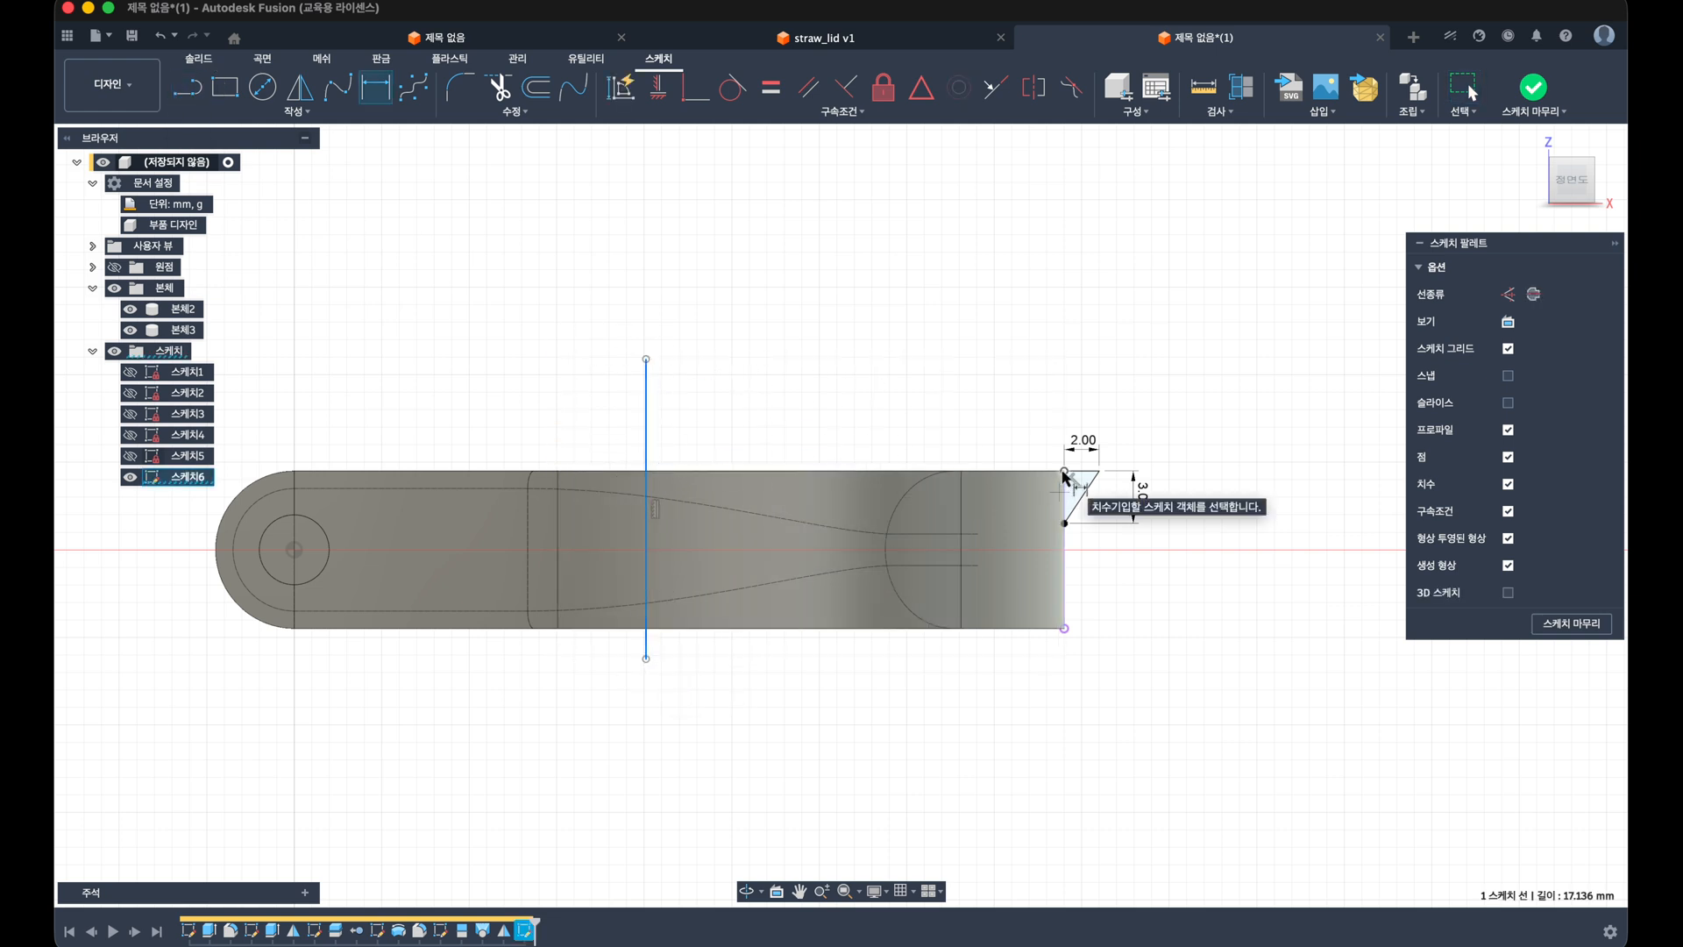
click(1066, 472)
text(30)
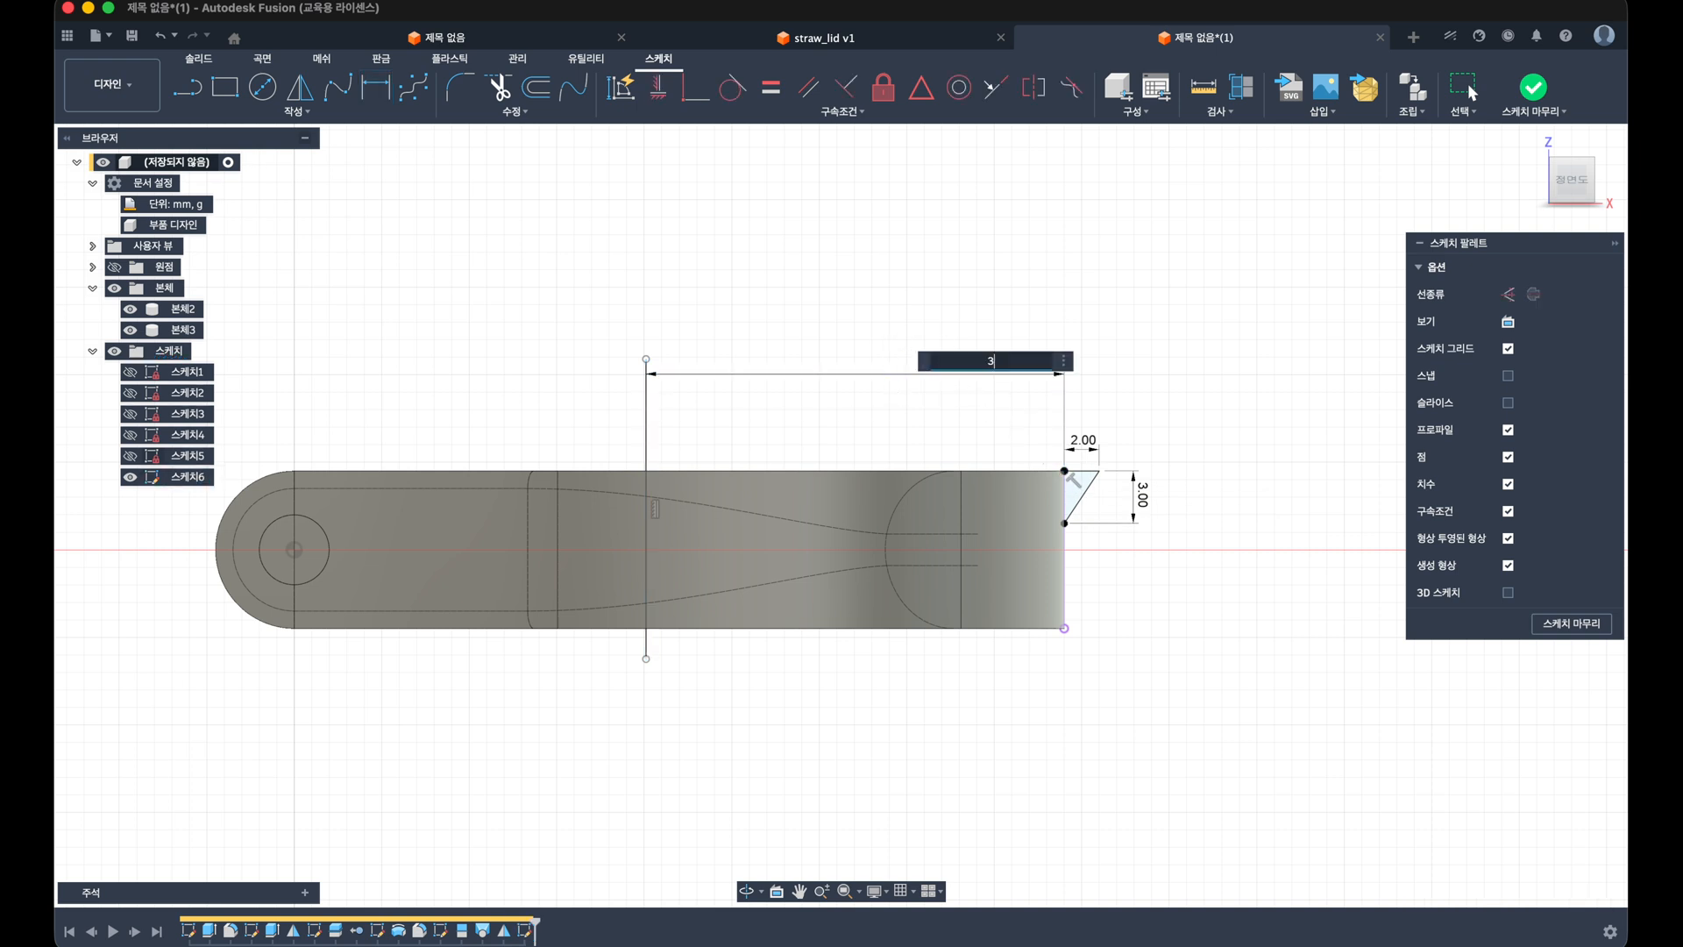
key(Return)
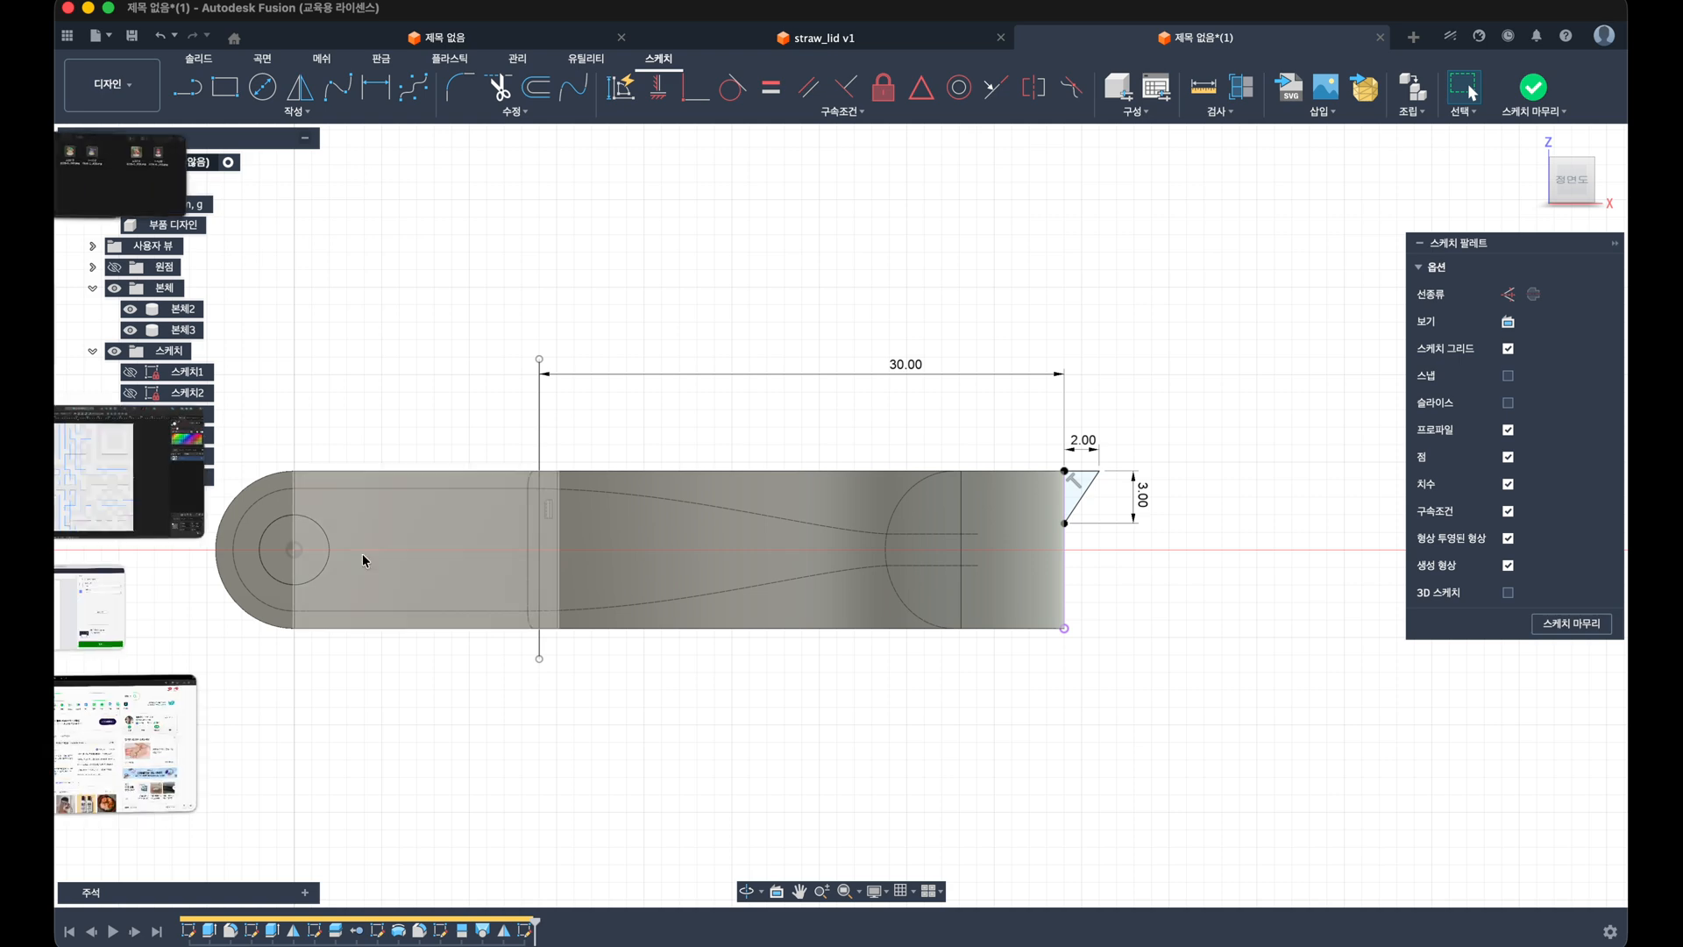
mouse_move(806, 468)
shift+middle_down()
mouse_move(807, 387)
mouse_move(792, 406)
shift+middle_up()
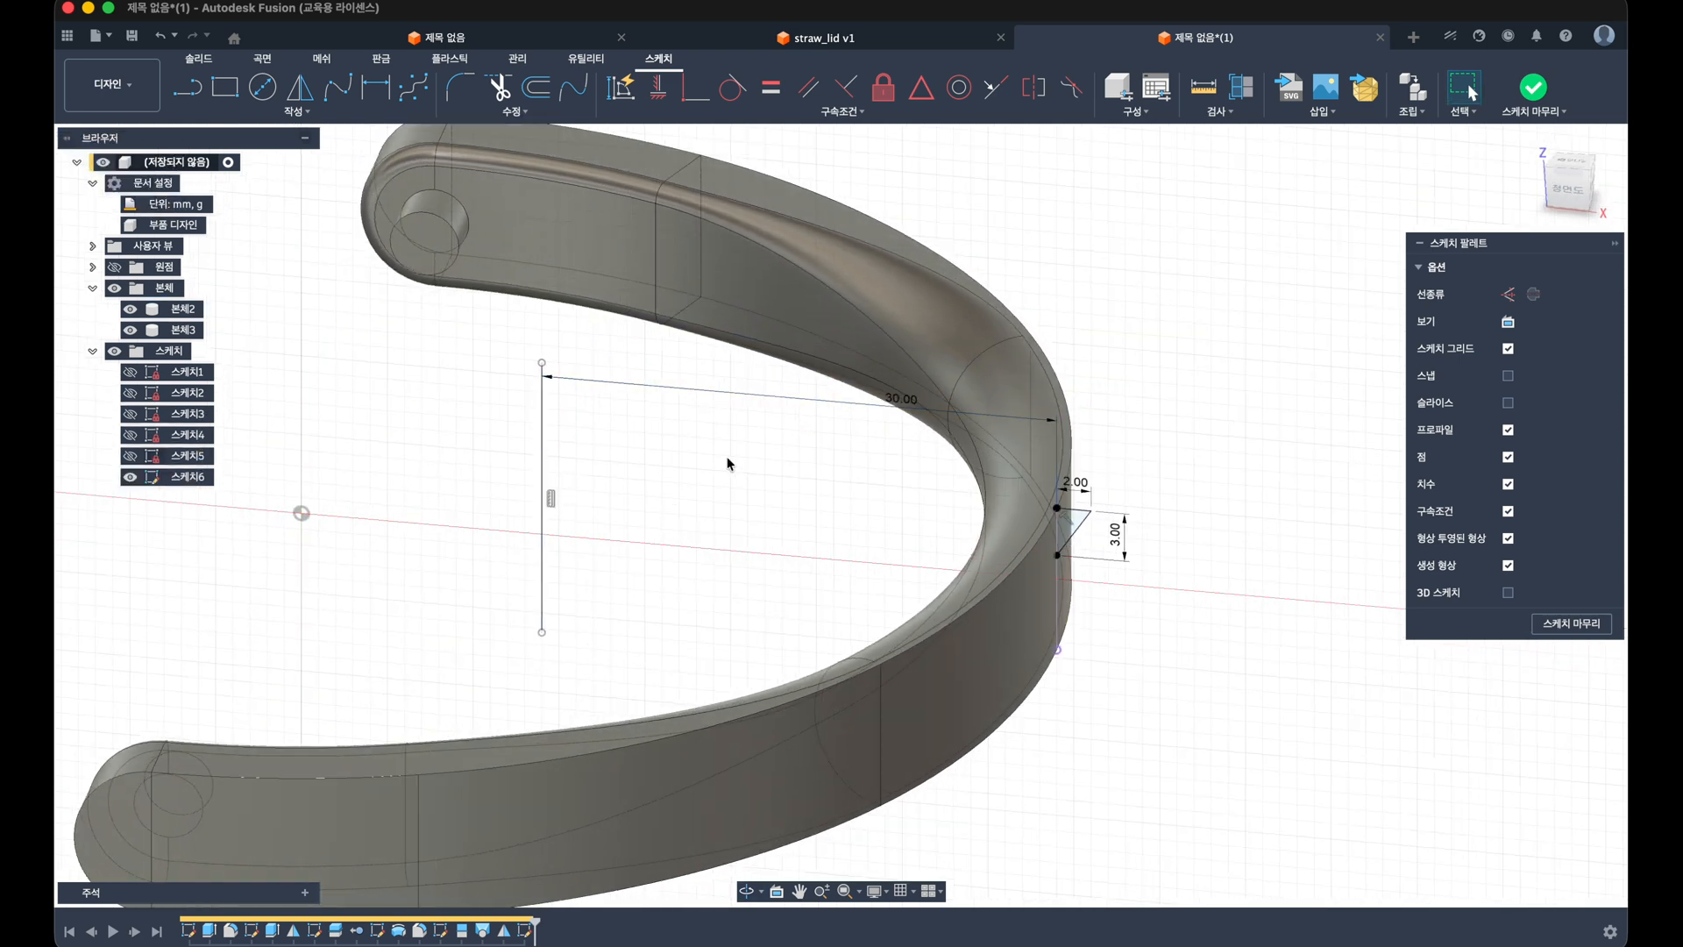
click(1544, 88)
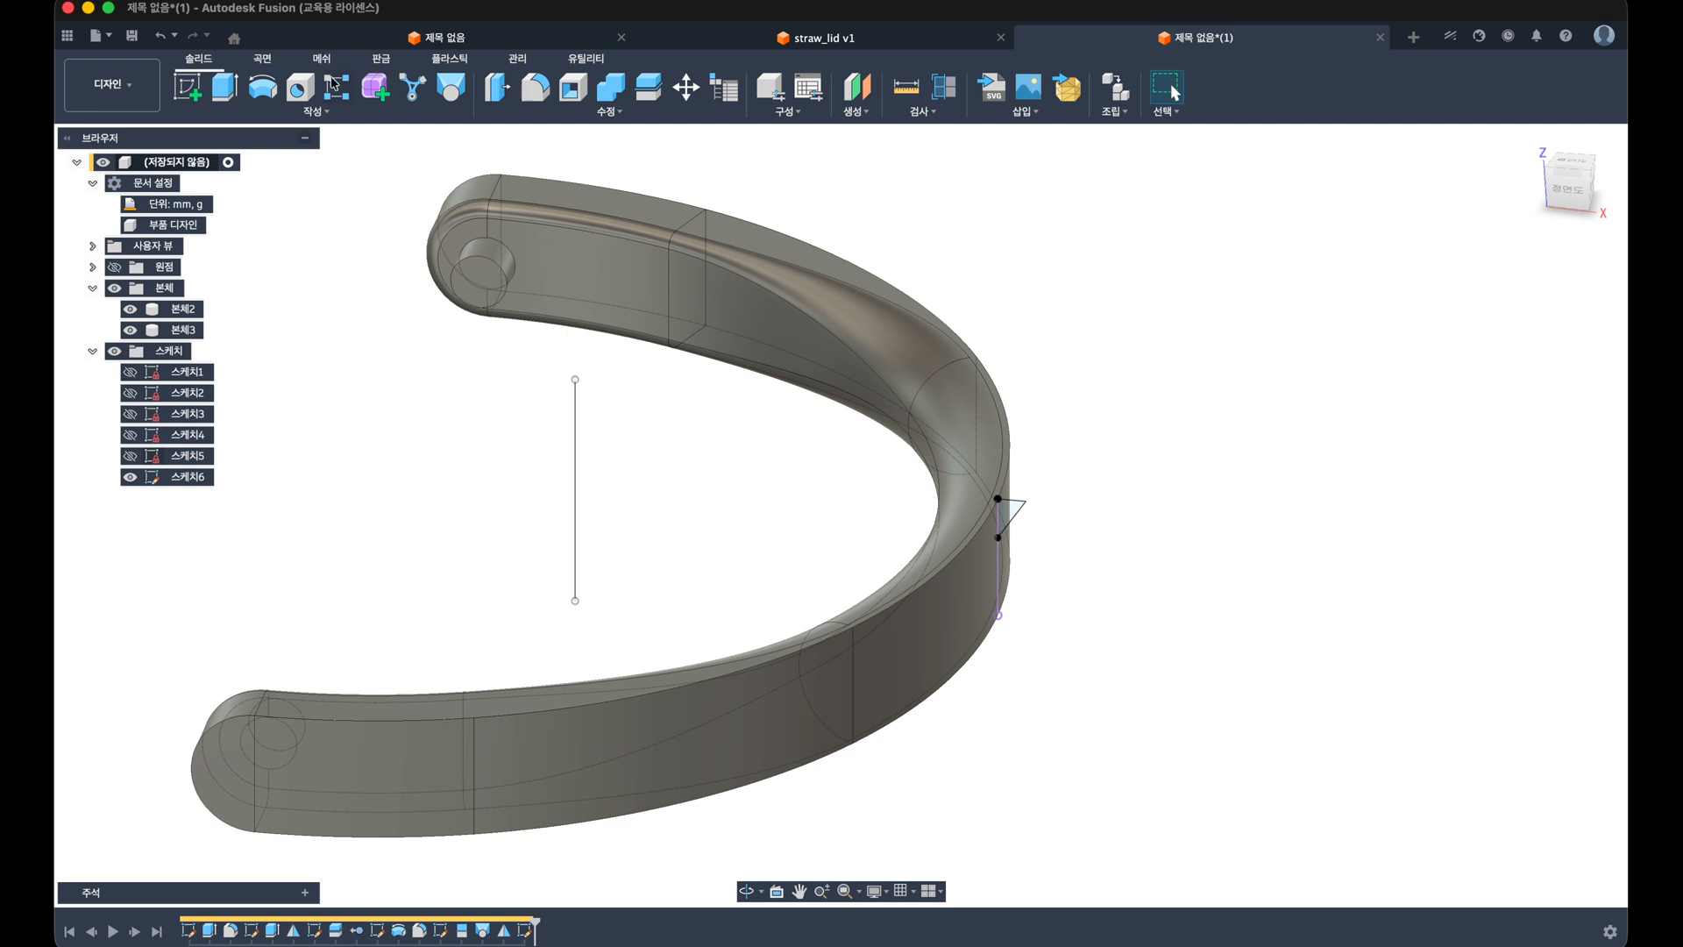
Step: Set up a Revolve of the triangle profile around the vertical line with the Join operation
click(263, 87)
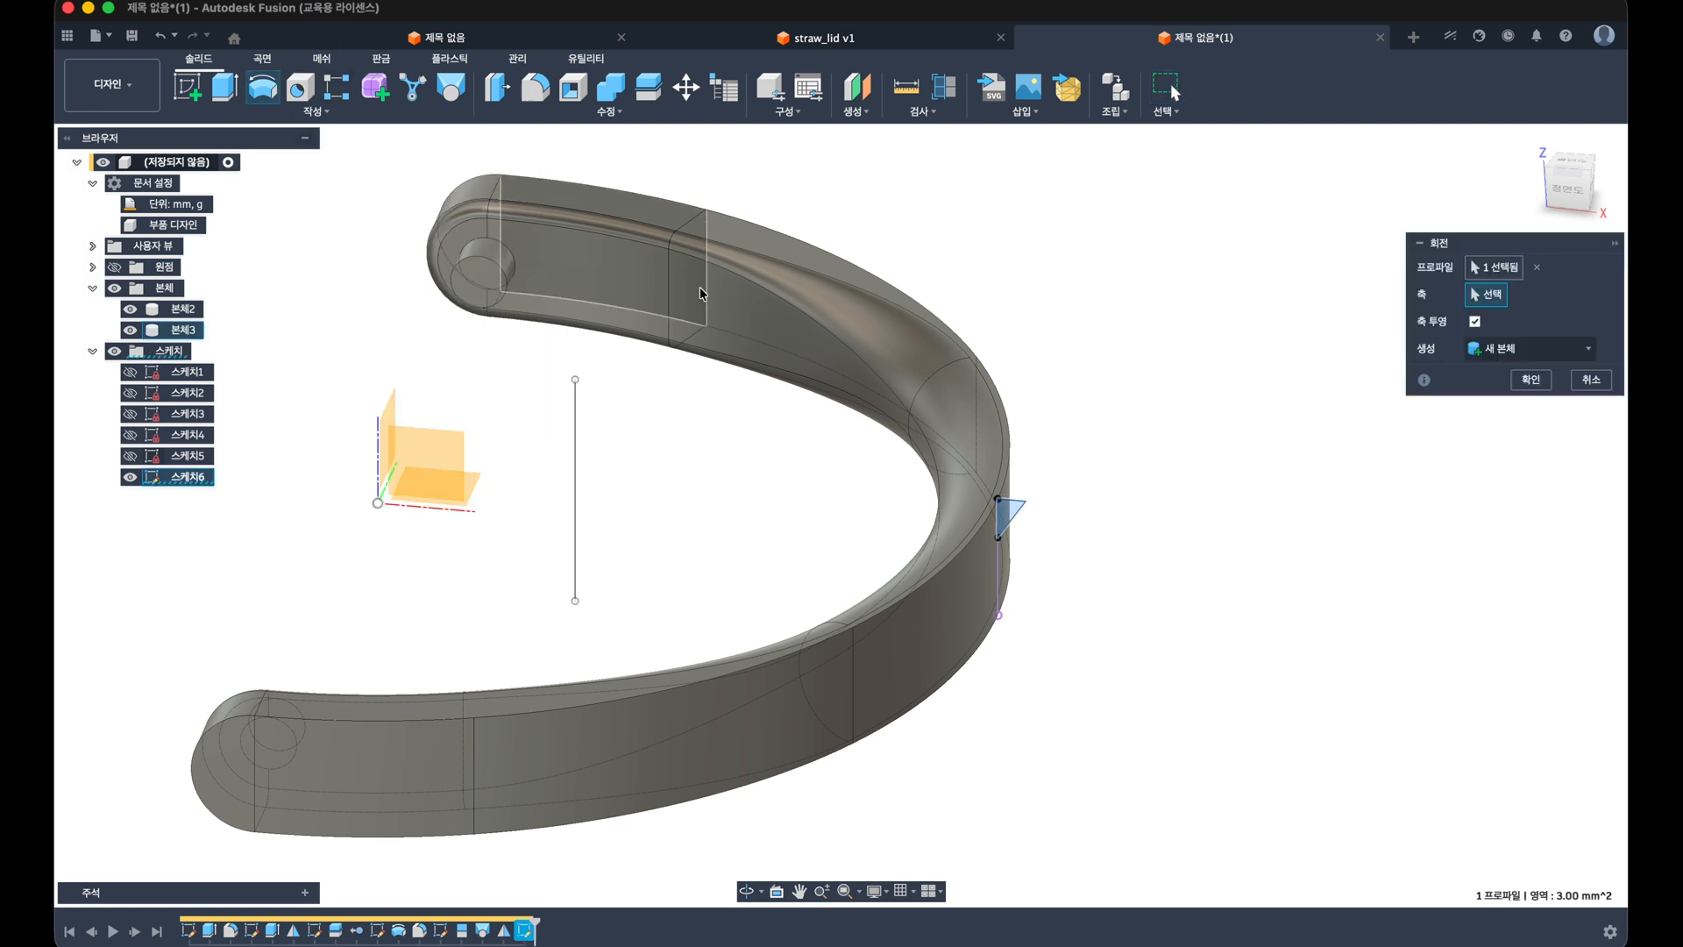
click(574, 462)
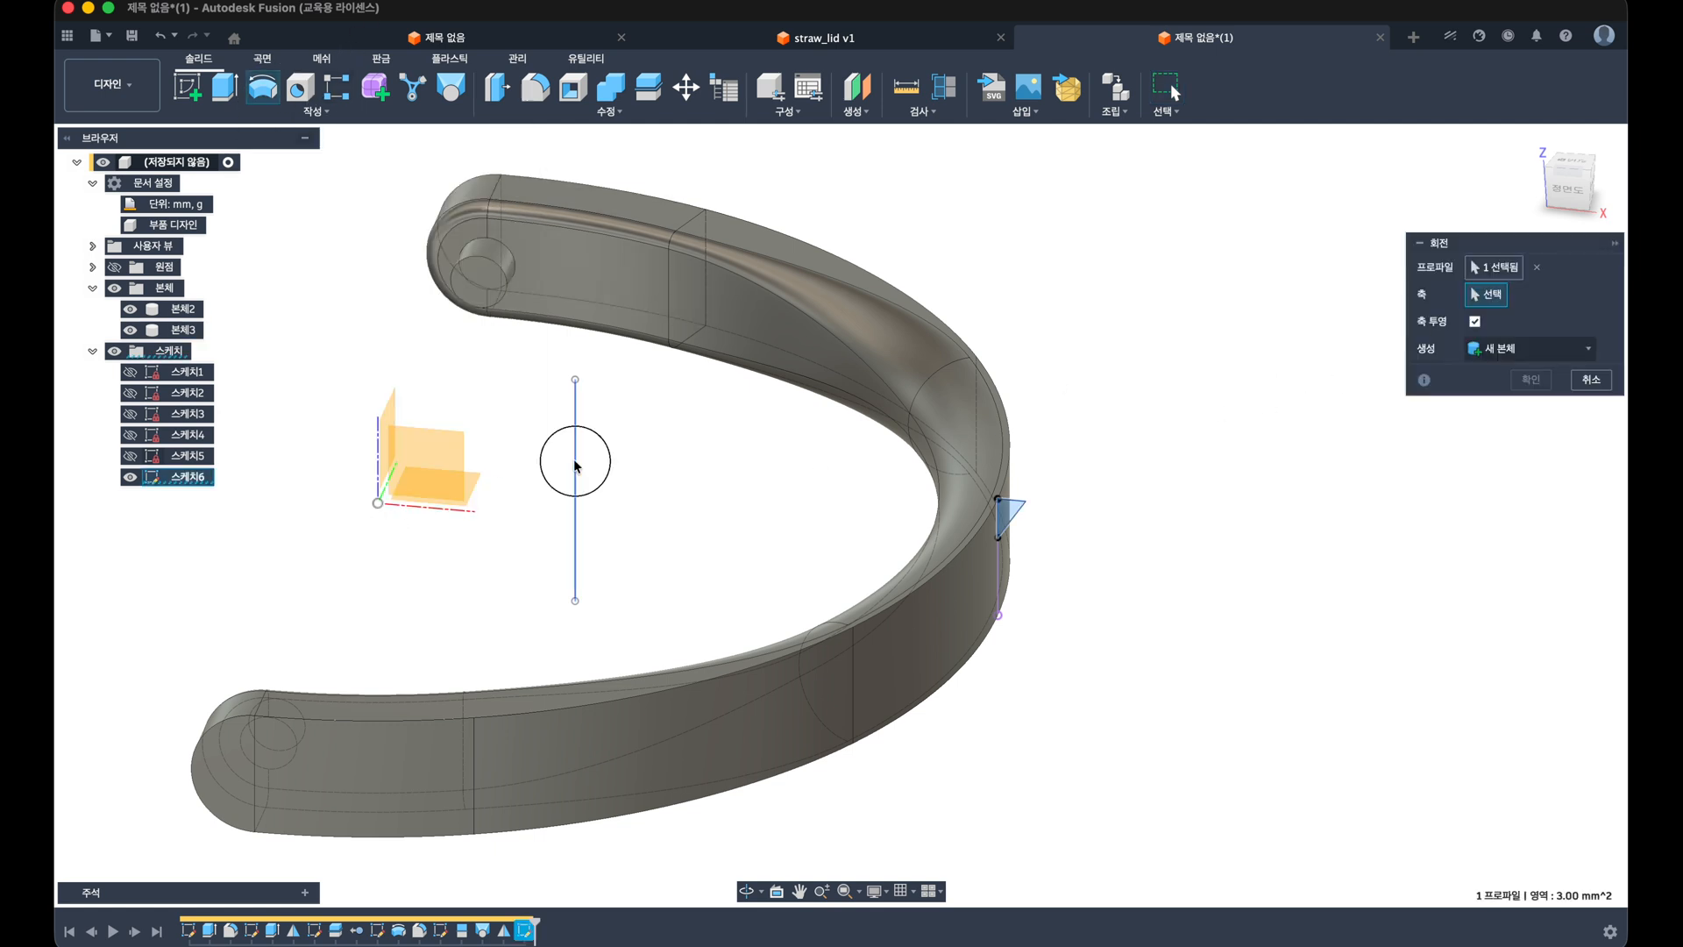
click(1519, 357)
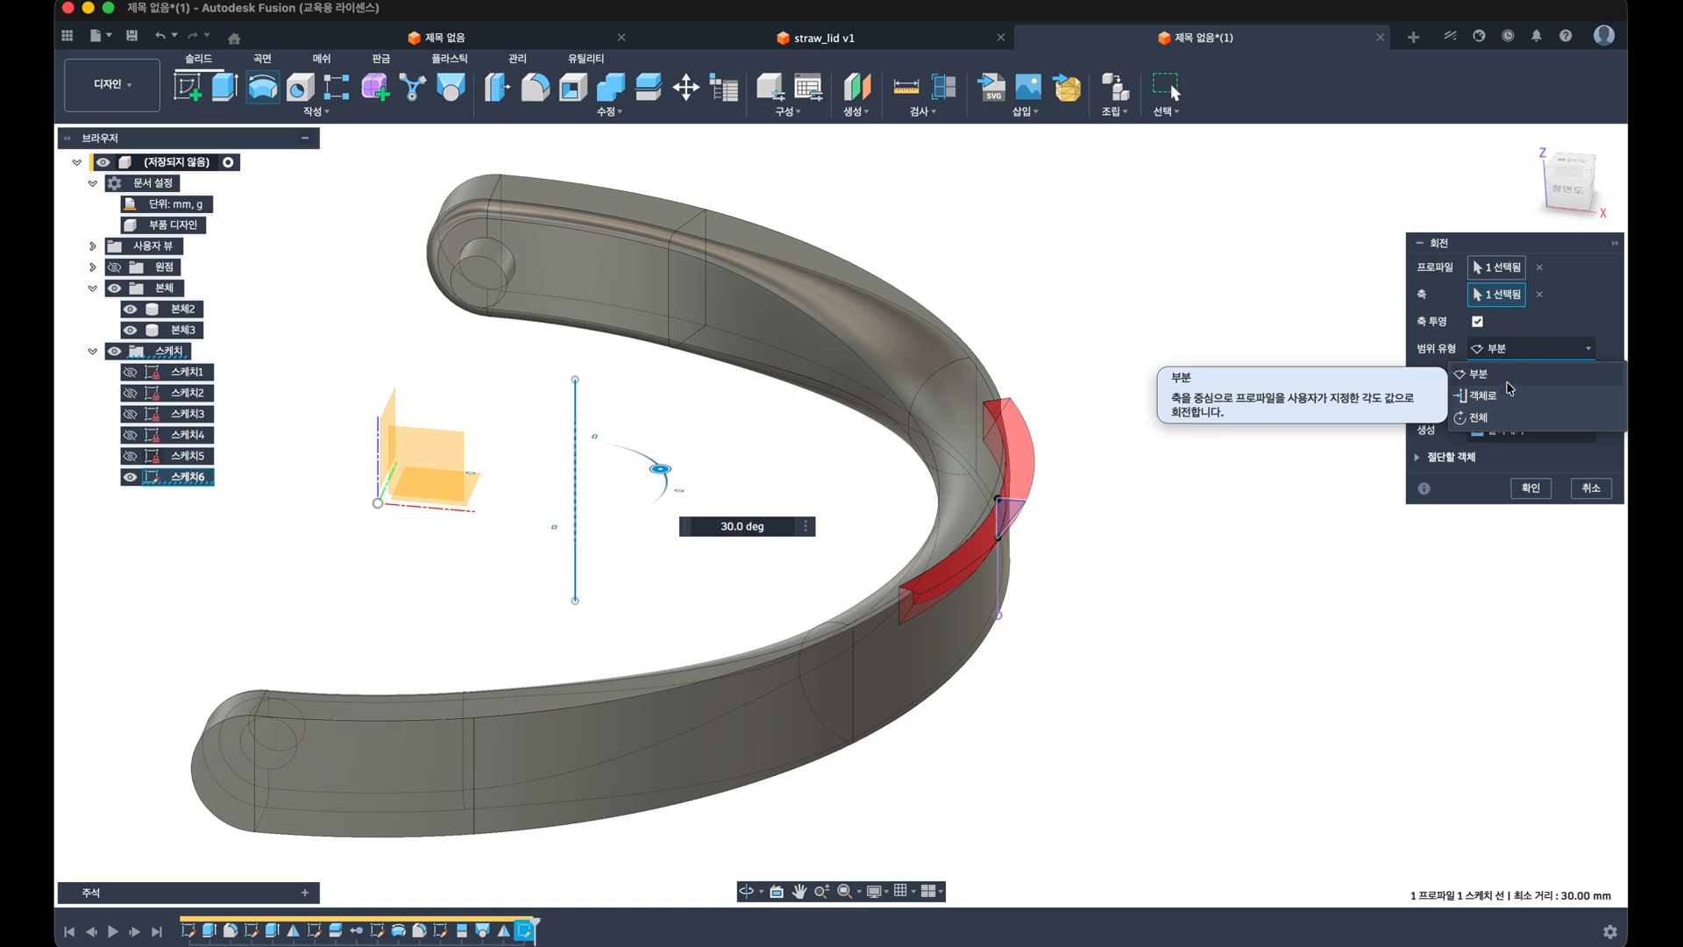
click(1510, 358)
click(1509, 426)
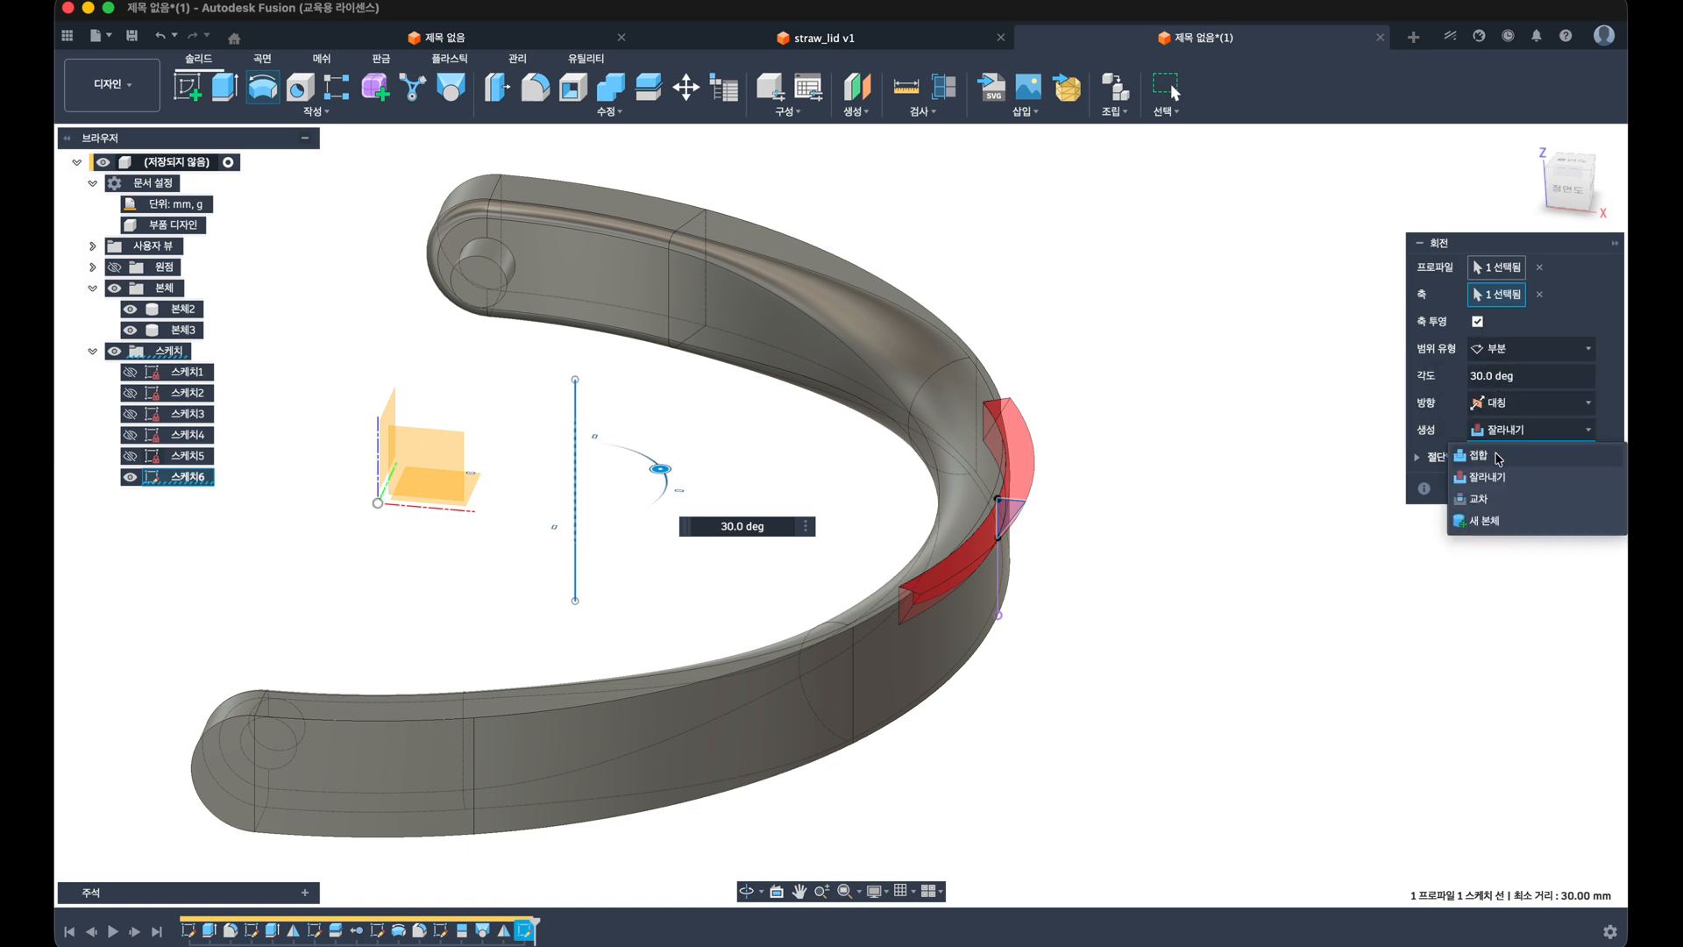
click(1497, 456)
shift+middle_drag(1251, 492, 1161, 605)
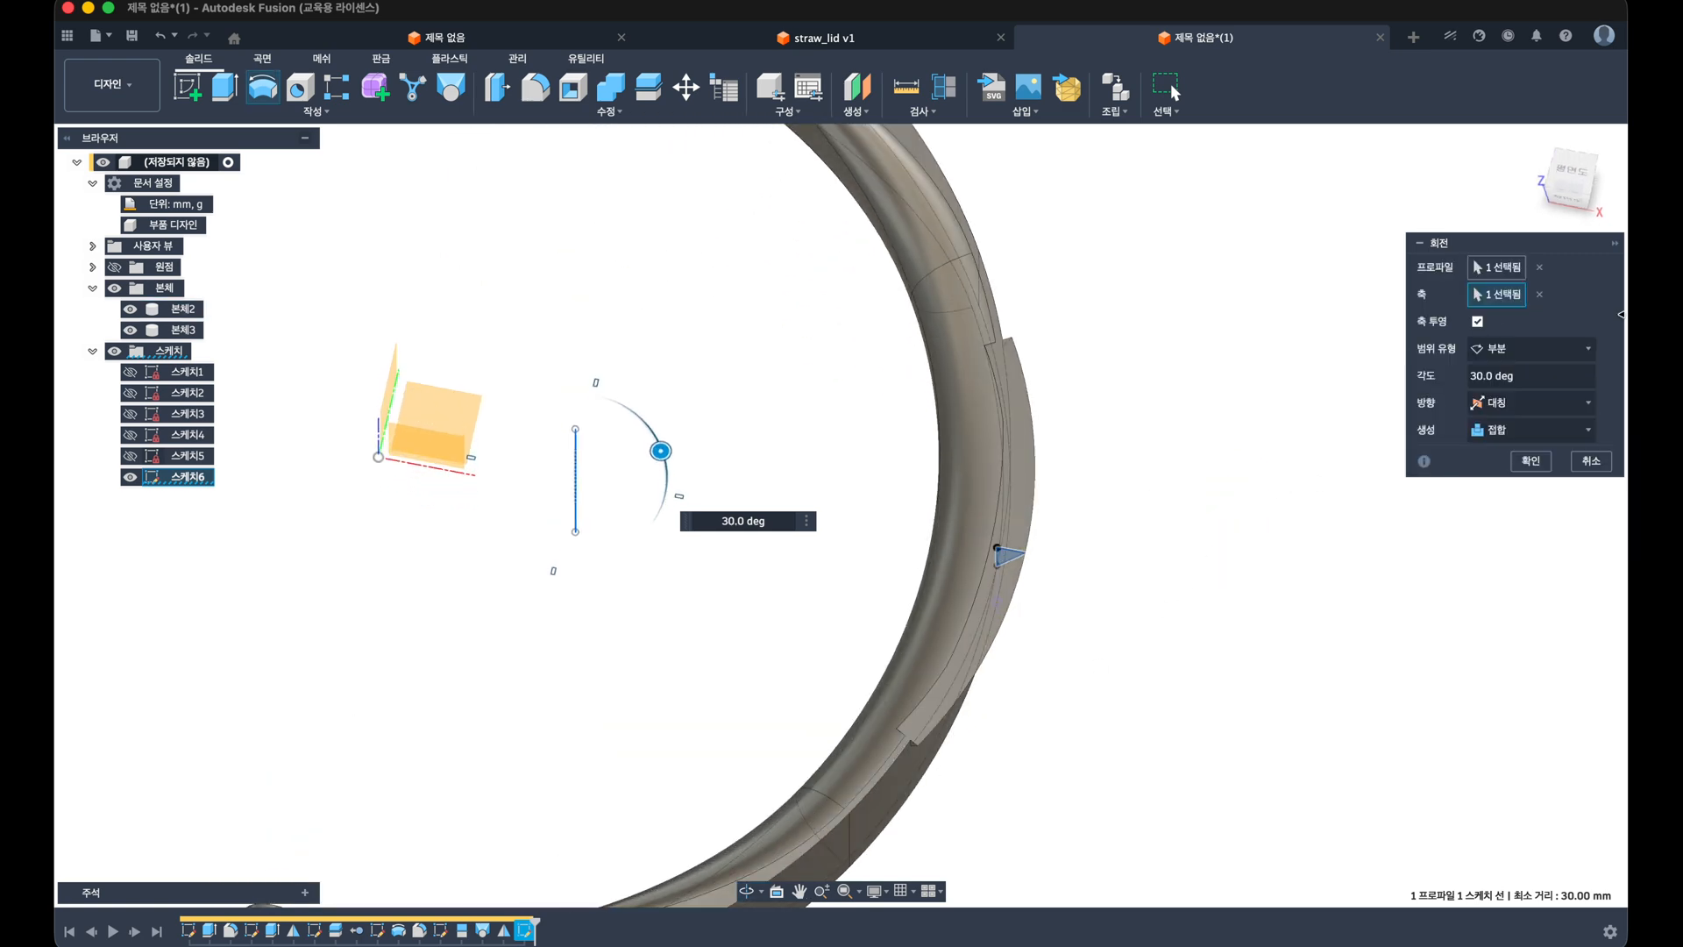
Step: Try a 45° symmetric angle and the To Object extent, then set the revolve to a full turn and complete it
drag(660, 450, 665, 429)
click(1567, 362)
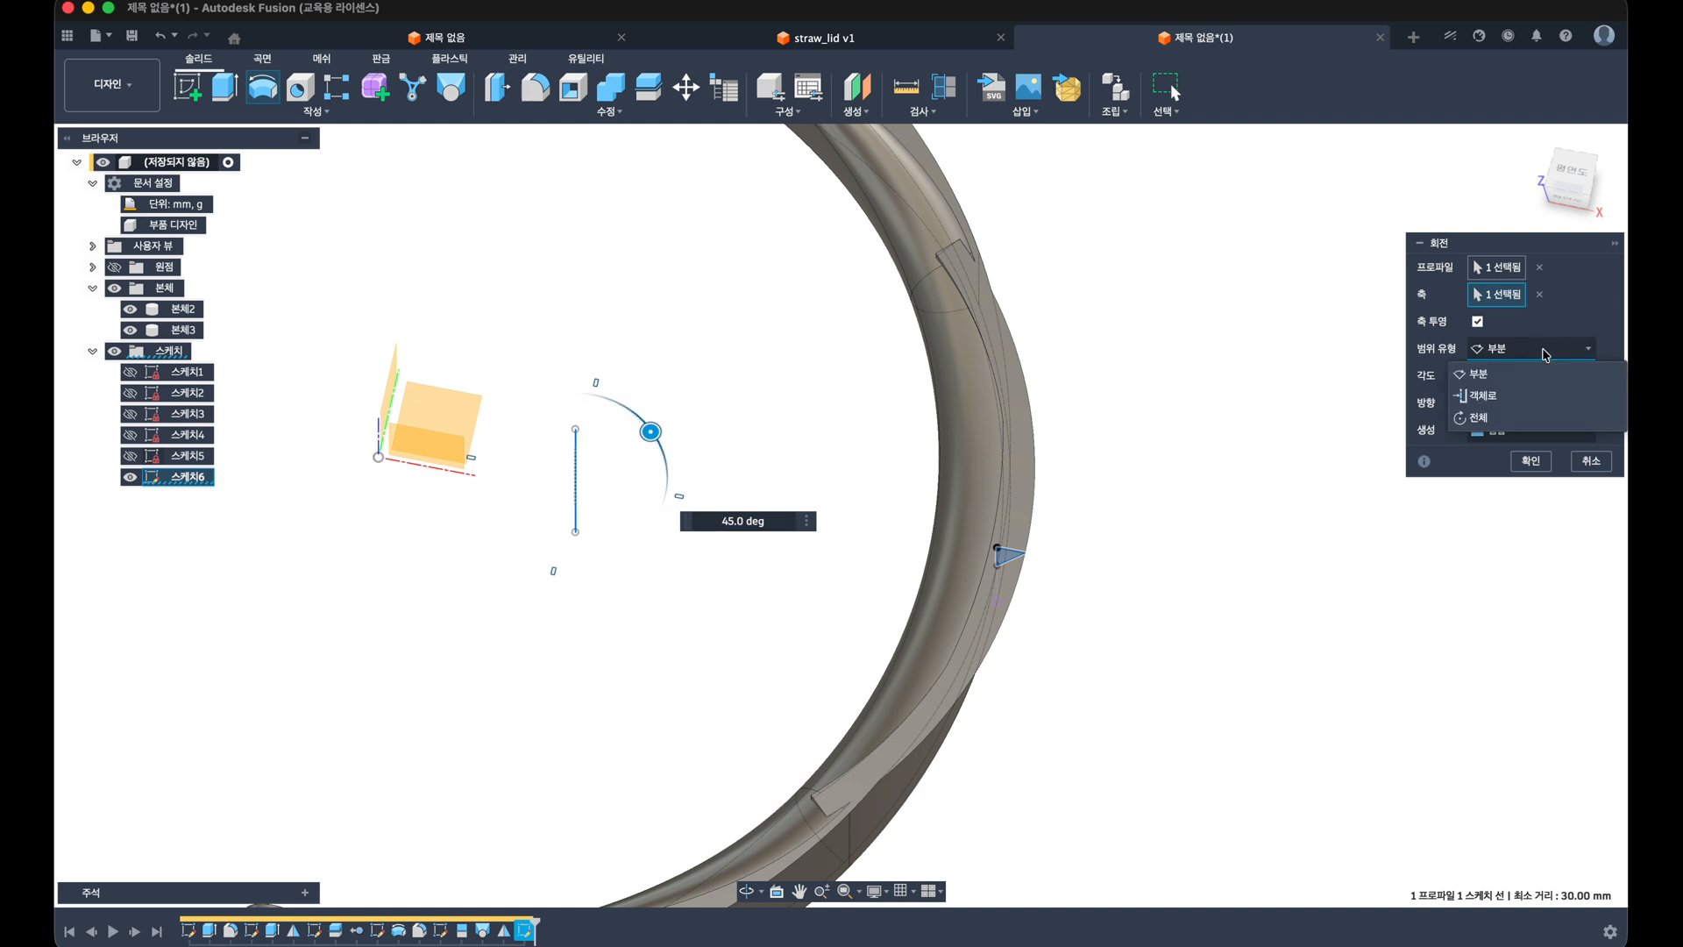
click(1529, 375)
click(1529, 350)
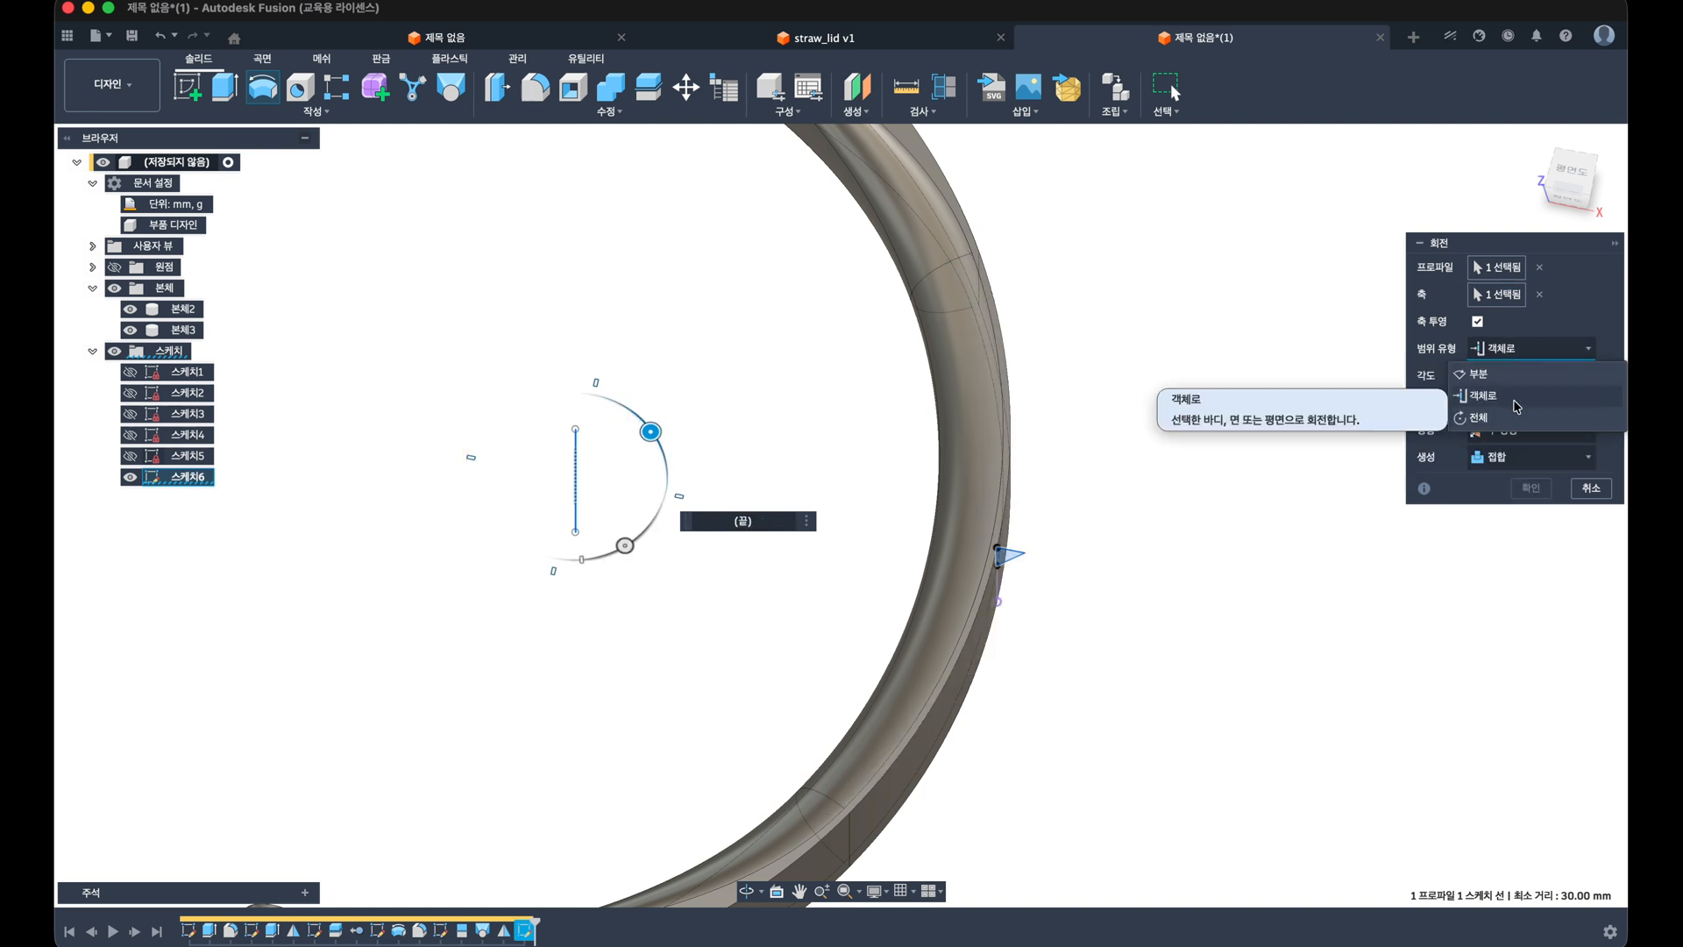
click(1508, 417)
click(1543, 406)
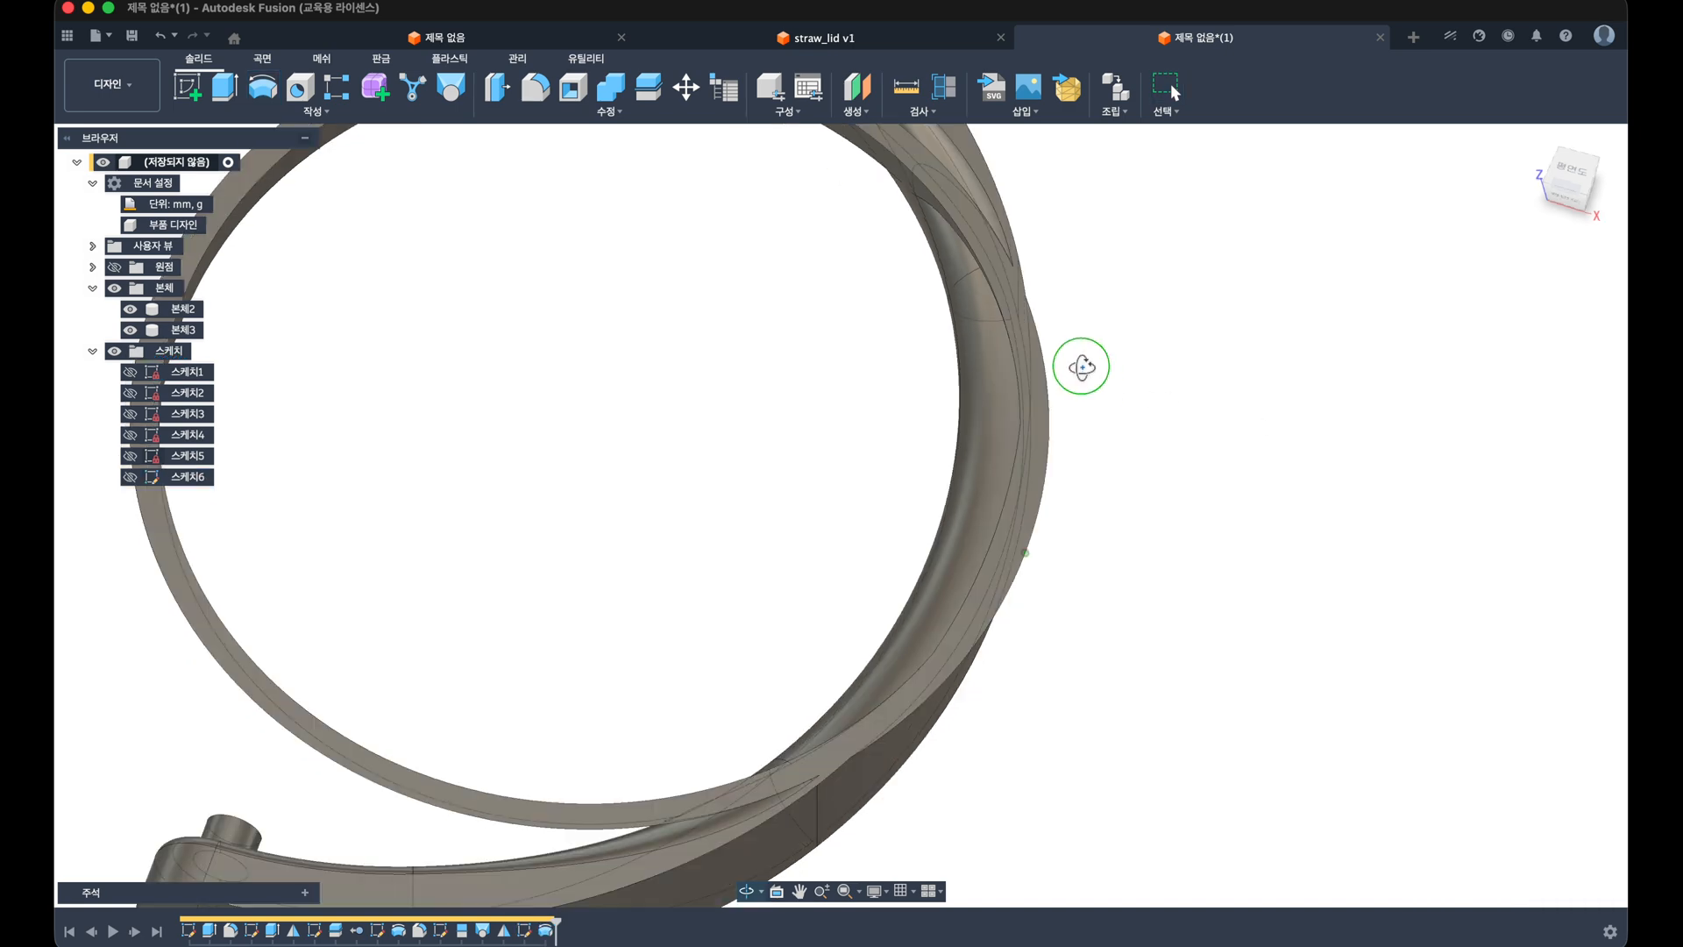
Step: Delete the revolved ring's faces that extend beyond the handle, keeping only the lip on the middle band
shift+middle_drag(1078, 364, 773, 325)
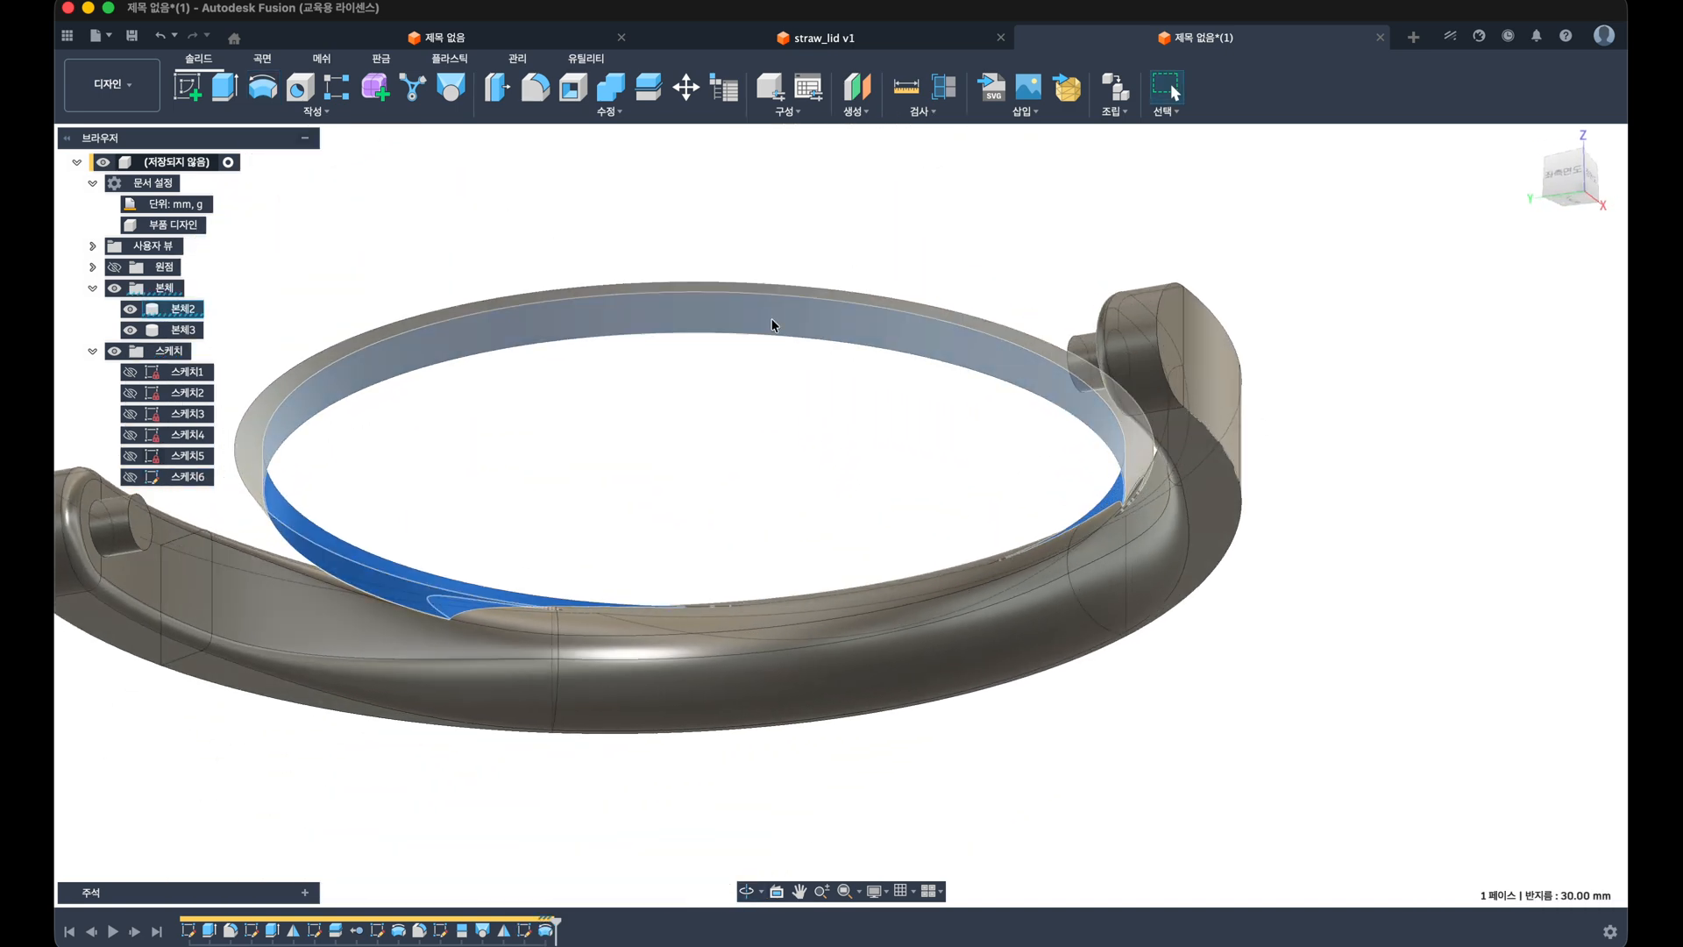
shift+click(653, 326)
key(Delete)
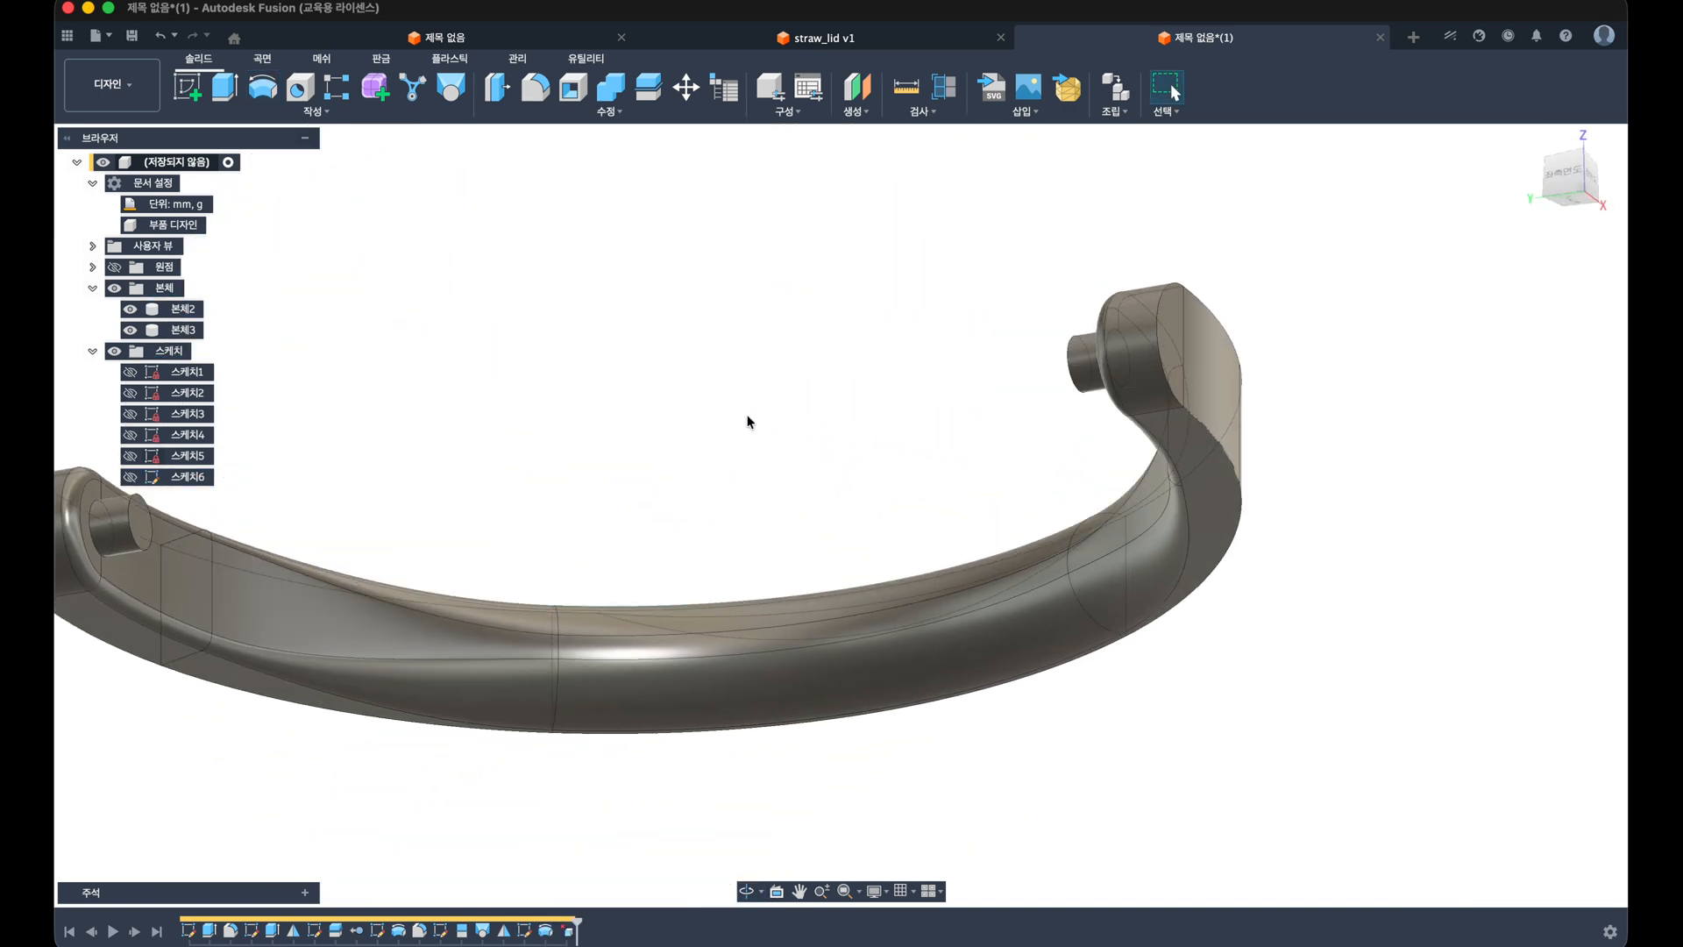
Step: Fillet the curved edges where the lip meets the middle band's outer face with a 3 mm radius
shift+middle_drag(751, 420, 916, 461)
key(f)
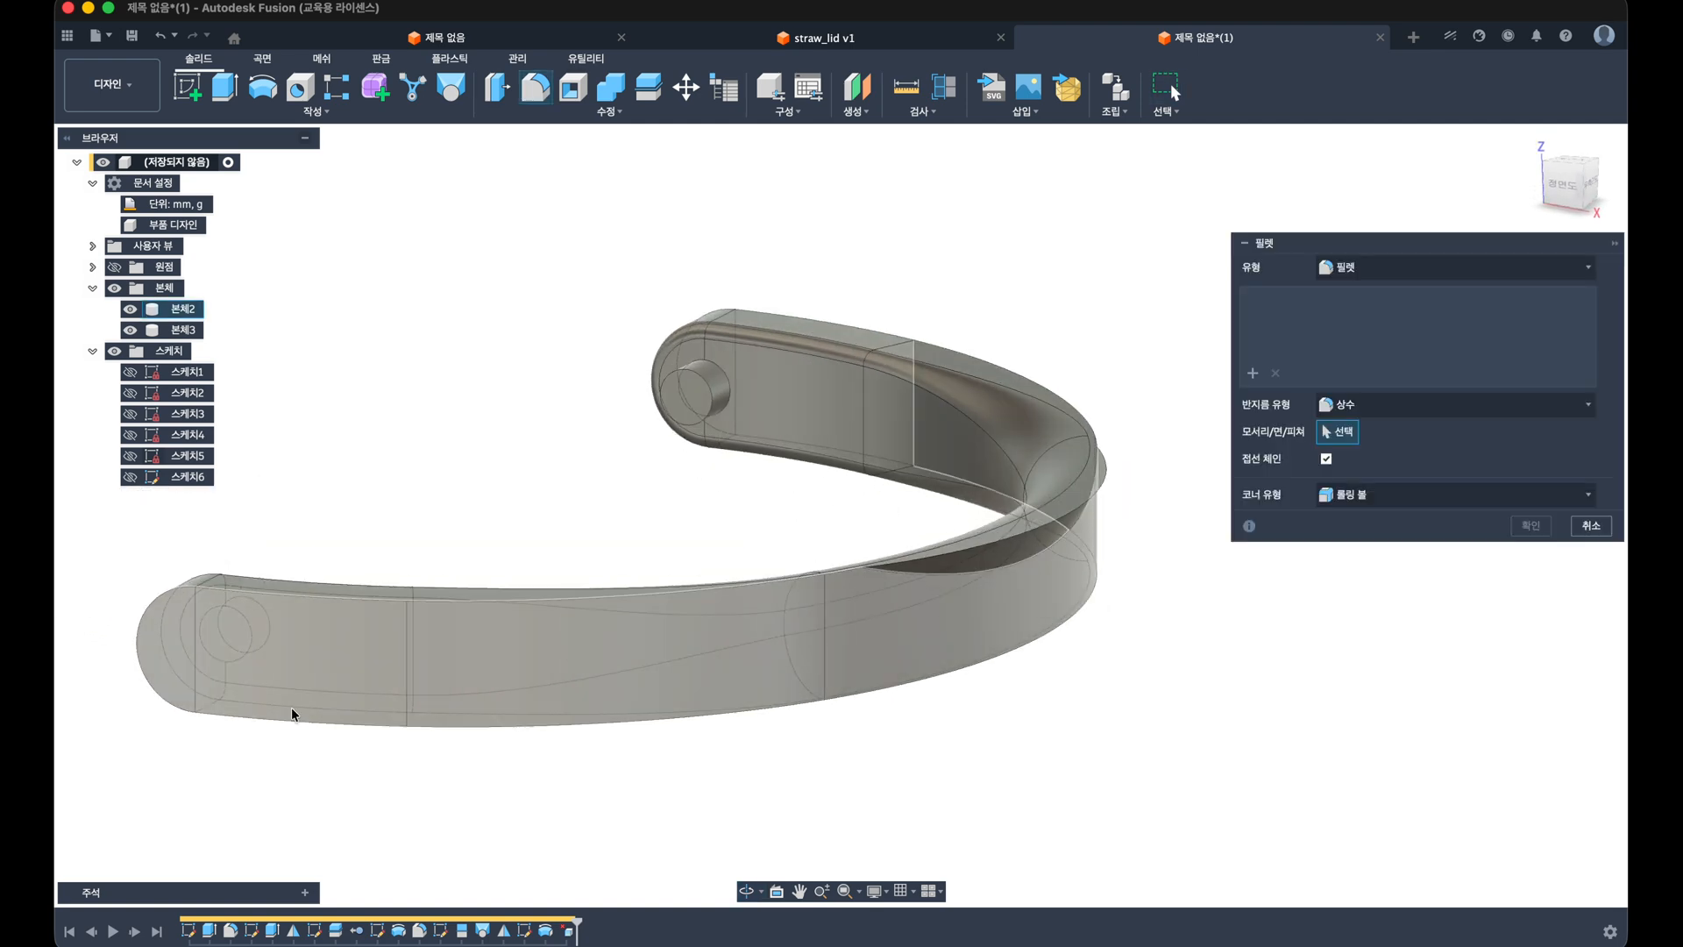
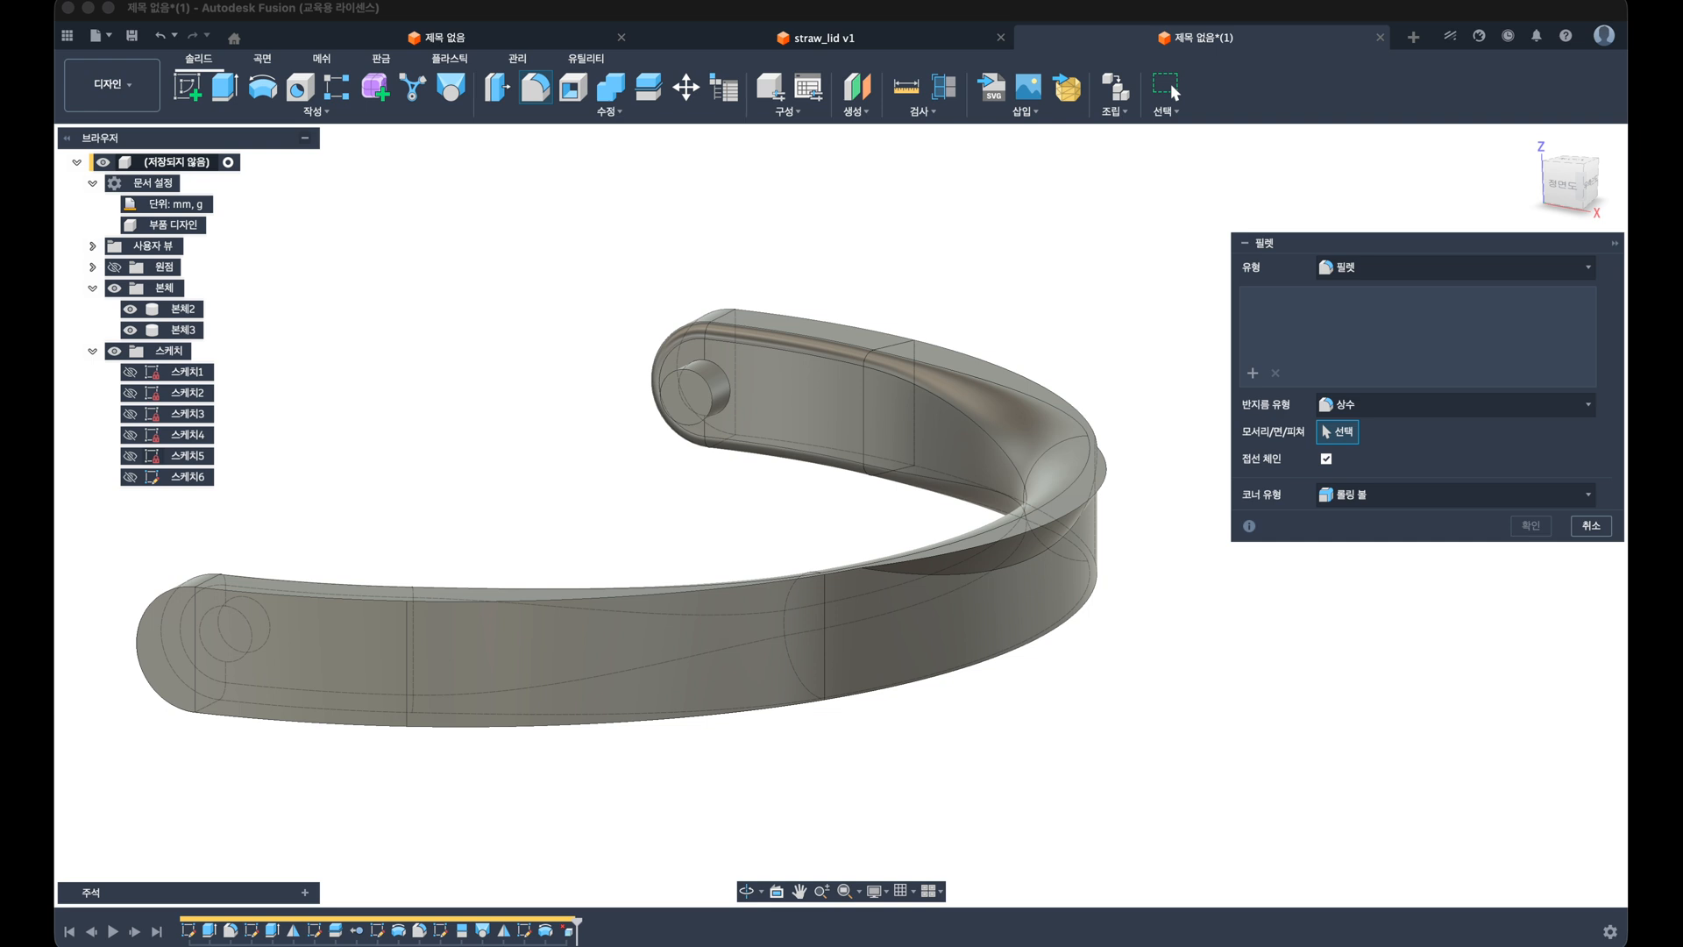
shift+middle_drag(581, 364, 548, 349)
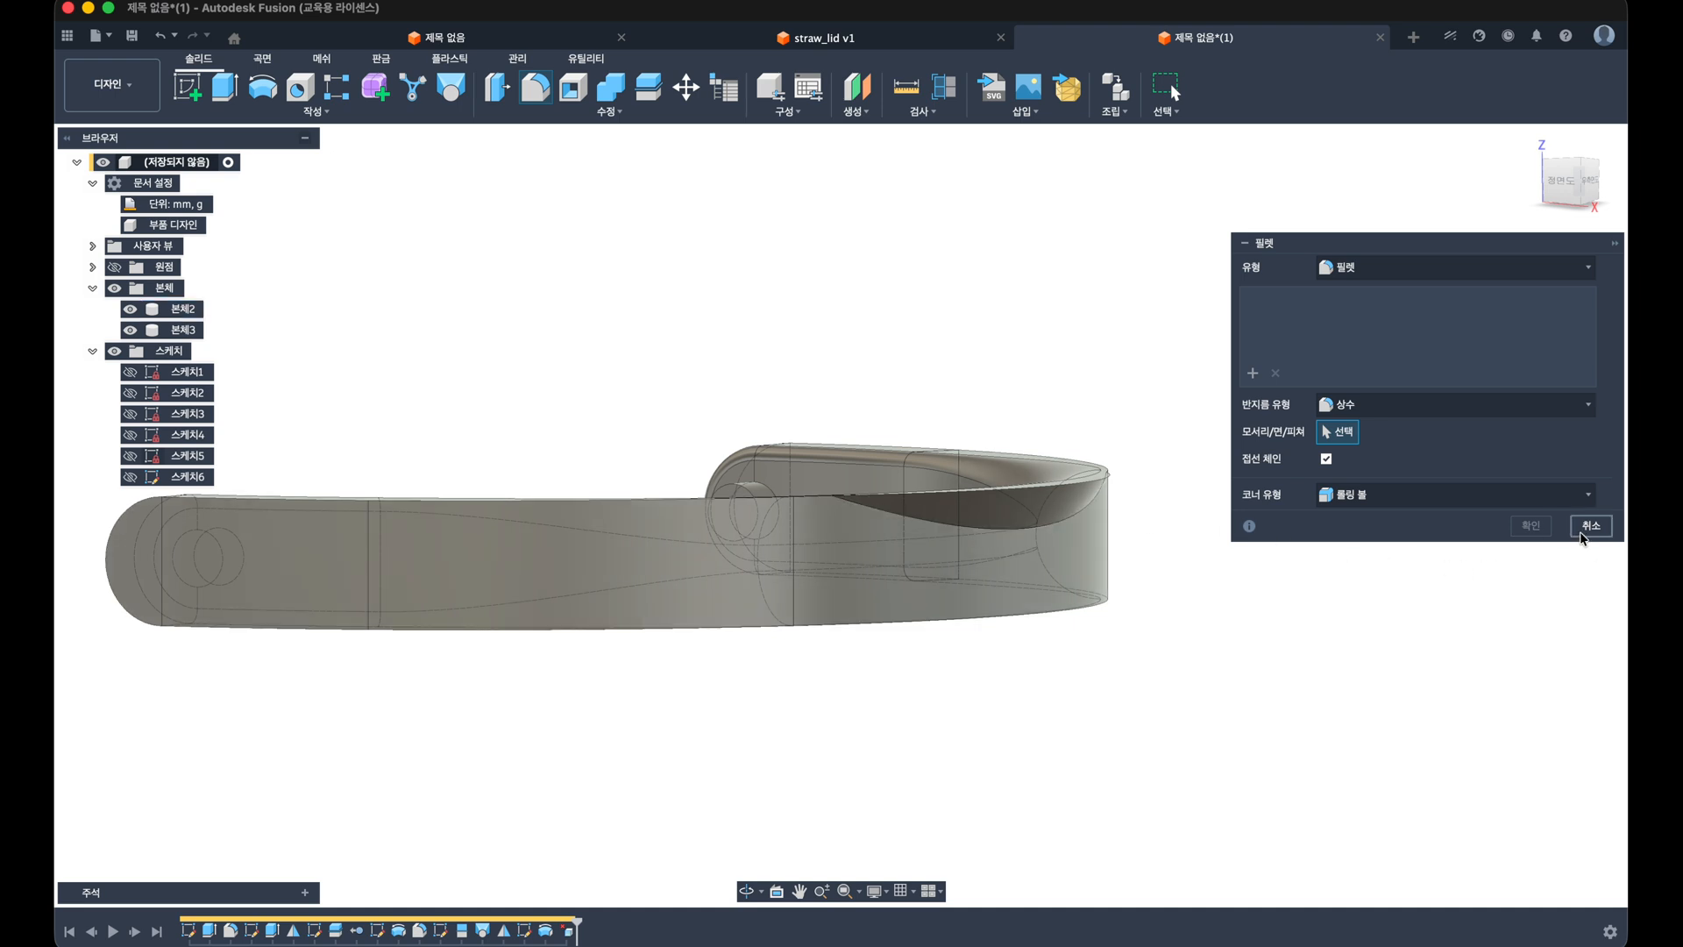
click(953, 519)
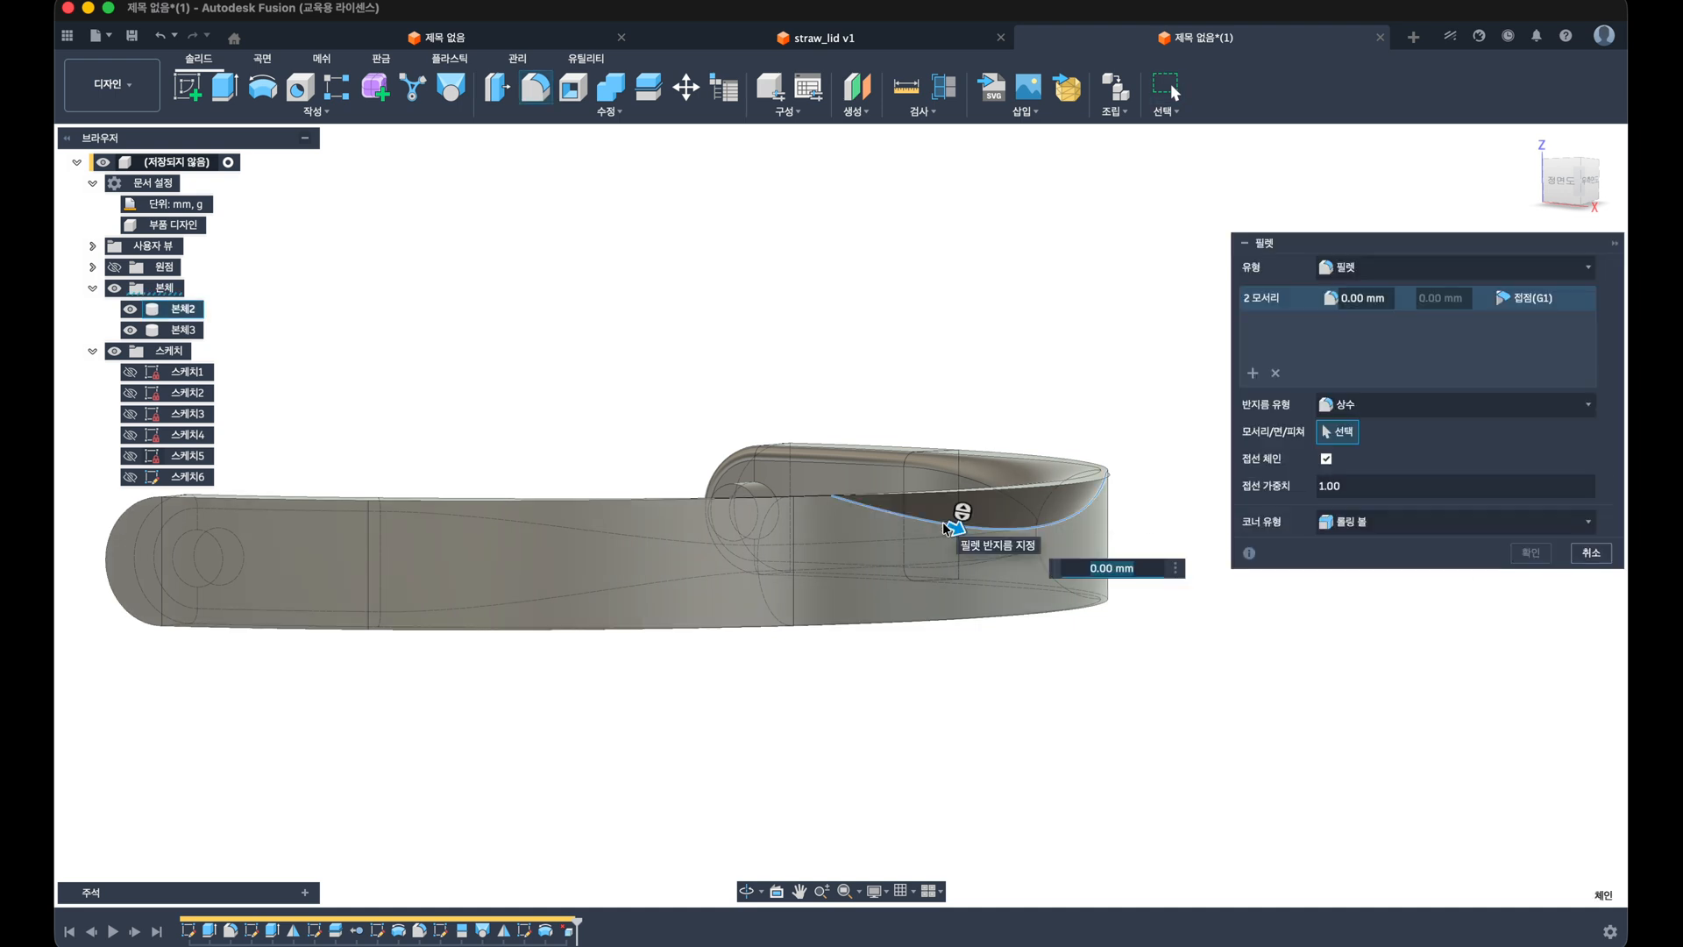
text(3)
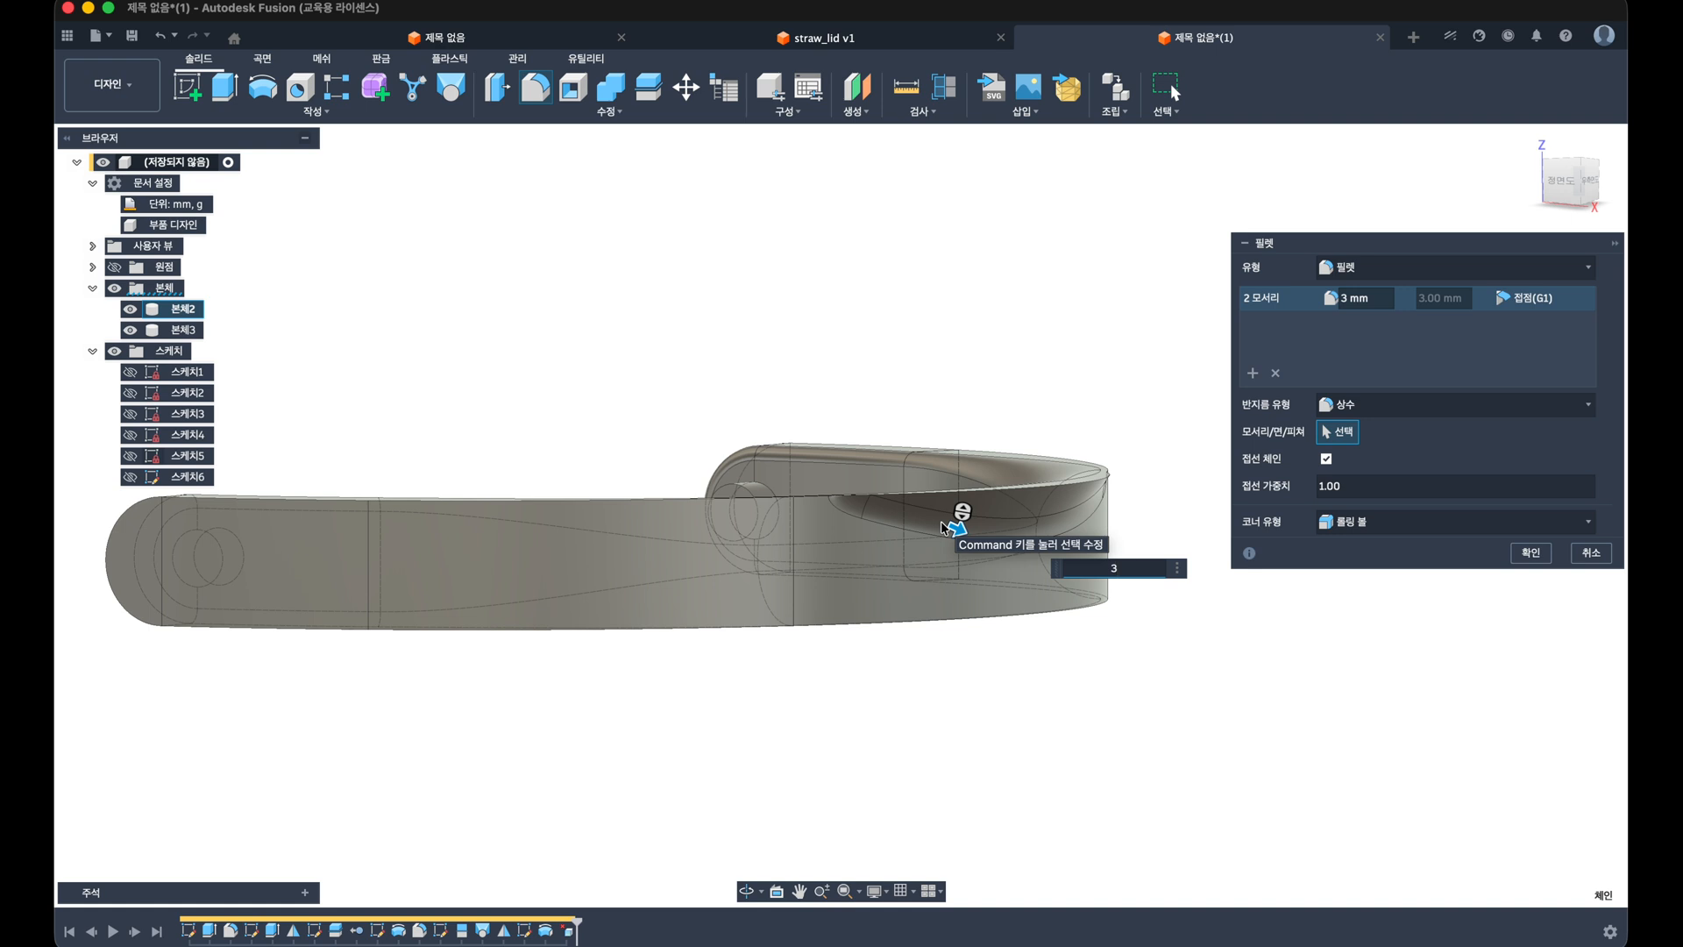
key(Return)
Step: Fillet the long perimeter edges of both handle bodies, trying a 0.5 mm radius and finishing with 0.4 mm
key(f)
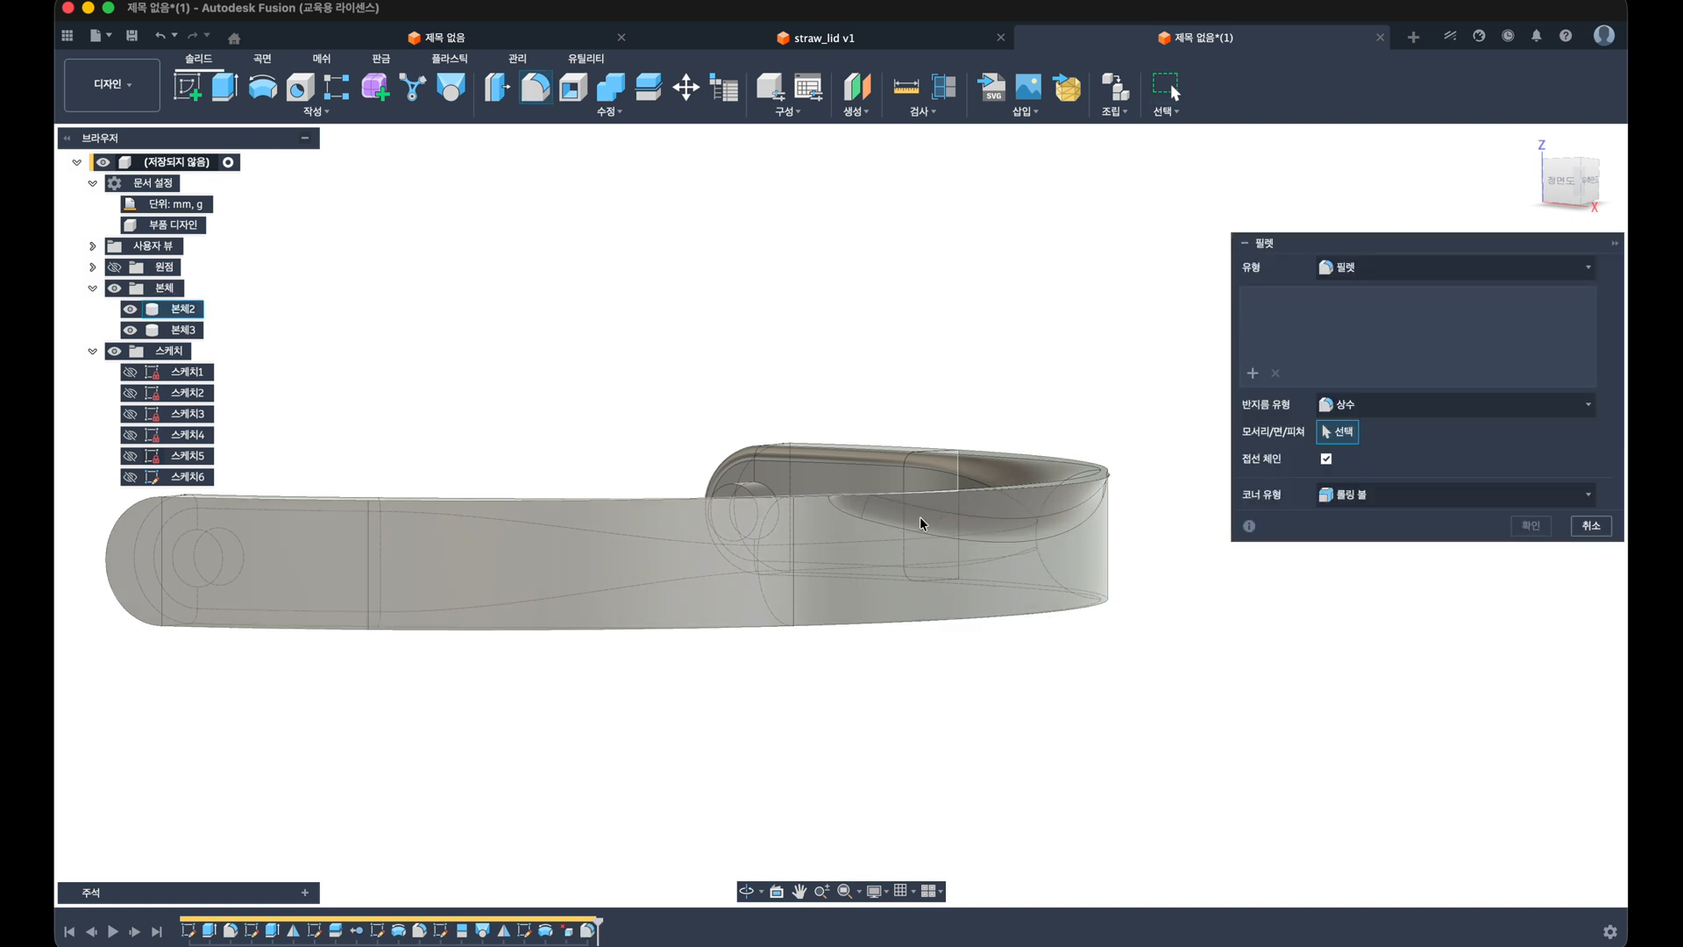
shift+middle_drag(920, 518, 913, 582)
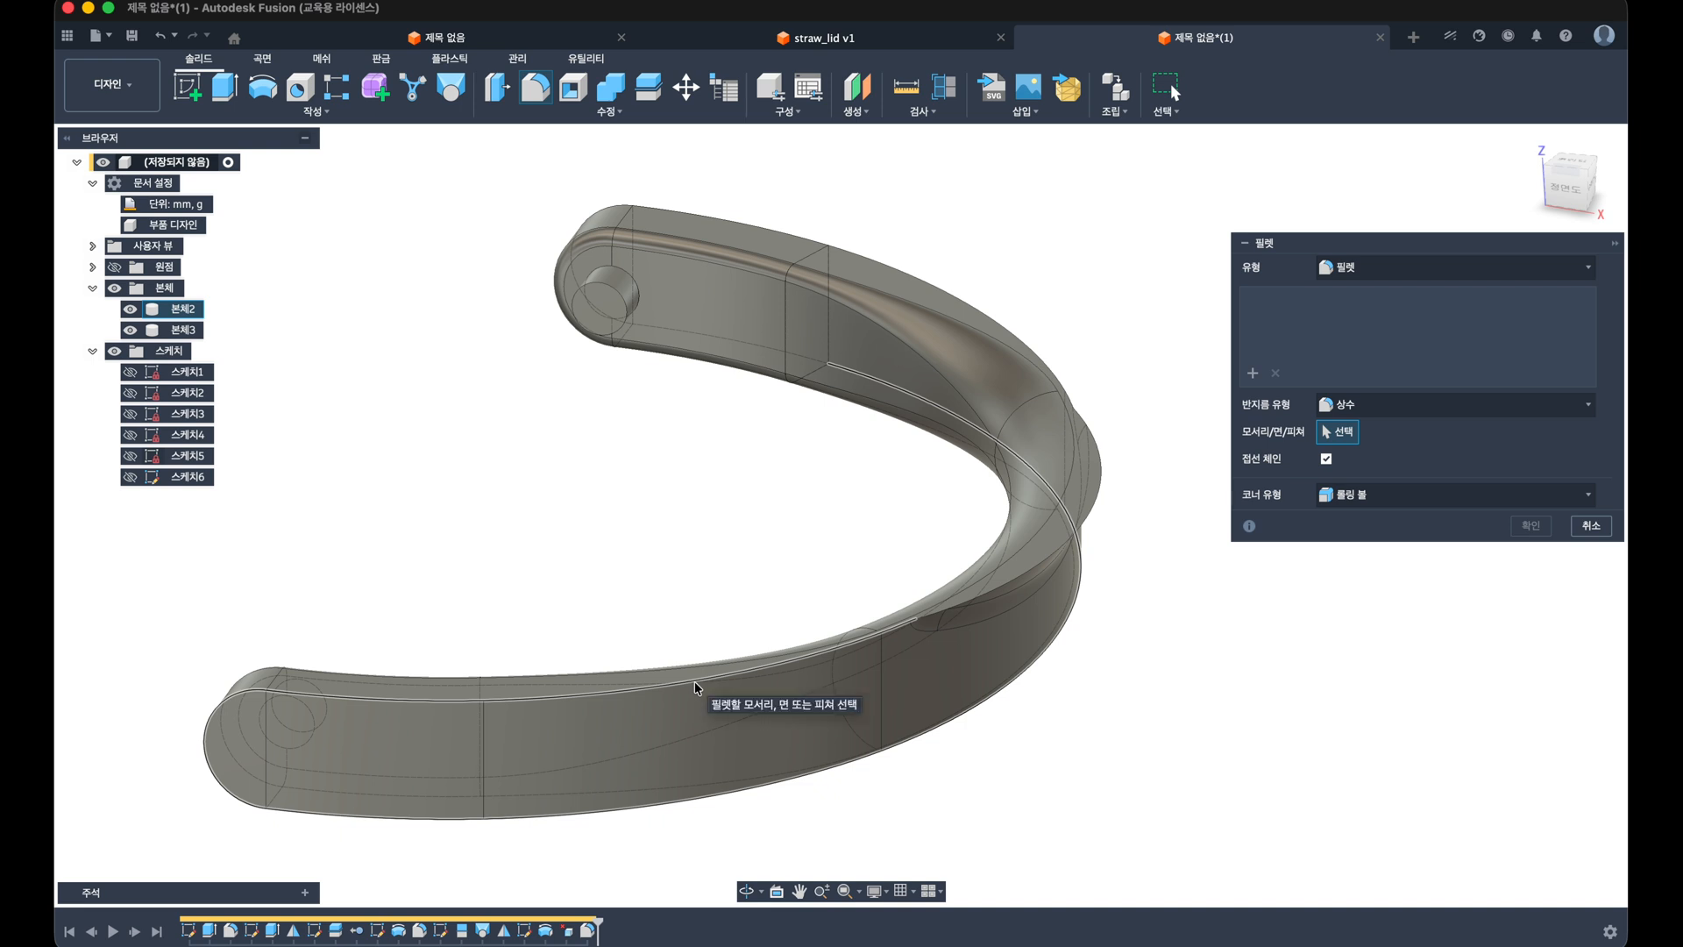
click(697, 688)
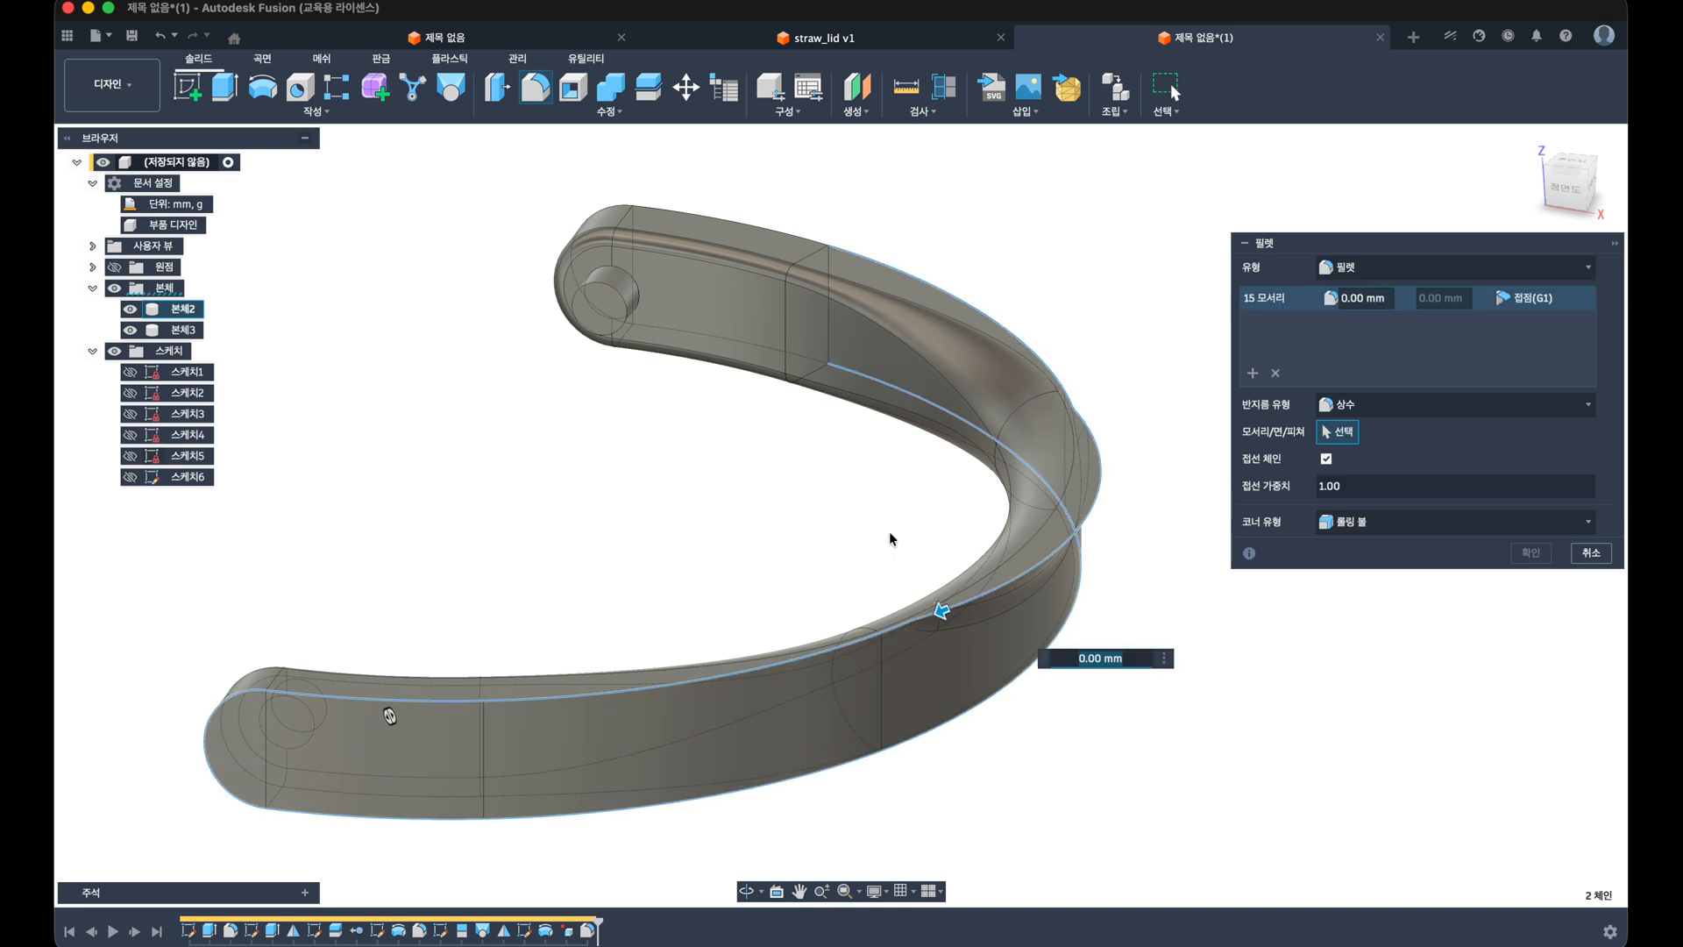
click(770, 352)
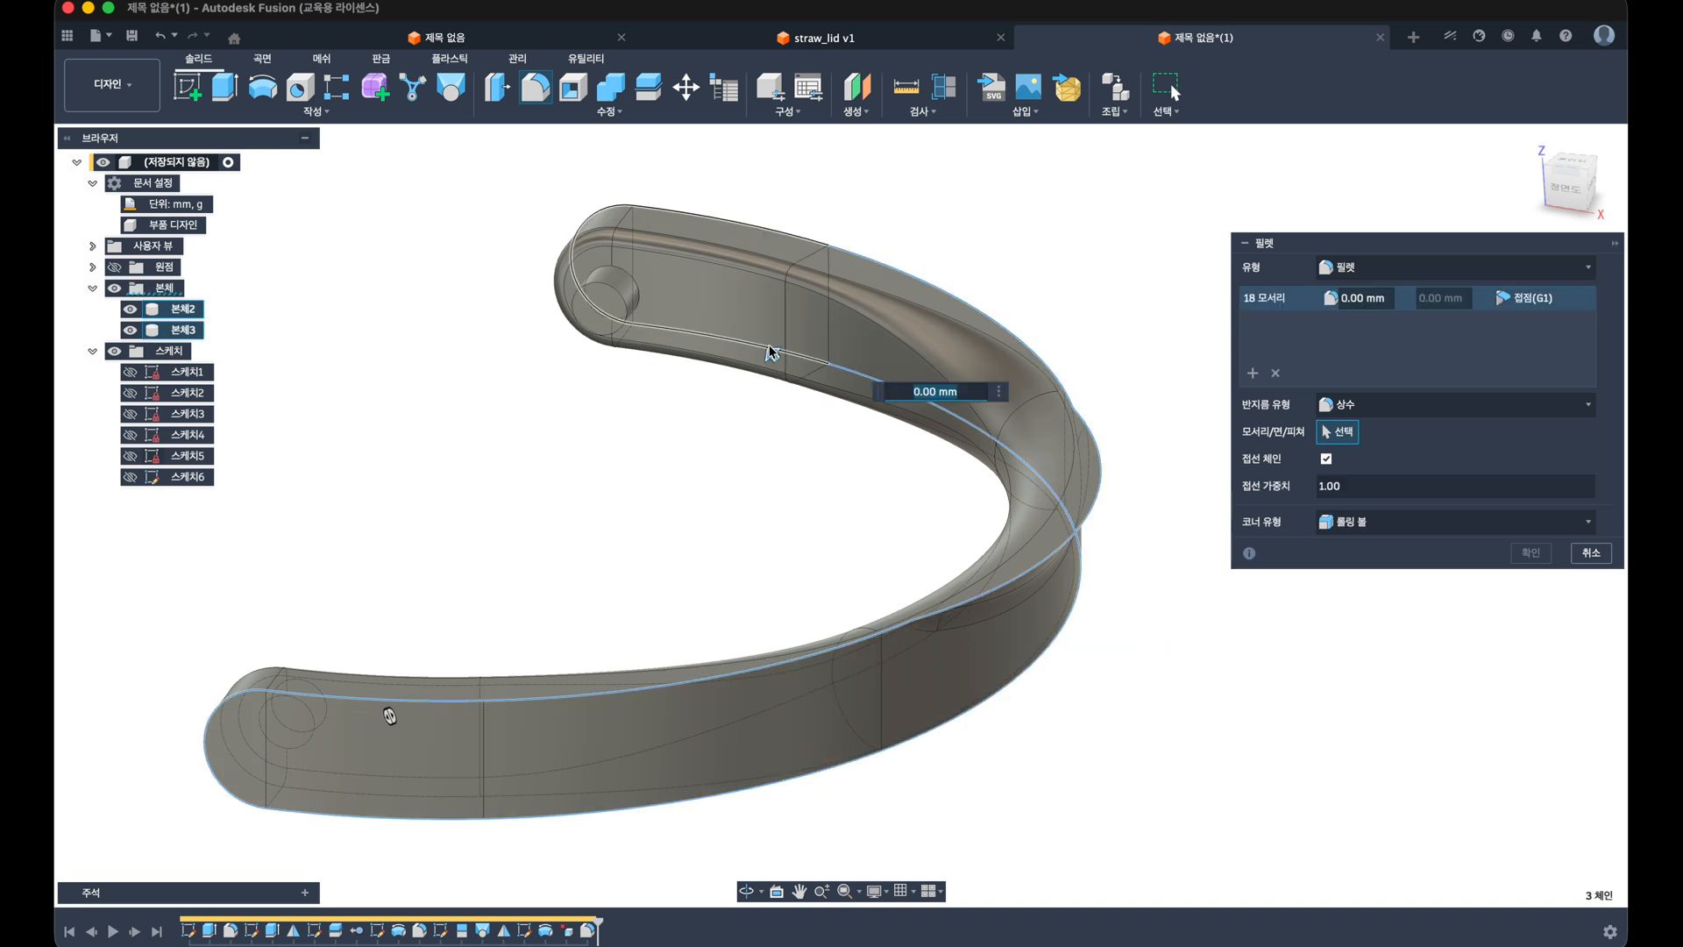
text(.5)
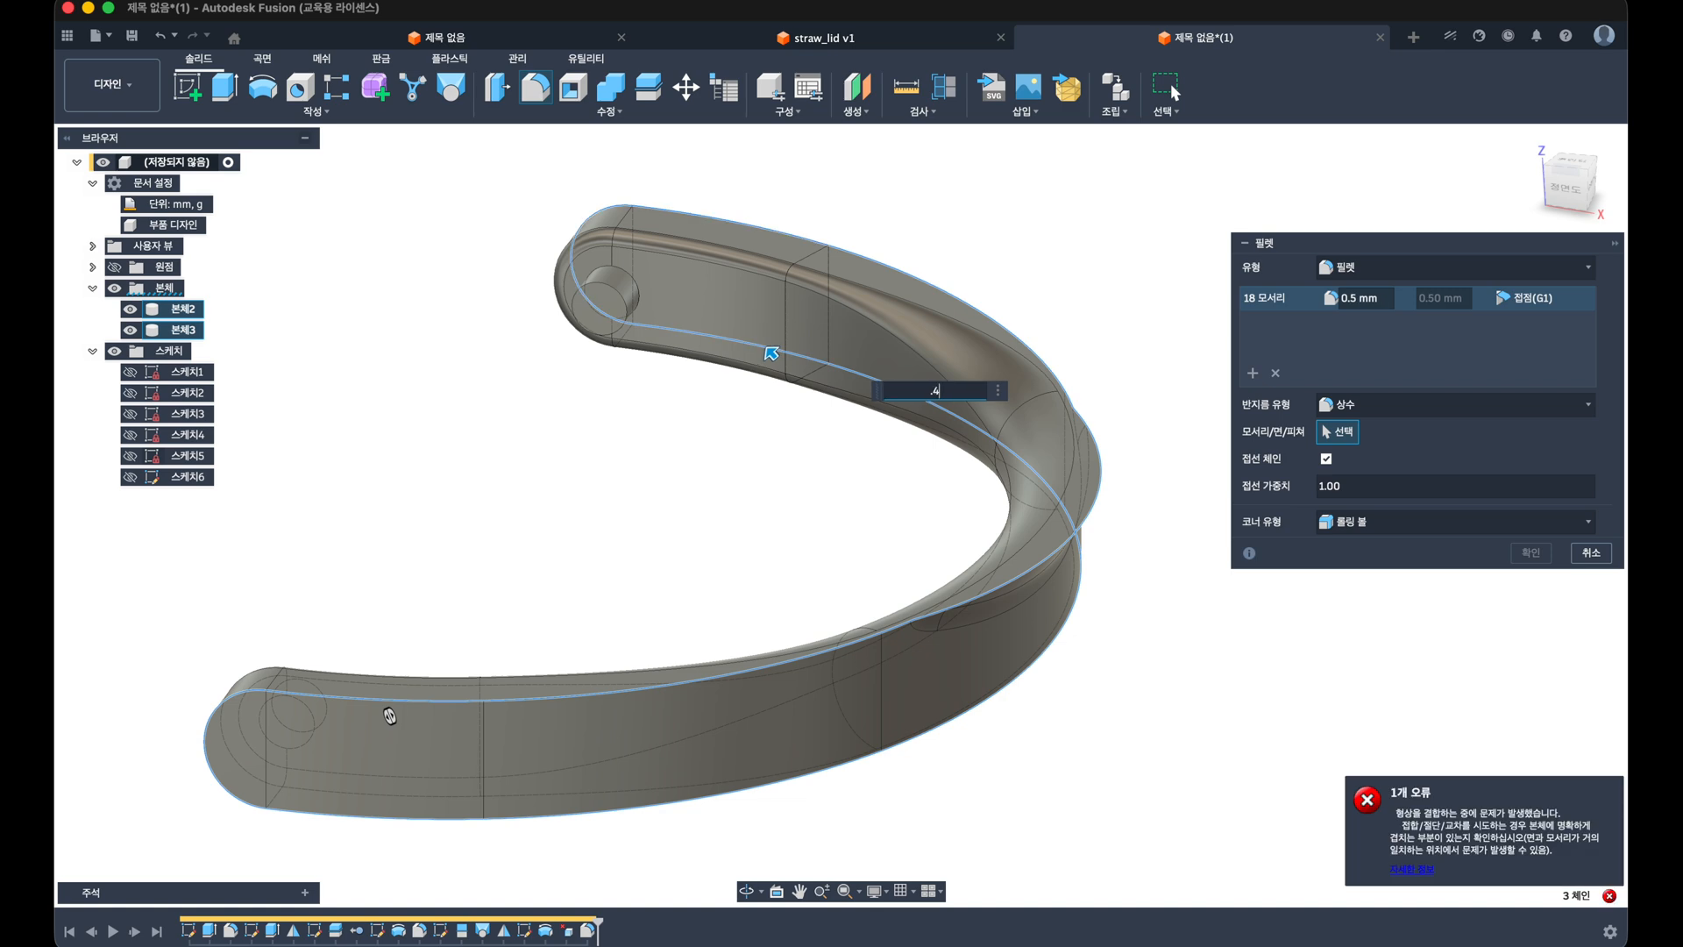
key(Return)
shift+middle_drag(770, 353, 965, 435)
mouse_move(66, 561)
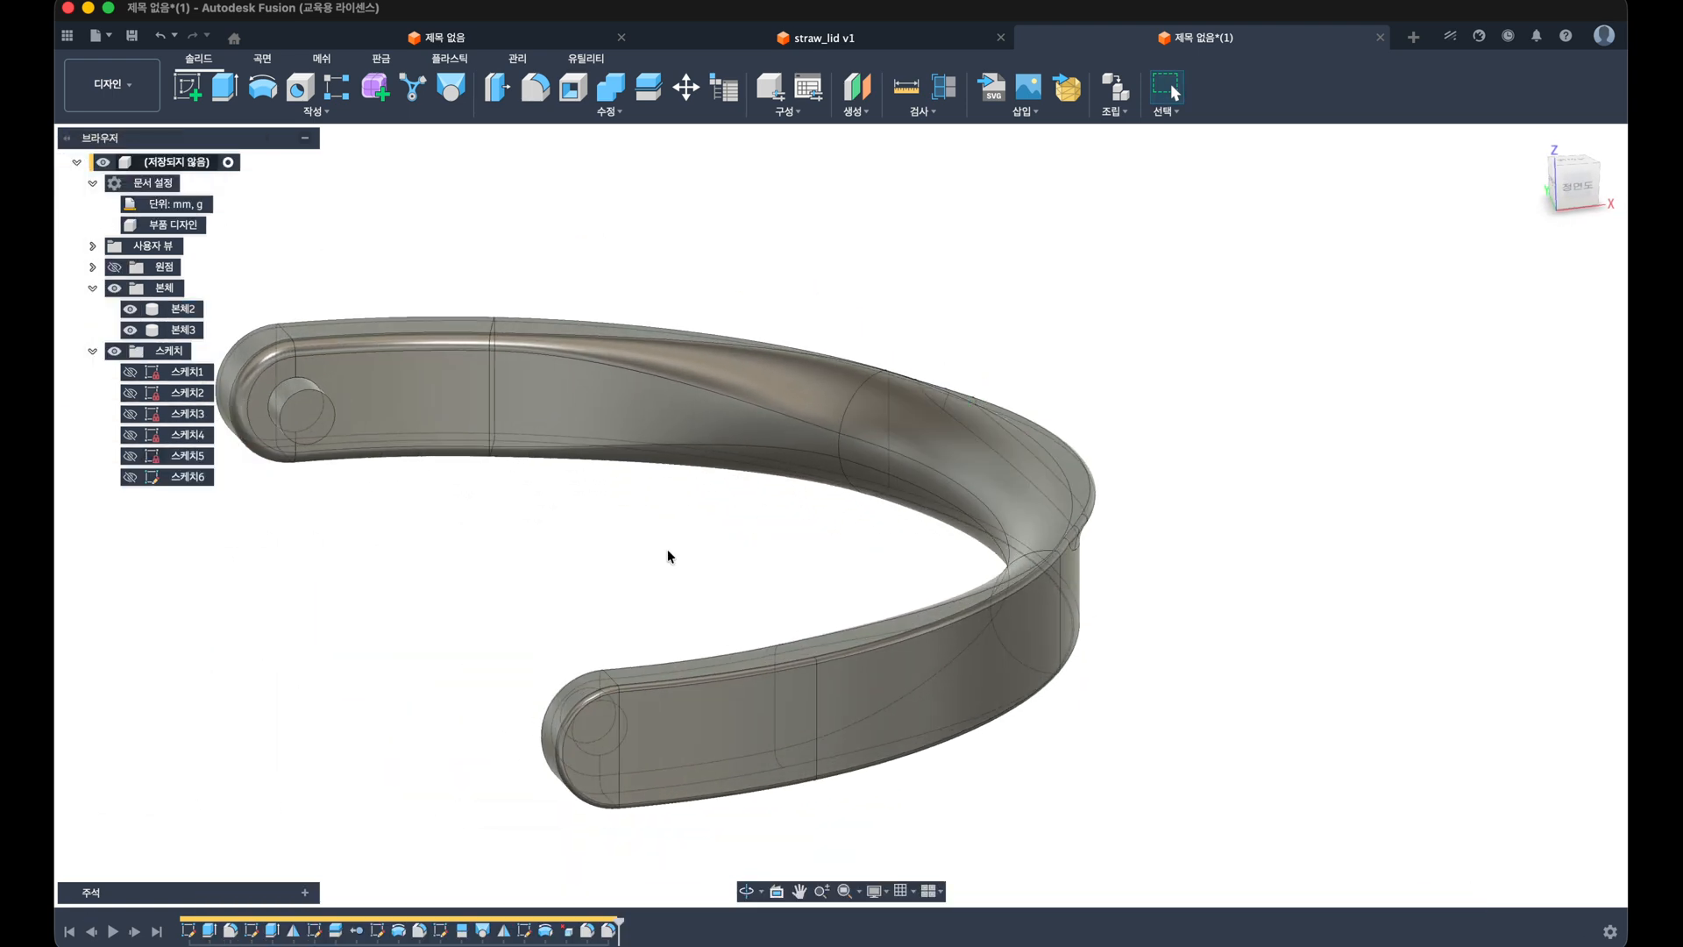
Step: Save the design as handle in the 텀블러 project folder
key(super+s)
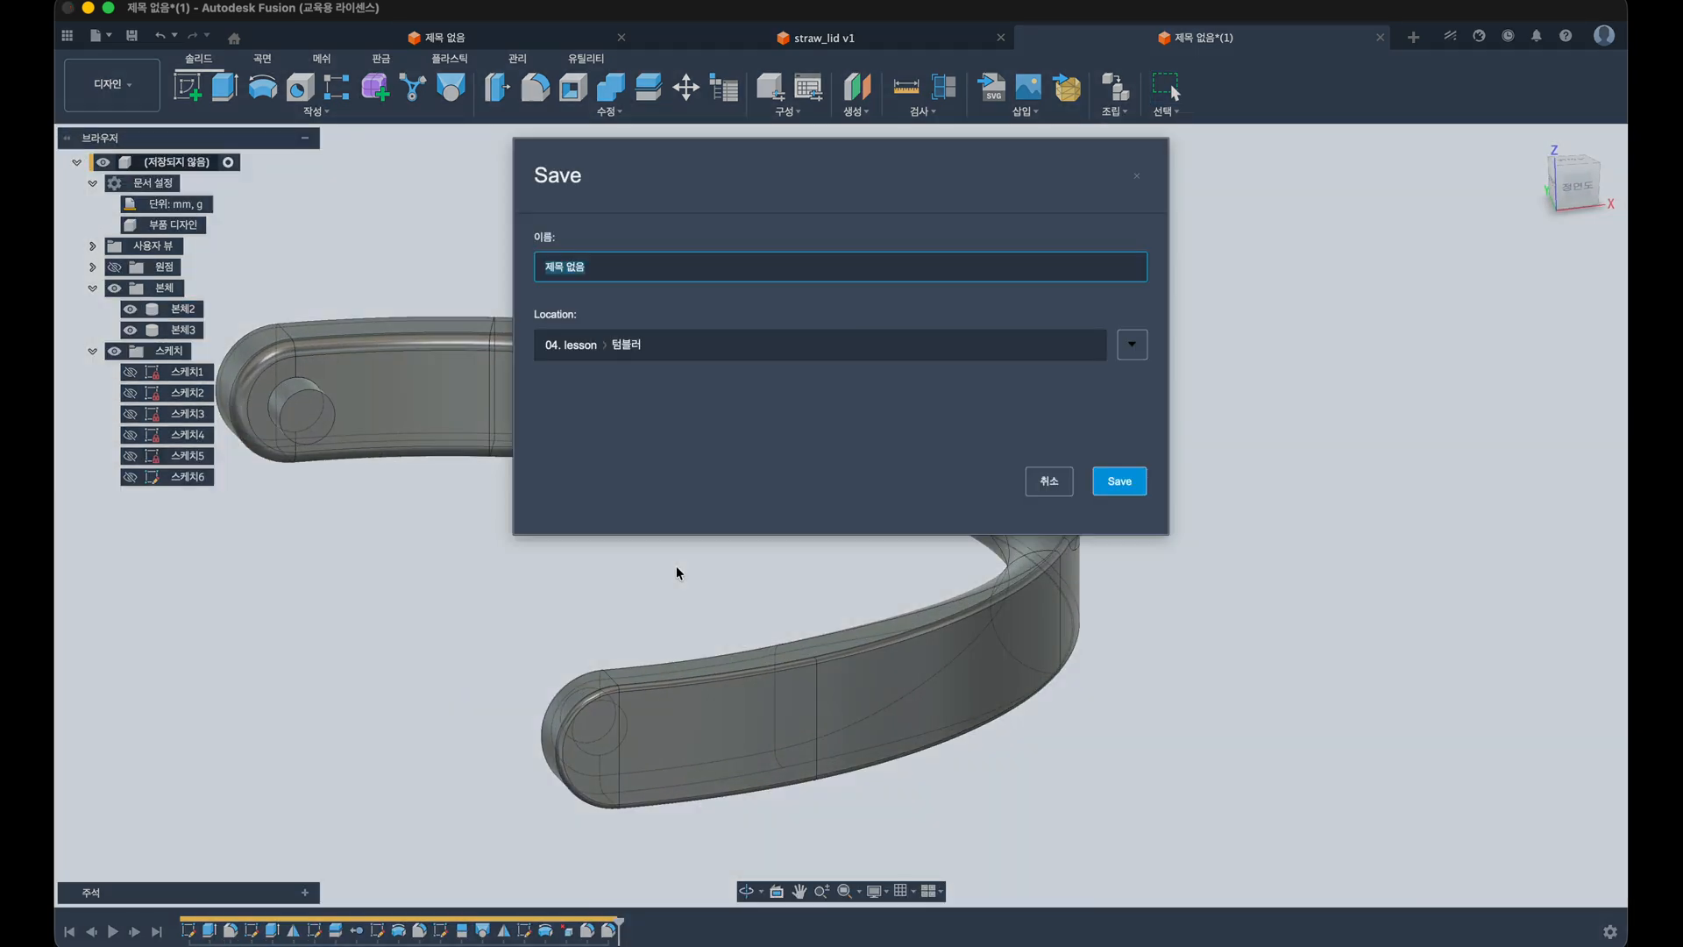
text(handle)
key(Return)
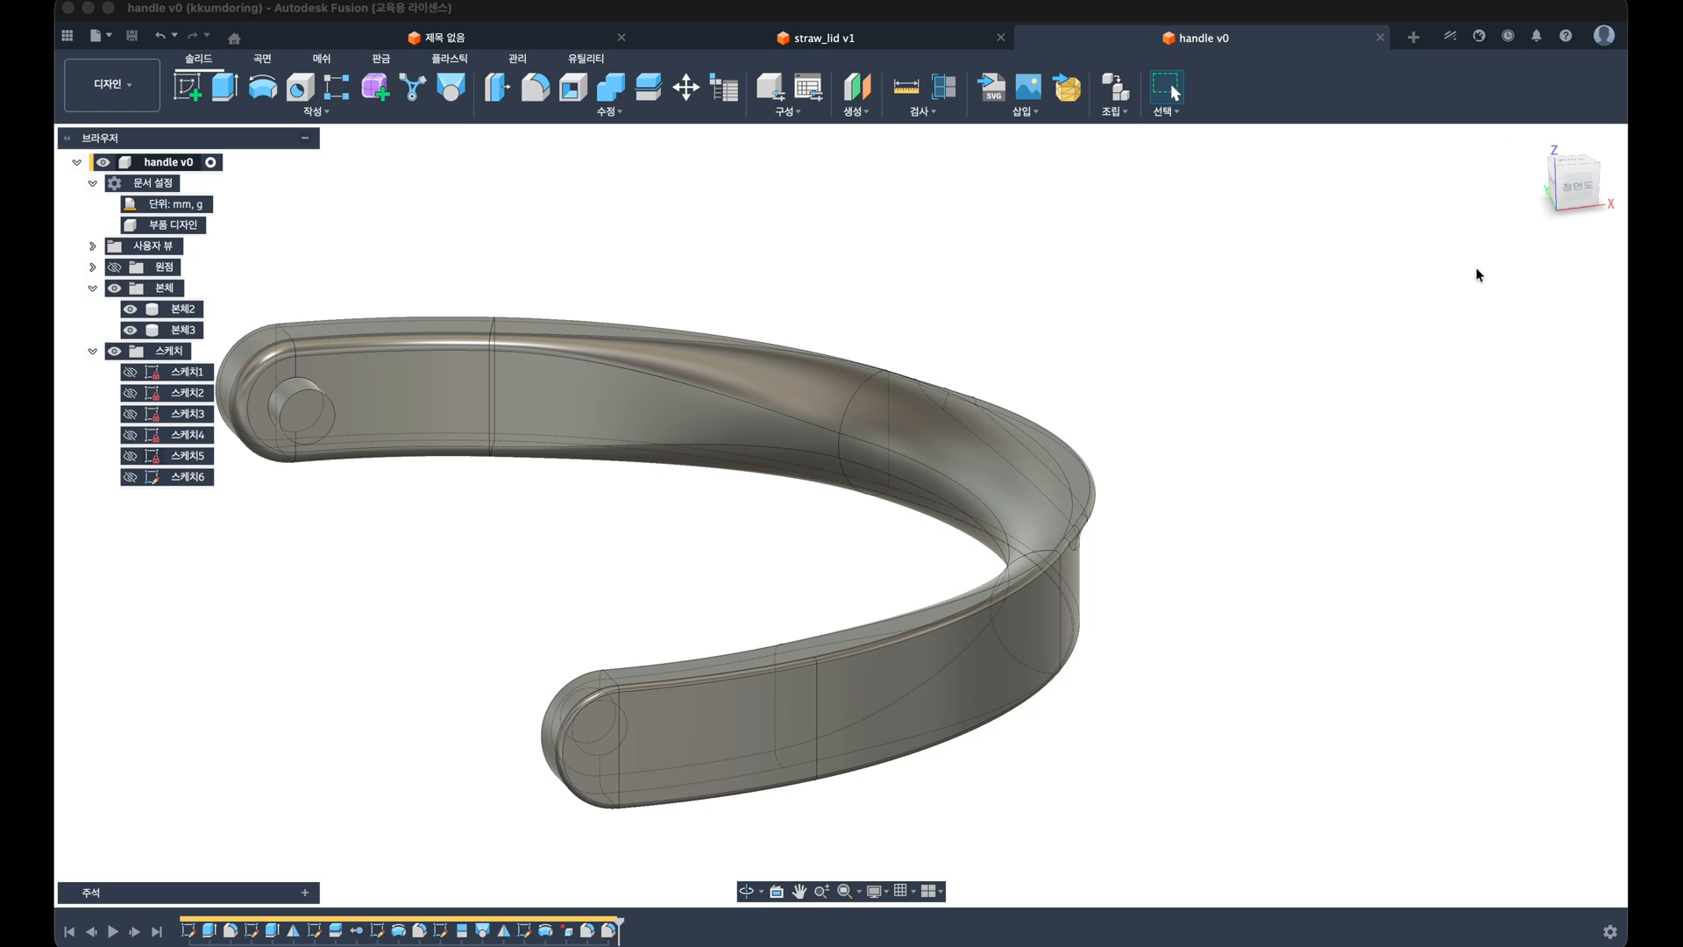
Step: Create a new part design in millimetres and start a sketch on the horizontal XY plane
click(1413, 37)
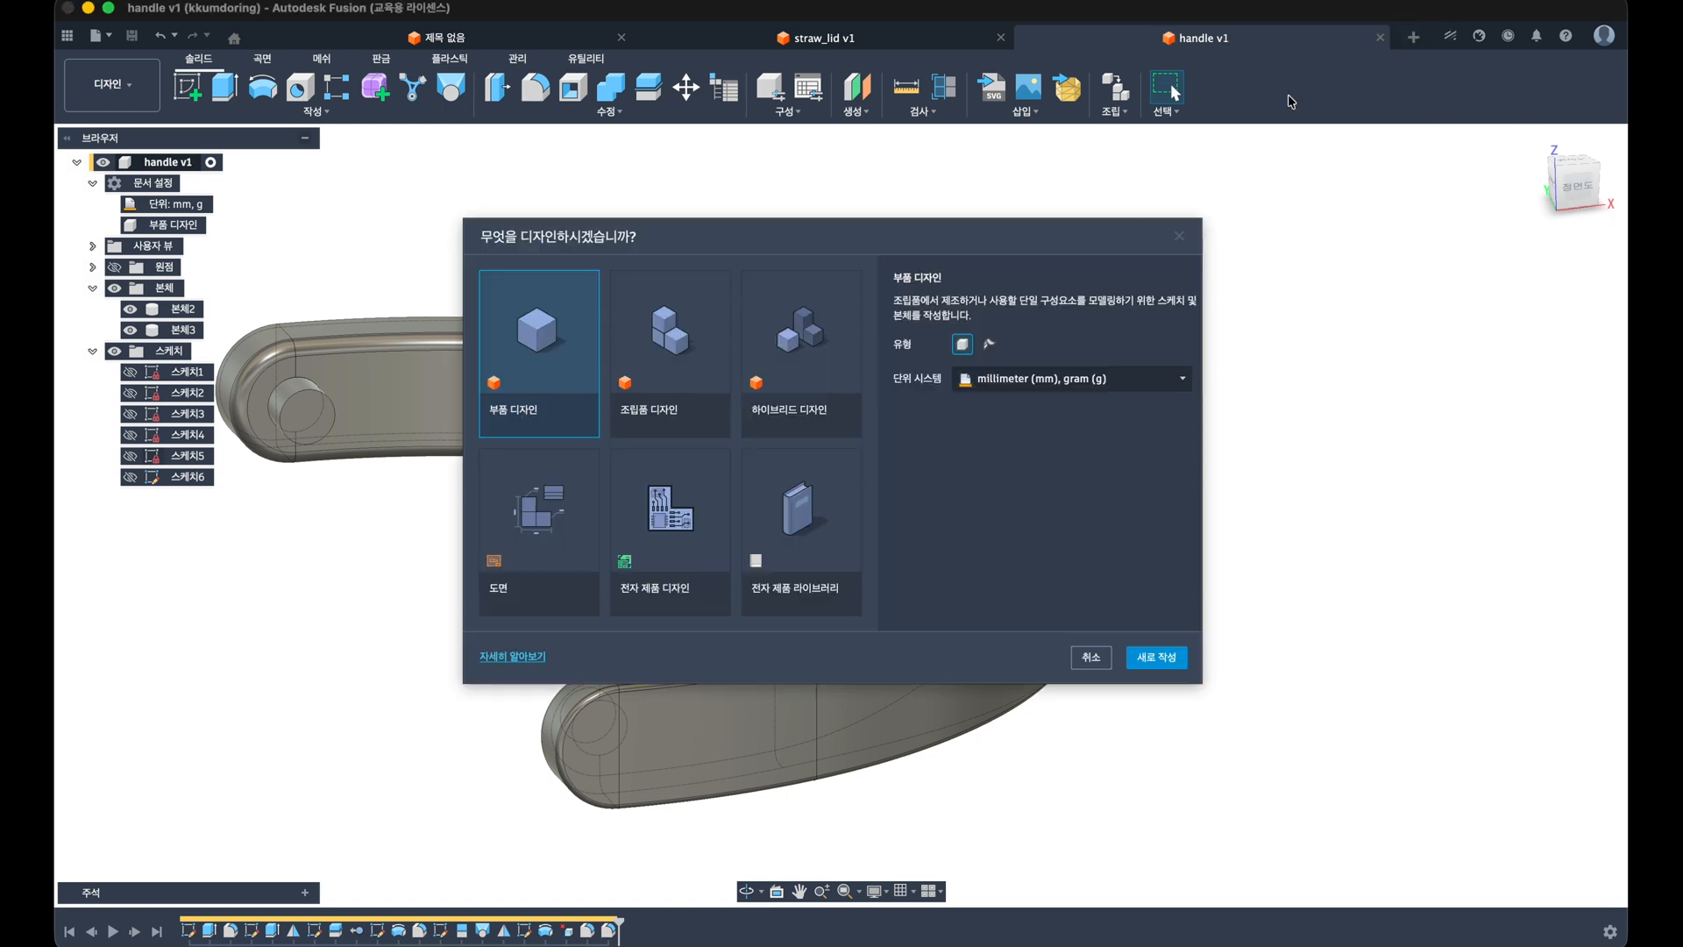
double_click(501, 363)
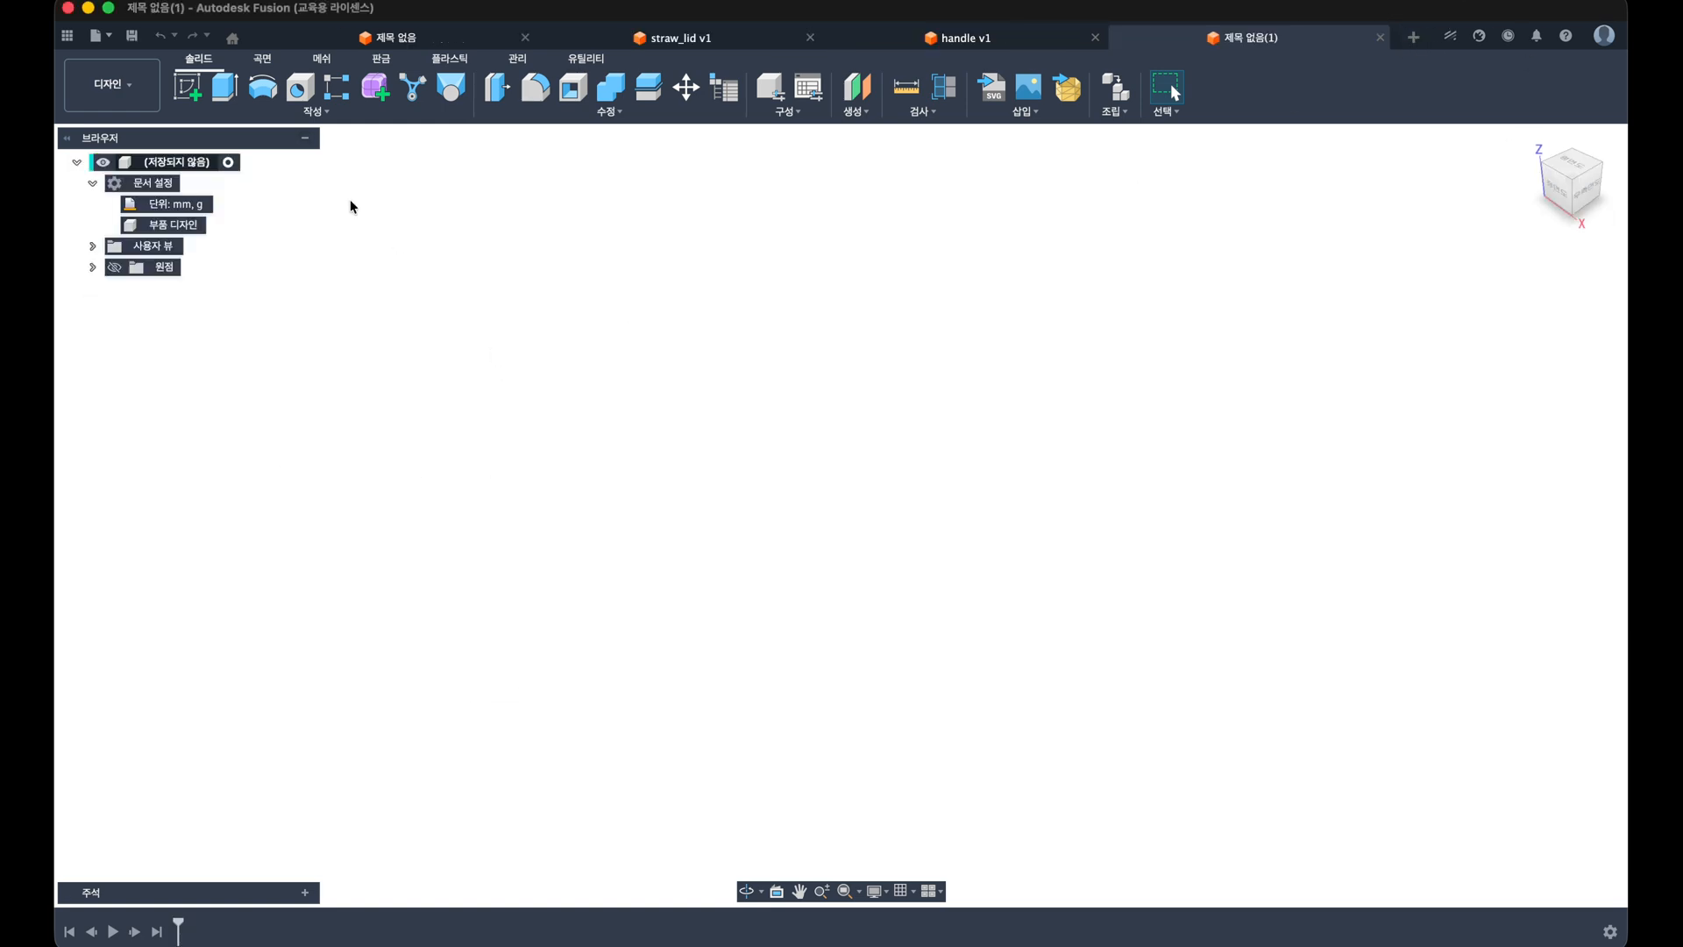
click(188, 85)
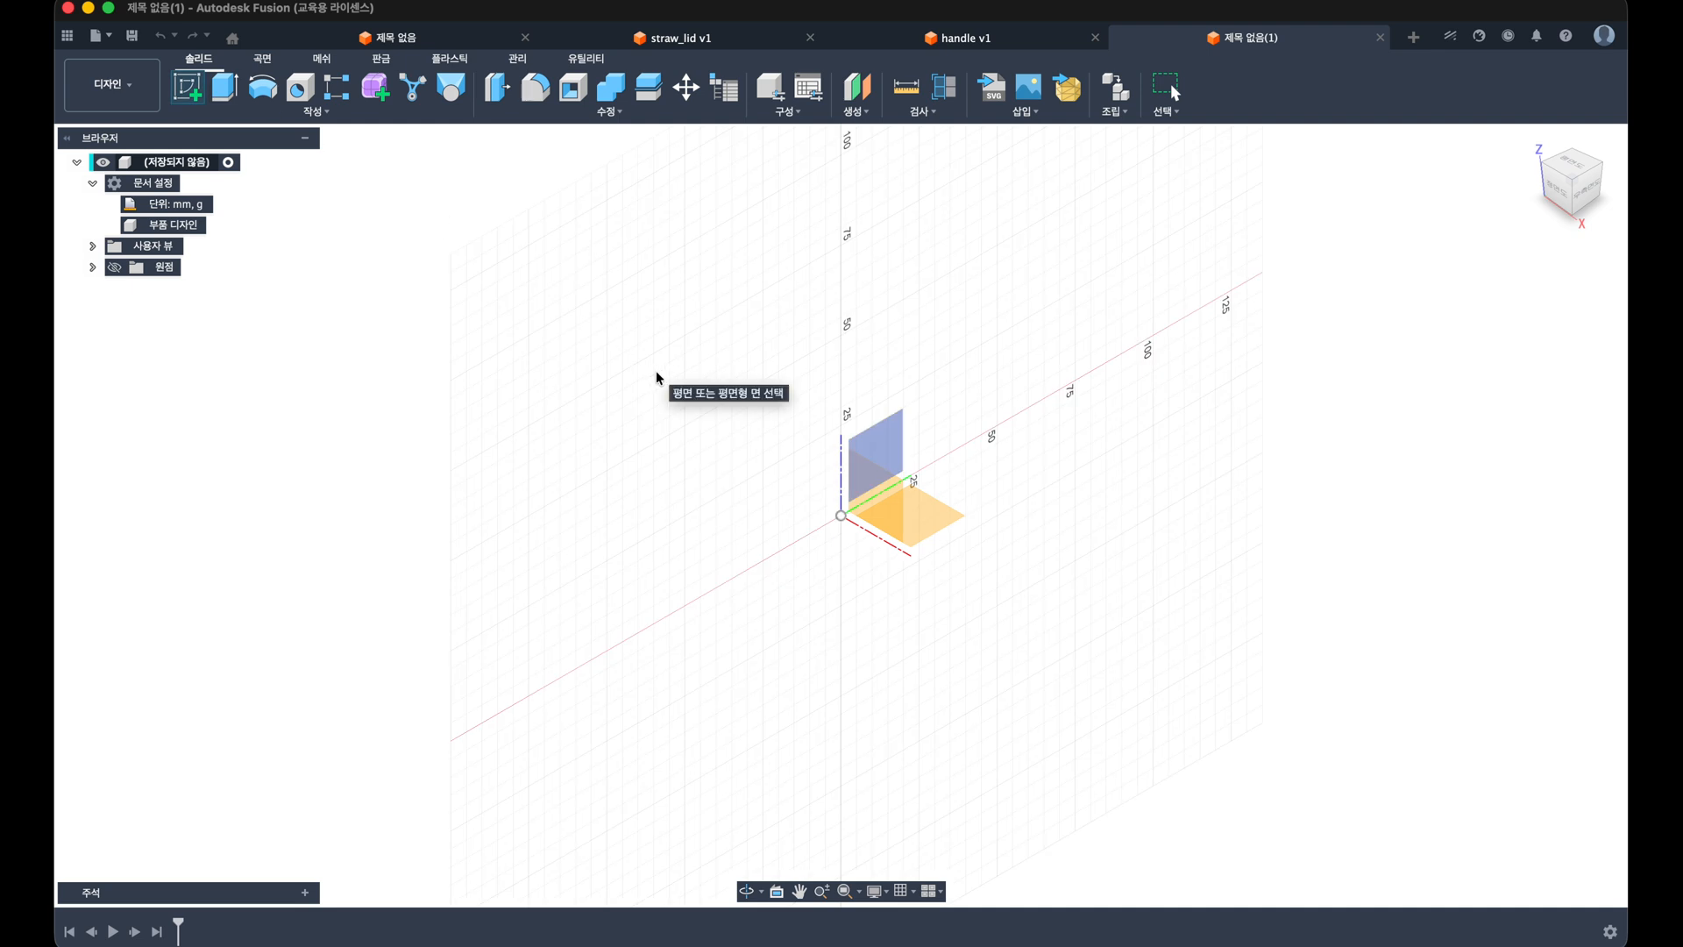
click(907, 526)
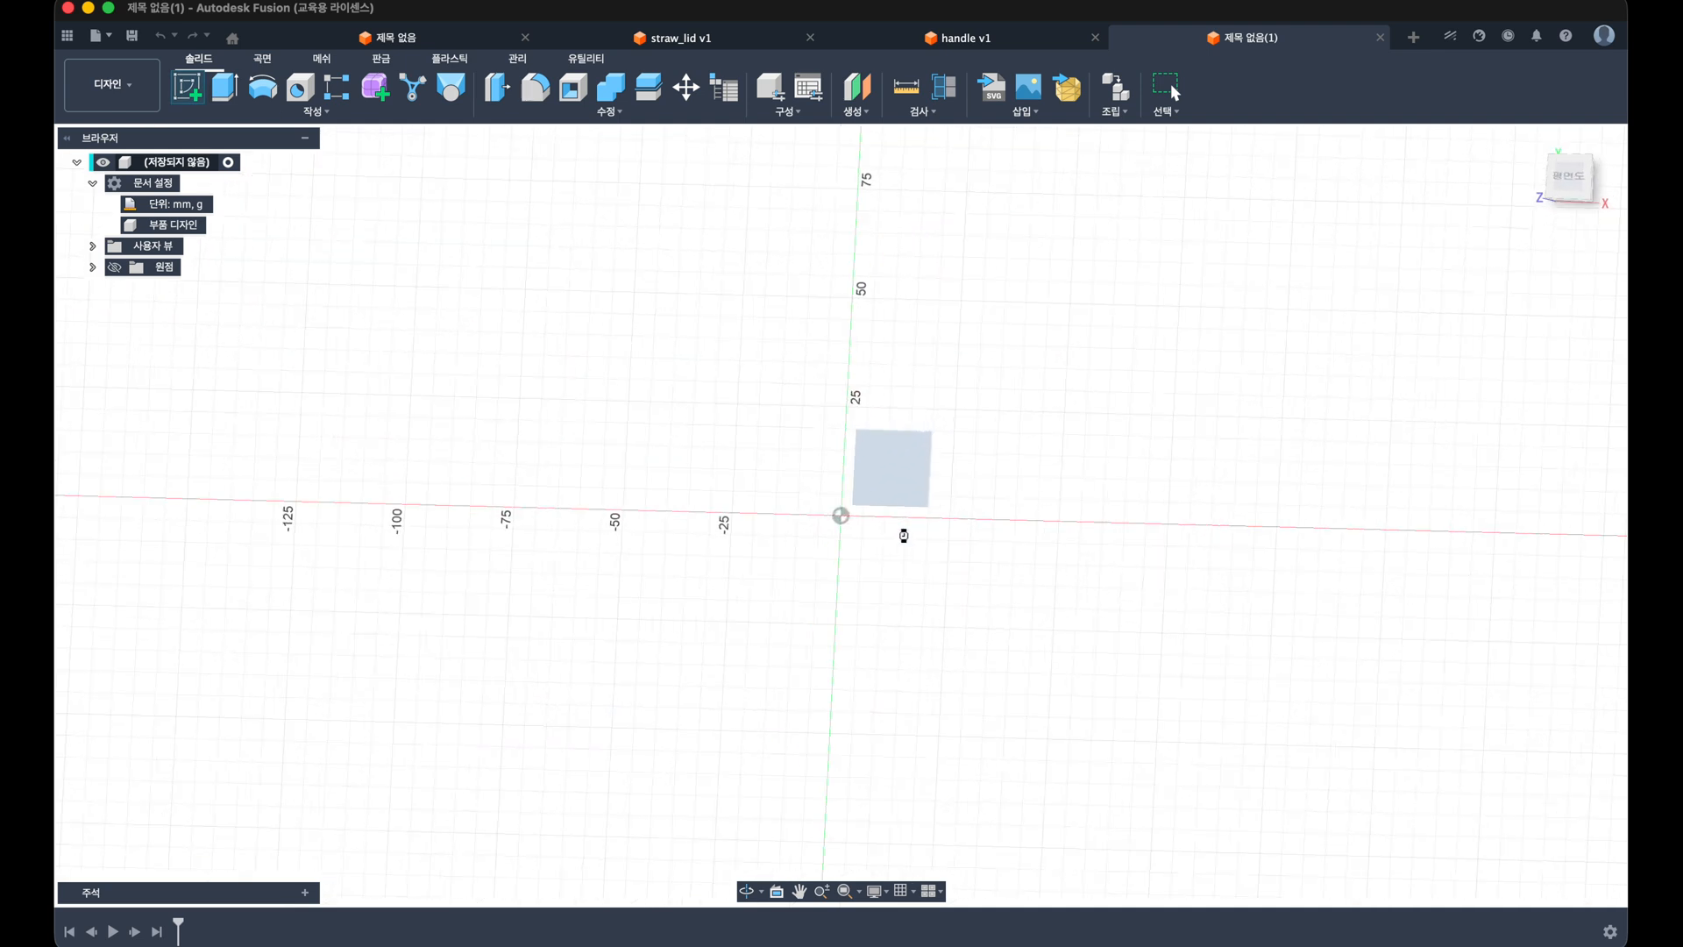
Step: Sketch a circle centred on the origin, dimension its diameter to 88 mm, and finish the sketch
key(c)
click(840, 515)
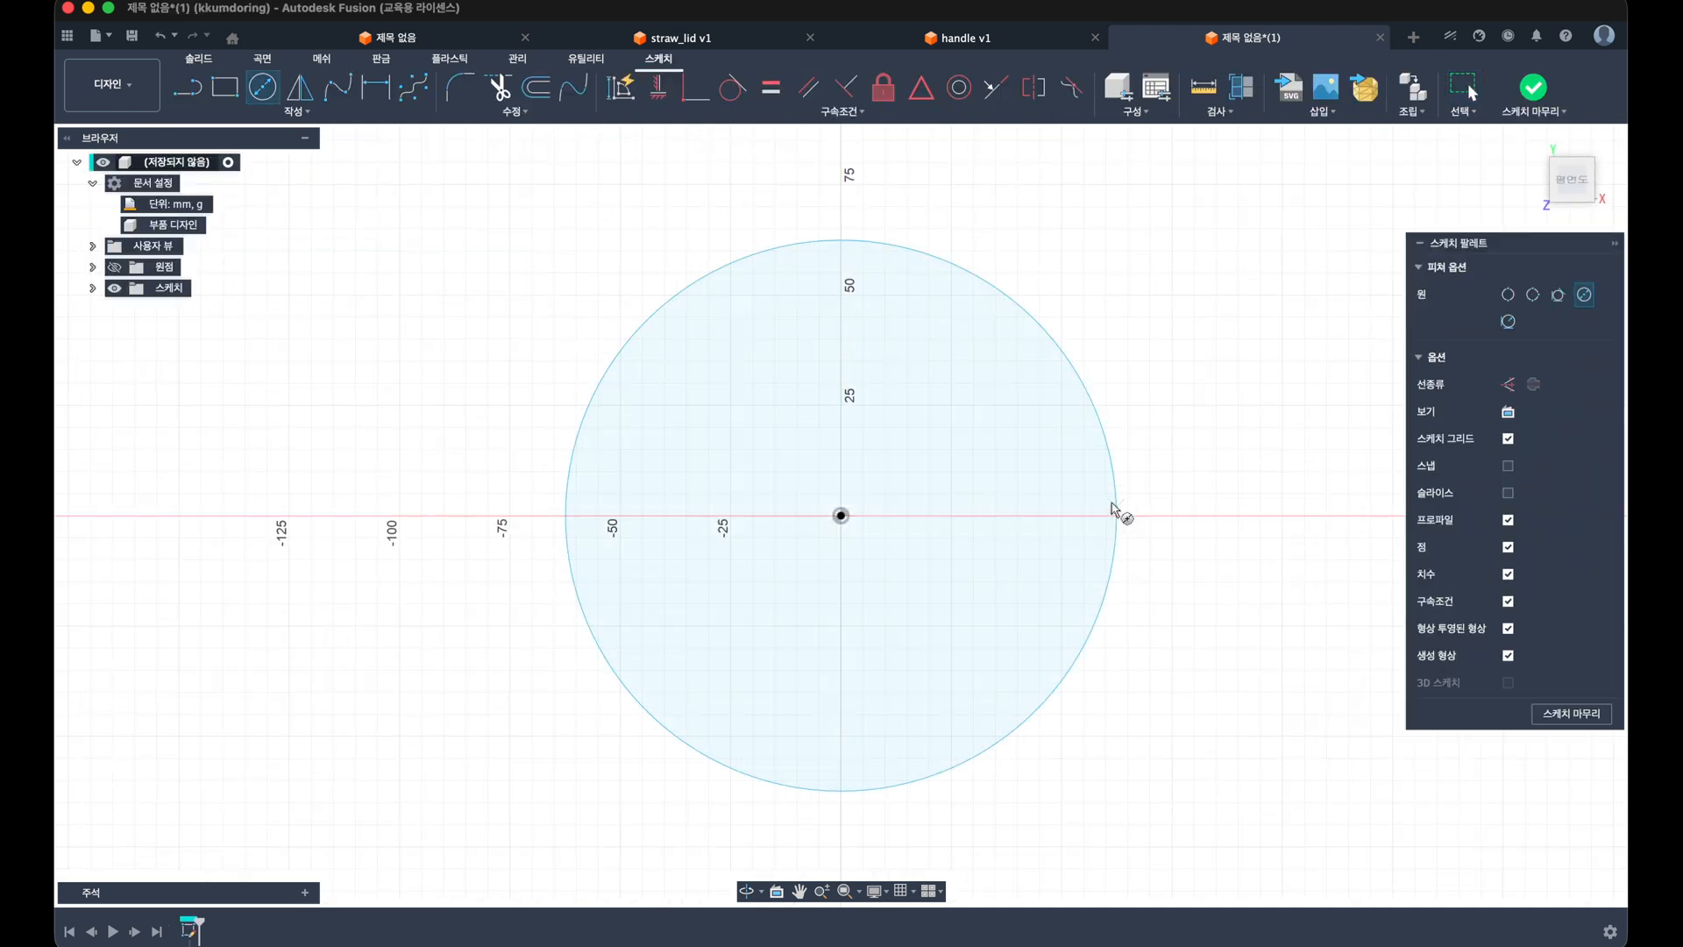
click(1120, 512)
key(d)
click(1086, 410)
click(1135, 370)
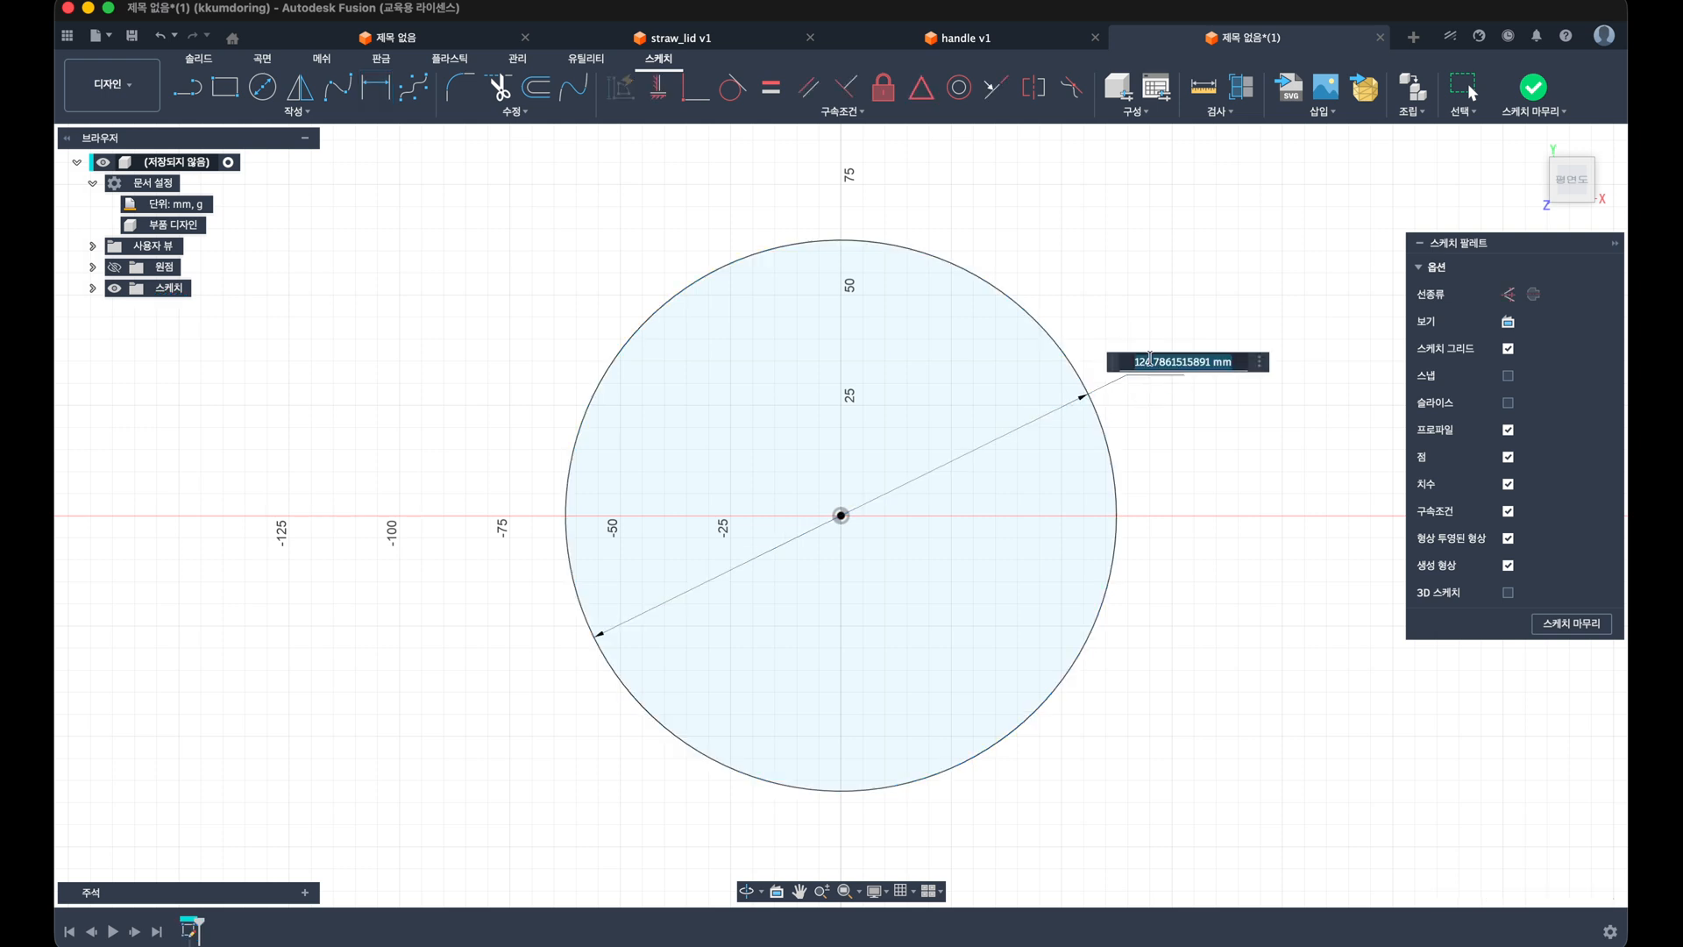
text(88)
key(Return)
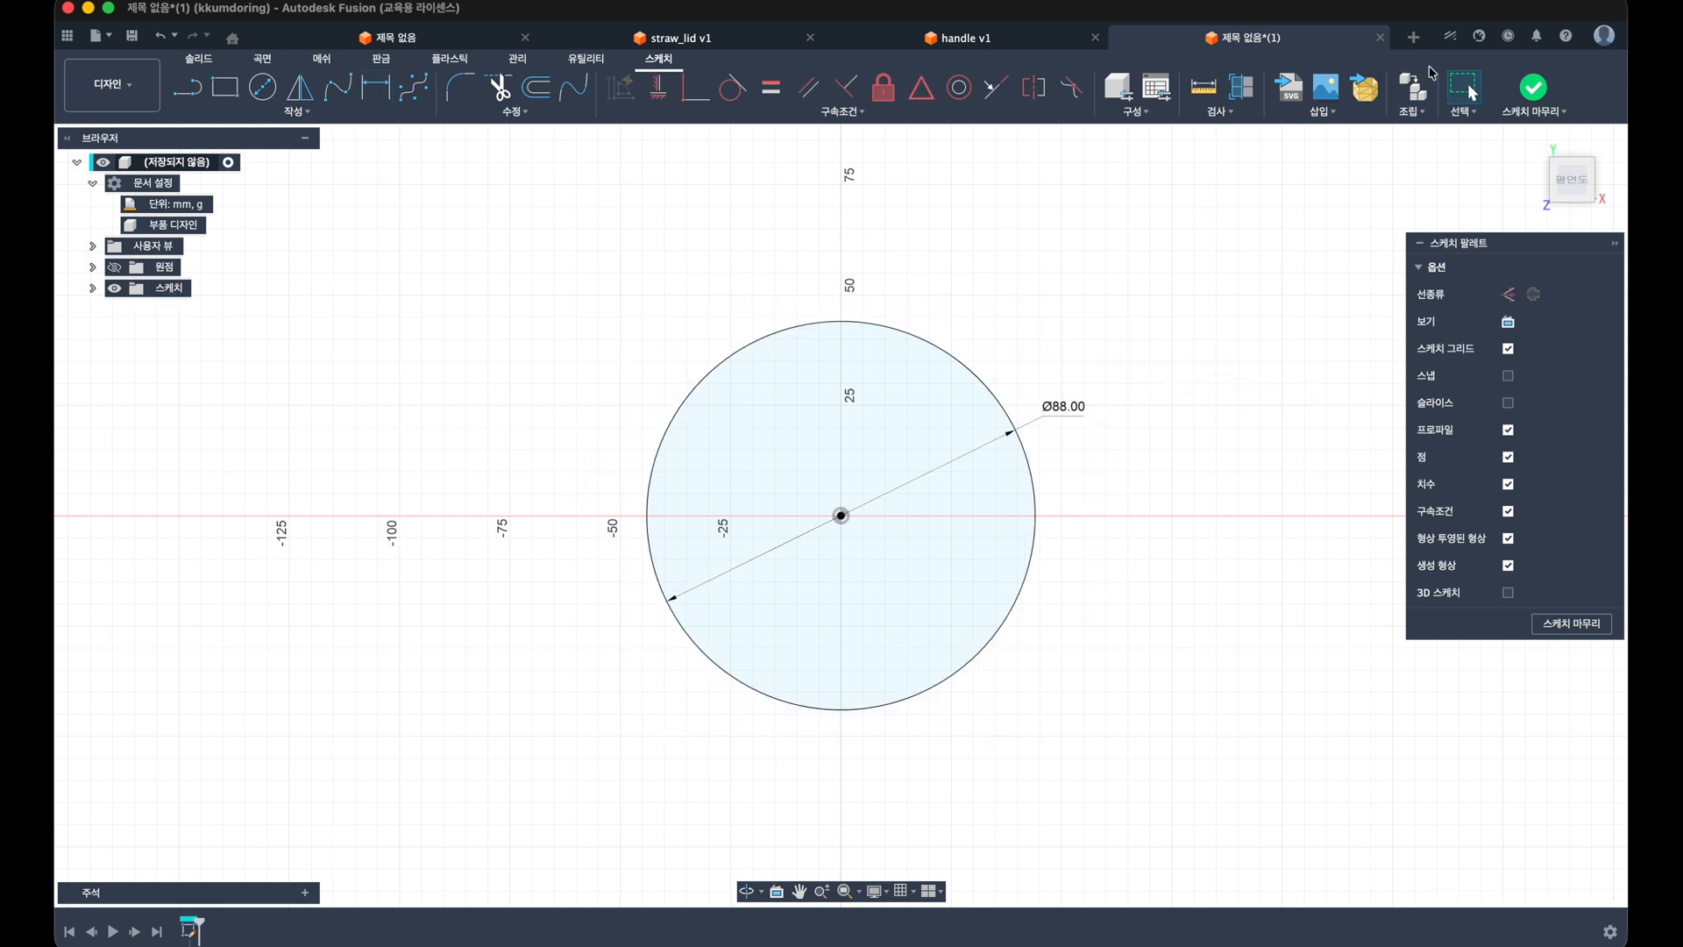
key(super+Return)
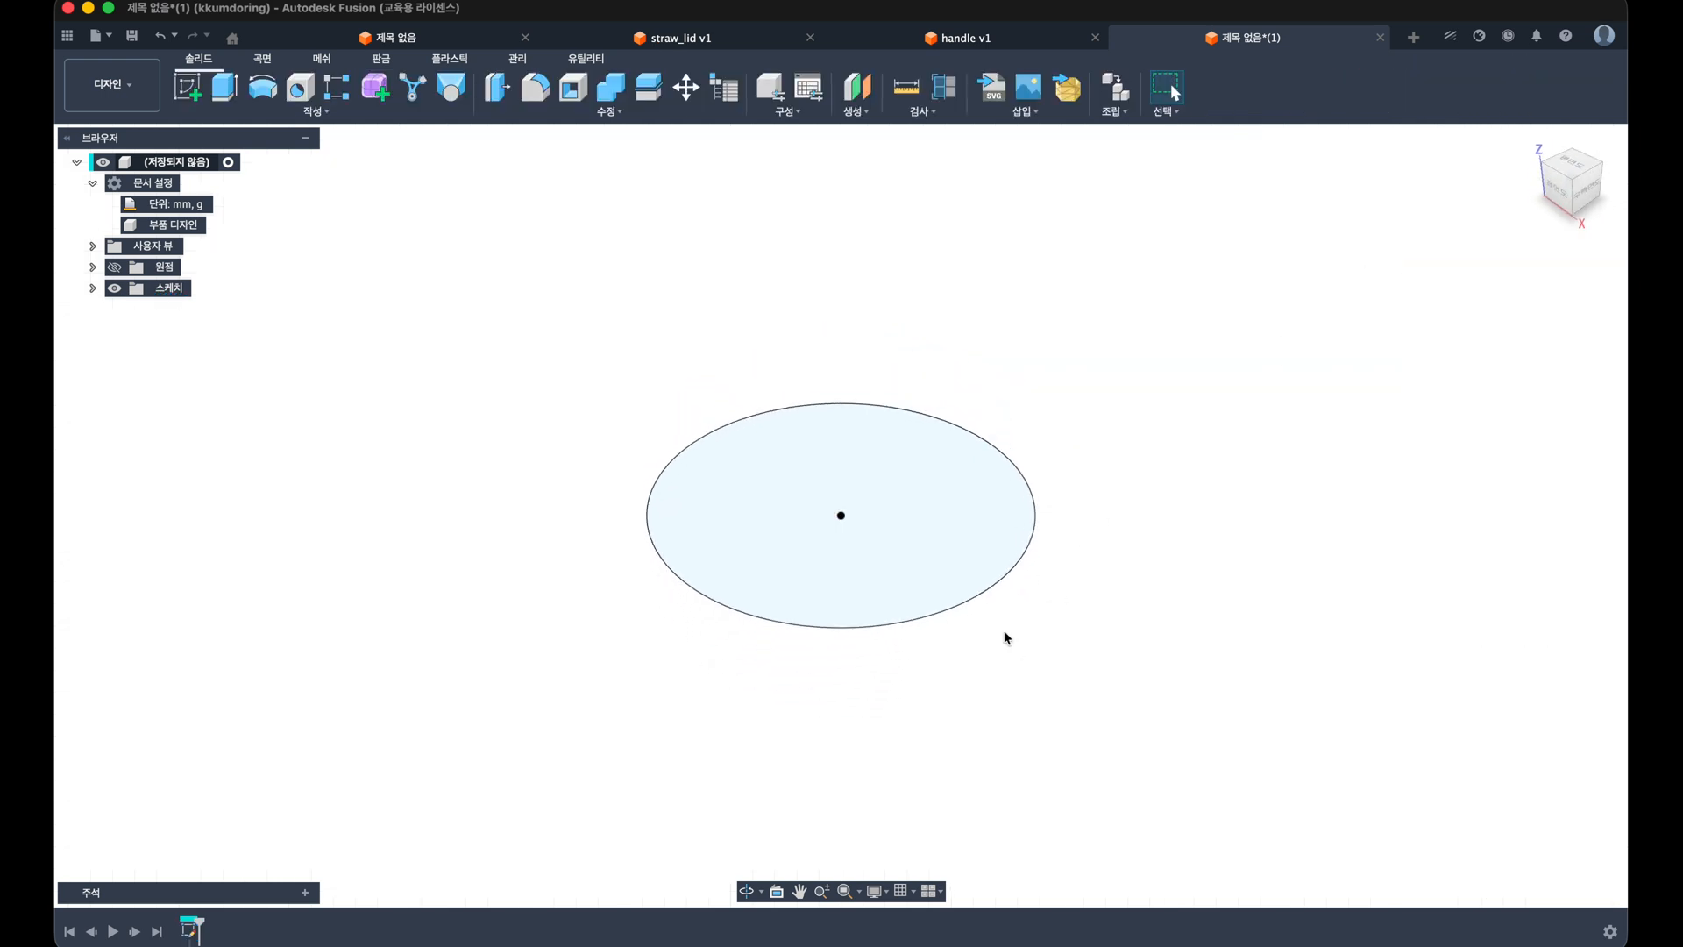
Step: Extrude the circle profile 14 mm as a new body
text(e)
text(14)
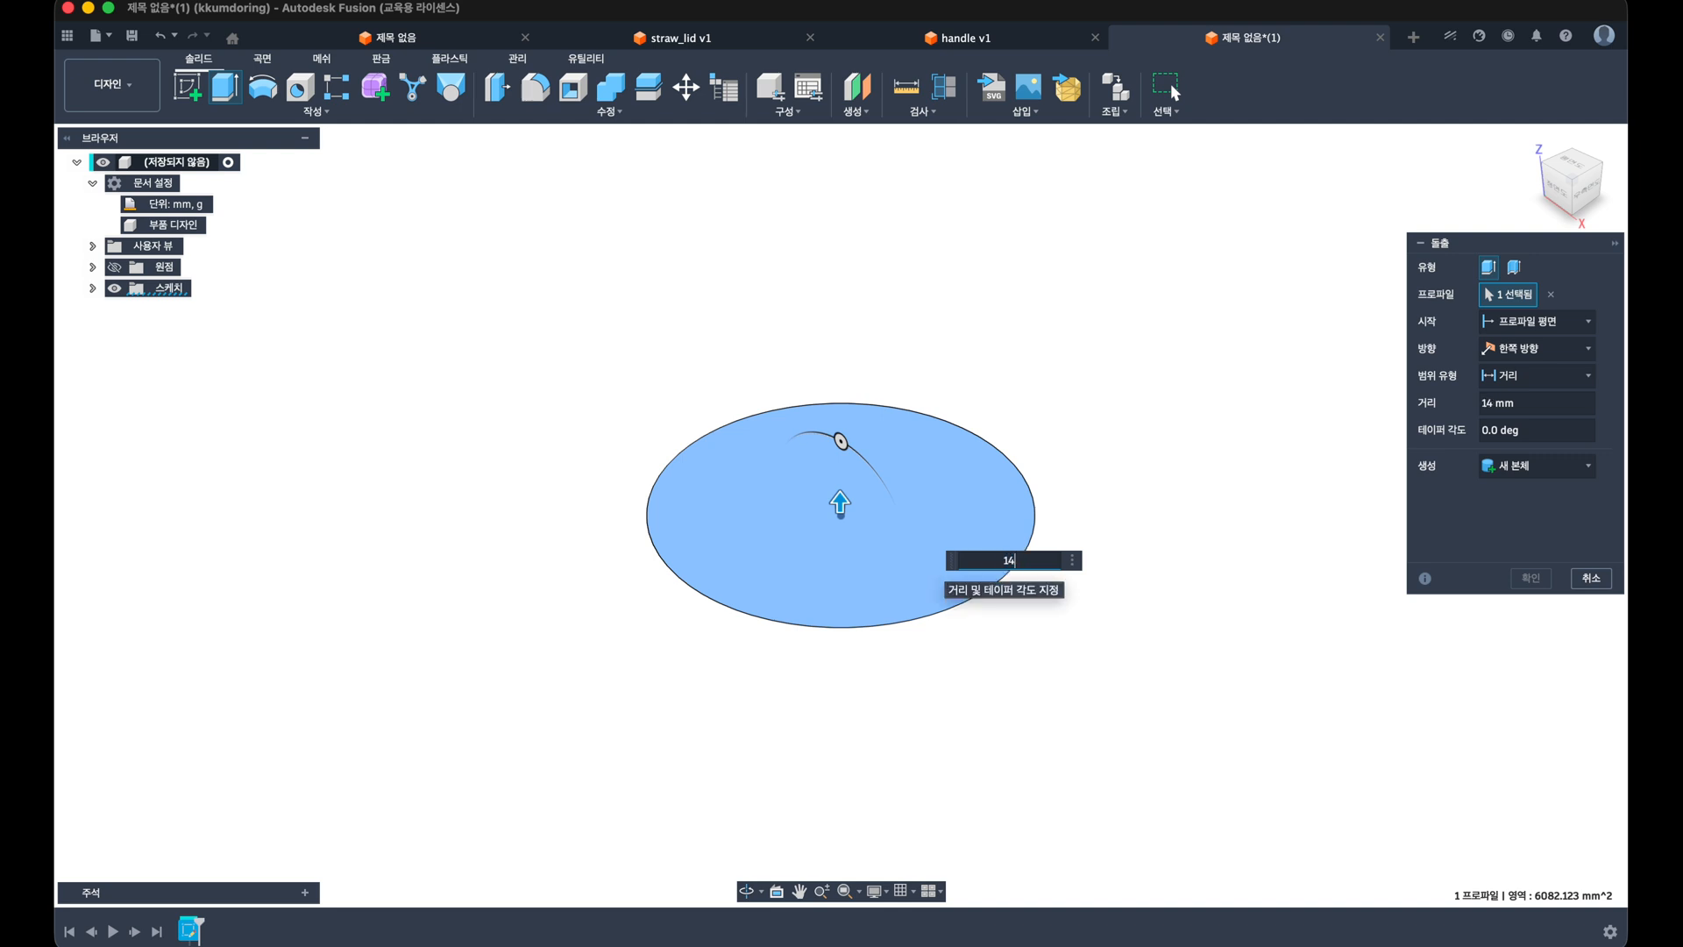
key(Return)
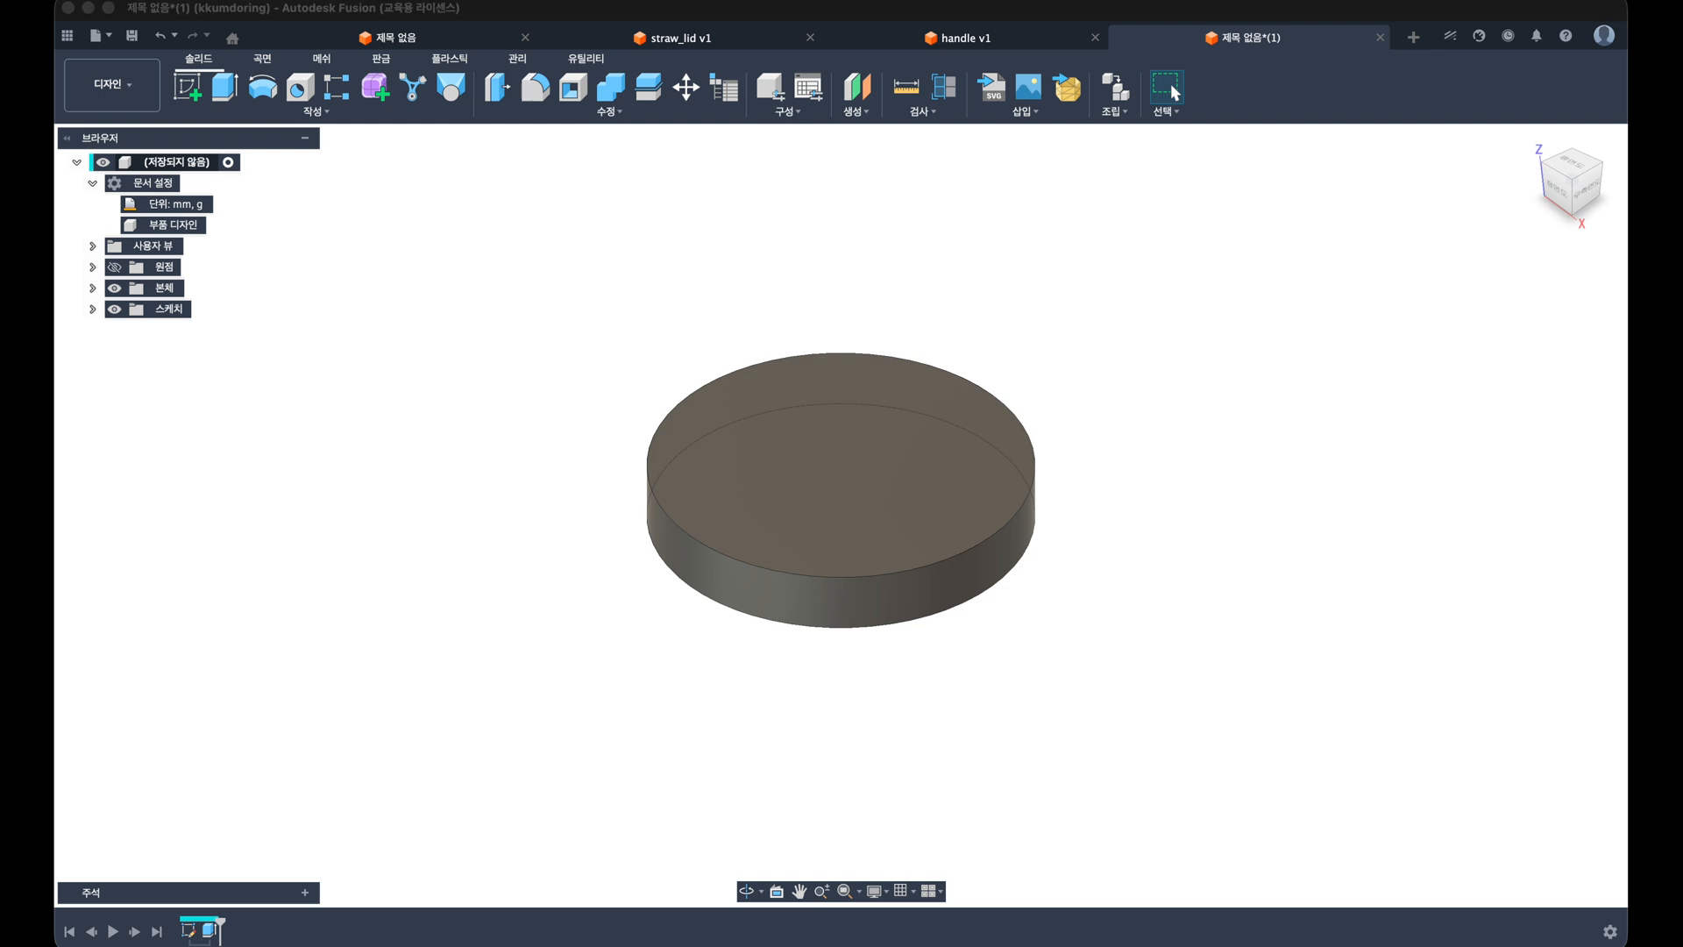
Step: Start a sketch on the disc's top face and project the disc body's outline into it
click(93, 310)
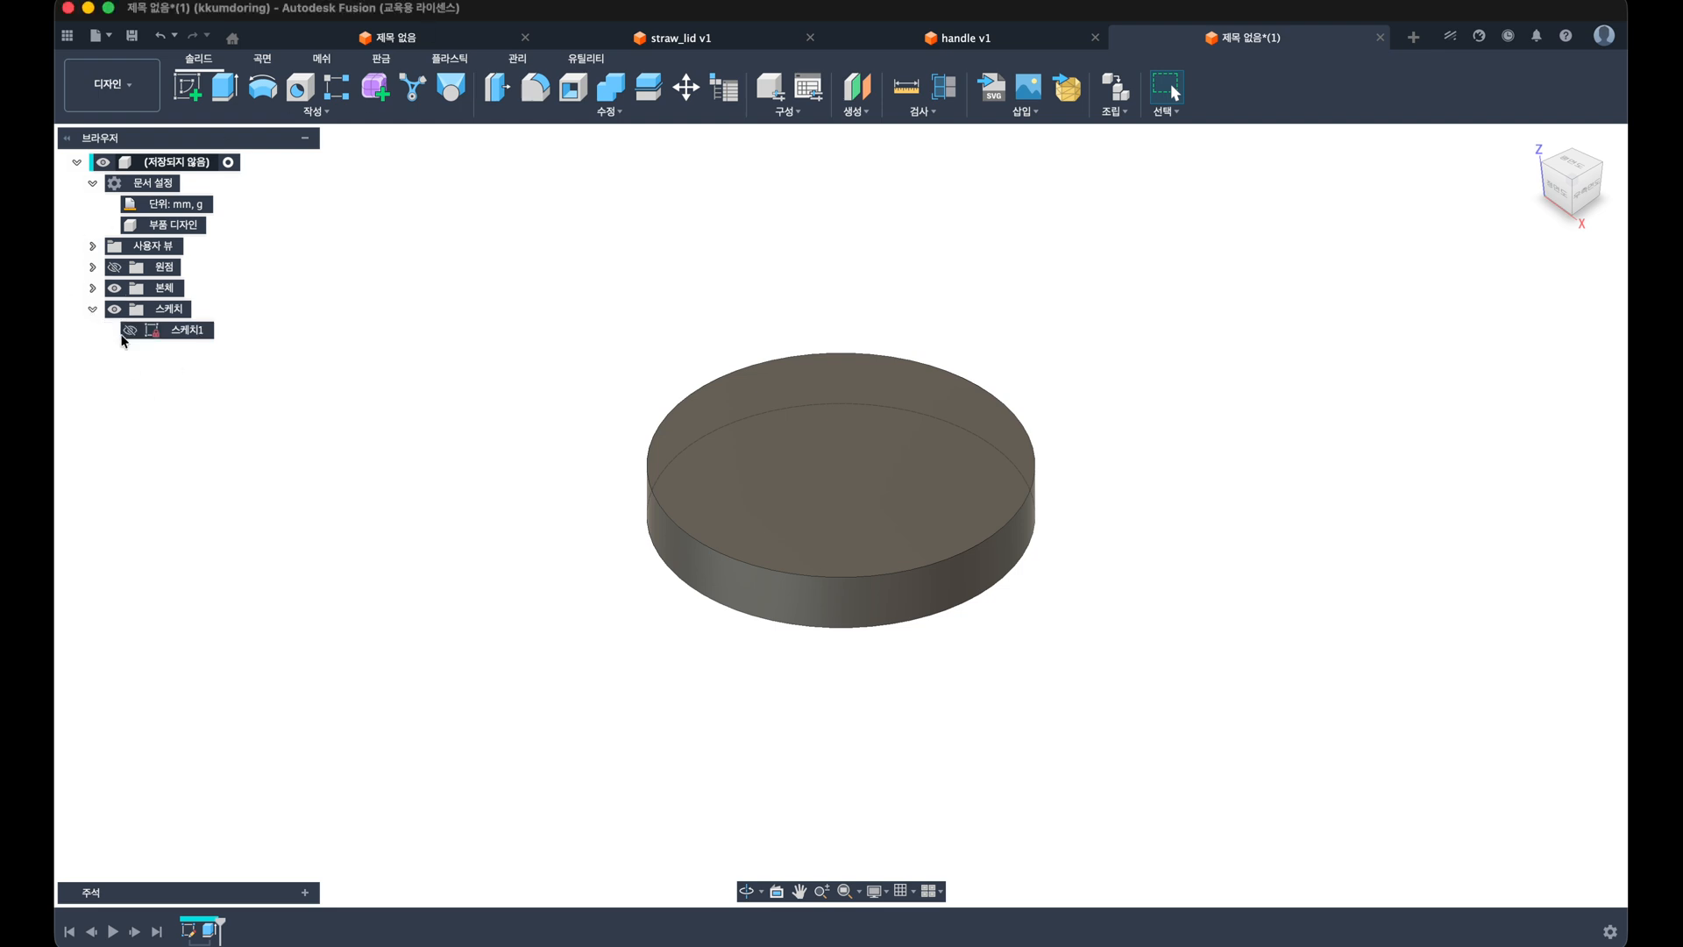
click(187, 85)
click(725, 488)
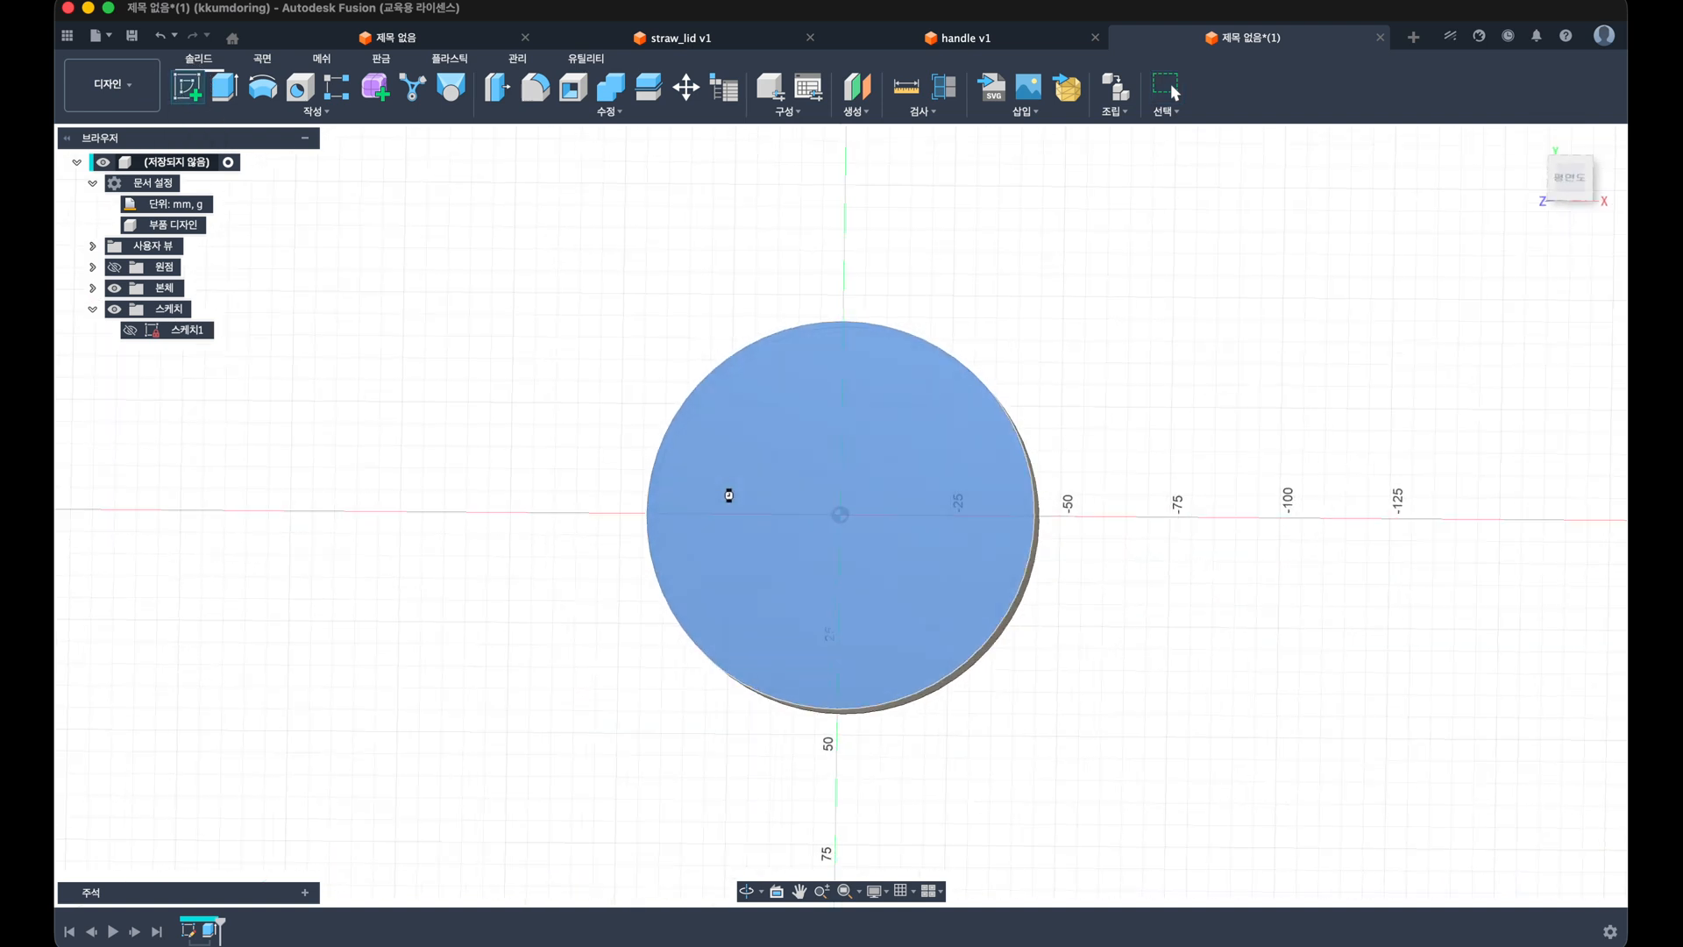
middle_drag(766, 538, 710, 529)
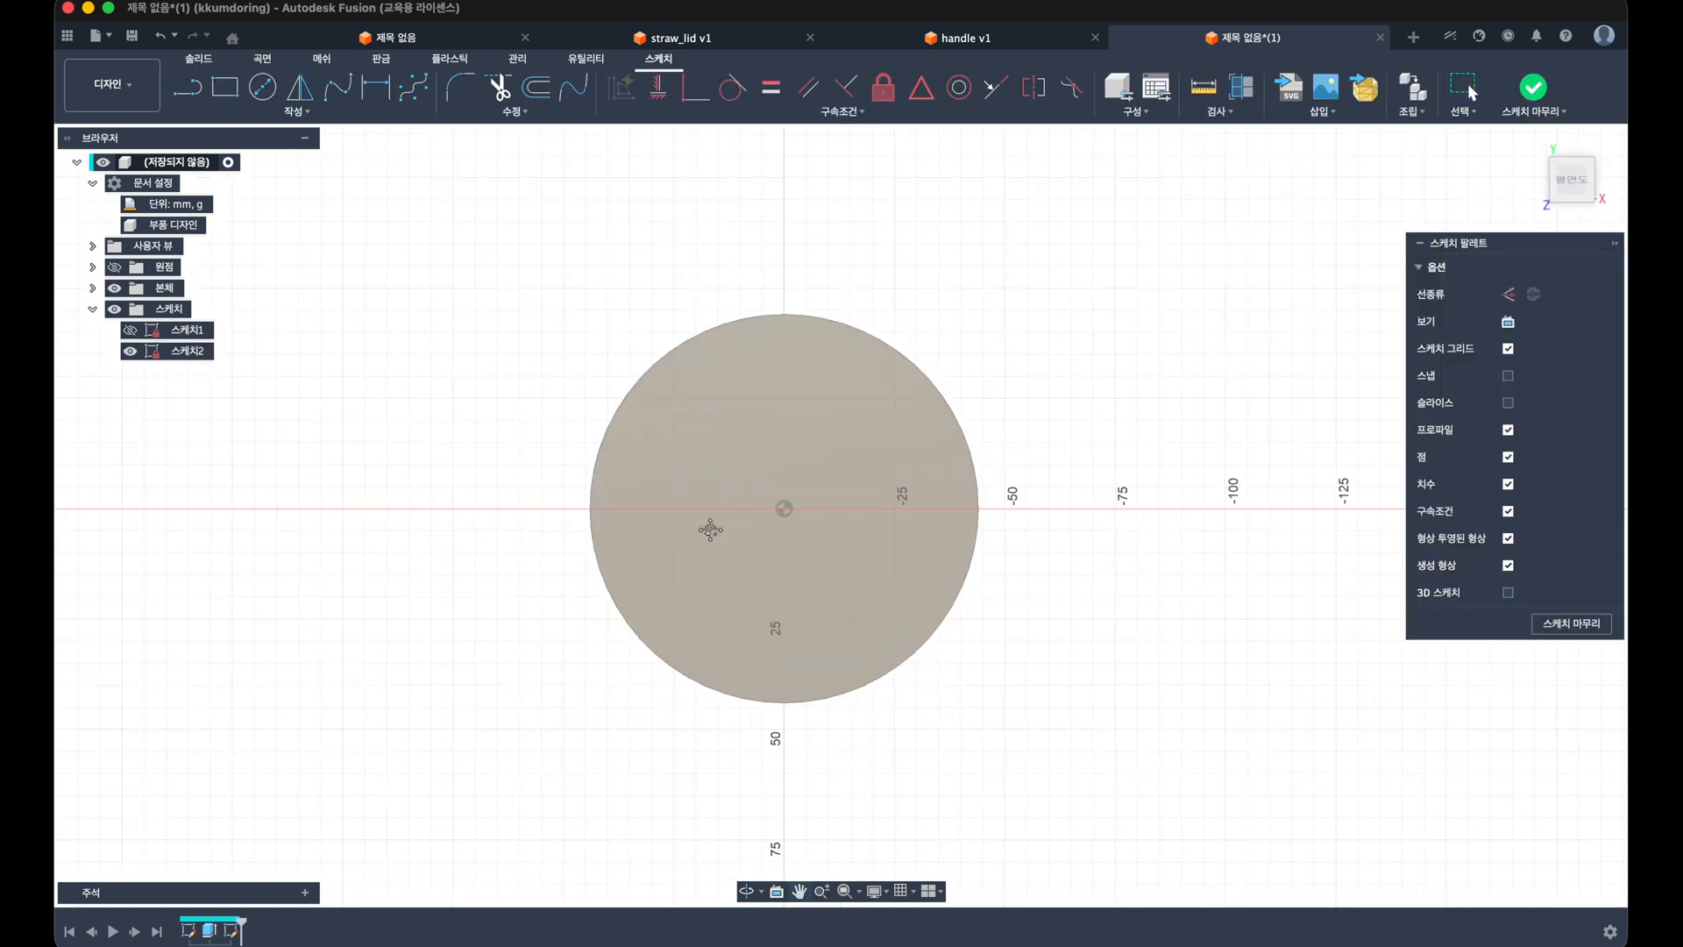
key(c)
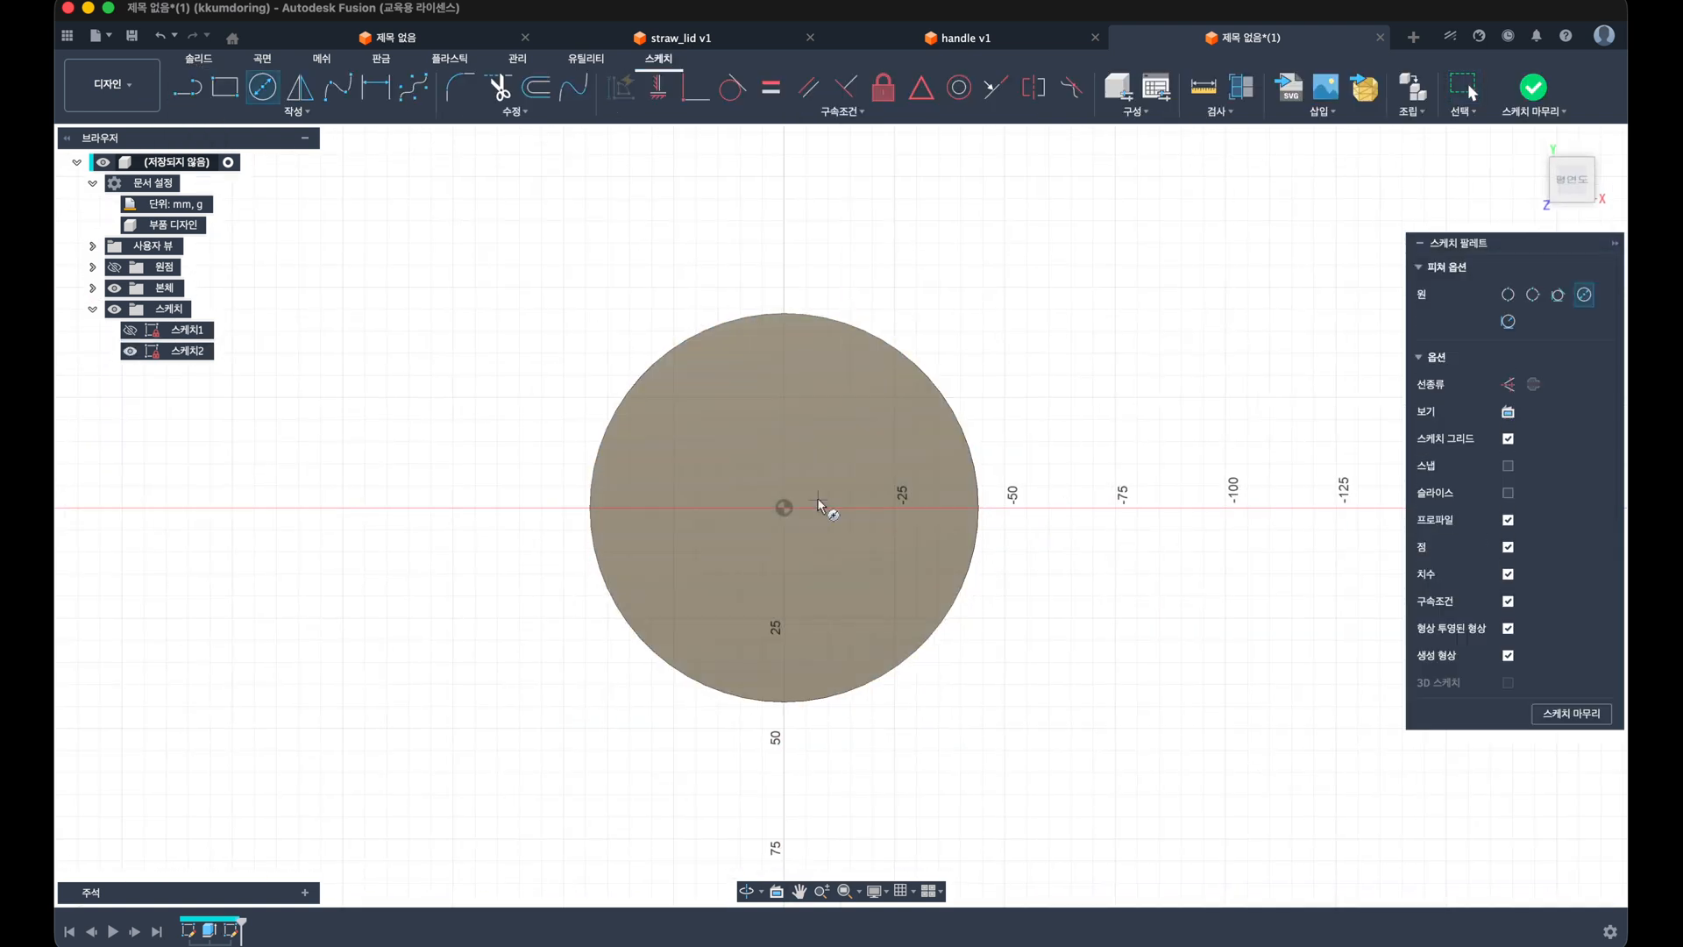
key(Escape)
key(p)
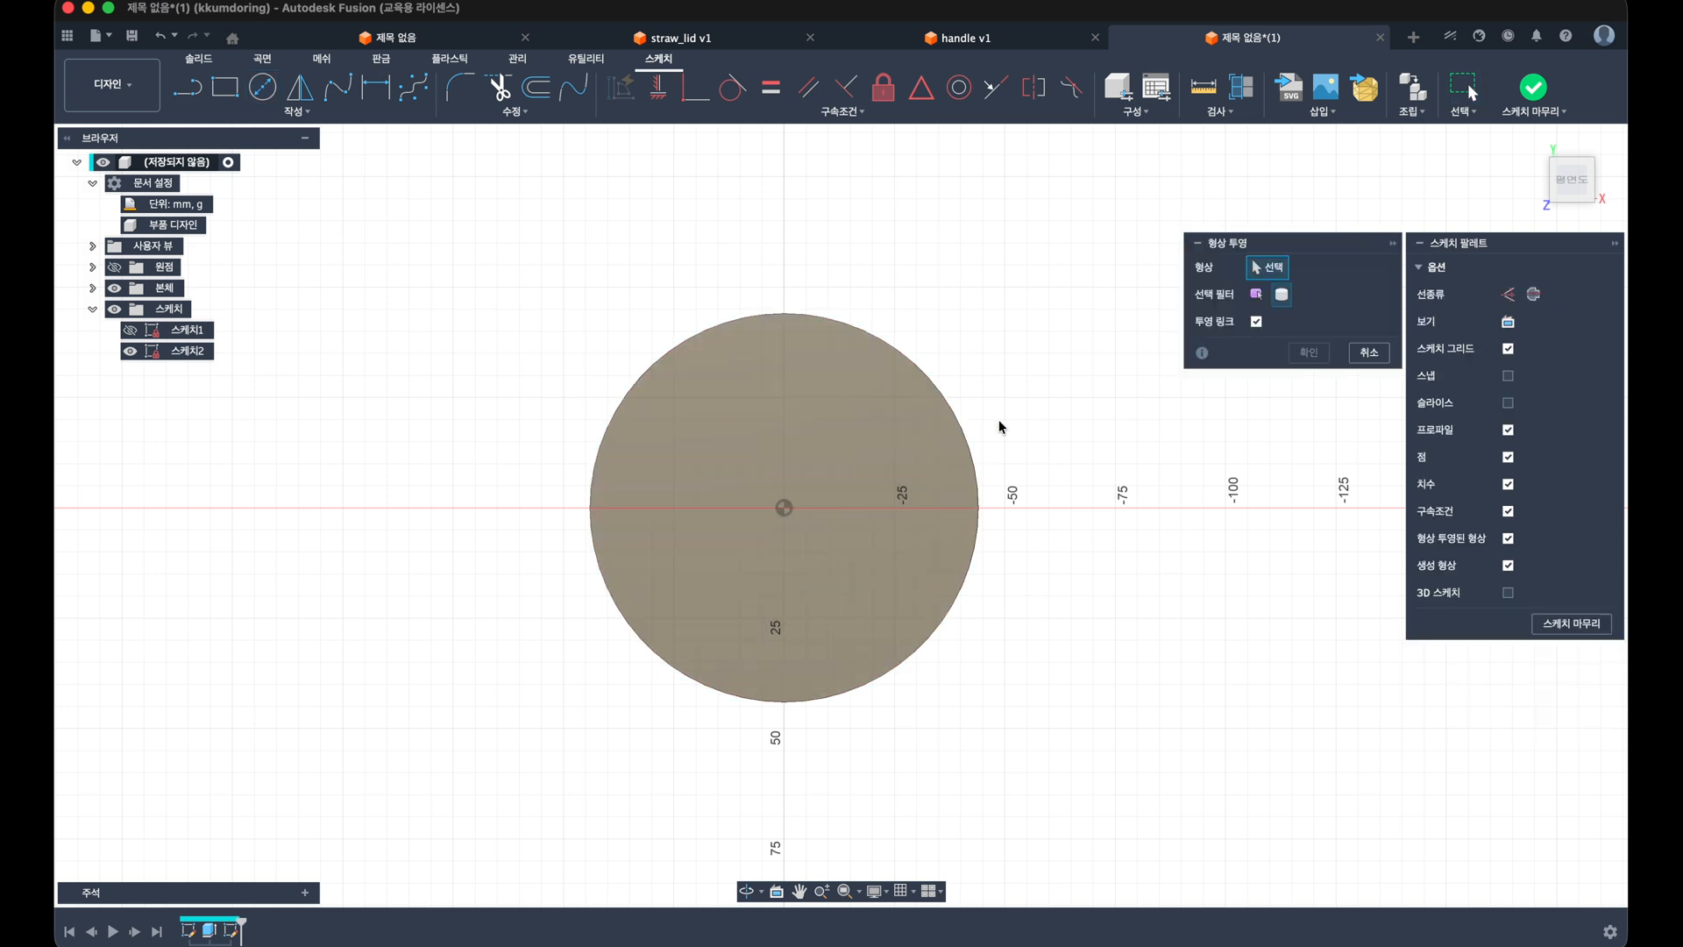
click(962, 440)
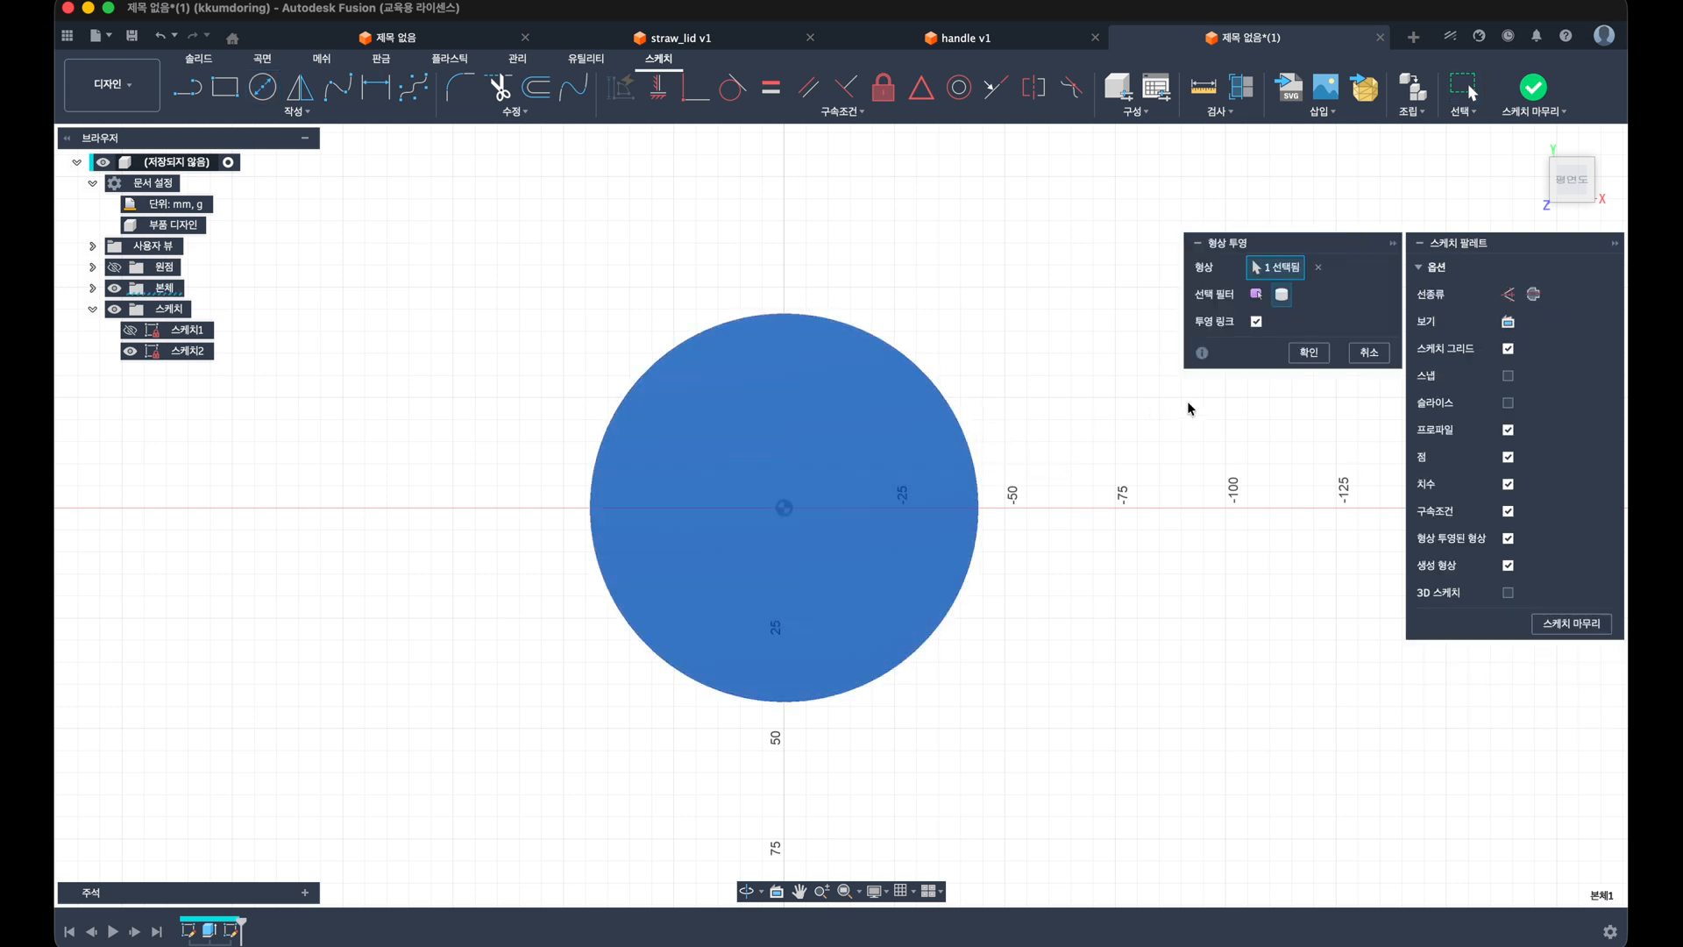
click(1310, 354)
Step: Sketch a concentric circle on the disc's top face and dimension it 5 mm inside the projected outer edge
key(c)
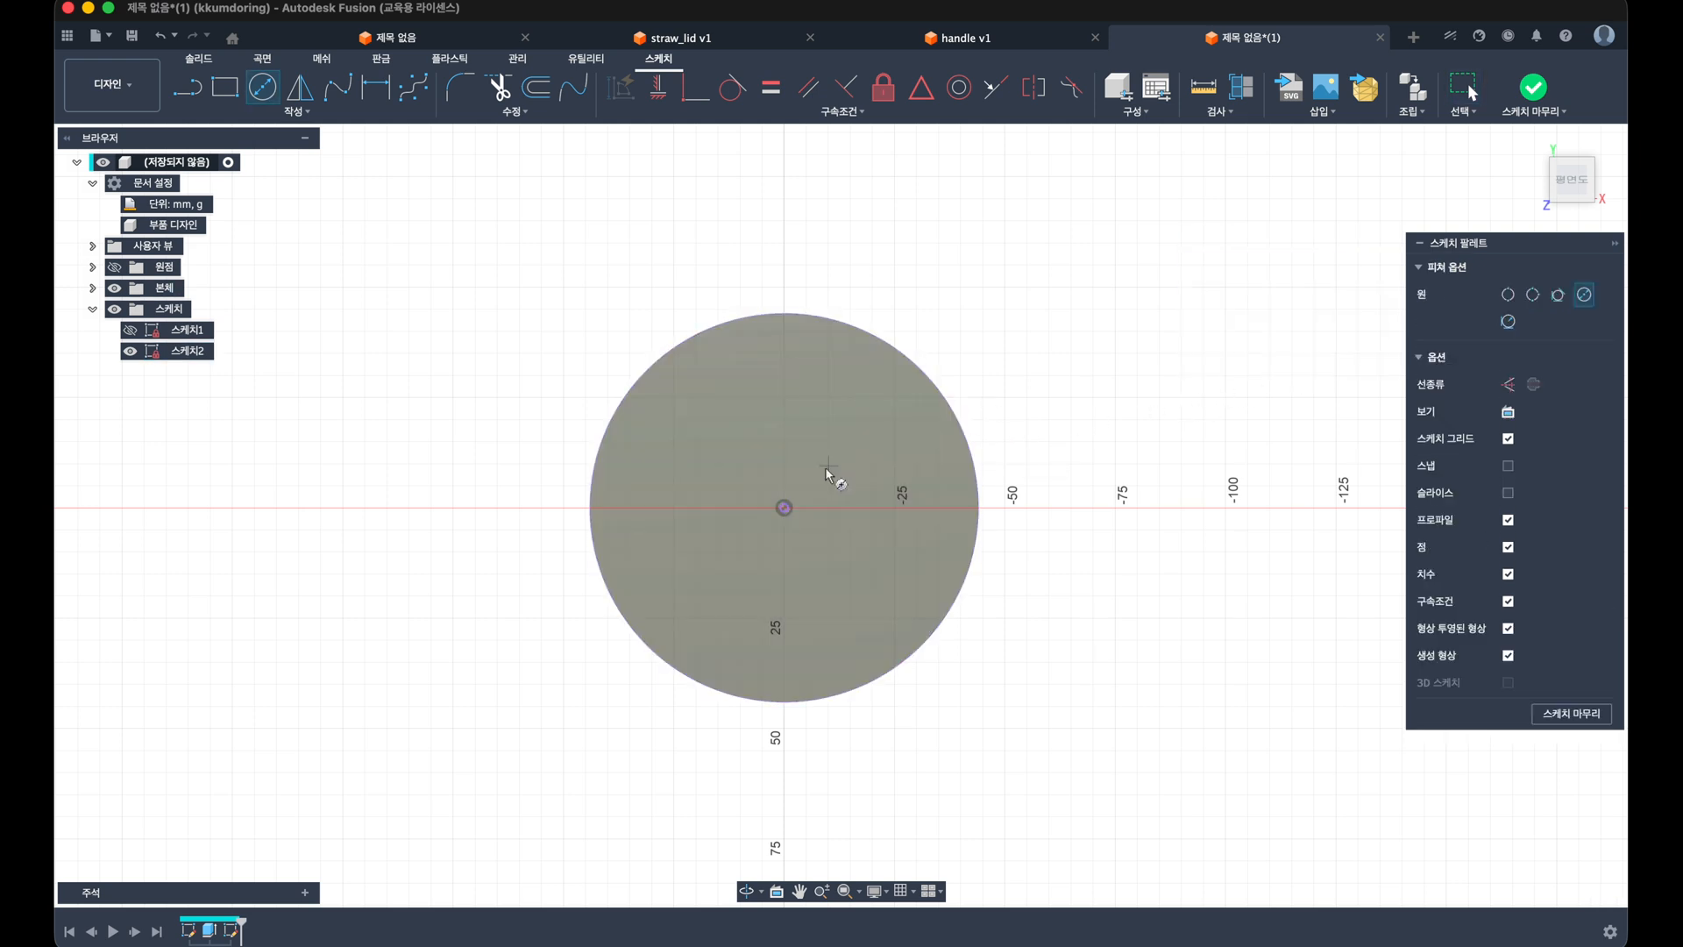
click(784, 509)
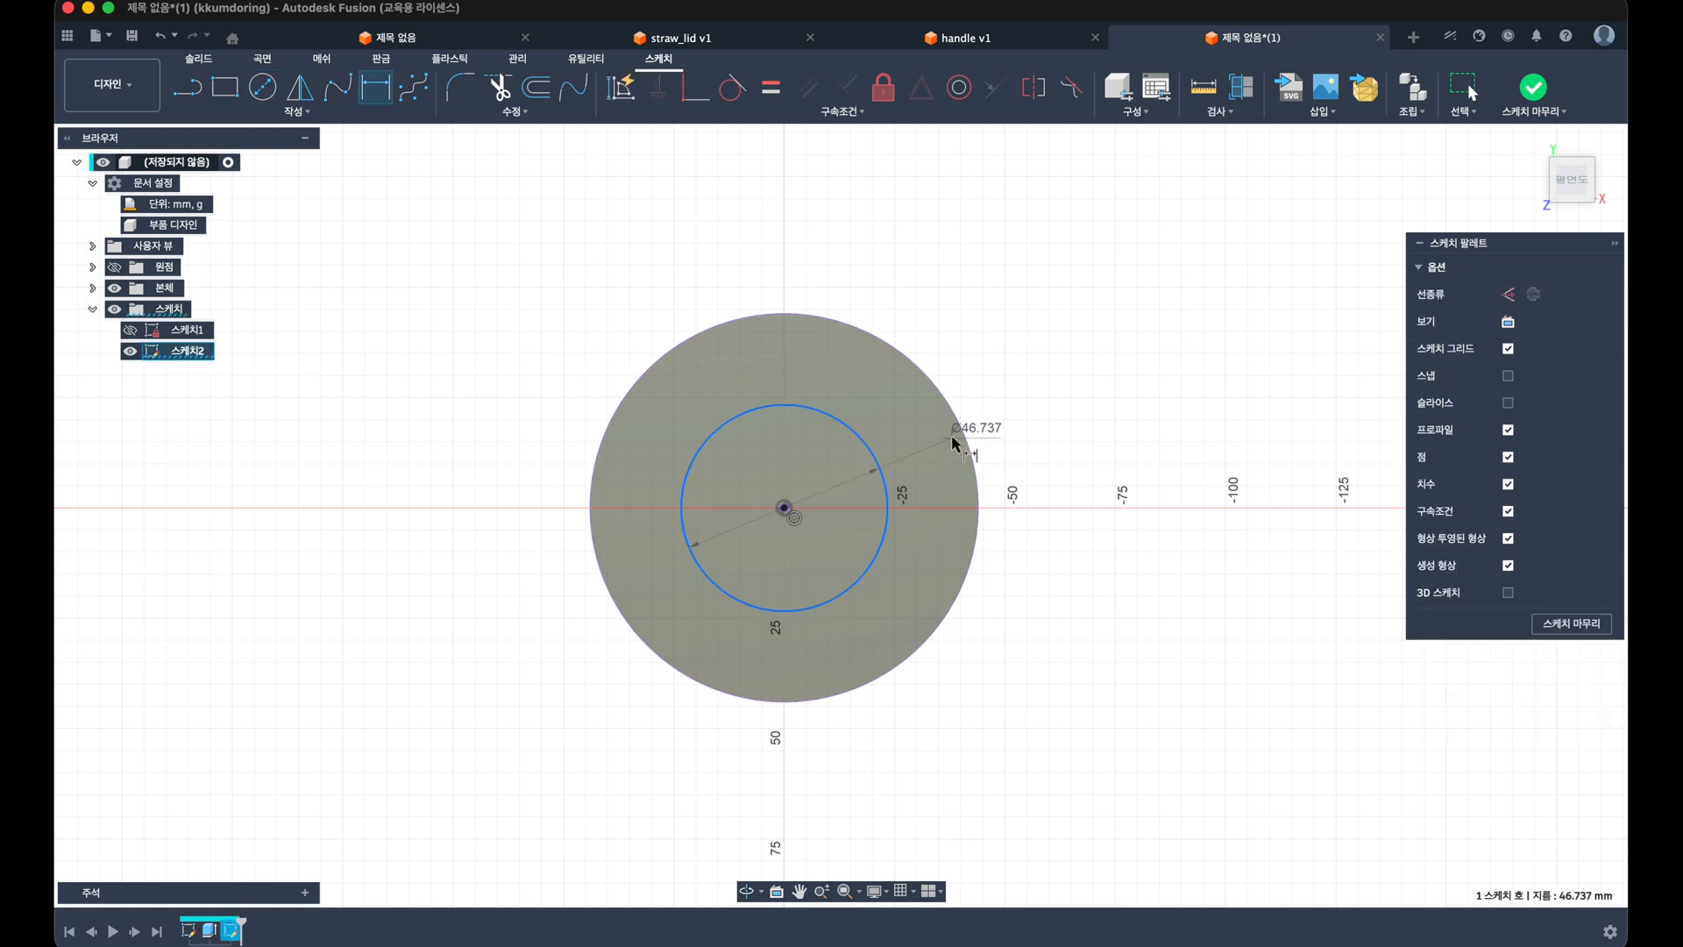
click(959, 431)
click(935, 438)
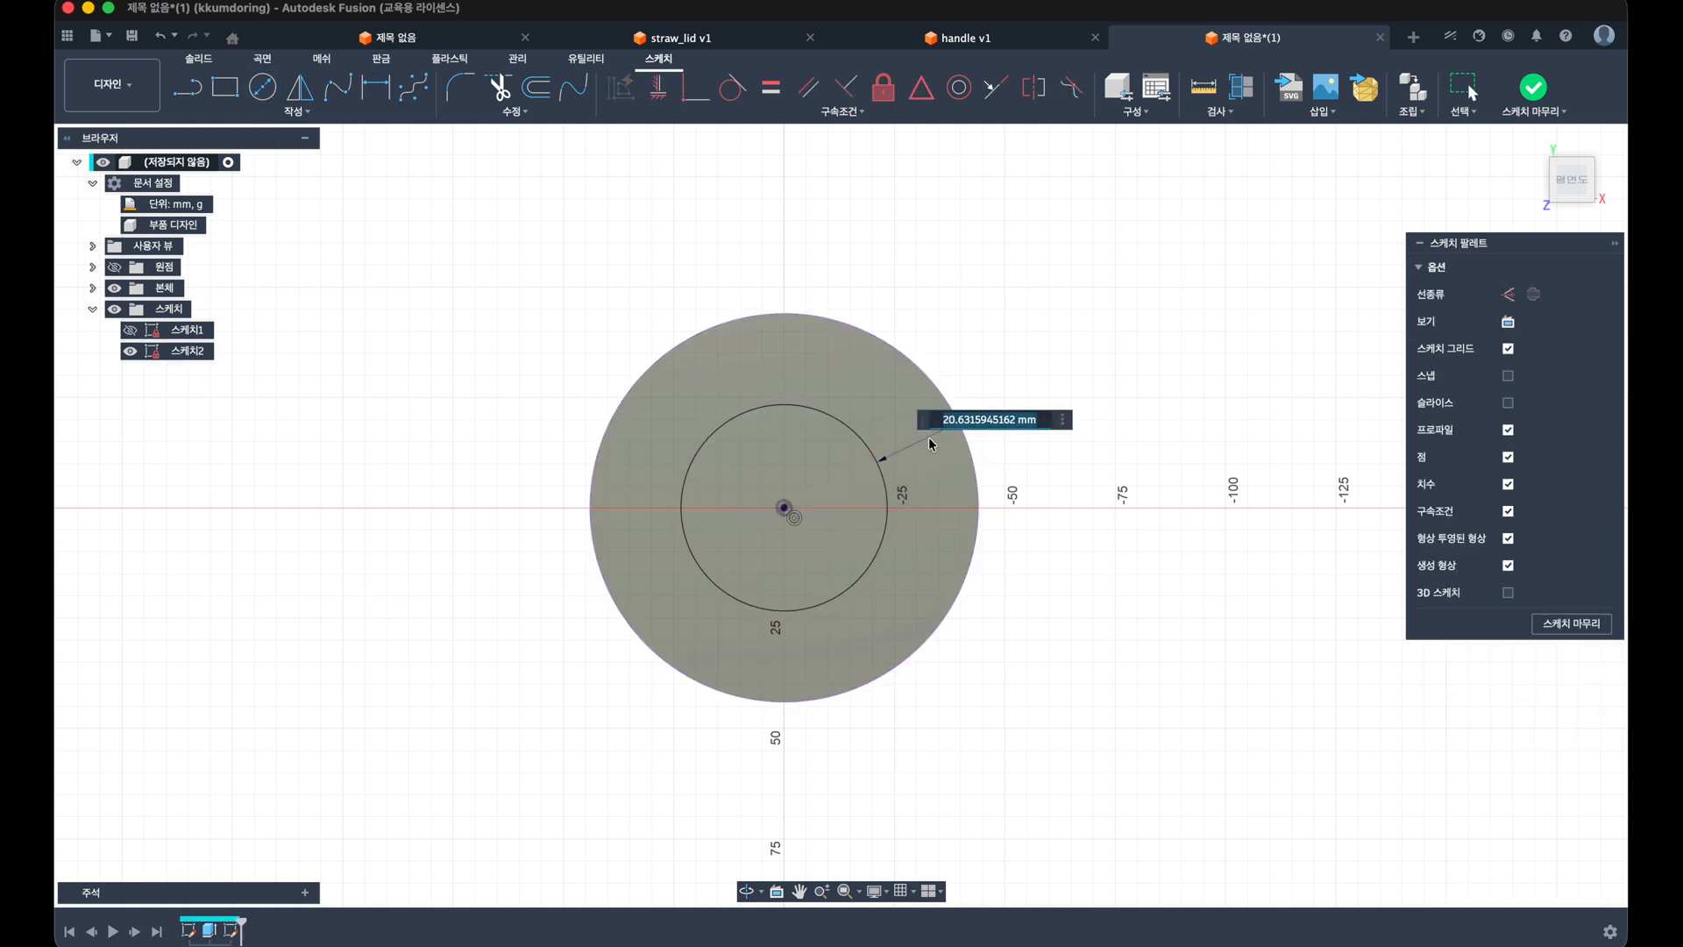
text(5)
key(Return)
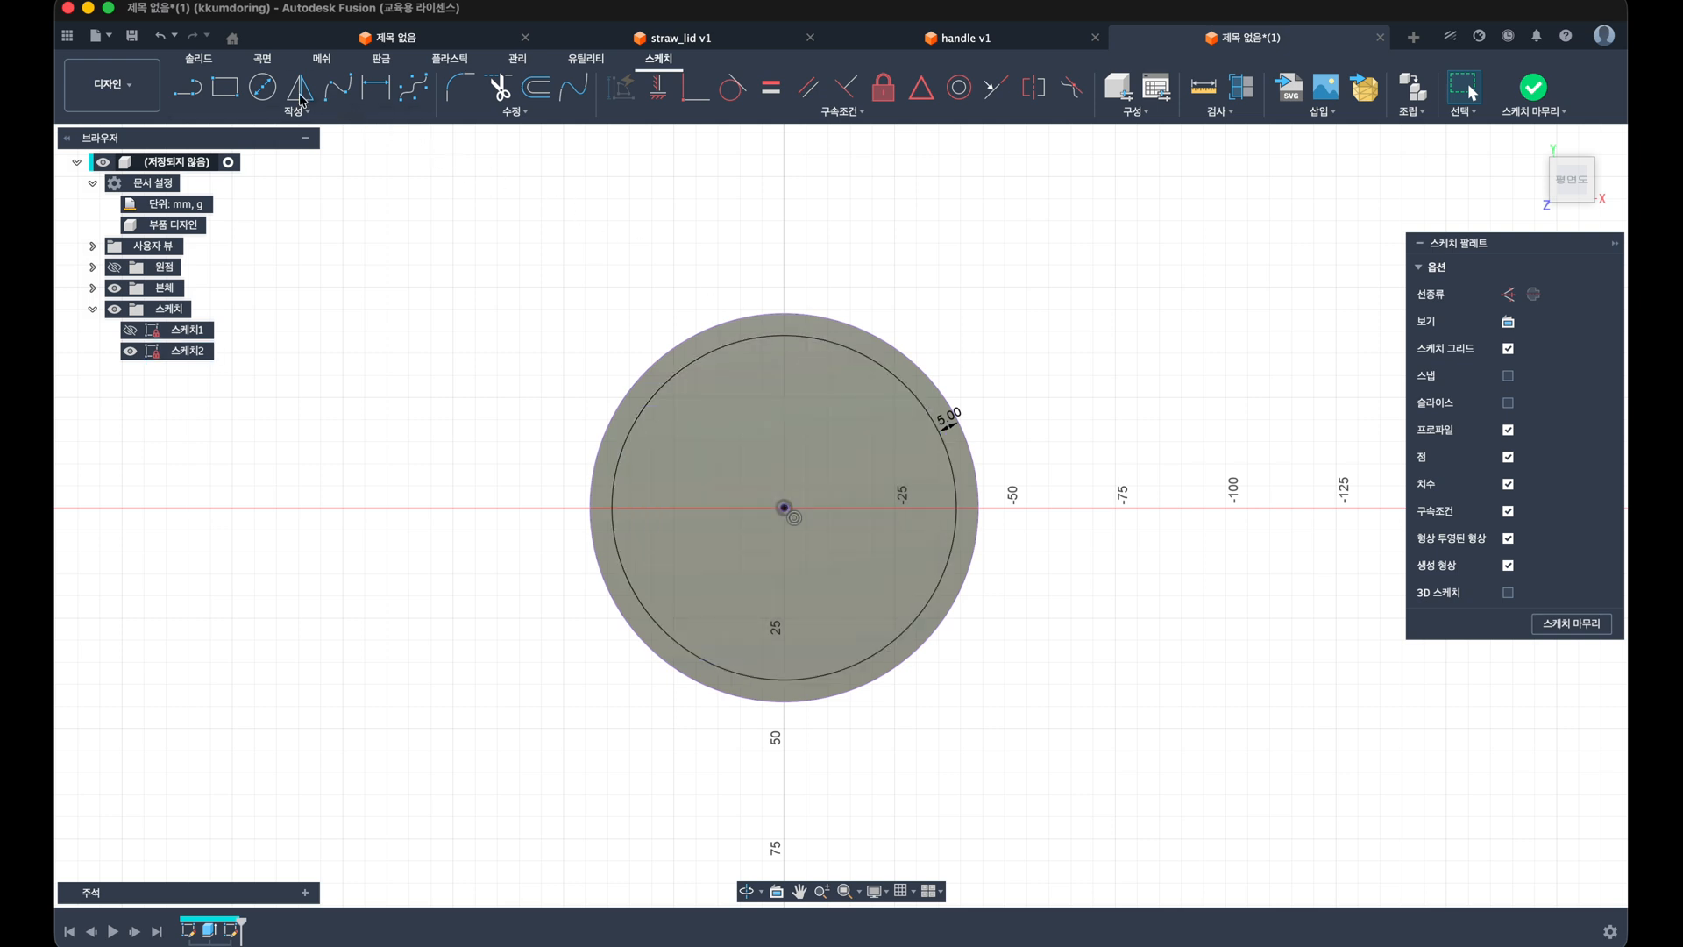
Step: Sketch a vertical line about 87.5 mm long from edge to edge of the disc, just left of its centre
click(188, 87)
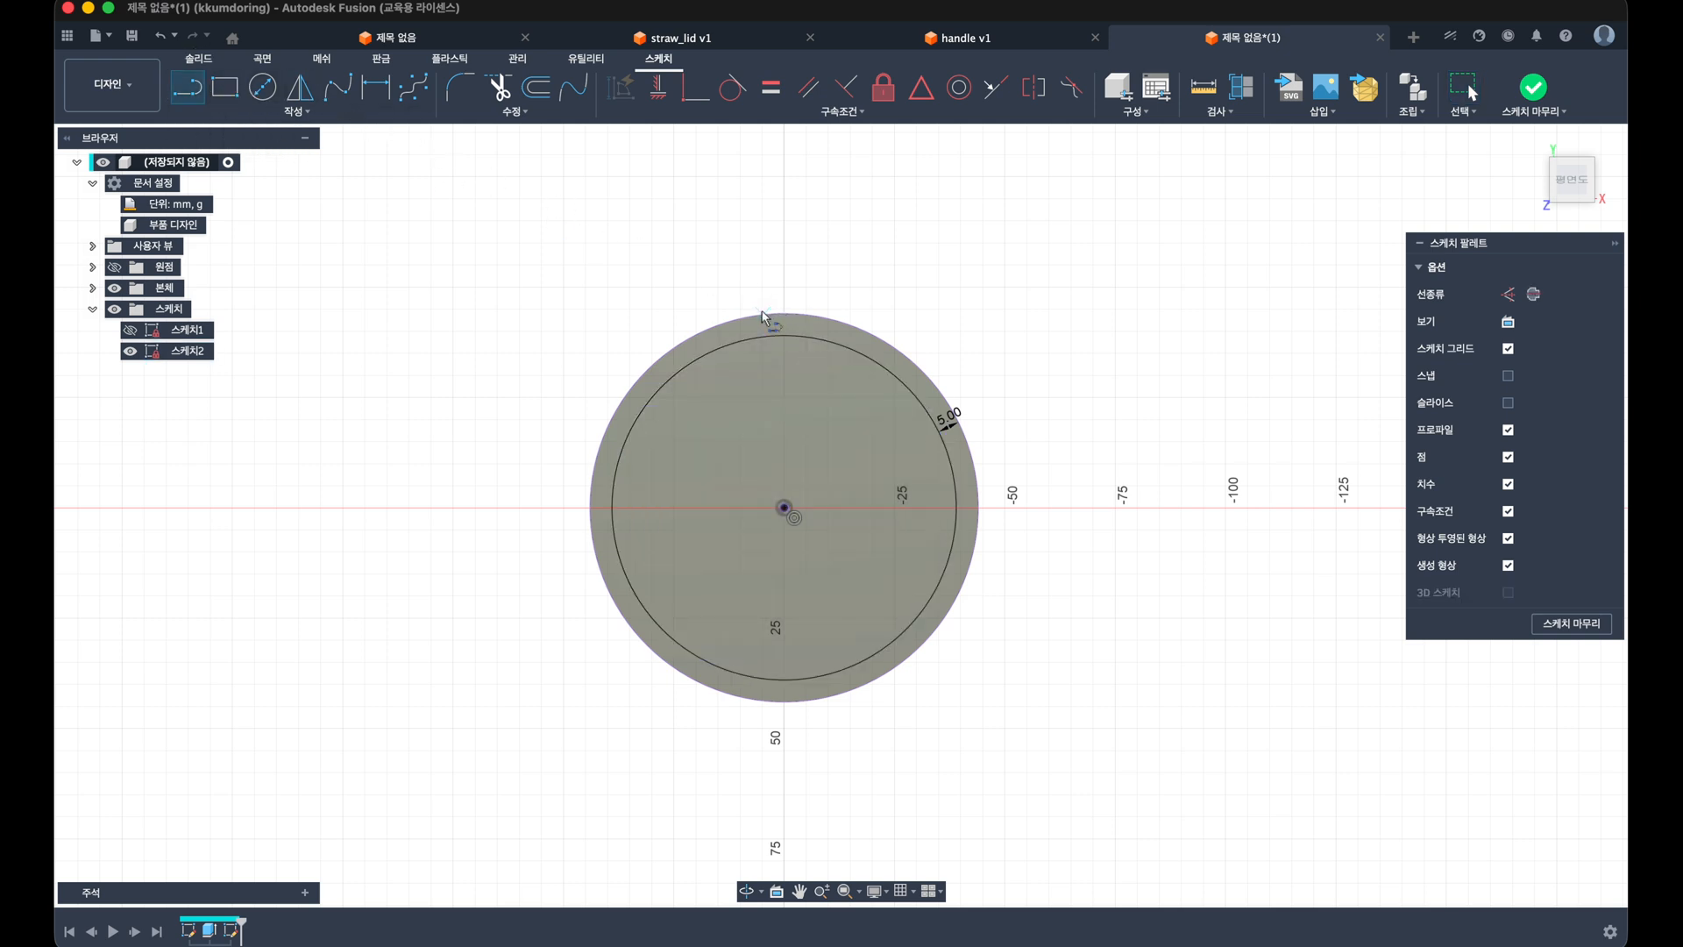
click(764, 314)
click(764, 701)
key(Escape)
click(764, 623)
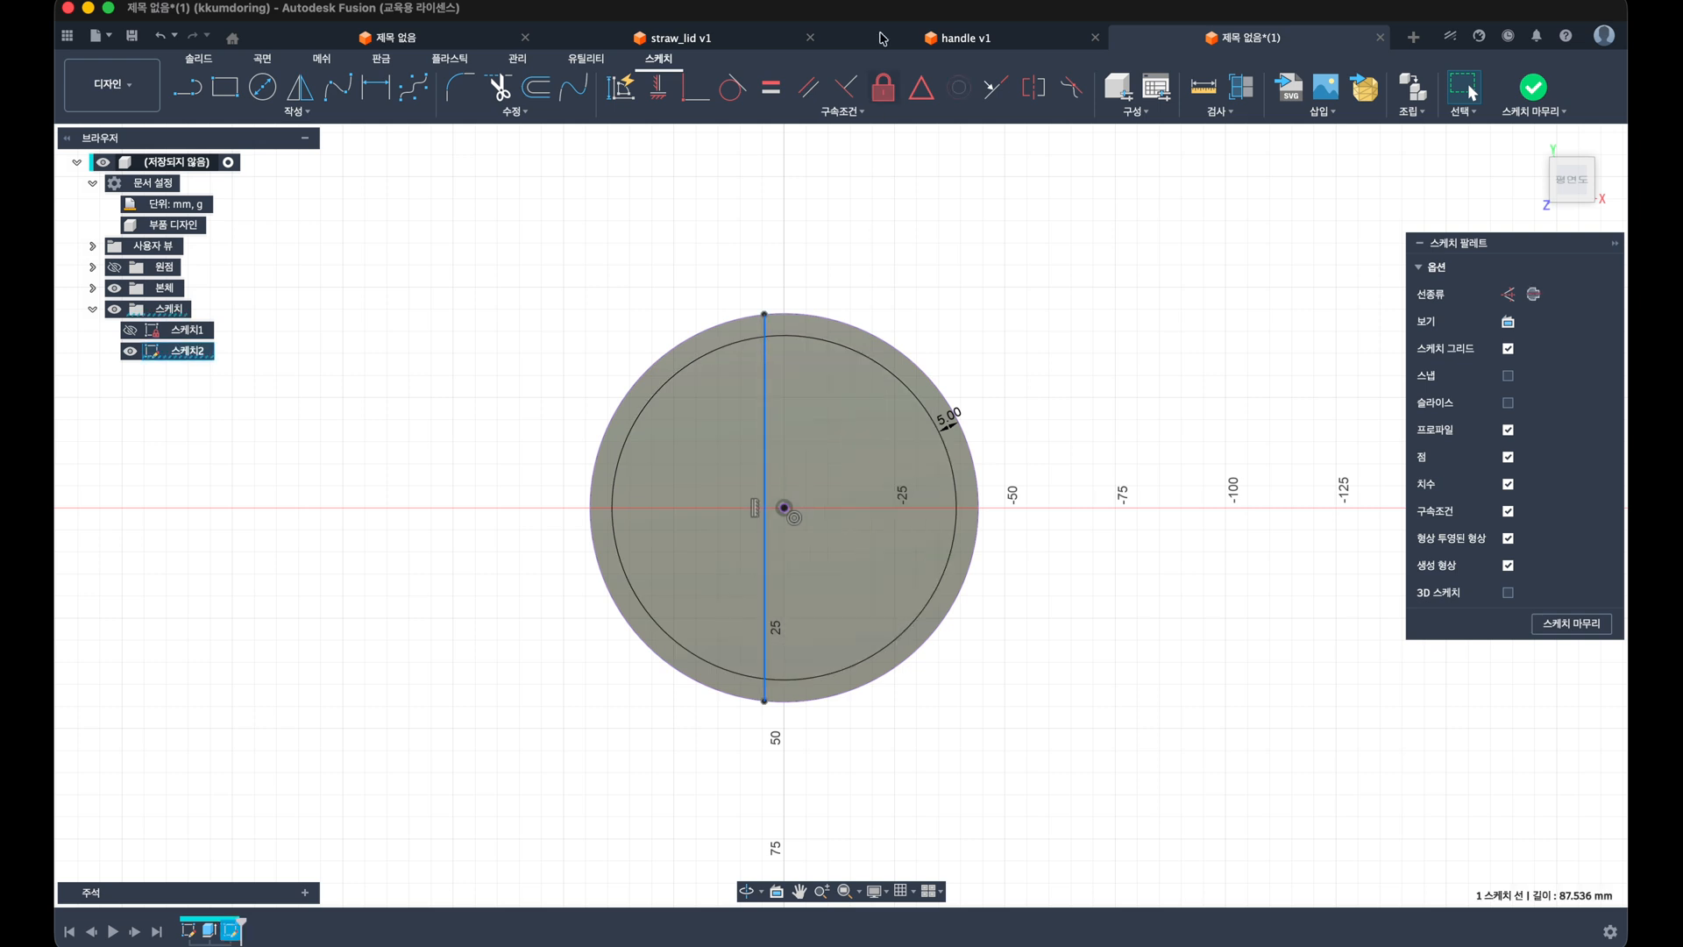
click(657, 87)
Step: Dimension the distance between the vertical line and the disc's centre as 5 mm
key(d)
click(763, 462)
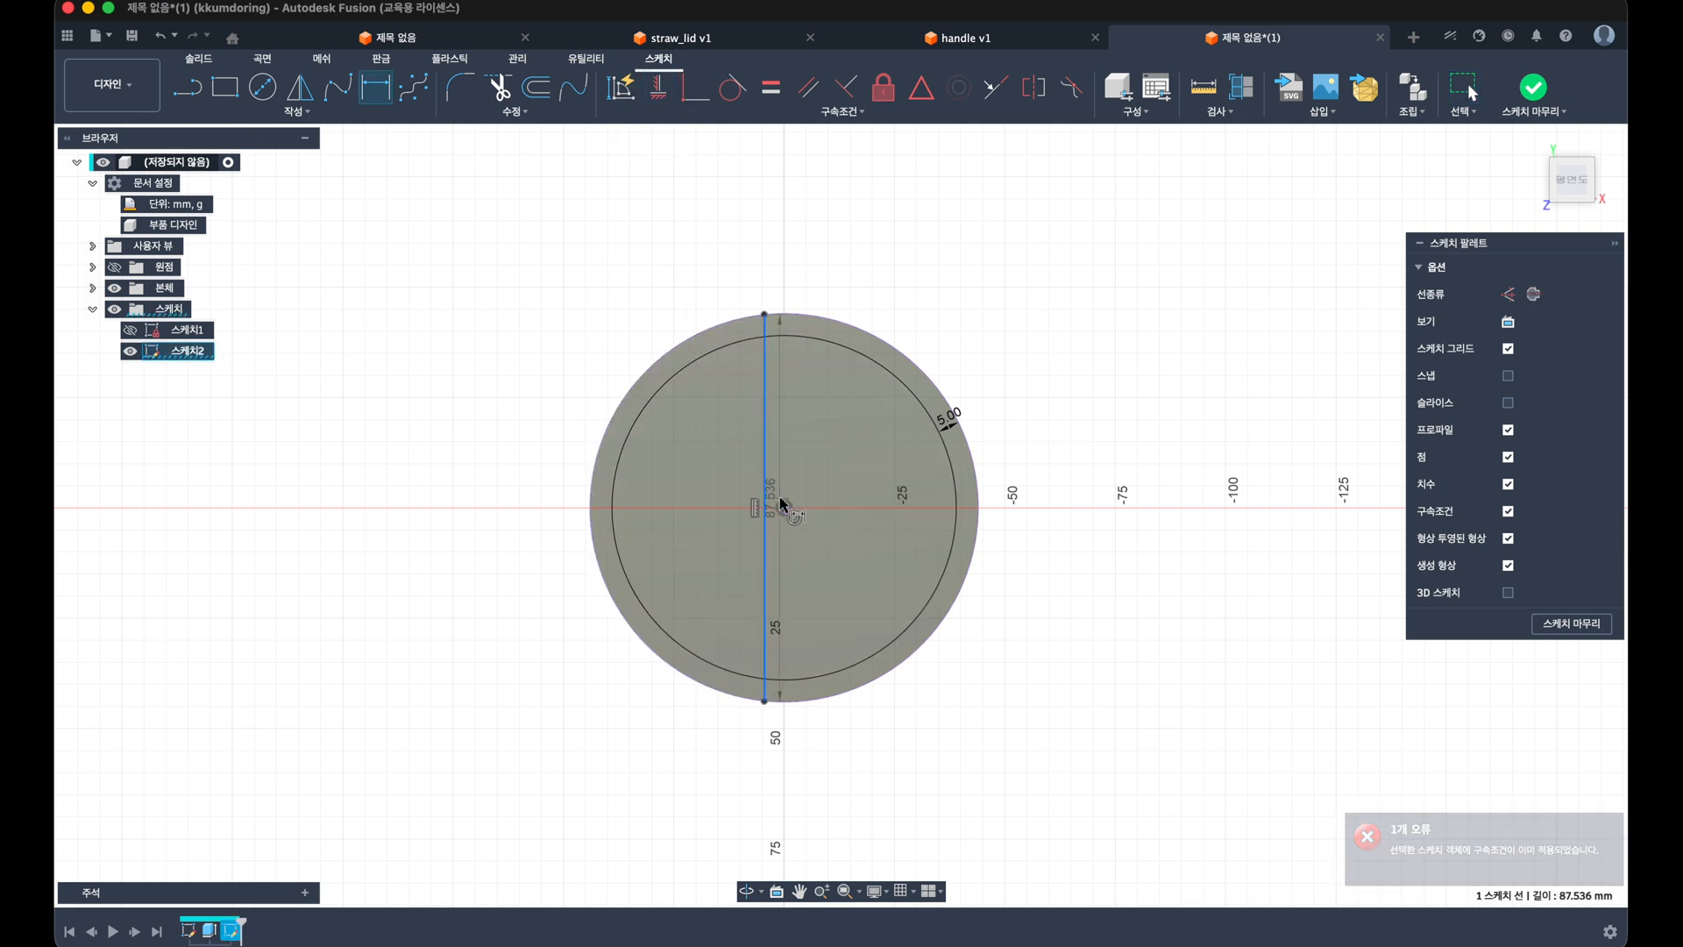
click(784, 507)
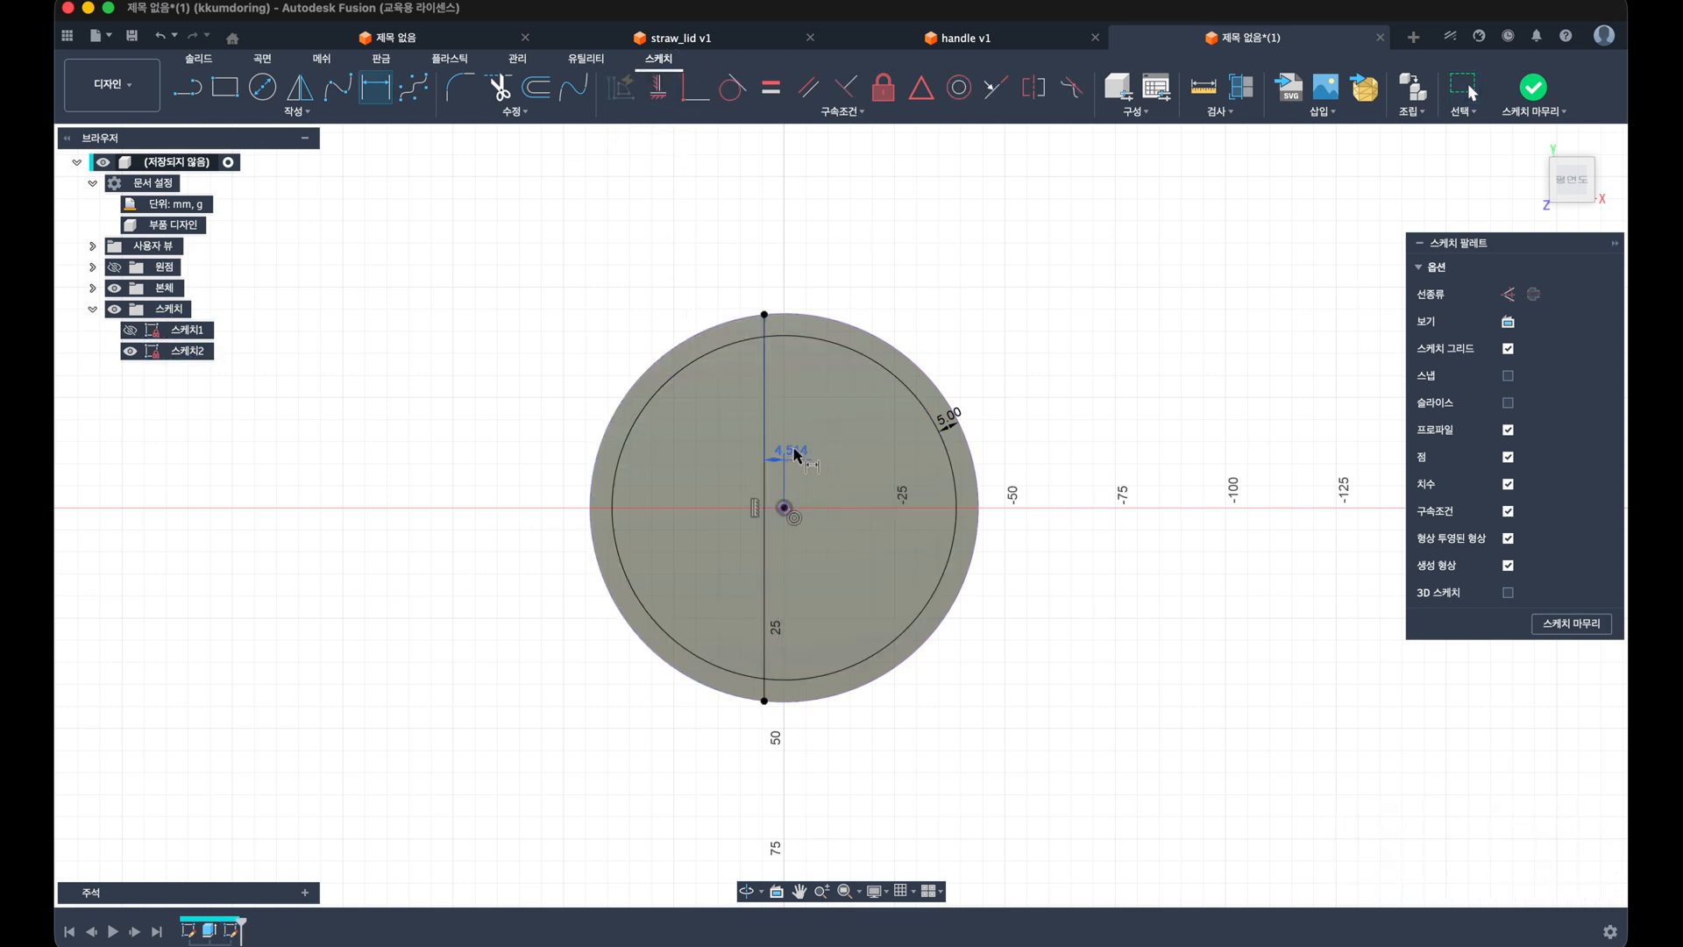
click(792, 449)
text(5)
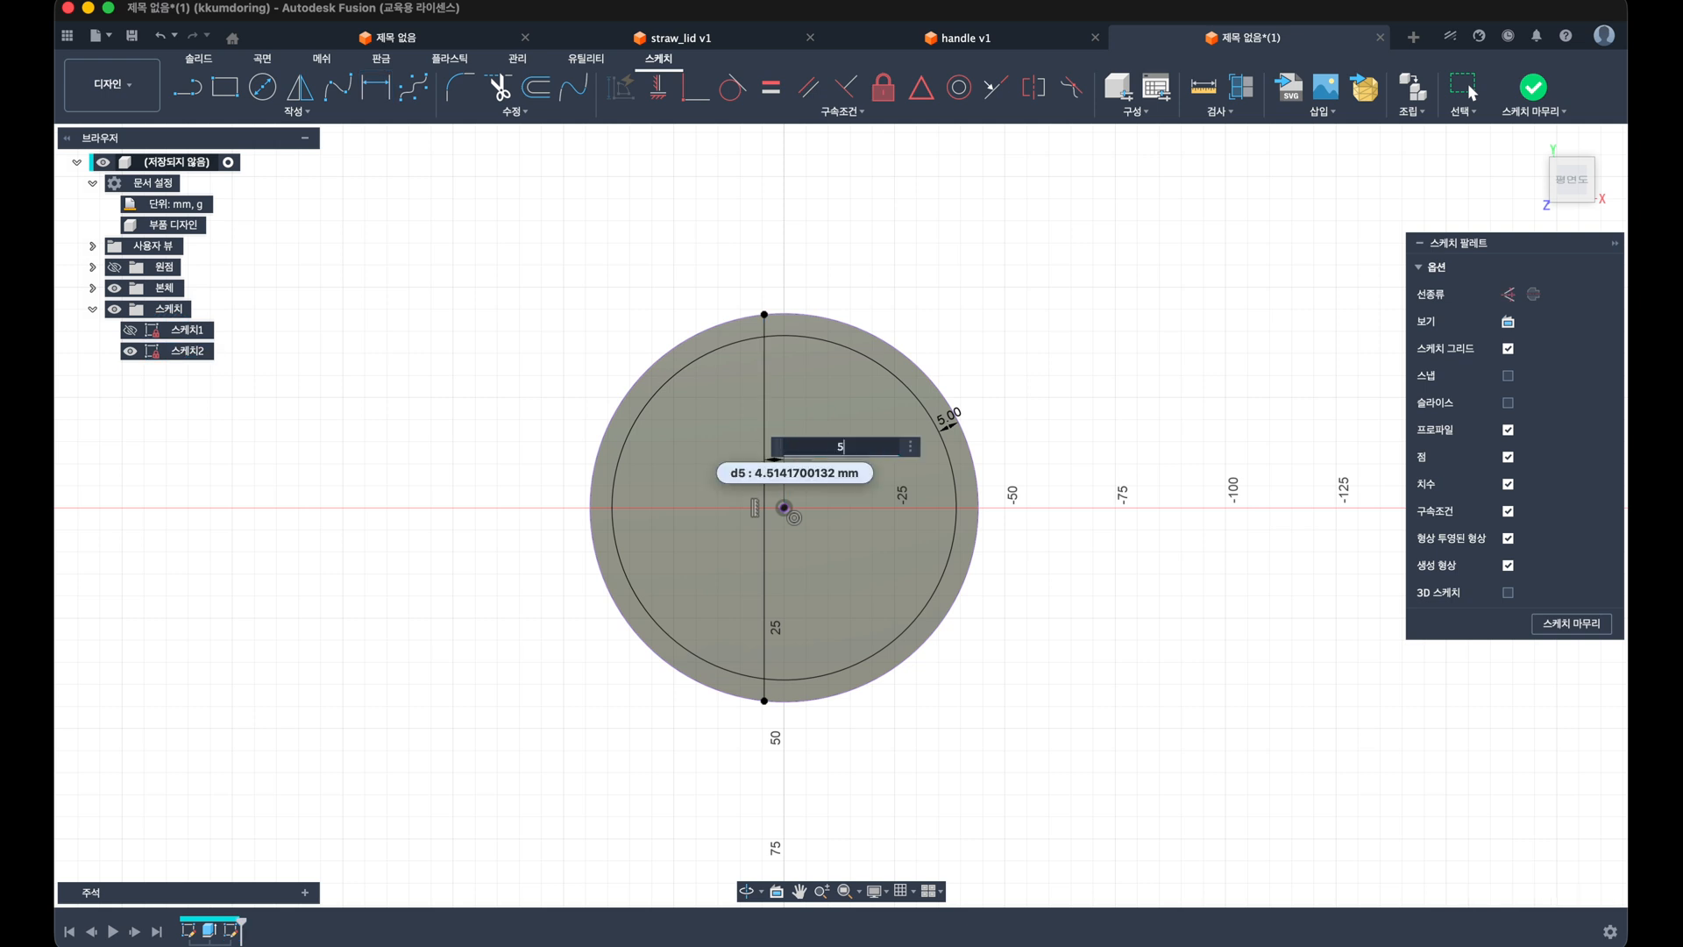
key(Return)
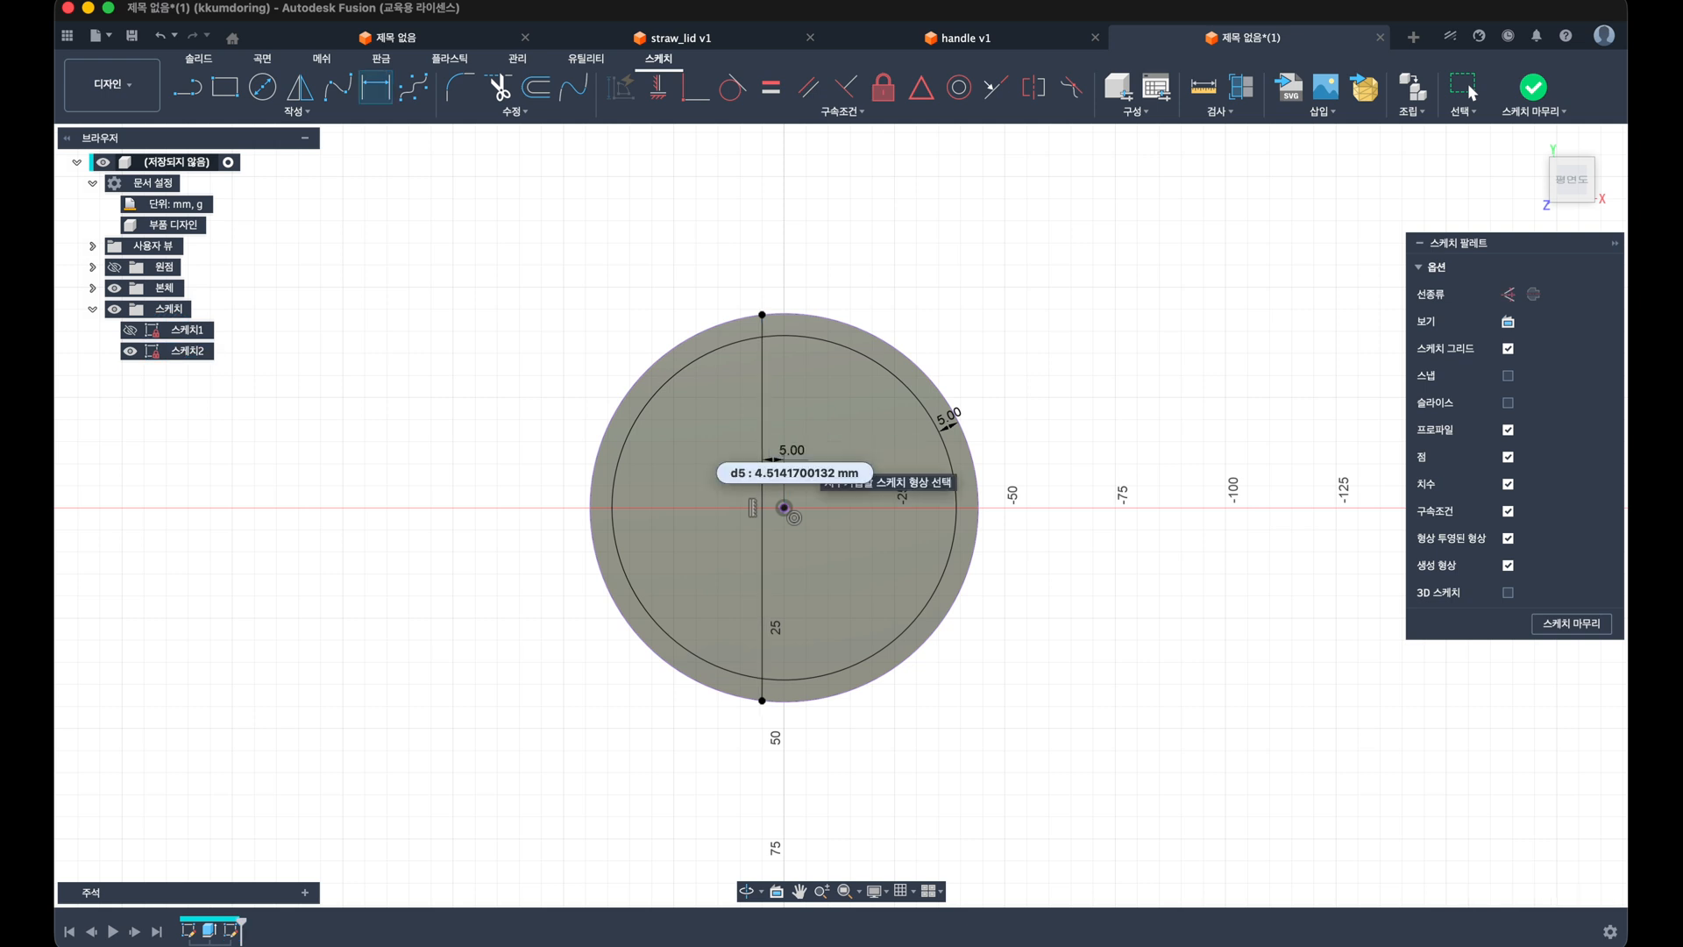
Step: Change the vertical line's distance from the centre to 4.5 mm
double_click(796, 456)
text(4.5)
key(Return)
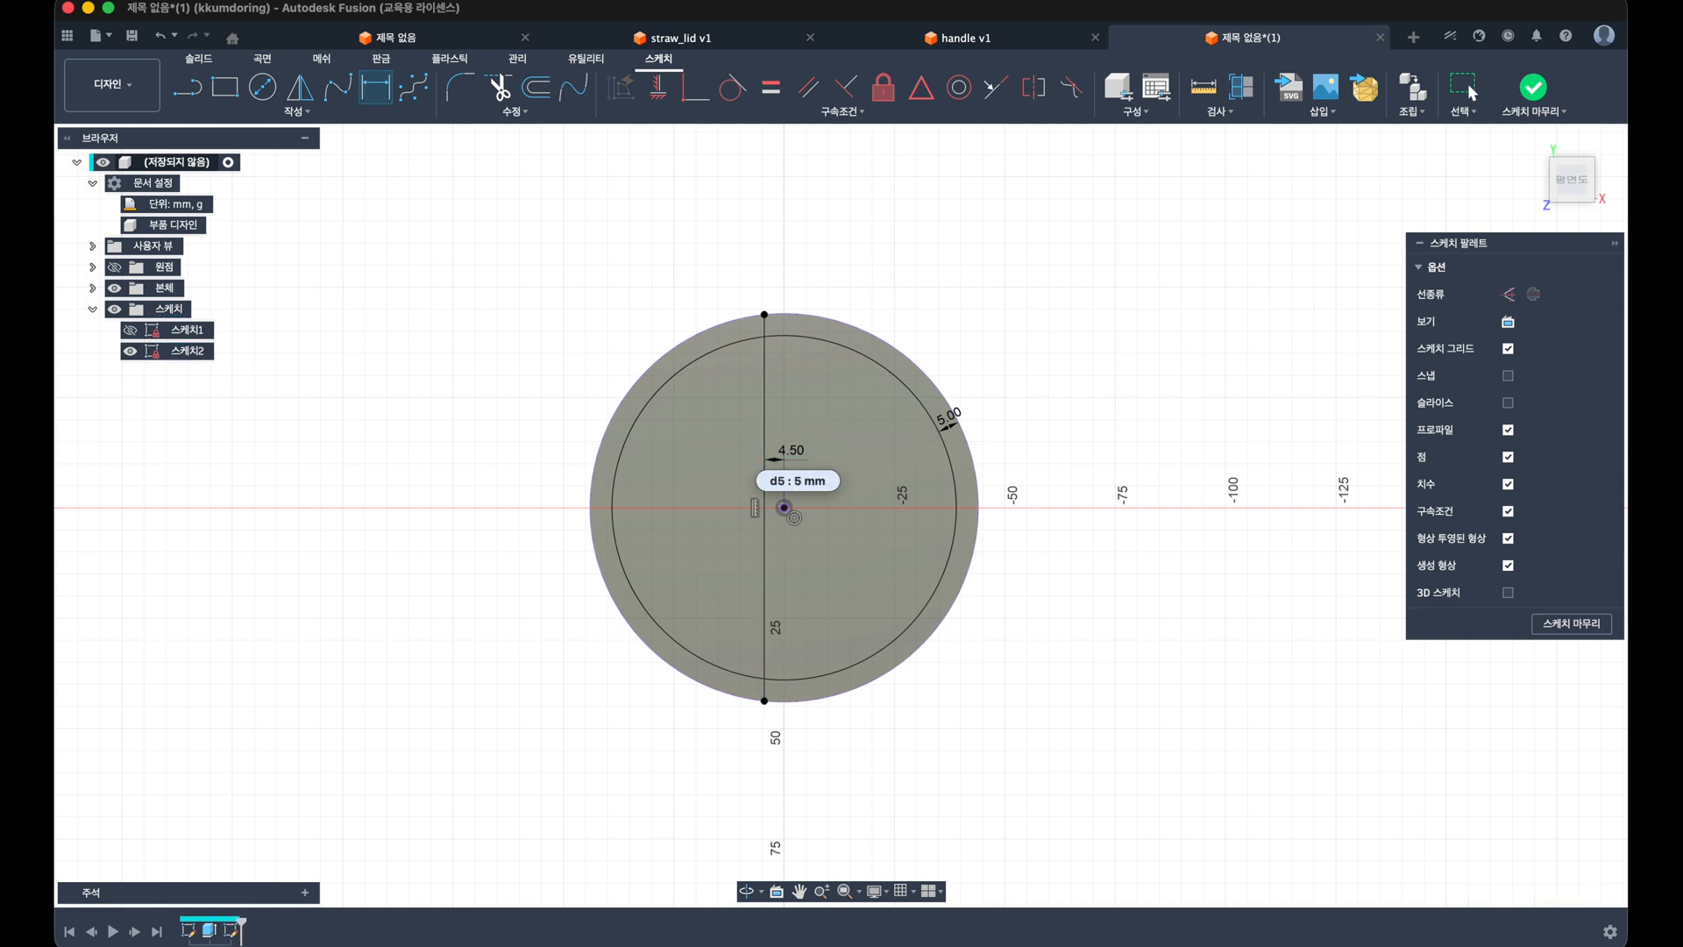
Step: Sketch a short line from the inner circle's top point to the vertical line and constrain it horizontal
scroll(789, 377, up, 5)
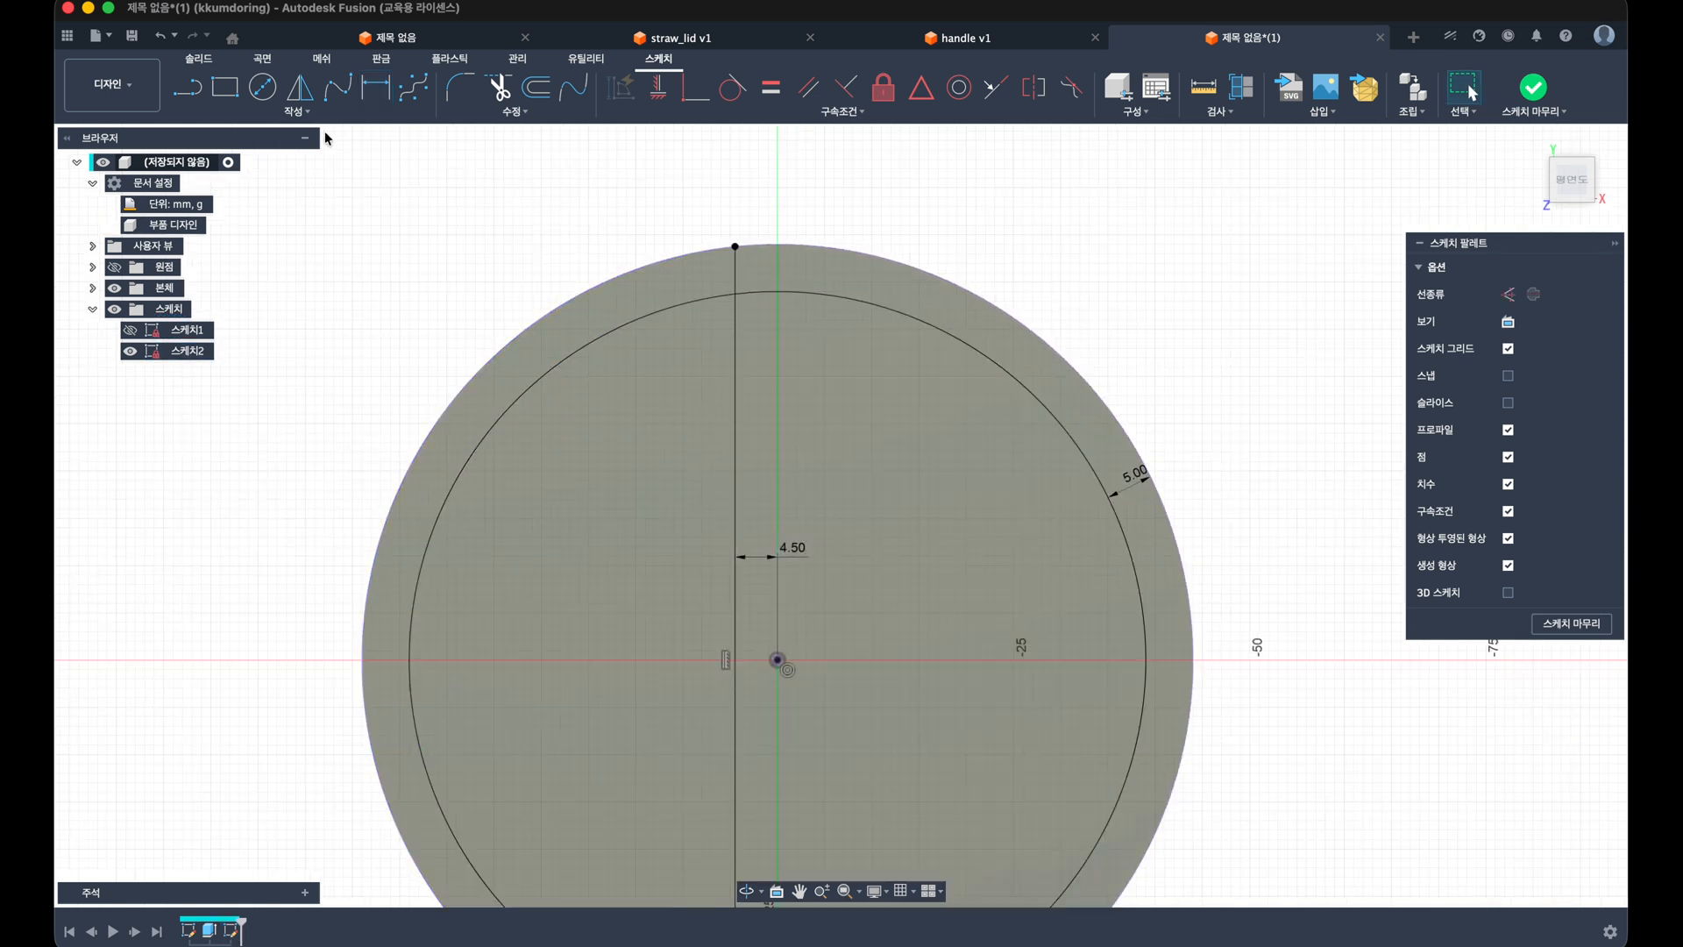
click(198, 91)
scroll(740, 306, up, 4)
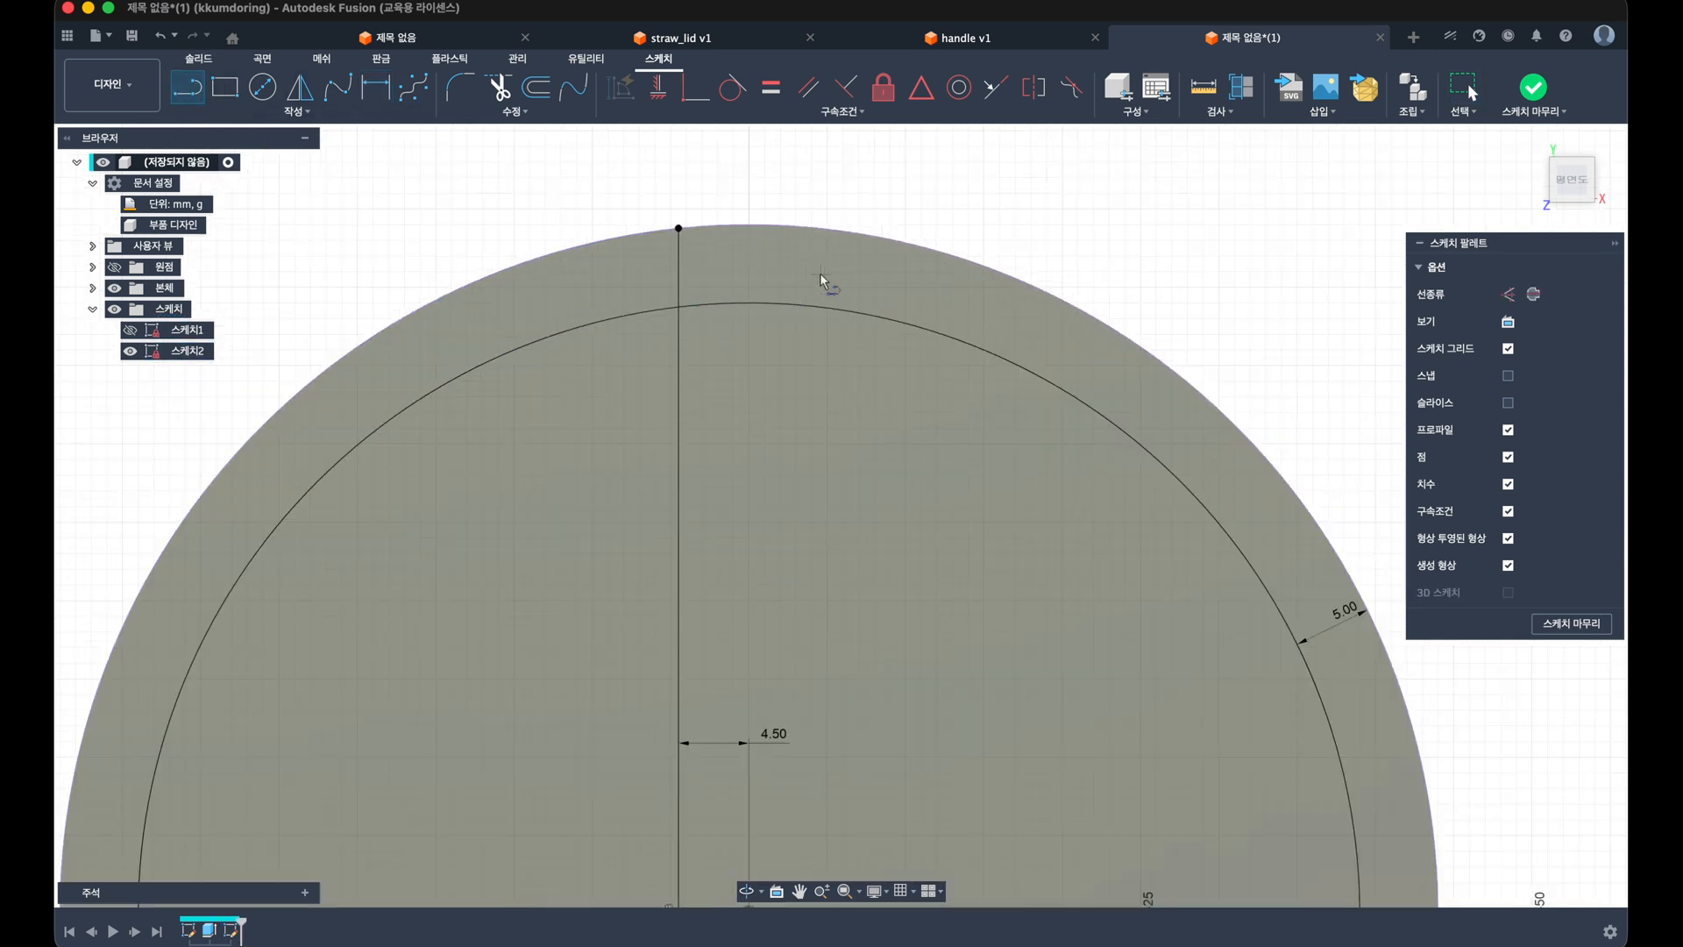
click(733, 310)
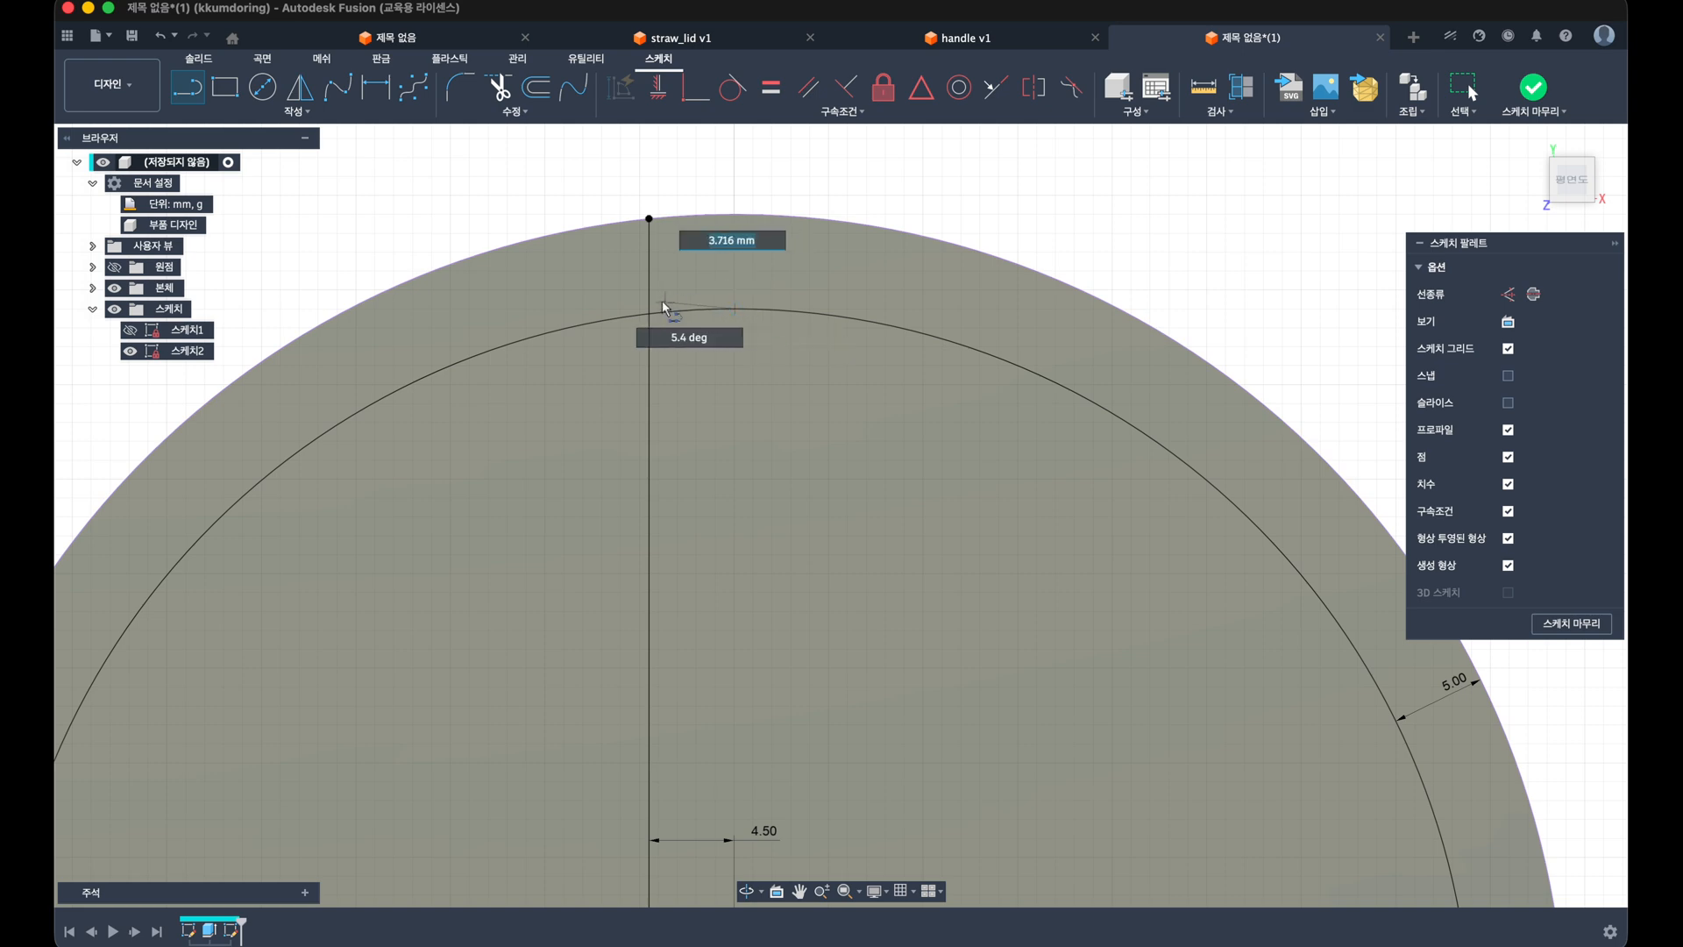
click(648, 309)
key(Escape)
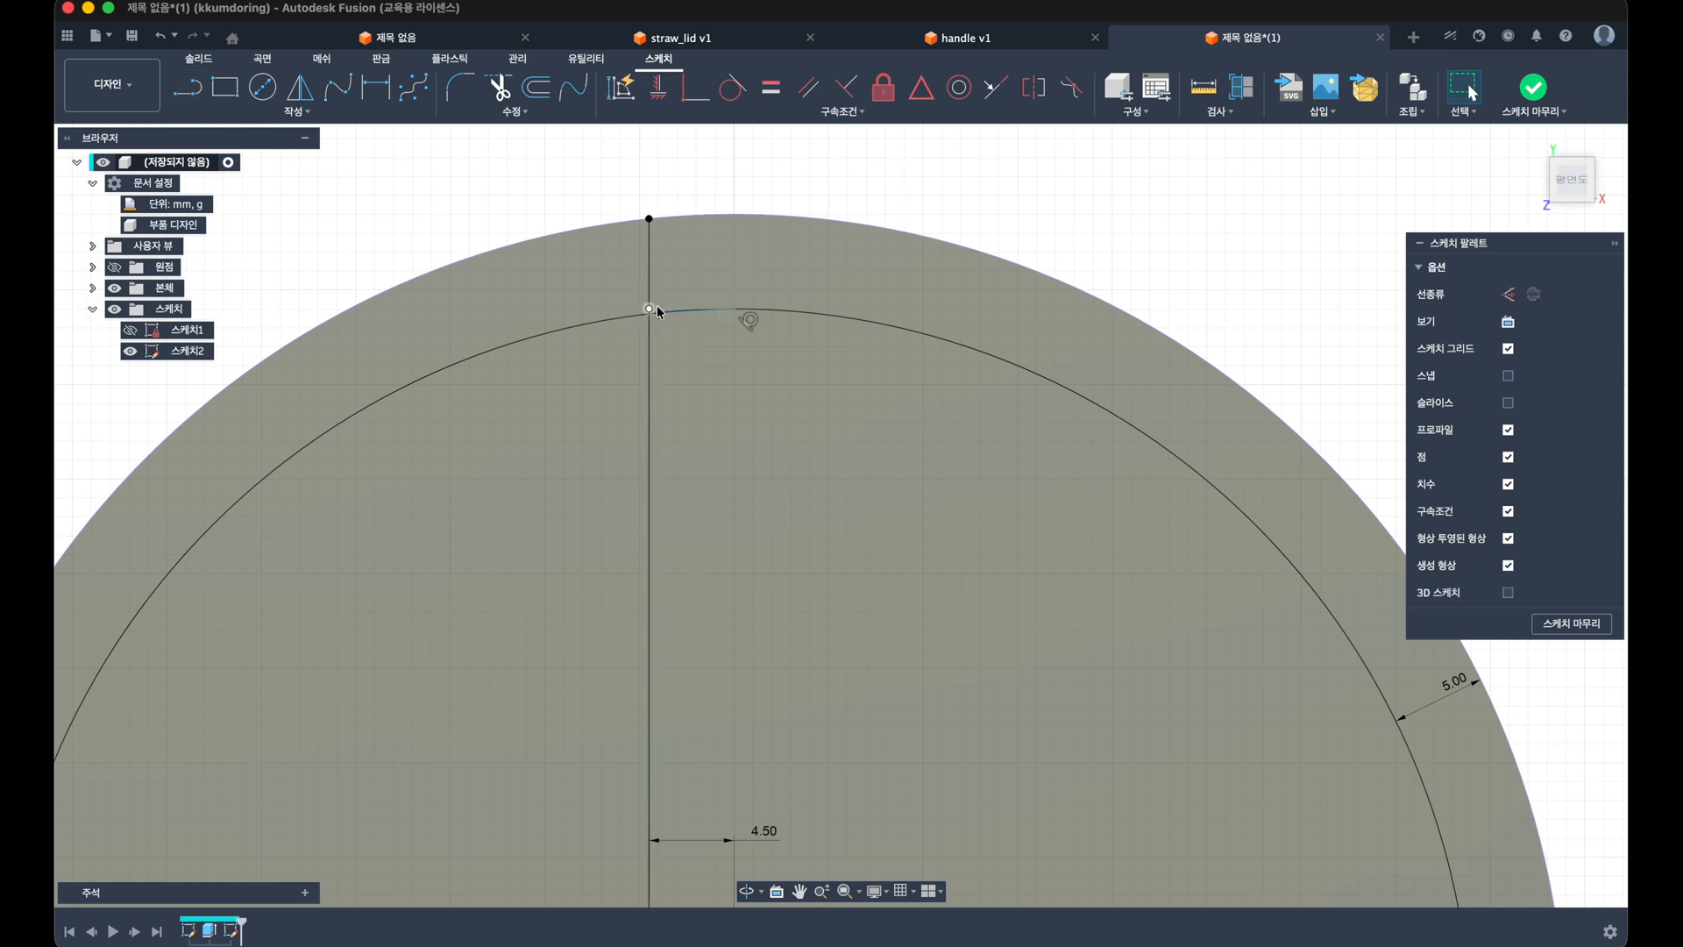
click(677, 309)
click(659, 88)
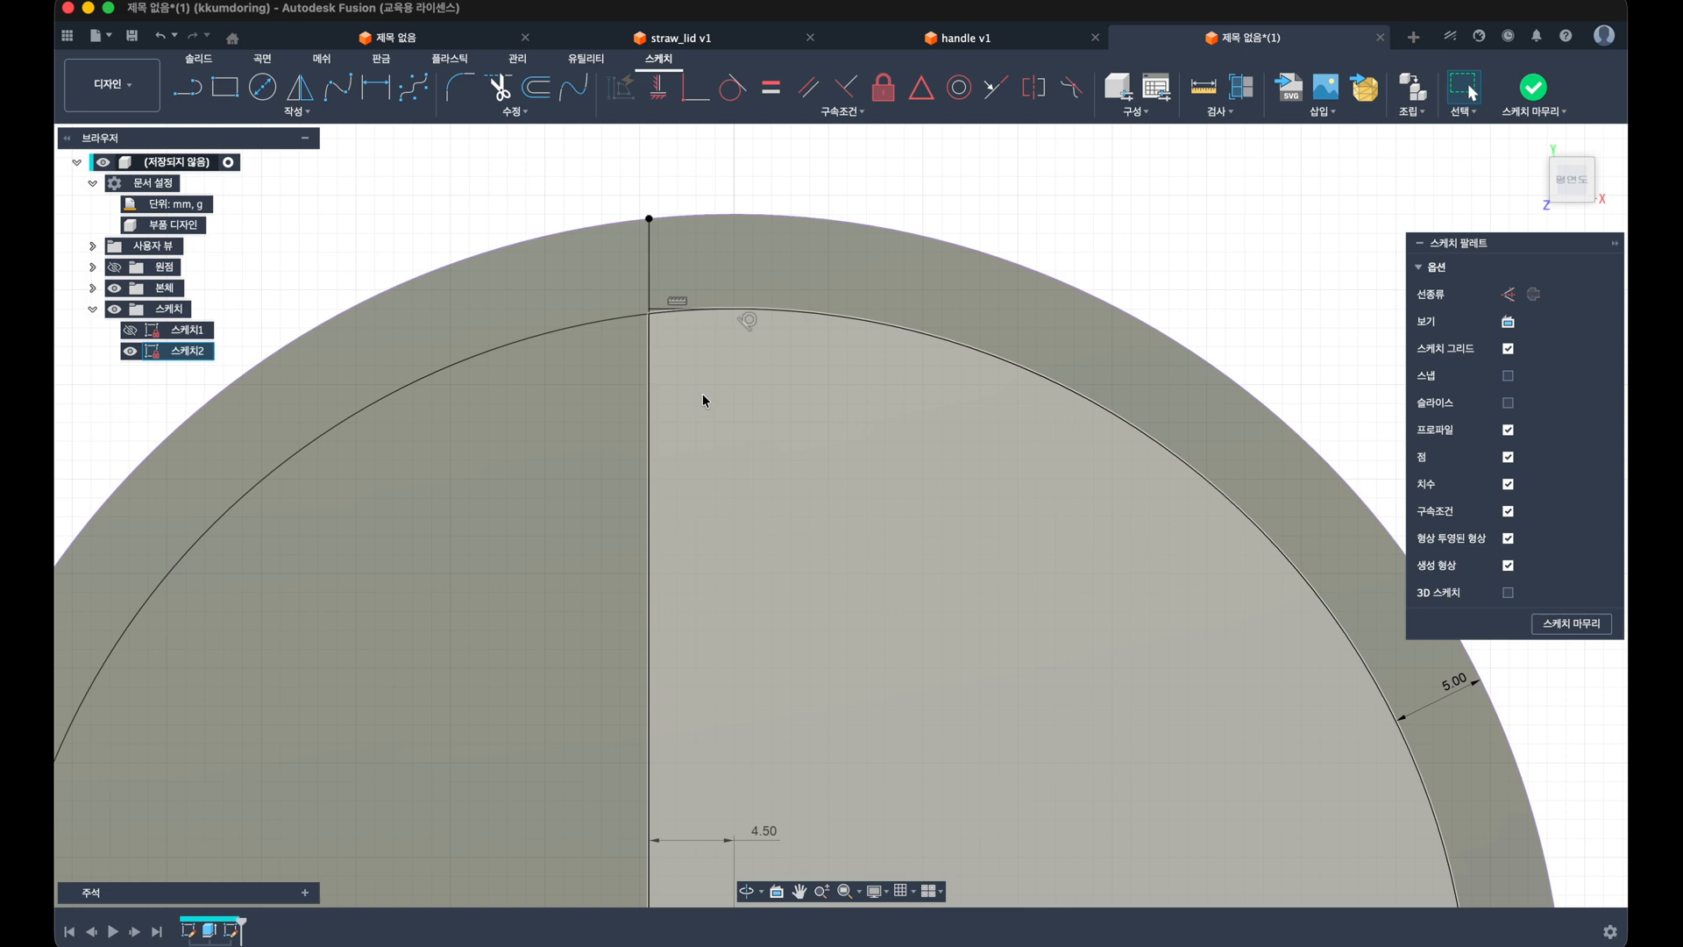
Step: Sketch a short line about 4.6 mm long from the inner circle's lowest point to the vertical line
scroll(702, 392, down, 2)
middle_drag(708, 430, 708, 353)
scroll(708, 352, down, 3)
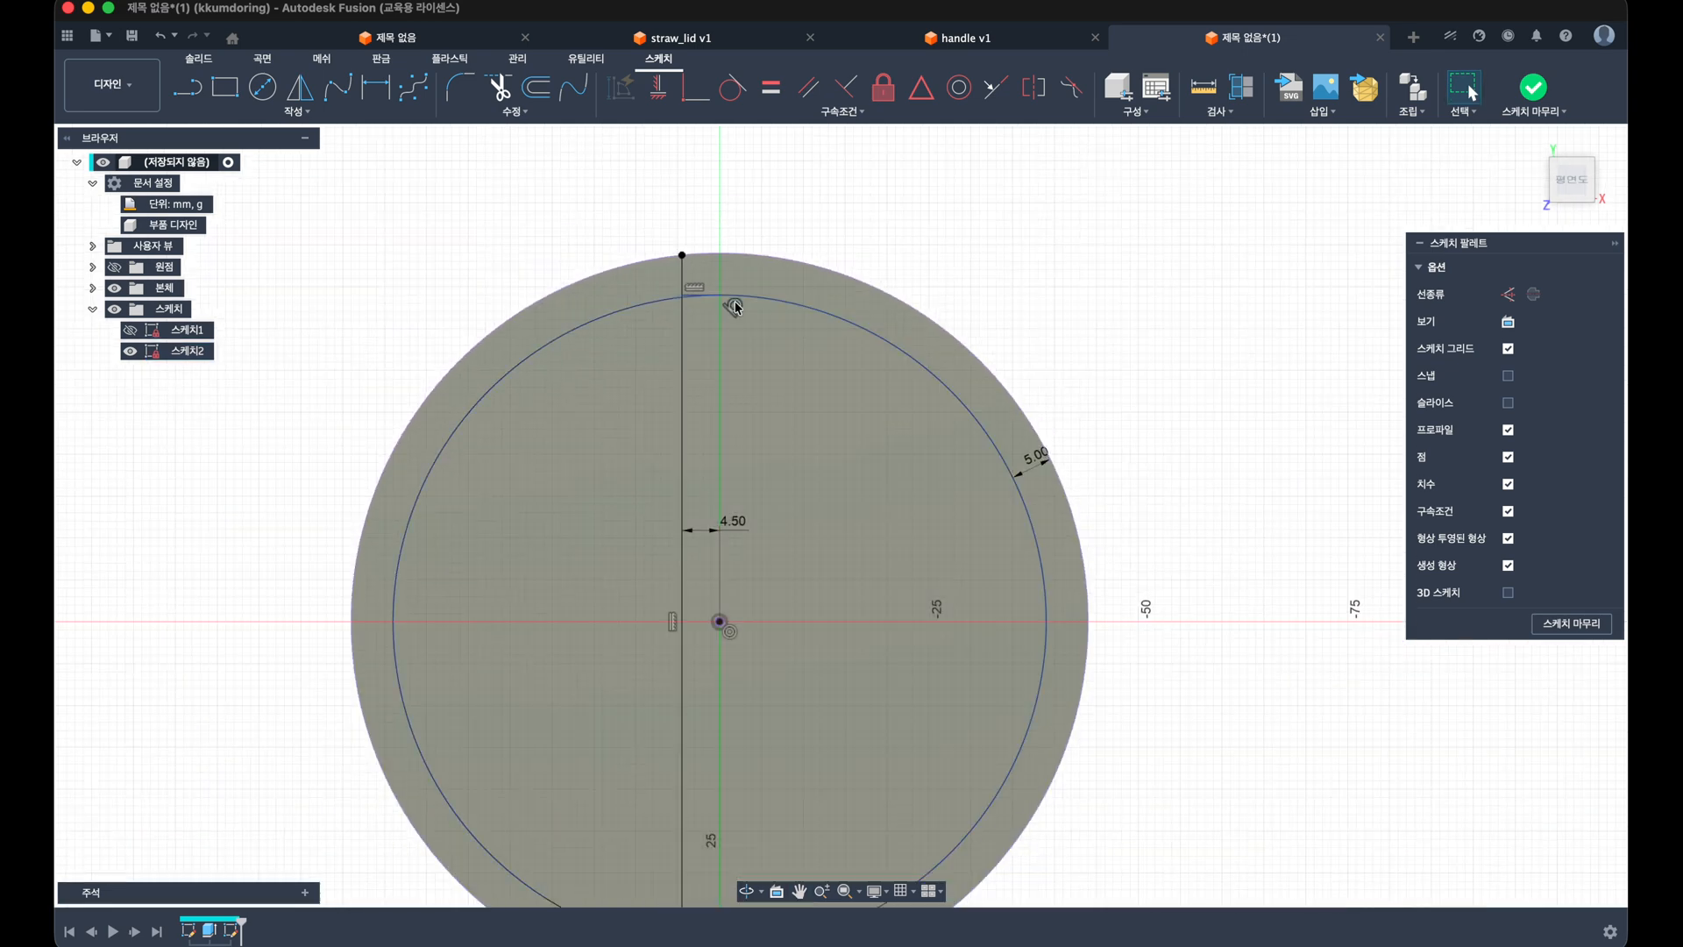
click(743, 277)
middle_drag(803, 442, 824, 107)
key(Escape)
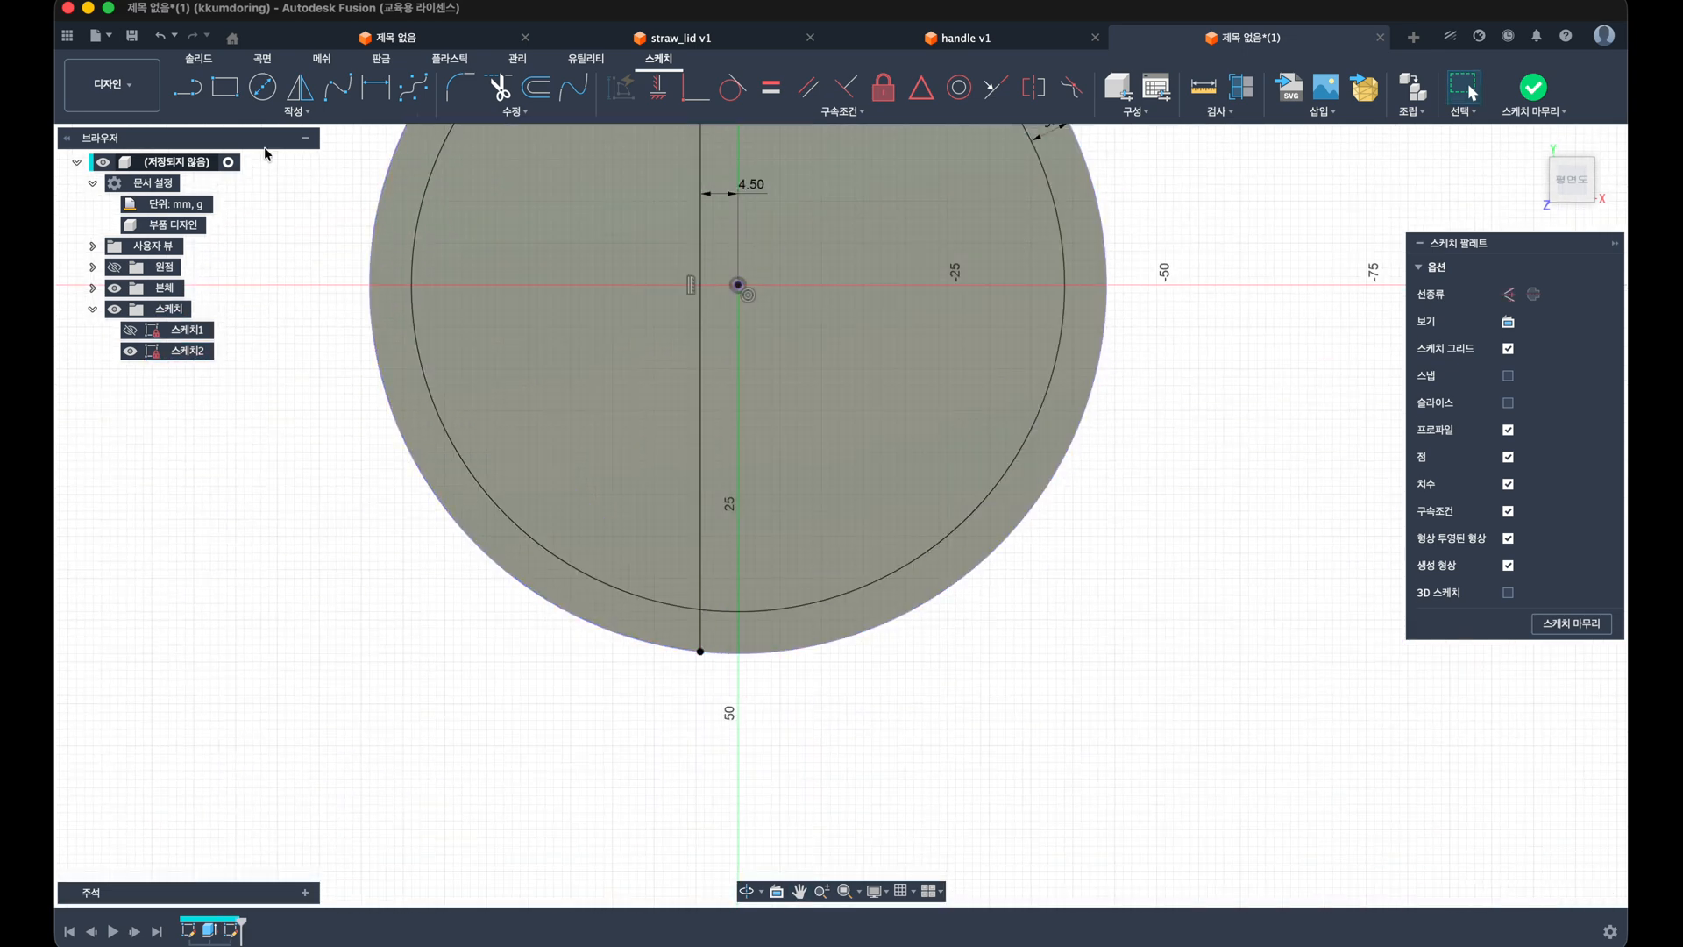
click(195, 85)
scroll(748, 688, up, 3)
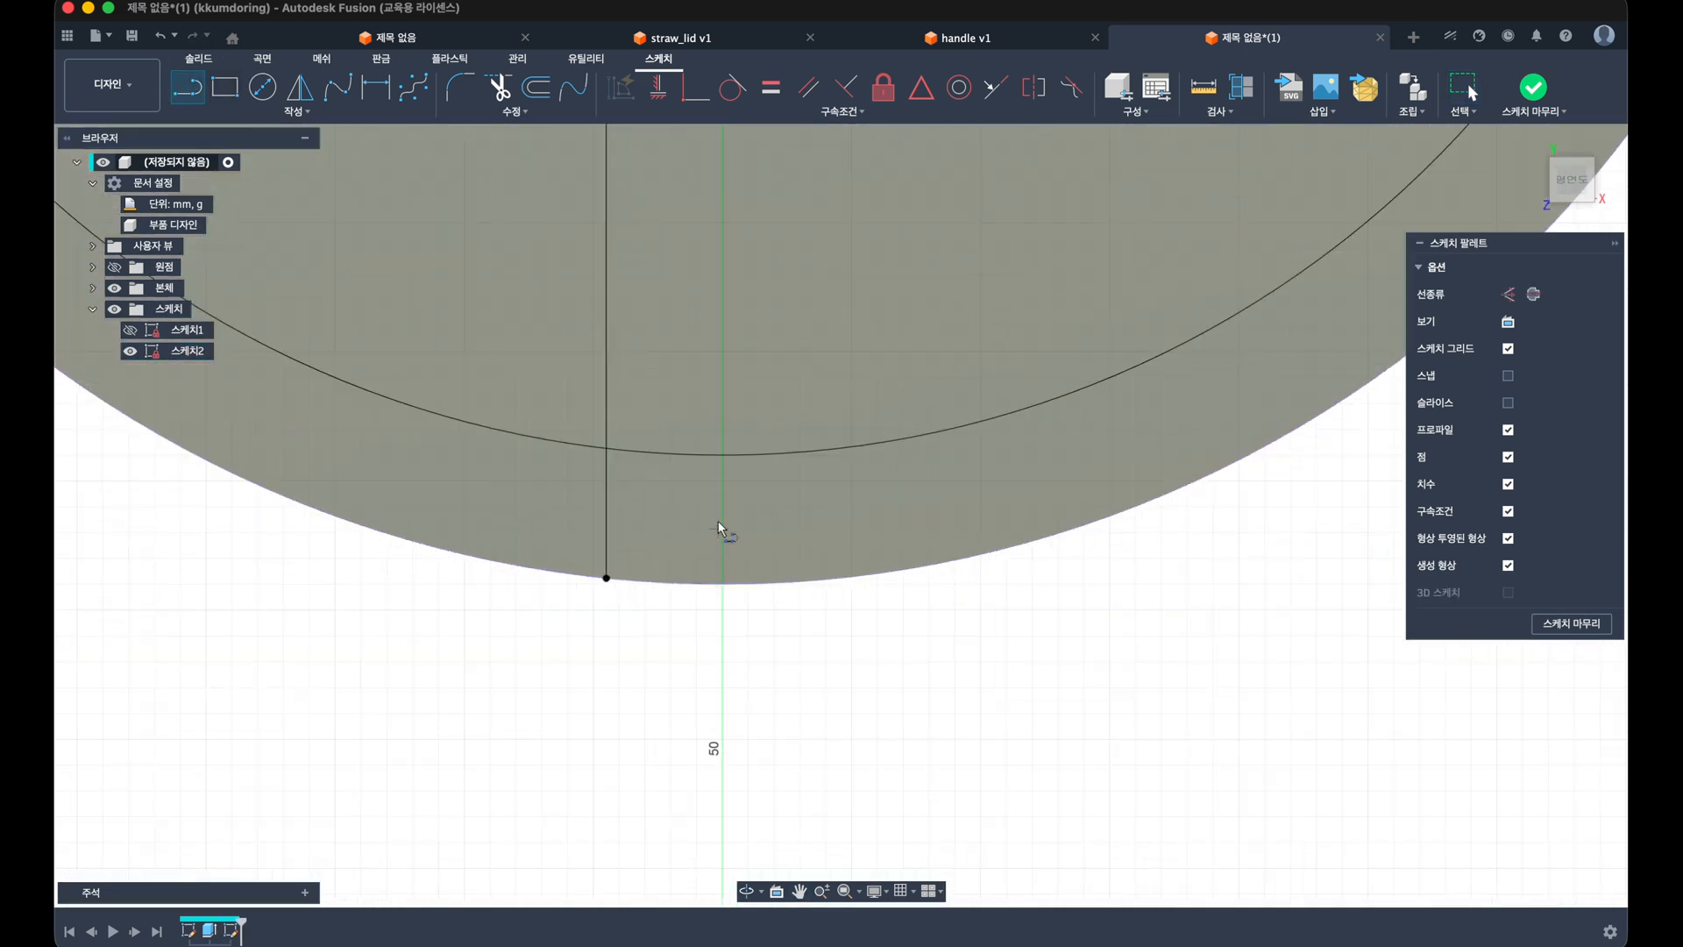
click(723, 456)
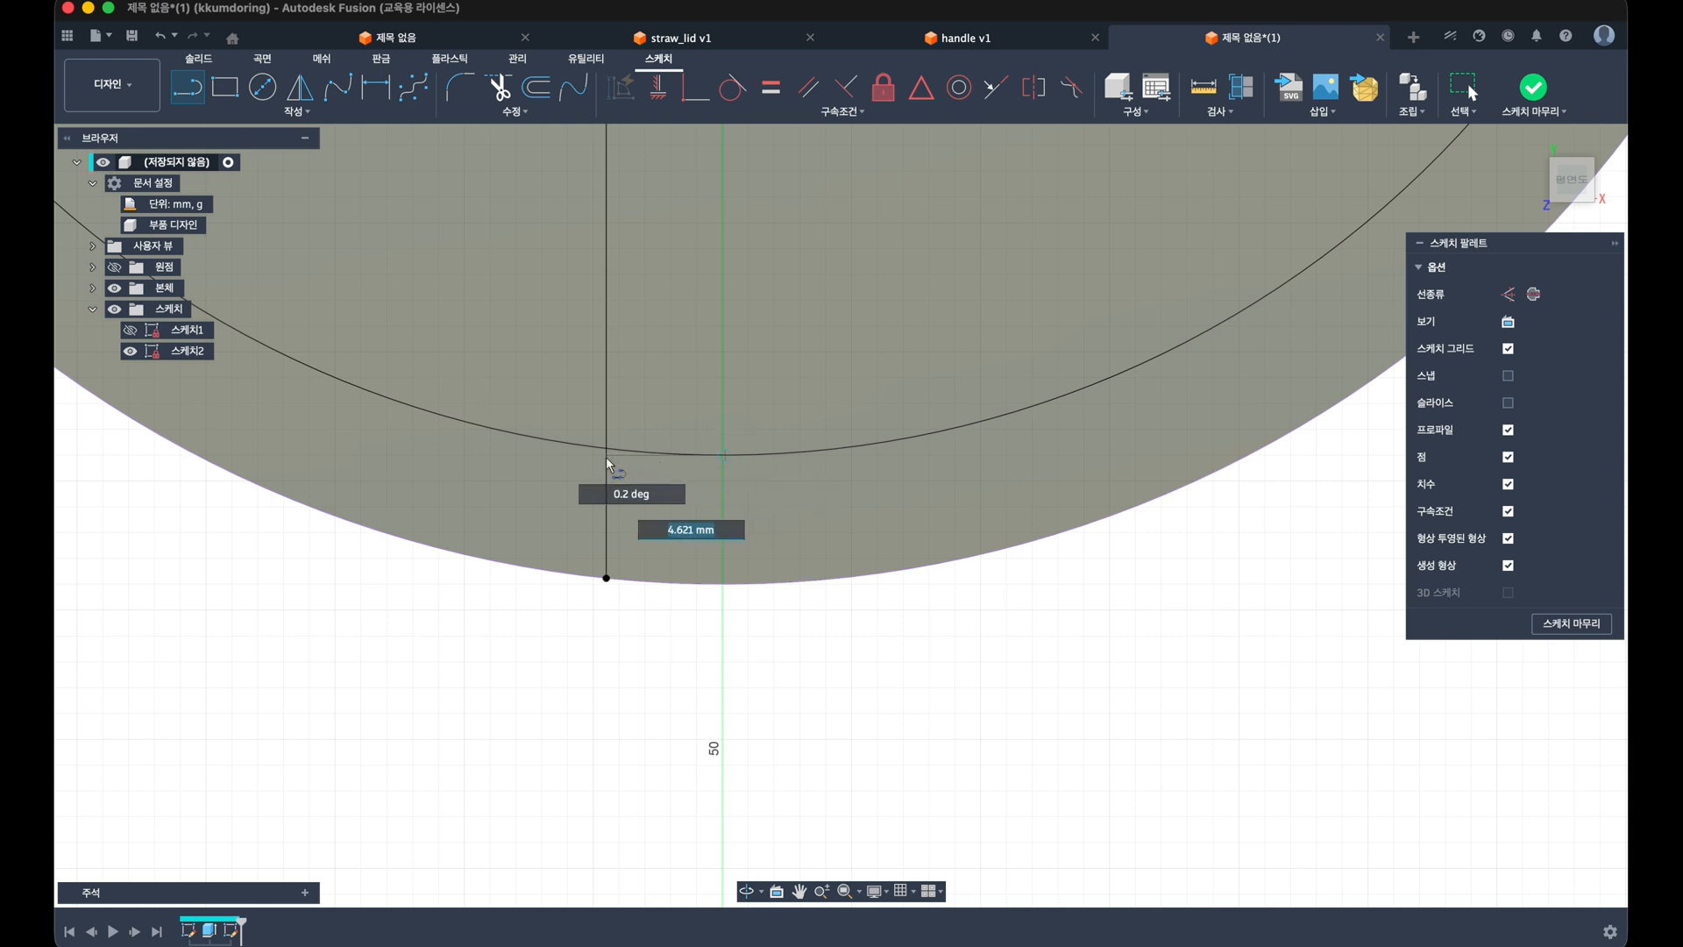
click(605, 456)
key(Escape)
click(626, 457)
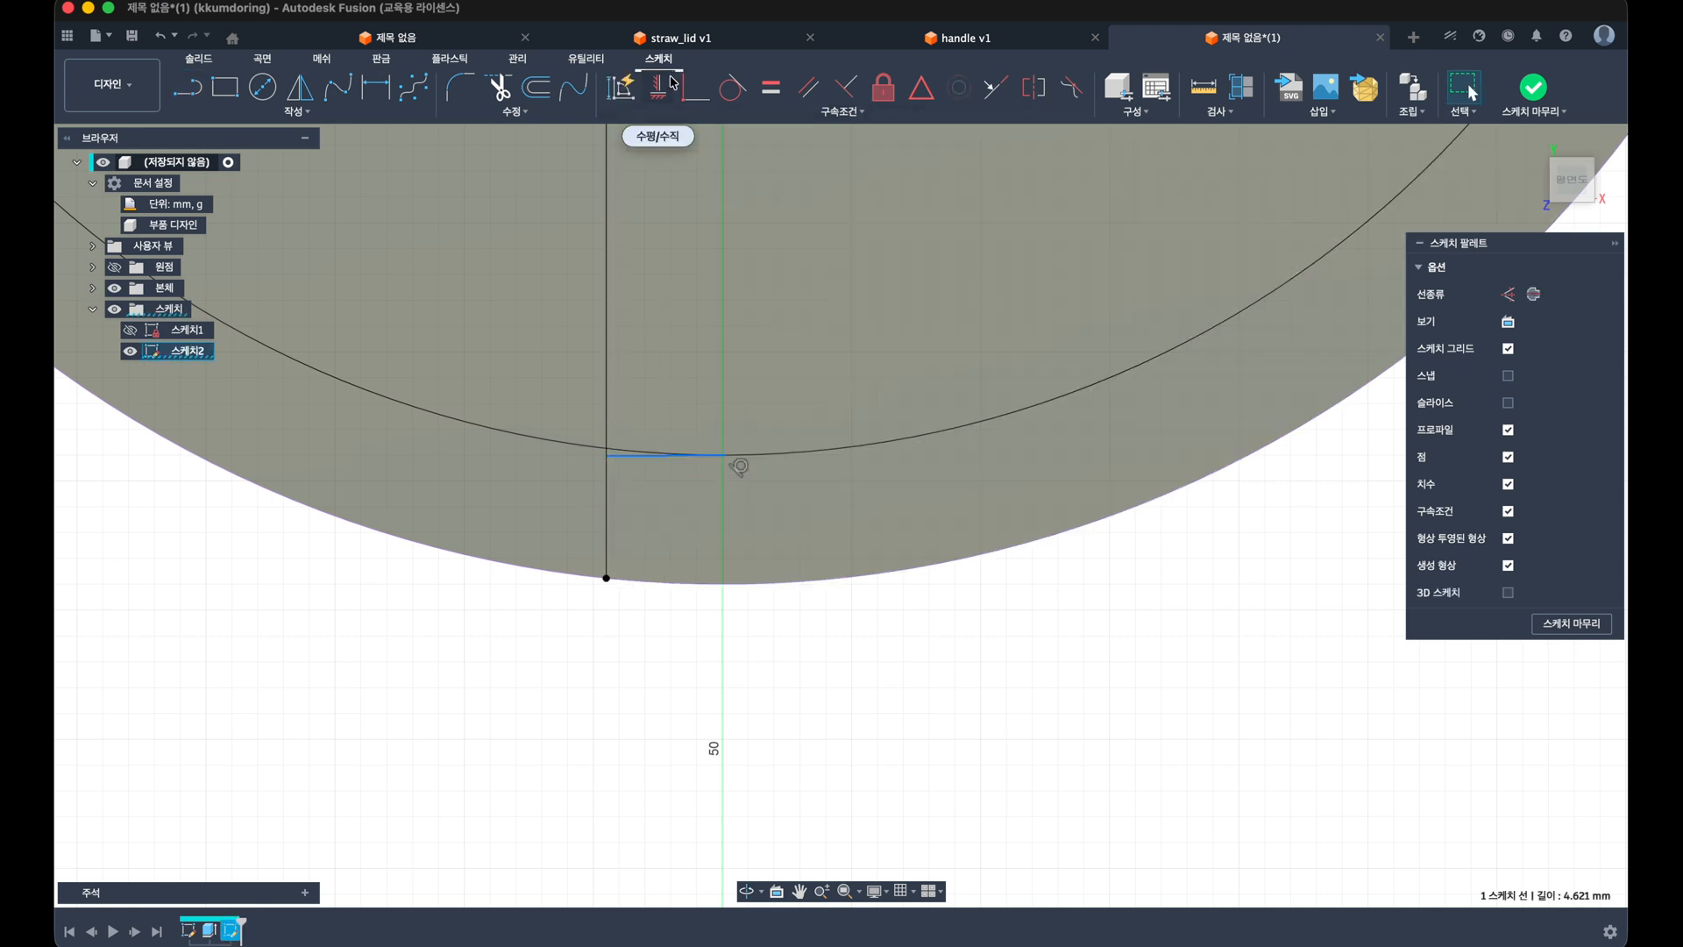
click(721, 88)
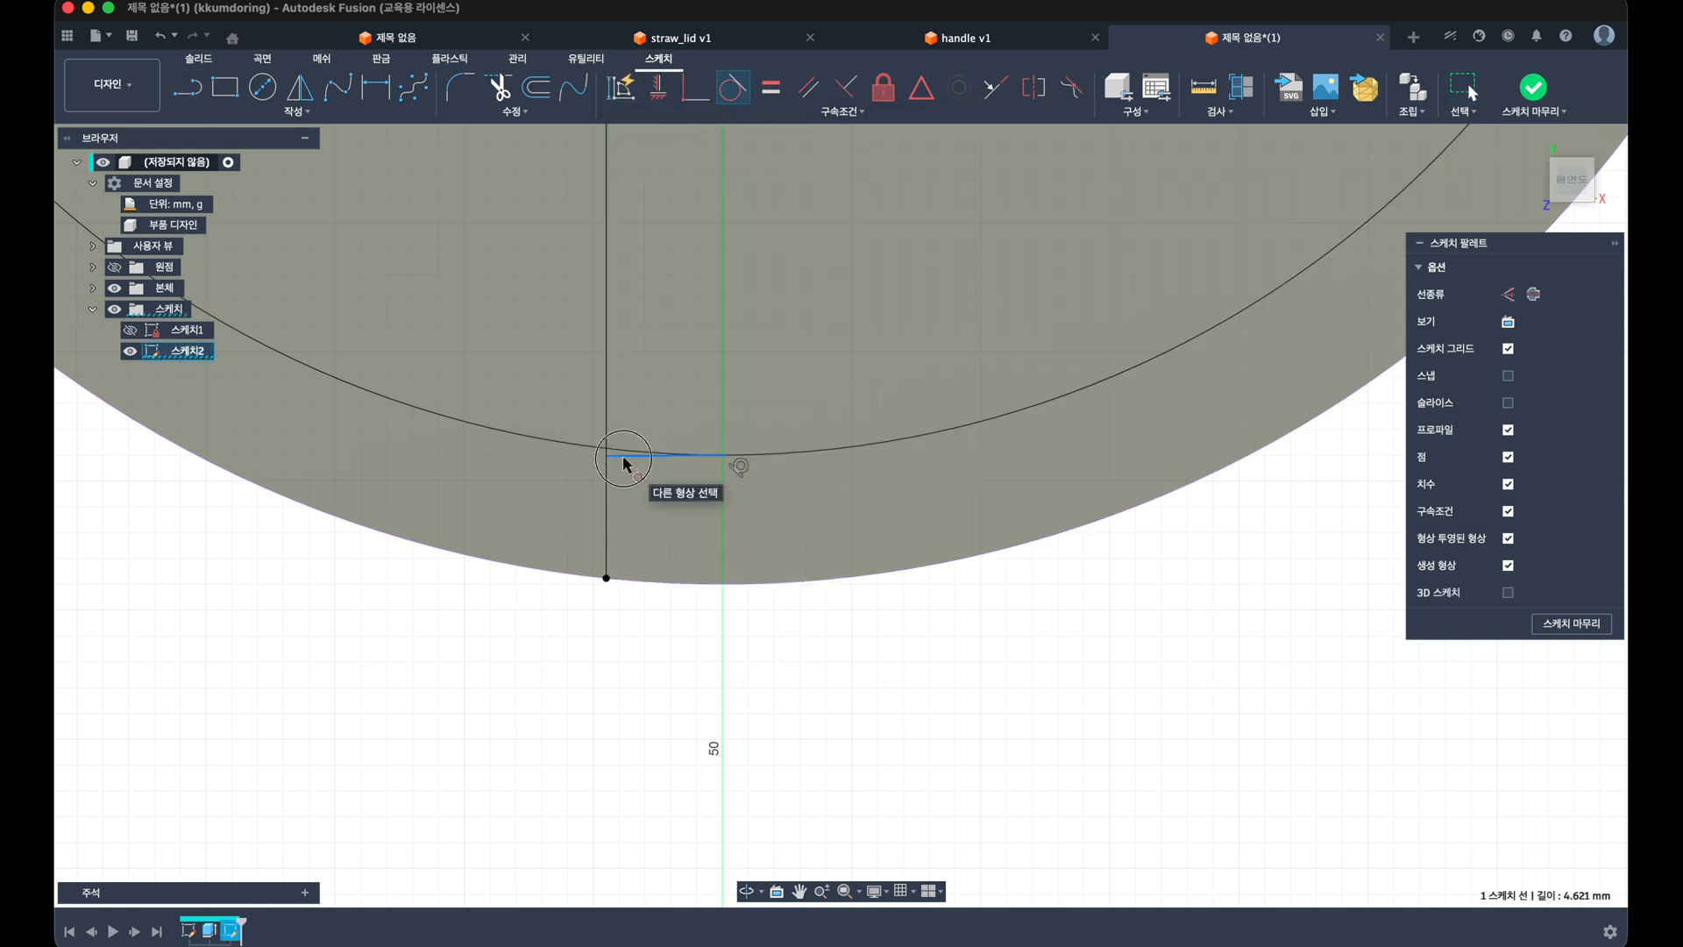
click(784, 456)
key(Escape)
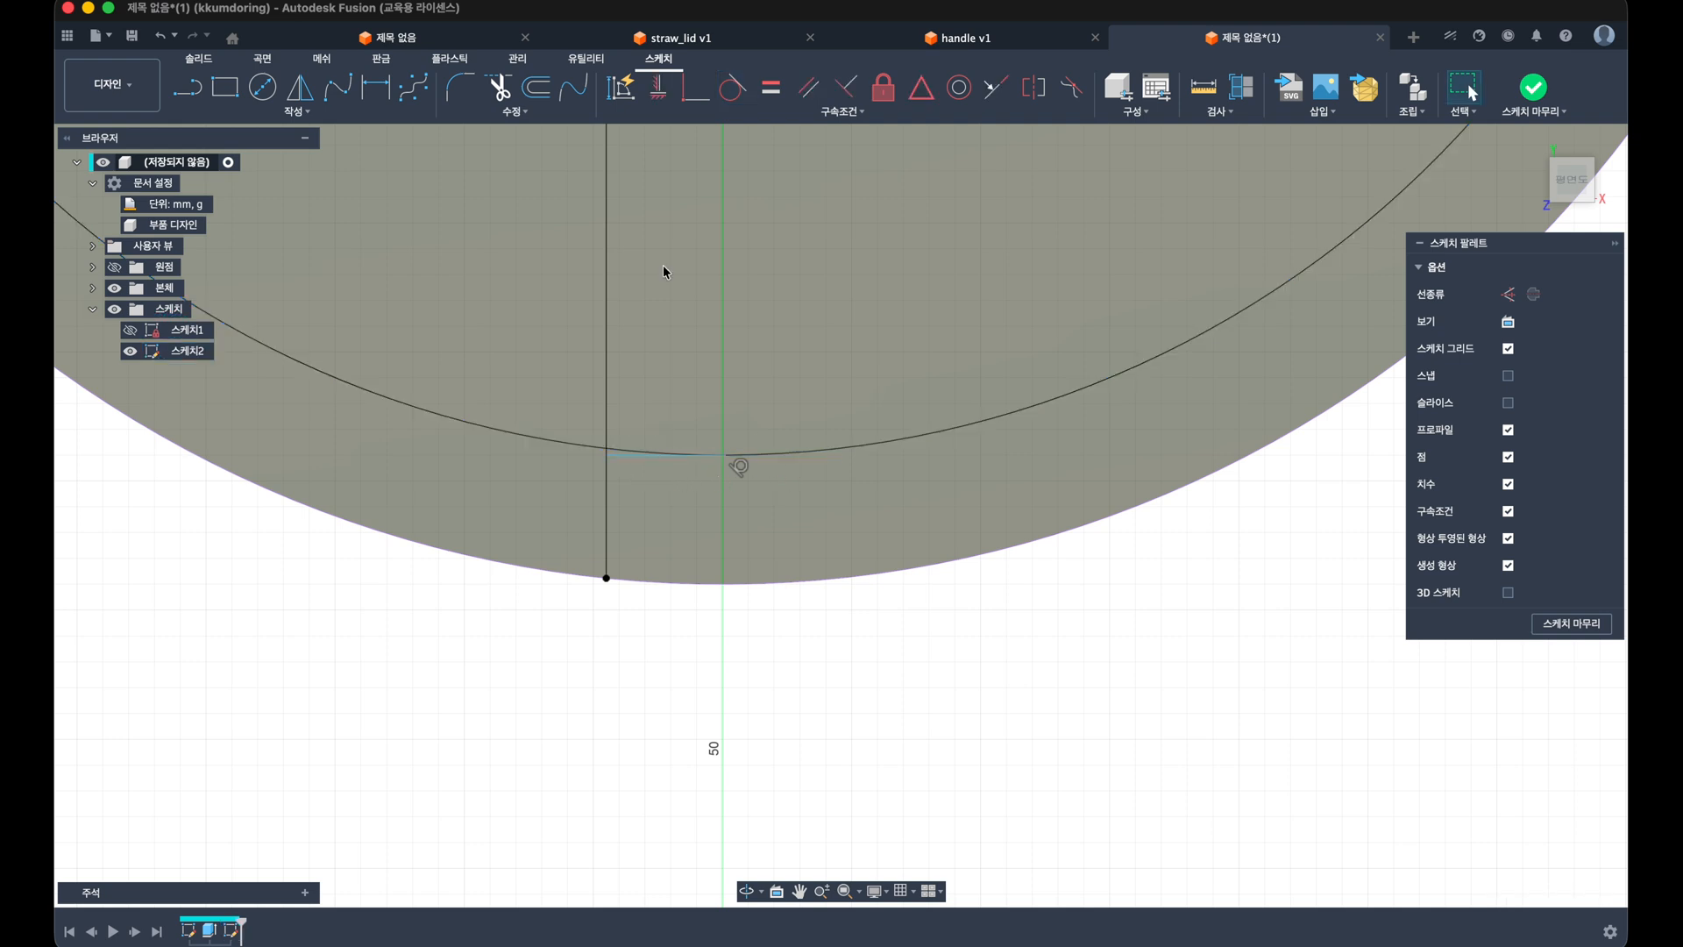
Step: Constrain the short line at the inner circle's lowest point to be horizontal
click(659, 88)
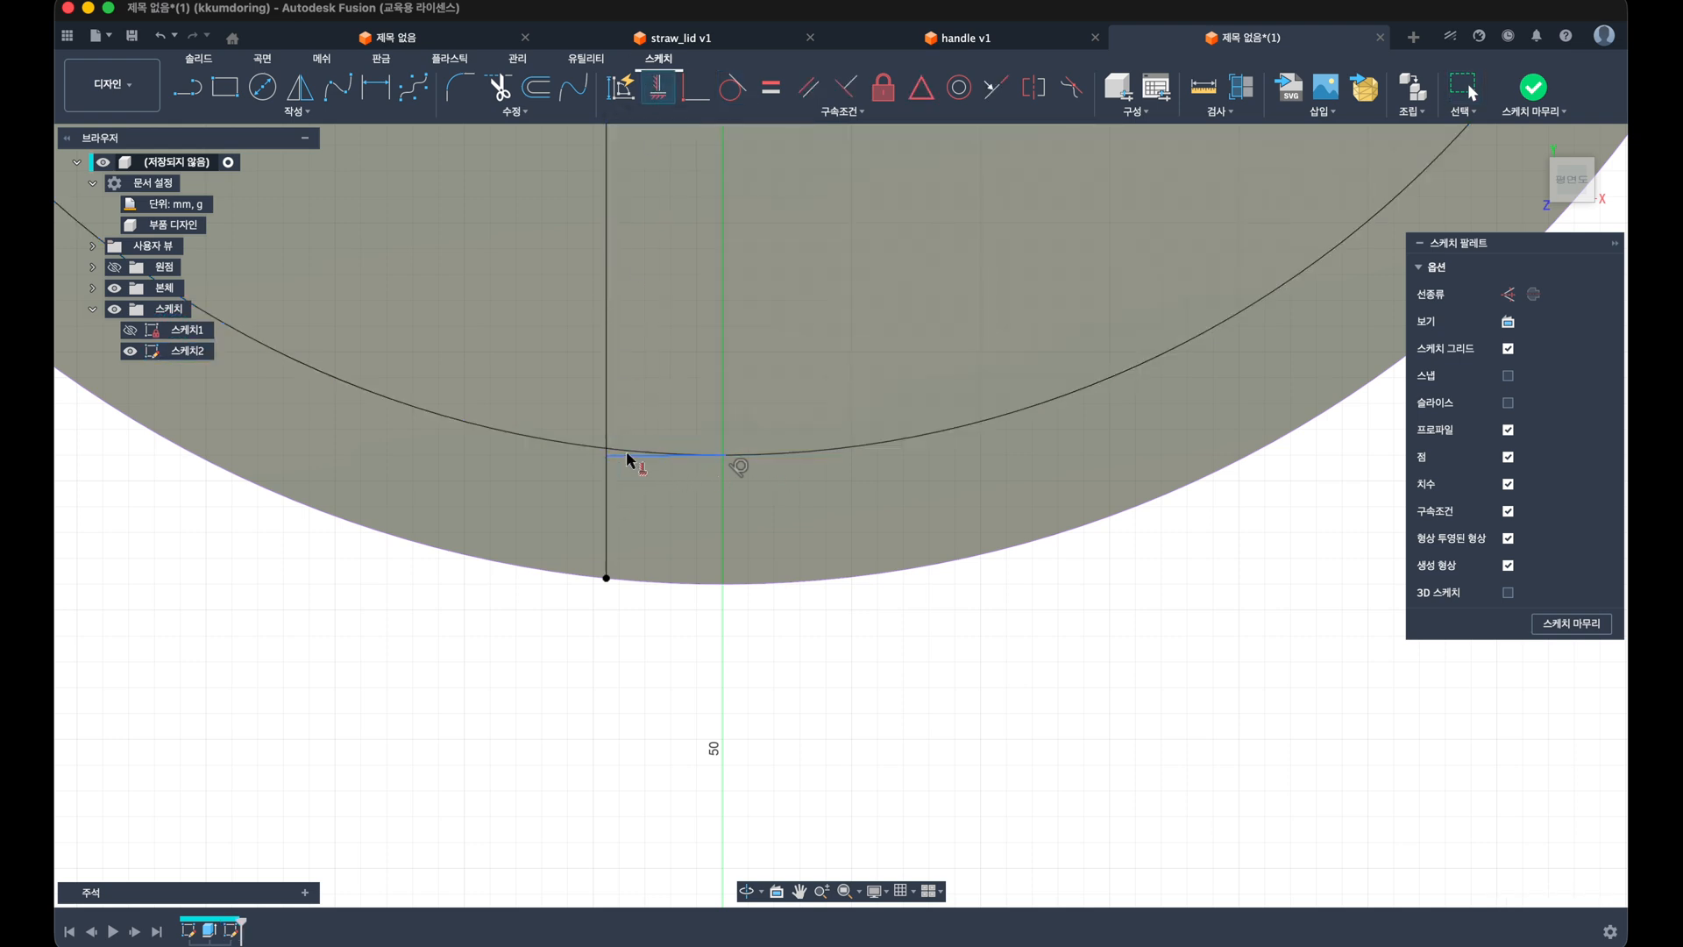
click(628, 458)
key(Escape)
Step: Extrude the larger rim profile between the inner circle and outer edge by -9 mm as a cut
scroll(672, 459, down, 5)
click(683, 474)
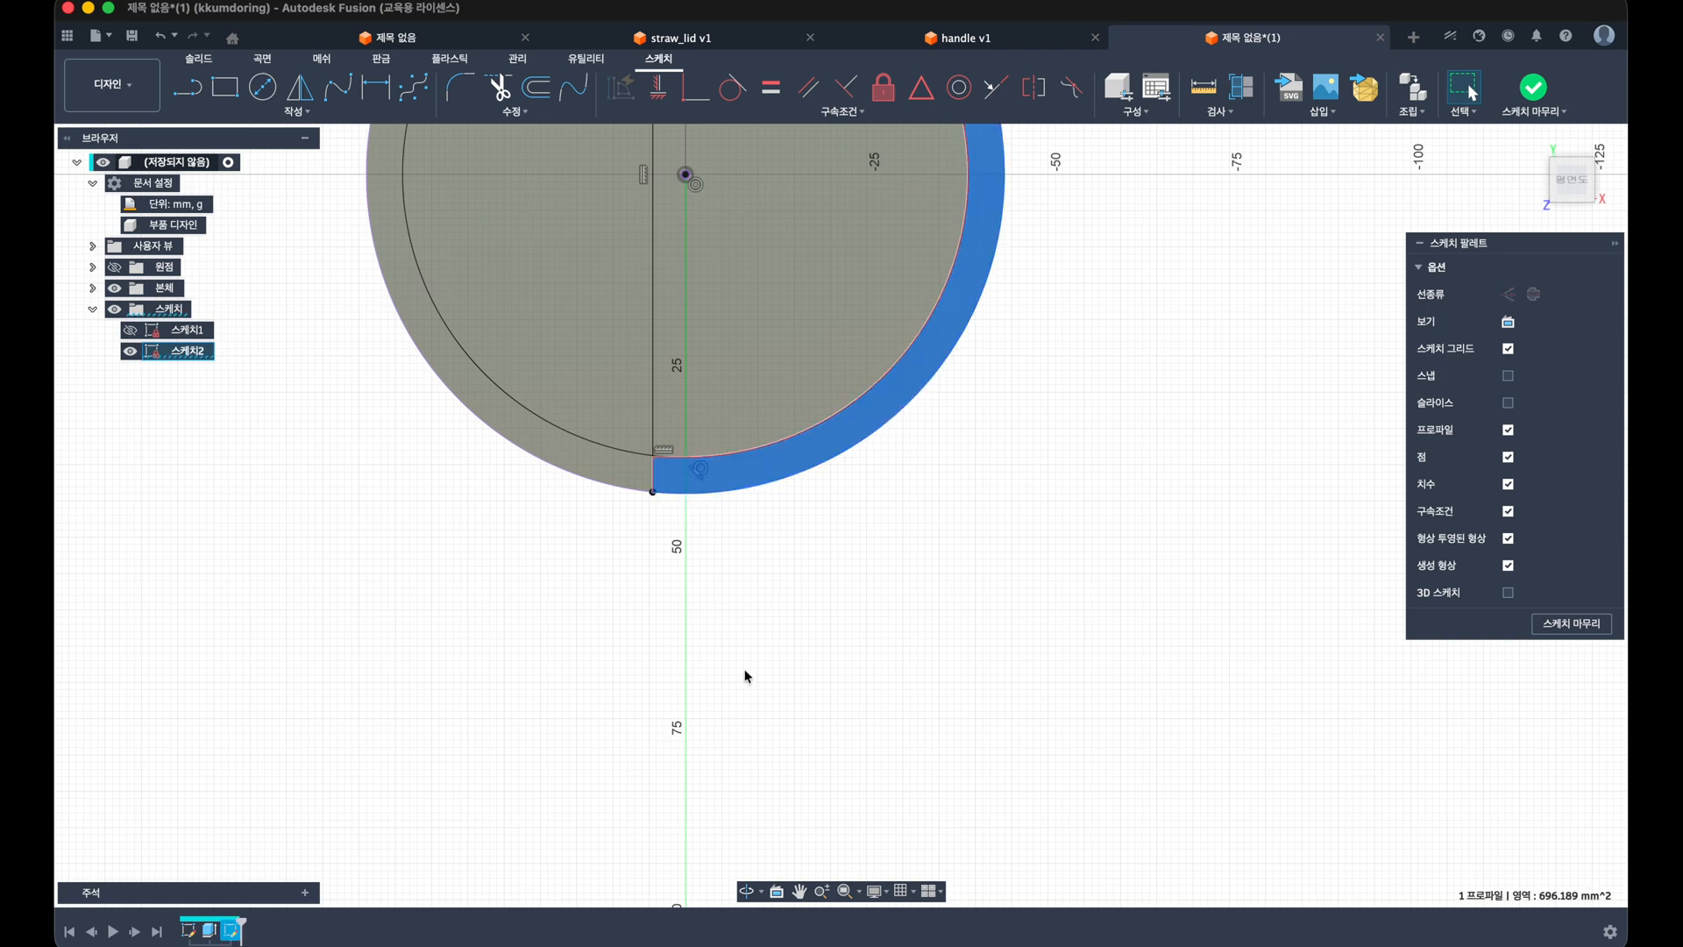
shift+middle_drag(744, 676, 663, 629)
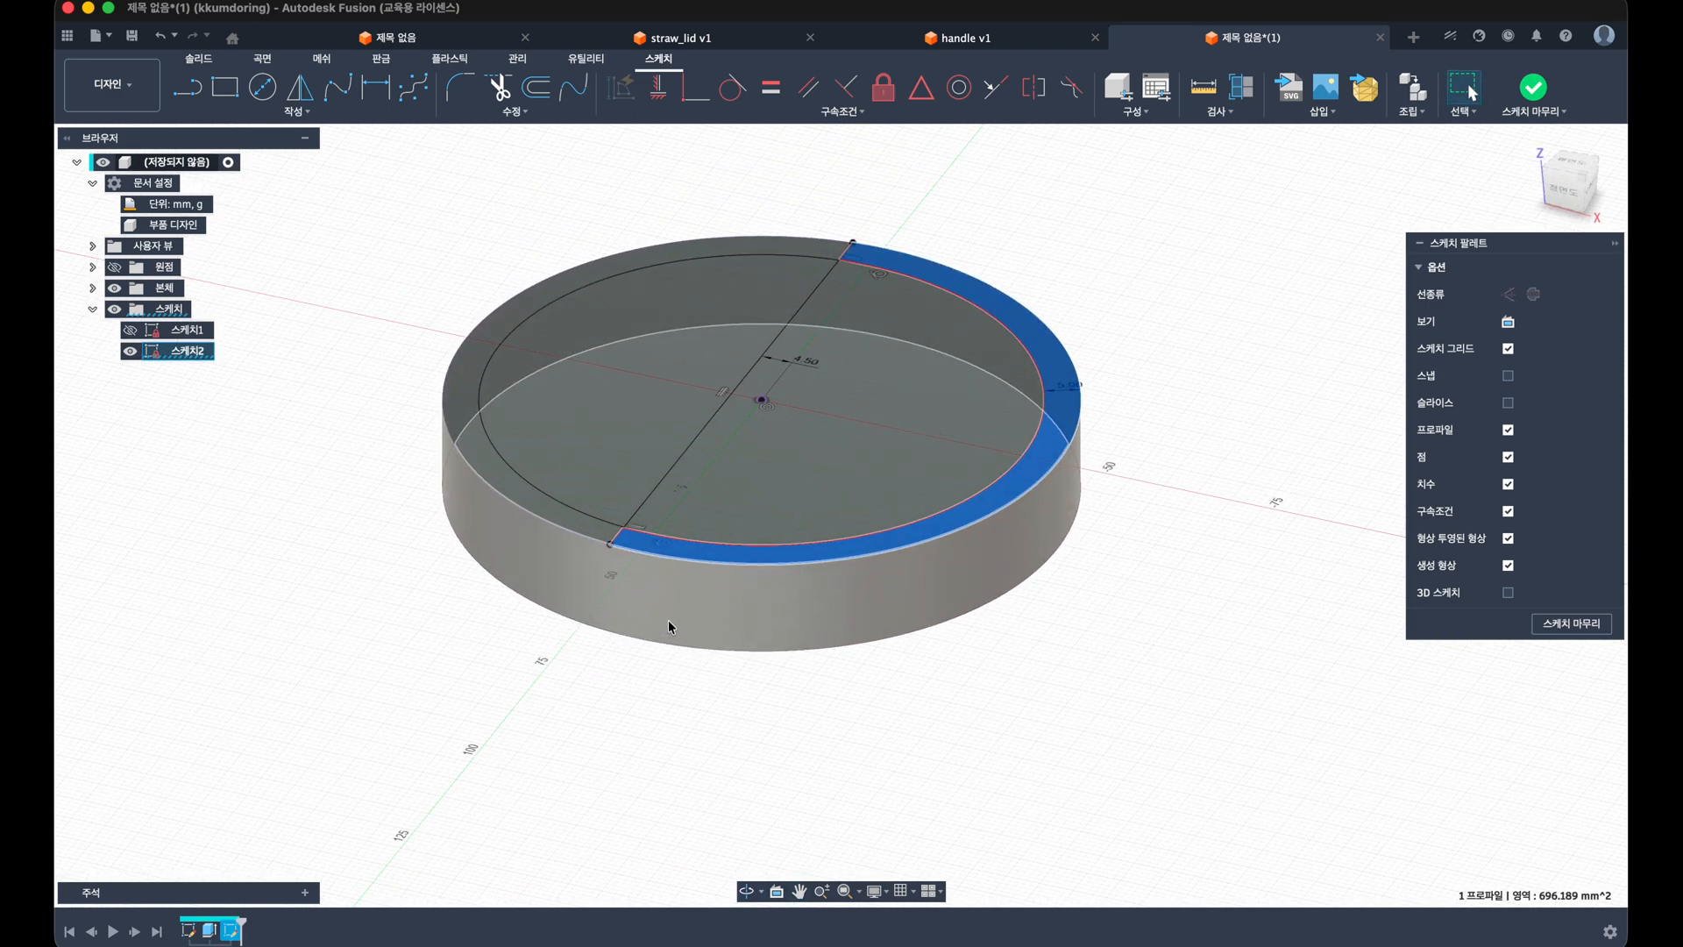
key(e)
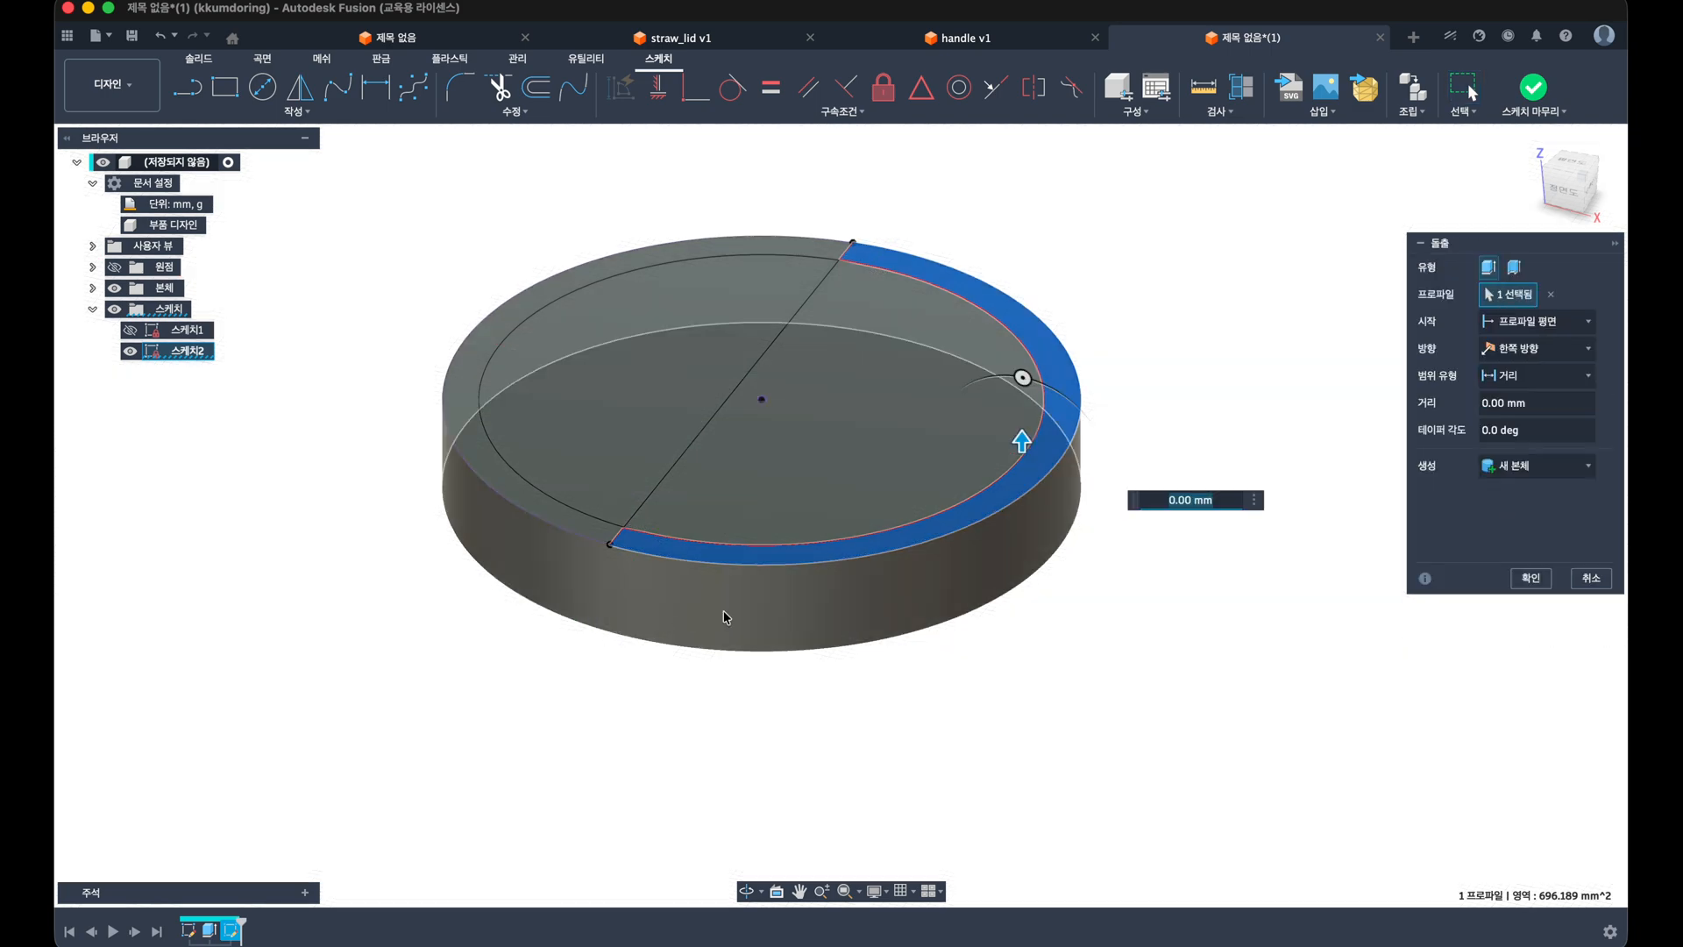
text(-9)
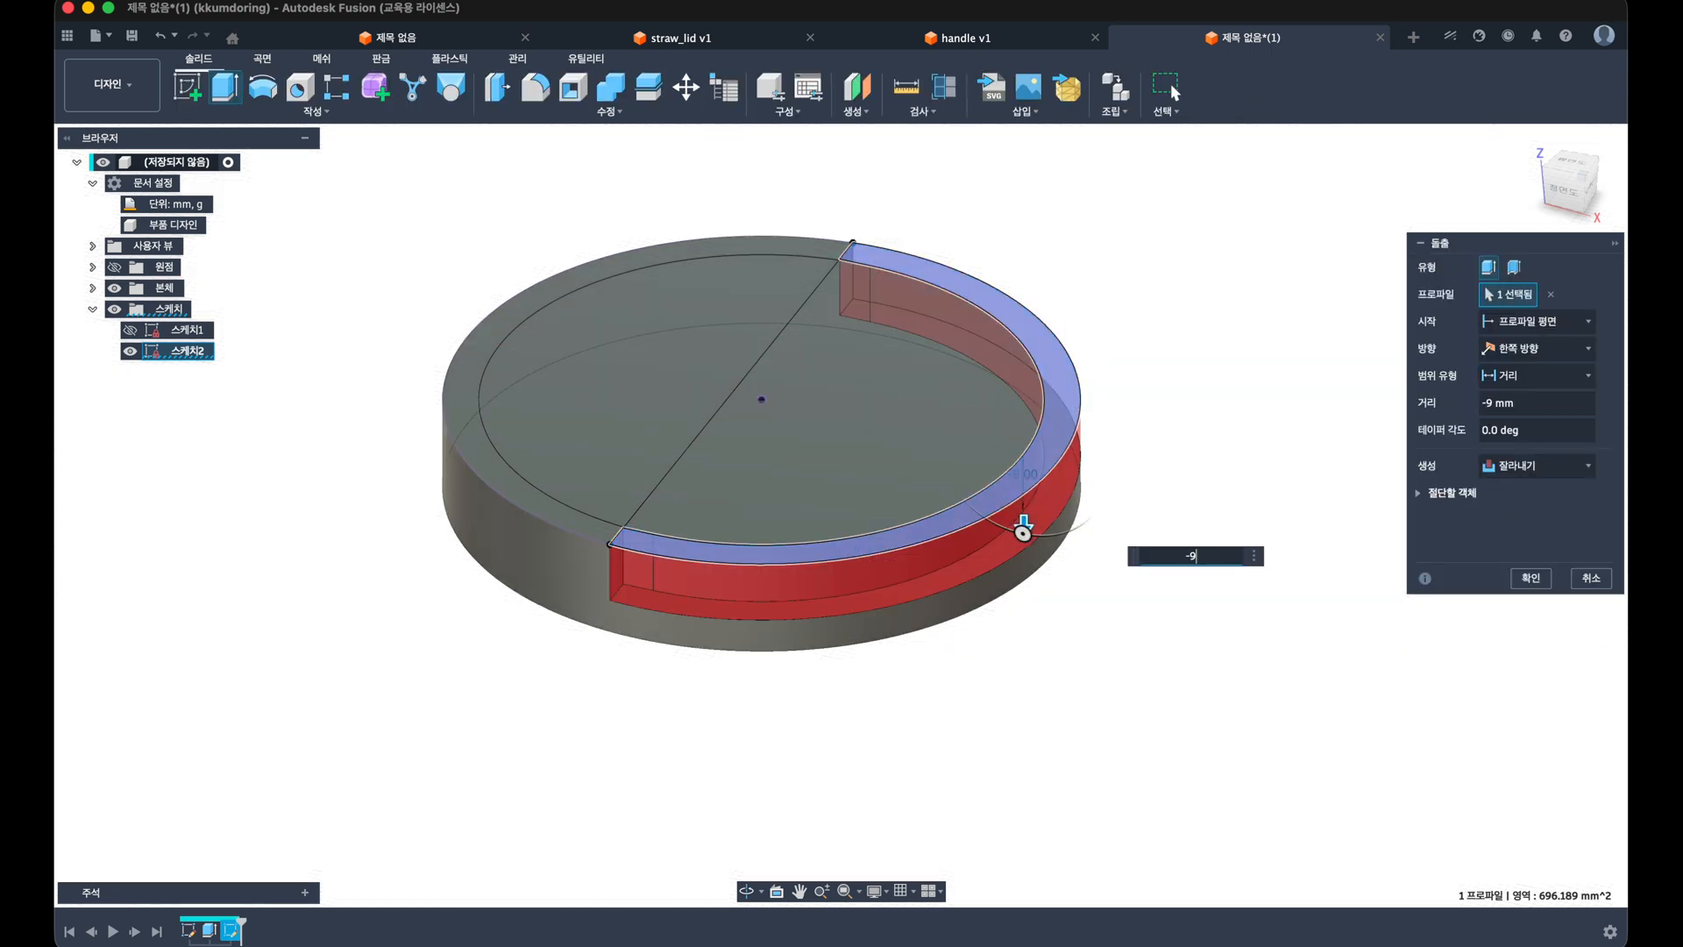
key(Return)
Step: Fillet the two bottom inside edges at the ends of the rim cut with a 4.5 mm radius
mouse_move(791, 754)
shift+middle_down()
mouse_move(684, 718)
mouse_move(777, 739)
shift+middle_up()
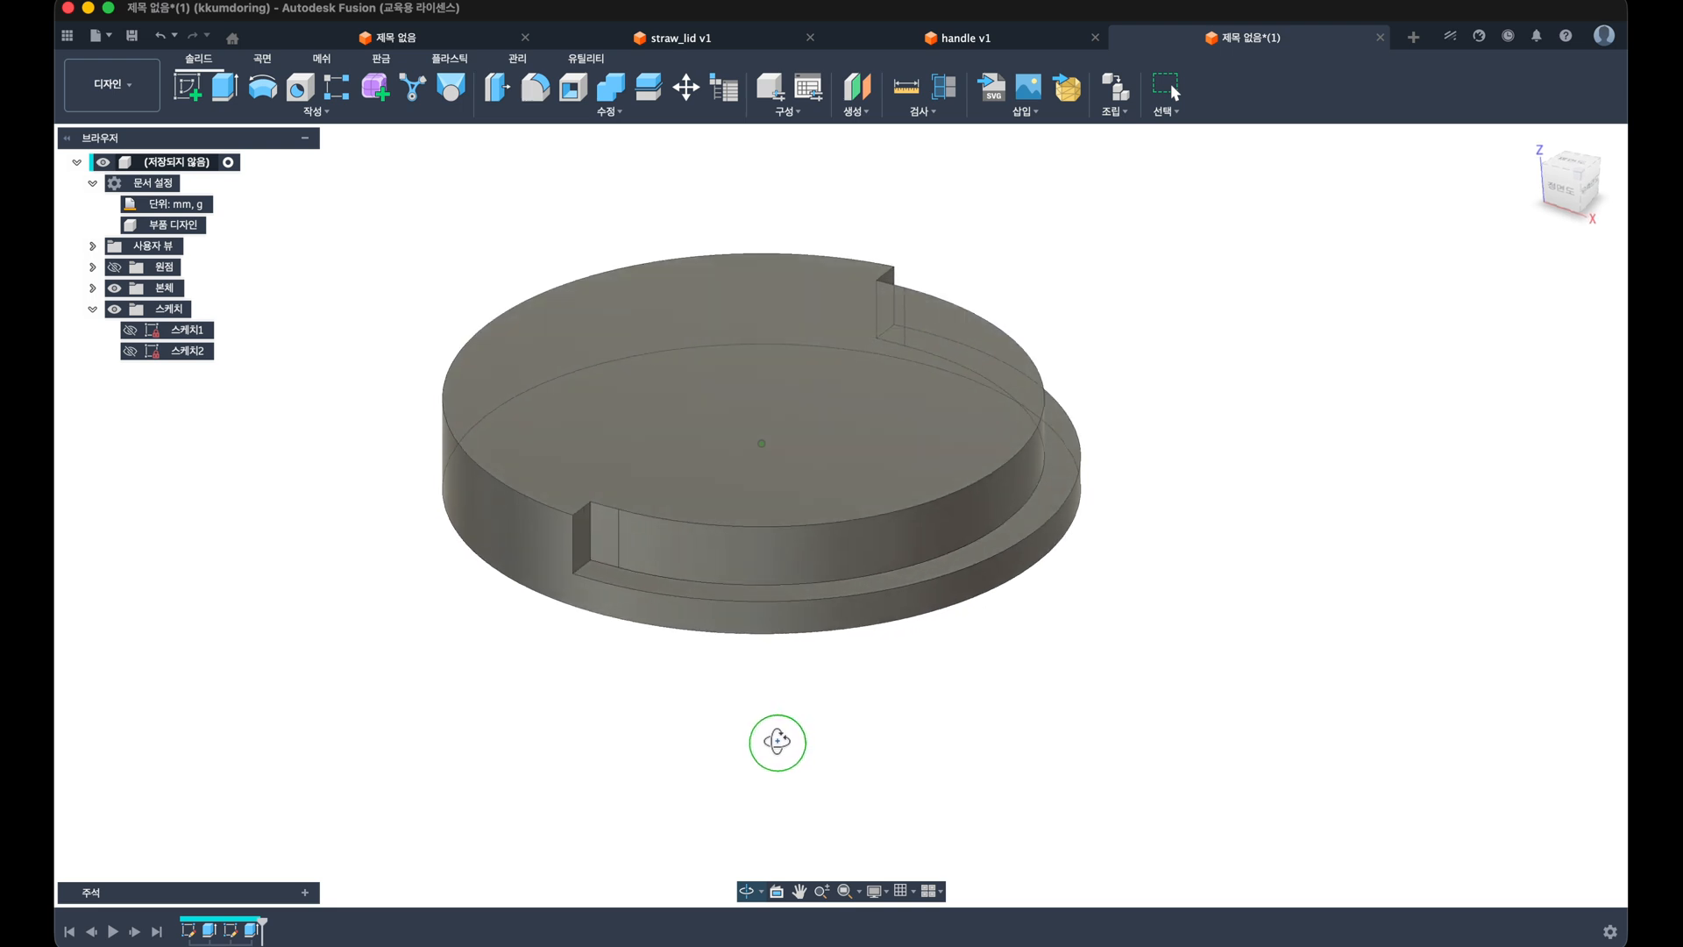
key(f)
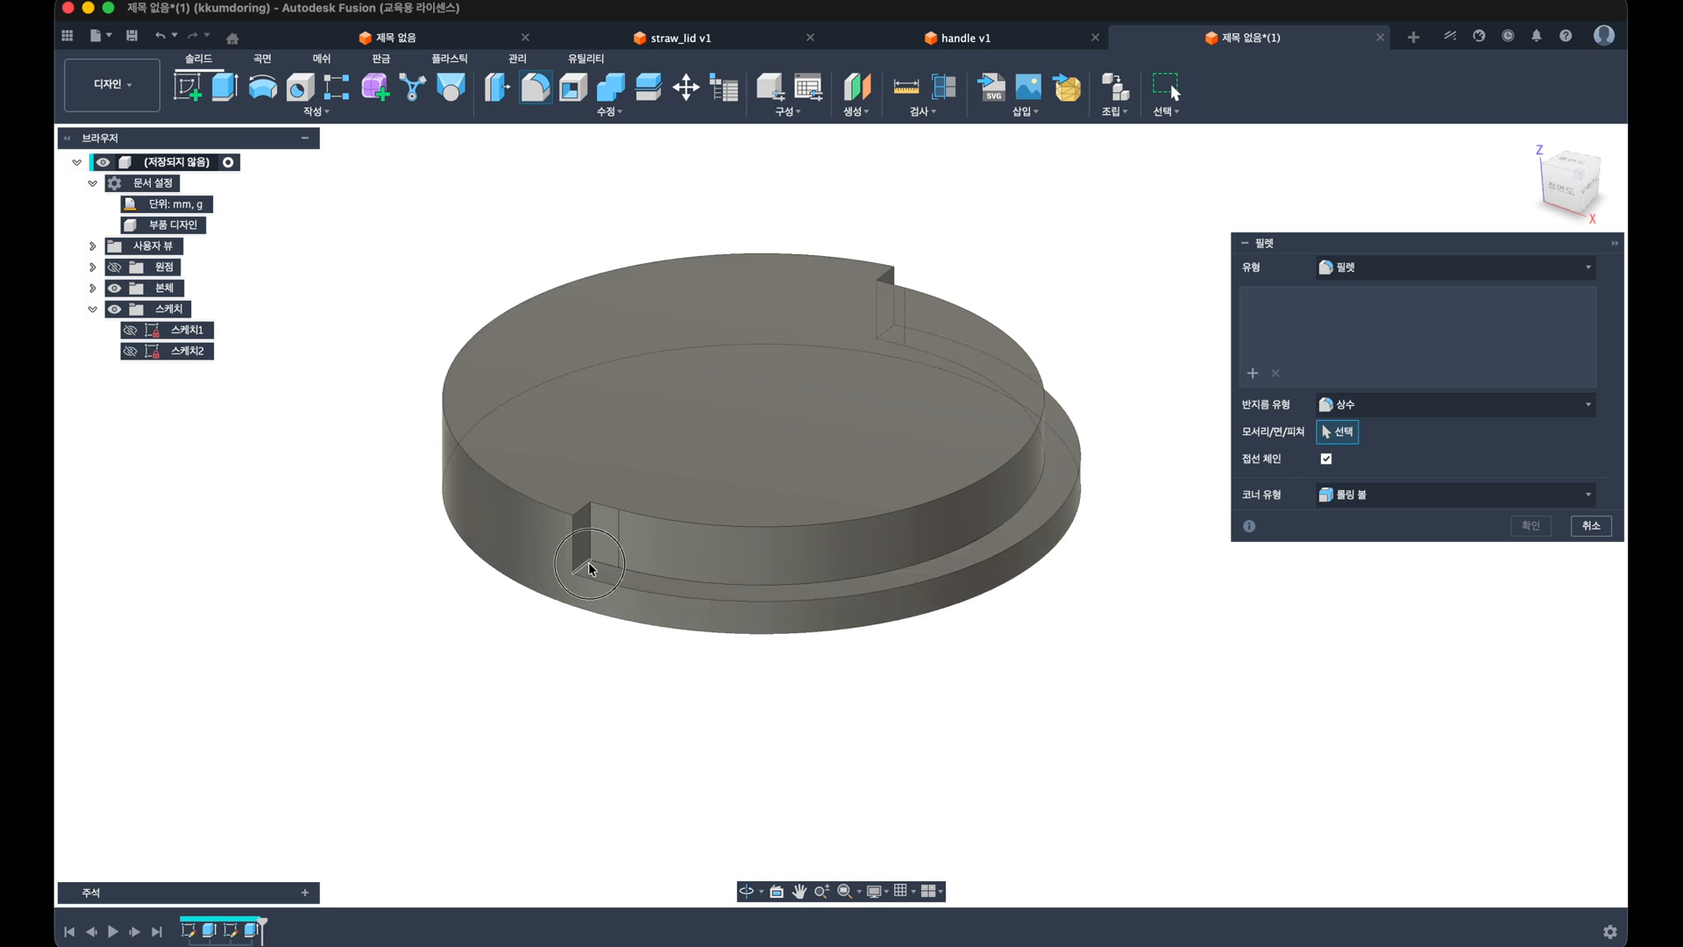
click(588, 563)
shift+middle_drag(668, 465, 969, 480)
click(1055, 479)
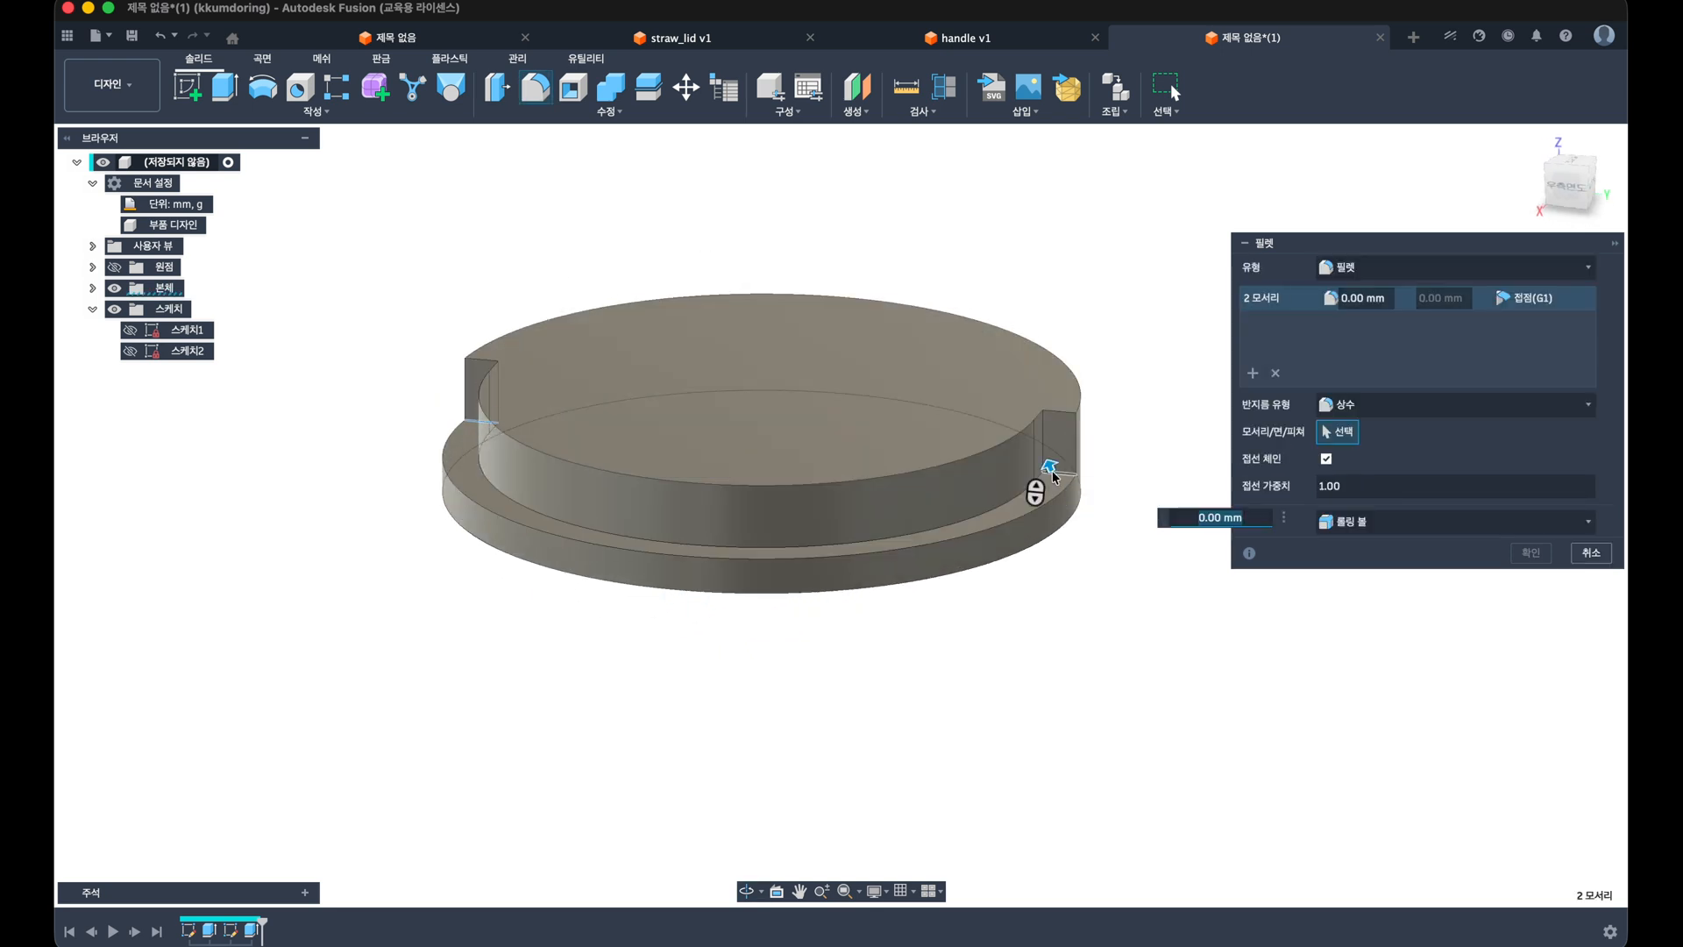
text(4.5)
key(Return)
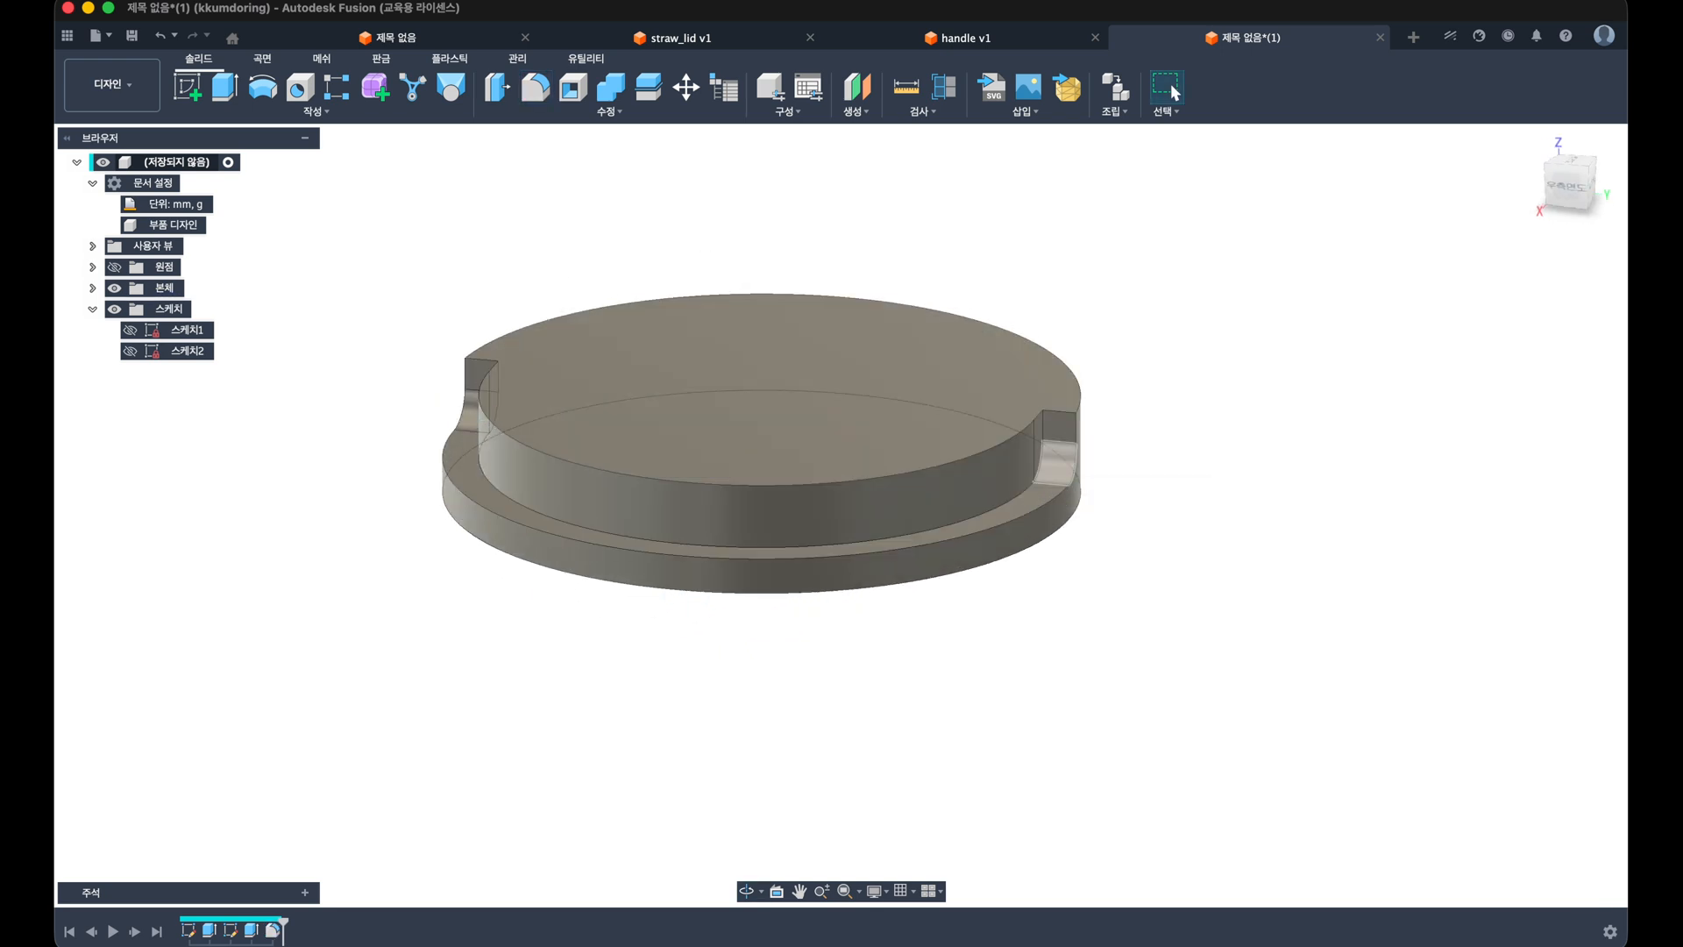
Step: Start a sketch on the vertical front plane and draw a circle about 5.4 mm in diameter near the disc's centre axis
shift+middle_drag(1149, 640, 778, 465)
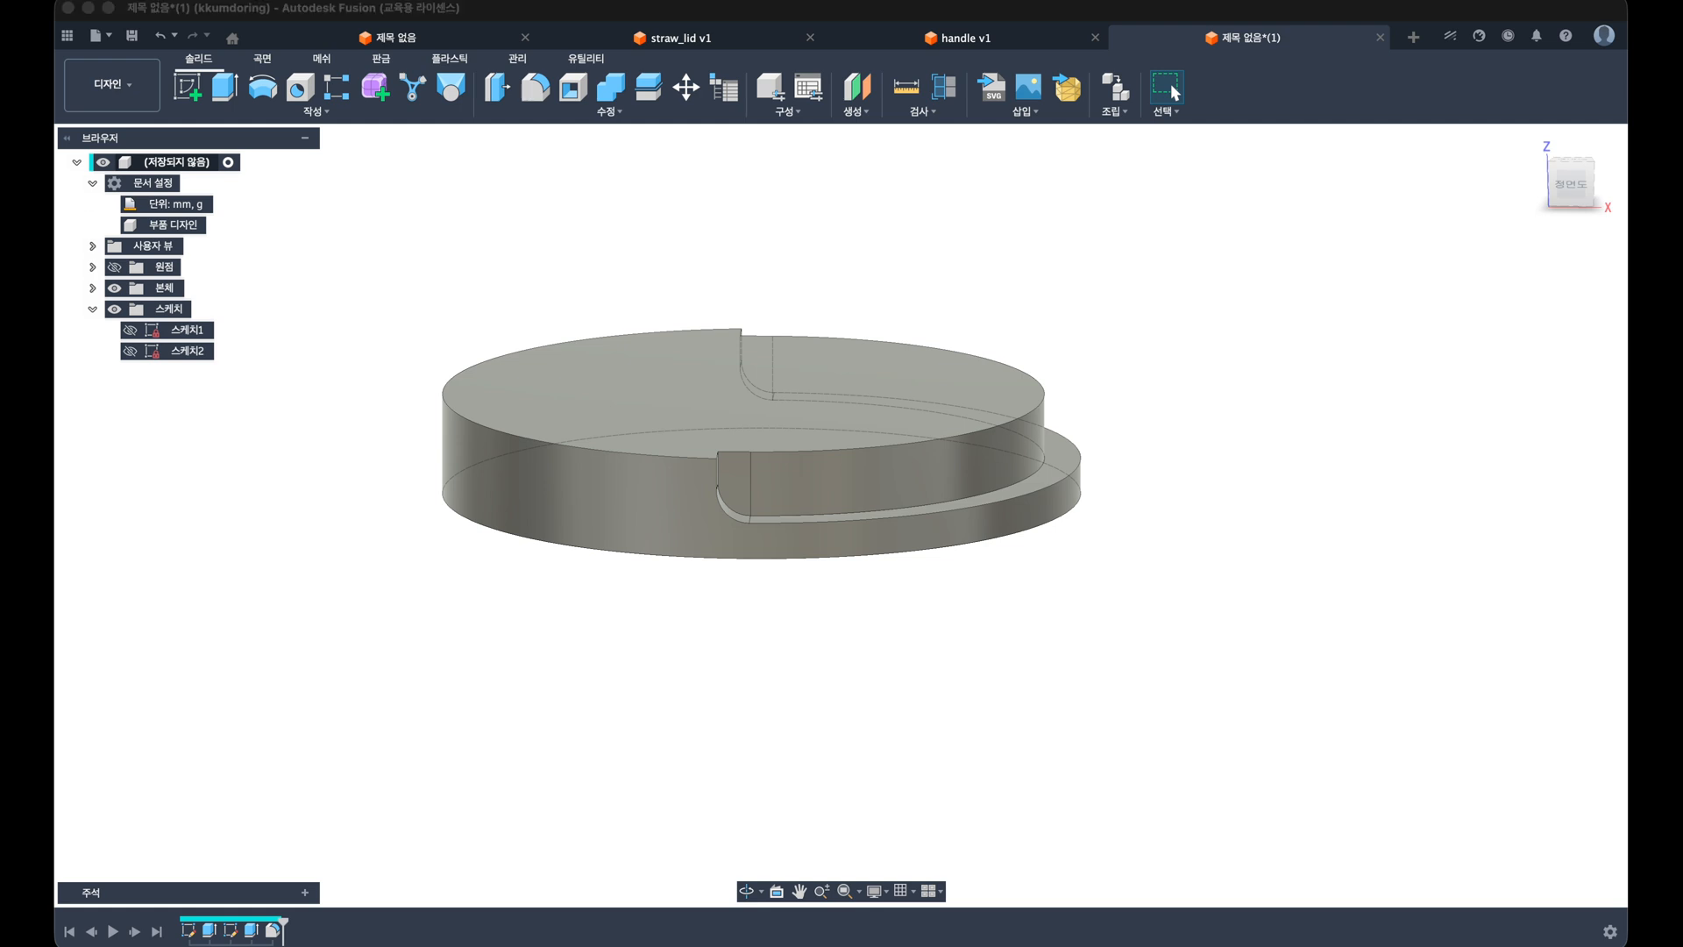
click(188, 87)
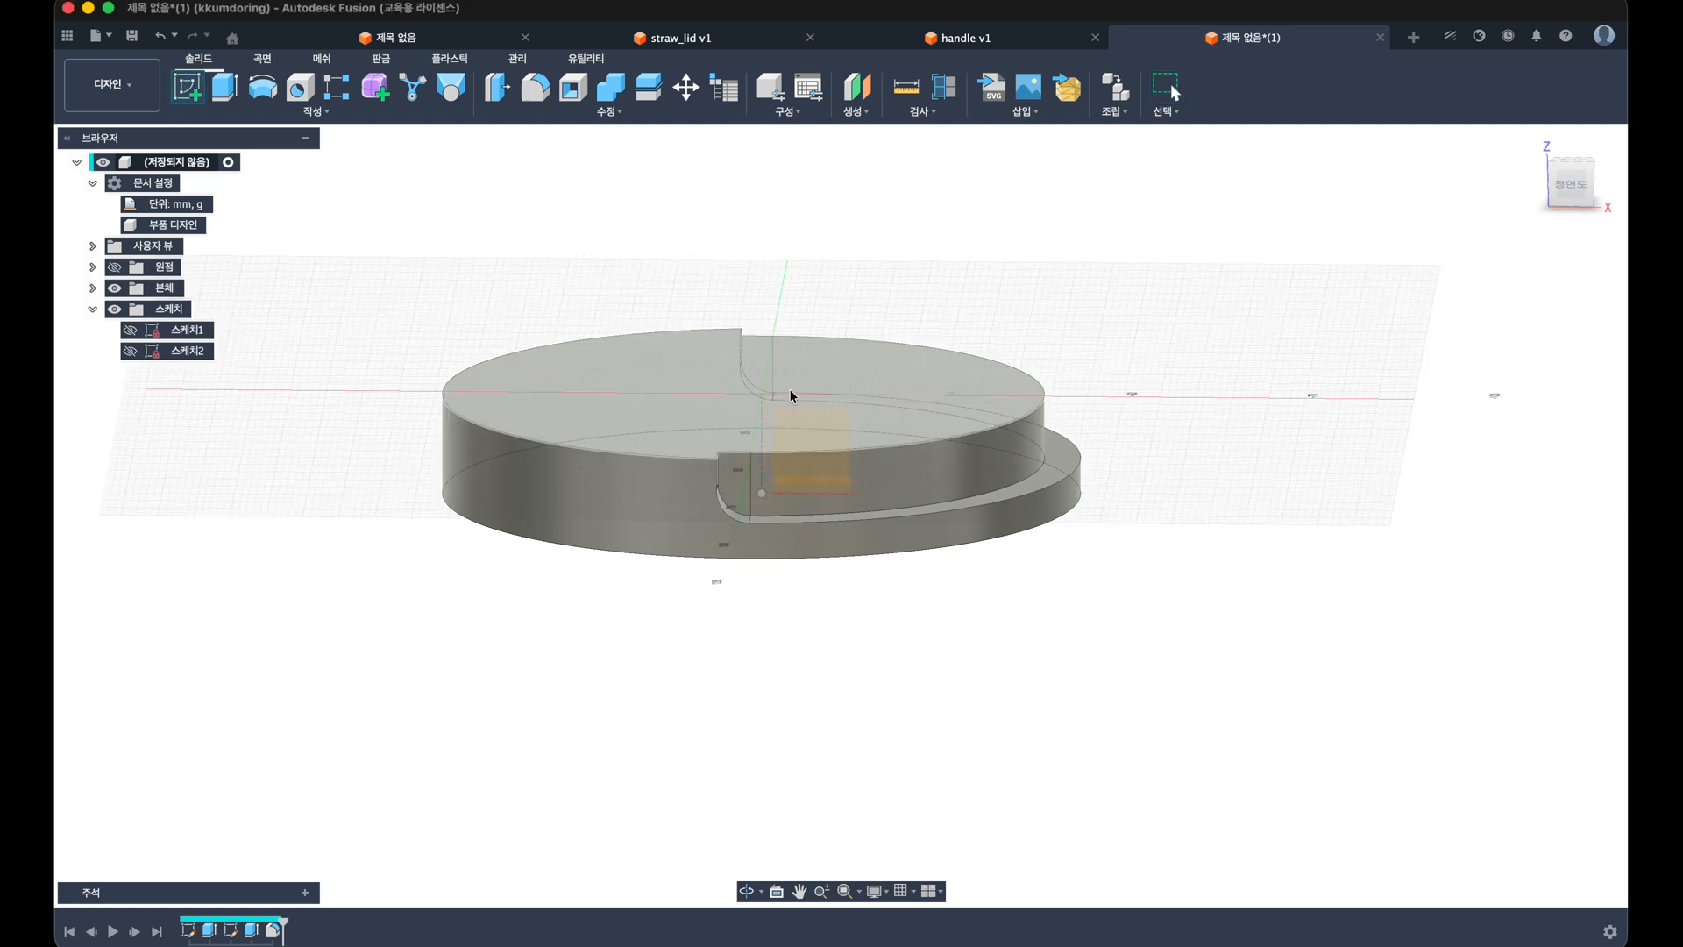
shift+middle_drag(858, 592, 864, 569)
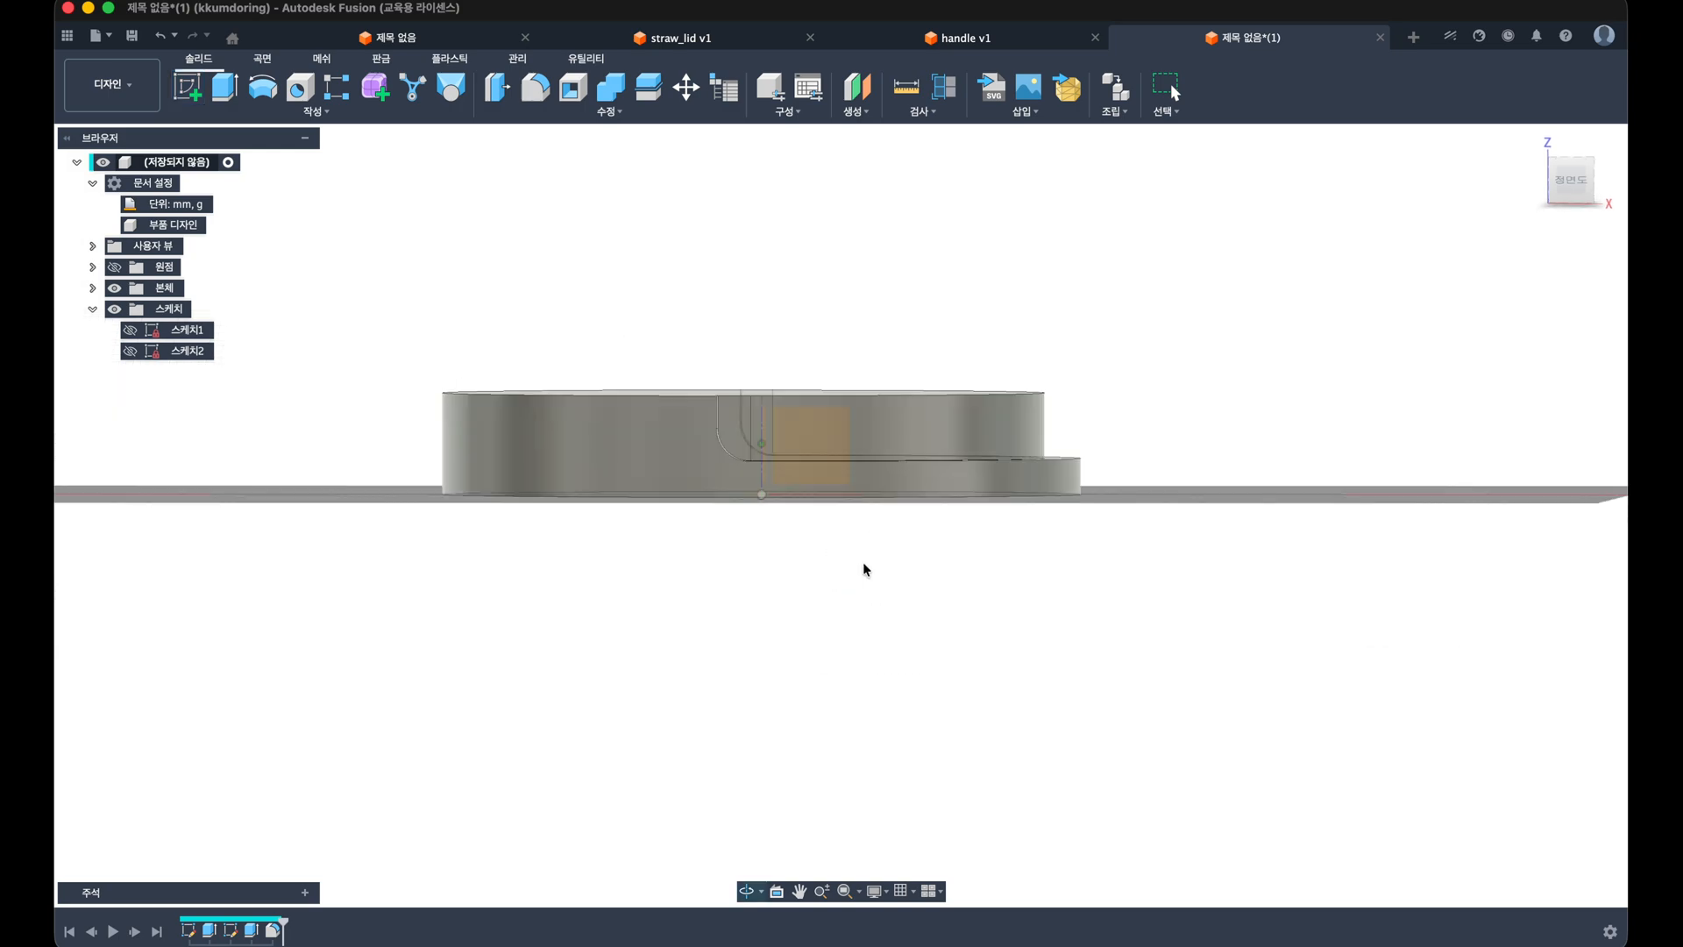
click(852, 473)
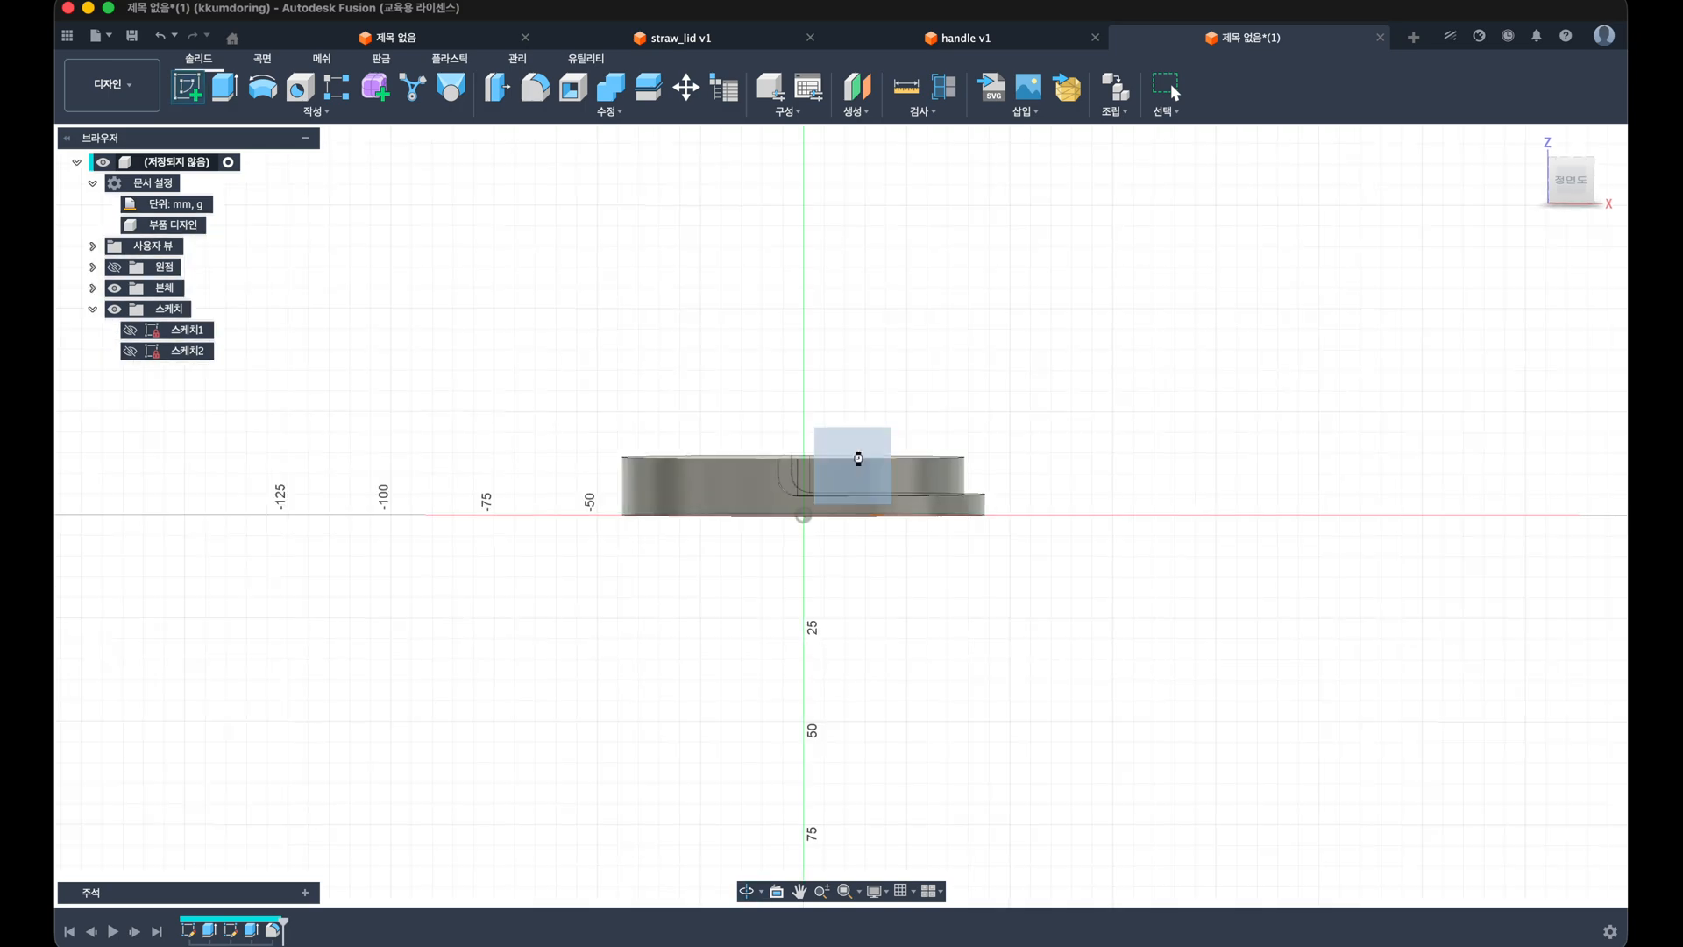
click(849, 456)
key(c)
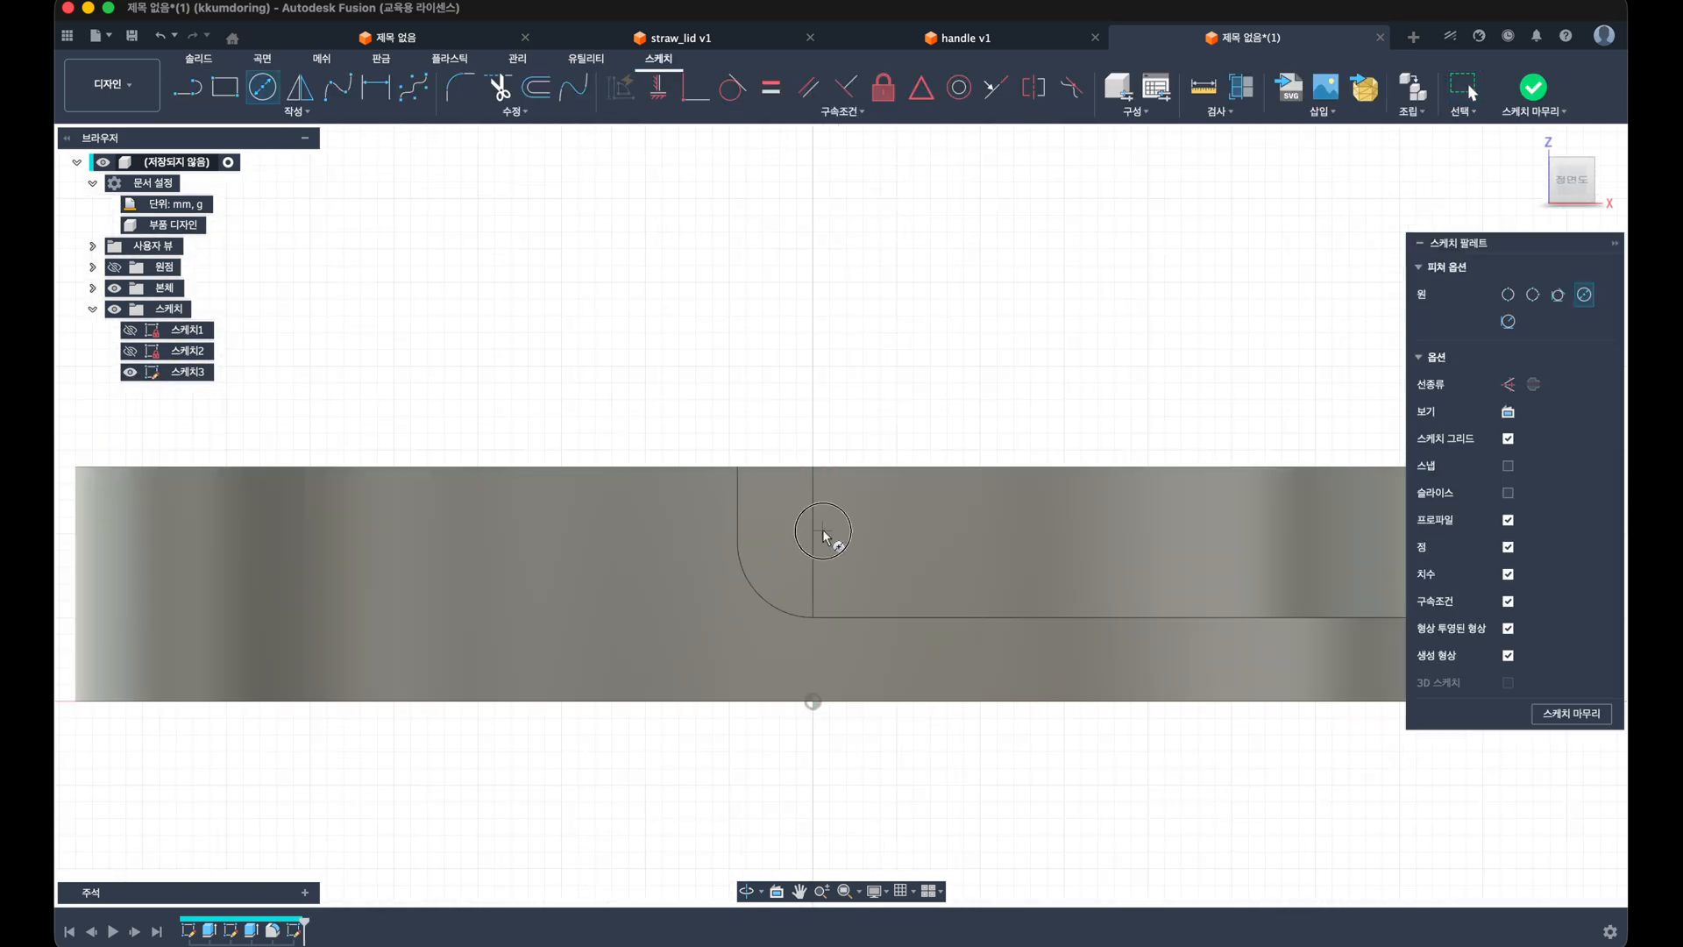
click(868, 544)
key(Escape)
Step: Dimension the new circle's diameter as 4 mm
key(d)
click(868, 515)
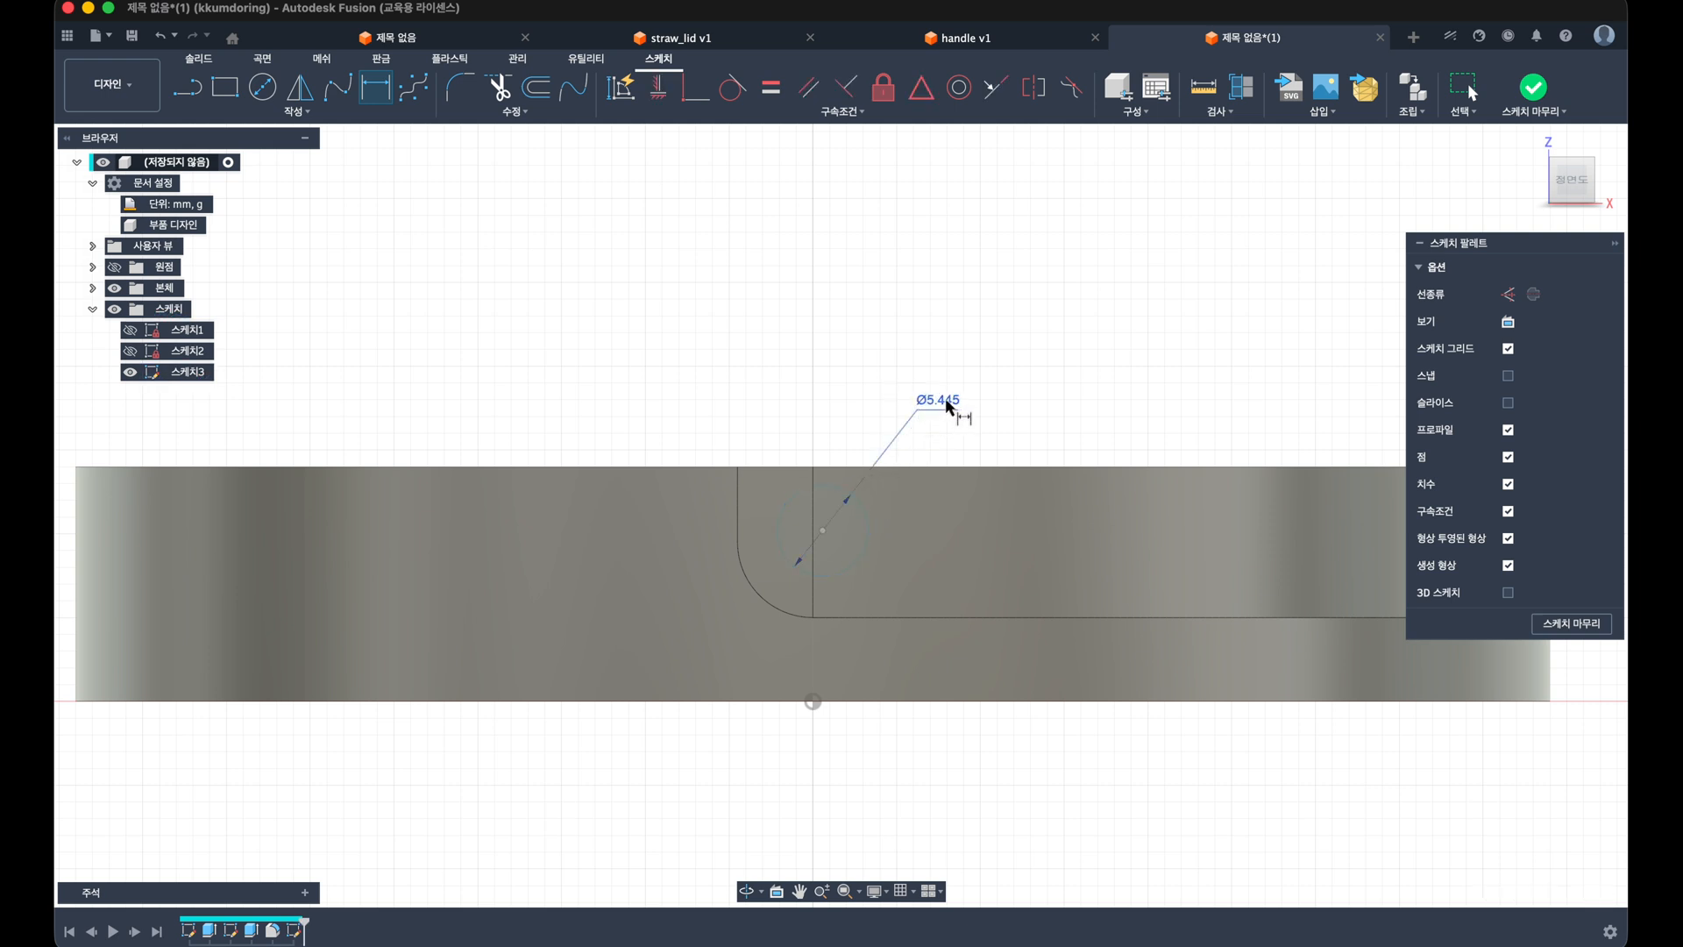
click(947, 404)
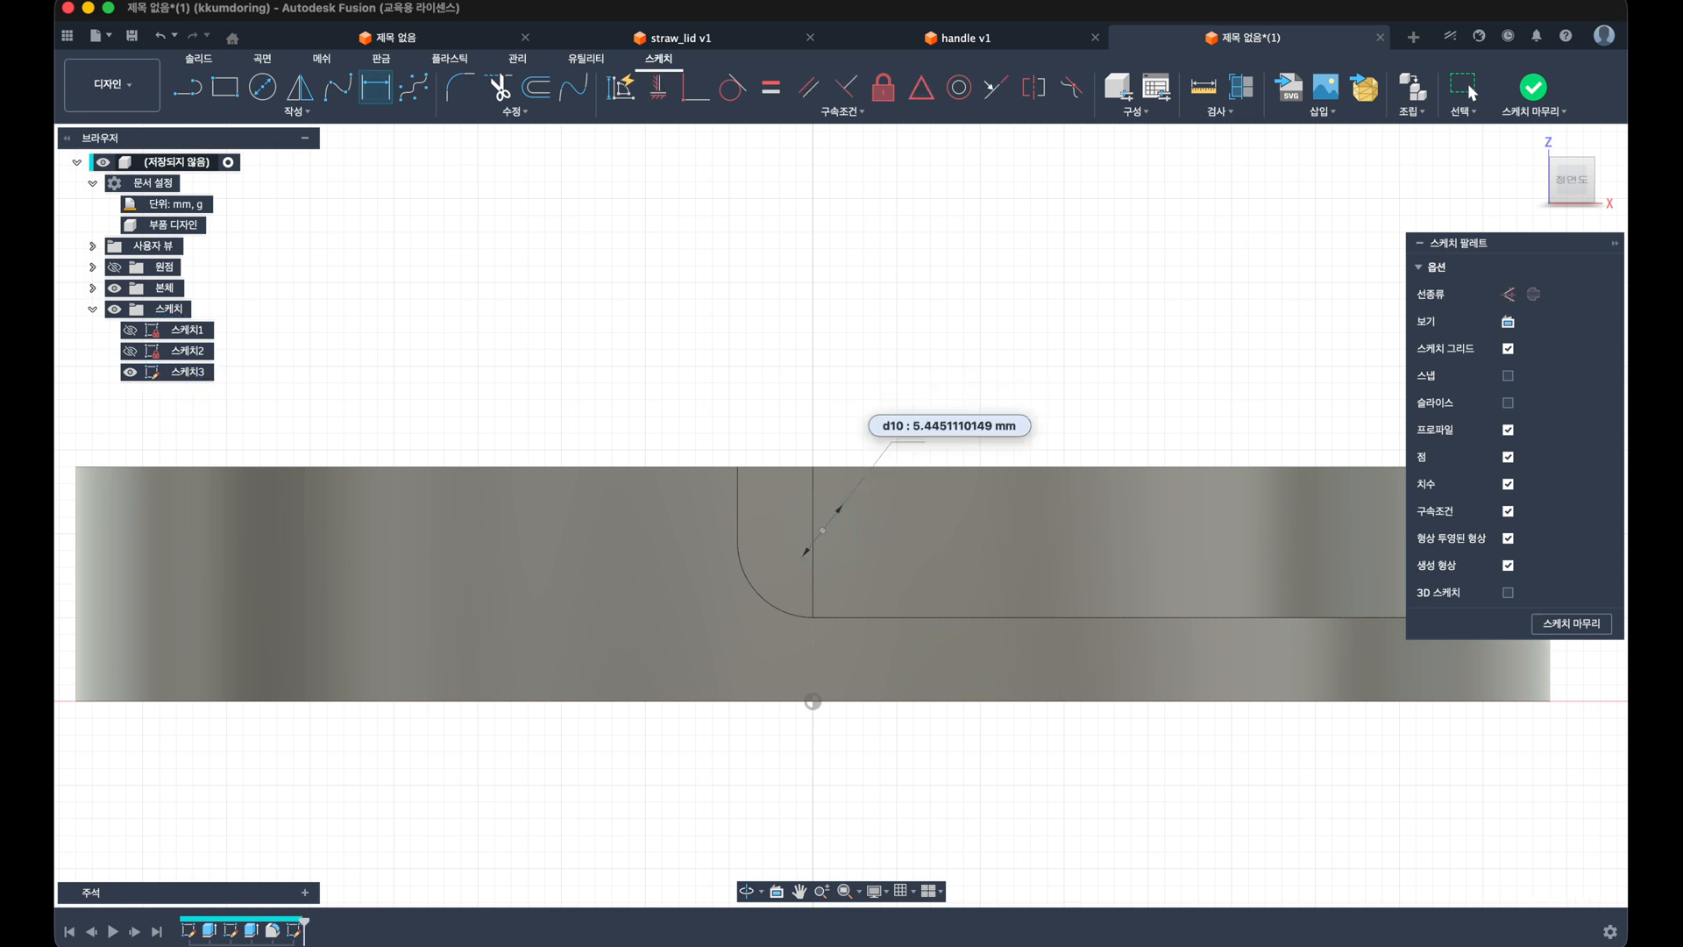
text(4)
key(Return)
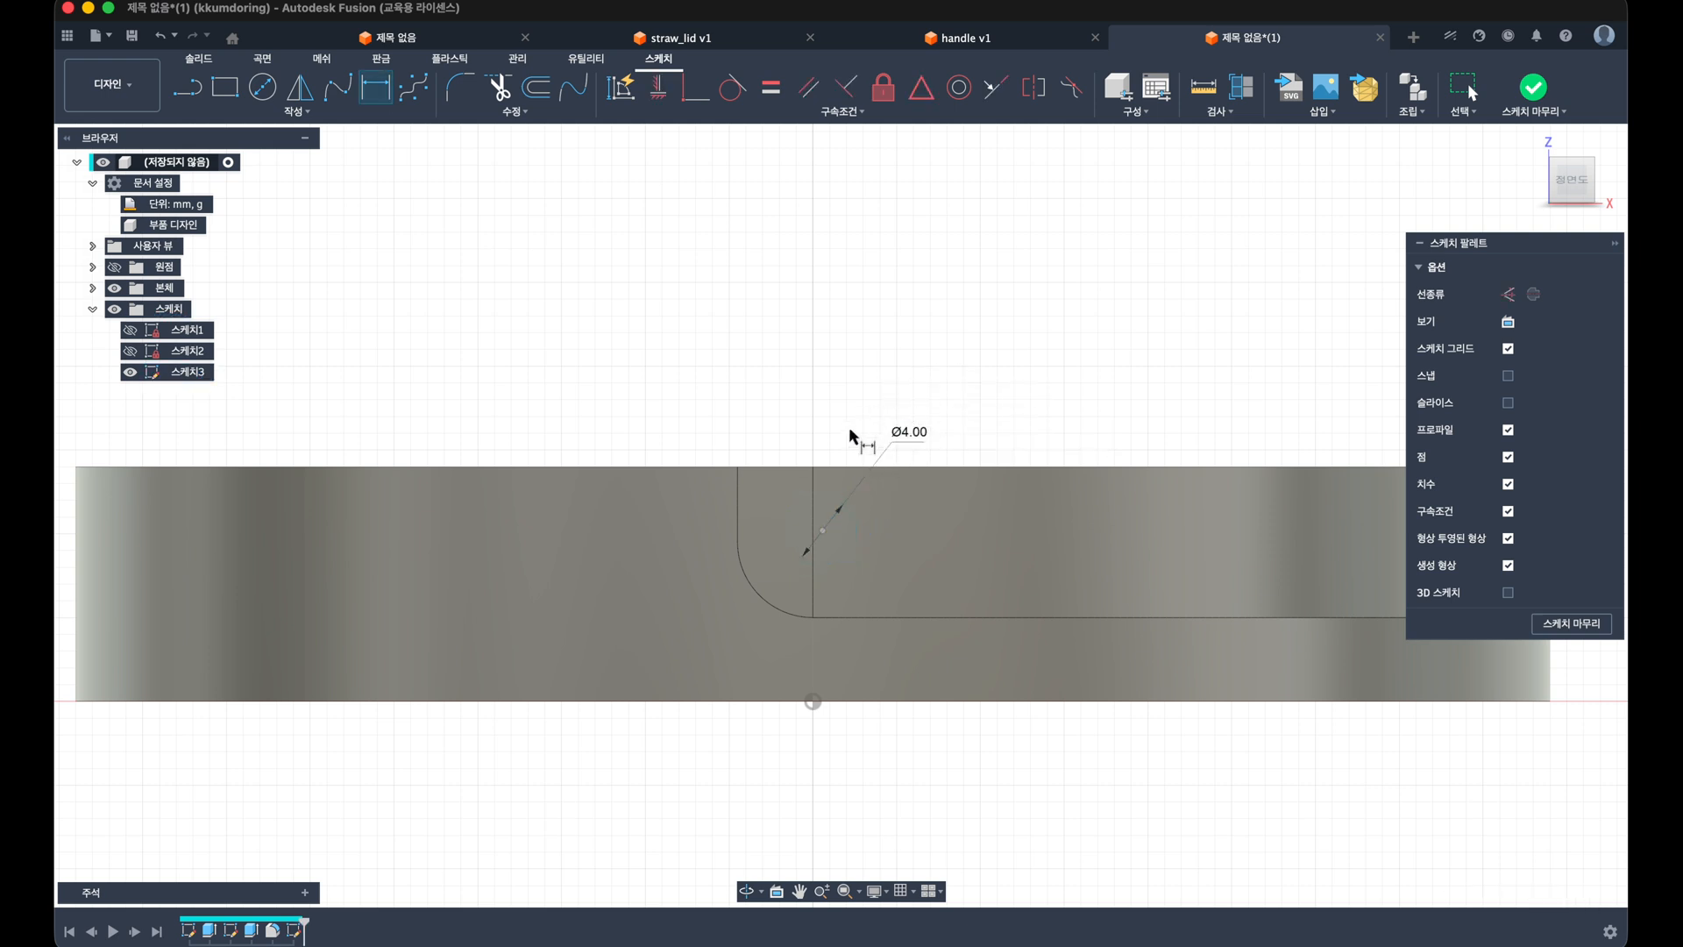
Step: Dimension the vertical distance from the disc's top centre point down to the circle's centre as 4.5 mm
click(812, 468)
click(822, 532)
click(951, 527)
text(4.5)
key(Return)
key(Escape)
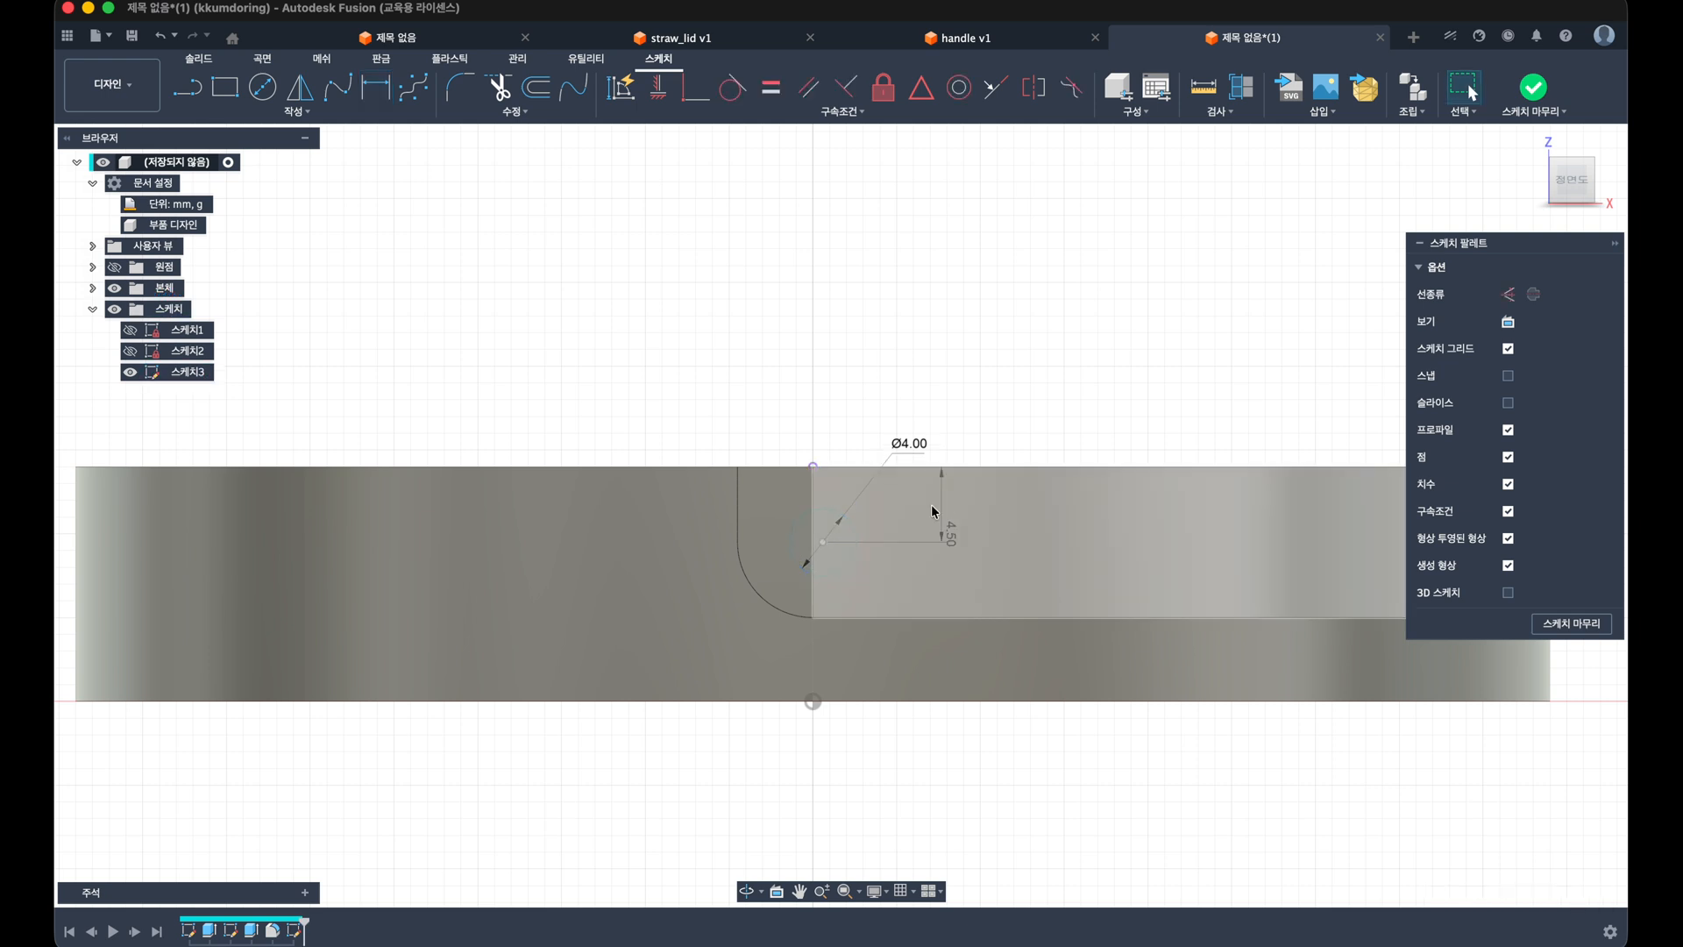
Step: Constrain the circle's centre to align vertically with the disc's top centre point
click(658, 100)
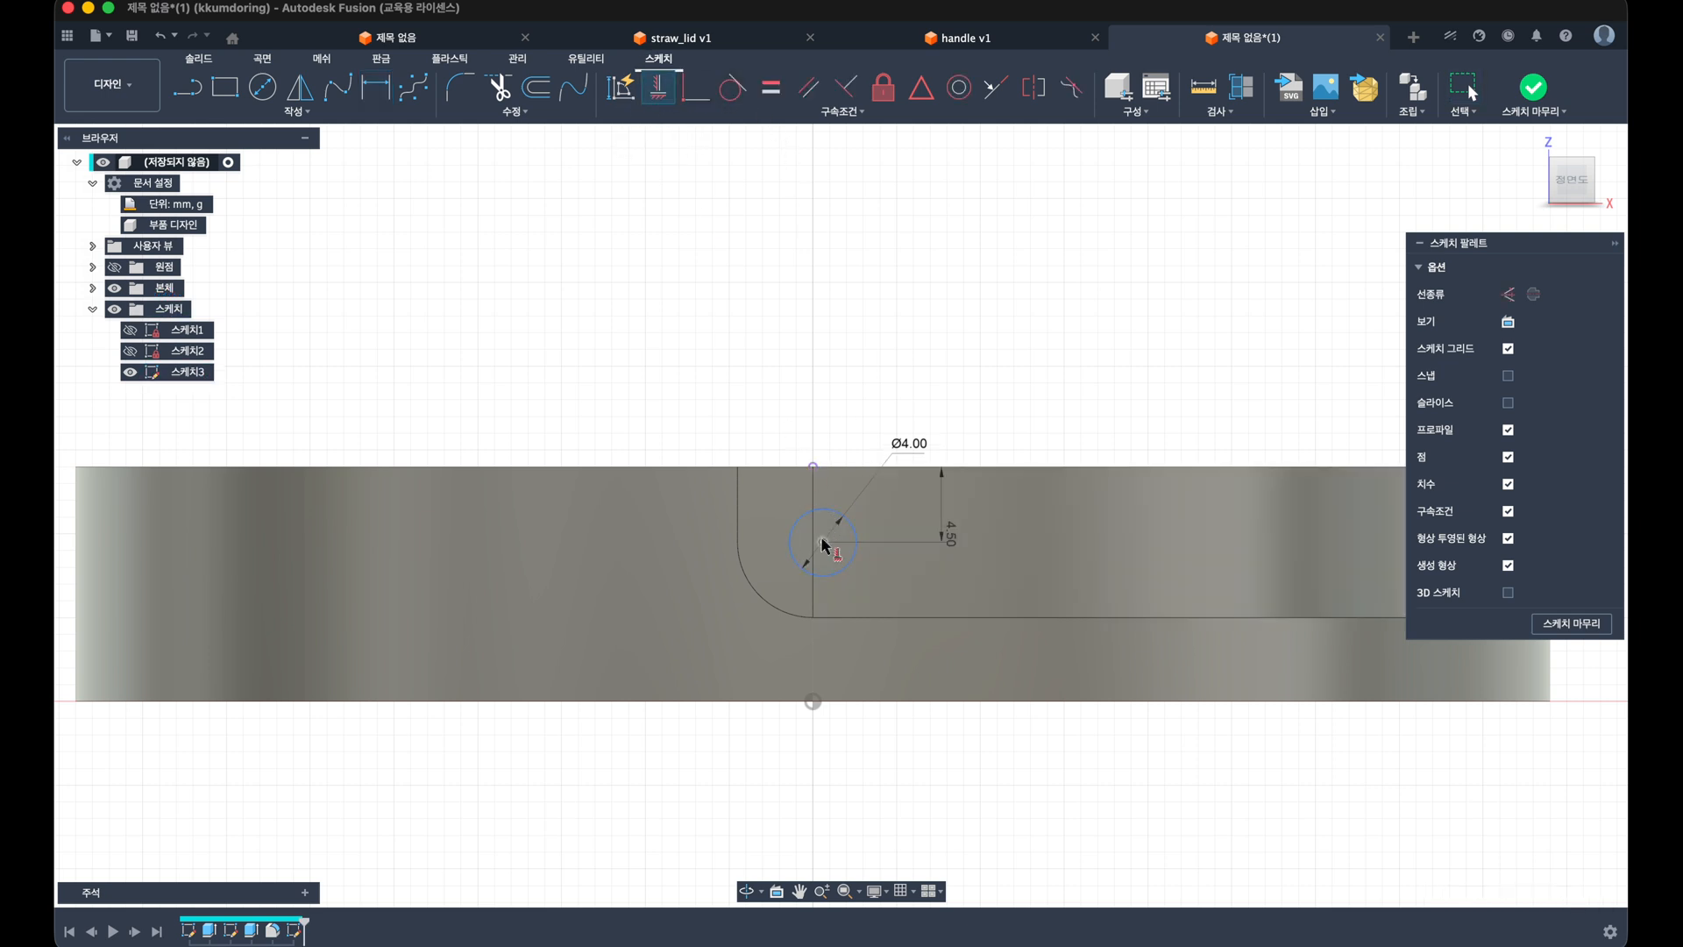
click(822, 542)
click(813, 467)
key(Escape)
Step: Set up an extrusion of the 4 mm circle that starts at a 44 mm offset from the sketch plane
scroll(884, 536, down, 3)
shift+middle_drag(887, 532, 860, 575)
key(e)
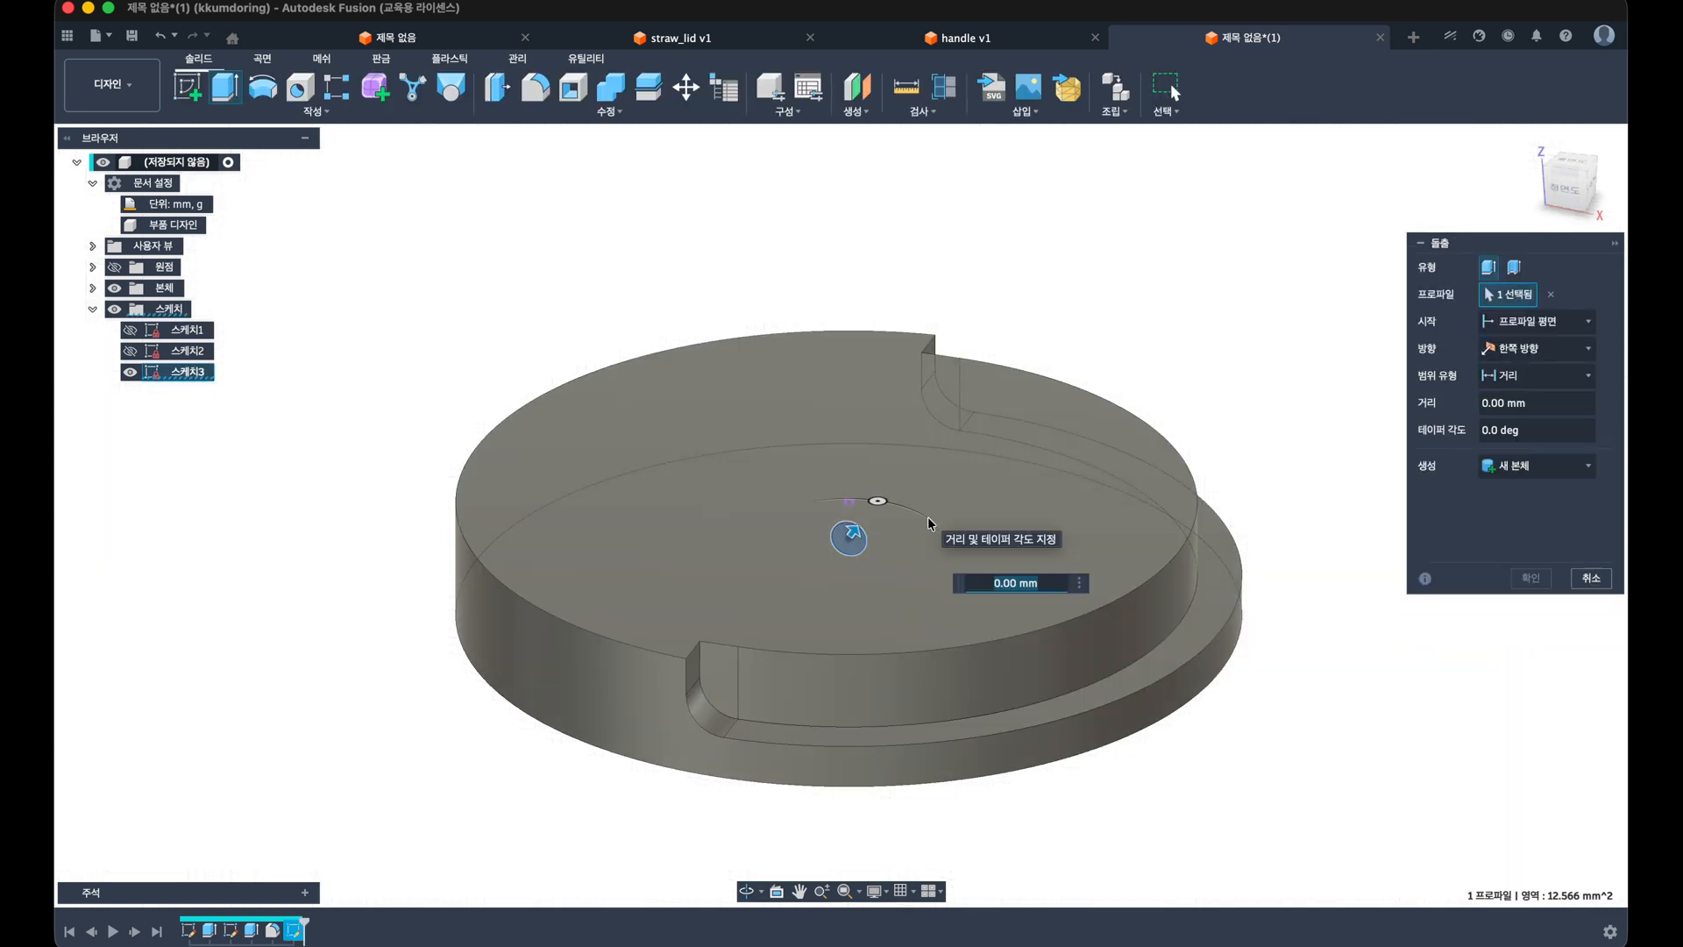
shift+middle_drag(931, 523, 912, 517)
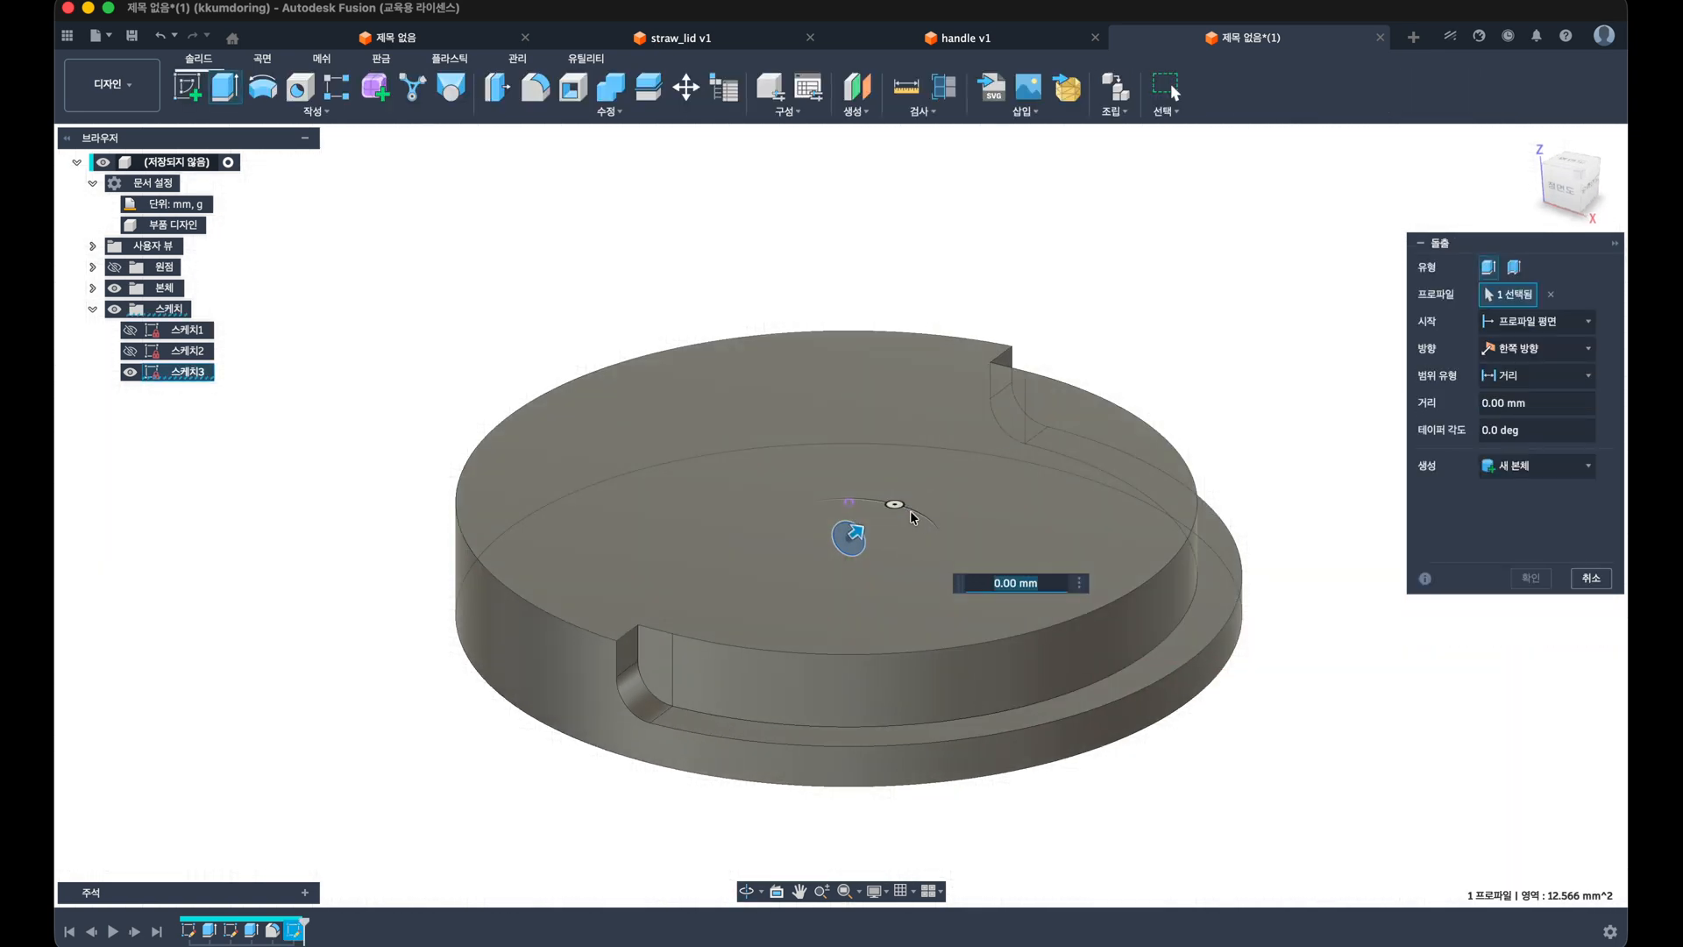
click(1533, 321)
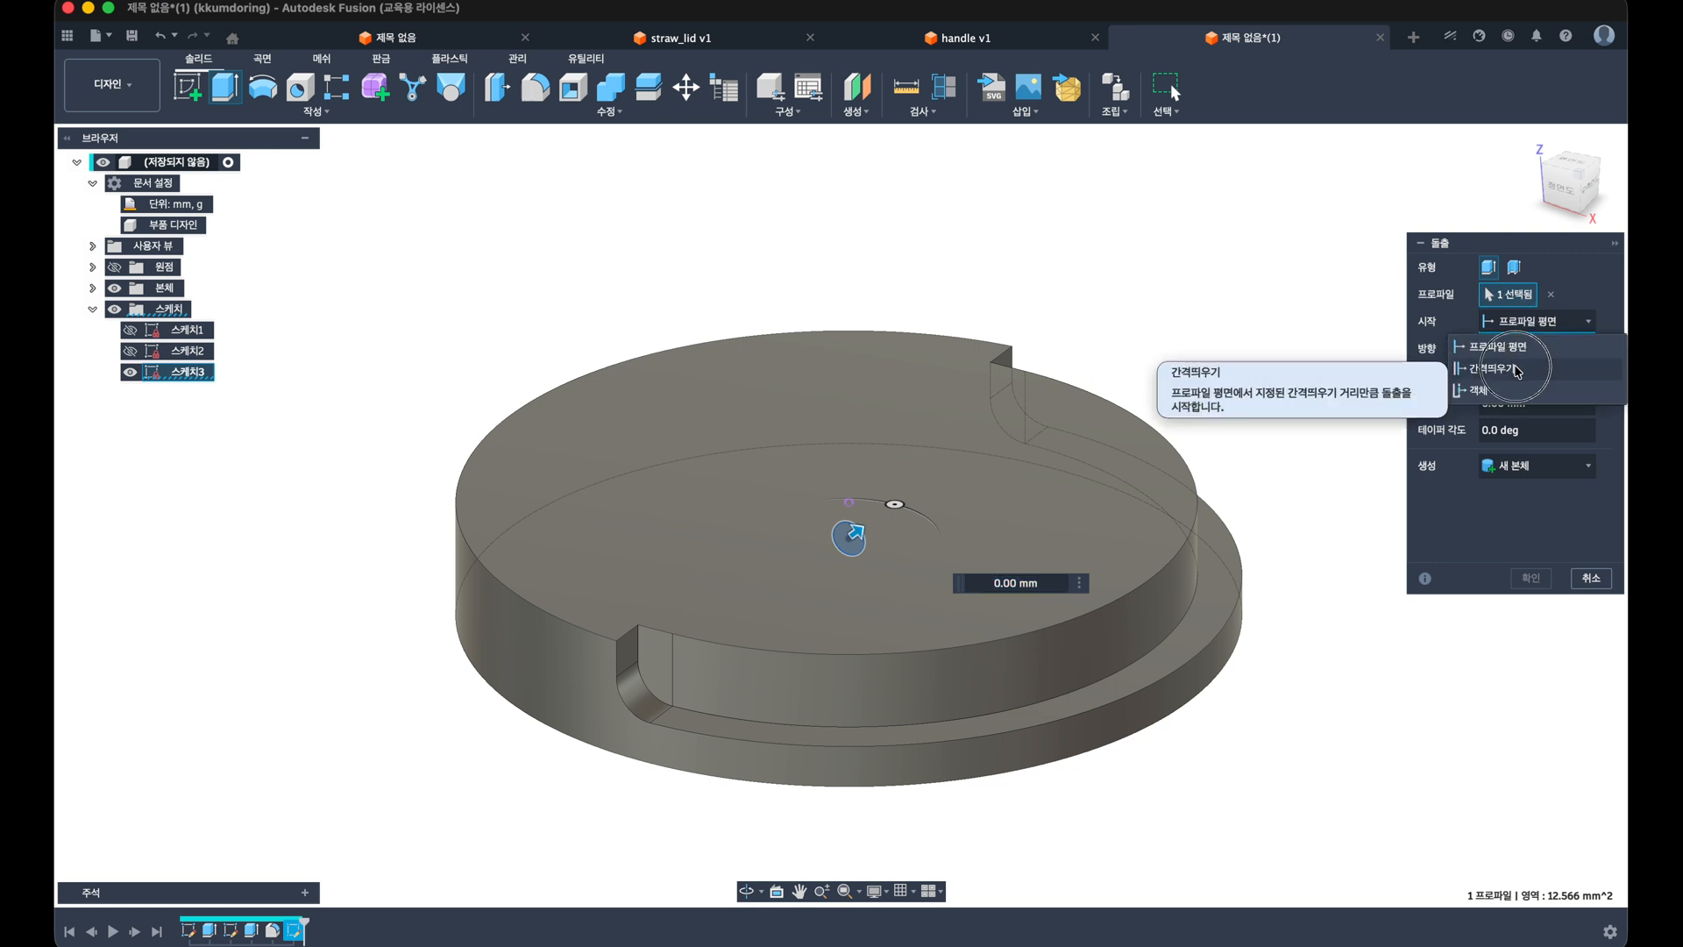
click(1525, 363)
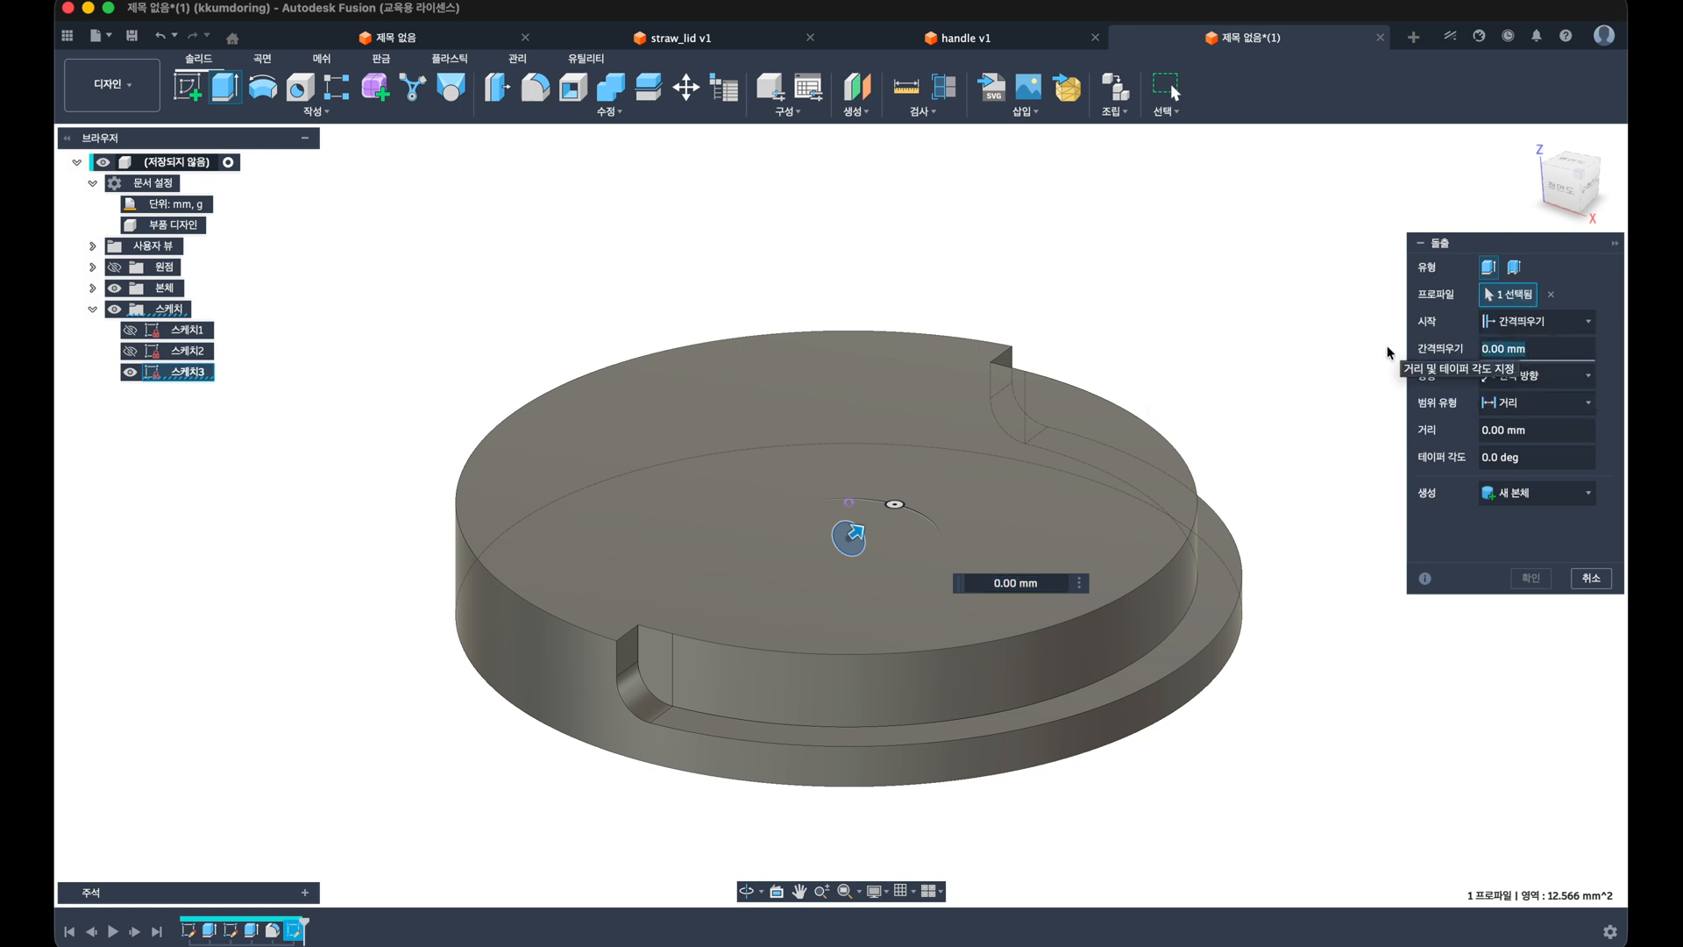
text(44)
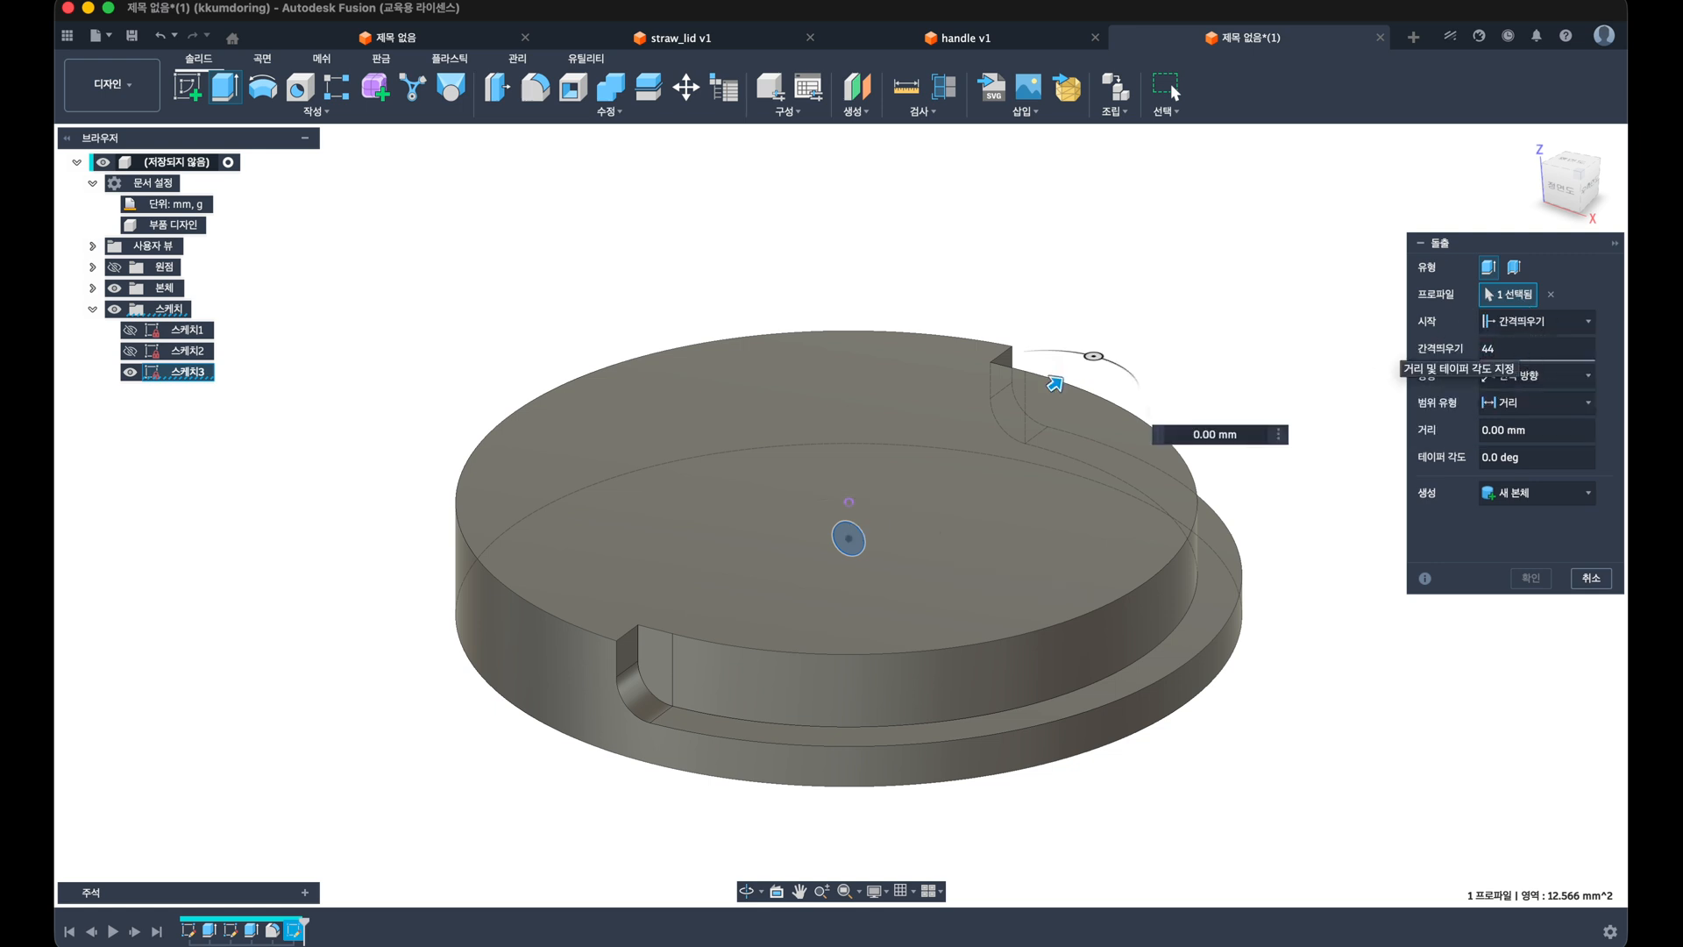
Step: Cut the offset circle with a distance of -8 mm, inward from the rim toward the disc's centre
shift+middle_drag(1270, 368, 1153, 401)
drag(1226, 625, 1177, 625)
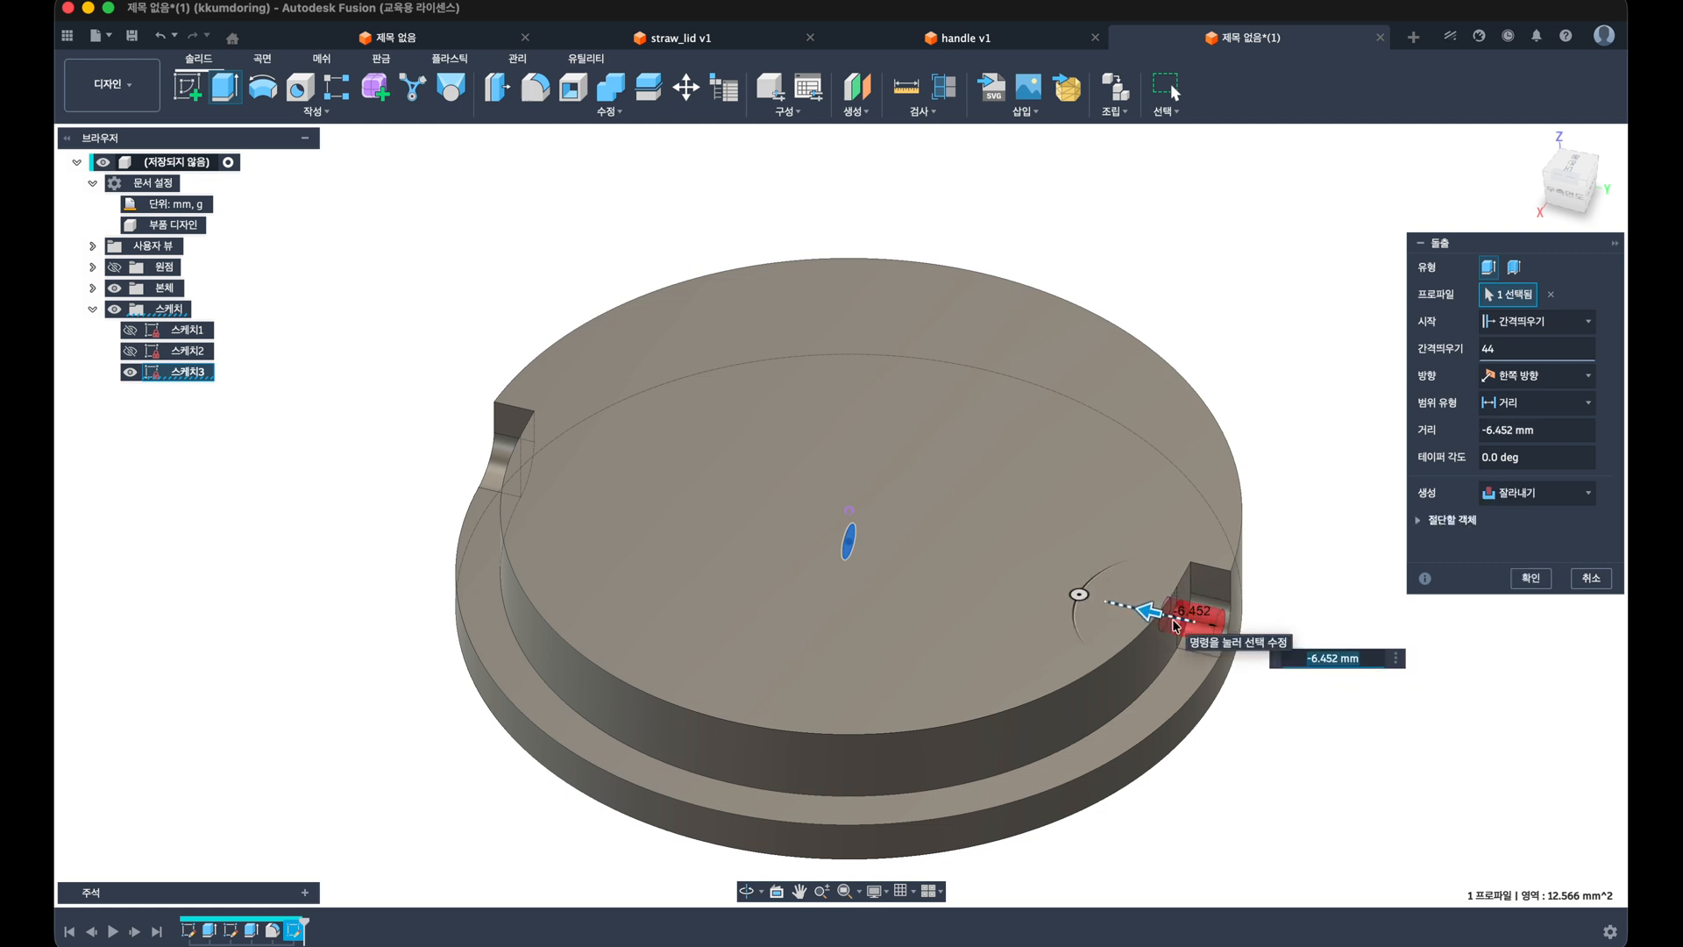
scroll(1176, 625, up, 3)
scroll(1177, 625, down, 2)
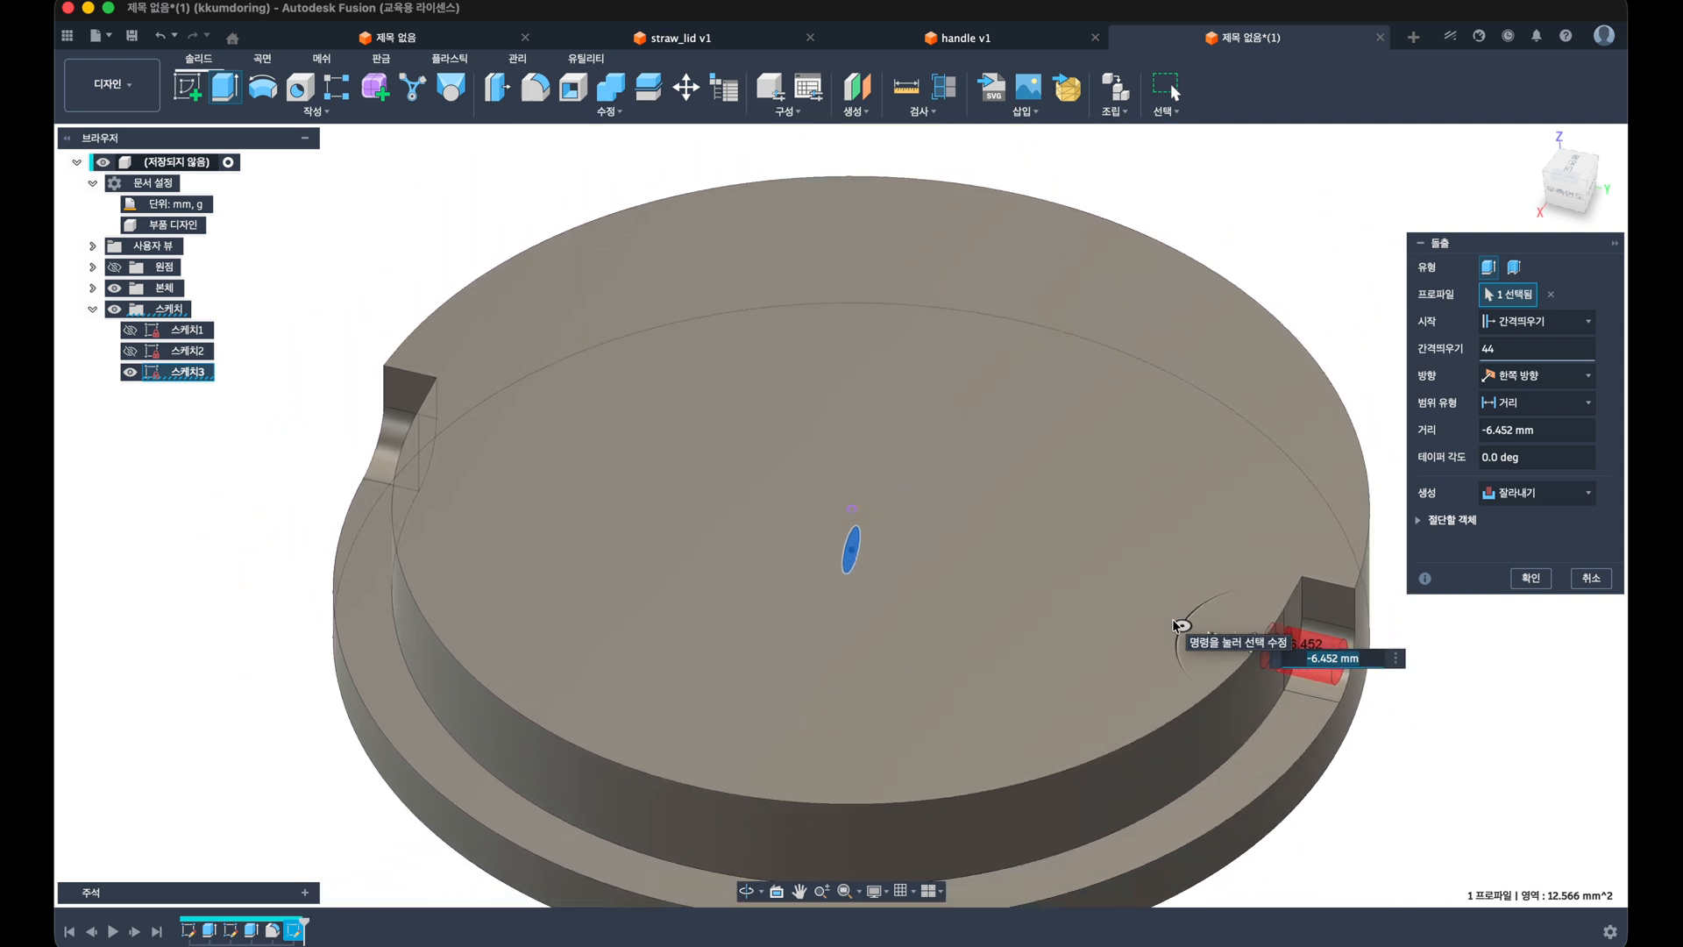
scroll(1177, 625, up, 2)
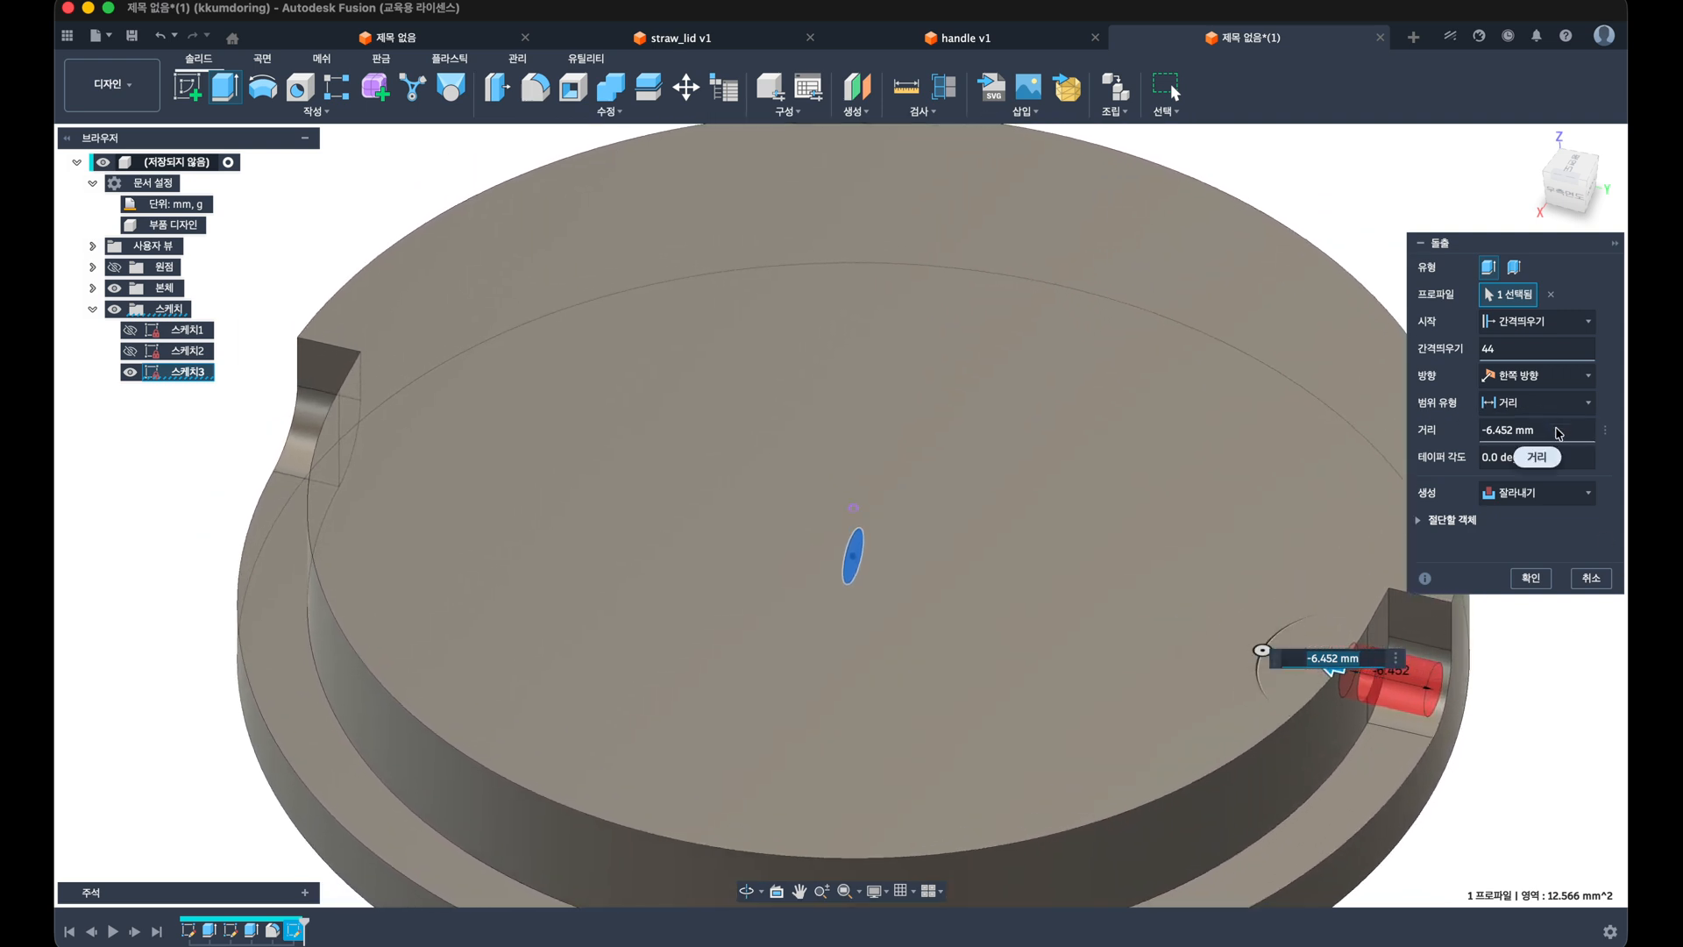
click(1505, 429)
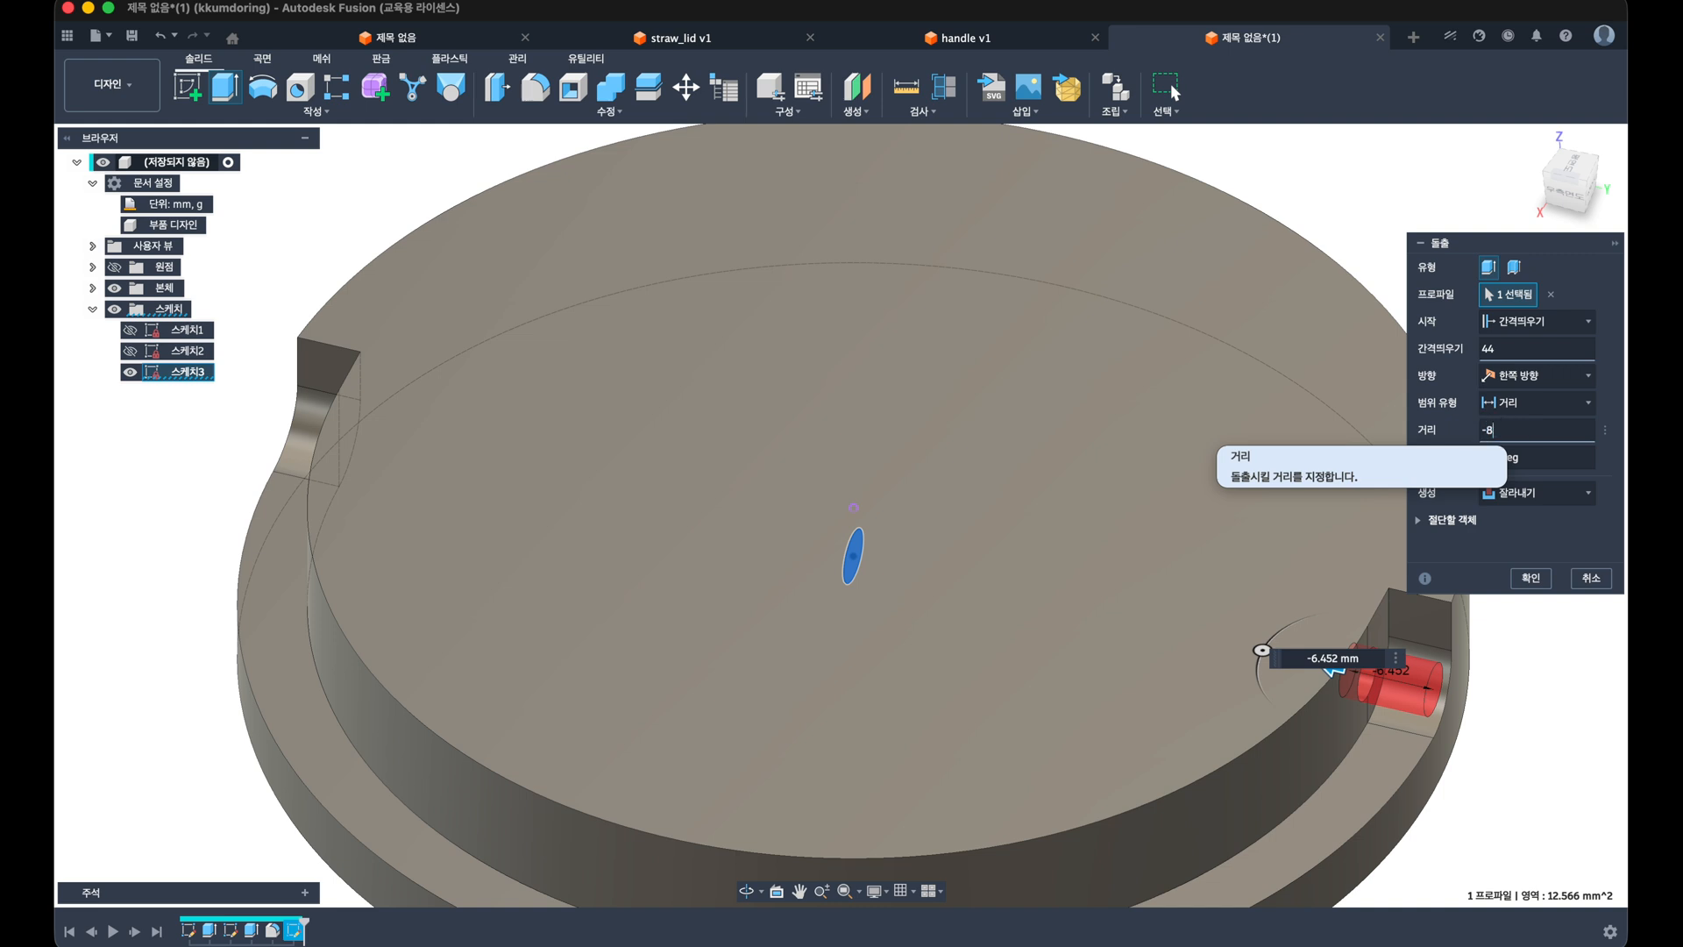
key(Return)
scroll(1425, 545, down, 3)
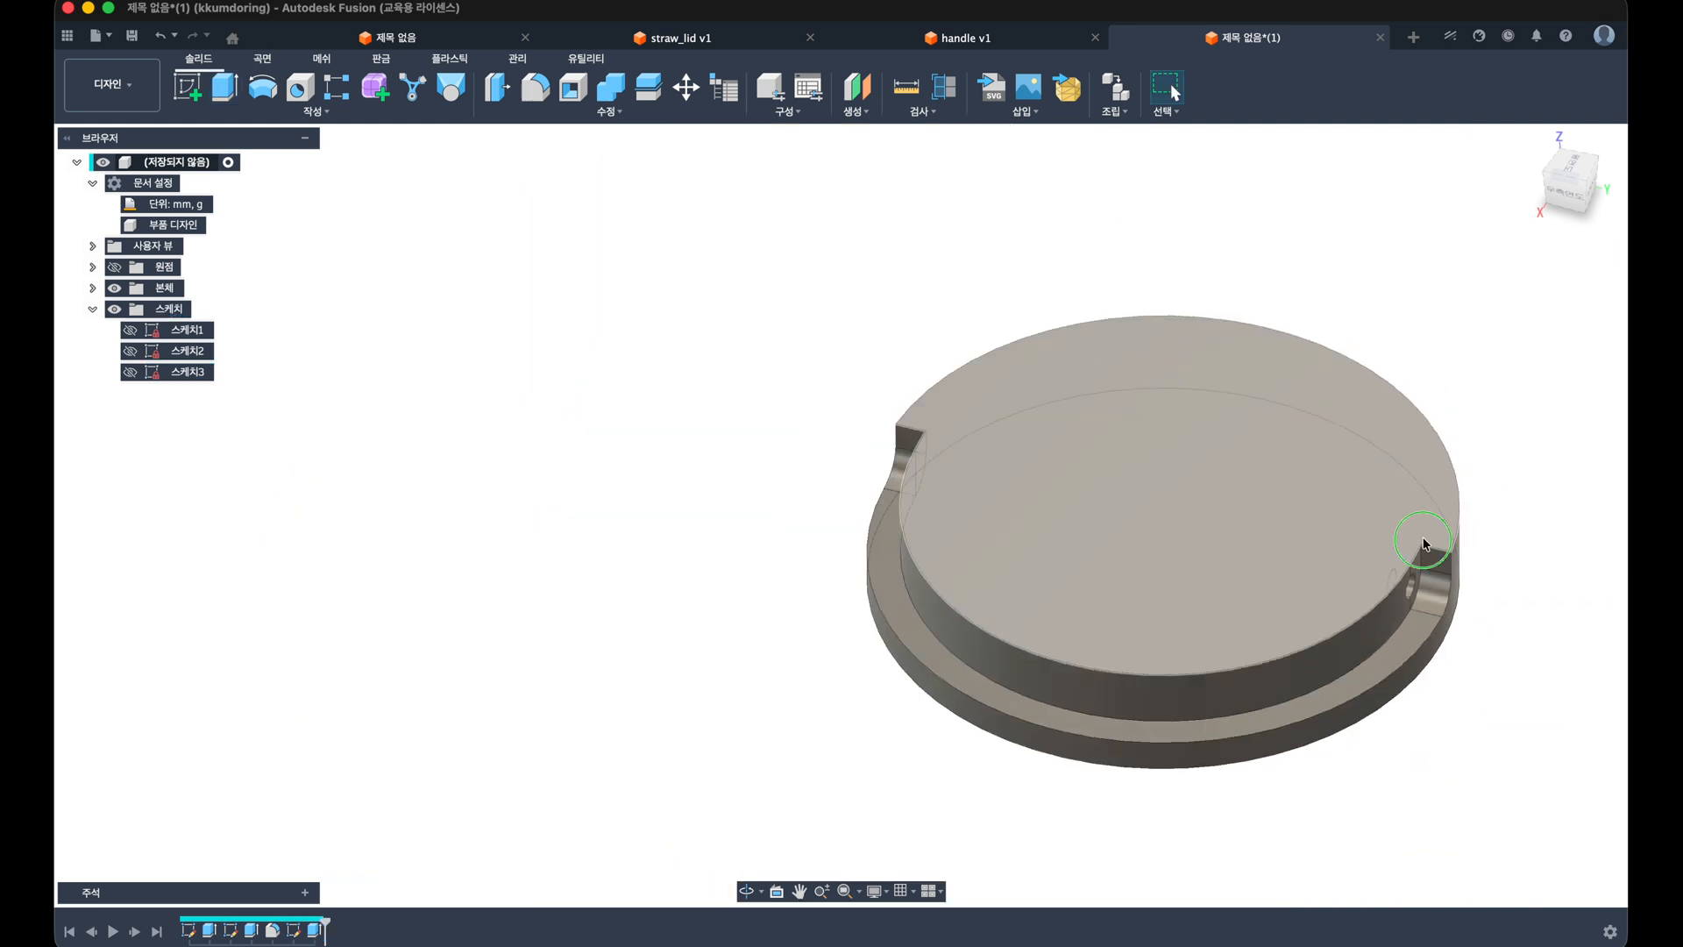
Step: Mirror the circular hole cut as a feature across the disc's vertical front mid-plane to the opposite end of the rim cut
shift+middle_drag(1424, 544, 1363, 531)
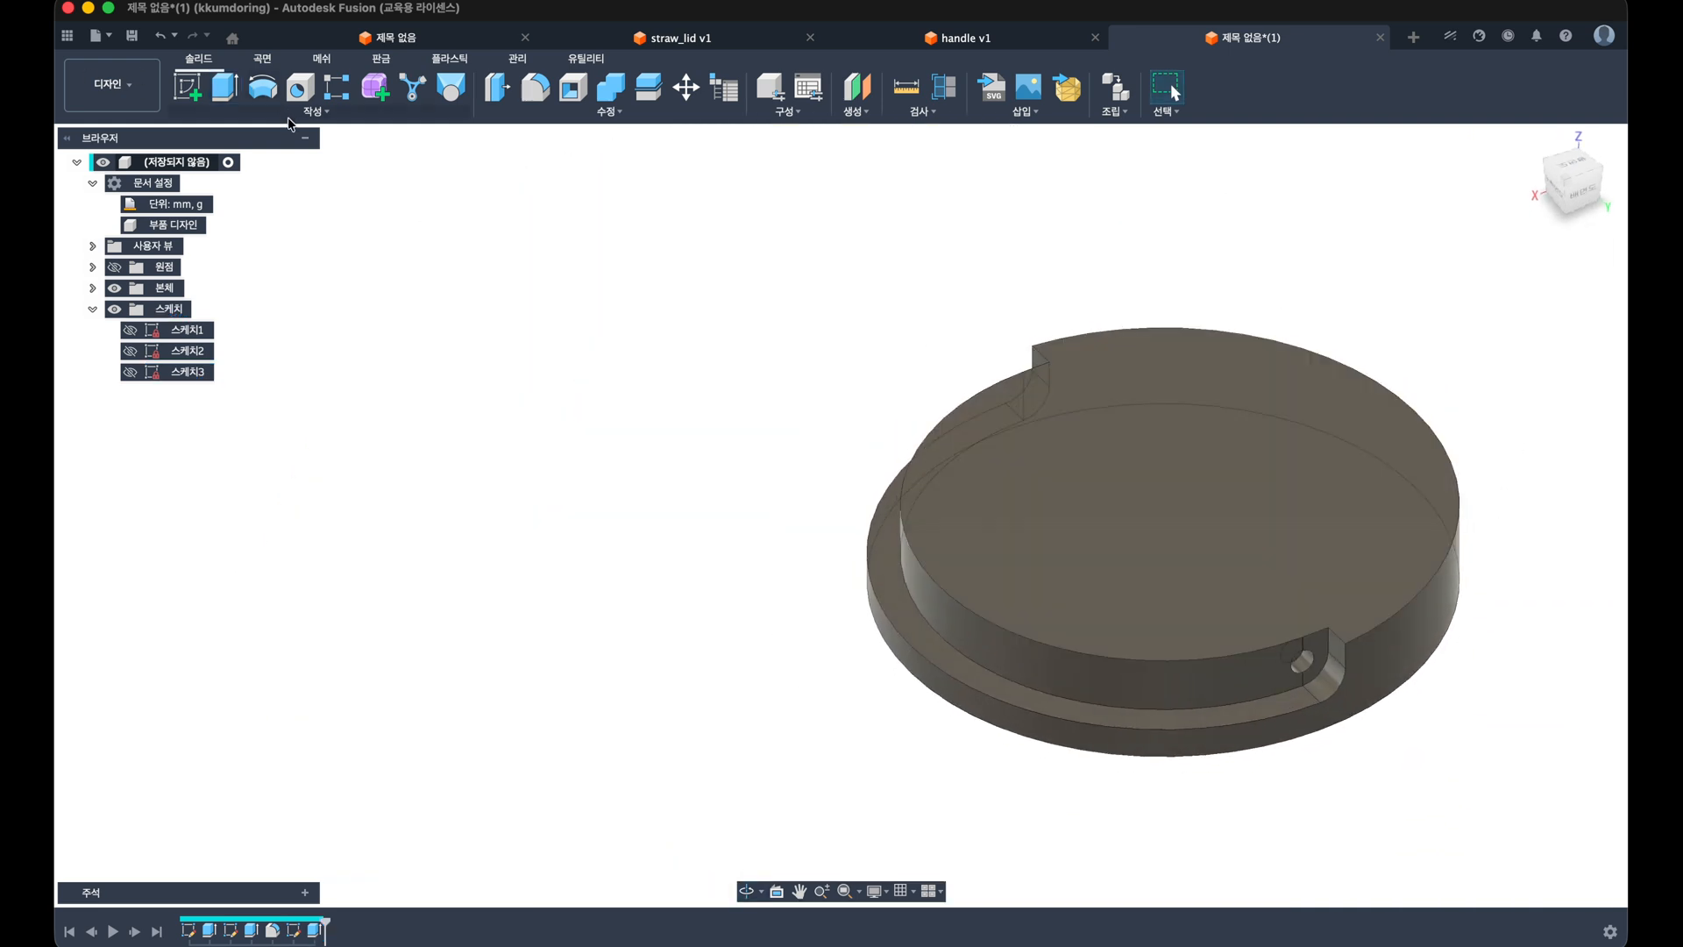
click(302, 111)
click(231, 483)
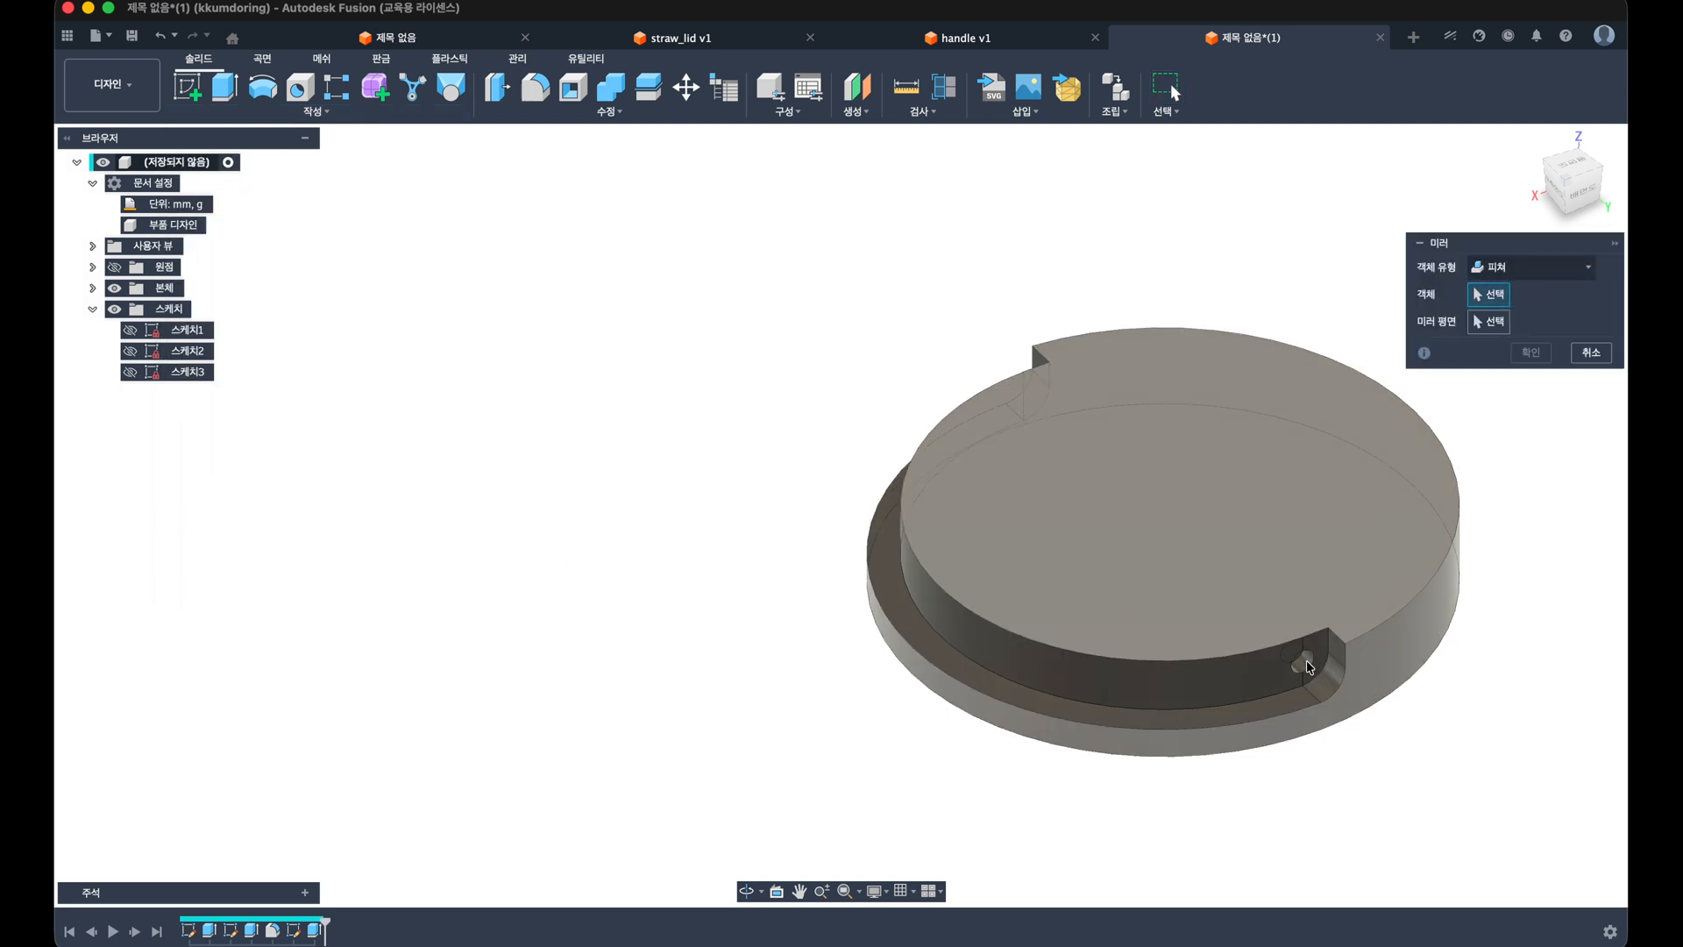
click(311, 926)
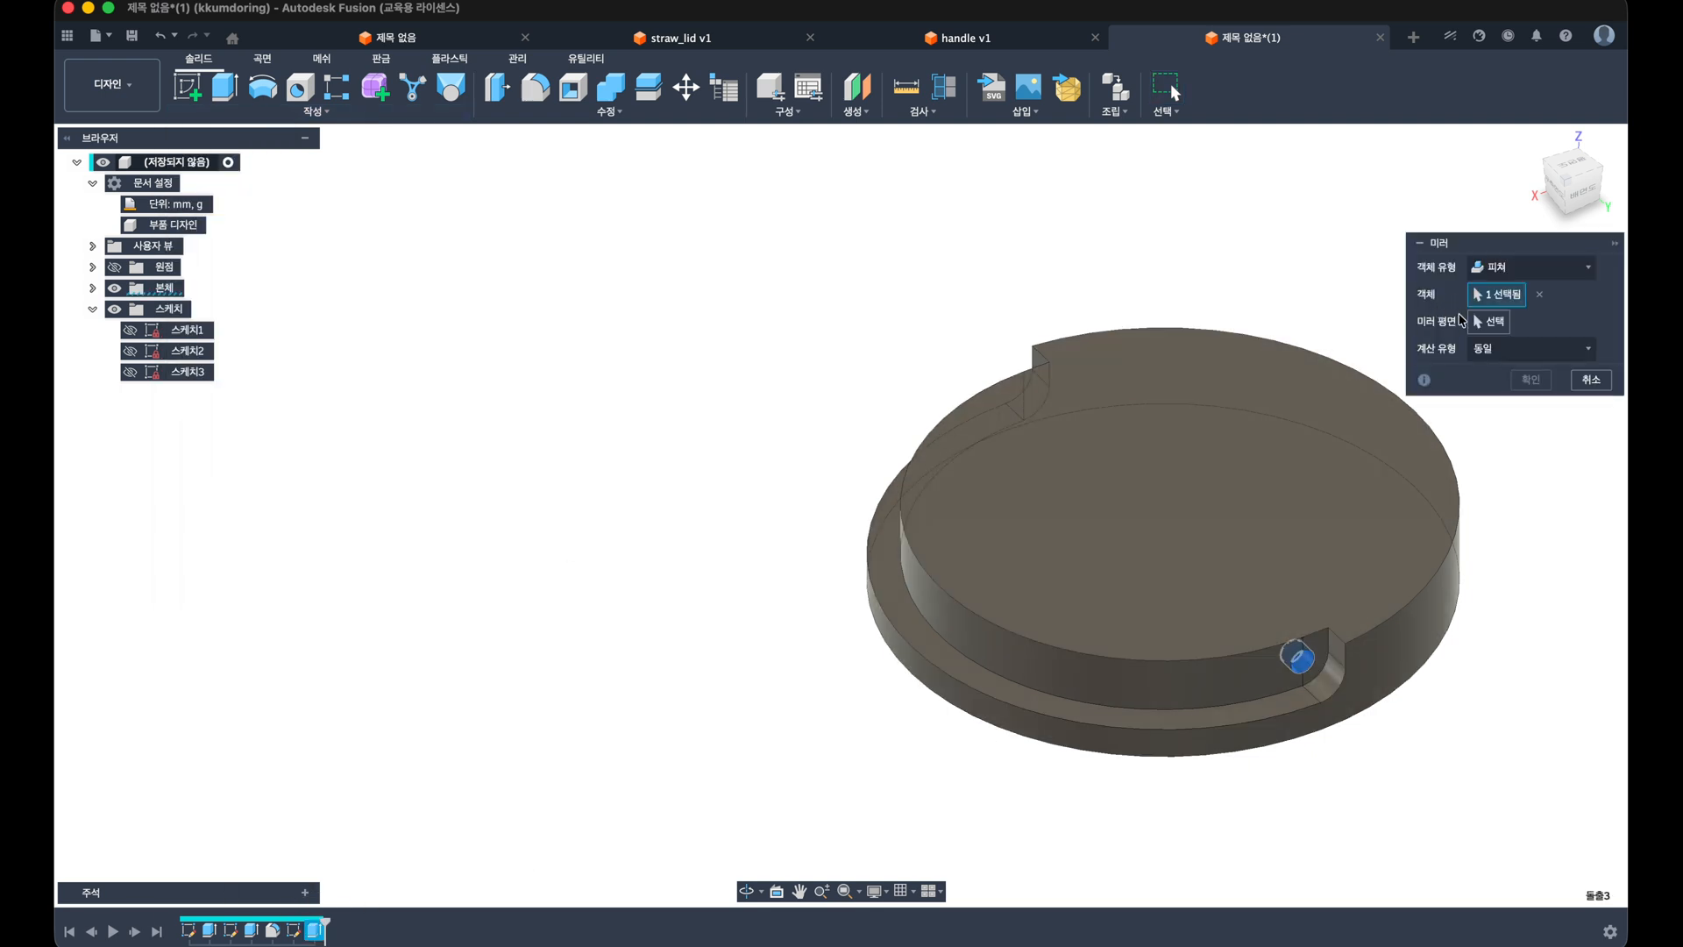
scroll(1136, 528, up, 4)
scroll(1136, 528, down, 7)
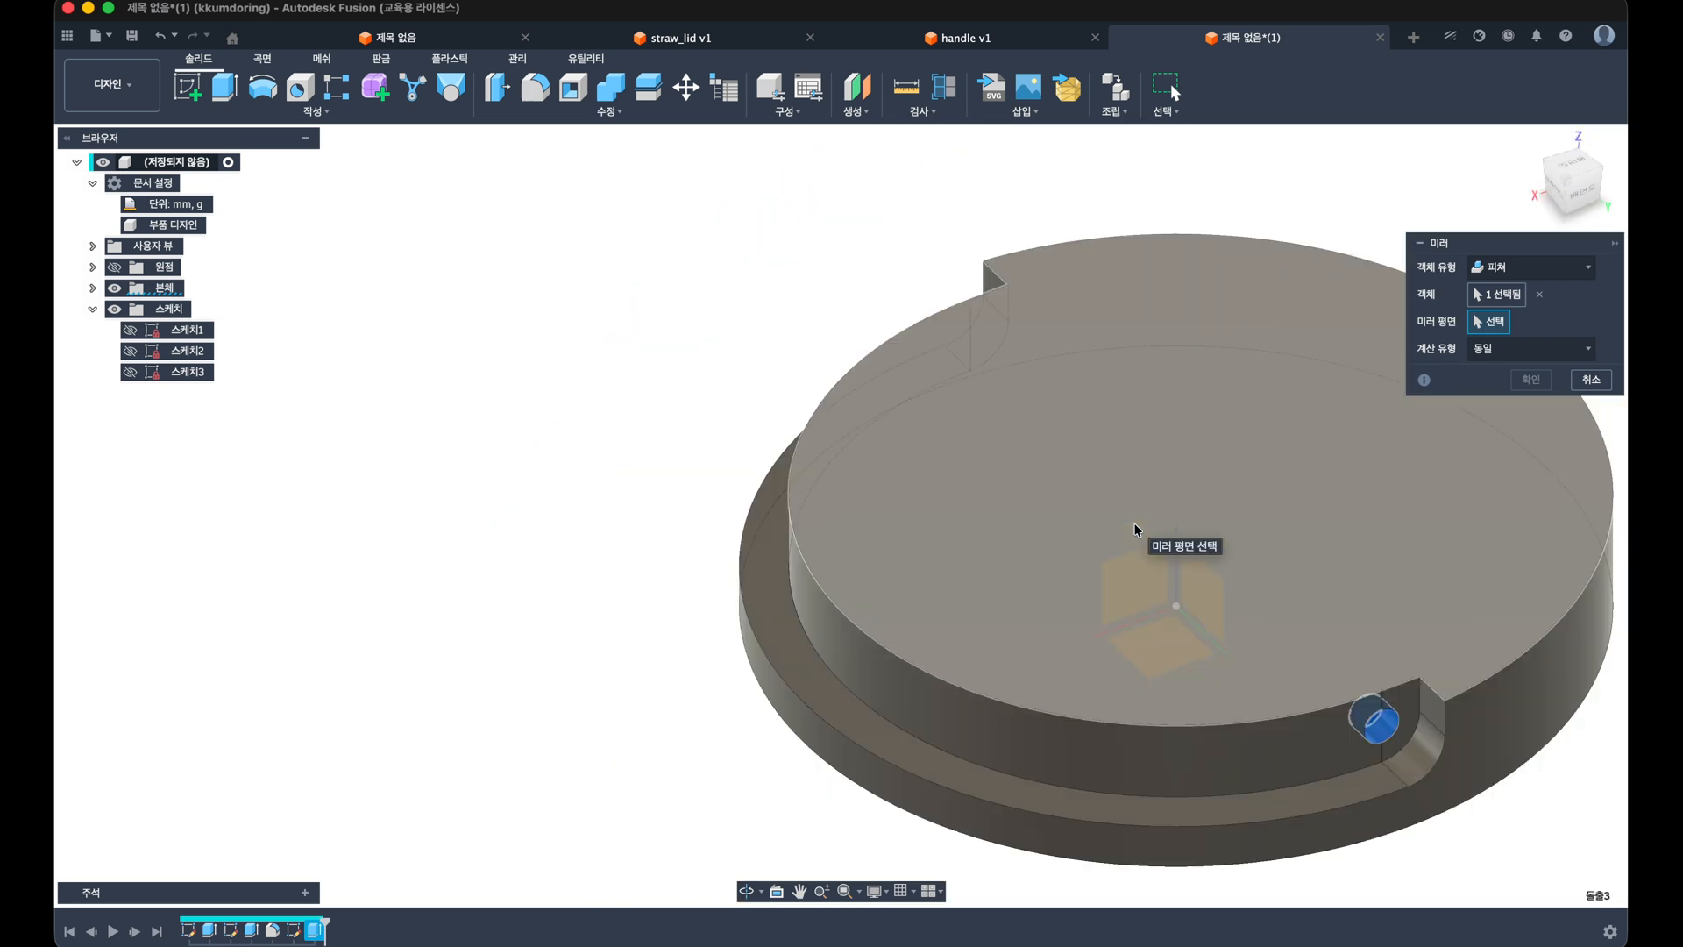
click(1125, 513)
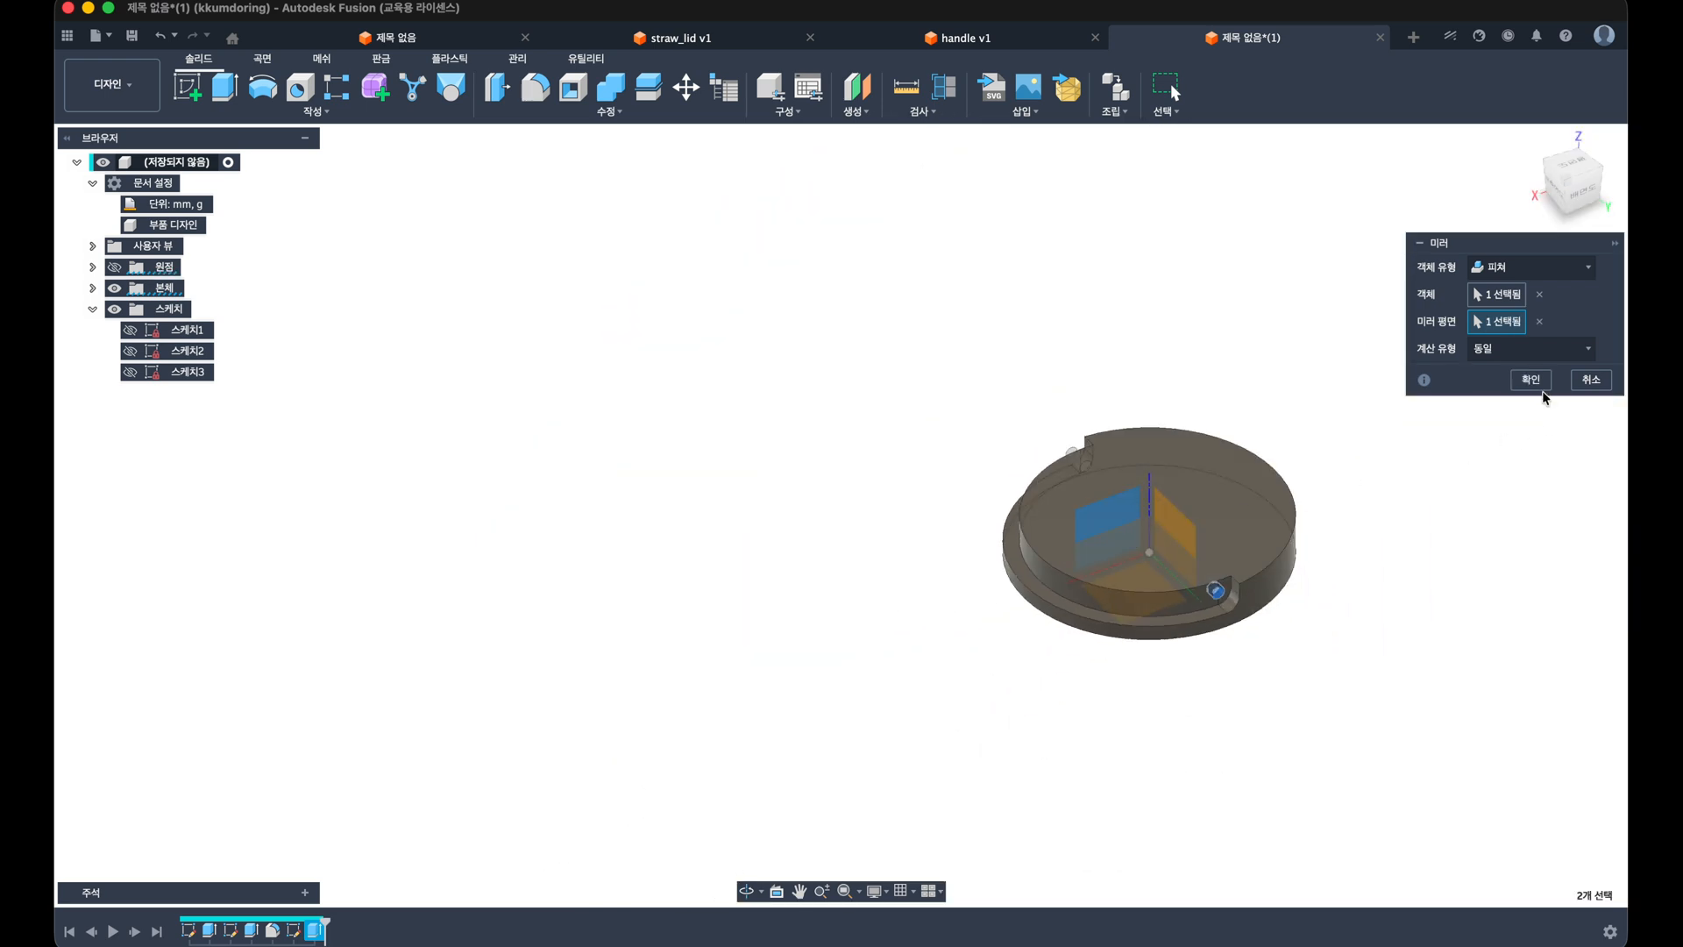
click(1533, 382)
shift+middle_drag(1517, 391, 1437, 464)
scroll(1320, 522, up, 4)
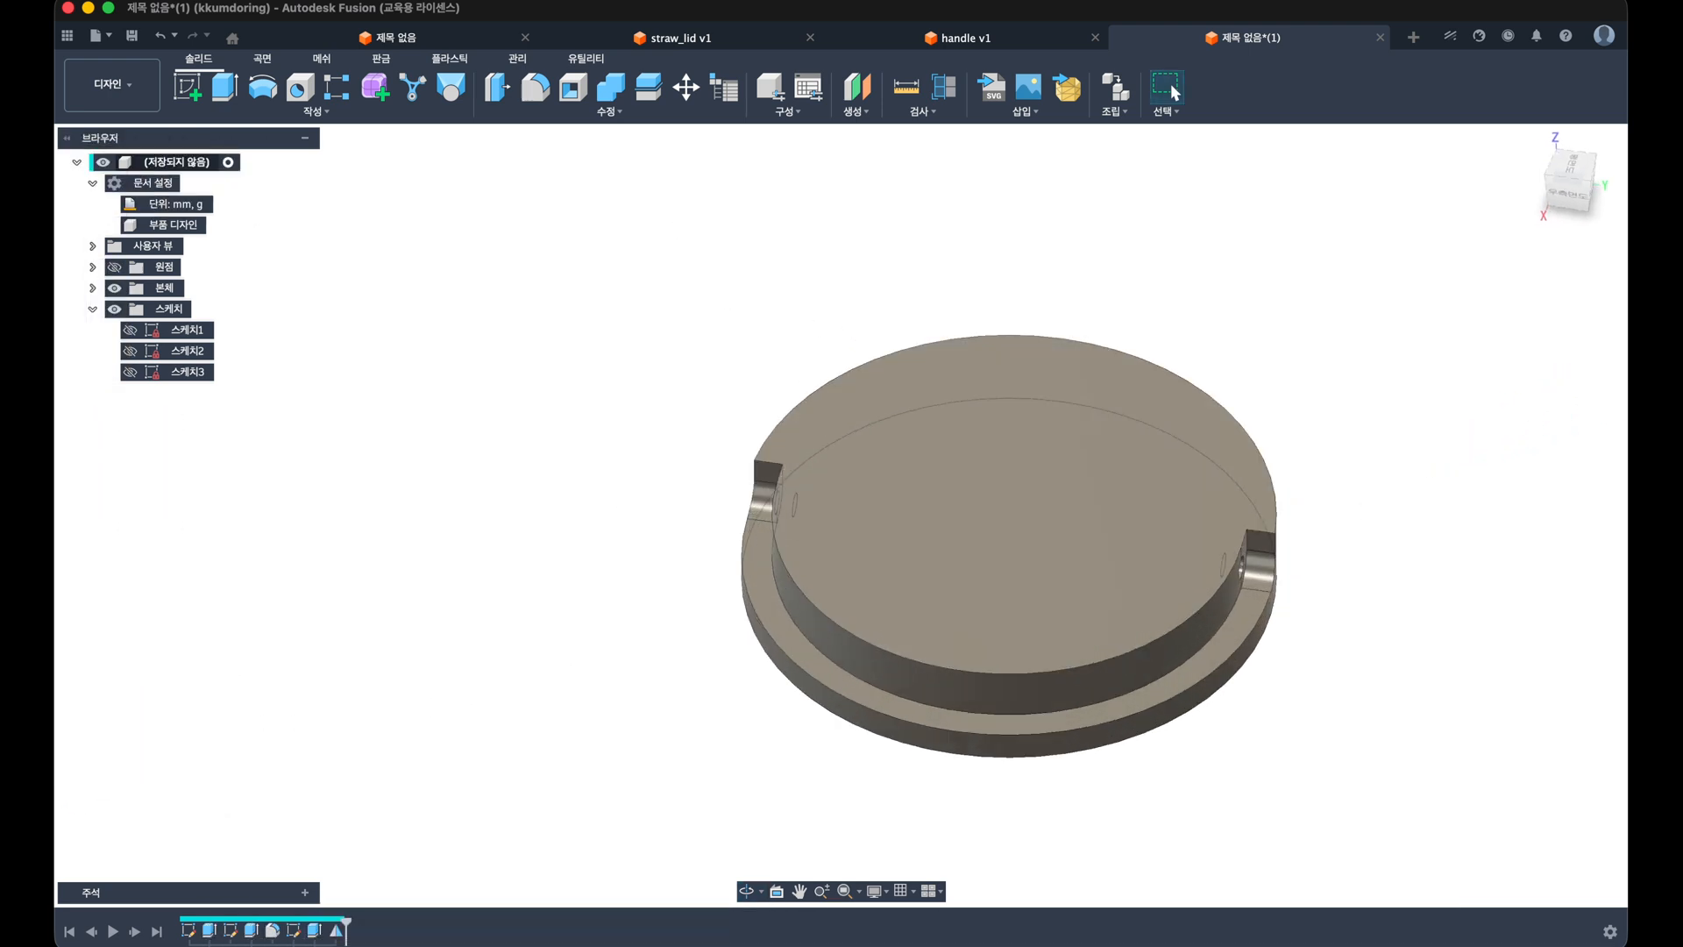
key(super+Tab)
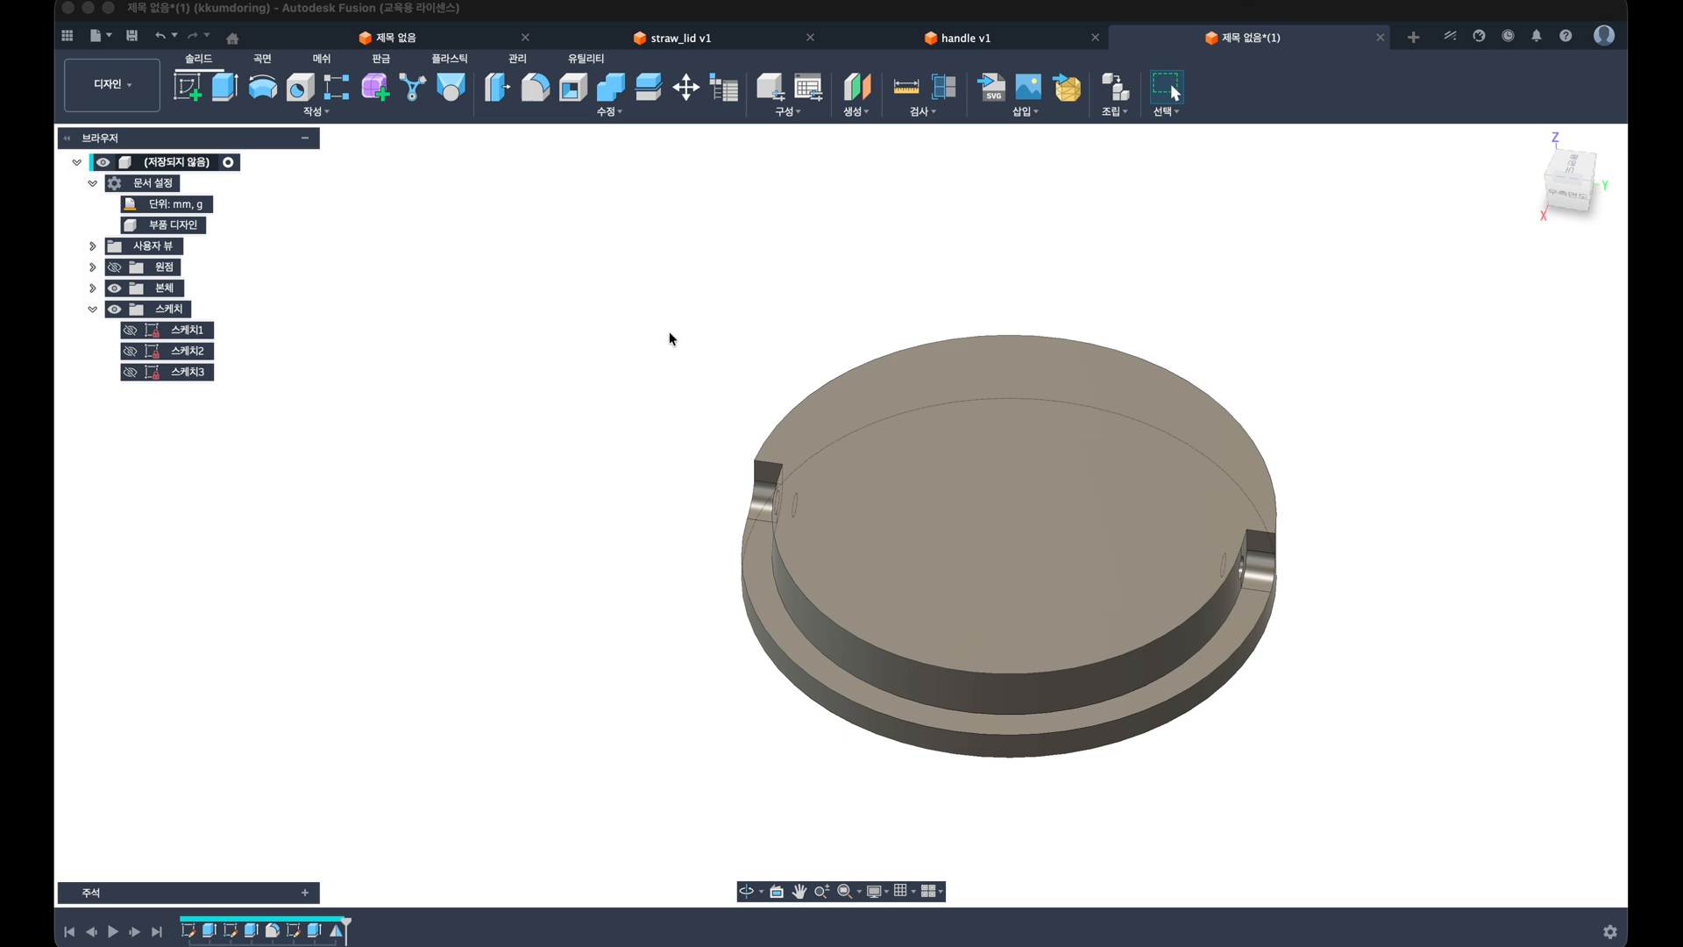
click(642, 358)
shift+middle_drag(661, 406, 645, 392)
key(q)
click(1127, 652)
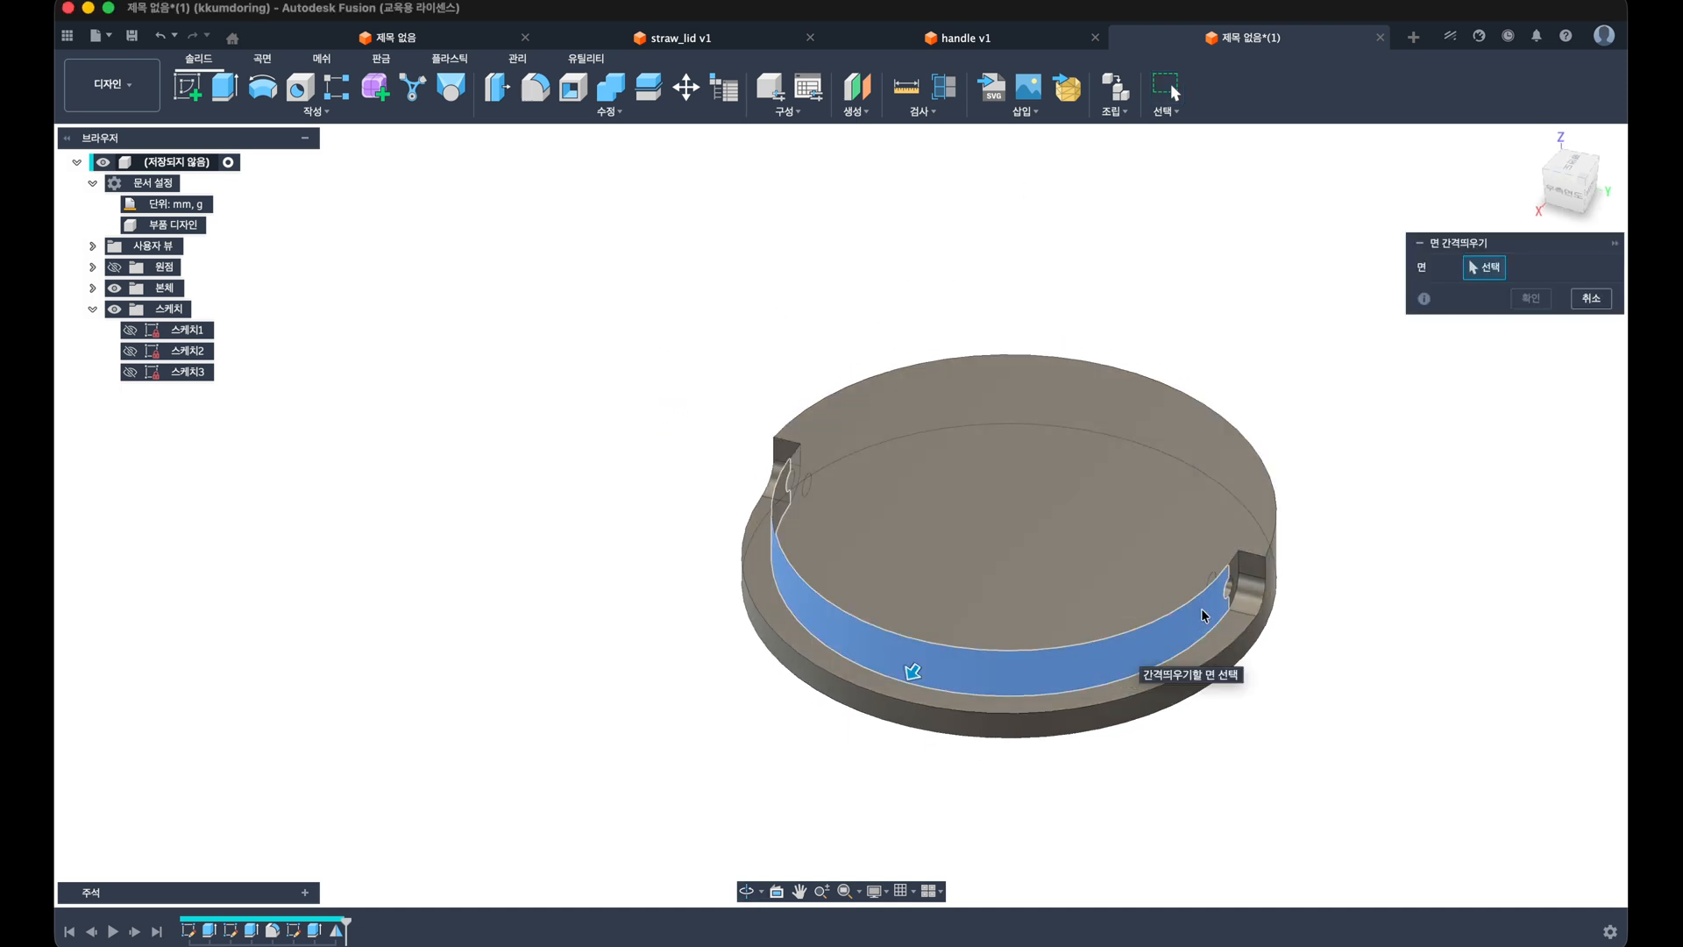
click(1204, 615)
click(1233, 571)
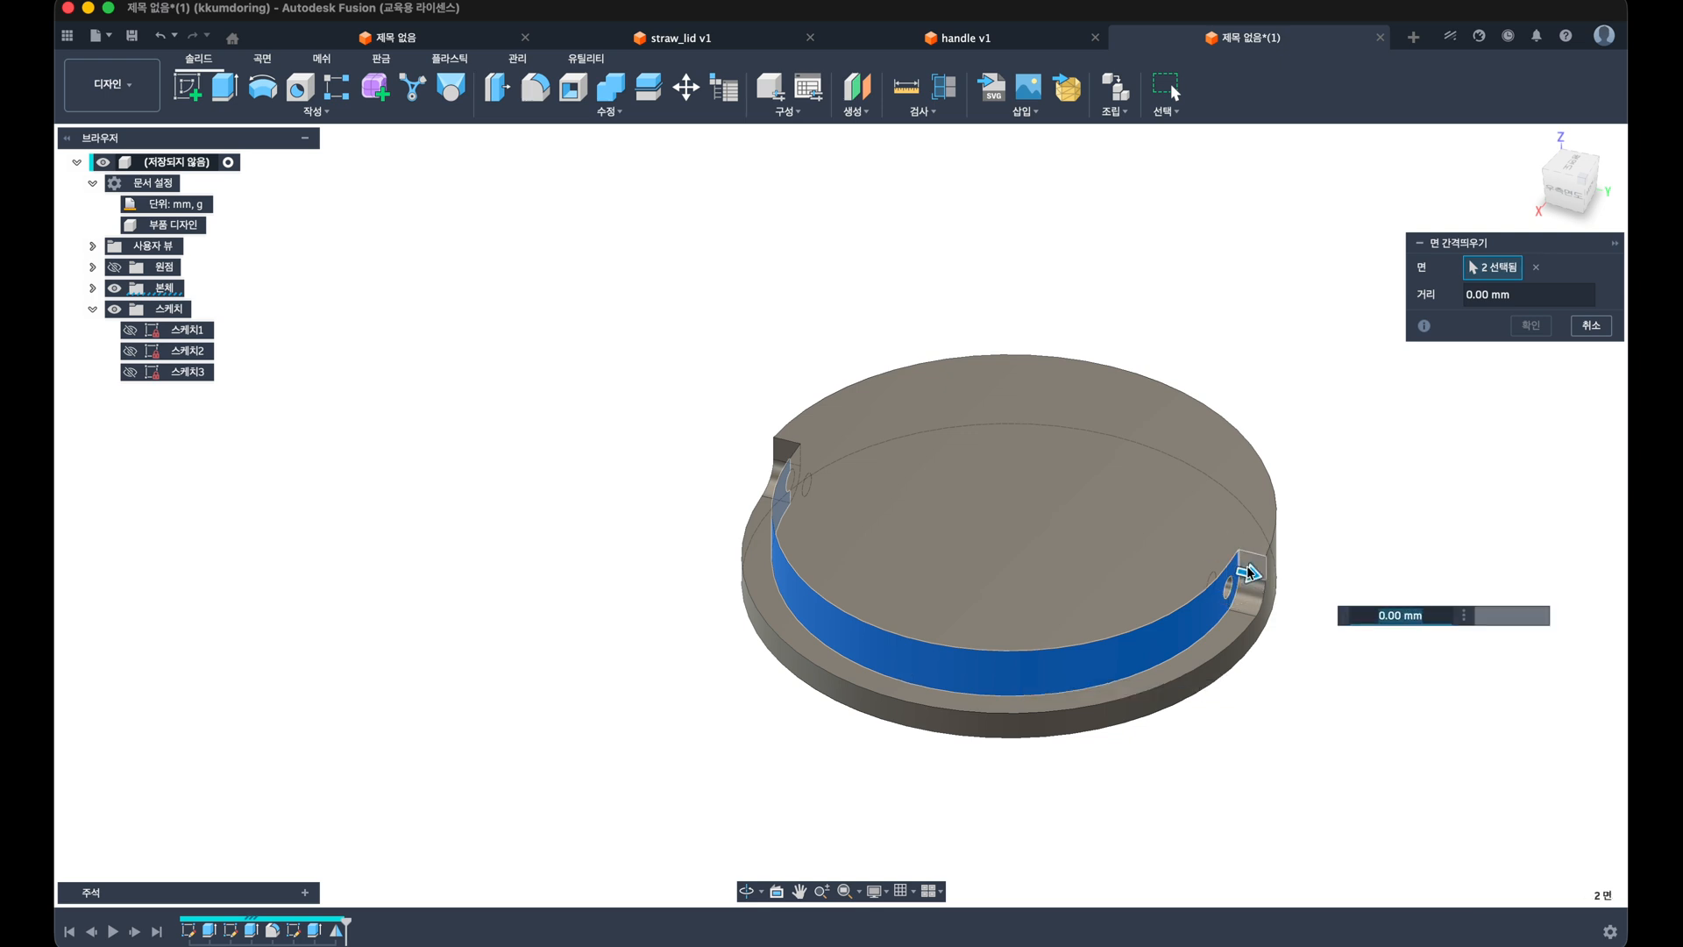
click(1245, 568)
click(1245, 588)
shift+middle_drag(1230, 627, 929, 601)
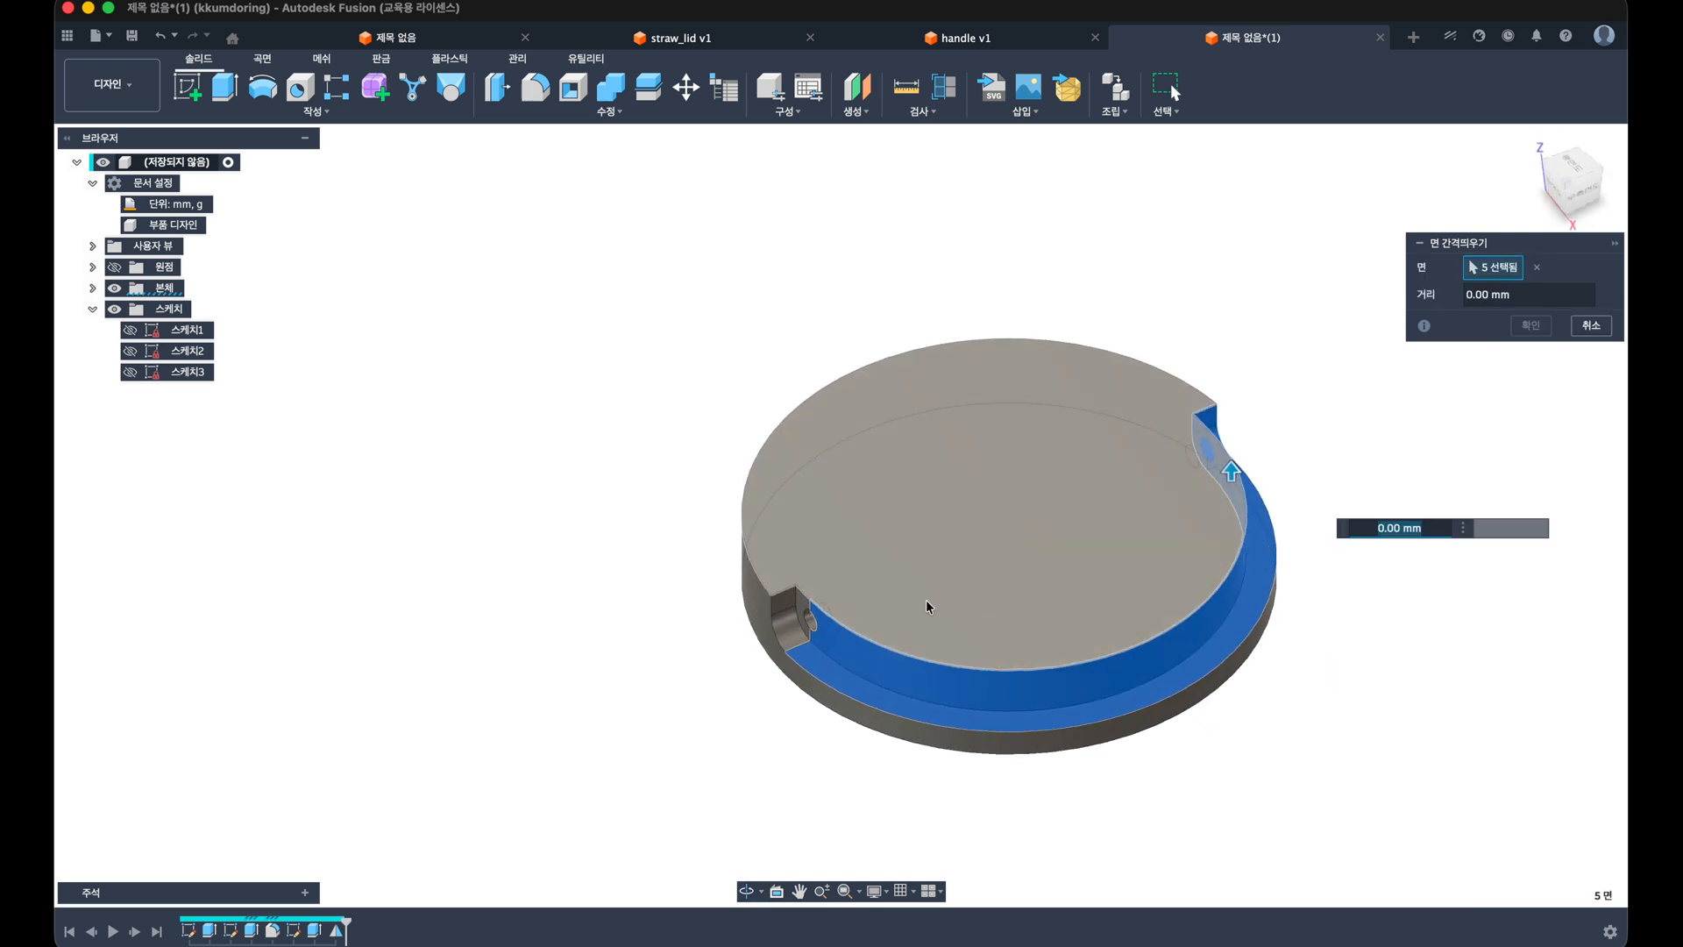
key(Escape)
Step: Offset the eight faces of the rim cut, covering its wall, ledge, fillets and end faces, by a negative distance
click(520, 114)
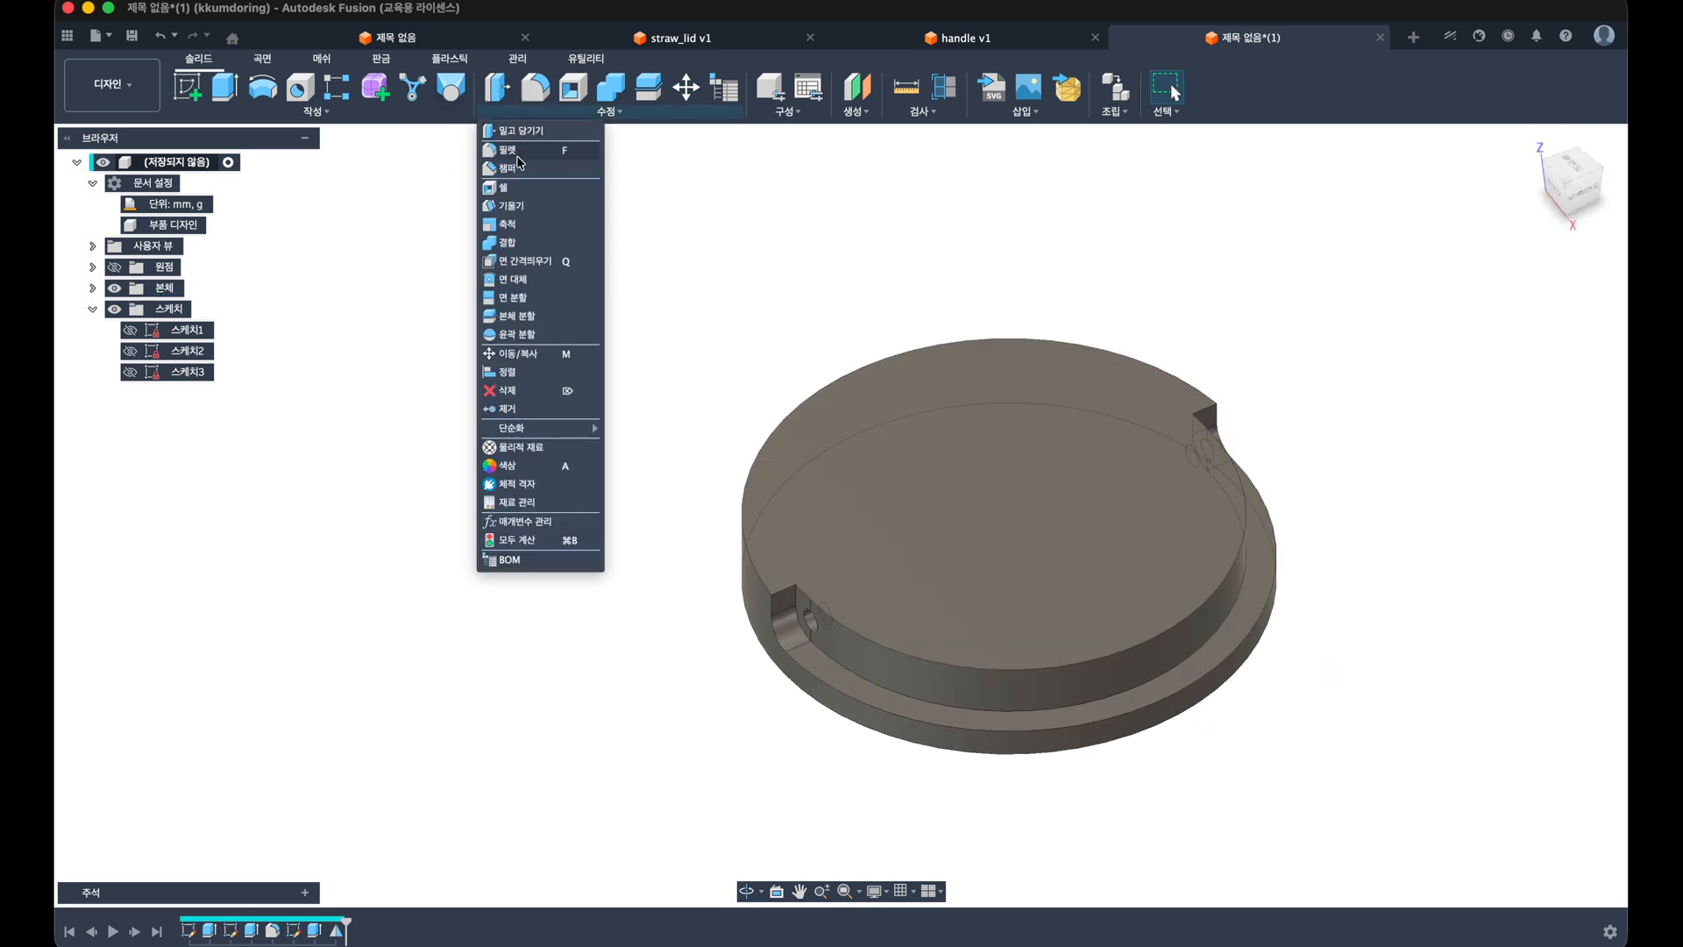
click(525, 262)
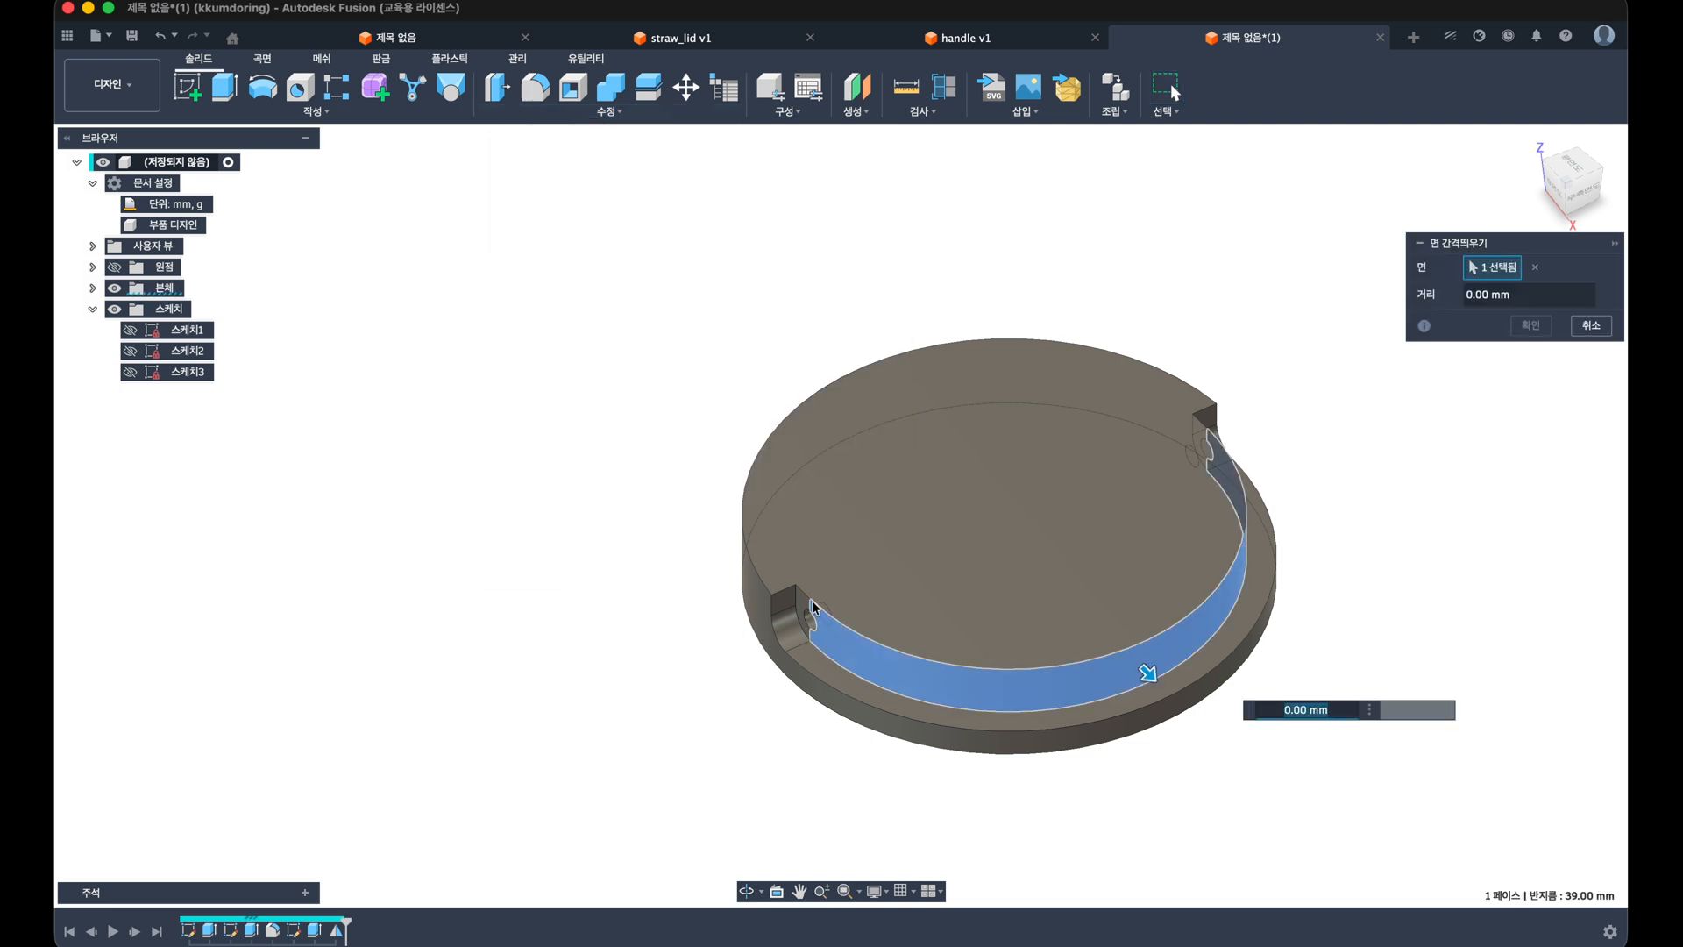
click(787, 604)
click(789, 631)
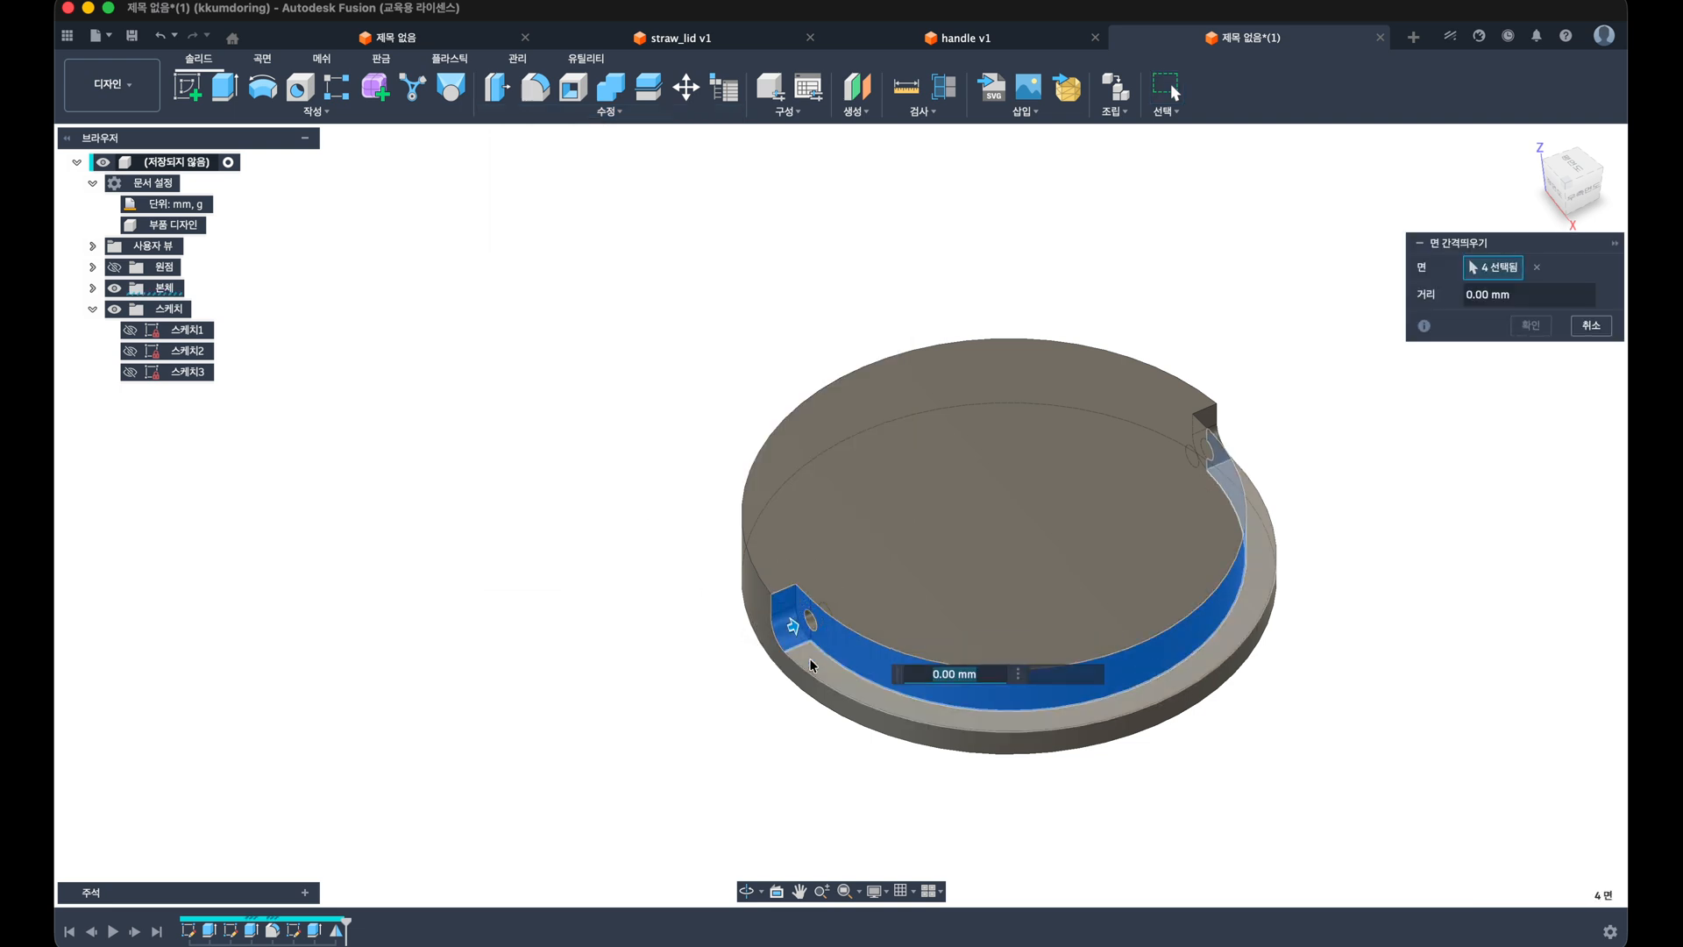
click(812, 661)
shift+middle_drag(1193, 561, 1065, 535)
click(1215, 613)
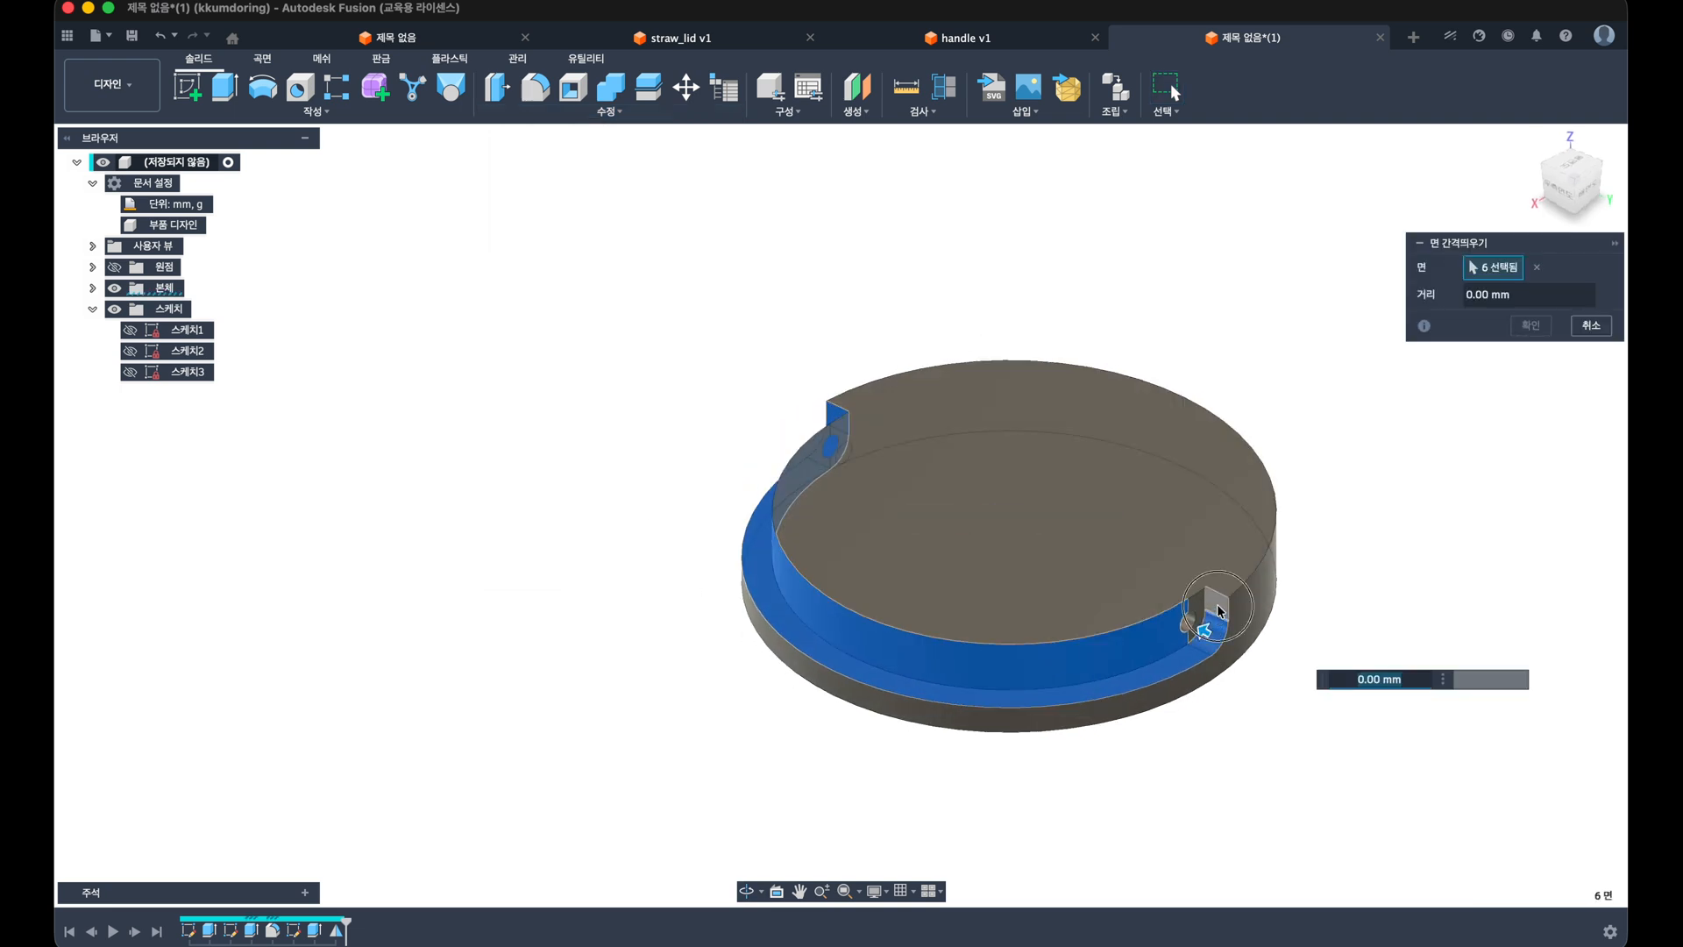
click(1210, 603)
click(1223, 605)
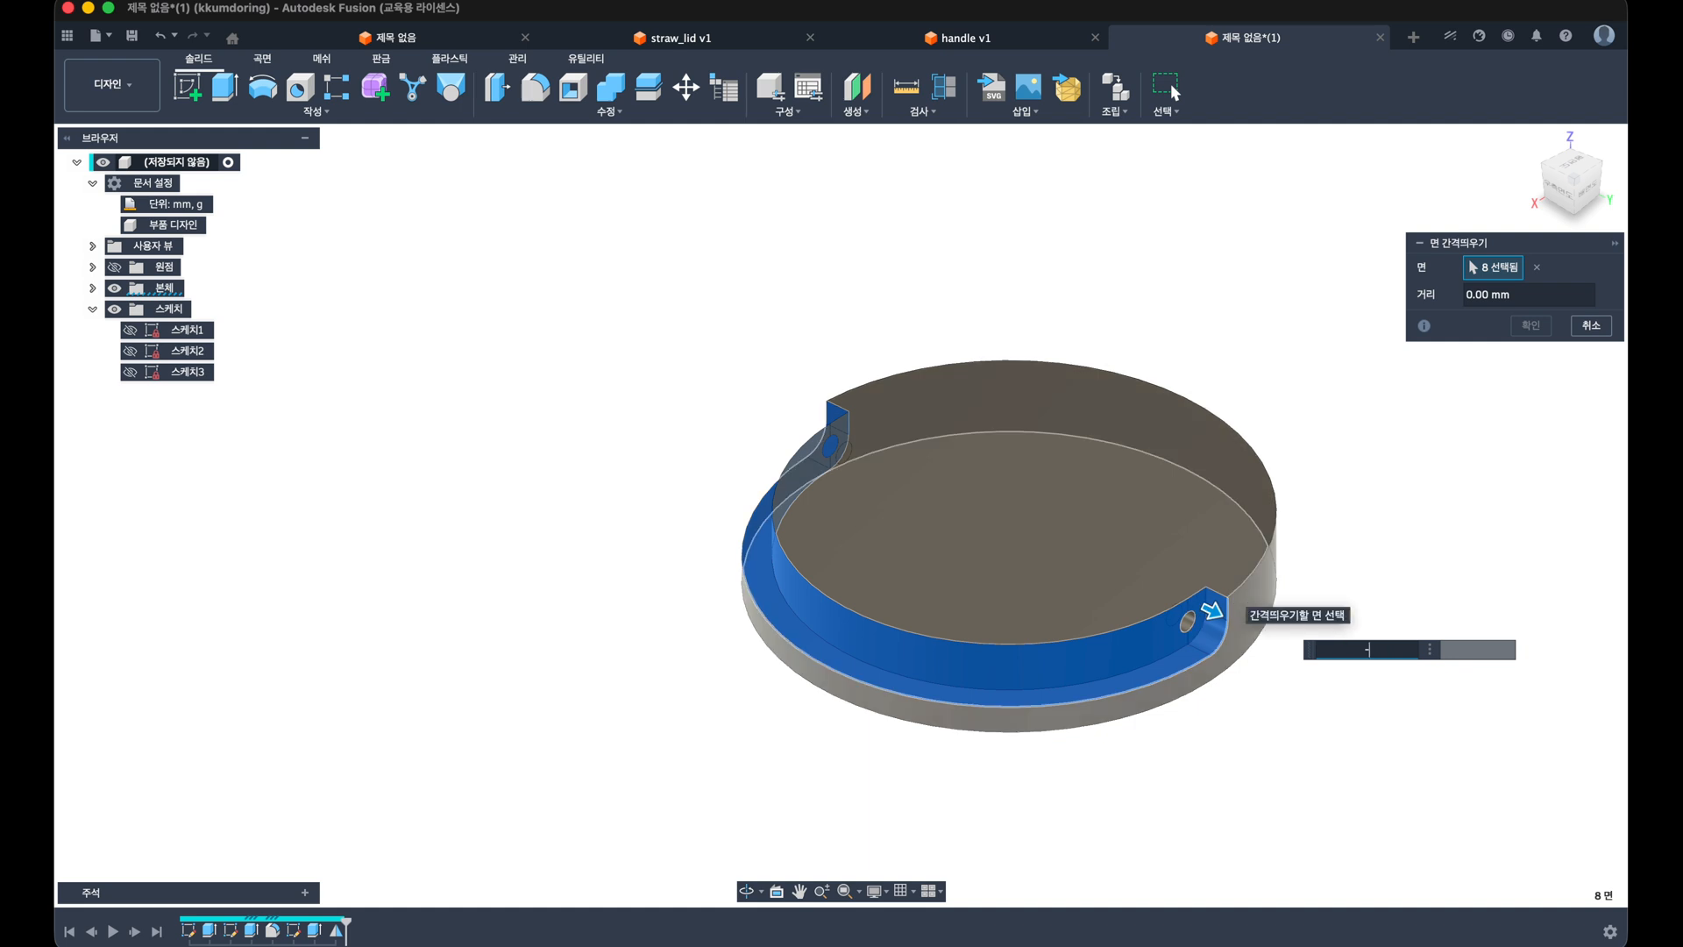
key(Return)
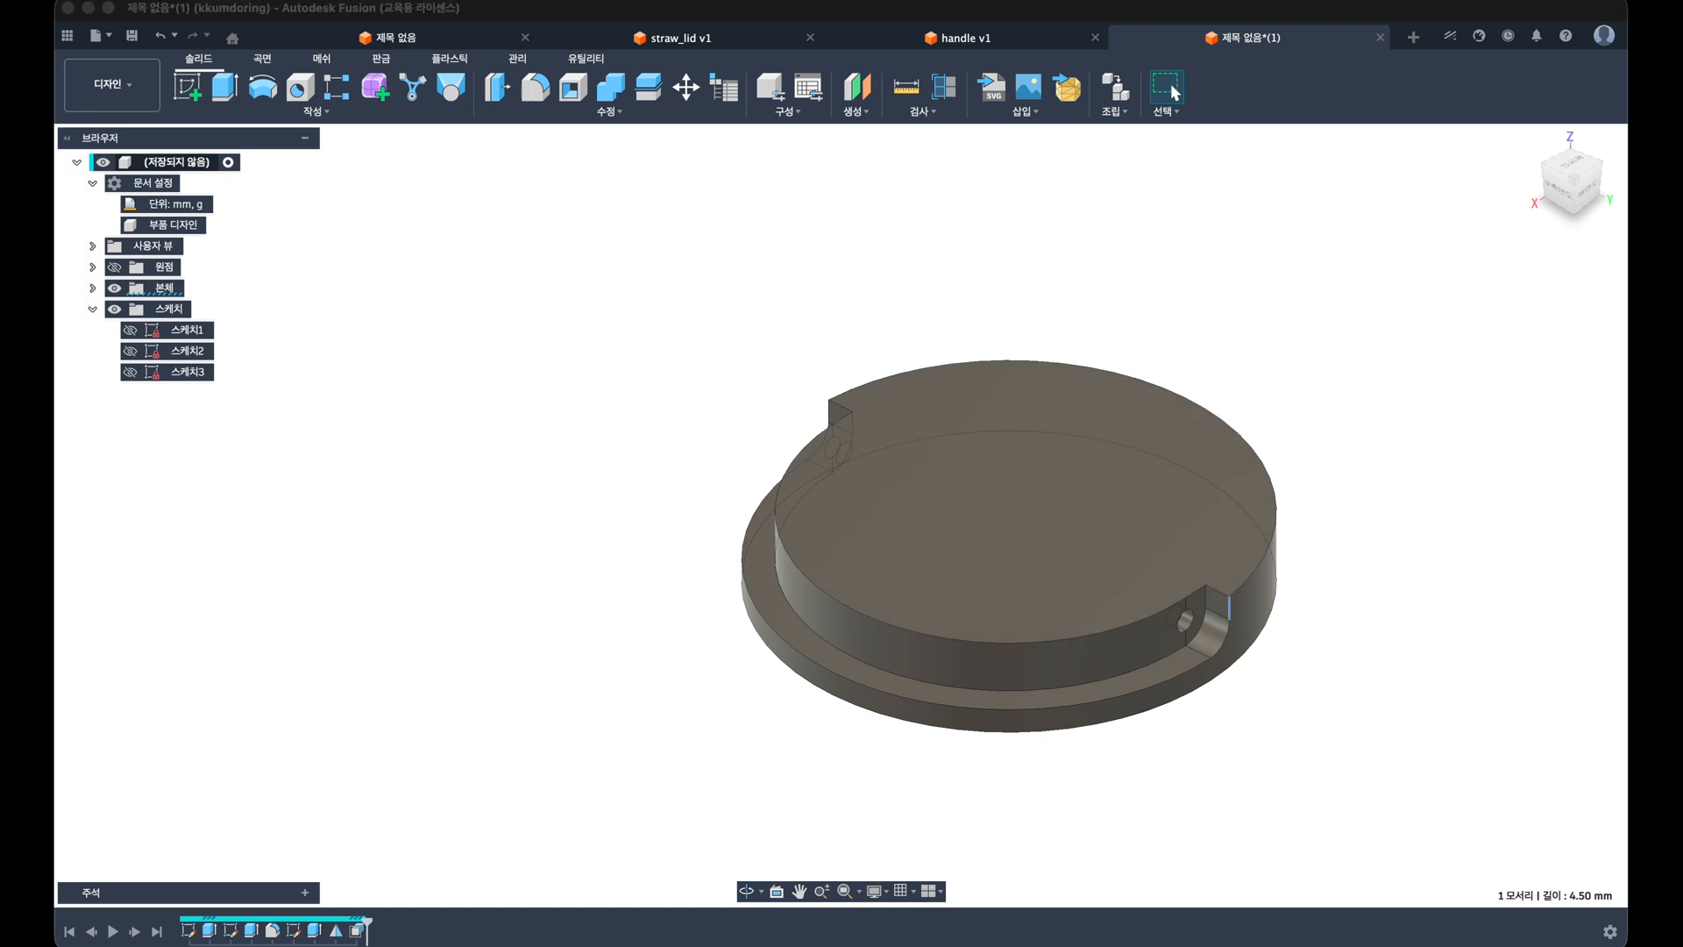
Step: Start a sketch on the vertical plane through the disc's centre and project the whole disc body into it
shift+middle_drag(611, 544, 600, 526)
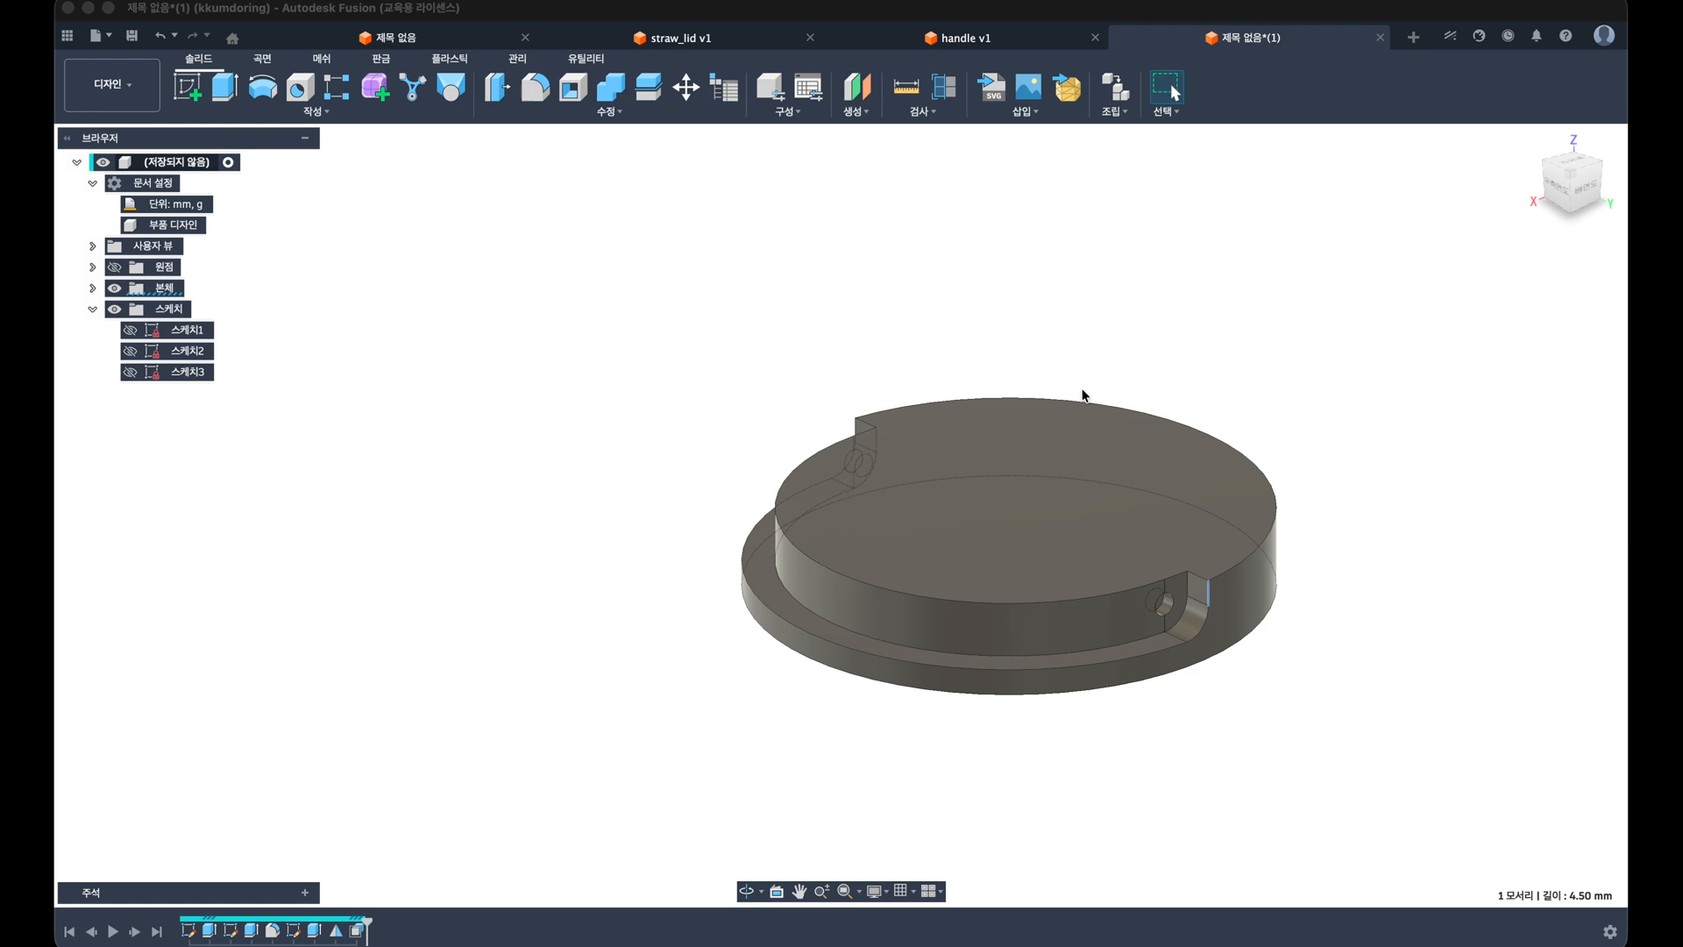
shift+middle_drag(1083, 396, 1061, 372)
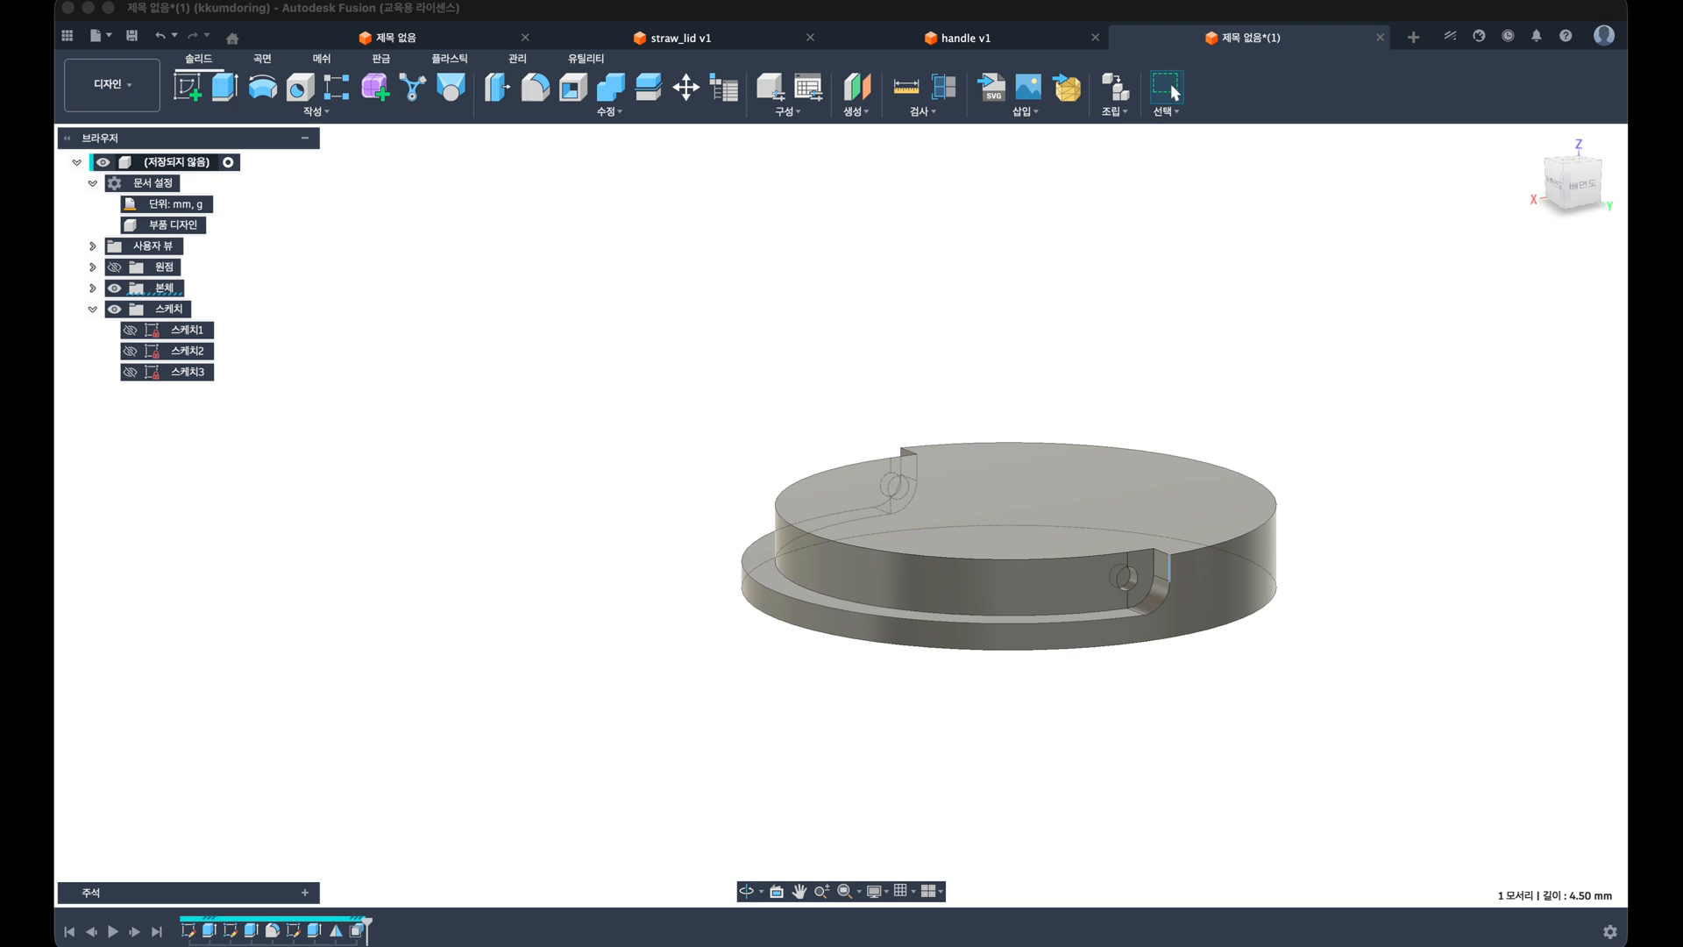
click(188, 85)
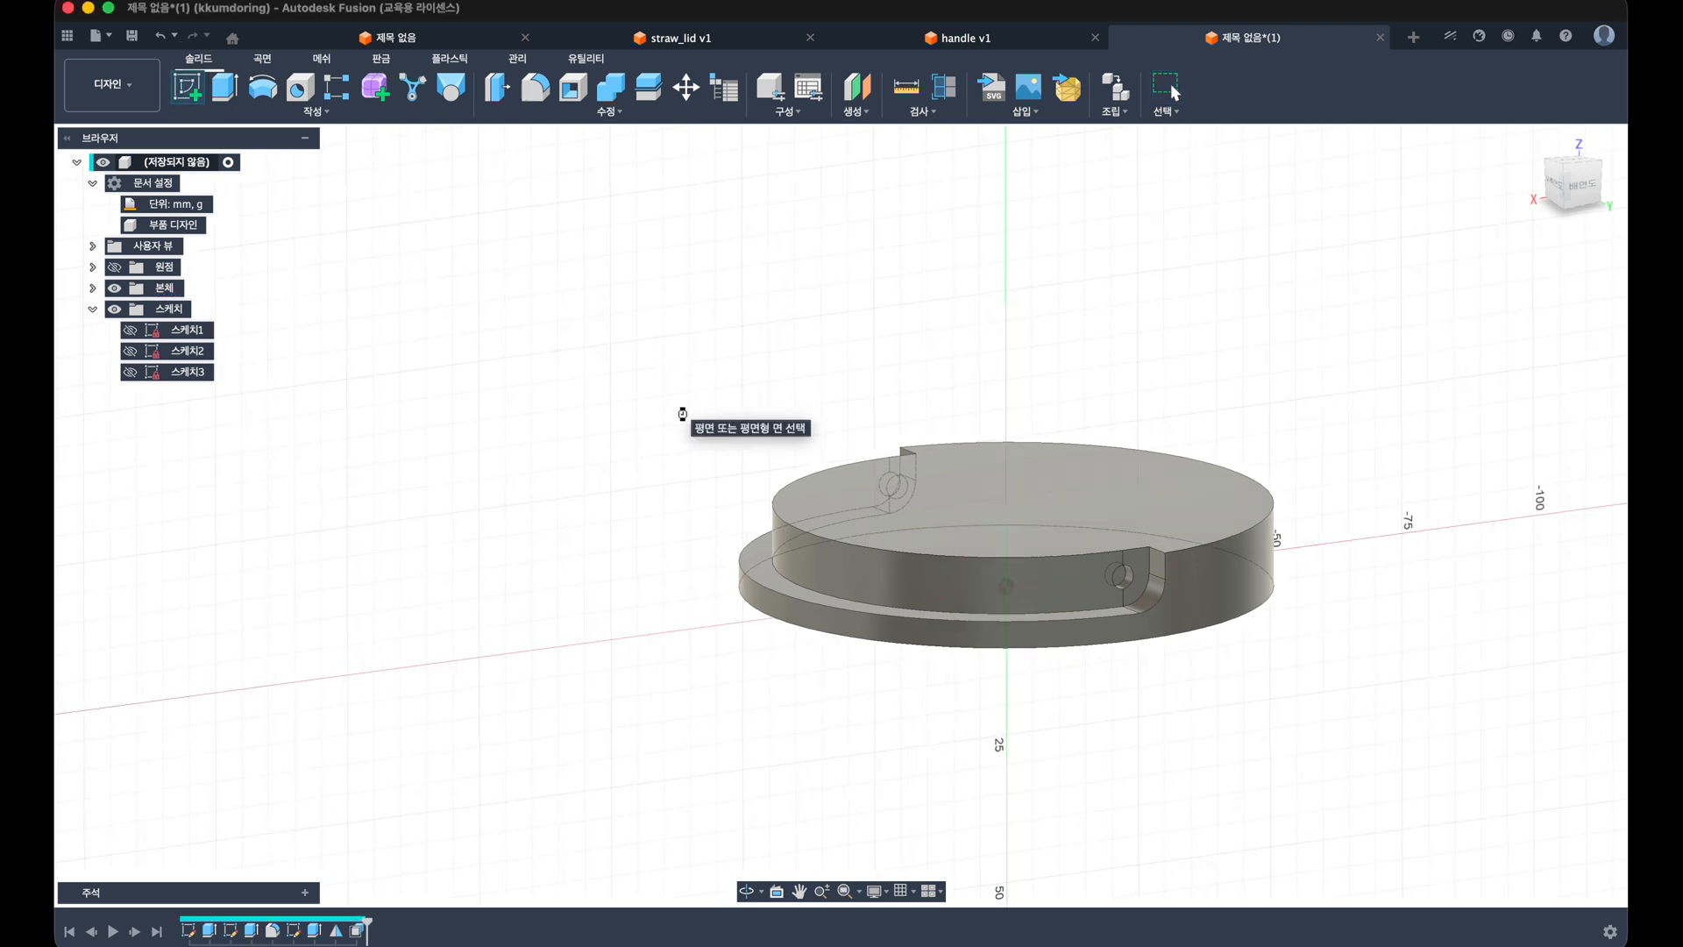
click(689, 411)
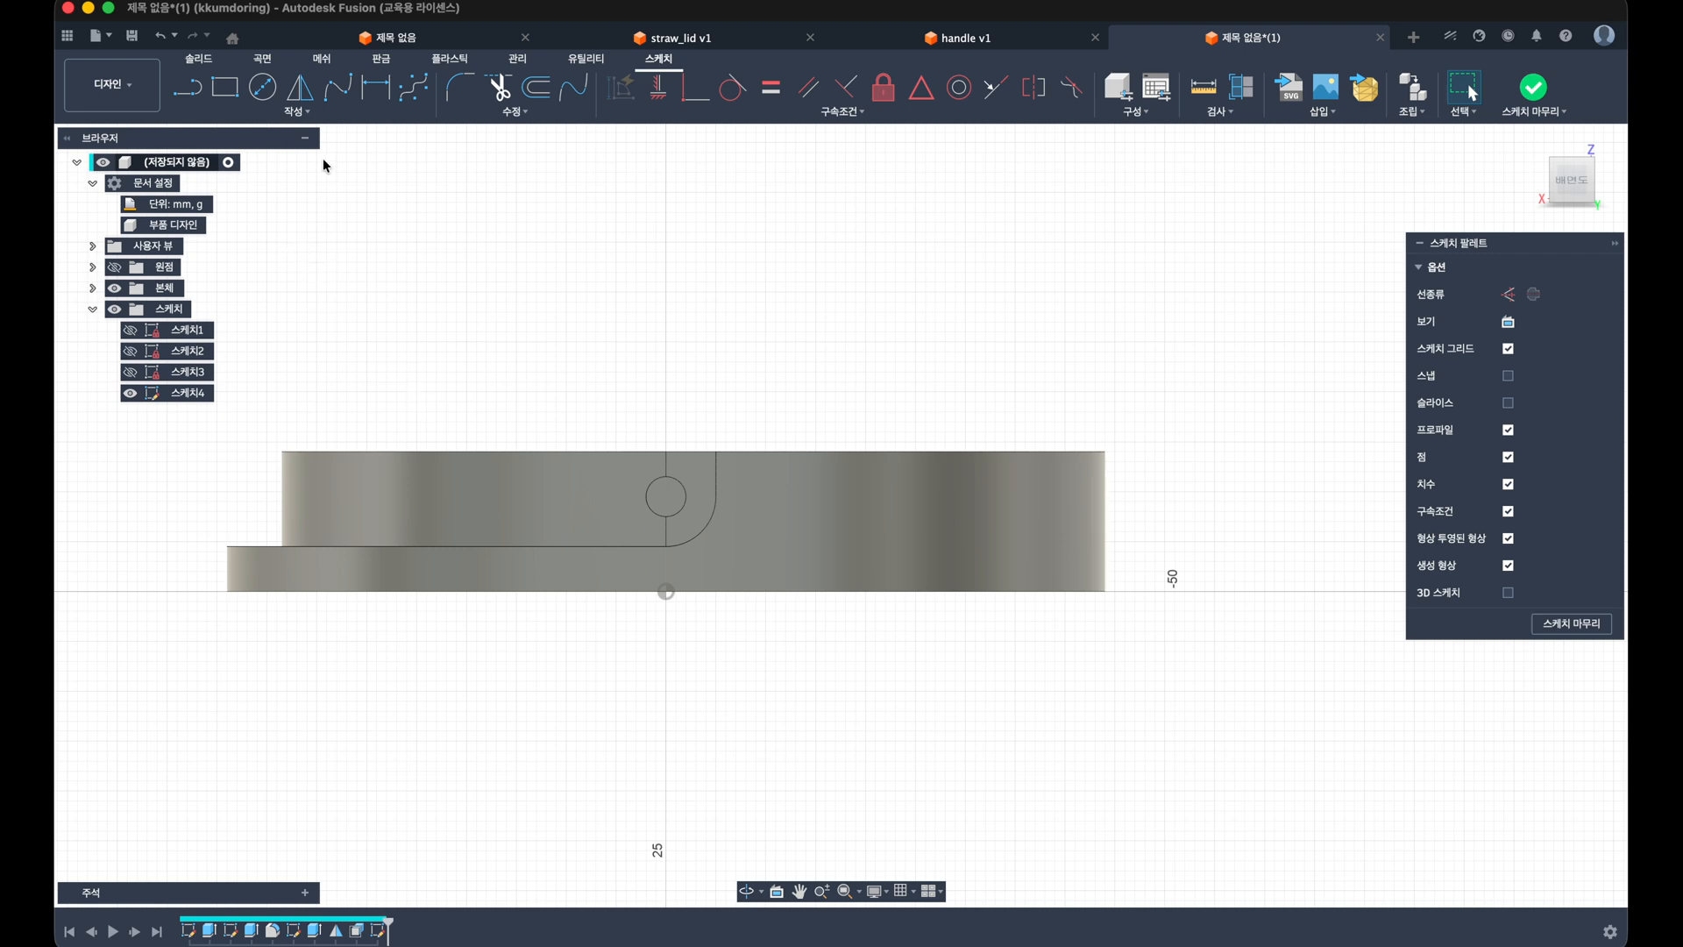
click(296, 111)
mouse_move(224, 407)
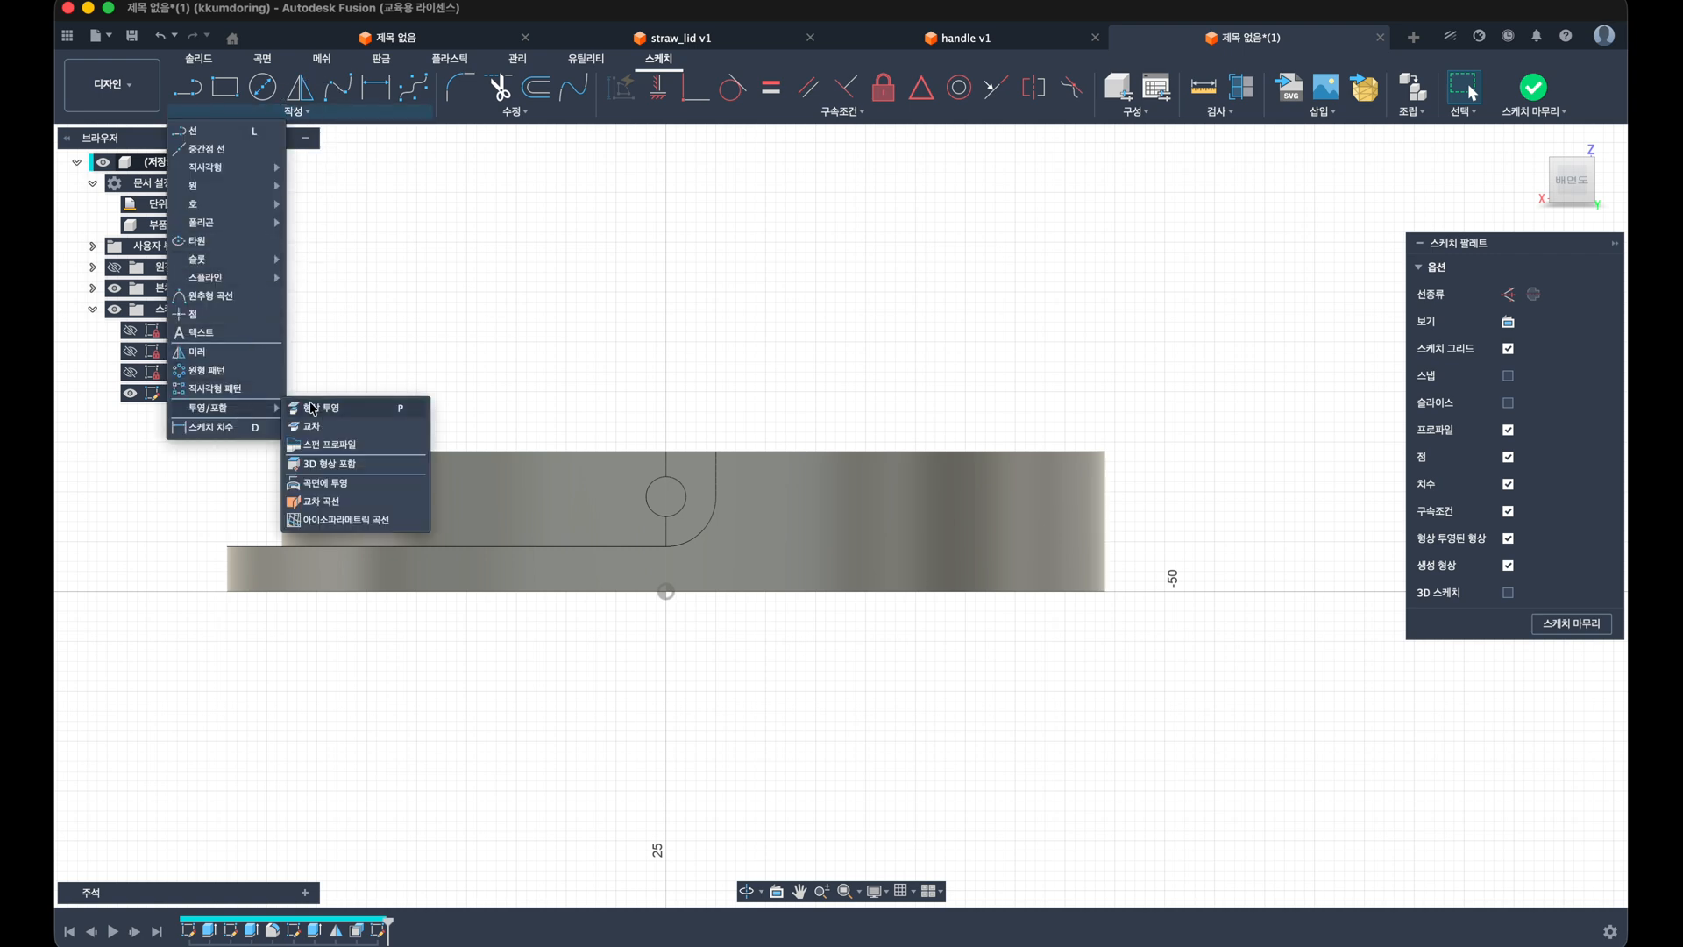
click(313, 409)
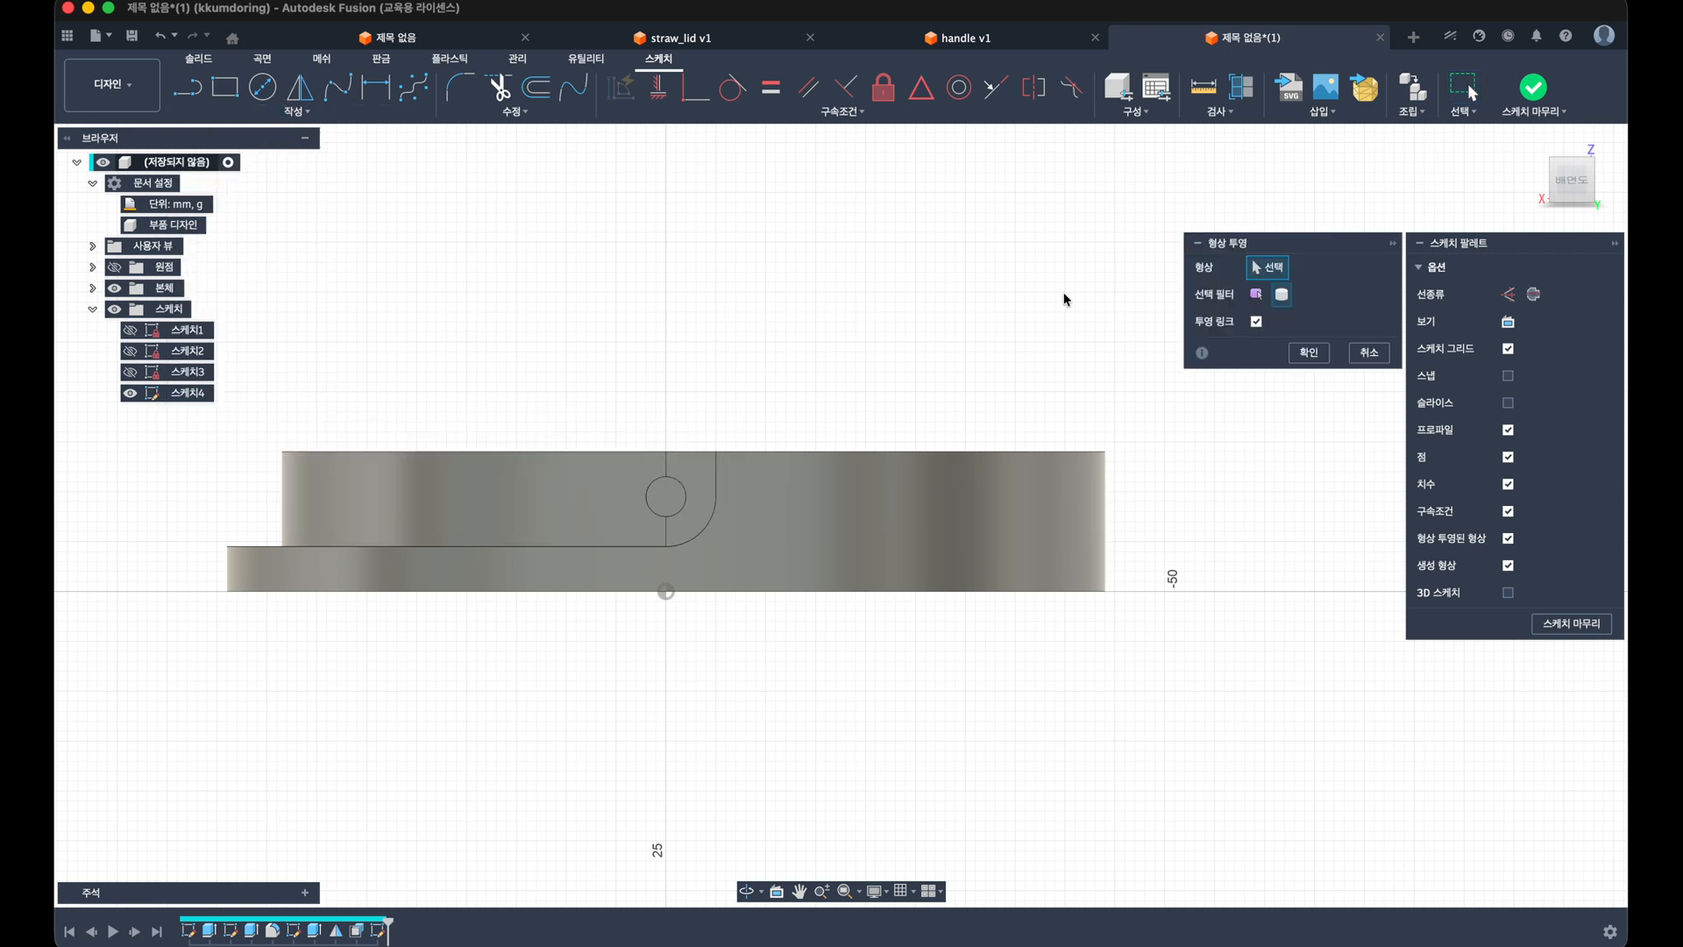
click(1036, 466)
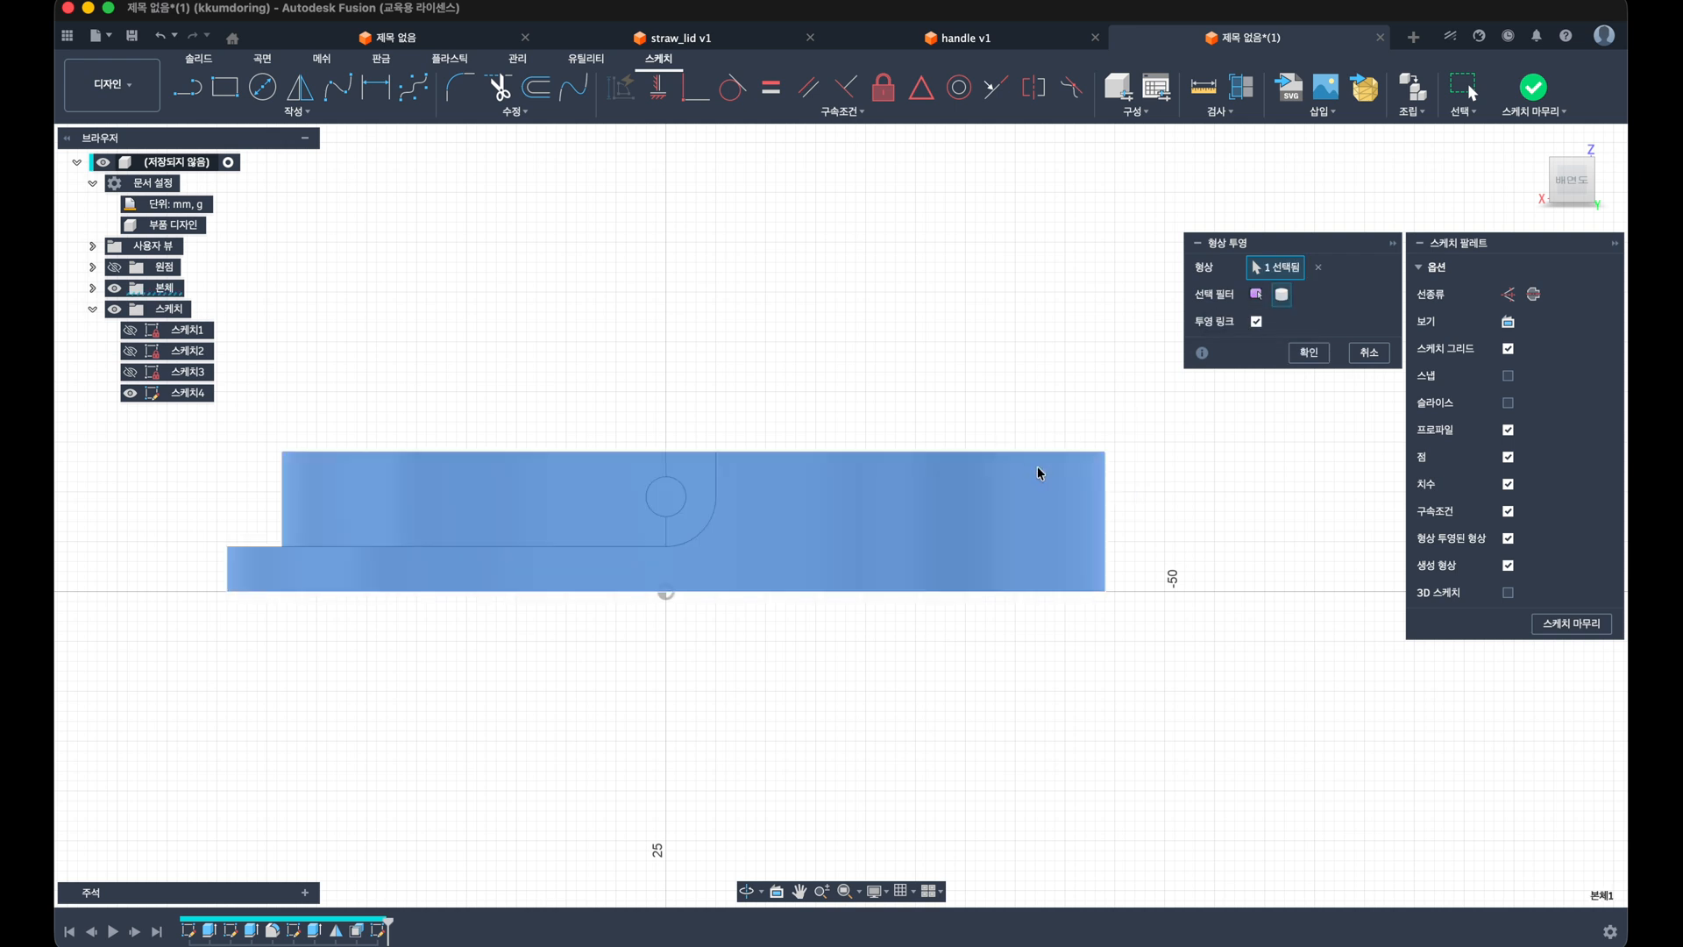
click(1308, 355)
Step: Sketch an open recess profile below the disc's top edge: a slanted line, a horizontal floor line and a second slanted line back up
click(186, 90)
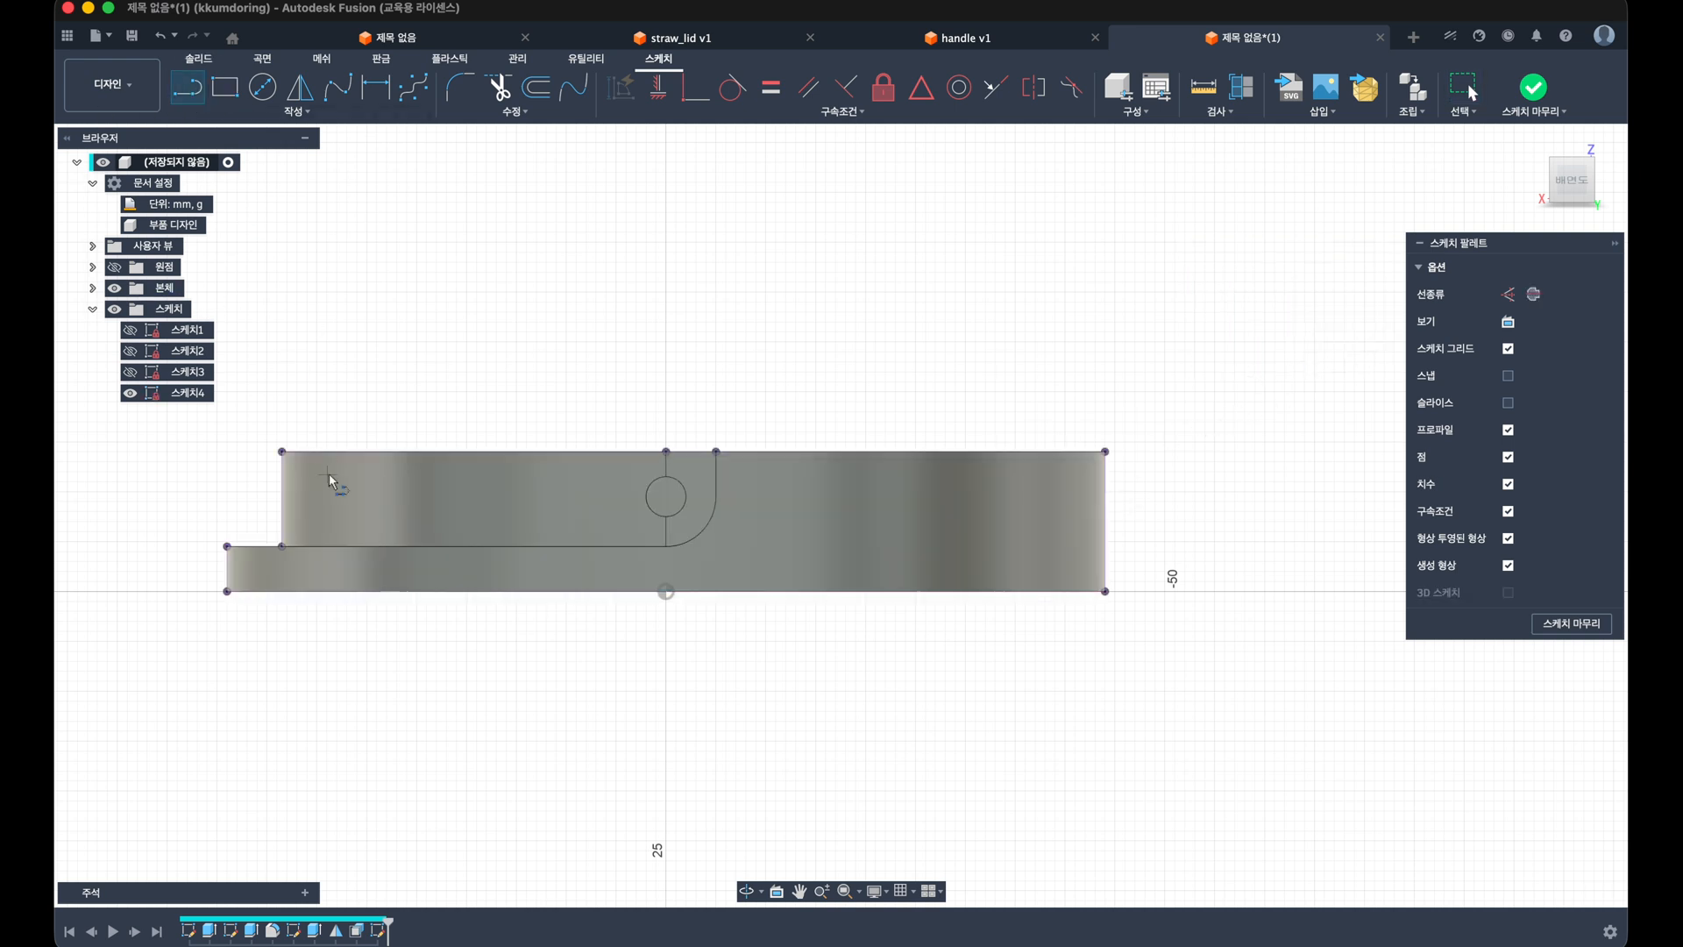
click(314, 452)
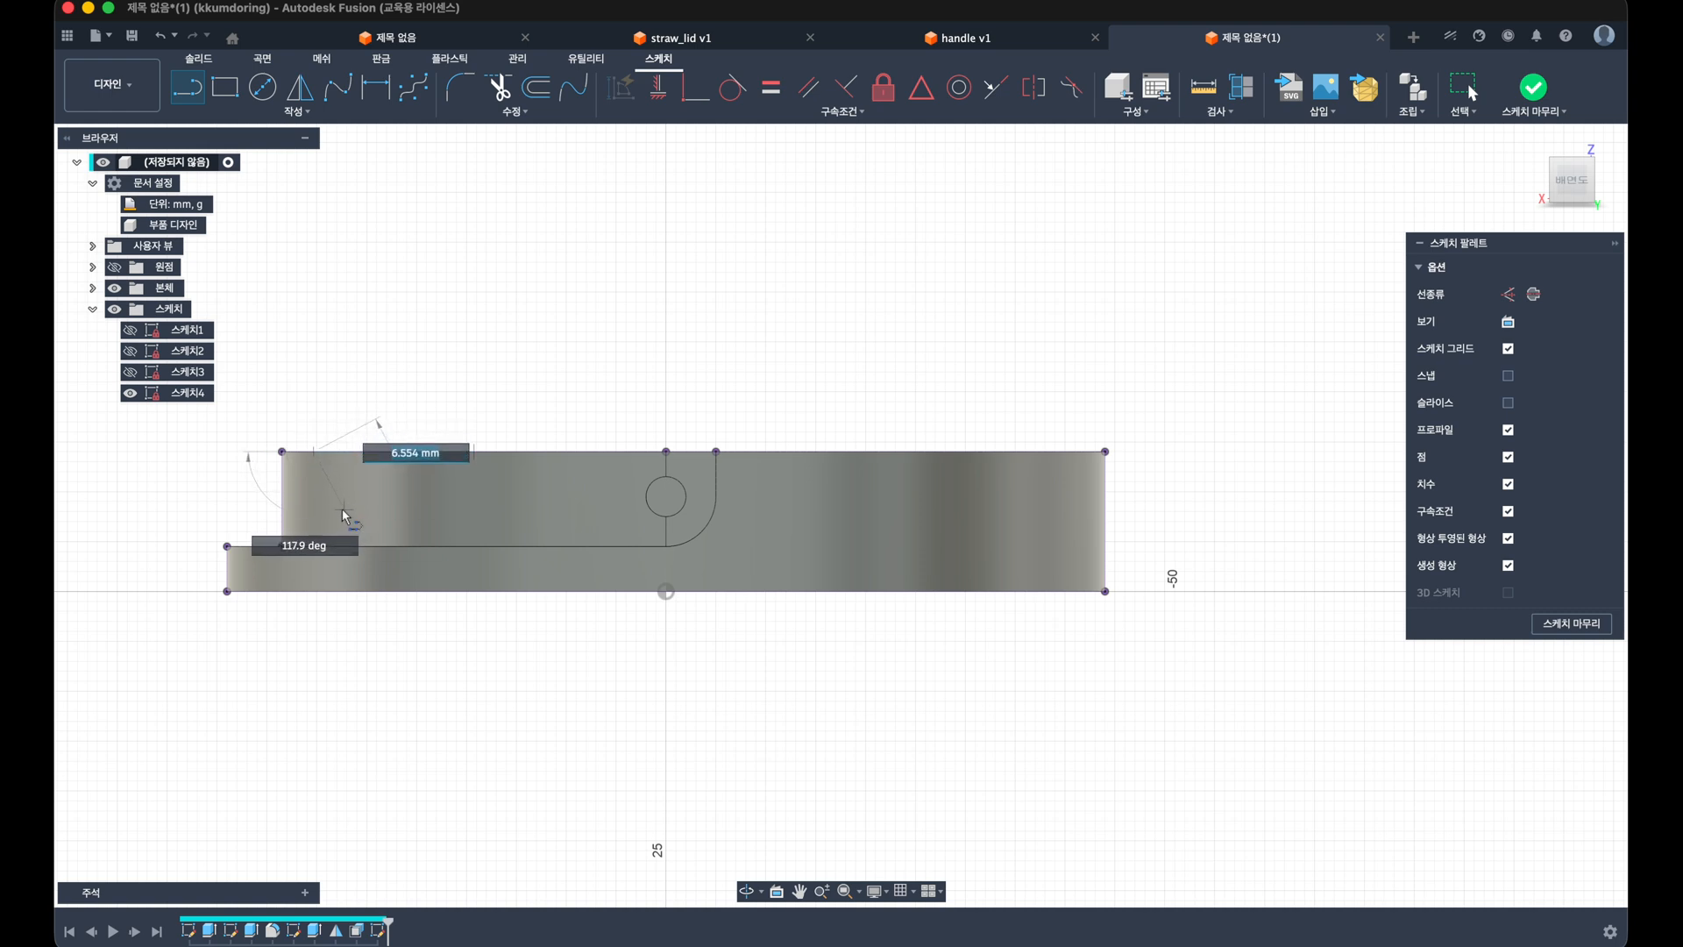
click(994, 511)
click(1045, 452)
Step: Dimension the profile's two upper endpoints 2.5 mm from the full-height end's top corner and 3 mm from the cut end's top corner
key(d)
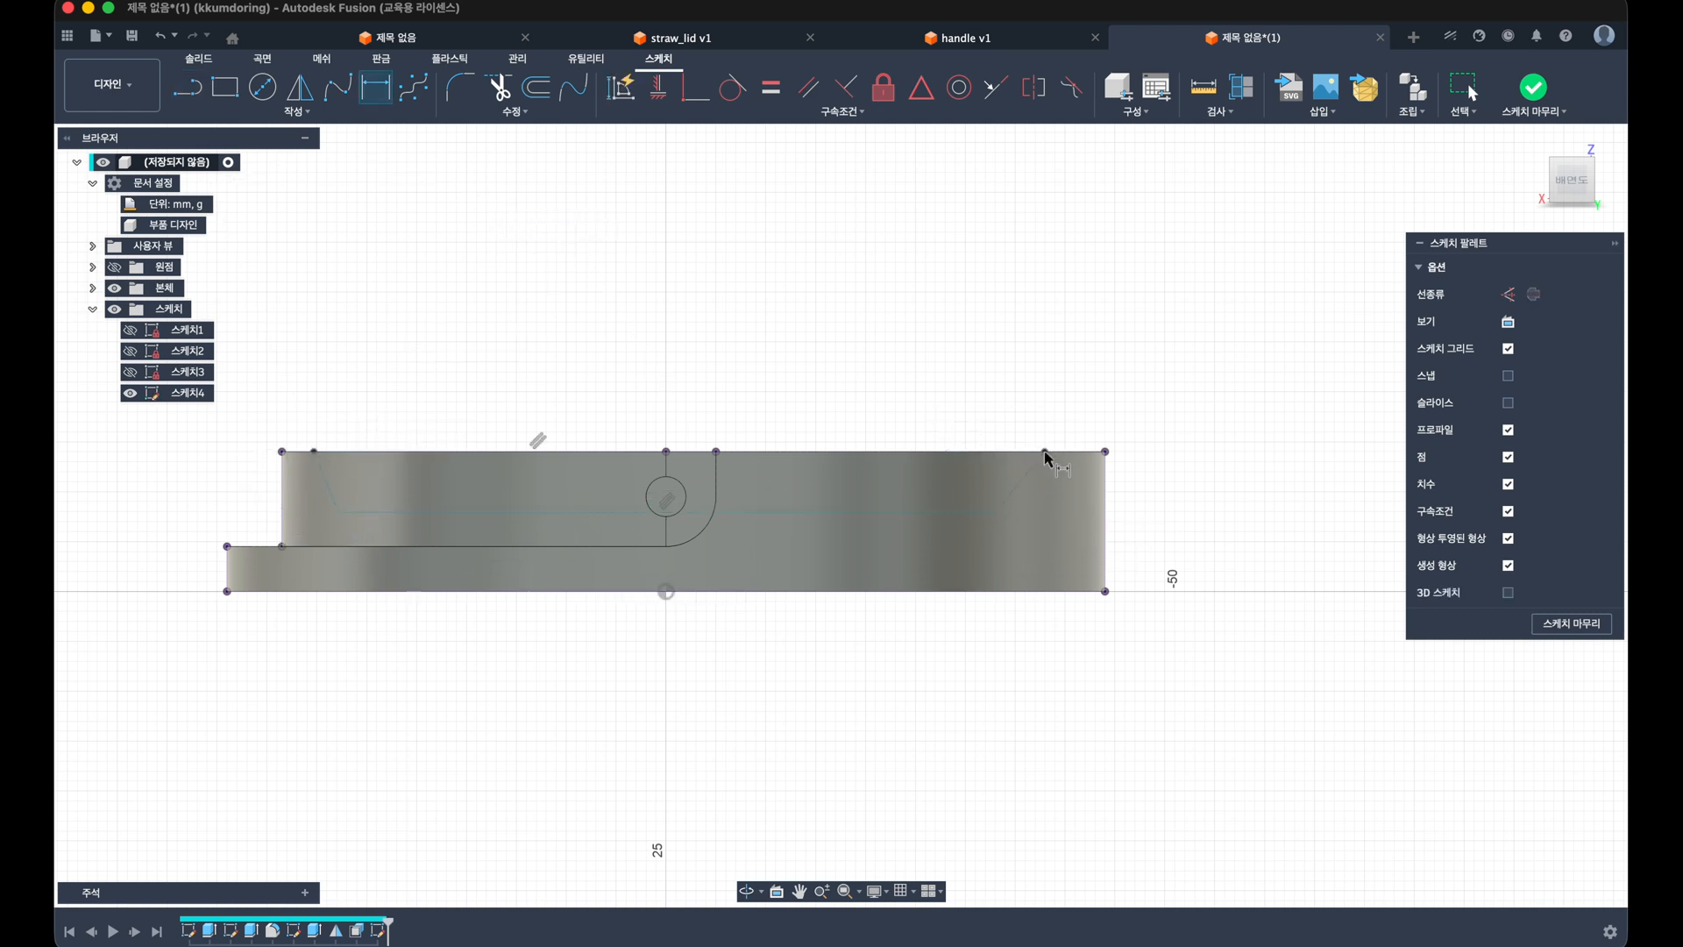
click(1104, 452)
click(1085, 412)
text(2.5)
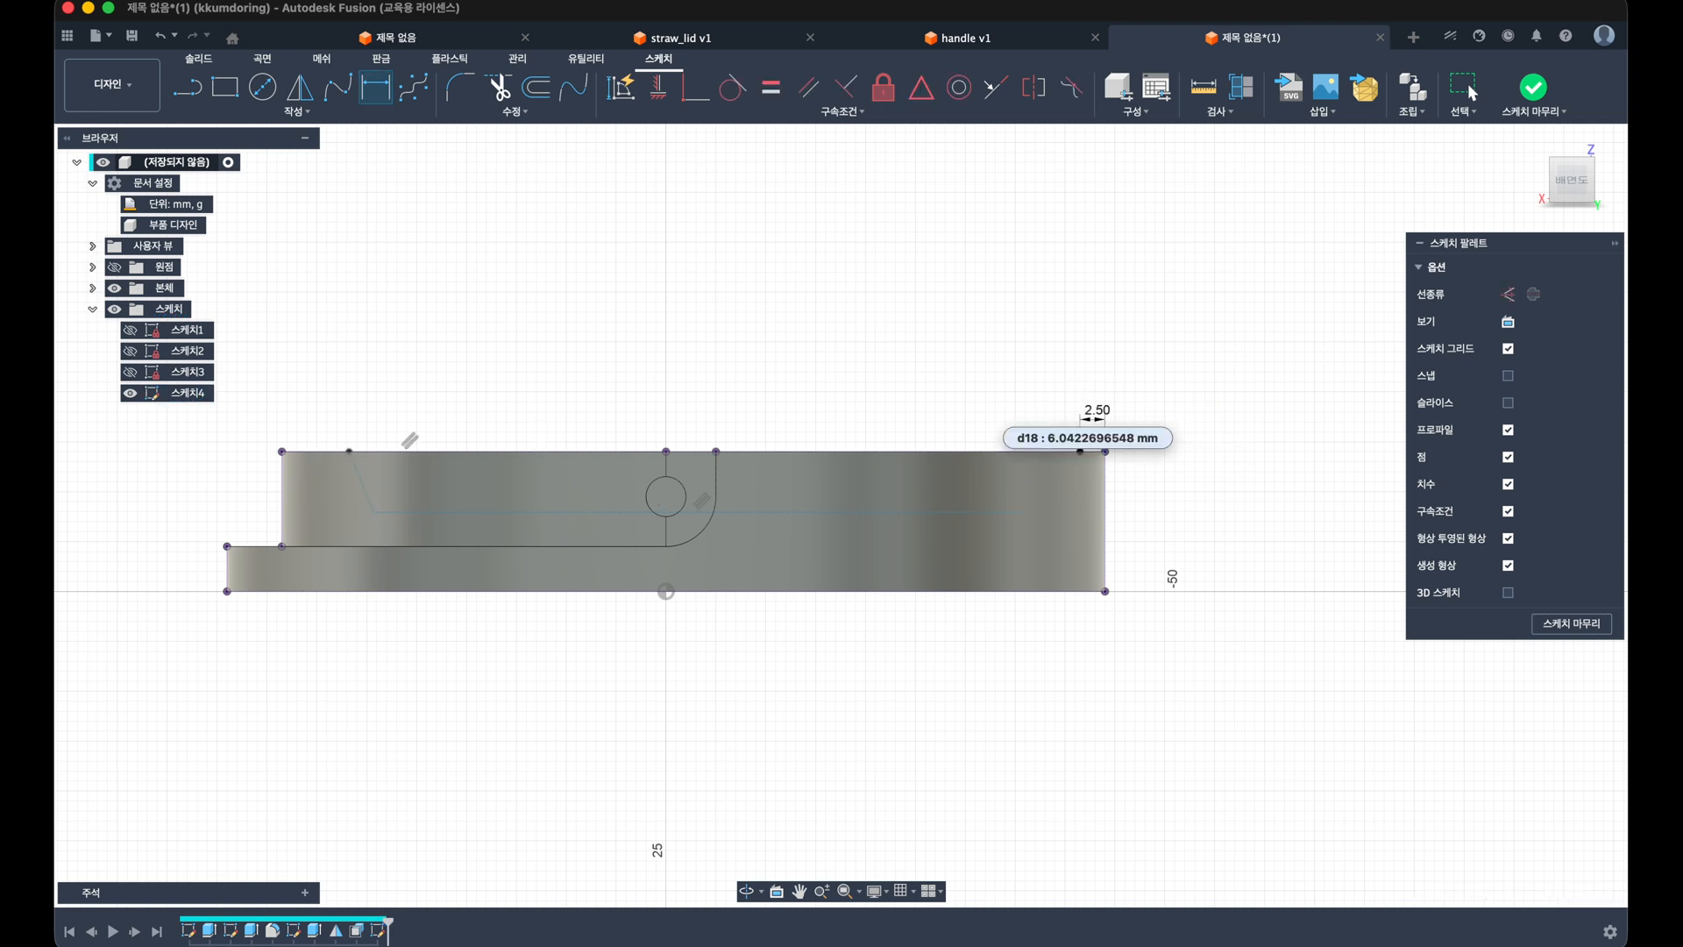
key(Return)
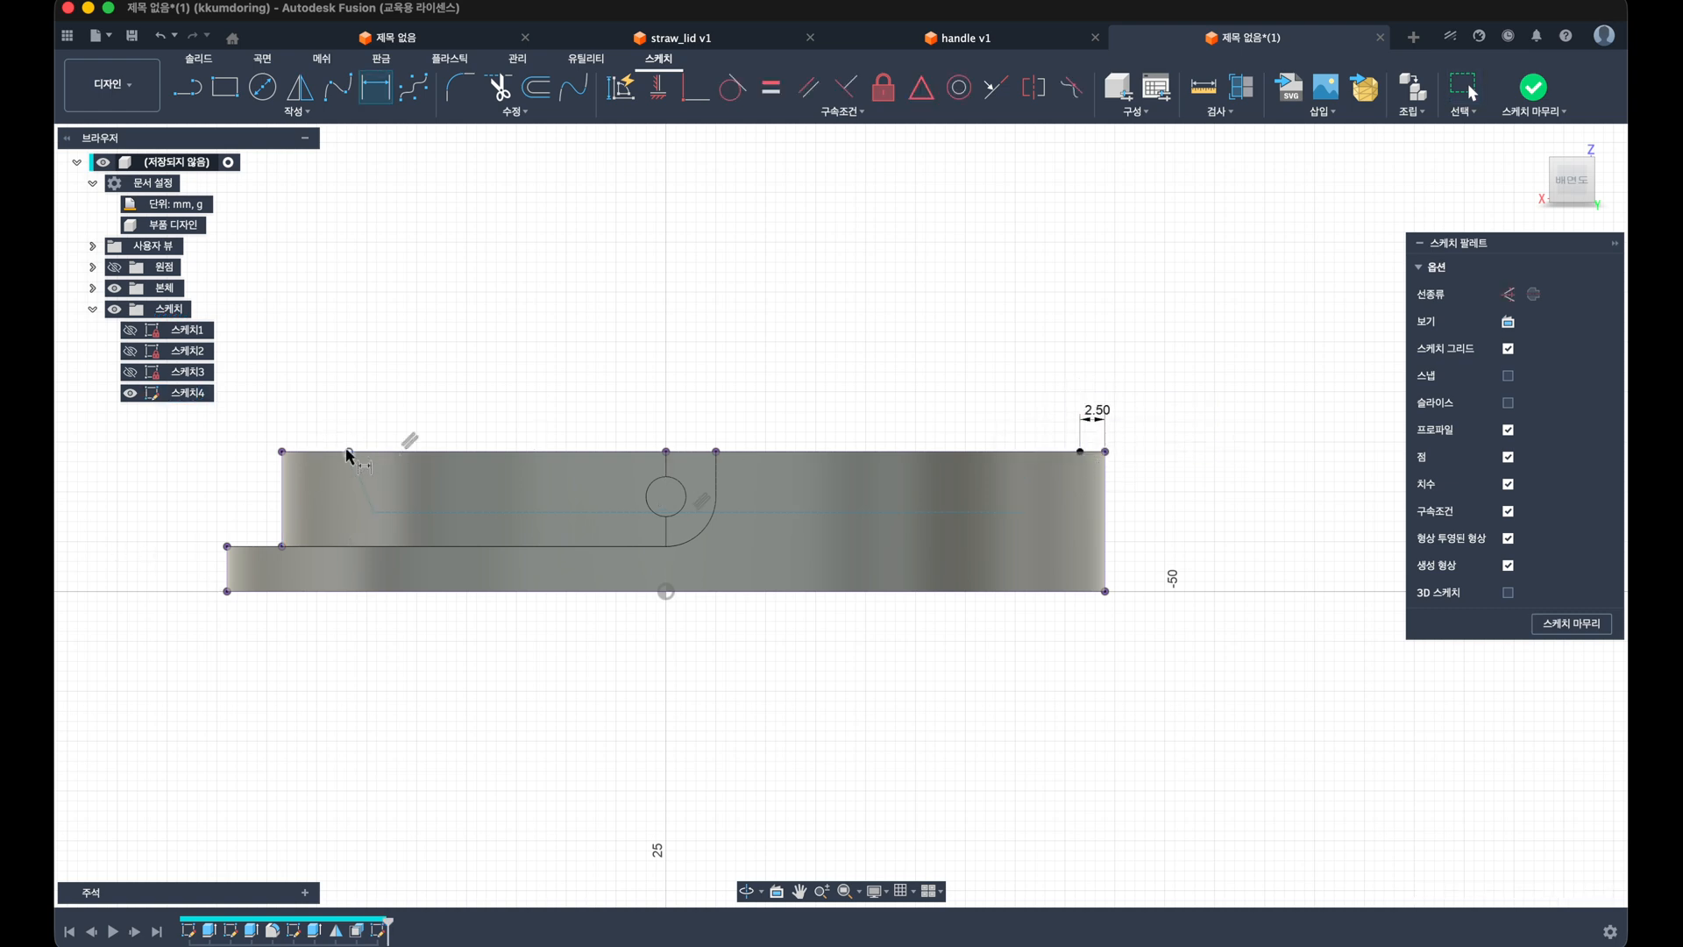
click(349, 452)
click(281, 452)
click(306, 404)
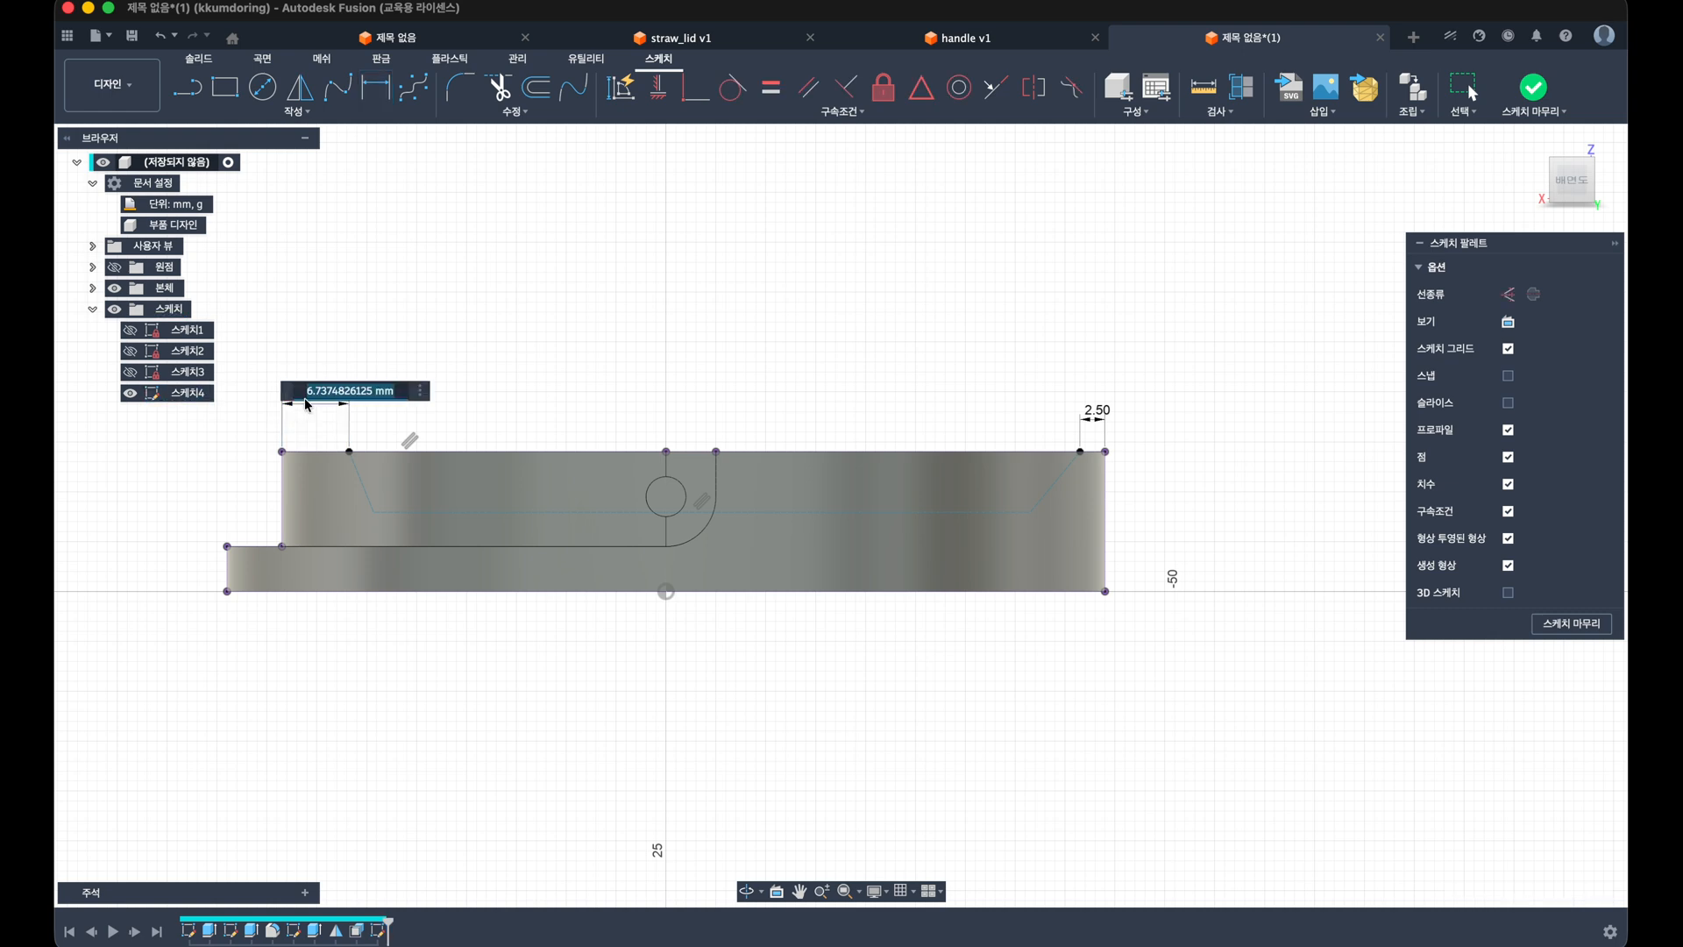
text(3)
key(Return)
Step: Set the slanted lines' angles to the top edge: 70 degrees near the cut rim and 65 degrees at the opposite end
key(d)
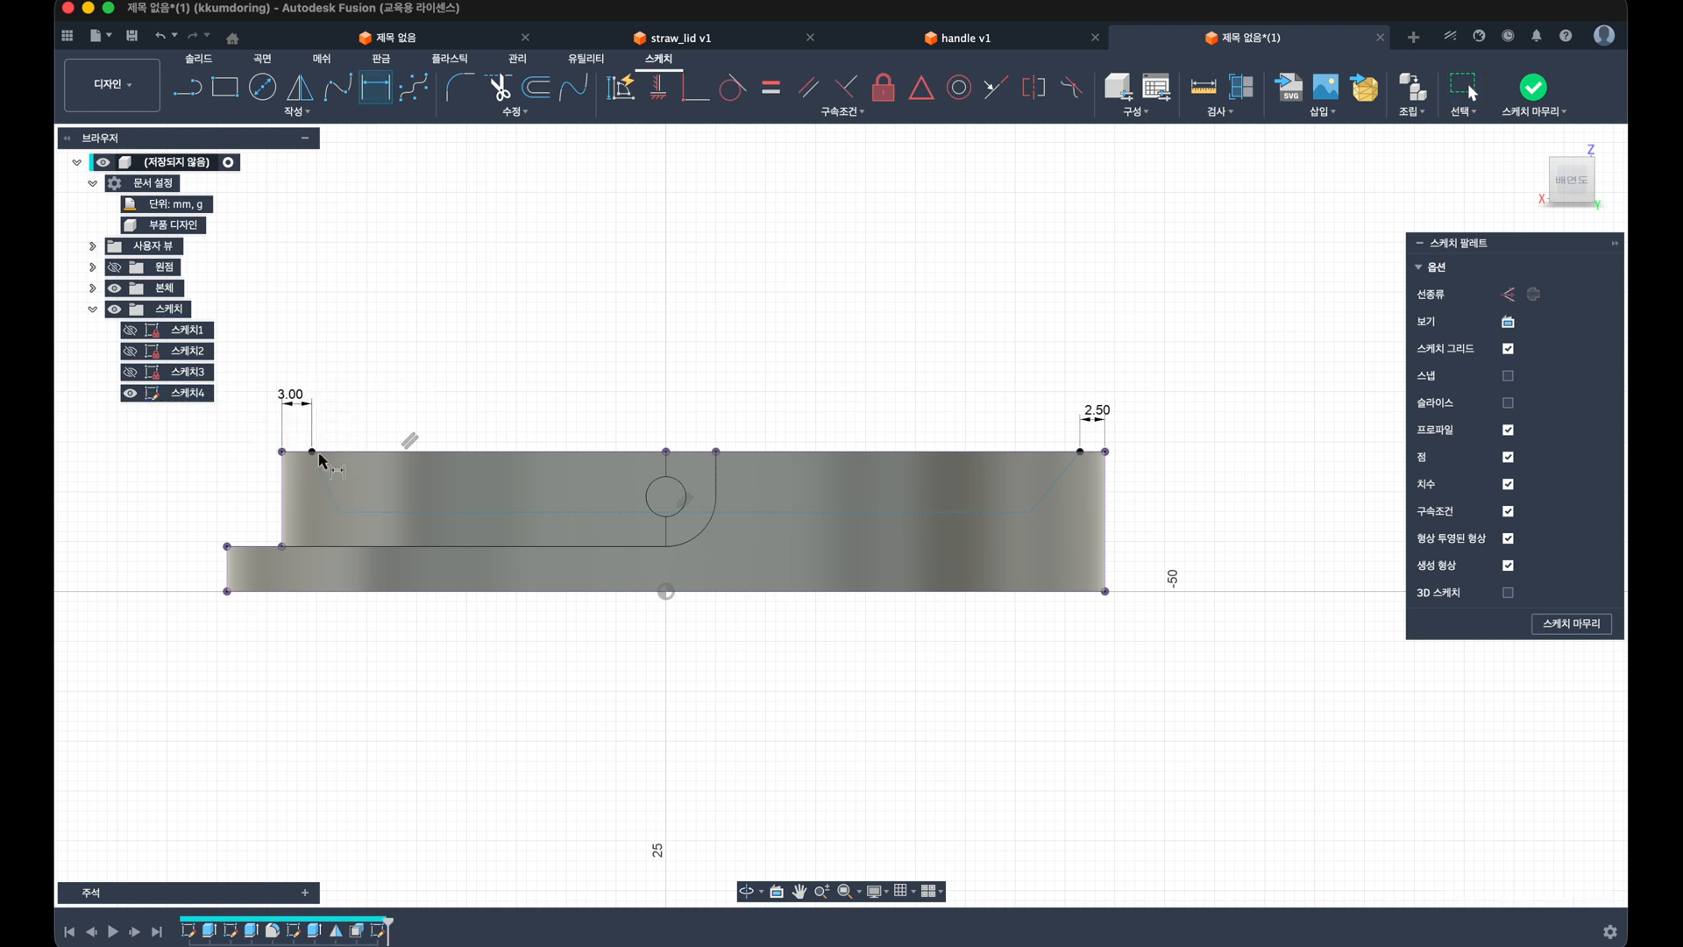
click(325, 474)
click(346, 453)
click(360, 482)
text(70)
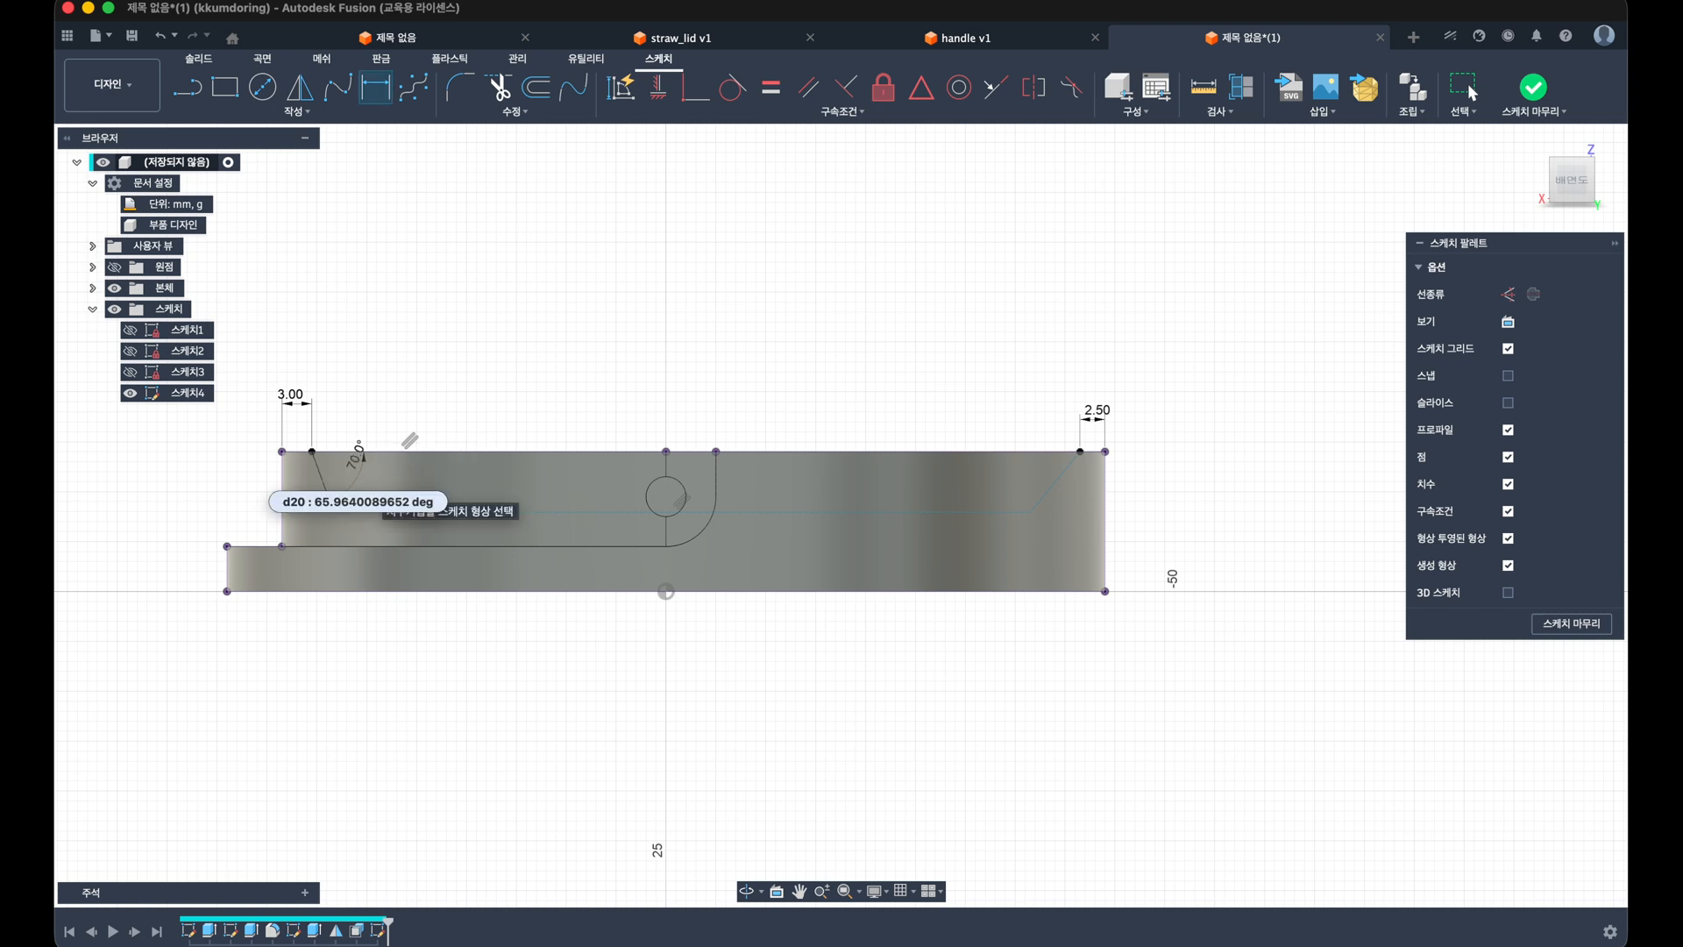
key(Return)
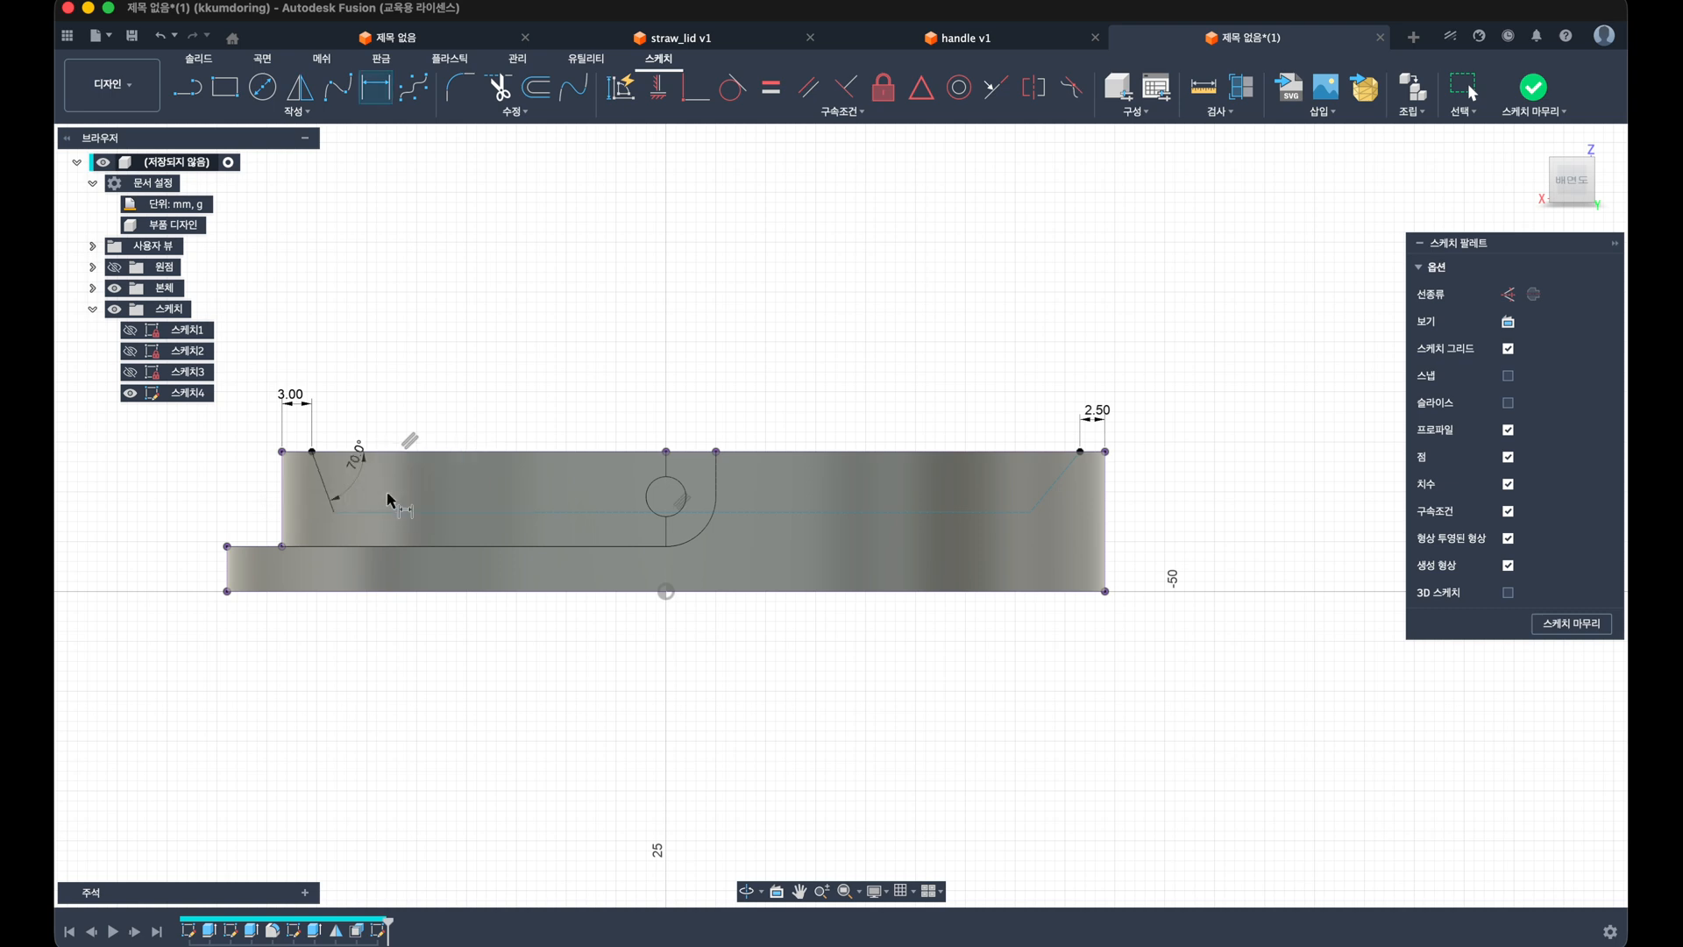
click(1065, 481)
click(1056, 452)
click(1024, 479)
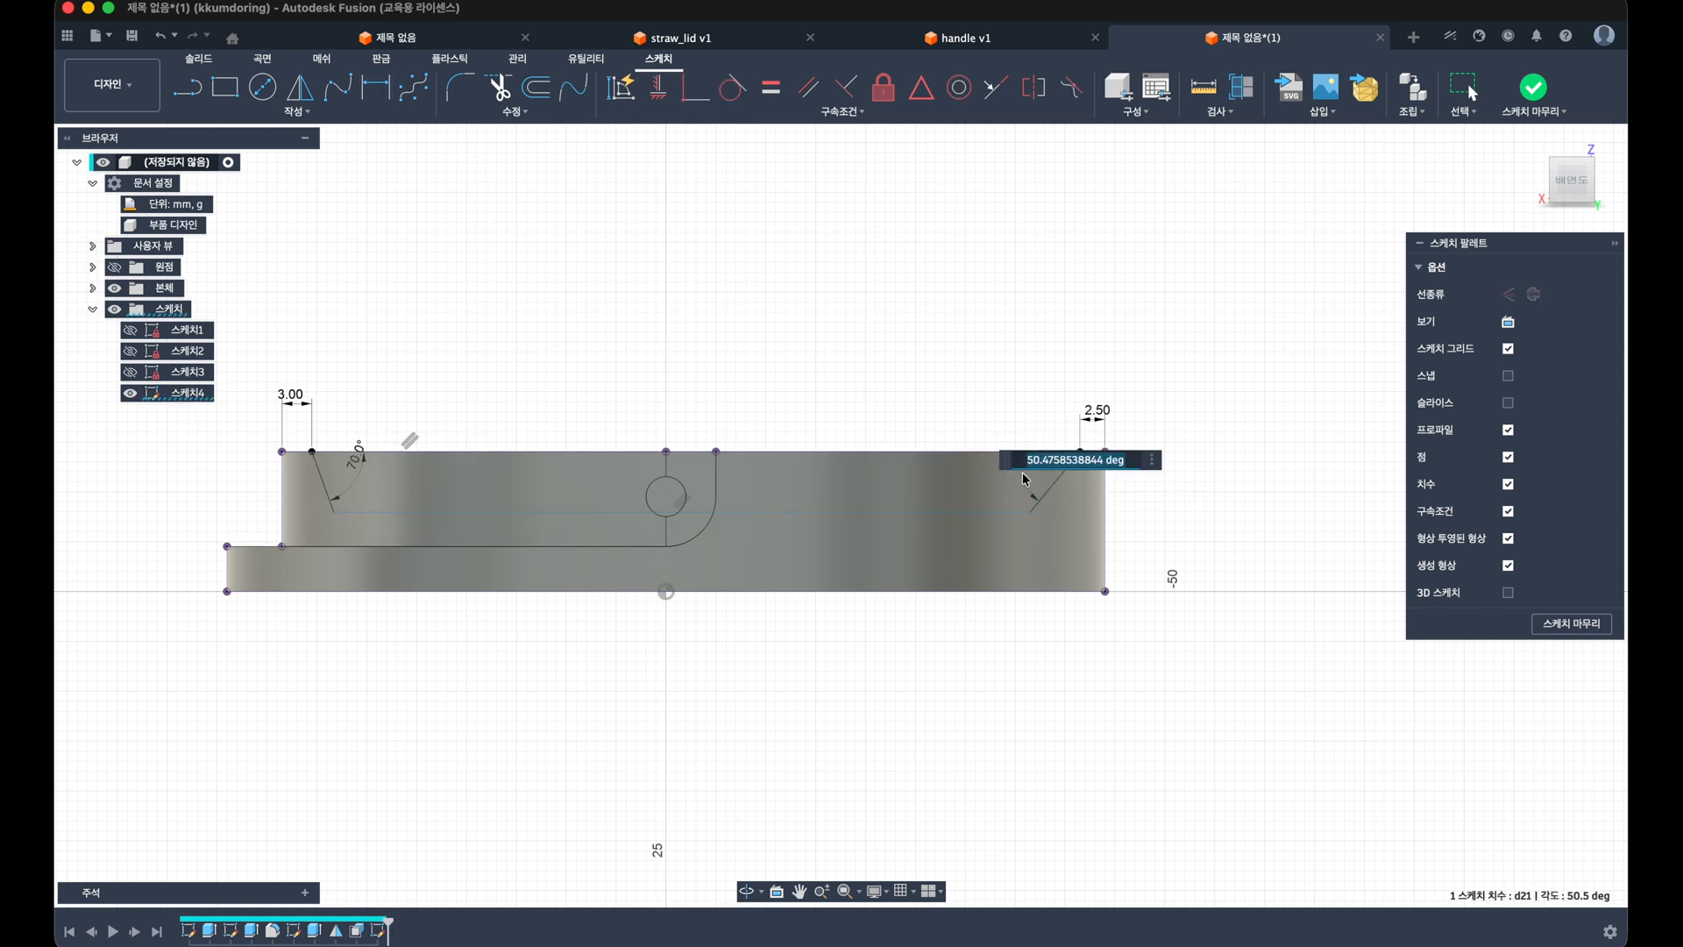
text(65)
key(Return)
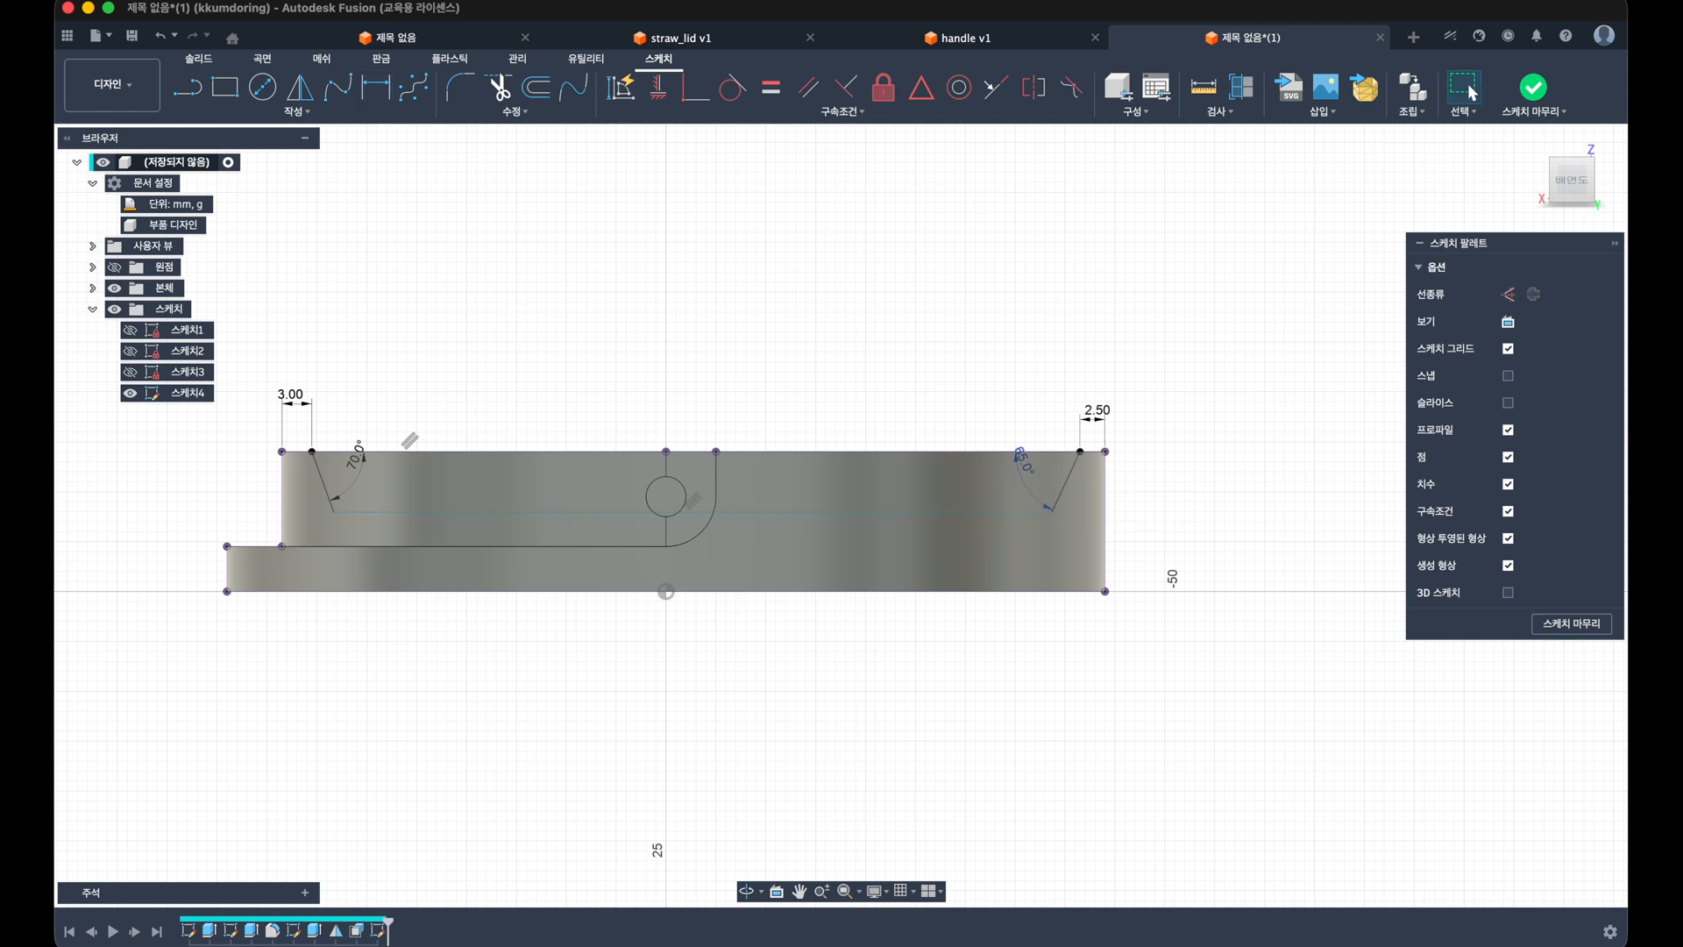
Step: Dimension the horizontal floor line 5 mm below the disc's top edge
click(980, 513)
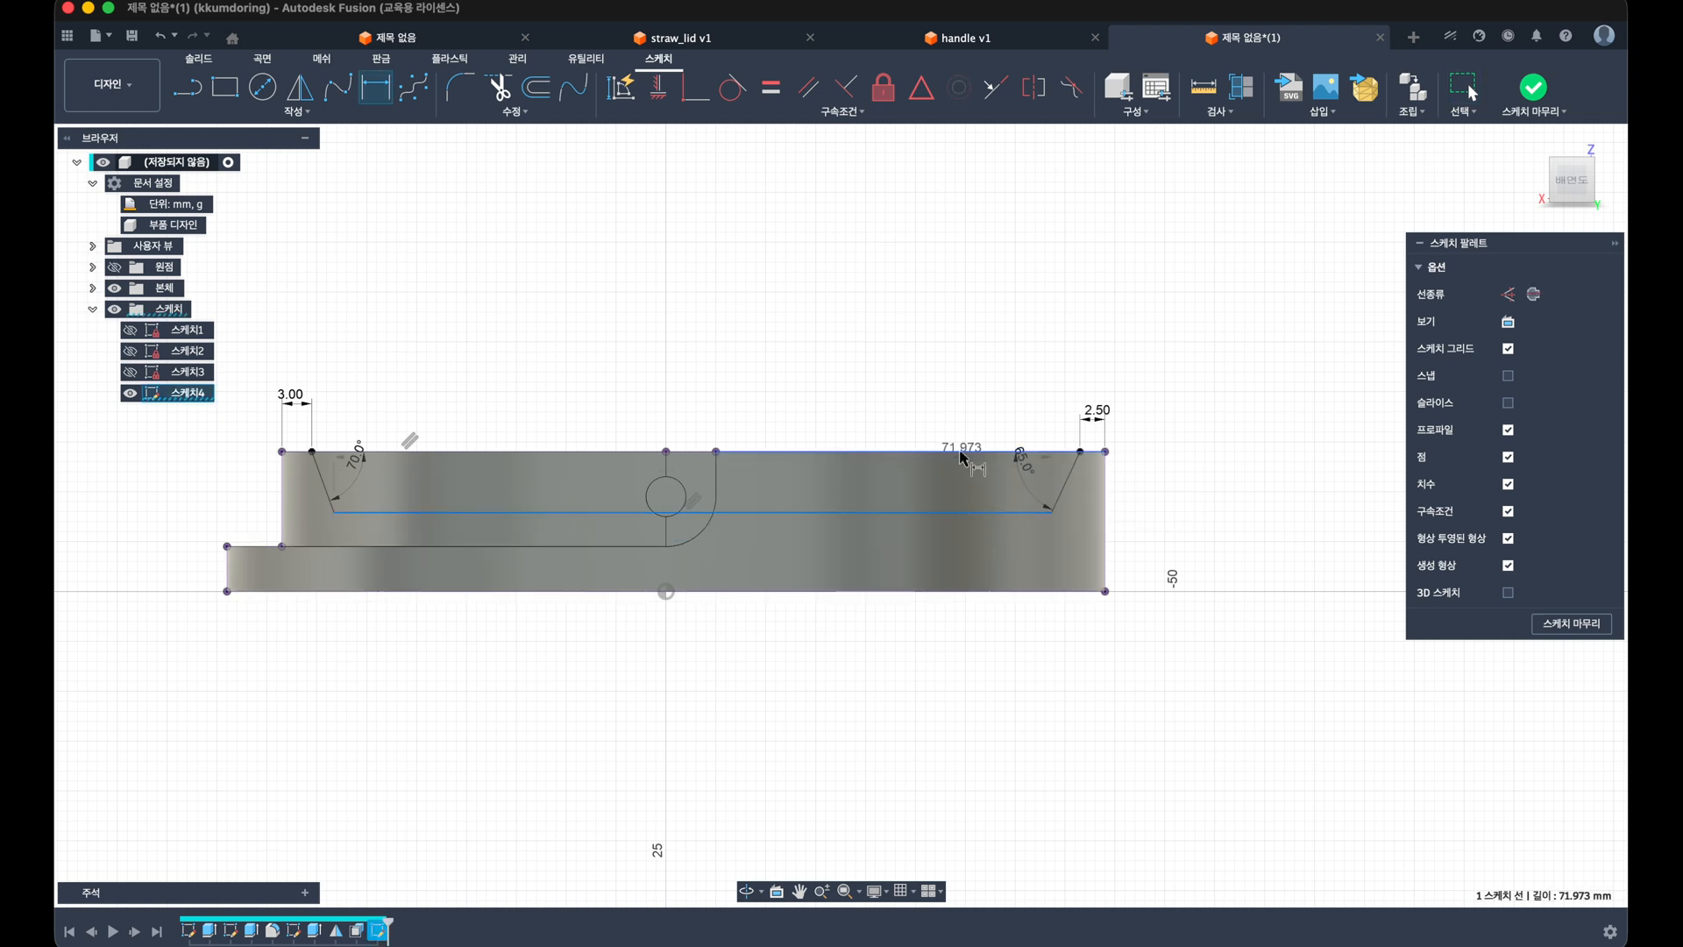
click(1013, 451)
click(1266, 491)
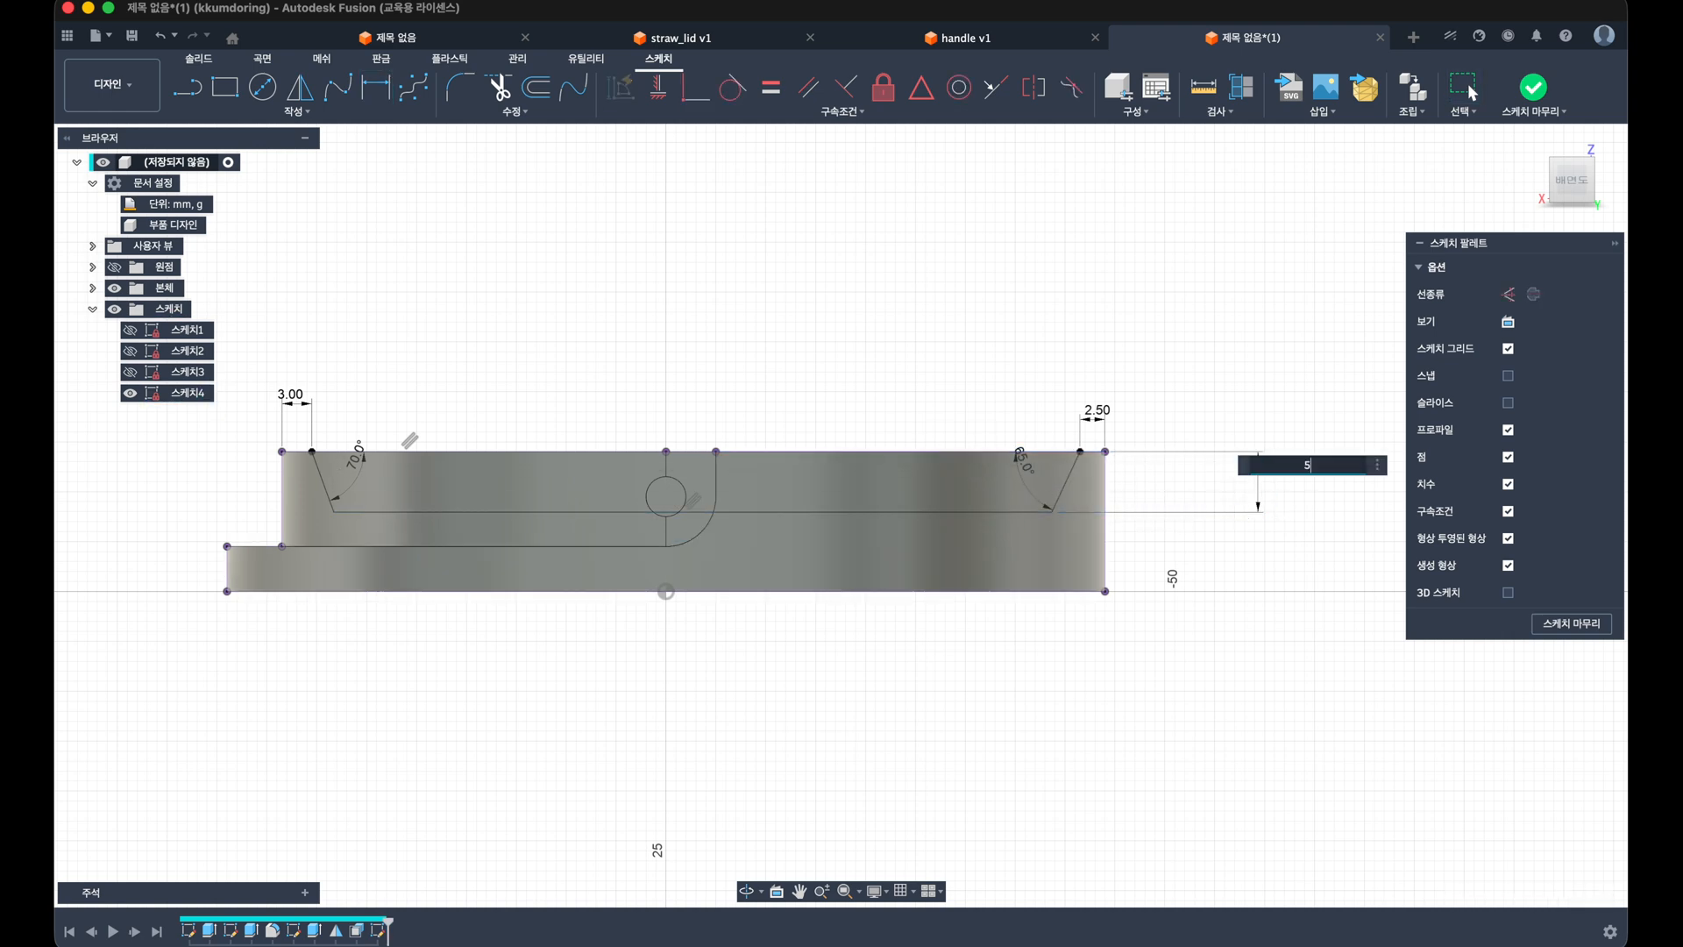
text(5)
key(Return)
Step: Draw a centre line between the disc's top centre point and the origin, dividing the recess profile, and finish the sketch
shift+middle_drag(865, 556, 865, 585)
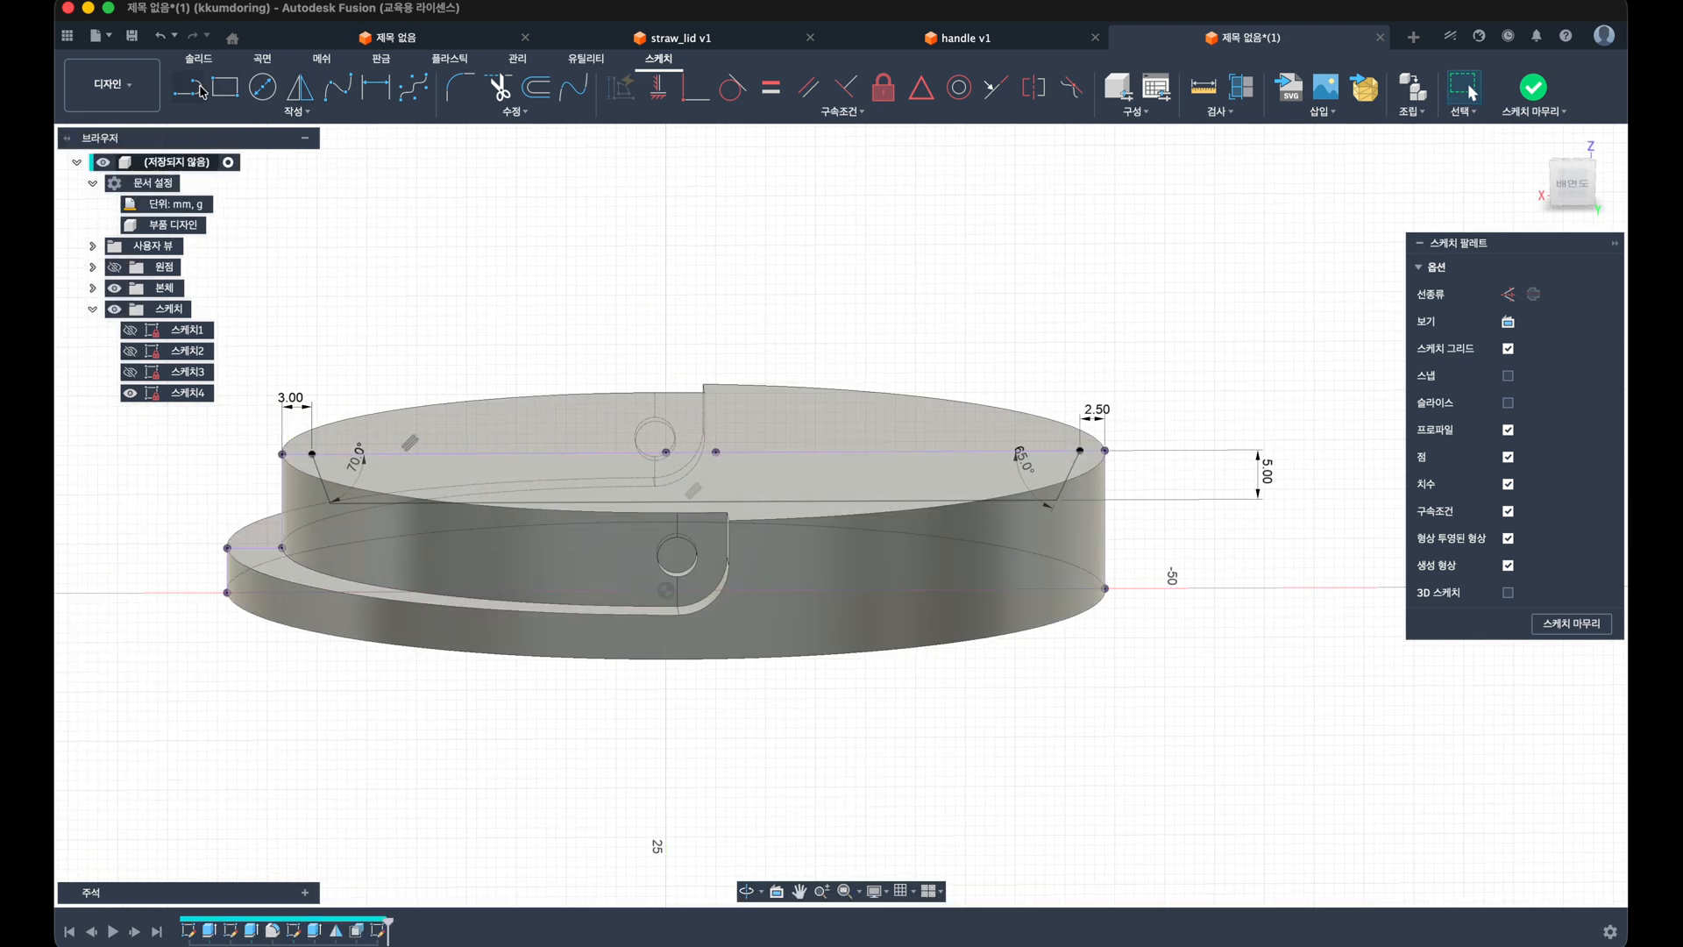
shift+middle_drag(660, 433, 678, 502)
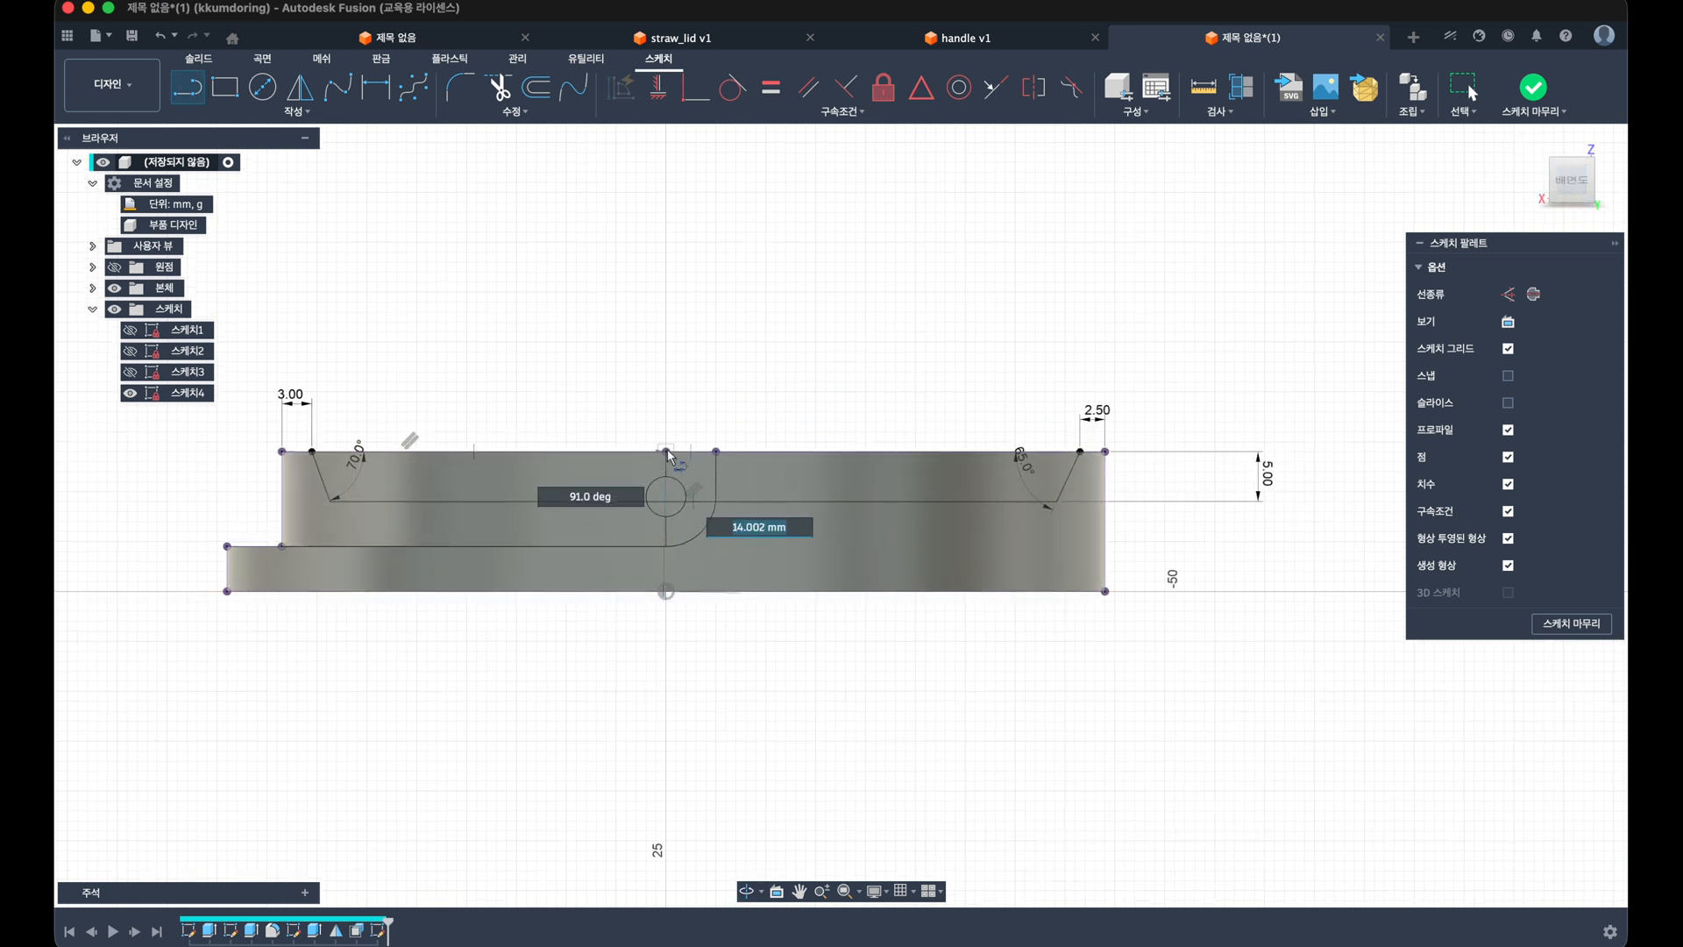
shift+middle_drag(680, 408, 717, 414)
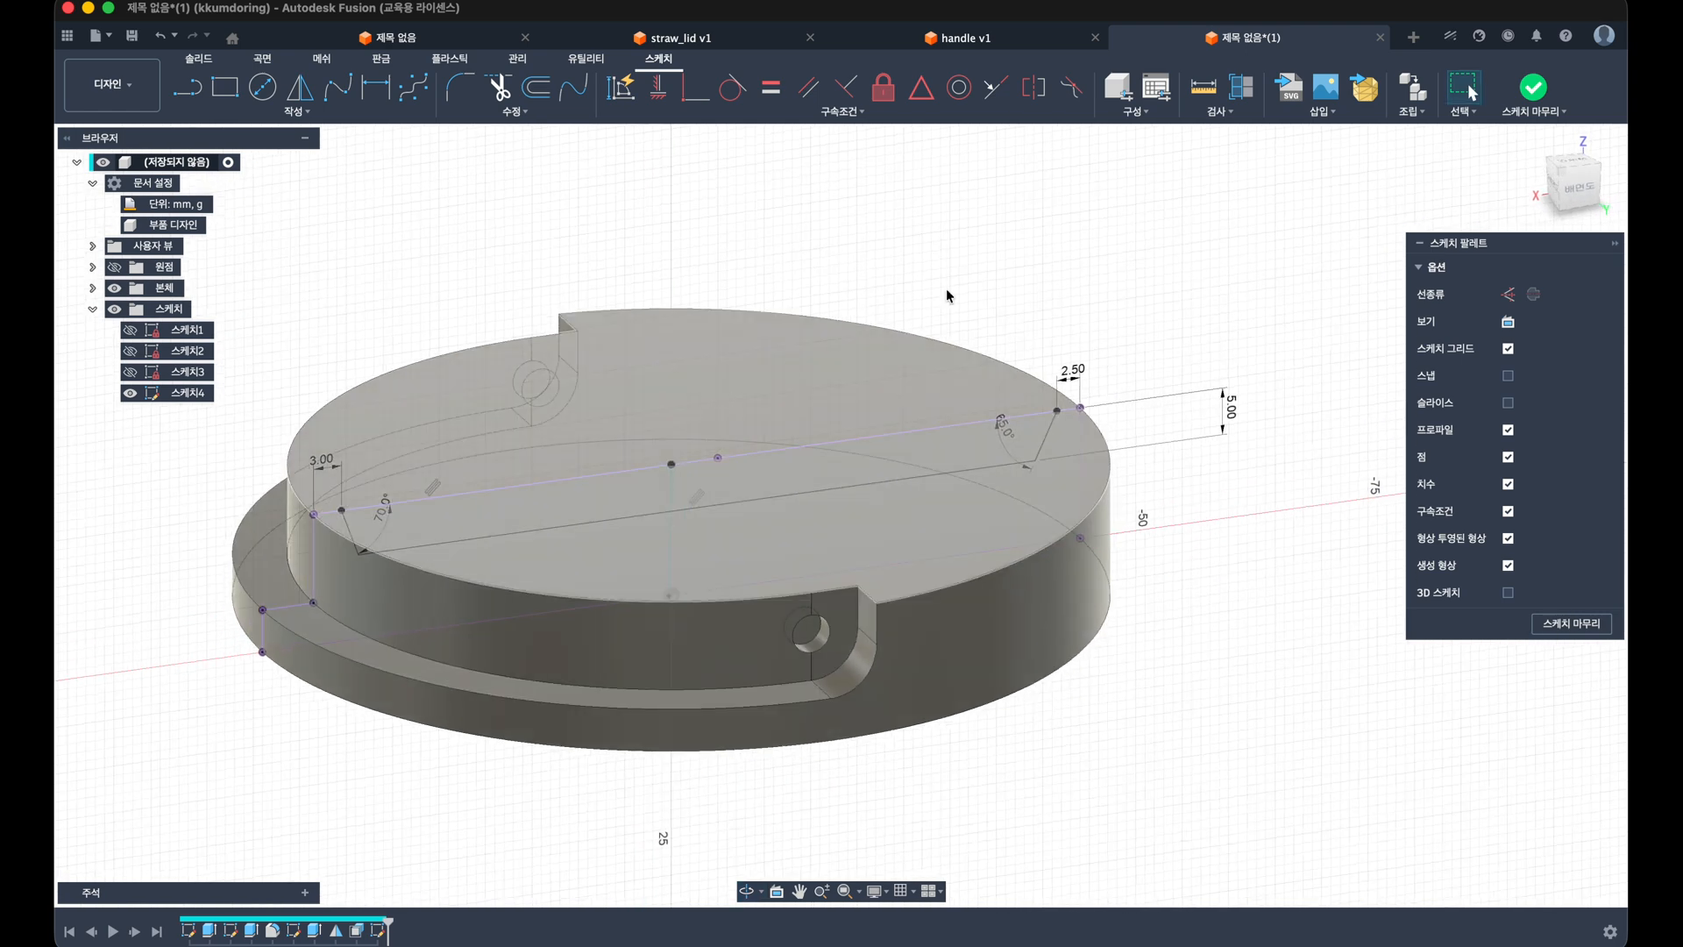
click(1527, 88)
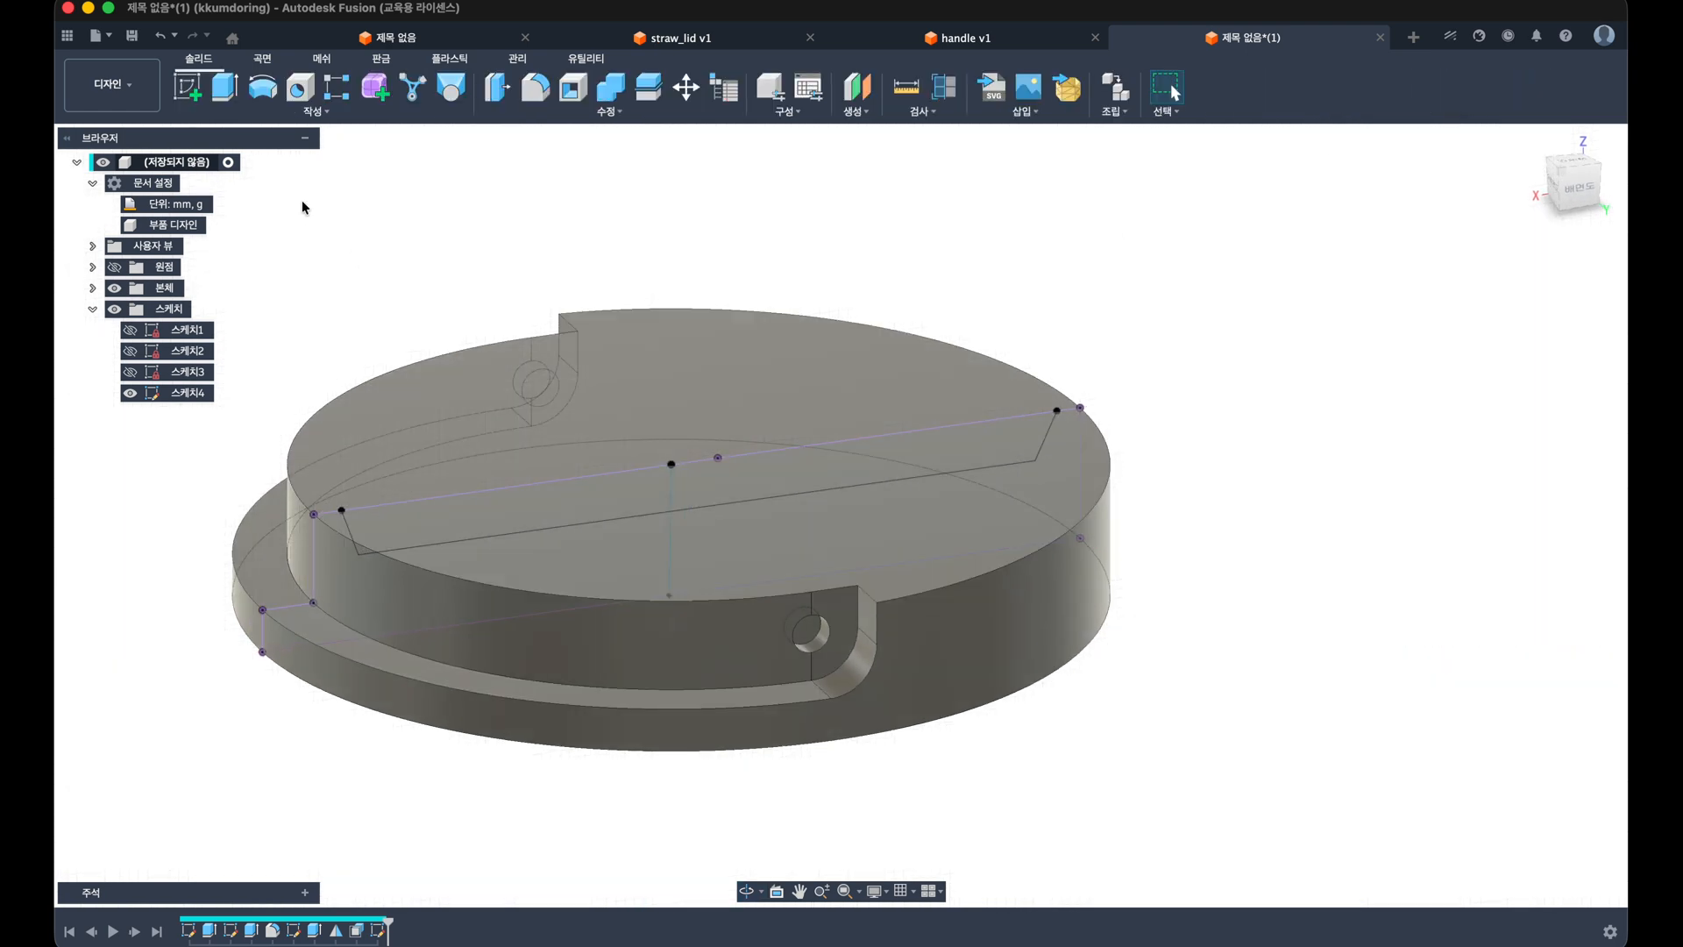
Step: Revolve the half-profile with the 70-degree side fully around the centre line as a cut
click(449, 87)
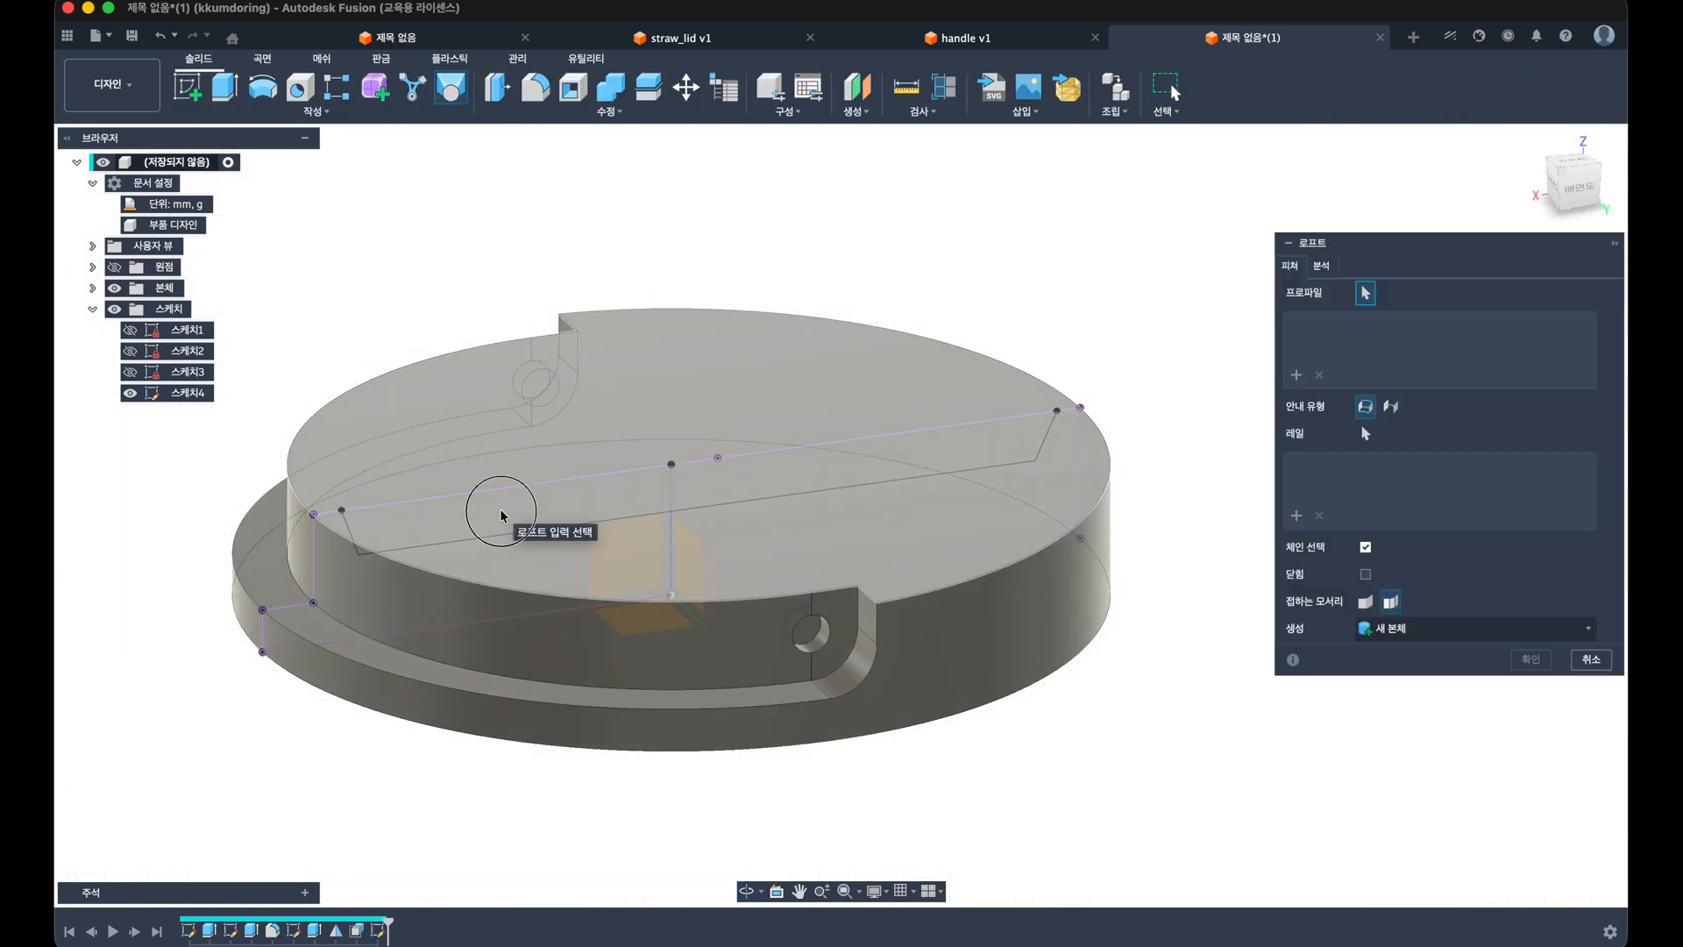
click(263, 88)
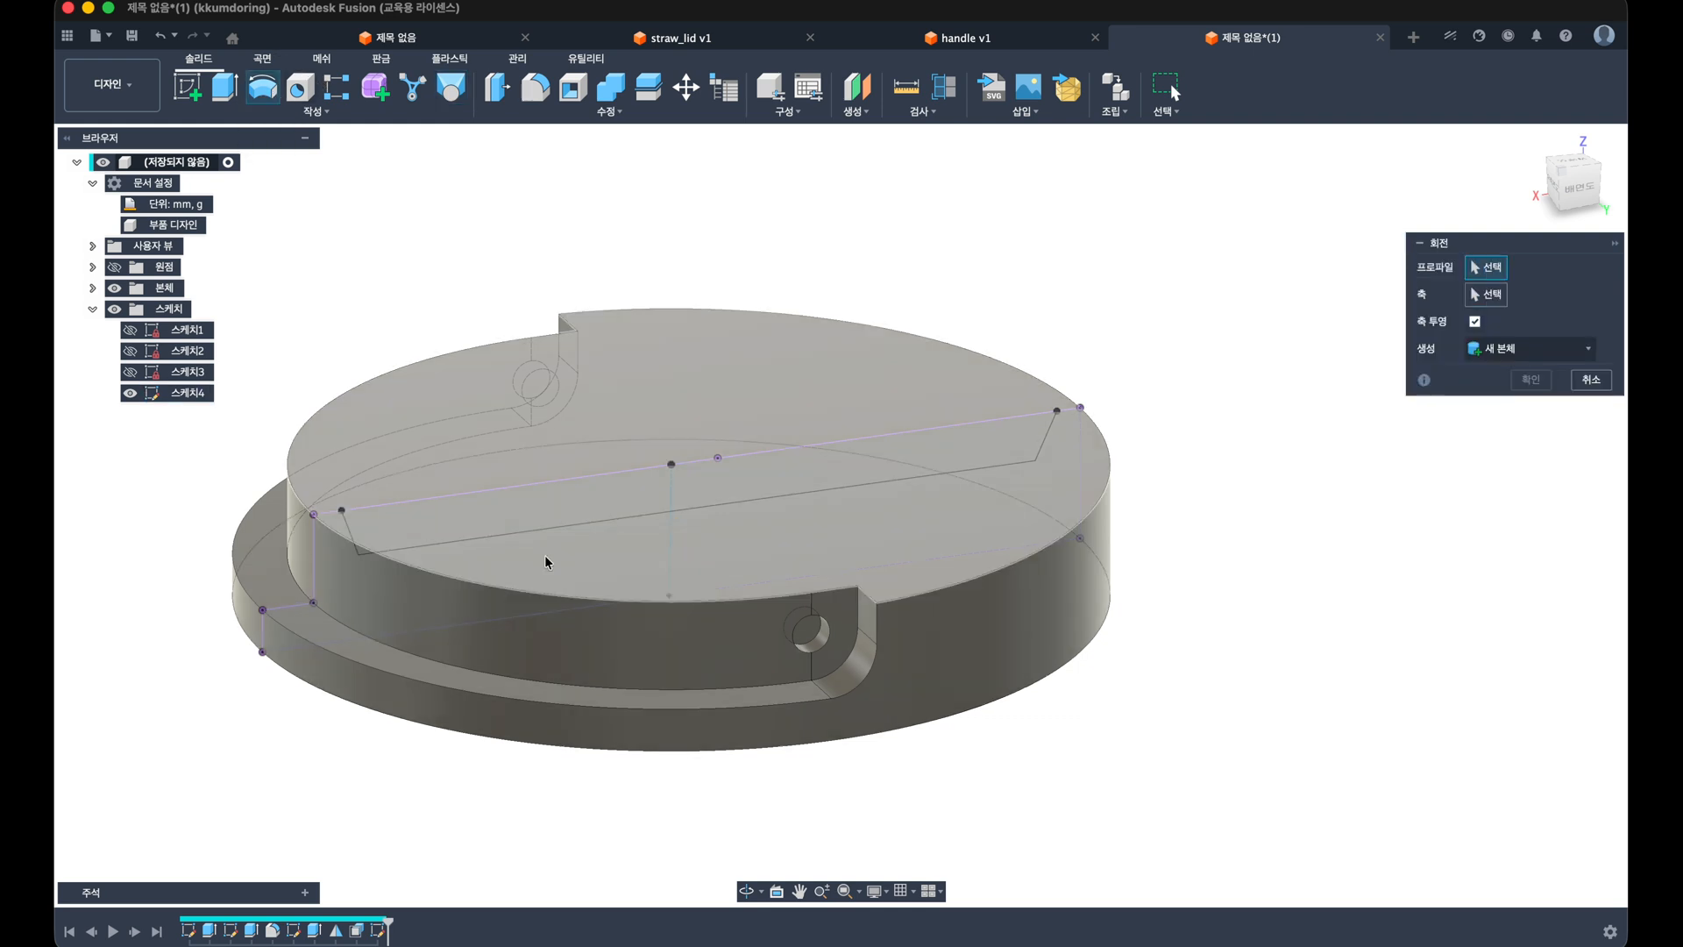
click(542, 506)
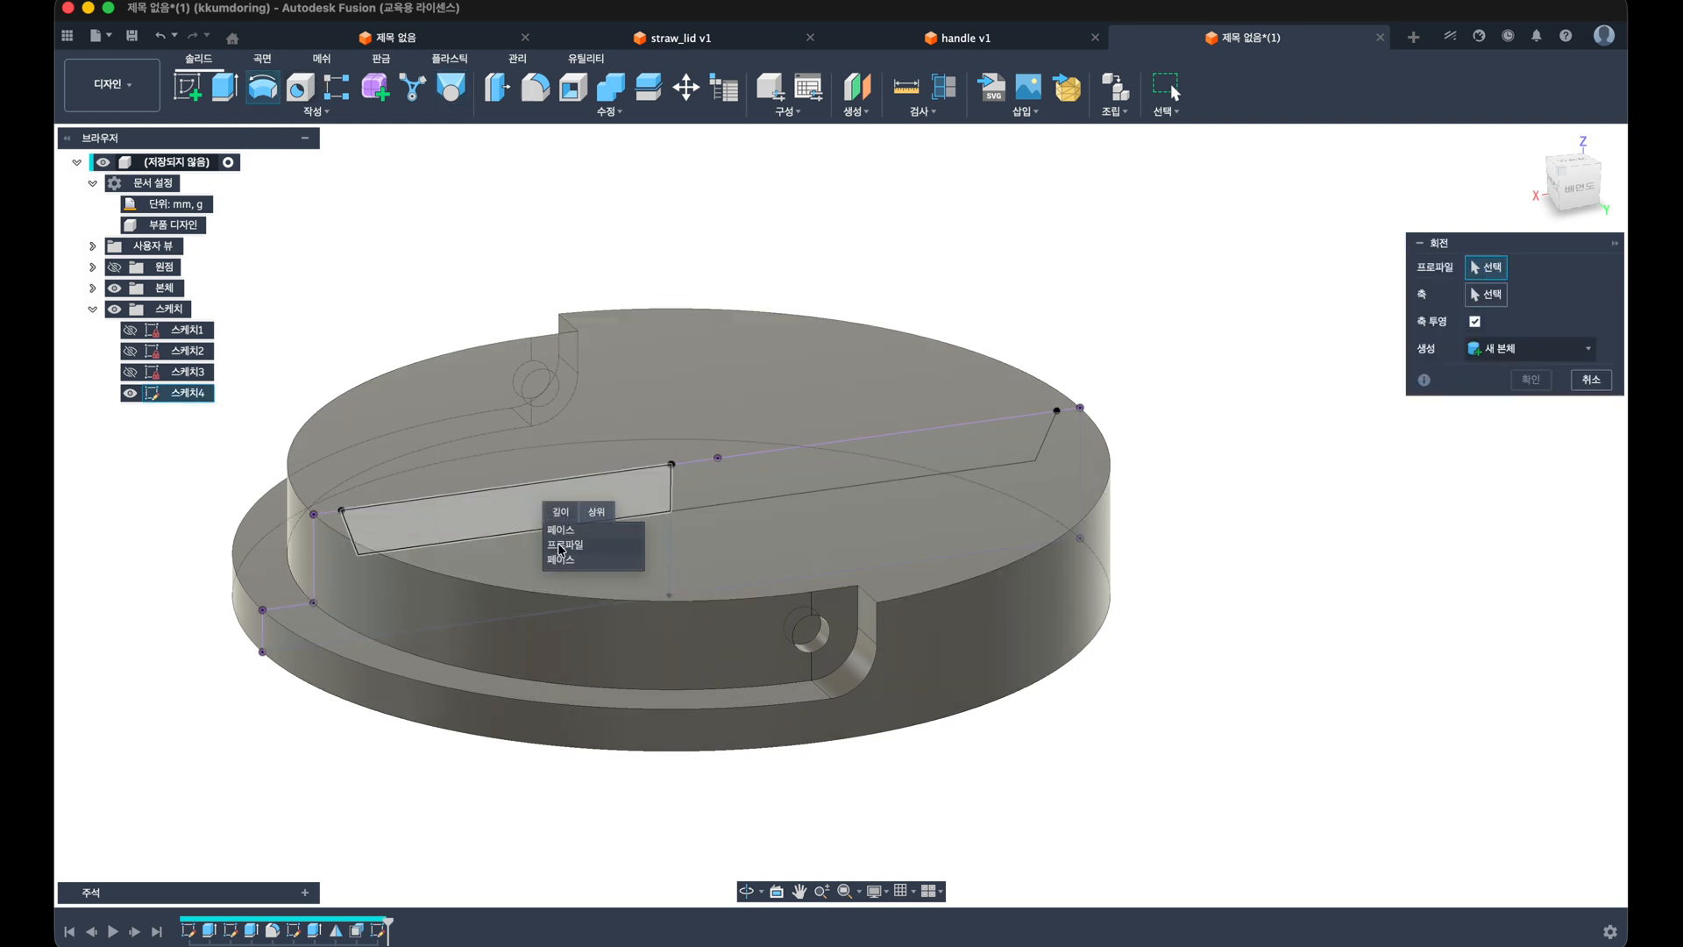
click(574, 544)
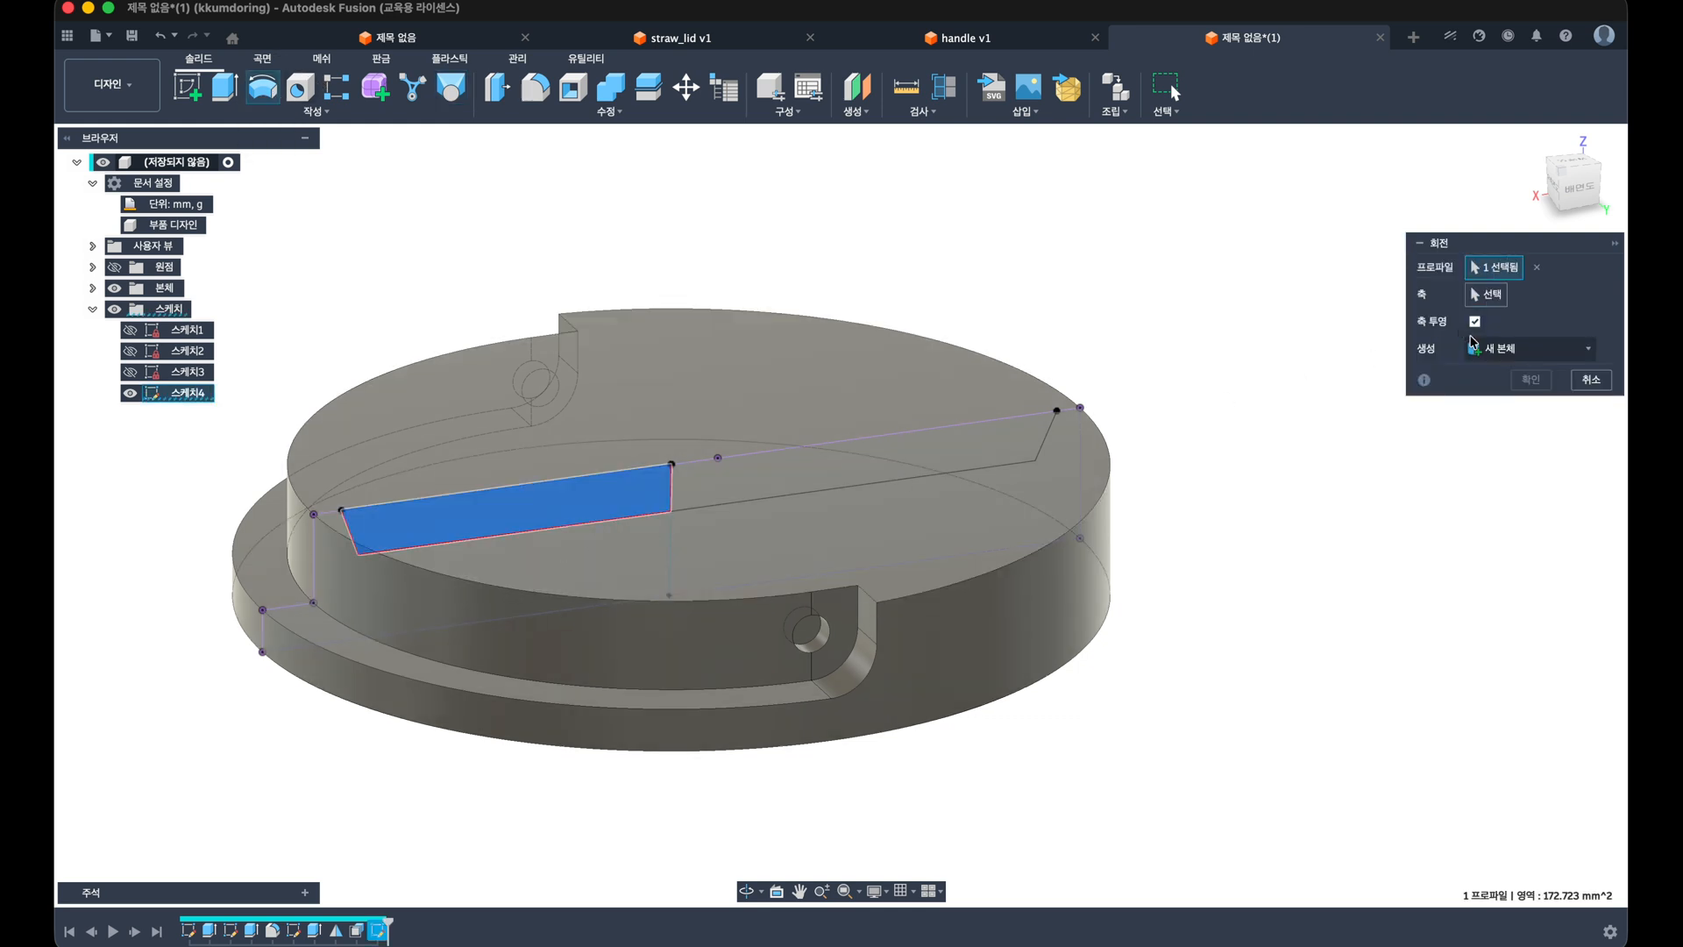
click(1485, 295)
click(670, 481)
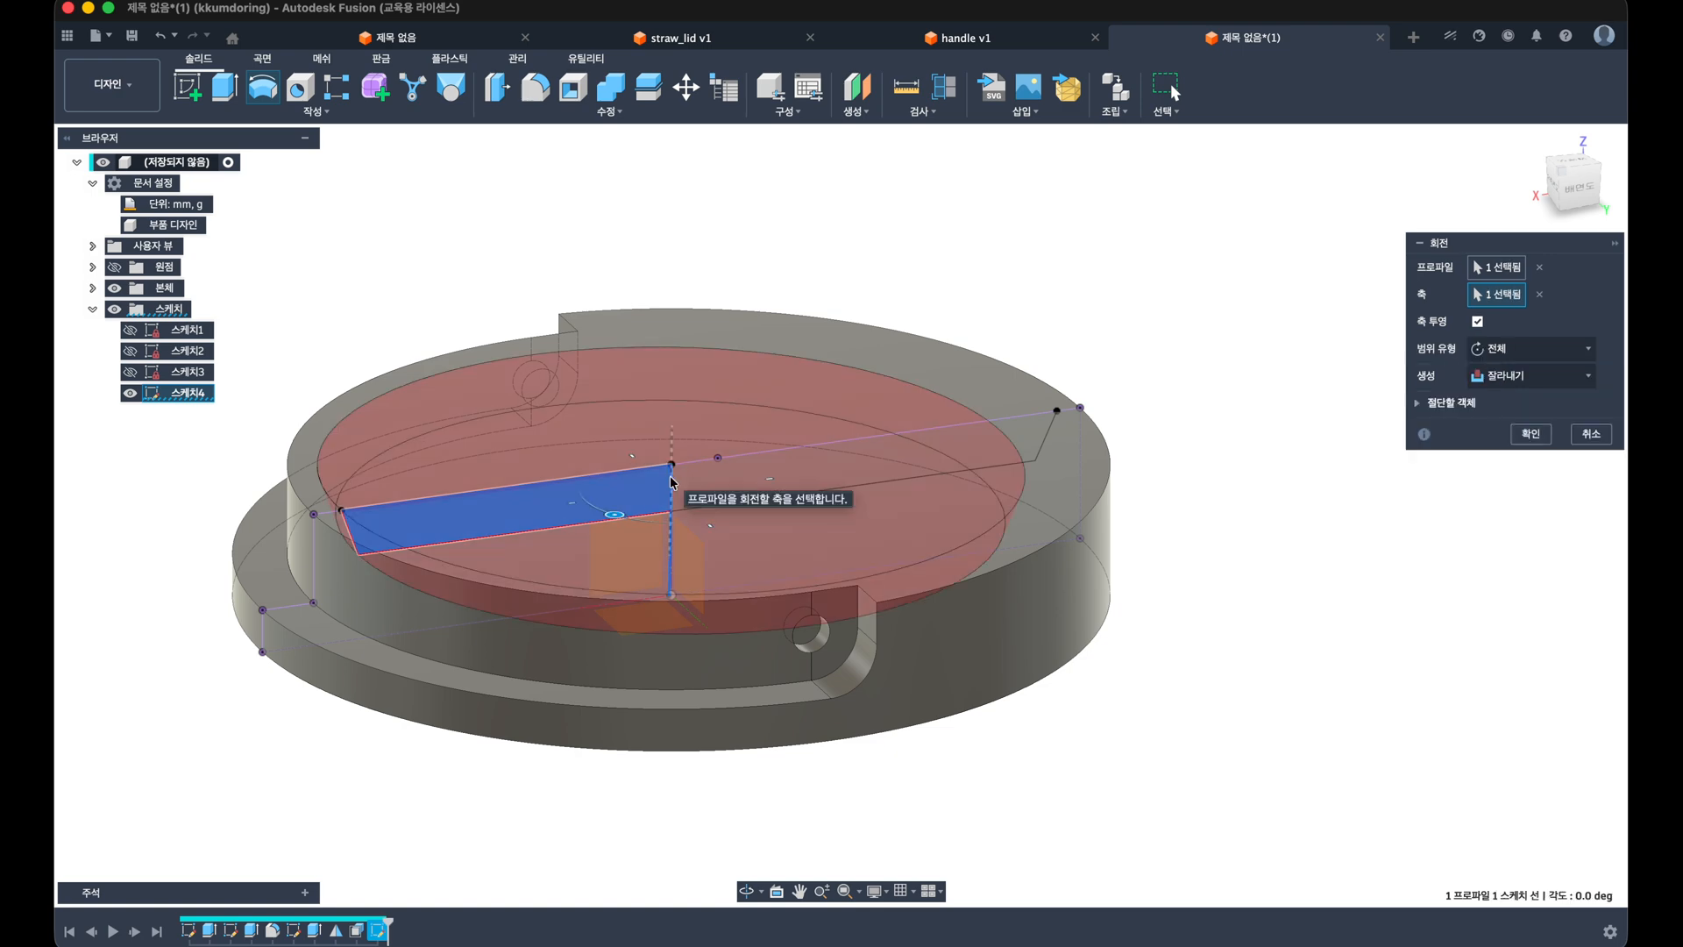
click(1532, 433)
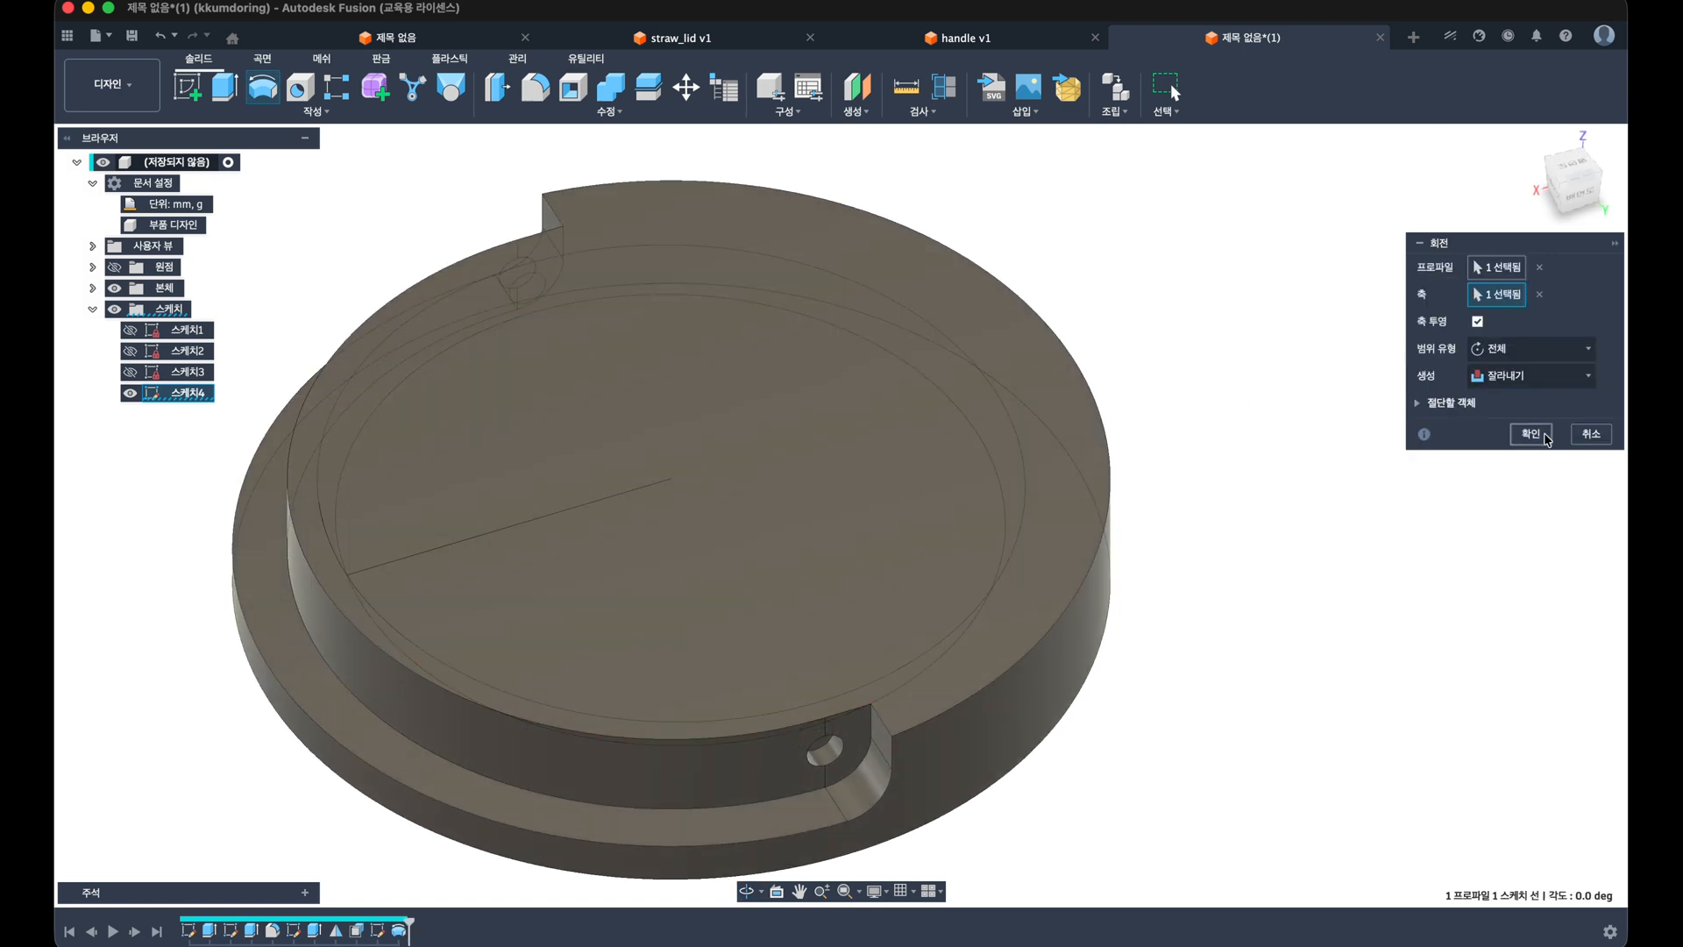
Step: Reopen the recess profile sketch, constrain the centre line to vertical, and finish the sketch
shift+middle_drag(392, 677, 391, 514)
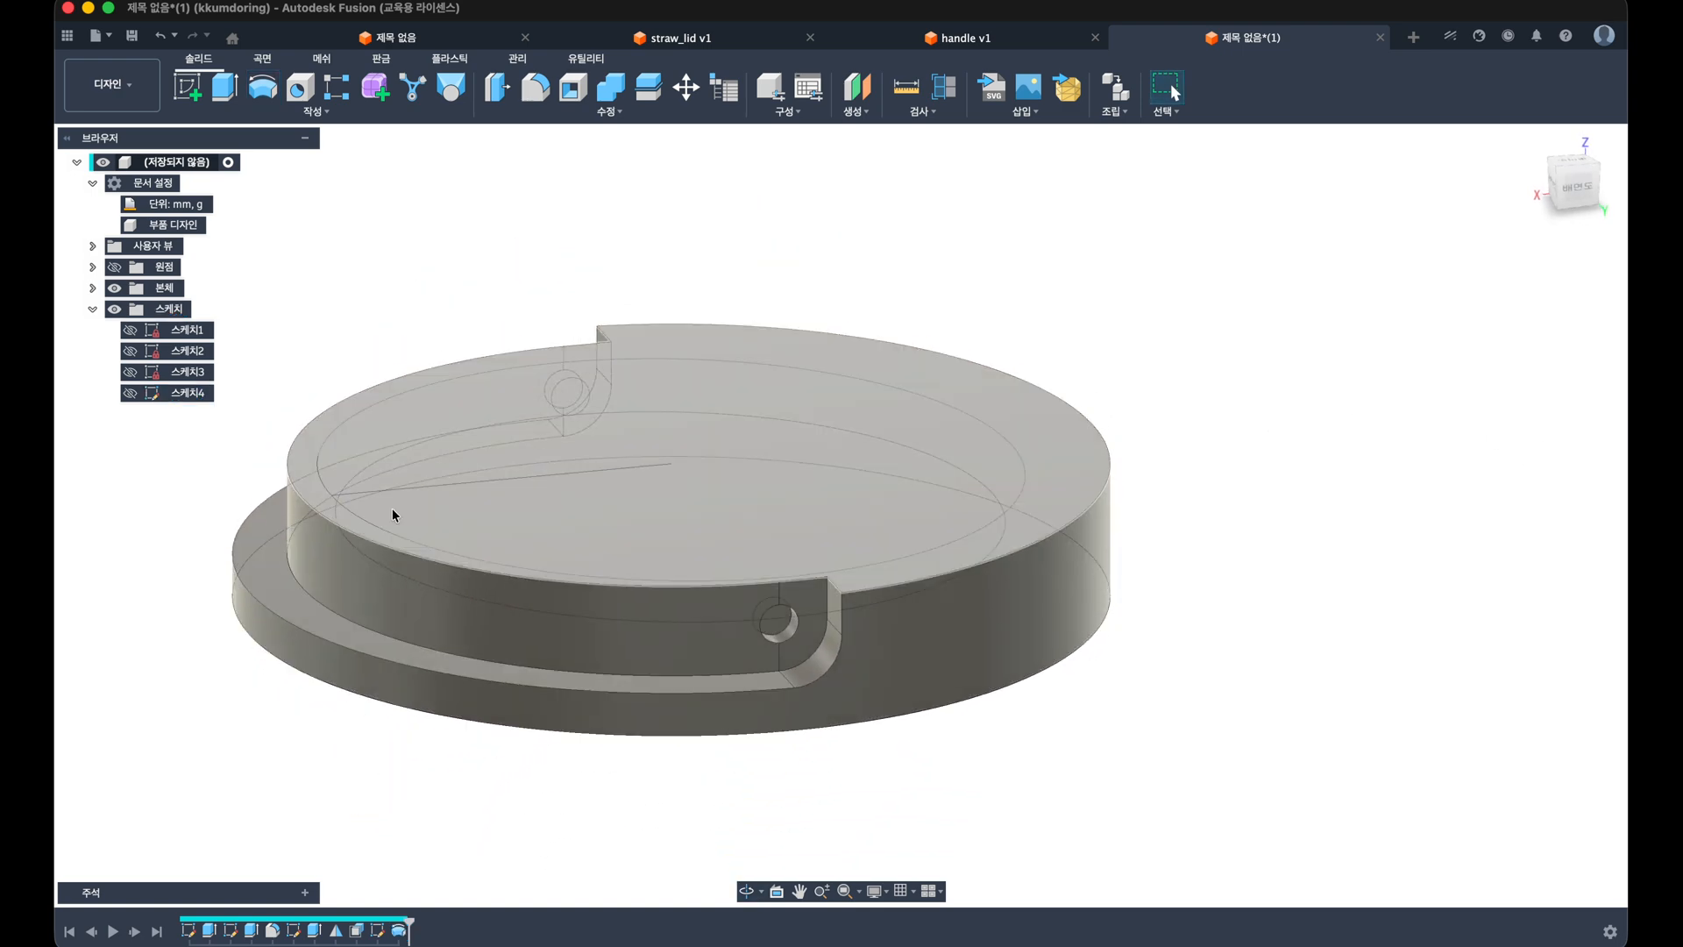
shift+middle_drag(503, 488, 399, 778)
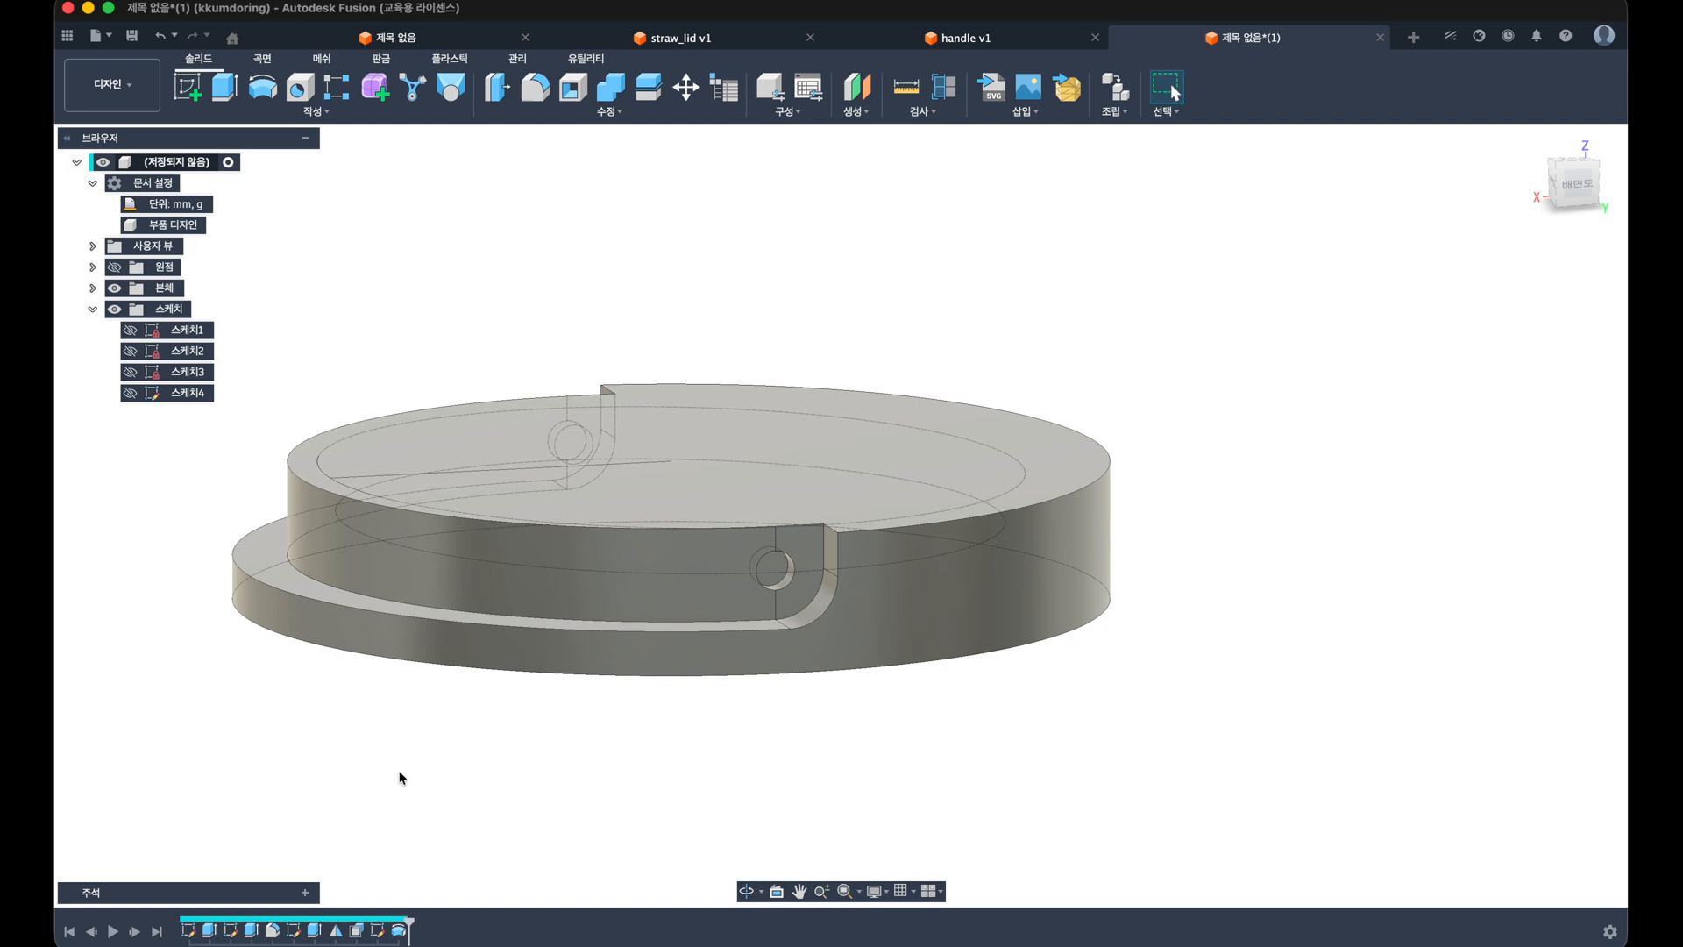
double_click(377, 929)
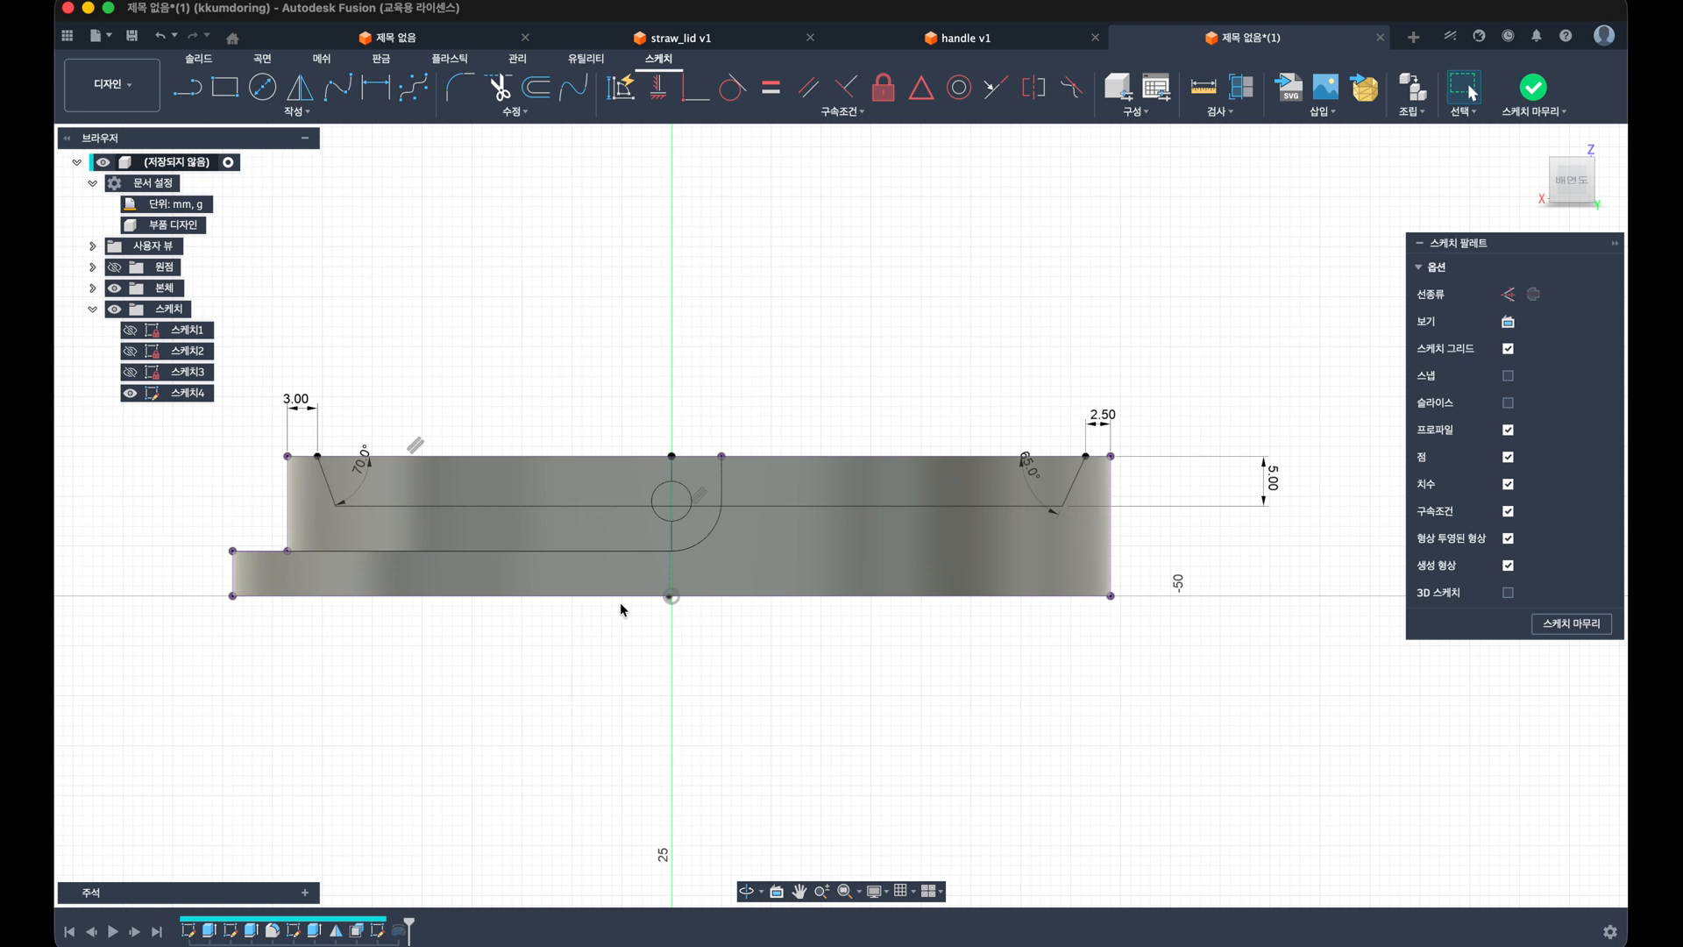
click(671, 570)
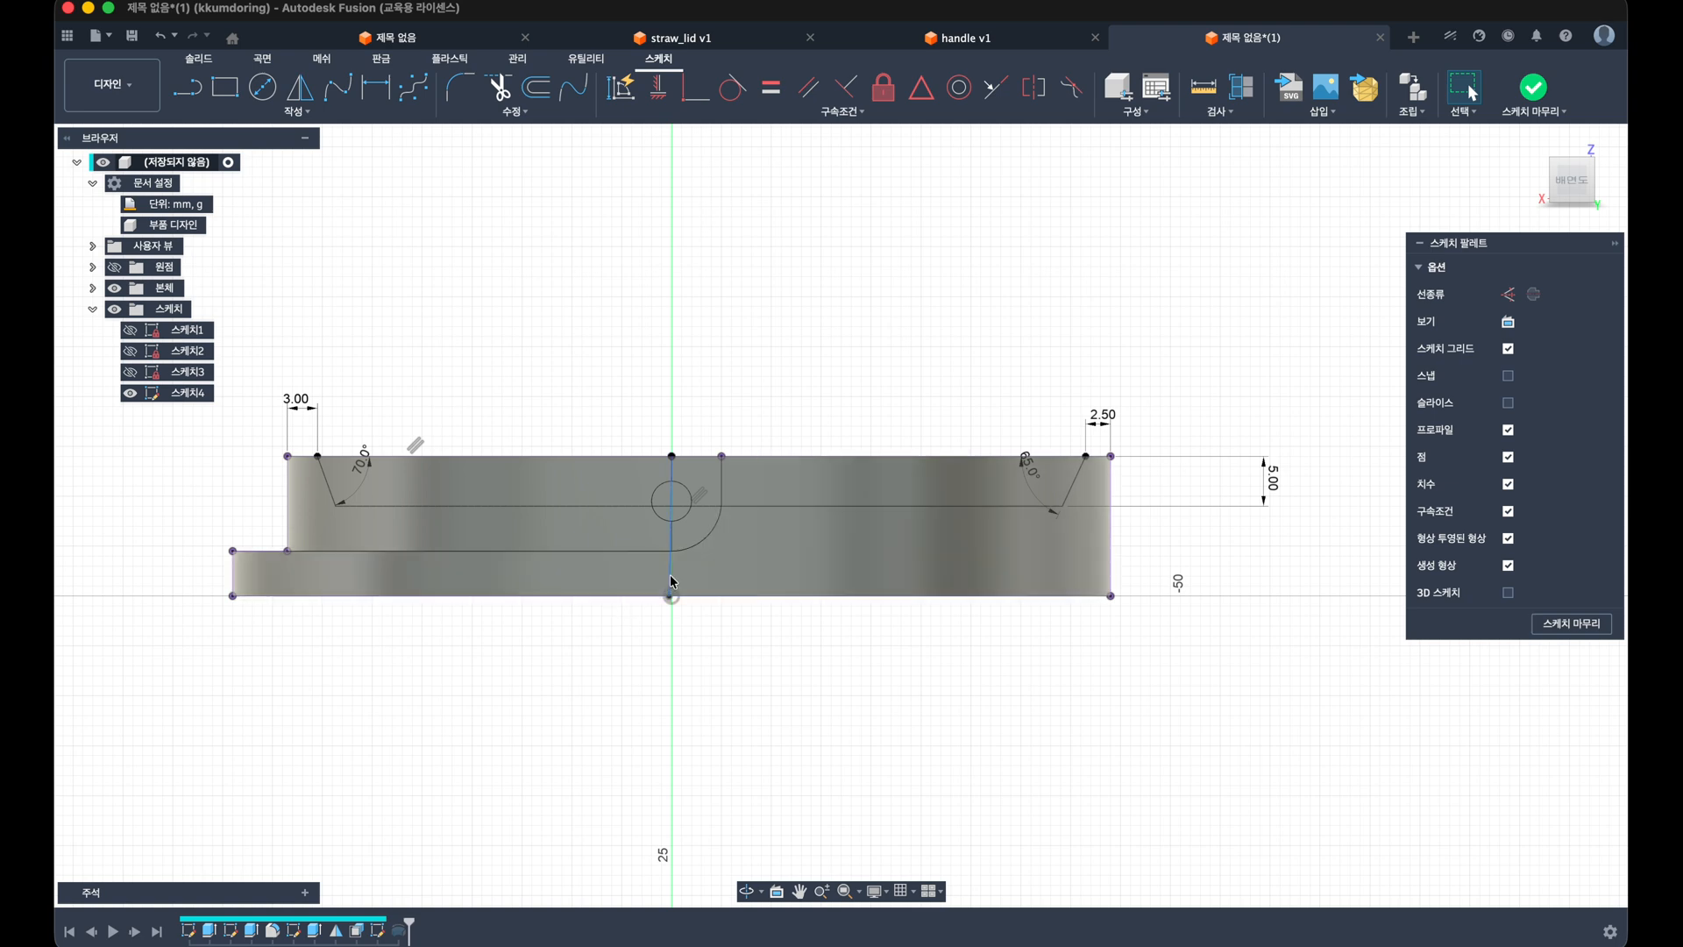
click(657, 92)
key(Escape)
click(1526, 102)
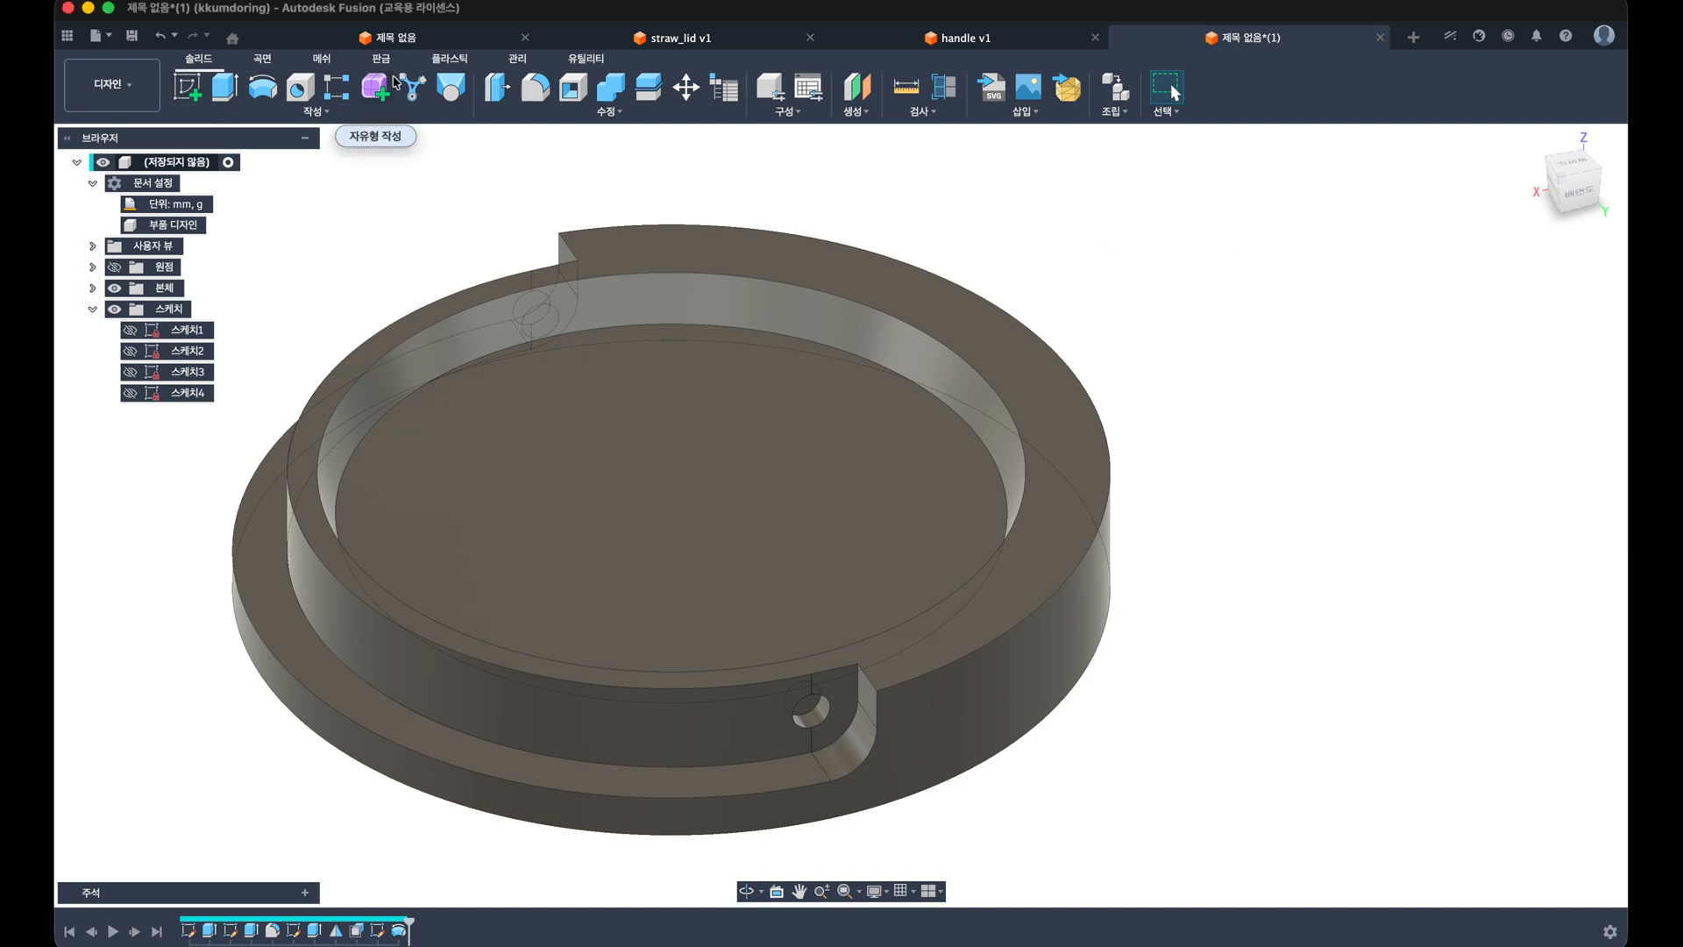
Step: Show the recess sketch and set up a revolve cut of the half-profile with the 65-degree side about the centre line
click(262, 88)
click(133, 393)
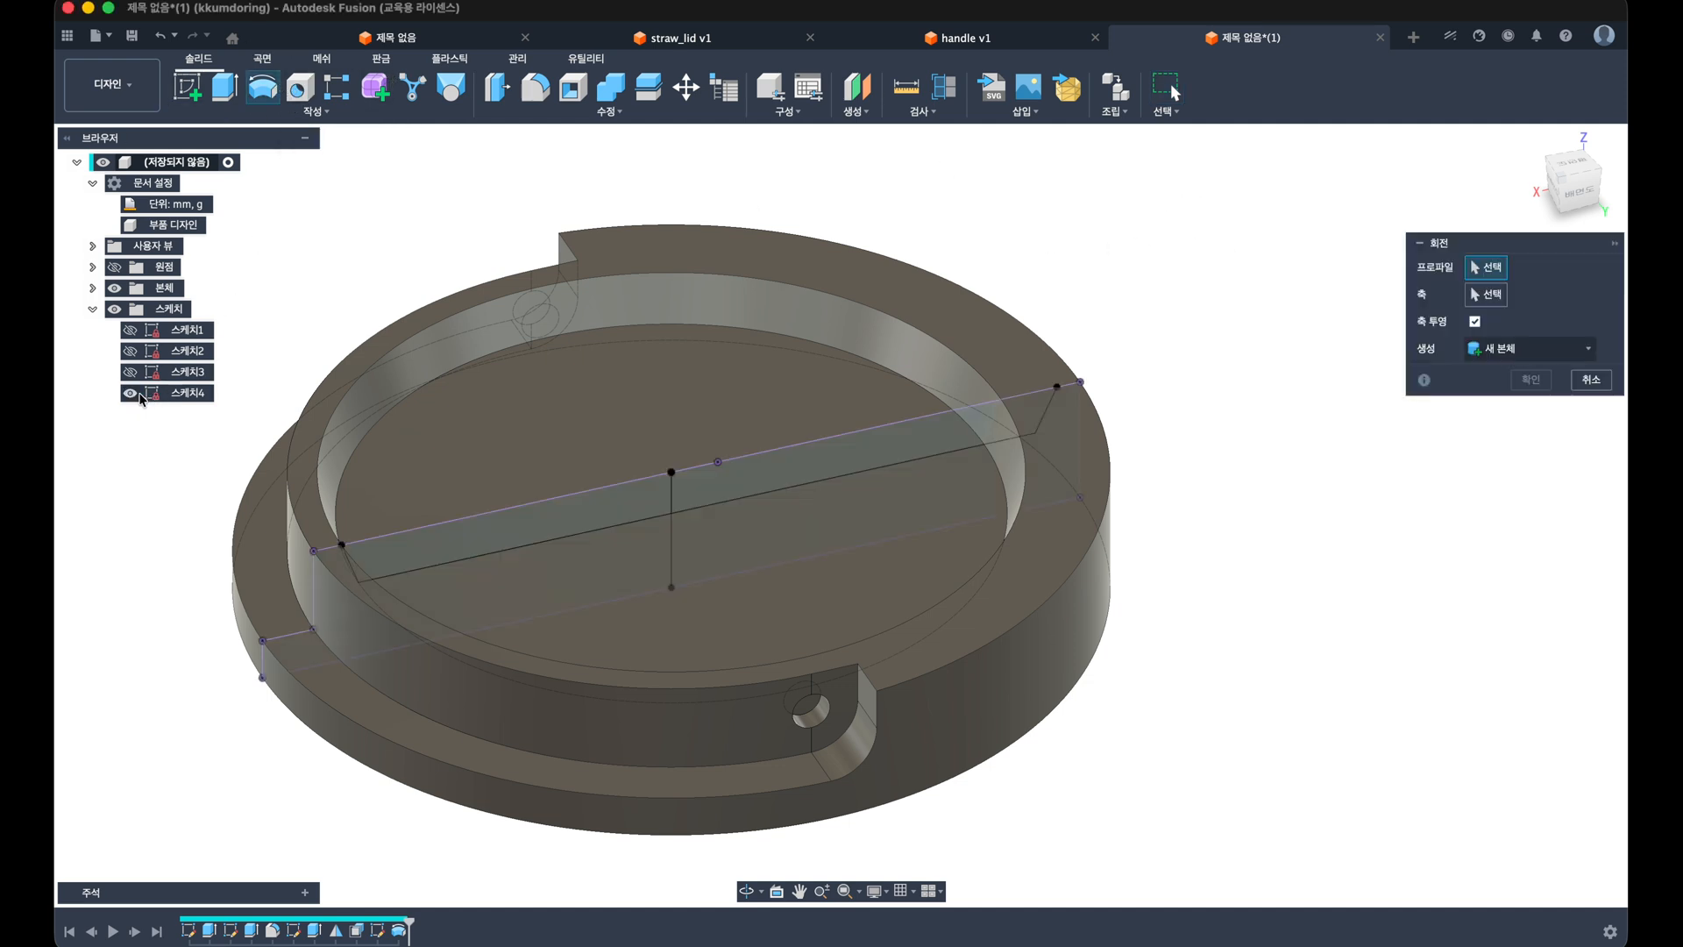
click(868, 449)
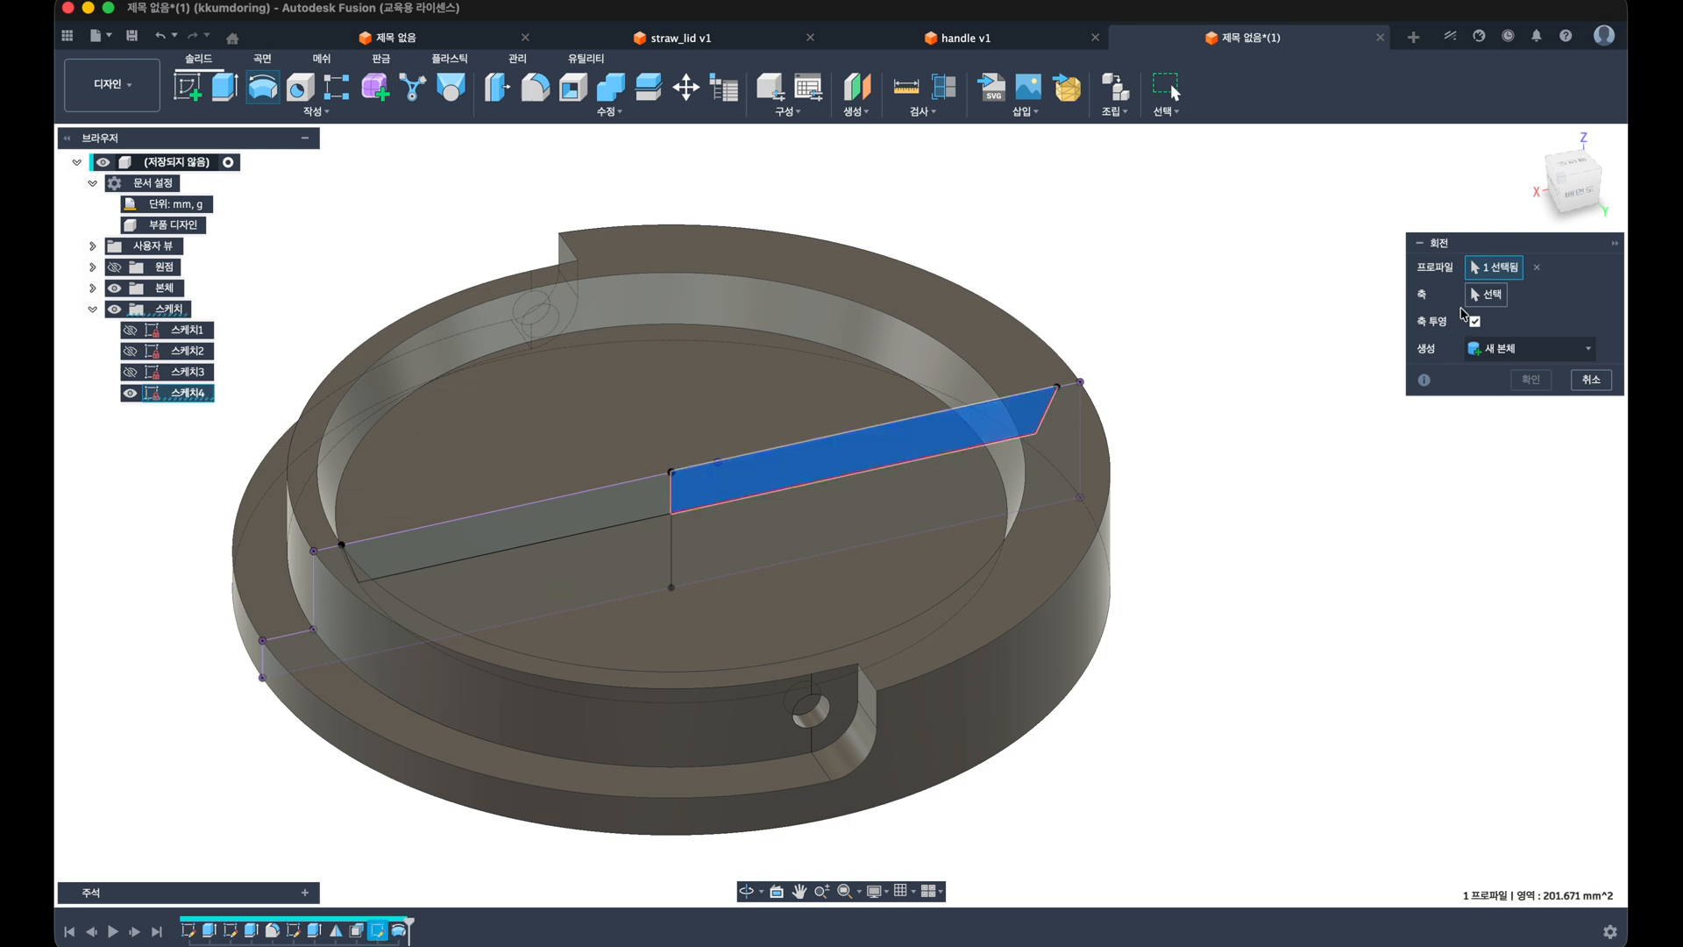
click(1486, 294)
click(671, 493)
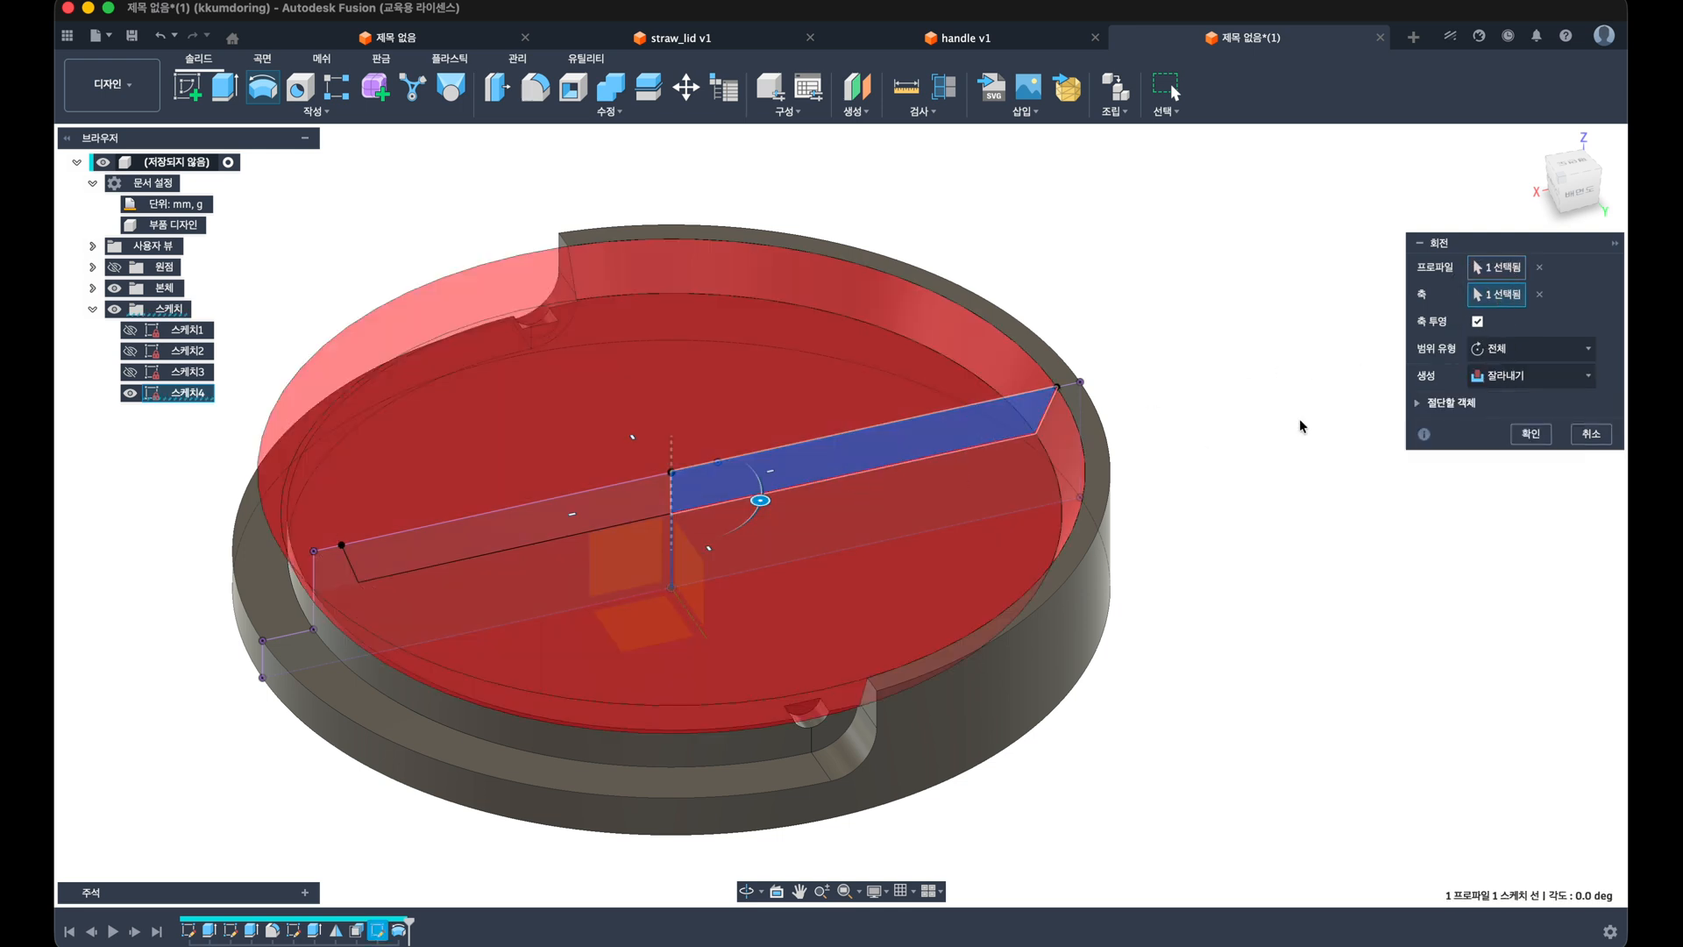
Step: Limit the revolve cut to a partial extent with an angle of 70 degrees
click(1500, 349)
click(1483, 396)
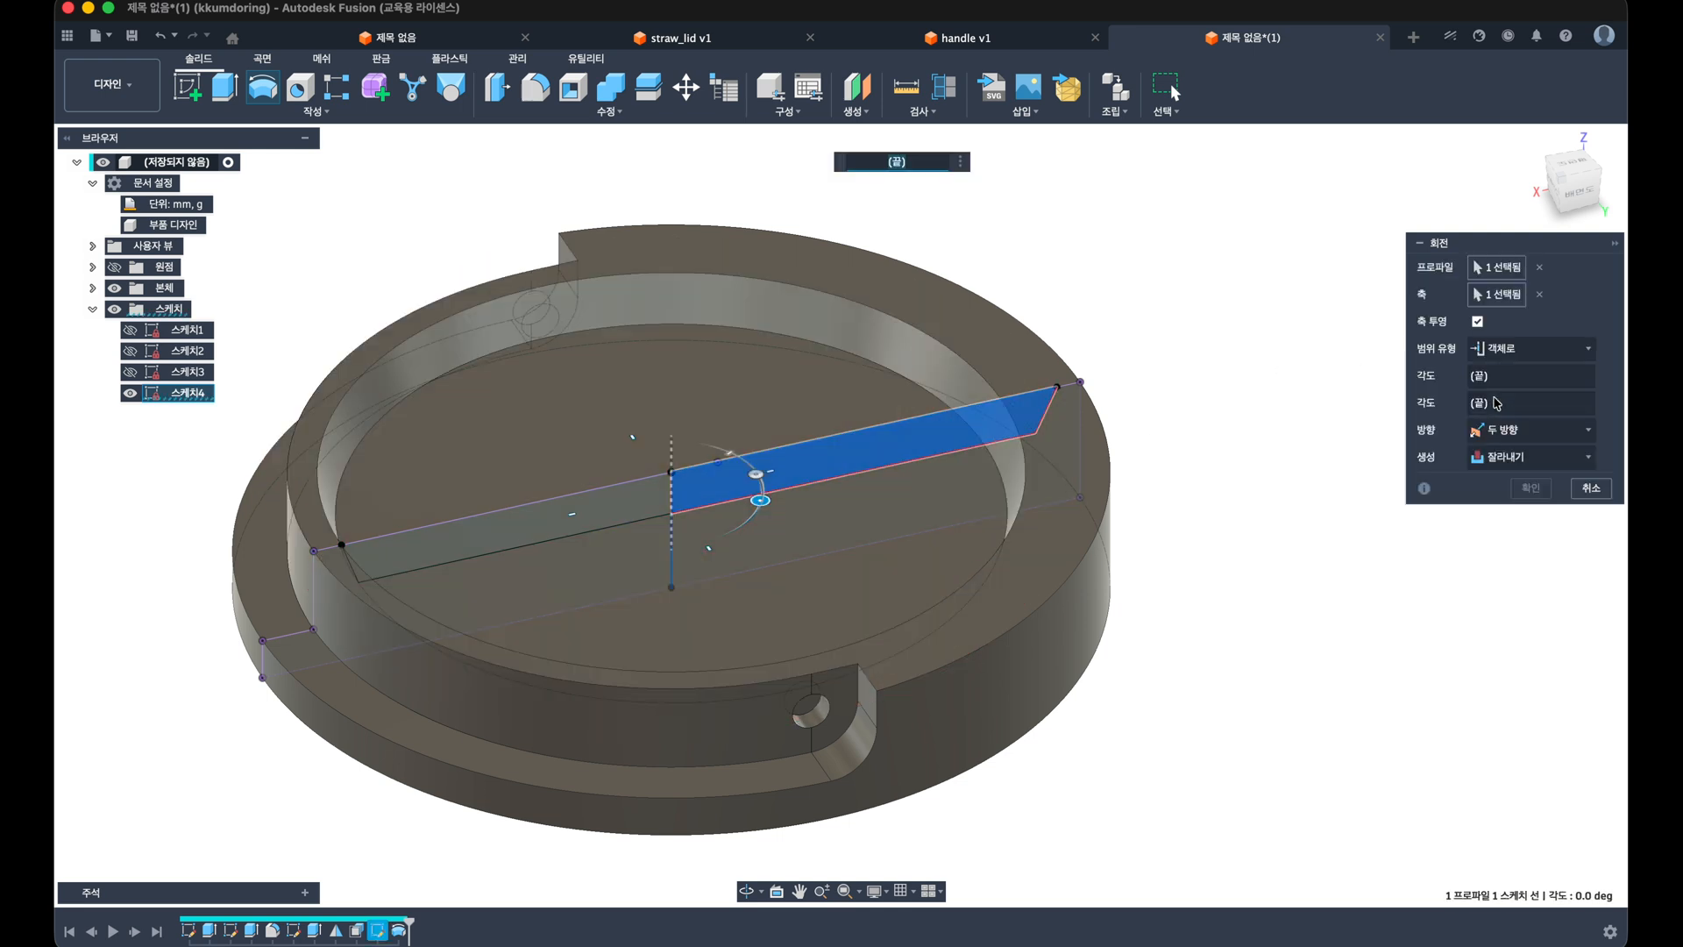
click(1525, 349)
click(1481, 374)
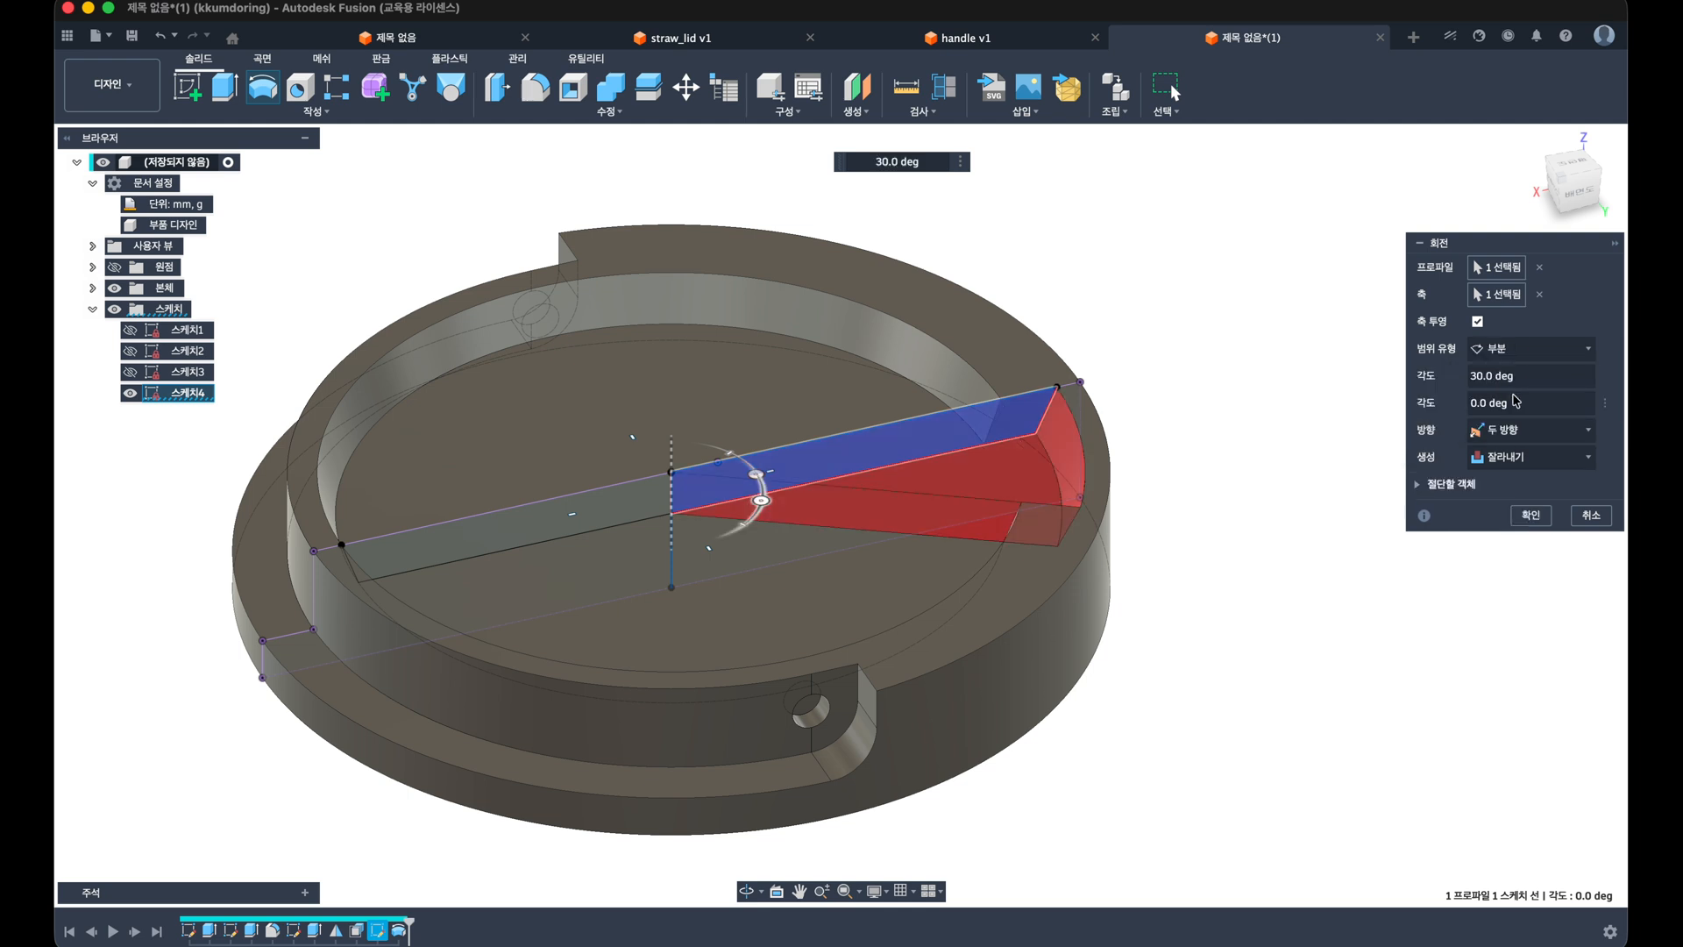
click(1540, 379)
text(70)
key(Tab)
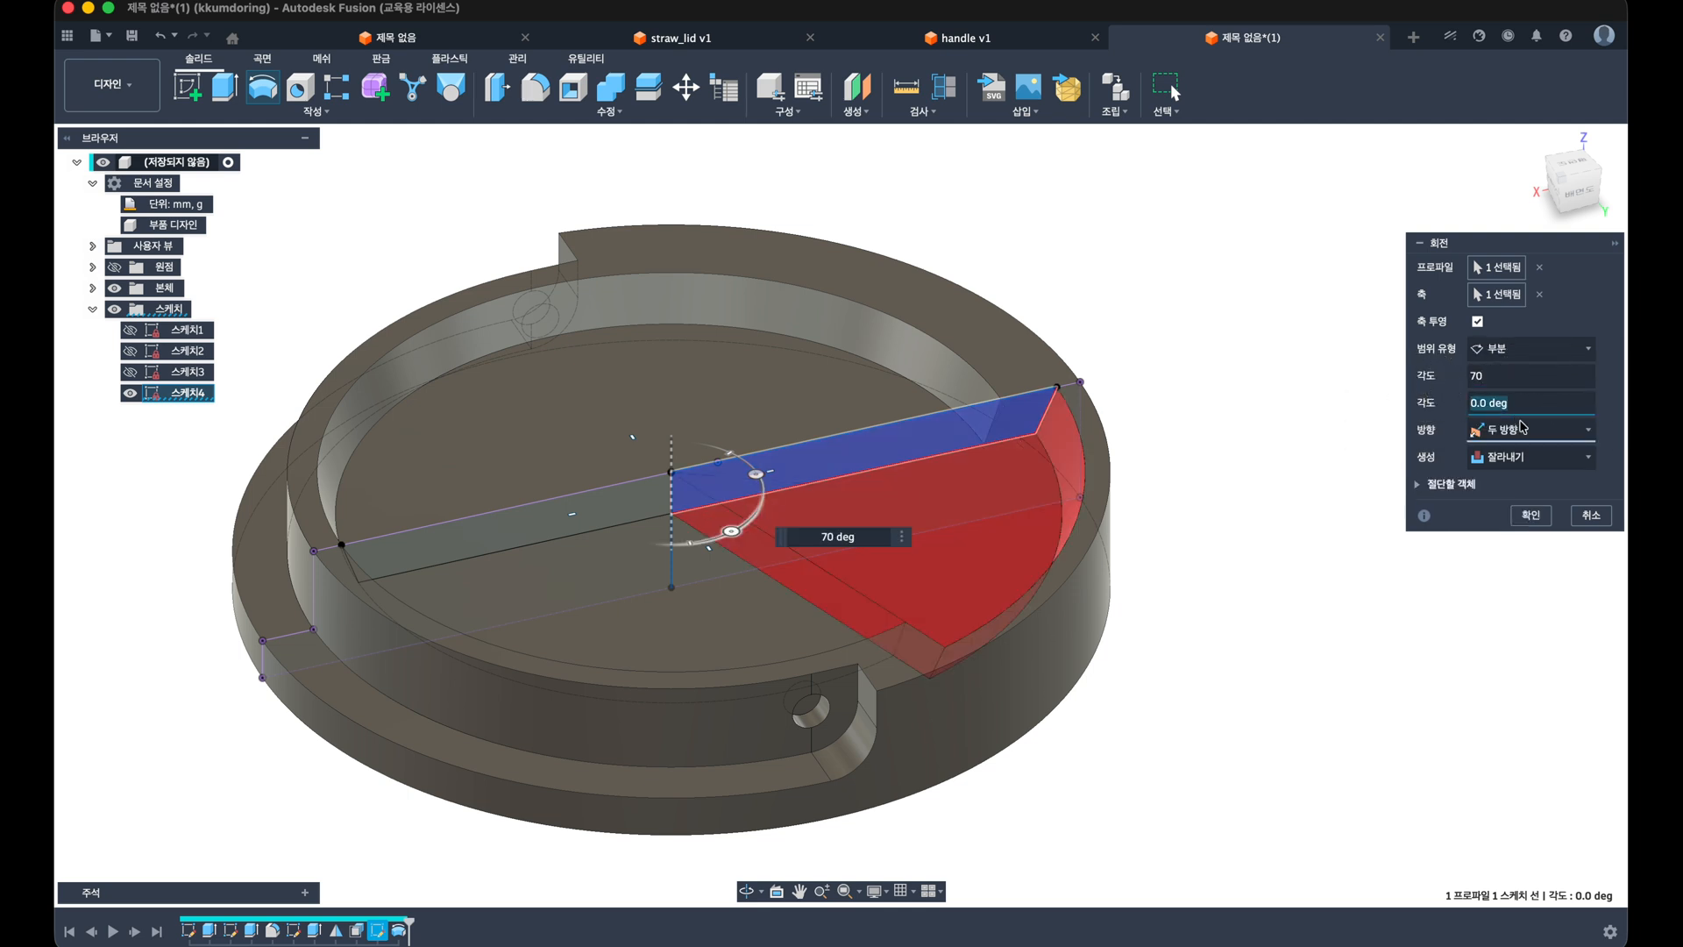
Step: Complete the revolve cut in symmetric direction with a 77-degree angle and hide the recess profile sketch
click(1517, 456)
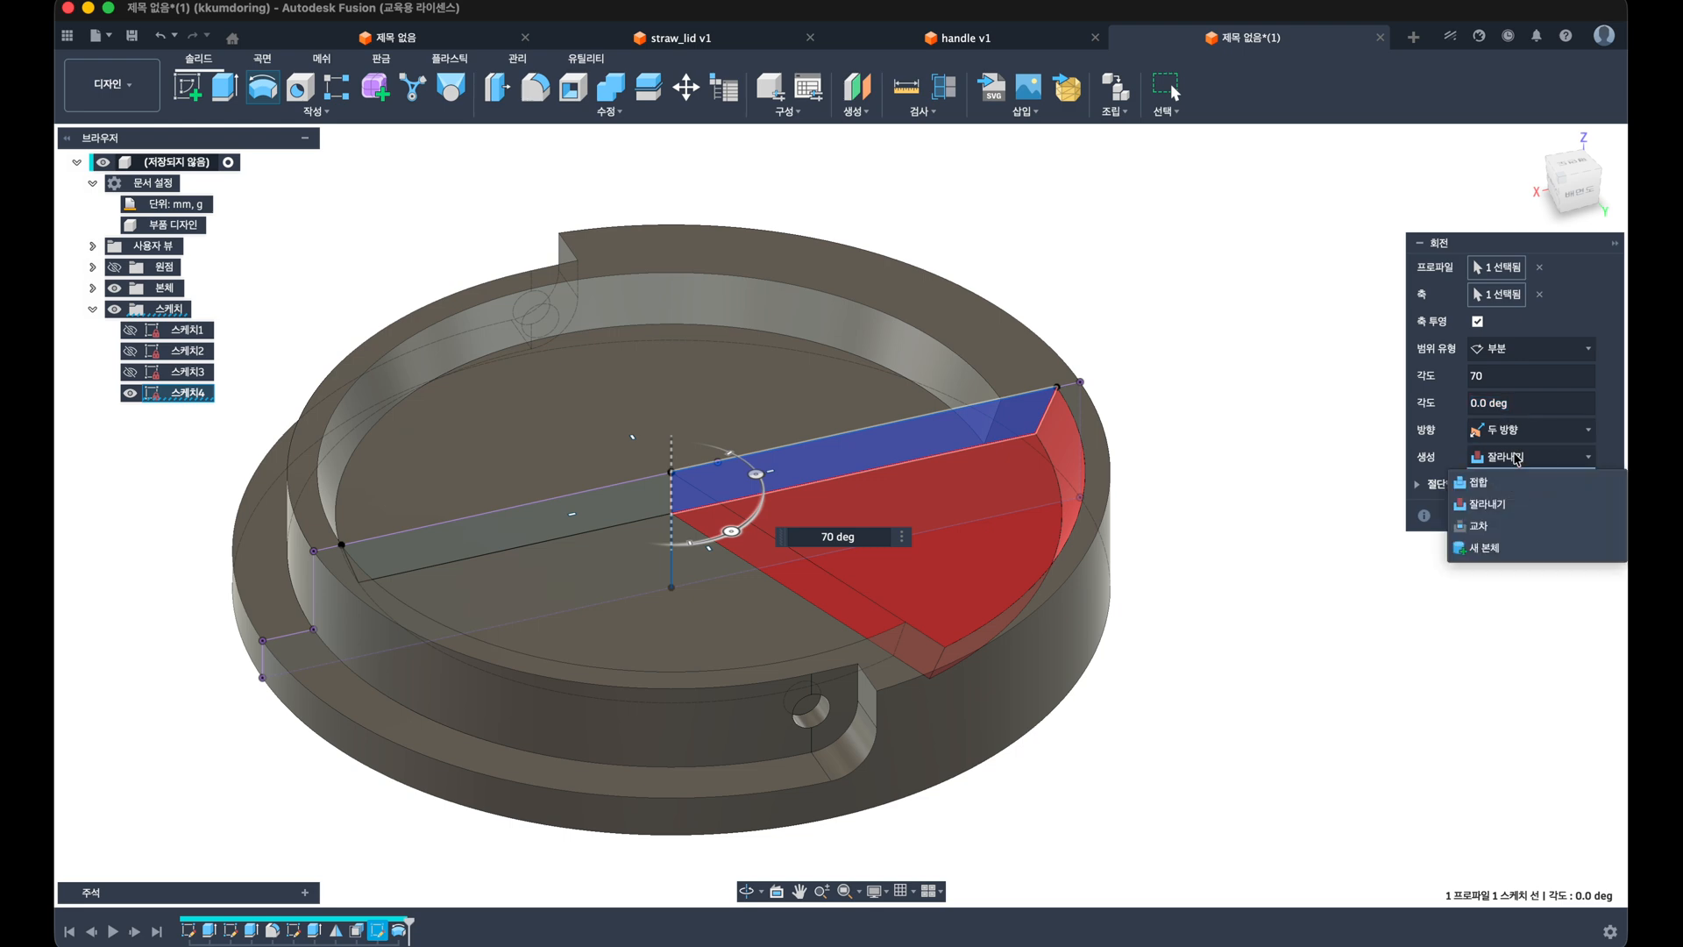
click(1517, 430)
click(1495, 497)
shift+middle_drag(1277, 338, 1277, 360)
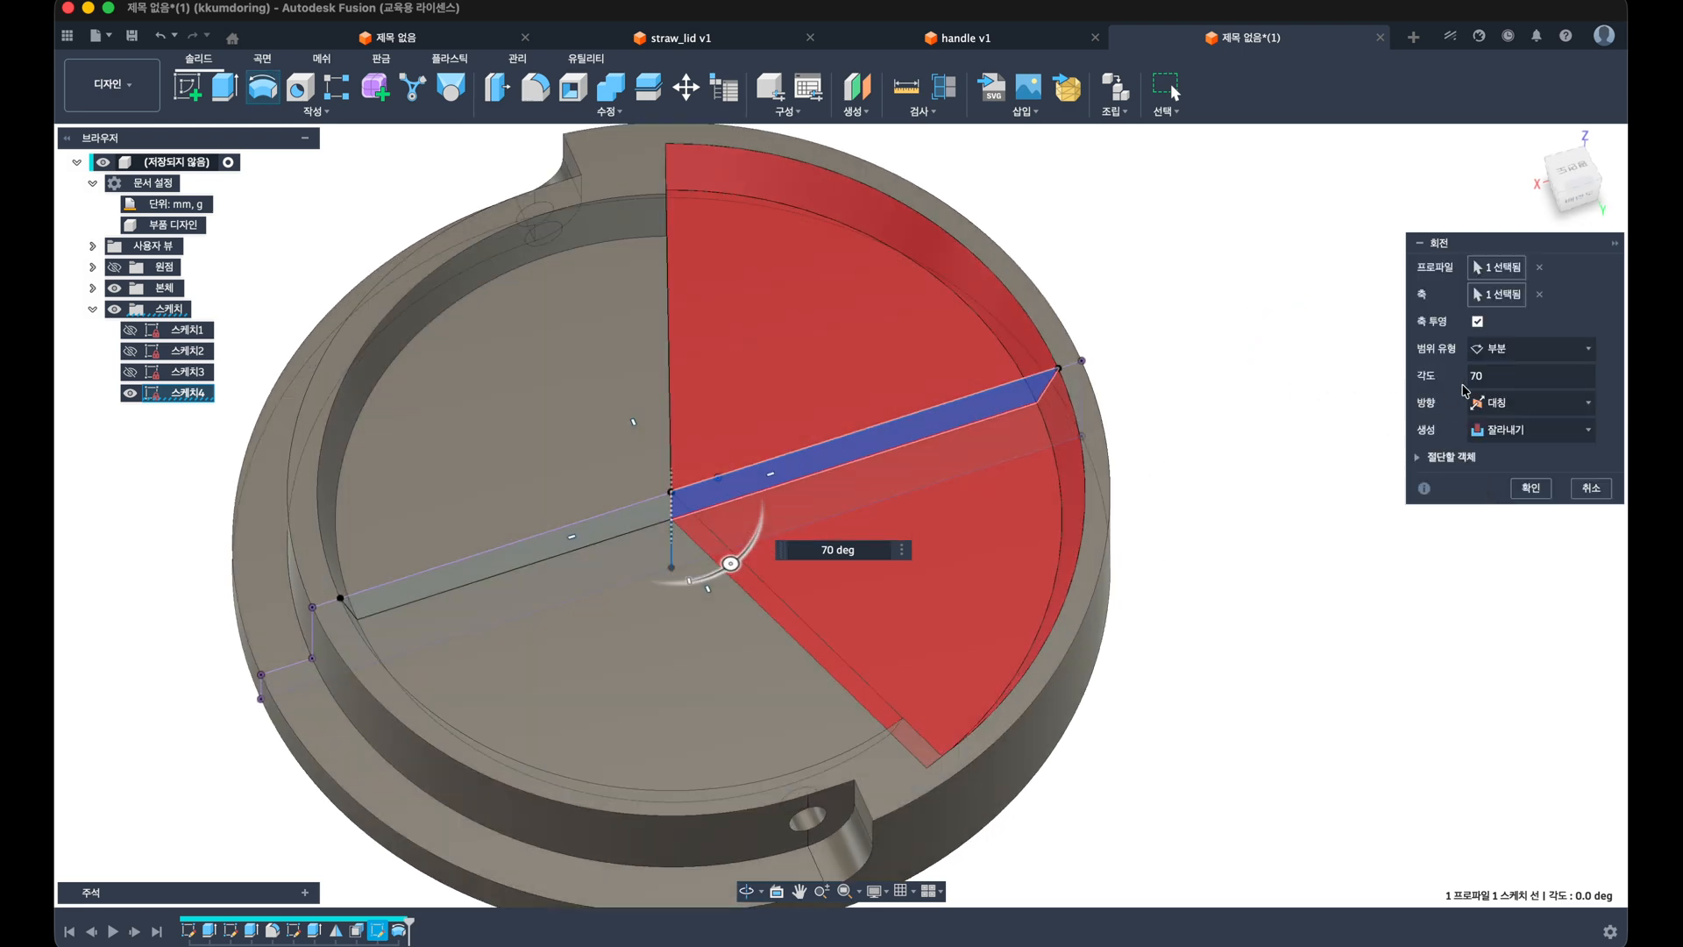
click(1495, 377)
text(7)
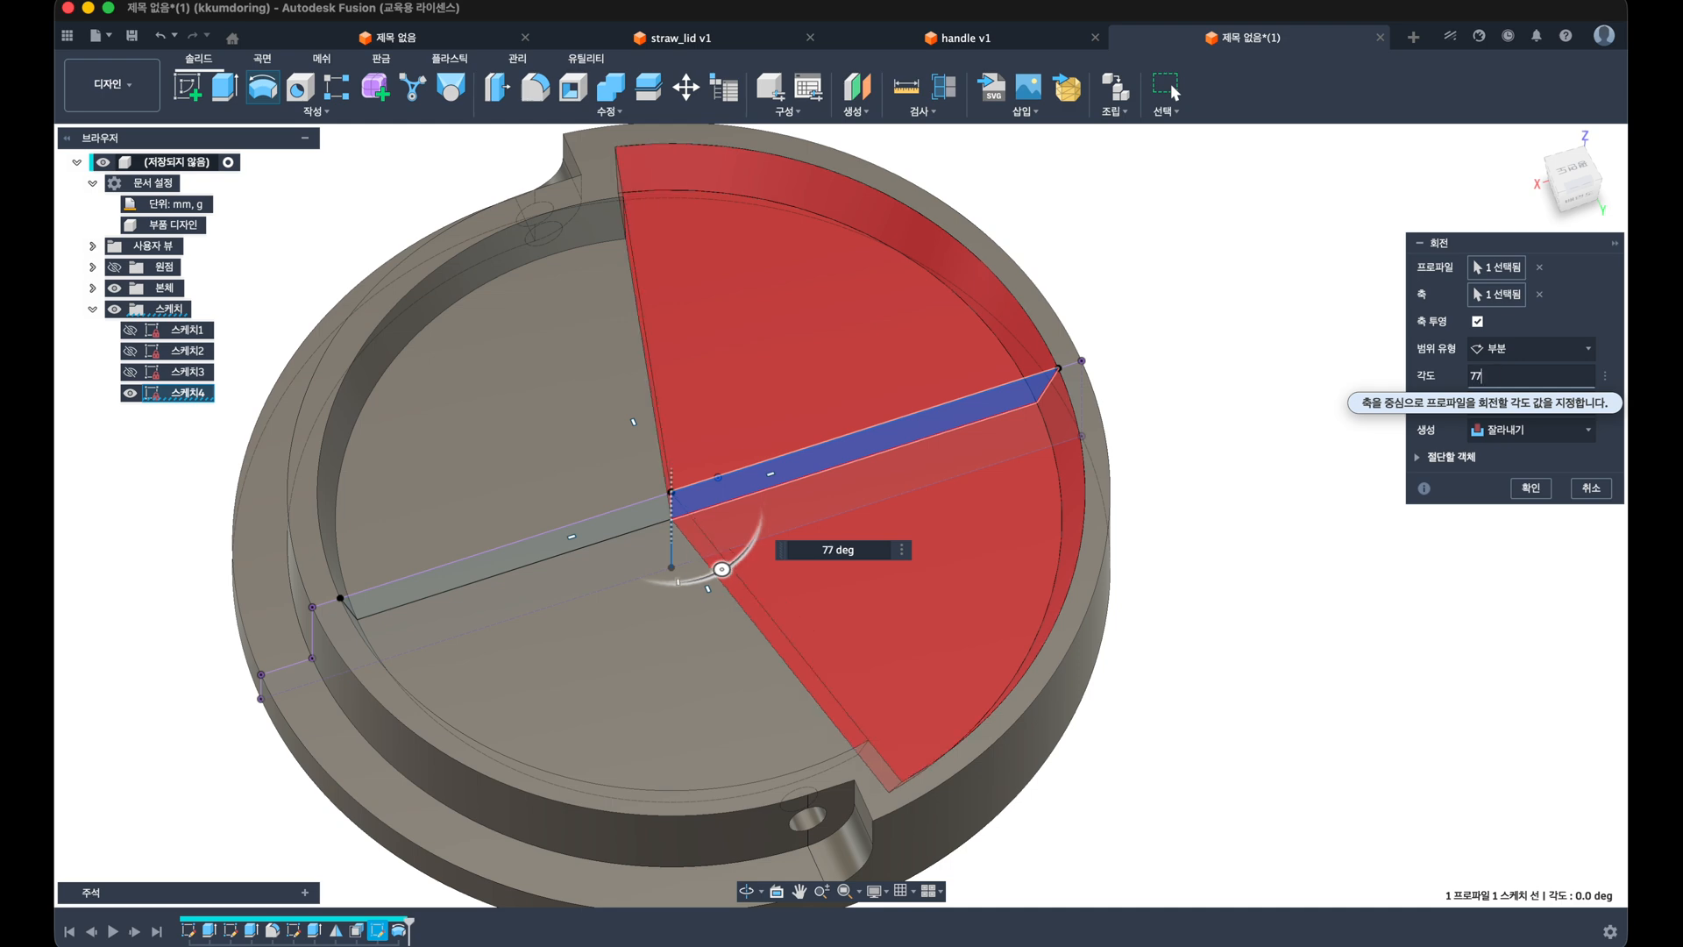
key(Return)
shift+middle_drag(1397, 420, 1397, 380)
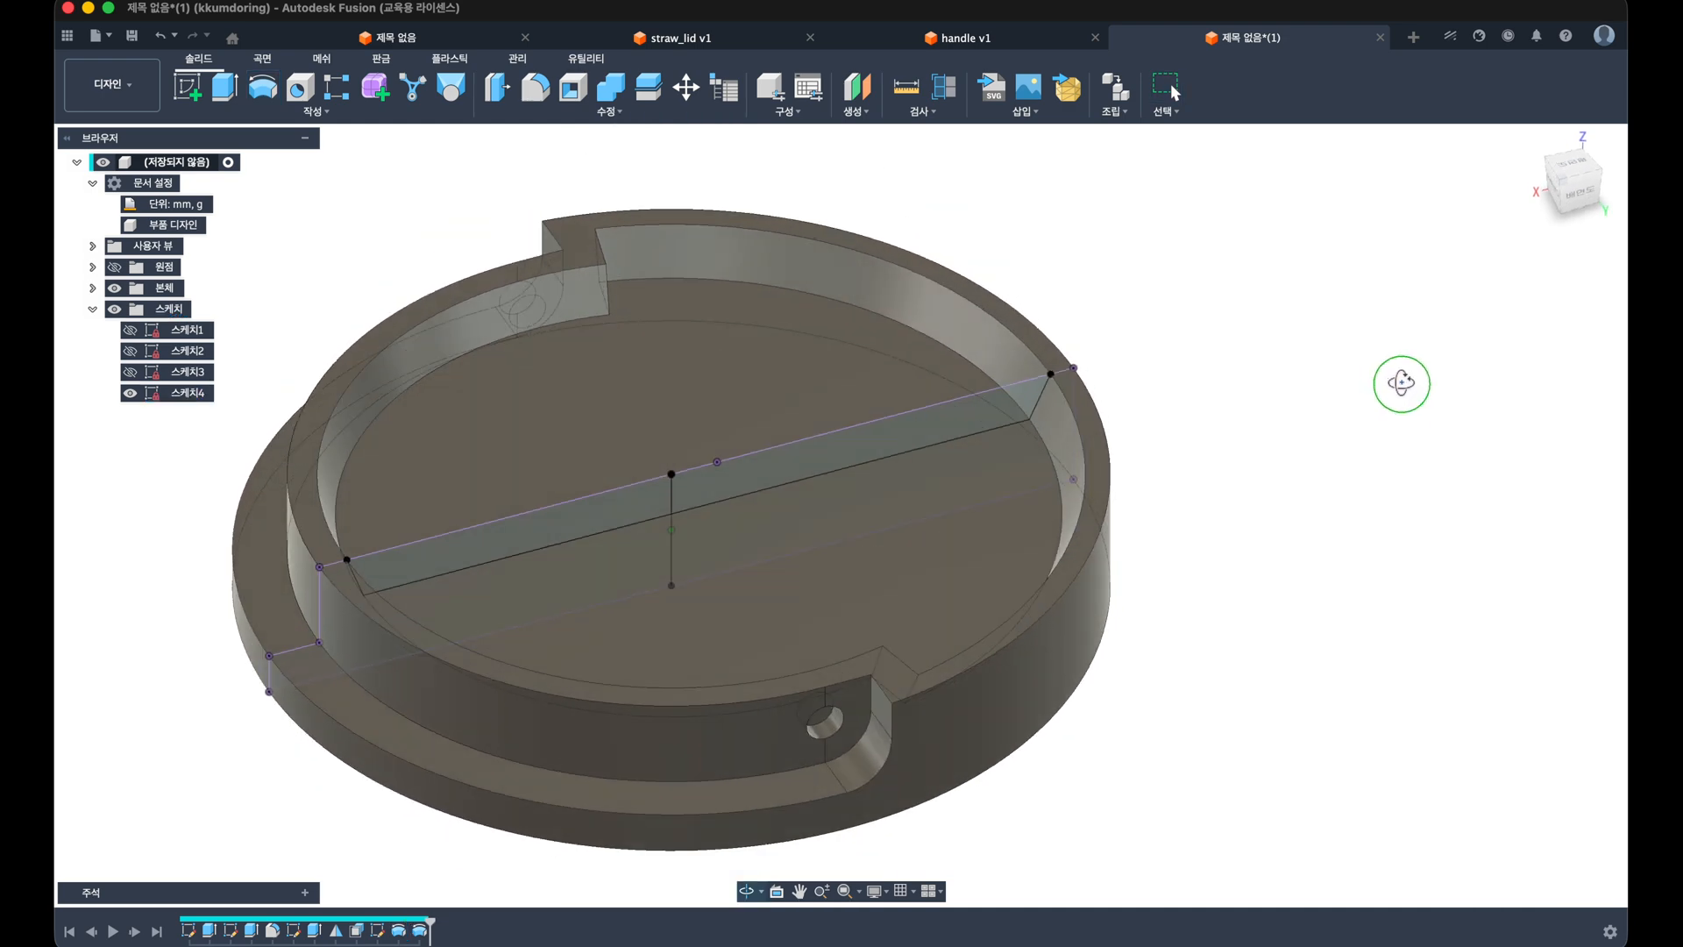
click(130, 393)
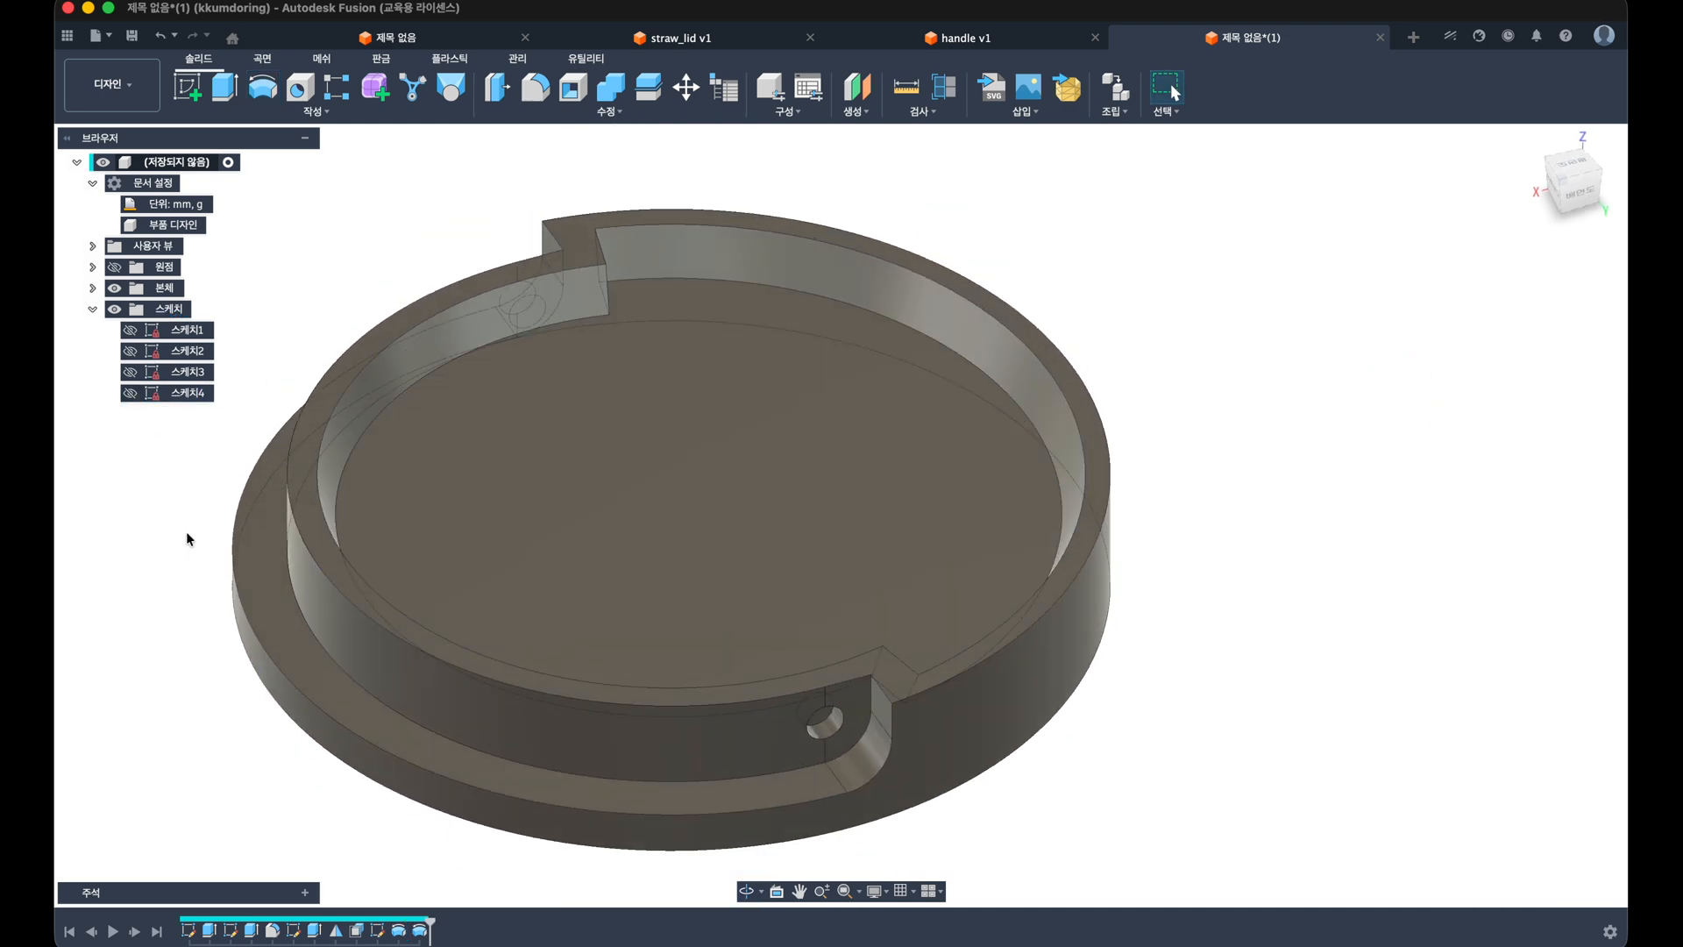
mouse_move(58, 789)
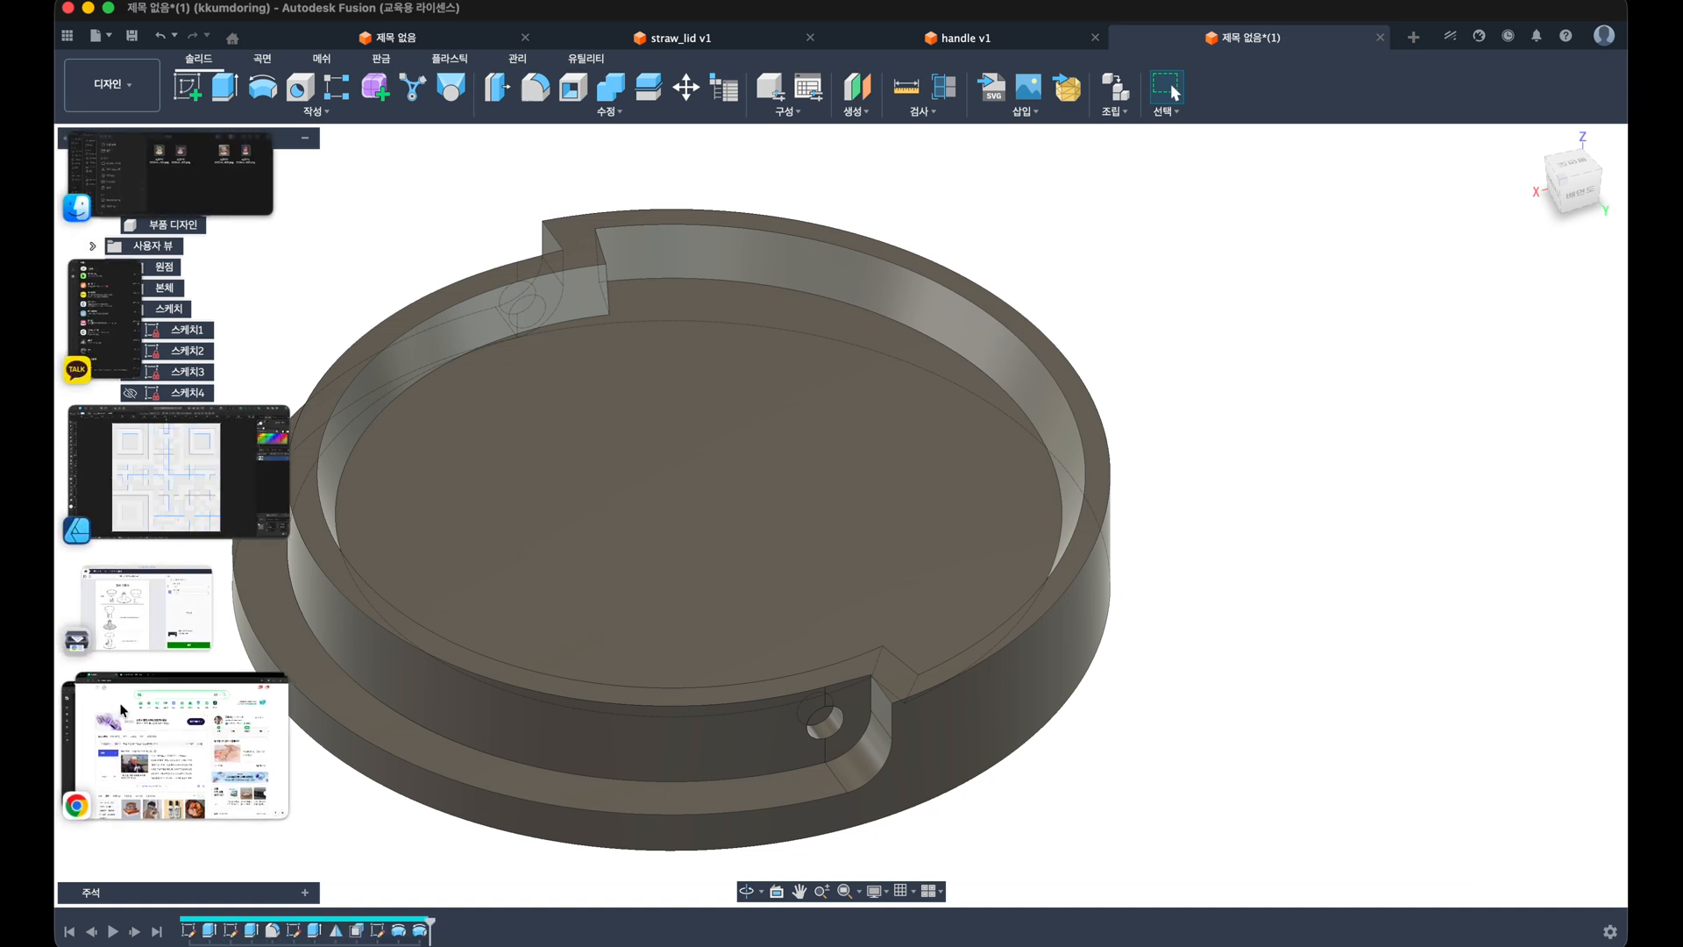
click(117, 759)
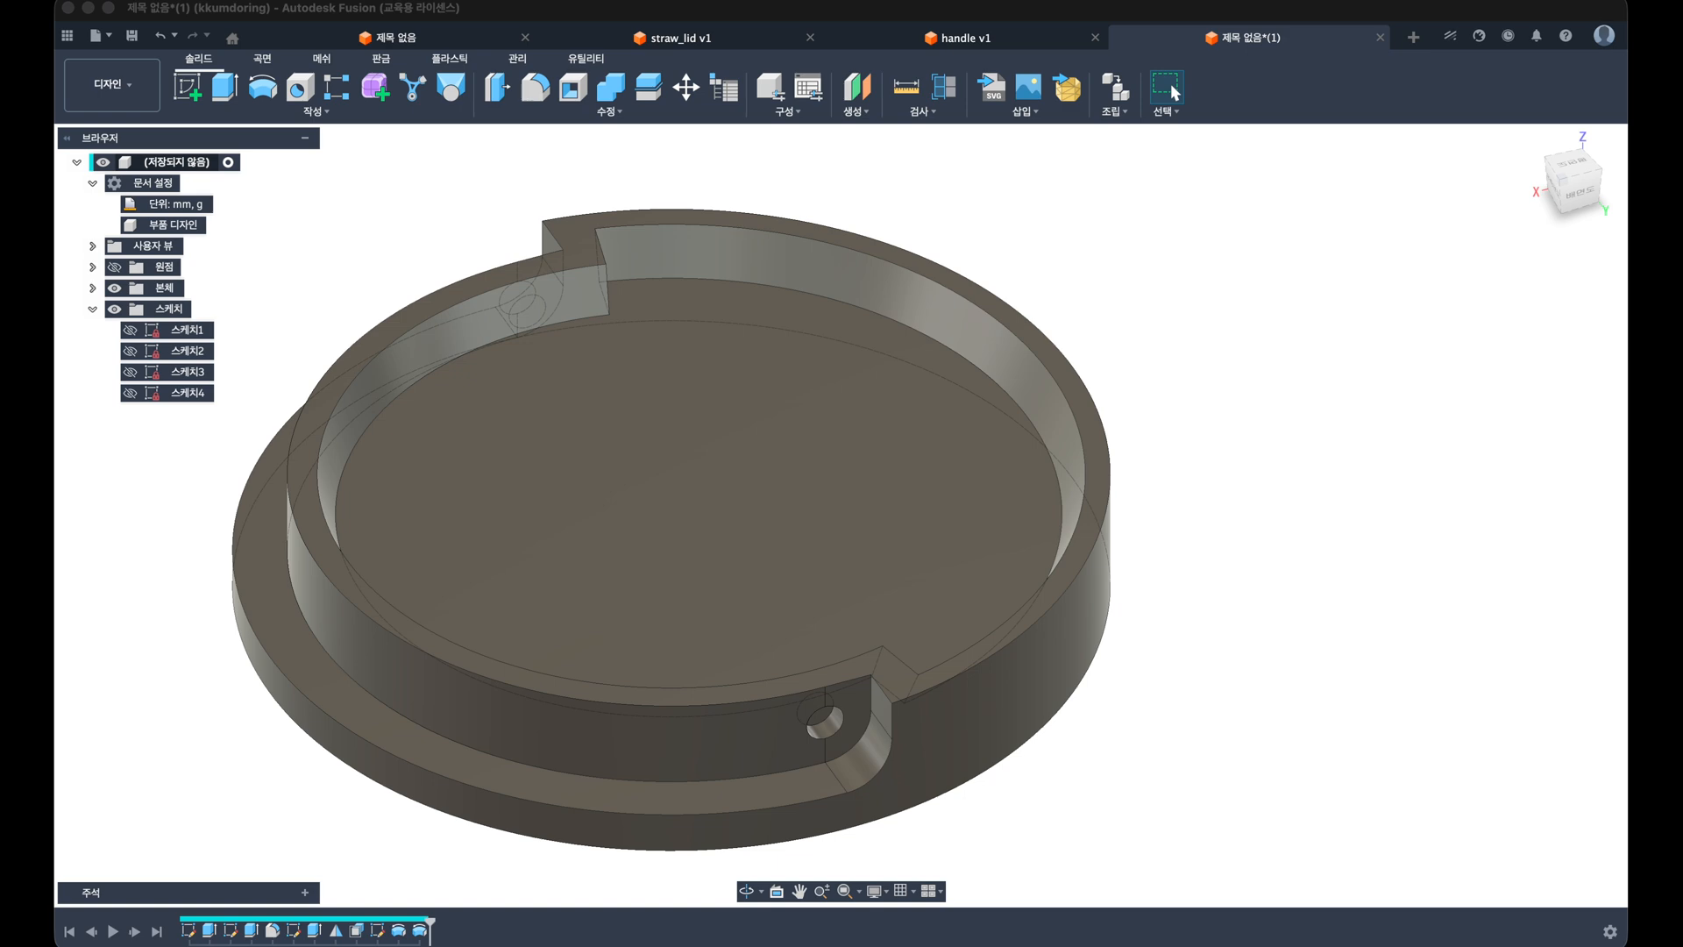
shift+middle_drag(1277, 315, 1221, 350)
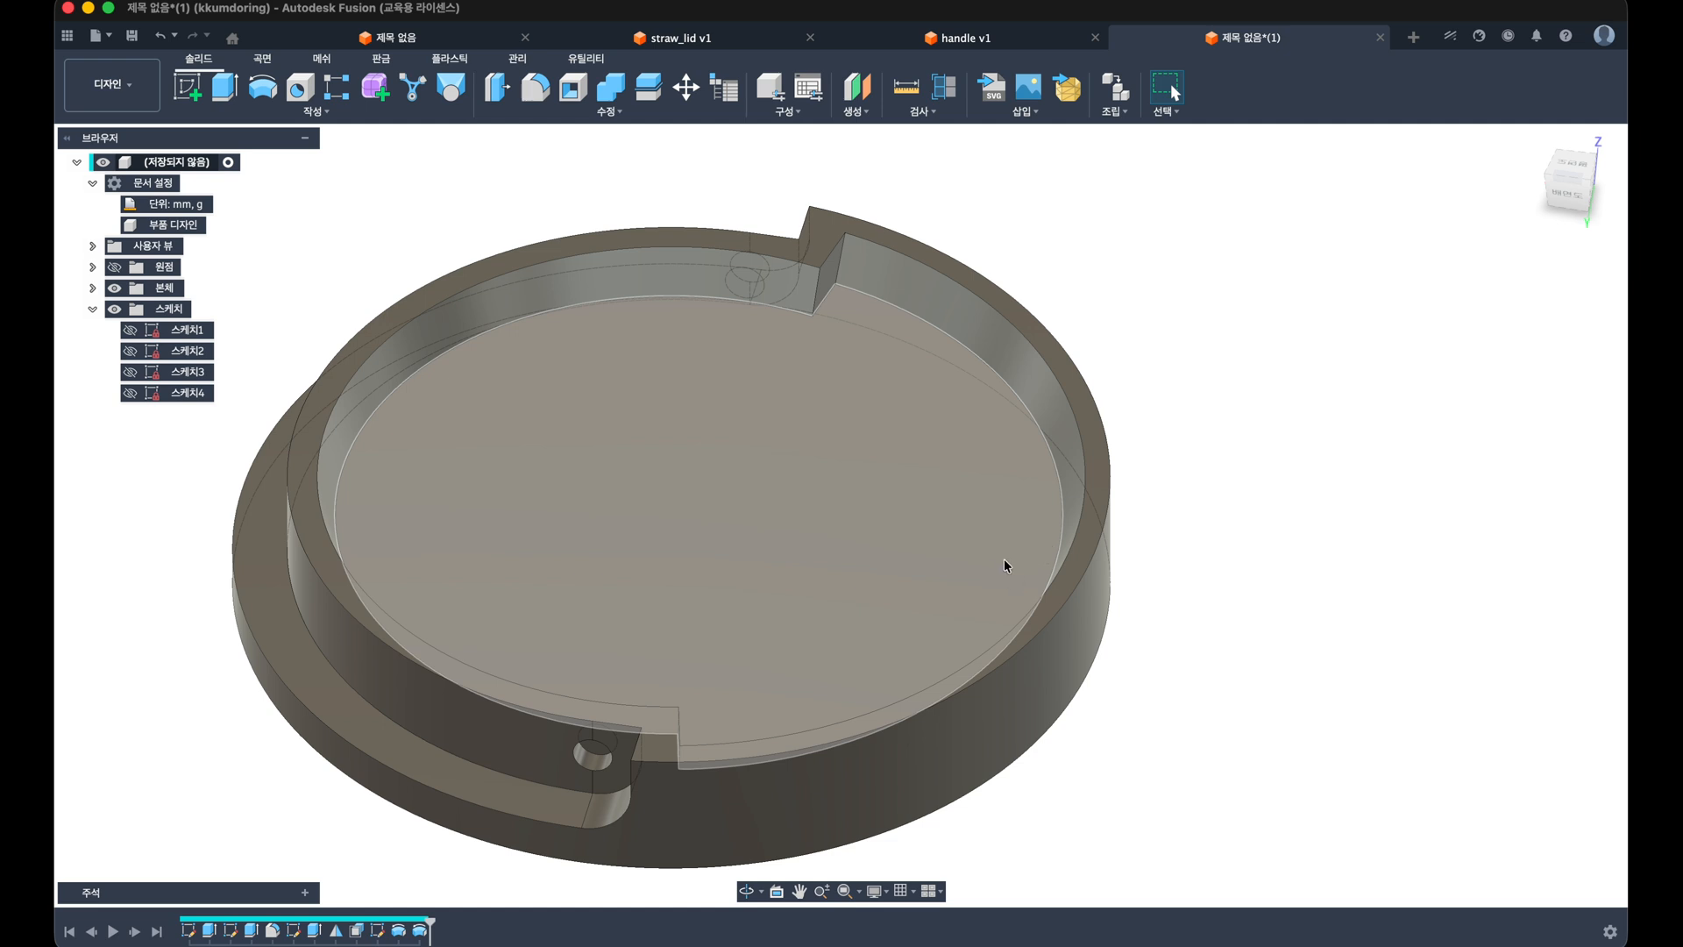
shift+middle_drag(1005, 562, 997, 563)
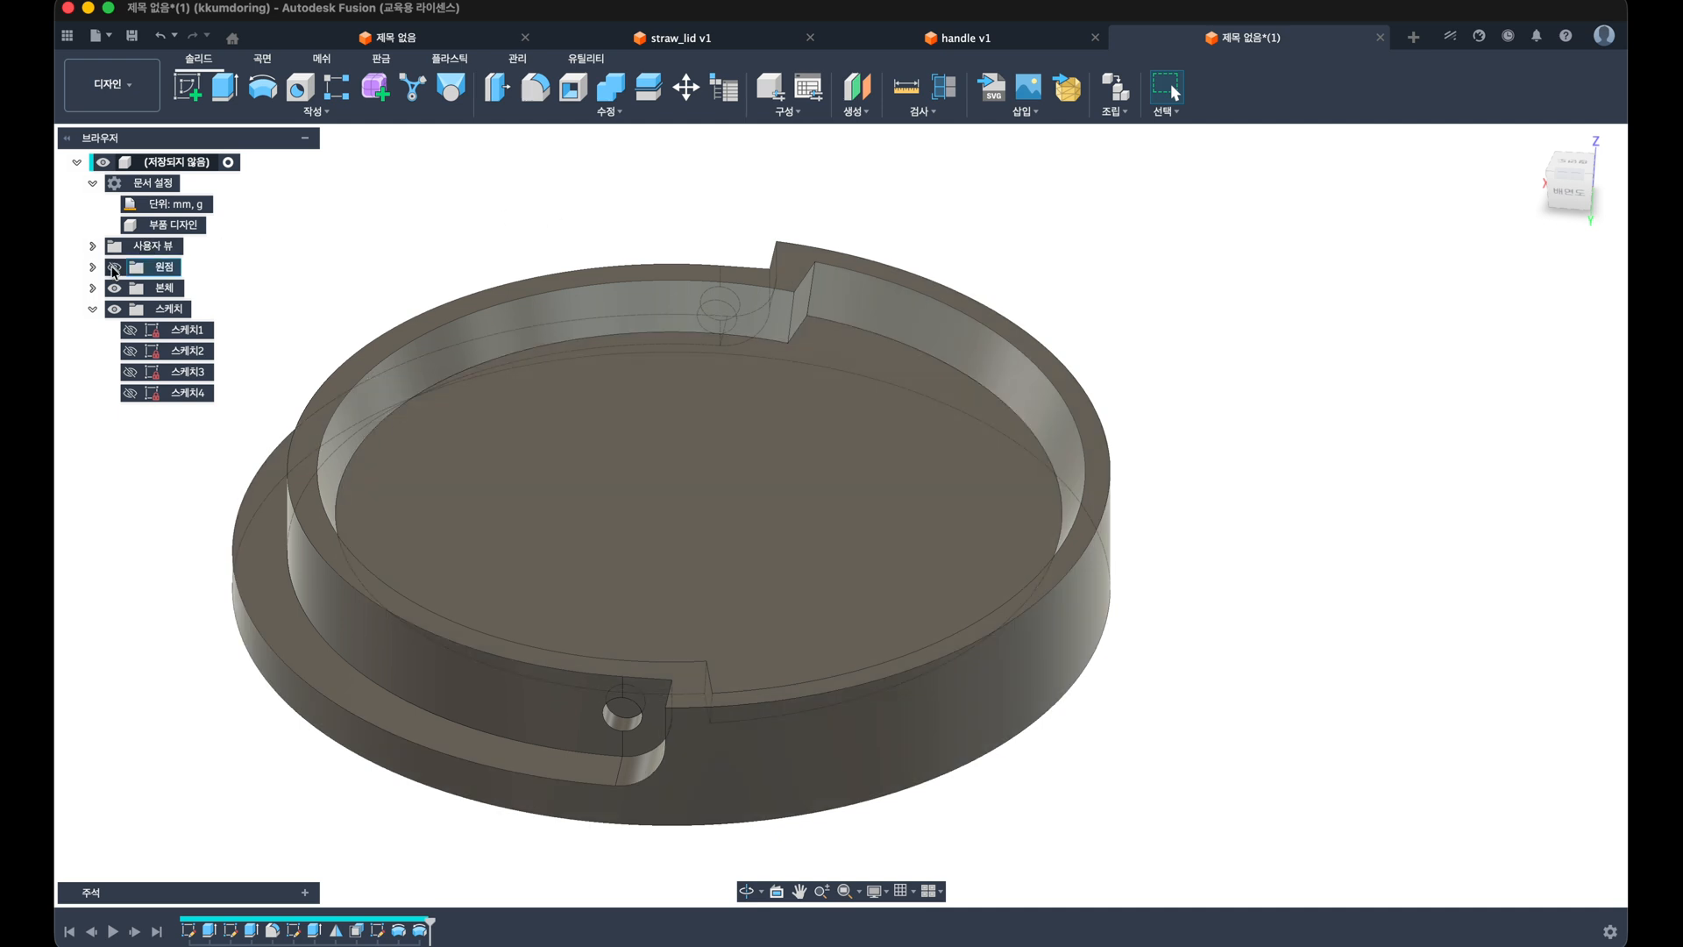
Step: Show the origin and draft the recess floor by -3 degrees, using the YZ plane as the pull direction
click(605, 111)
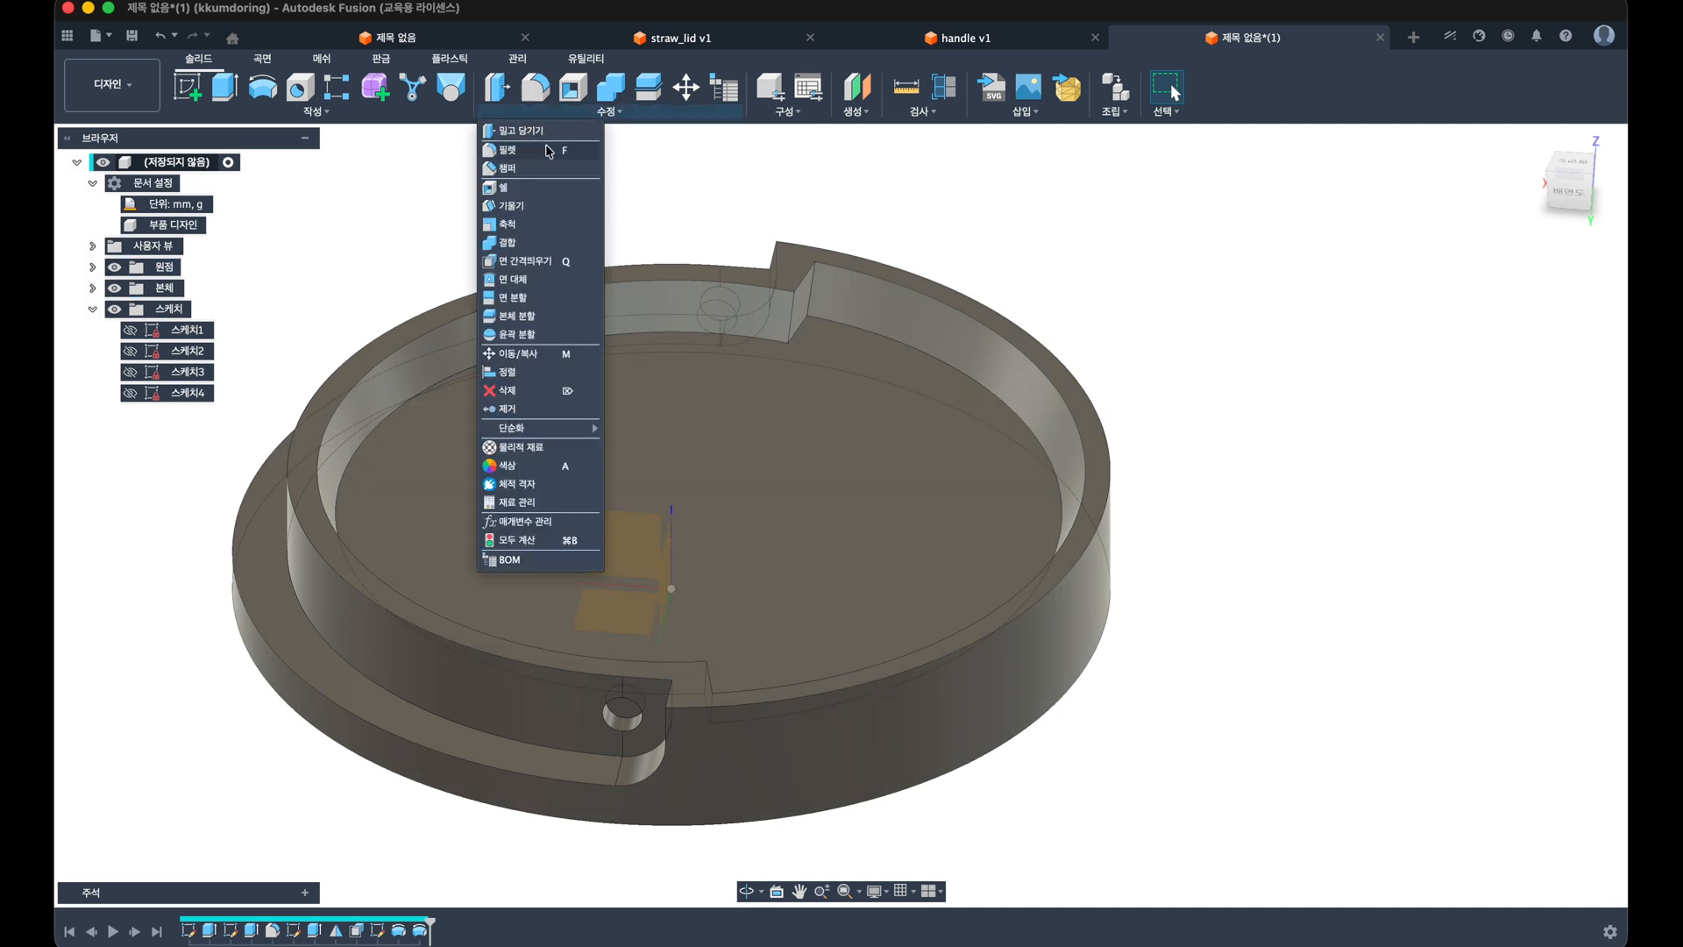
click(547, 207)
click(630, 425)
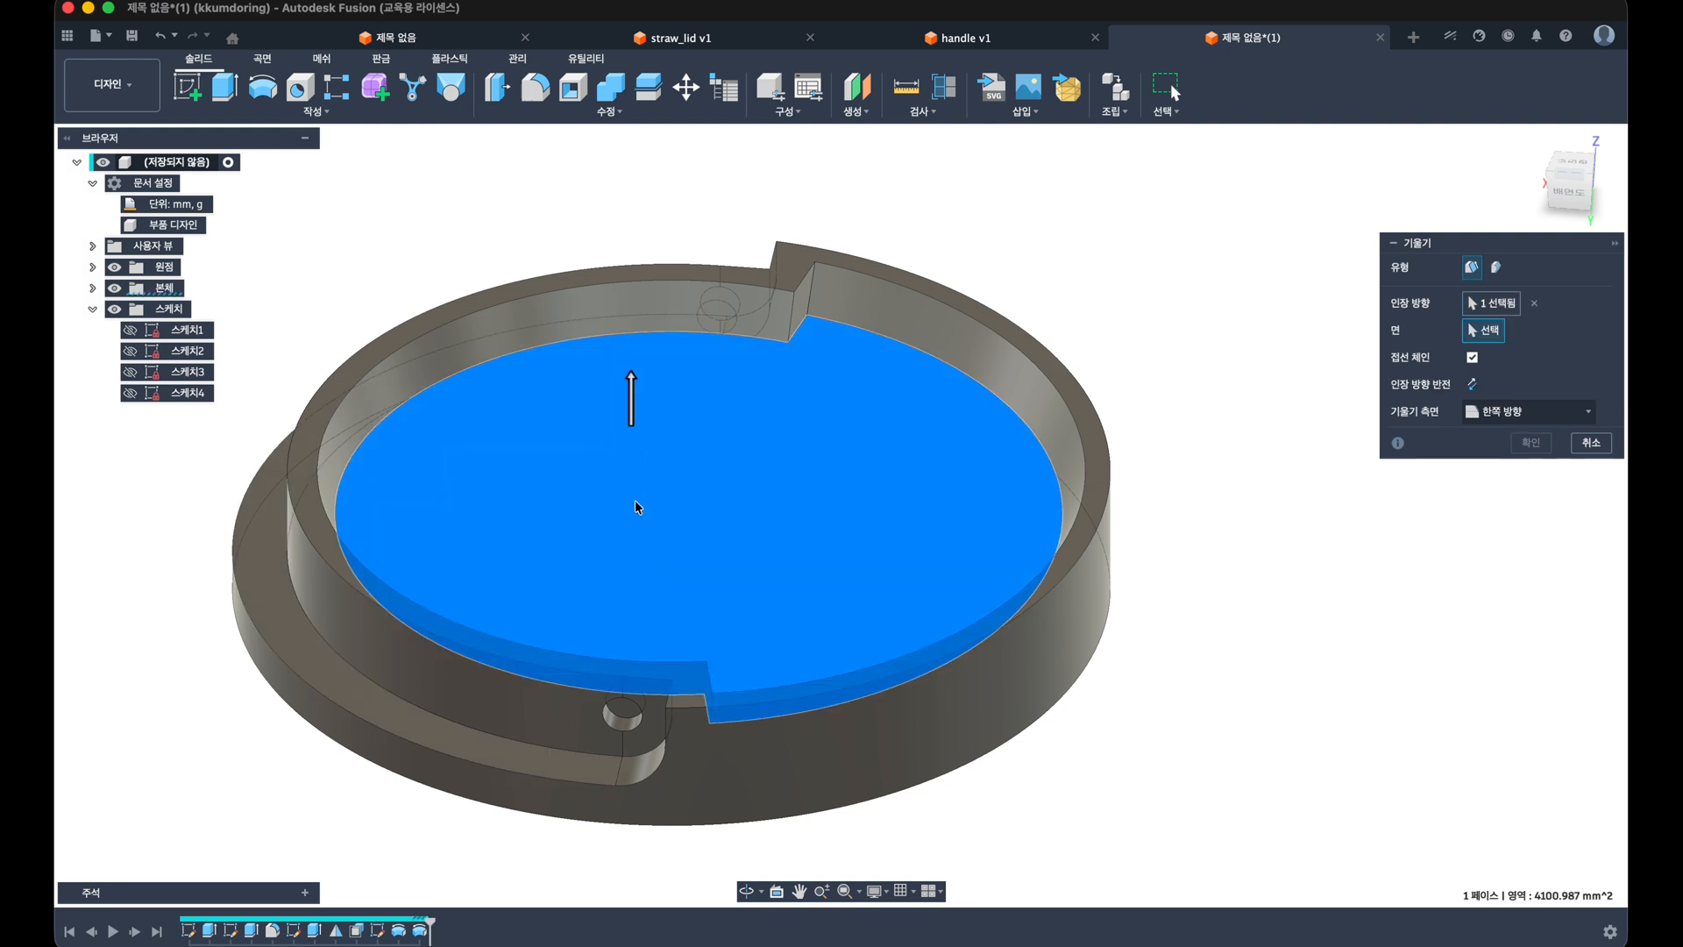
click(1534, 303)
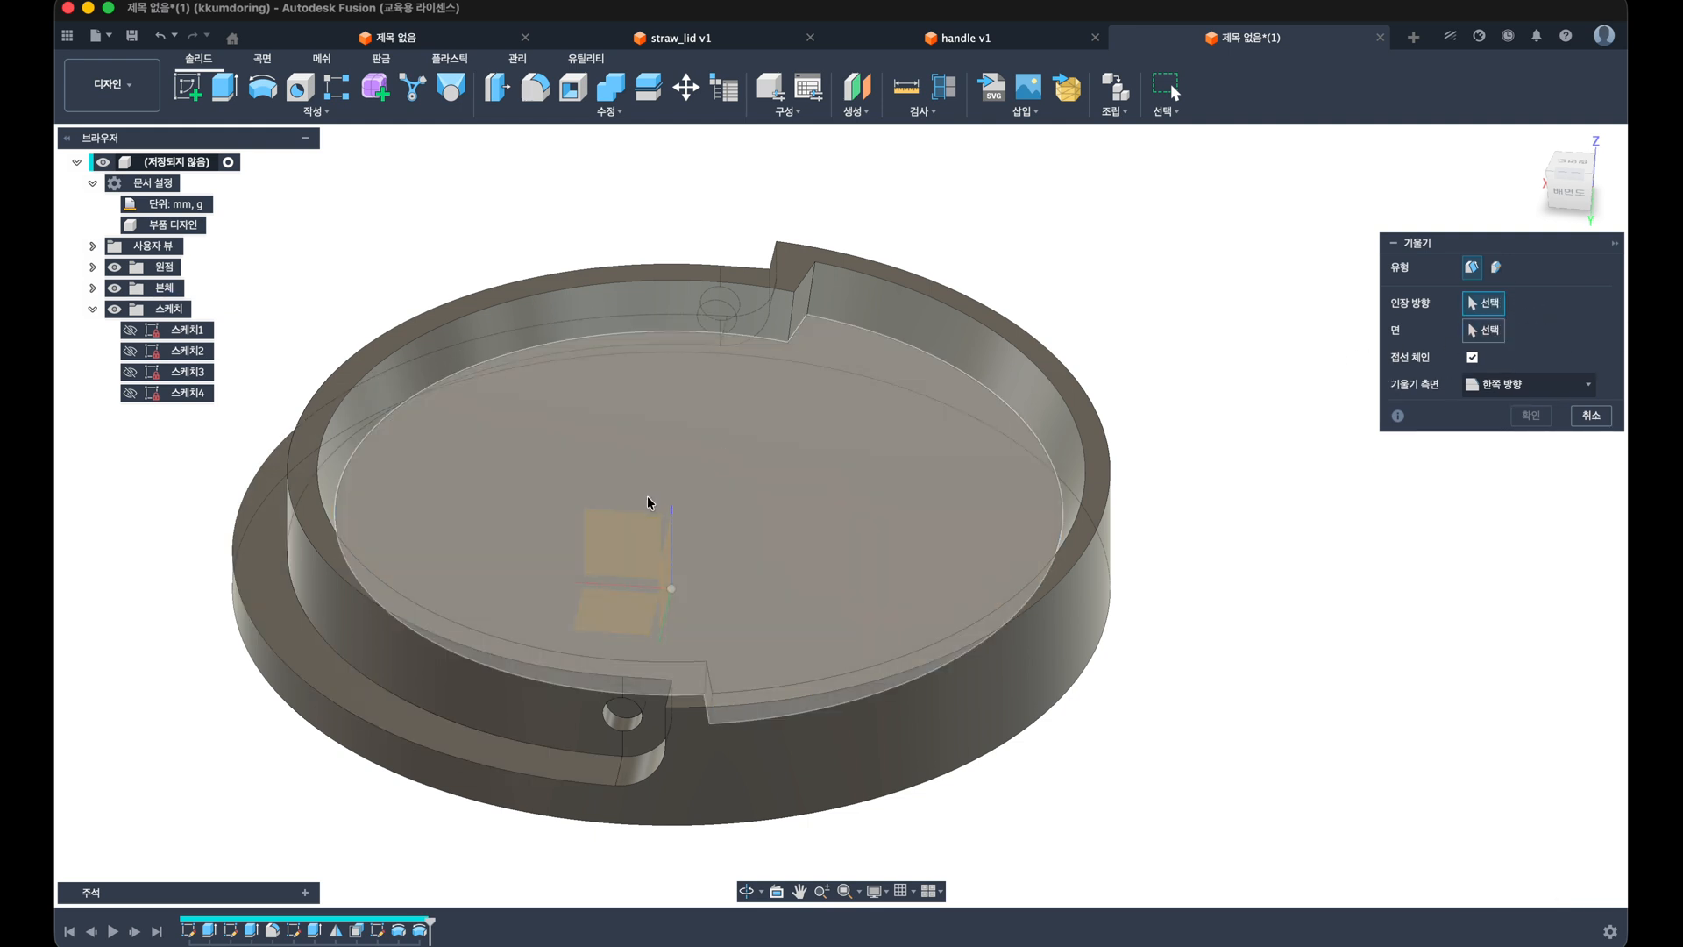
shift+middle_drag(659, 549, 645, 566)
click(648, 567)
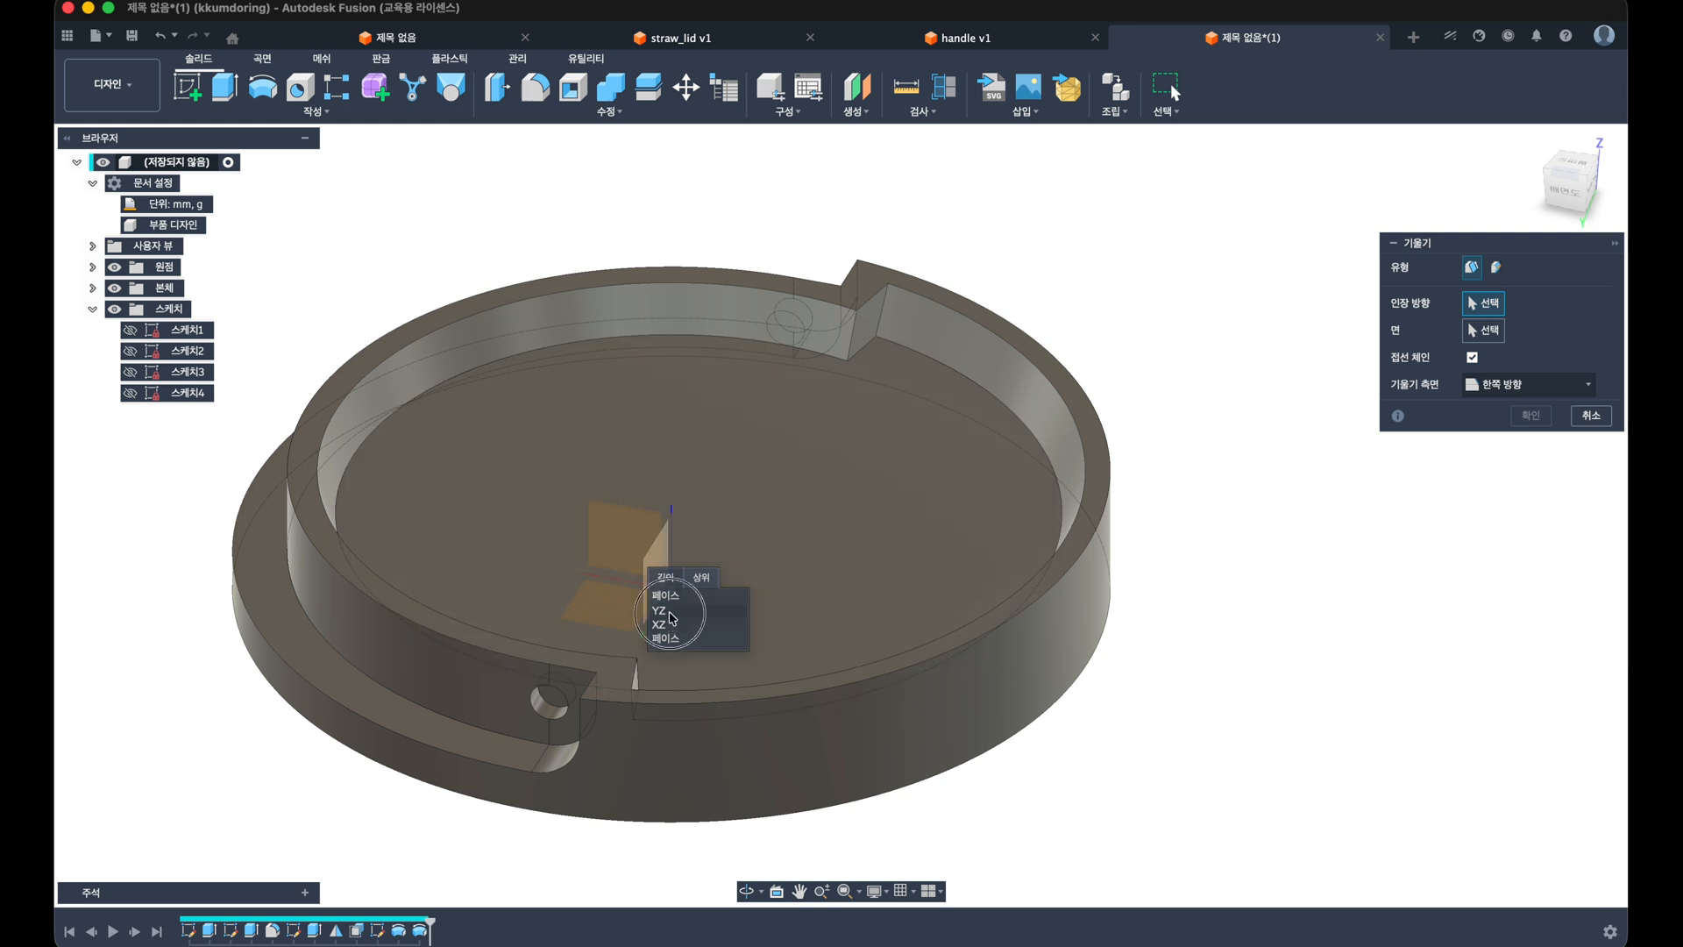
click(659, 610)
click(833, 467)
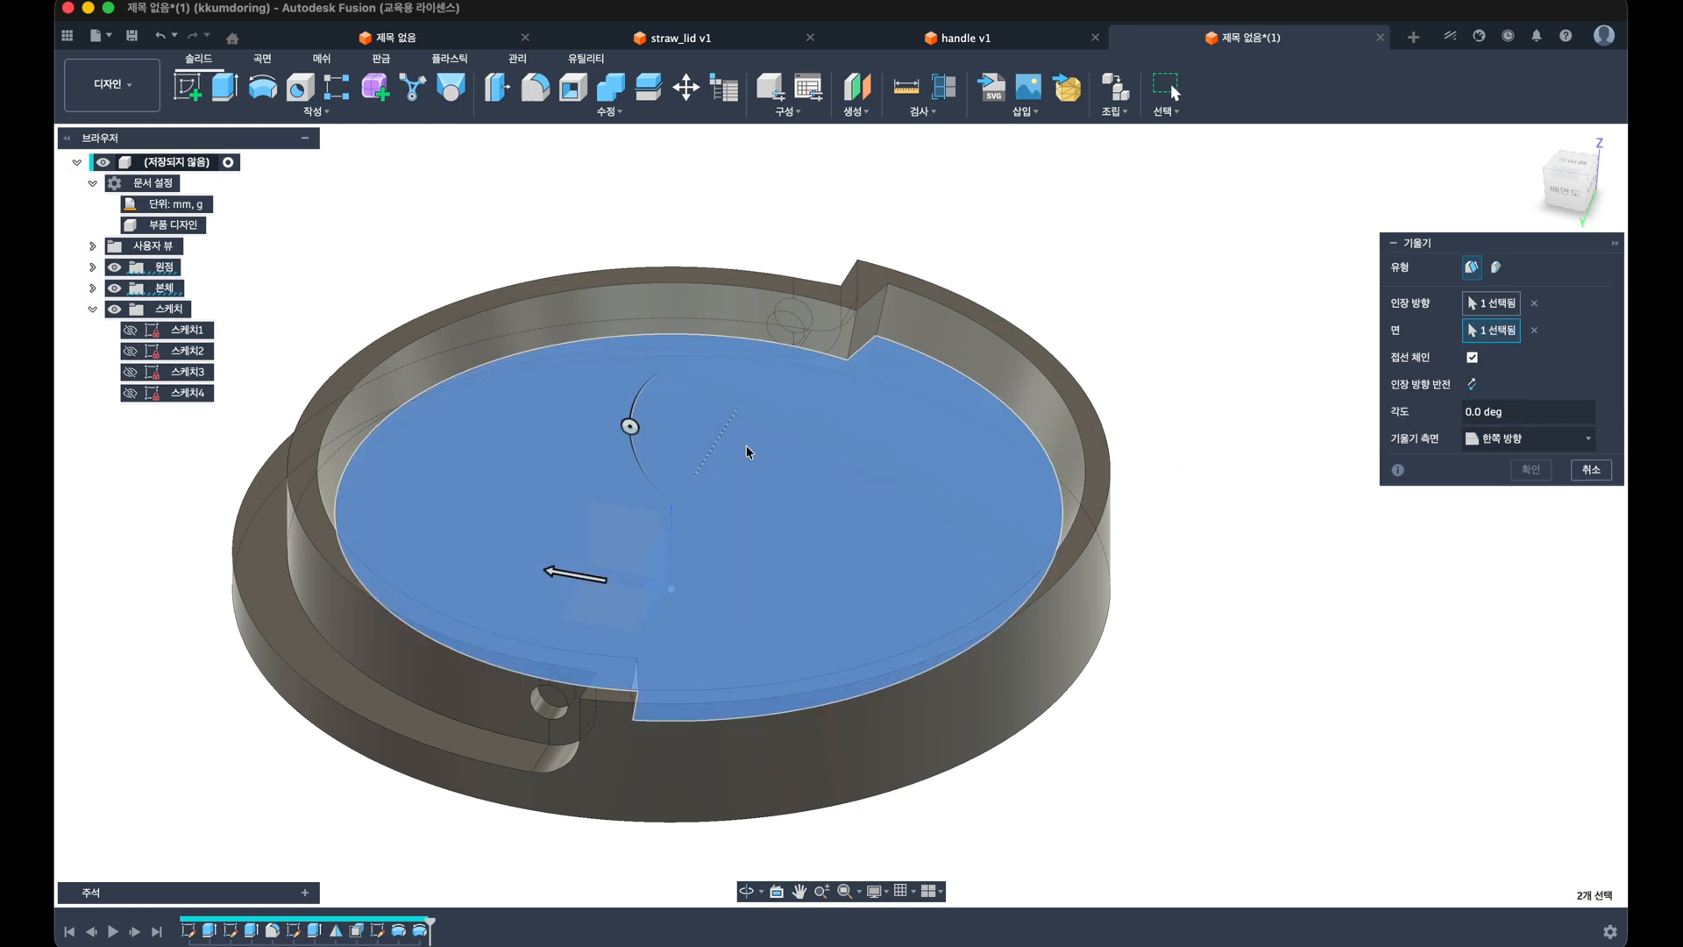
mouse_move(636, 425)
mouse_down()
mouse_move(624, 419)
mouse_move(650, 431)
mouse_up()
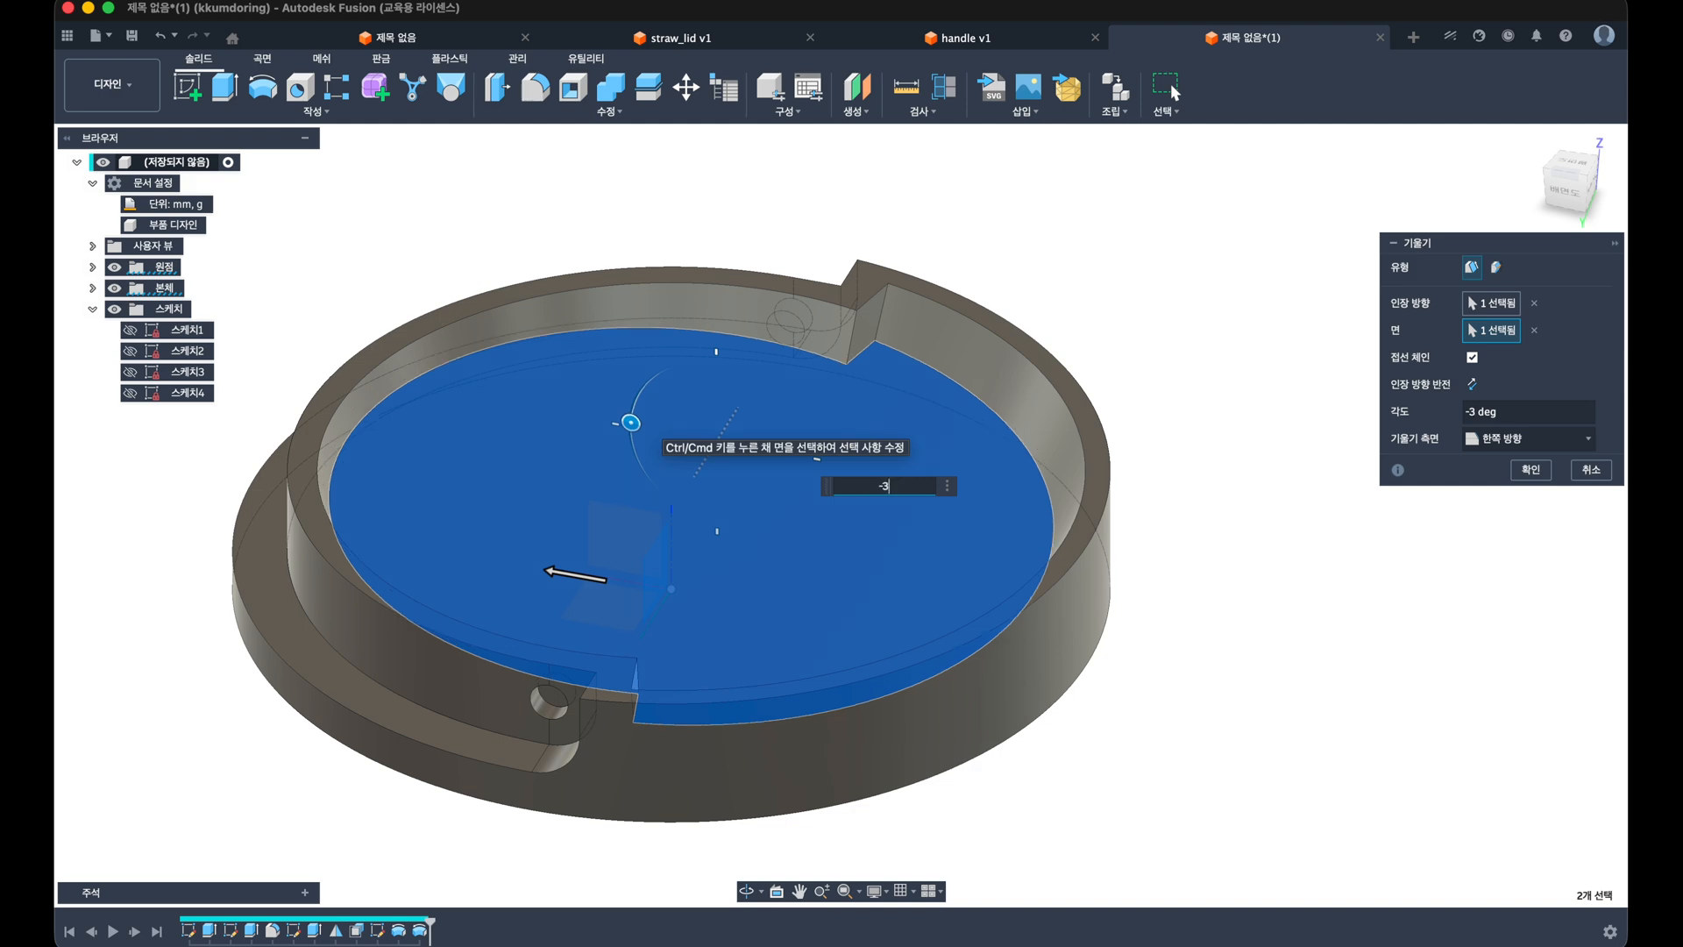
key(Return)
shift+middle_drag(628, 451, 578, 511)
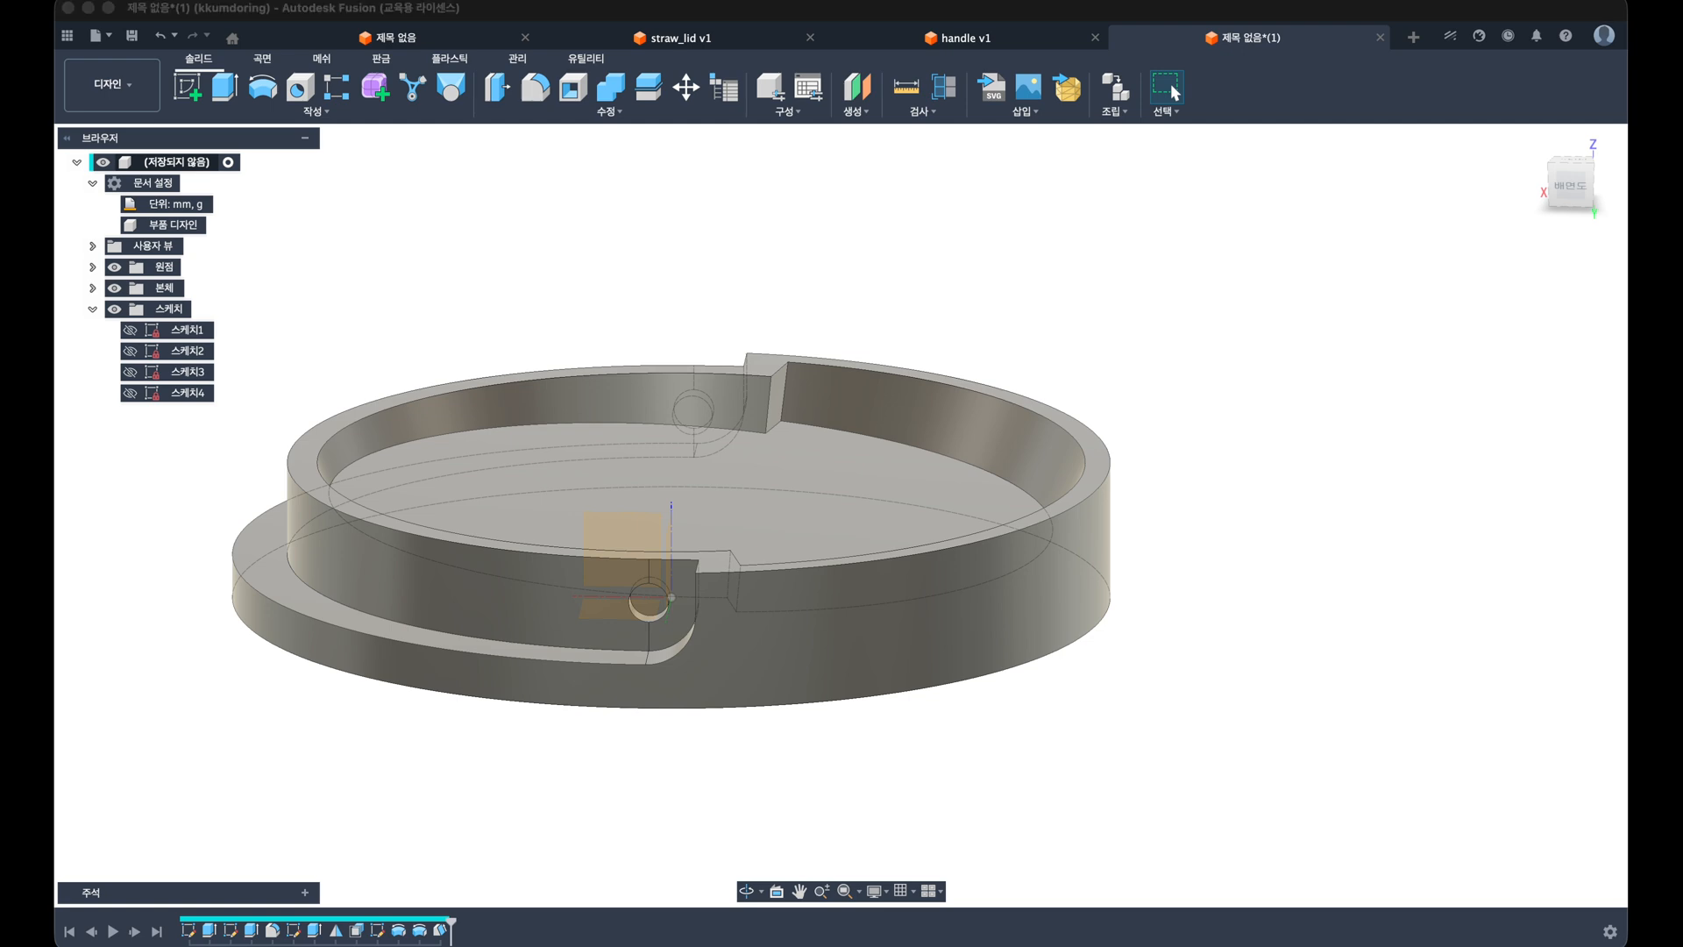
shift+middle_drag(794, 390, 807, 429)
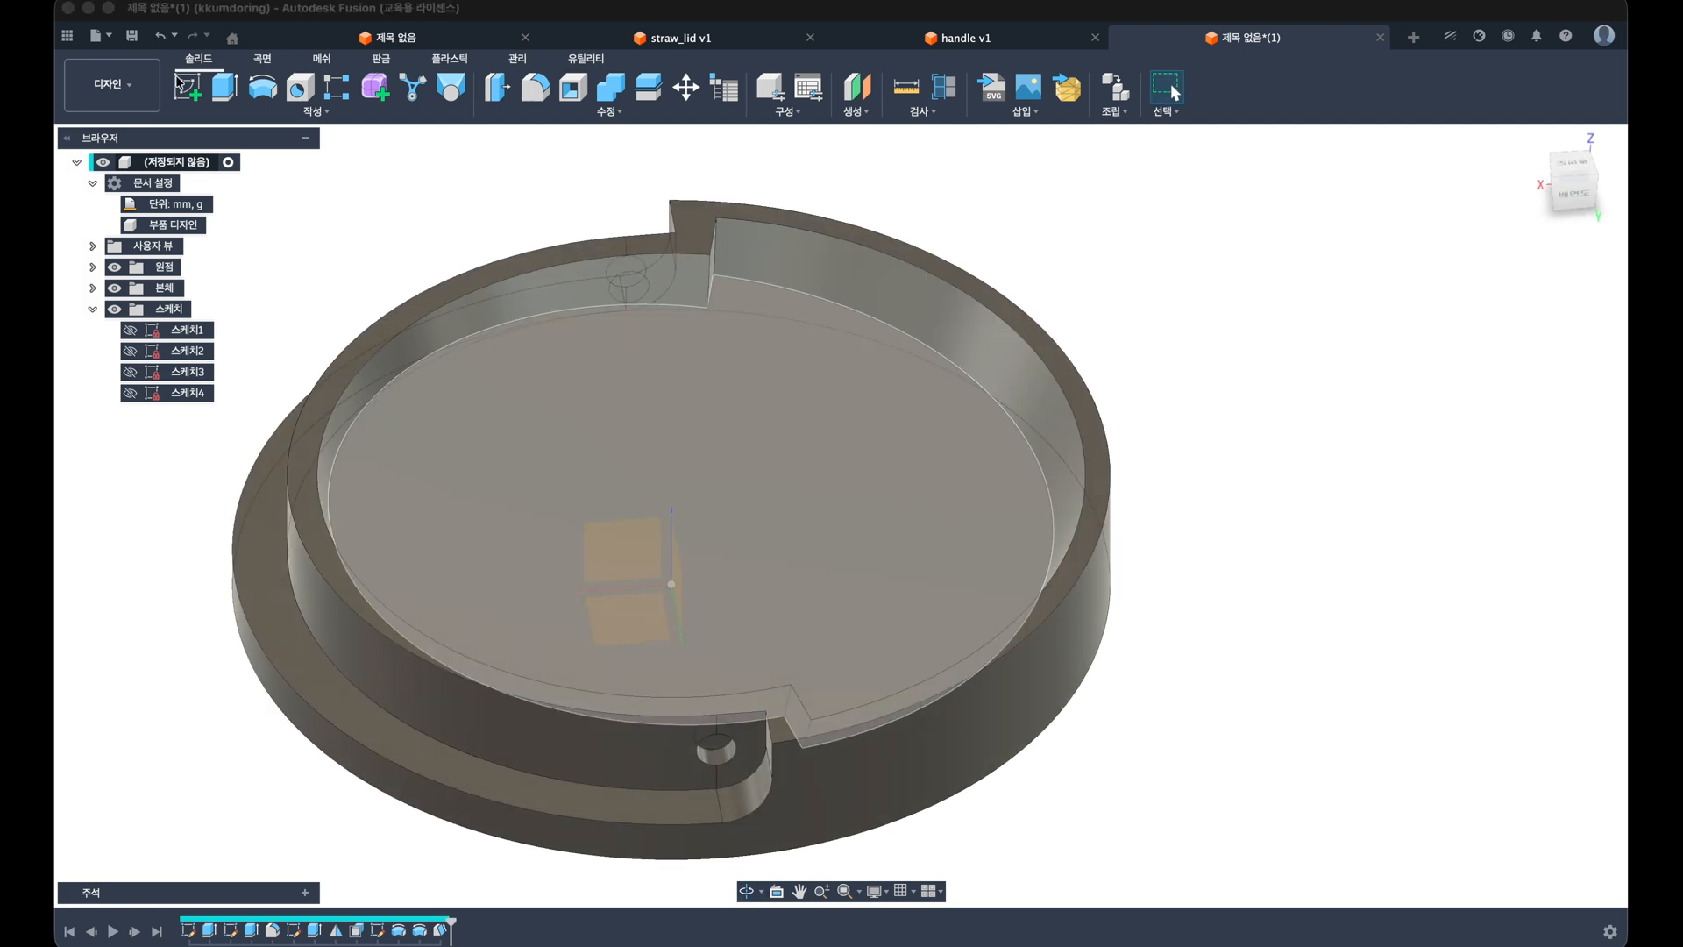
Step: Start a sketch on the XY plane and draw a centre rectangle about 107 by 34 mm at the origin
click(185, 86)
scroll(381, 218, down, 3)
shift+middle_drag(380, 218, 307, 412)
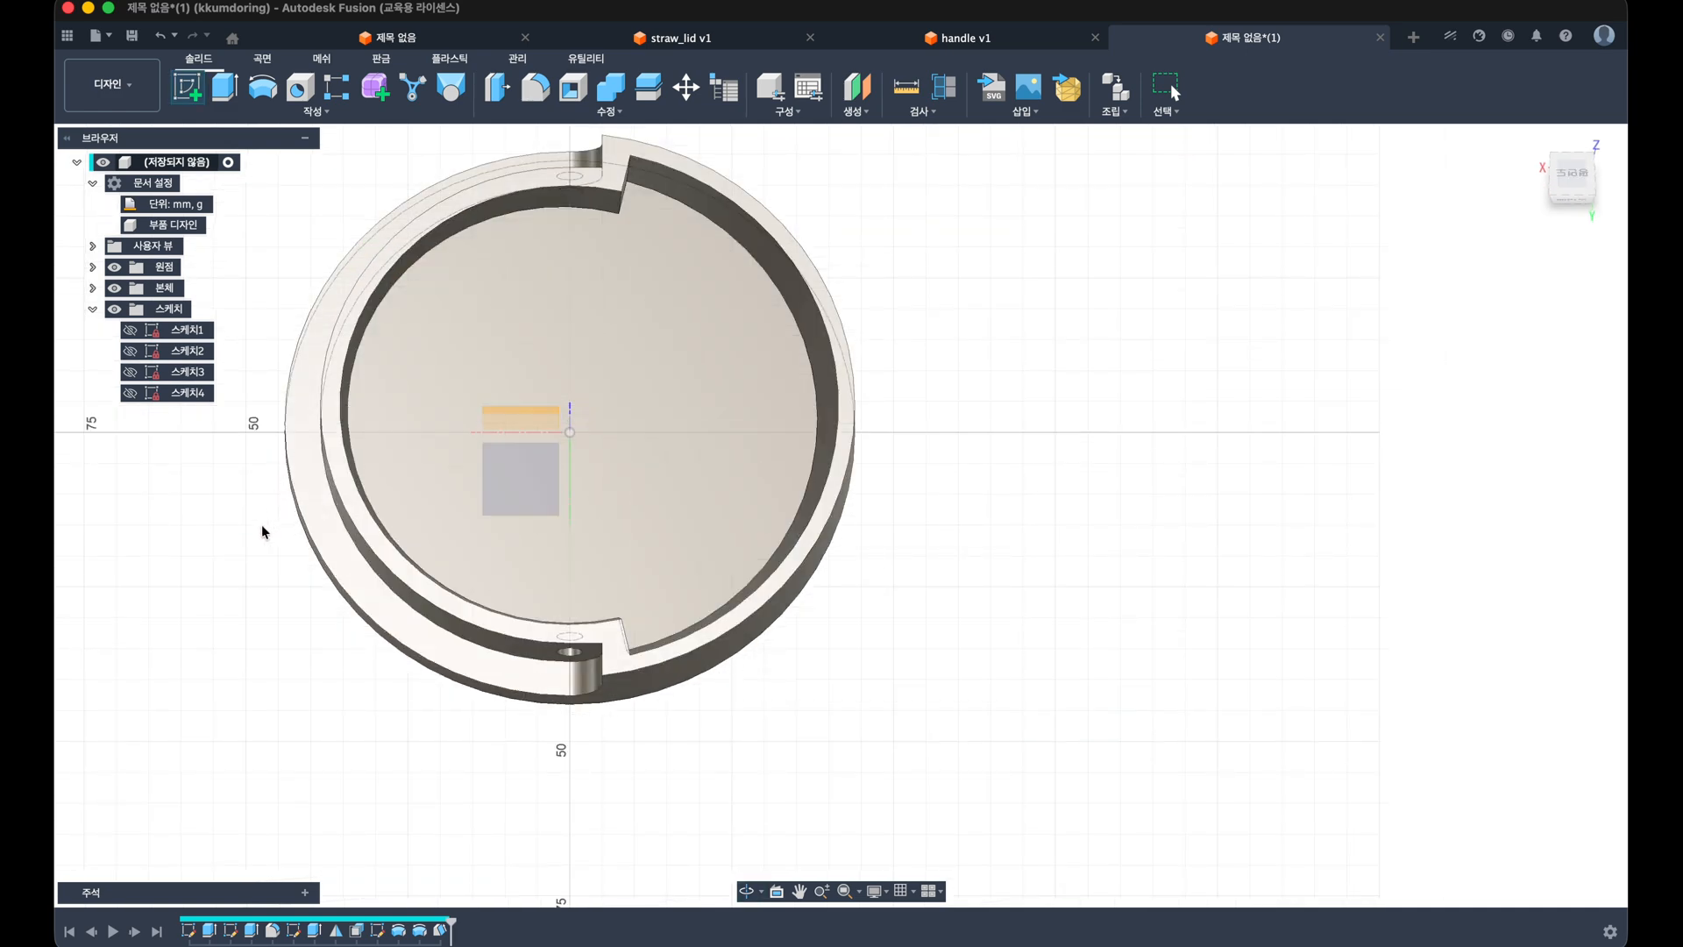
click(261, 524)
key(r)
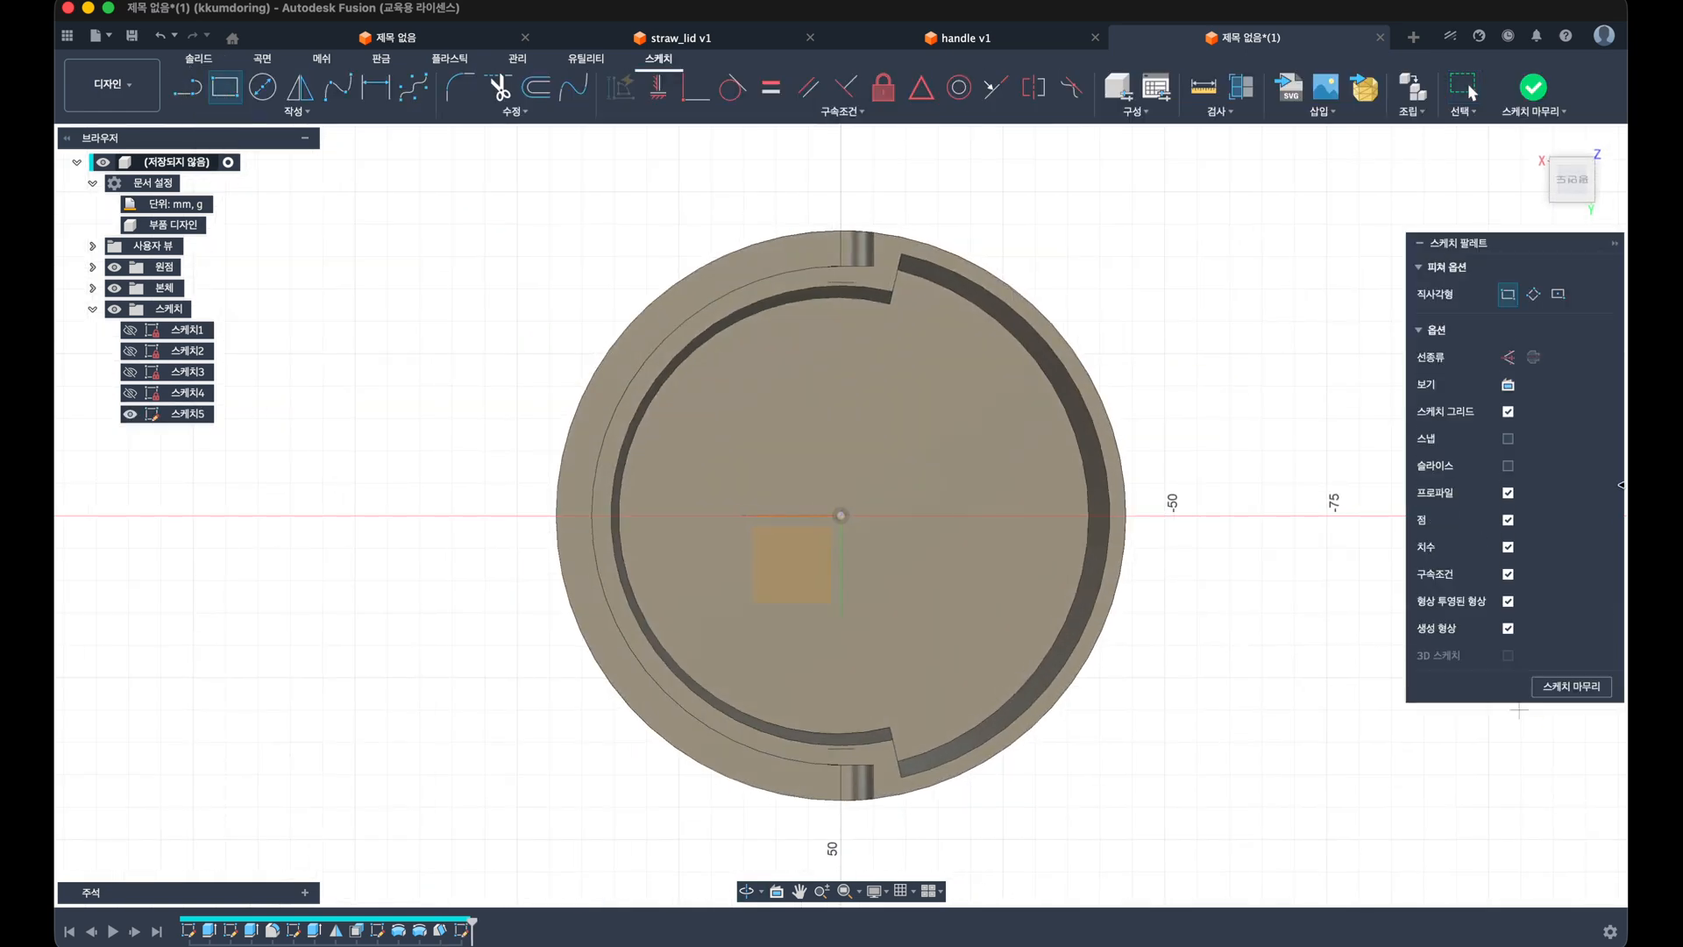
click(1558, 293)
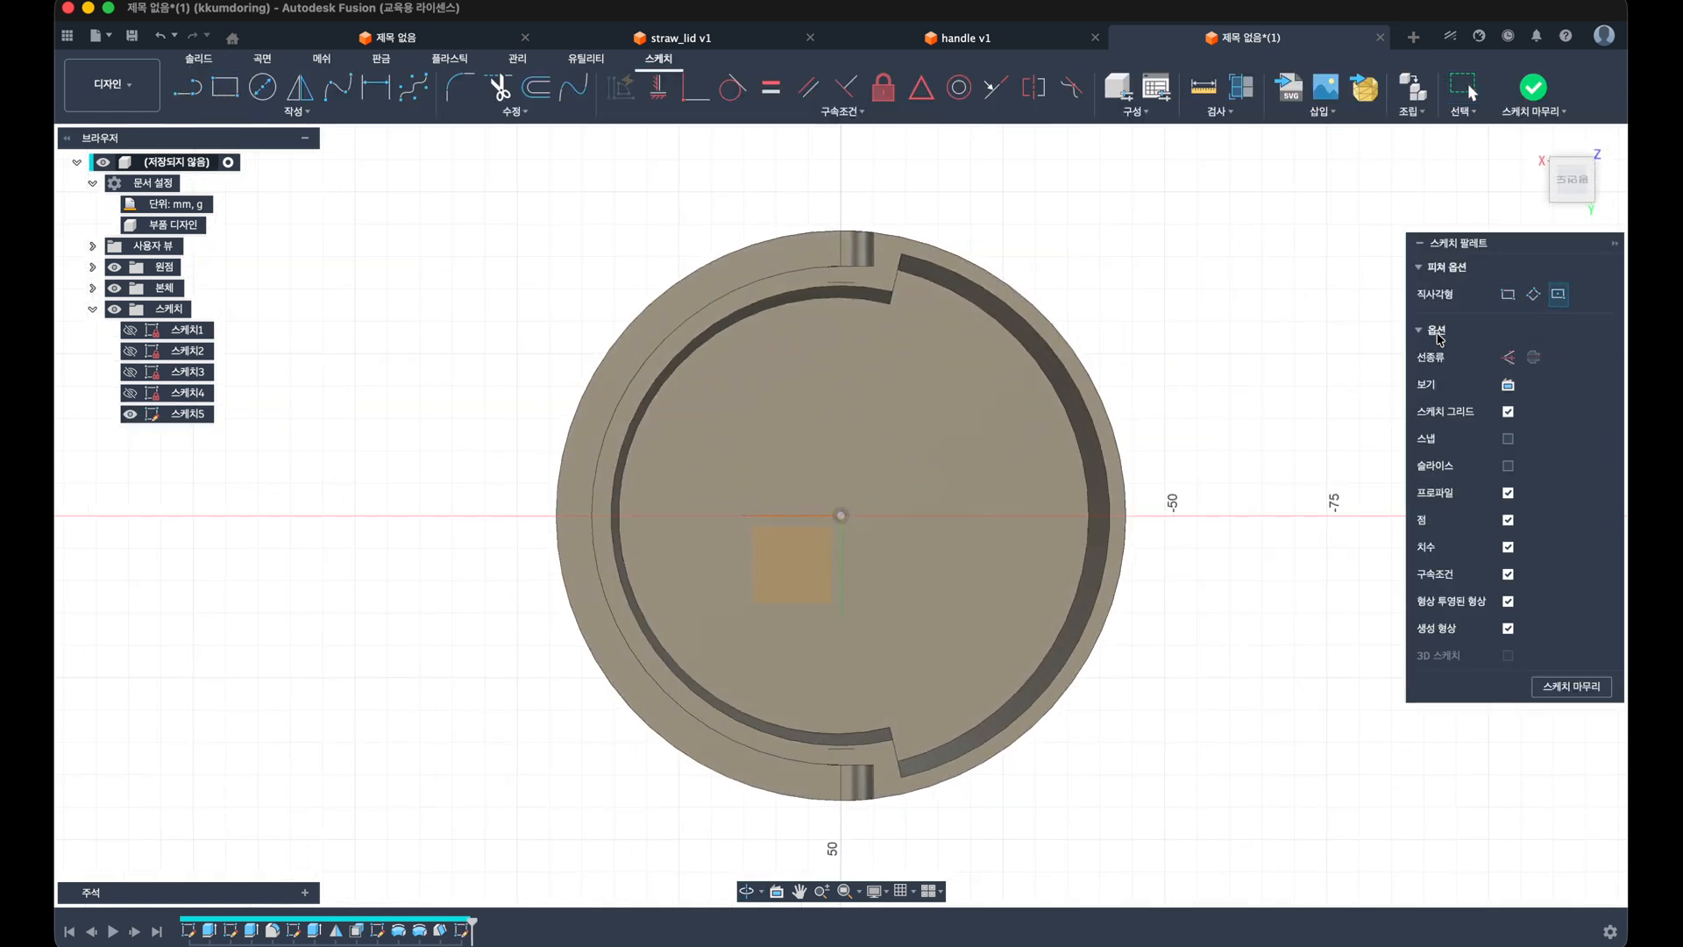
click(841, 516)
click(1188, 625)
Step: Dimension the rectangle's short side to 40 mm
key(d)
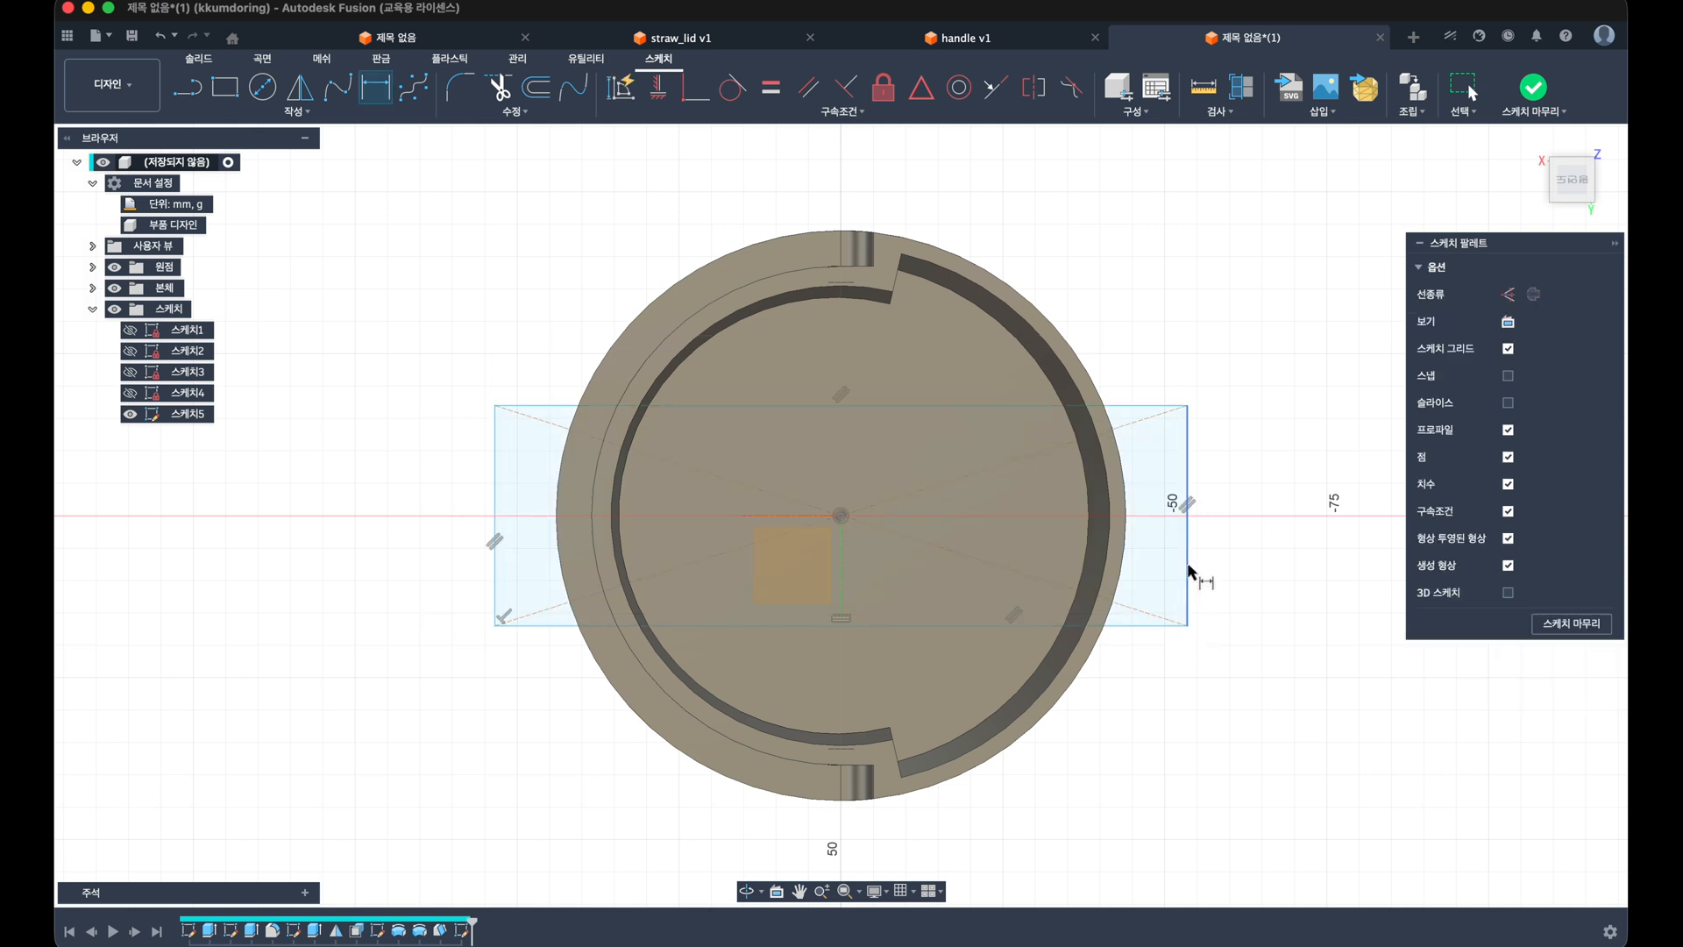
click(1188, 575)
click(1215, 569)
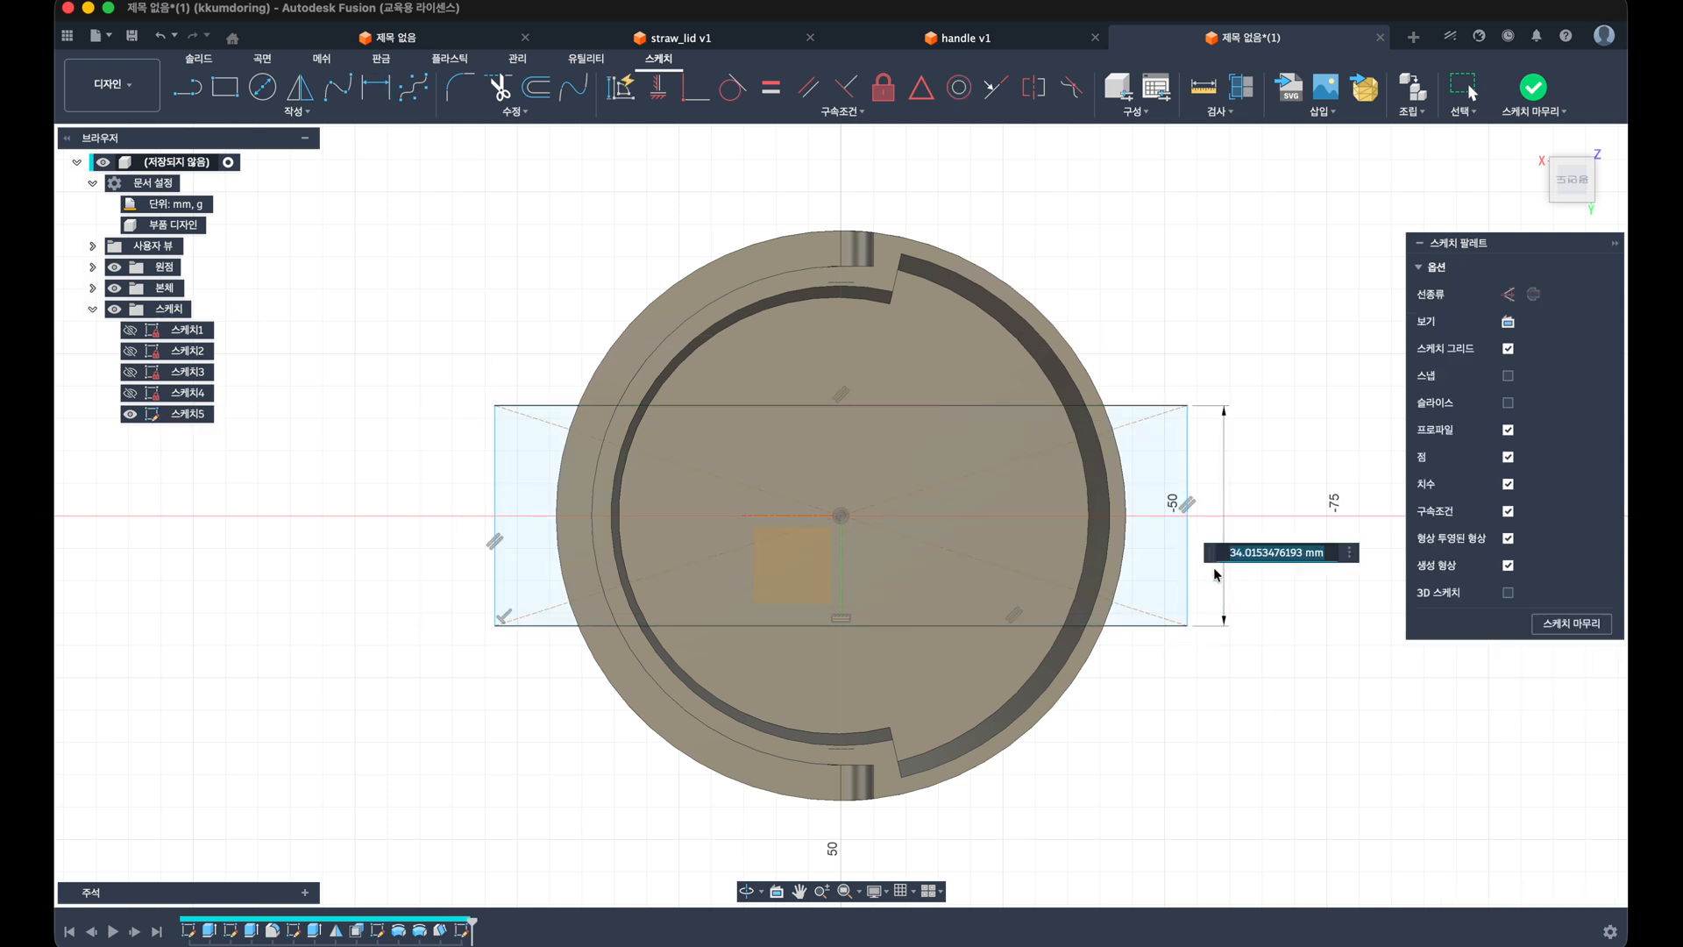
text(40)
key(Return)
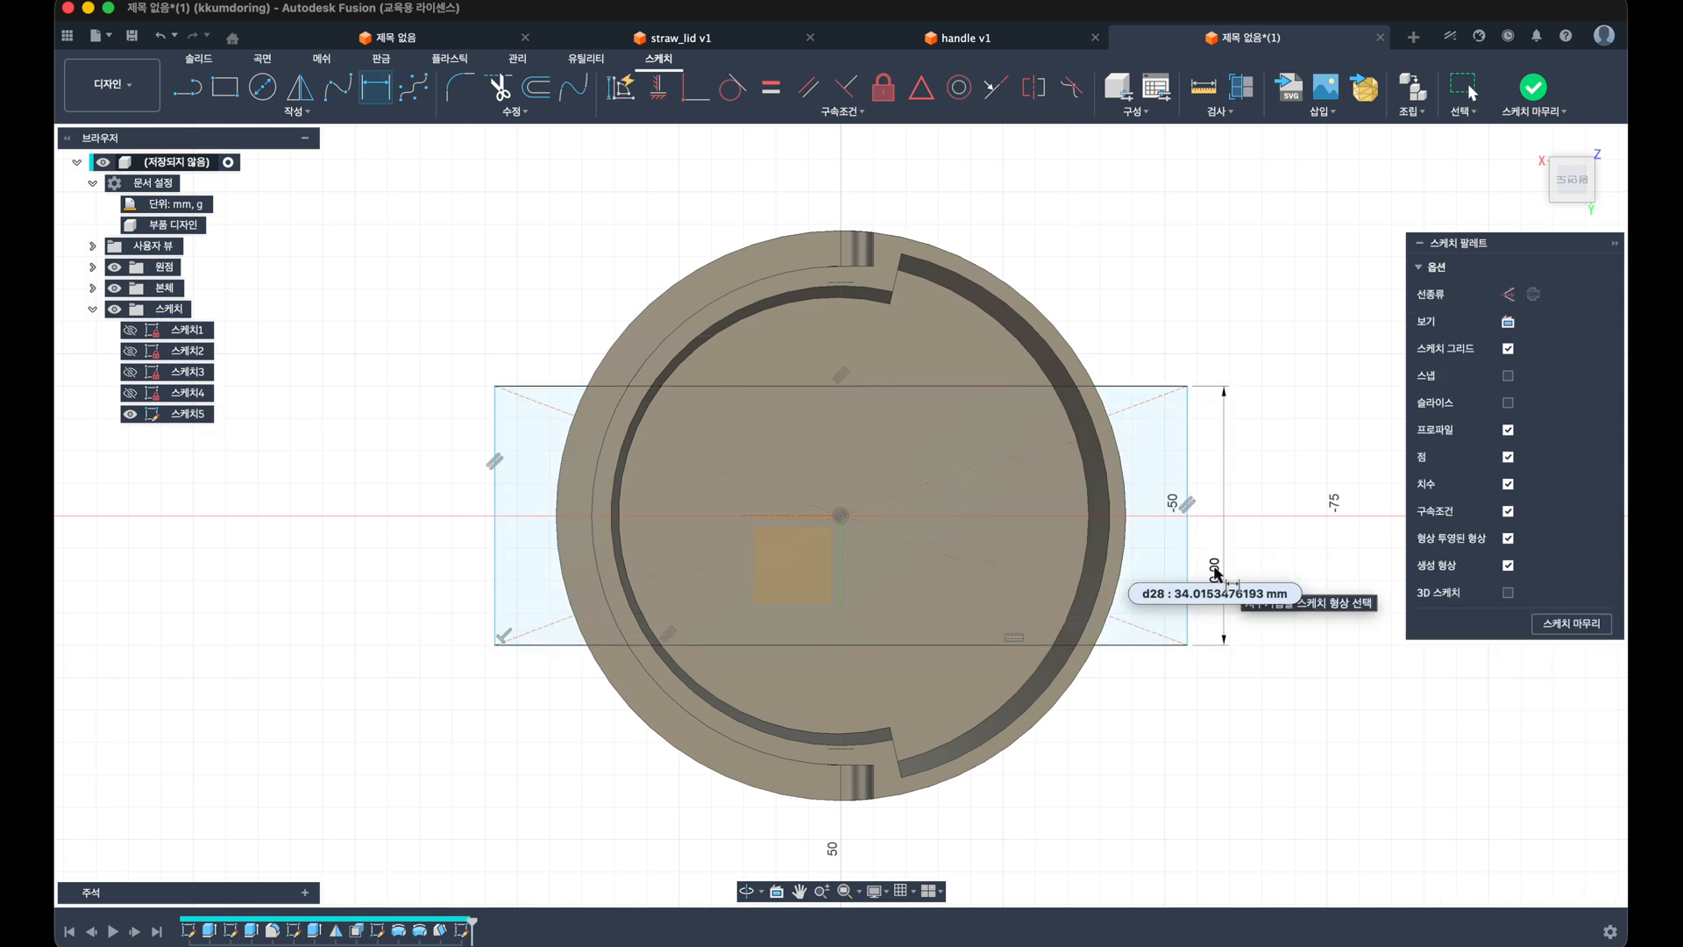
Step: Add a dimension to the rectangle's long side and start entering a new length
click(1131, 383)
click(1131, 346)
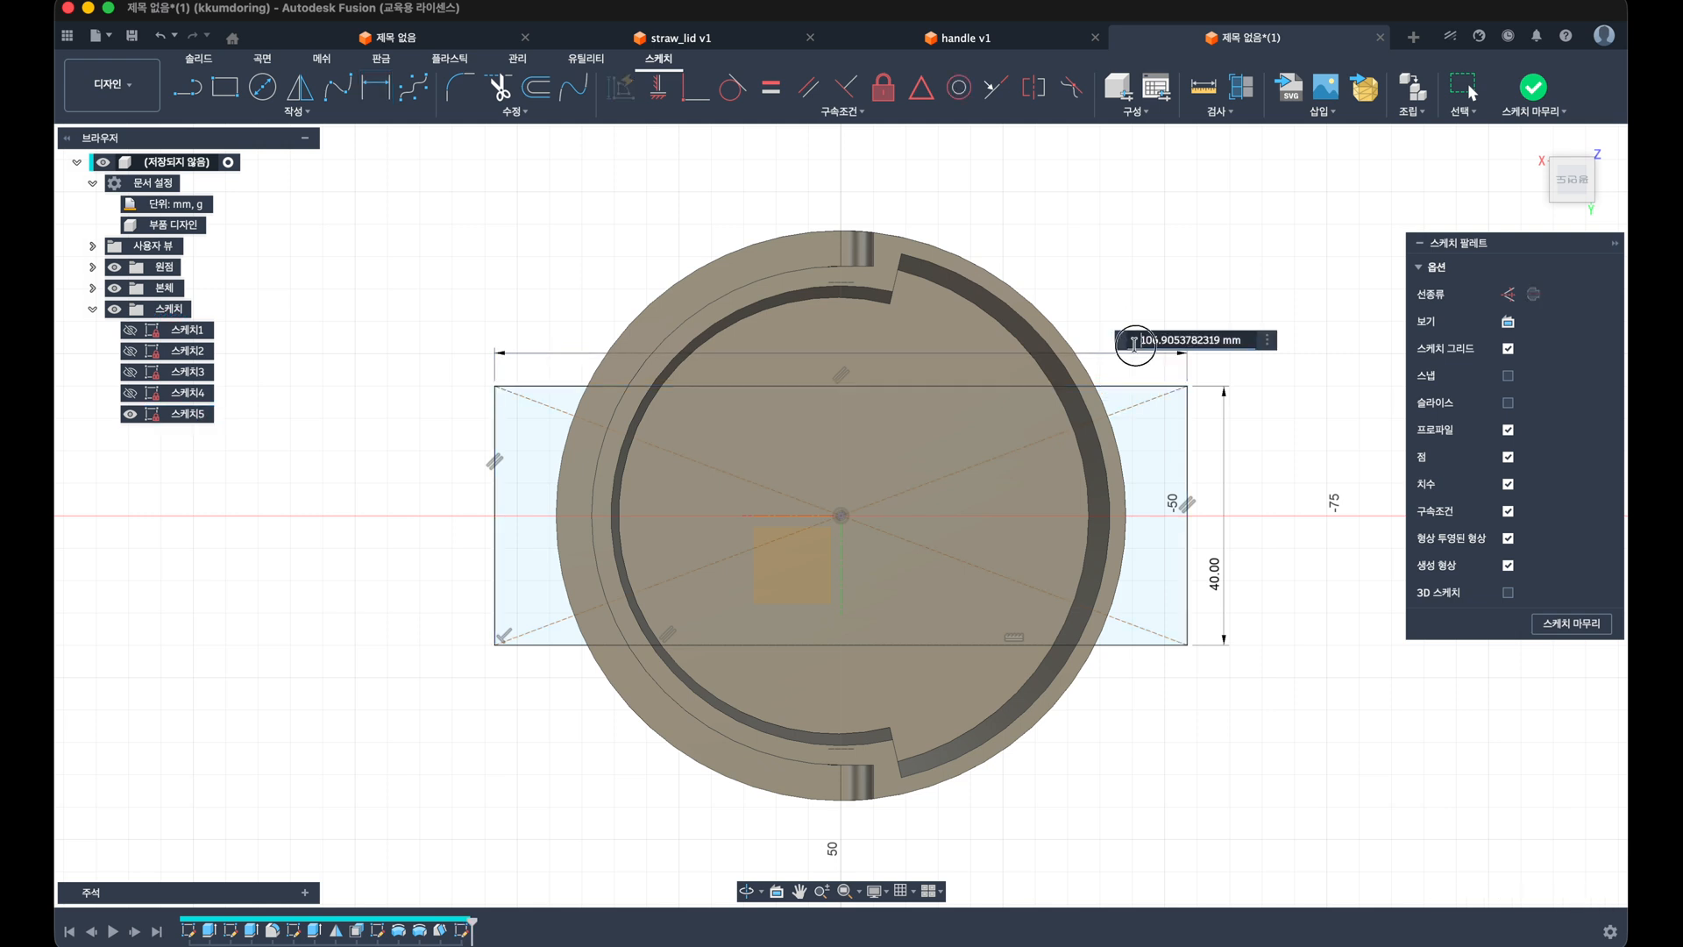
click(1136, 340)
text(10)
key(shift+End)
key(Delete)
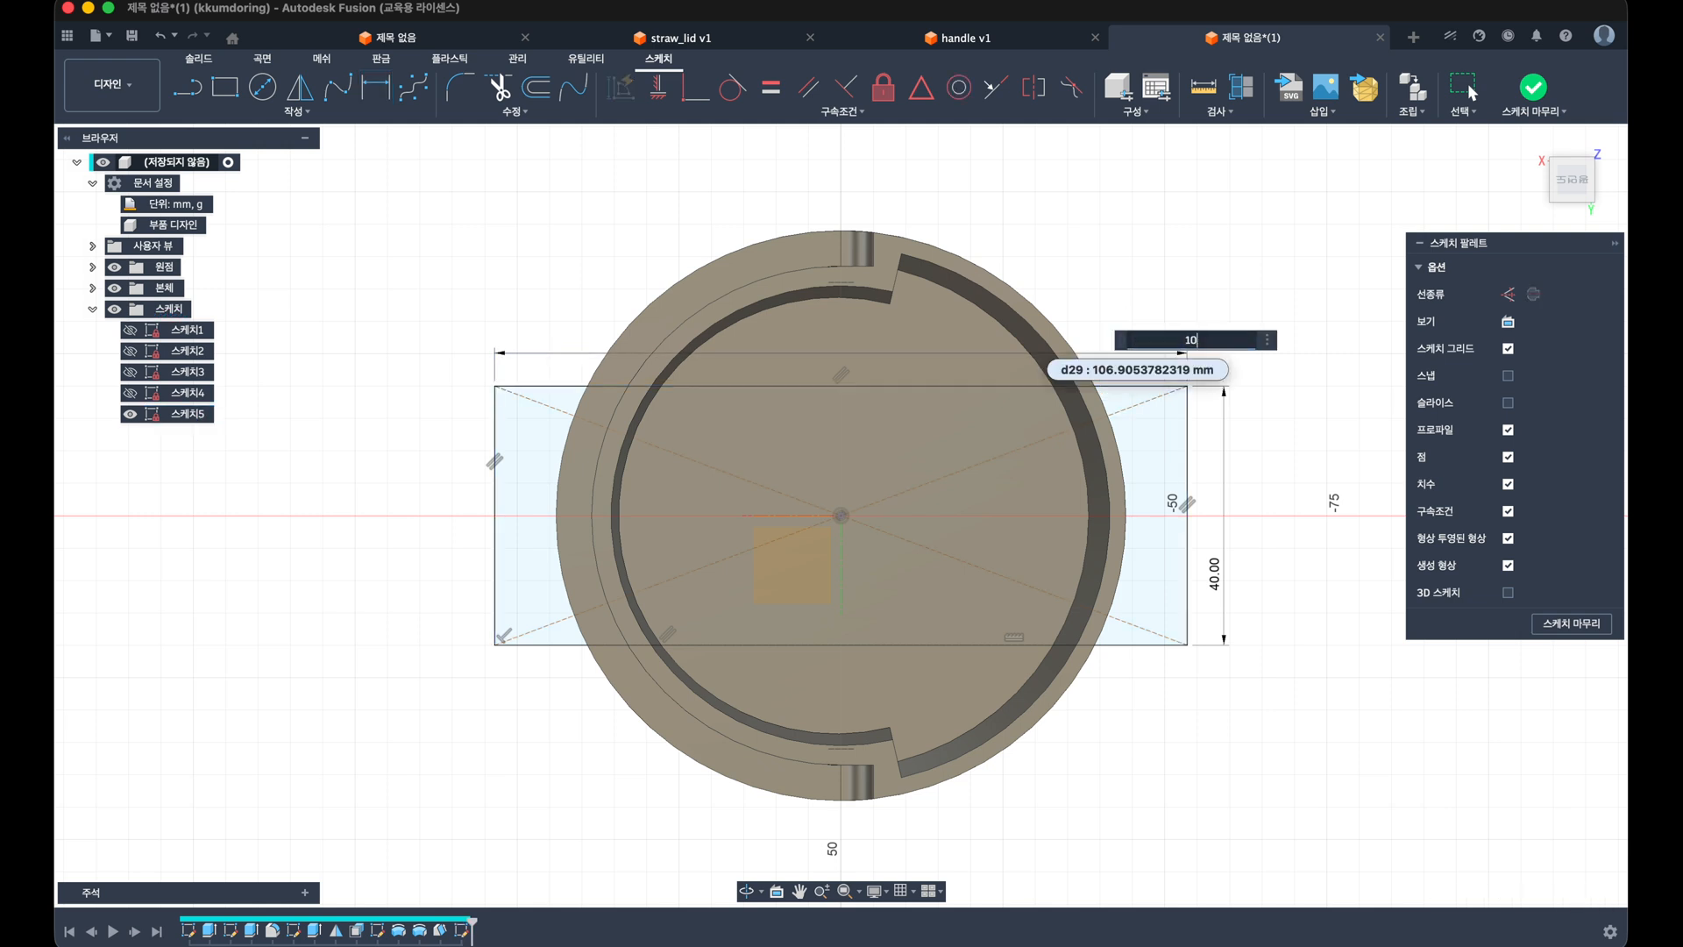
Step: Set the centred rectangle's width to 100 mm and finish the sketch
key(Return)
key(Escape)
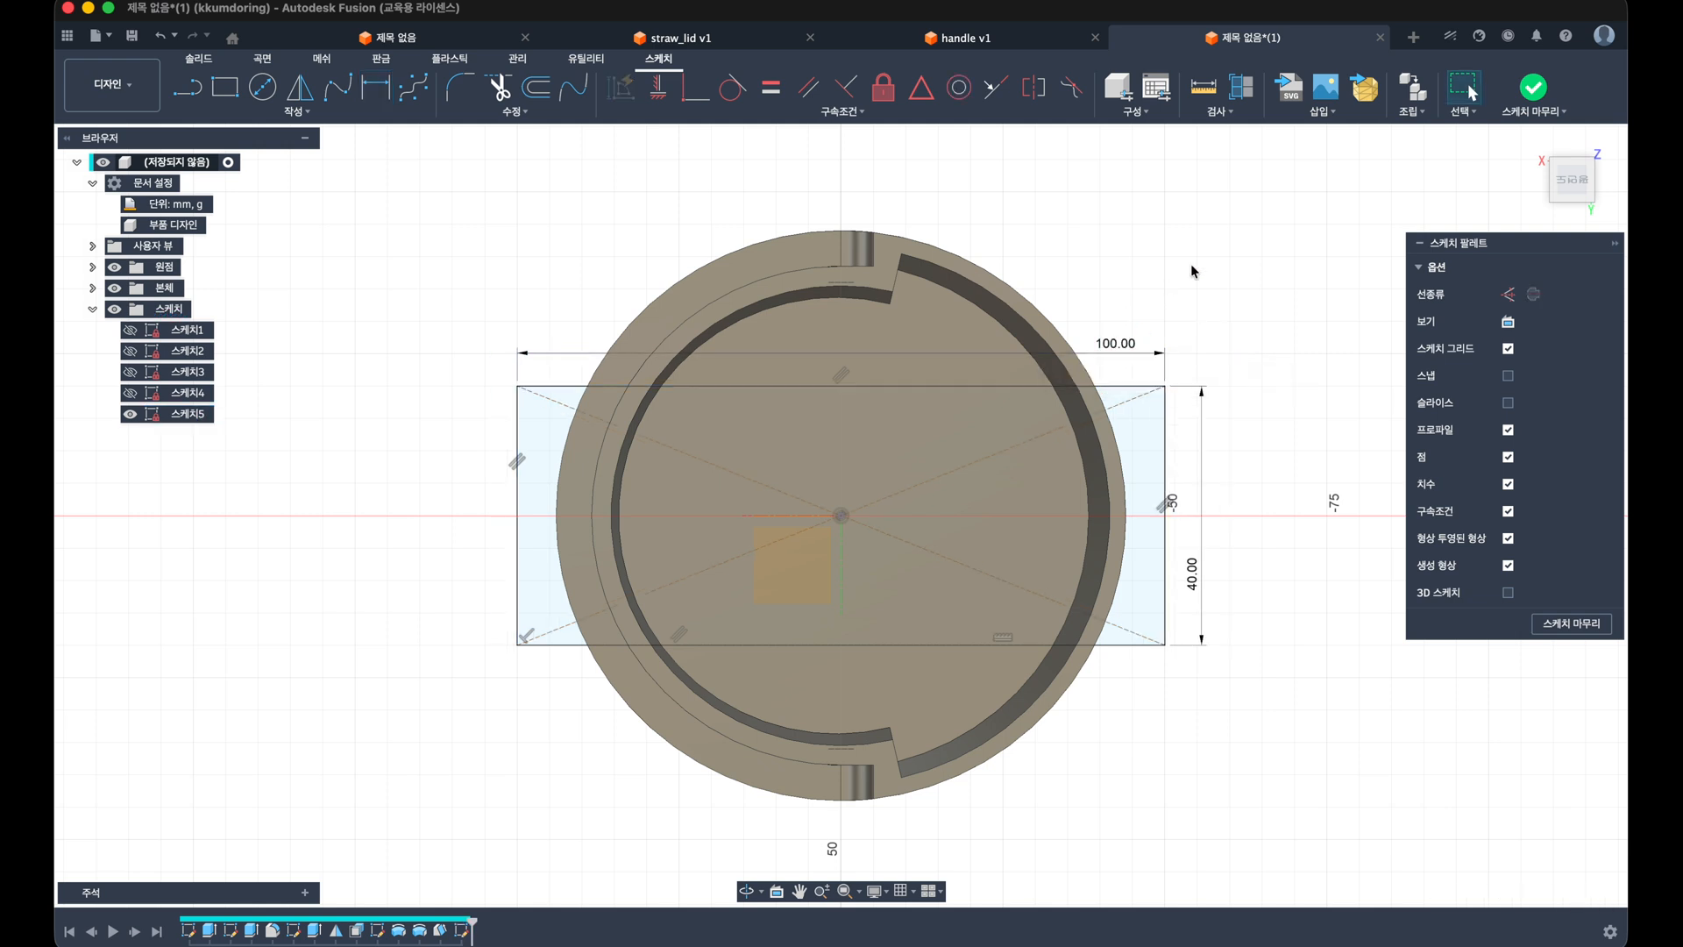
click(1533, 91)
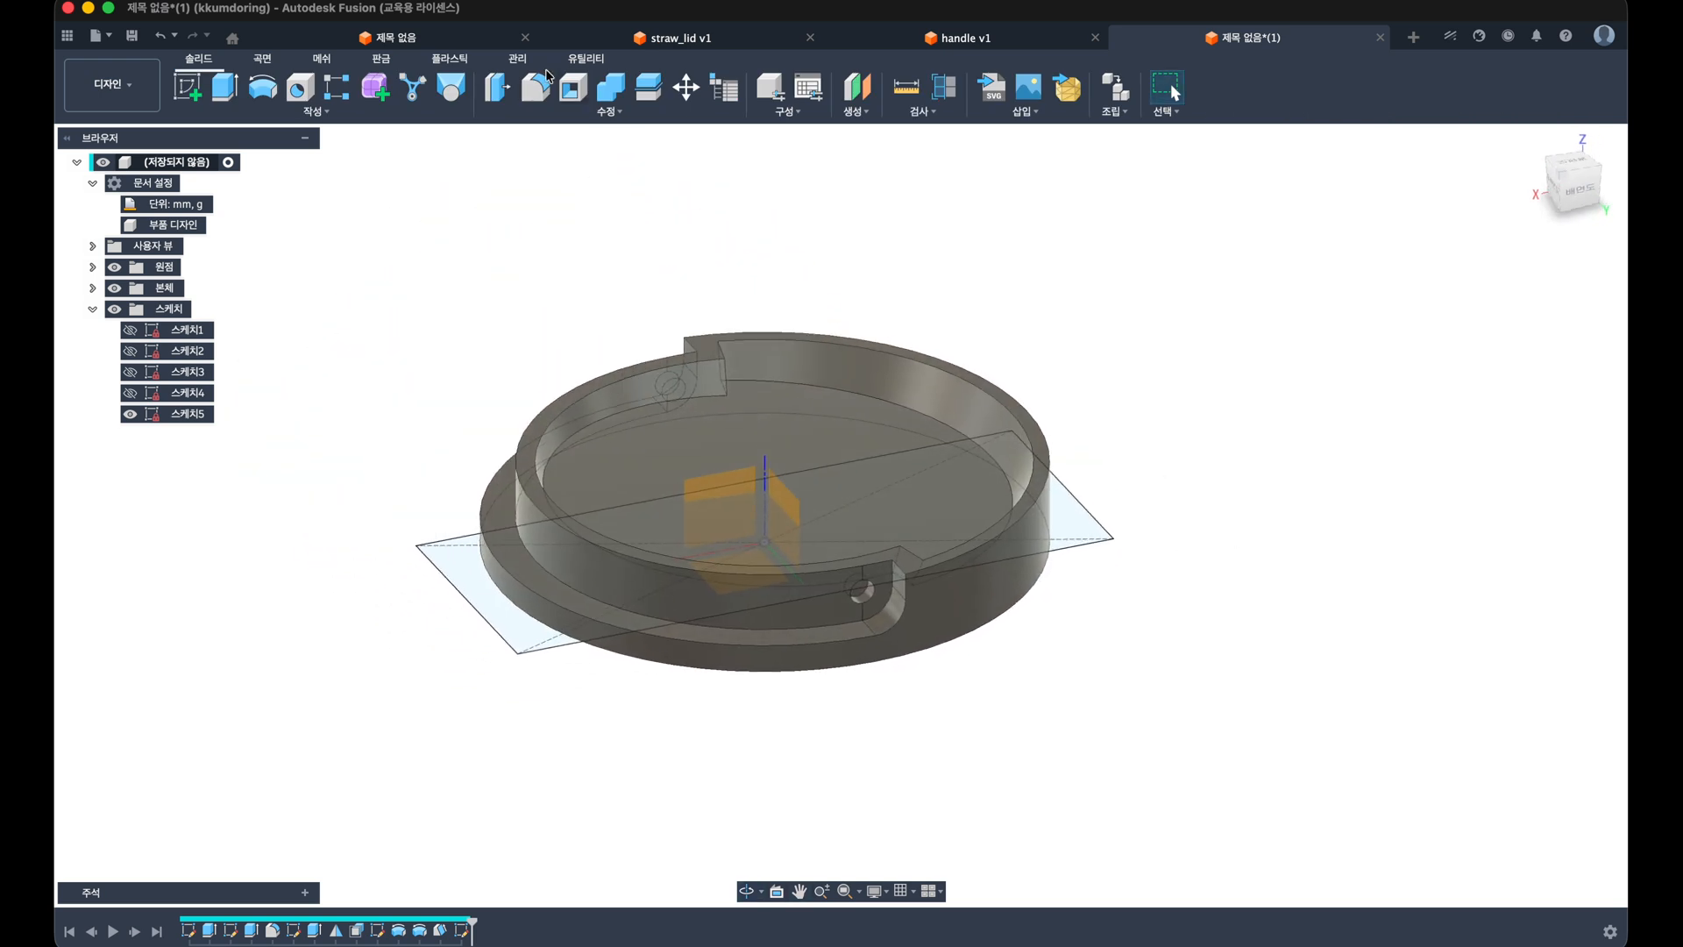
Step: Split the round lid body using the rectangle sketch as an extended splitting tool
click(649, 88)
click(702, 349)
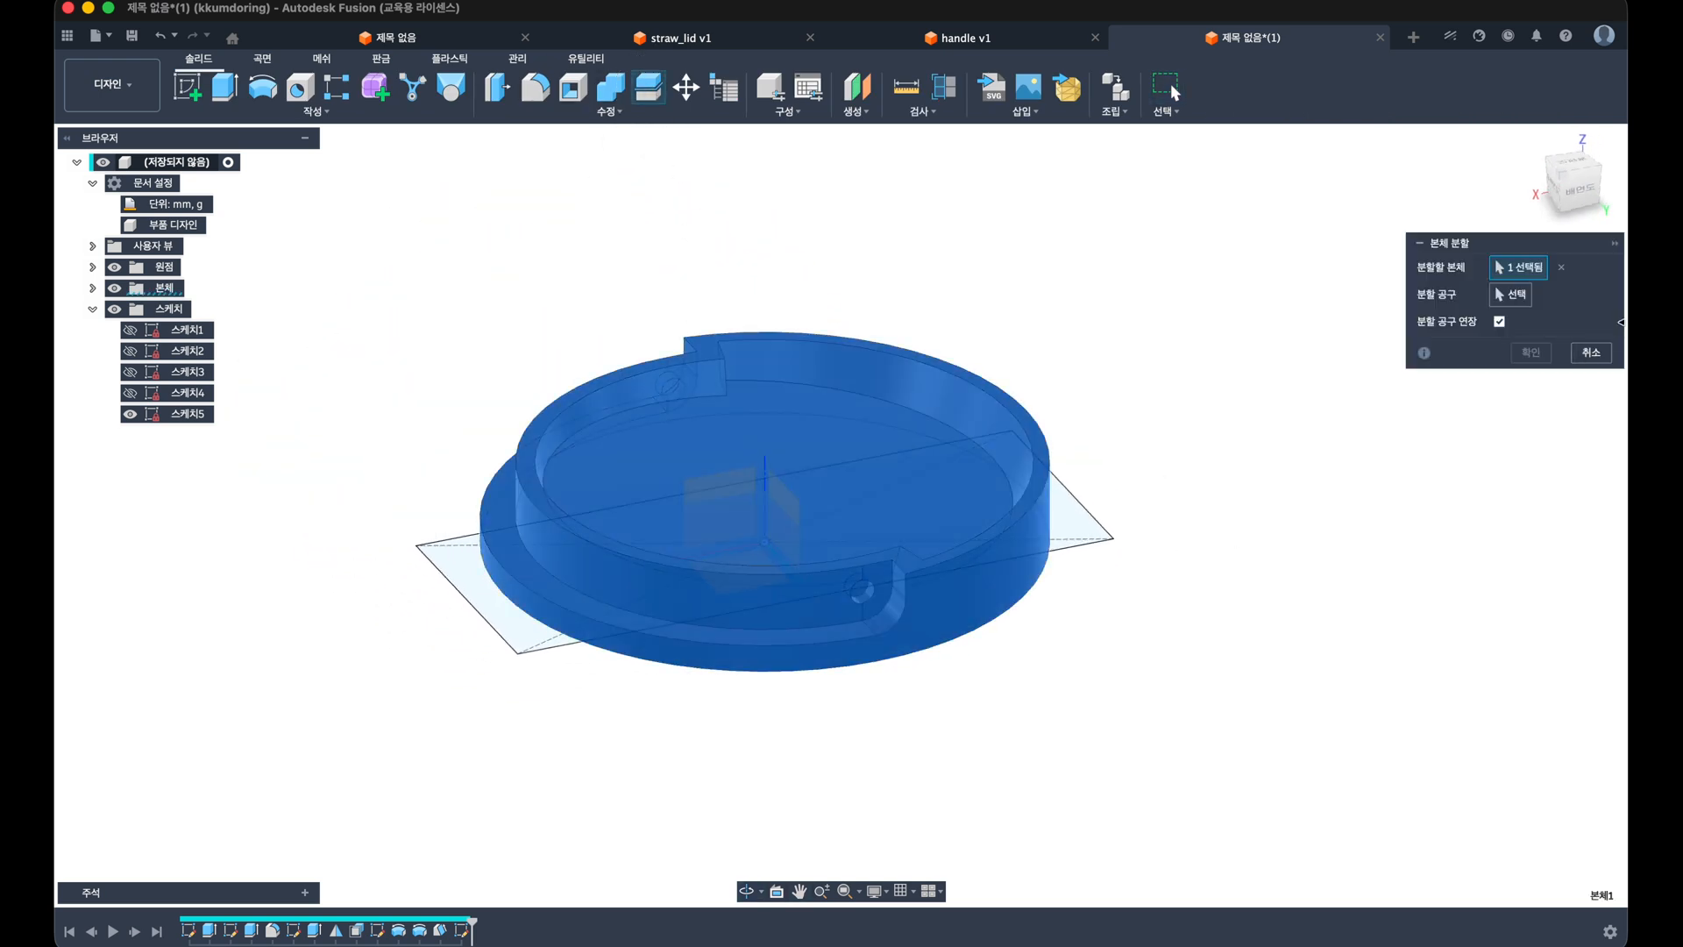
click(1524, 295)
click(1060, 545)
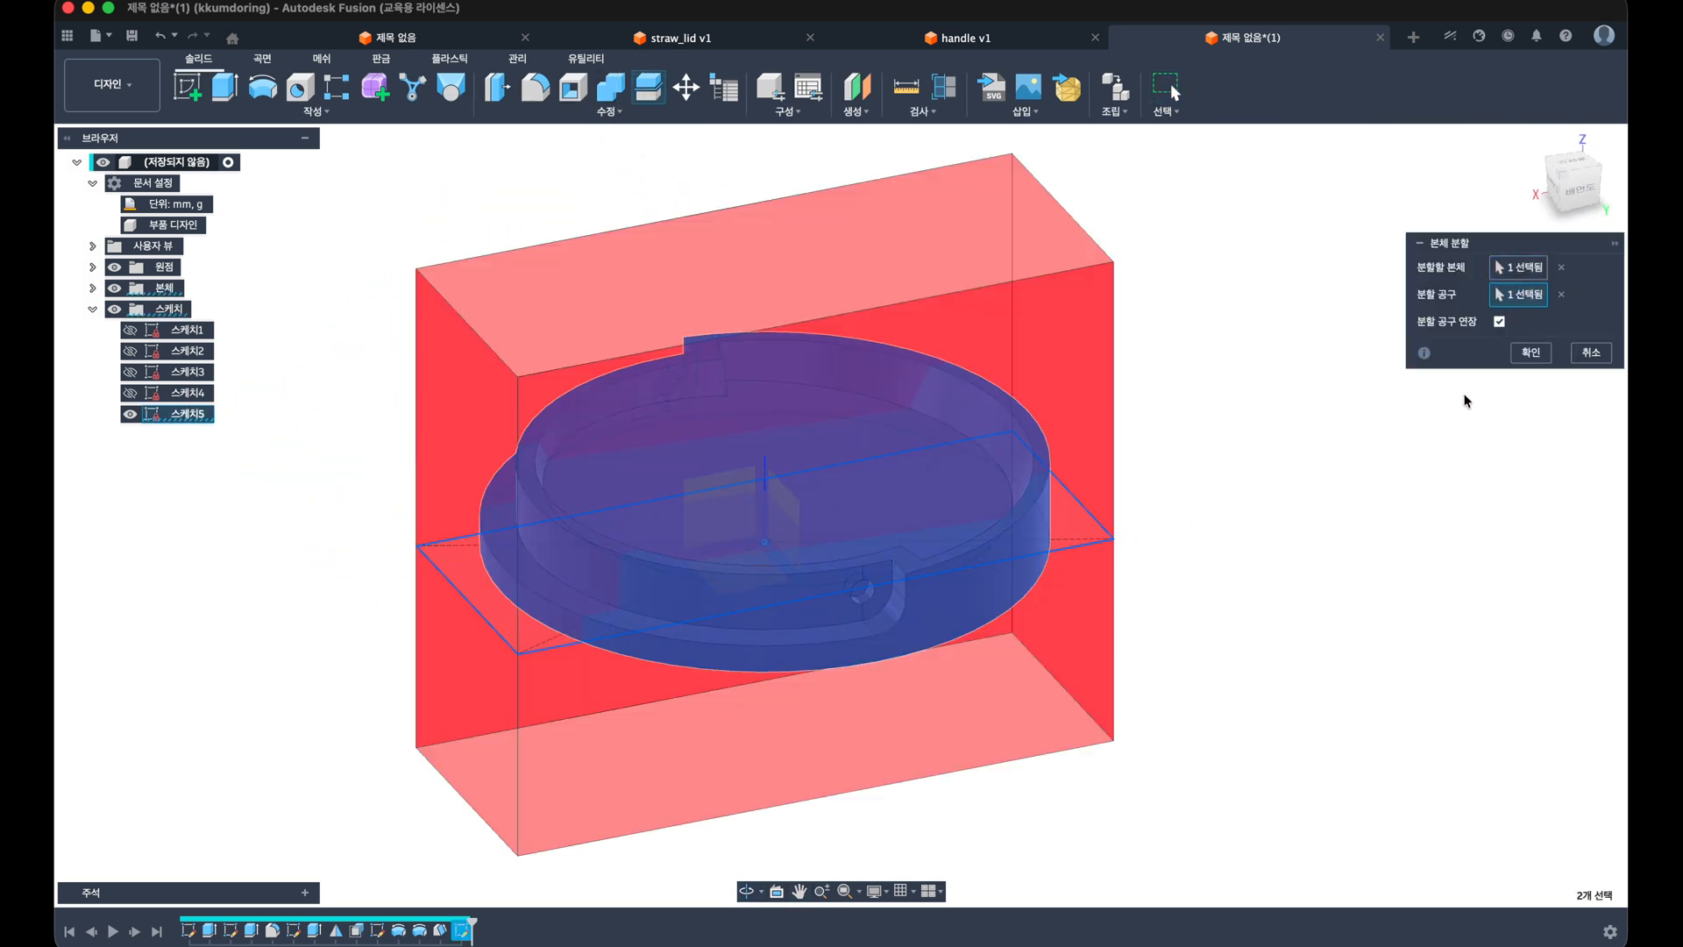
click(1522, 359)
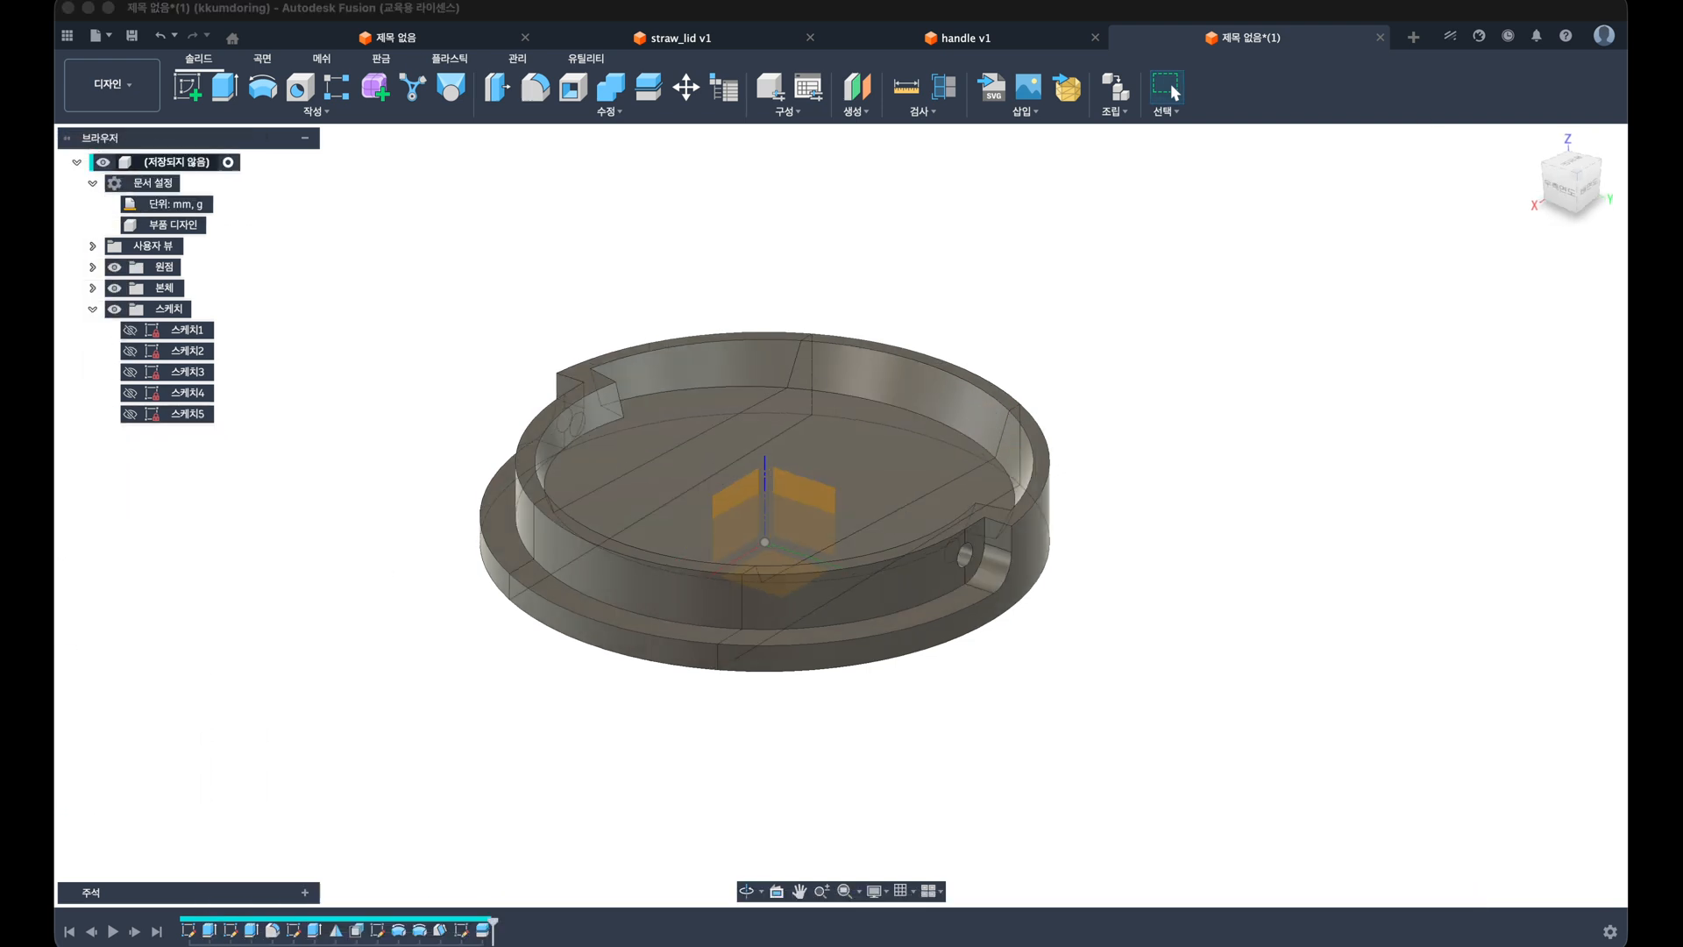
Step: Offset the floor face of the middle section by -6 mm to form a recess
shift+middle_drag(1032, 410, 1089, 348)
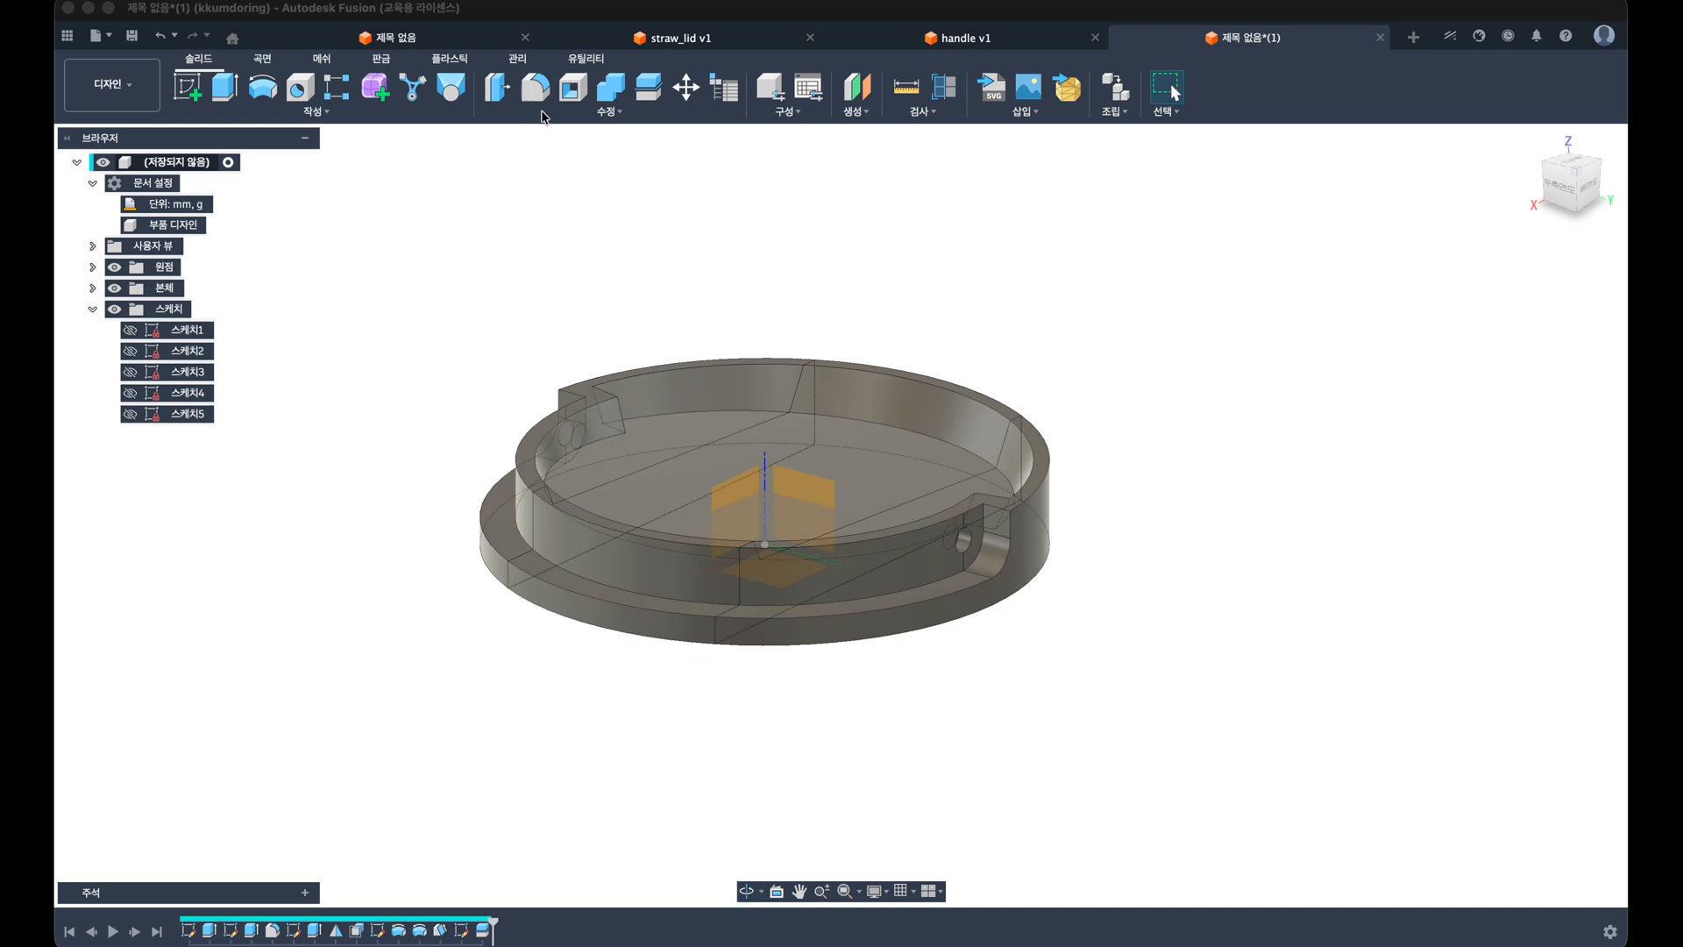
click(574, 114)
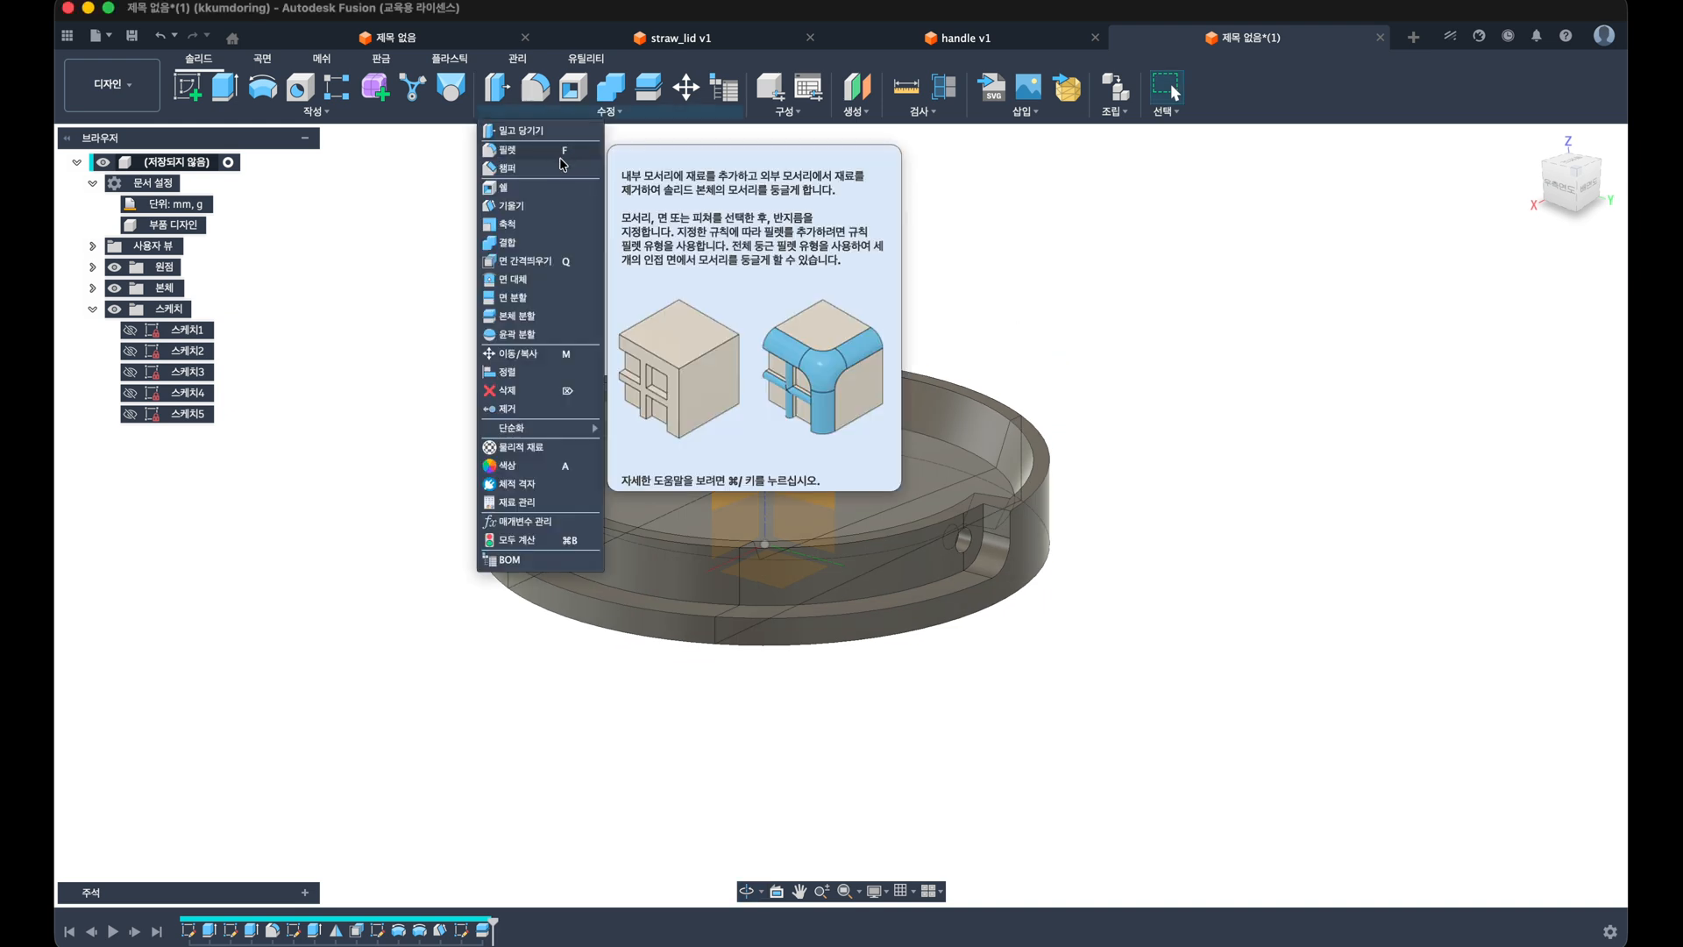
click(539, 261)
click(896, 473)
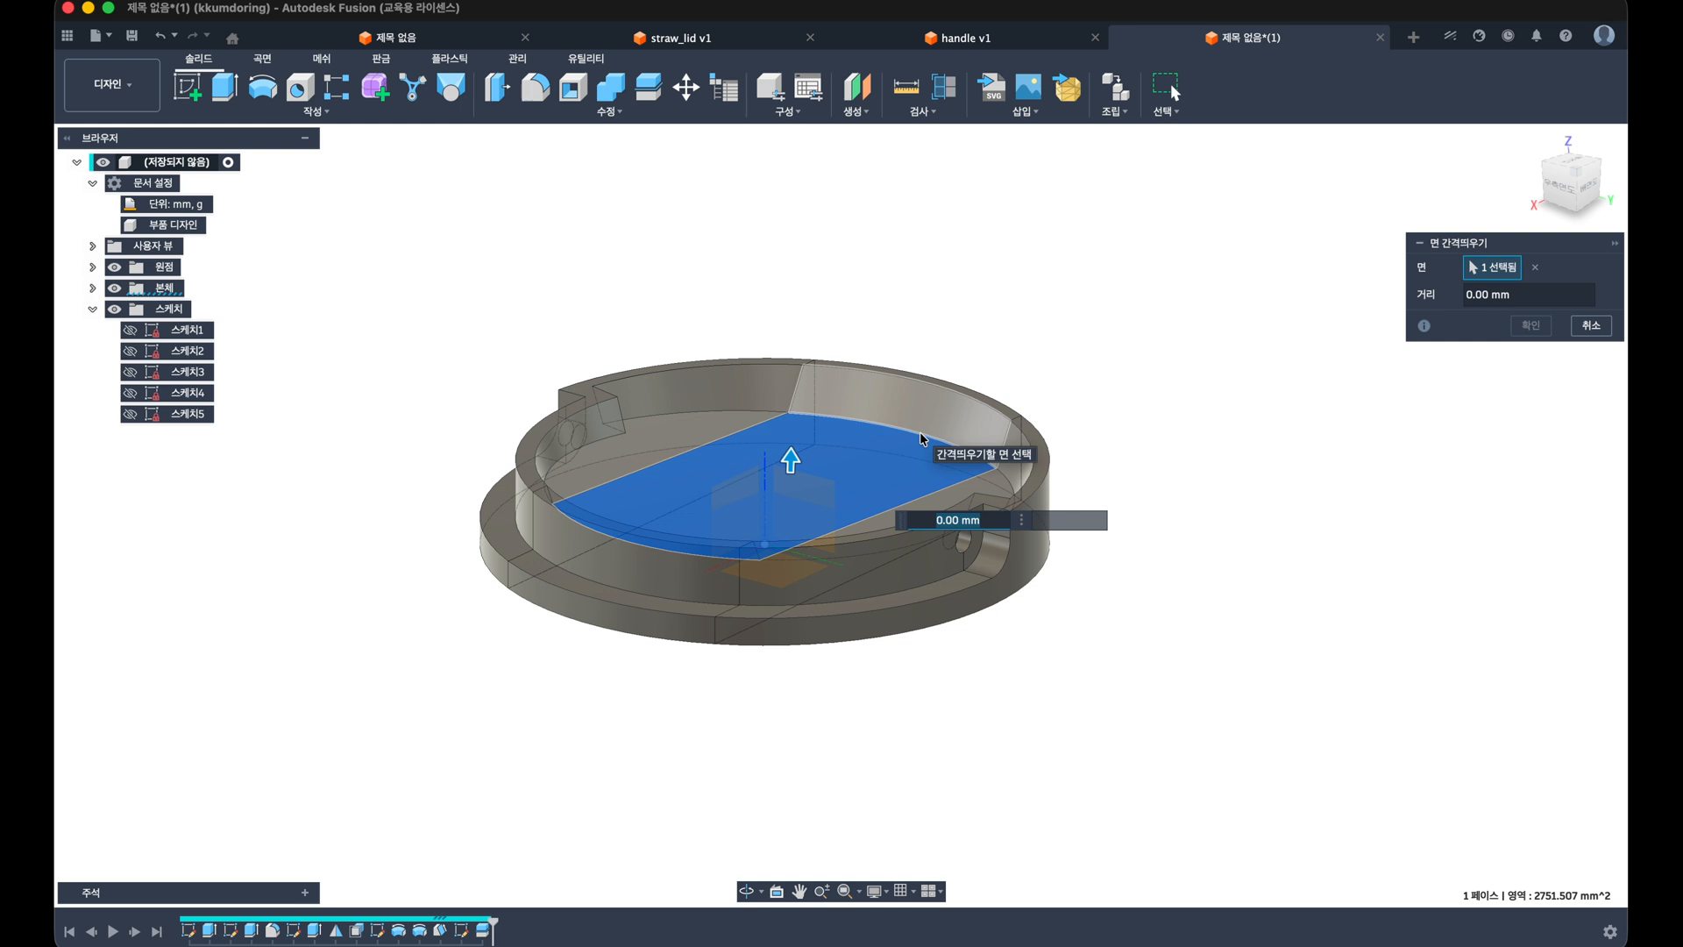
text(6)
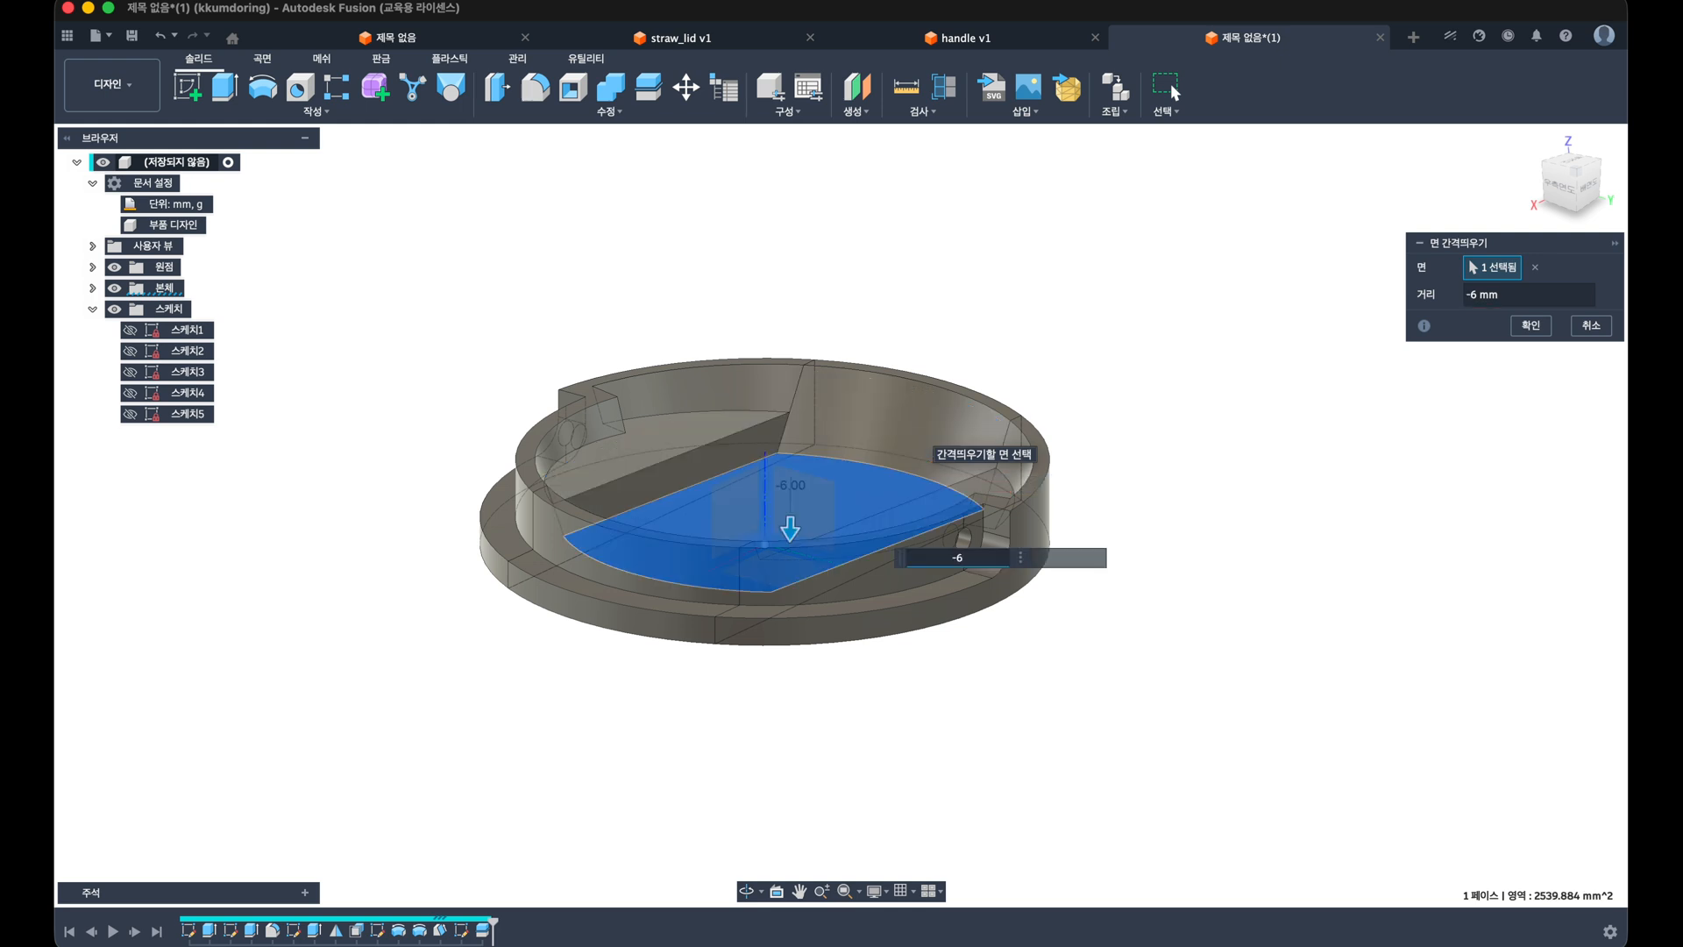
key(Return)
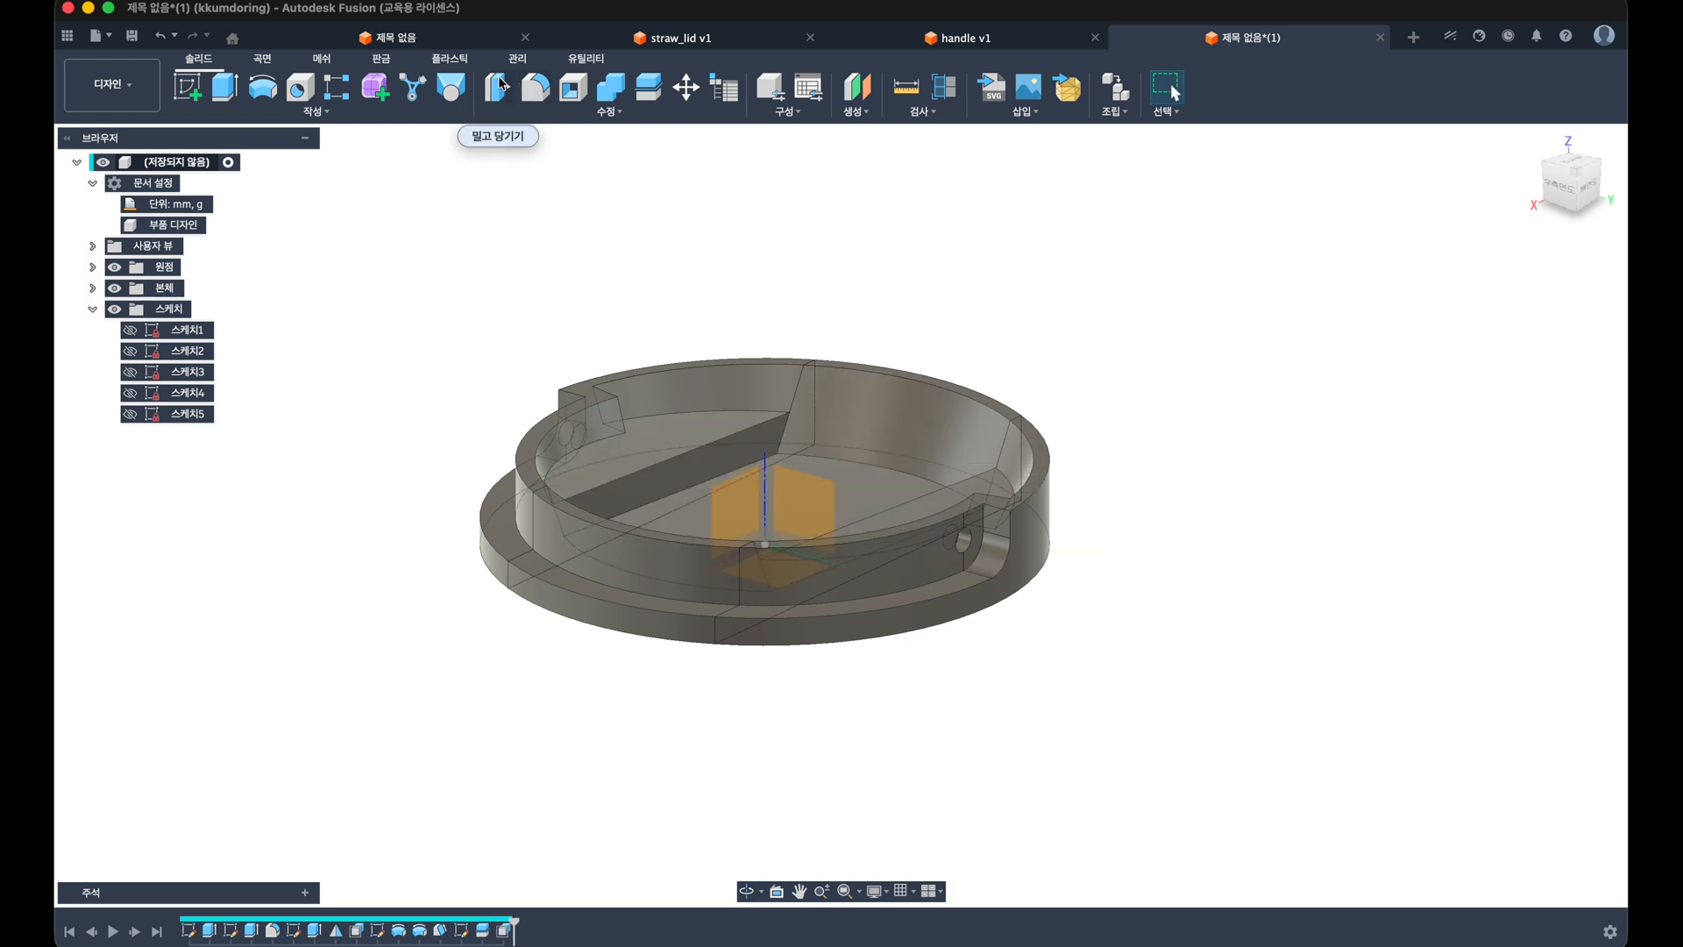
Step: Lower the top rim face of the middle section with Offset Face on the side away from the hinge holes
shift+middle_drag(600, 429, 601, 474)
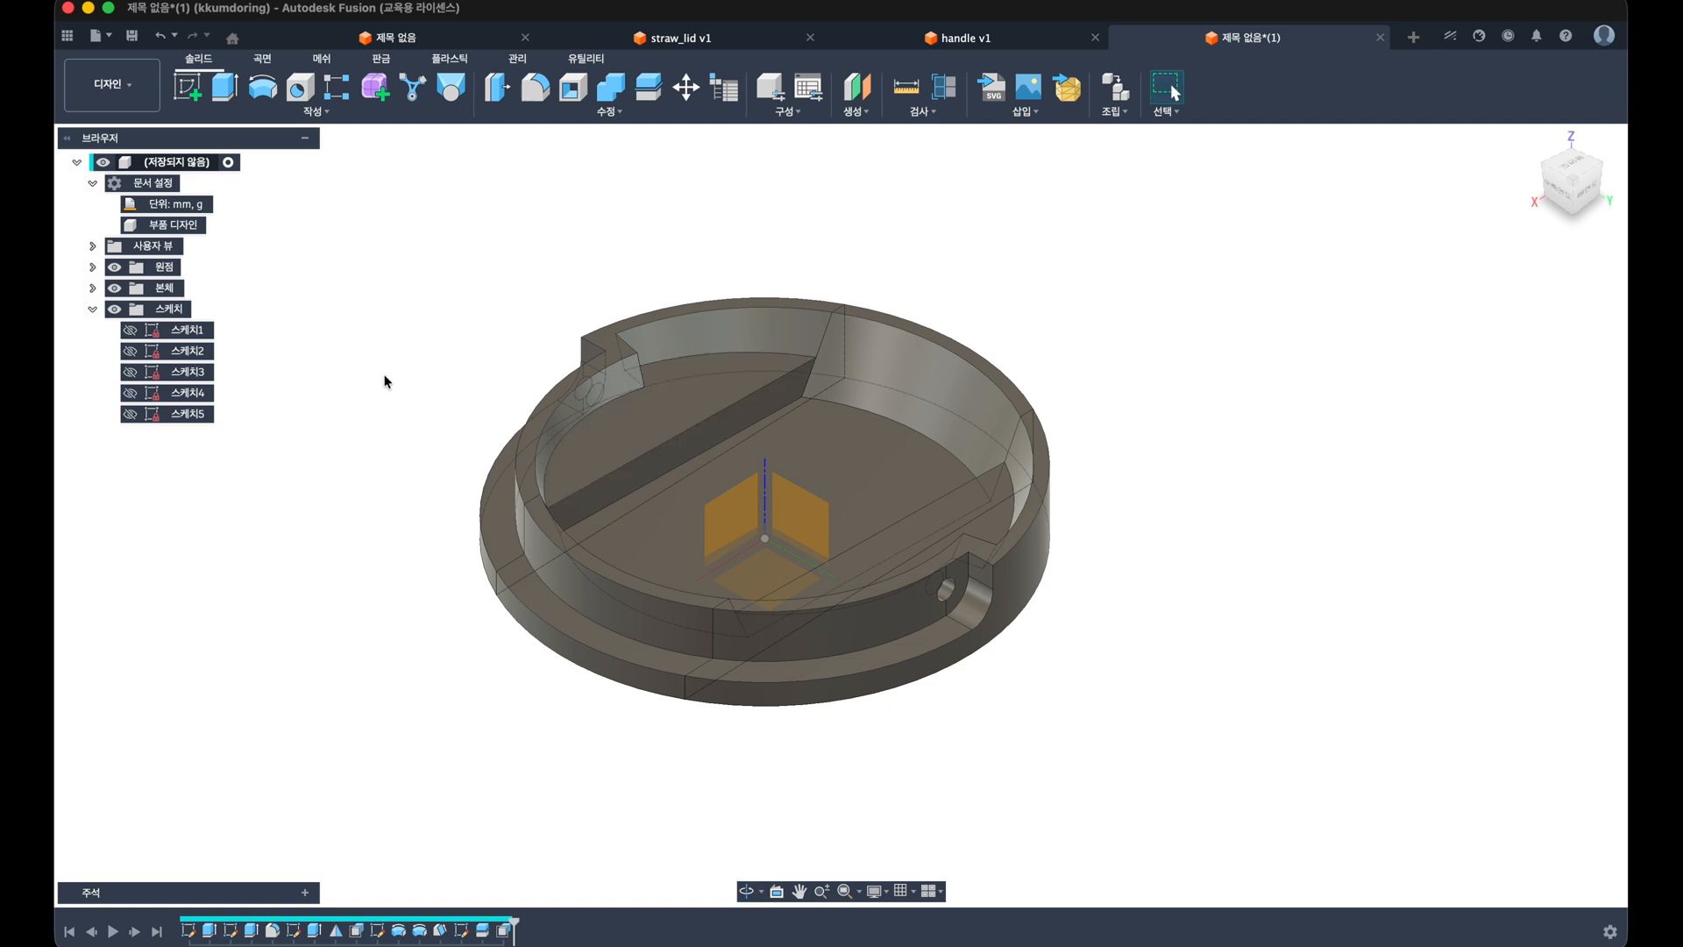
click(92, 288)
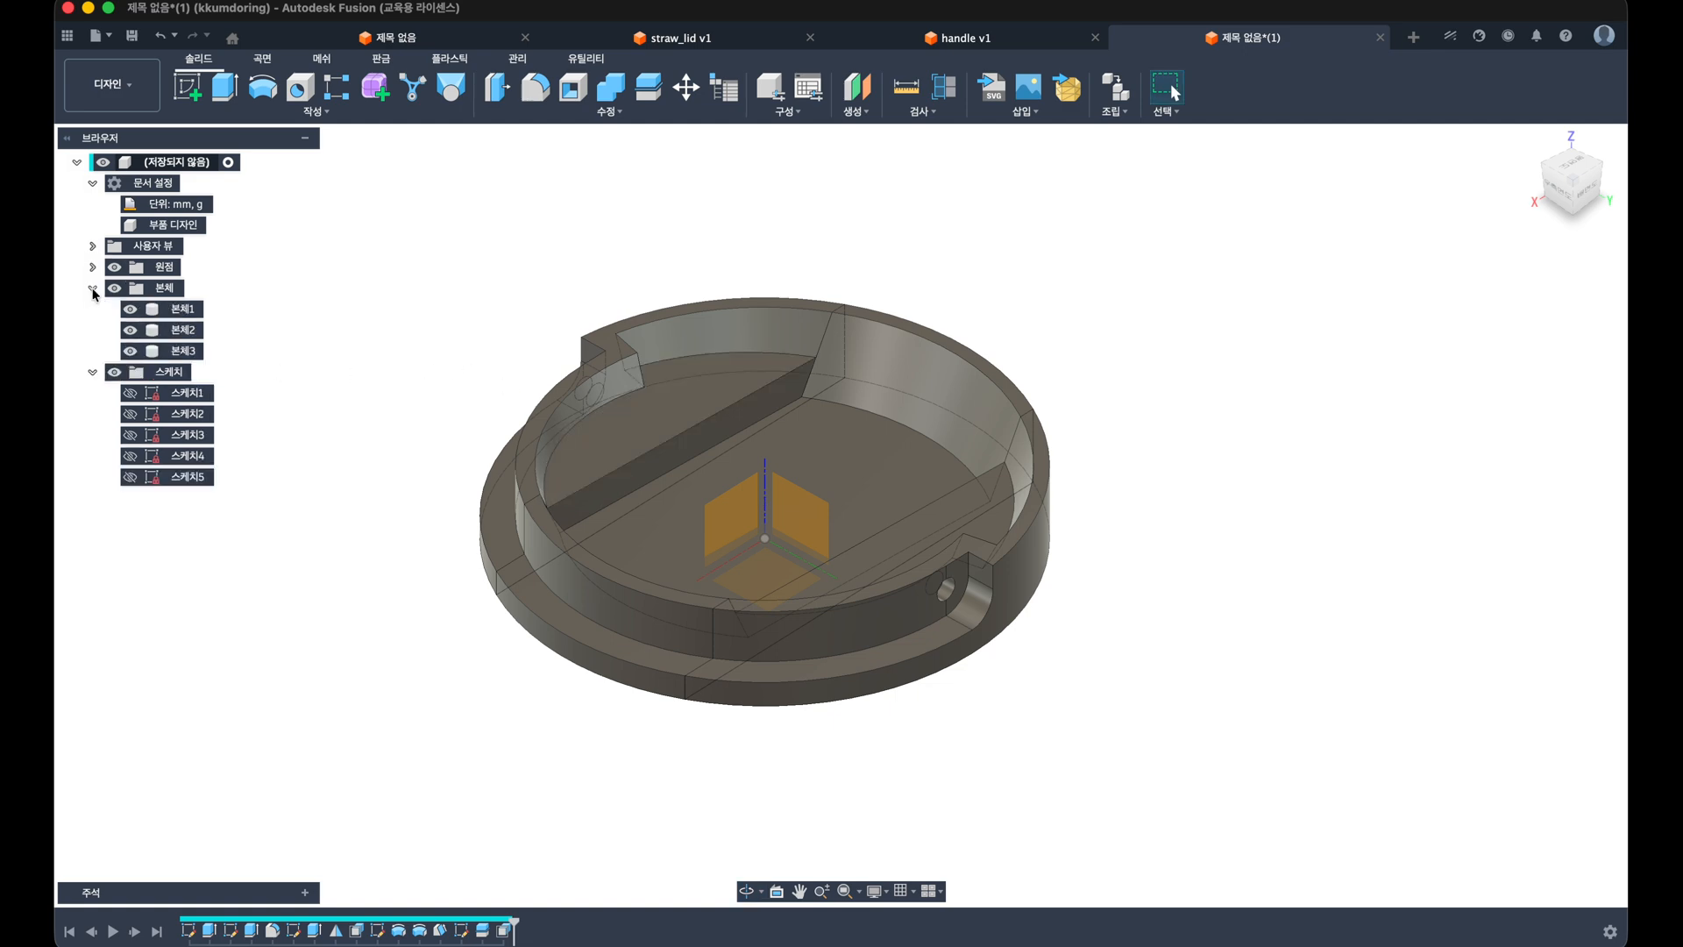
click(608, 90)
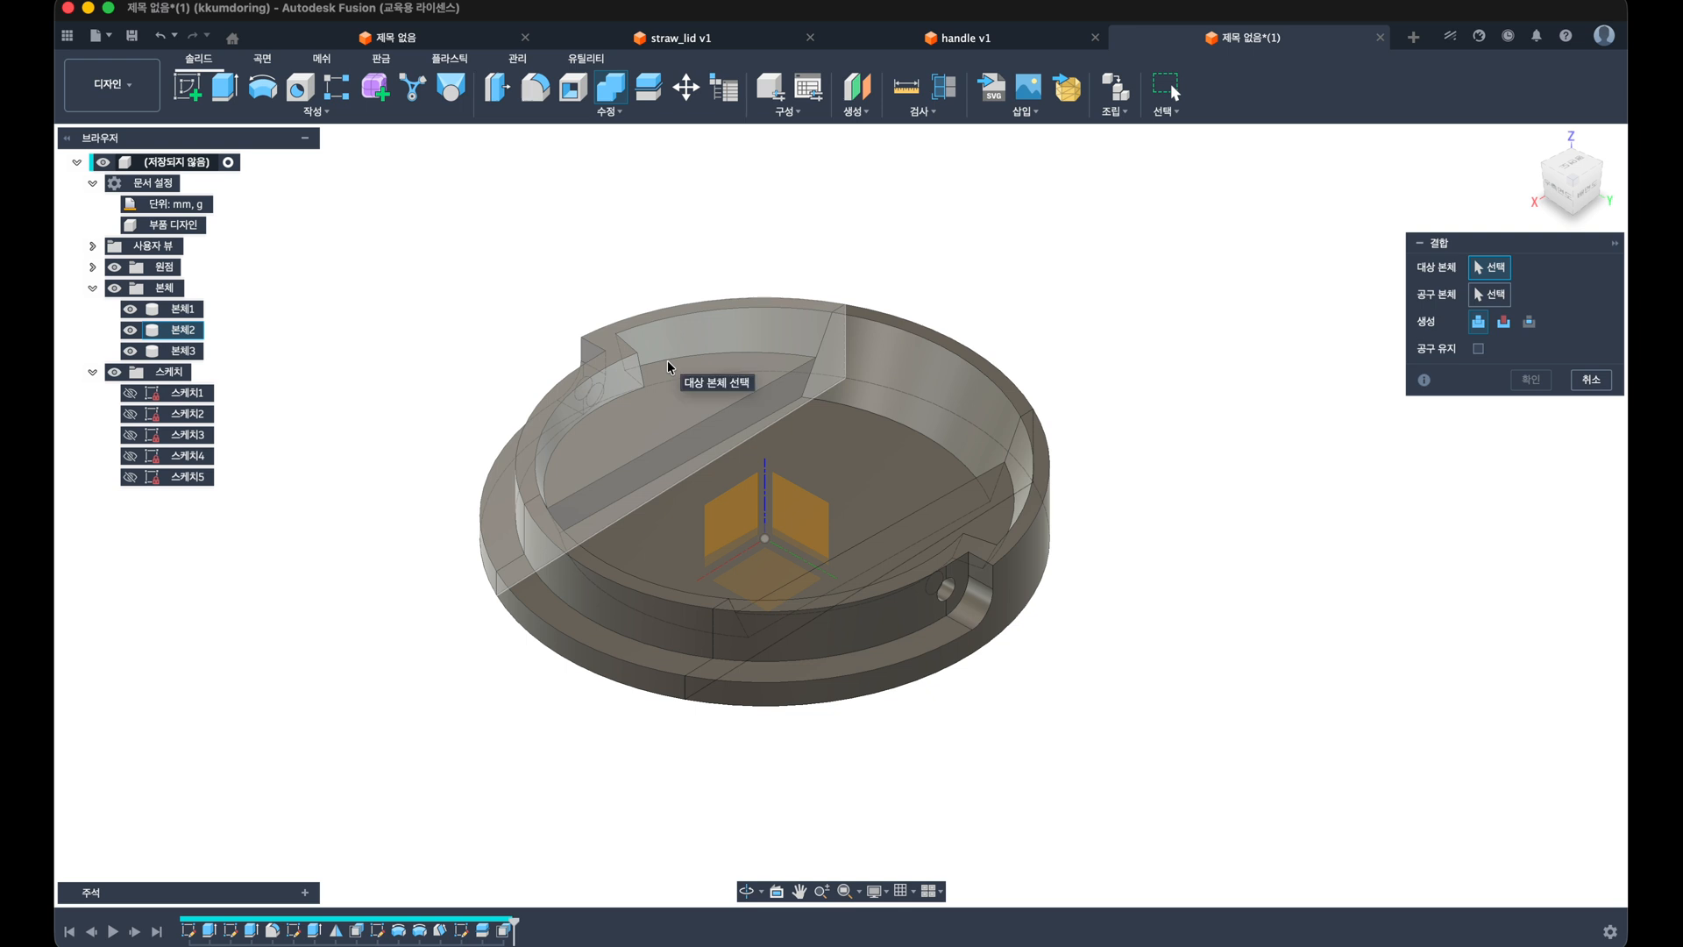
key(Escape)
key(q)
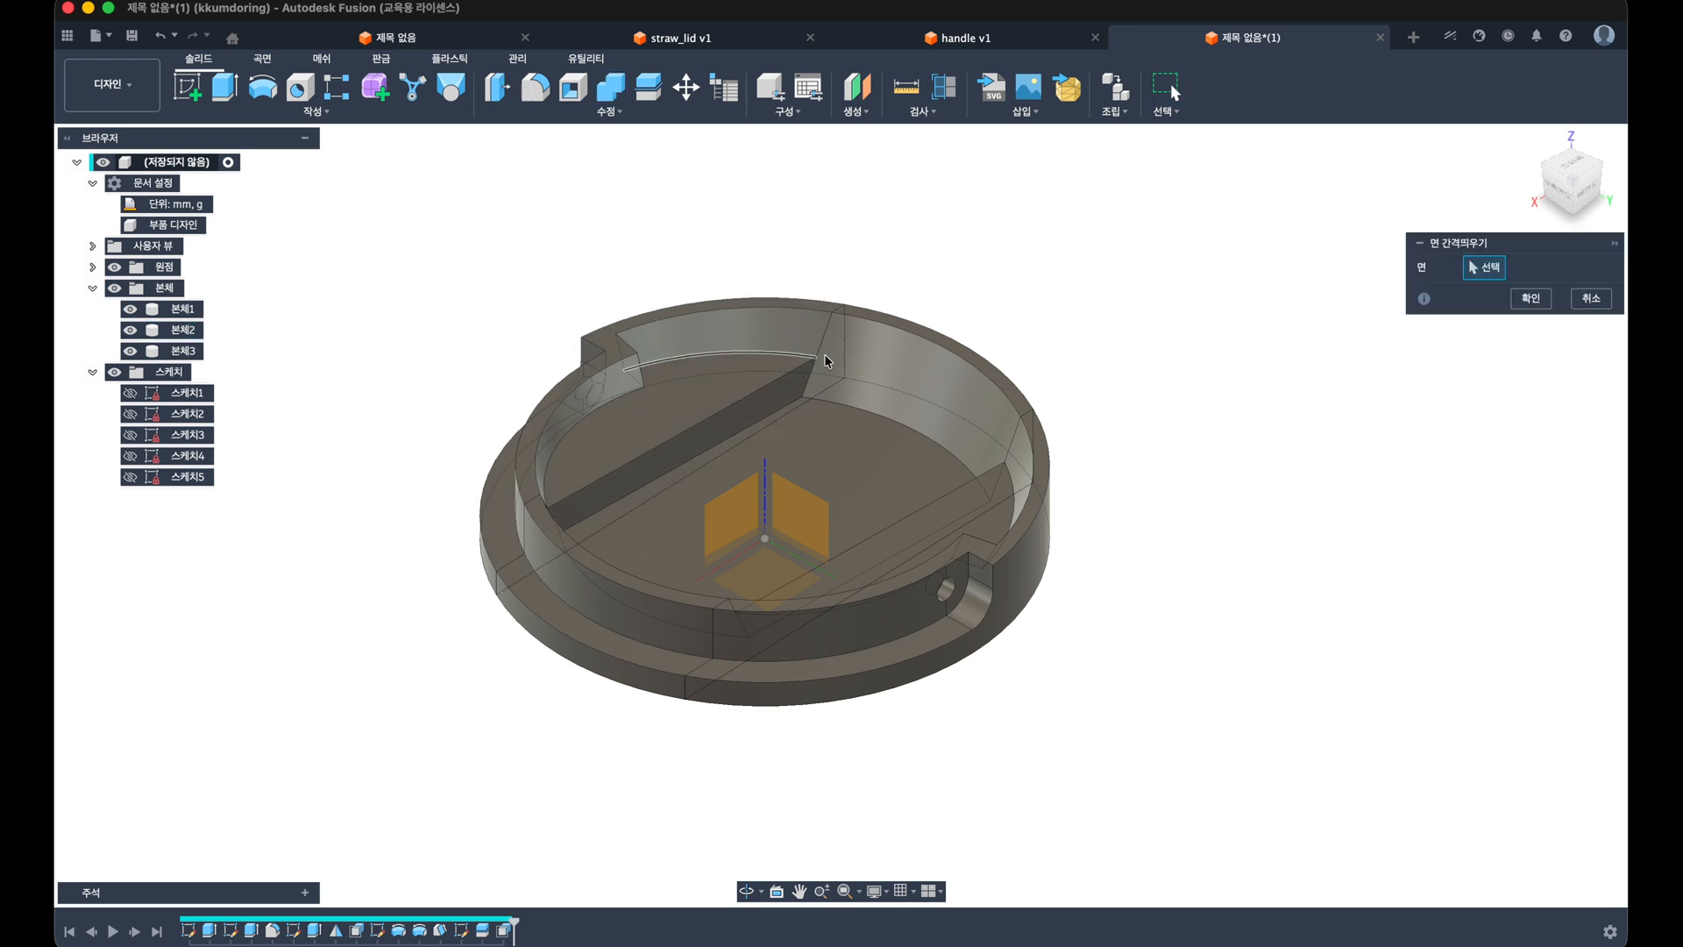
click(944, 342)
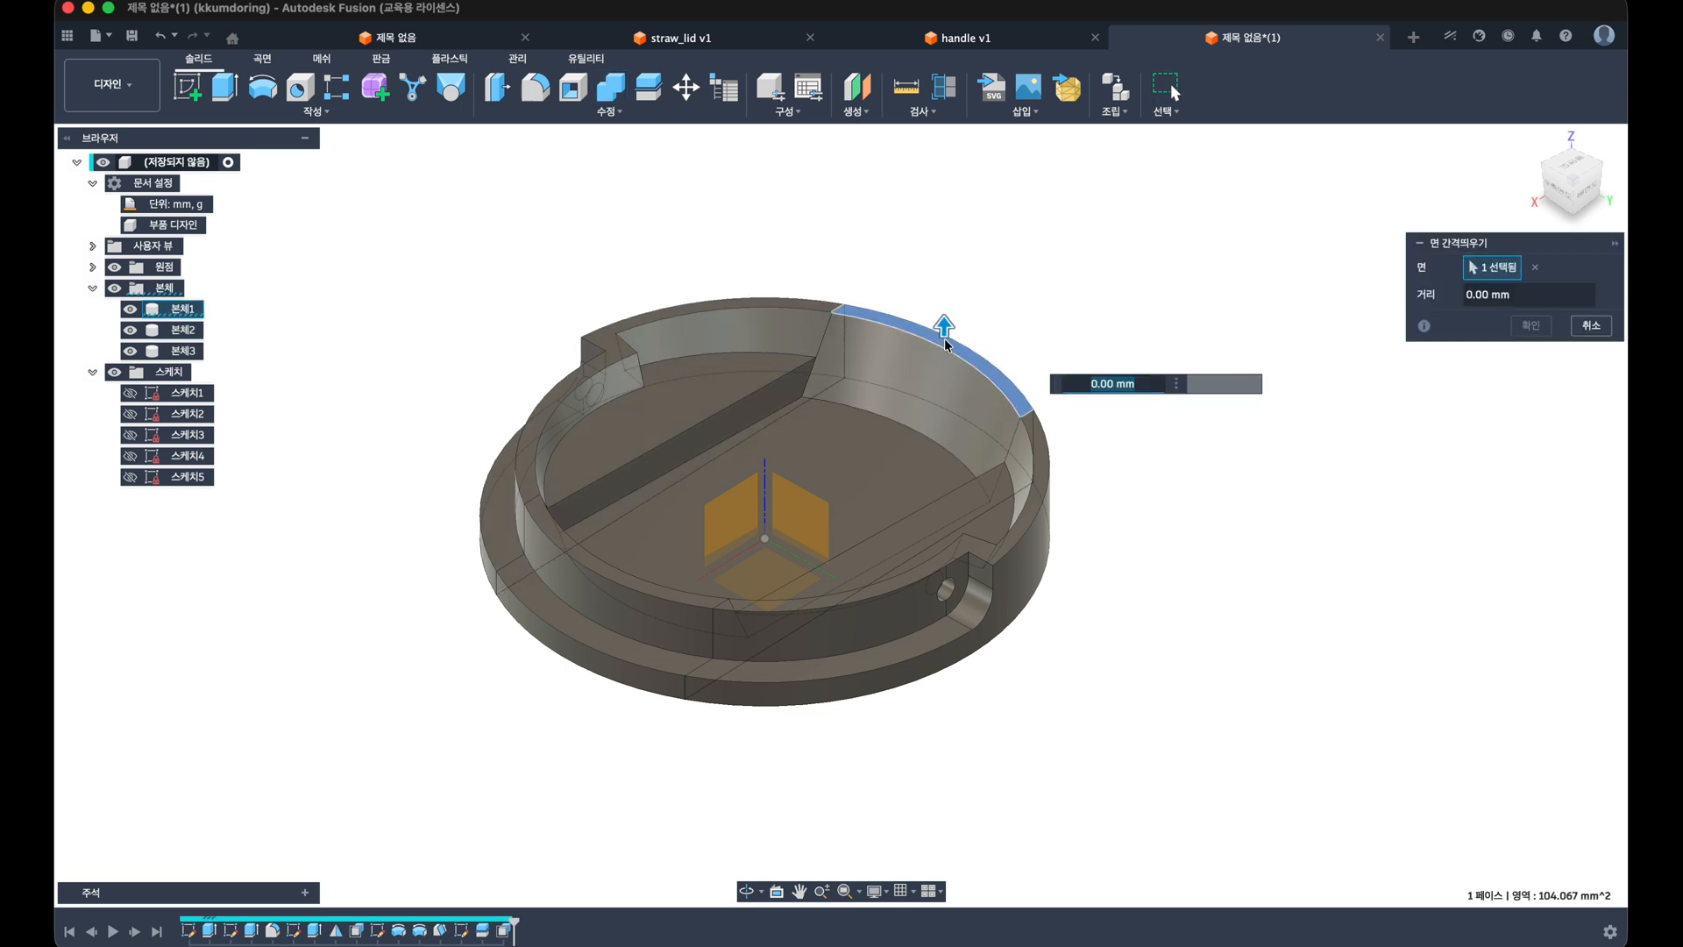
click(1171, 88)
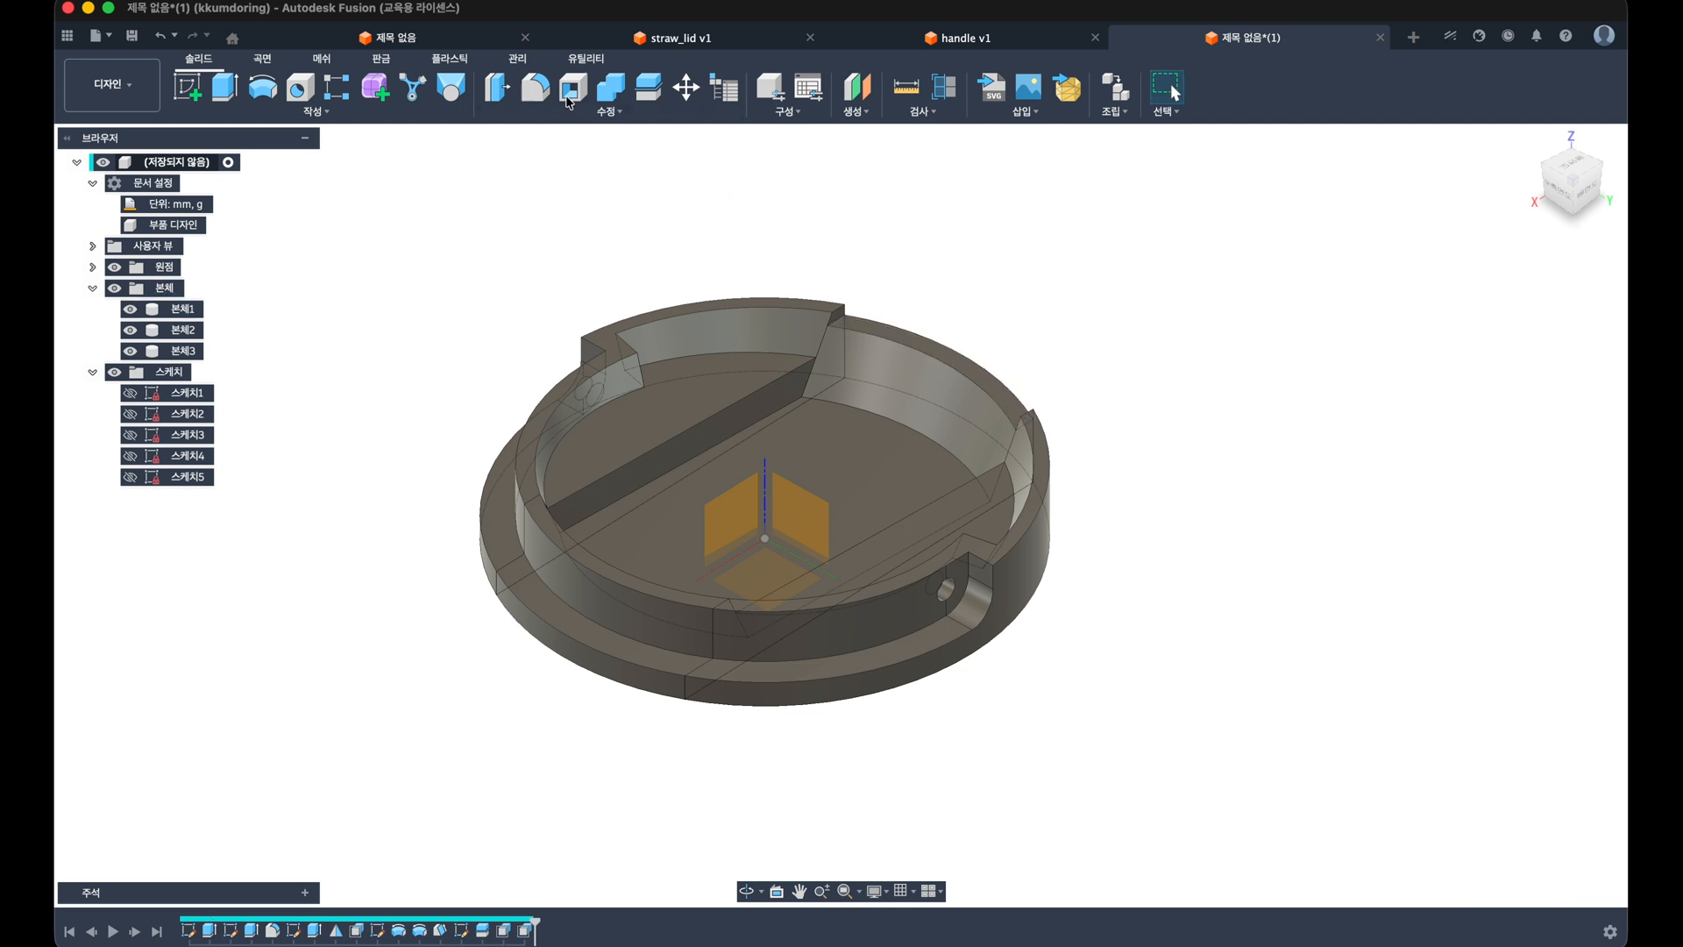
Step: Combine the three lid bodies into one with a join, using the middle body as the target
click(611, 88)
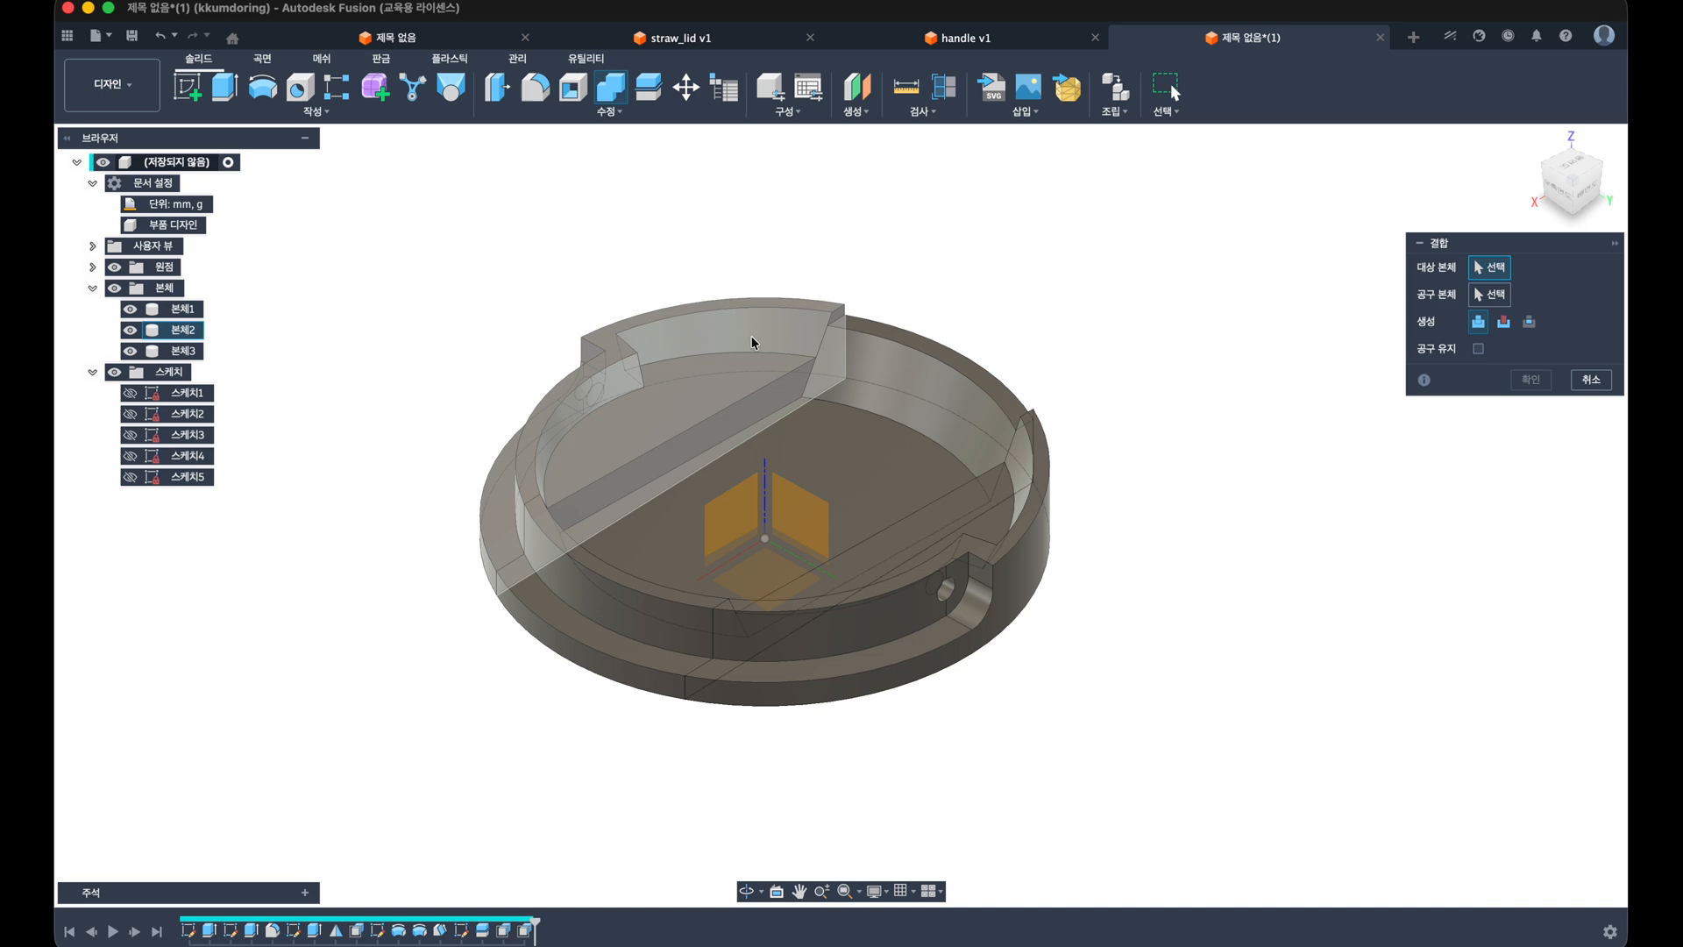
click(182, 309)
click(182, 329)
click(182, 351)
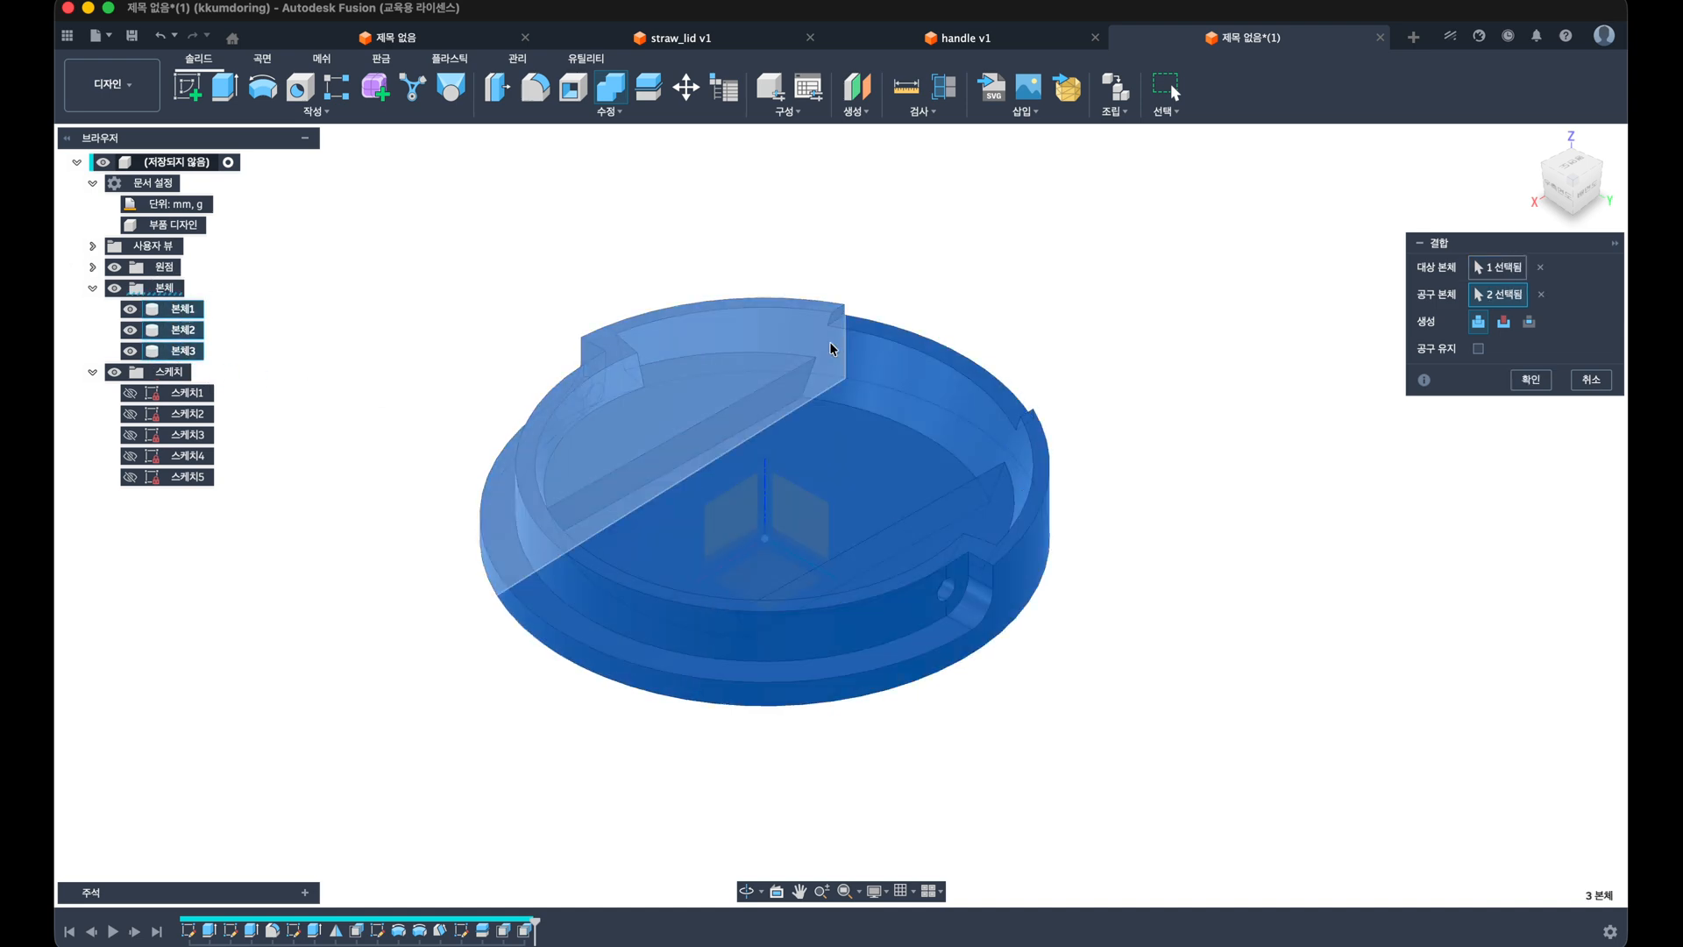
drag(1500, 251, 1014, 238)
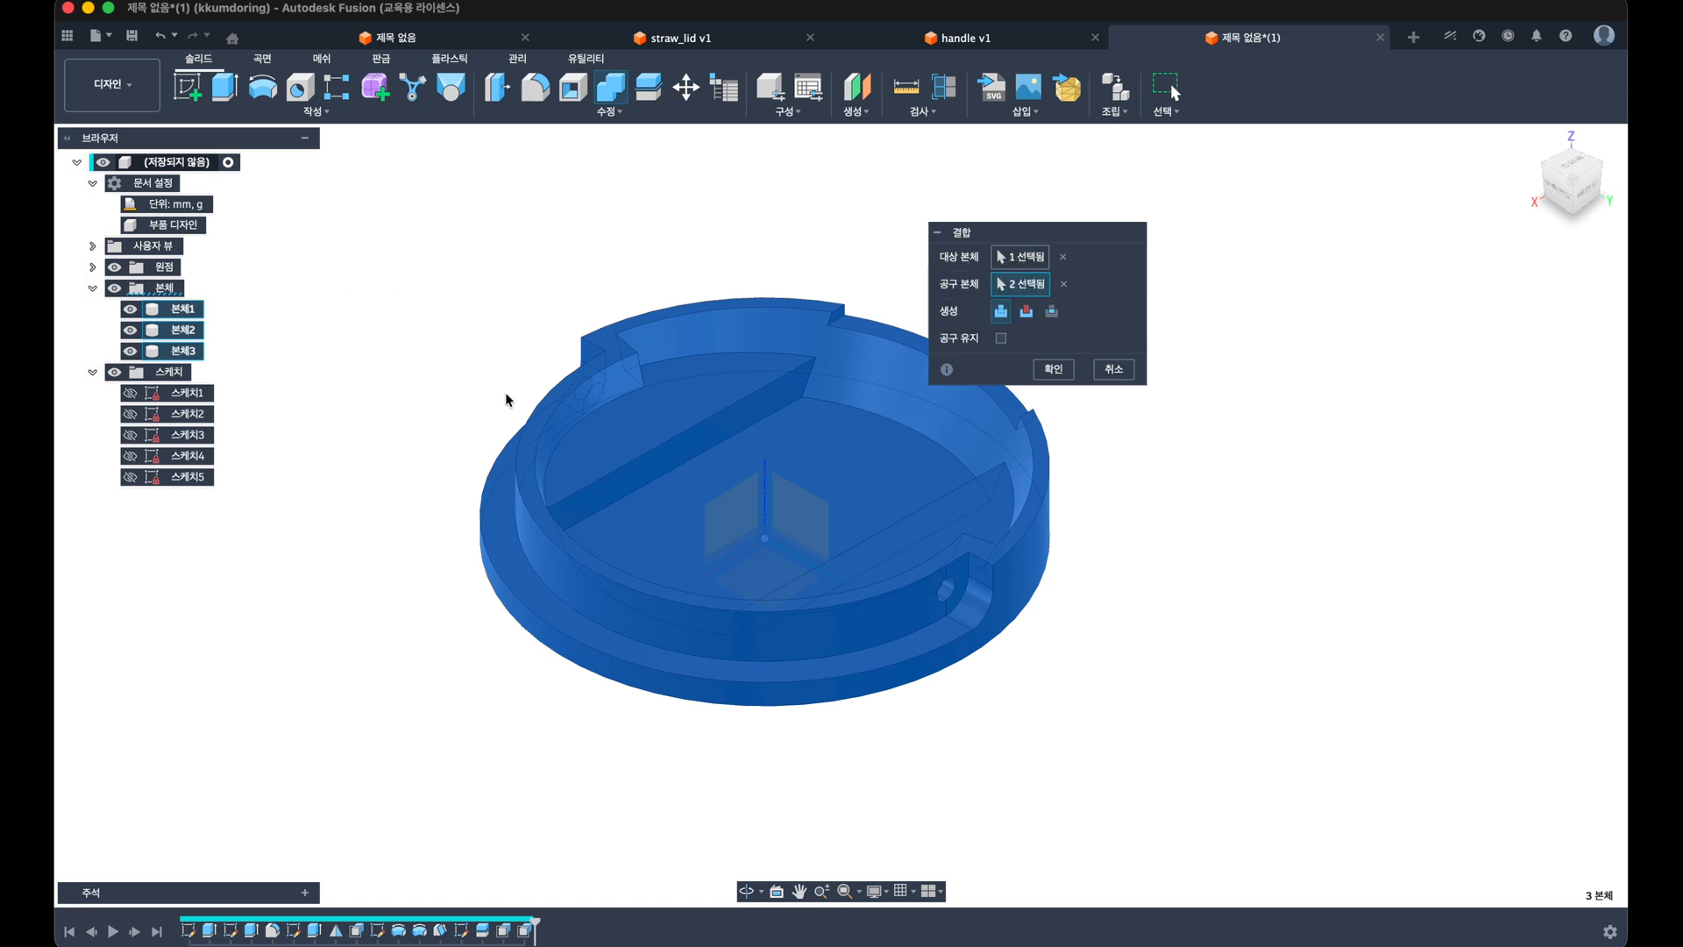
click(1047, 369)
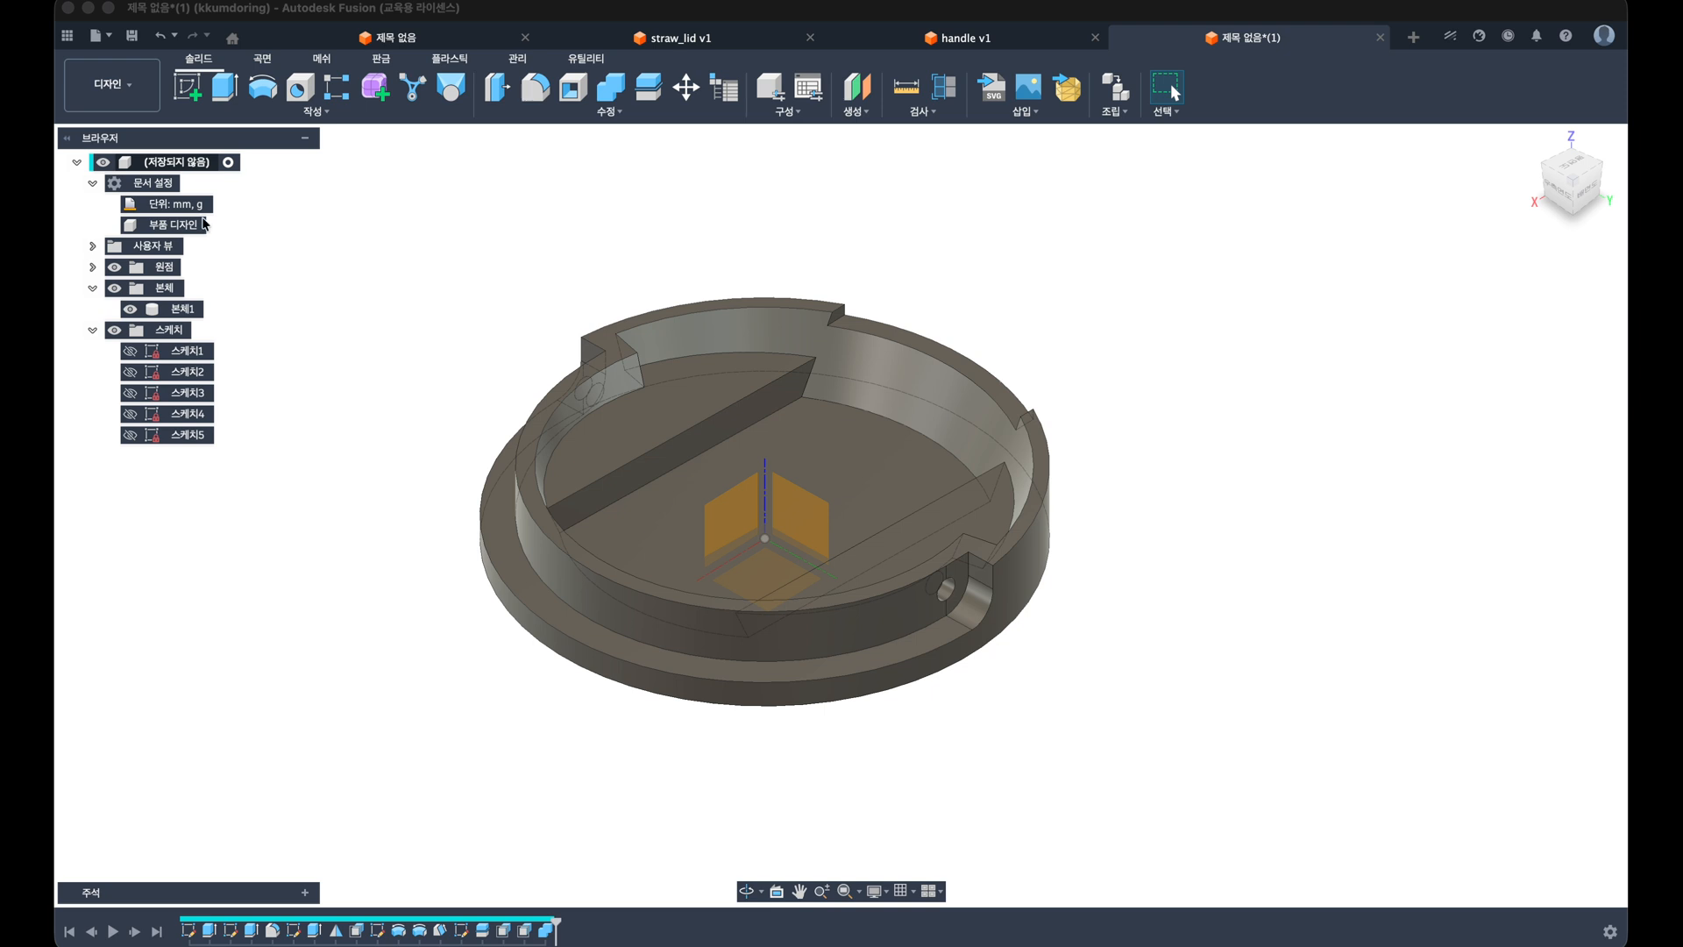
Step: Fillet the four inner edges of the blocks beside the two hinge holes with a 3 mm radius
shift+middle_drag(564, 251, 548, 245)
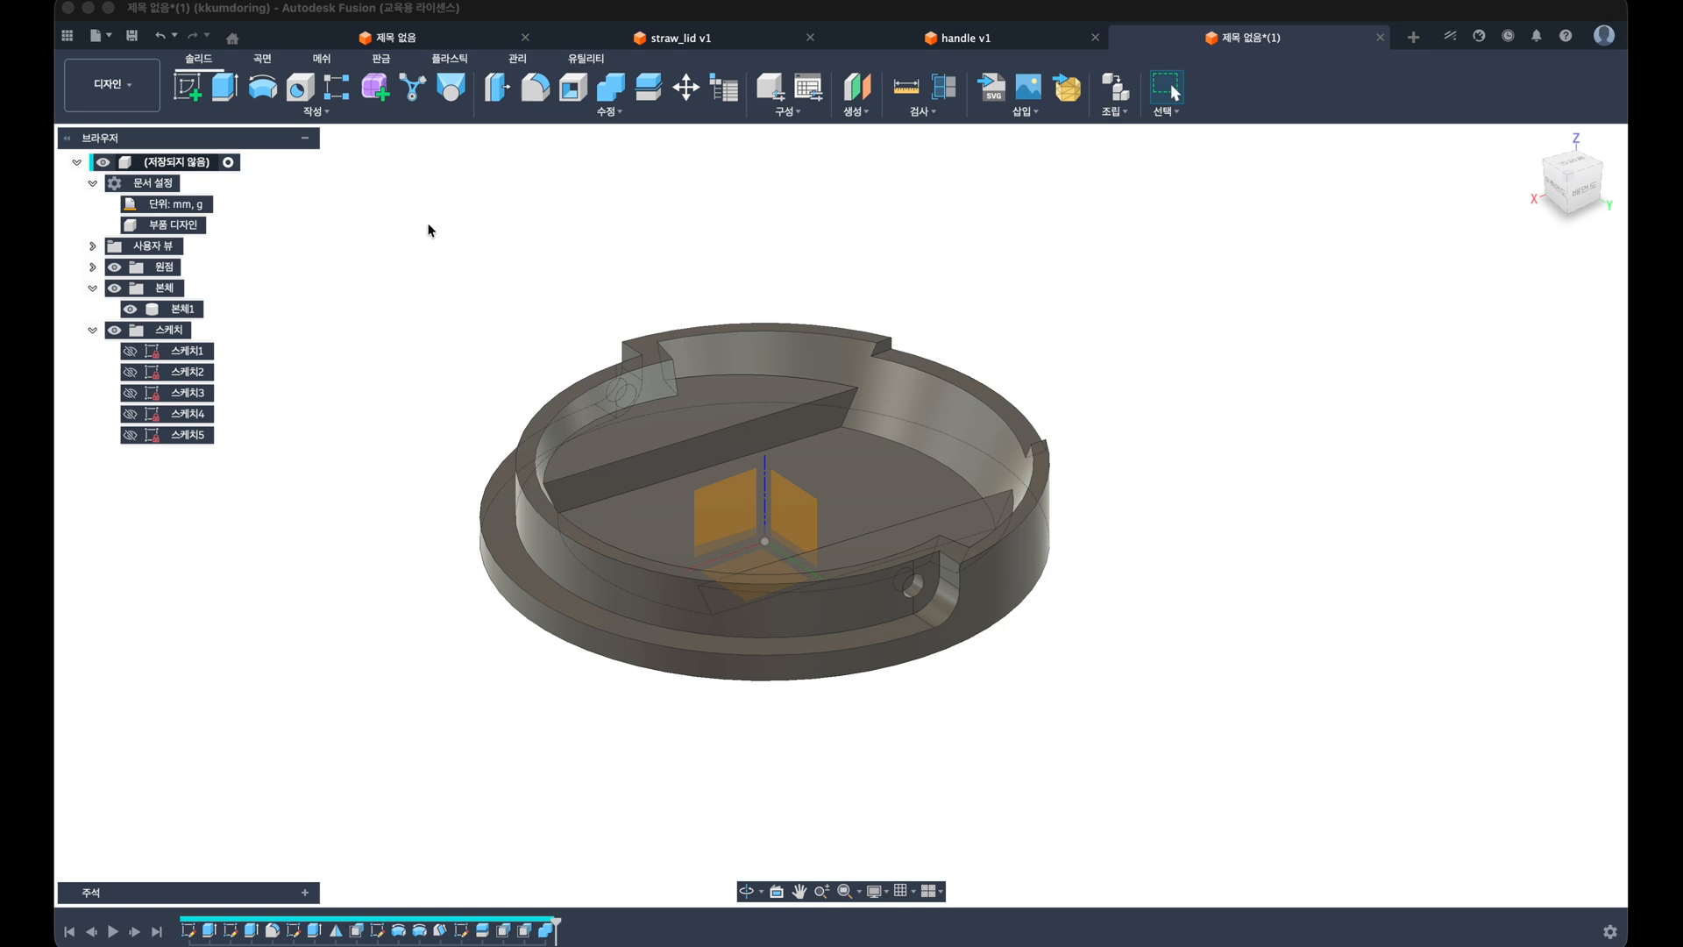
click(188, 86)
mouse_move(386, 459)
shift+middle_down()
mouse_move(369, 446)
mouse_move(402, 511)
mouse_move(505, 512)
shift+middle_up()
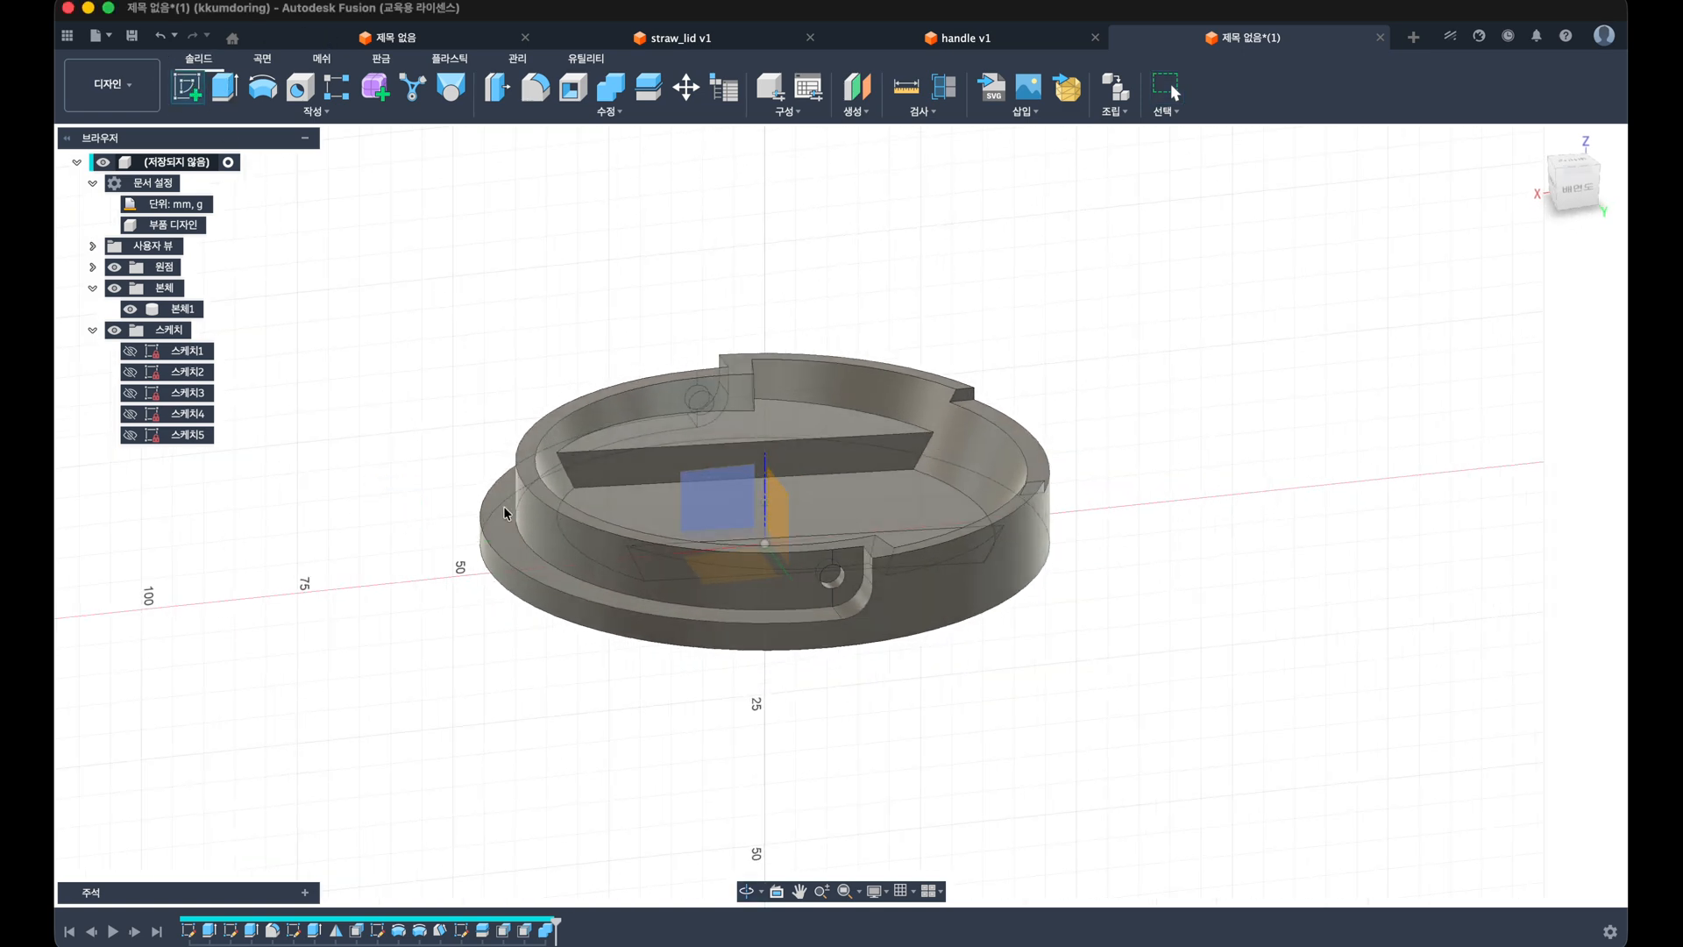
shift+middle_drag(703, 482, 556, 464)
key(f)
click(879, 368)
click(535, 413)
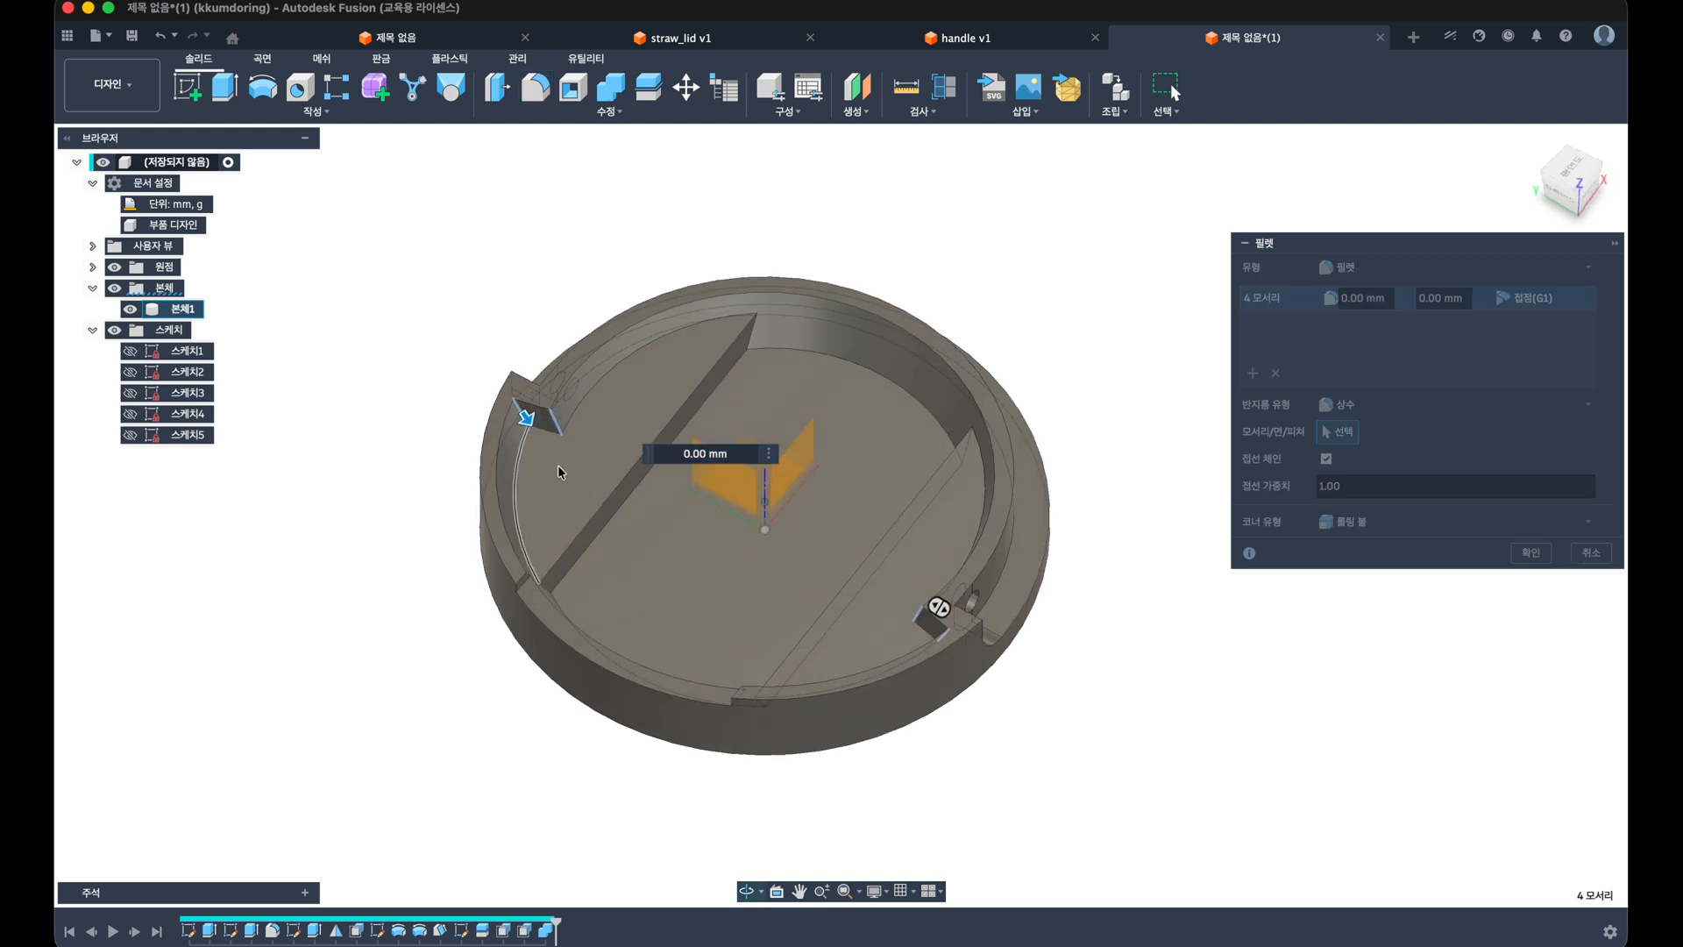
click(526, 416)
text(3)
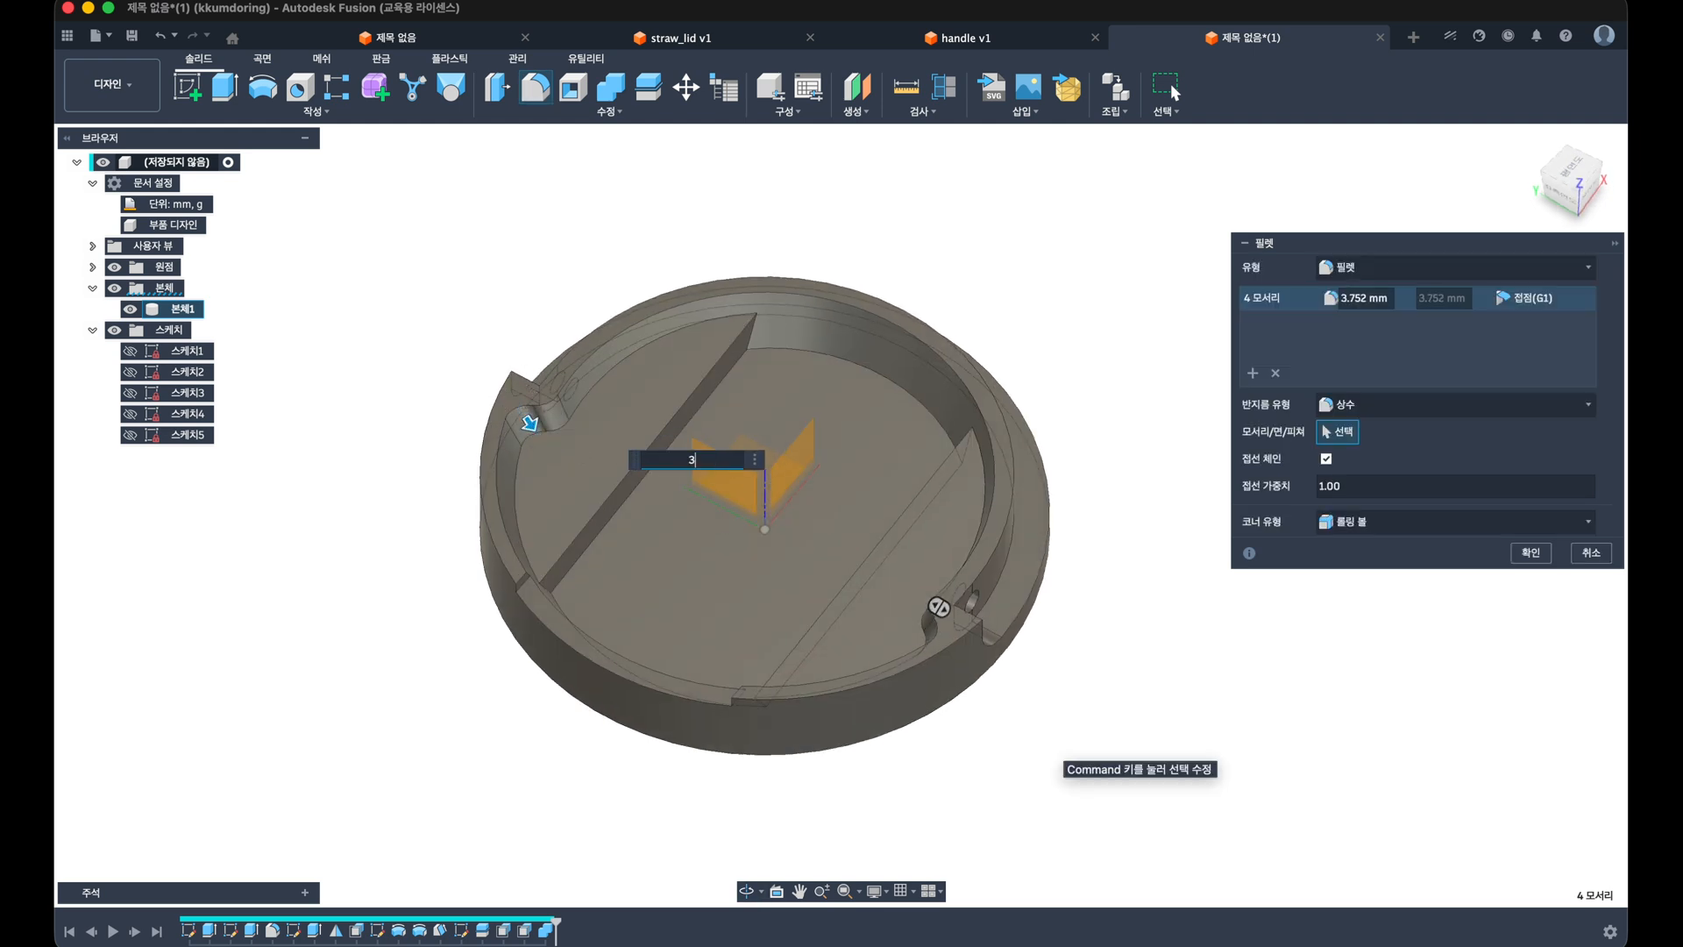
key(Return)
Step: Start a sketch on the vertical origin plane parallel to the recess's side wall and project that wall face into it
shift+middle_drag(823, 491, 839, 457)
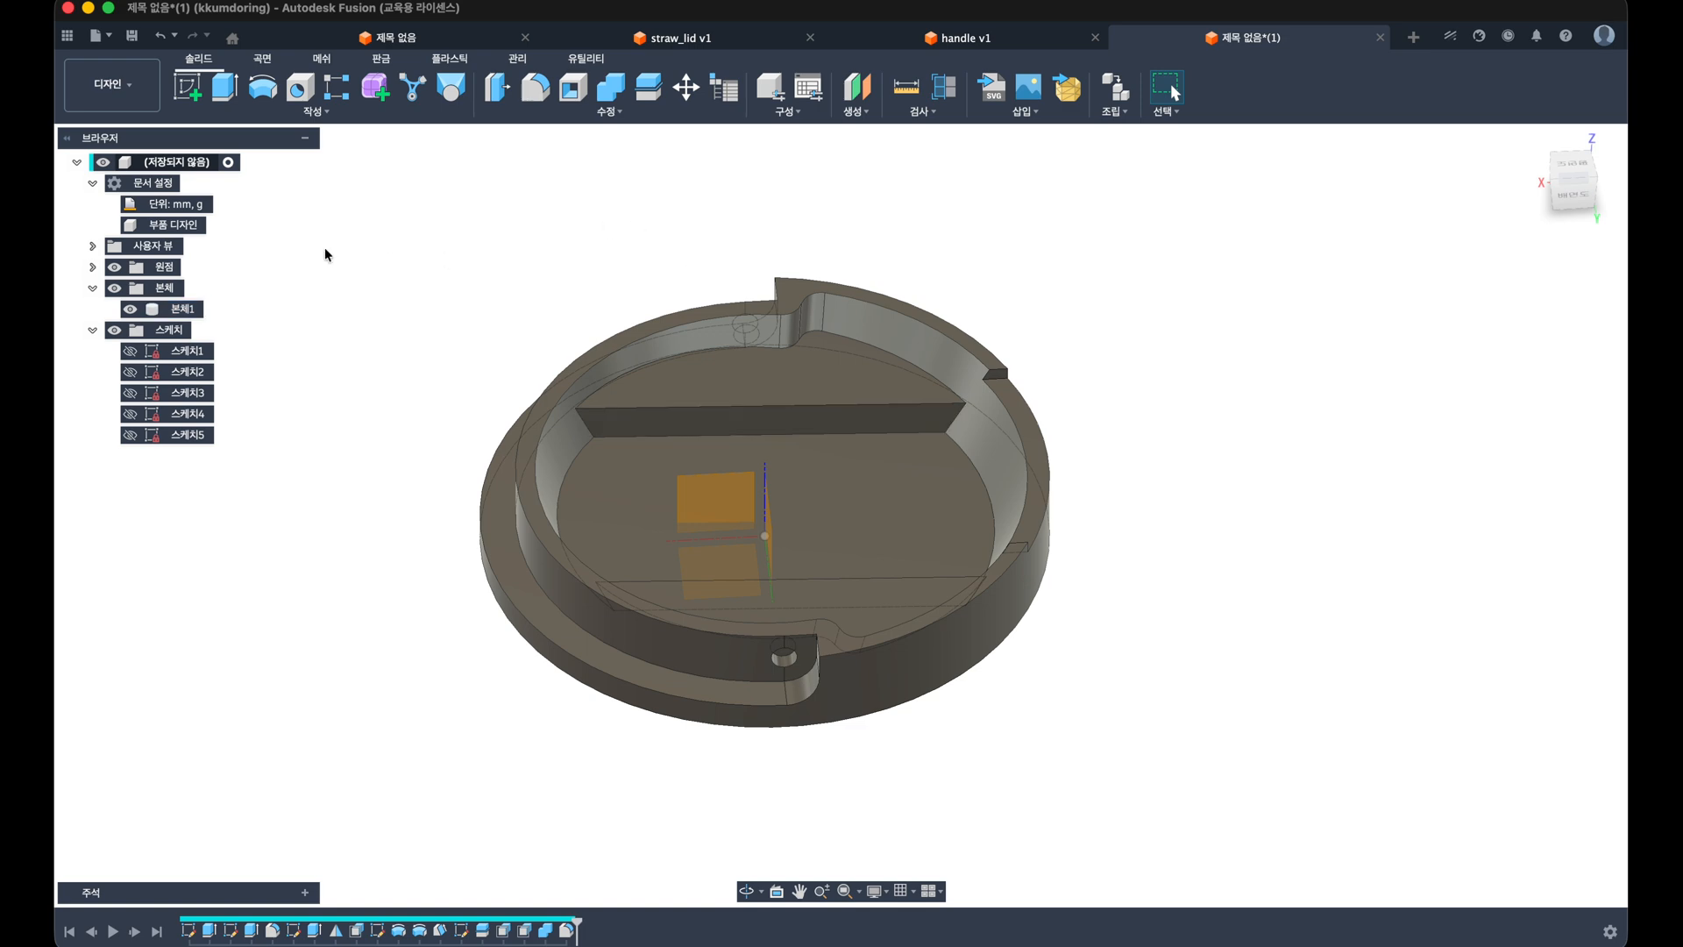
click(187, 85)
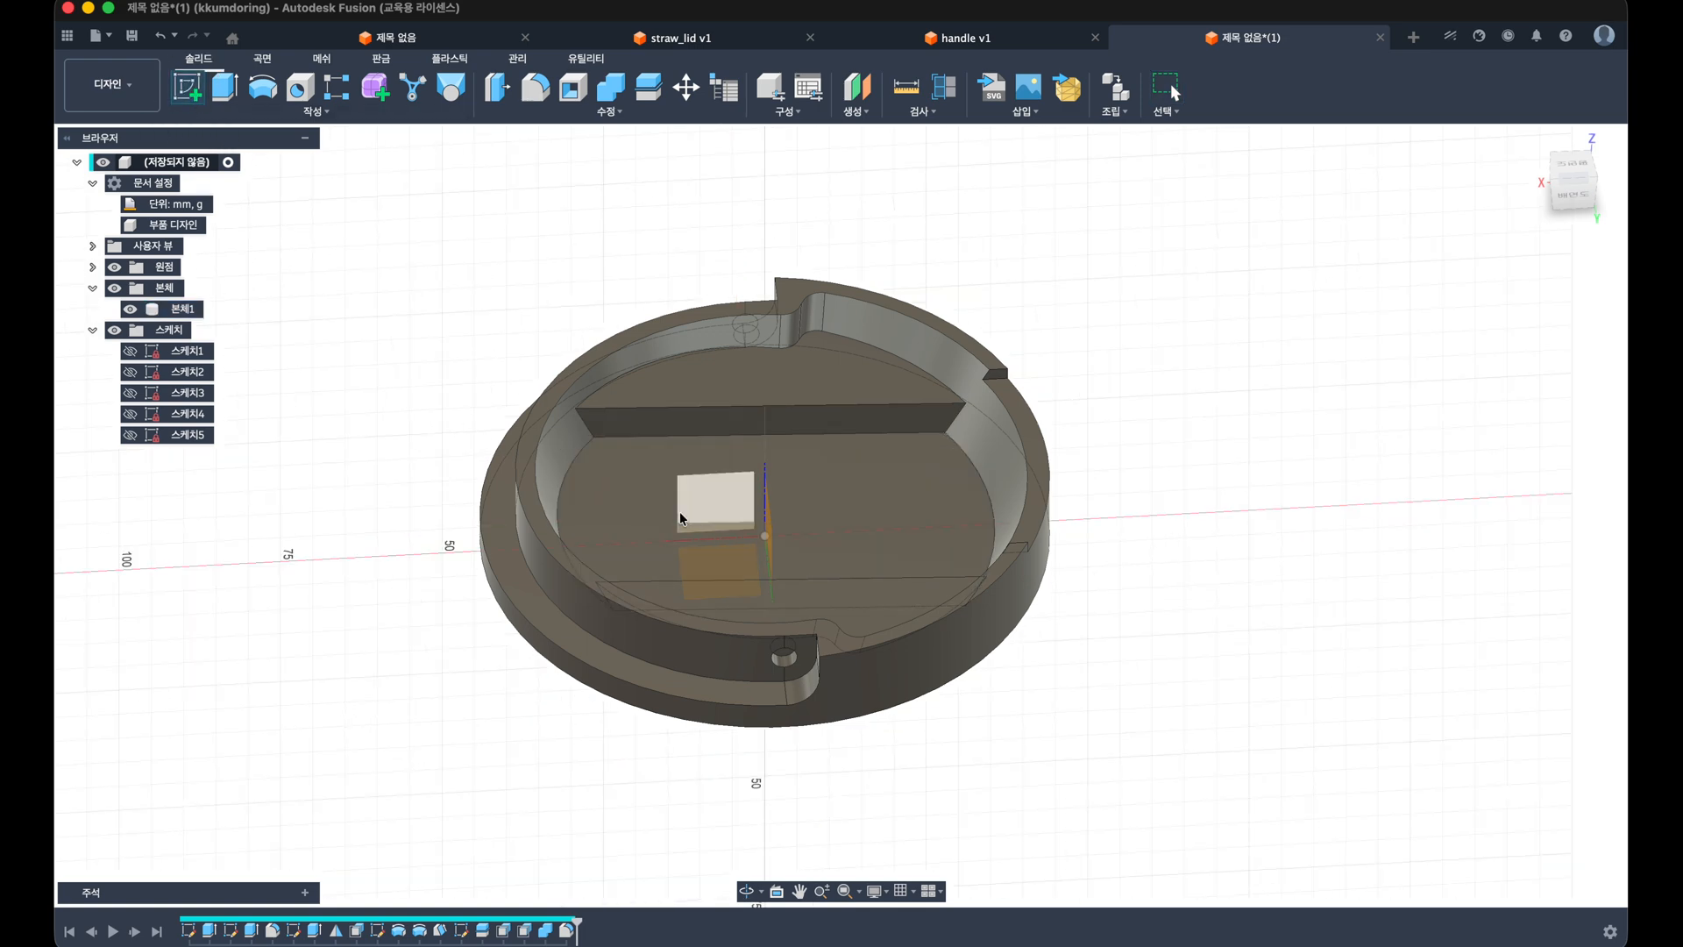
click(721, 506)
mouse_move(668, 556)
shift+middle_down()
mouse_move(619, 571)
mouse_move(821, 427)
shift+middle_up()
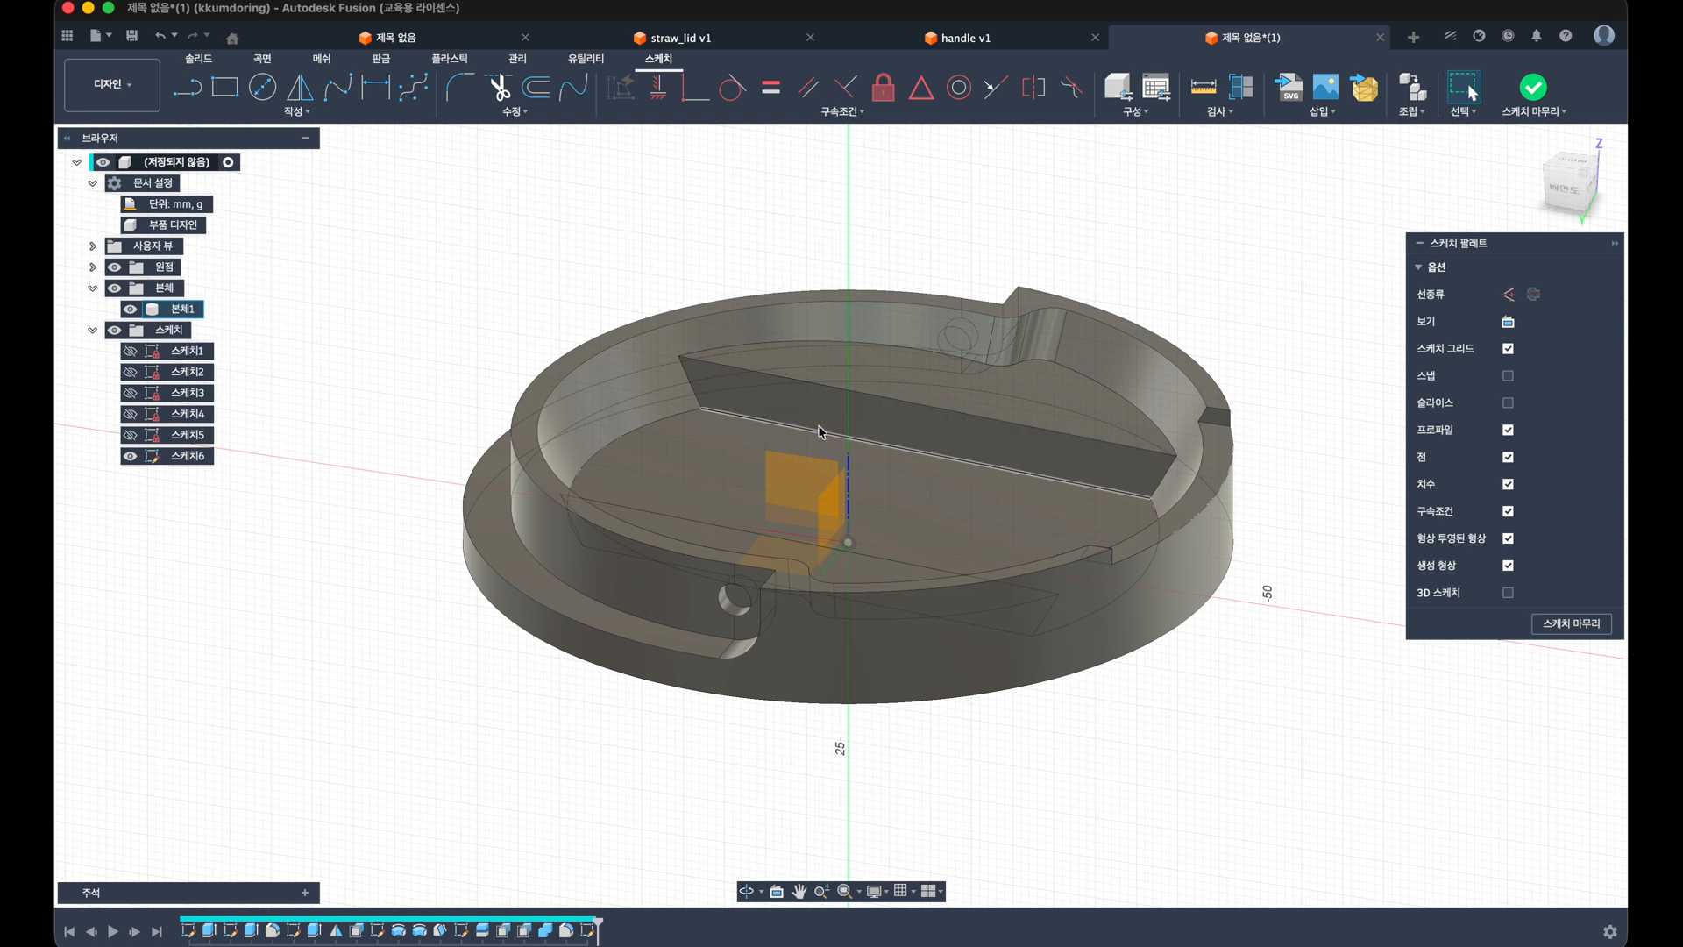
scroll(821, 431, down, 2)
key(p)
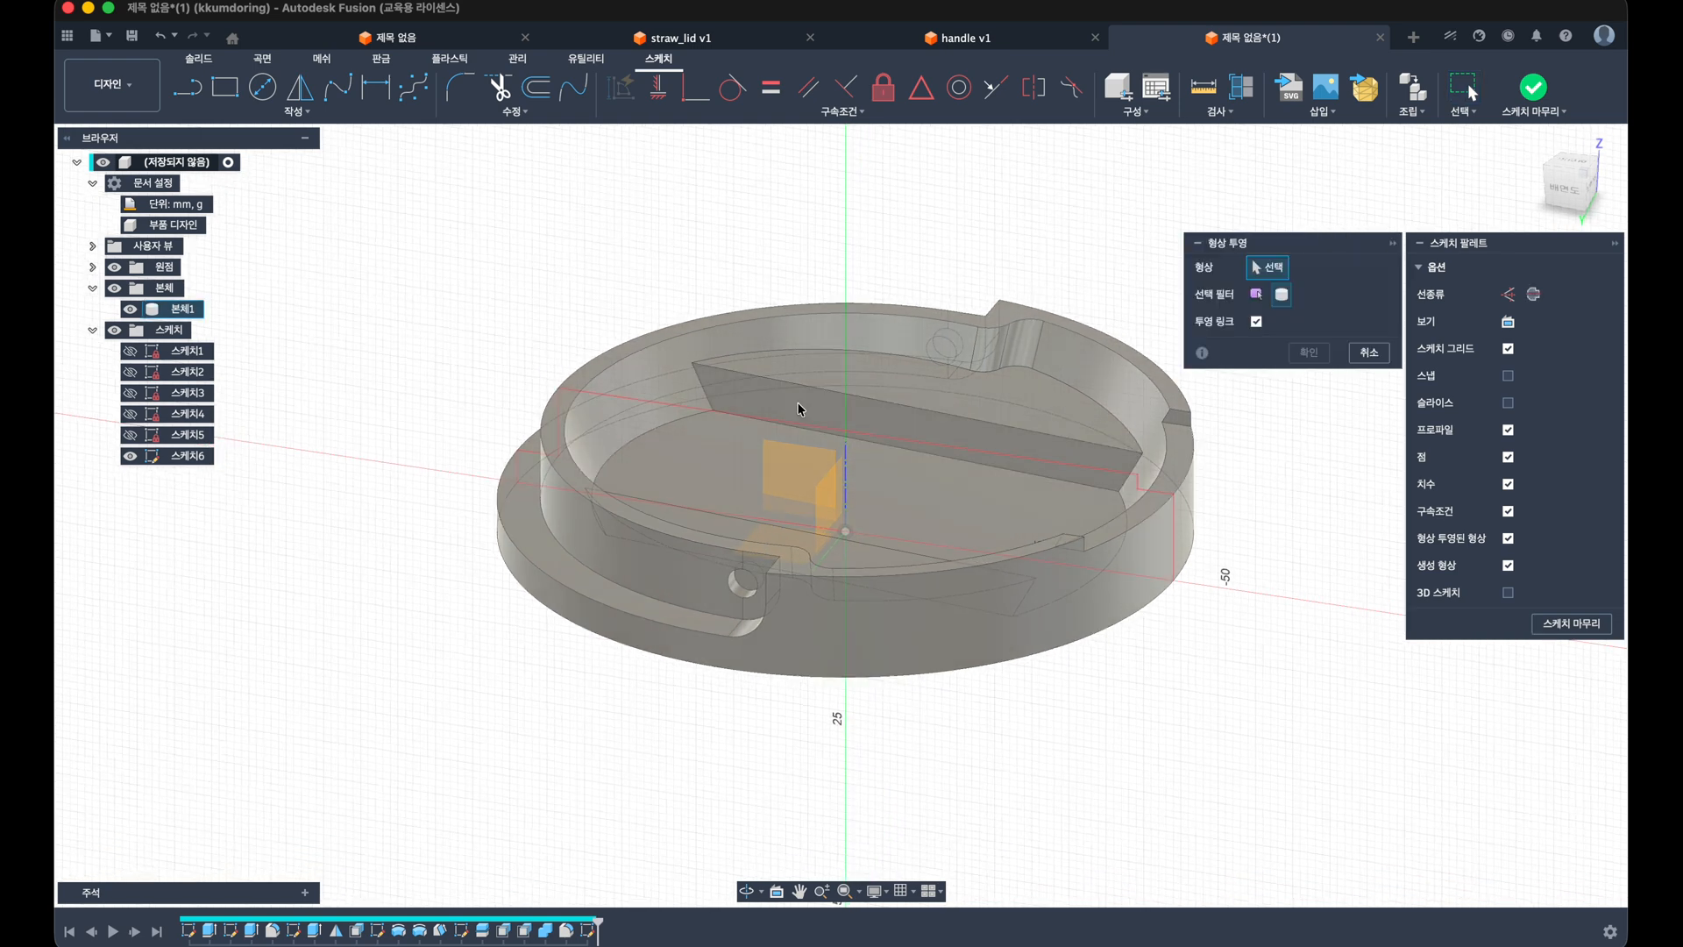
click(1256, 294)
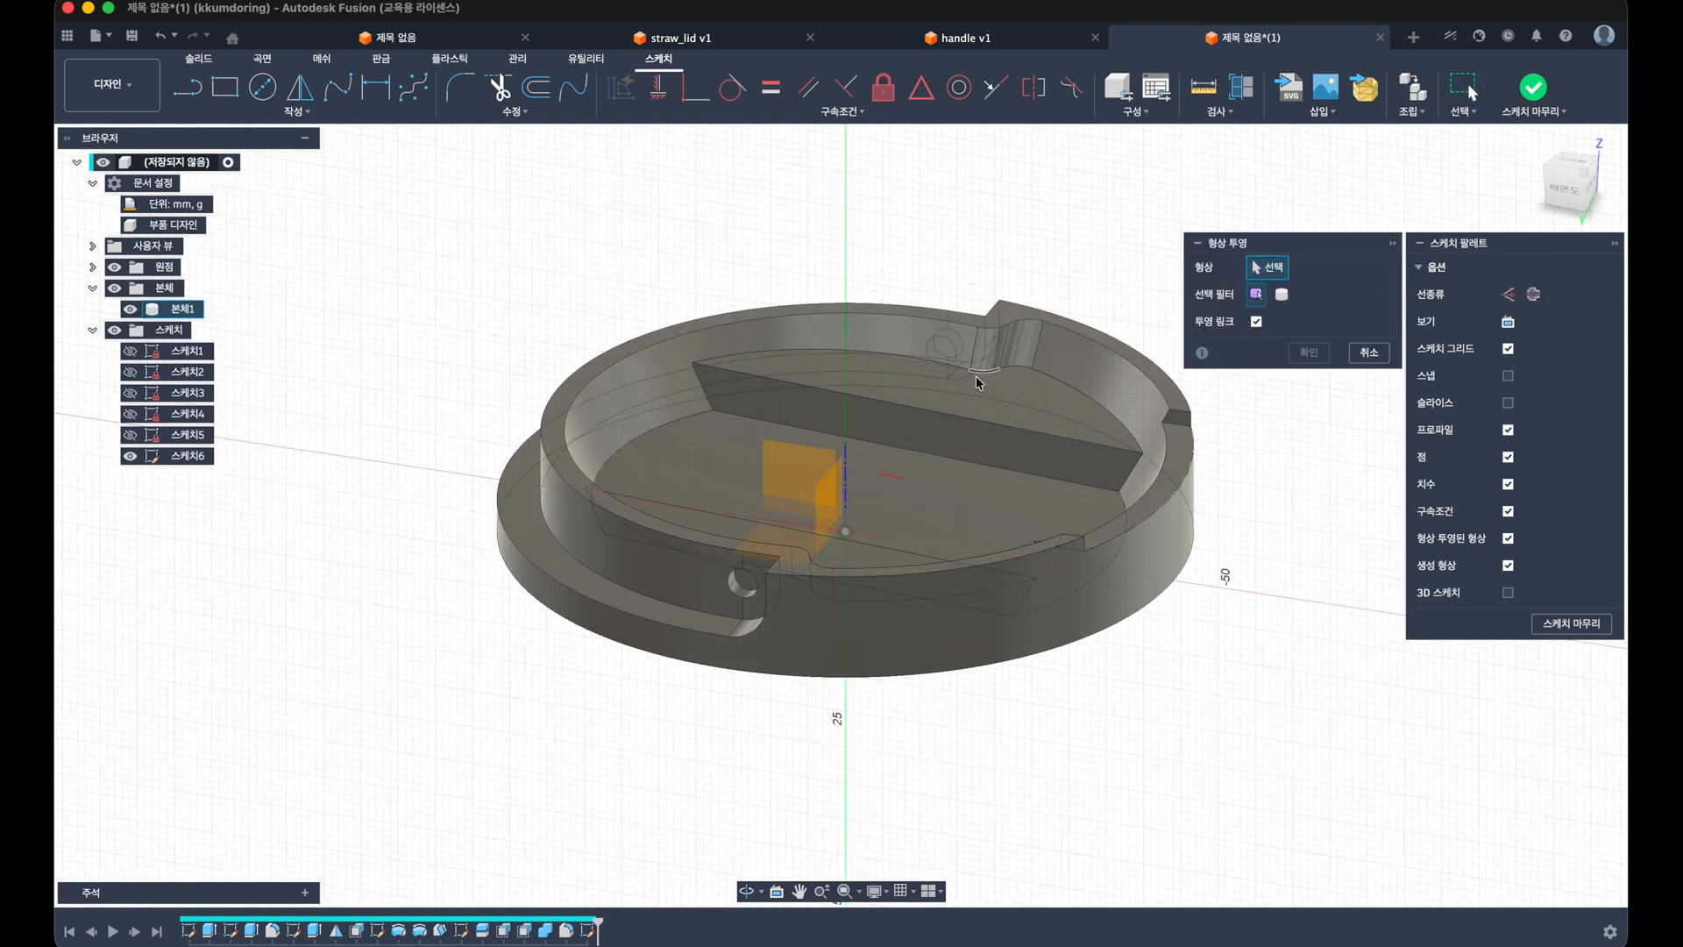
click(1010, 399)
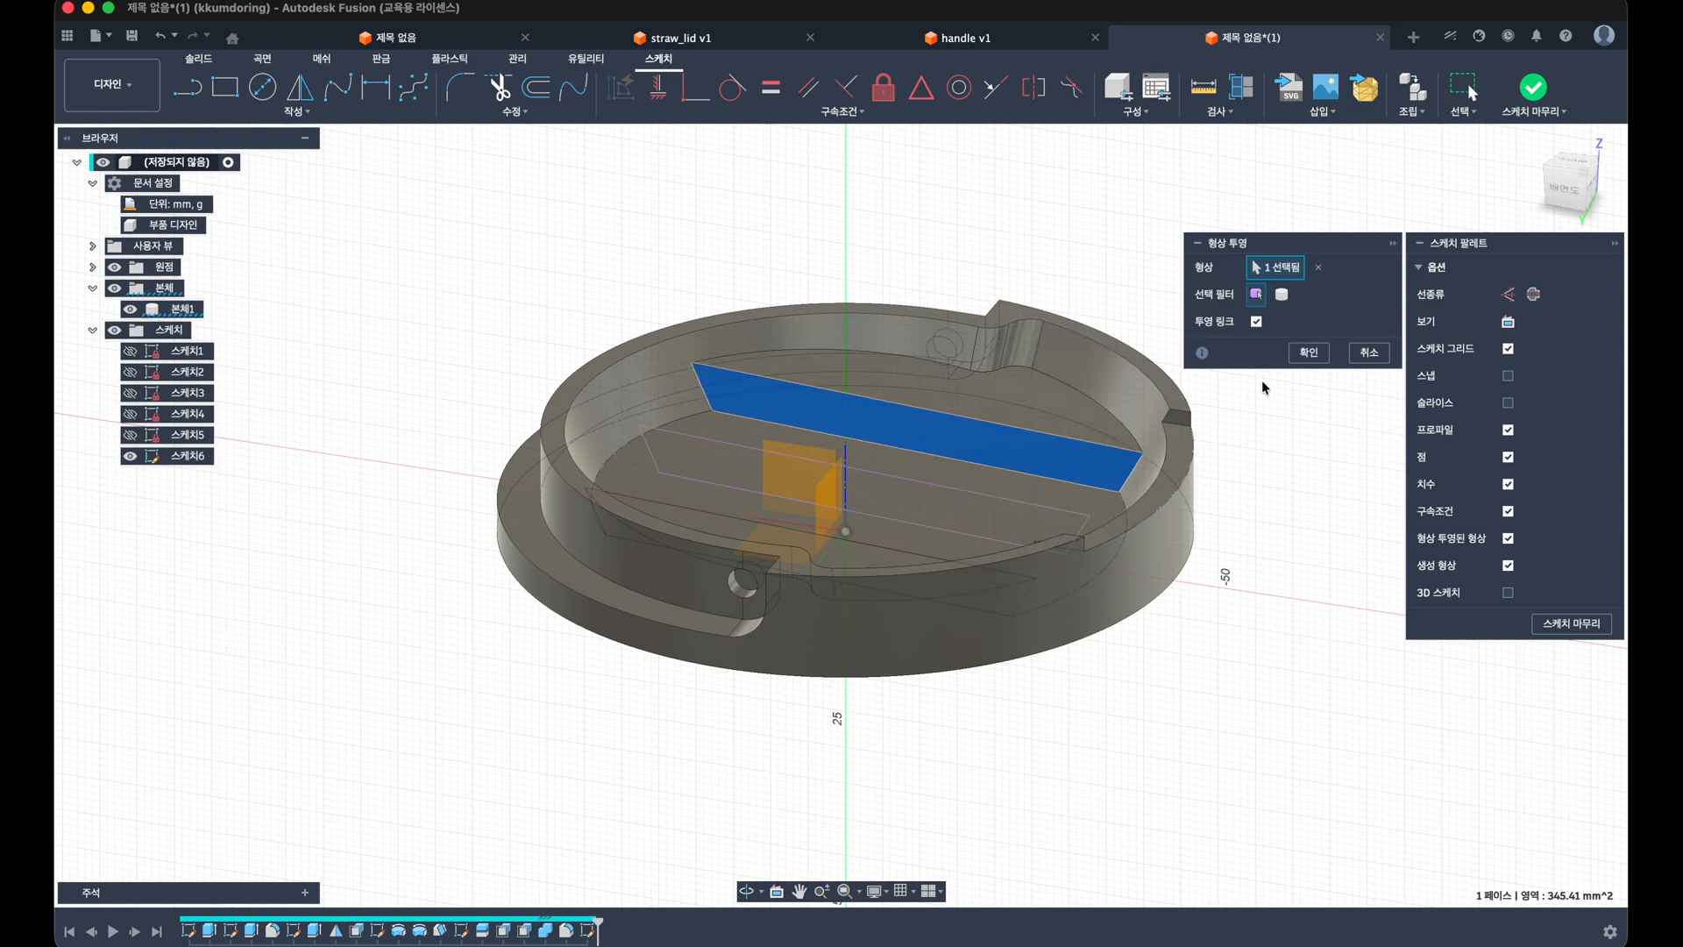
click(1311, 358)
Step: Draw three lines extending the projected profile's end beyond the lid wall, with an end edge about 7.4 mm and a lower line about 37.6 mm
scroll(834, 297, down, 3)
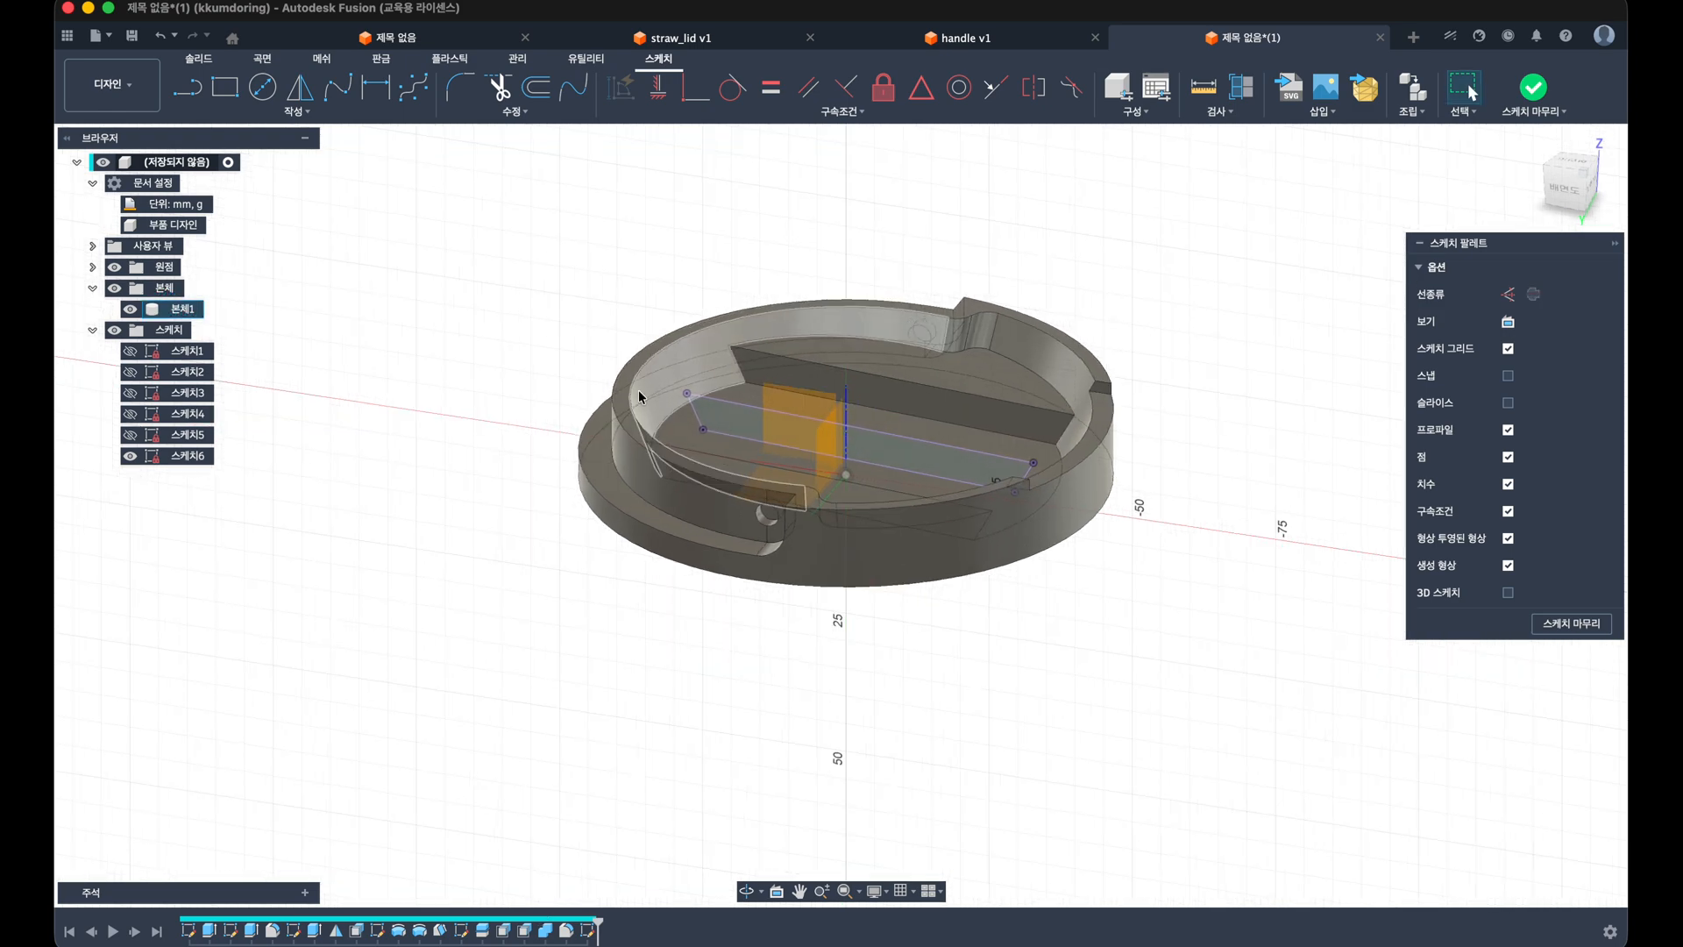
scroll(611, 370, up, 3)
scroll(604, 367, up, 2)
click(198, 88)
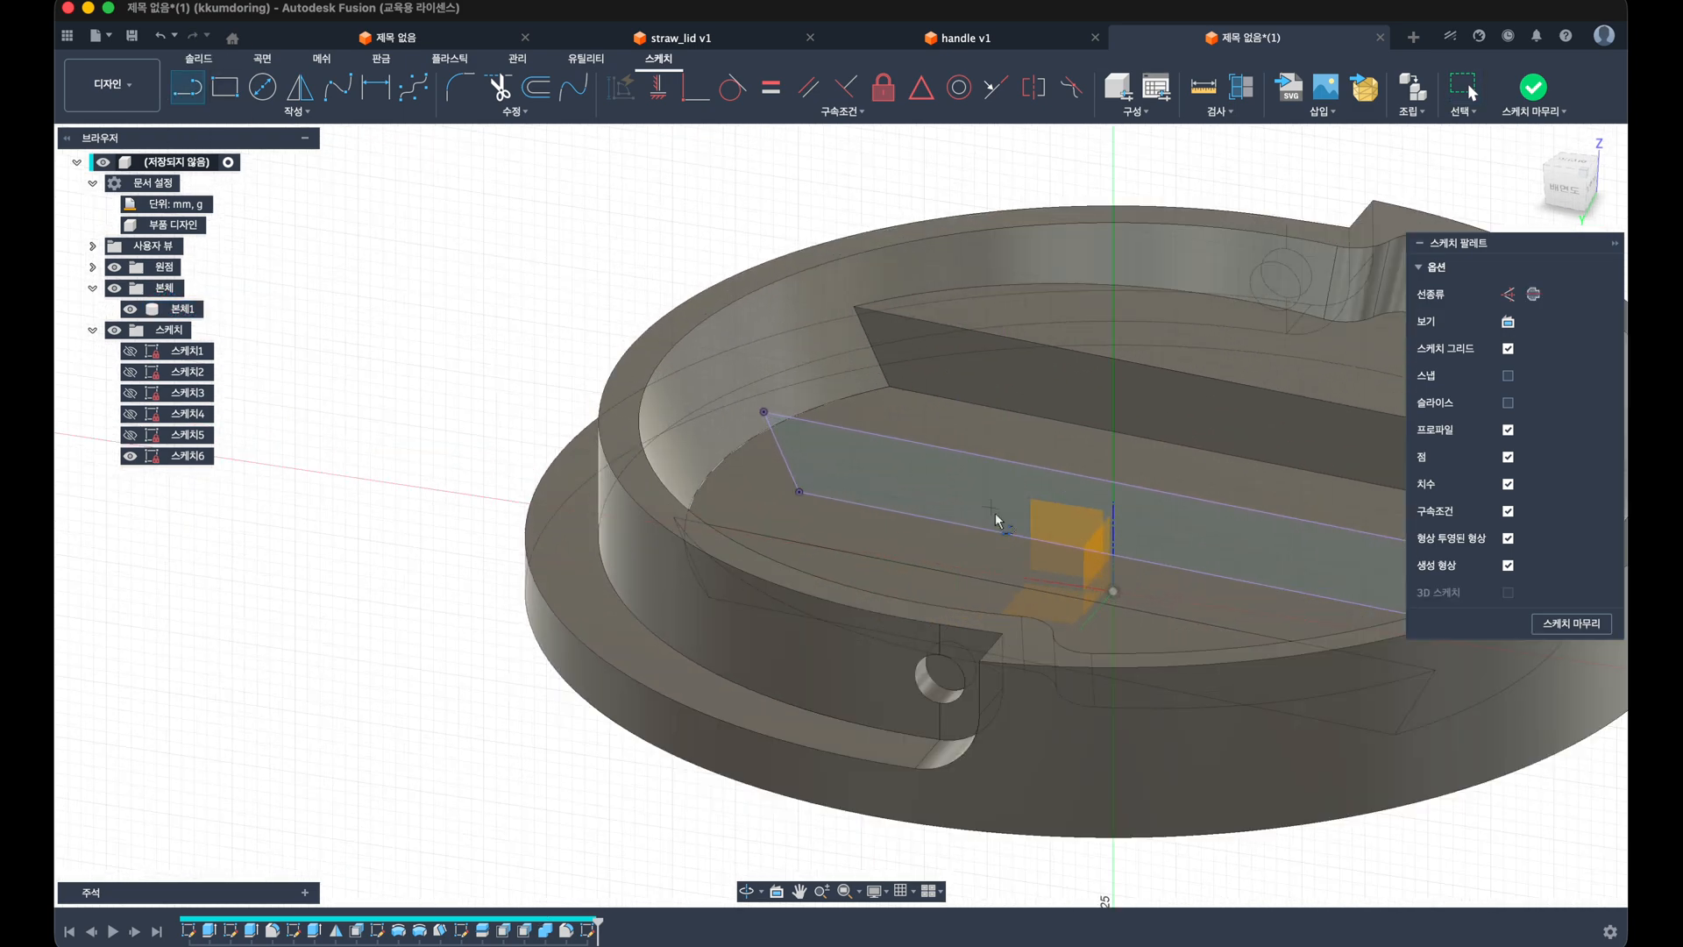
click(765, 412)
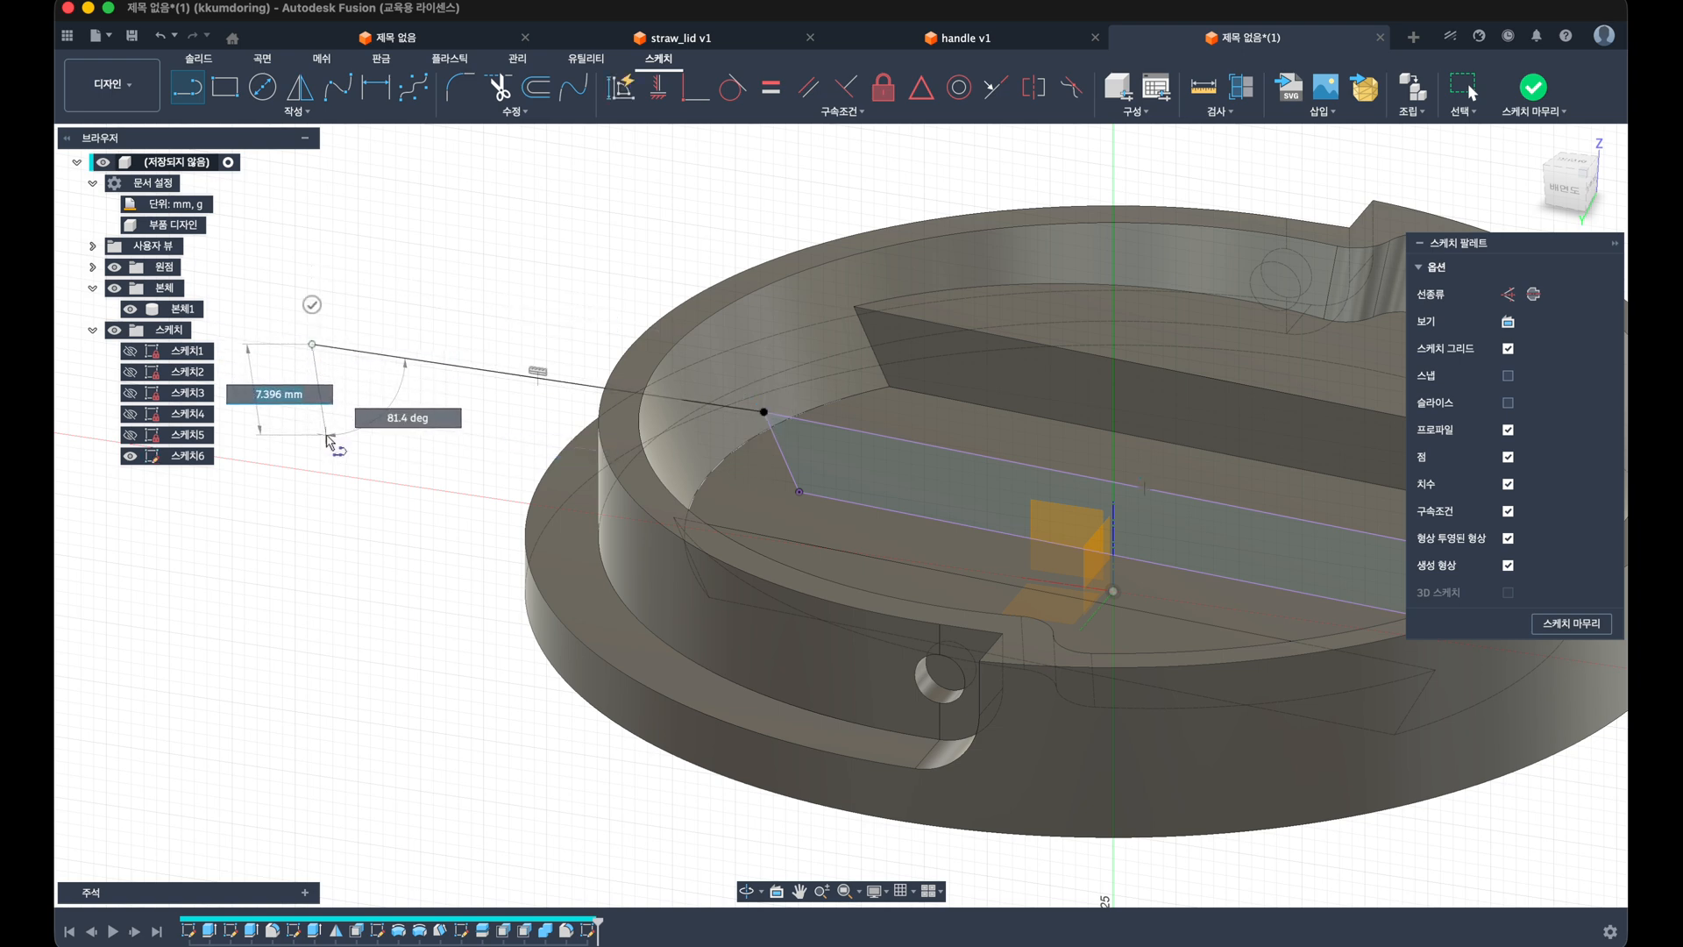
click(312, 346)
click(799, 492)
key(Escape)
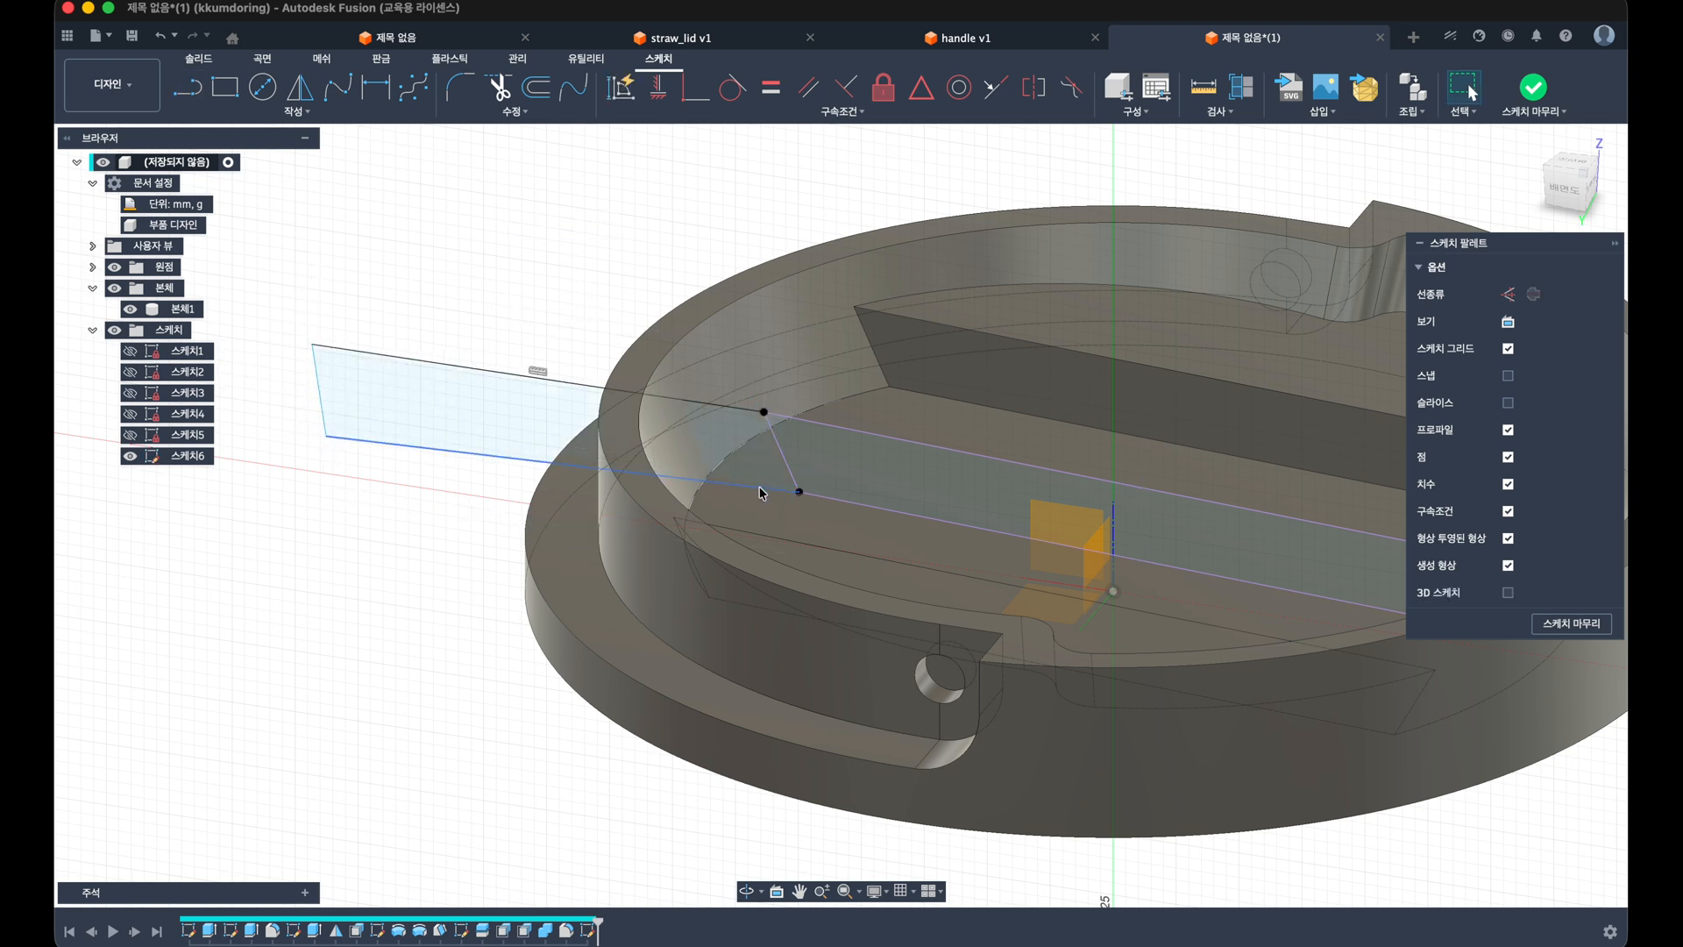
Step: Constrain the lower extension line parallel to the projected lower edge of the recess wall
click(732, 88)
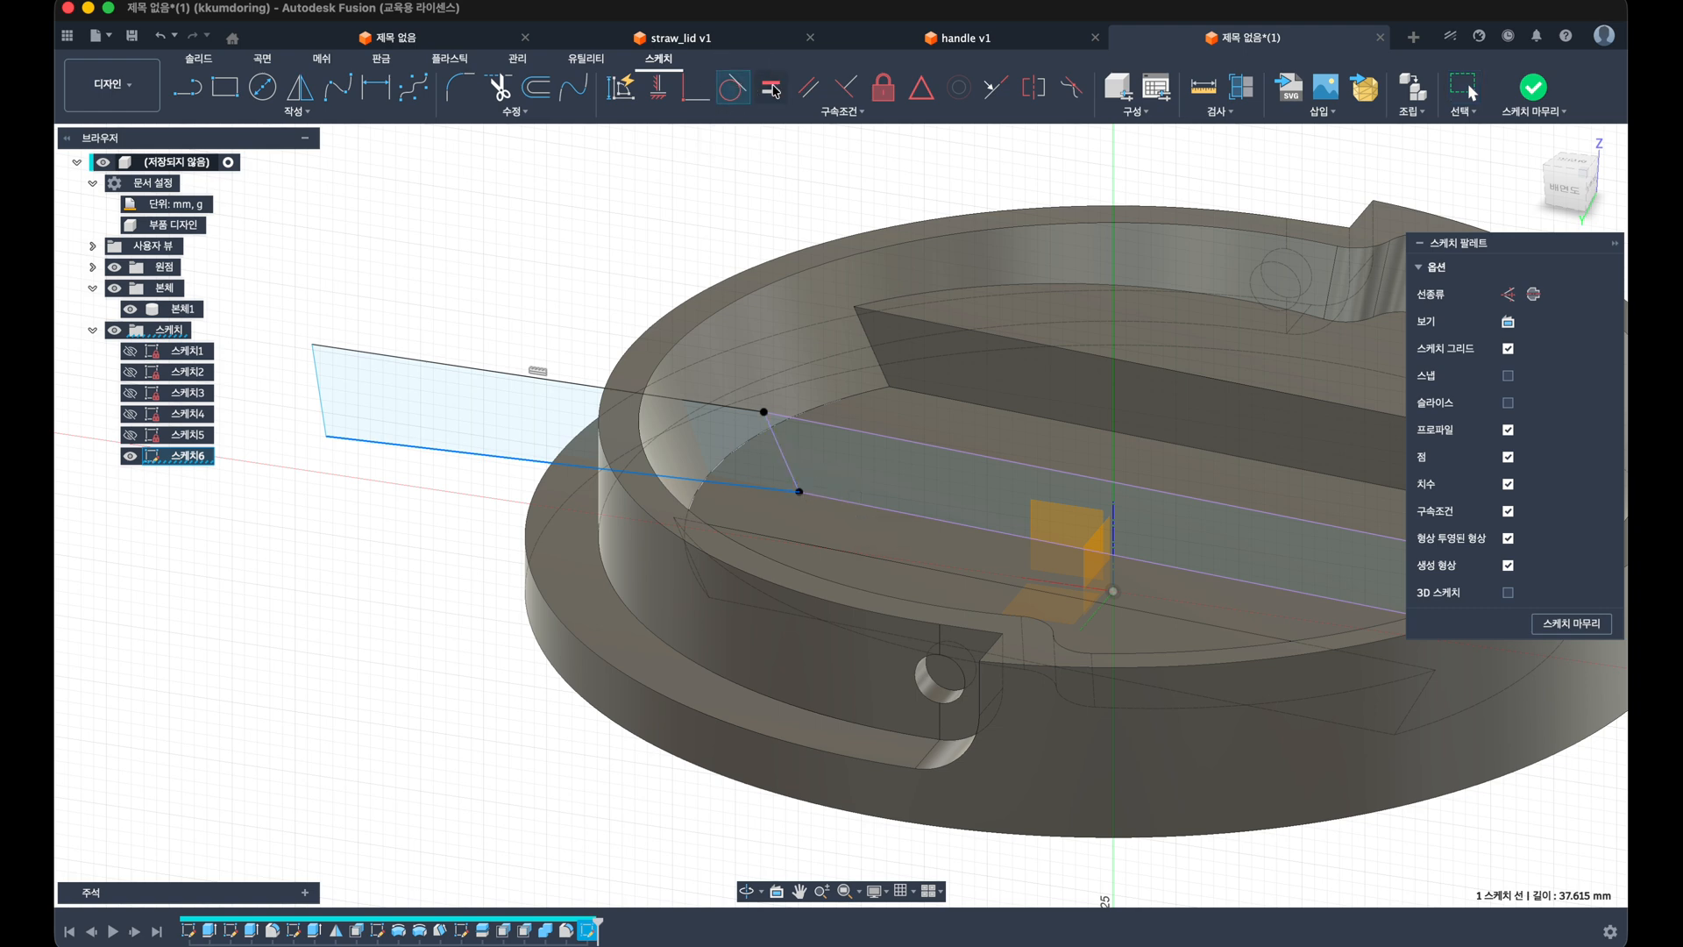
click(811, 91)
click(776, 488)
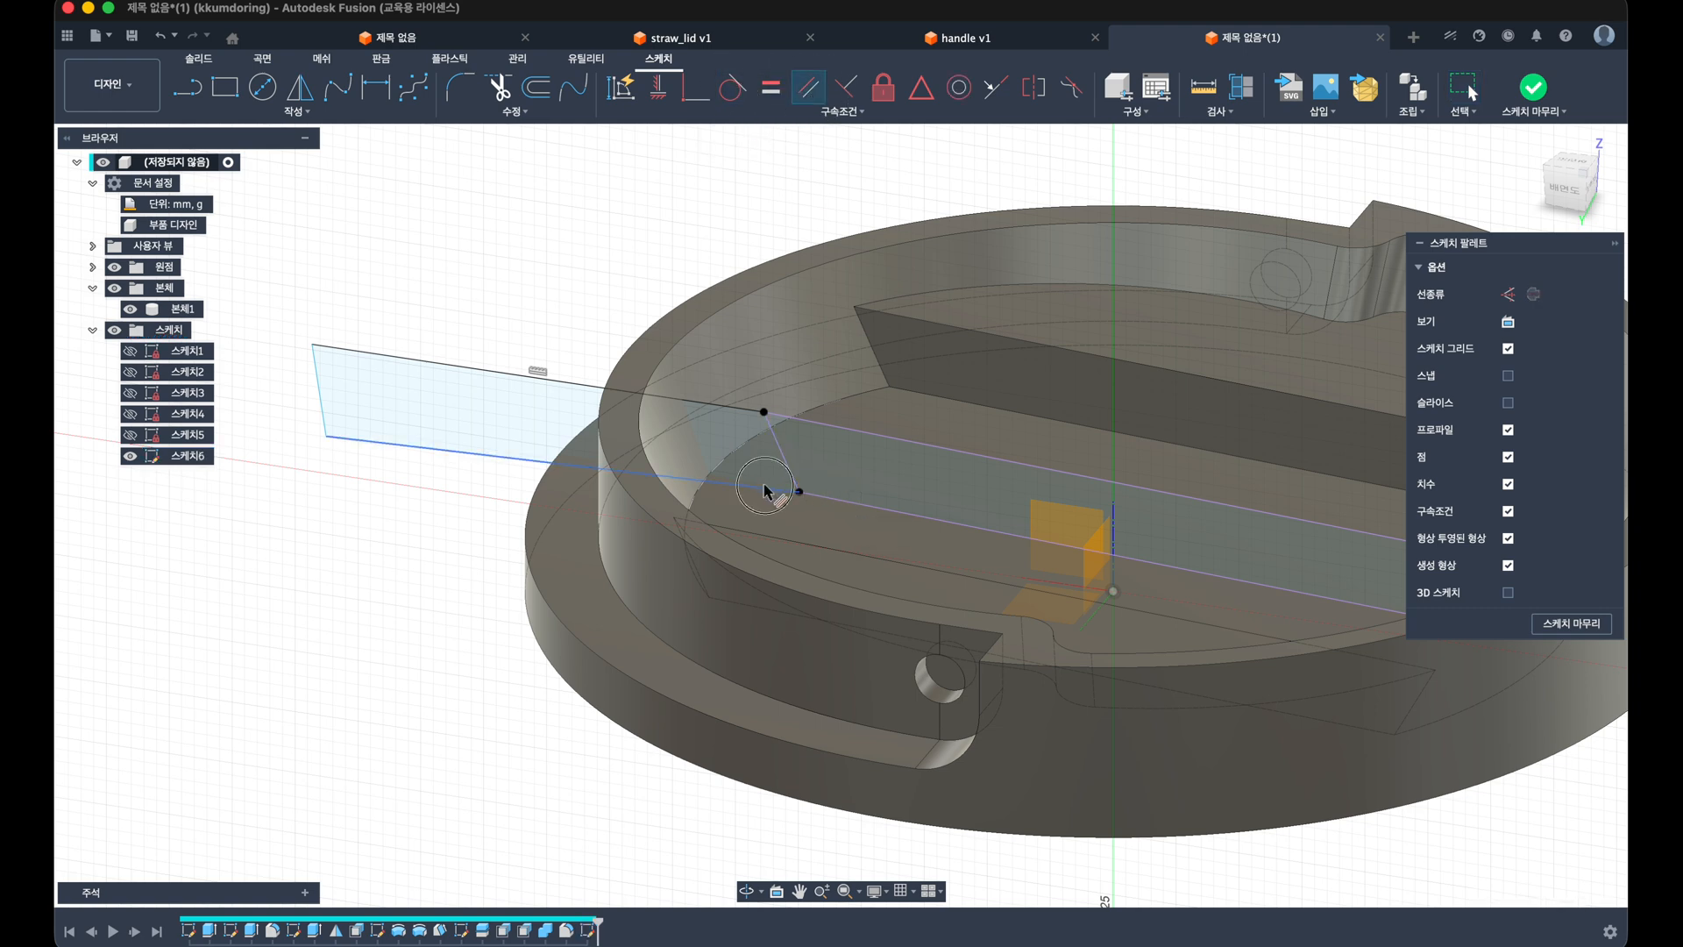
click(846, 501)
key(Escape)
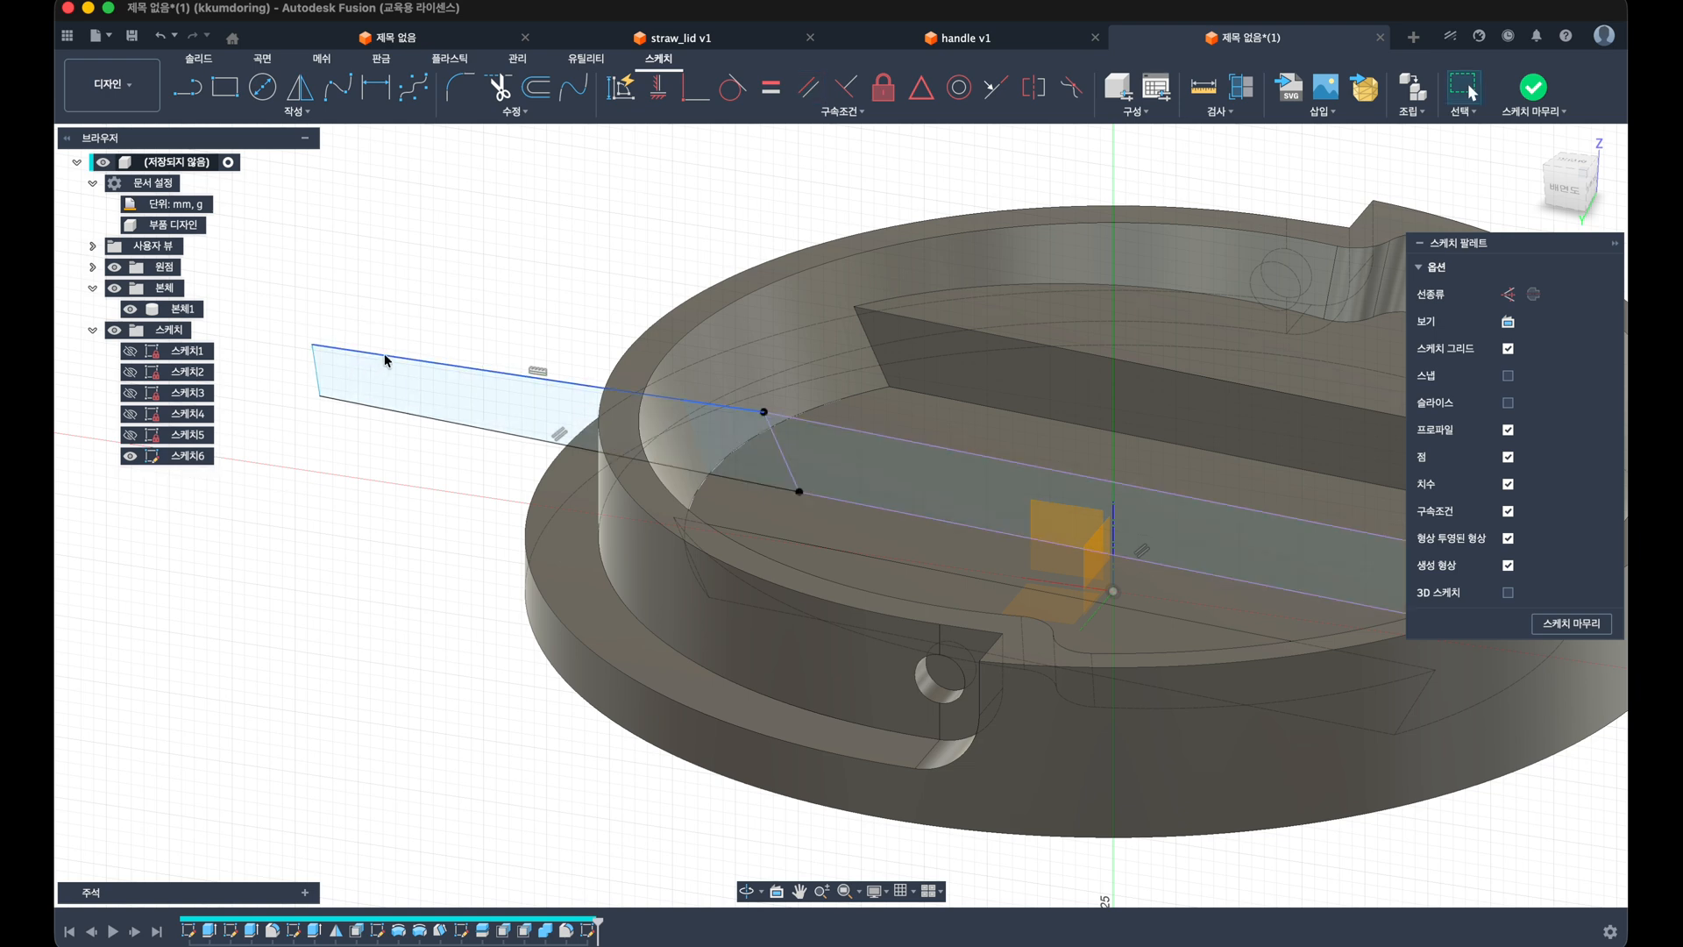
Step: Remove the upper extension line's existing constraint and make it parallel to the projected upper edge instead
click(384, 357)
click(545, 371)
key(Delete)
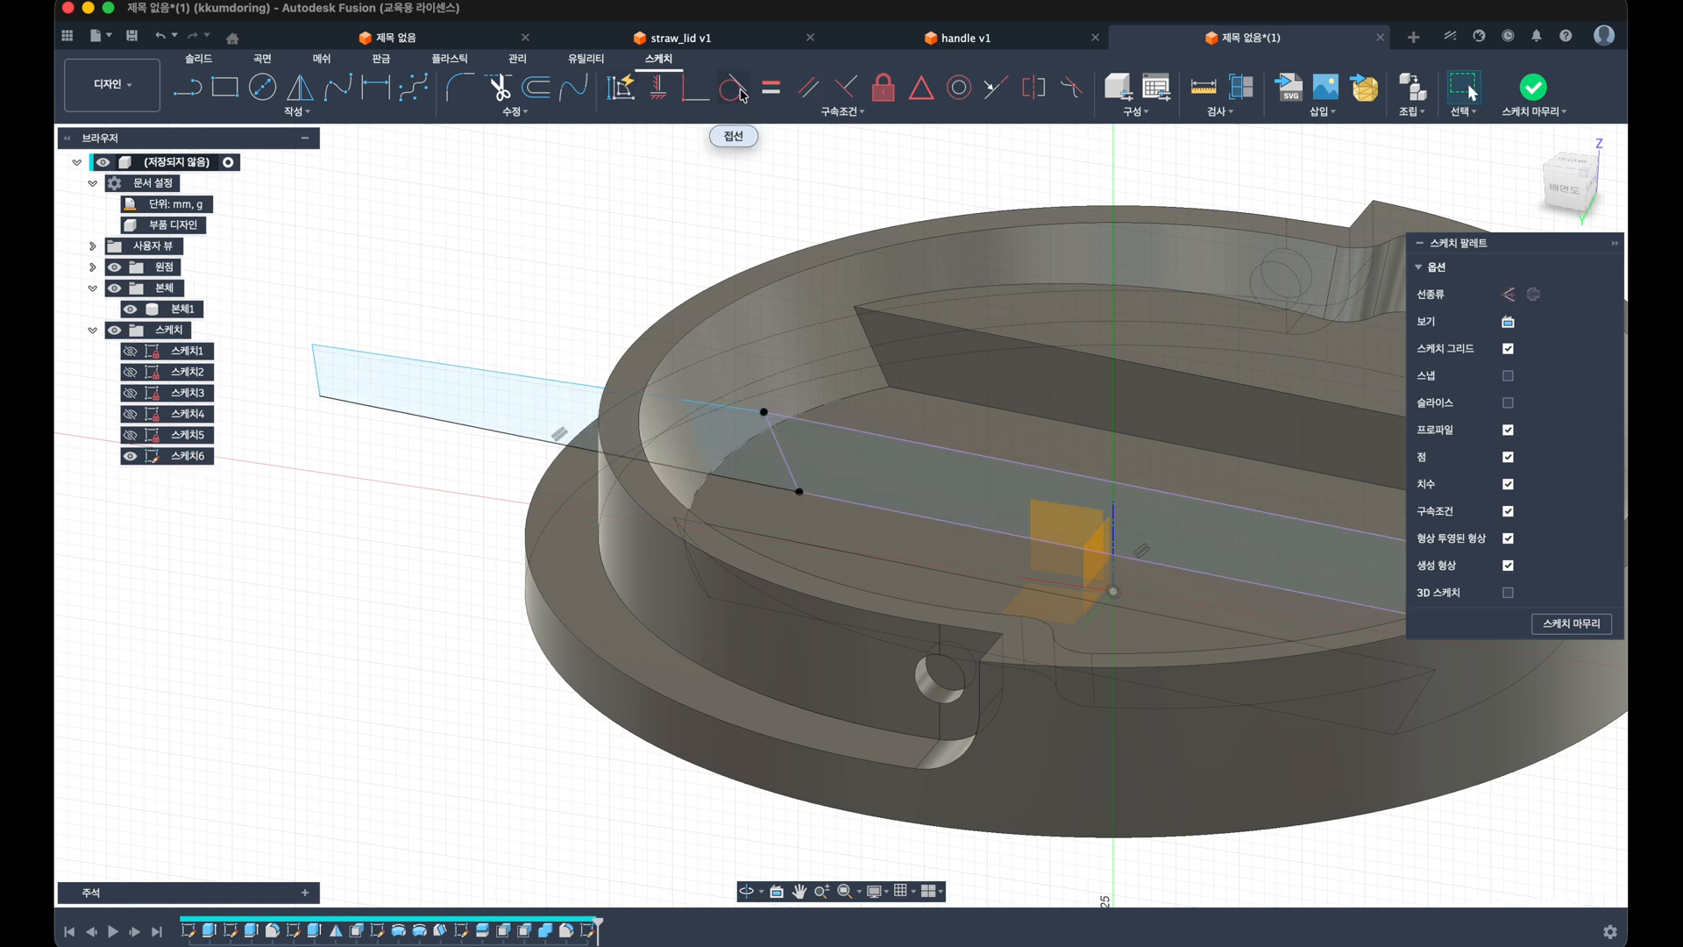
click(808, 88)
click(797, 419)
click(918, 443)
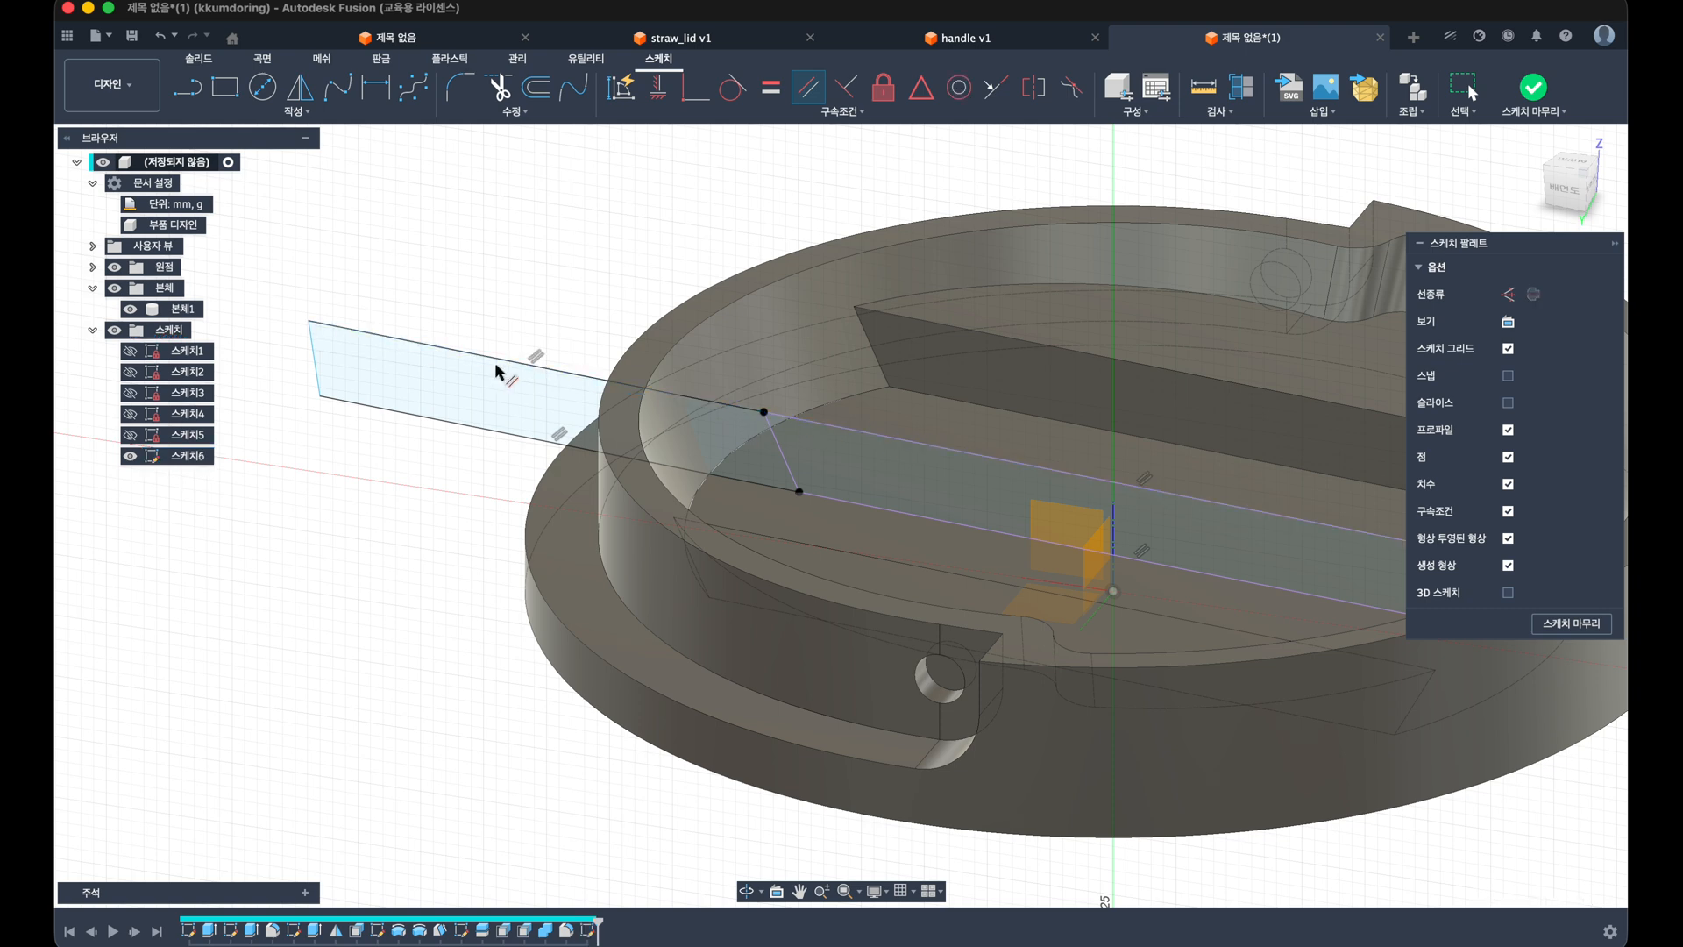
key(Escape)
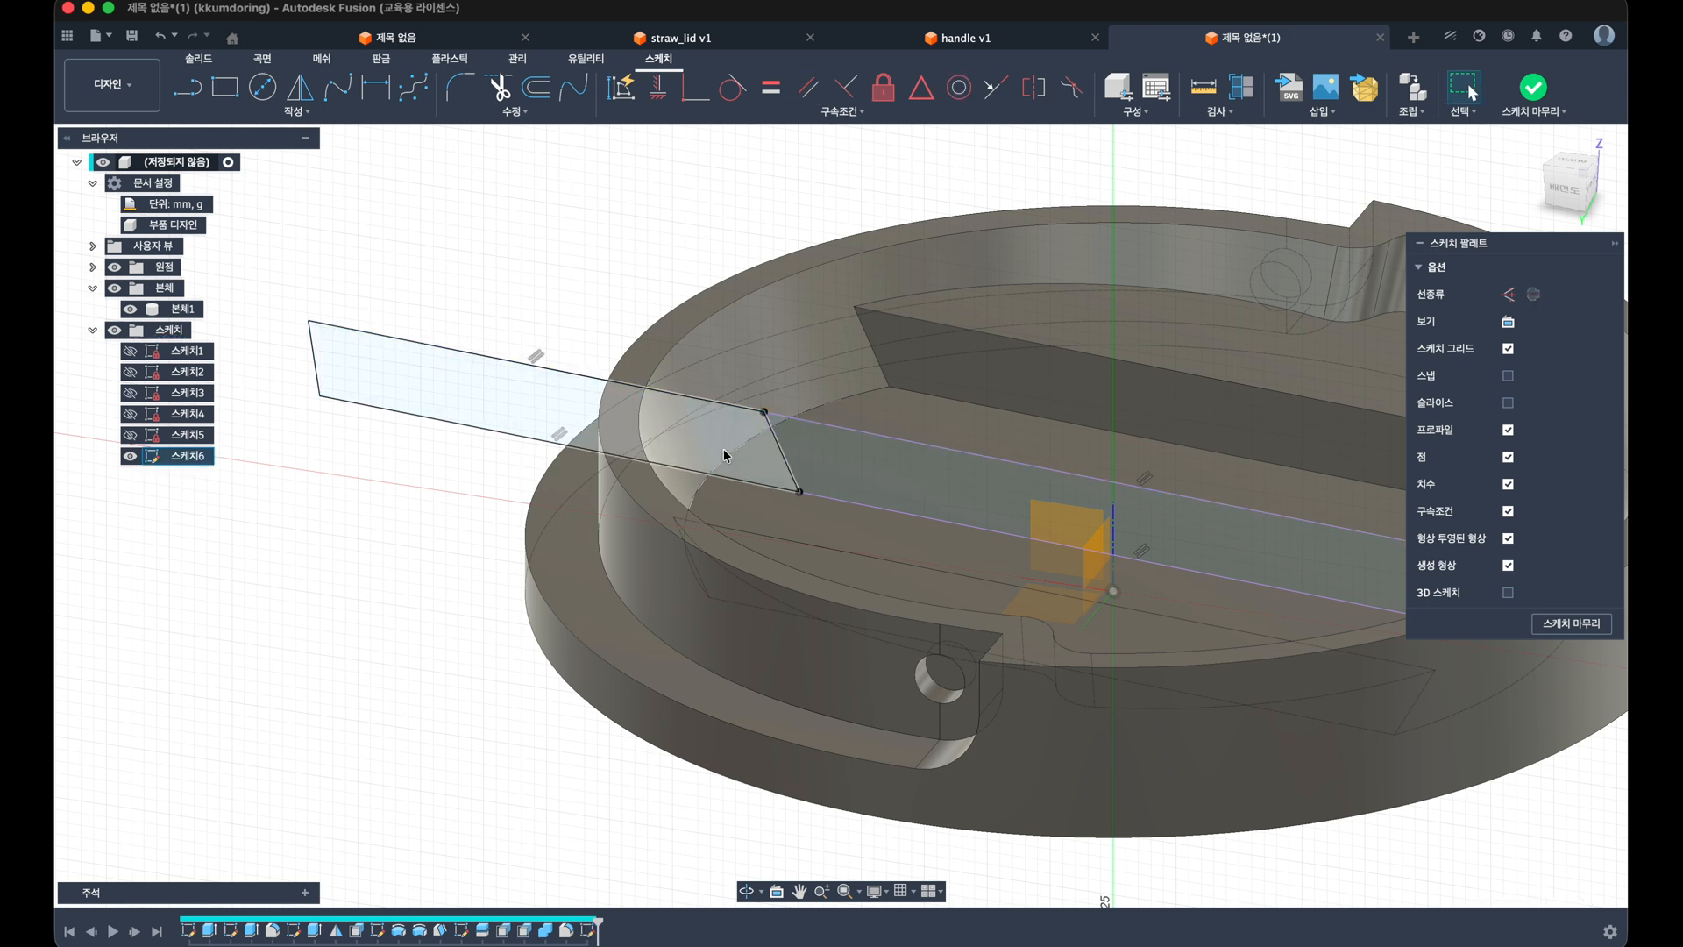
Step: Draw a diagonal line inside the projected wall profile, sloping from its upper edge near the extended end down to its lower edge
click(864, 506)
middle_drag(863, 506, 714, 451)
key(Escape)
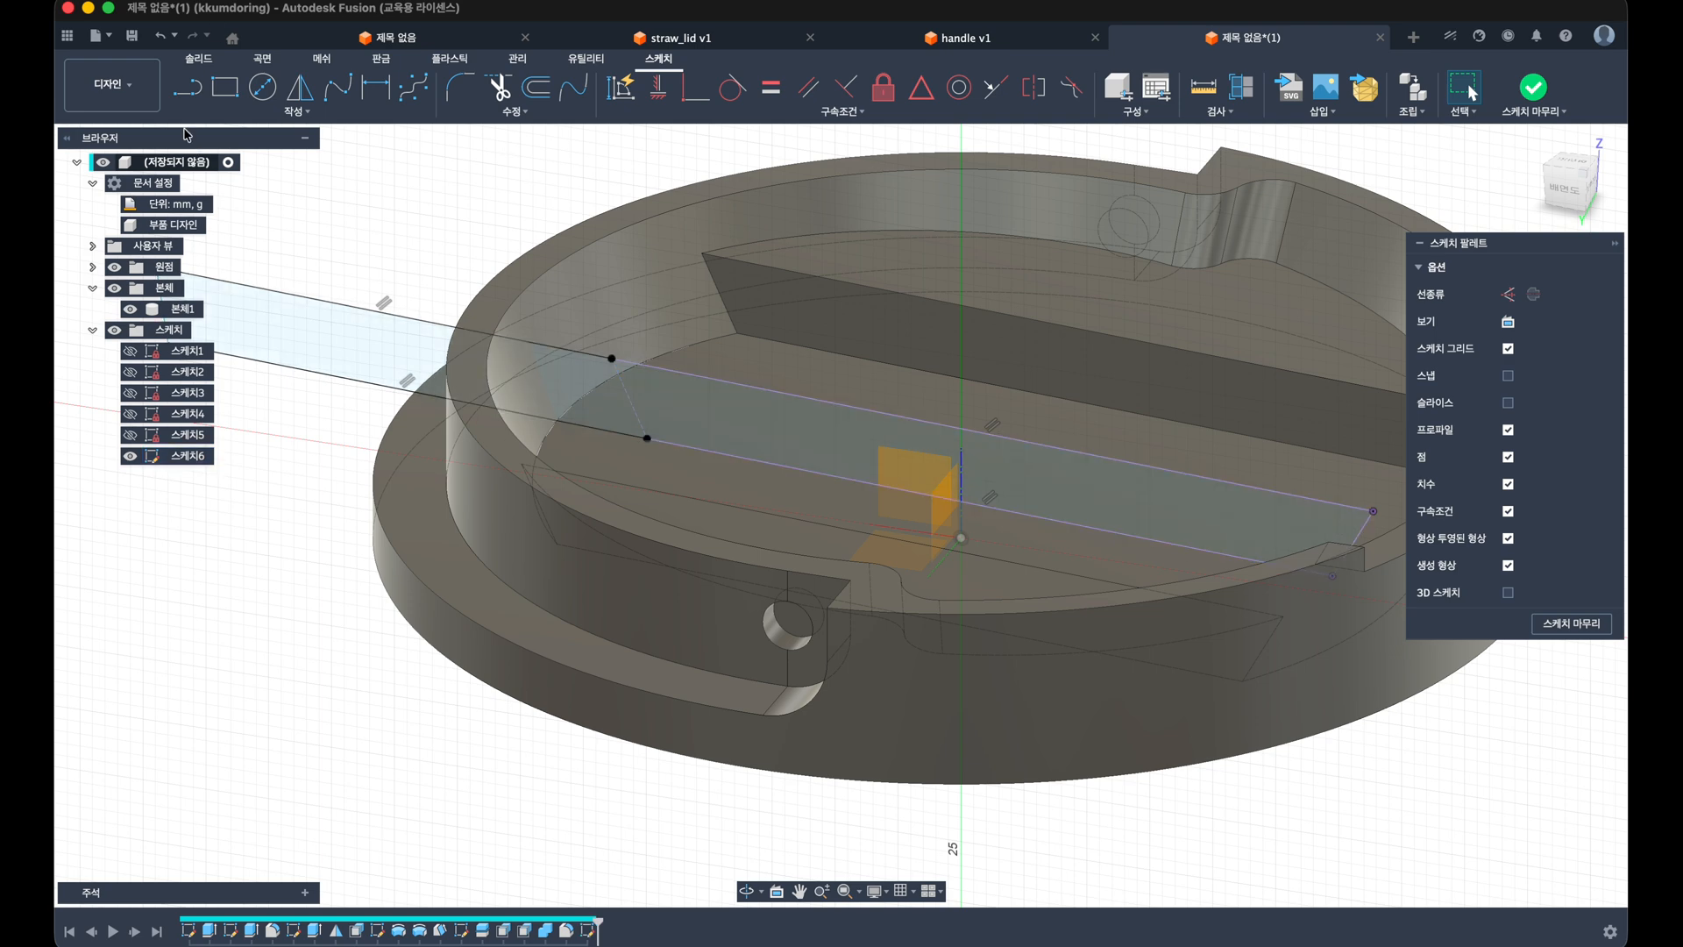
click(187, 88)
click(721, 382)
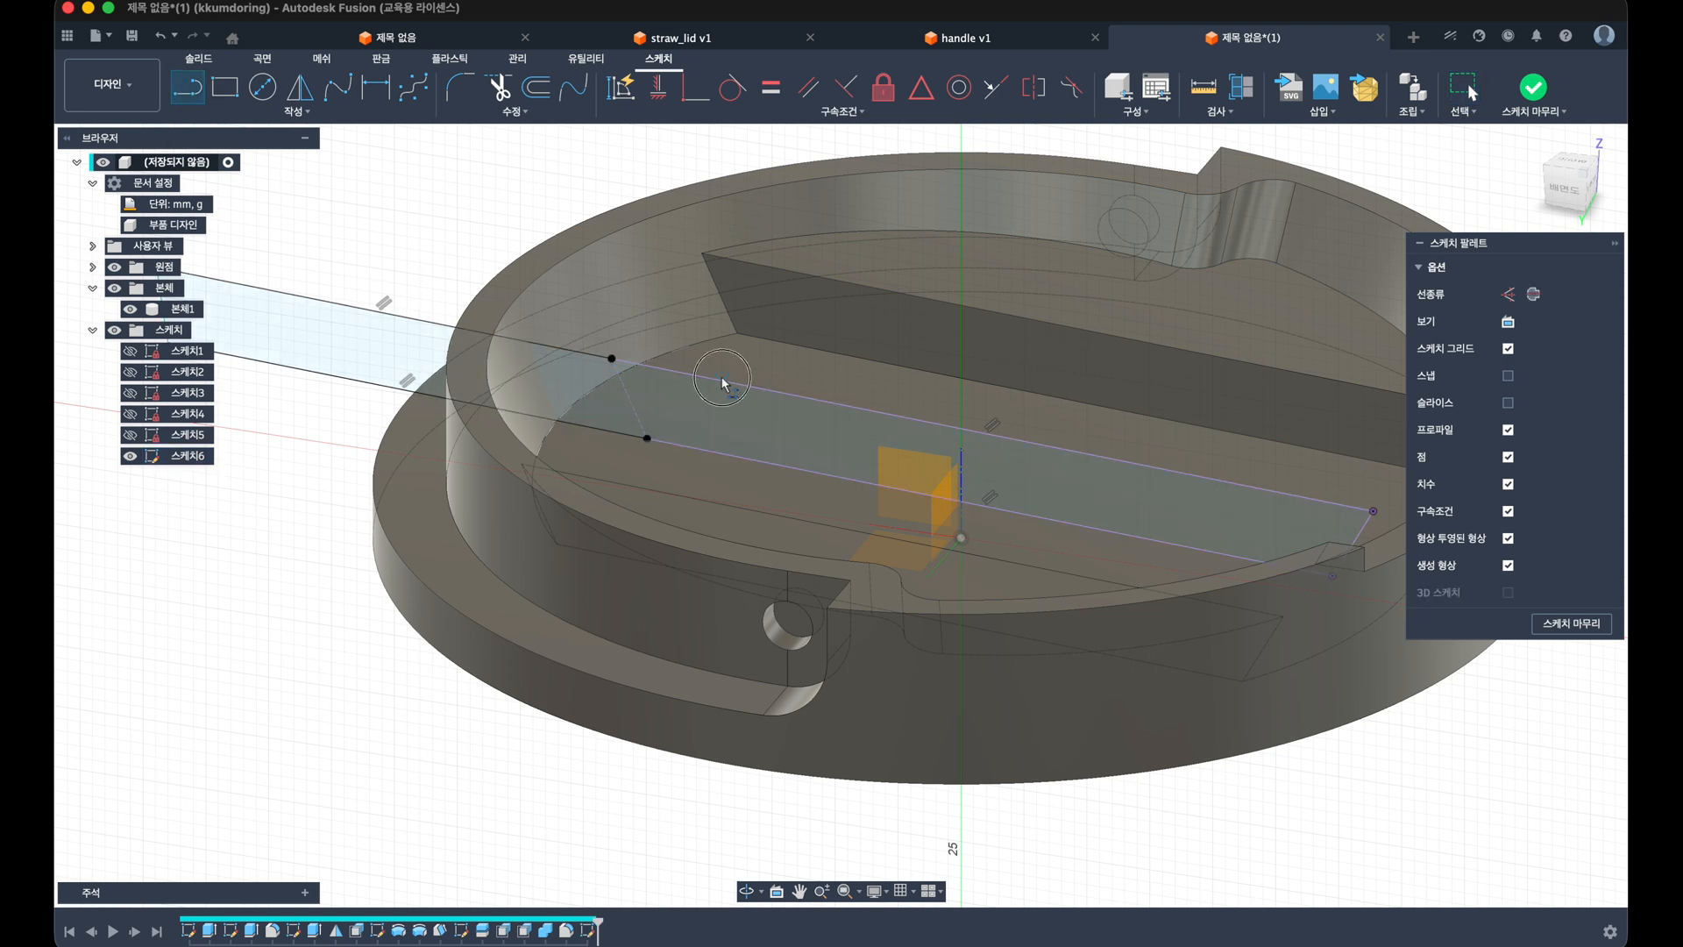
click(847, 479)
key(Escape)
Step: Dimension the diagonal line's upper end 6 mm from the projected corner and set its angle to the projected edge to 22°
key(d)
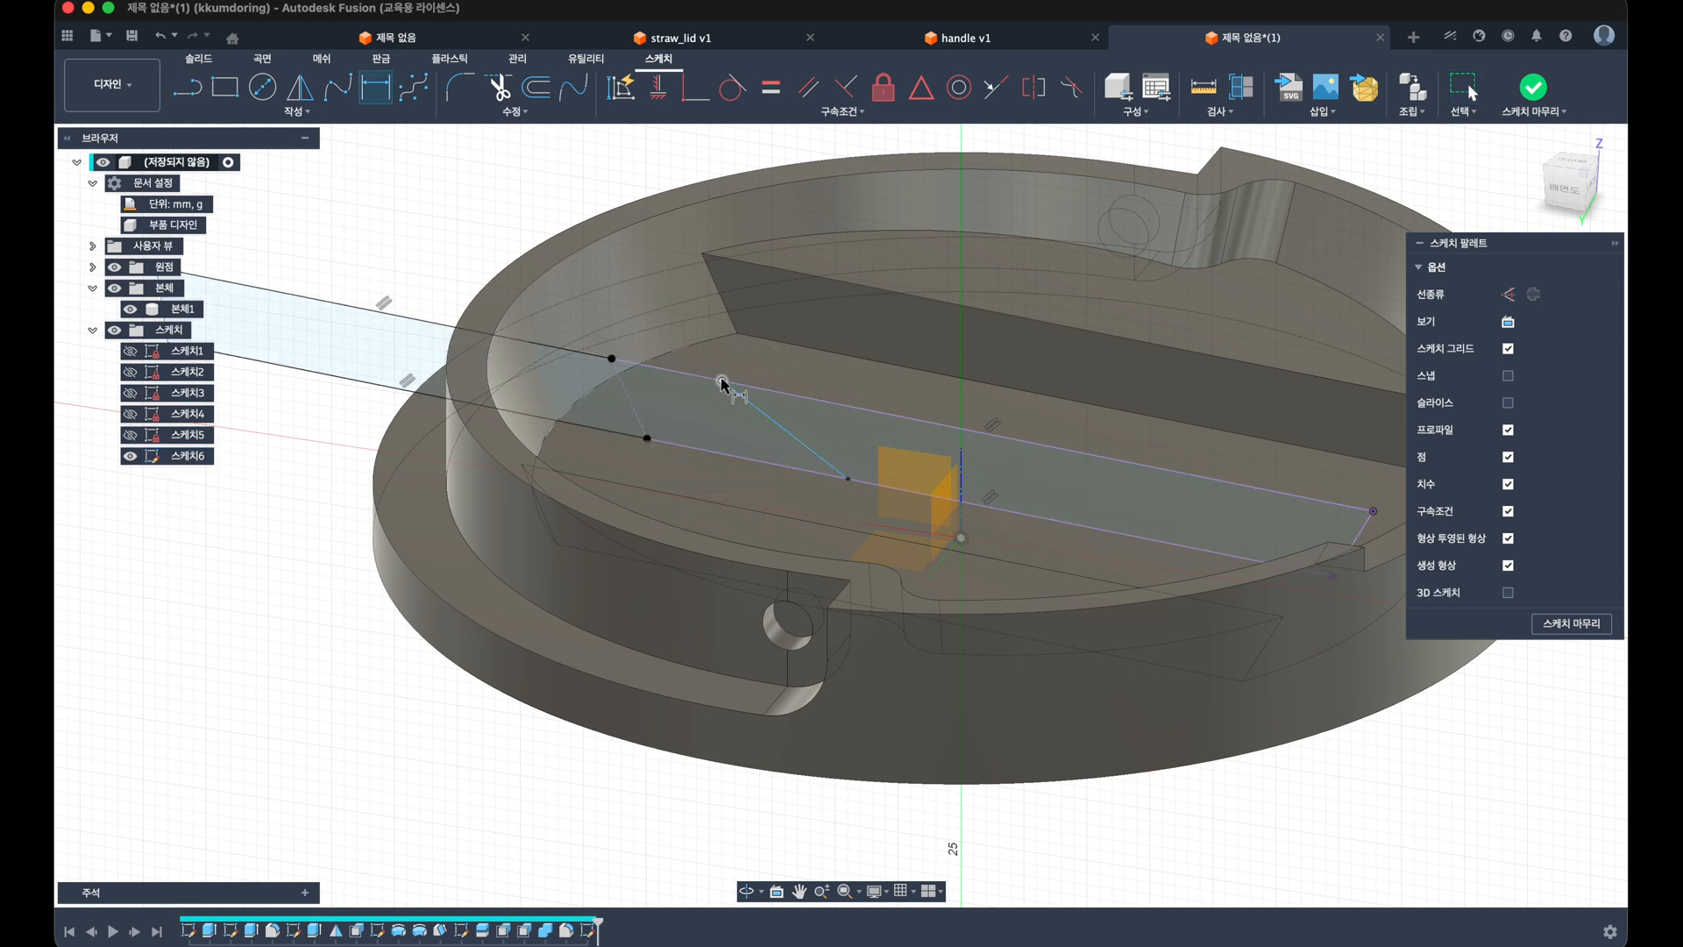
click(721, 382)
click(611, 358)
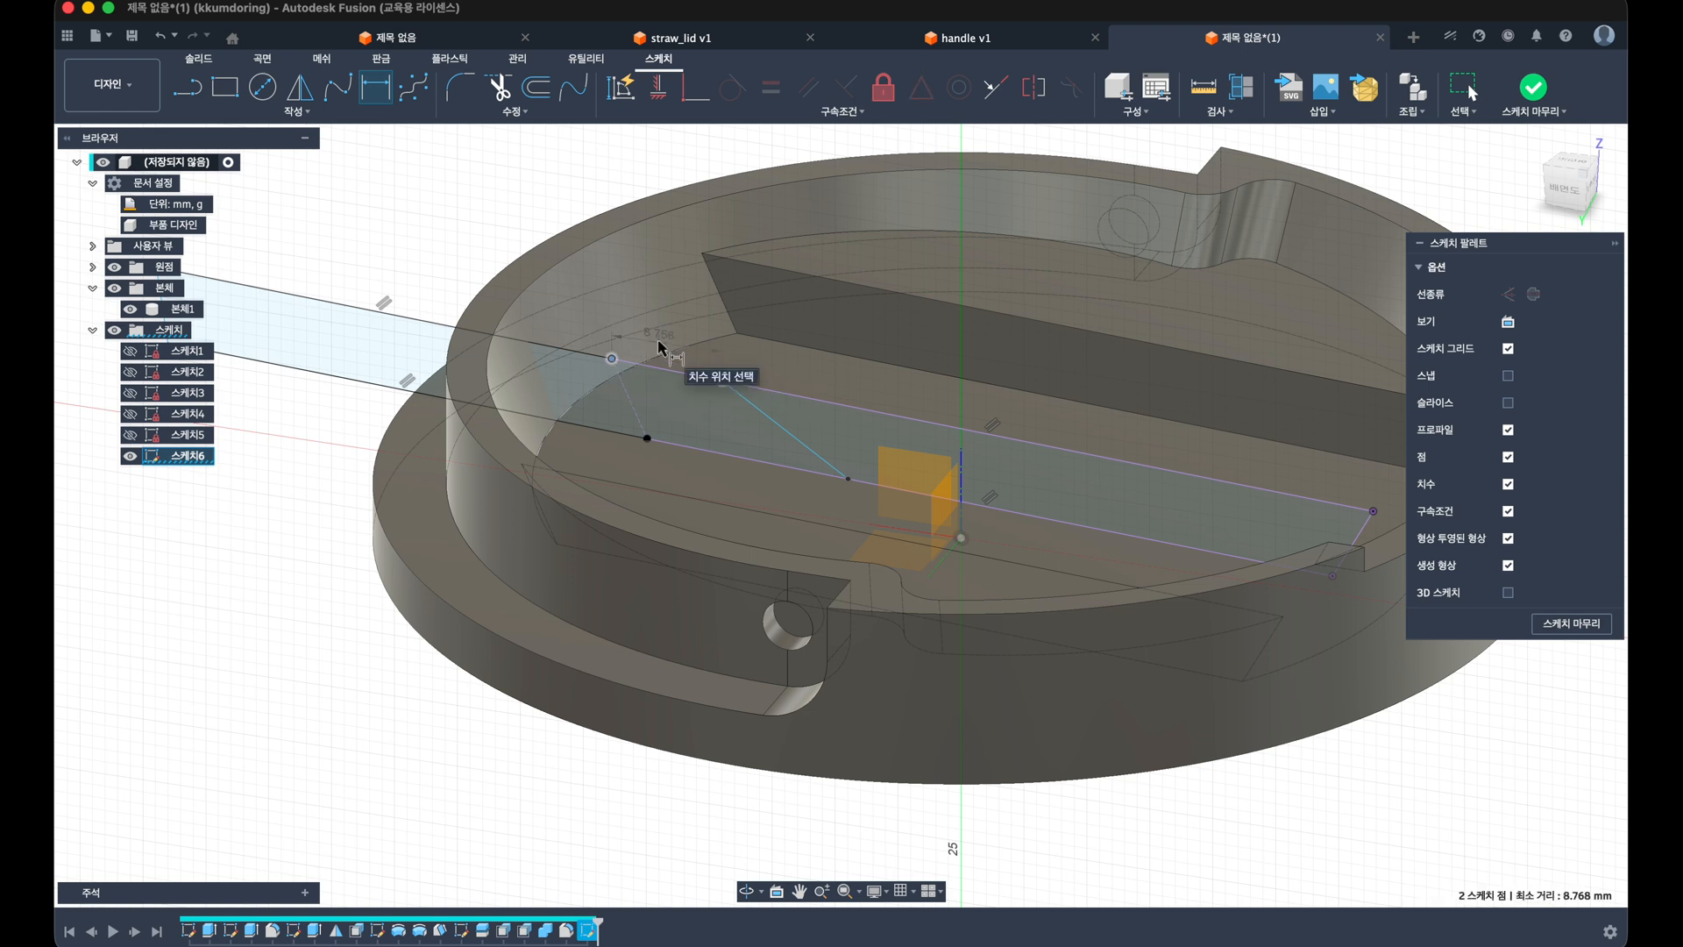
click(741, 322)
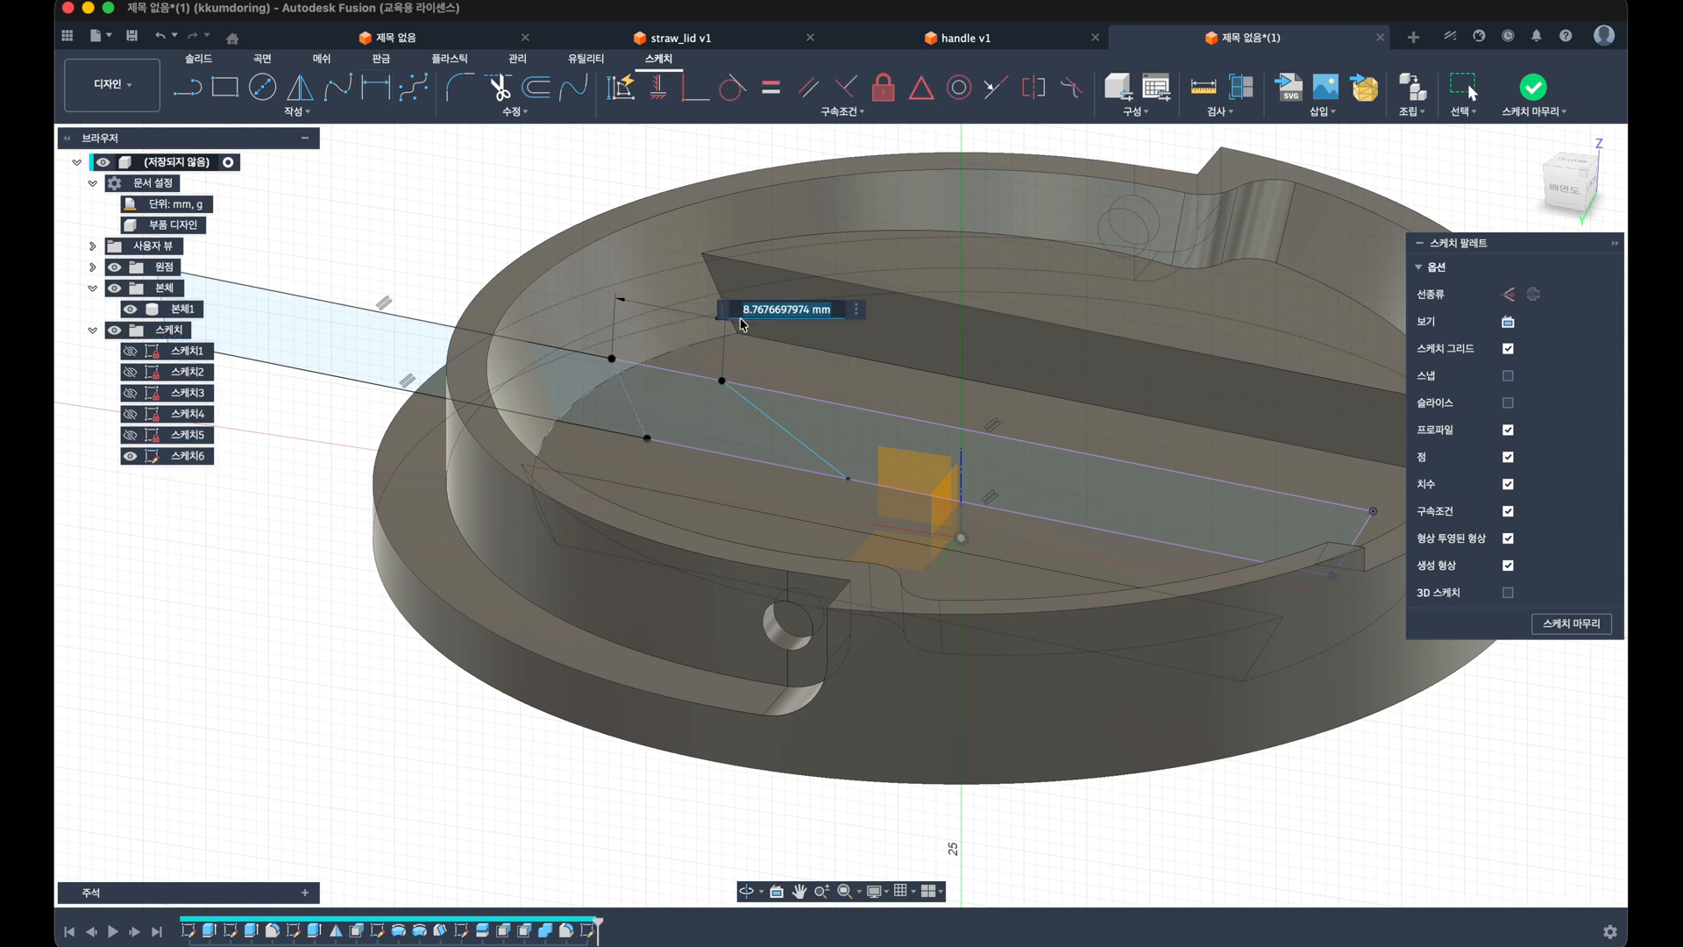
text(6)
key(Return)
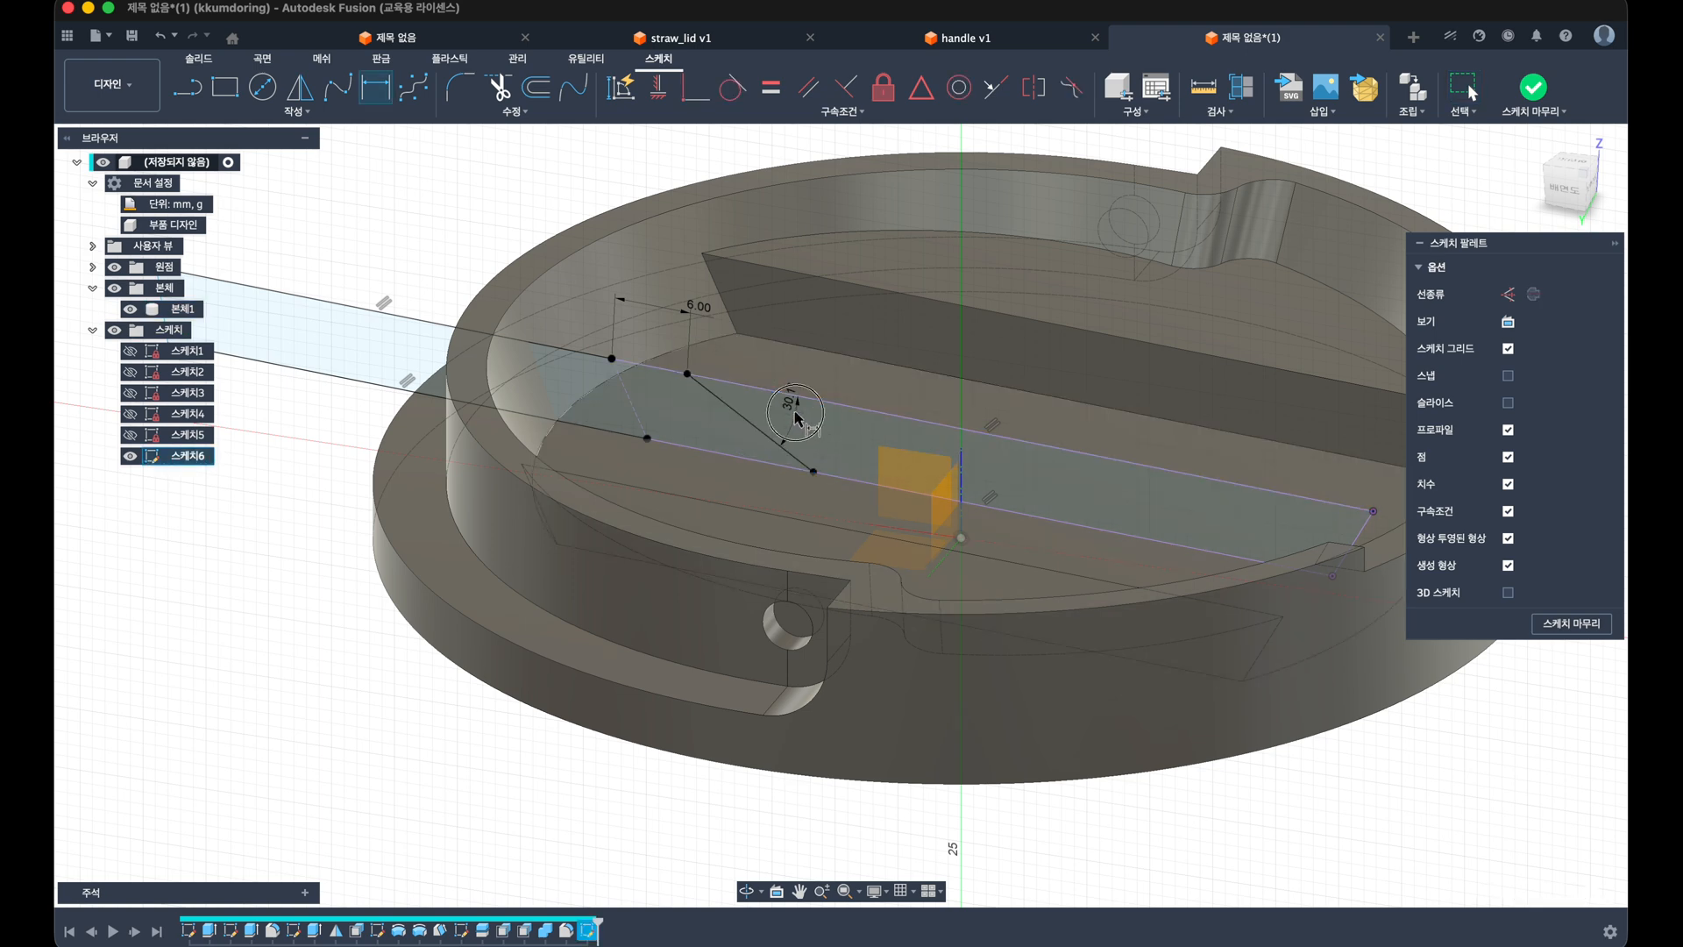
click(793, 422)
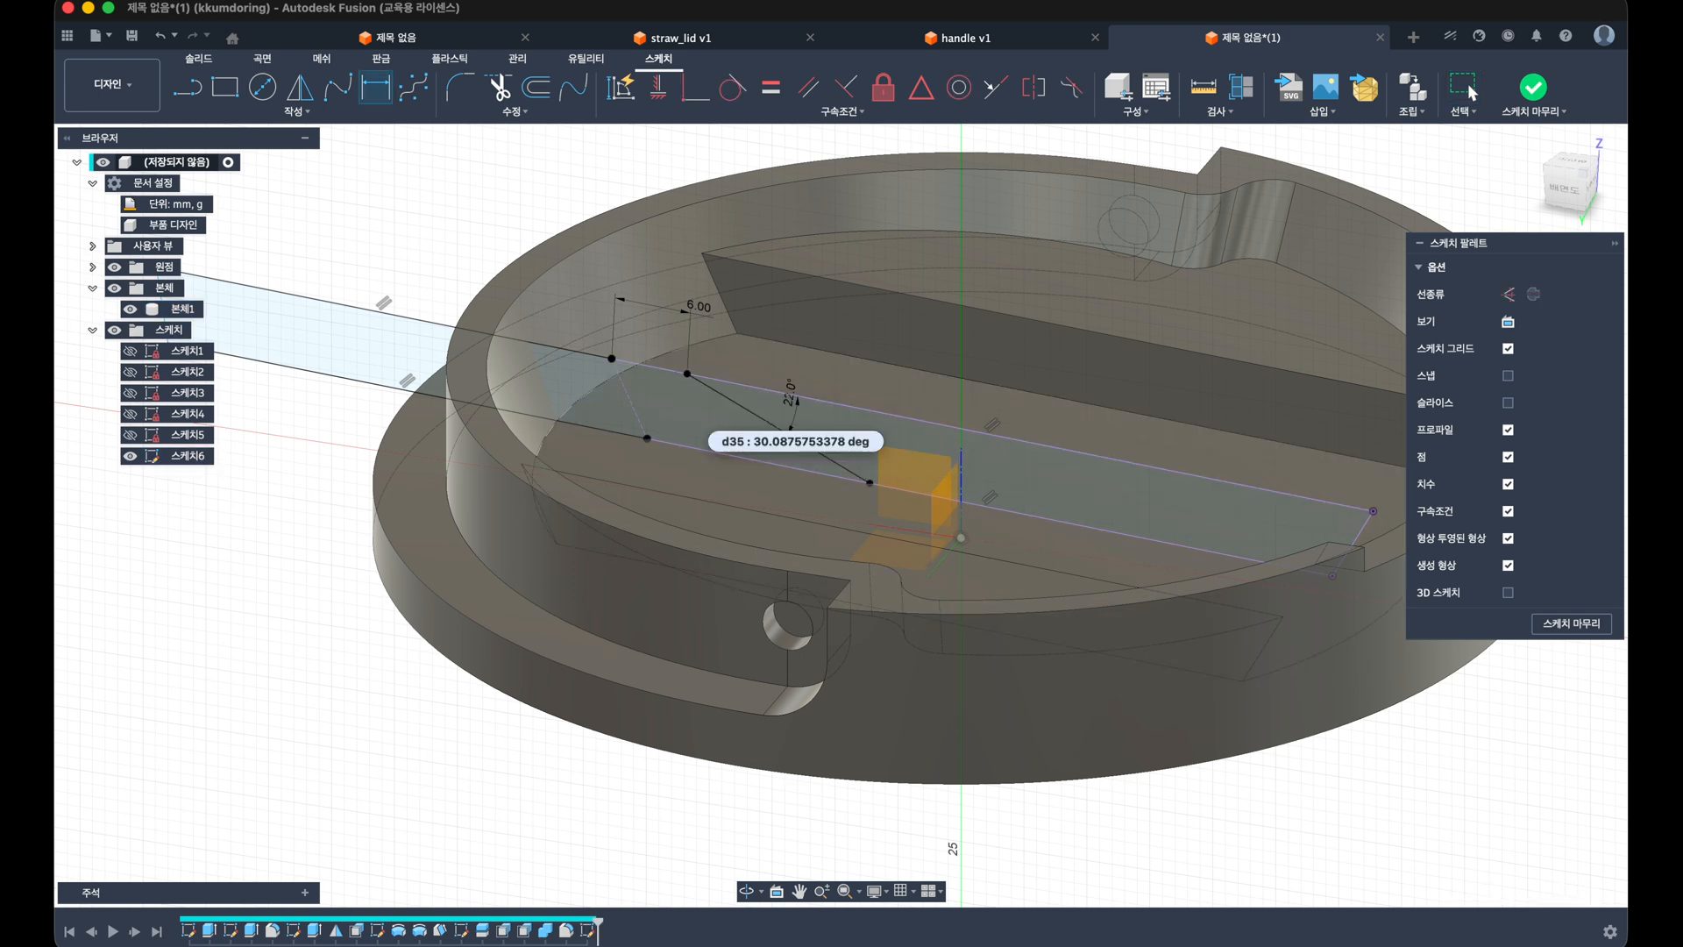
text(22)
key(Return)
shift+middle_drag(756, 449, 720, 435)
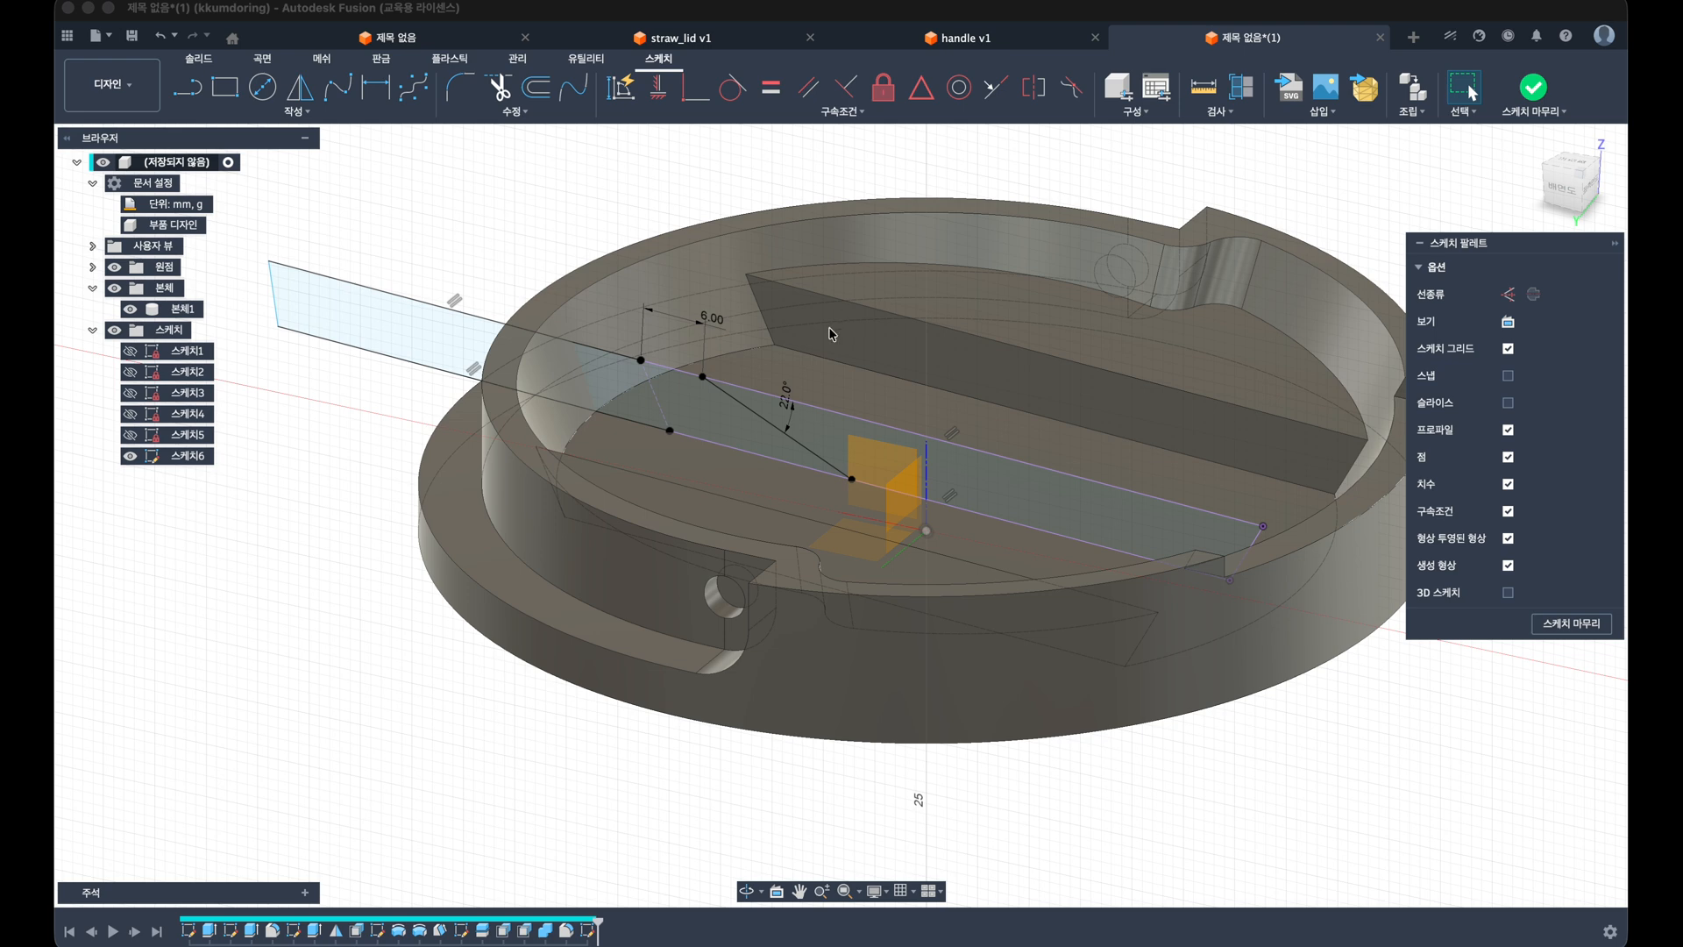
Step: Finish the sketch and extrude the sloped profile 9 mm into the recess as a join, starting from the recess's side wall face
click(743, 412)
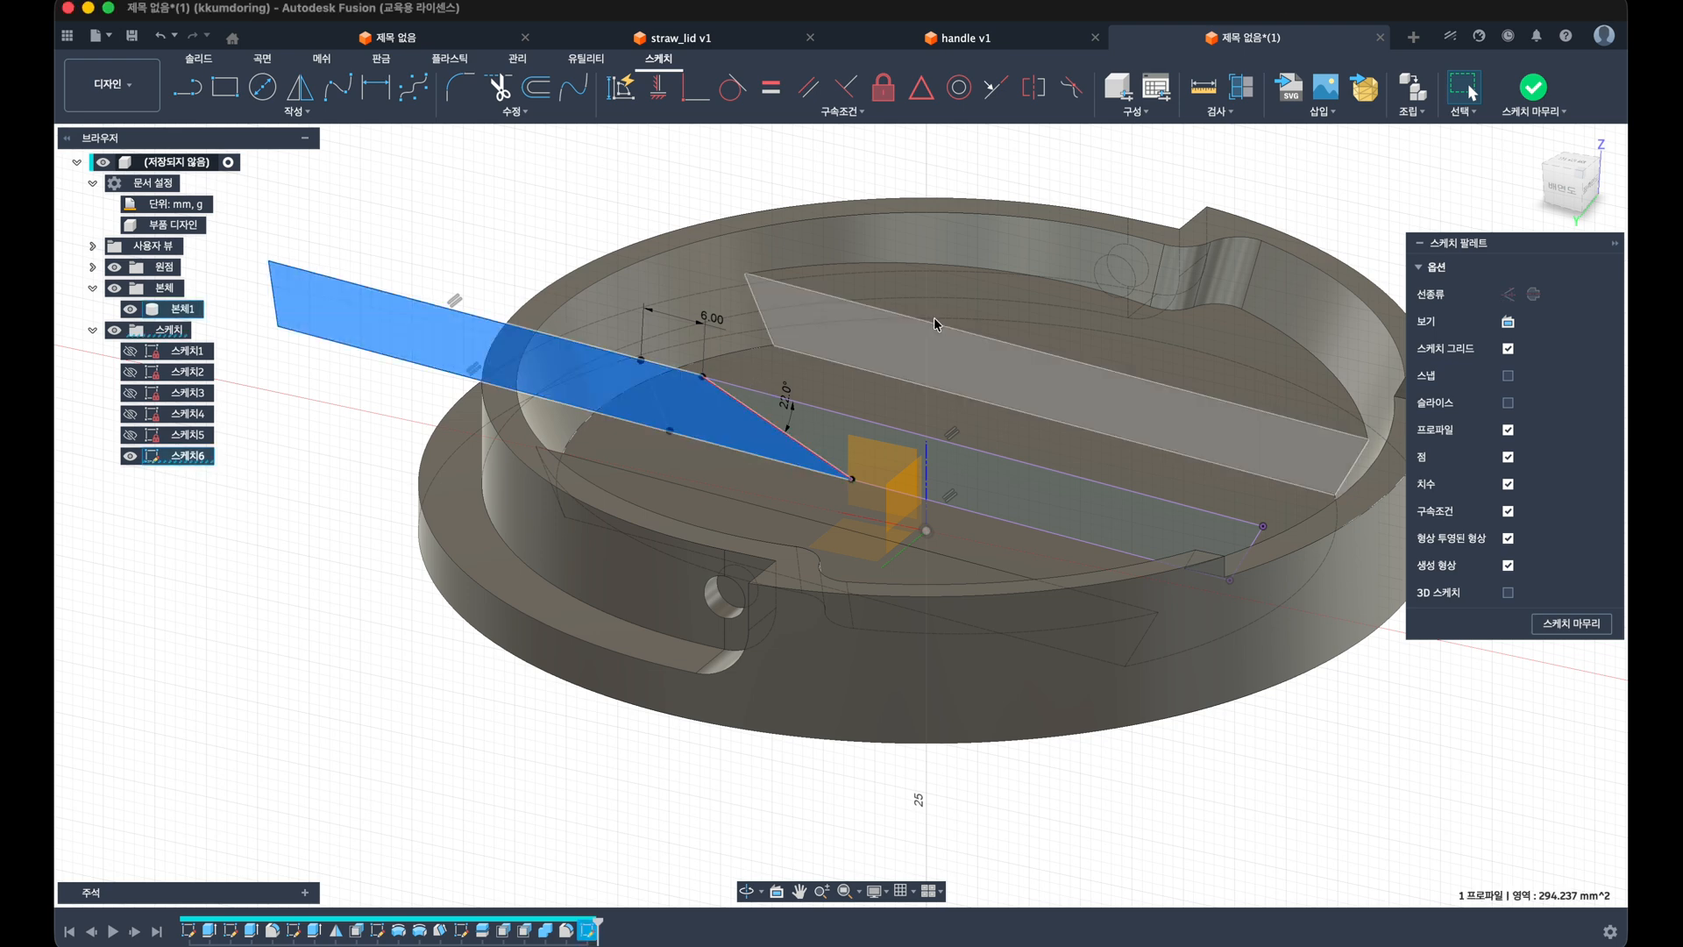
click(1533, 86)
key(e)
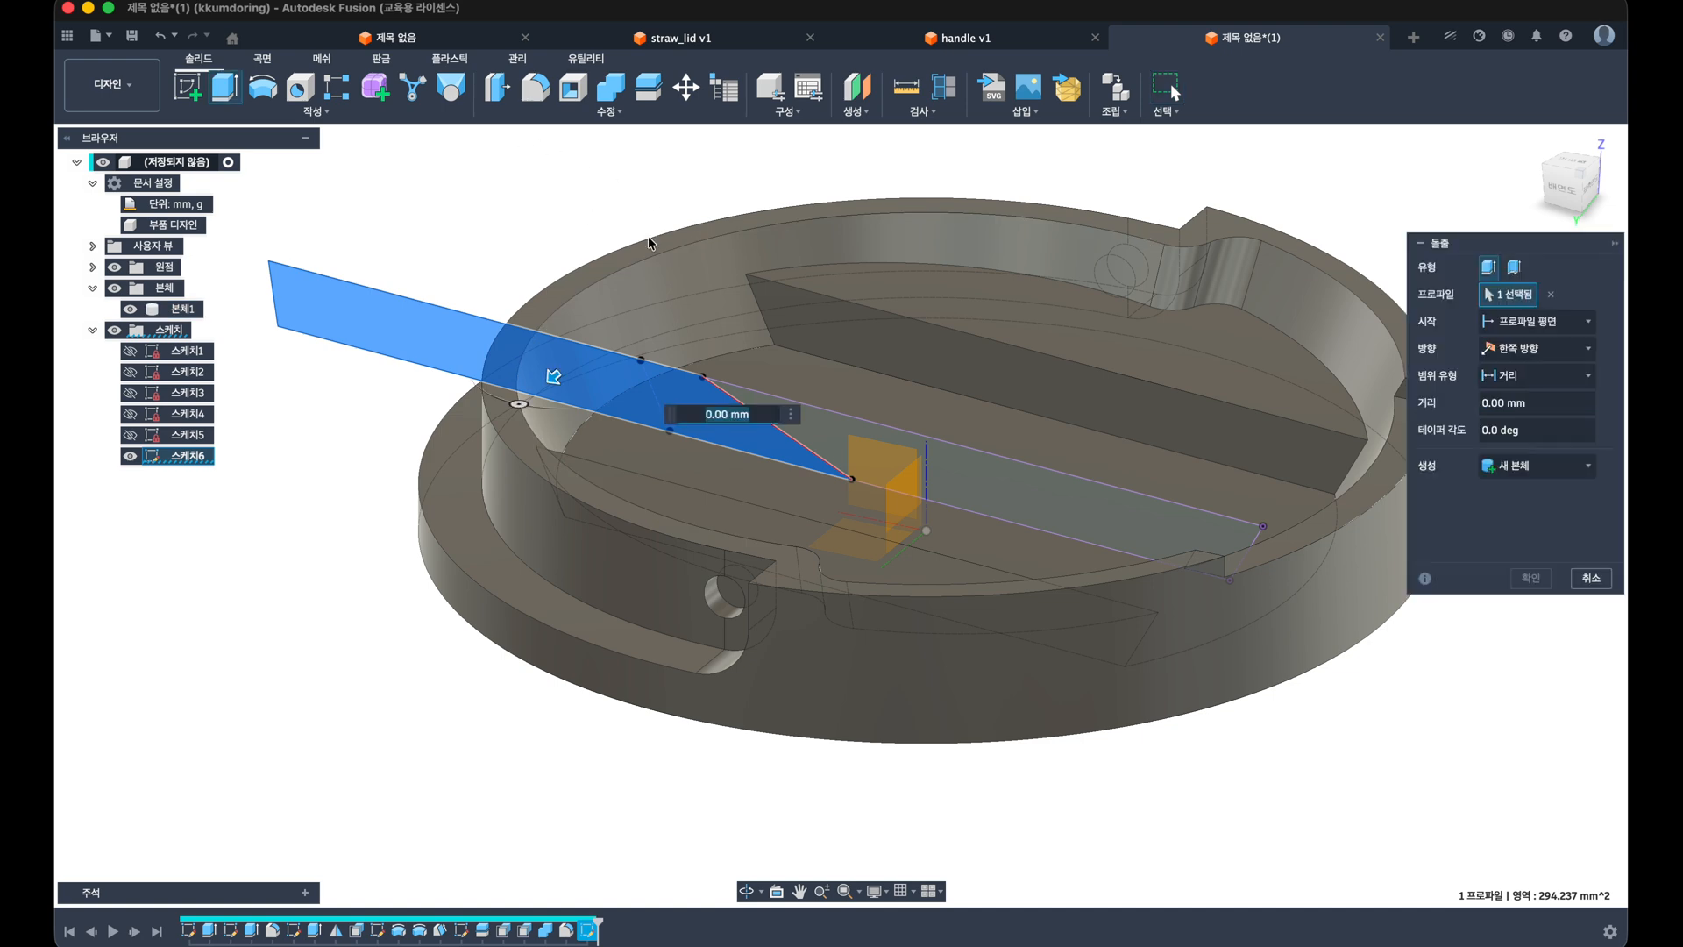
click(1542, 320)
click(1524, 389)
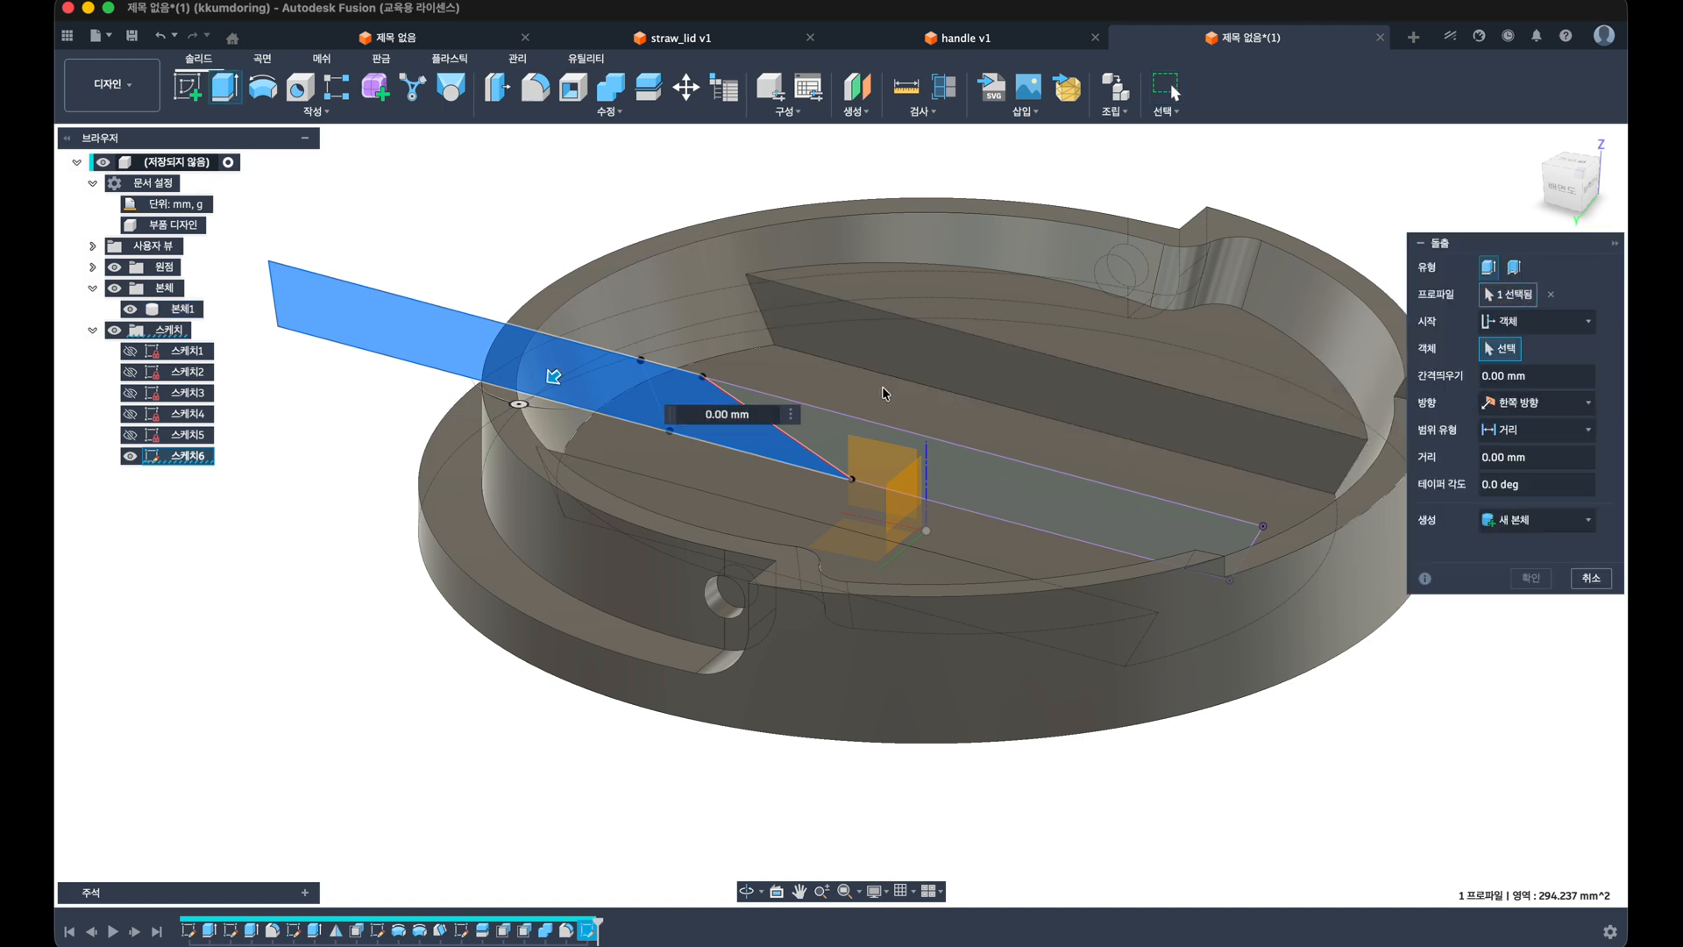
click(881, 364)
drag(655, 301, 637, 315)
text(9)
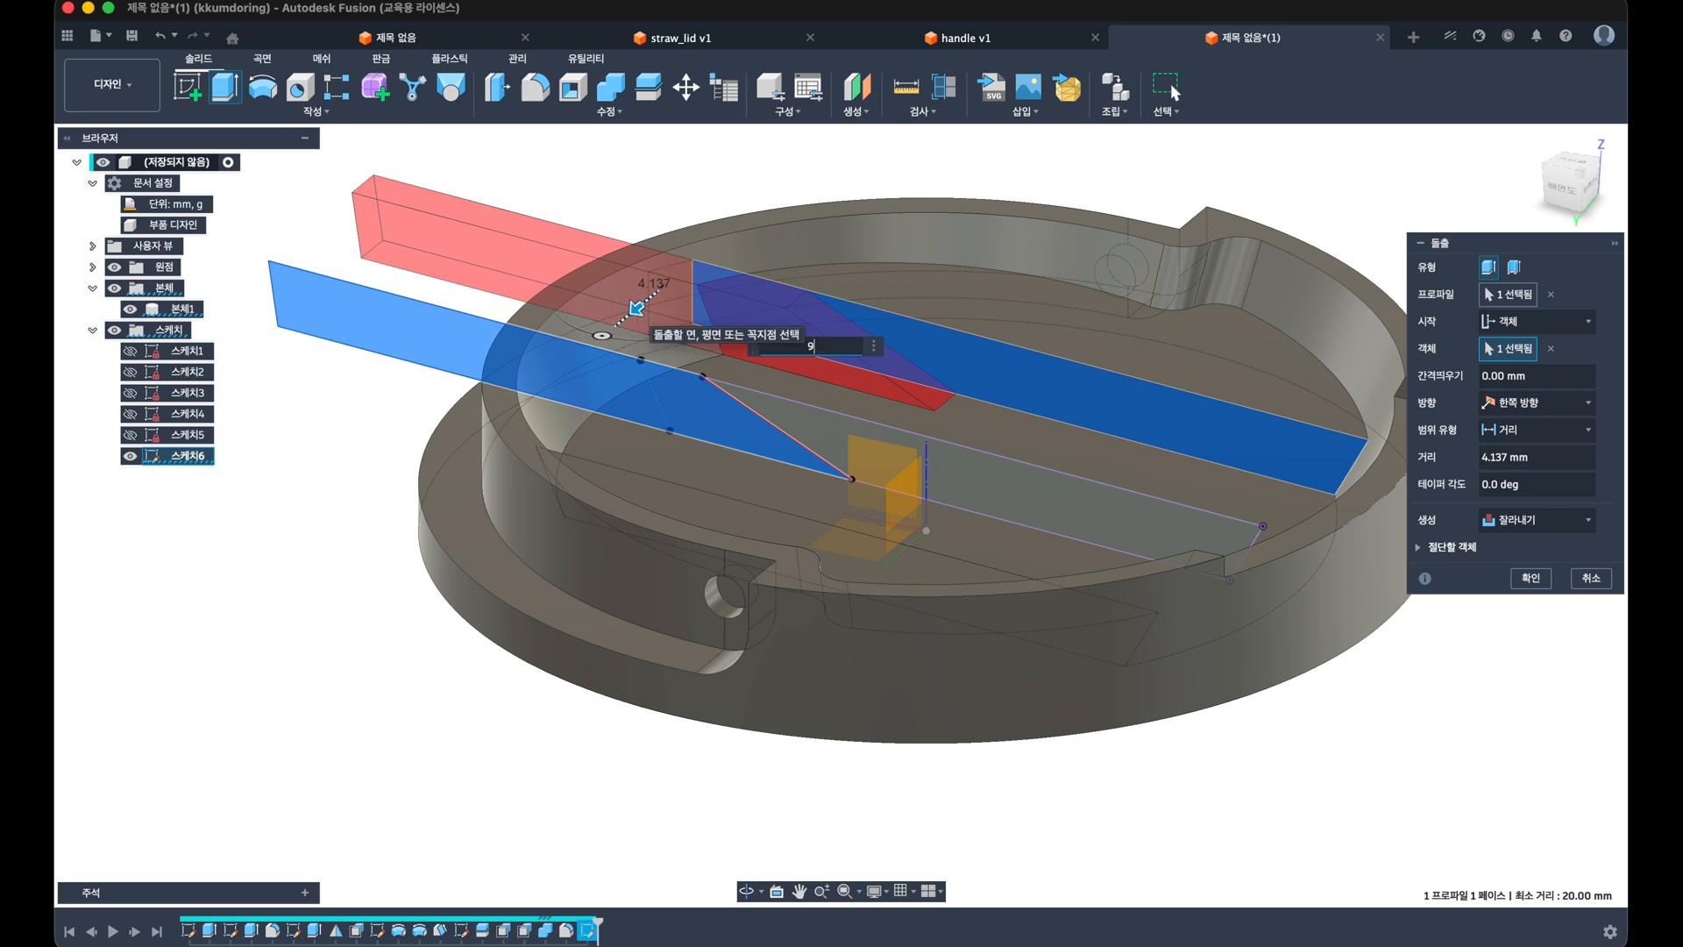
click(1490, 523)
click(1480, 545)
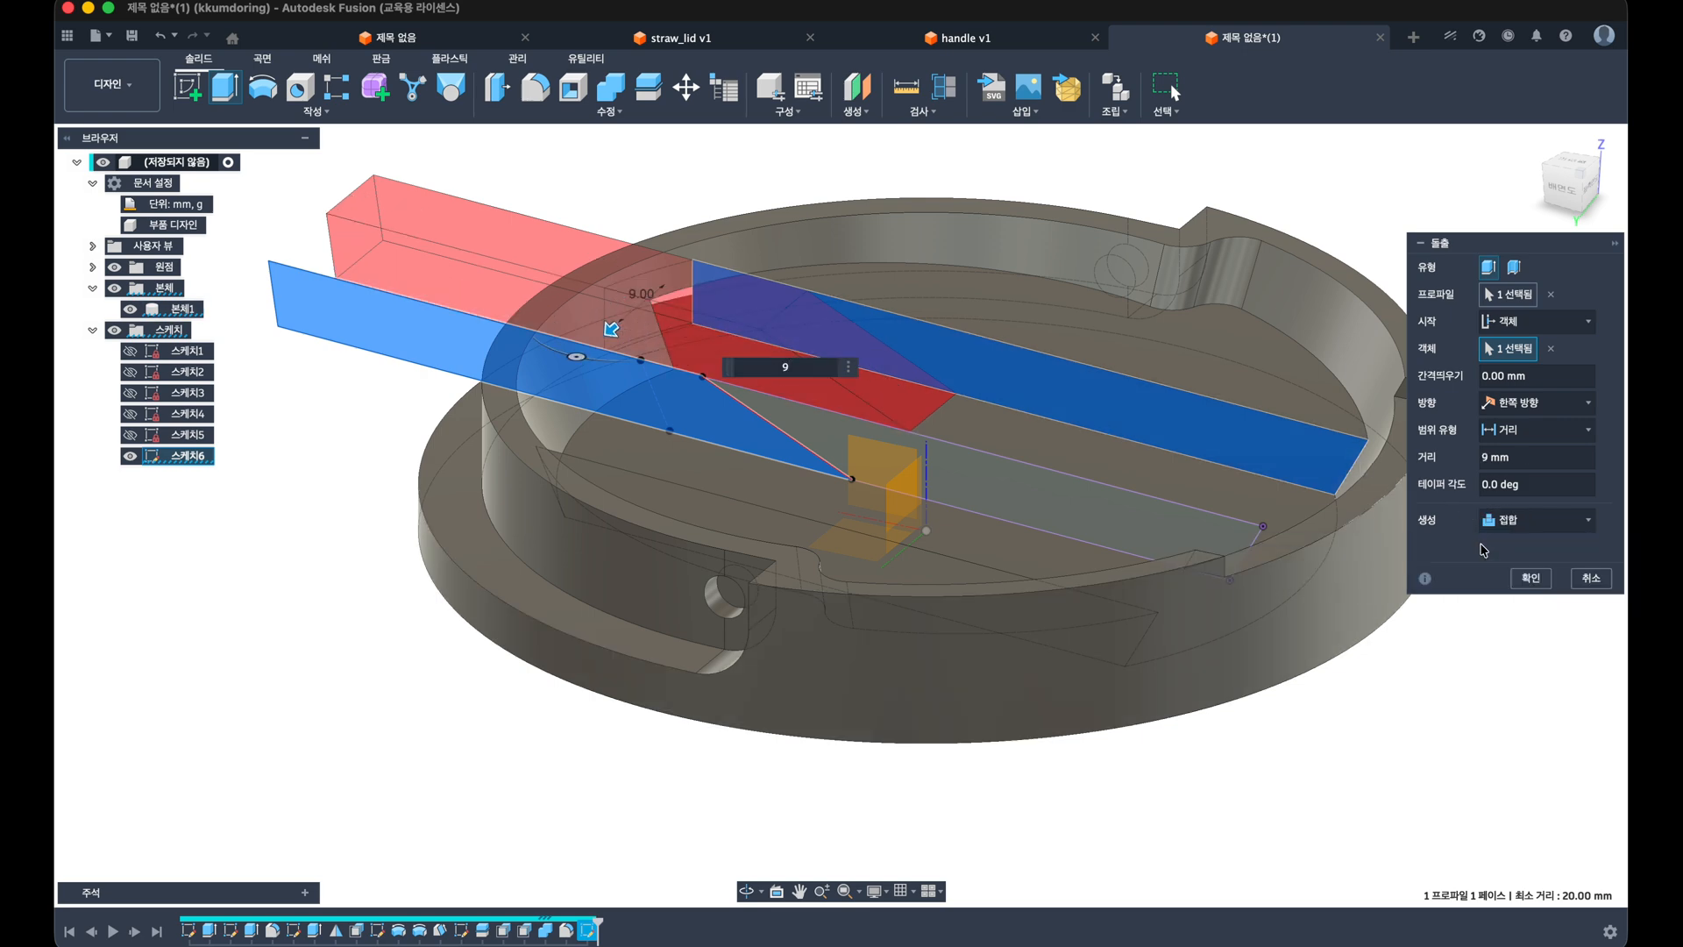
key(Return)
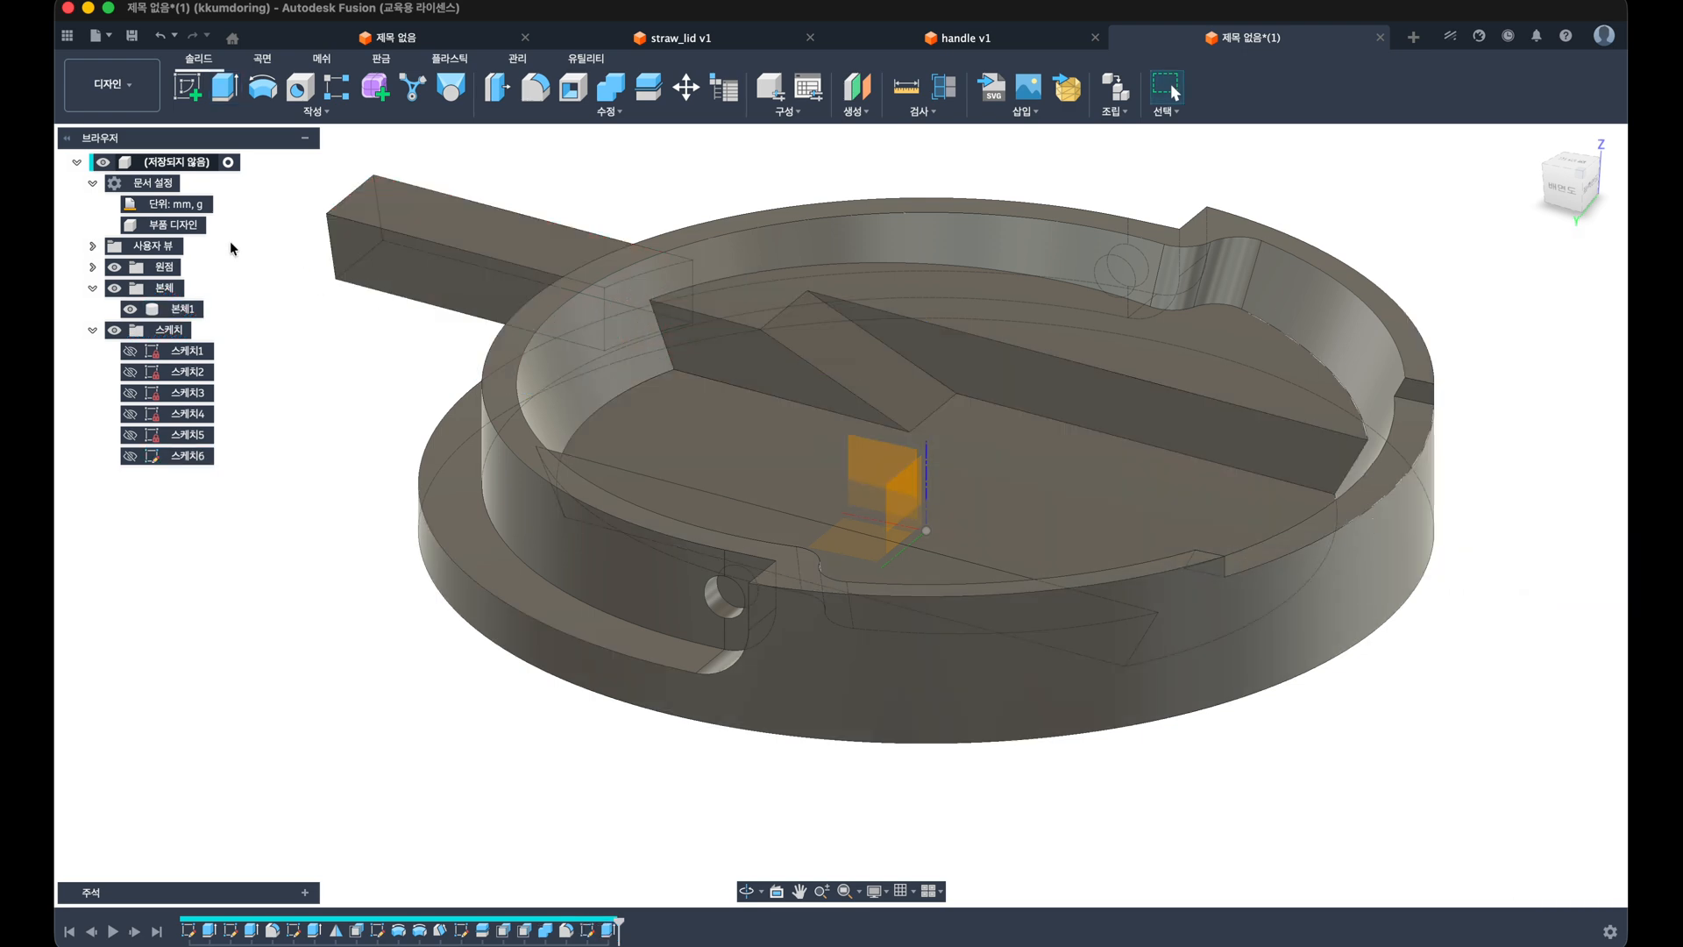
Step: Delete the faces of the bar that sticks out beyond the lid's outer wall
shift+middle_drag(635, 345, 702, 341)
middle_drag(702, 342, 1009, 363)
click(580, 423)
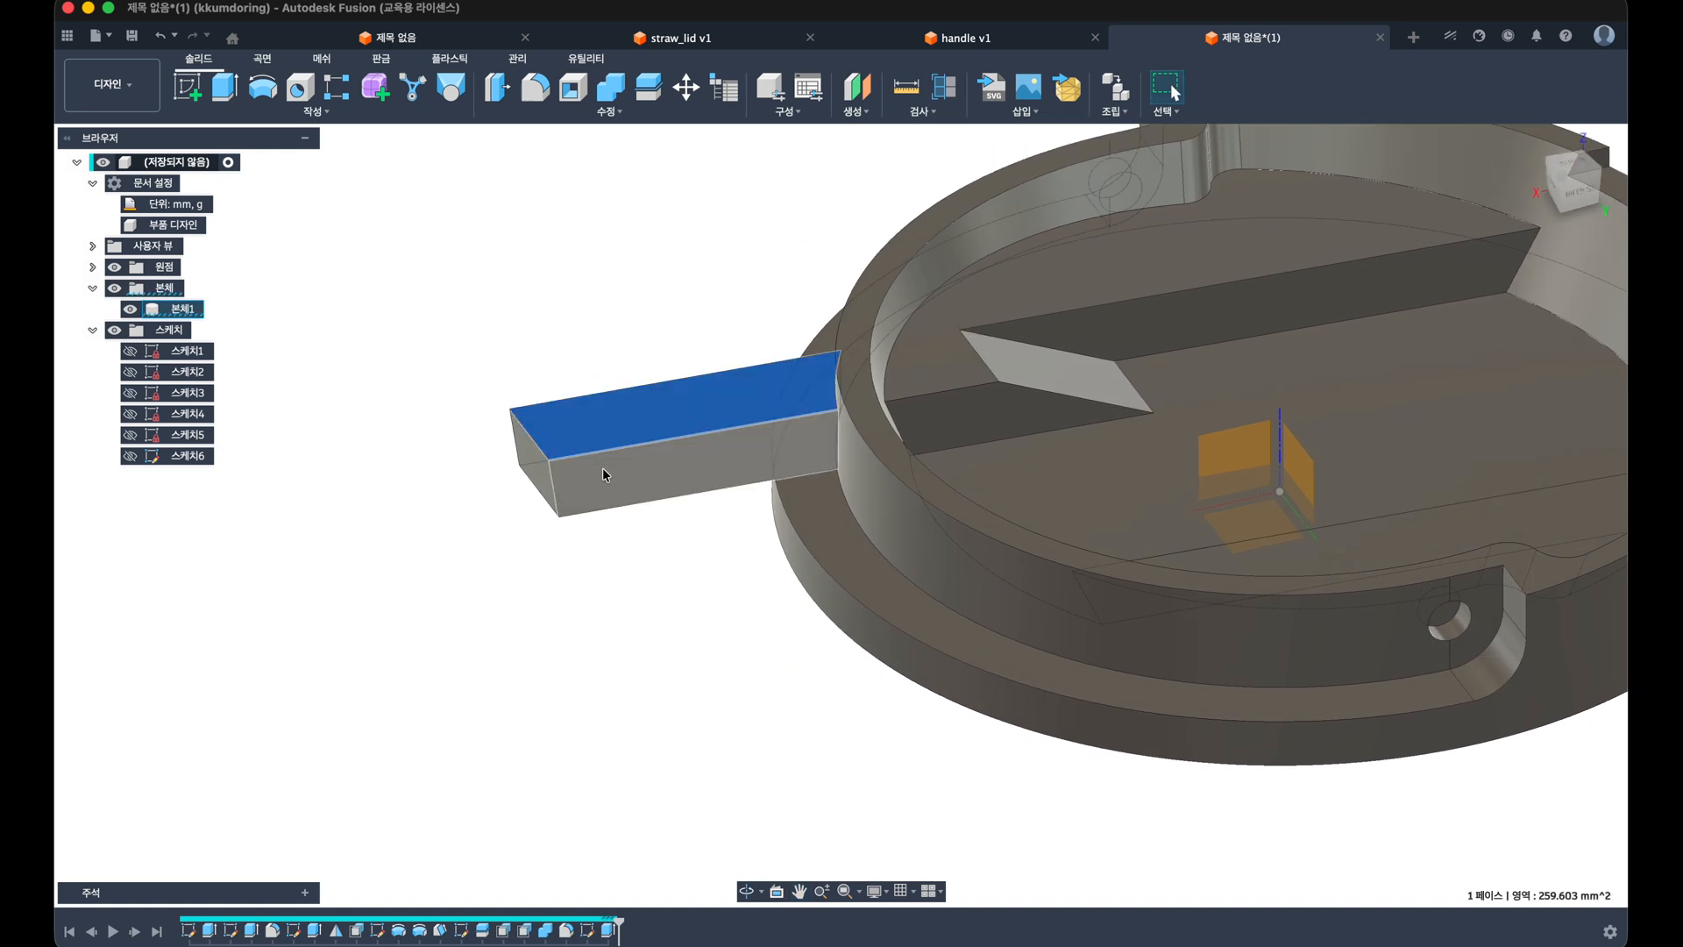
shift+middle_drag(602, 474, 511, 633)
key(Delete)
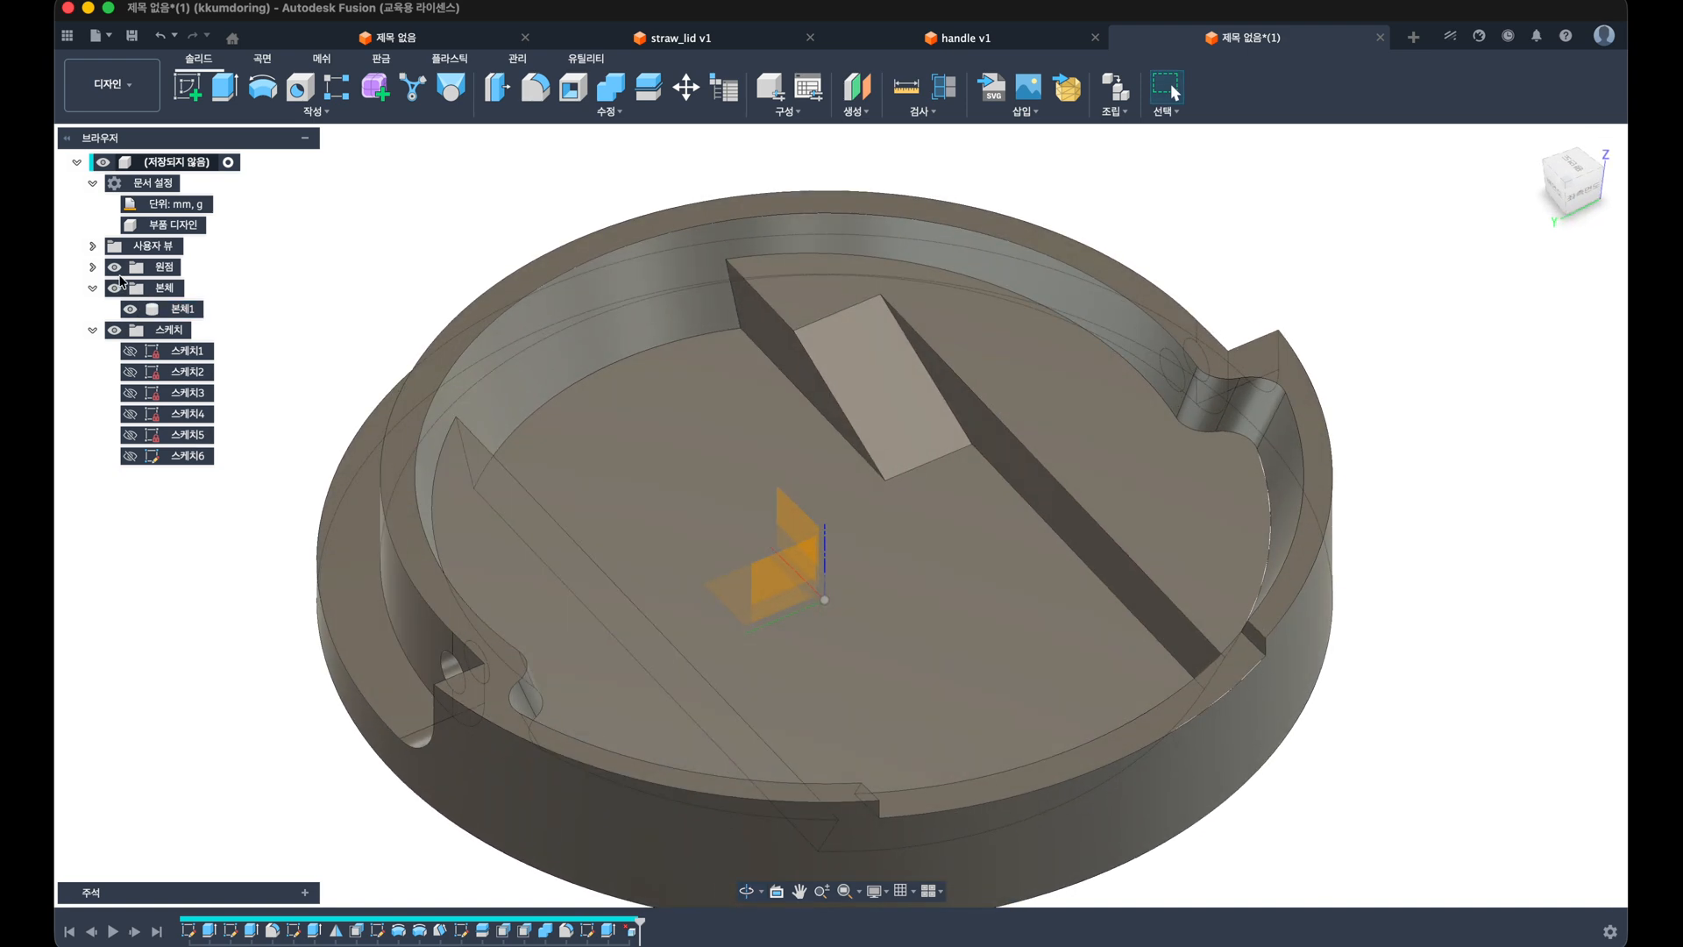
Step: Hide the origin and mirror the wedge's sloped and side faces across the origin plane midway between the recess's two side walls
click(114, 267)
click(313, 111)
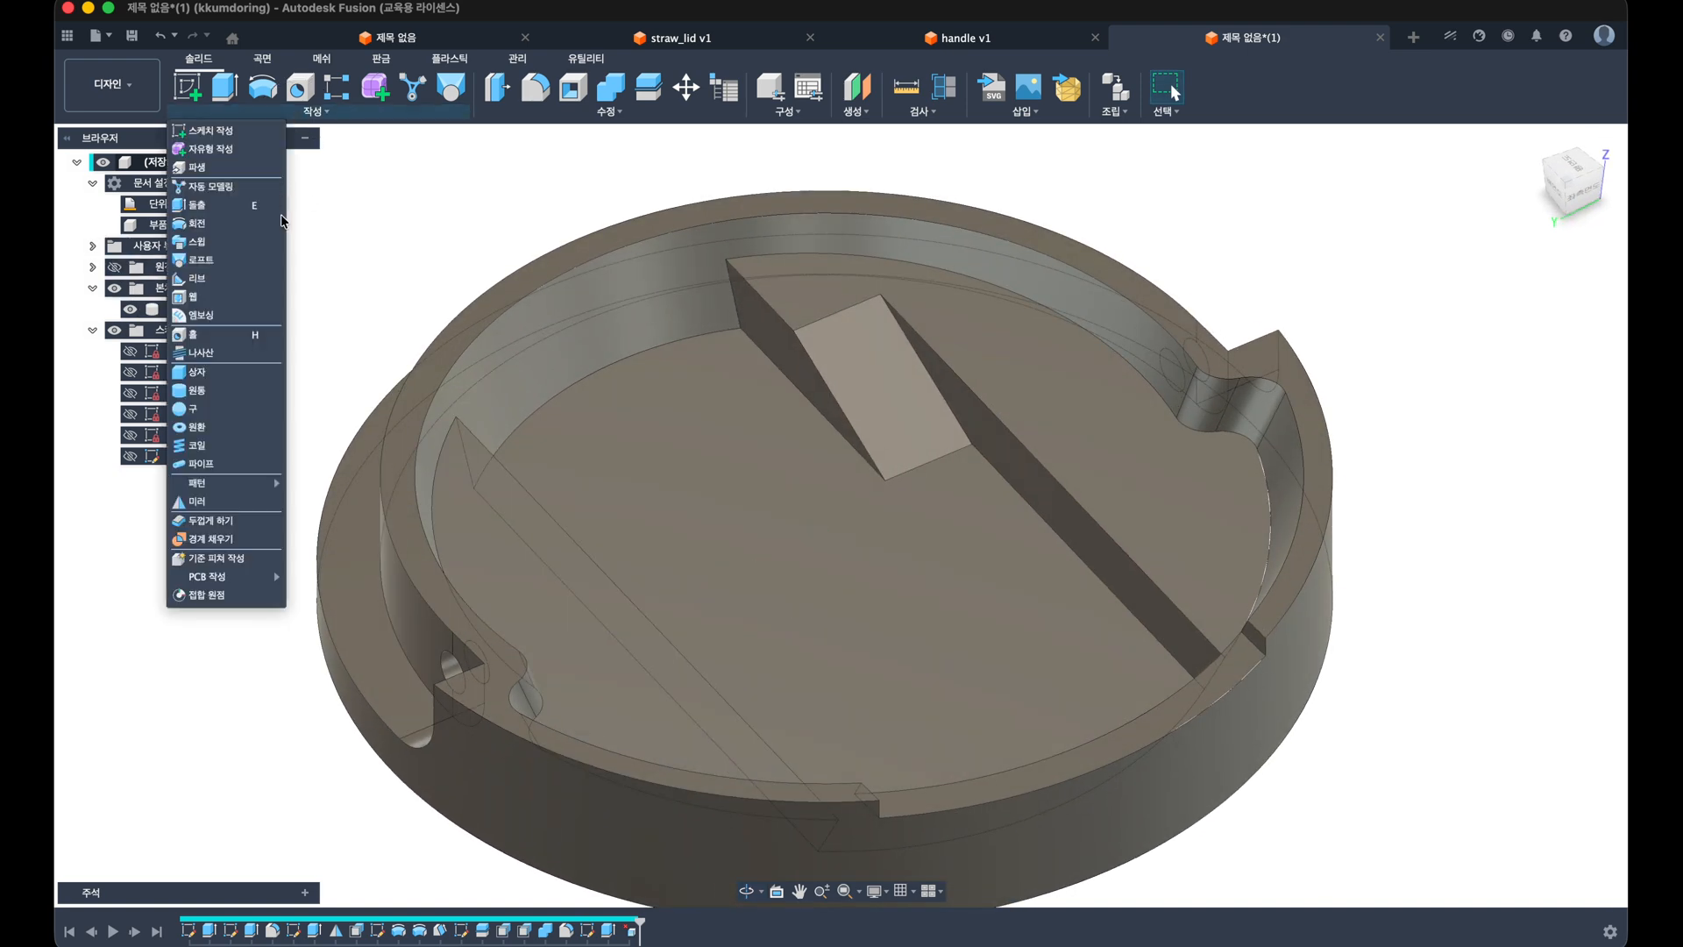
click(215, 484)
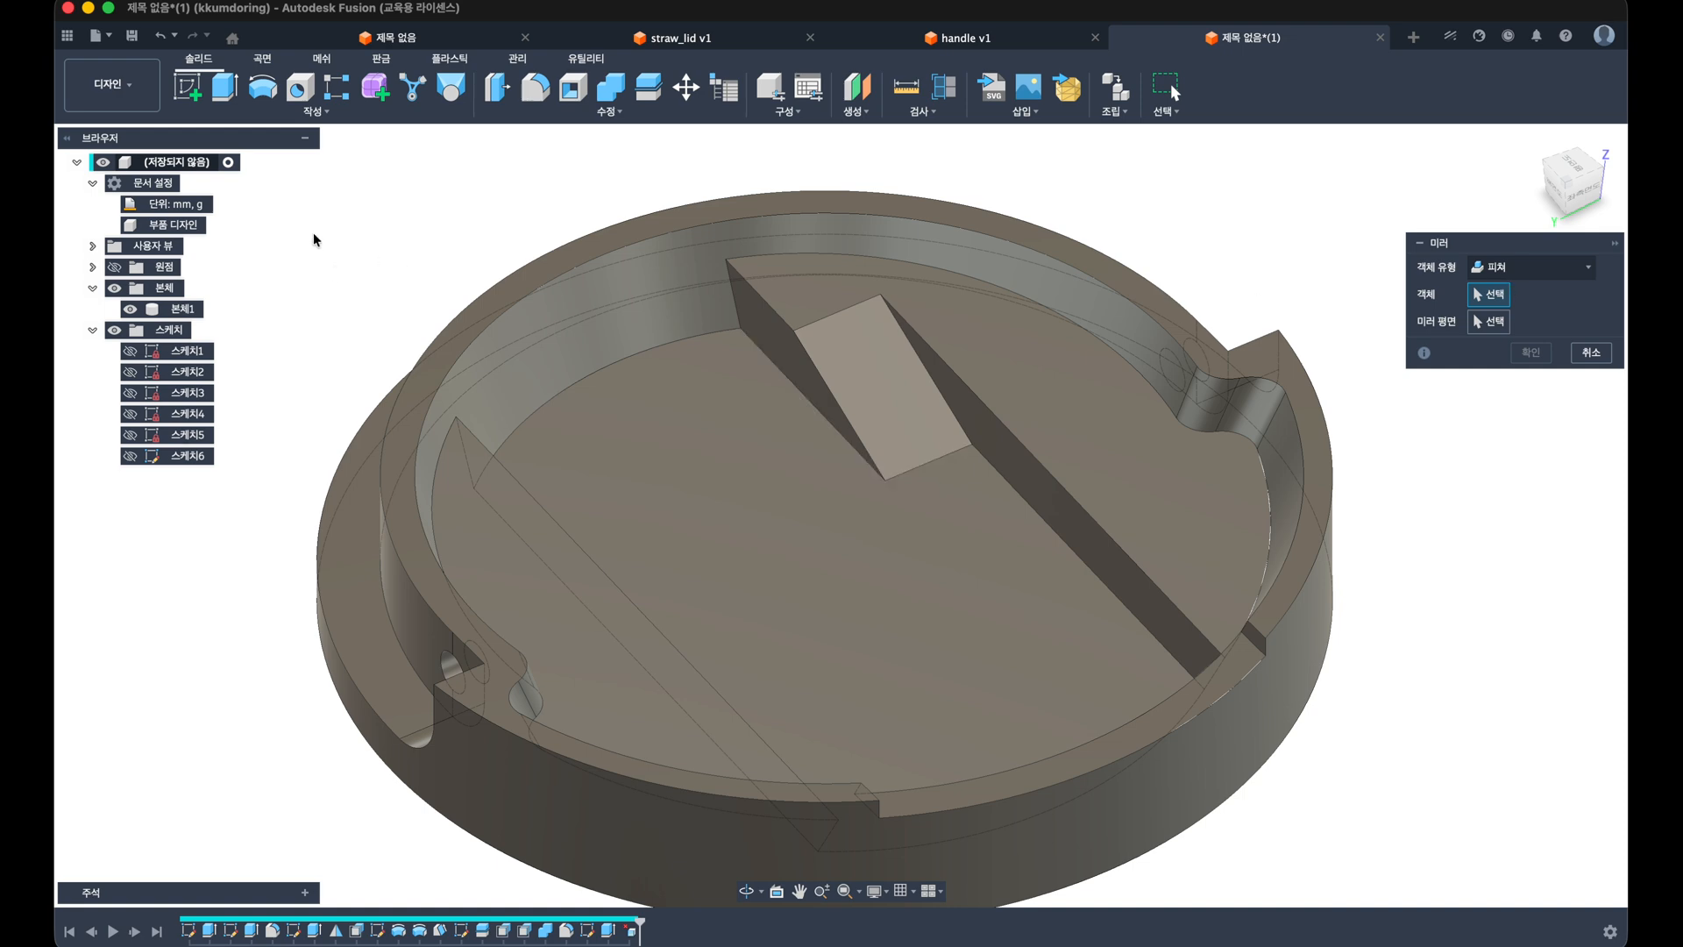
click(1513, 272)
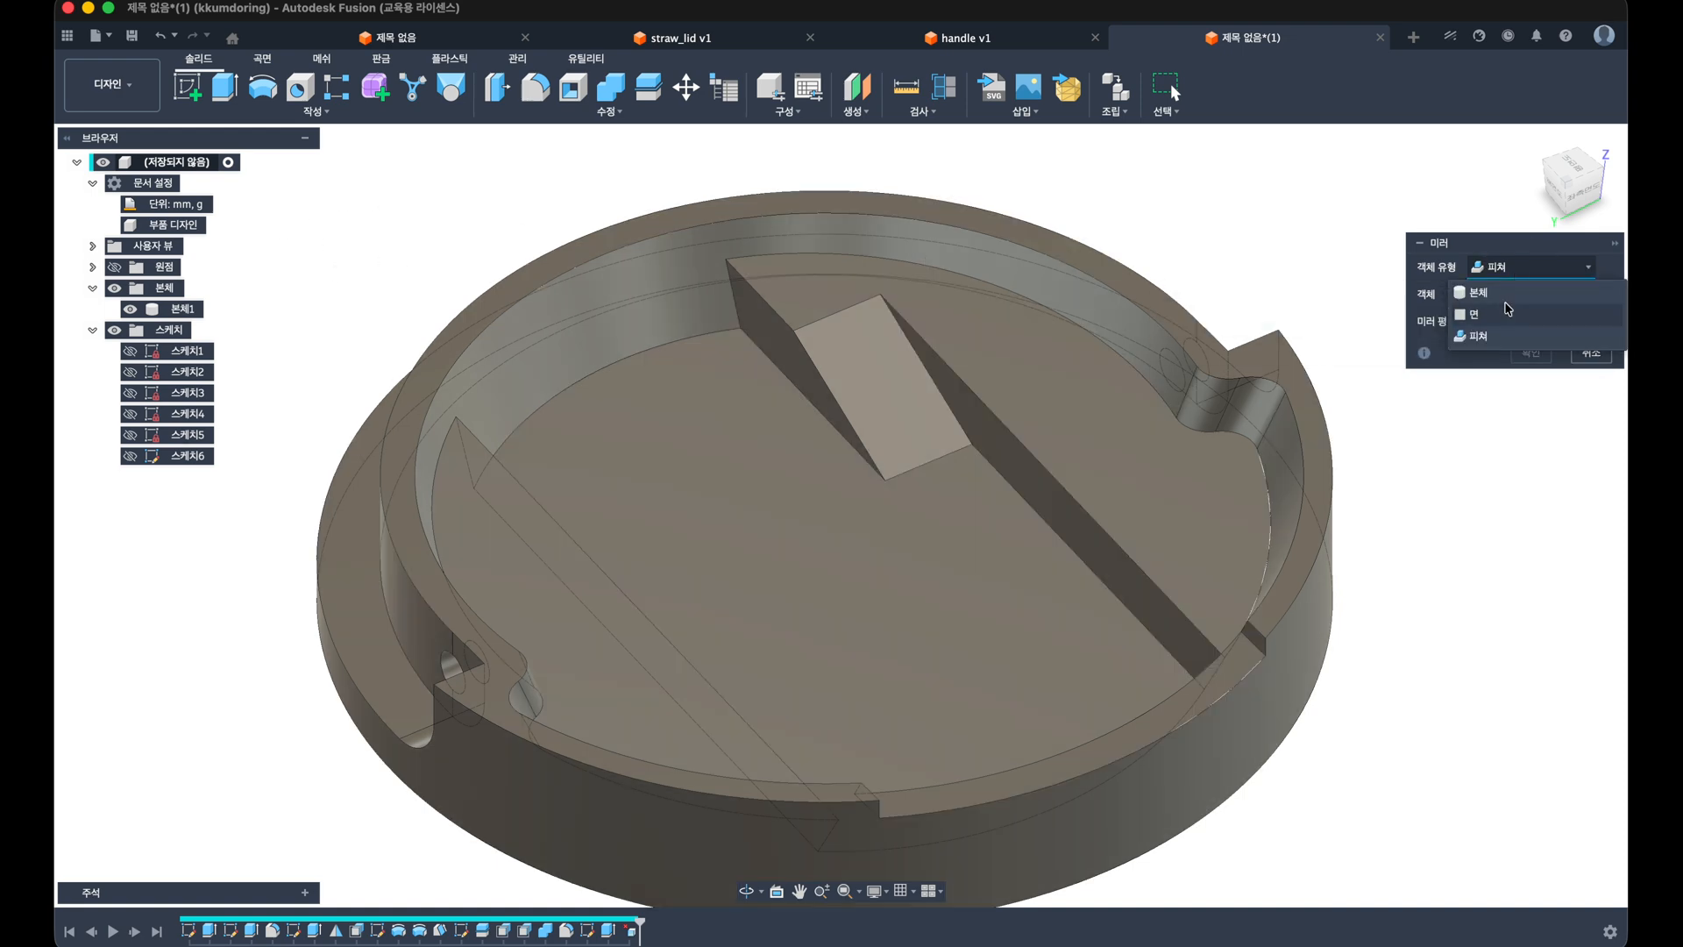
click(1504, 311)
click(922, 375)
click(806, 369)
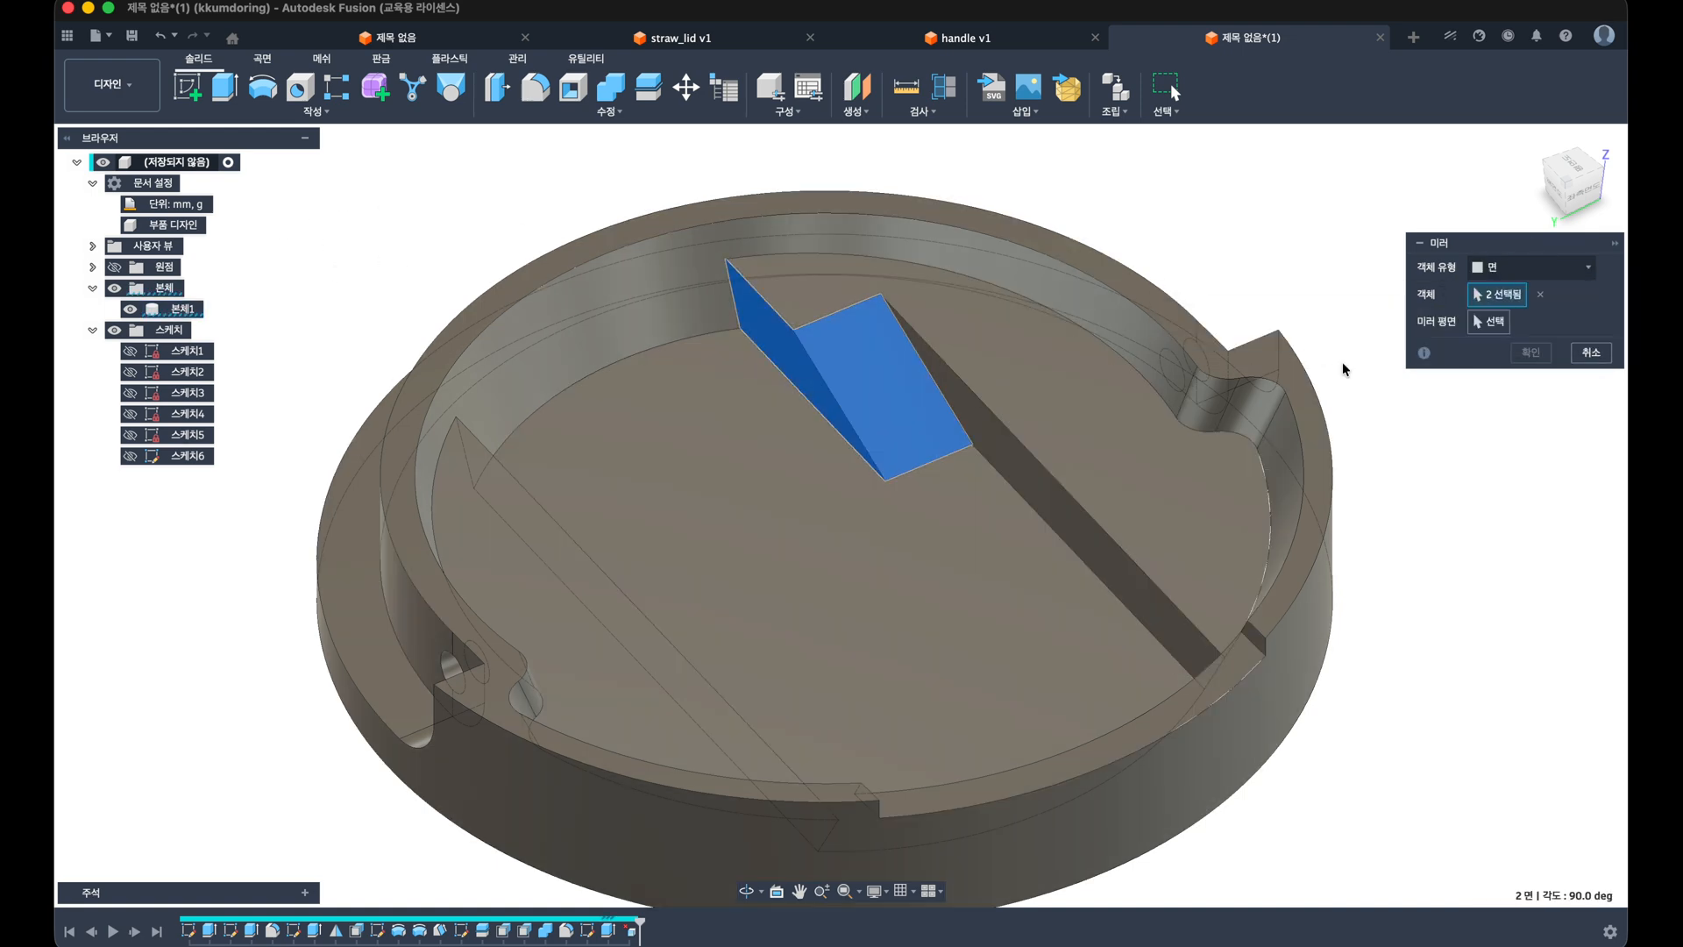
click(796, 519)
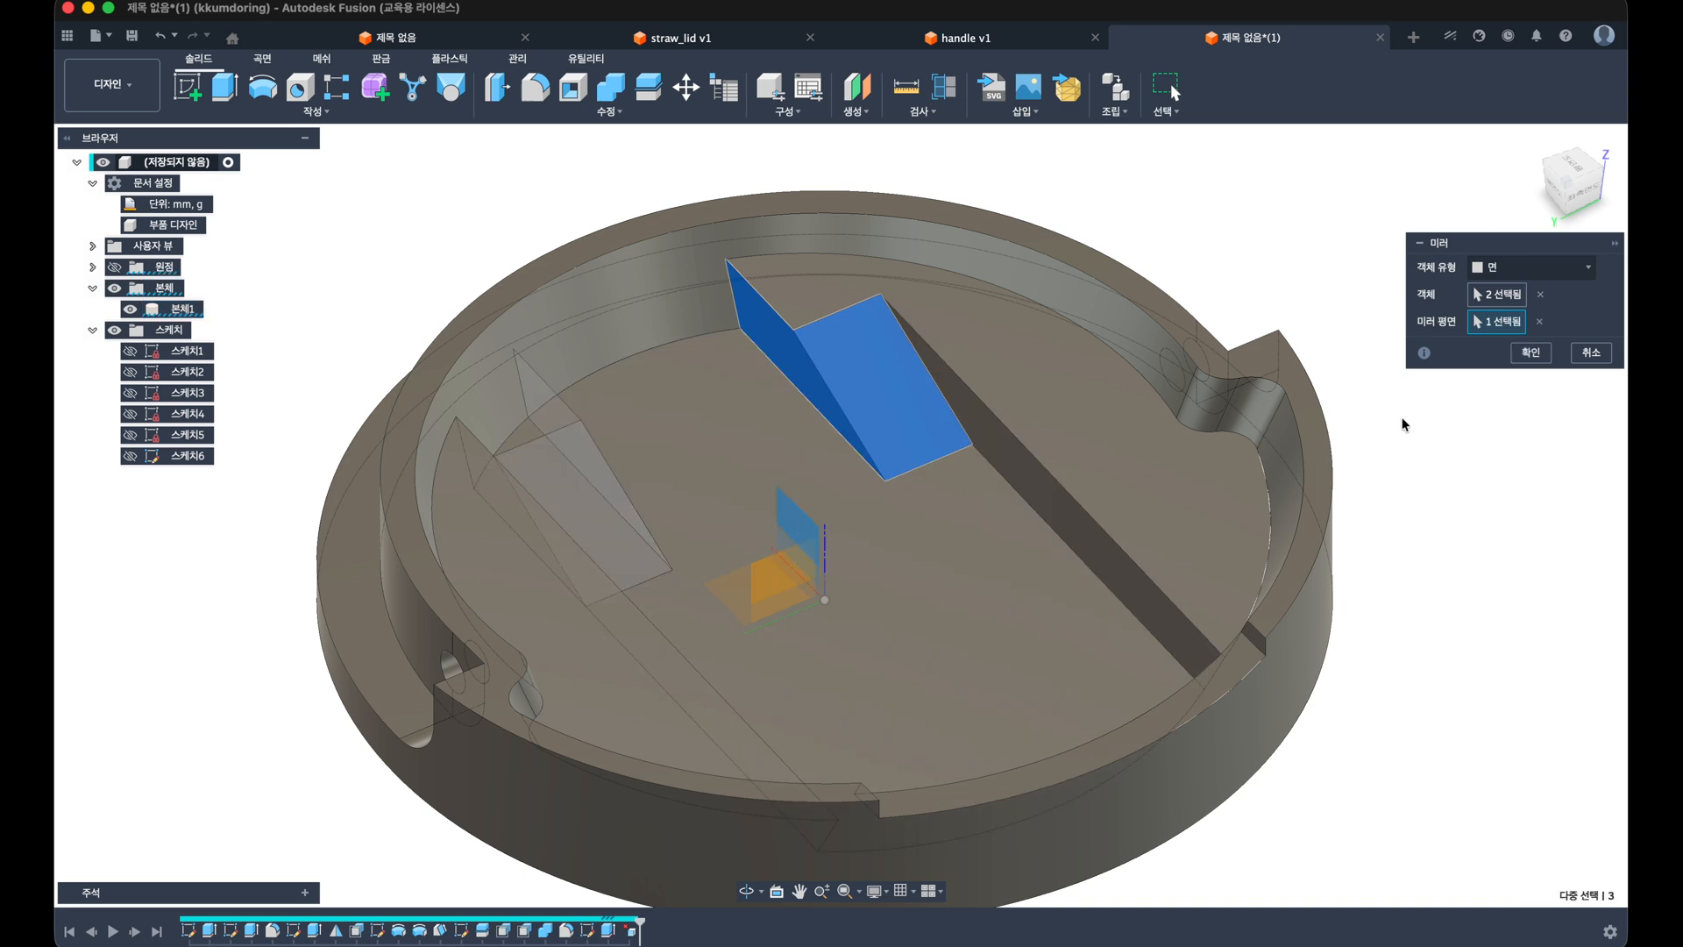
click(1526, 350)
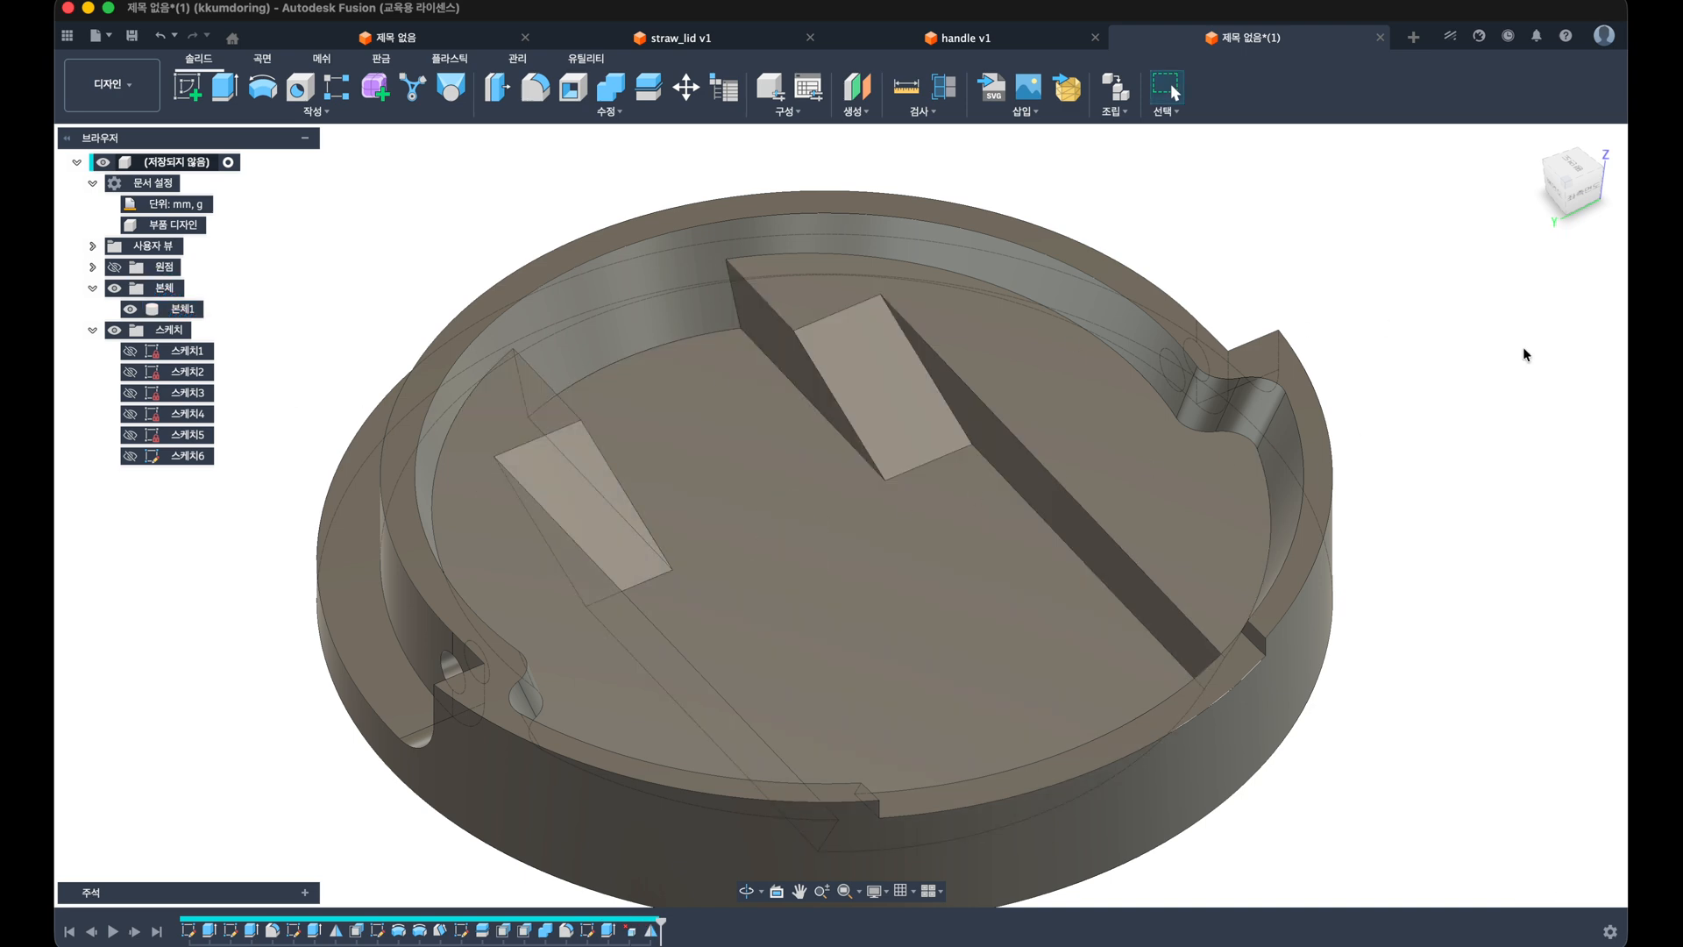
Step: Start a sketch on the lid's flat underside and draw a circle about 75 mm in diameter centred on the origin
shift+middle_drag(857, 509, 820, 470)
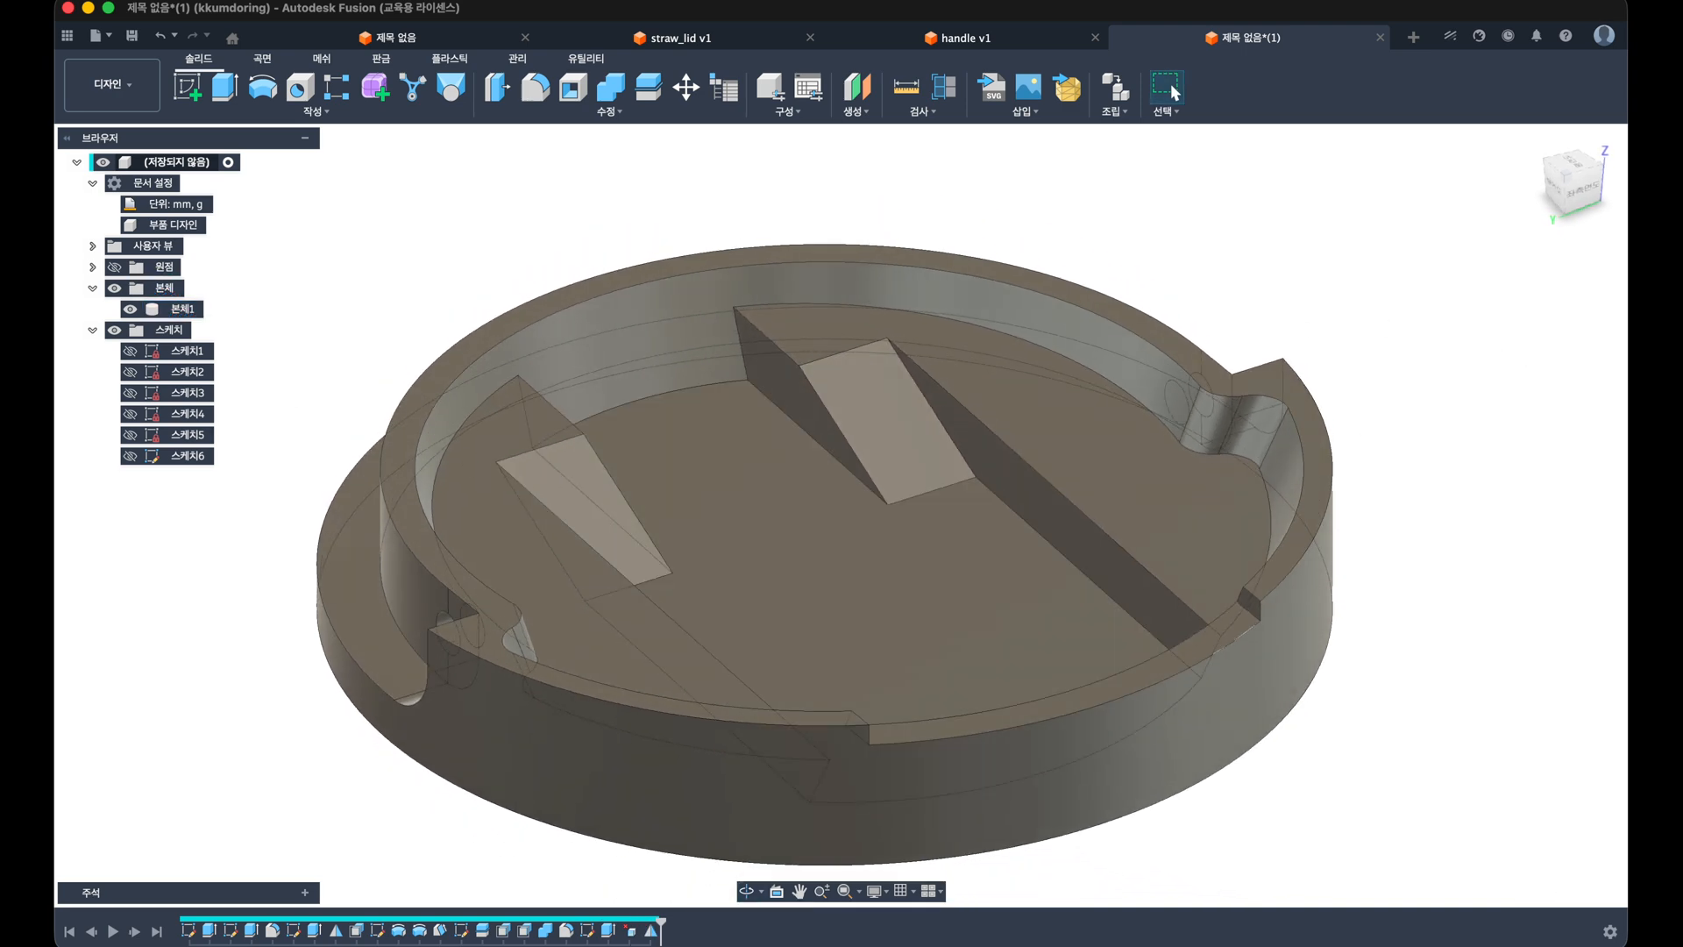
mouse_move(633, 235)
shift+middle_down()
mouse_move(669, 263)
mouse_move(657, 278)
shift+middle_up()
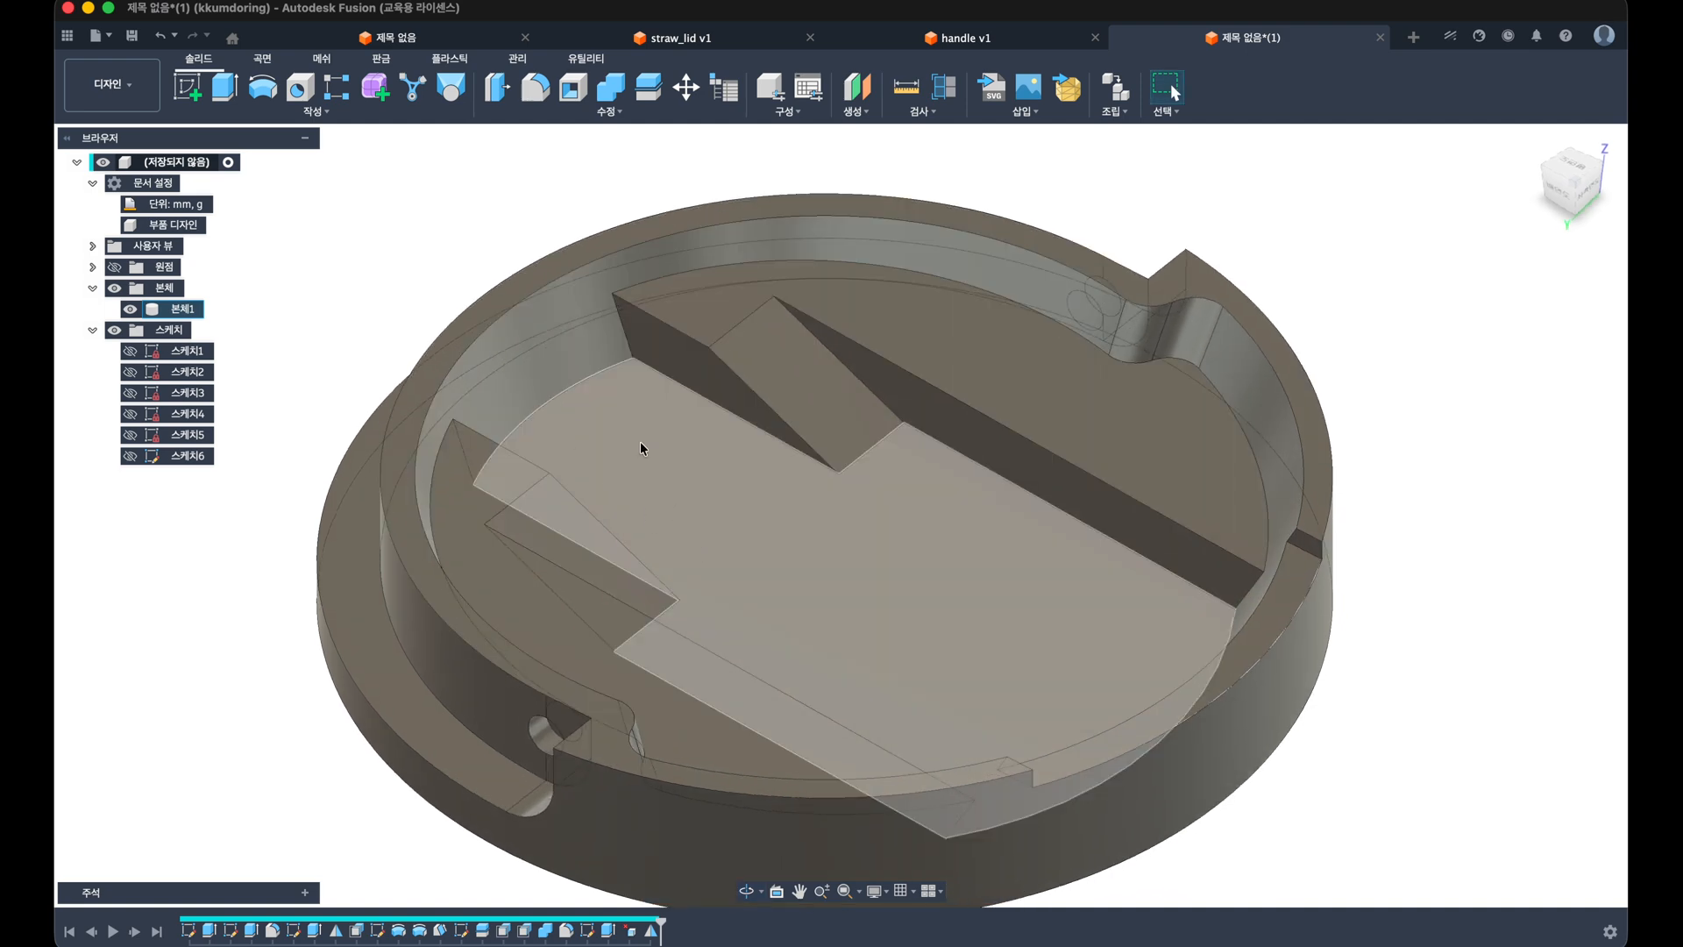
shift+middle_drag(659, 425, 646, 413)
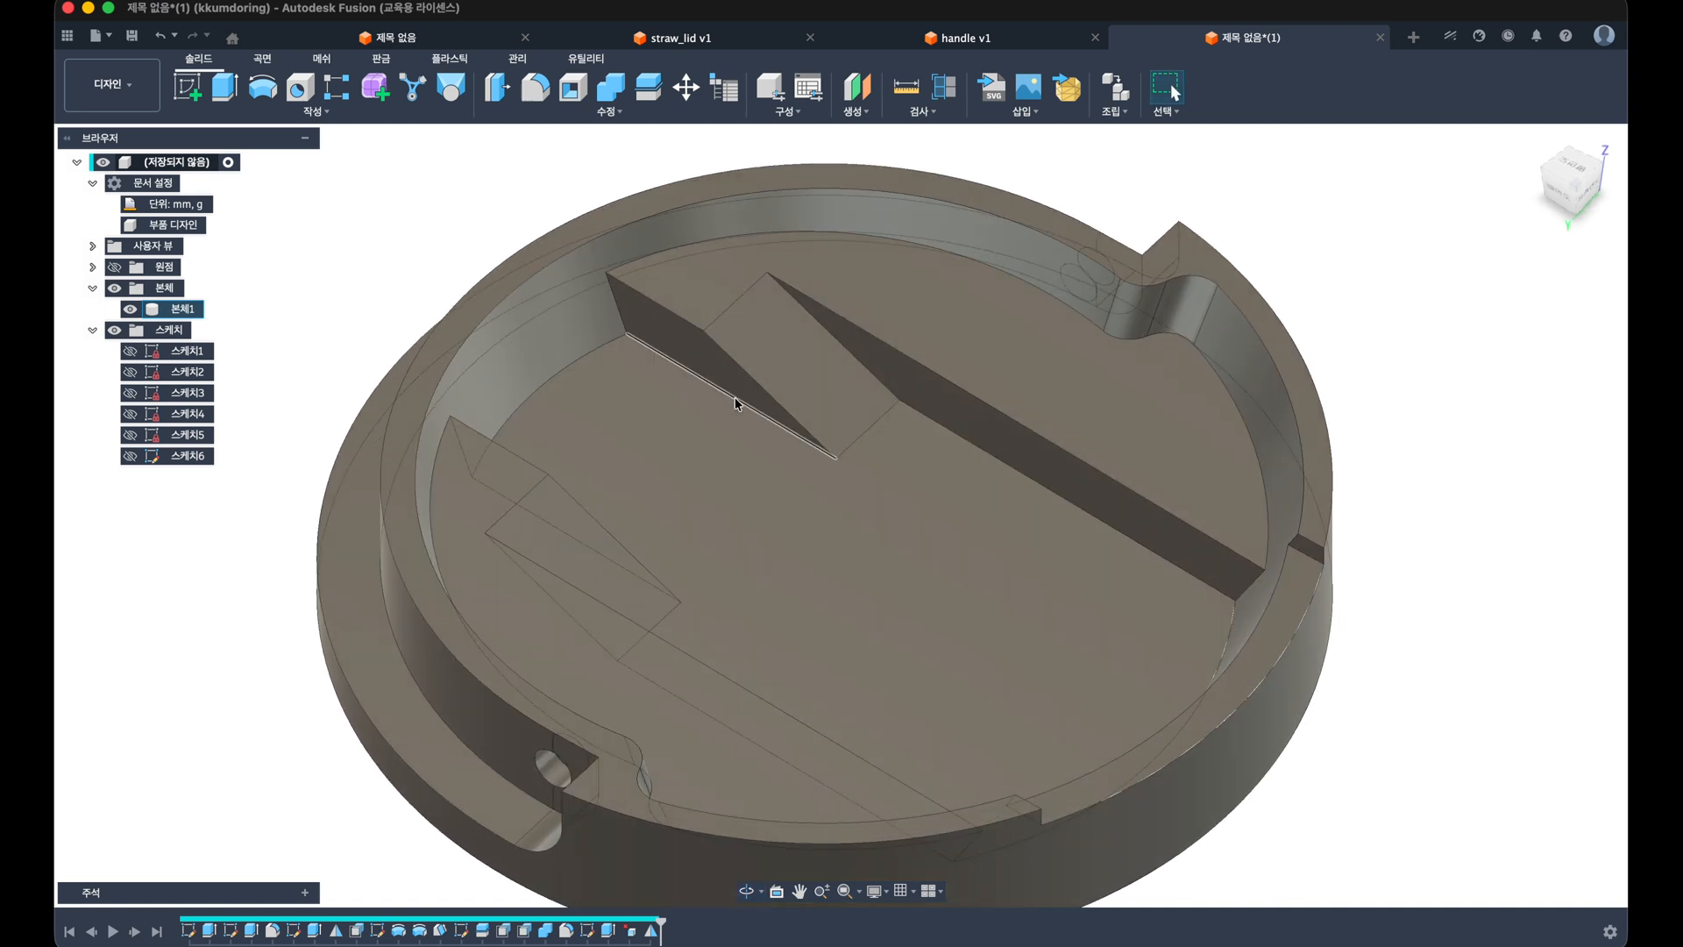
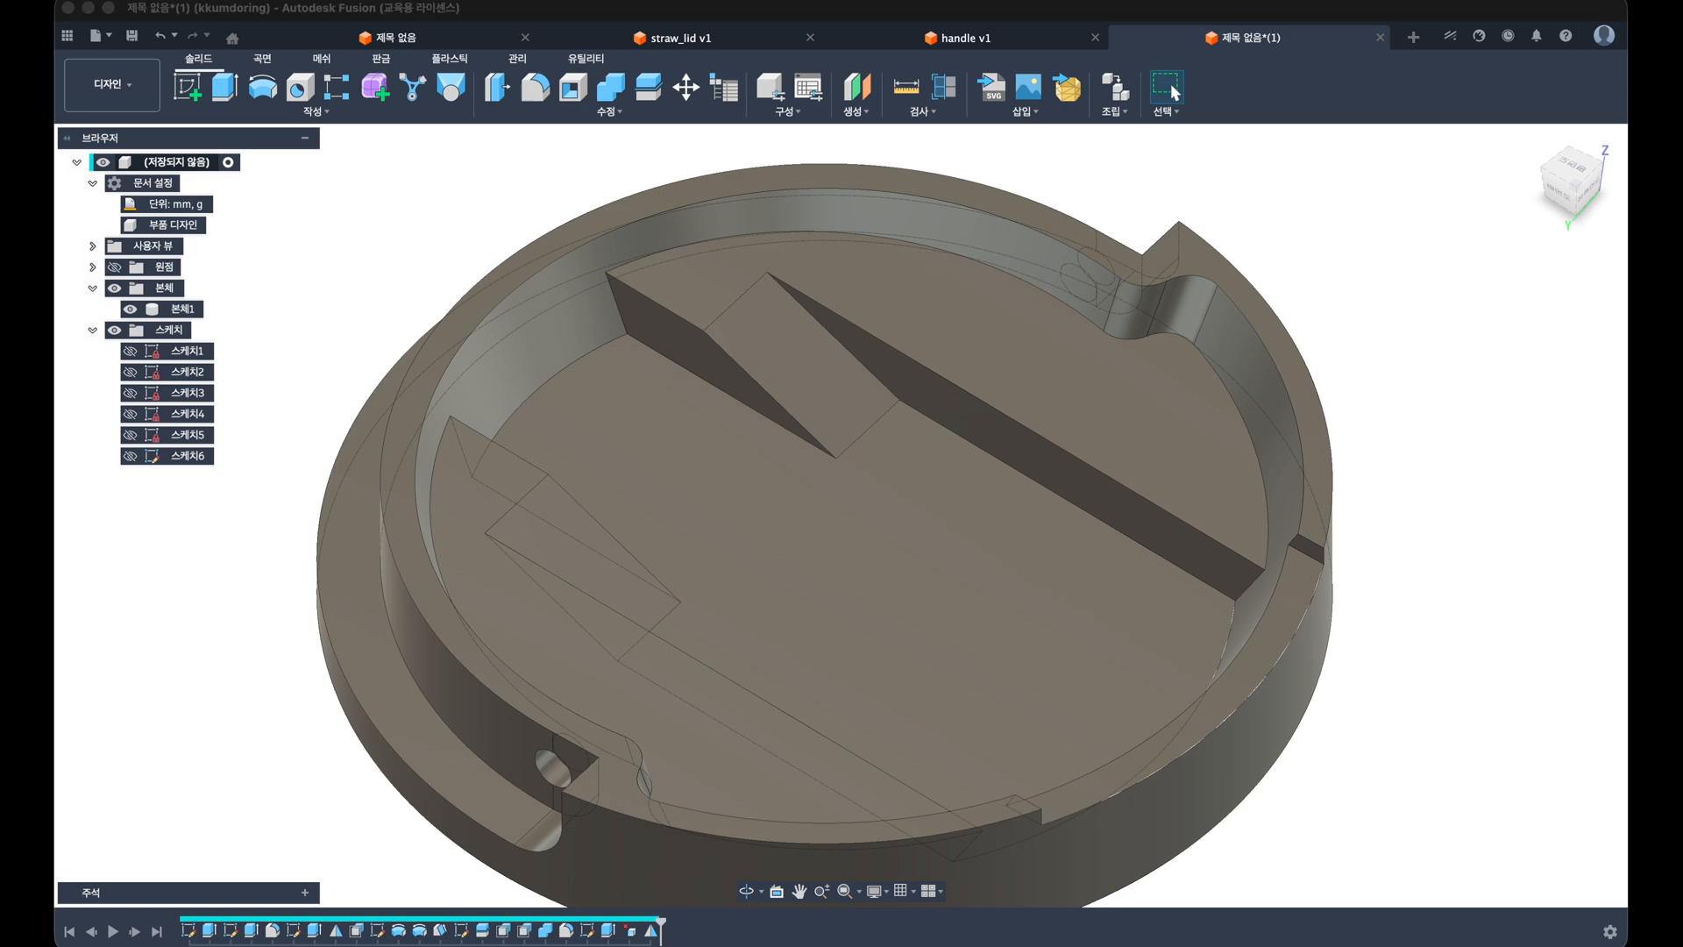
shift+middle_drag(1015, 377, 1032, 276)
click(195, 90)
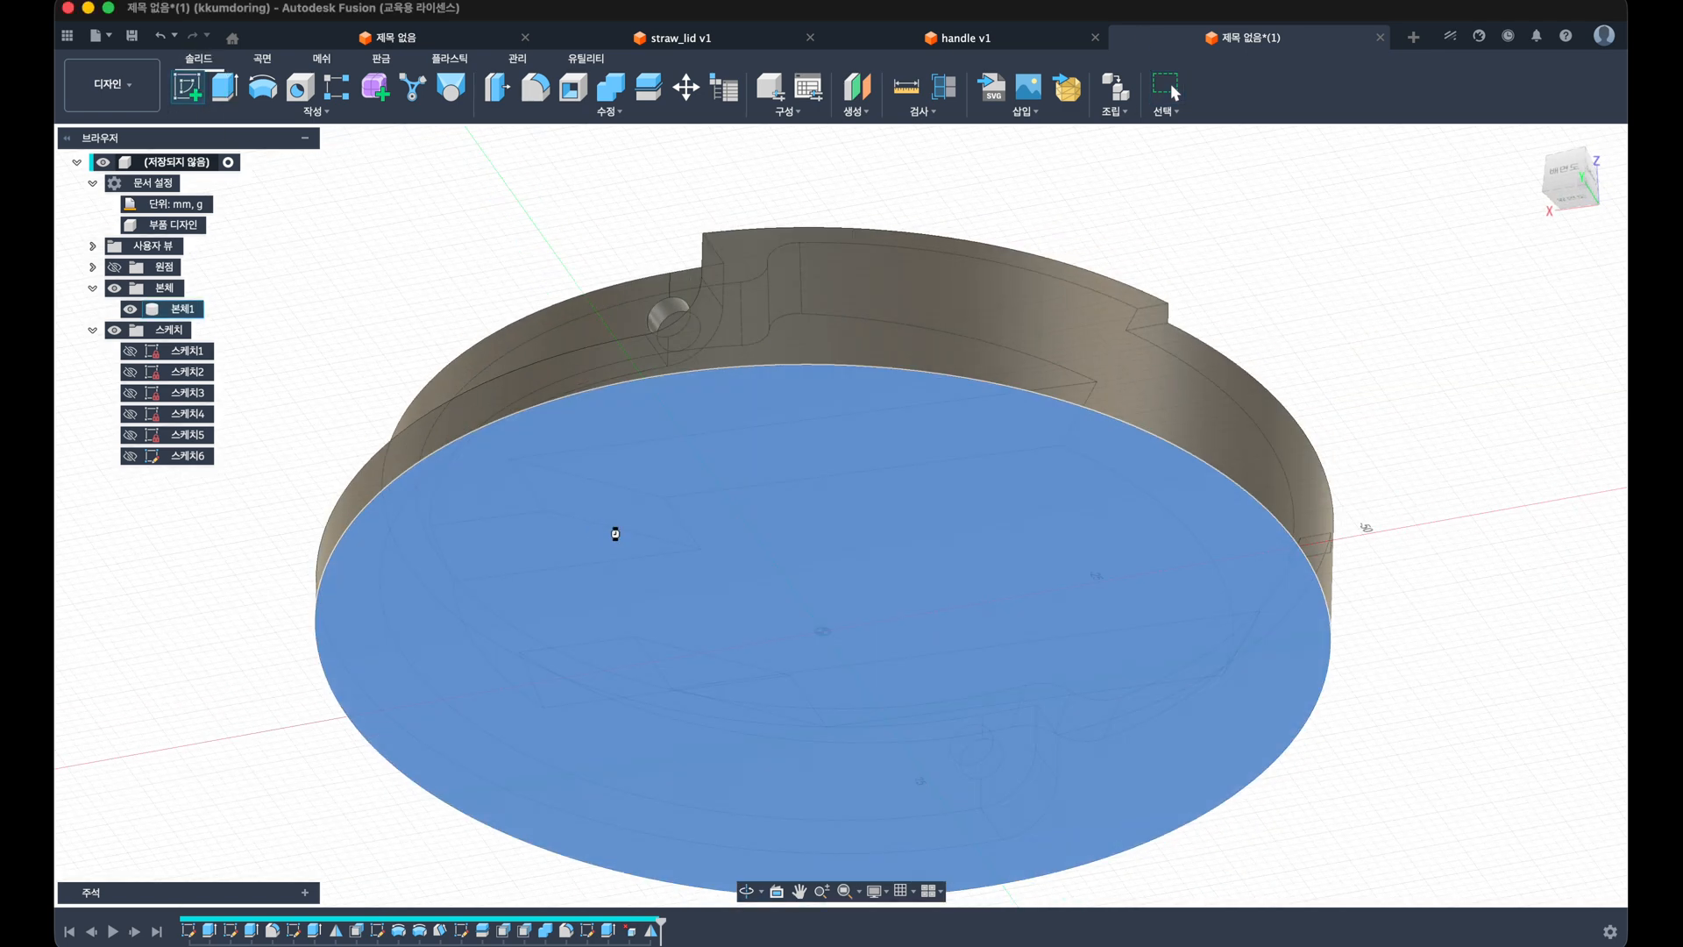
click(614, 530)
click(847, 519)
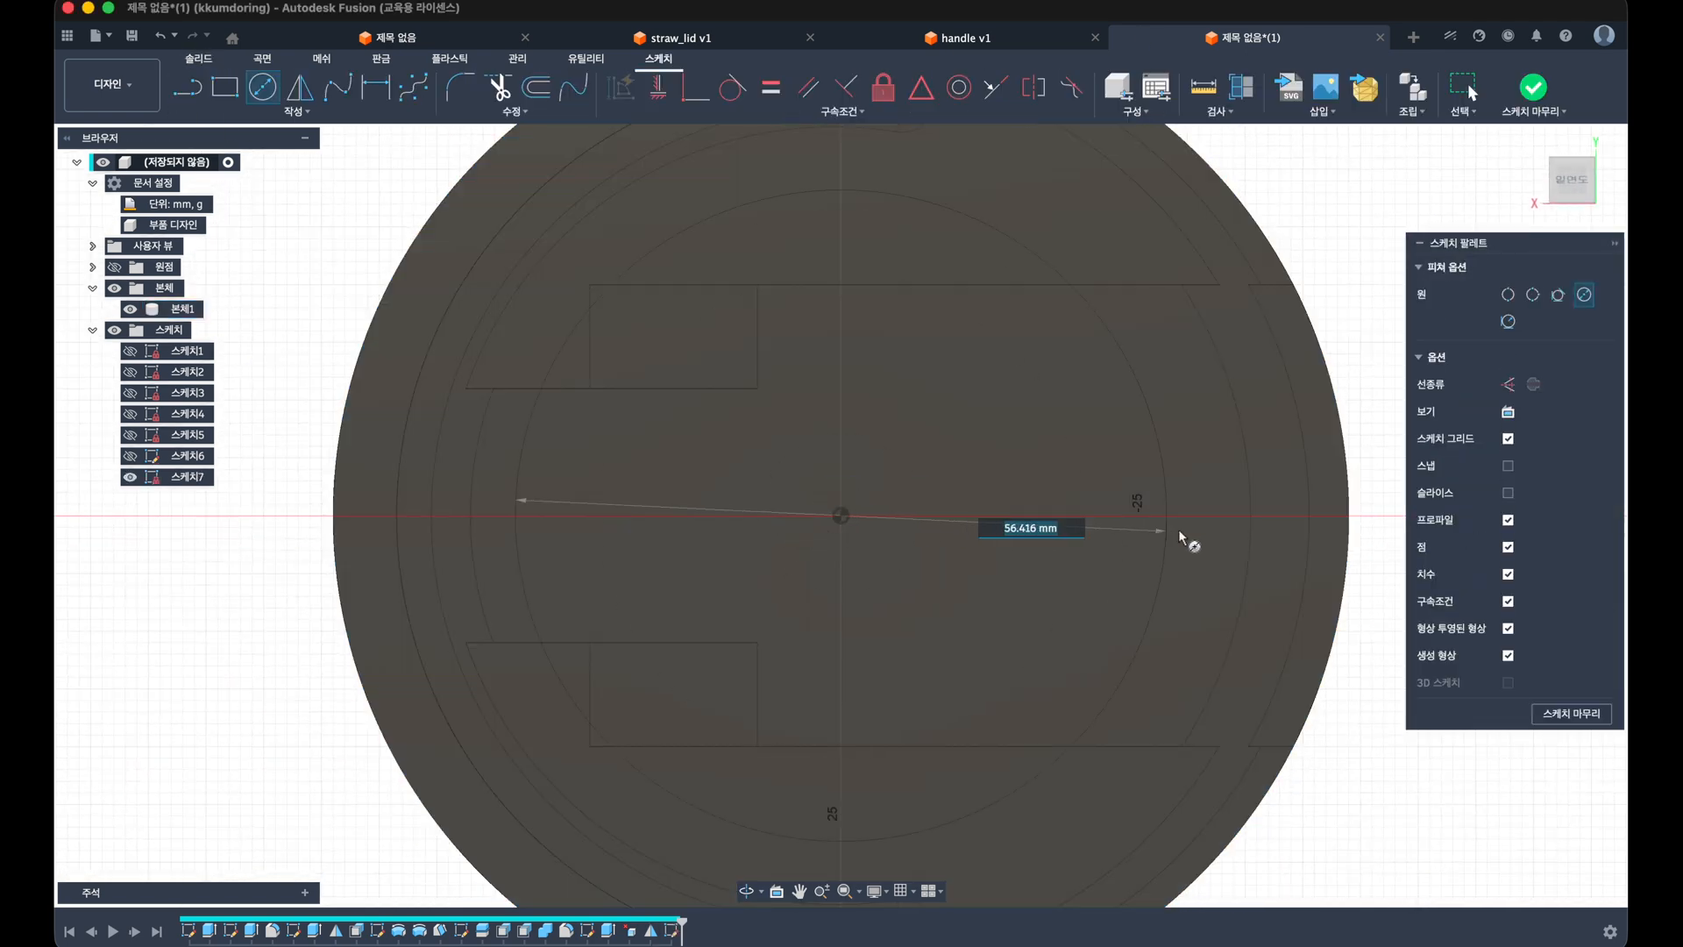
click(1272, 519)
Step: Dimension the underside circle's diameter and set it to 76 mm
key(l)
click(1342, 274)
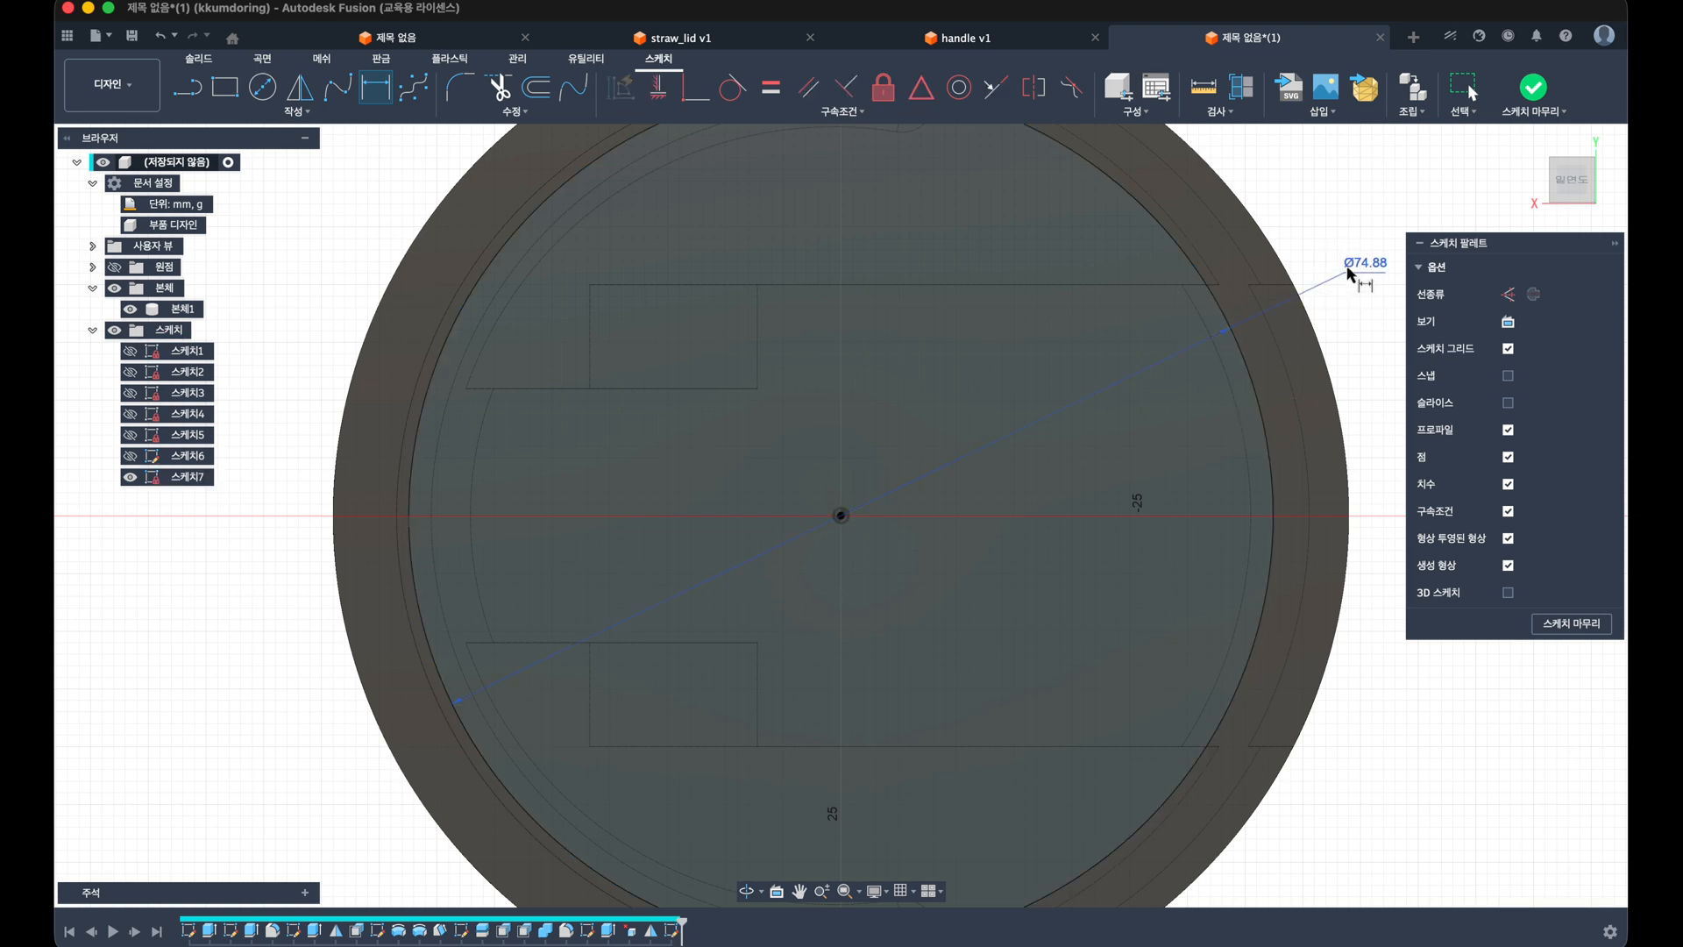
scroll(1345, 272, down, 2)
middle_drag(1345, 270, 1193, 303)
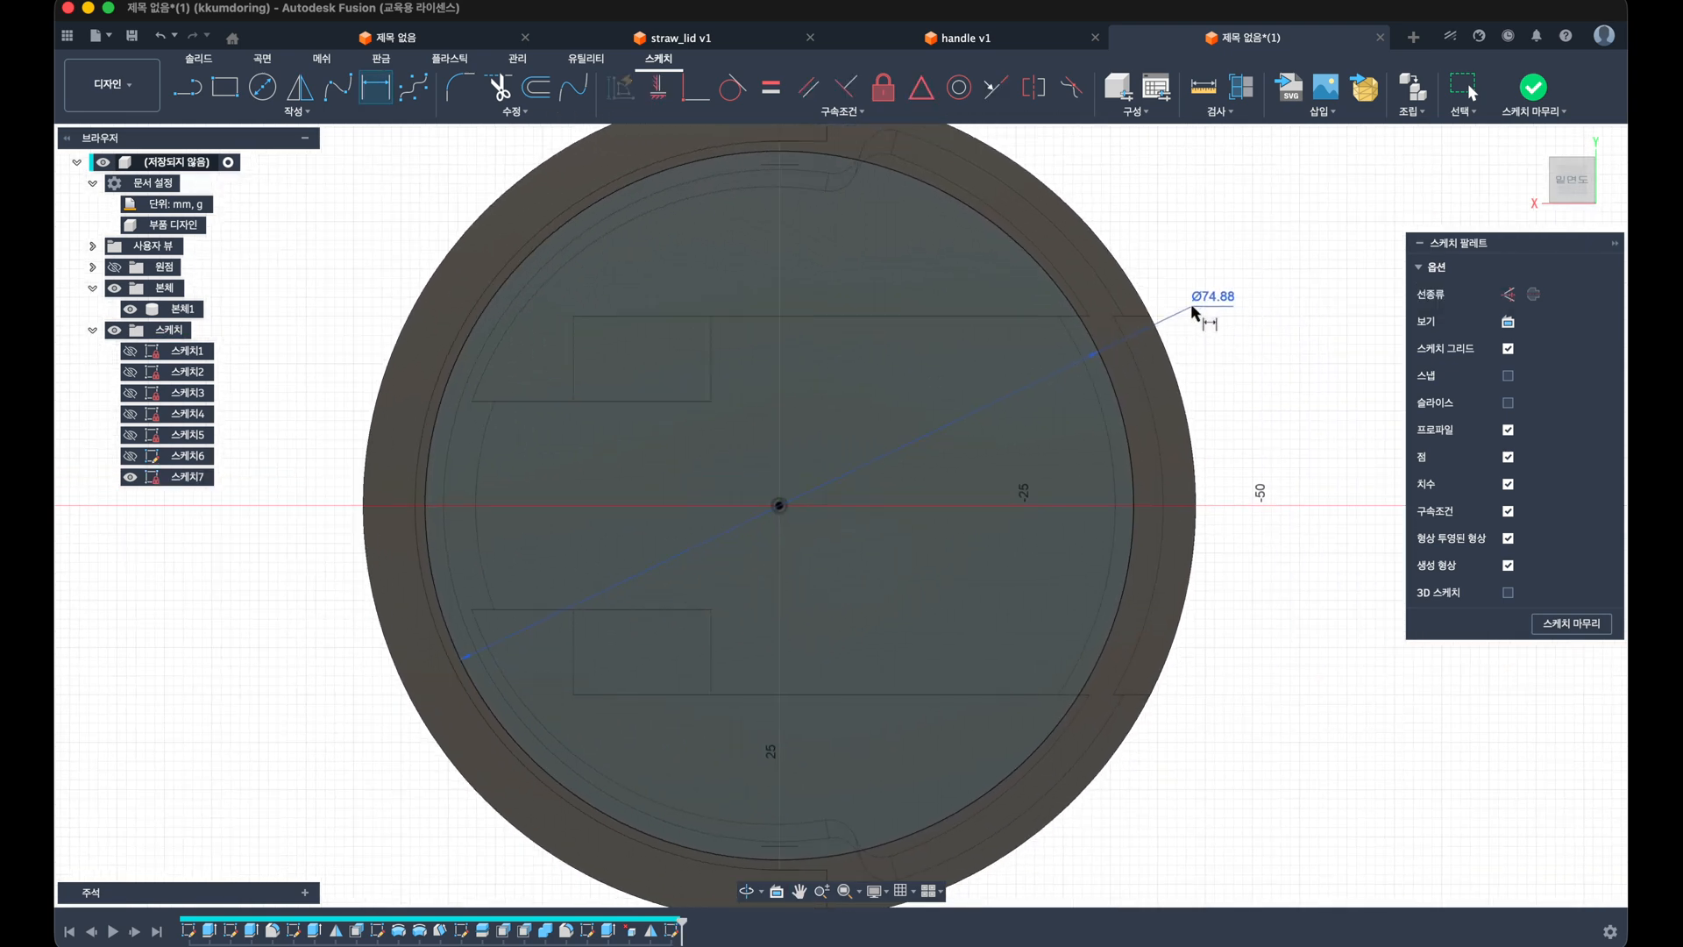
double_click(1193, 304)
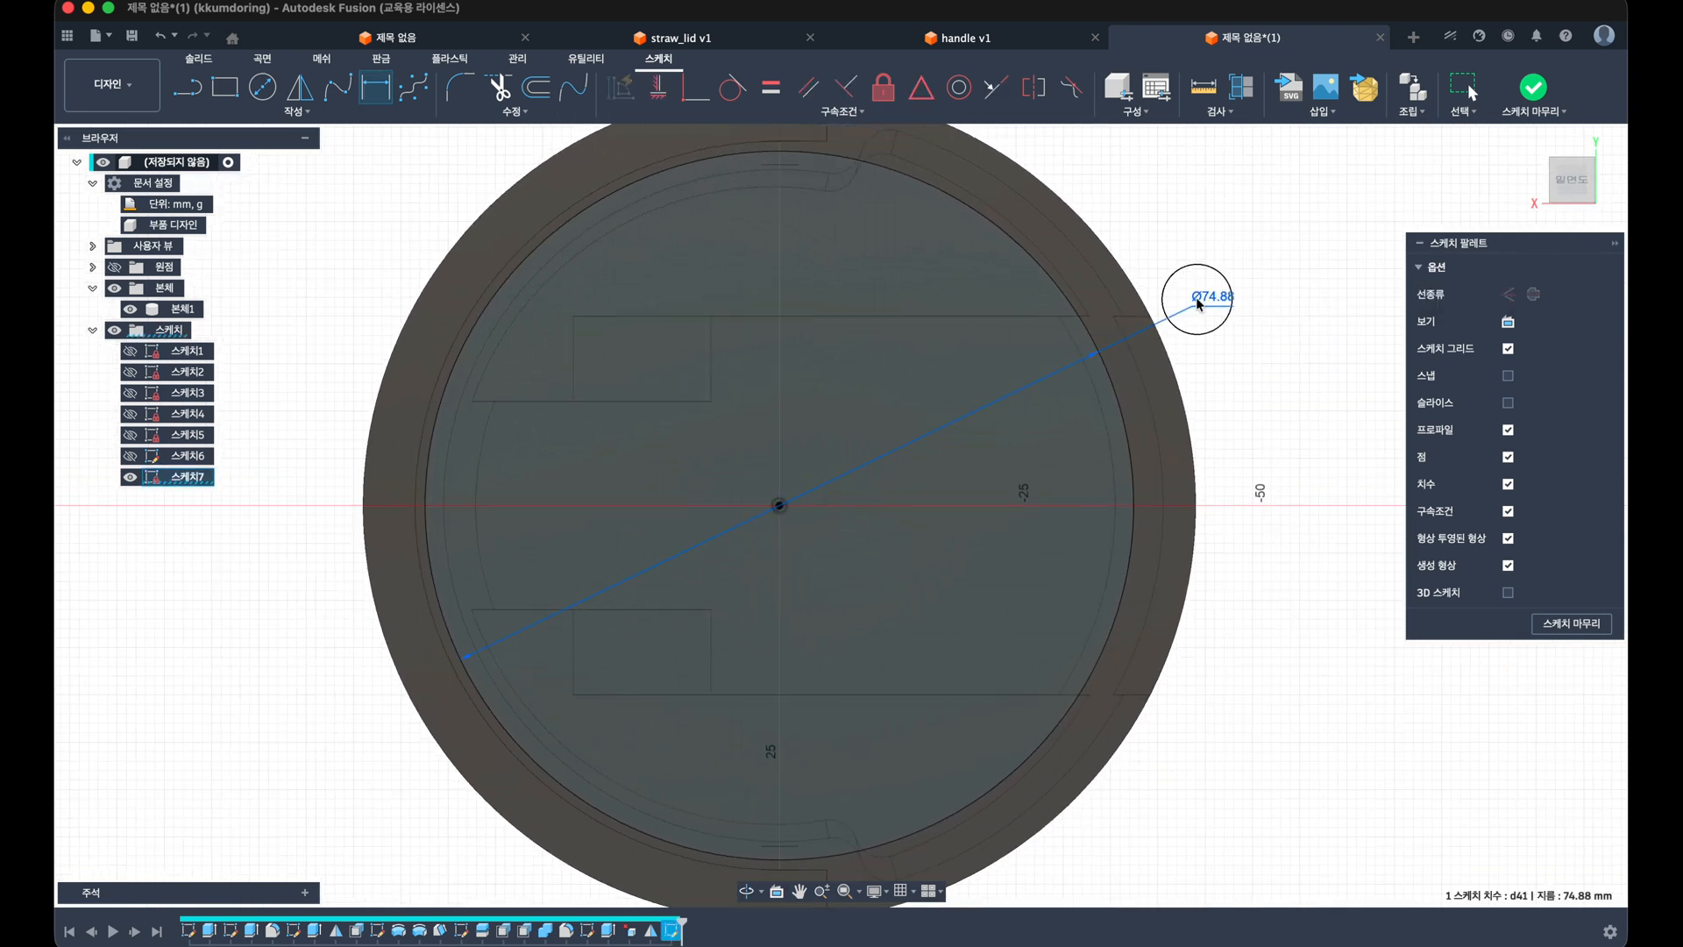
text(76)
key(Return)
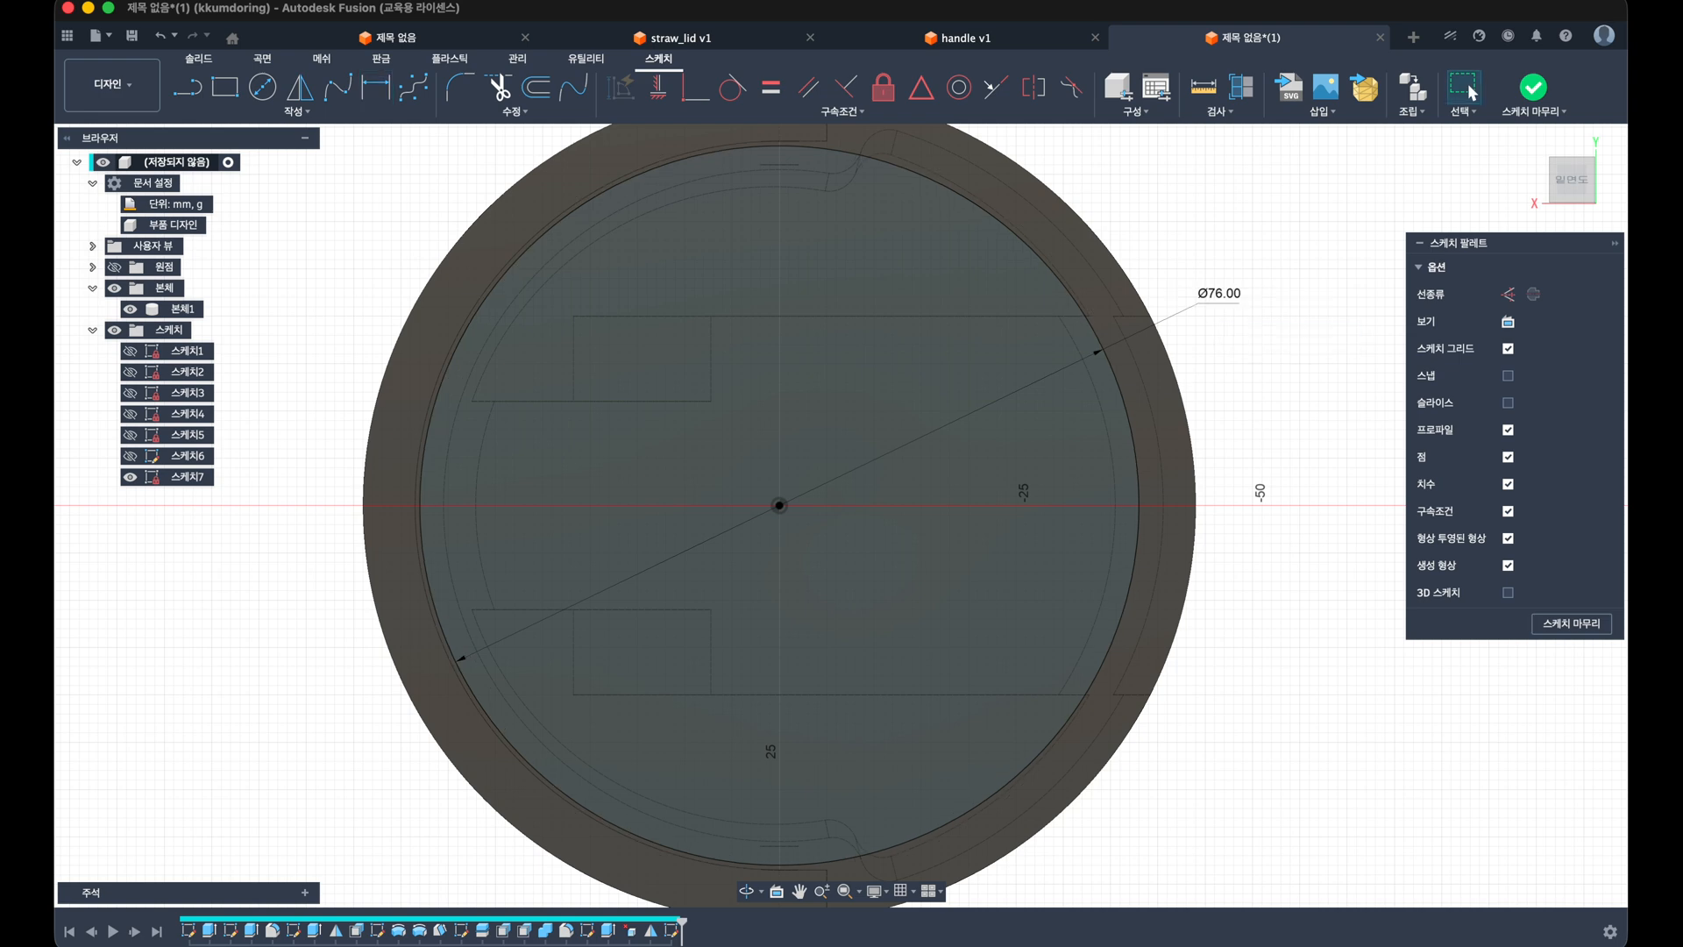
Step: Offset the 76 mm circle inward by 2.5 mm
key(o)
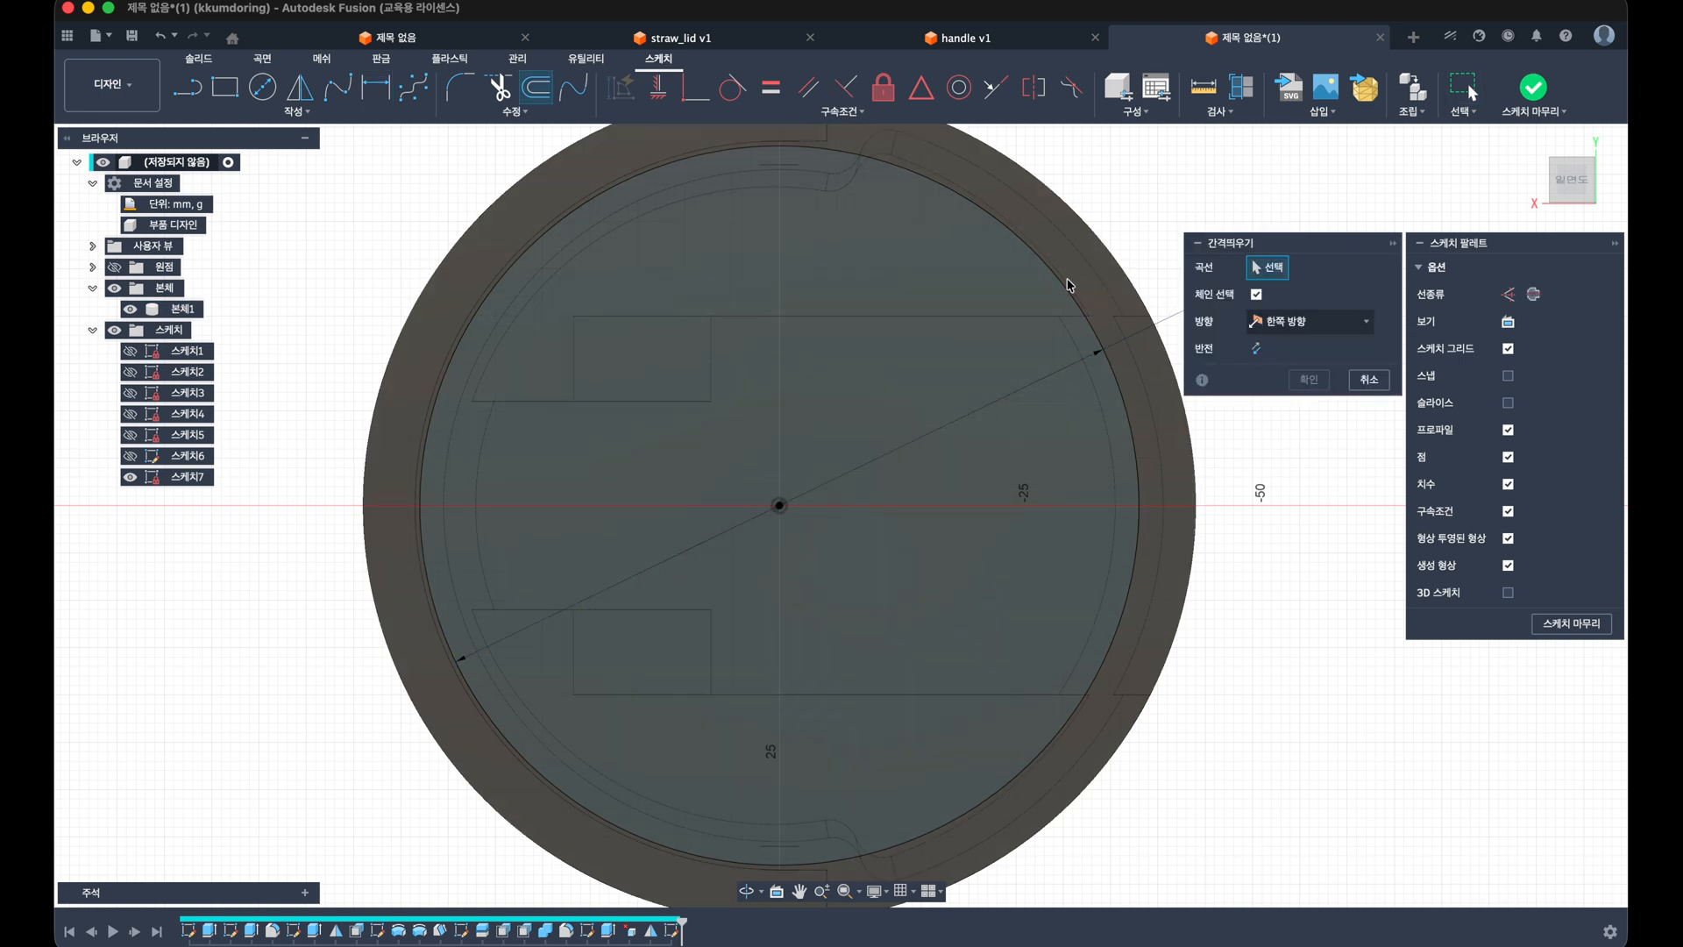
click(1067, 284)
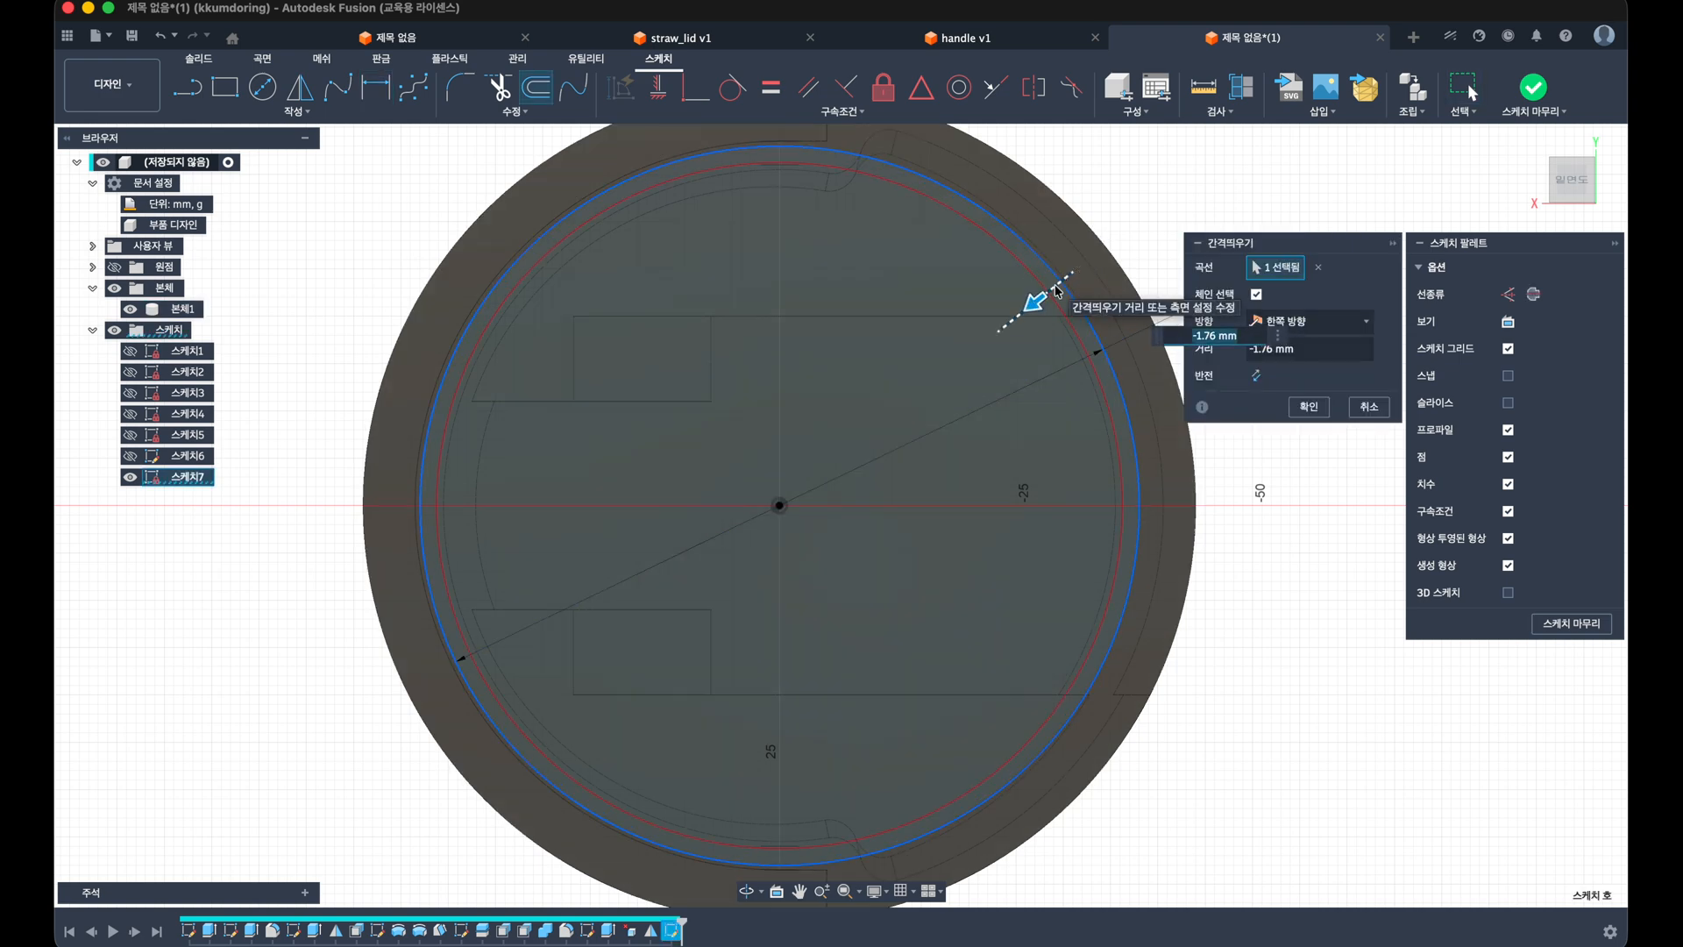
text(2.5)
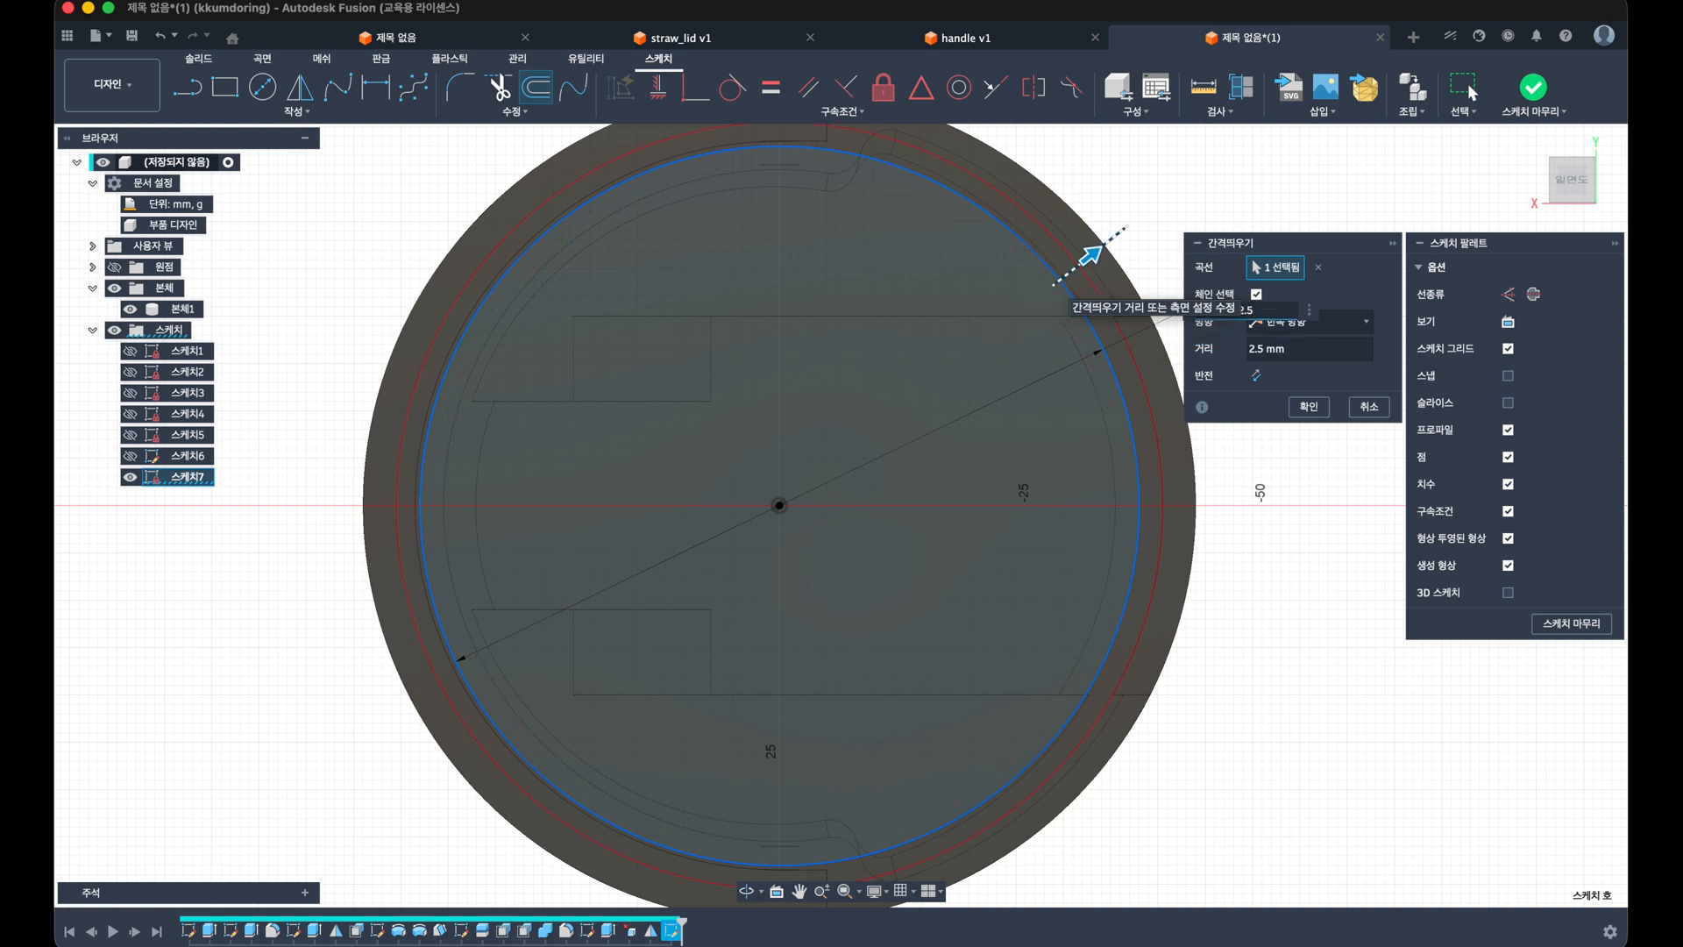
text(-2.5)
key(Return)
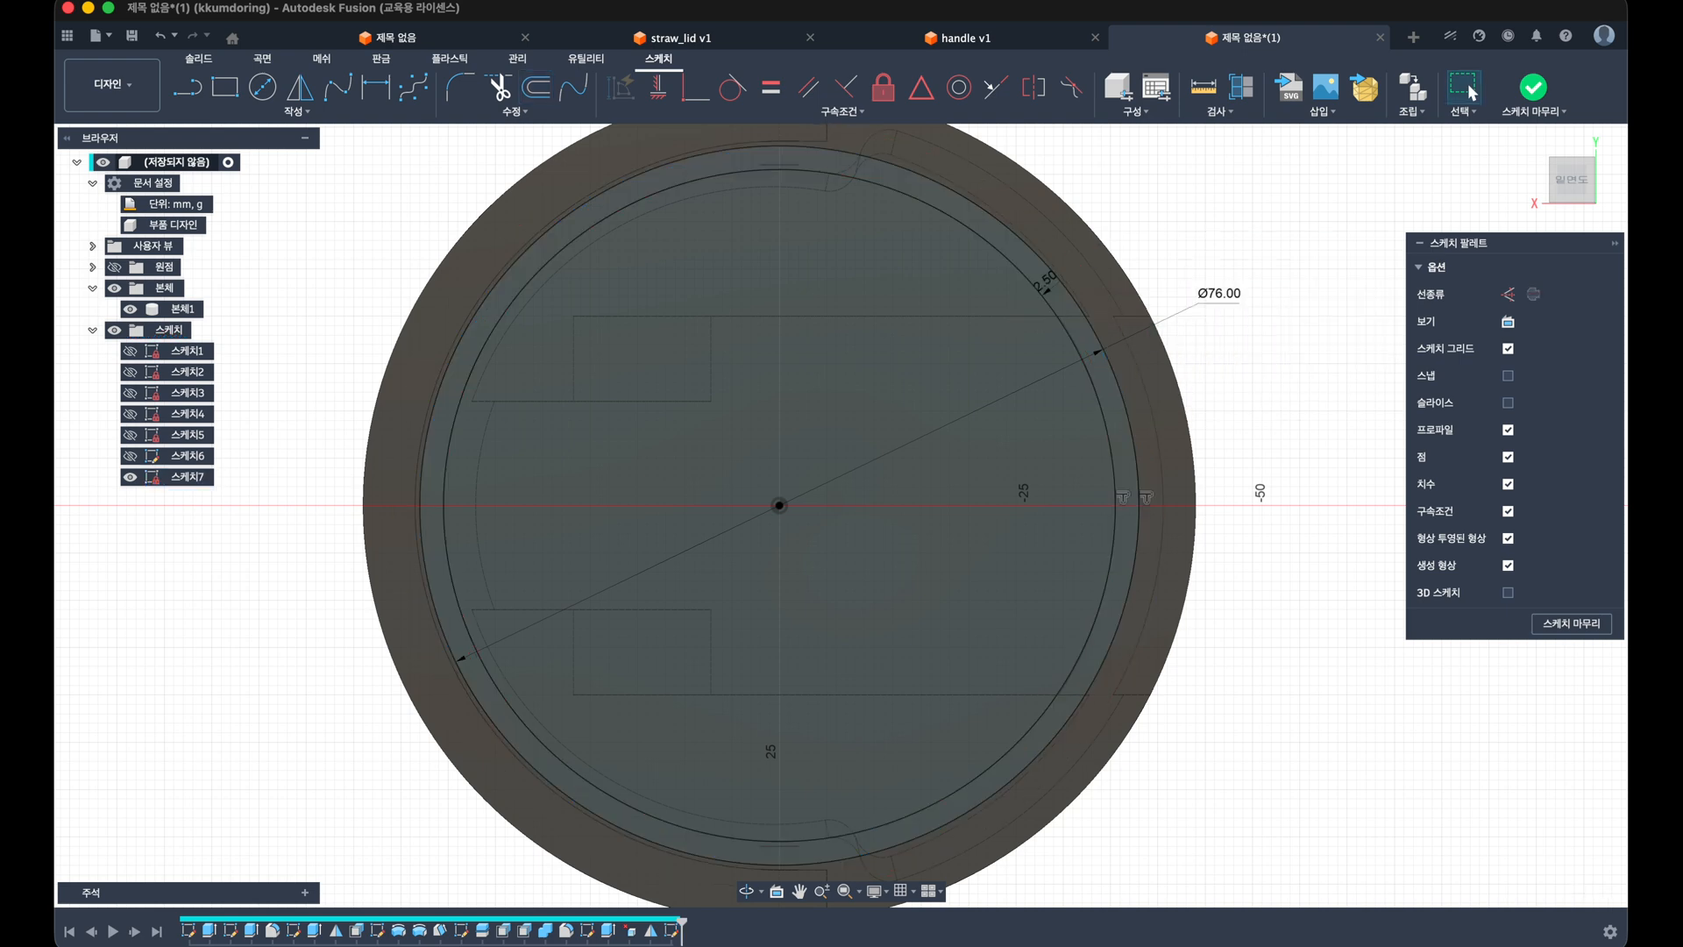
Step: Extrude the ring between the two circles 17.5 mm away from the lid's underside as a join
key(e)
click(1043, 294)
shift+middle_drag(973, 368, 968, 439)
text(17.5)
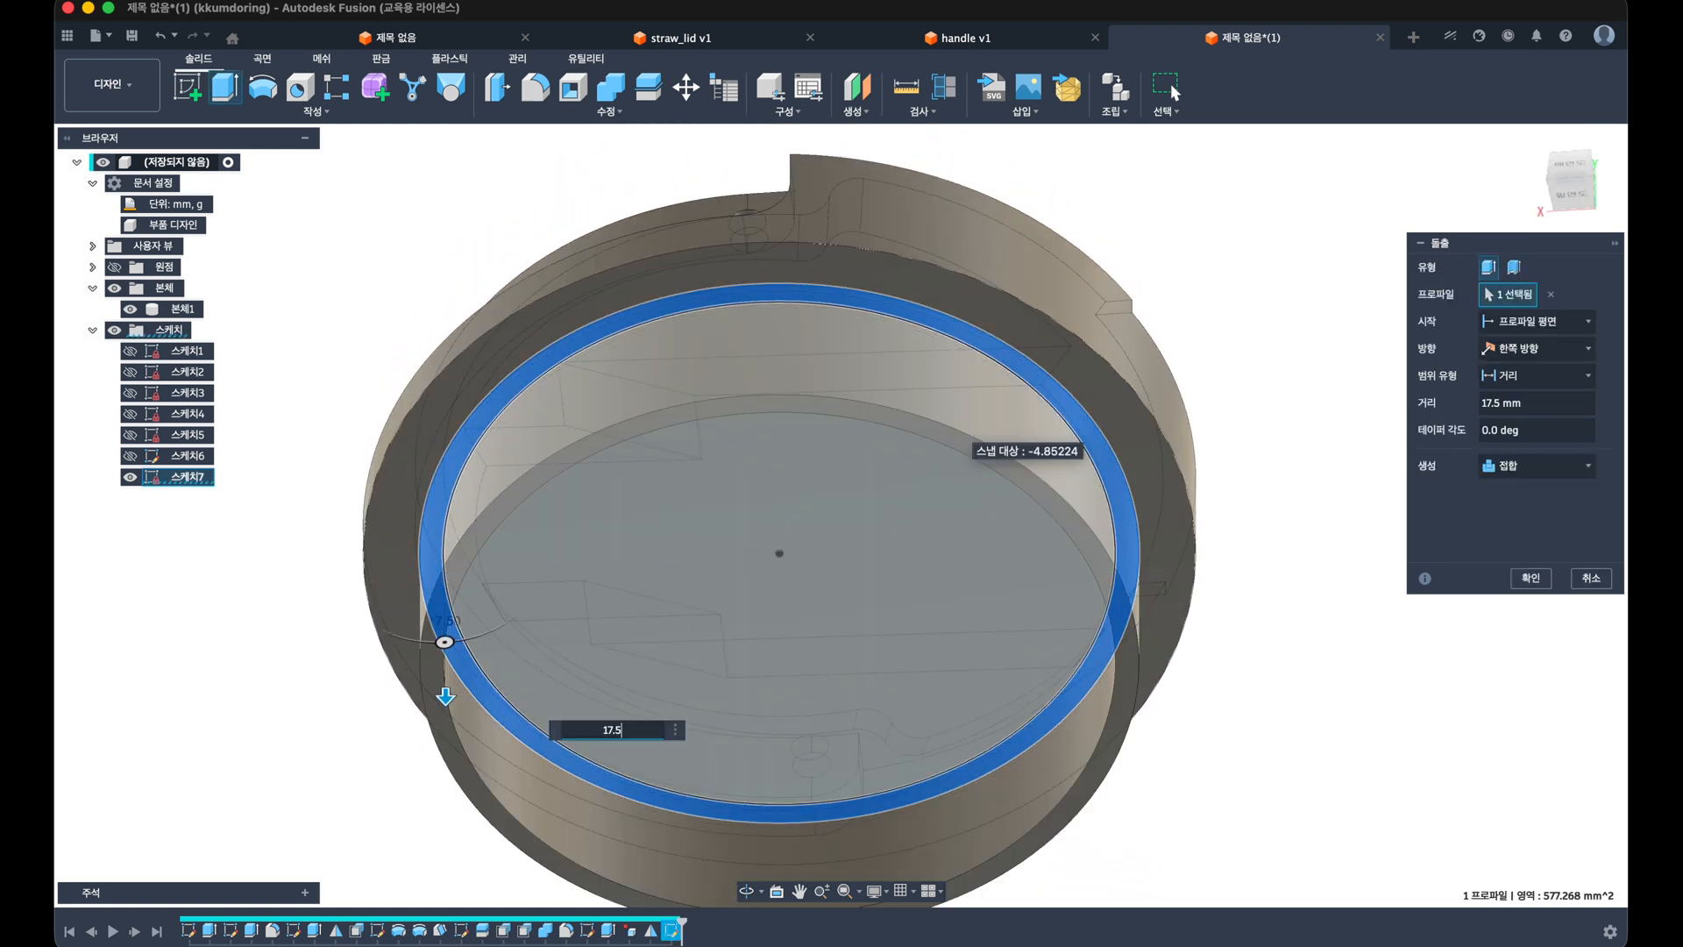
key(Return)
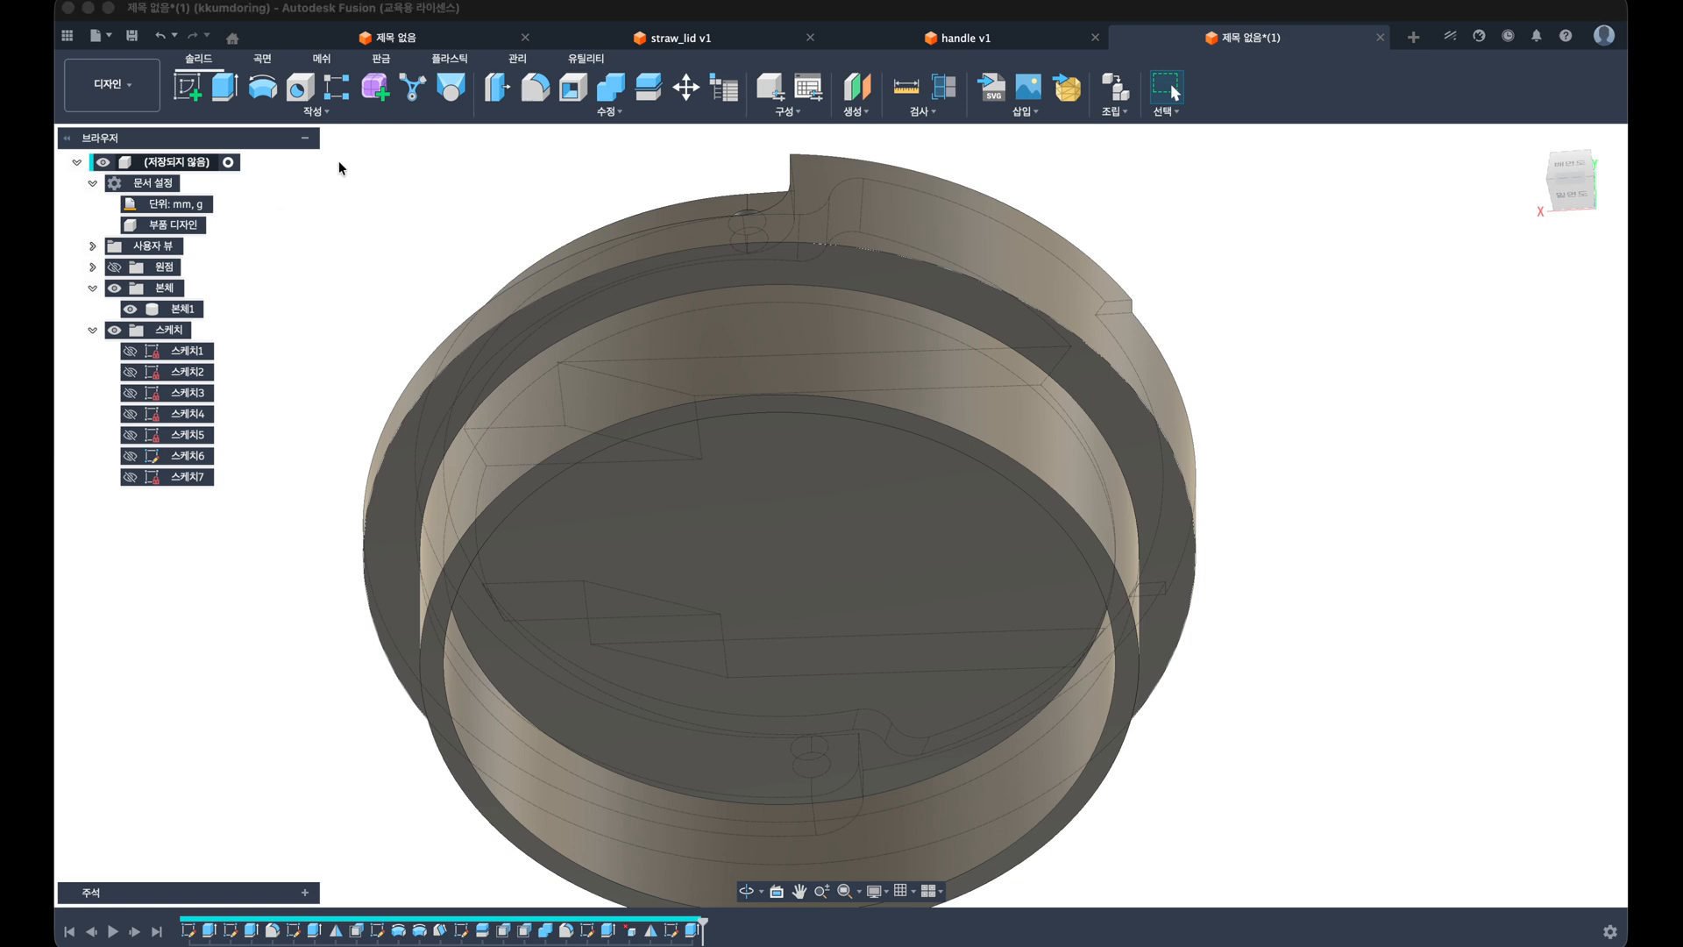
Step: Start a coil on the ring wall's free end face with a base circle about 76 mm in diameter centred on the origin
shift+middle_drag(827, 656, 815, 736)
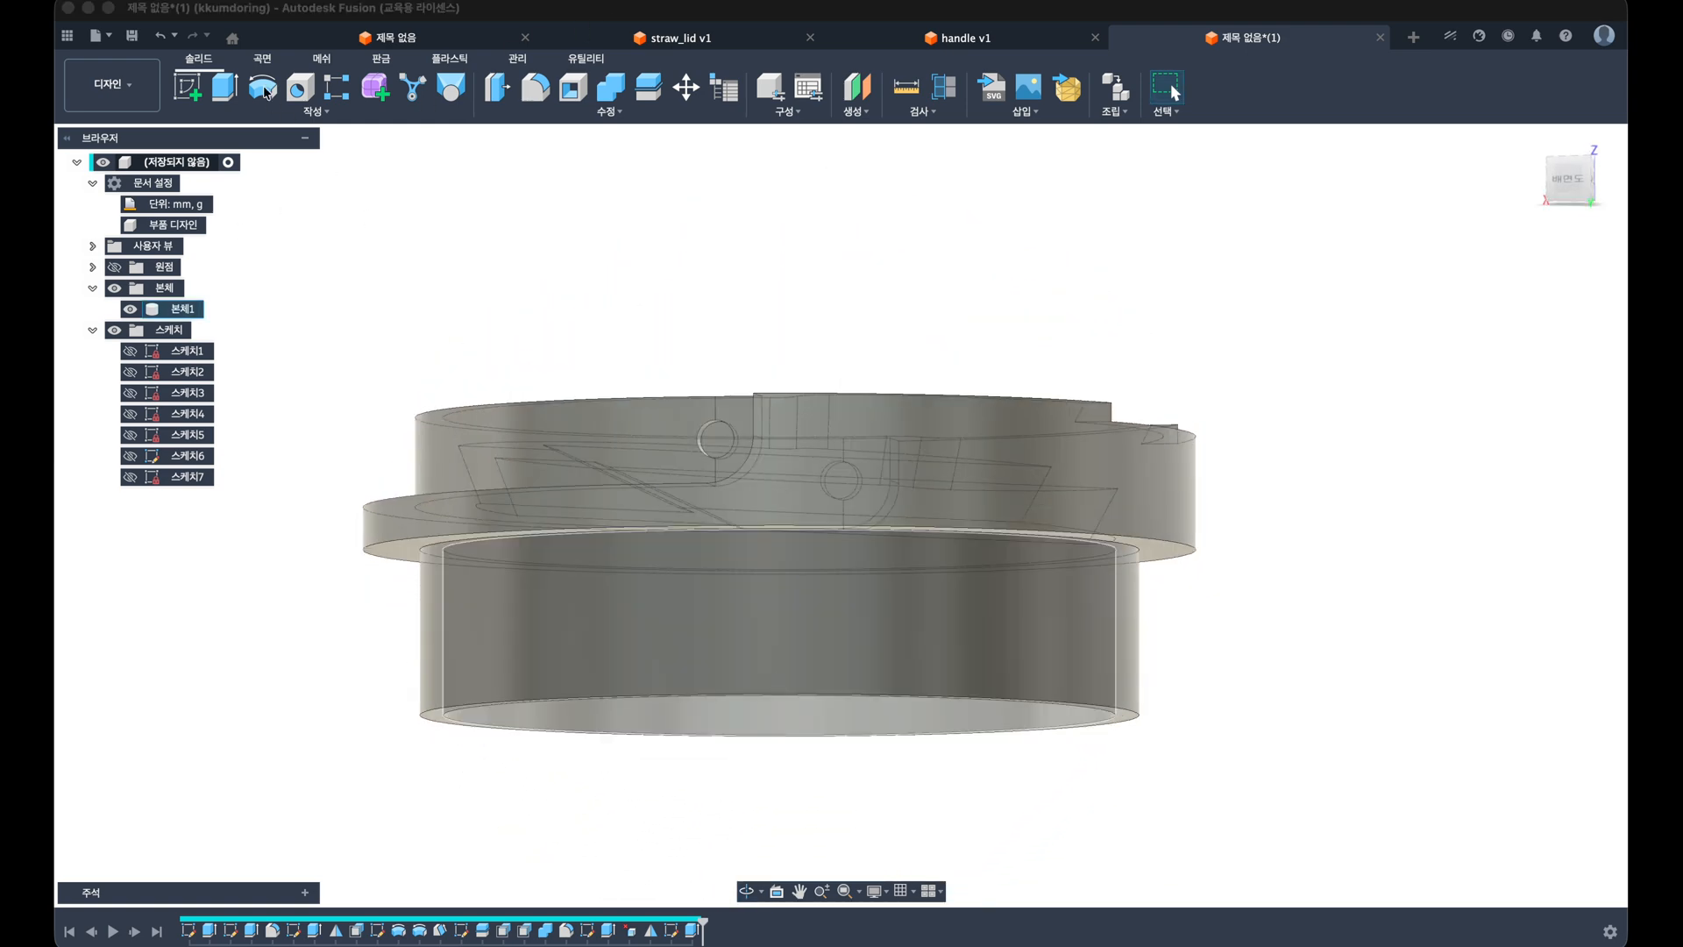
click(314, 111)
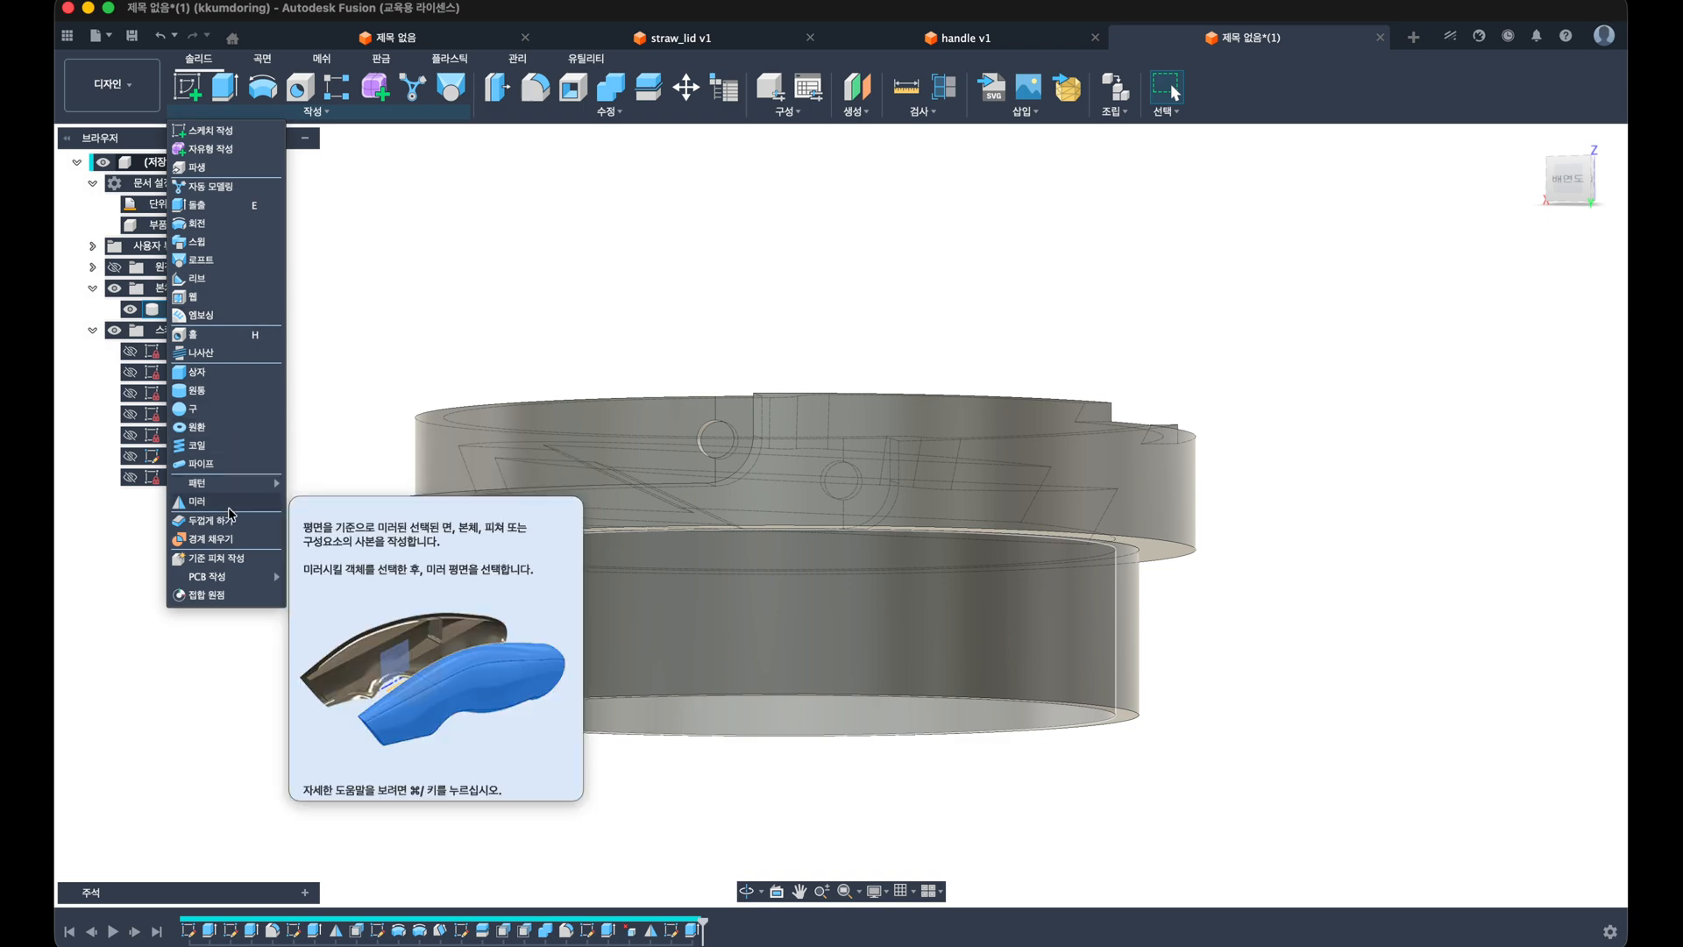
click(236, 445)
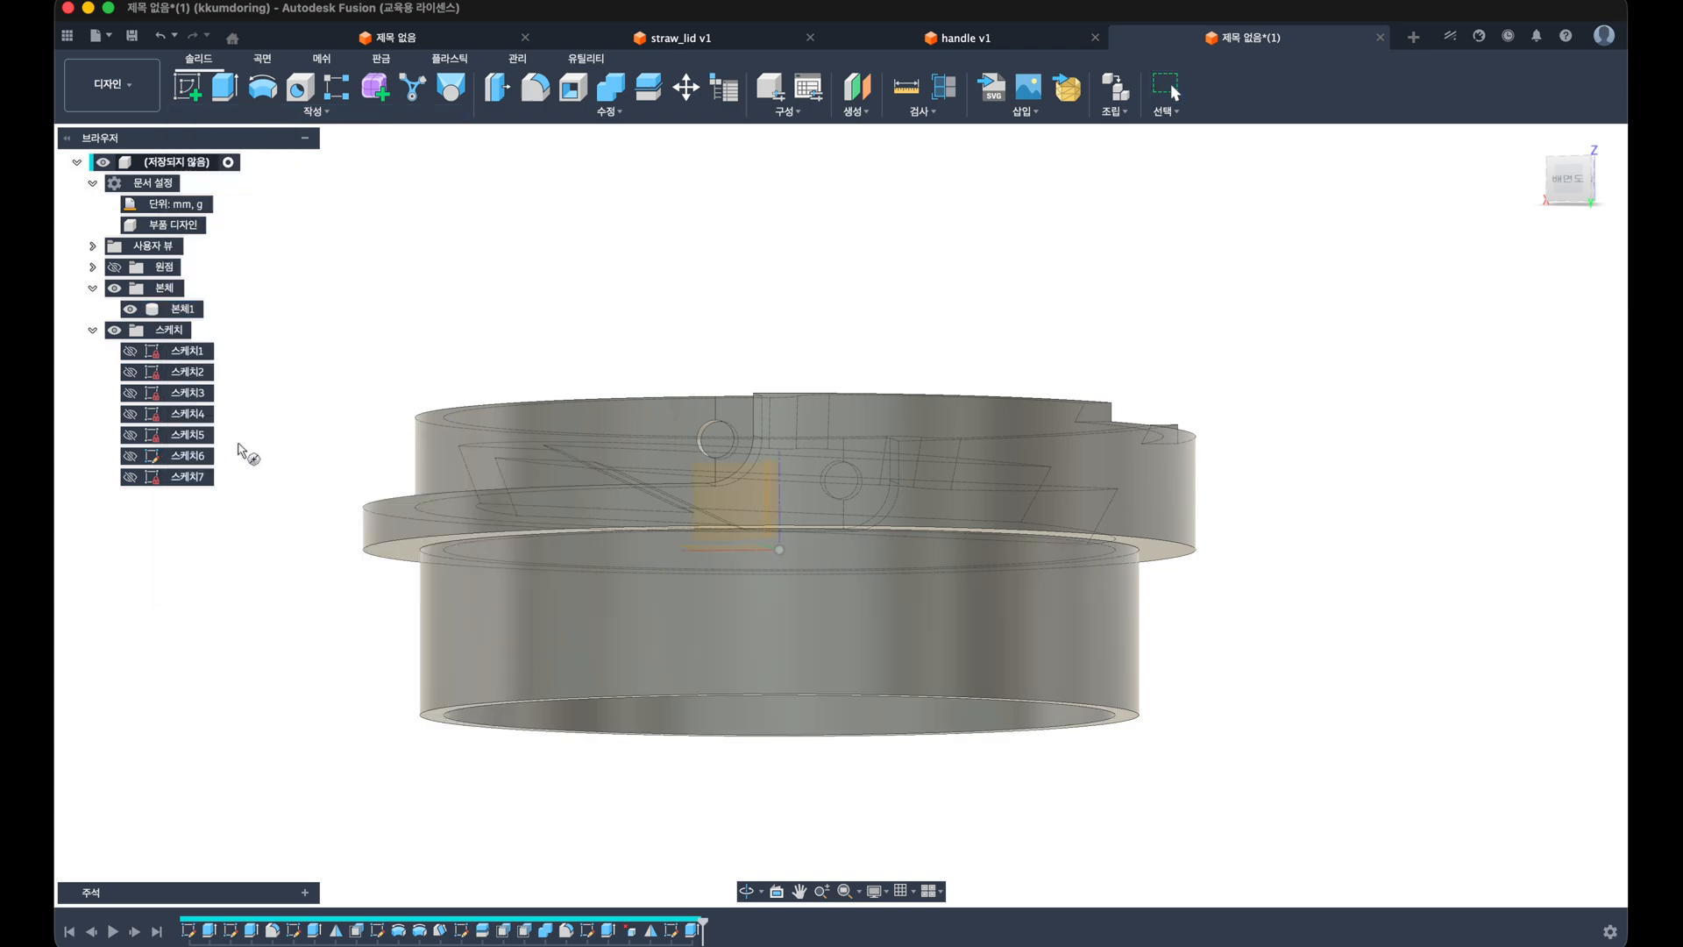
mouse_move(657, 743)
shift+middle_down()
mouse_move(725, 777)
mouse_move(728, 680)
shift+middle_up()
click(437, 639)
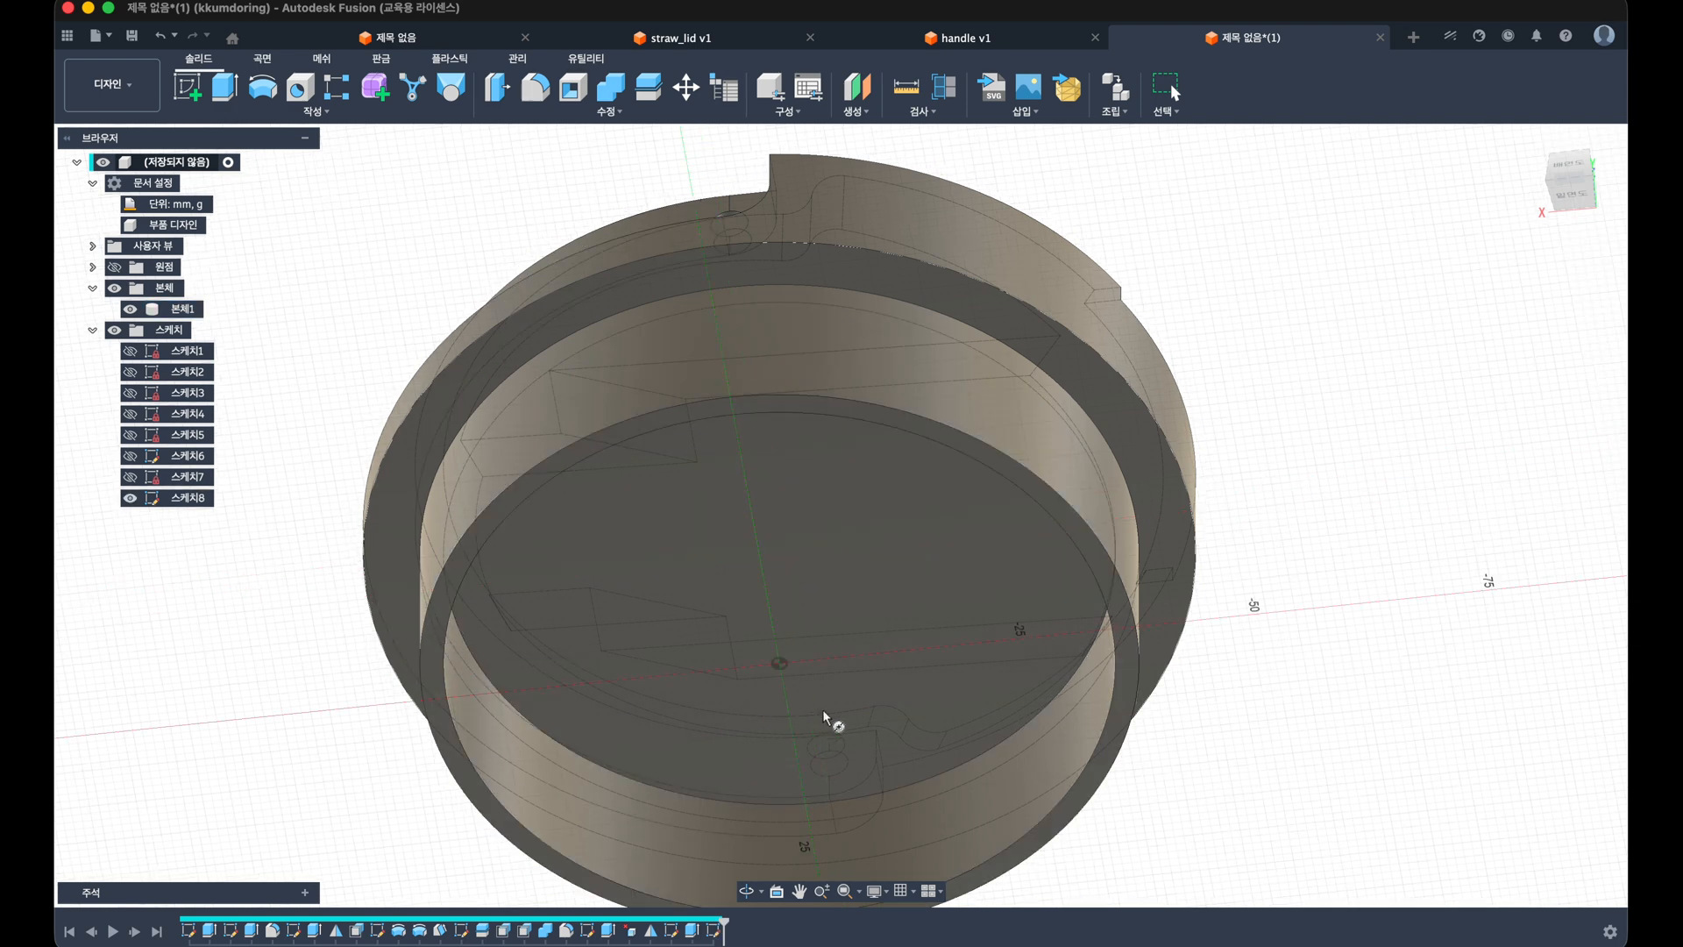
click(779, 663)
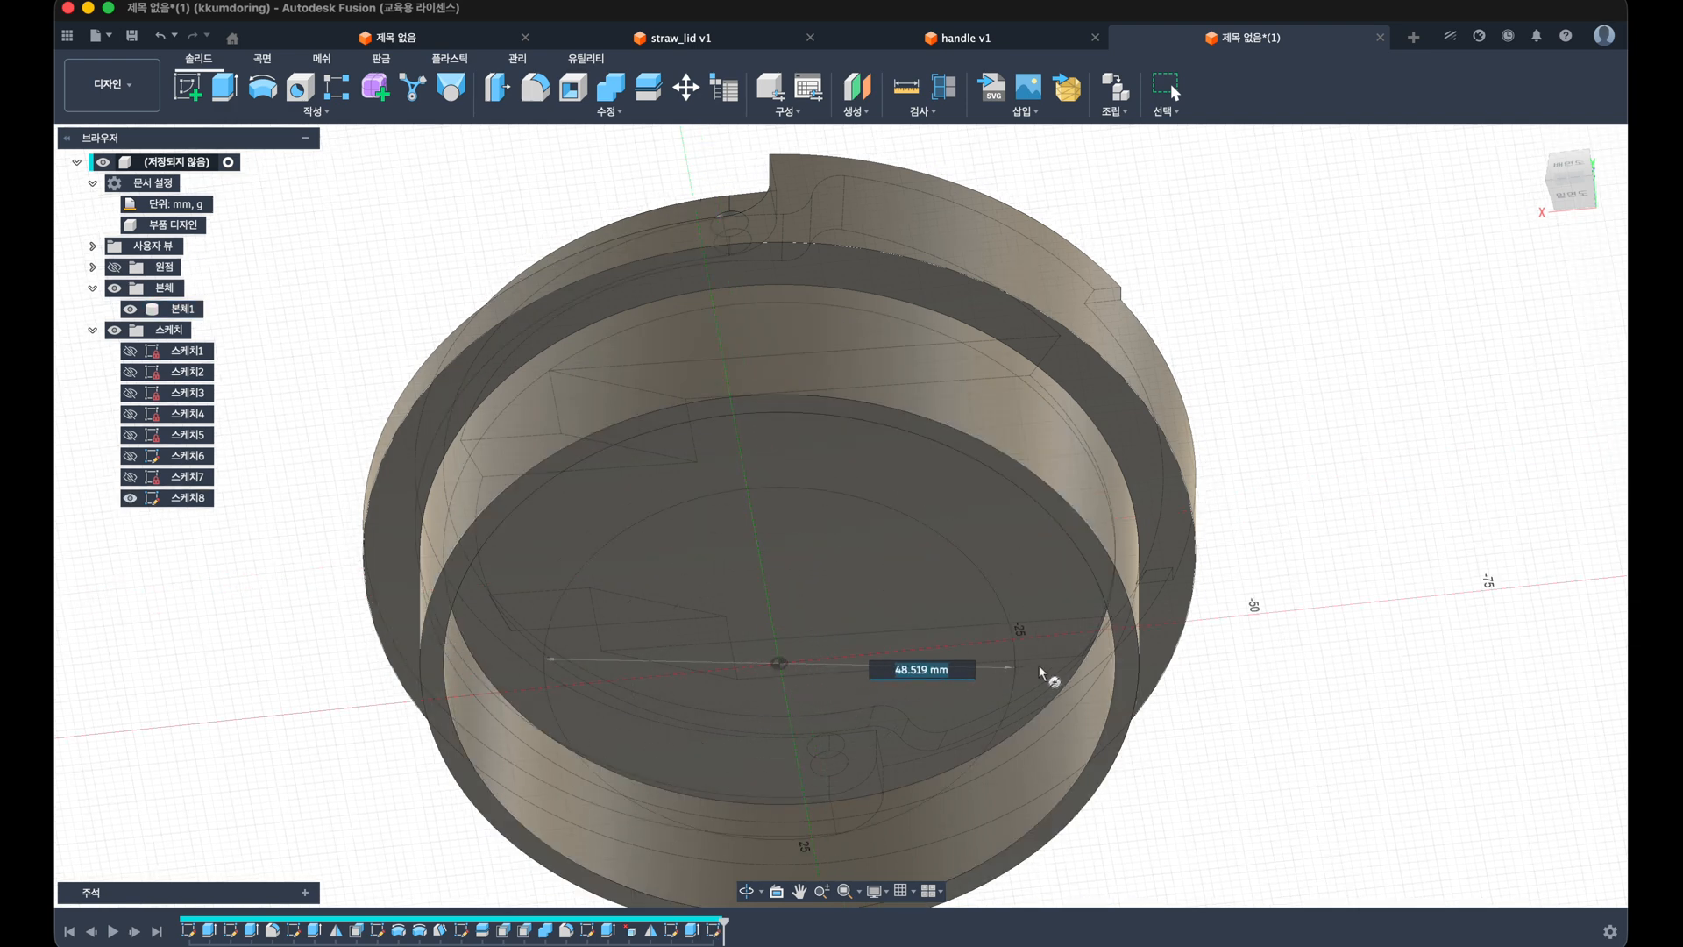
click(1138, 650)
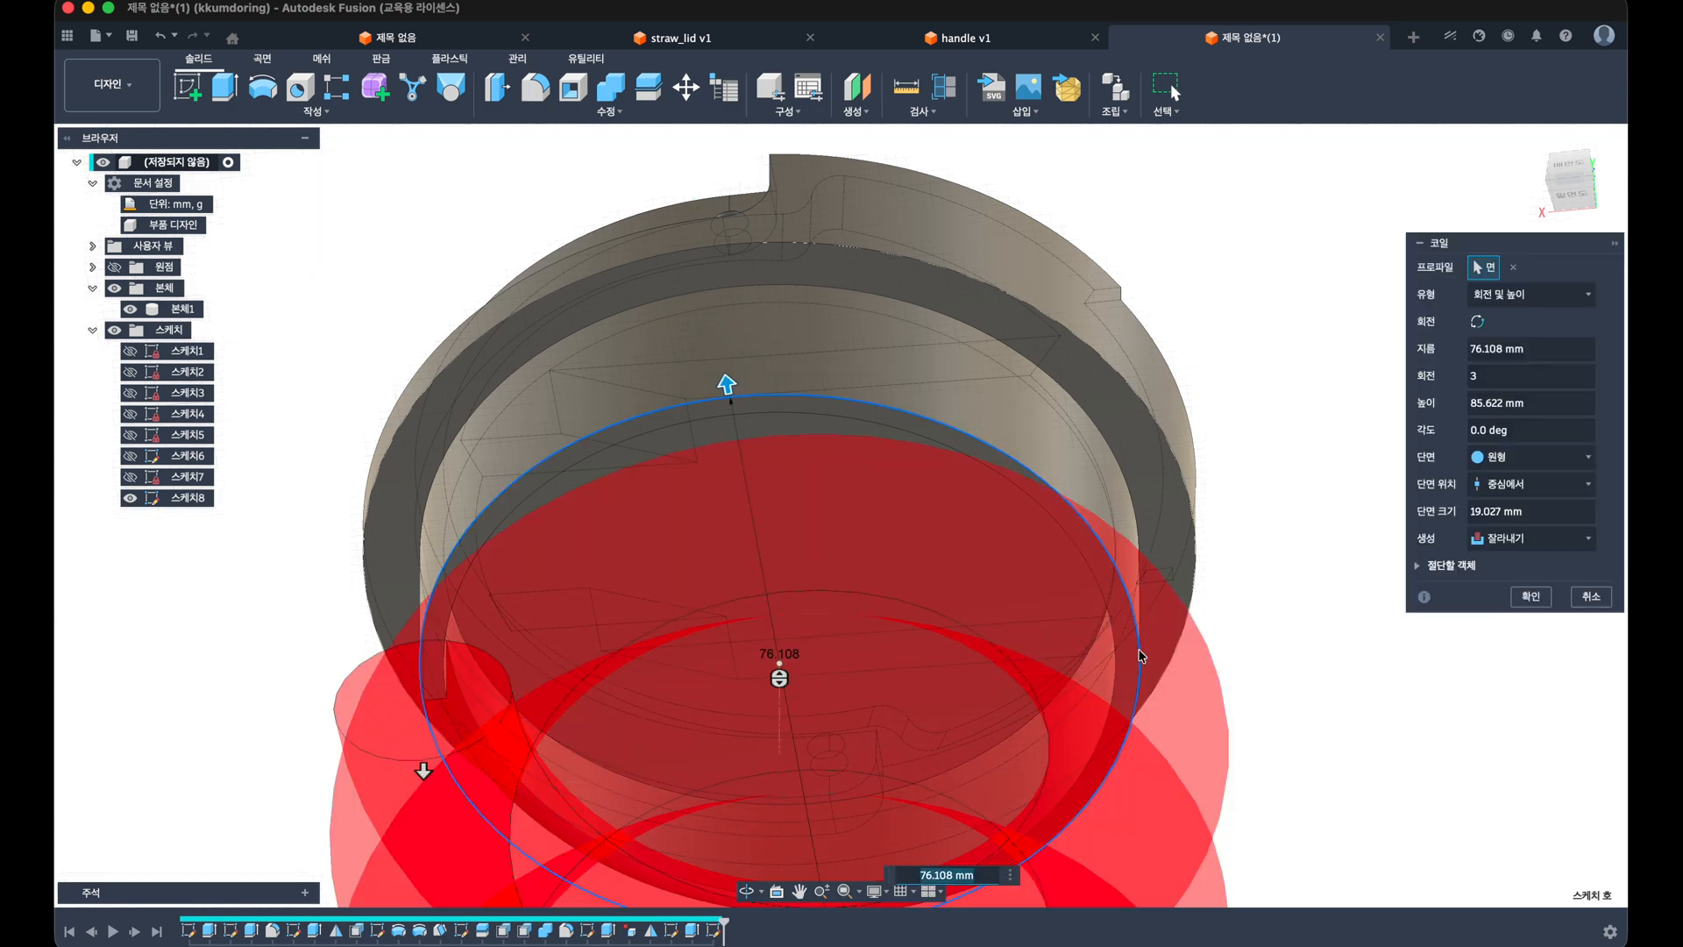
Step: Place the coil's section outside the base circle and define the coil by revolutions and pitch
click(1490, 484)
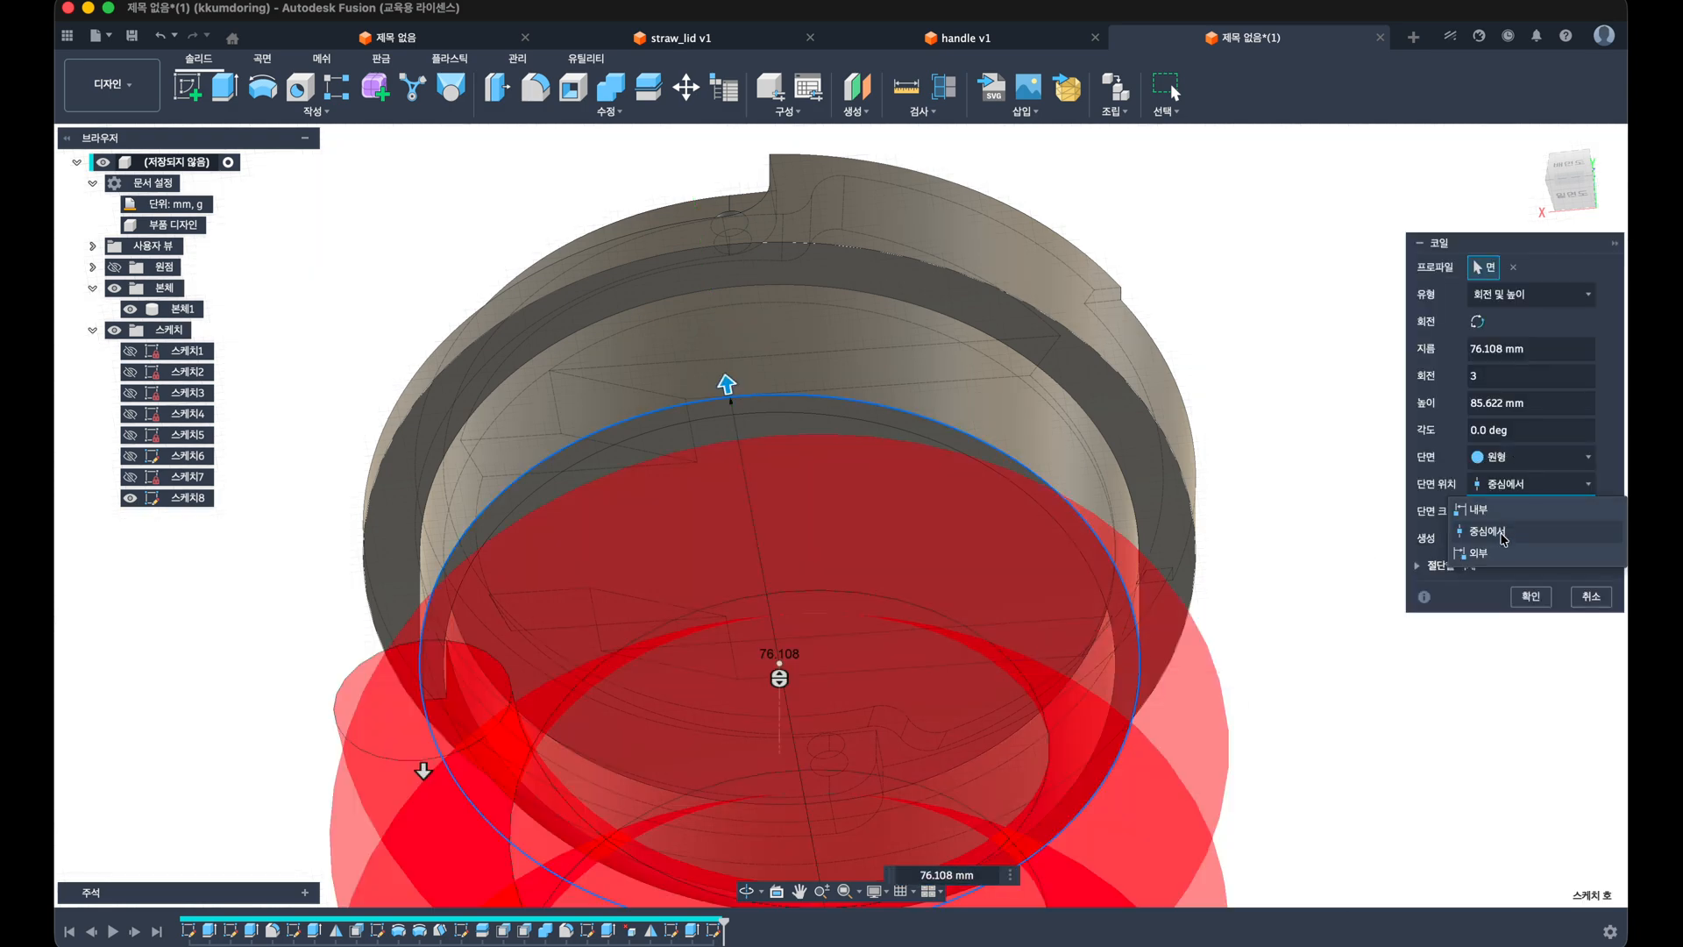
click(1480, 553)
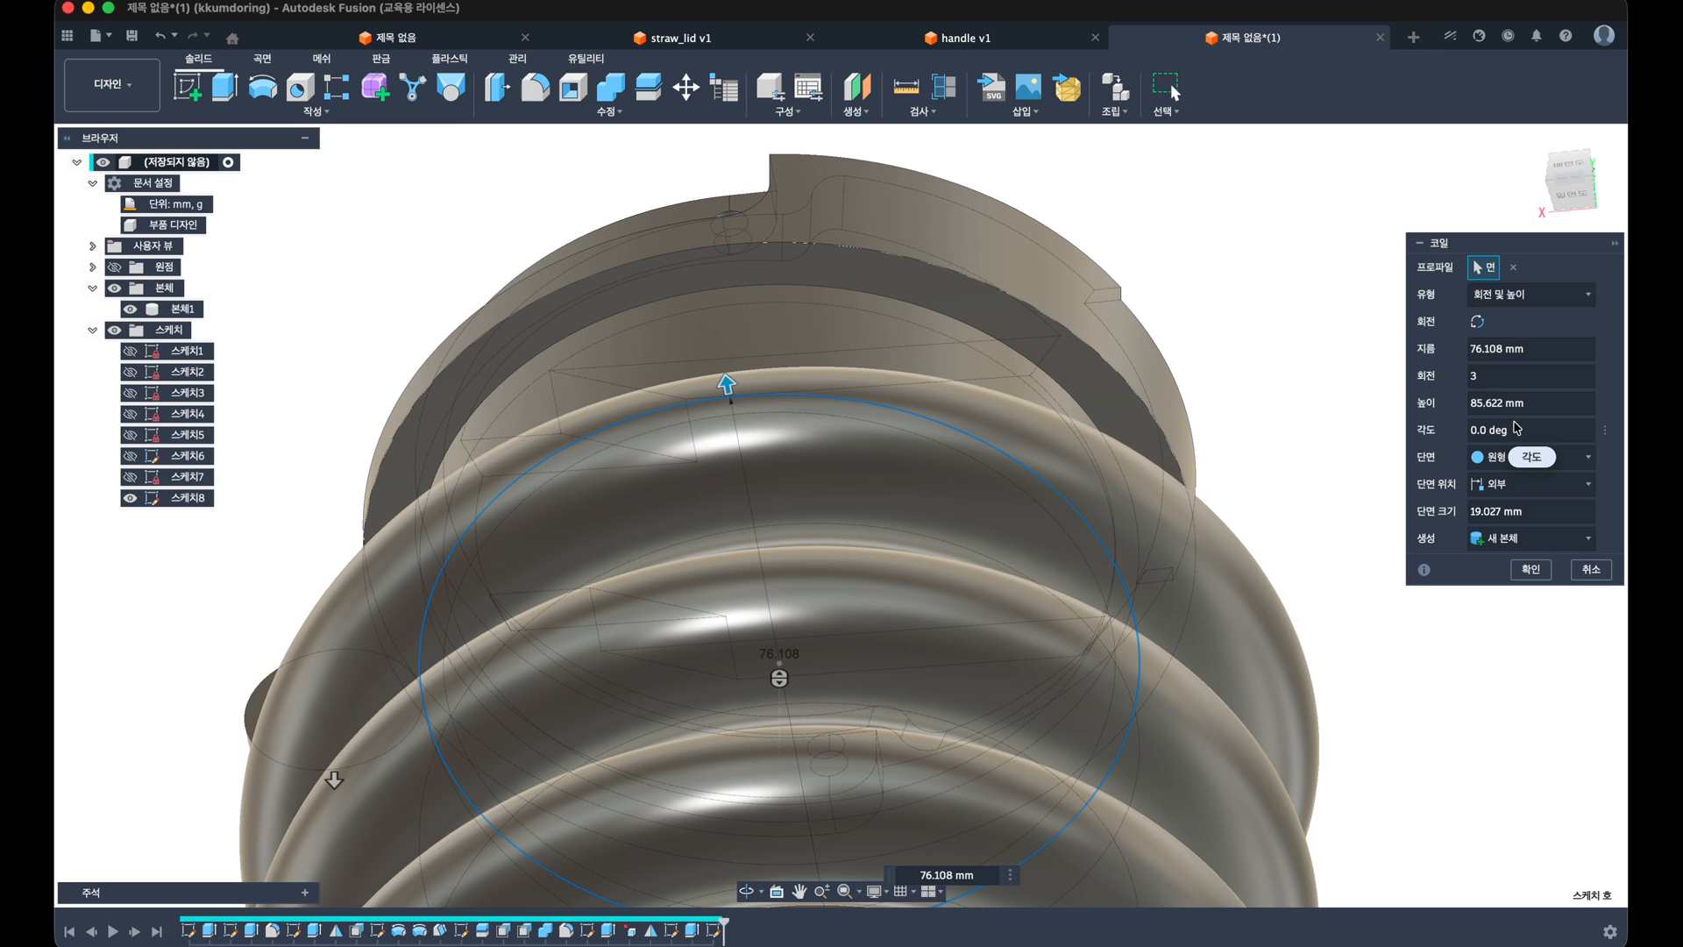
click(1521, 296)
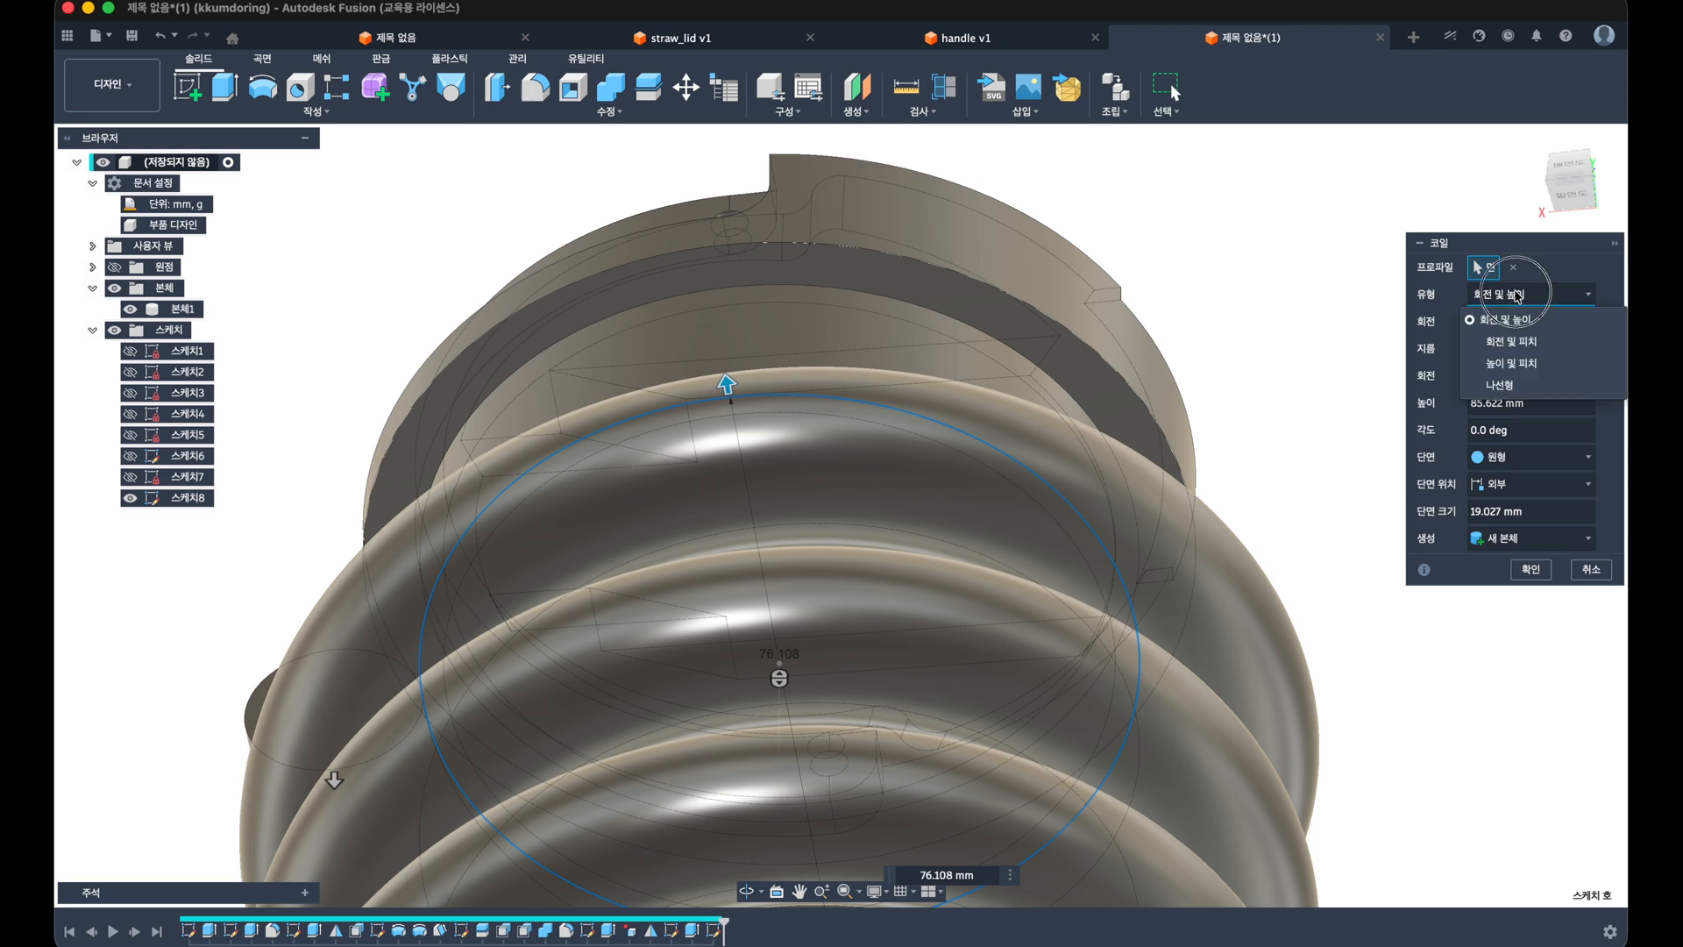
click(1514, 343)
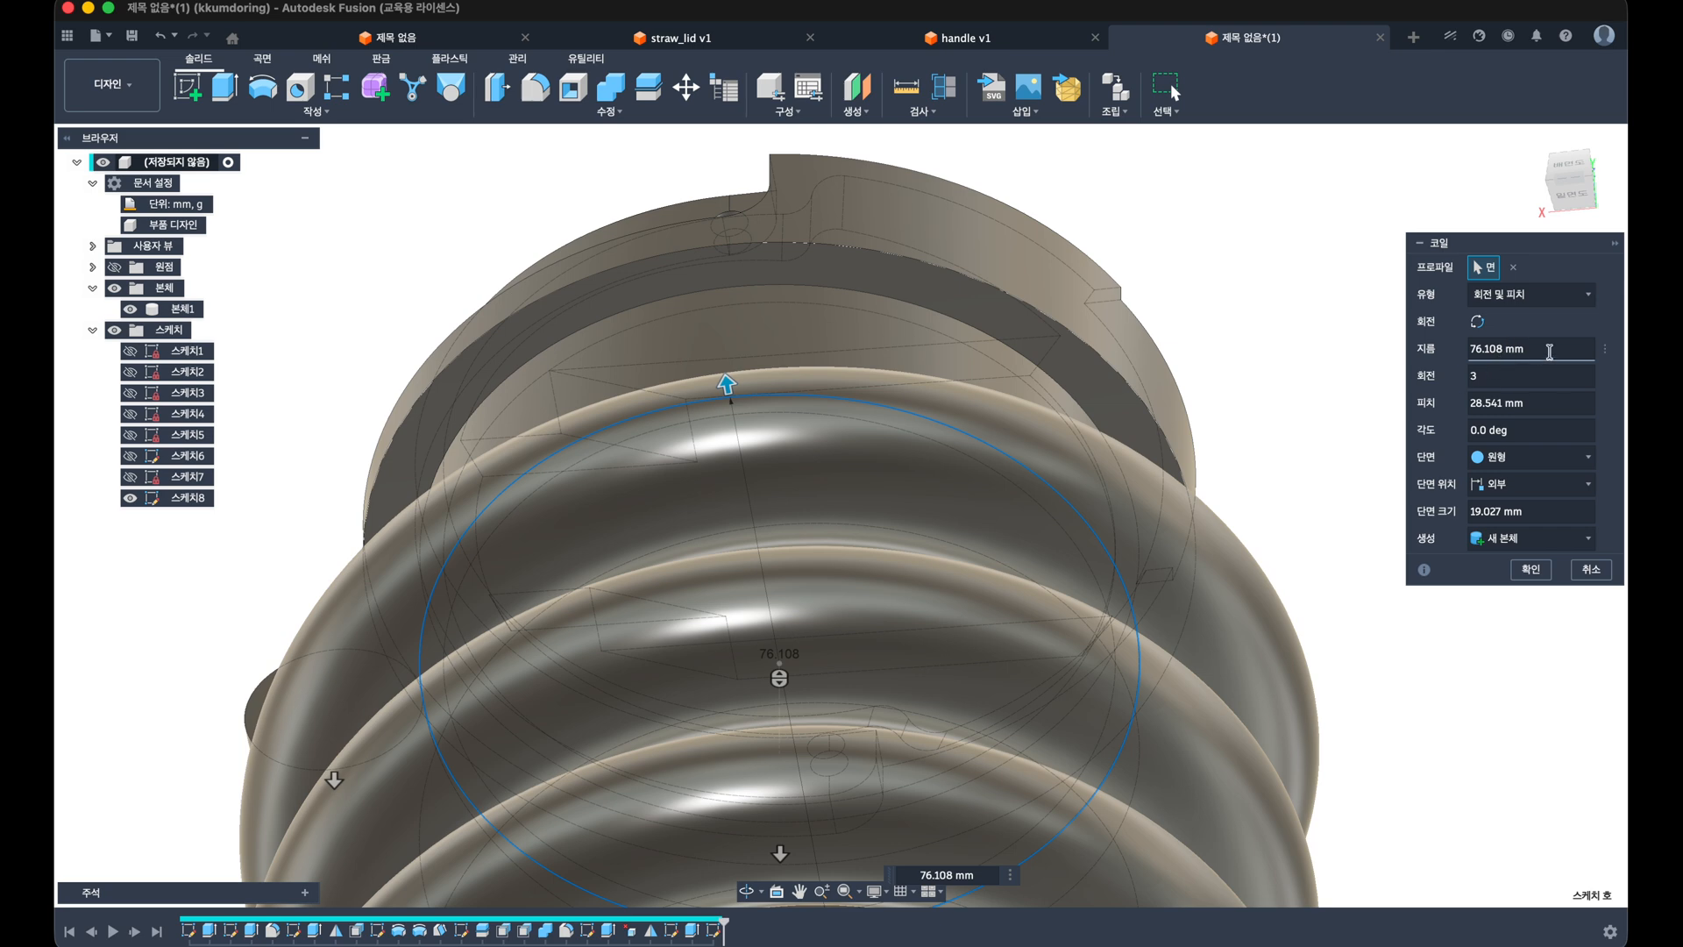
Step: Set the coil's diameter to 76 mm, its revolutions to 0.8 and its pitch to 8 mm
click(1551, 349)
drag(1552, 348, 1341, 344)
text(76)
key(Tab)
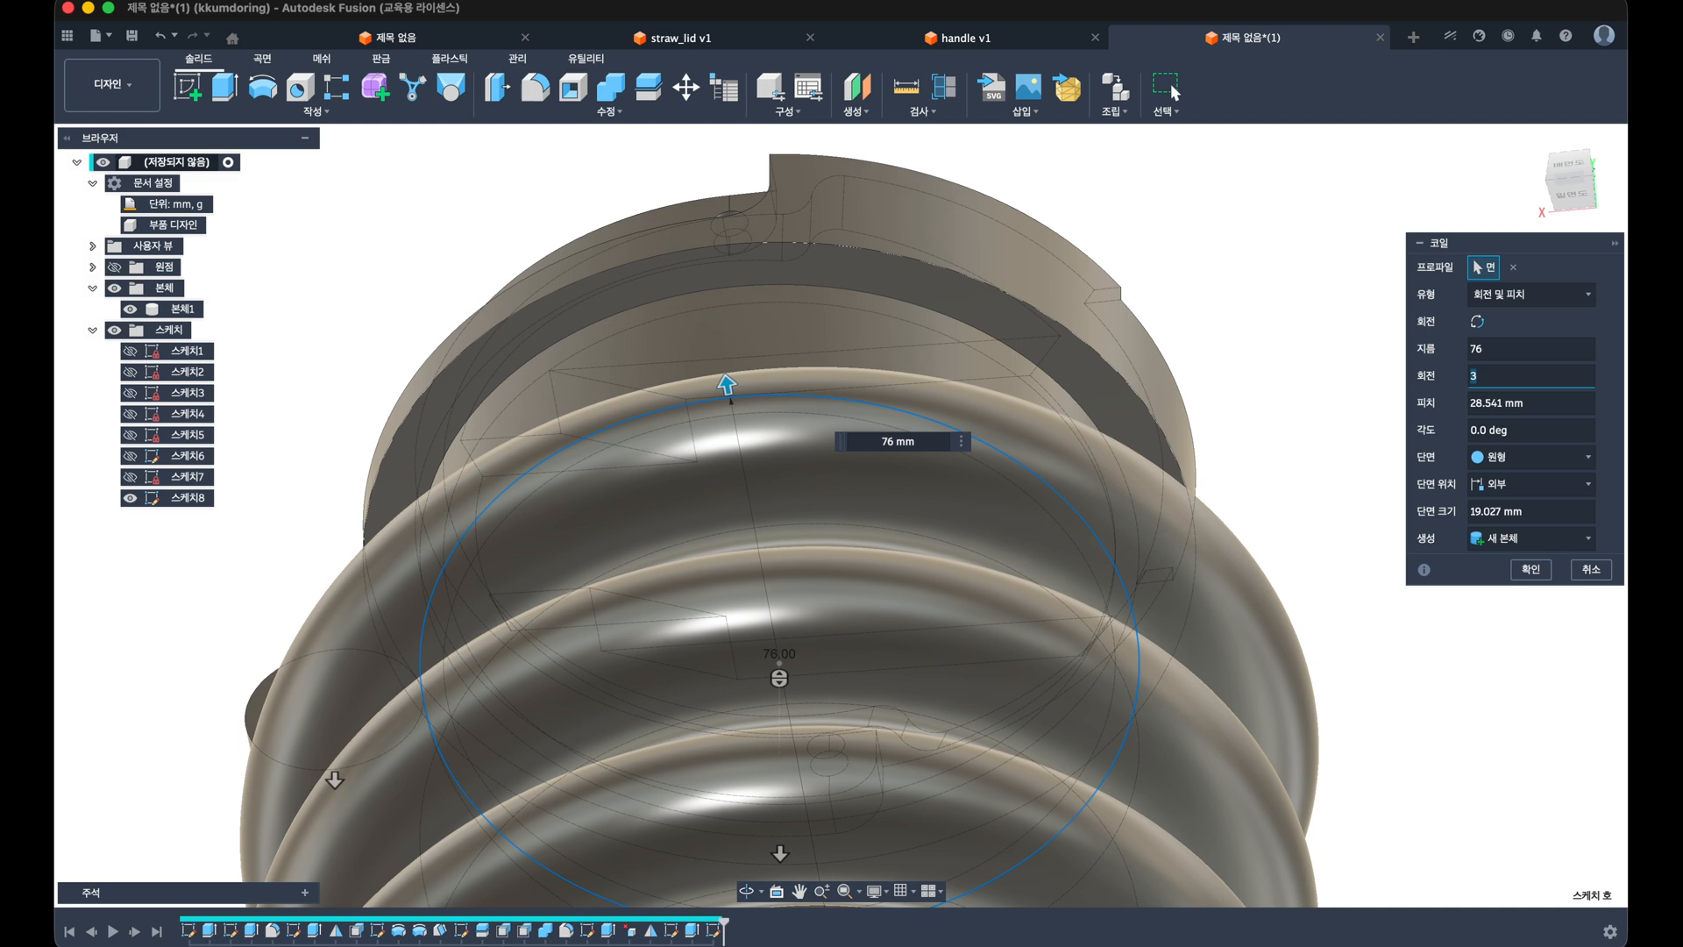
text(.8)
key(Tab)
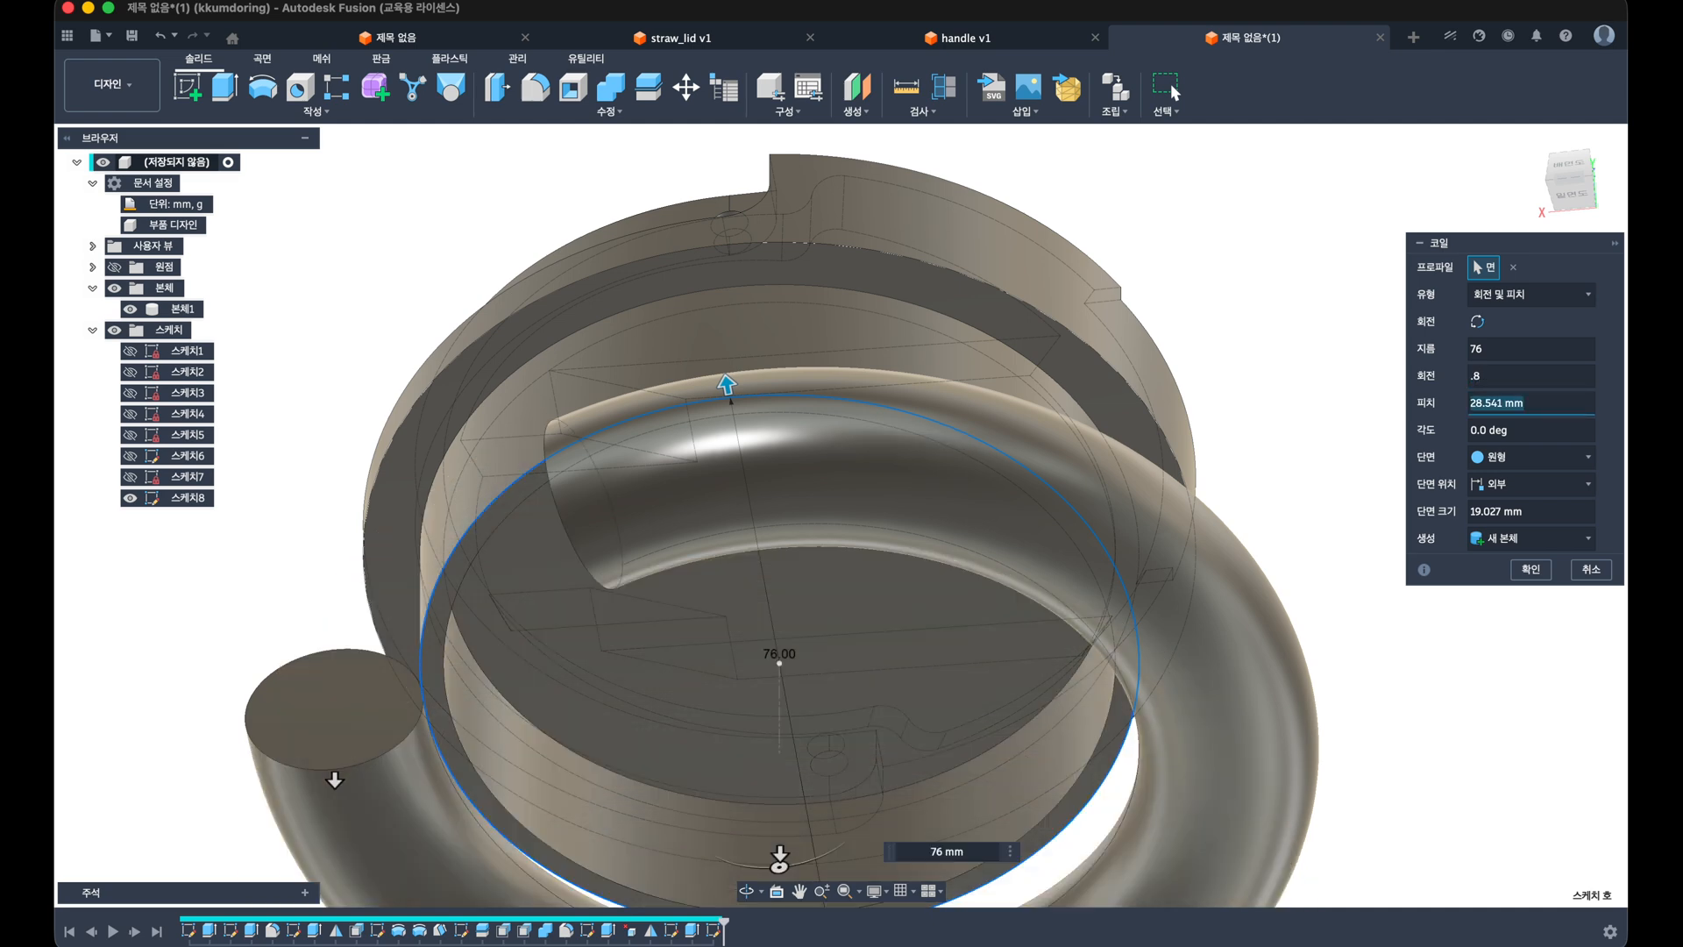
text(8)
key(Tab)
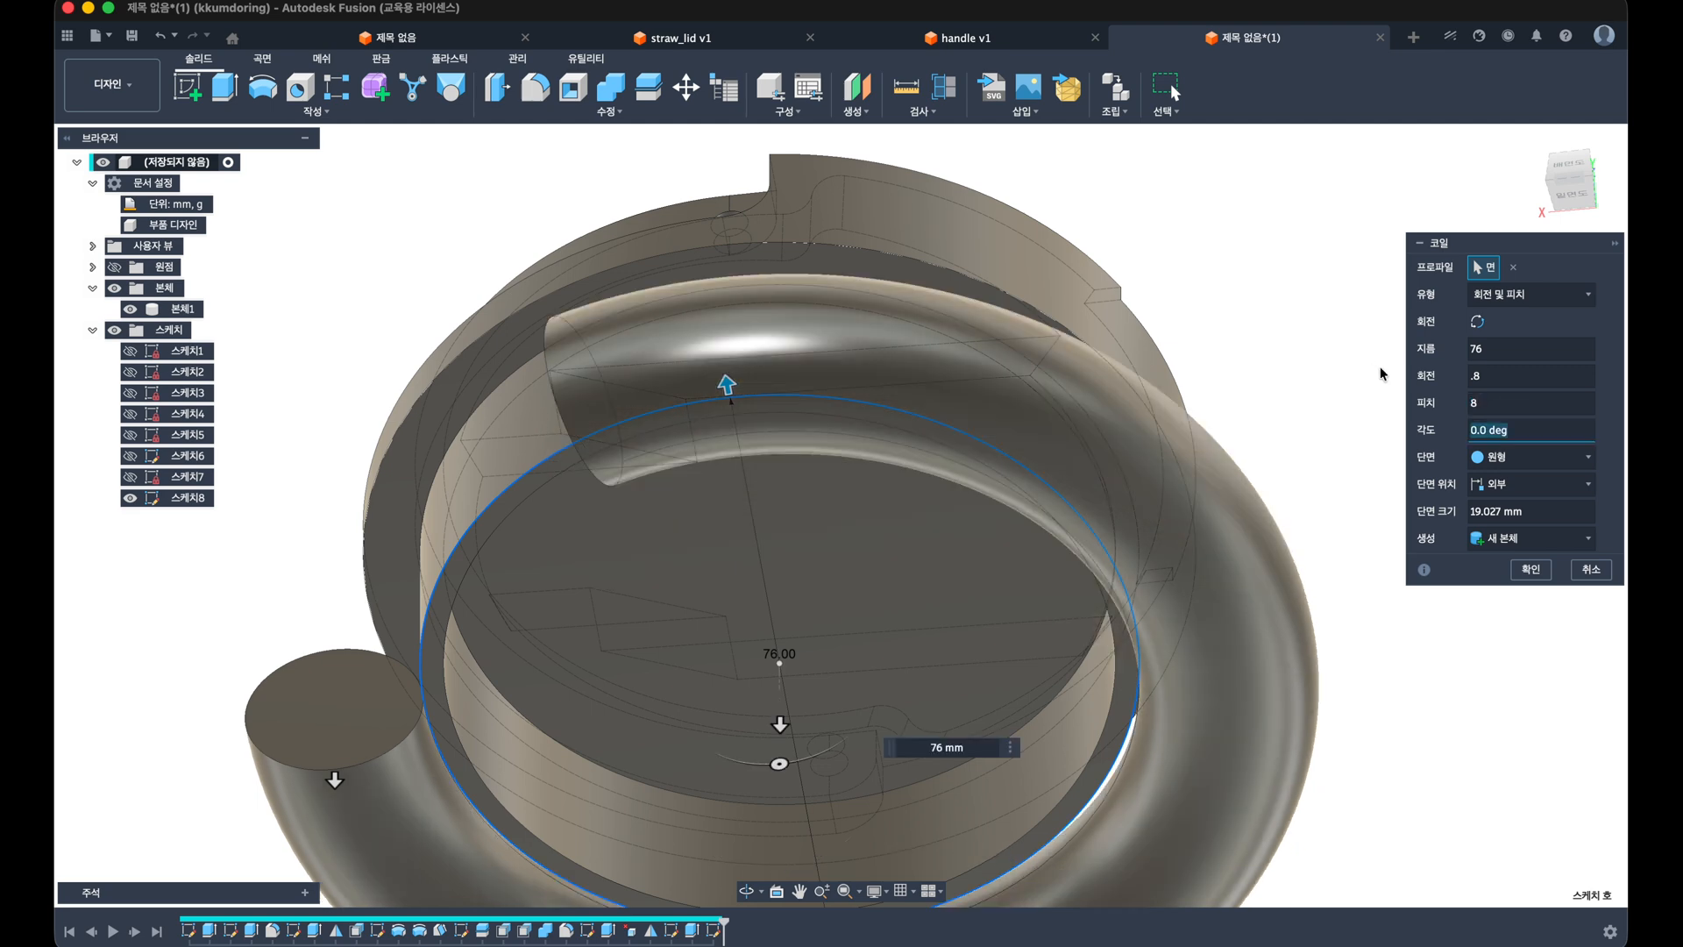
Step: Give the coil an external triangular section with a size of 2 mm
click(1509, 459)
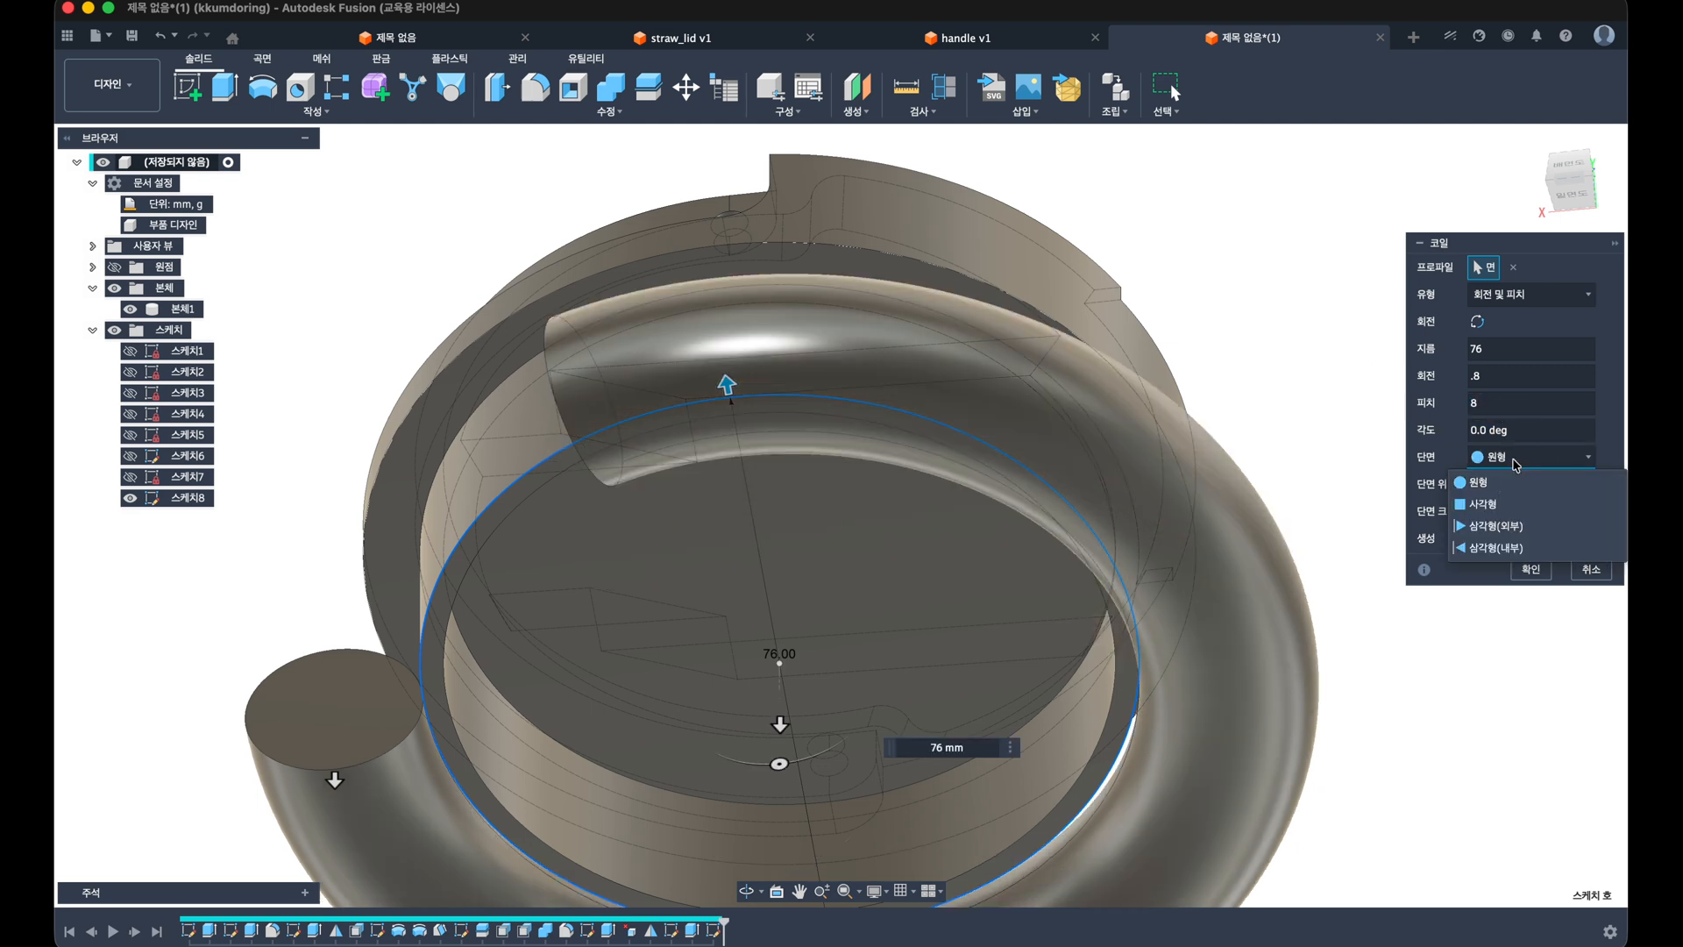
click(1495, 525)
shift+middle_drag(1245, 367, 1273, 394)
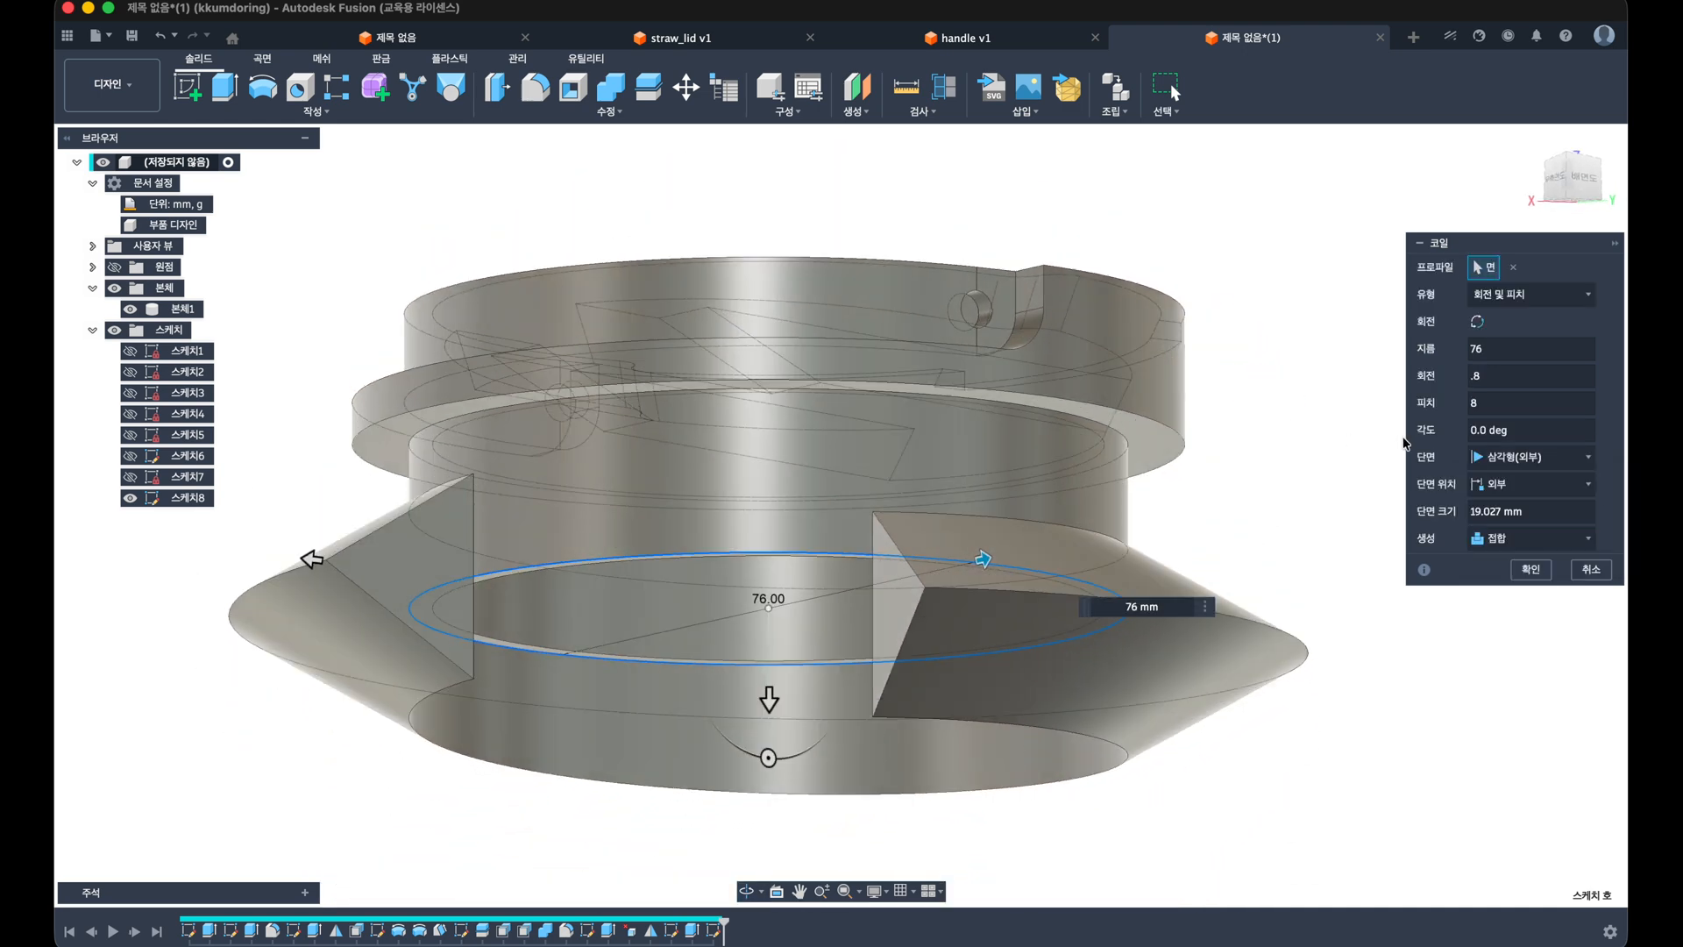
drag(1525, 511, 1431, 514)
text(2)
key(Tab)
Step: Create the coil as a new body
shift+middle_drag(1247, 489, 1241, 521)
click(1562, 206)
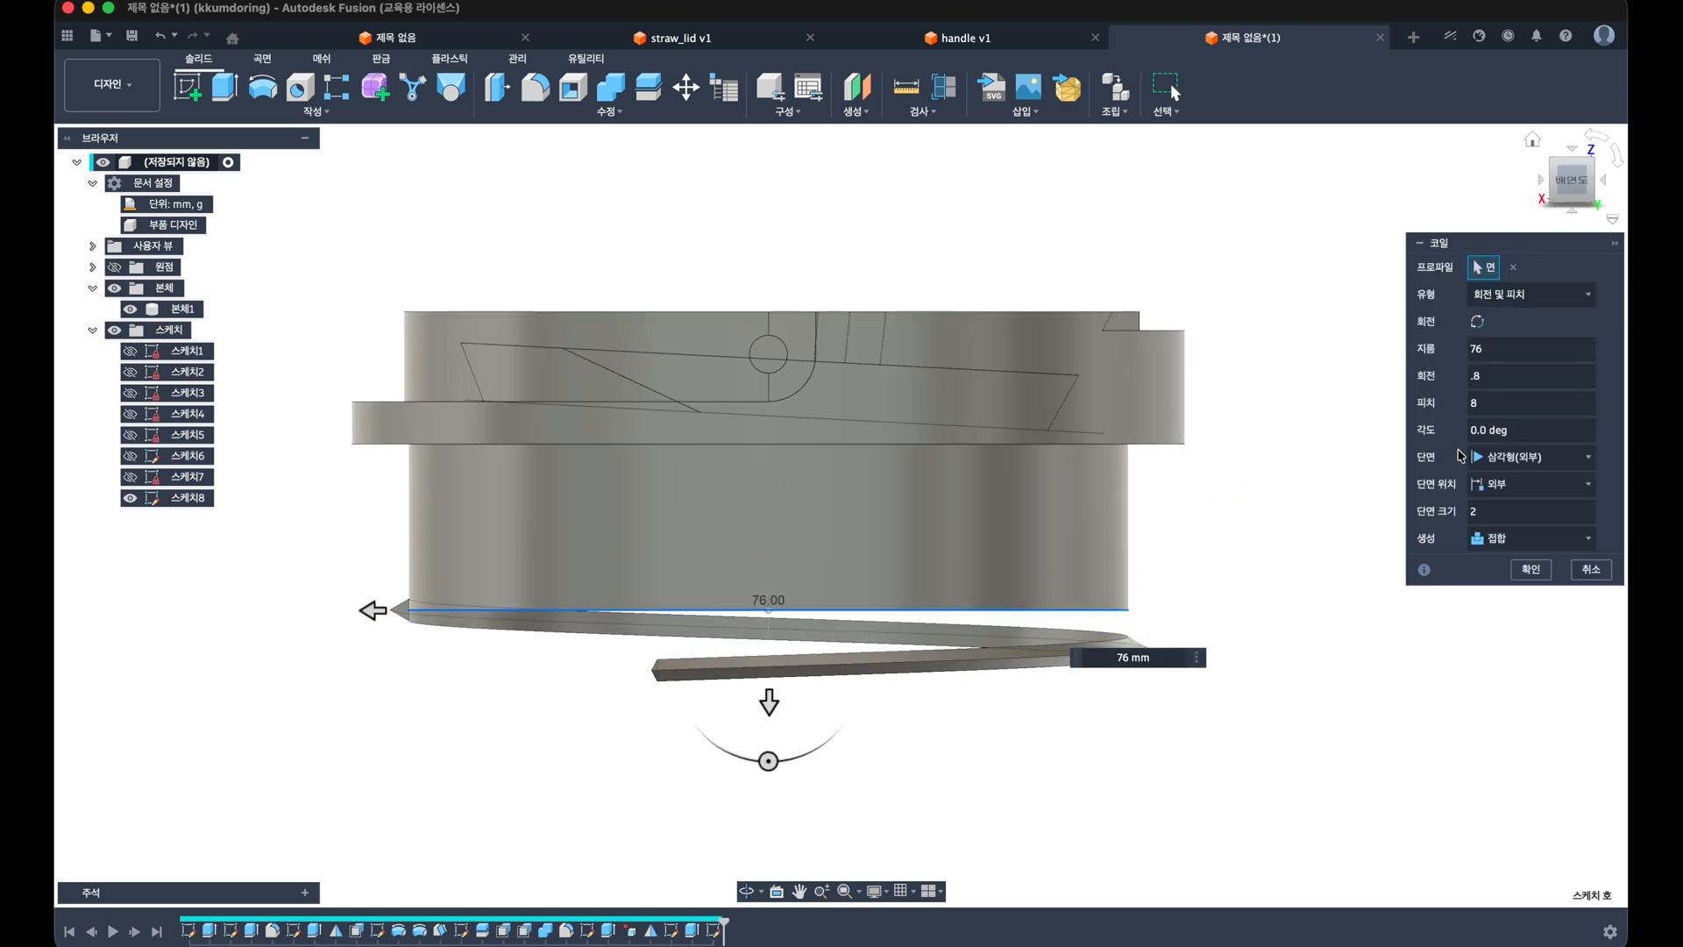
click(1508, 548)
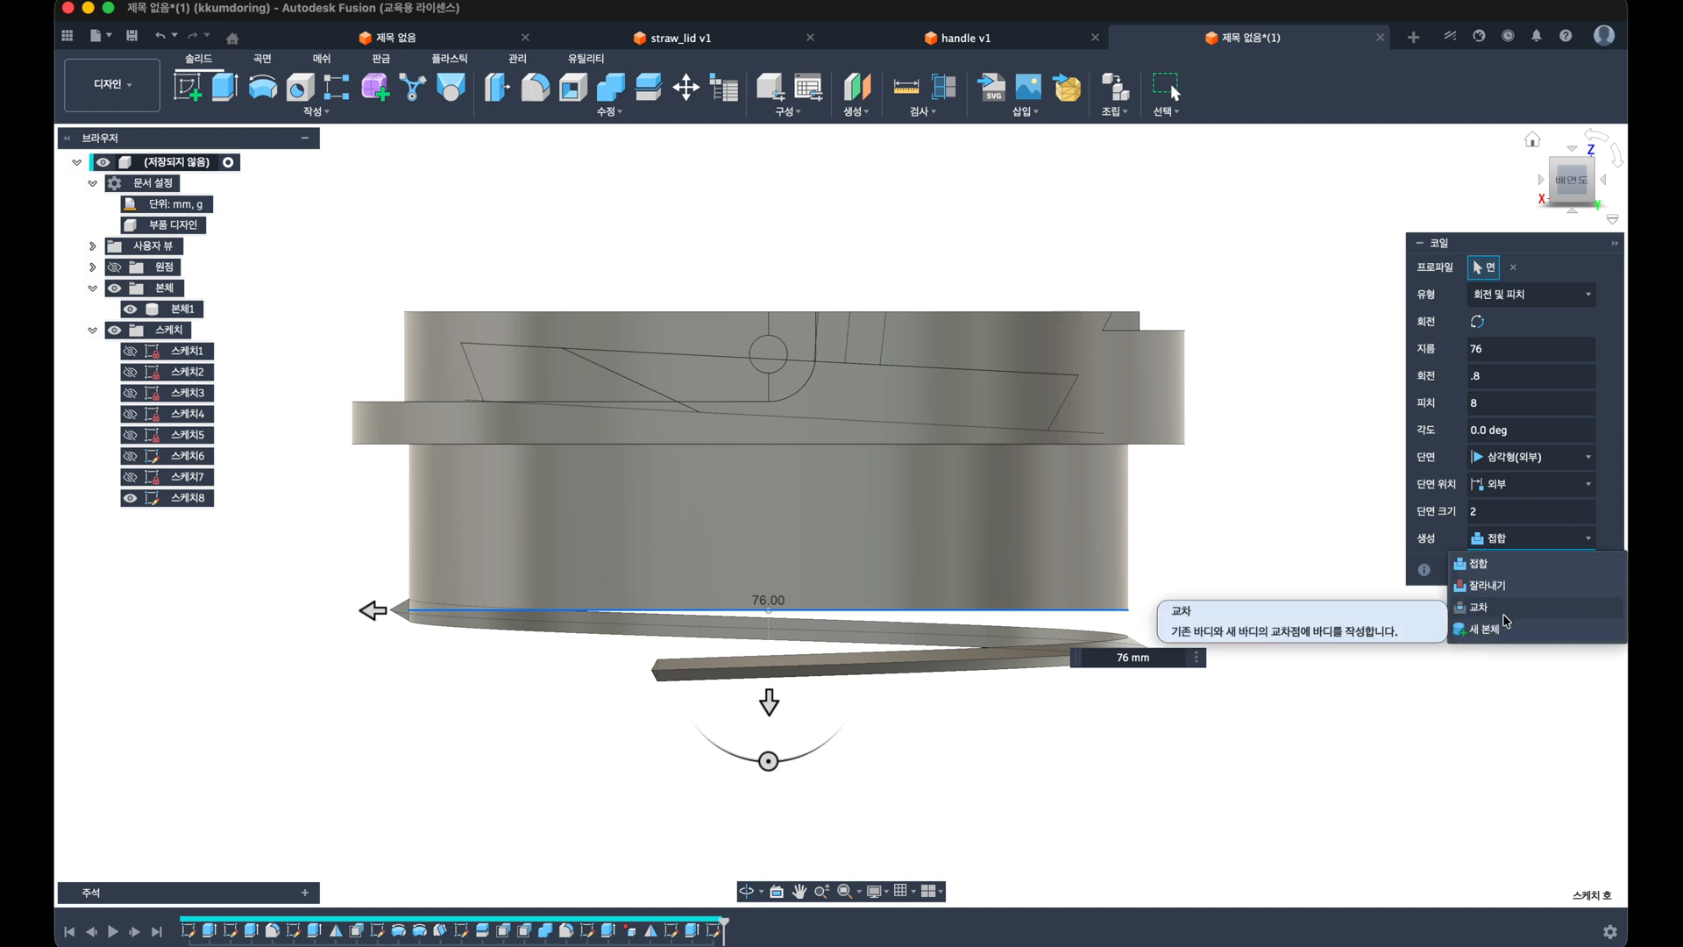
click(1506, 627)
click(1527, 569)
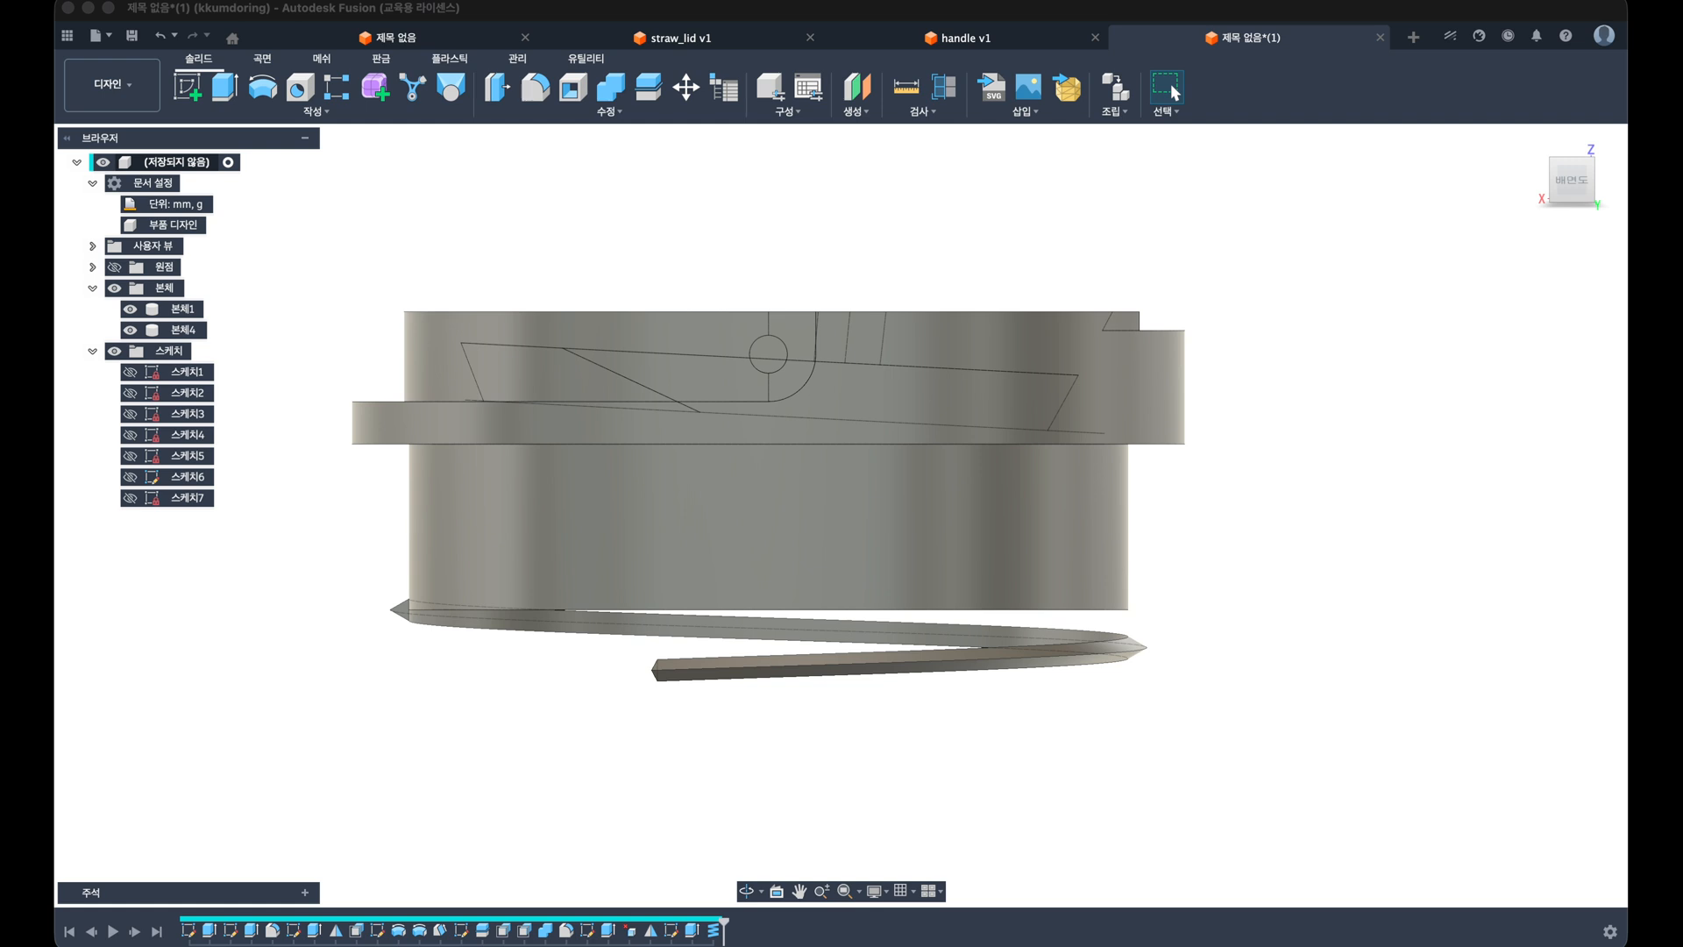
Step: Move the coil body up 10 mm along Z so that it sits around the ring wall
click(192, 329)
key(m)
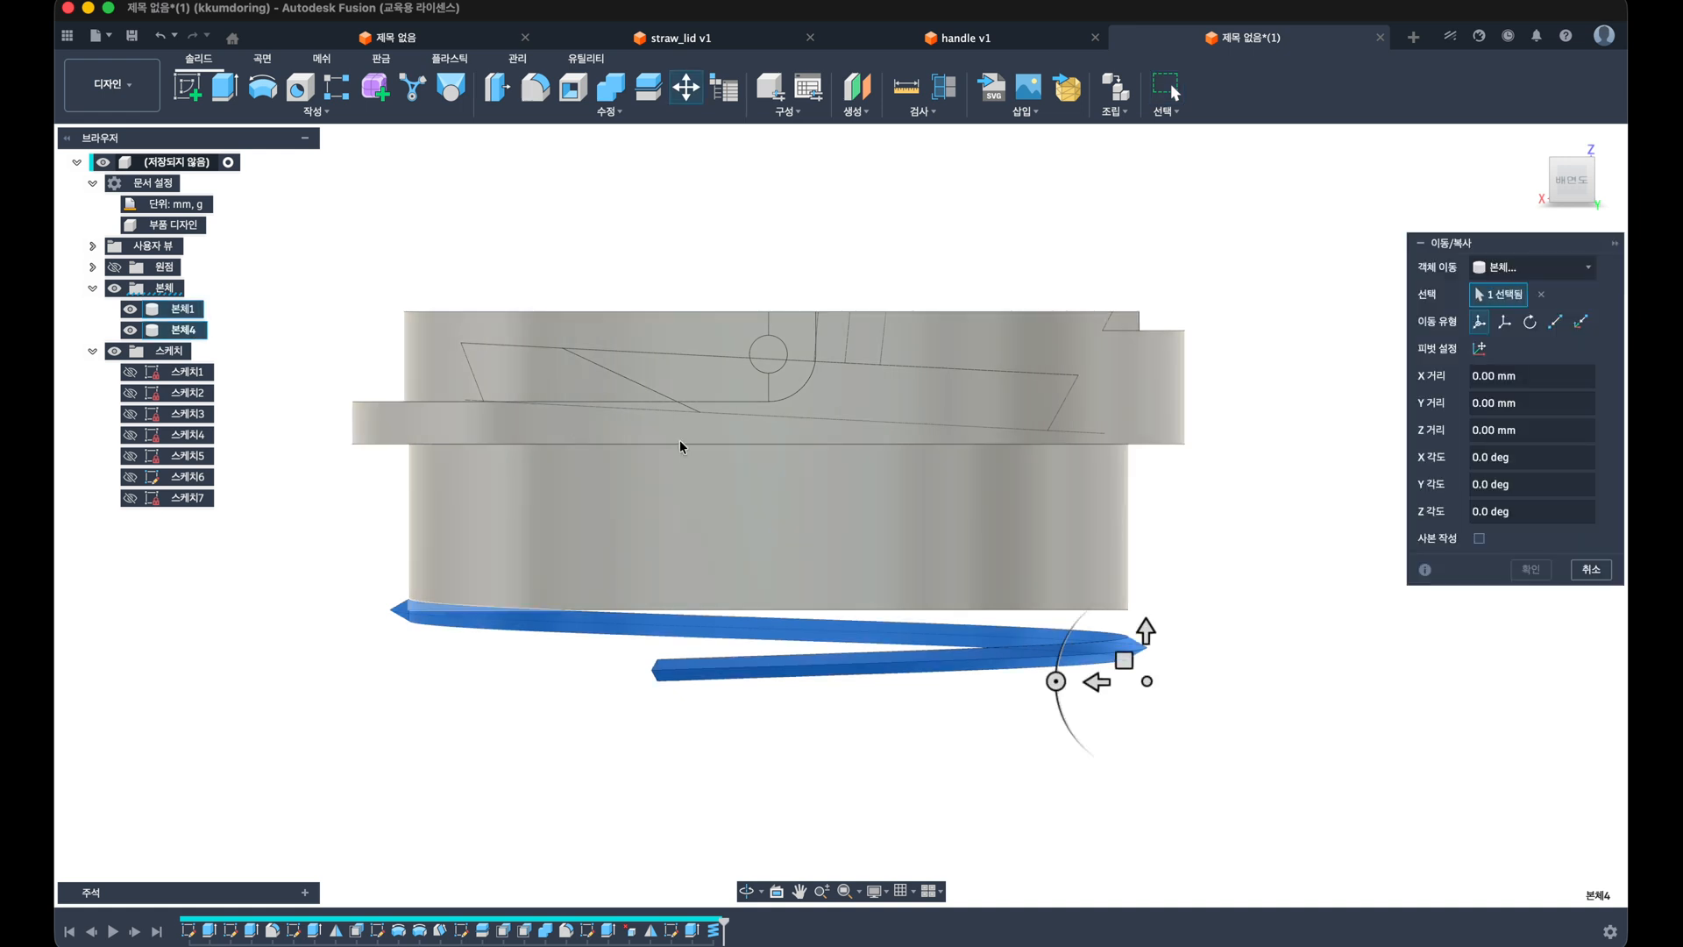
drag(1150, 626, 1151, 583)
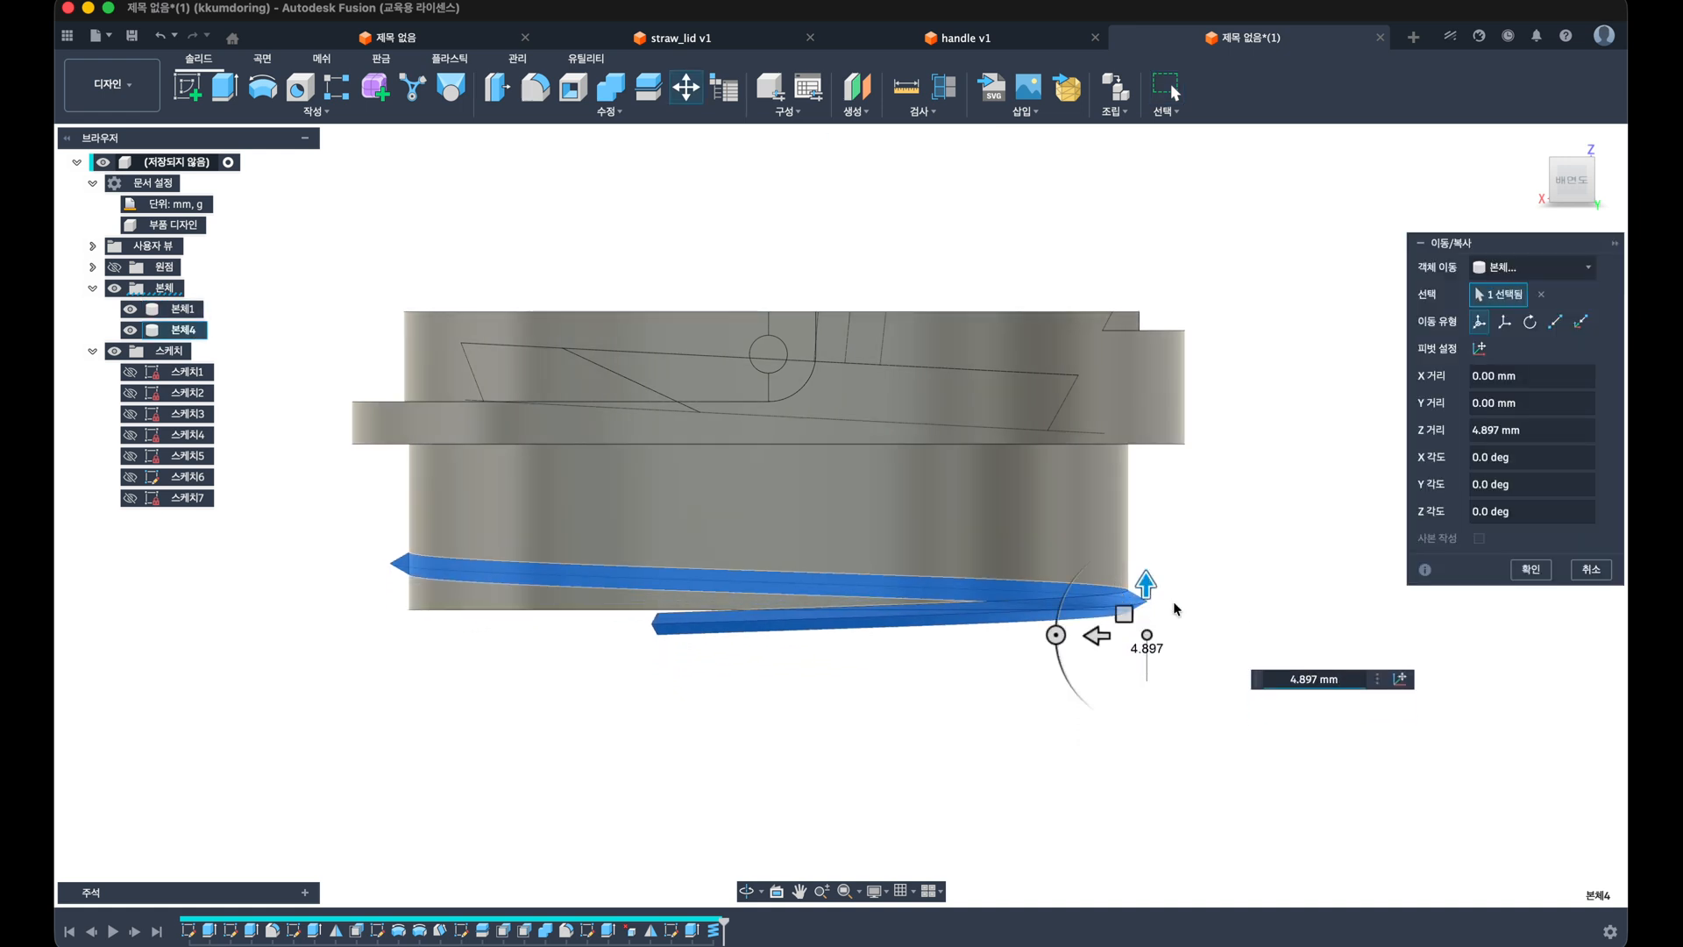
click(1543, 429)
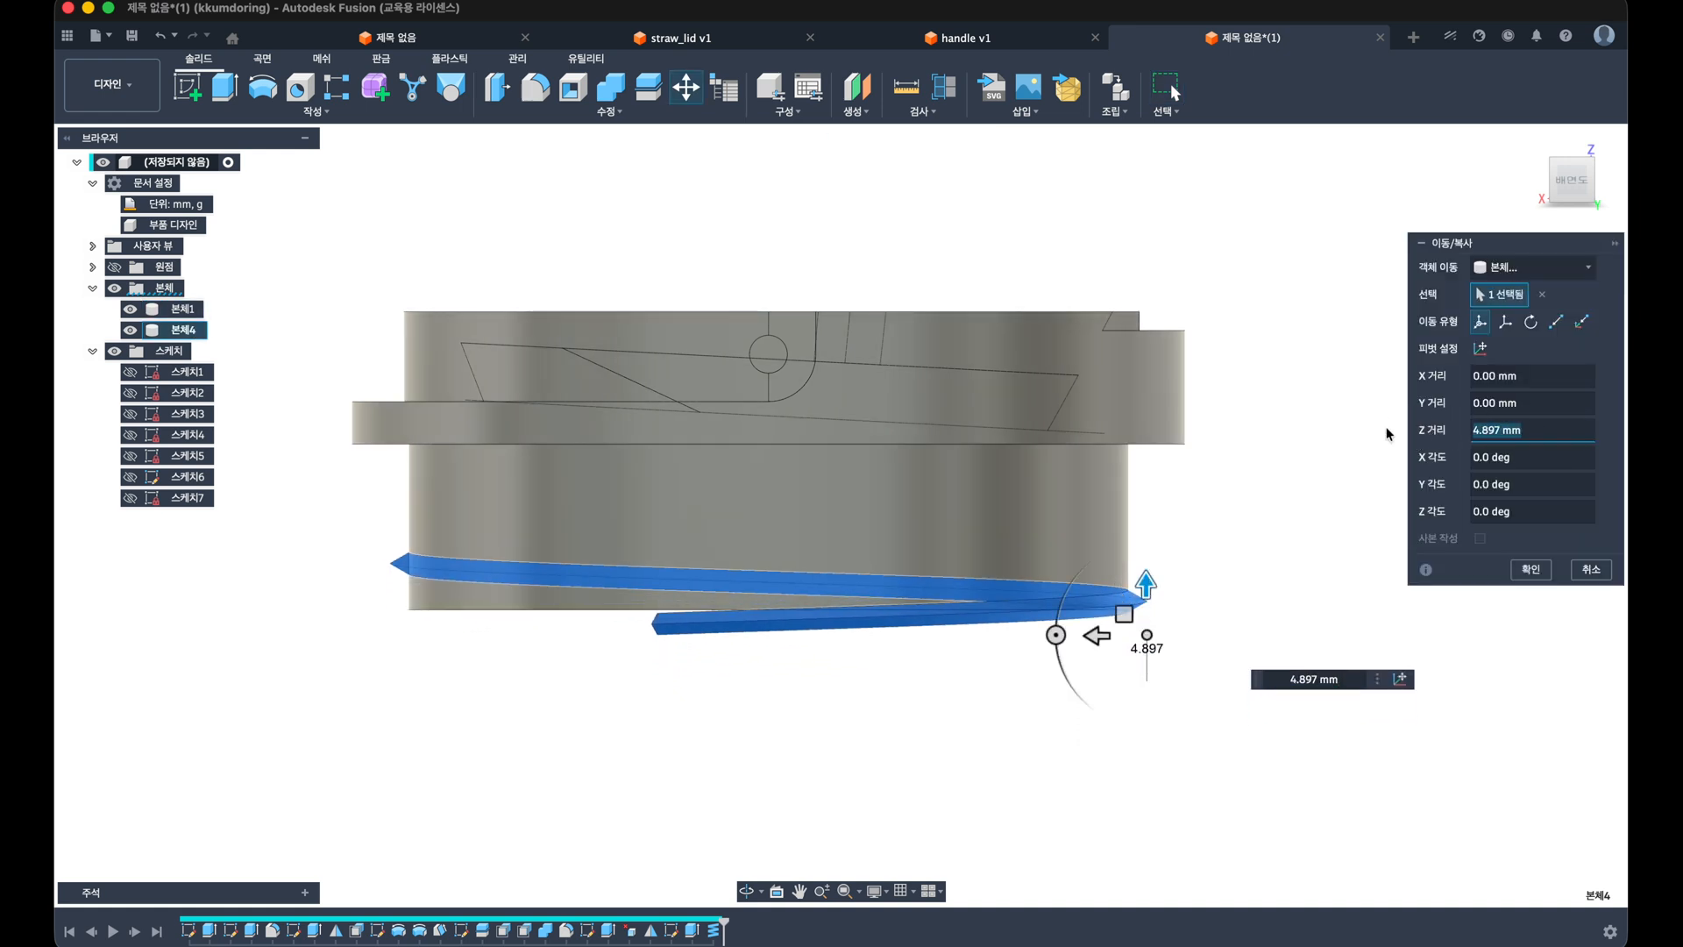
text(10)
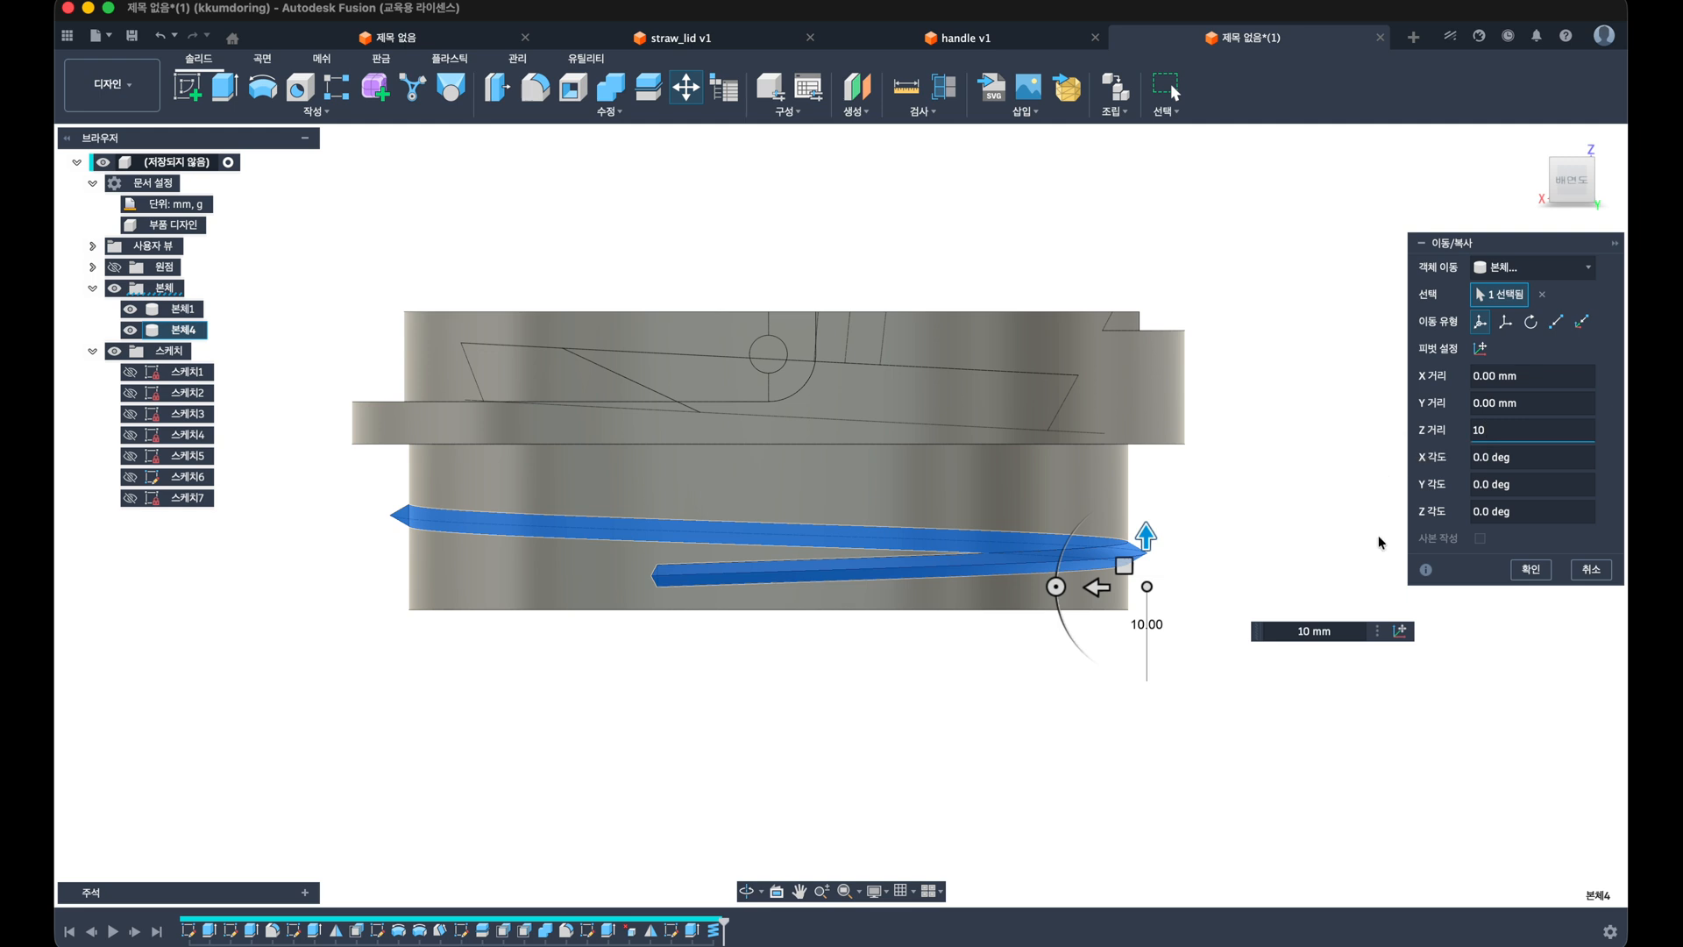
click(1531, 569)
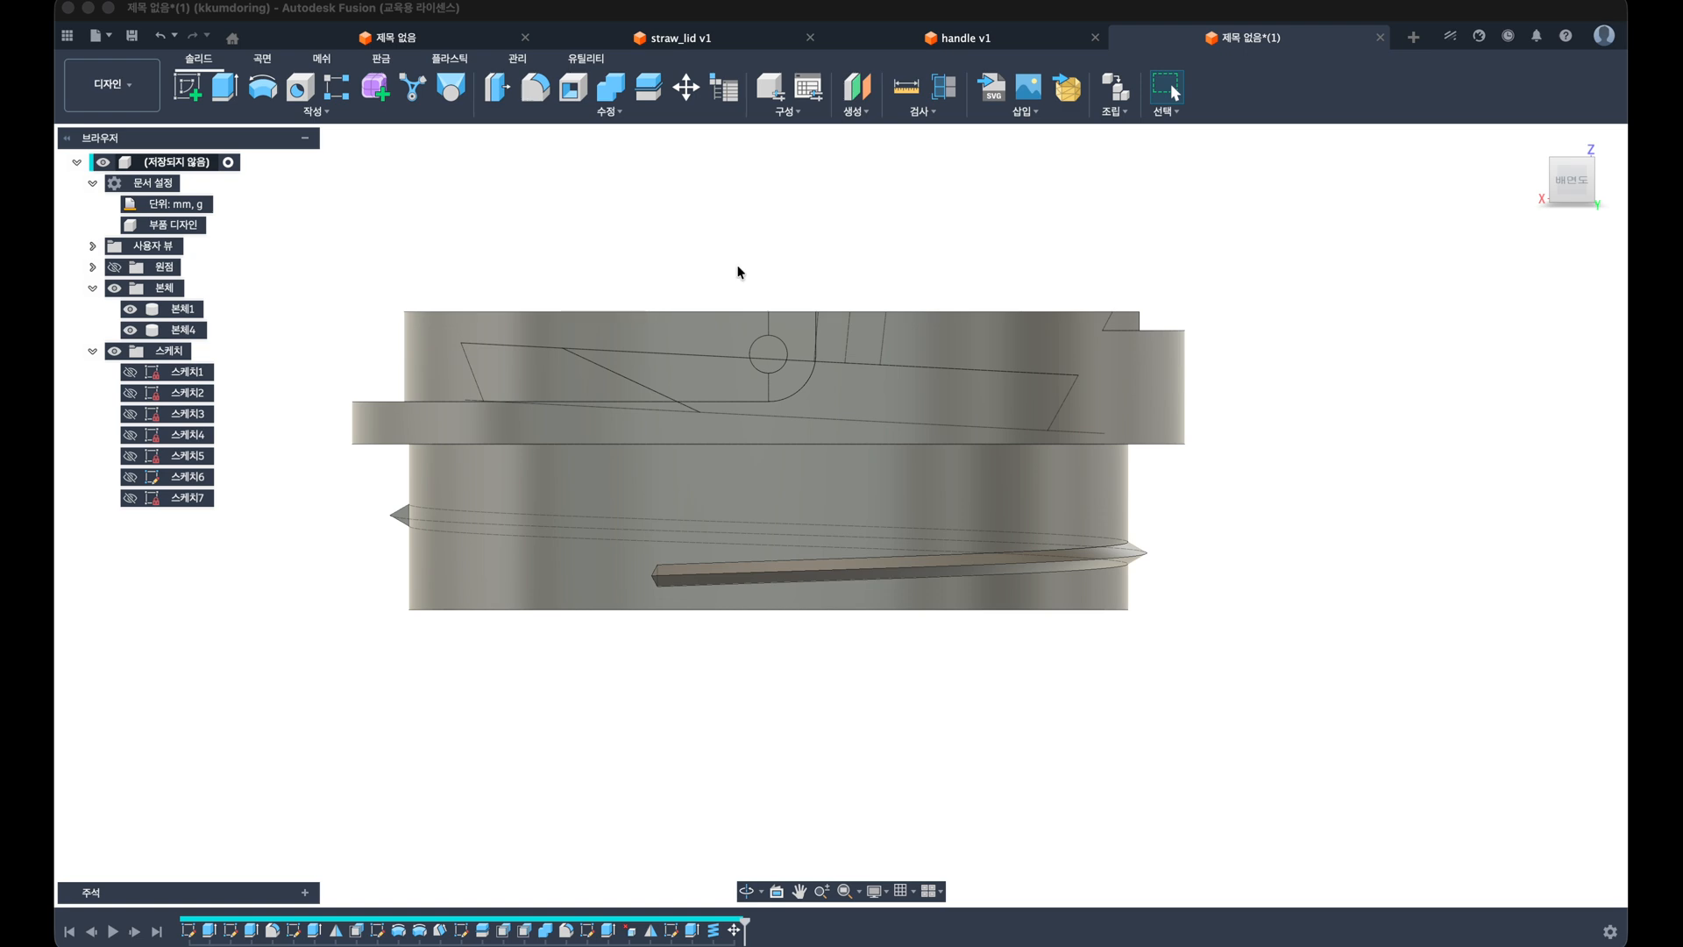
Step: Chamfer the coil's outer helical edge with an equal distance of 1 mm
shift+middle_drag(857, 637, 861, 726)
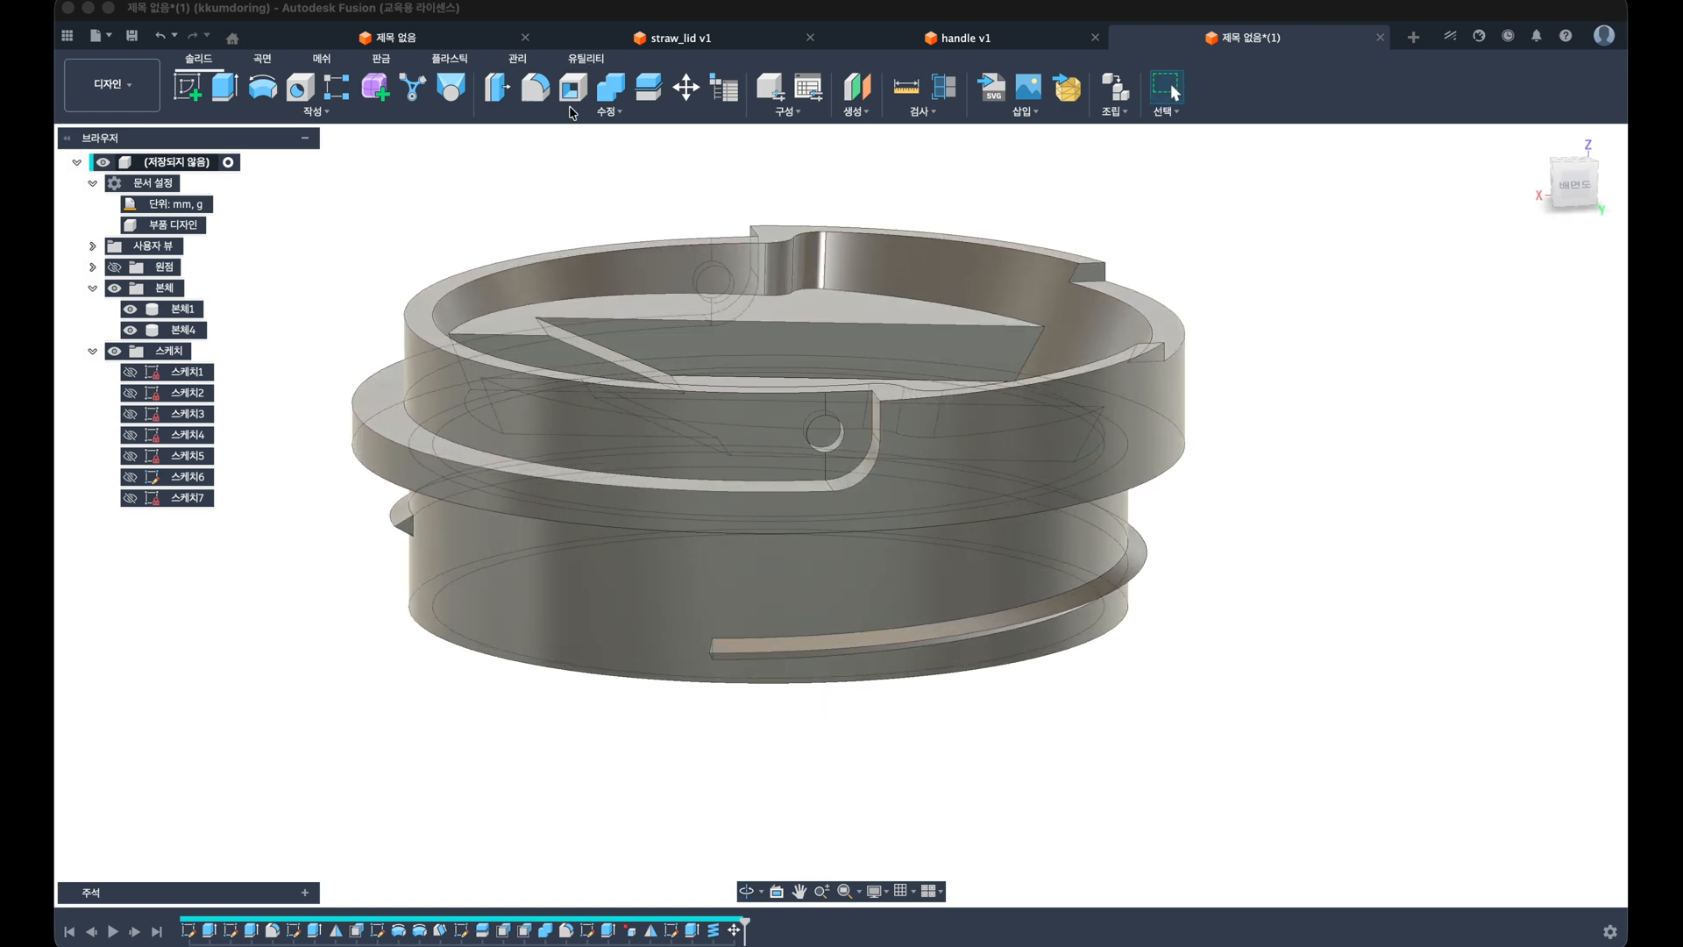
click(605, 111)
click(544, 176)
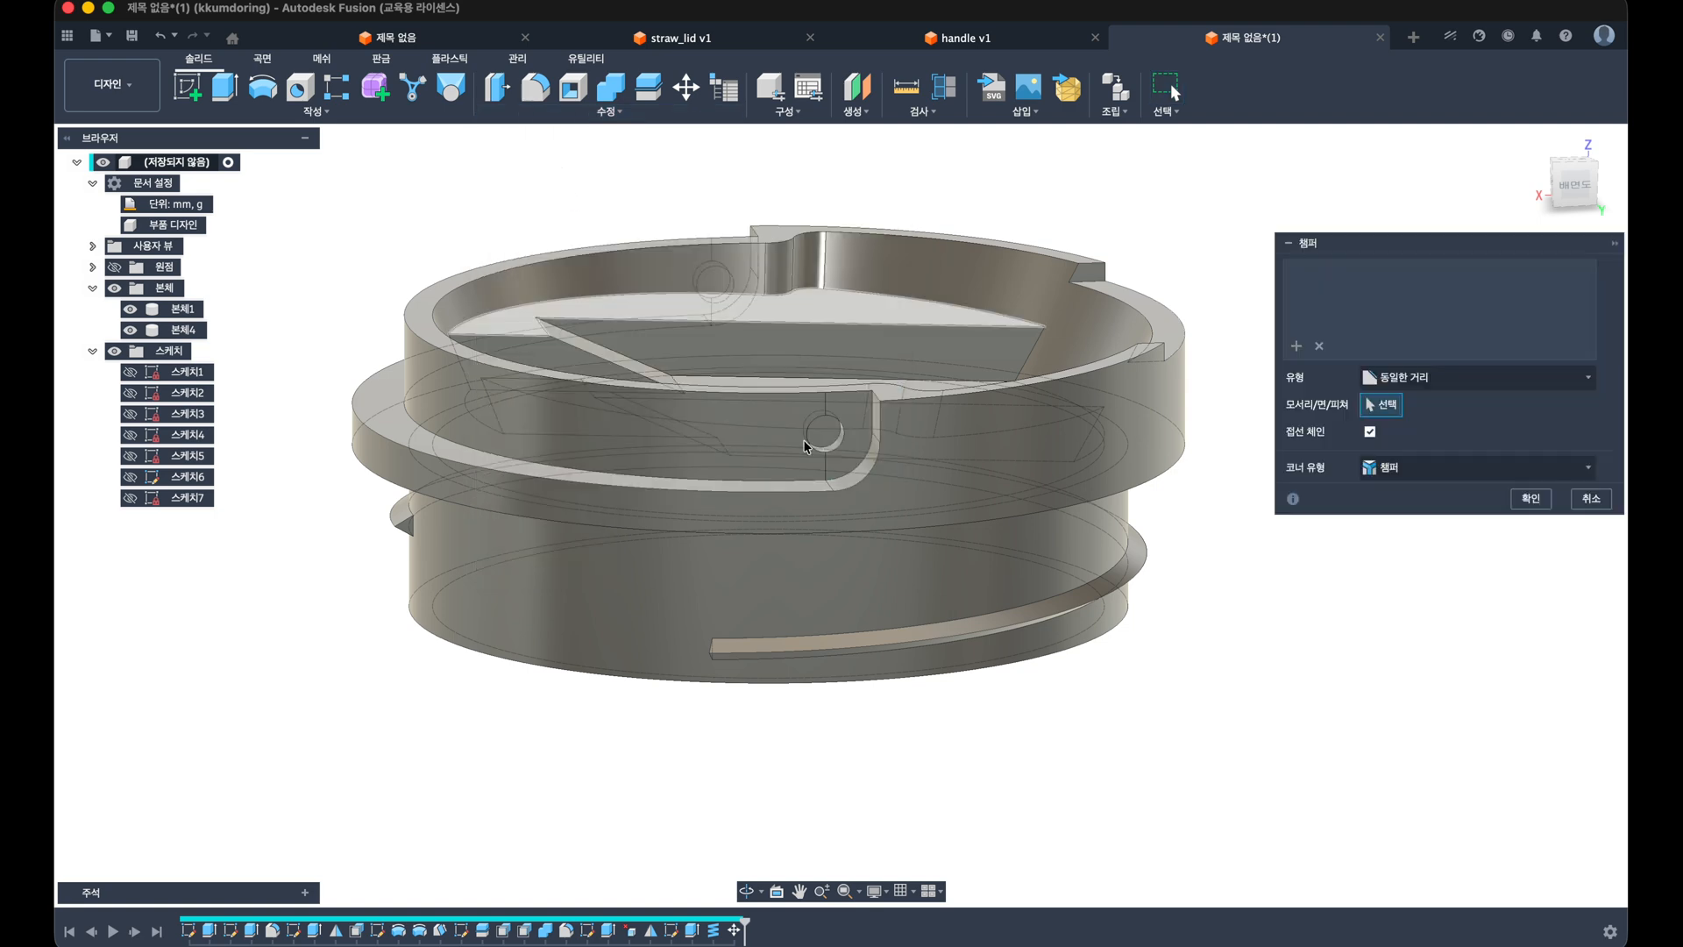
click(1148, 554)
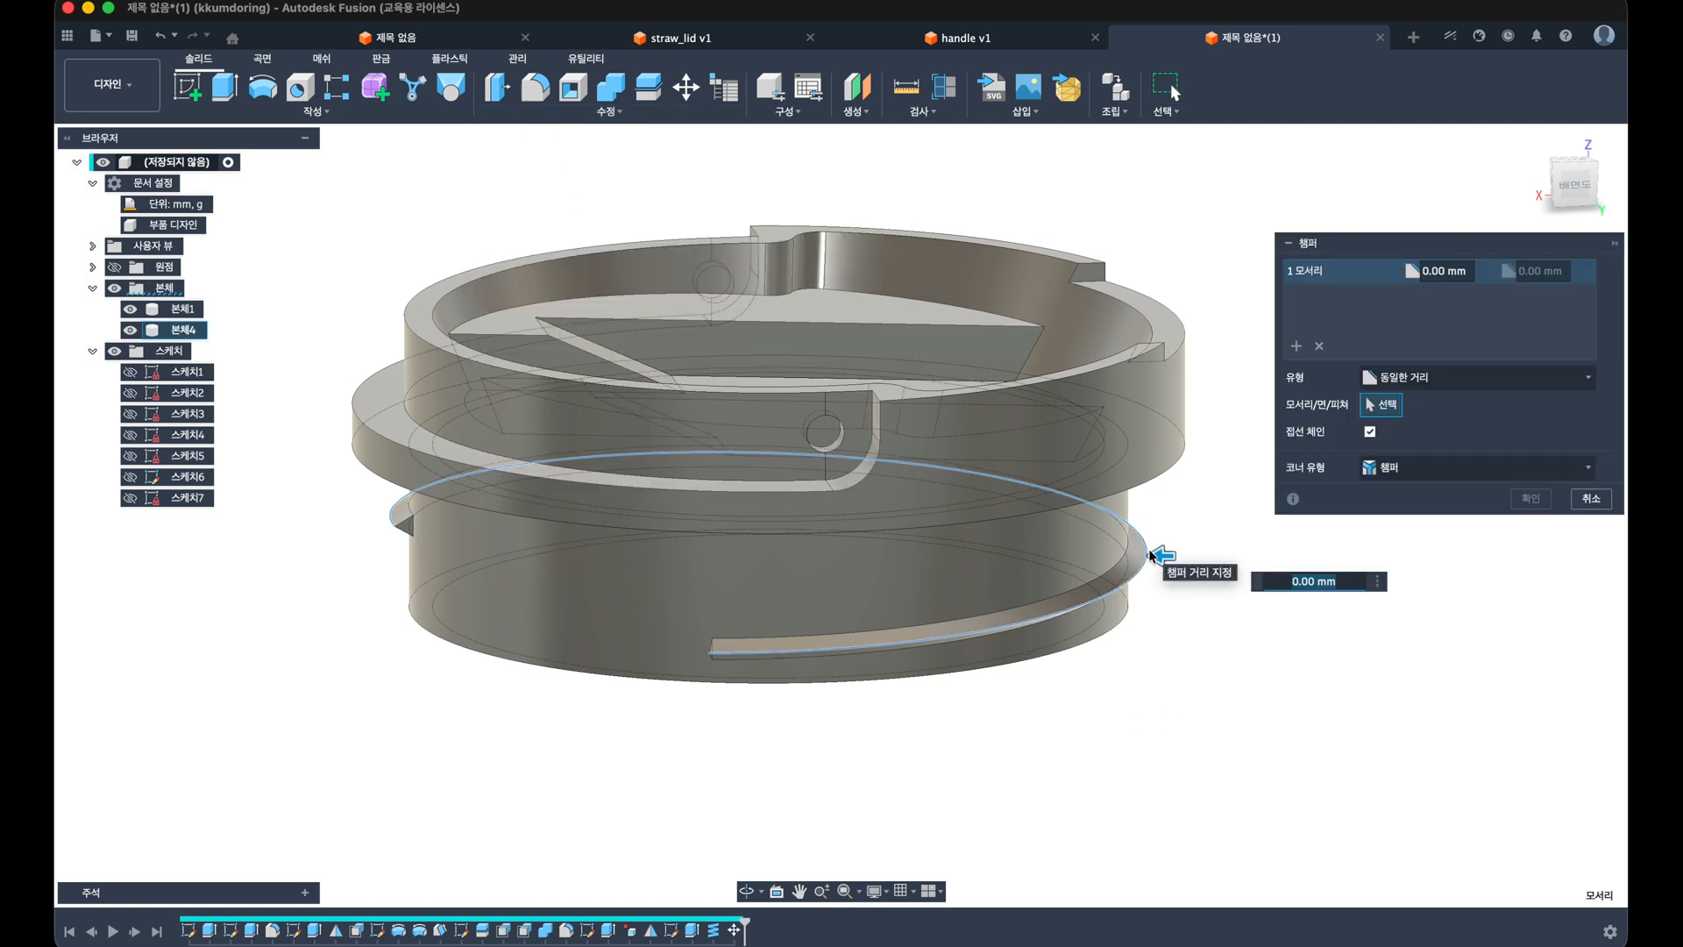
text(.1)
key(Return)
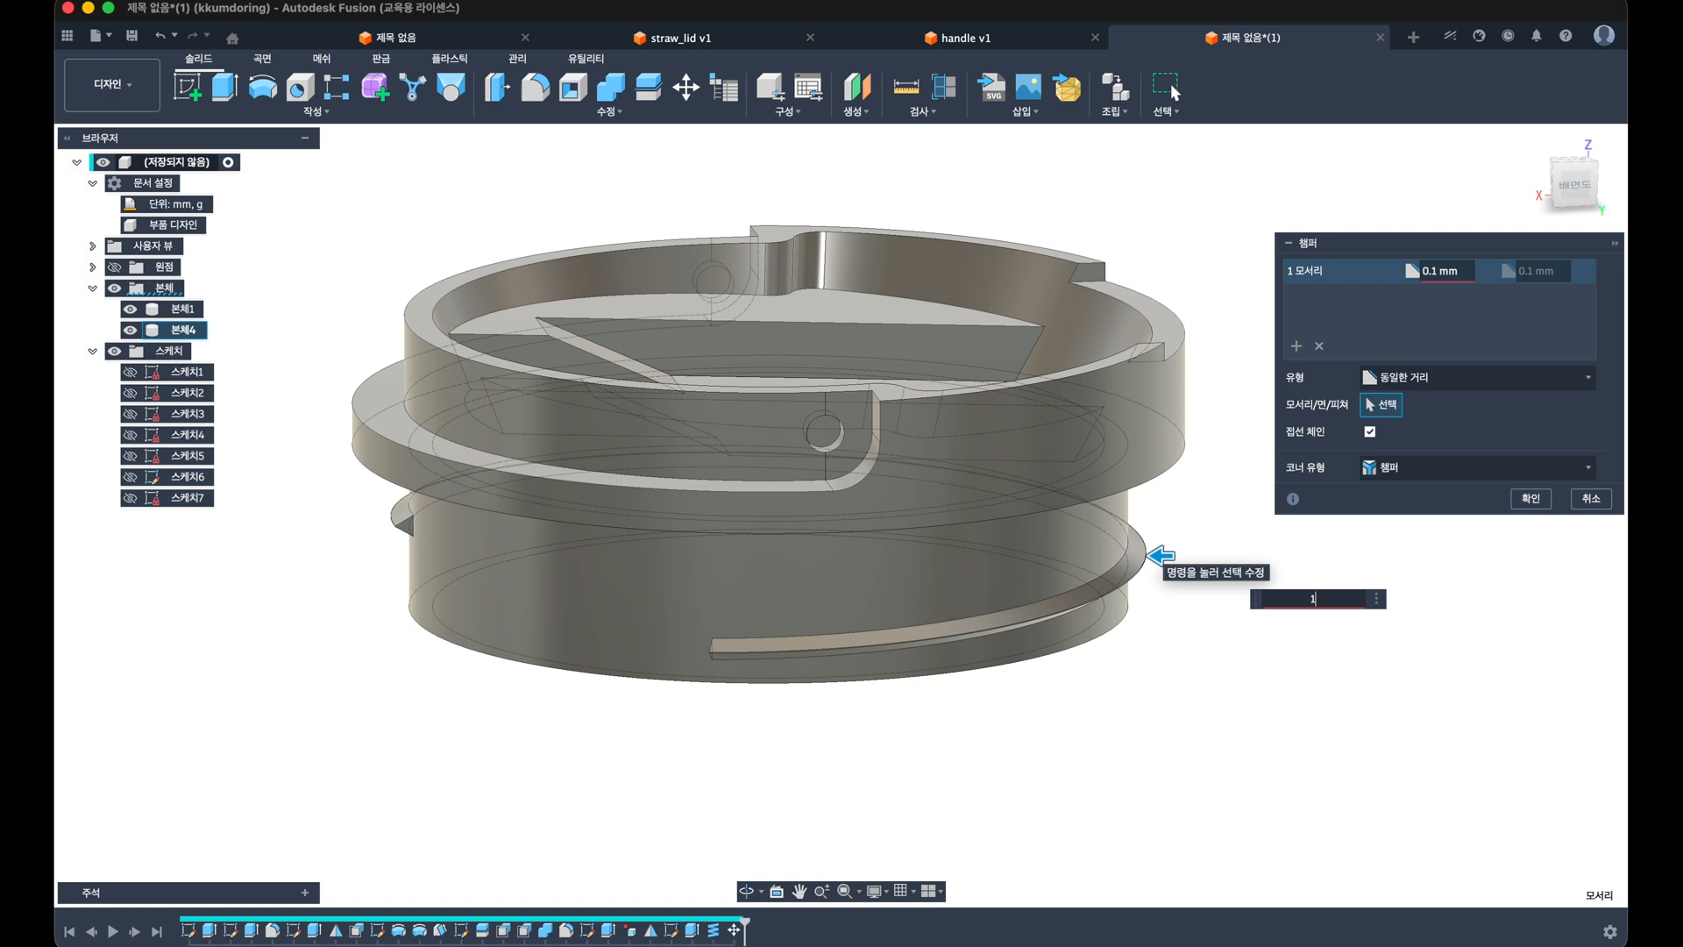
key(Return)
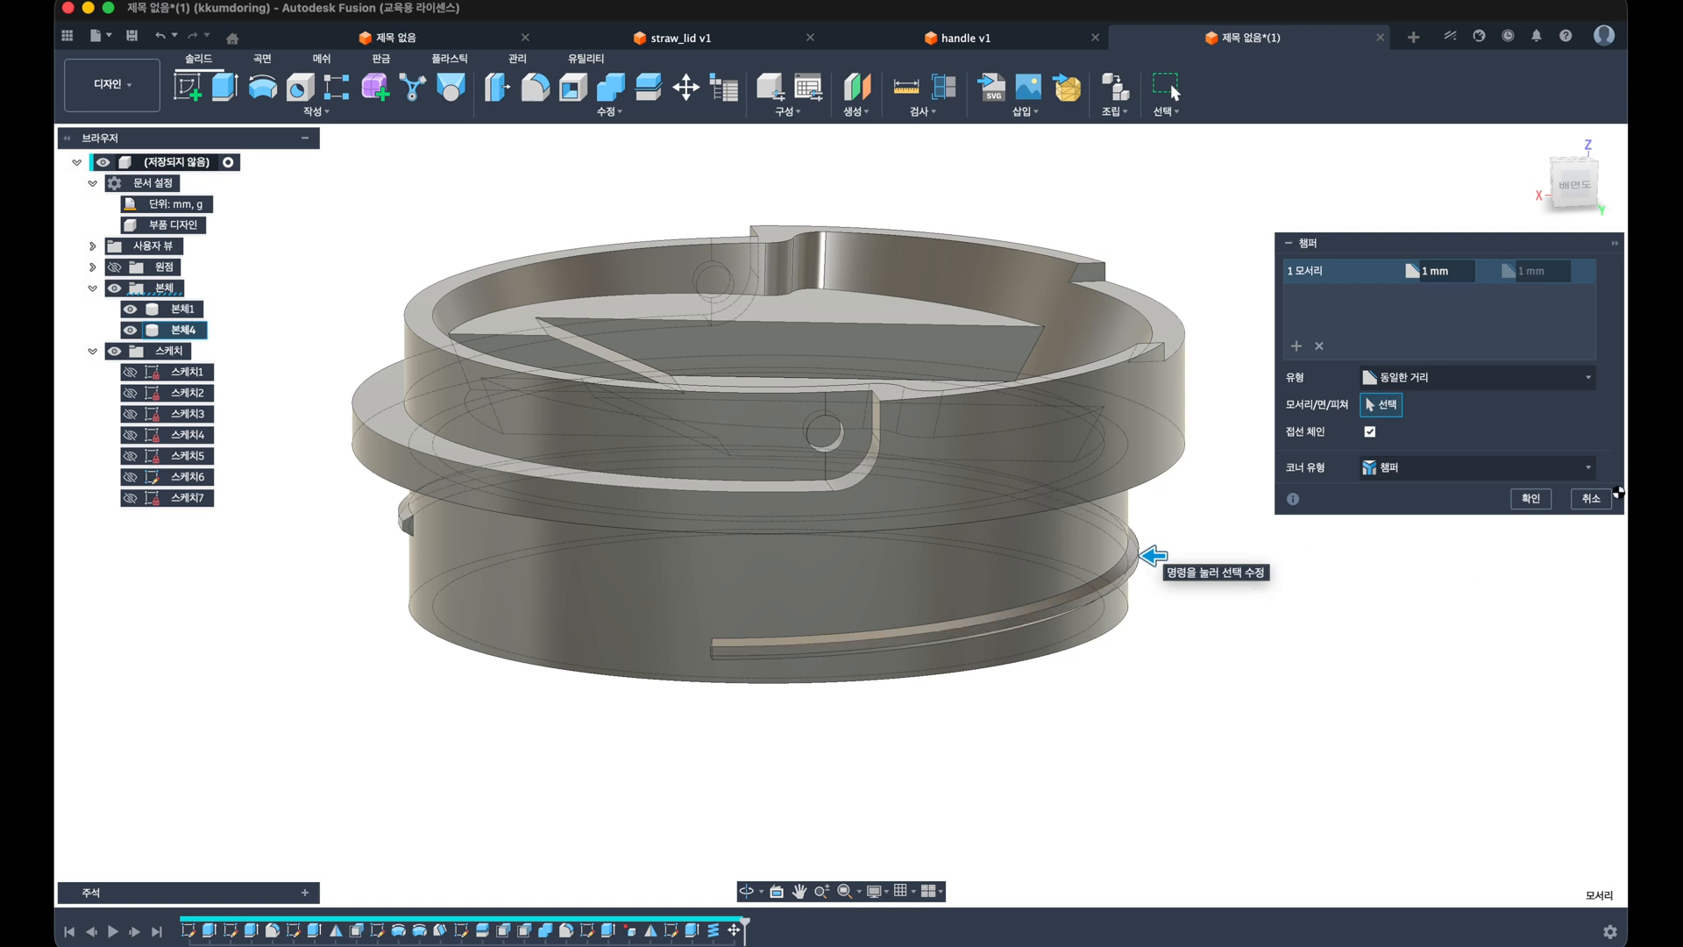
click(1532, 496)
Step: Fillet the outer vertical edge at both ends of the coil with a radius of about 4.8 mm
scroll(632, 689, up, 5)
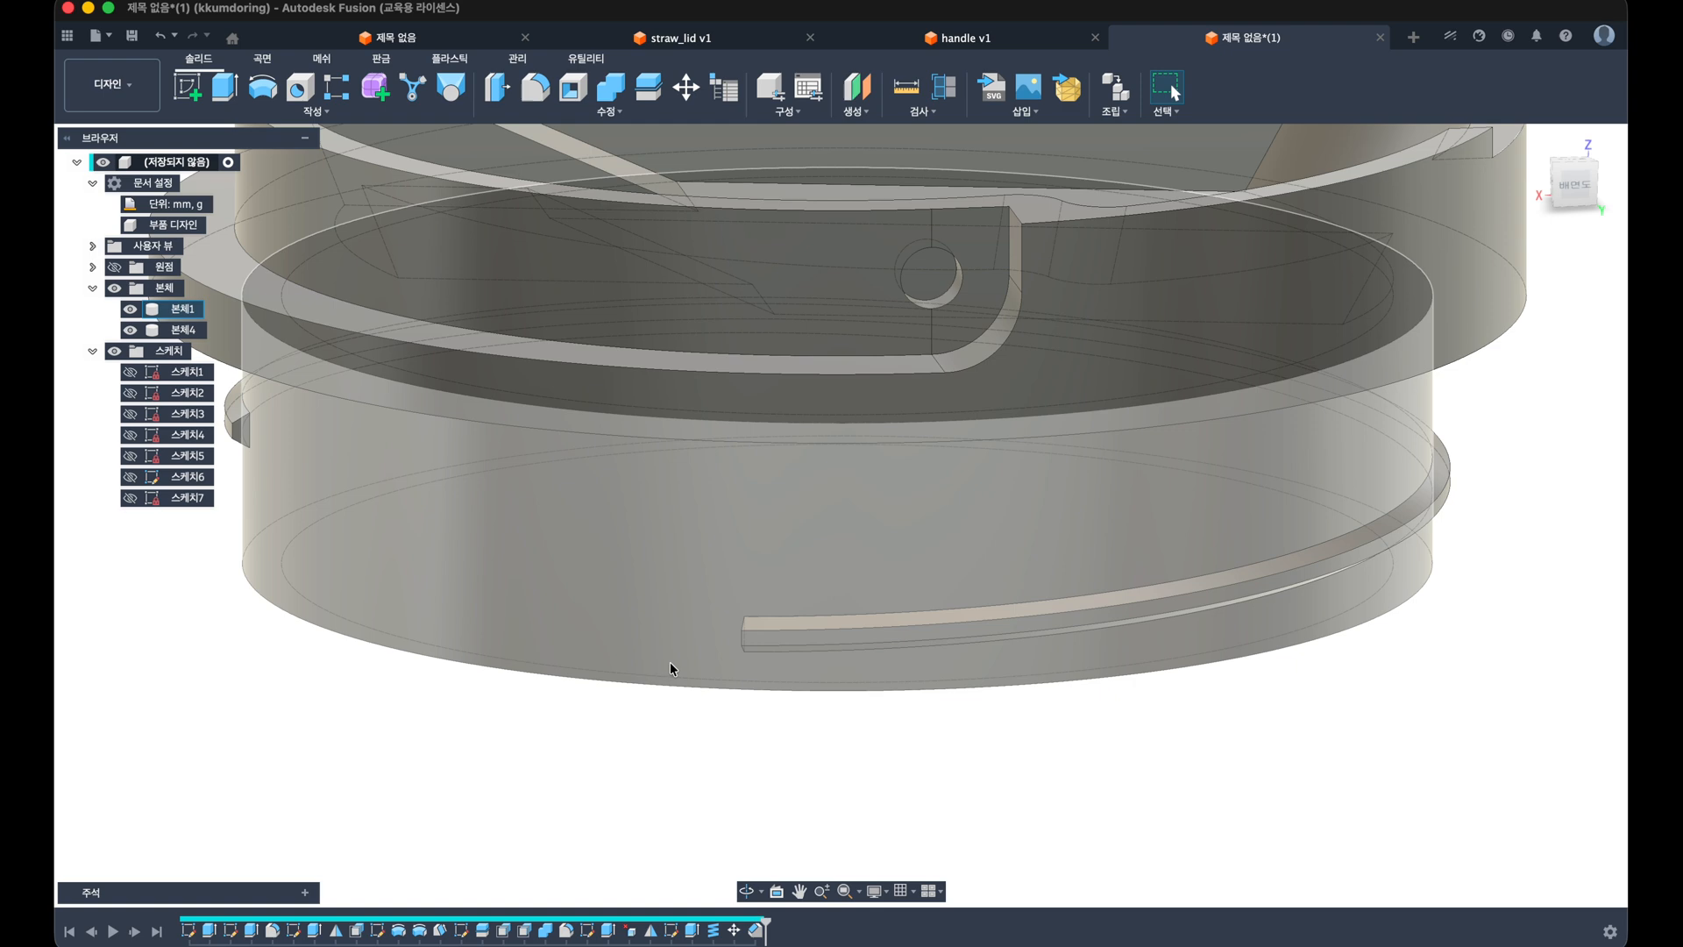
key(f)
click(744, 639)
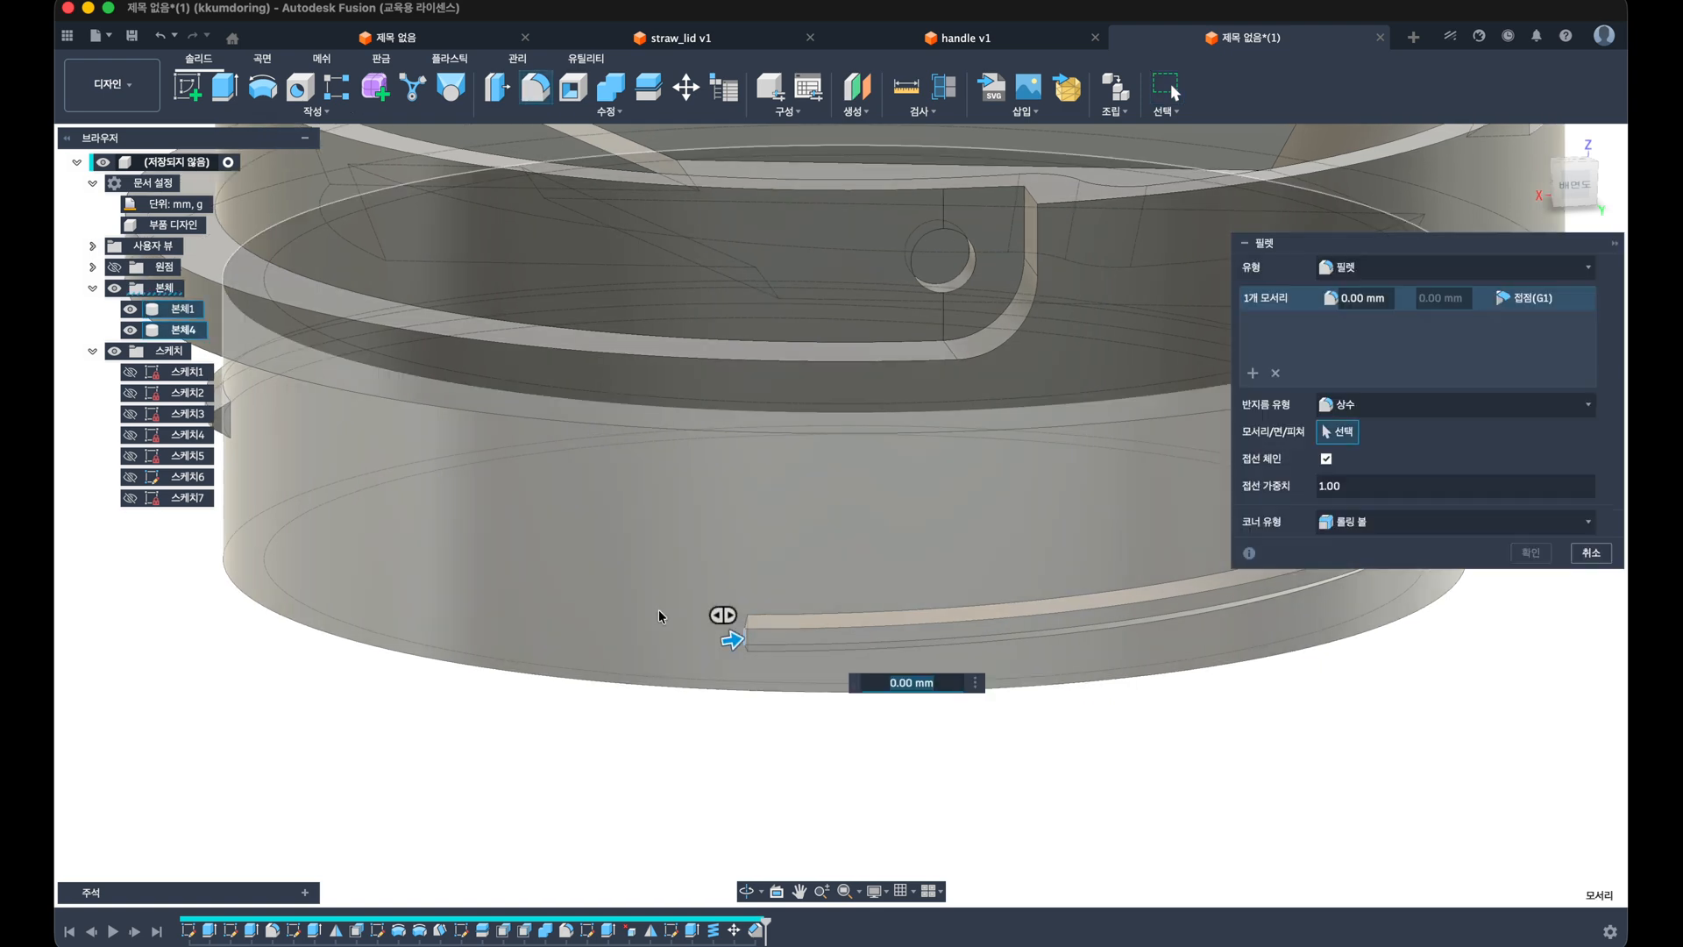
middle_drag(659, 610, 1215, 757)
click(773, 579)
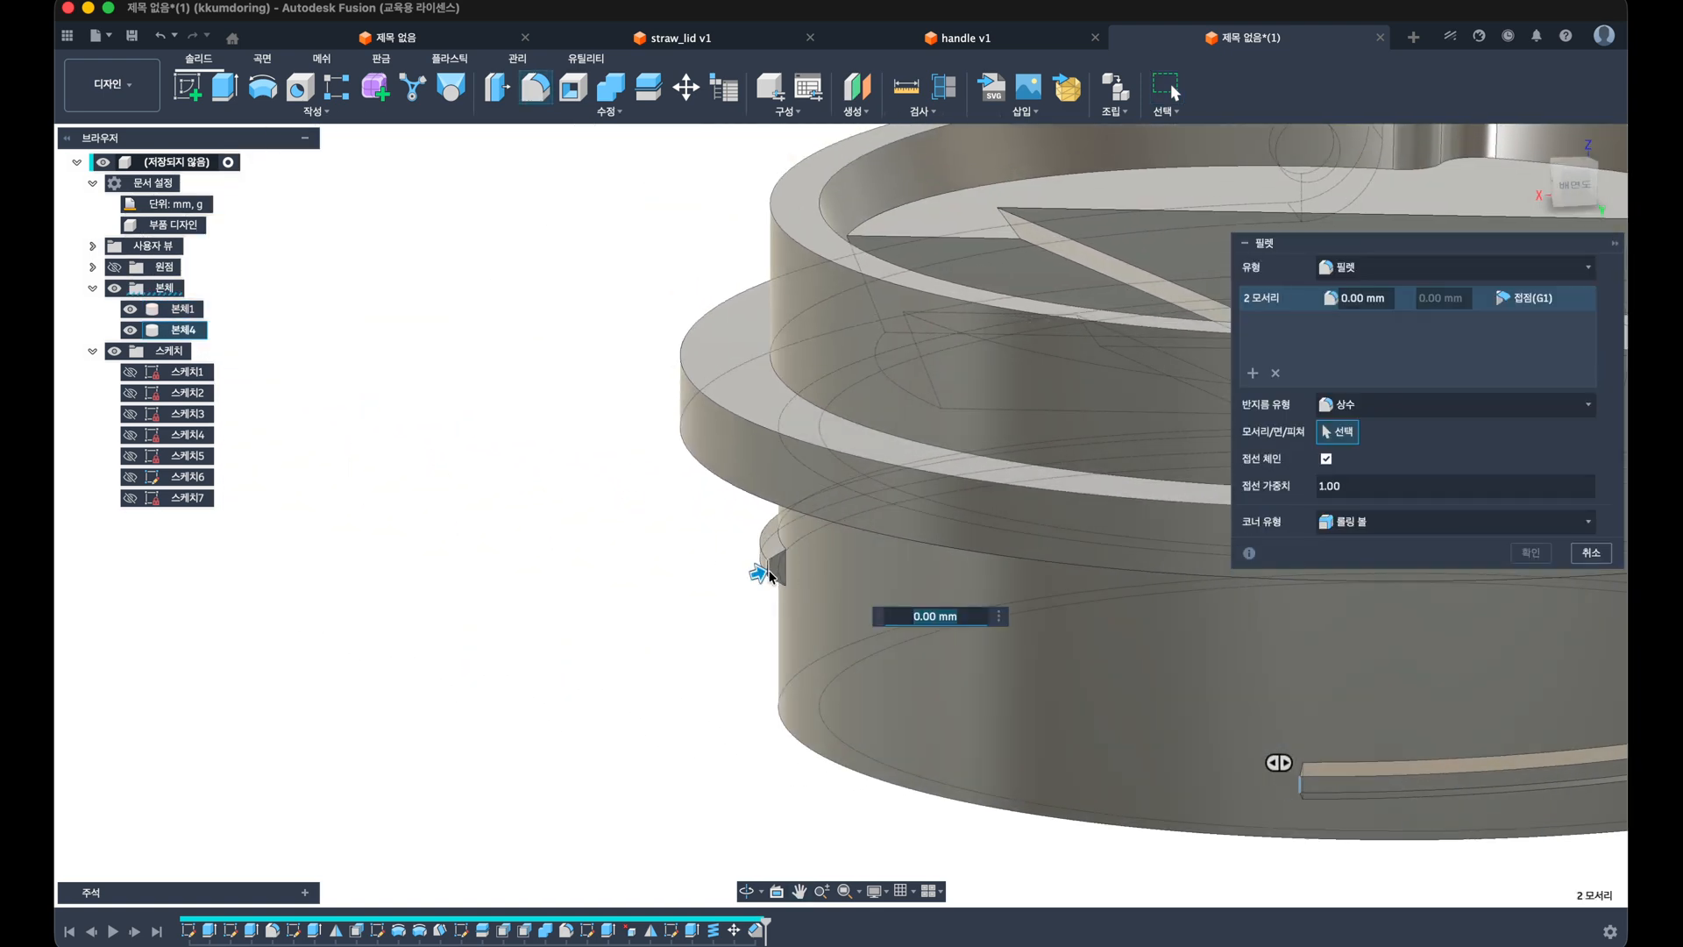
drag(752, 565, 776, 567)
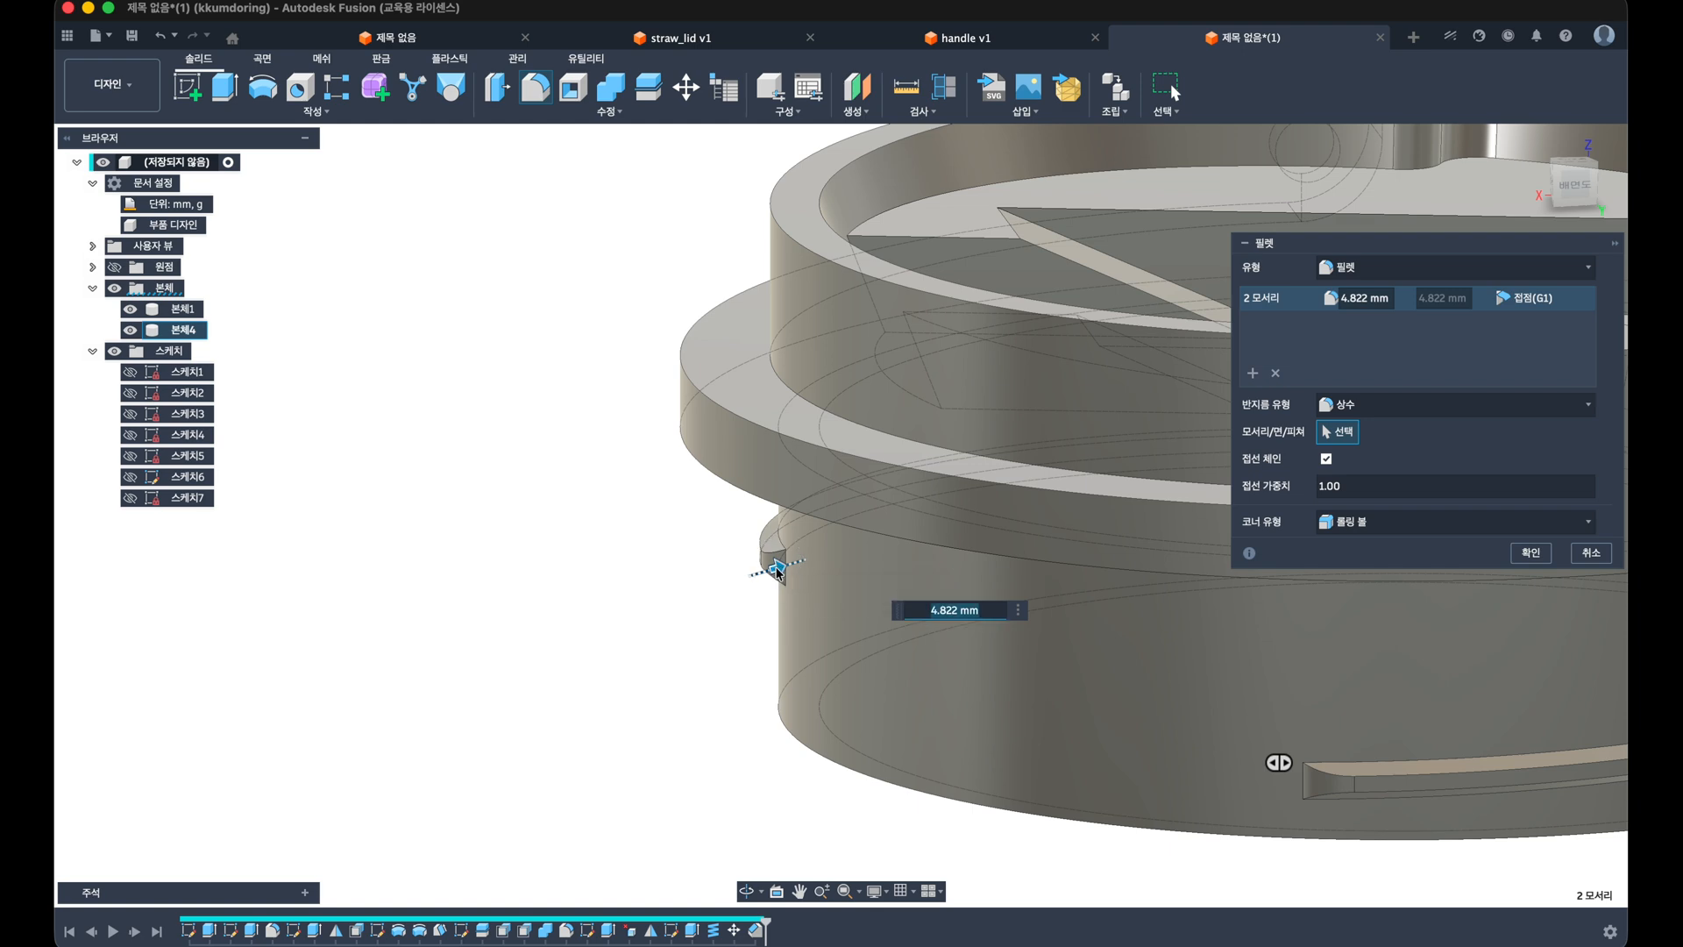
key(Return)
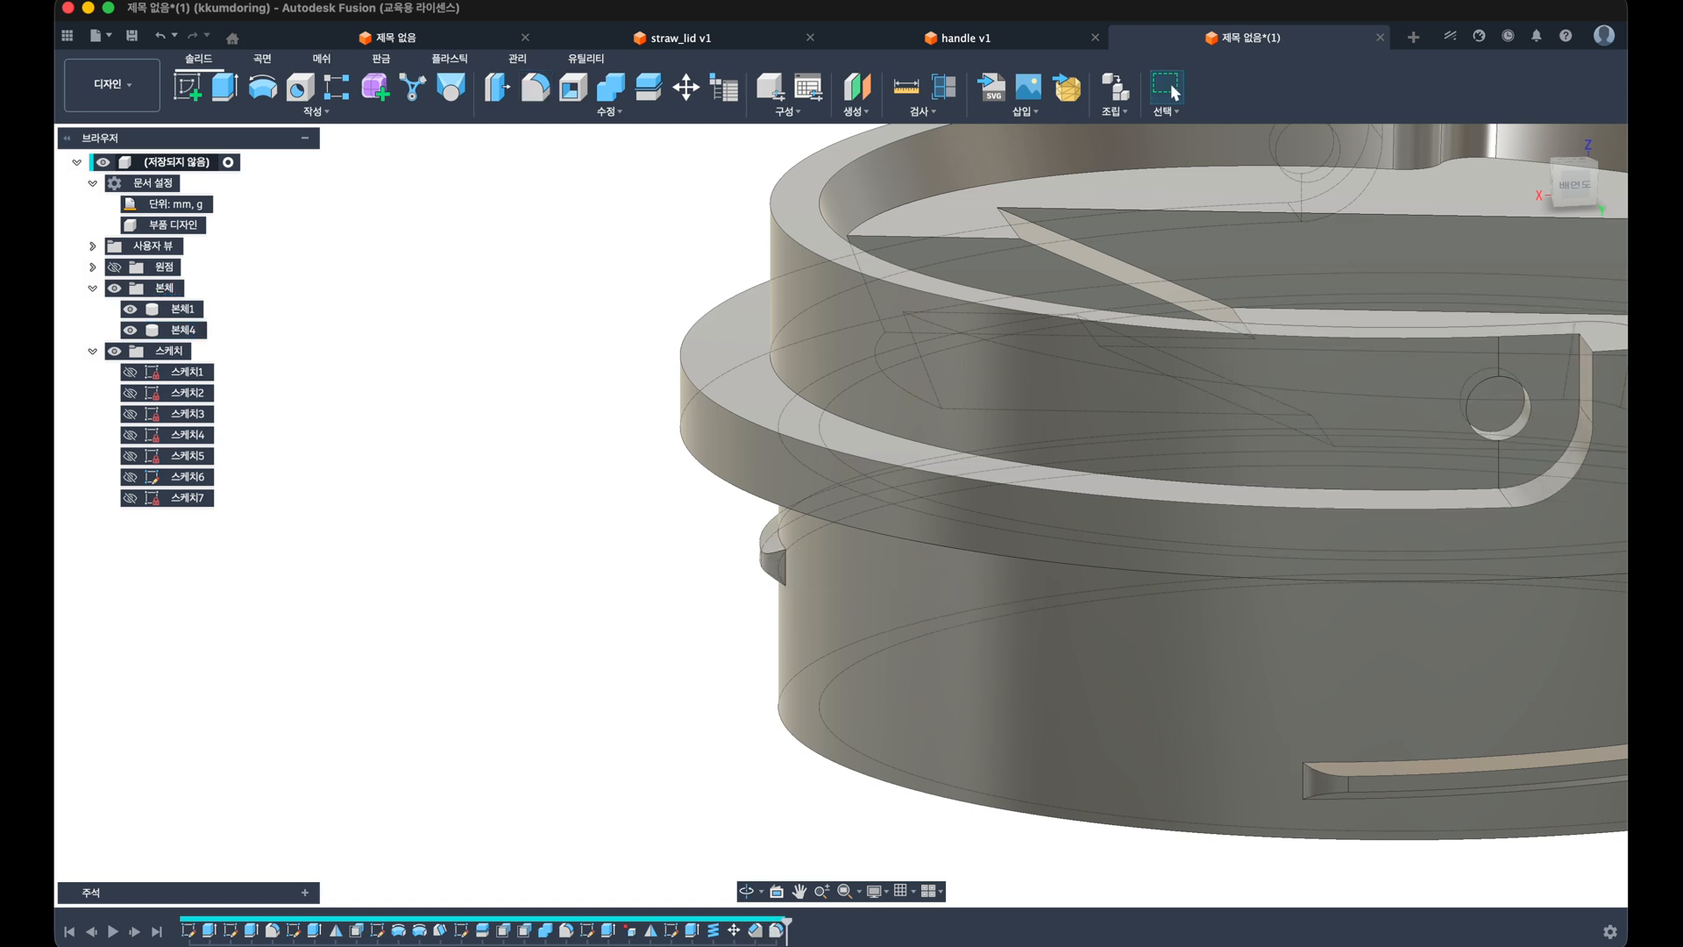
Step: Create a full circular pattern of the coil body around the ring wall's axis with a quantity of 2
scroll(665, 702, down, 5)
shift+middle_drag(665, 703, 725, 699)
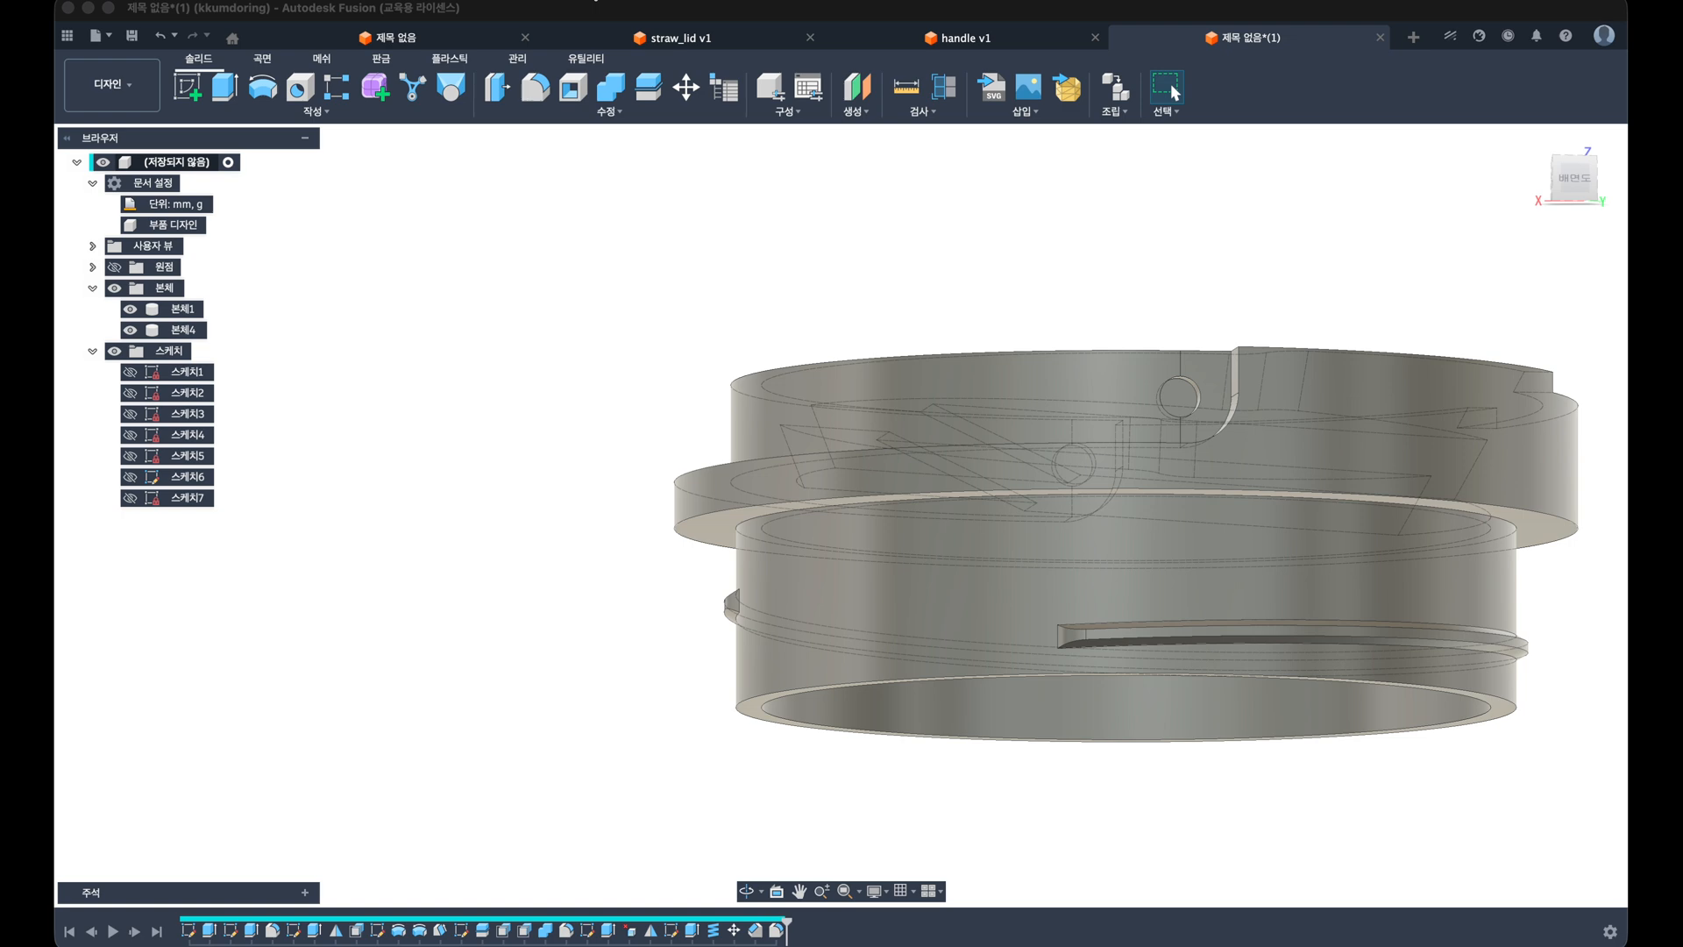
click(675, 226)
click(338, 88)
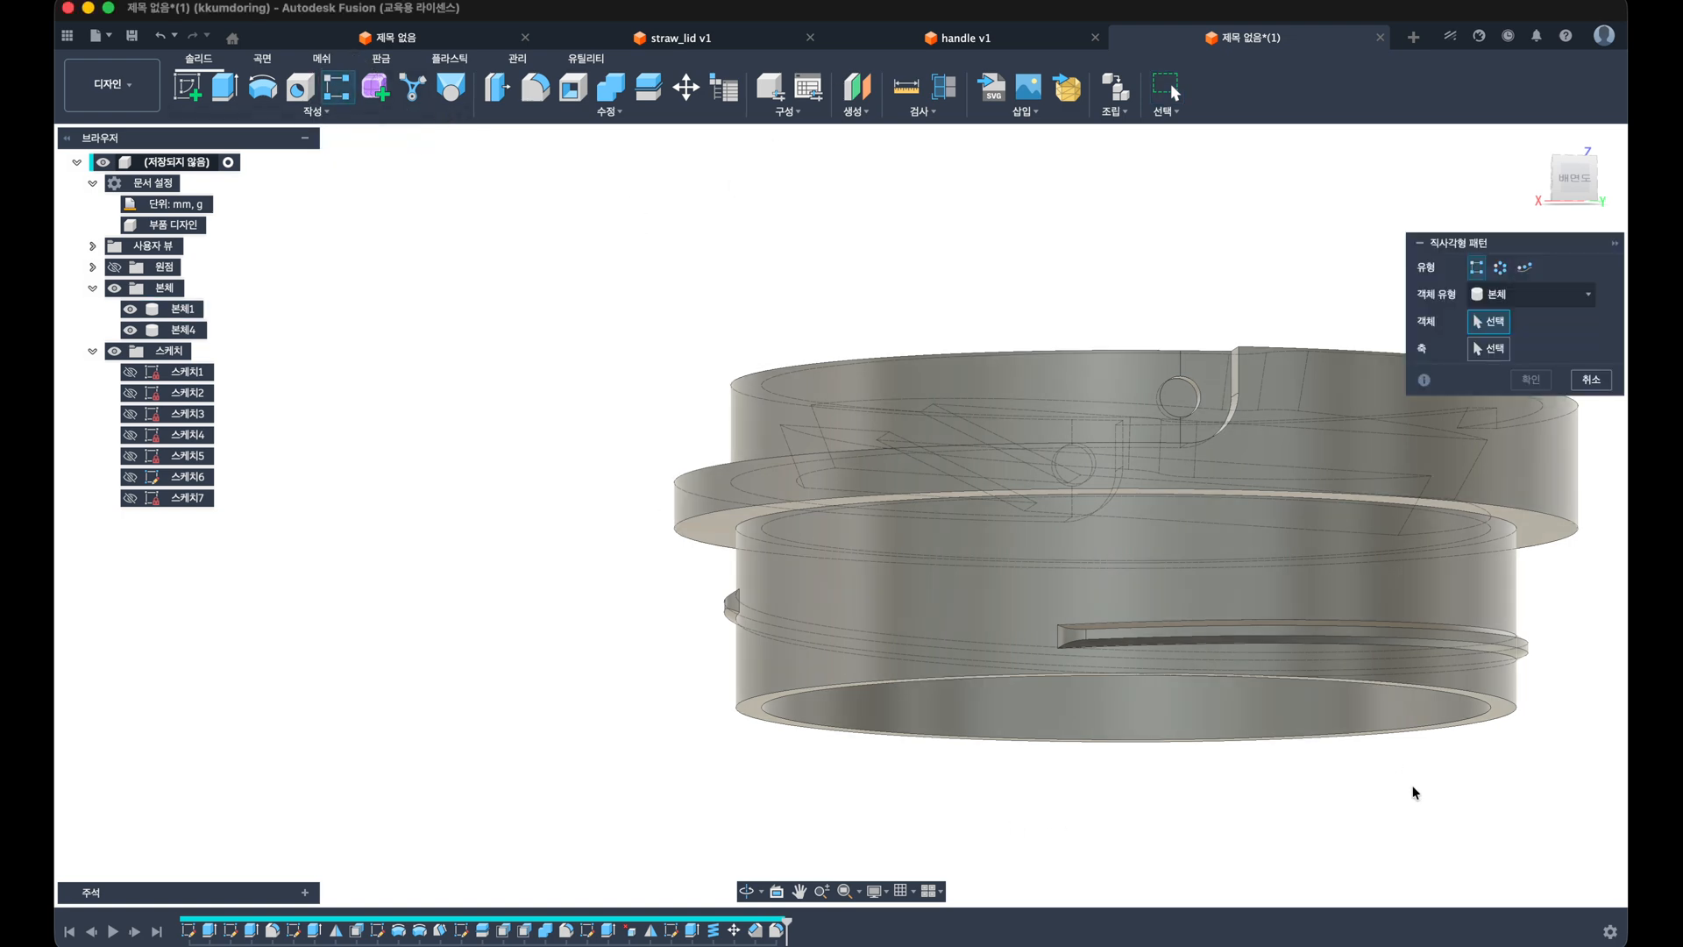
click(1499, 269)
click(1473, 642)
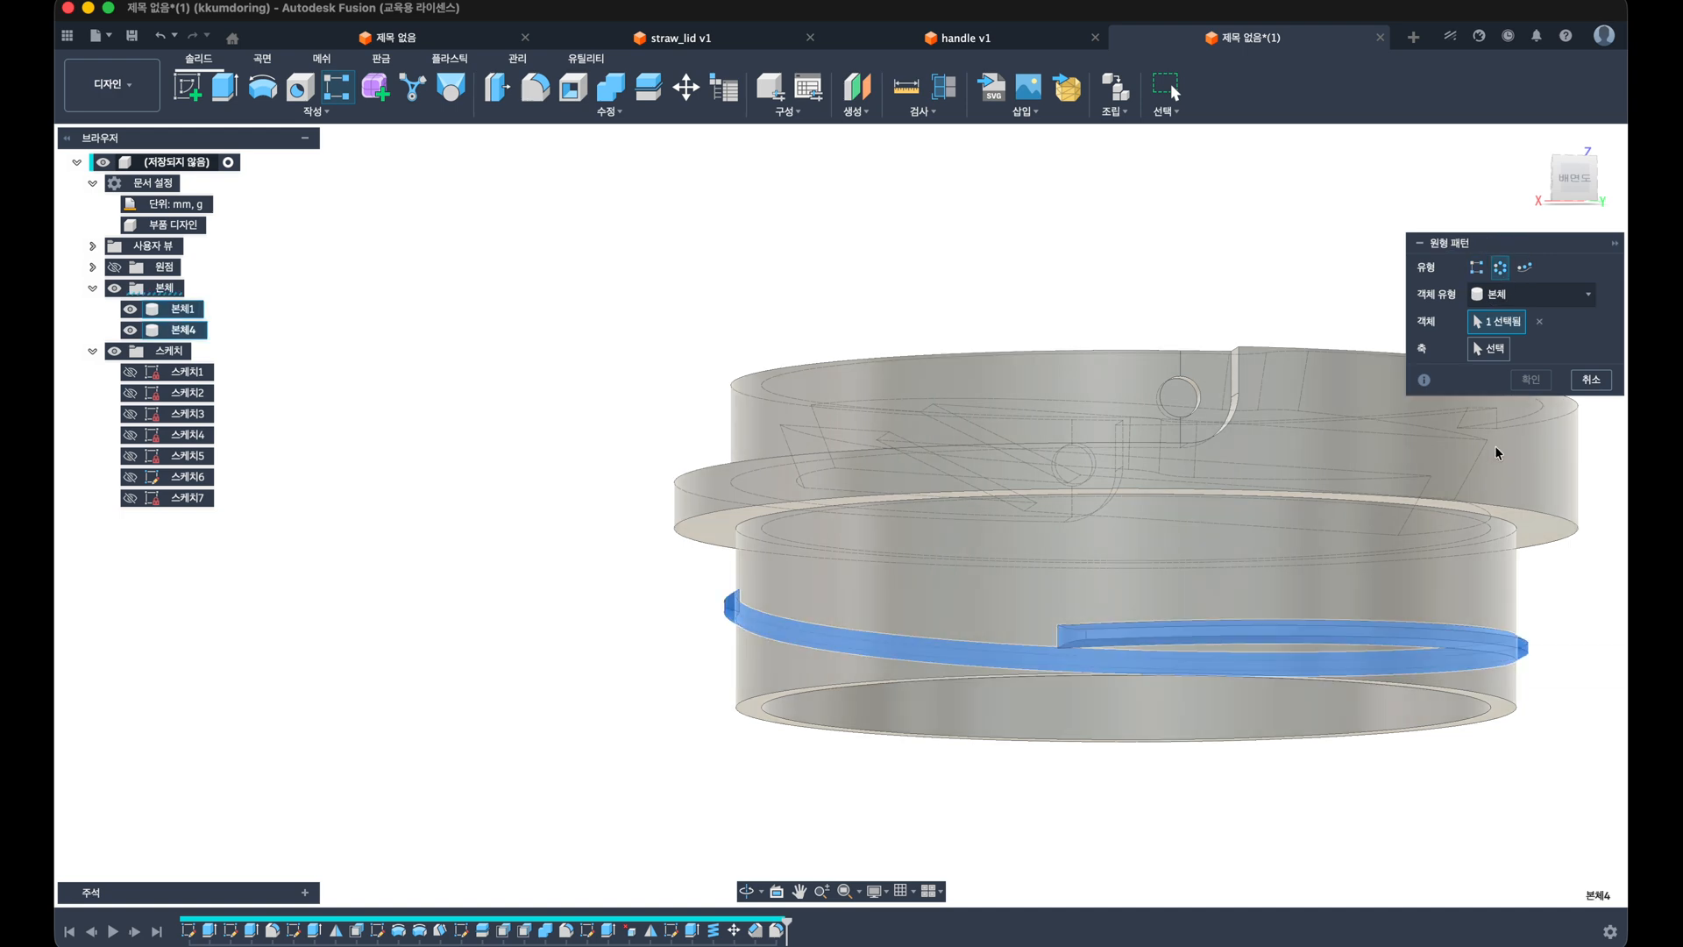
click(1488, 706)
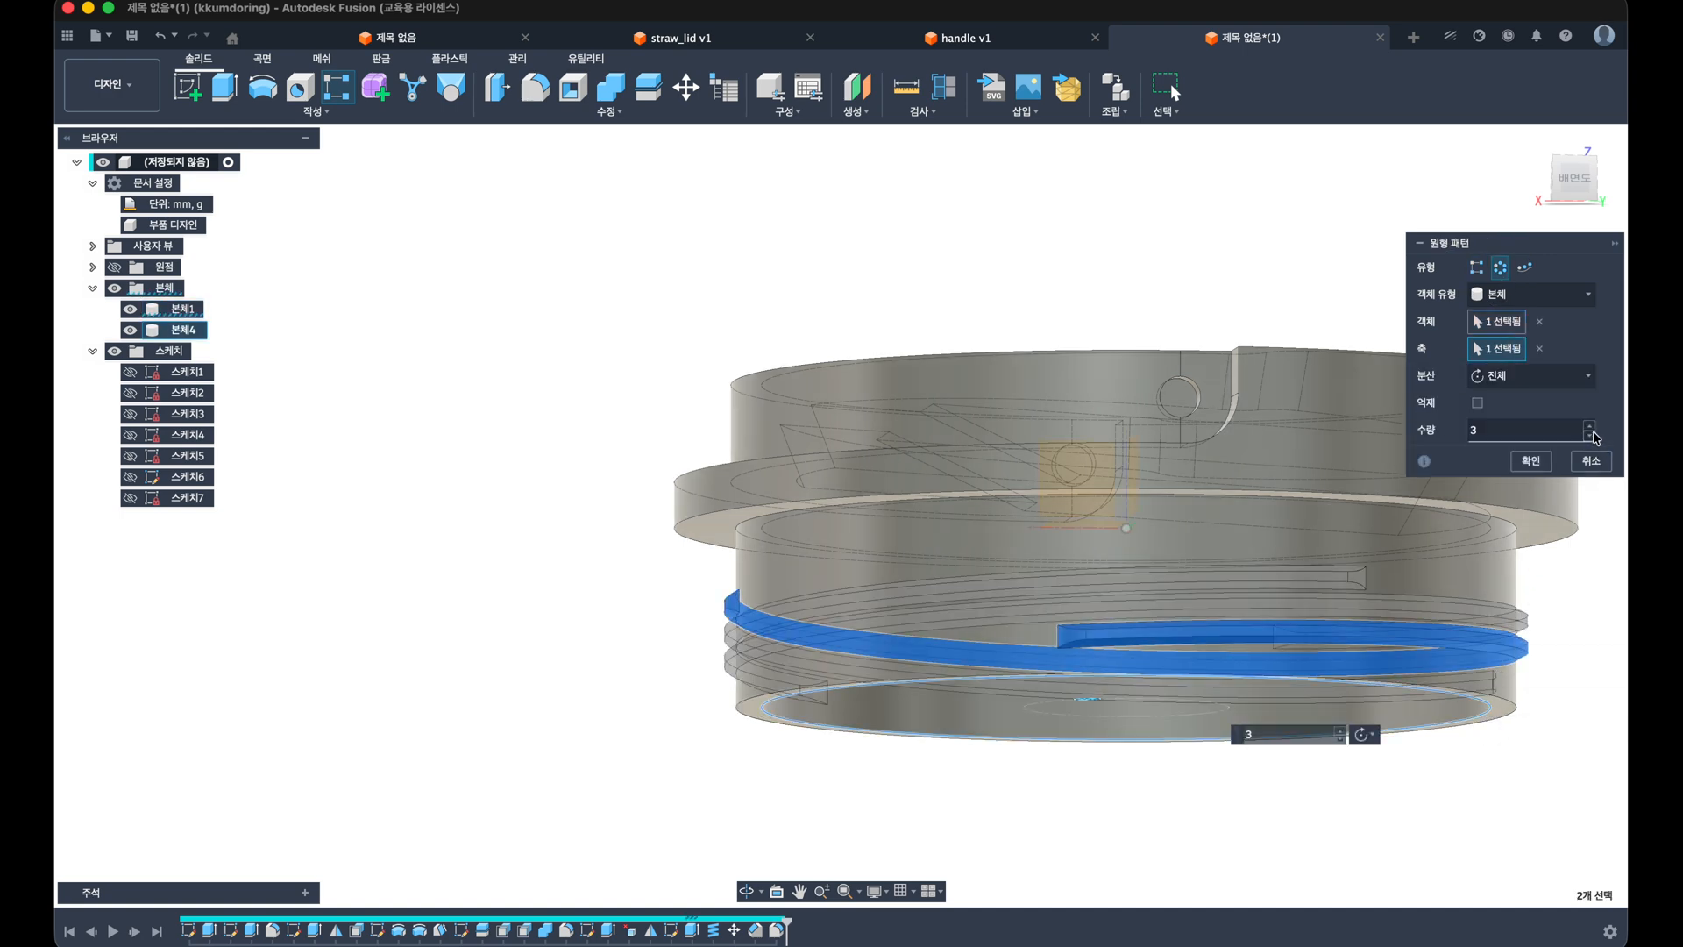
click(1588, 435)
click(1545, 463)
Step: Join both coil bodies to the lid body with Combine
shift+middle_drag(1528, 669, 1215, 761)
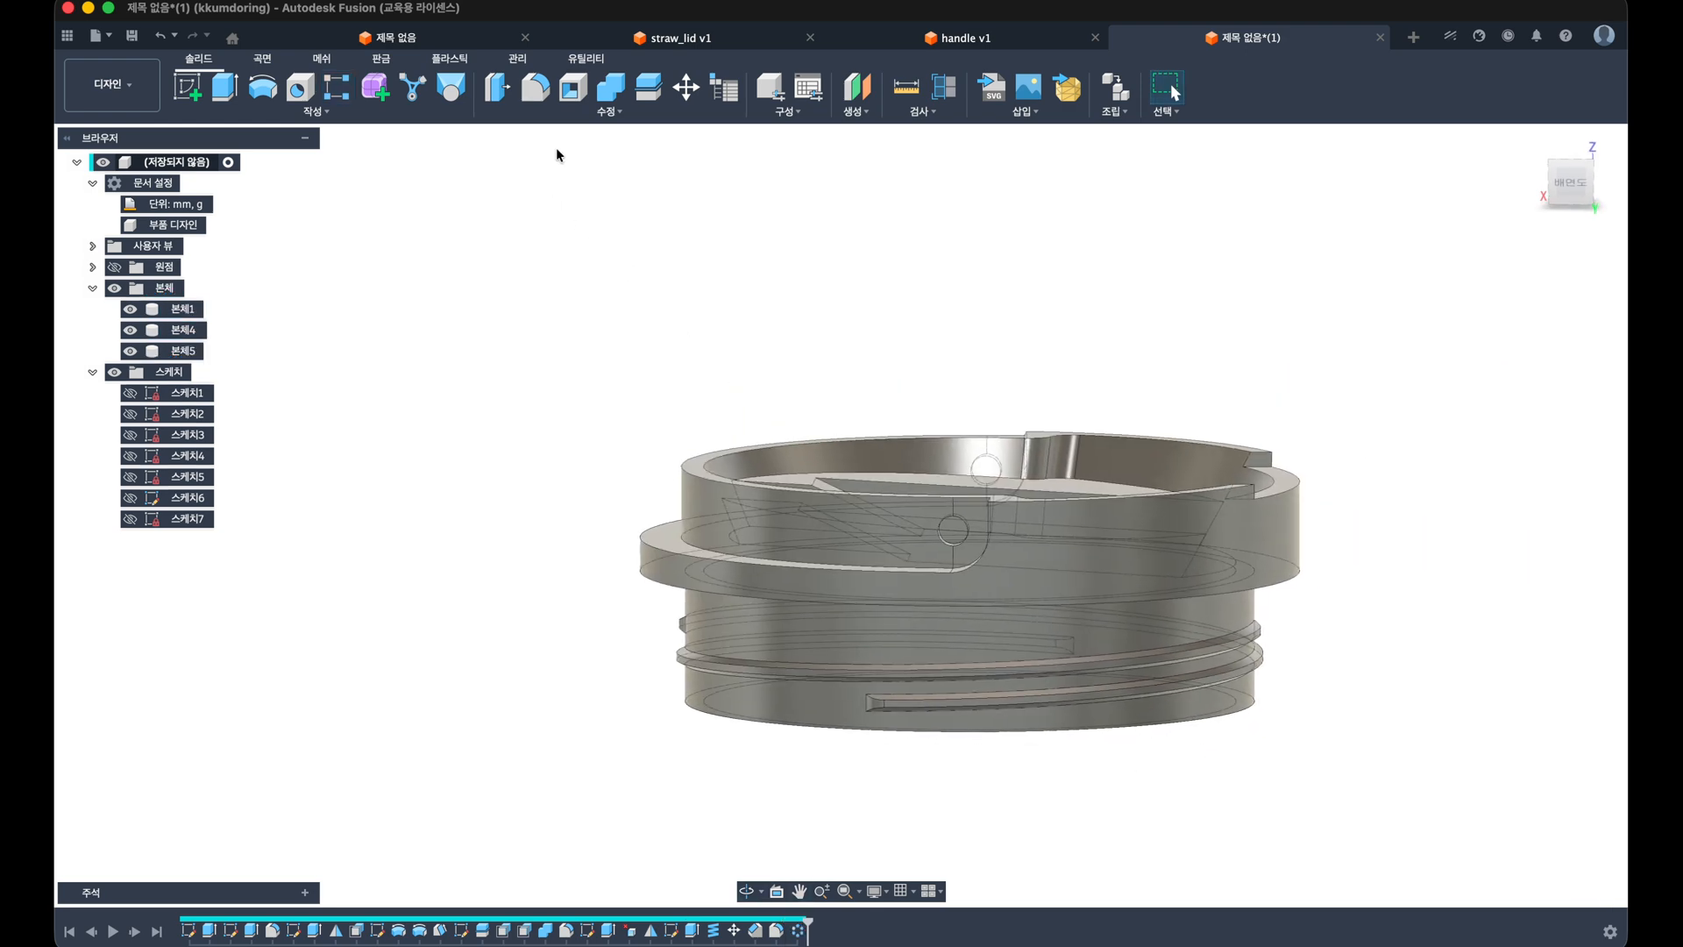
click(611, 88)
click(833, 661)
click(833, 661)
click(895, 695)
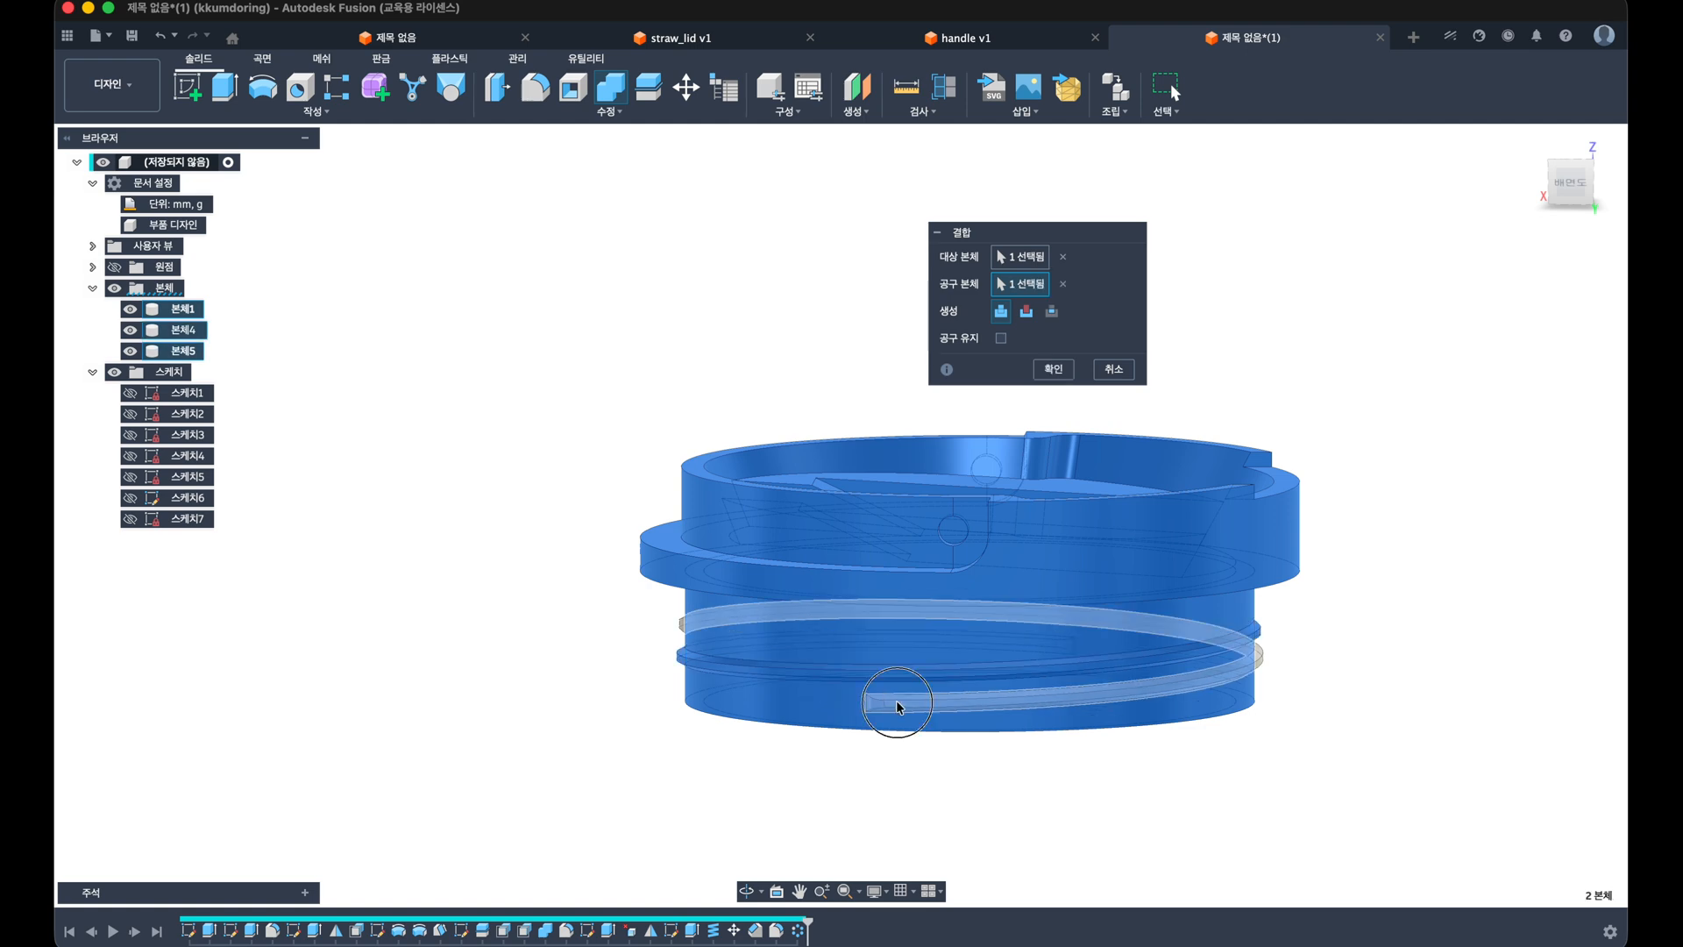
click(1054, 370)
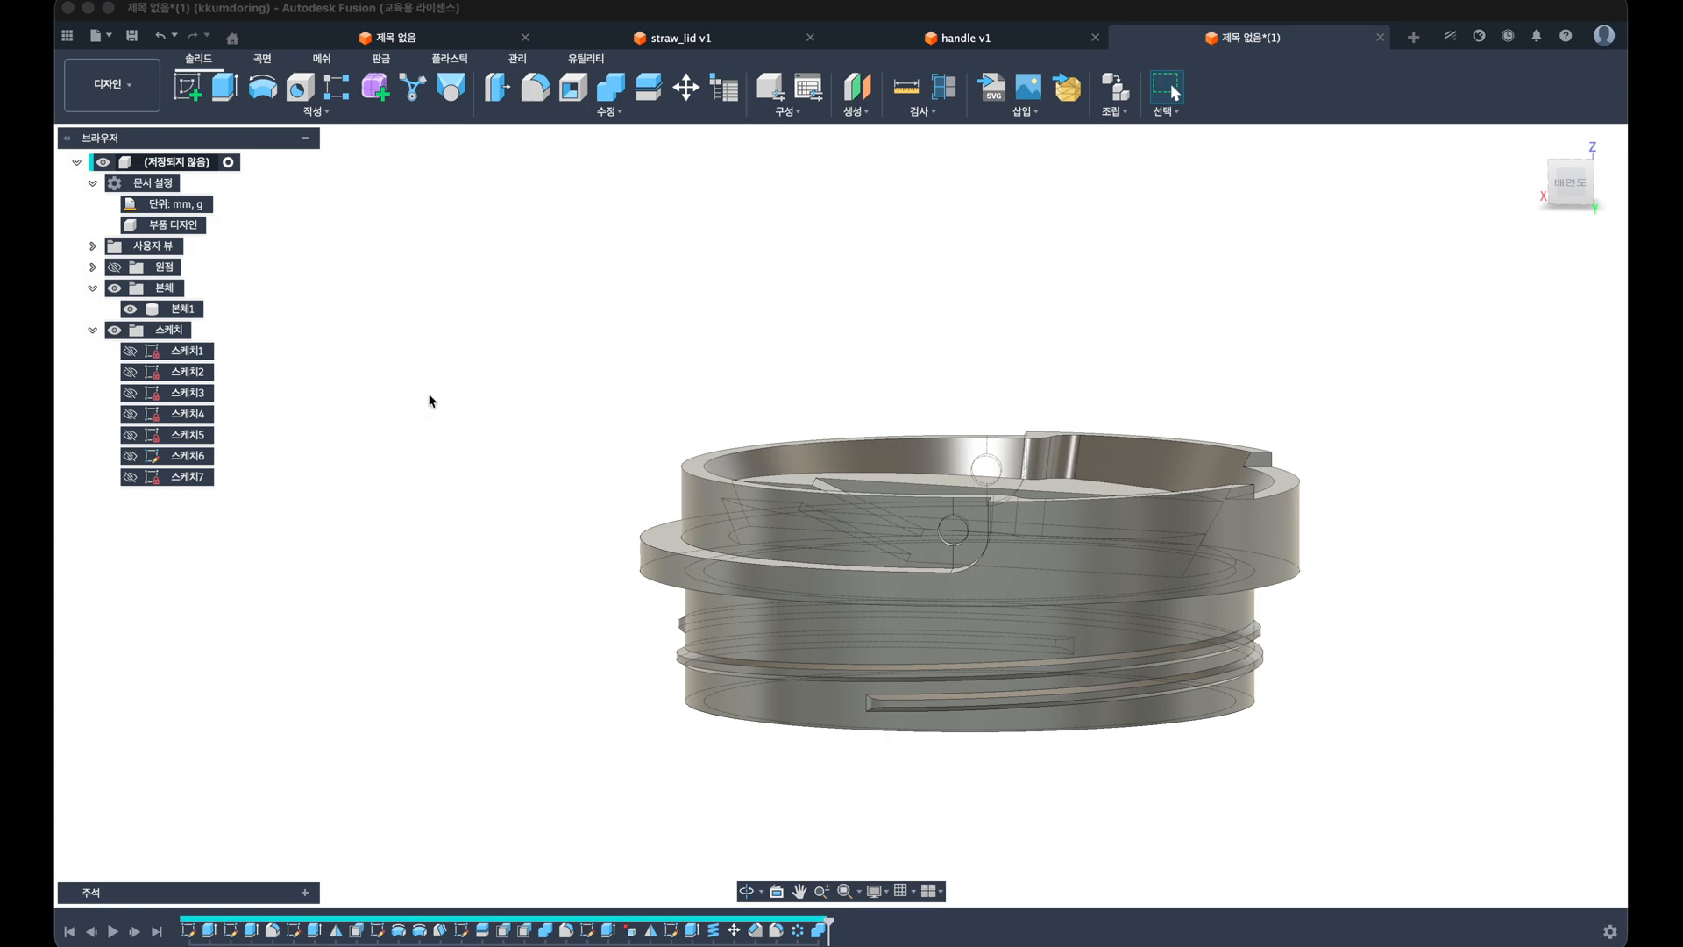
Step: Start a sketch on the flange's underside and draw a circle at the origin with a diameter of 78 mm
shift+middle_drag(429, 400, 688, 452)
click(203, 81)
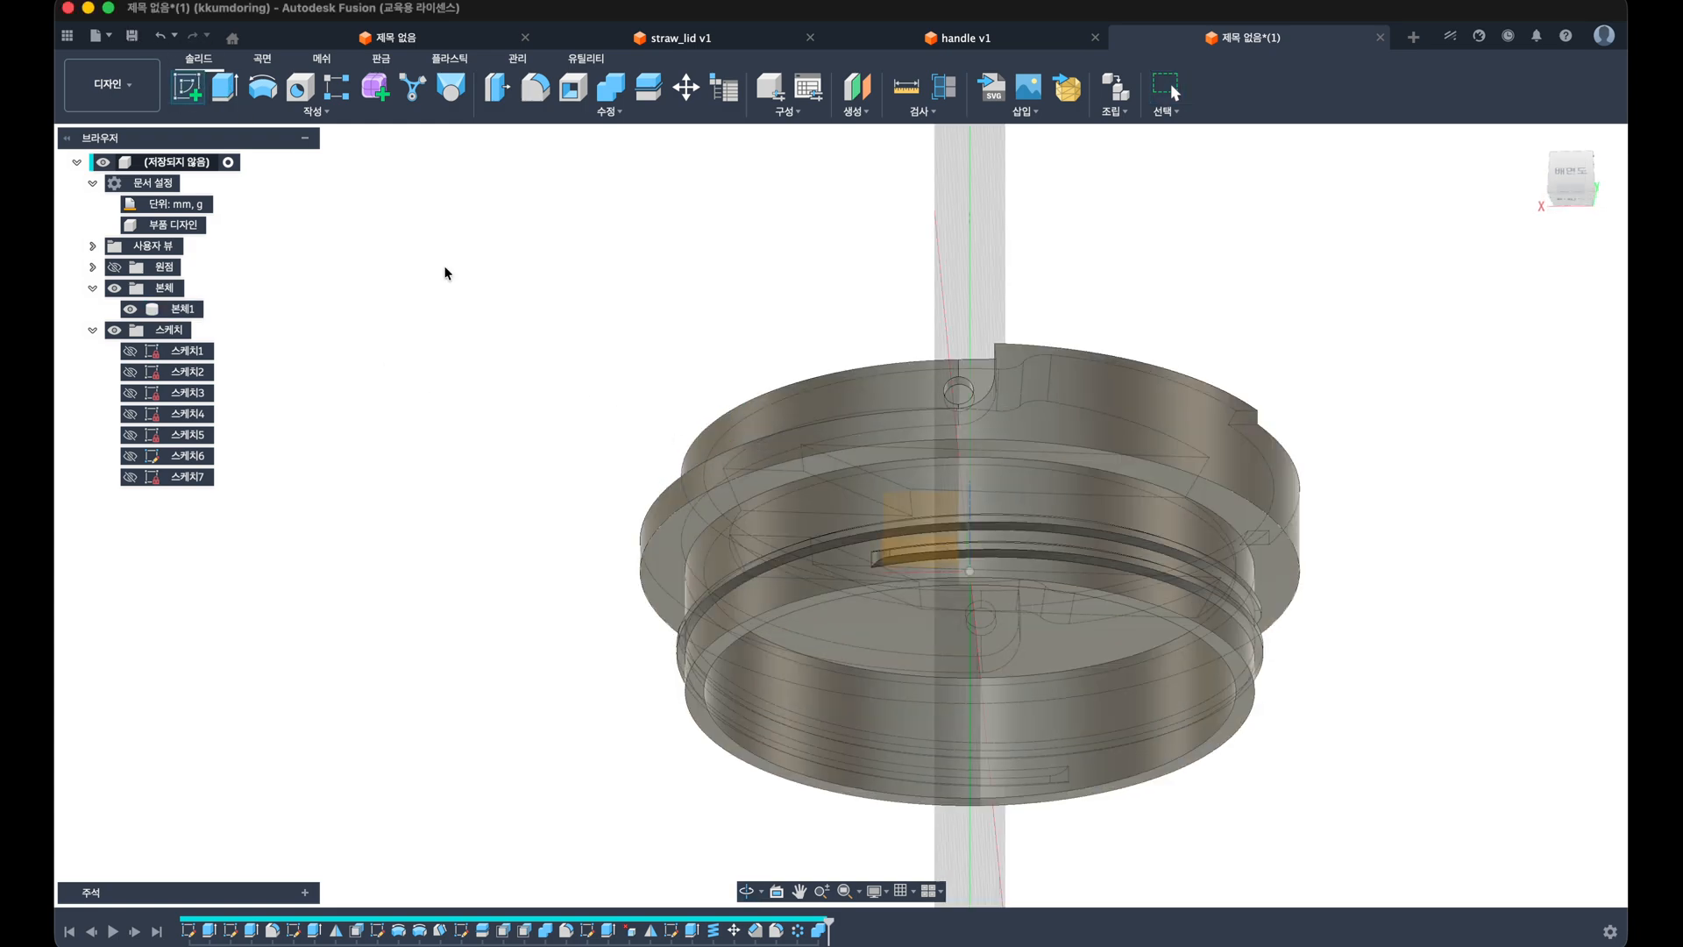
click(677, 519)
key(c)
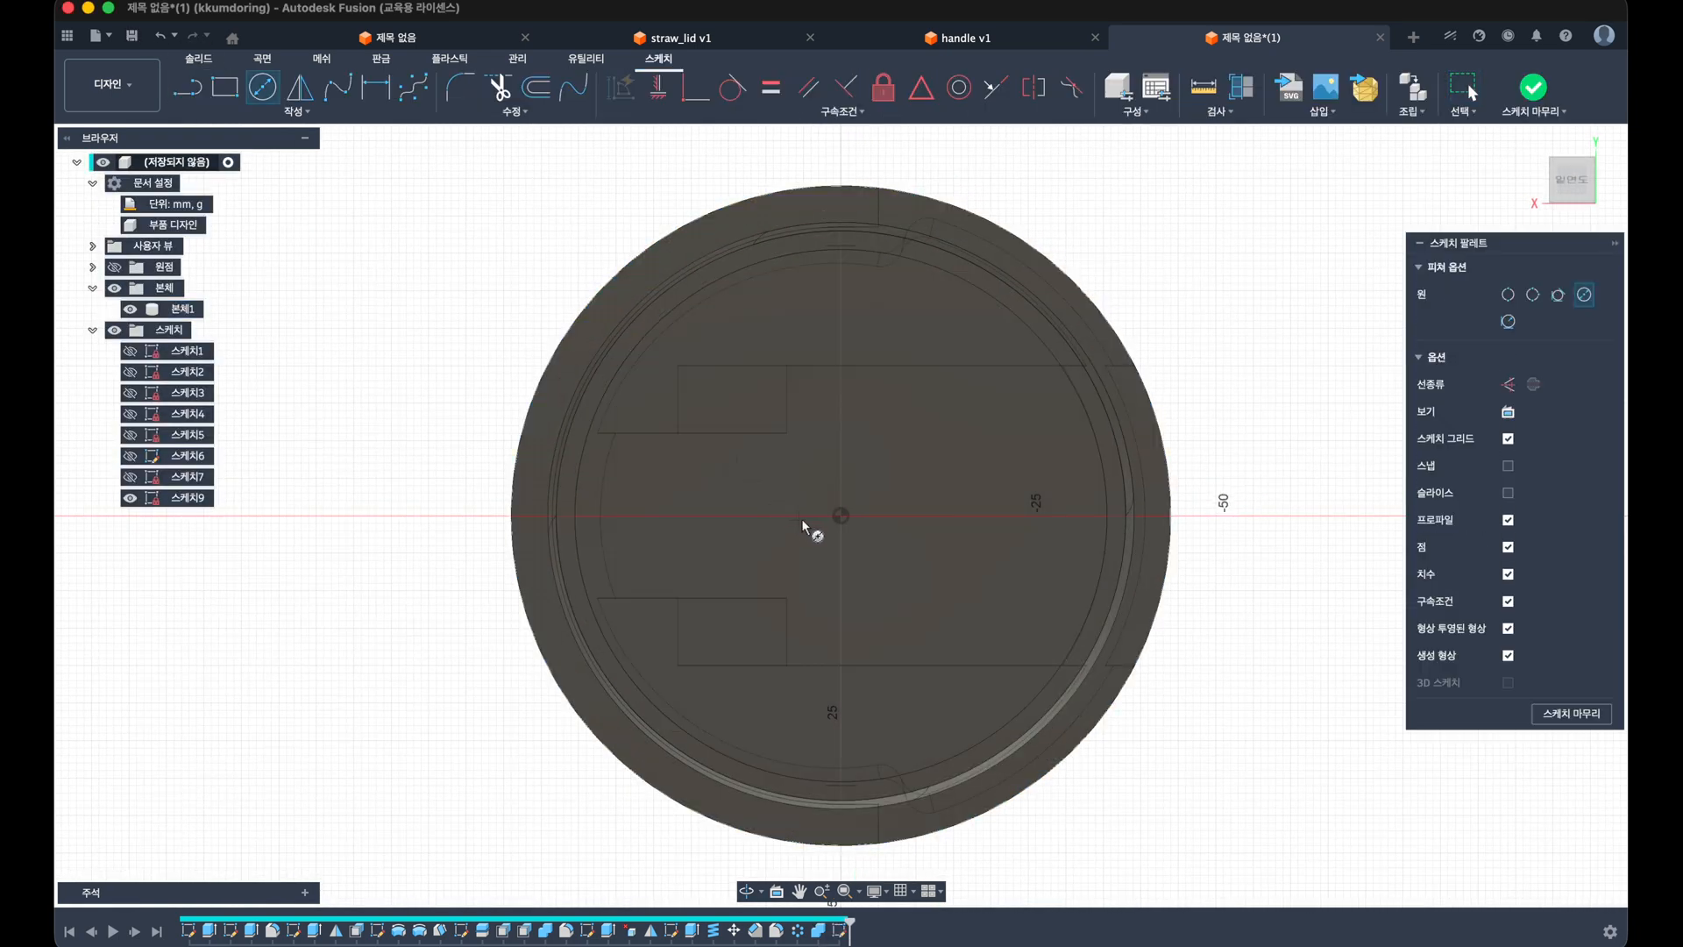
click(841, 516)
click(1200, 474)
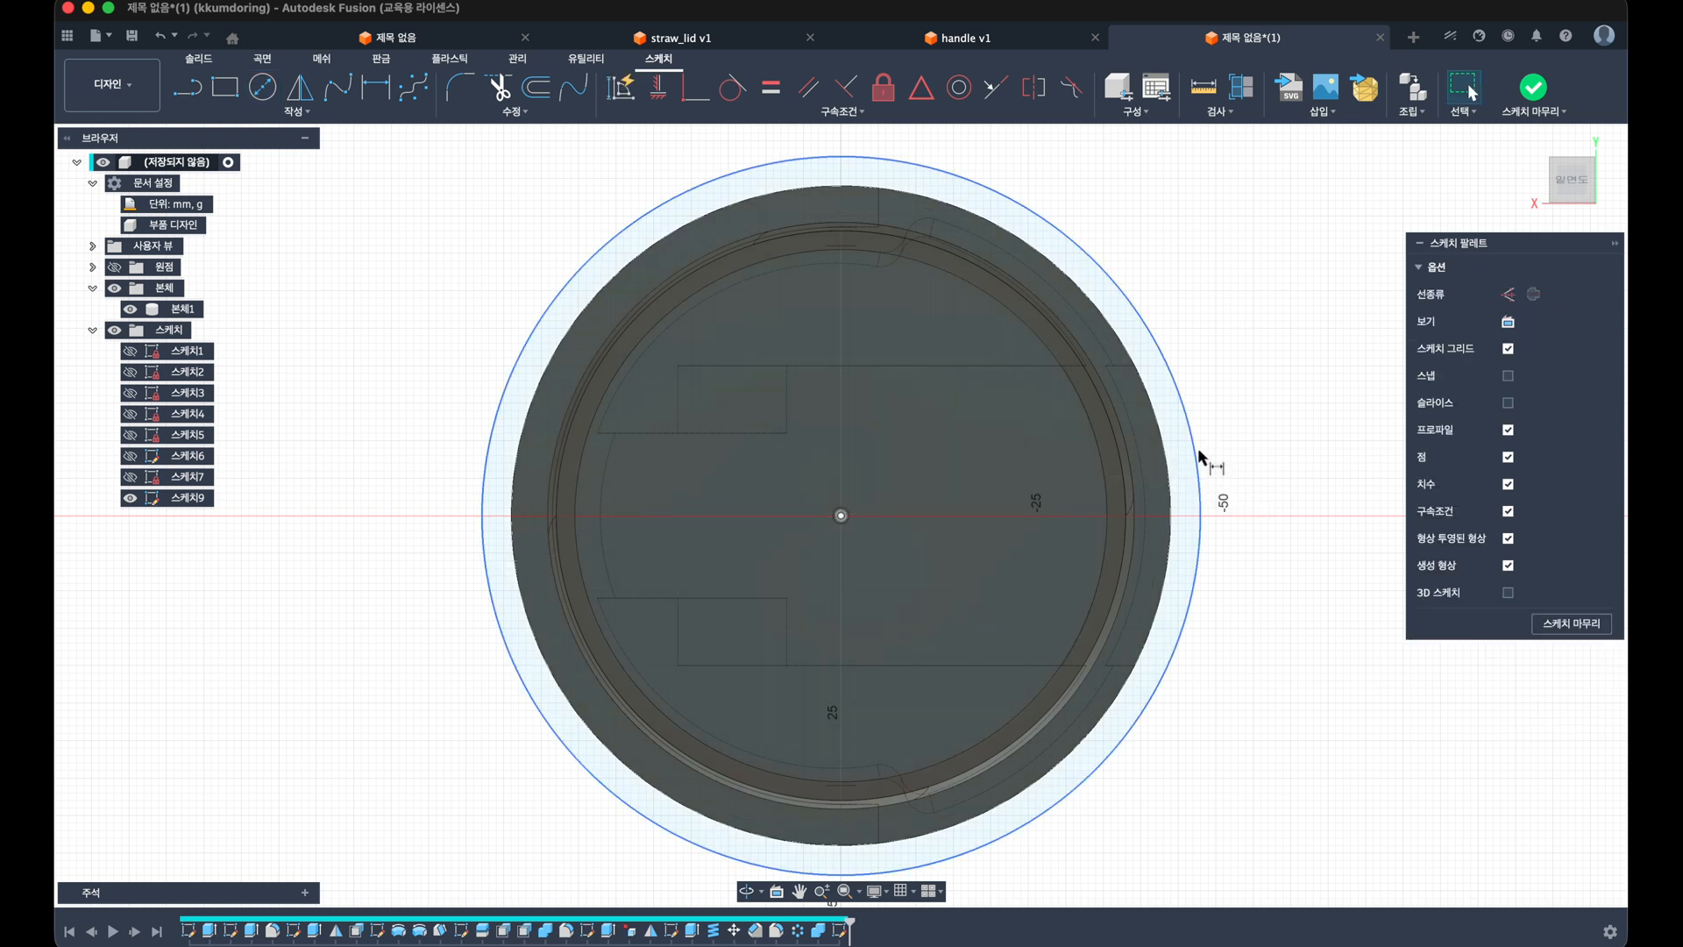
key(d)
click(1208, 434)
click(1266, 392)
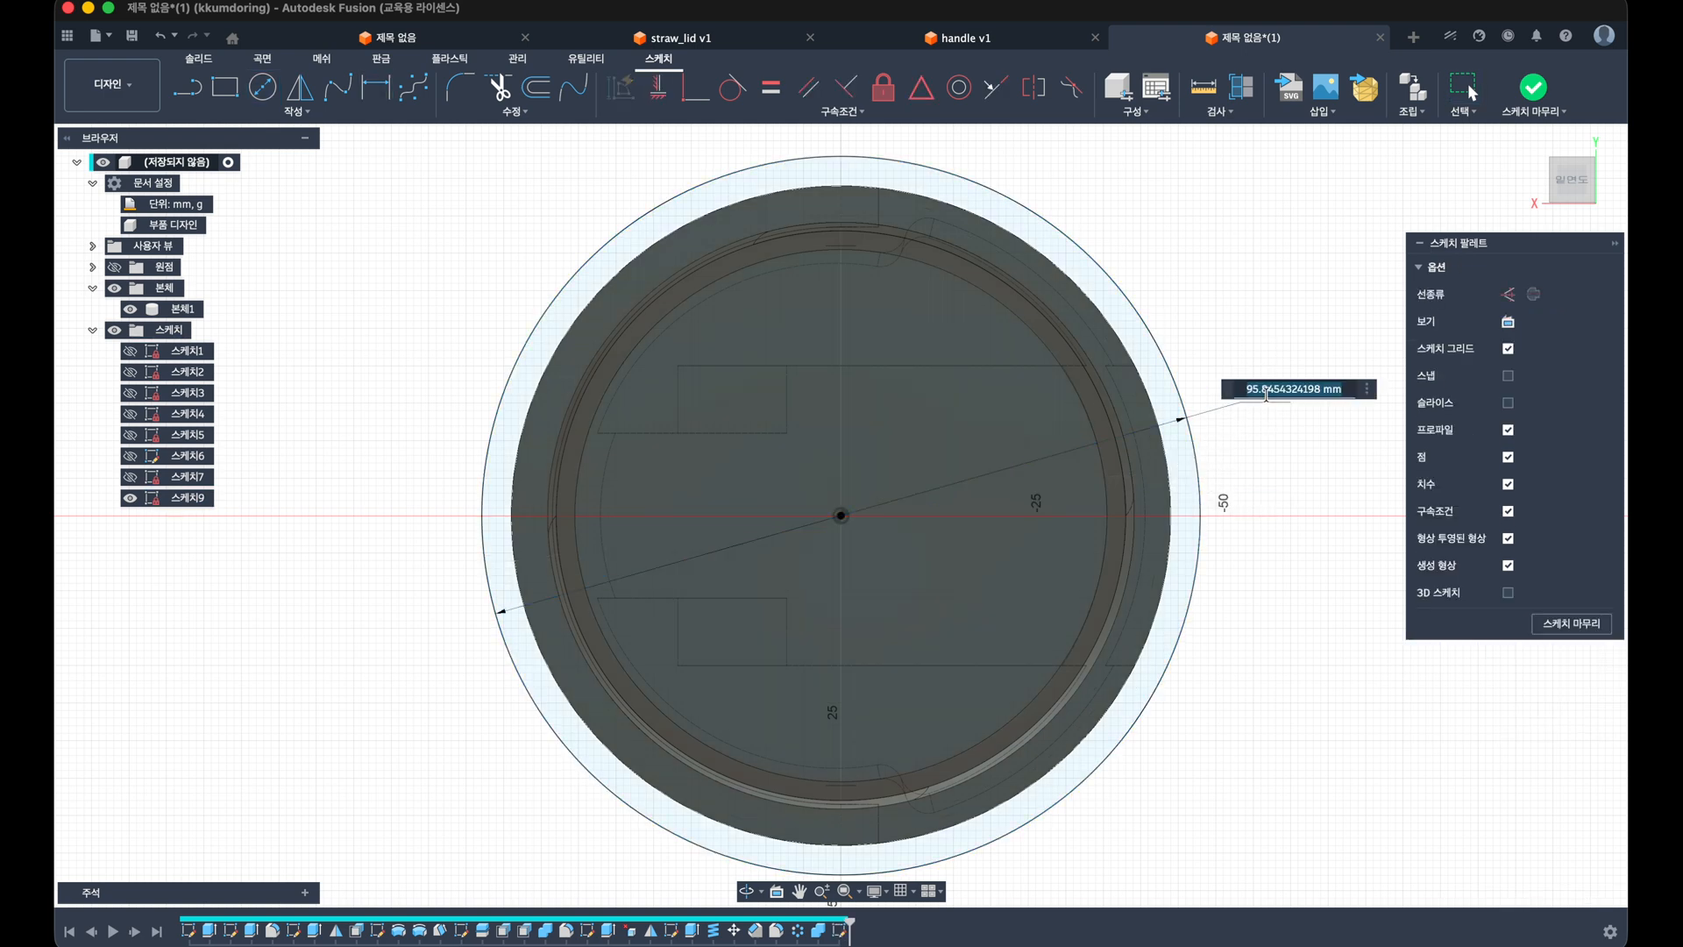
text(78)
key(Return)
Step: Sketch a second circle concentric with the 78 mm circle and dimension its diameter
key(c)
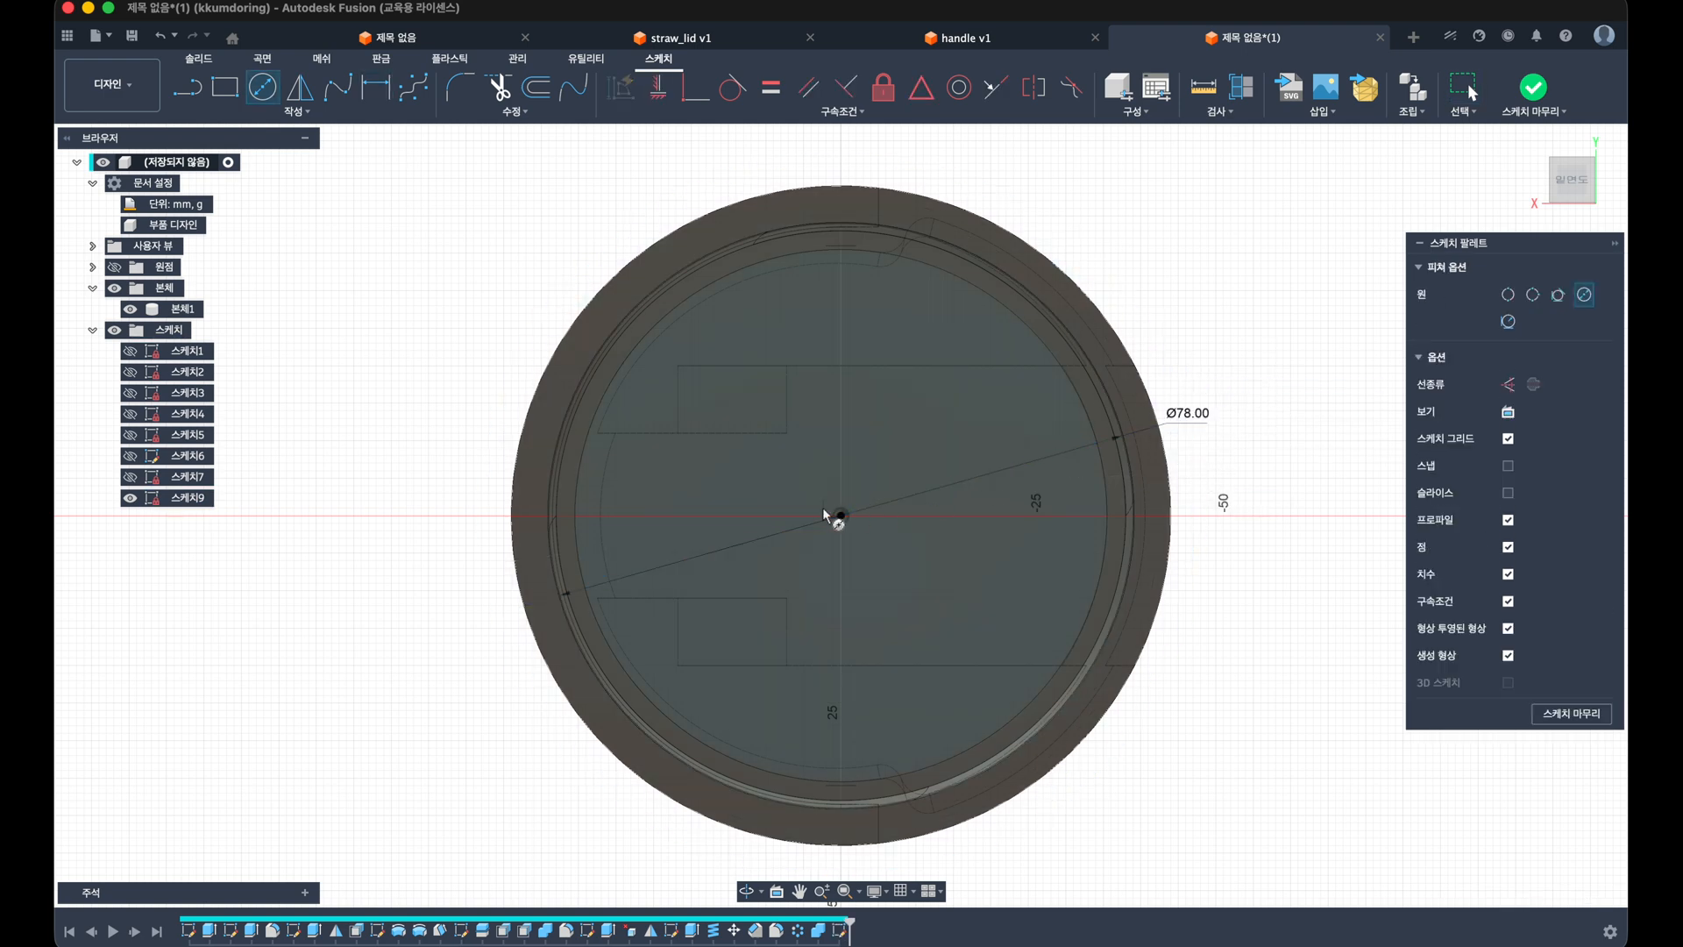
click(841, 515)
click(1115, 545)
key(d)
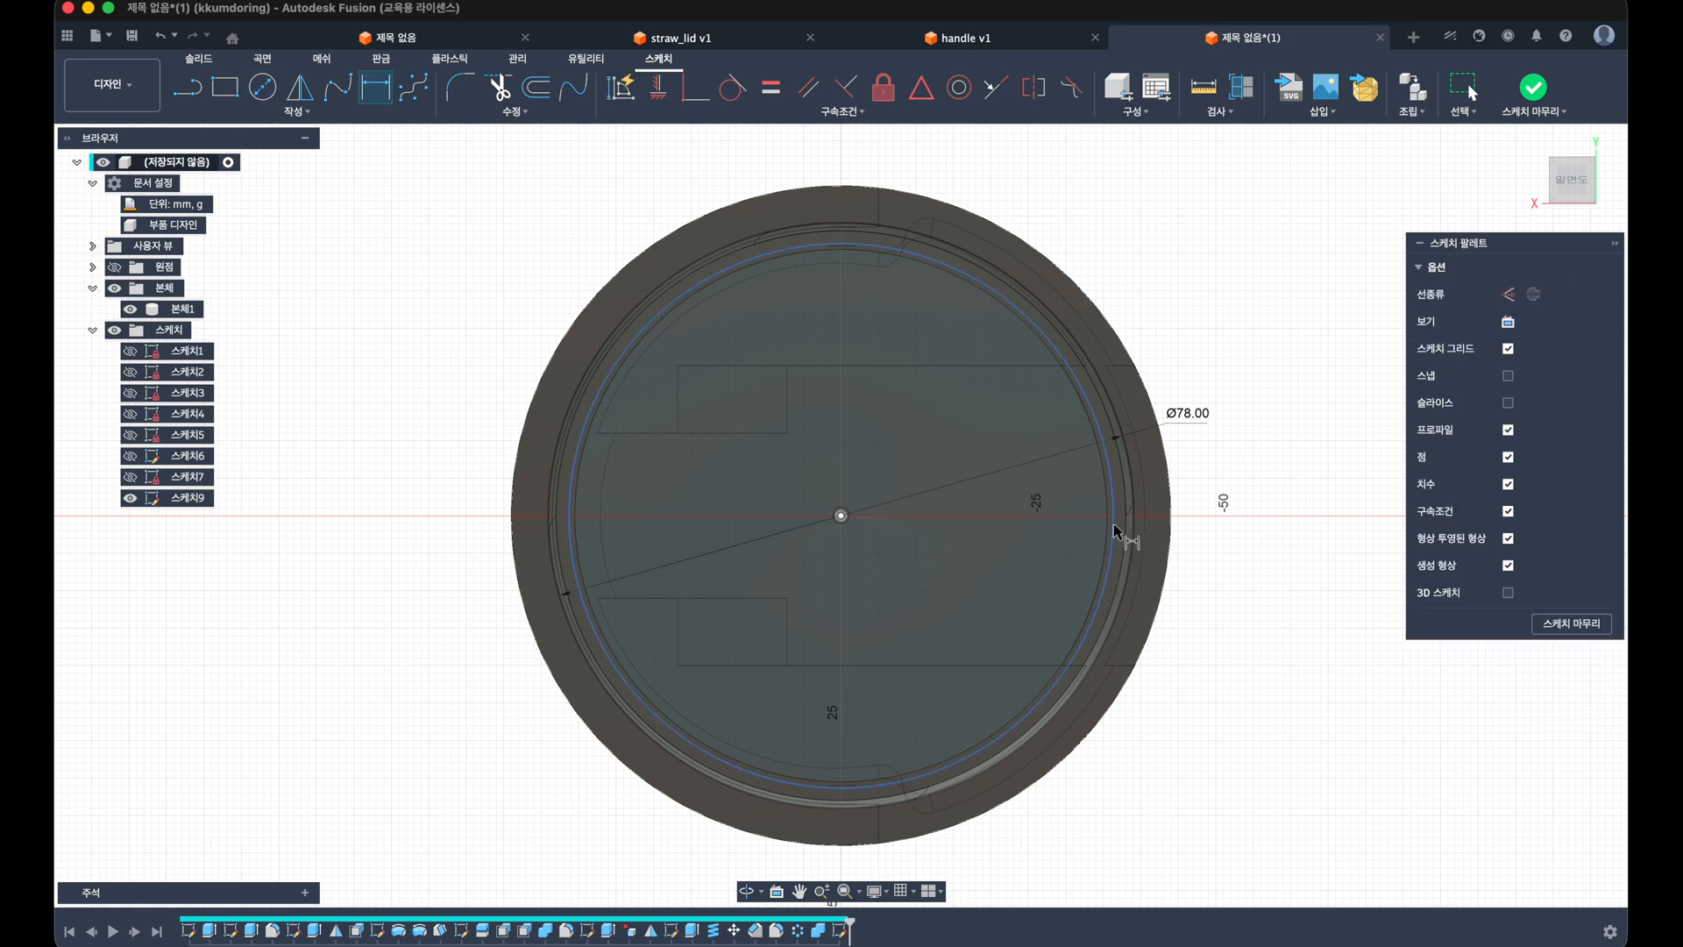
click(1115, 531)
click(1253, 586)
text(7)
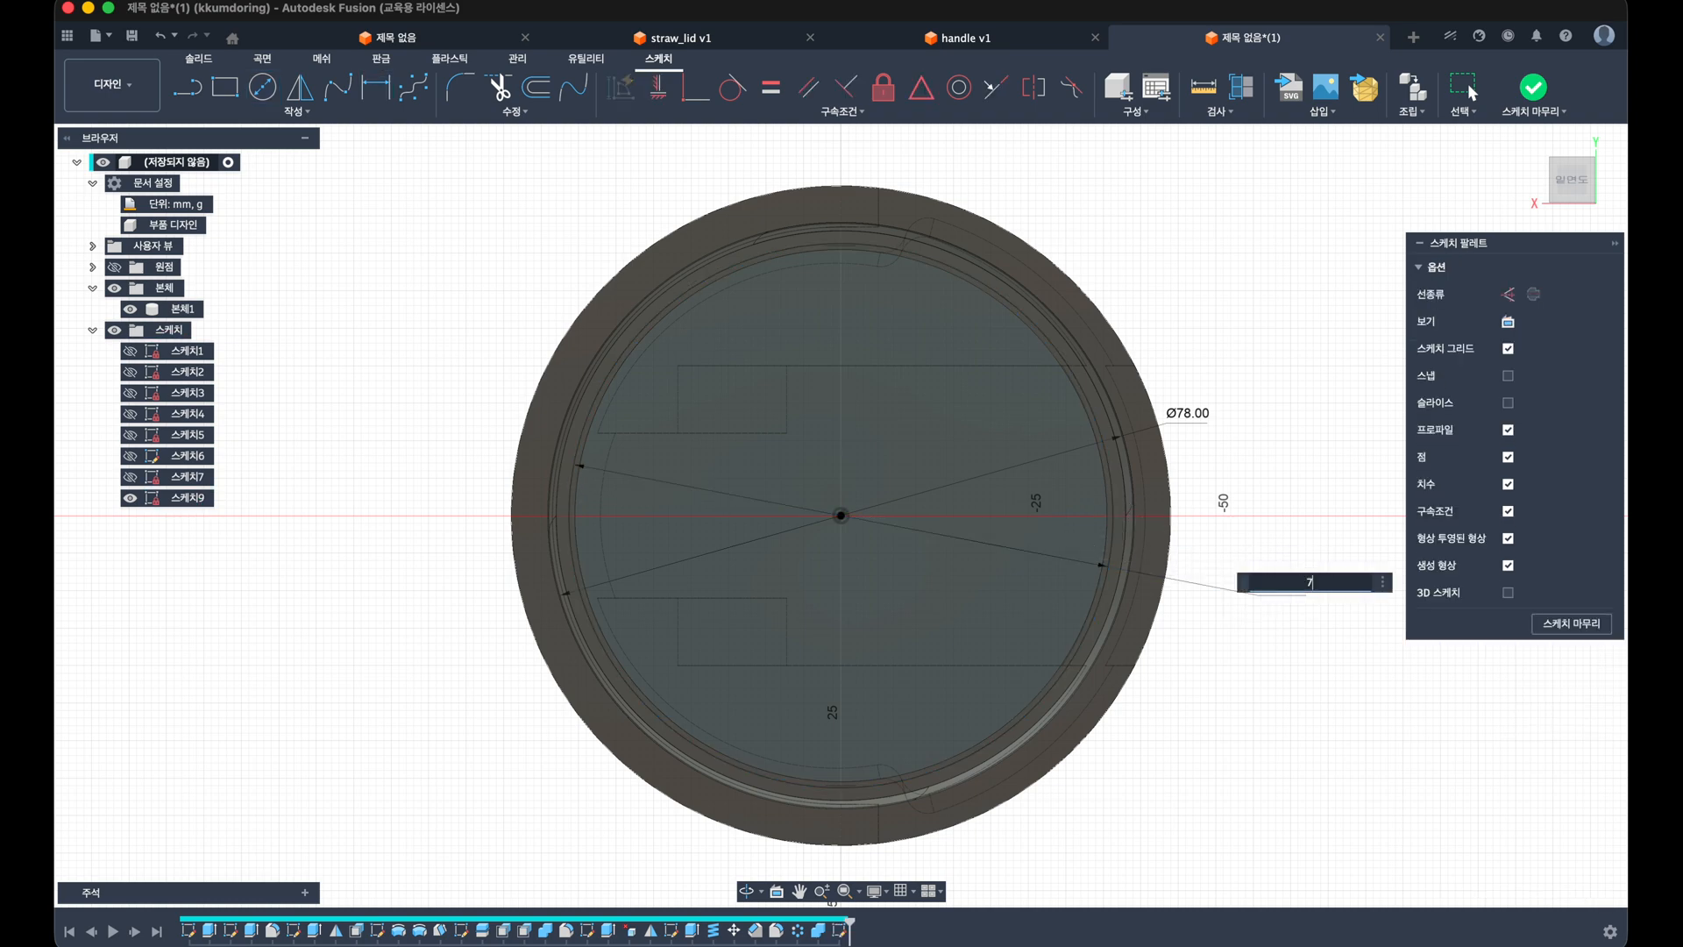
text(8)
key(Return)
Step: Extrude the thin ring profile 2 mm, starting at a 3 mm offset from the sketch plane, and join it to the lid
key(e)
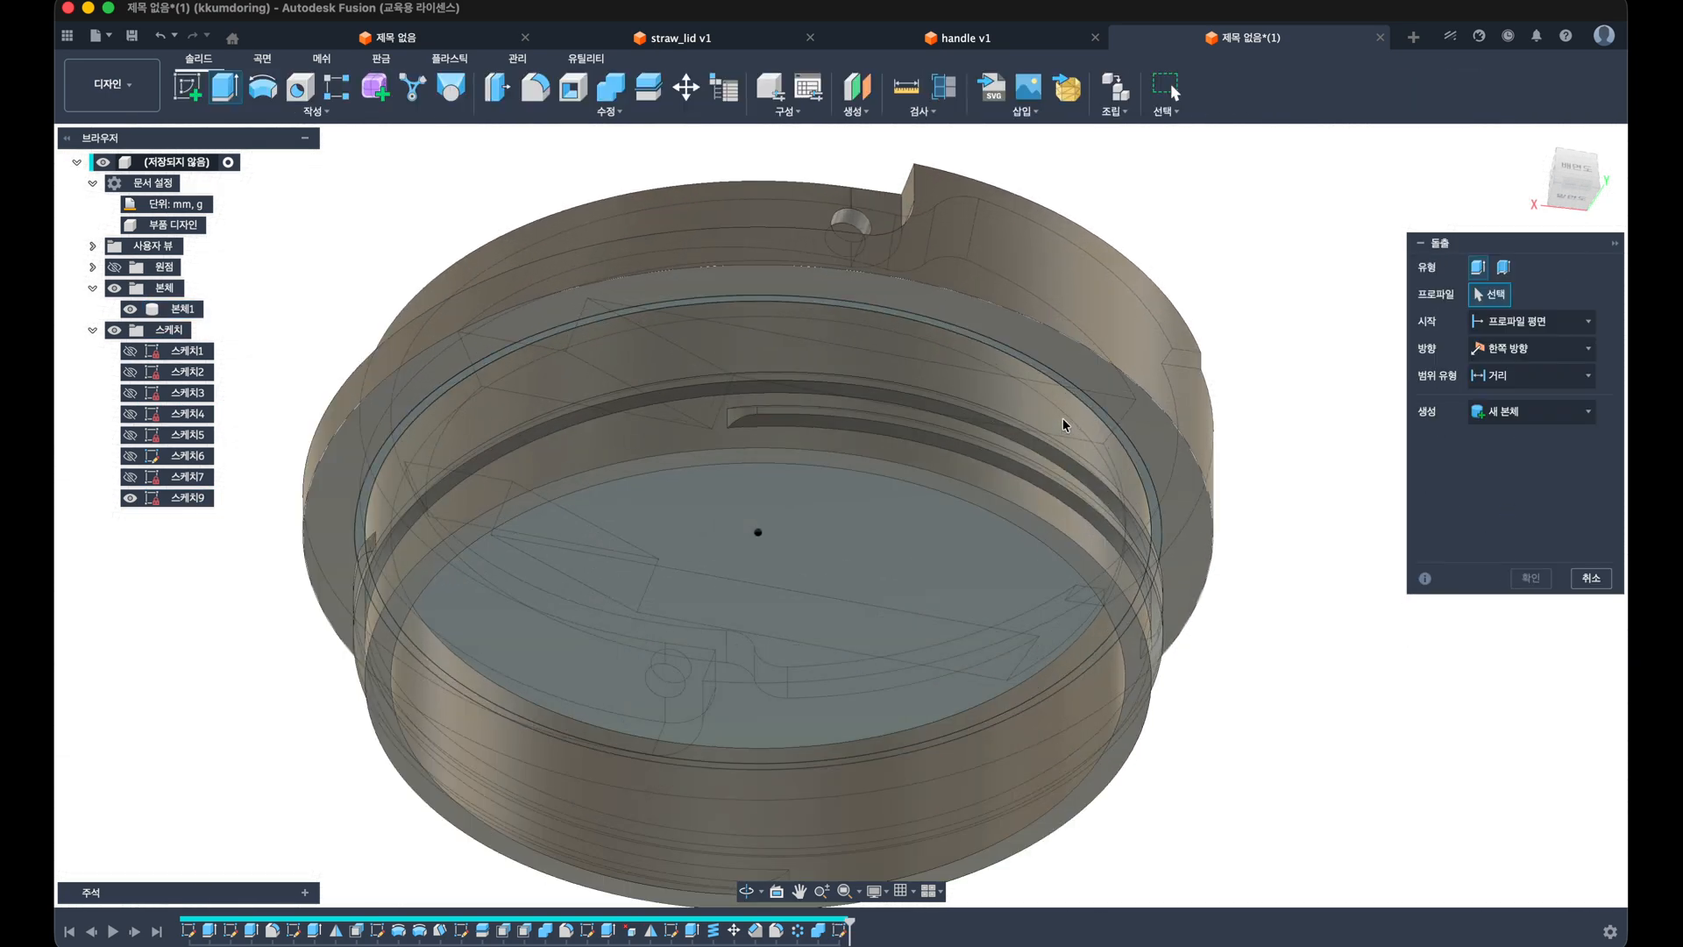
click(1069, 387)
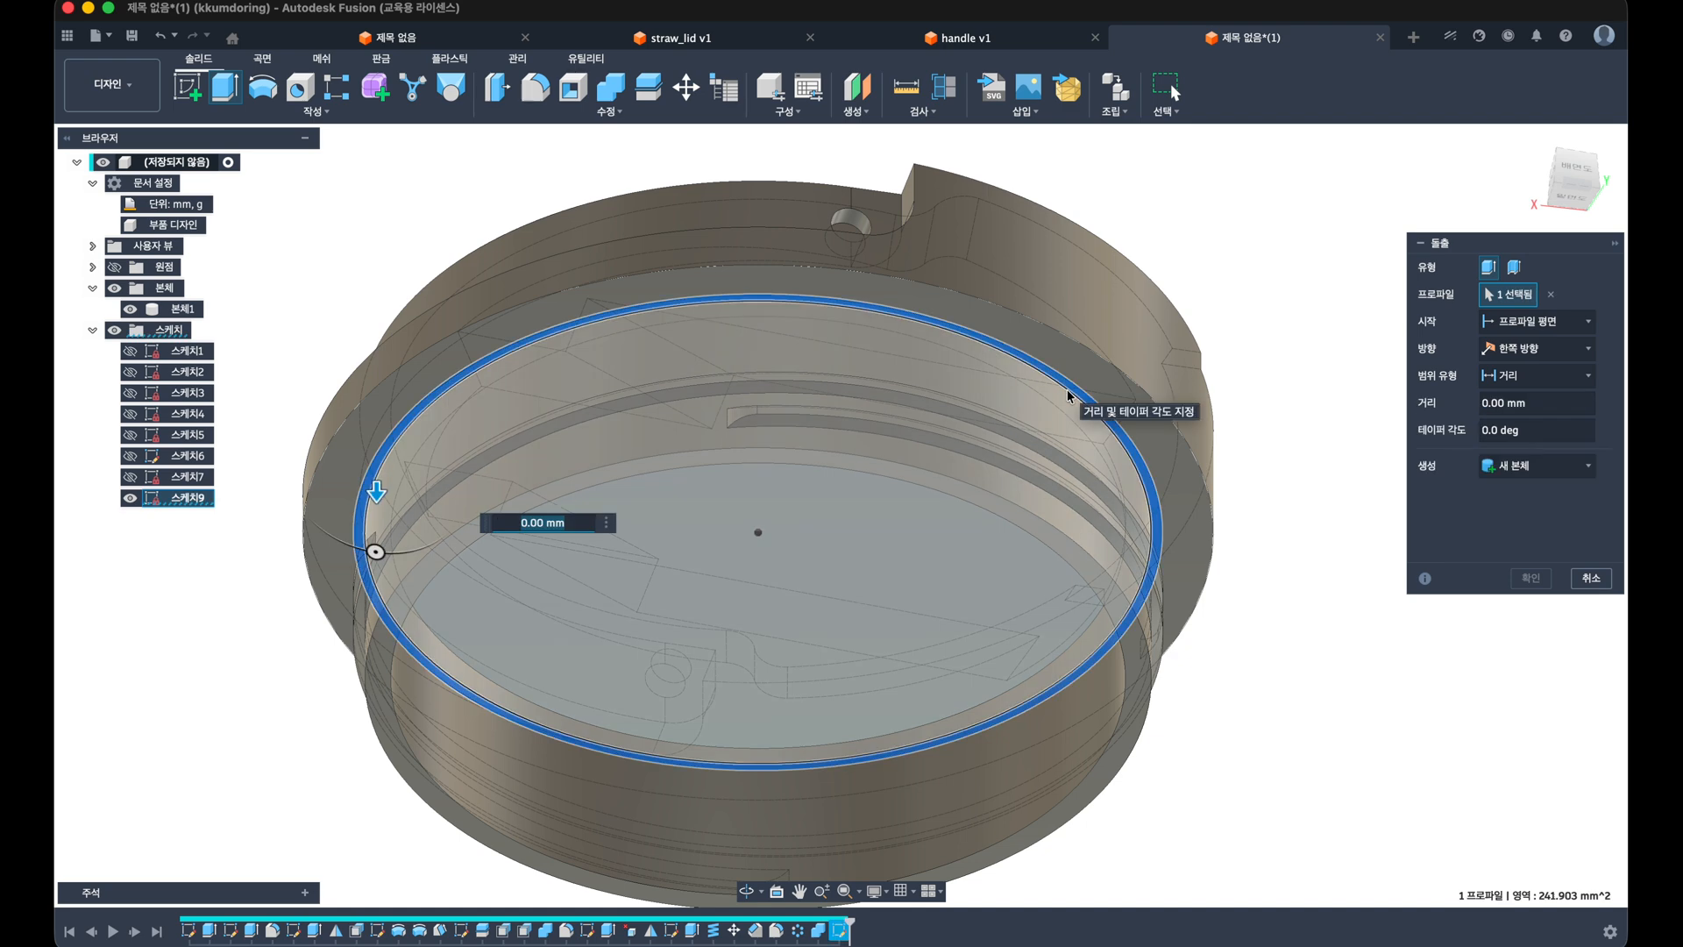
click(1534, 321)
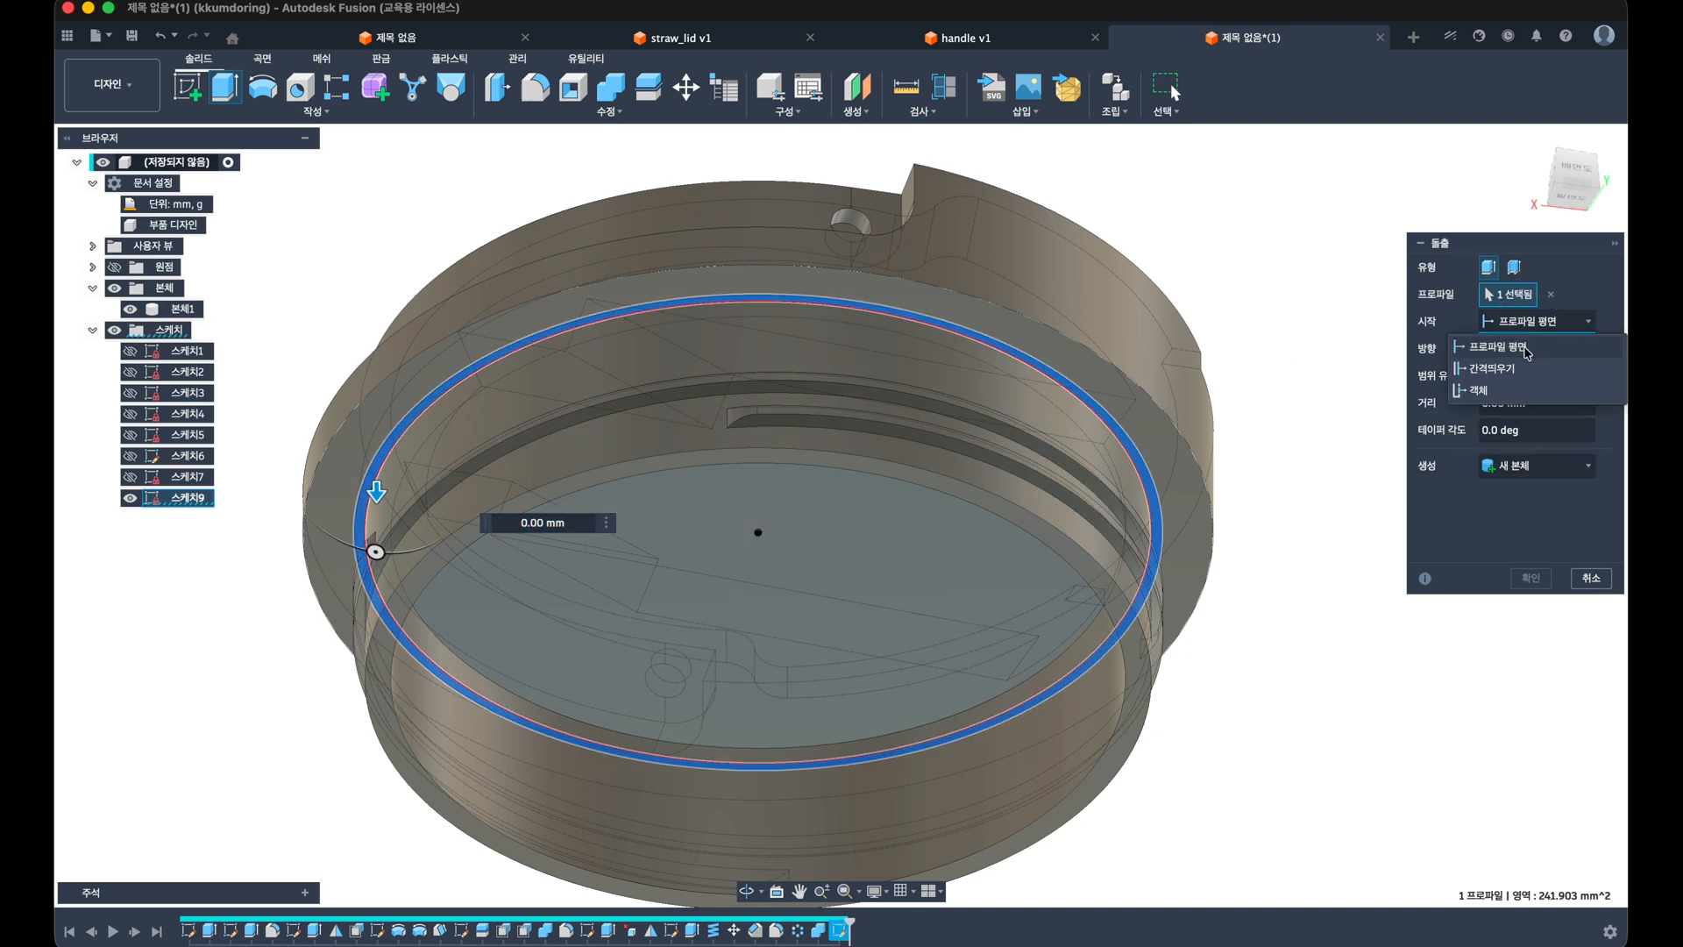
click(1525, 360)
text(3)
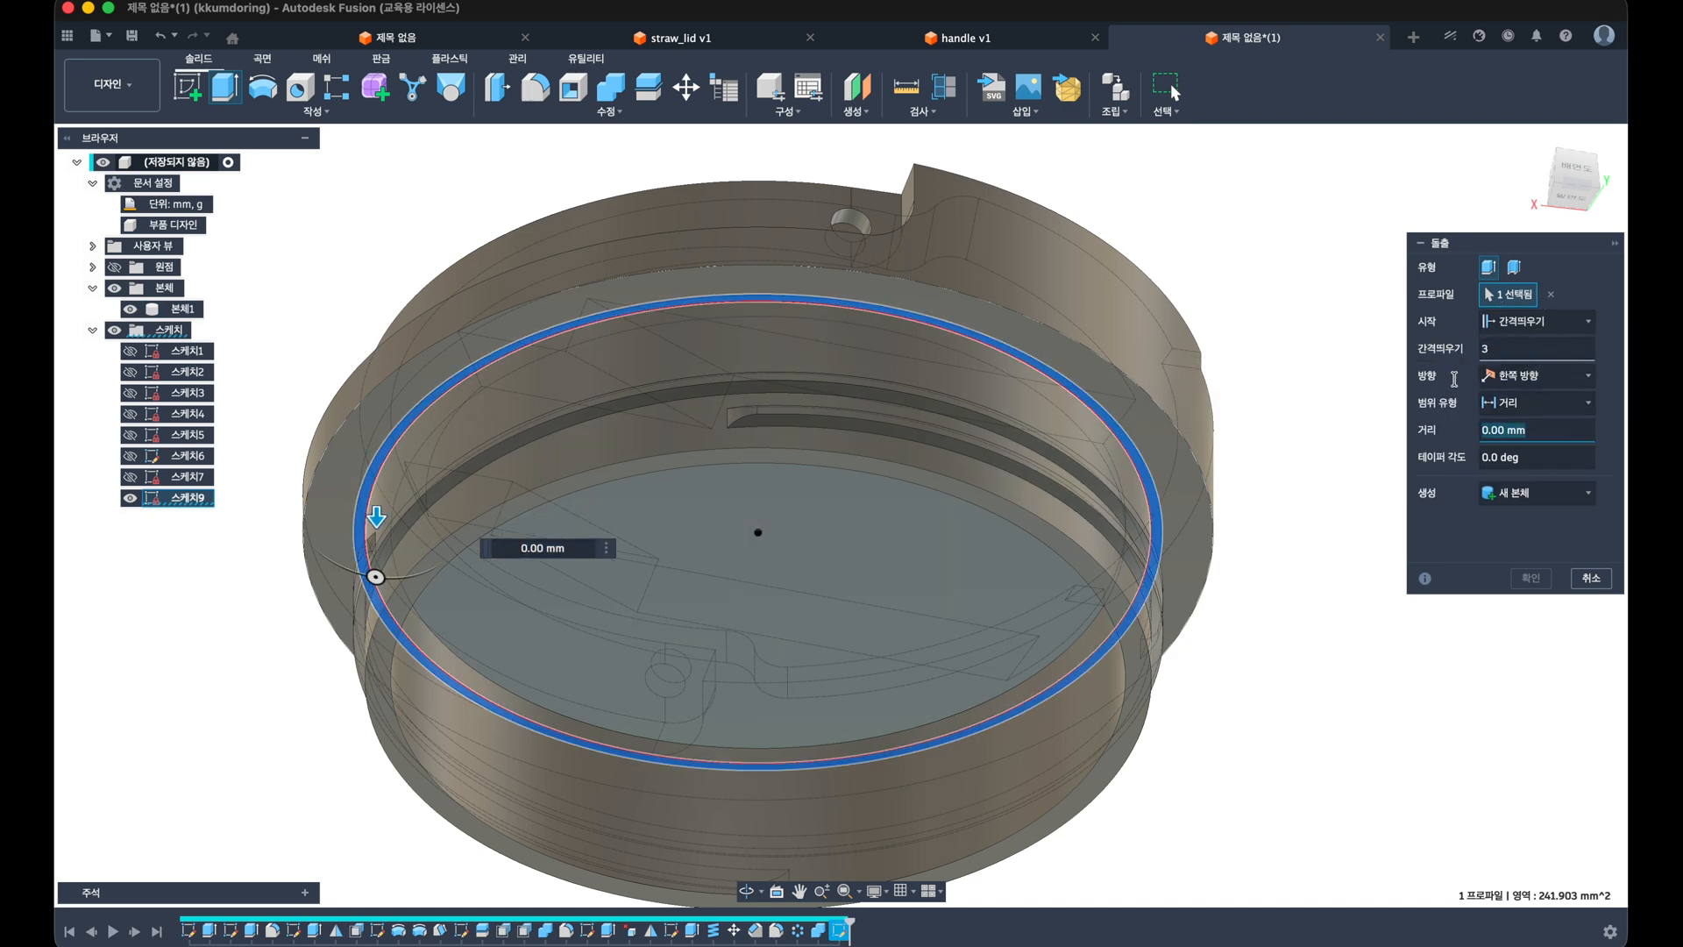
click(1517, 432)
text(2)
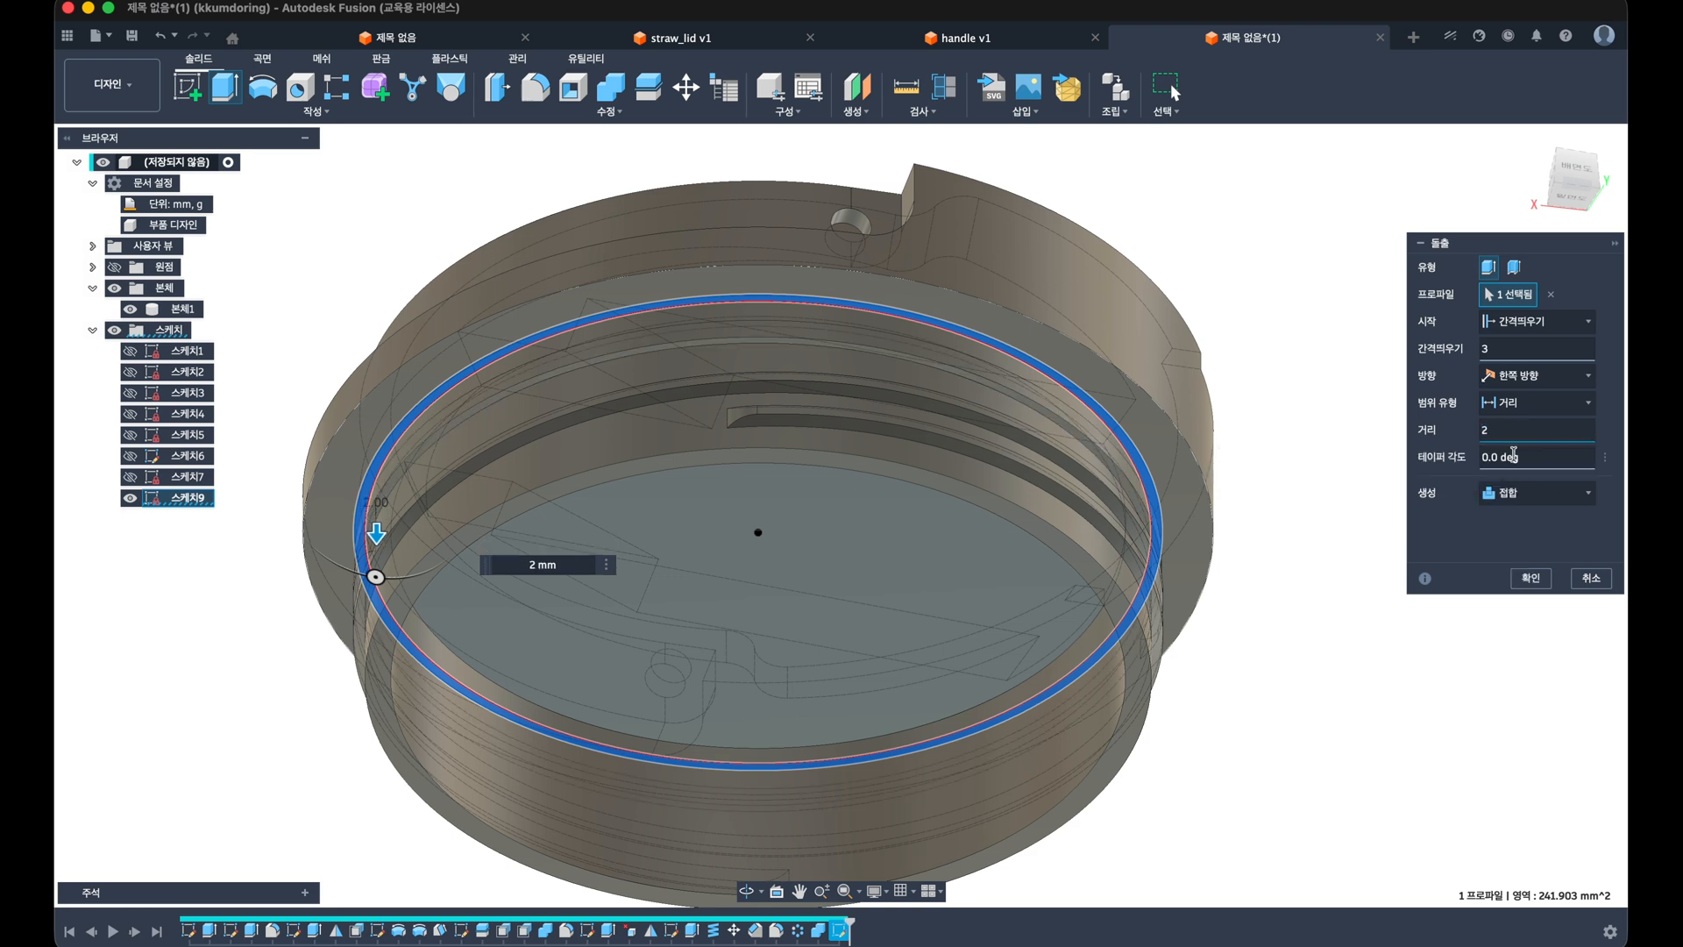
click(1527, 578)
shift+middle_drag(1371, 439, 1119, 499)
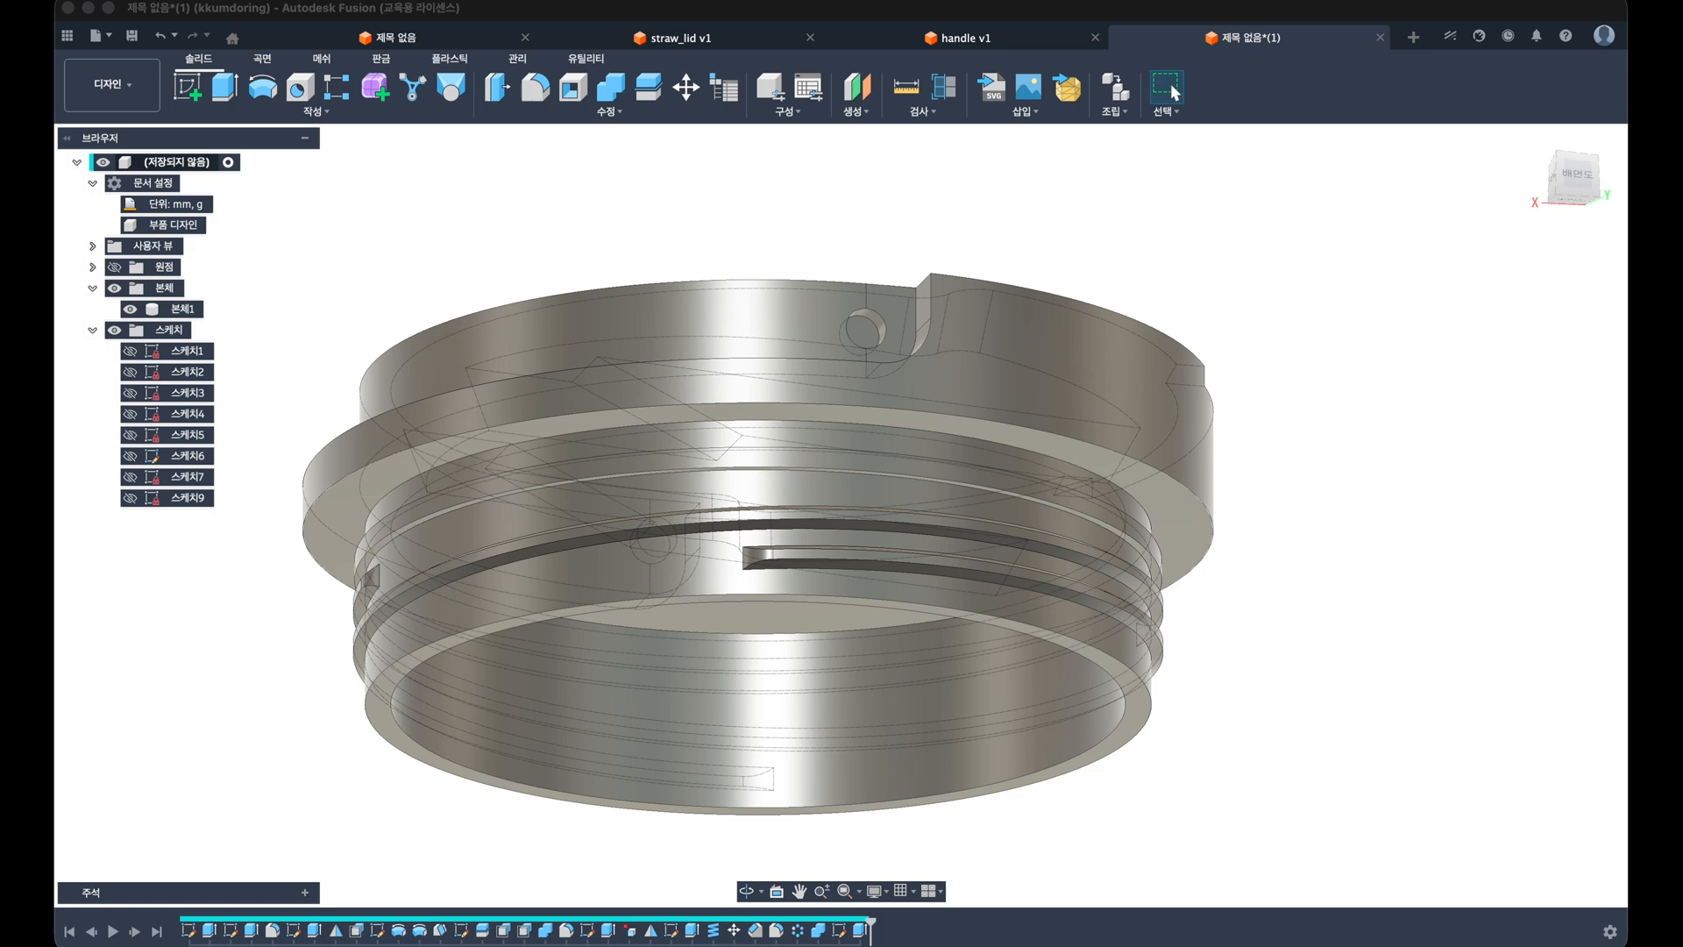
Step: Fillet the curved edge where the recess floor meets the lid's inner wall
shift+middle_drag(1166, 263, 1106, 342)
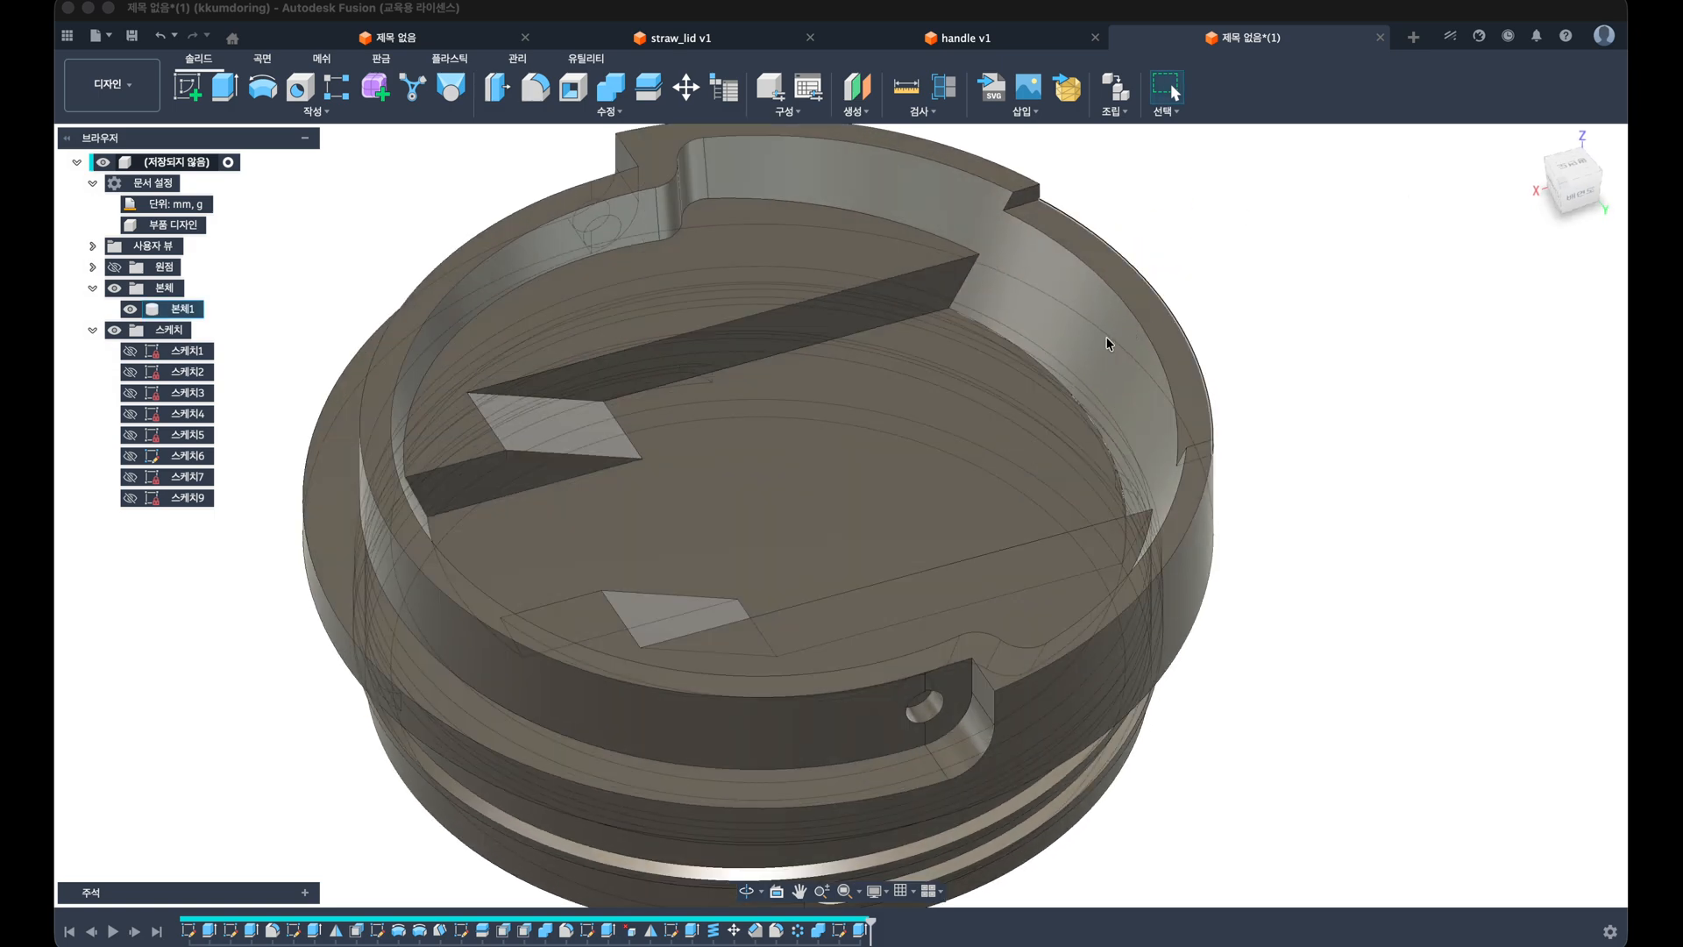
shift+middle_drag(1333, 325, 1165, 364)
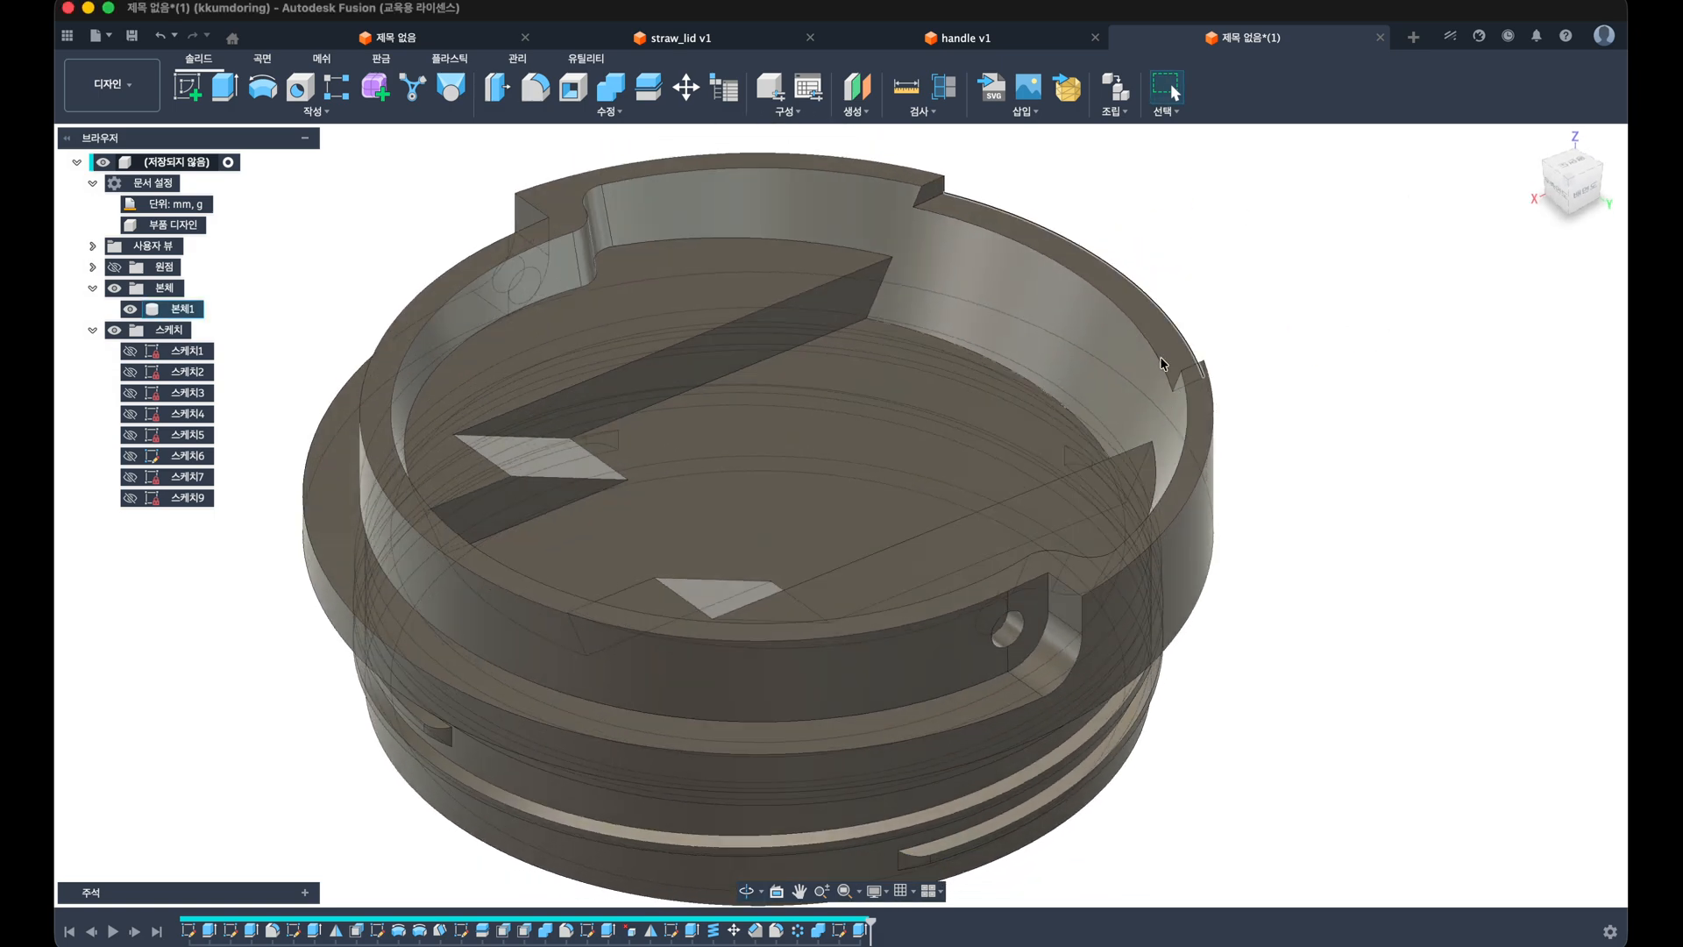
click(1026, 383)
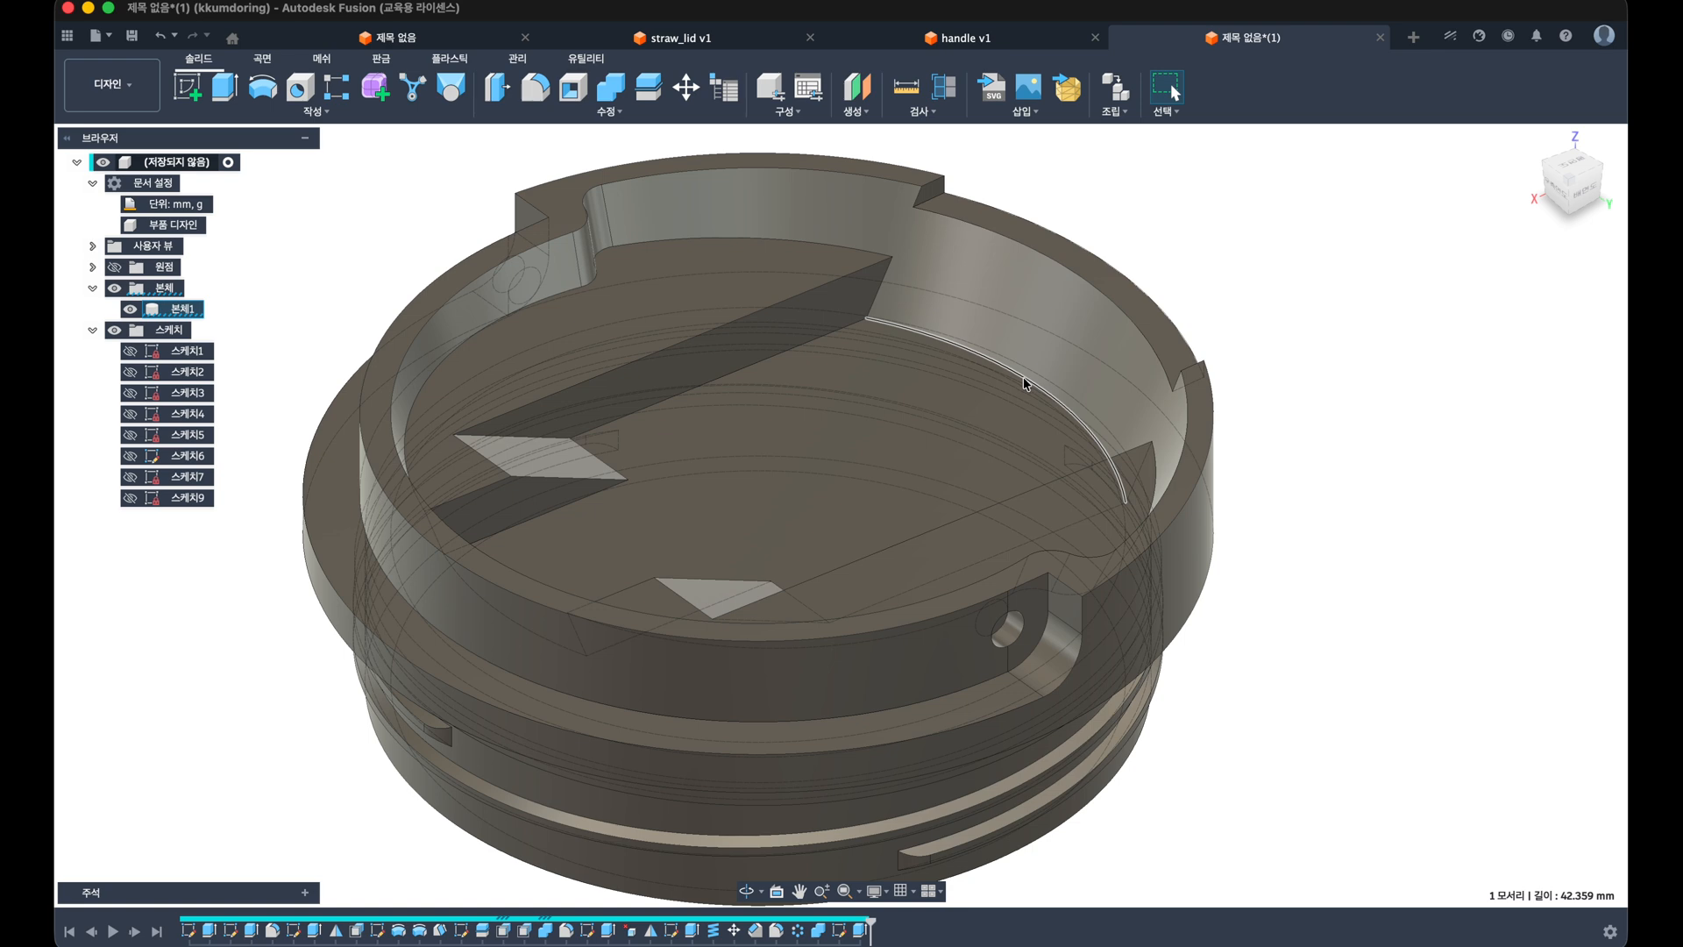
key(f)
key(Return)
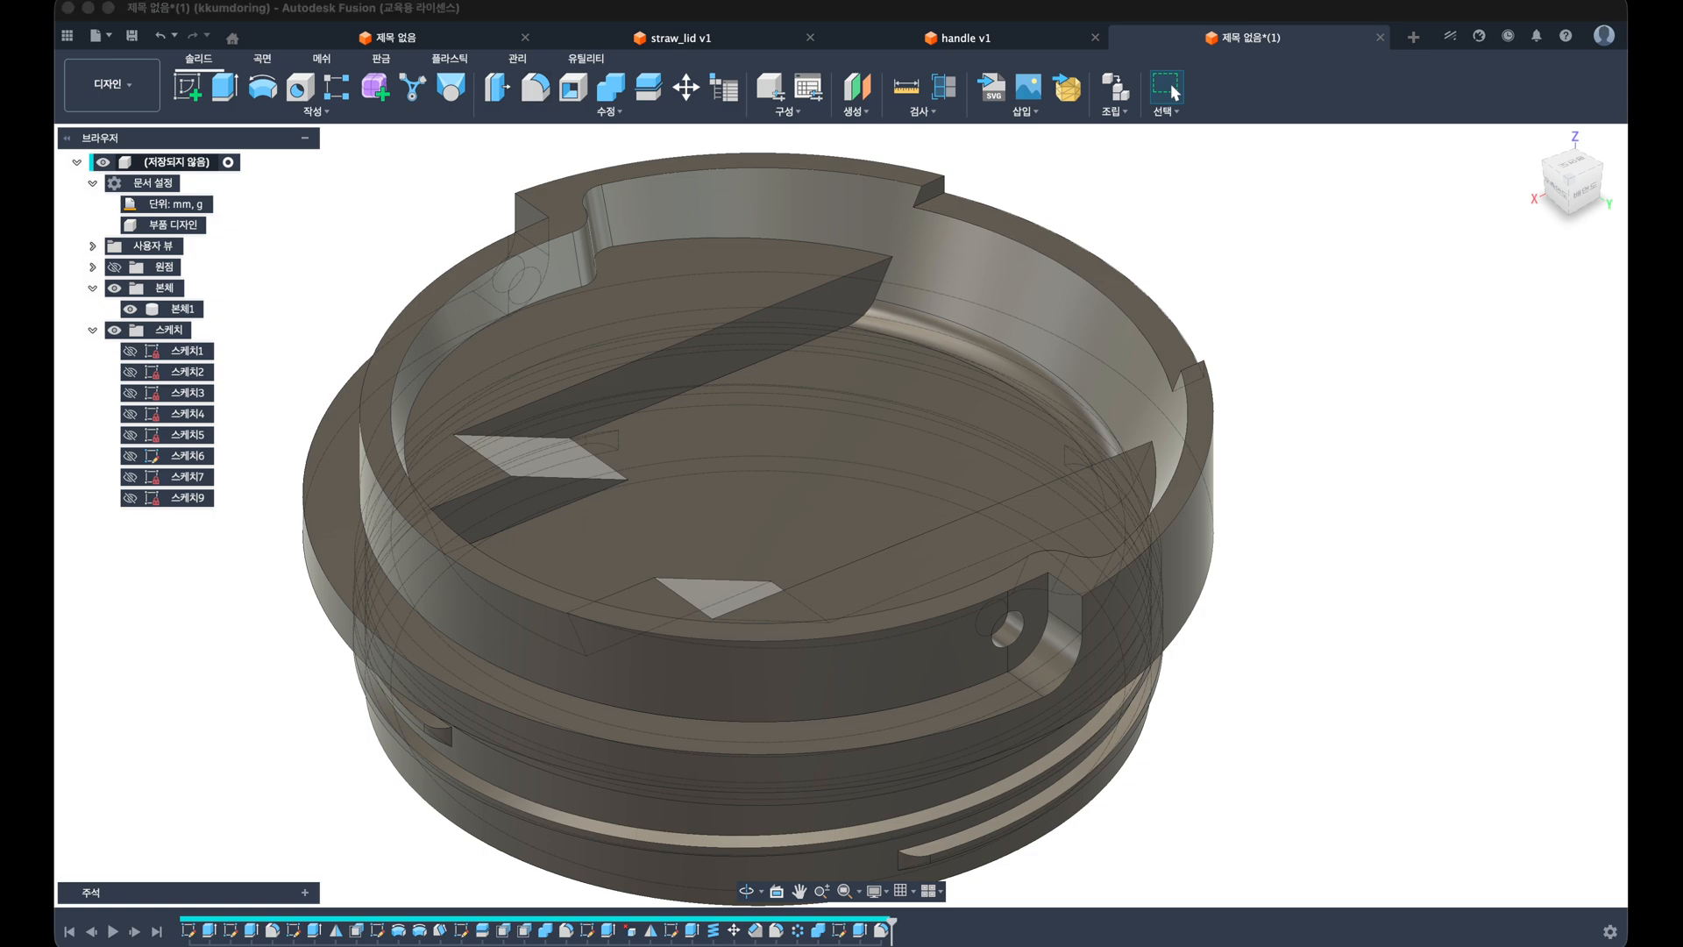
Step: Start a sketch on the circular face inside the underside ring wall and draw a 14 mm diameter circle at the origin
shift+middle_drag(675, 352, 265, 4)
click(189, 87)
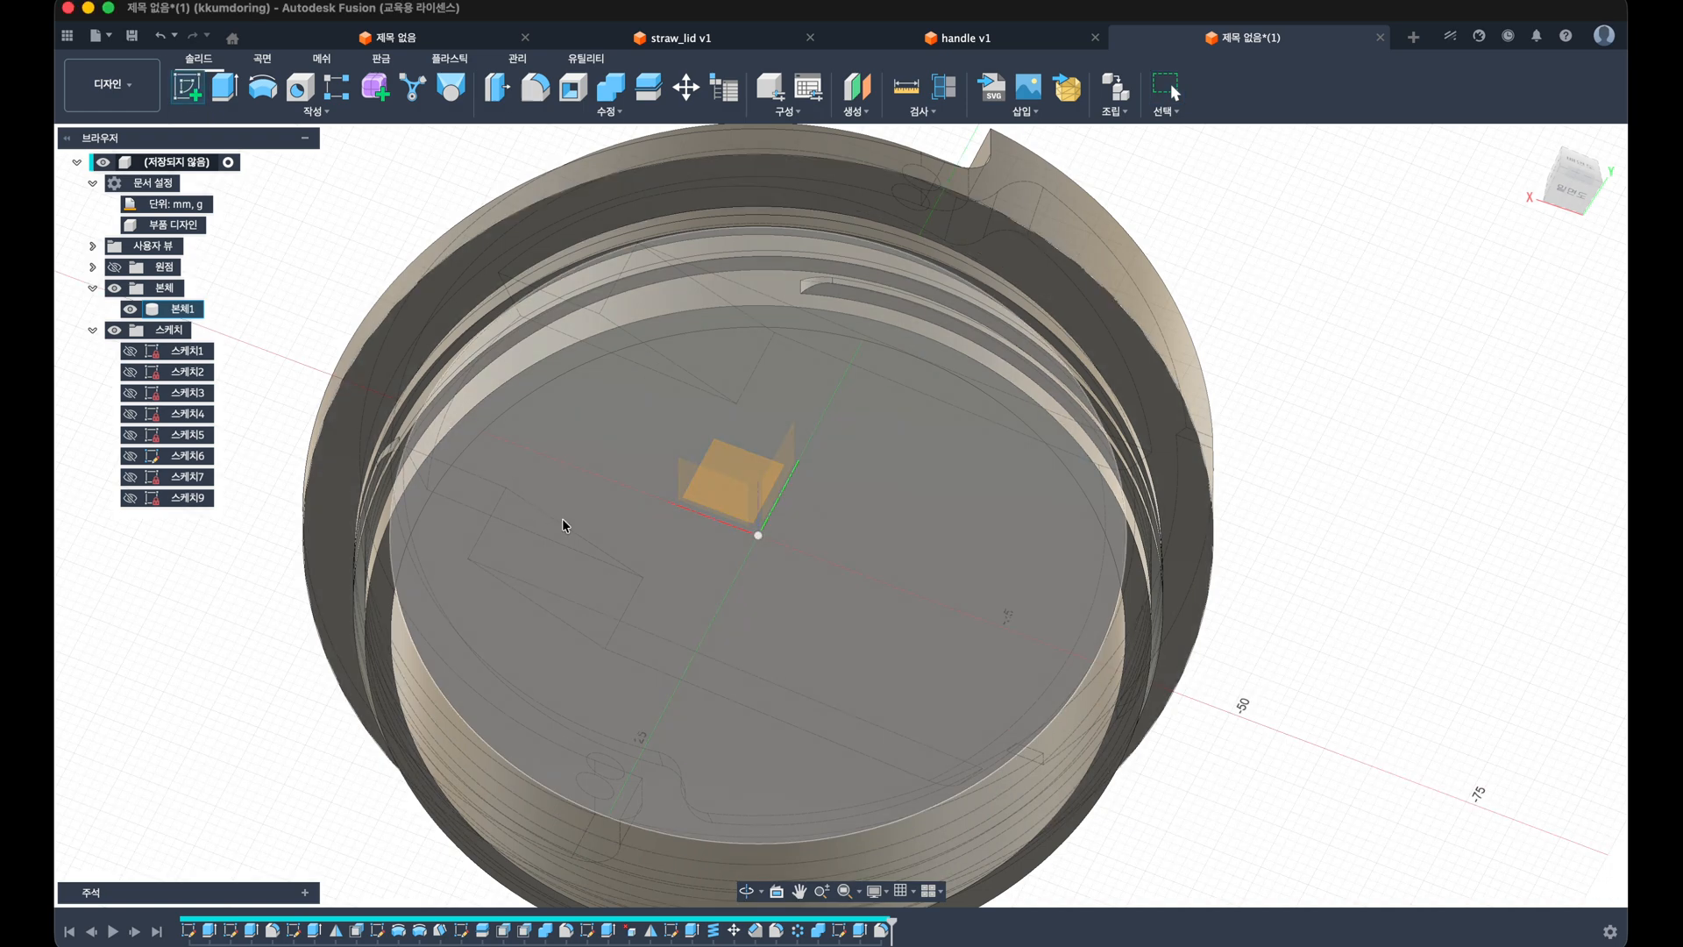
click(570, 526)
key(c)
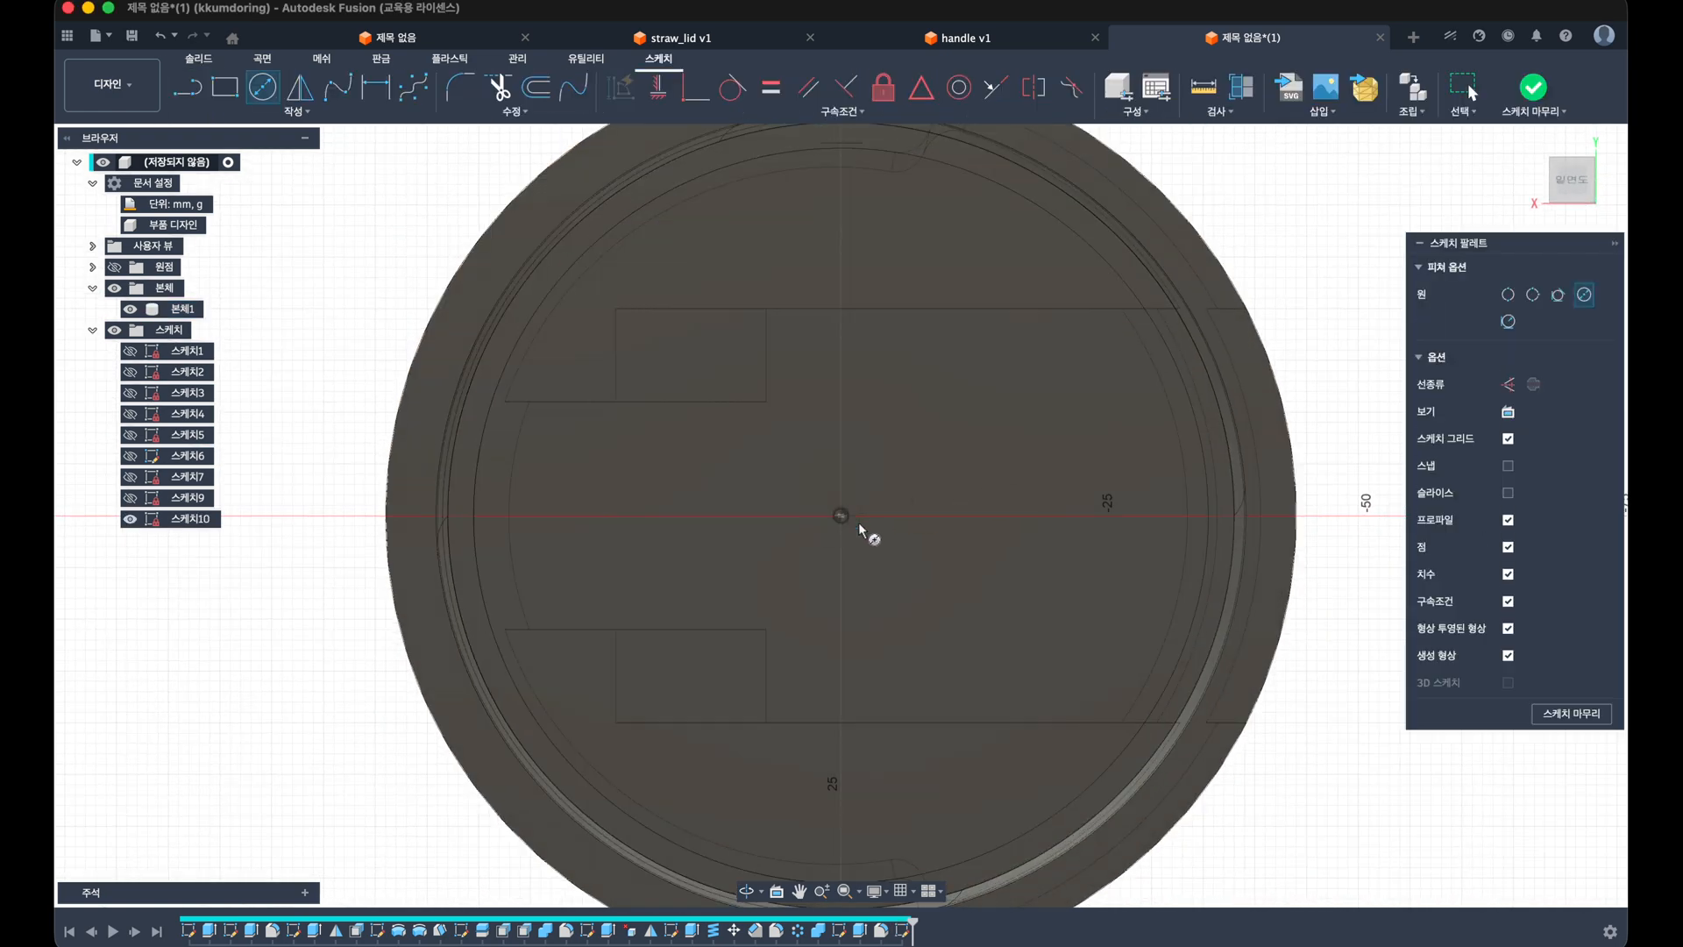
click(840, 515)
click(891, 526)
key(d)
click(880, 478)
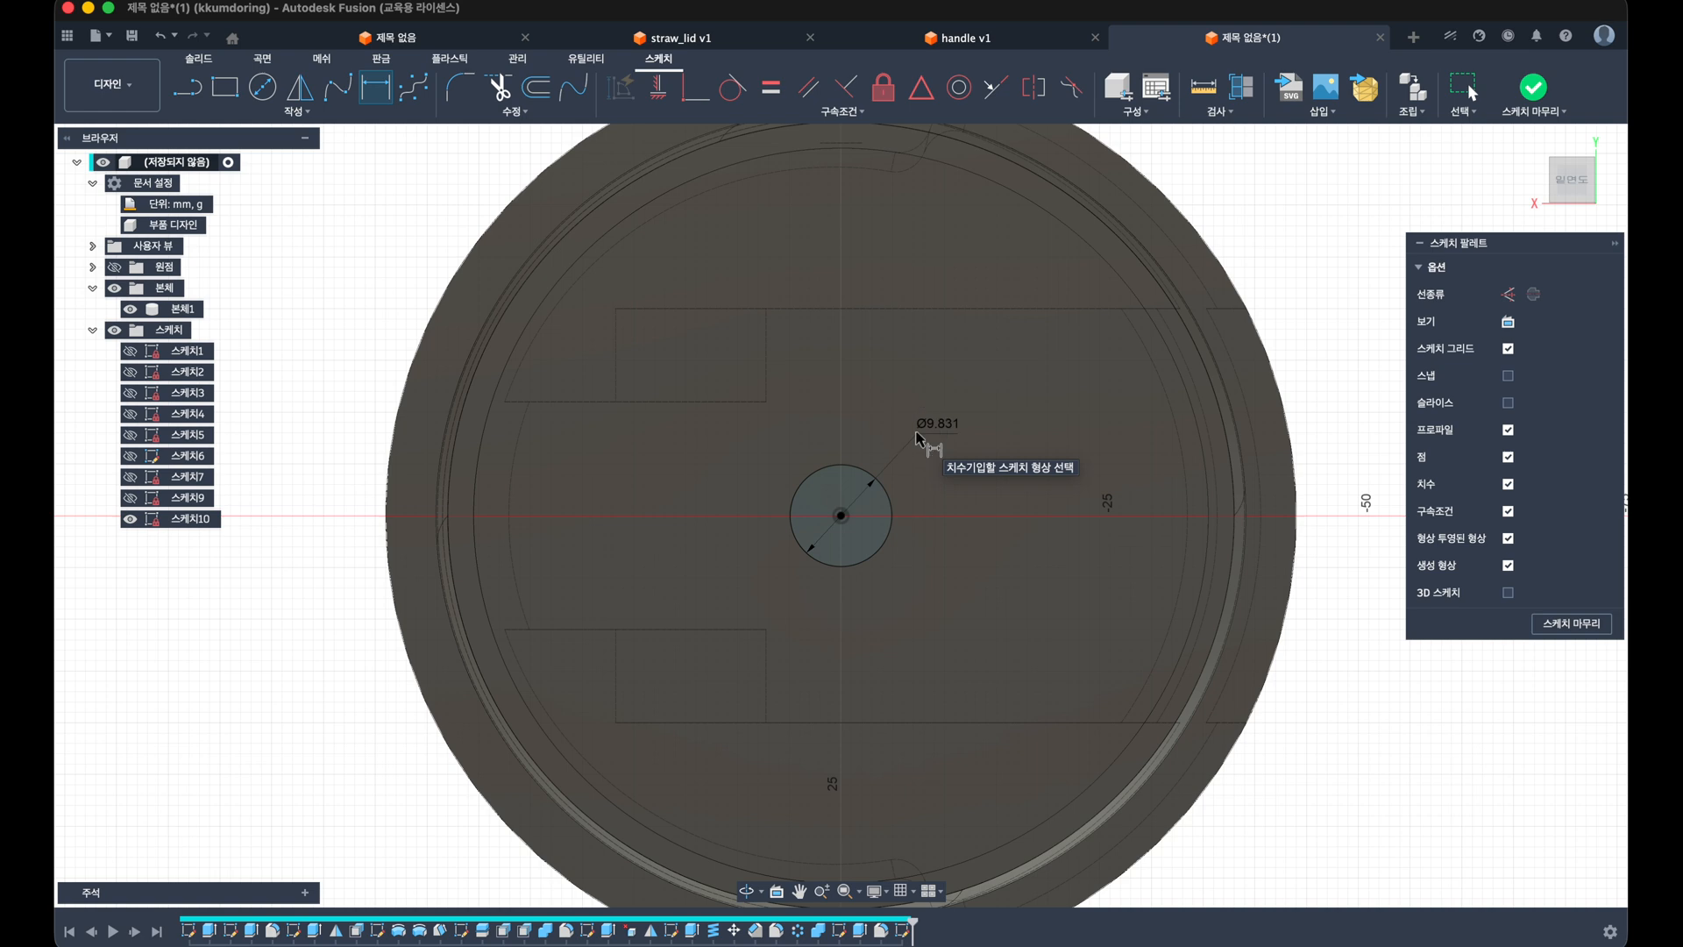
click(931, 425)
text(14)
key(Return)
Step: Offset the 14 mm circle outward by 2 mm
key(c)
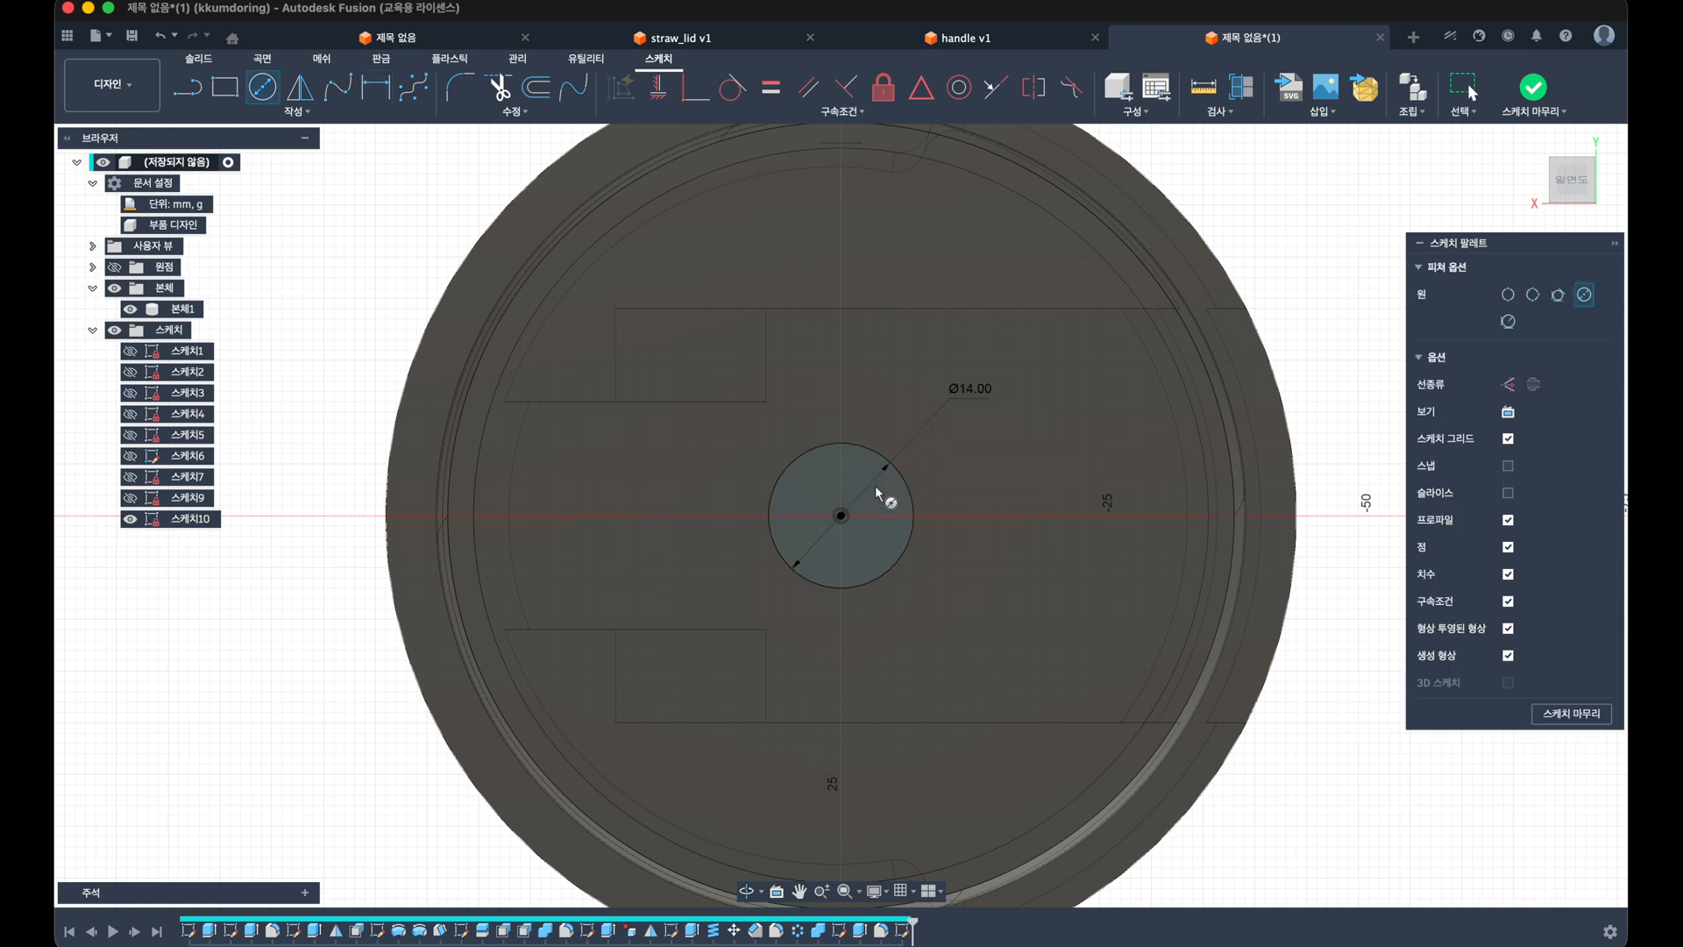
key(Escape)
key(o)
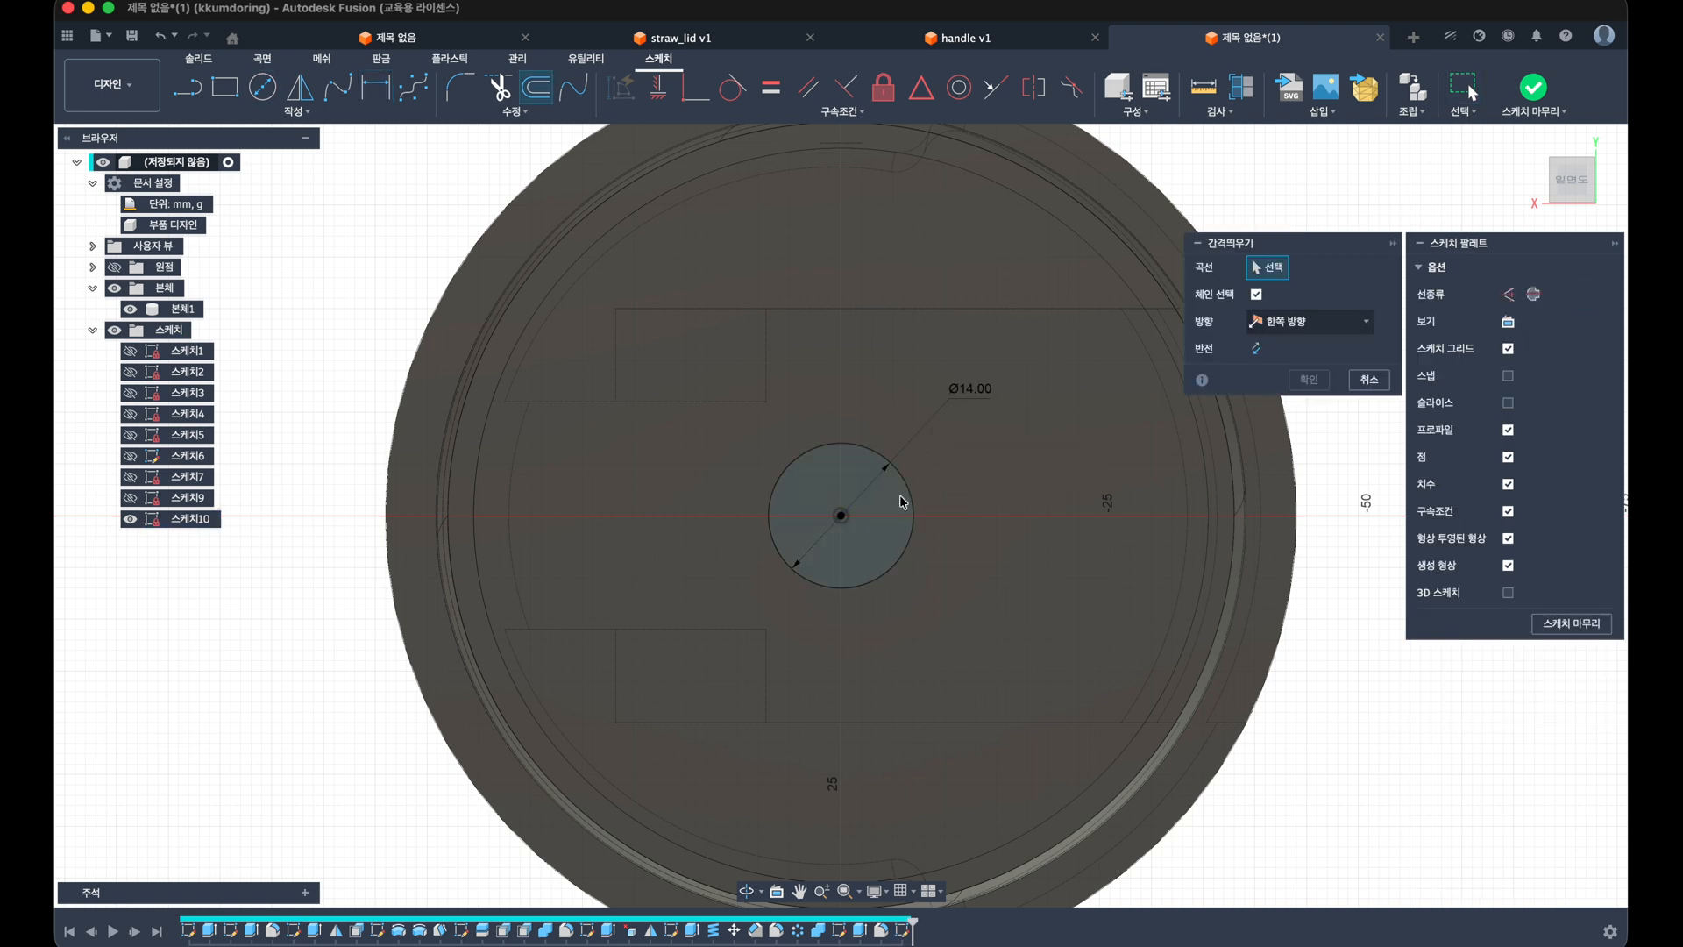
click(913, 496)
text(2)
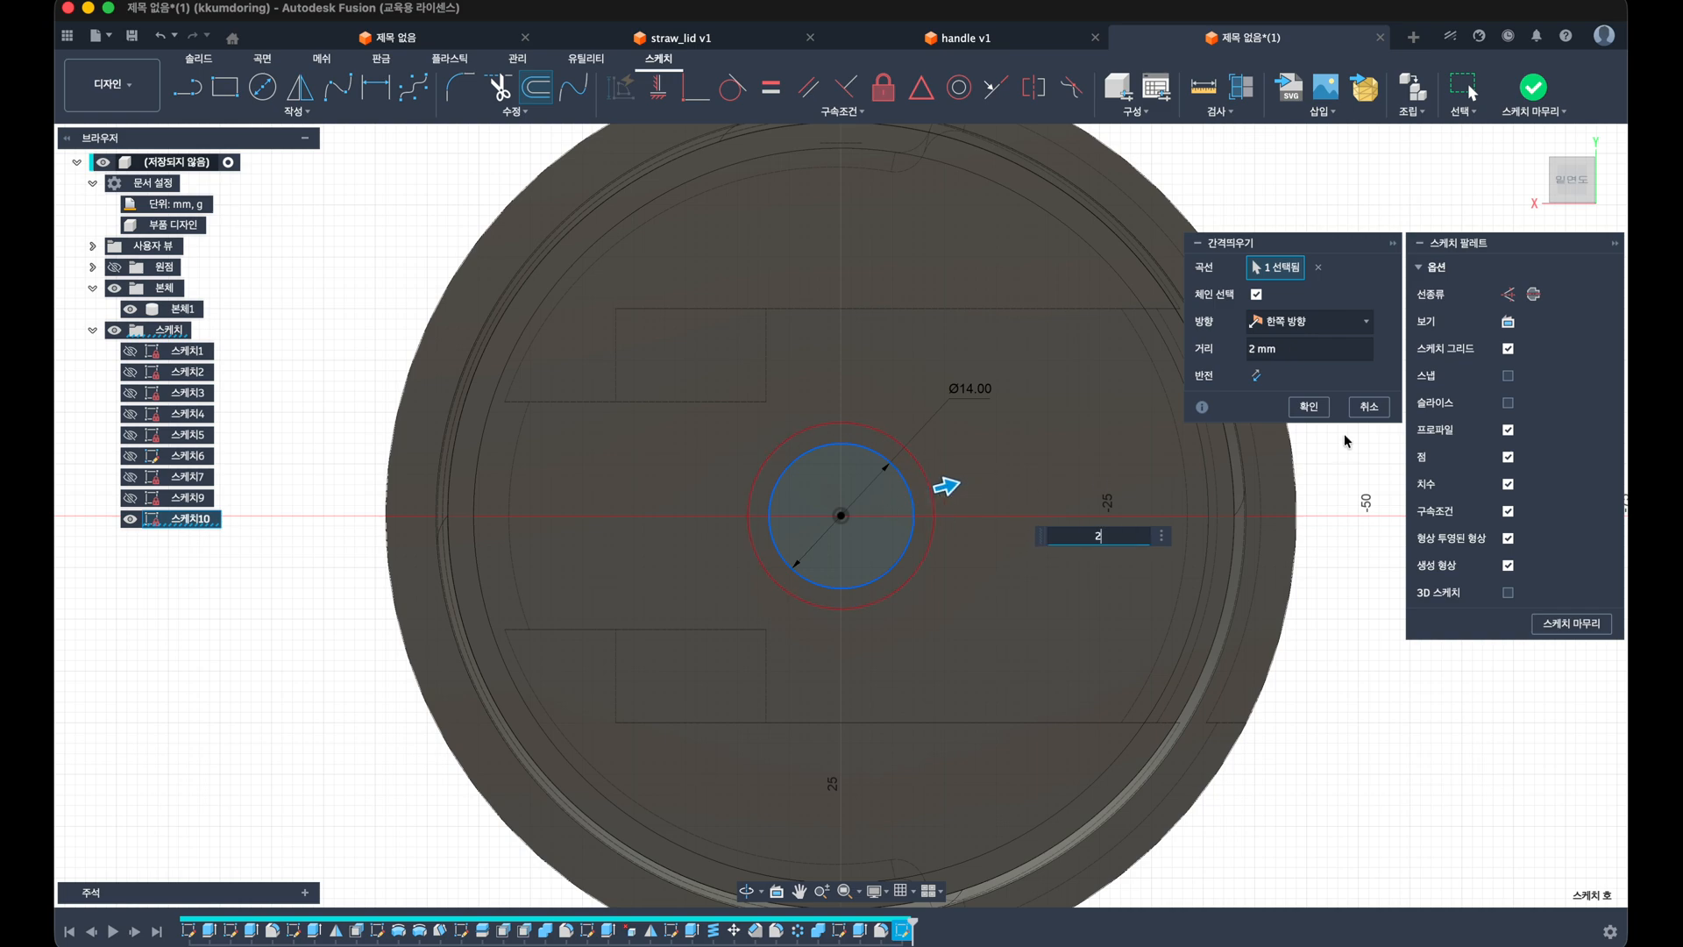
click(1309, 405)
Step: Sketch a two-point rectangle crossing the lid's rim on the X axis and set its width to 30 mm
mouse_move(944, 470)
middle_down()
mouse_move(1140, 480)
mouse_move(1078, 493)
mouse_move(1112, 506)
mouse_move(1278, 488)
mouse_move(1339, 462)
middle_up()
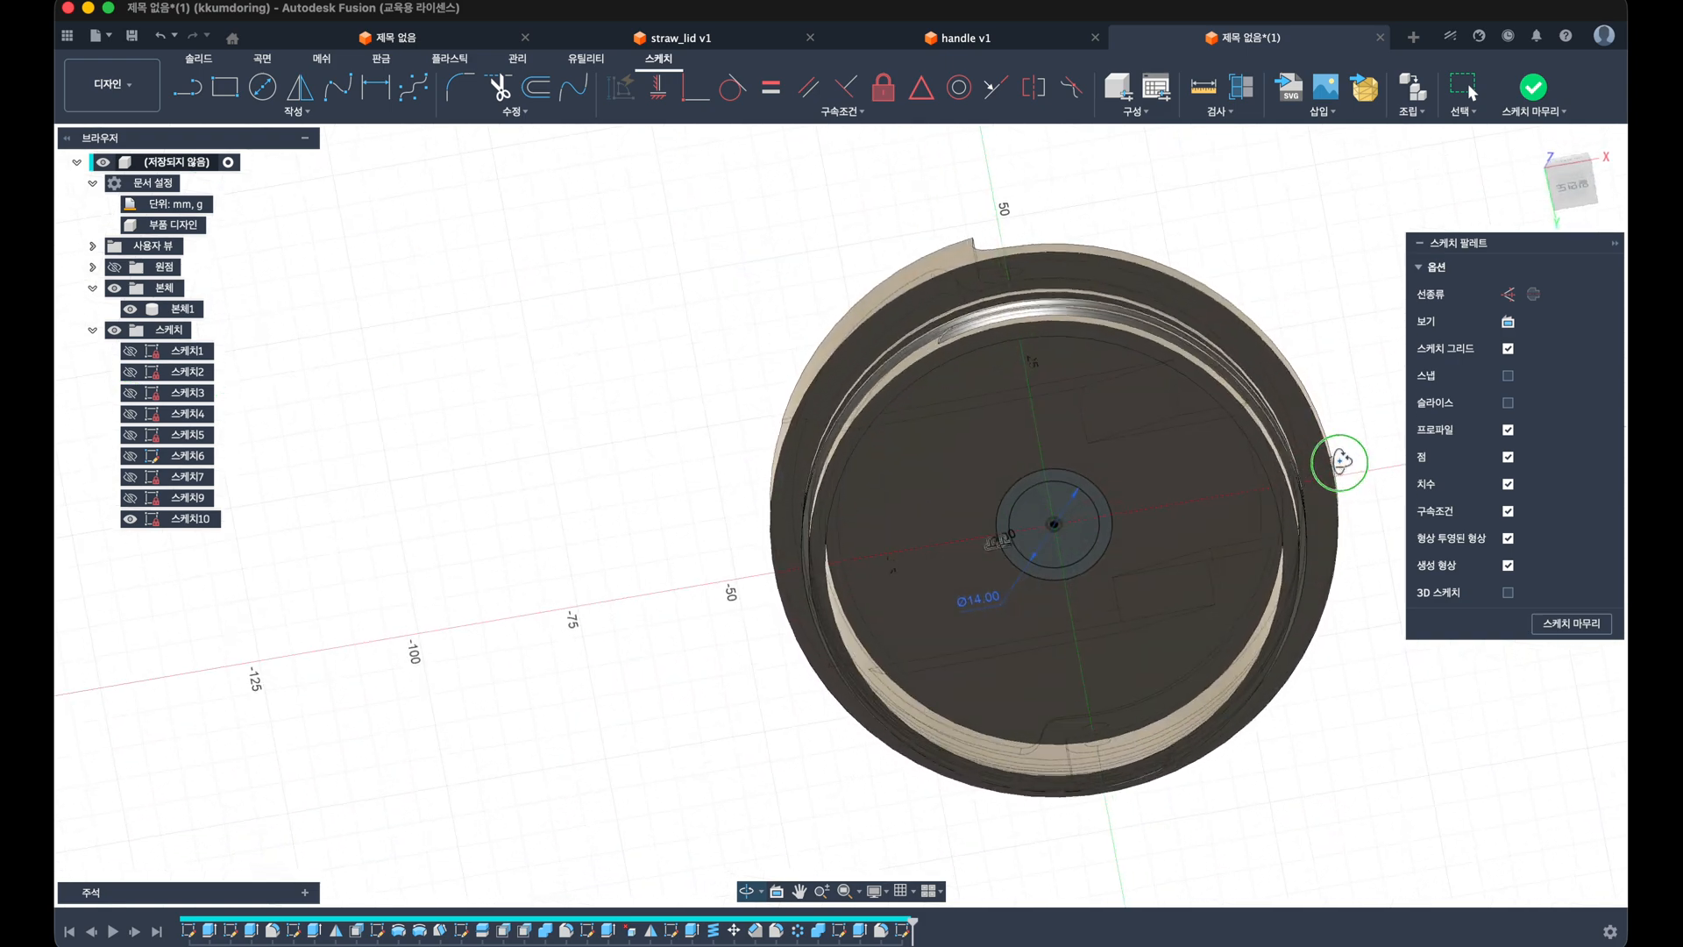
click(1576, 186)
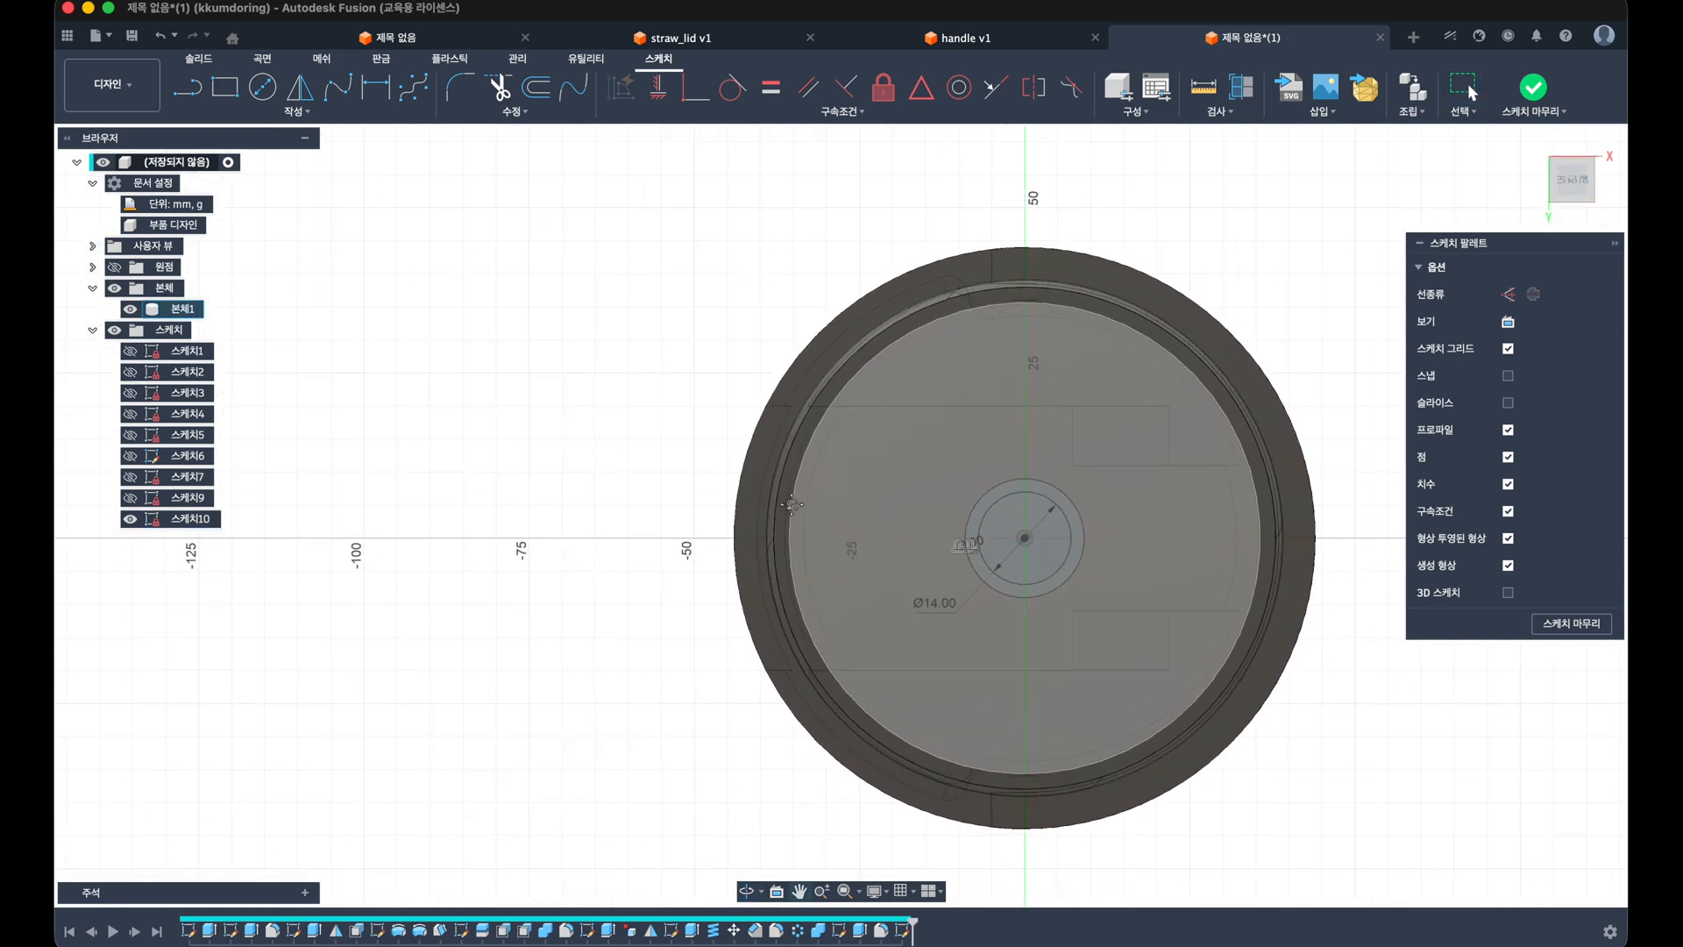
key(r)
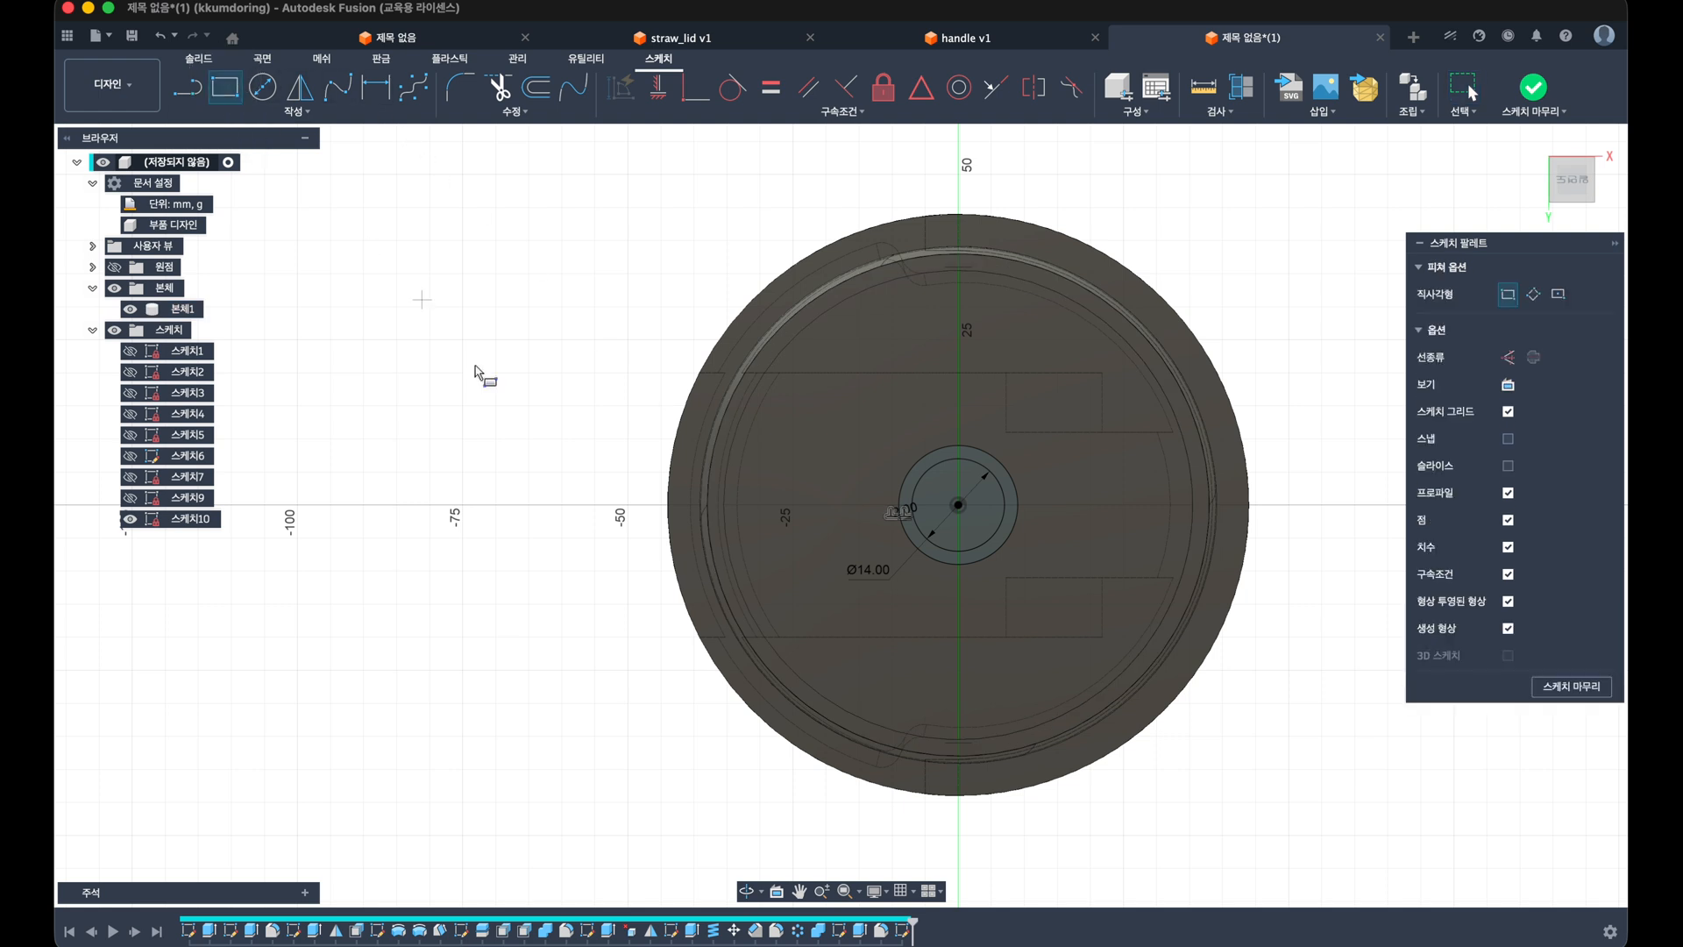
click(593, 439)
click(803, 578)
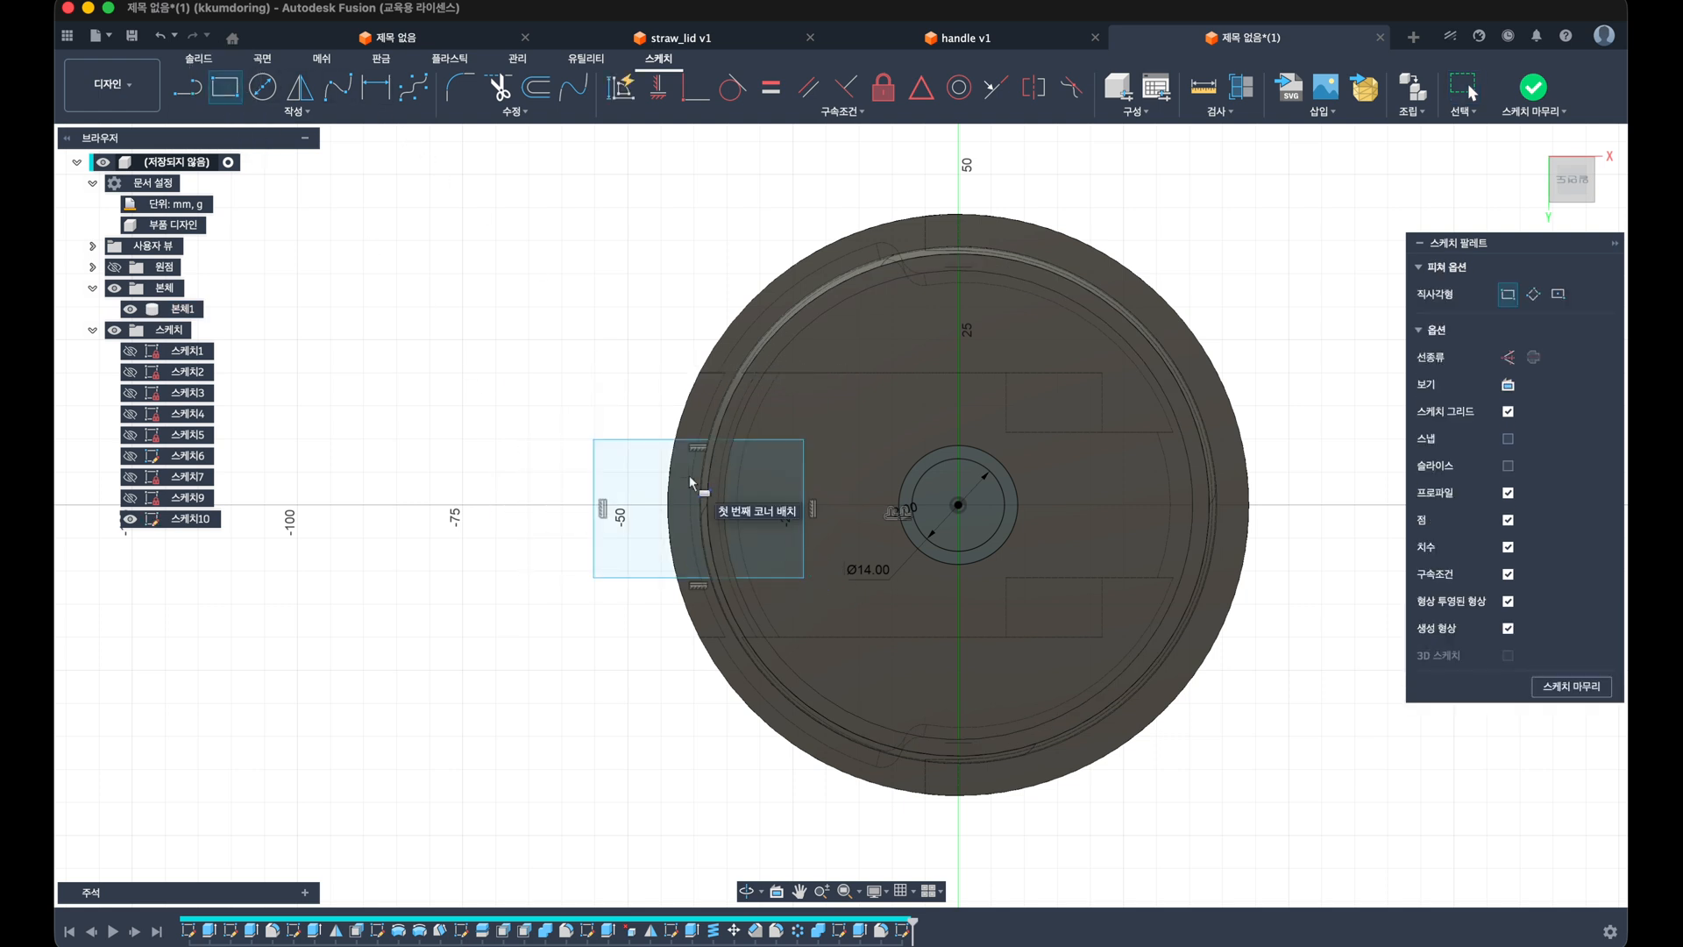
key(d)
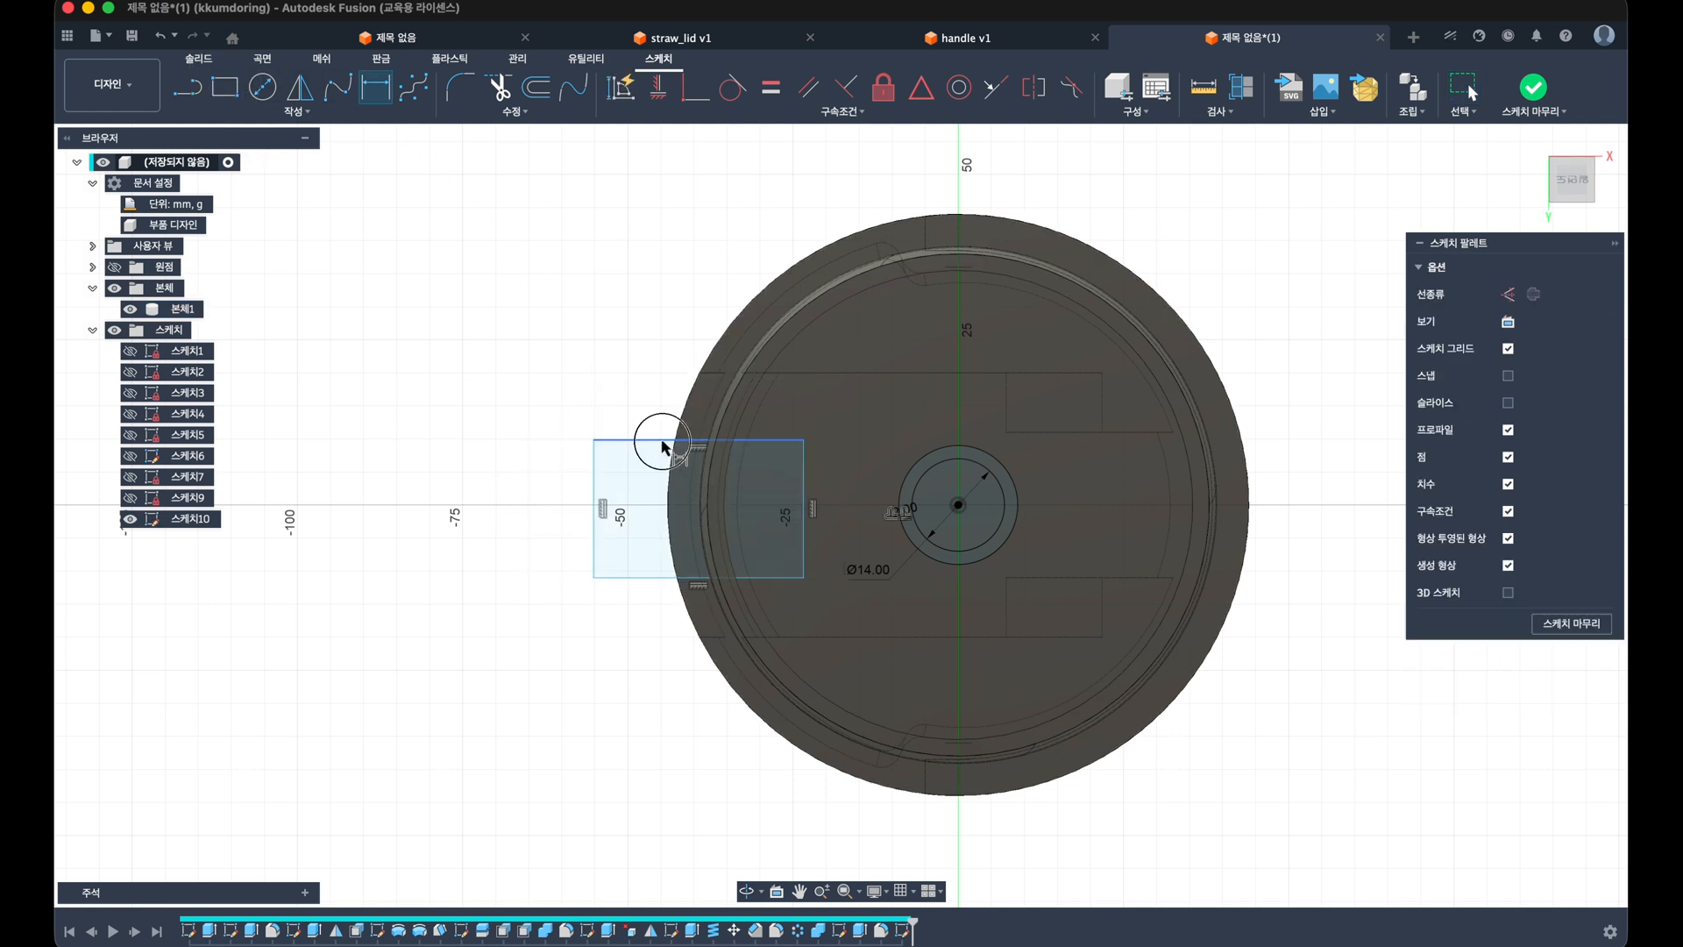
click(657, 439)
click(649, 399)
text(30)
key(Return)
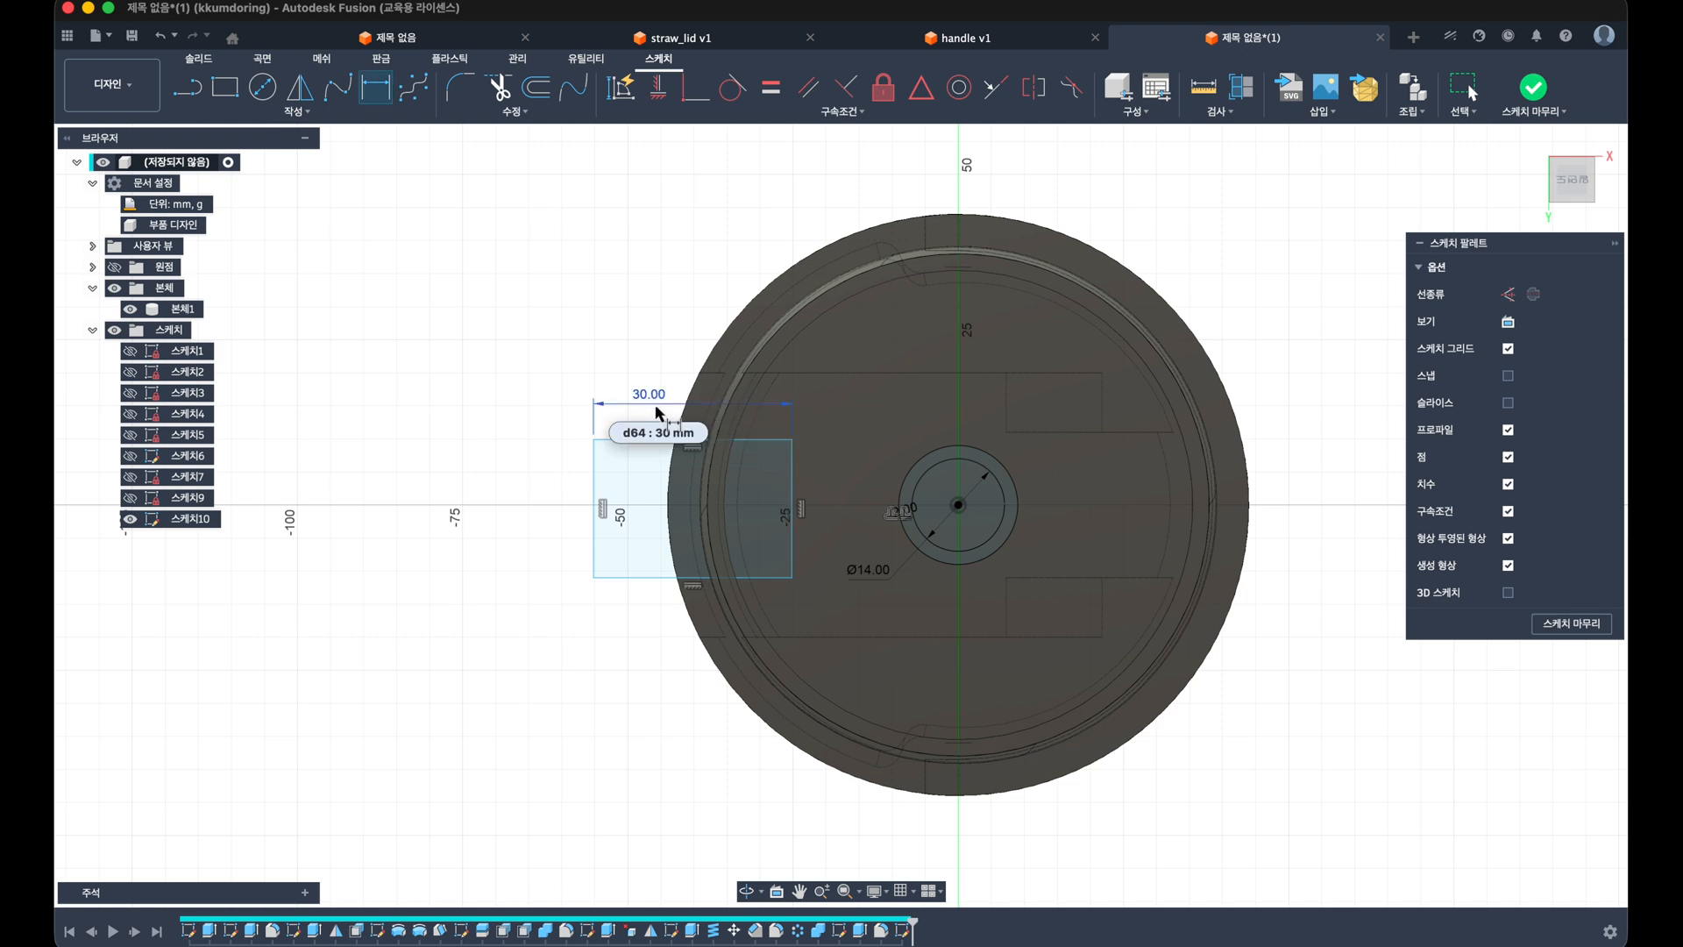
Step: Project the circular underside face into the sketch
key(p)
click(864, 473)
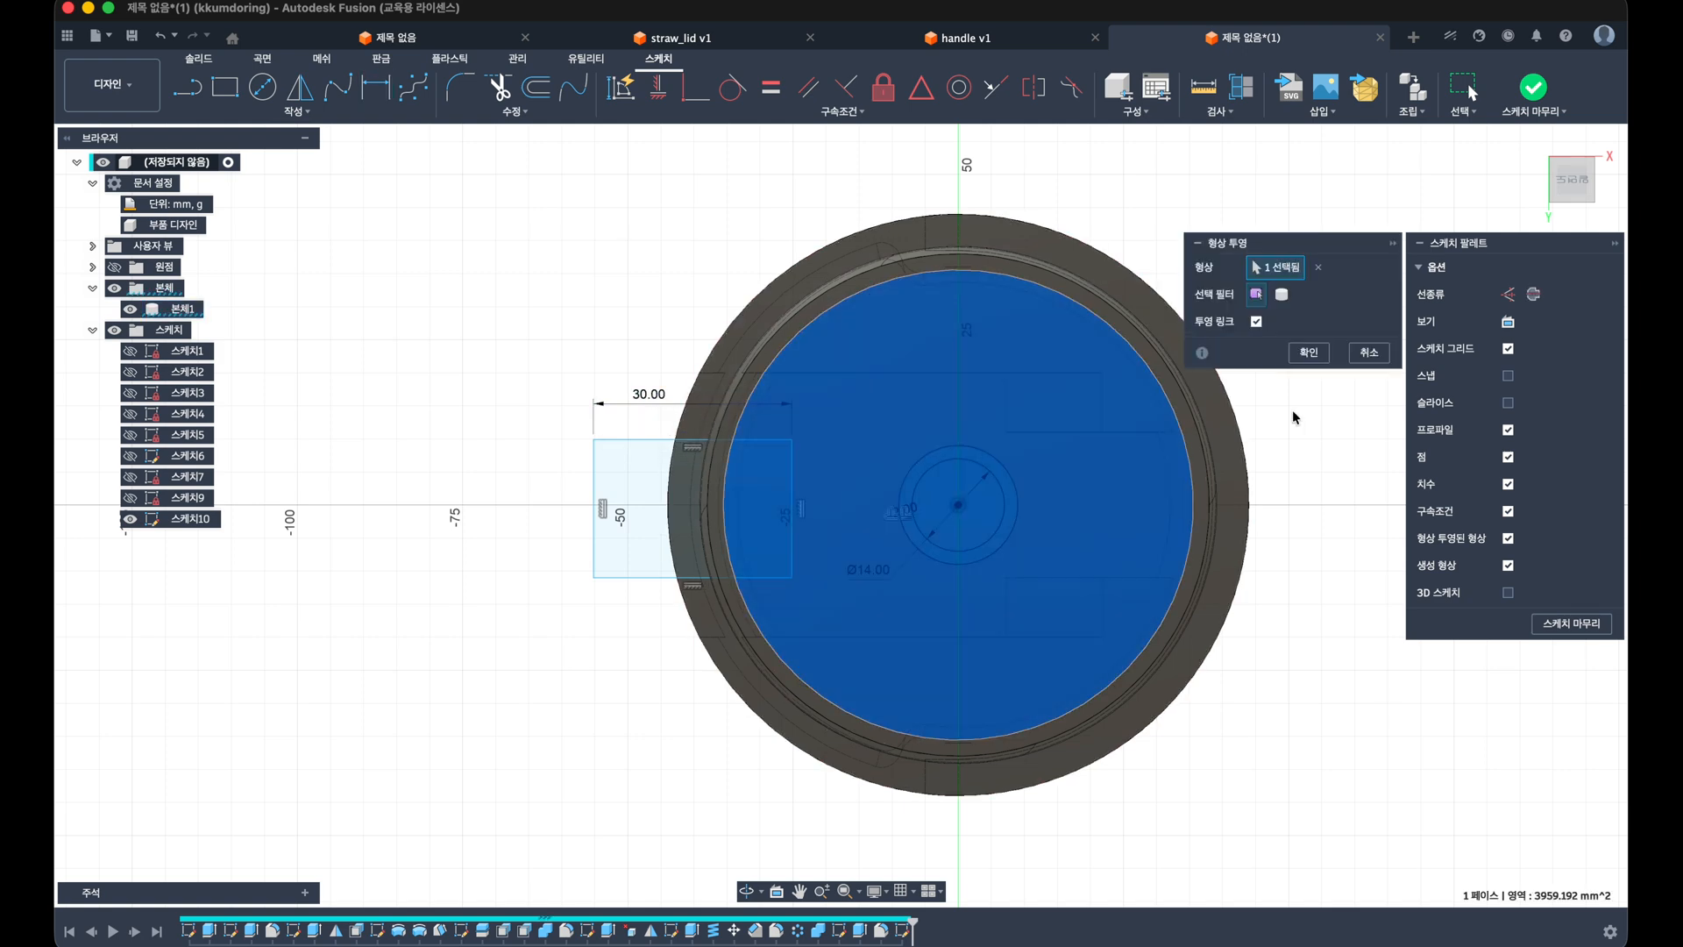
click(1311, 353)
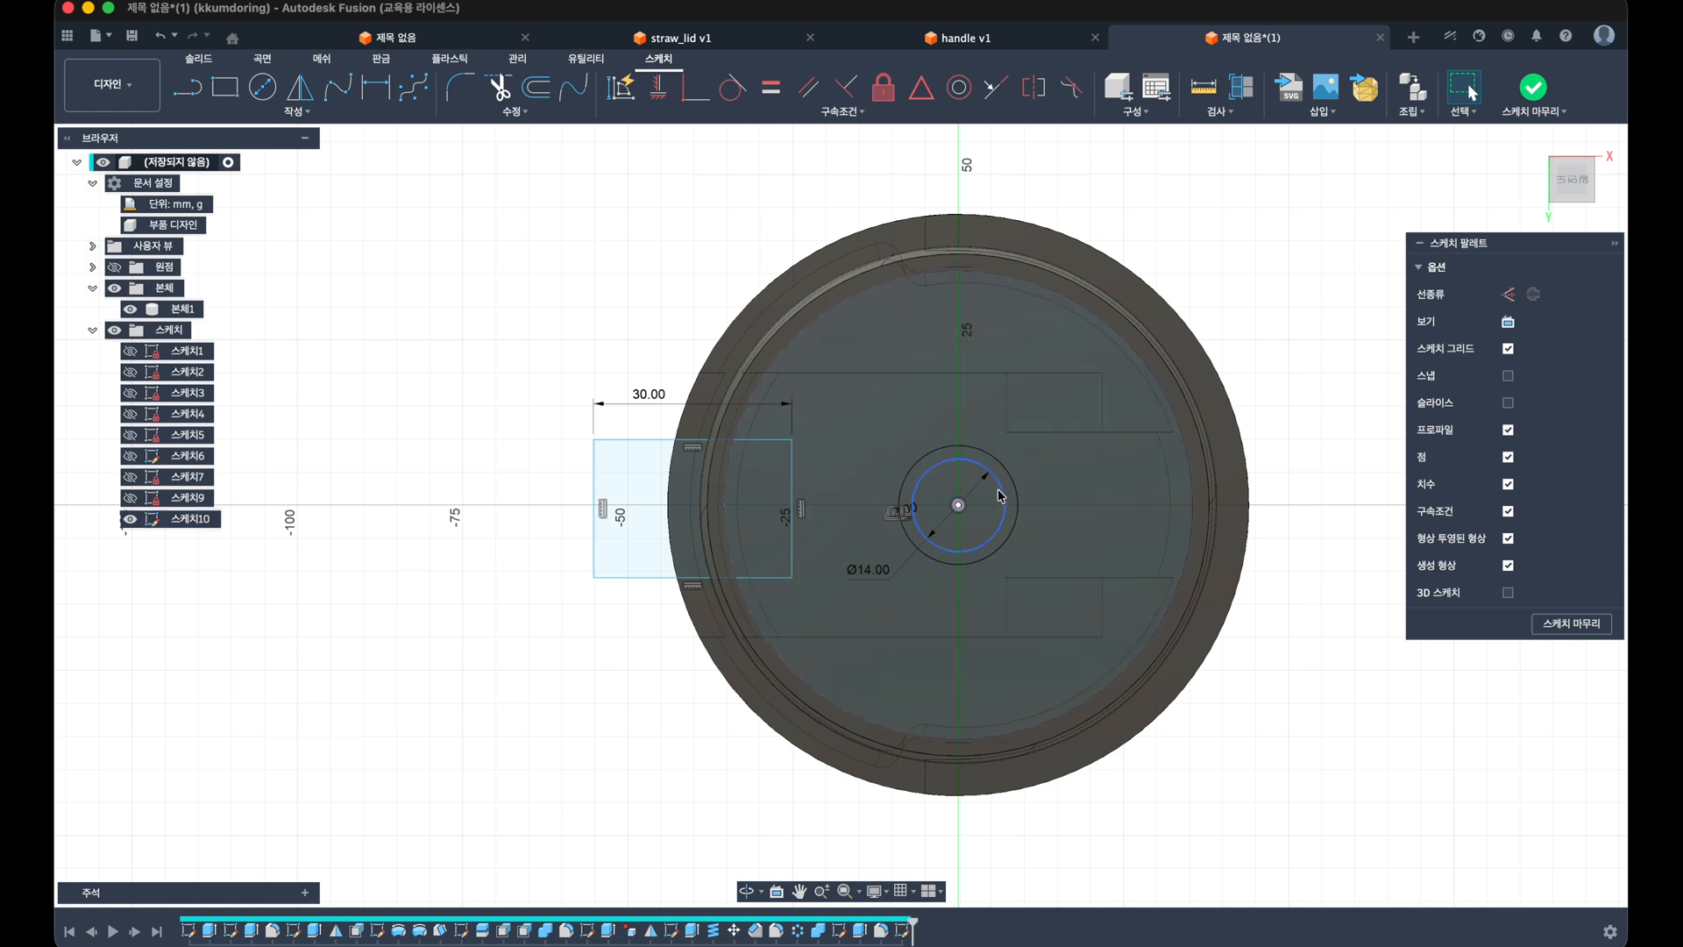
Step: Set the rectangle's height to 20 mm by dimensioning its inner vertical side
key(d)
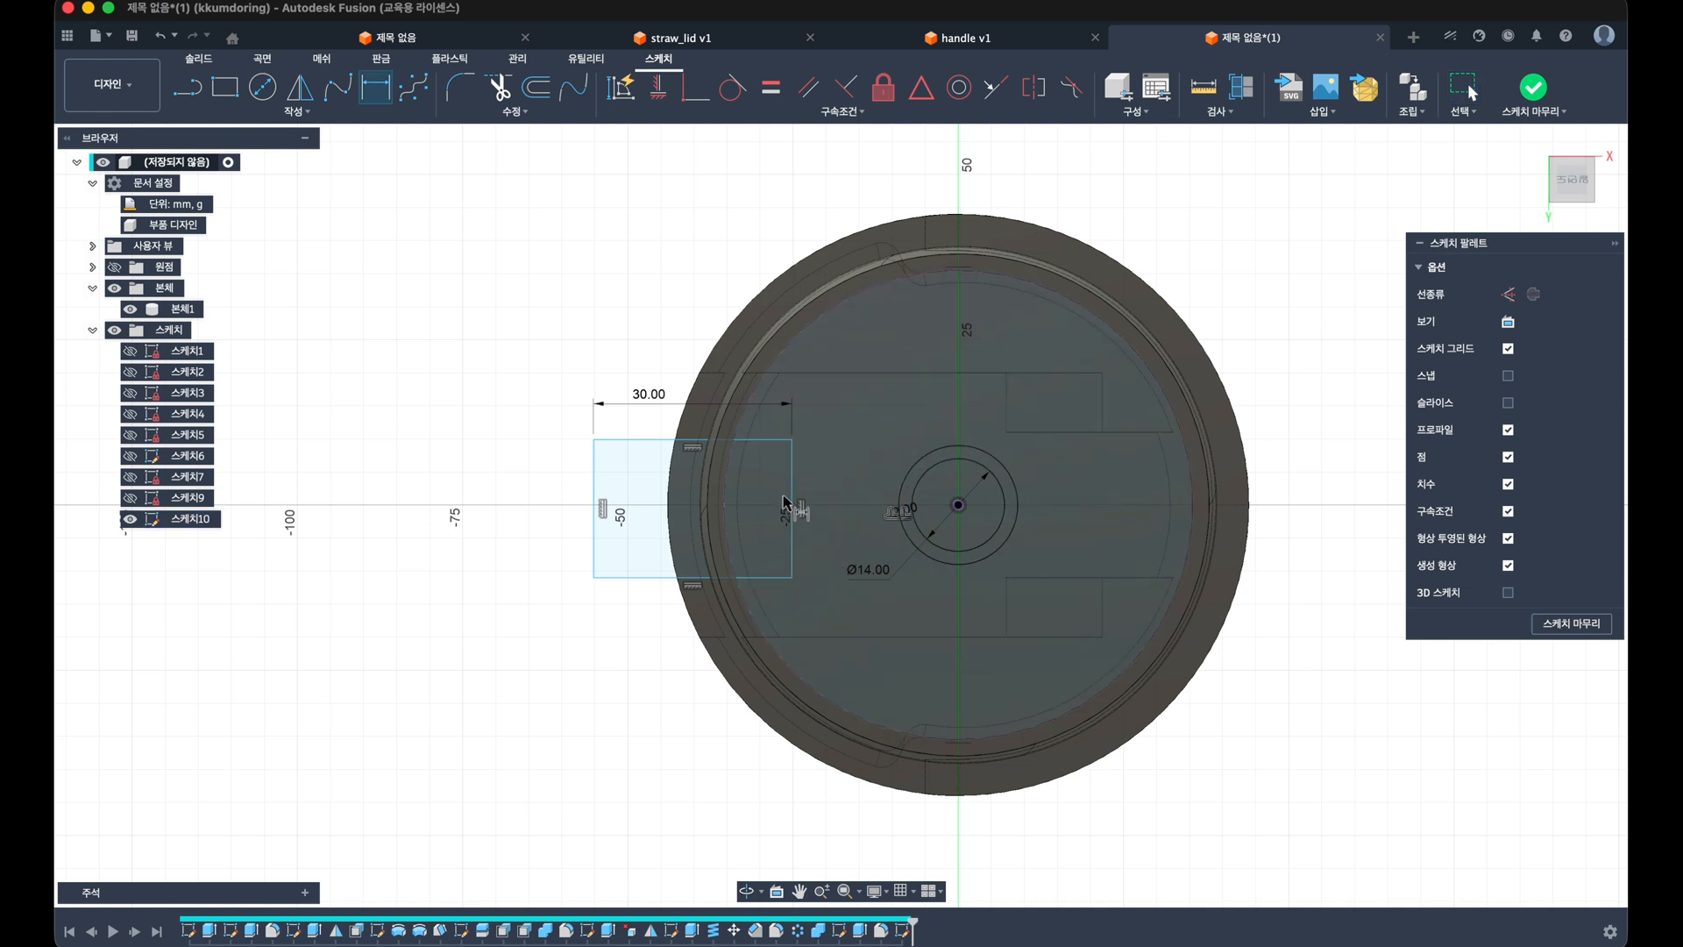
click(792, 504)
click(847, 497)
text(20)
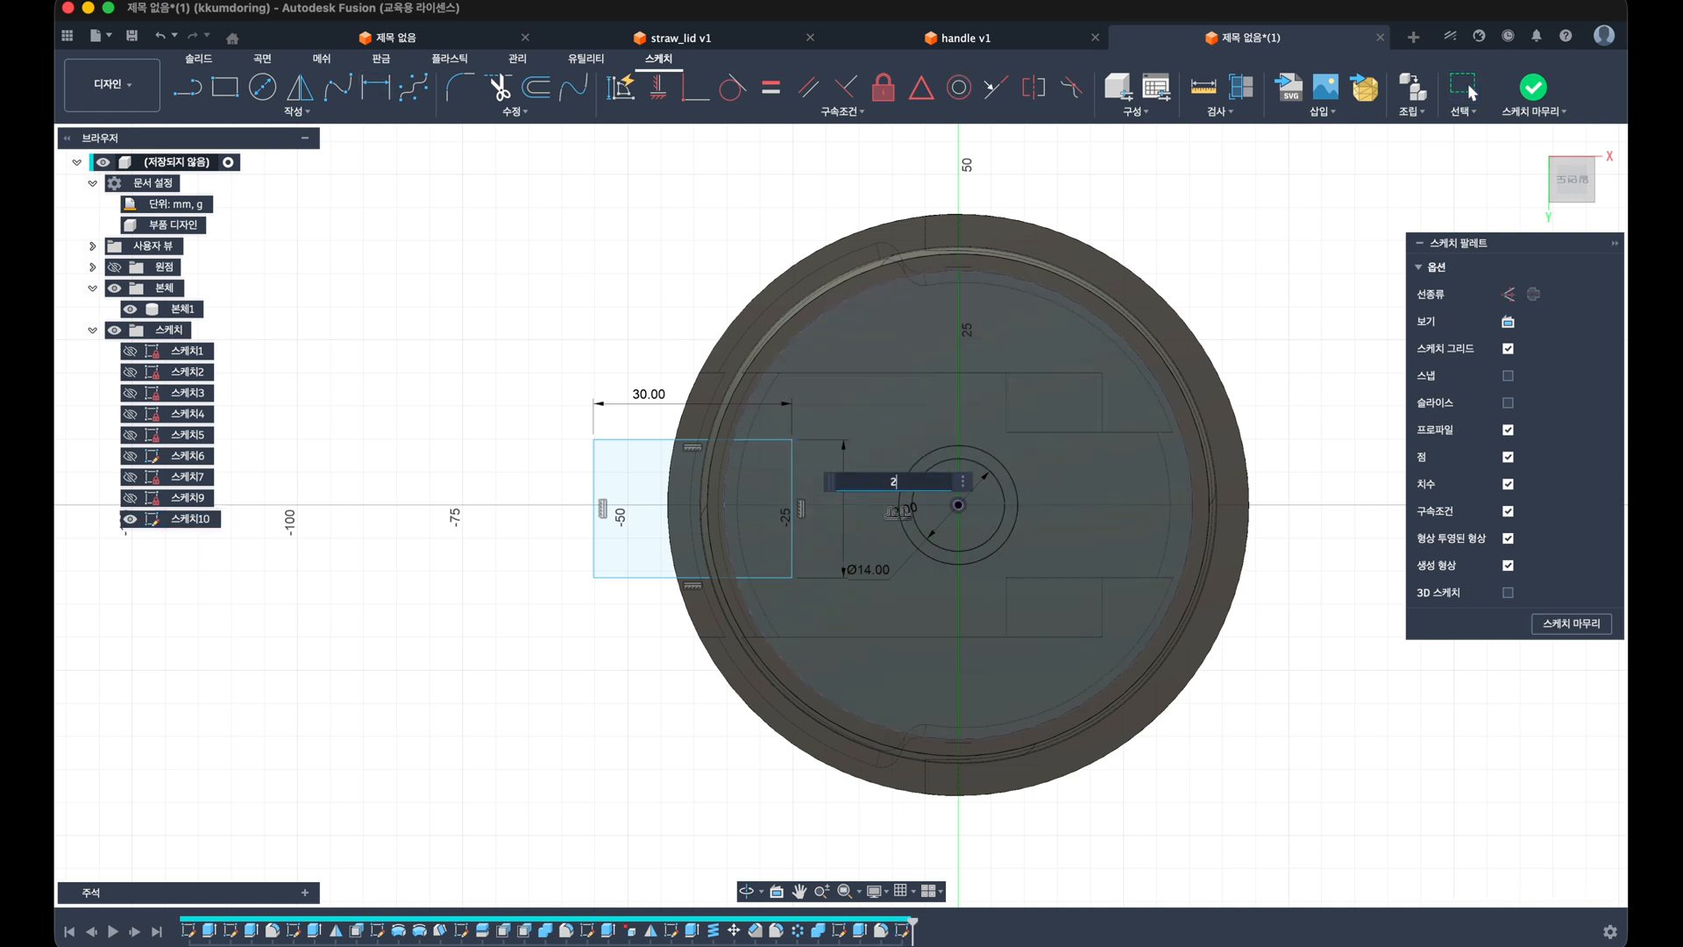
key(Return)
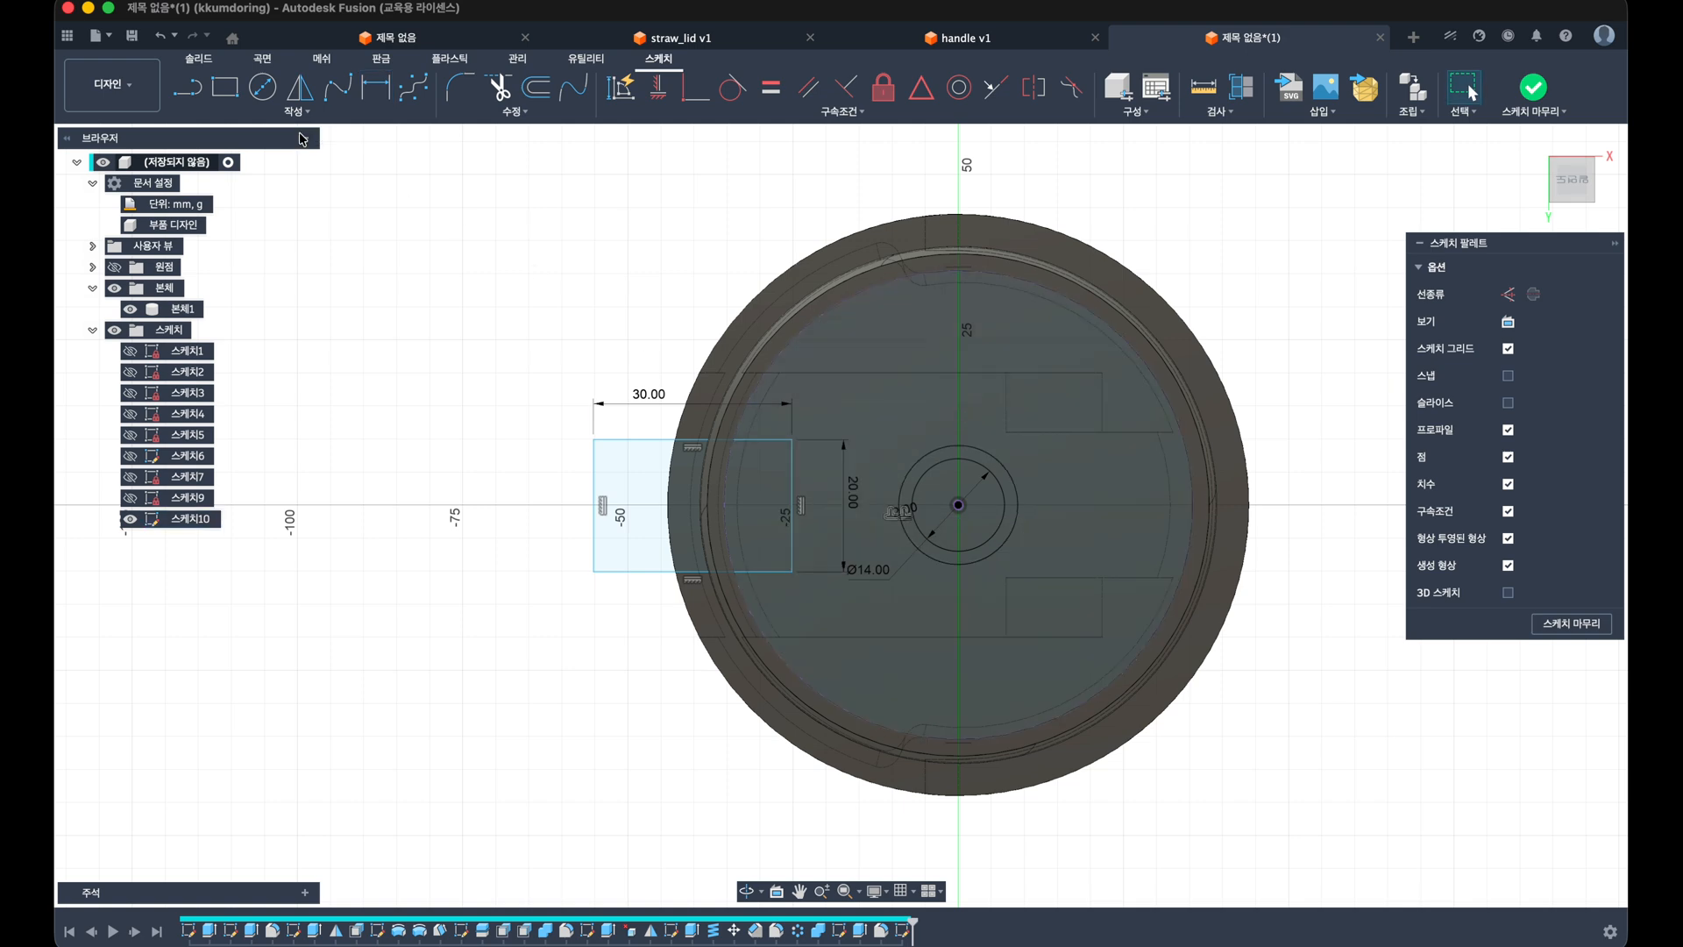
Step: Draw a three-point arc between the rectangle's two horizontal sides, bulging toward its inner vertical side
scroll(755, 480, up, 3)
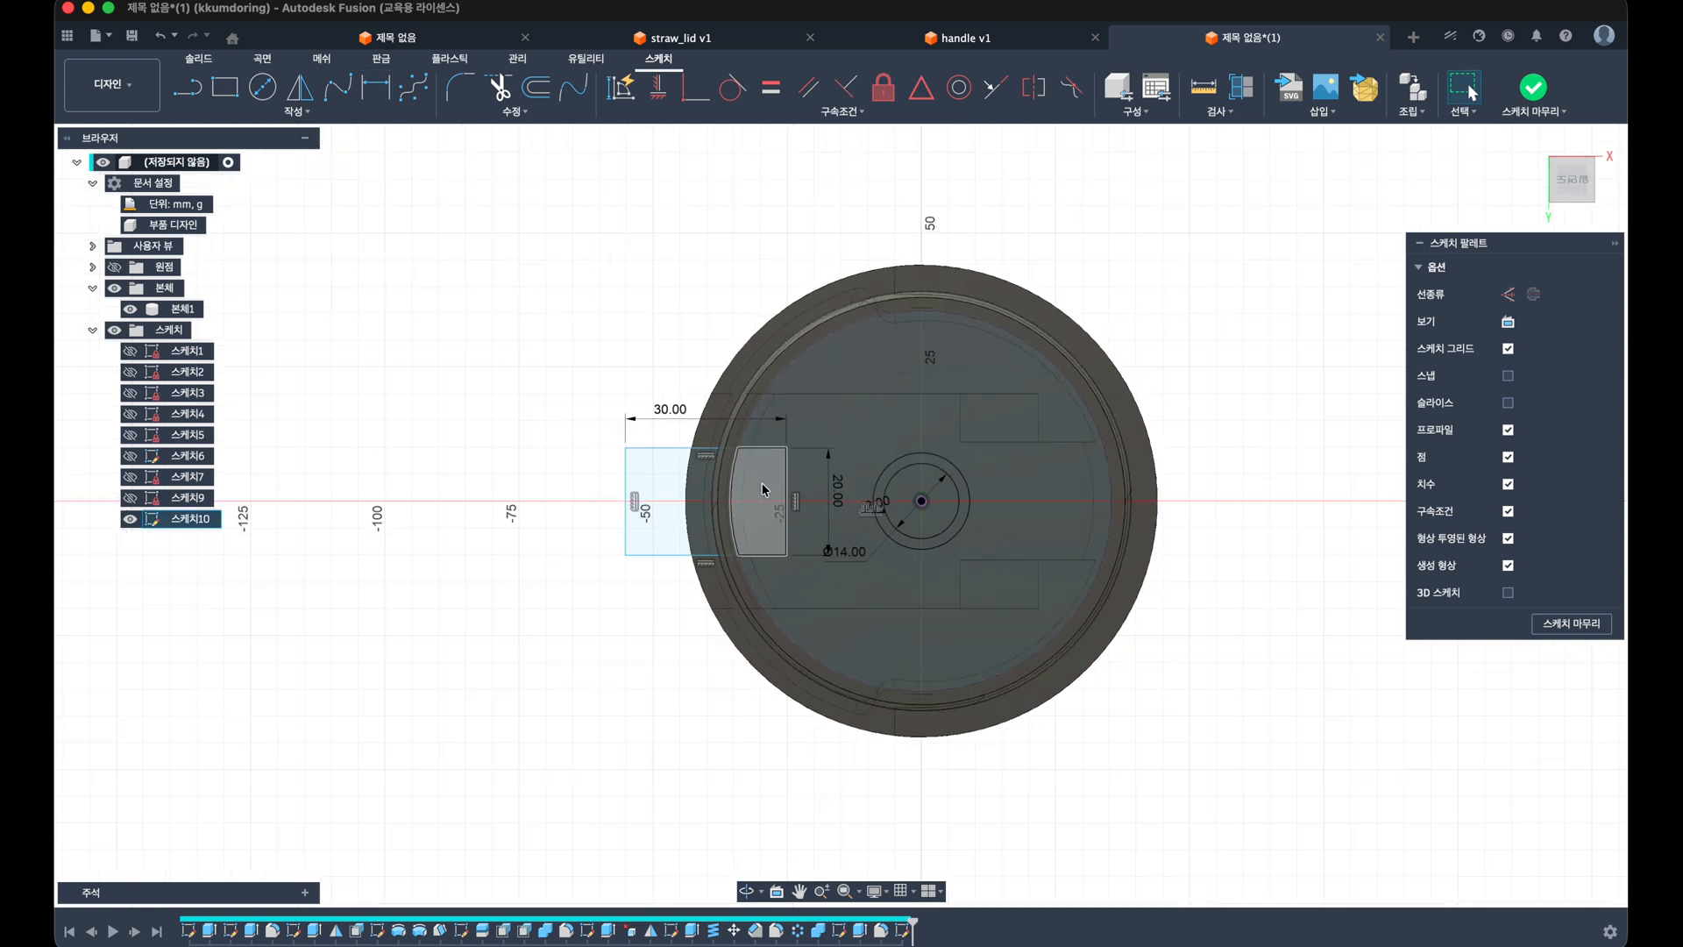
click(296, 111)
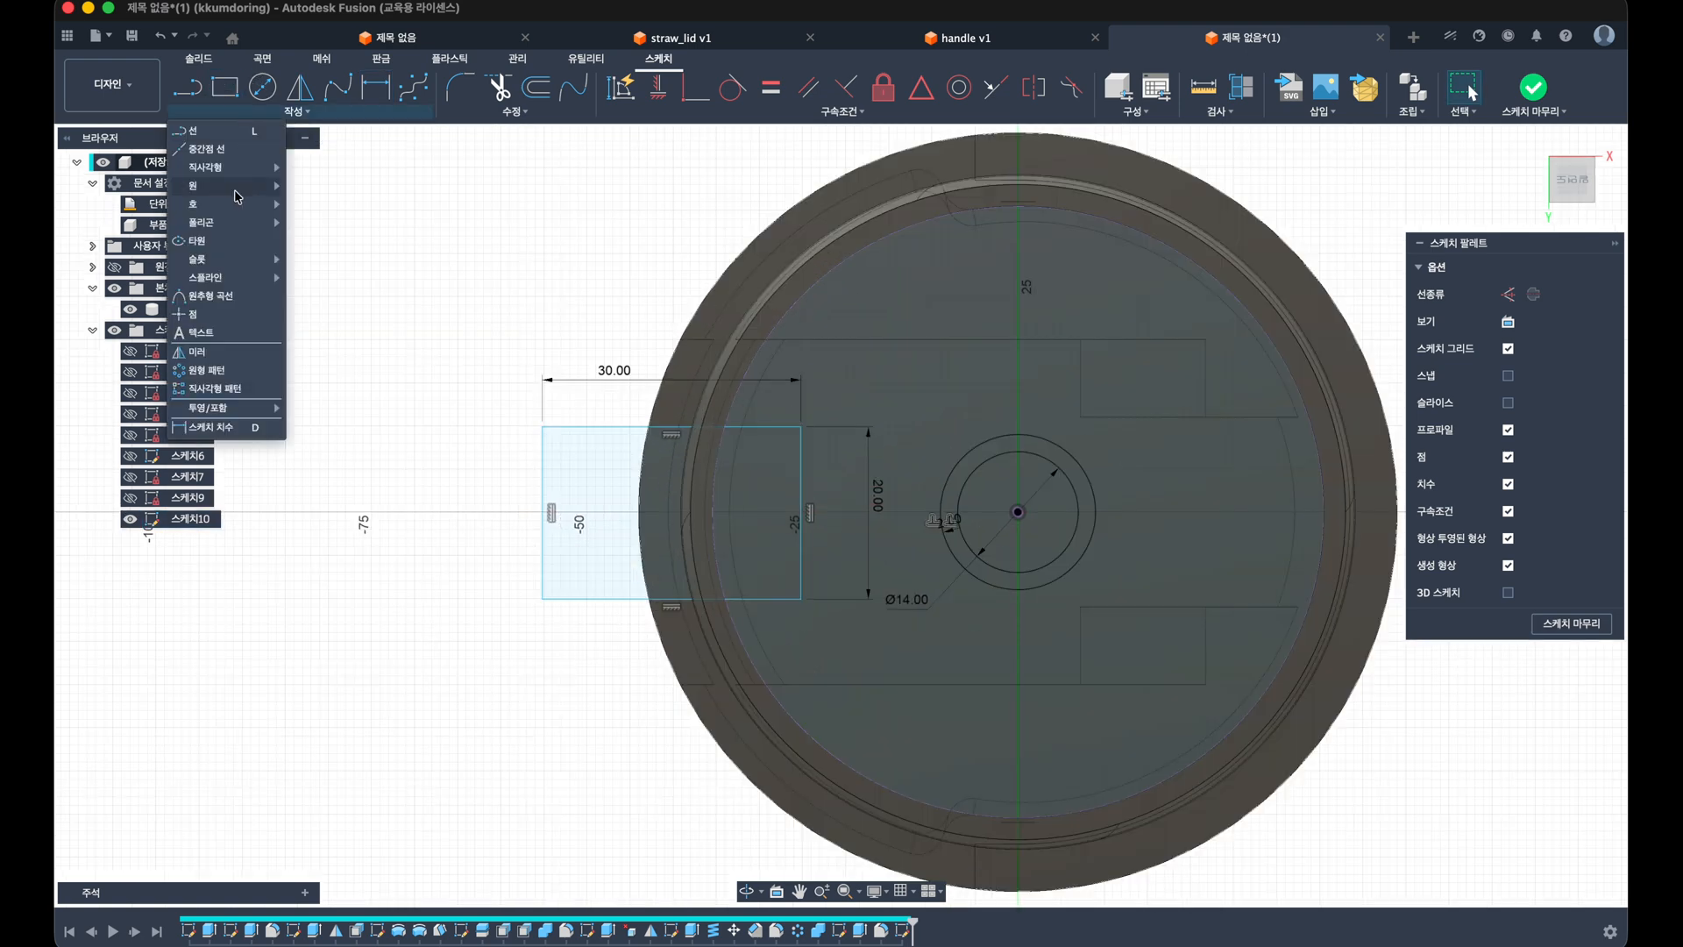
mouse_move(263, 205)
click(333, 214)
click(770, 433)
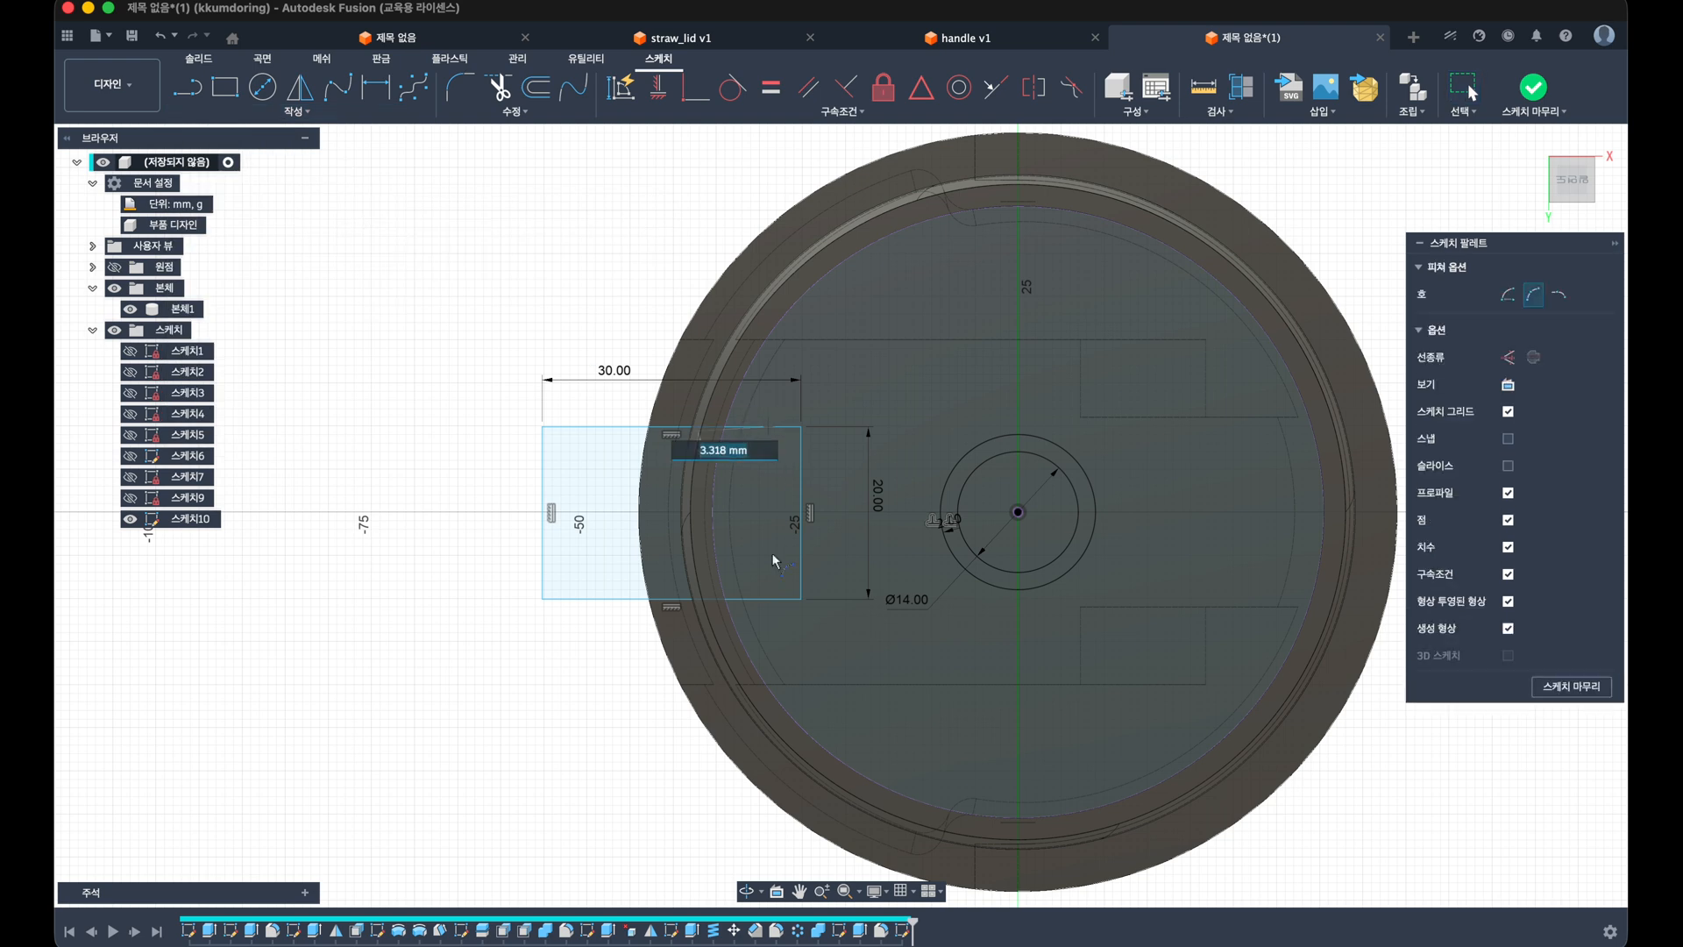
click(789, 551)
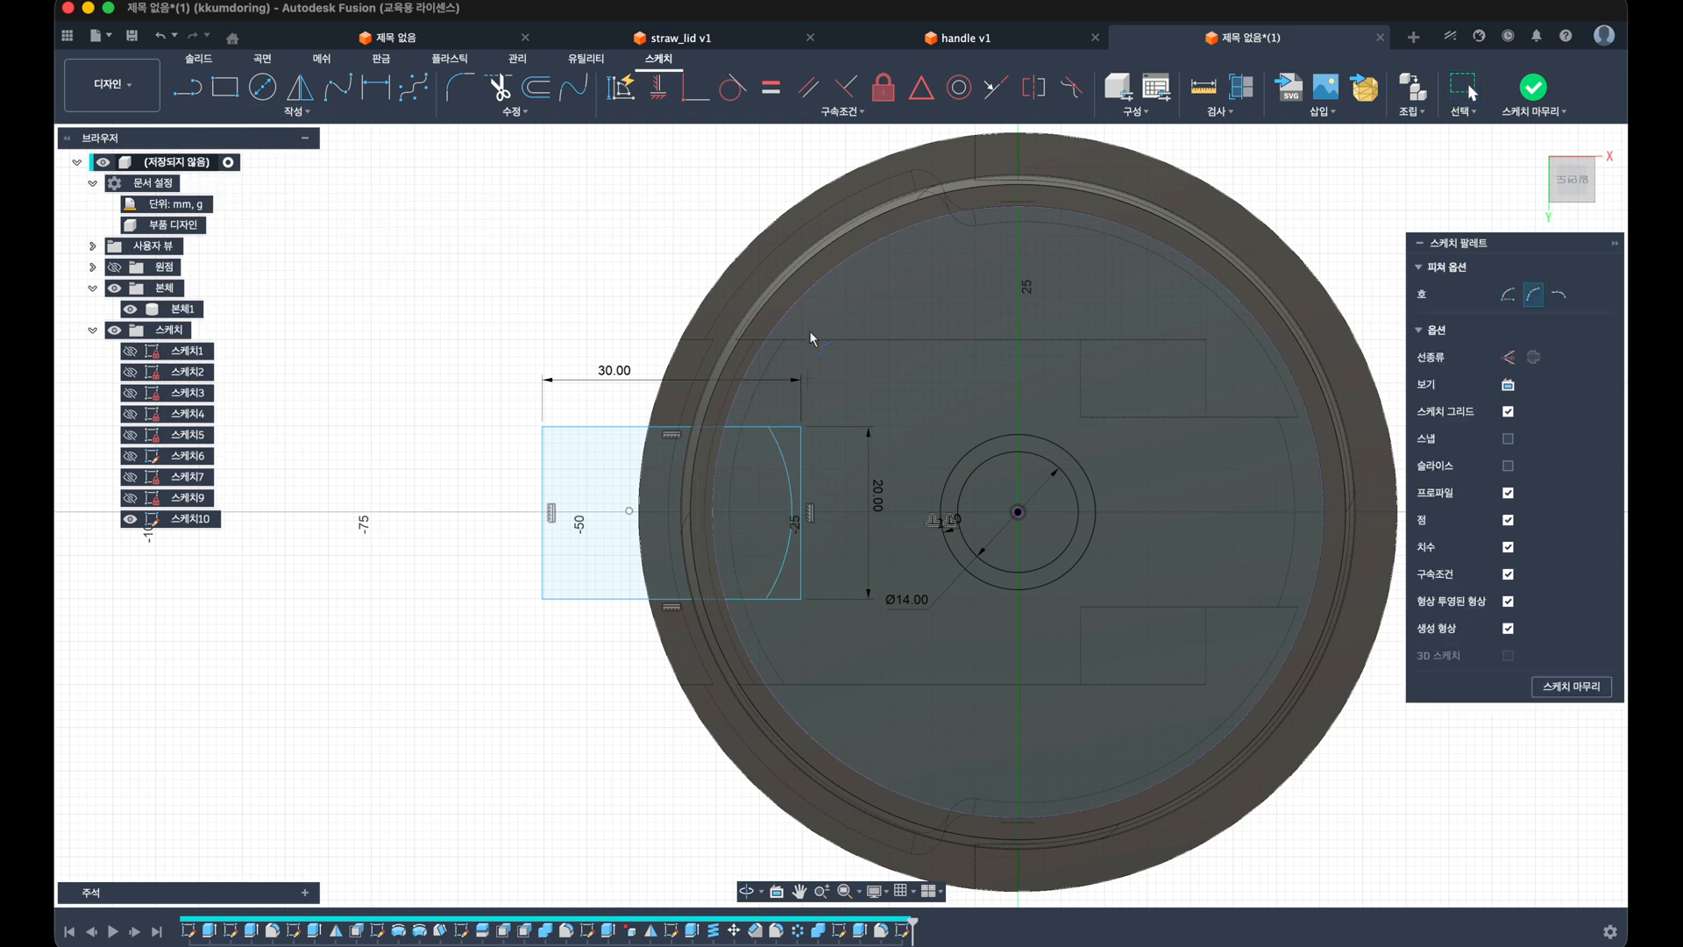
Step: Align the arc's endpoints vertically and make the arc tangent to the rectangle's inner vertical side
click(658, 87)
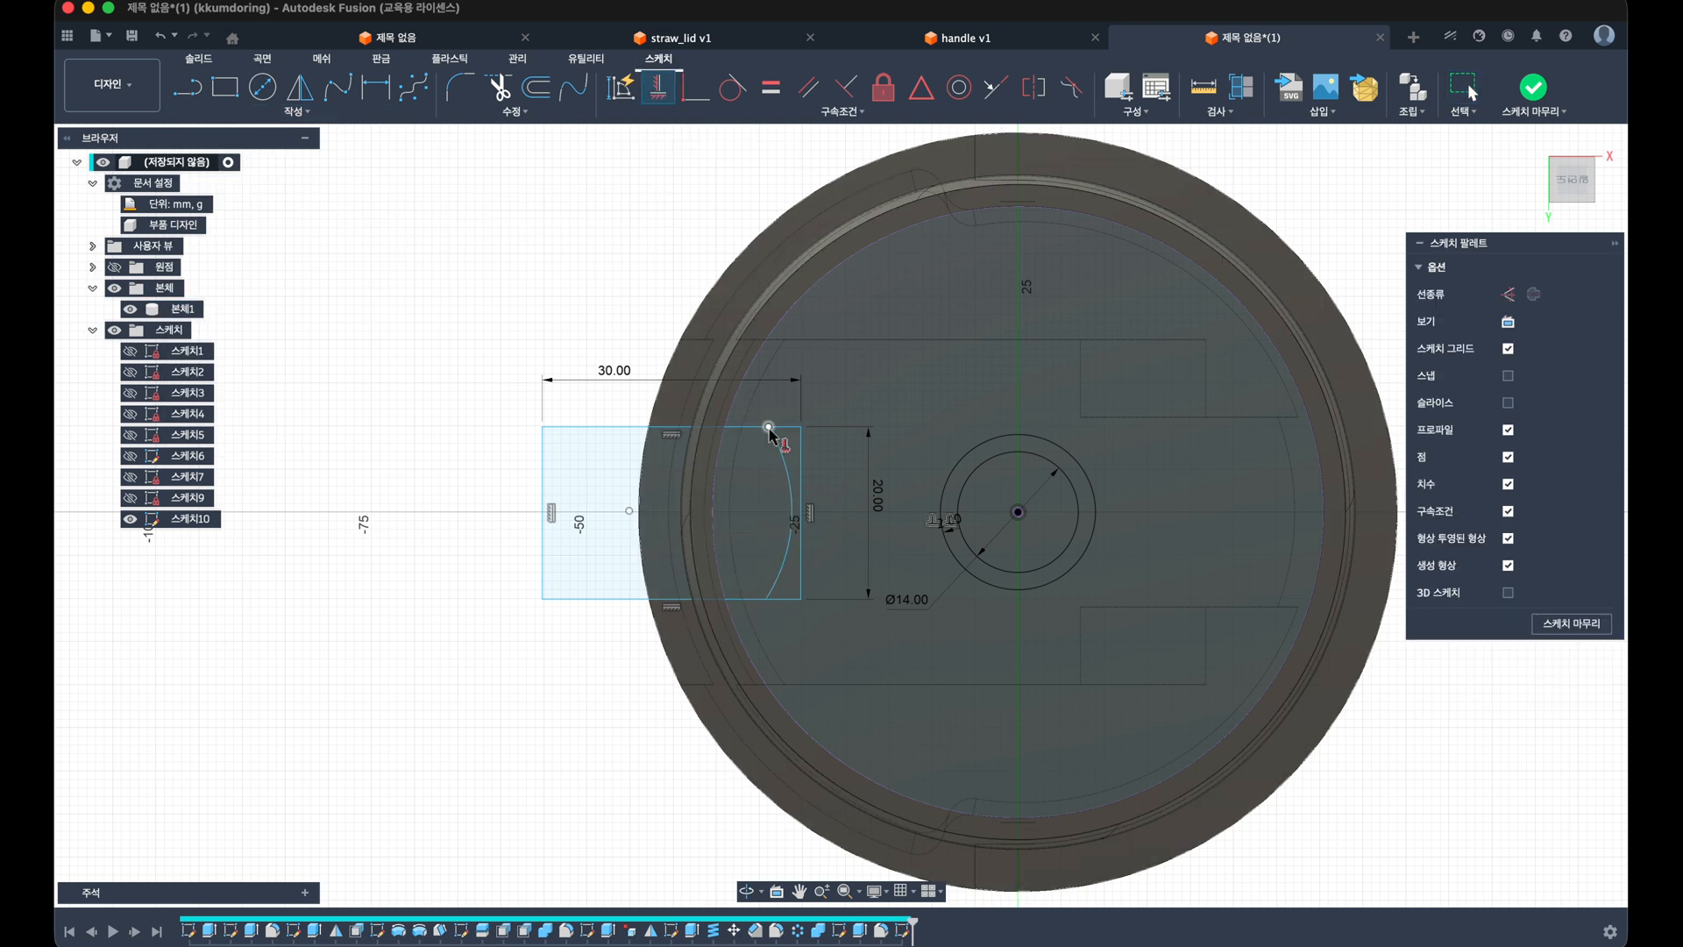
click(770, 427)
click(768, 599)
click(732, 88)
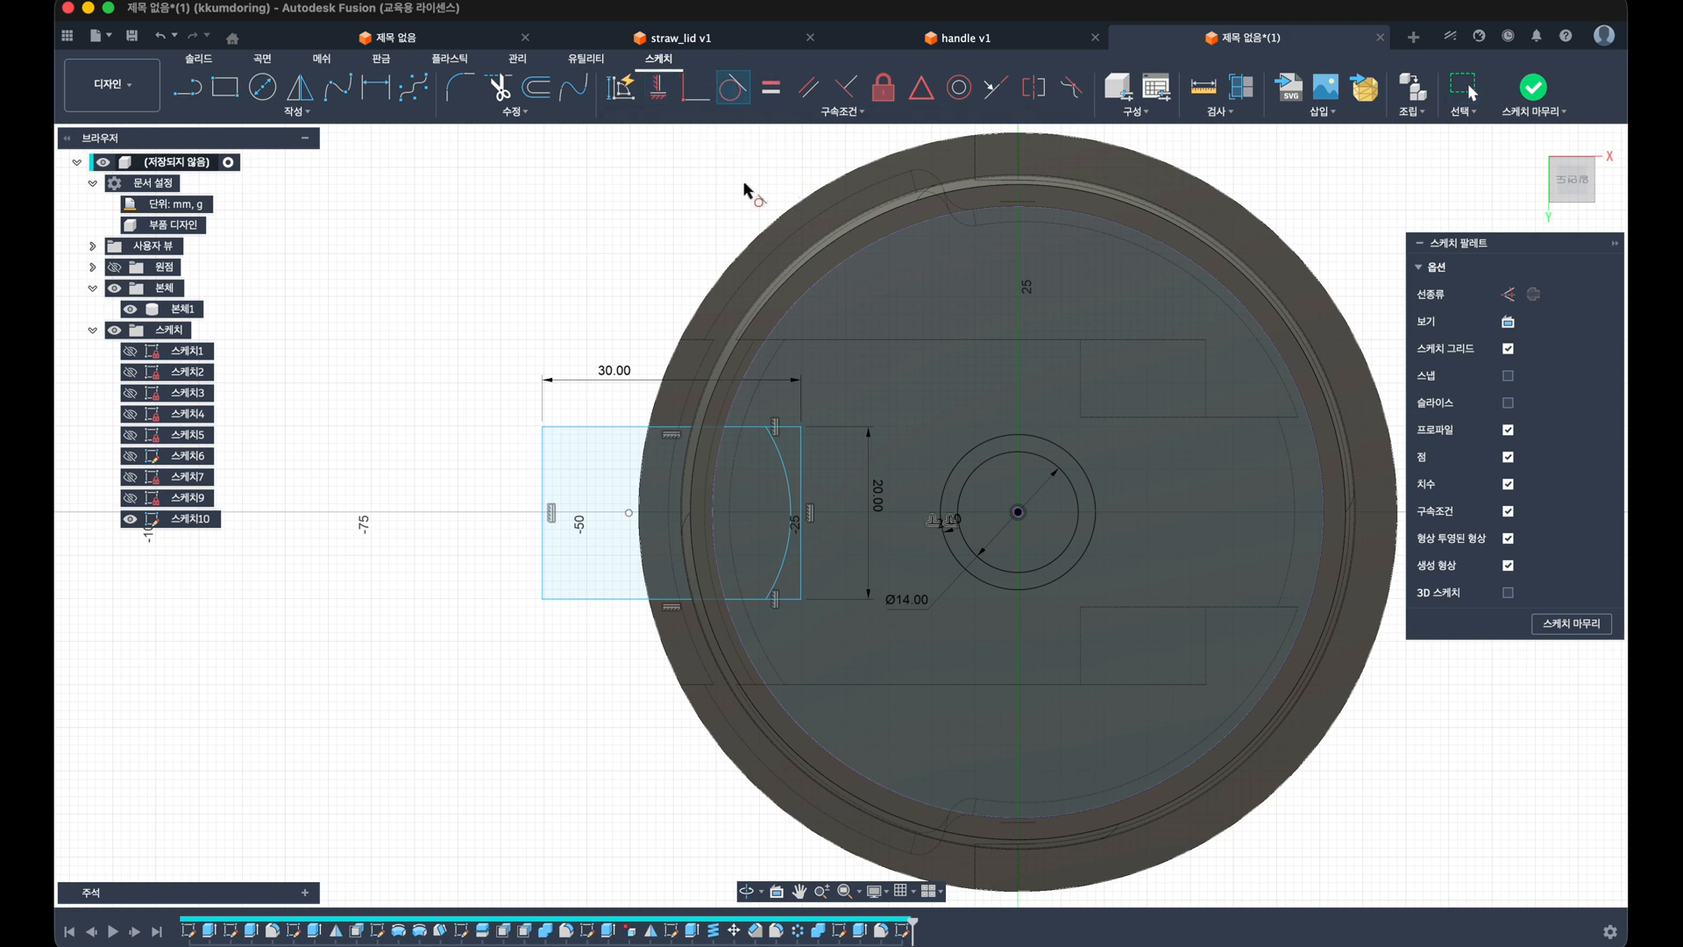
click(786, 477)
click(801, 480)
key(Escape)
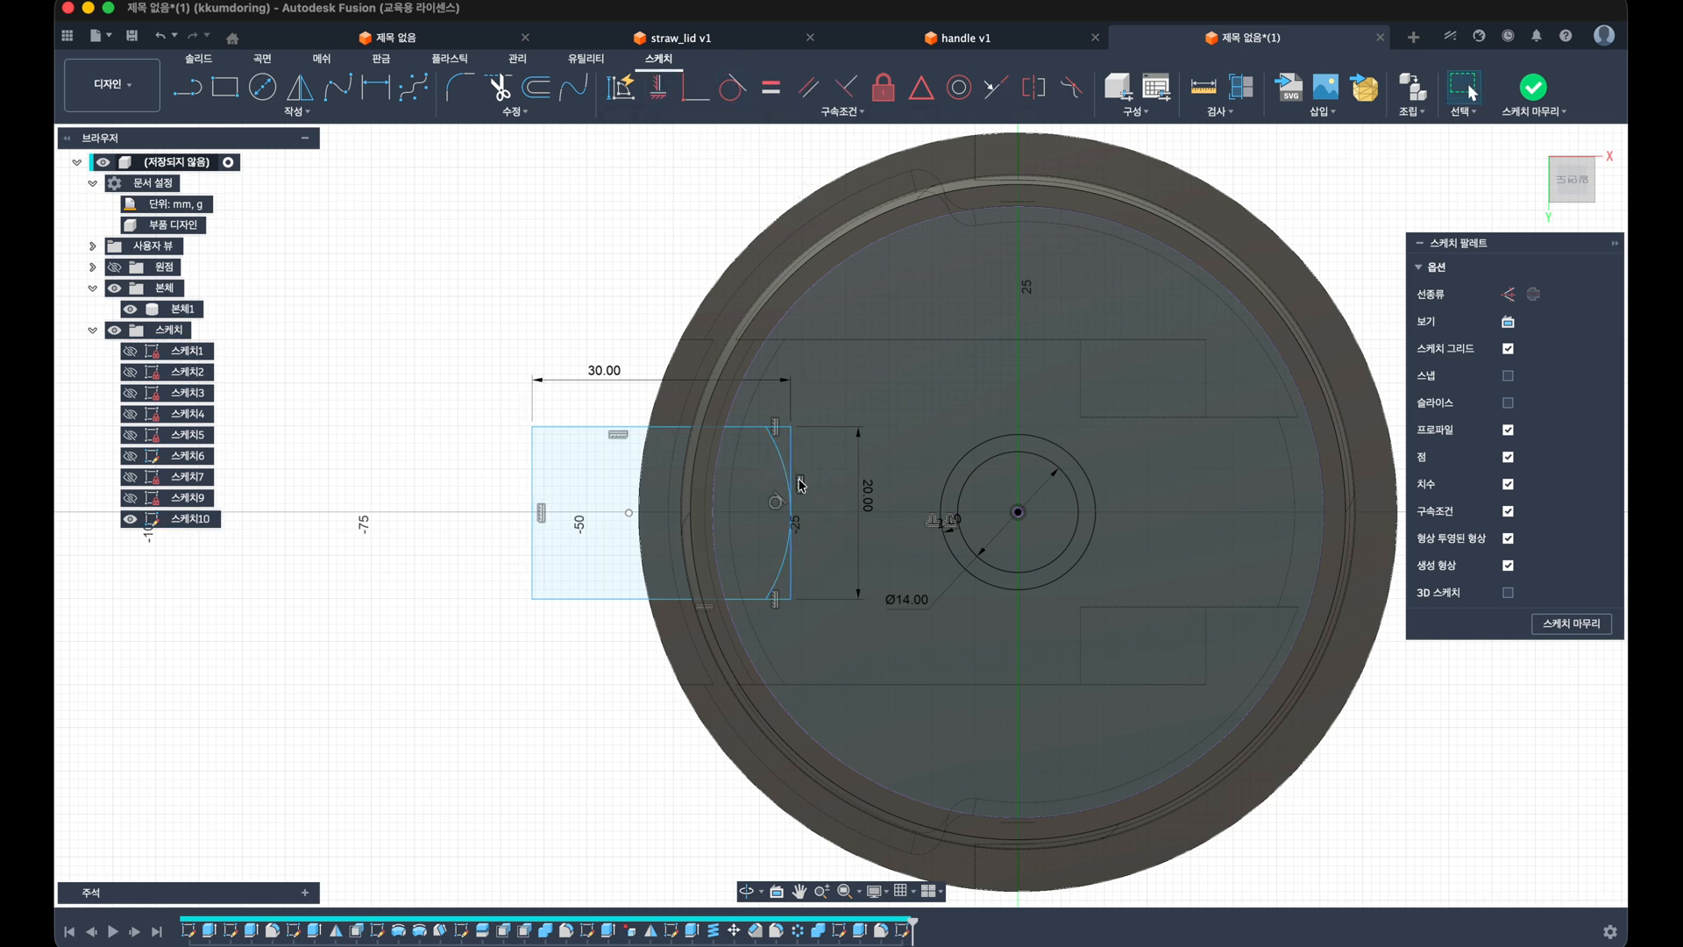
Step: Dimension the distance between the arc's lower endpoint and the adjacent inner rectangle corner as 4 mm
key(d)
click(766, 599)
click(791, 599)
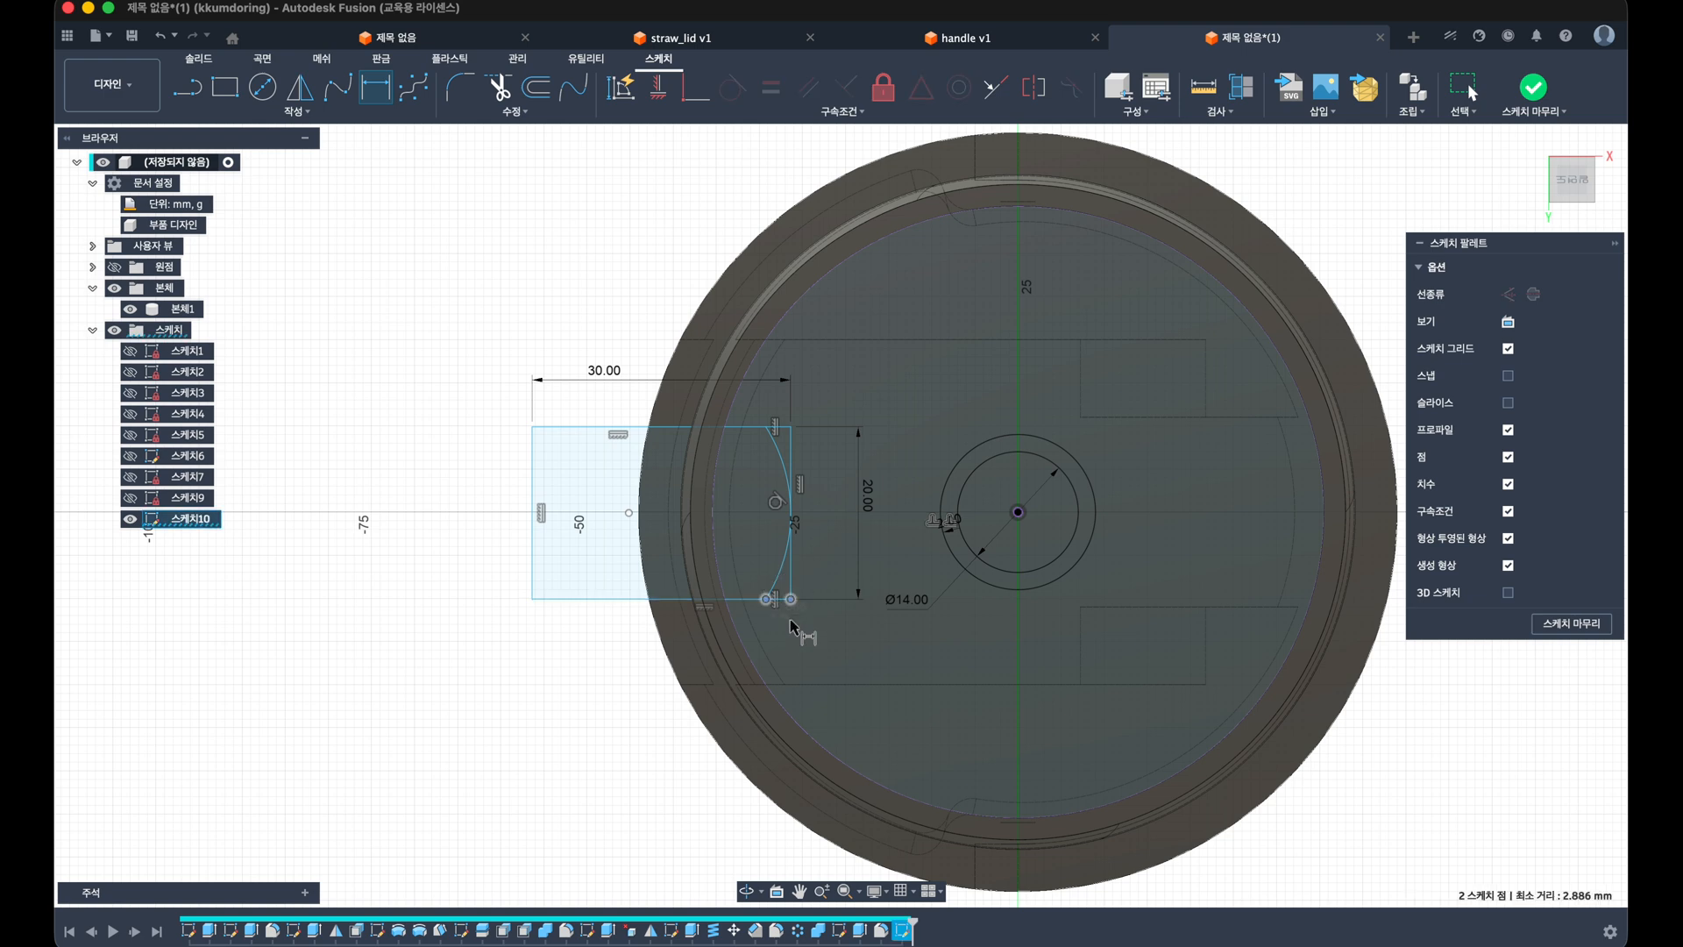
click(789, 628)
text(4)
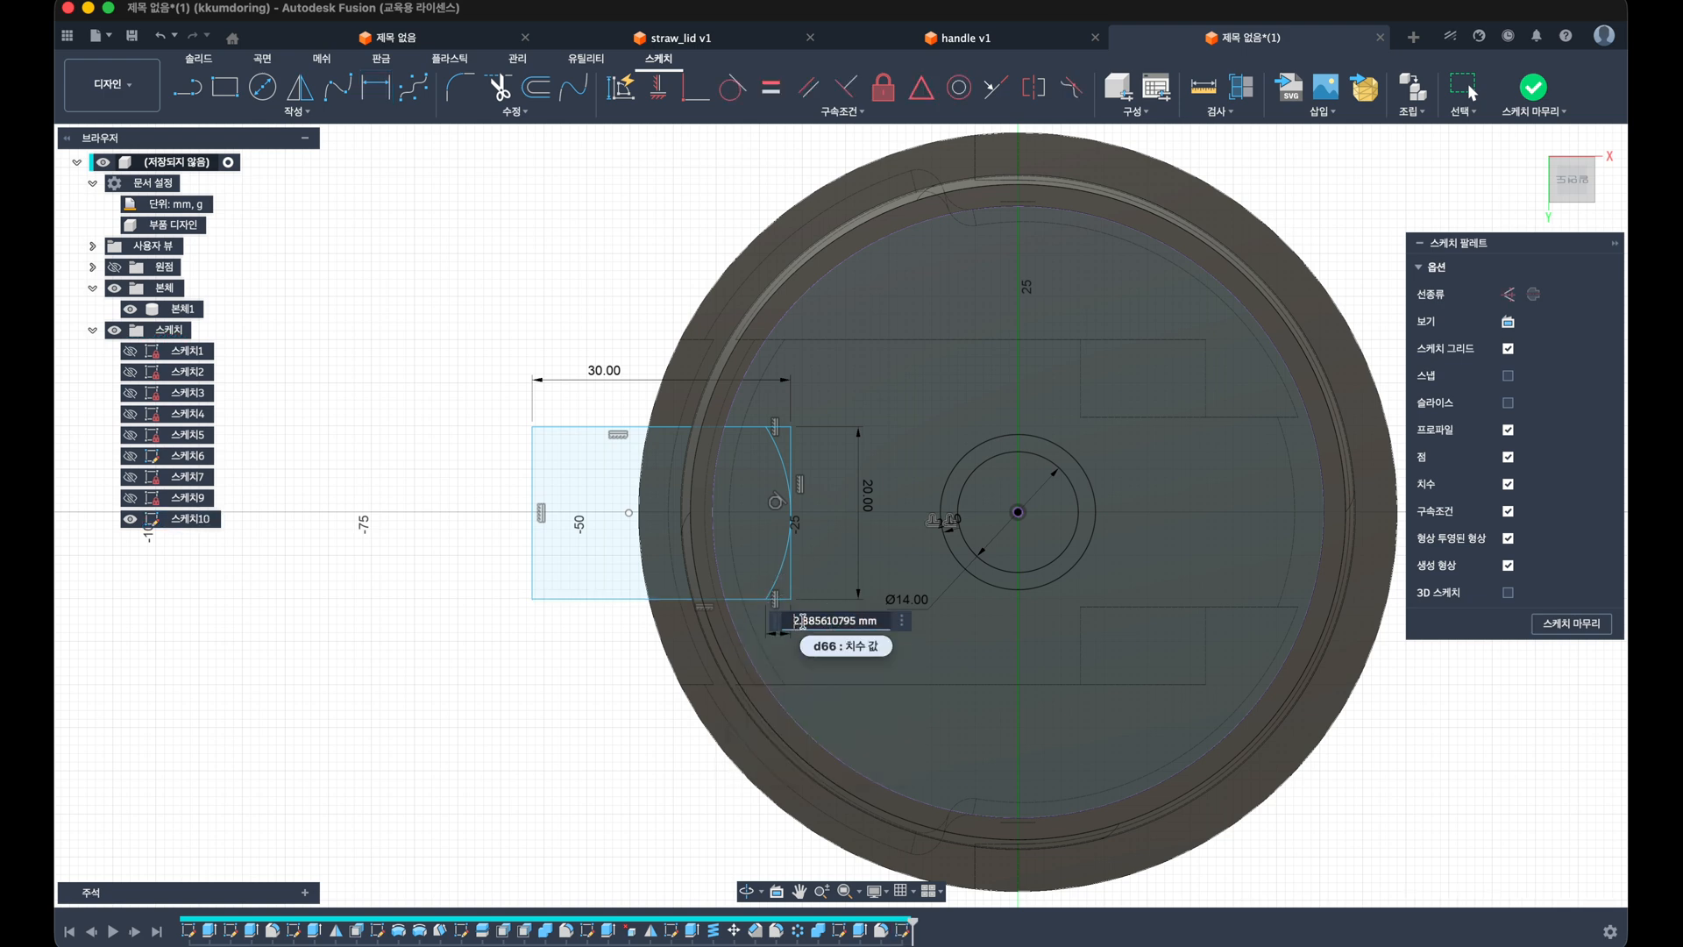
key(Return)
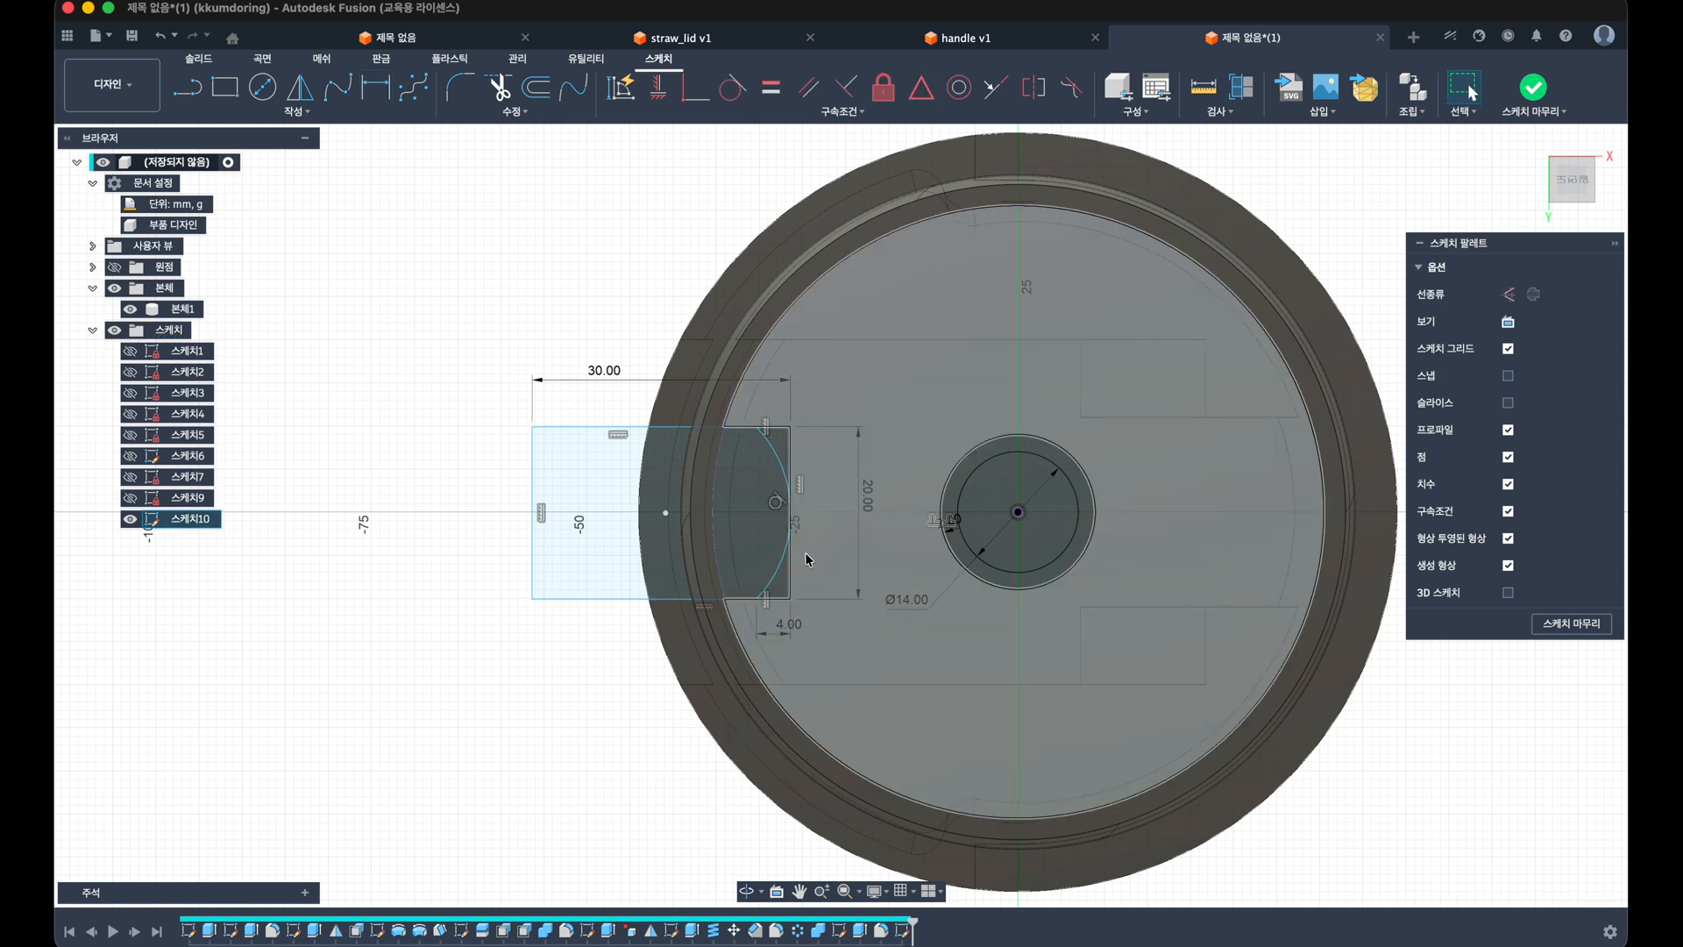
Step: Dimension the rectangle's inner vertical side 25 mm from the origin
drag(791, 548, 802, 548)
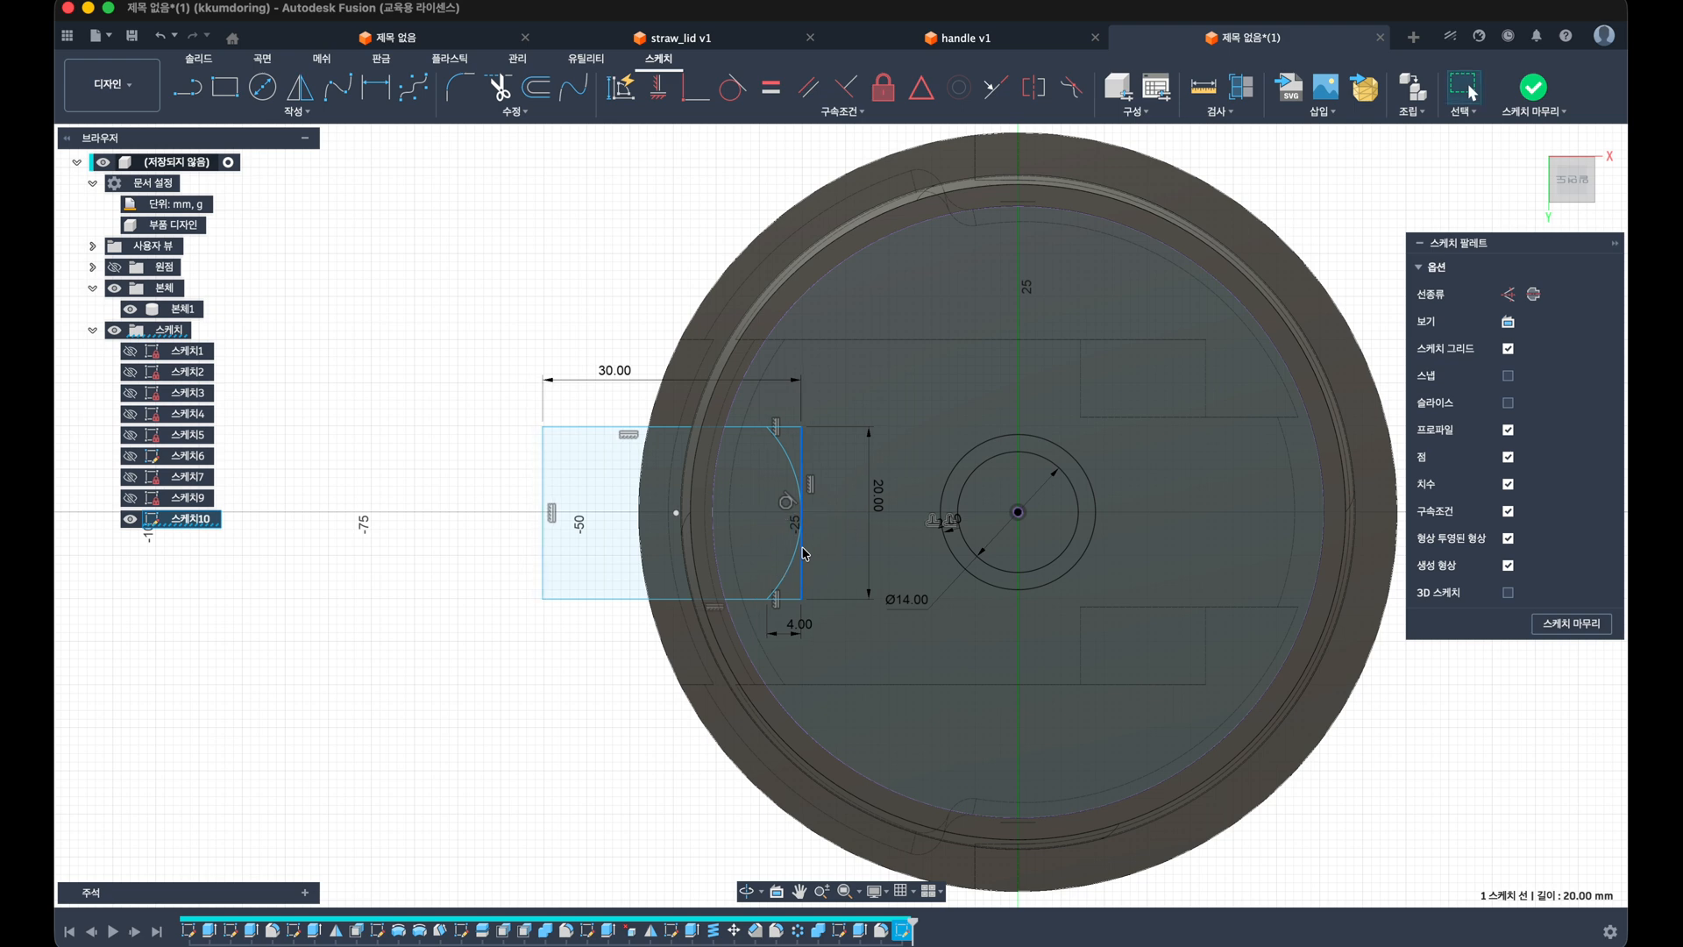
key(d)
click(802, 549)
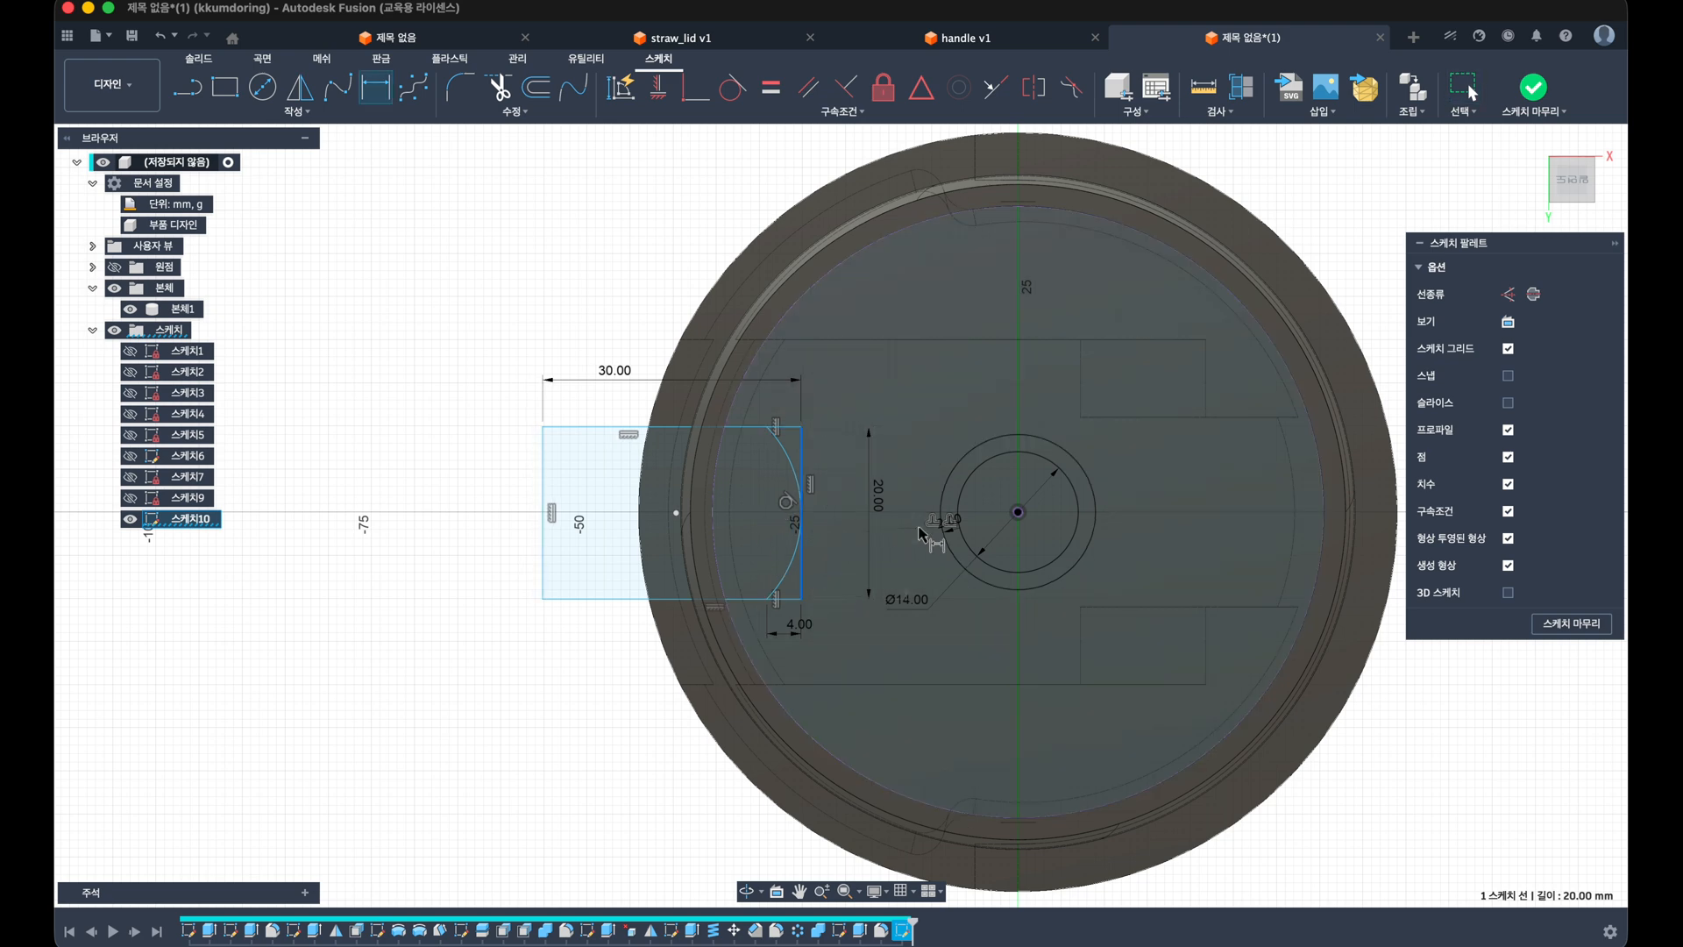
click(1018, 512)
click(957, 385)
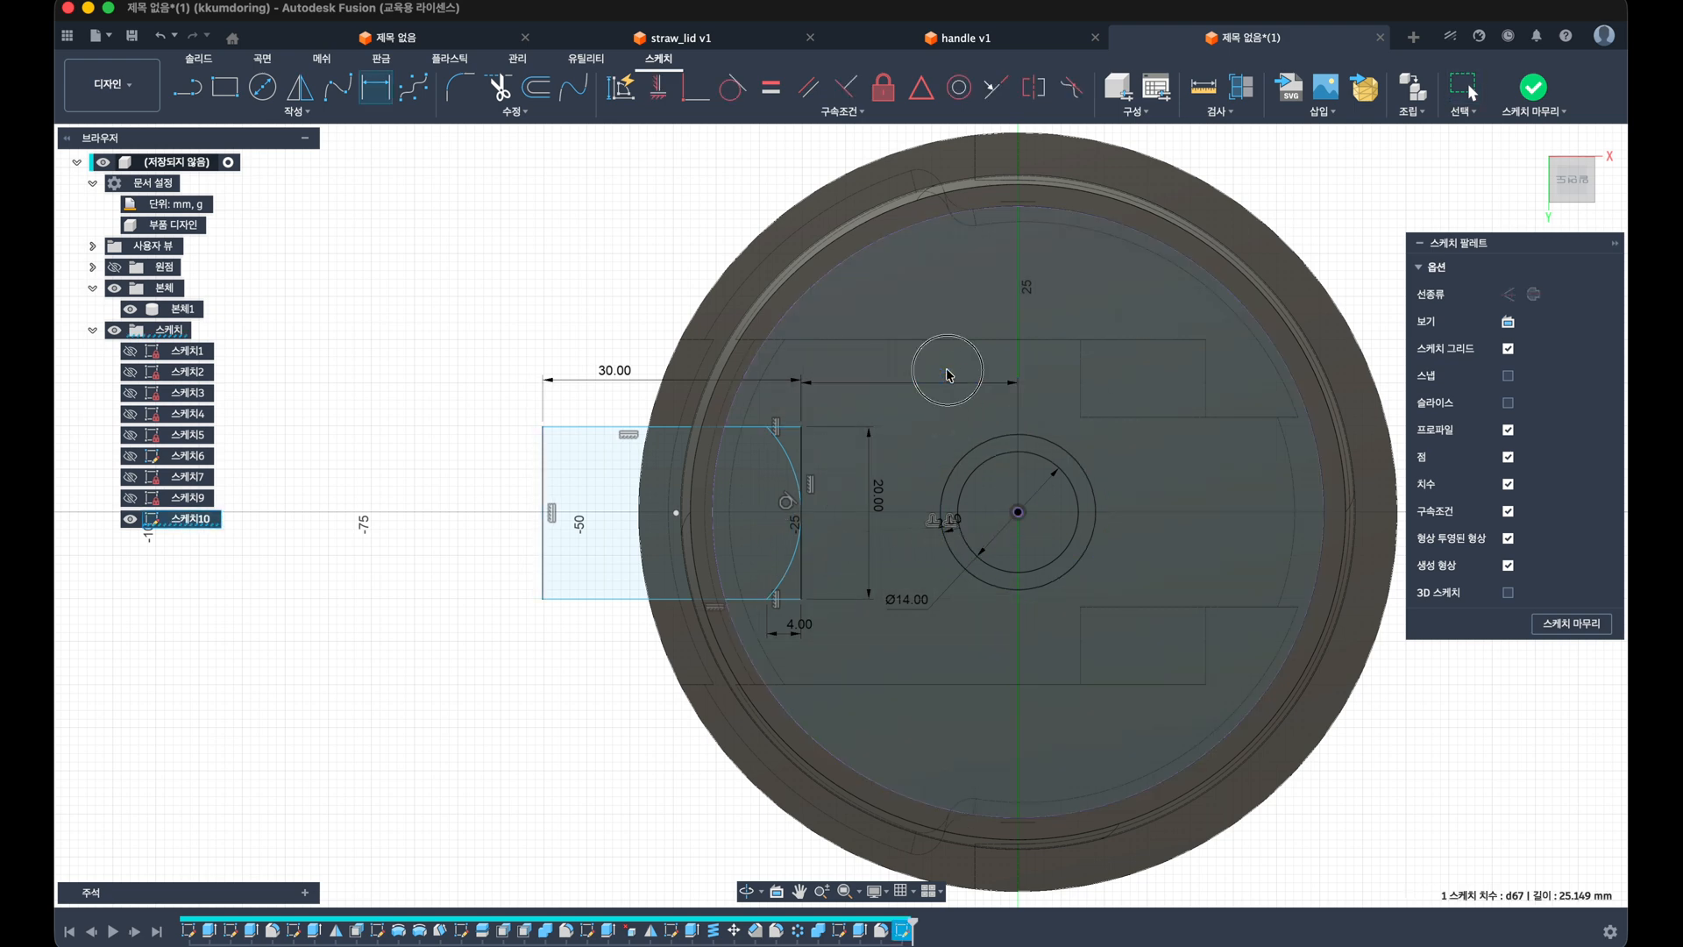
text(25)
key(Return)
key(Escape)
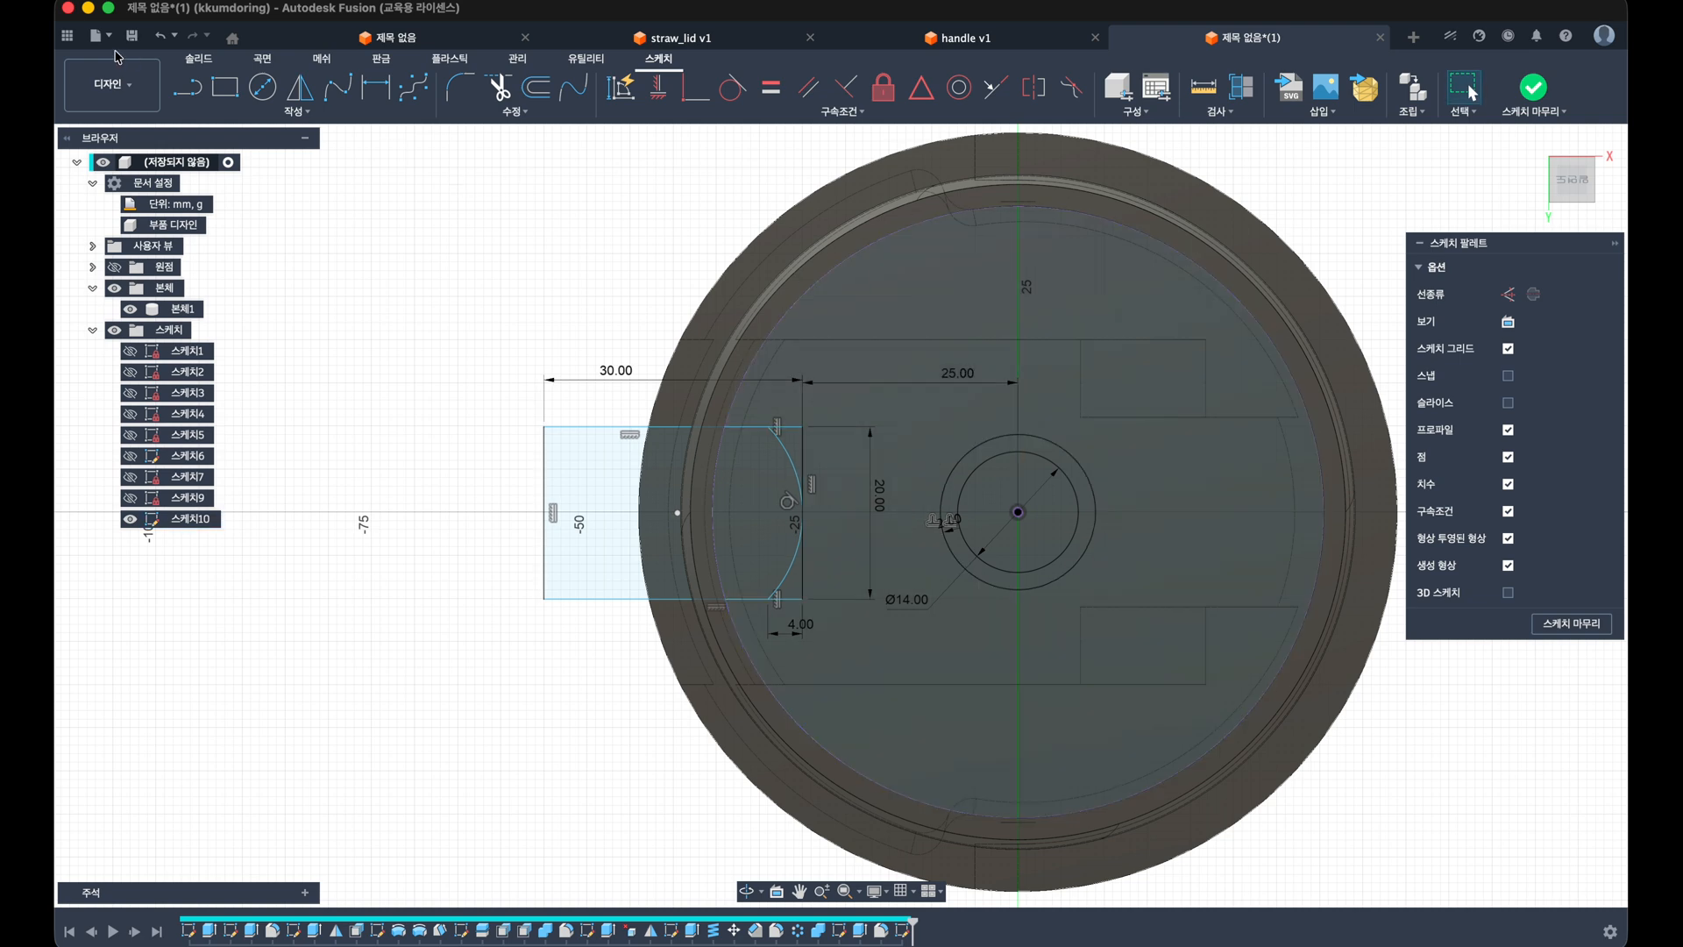
Step: Draw a line from the midpoint of the rectangle's inner vertical side to the origin and constrain it horizontal
key(l)
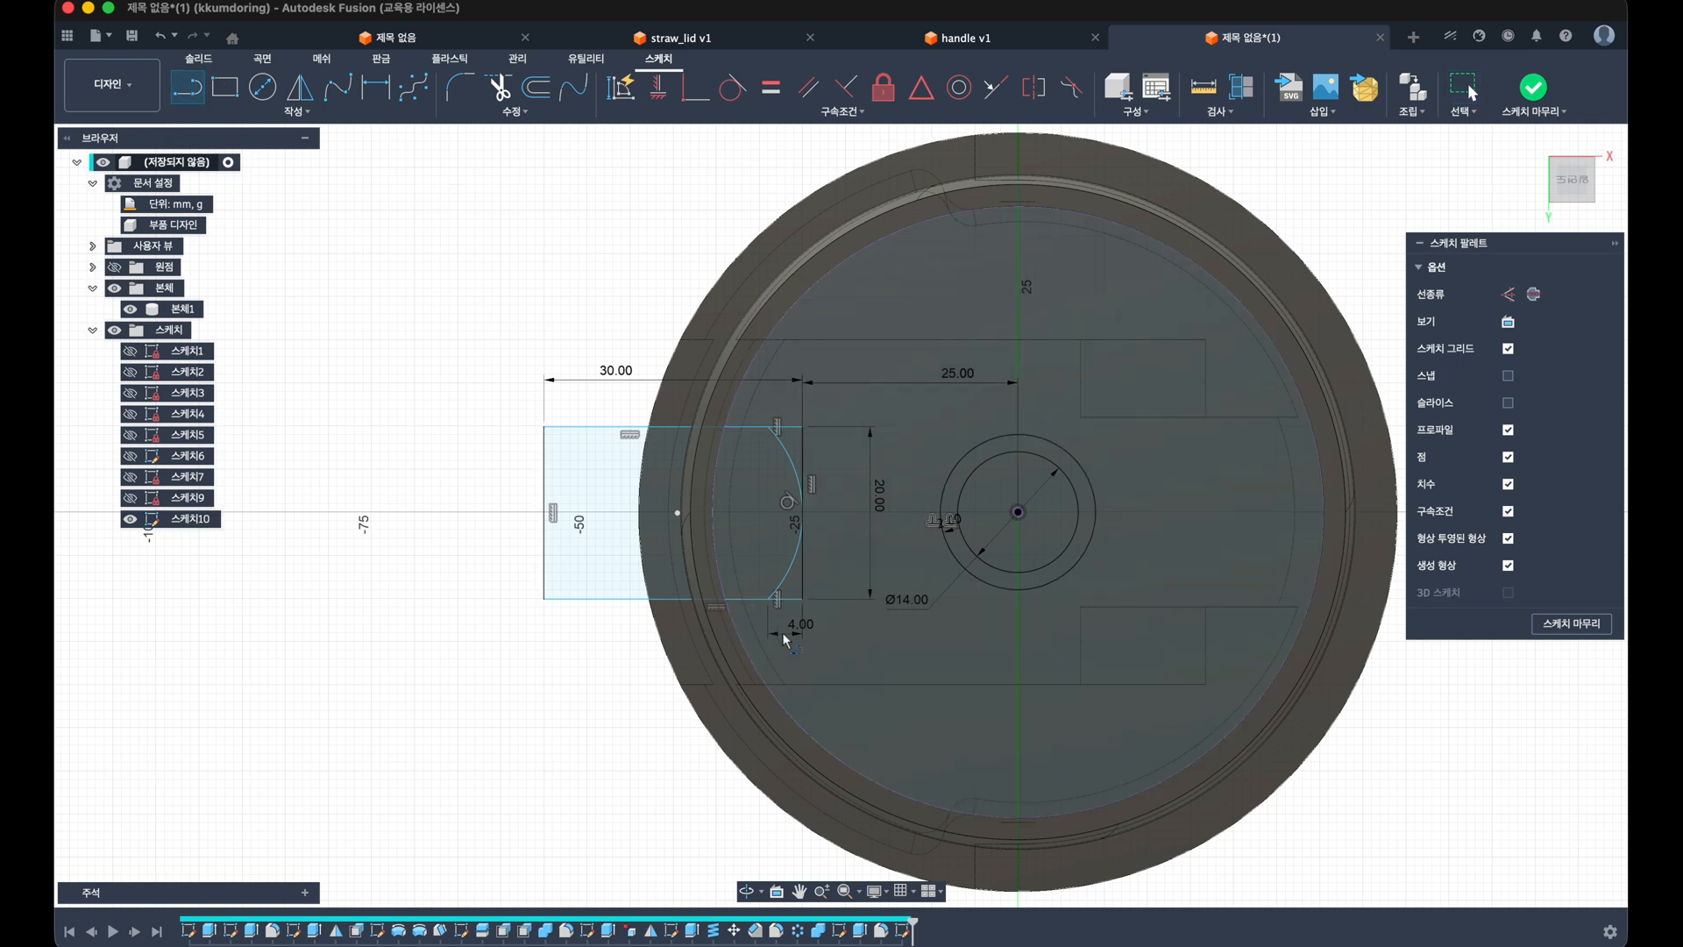
click(802, 511)
click(1018, 512)
key(Escape)
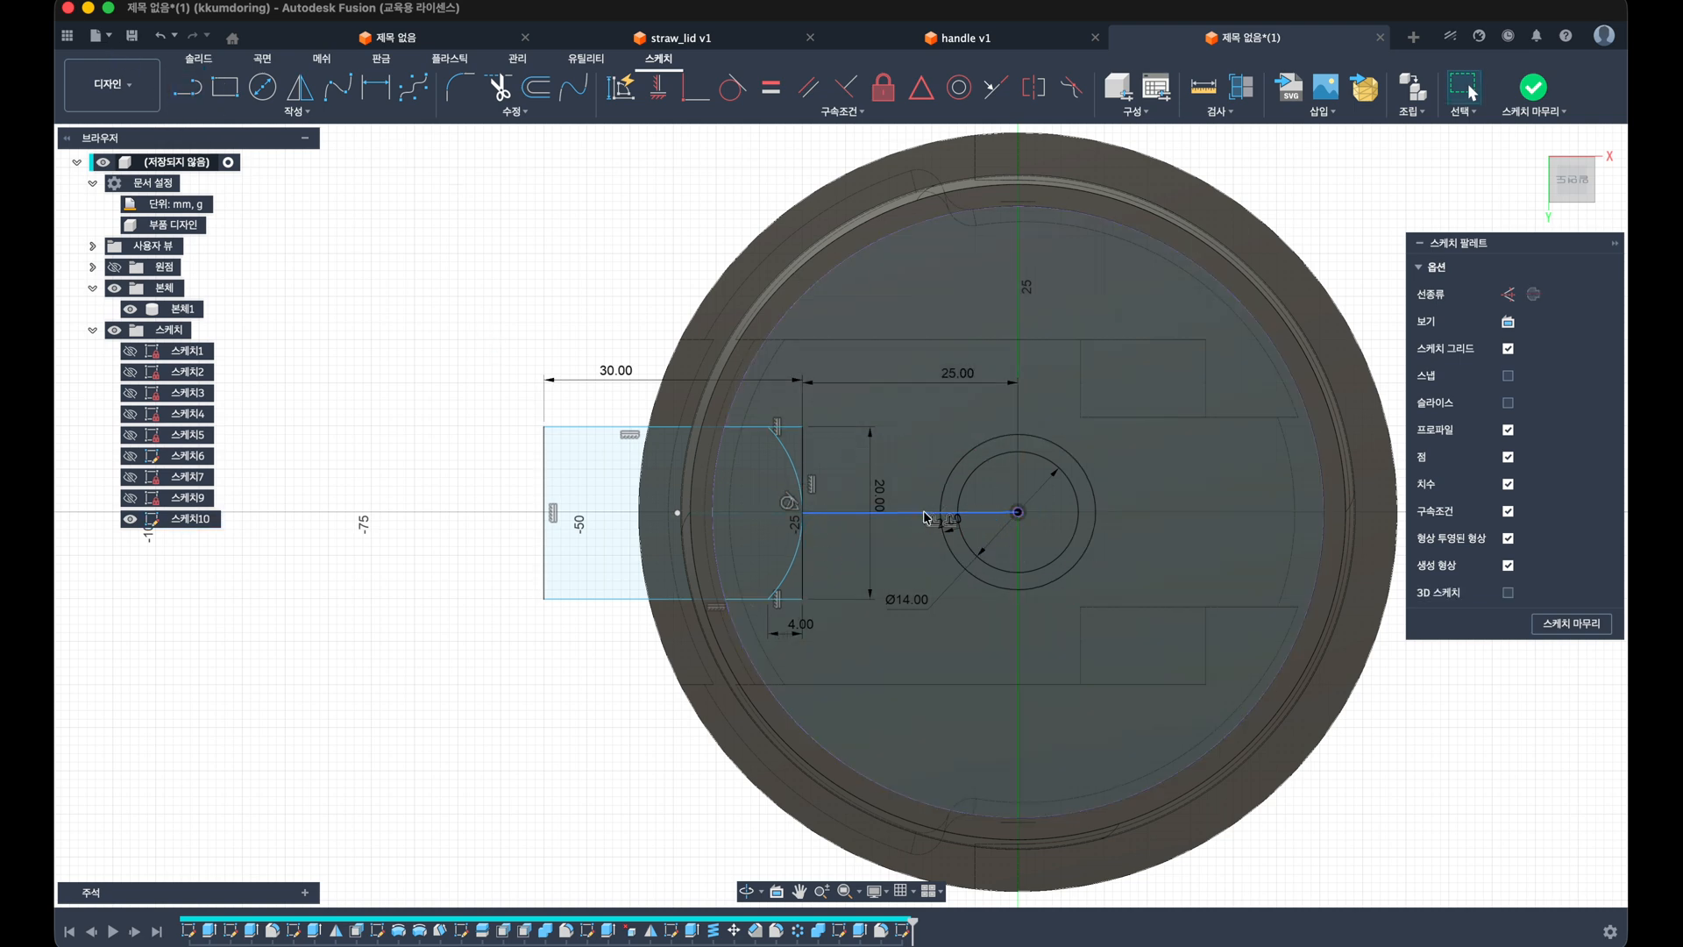
click(924, 513)
click(658, 87)
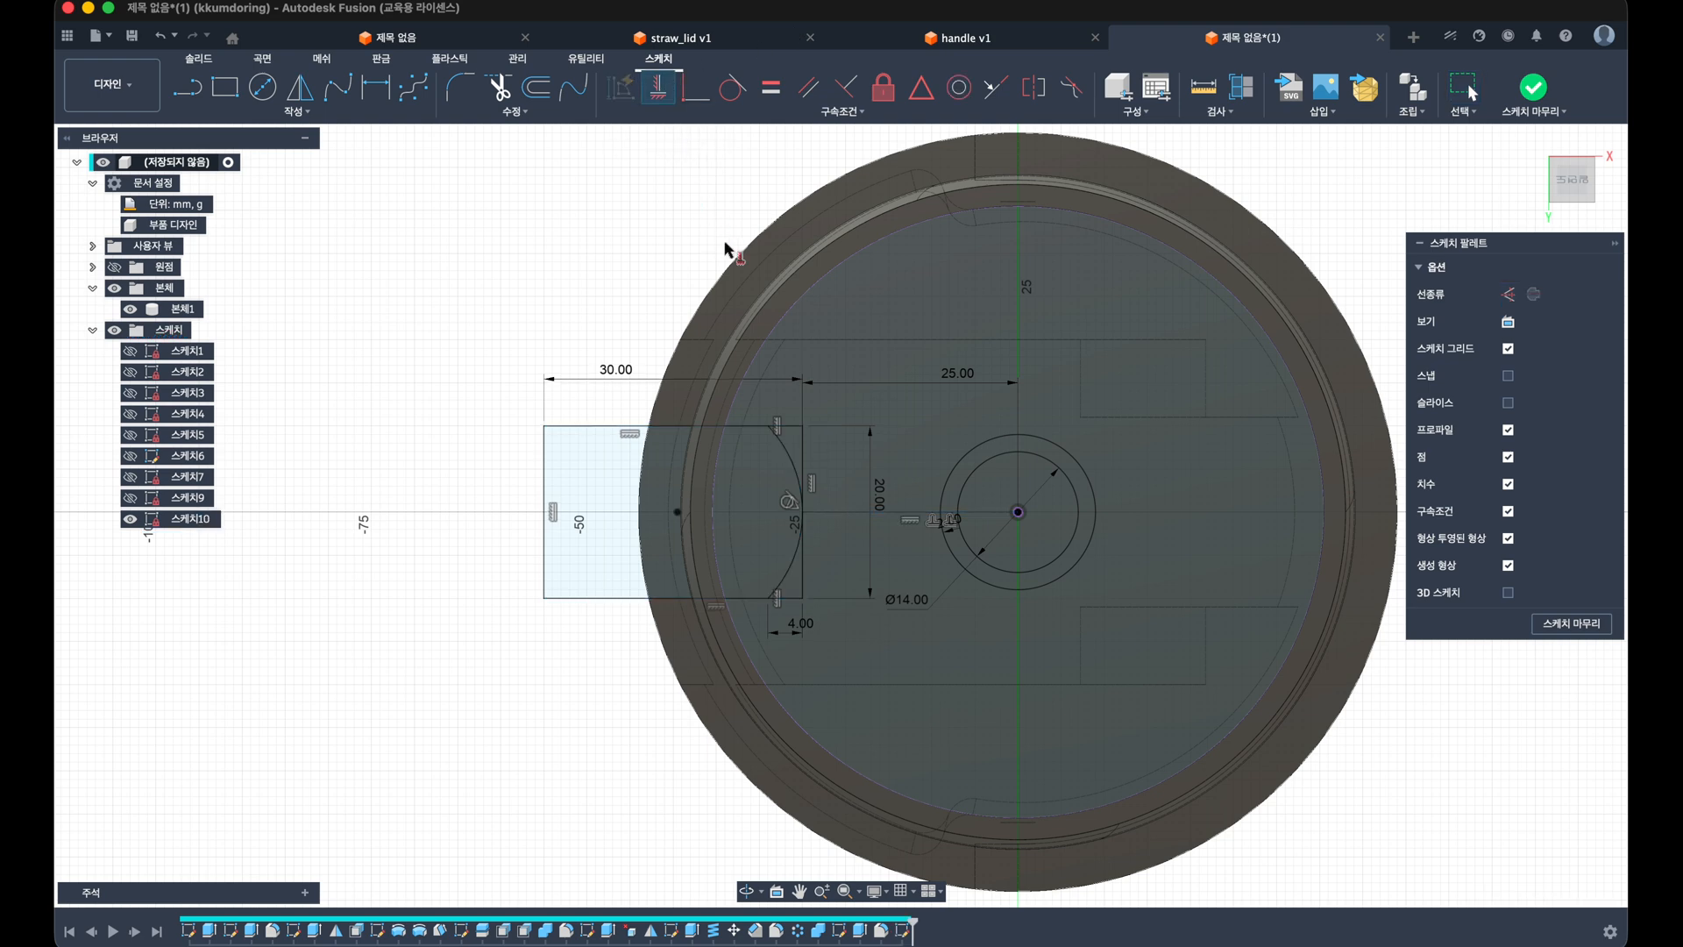
key(Escape)
click(802, 458)
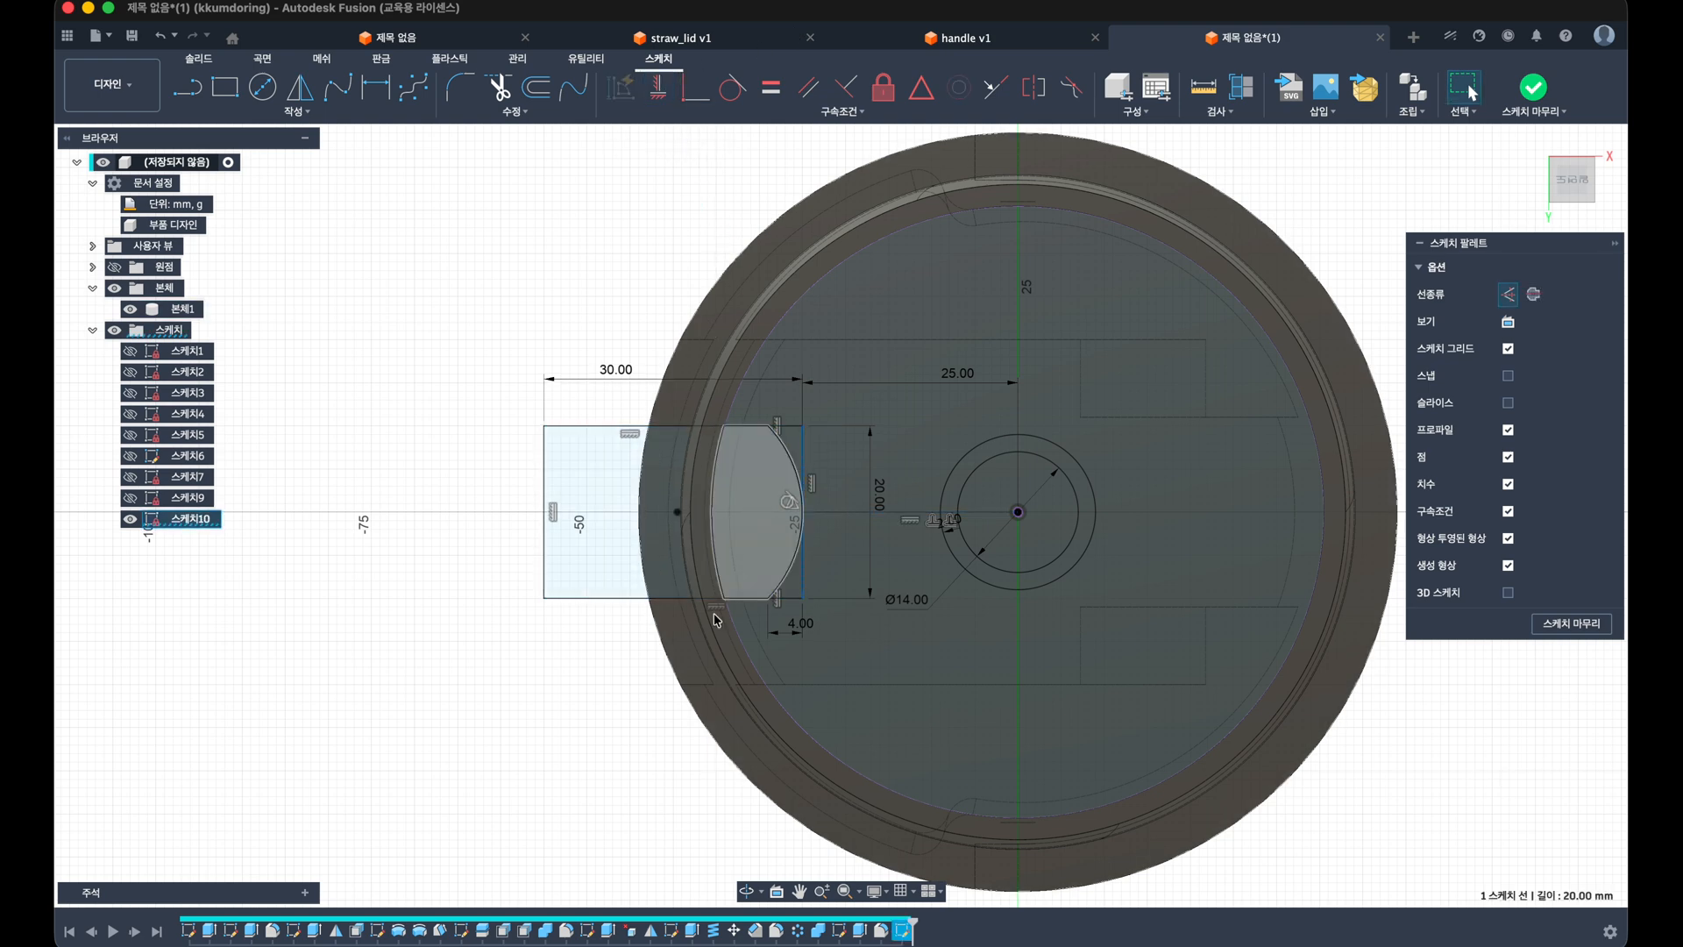
click(593, 791)
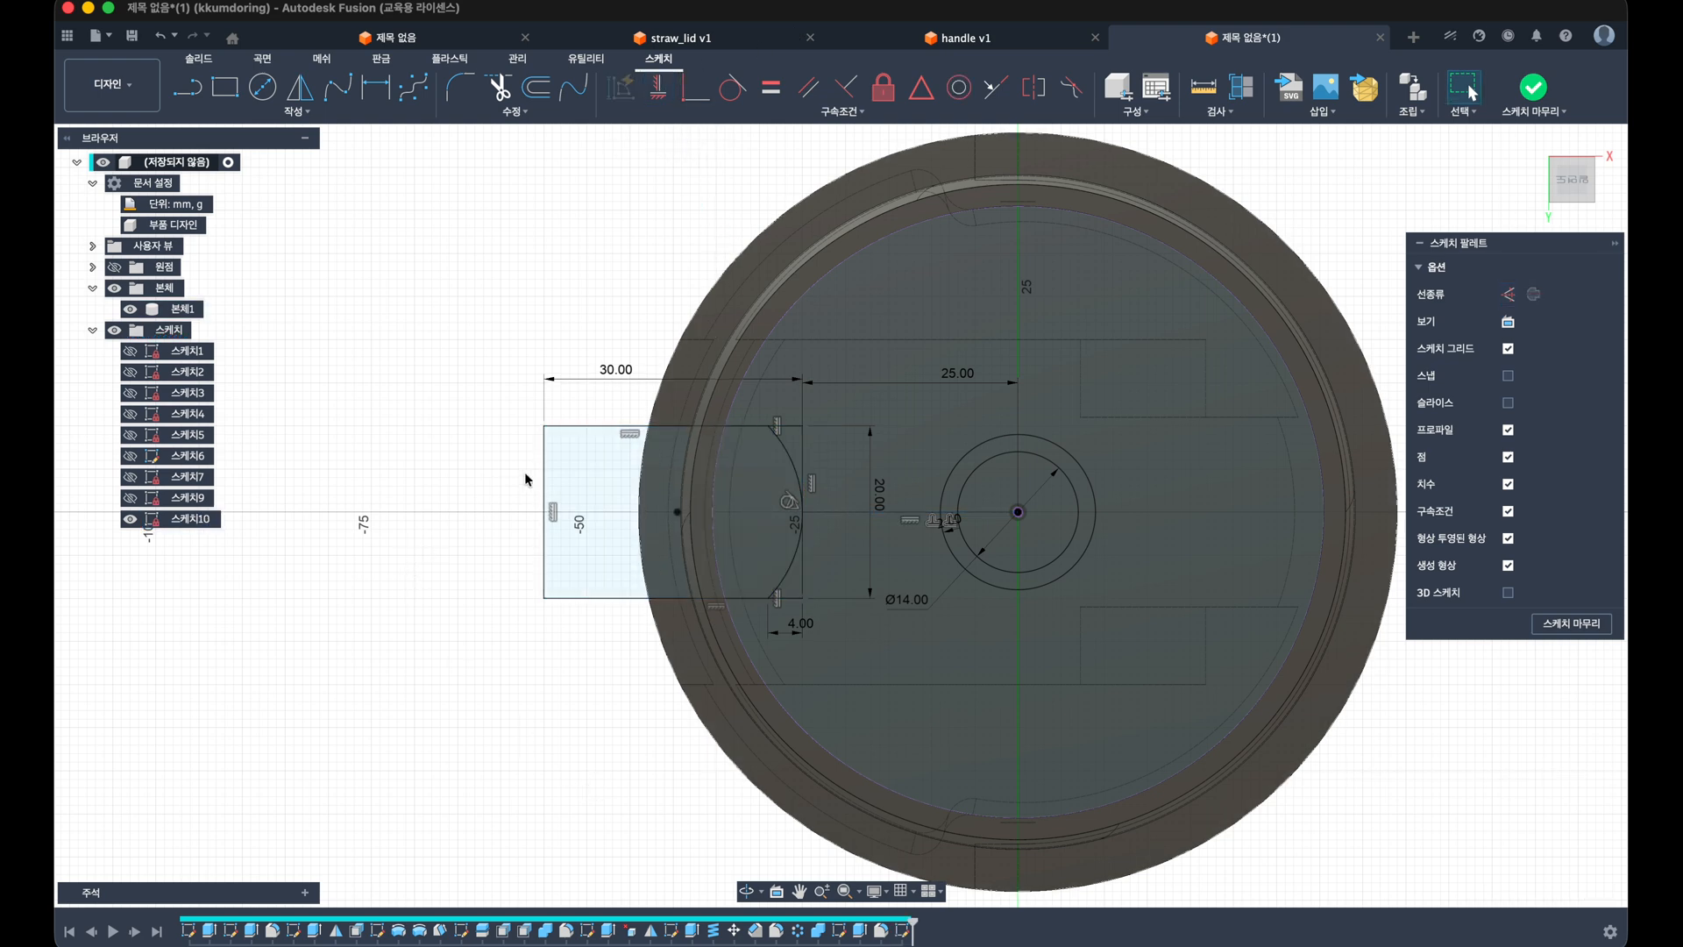
Step: Extrude the arc-ended opening's profile inside the lid as a symmetric cut, about 12.6 mm to each side
click(750, 542)
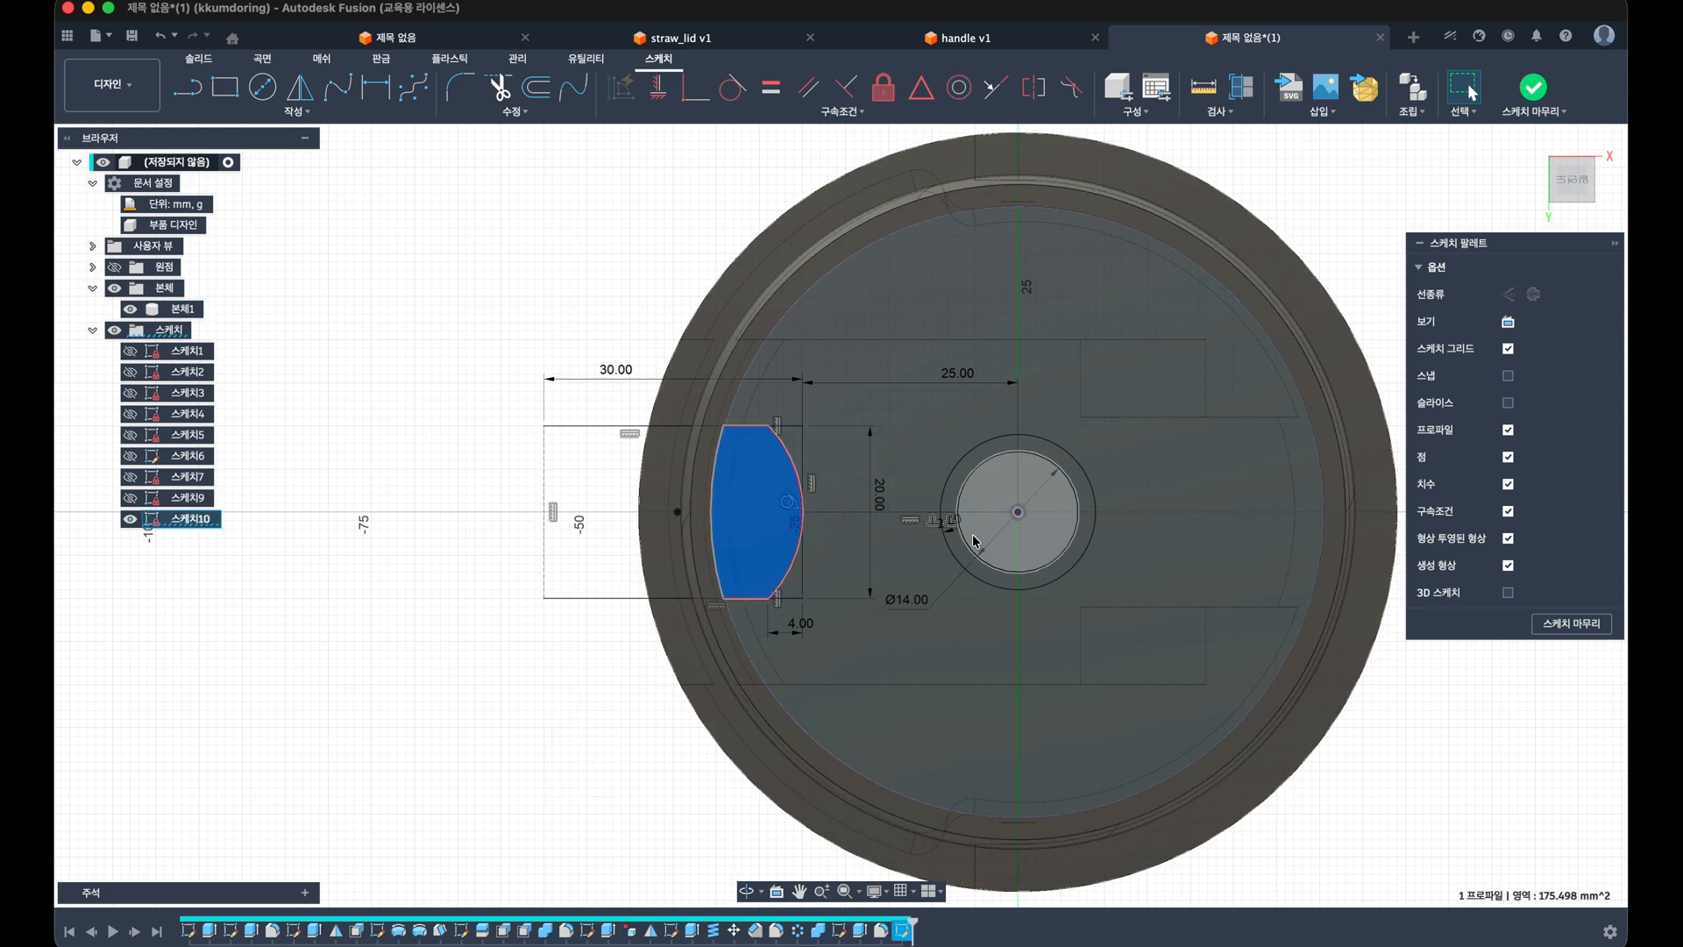
key(e)
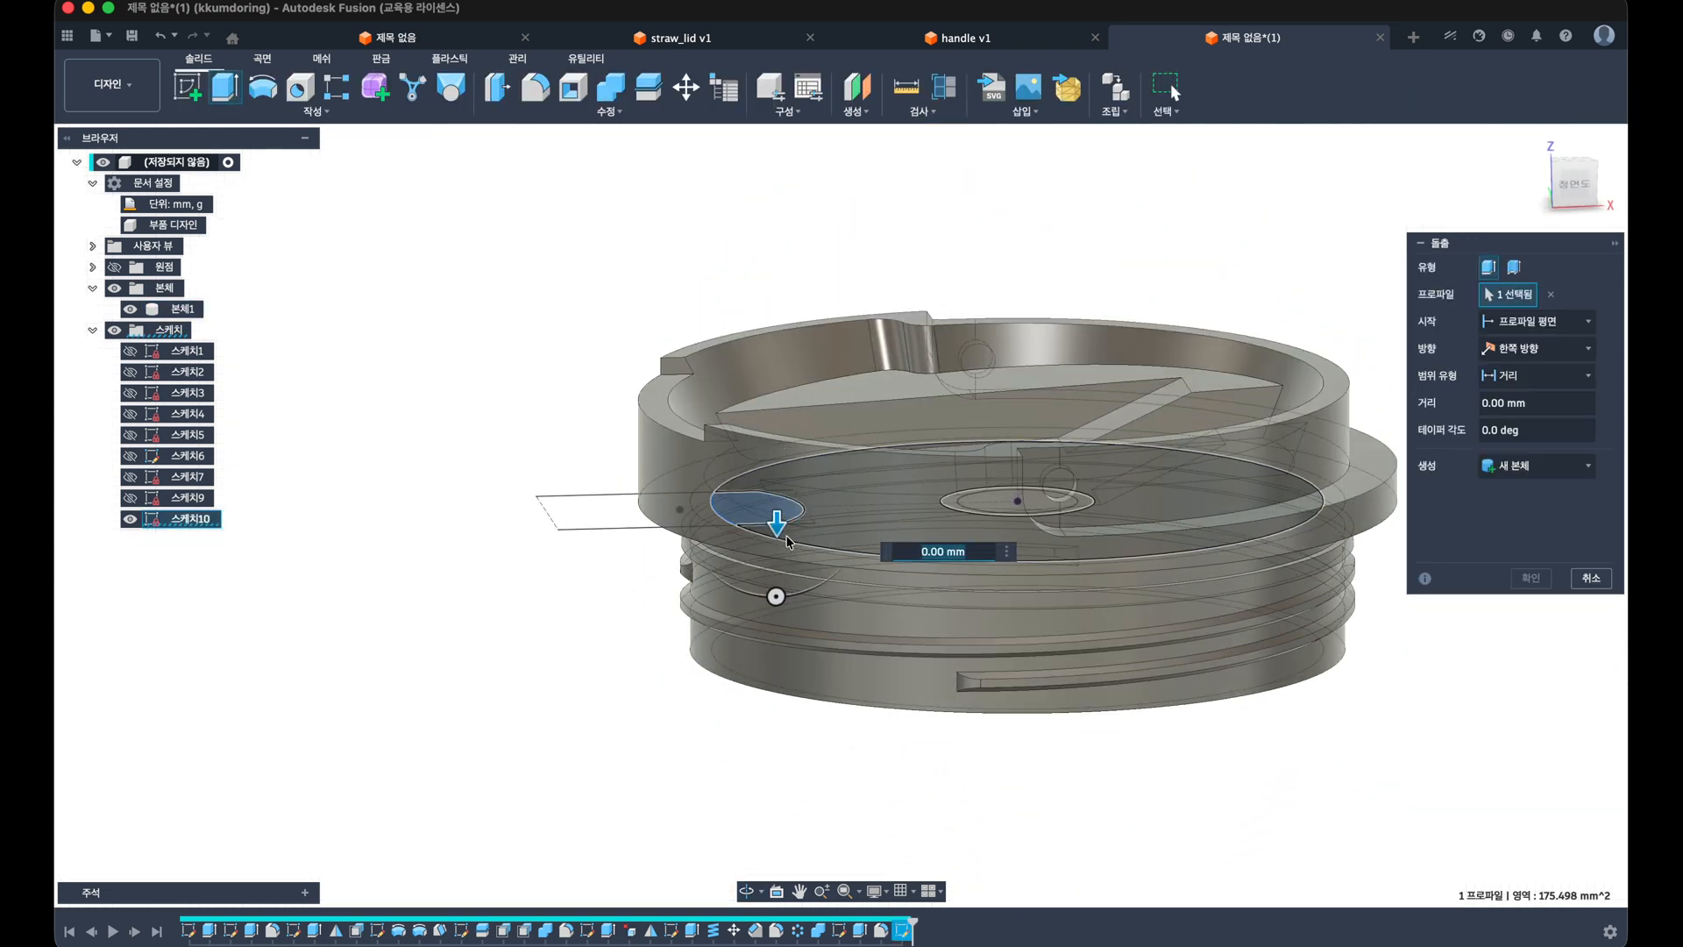
drag(775, 518, 775, 423)
click(1534, 348)
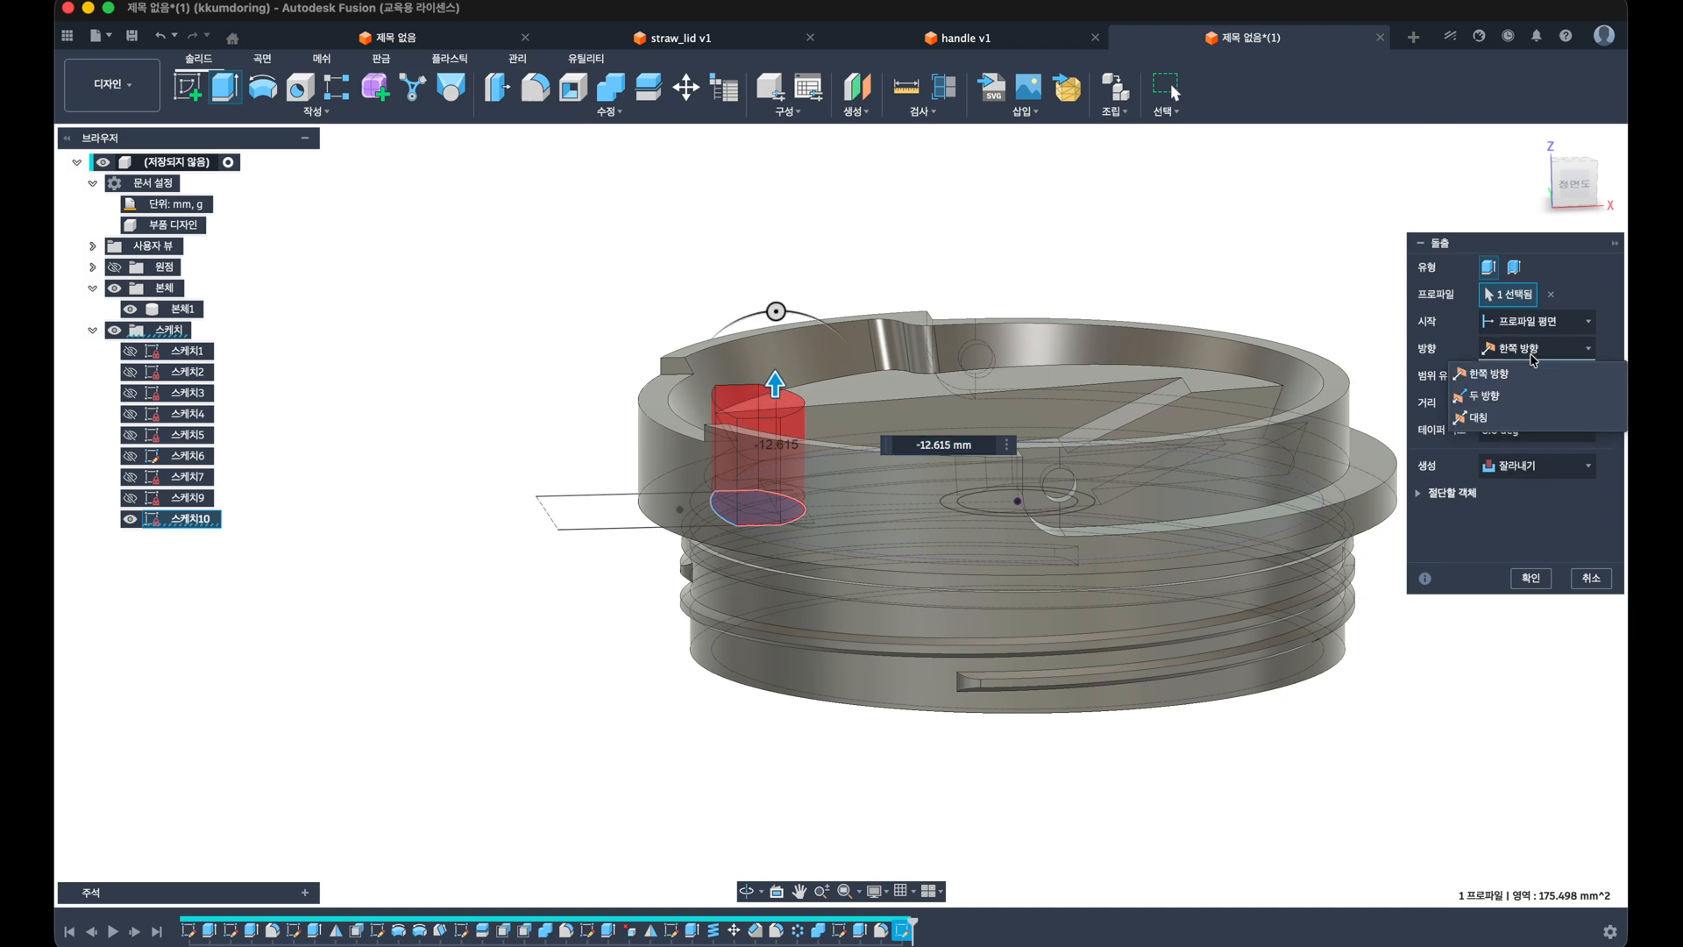
click(1525, 412)
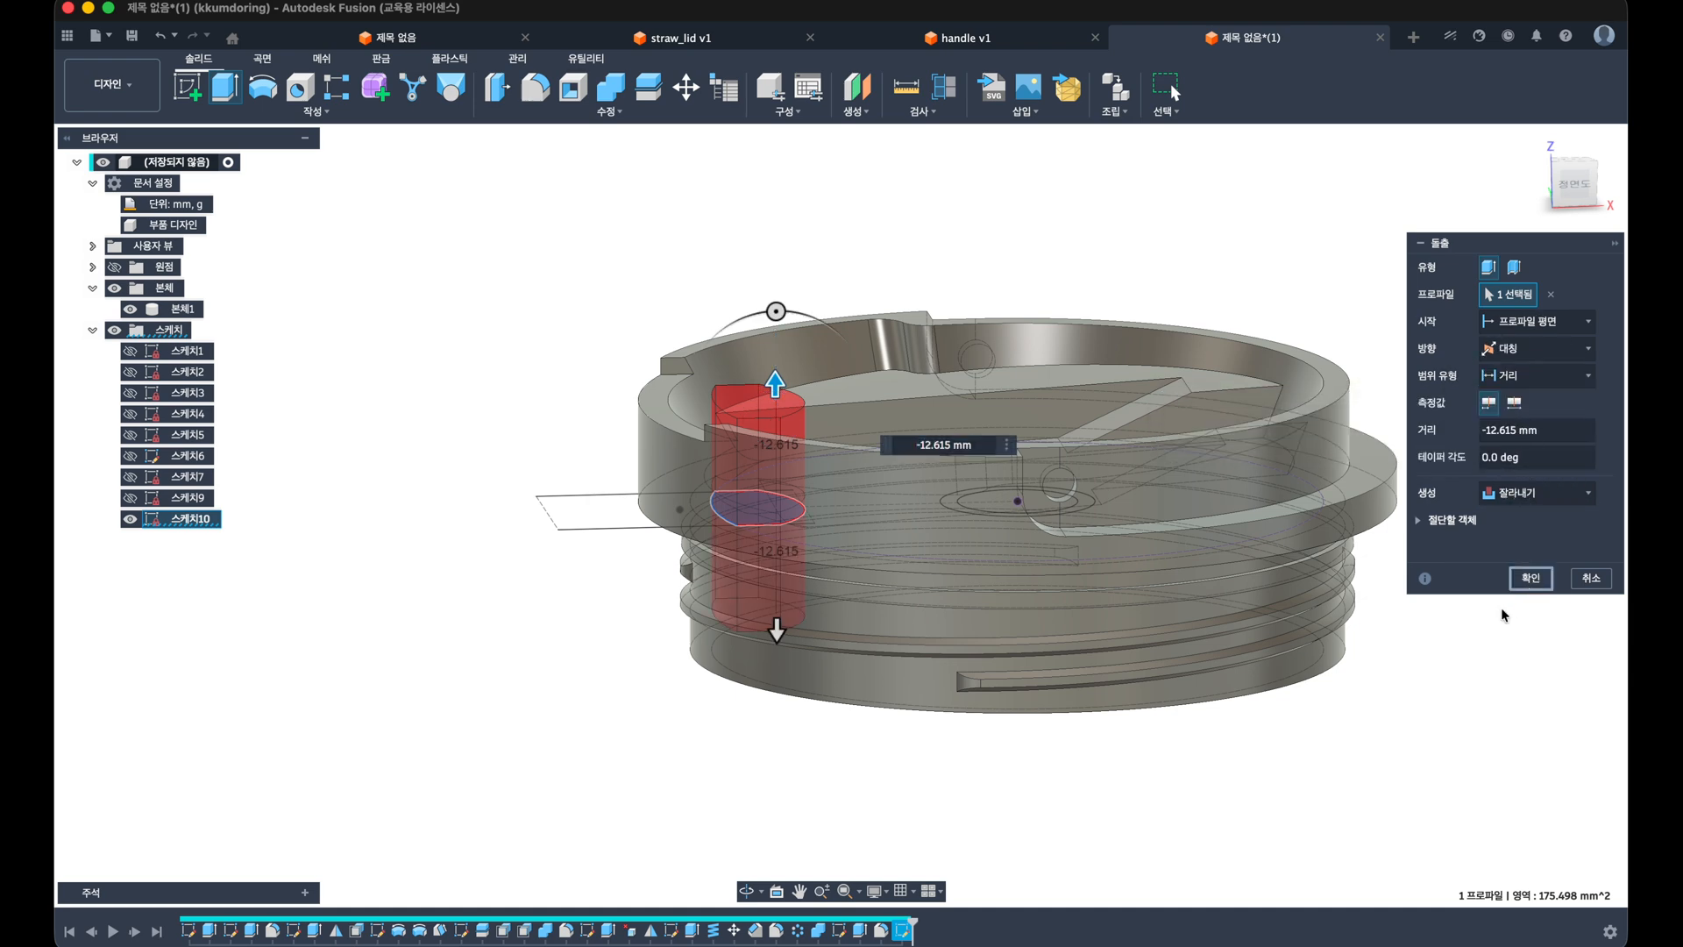
click(1531, 577)
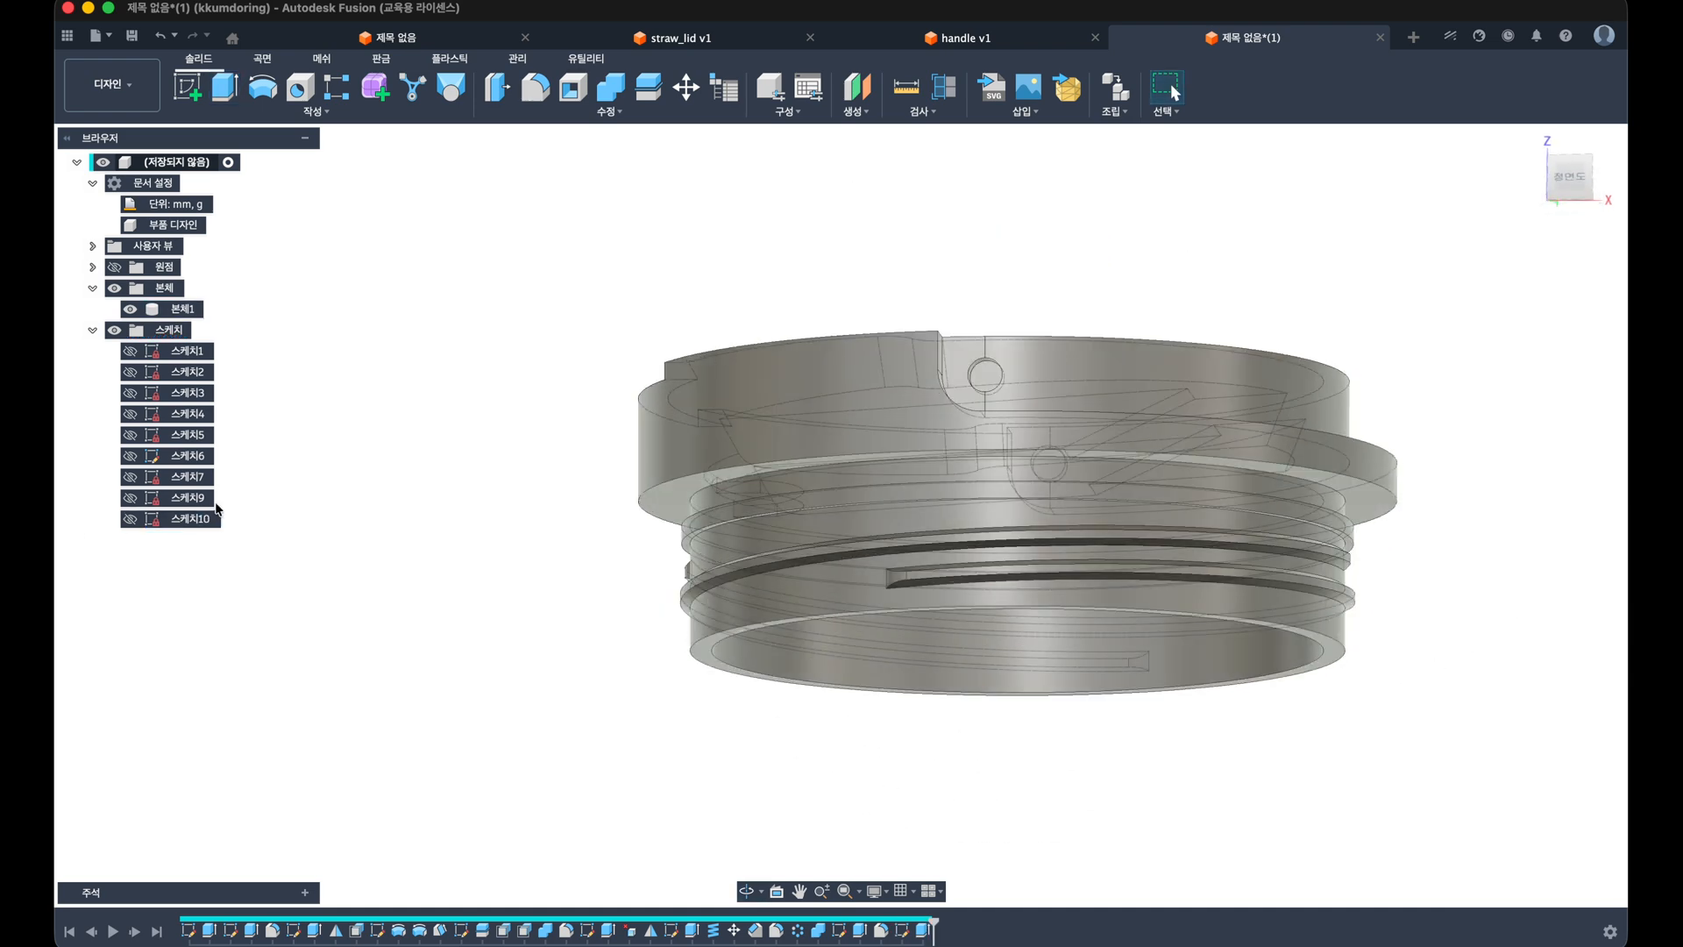
Step: Show the opening's sketch and edit the symmetric cut to include the inner central circle as a profile
click(130, 519)
mouse_move(263, 579)
shift+middle_down()
mouse_move(428, 605)
mouse_move(912, 583)
shift+middle_up()
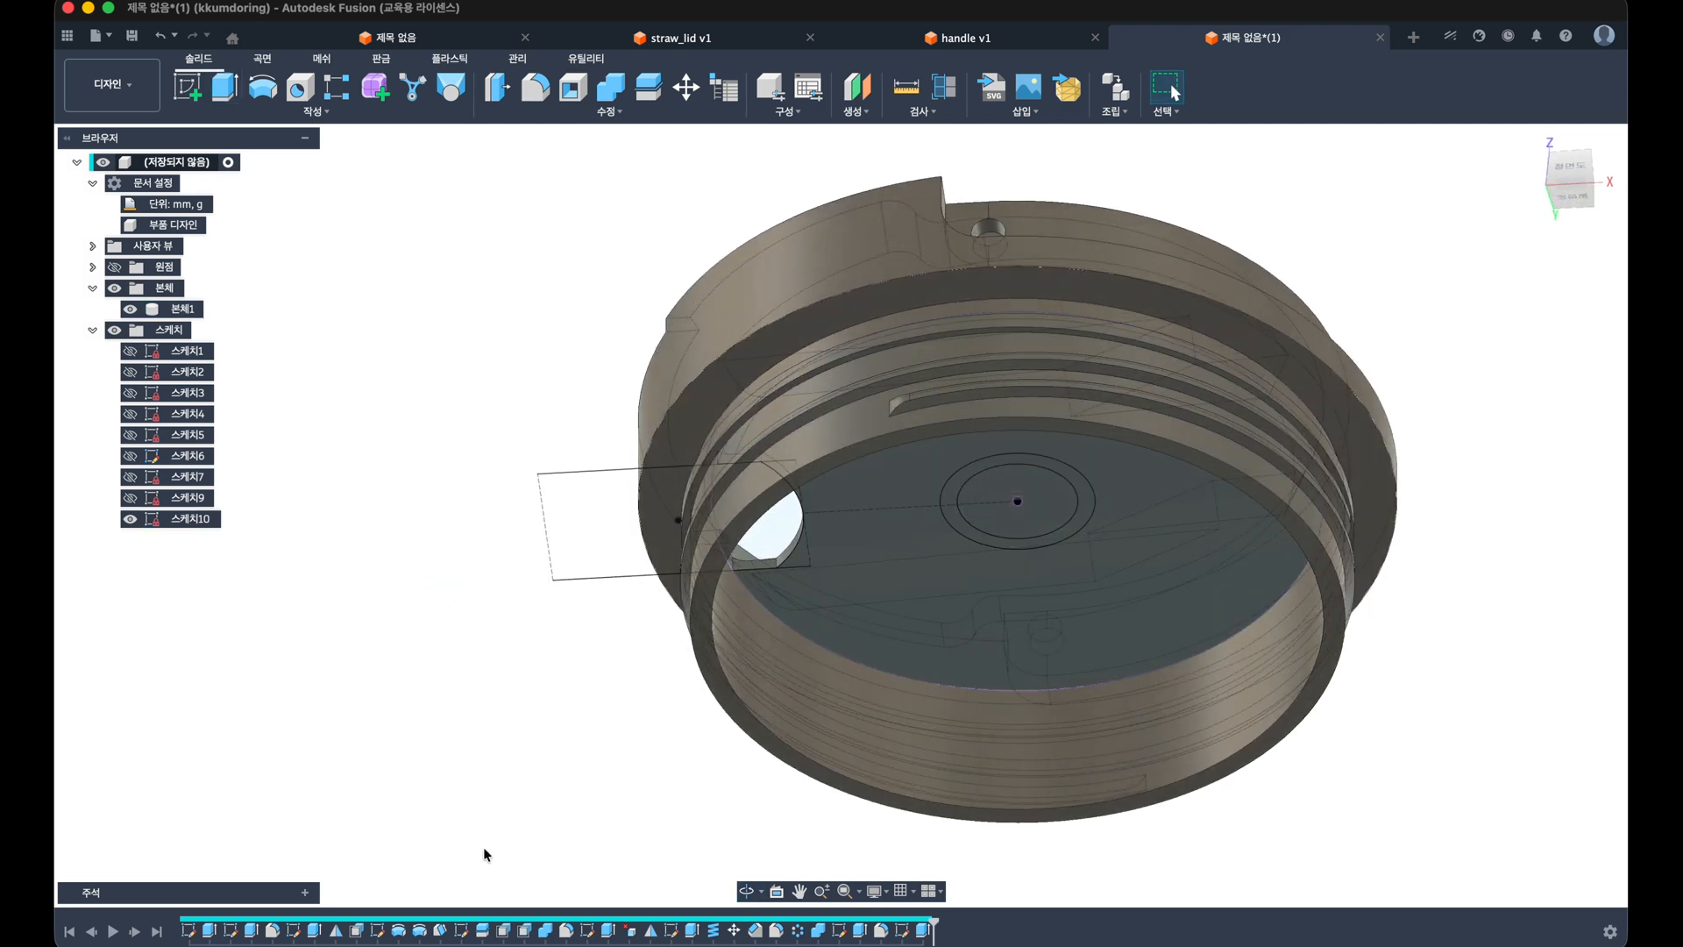
double_click(922, 929)
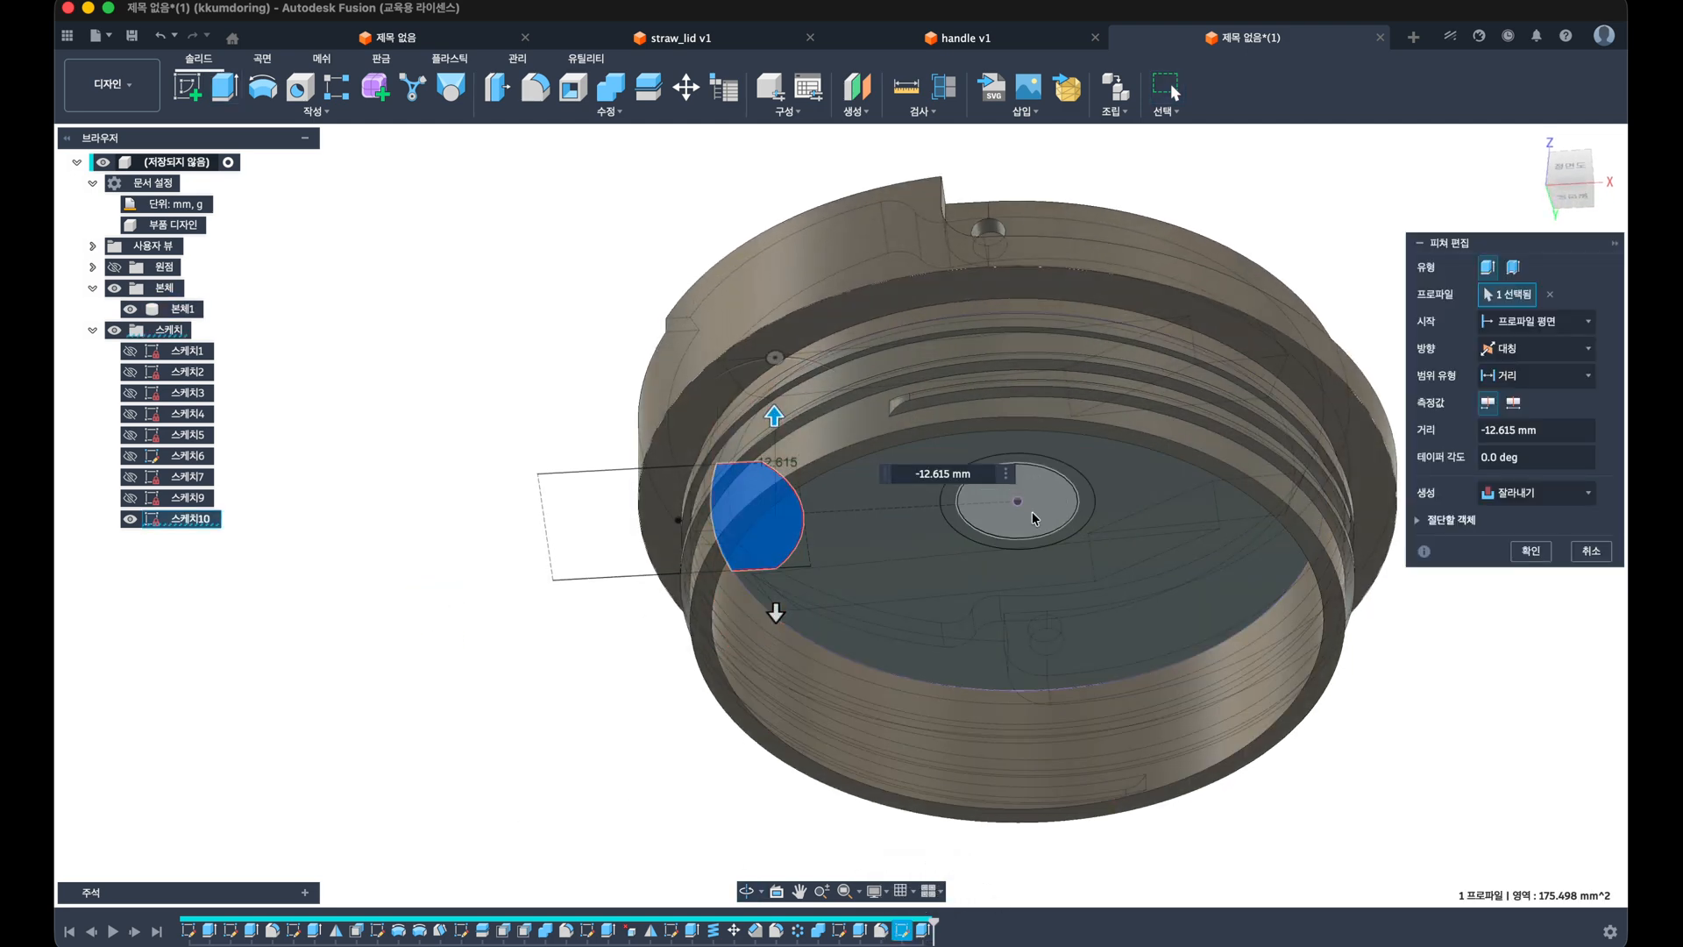
key(Return)
Step: Extrude the central ring profile 13 mm downward, joined to the lid
key(e)
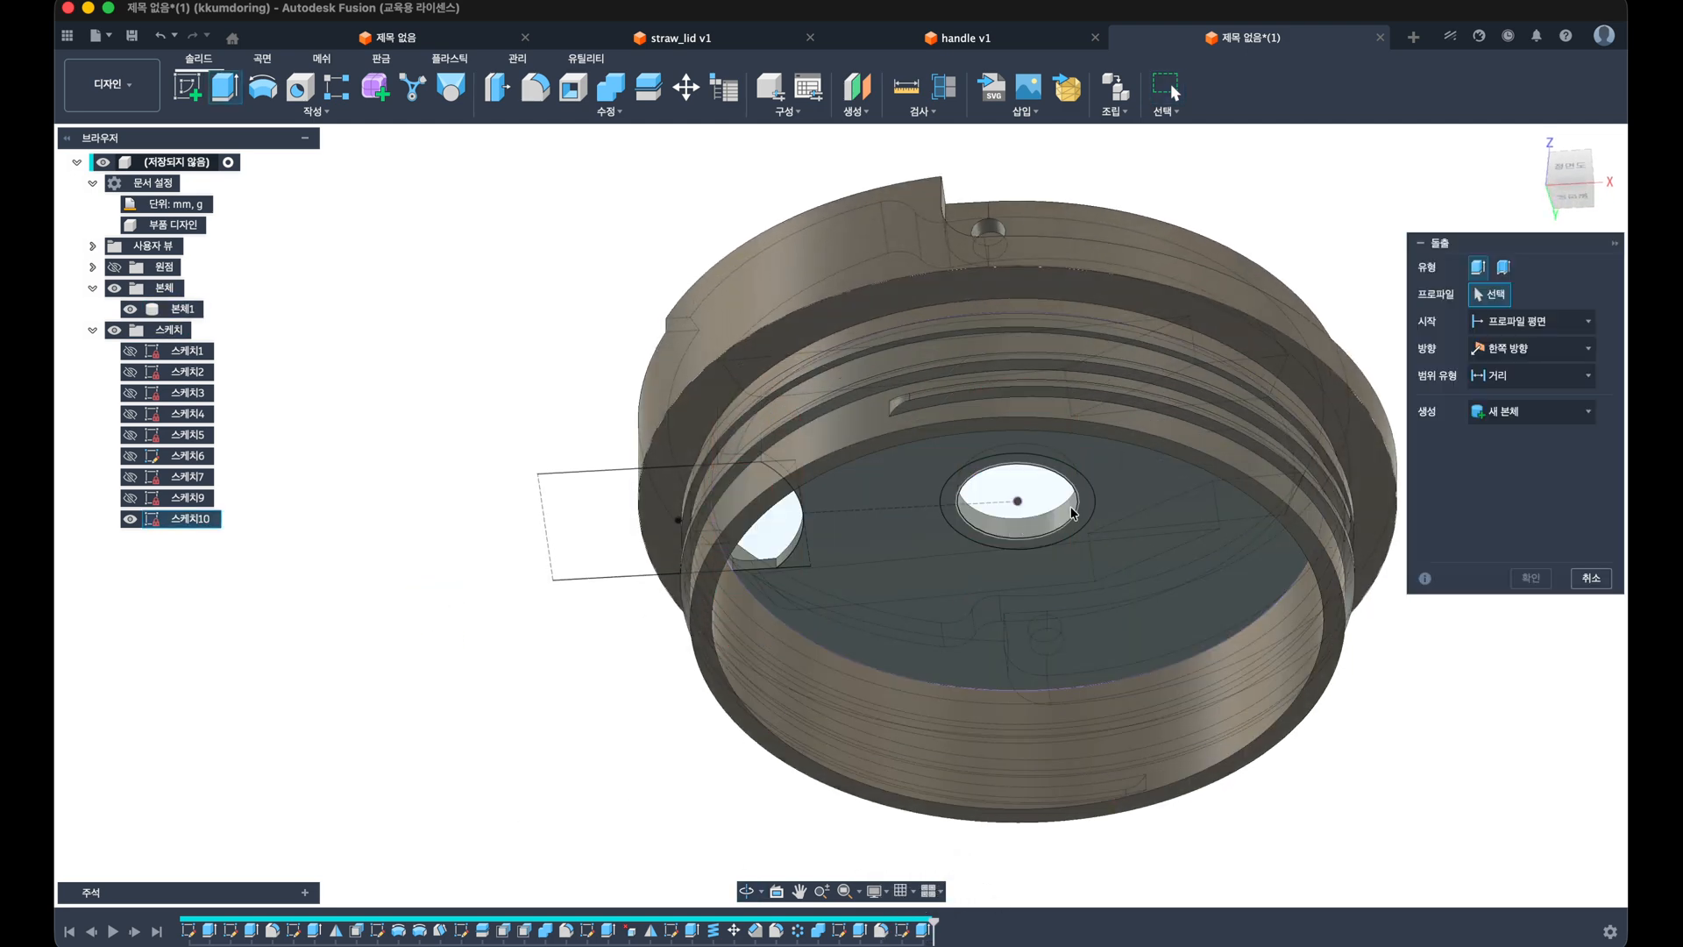
click(1084, 508)
drag(1083, 517, 1078, 552)
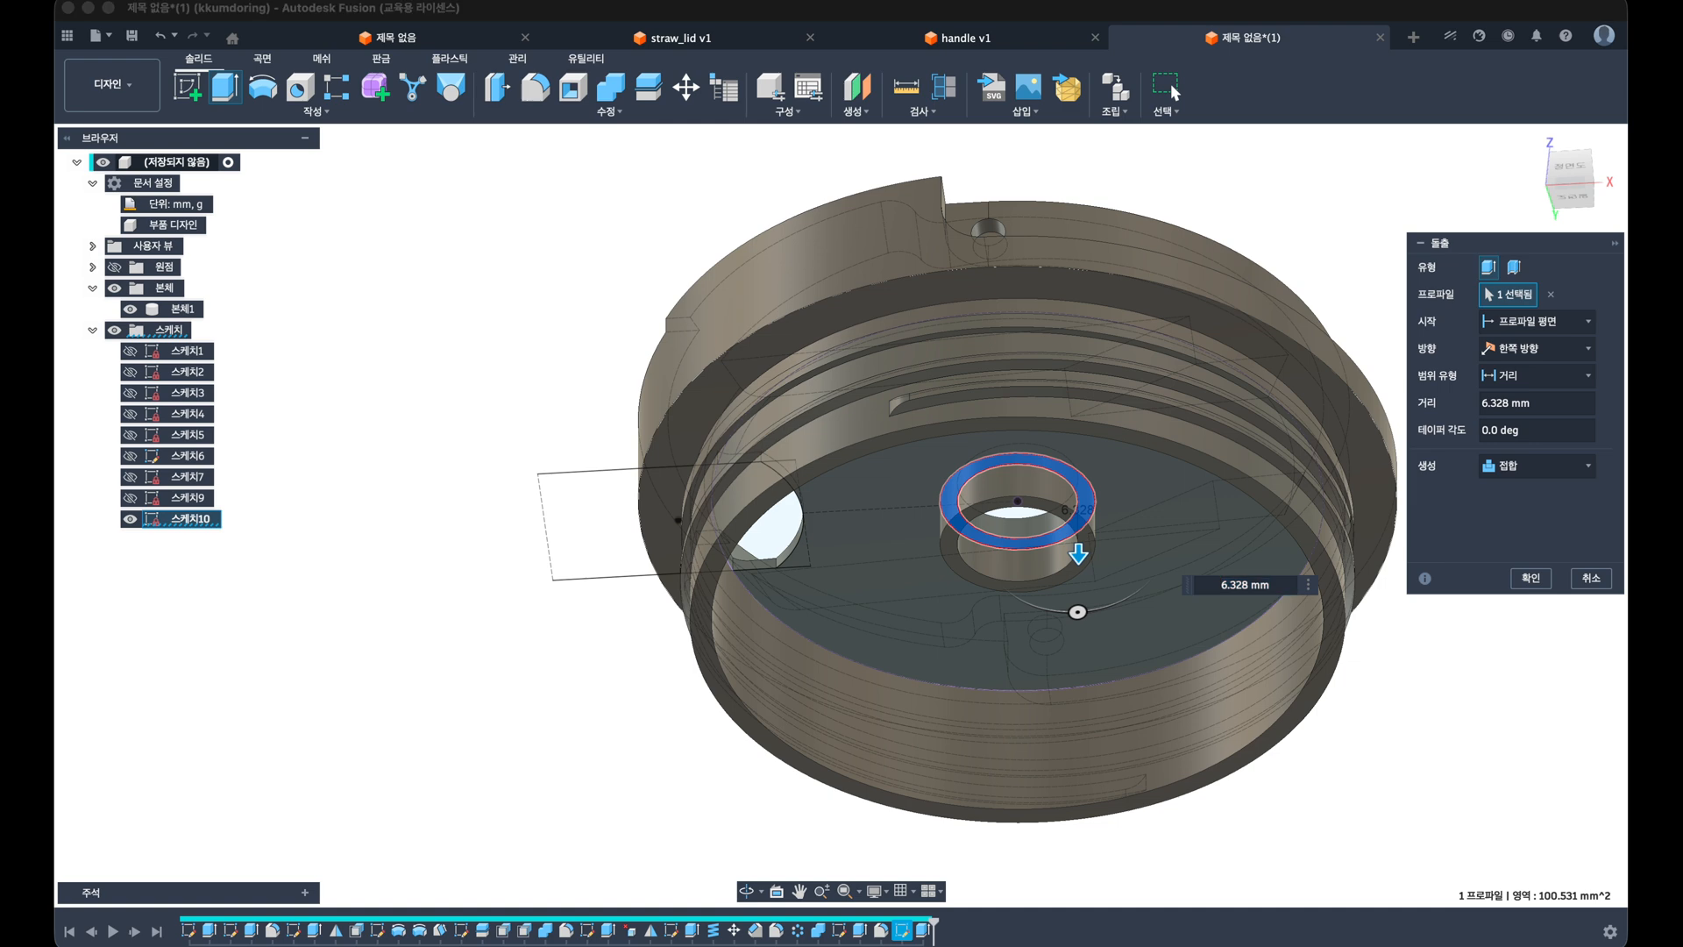
click(1547, 406)
text(-)
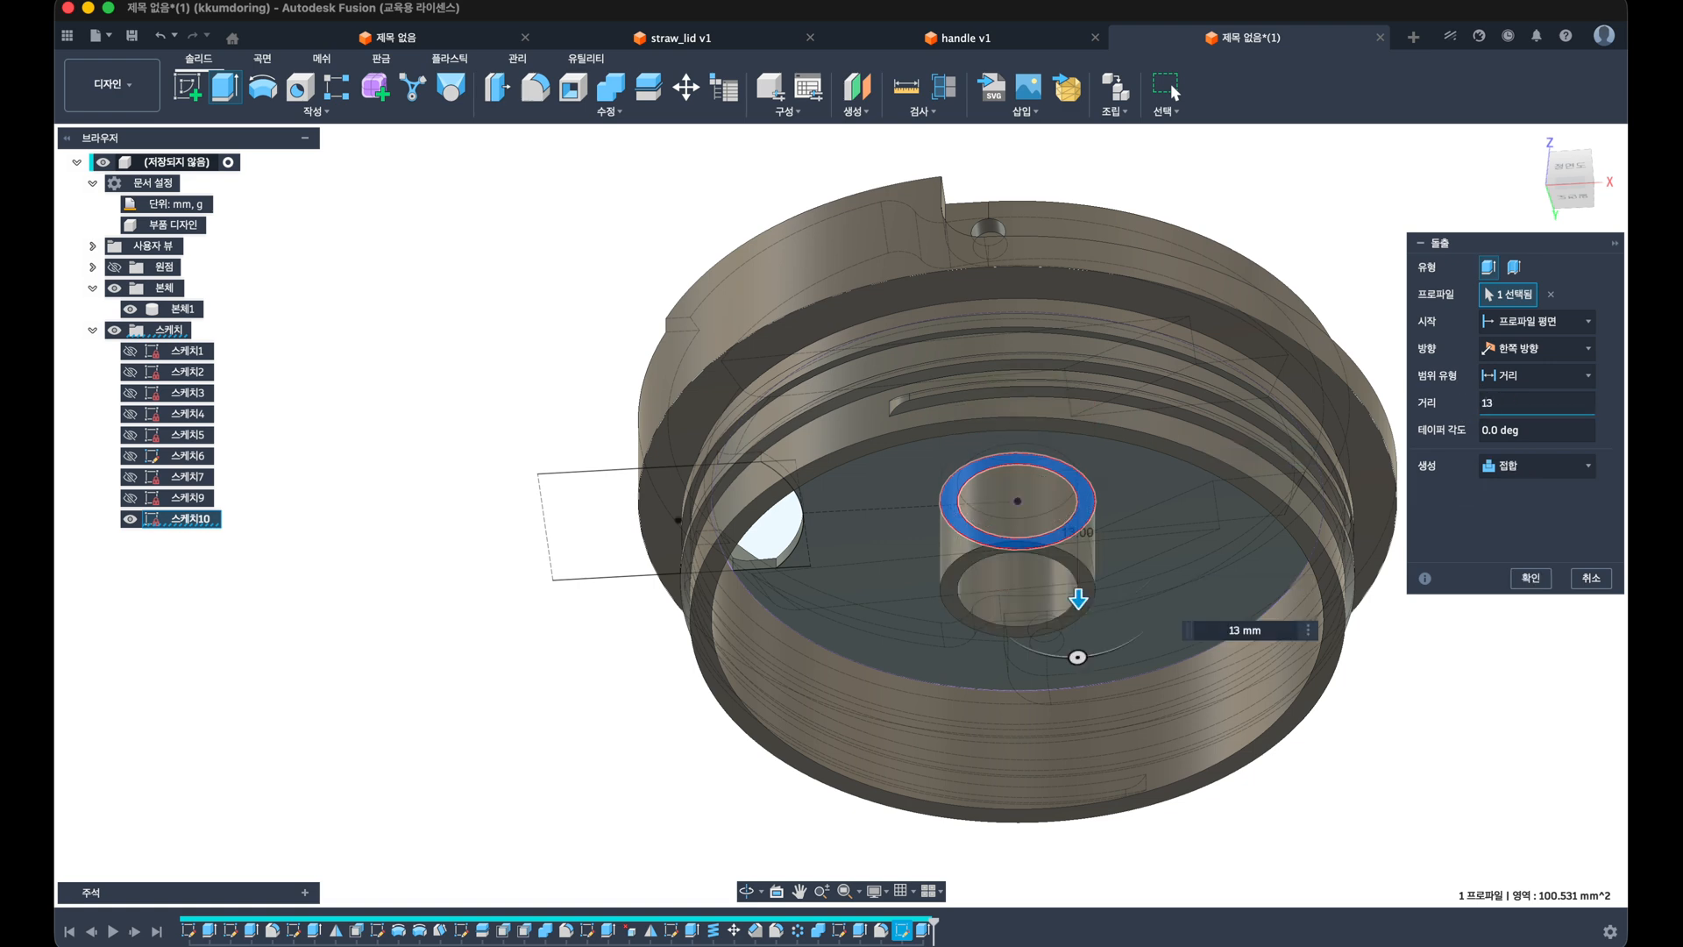
key(Return)
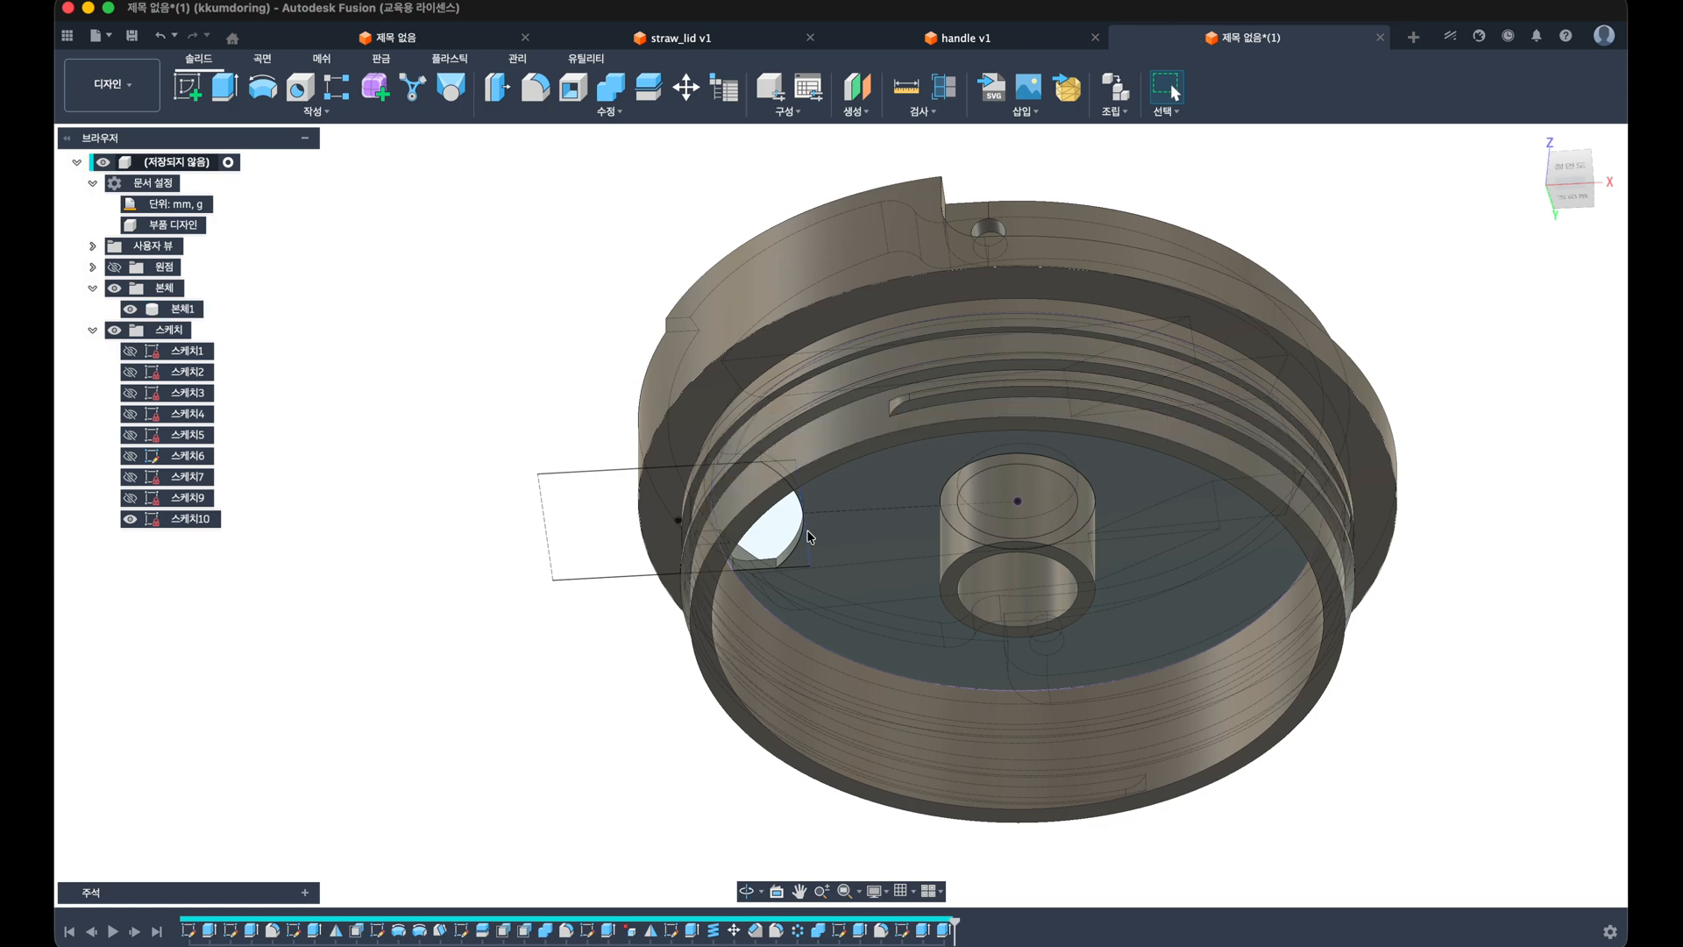
Step: Hide the opening's sketch and fillet the four vertical corner edges of the arc-ended opening with a 3 mm radius
click(131, 519)
mouse_move(584, 476)
shift+middle_down()
mouse_move(540, 612)
mouse_move(548, 600)
shift+middle_up()
key(f)
scroll(761, 306, up, 4)
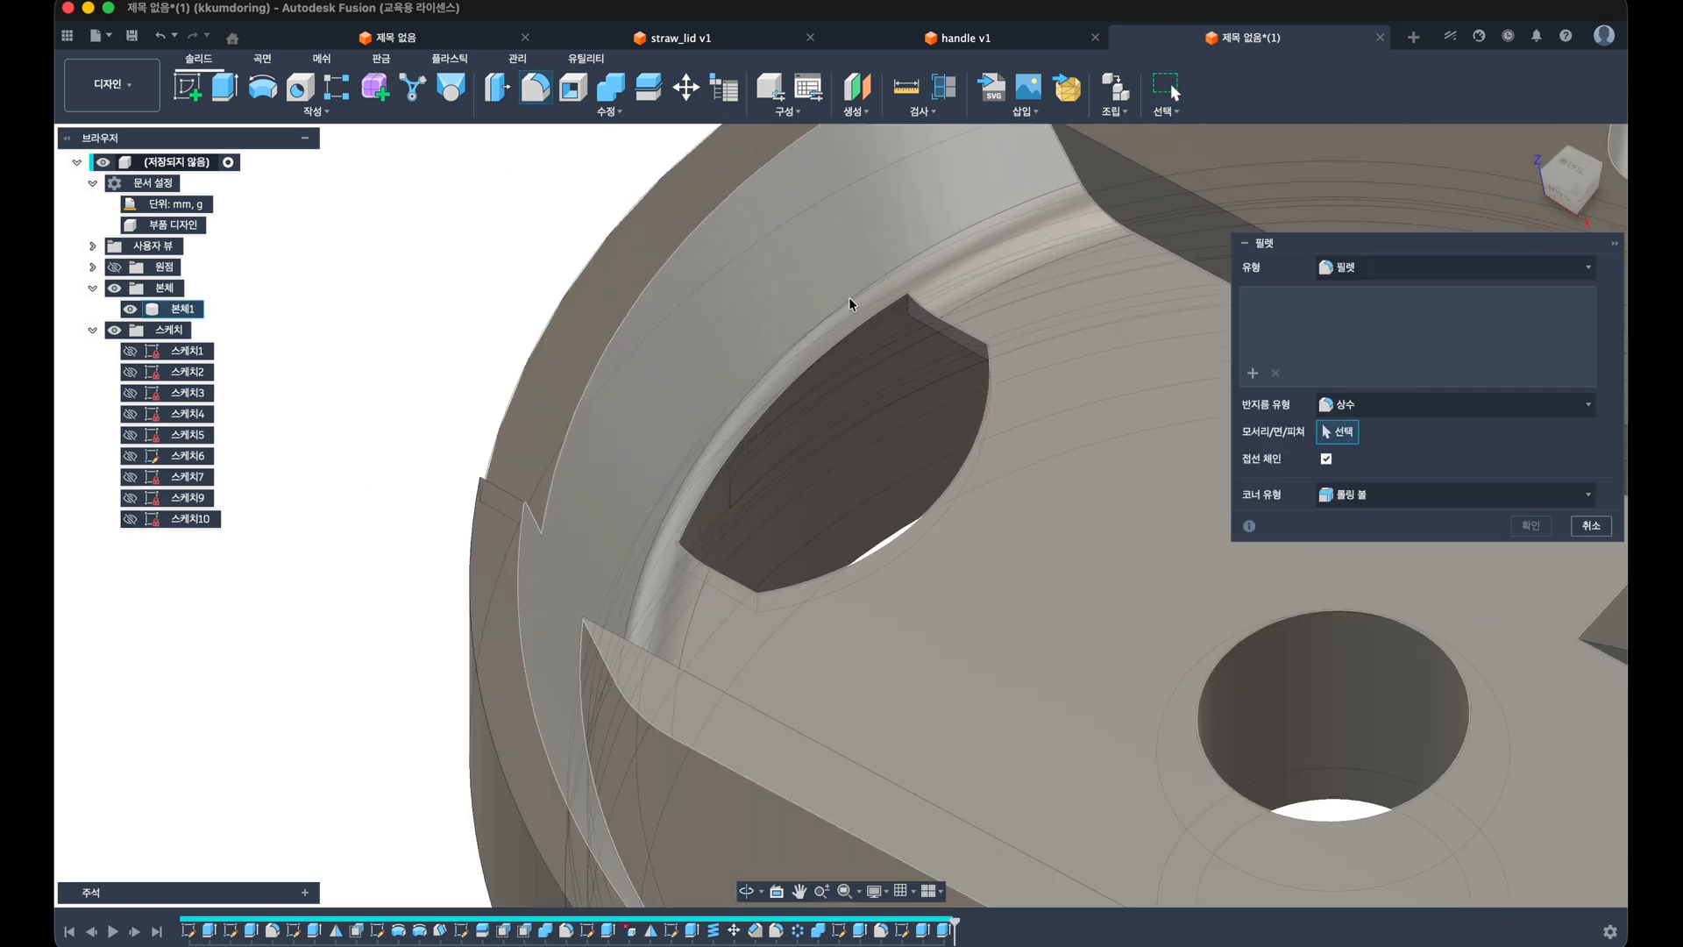
shift+middle_drag(848, 305, 901, 312)
click(901, 315)
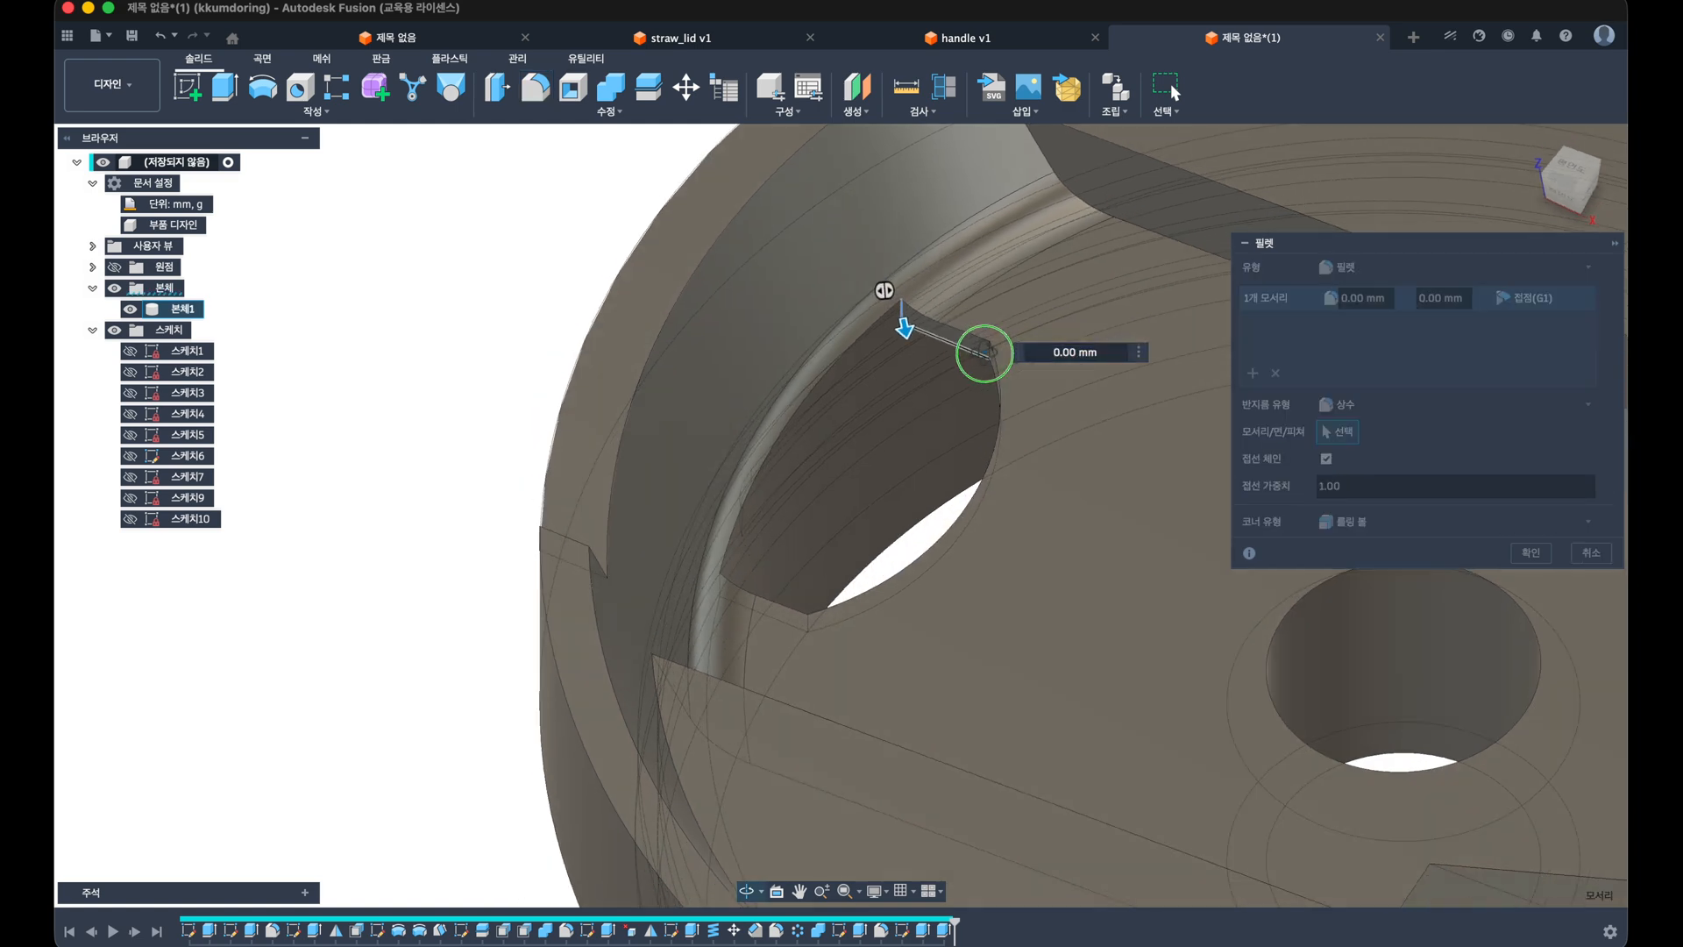
shift+middle_drag(988, 351, 1001, 347)
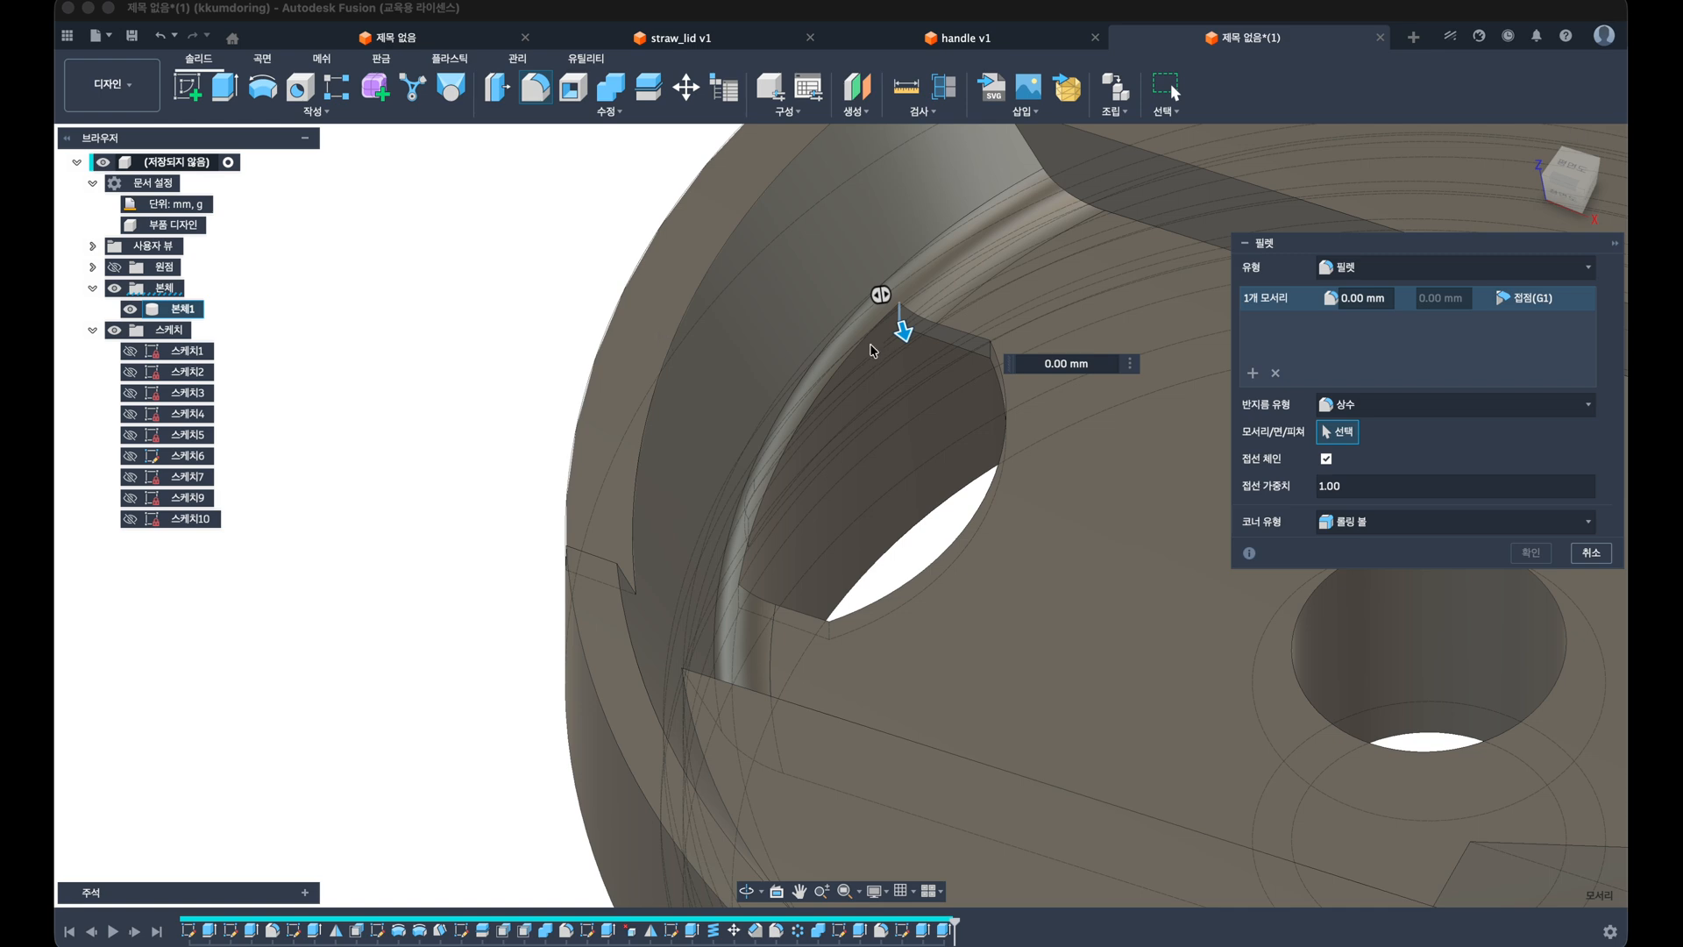
shift+middle_drag(873, 350, 934, 349)
click(995, 334)
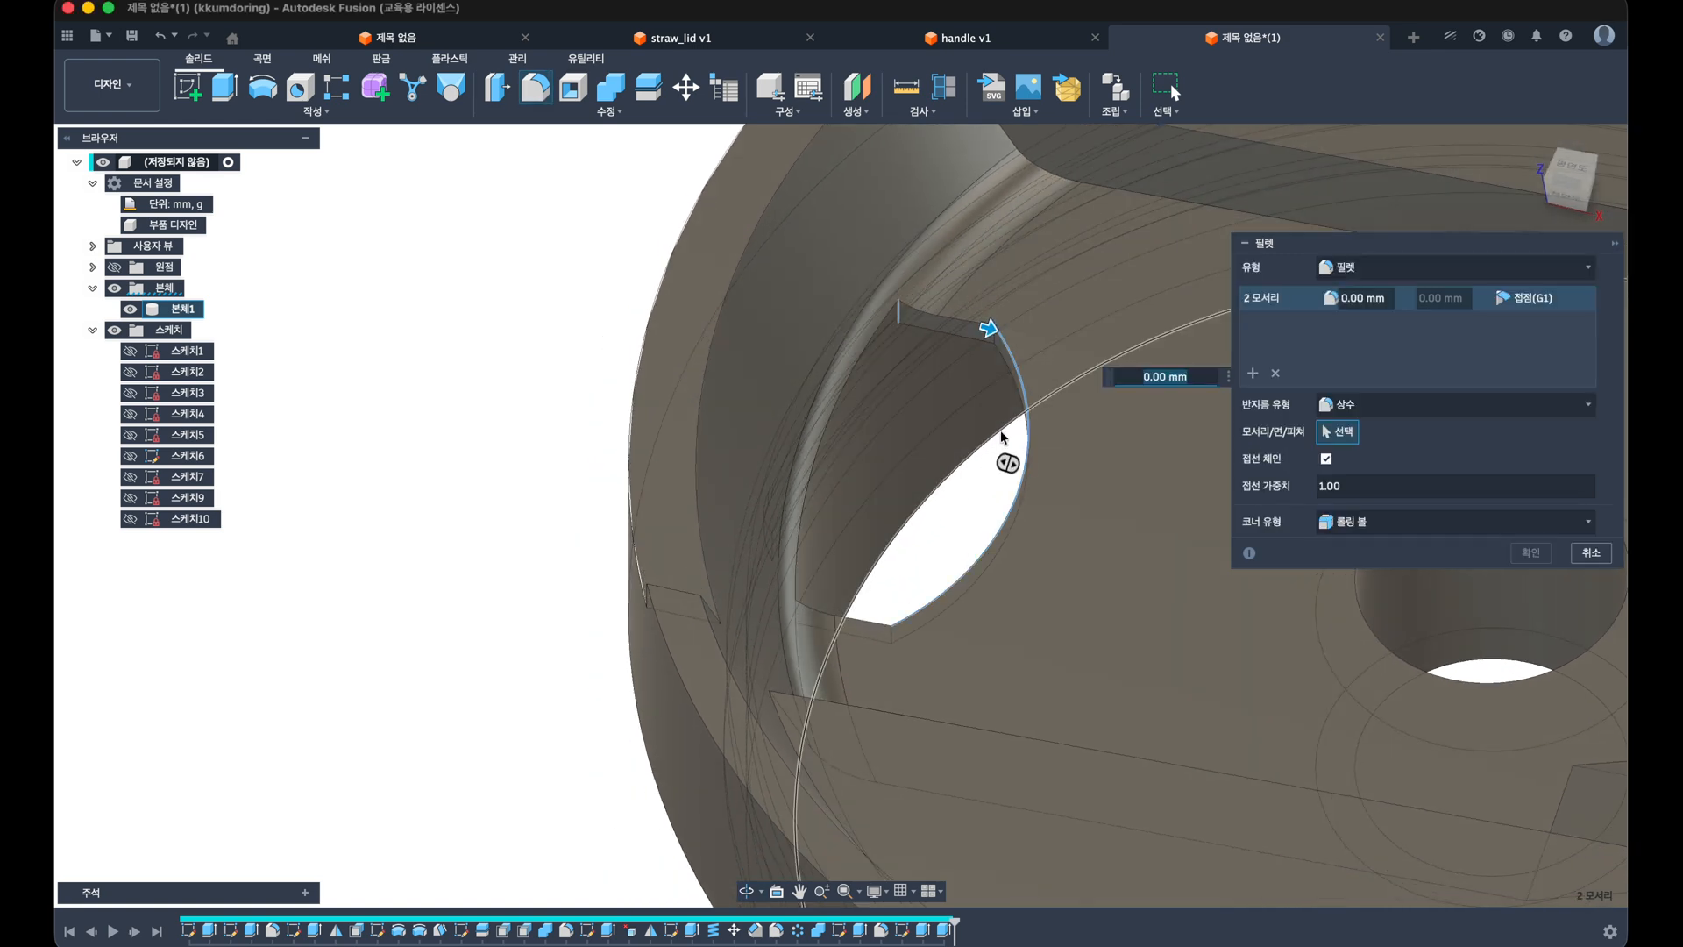
click(1010, 369)
click(995, 337)
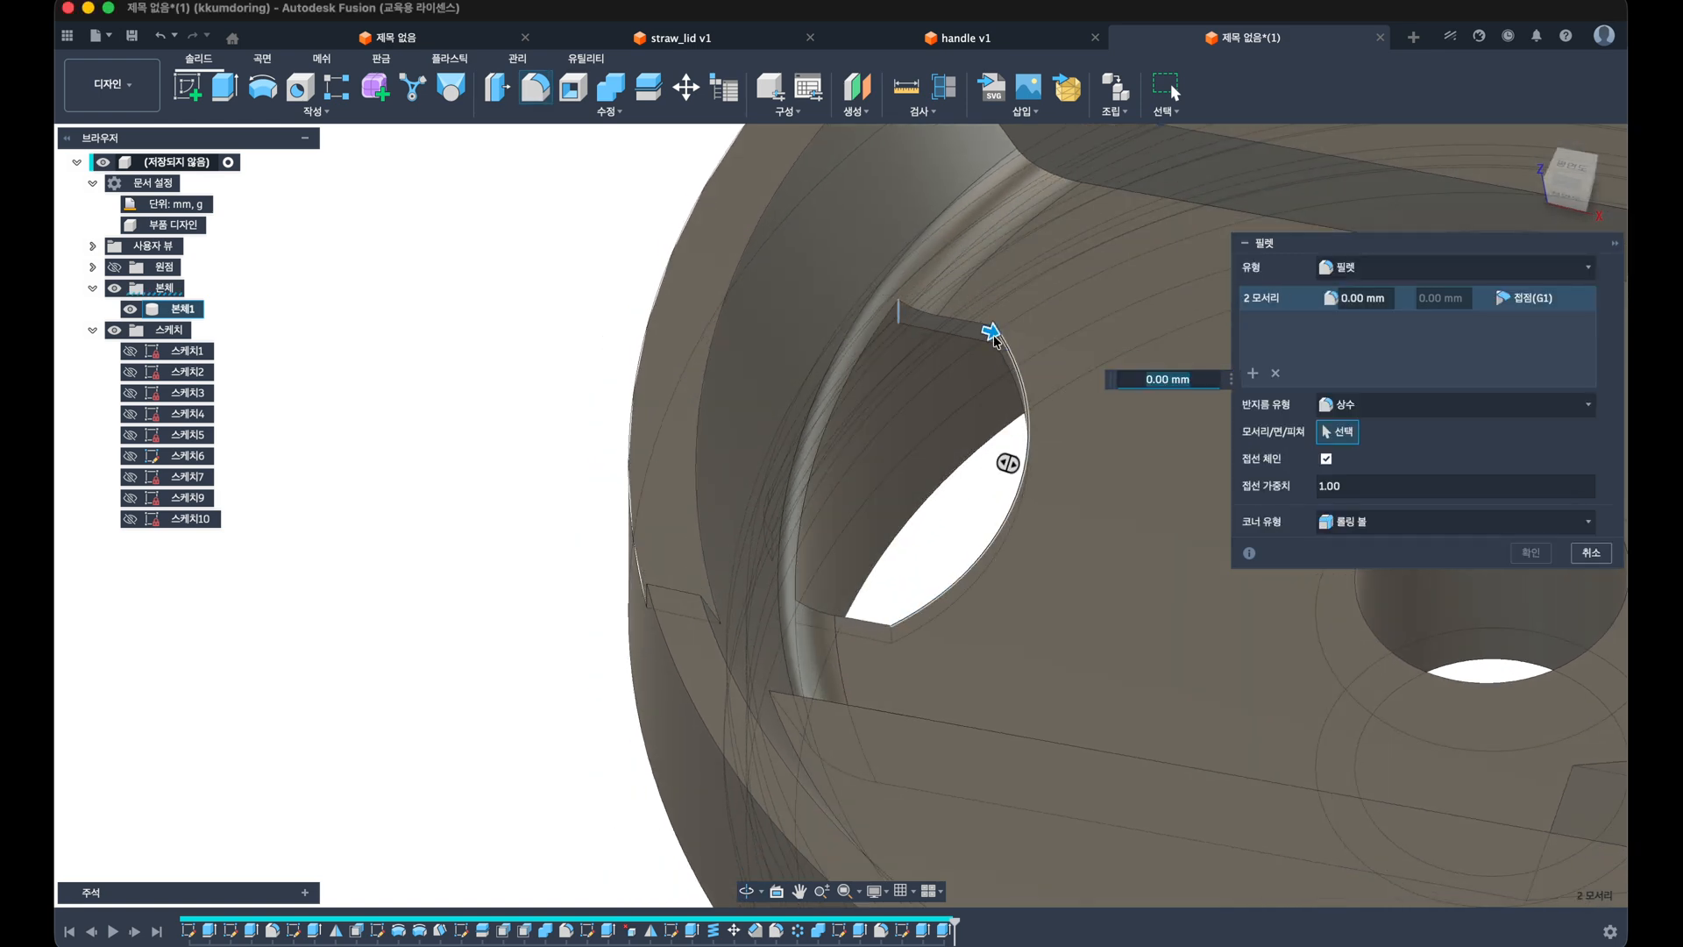
click(895, 640)
shift+middle_drag(811, 628, 703, 597)
click(780, 600)
text(3)
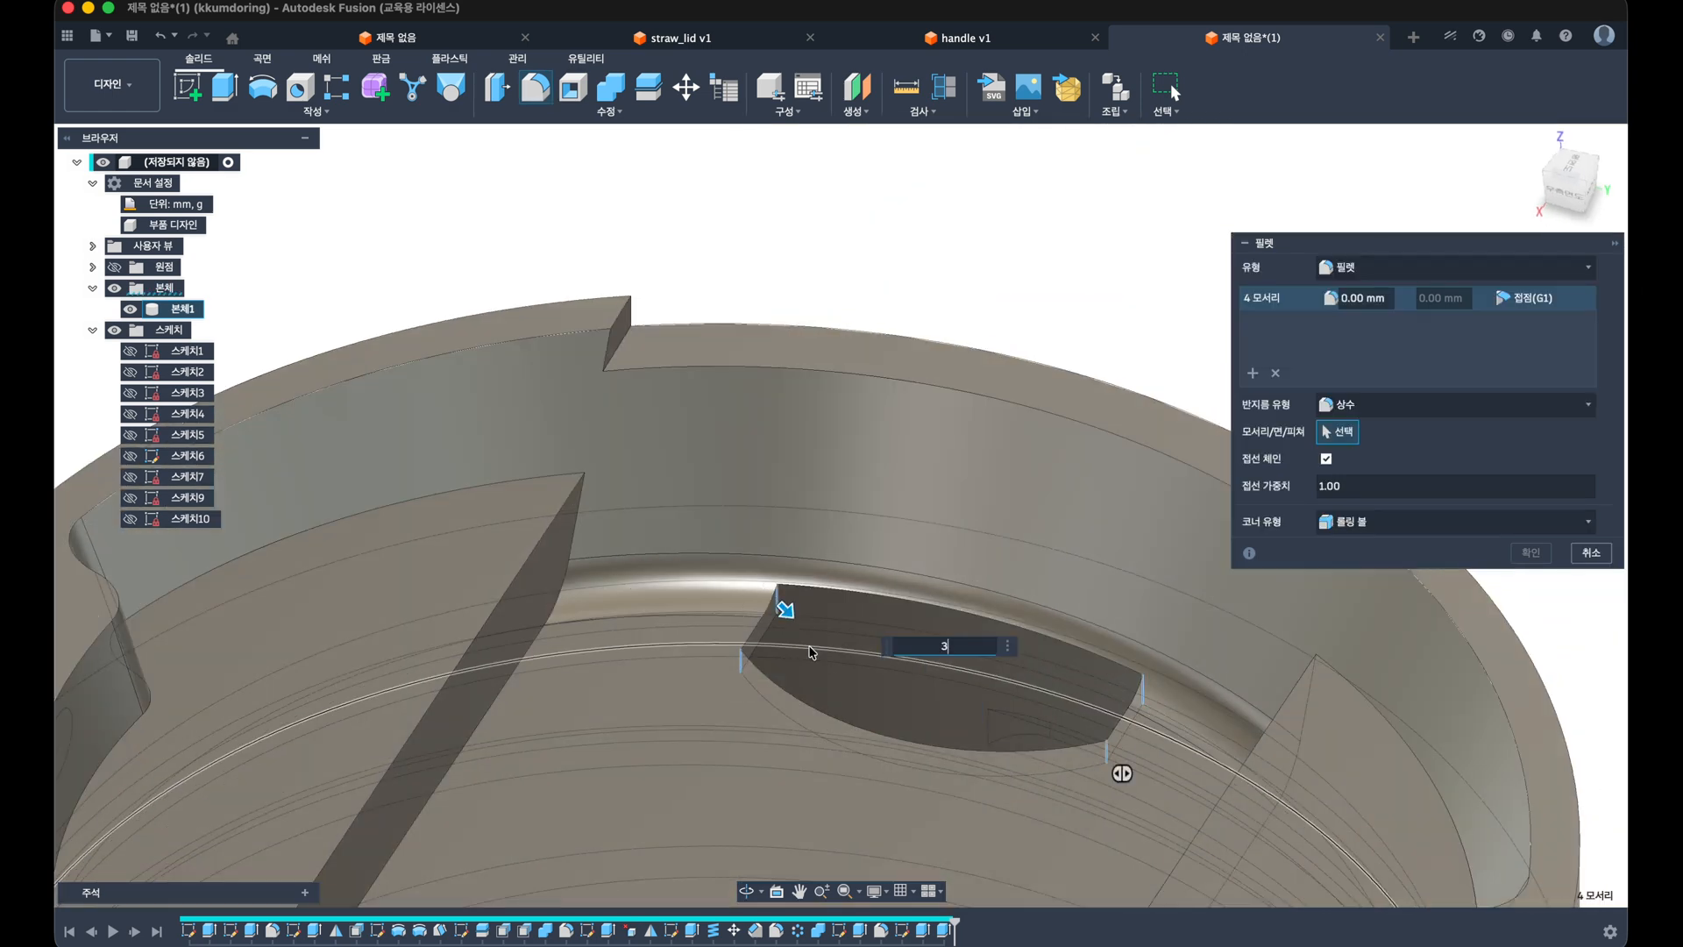
key(Return)
scroll(830, 623, down, 3)
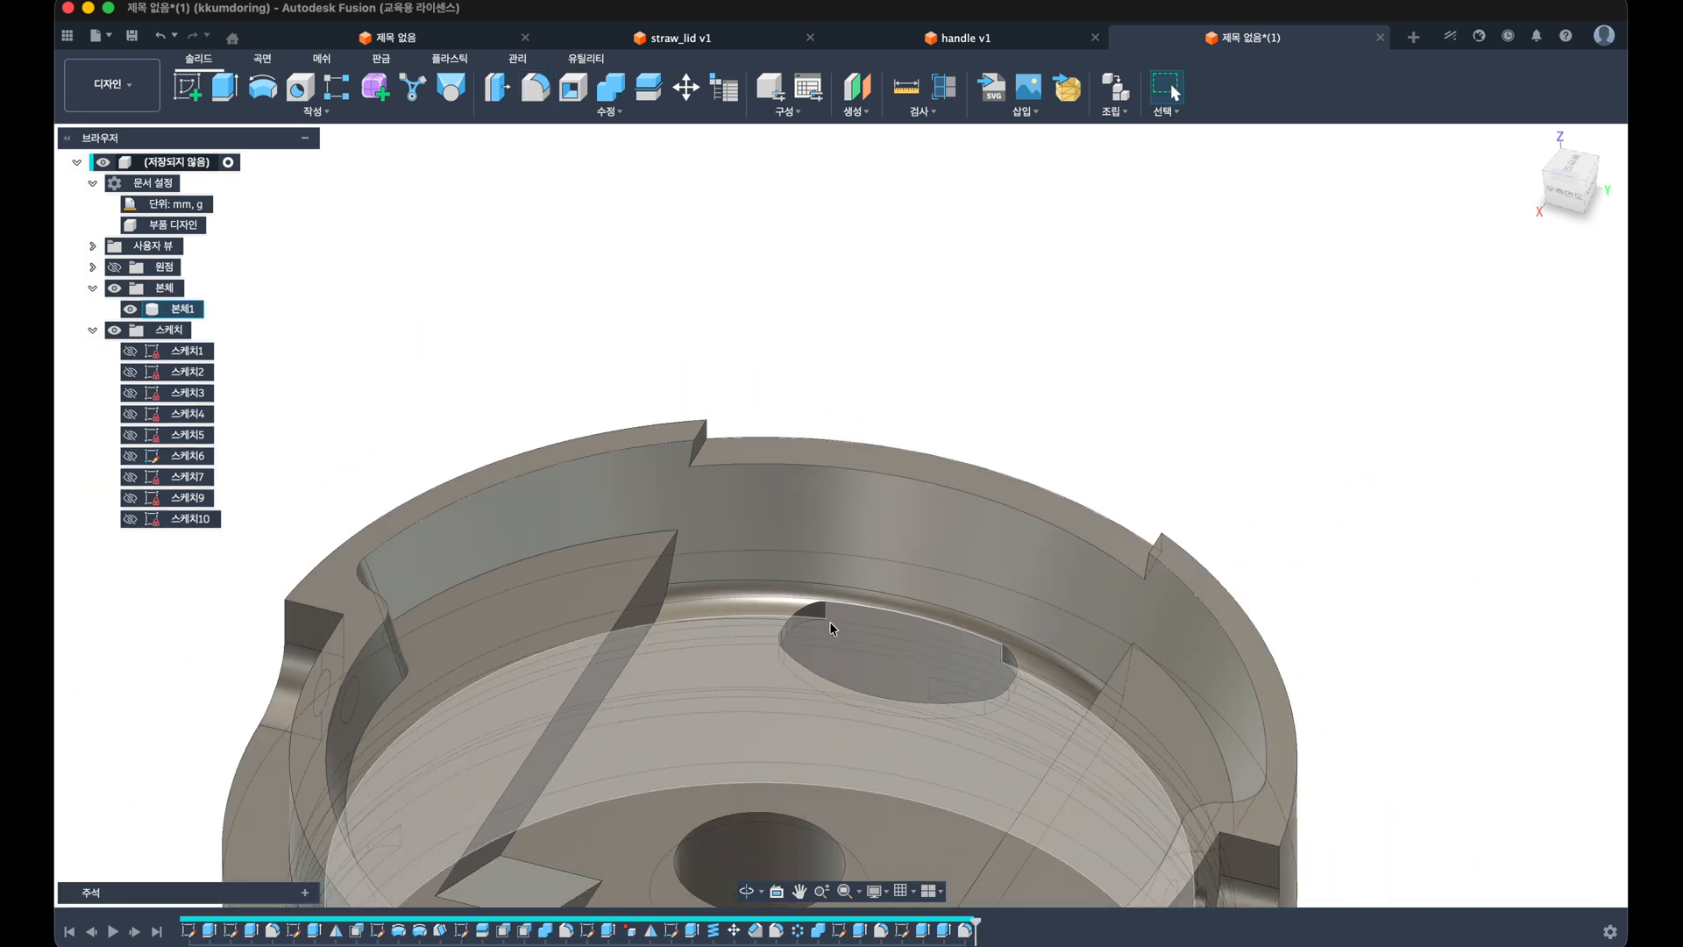
shift+middle_drag(830, 623, 1203, 540)
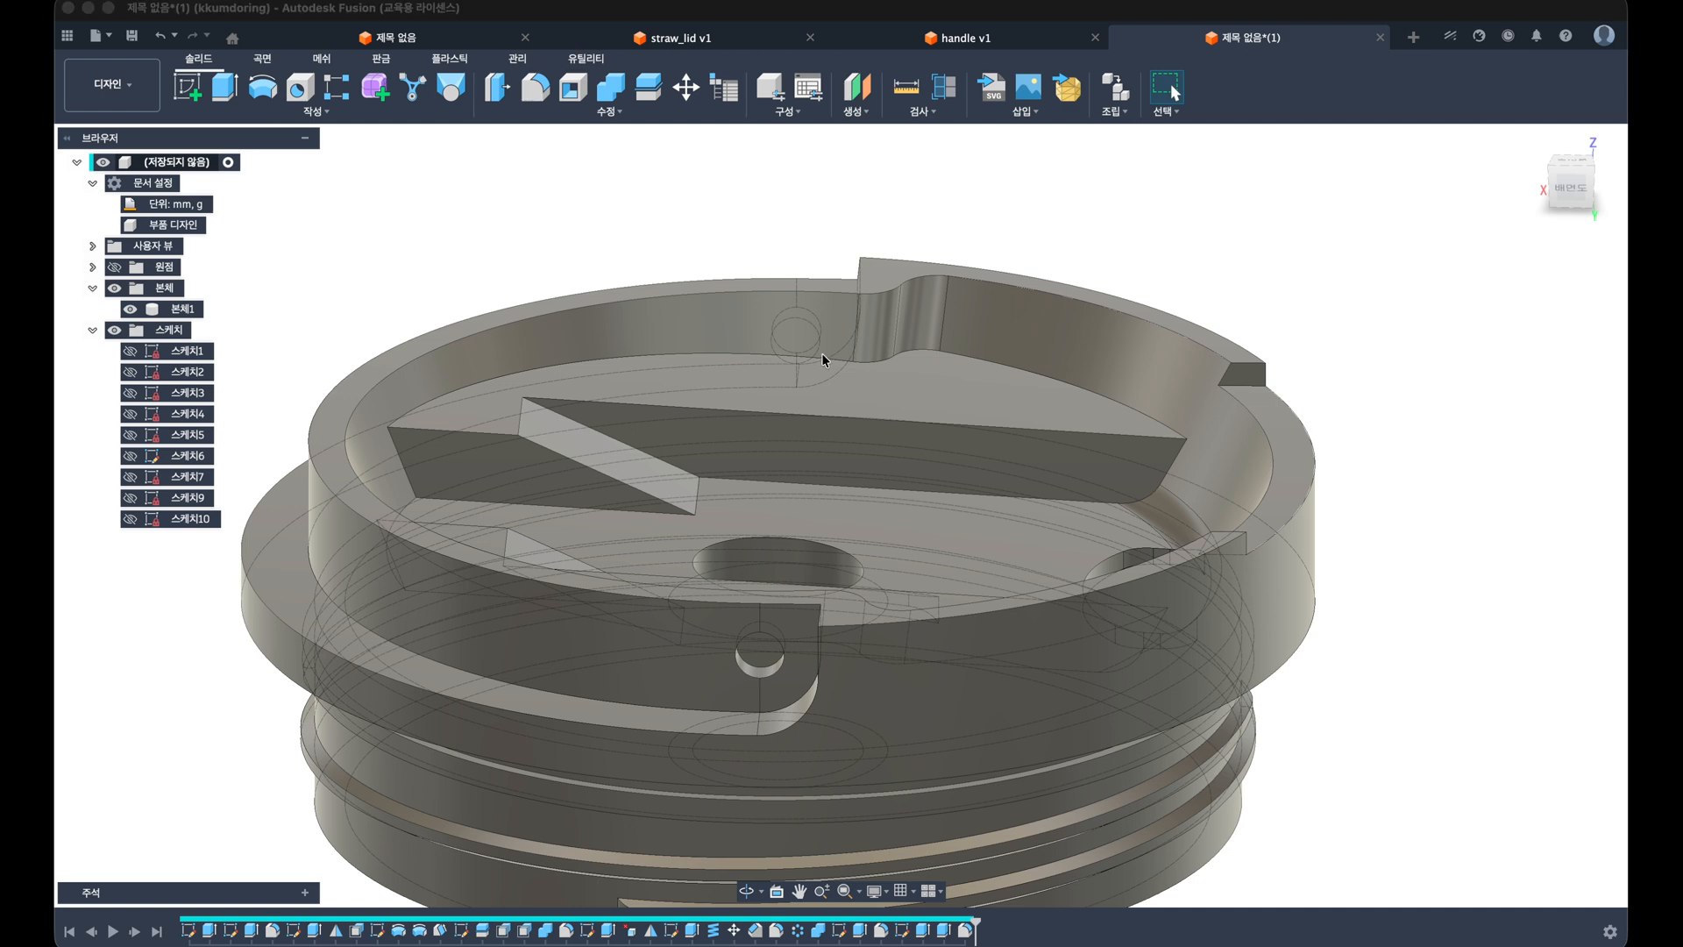
mouse_move(823, 354)
shift+middle_down()
mouse_move(879, 368)
mouse_move(856, 412)
mouse_move(838, 380)
shift+middle_up()
scroll(845, 383, down, 3)
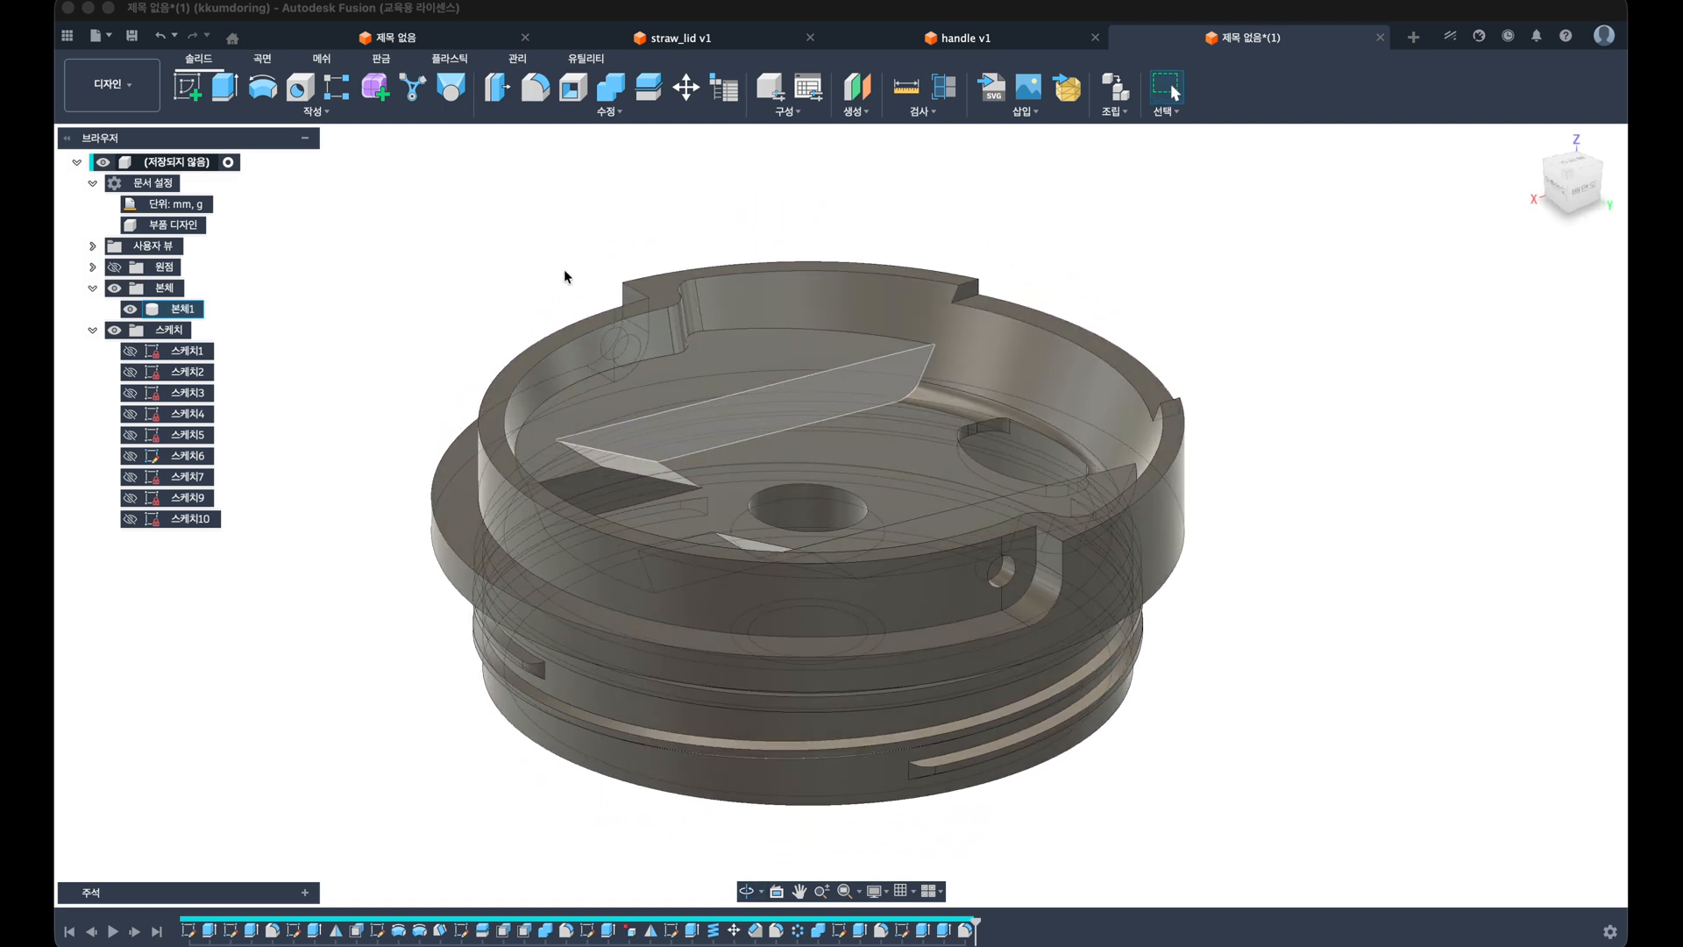
shift+middle_drag(572, 272, 577, 269)
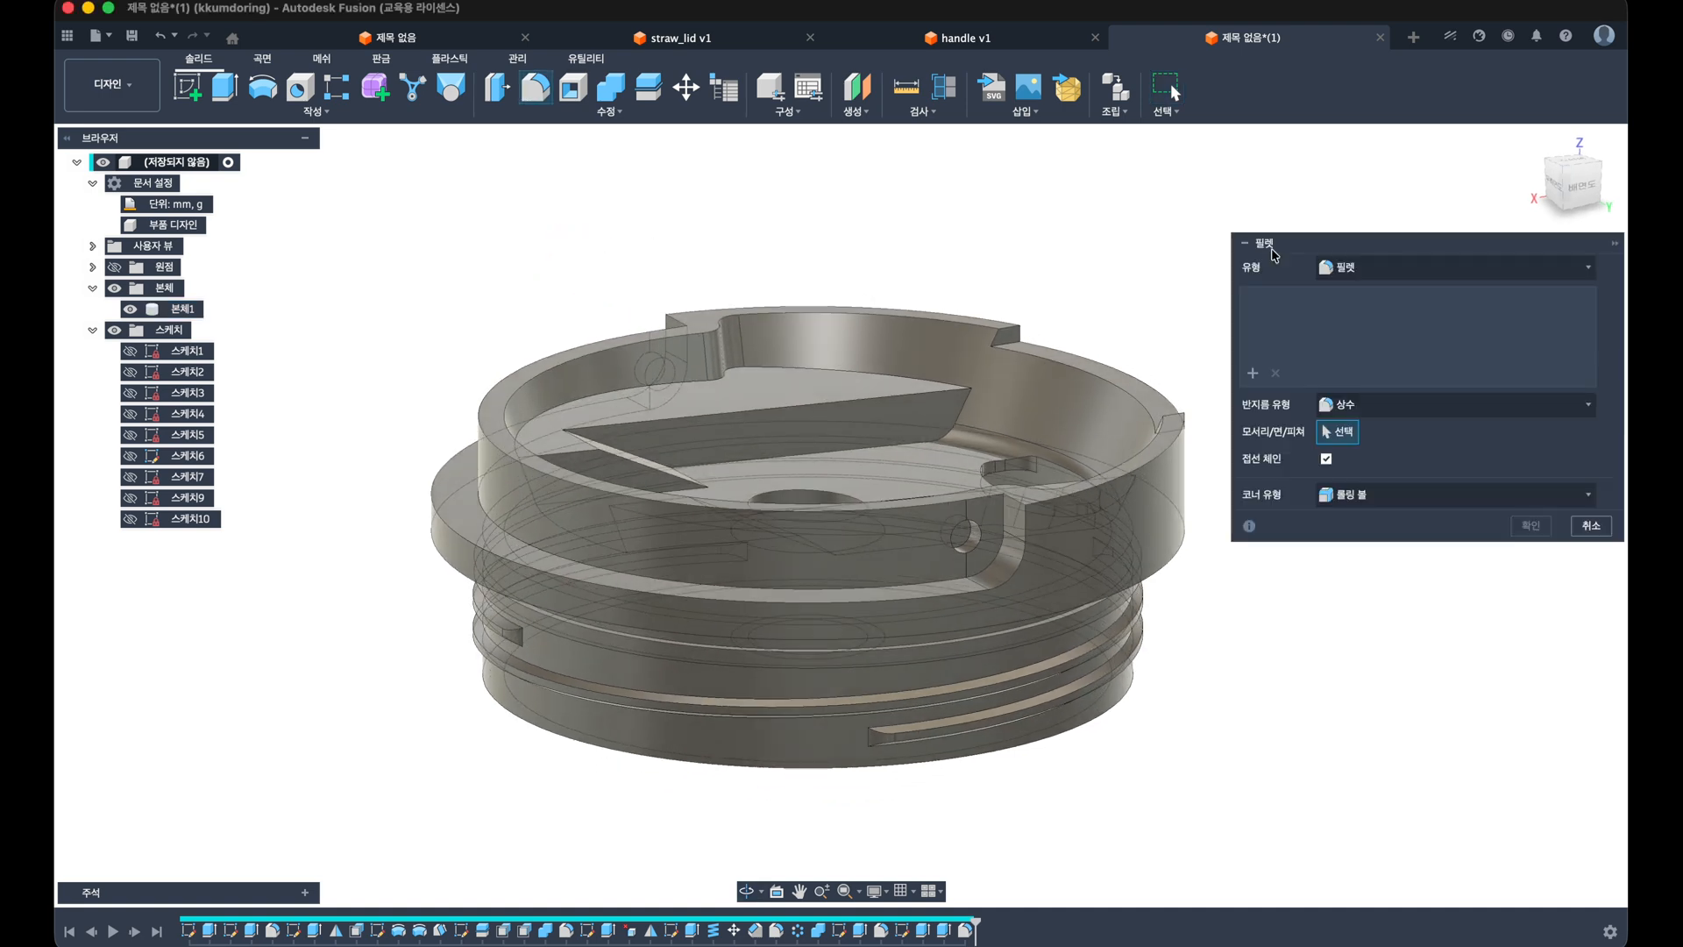
click(320, 229)
drag(320, 230, 1232, 635)
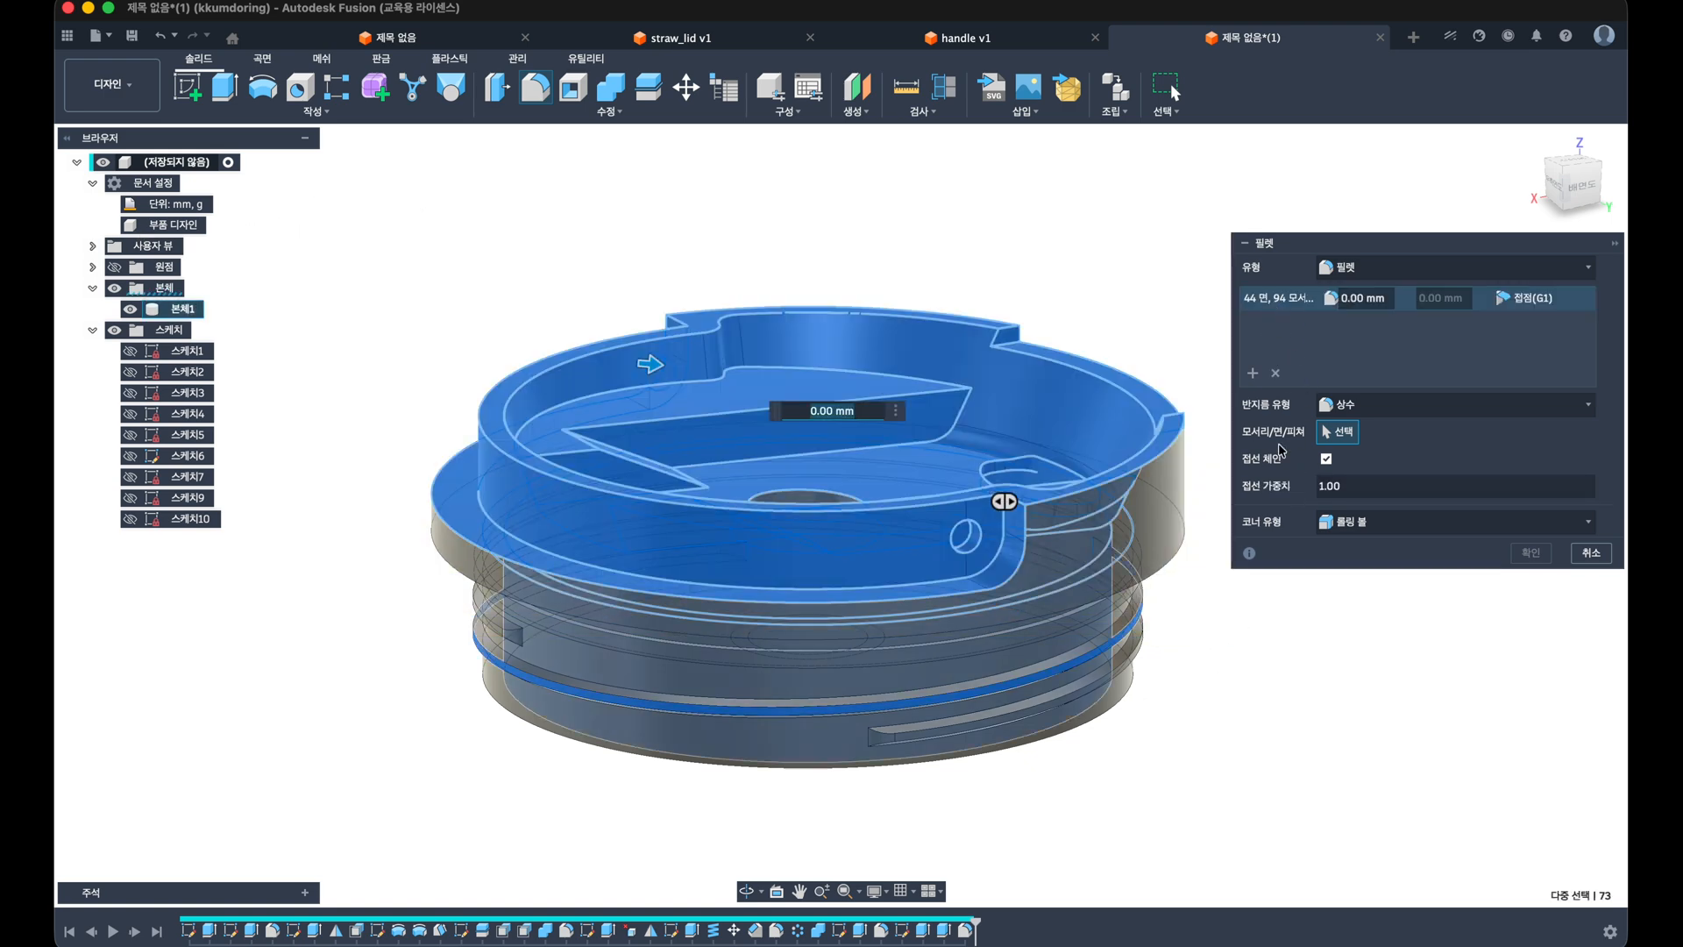
shift+middle_drag(1229, 729, 1221, 702)
key(Escape)
Step: Start a fillet with edge-priority selection and window-select the edges of the lid's upper part
key(f)
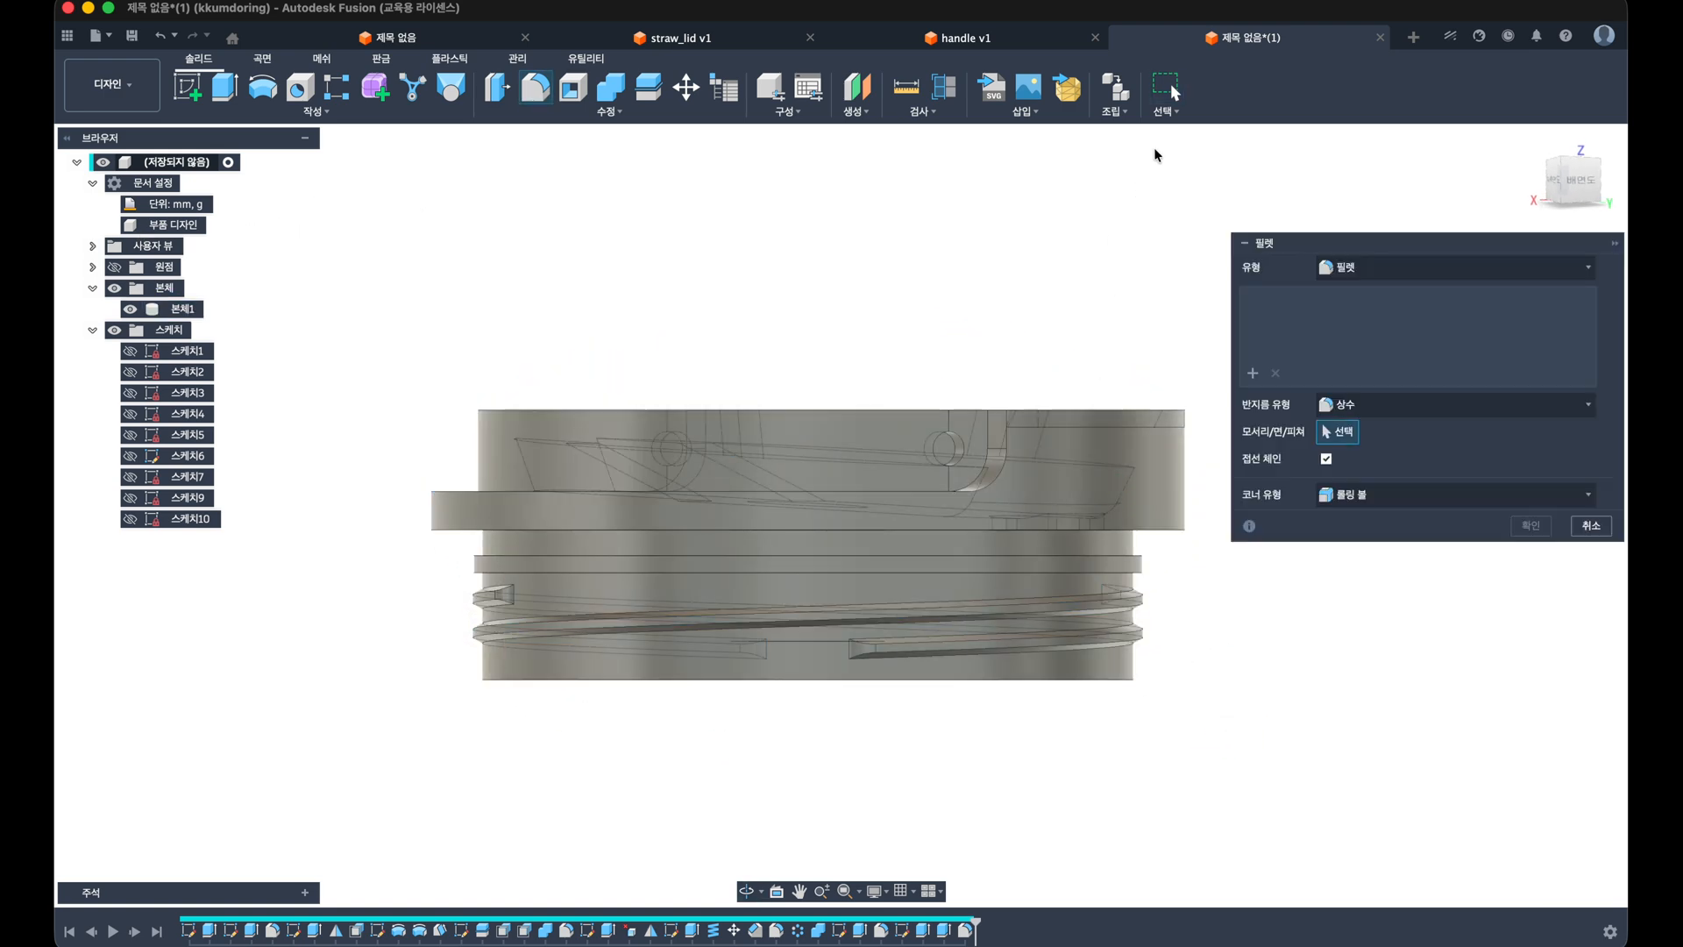
click(1166, 108)
mouse_move(1200, 231)
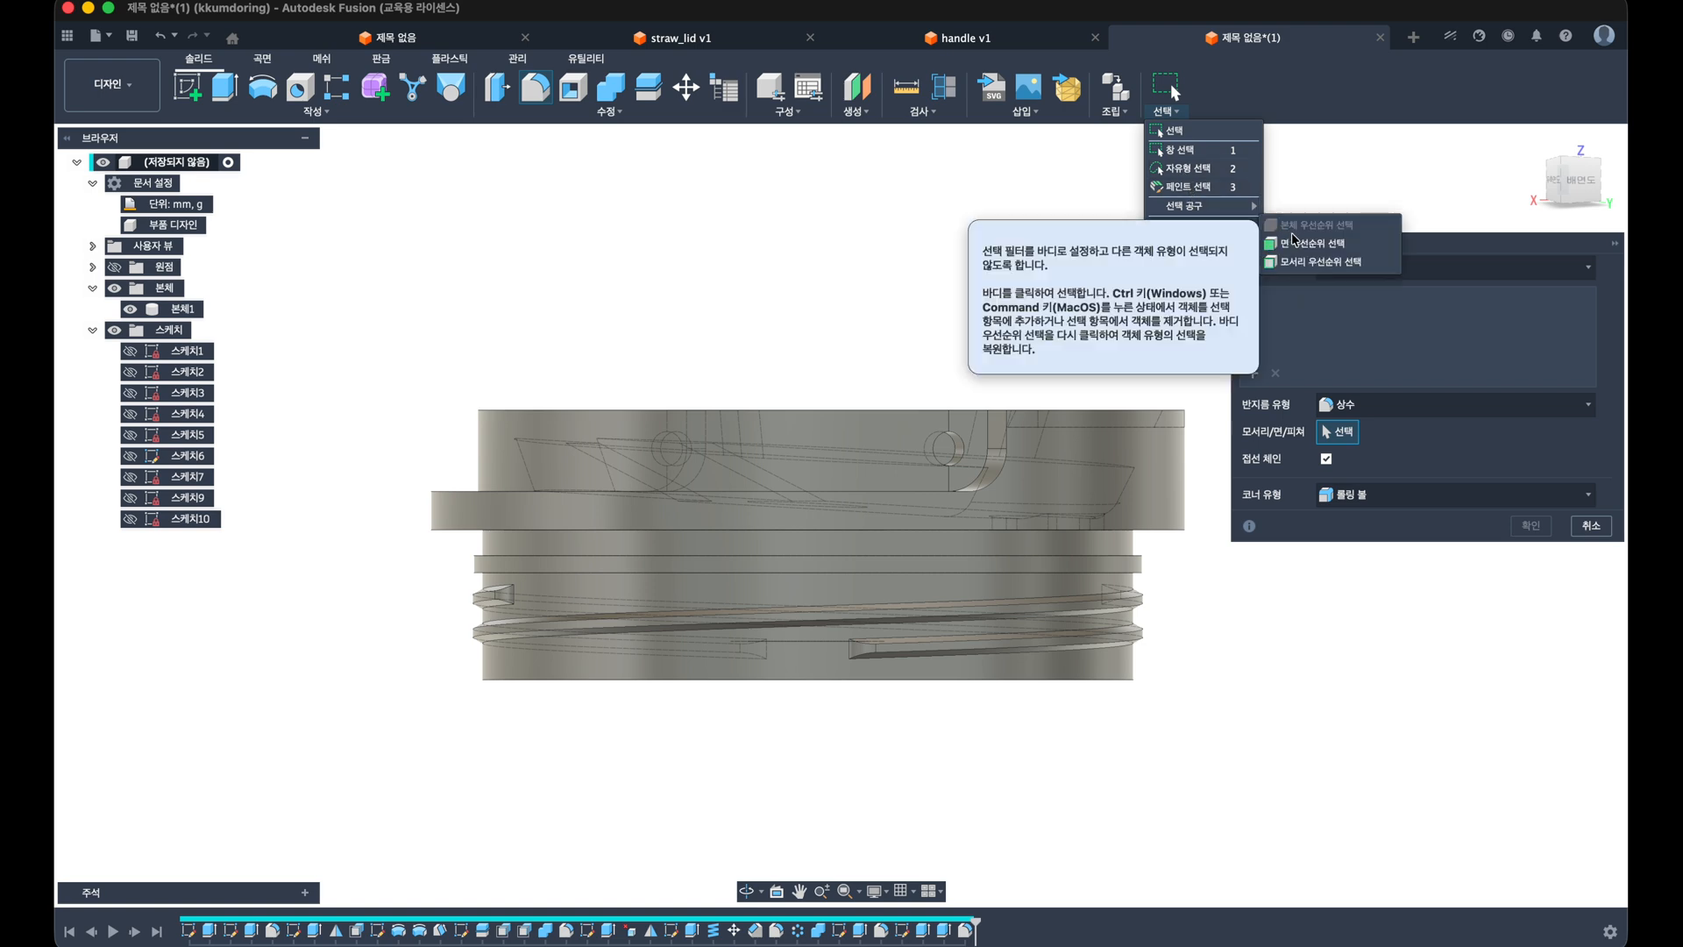
click(1294, 261)
scroll(967, 345, down, 1)
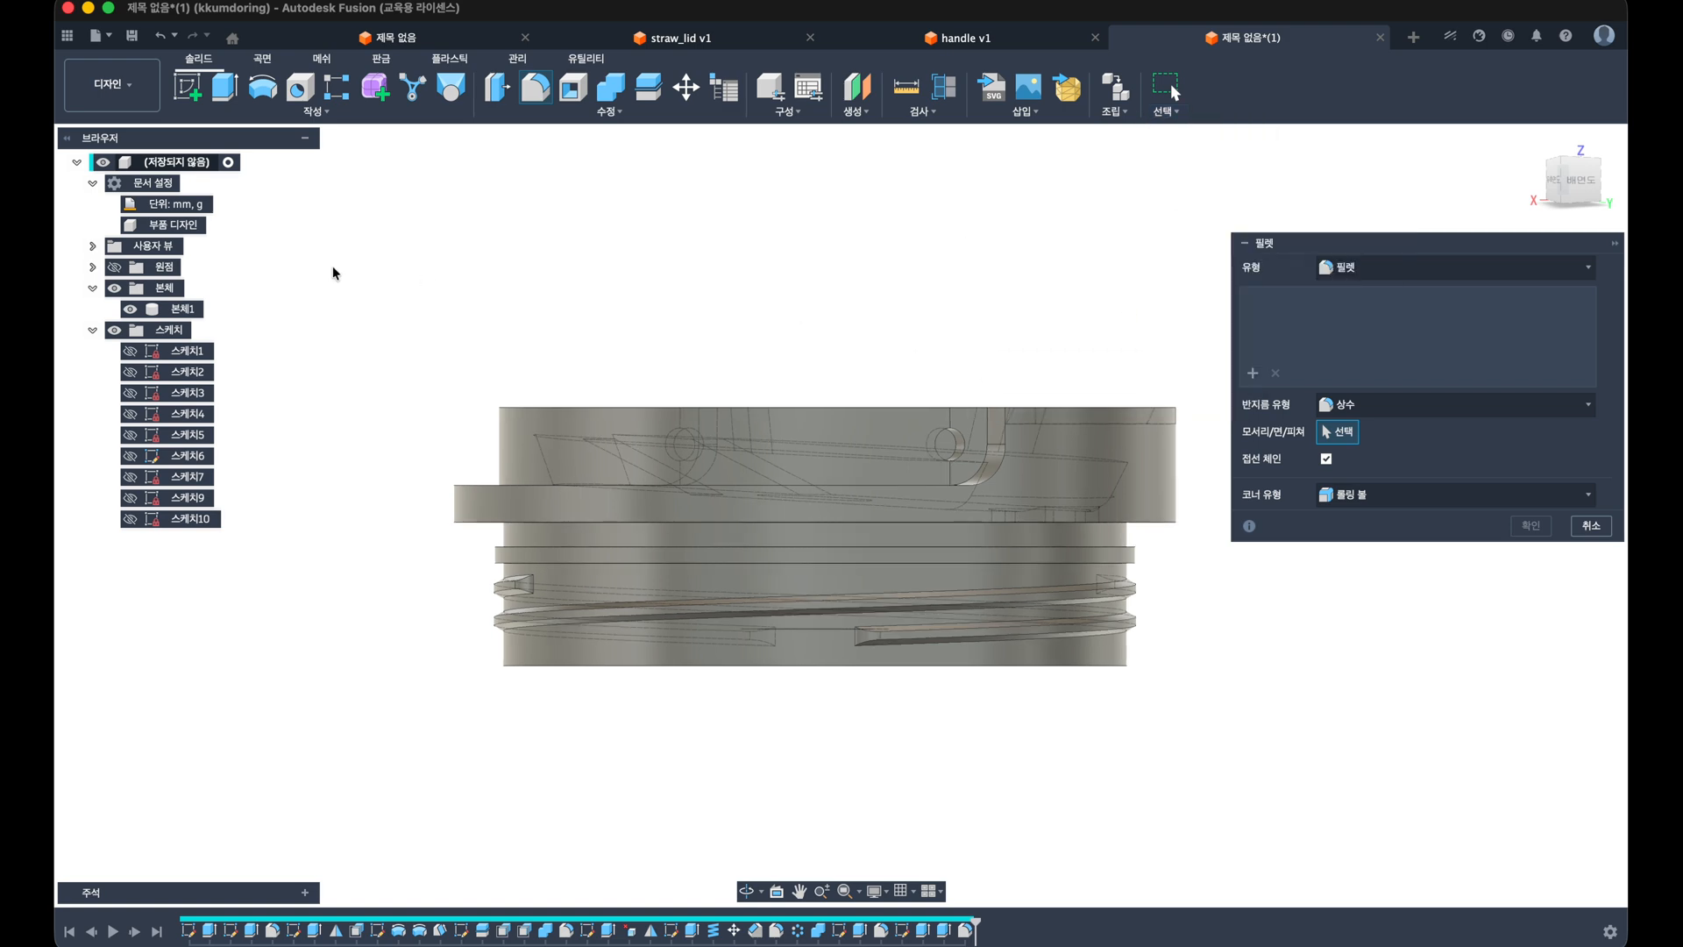
drag(377, 285, 1206, 538)
Step: Remove the edges of the side pin holes, the central hole and the arc-ended opening from the fillet selection
mouse_move(740, 310)
shift+middle_down()
mouse_move(751, 360)
mouse_move(744, 337)
shift+middle_up()
scroll(900, 684, up, 3)
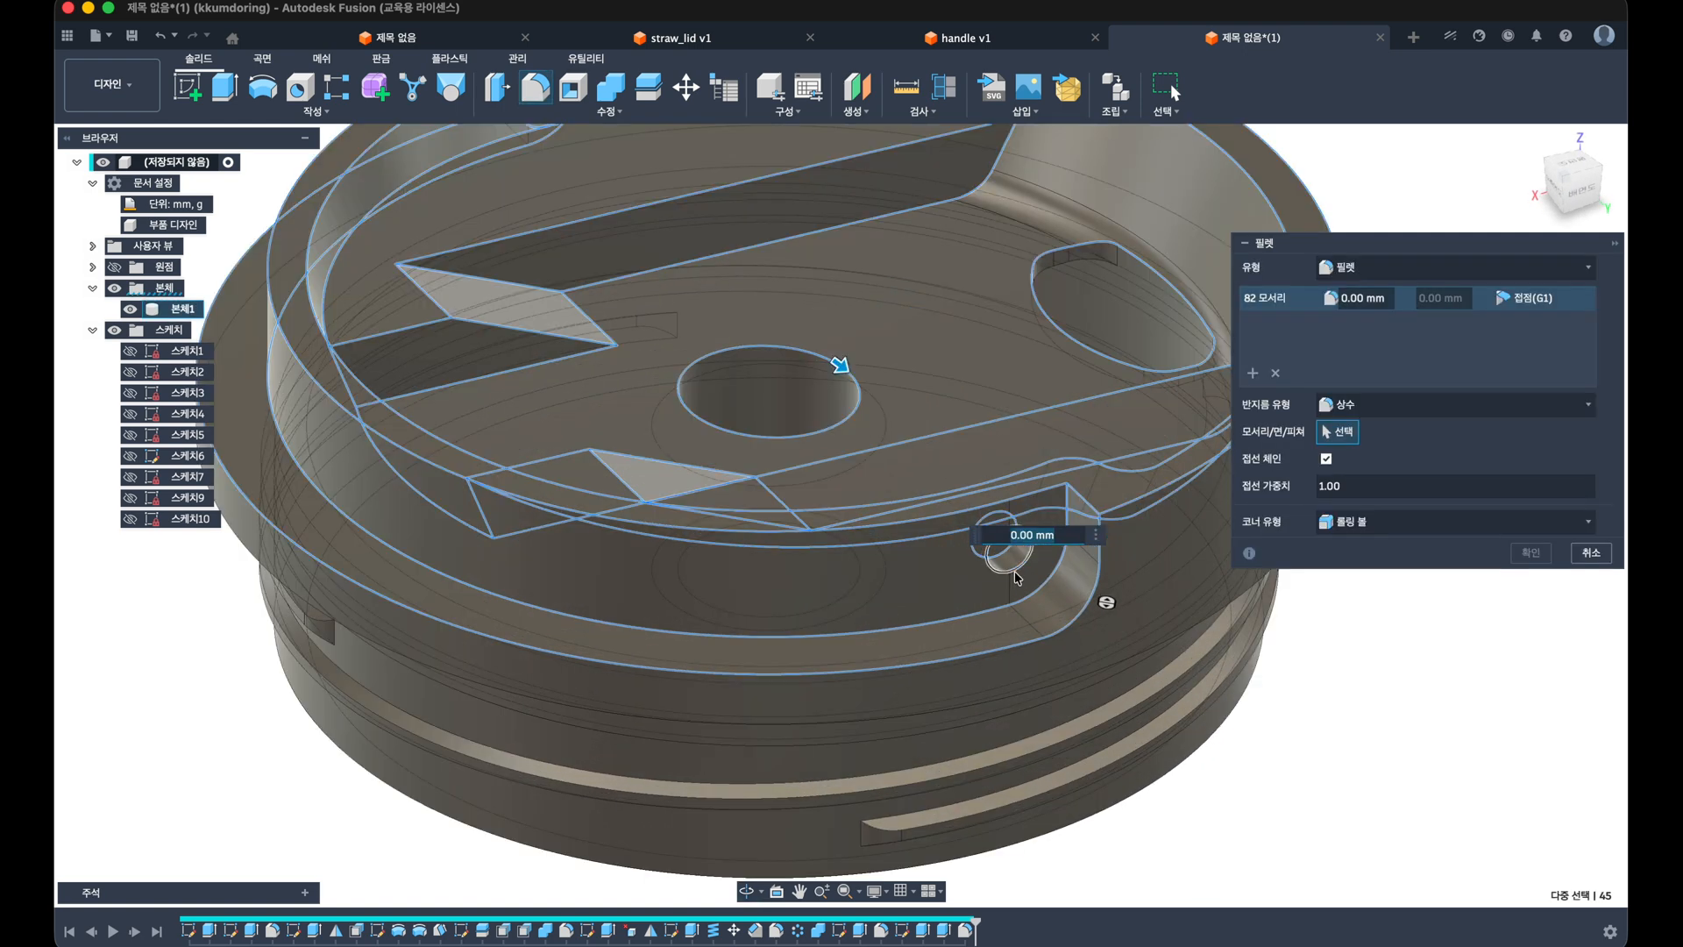
click(1002, 570)
click(974, 551)
scroll(881, 579, down, 2)
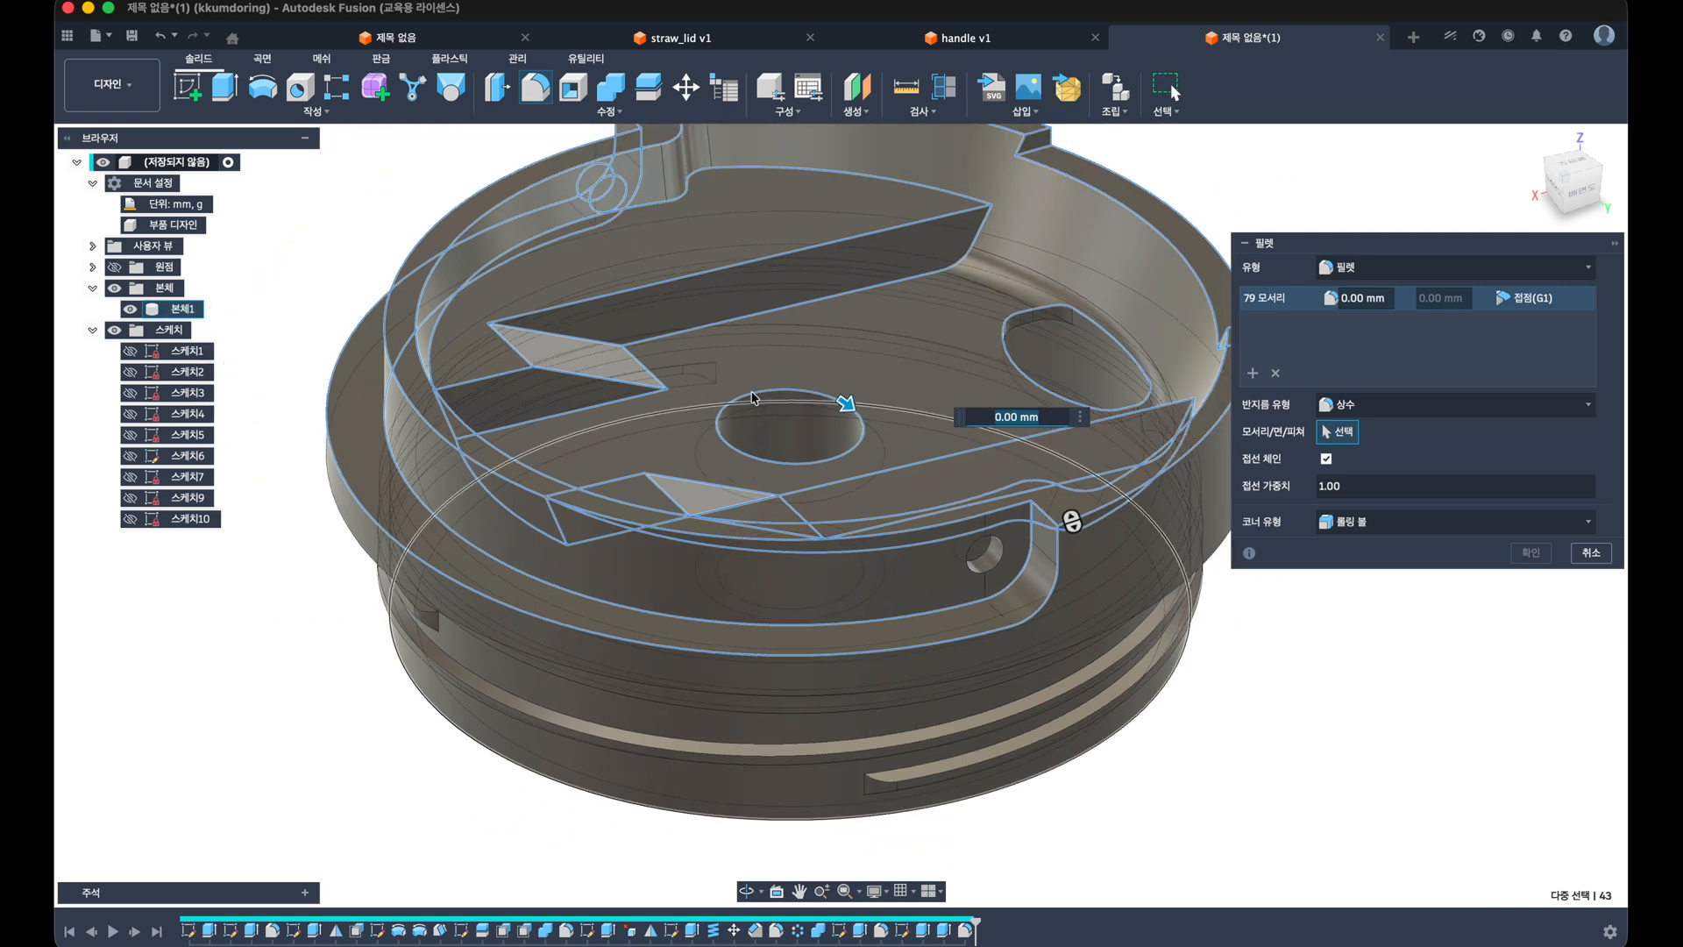
middle_drag(614, 368, 675, 519)
click(675, 333)
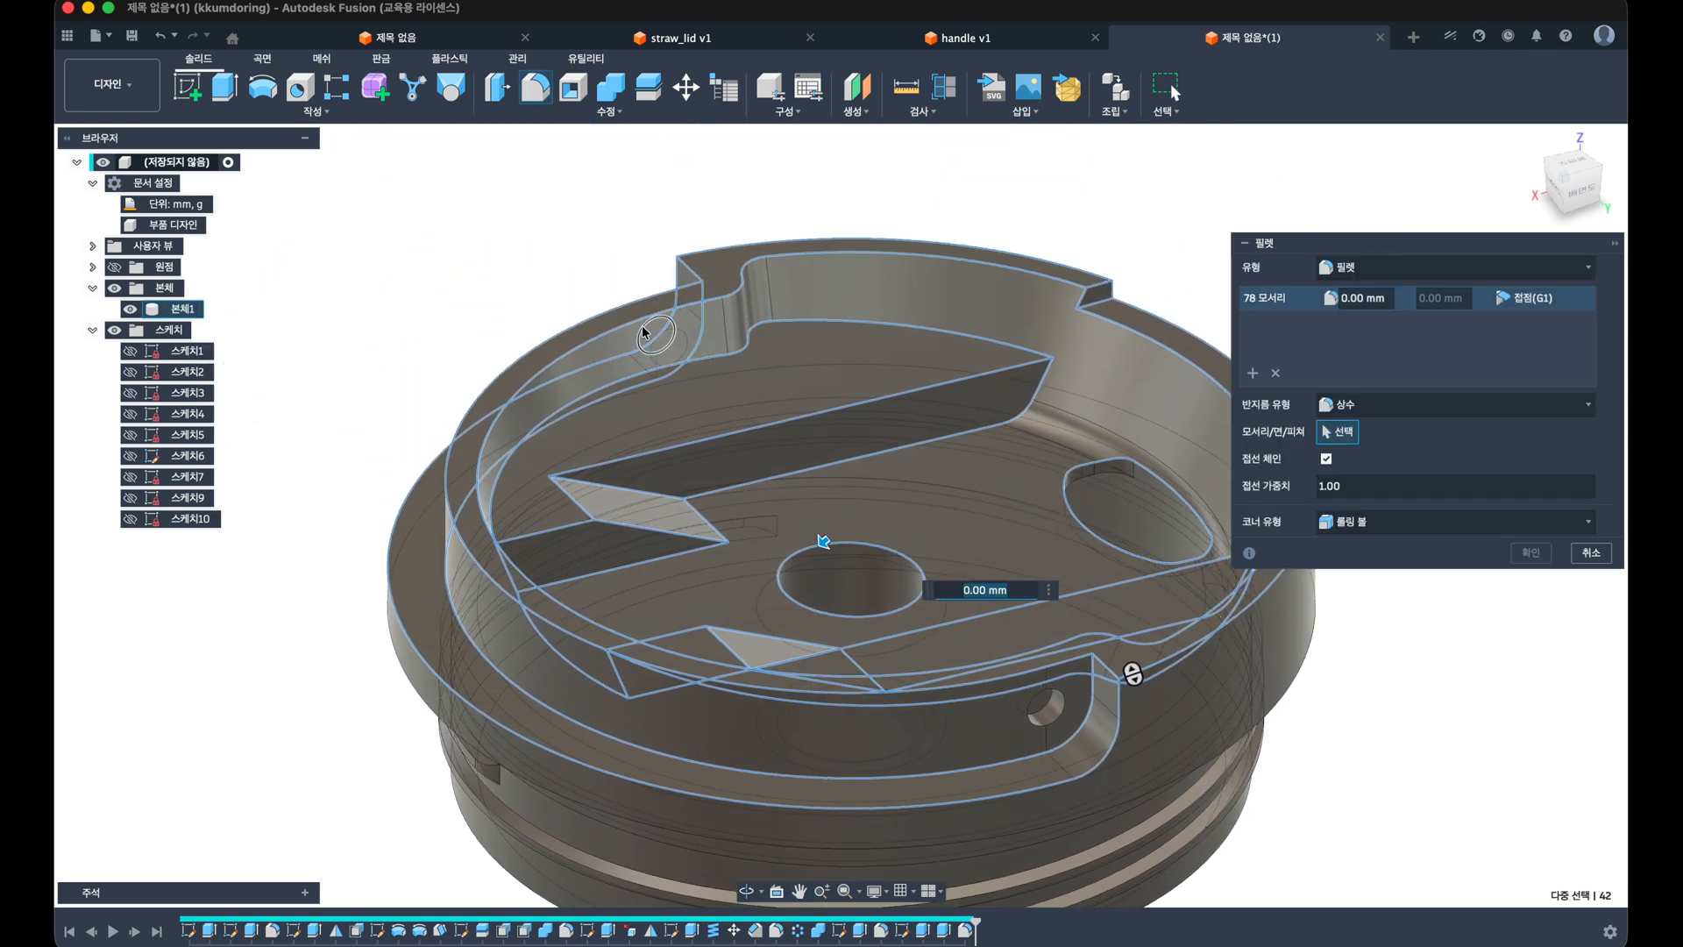
click(676, 334)
middle_drag(676, 334, 365, 305)
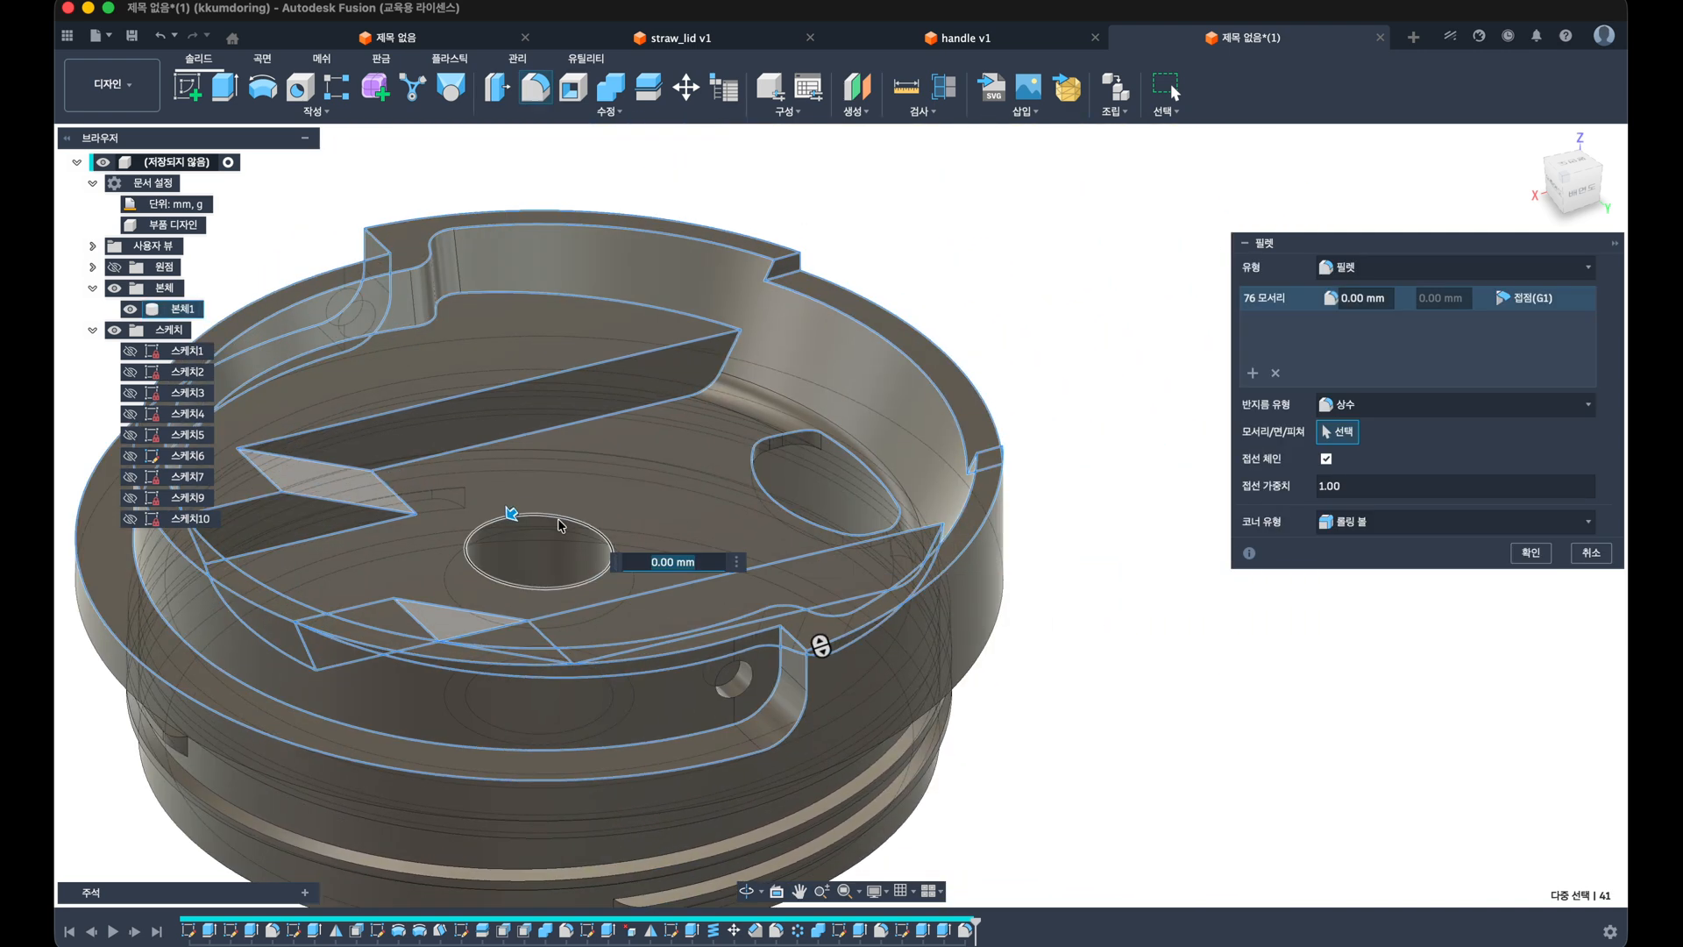
click(830, 532)
click(574, 526)
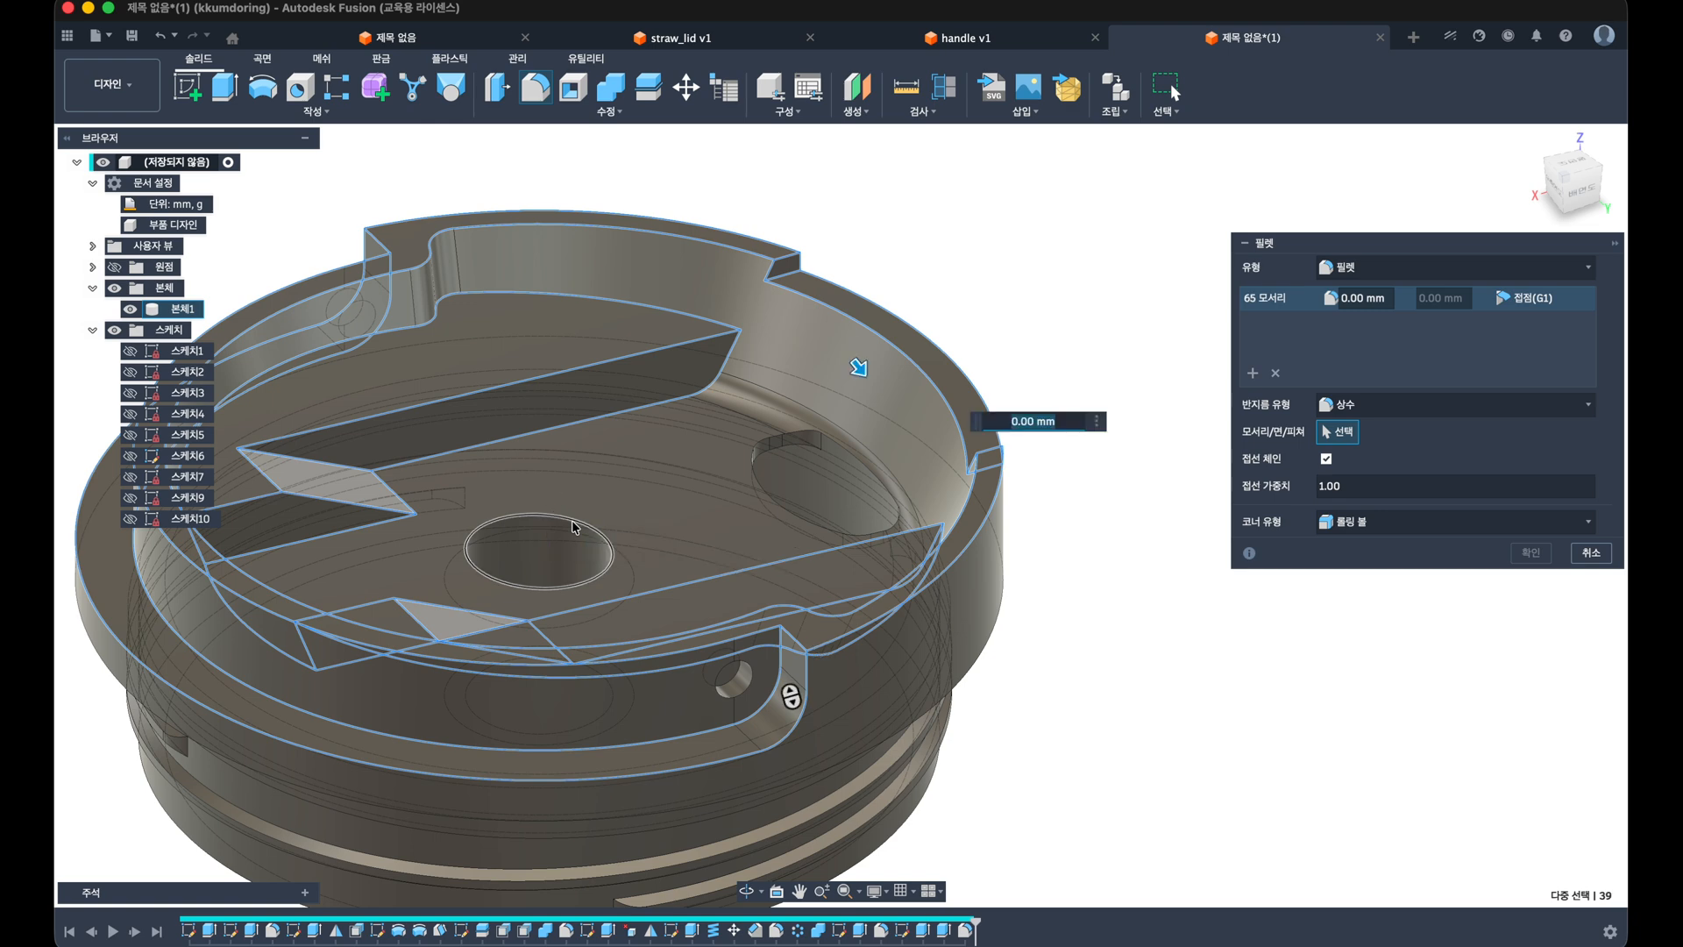
Step: Fillet the remaining selected edges of the lid's upper part with a 0.5 mm radius
shift+middle_drag(554, 587, 511, 616)
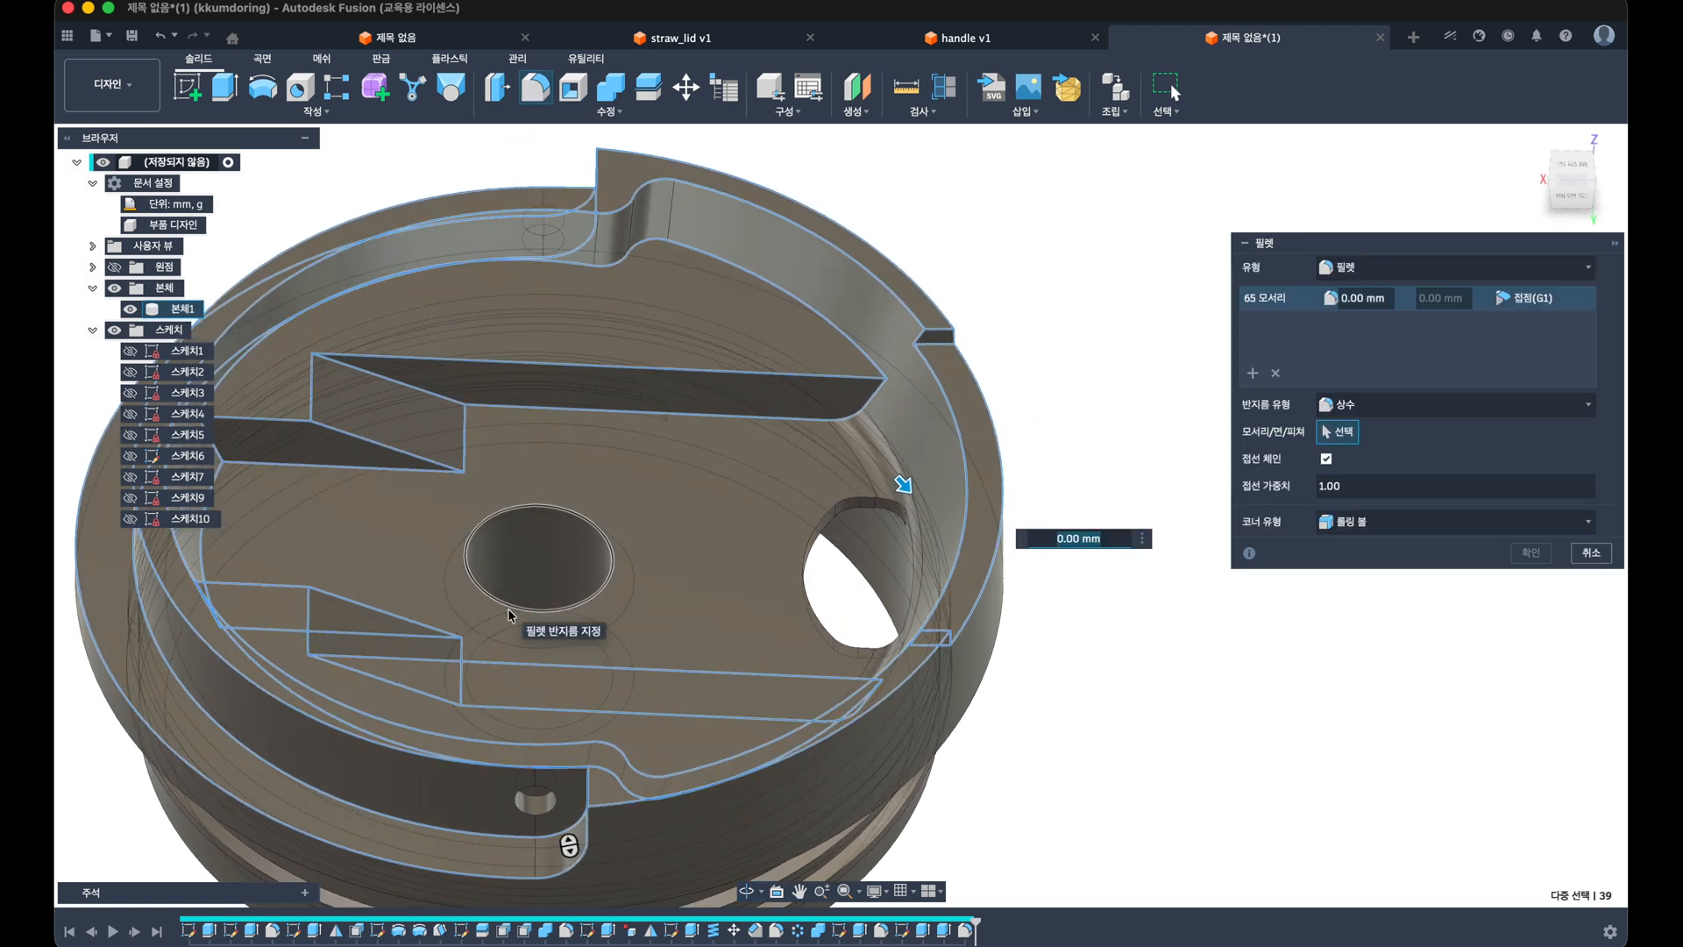
key(BackSpace)
text(.5)
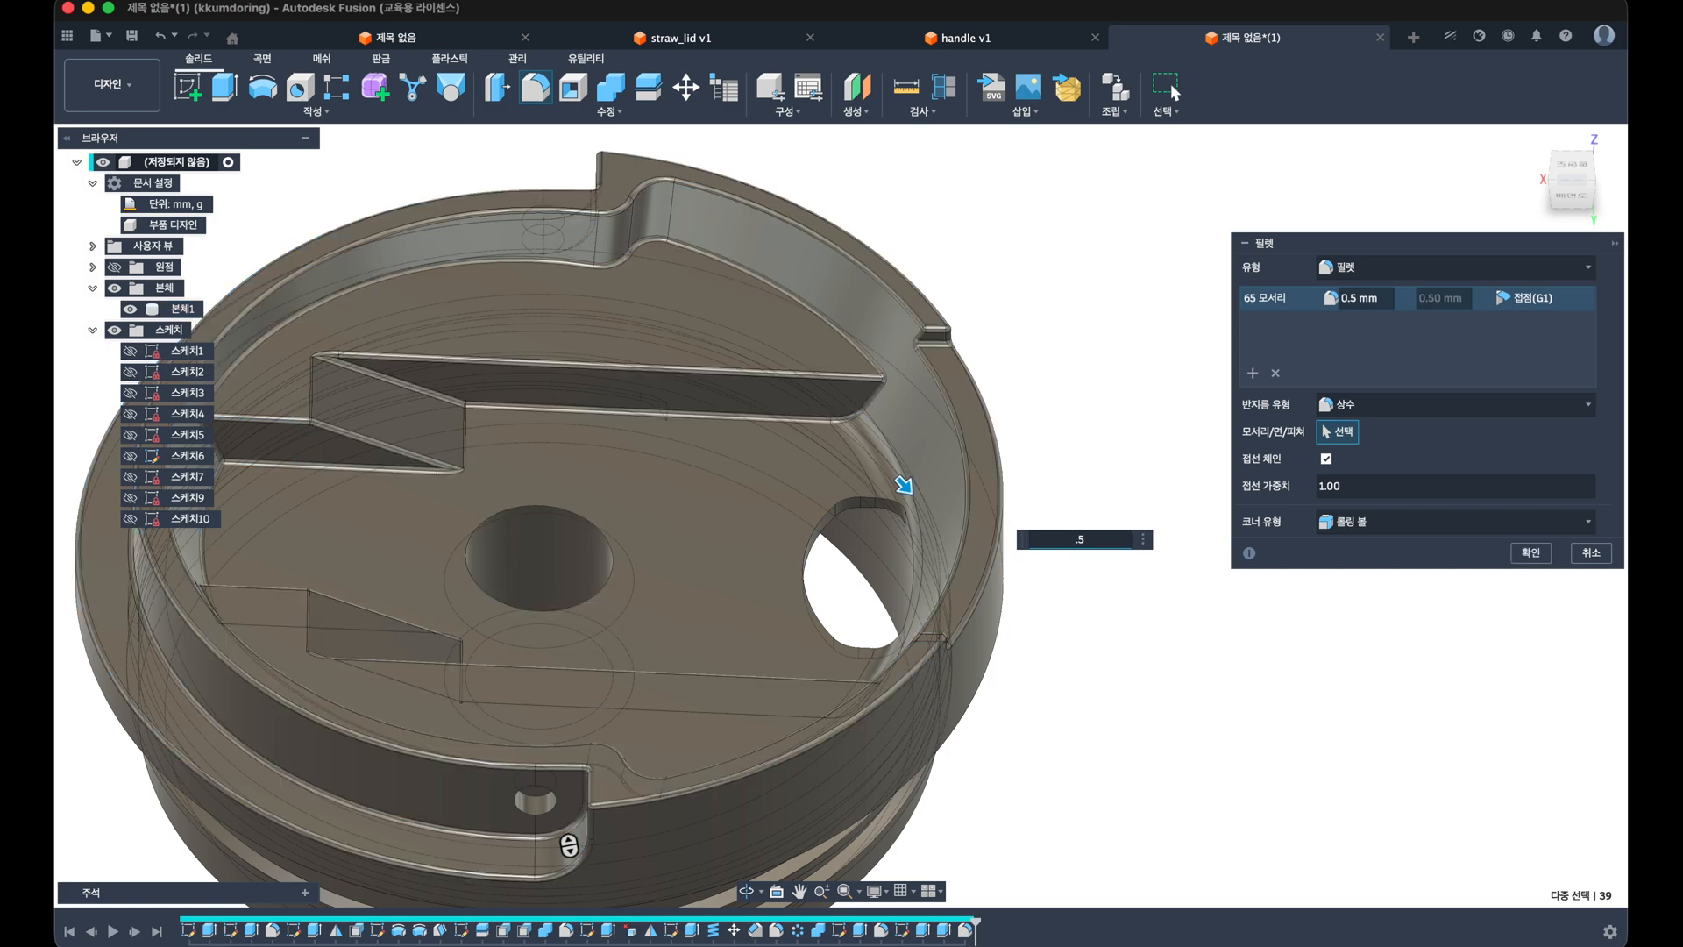
key(Return)
Step: Fillet the window-selected edges of the thread and the sealing ring above it with a 0.3 mm radius, using edge-priority selection
shift+middle_drag(492, 578, 741, 527)
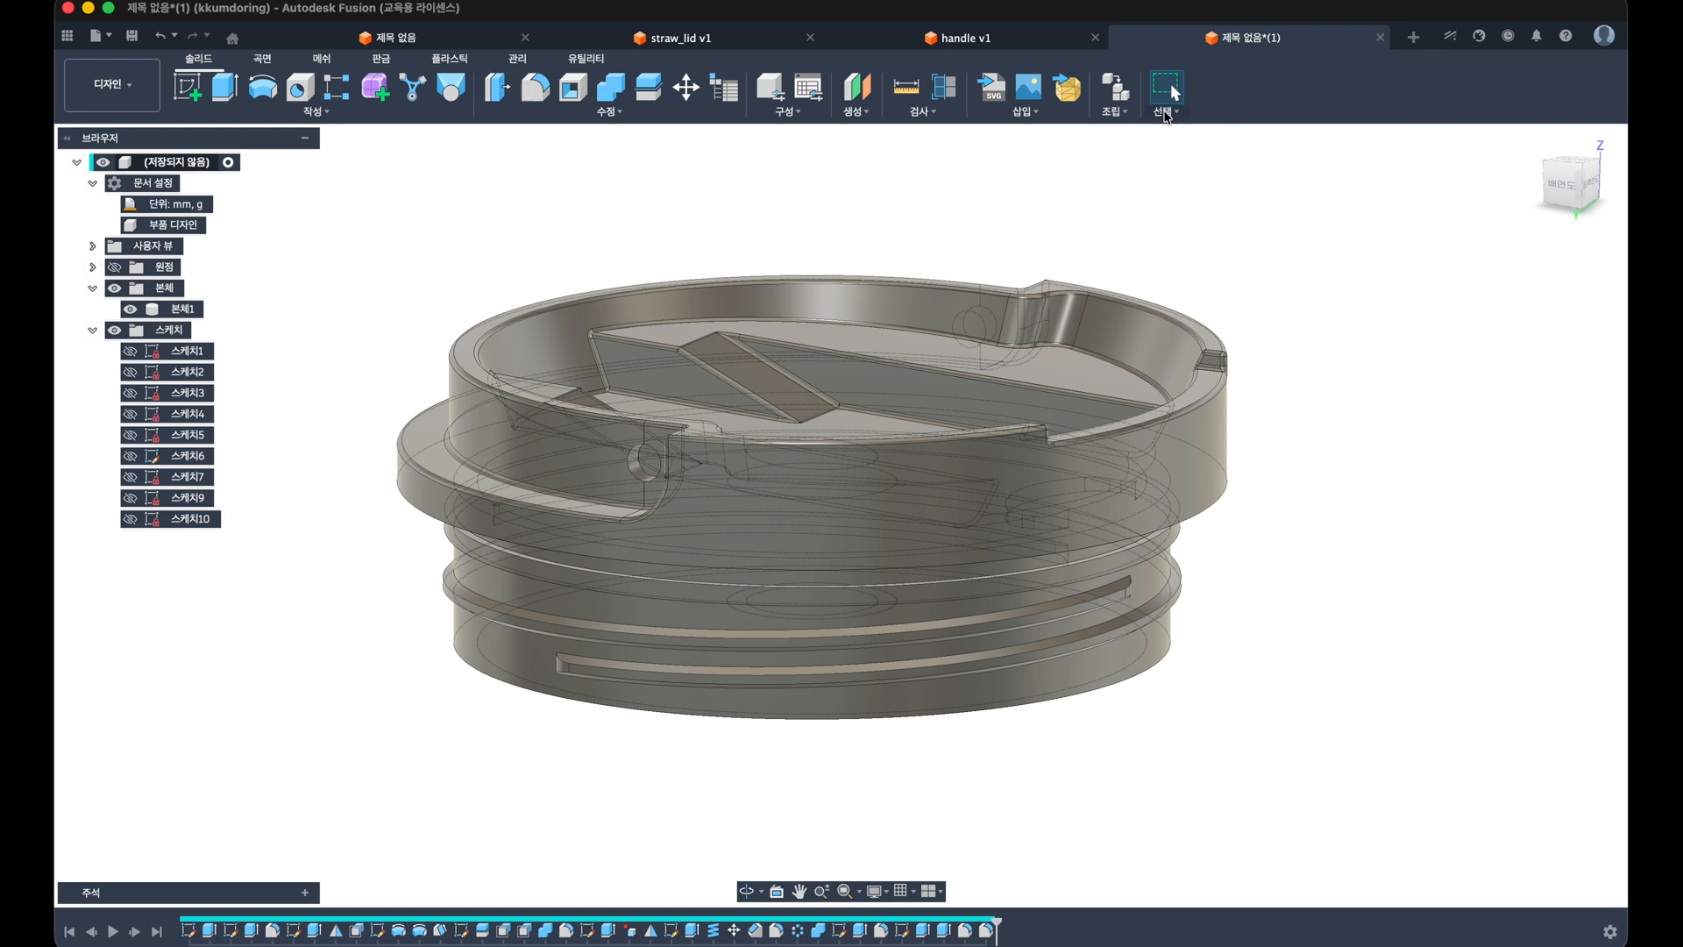
click(1167, 114)
mouse_move(1190, 245)
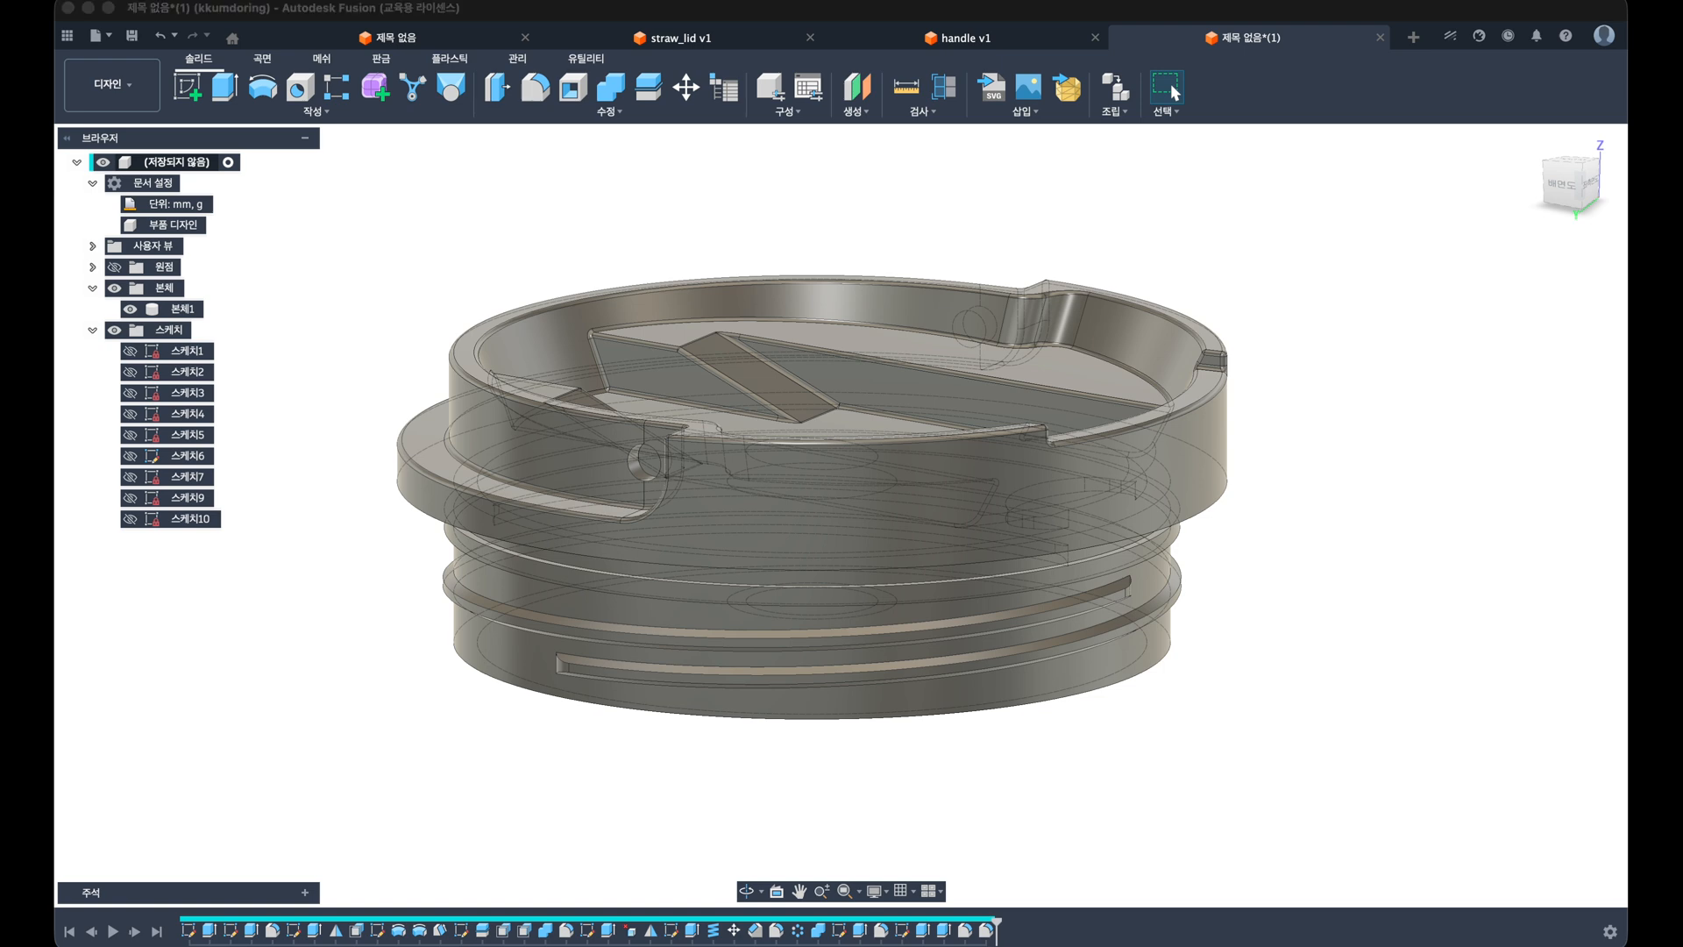
shift+middle_drag(447, 743, 446, 706)
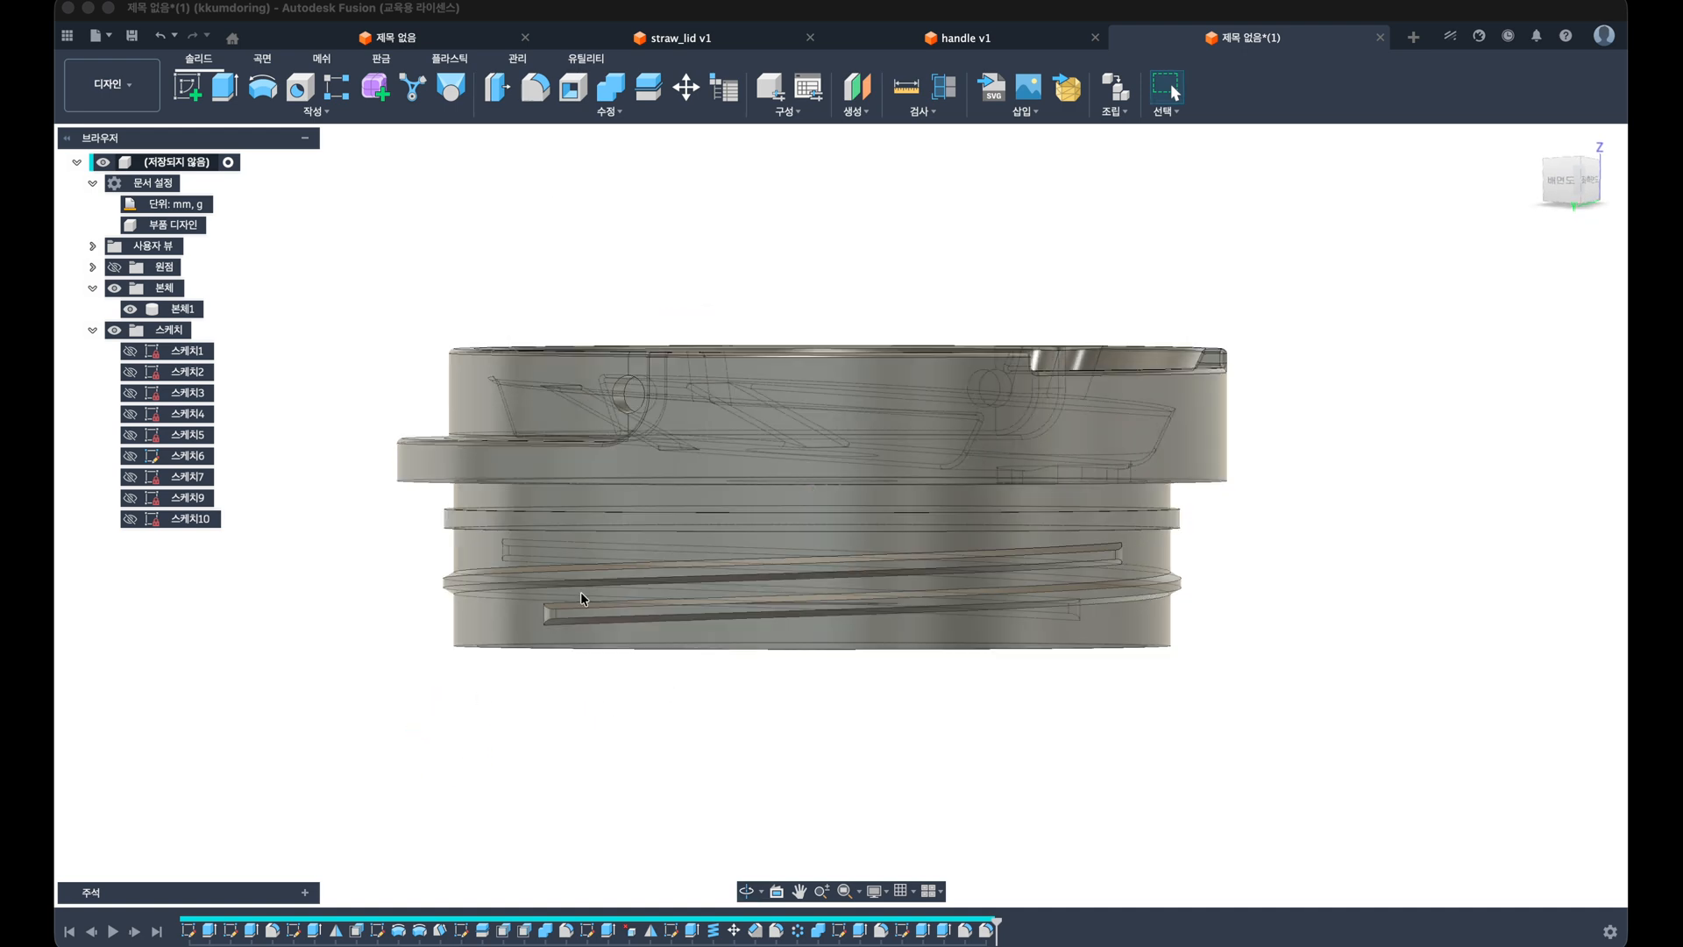
click(1252, 205)
key(f)
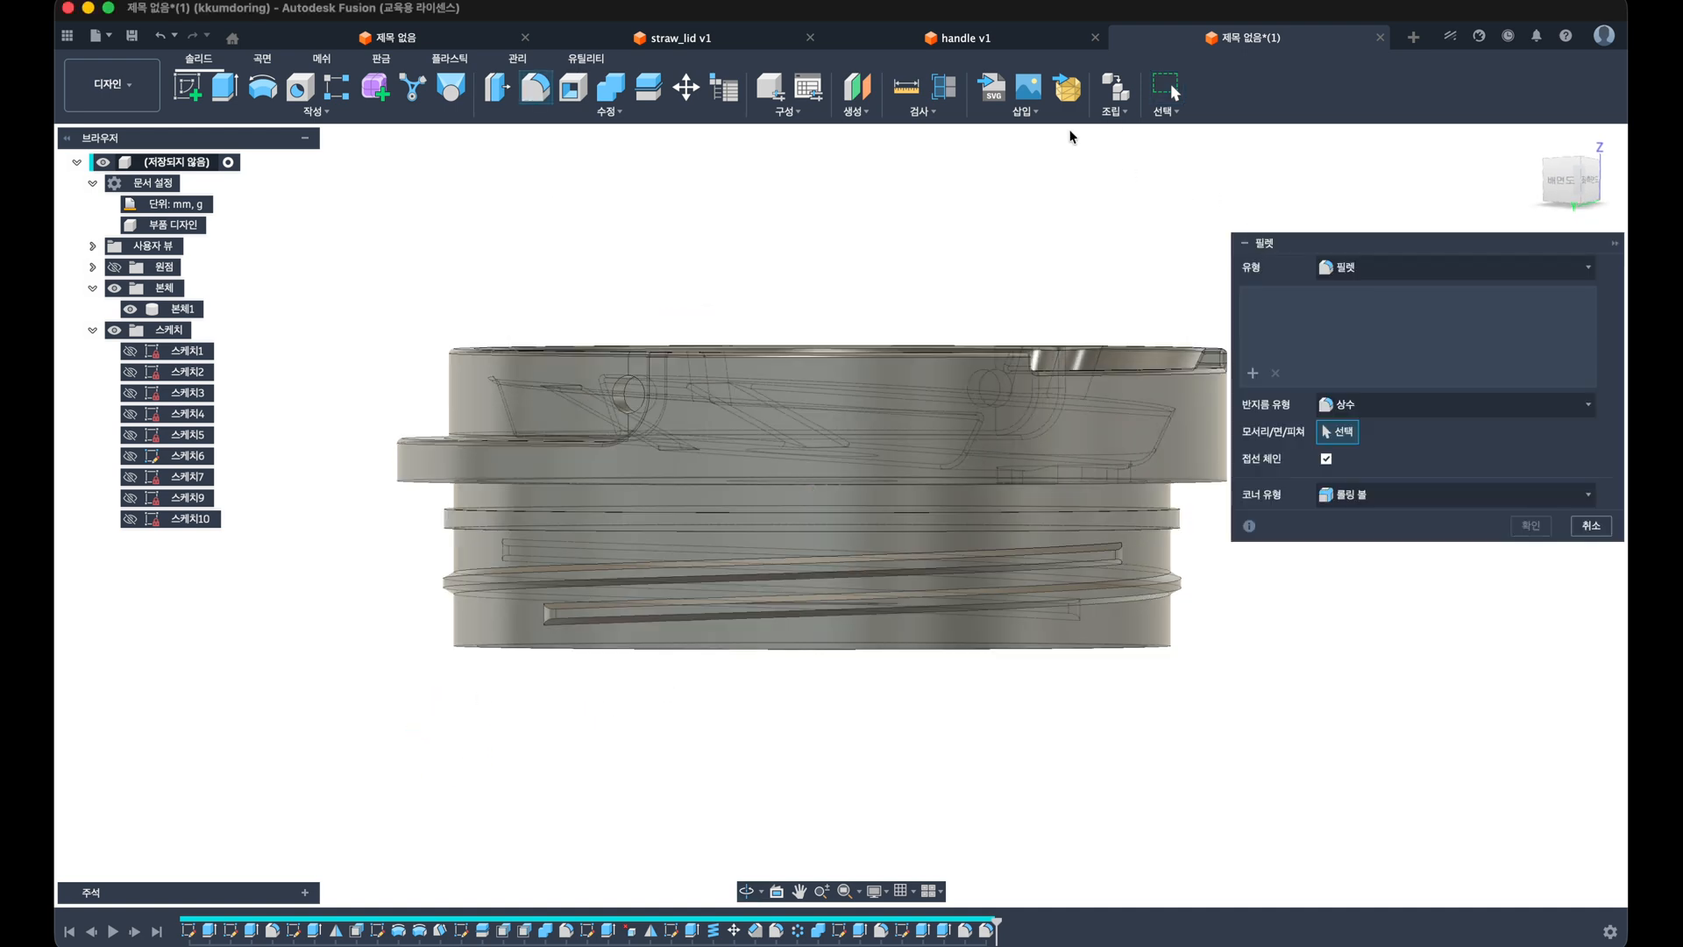
click(1164, 110)
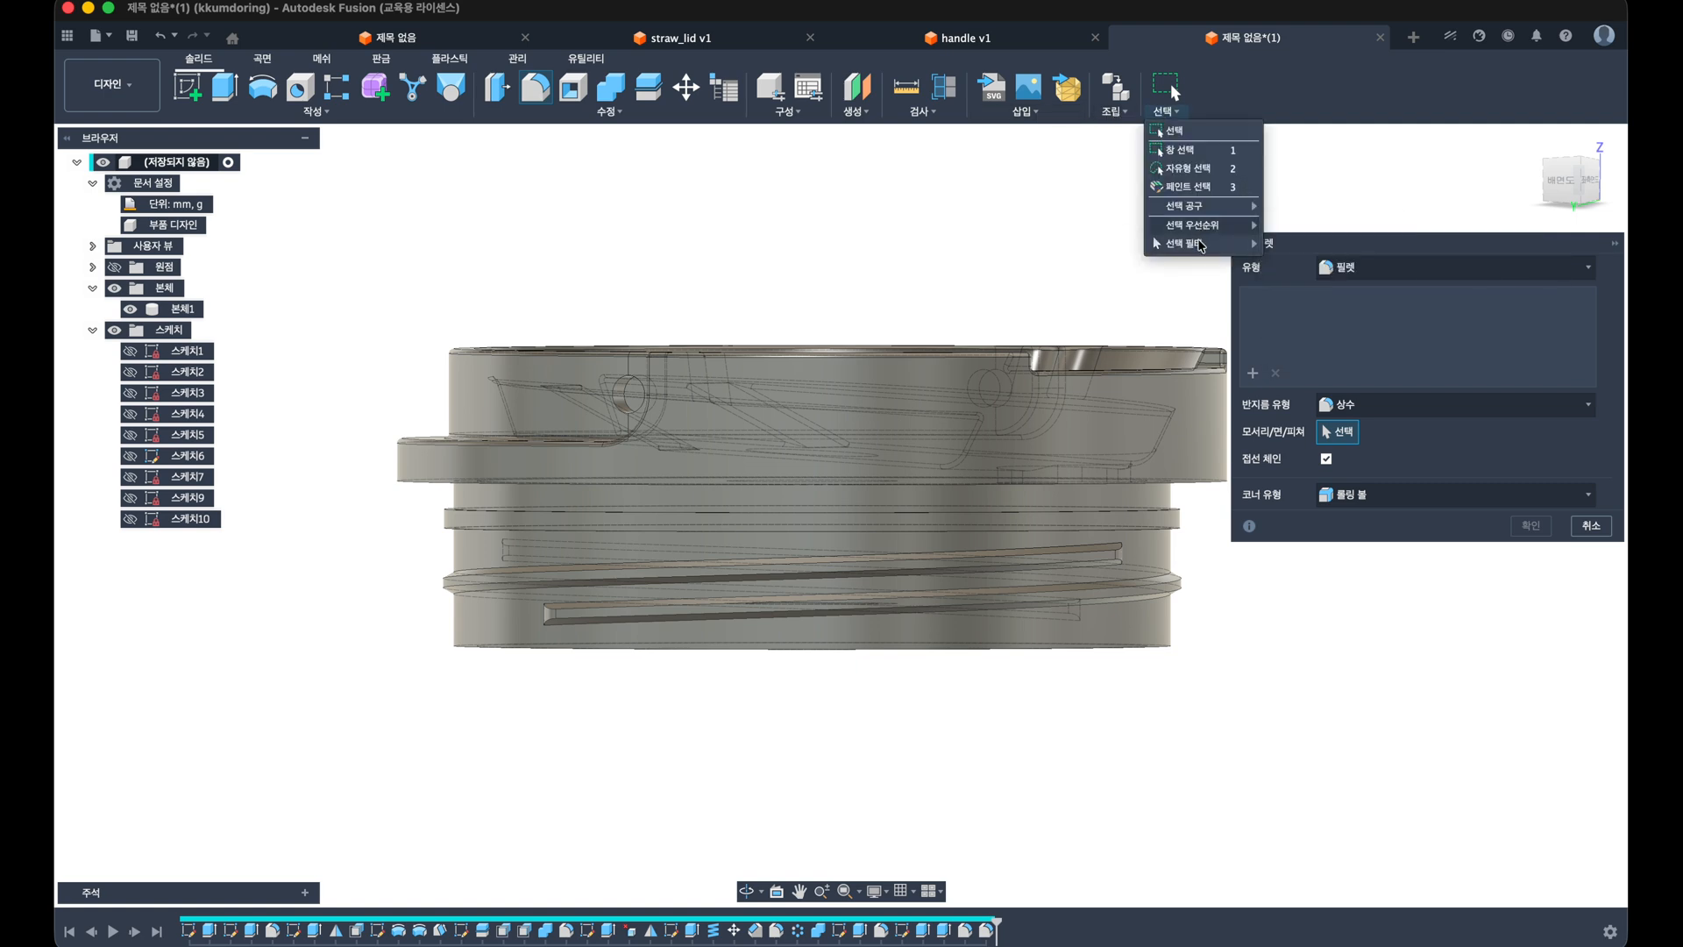
click(1304, 261)
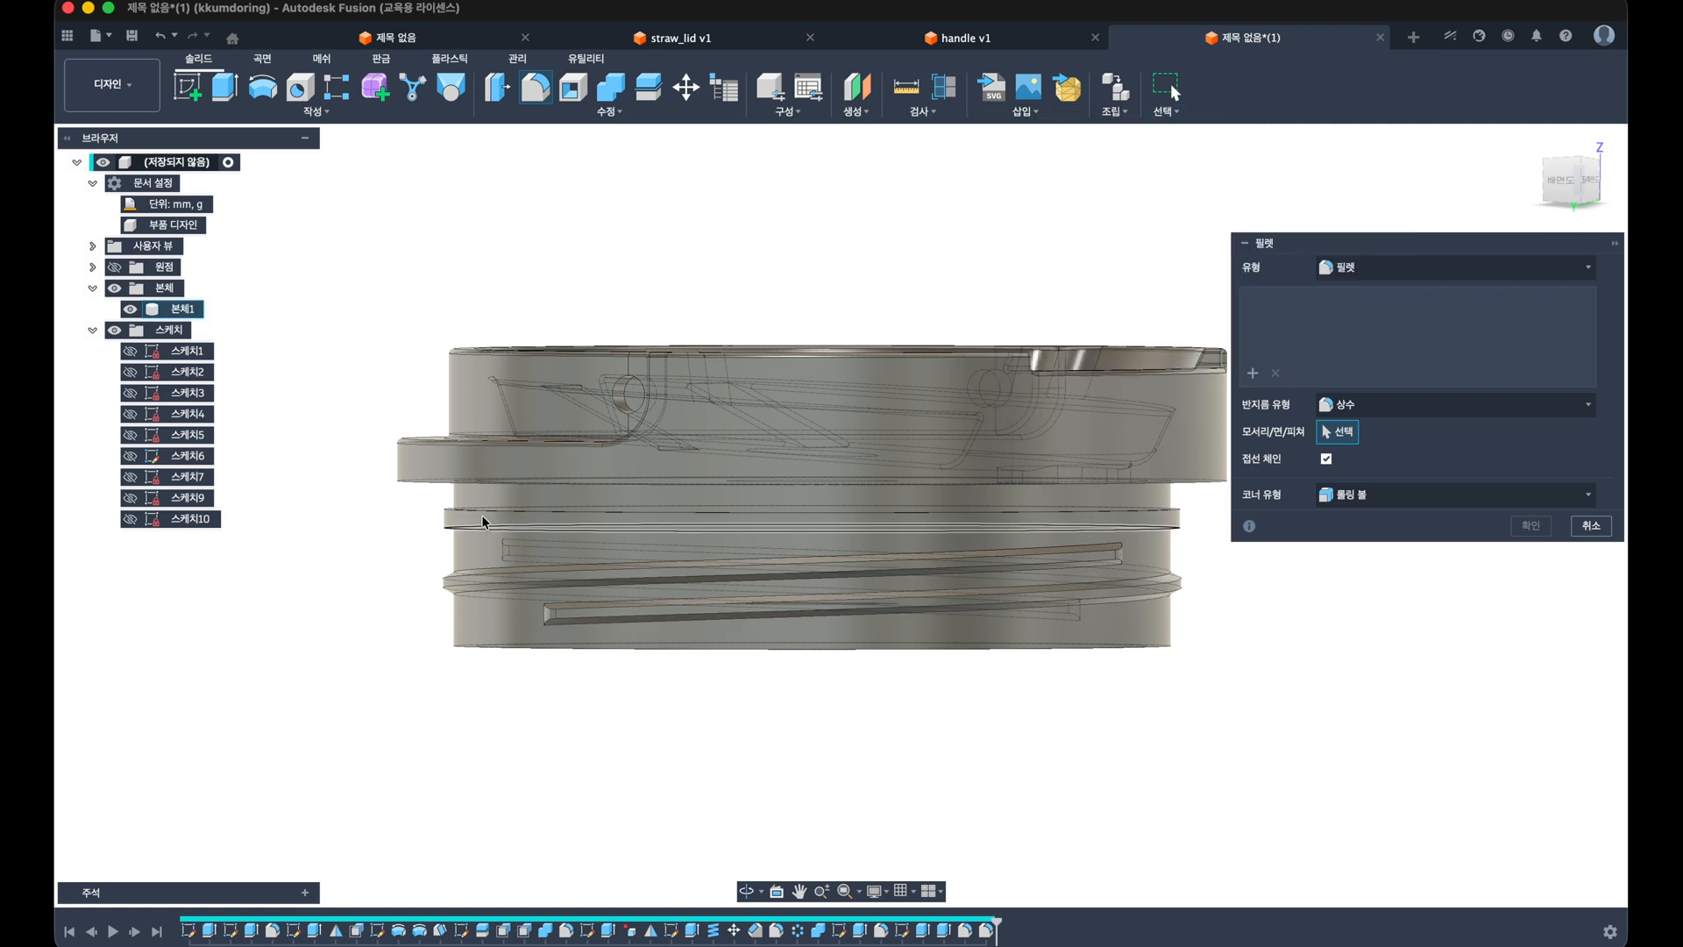
drag(392, 496, 1209, 637)
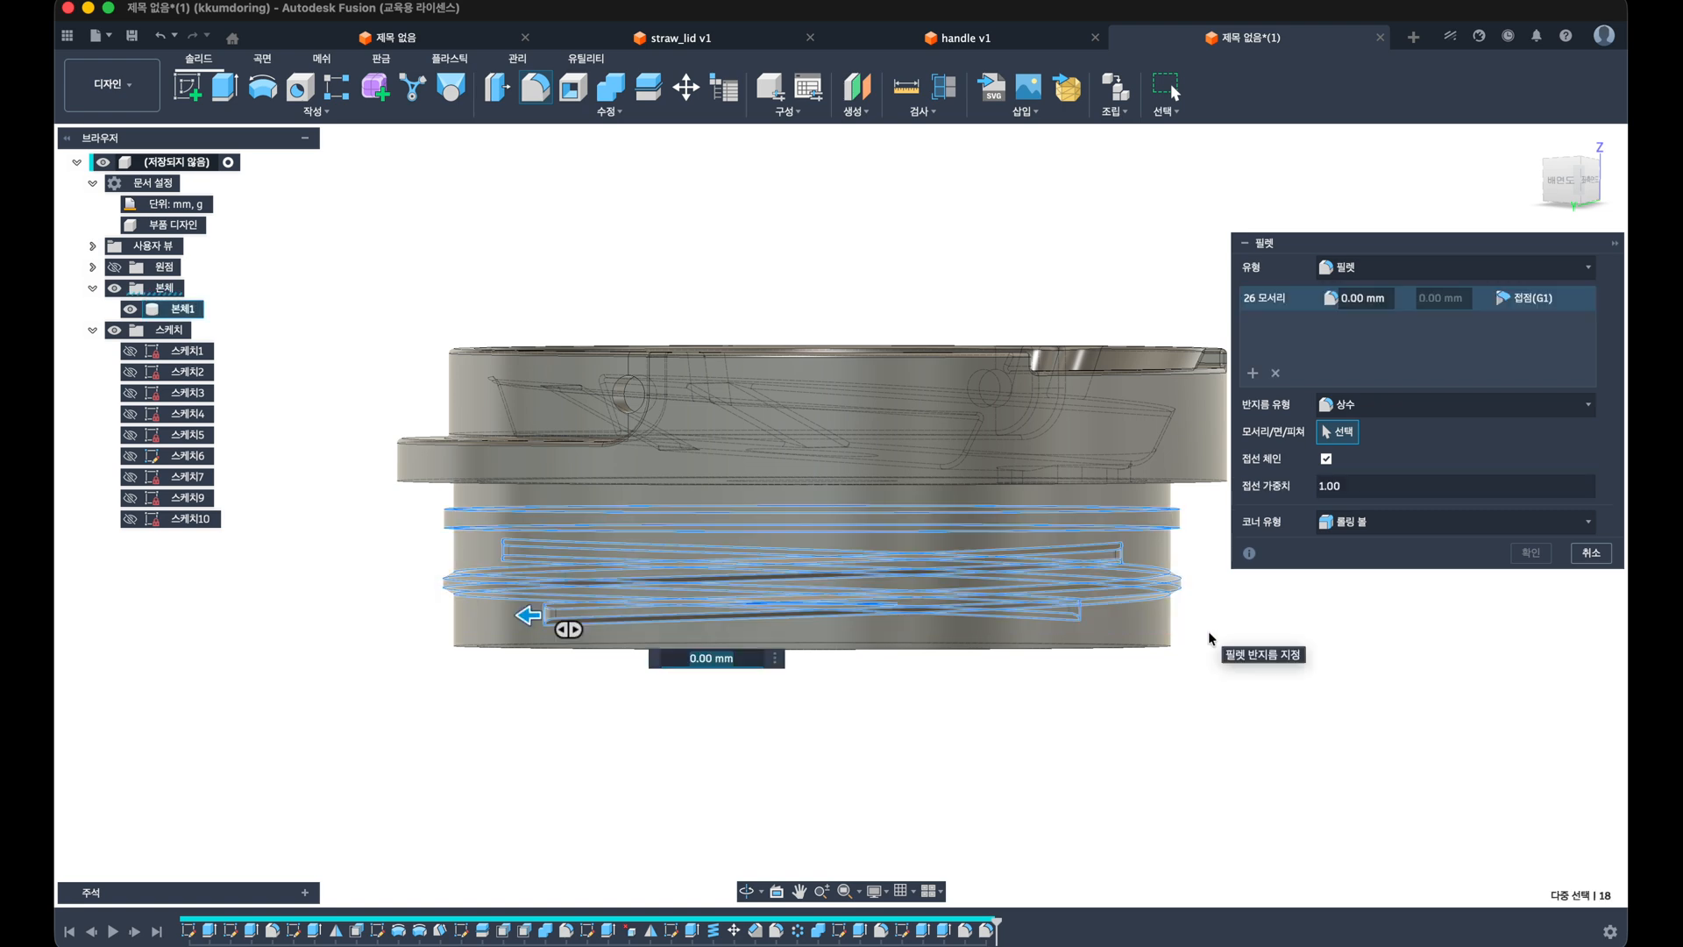
text(.3)
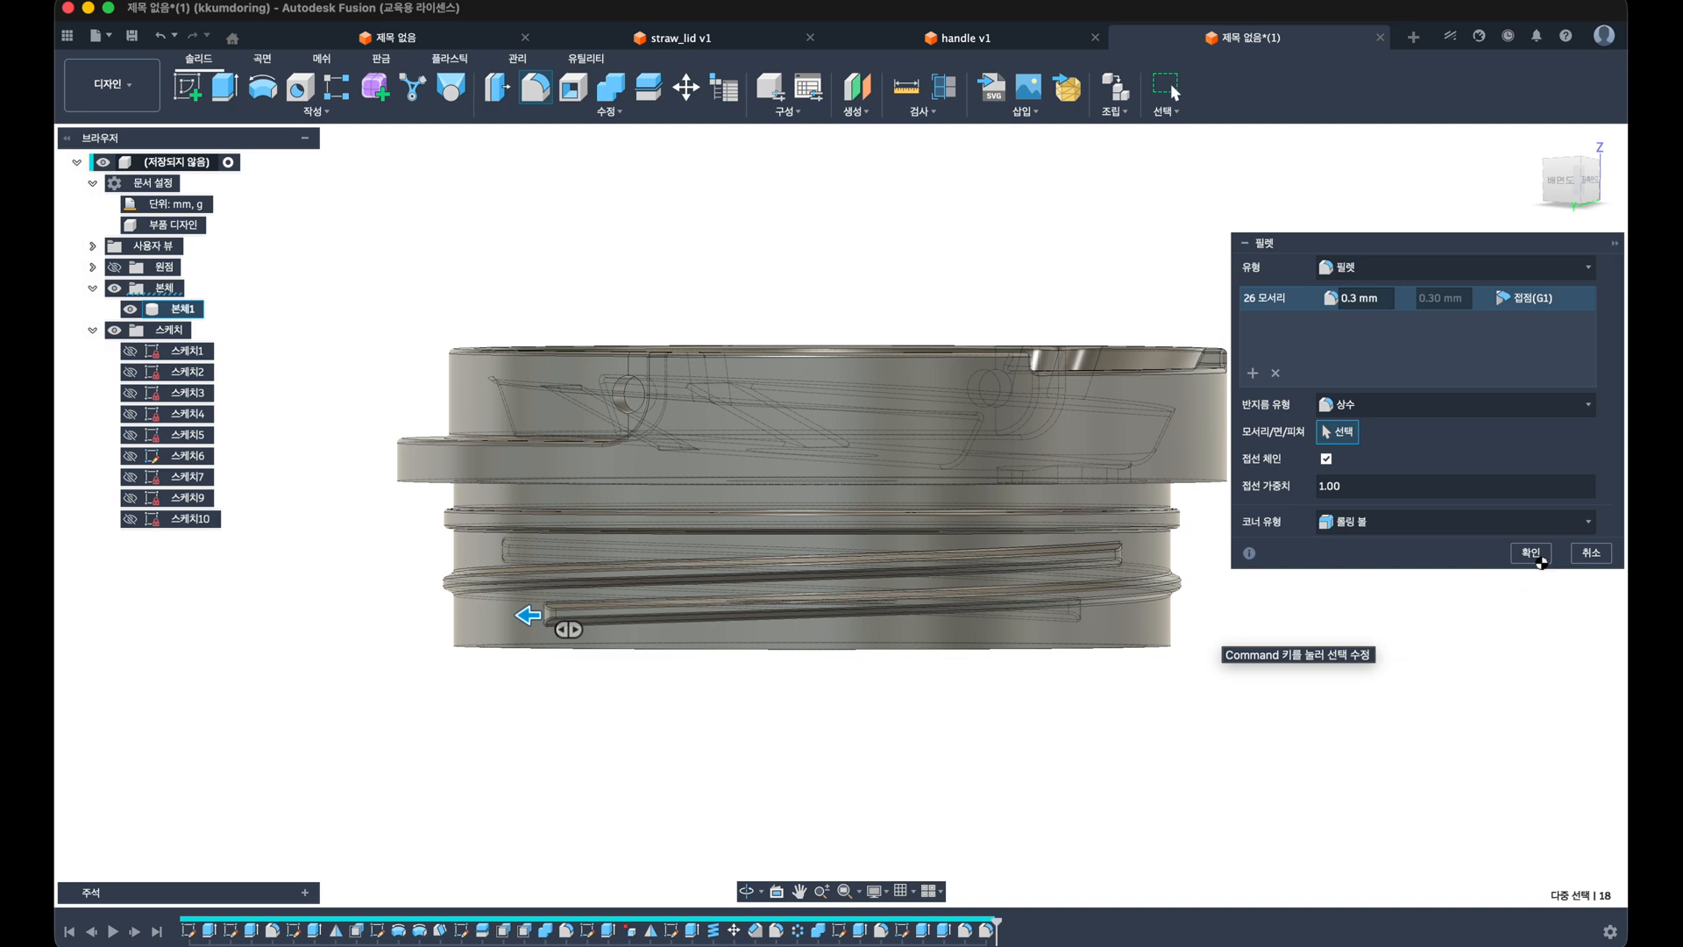
click(1530, 553)
Step: Edit the 0.5 mm fillet of the upper part to also include the edges of the lid's lower rim
shift+middle_drag(1481, 560, 1515, 611)
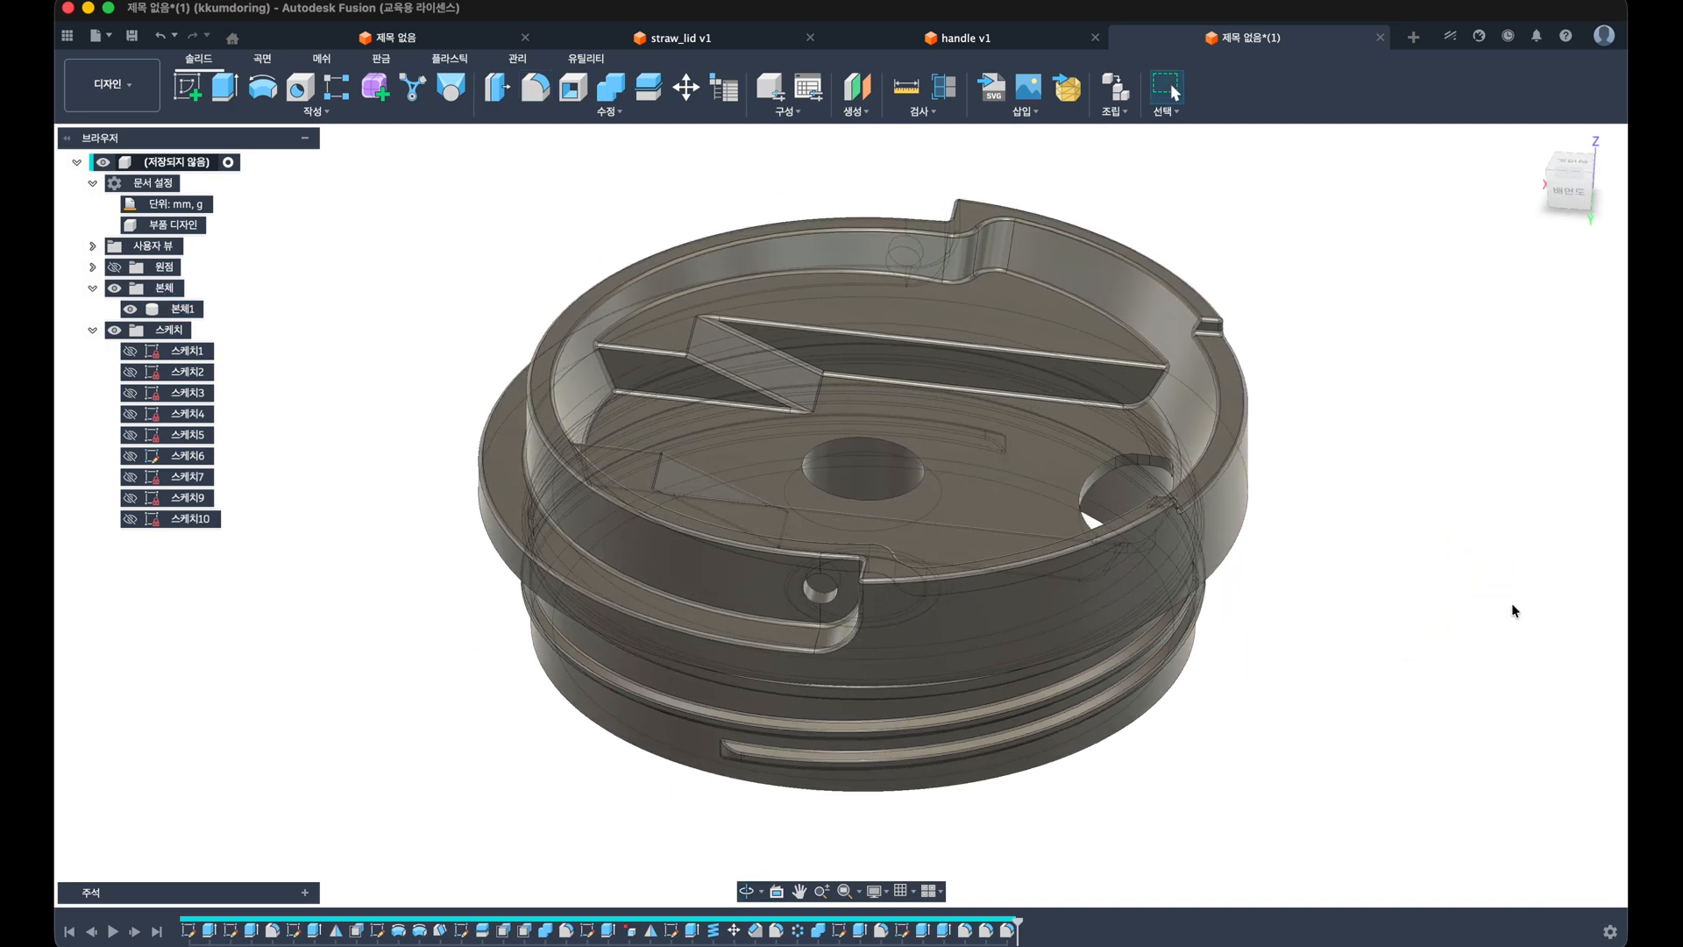
scroll(1515, 611, down, 1)
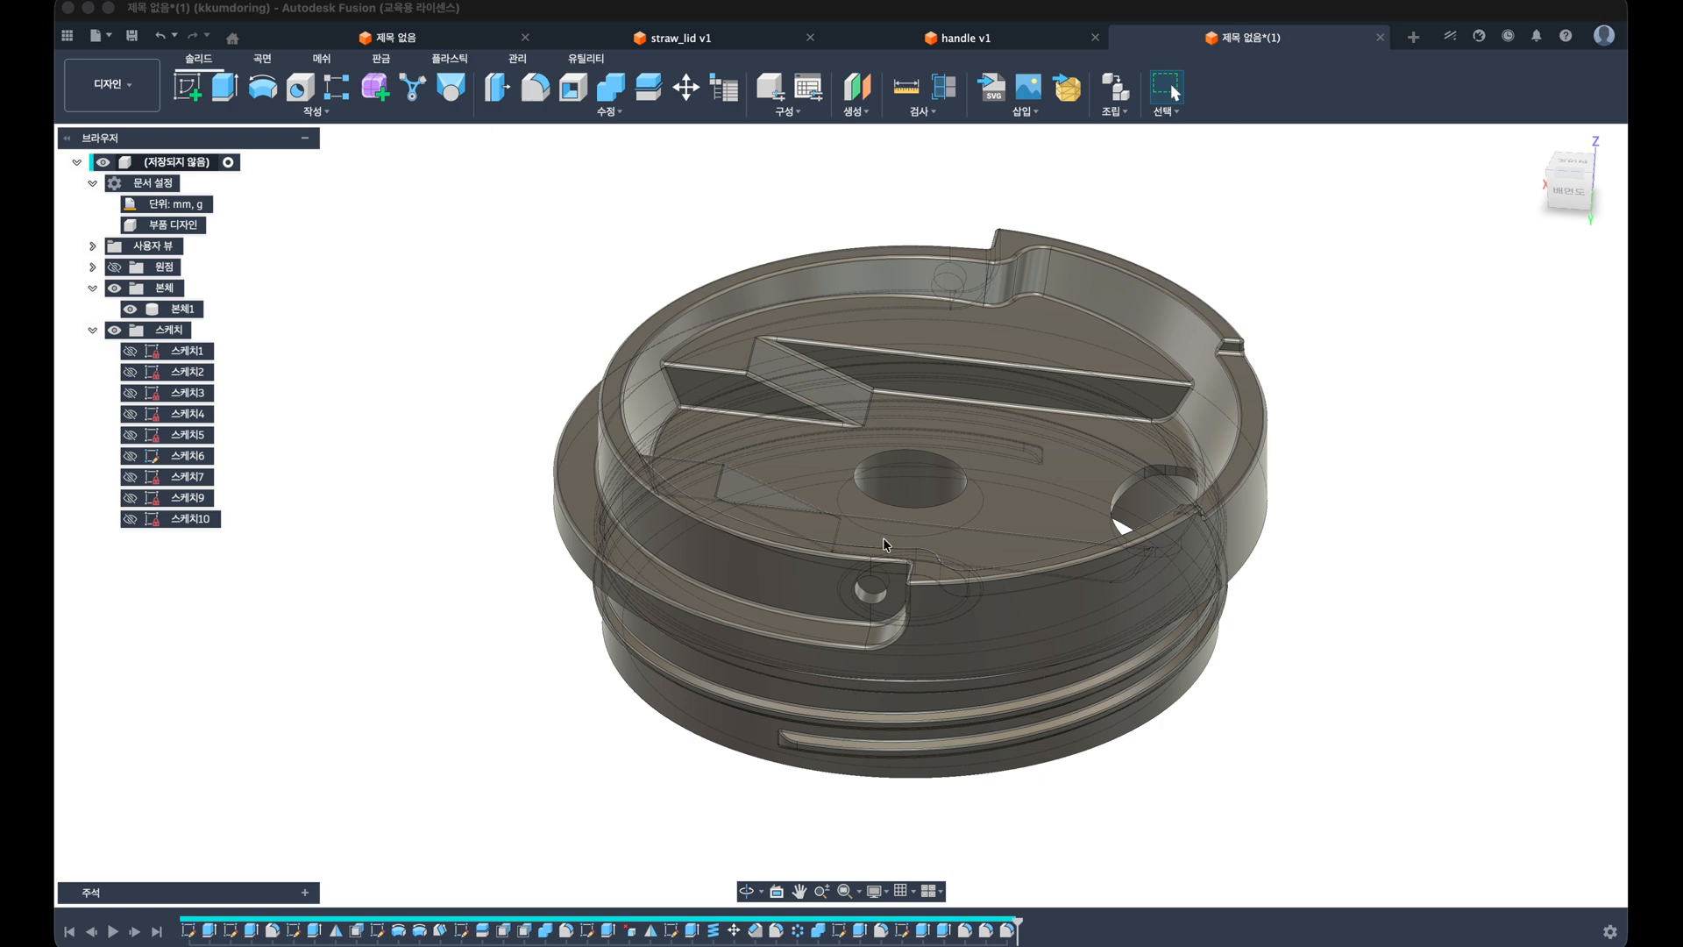
shift+middle_drag(883, 545, 868, 451)
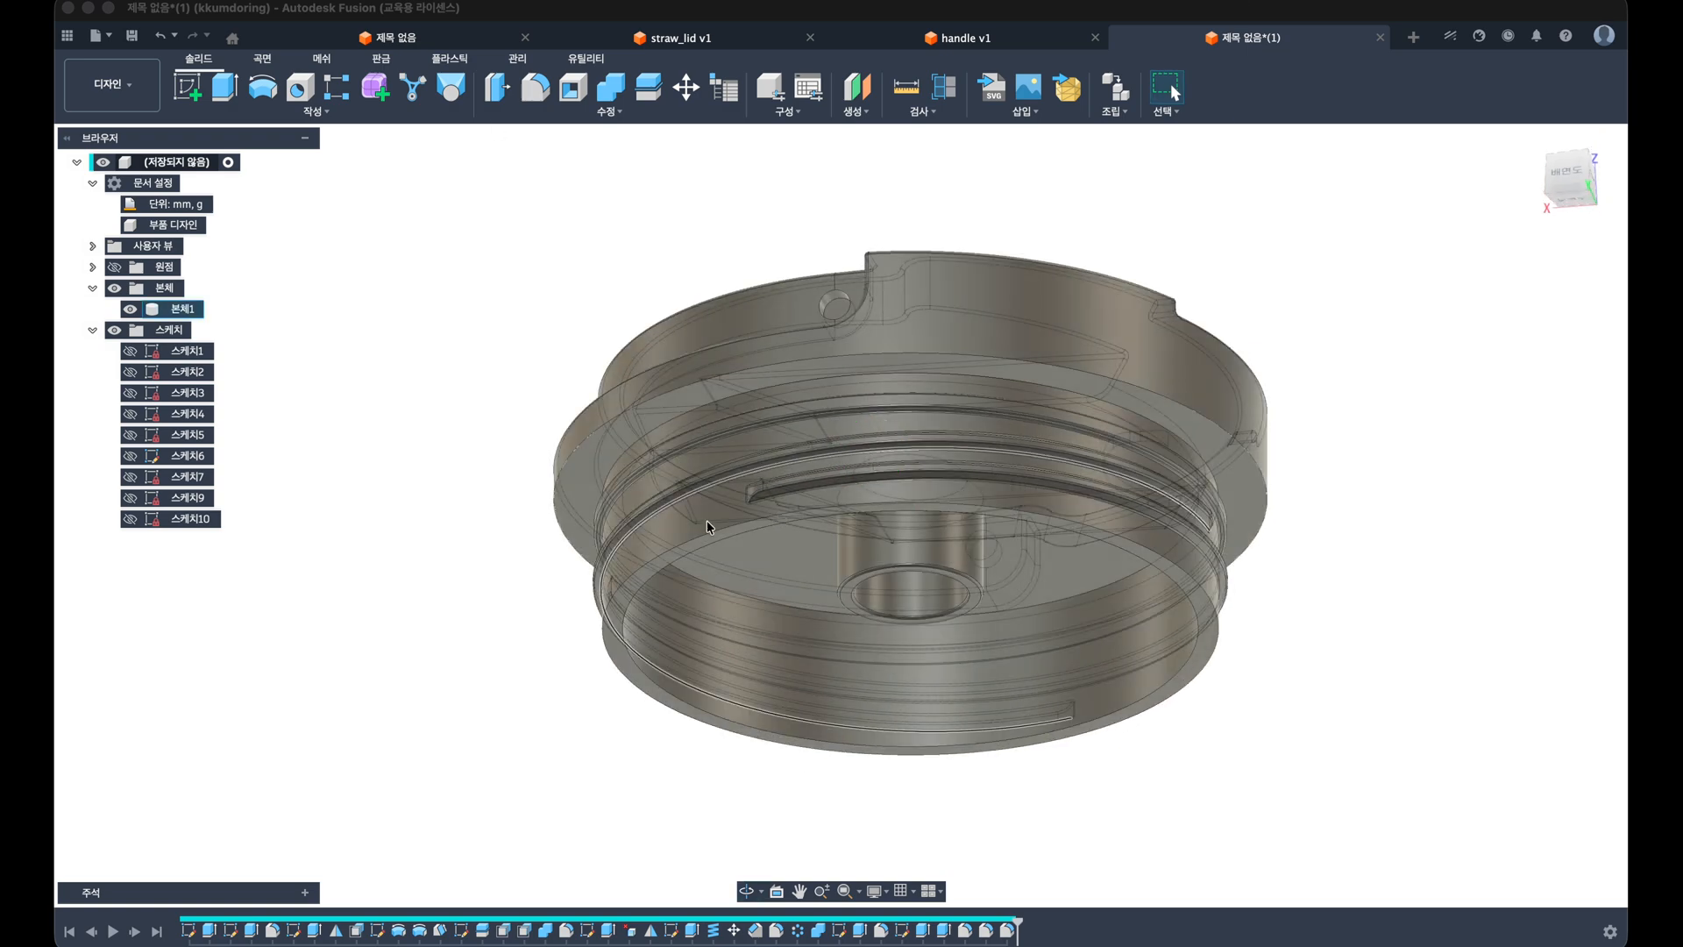
click(549, 654)
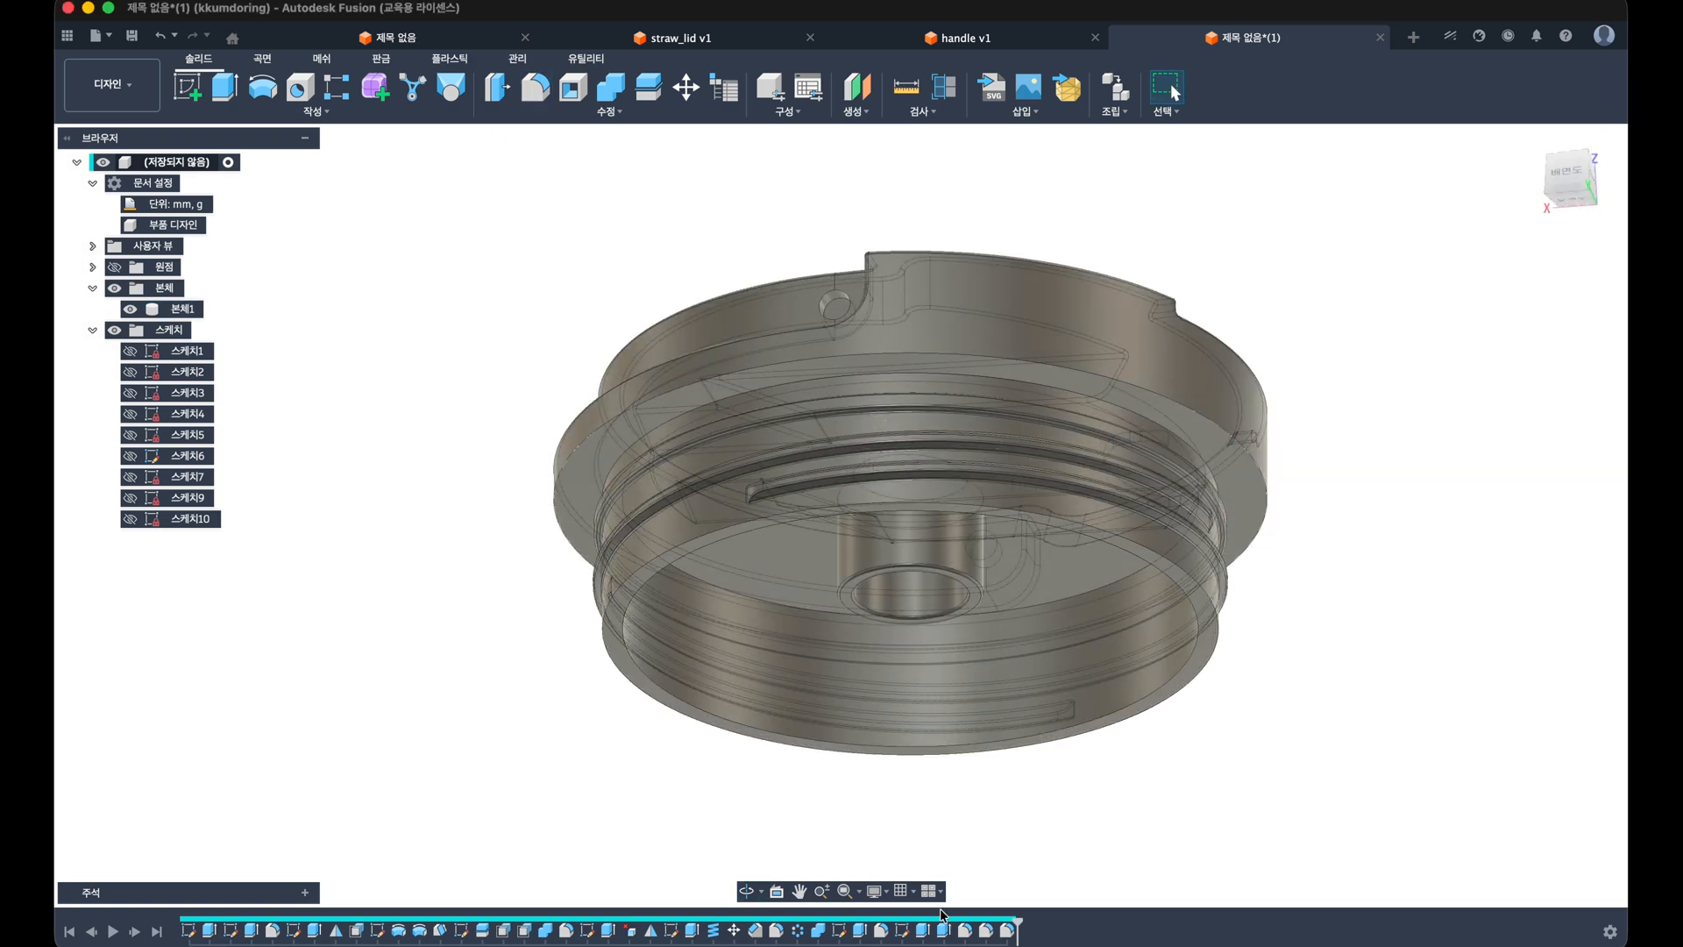
double_click(985, 929)
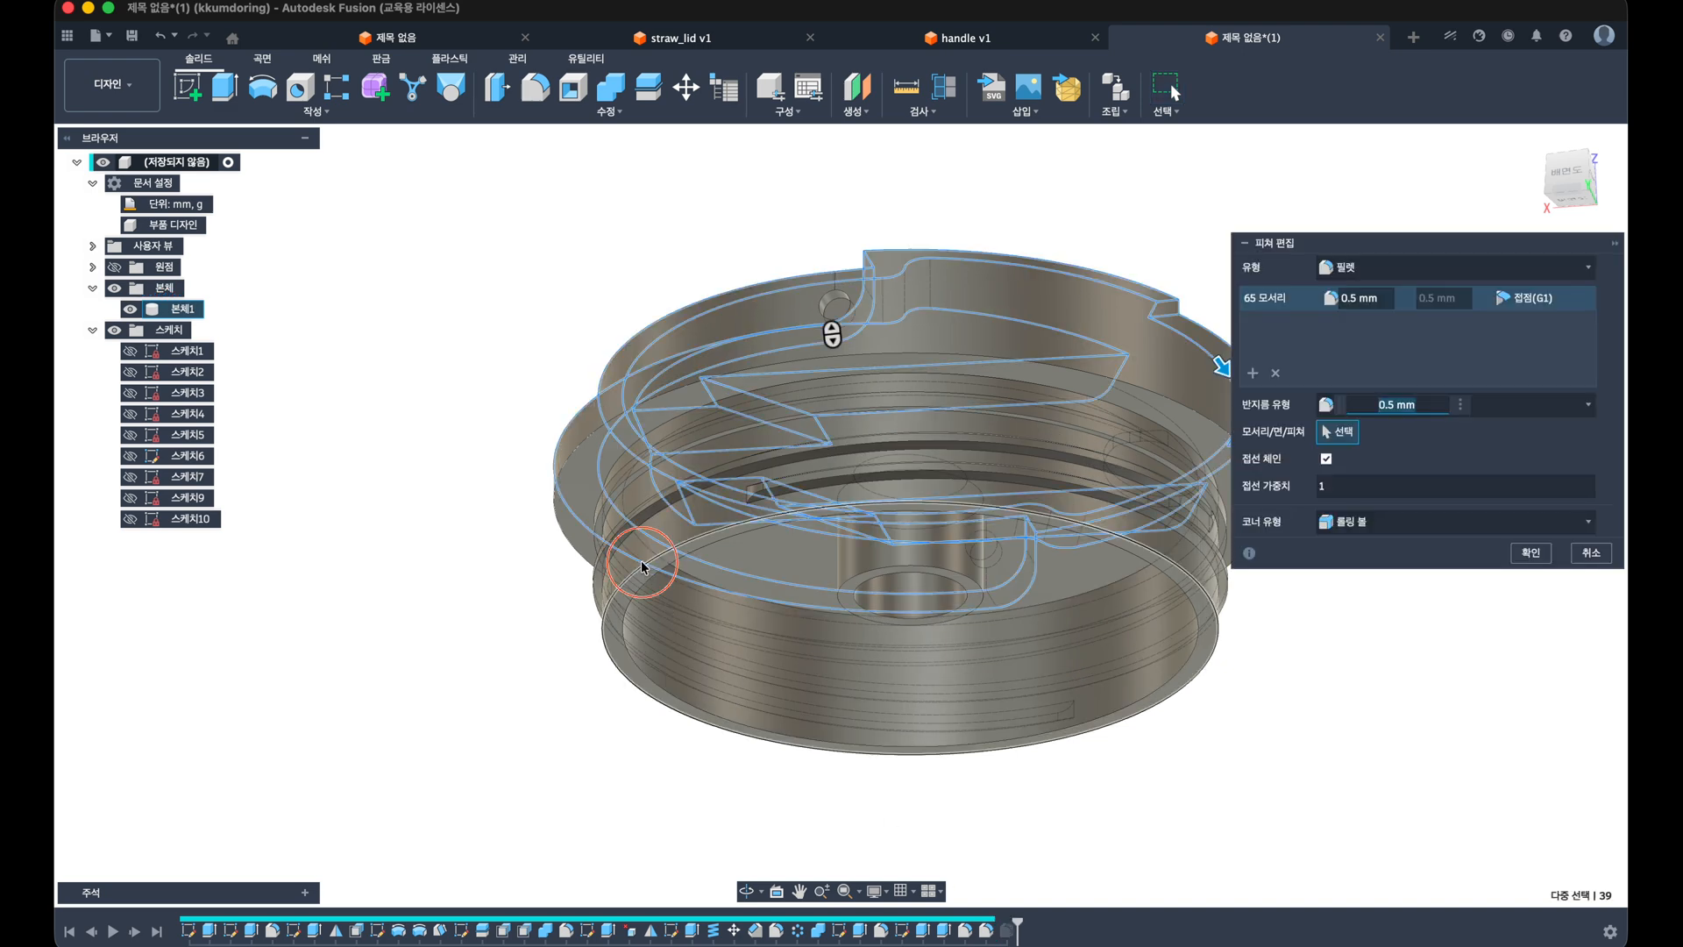
click(643, 566)
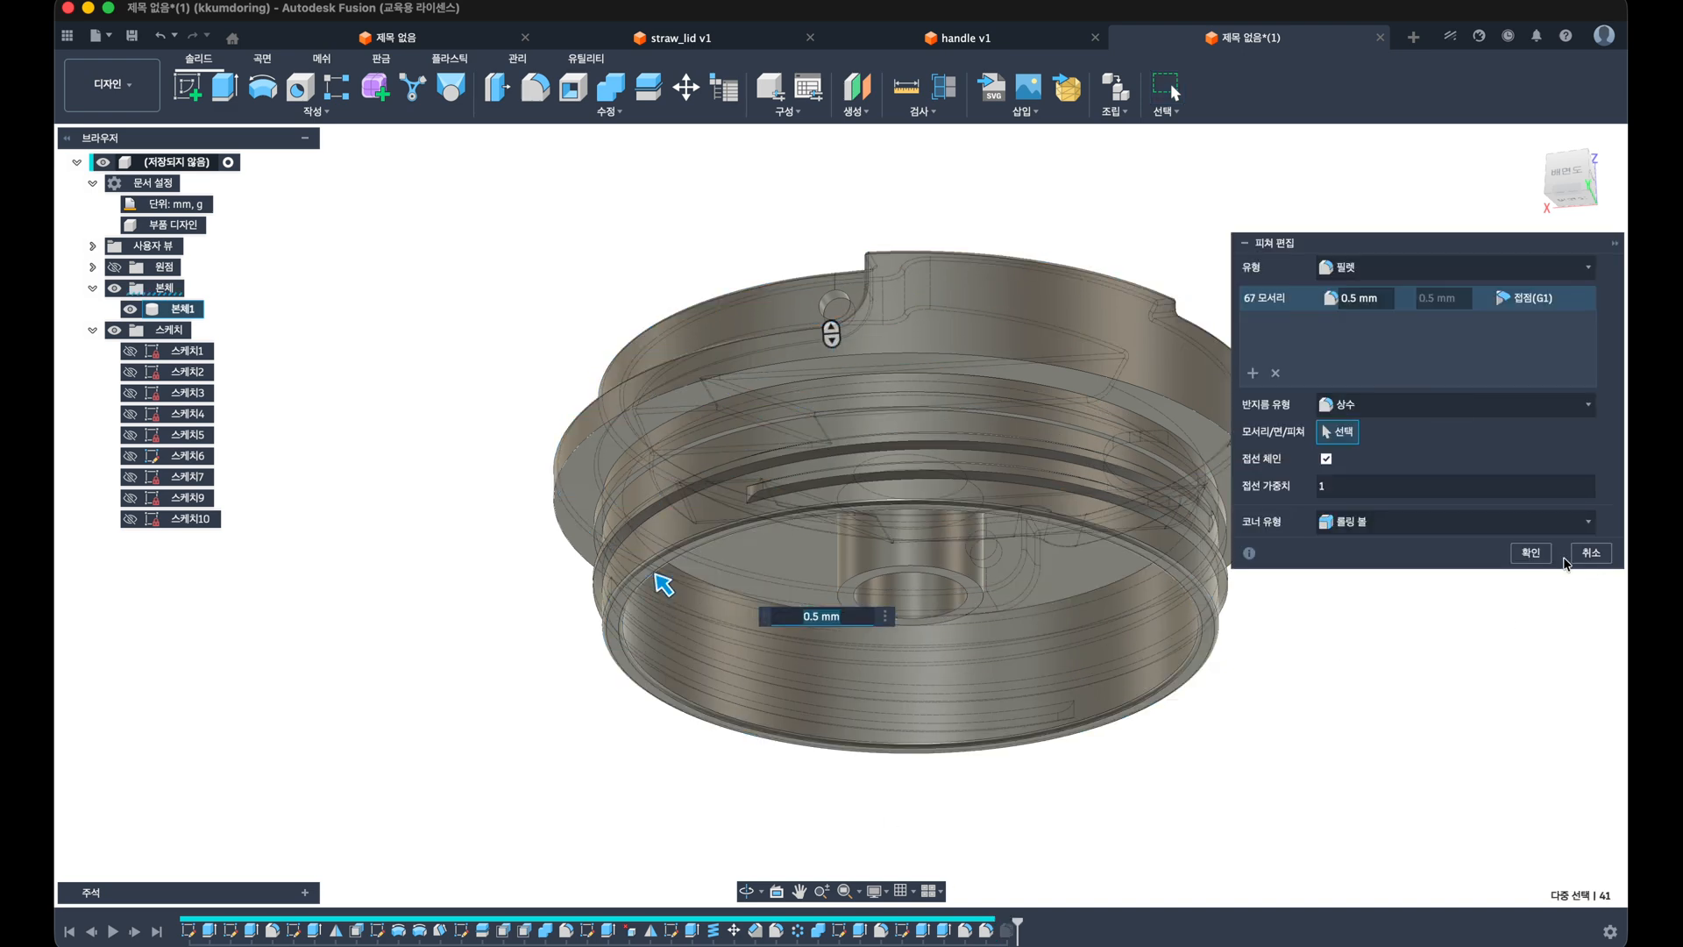
click(1532, 553)
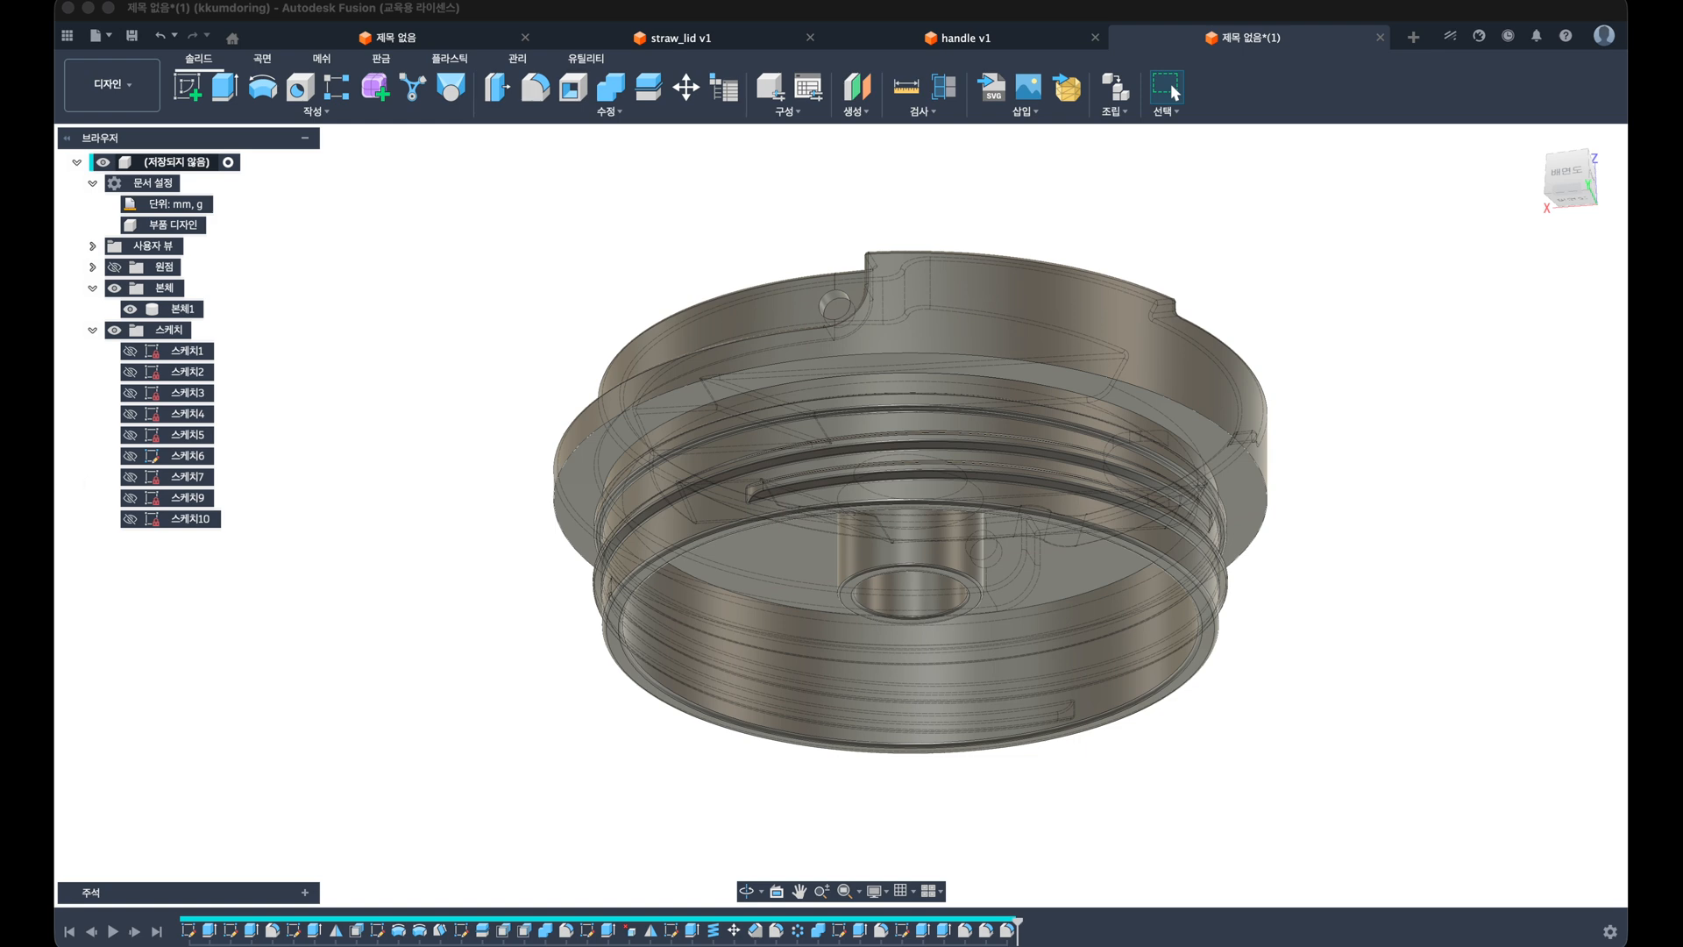
Step: Fillet the edge where the central tube meets the lid's underside with a 2 mm radius
shift+middle_drag(505, 455, 497, 442)
key(f)
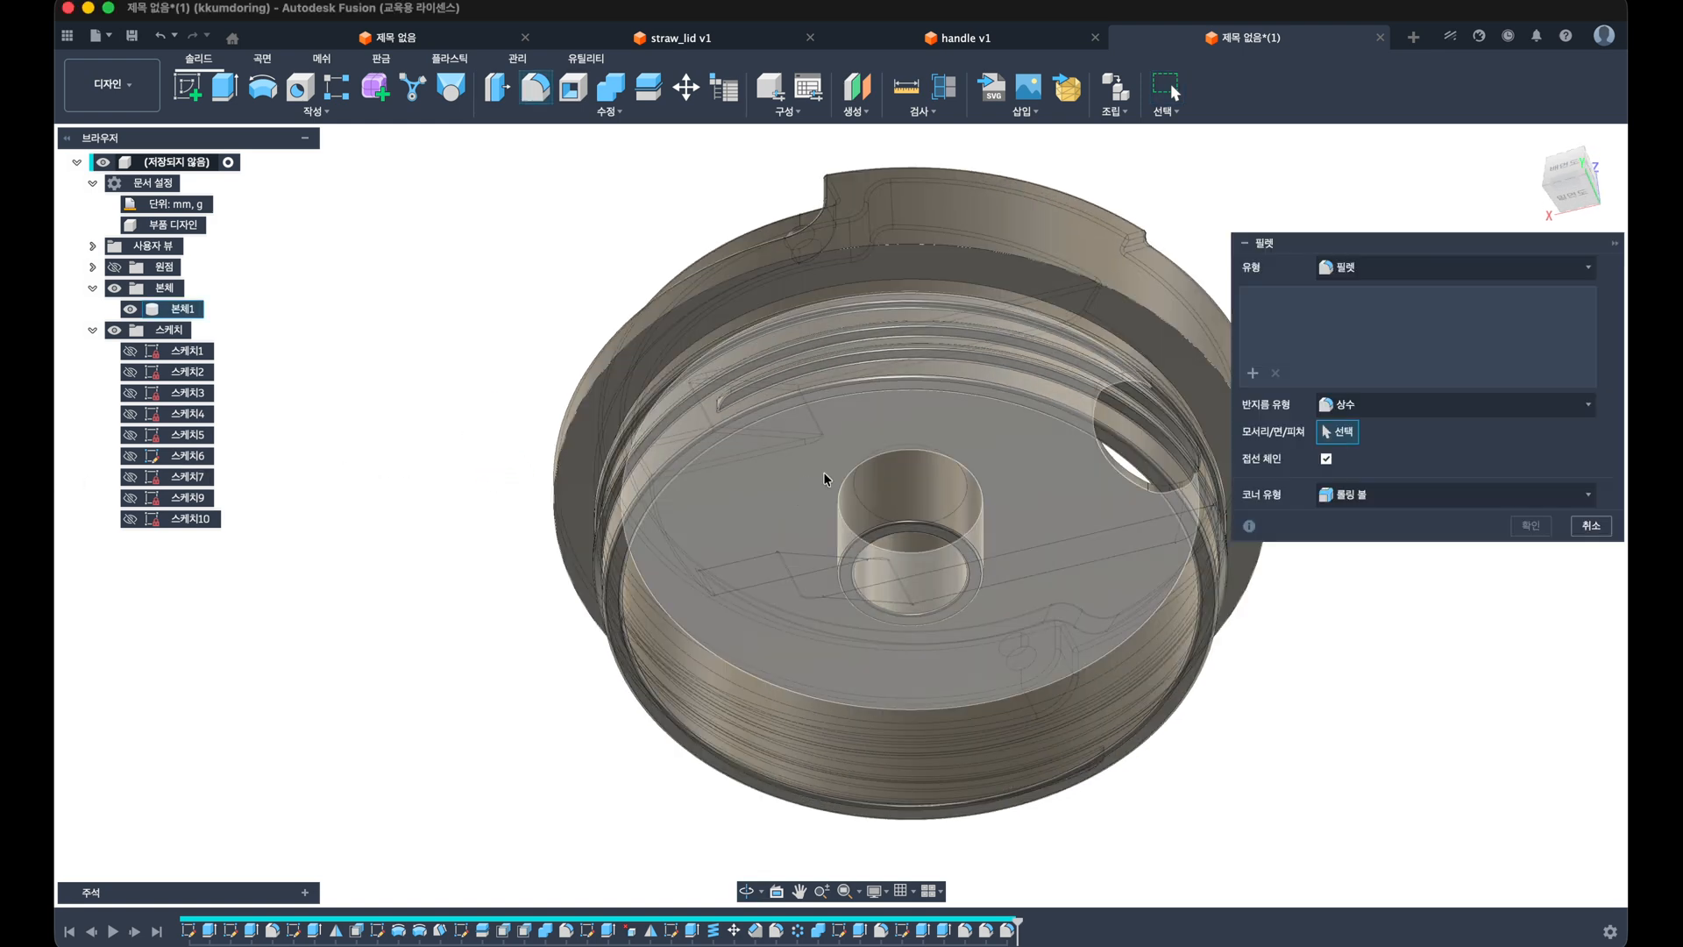
click(846, 479)
text(2)
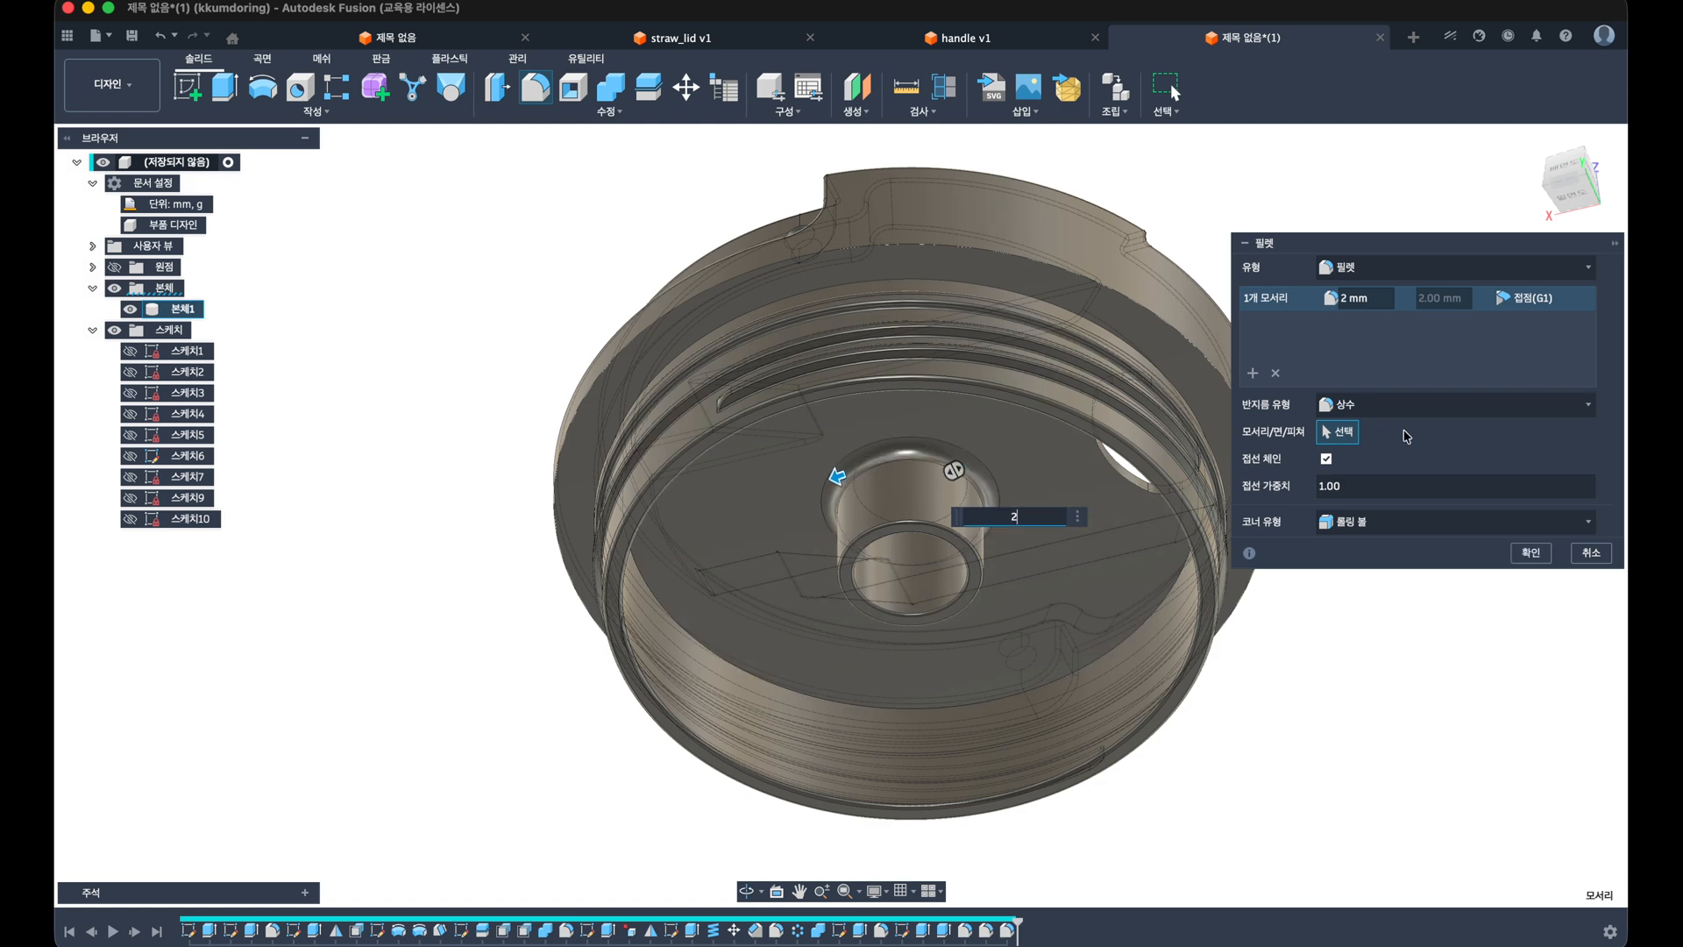
click(1253, 374)
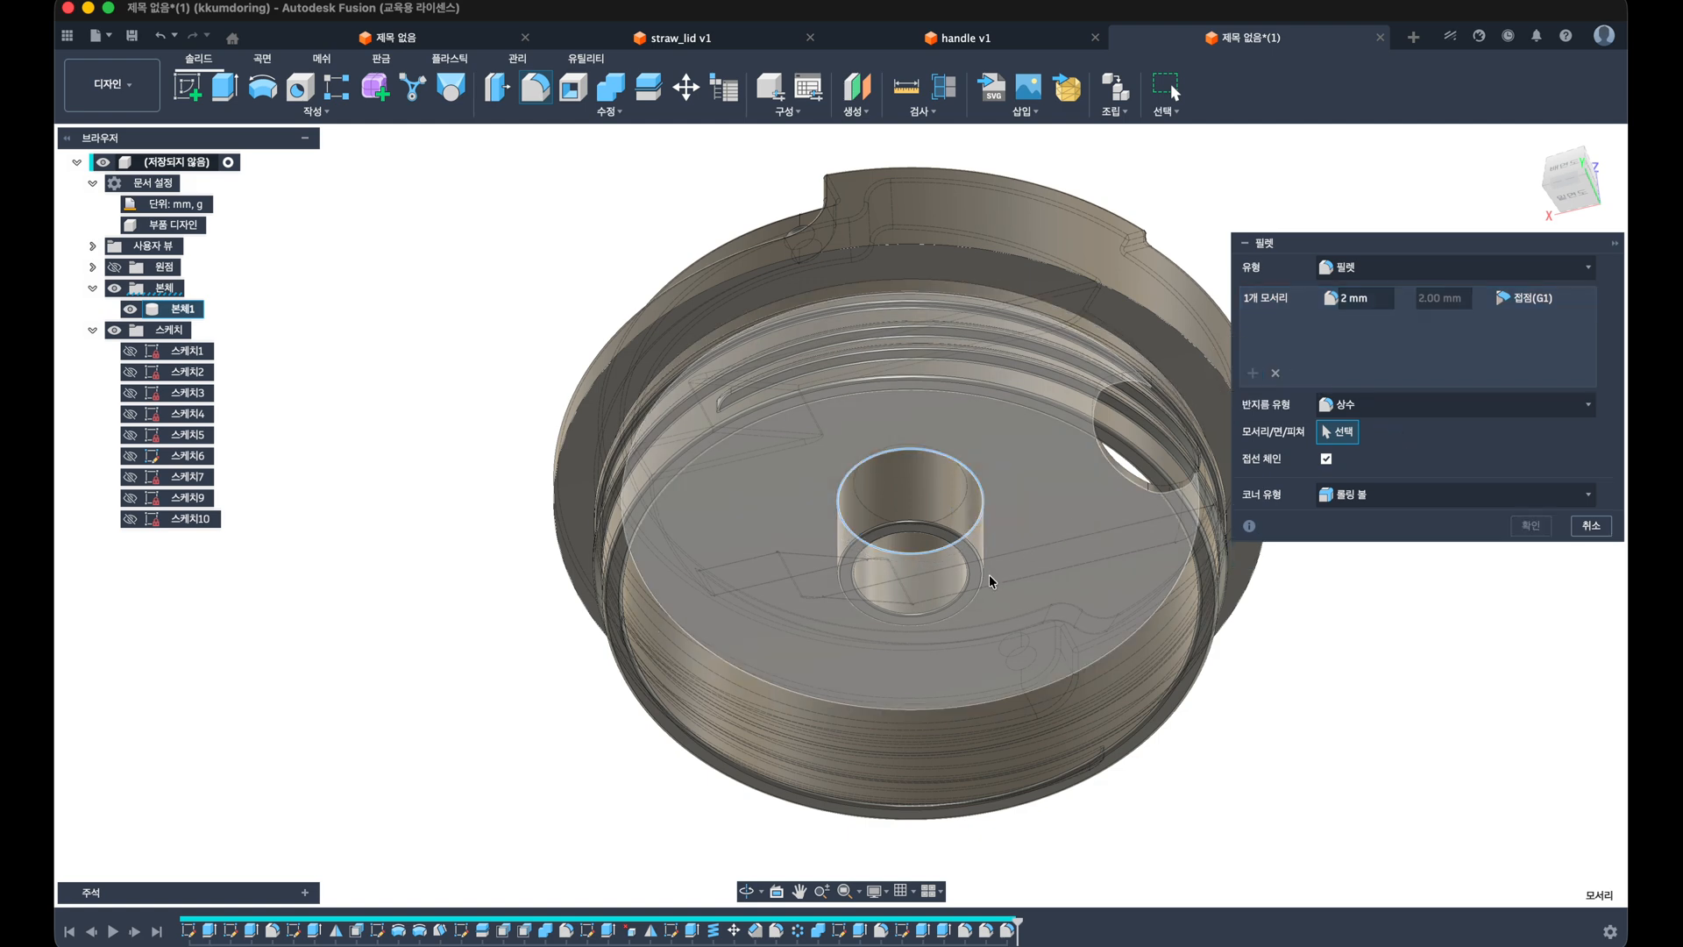
scroll(983, 571, down, 3)
scroll(983, 575, up, 5)
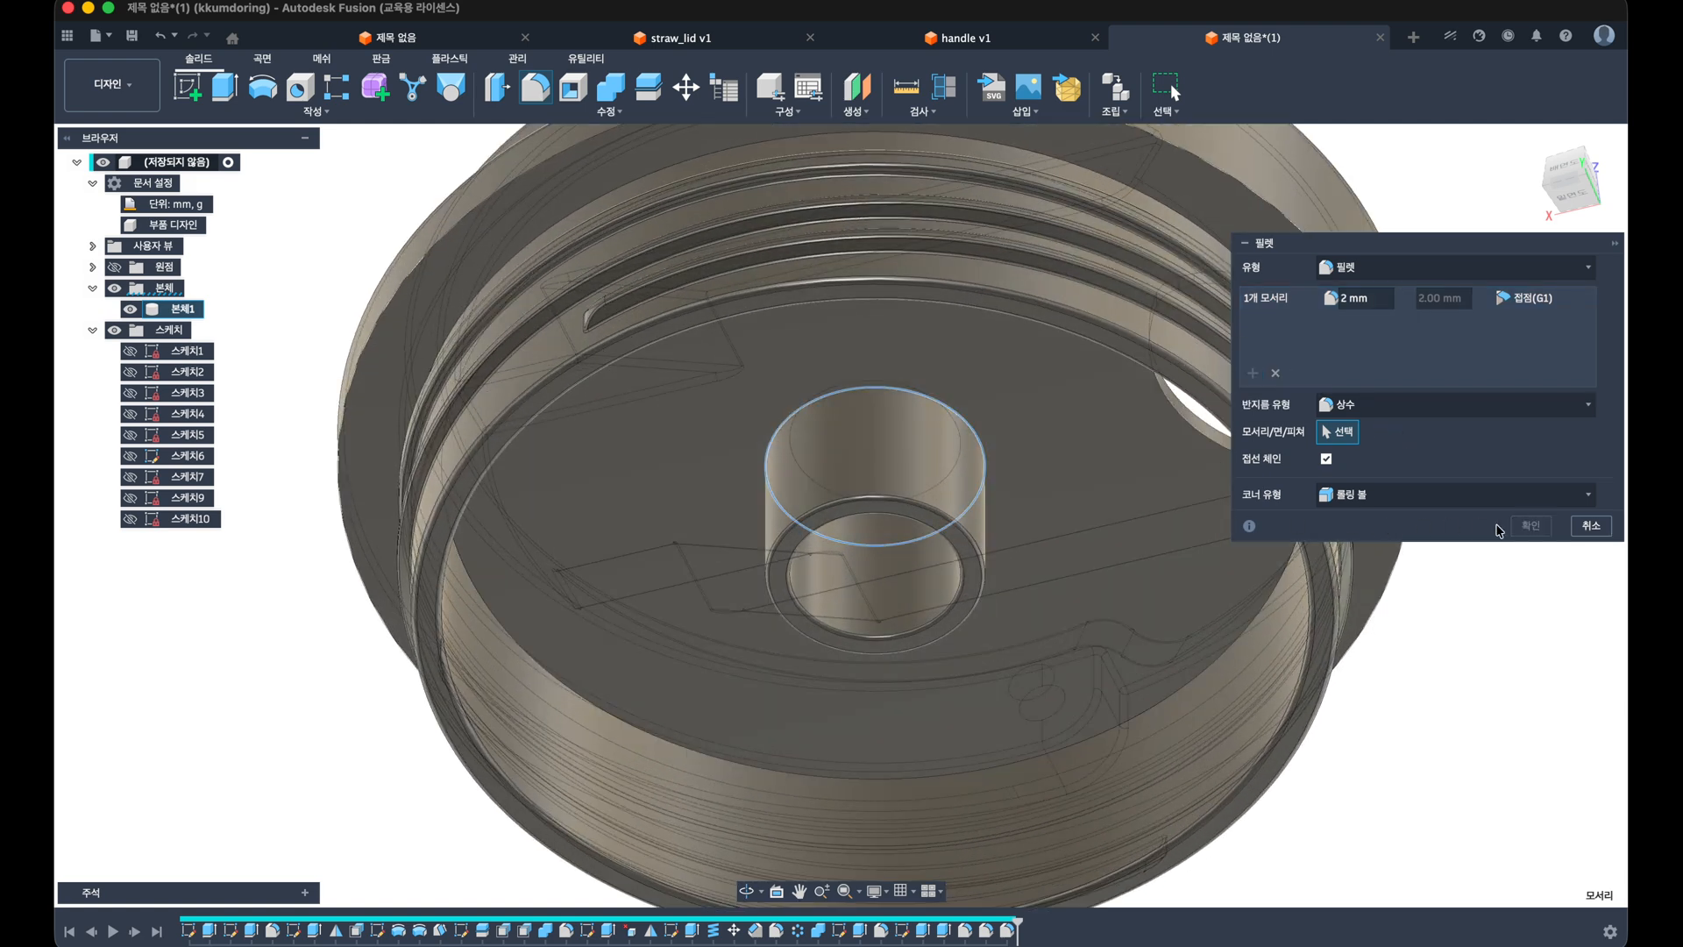
shift+middle_drag(1127, 454, 1119, 501)
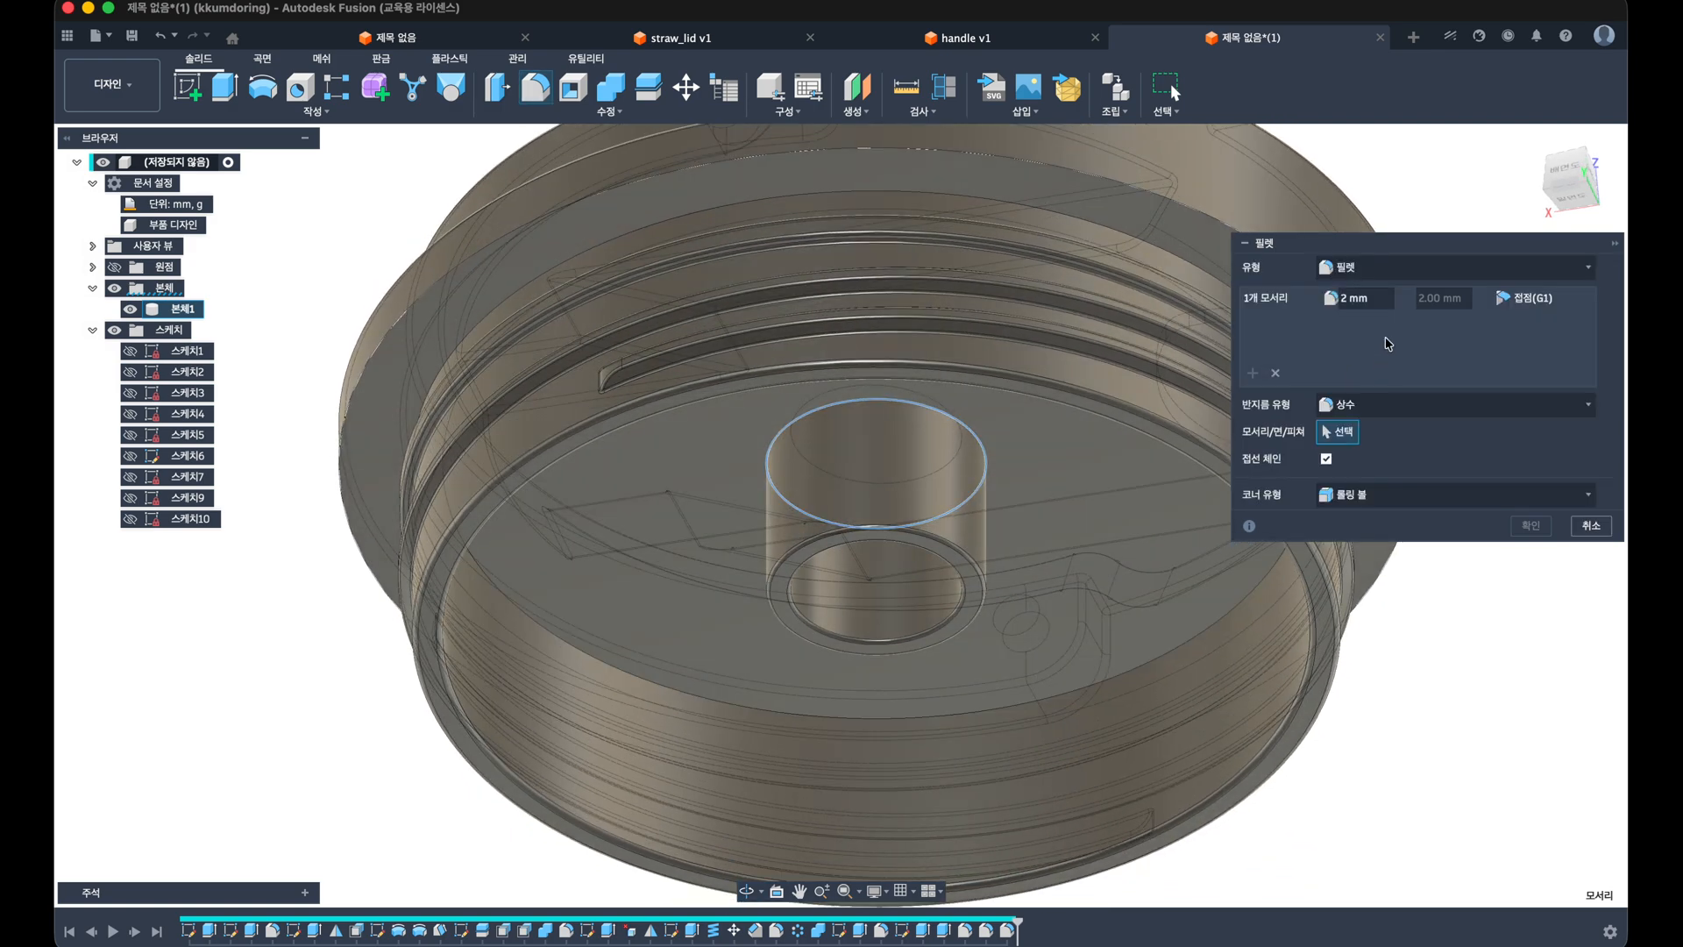
click(1377, 305)
click(1537, 551)
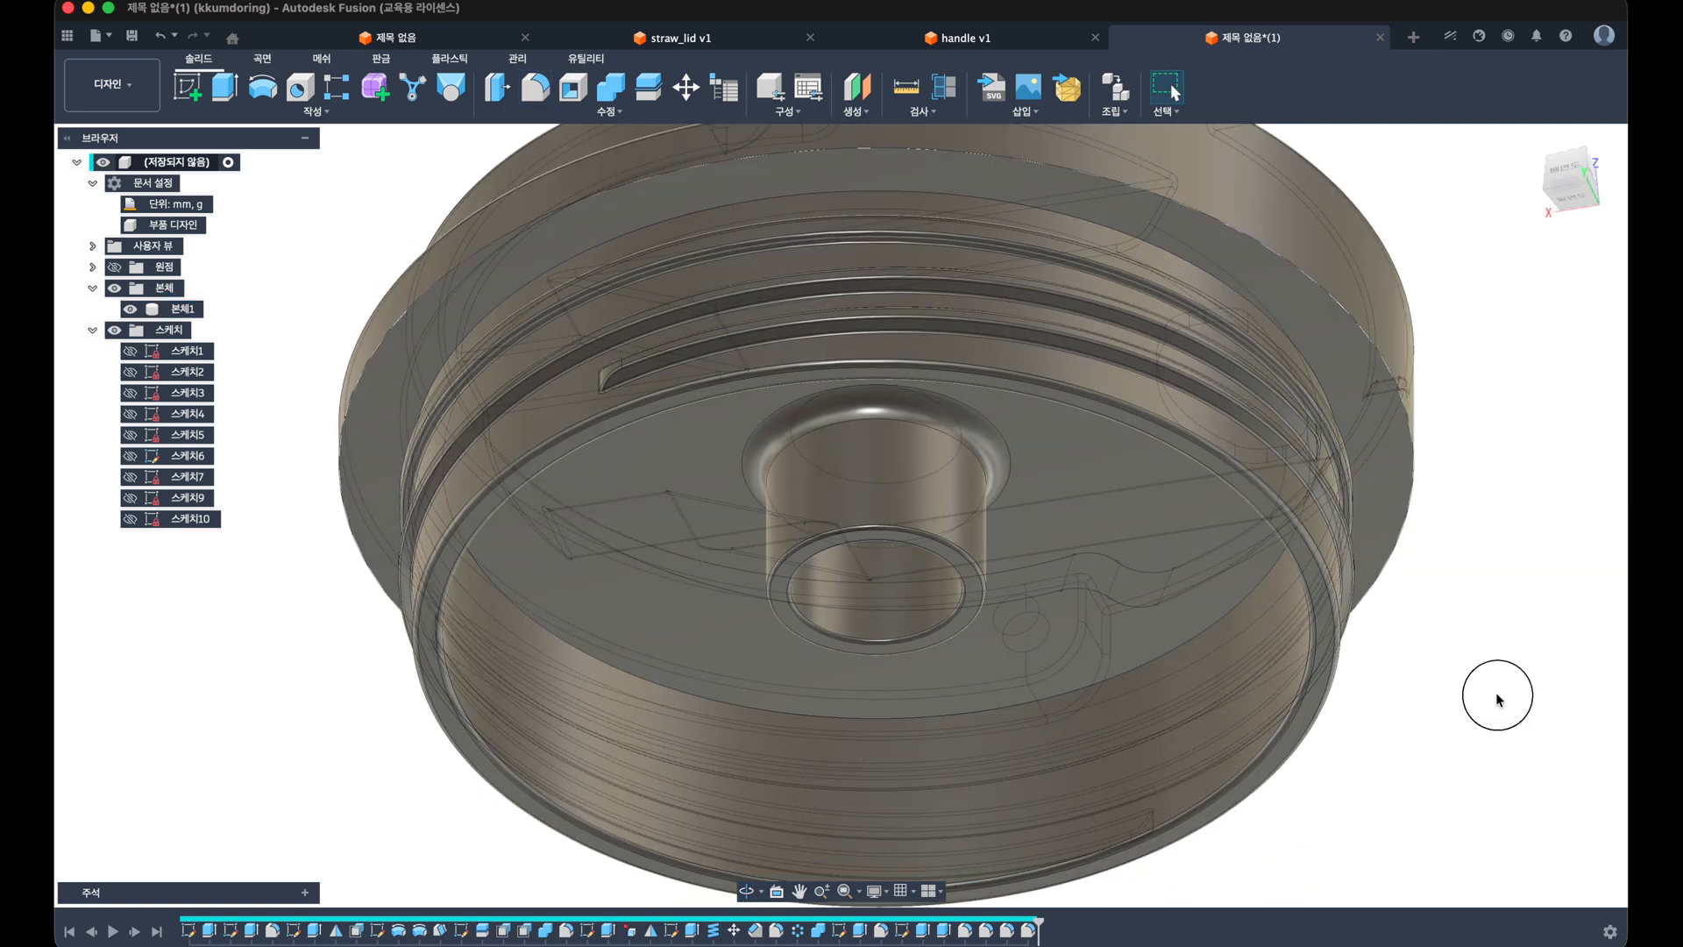
Step: Save the lid design as "body" in the 텀블러 folder of 04. lesson
scroll(1374, 612, down, 3)
shift+middle_drag(1374, 612, 1364, 718)
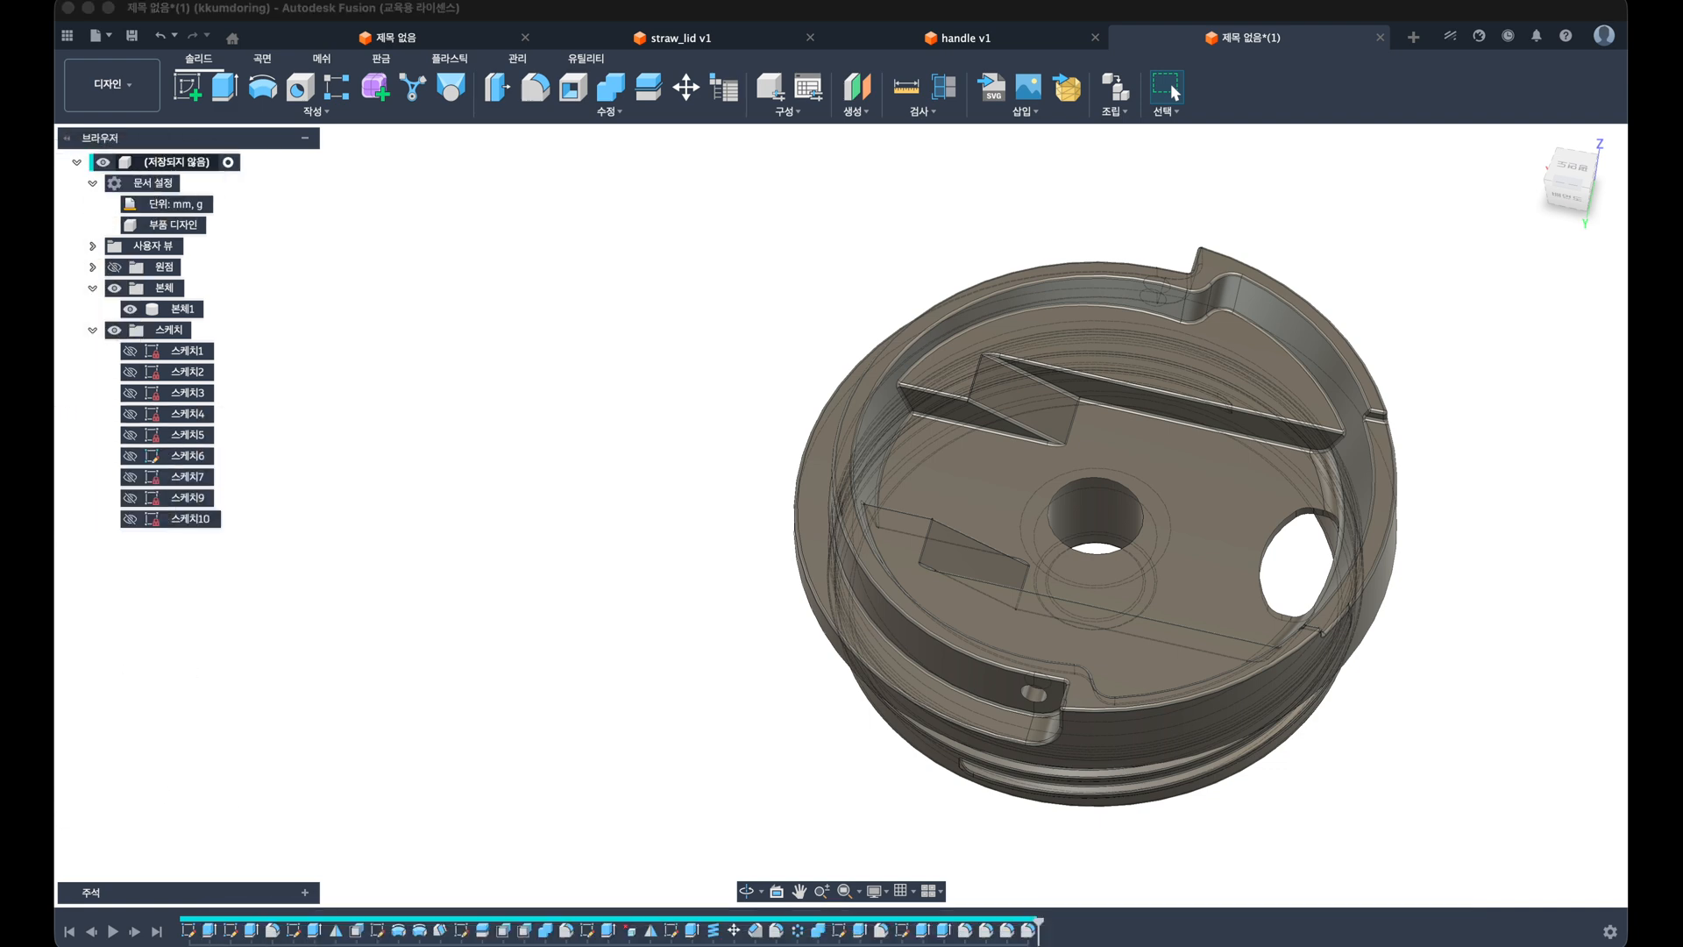
shift+middle_drag(1101, 420, 1074, 490)
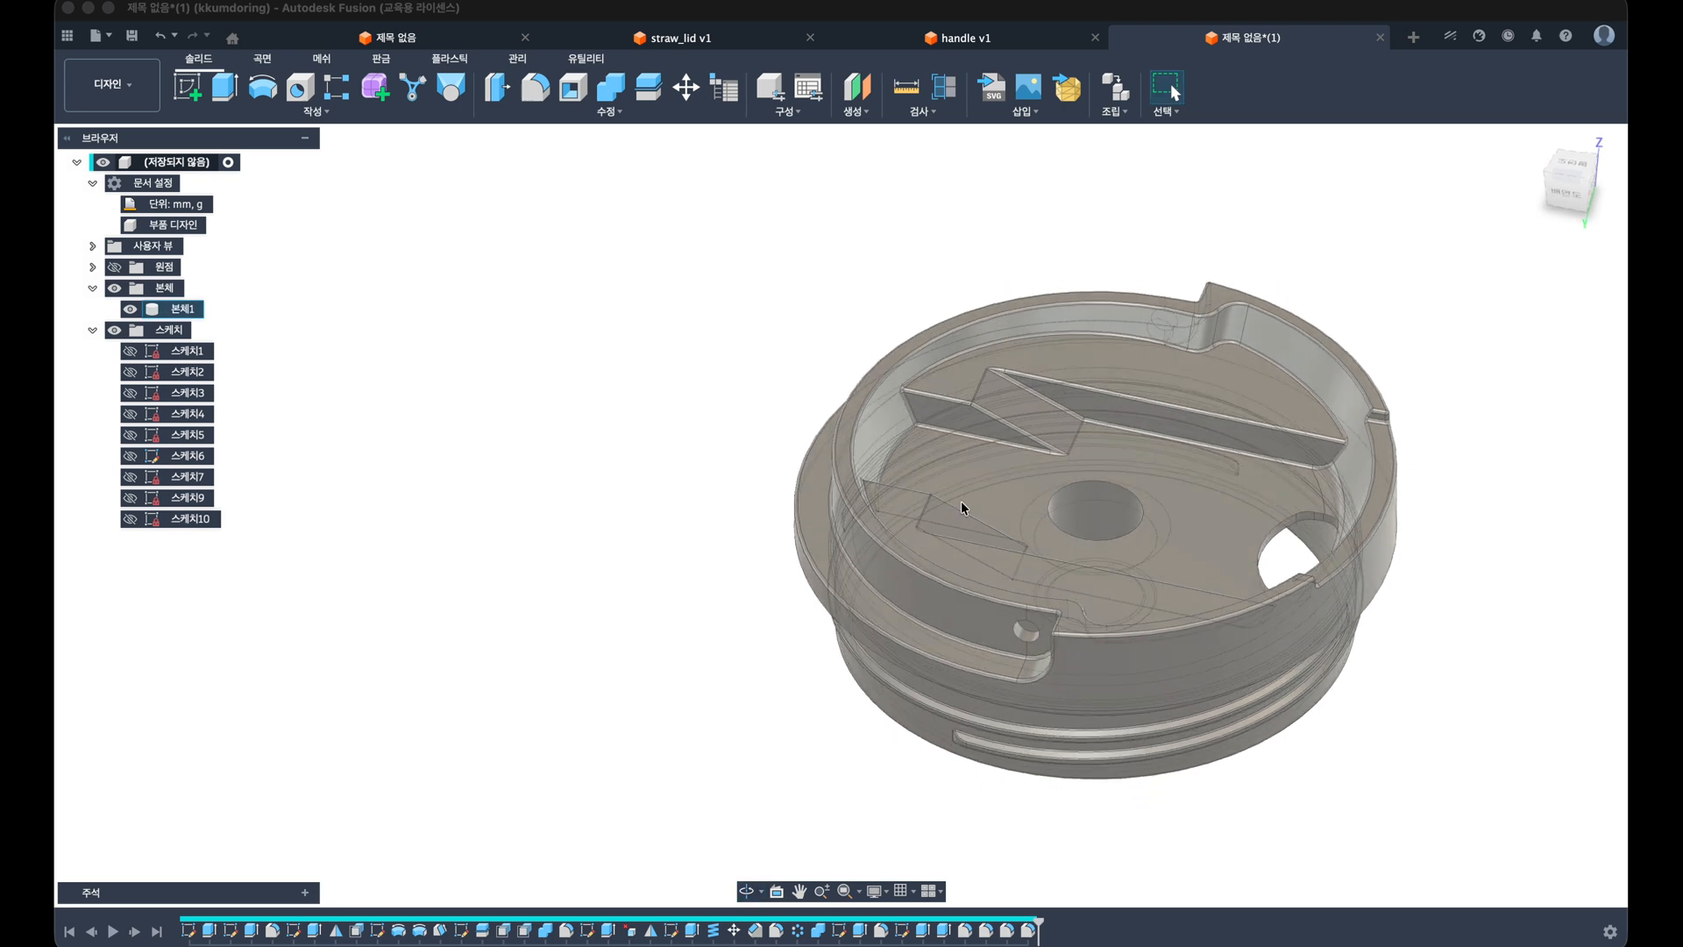
shift+middle_drag(961, 508, 594, 574)
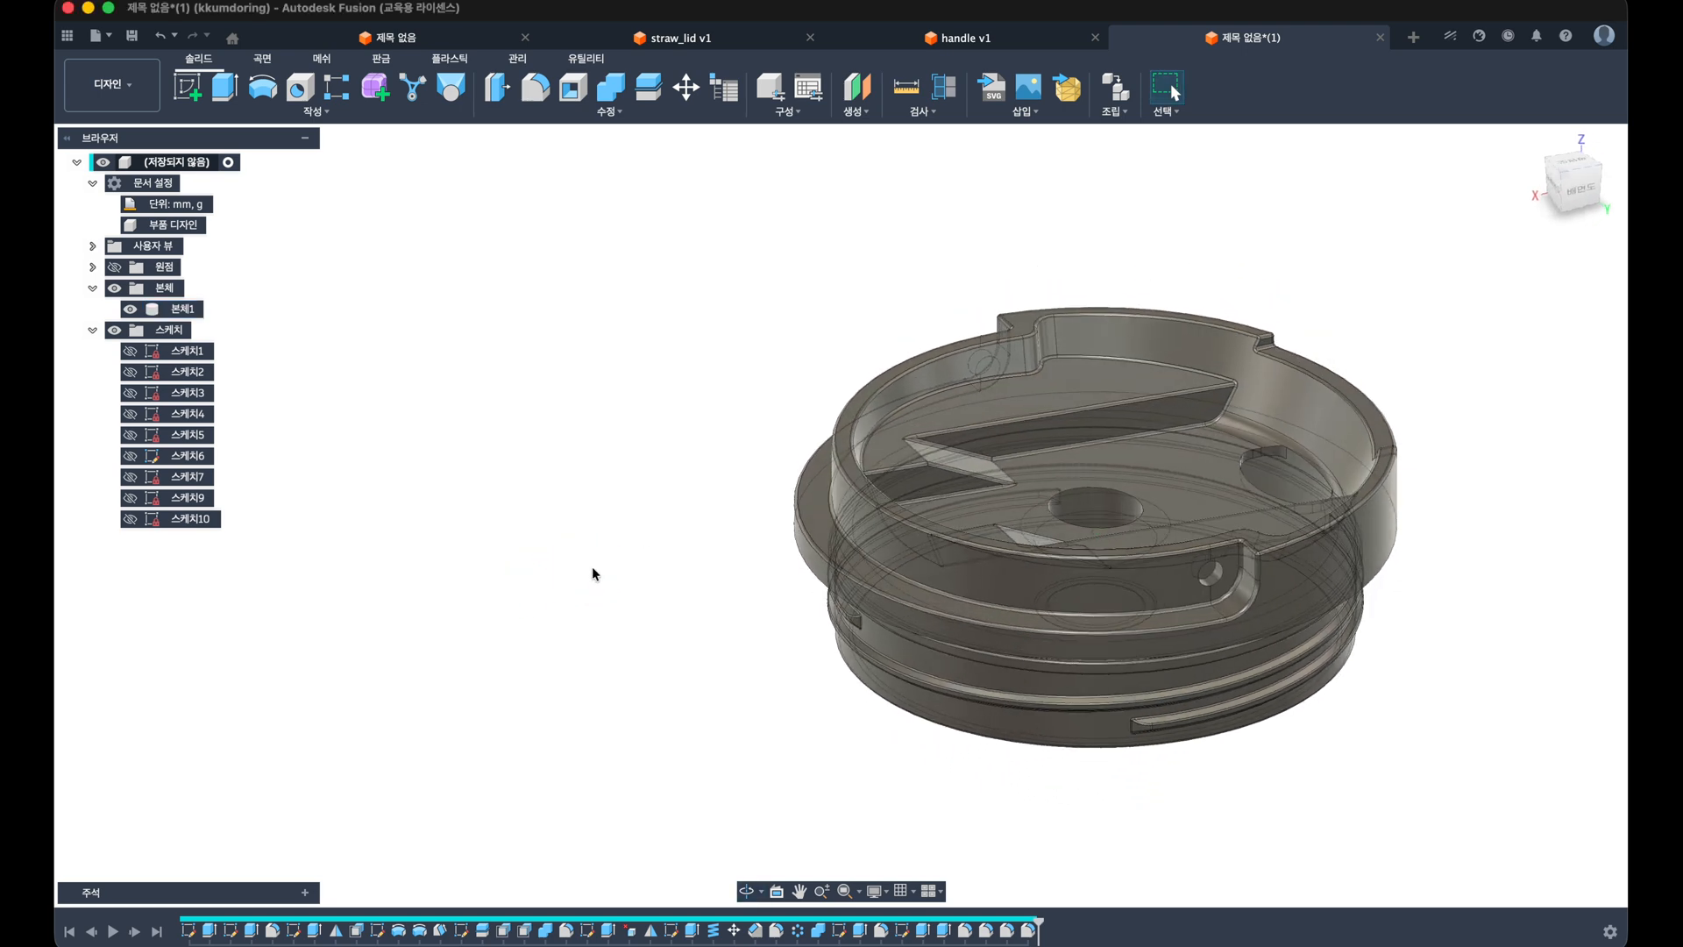
key(super+s)
text(body)
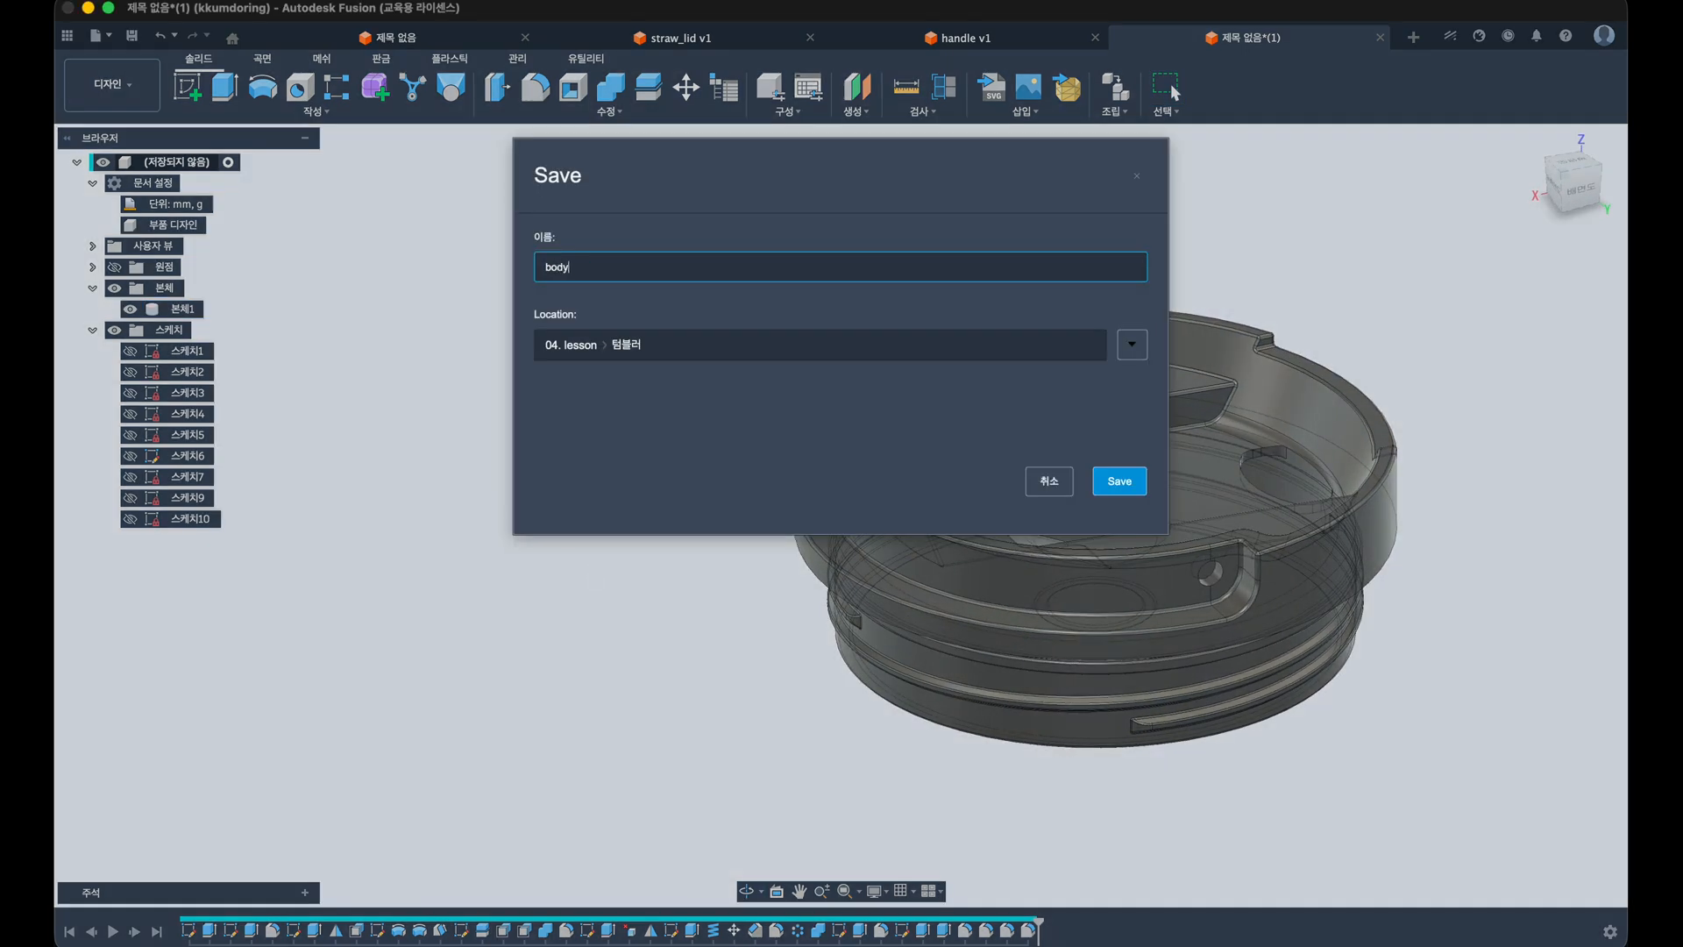
key(Return)
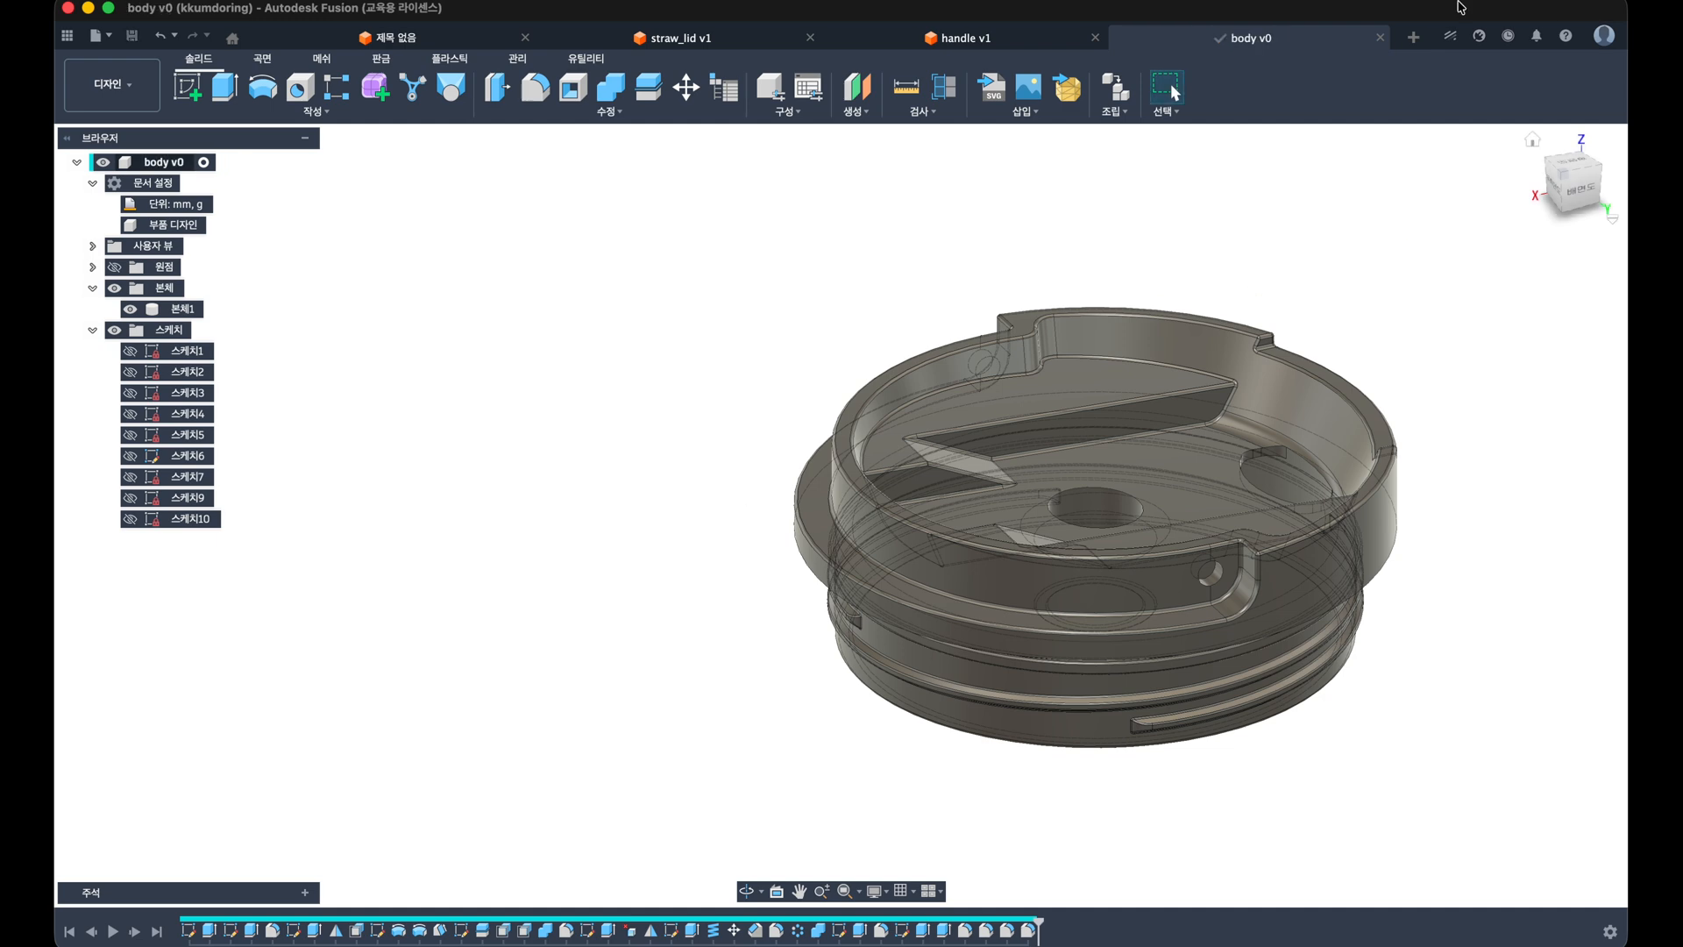
Step: Create a new empty part design in a separate document
click(1413, 36)
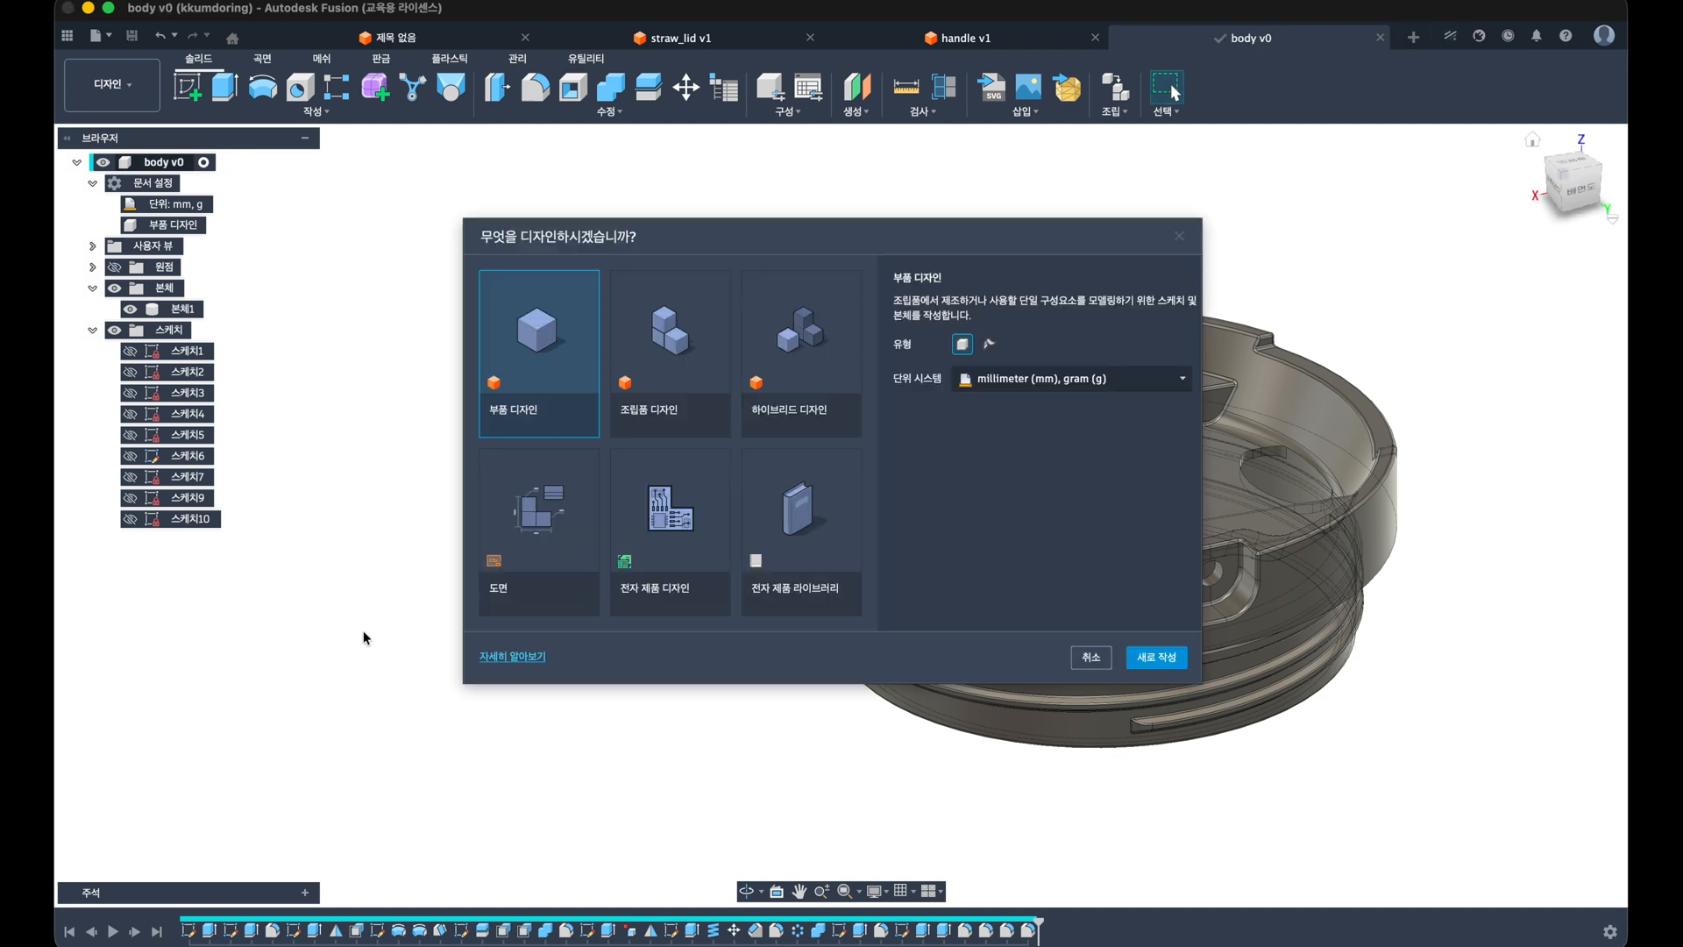
double_click(554, 353)
mouse_move(59, 640)
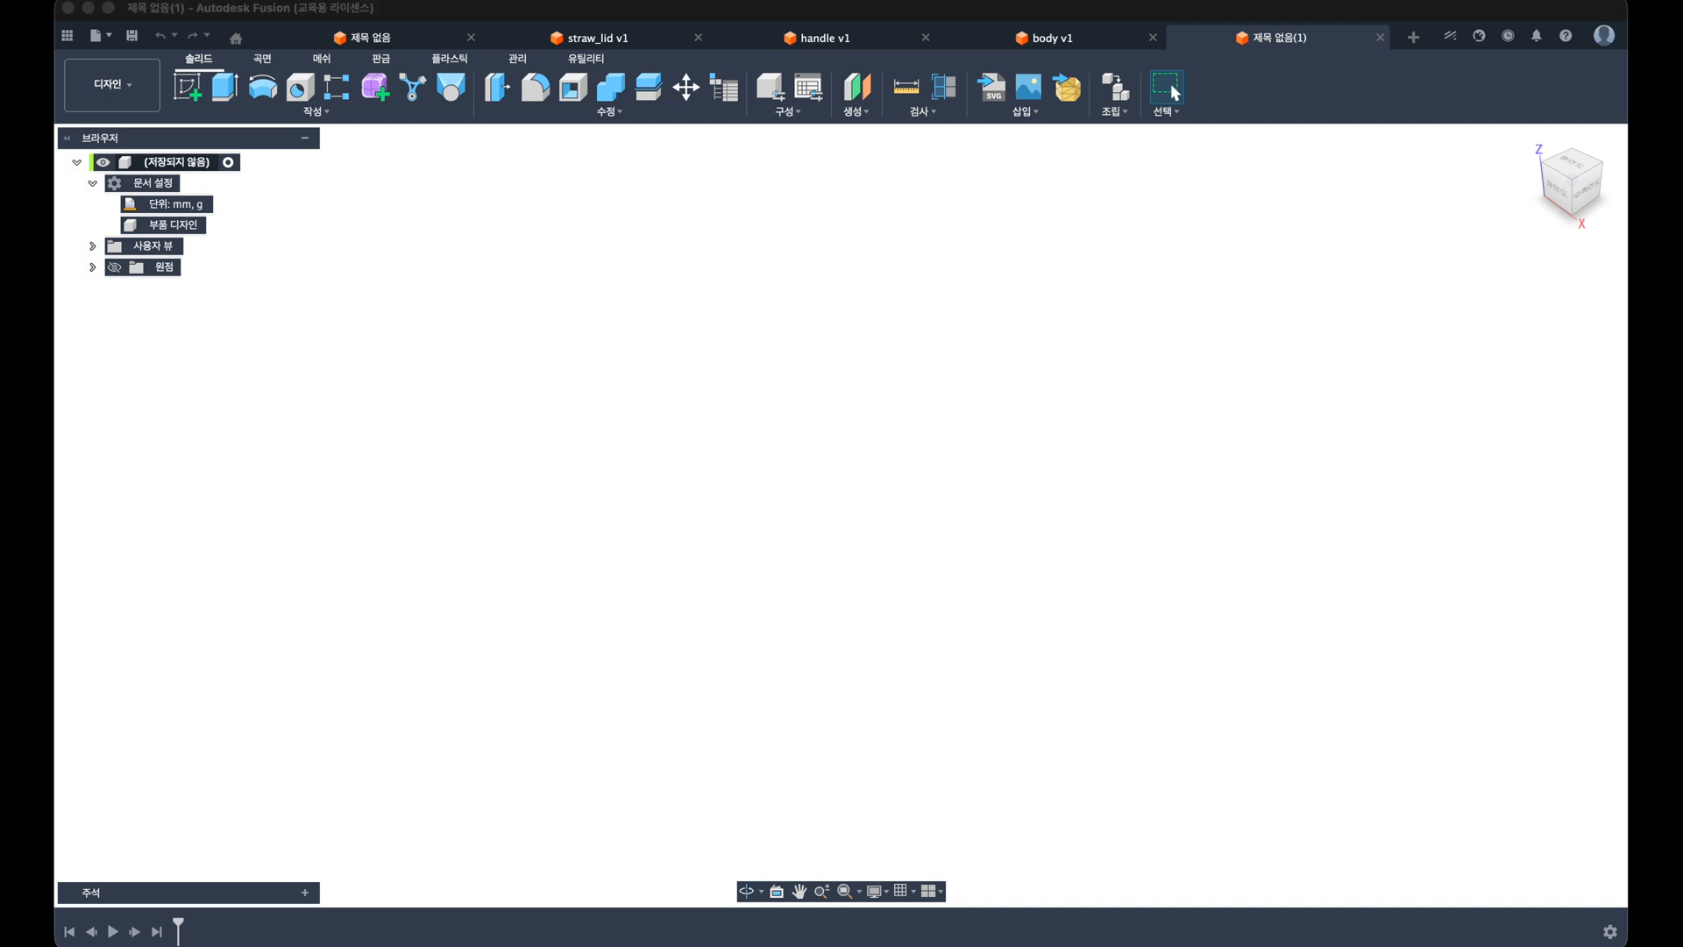
Step: Start a sketch on the YZ plane and draw a rectangle about 57 by 40 mm on the negative Y side of the origin
click(188, 98)
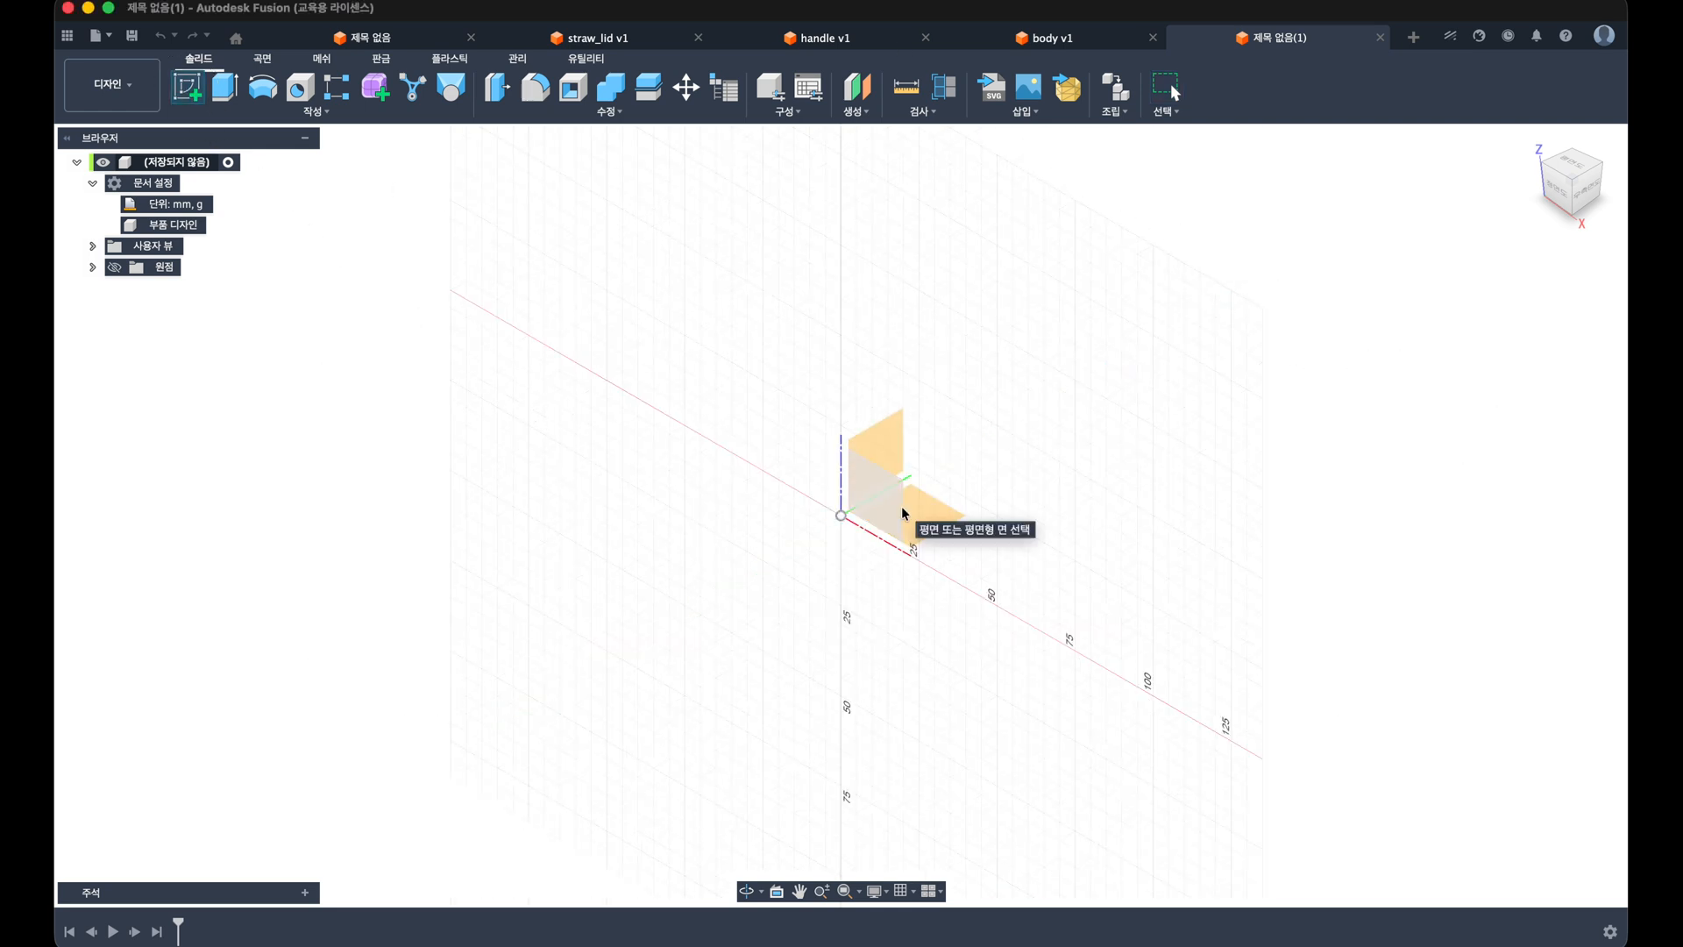
shift+middle_drag(913, 545, 864, 571)
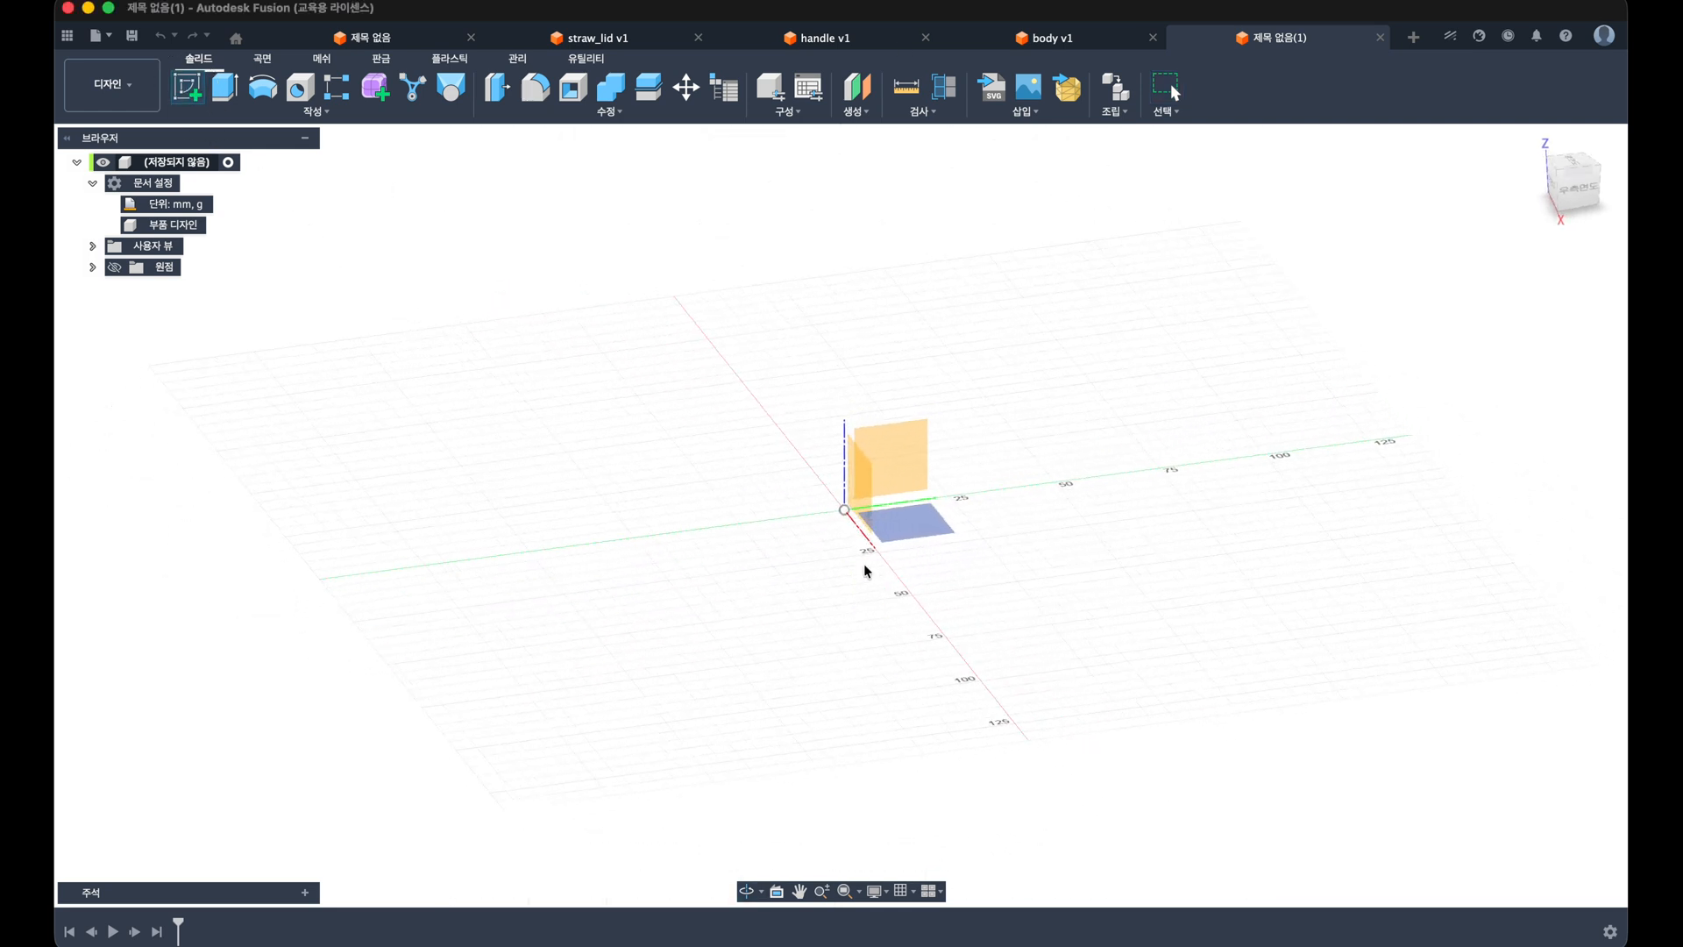
click(890, 482)
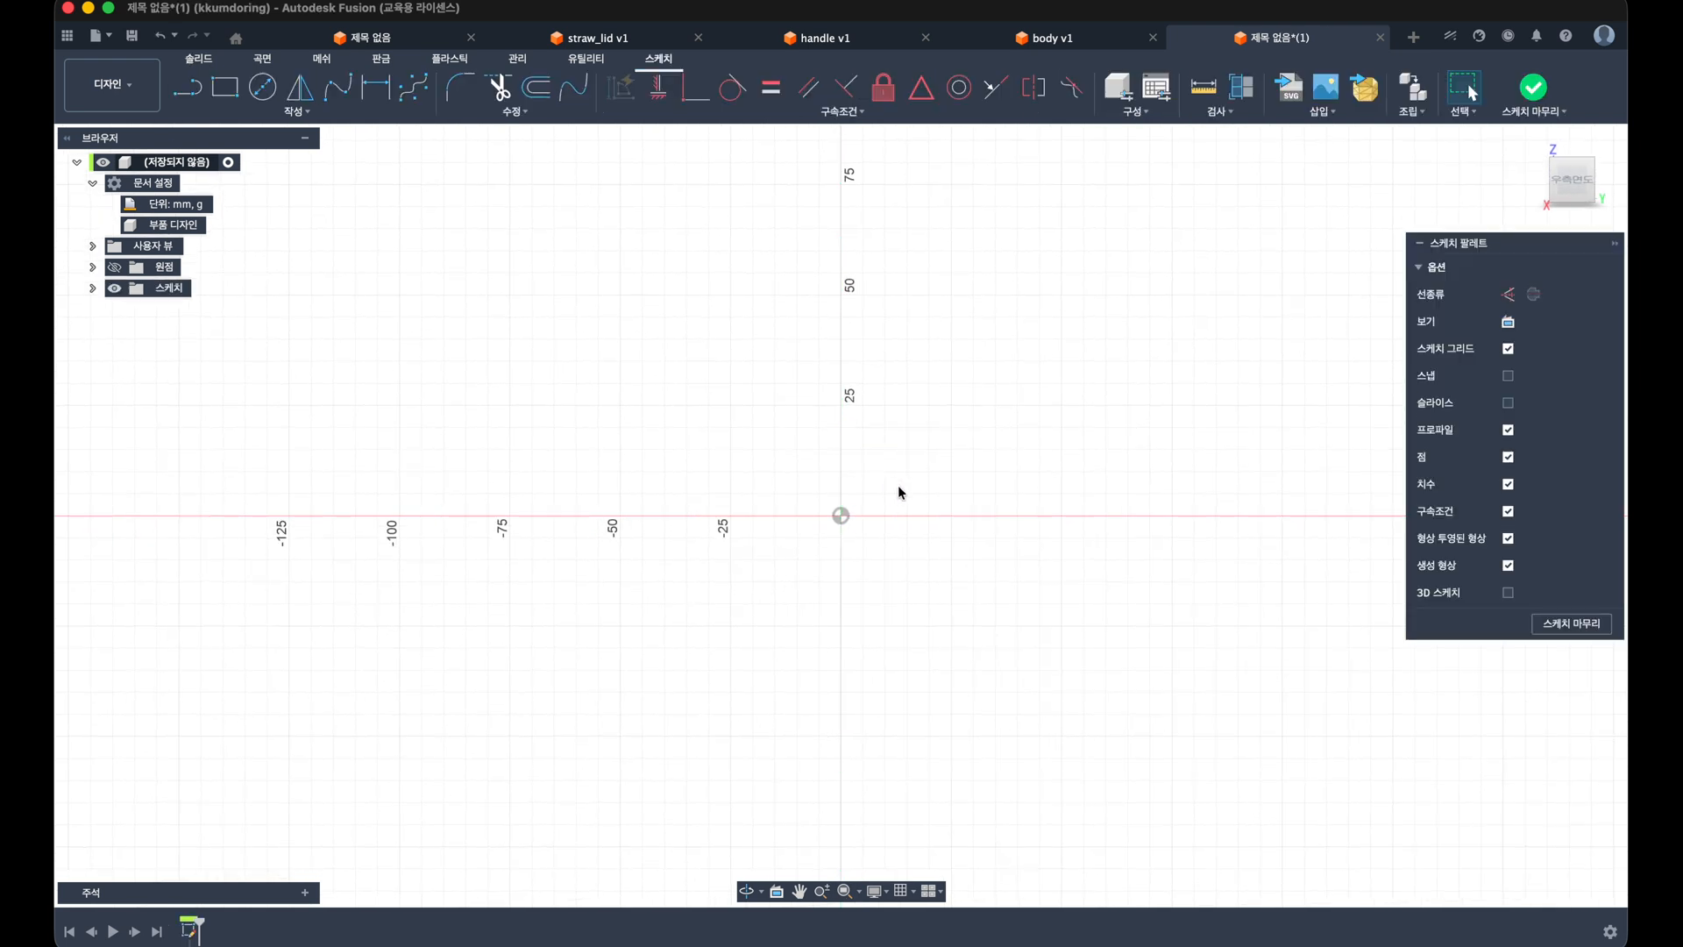
click(225, 86)
click(503, 409)
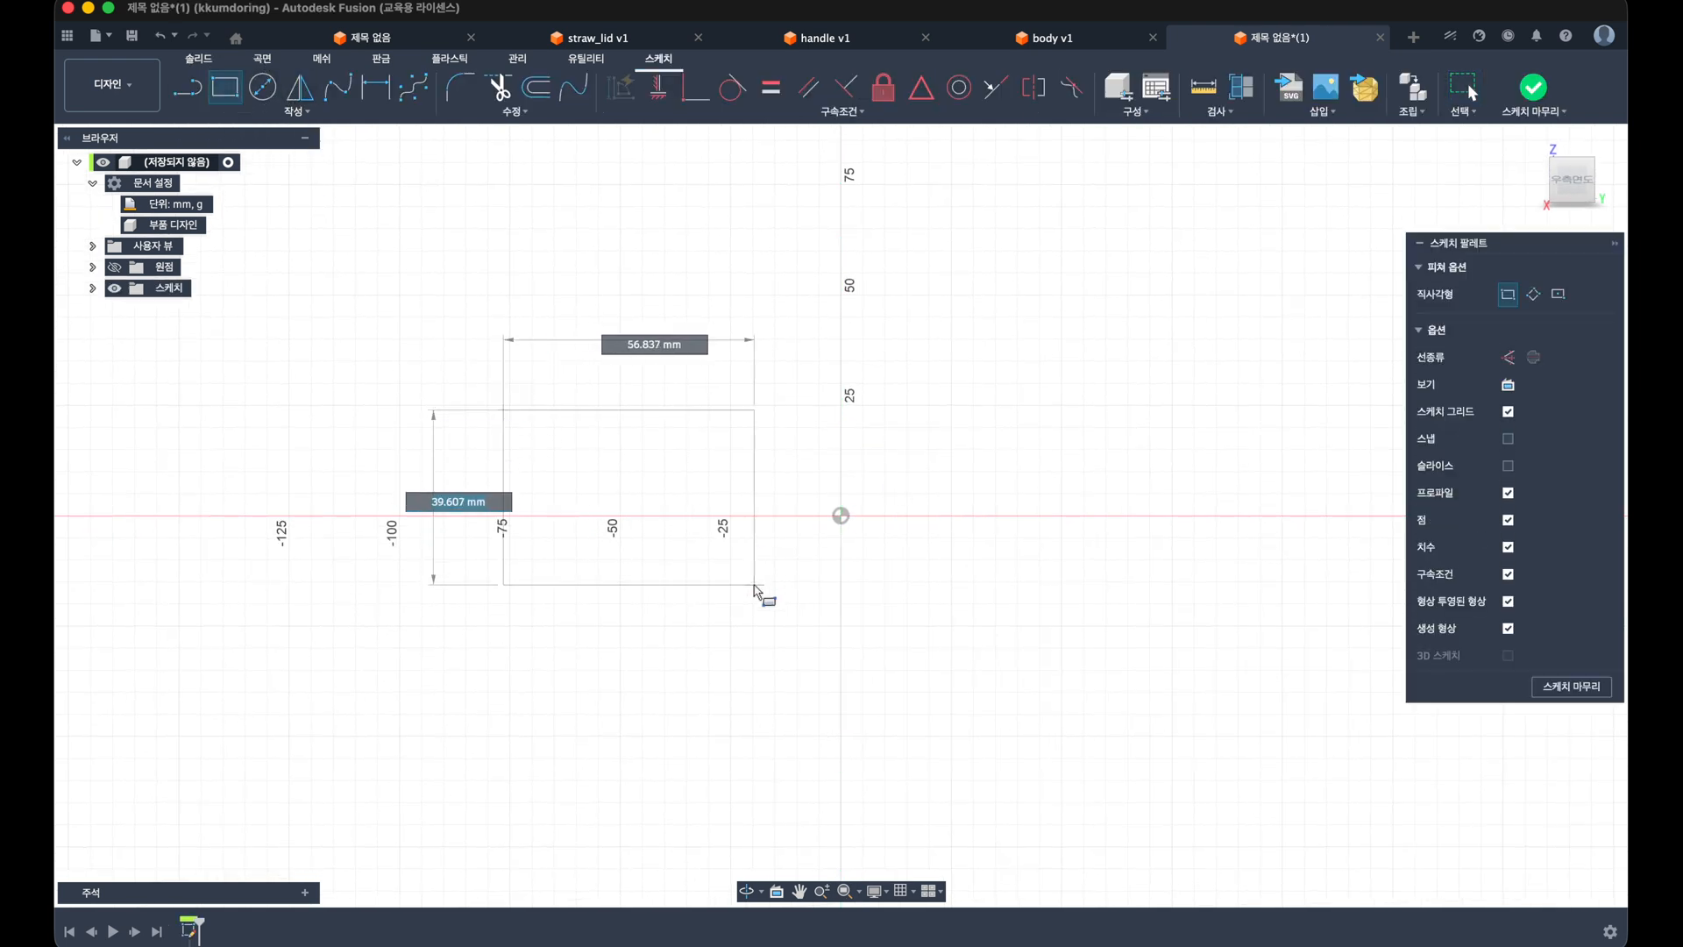
click(754, 585)
Step: Dimension the rectangle's vertical side and set its height to 6 mm
key(d)
click(755, 539)
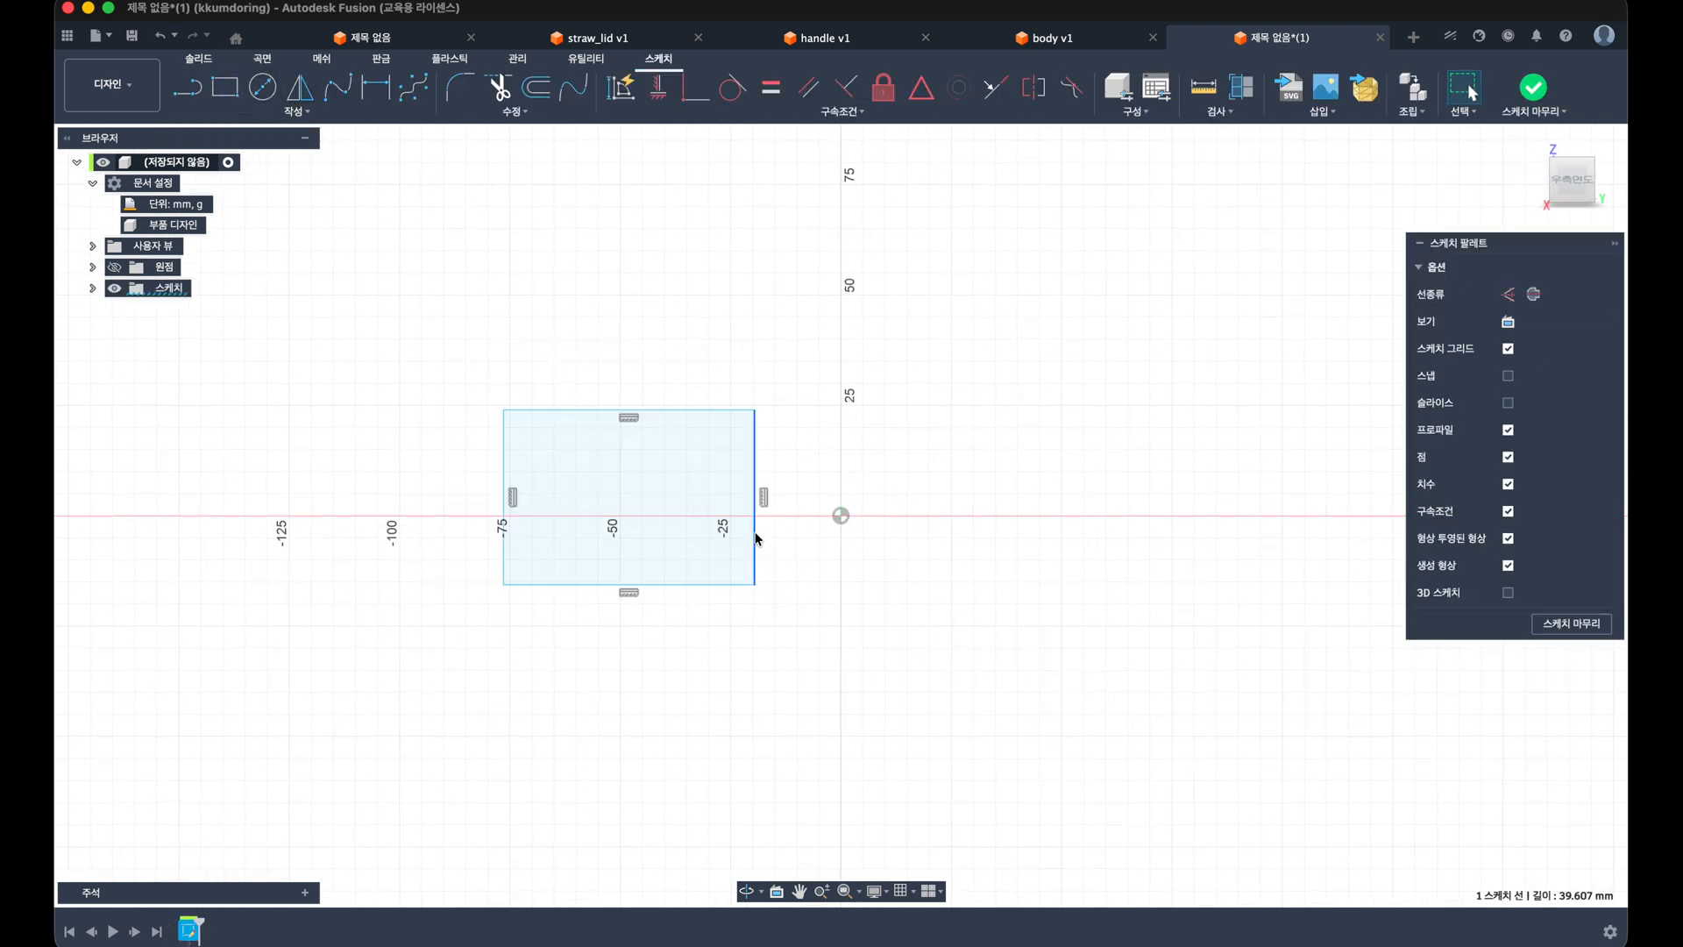
click(931, 552)
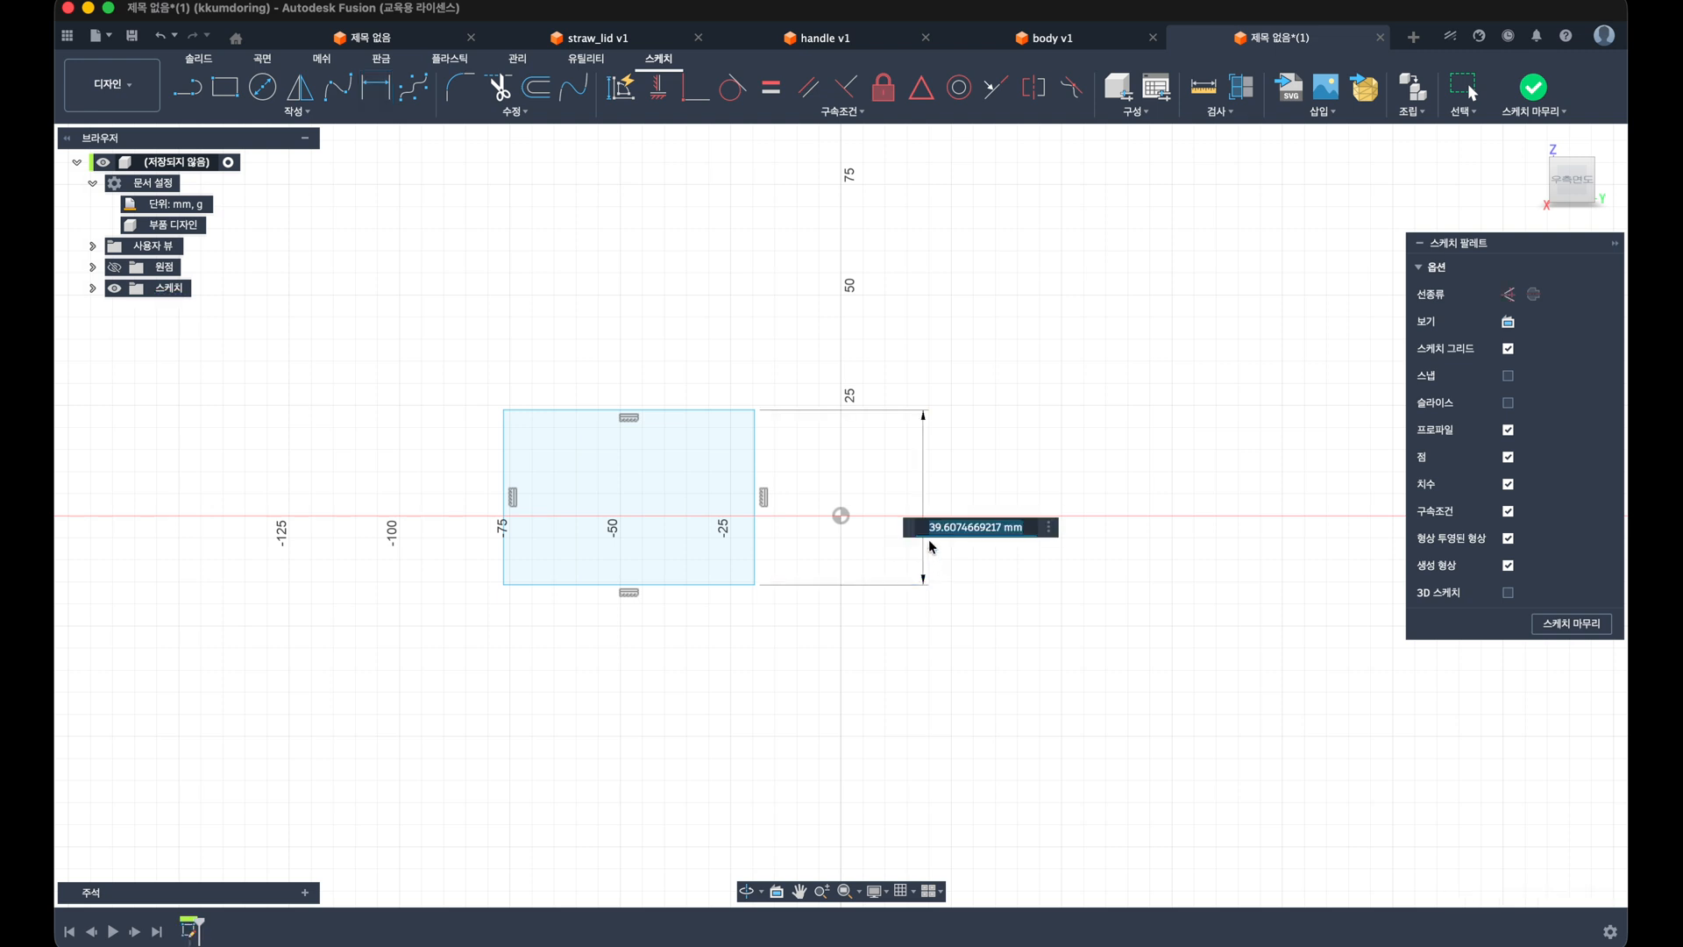
text(6)
key(Return)
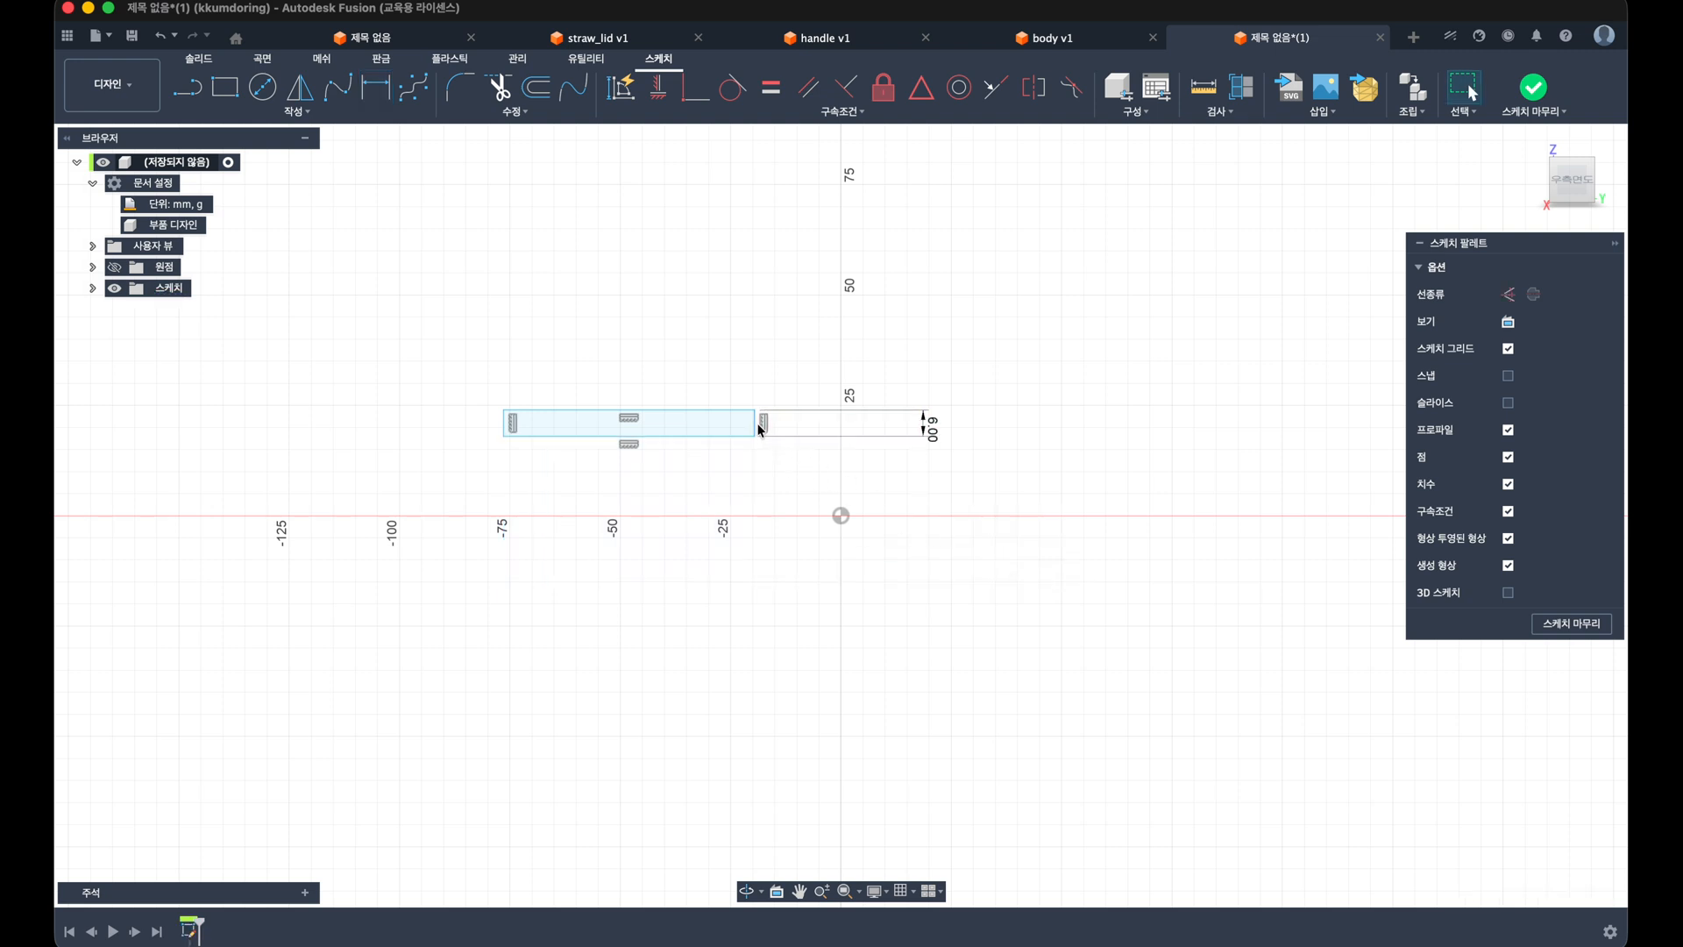
Step: Move the rectangle's inner vertical side close to the origin and constrain its midpoint to the origin
drag(756, 427, 815, 523)
scroll(816, 523, down, 3)
scroll(815, 523, up, 3)
click(922, 87)
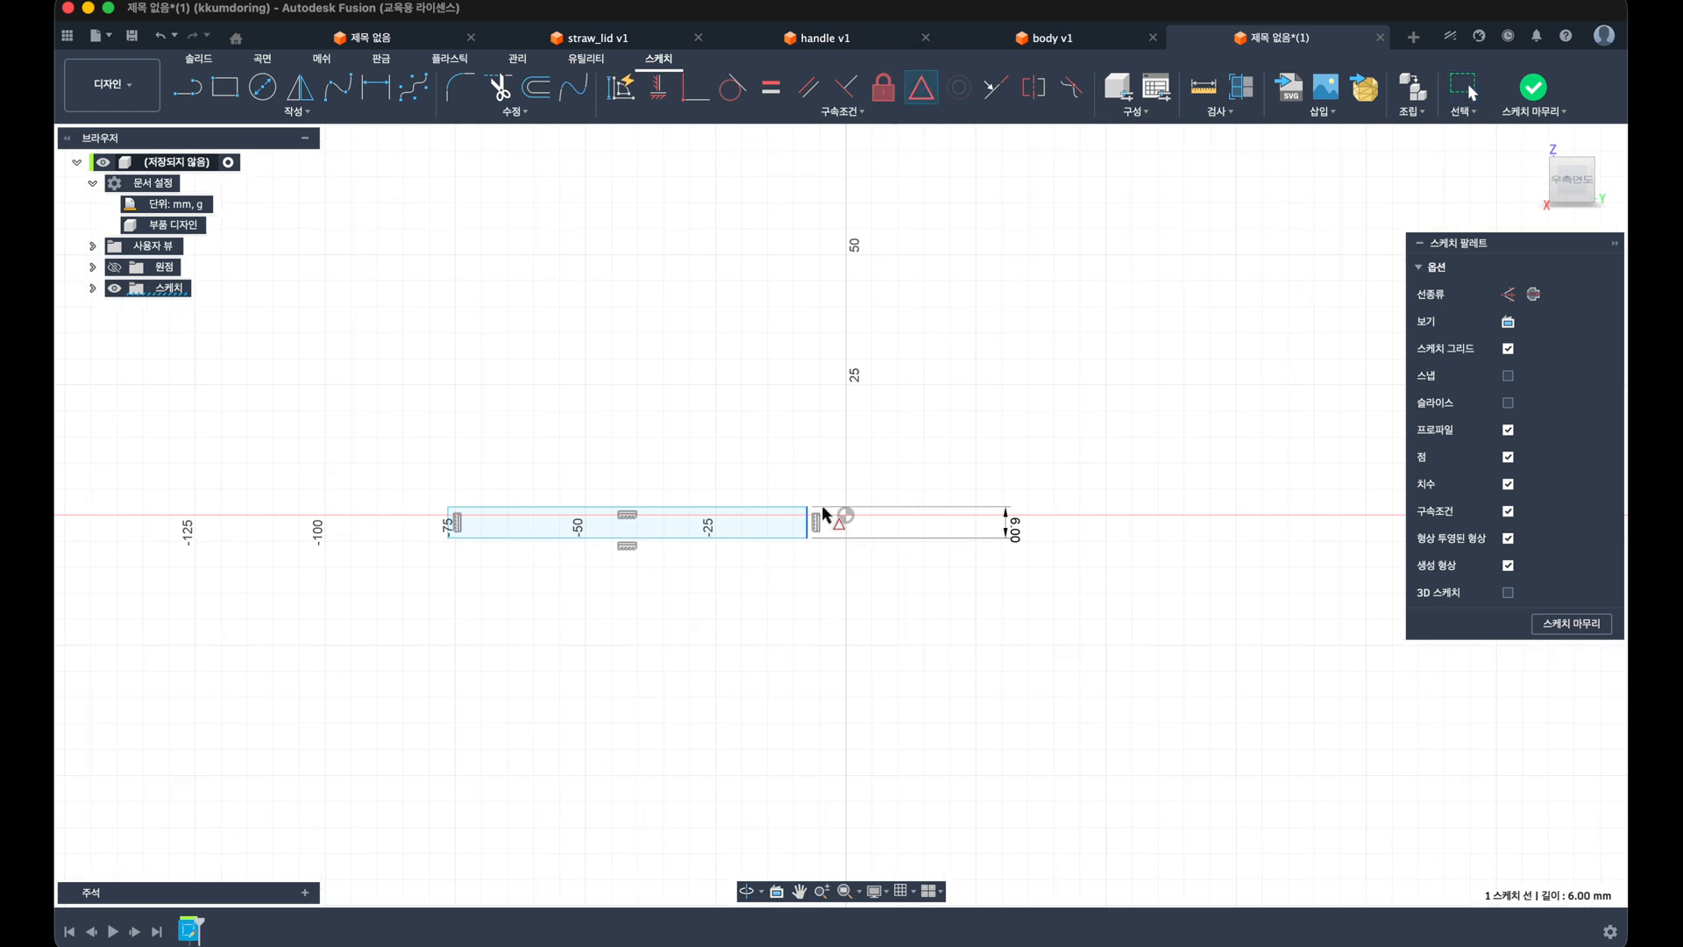
click(843, 516)
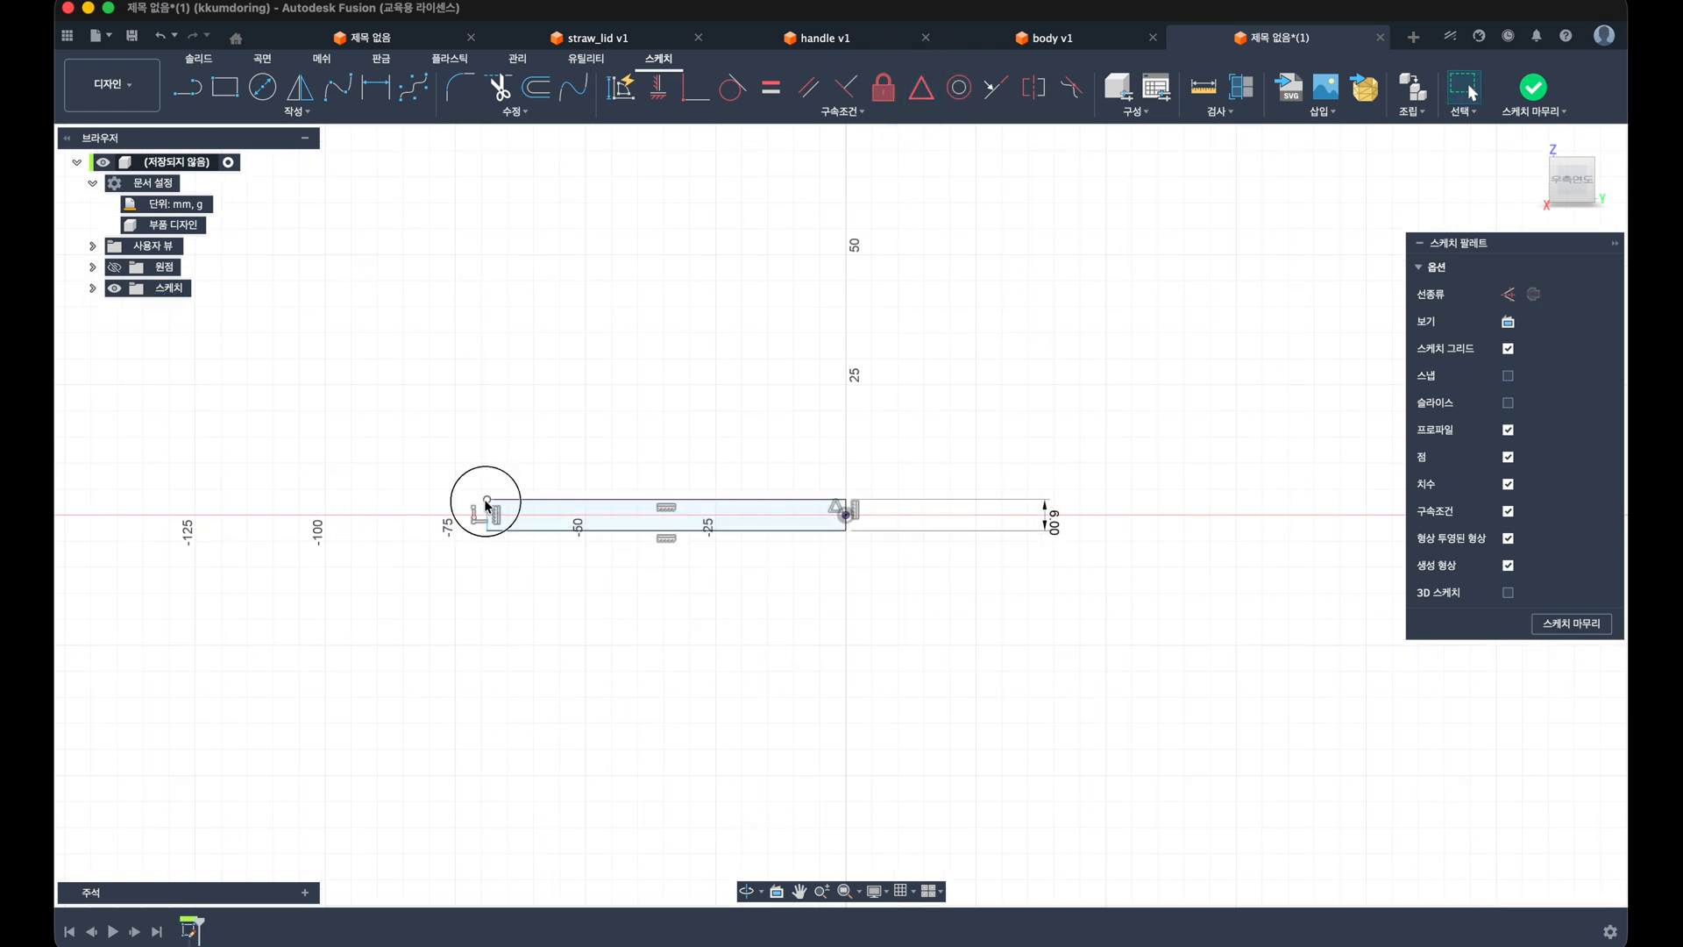
Step: Shorten the rectangle by moving its outer corner toward the origin, and set its width to 34.8 mm
drag(481, 505, 582, 492)
scroll(649, 531, down, 2)
scroll(659, 528, up, 3)
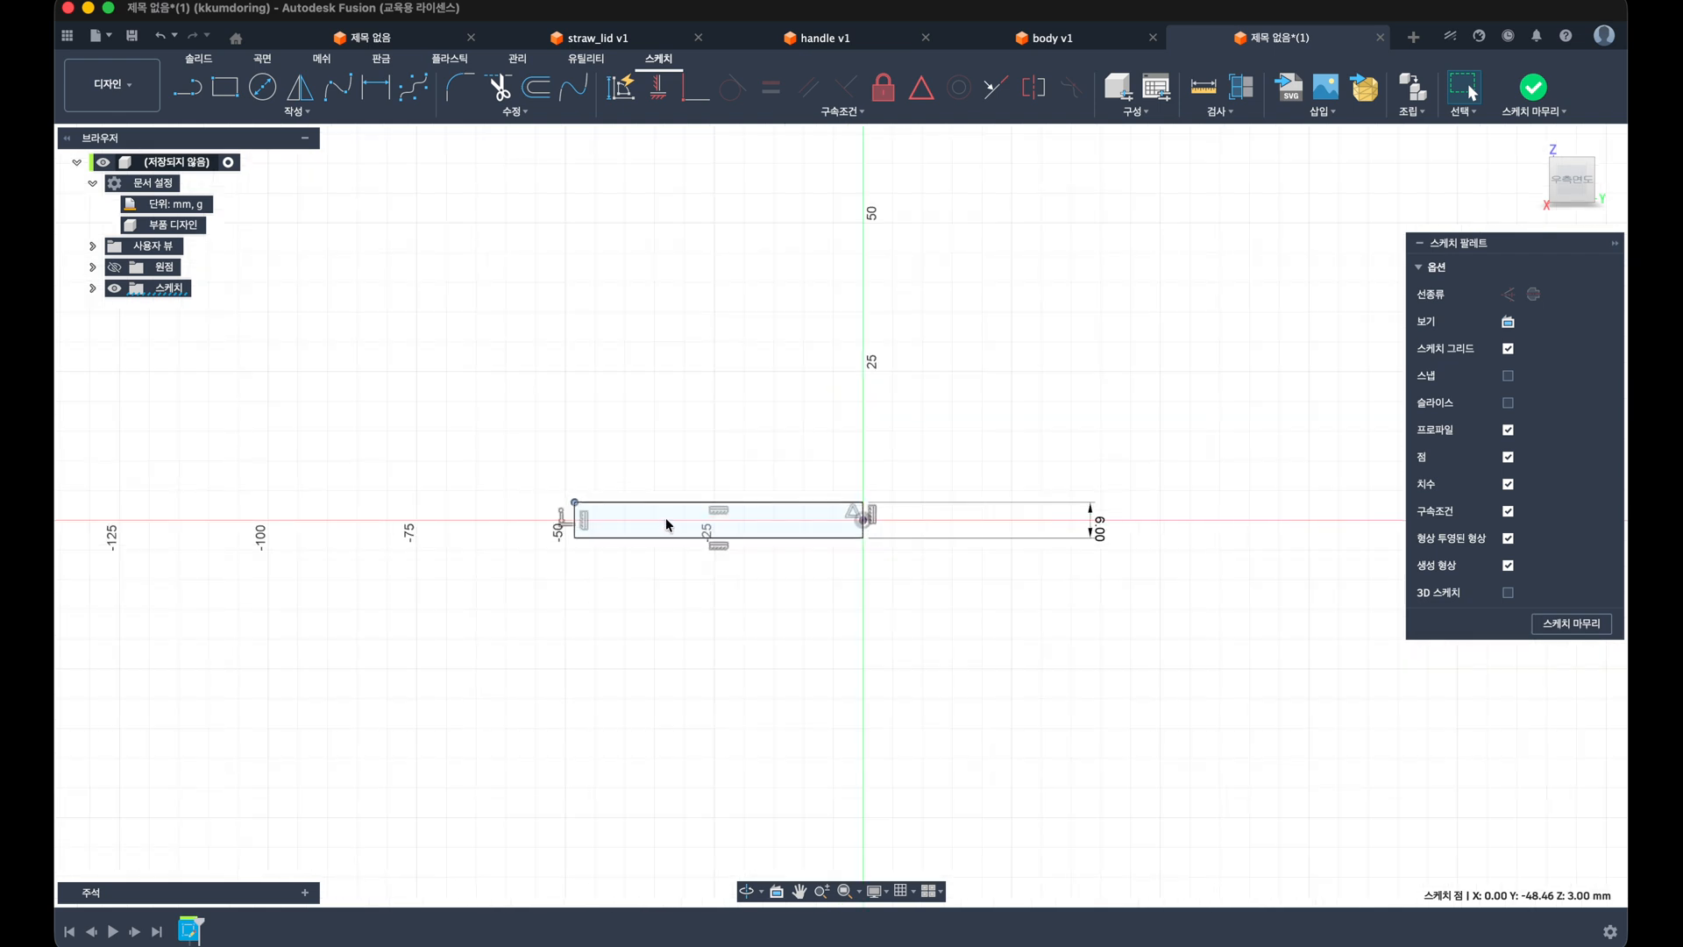
key(d)
click(715, 504)
click(716, 472)
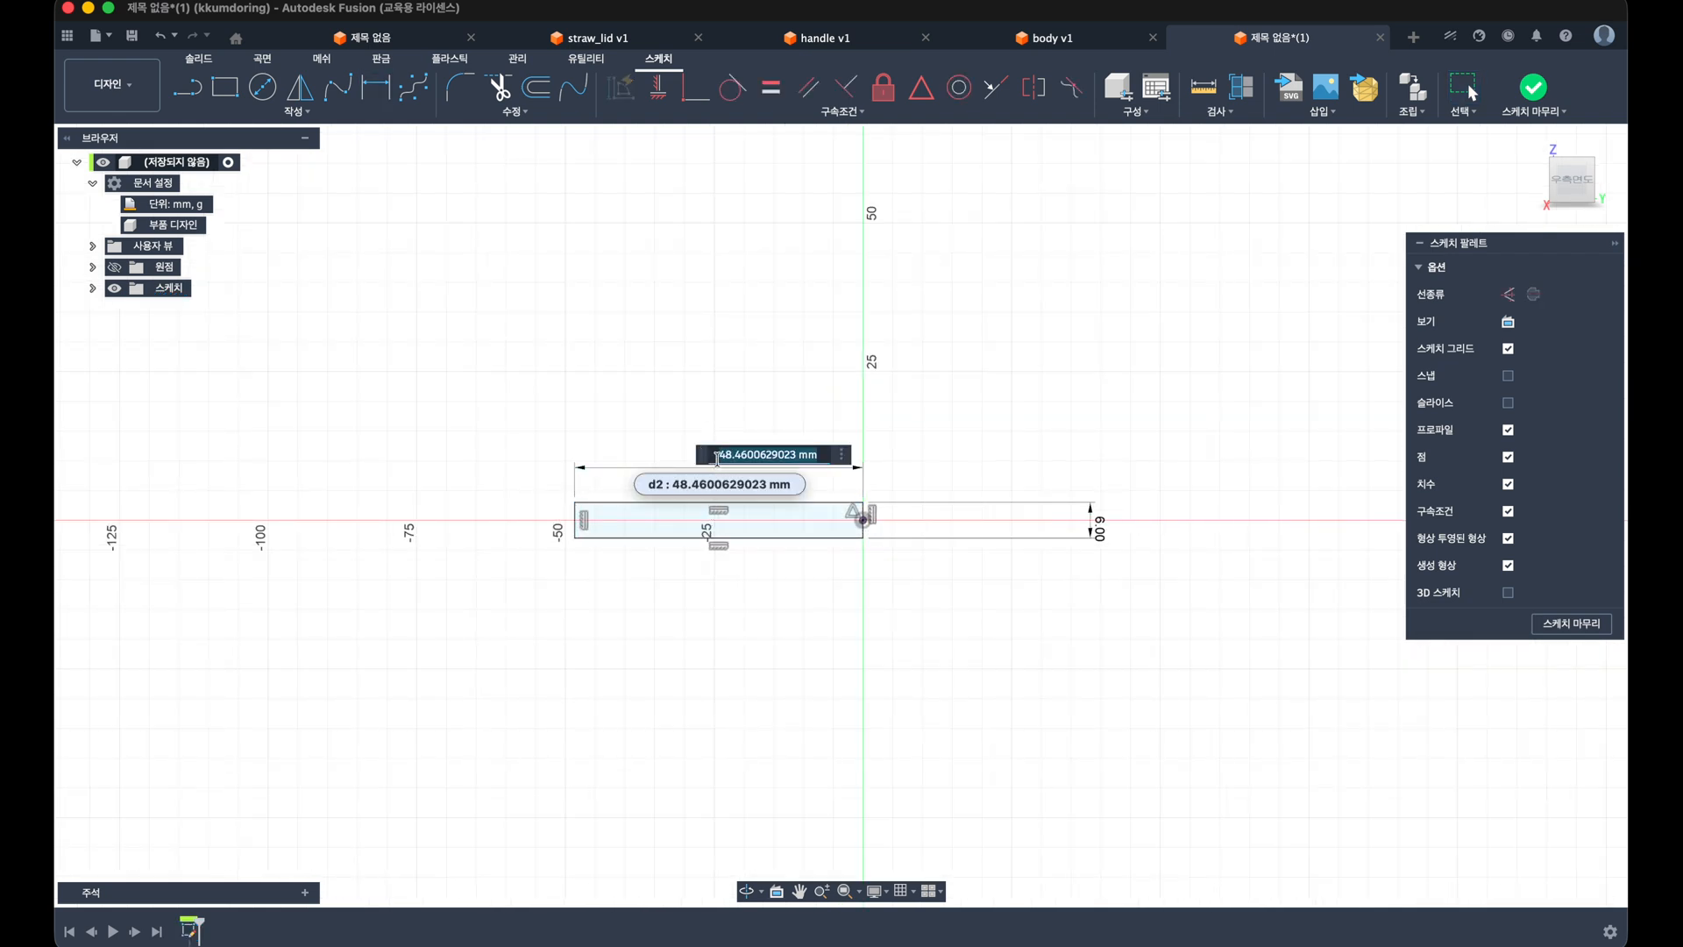
text(34.8)
key(Return)
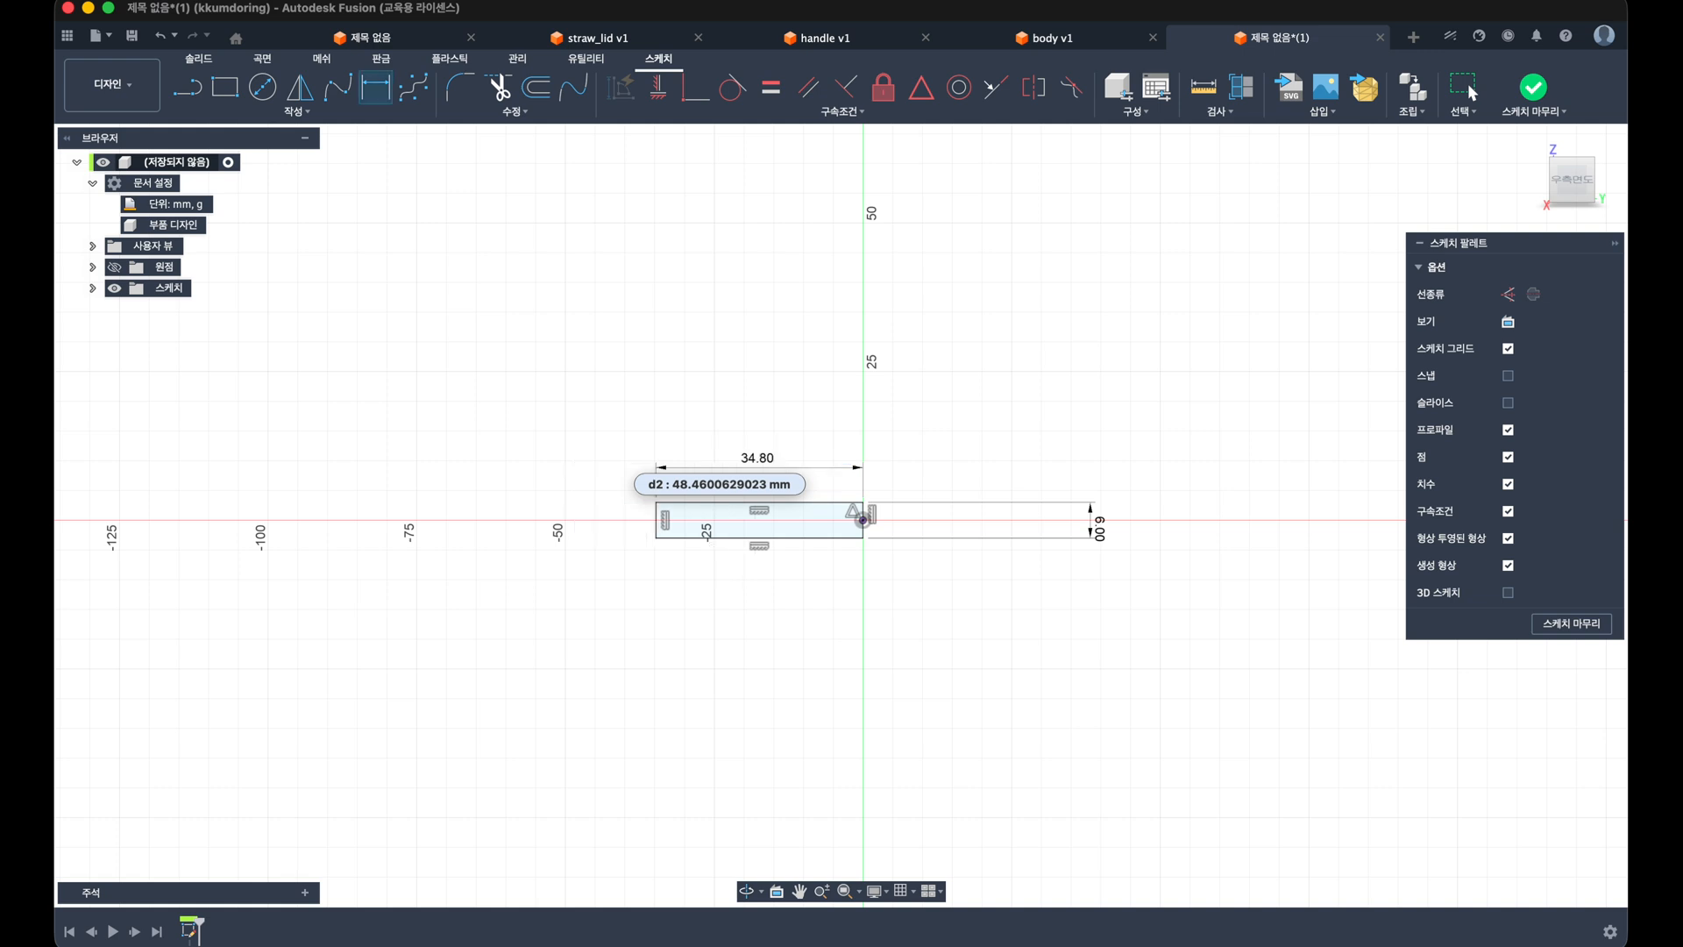
Step: Delete the rectangle's outer vertical side and extend the lower edge's free end slightly outward
scroll(619, 511, up, 3)
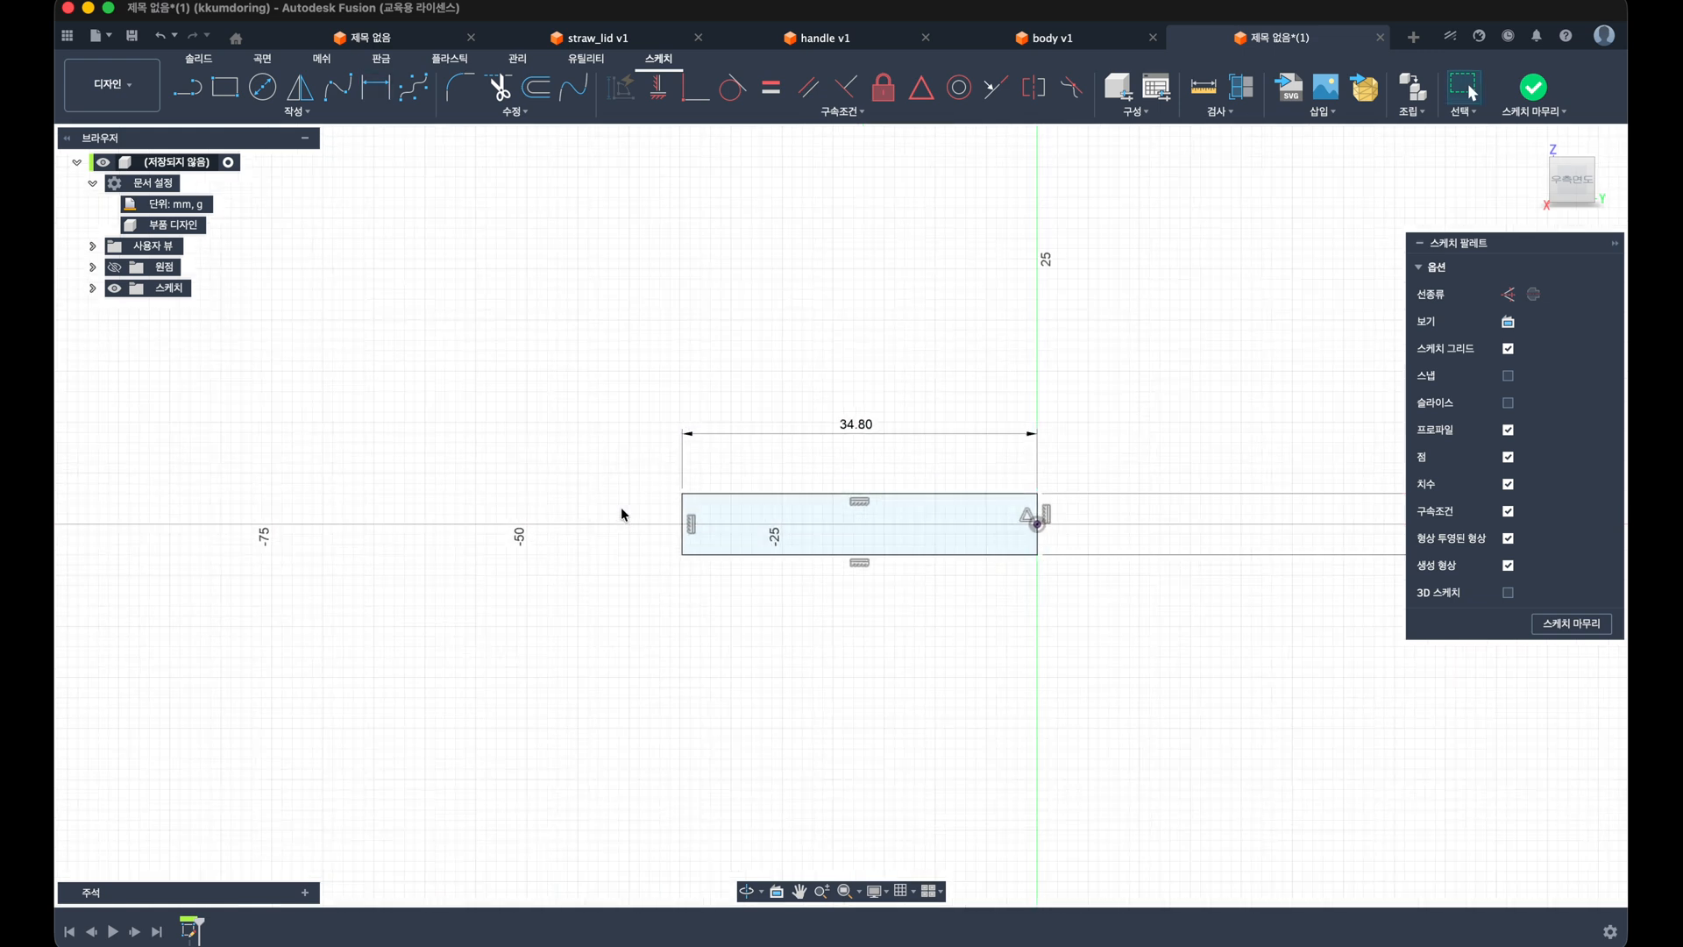
click(687, 535)
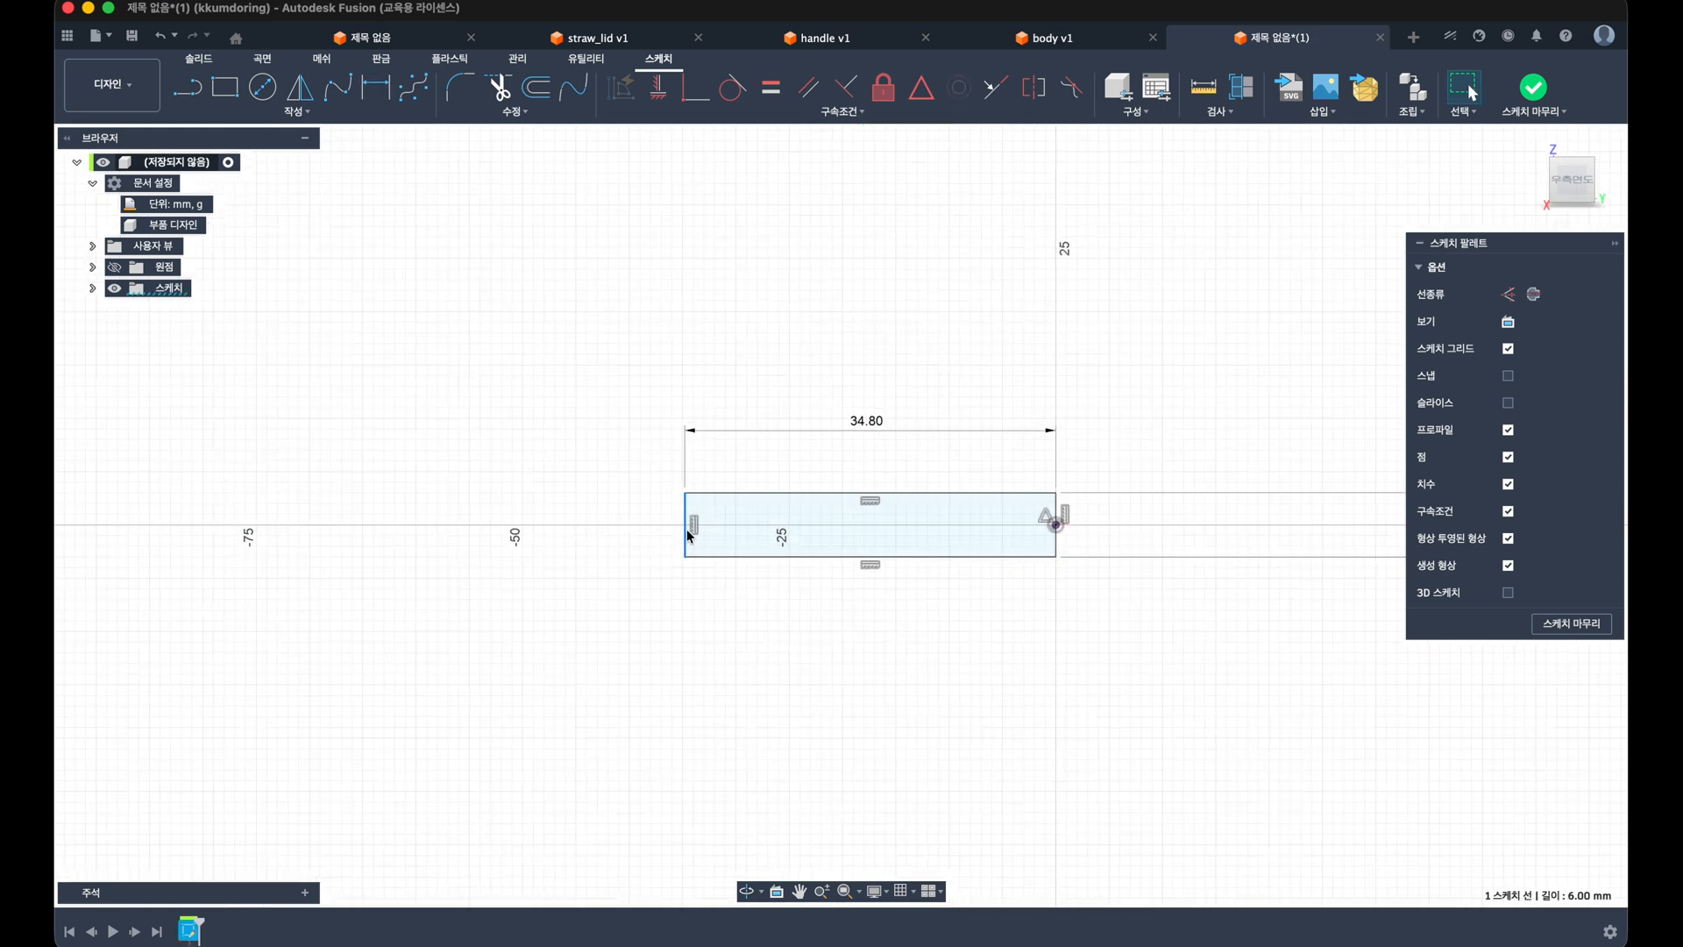
key(x)
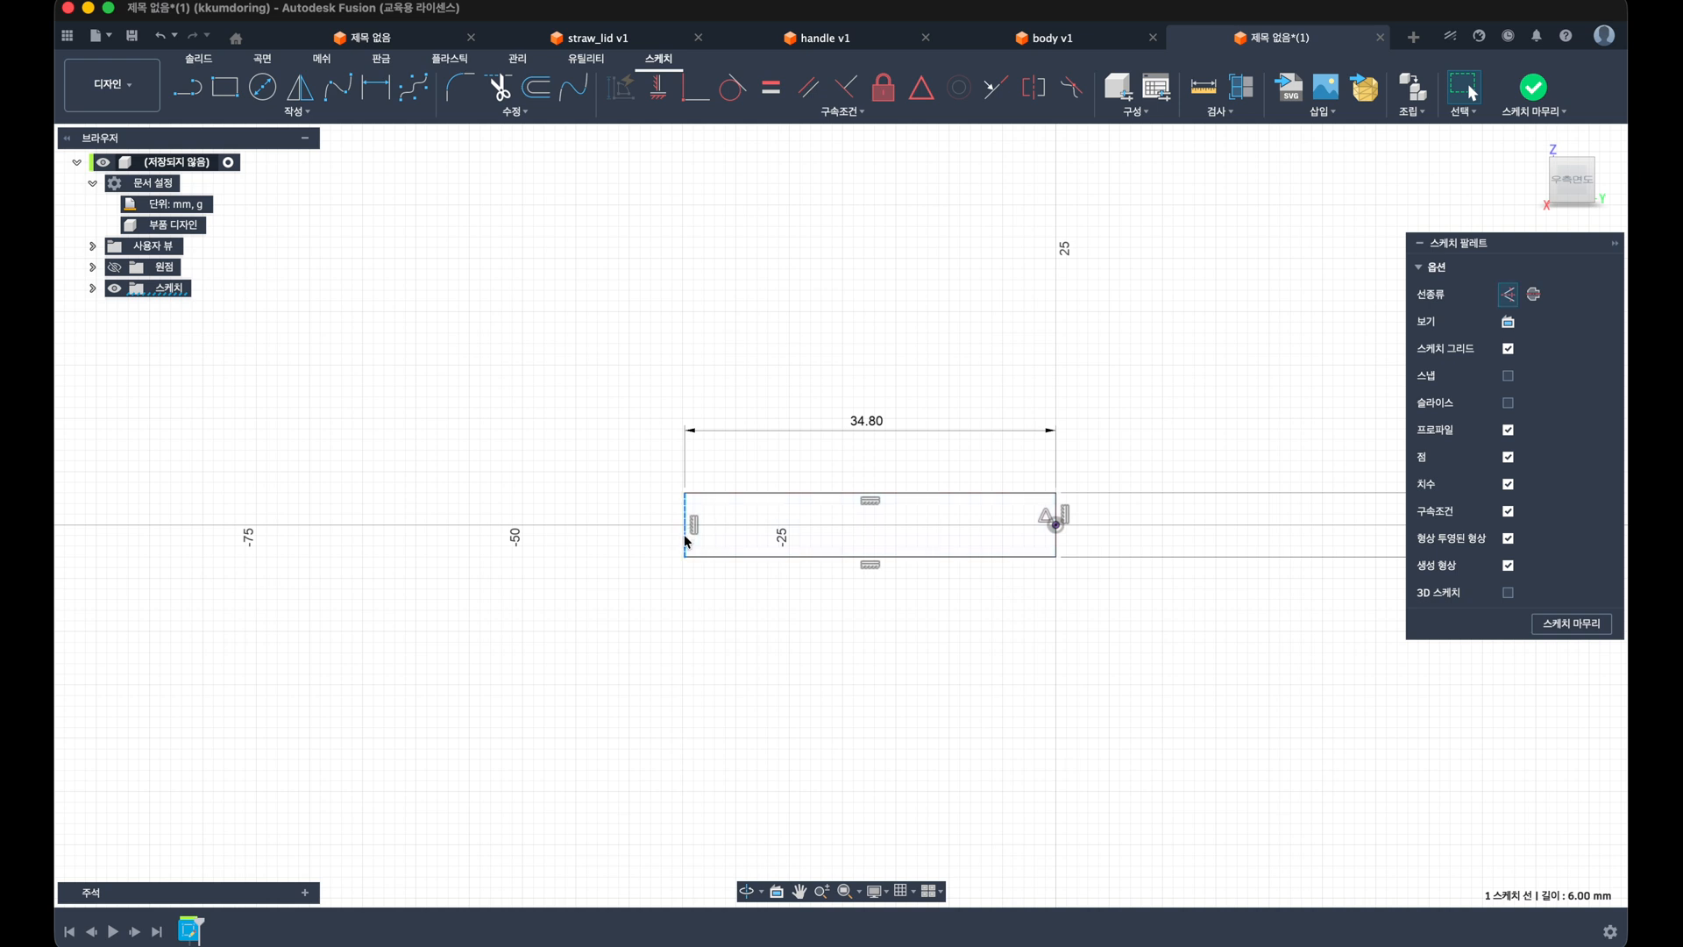
key(Delete)
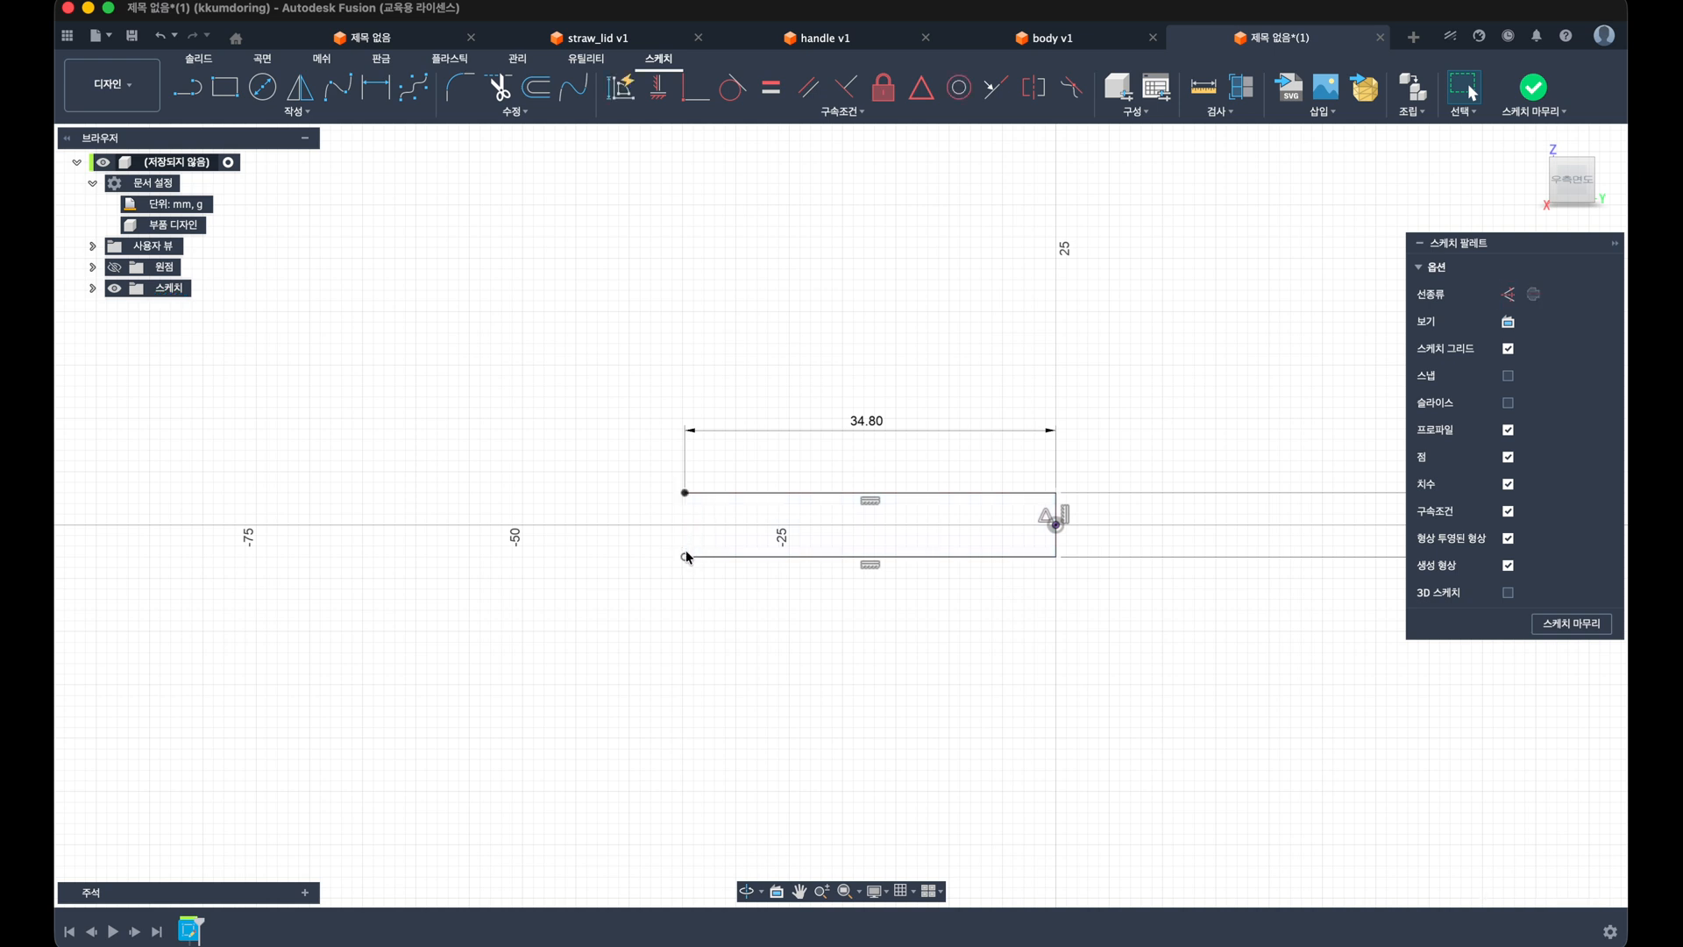
drag(685, 552, 663, 555)
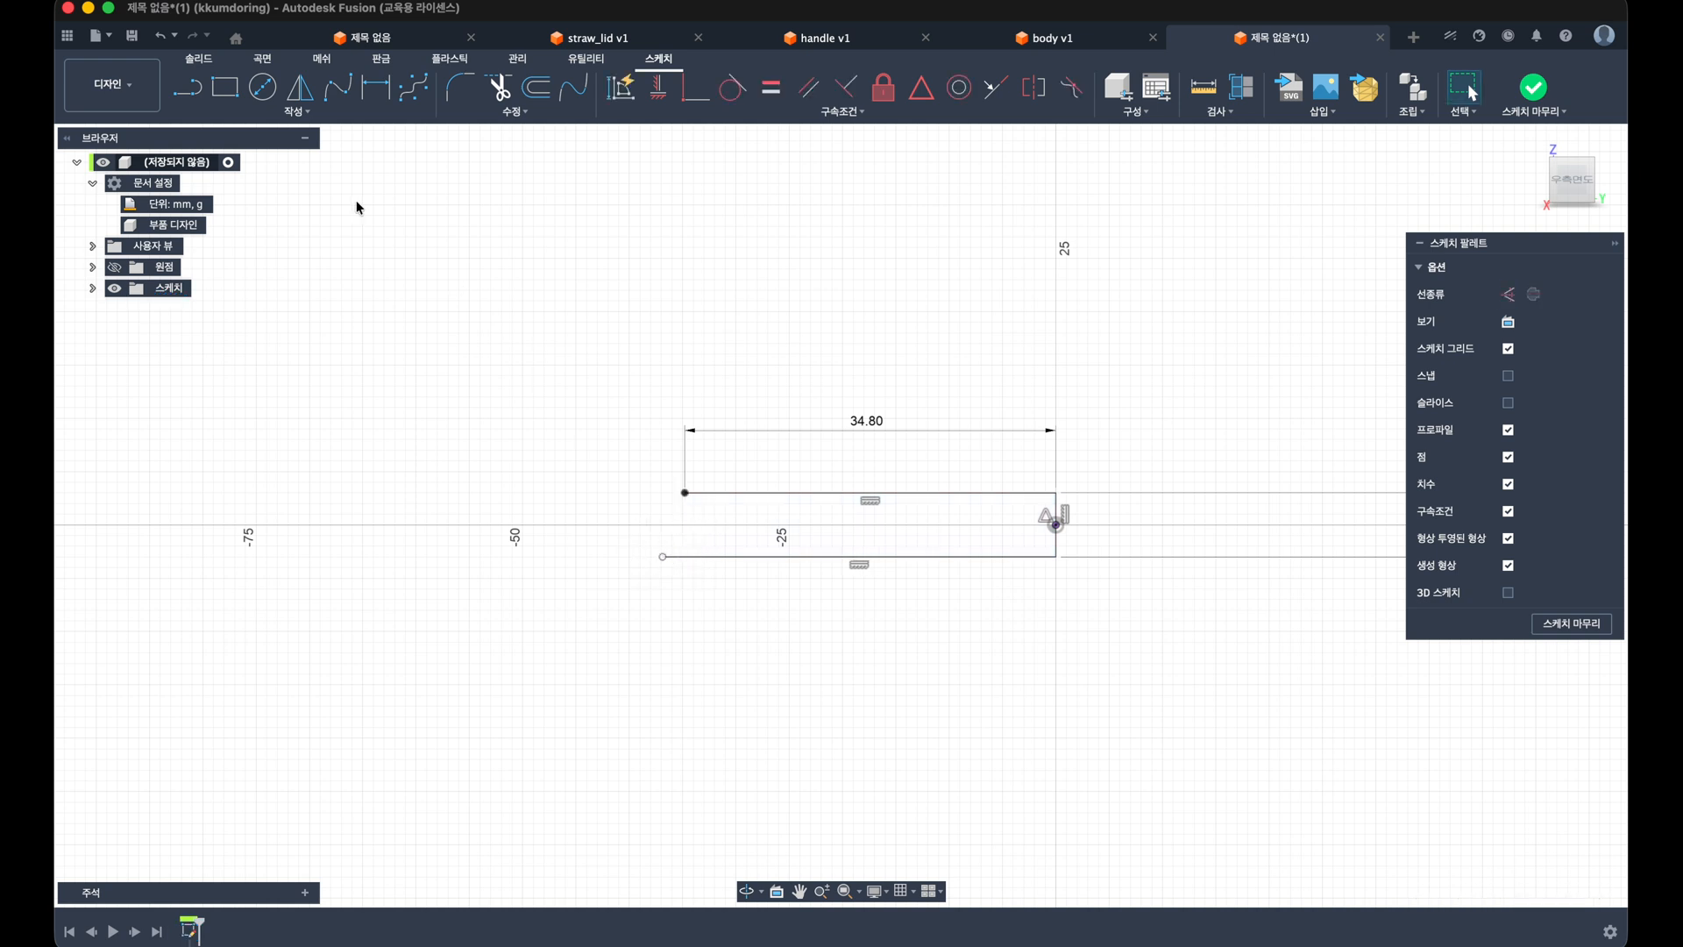
Step: Draw the outer rim profile from the upper edge's open end: rising line, about 13 mm sloped top, descending line, outward tangent arc and short end line
click(200, 100)
click(684, 492)
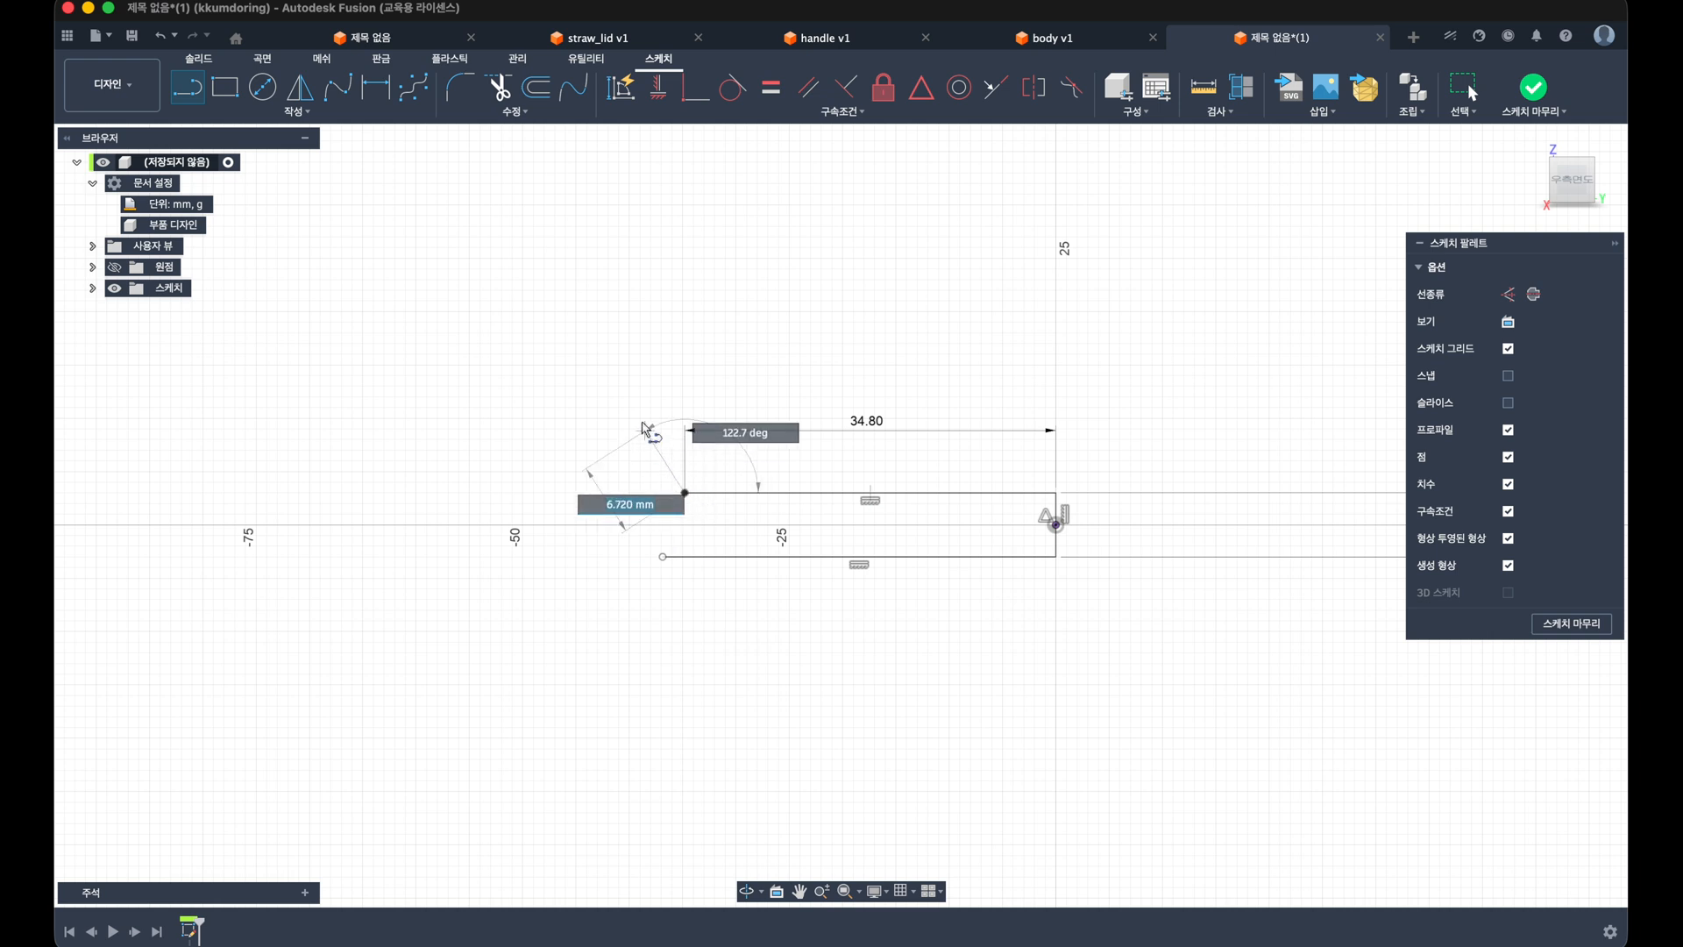
click(632, 382)
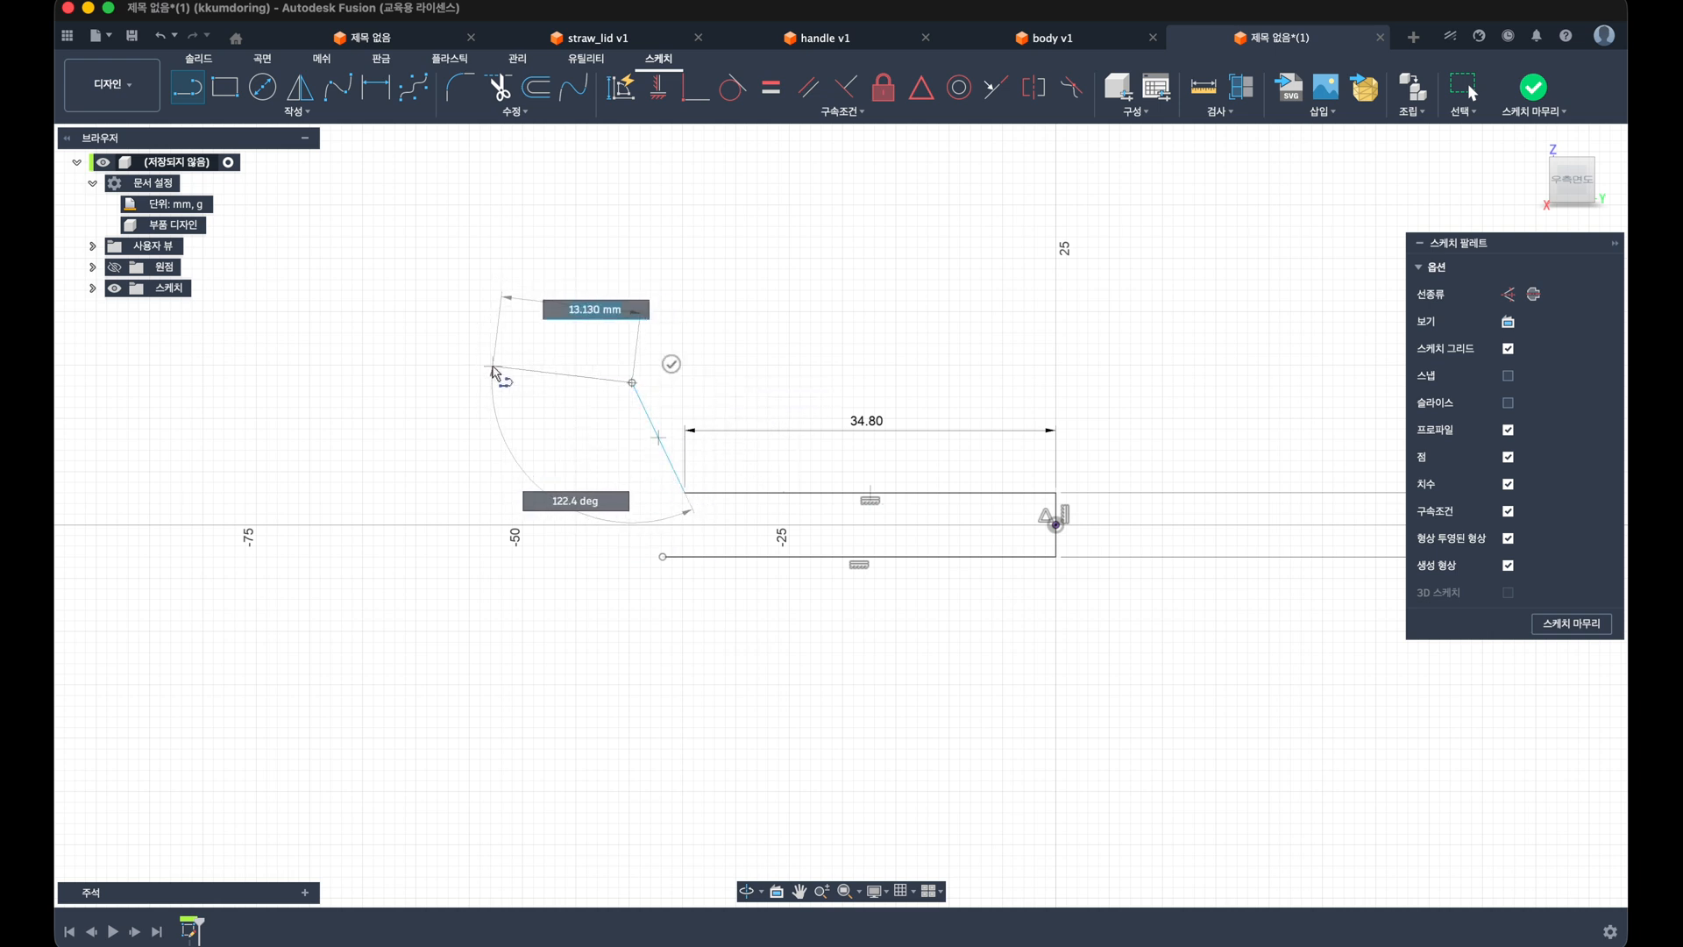
click(493, 368)
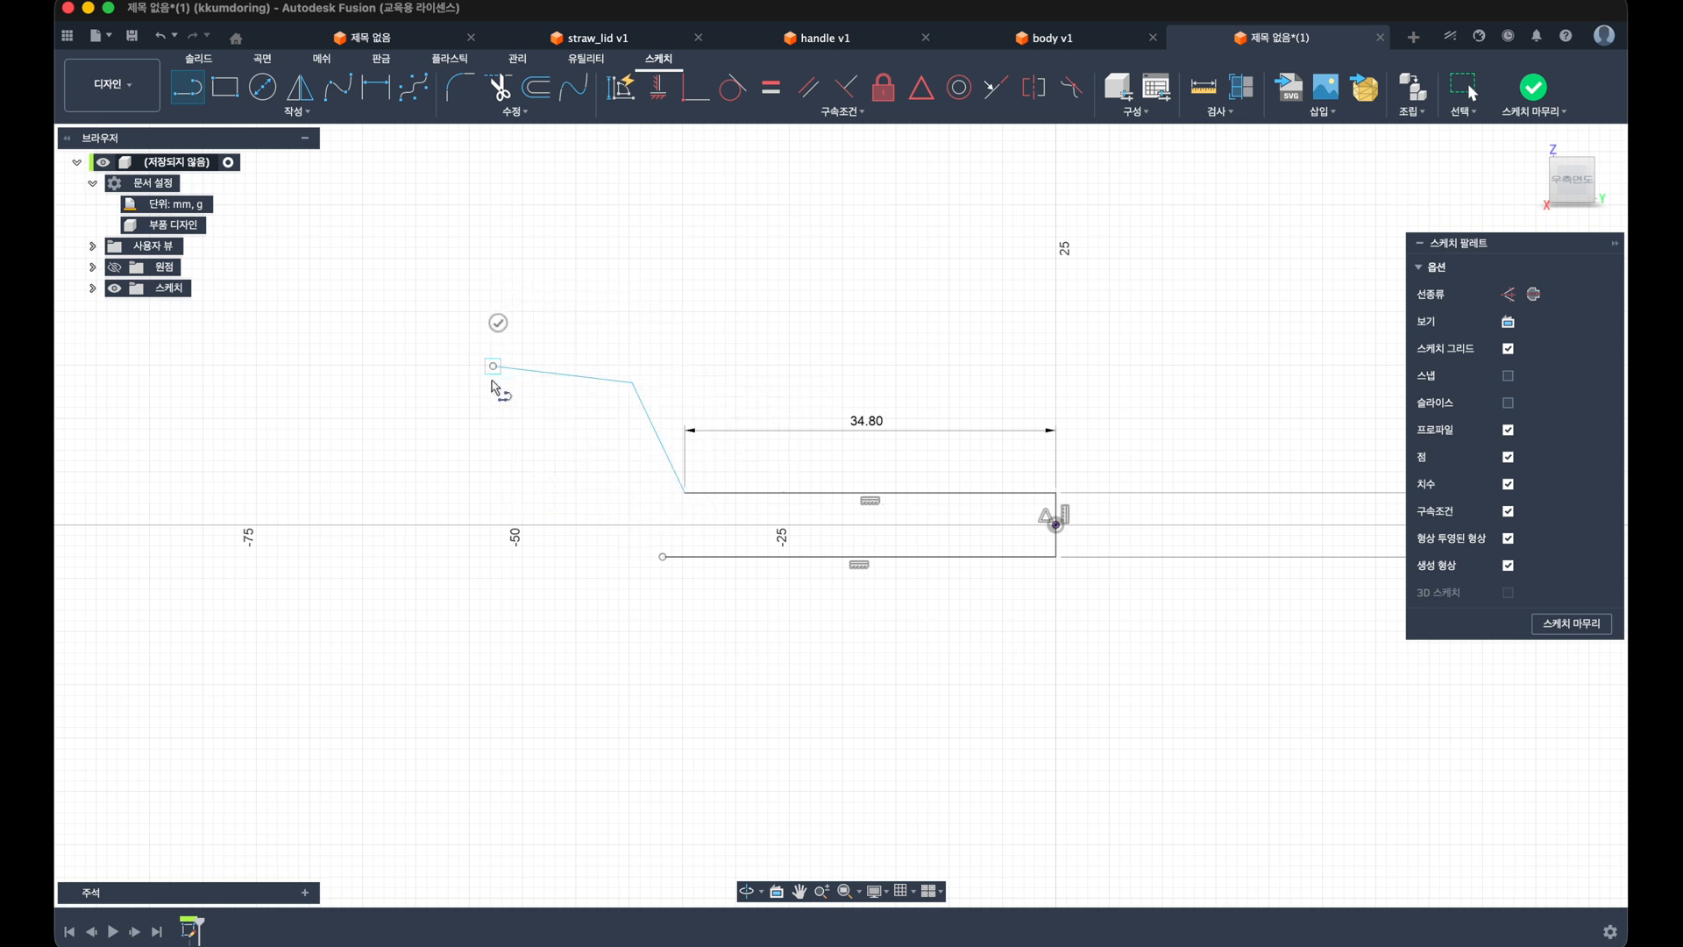
click(483, 447)
drag(481, 463, 418, 569)
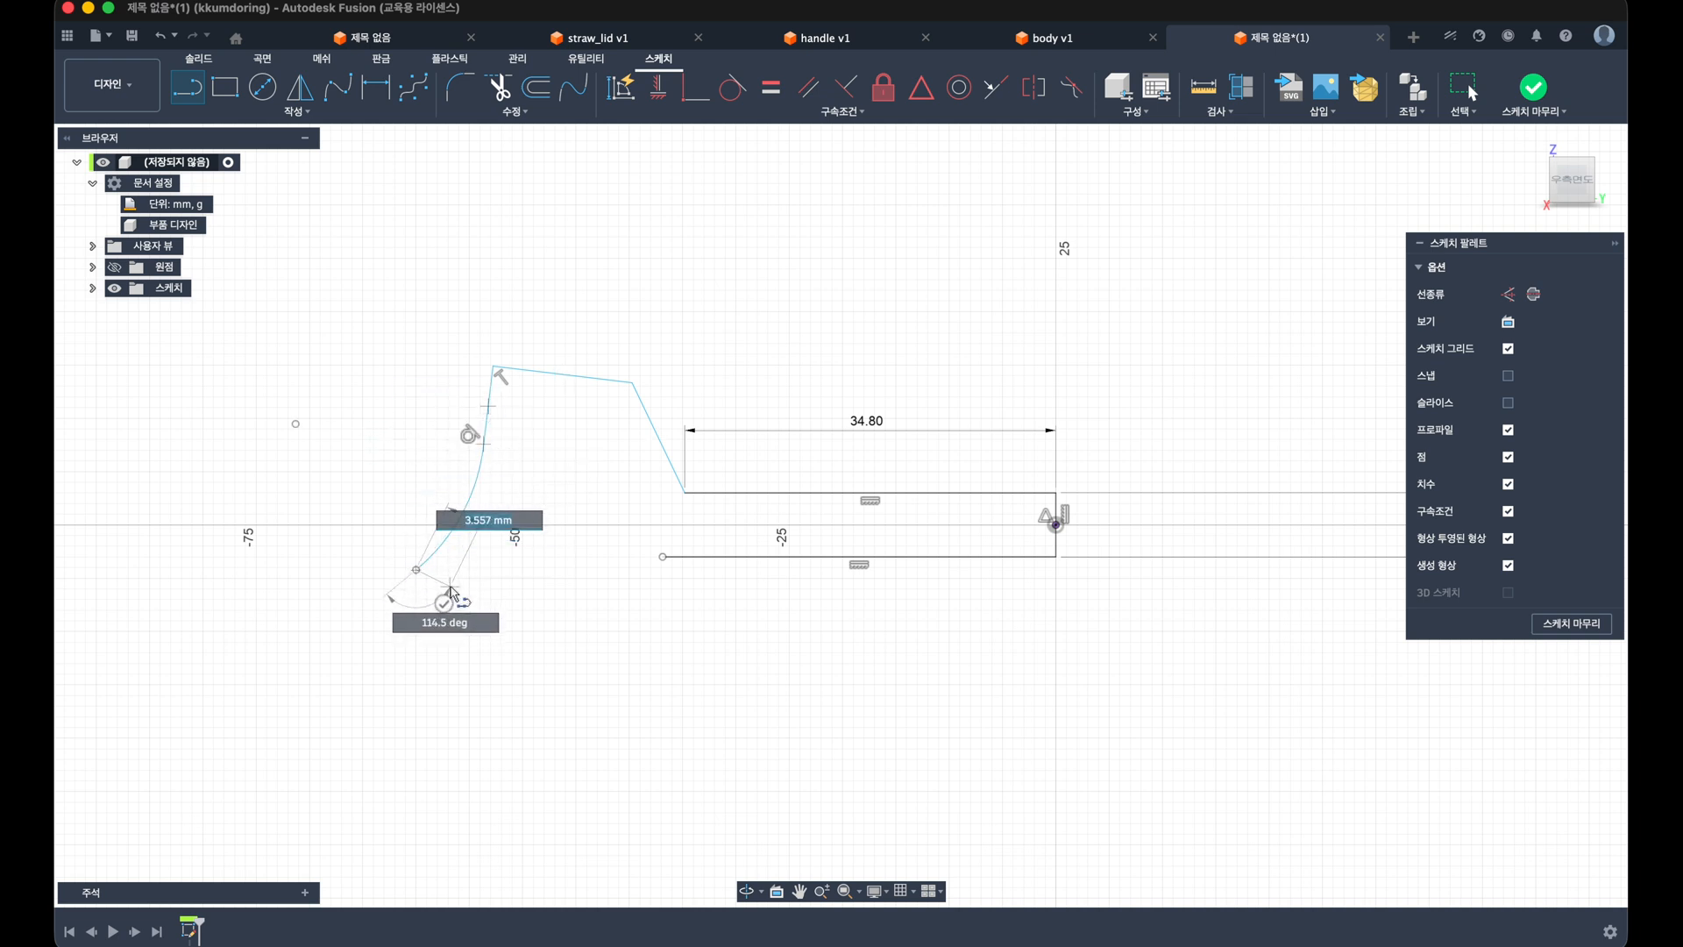
click(452, 585)
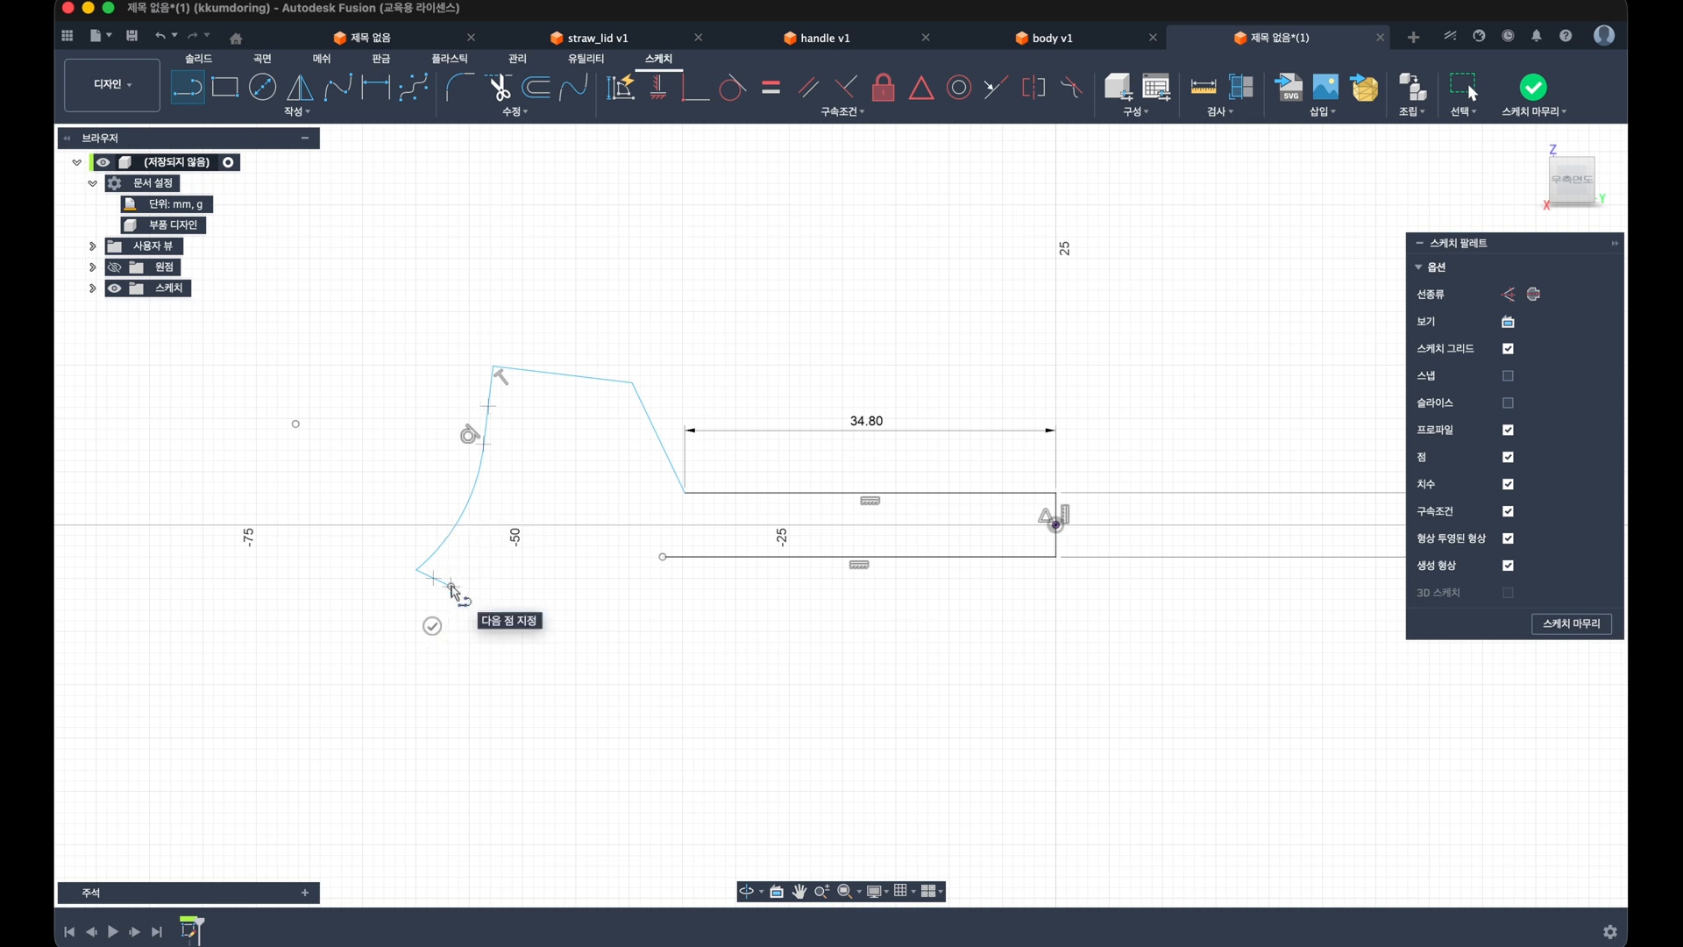
click(432, 625)
Step: Draw the inner rim profile from the lower edge's open end, following the outer one with lines and a tangent arc, closing at the short end line
click(664, 556)
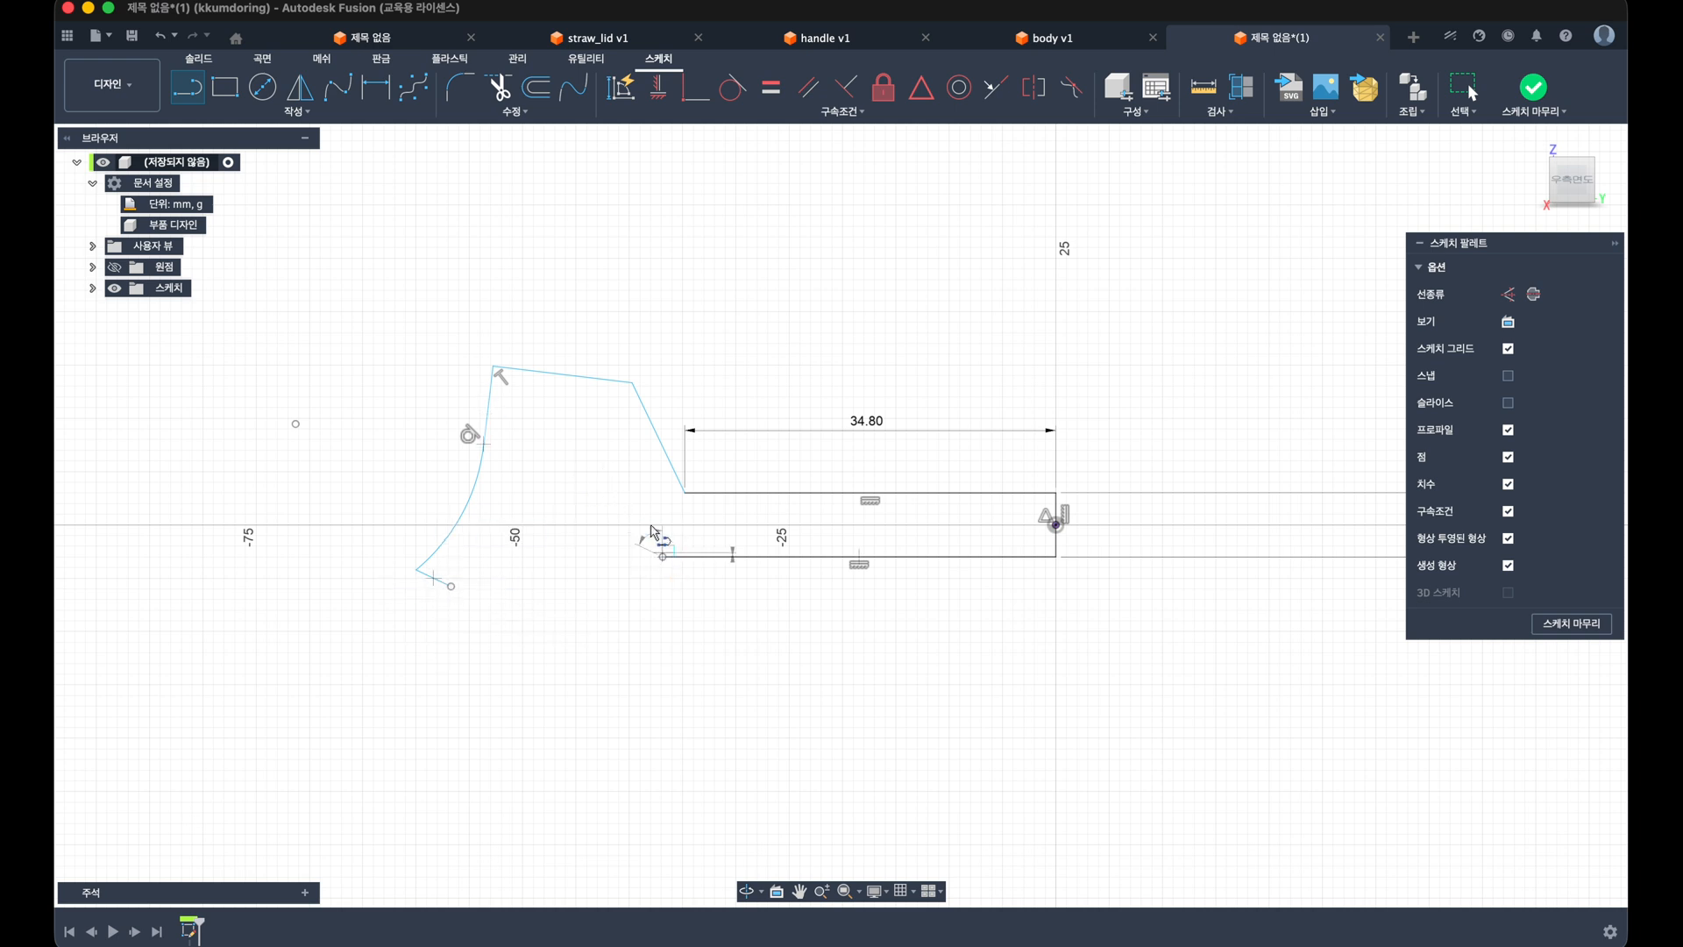
click(598, 415)
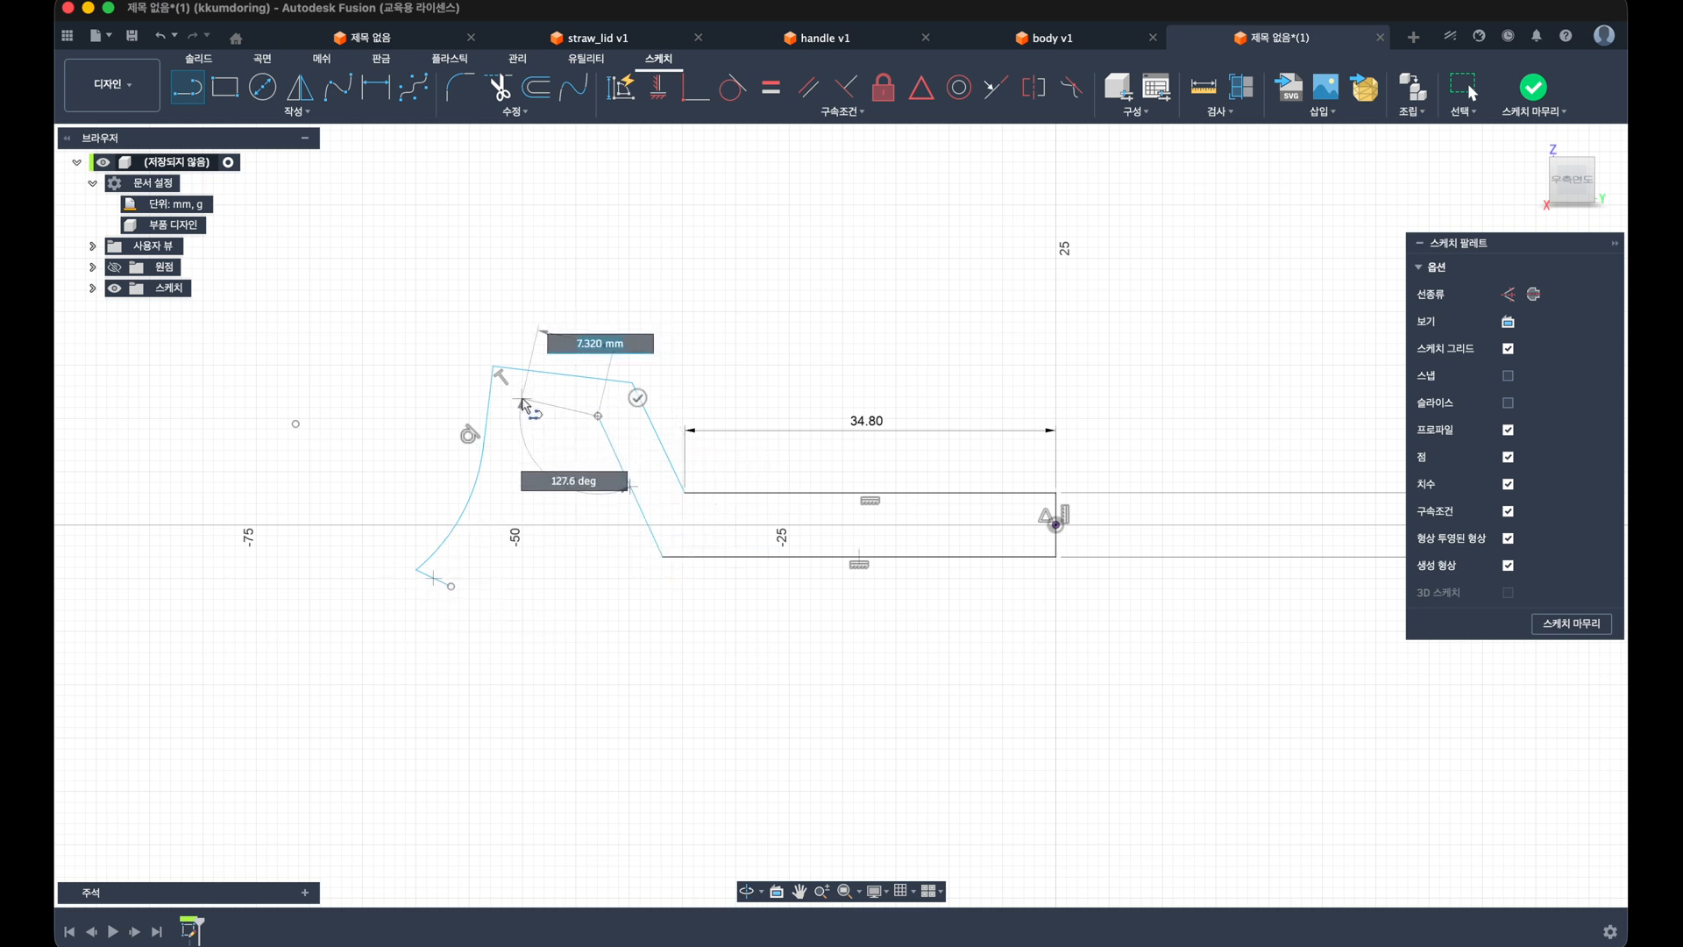
click(560, 407)
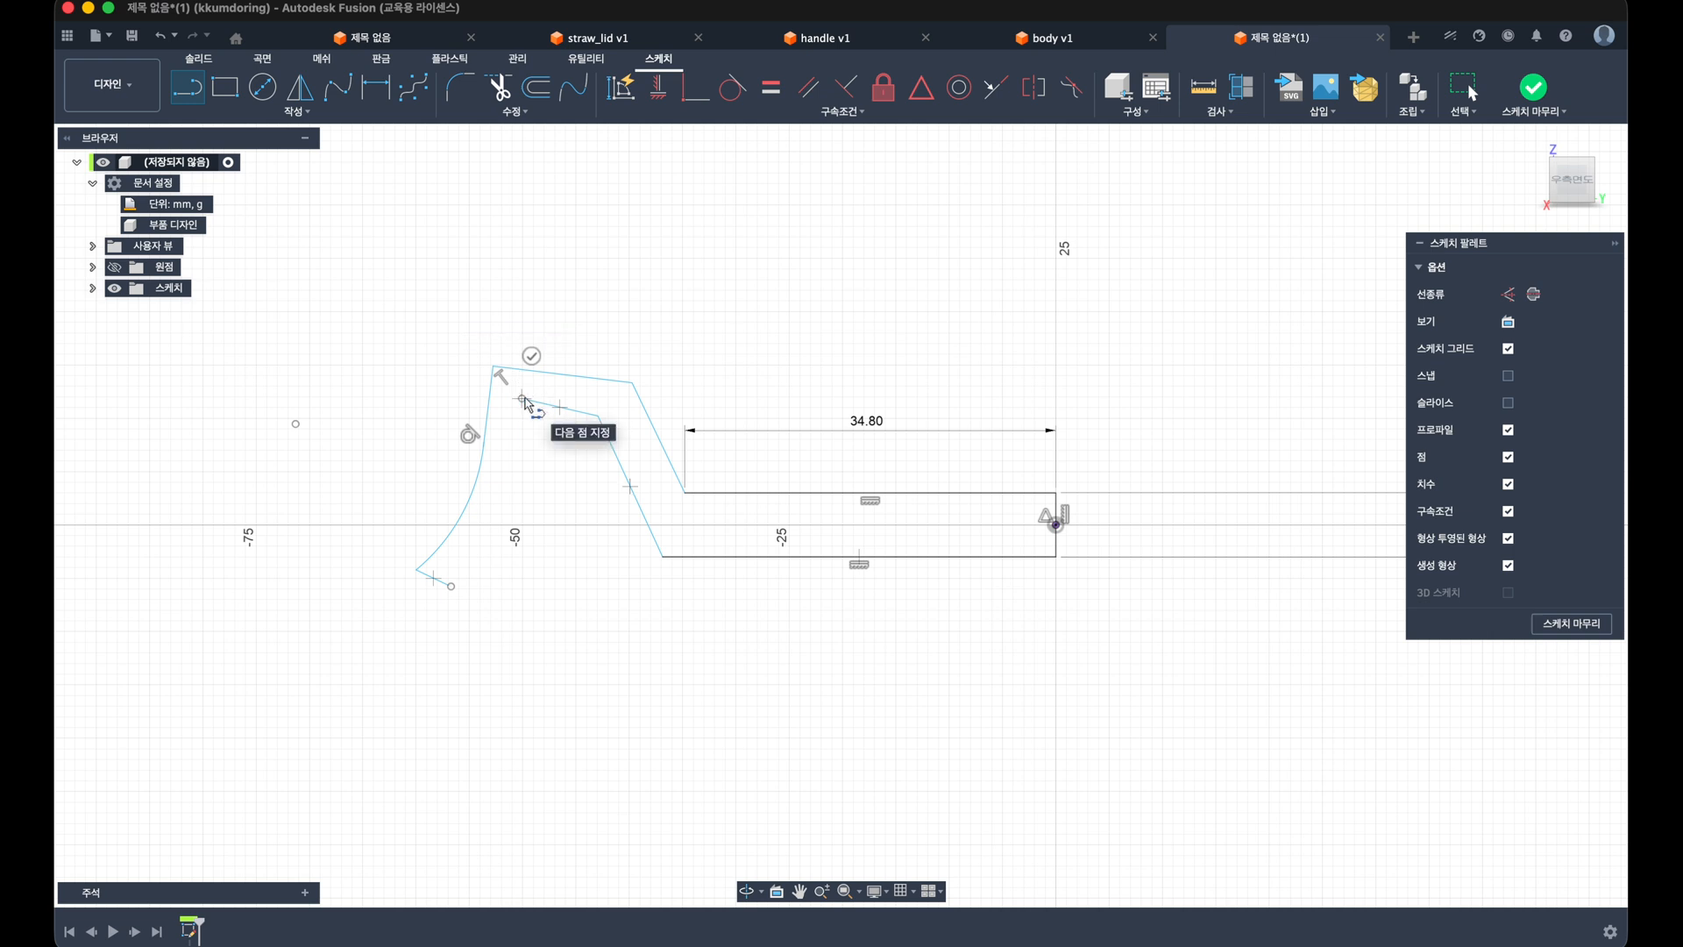
click(523, 398)
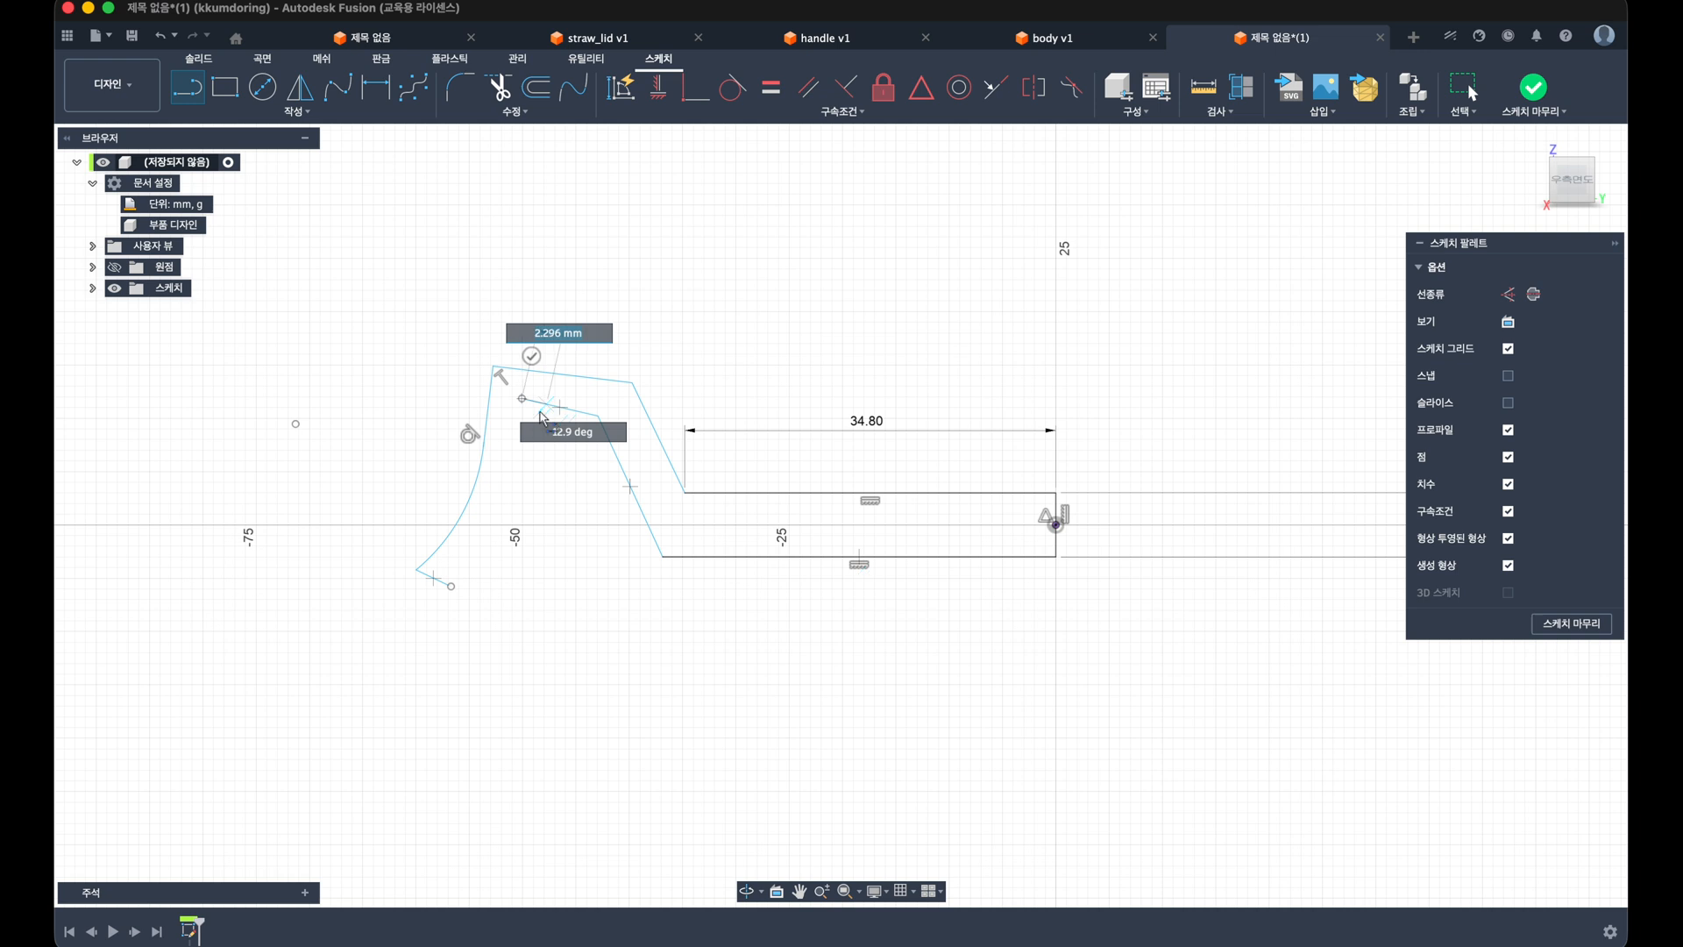
click(516, 449)
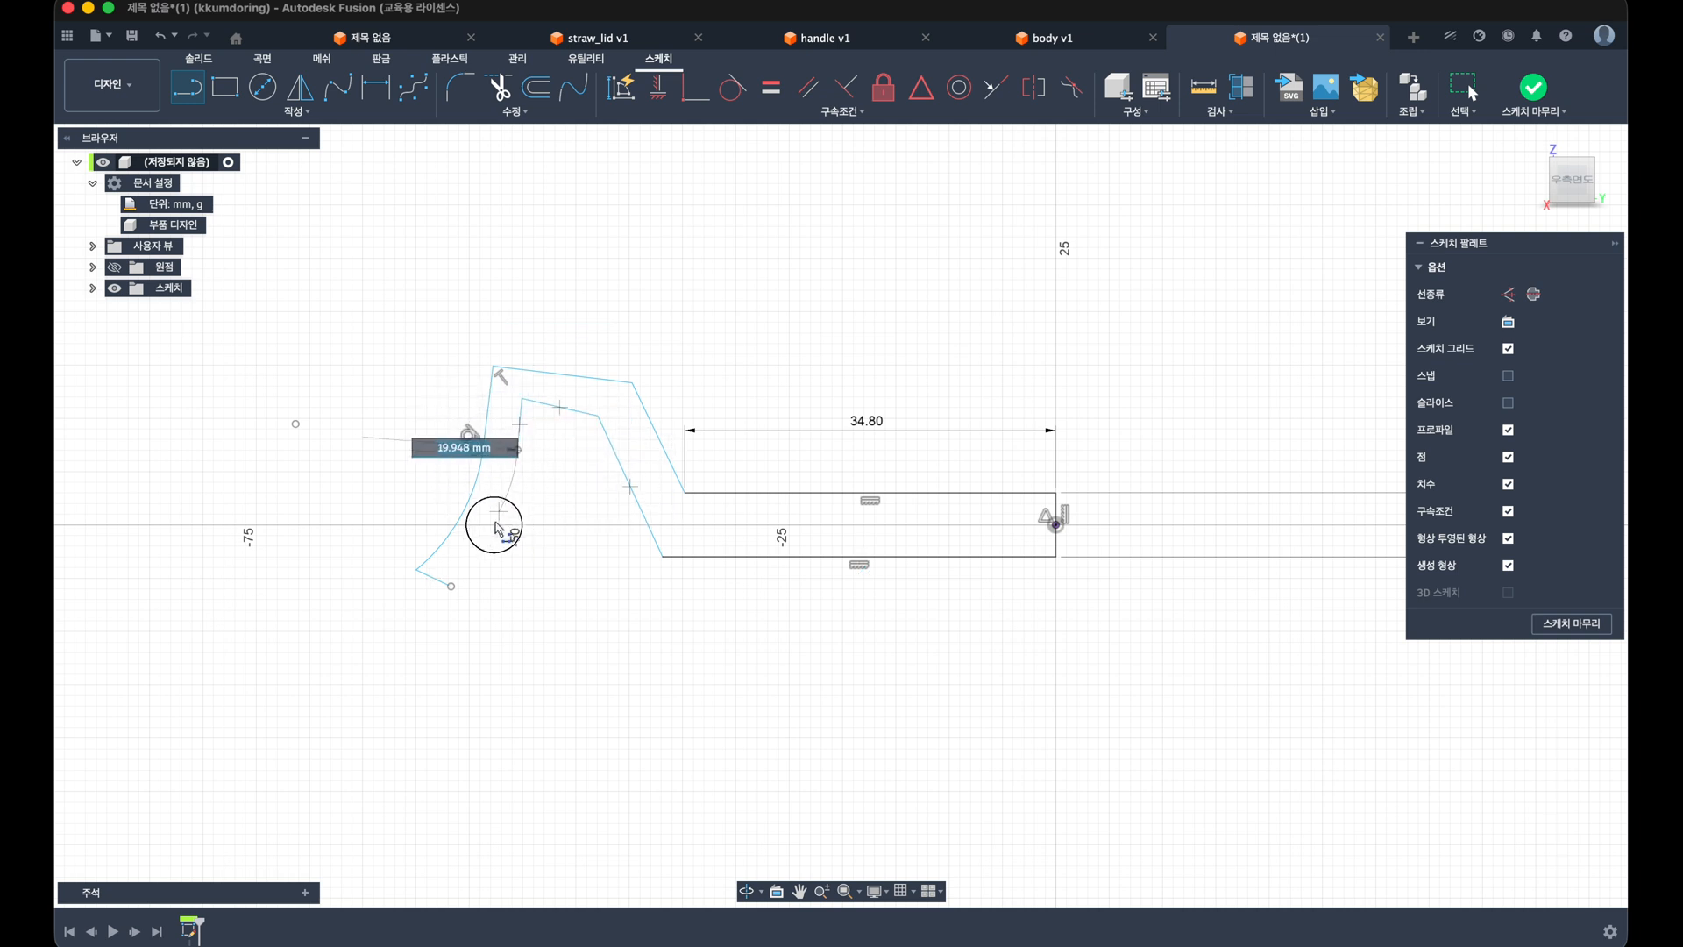
click(453, 586)
key(Escape)
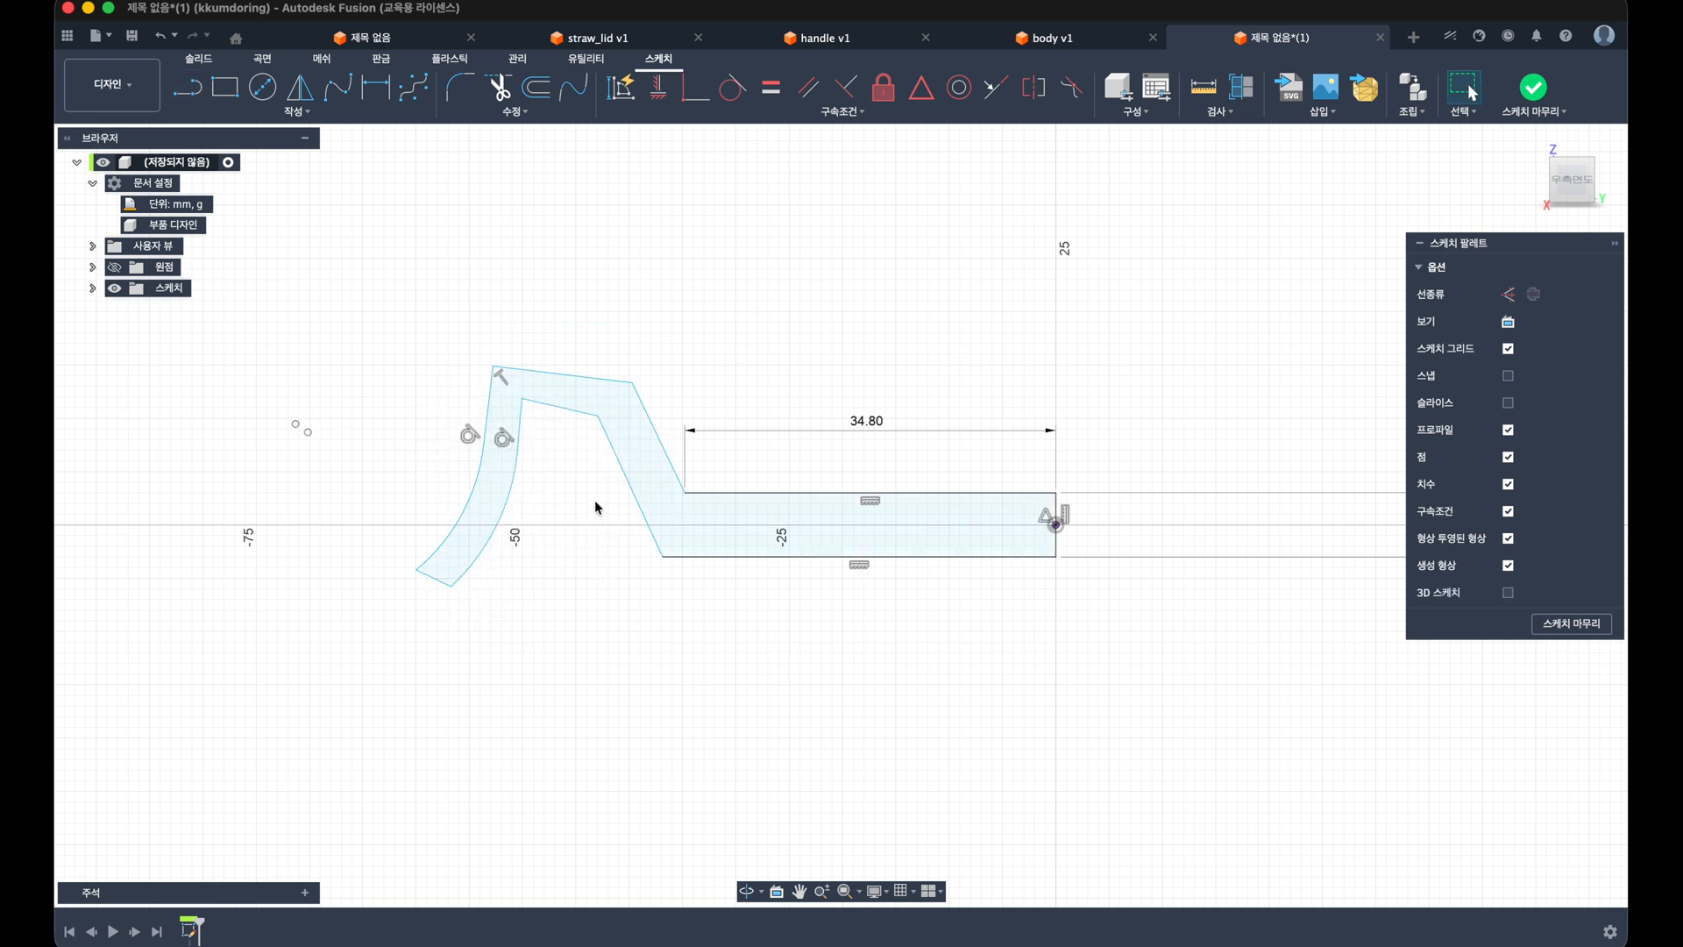
Step: Constrain the inner and outer sloped top lines of the rim to be parallel
click(761, 99)
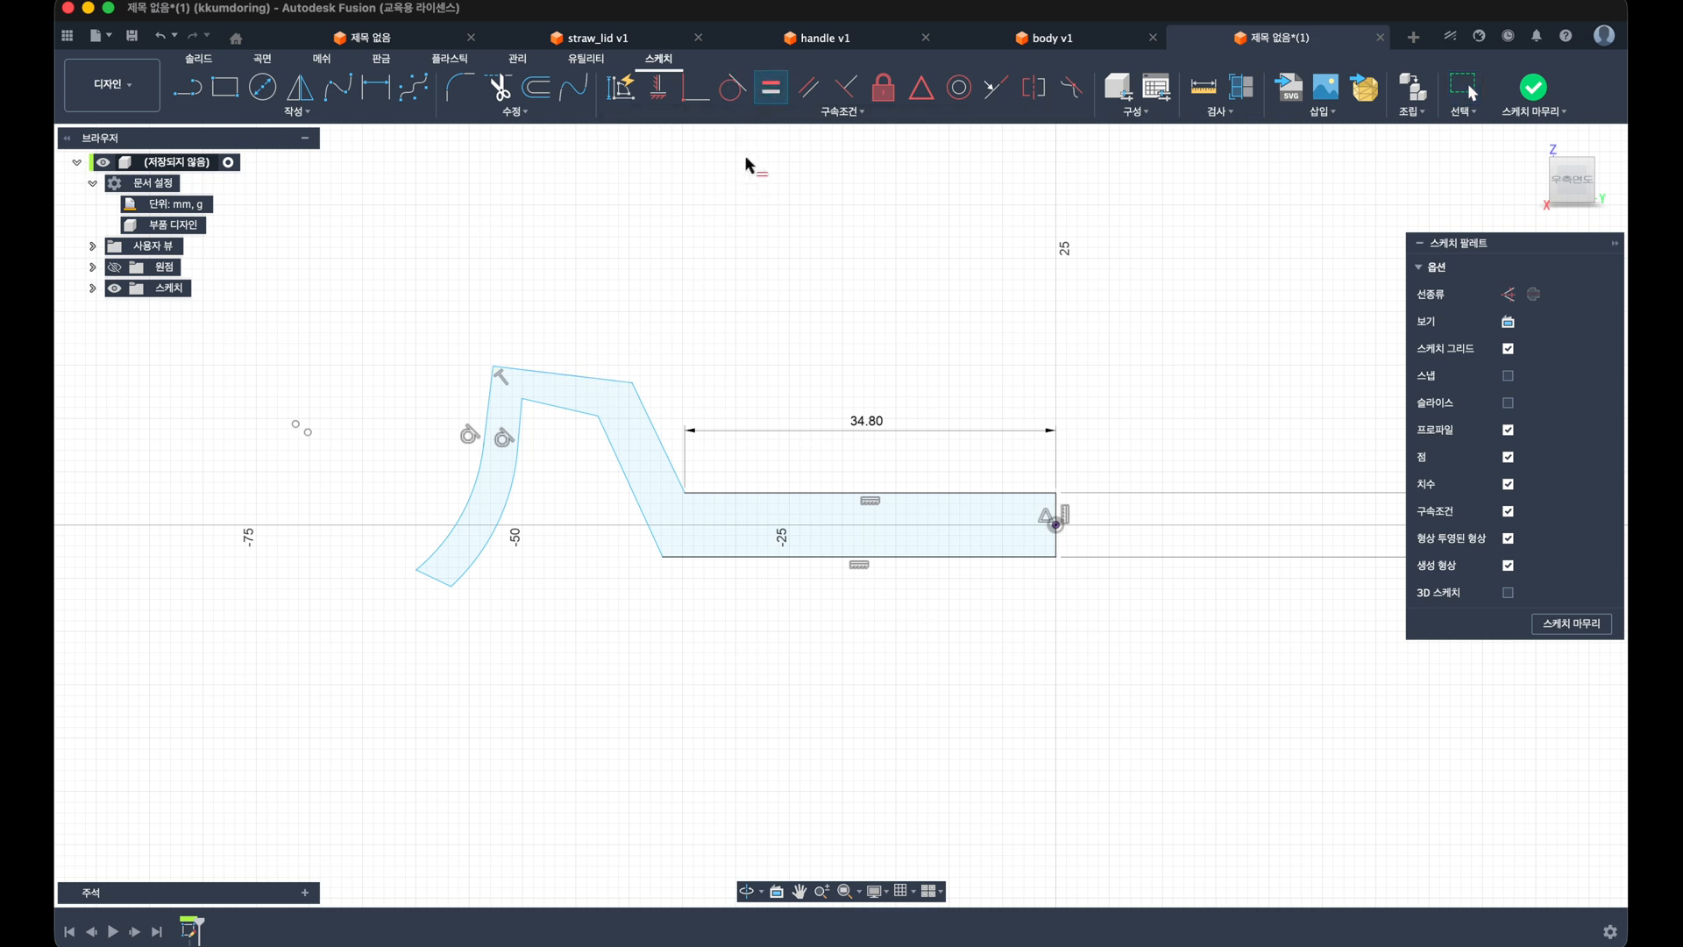
click(808, 88)
click(559, 383)
click(565, 410)
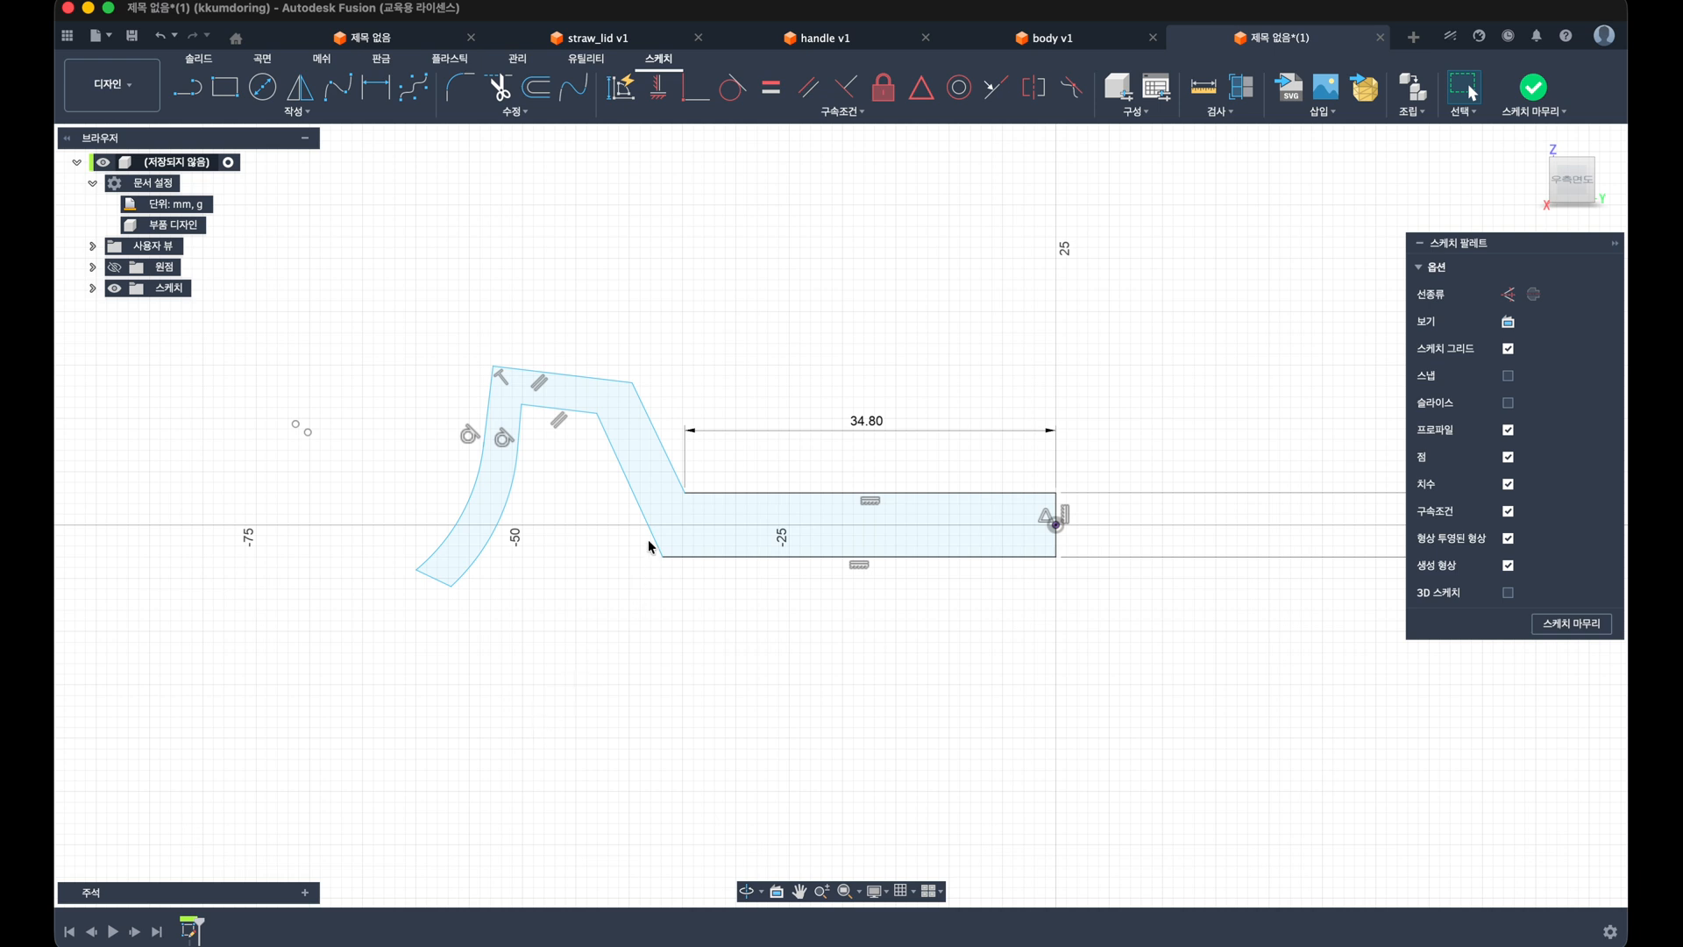
Step: Set the angle between the outer inclined line and the horizontal upper edge to 112 degrees
key(d)
click(672, 465)
click(701, 492)
click(712, 471)
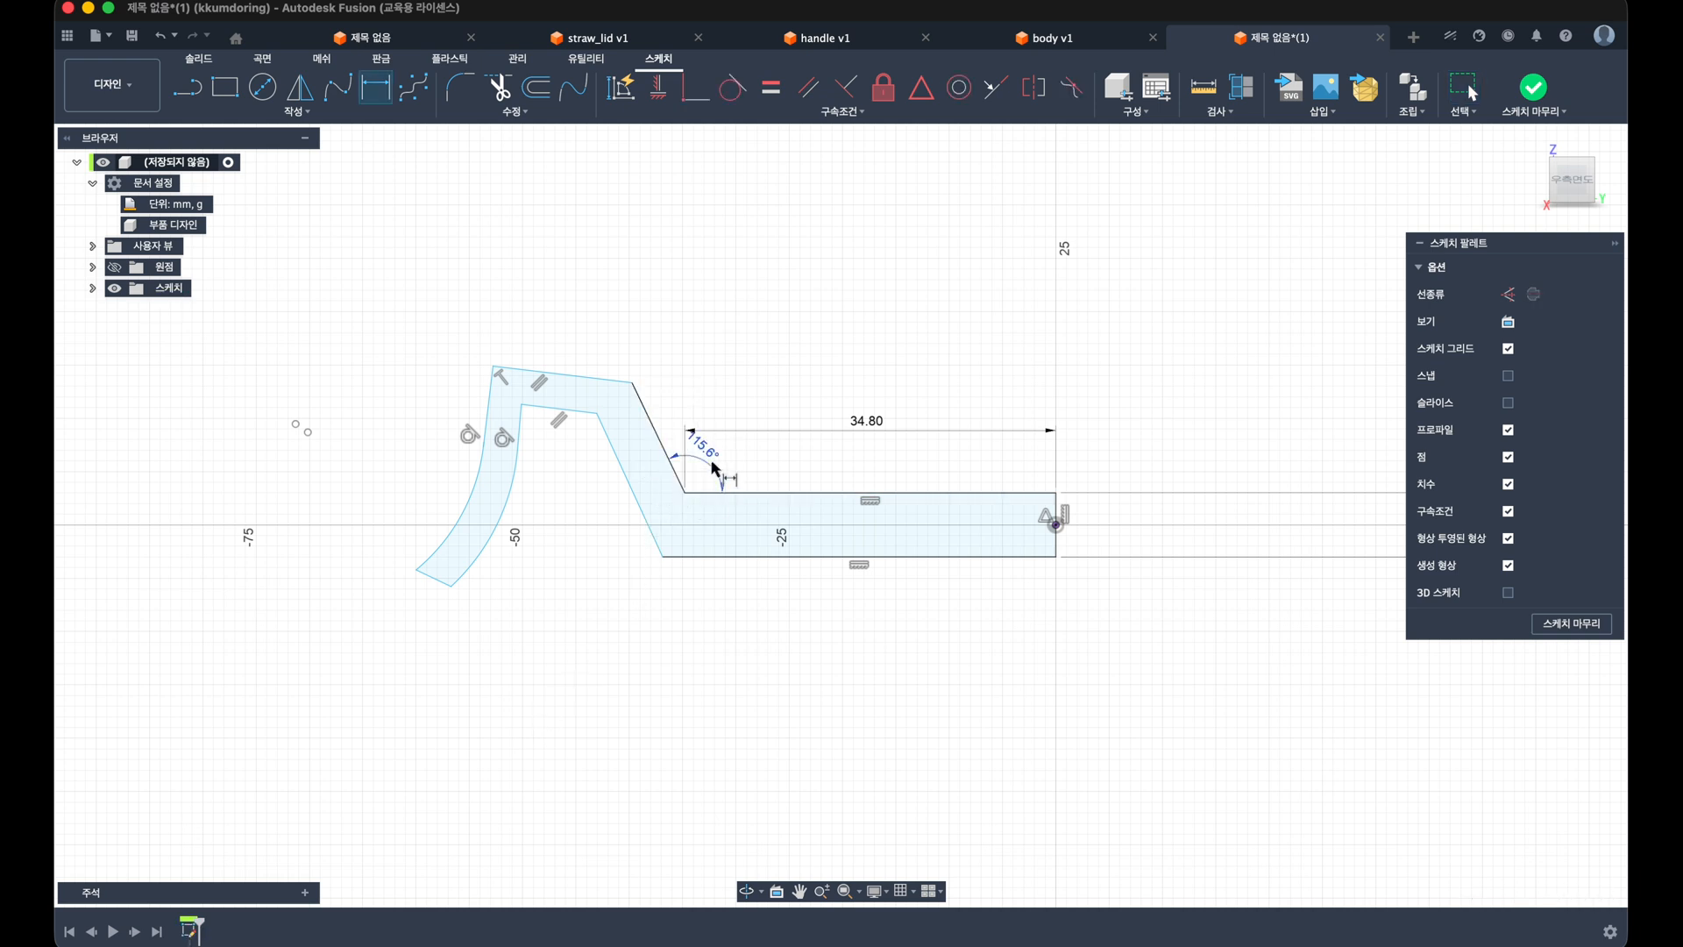
text(112)
key(Return)
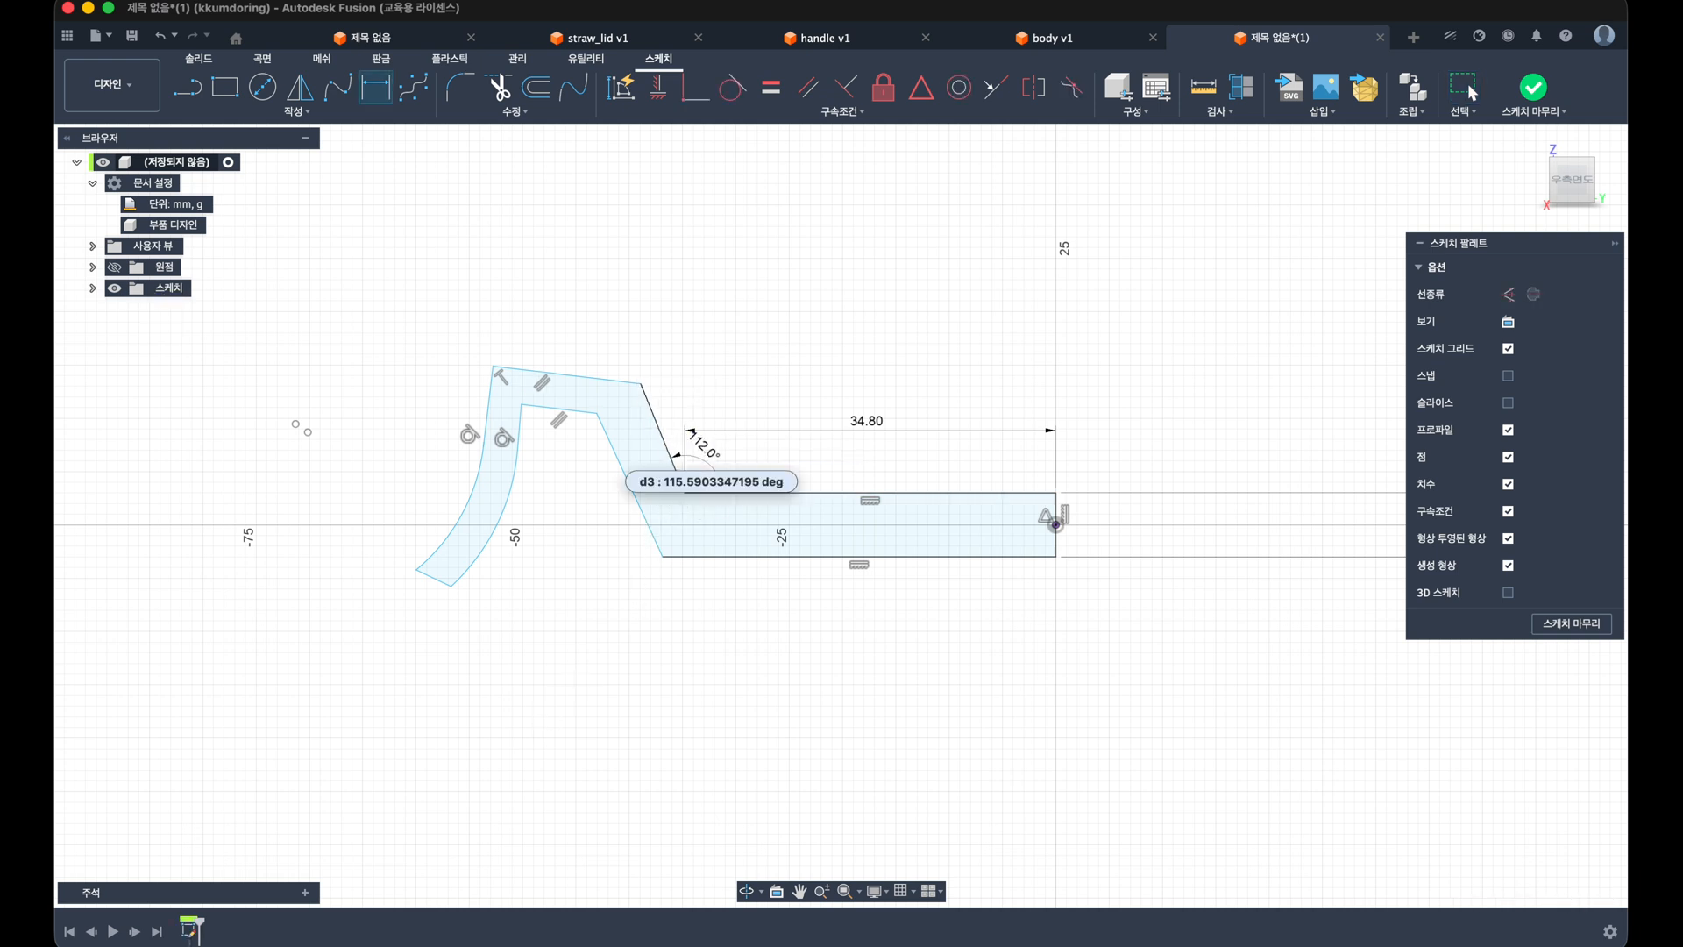
Step: Constrain the inner inclined line parallel to the outer inclined line
click(807, 87)
click(629, 512)
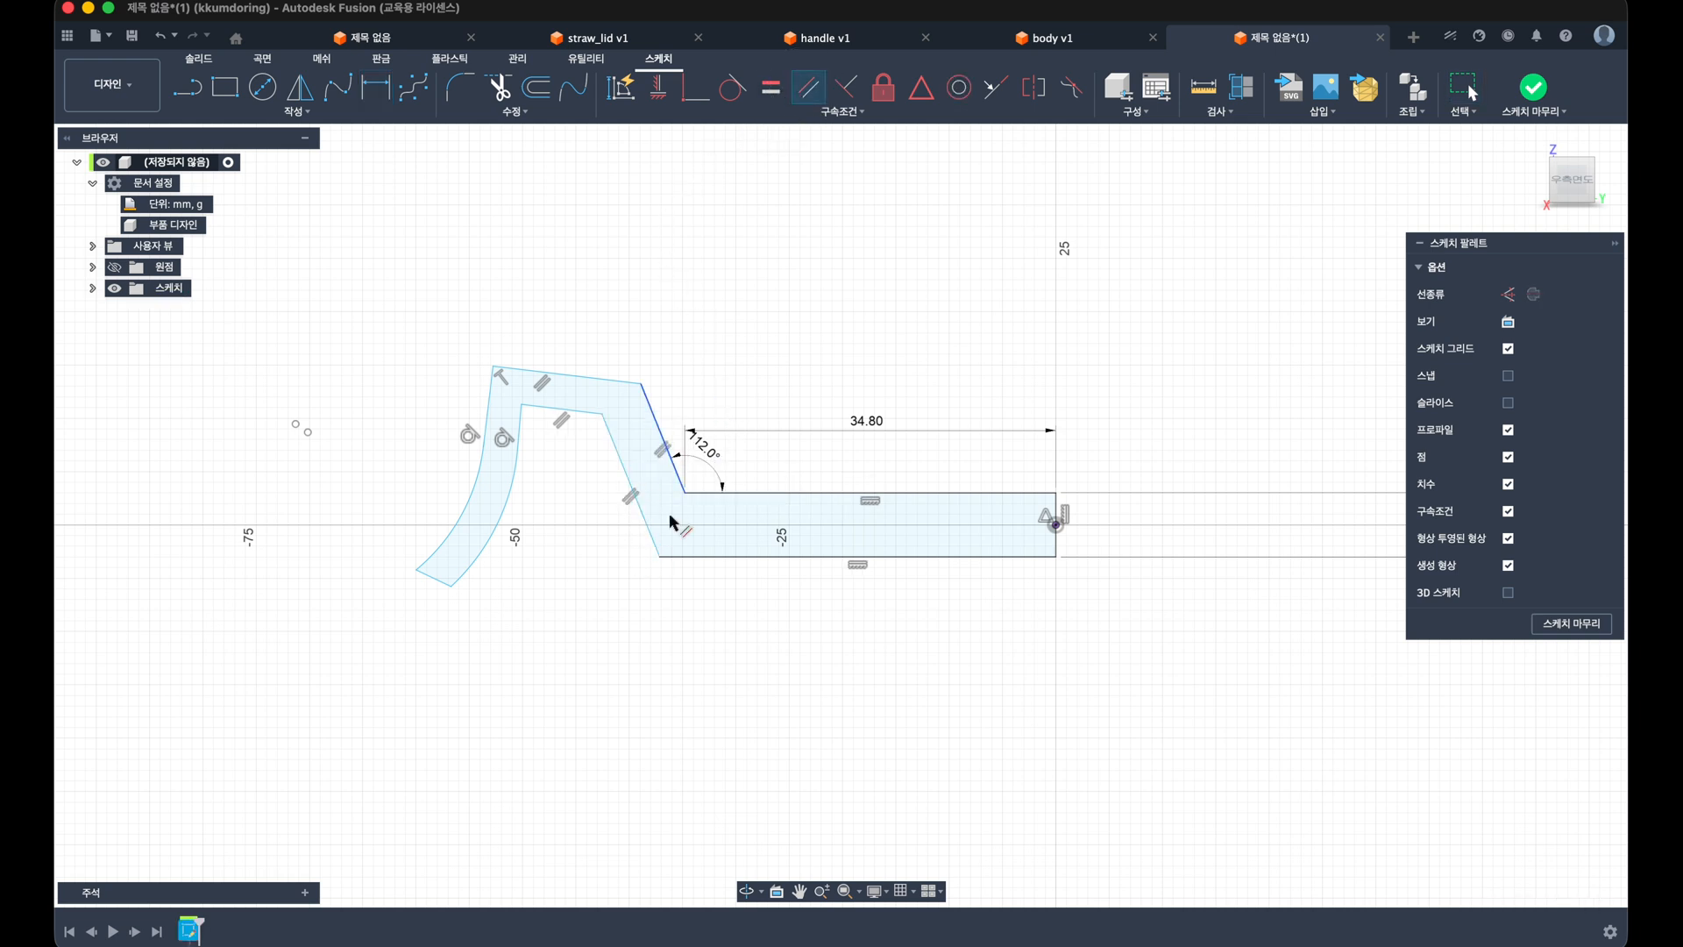
key(Escape)
Step: Dimension the distance between the two inclined lines and set it to 3 mm
key(l)
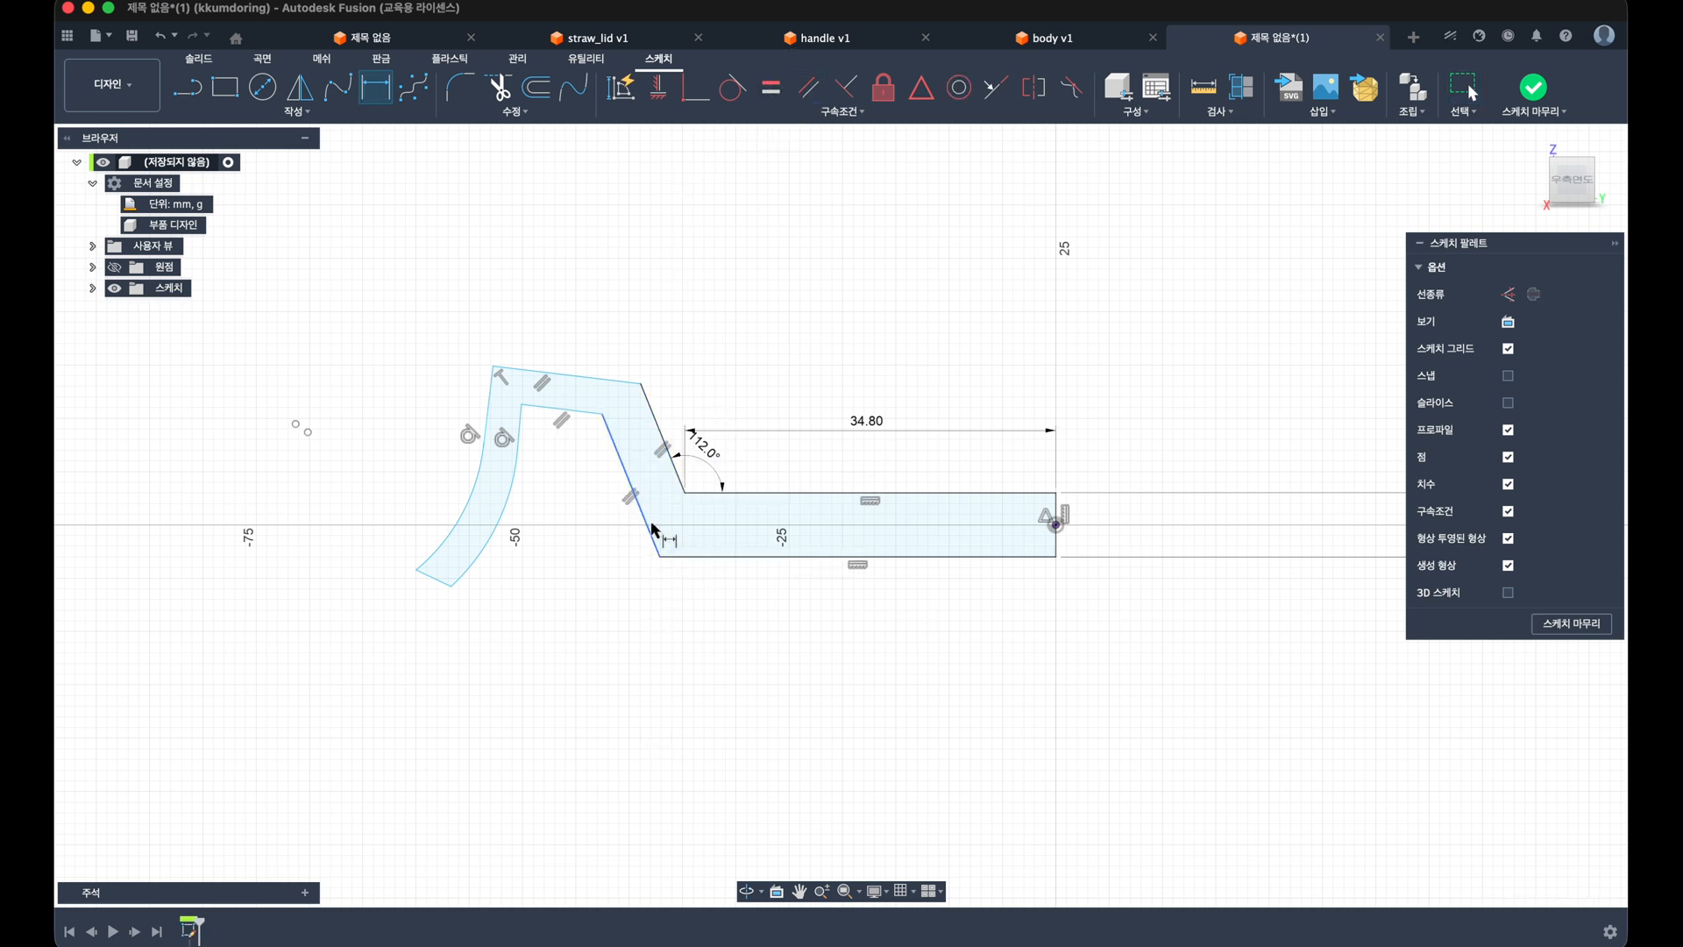
click(653, 529)
click(672, 478)
click(663, 503)
text(3)
key(Return)
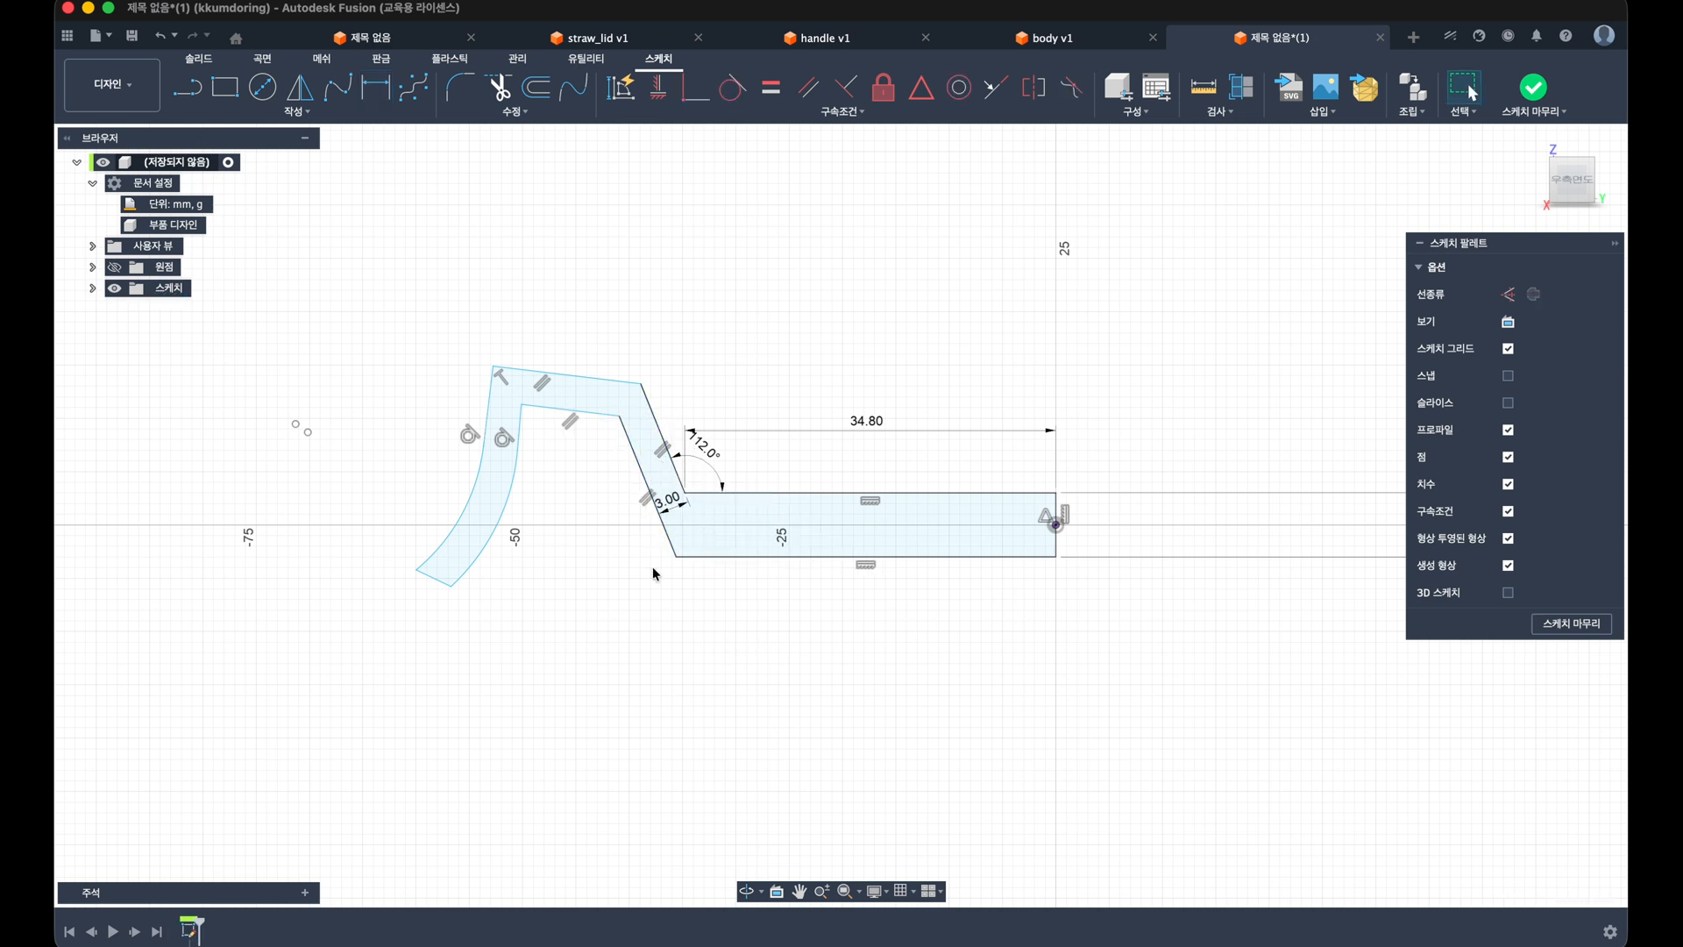
key(d)
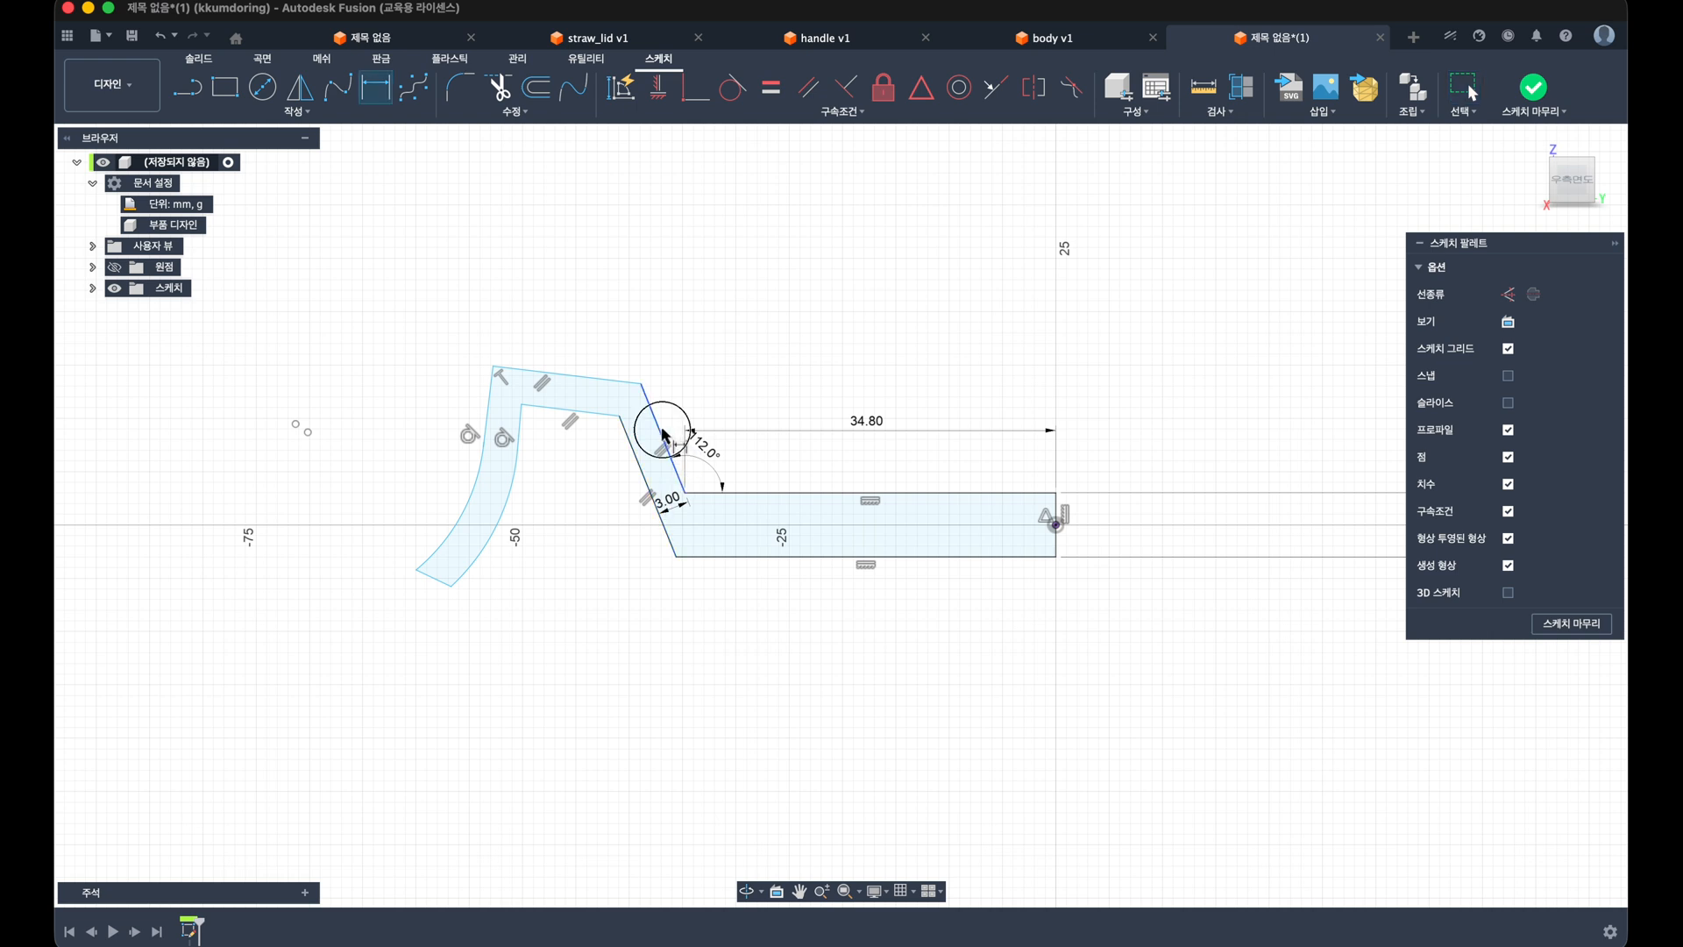
click(662, 429)
click(690, 419)
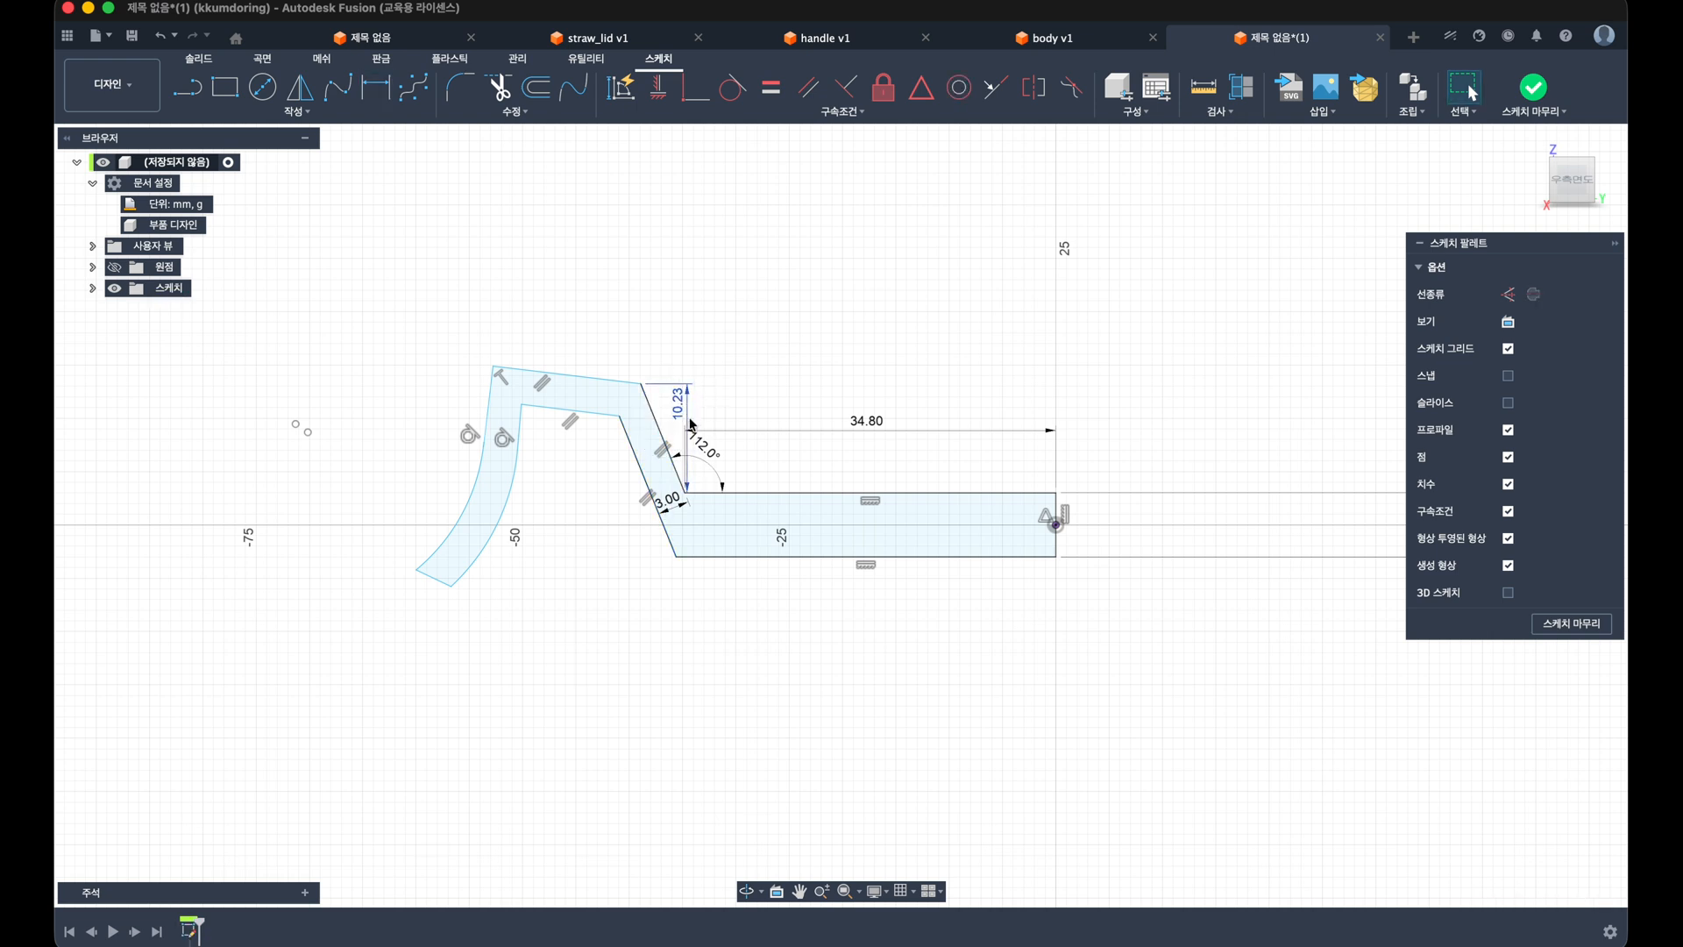
key(Escape)
Step: Dimension the outer inclined line along its length and set it to 7.8 mm
key(d)
click(659, 429)
click(679, 415)
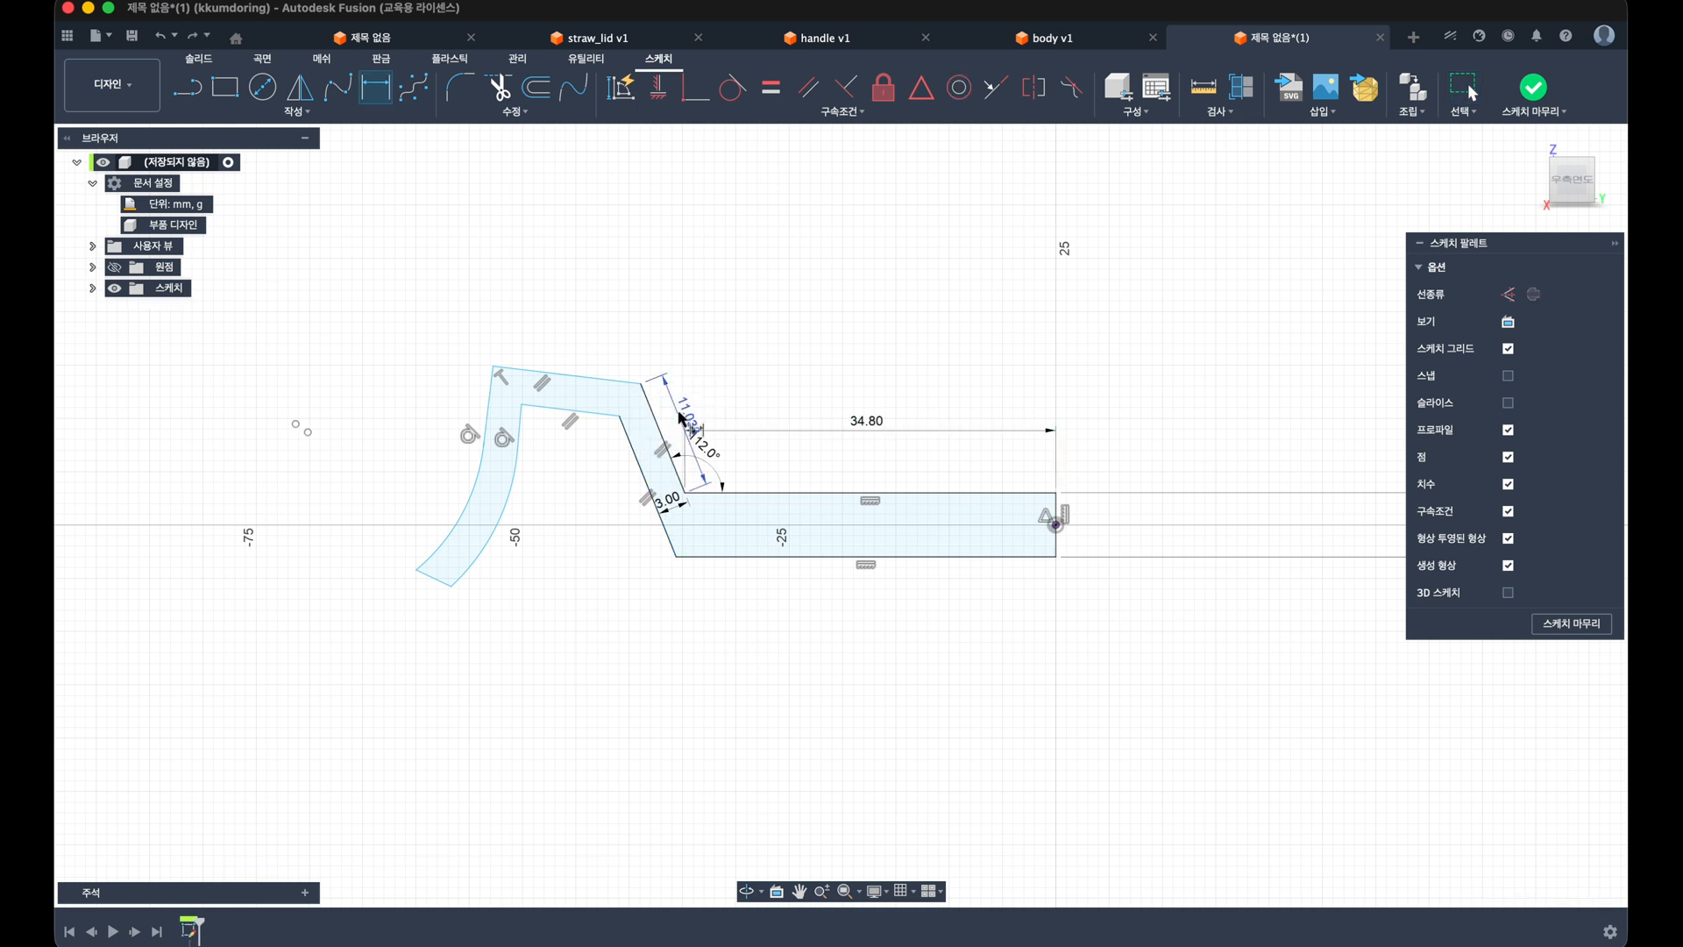
click(683, 413)
text(7)
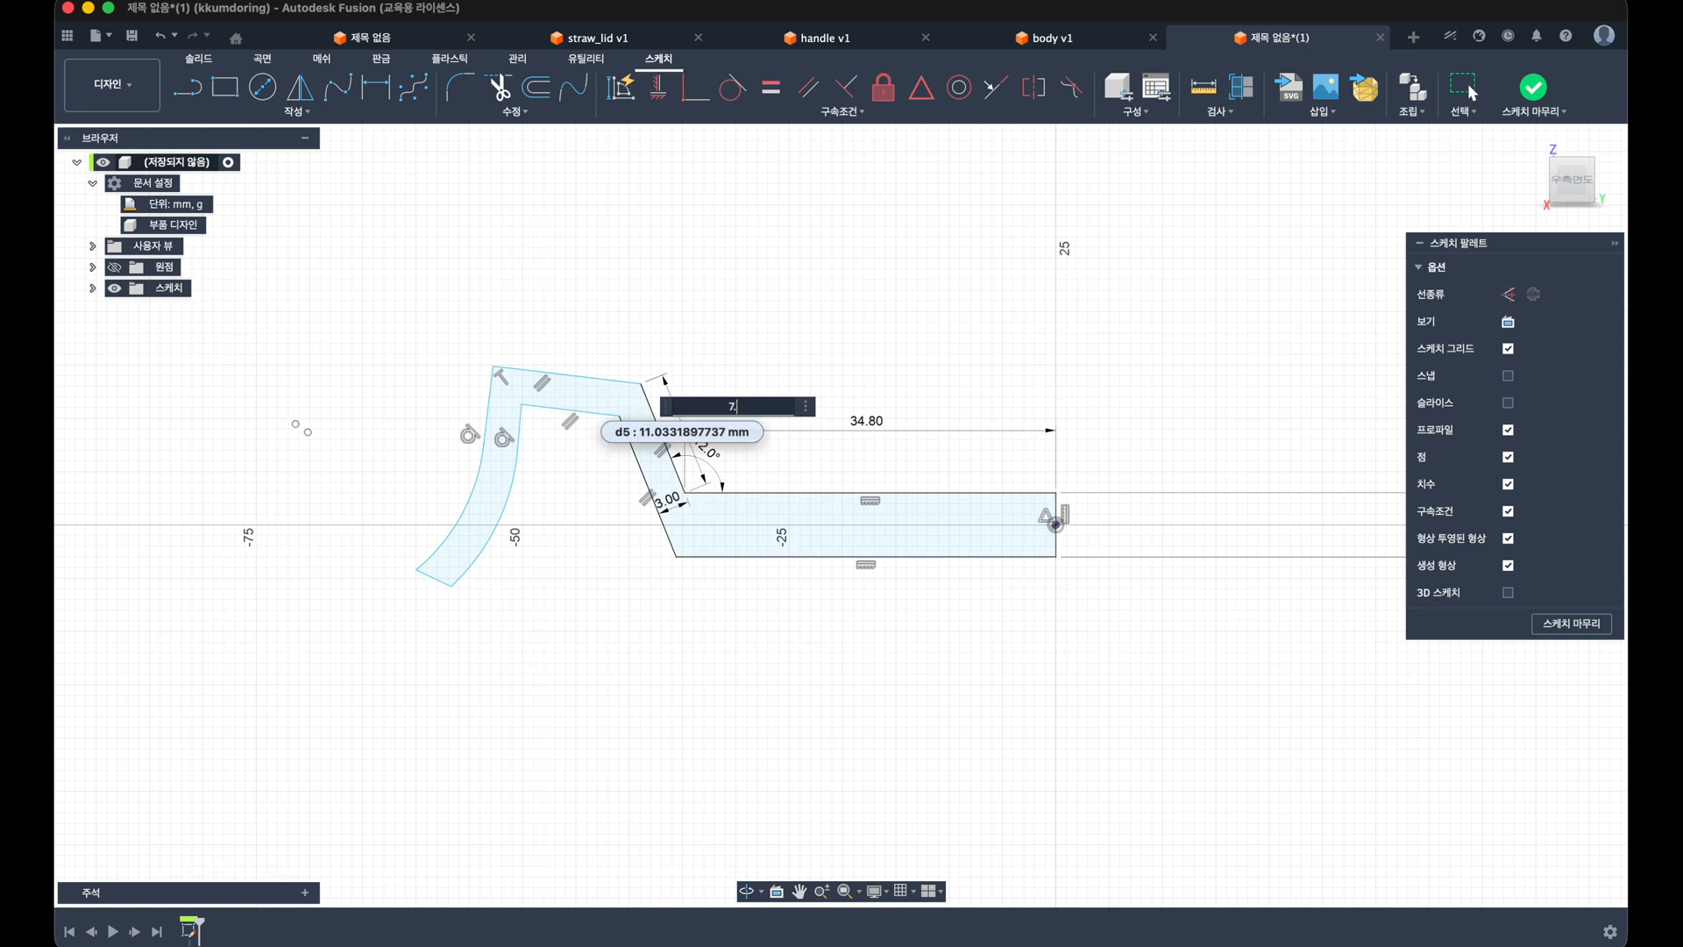
text(.8)
key(Return)
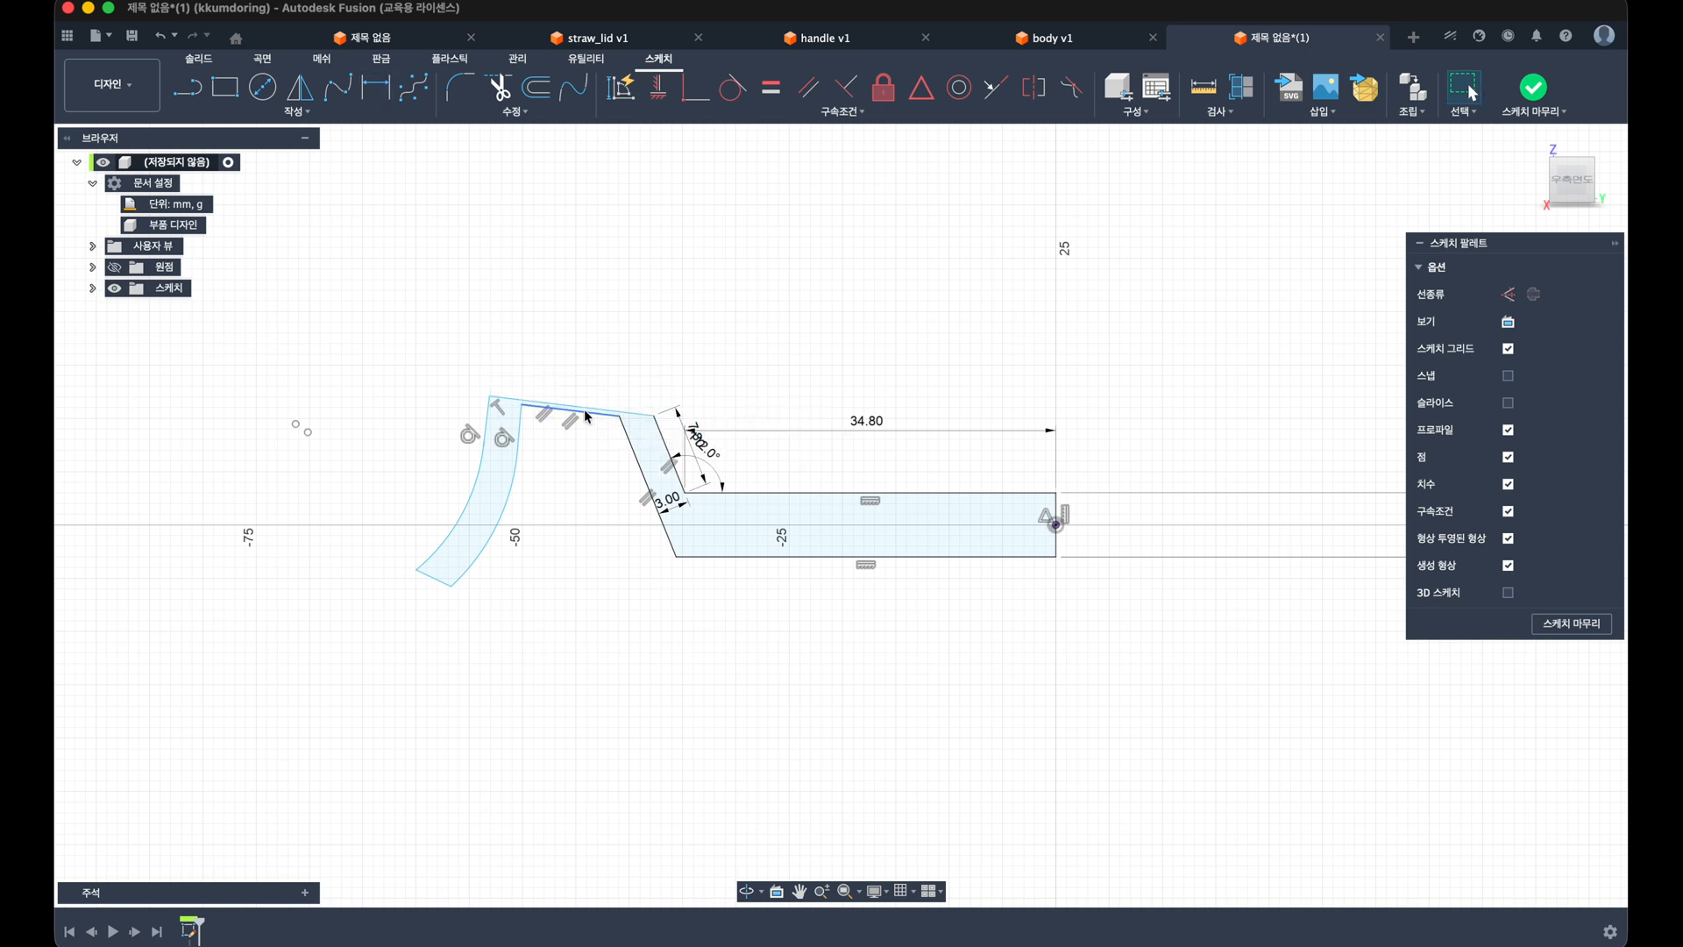
Step: Lower the inner sloped top line and set its distance from the outer sloped top line to 2 mm
drag(587, 421, 589, 442)
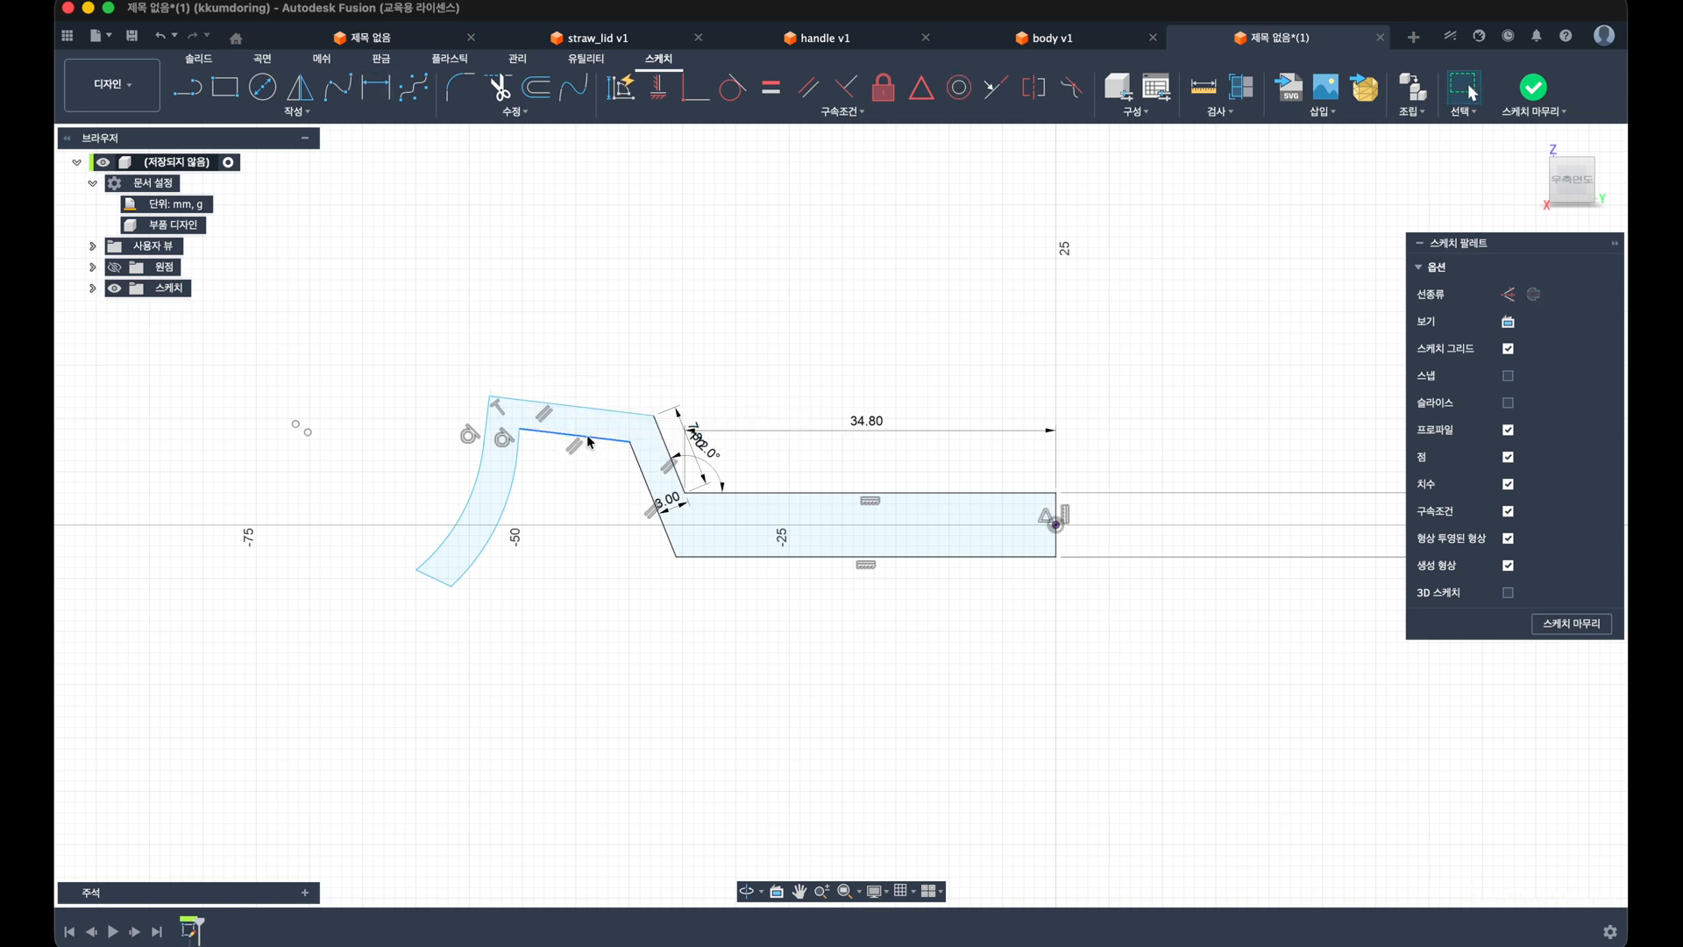
key(d)
click(589, 408)
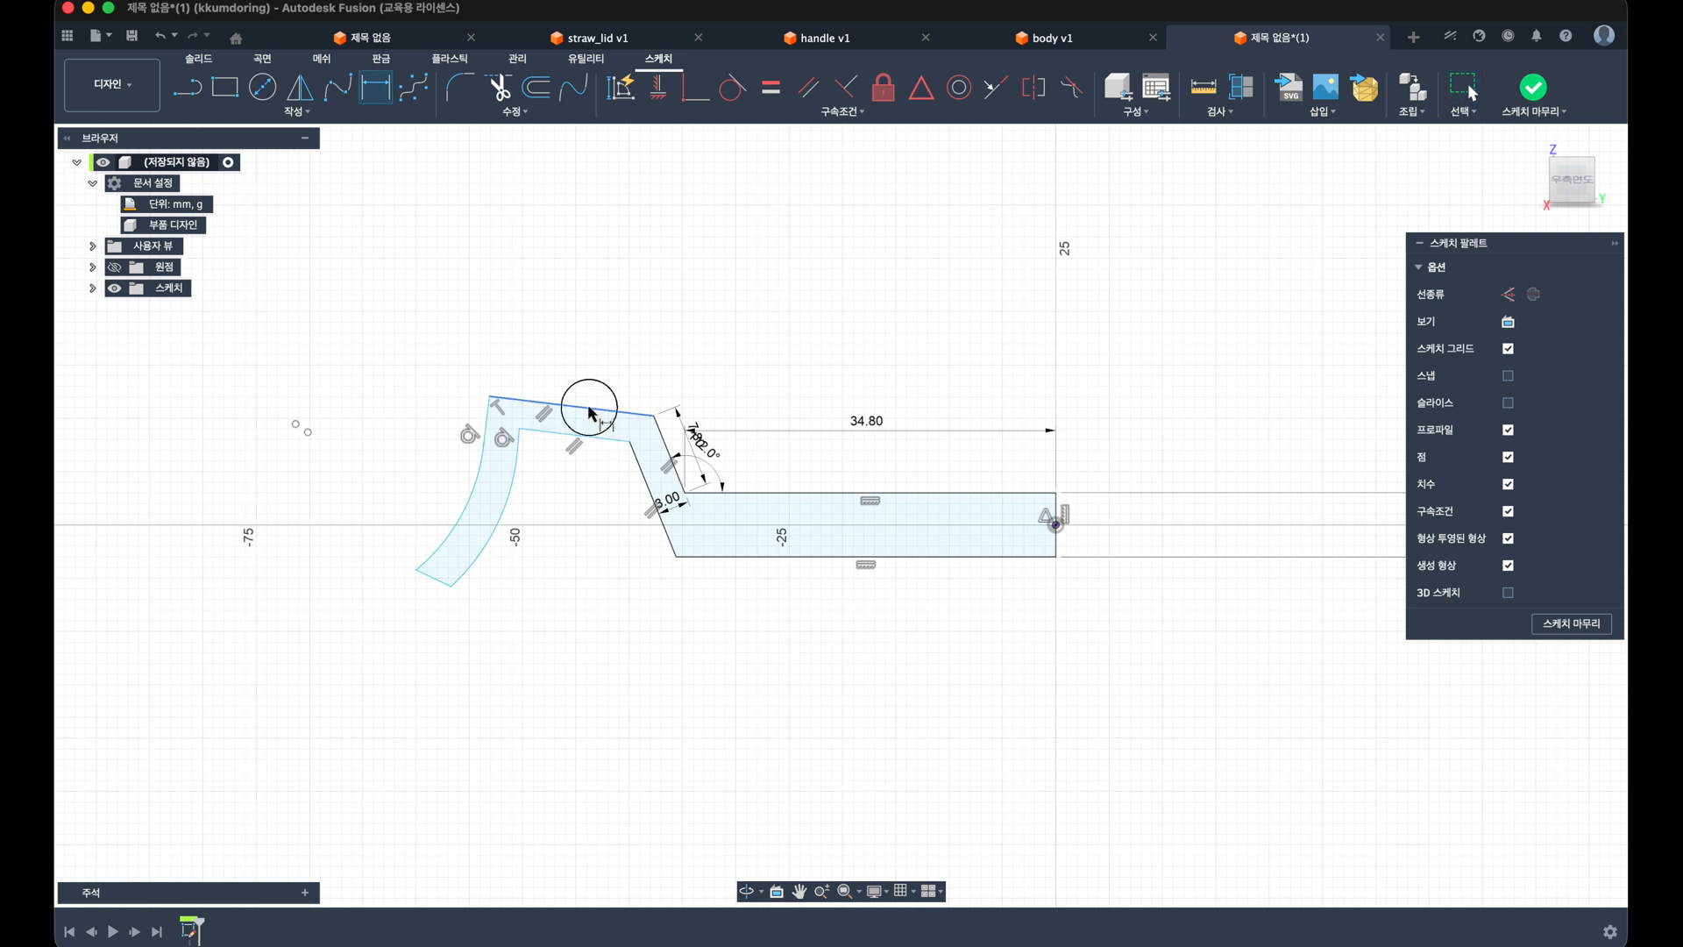
click(587, 437)
click(584, 422)
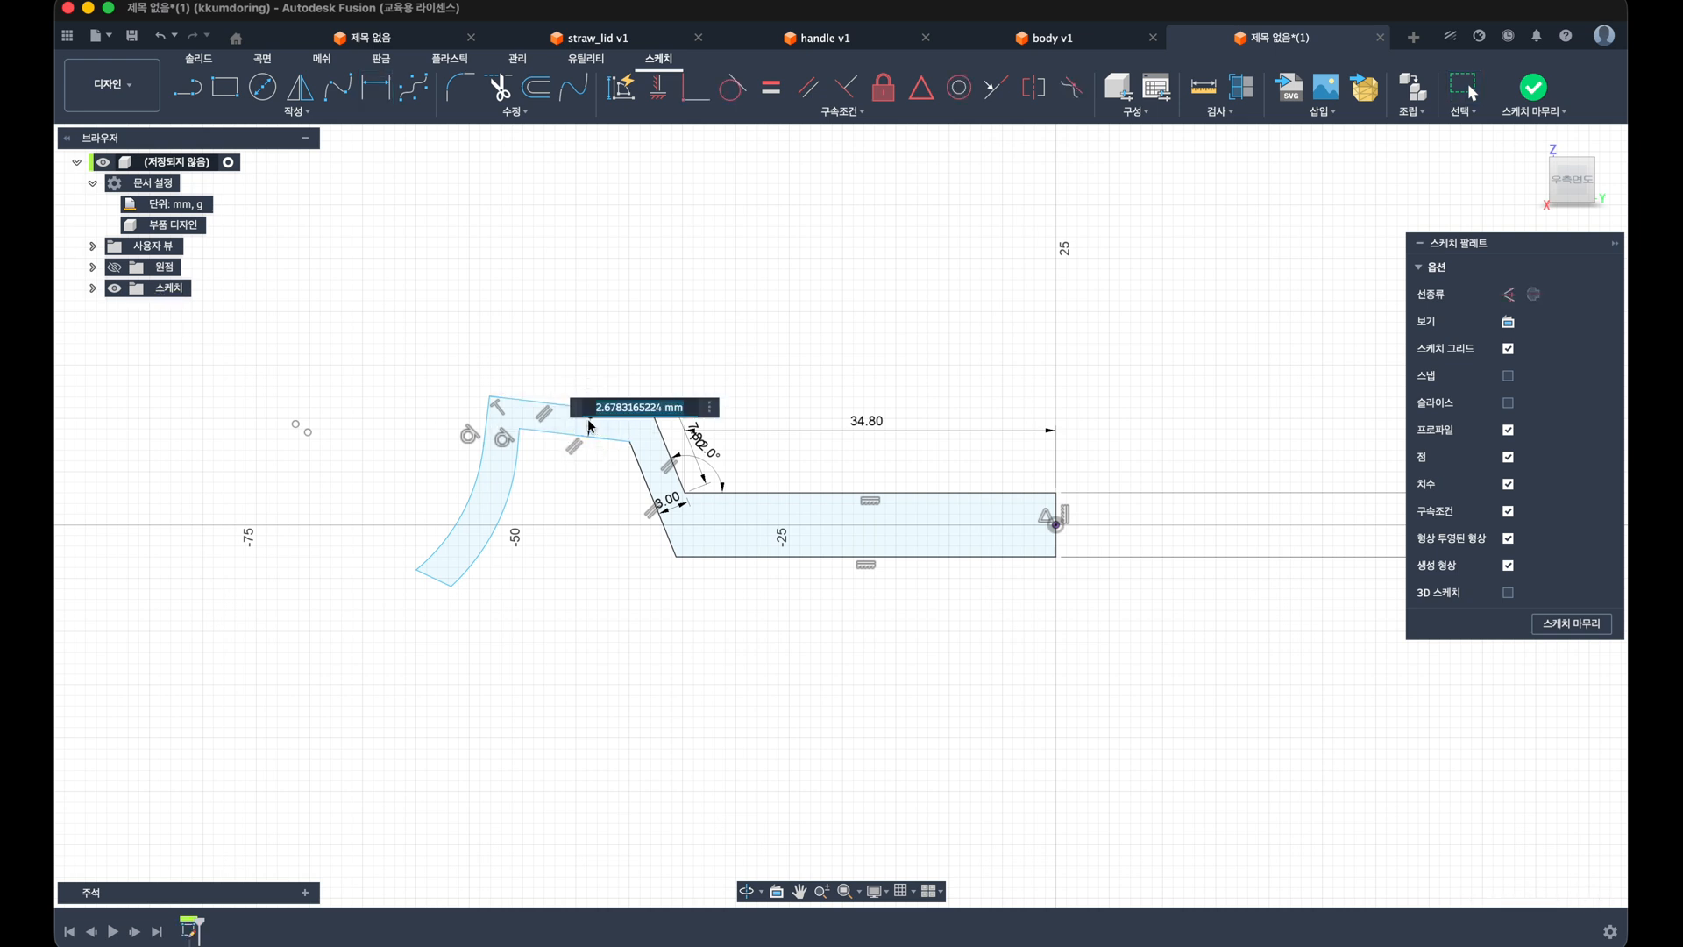
text(2)
key(Return)
key(Escape)
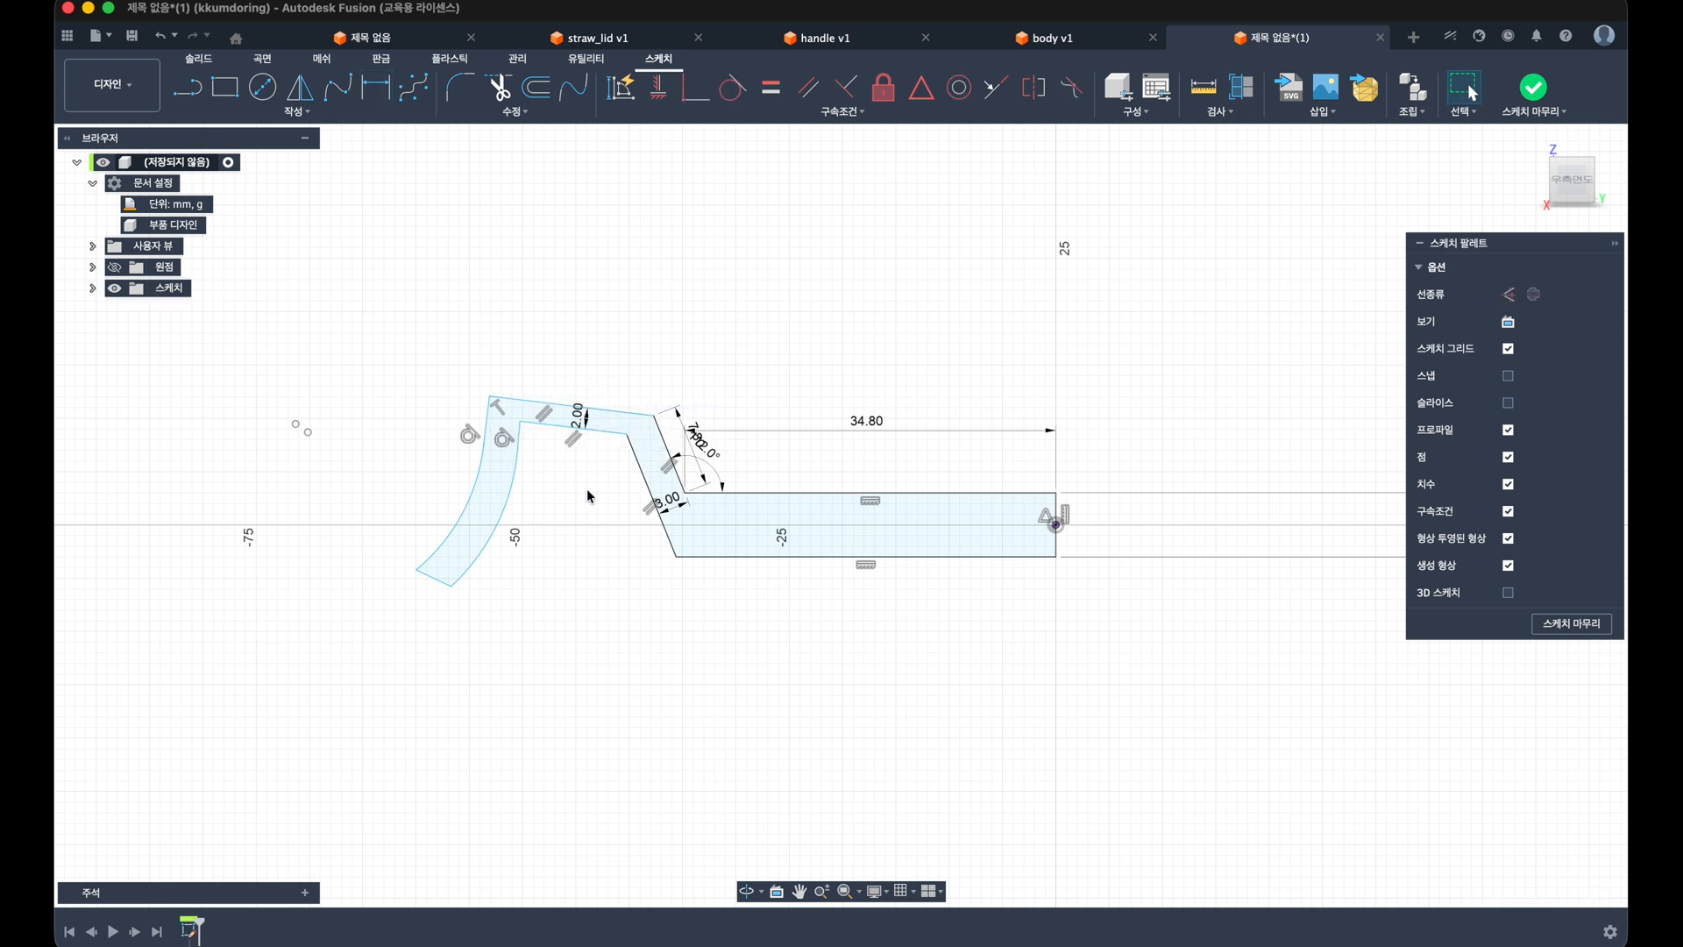
Step: Dimension the length of the inner sloped top line and set it to 3.8 mm
key(d)
click(583, 428)
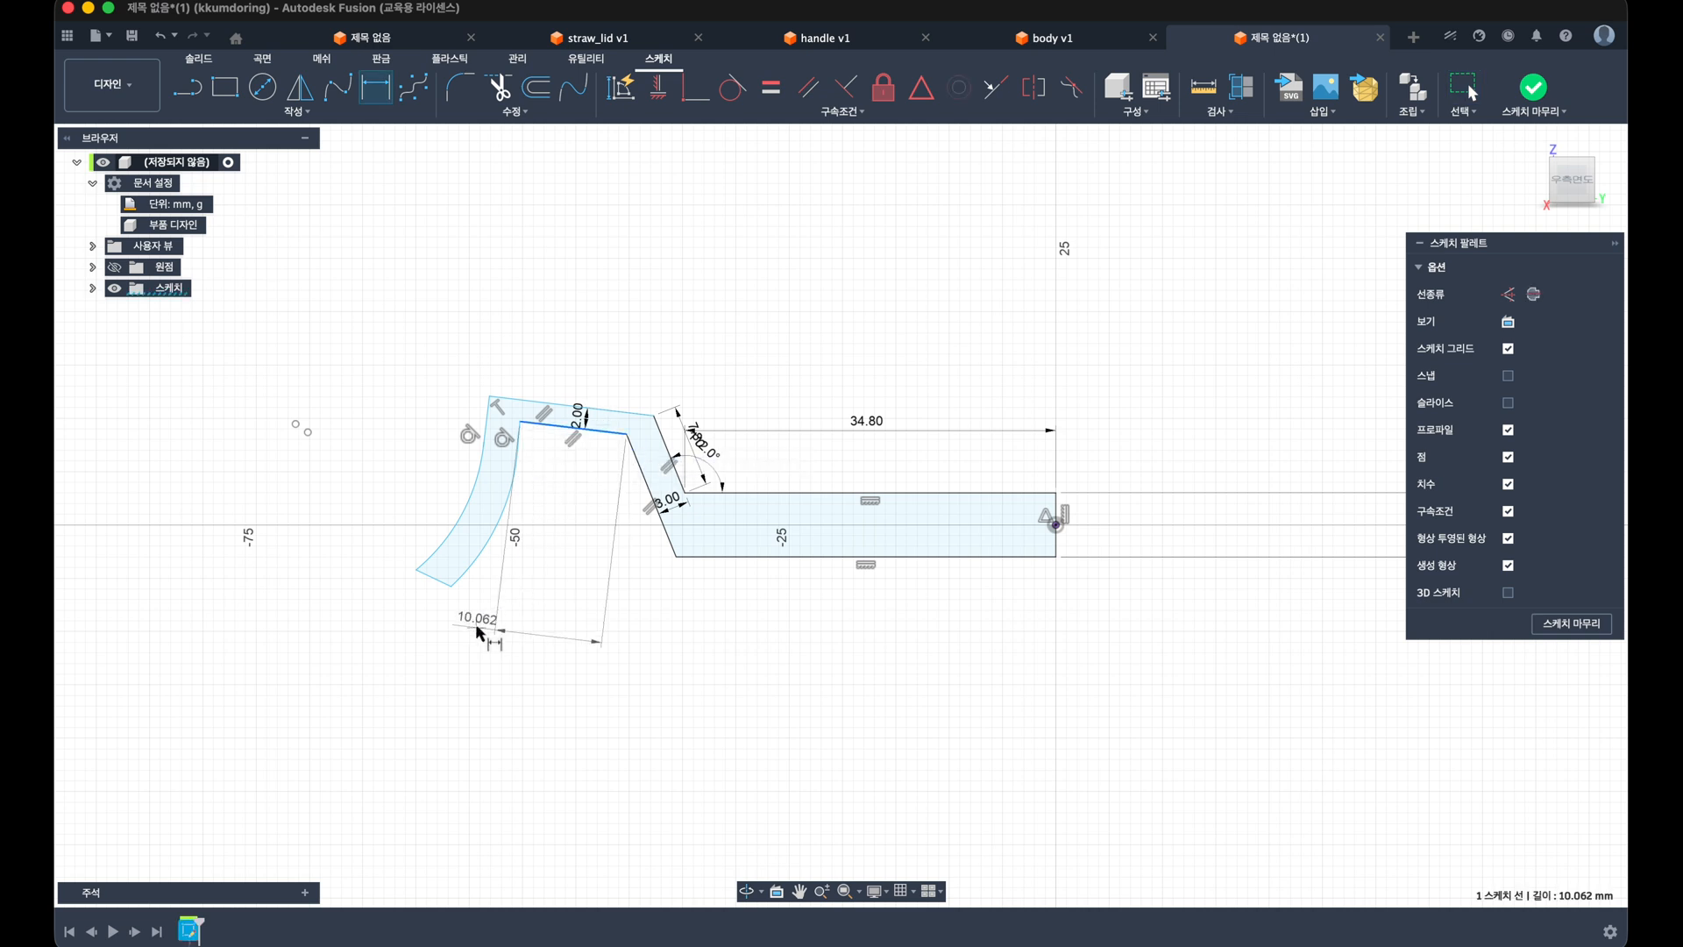
click(508, 644)
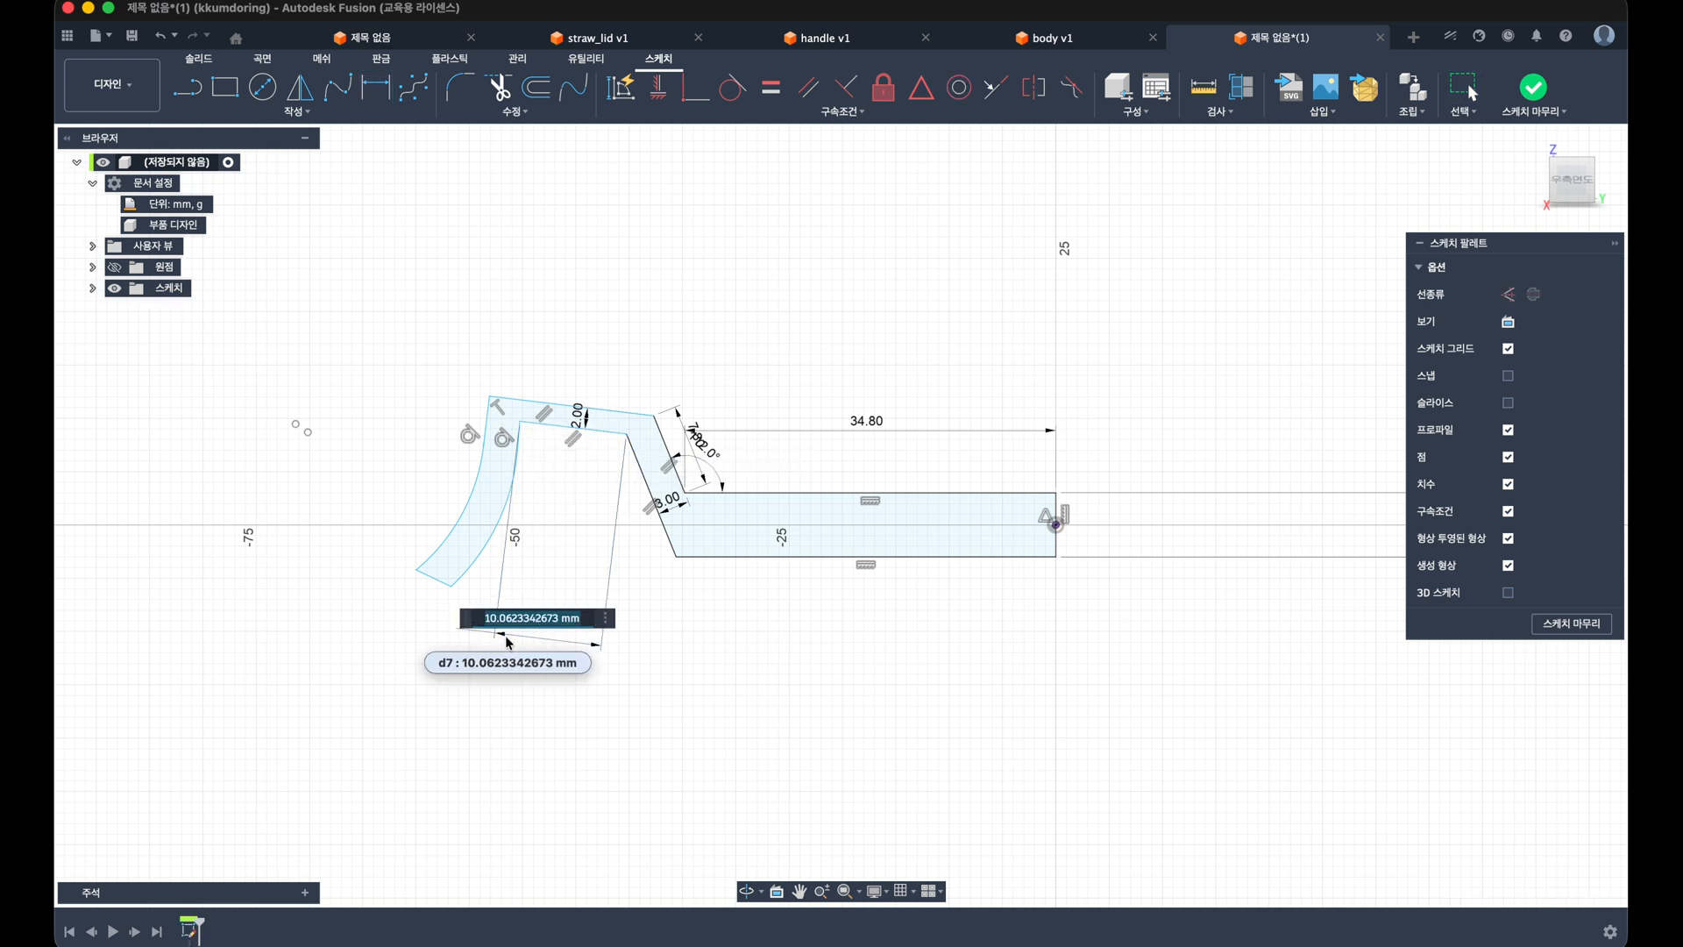
text(3.)
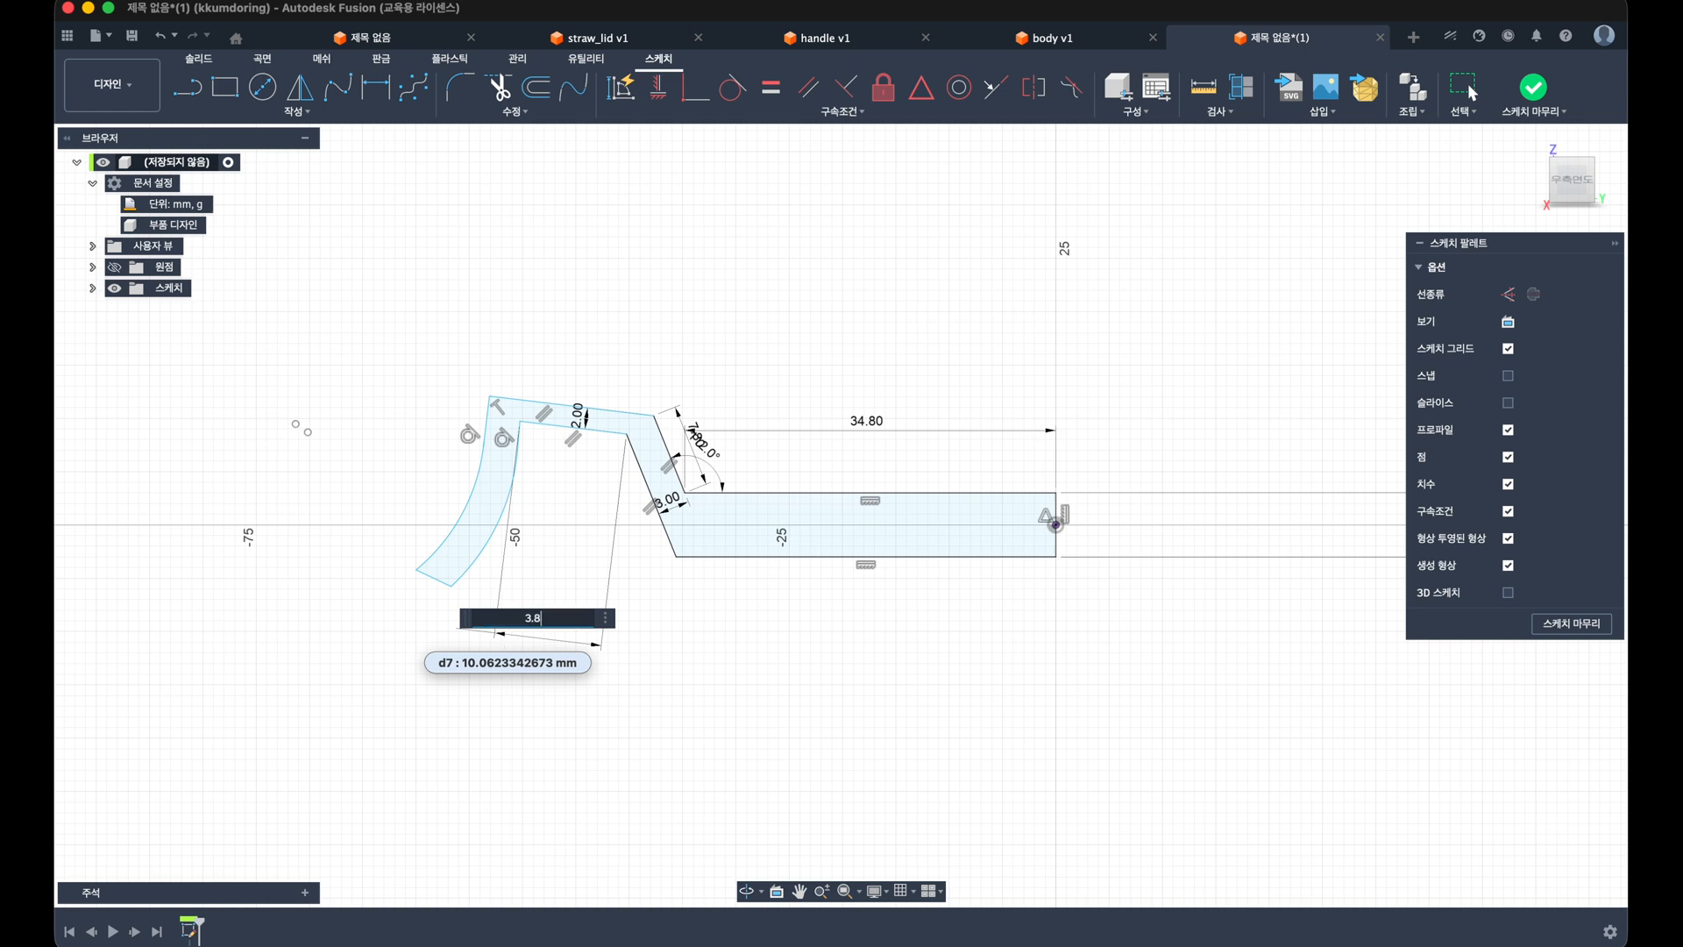
text(8)
key(Return)
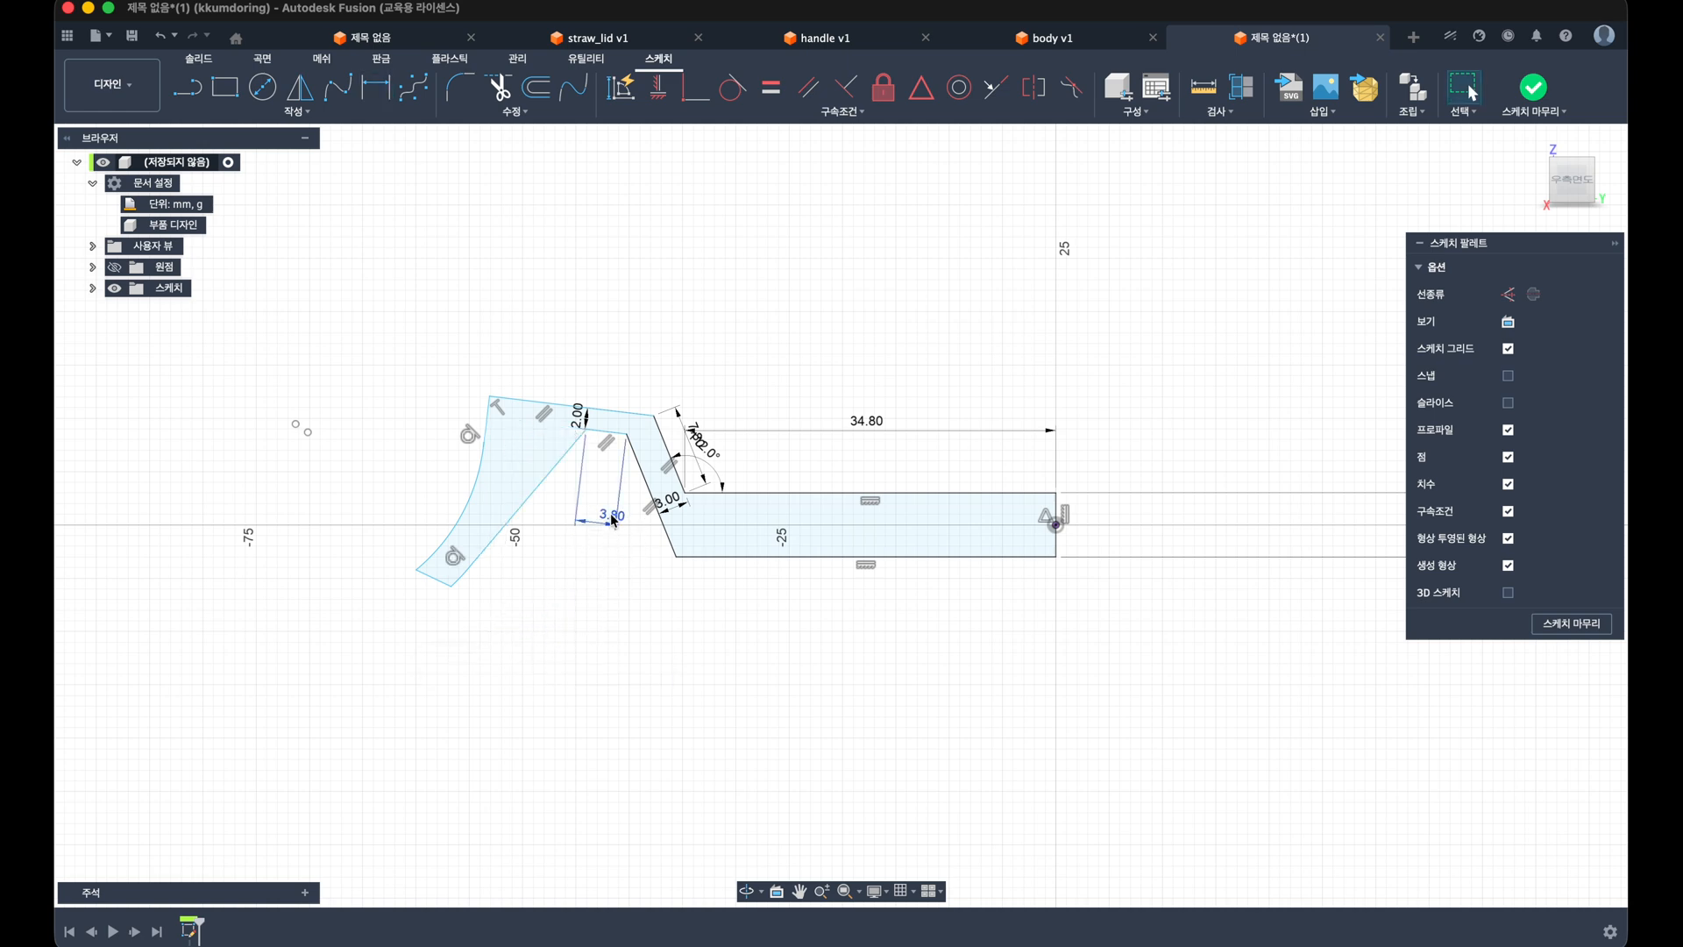
Step: Set the angle between the outer sloped top line and the outer inclined line to 115 degrees
scroll(614, 520, down, 5)
scroll(572, 417, up, 10)
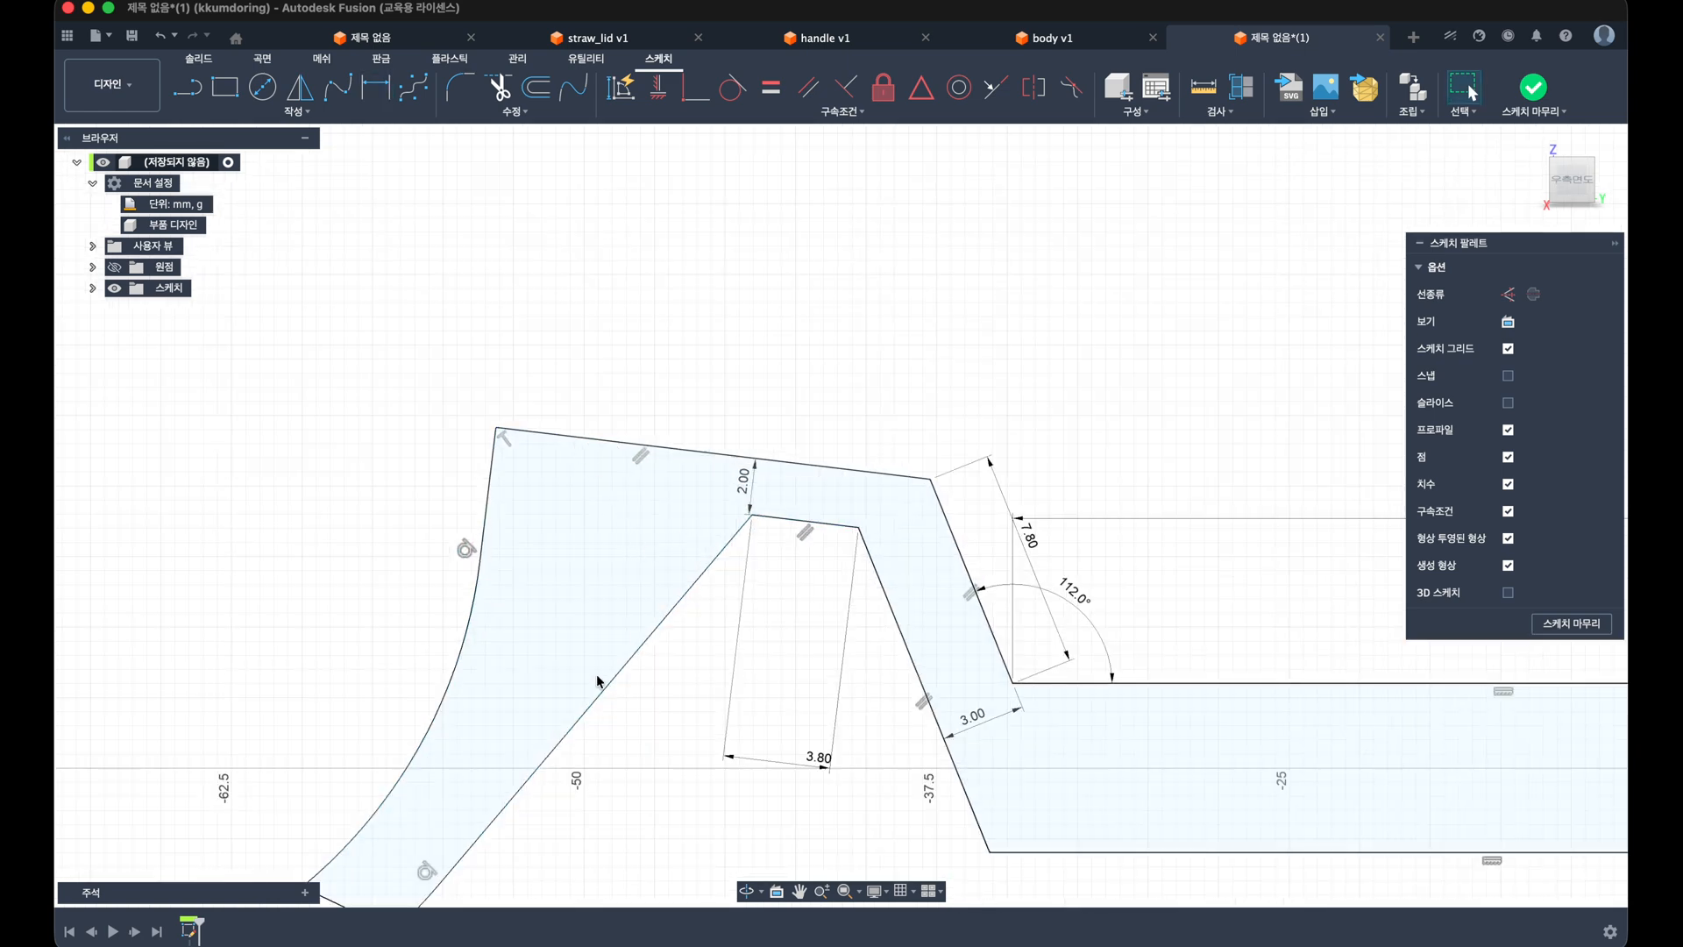
mouse_move(712, 558)
mouse_down()
mouse_move(706, 598)
mouse_move(711, 564)
mouse_up()
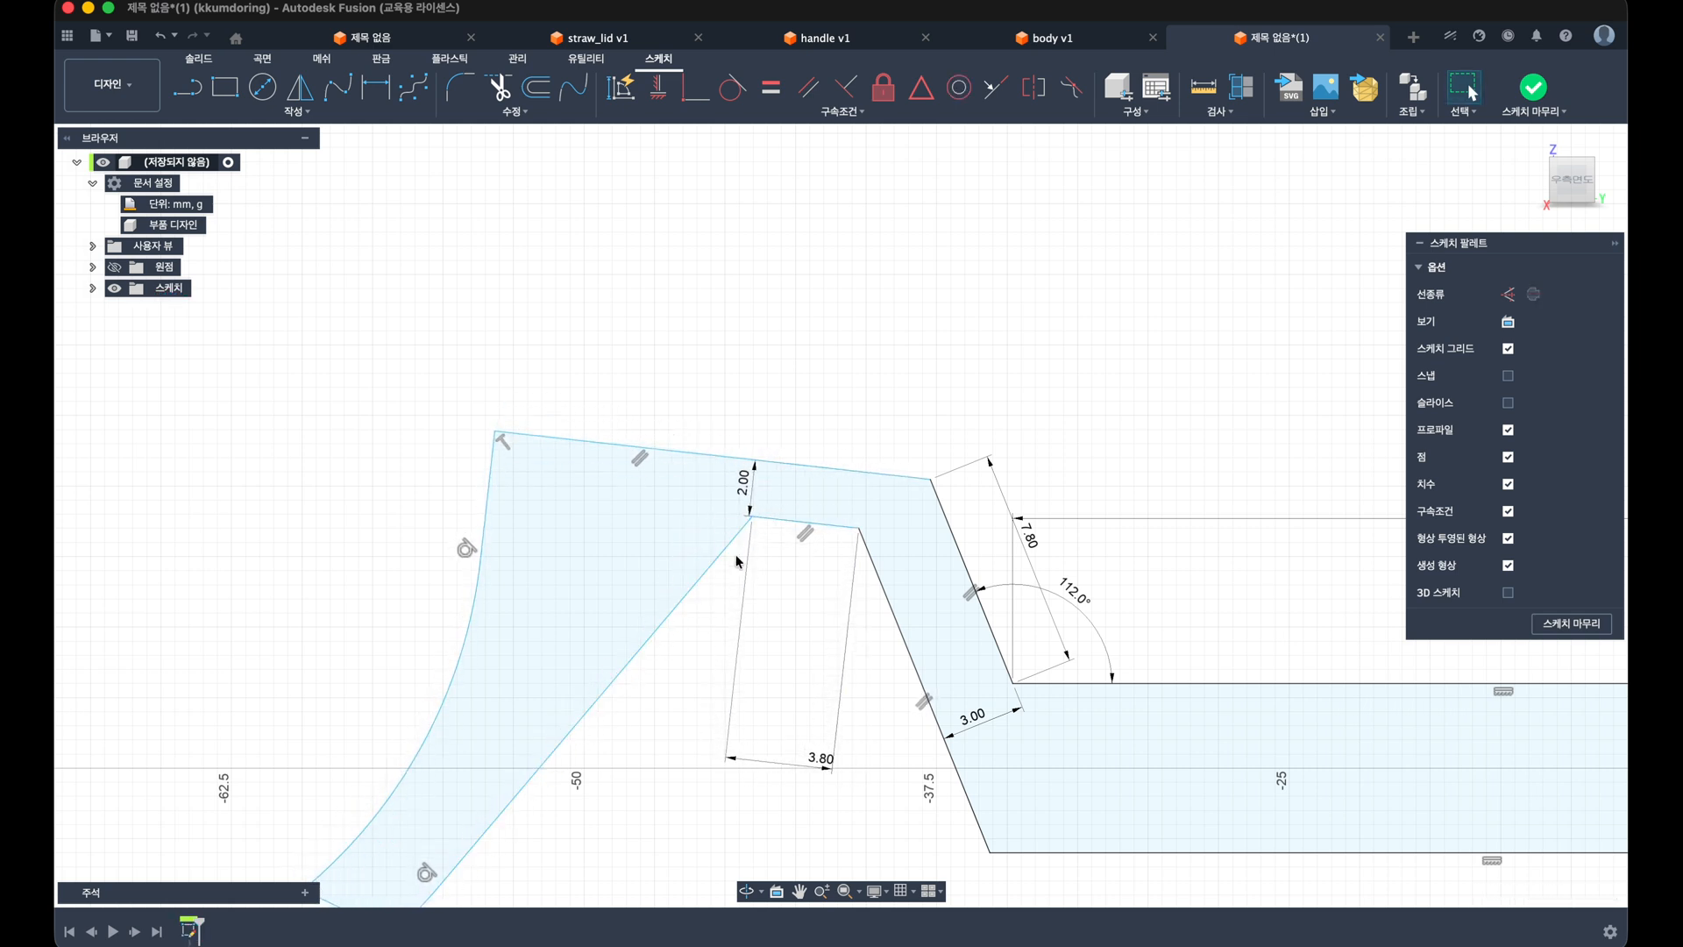
key(d)
click(855, 472)
click(943, 510)
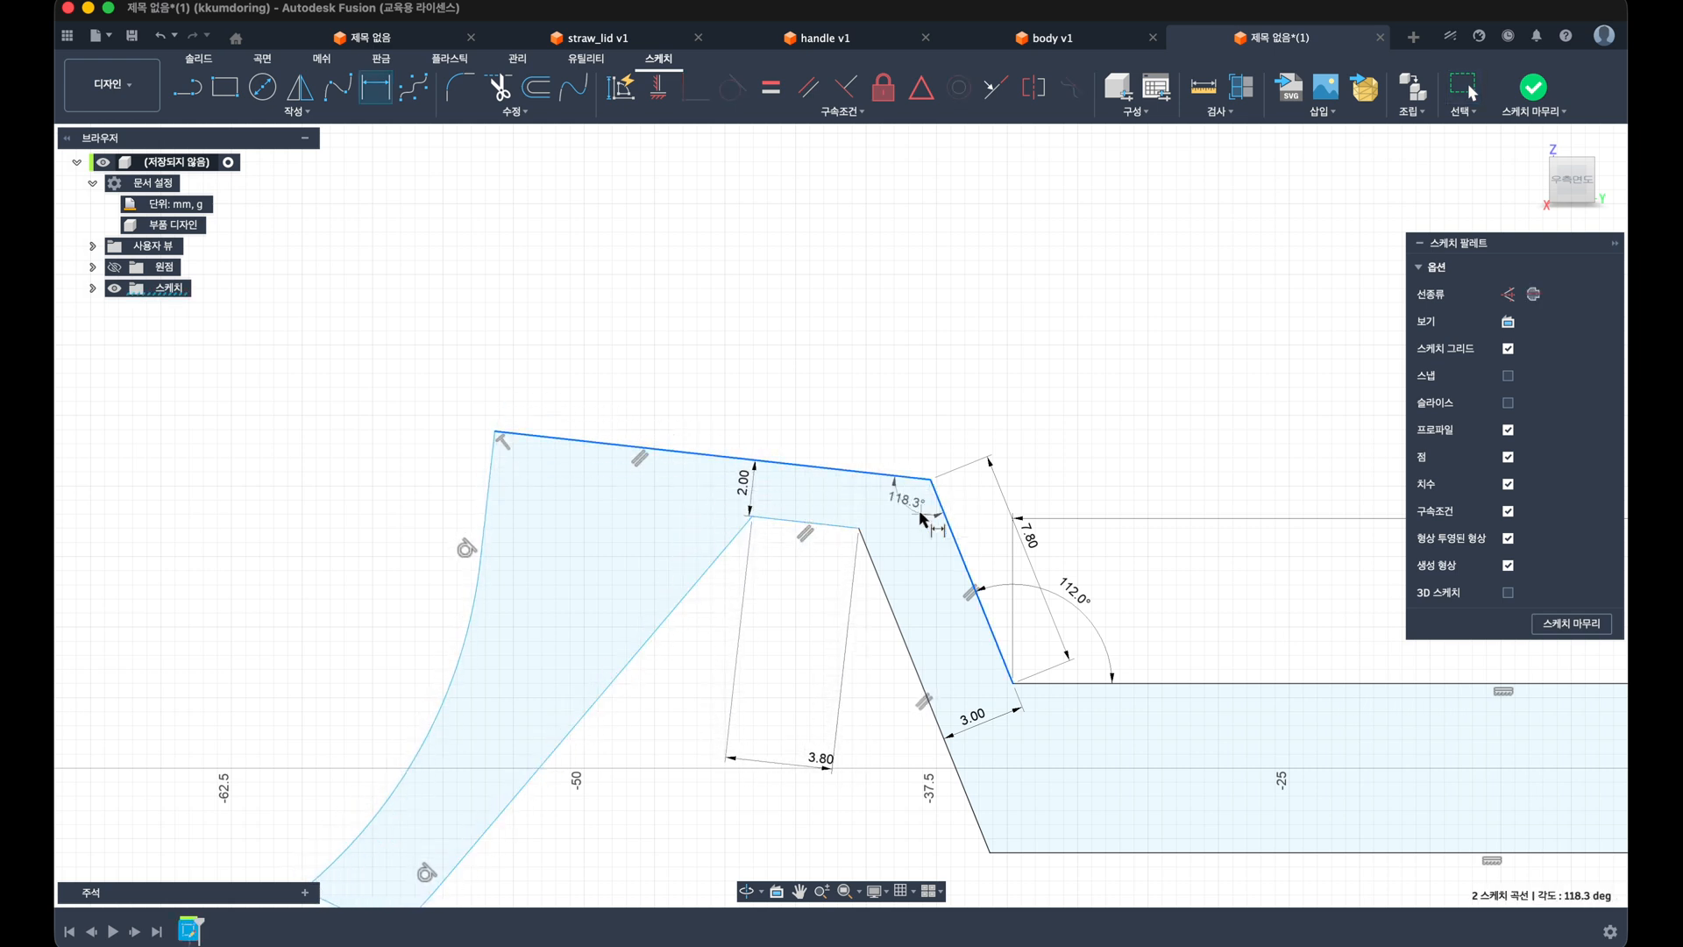
click(922, 519)
text(115)
key(Return)
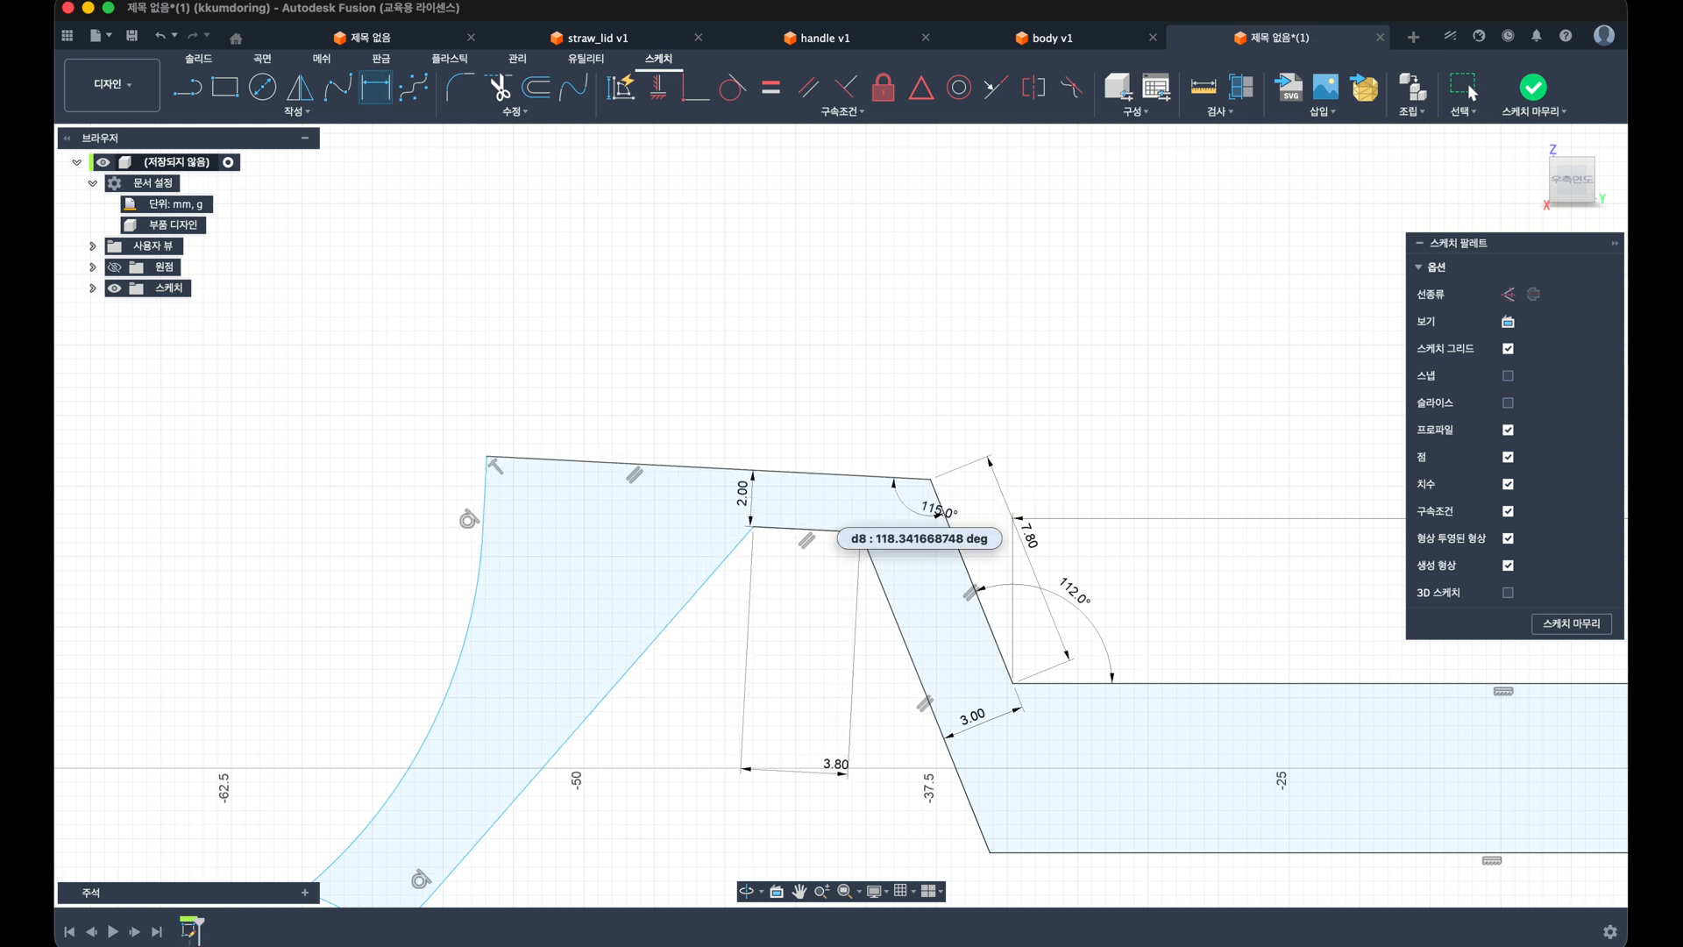
key(Escape)
Step: Reshape the curved leg by moving its outer top corner inward and its inner tangent point up near the inner top line
scroll(723, 544, down, 3)
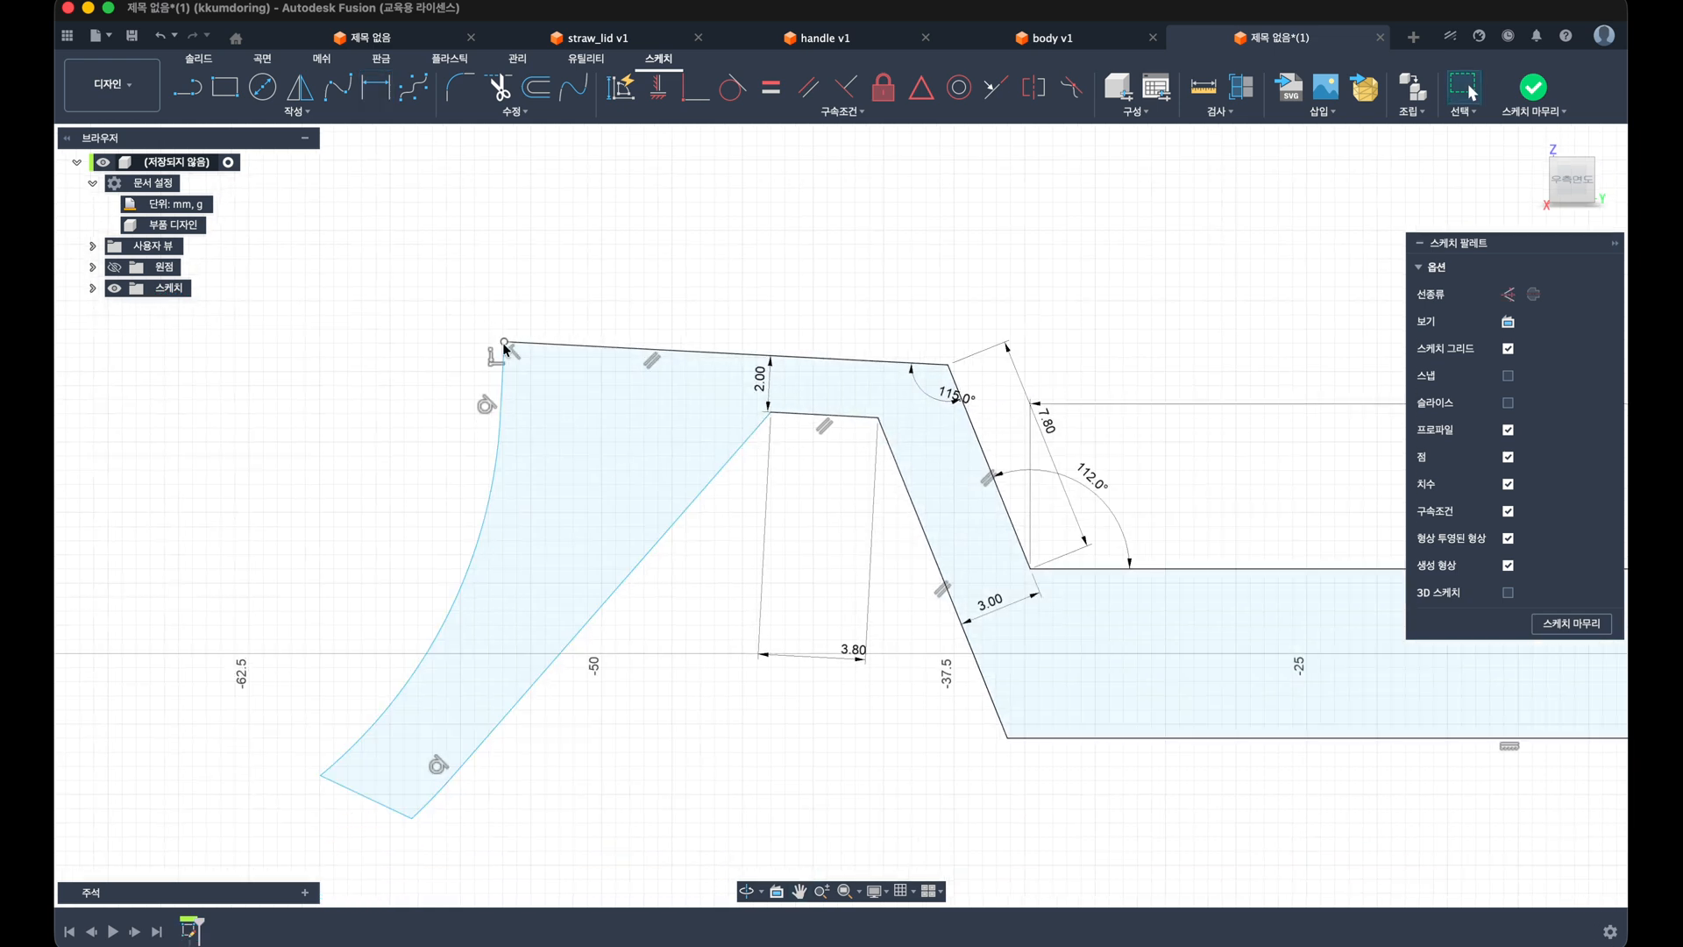
mouse_move(506, 348)
mouse_down()
mouse_move(668, 350)
mouse_move(665, 435)
mouse_up()
click(731, 466)
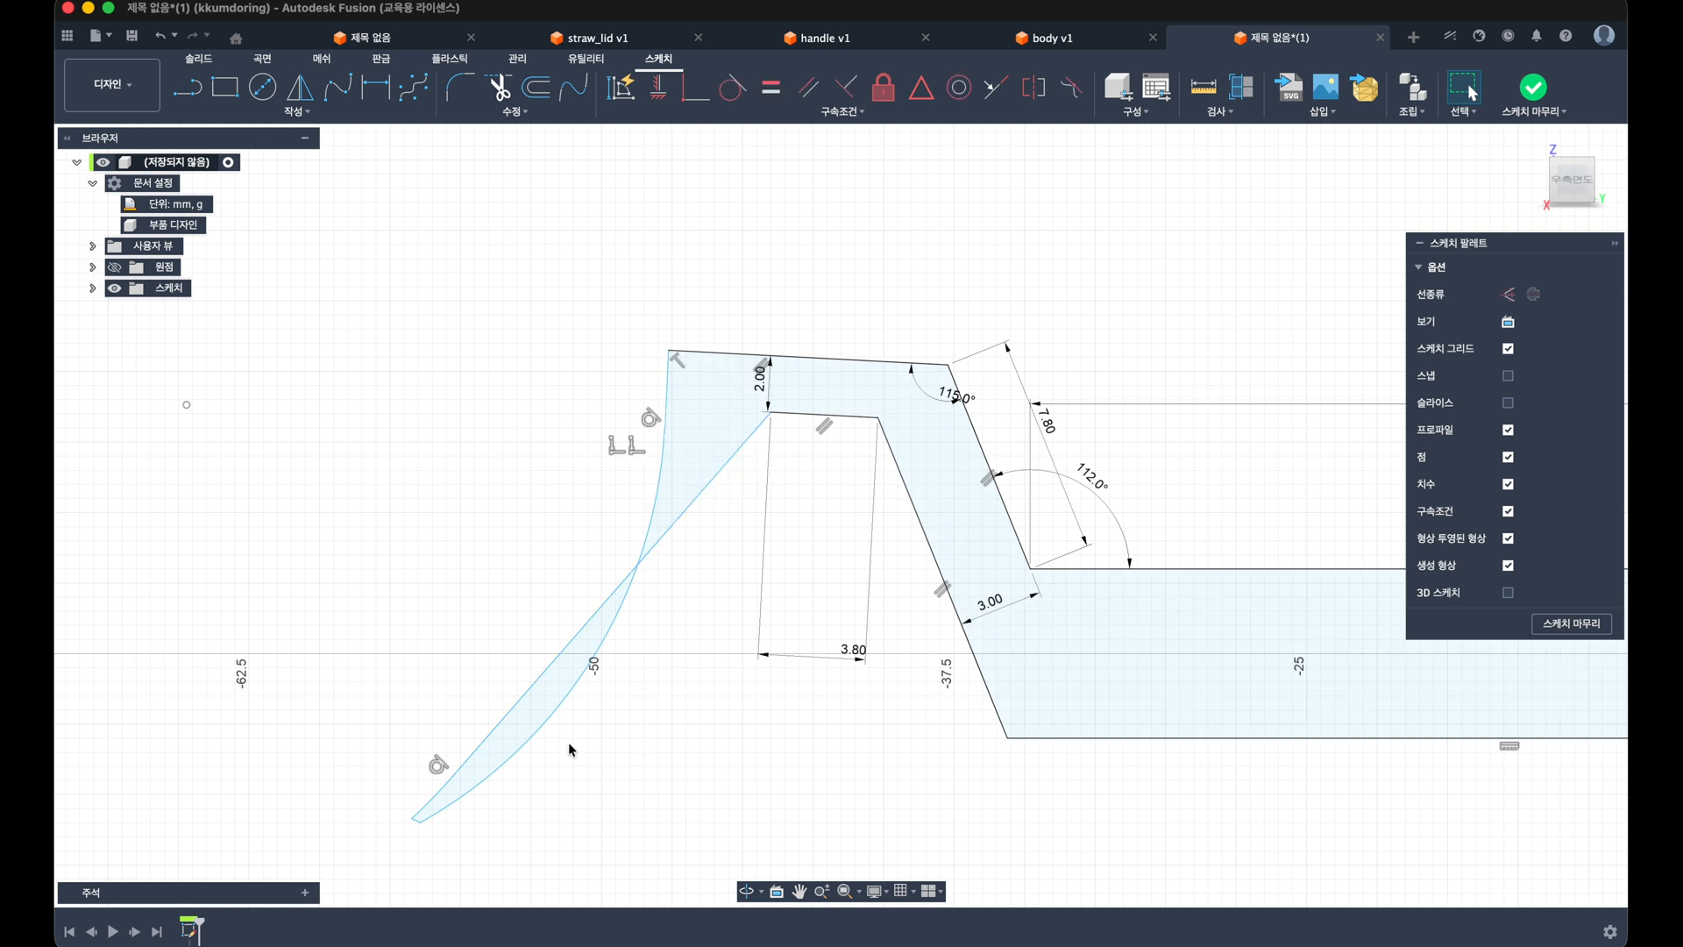
mouse_move(451, 777)
mouse_down()
mouse_move(601, 751)
mouse_move(695, 665)
mouse_move(759, 487)
mouse_up()
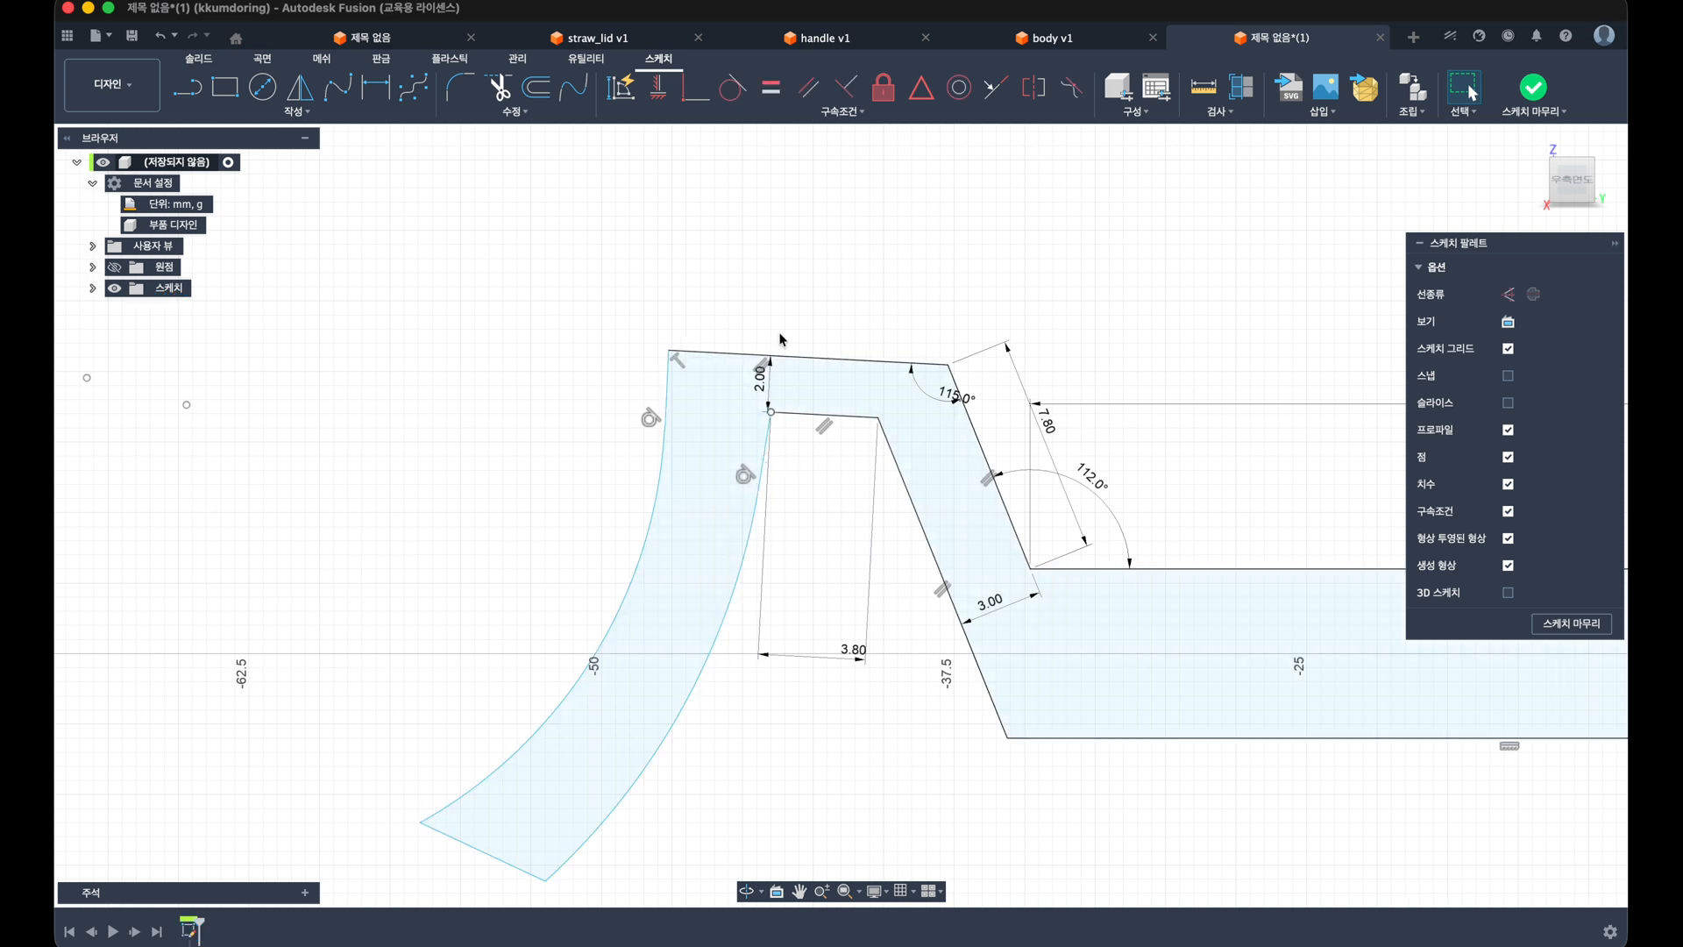
Step: Constrain the short inner side line of the curved leg perpendicular to the inner sloped top line
click(846, 87)
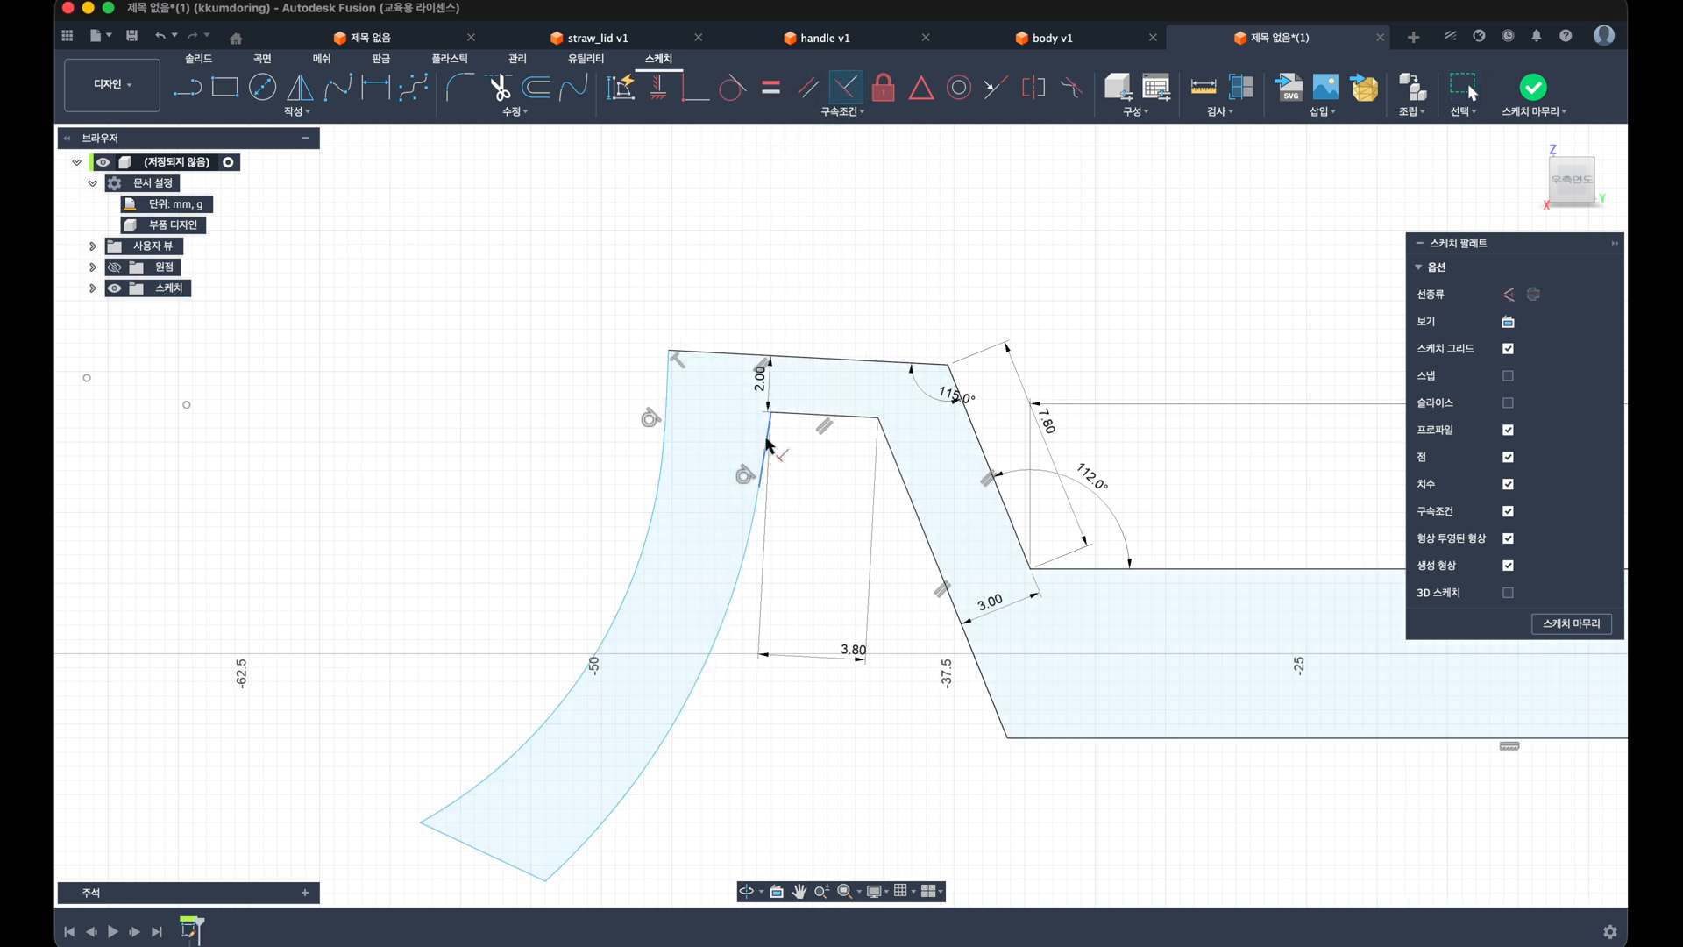
click(765, 437)
click(783, 414)
key(Escape)
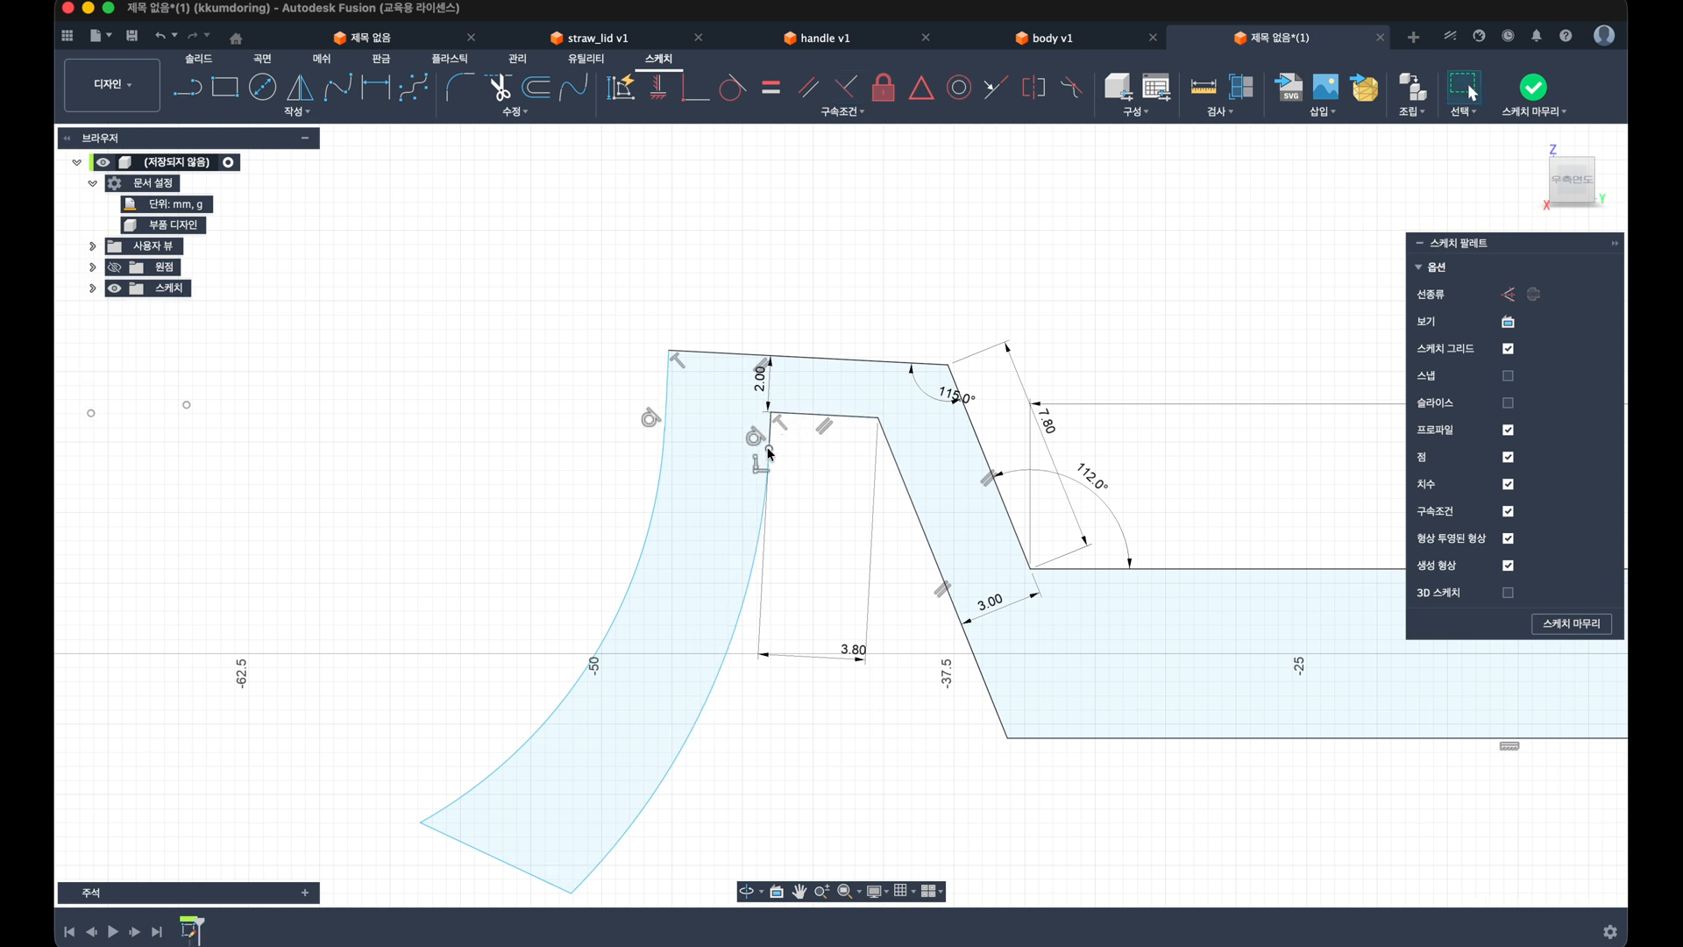
Step: Lengthen the leg's short inner side line and pull the inner arc's lower endpoint closer to the outer arc's end
drag(768, 448, 764, 525)
scroll(649, 789, down, 3)
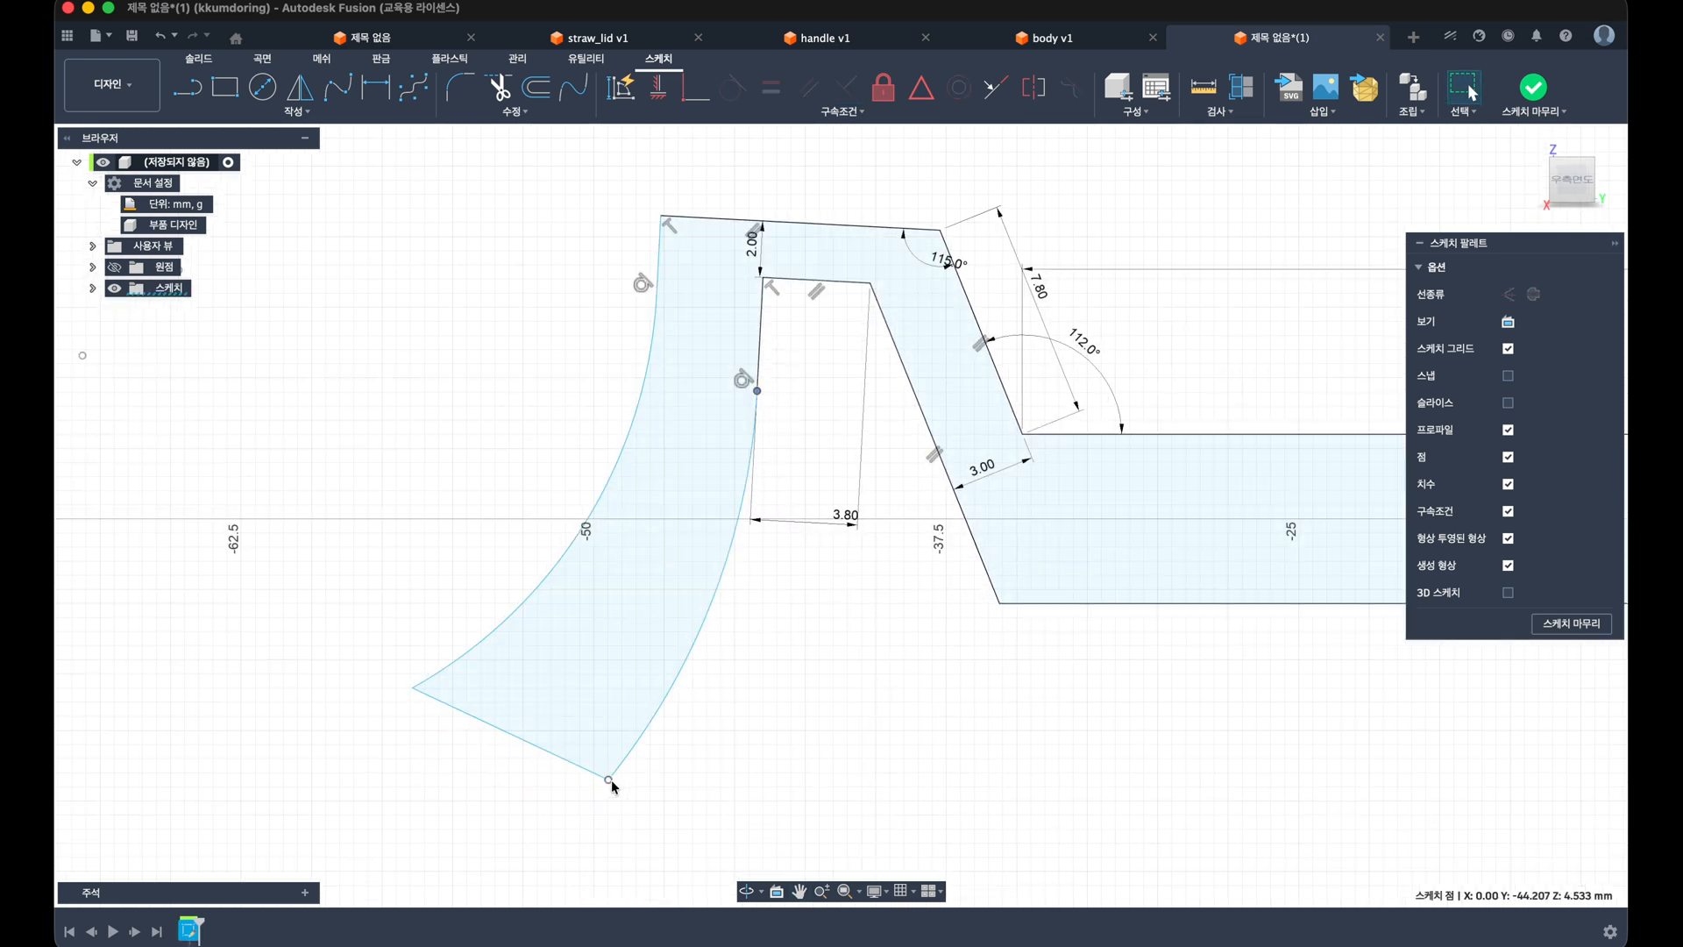
drag(610, 781, 516, 728)
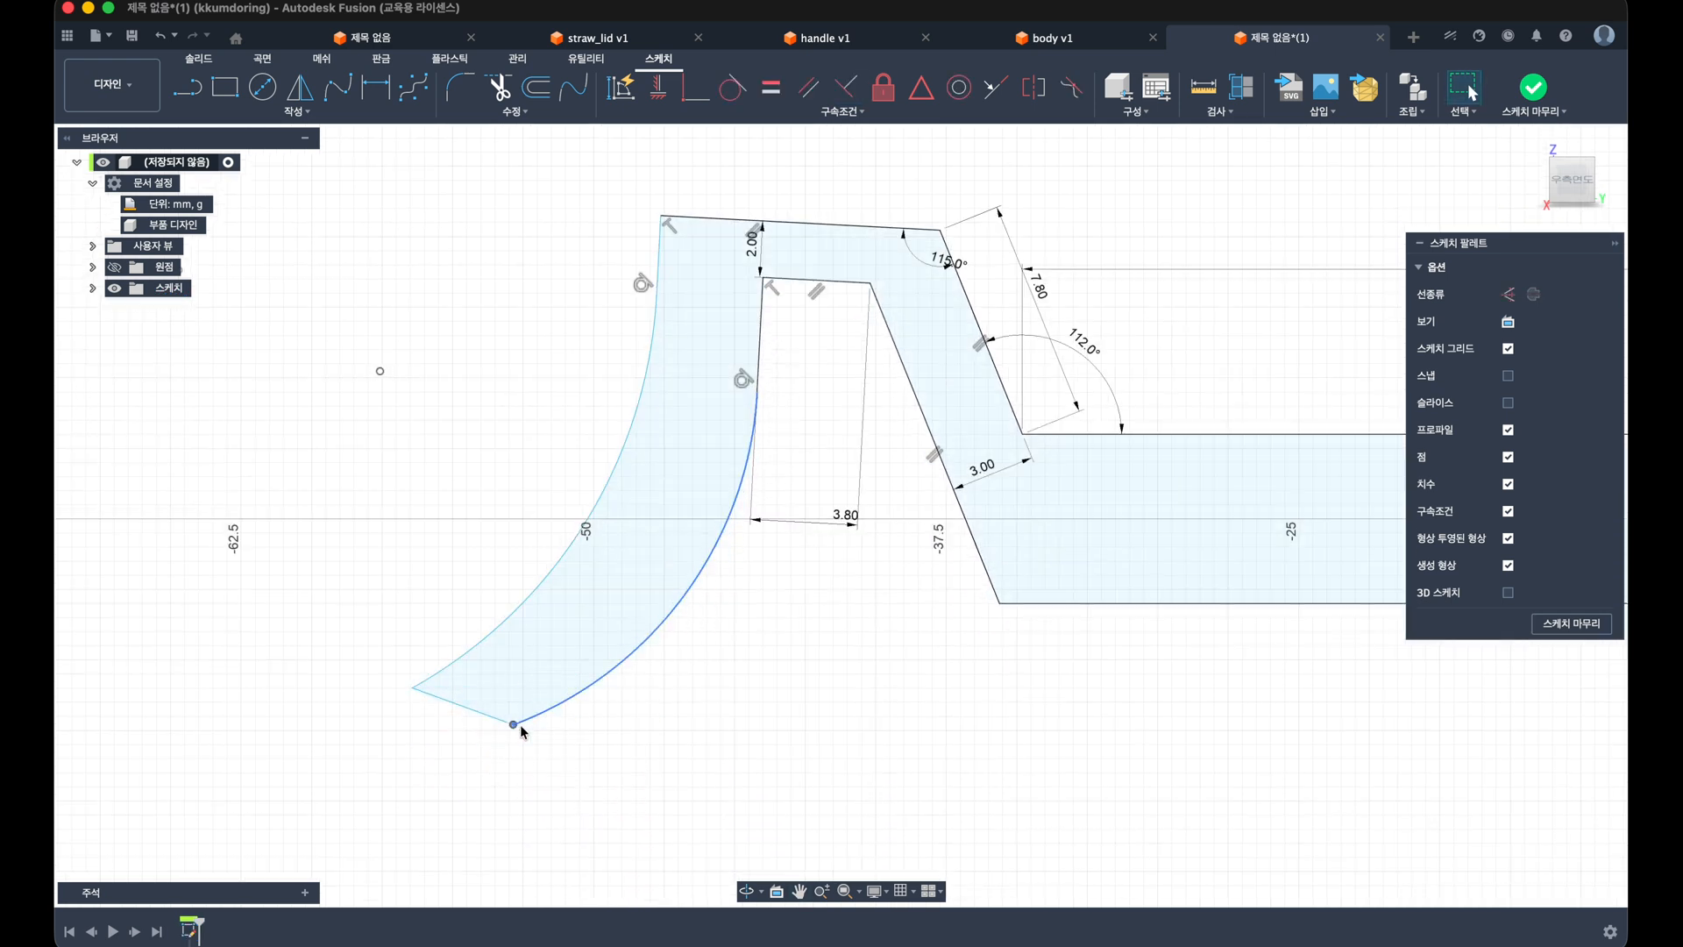
Step: Dimension the short outer side line above the outer arc and set its length to 5.5 mm
click(661, 235)
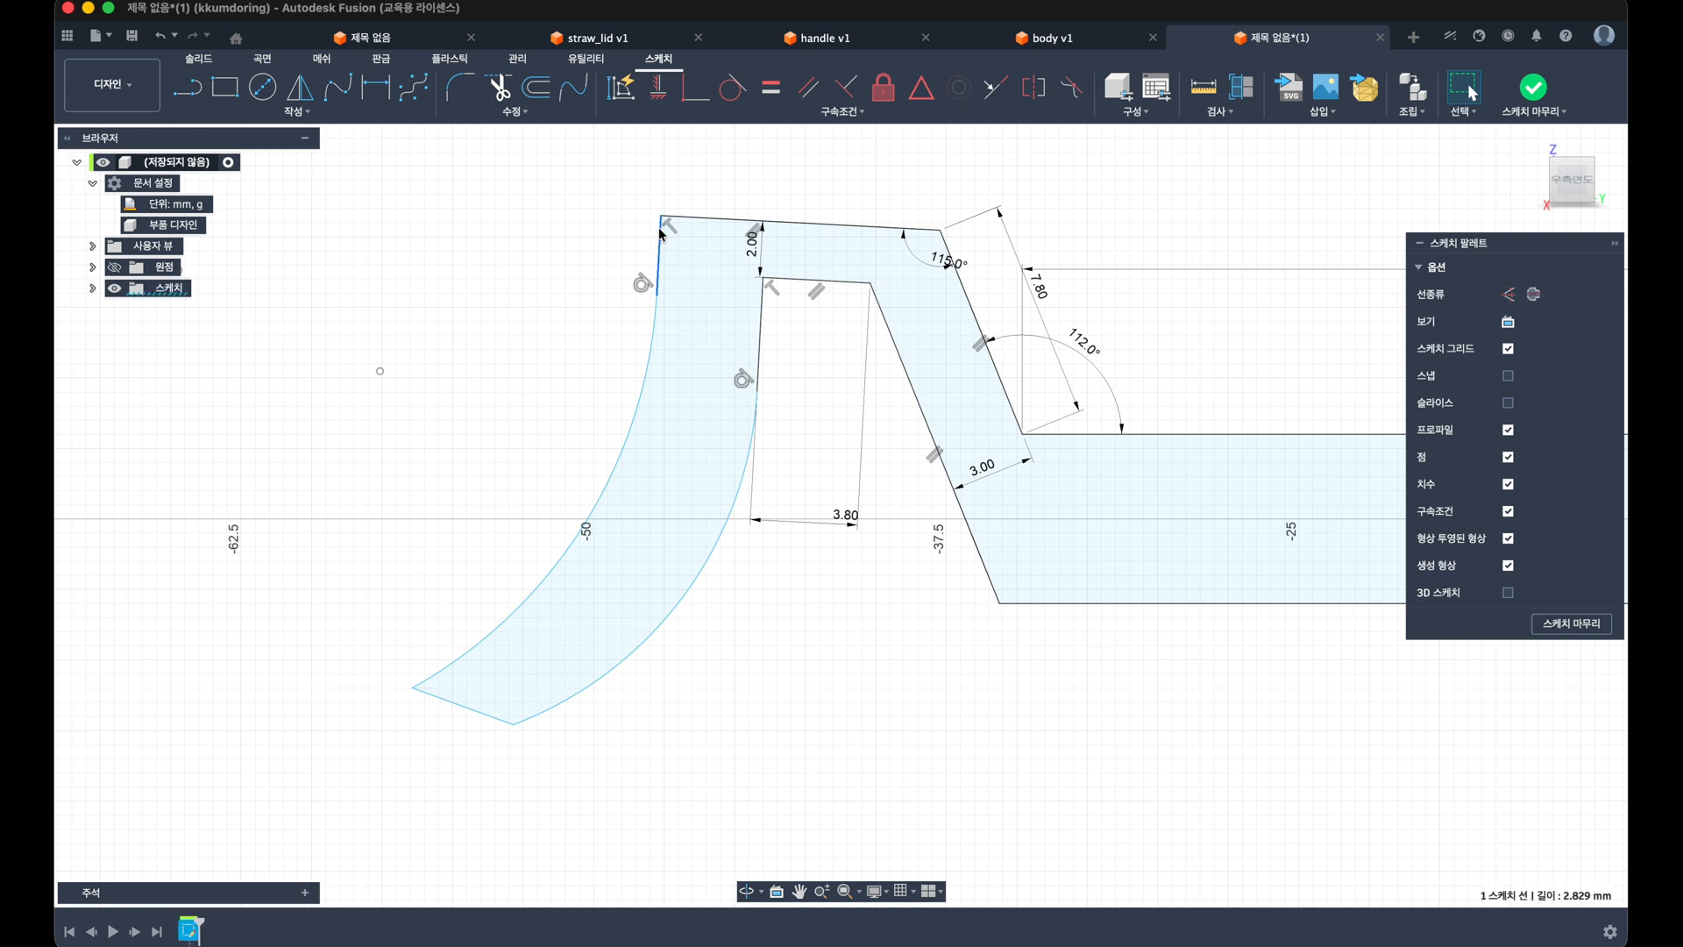
key(d)
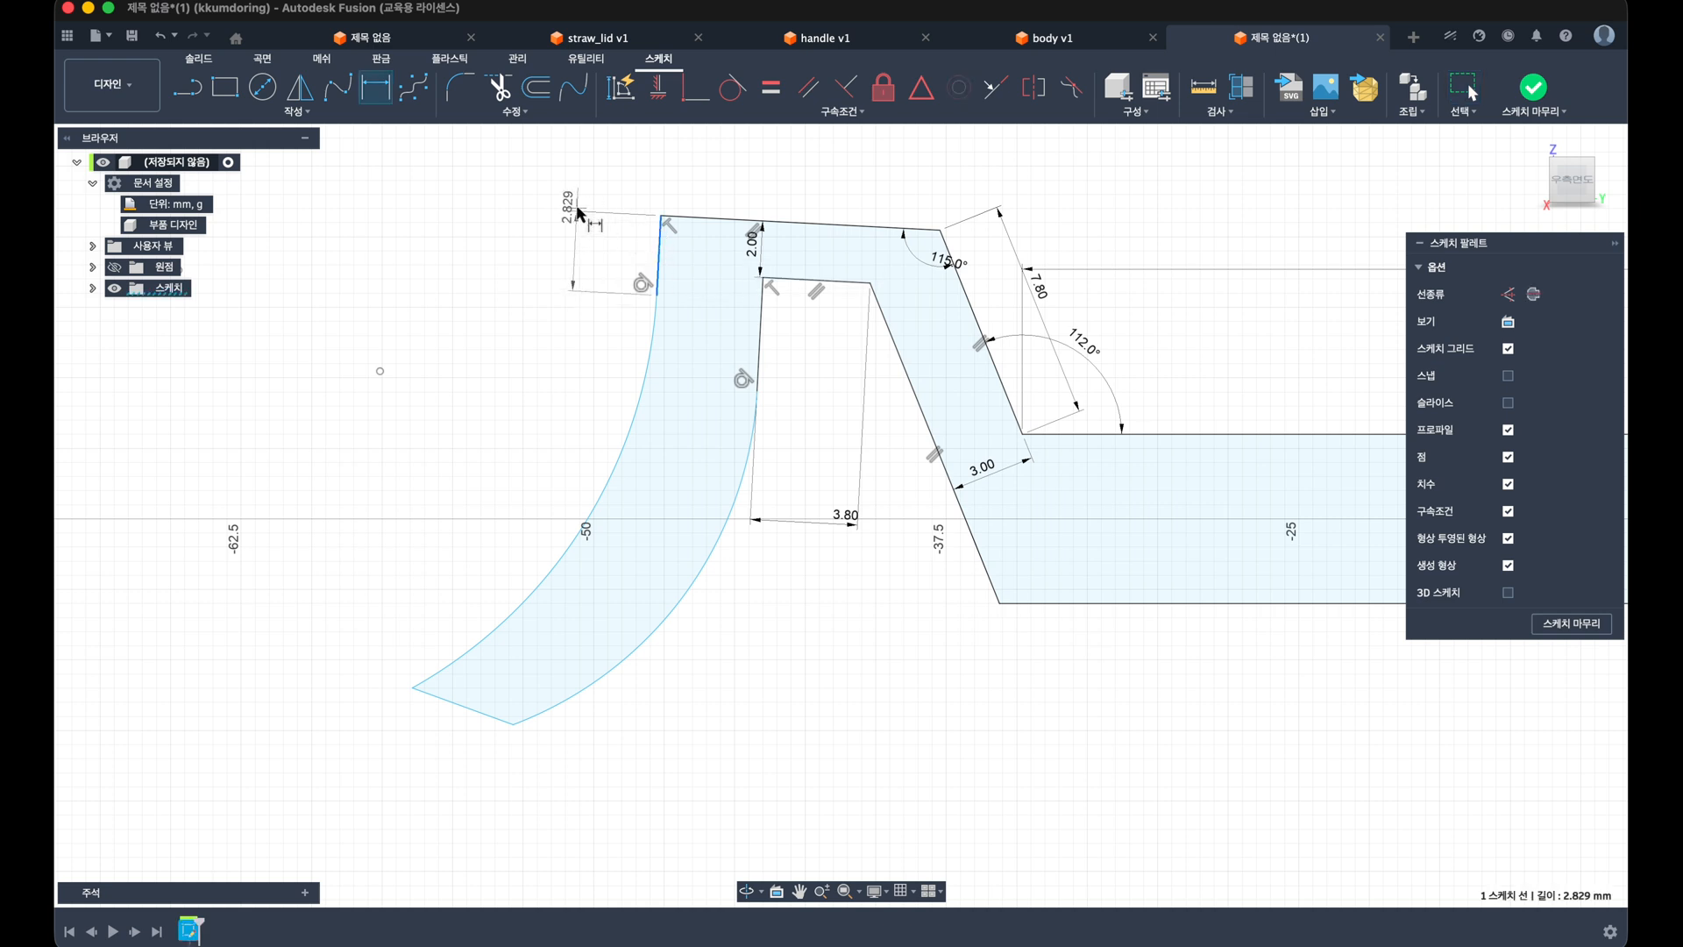
click(575, 225)
text(5.5)
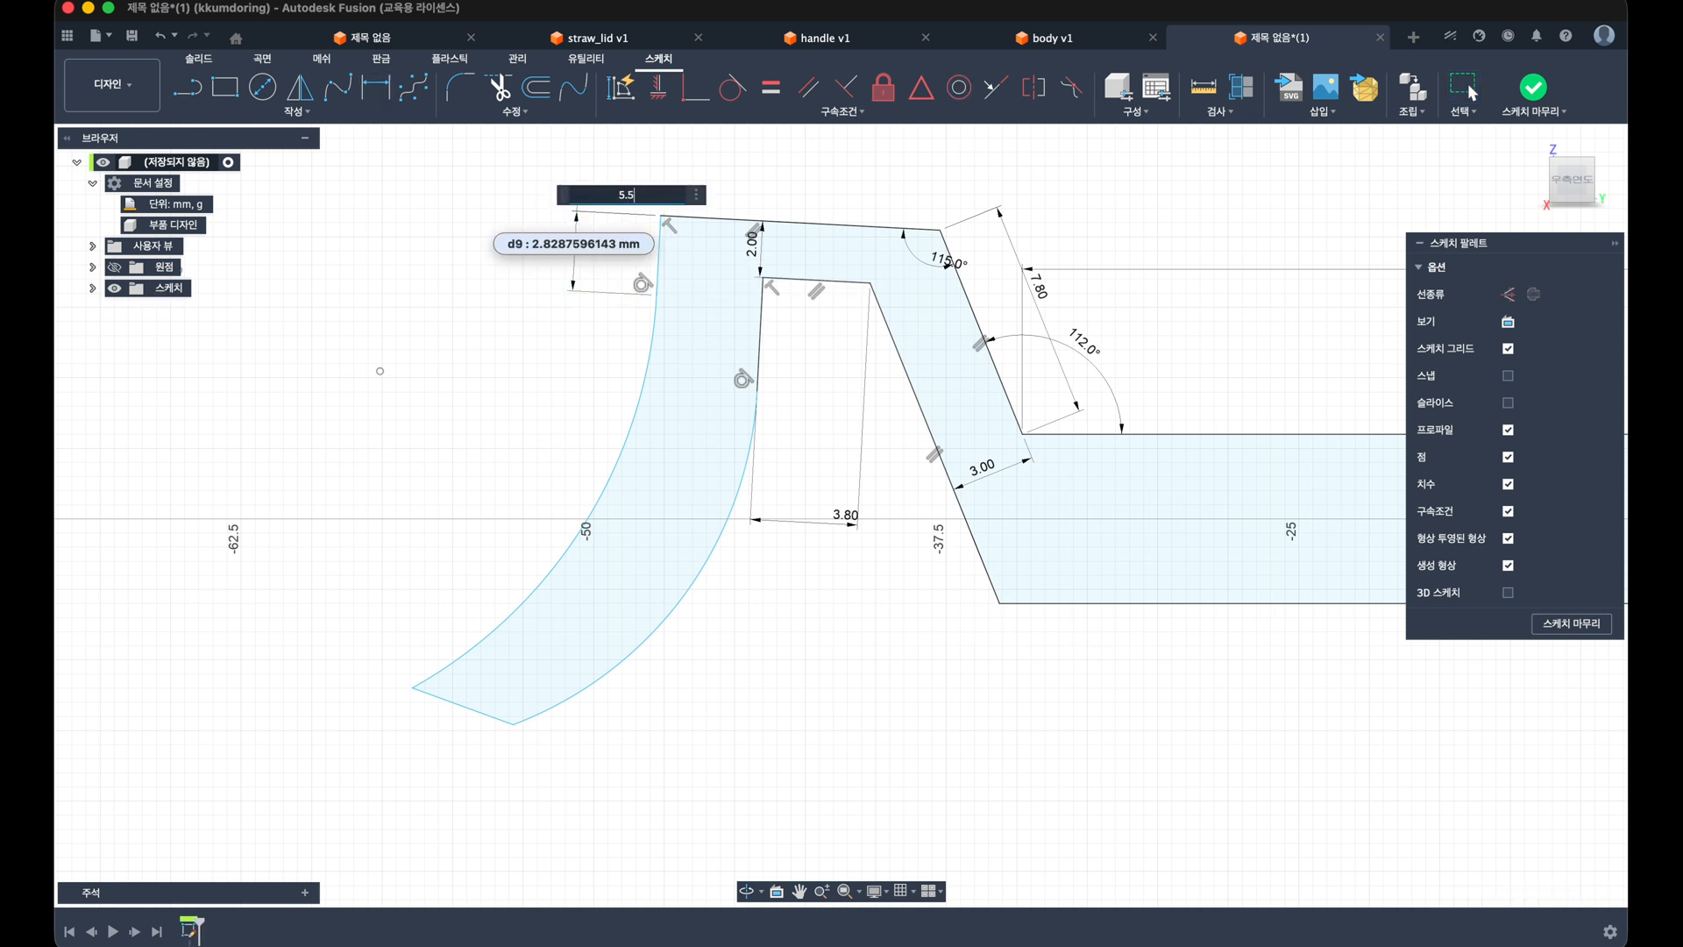
key(Return)
Step: Reposition the lower end of the curved leg and set the inner arc's radius to 18 mm
drag(462, 729, 591, 709)
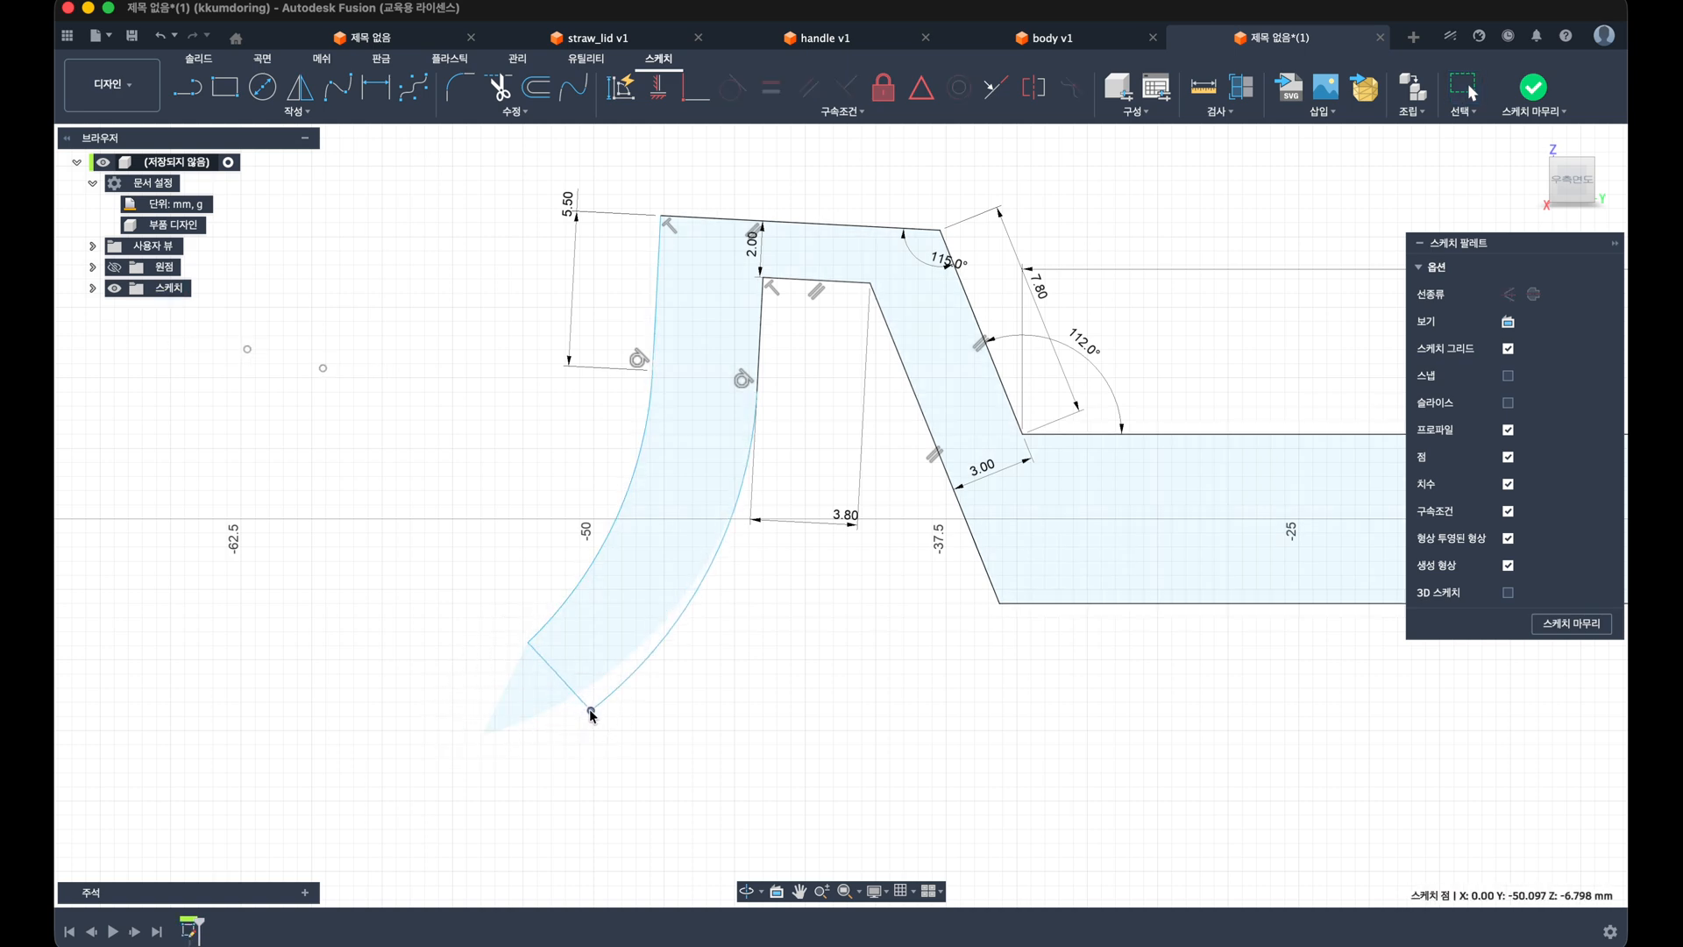
key(d)
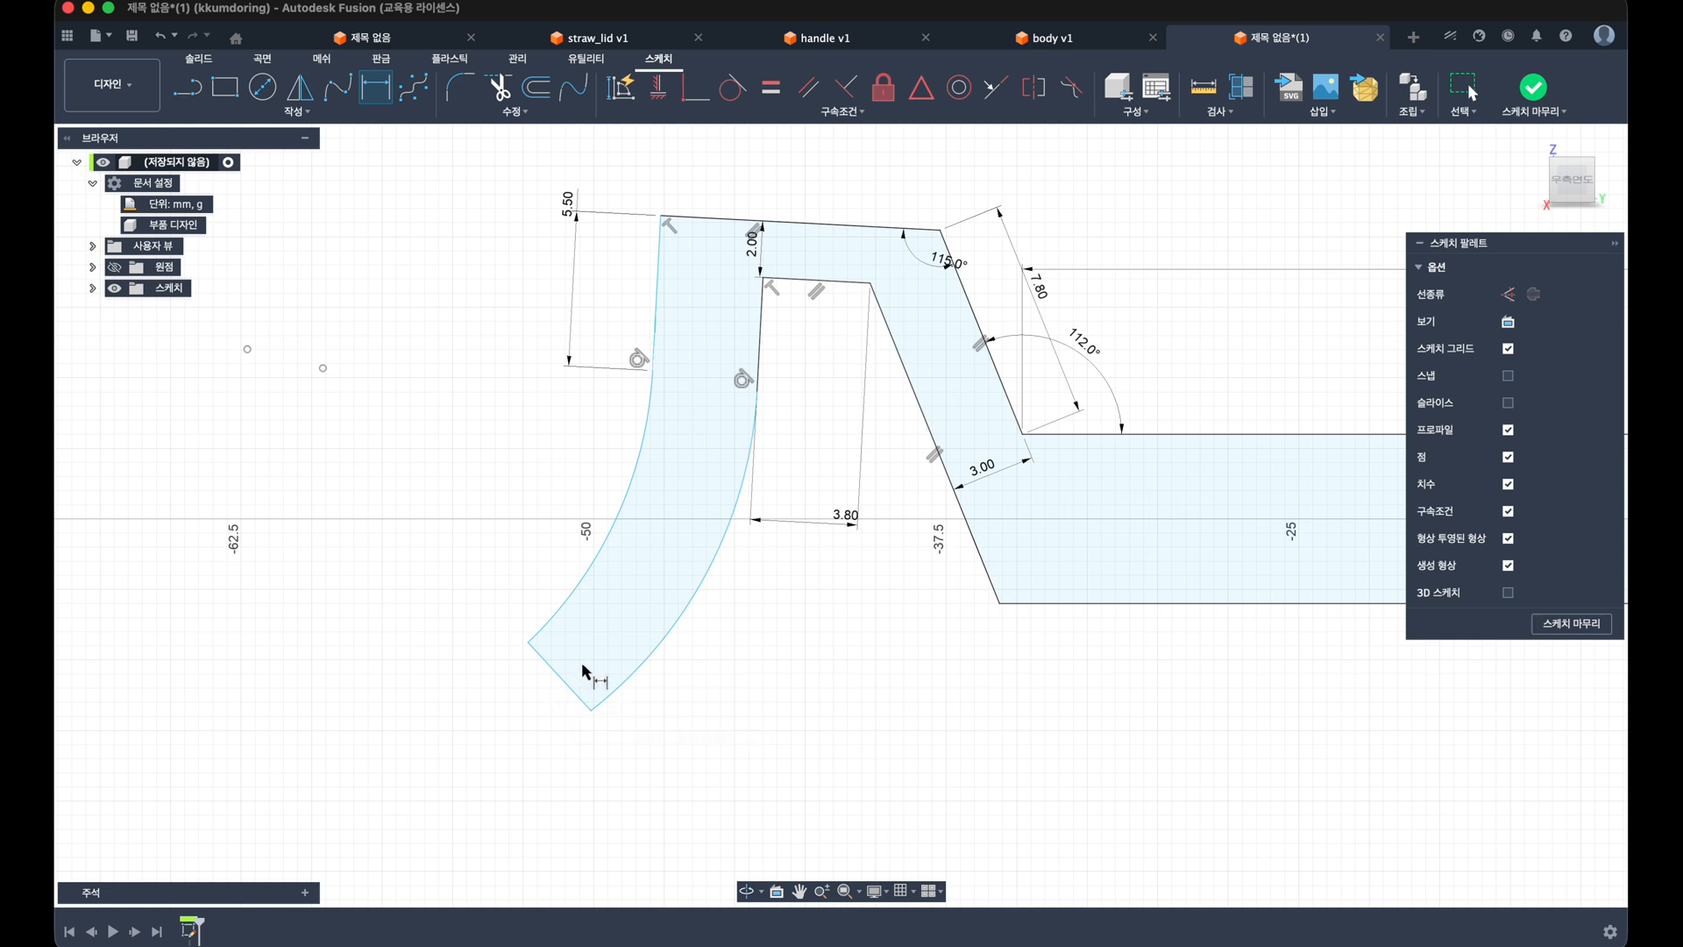
click(656, 659)
click(704, 684)
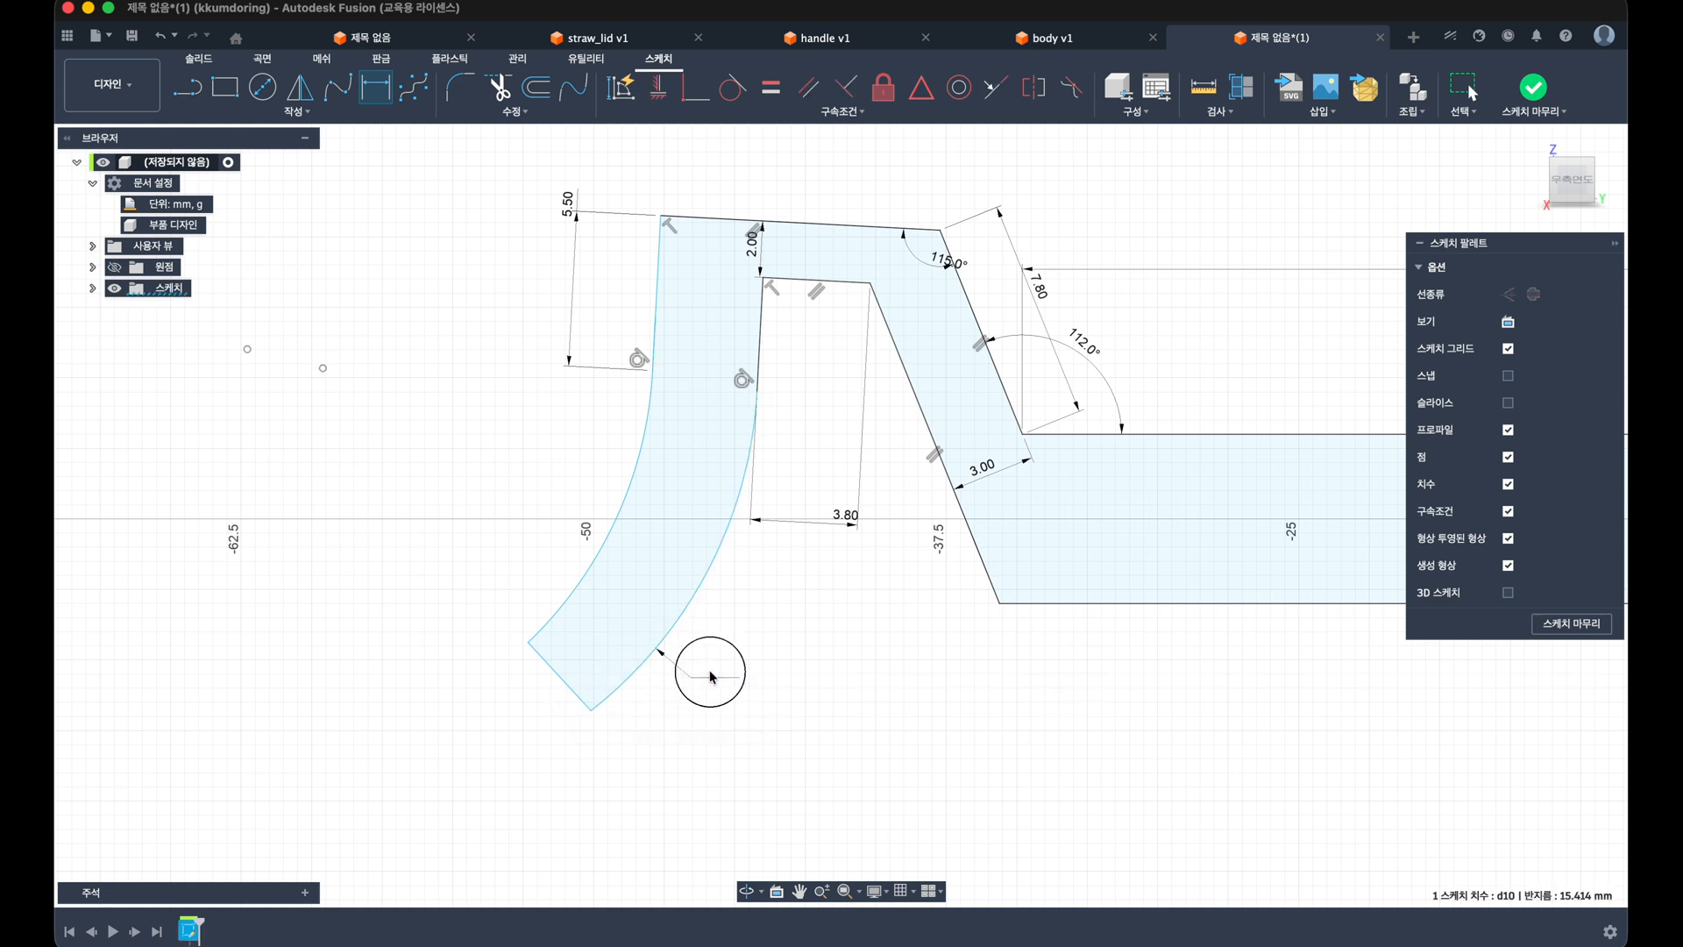
text(18)
key(Return)
key(Escape)
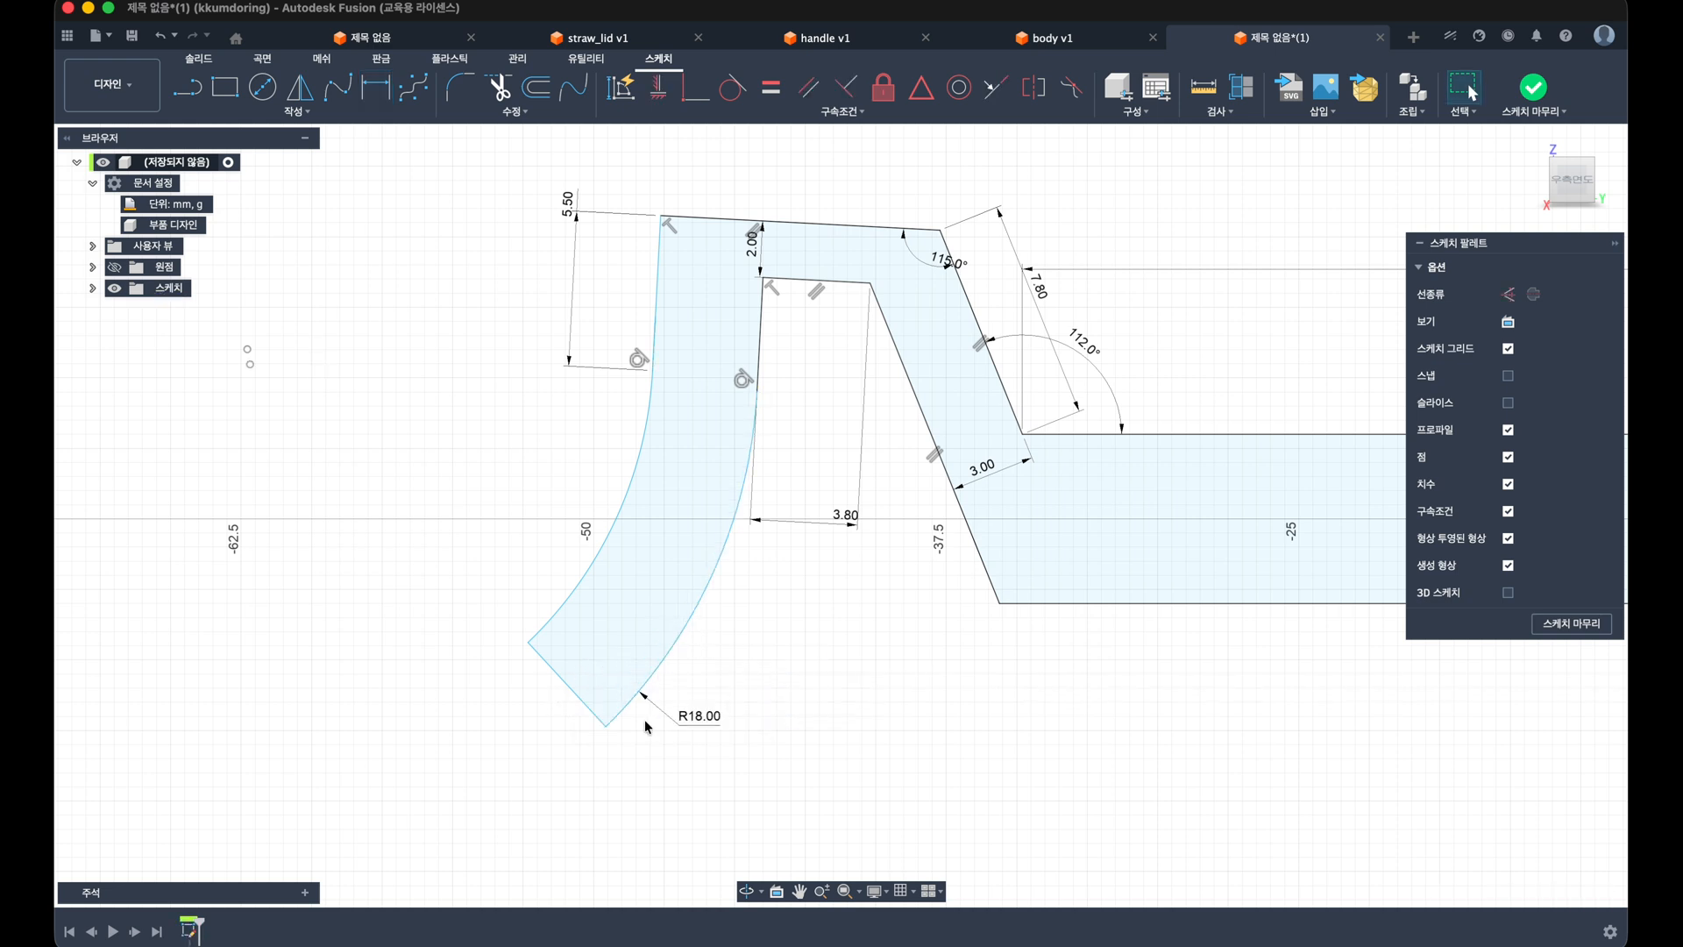
Step: Set the vertical distance from the inner arc's lower endpoint to the profile's horizontal lower edge to 2.5 mm
click(608, 727)
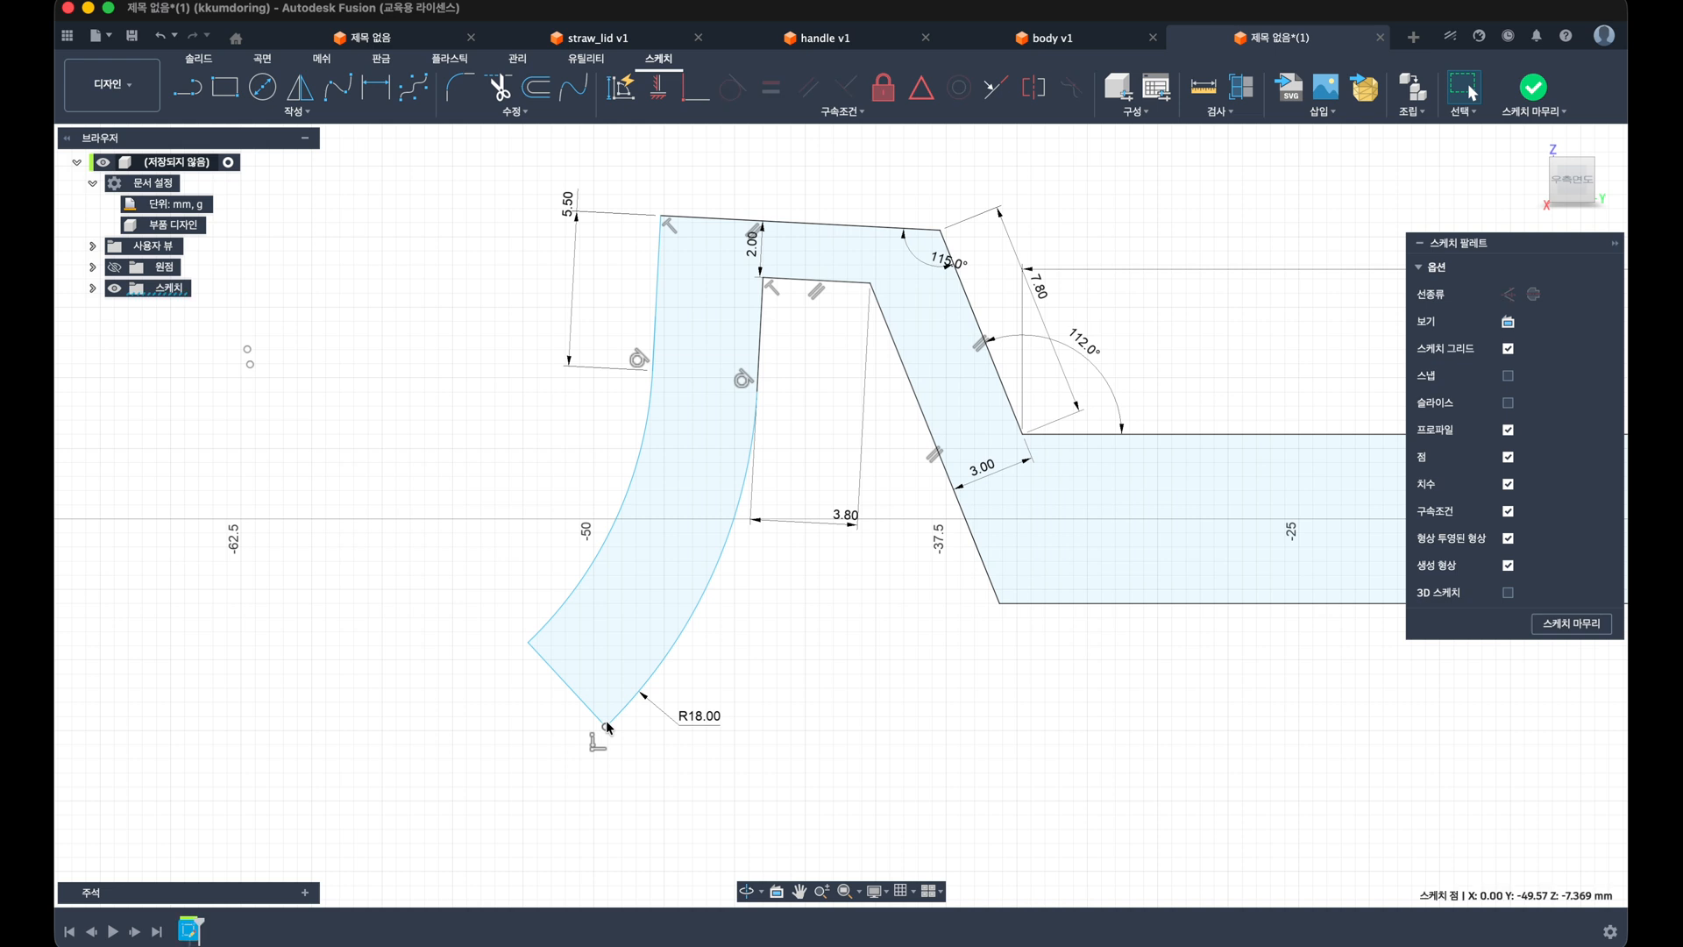
key(d)
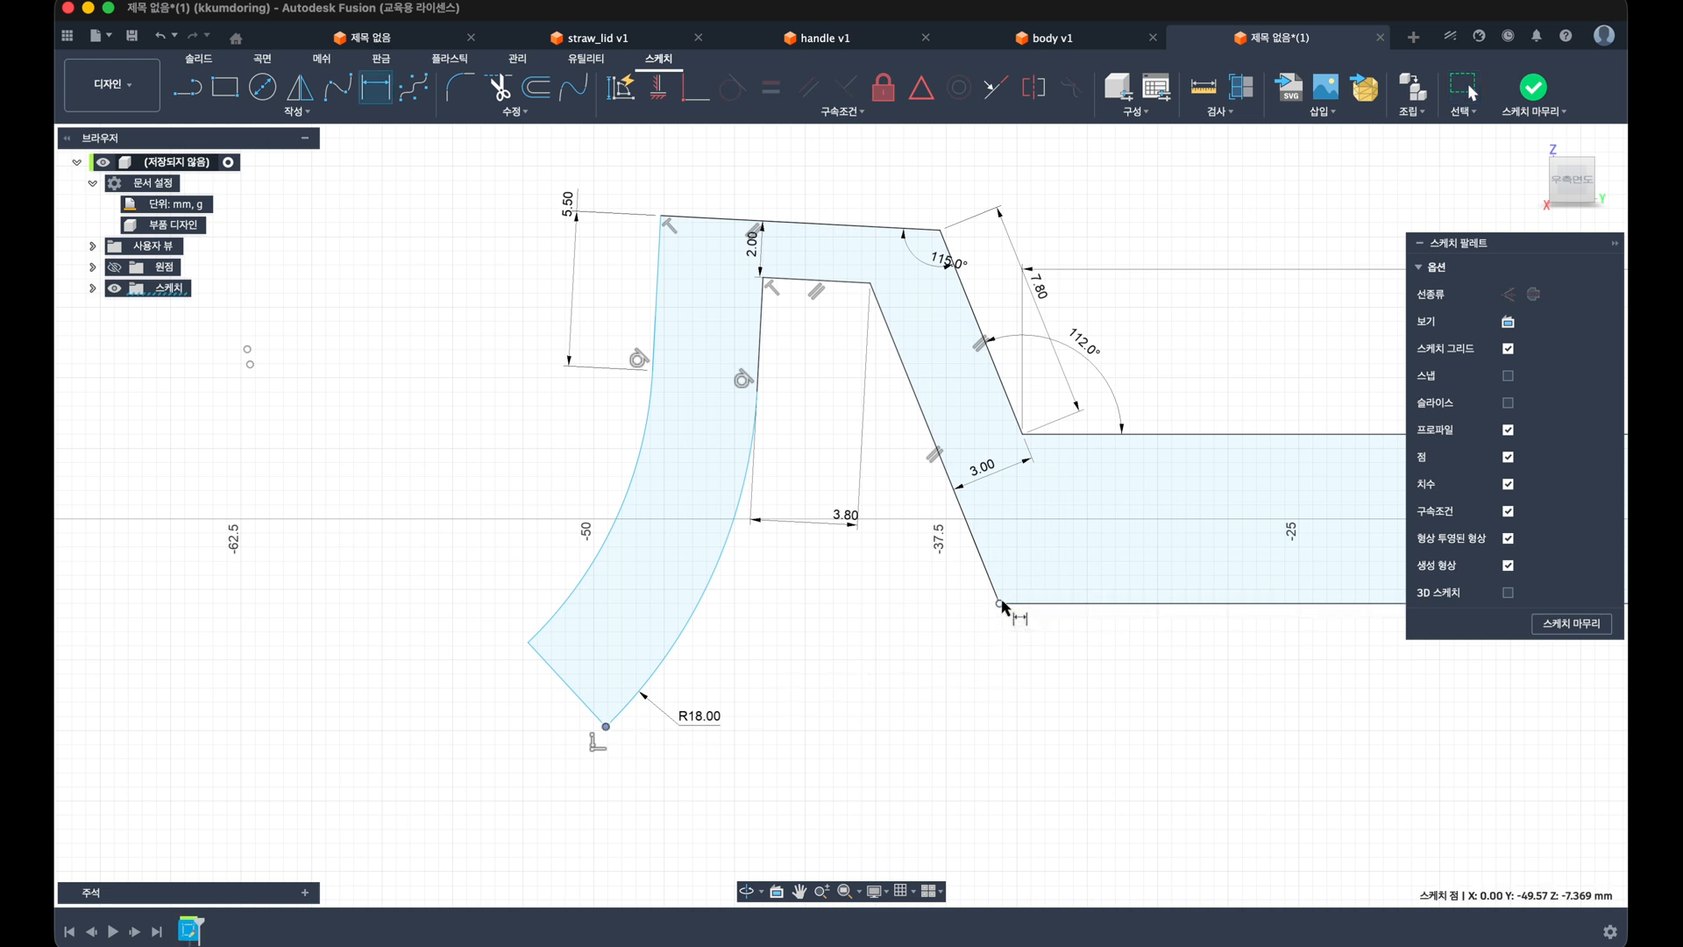
click(999, 604)
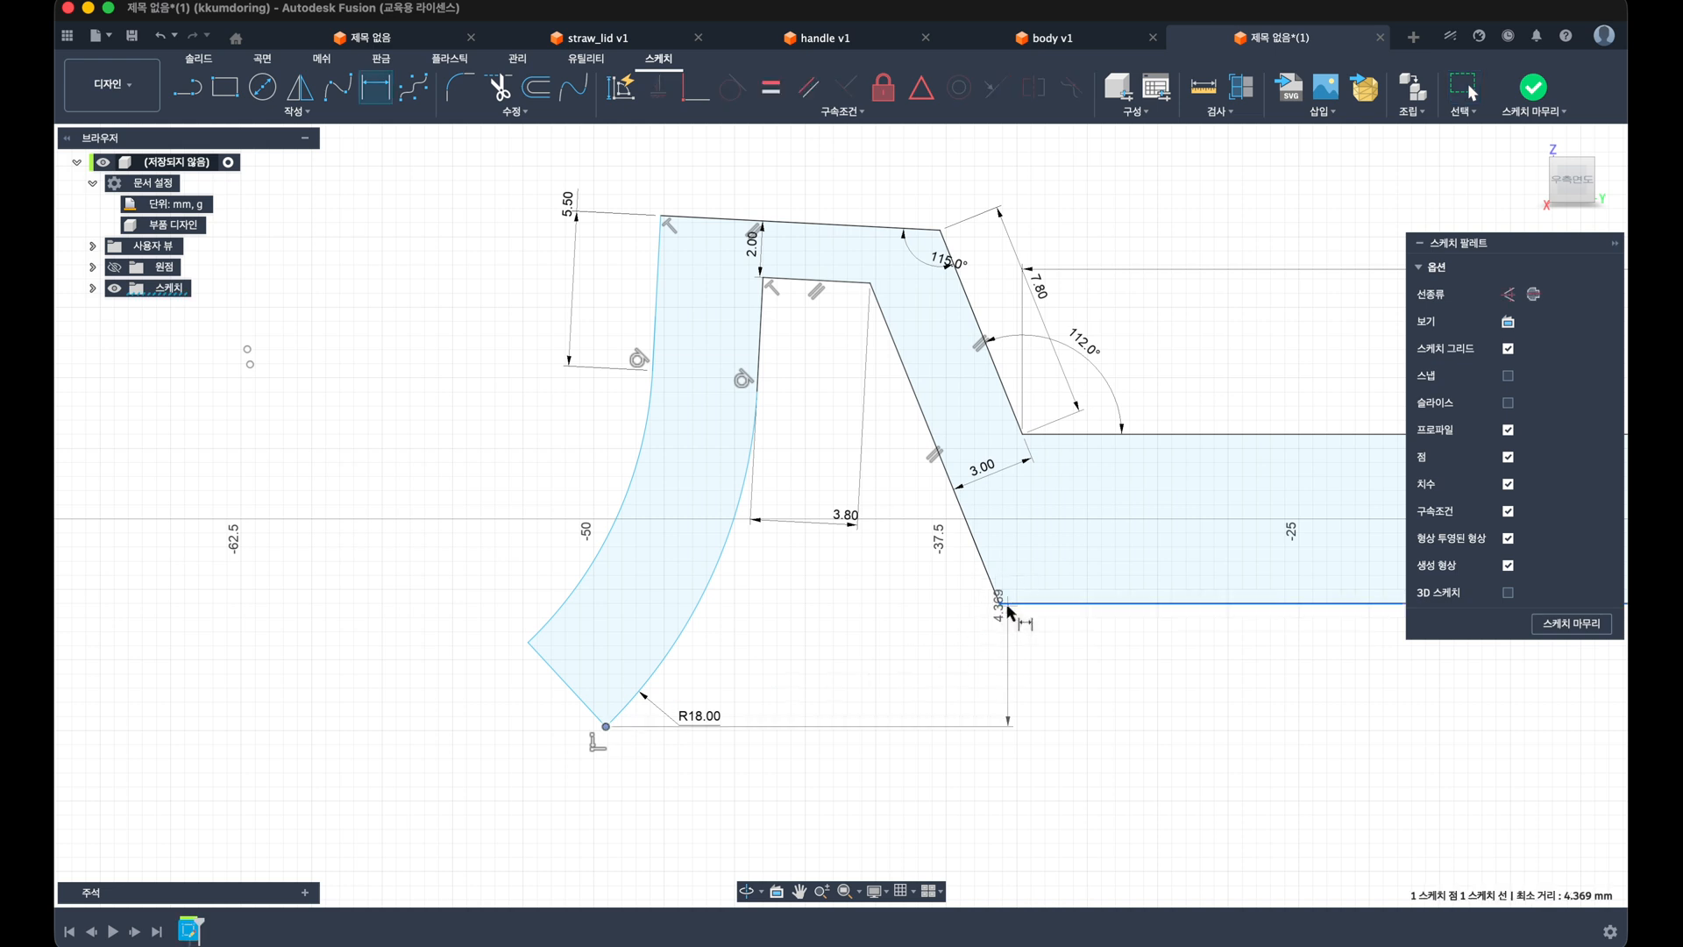
click(991, 648)
text(2.5)
key(Return)
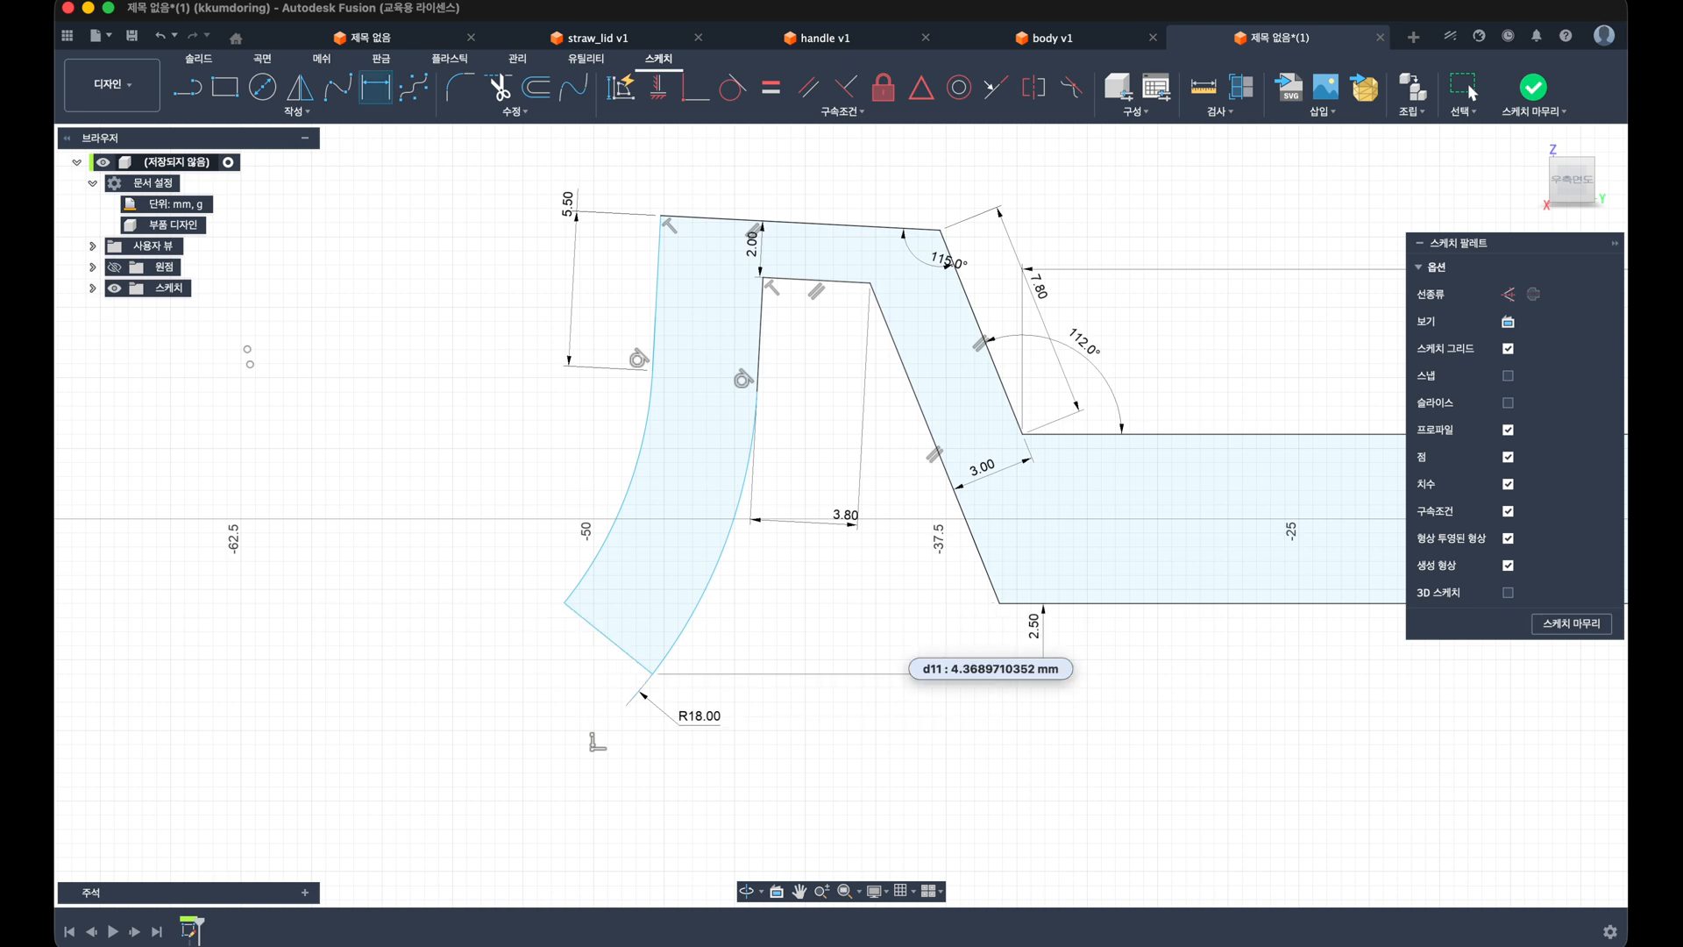
Step: Reposition the inner arc's radius label beside the arc and set the leg's short inner side line to 3 mm
drag(651, 675, 659, 676)
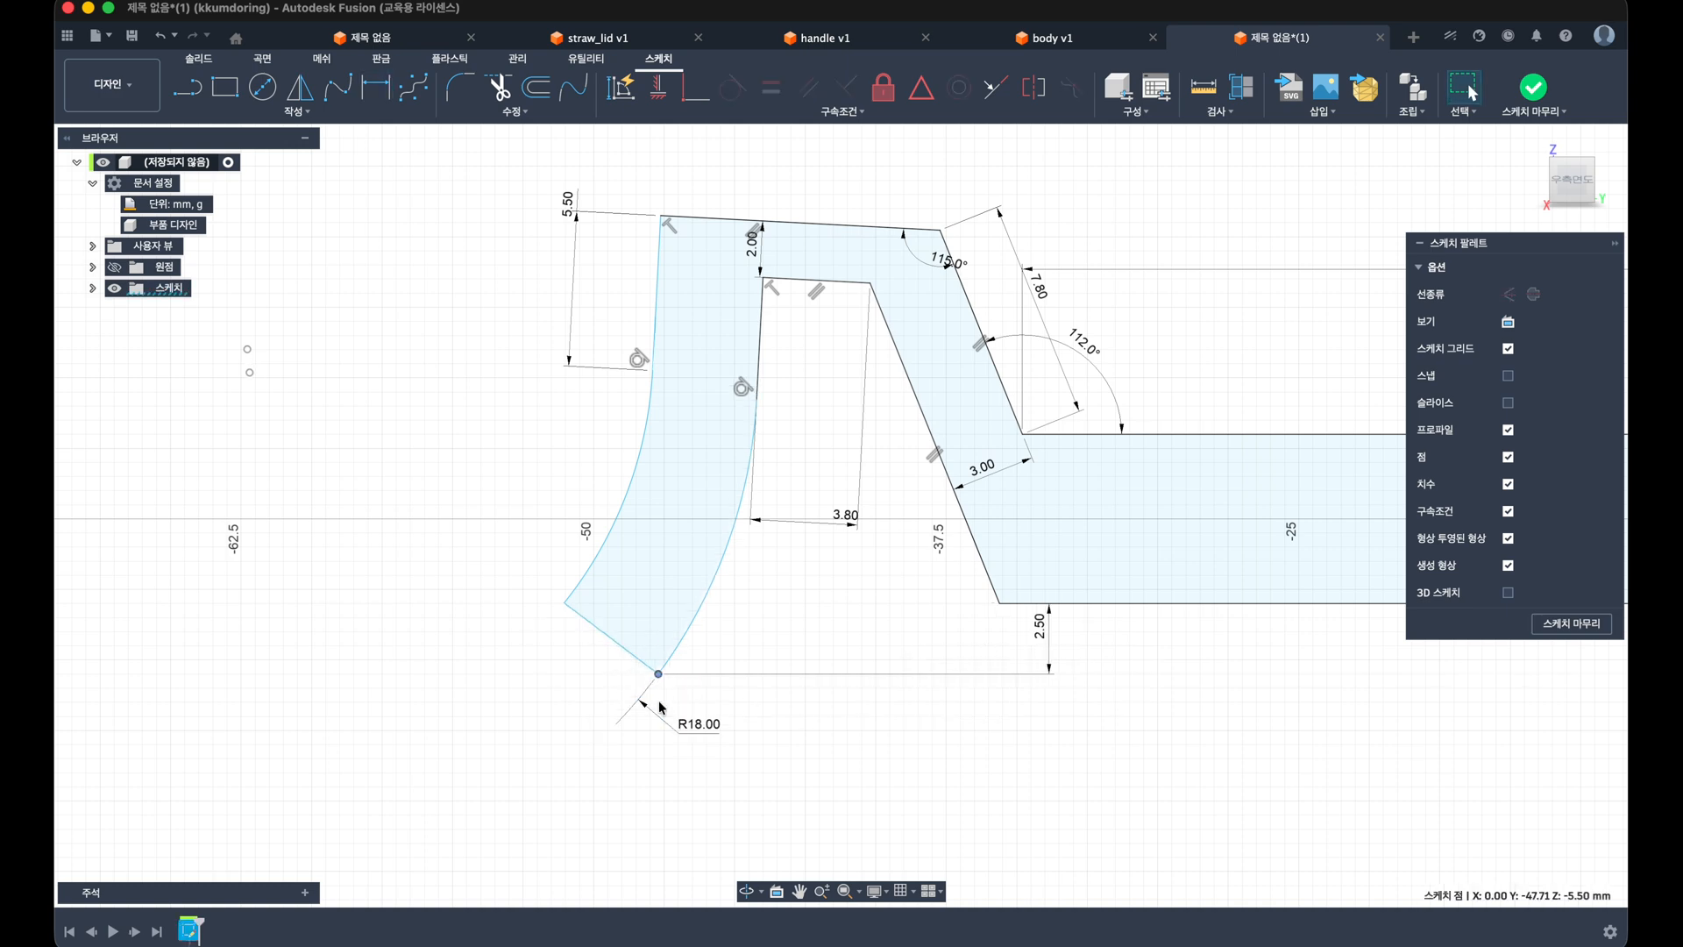
mouse_move(683, 731)
mouse_down()
mouse_move(765, 610)
mouse_move(713, 602)
mouse_move(708, 560)
mouse_up()
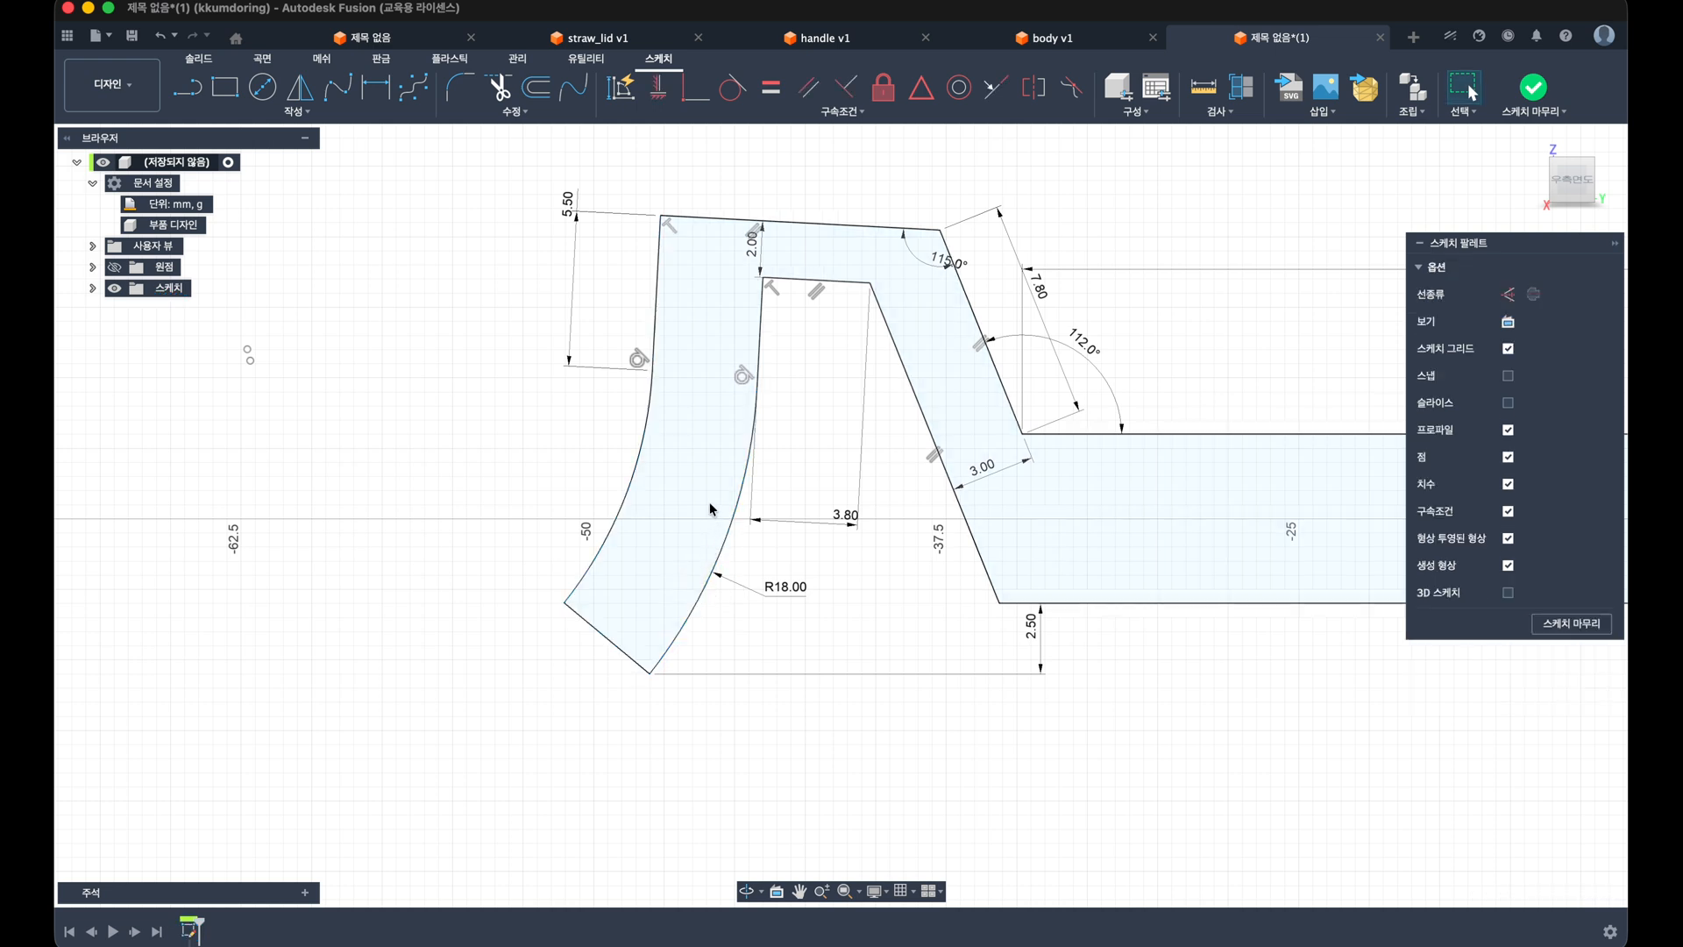
key(d)
click(759, 350)
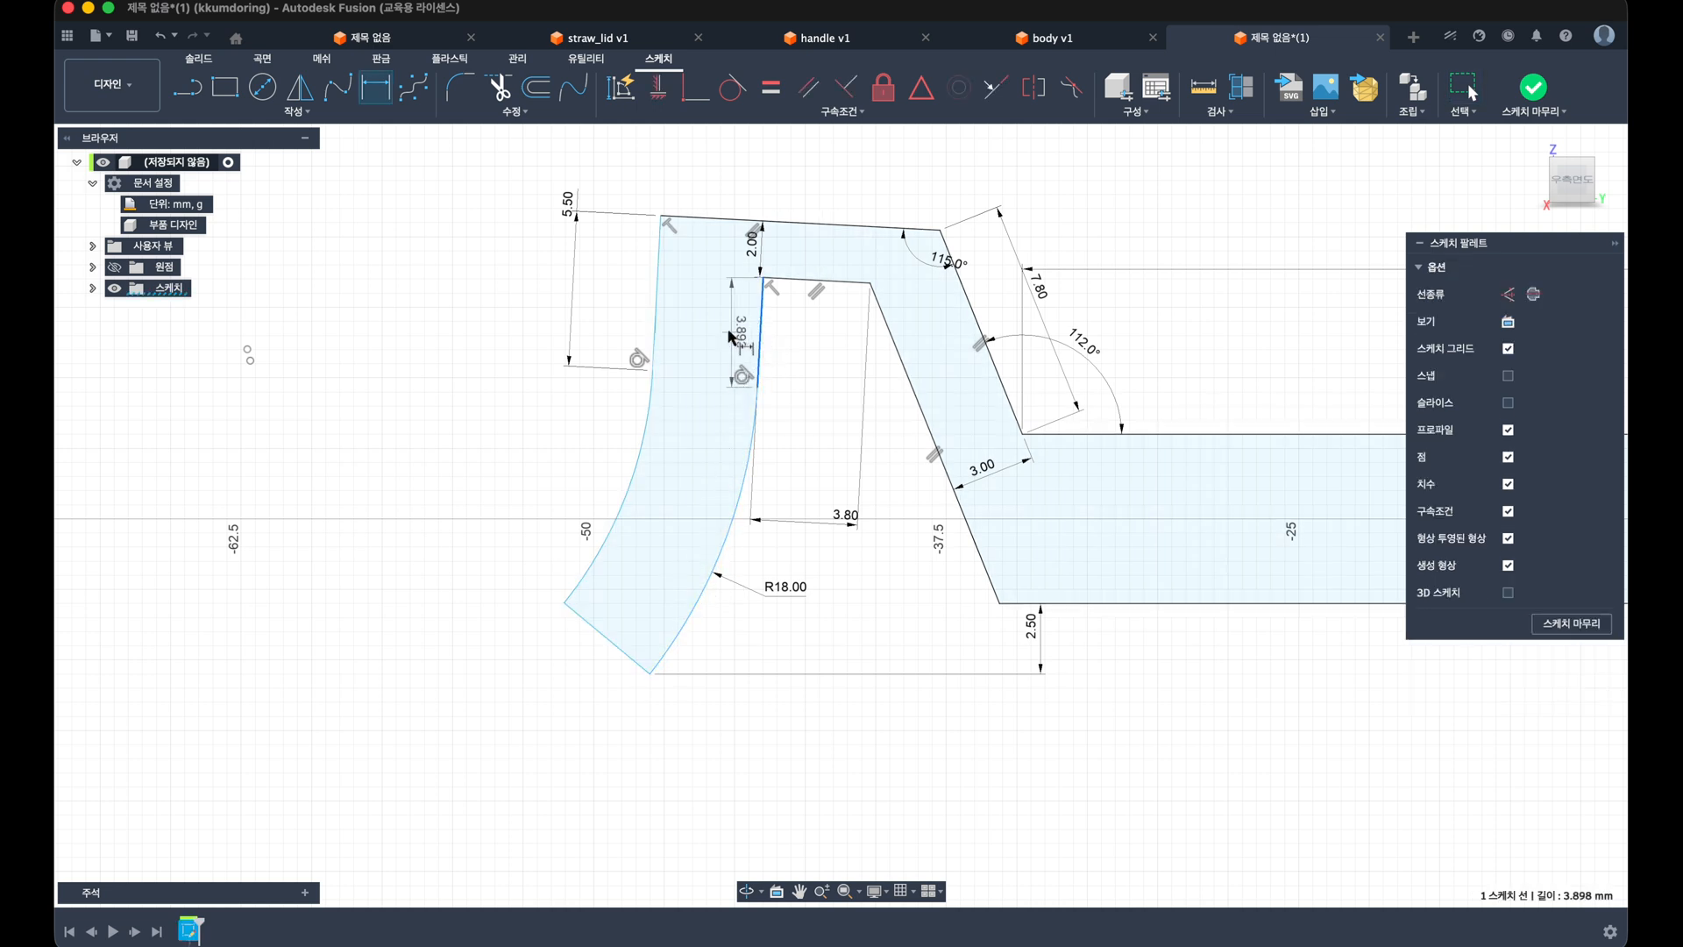
click(706, 279)
text(3)
key(Return)
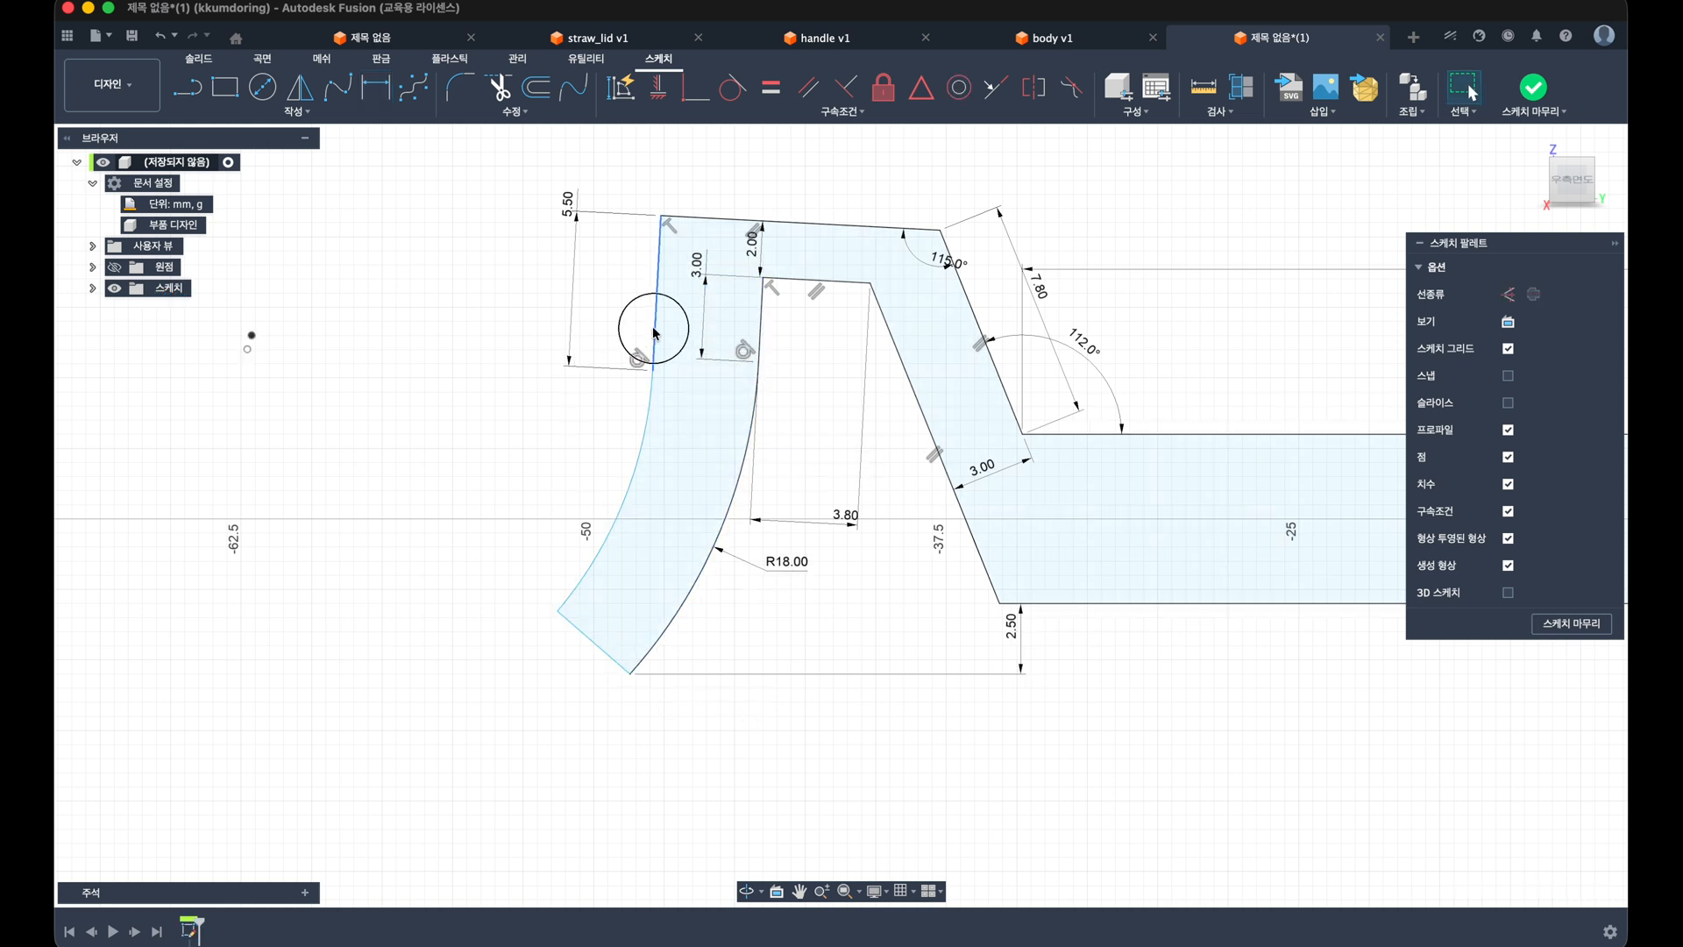
Step: Set the distance between the leg's straight outer and inner side lines to 3 mm
click(710, 225)
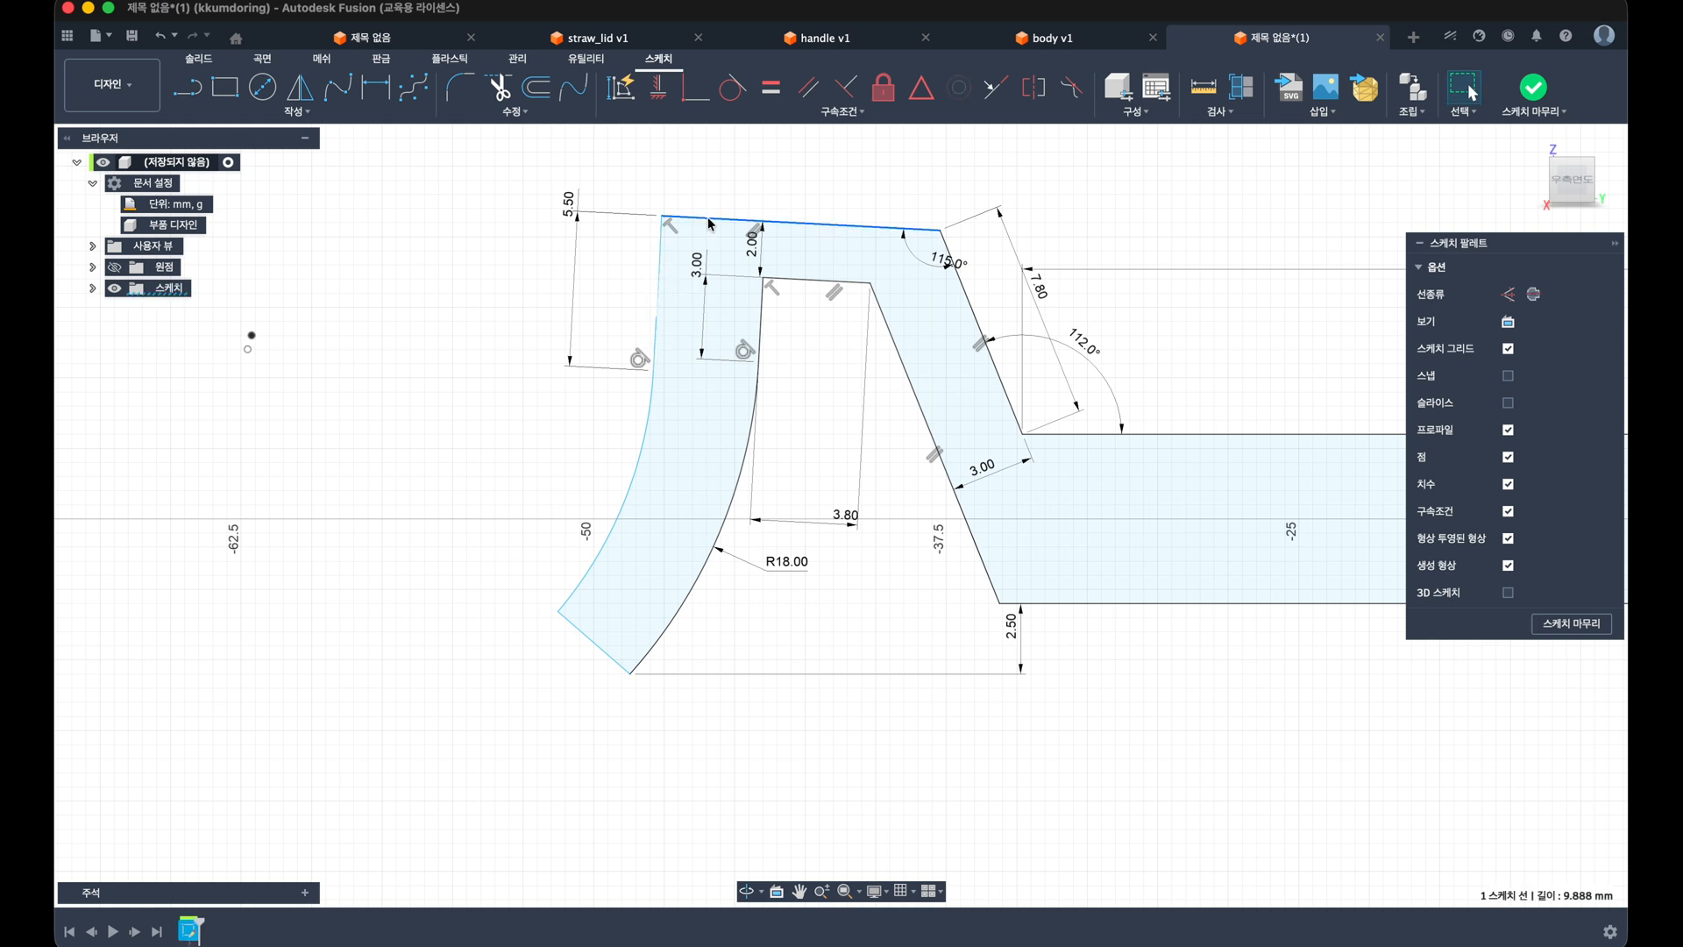
key(Escape)
key(d)
click(659, 292)
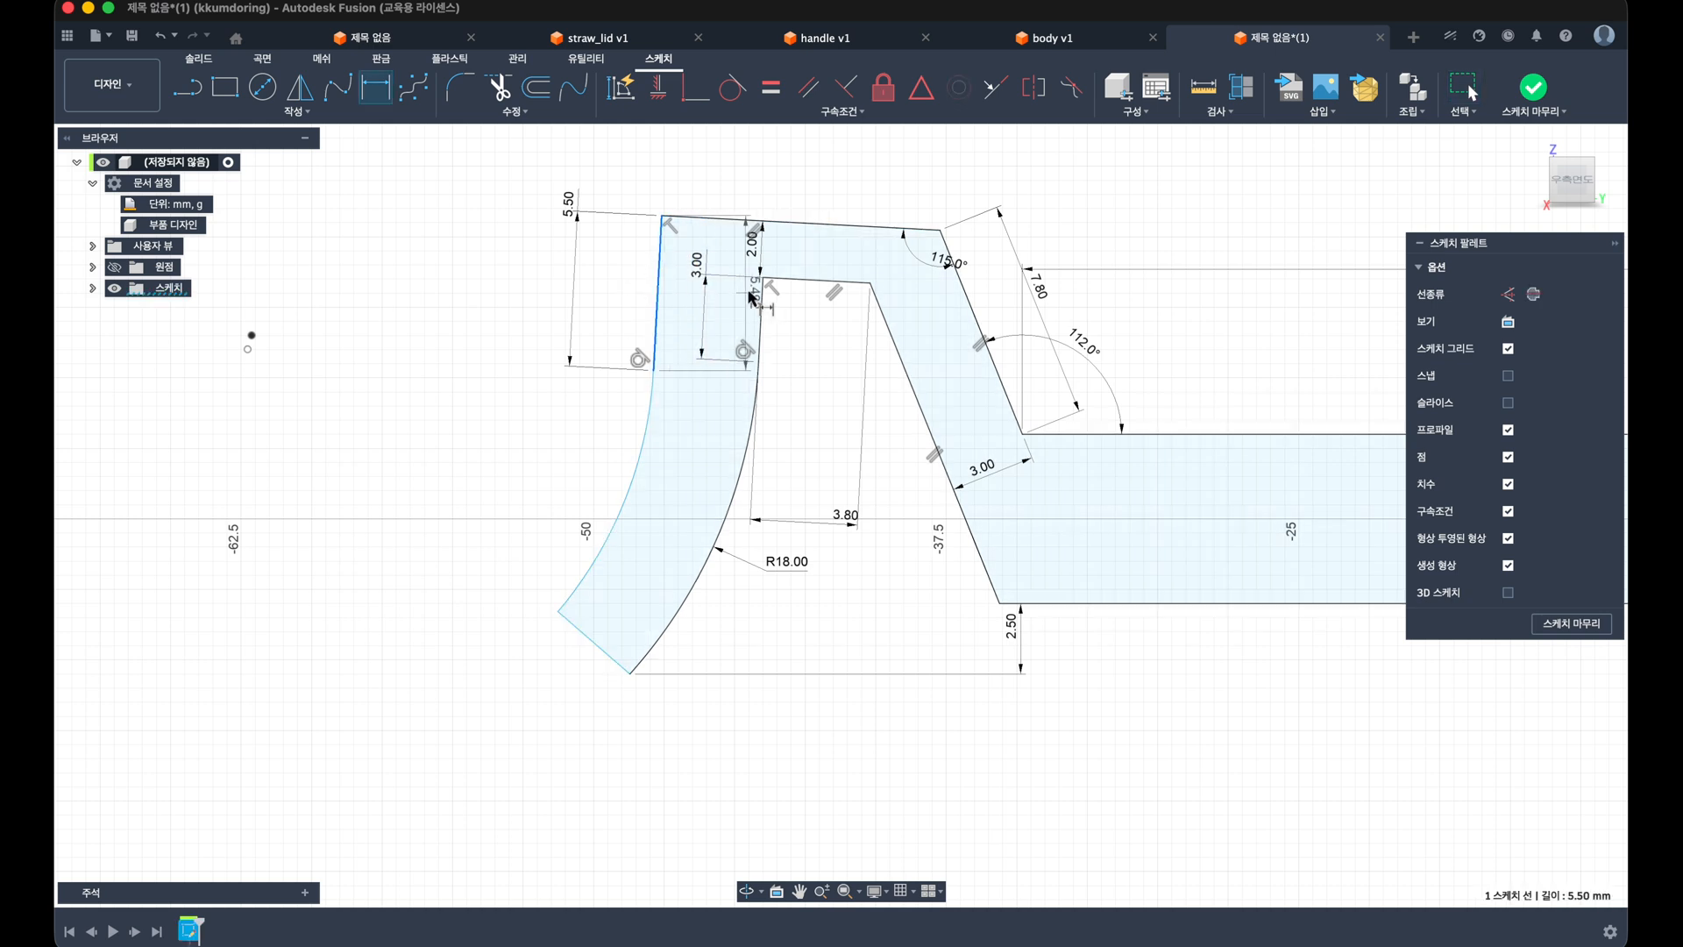
click(759, 294)
click(728, 306)
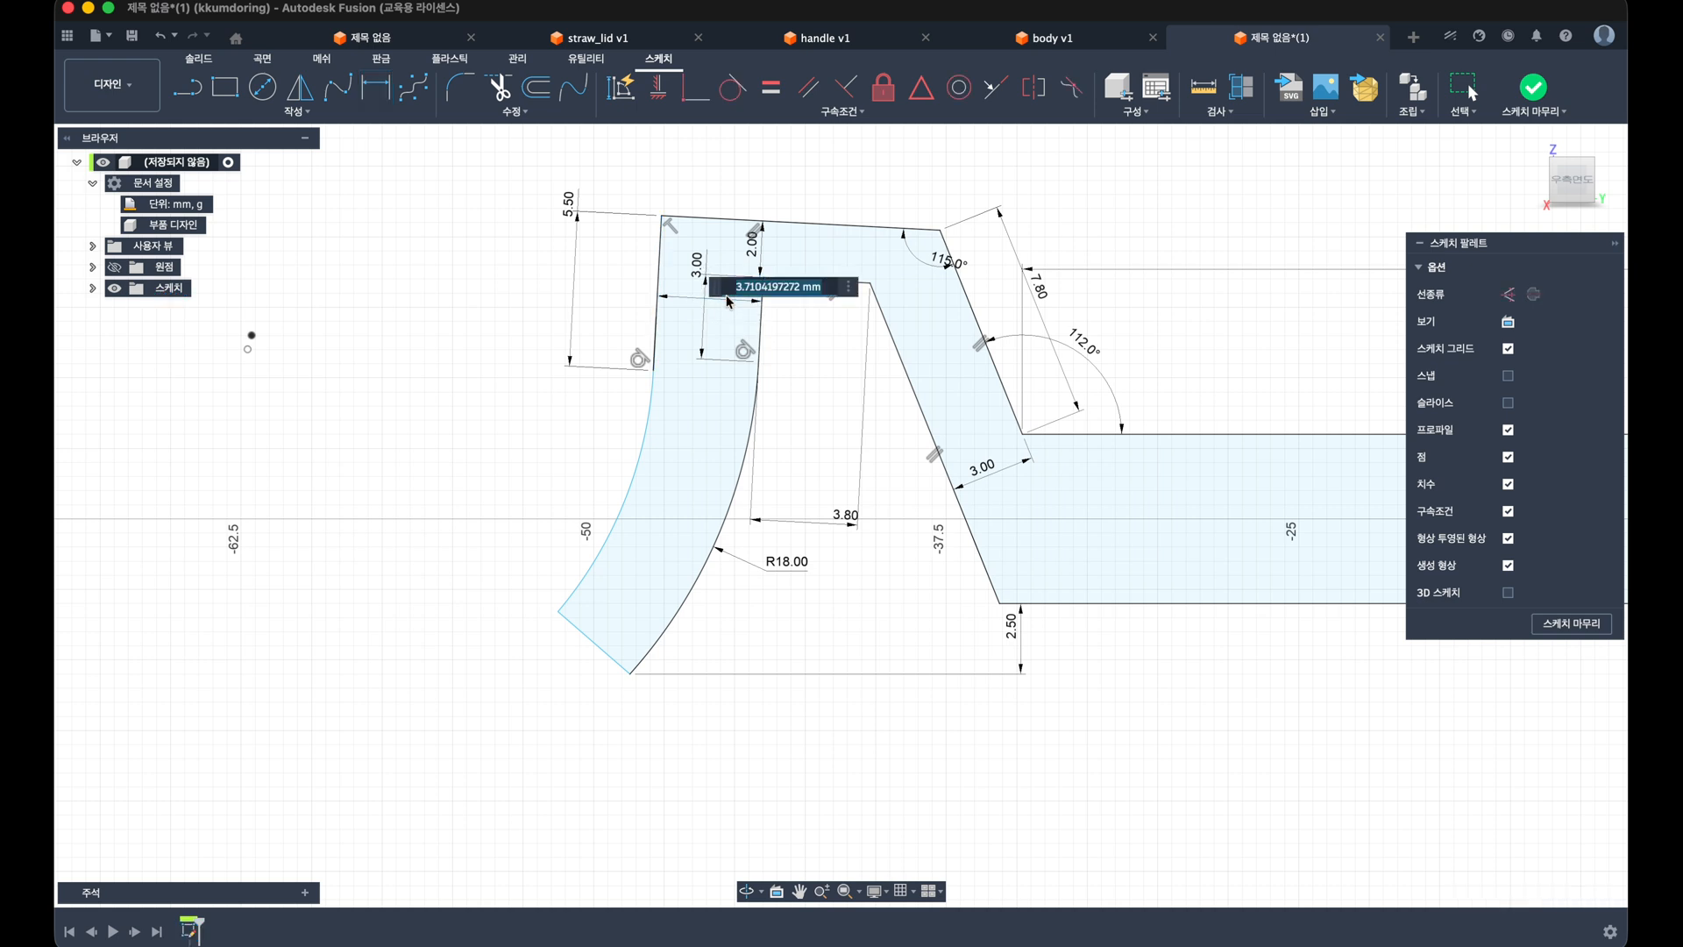
text(3)
key(Return)
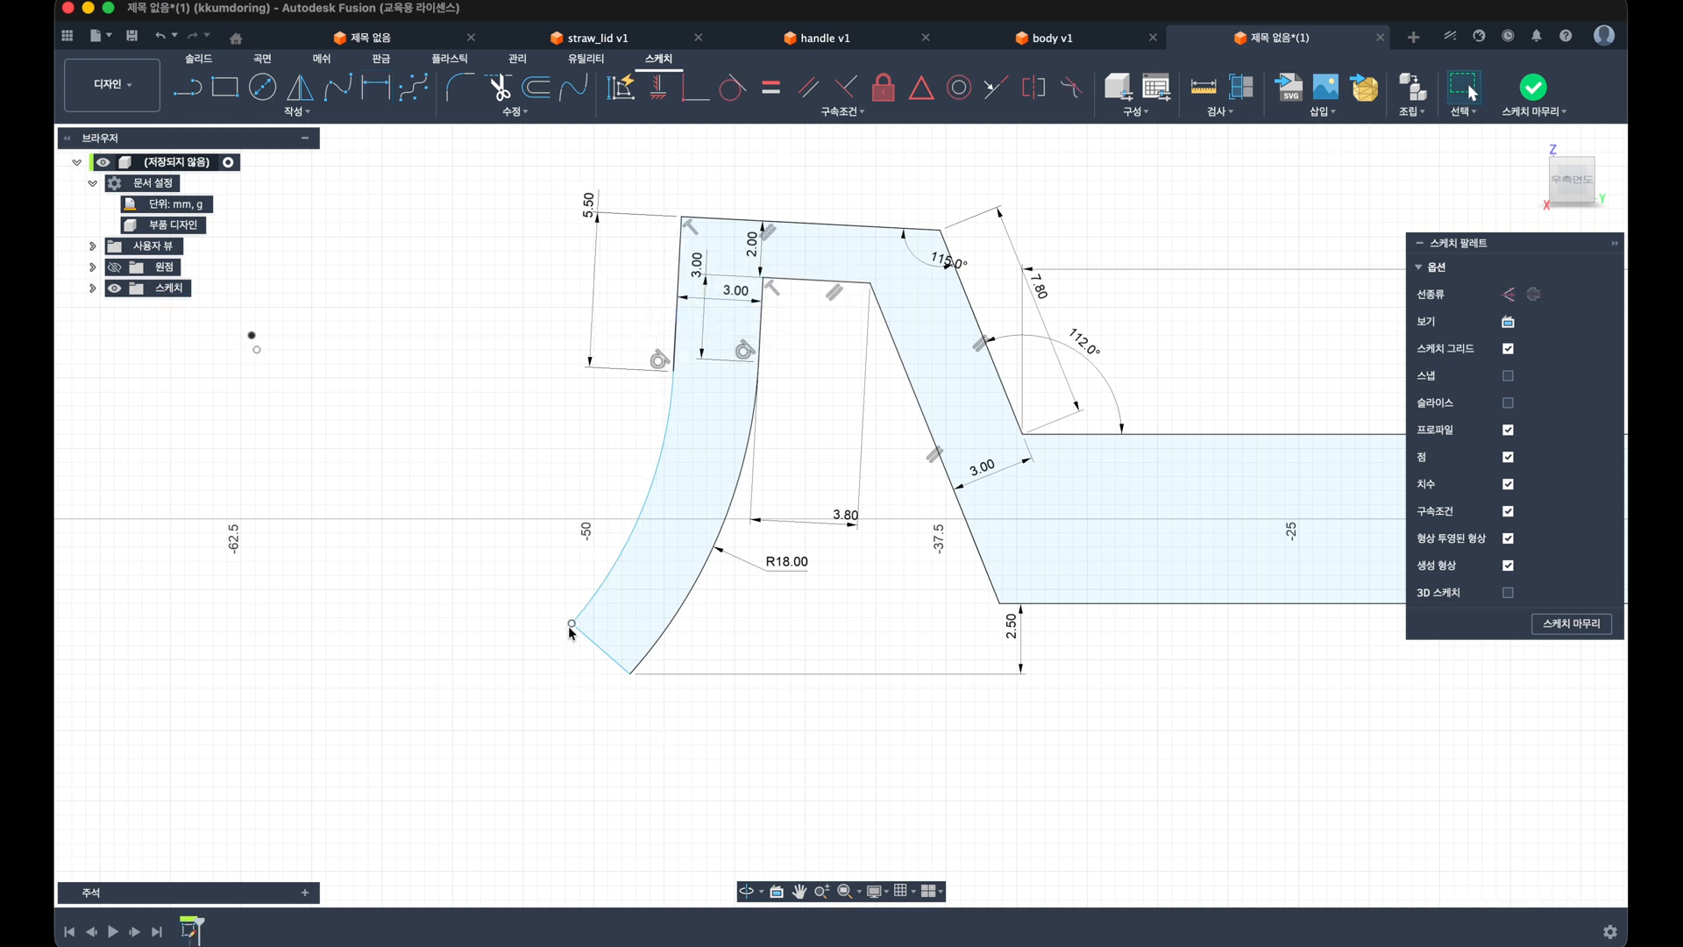
Step: Pull the outer arc's lower endpoint outward and set the length of the leg's slanted lower end edge to 2.85 mm
drag(570, 625, 555, 609)
key(d)
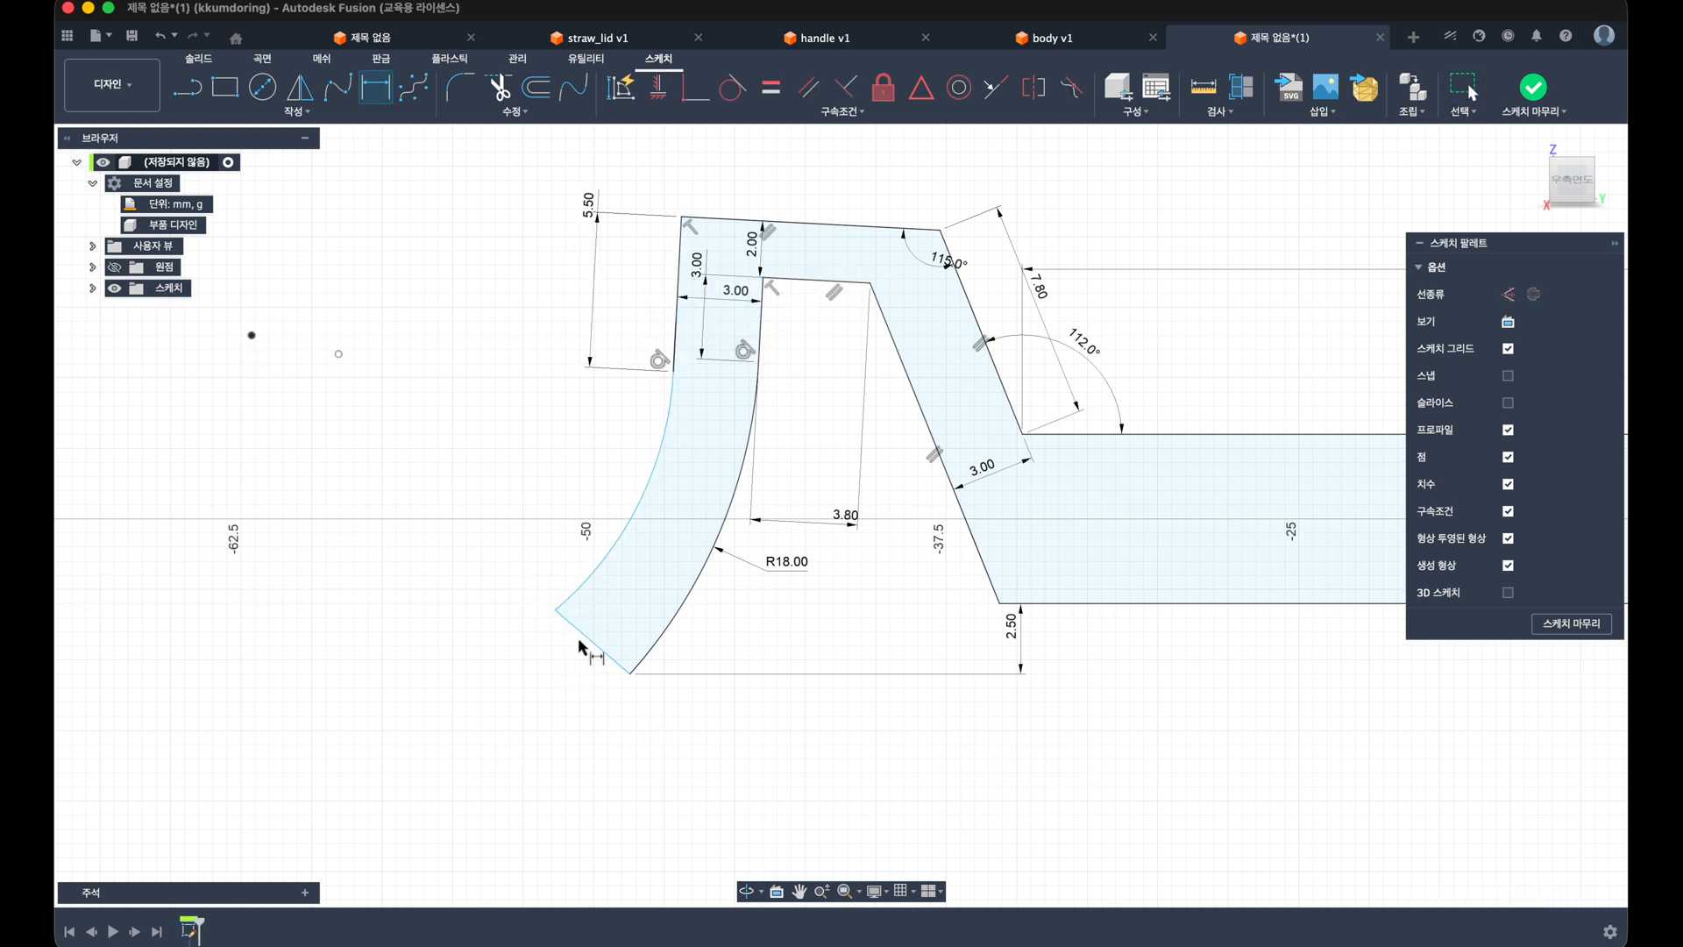
click(580, 643)
click(582, 659)
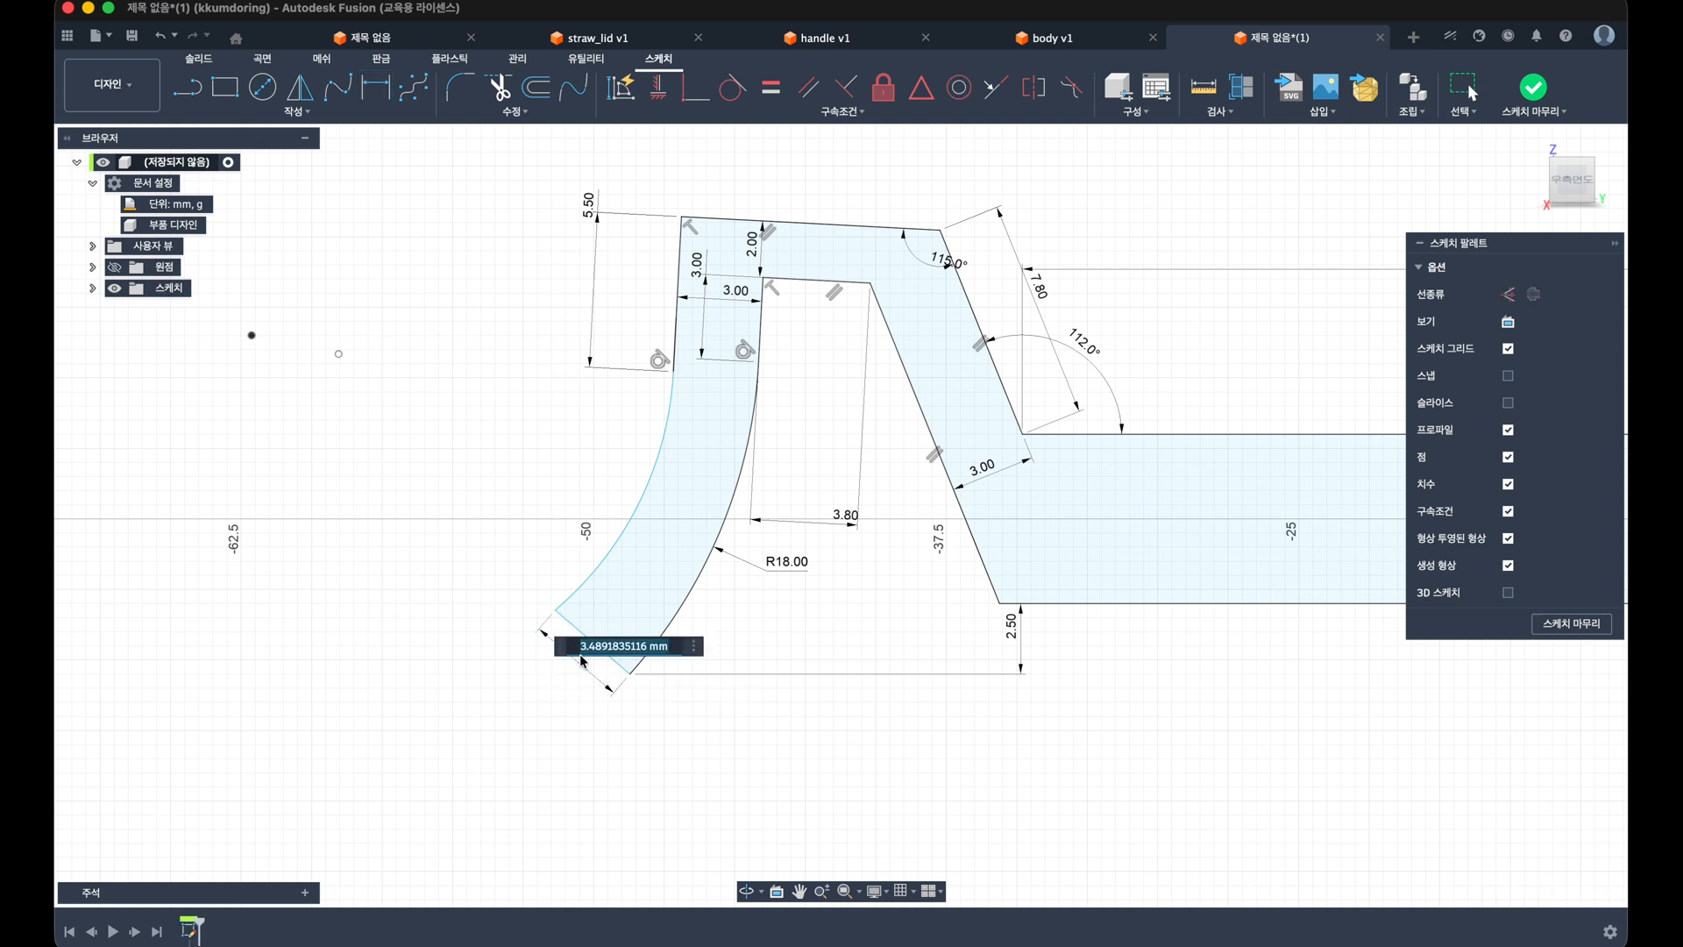
text(2.85)
key(Return)
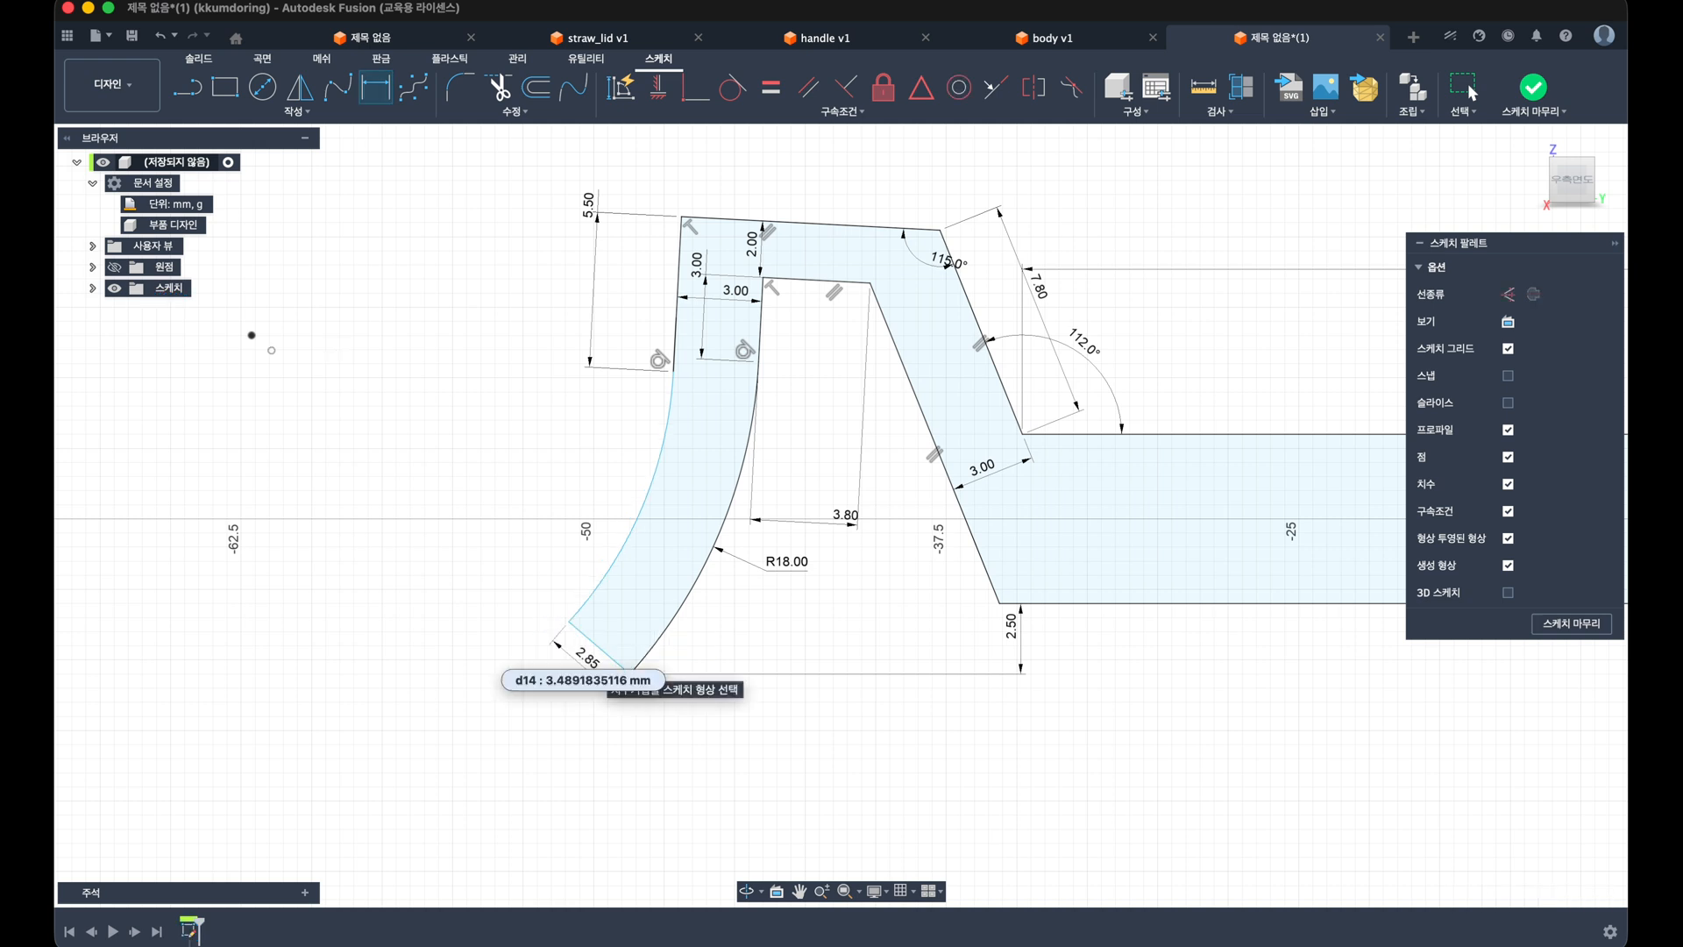
Step: Try different curvatures of the outer arc by swinging the leg's lower end edge about the inner arc's endpoint
click(623, 575)
drag(622, 576, 636, 525)
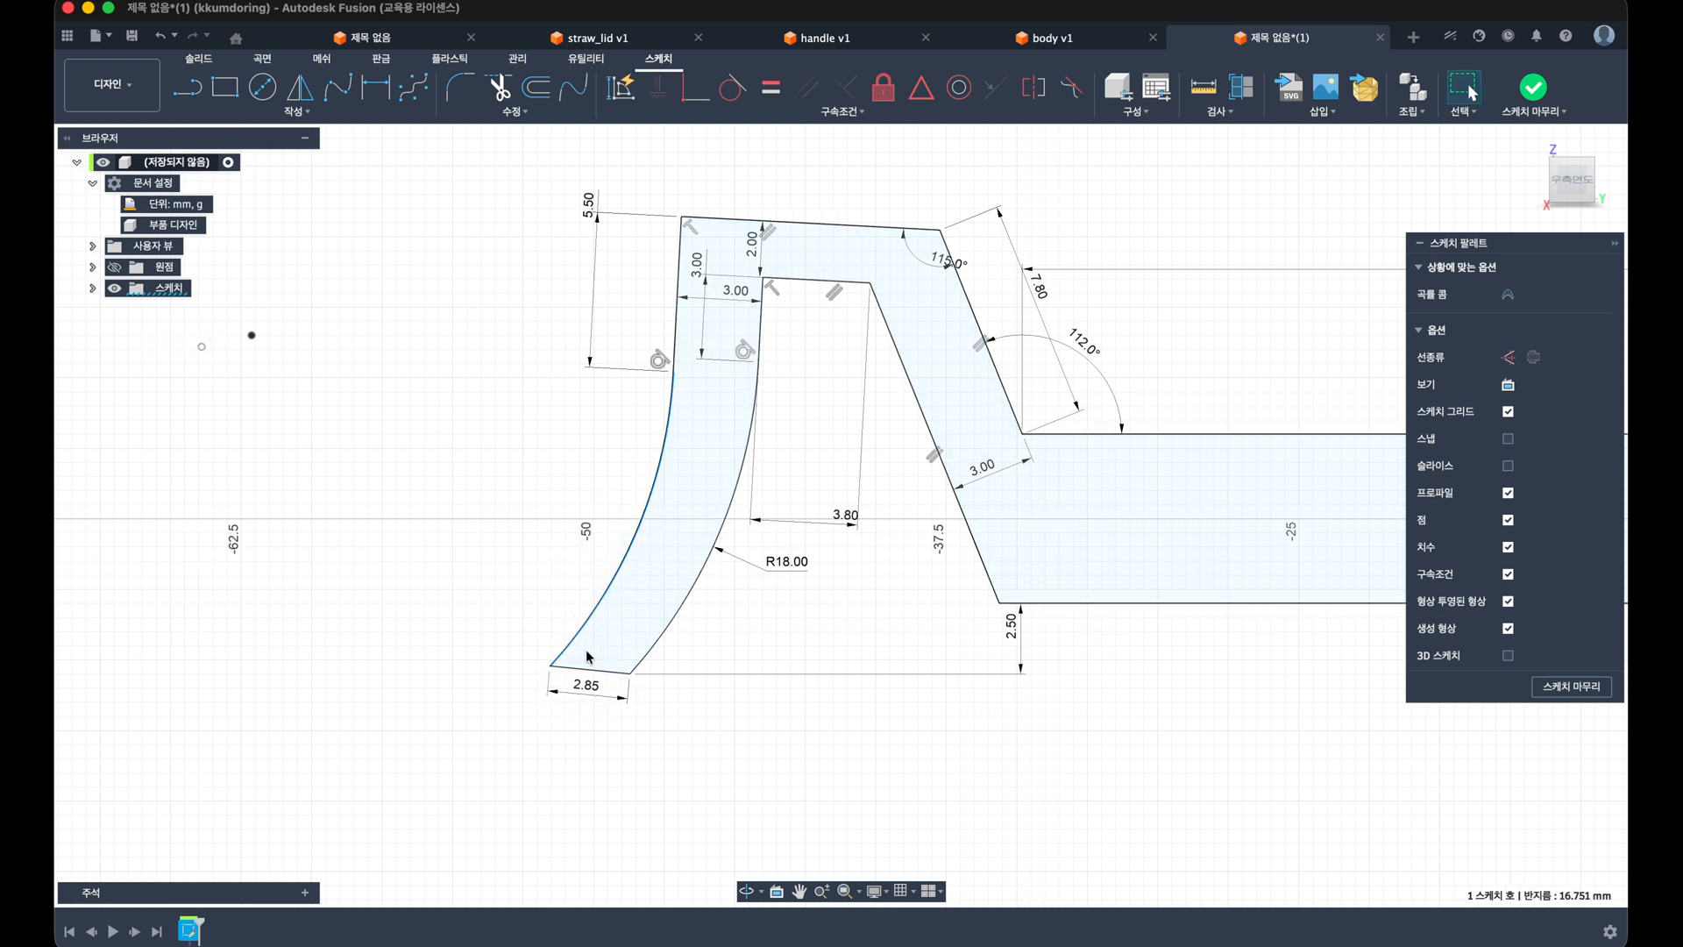
drag(550, 663, 571, 620)
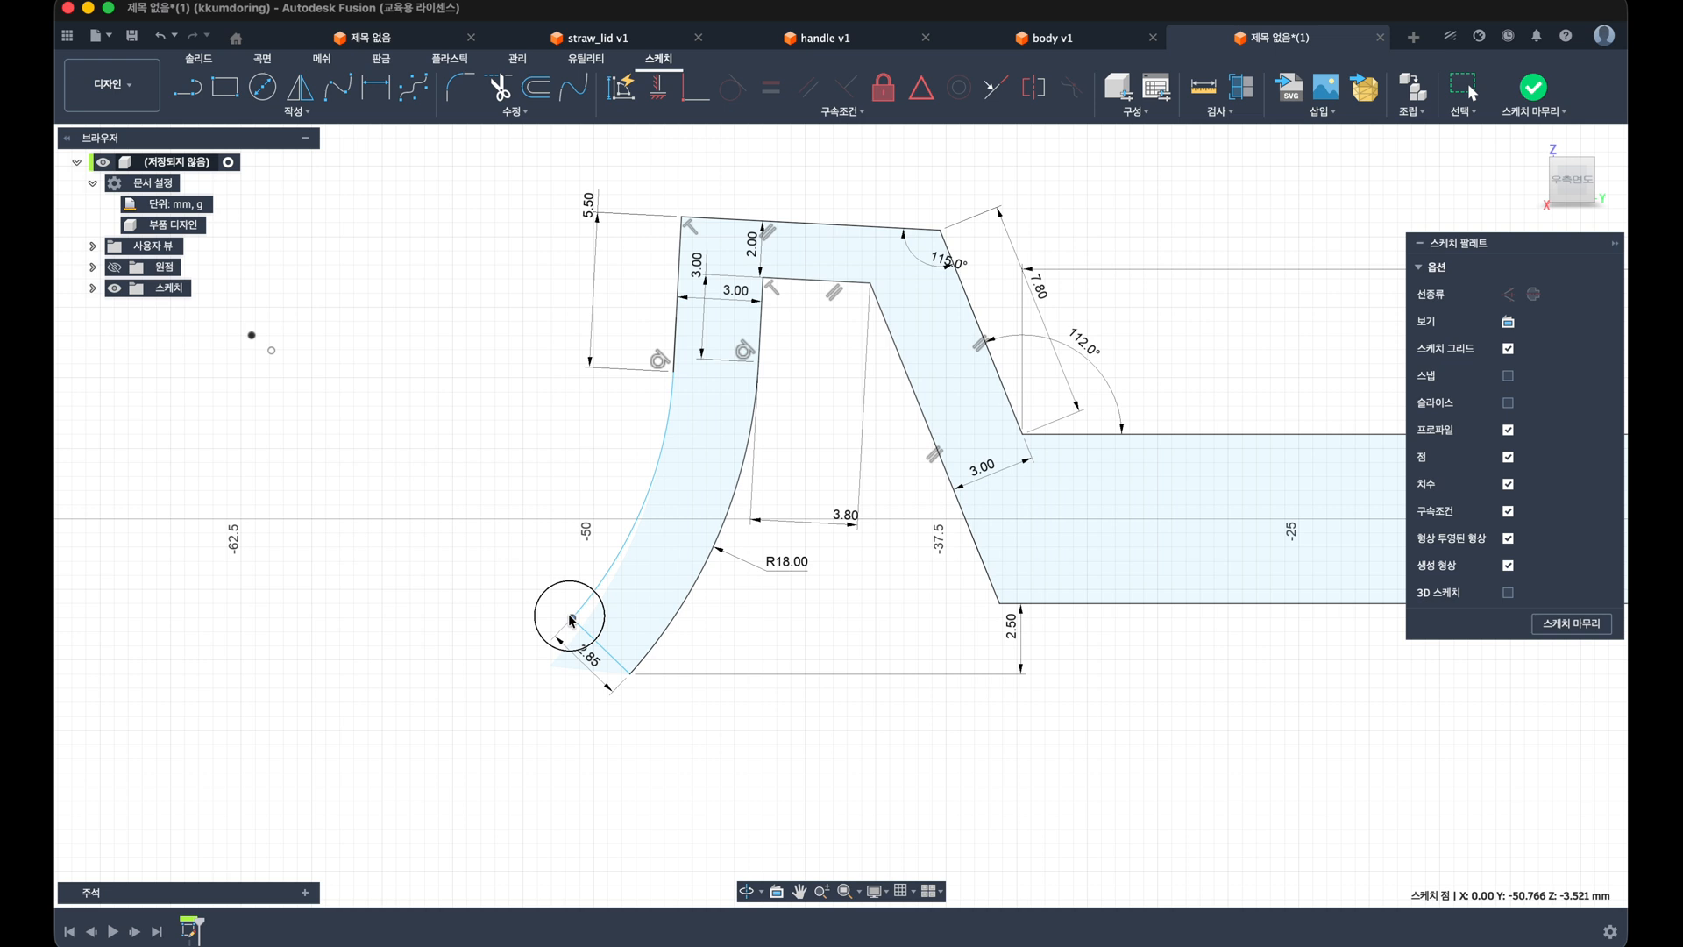
drag(571, 620, 571, 660)
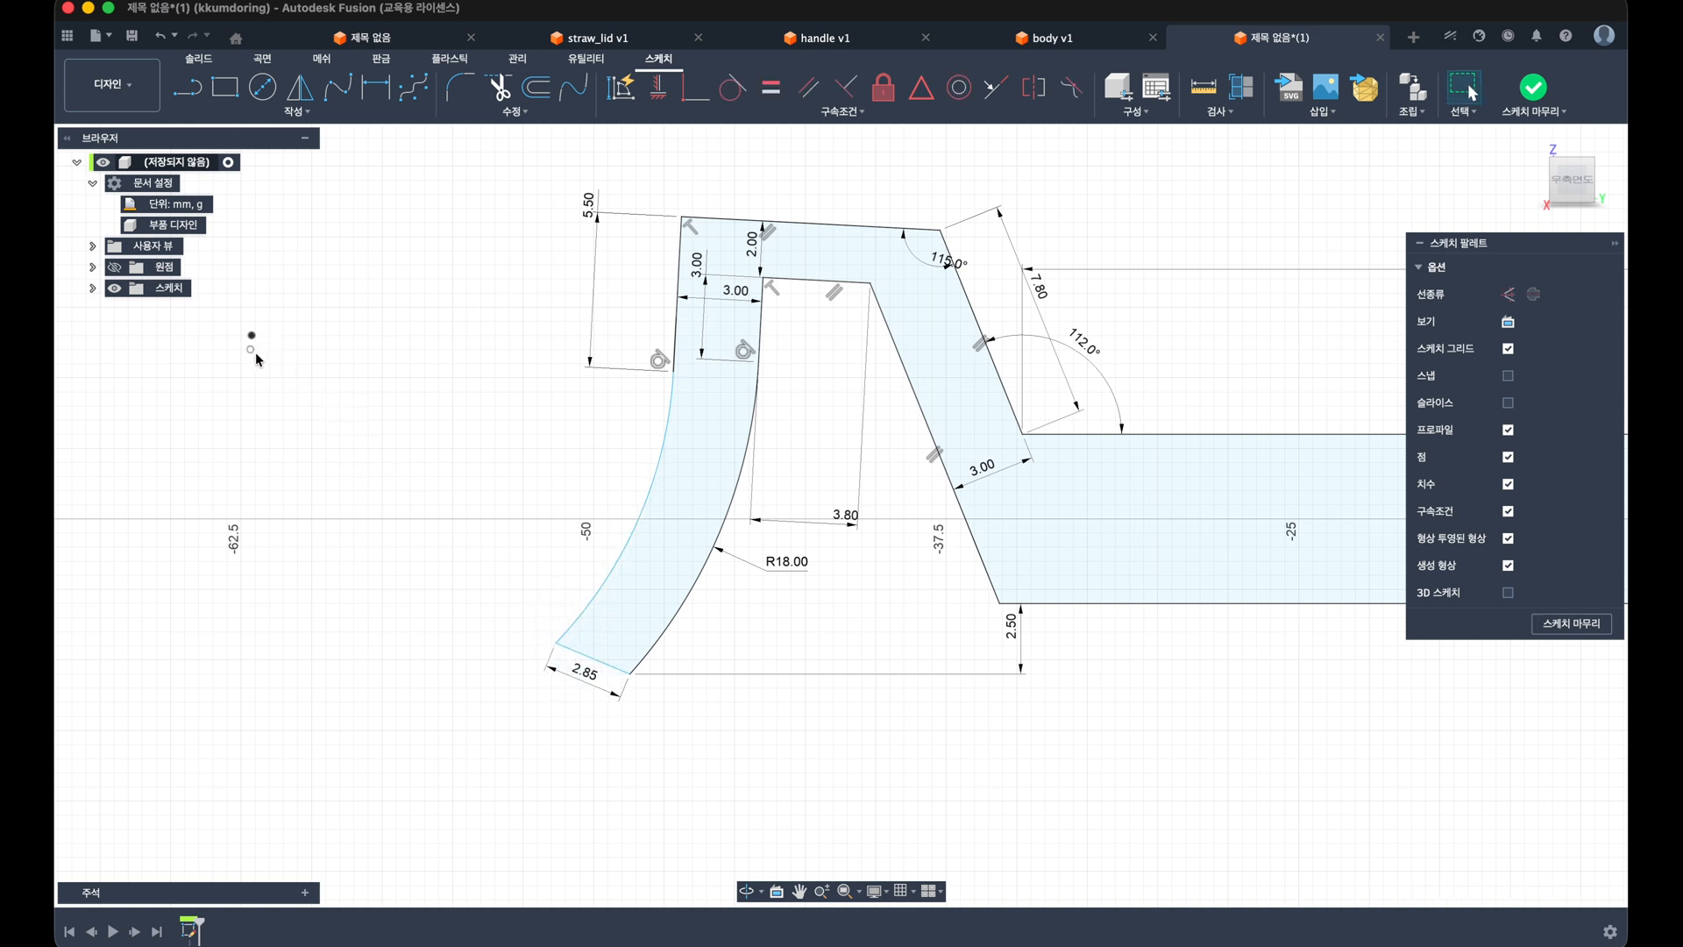
Step: Try to make the outer arc concentric with the inner arc
click(958, 90)
click(600, 605)
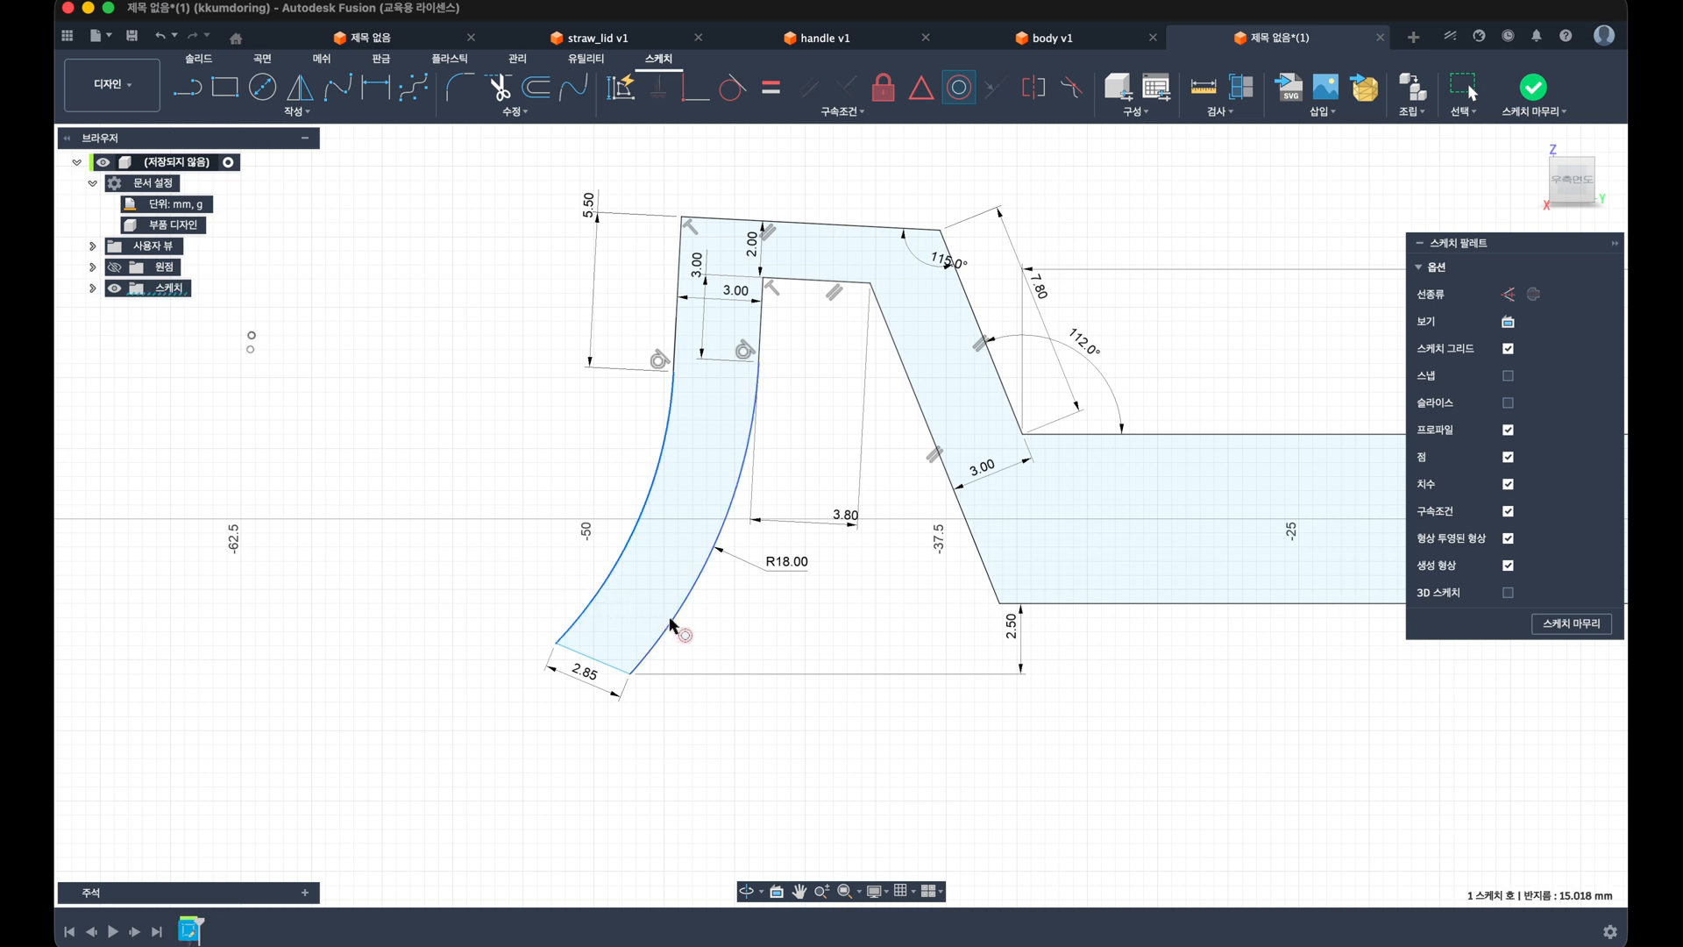
click(672, 624)
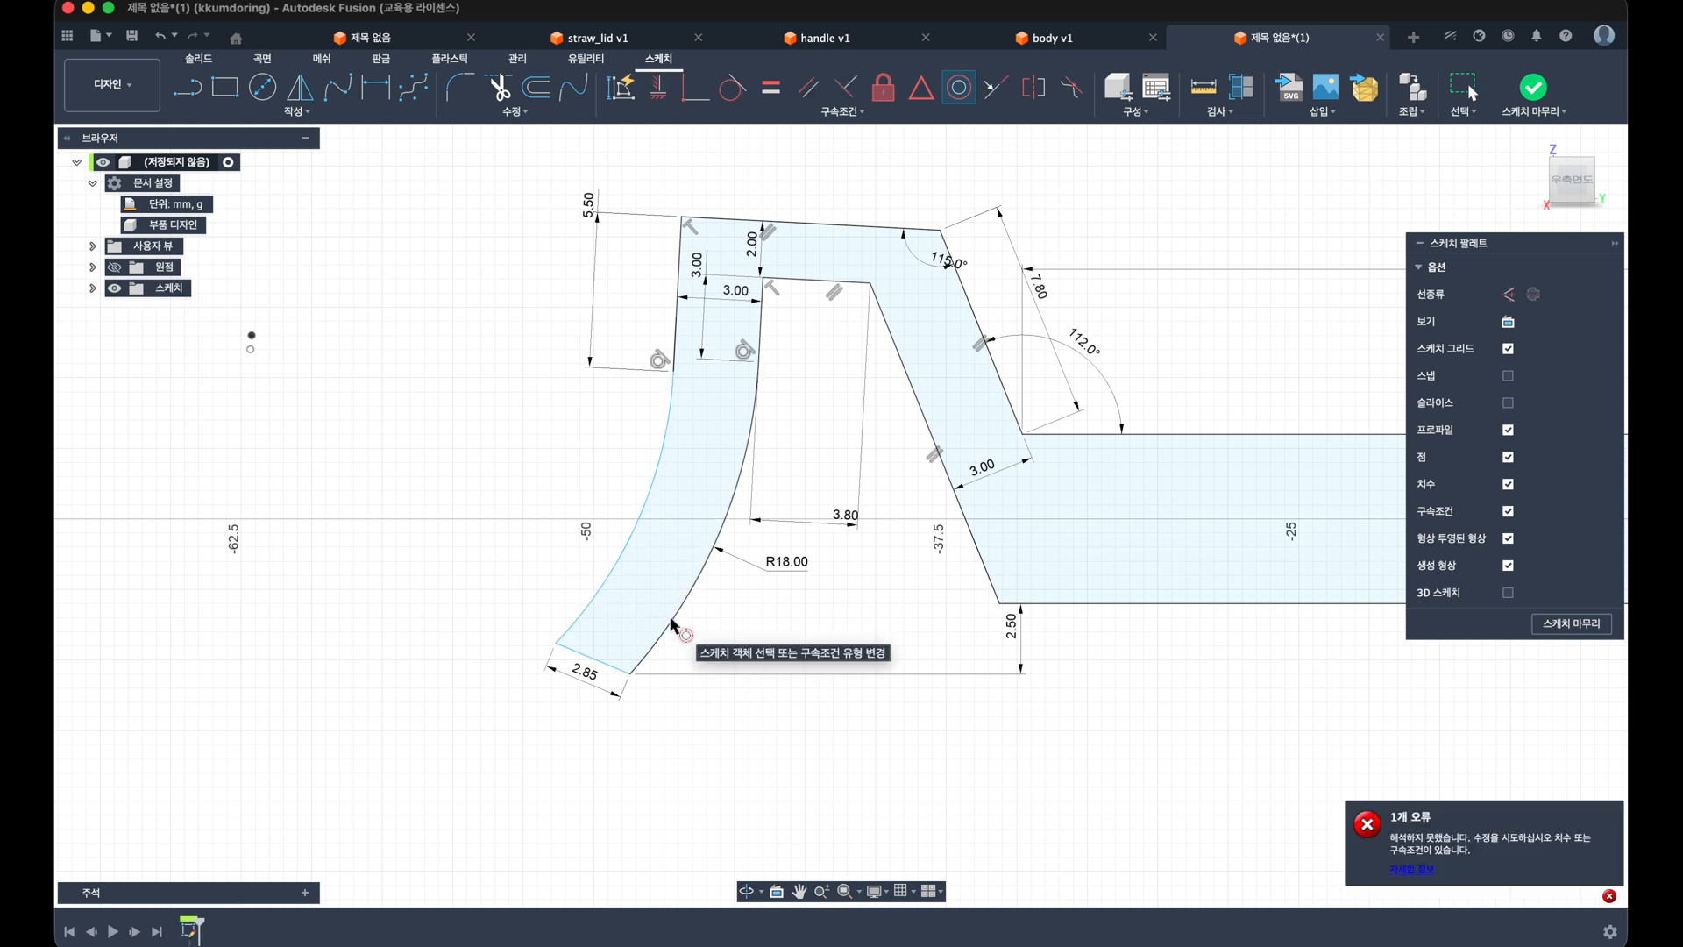
Step: Adjust the outer arc's lower endpoint so that the arc has a radius of about 14.5 mm
click(565, 633)
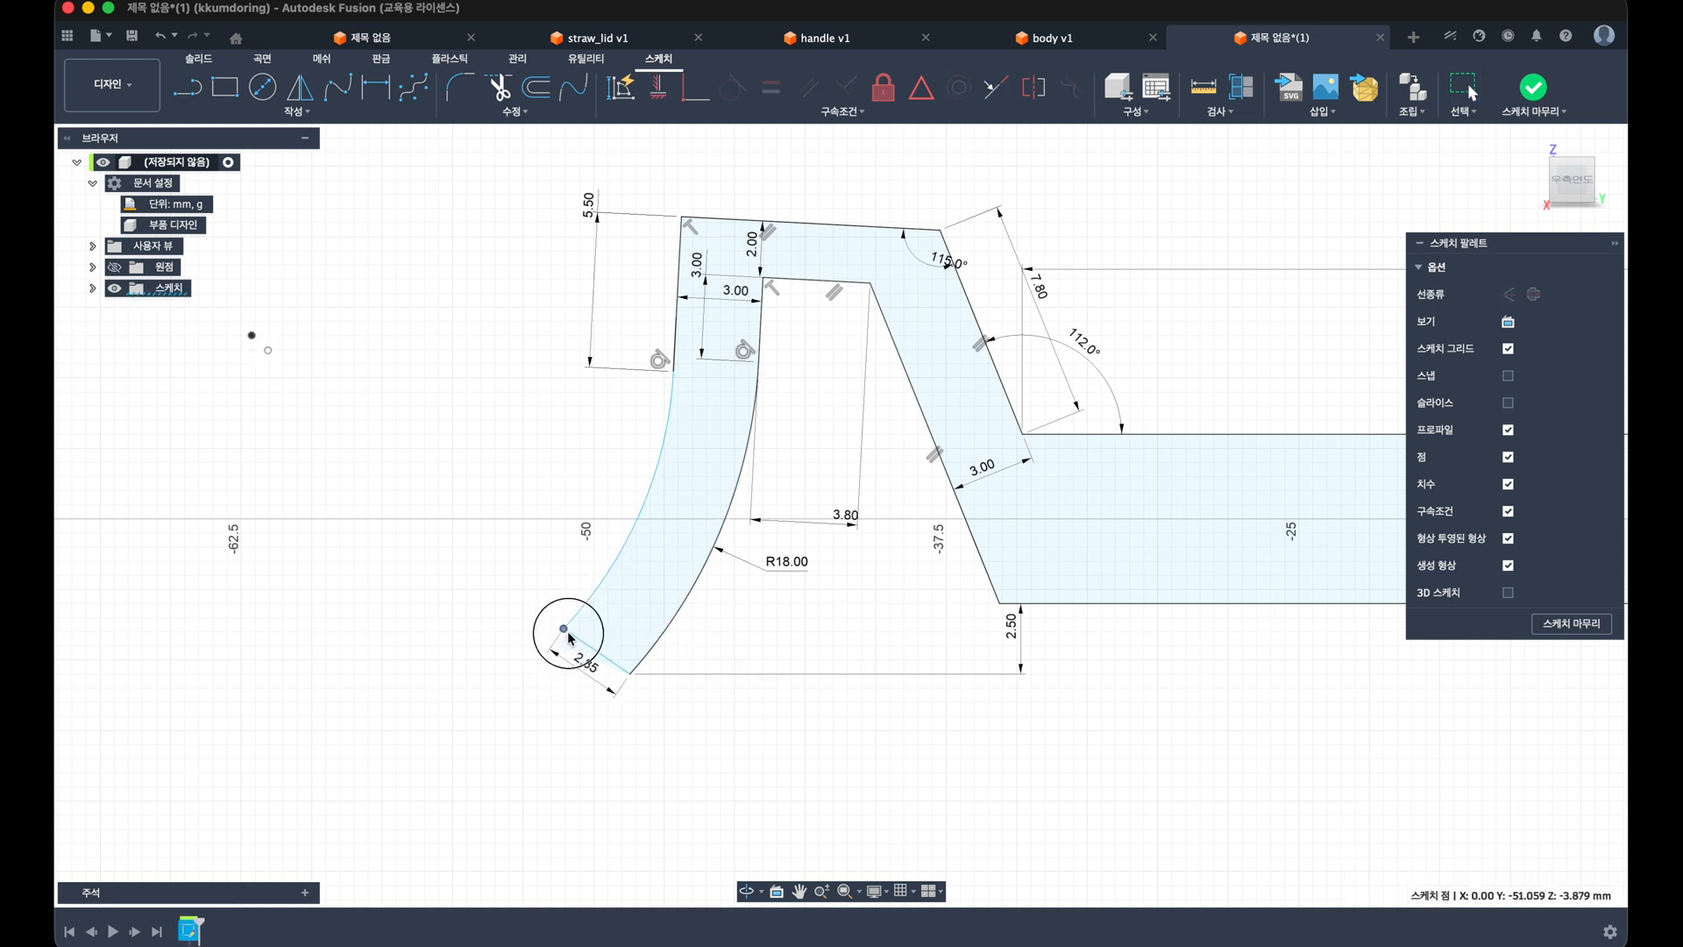
drag(568, 633, 567, 637)
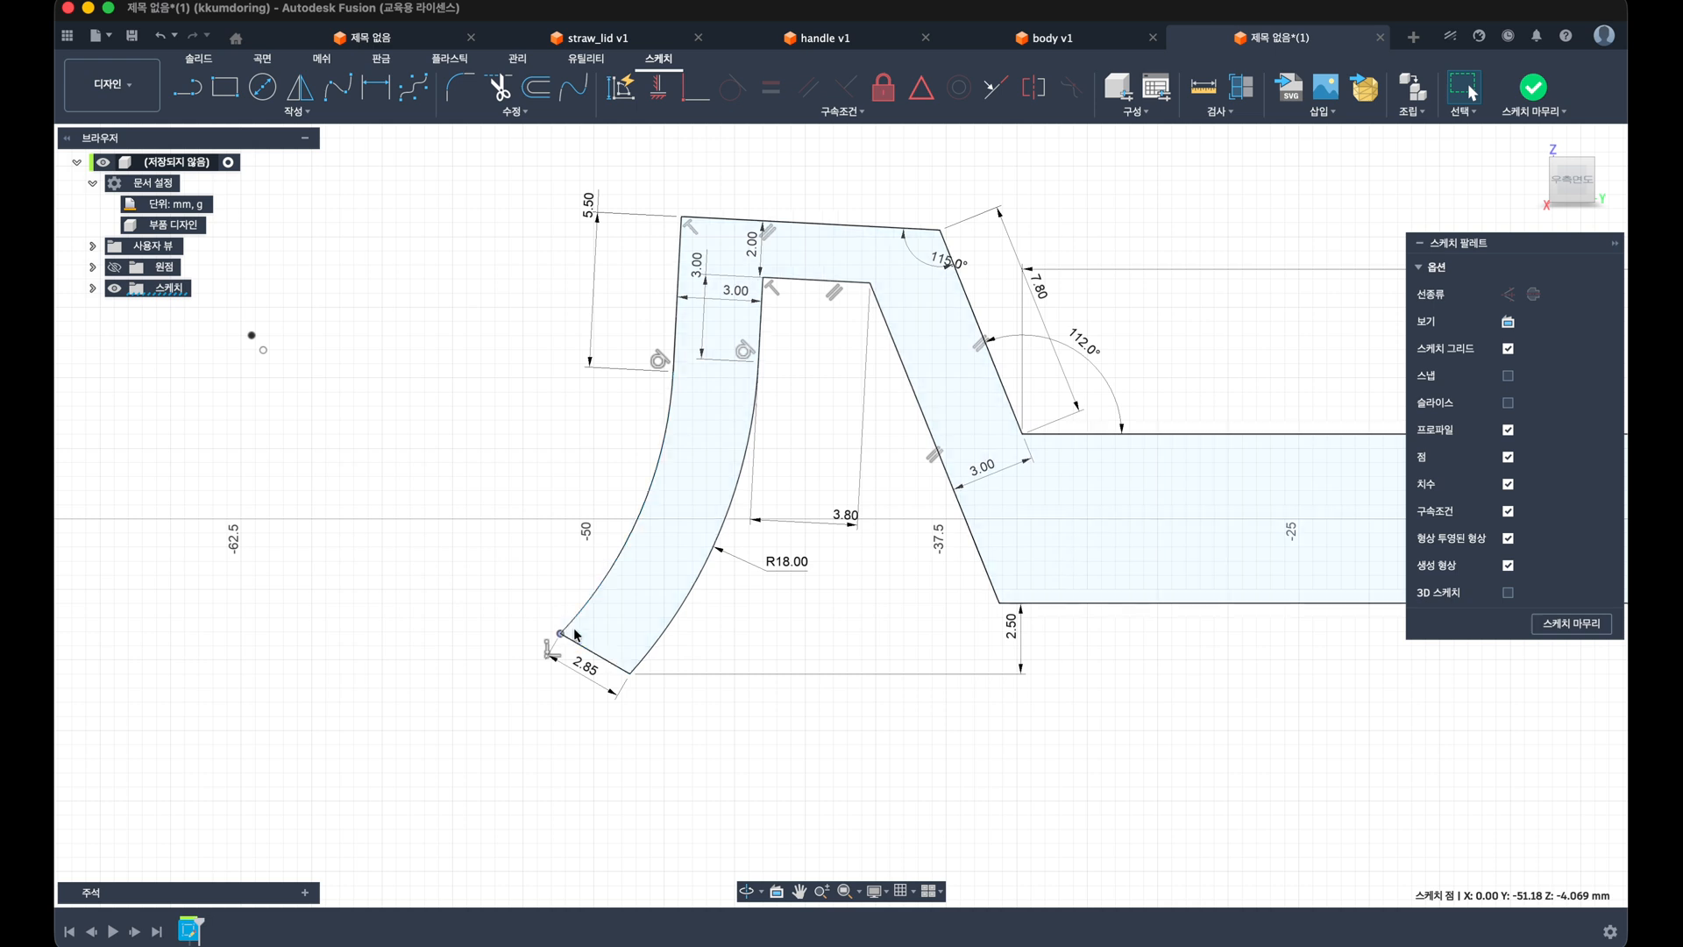
click(590, 575)
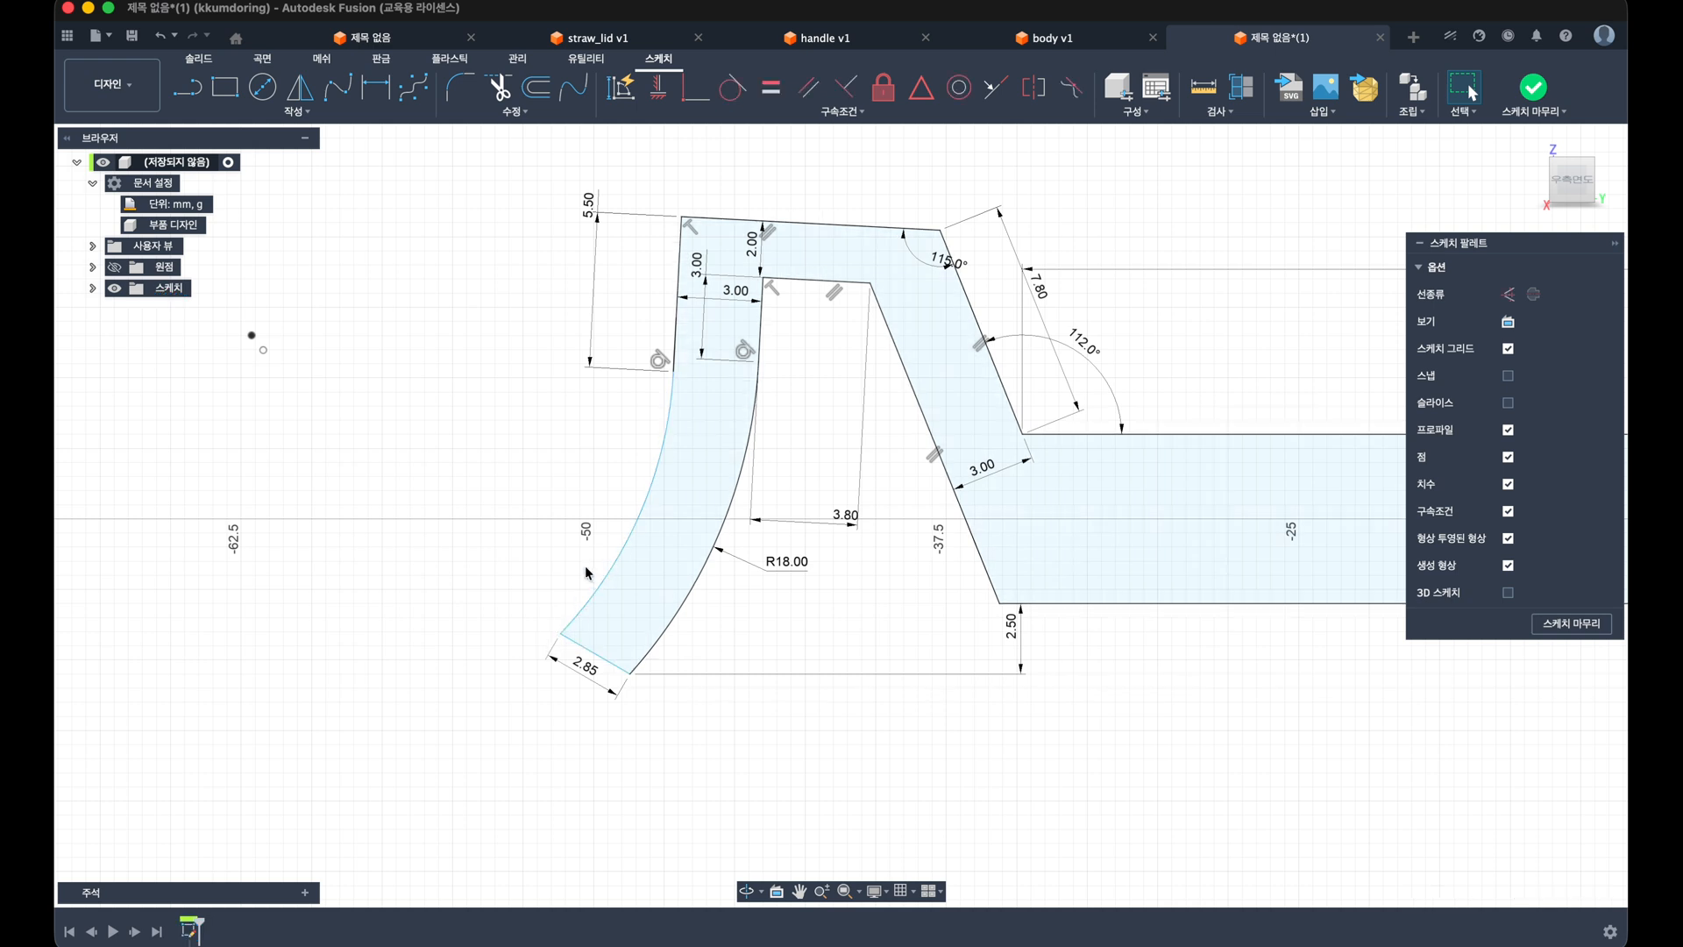
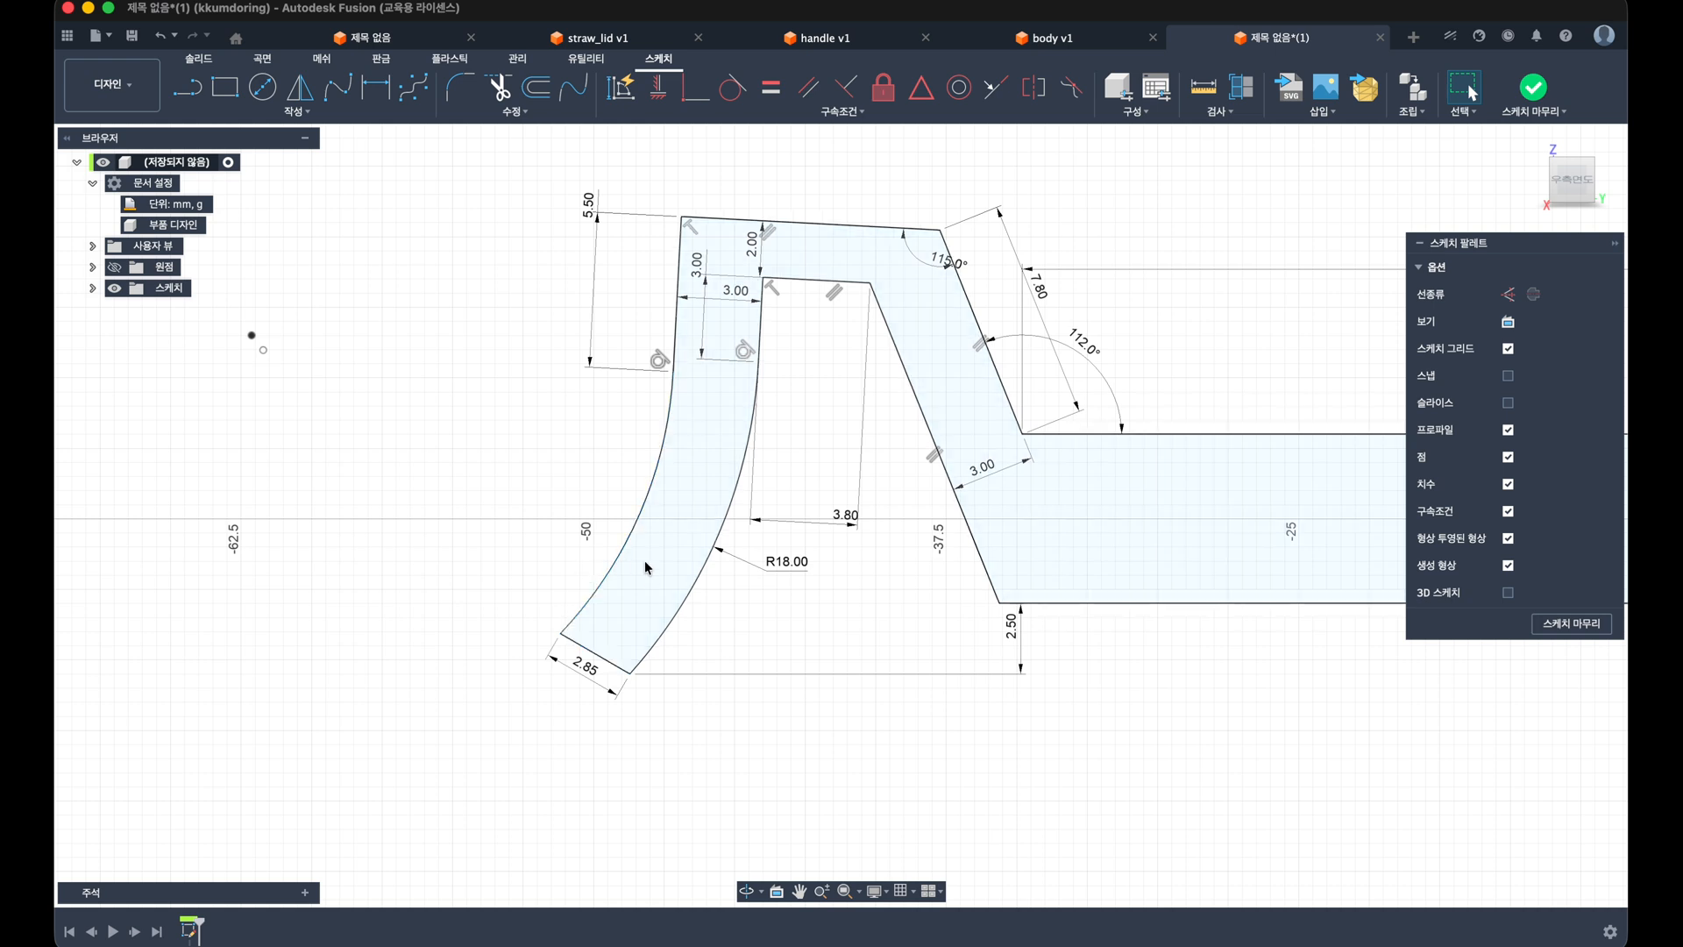
drag(653, 500, 659, 481)
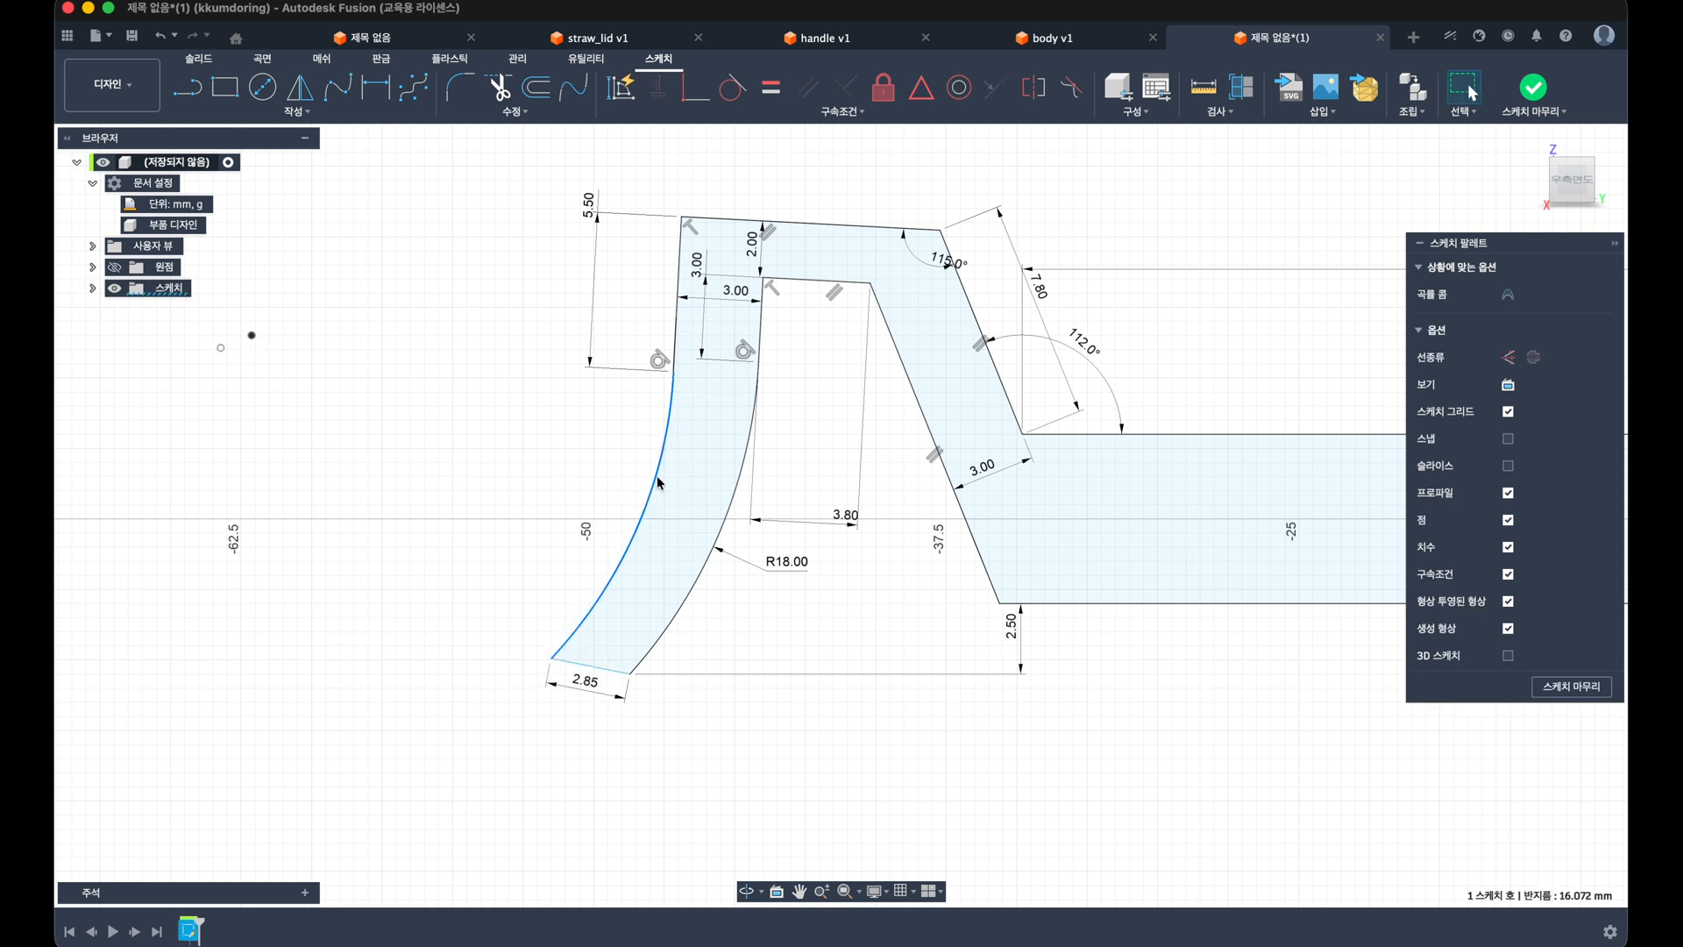
drag(554, 658, 562, 631)
Step: Add a radius dimension to the outer arc, placed outside the leg
key(d)
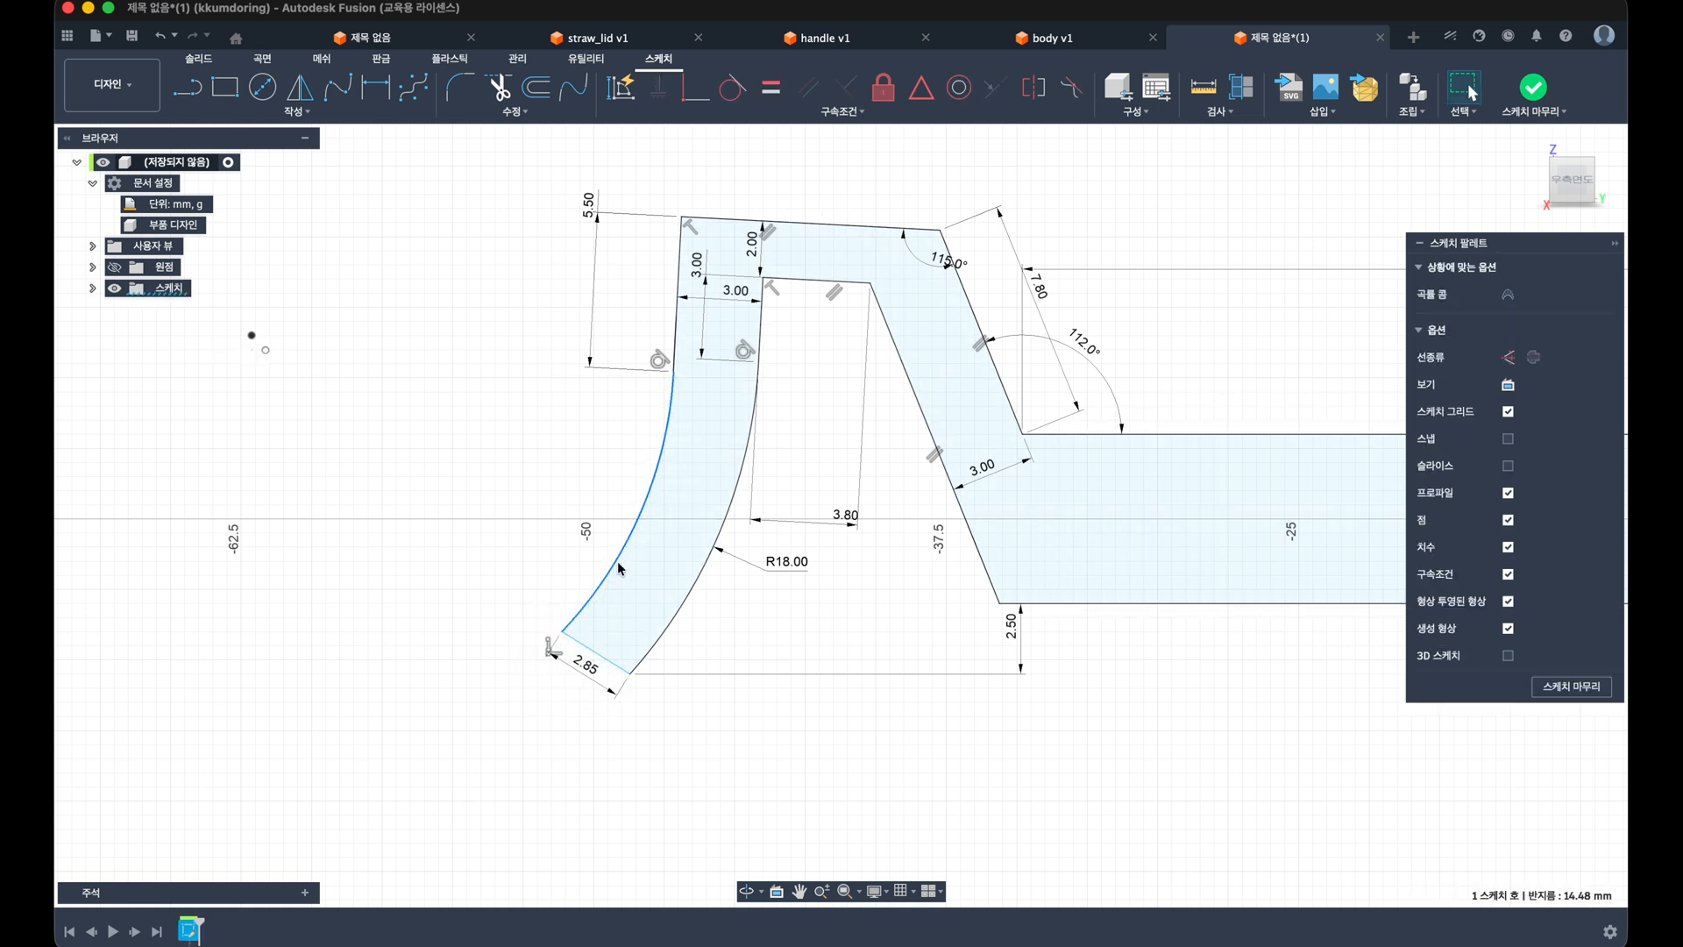
click(618, 567)
click(549, 509)
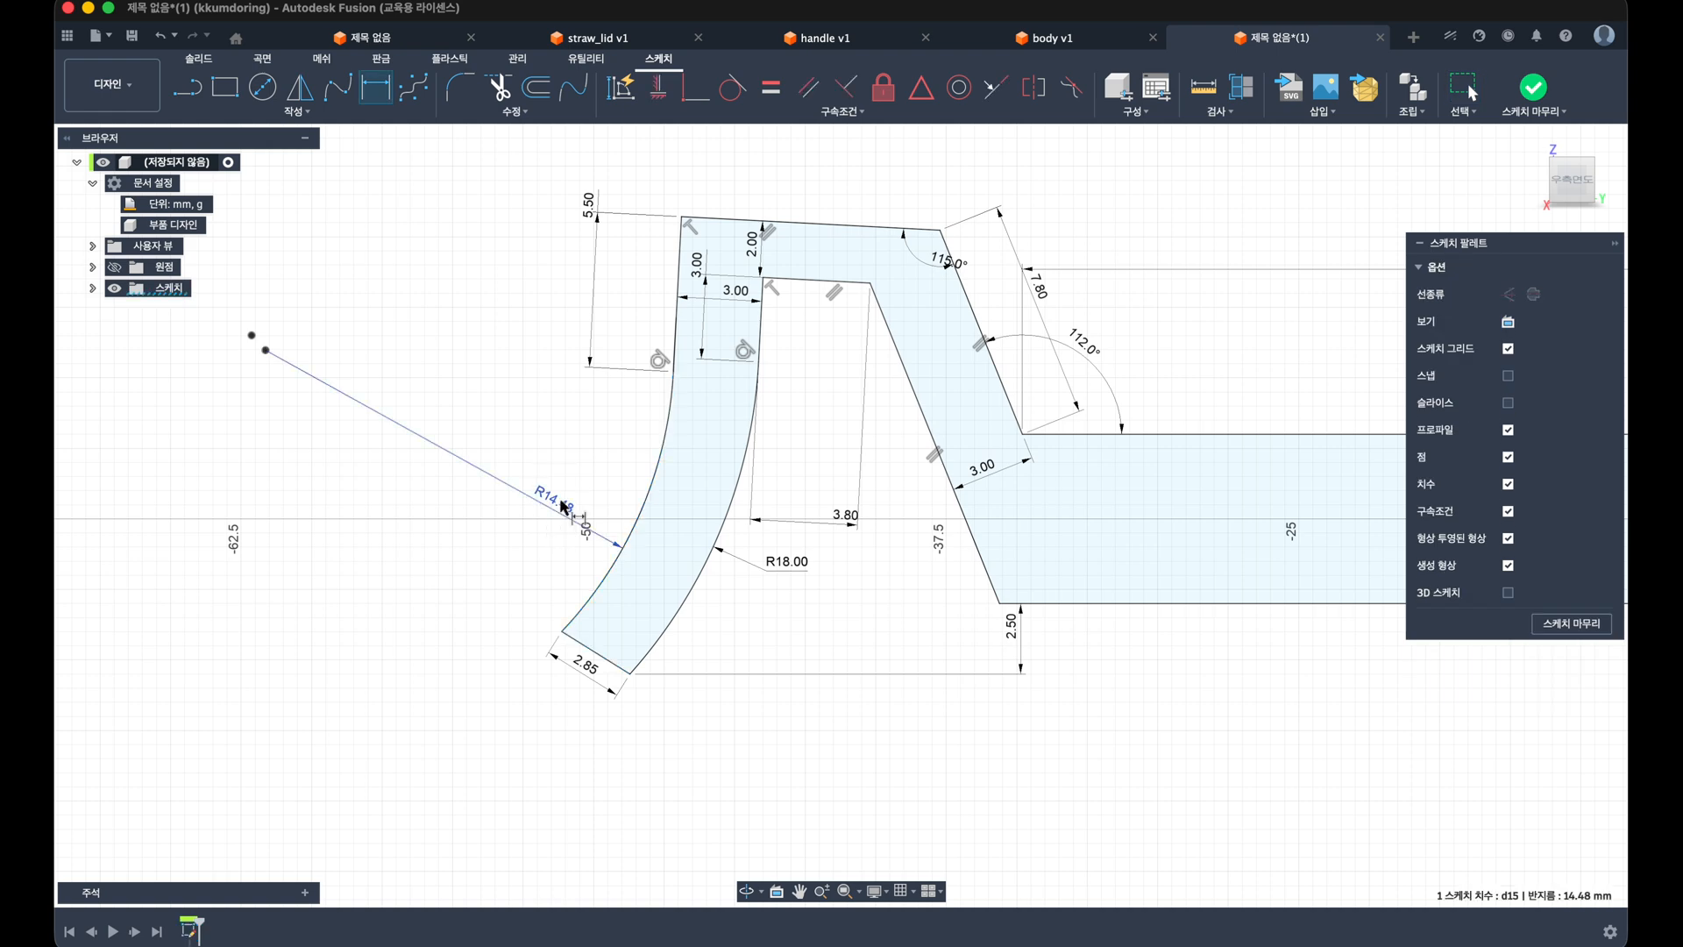
Step: Set the radius of the curved leg's outer arc to 15 mm and finish the profile sketch
text(15)
key(Return)
key(Escape)
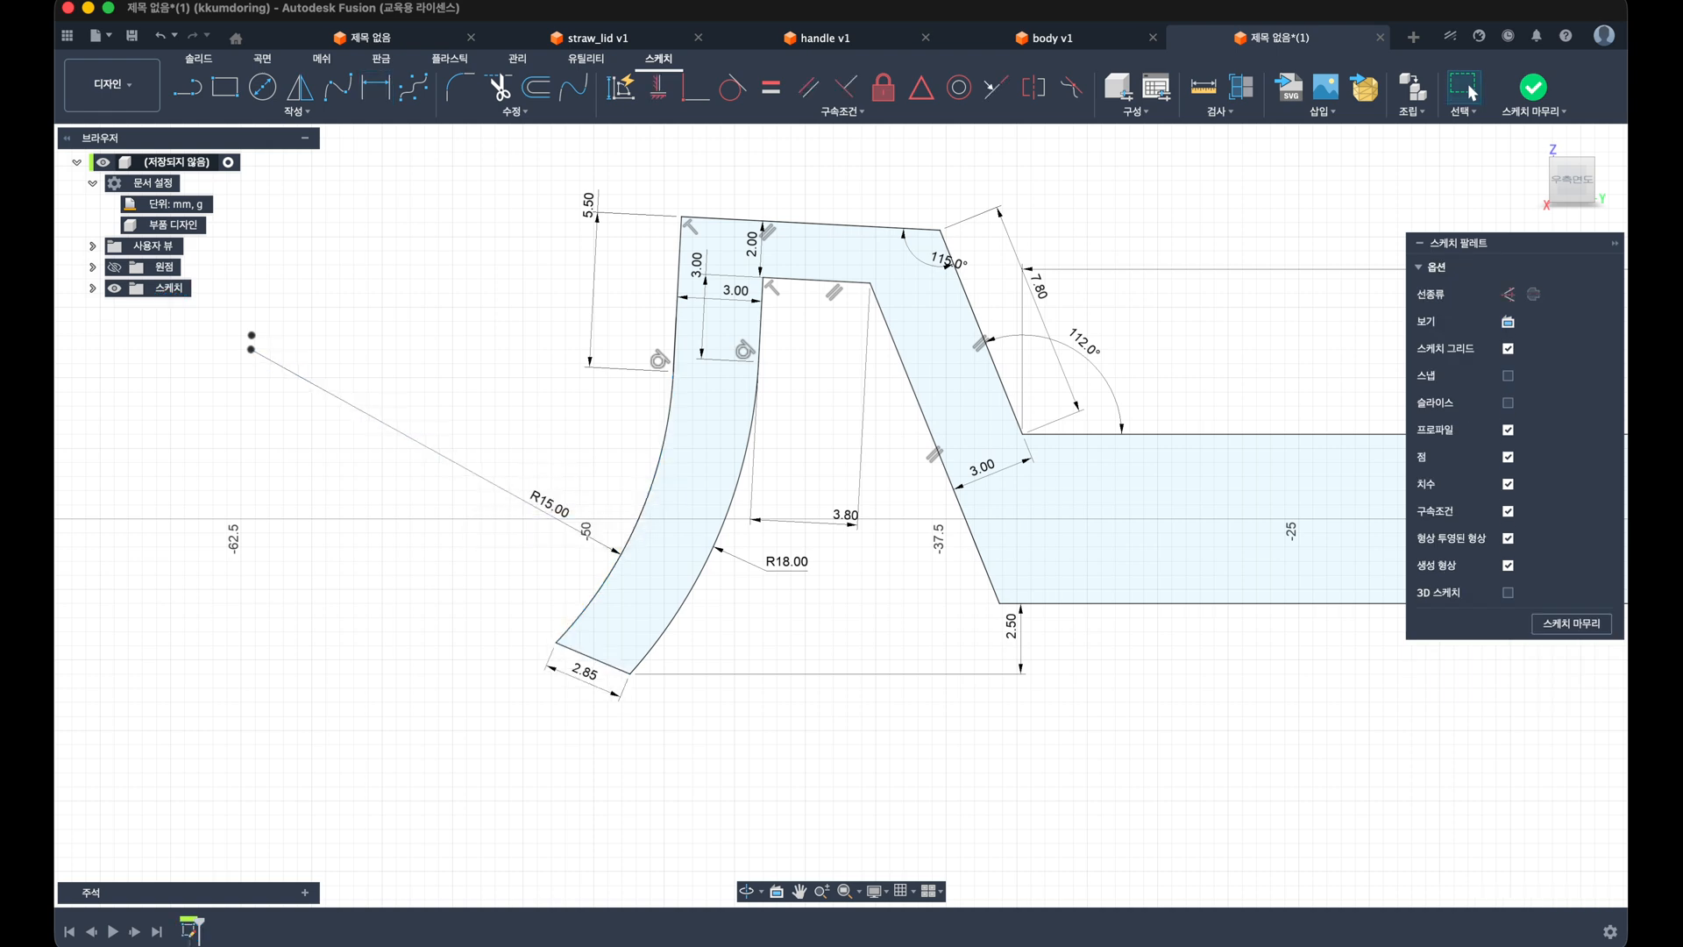
scroll(575, 556, down, 6)
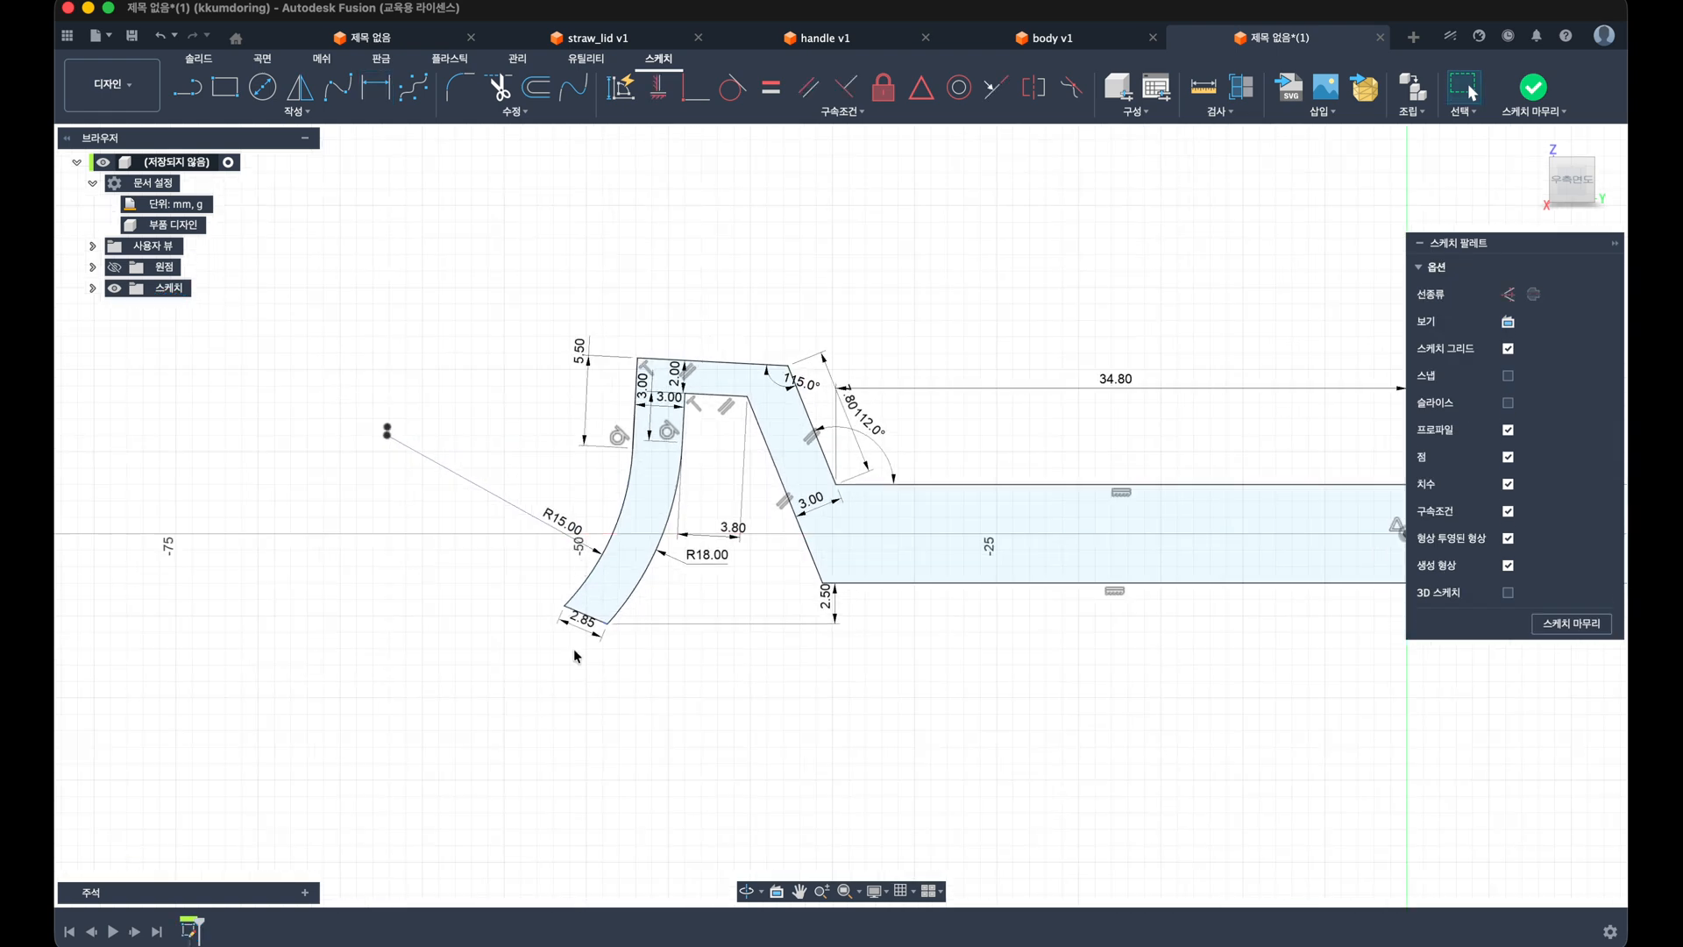
click(1550, 91)
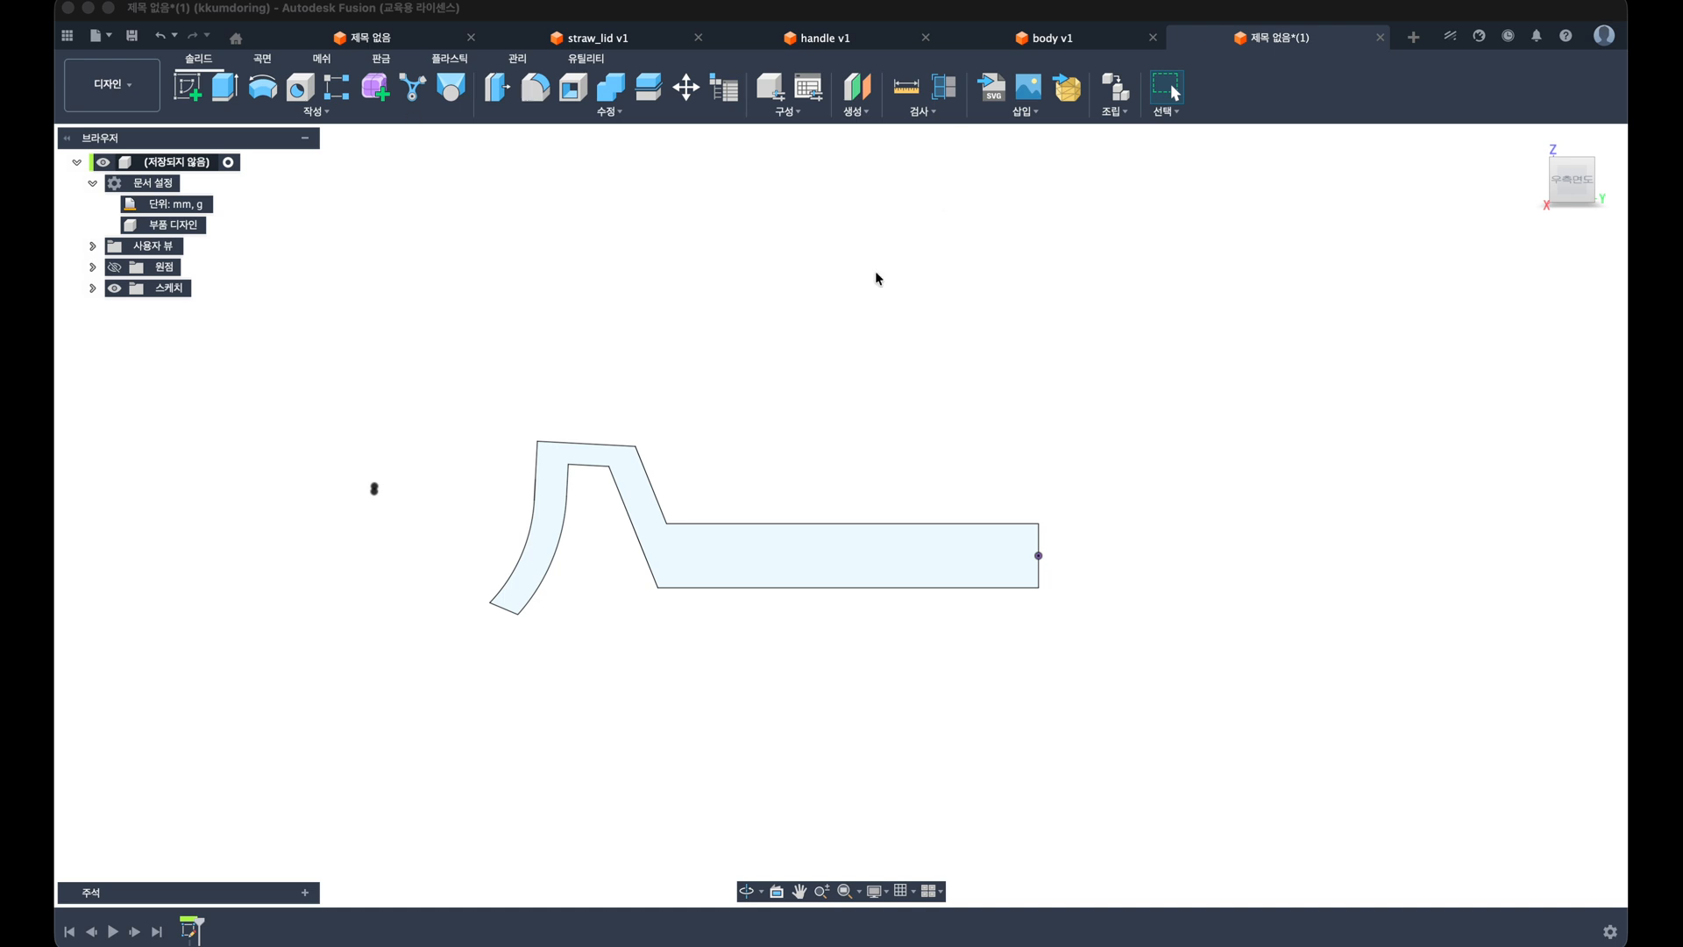
Step: Revolve the profile symmetrically by 90 degrees about its short vertical end edge as a new body
shift+middle_drag(852, 342, 880, 395)
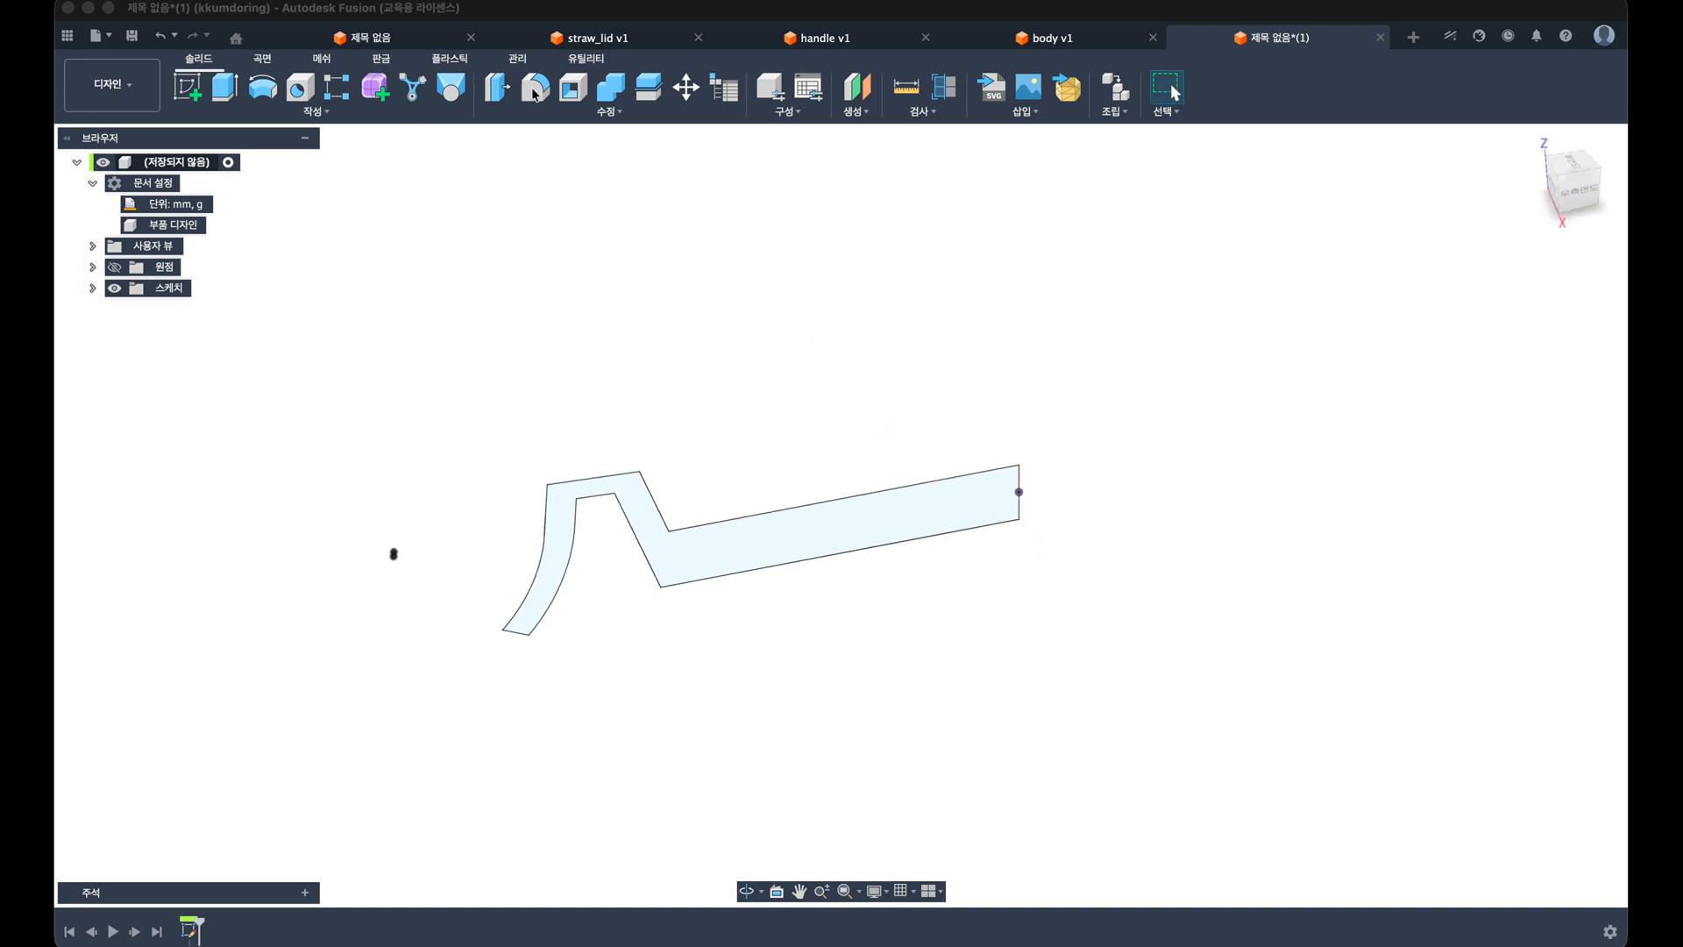
click(280, 89)
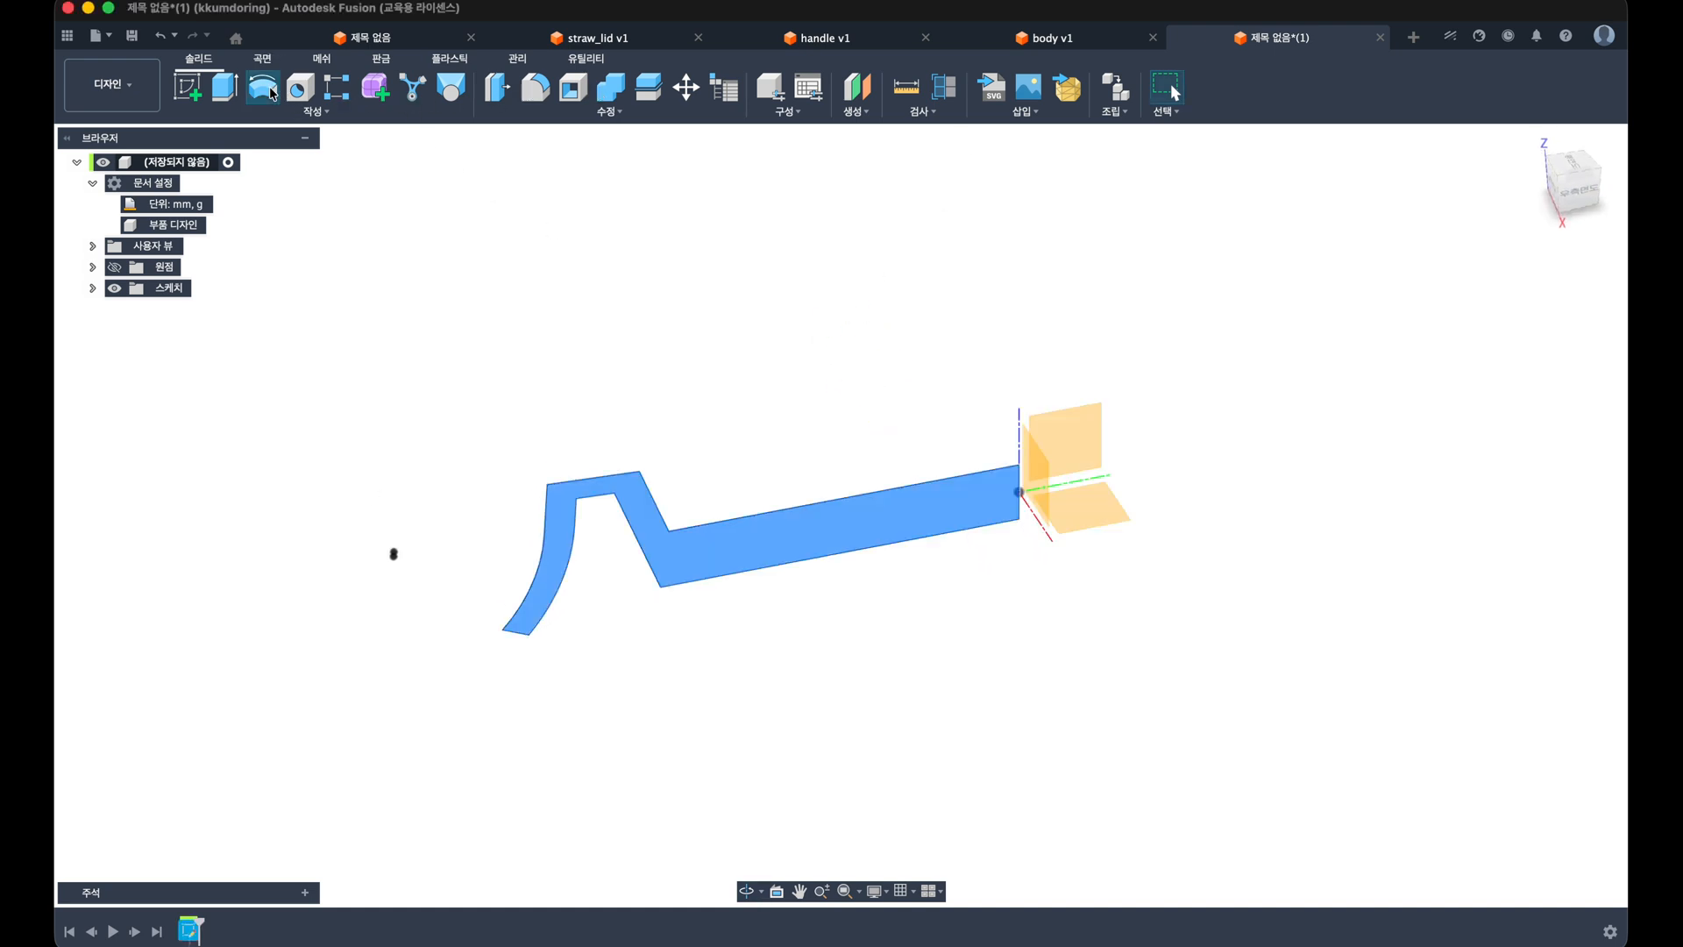
click(1023, 508)
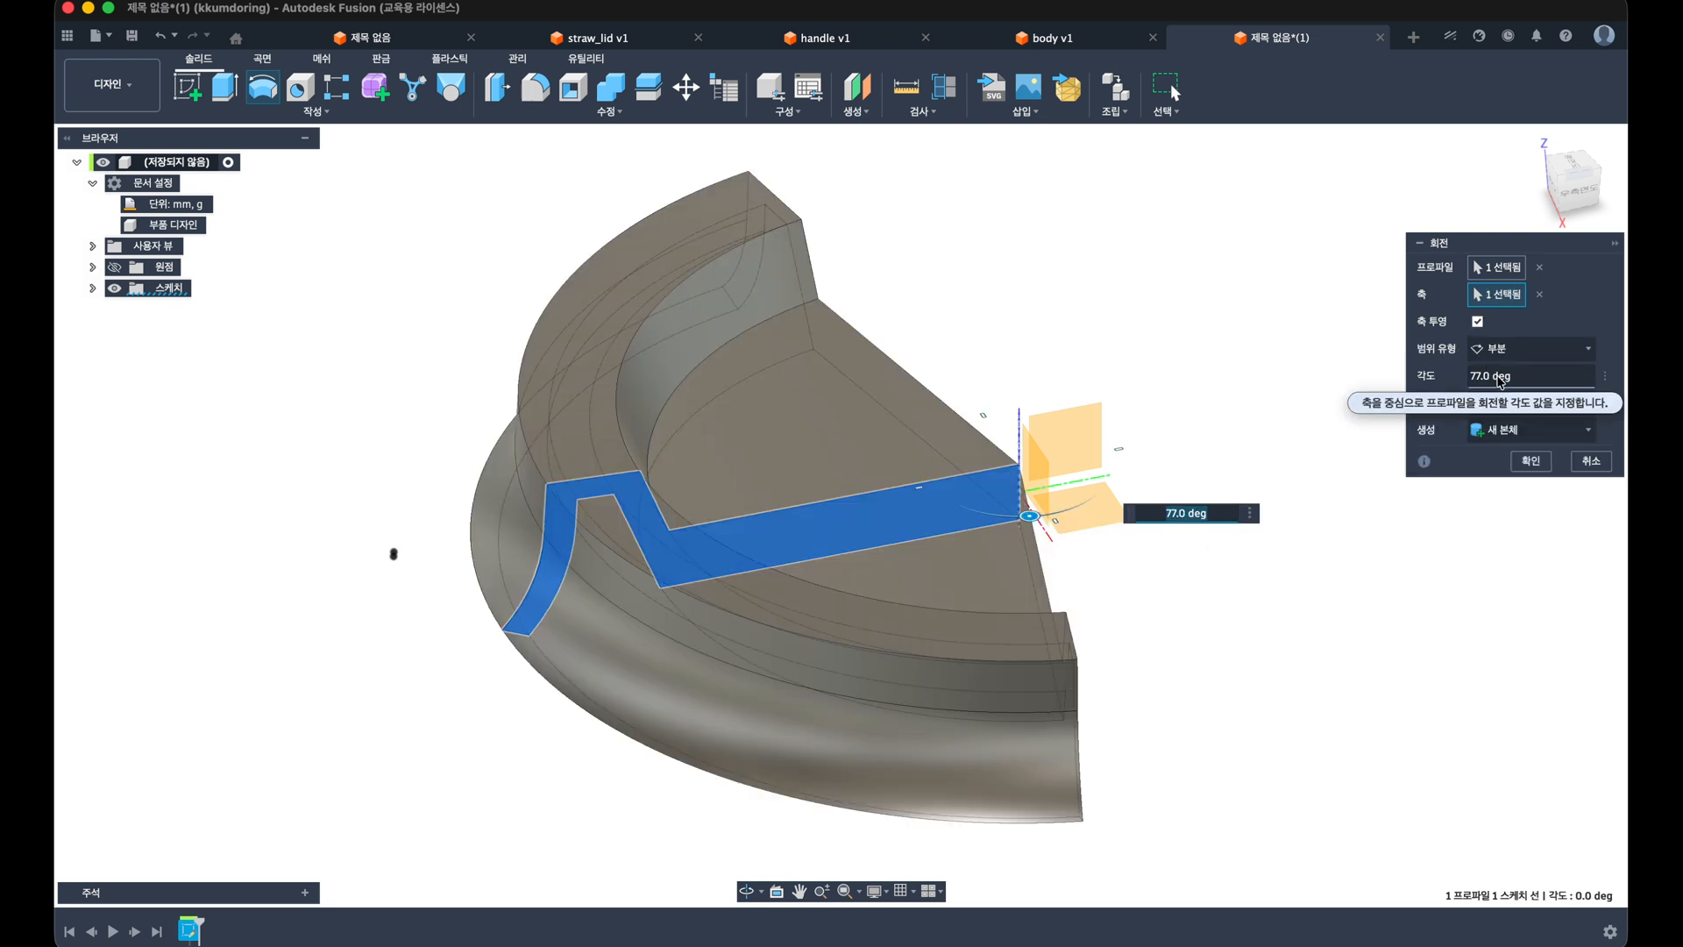
drag(1521, 377, 1412, 378)
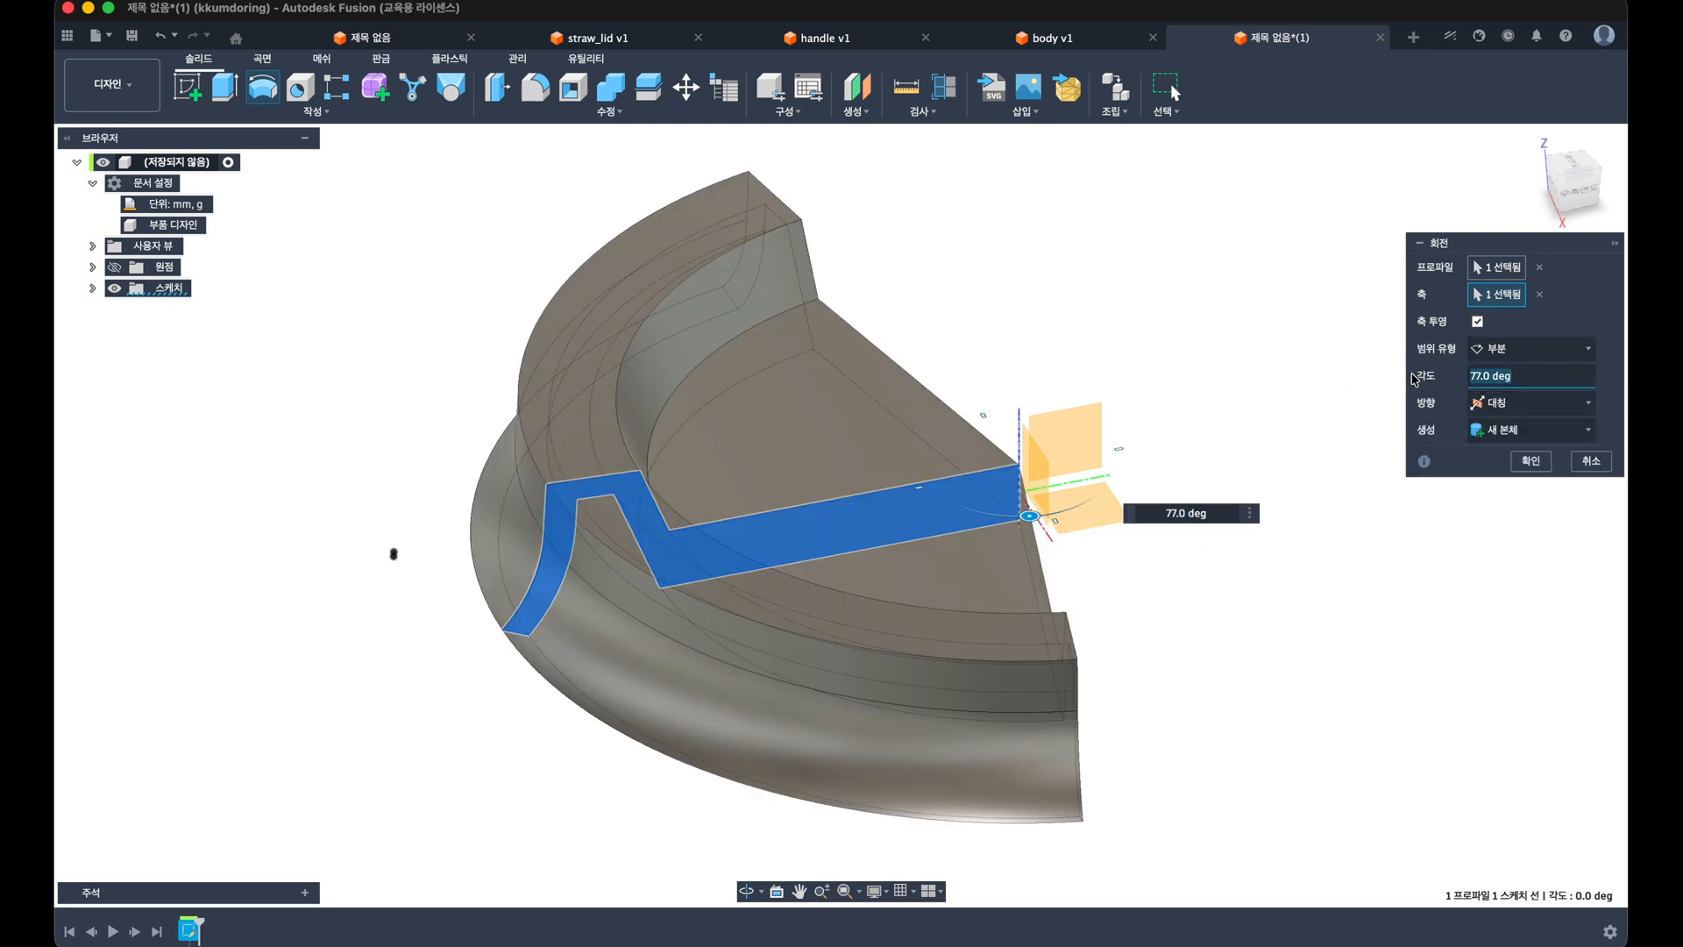
text(90)
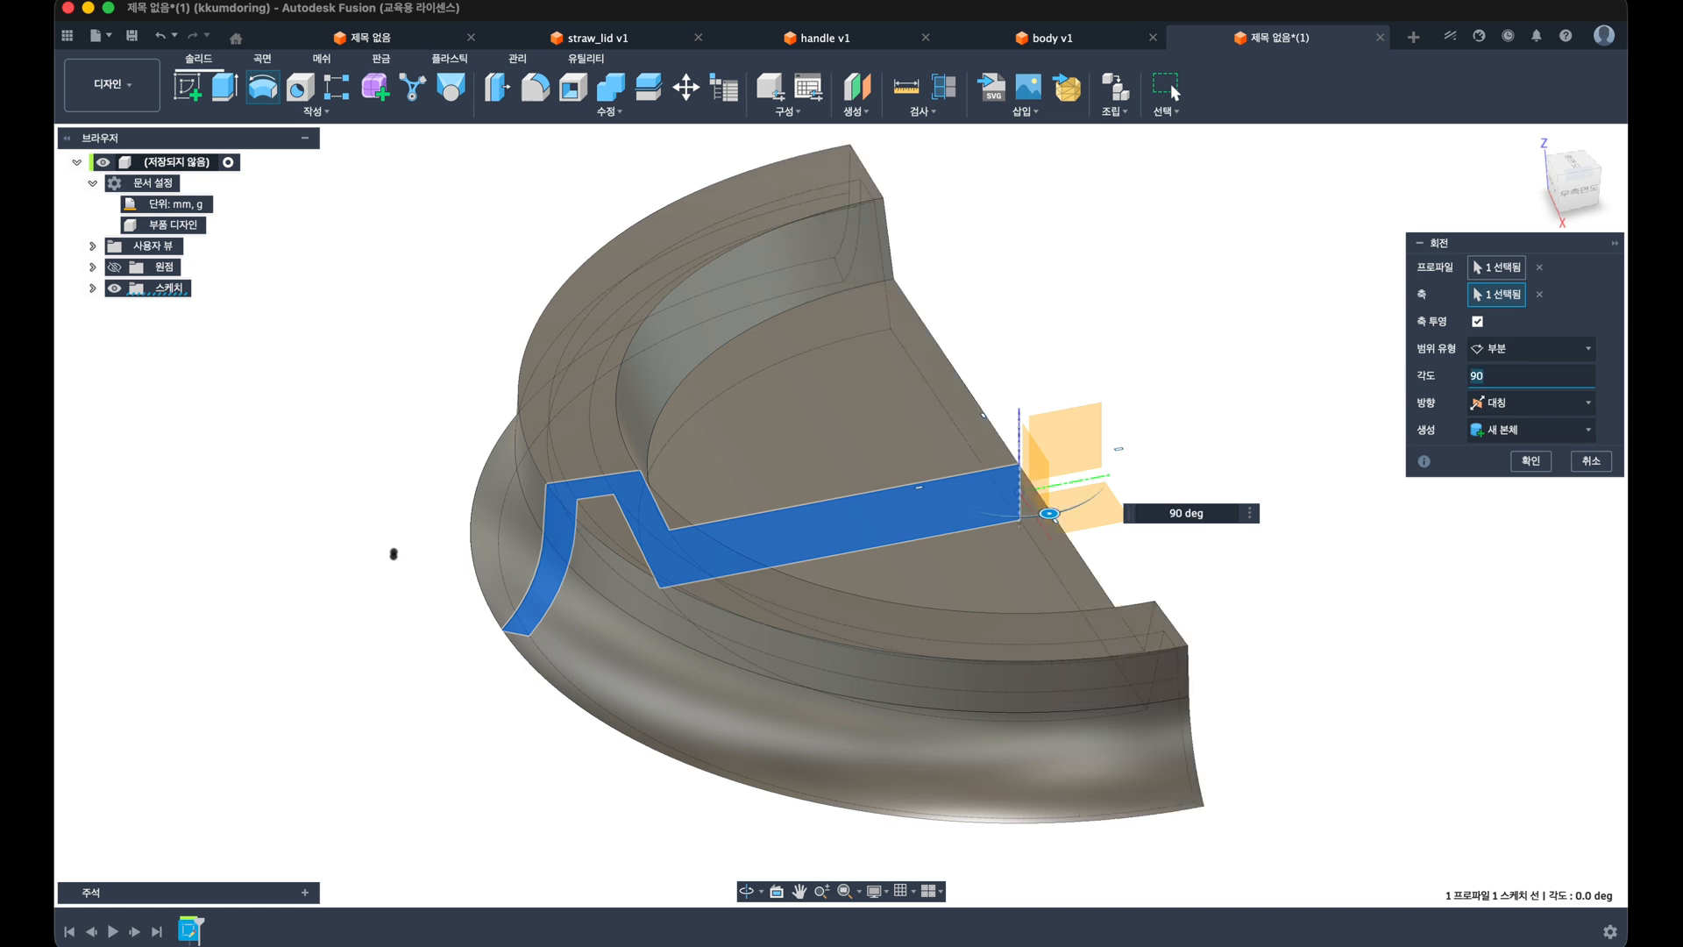
click(1526, 462)
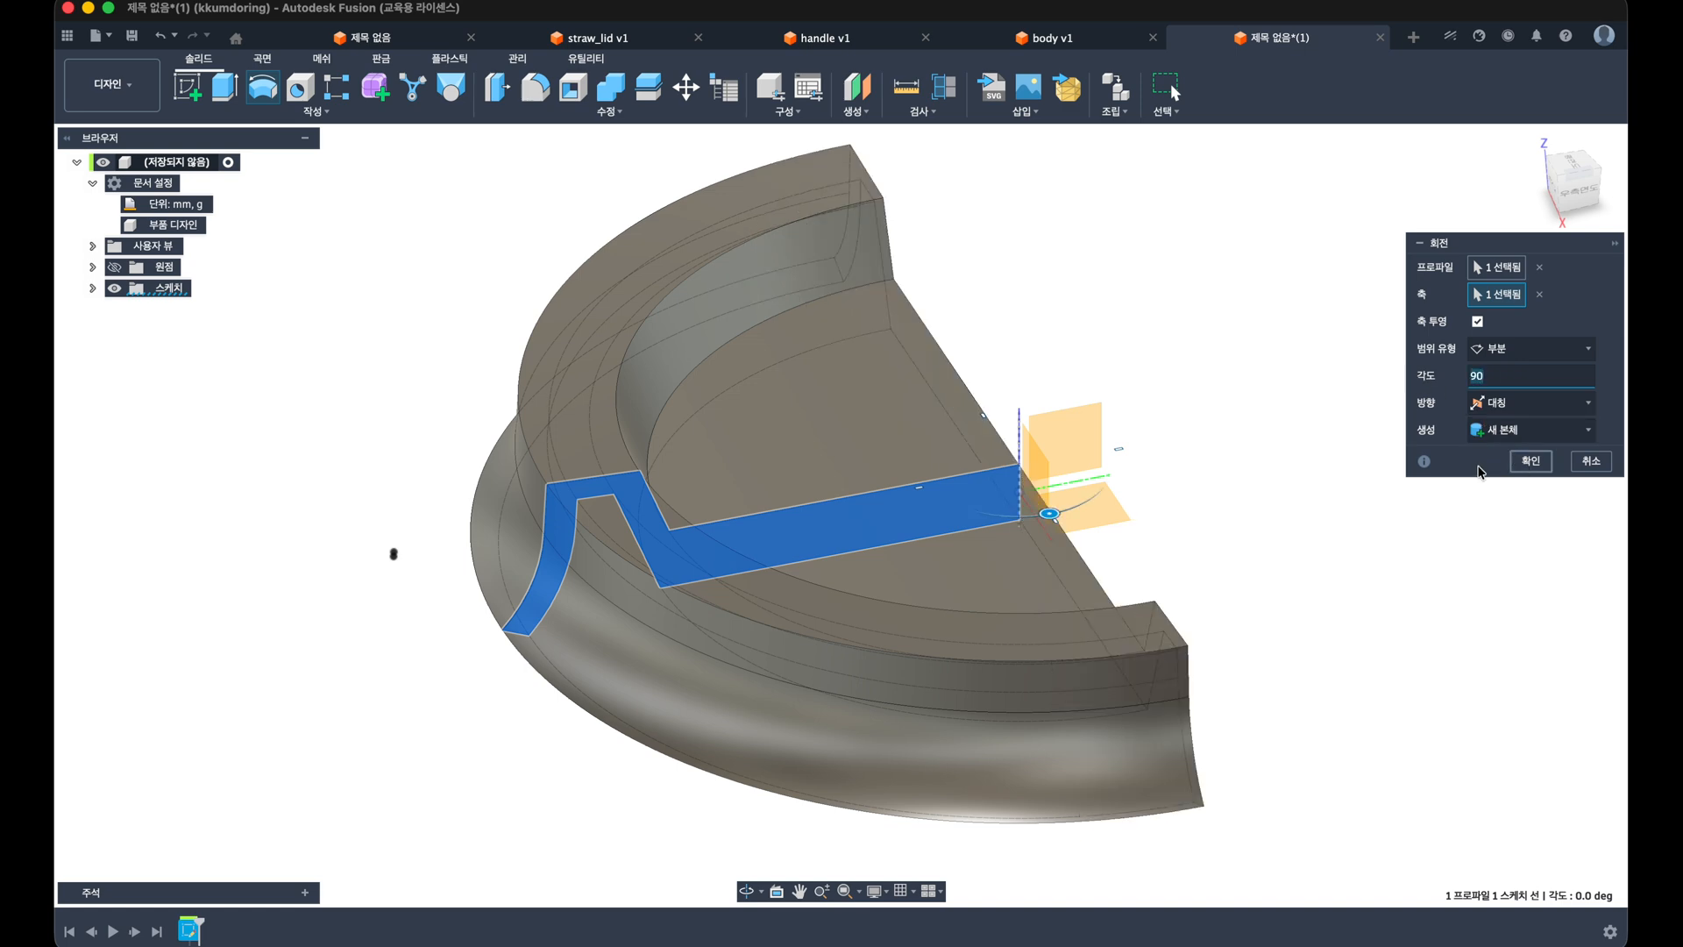
shift+middle_drag(1341, 425, 1011, 564)
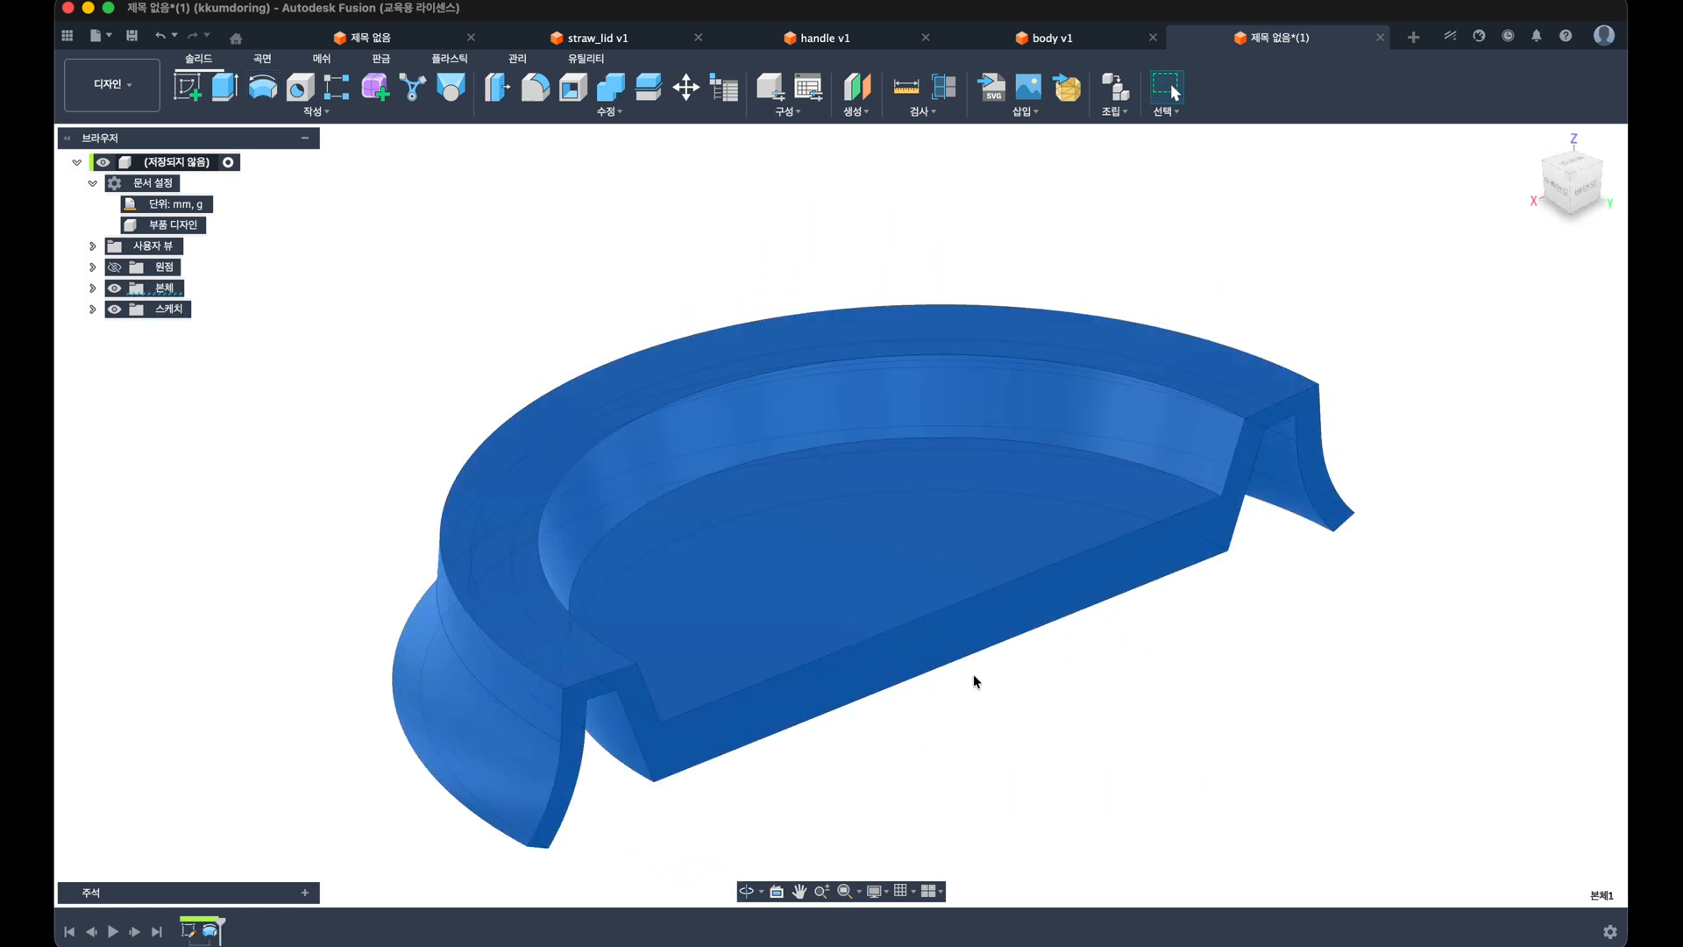
Step: Start a sketch on the horizontal origin plane and draw a rectangle about 35.6 by 74.3 mm across the half-disc's middle
shift+middle_drag(976, 676, 796, 539)
click(187, 86)
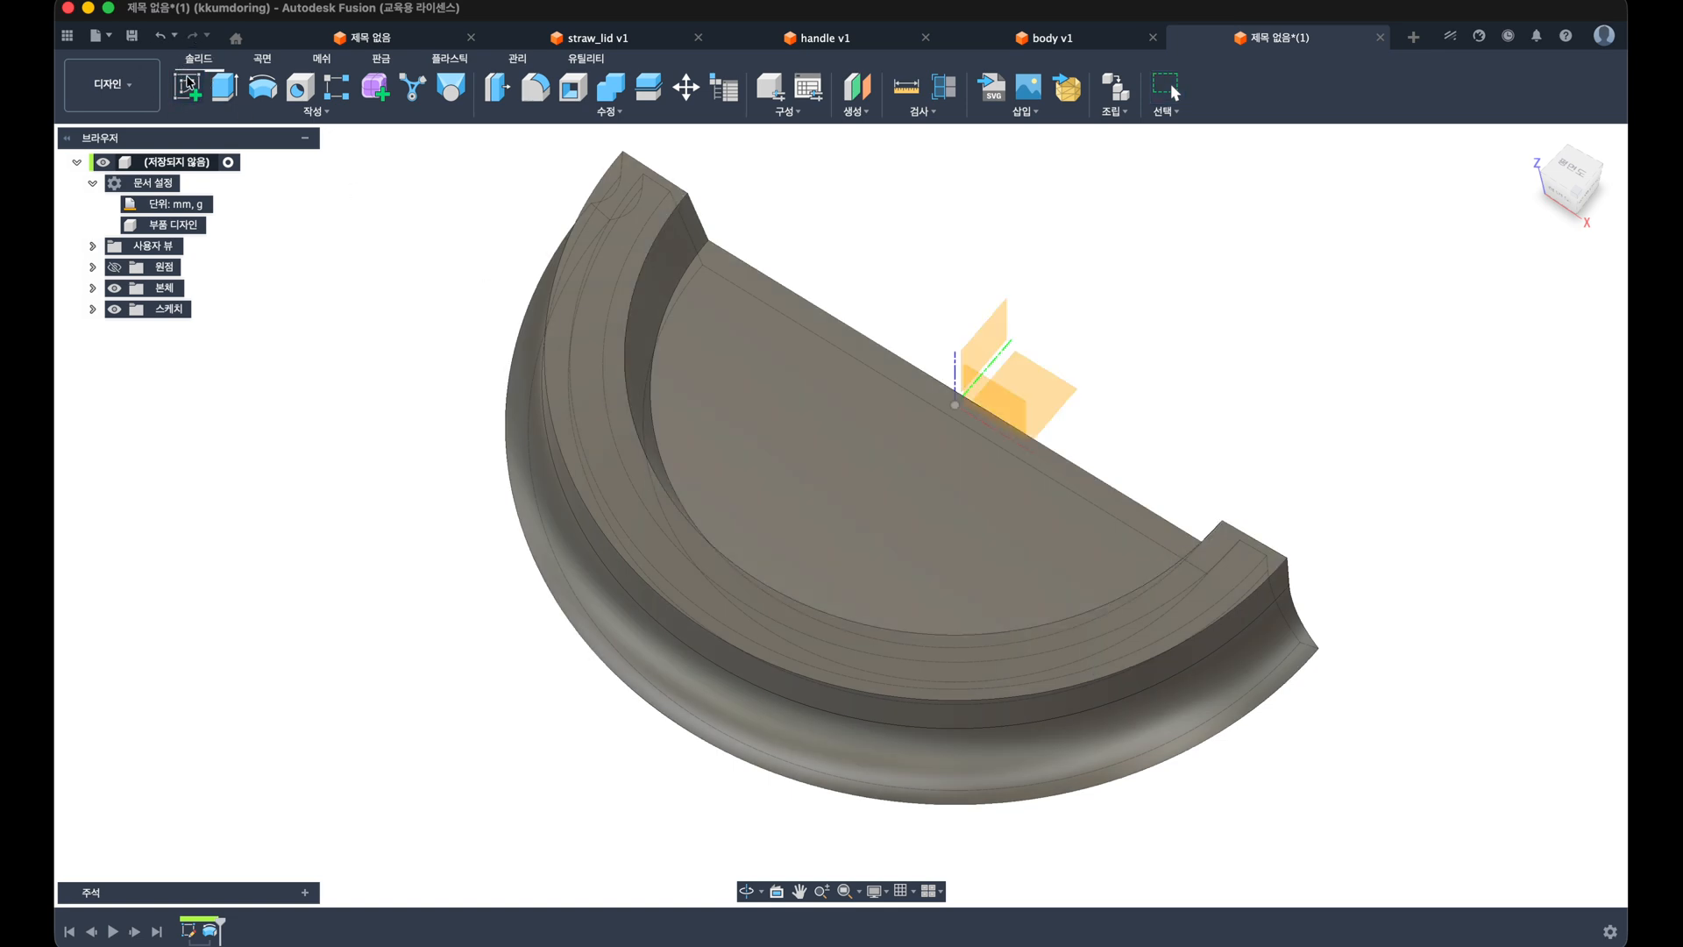
click(1044, 376)
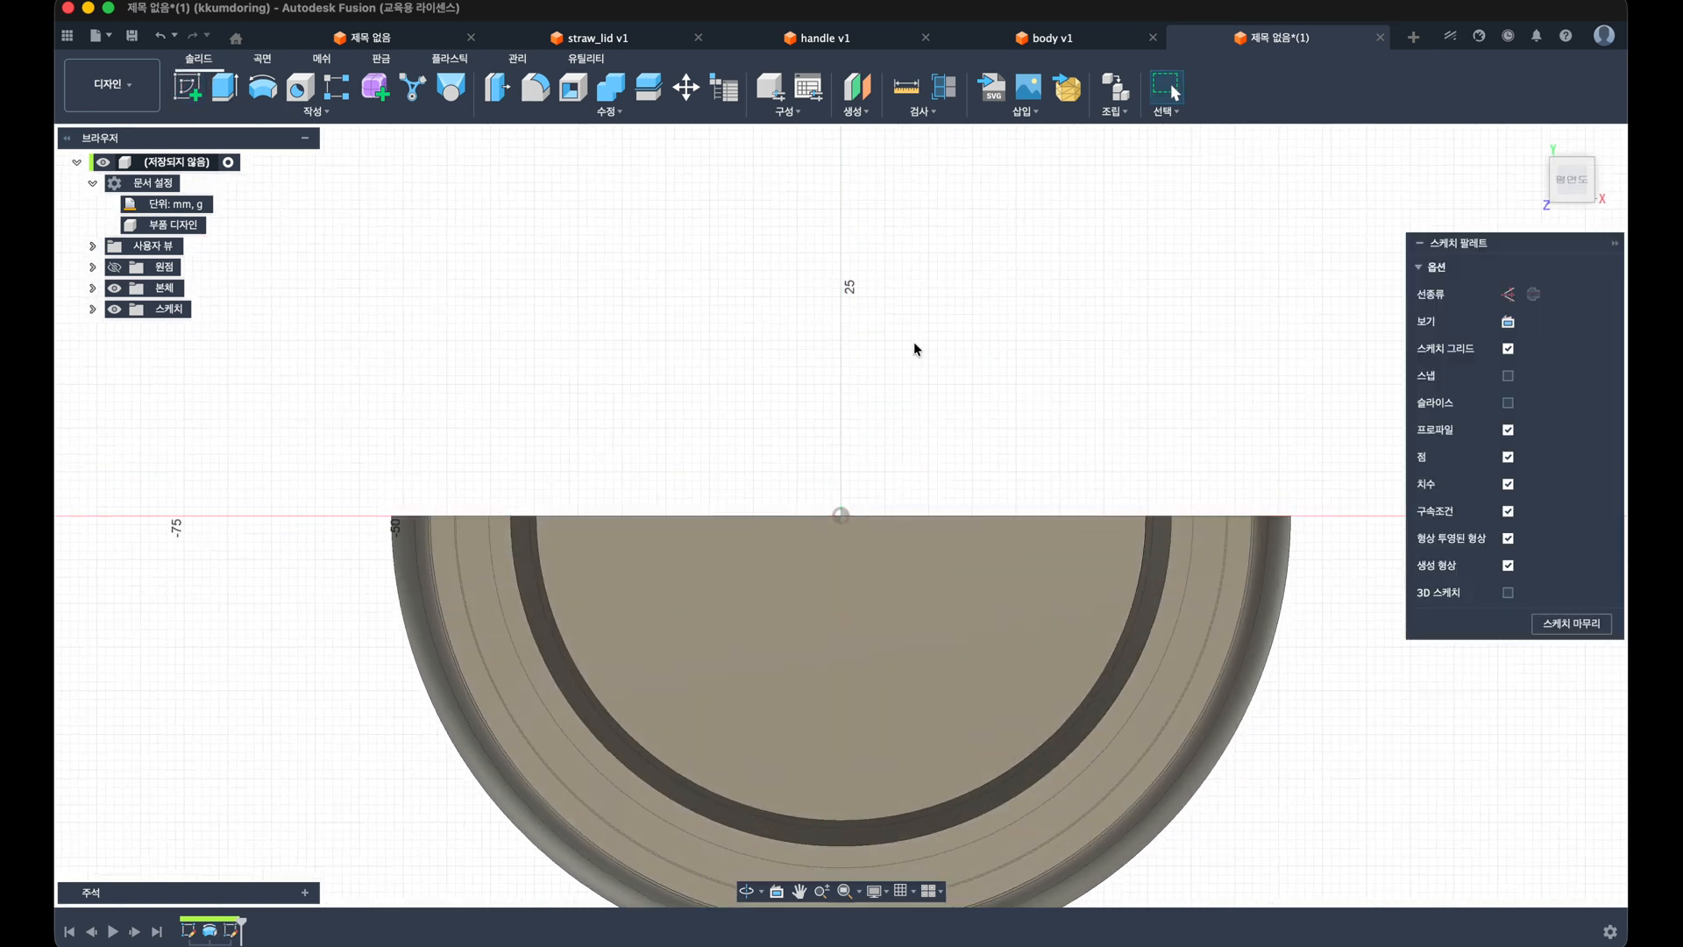
click(231, 88)
scroll(578, 431, down, 3)
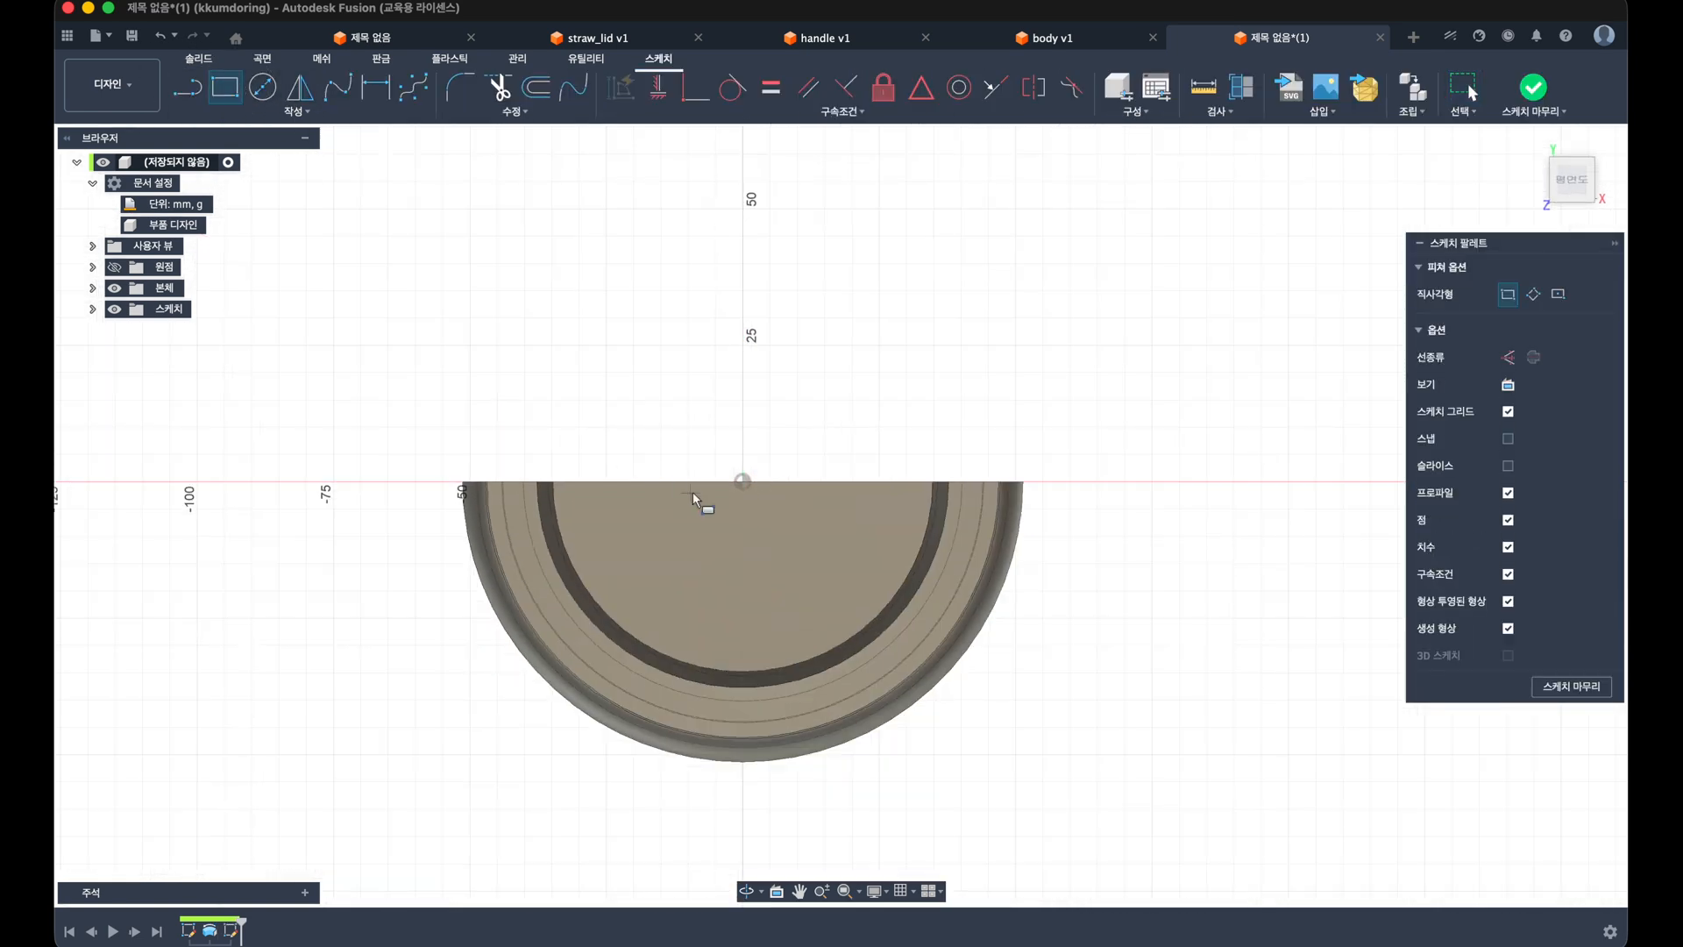
middle_drag(694, 494, 692, 418)
click(665, 391)
click(859, 796)
key(Escape)
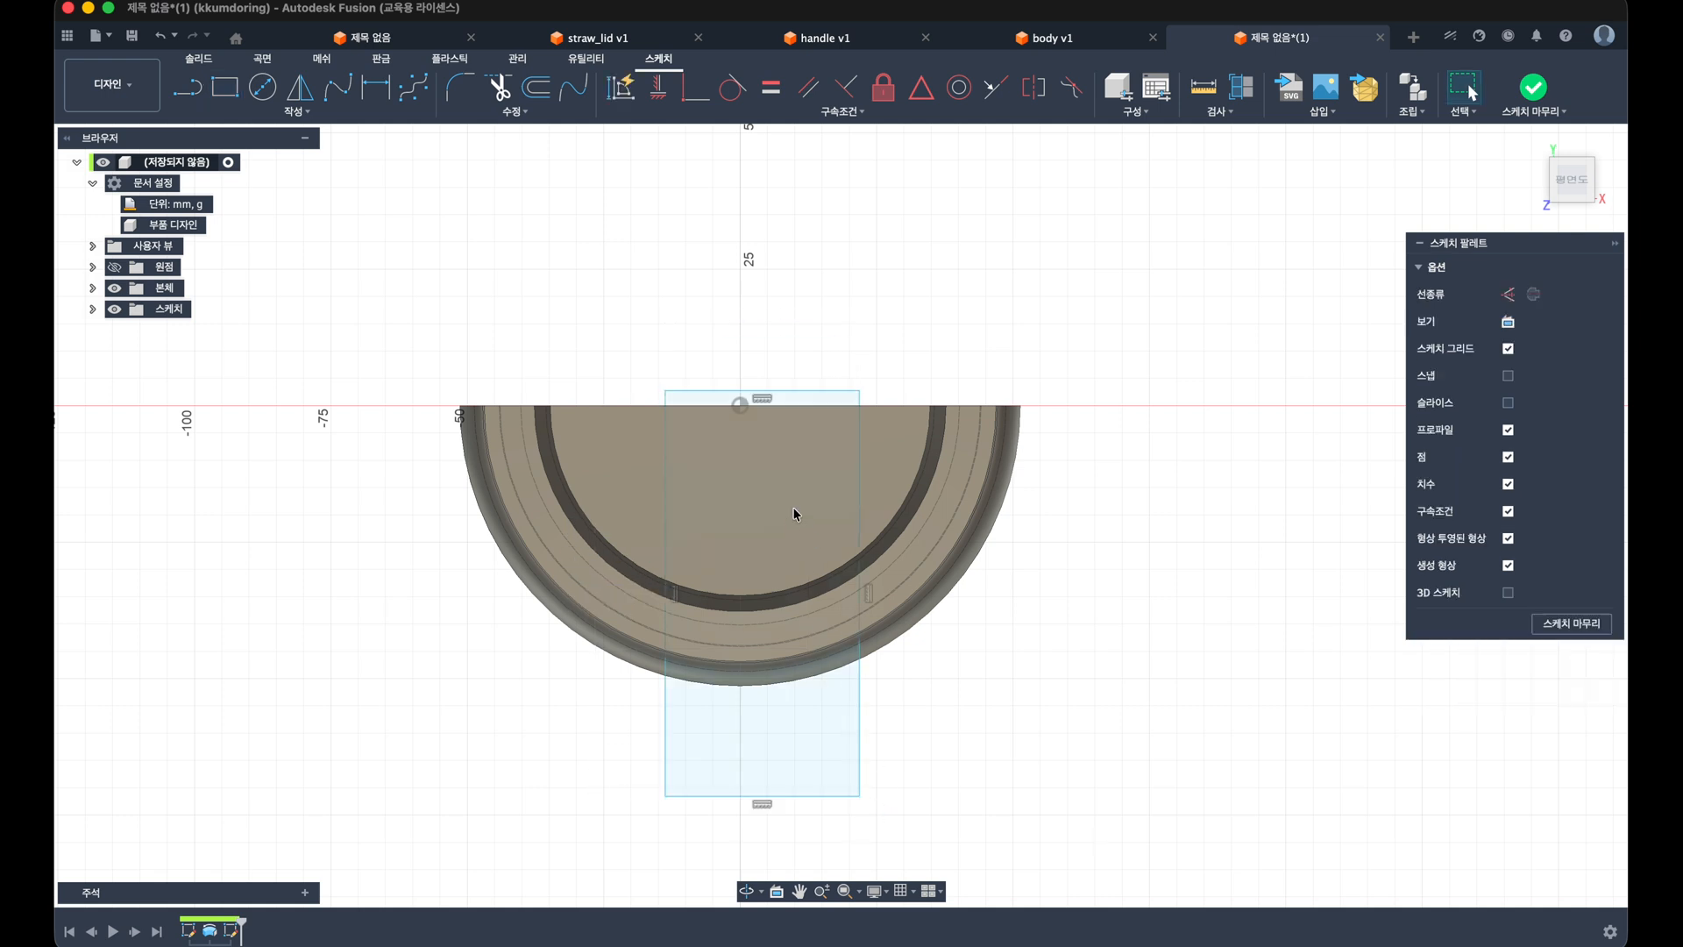
Step: Constrain the midpoint of the rectangle's upper edge to the sketch origin
click(792, 391)
click(920, 102)
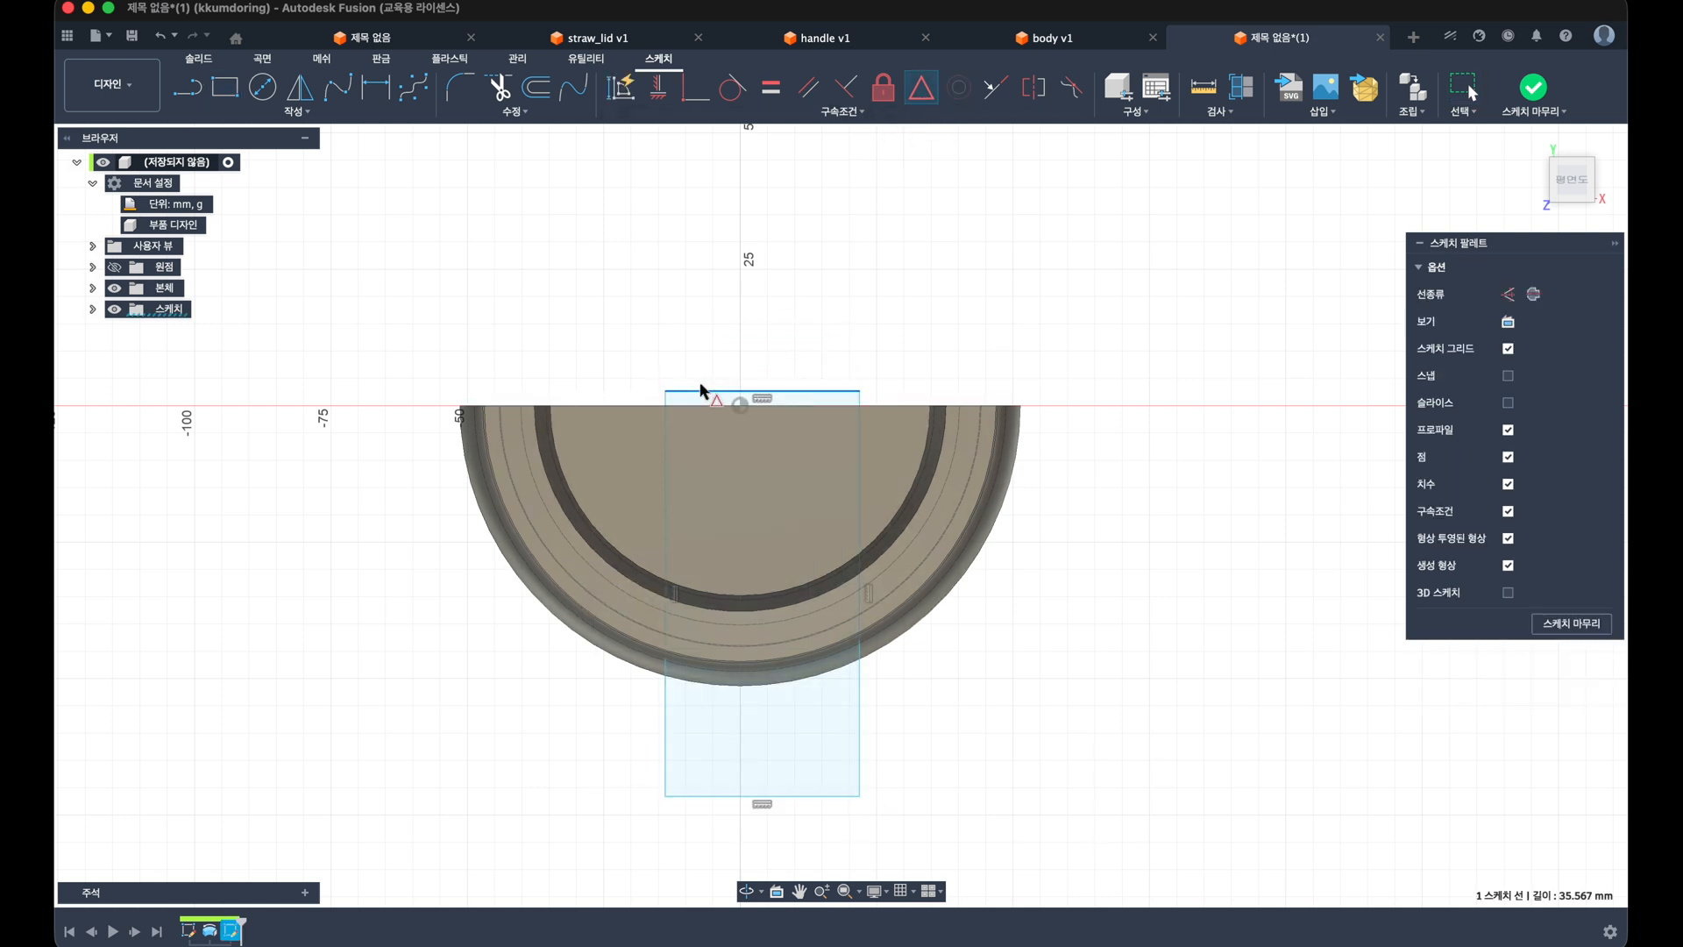
click(740, 404)
Step: Dimension the rectangle to 40 mm wide and 60 mm long
key(d)
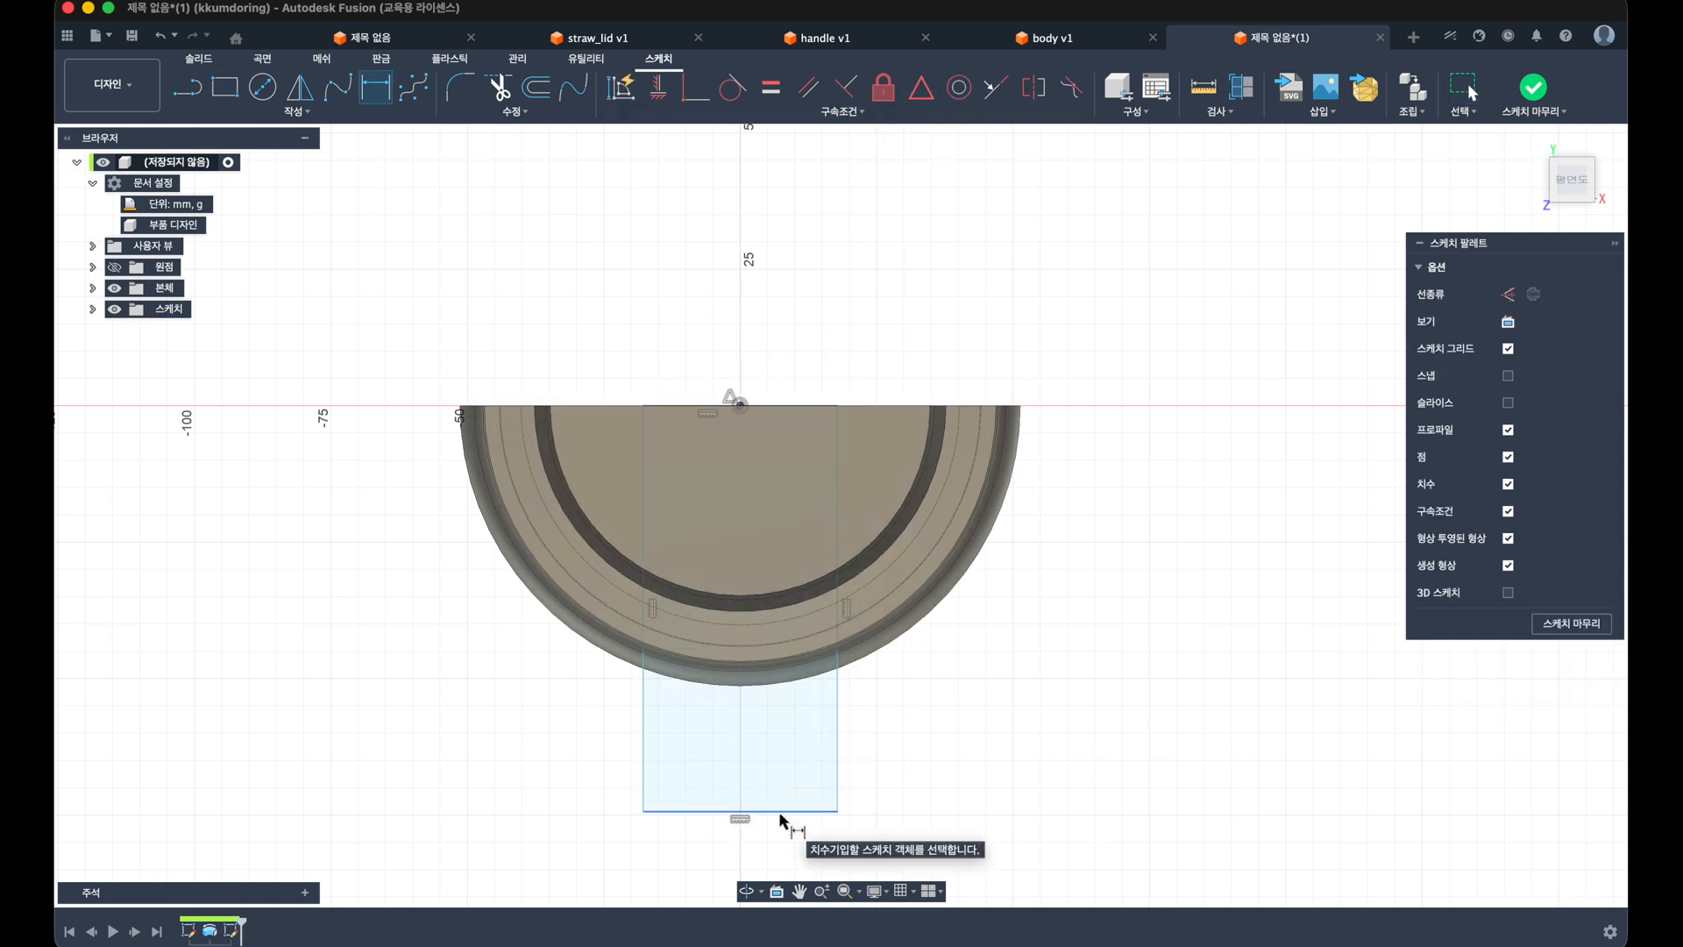
click(780, 811)
click(774, 844)
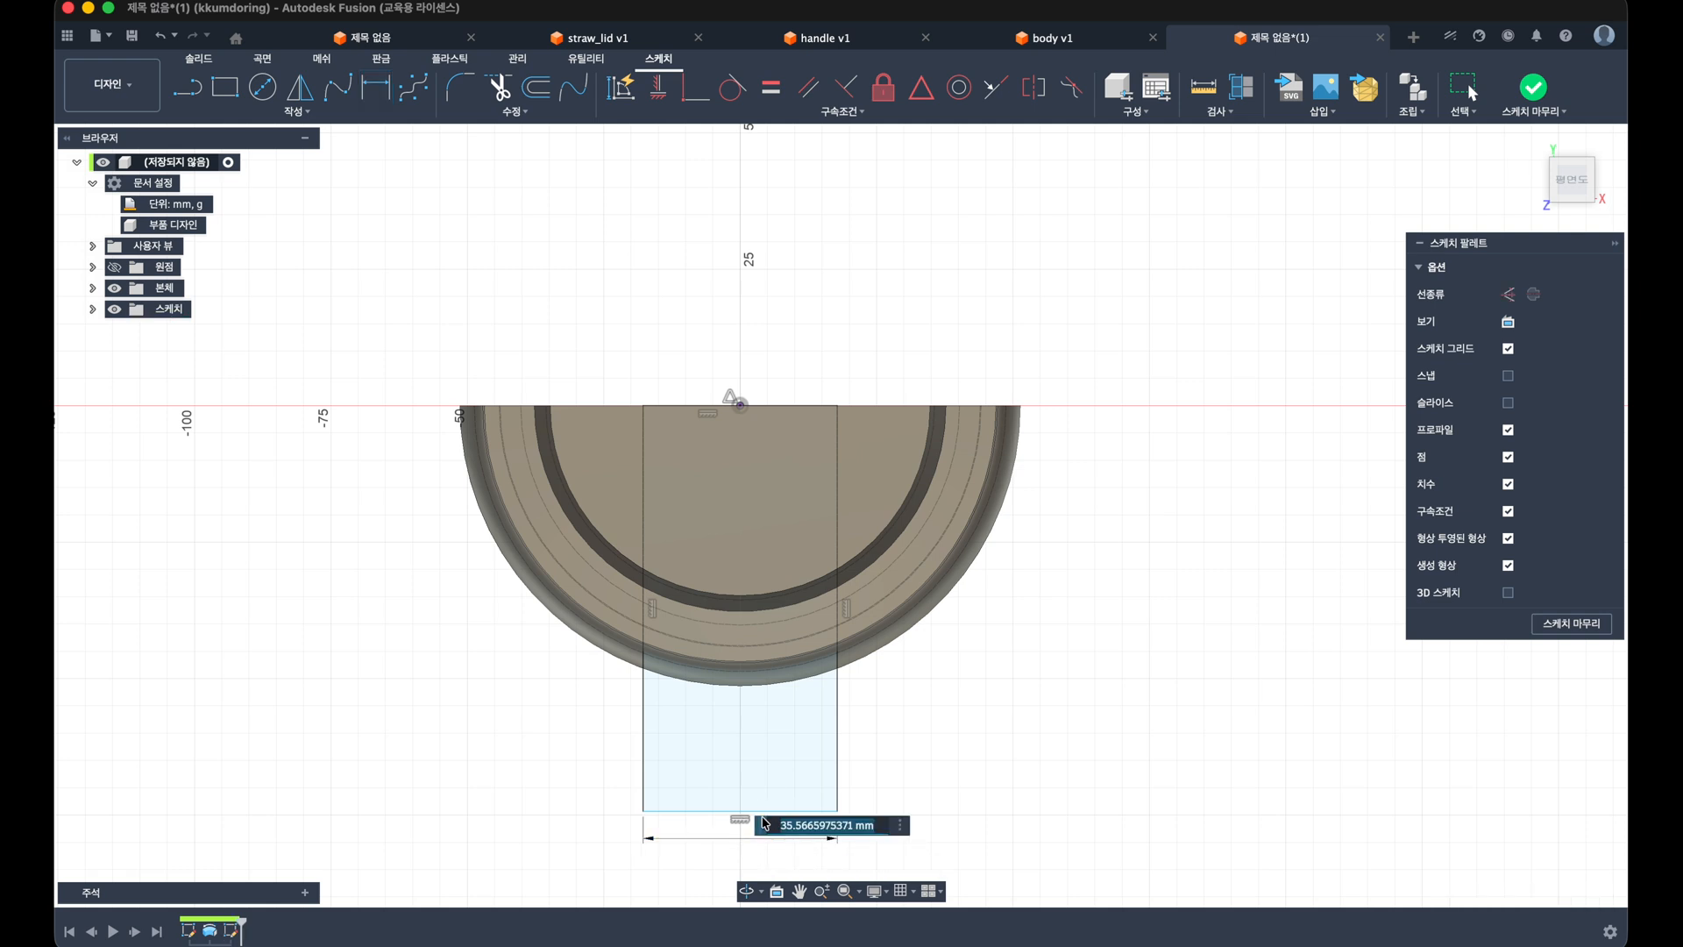
text(40)
key(Return)
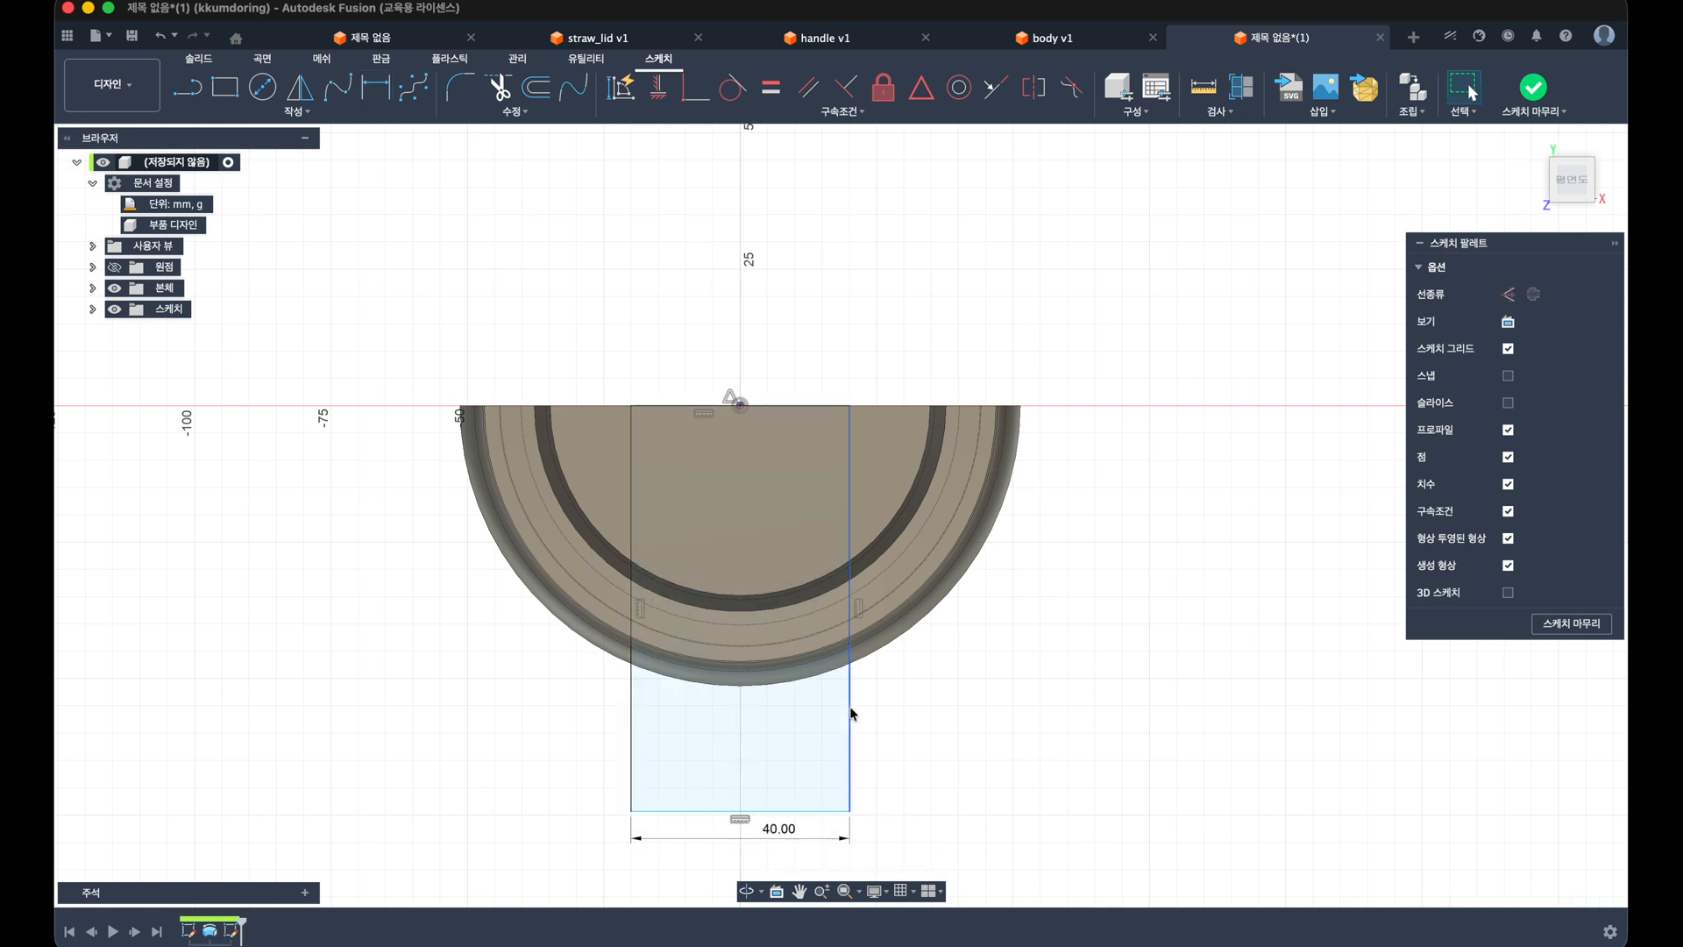
click(848, 708)
click(967, 708)
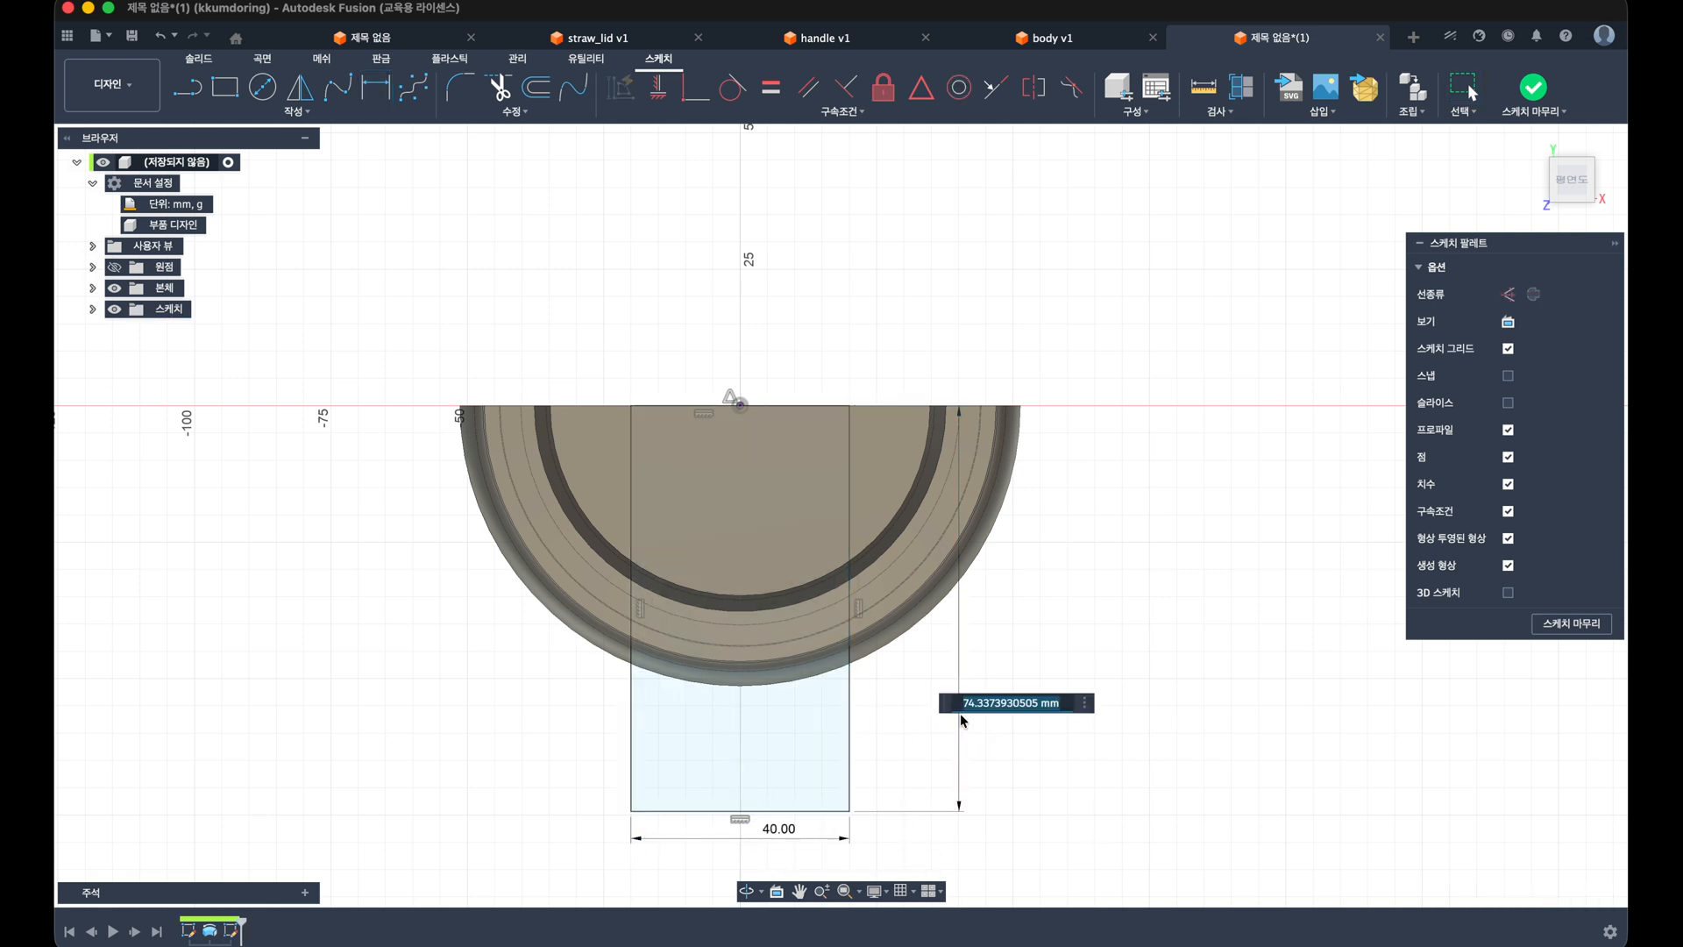
text(60)
key(Return)
Step: Extrude the rectangle symmetrically by 31.209 mm with the Intersect operation to trim the revolved body to a strip
key(e)
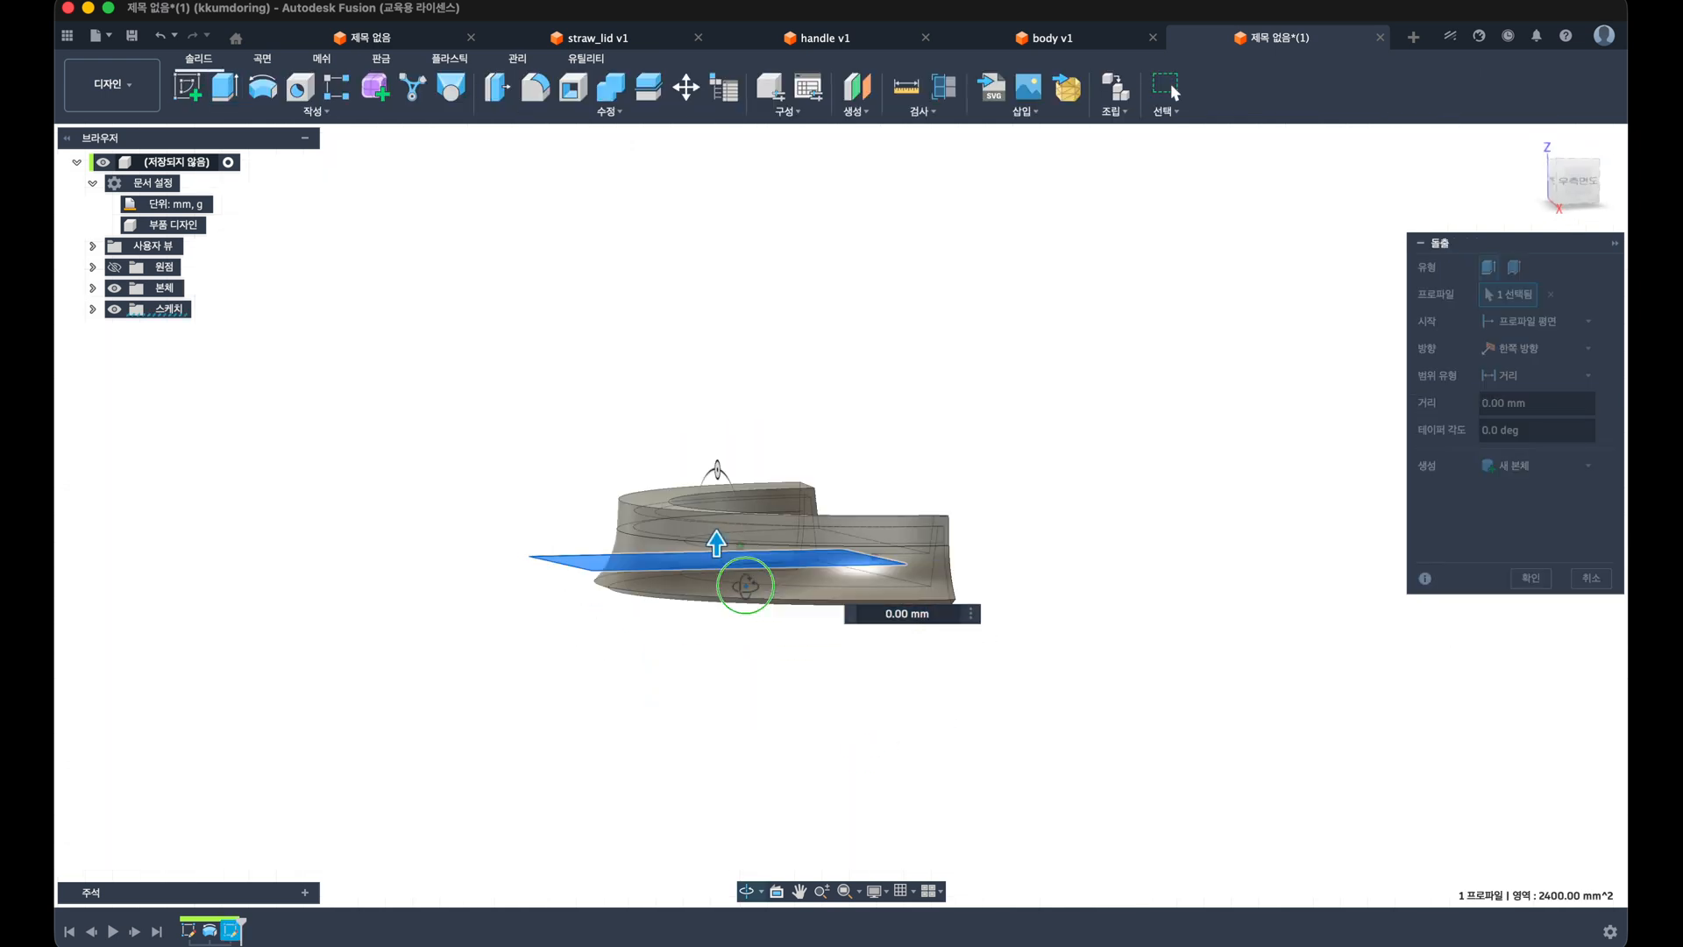
drag(723, 563, 720, 386)
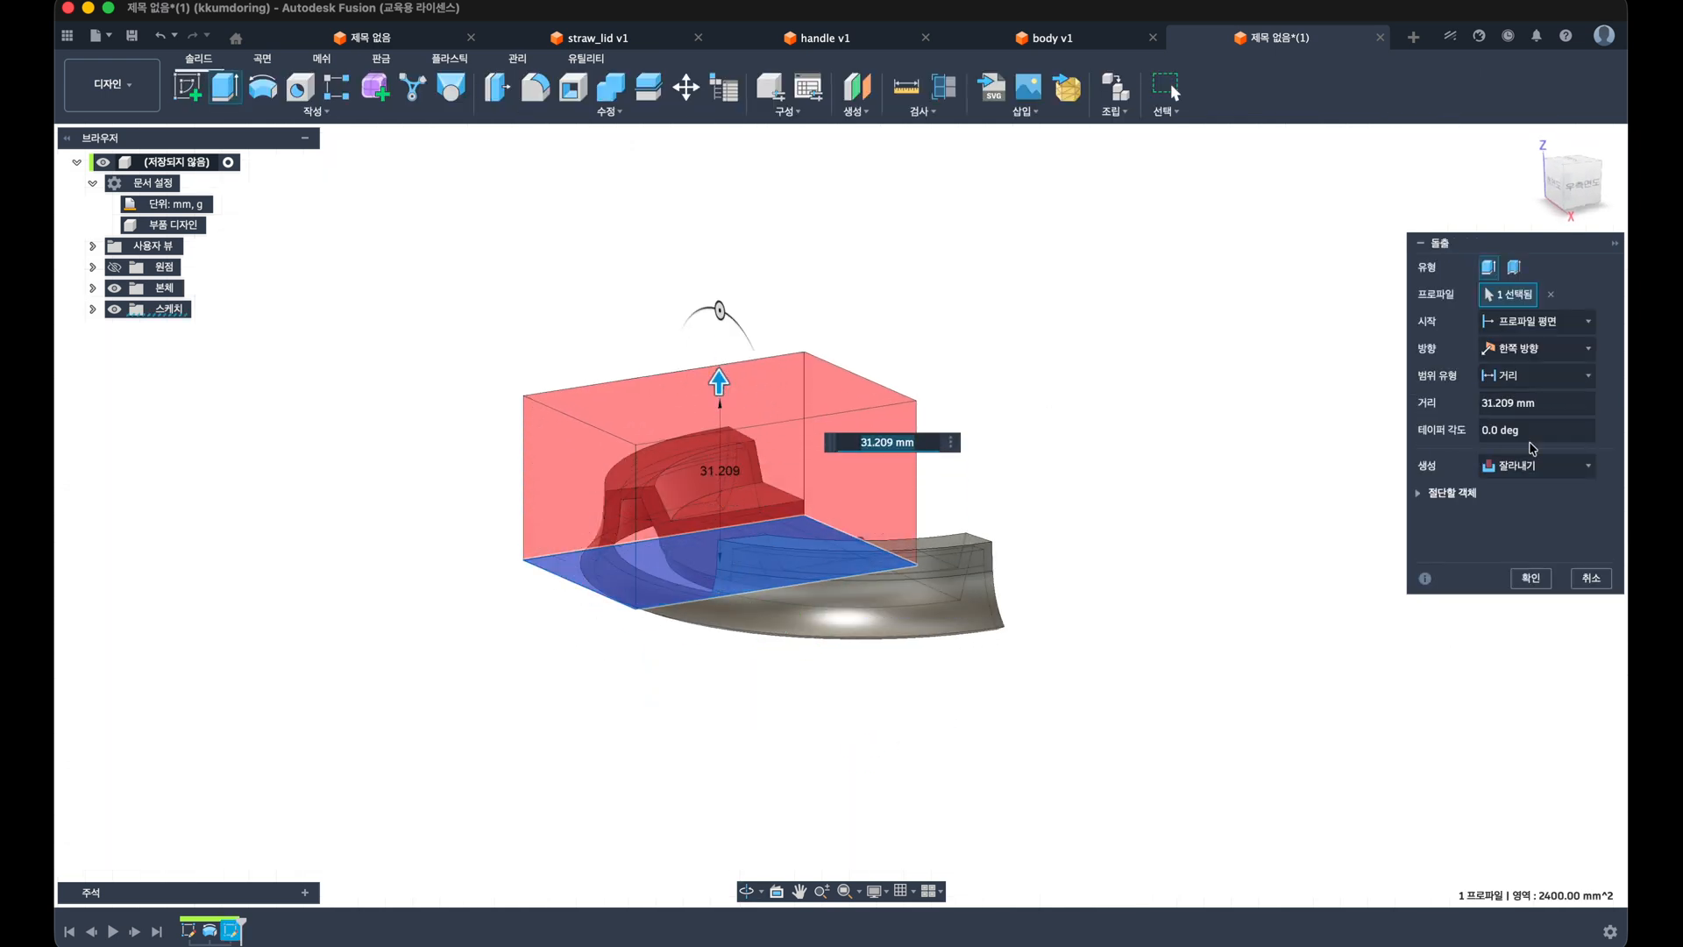
click(1534, 322)
click(1529, 347)
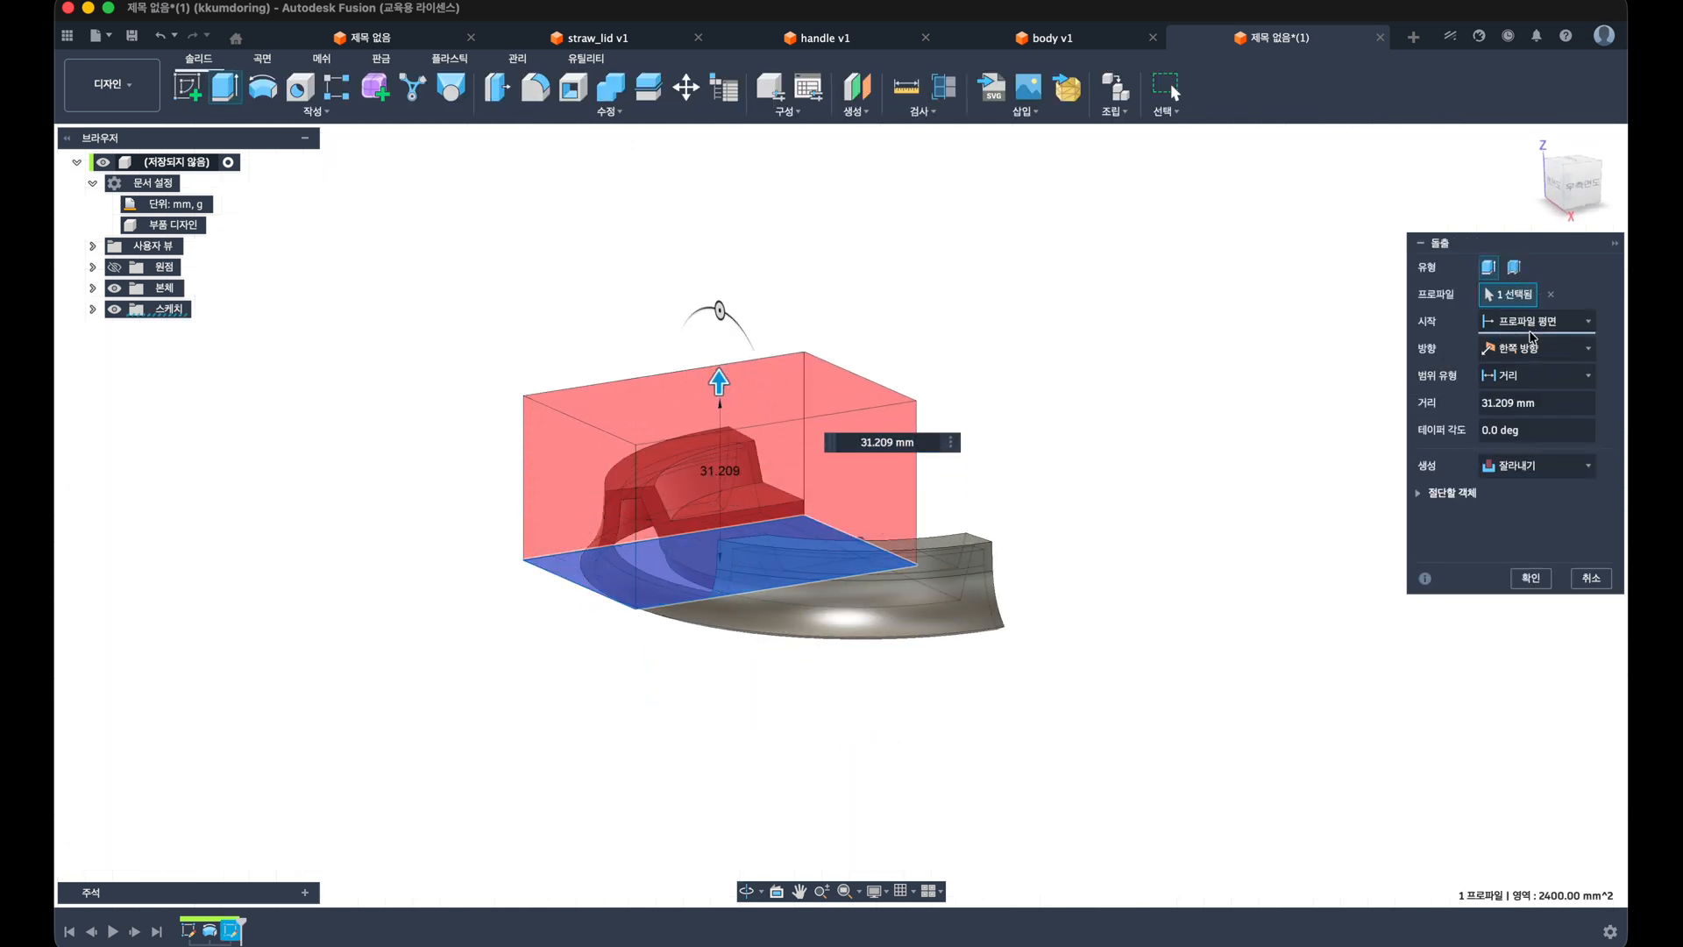
click(1534, 348)
click(1524, 412)
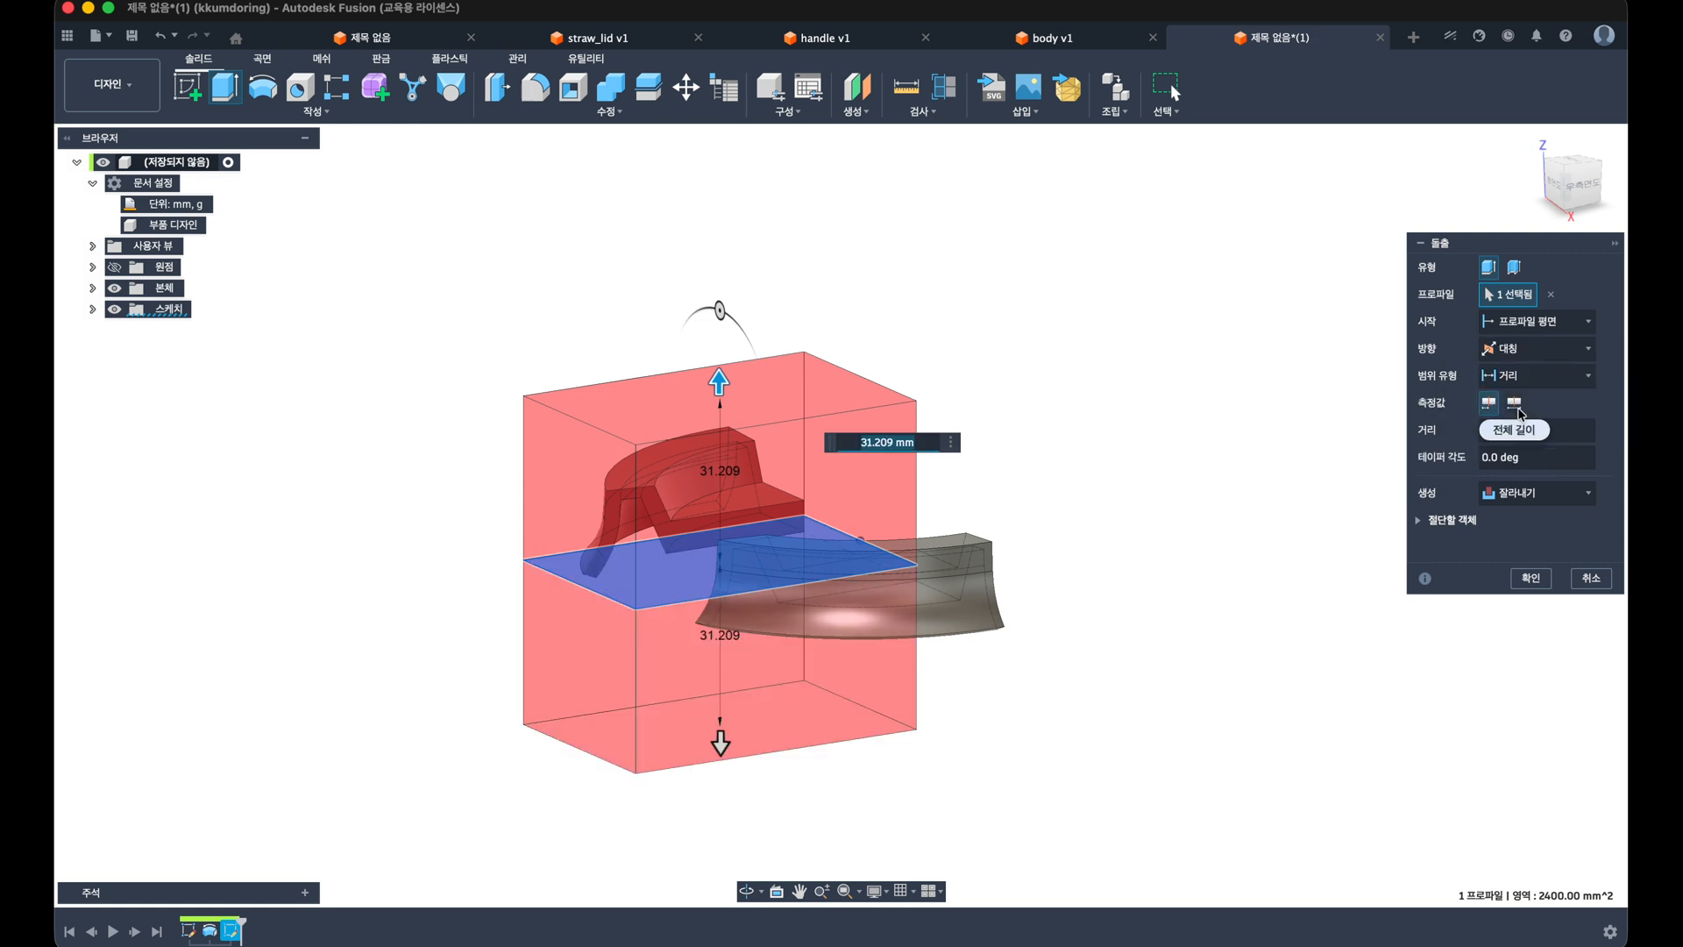
click(1528, 494)
click(1505, 564)
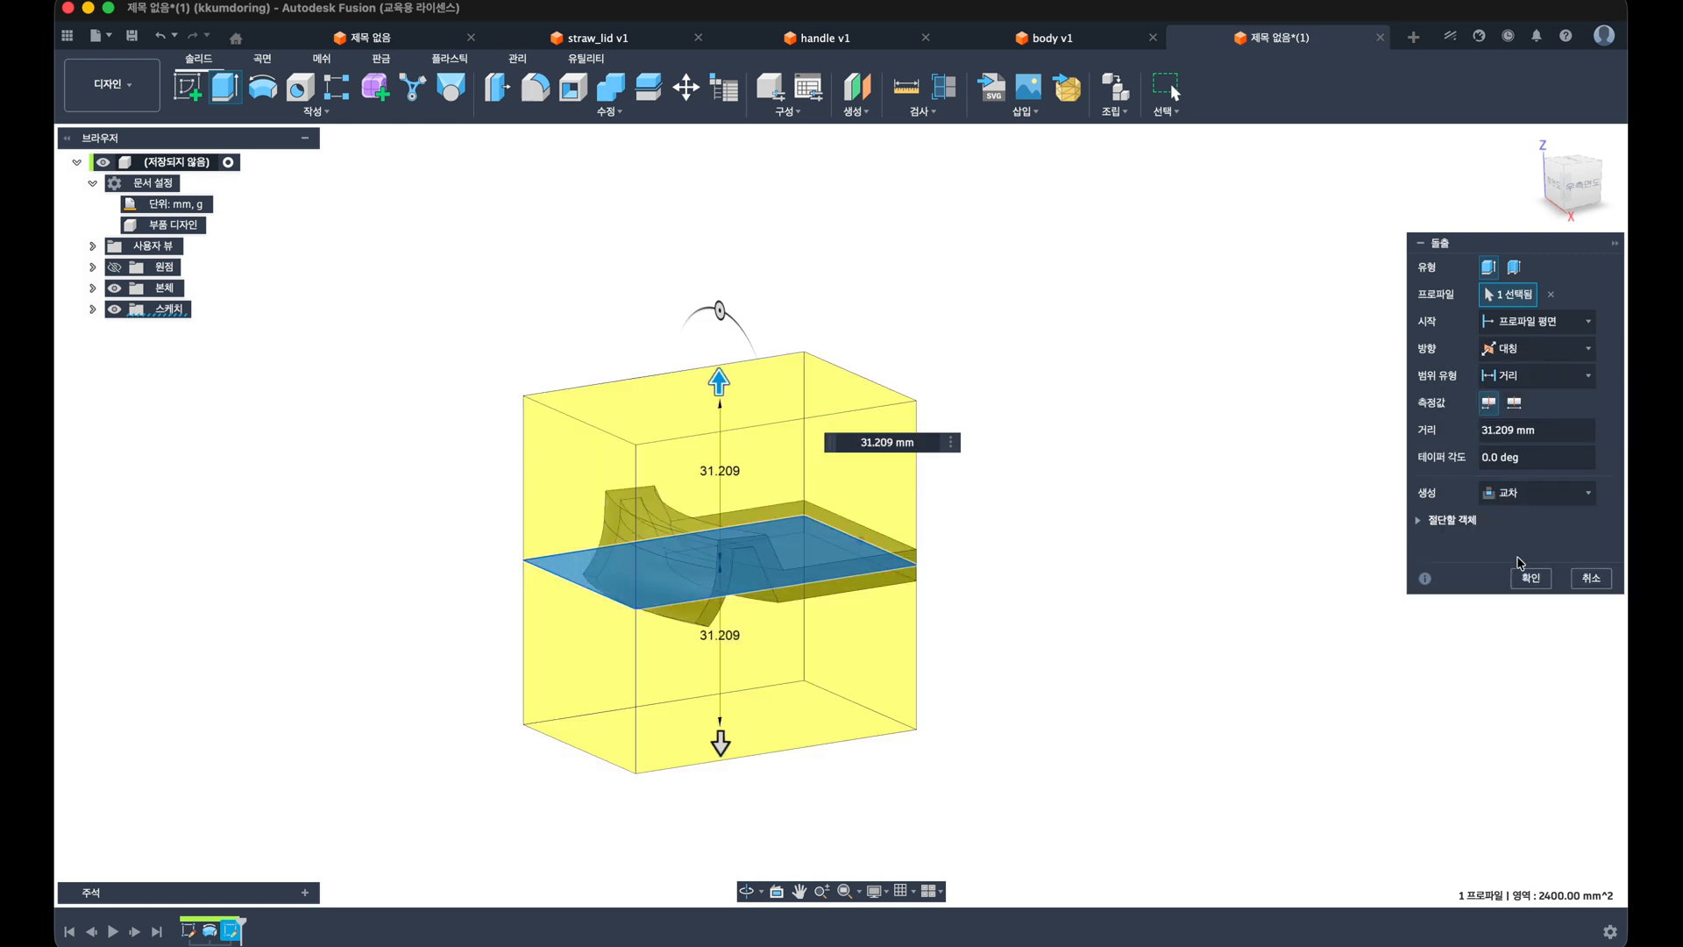
key(Return)
shift+middle_drag(1305, 623, 1117, 677)
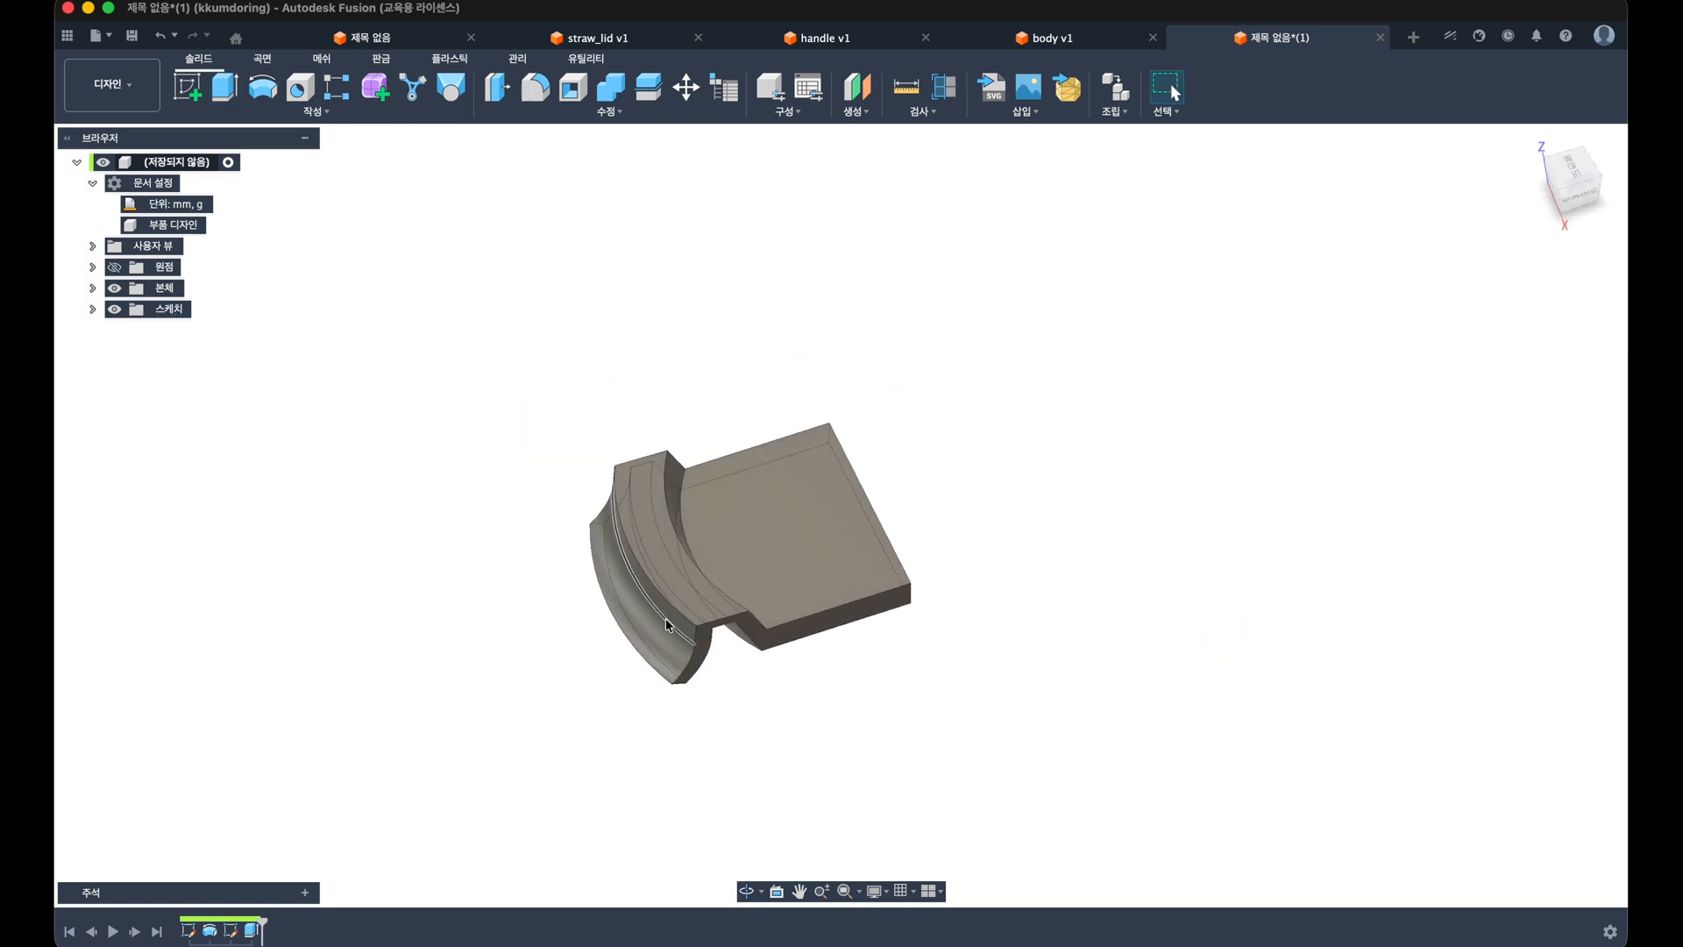
Step: Apply a full round fillet to the flat end face of the plate opposite the curved clip
scroll(668, 618, up, 5)
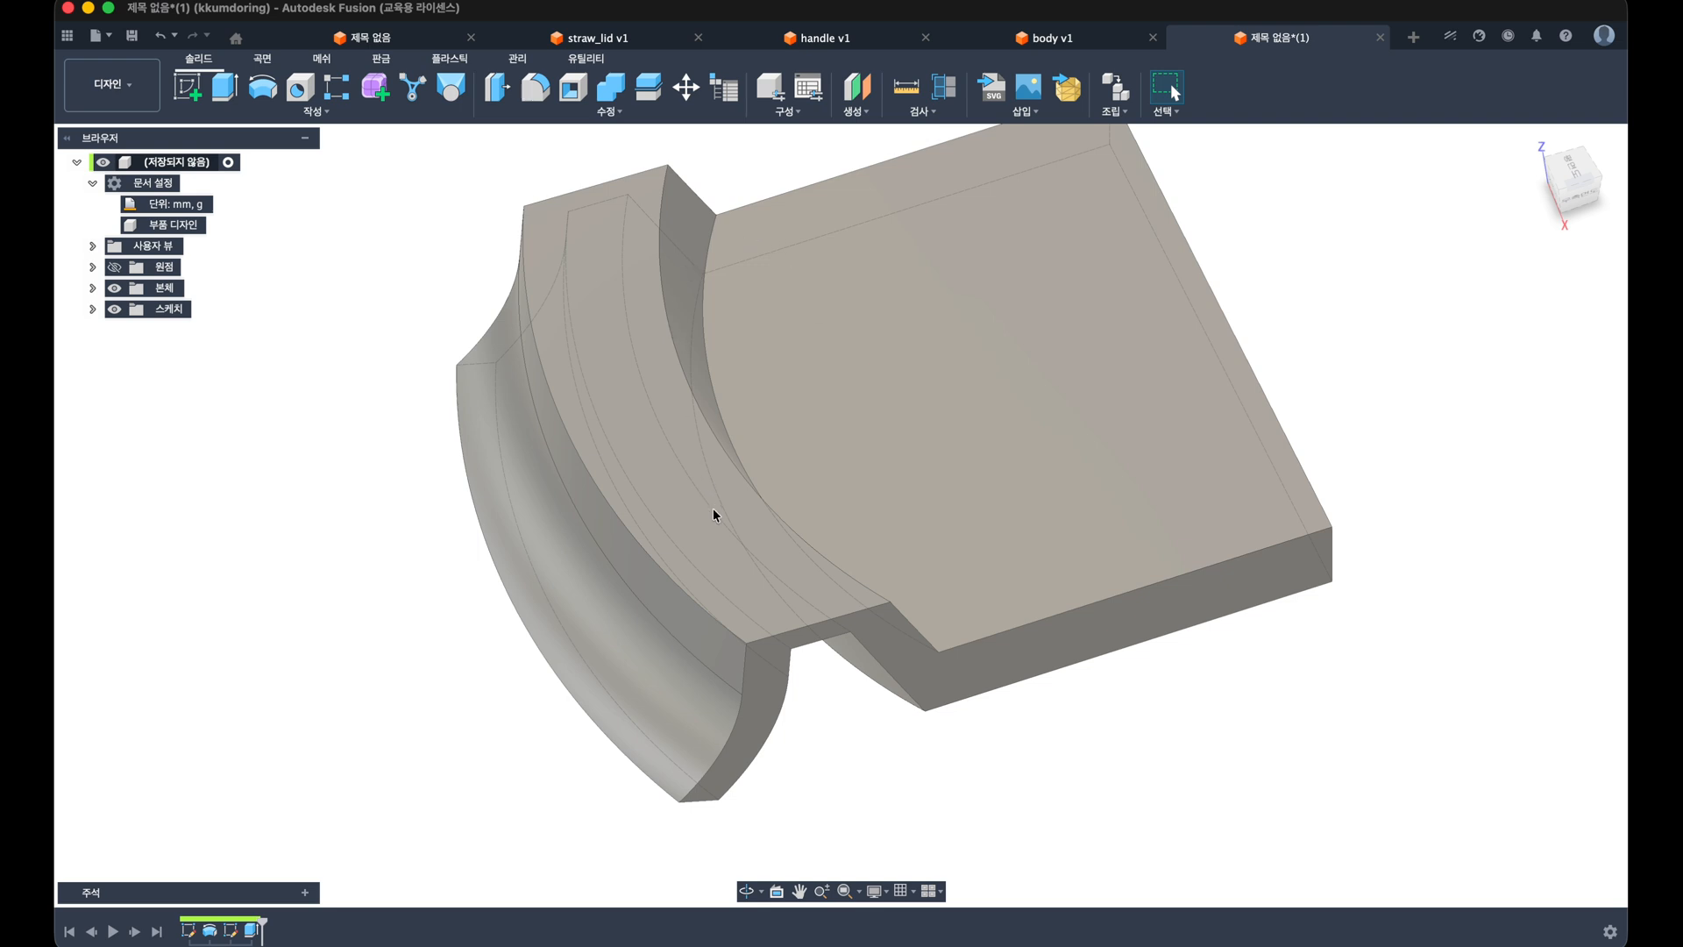
scroll(715, 515, down, 2)
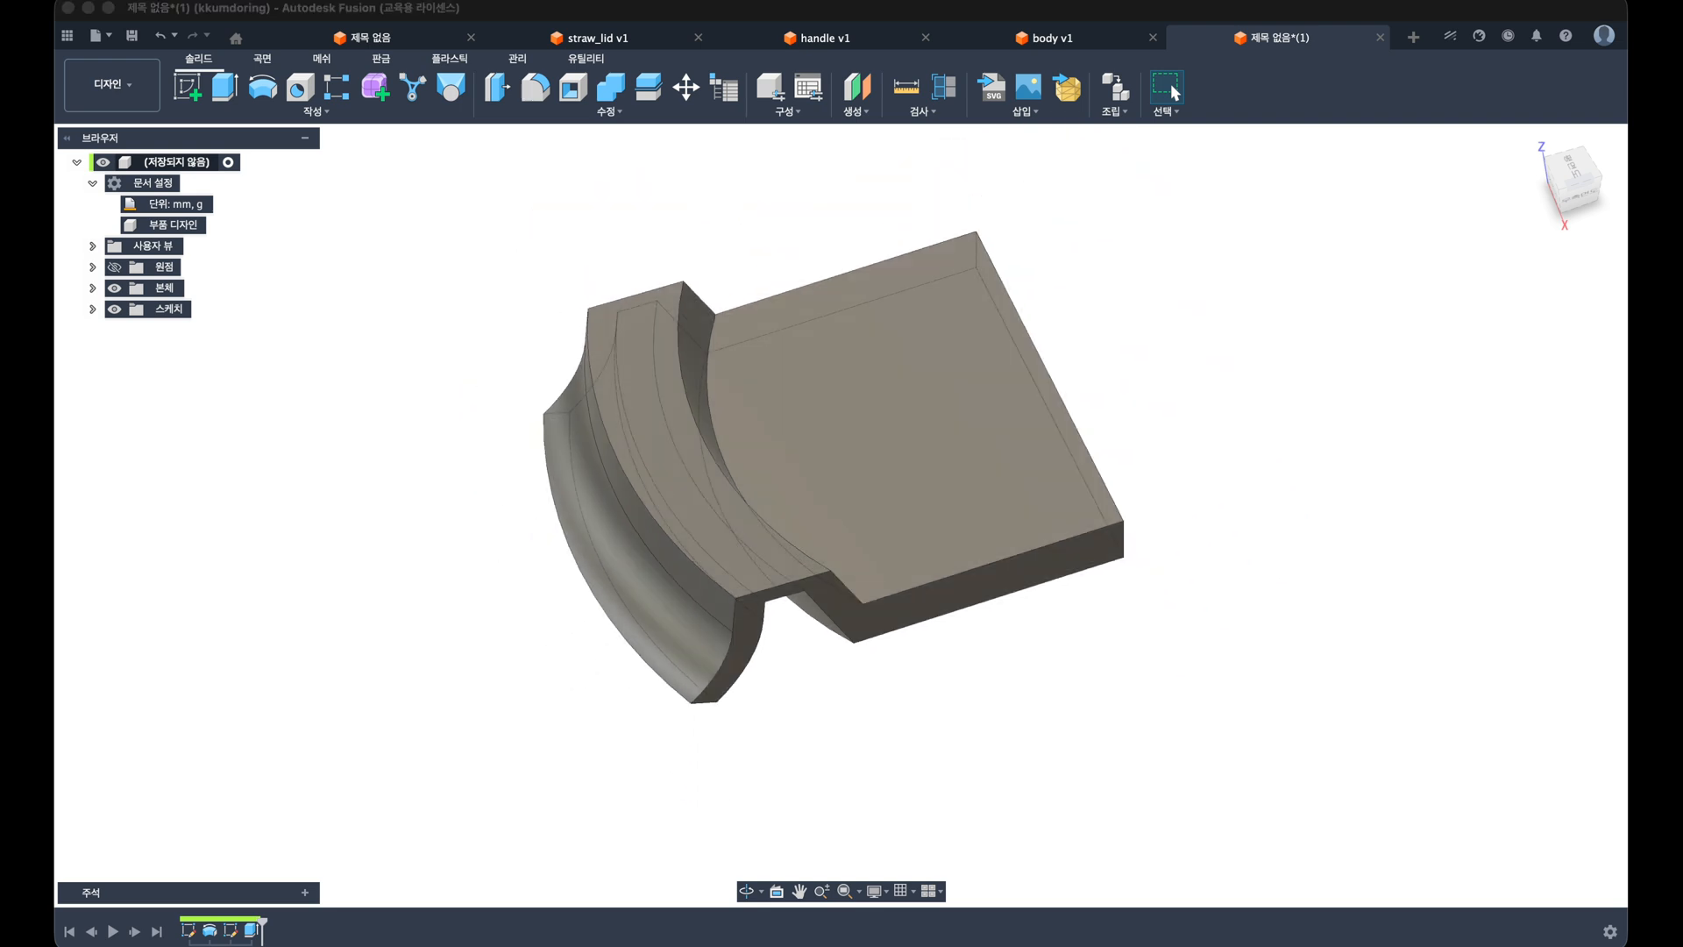
mouse_move(1100, 527)
shift+middle_down()
mouse_move(1157, 477)
mouse_move(1105, 515)
shift+middle_up()
key(f)
click(1097, 500)
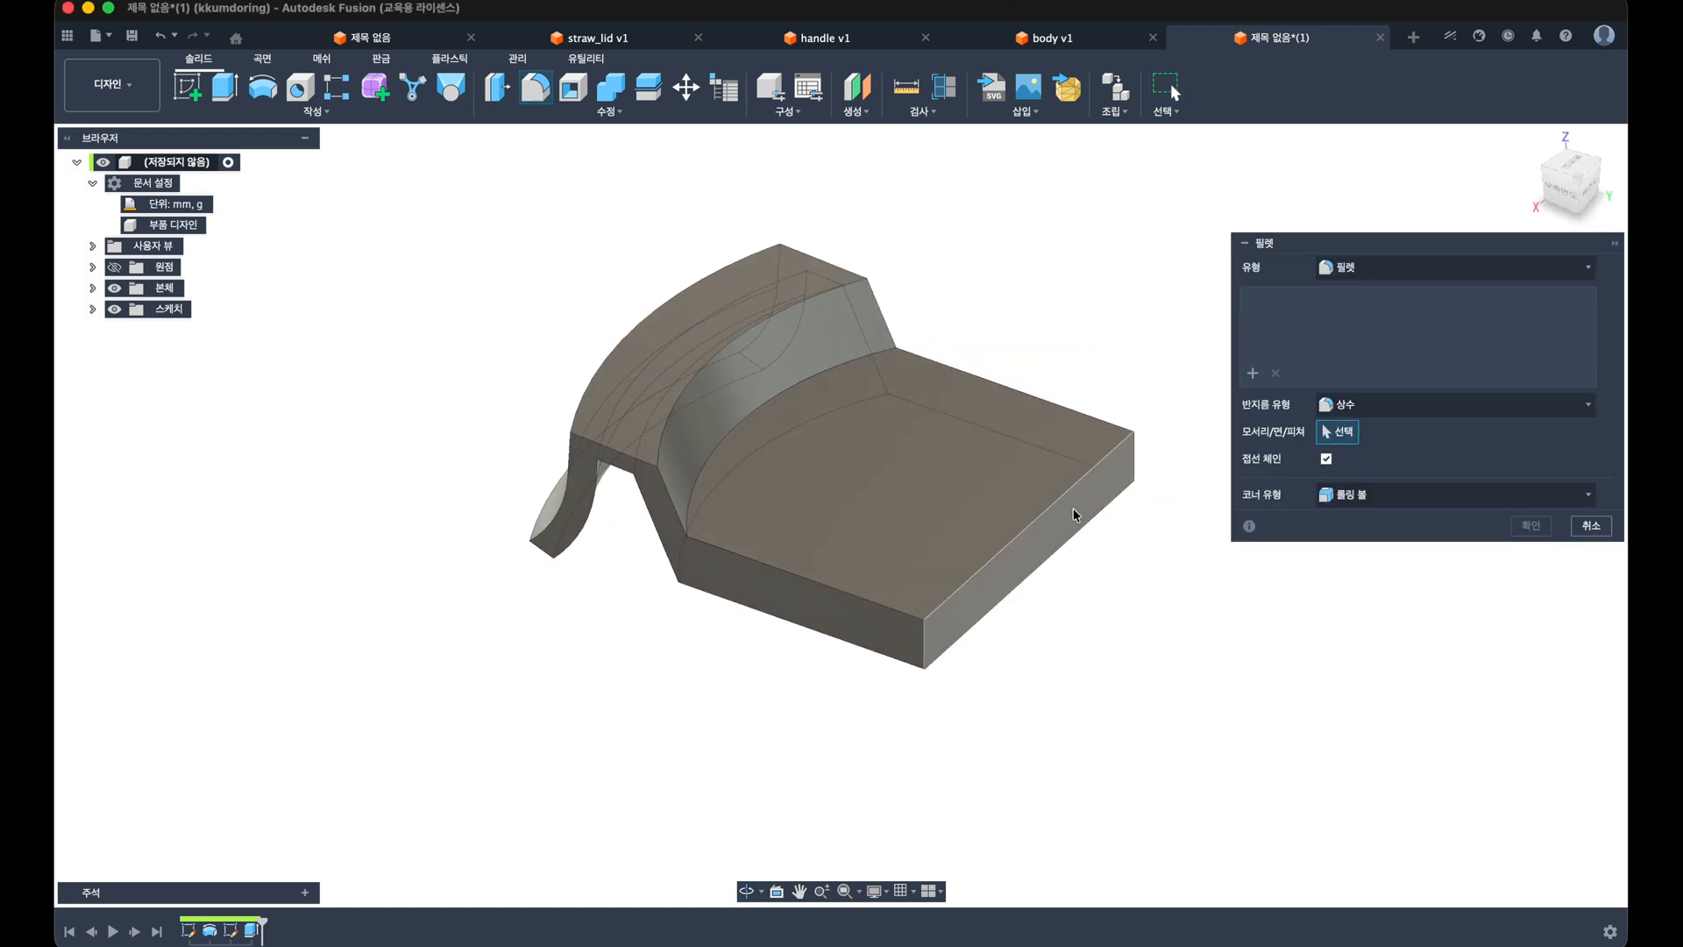
click(1393, 268)
click(1372, 336)
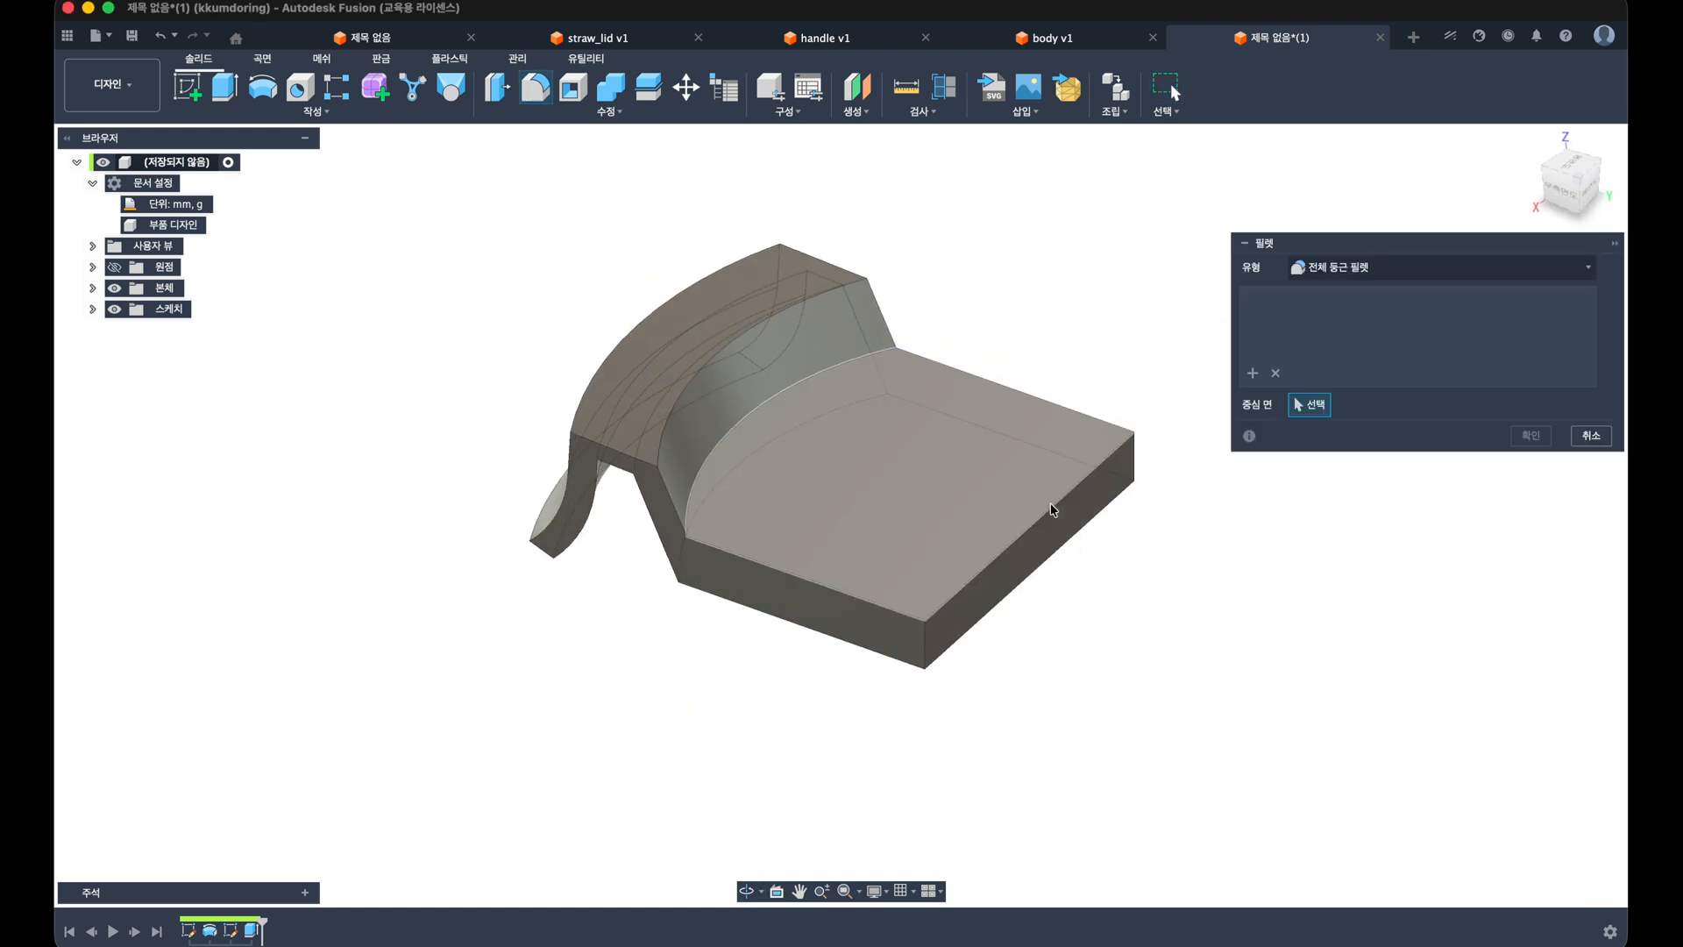
click(1057, 517)
click(1531, 489)
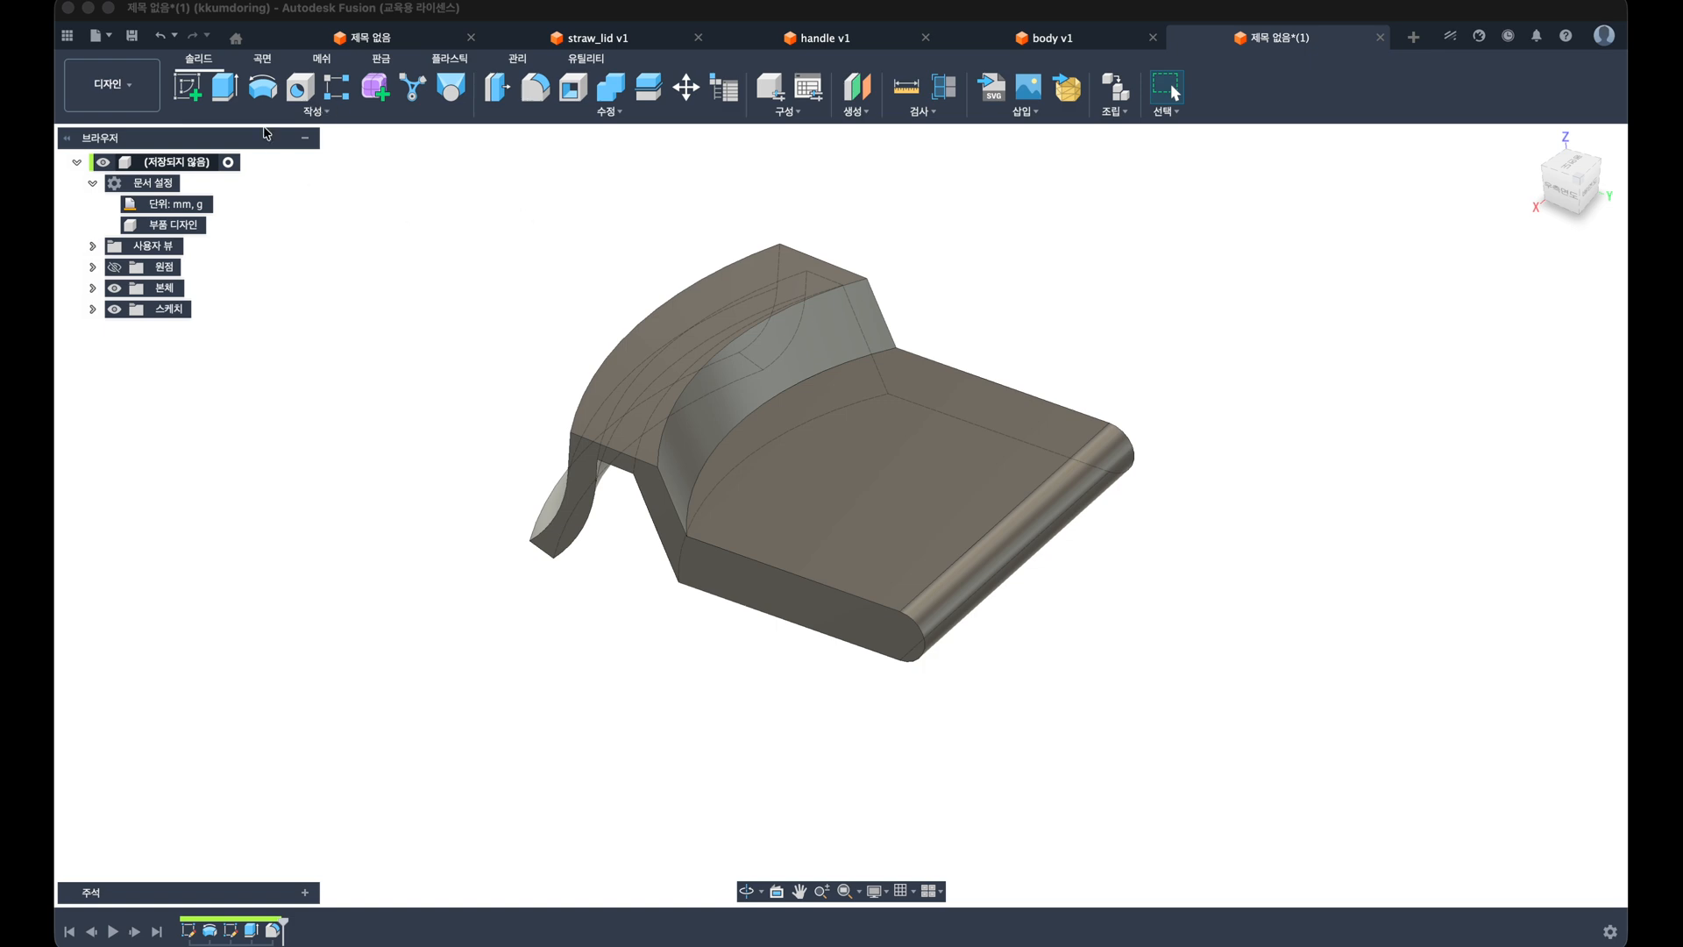
Step: Start a sketch on the horizontal origin plane and draw a vertical center-to-center slot straddling the plate's rounded end
click(187, 87)
click(968, 593)
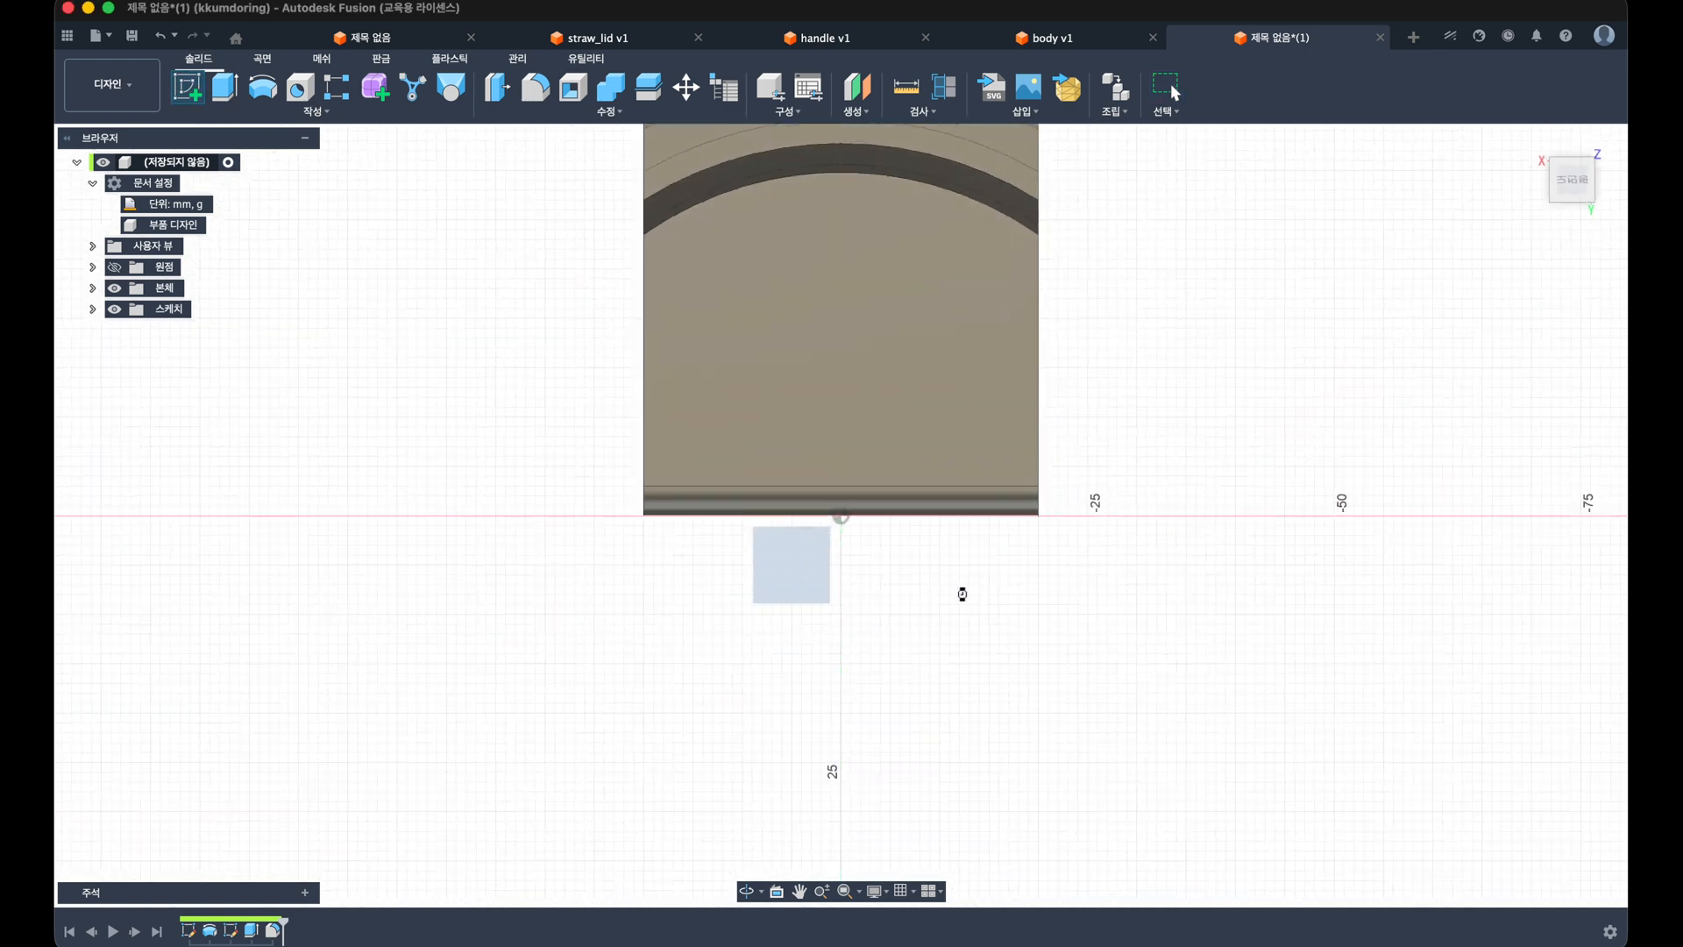
click(296, 111)
mouse_move(245, 262)
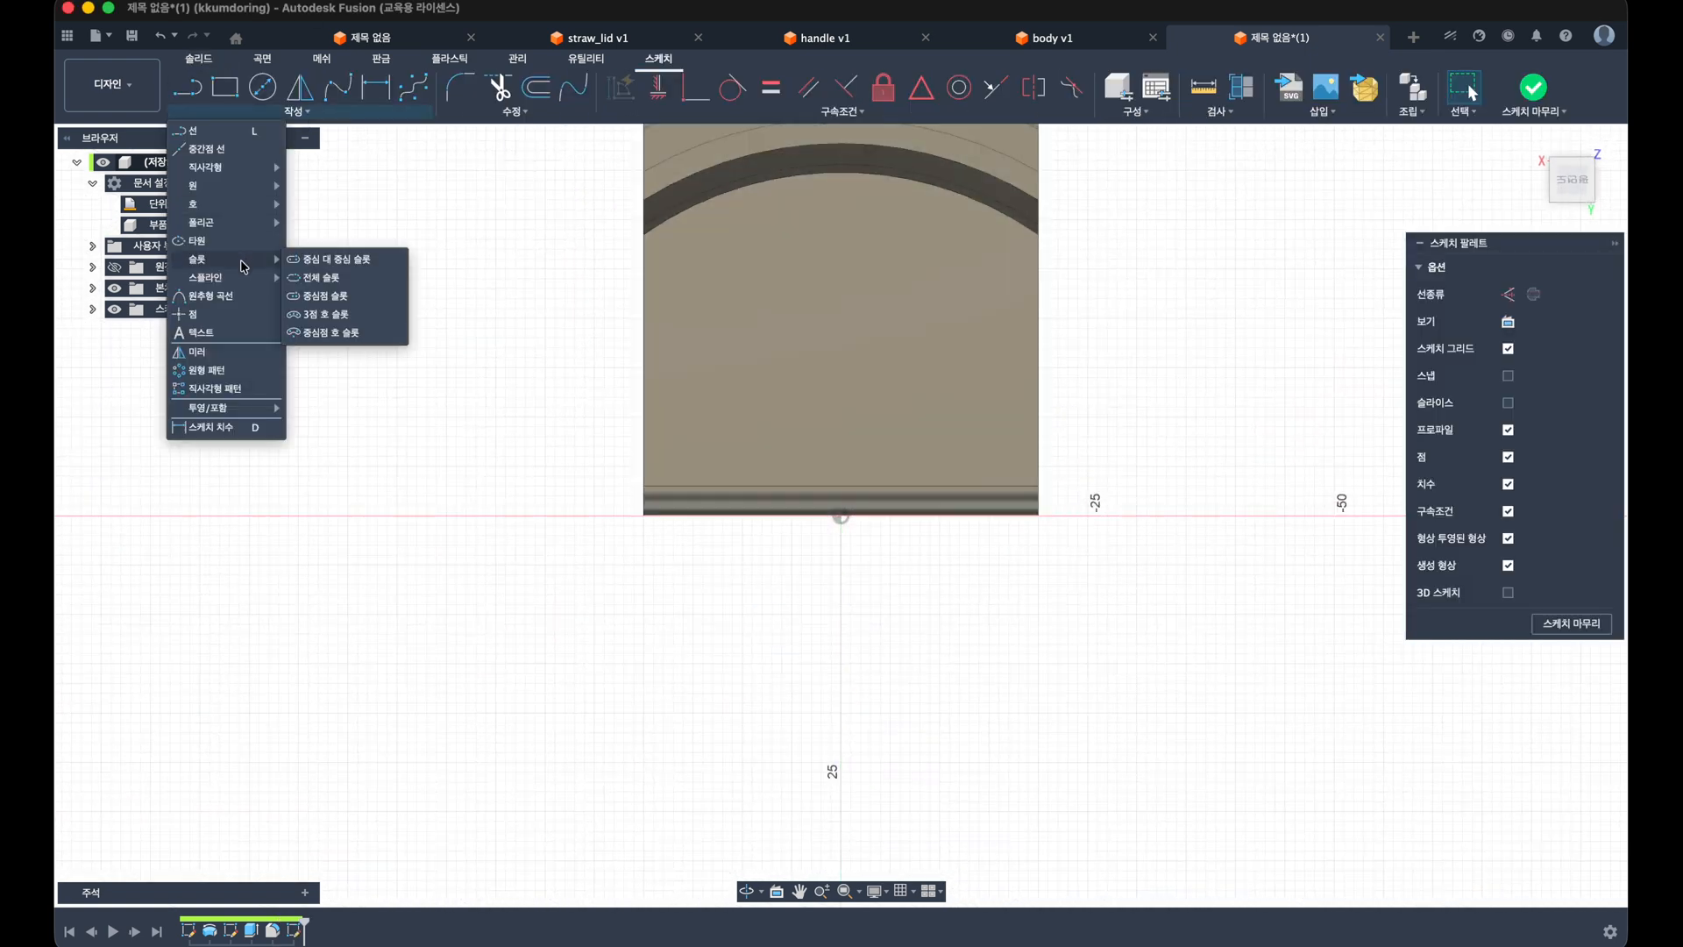
mouse_move(234, 230)
click(333, 260)
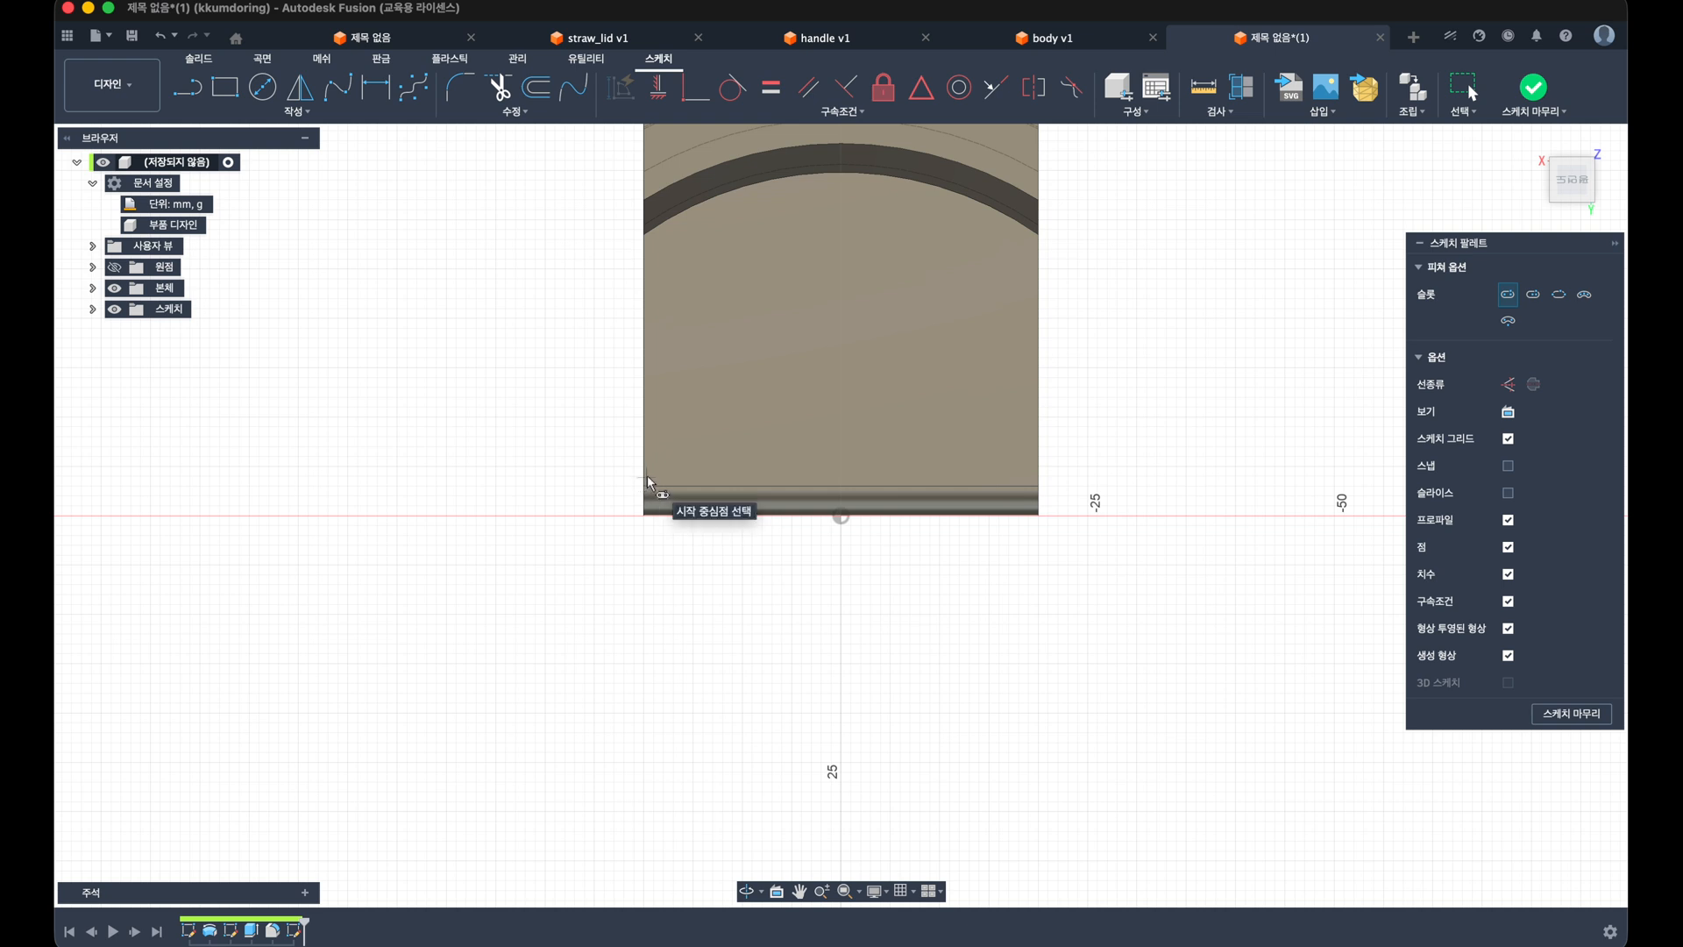
click(835, 443)
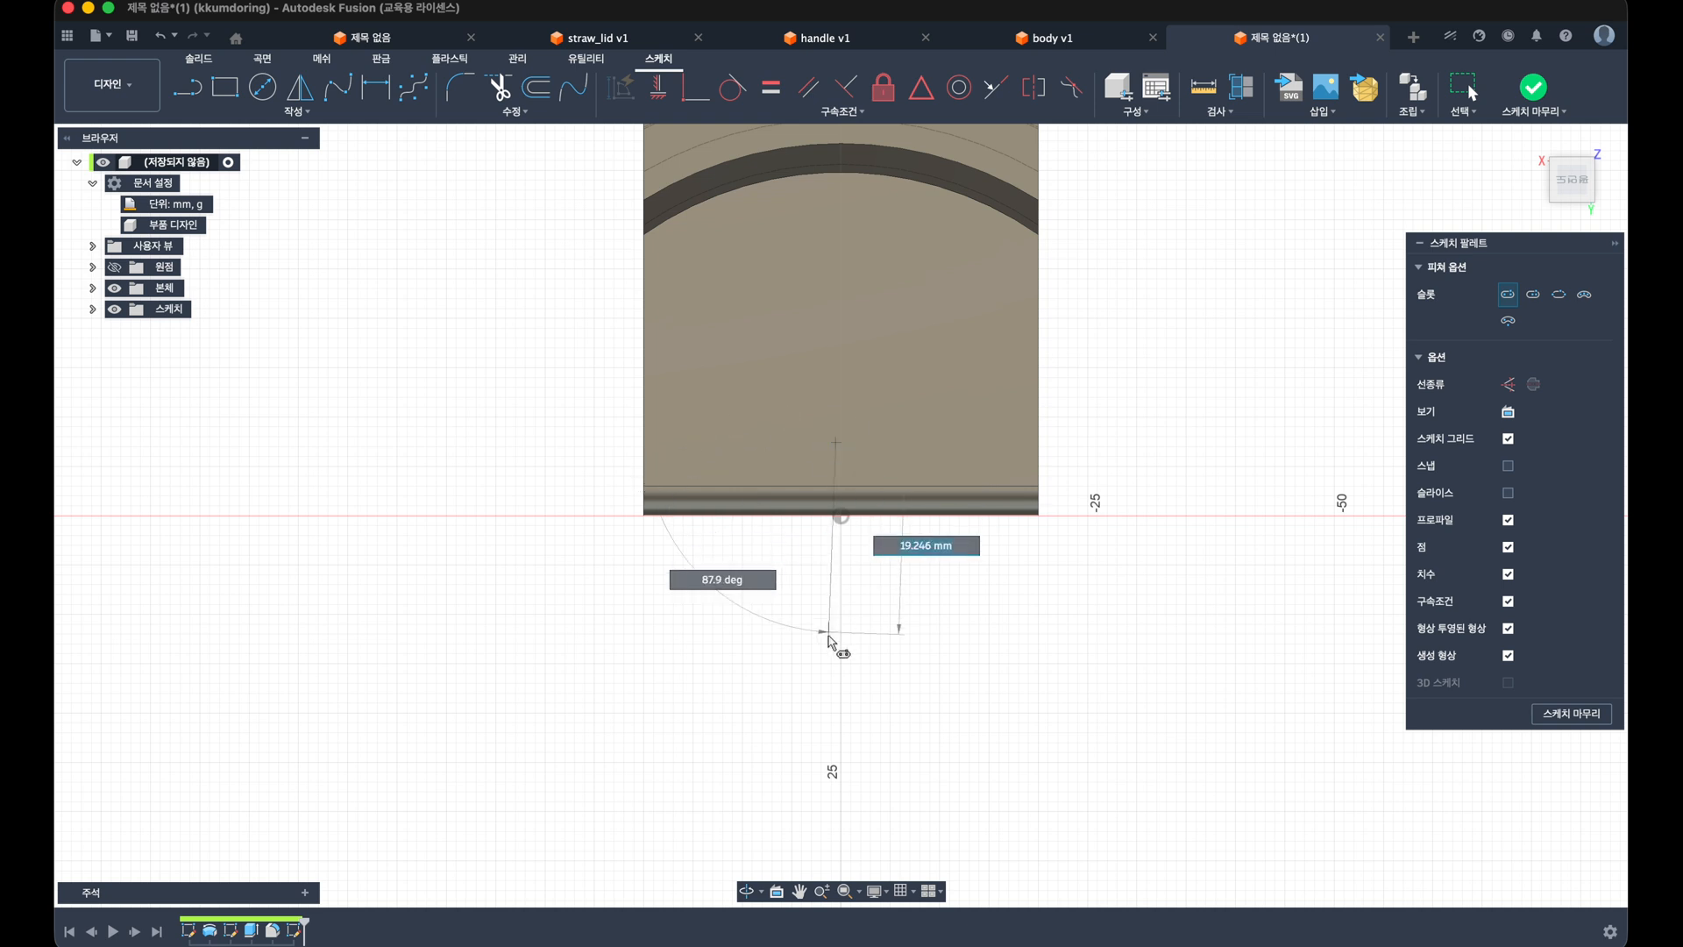
click(837, 641)
click(927, 646)
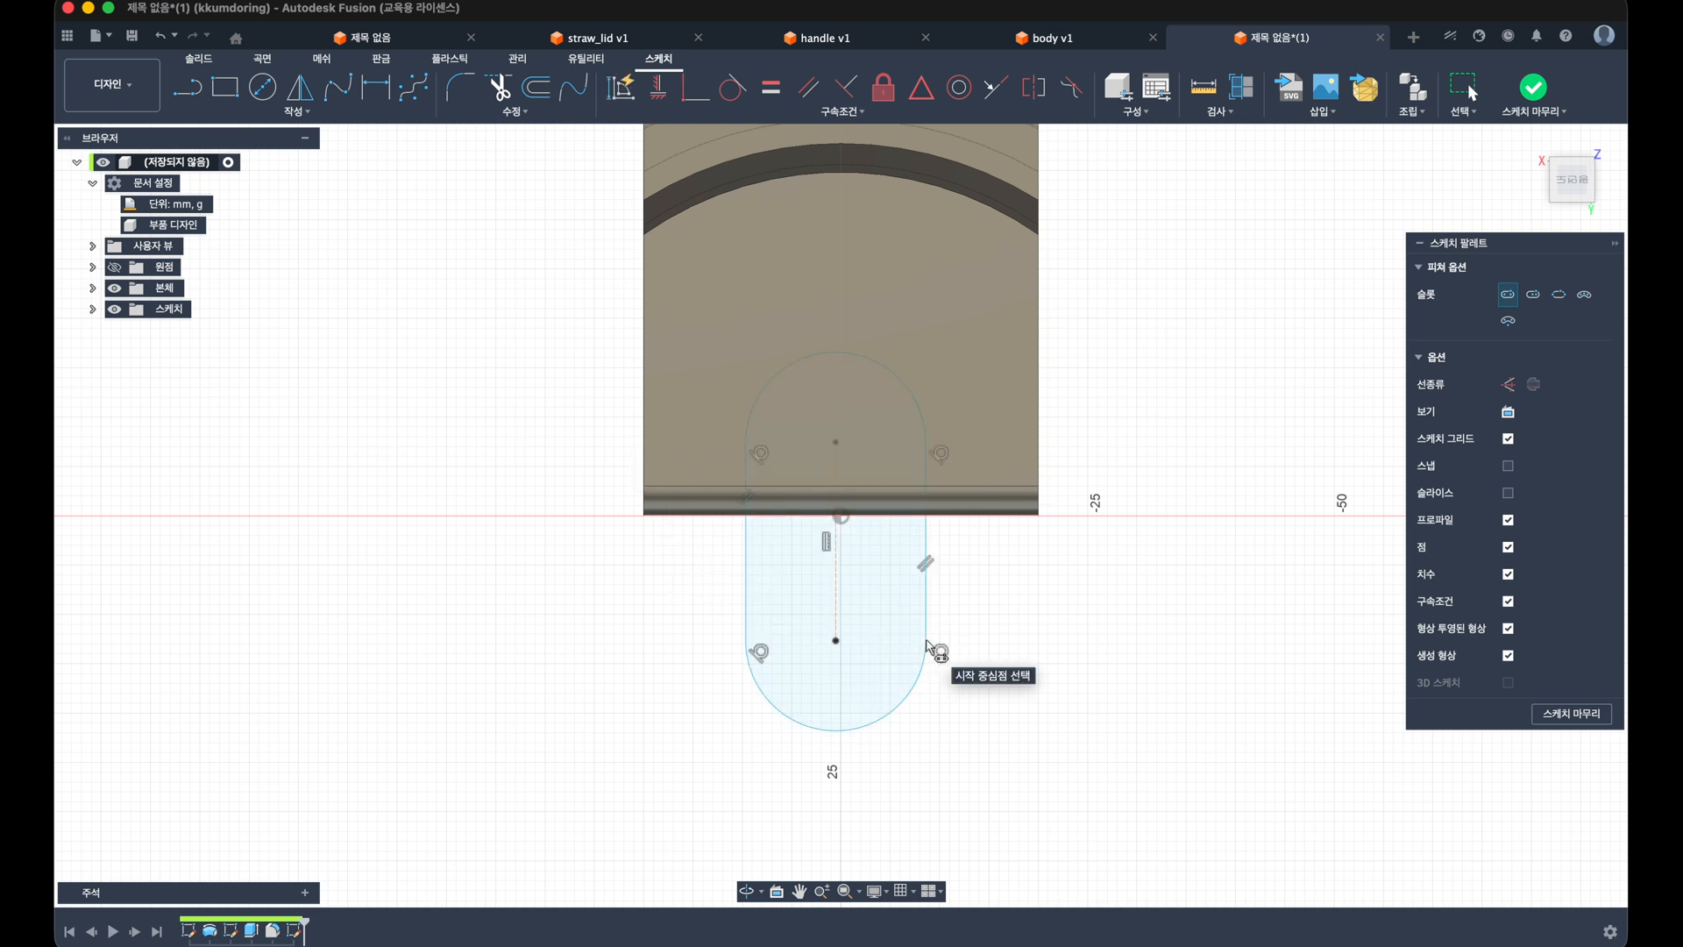
Step: Dimension the slot's end arc on the plate to a 12 mm radius
key(d)
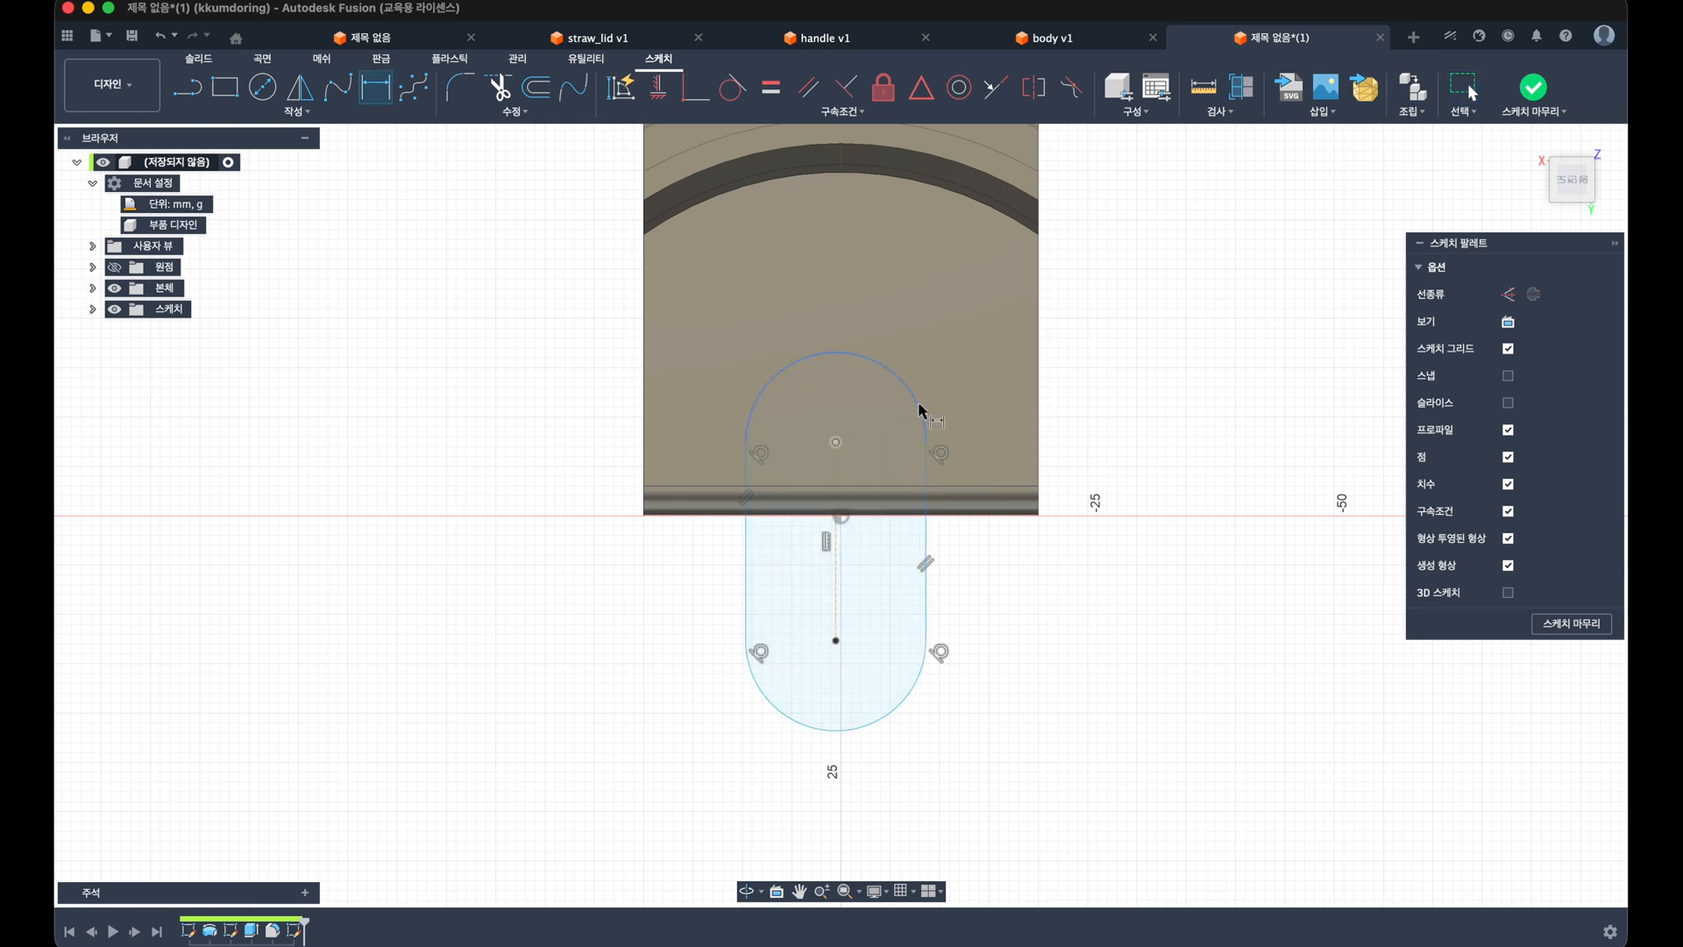
click(919, 406)
click(975, 355)
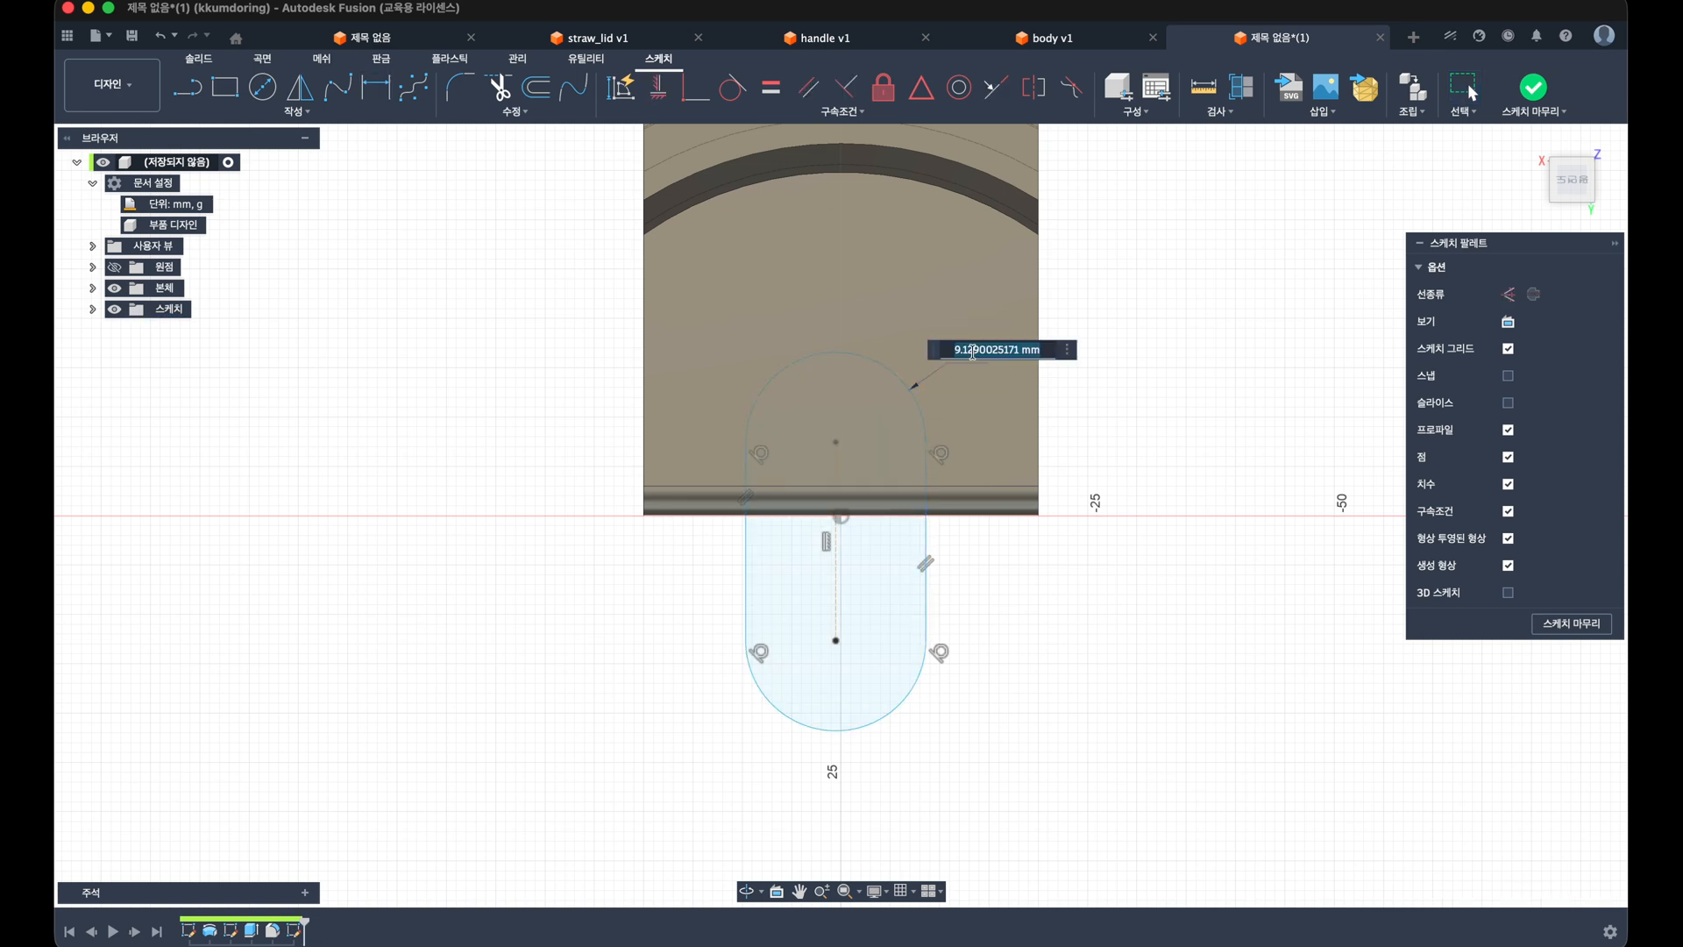
text(12)
key(Return)
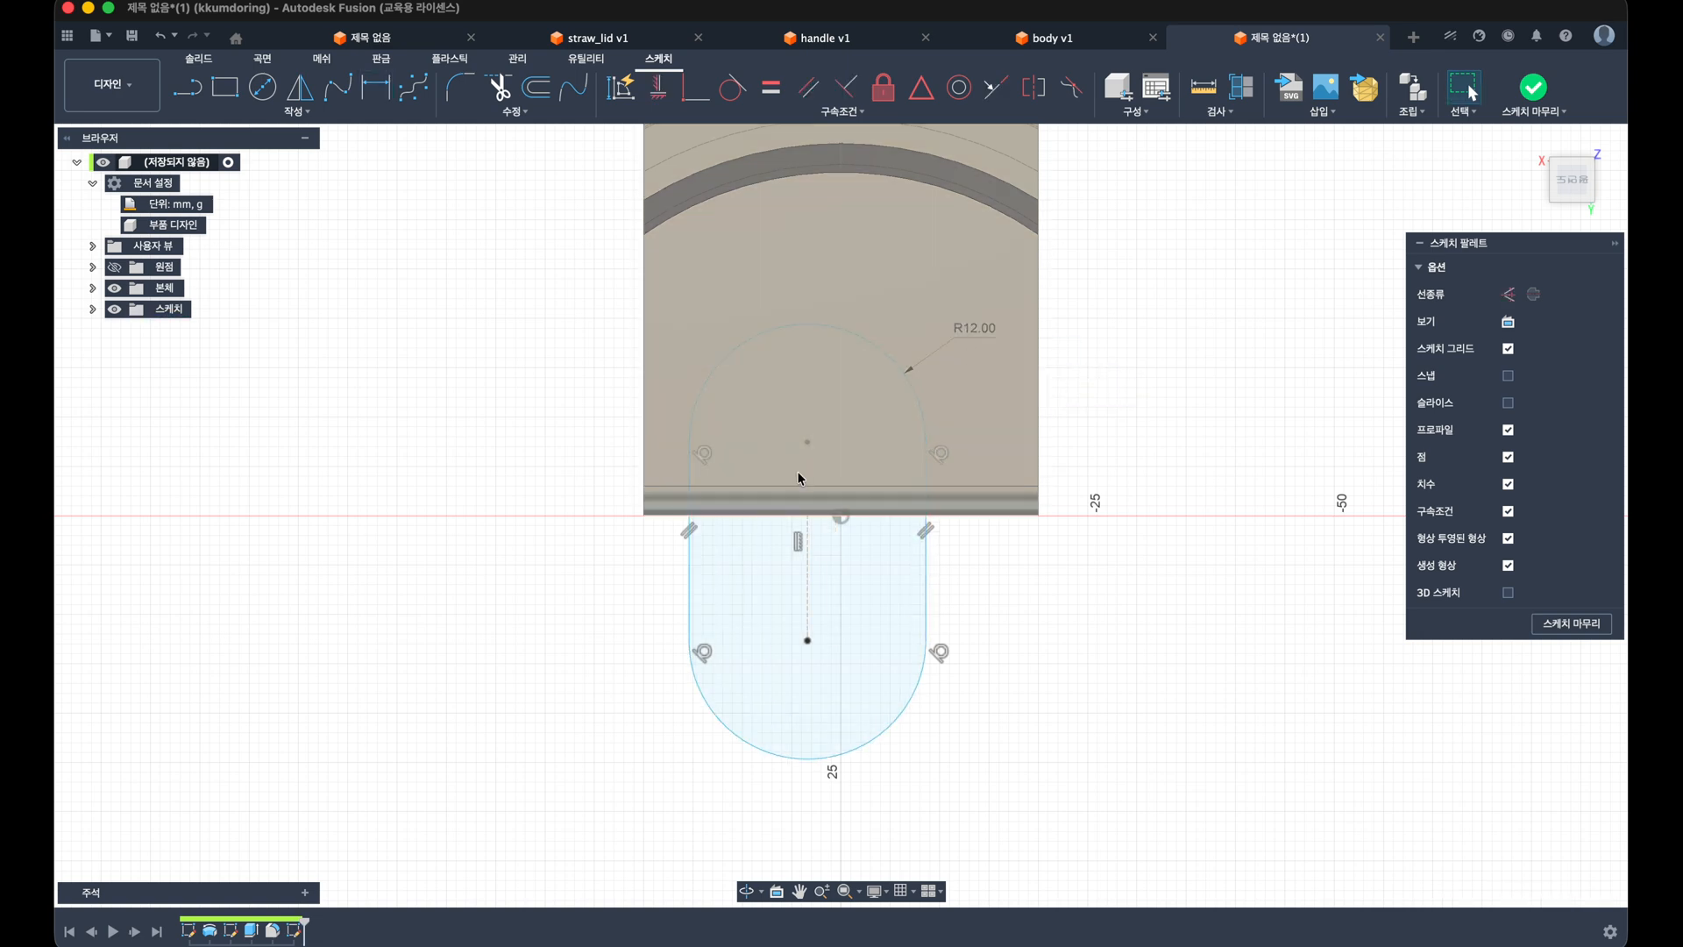
Step: Constrain the slot's centerline coincident with the origin and dimension its center point on the plate 5 mm from the origin
click(808, 470)
click(693, 78)
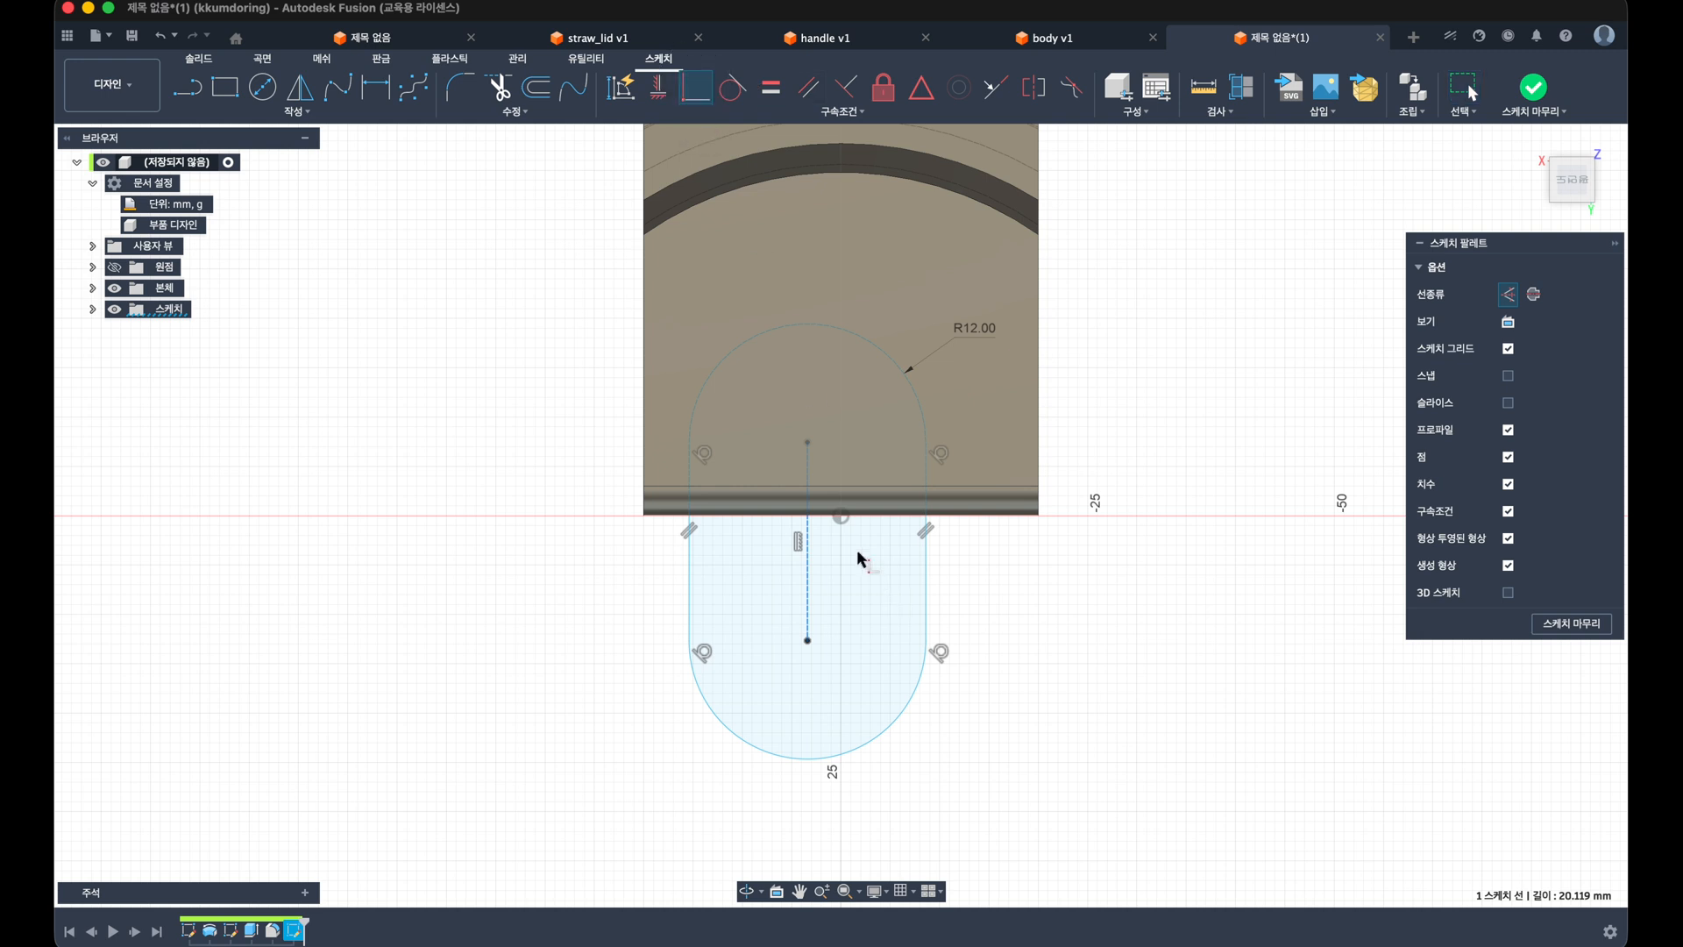
click(841, 518)
key(d)
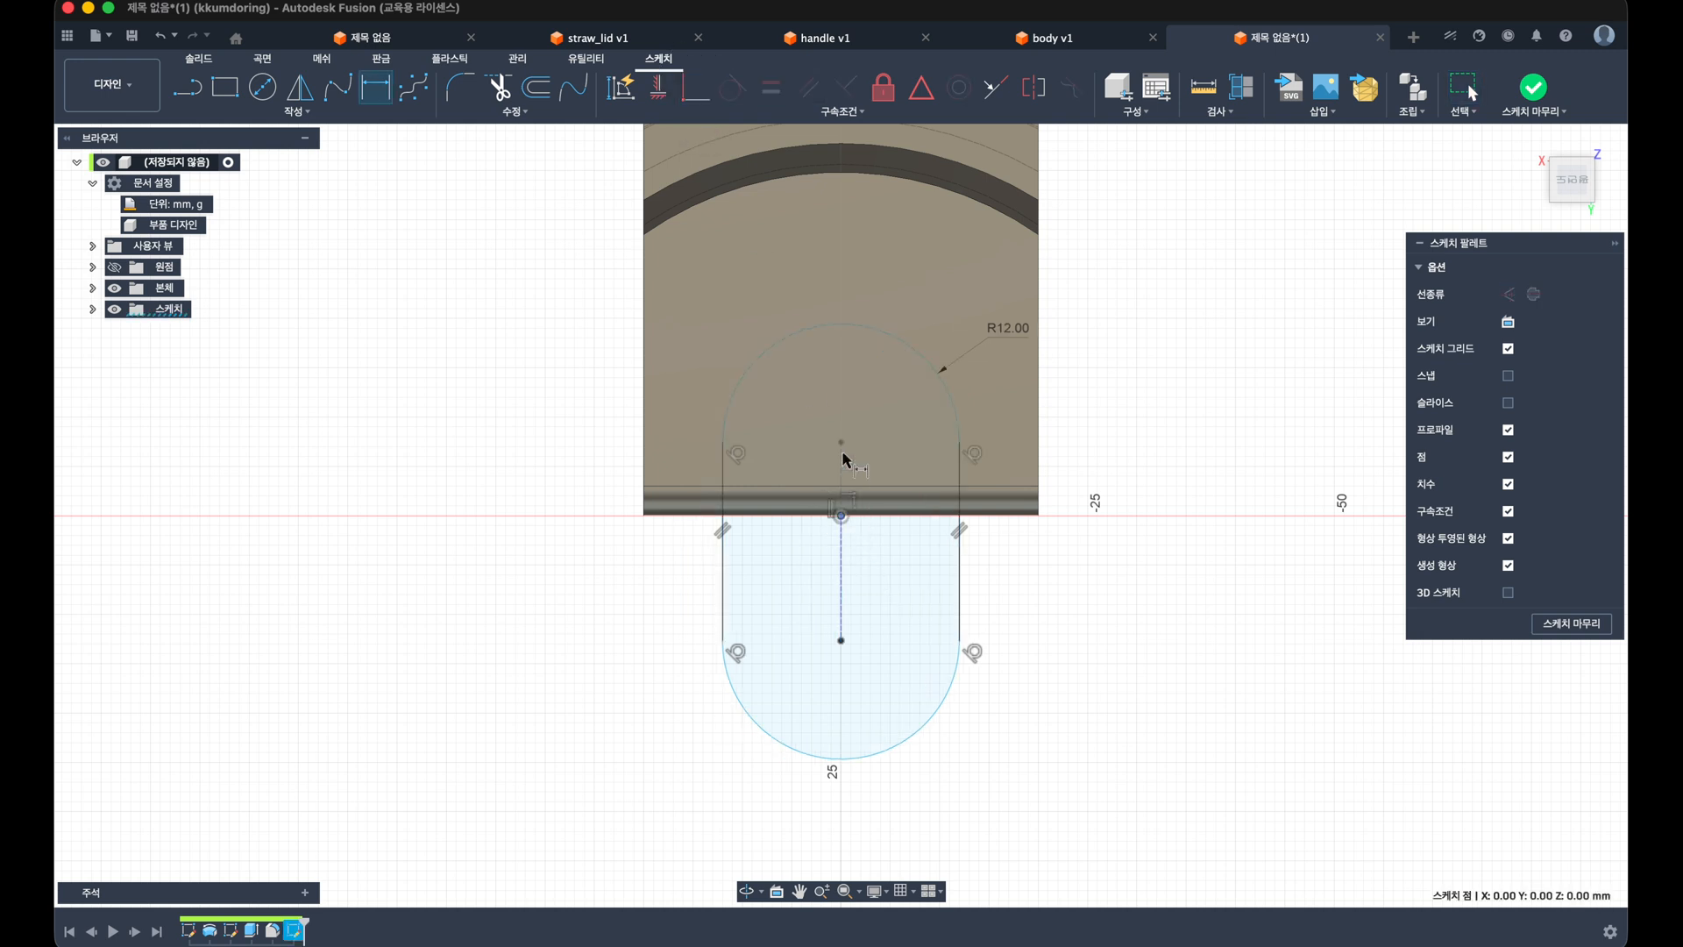
click(842, 443)
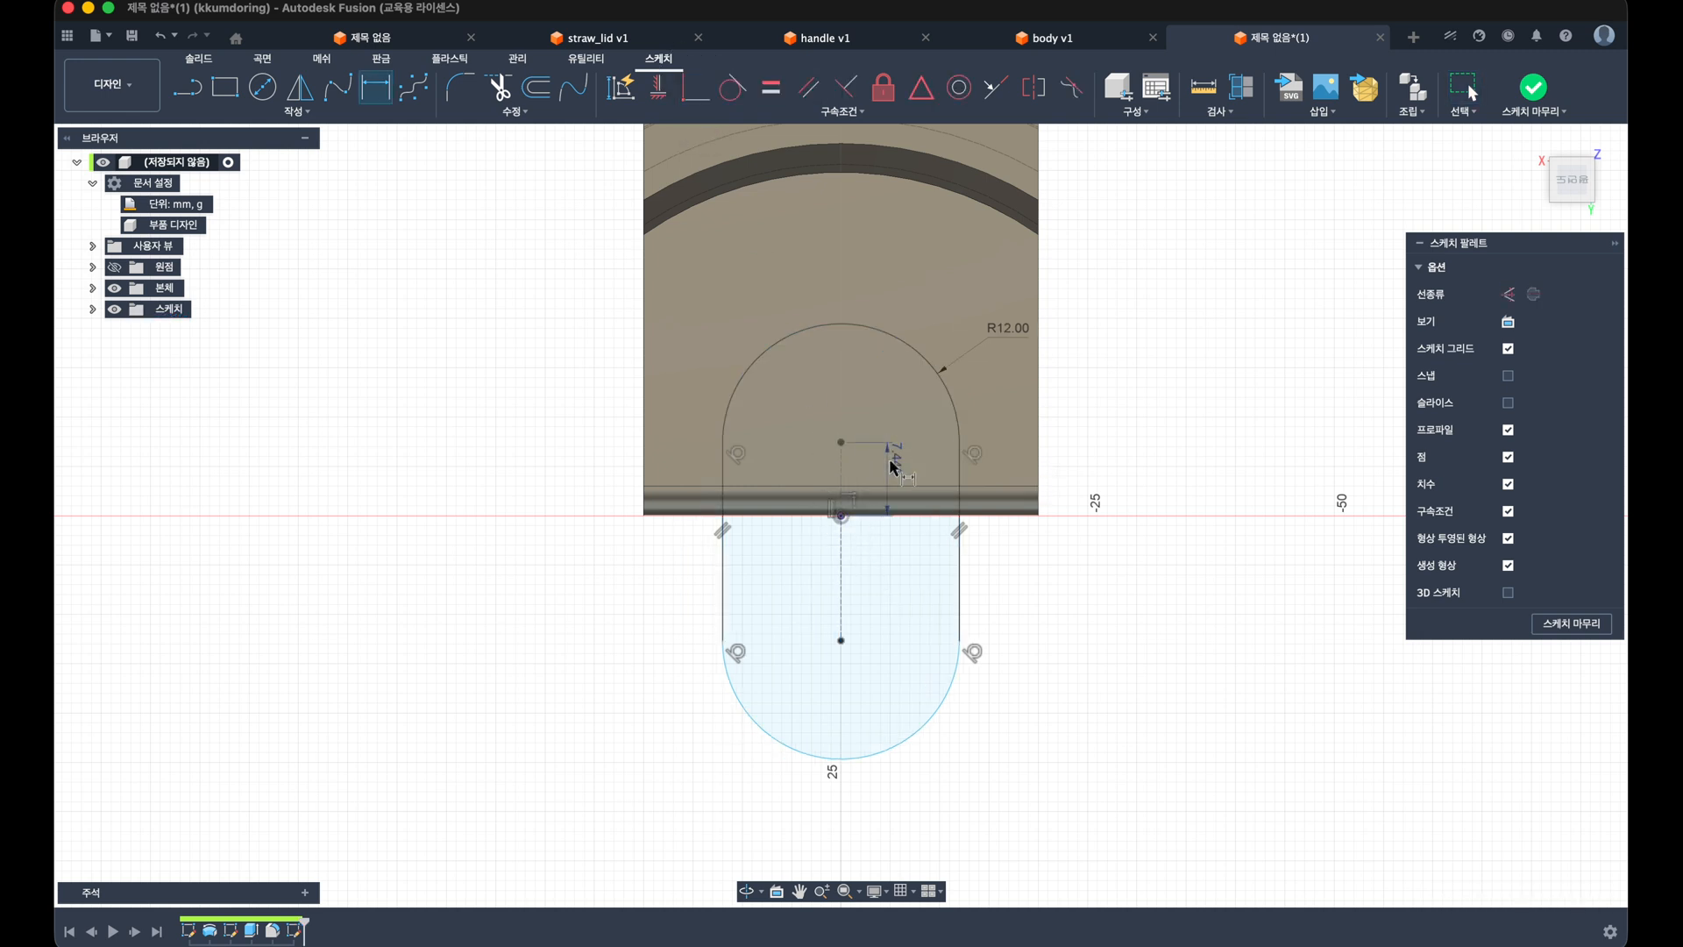
click(892, 467)
text(5)
key(Return)
key(Escape)
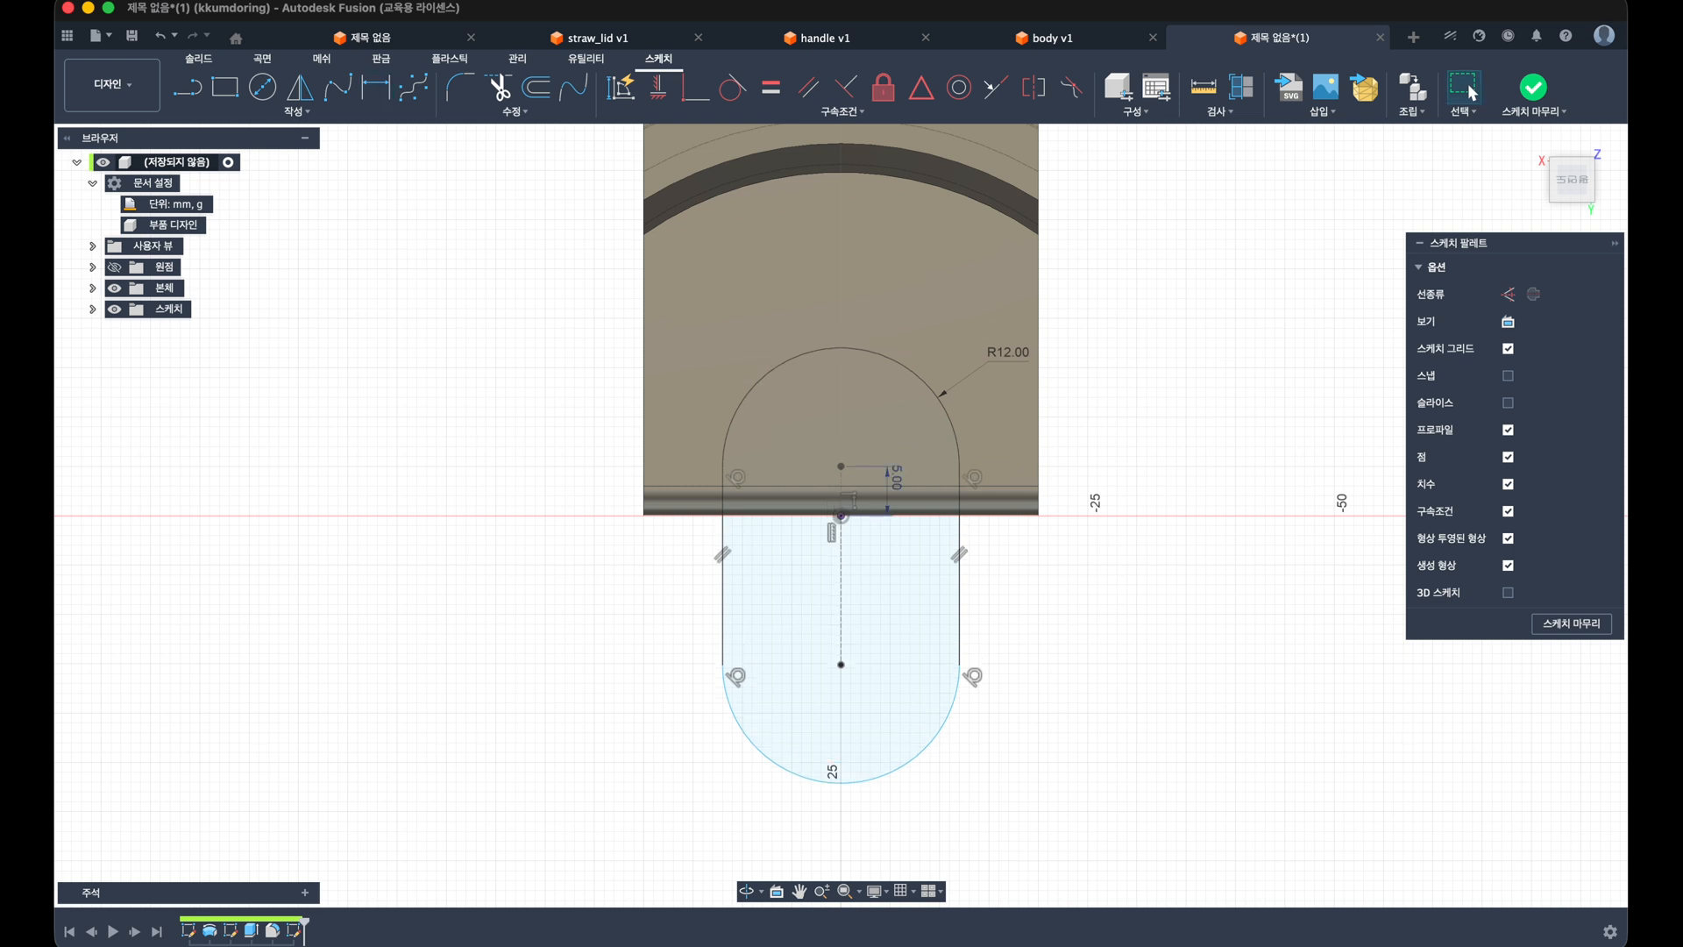
Step: Dimension the slot's straight side to 20 mm
scroll(892, 539, down, 2)
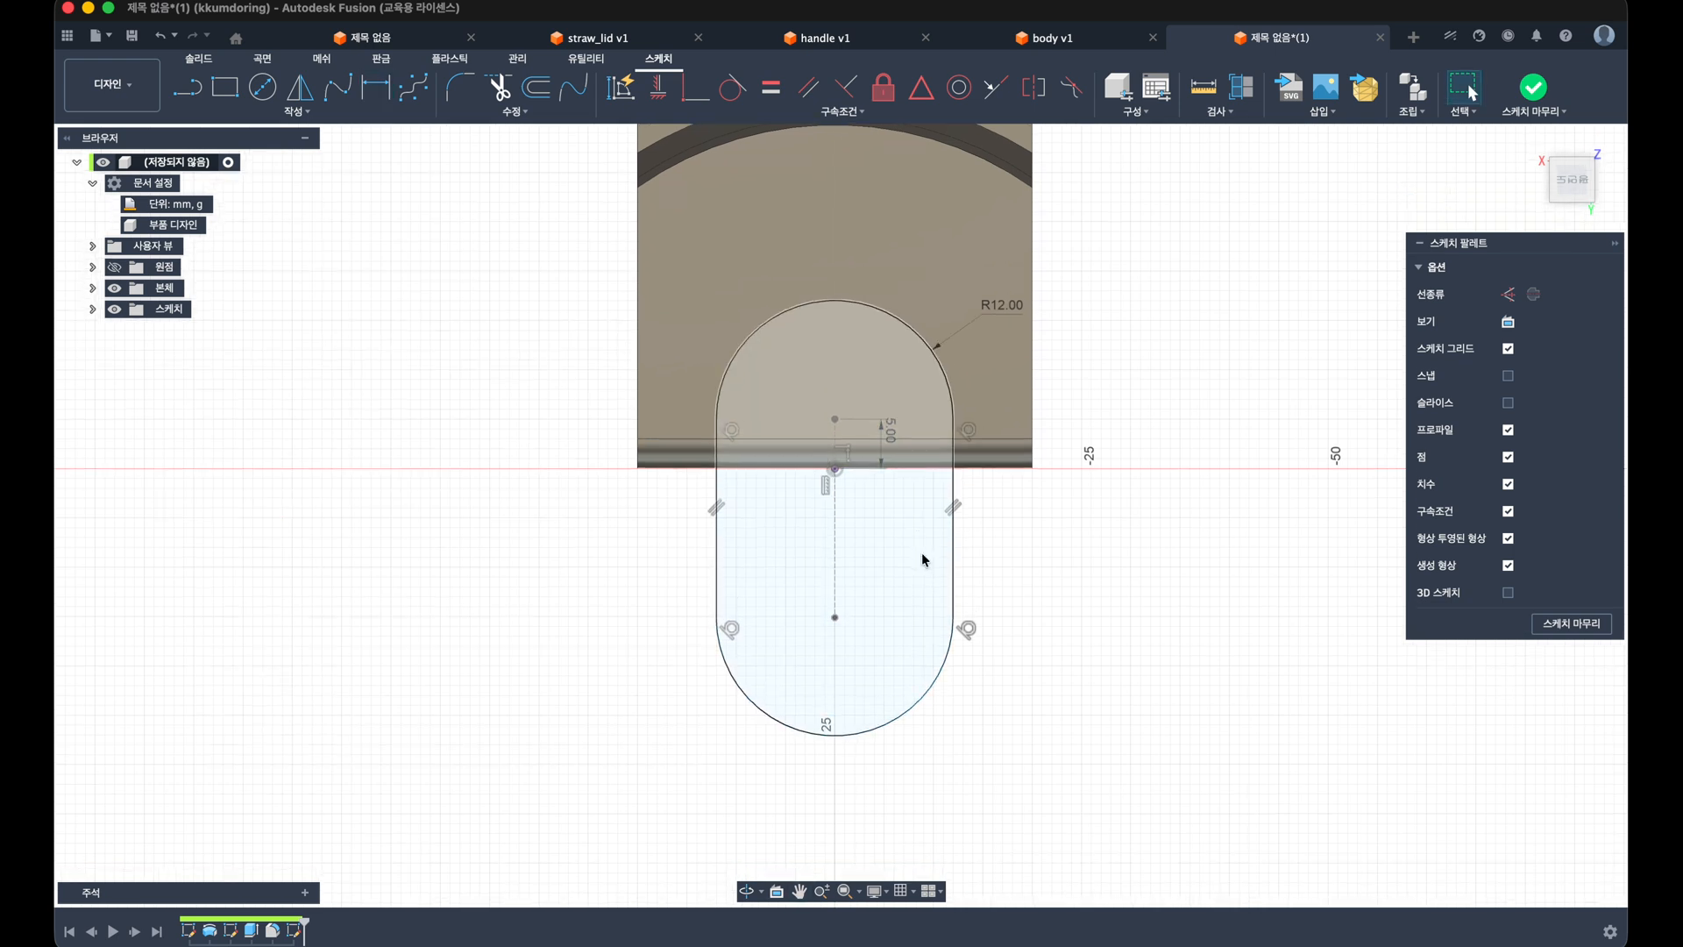
key(d)
click(956, 563)
click(1094, 568)
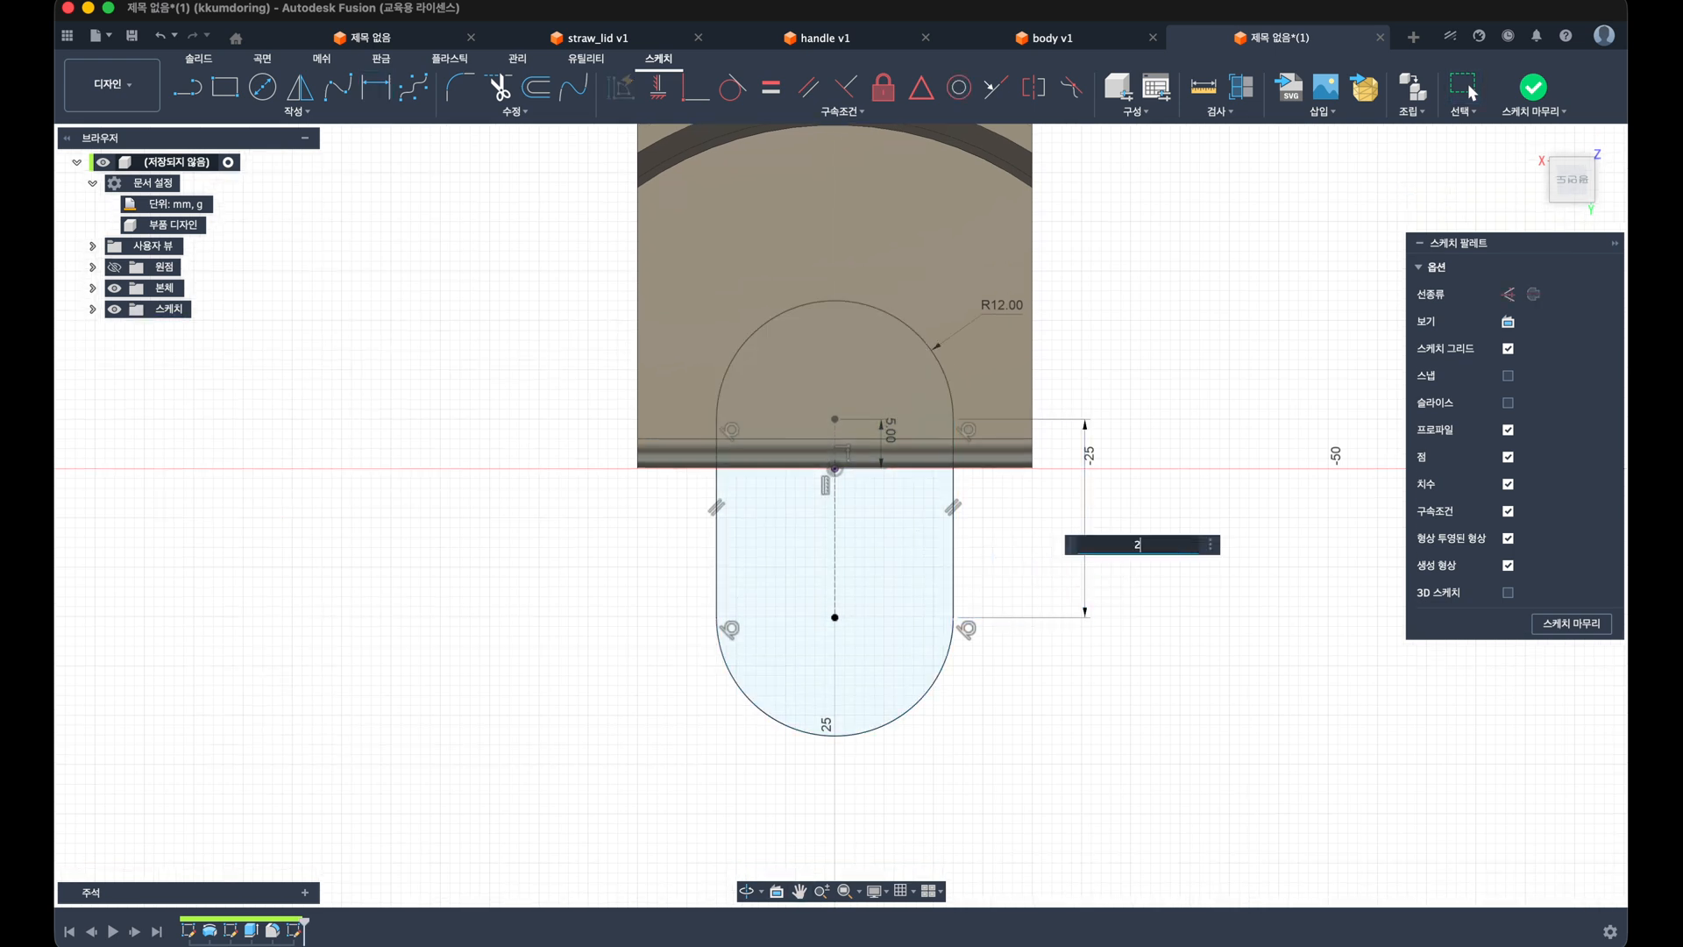
text(20)
key(Return)
key(Escape)
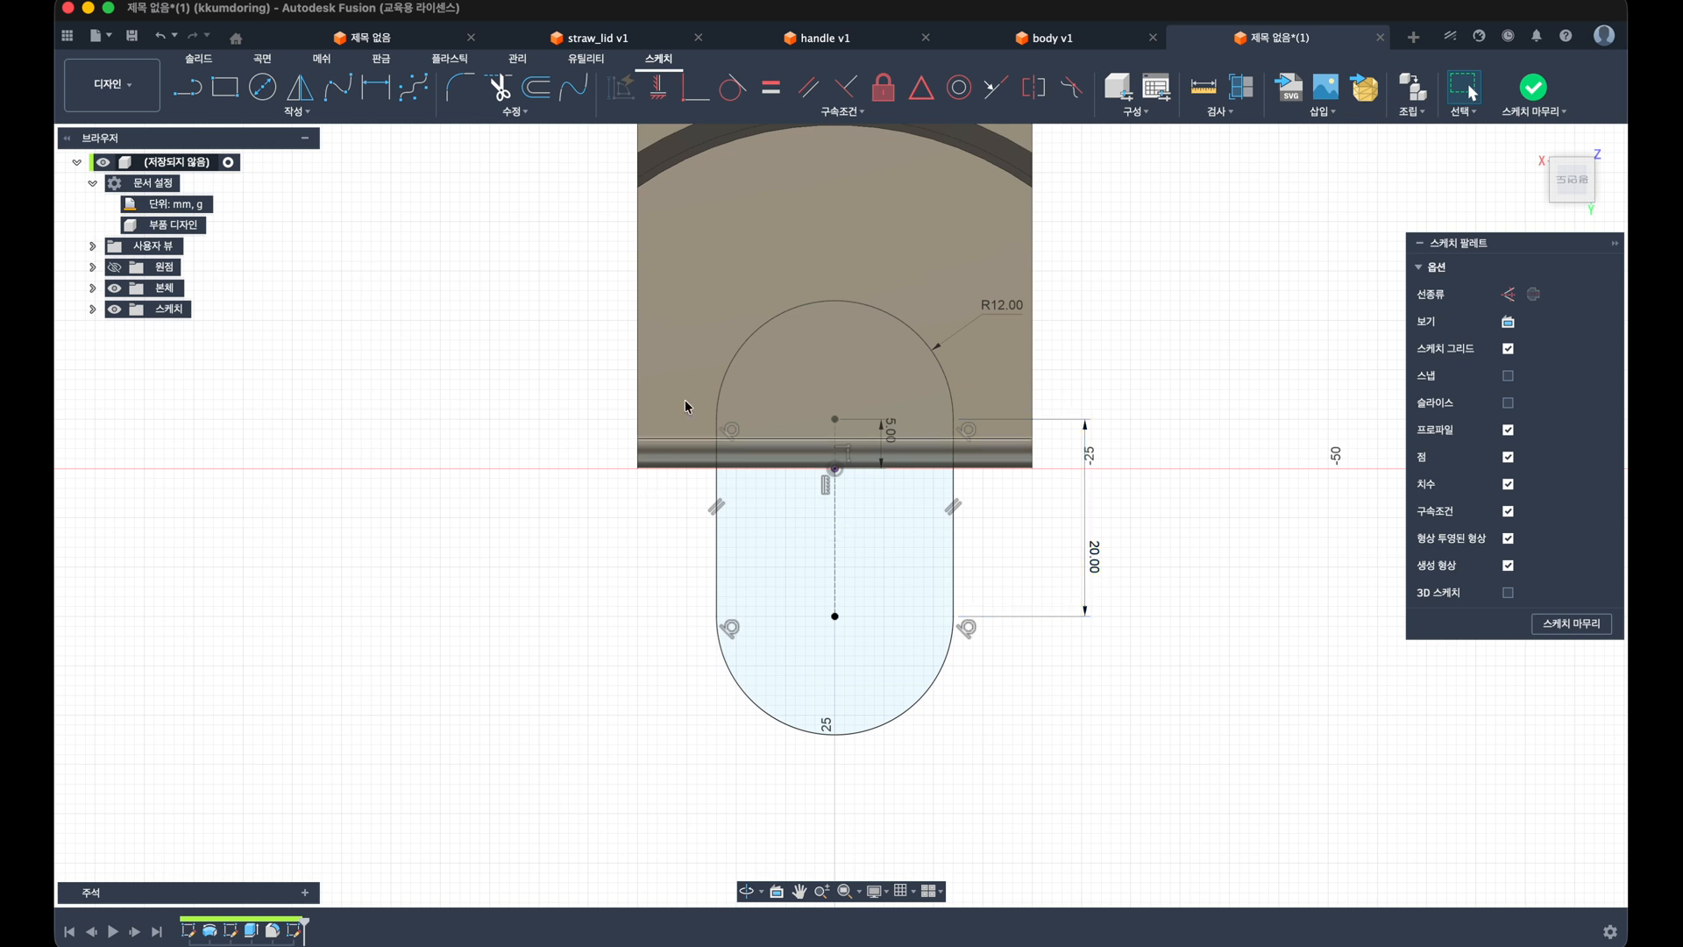
Step: Finish the sketch and extrude the slot symmetrically by 14.855 mm as a cut through the plate's end
click(1538, 89)
key(e)
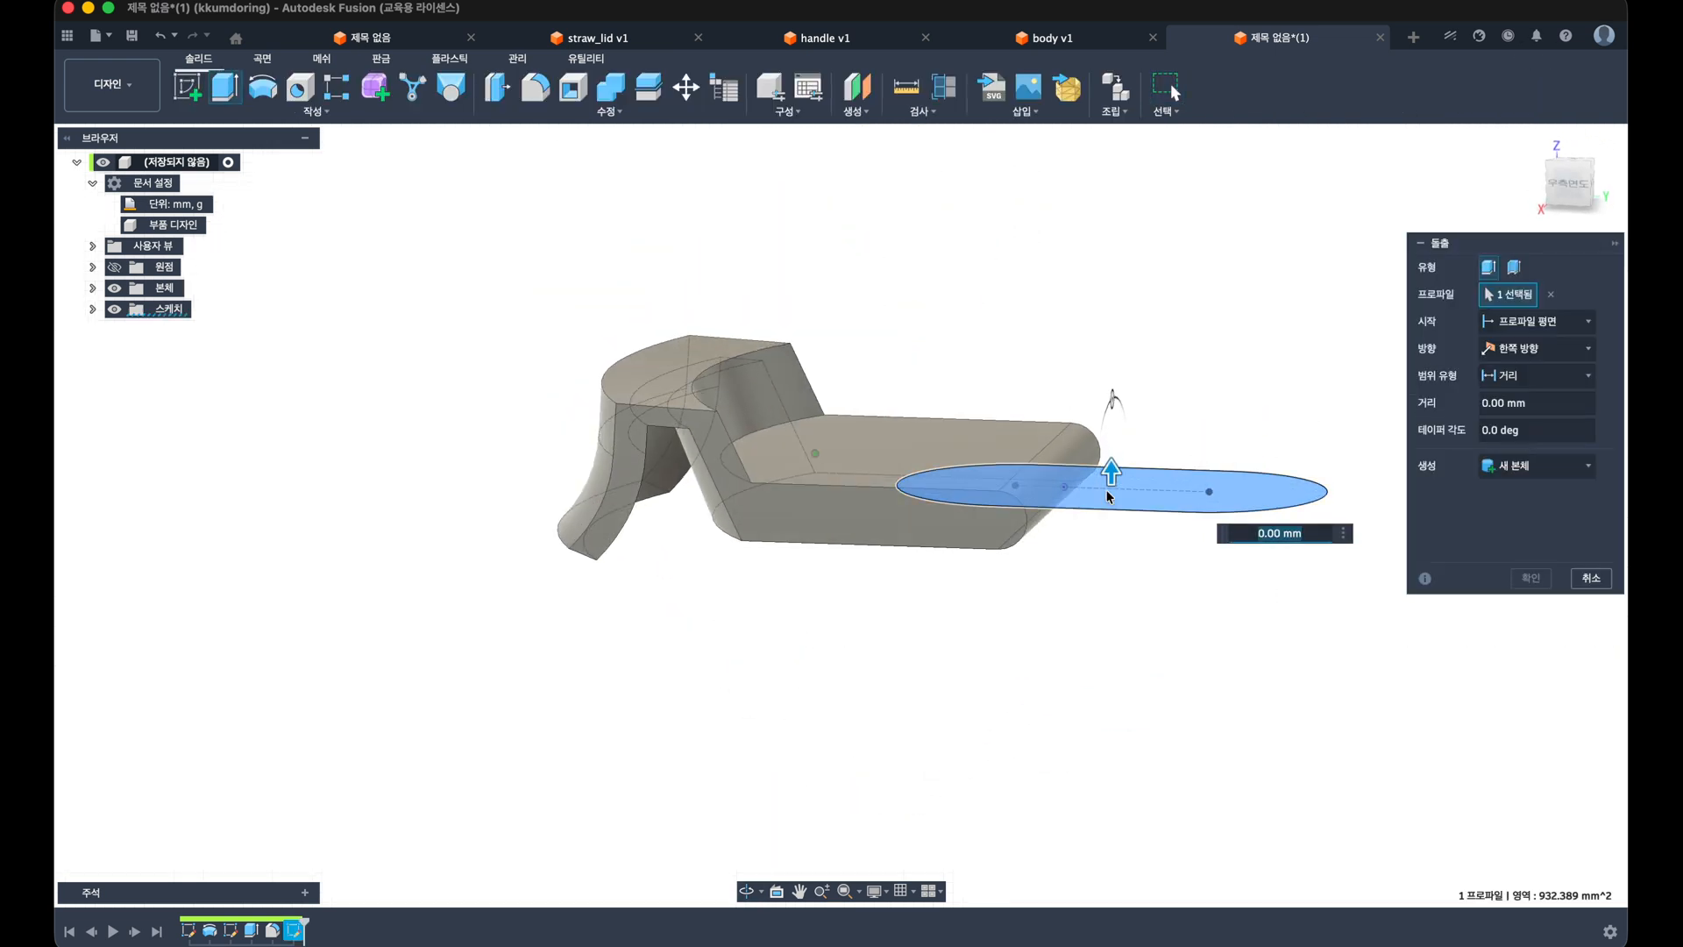
drag(1108, 496, 1111, 338)
click(1492, 352)
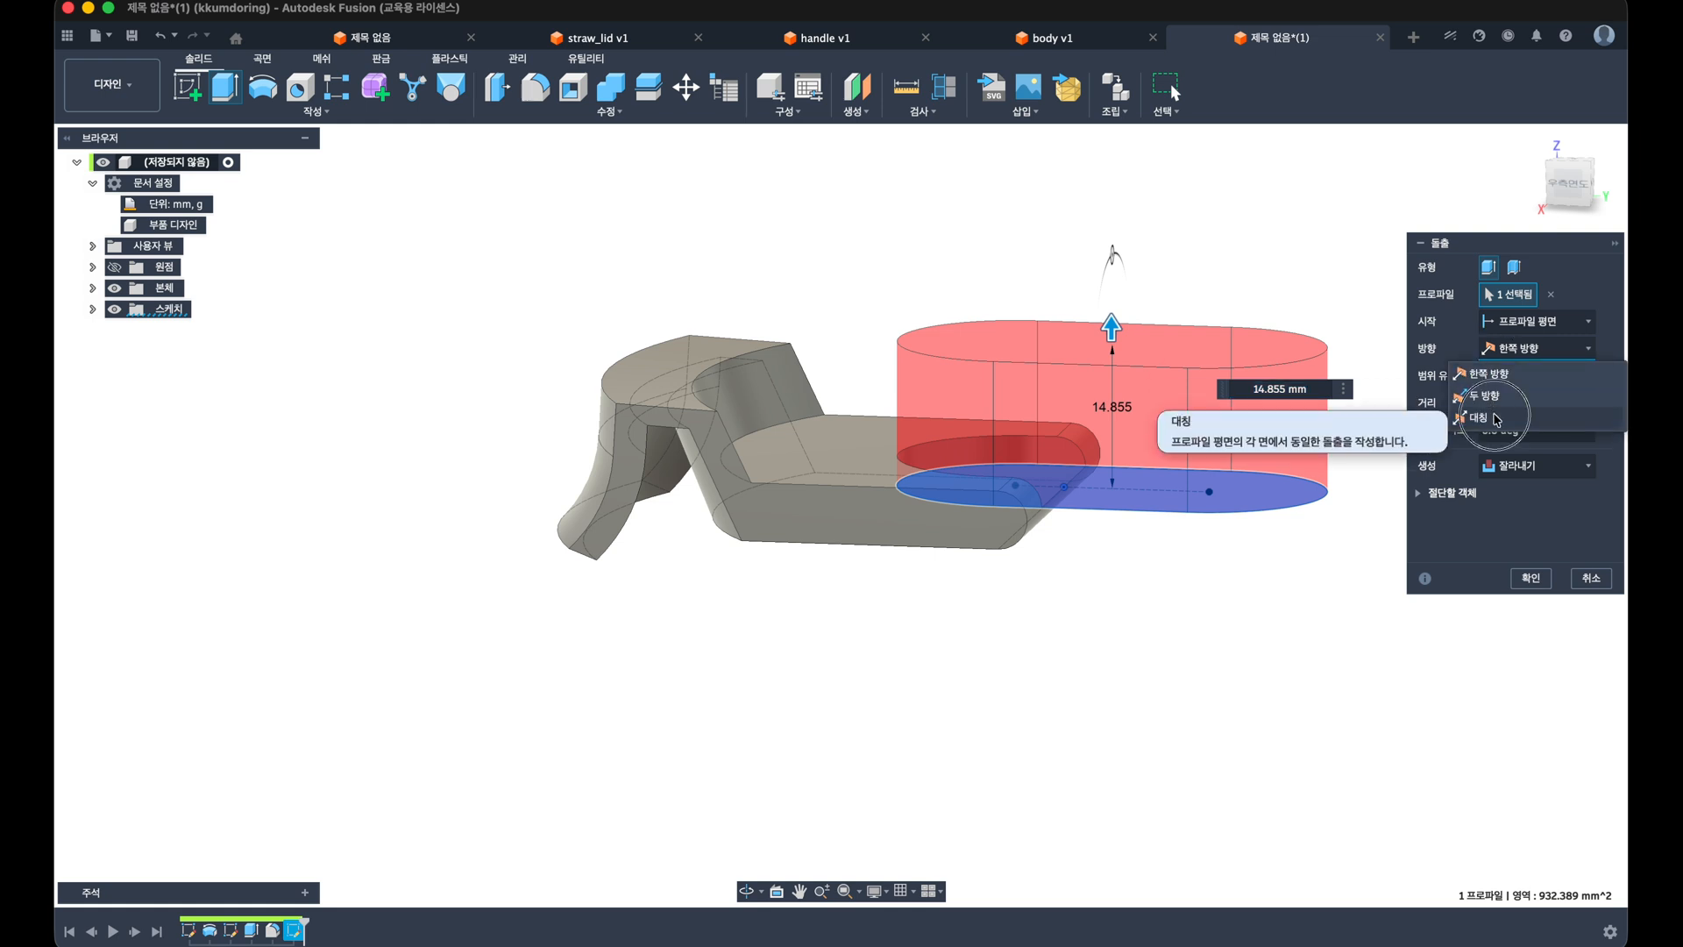
click(1494, 417)
click(1522, 574)
shift+middle_drag(986, 570, 924, 645)
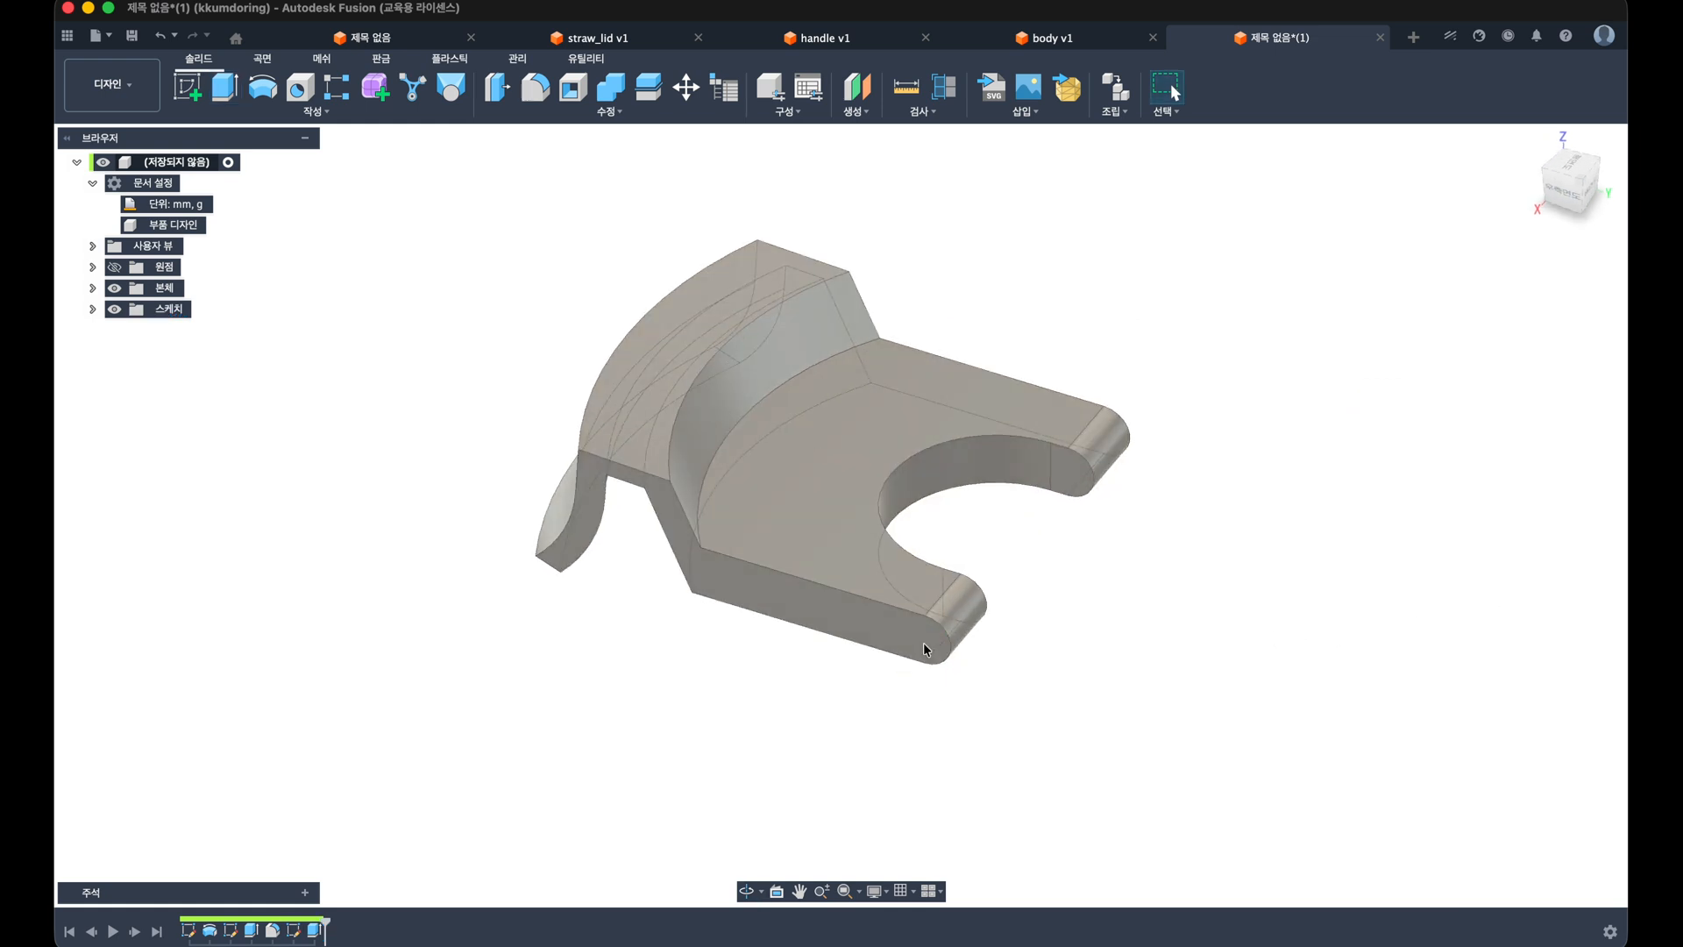
Step: Start a new sketch on the flat side face of the plate
mouse_move(59, 815)
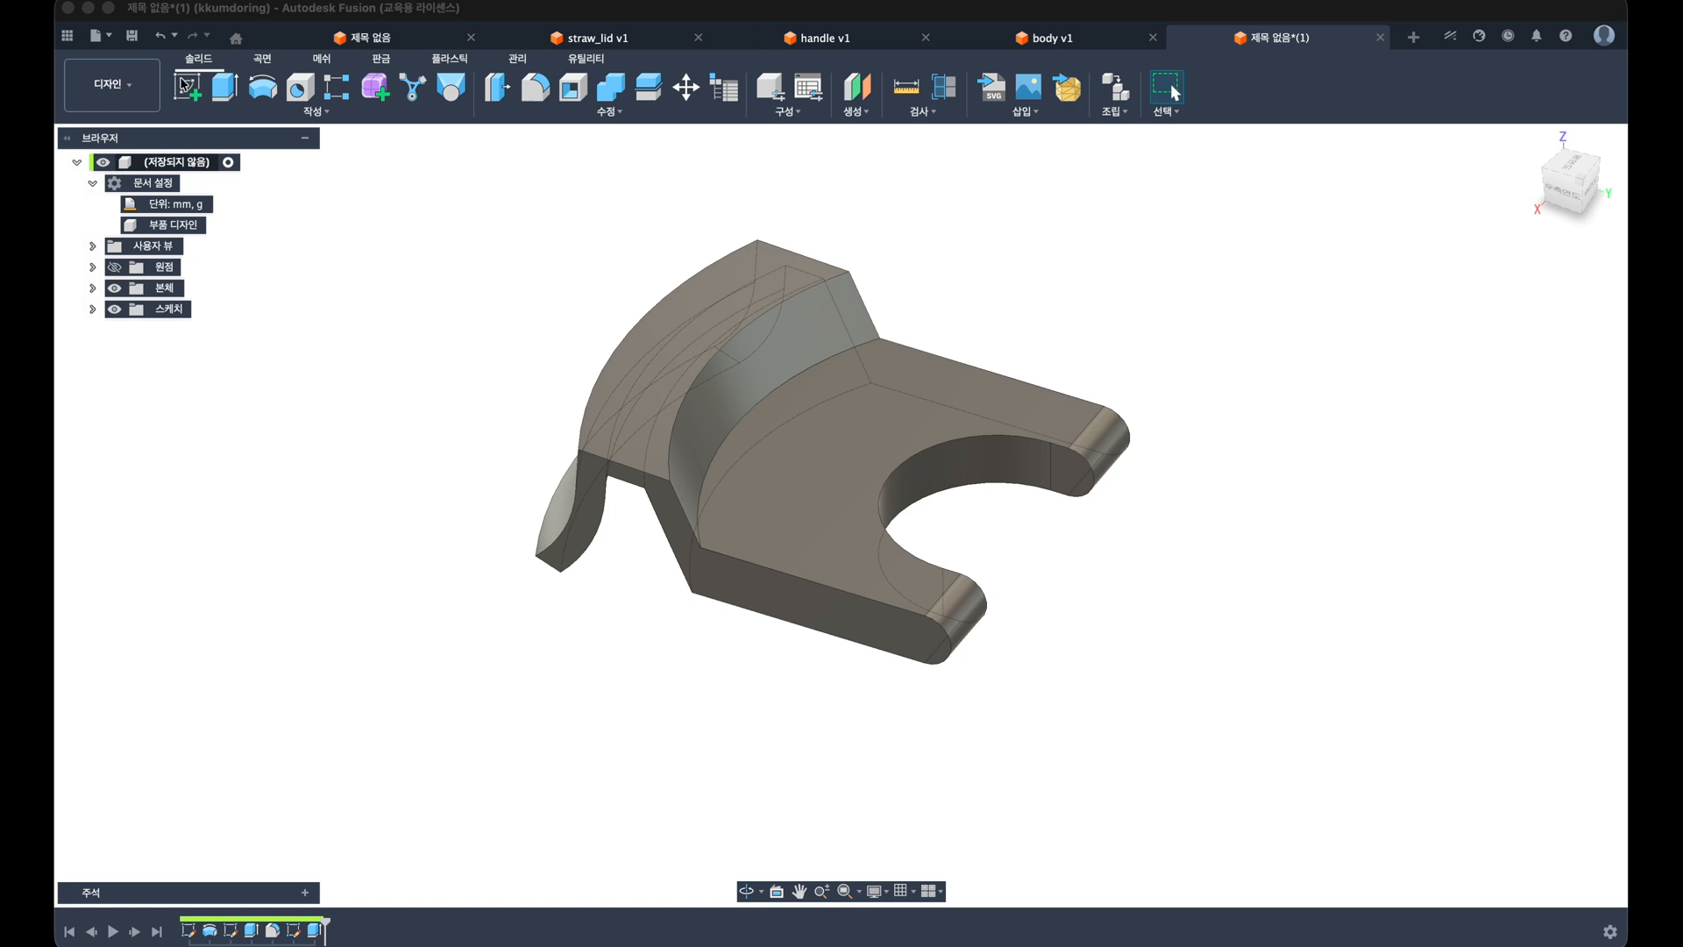
click(184, 84)
click(777, 592)
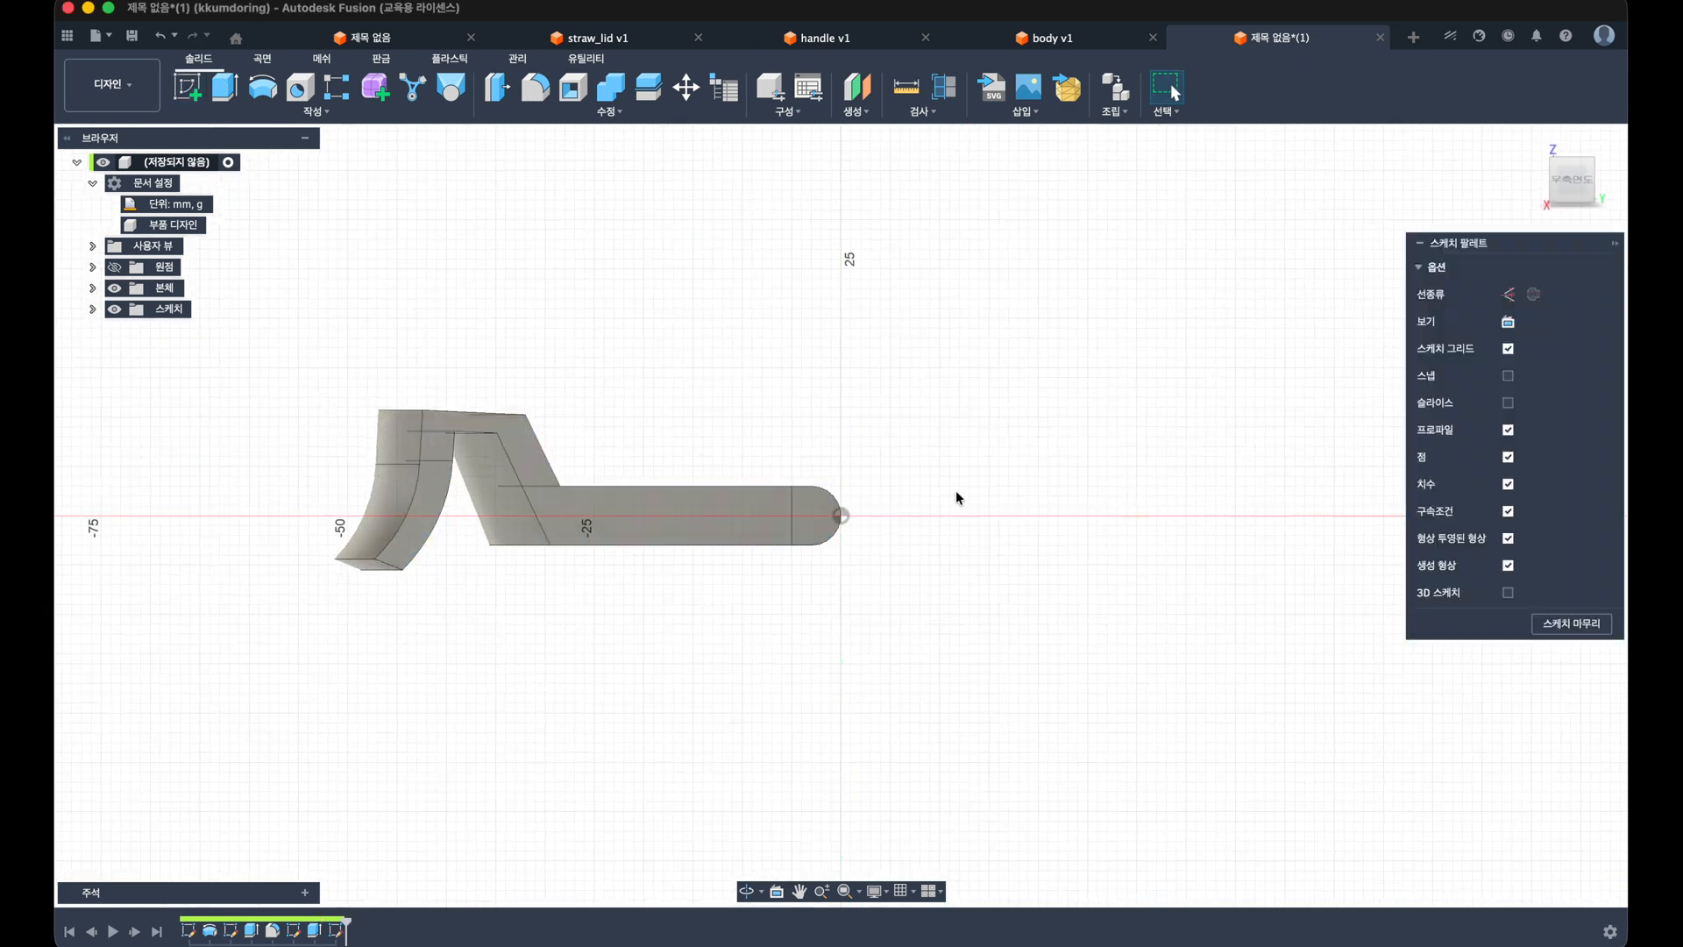
key(c)
scroll(816, 522, up, 3)
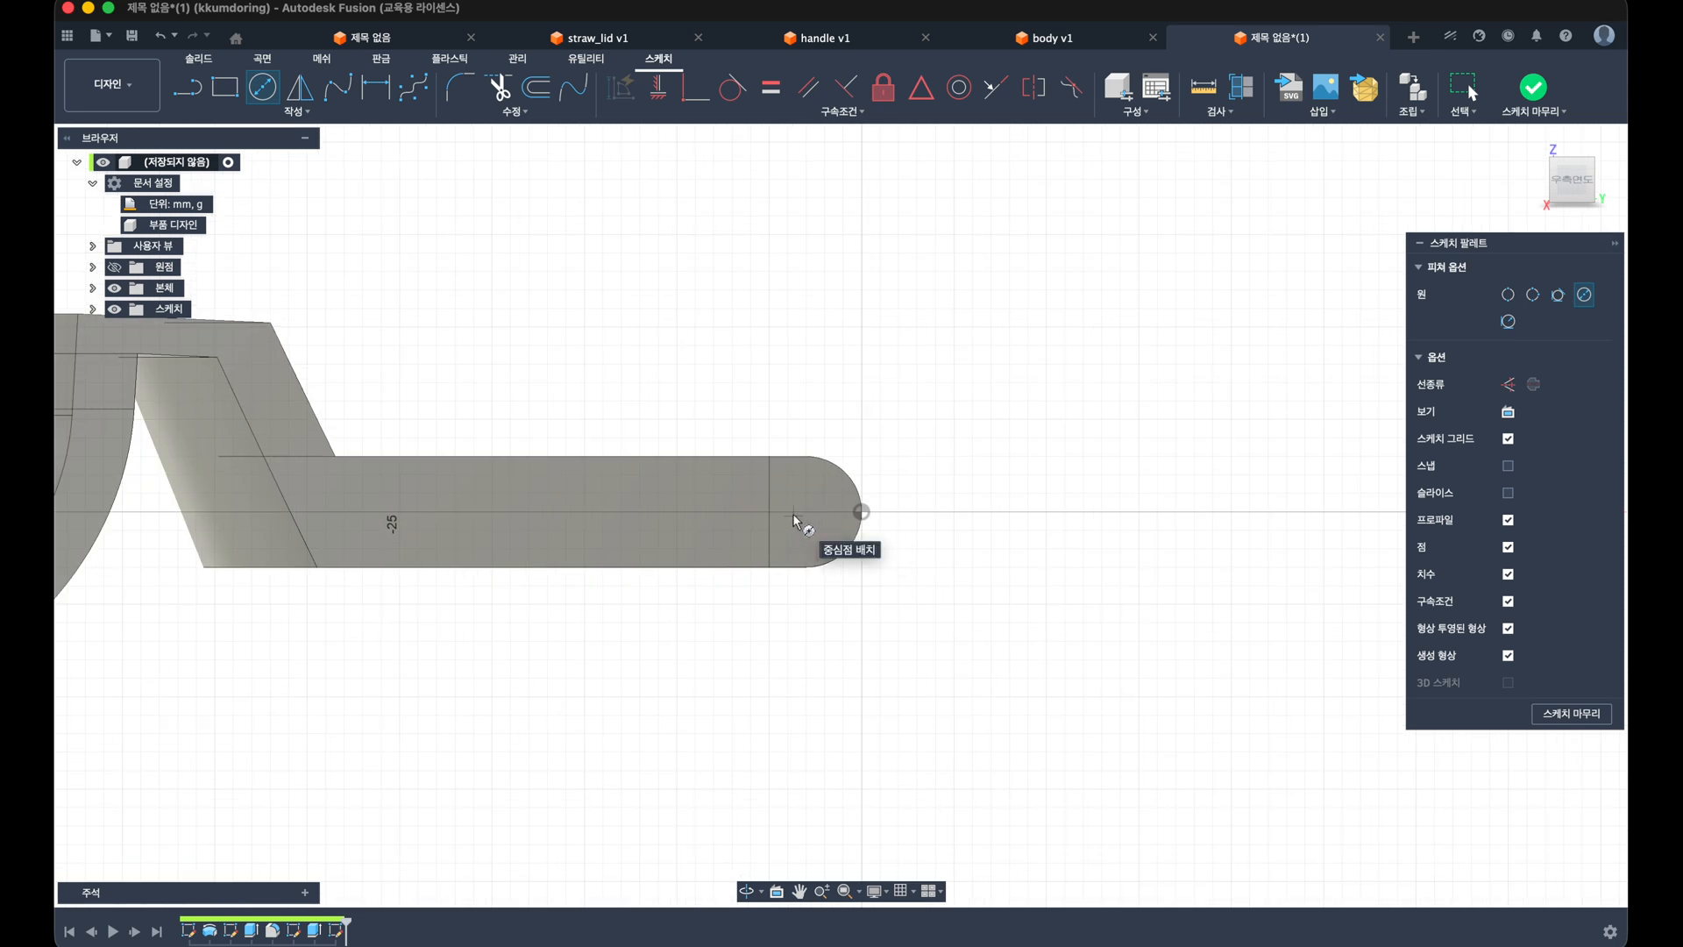
key(Escape)
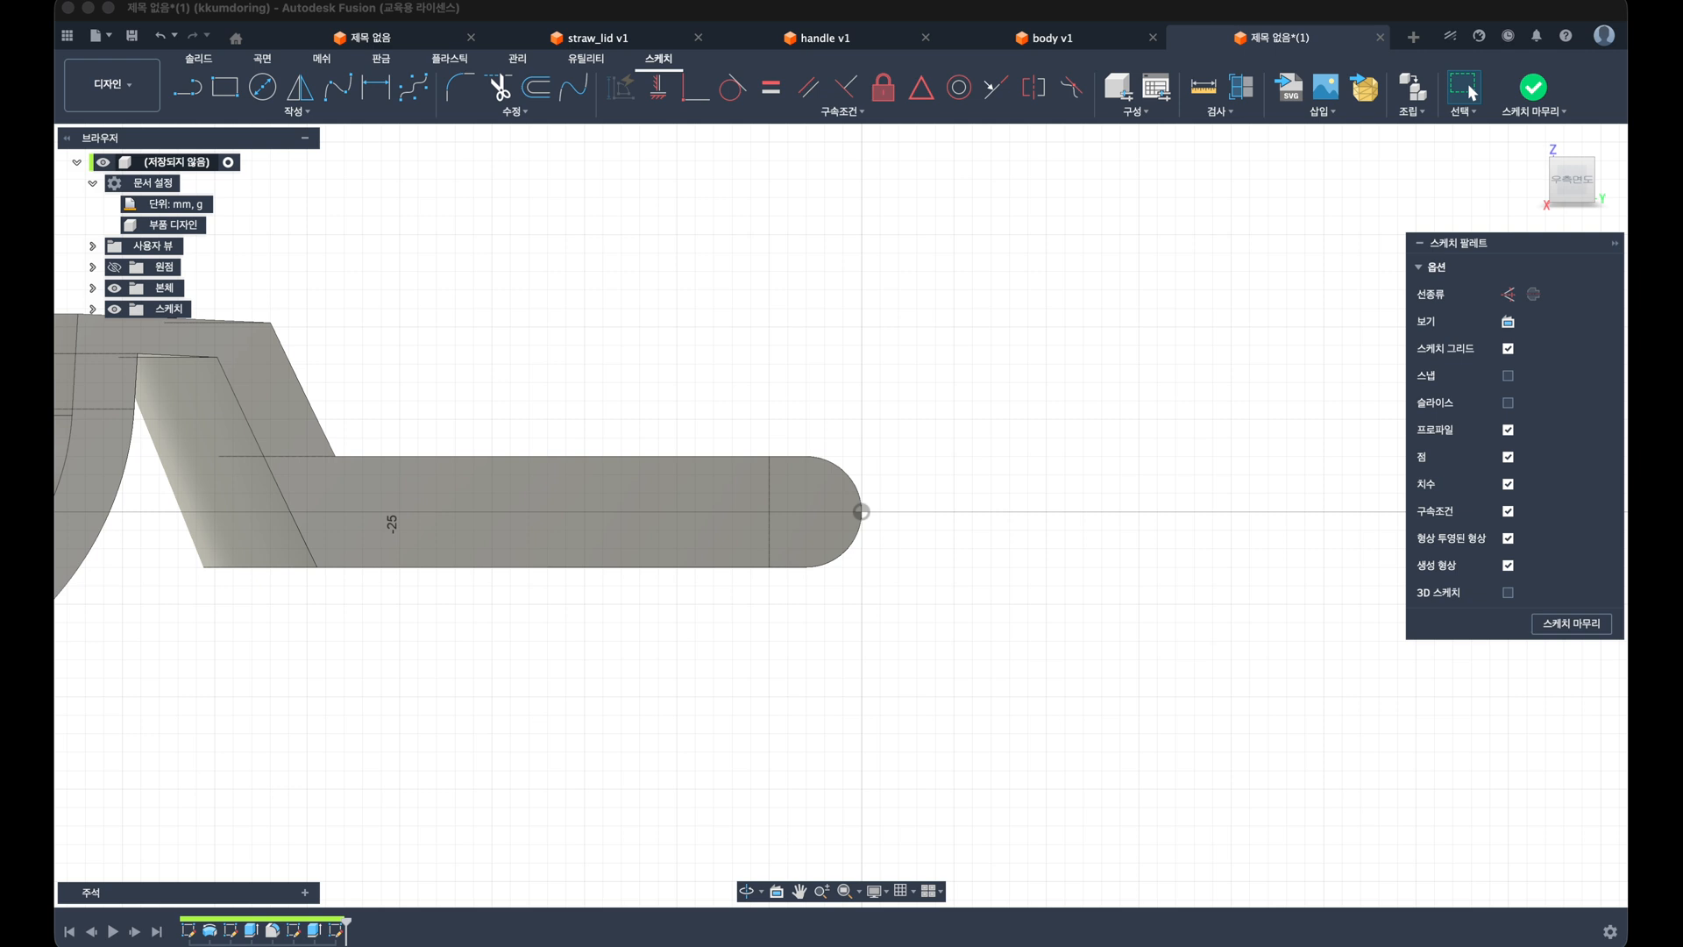
click(822, 289)
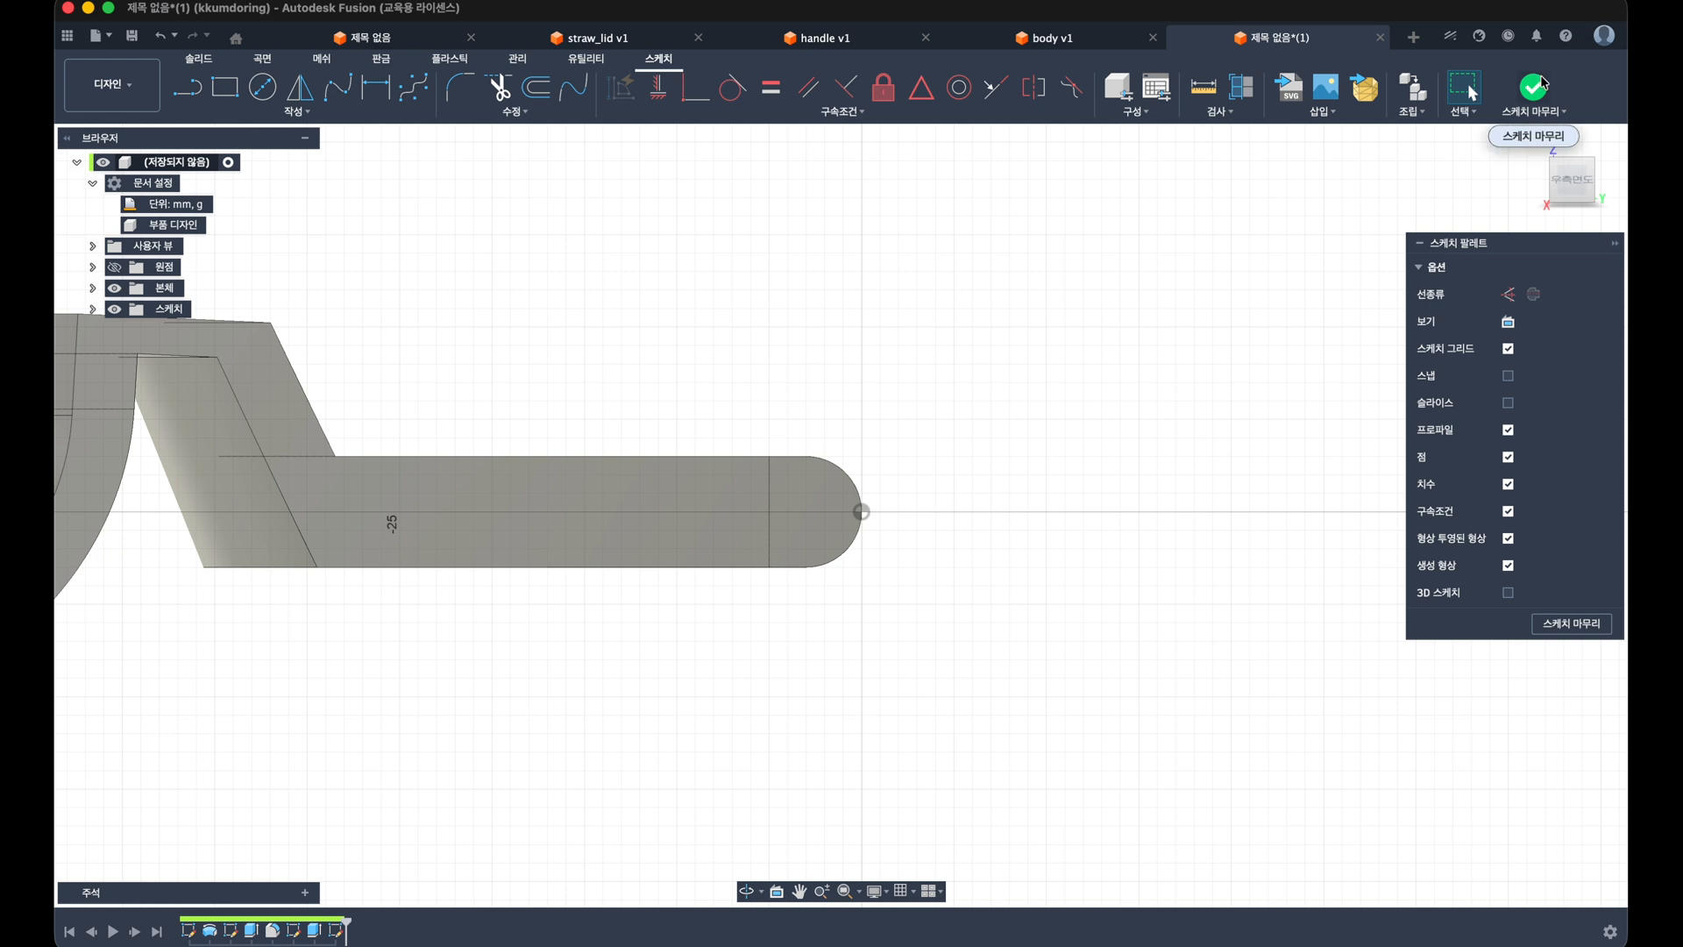
Step: Draw a circle centered on the origin, dimension its diameter to 3.5 mm, and finish the sketch
key(c)
click(861, 512)
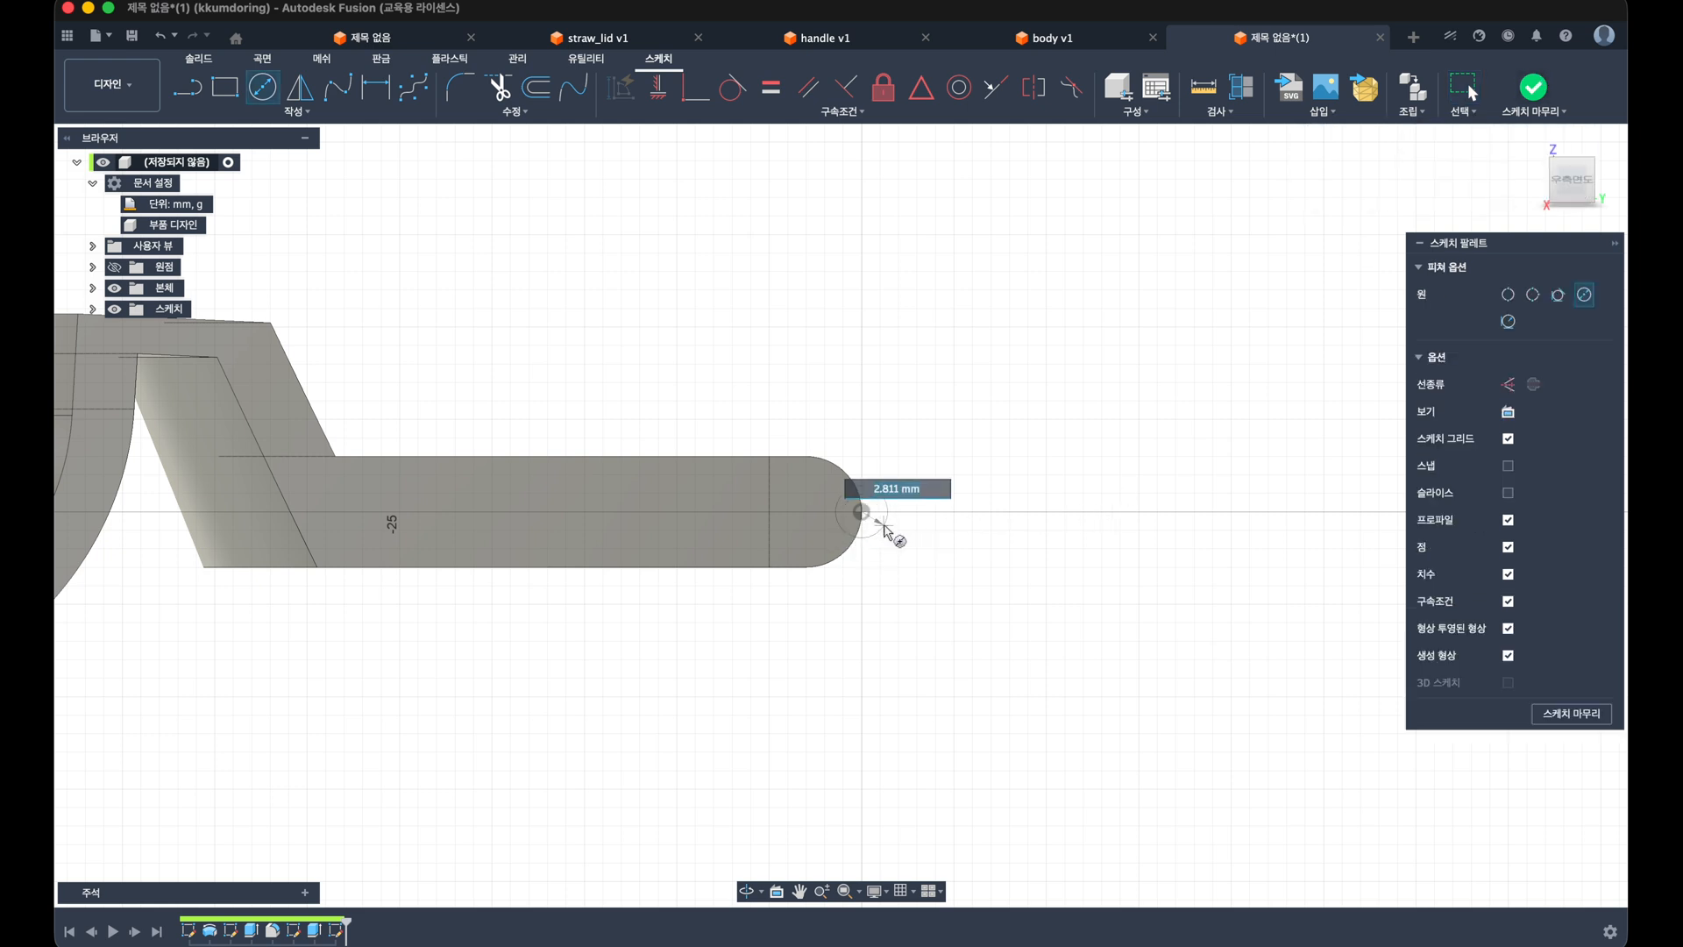
click(885, 526)
key(d)
click(888, 510)
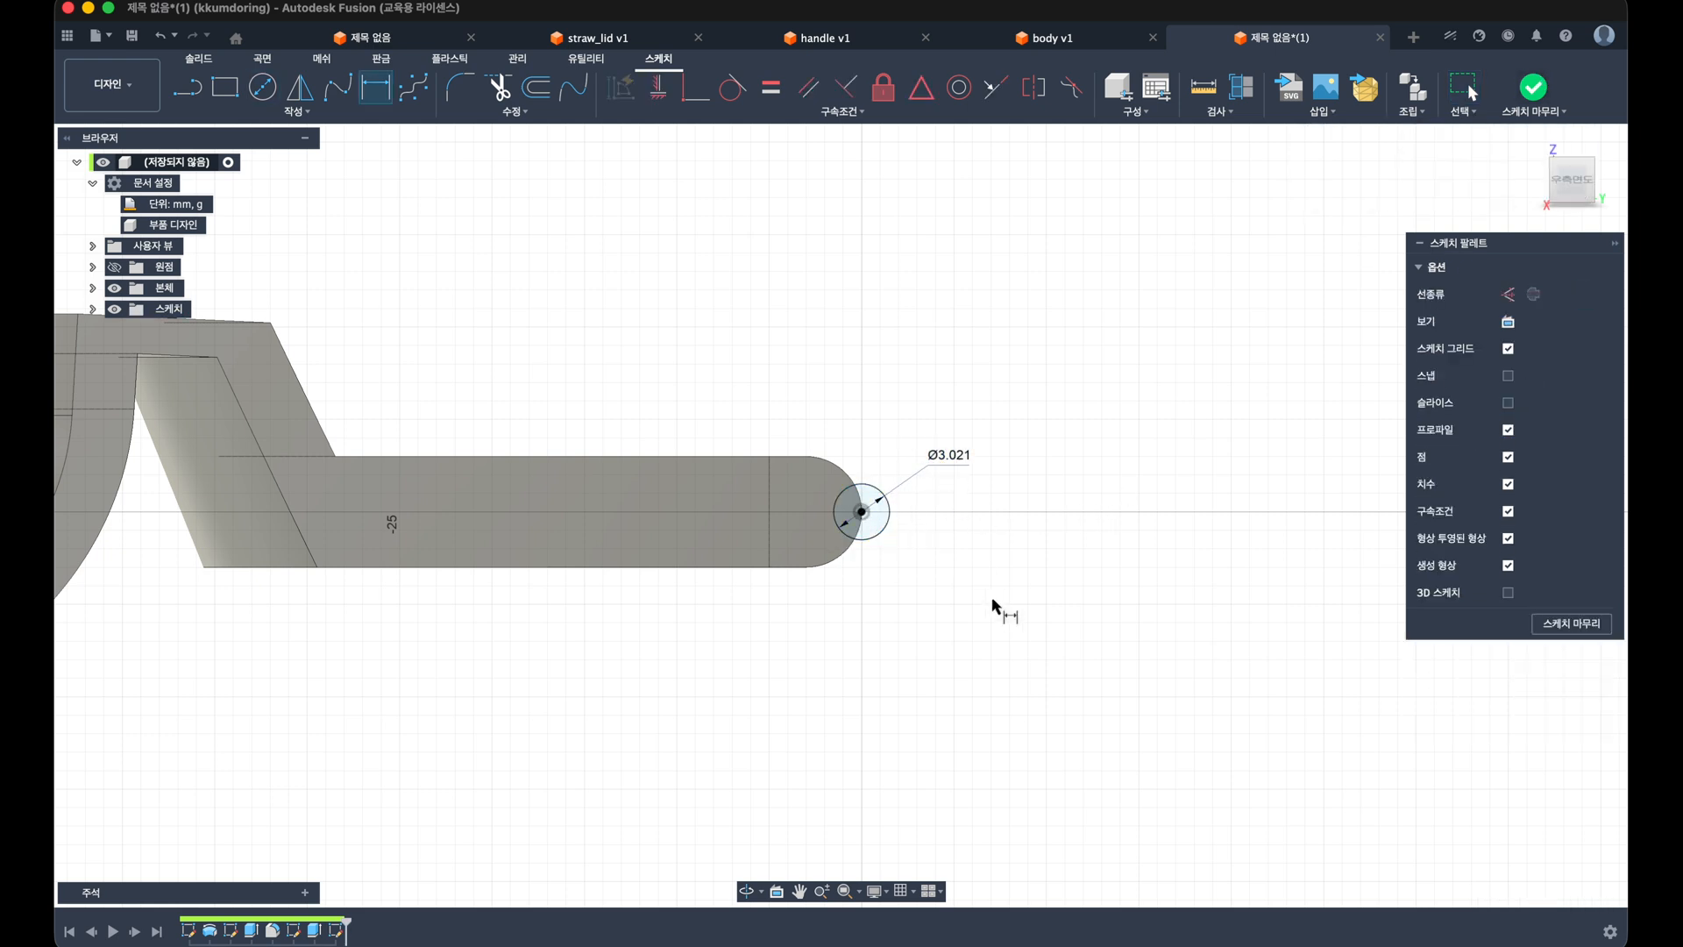
click(950, 462)
text(3.5)
key(Return)
click(1535, 88)
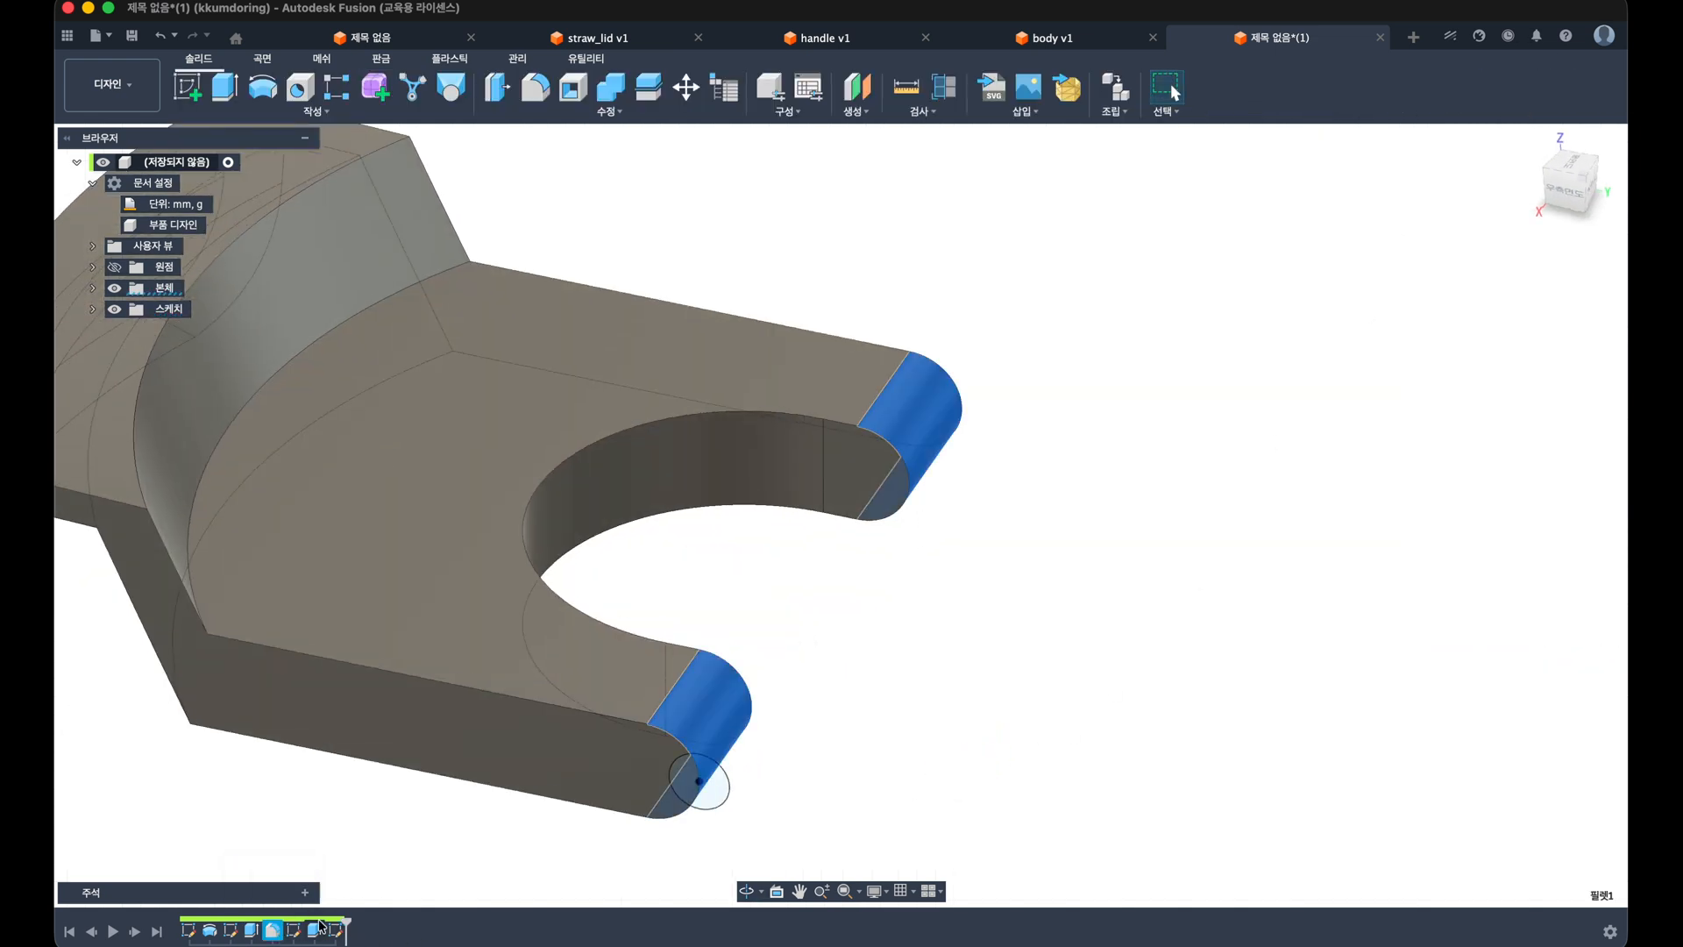
Step: Roll the timeline back before the fillet, offset the plate's flat end face outward by 8 mm, and restore the full timeline
drag(347, 922, 260, 919)
key(q)
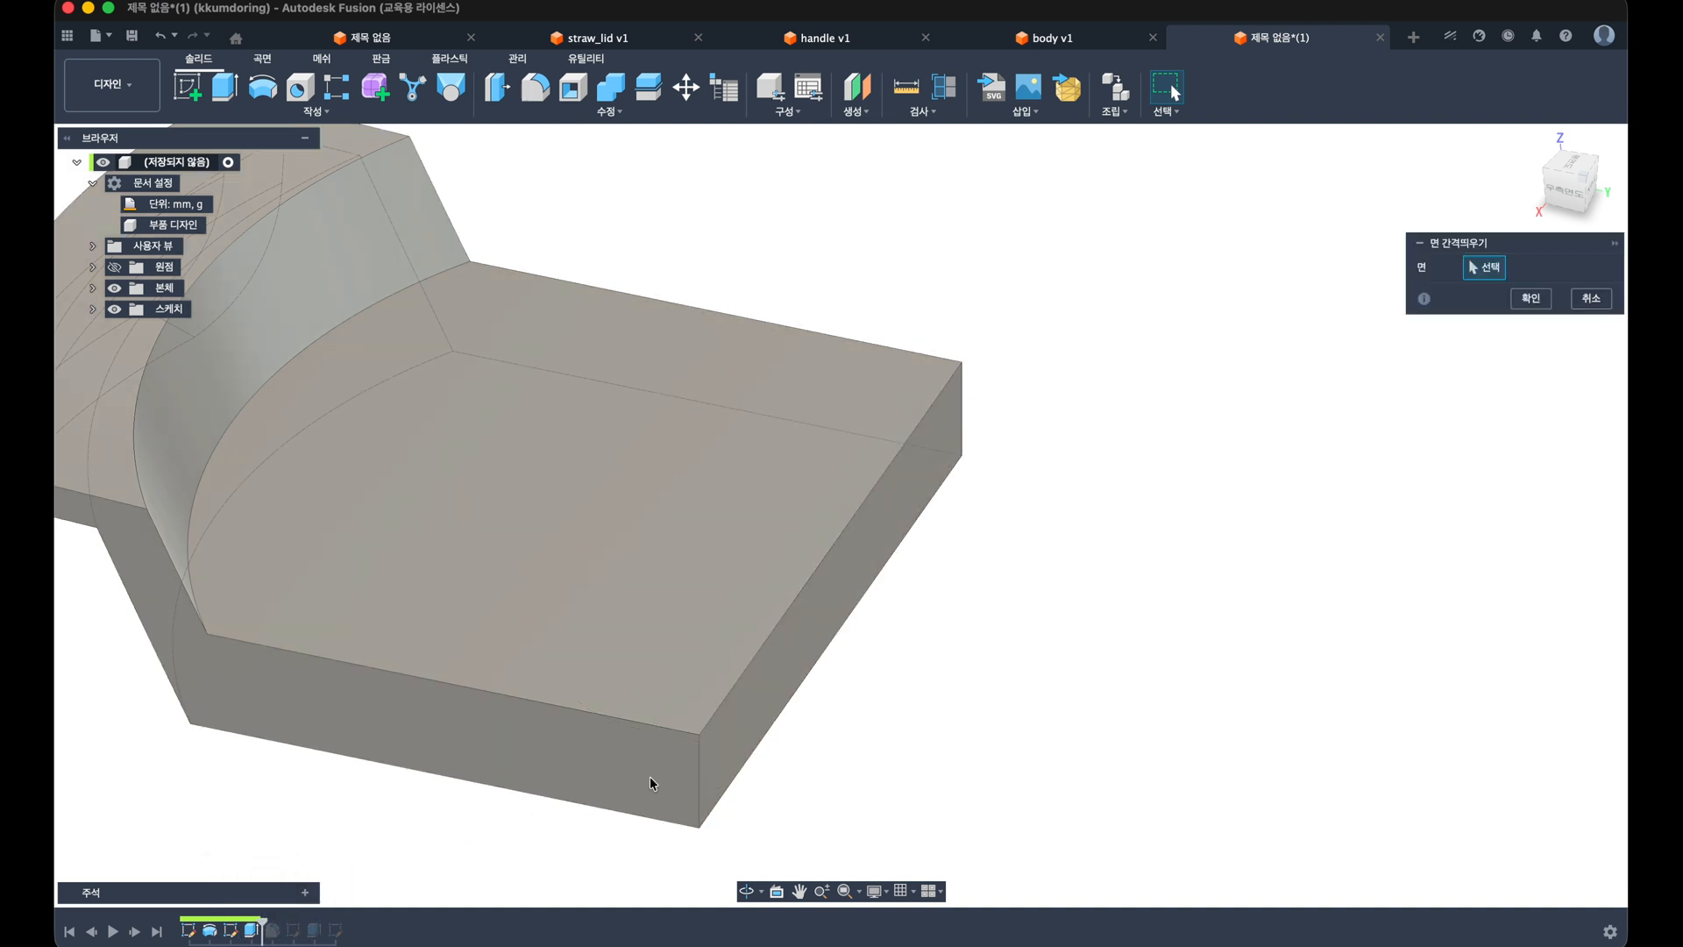
click(729, 726)
text(4)
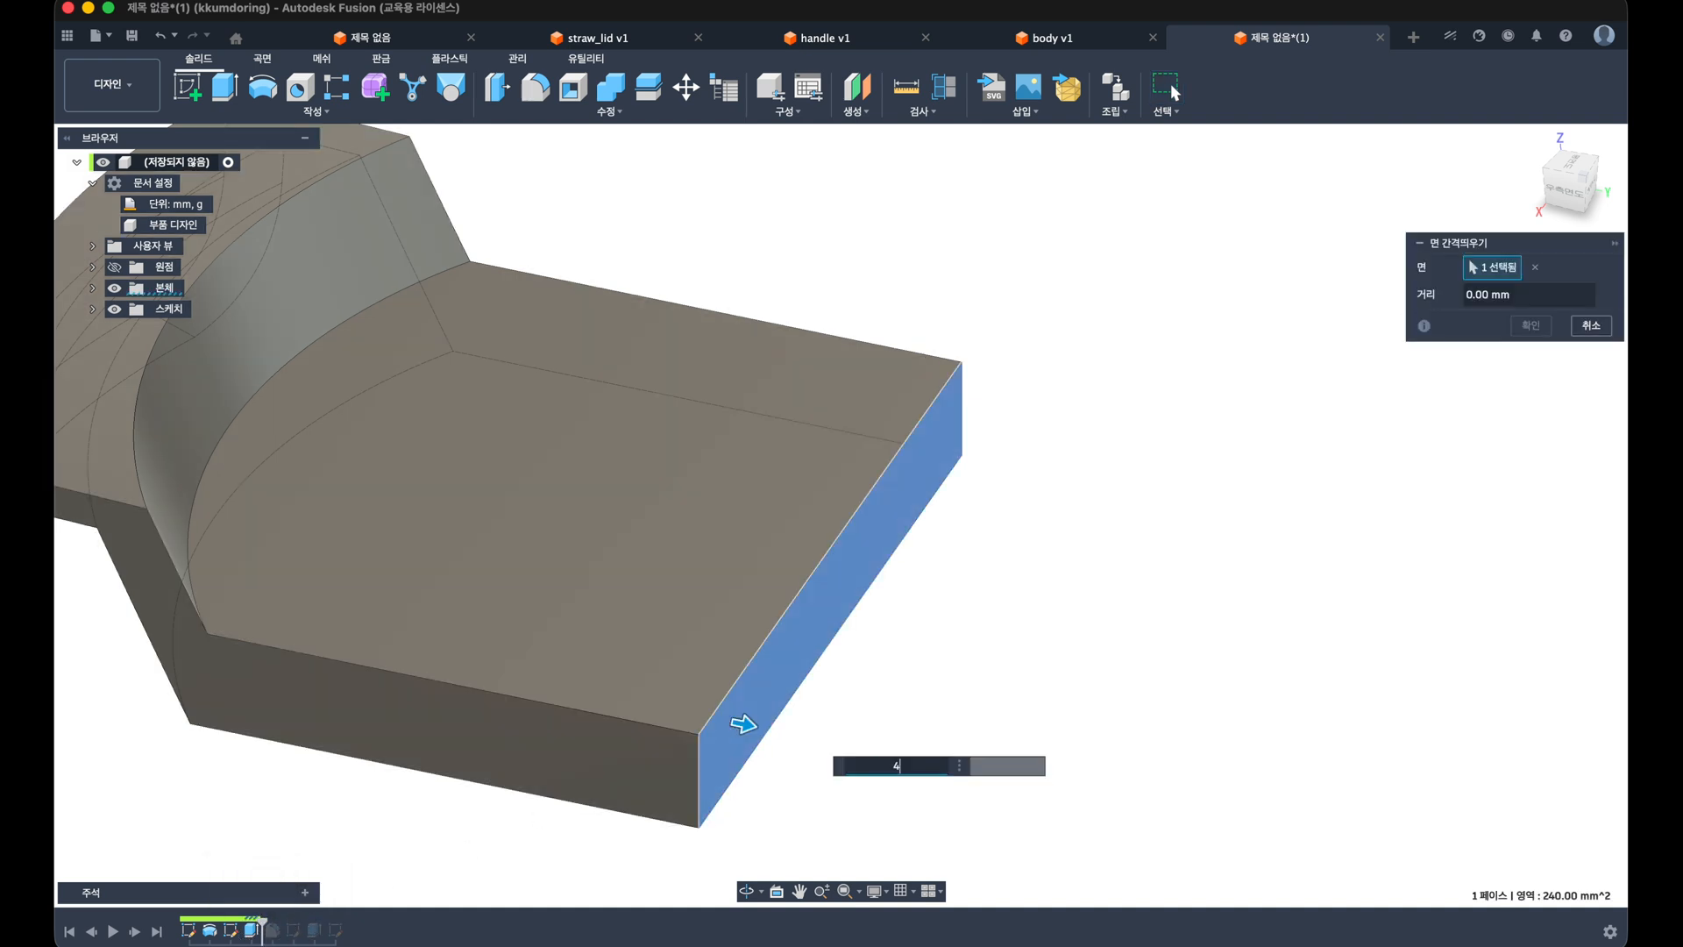
key(Return)
key(Return)
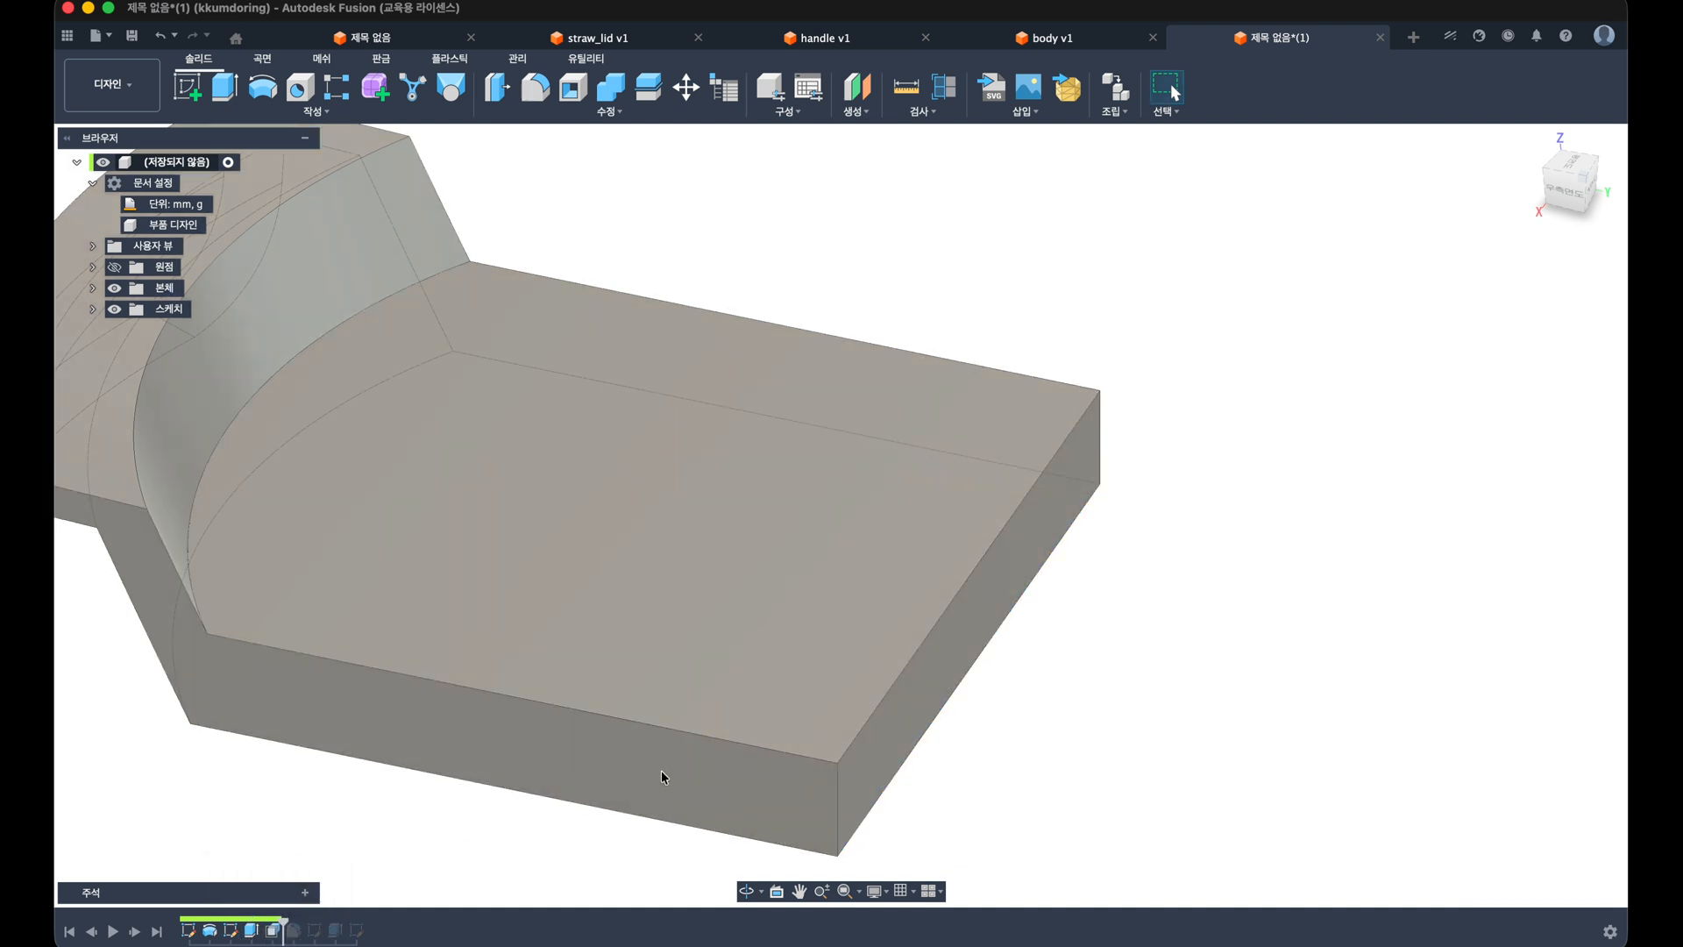
click(155, 934)
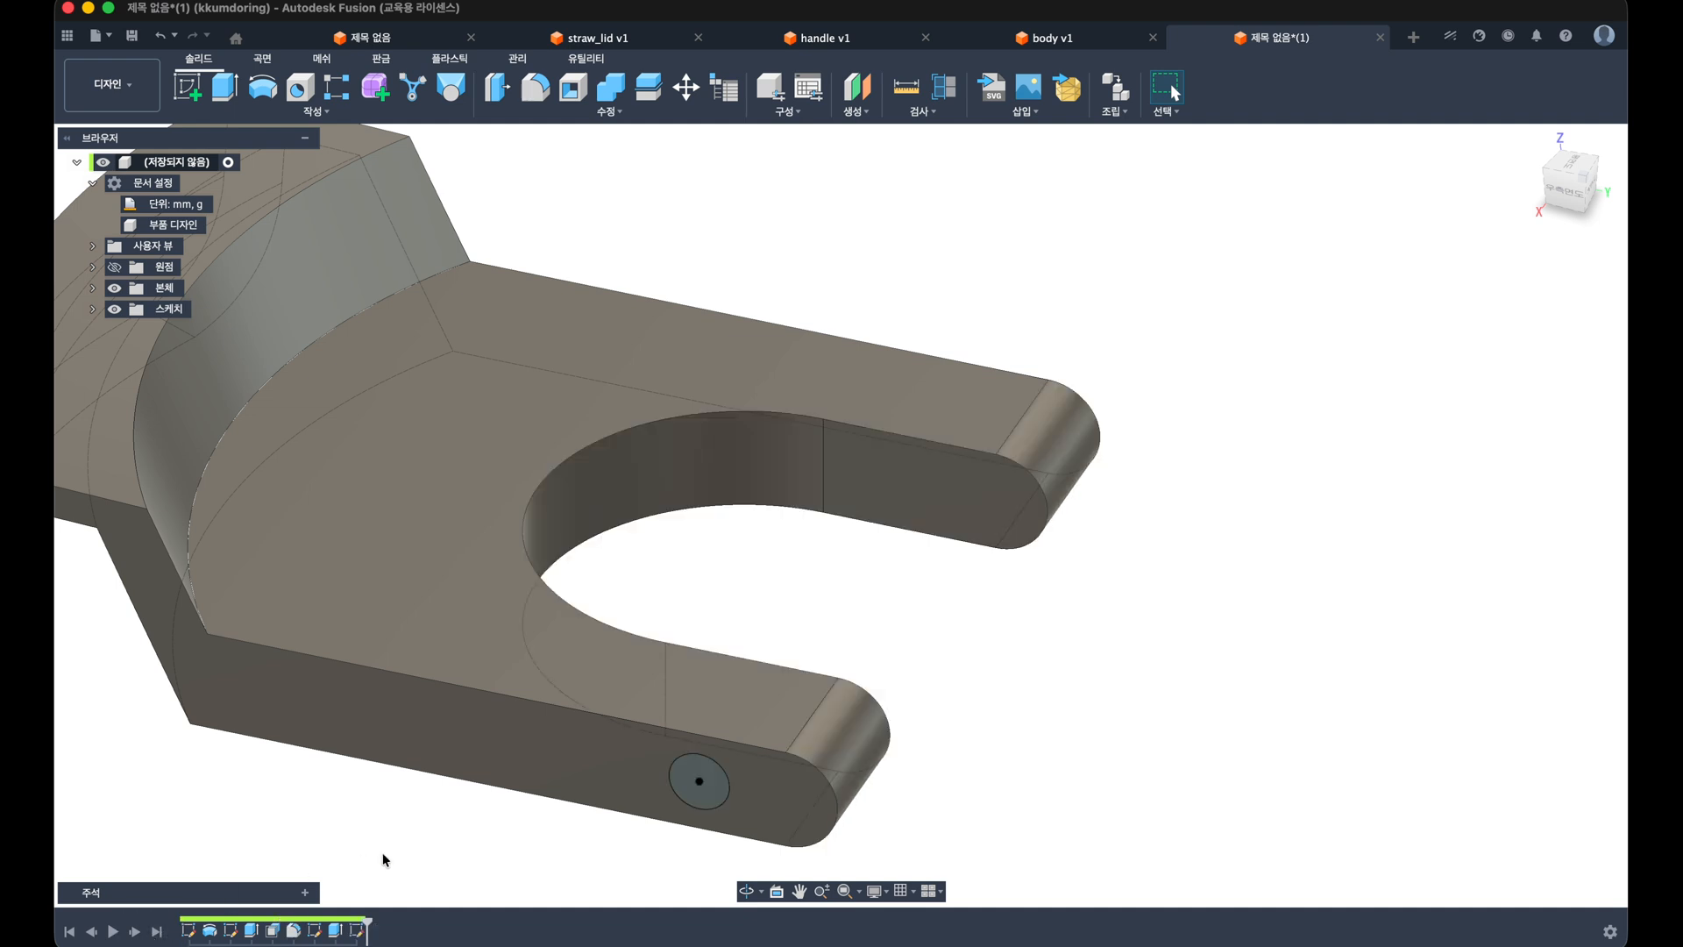
Step: Edit the circle's sketch, detach the circle's center from the origin, and move the circle to the arm's rounded end
mouse_move(383, 860)
shift+middle_down()
mouse_move(439, 799)
mouse_move(398, 877)
shift+middle_up()
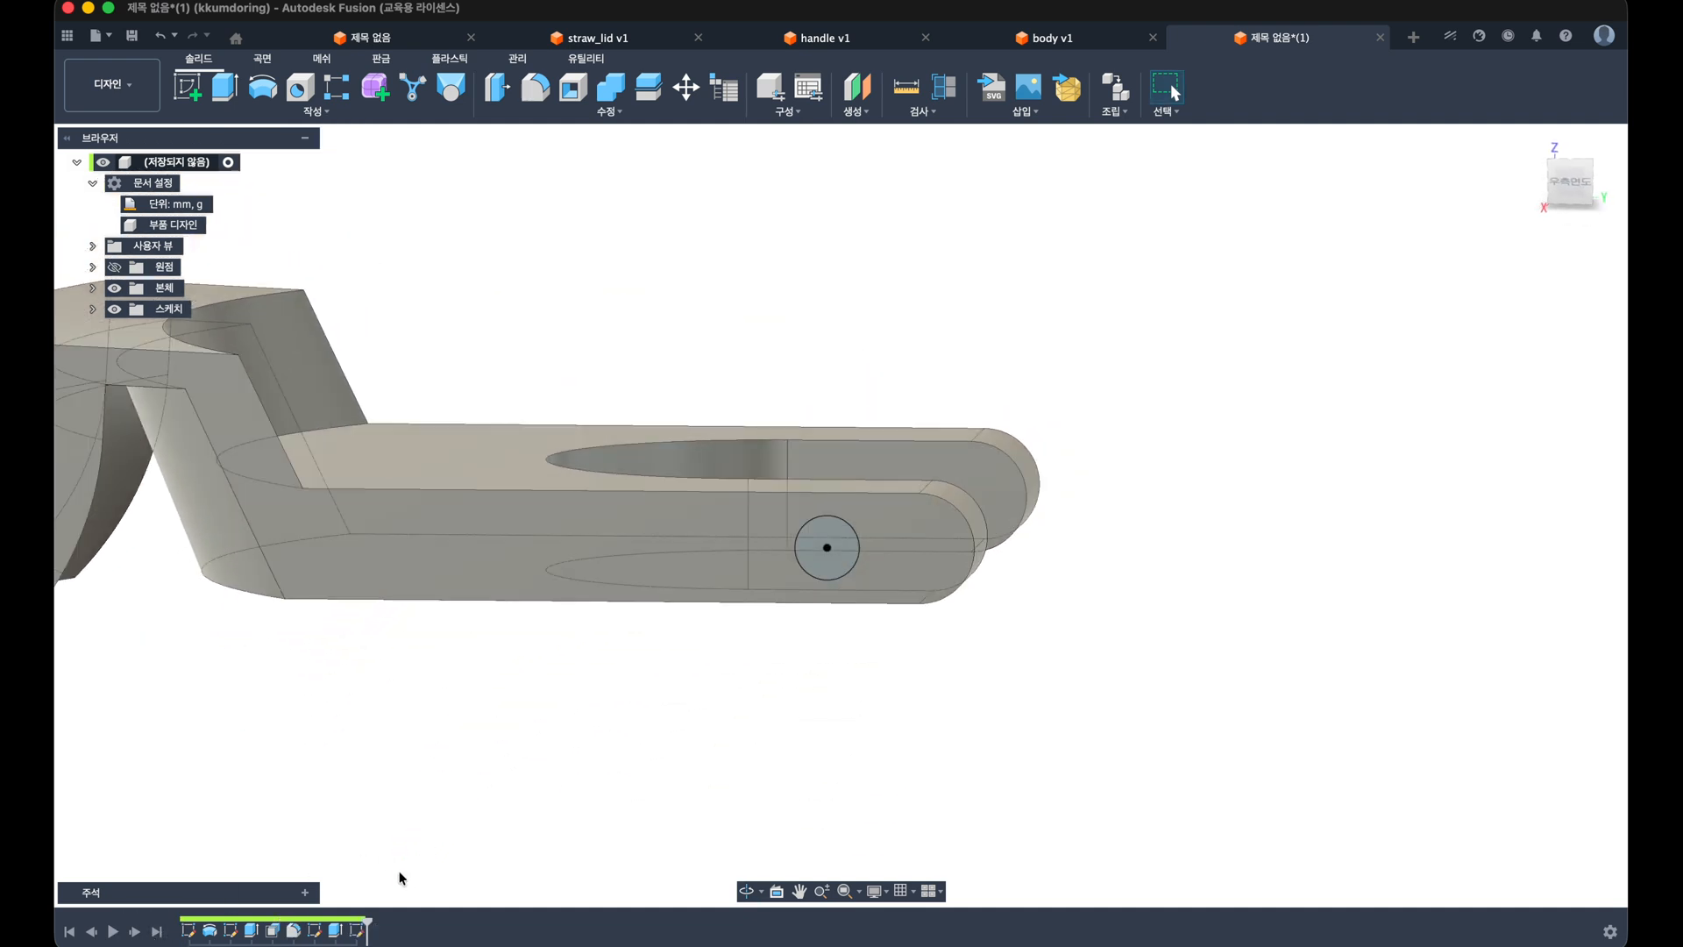
click(355, 931)
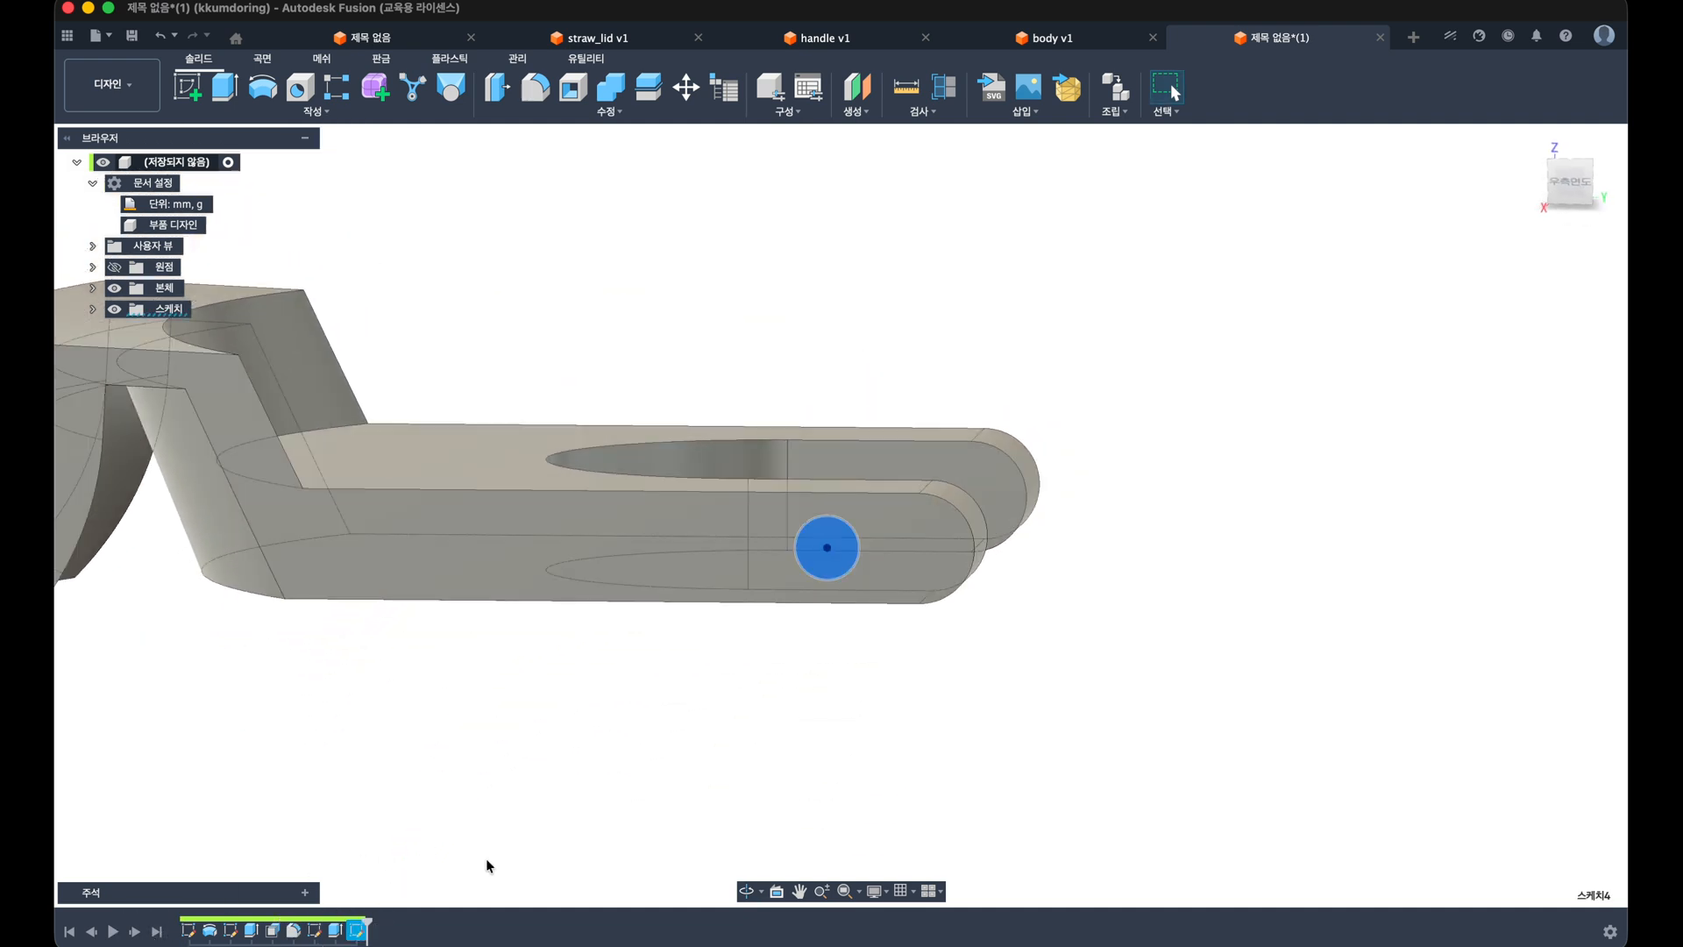
right_click(377, 930)
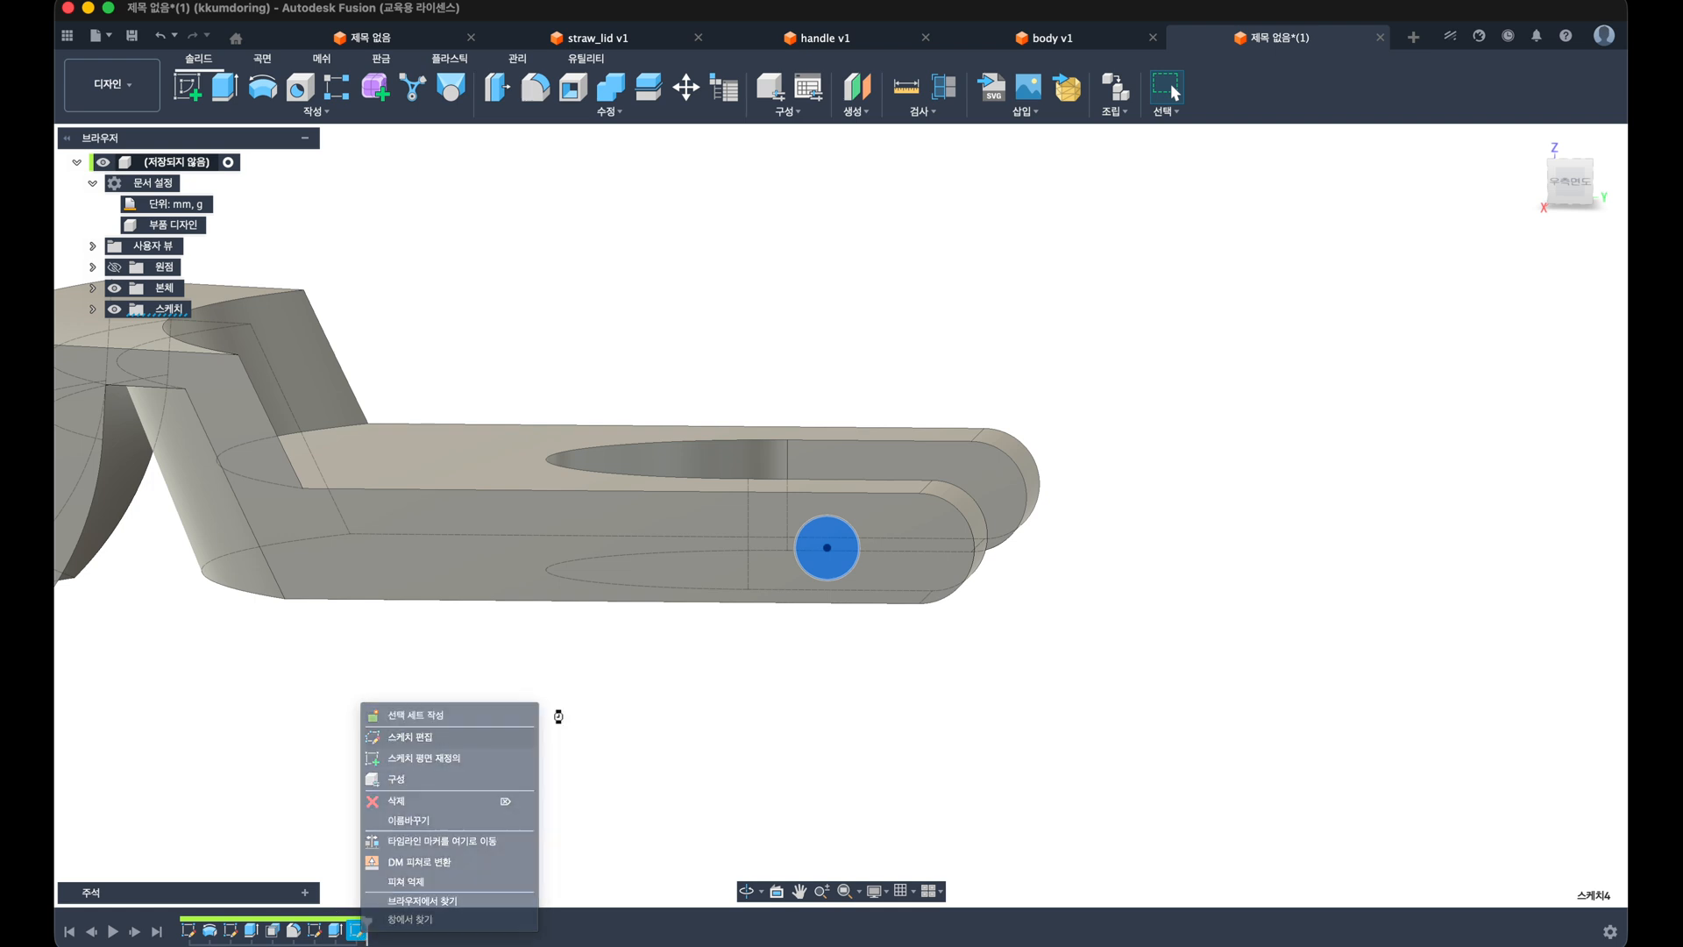
click(526, 714)
mouse_move(56, 767)
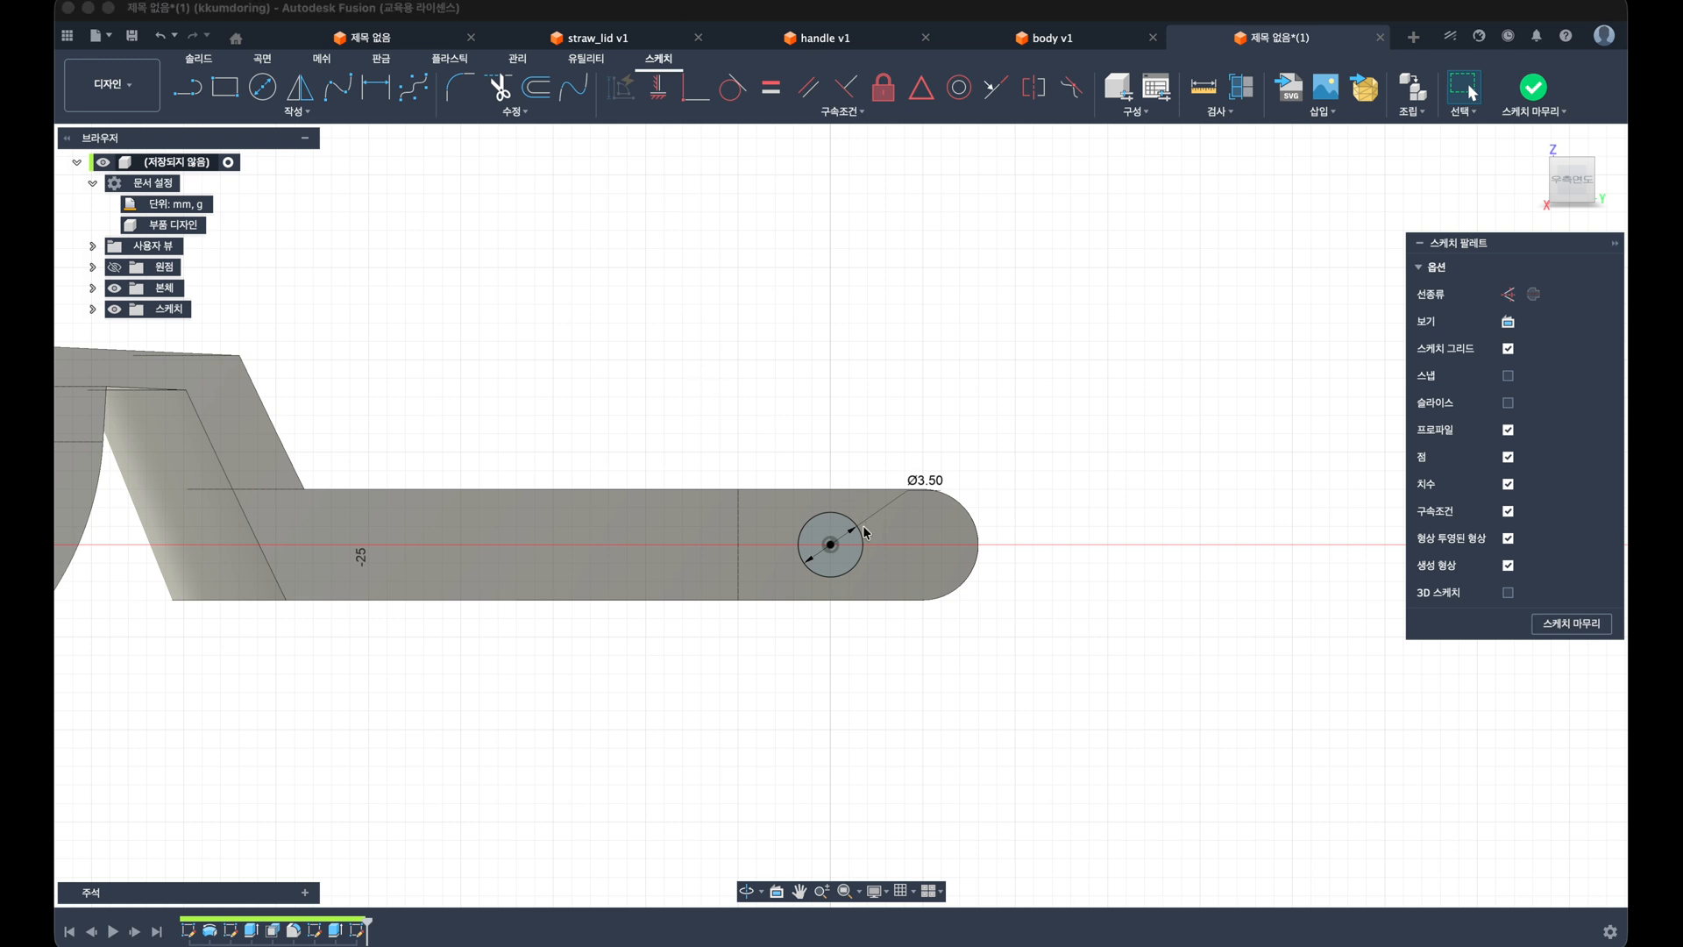
click(832, 544)
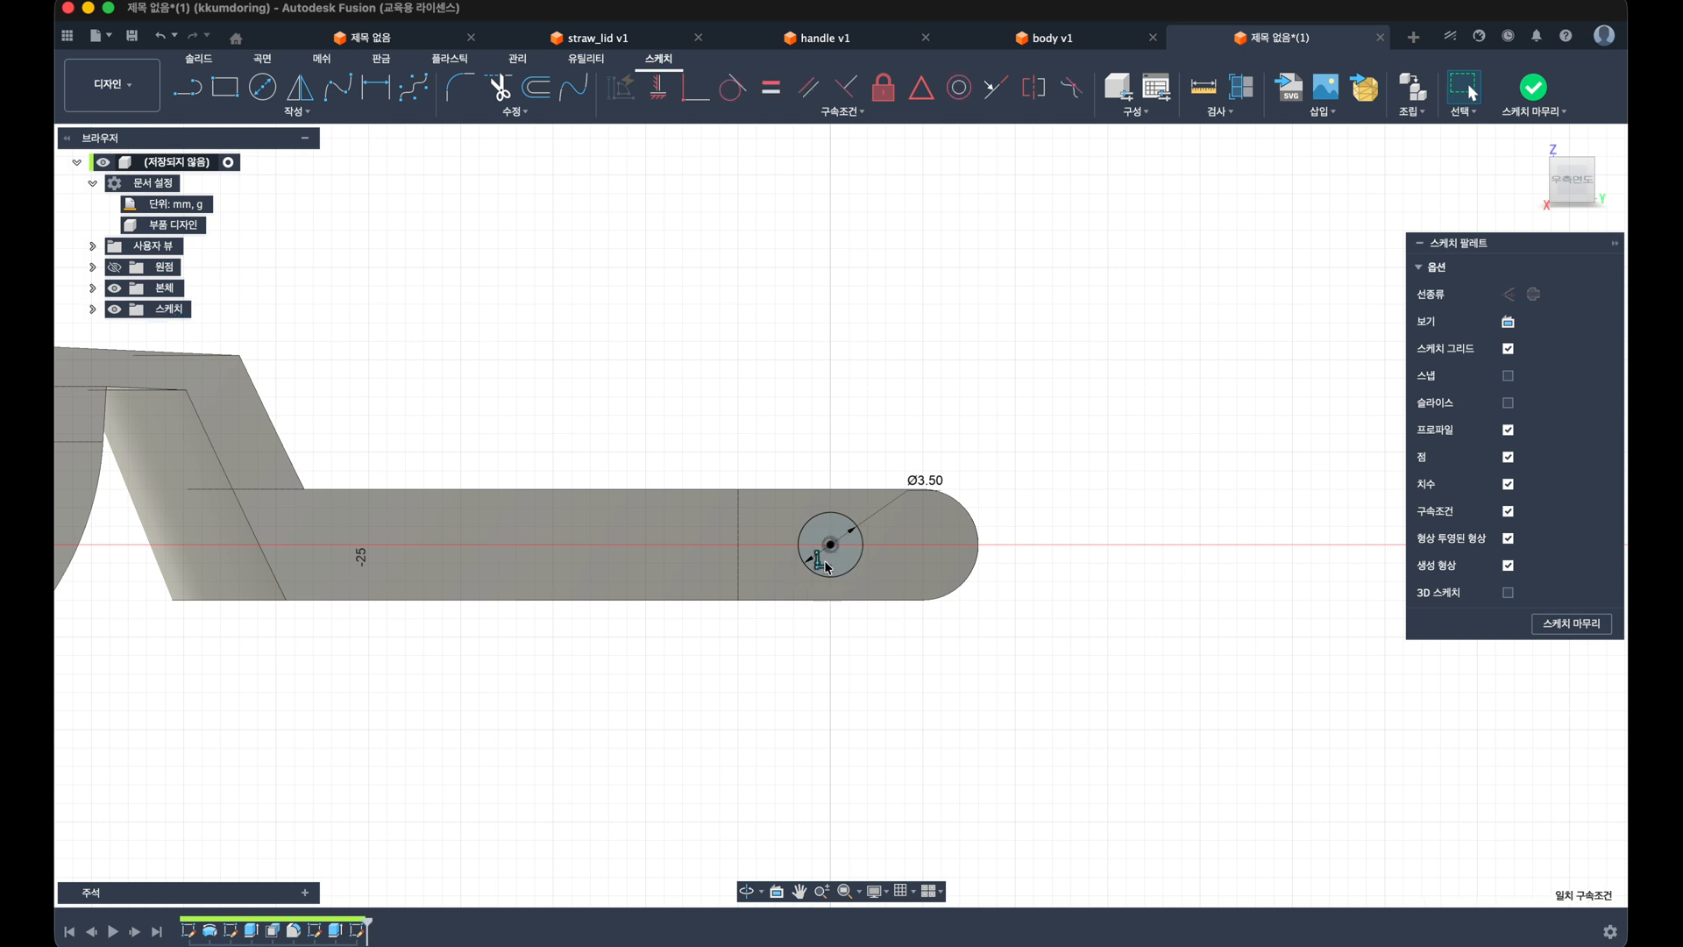
drag(830, 544, 922, 546)
Step: Project the arm's rounded end arc, constrain the circle's center coincident with the arc's center, and finish the sketch
click(963, 560)
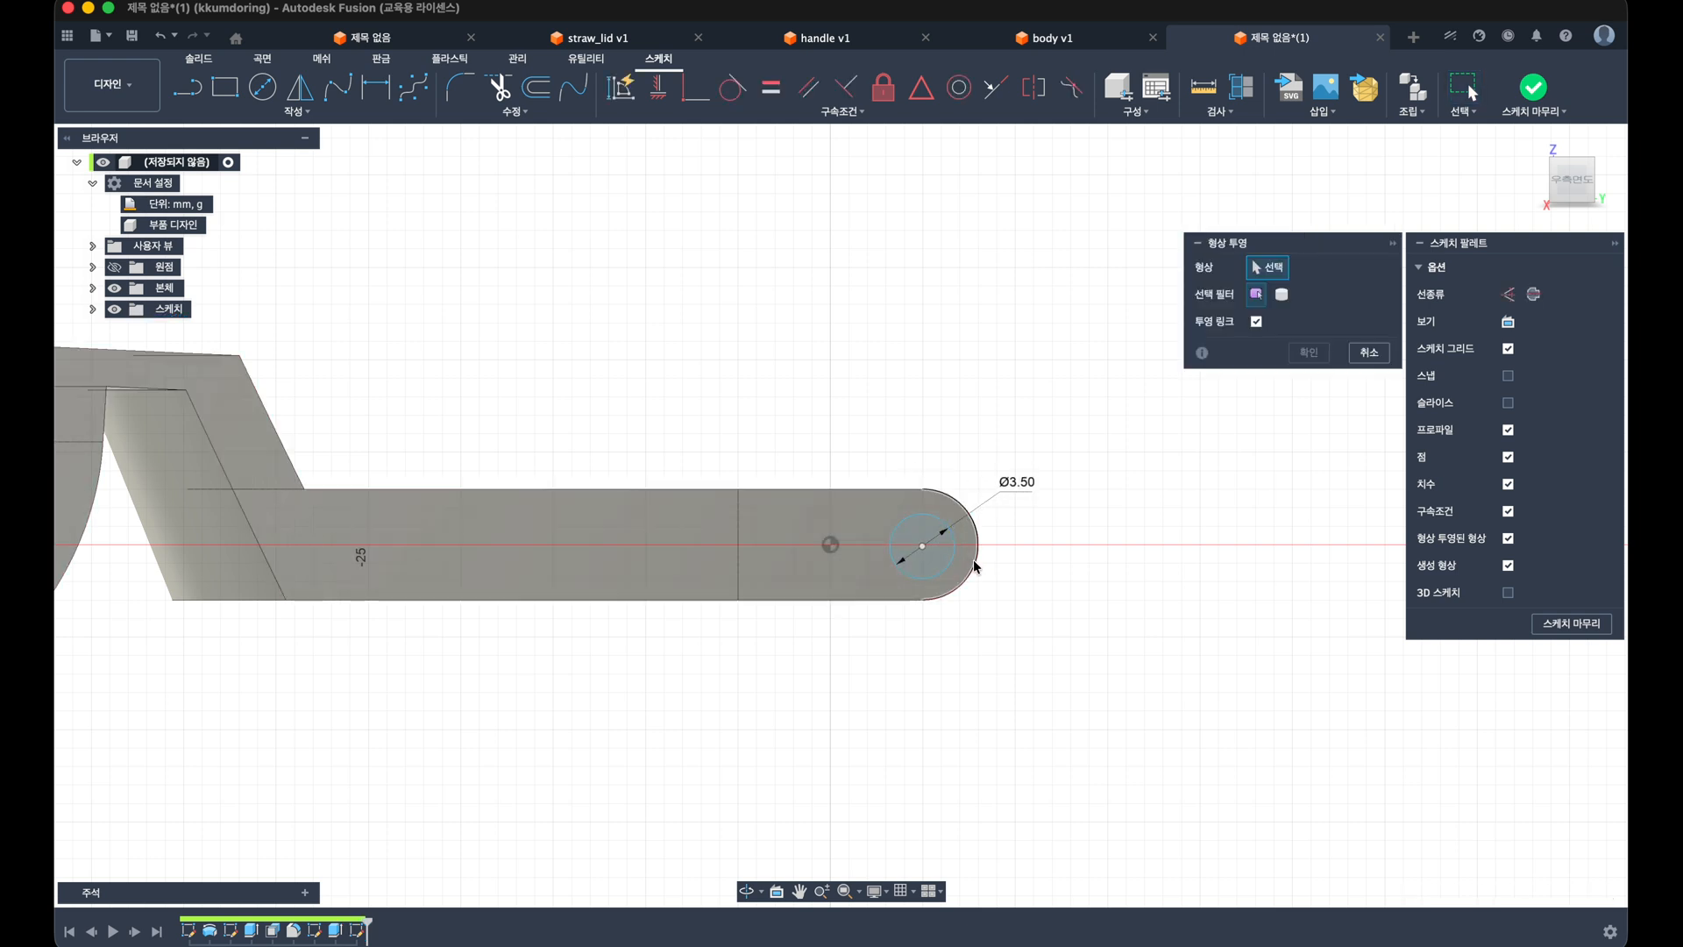
click(1309, 352)
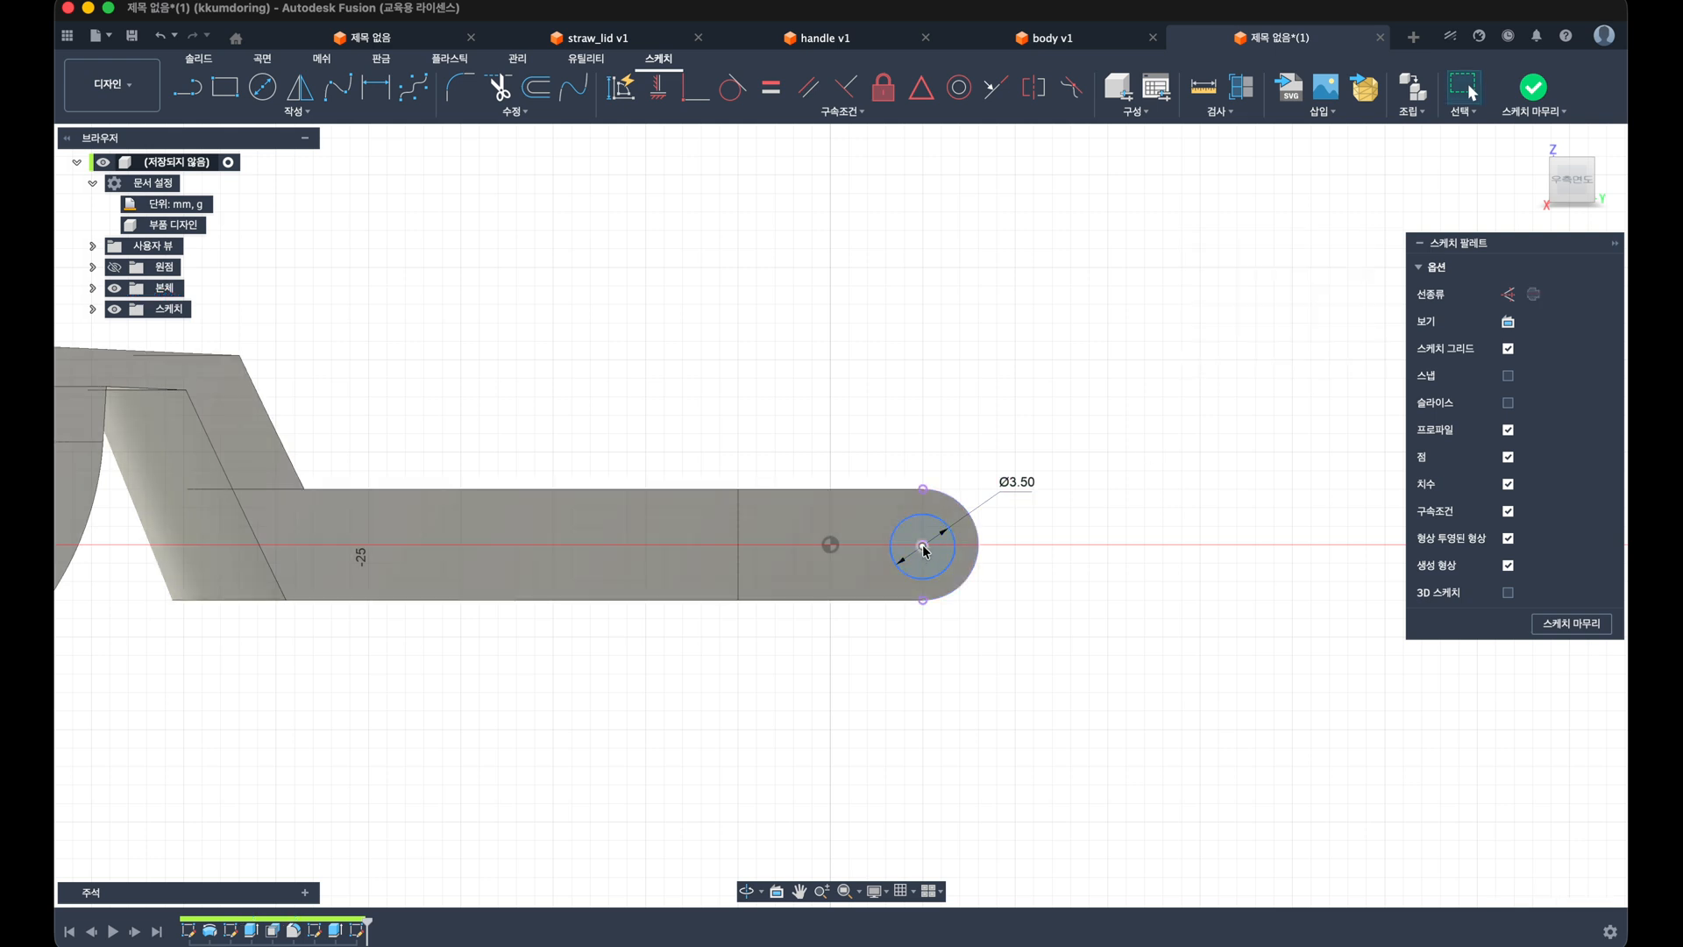
drag(922, 546, 978, 564)
click(707, 95)
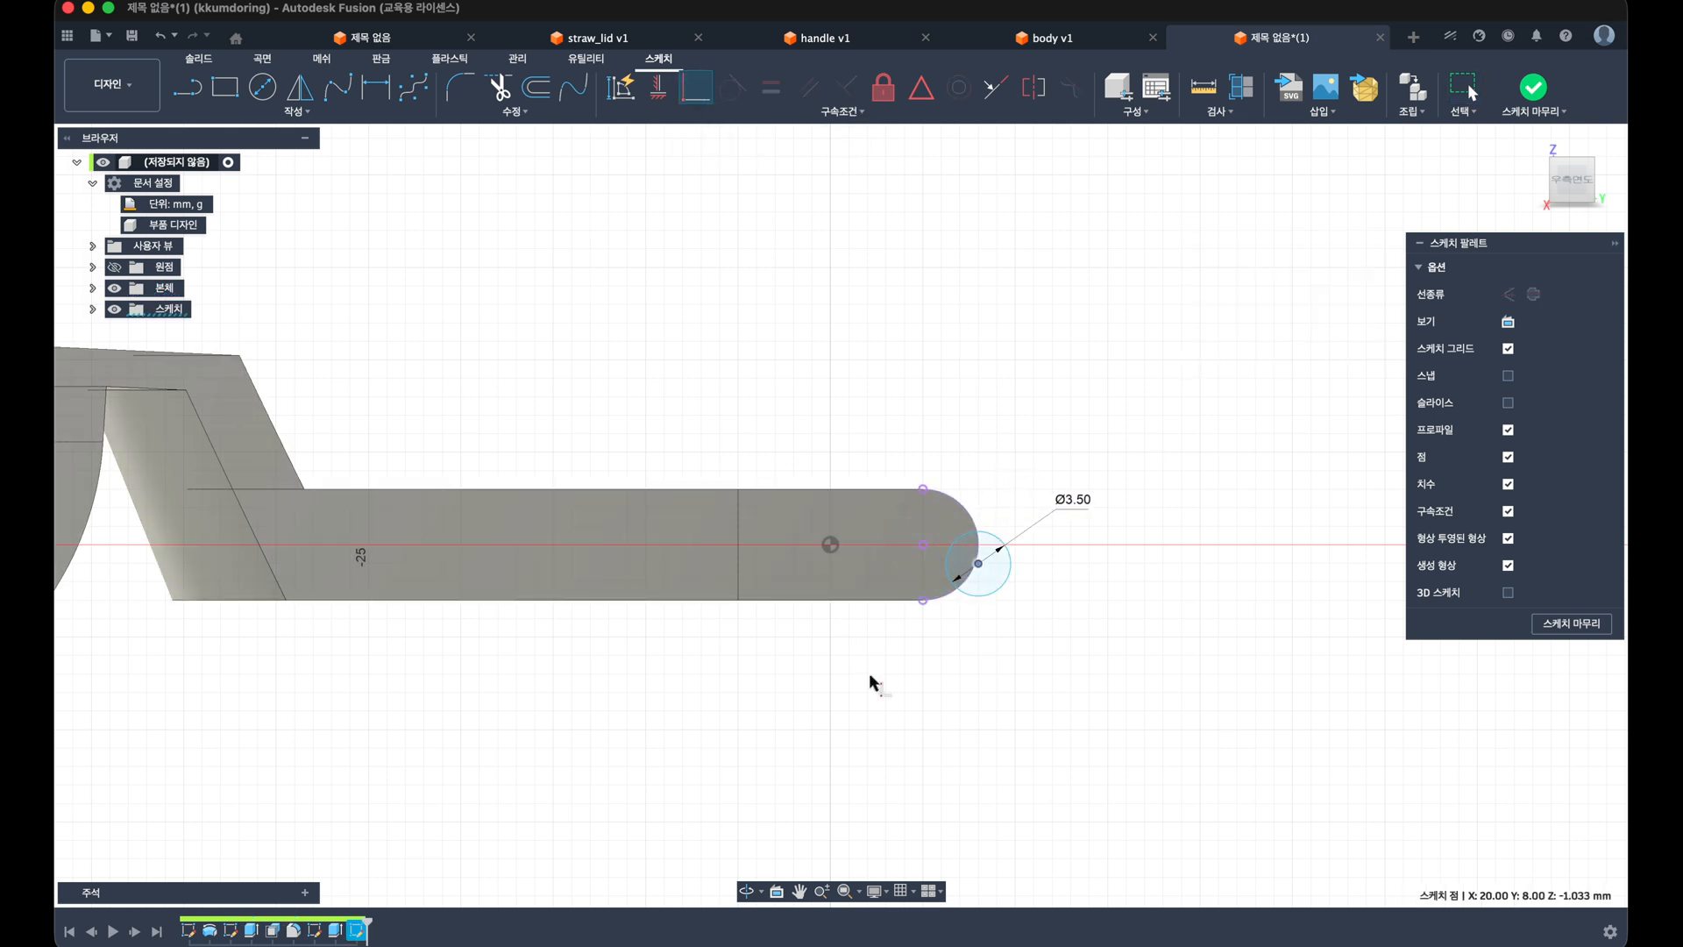
click(922, 545)
key(Escape)
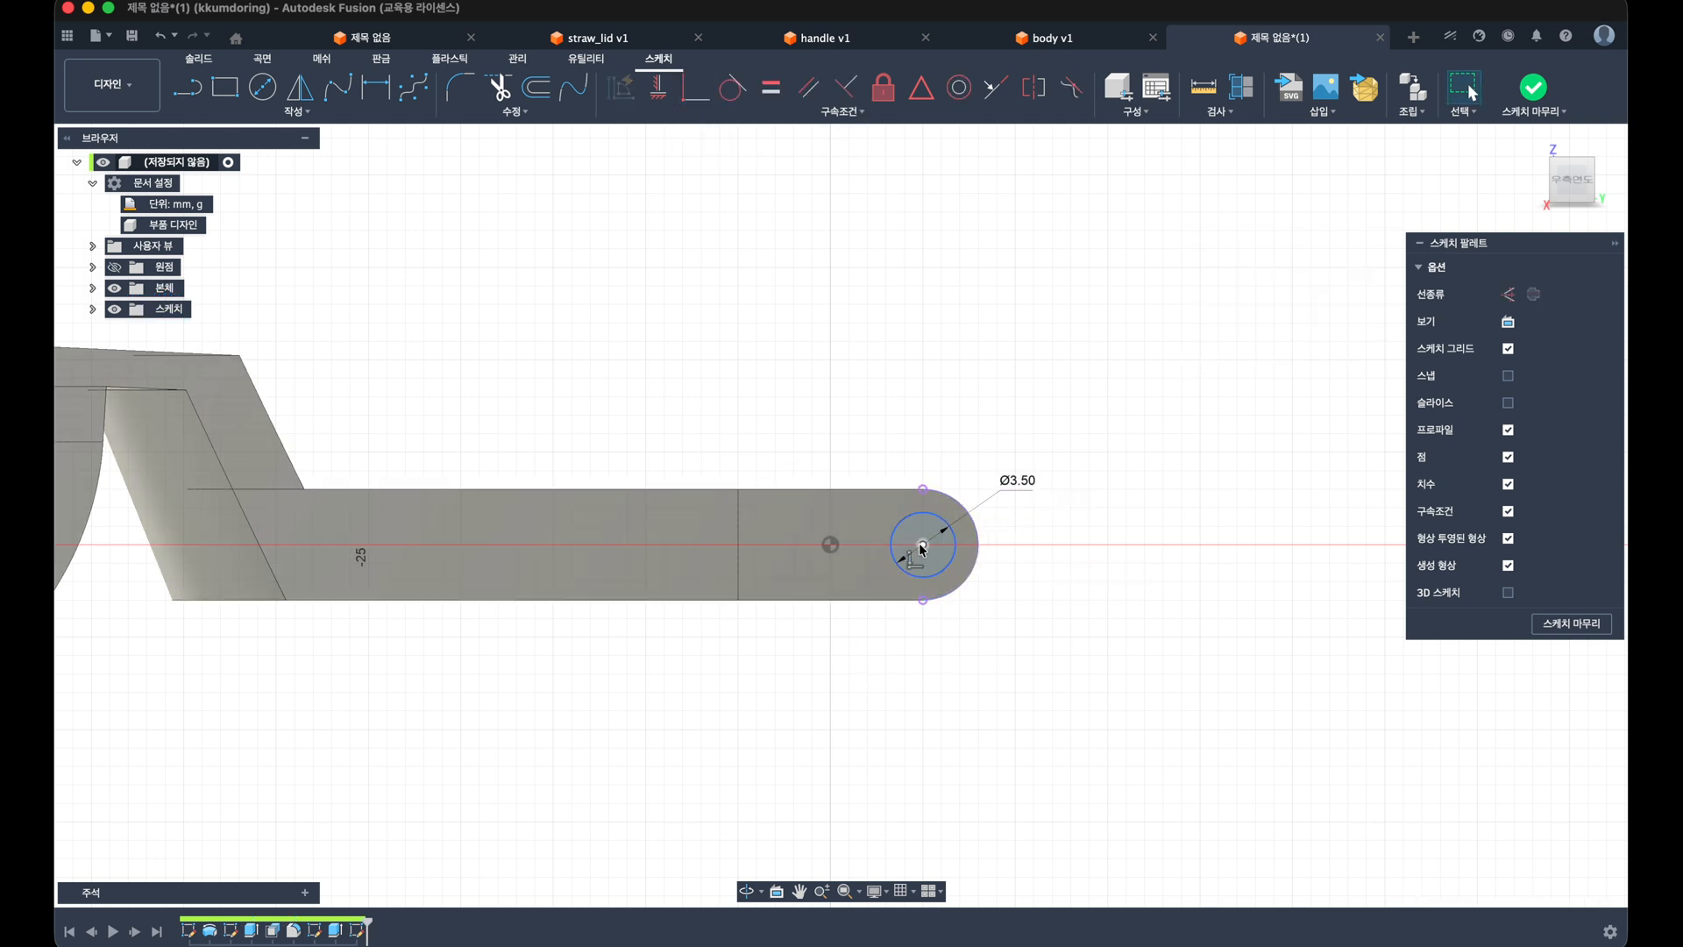
click(1531, 89)
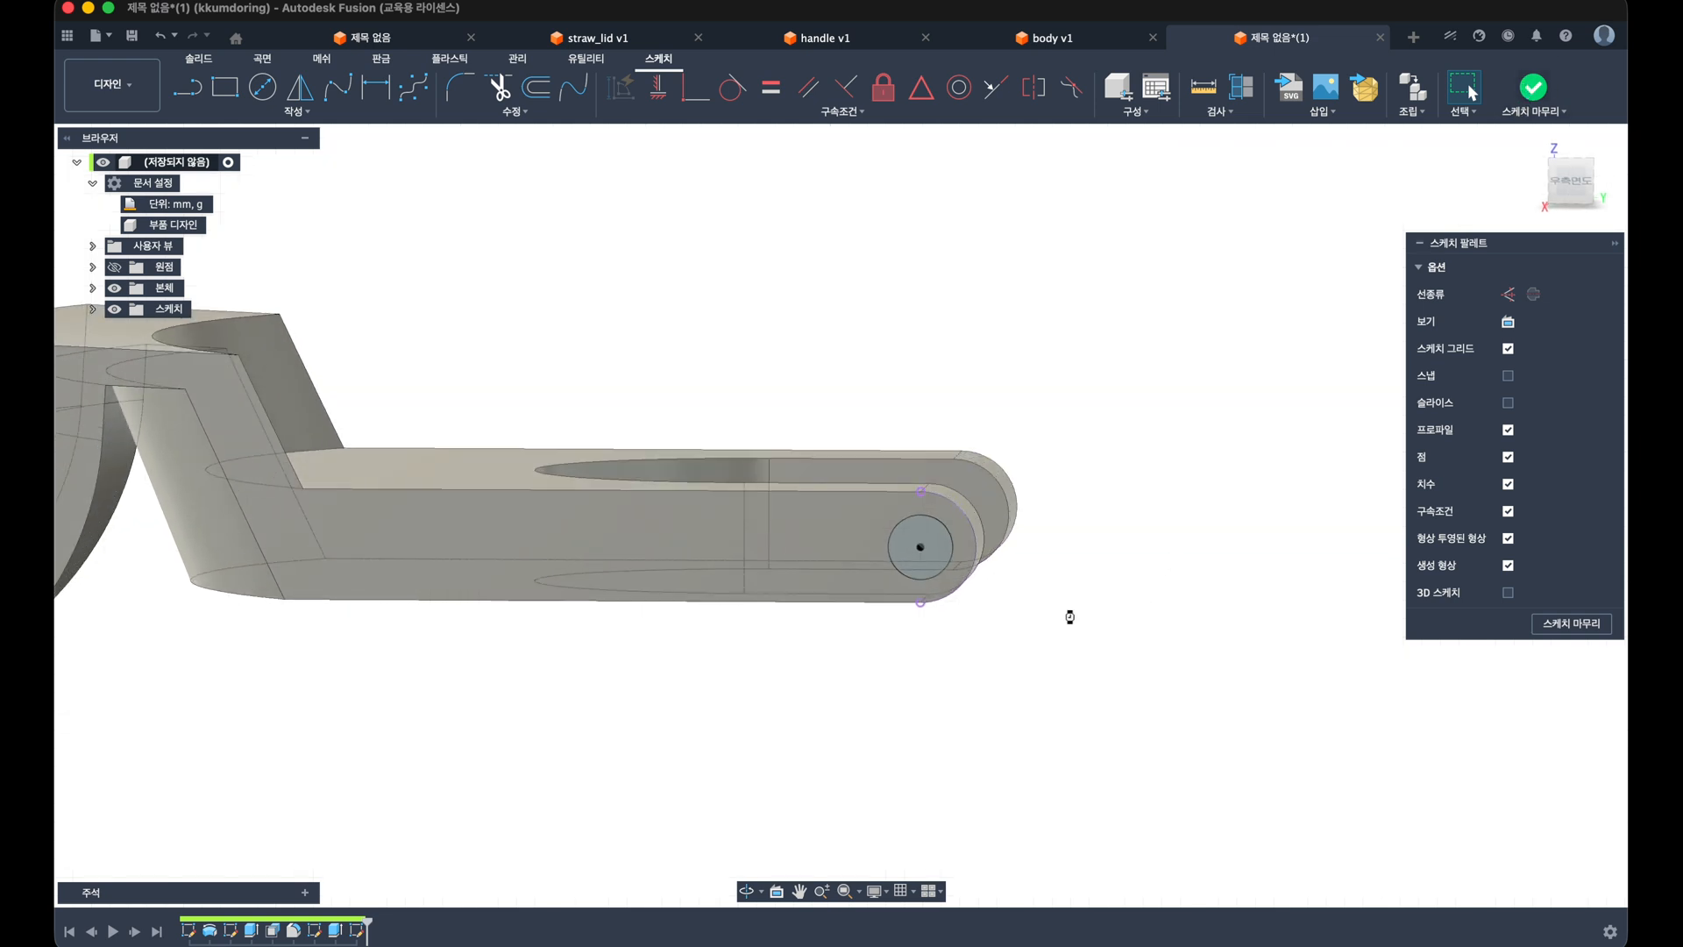
Step: Extrude the circle on the arm's rounded end outward by 2 mm as a pin joined to the body
shift+middle_drag(1068, 615, 1026, 664)
middle_drag(855, 669, 893, 390)
key(e)
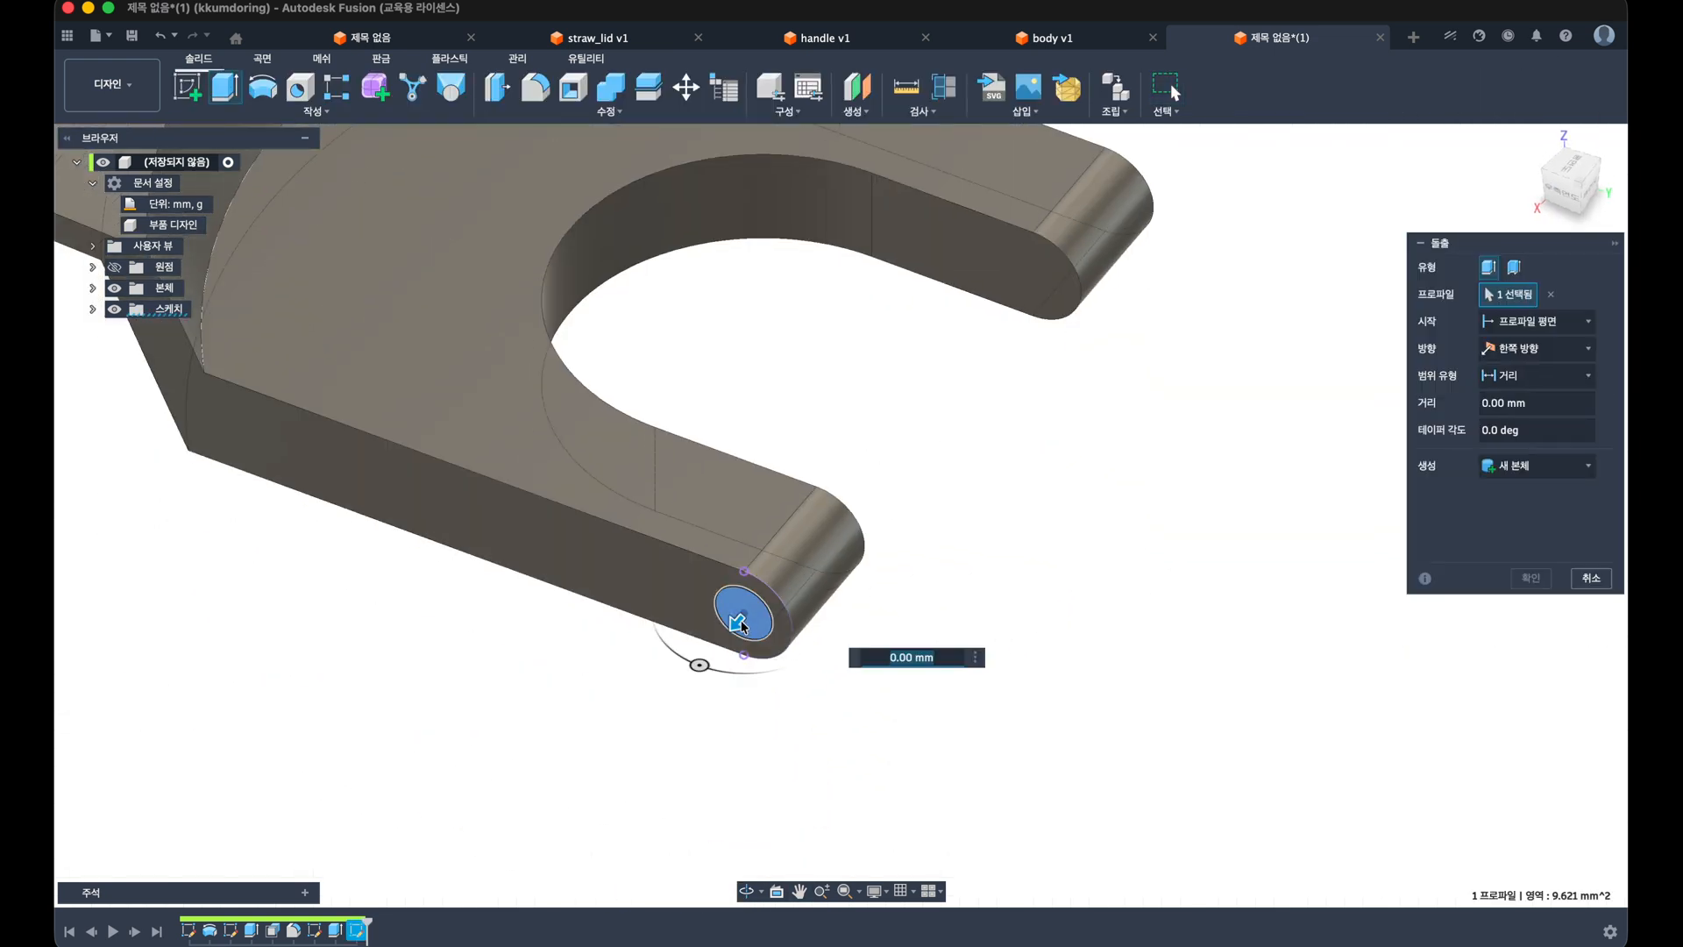
drag(739, 620, 718, 646)
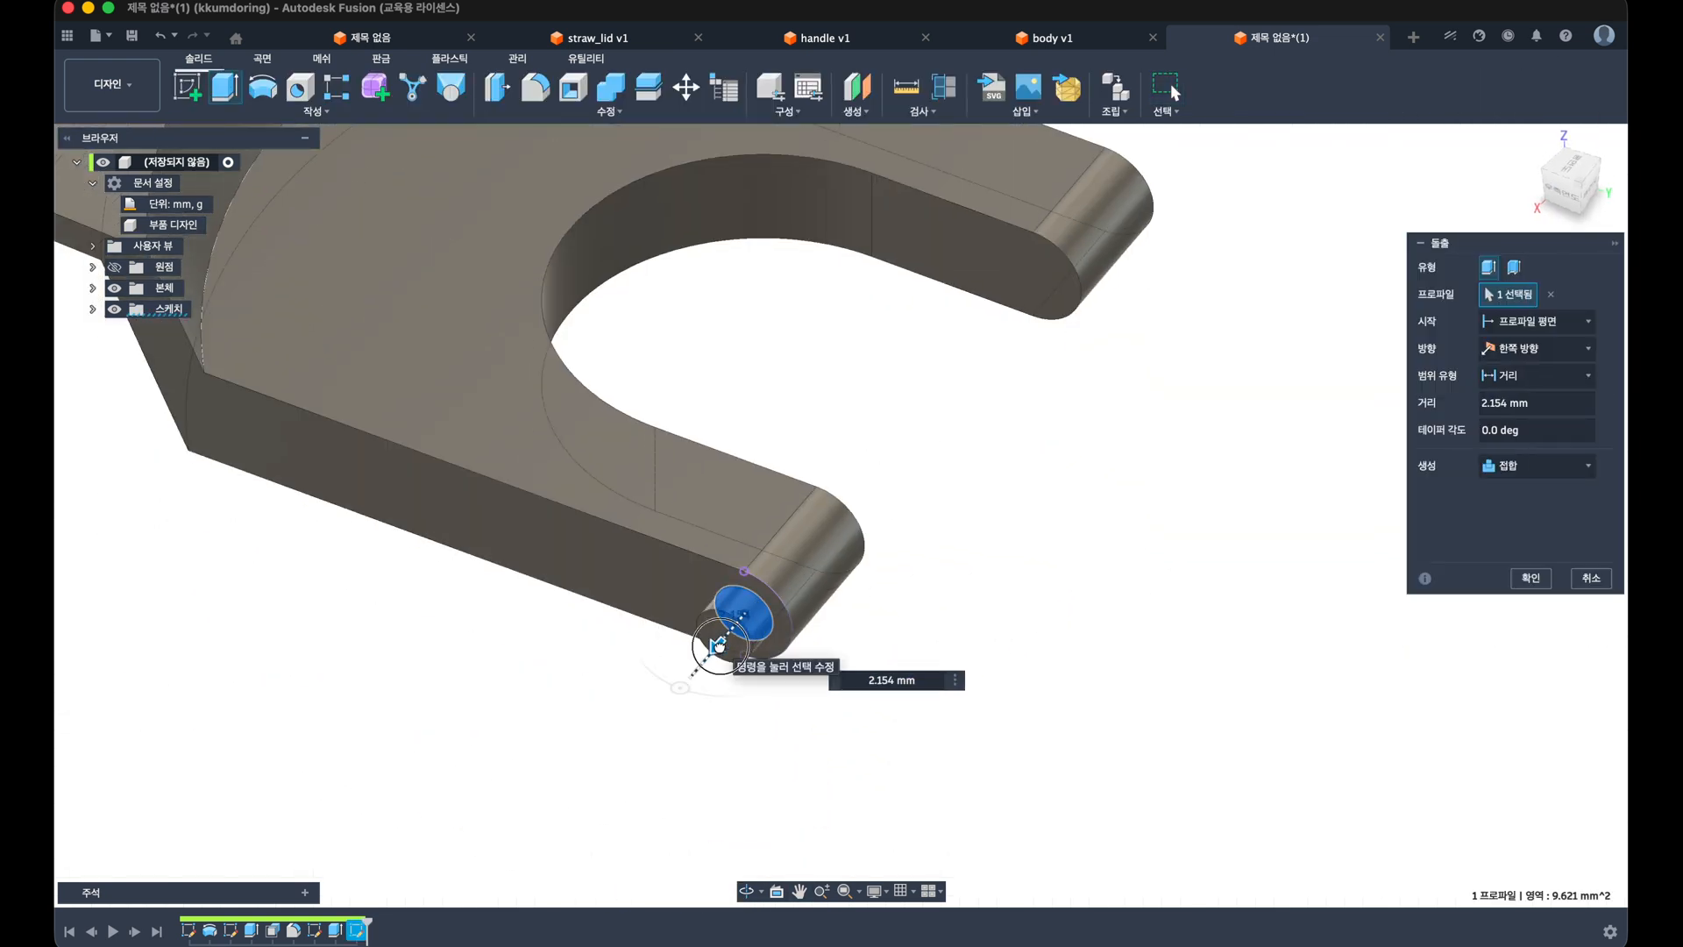
text(2)
key(Return)
Step: Mirror the pin extrusion feature to the opposite arm across the origin plane midway between the two arms
scroll(718, 645, down, 5)
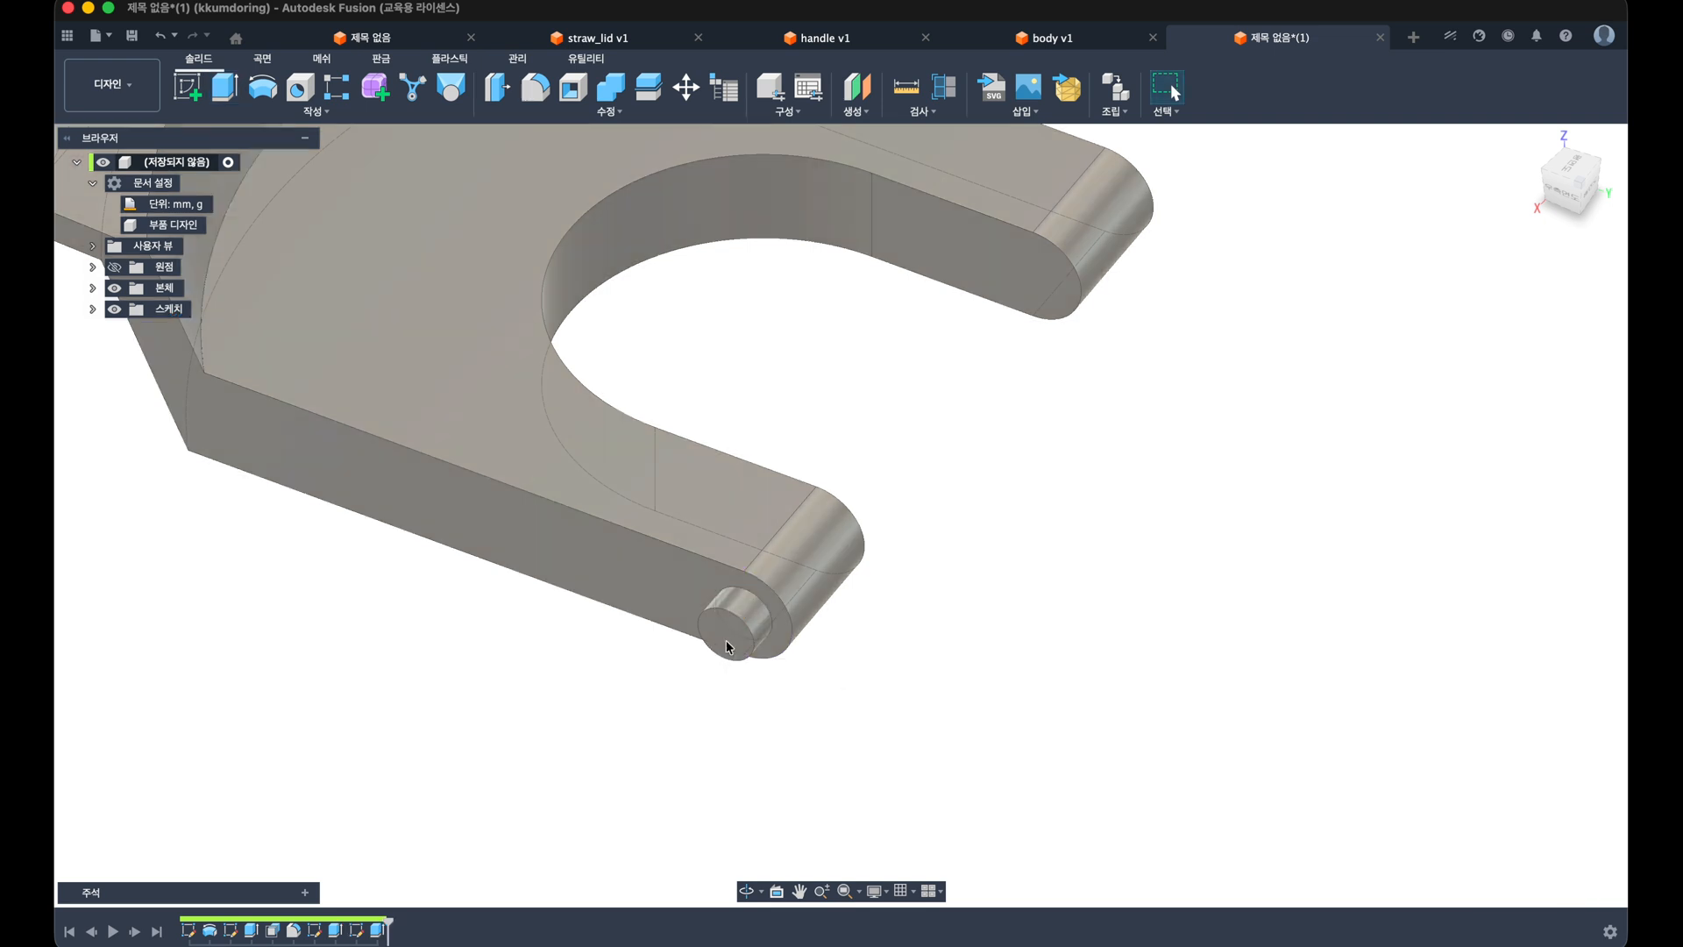
click(335, 109)
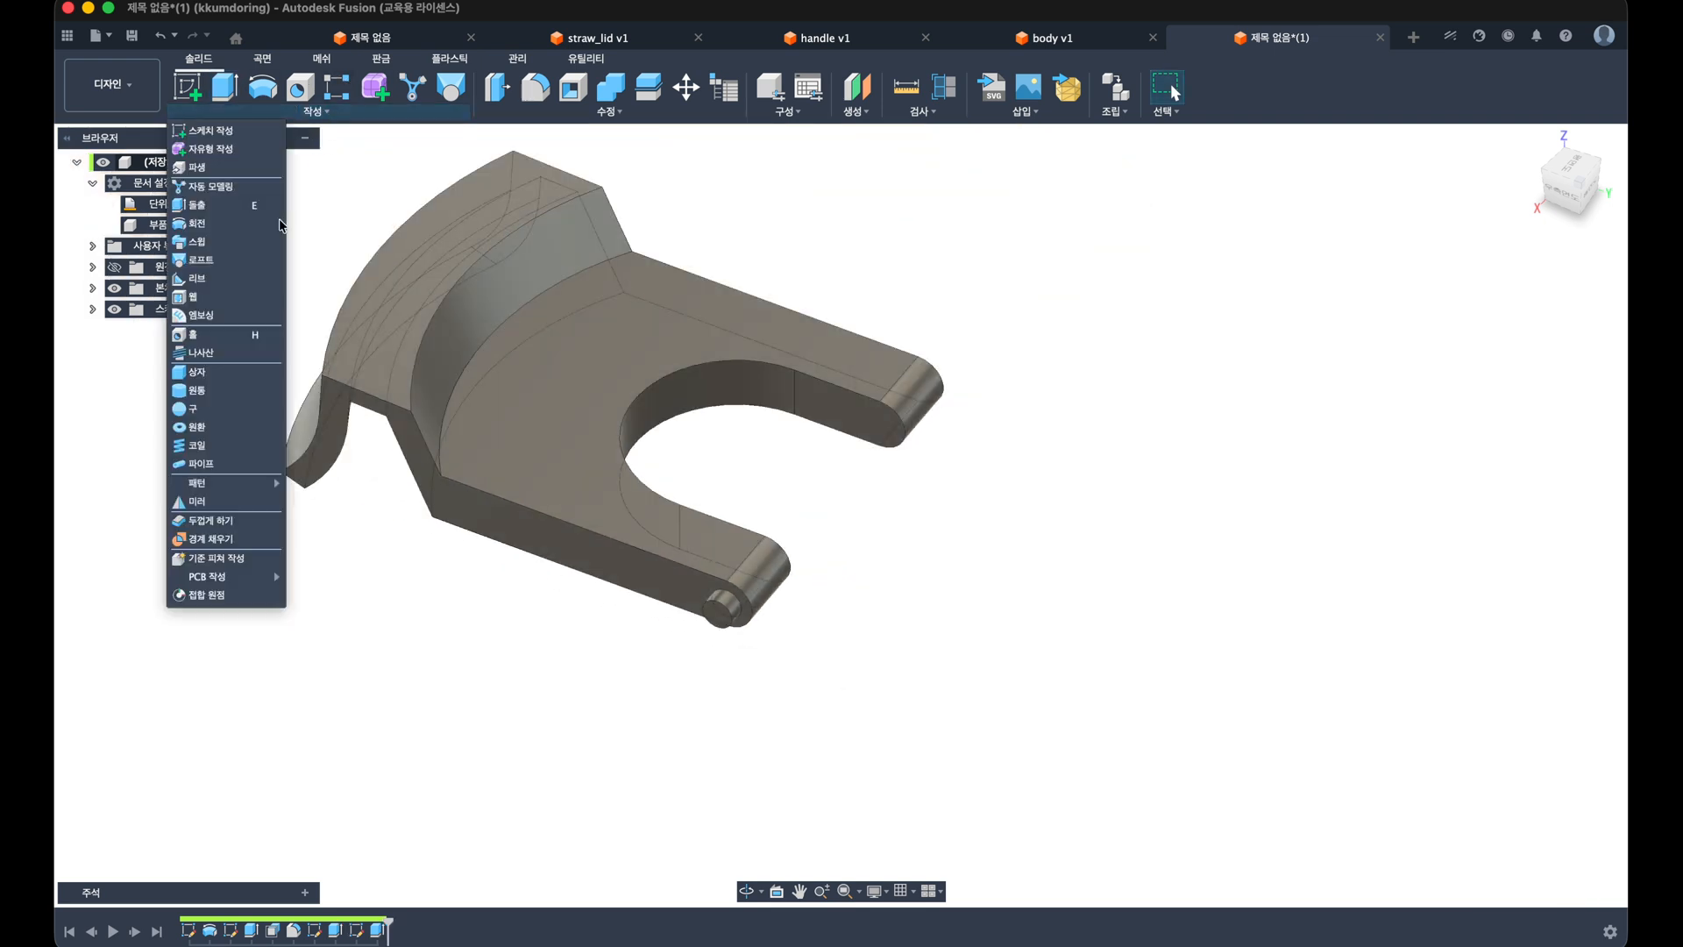
click(226, 501)
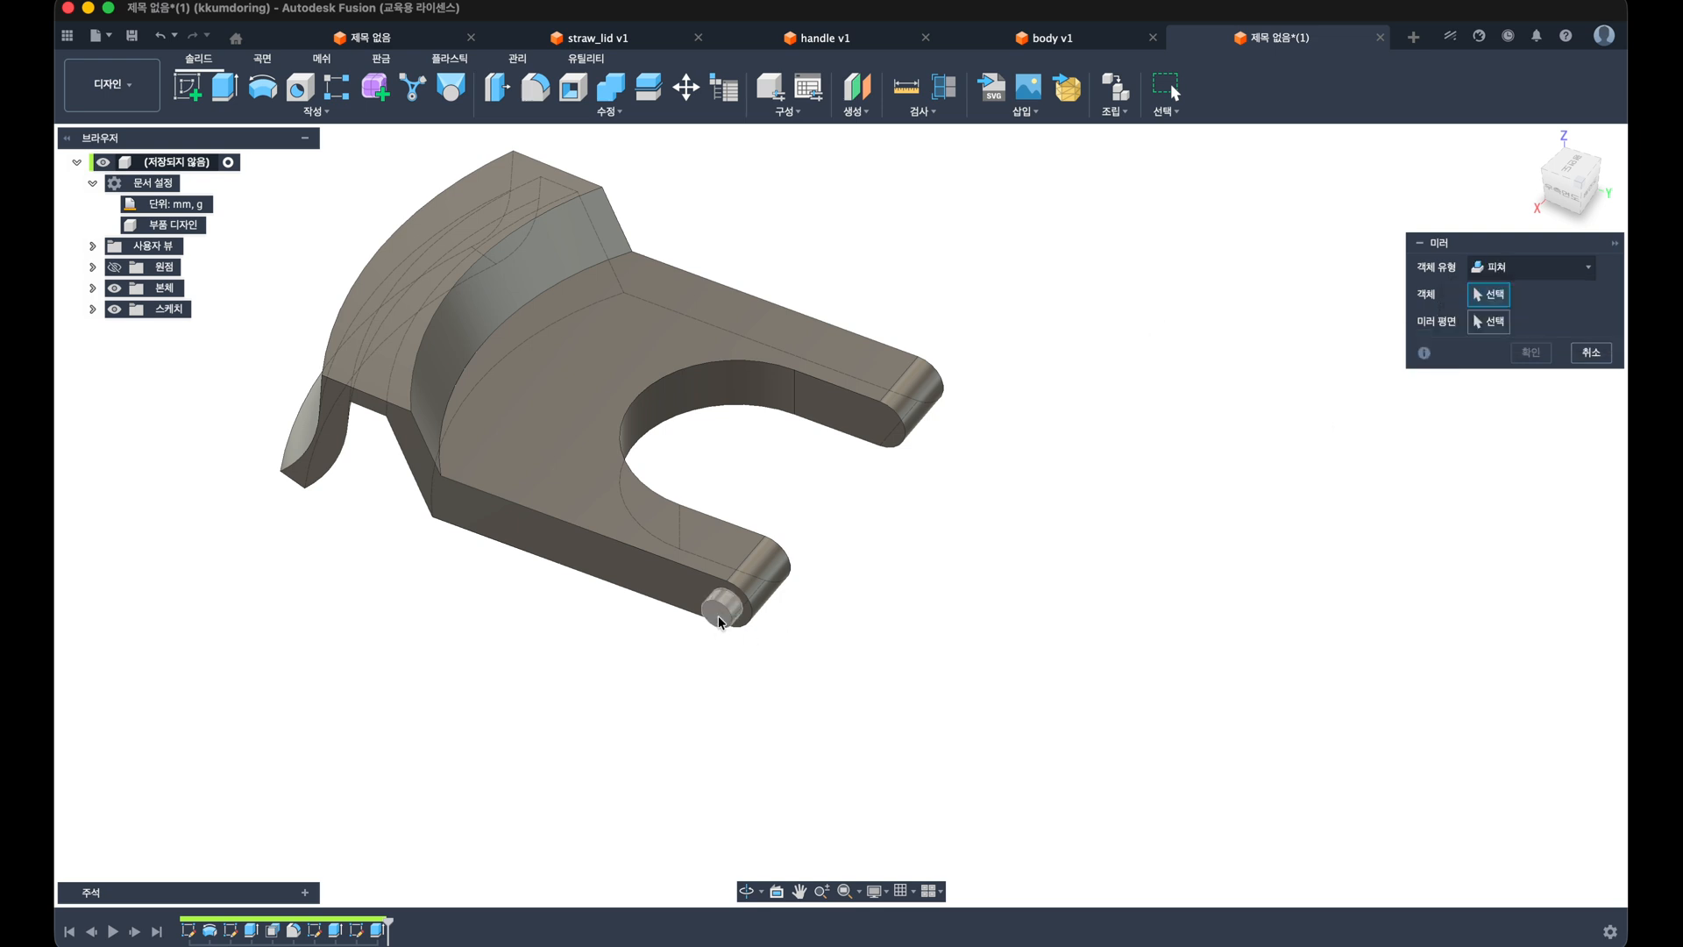
click(720, 606)
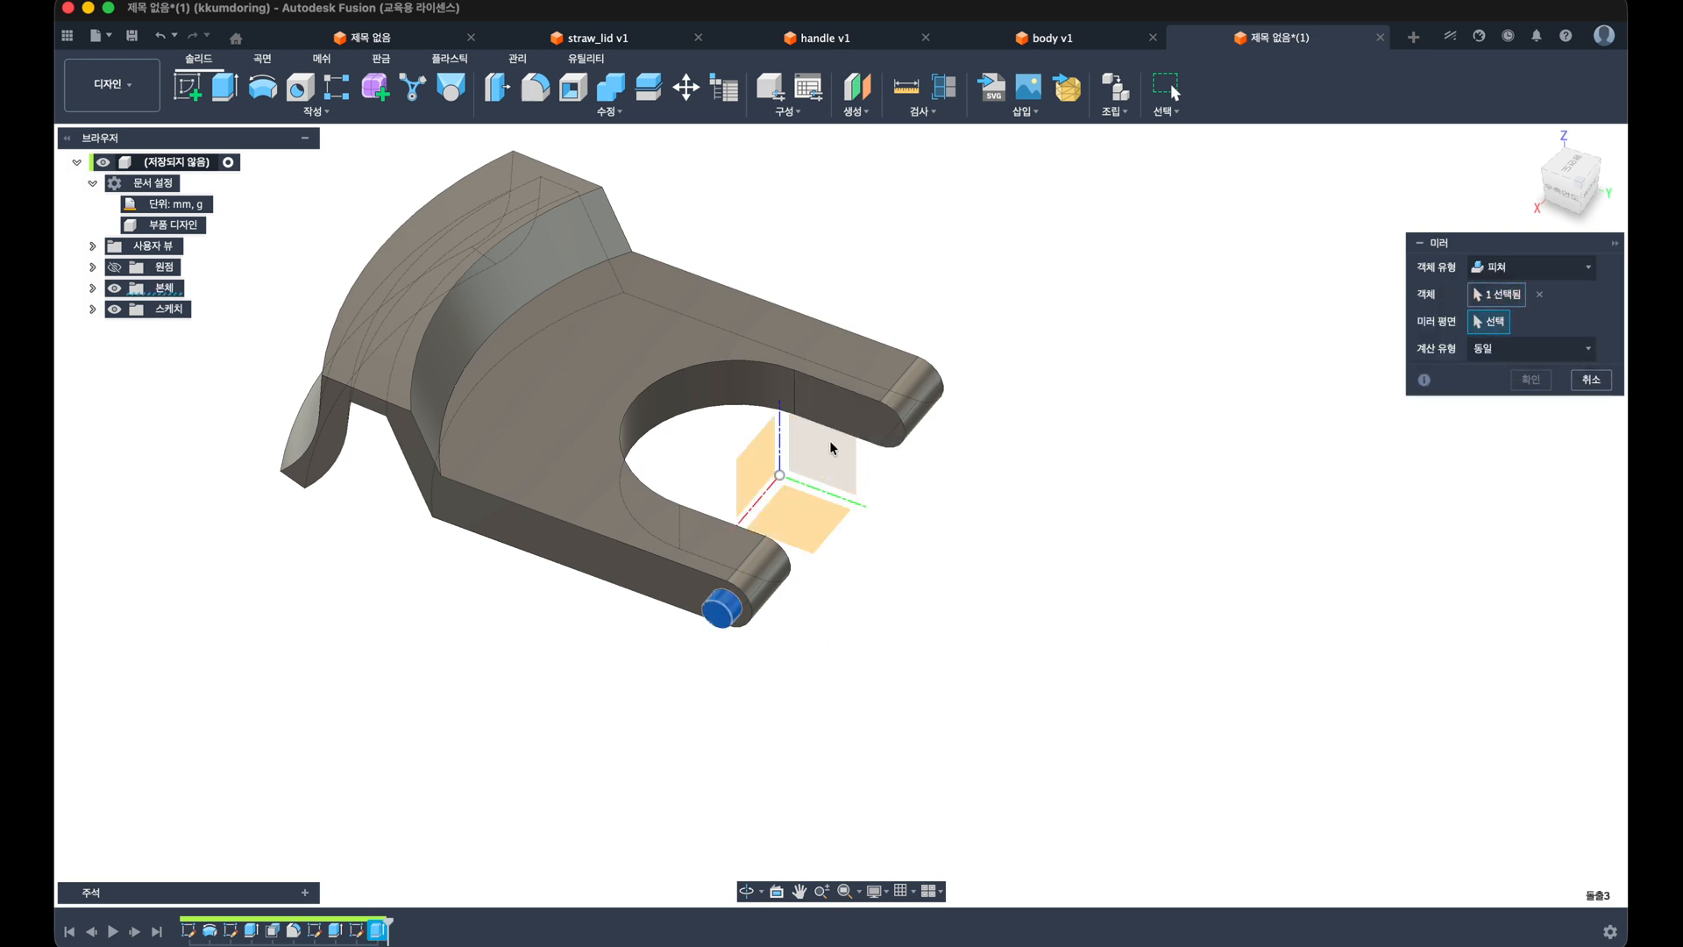
click(829, 441)
shift+middle_drag(910, 467, 839, 498)
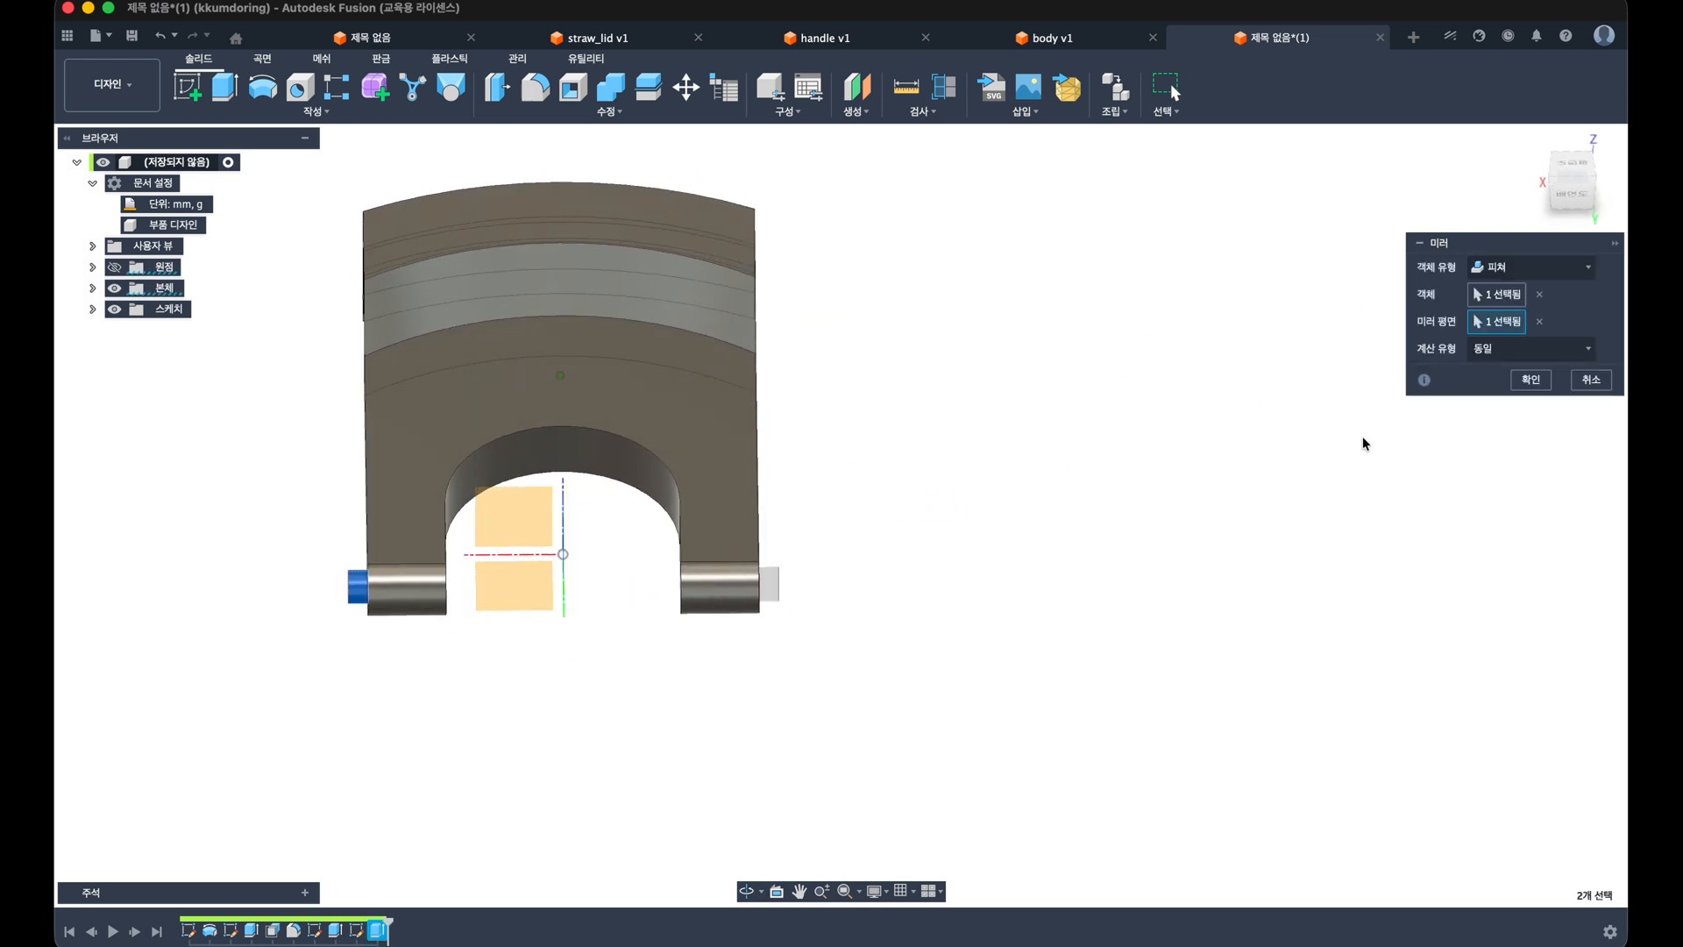
click(1519, 387)
shift+middle_drag(951, 491, 988, 477)
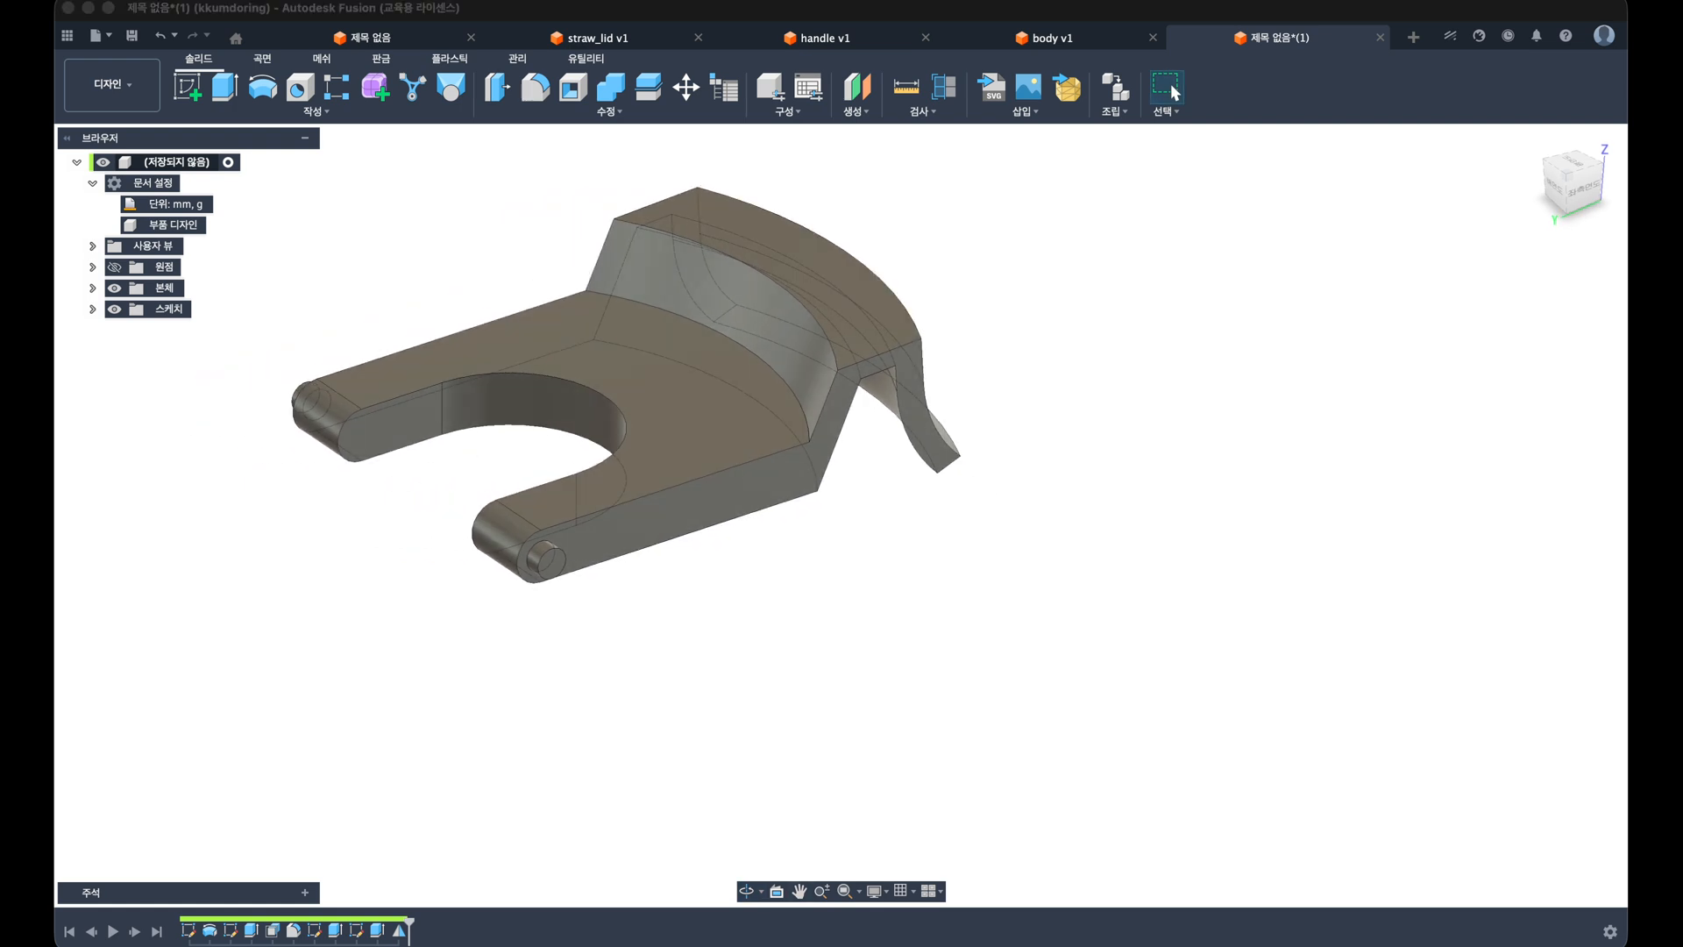
Step: Create a construction plane through three corner points on the outer side edges of the curved clip flap
shift+middle_drag(874, 387, 675, 377)
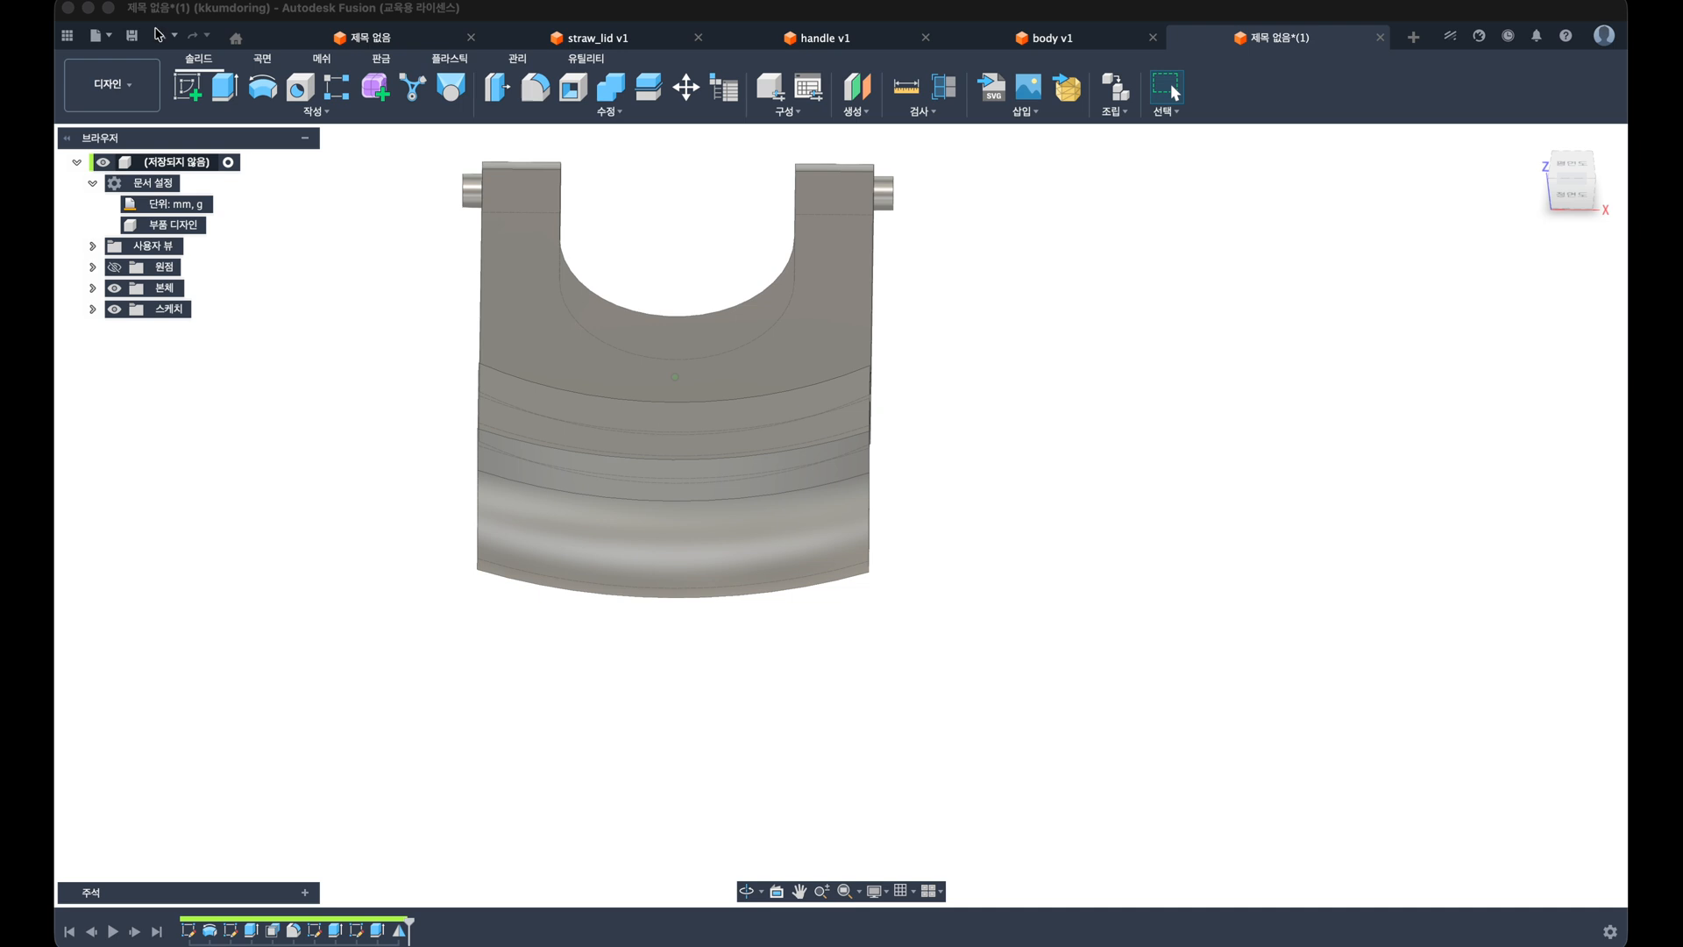
click(853, 111)
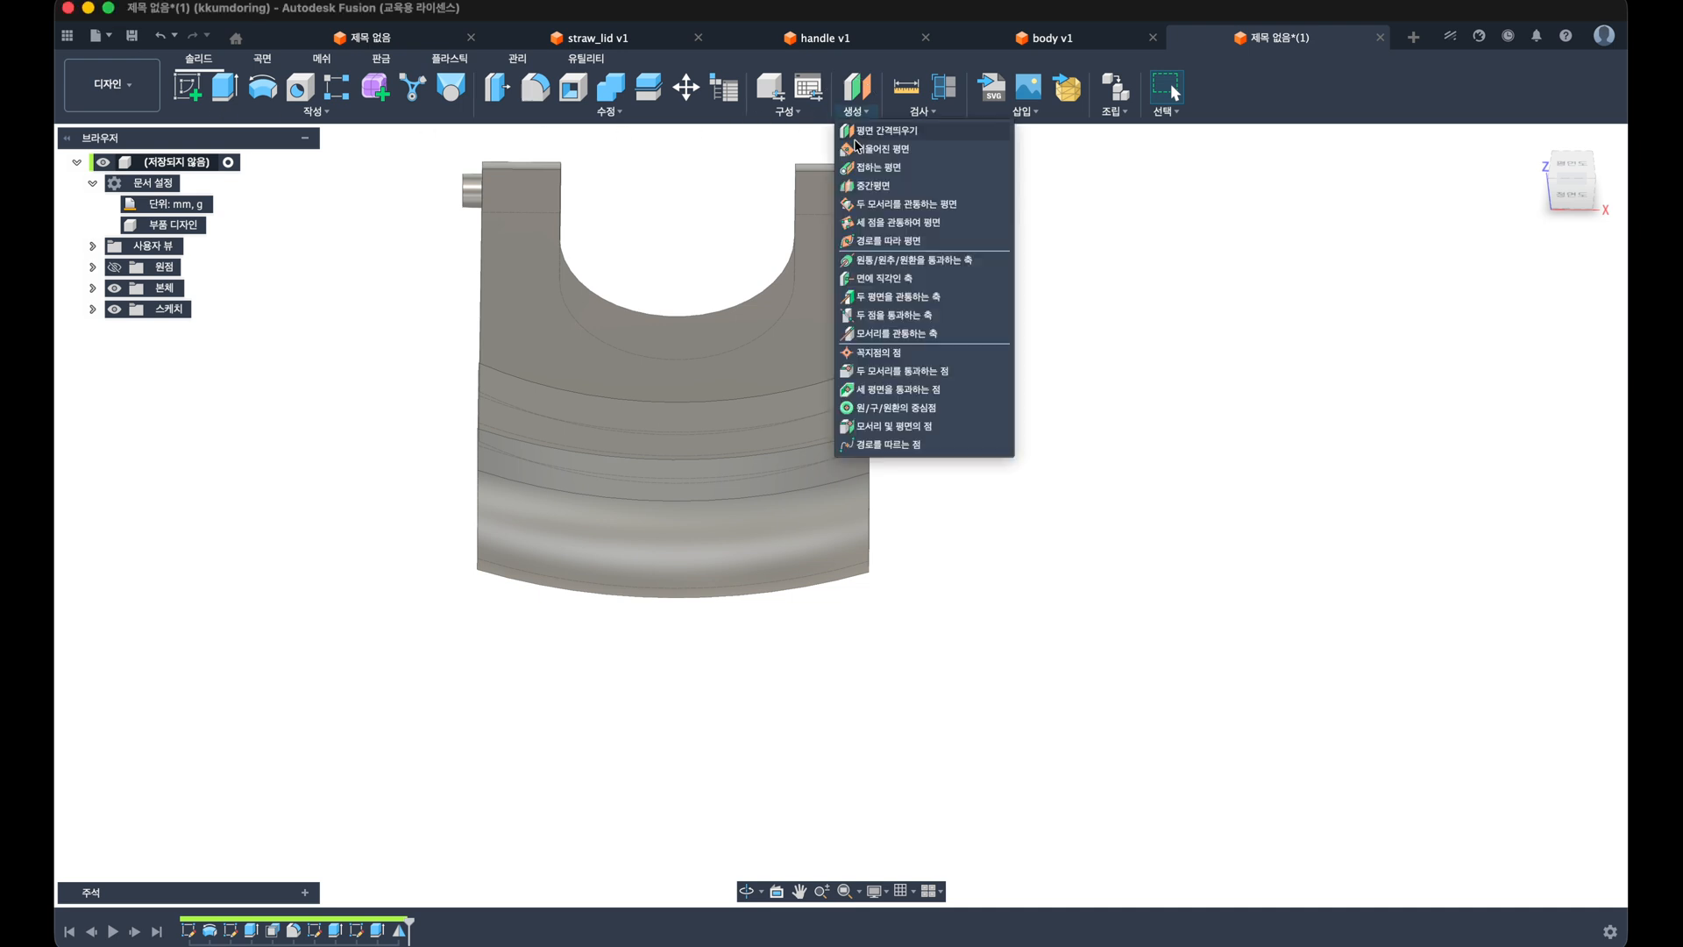
click(873, 225)
shift+middle_drag(561, 486, 487, 454)
click(424, 377)
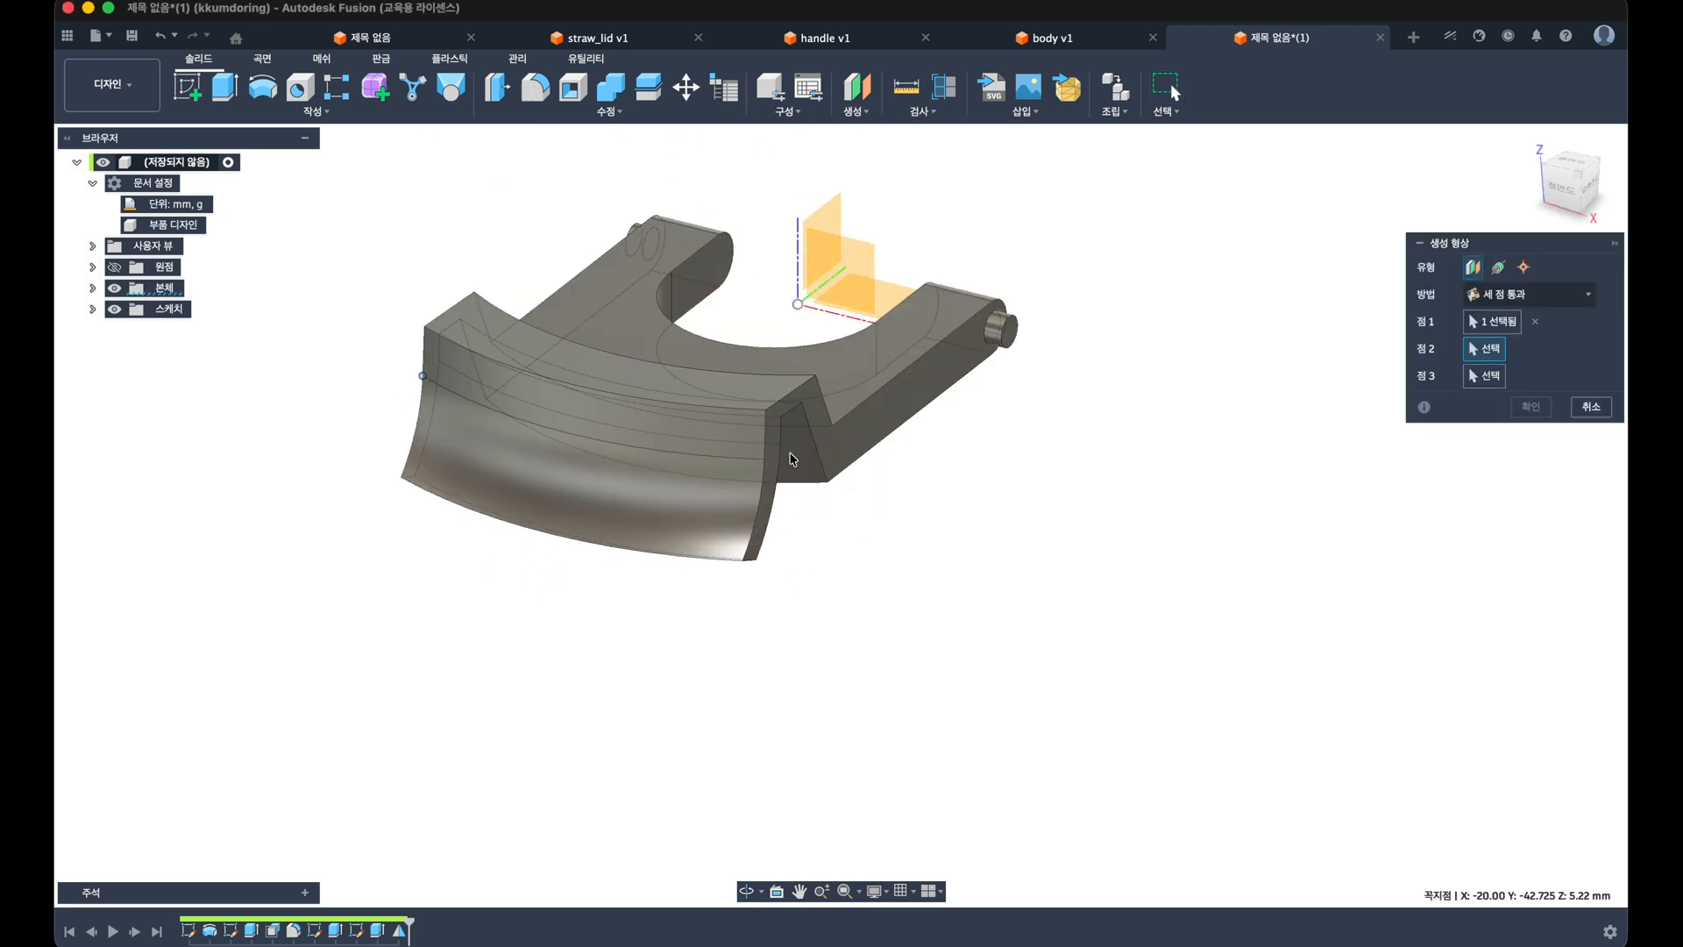
click(764, 459)
click(743, 561)
shift+middle_drag(743, 568, 794, 604)
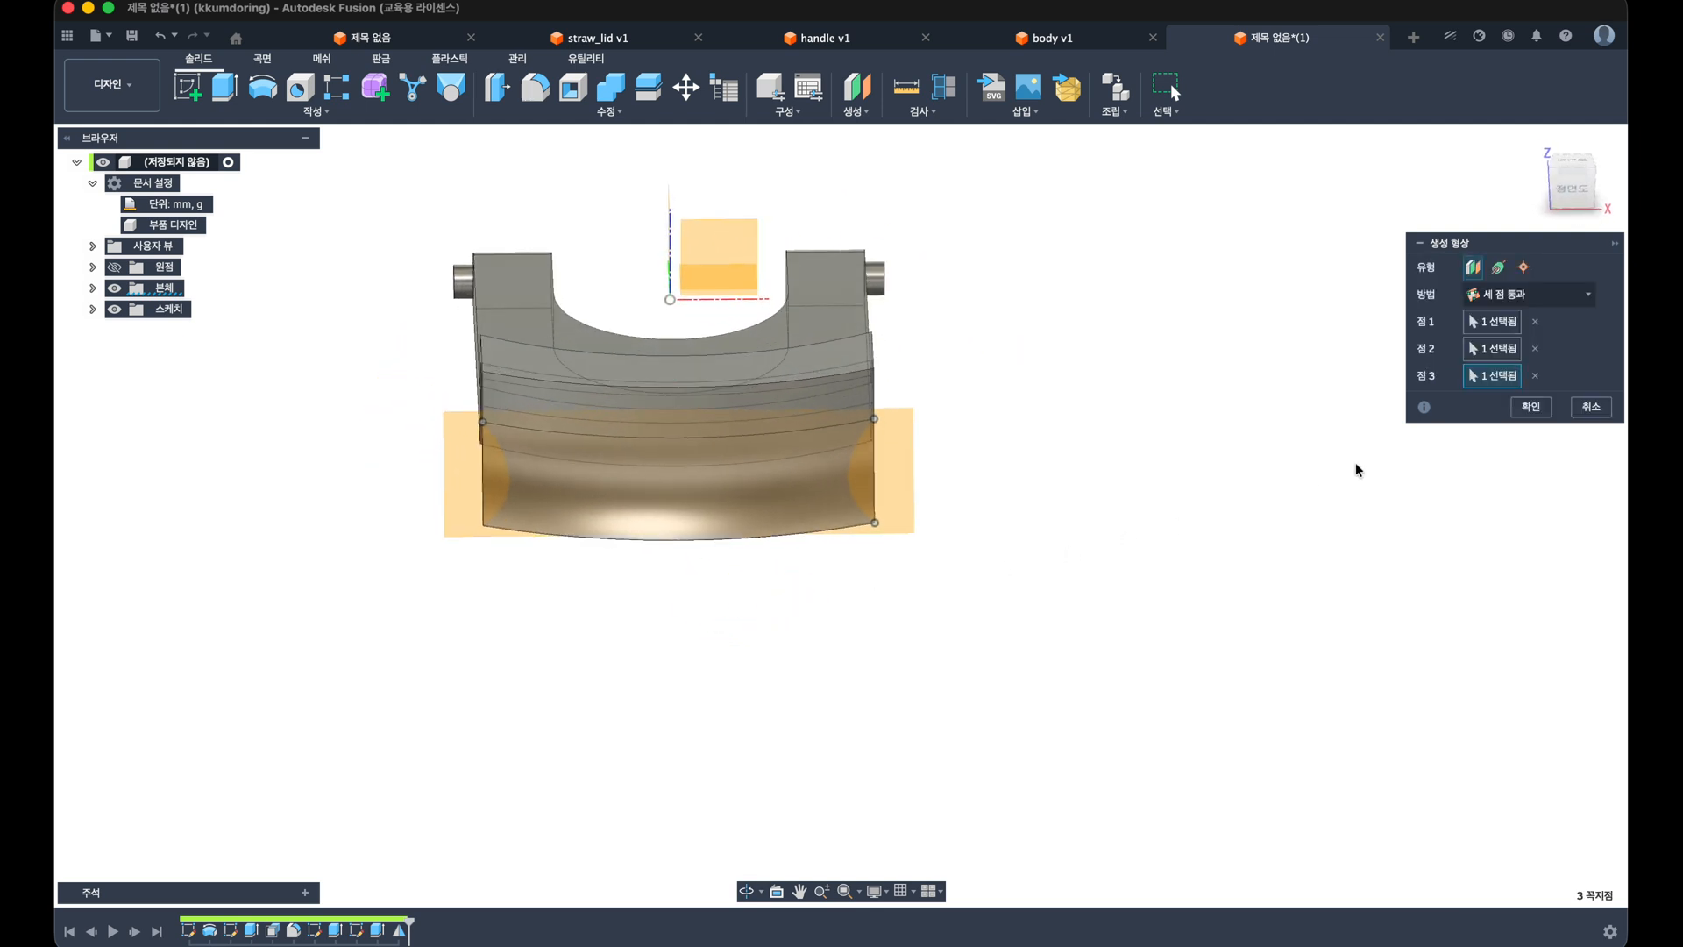
click(1517, 408)
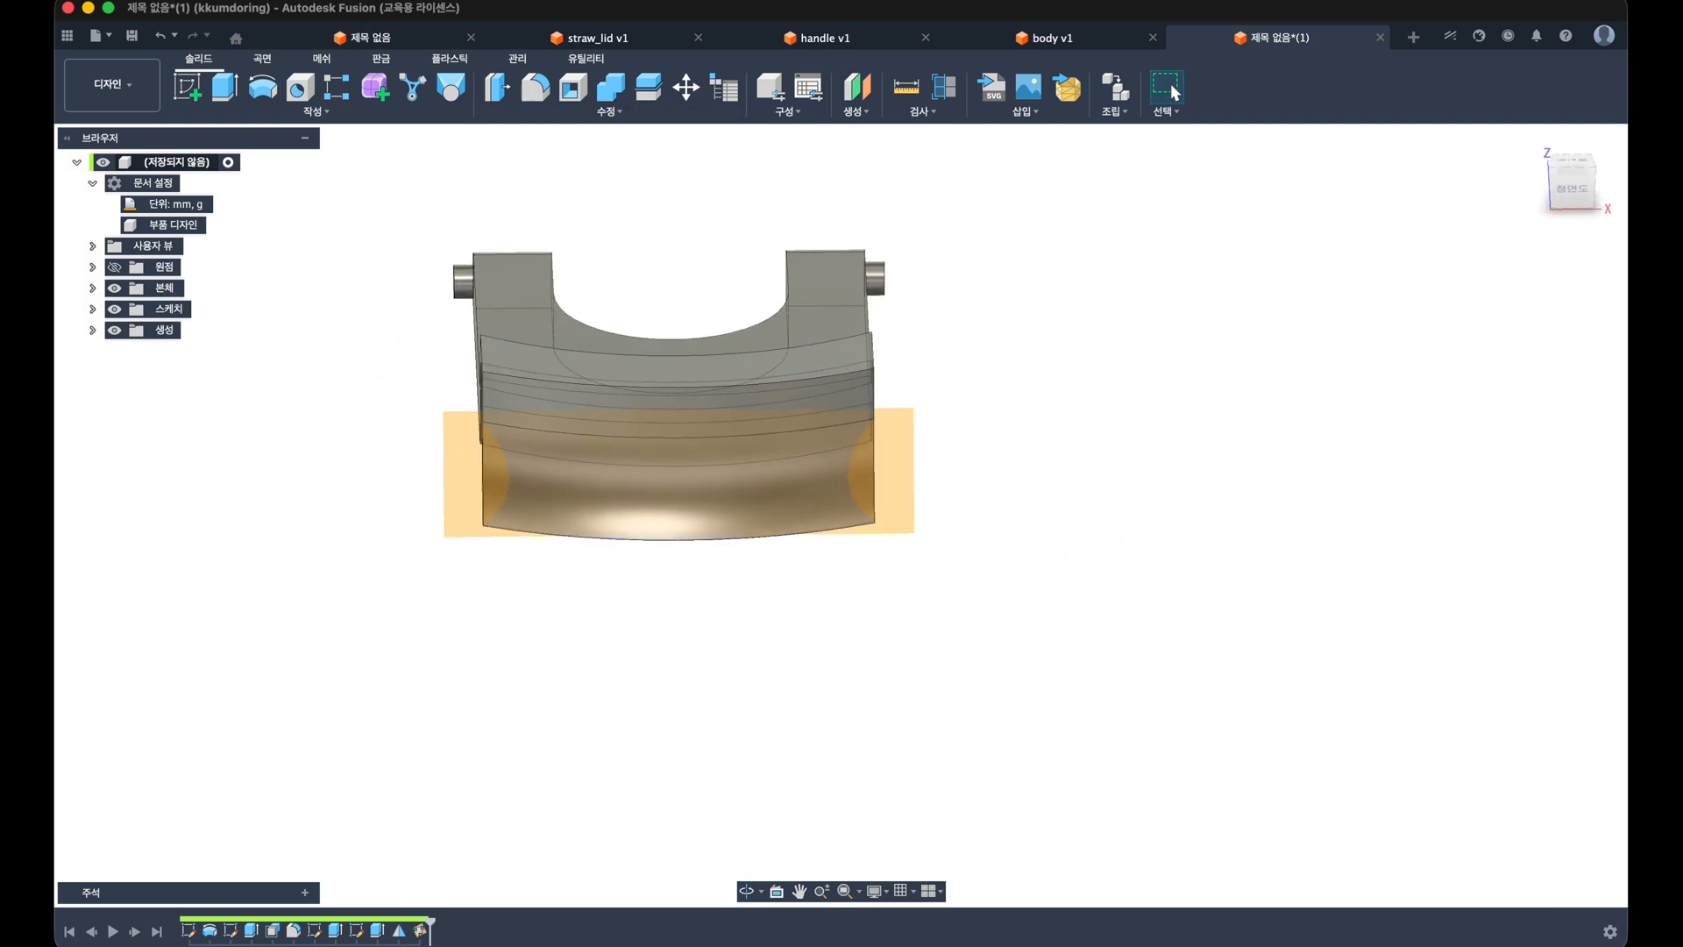
Step: Start a sketch on the new construction plane and project the flap's two upper side corner points into it
click(204, 85)
click(451, 452)
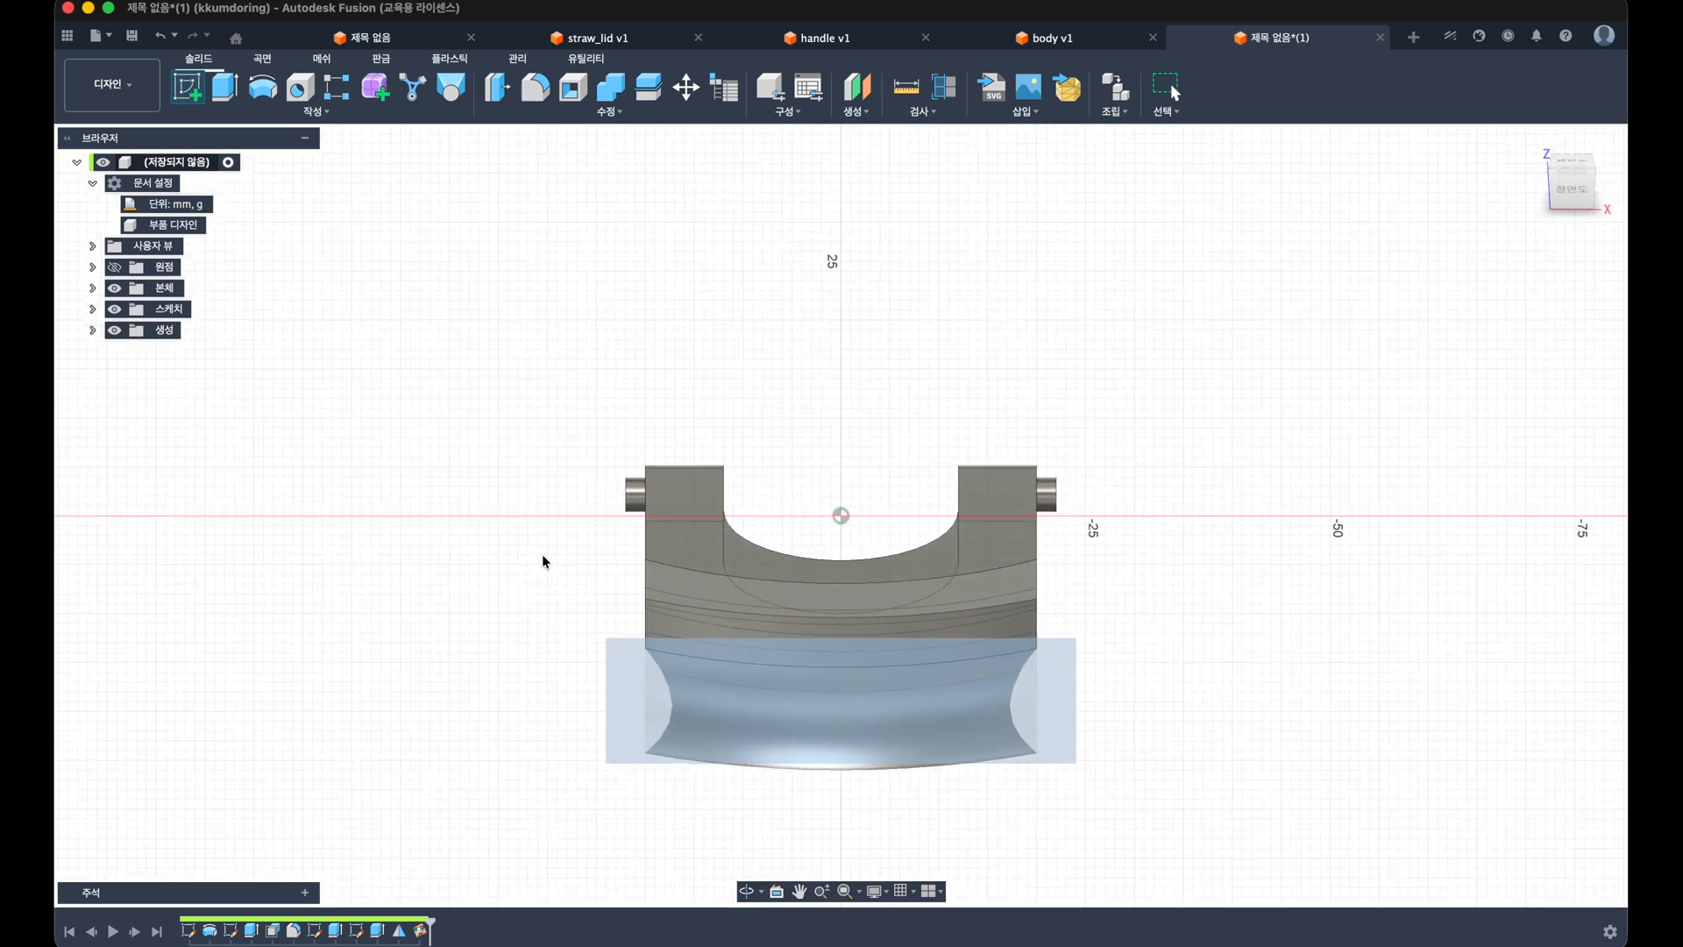
key(p)
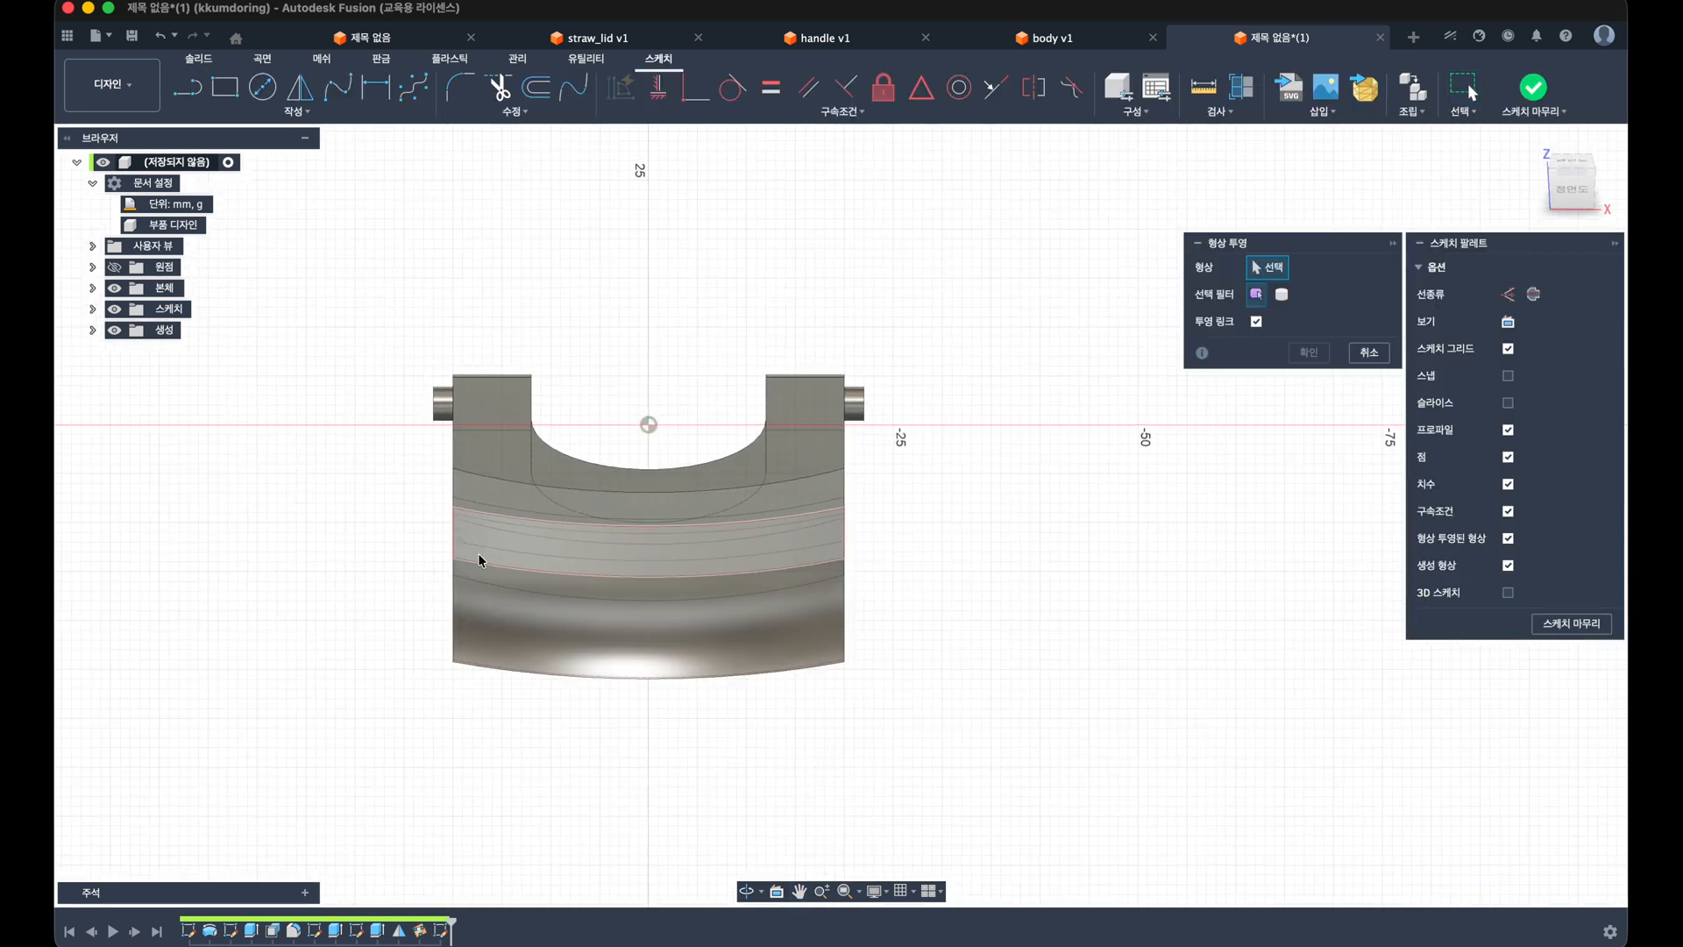
click(453, 559)
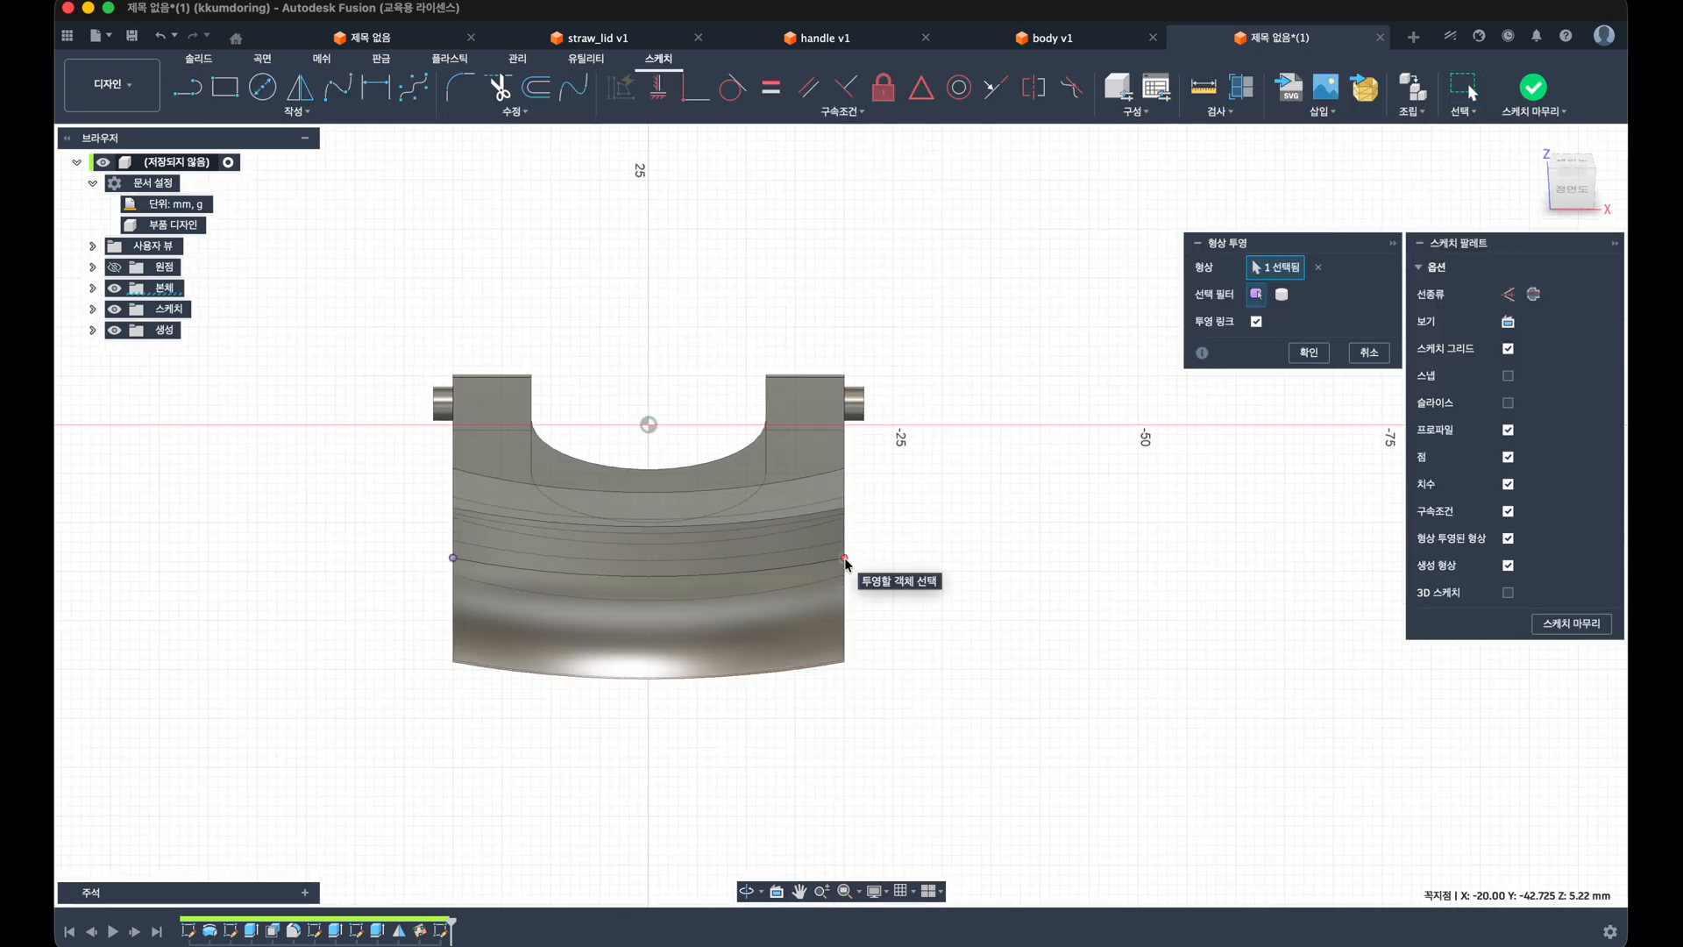
click(844, 558)
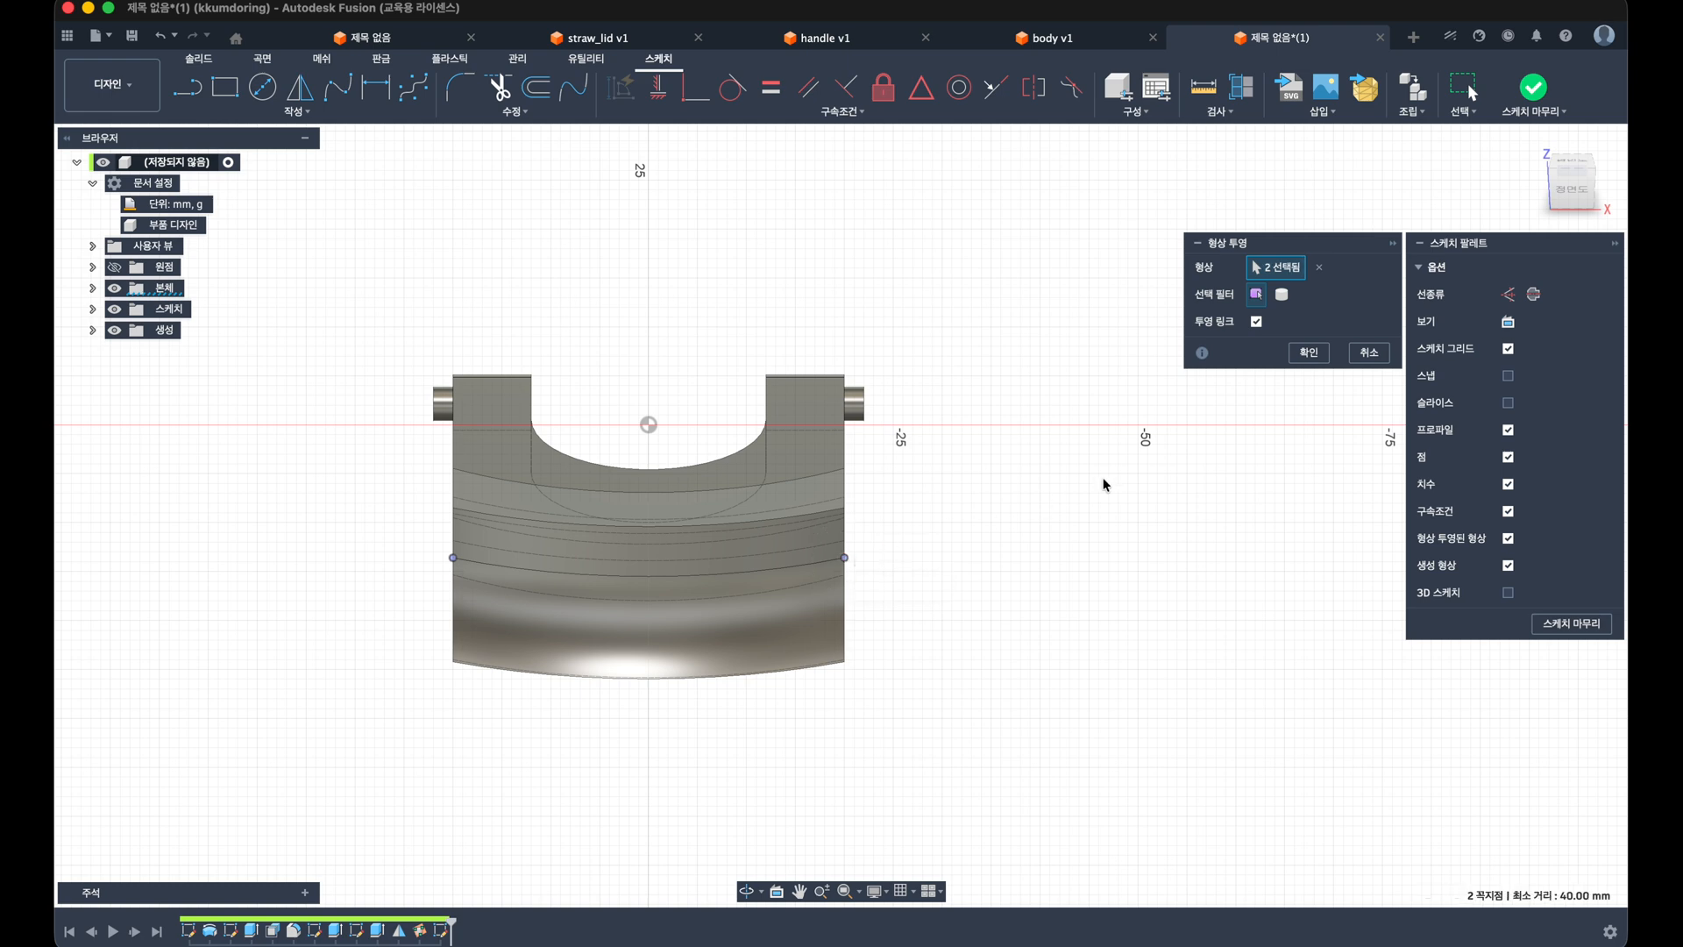
click(1307, 352)
scroll(946, 511, down, 2)
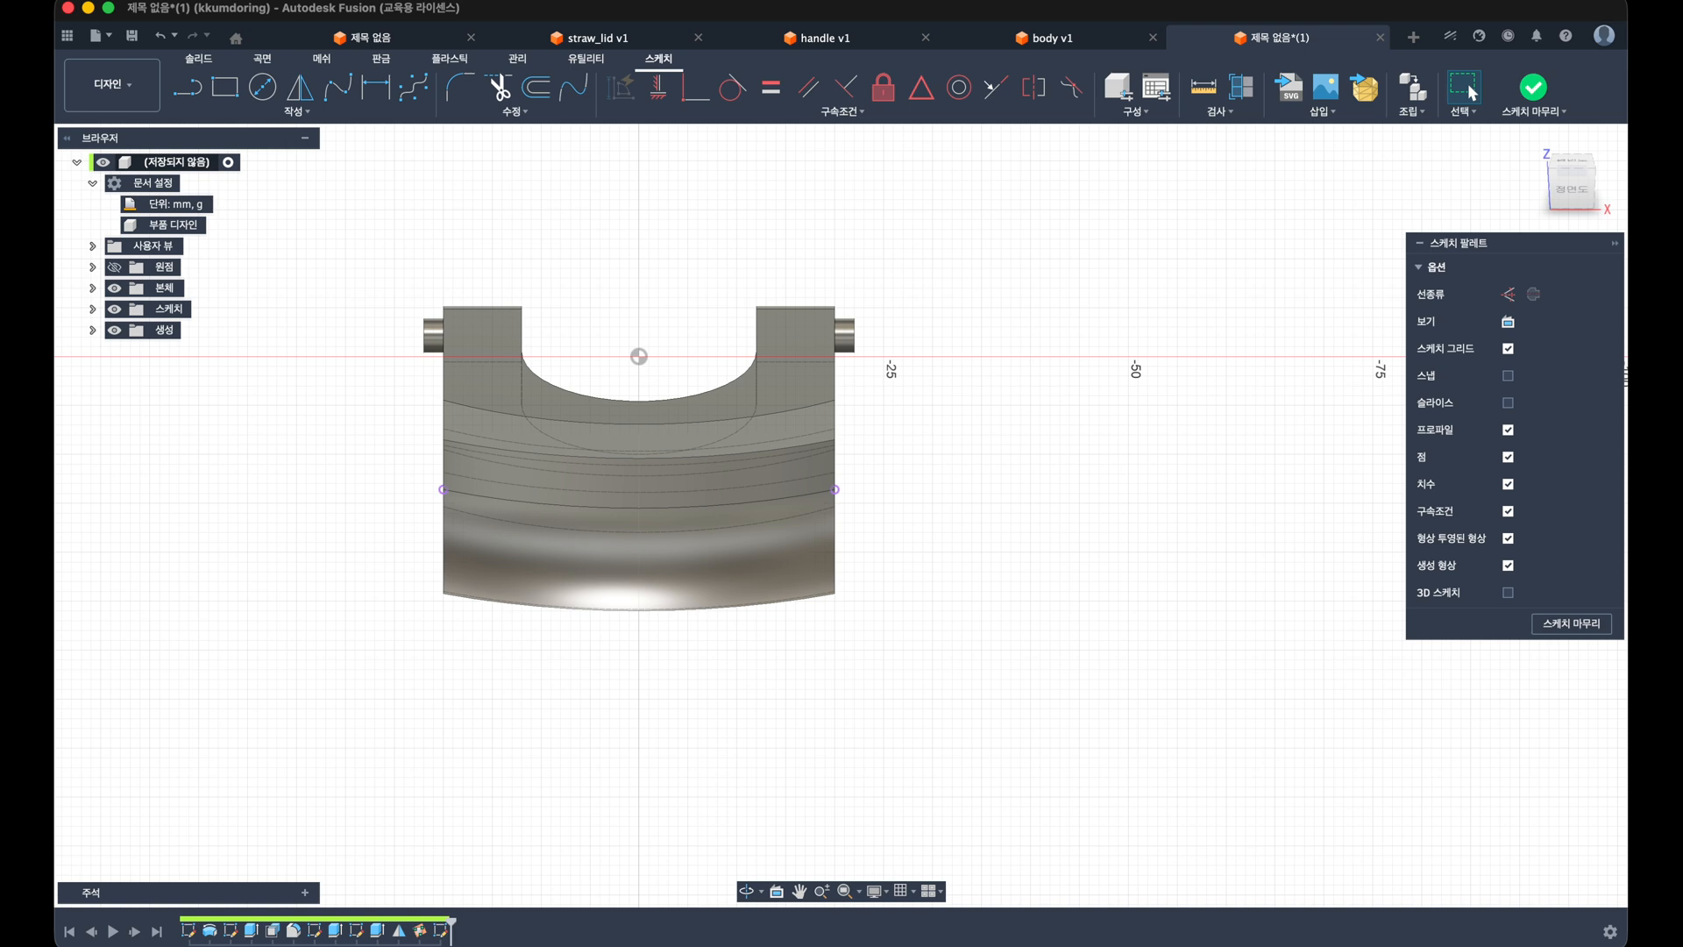
Step: Draw a rectangle down over the flap with its upper corners on the two projected points and dimension its height to 20 mm
click(224, 86)
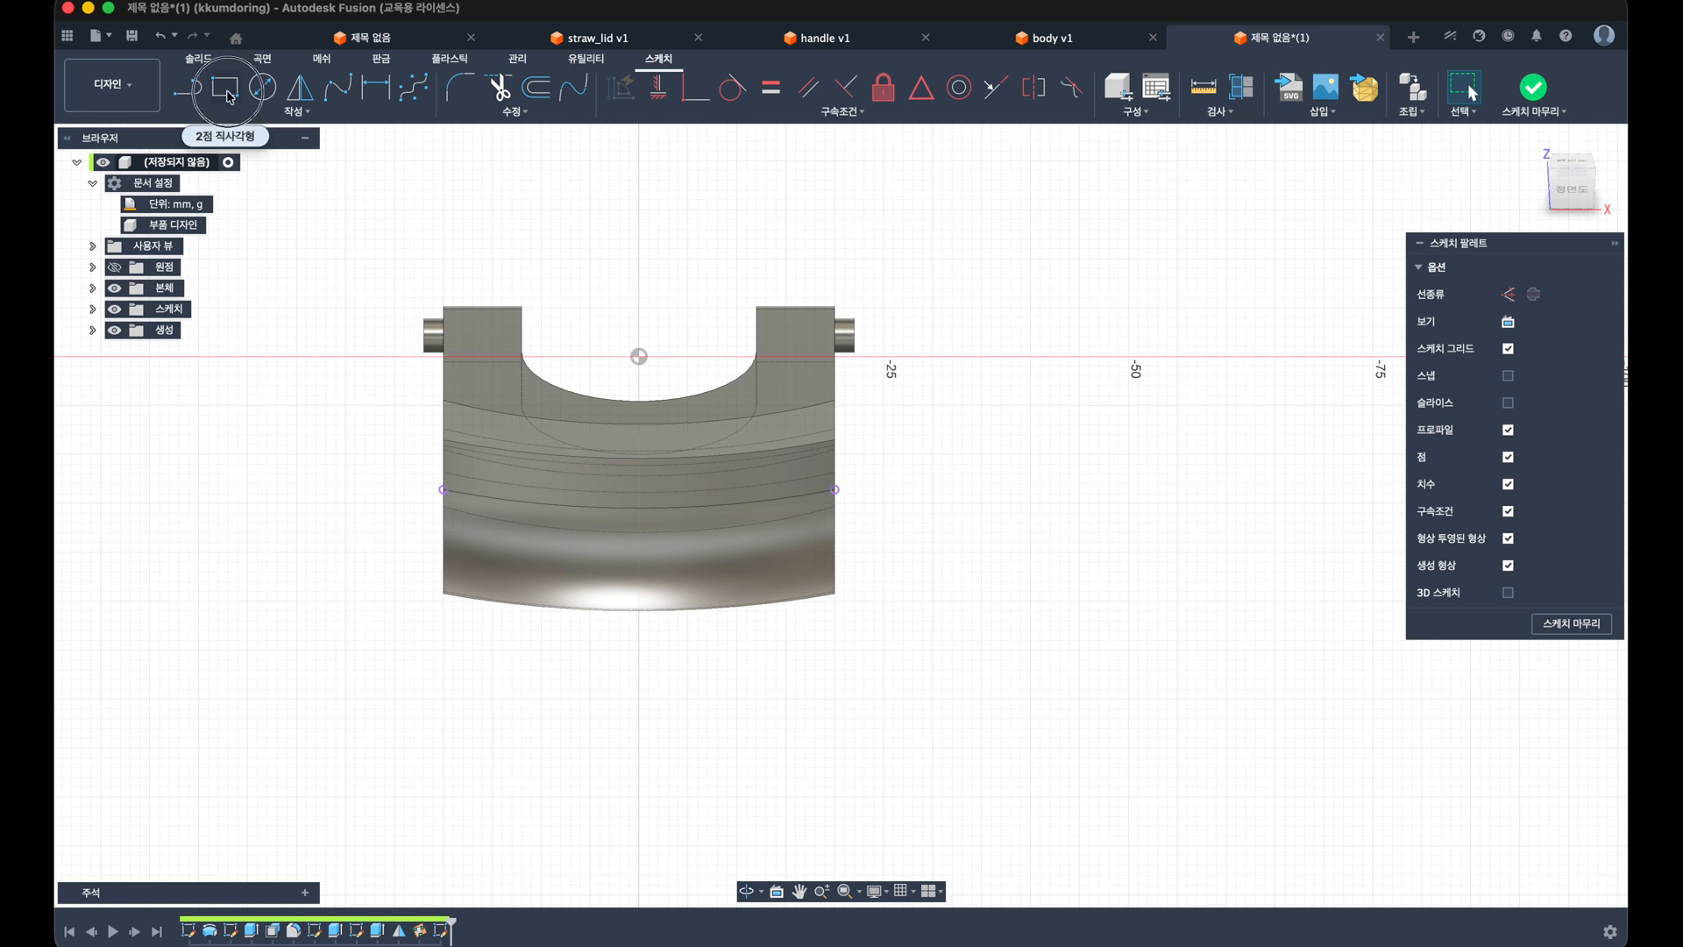
click(443, 489)
click(715, 787)
key(Escape)
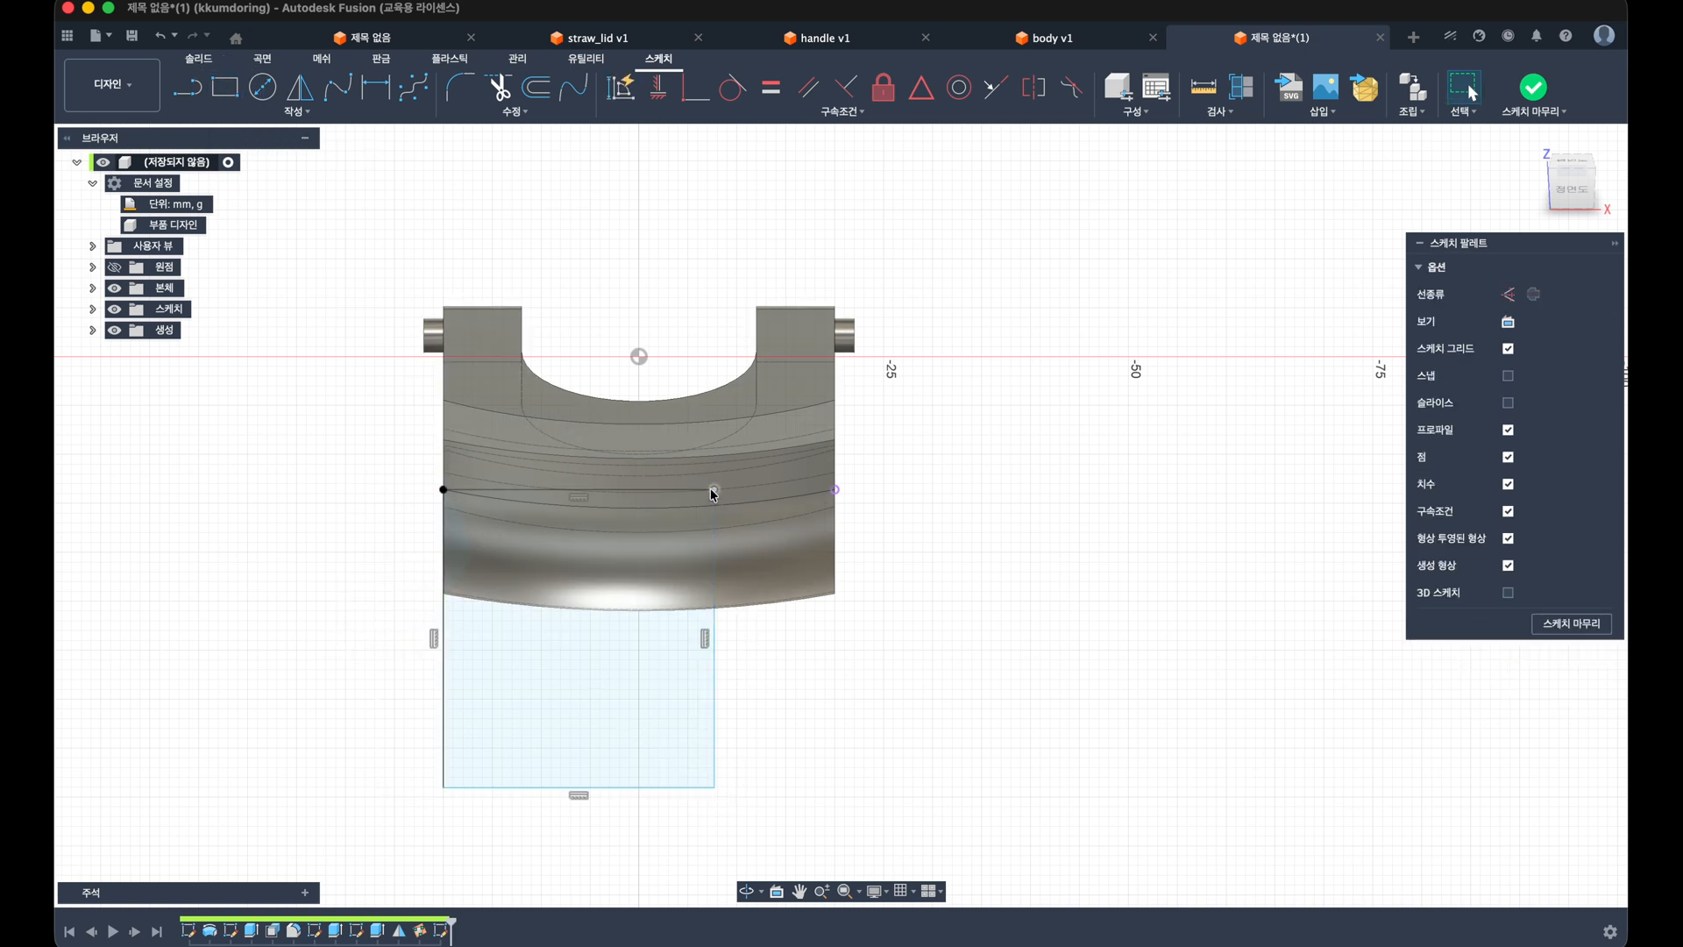
drag(711, 493, 837, 493)
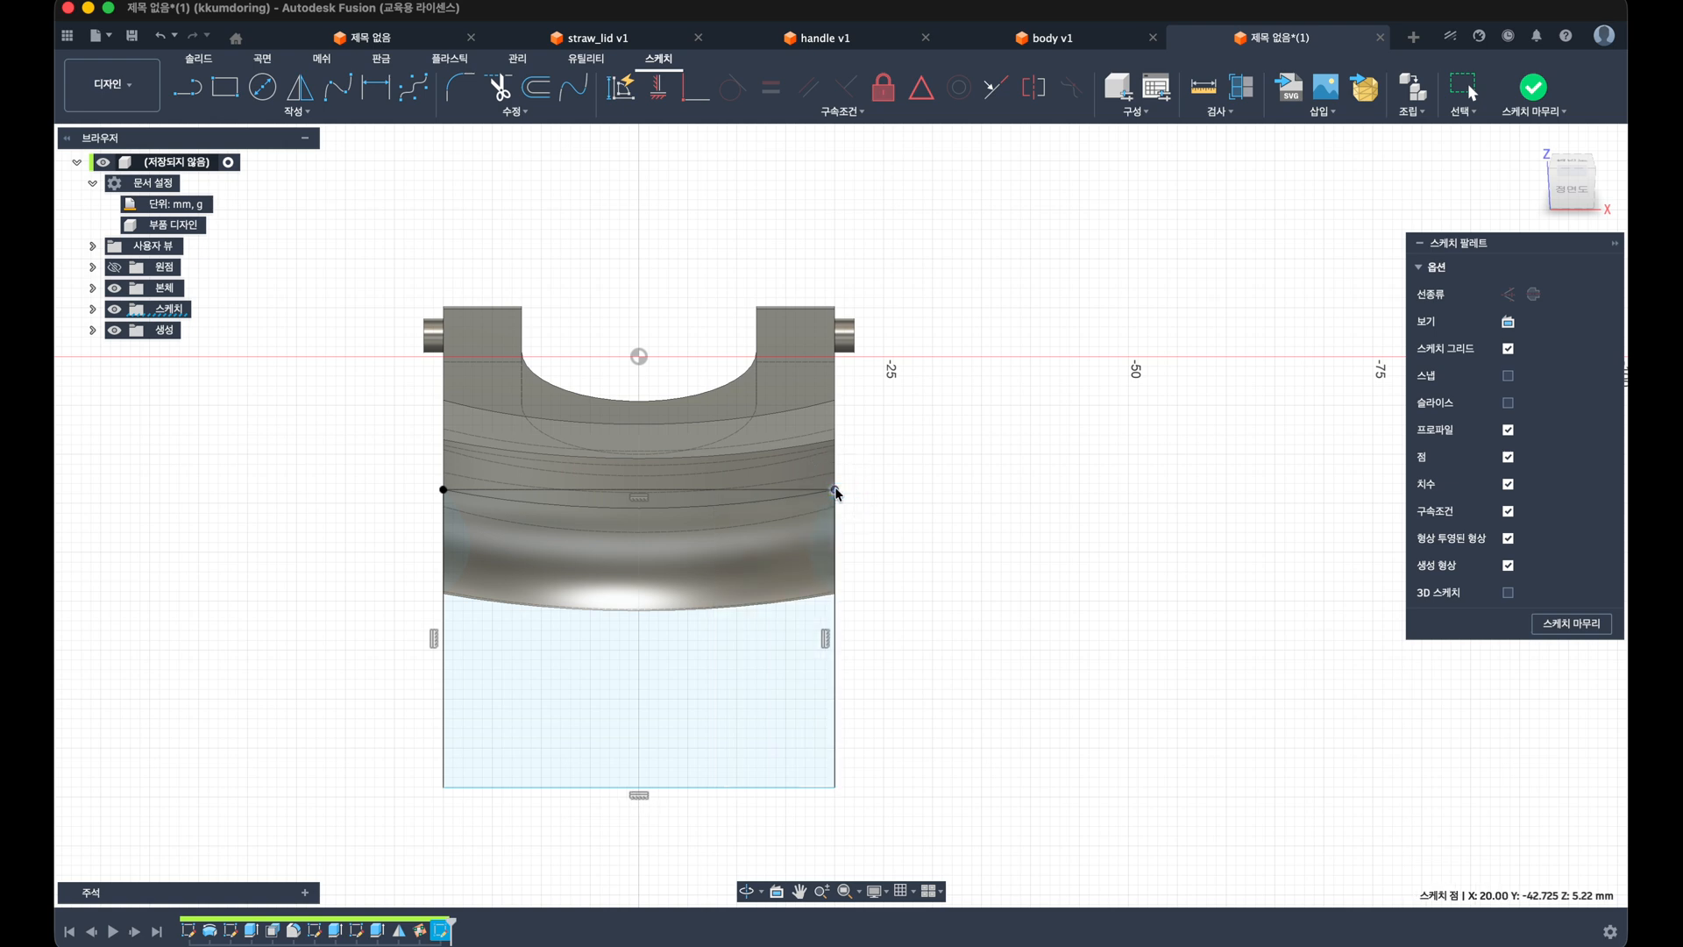
key(d)
click(834, 721)
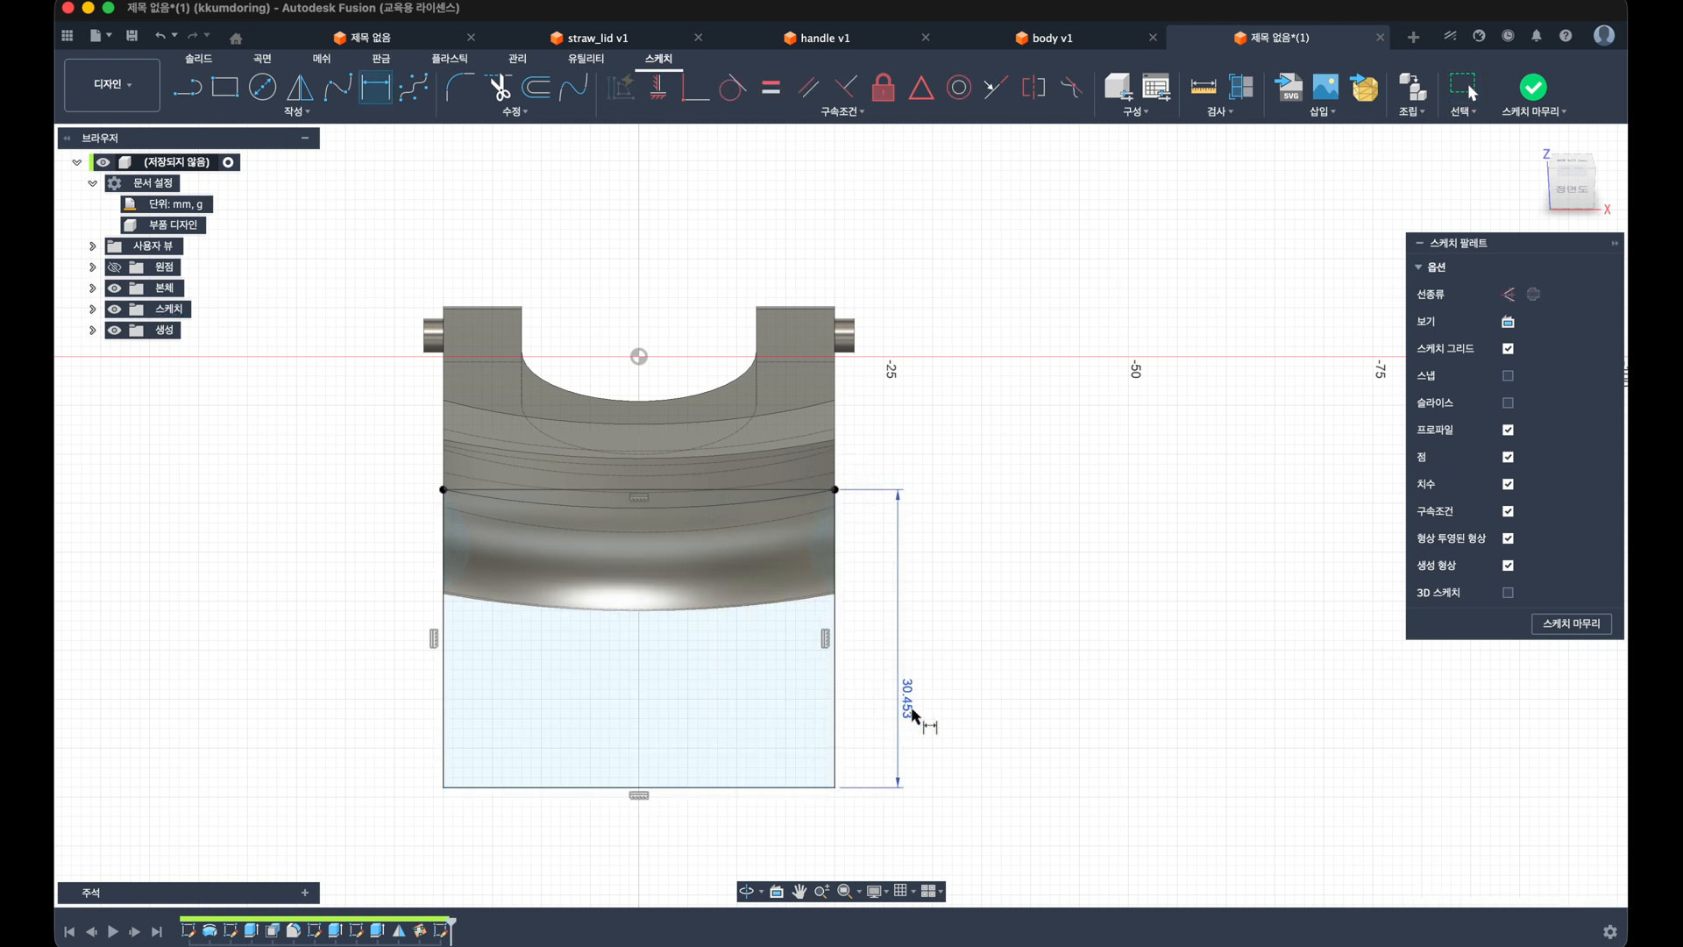
click(903, 696)
text(20)
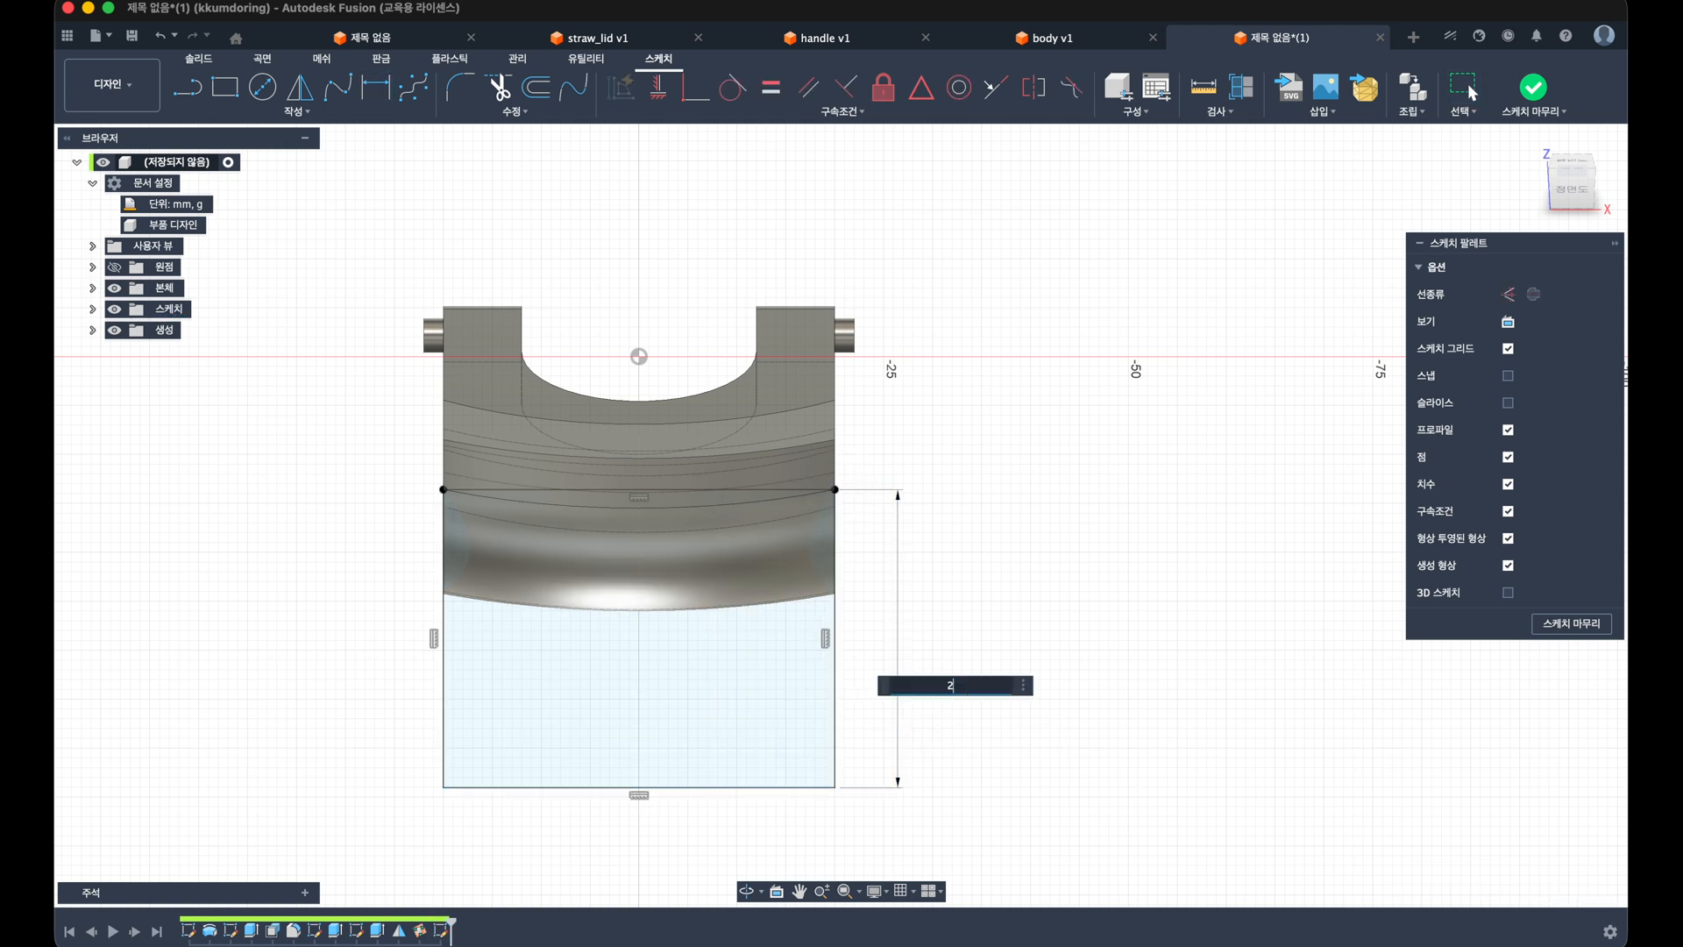
key(Return)
Step: Draw a downward-bulging three-point arc between the rectangle's upper corners and dimension its radius to 26 mm
click(295, 111)
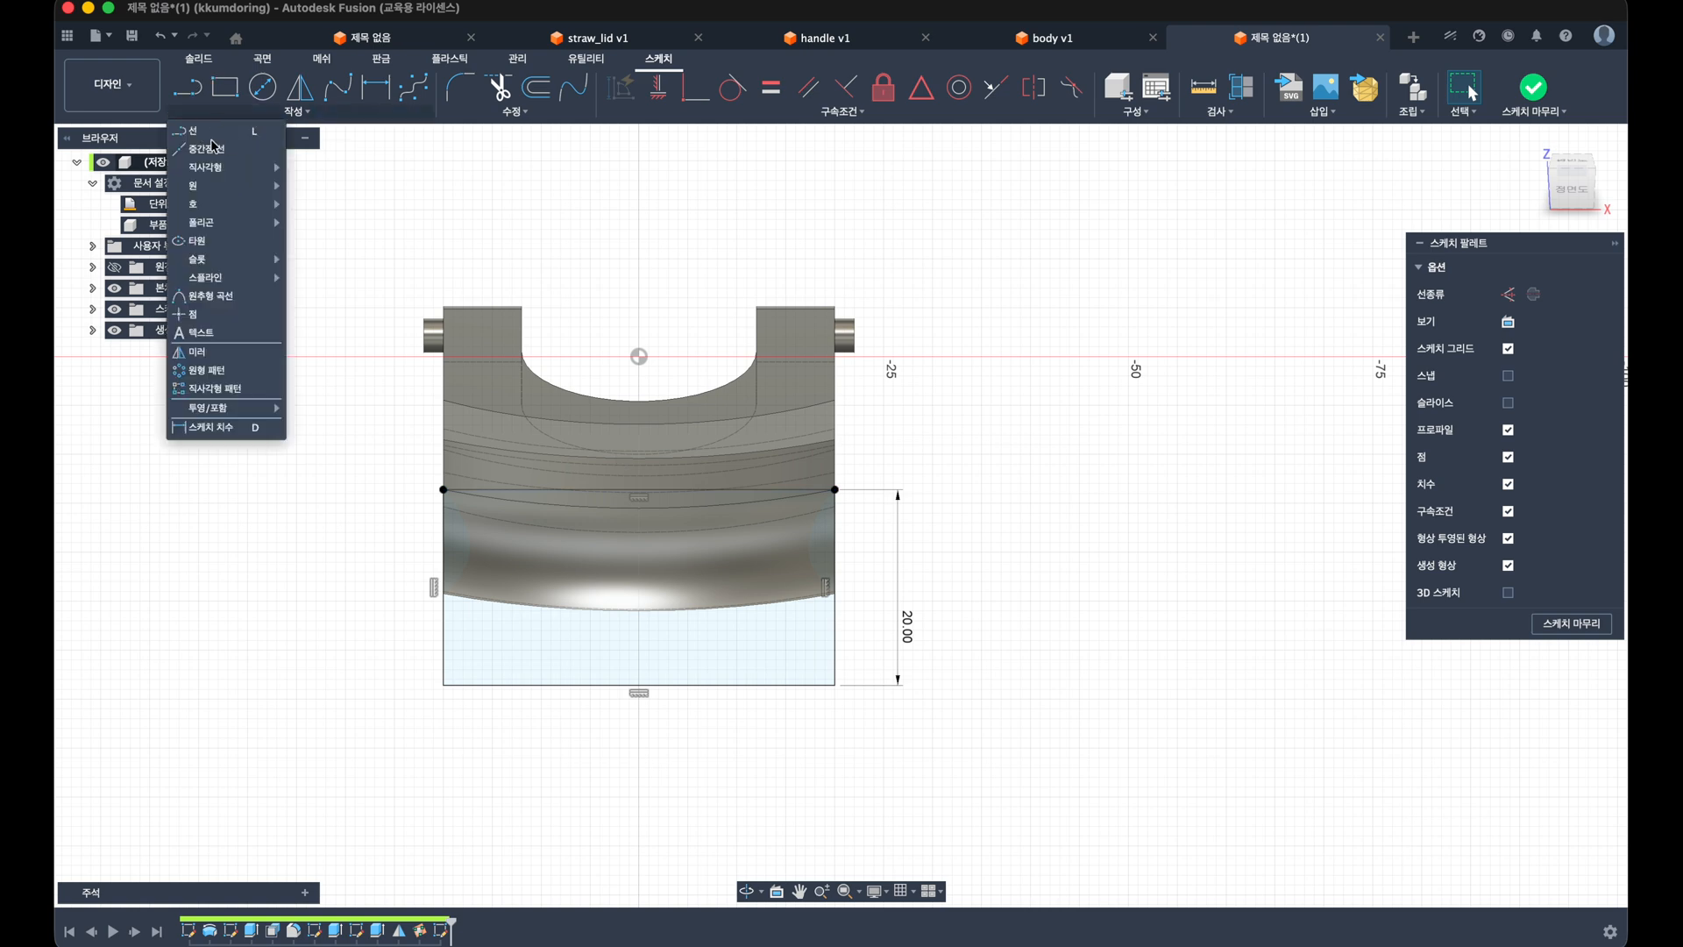
mouse_move(210, 203)
click(328, 219)
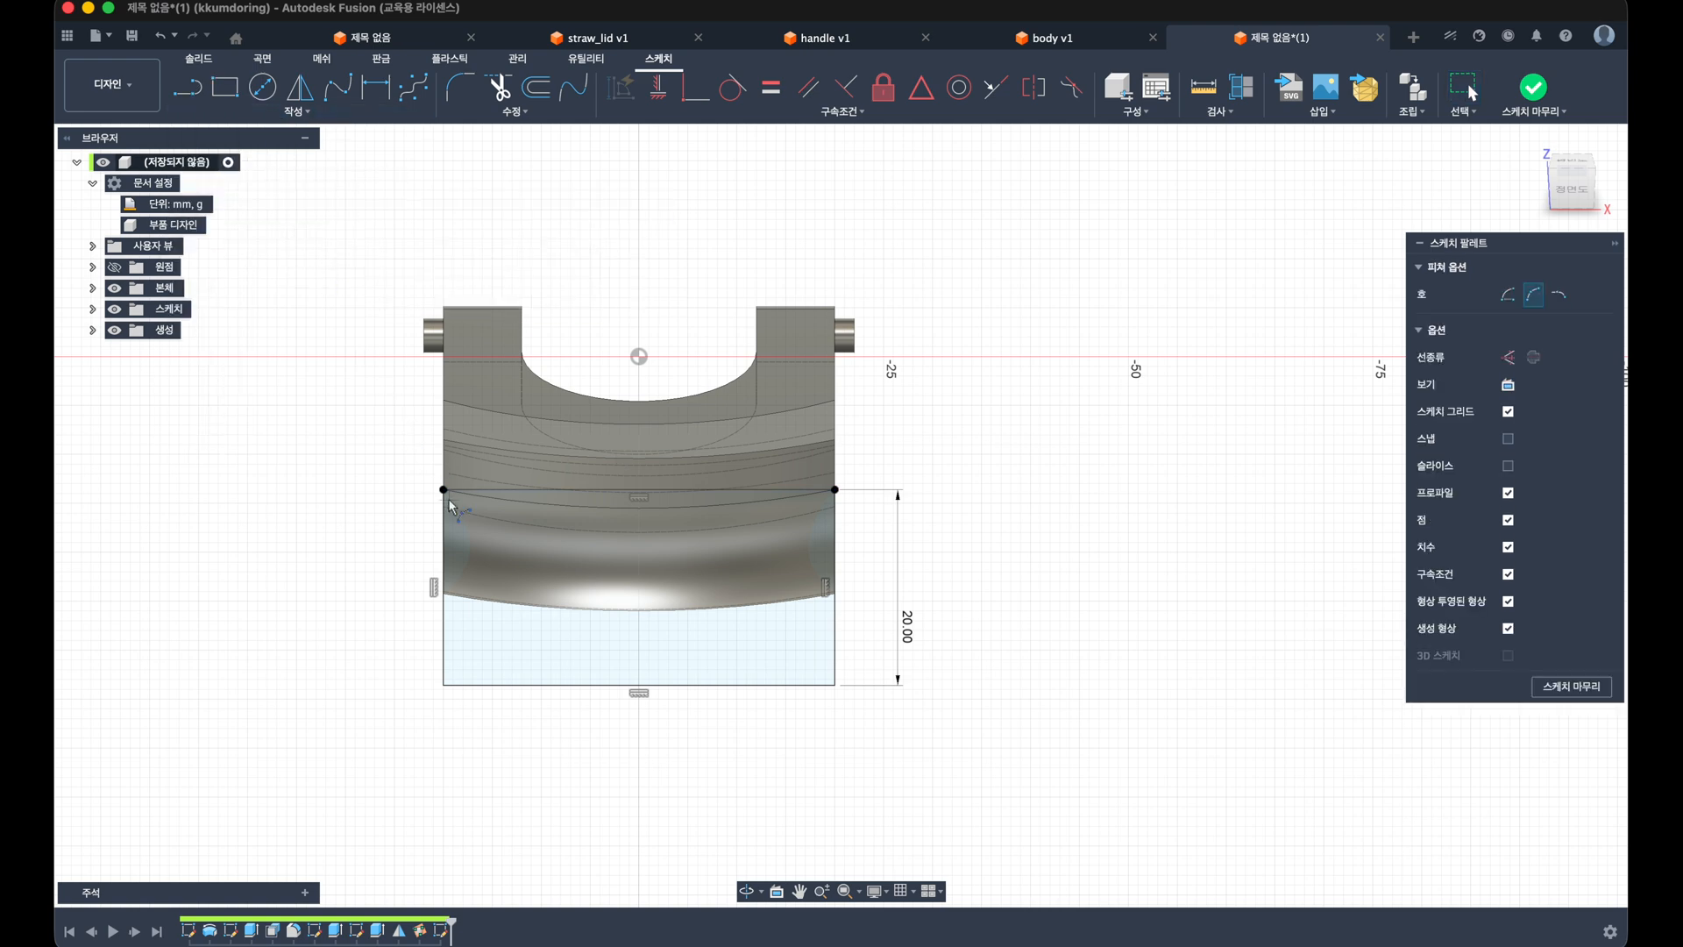
click(444, 491)
click(835, 489)
click(631, 571)
key(d)
click(666, 570)
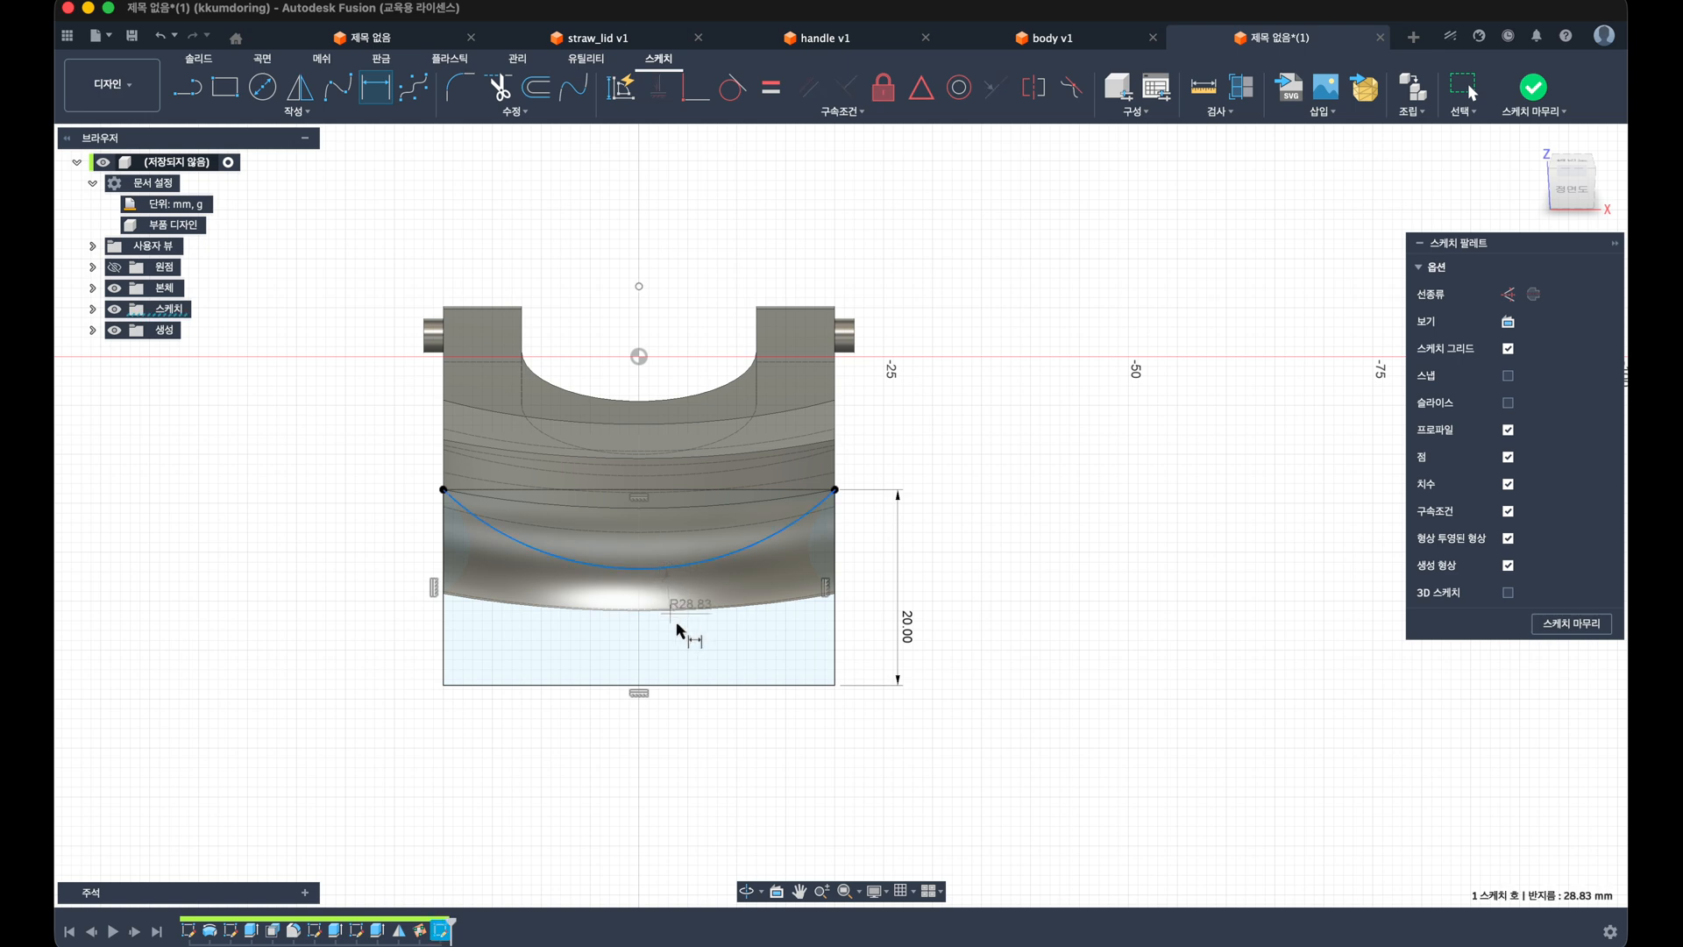
click(685, 635)
text(26)
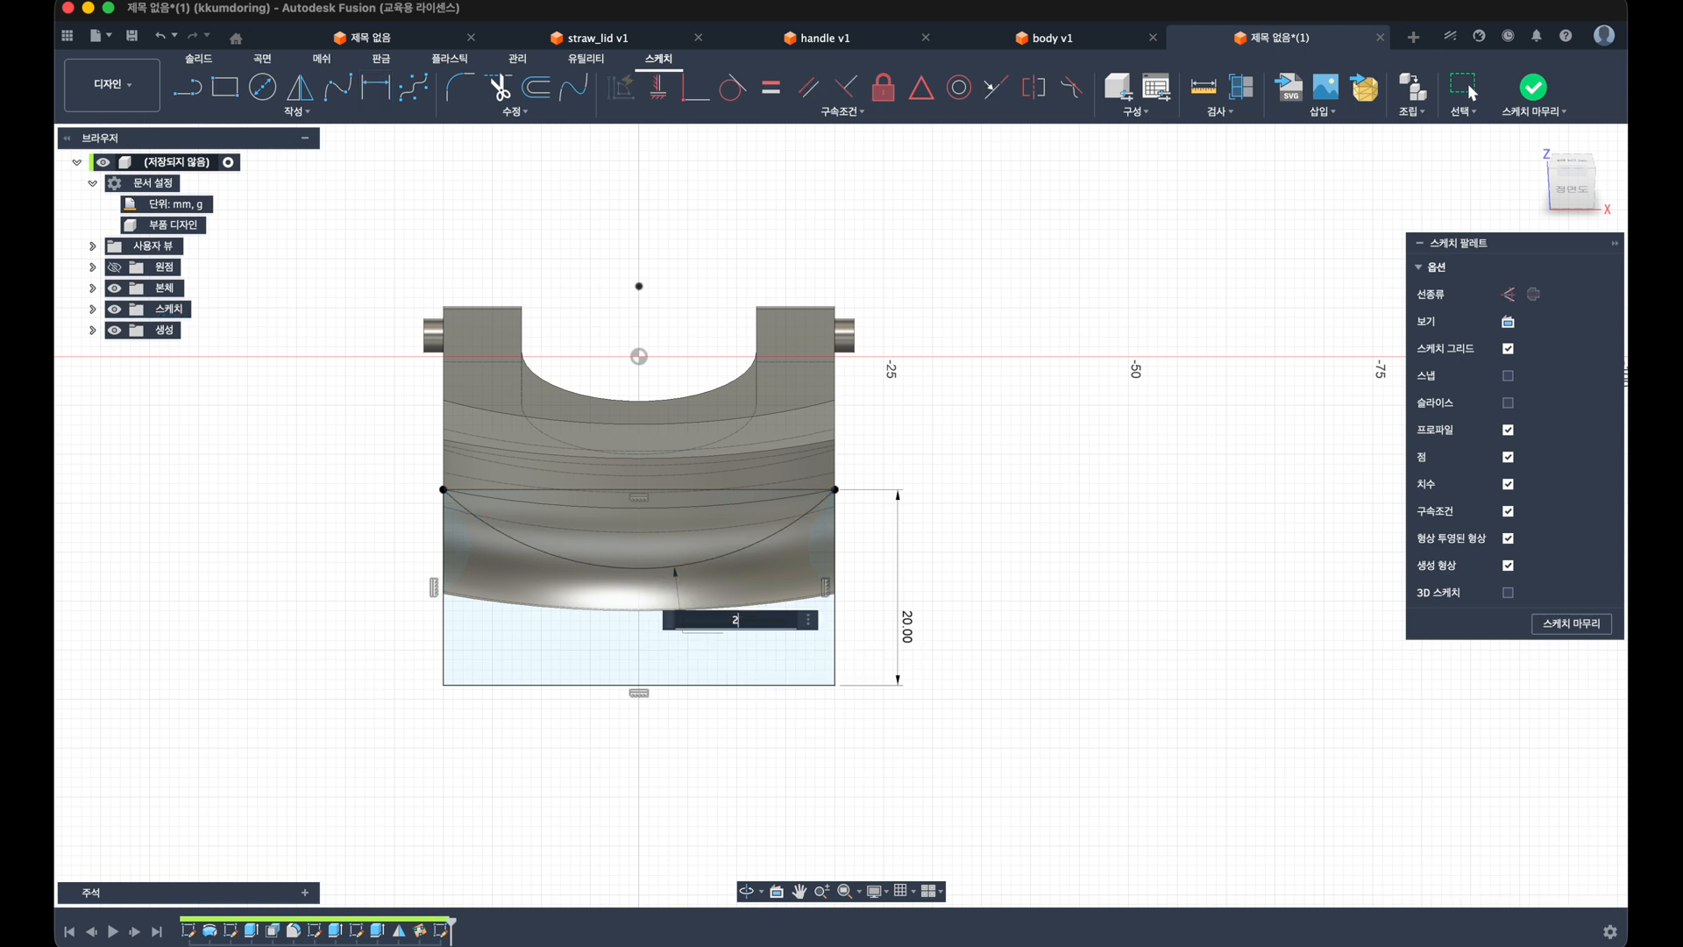
key(Return)
key(Escape)
Step: Extrude the region below the arc as a symmetric cut of about 4.9 mm to round the flap's lower end
shift+middle_drag(763, 638, 758, 621)
key(e)
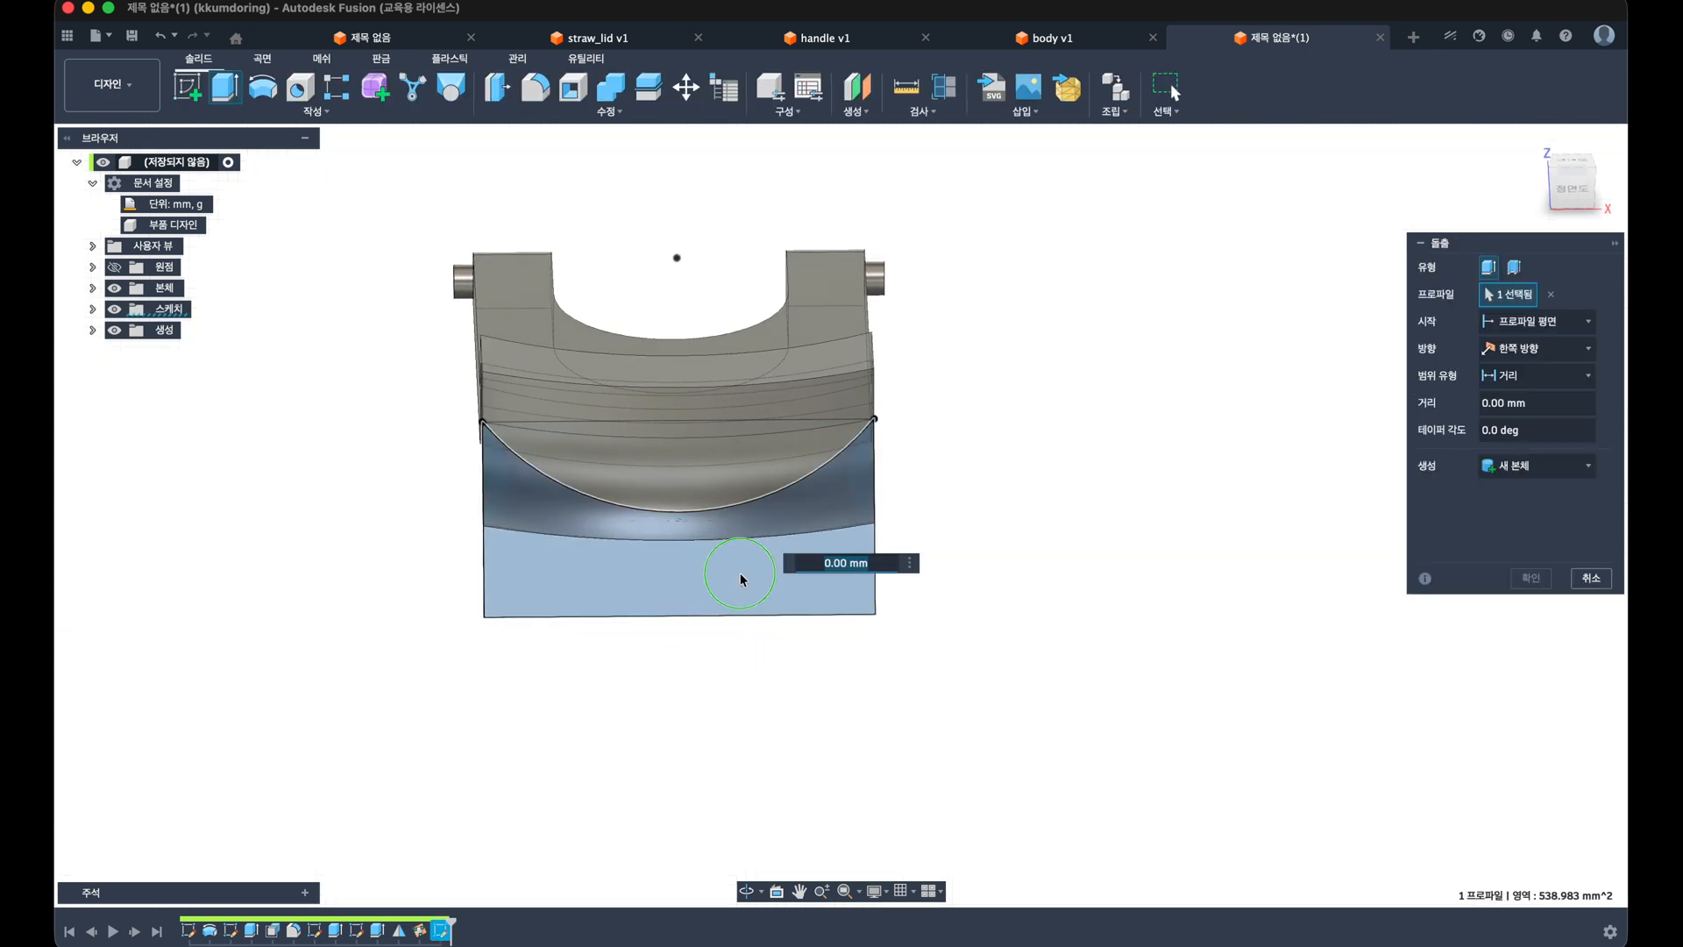
drag(493, 426, 526, 444)
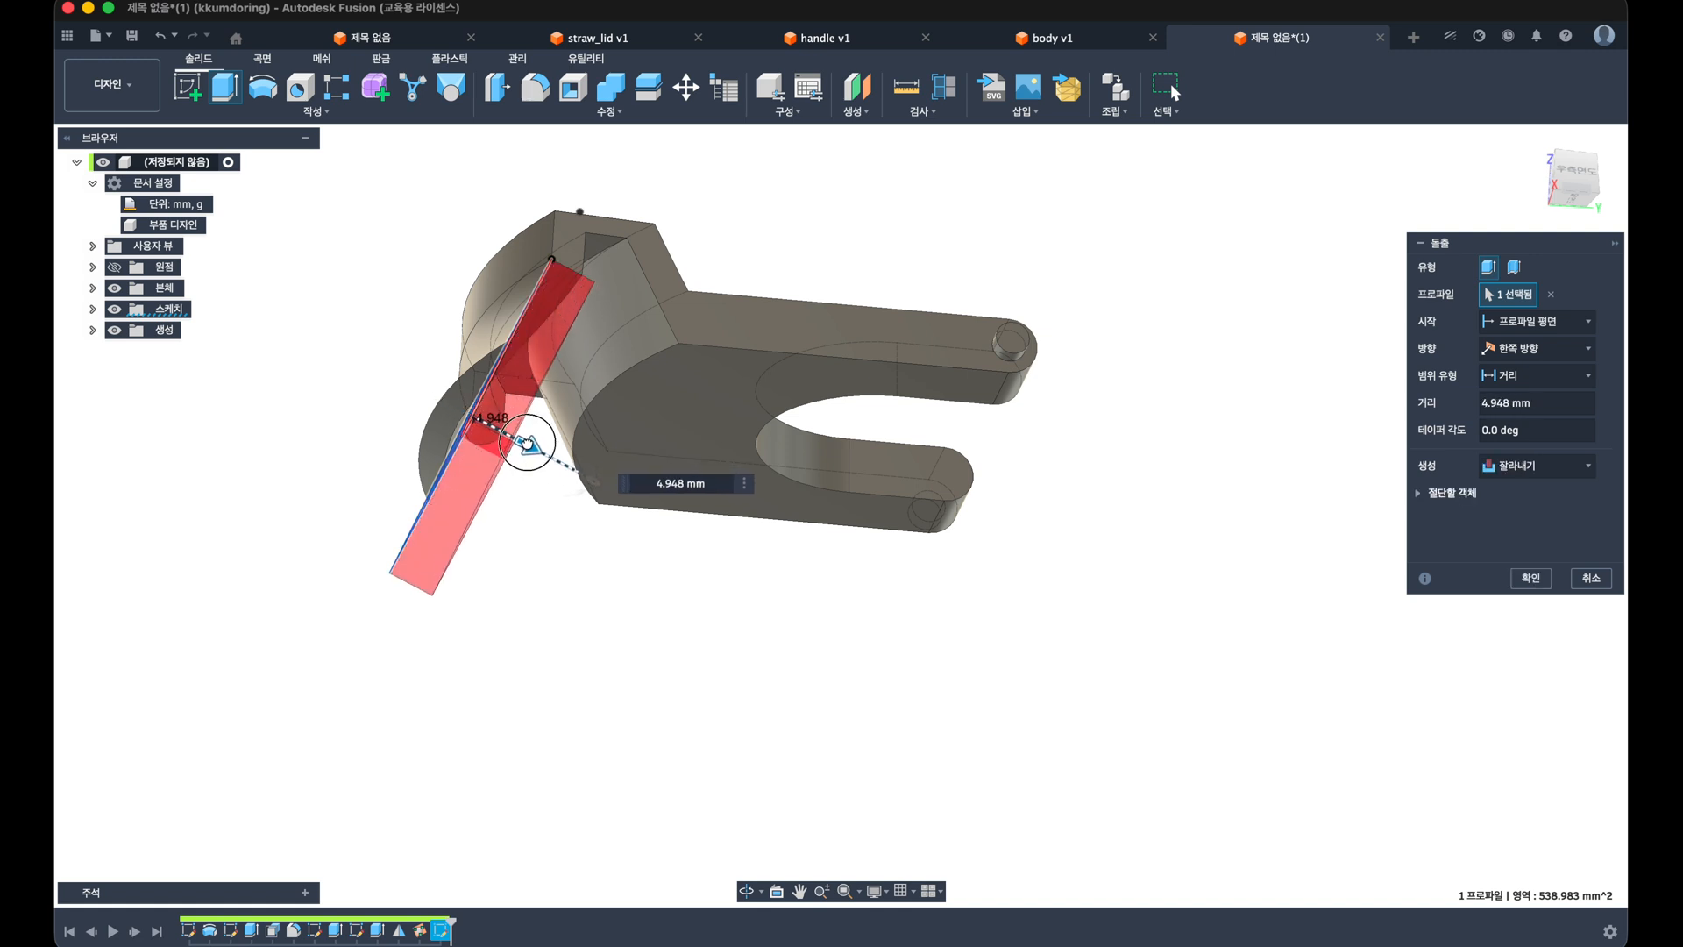
click(1529, 349)
click(1508, 418)
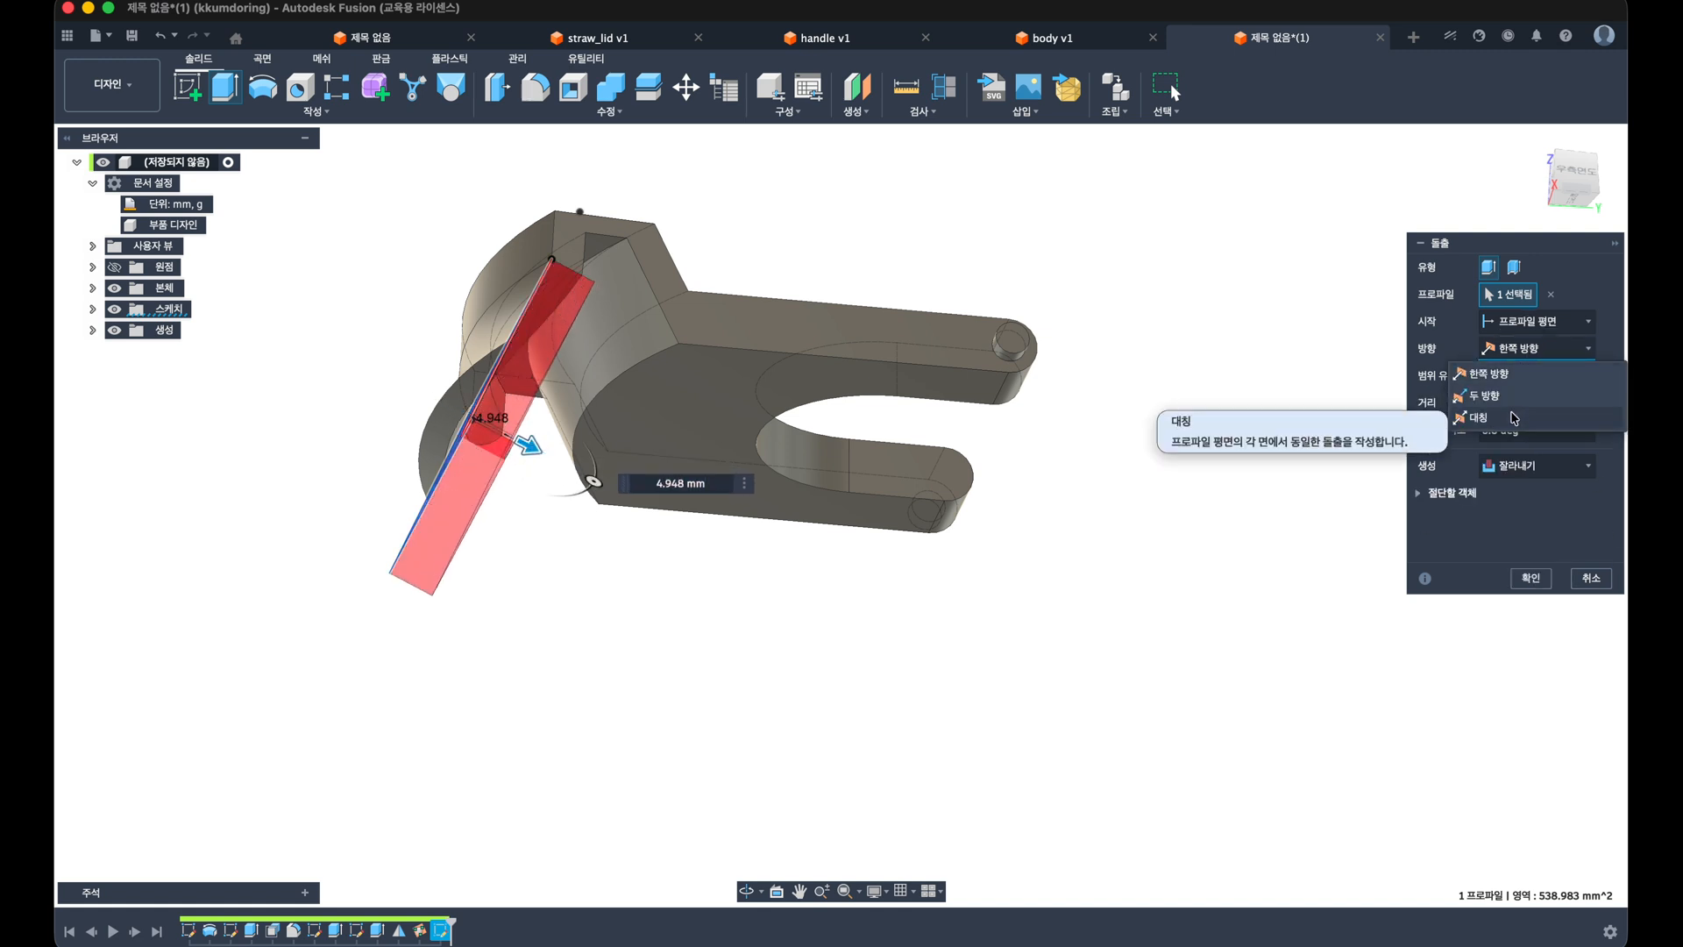
click(1529, 577)
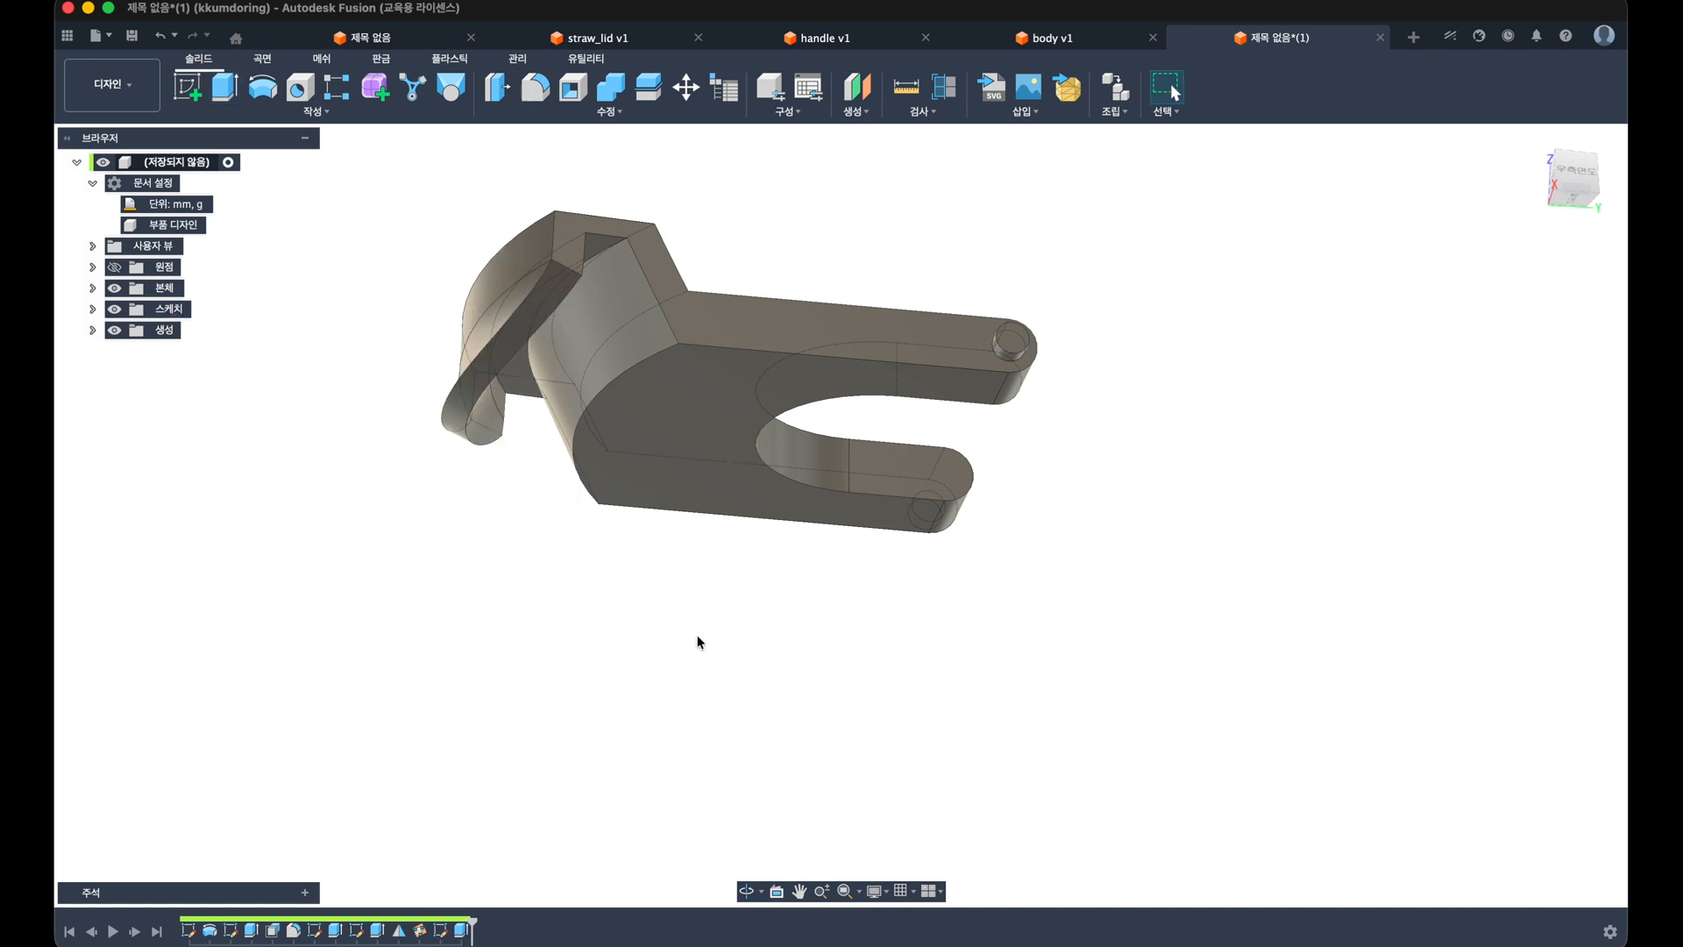
Step: Fillet the two short side corner edges where the flap meets its rounded lower end with an 8 mm radius
shift+middle_drag(698, 639, 728, 677)
scroll(687, 459, up, 3)
key(f)
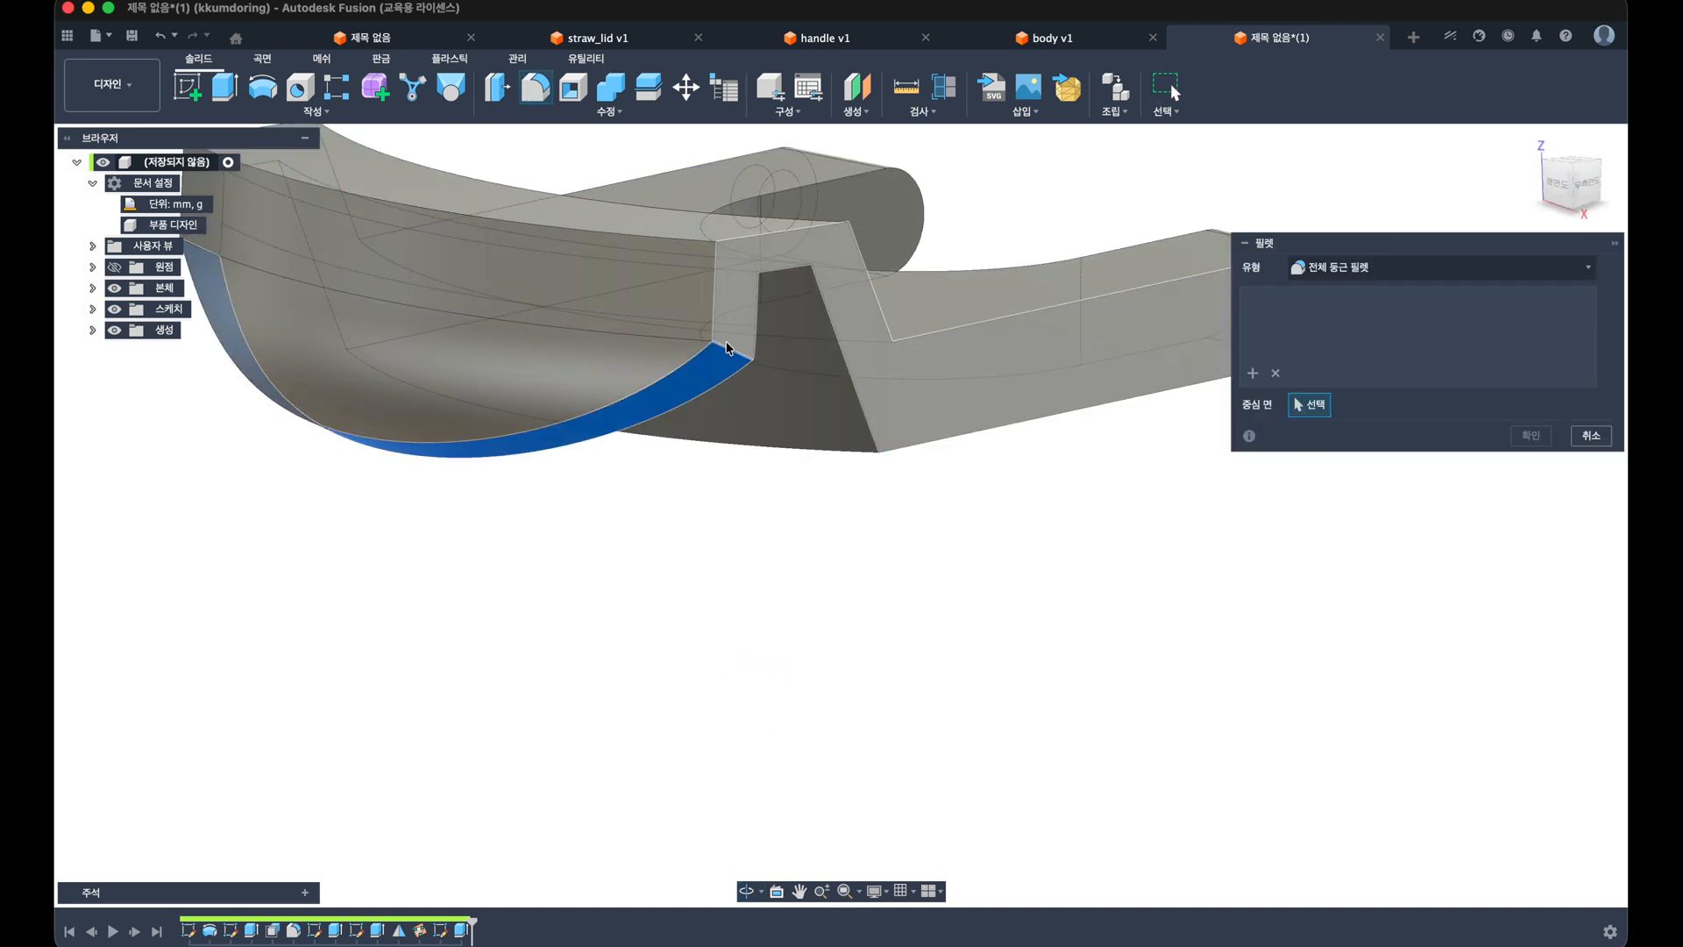
click(1438, 266)
click(1341, 293)
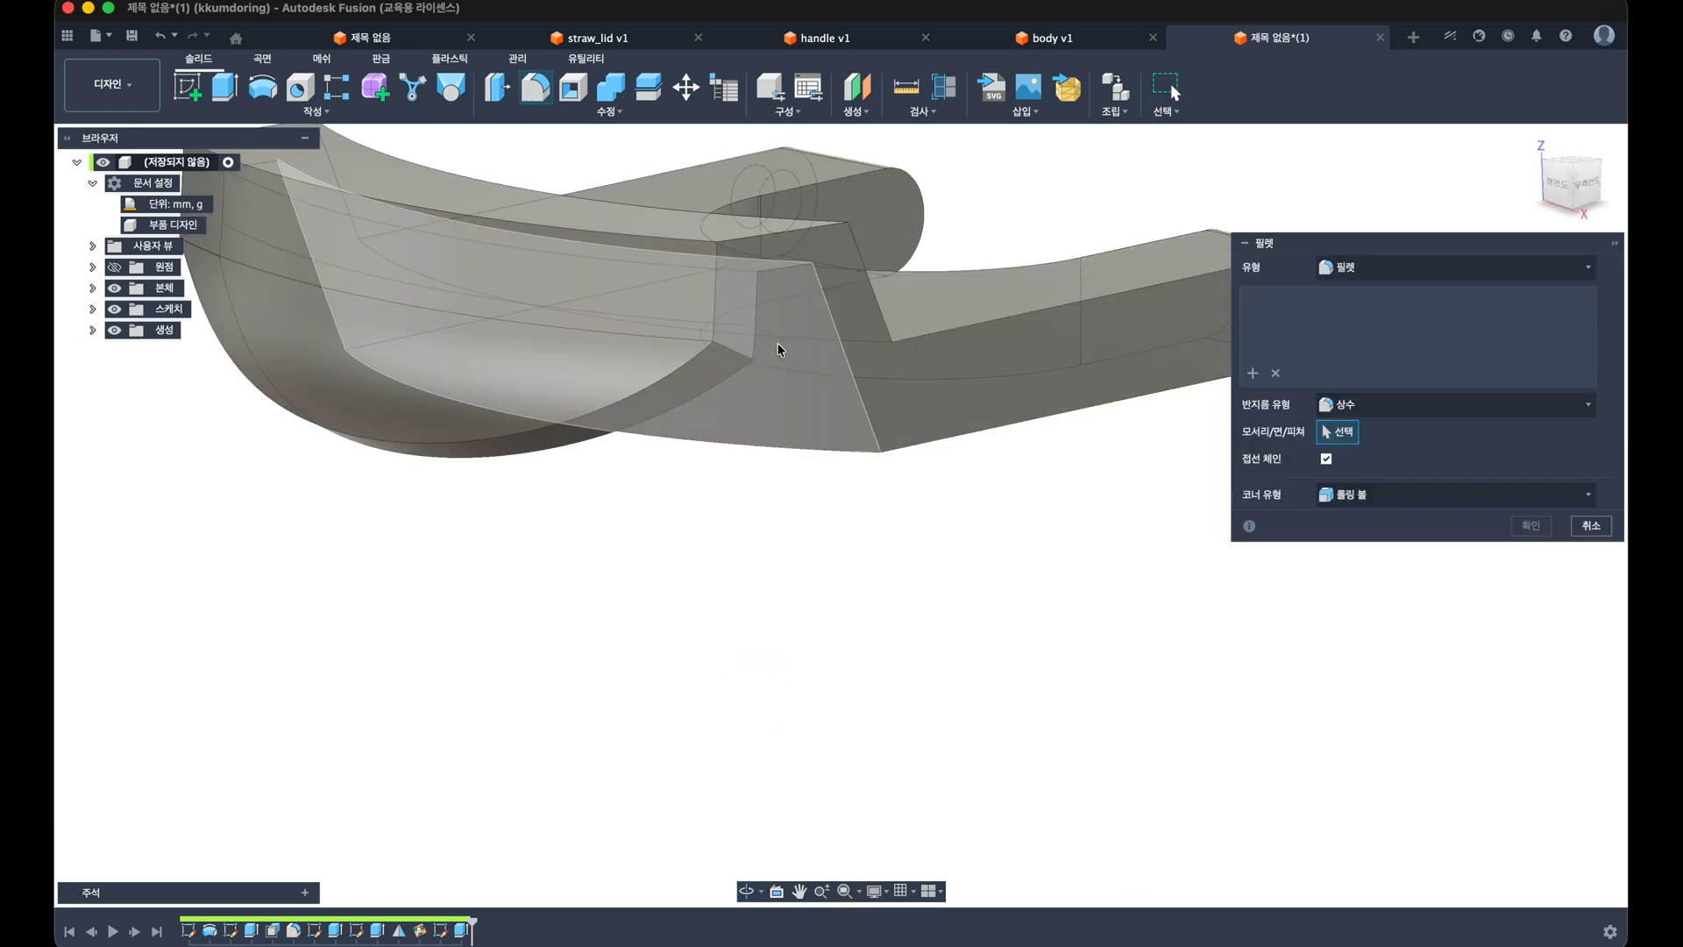
click(733, 347)
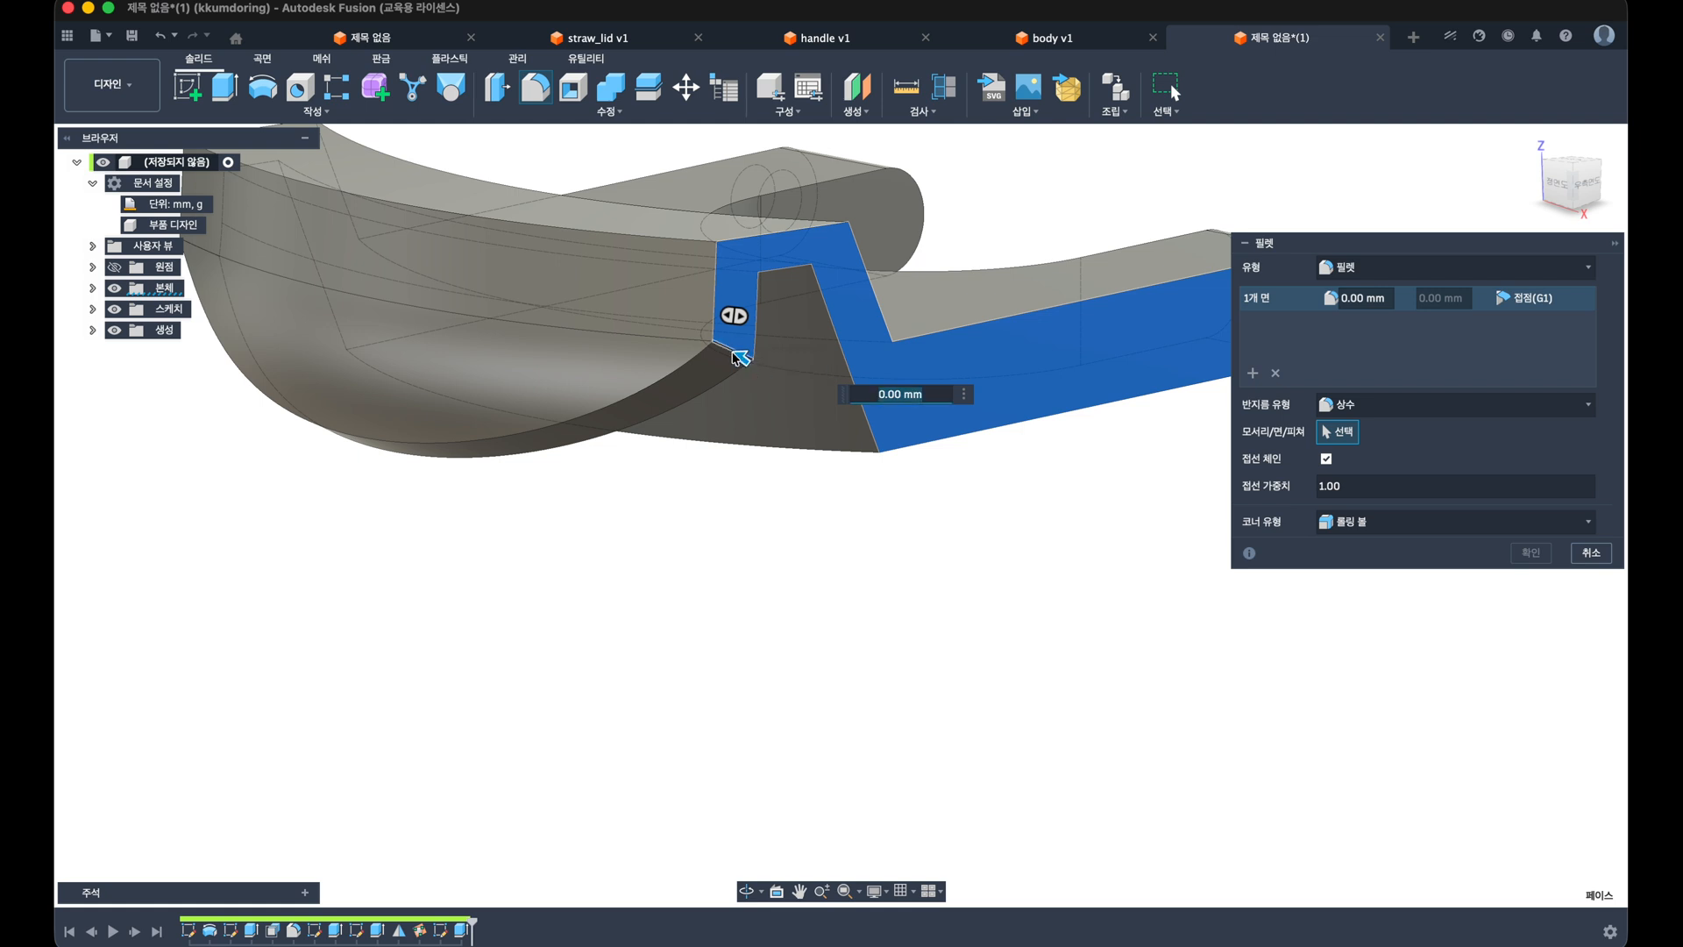
click(735, 345)
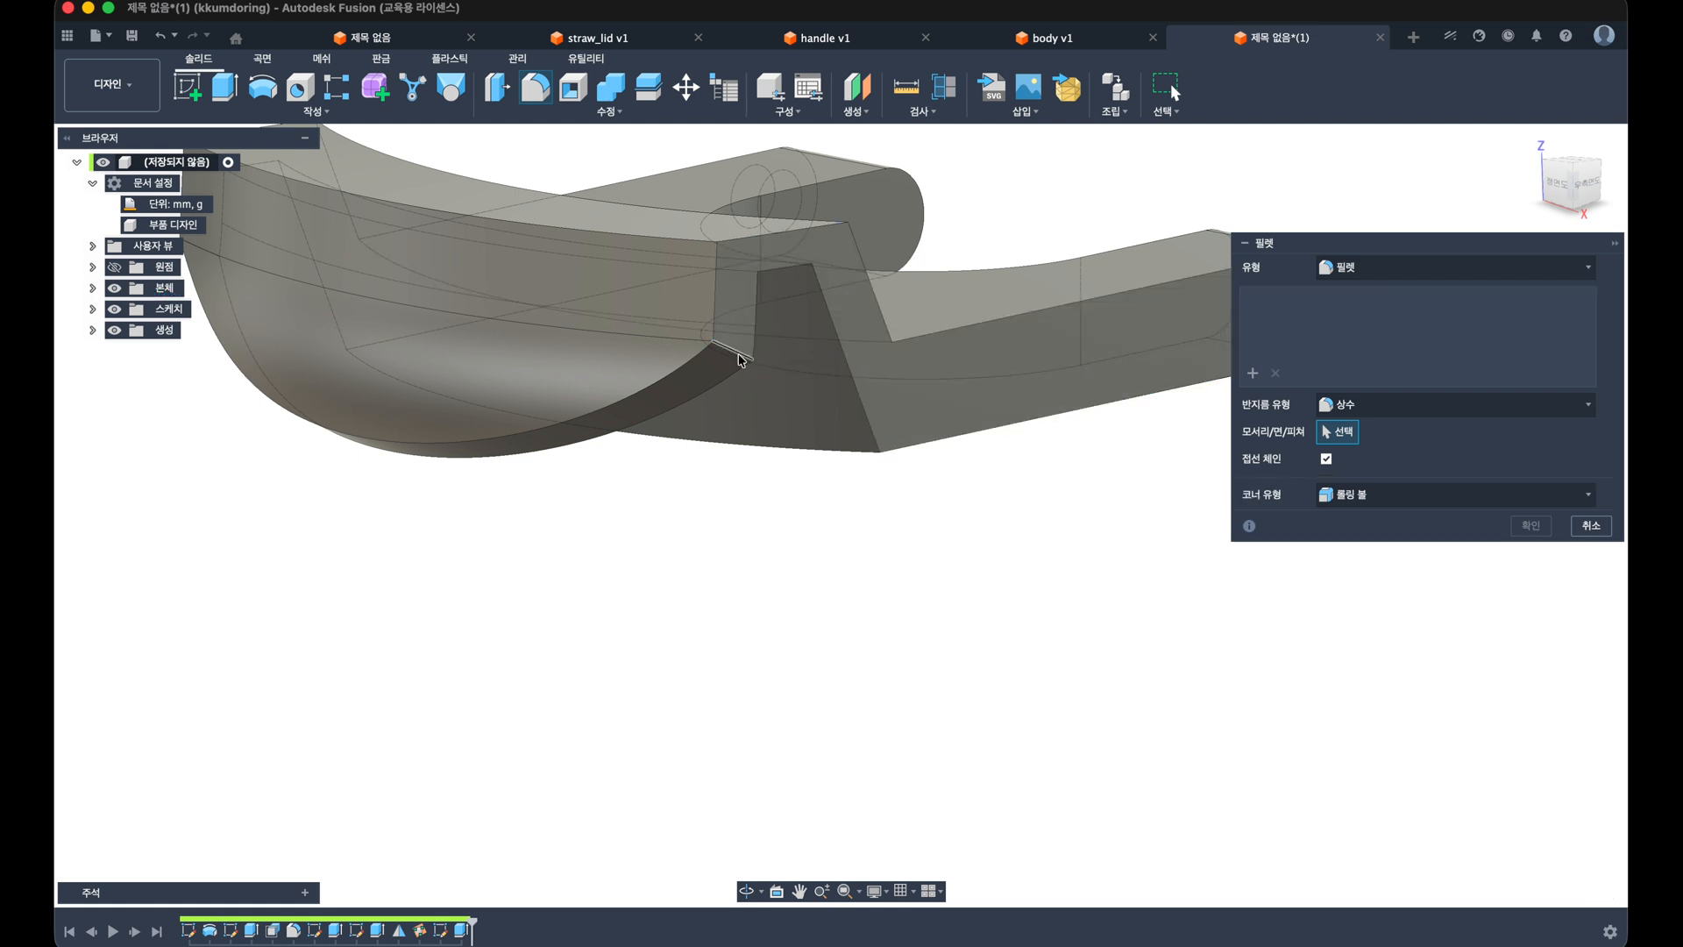
click(735, 350)
middle_drag(639, 365, 868, 565)
shift+middle_drag(426, 445, 823, 518)
click(870, 520)
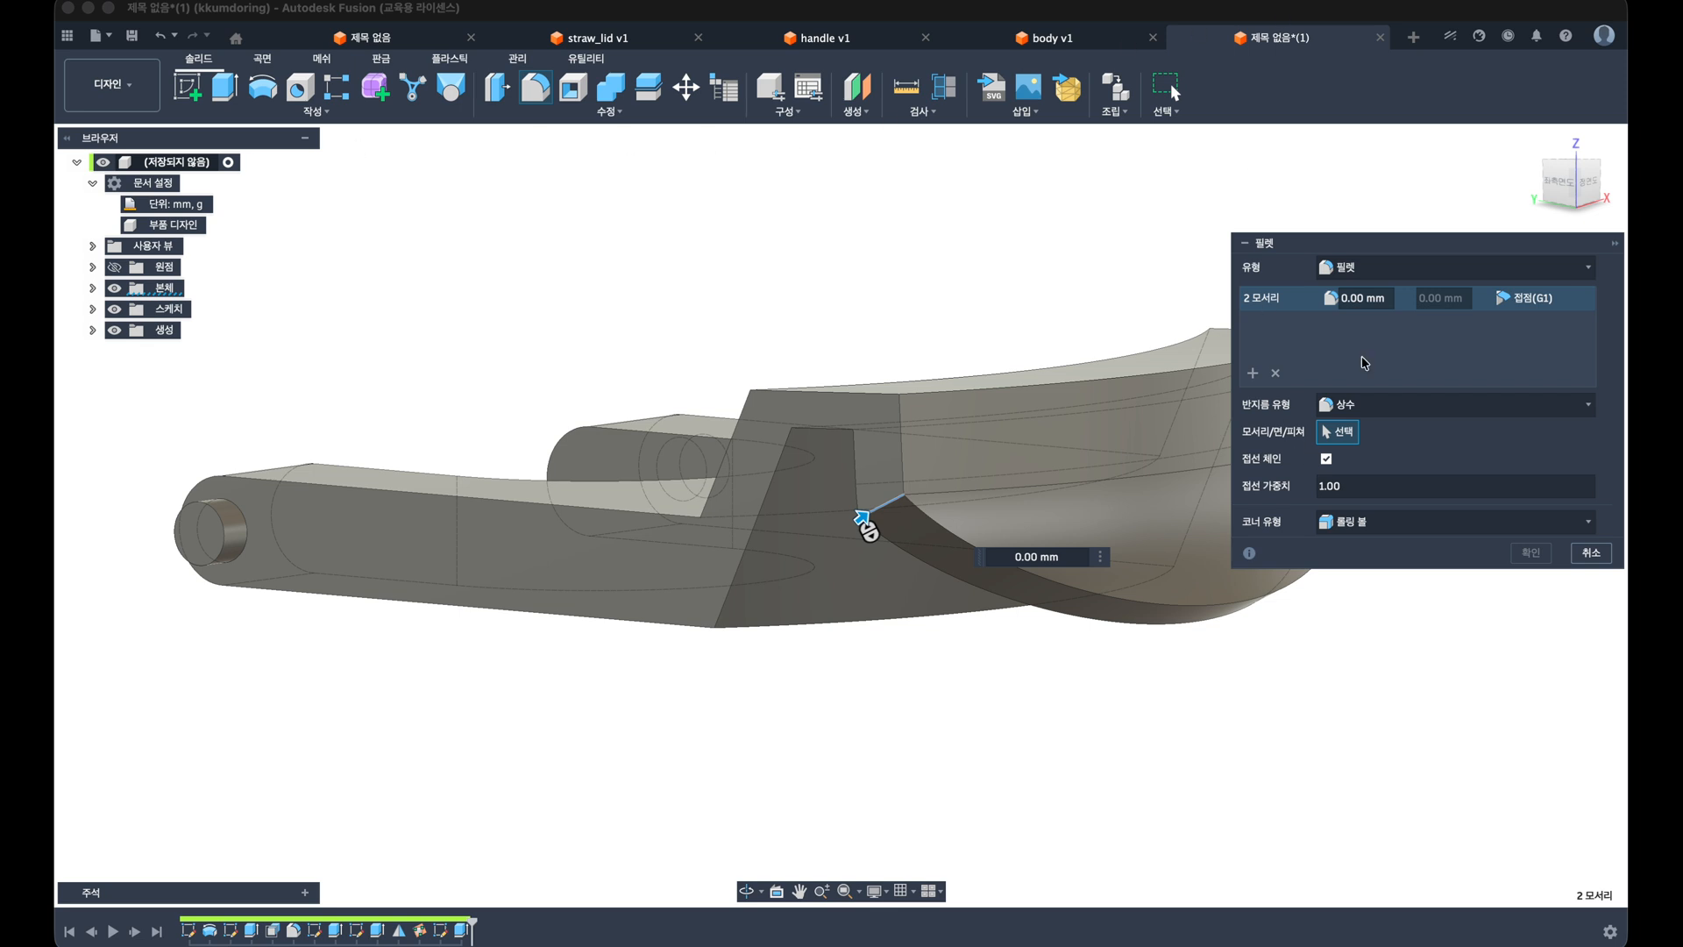
click(1382, 298)
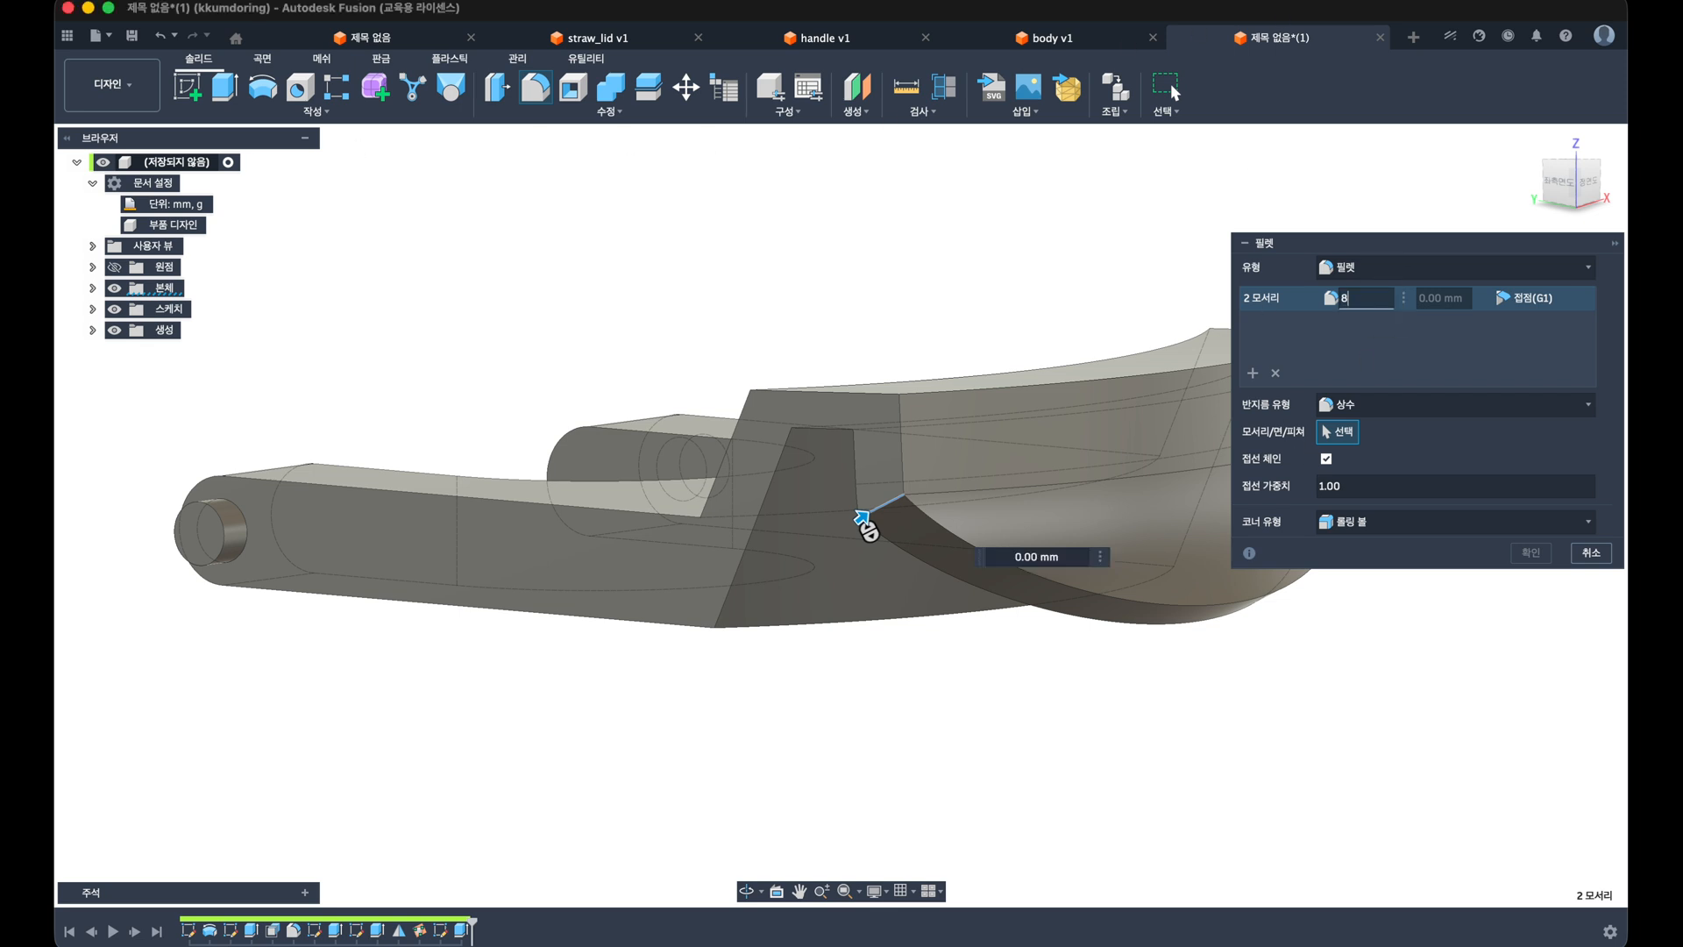
text(8)
key(Return)
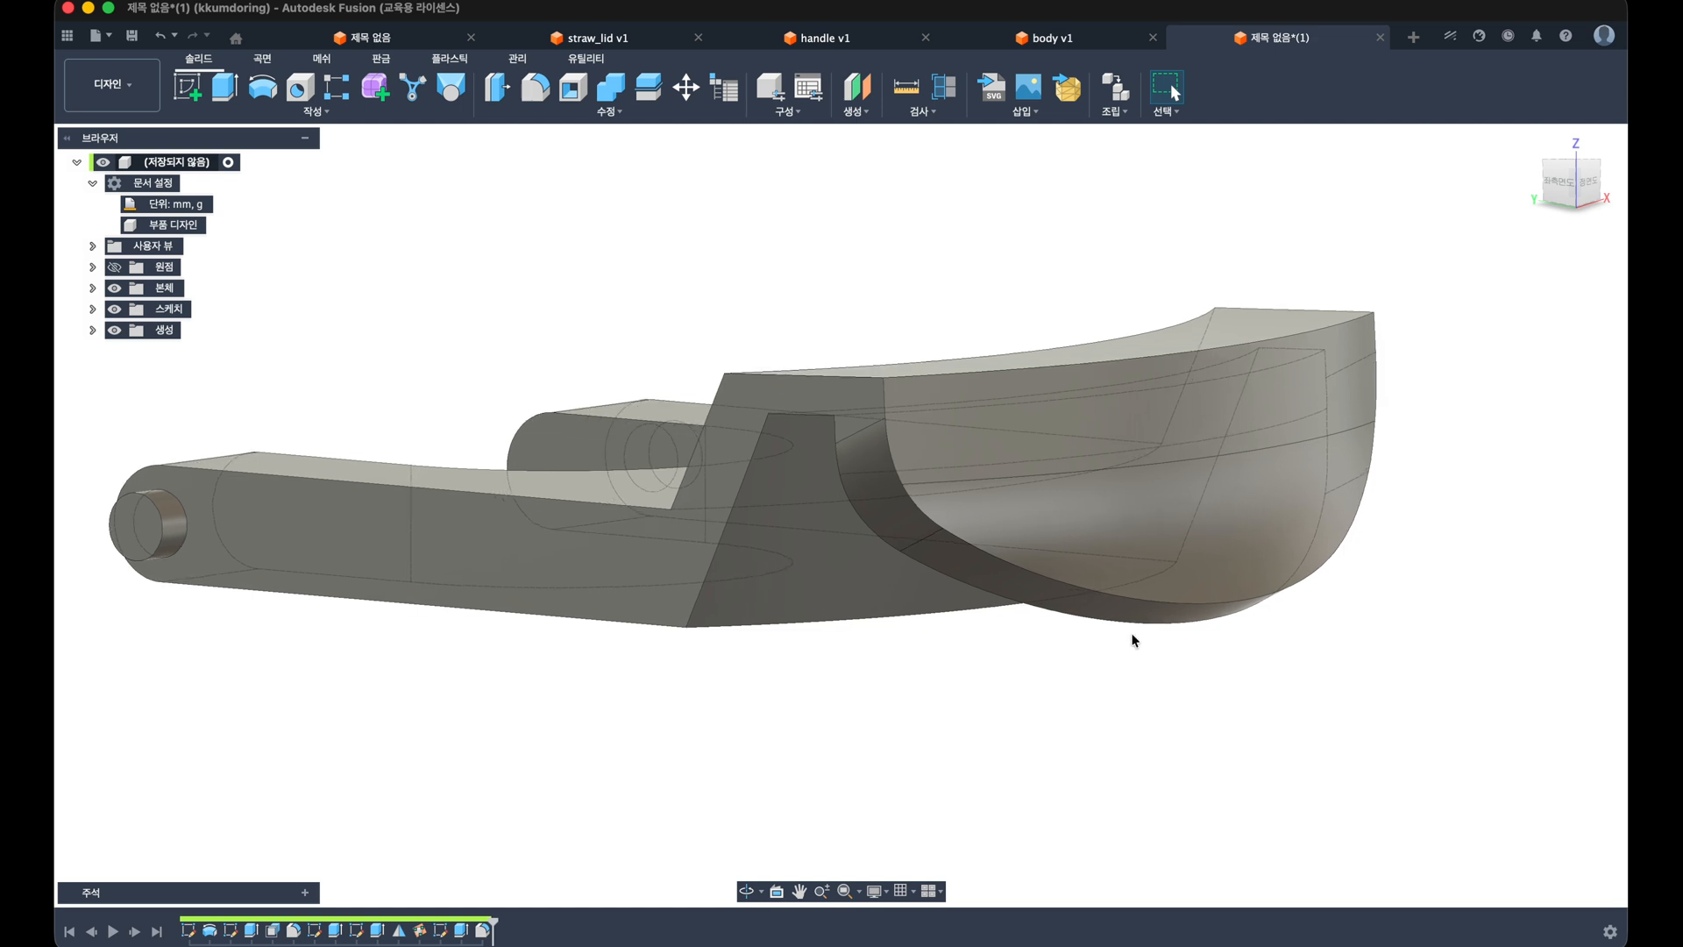
Step: Start a sketch on the lengthwise vertical origin plane and project its intersections with the slot's round wall and the part's top face
scroll(1132, 639, up, 2)
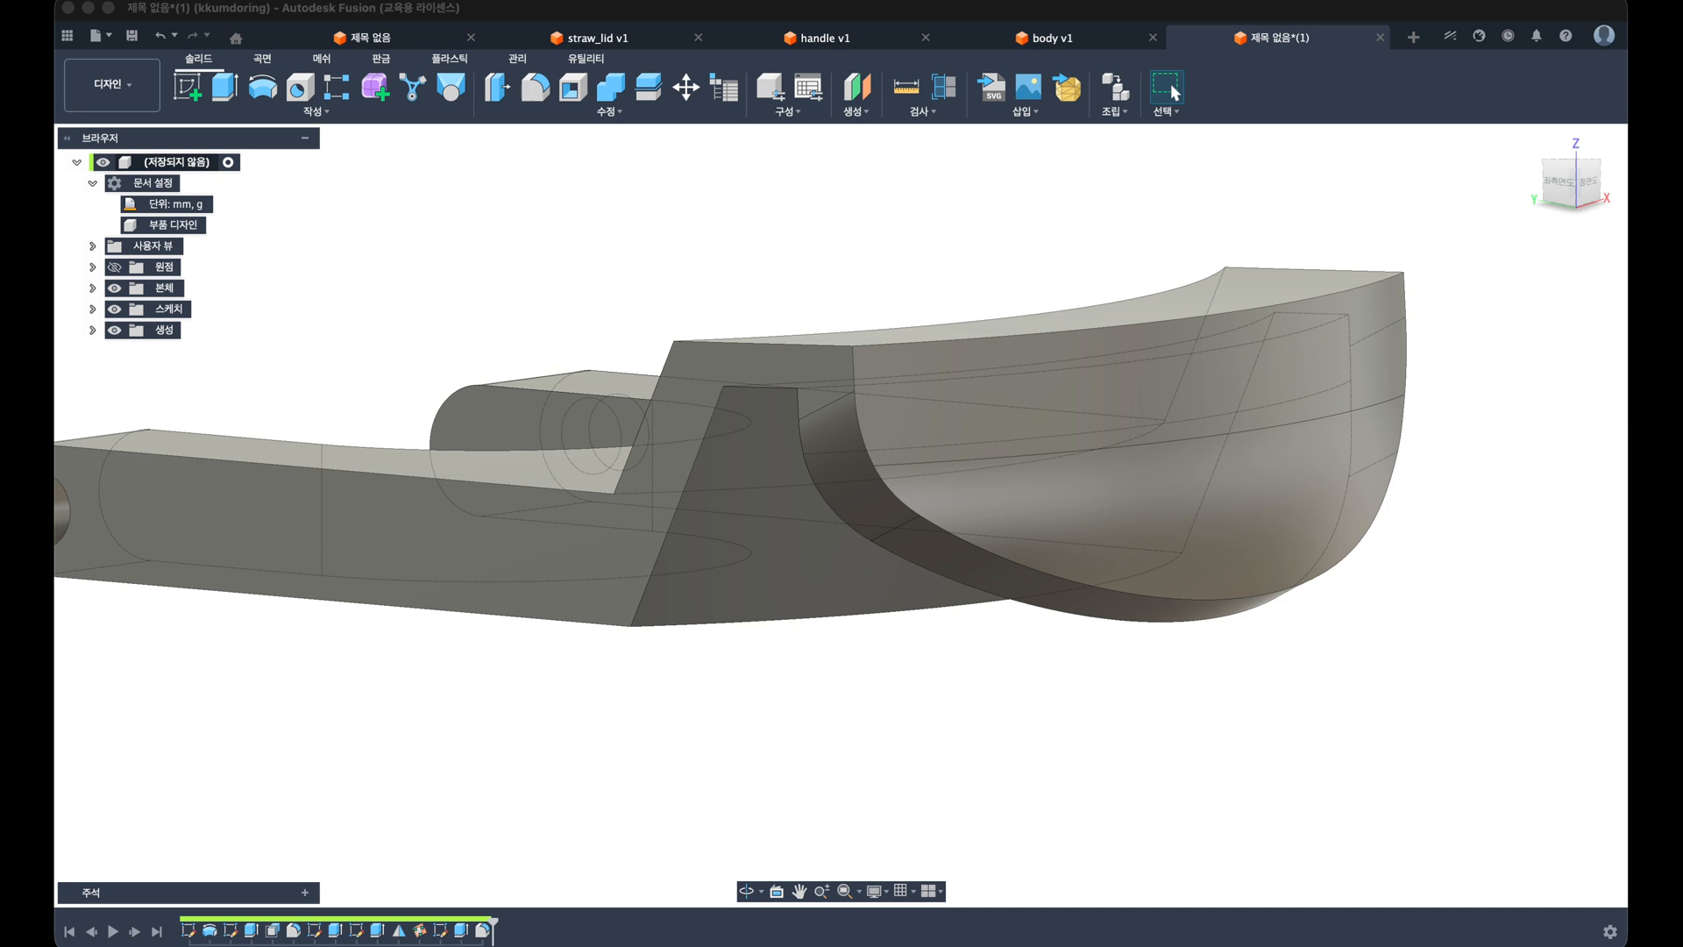
shift+middle_drag(715, 140, 469, 252)
scroll(465, 311, up, 3)
middle_drag(463, 311, 437, 310)
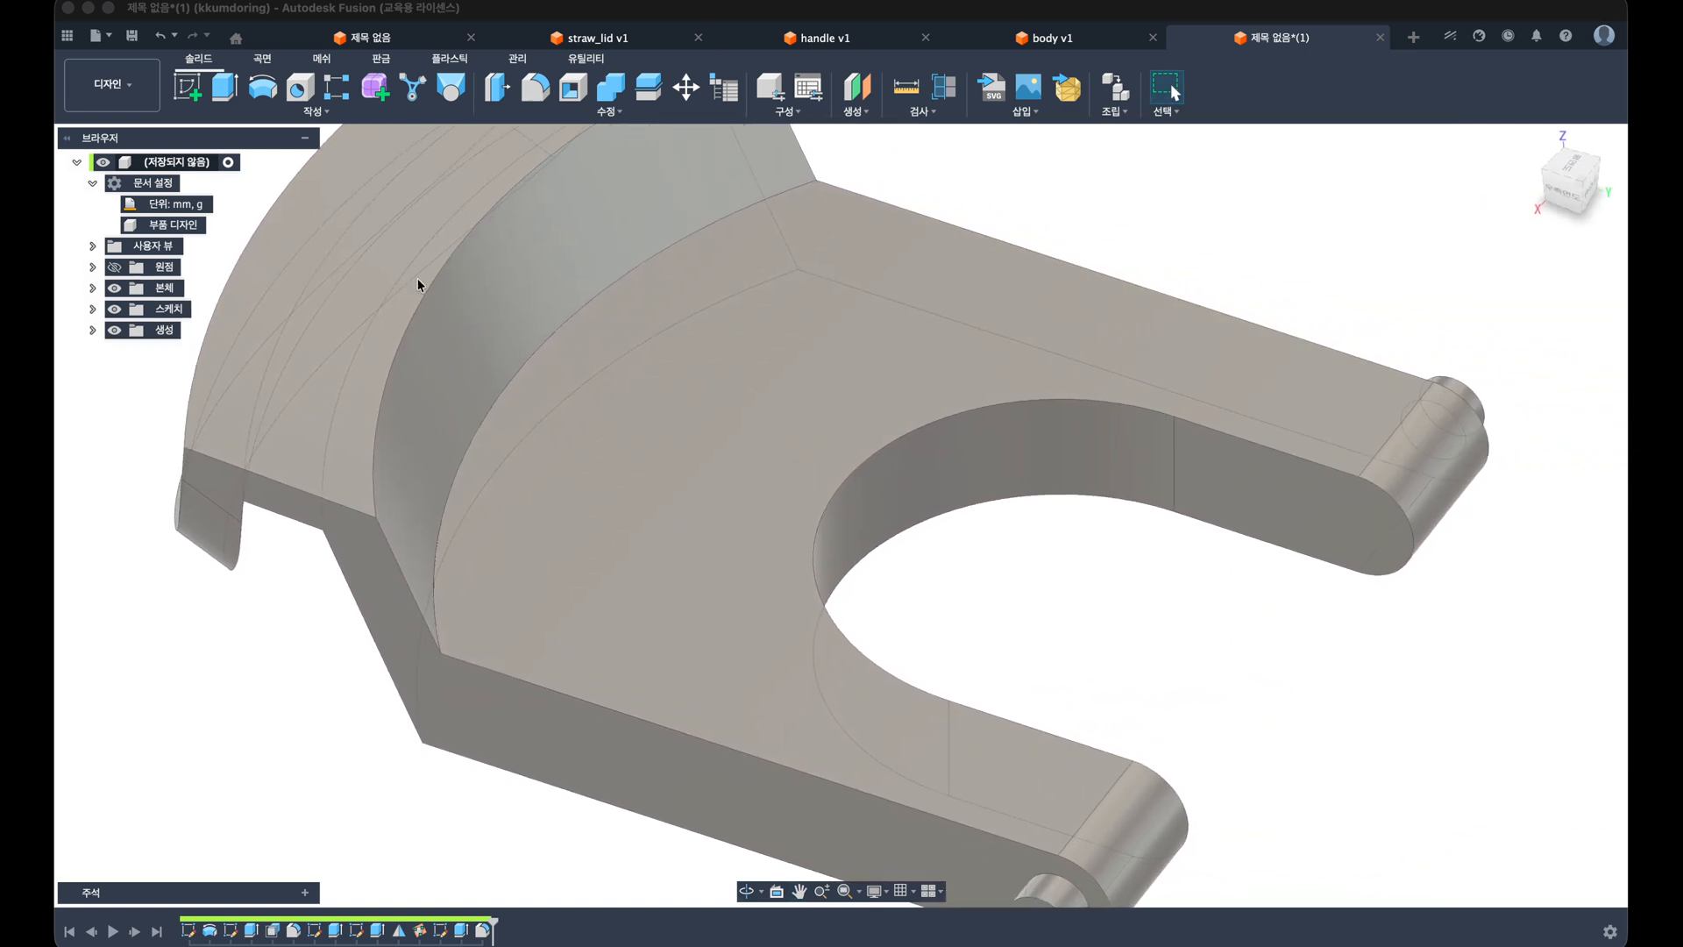
click(192, 103)
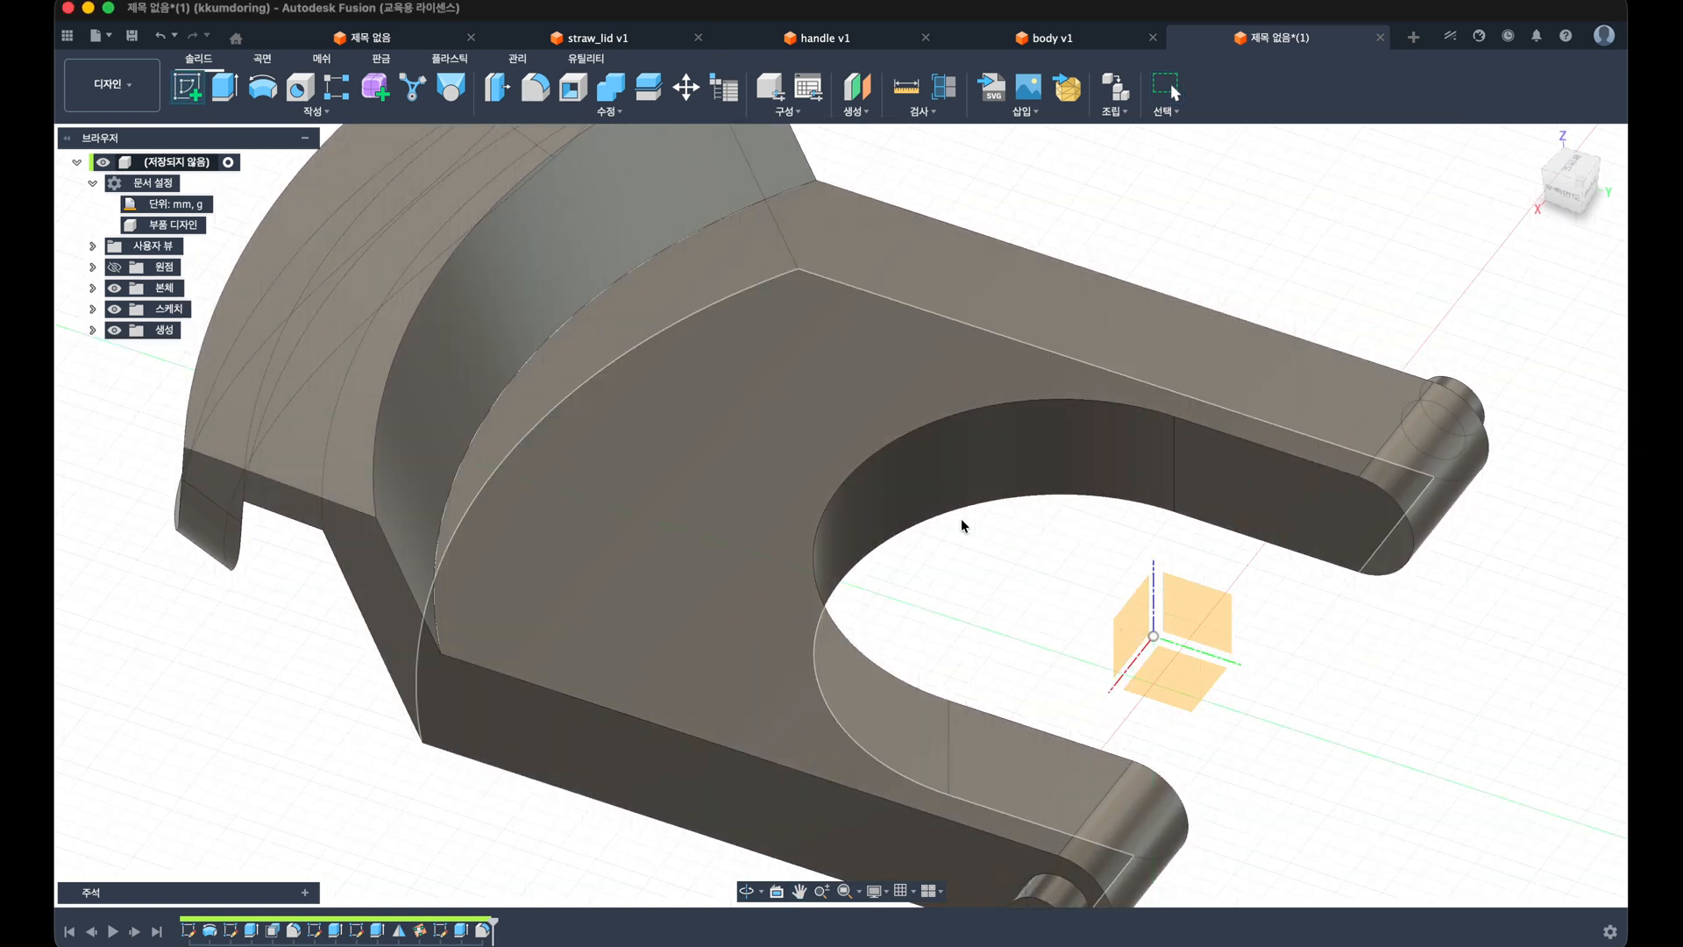
click(1136, 602)
shift+middle_drag(772, 425, 525, 464)
click(243, 114)
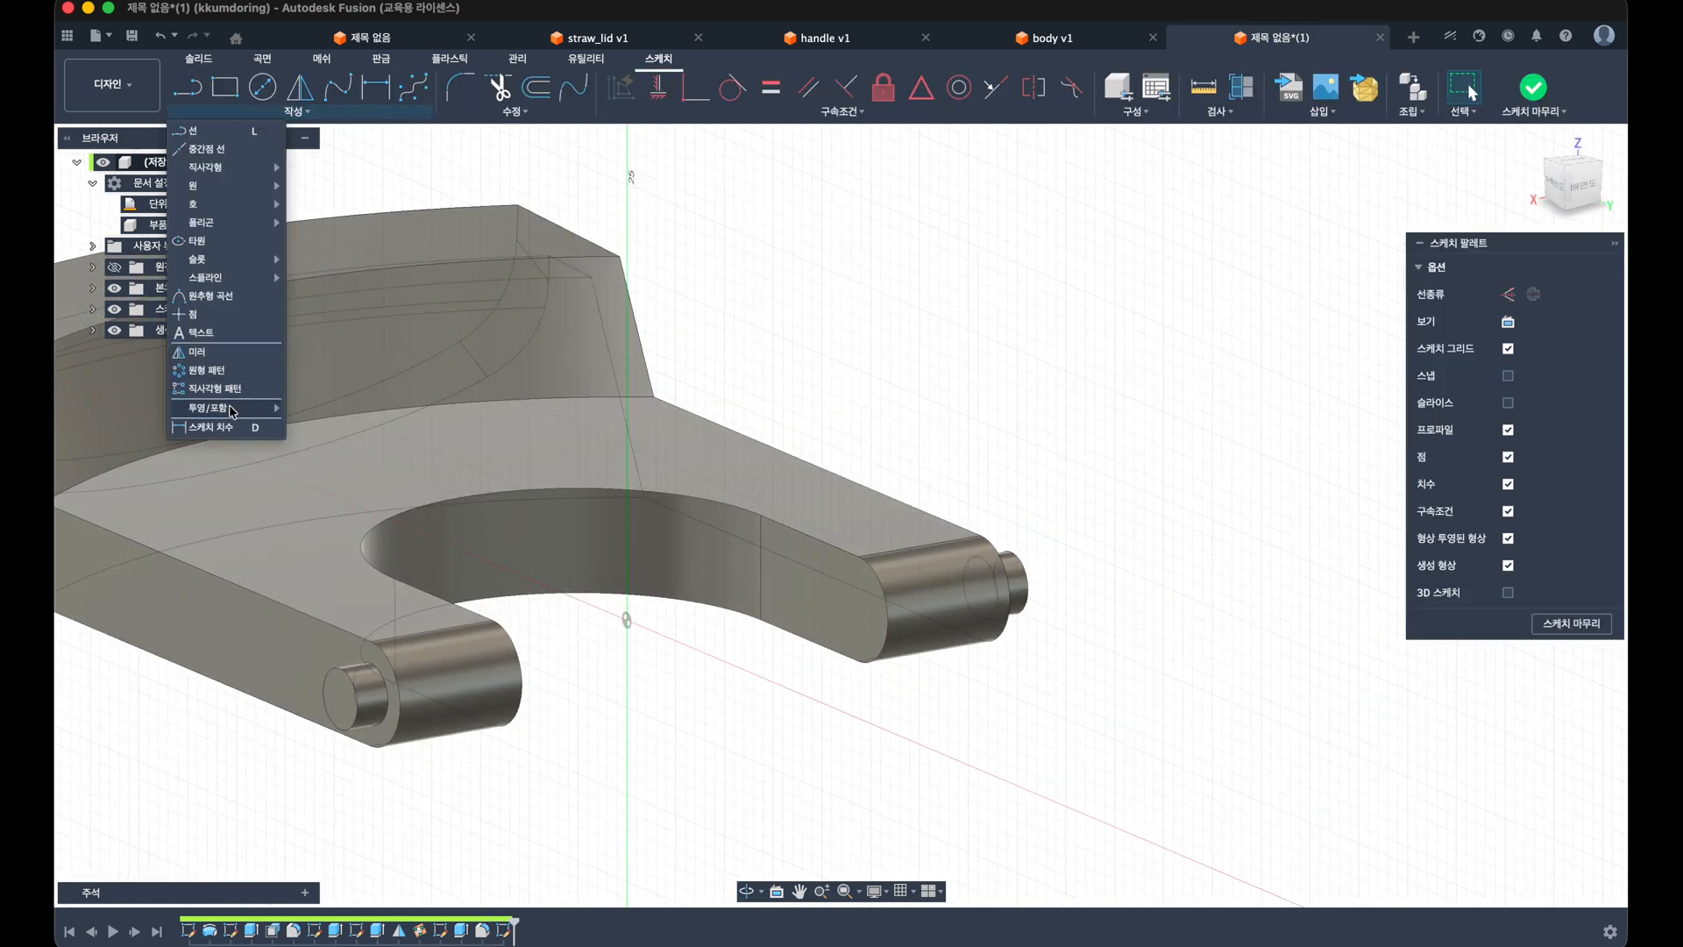
mouse_move(243, 408)
click(342, 428)
click(440, 520)
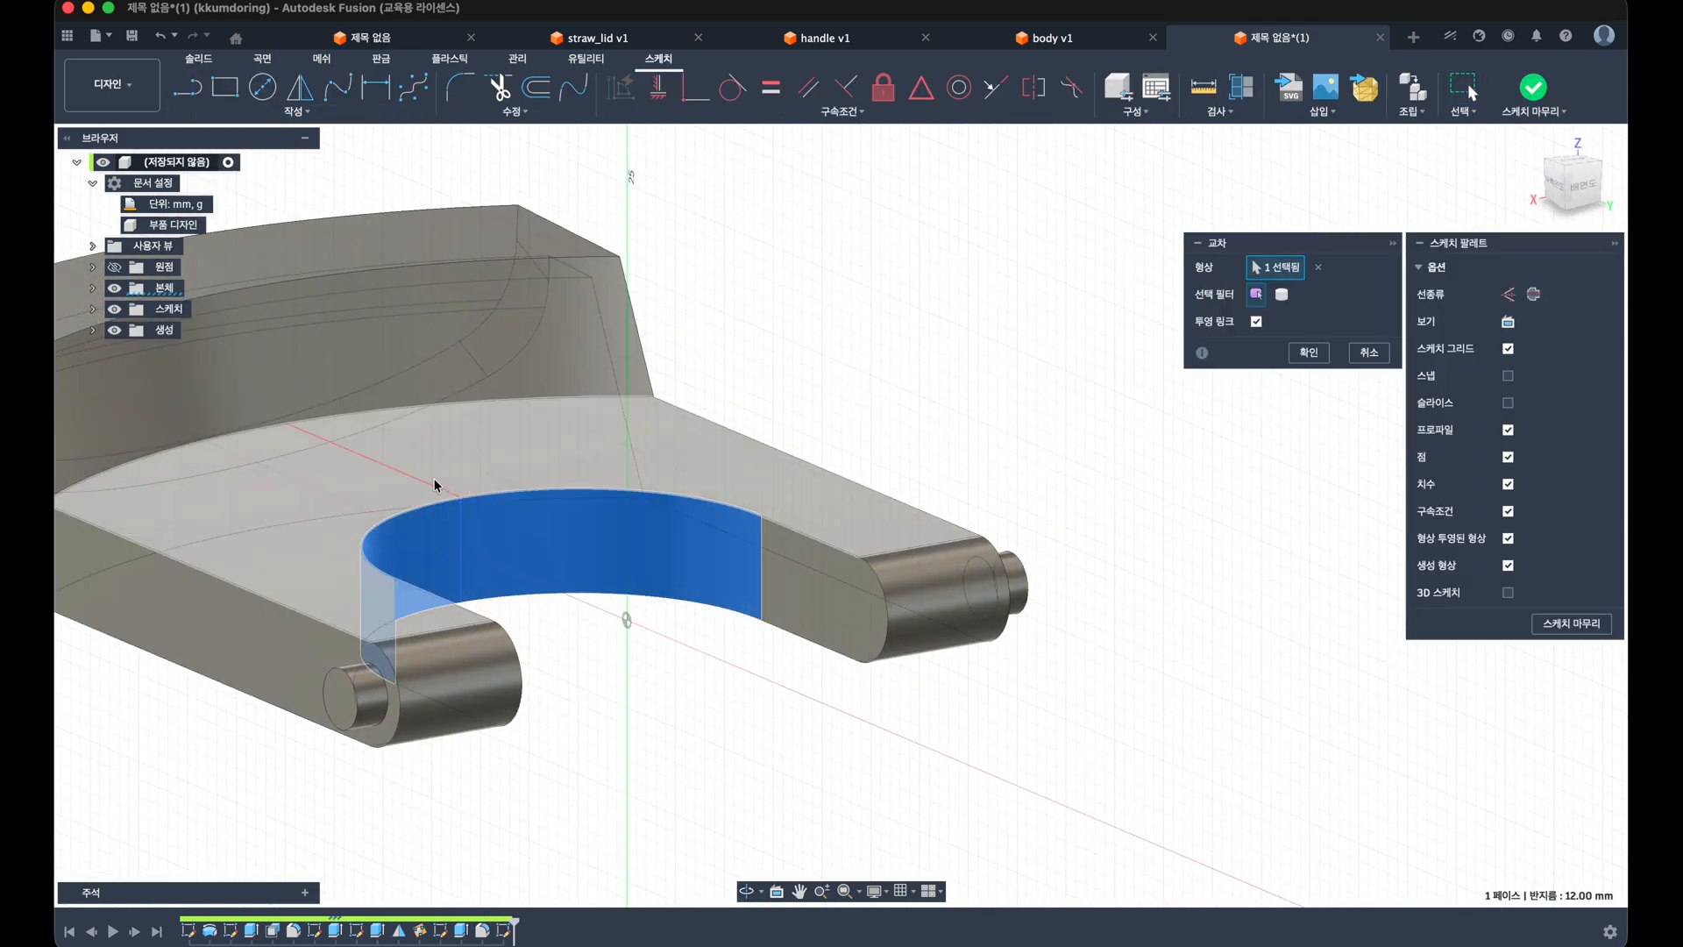
click(436, 487)
click(1308, 353)
shift+middle_drag(379, 426, 409, 424)
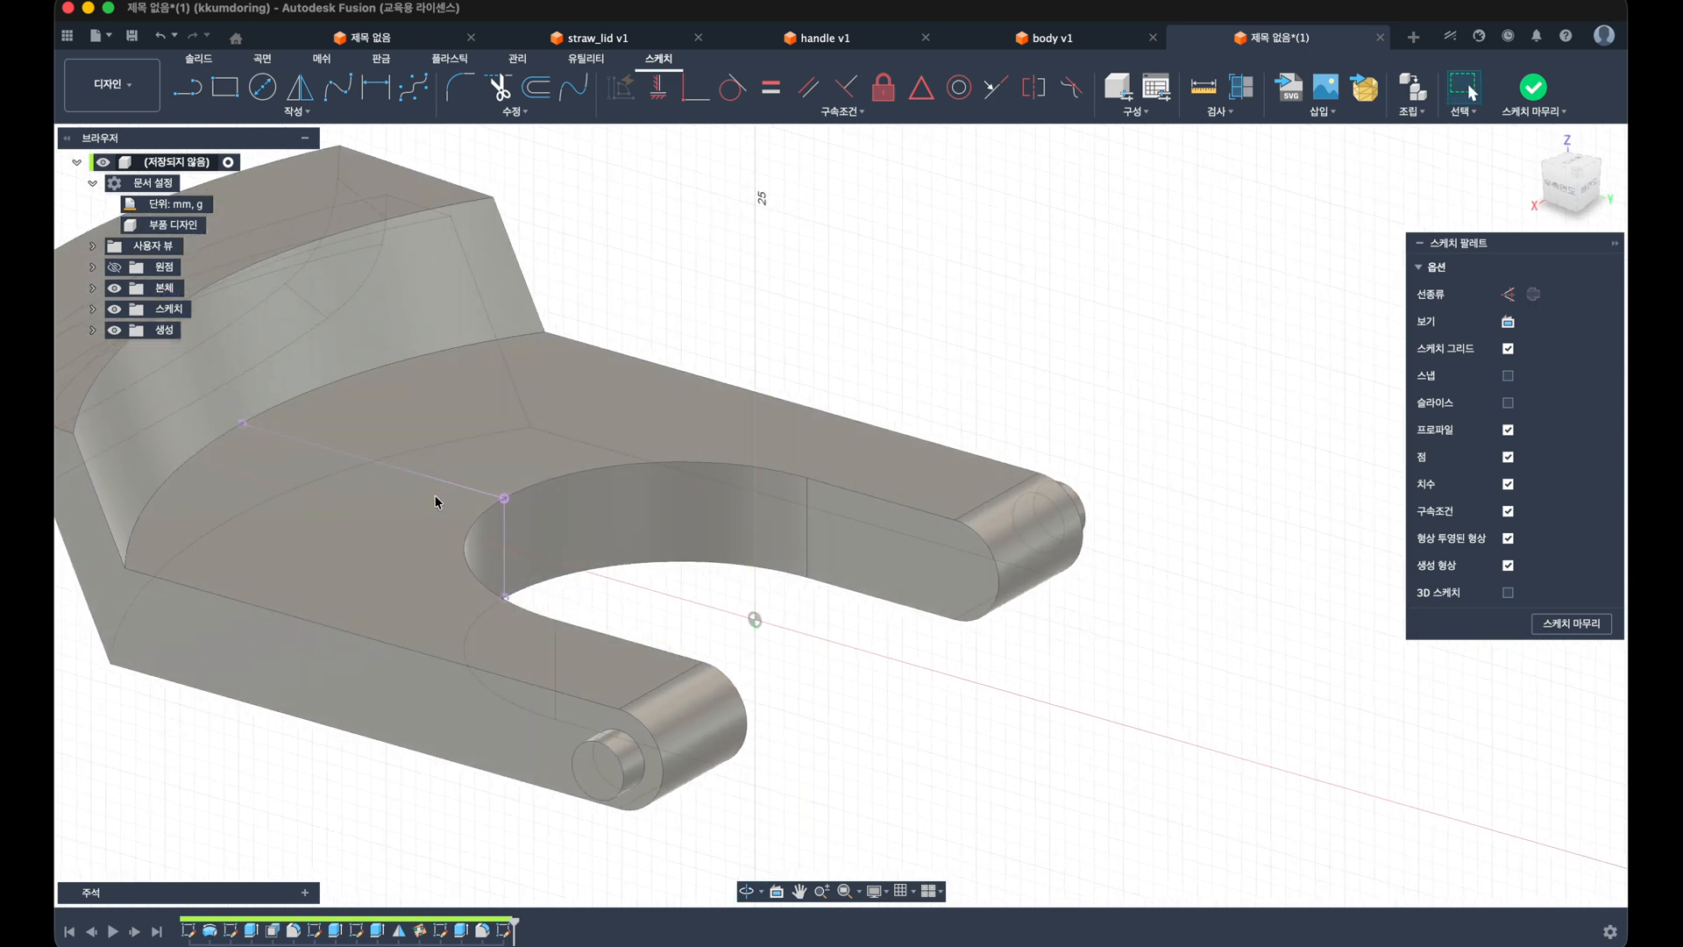
Step: Draw a diagonal line between the two intersection lines and dimension its upper end 5 mm horizontally from their shared corner
scroll(435, 498, up, 3)
key(l)
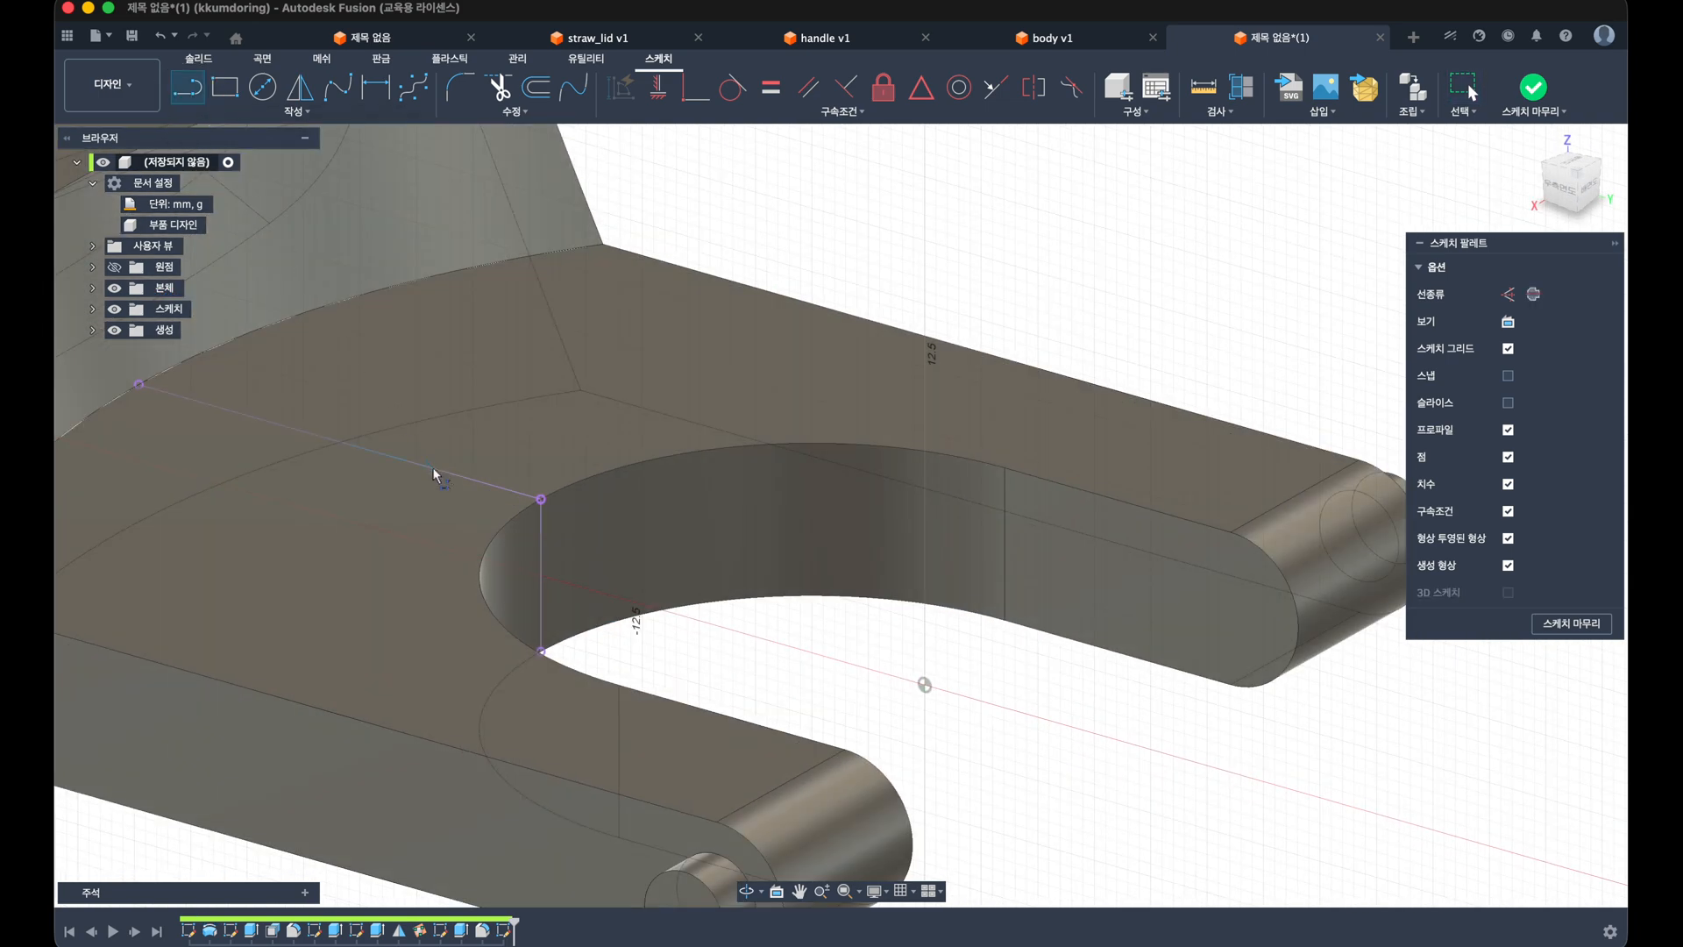
key(d)
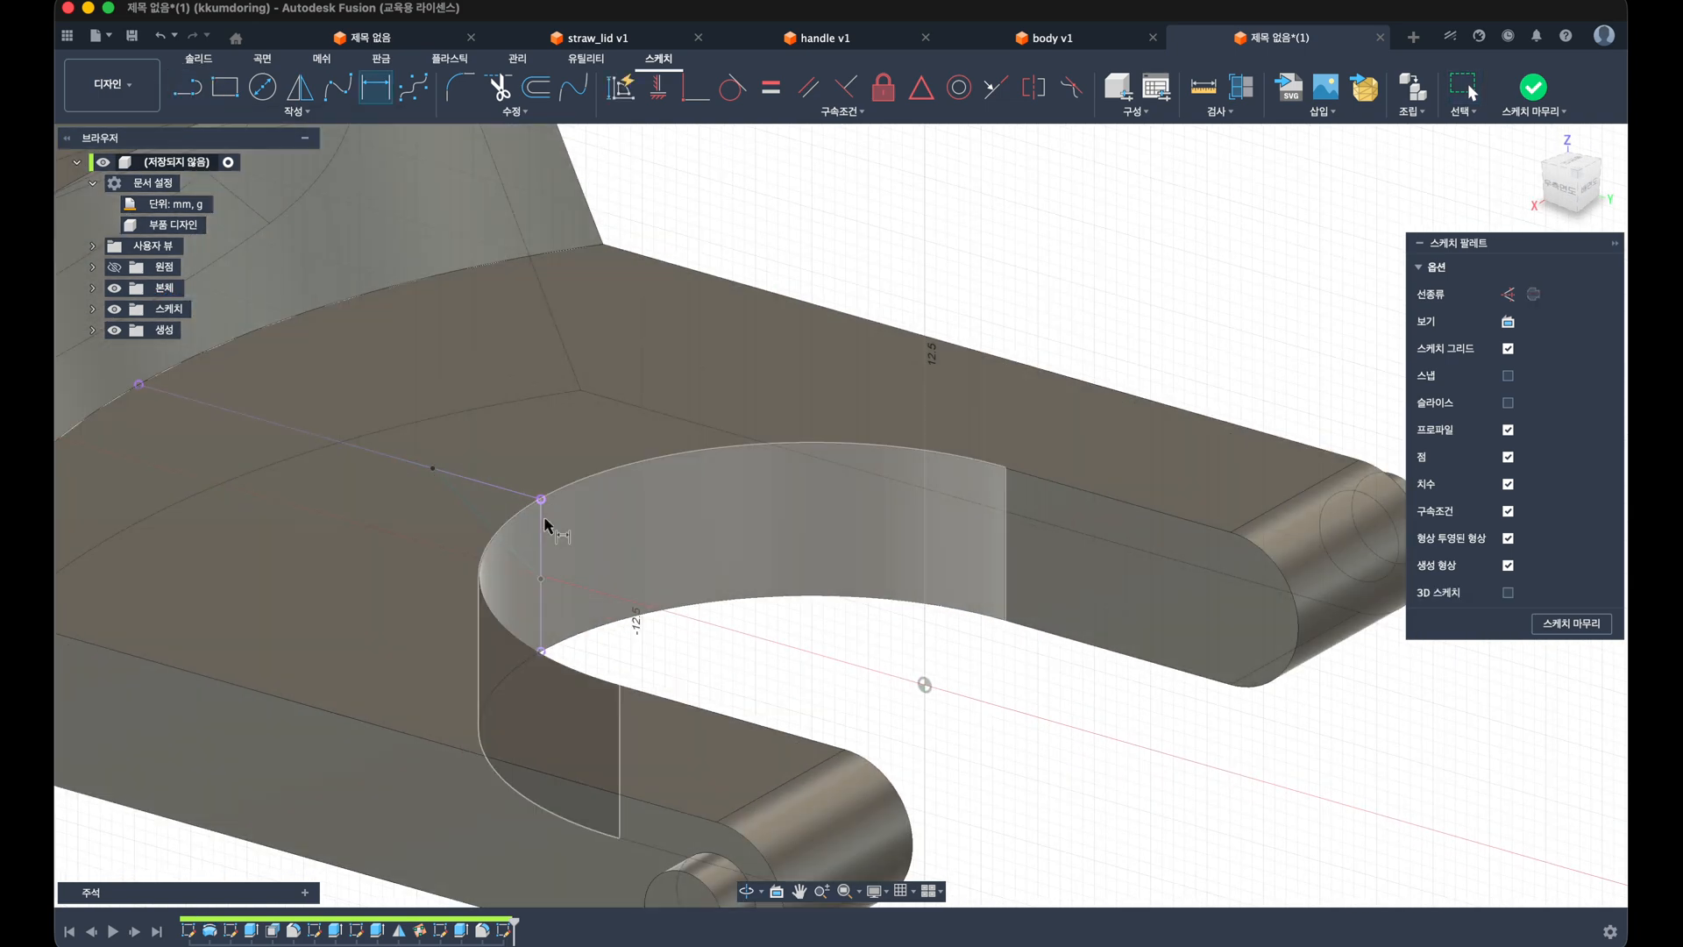
click(541, 499)
click(432, 467)
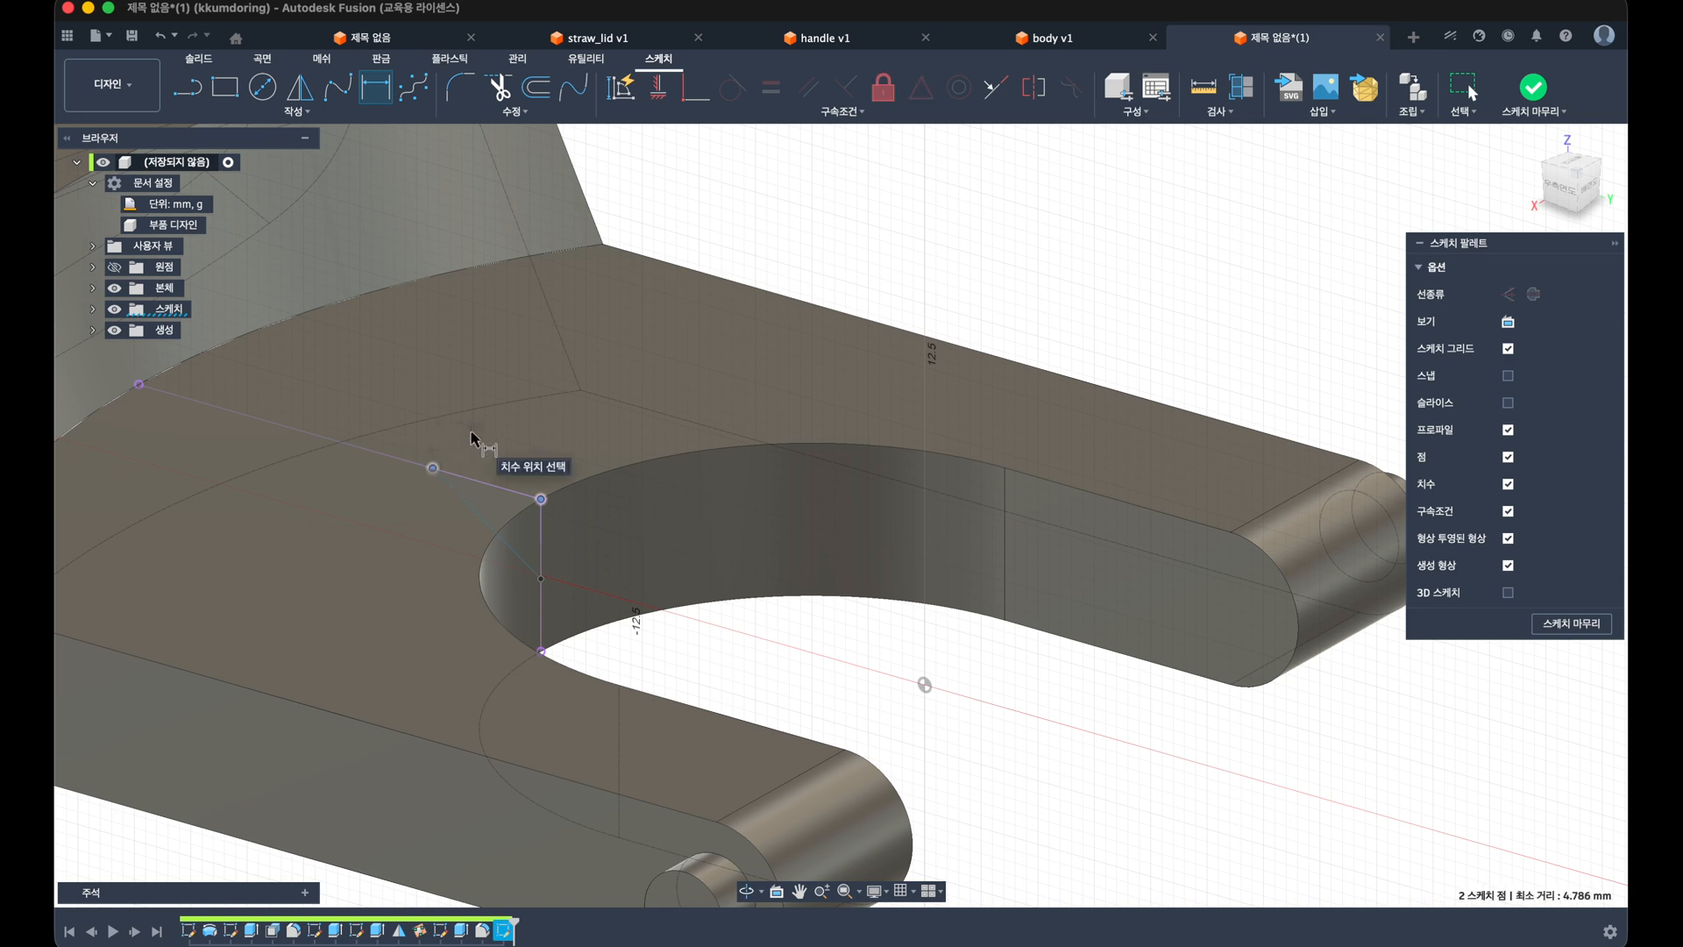
click(471, 427)
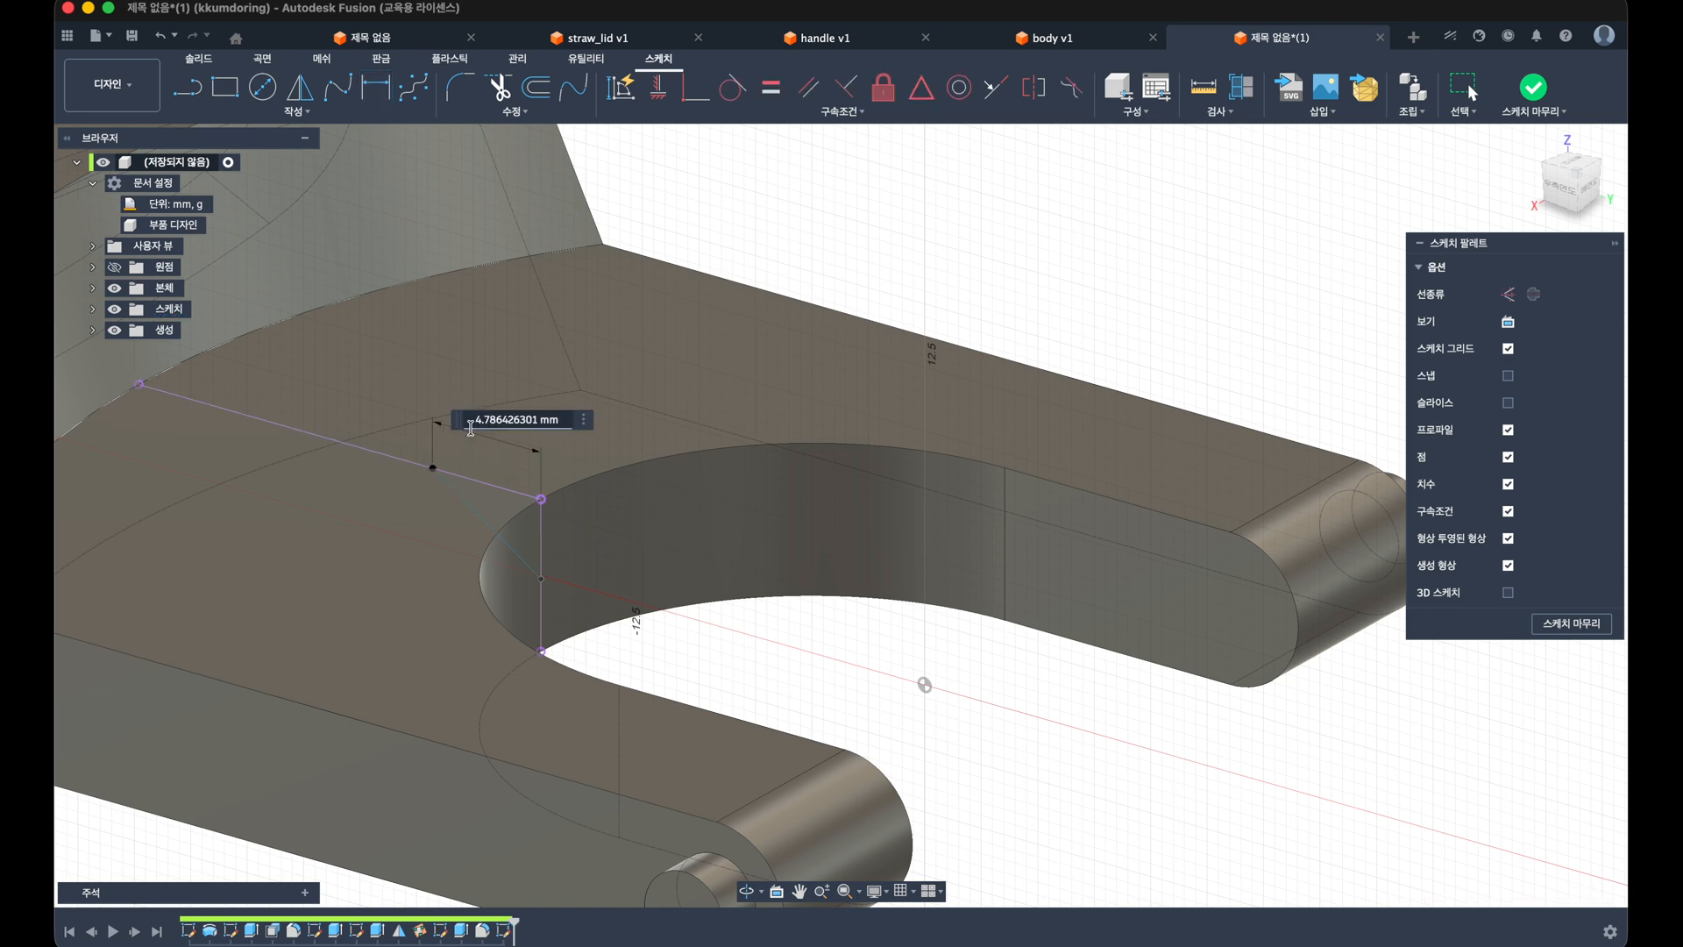
text(5)
key(Return)
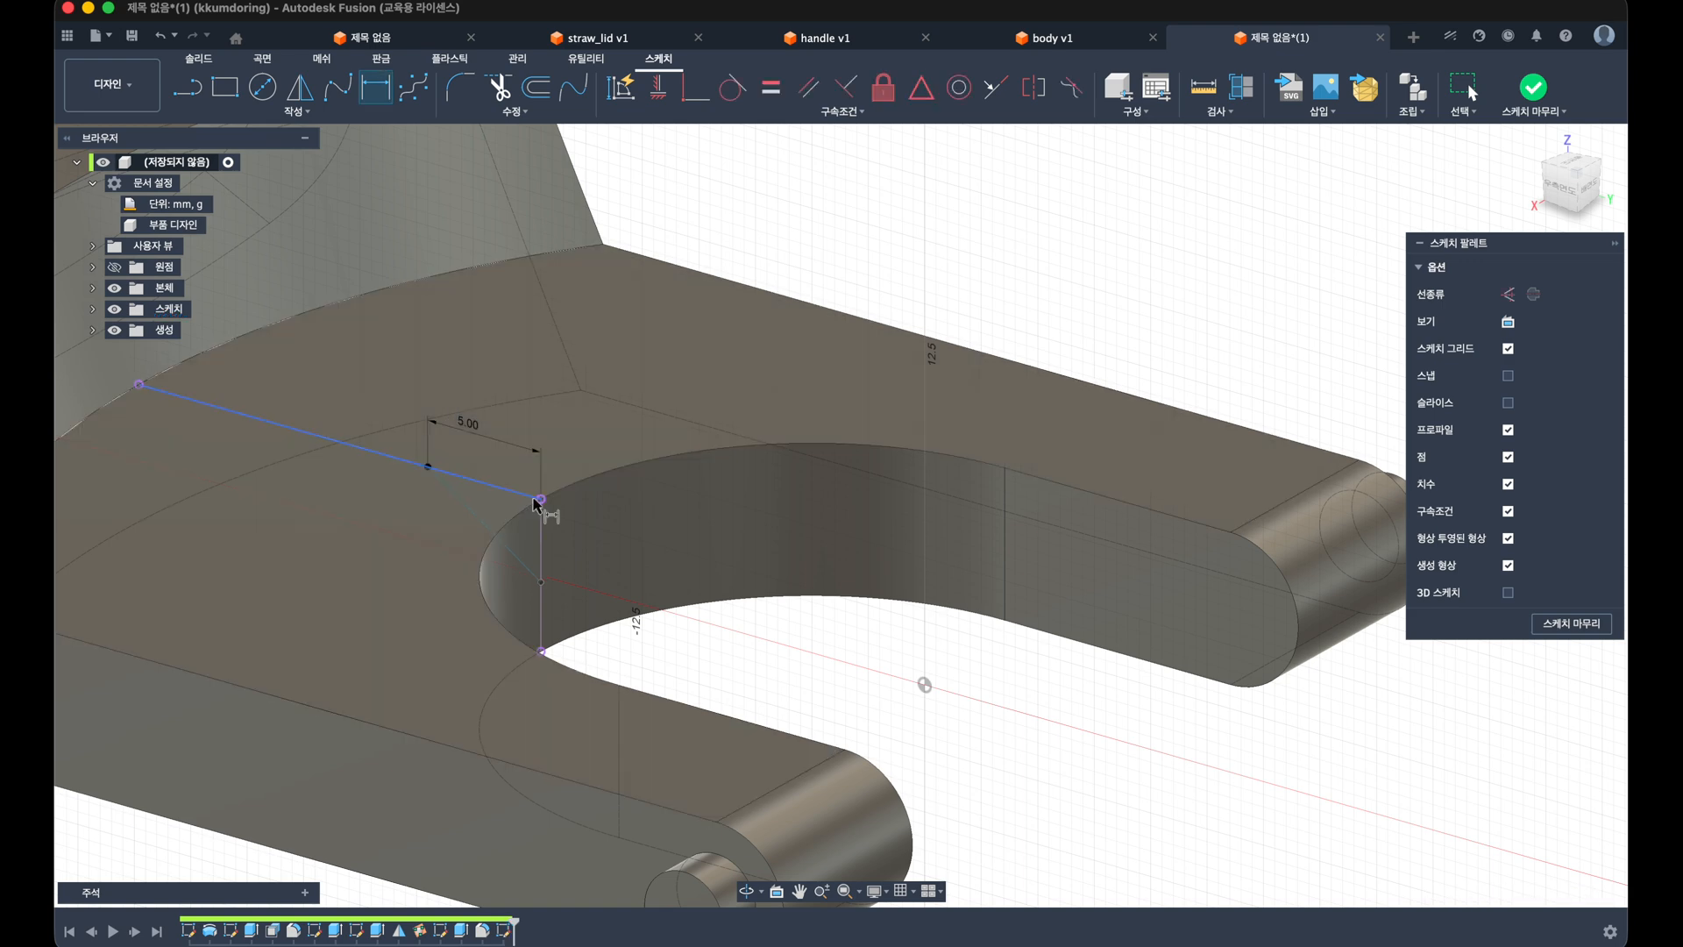
Step: Dimension the diagonal line's lower end 4 mm vertically below the corner
click(539, 500)
click(541, 583)
click(596, 554)
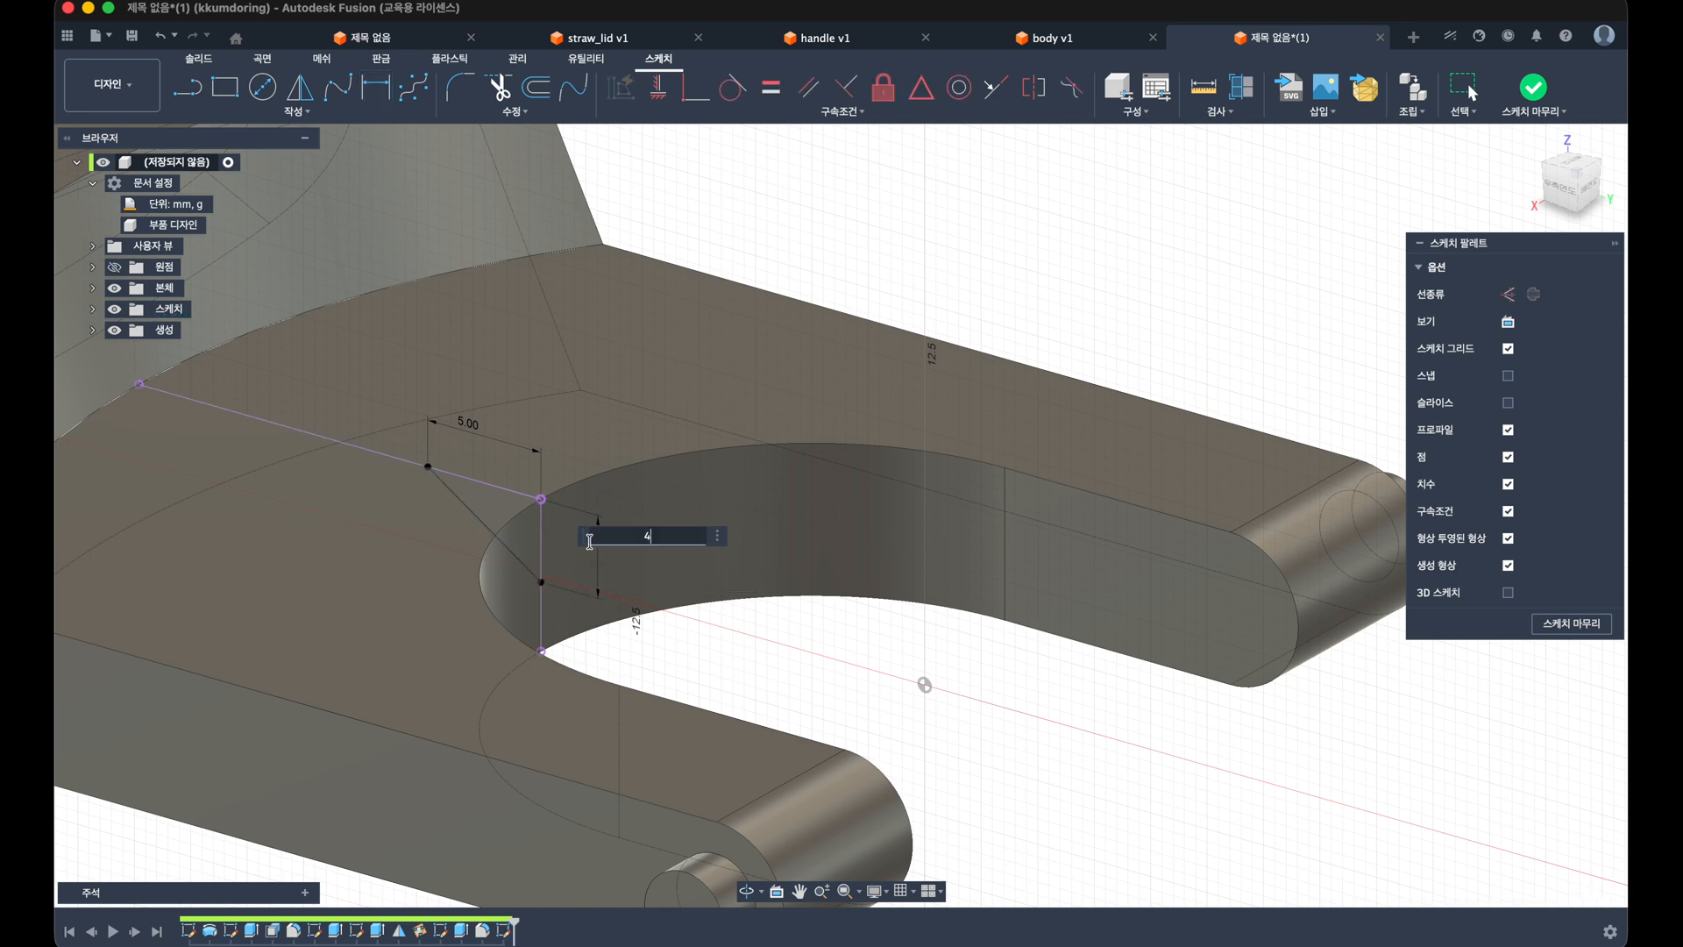
text(4)
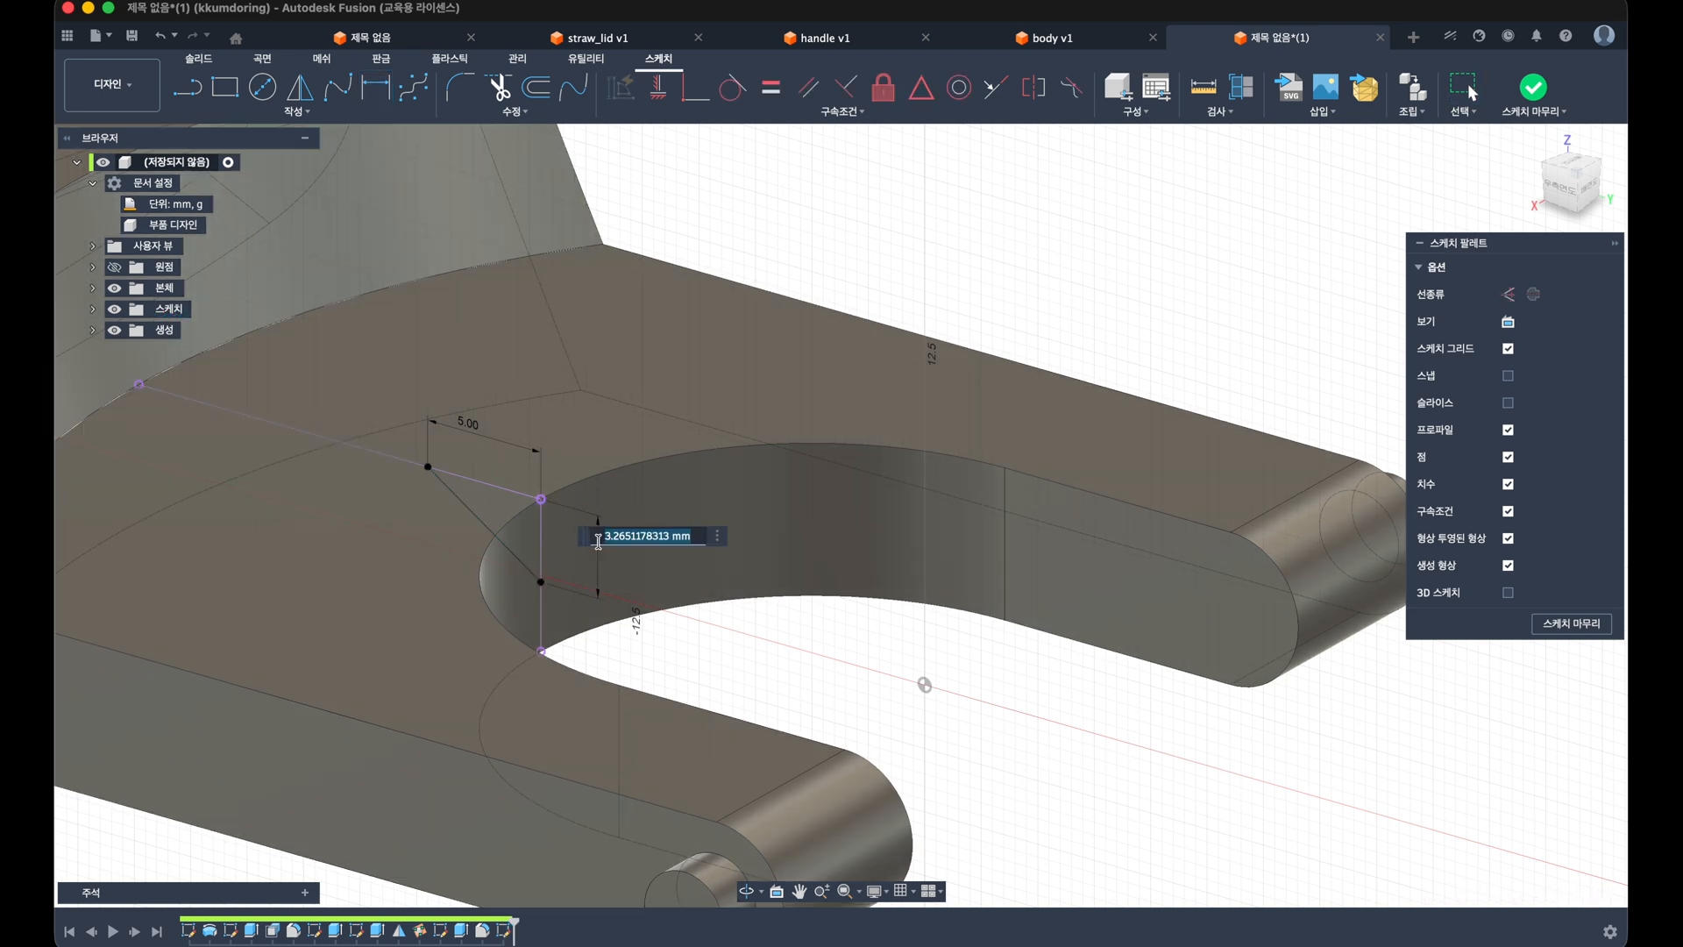
key(Return)
Step: Finish the sketch and set up a symmetric 180-degree revolve cut of the triangle about the vertical Z axis
scroll(591, 547, down, 3)
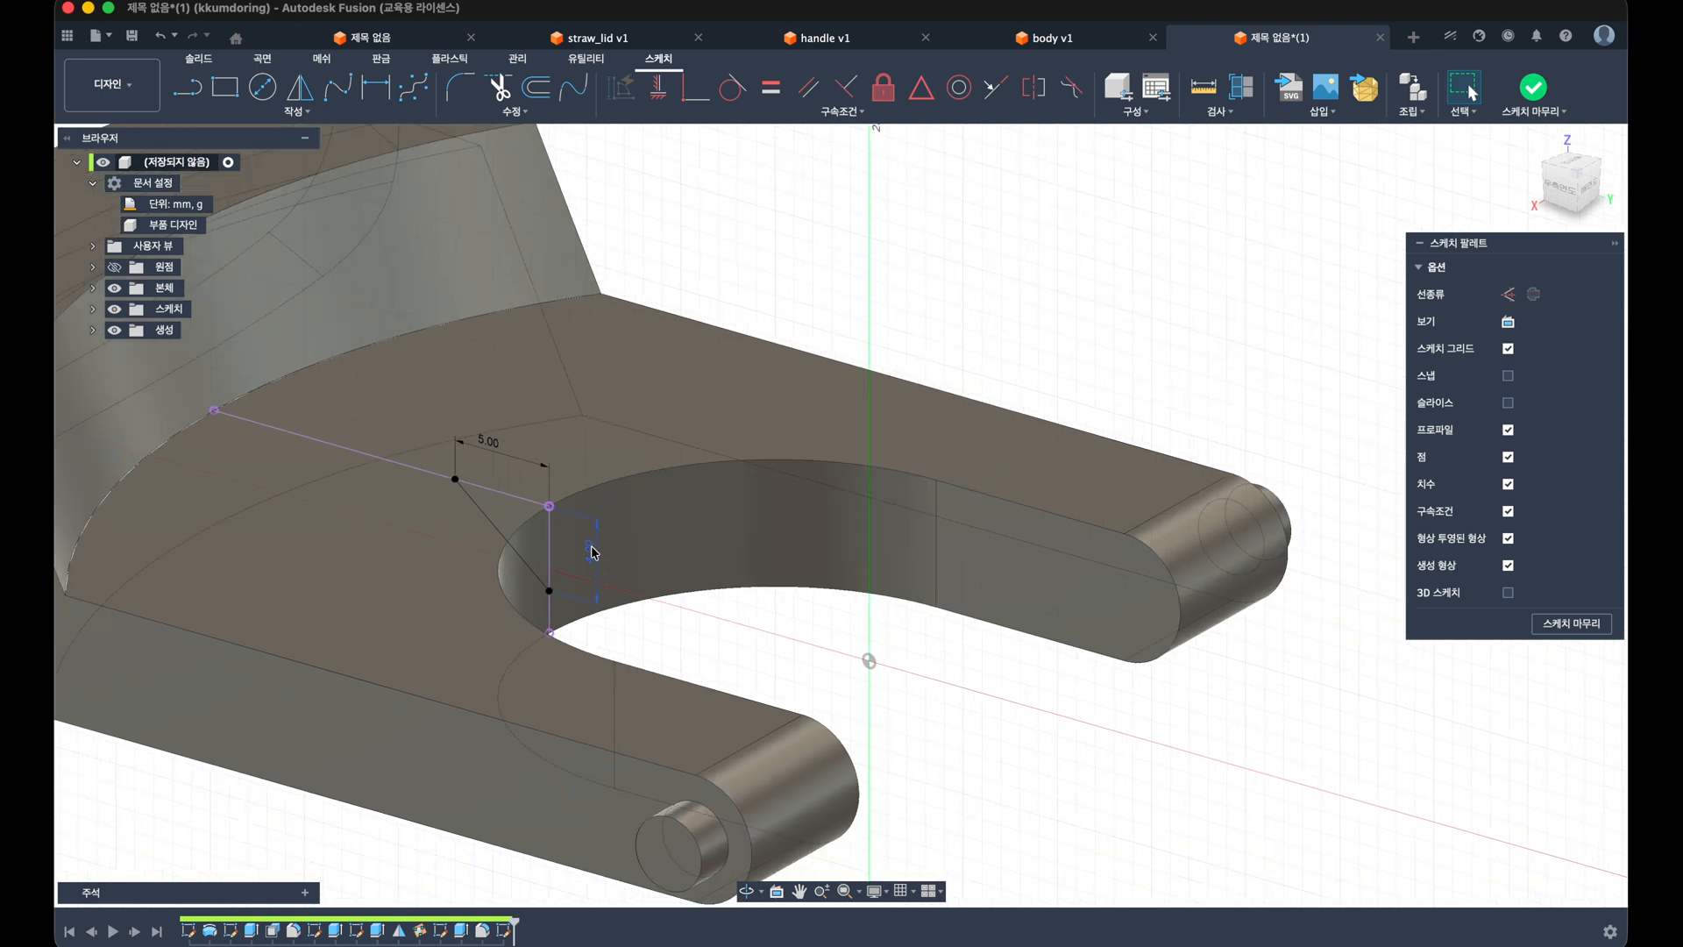
mouse_move(590, 552)
shift+middle_down()
mouse_move(582, 582)
mouse_move(601, 590)
shift+middle_up()
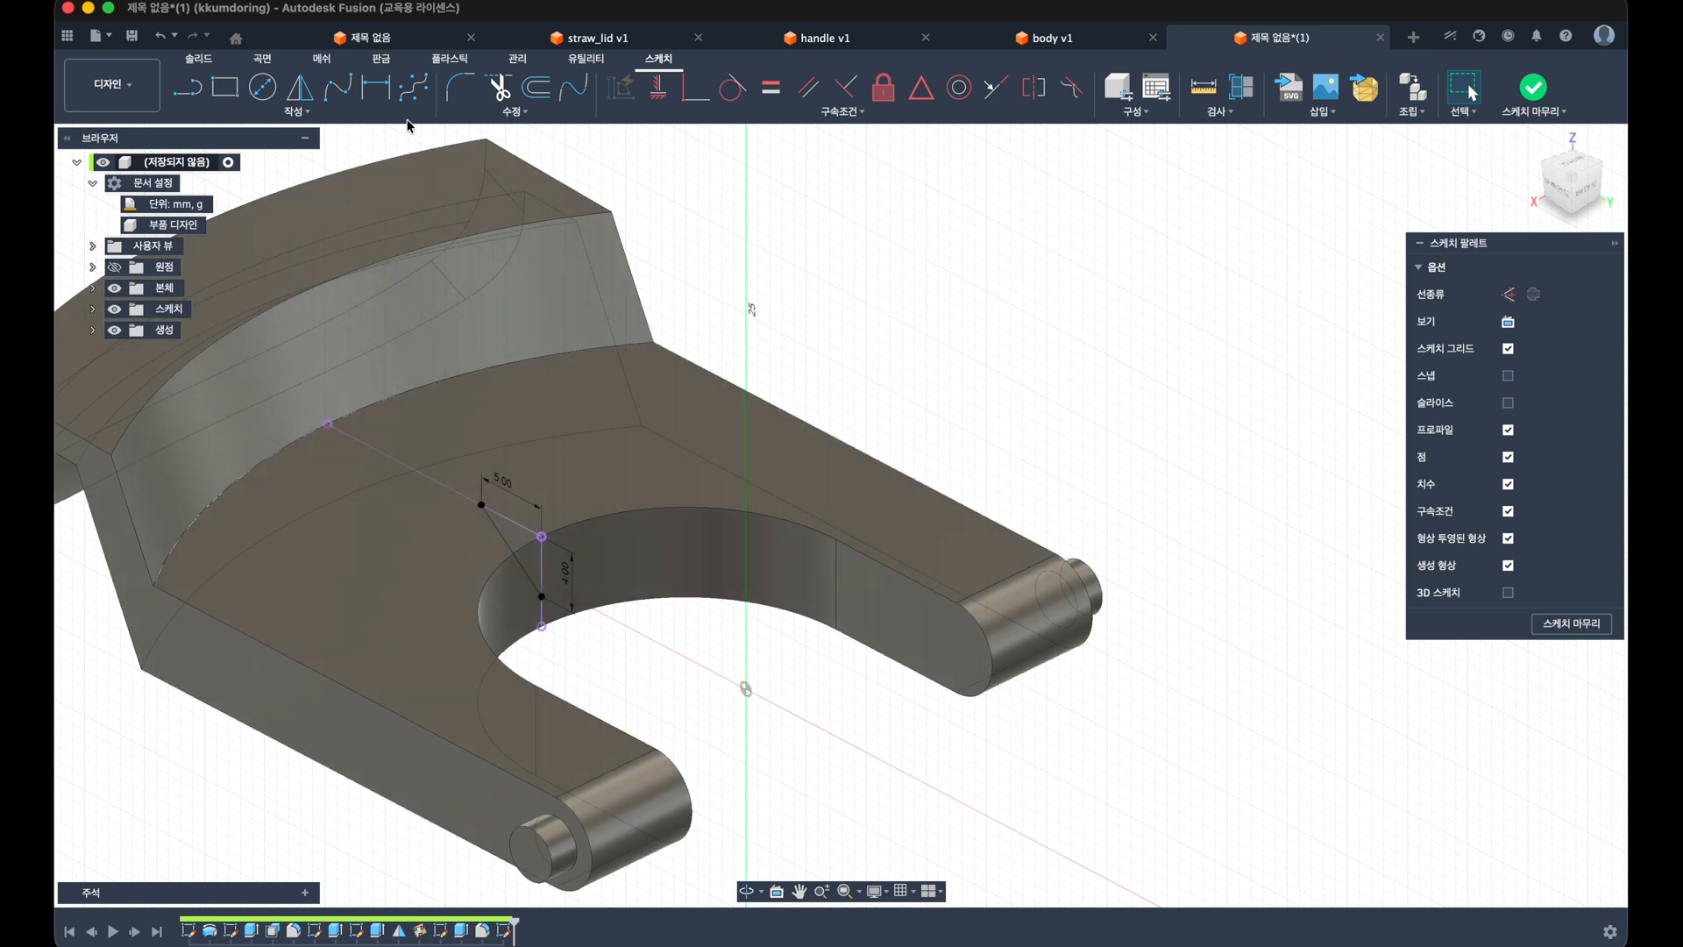
click(1532, 87)
key(e)
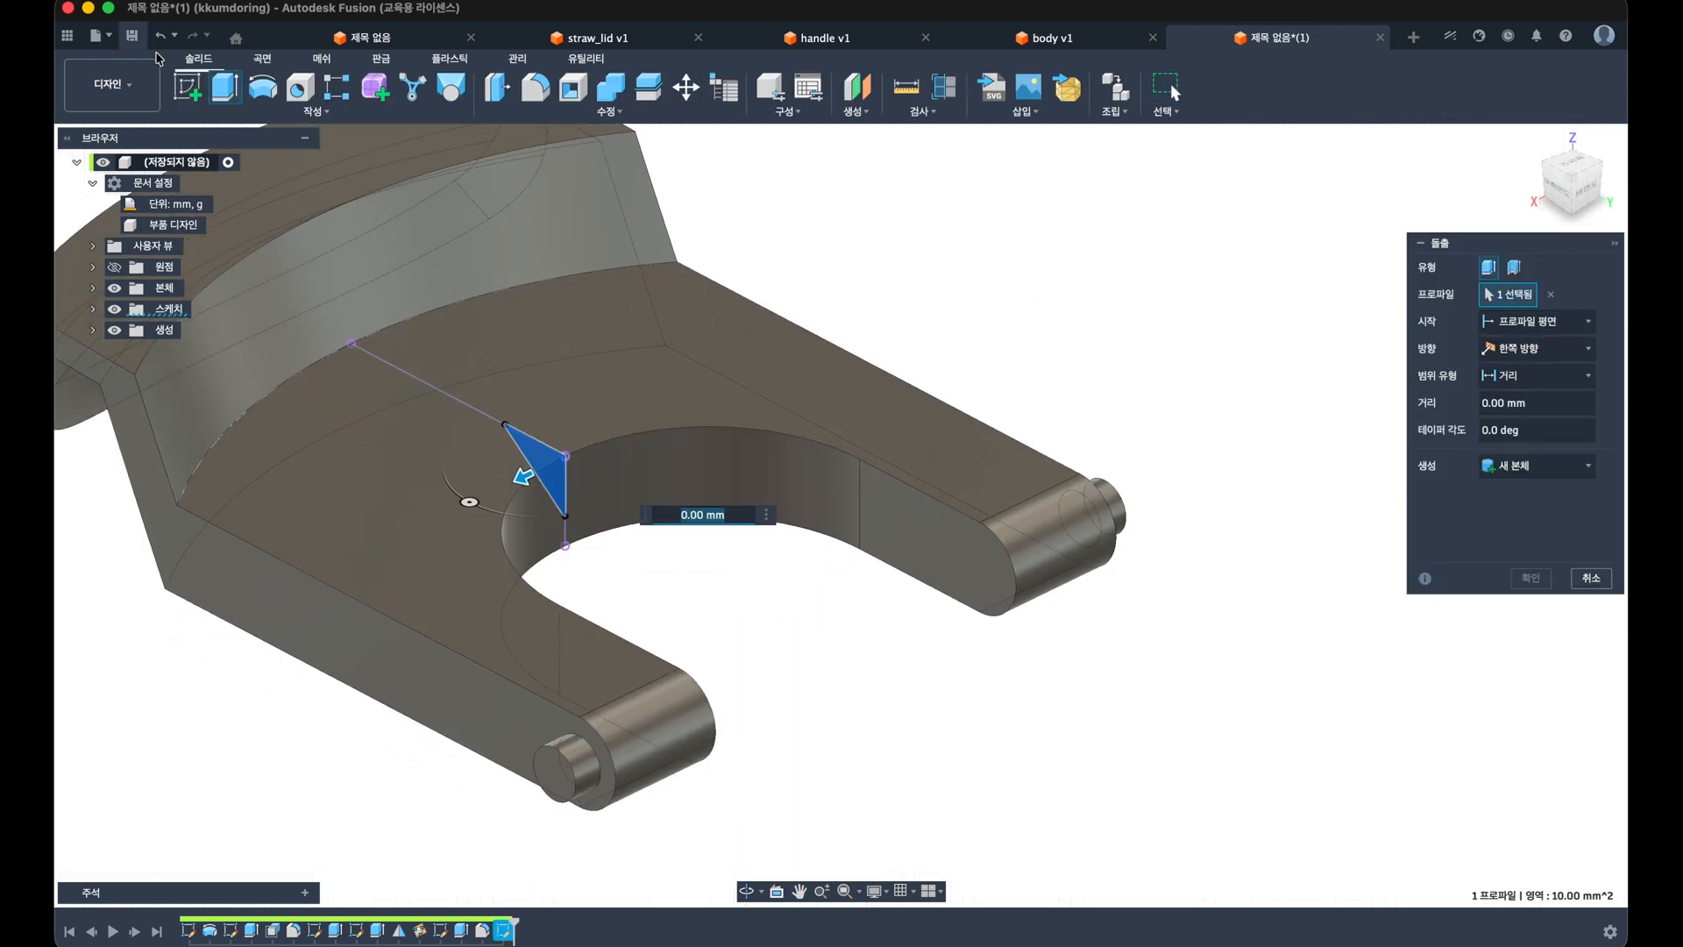
click(262, 87)
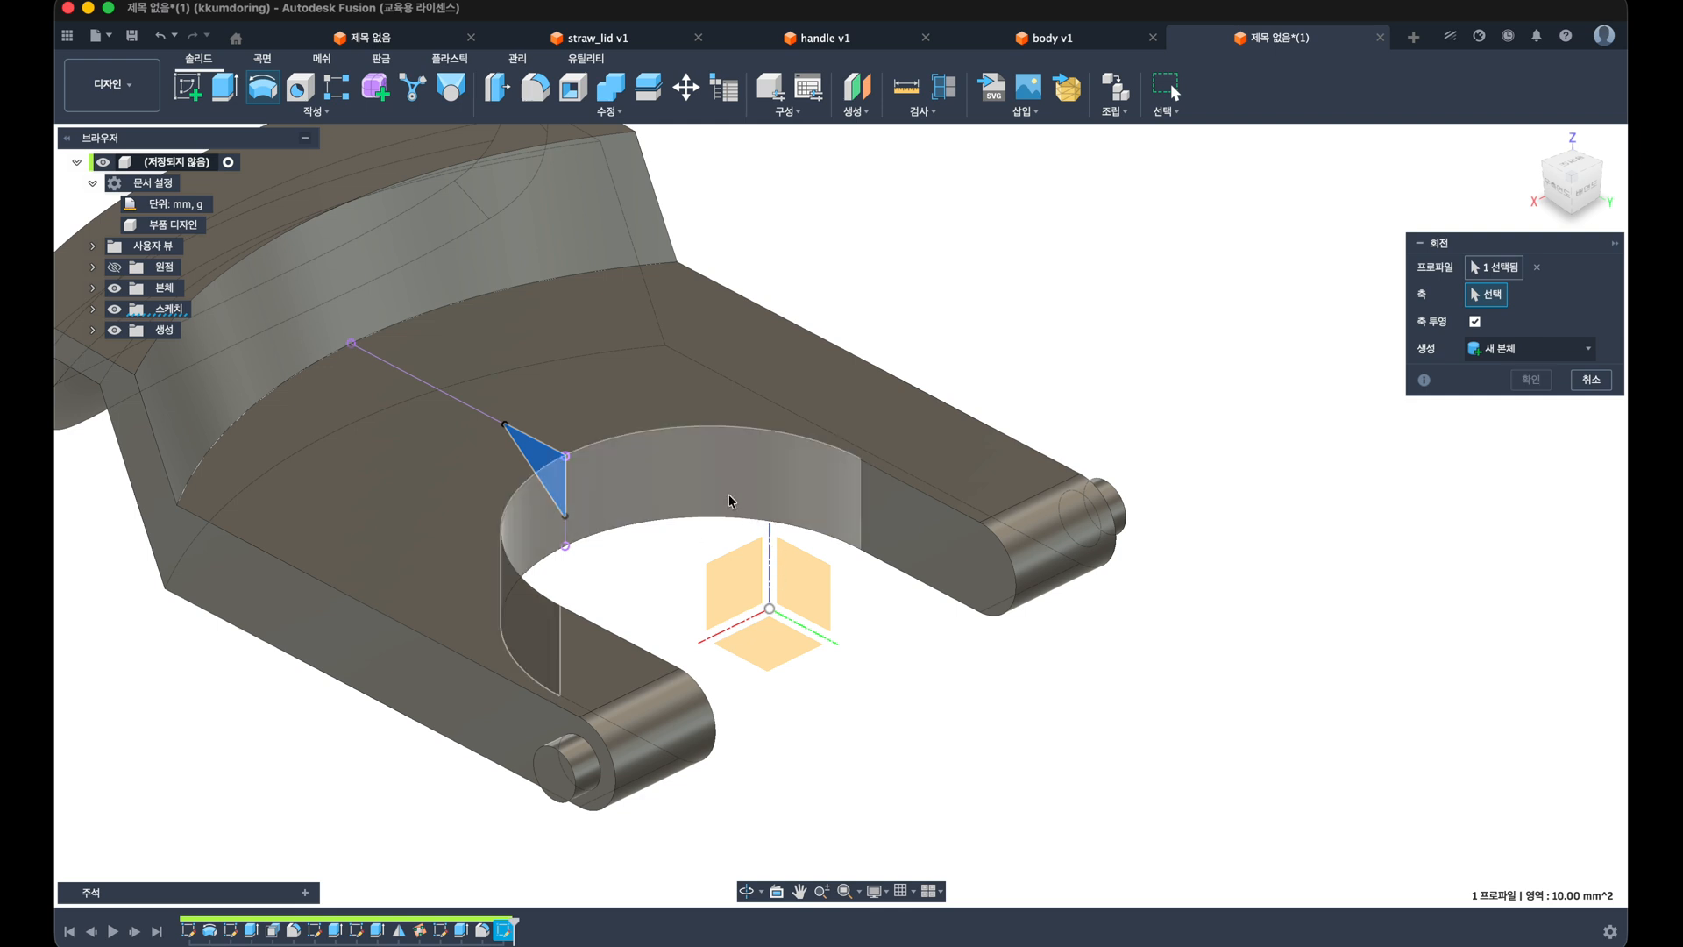
click(768, 553)
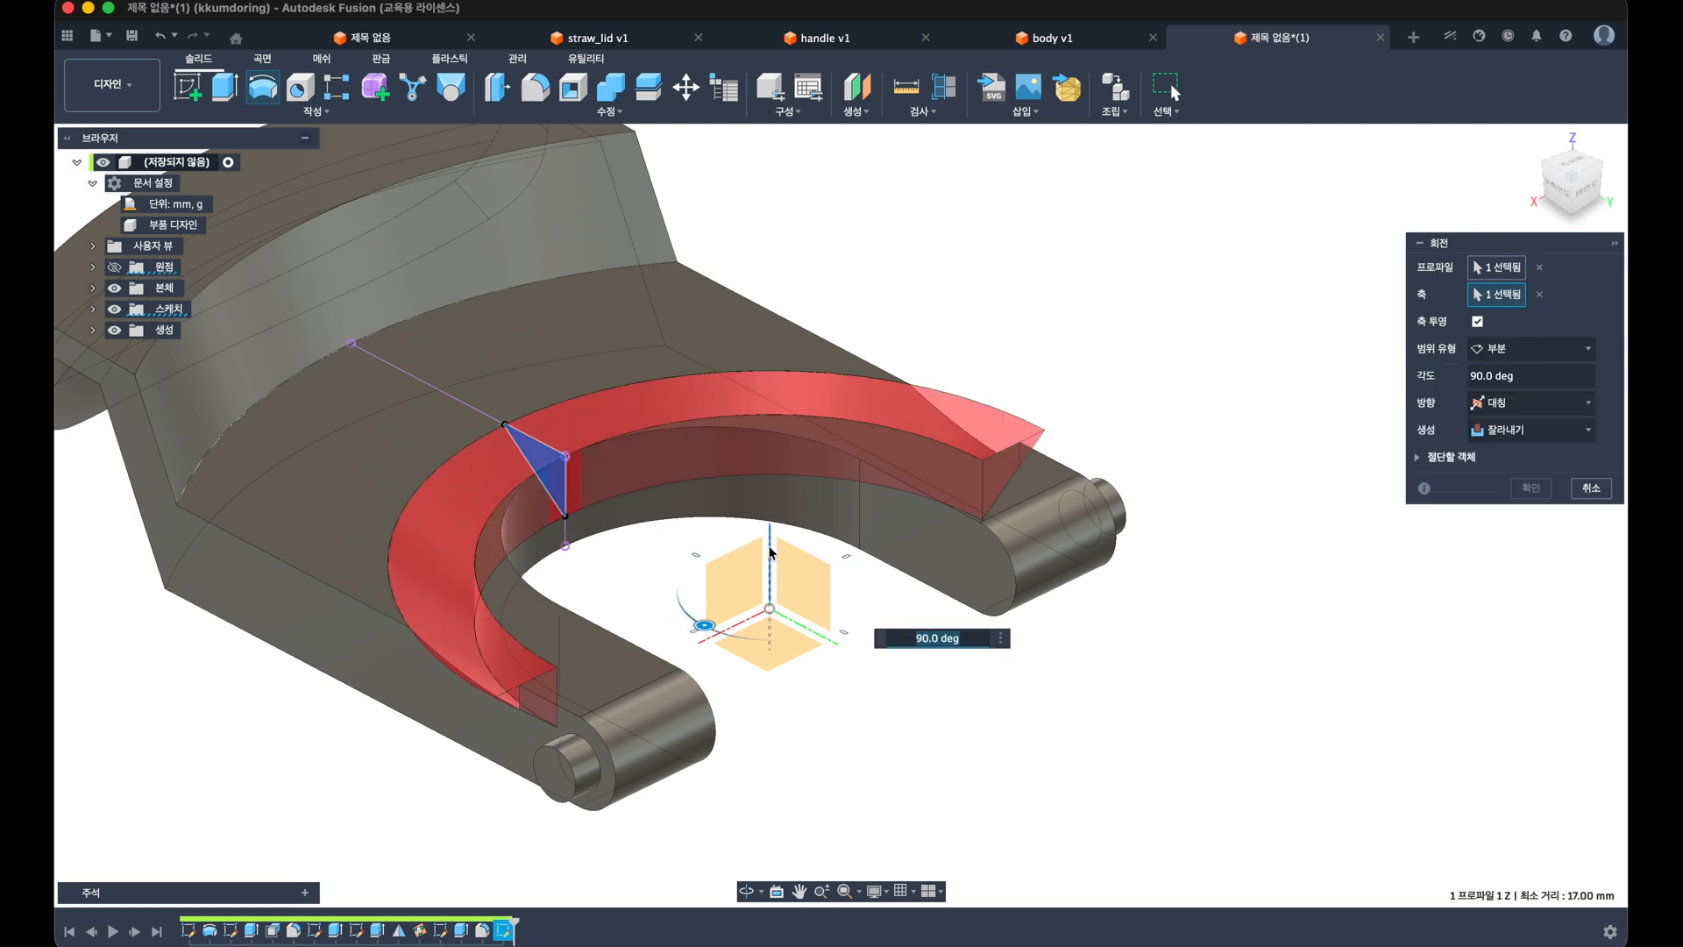
text(180)
key(Return)
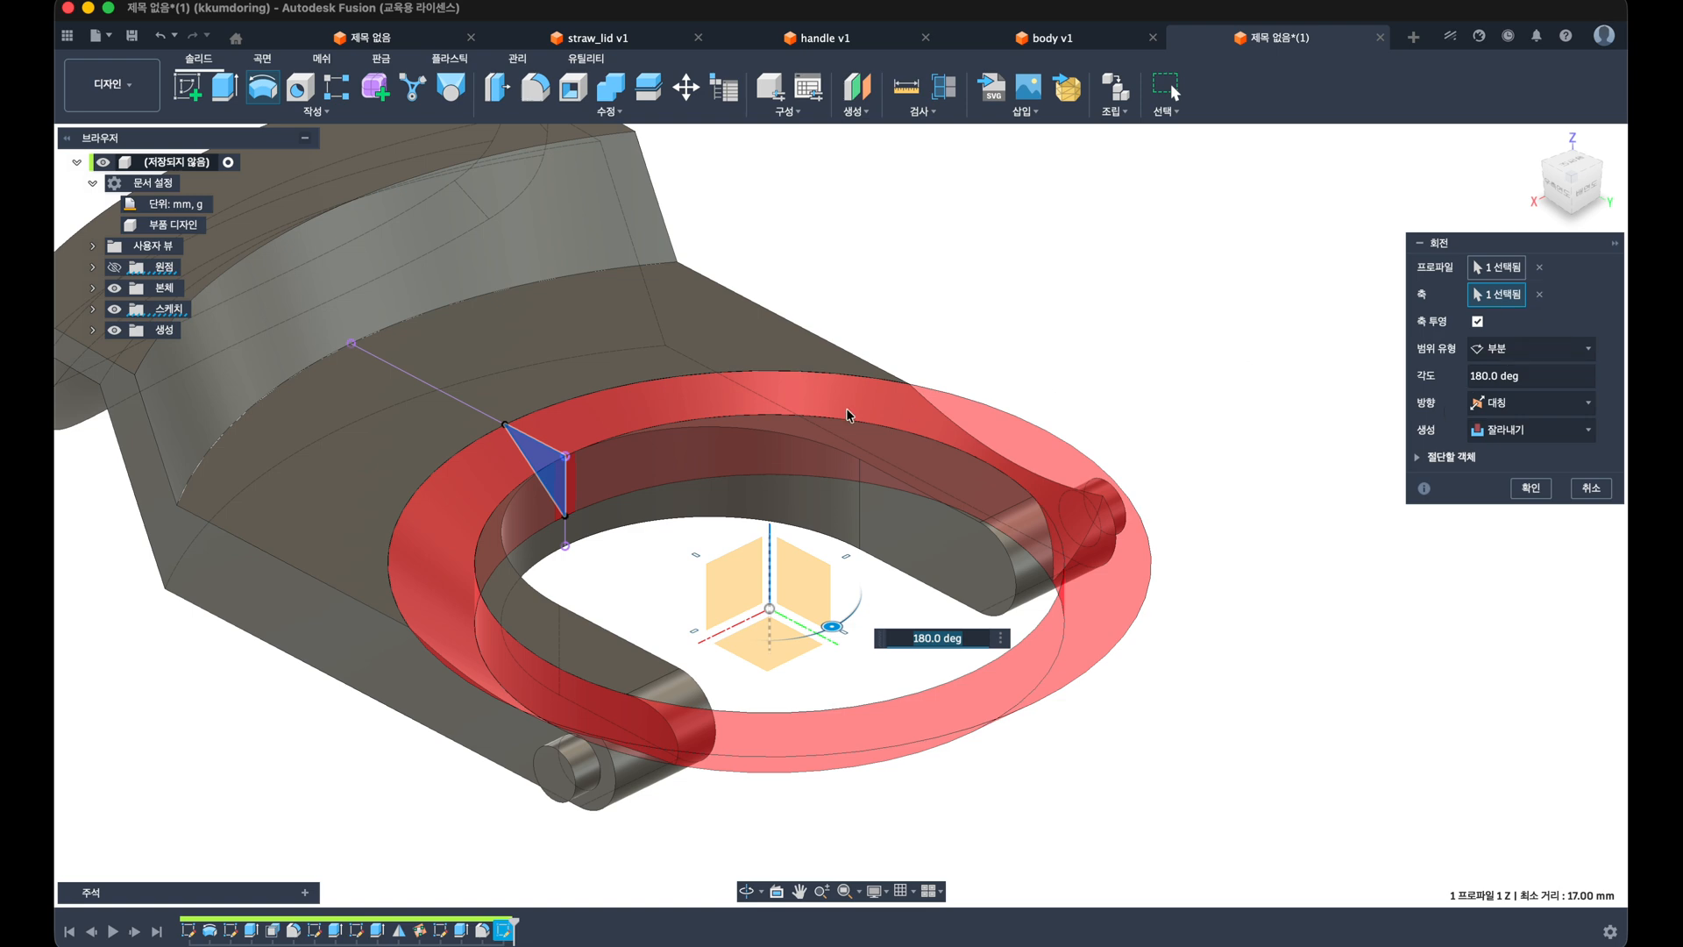
shift+middle_drag(853, 413, 777, 454)
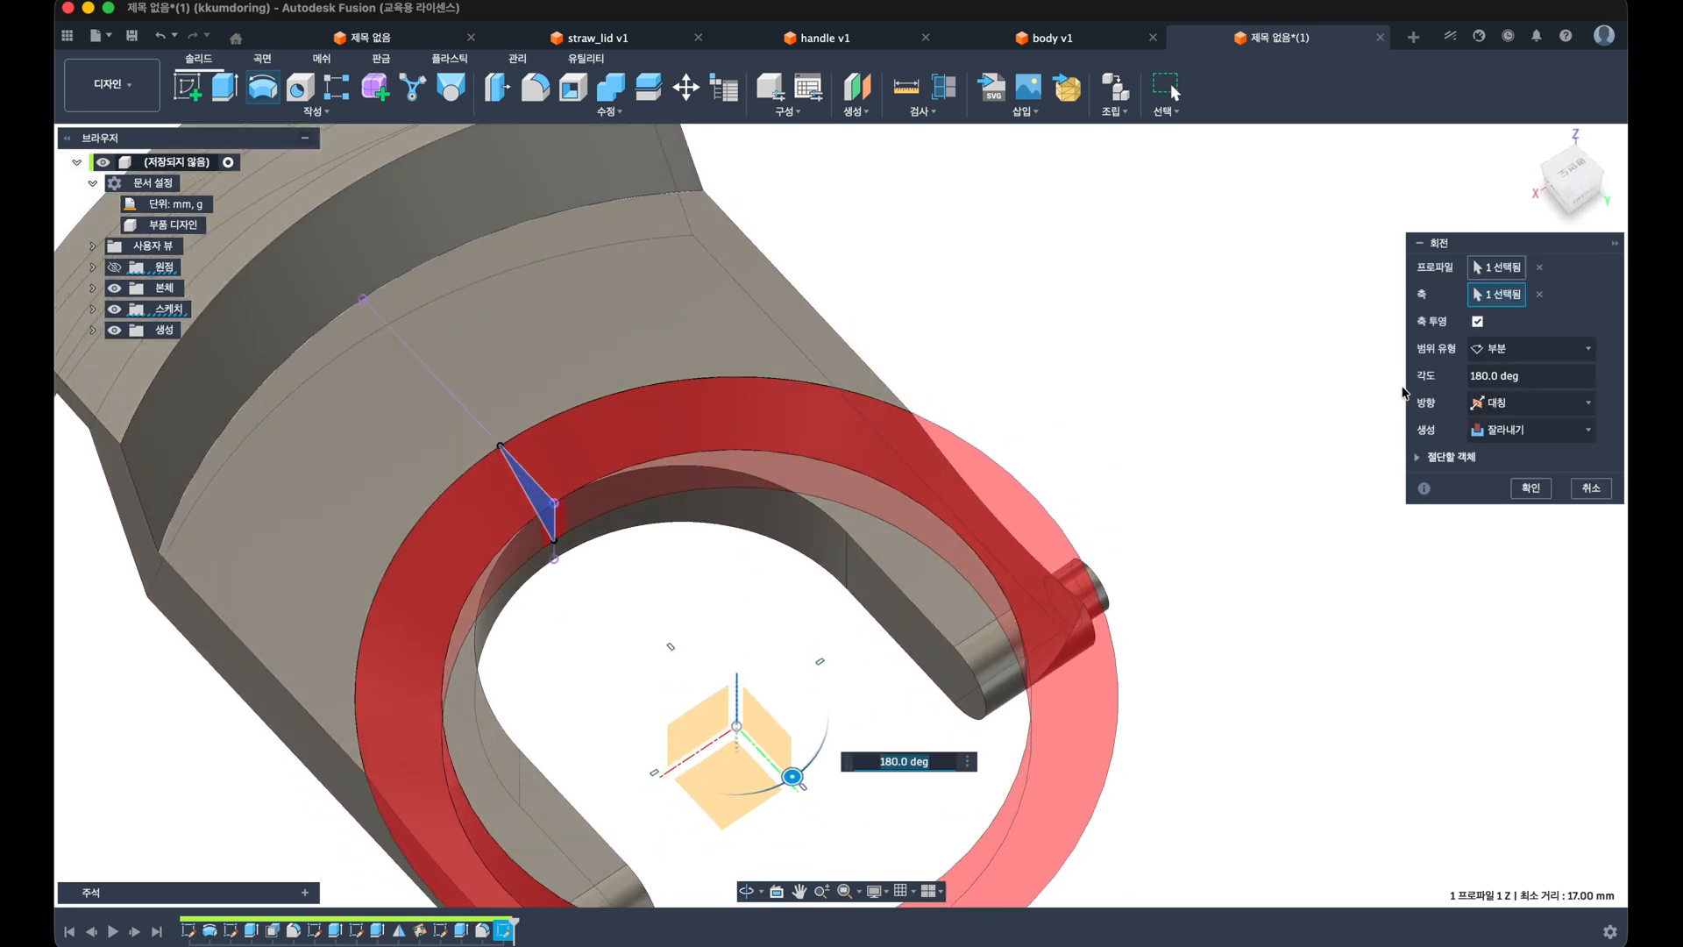
Step: Change the revolve axis to the slot's round wall, set the symmetric angle to 90 degrees and complete the cut
click(1540, 293)
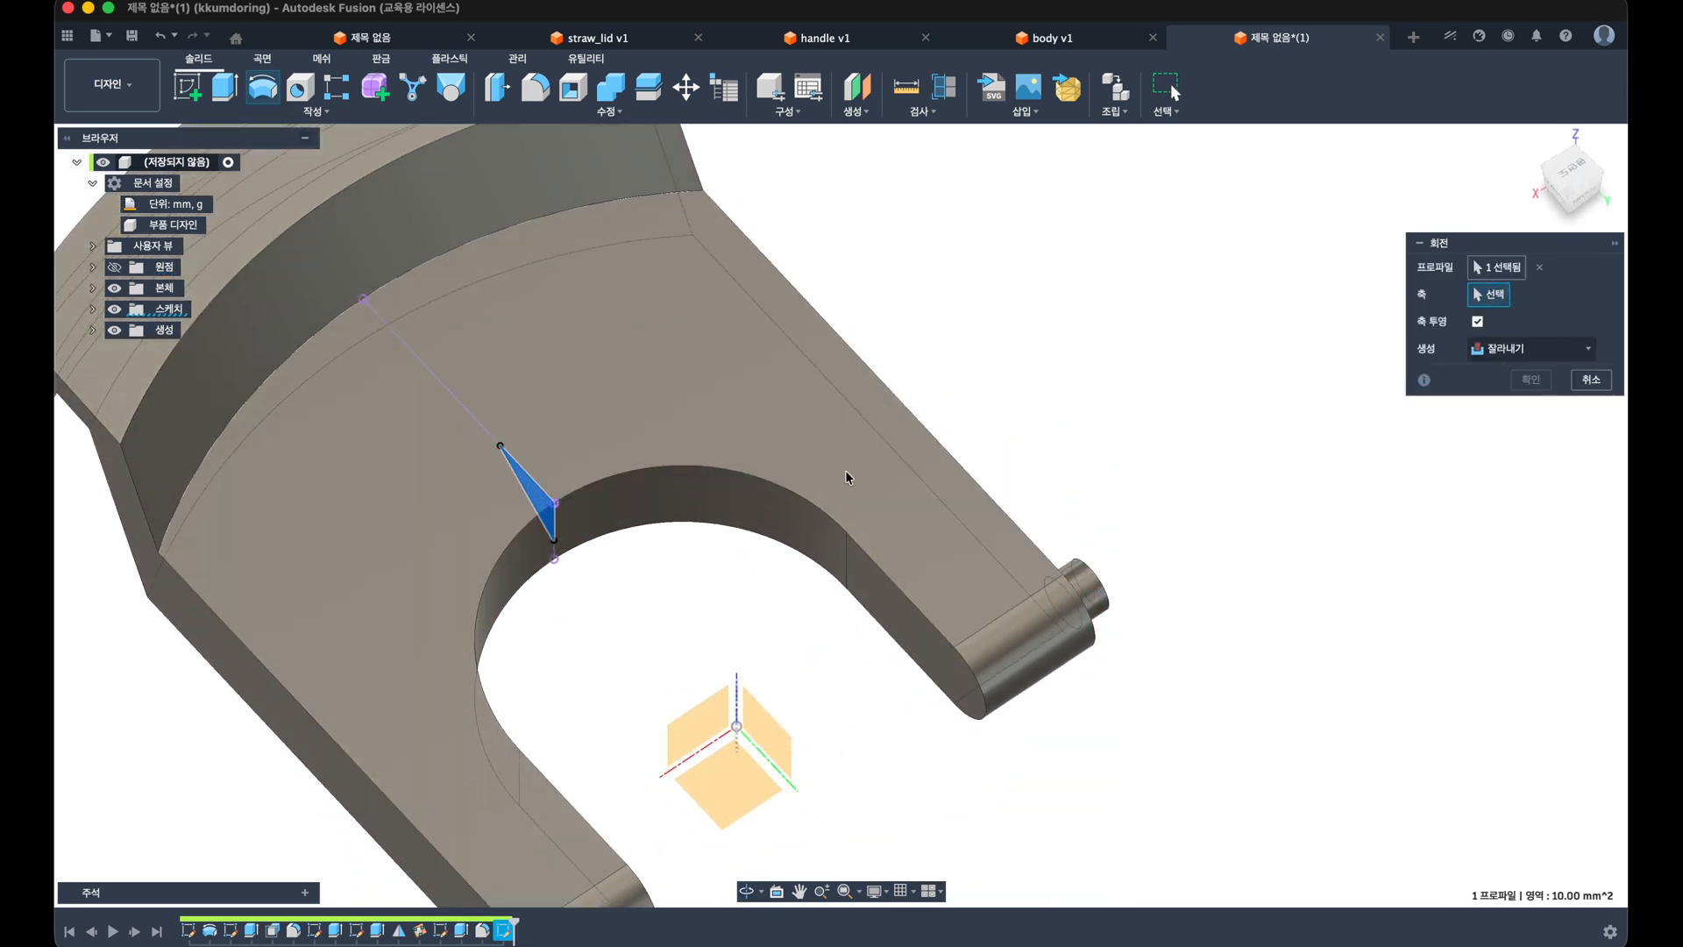
click(798, 499)
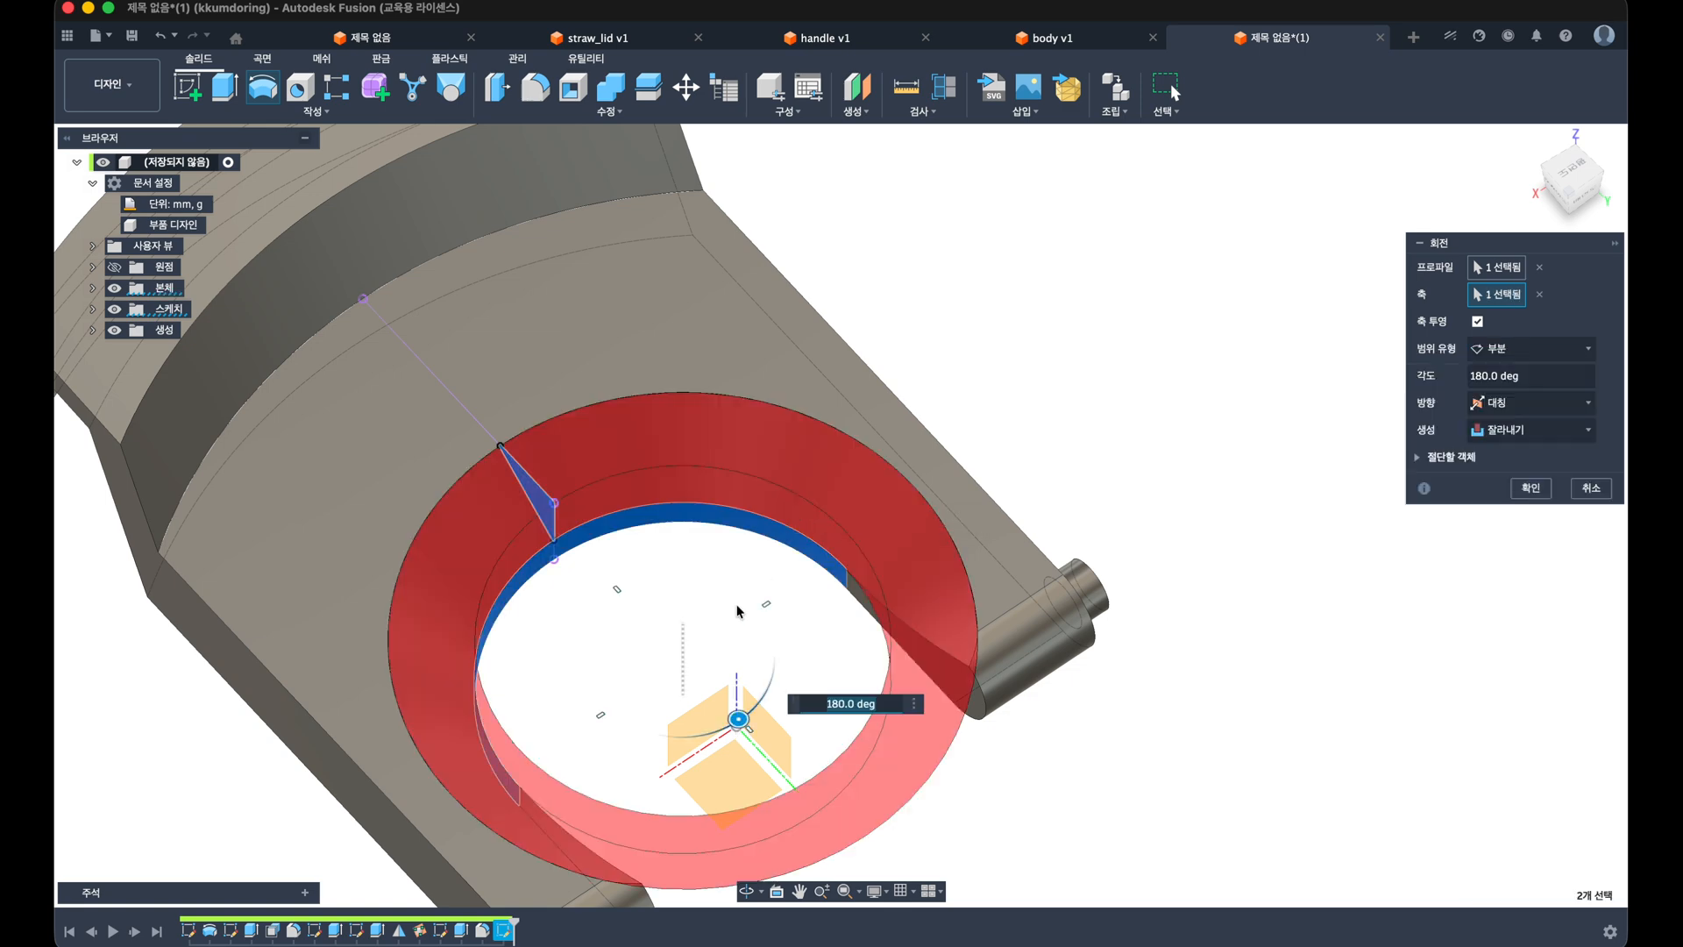
shift+middle_drag(728, 658, 815, 466)
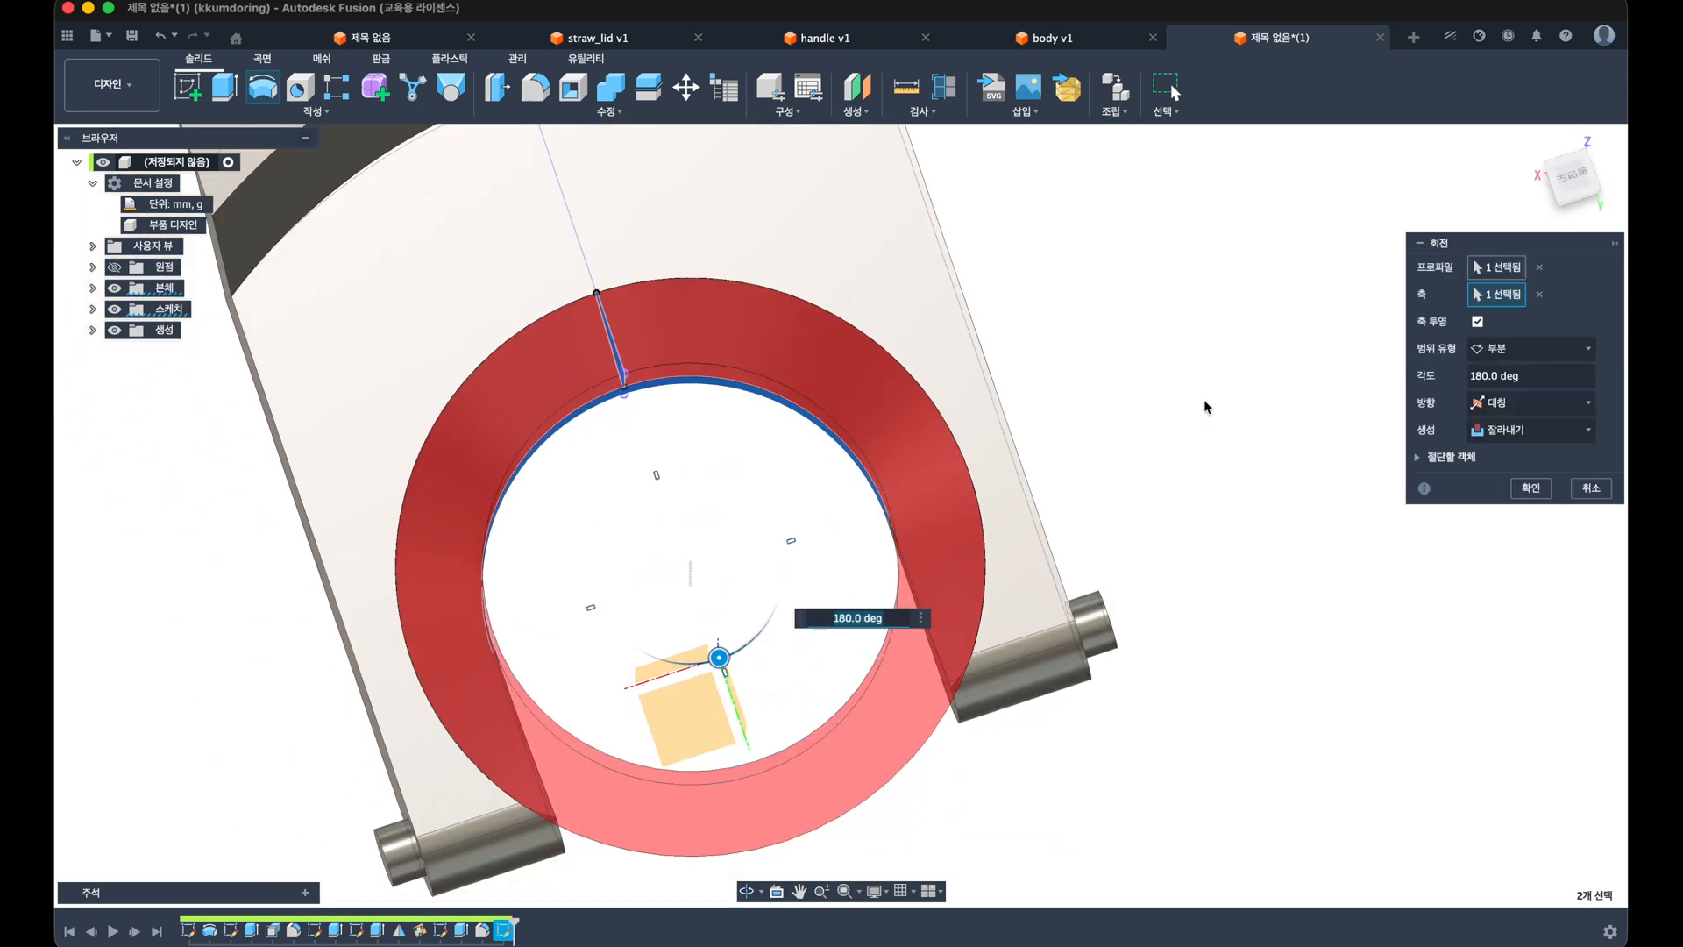
click(1448, 374)
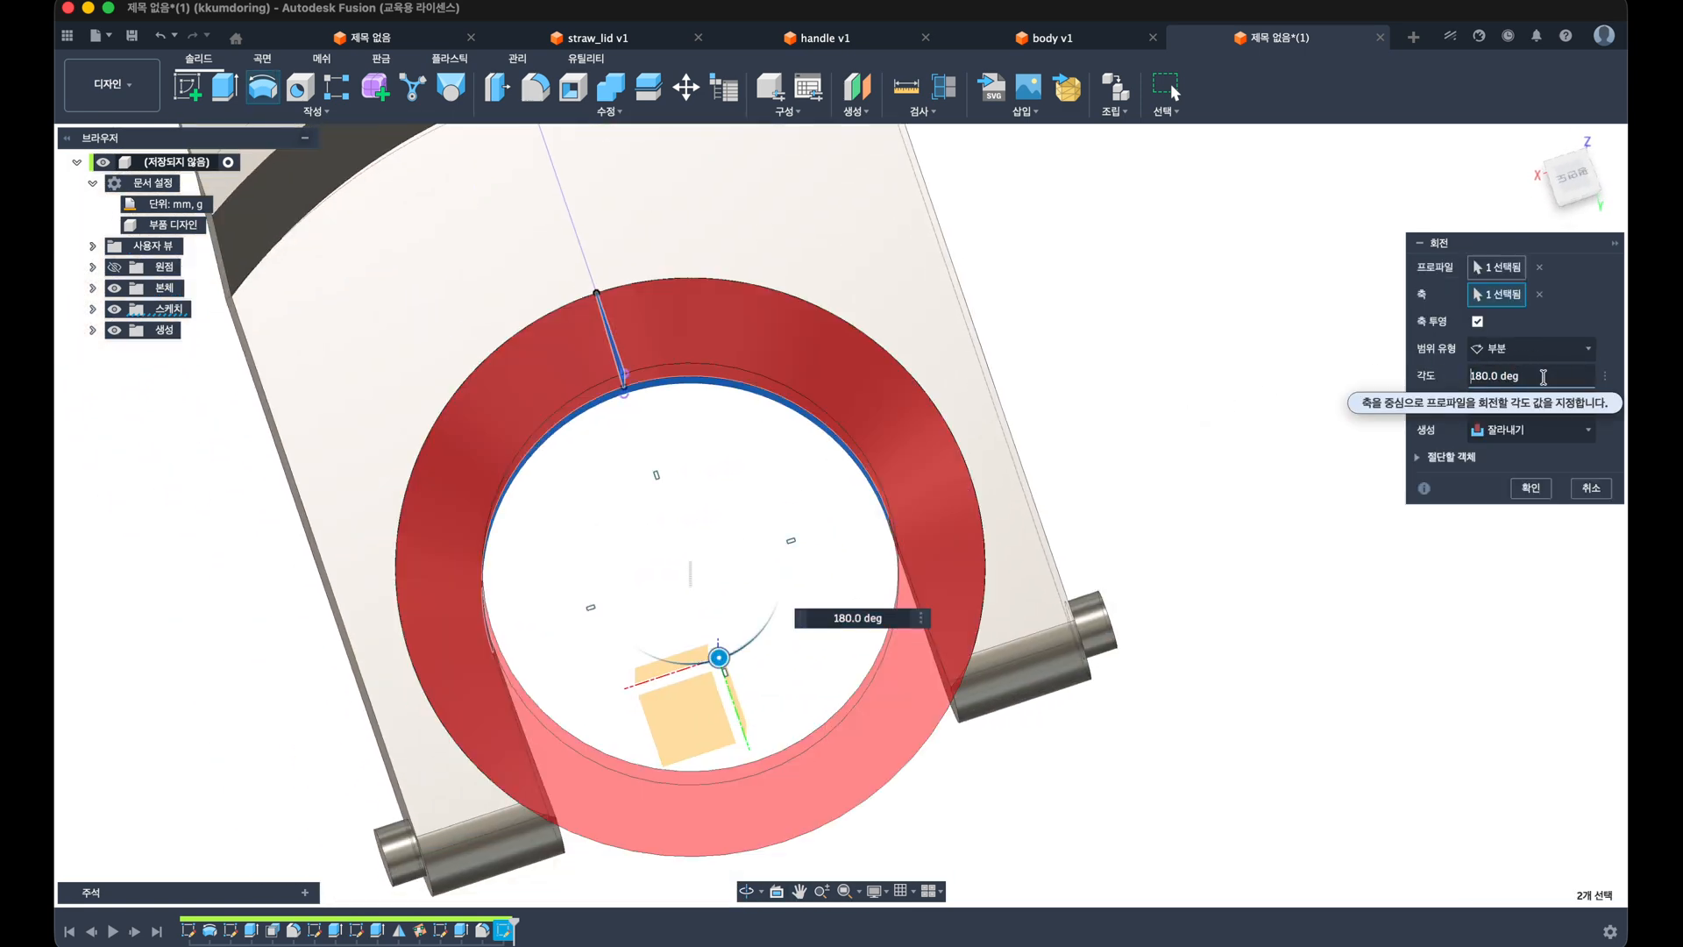
drag(1541, 377, 1441, 368)
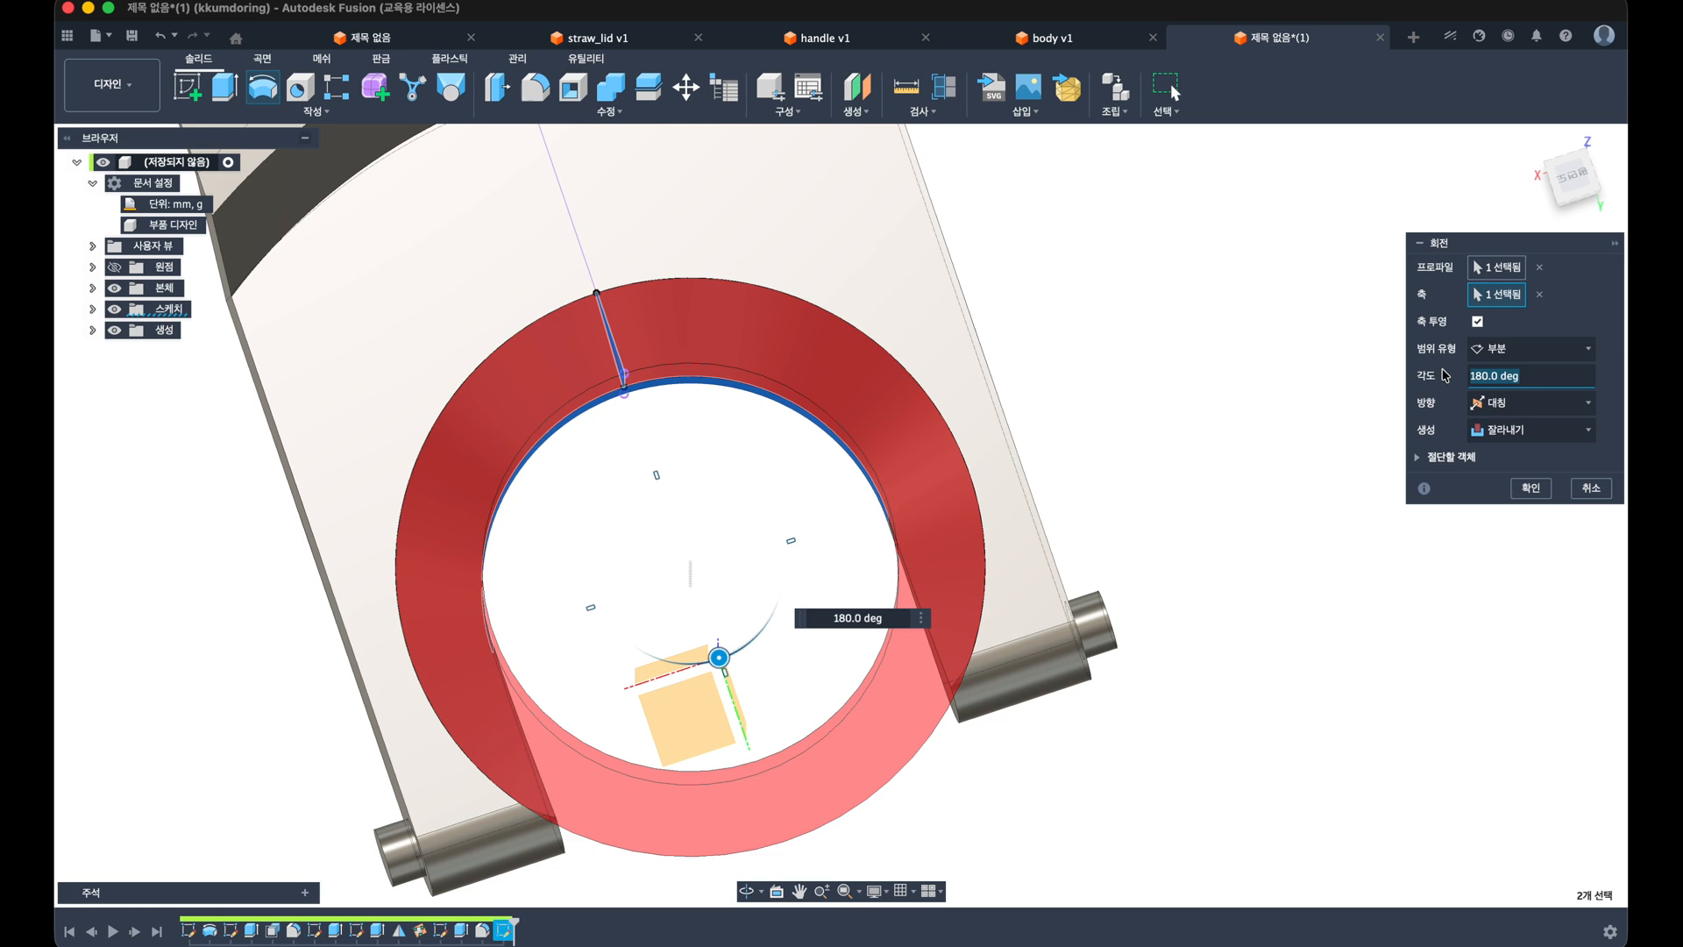
text(90)
key(Return)
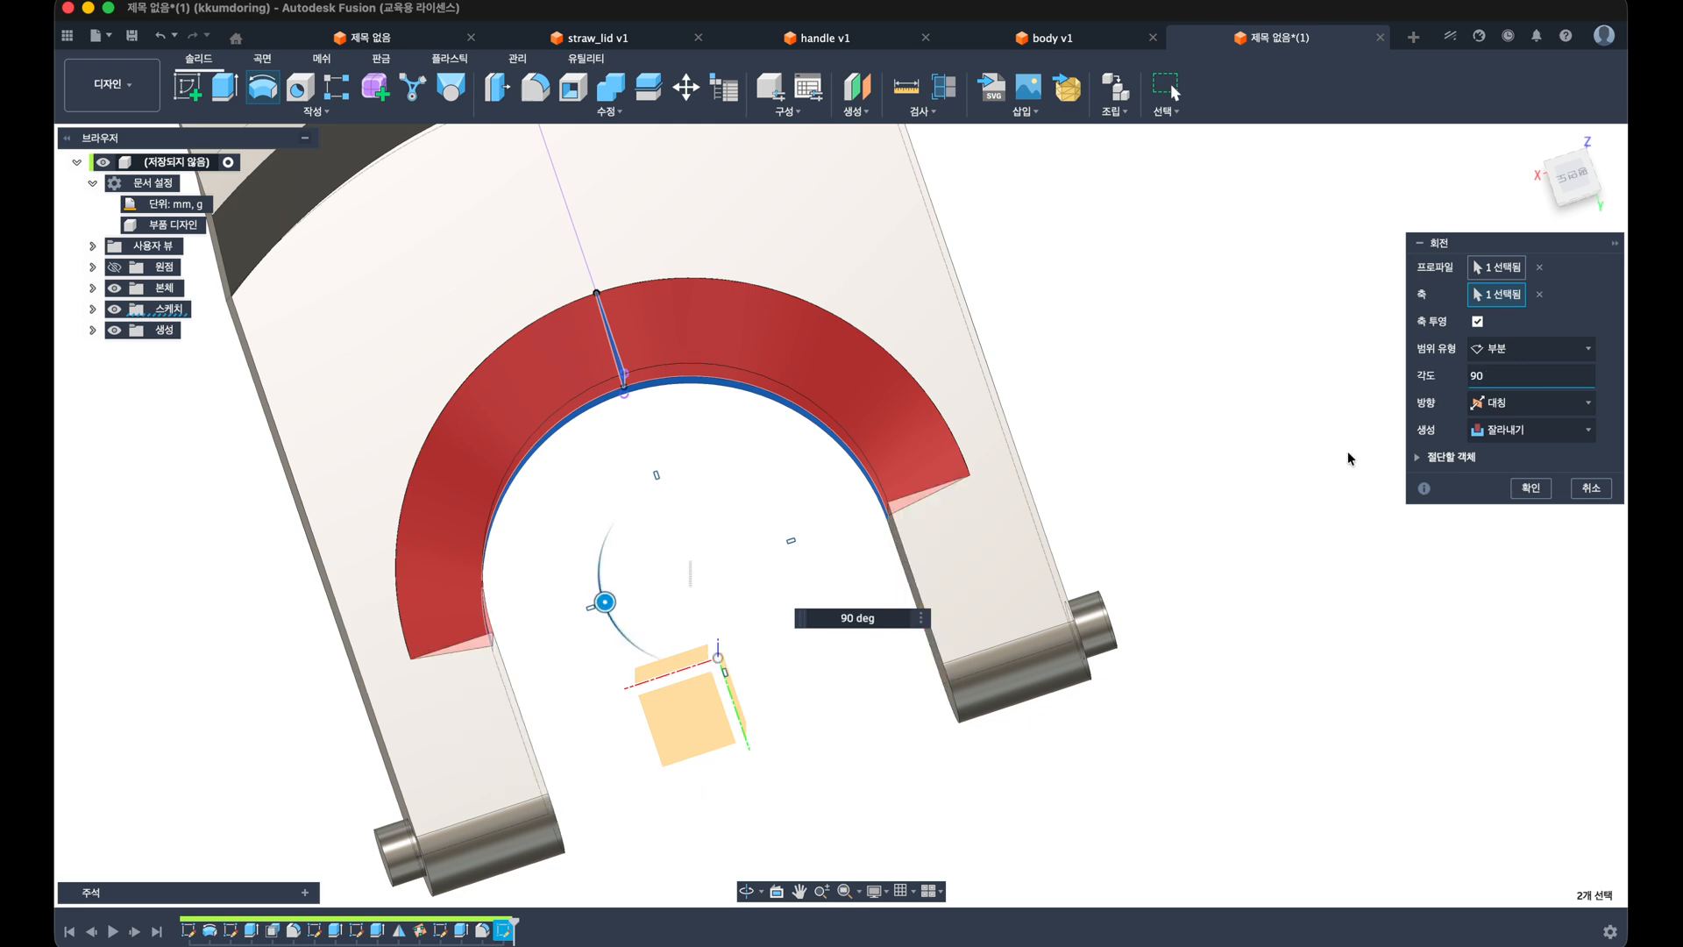
shift+middle_drag(1215, 531, 1303, 488)
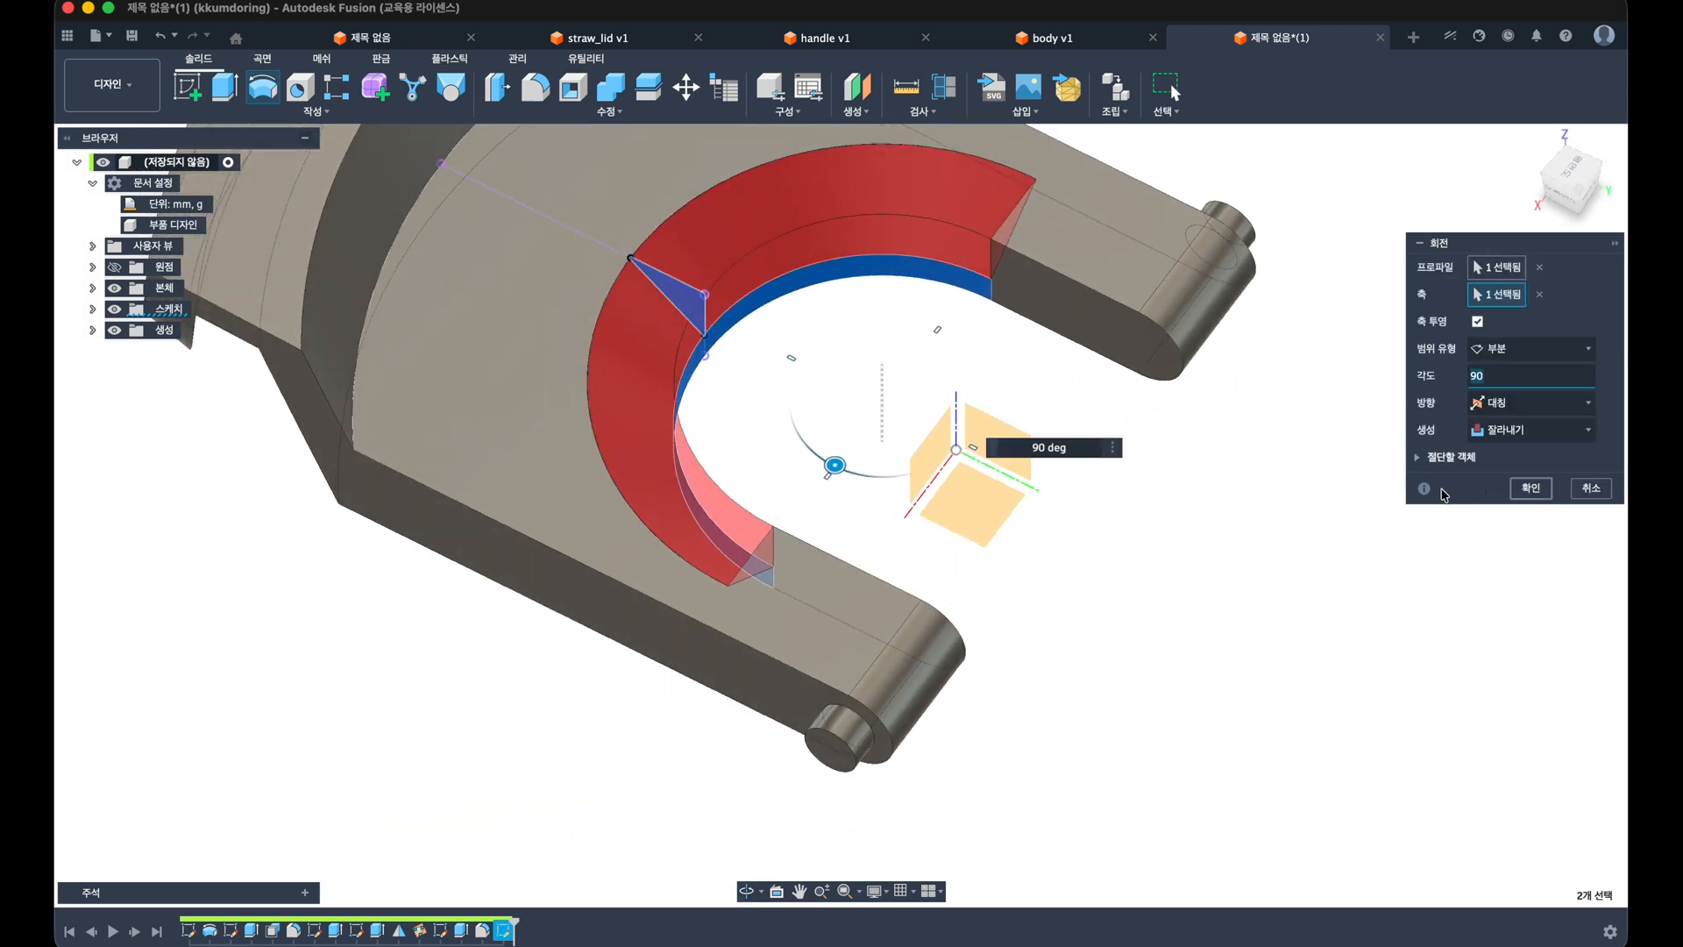
key(Return)
middle_drag(1010, 491, 931, 499)
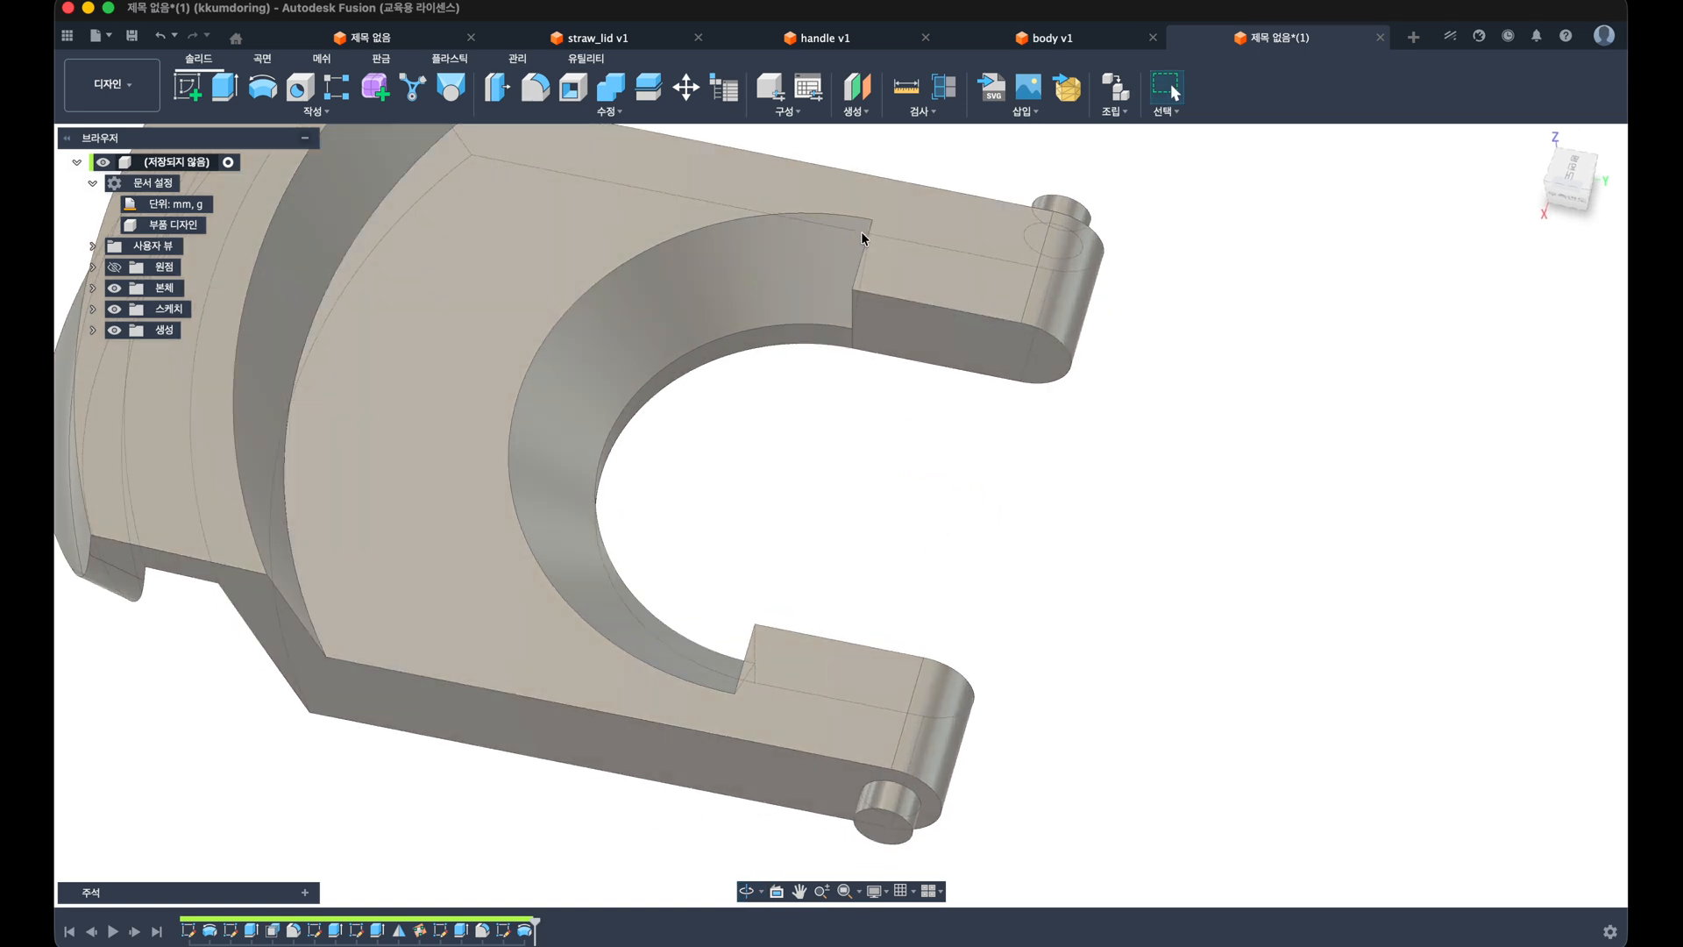
Step: Start a sketch on the flat face of the arms that surrounds the slot's bevel
shift+middle_drag(862, 235, 755, 263)
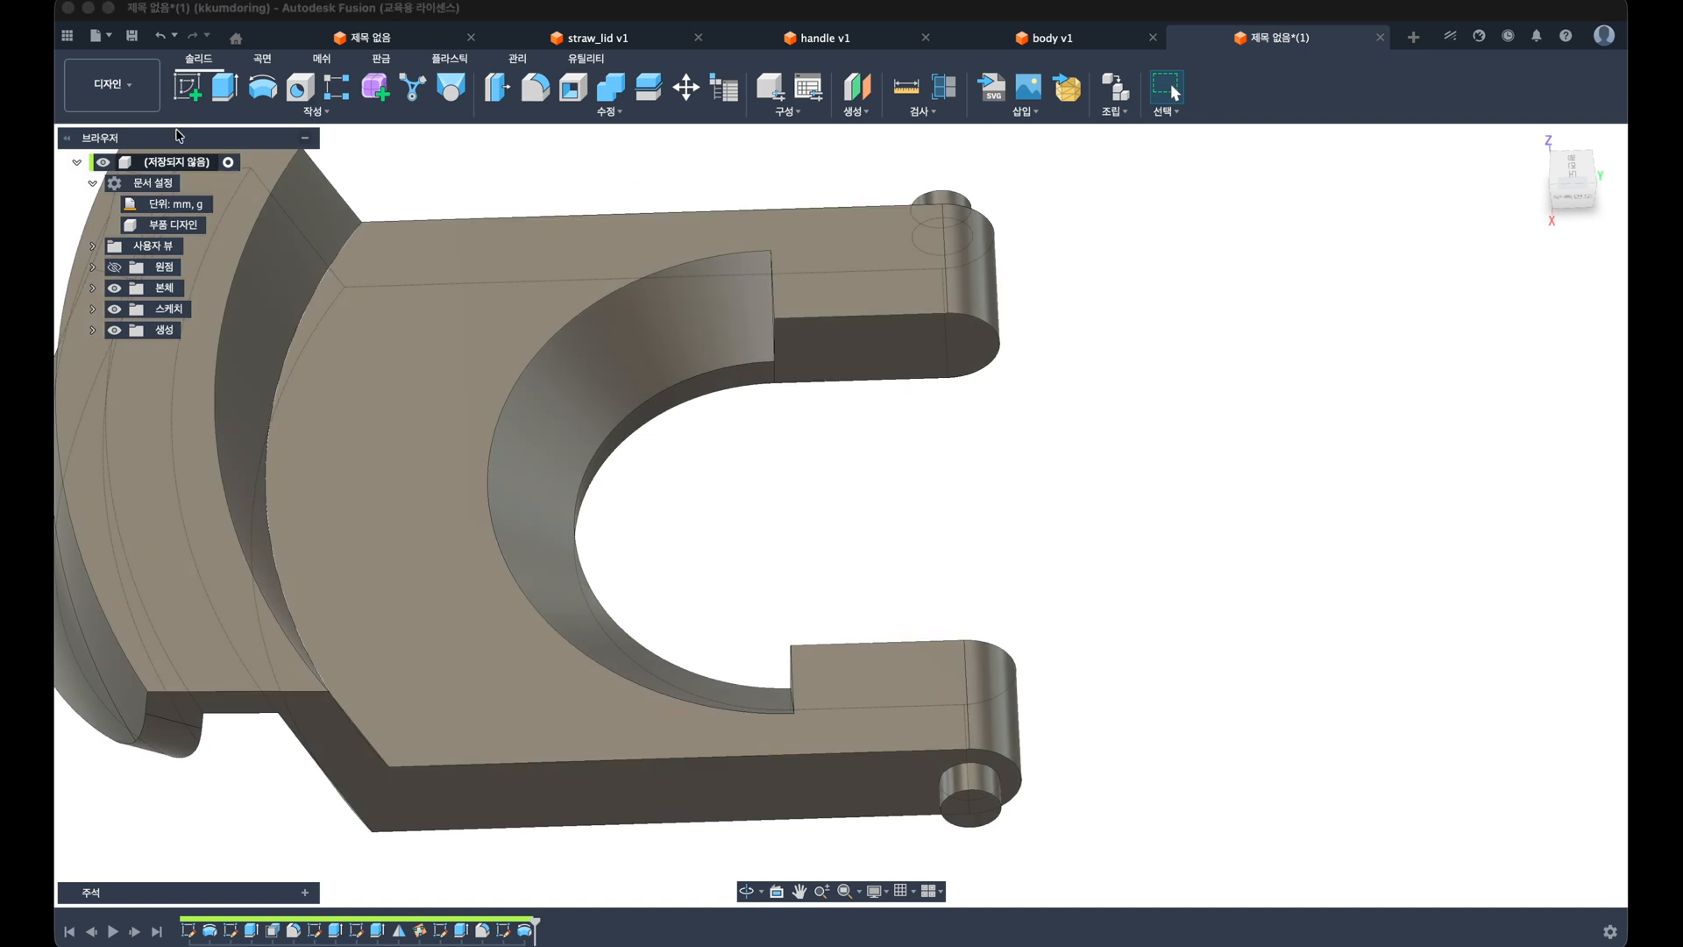
click(188, 88)
click(906, 277)
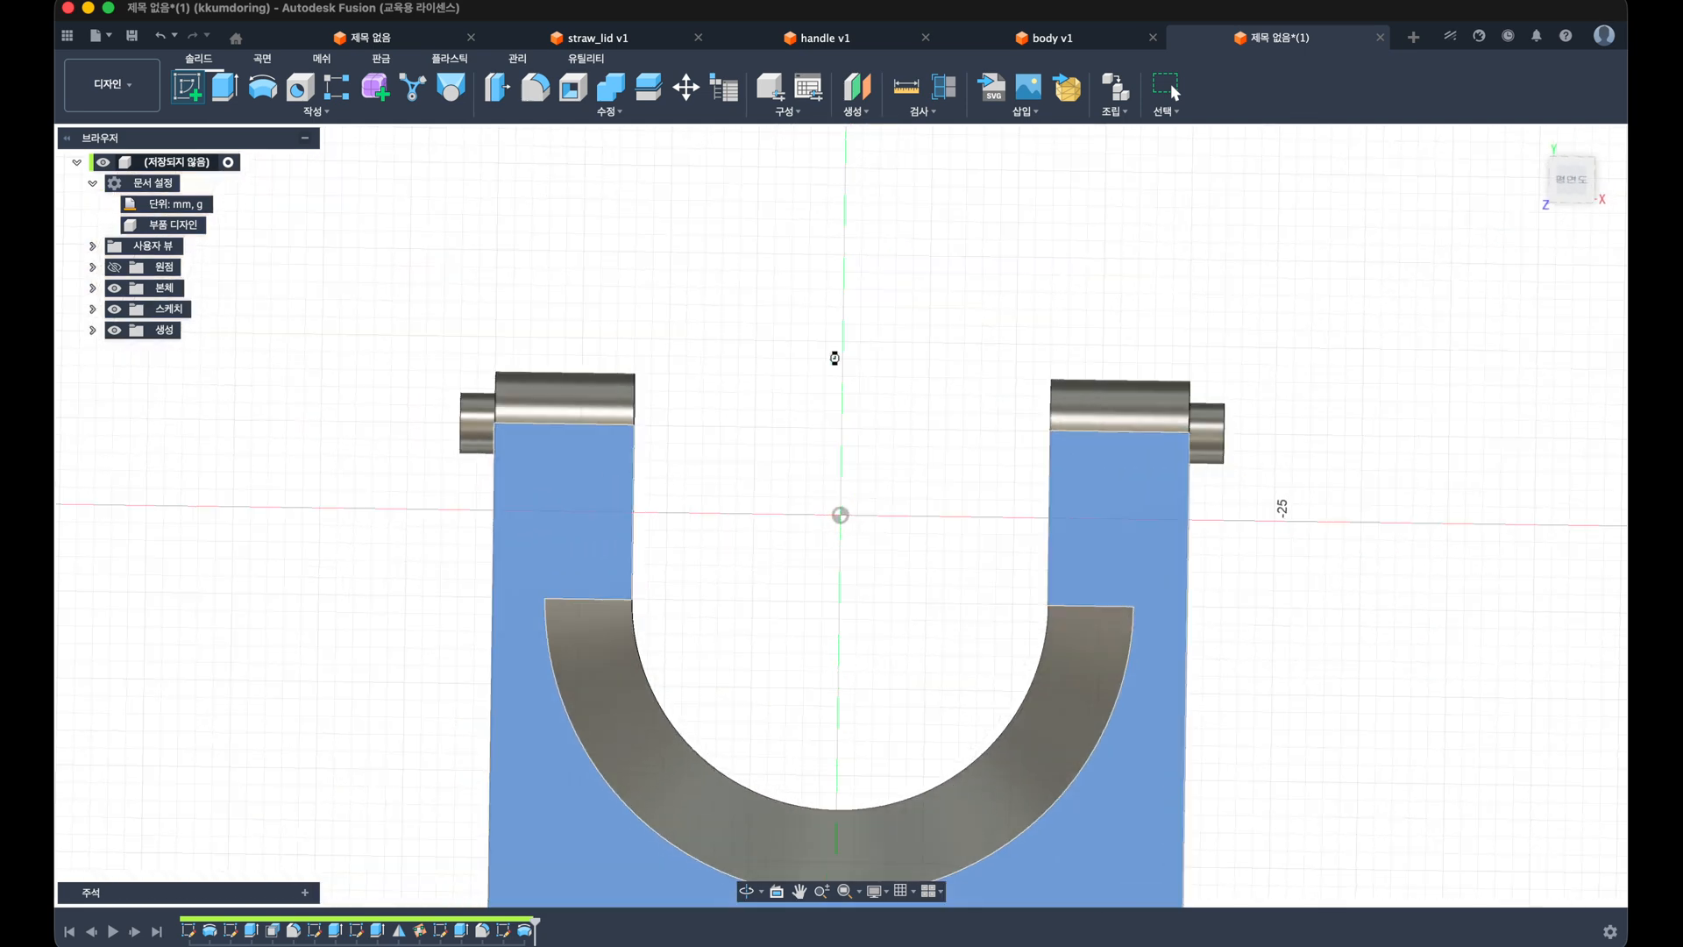
Step: Try to project the whole face outline into the sketch, and undo the projection
key(p)
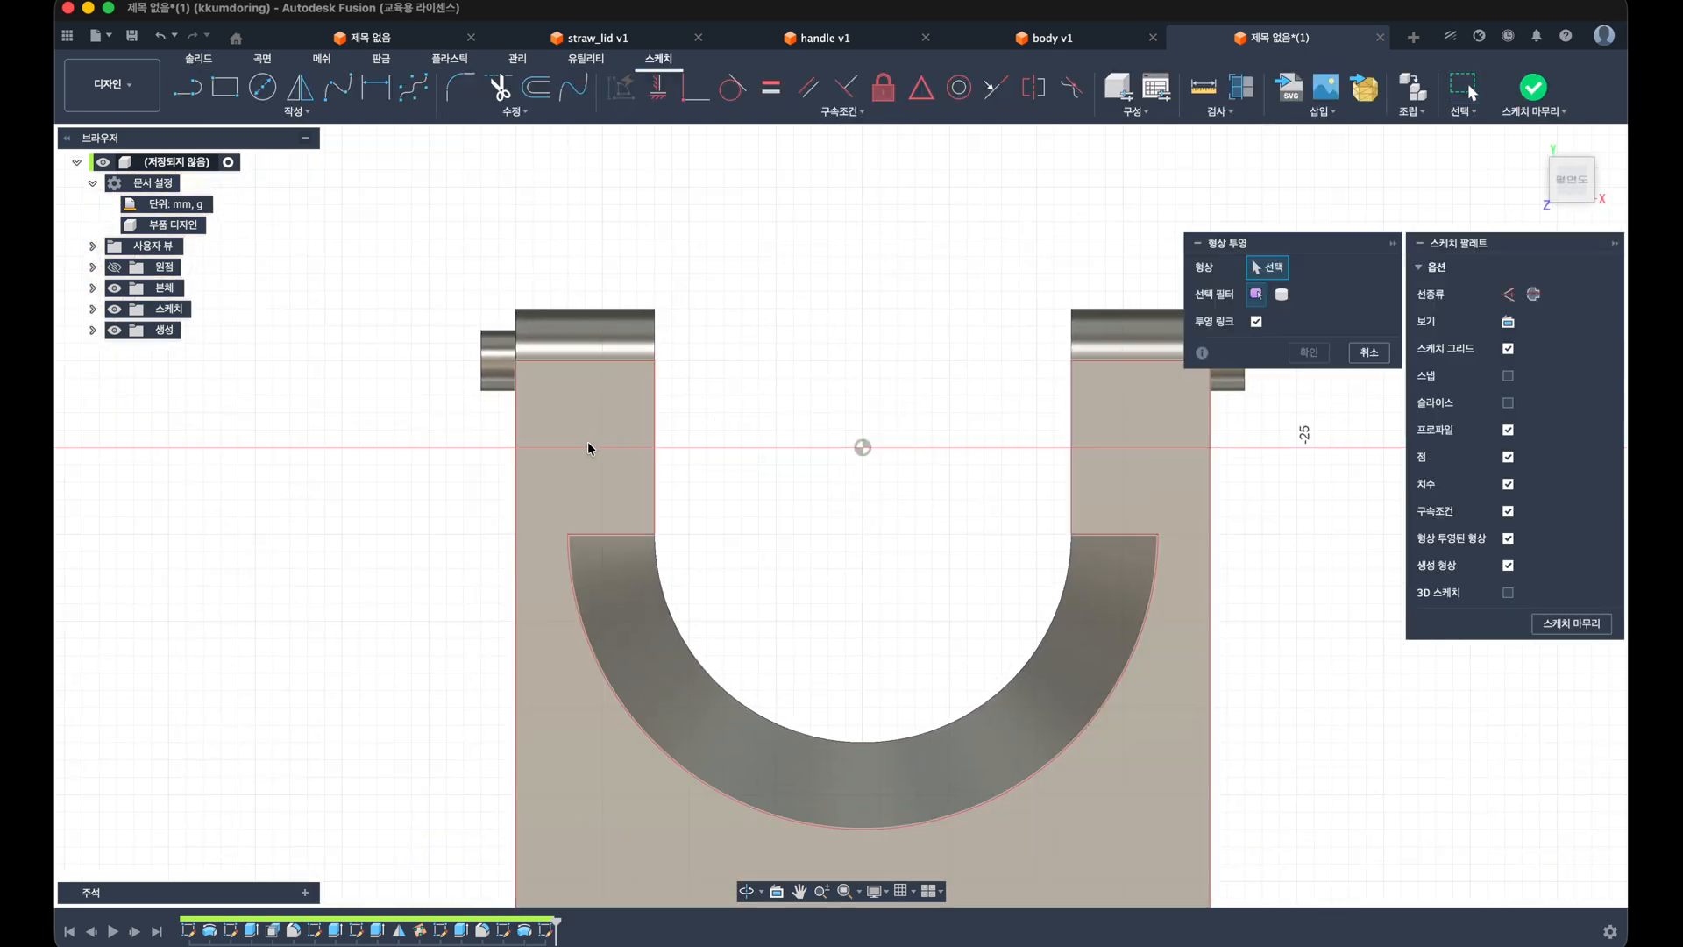
click(587, 449)
click(1312, 352)
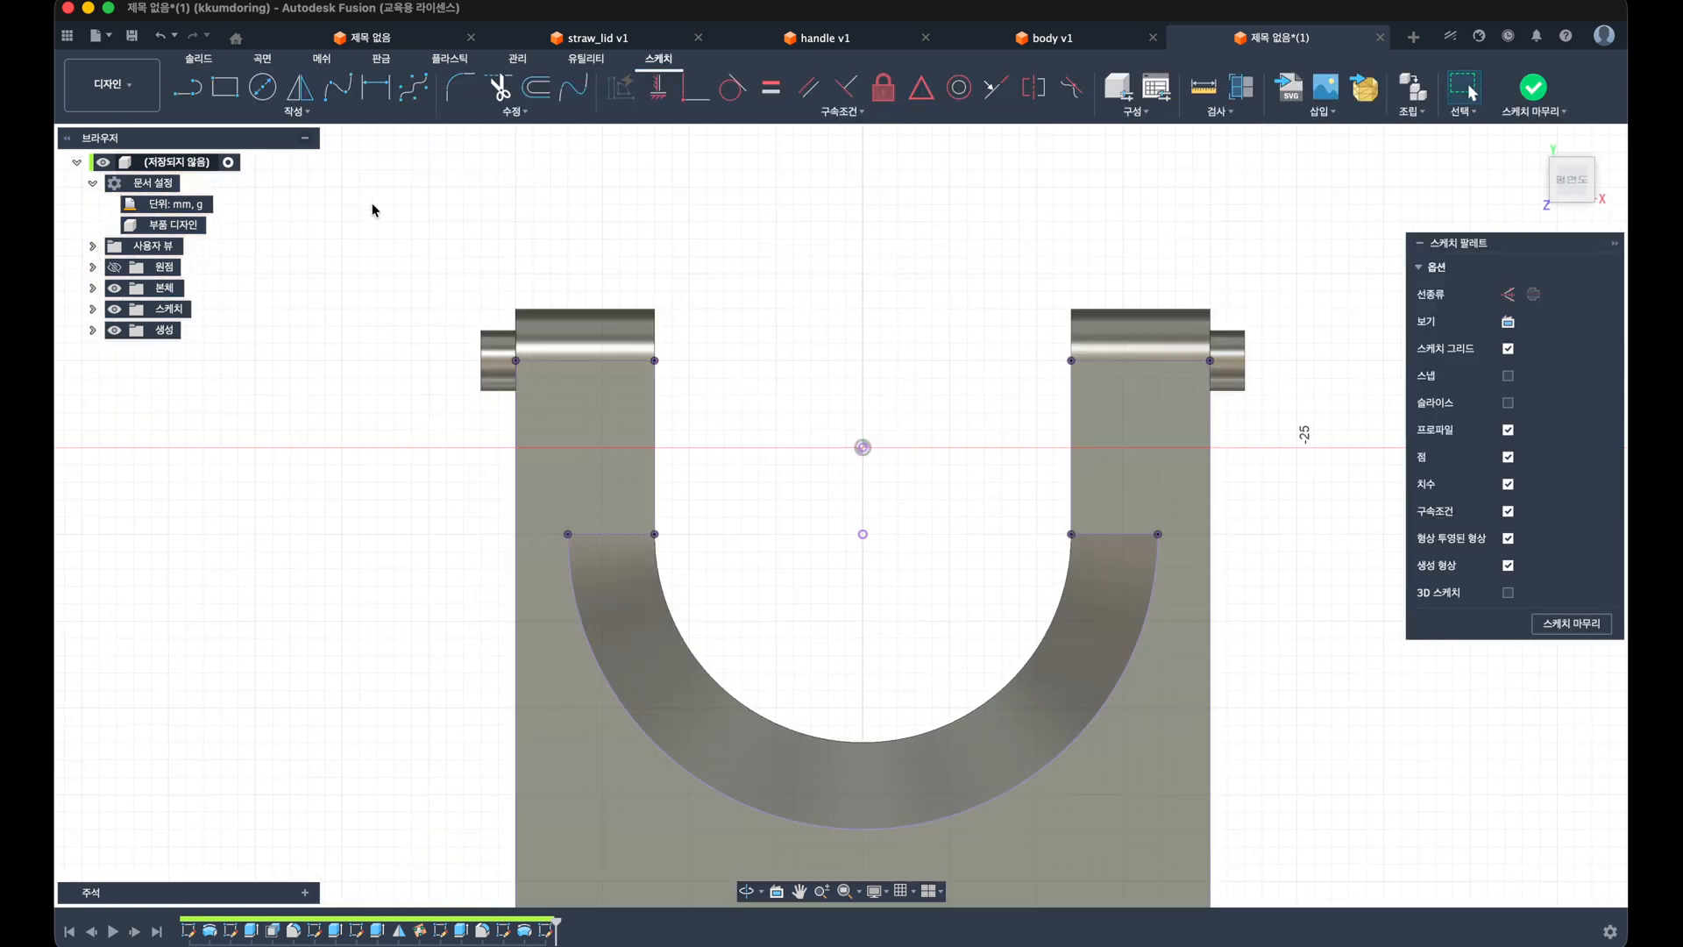
key(super+z)
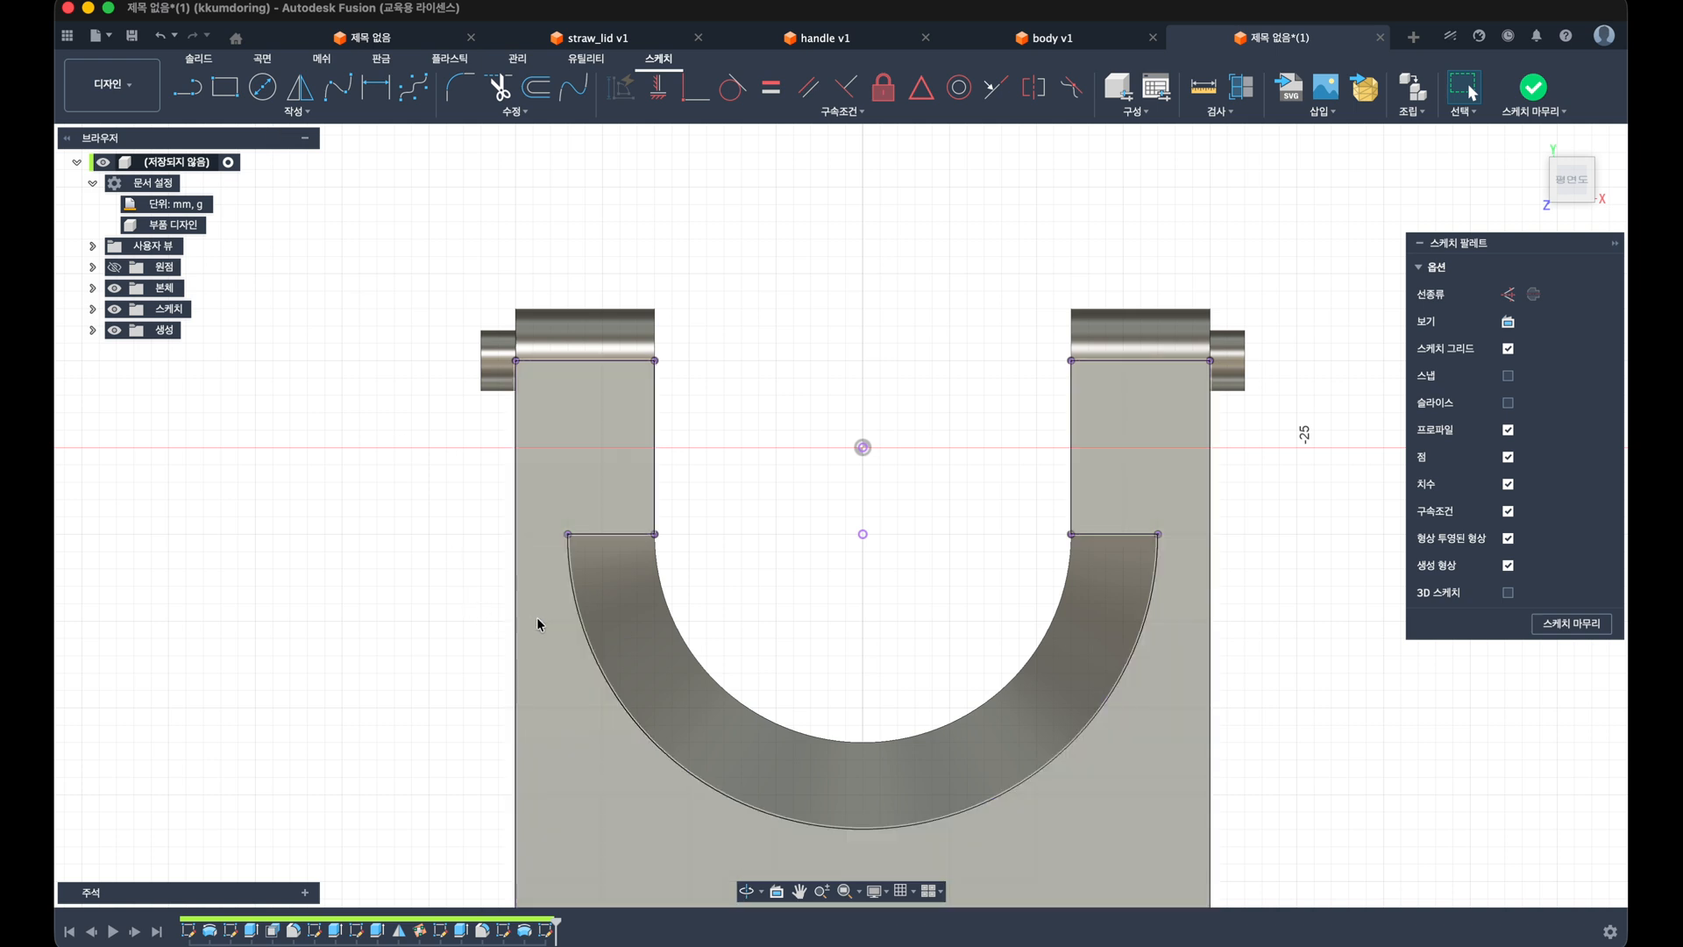
Step: Project only the bevel's outer curved edge and one arm's inner corner near its rounded tip into the sketch
key(p)
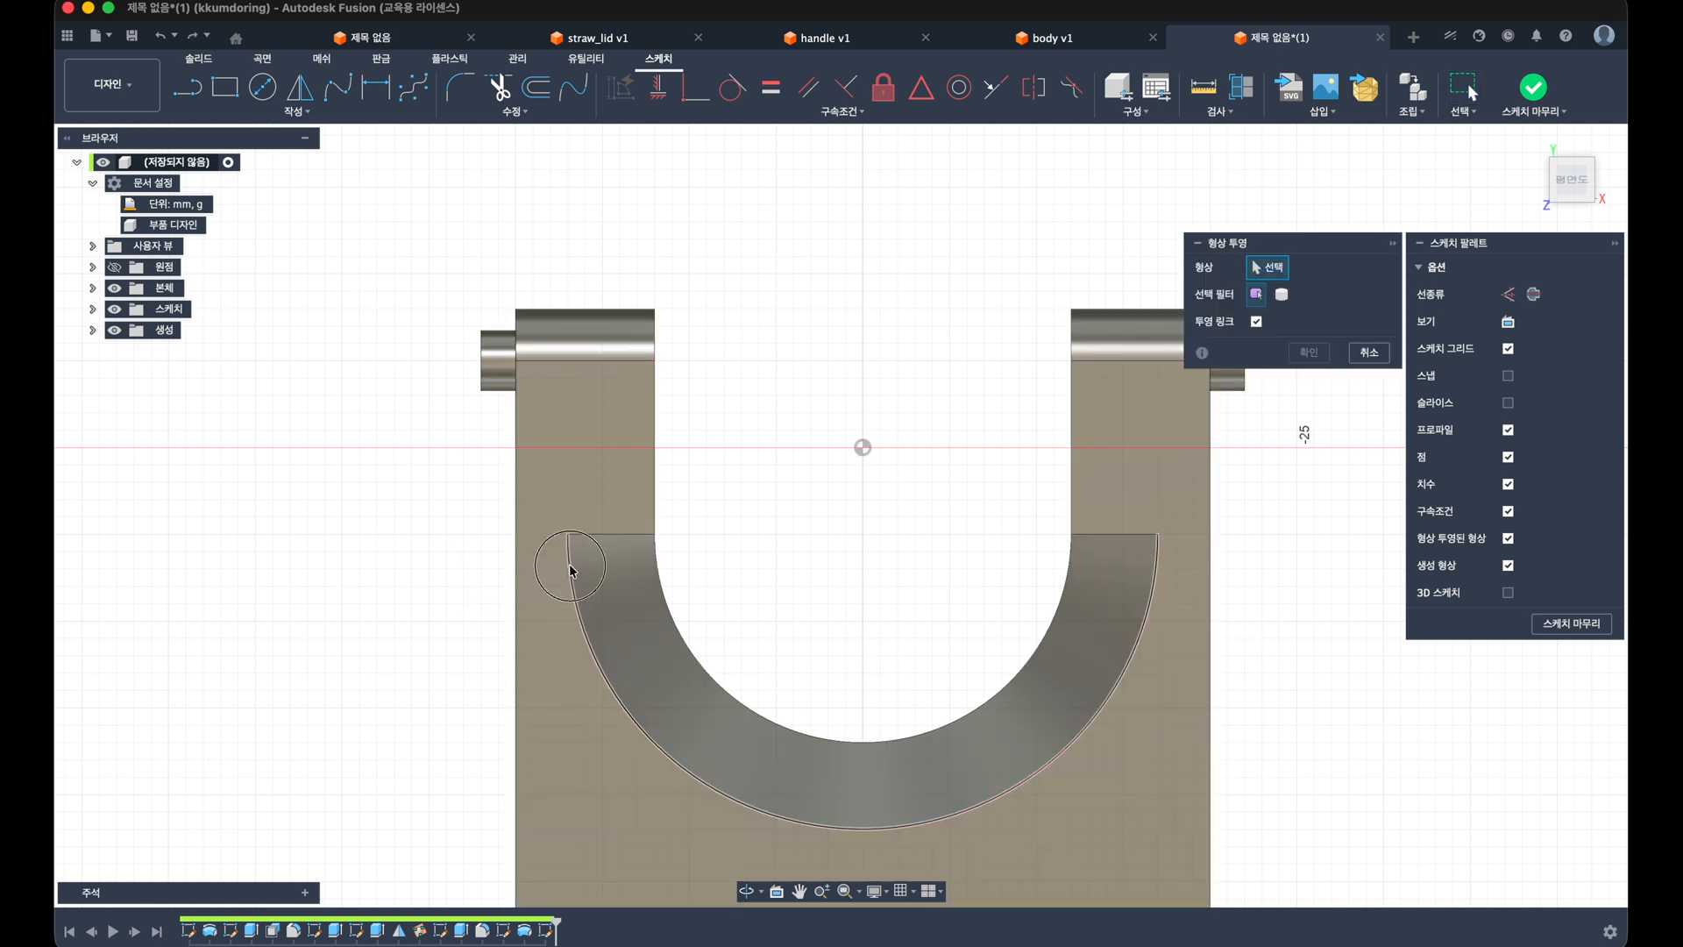
click(570, 568)
click(654, 361)
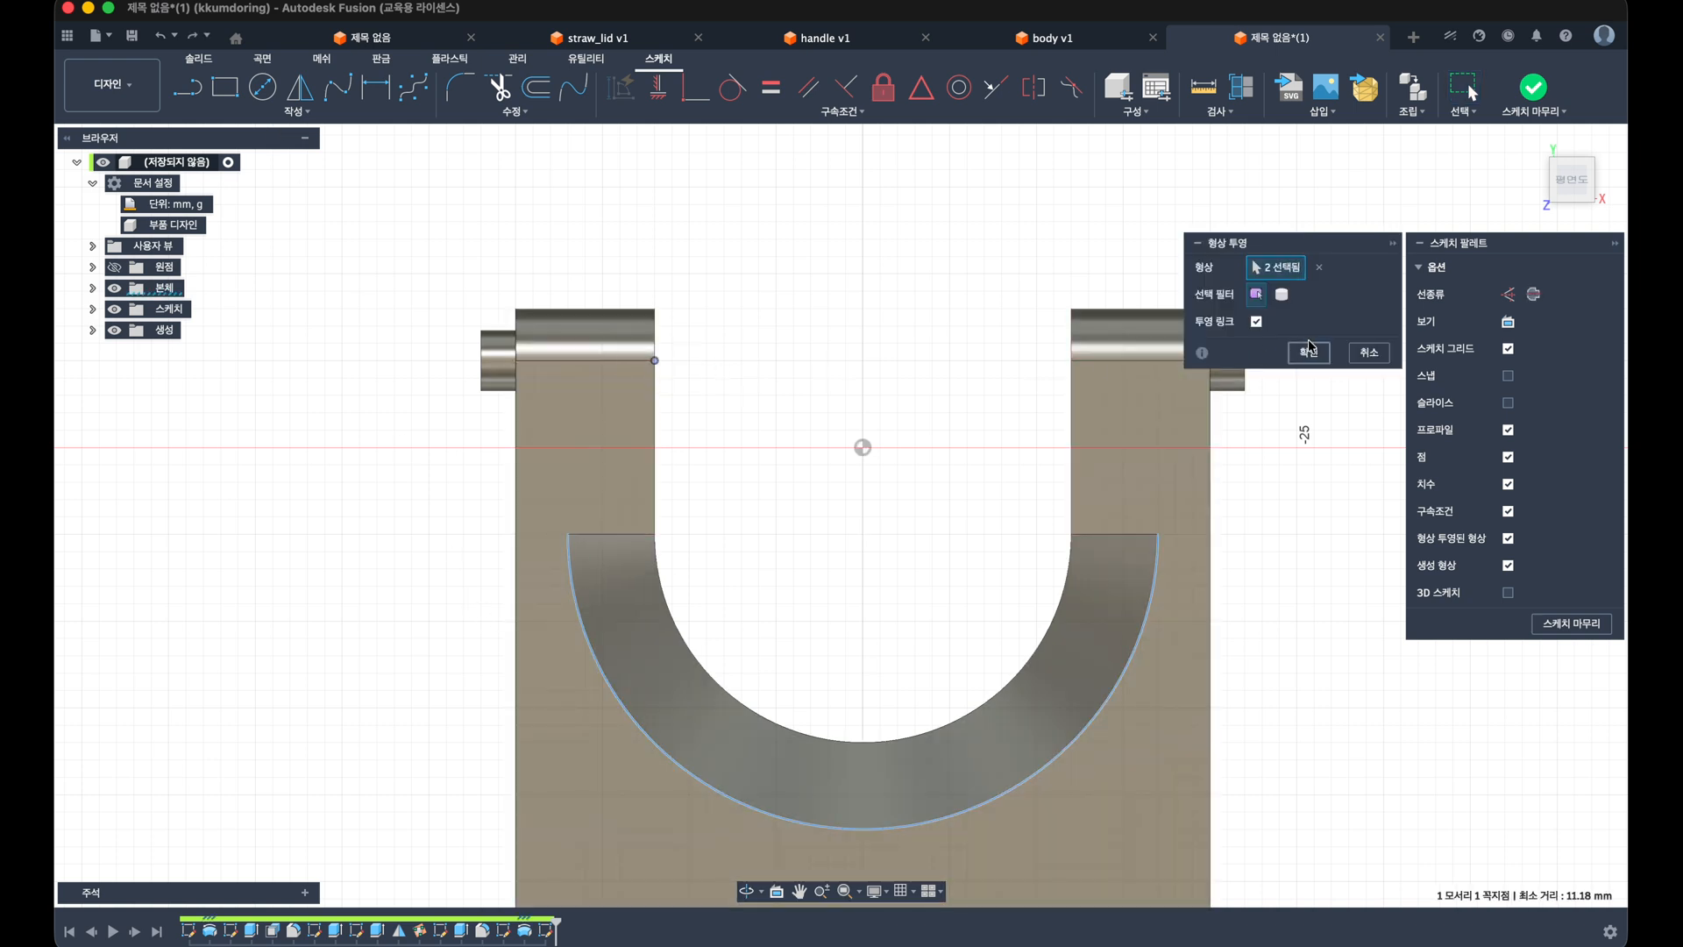
click(1310, 352)
Step: Draw a three-point arc of about 13 mm radius from the bevel's outer corner to the projected corner at the arm's tip
mouse_move(799, 397)
shift+middle_down()
mouse_move(715, 330)
mouse_move(543, 580)
mouse_move(458, 665)
mouse_move(556, 657)
shift+middle_up()
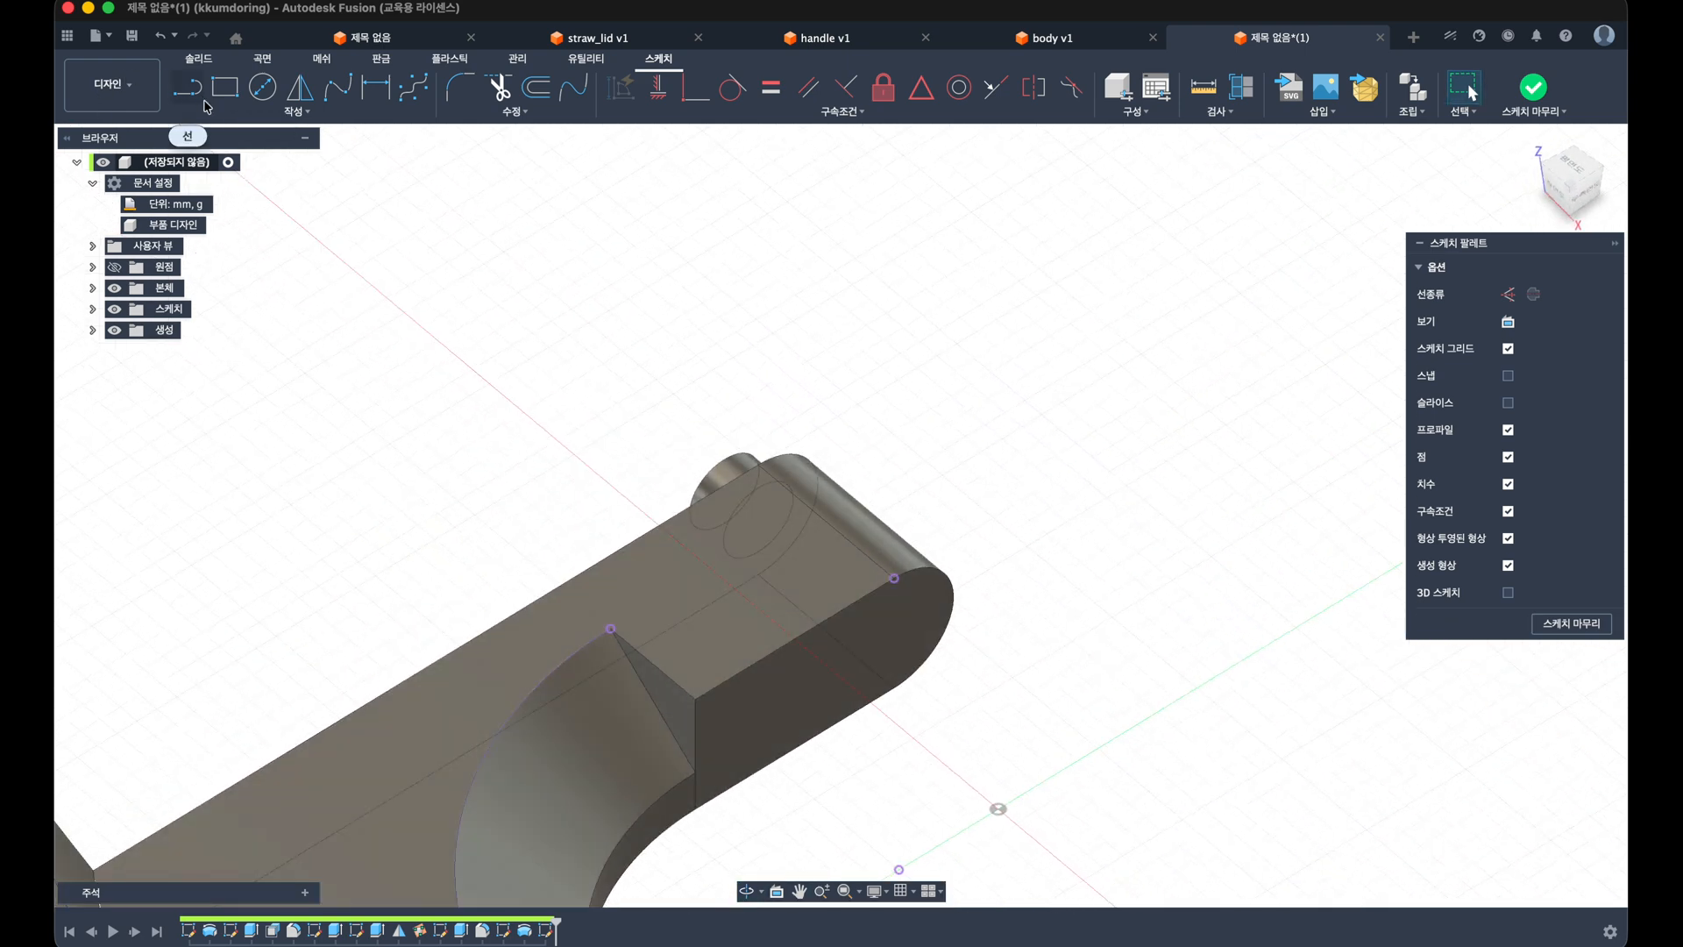
click(206, 108)
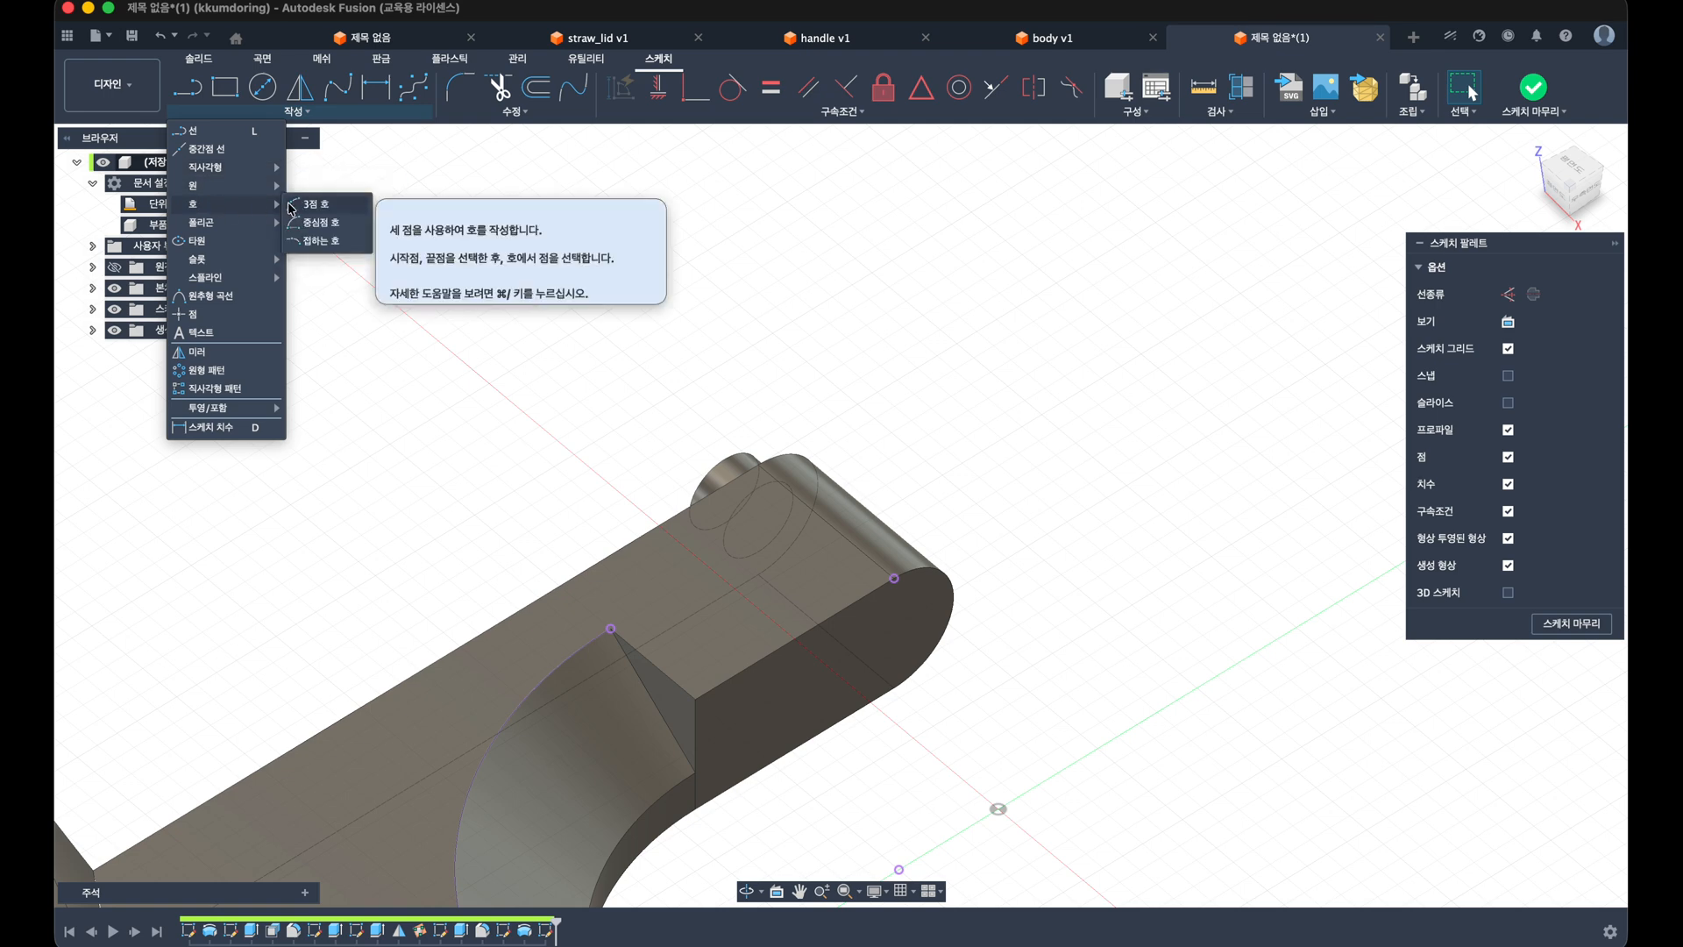
click(298, 207)
click(610, 628)
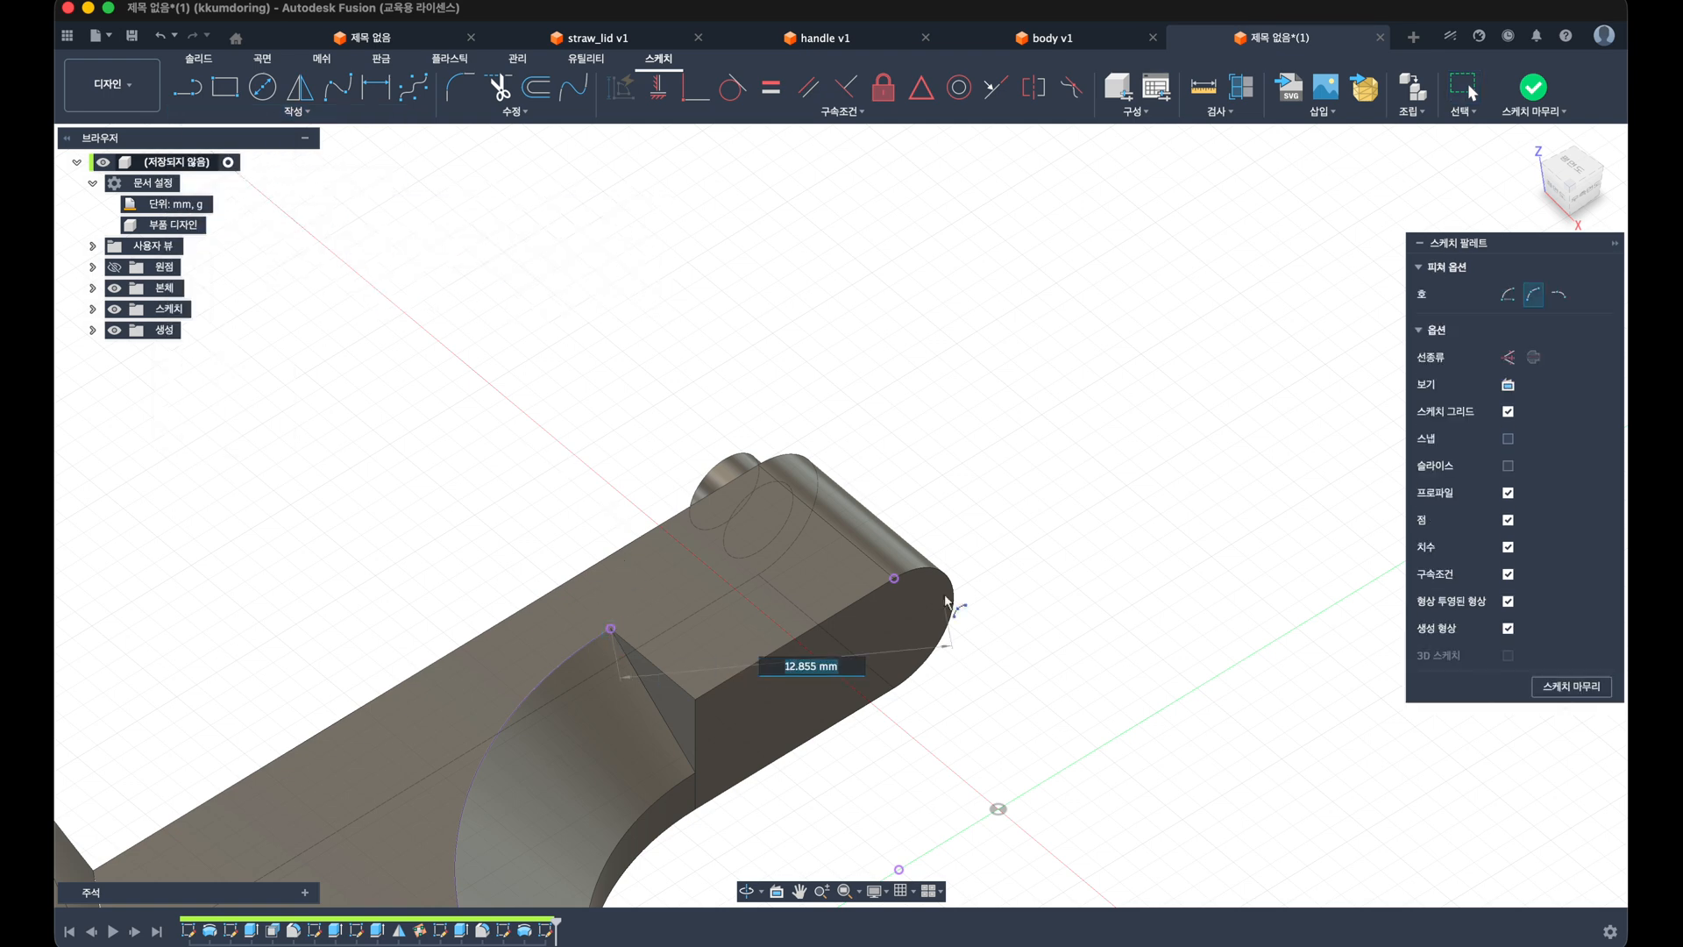
click(894, 579)
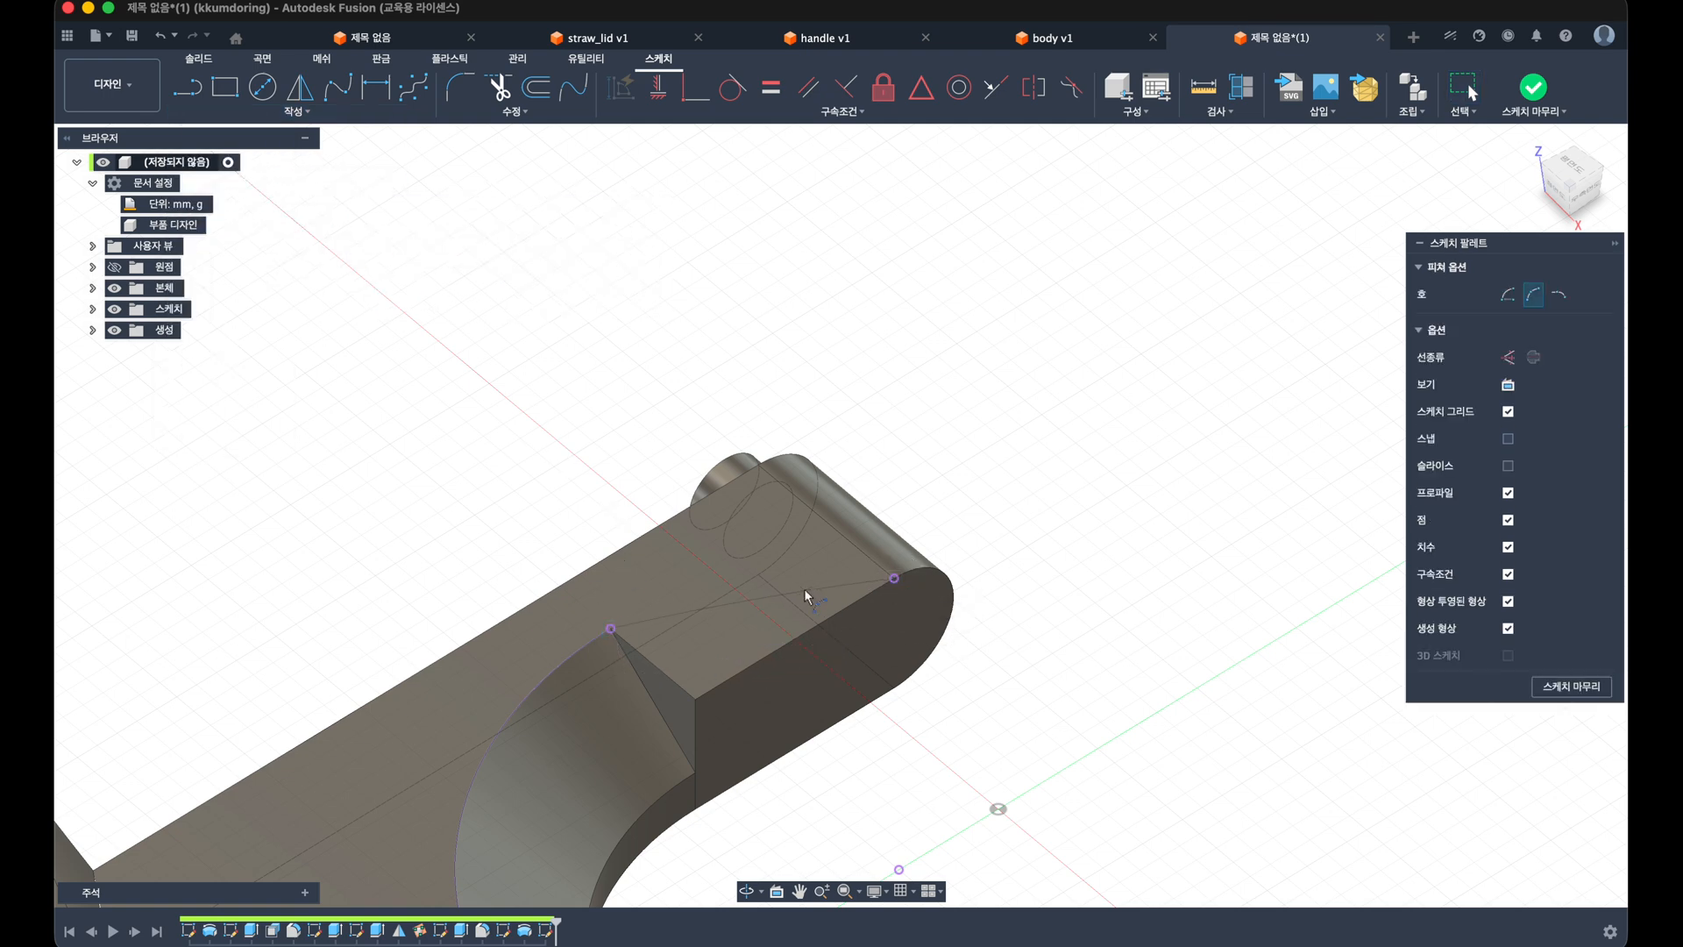
click(745, 579)
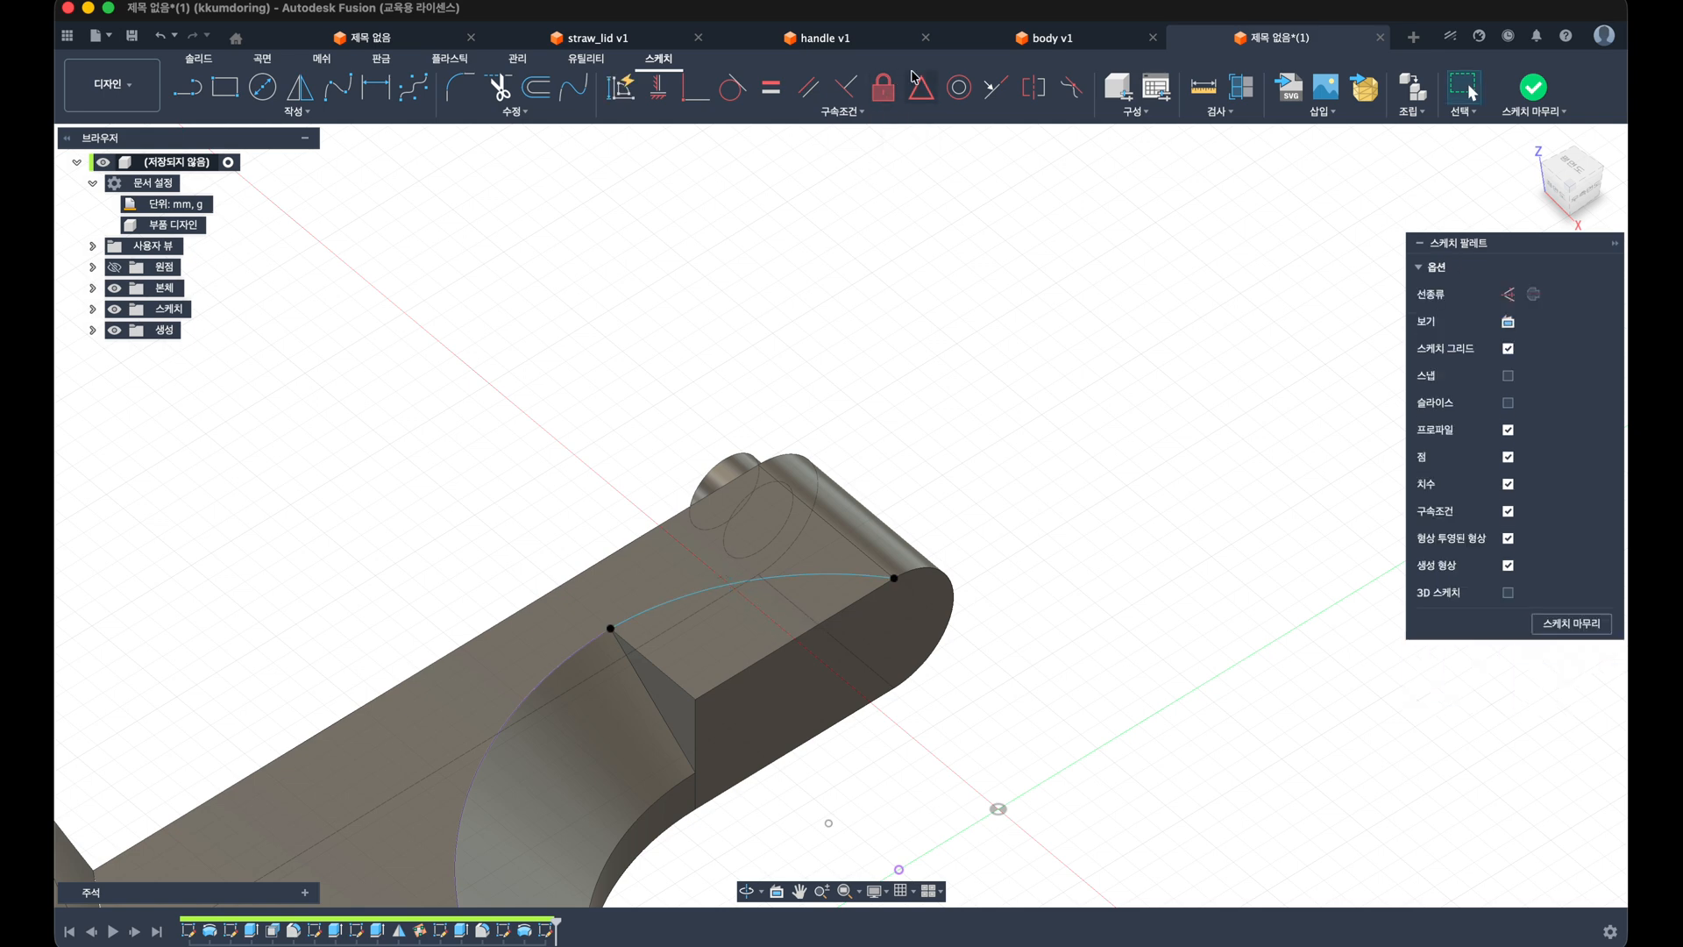
Step: Make the arc tangent to the projected bevel edge and finish the sketch
click(733, 87)
click(610, 631)
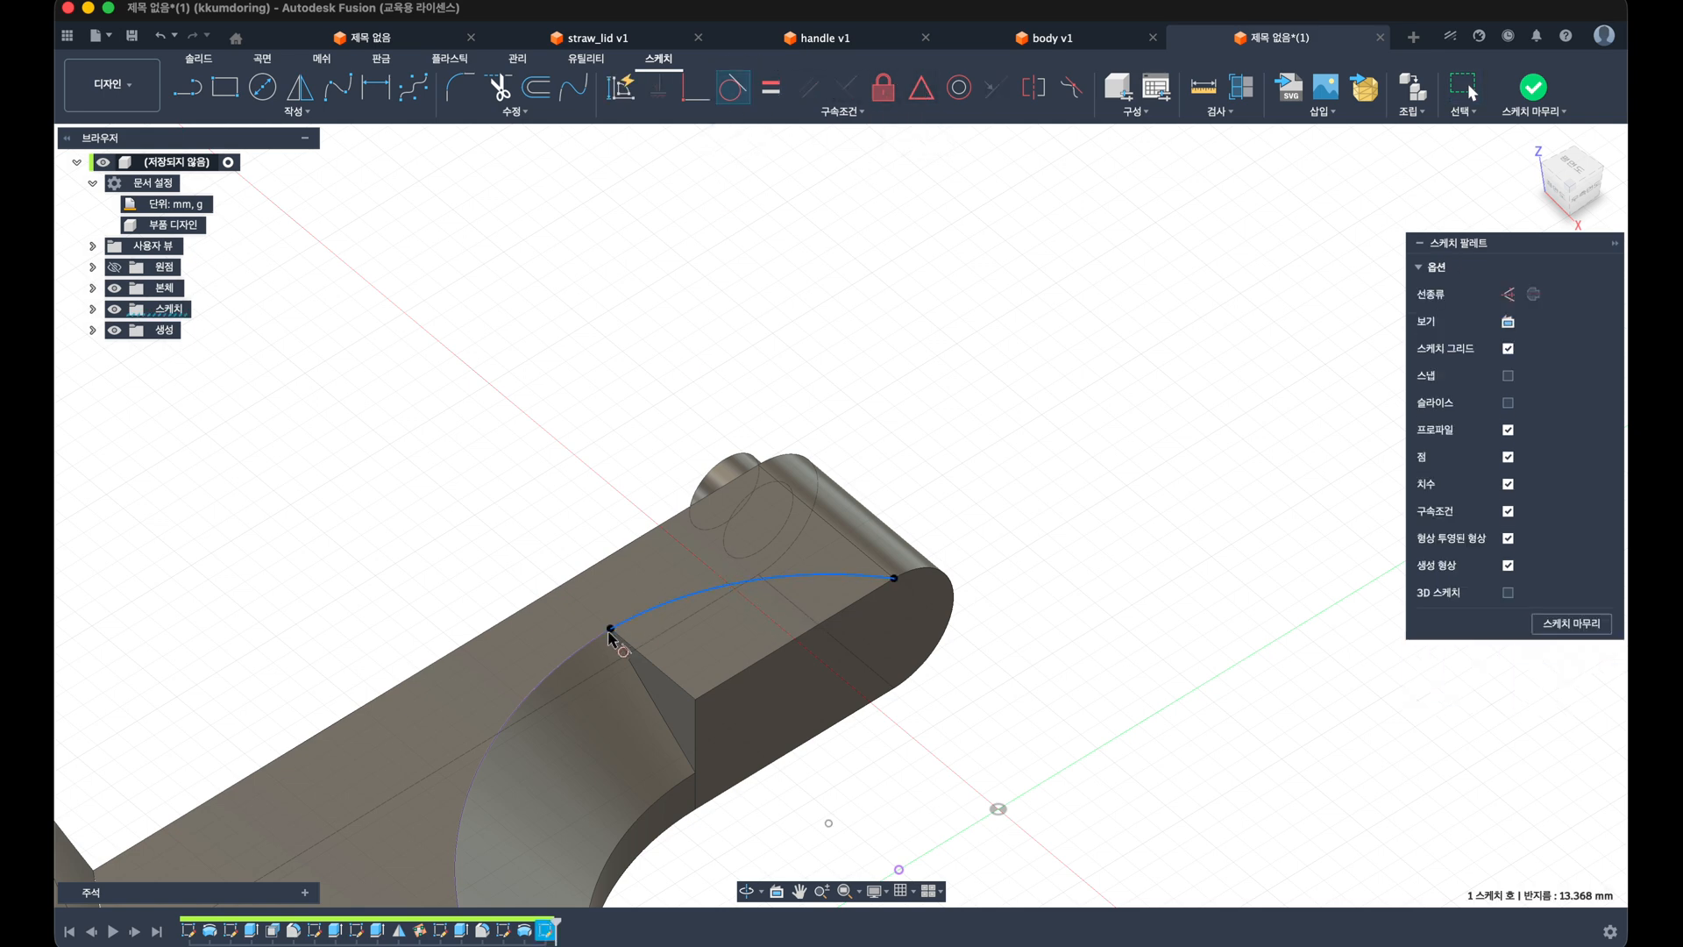
click(602, 635)
middle_drag(633, 703, 567, 579)
middle_drag(681, 614, 392, 383)
click(1528, 88)
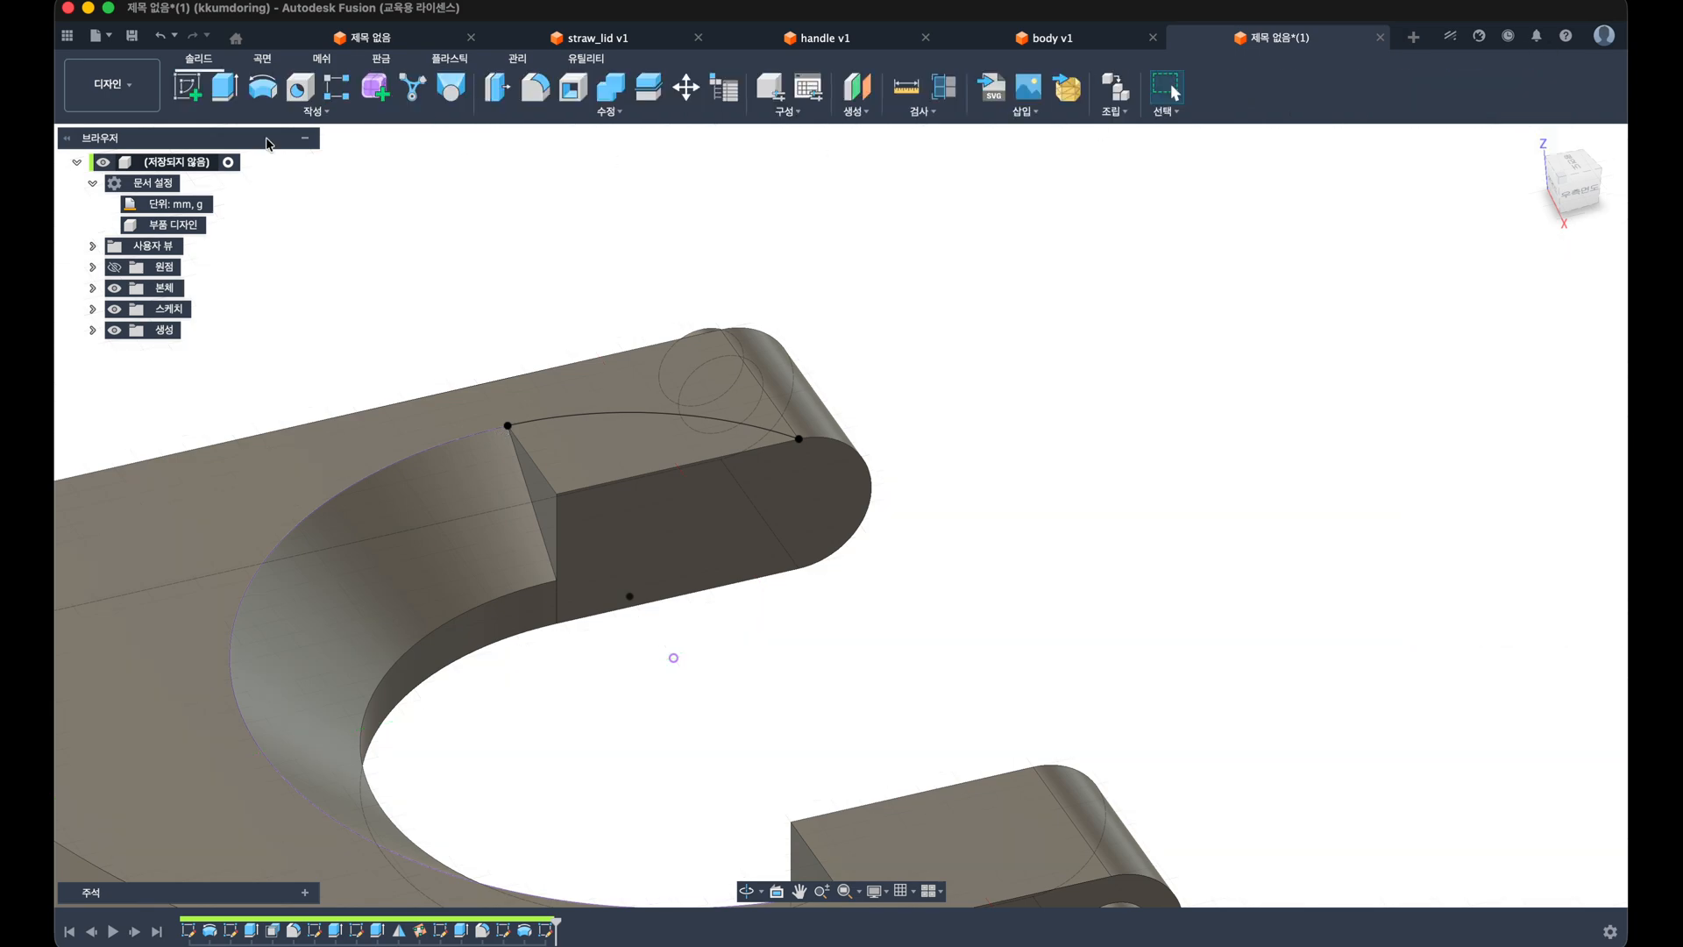
Step: Start a sketch on the same arm's inner side face
click(195, 104)
click(605, 534)
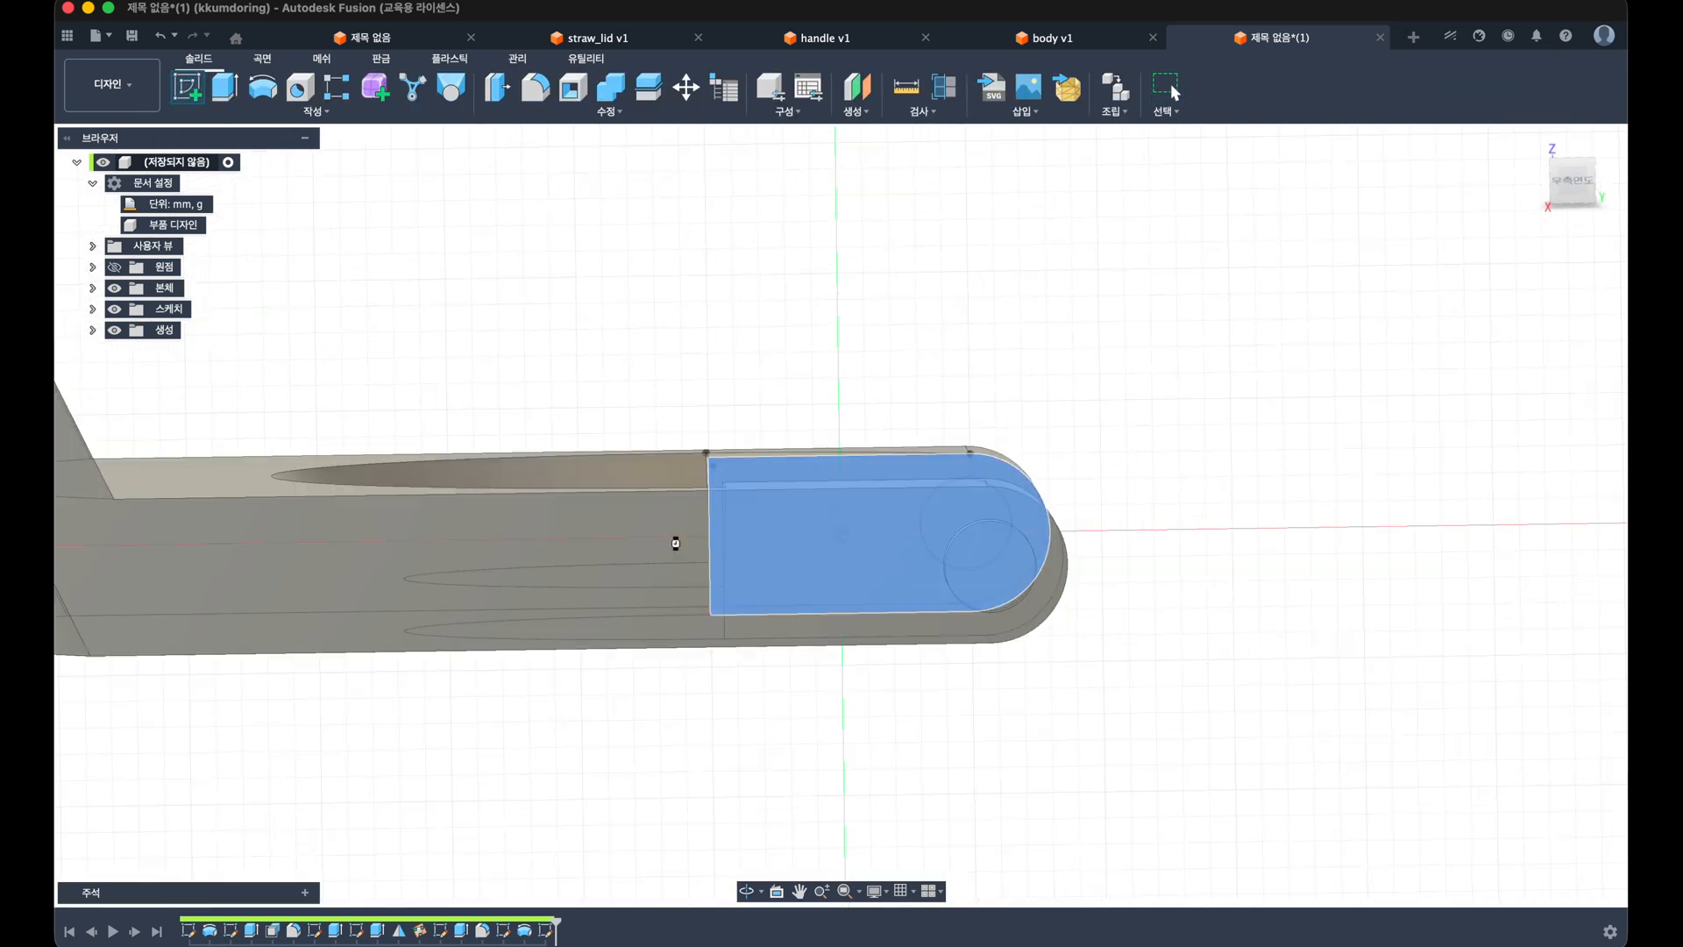
shift+middle_drag(568, 427, 488, 519)
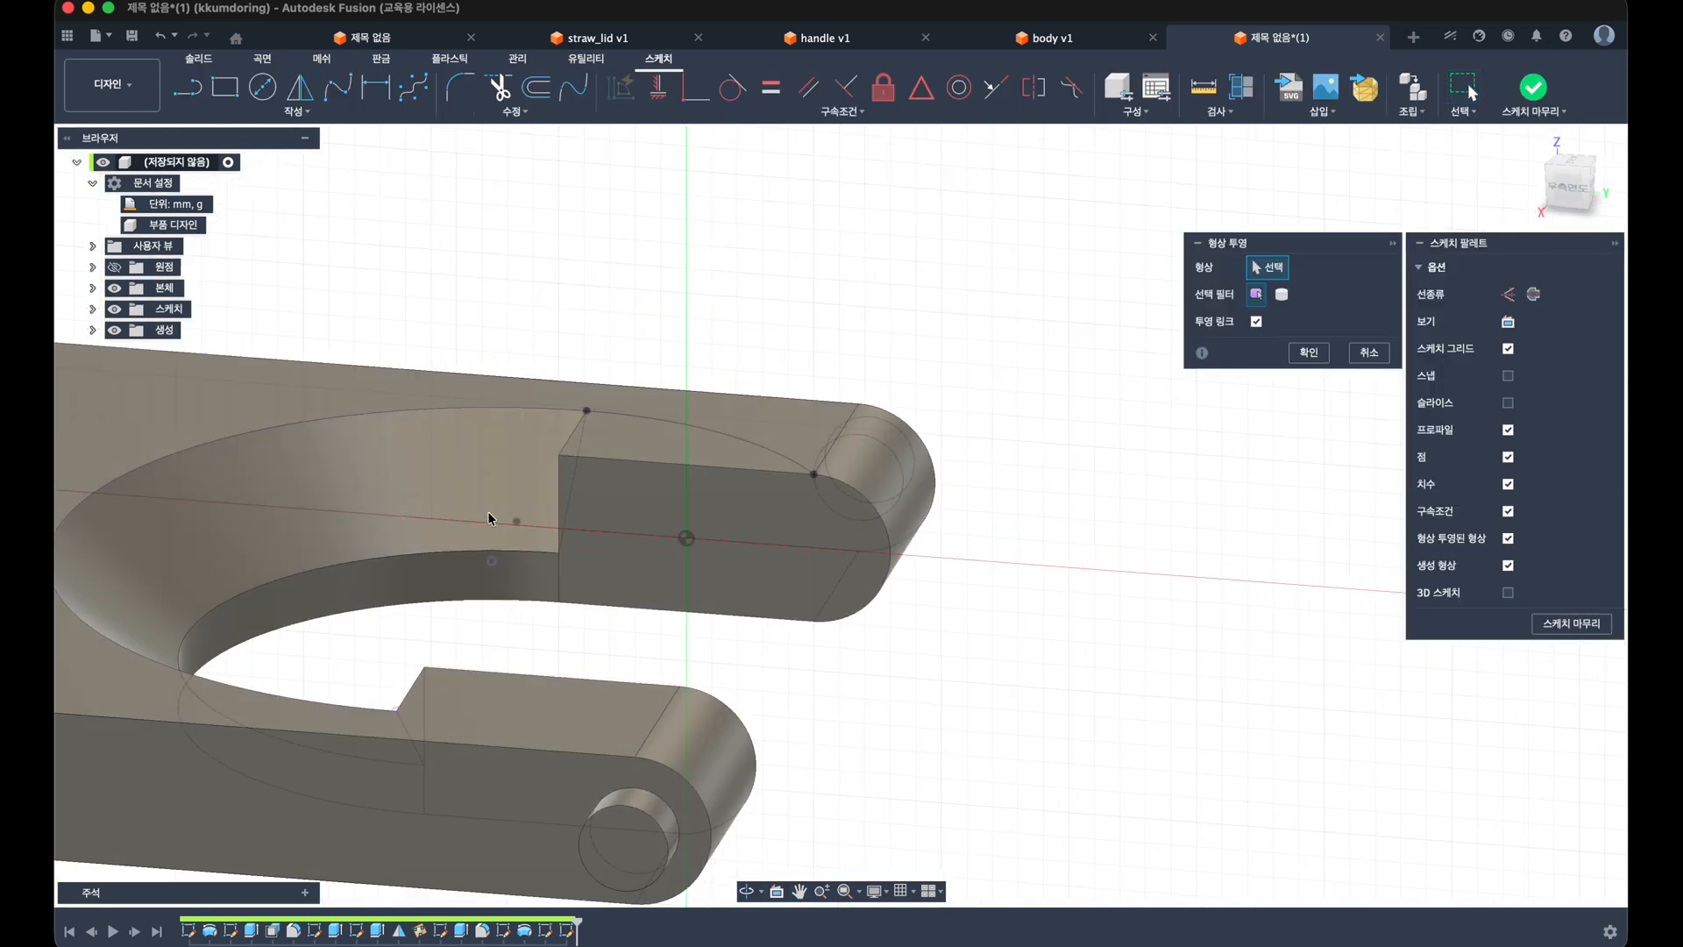
Step: Try to project the bevel's lower edge and the first arc's endpoint into the side sketch
key(p)
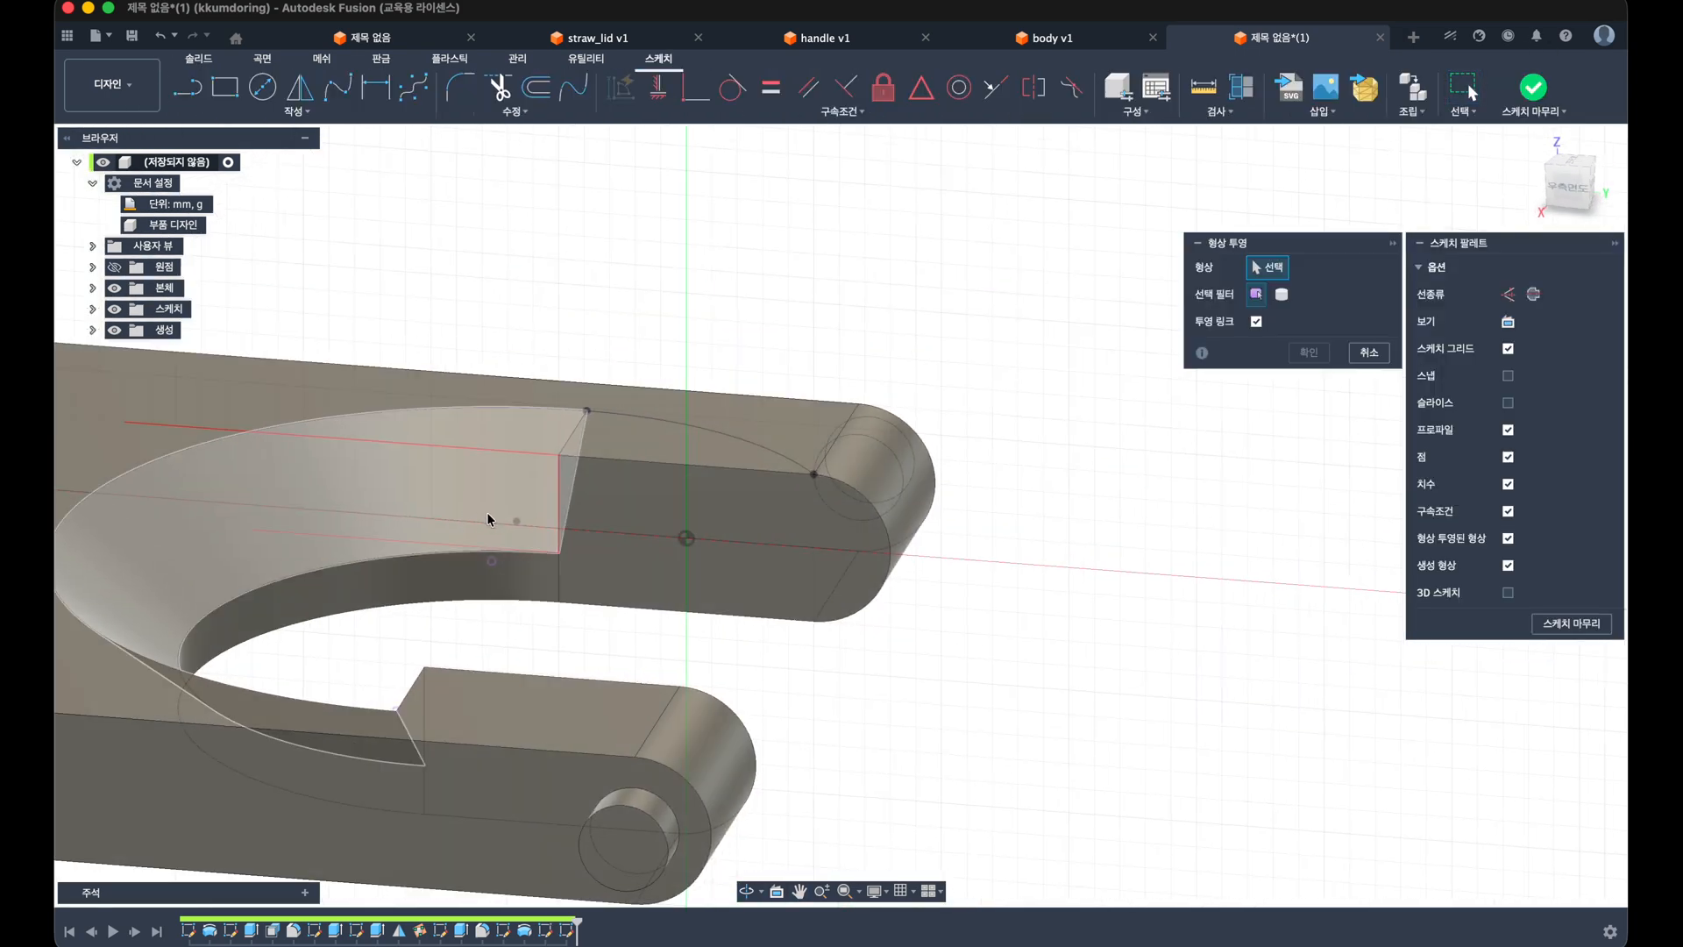
click(489, 558)
click(813, 475)
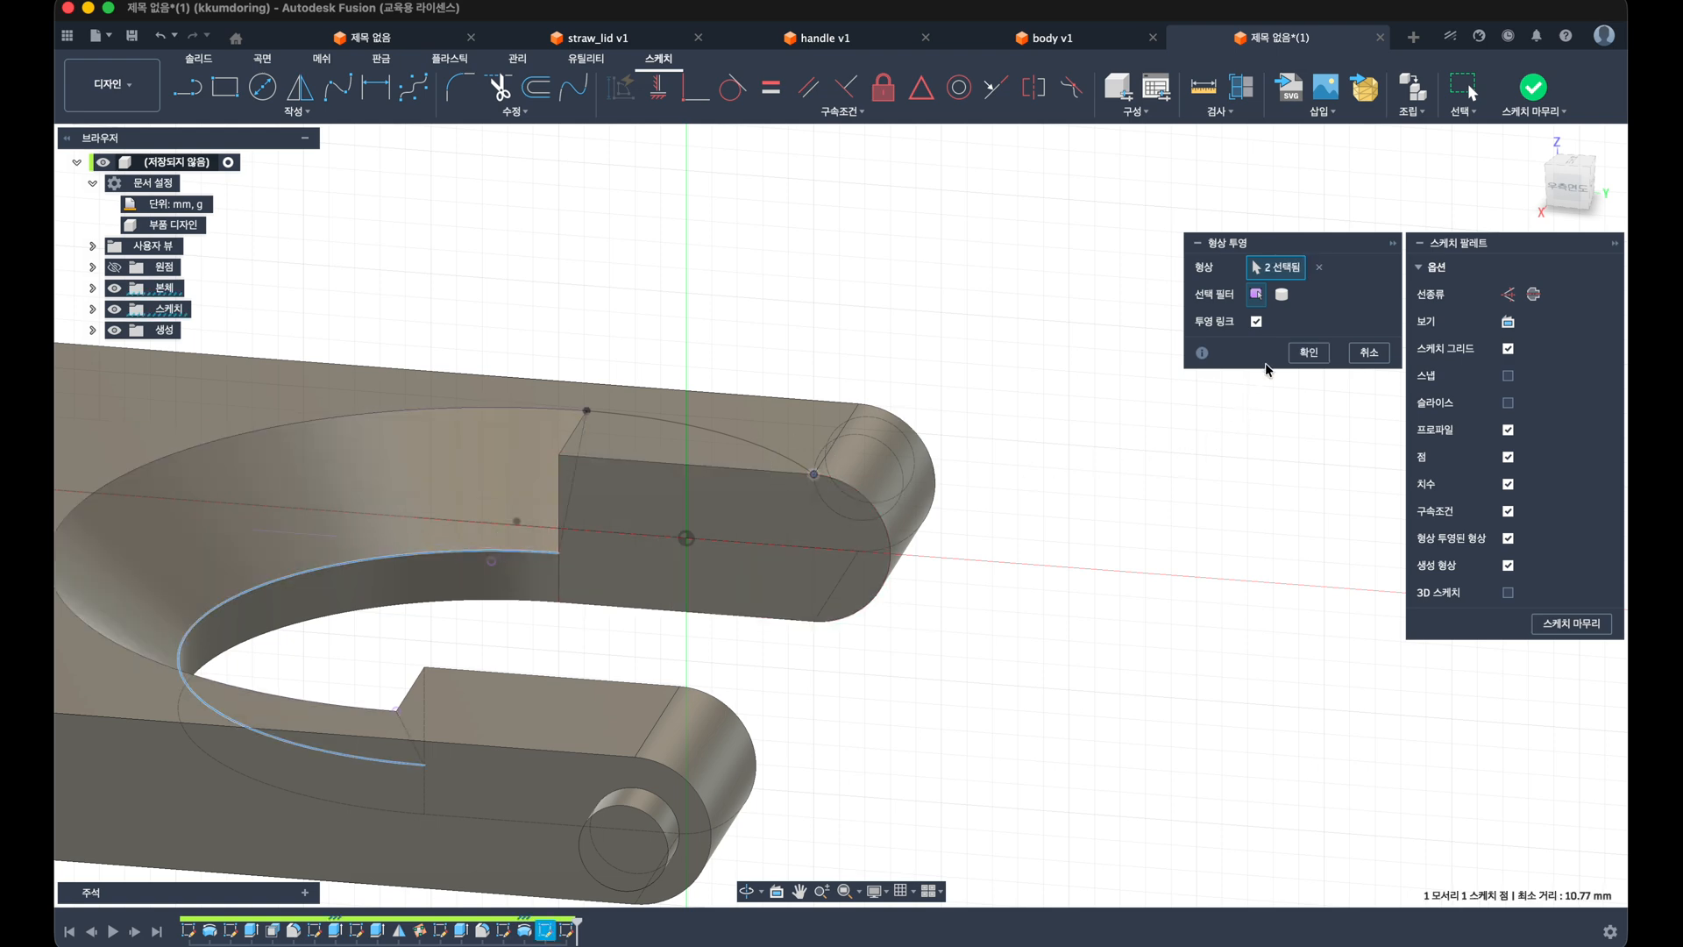
click(1307, 352)
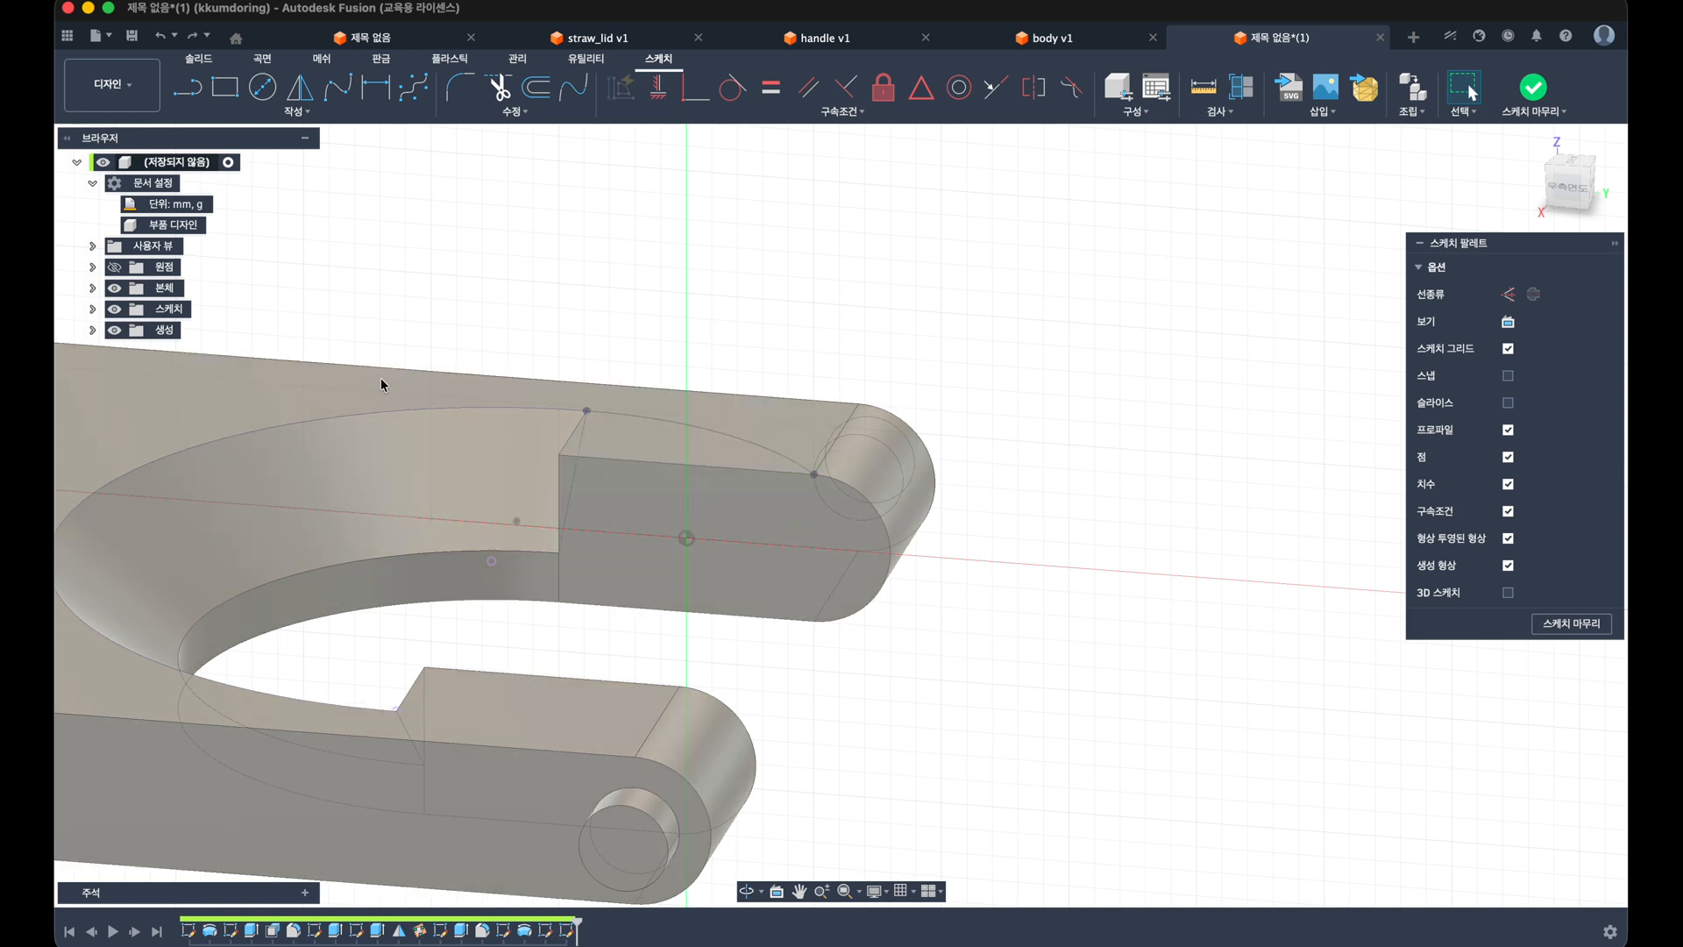
Step: Hide sketch 스케치7 and project the bevel's lower curved edge and the arm-tip corner into the side sketch
click(94, 309)
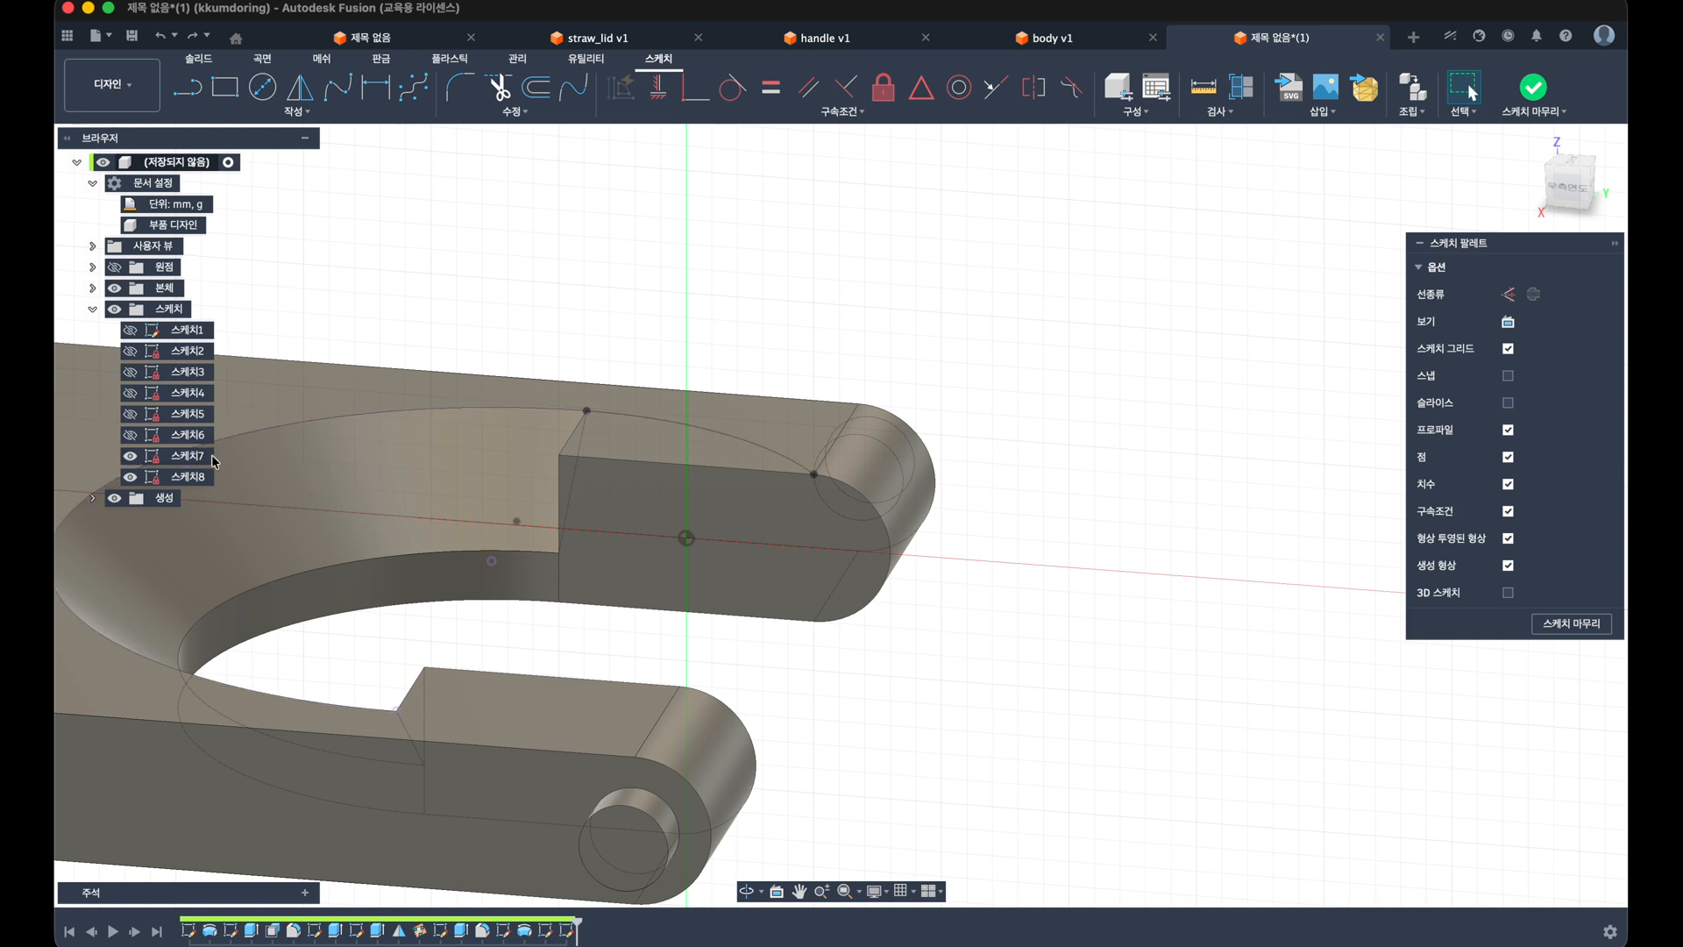
click(130, 455)
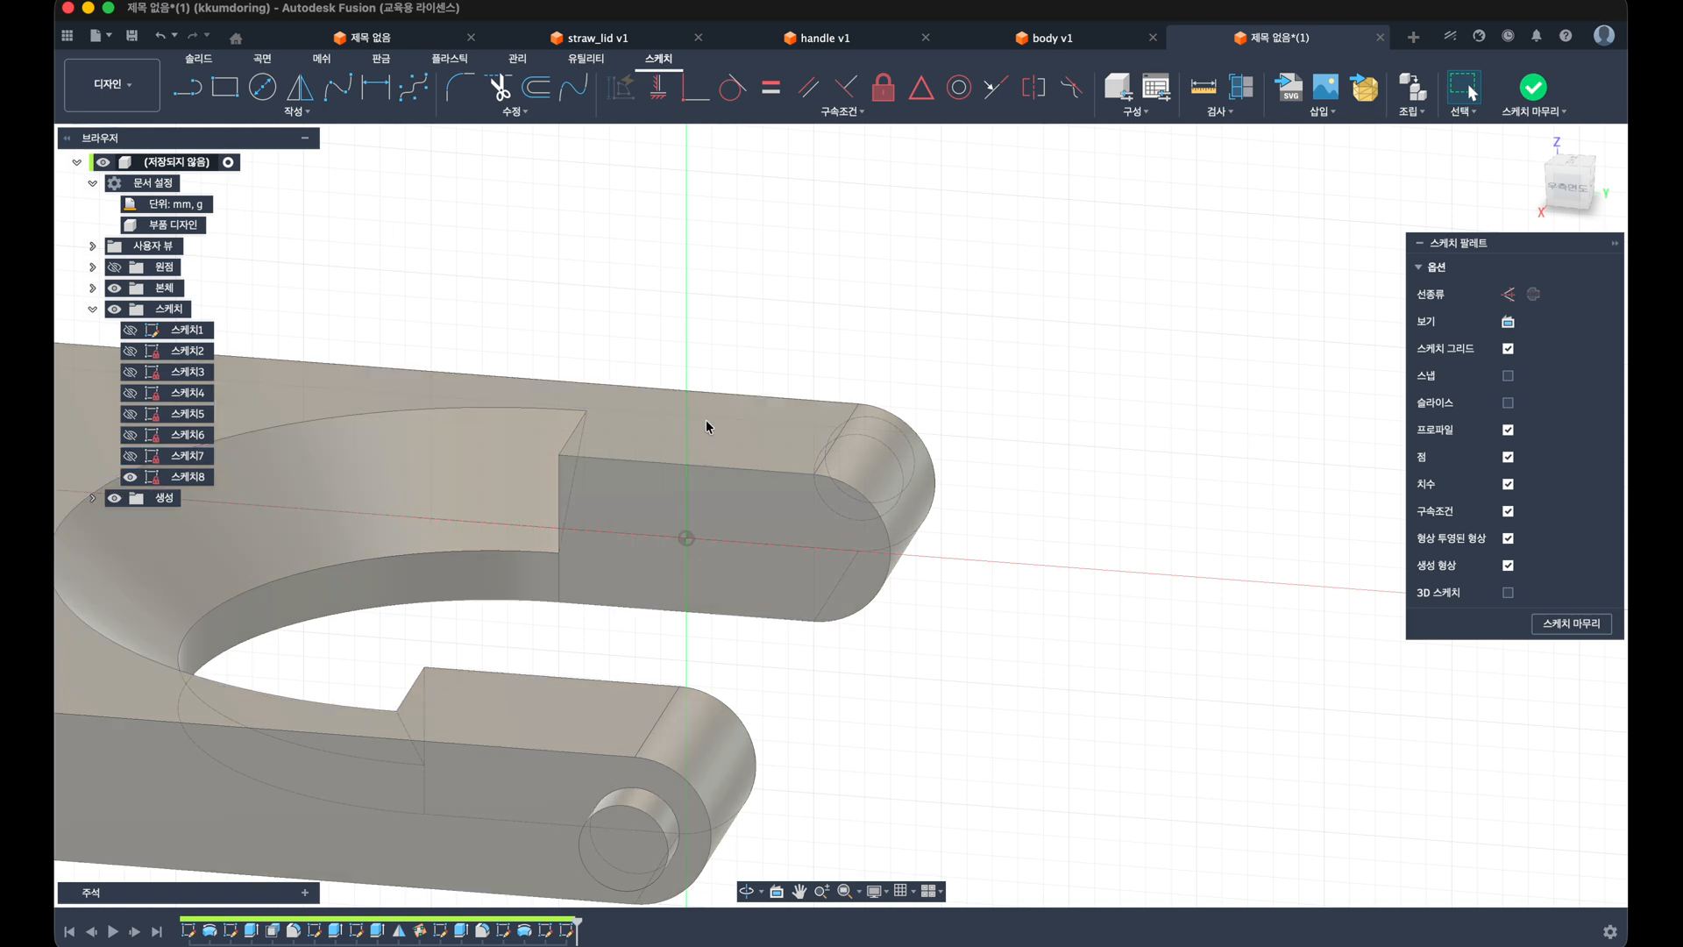
key(p)
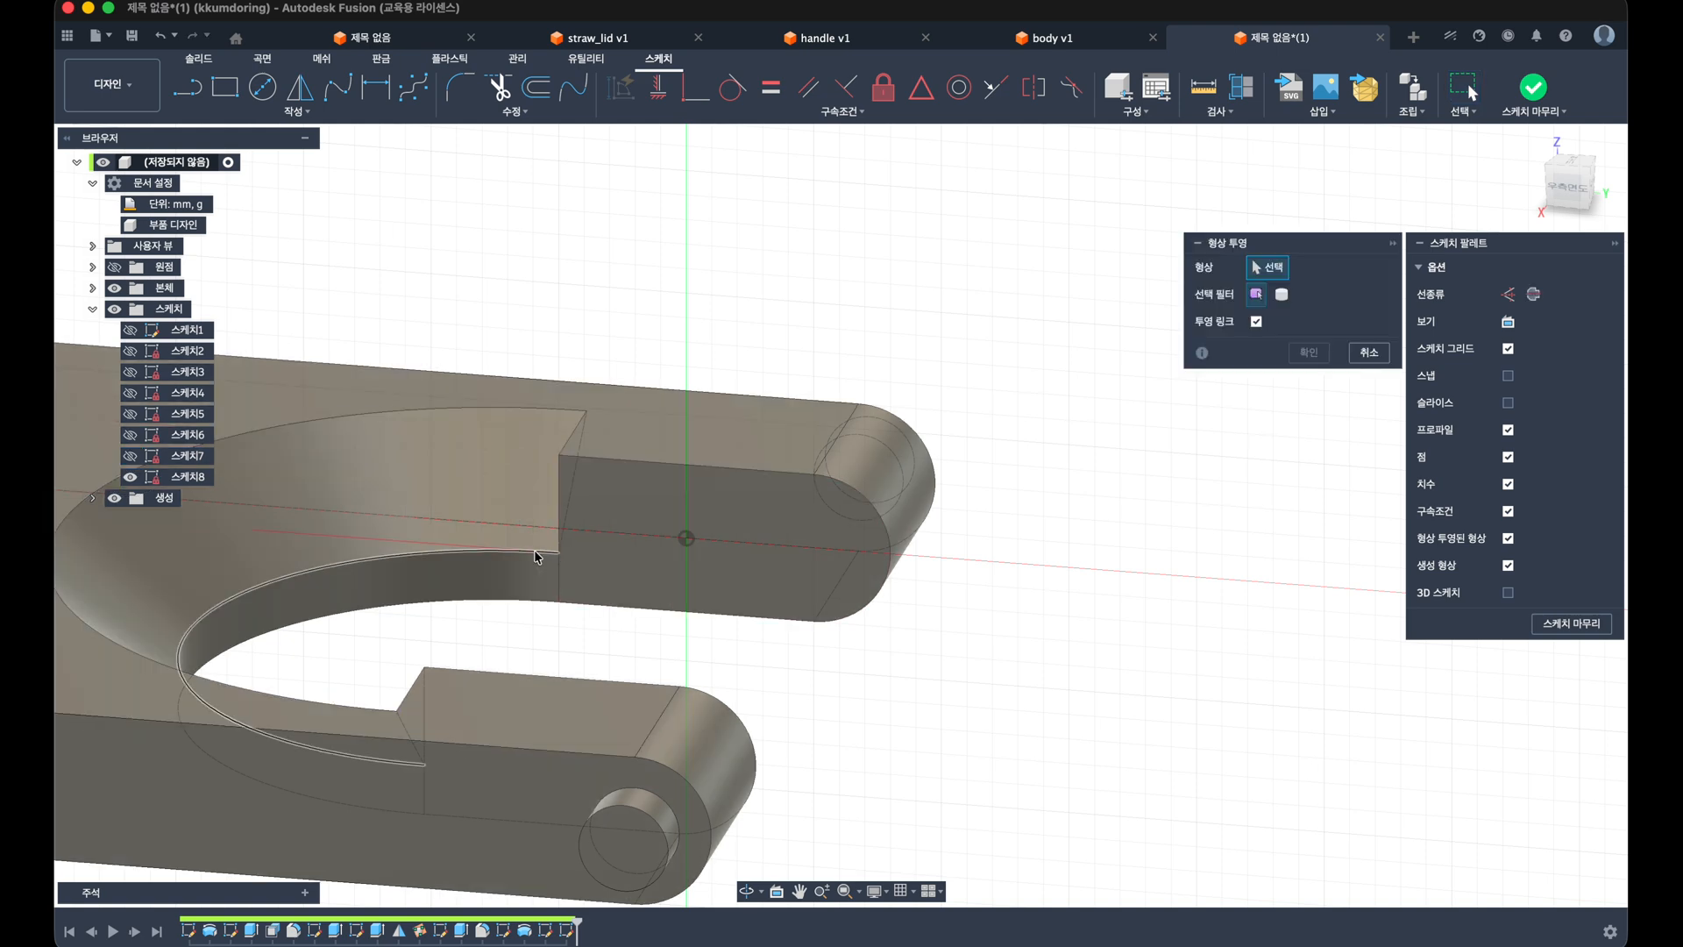
click(561, 547)
click(815, 475)
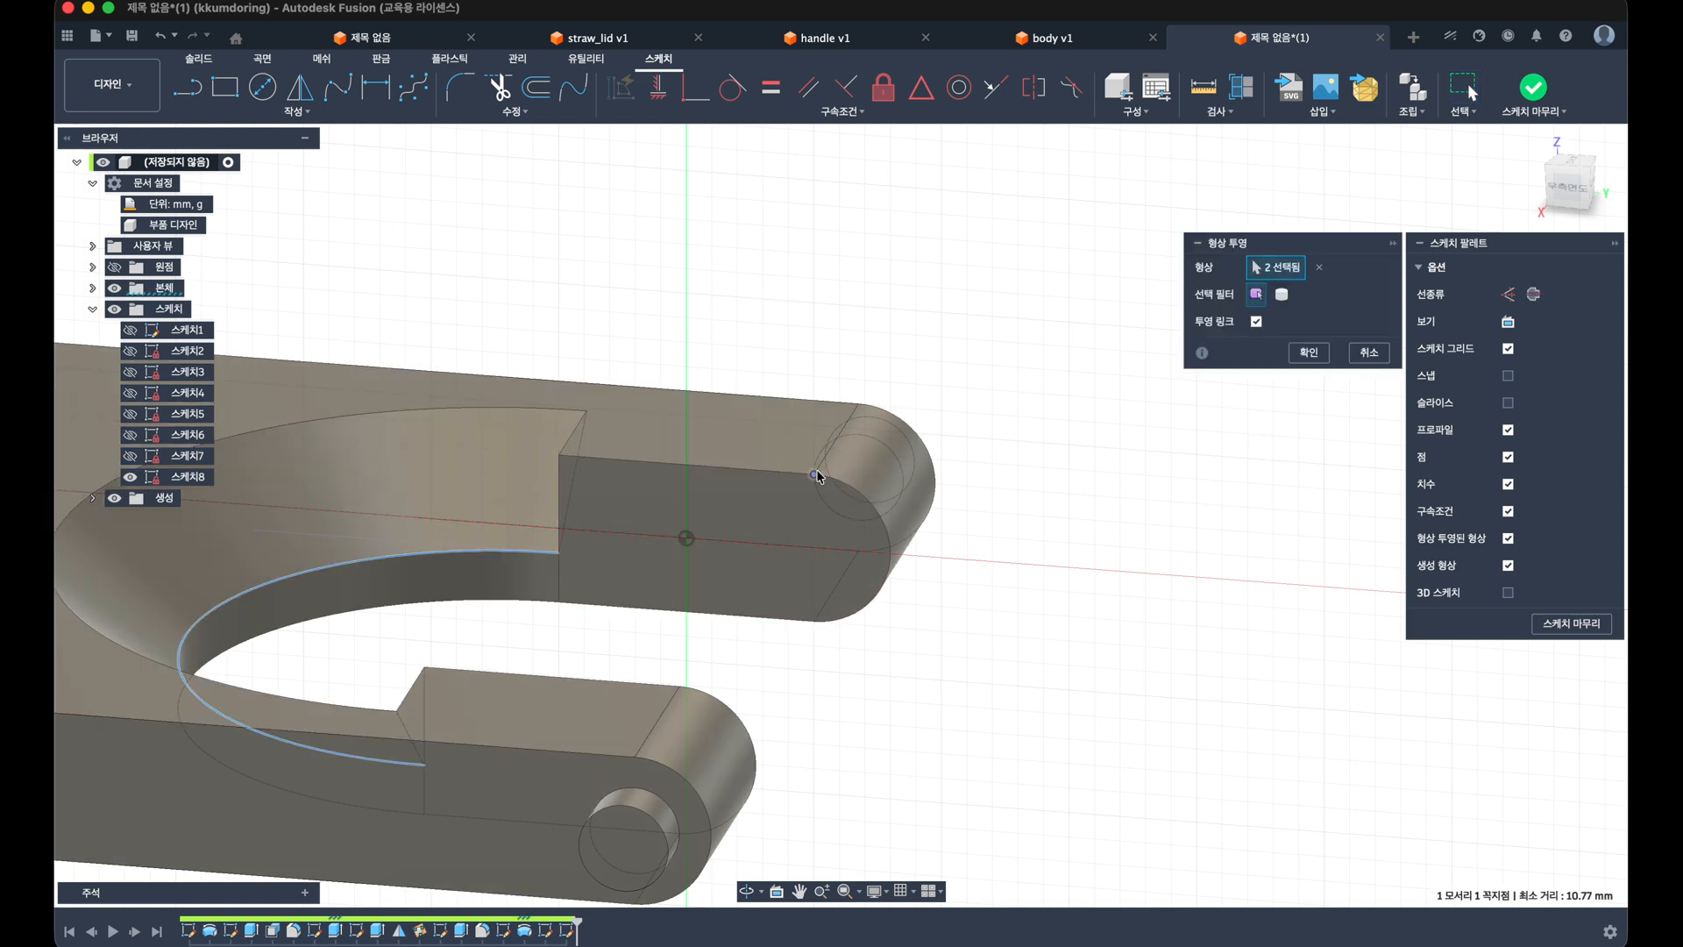
click(1309, 353)
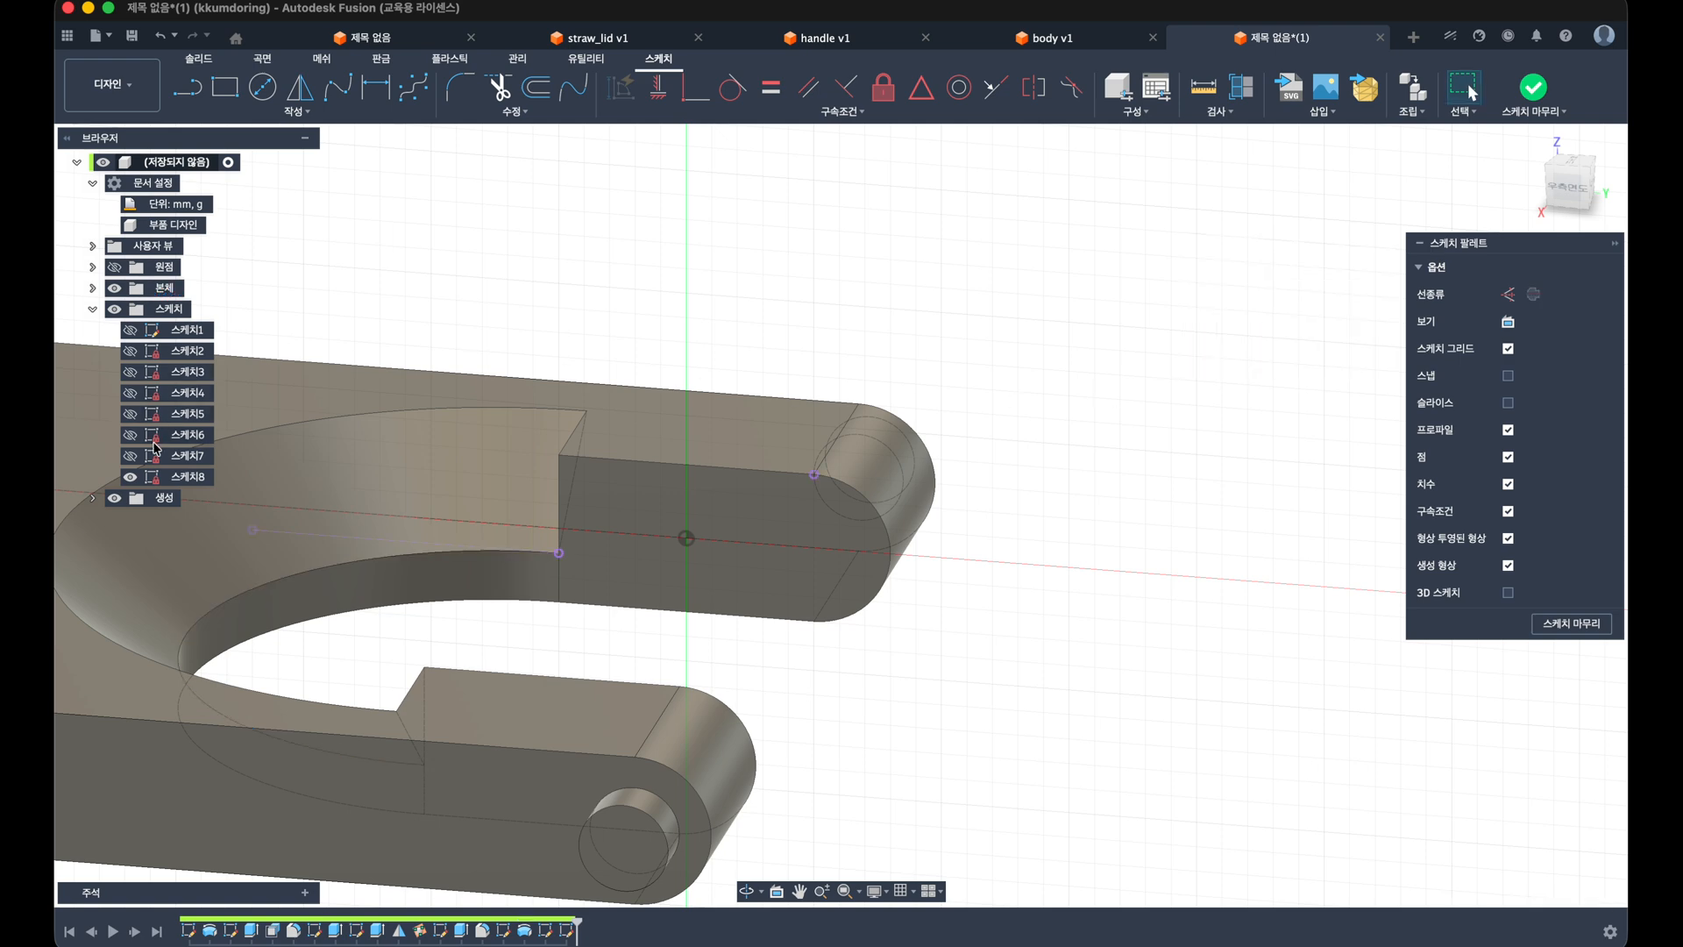
click(130, 456)
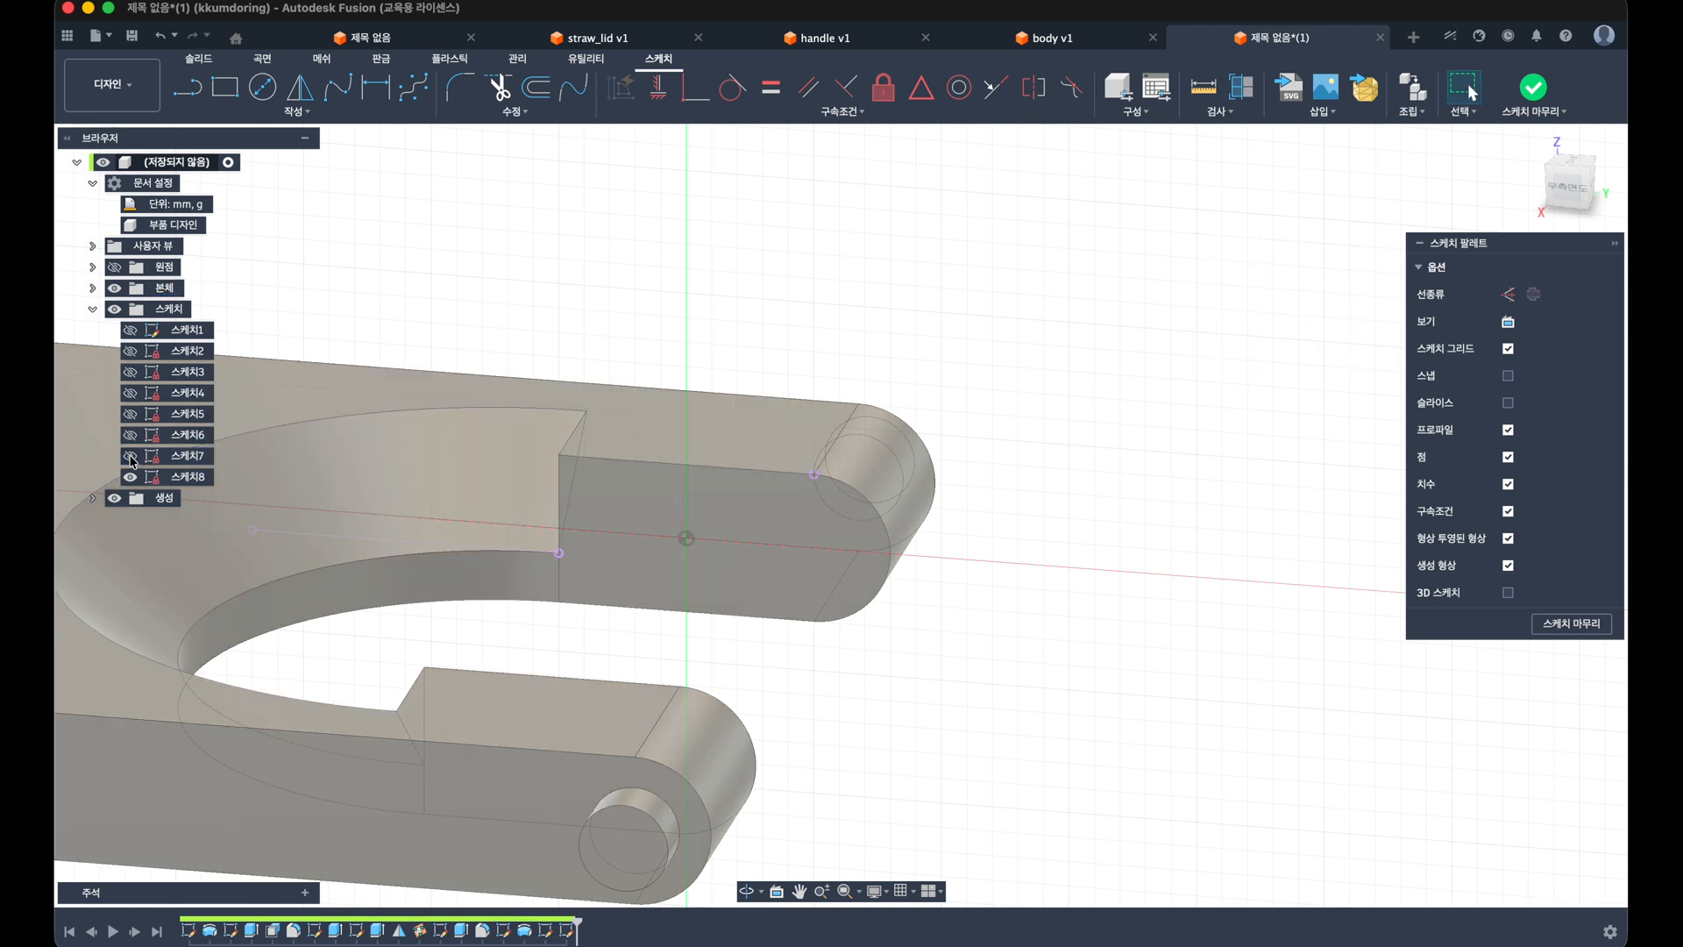
click(130, 456)
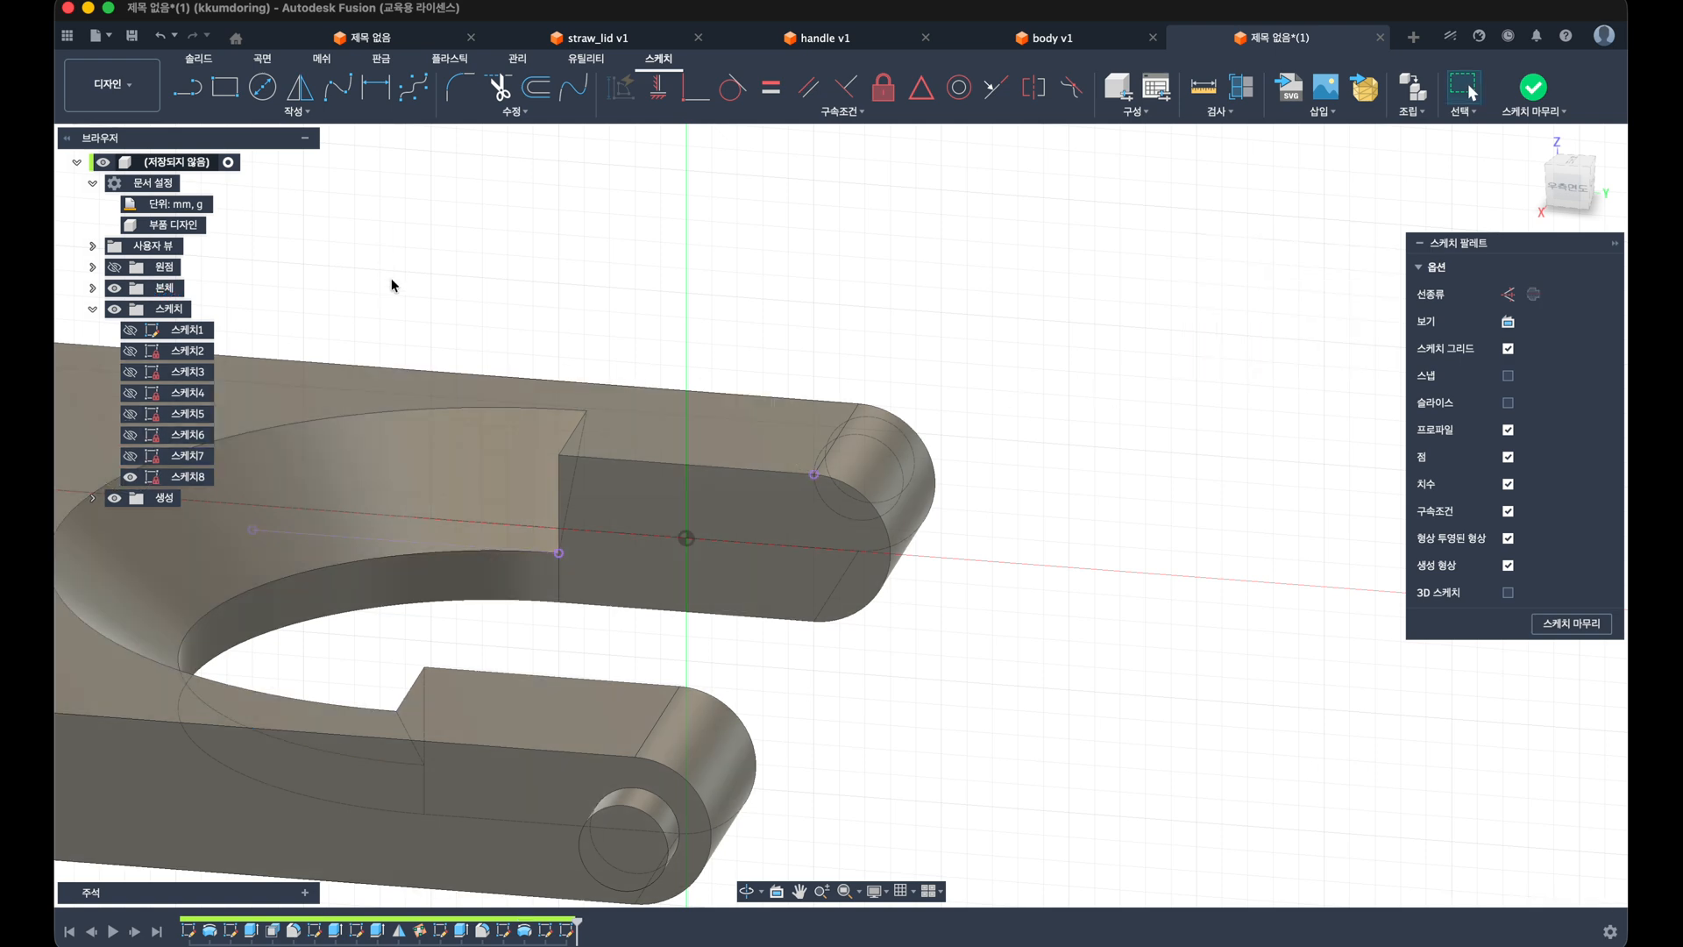
Step: Draw a three-point arc from the bevel's lower corner up to the arm-tip corner, tangent to the projected line
click(314, 116)
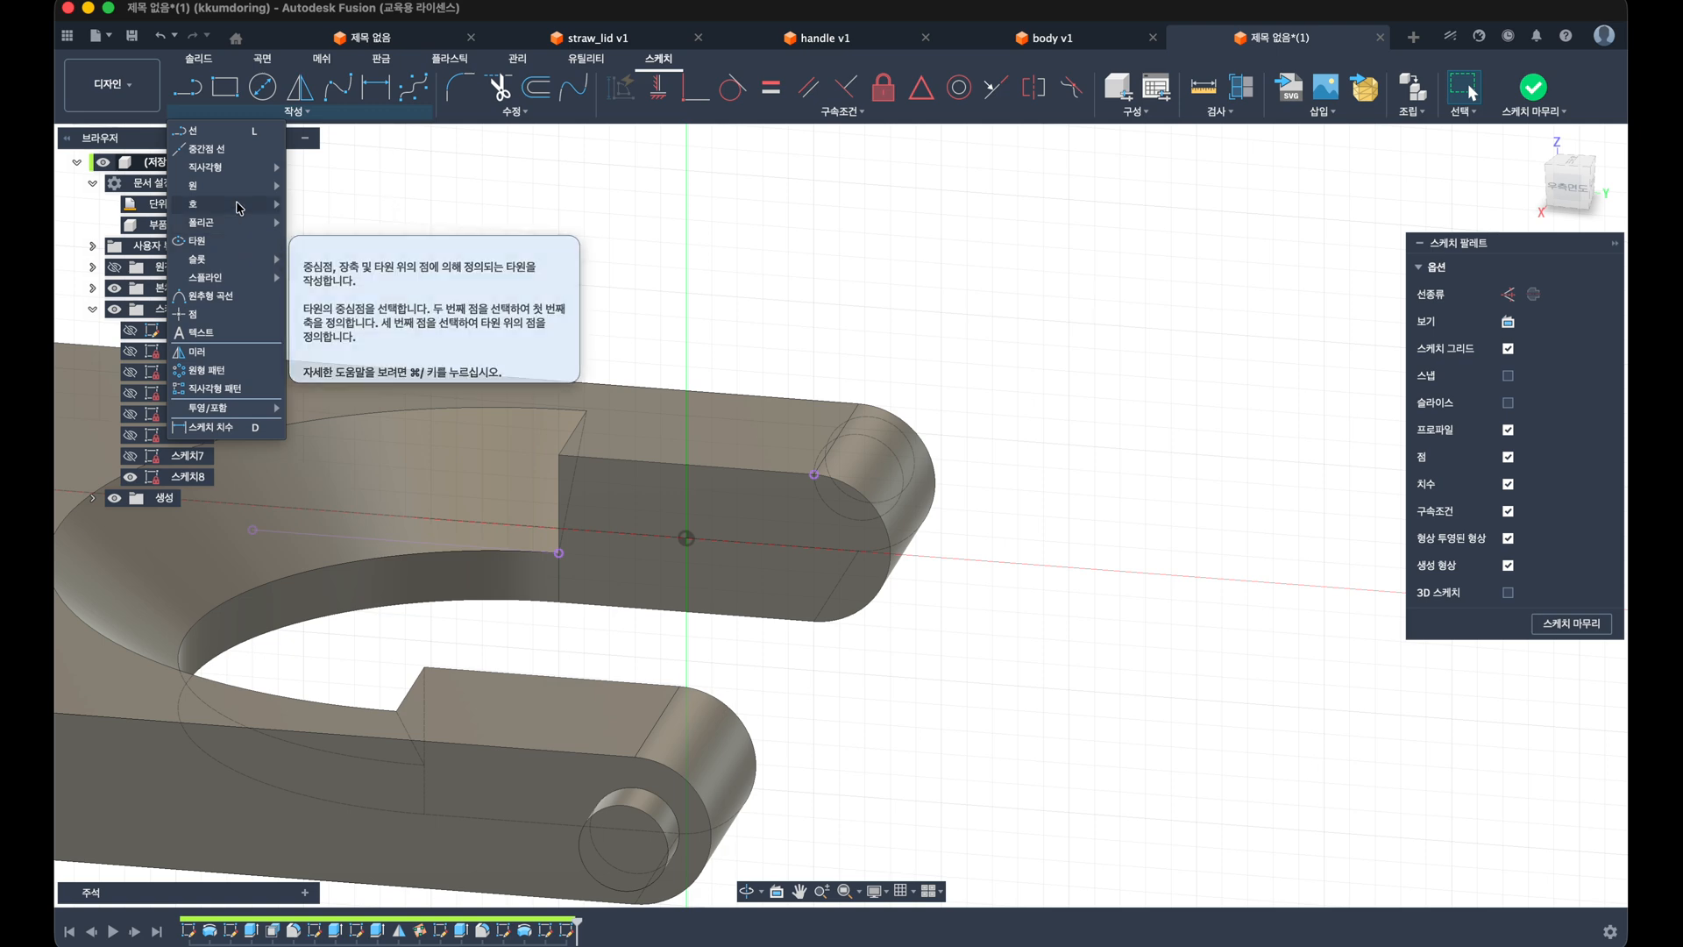
click(307, 215)
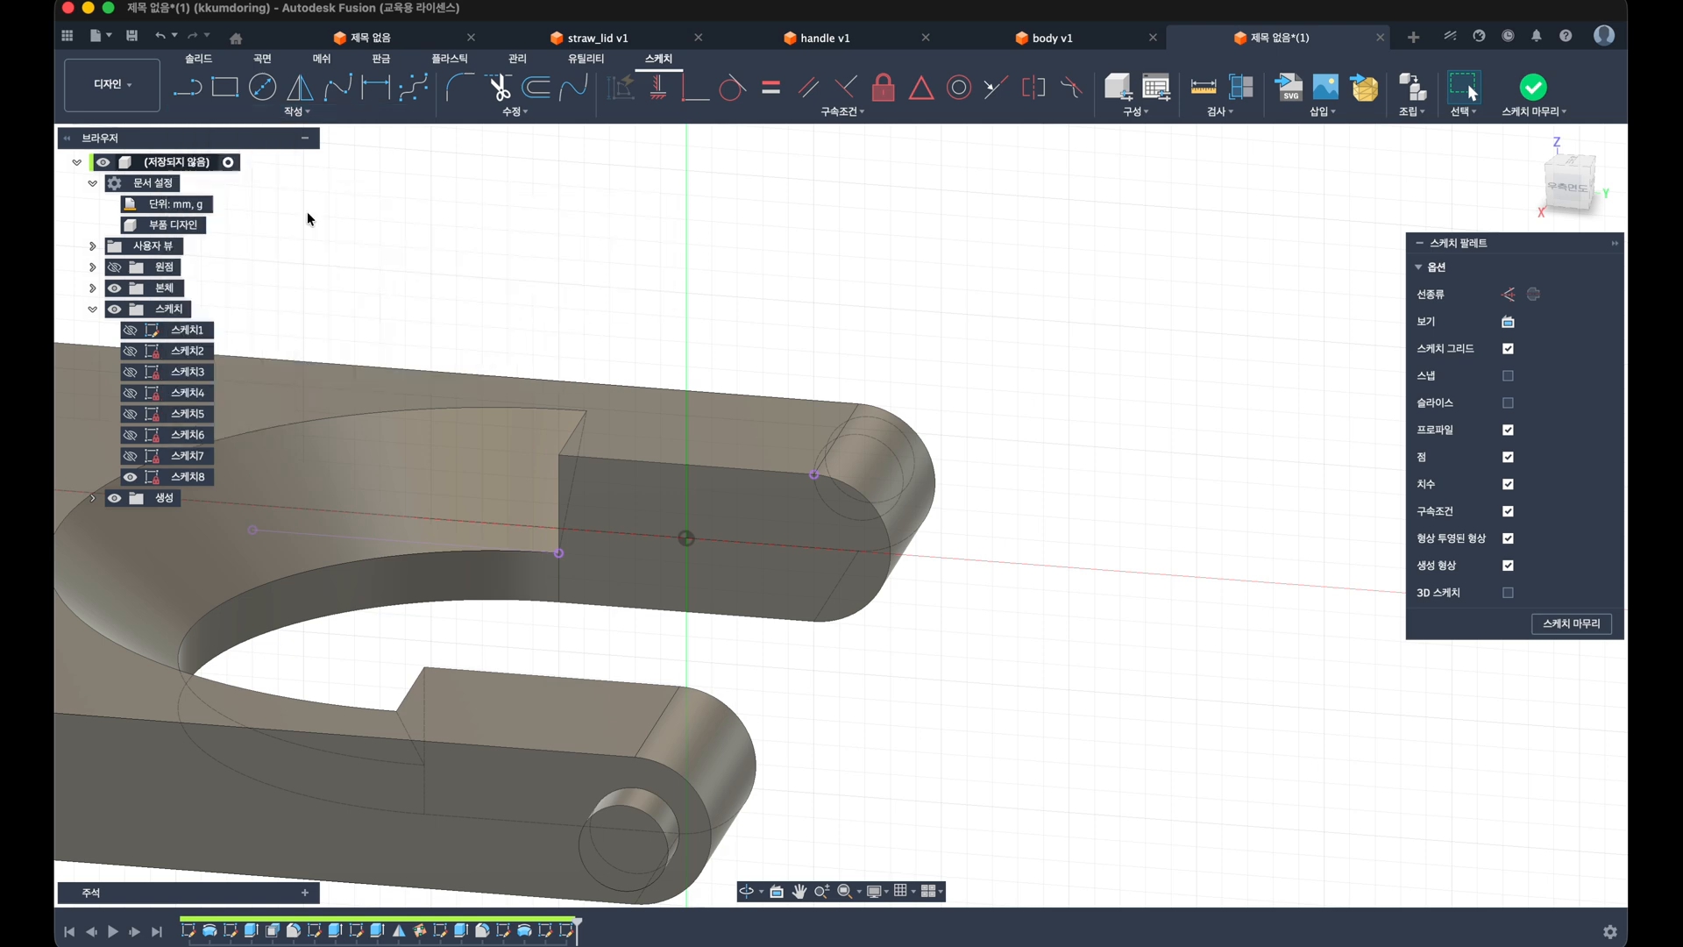
click(559, 553)
click(815, 475)
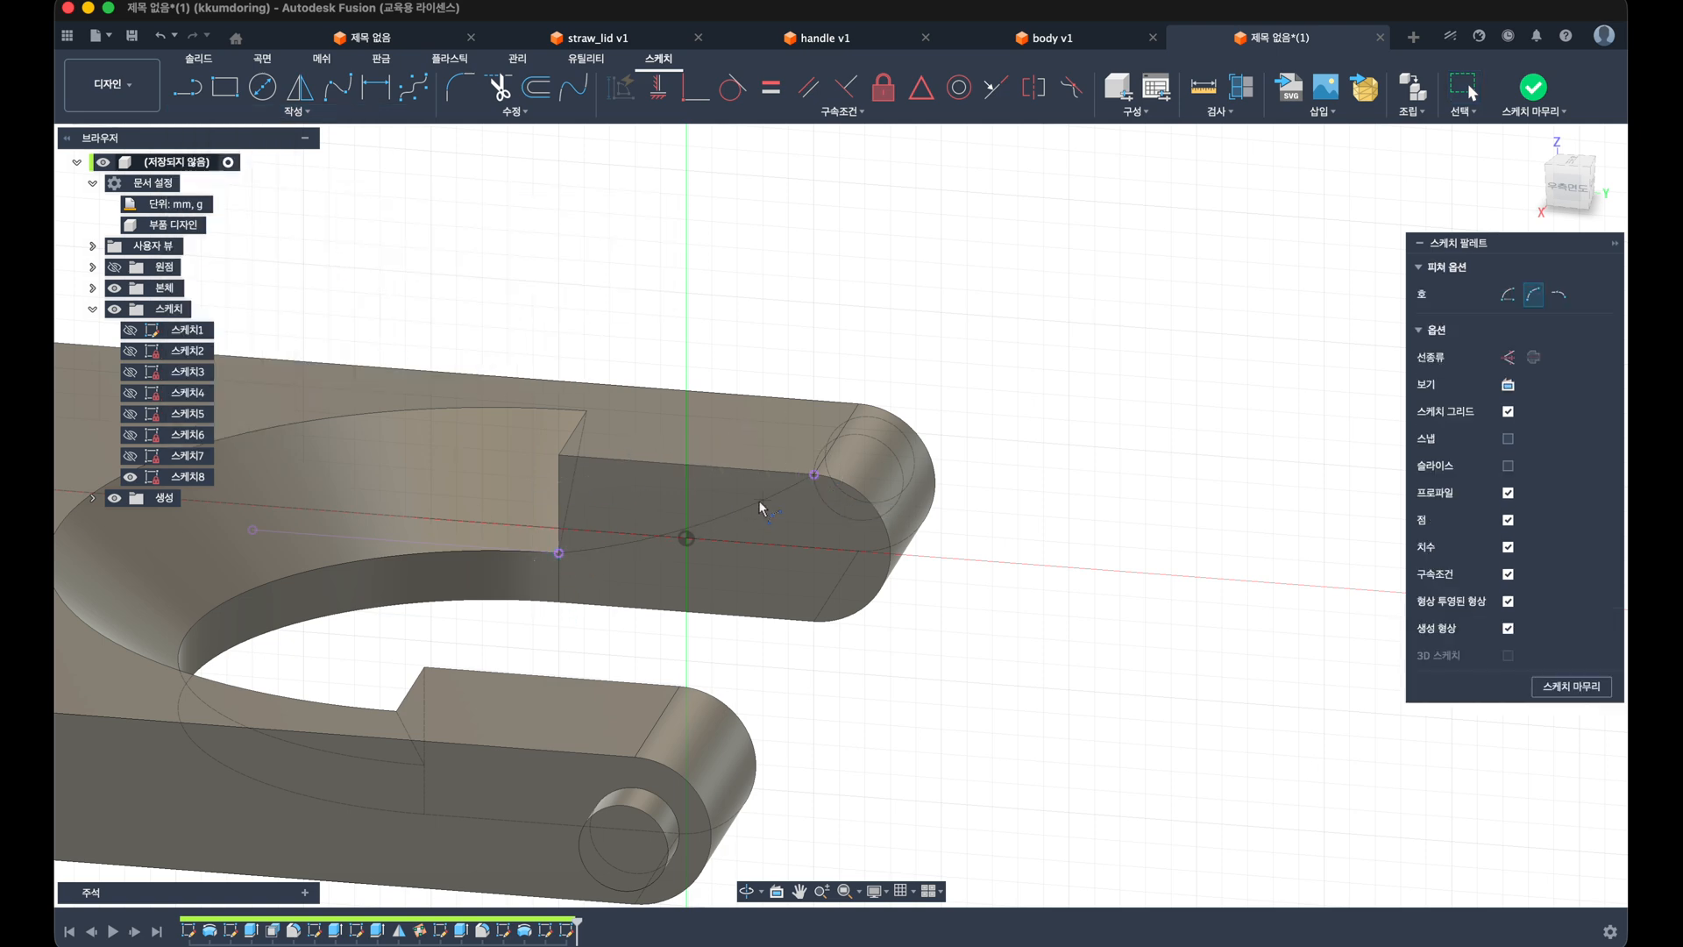
click(740, 524)
key(Escape)
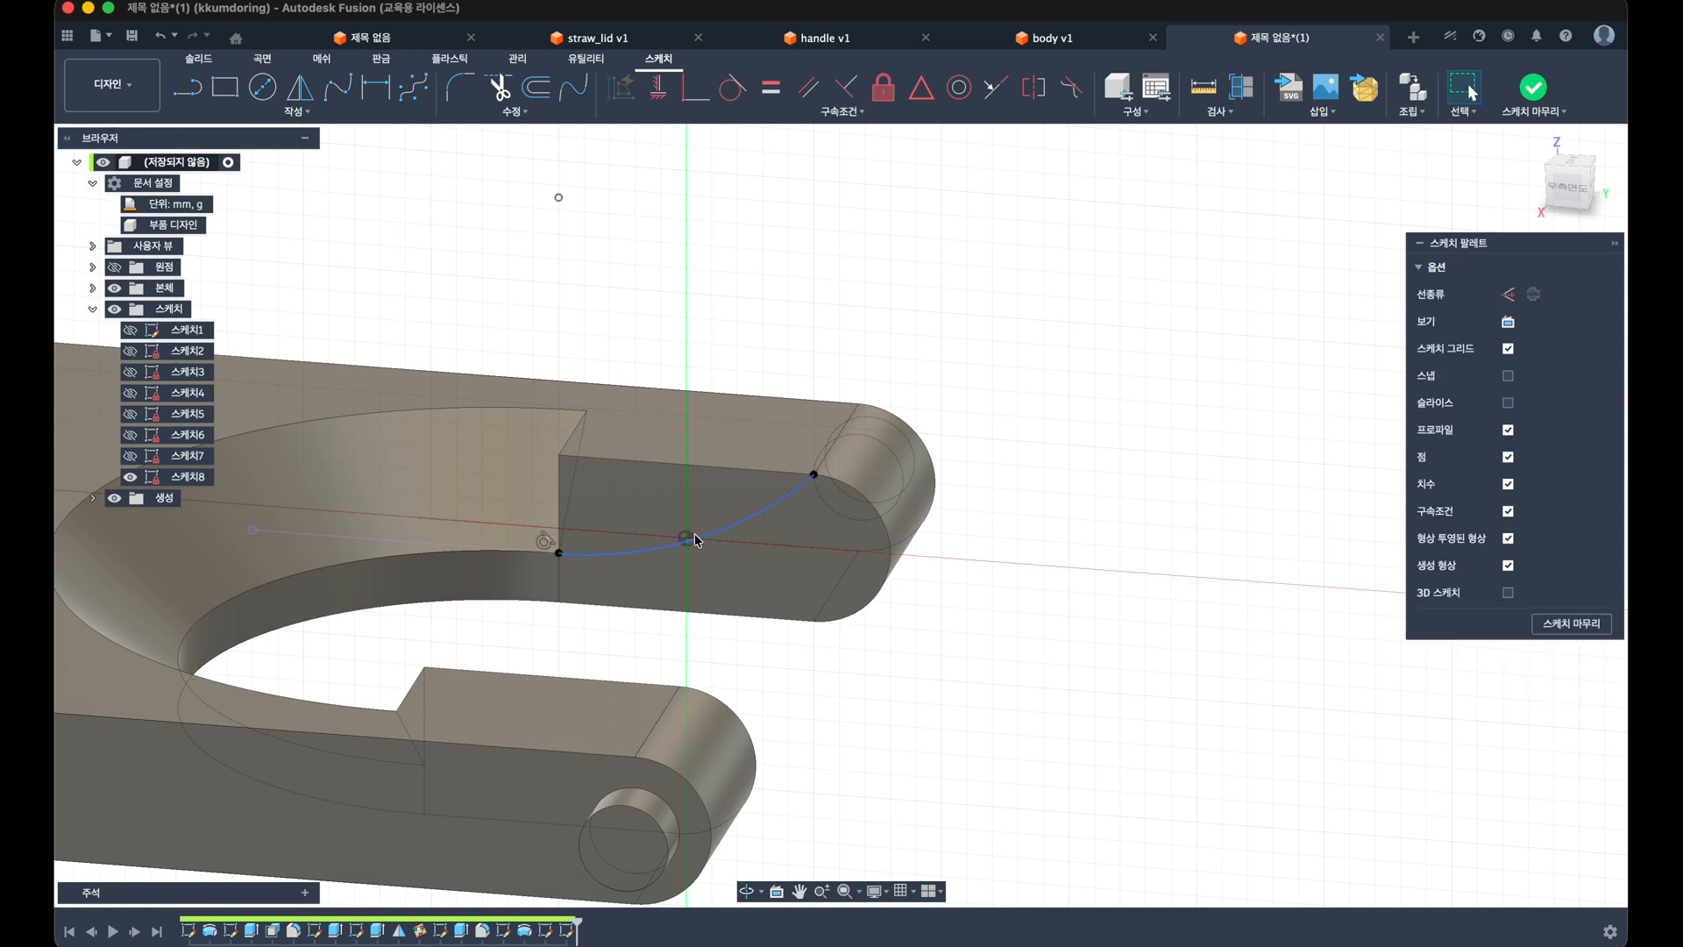
Step: Delete the projected straight line next to the arc and finish the side sketch
middle_drag(704, 524, 788, 461)
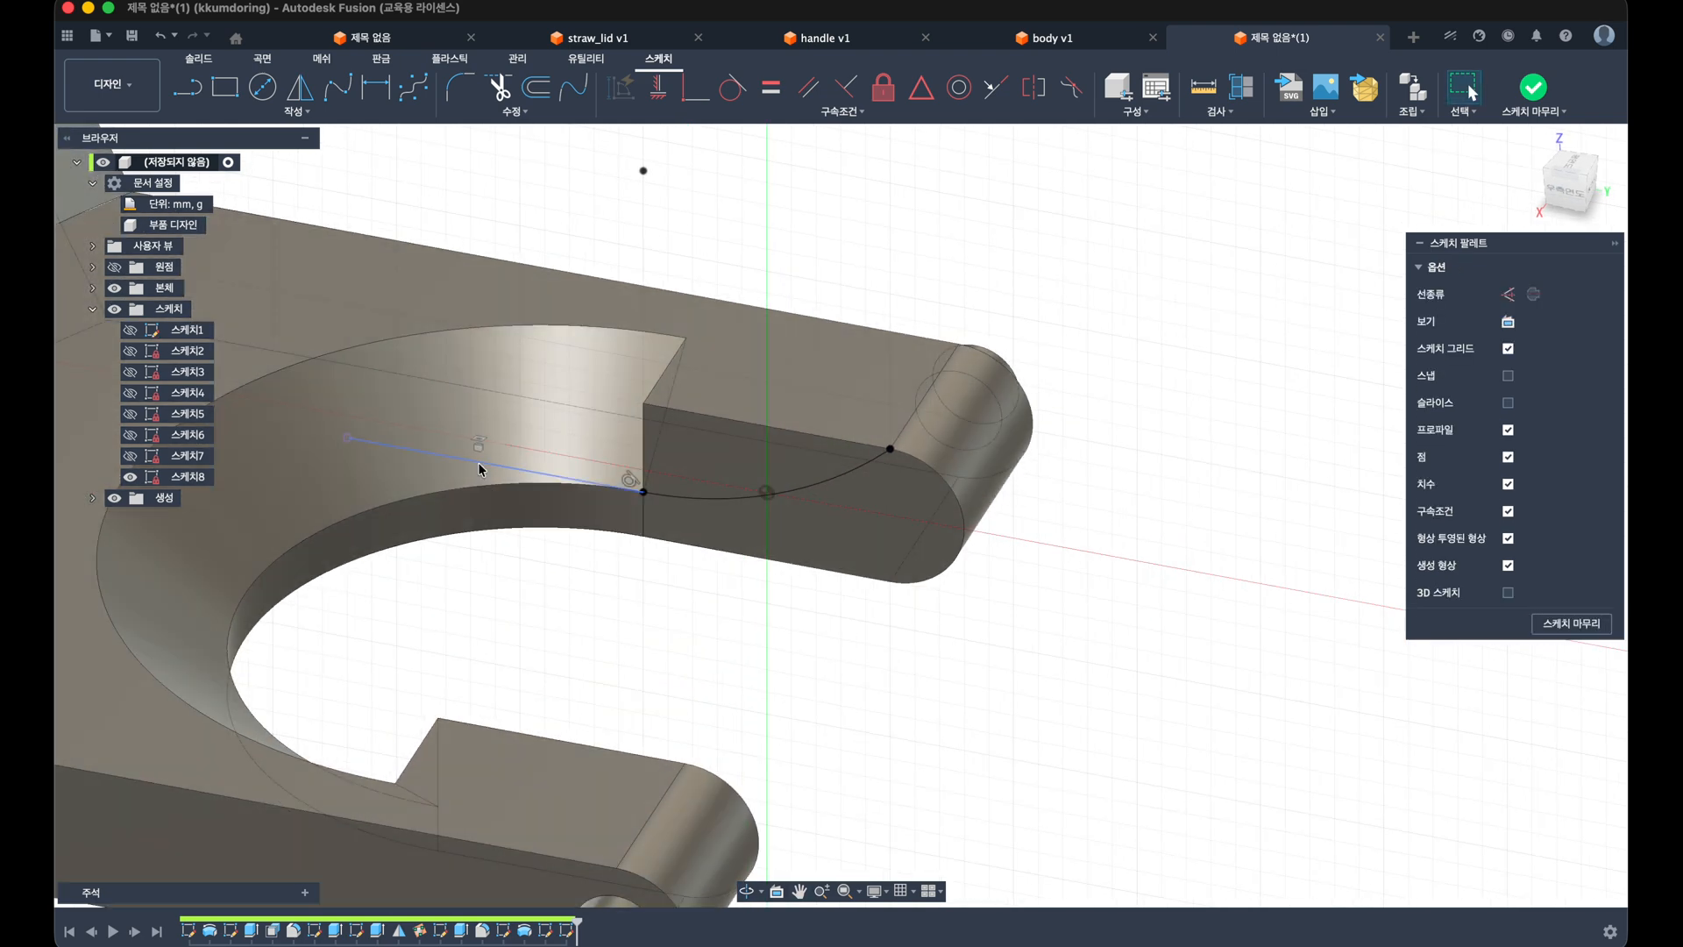
click(479, 466)
shift+middle_drag(576, 582, 556, 578)
key(Delete)
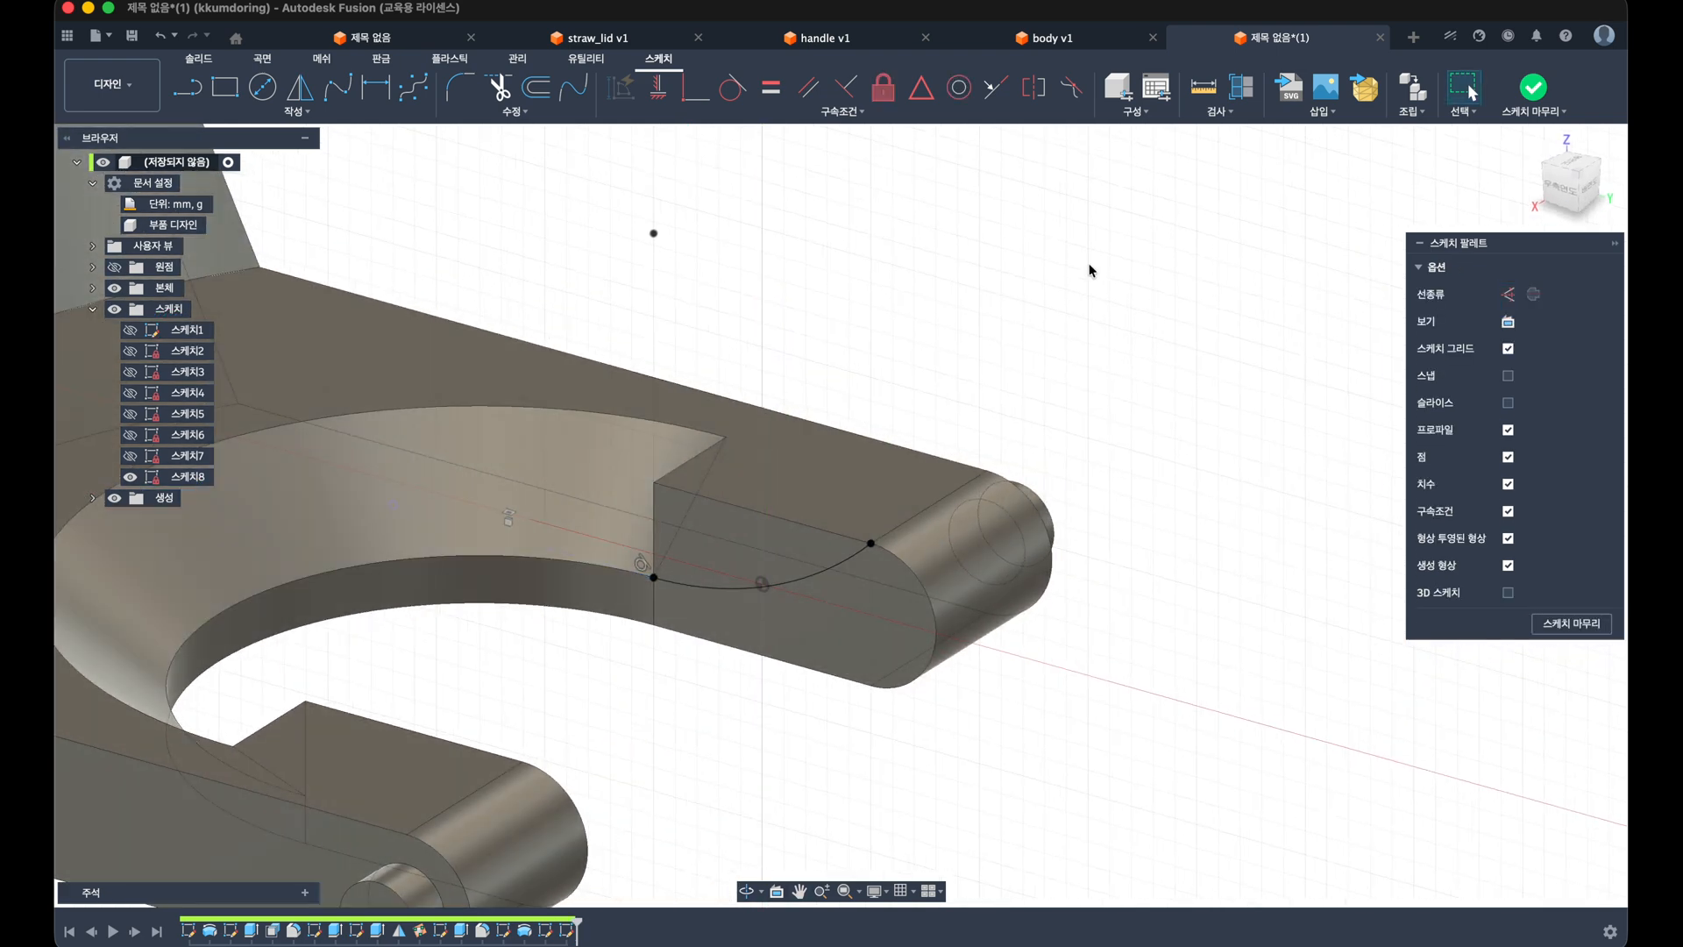
click(1524, 86)
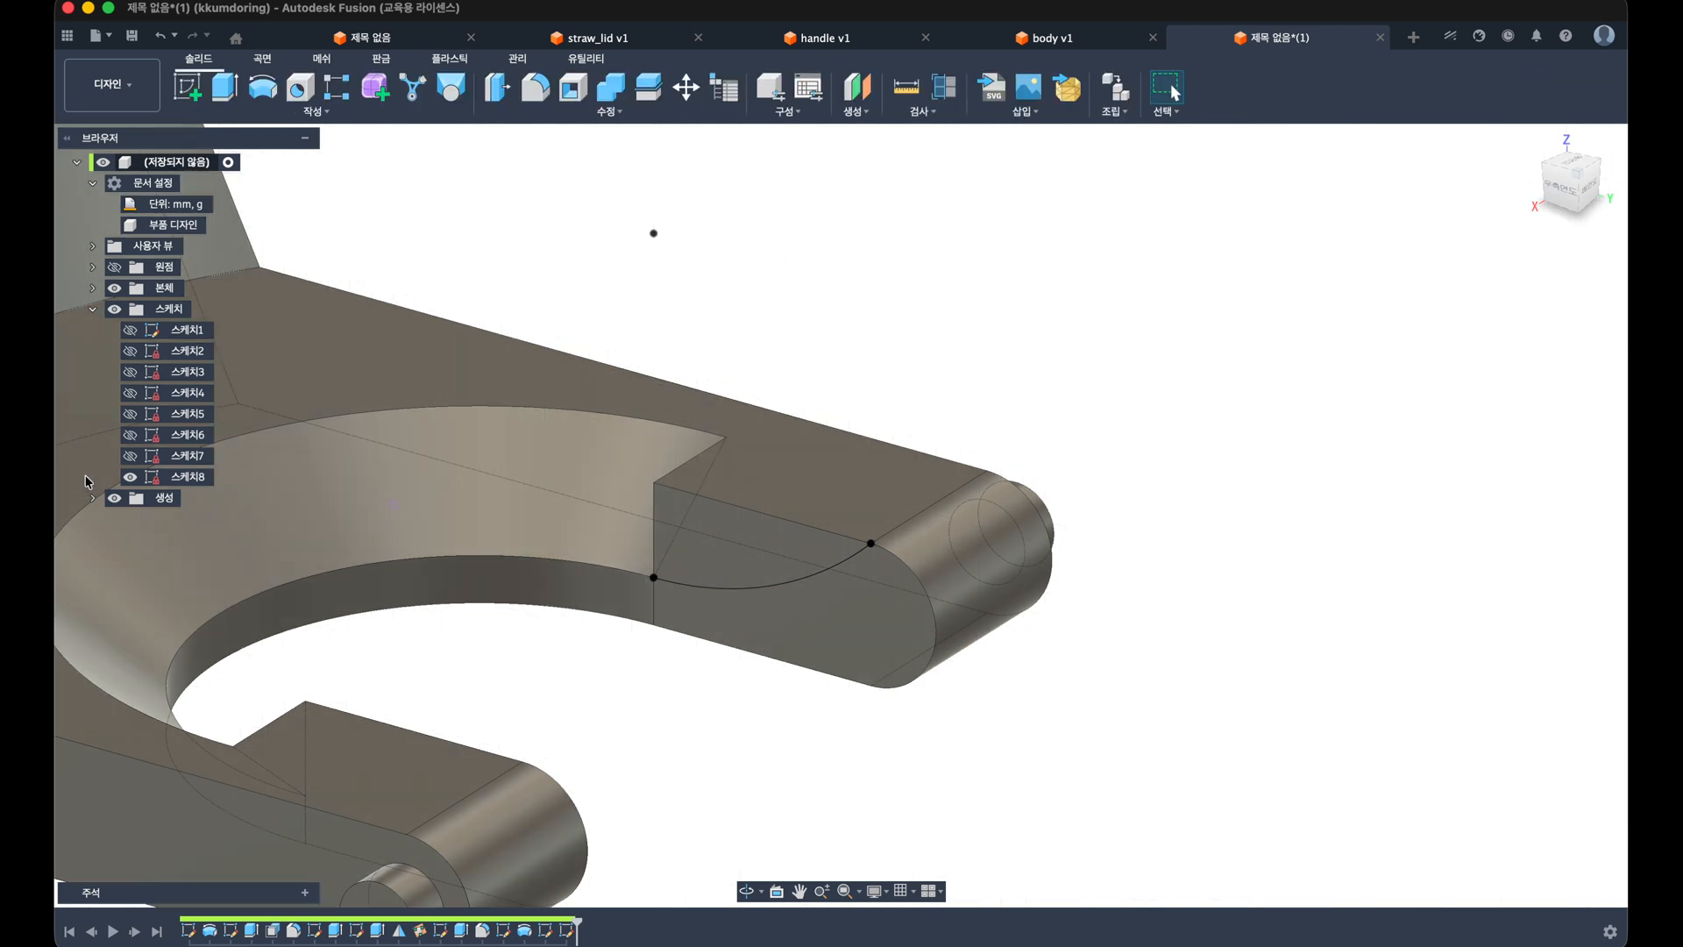
Step: Show sketch 스케치7 so both guide arcs on the arm can be used for a loft
click(130, 456)
shift+middle_drag(530, 644, 449, 258)
click(451, 88)
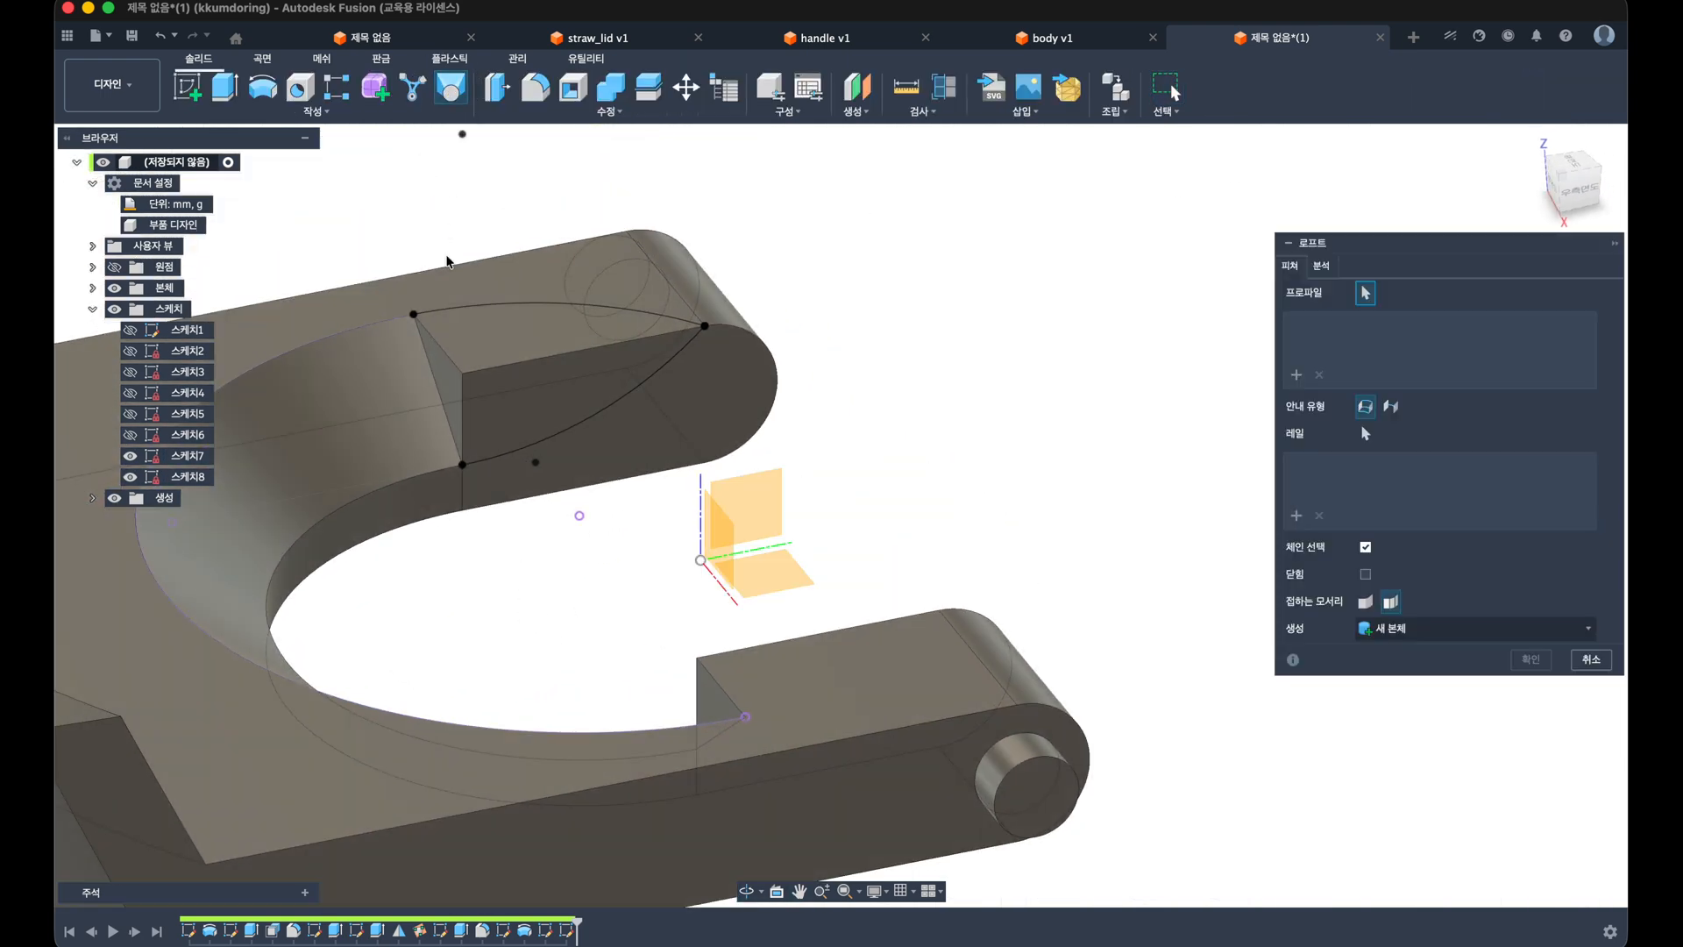
click(451, 390)
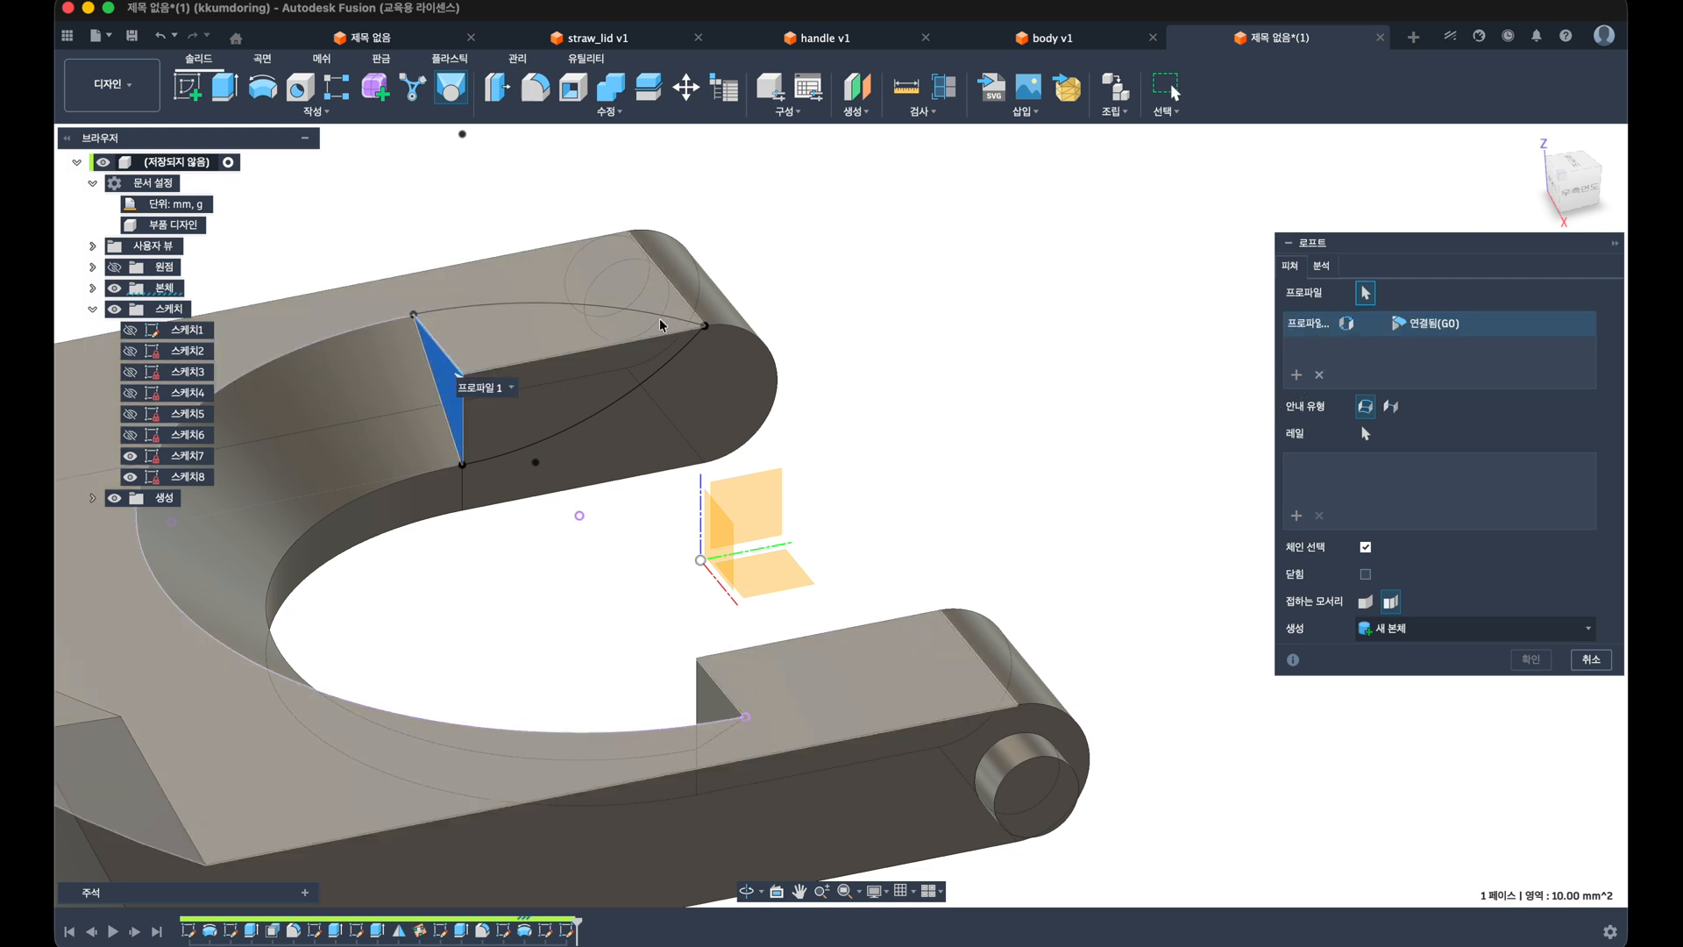
click(704, 327)
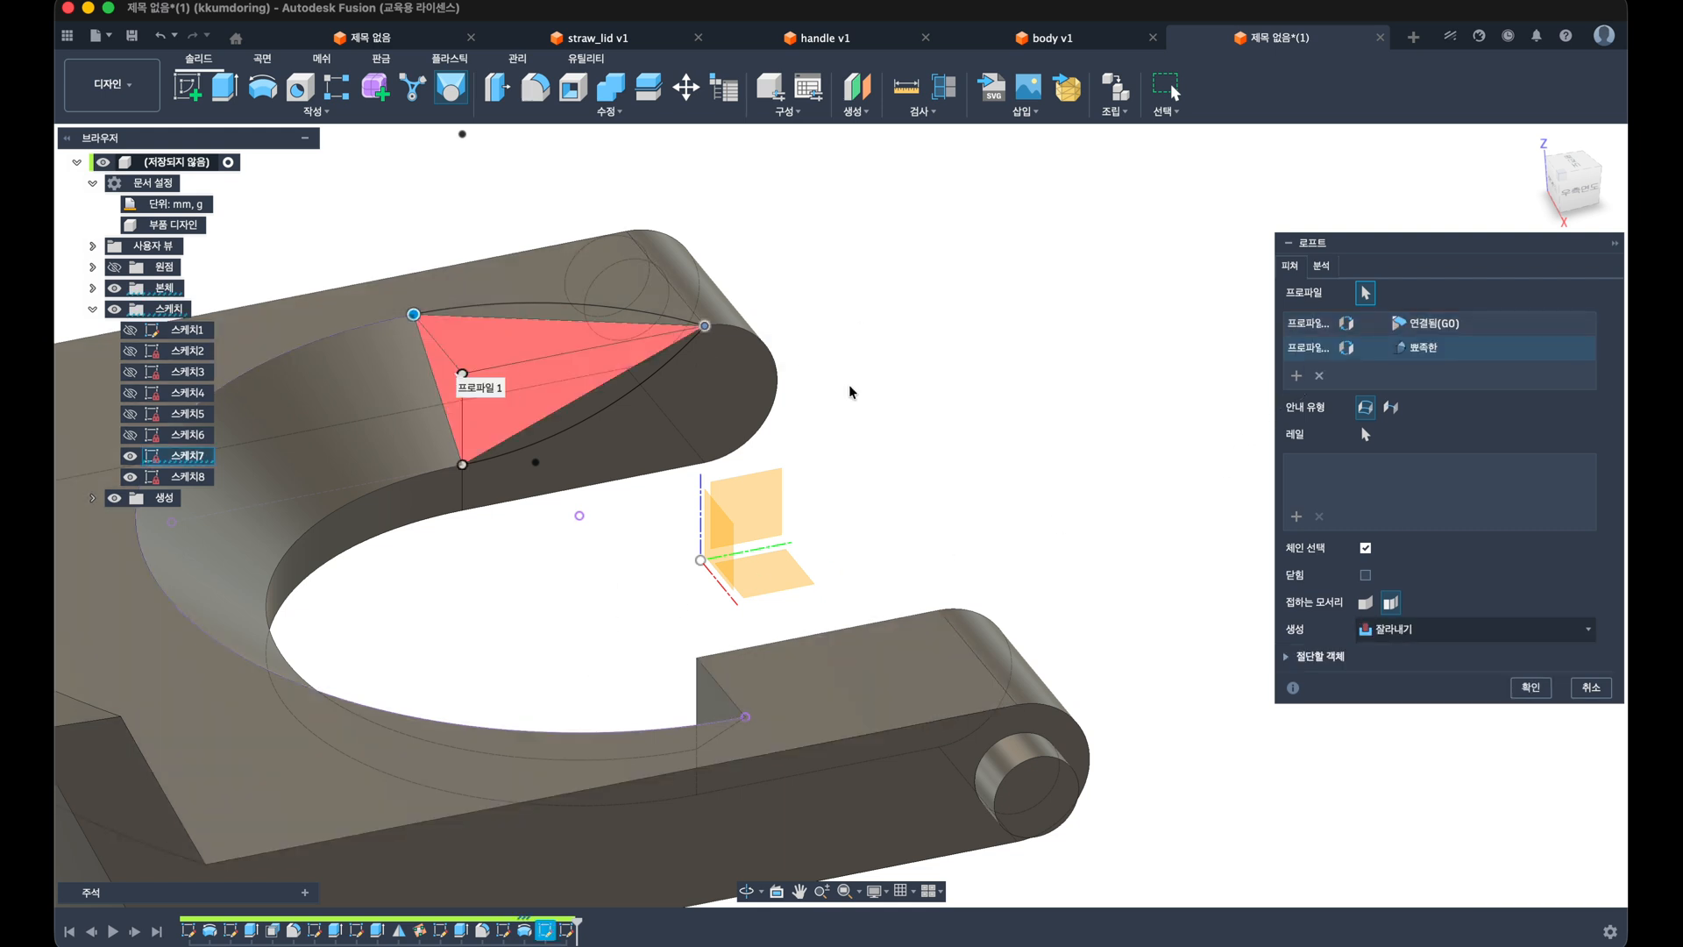
click(1299, 518)
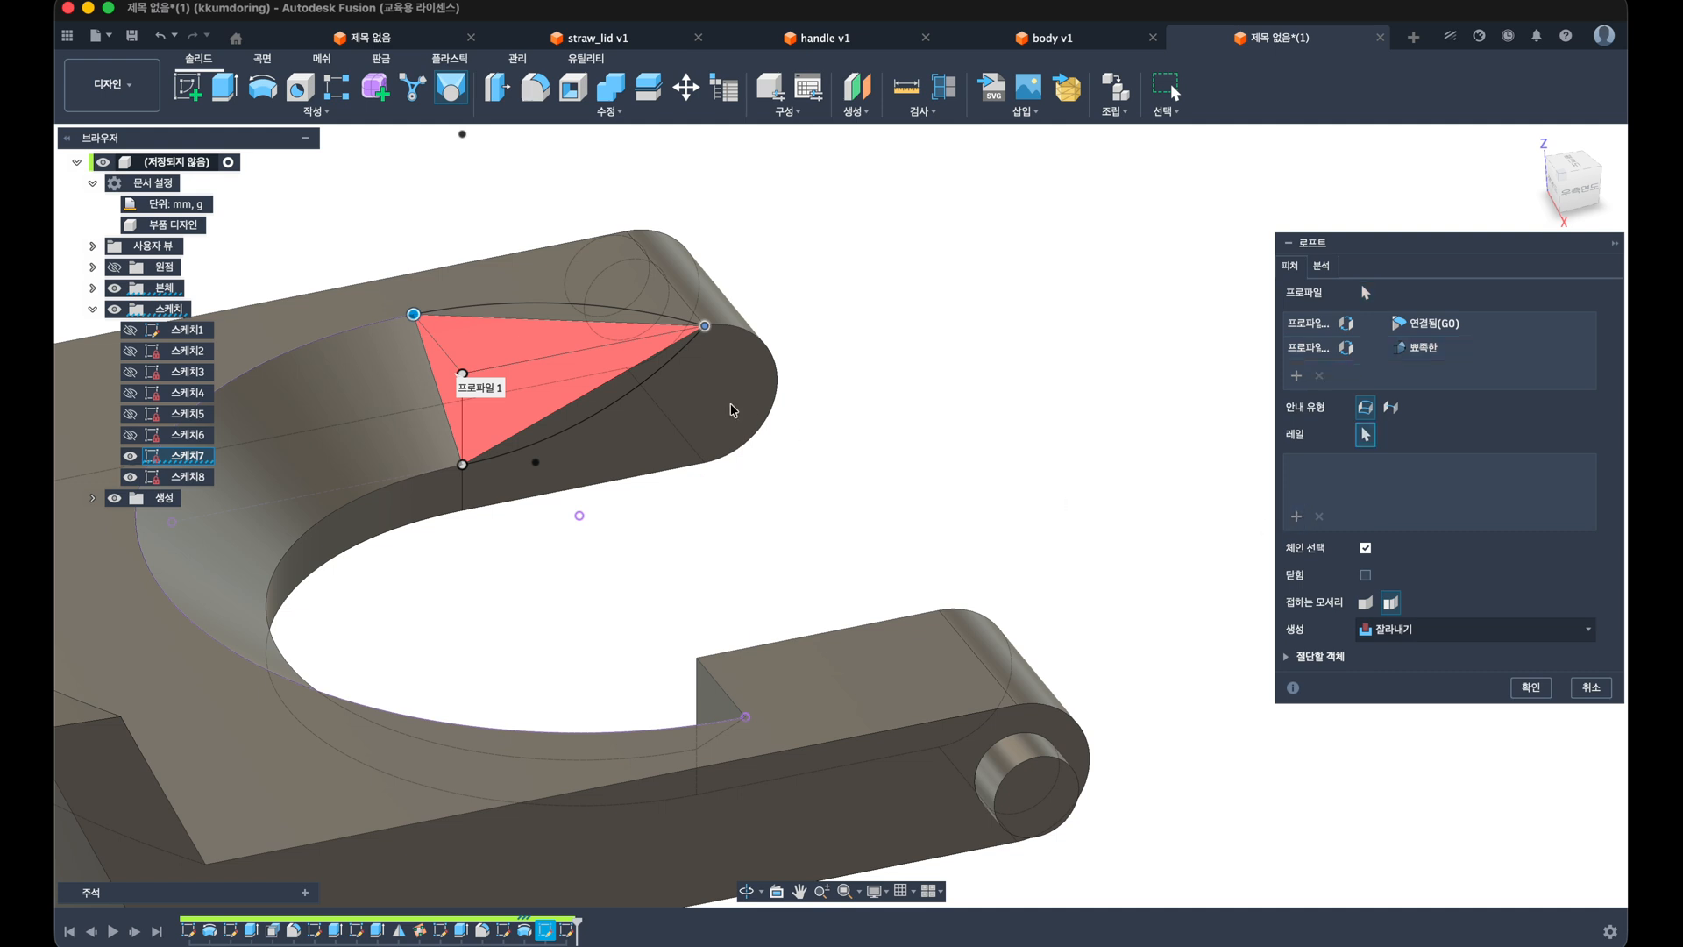
click(636, 387)
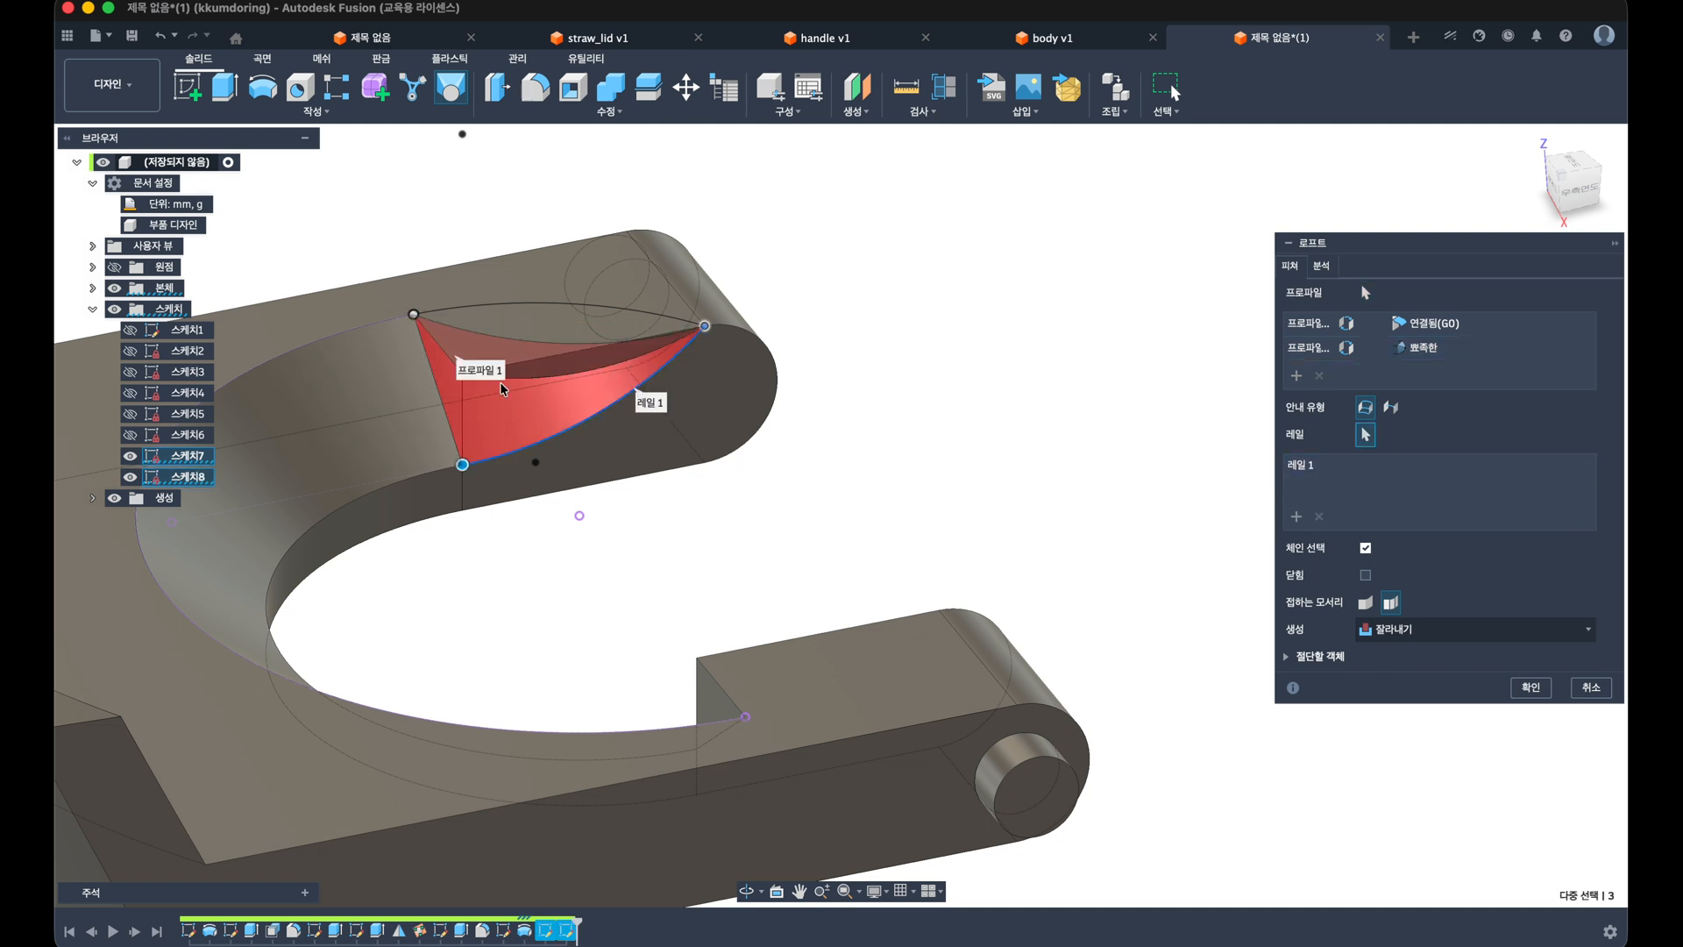
click(500, 311)
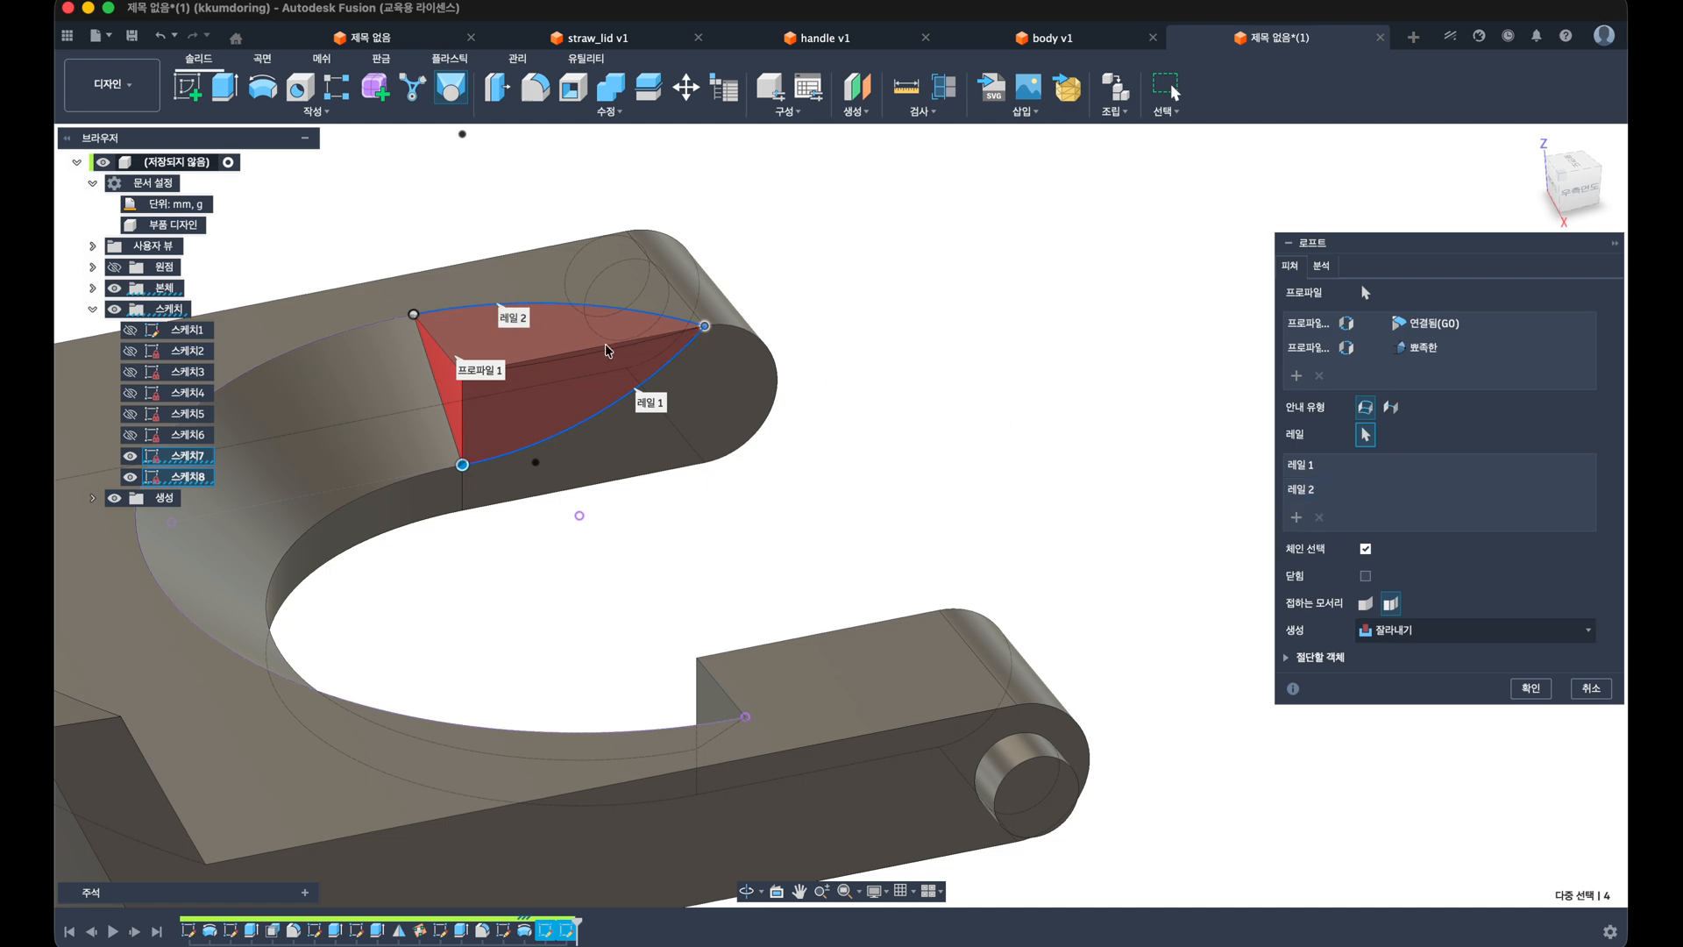
shift+middle_drag(631, 345, 566, 334)
scroll(394, 329, down, 2)
scroll(263, 290, up, 4)
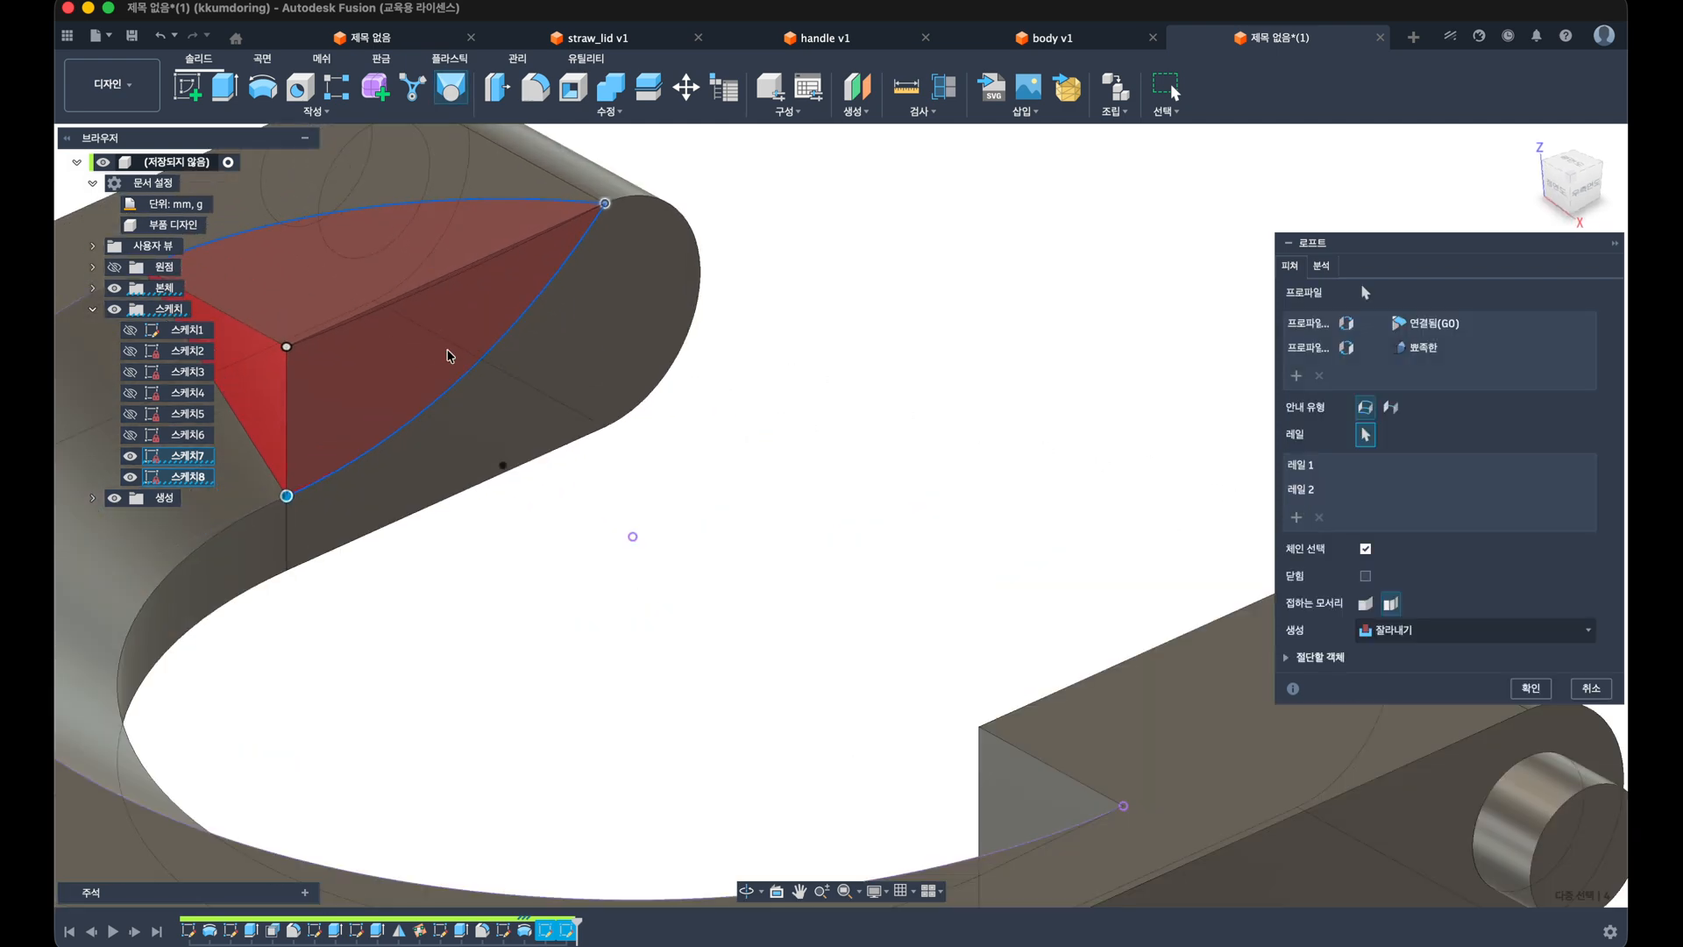
scroll(391, 309, up, 1)
middle_drag(619, 633, 845, 699)
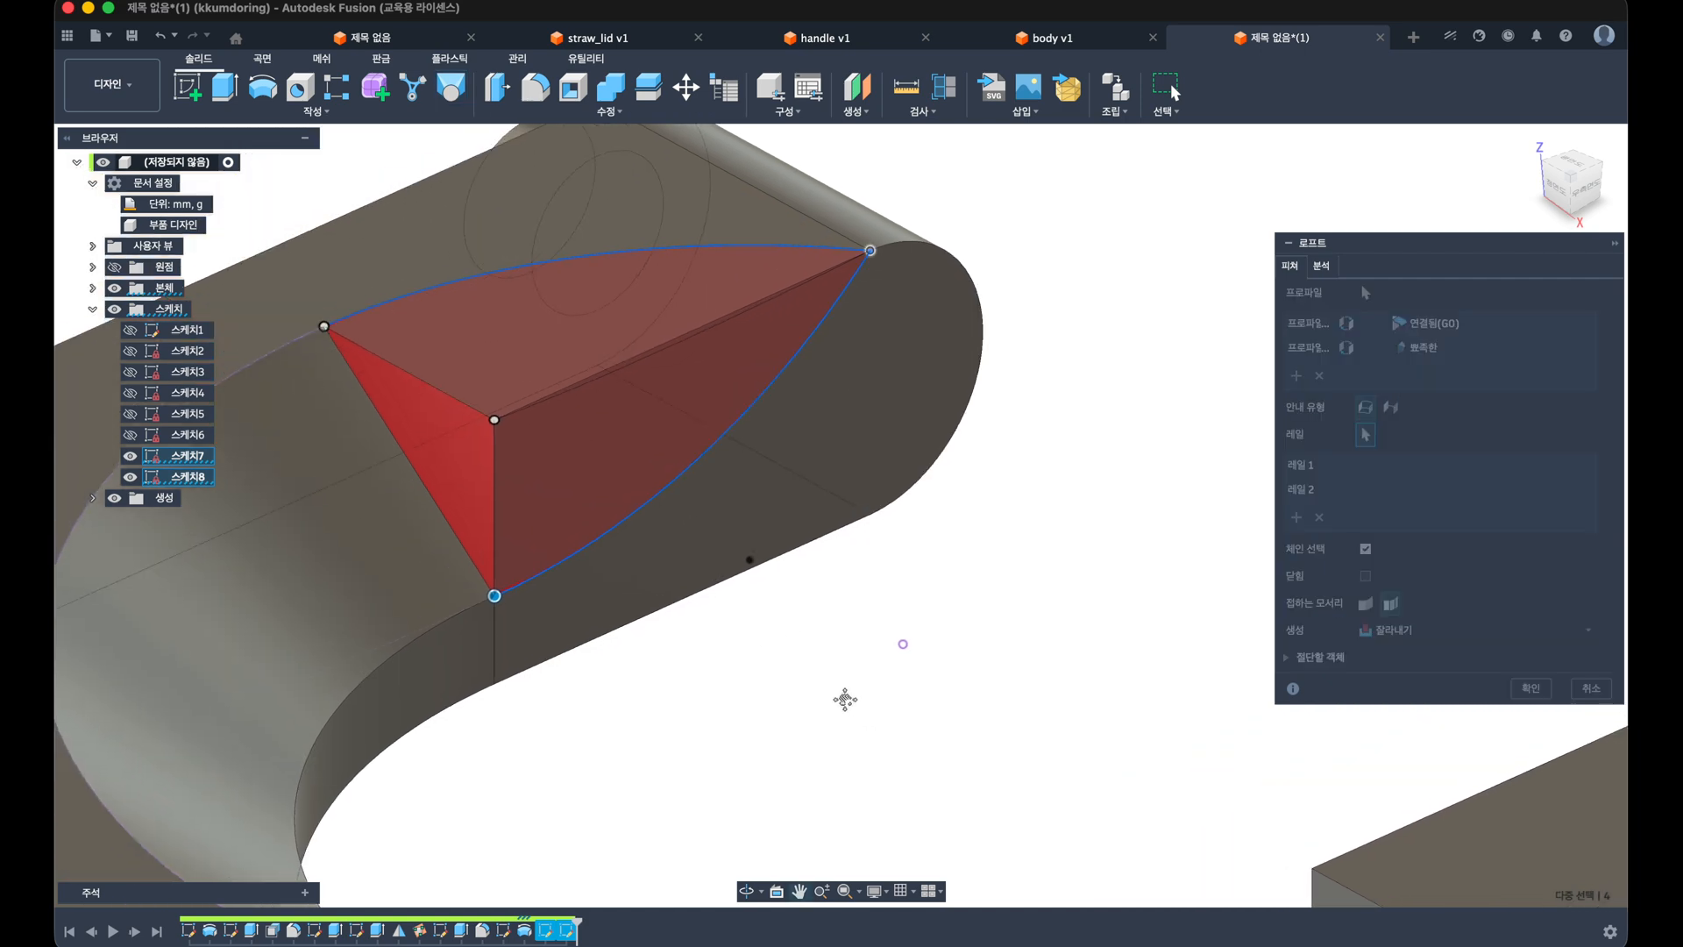
key(Escape)
Step: Edit sketch 스케치7 to project the arm's straight inner top edge into it, and finish the sketch
double_click(545, 931)
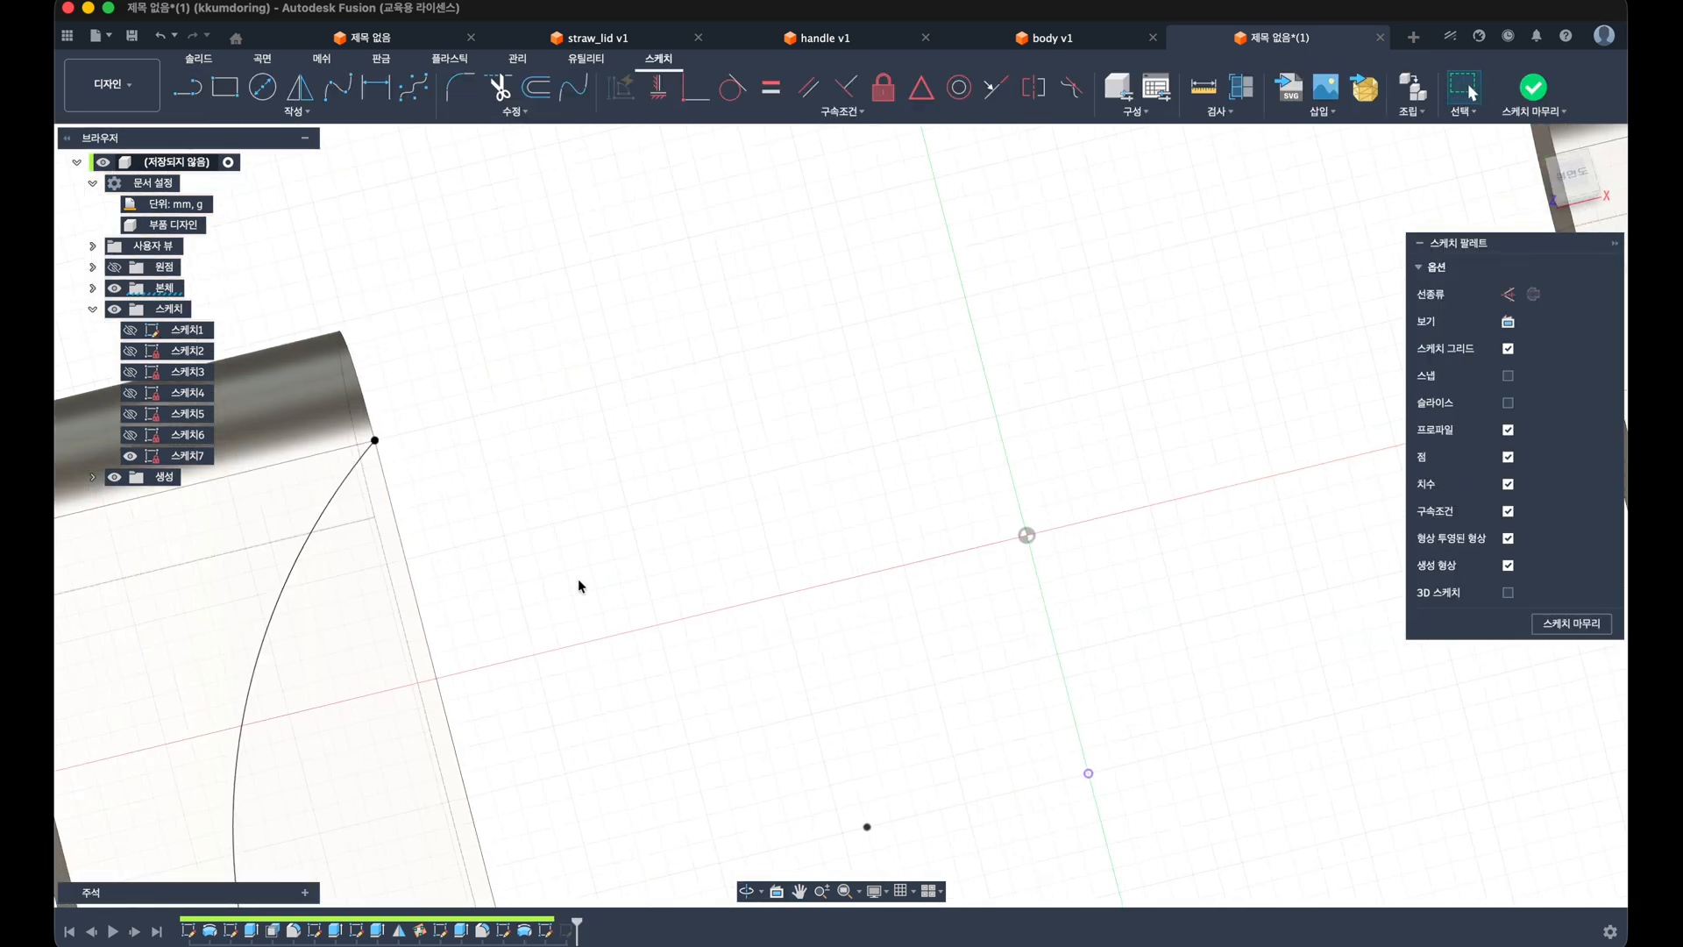
middle_drag(576, 579, 954, 232)
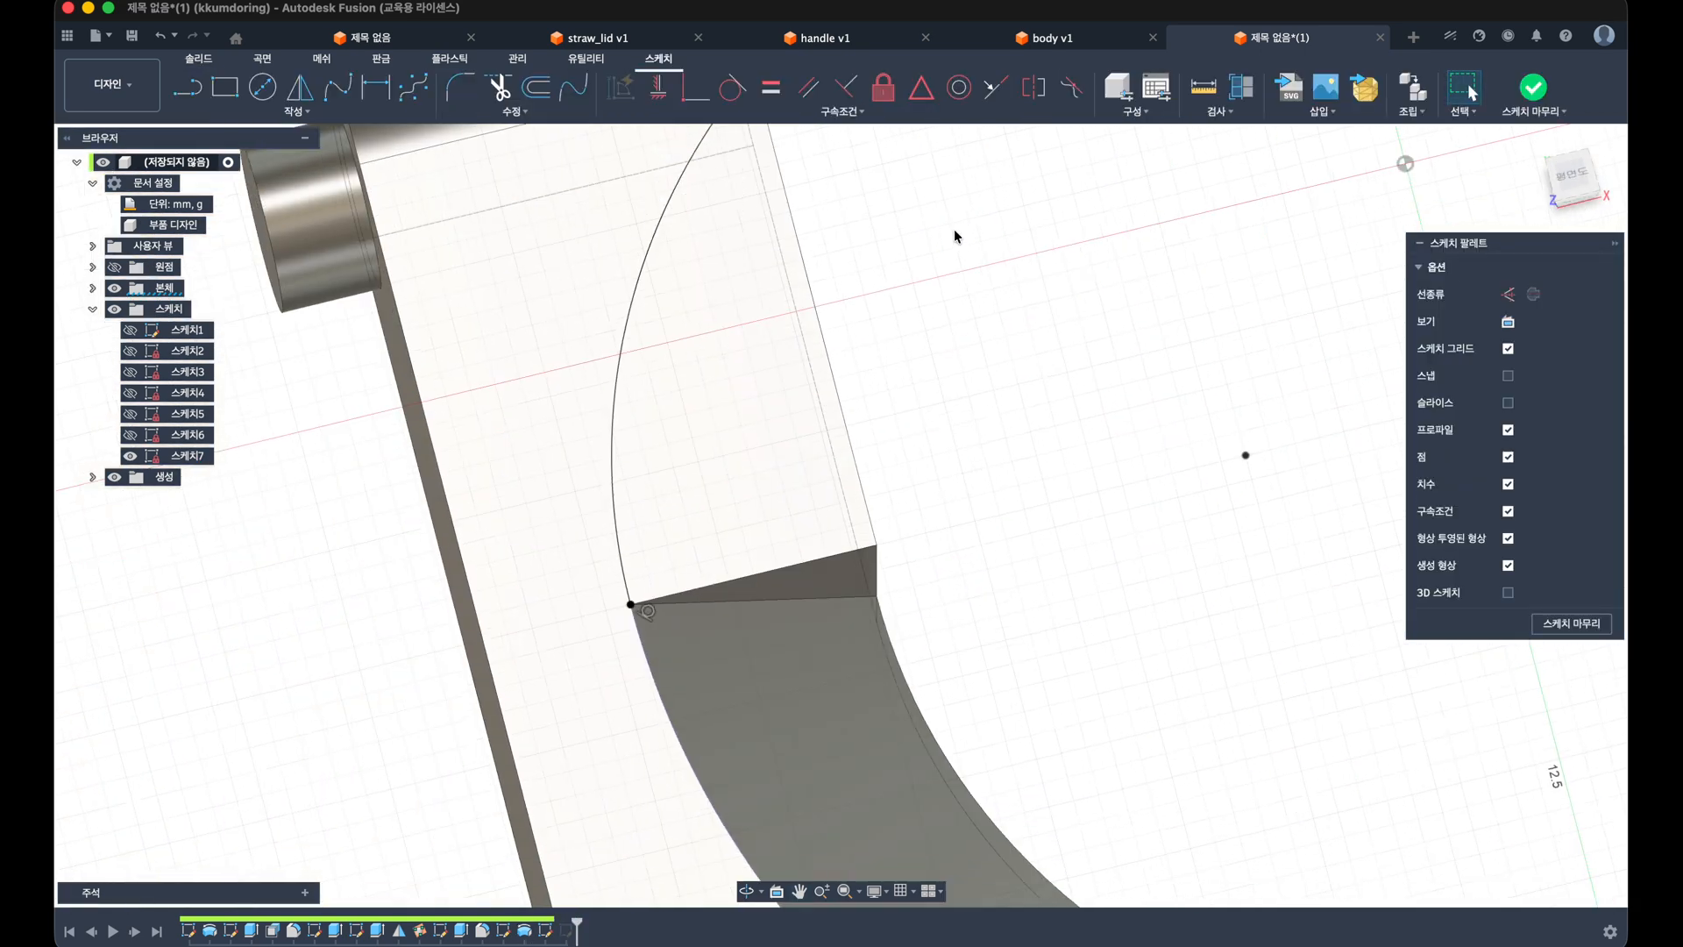
key(p)
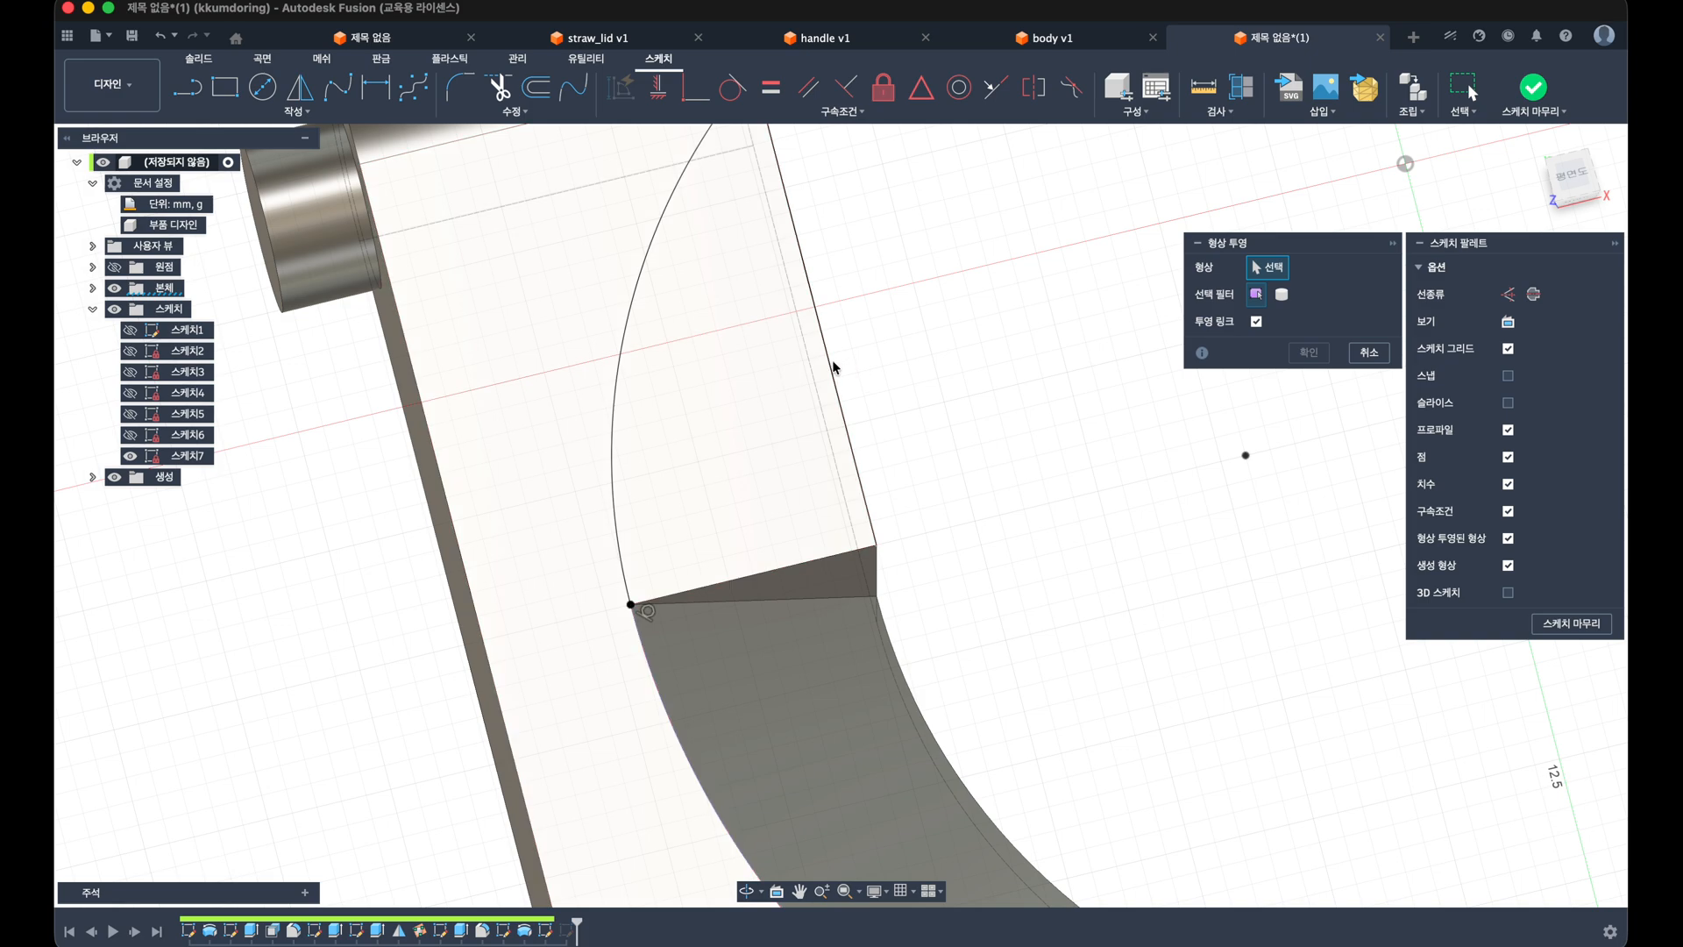
click(838, 363)
click(1305, 355)
shift+middle_drag(1140, 386, 1038, 539)
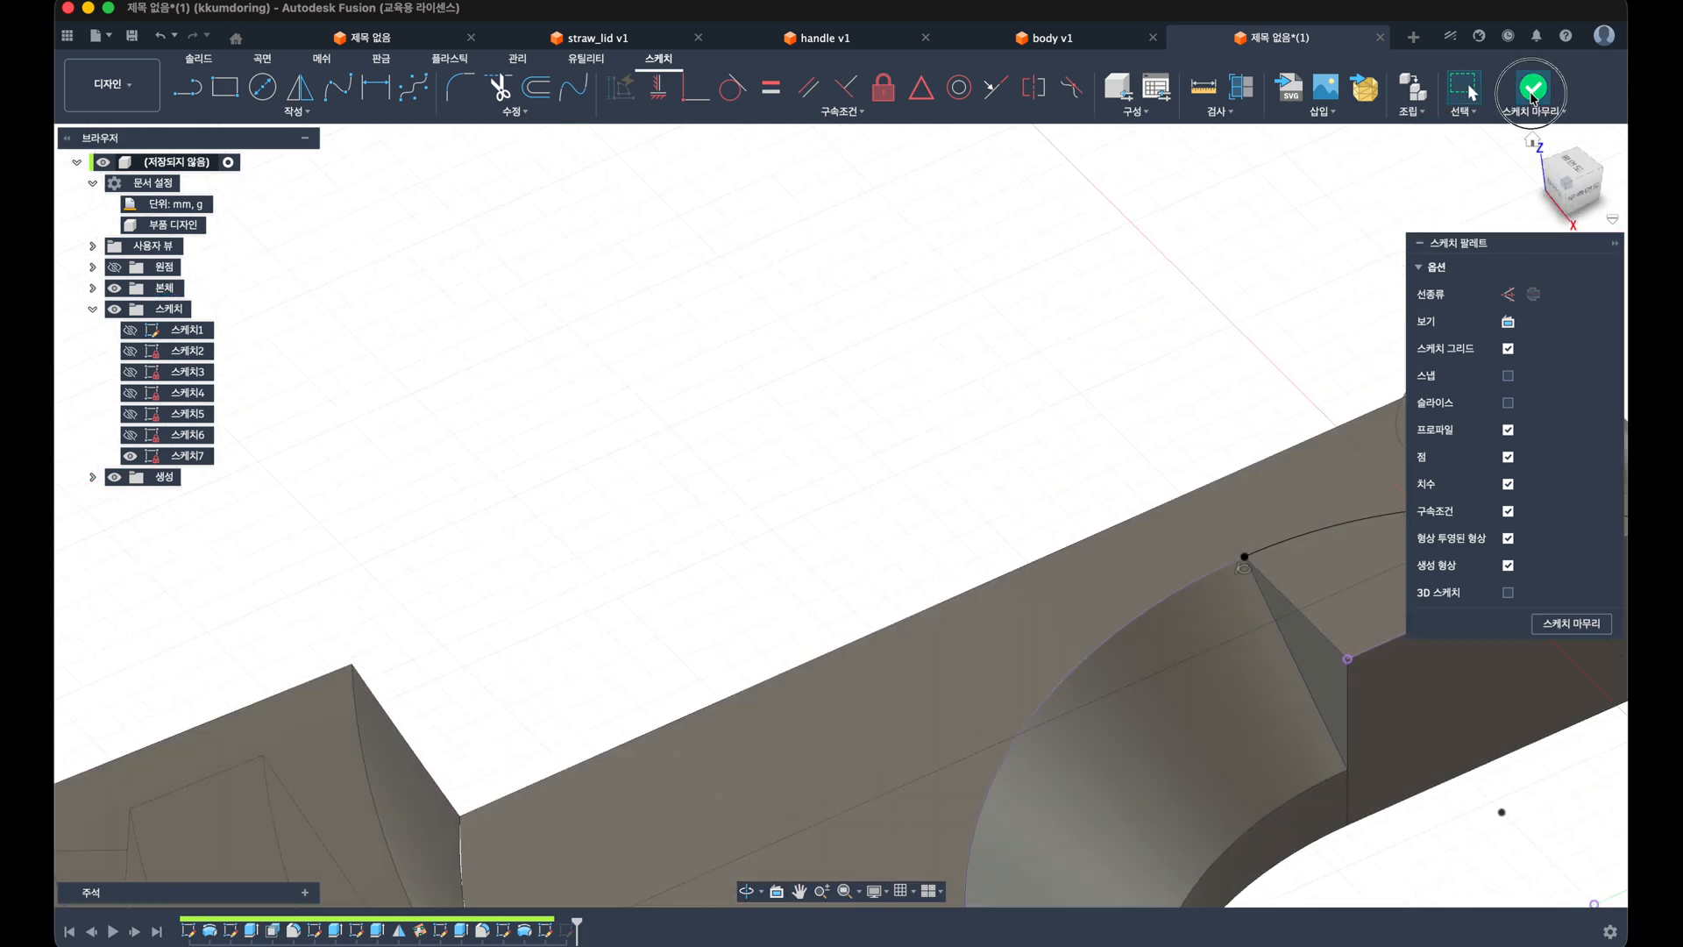
click(1533, 86)
middle_drag(1130, 423, 559, 364)
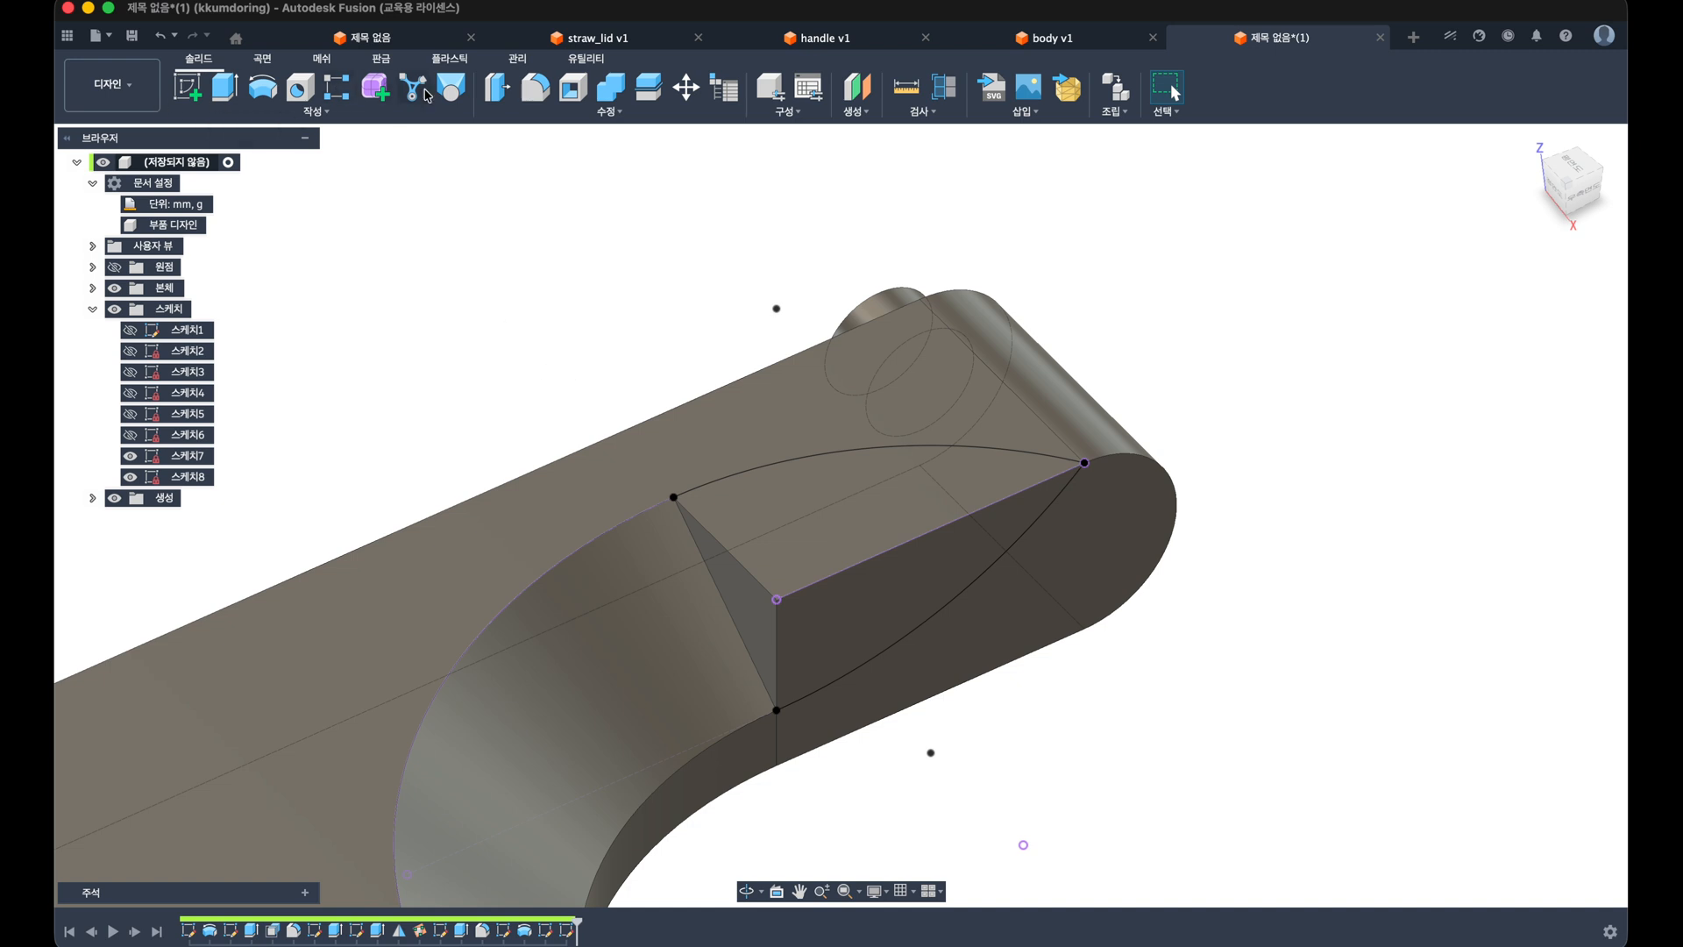
Step: Set up a loft cut from the bevel's triangular end face to the arm-tip point, with both arcs and the projected straight edge as rails
click(452, 90)
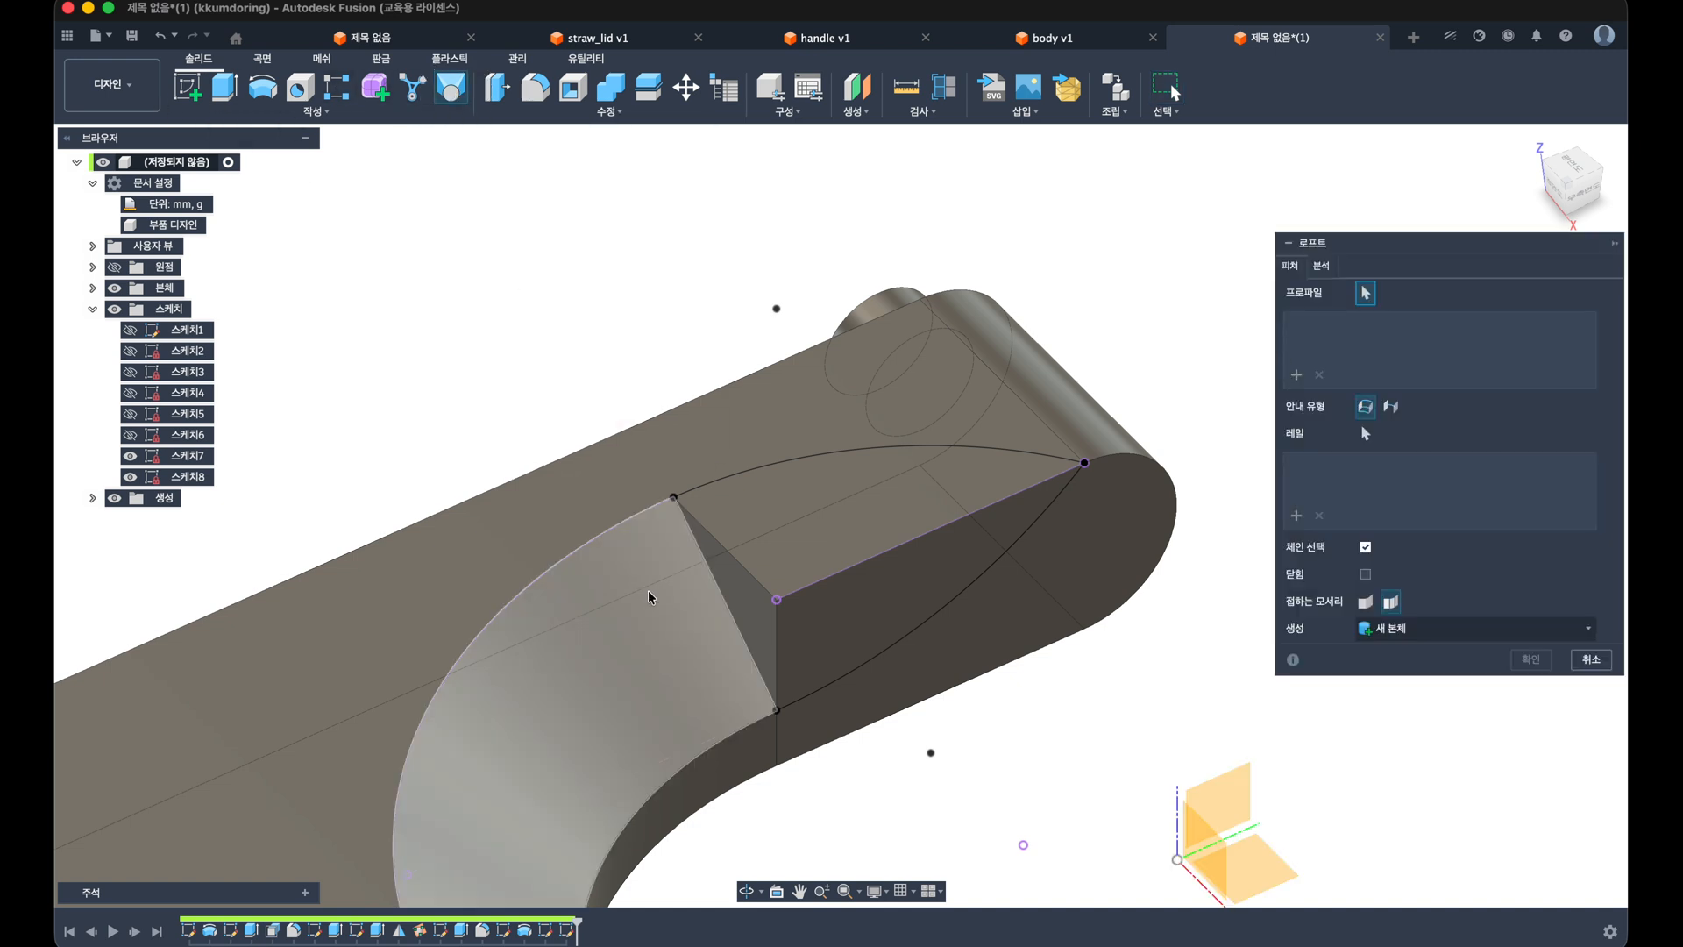
click(718, 612)
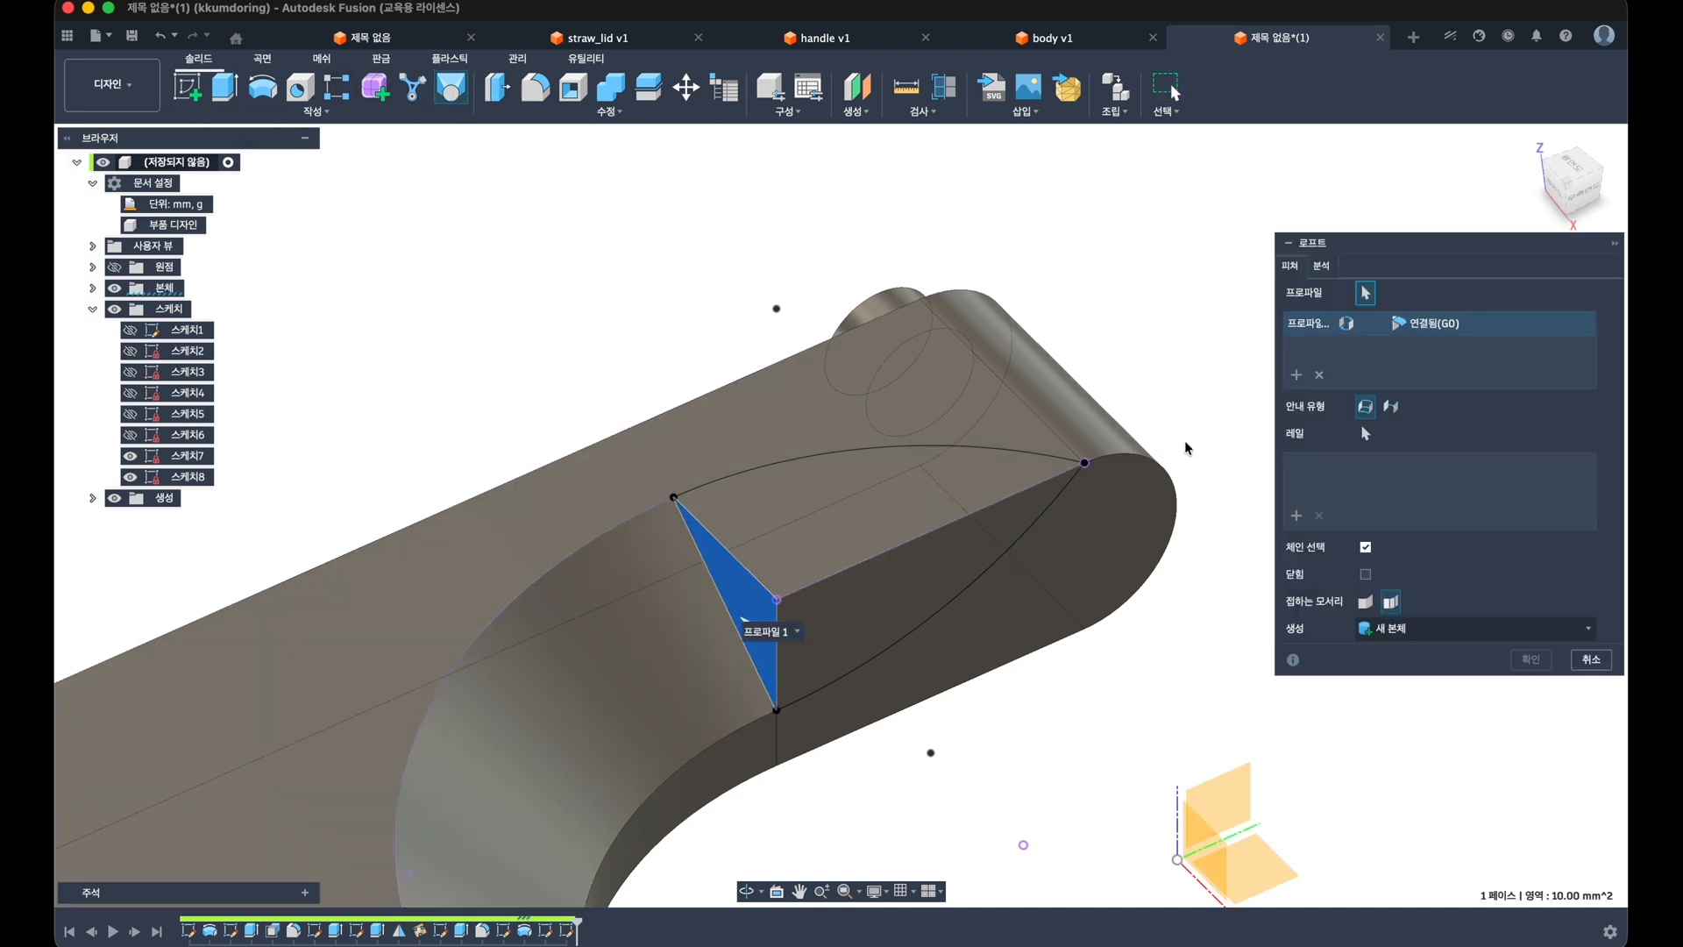
click(1084, 462)
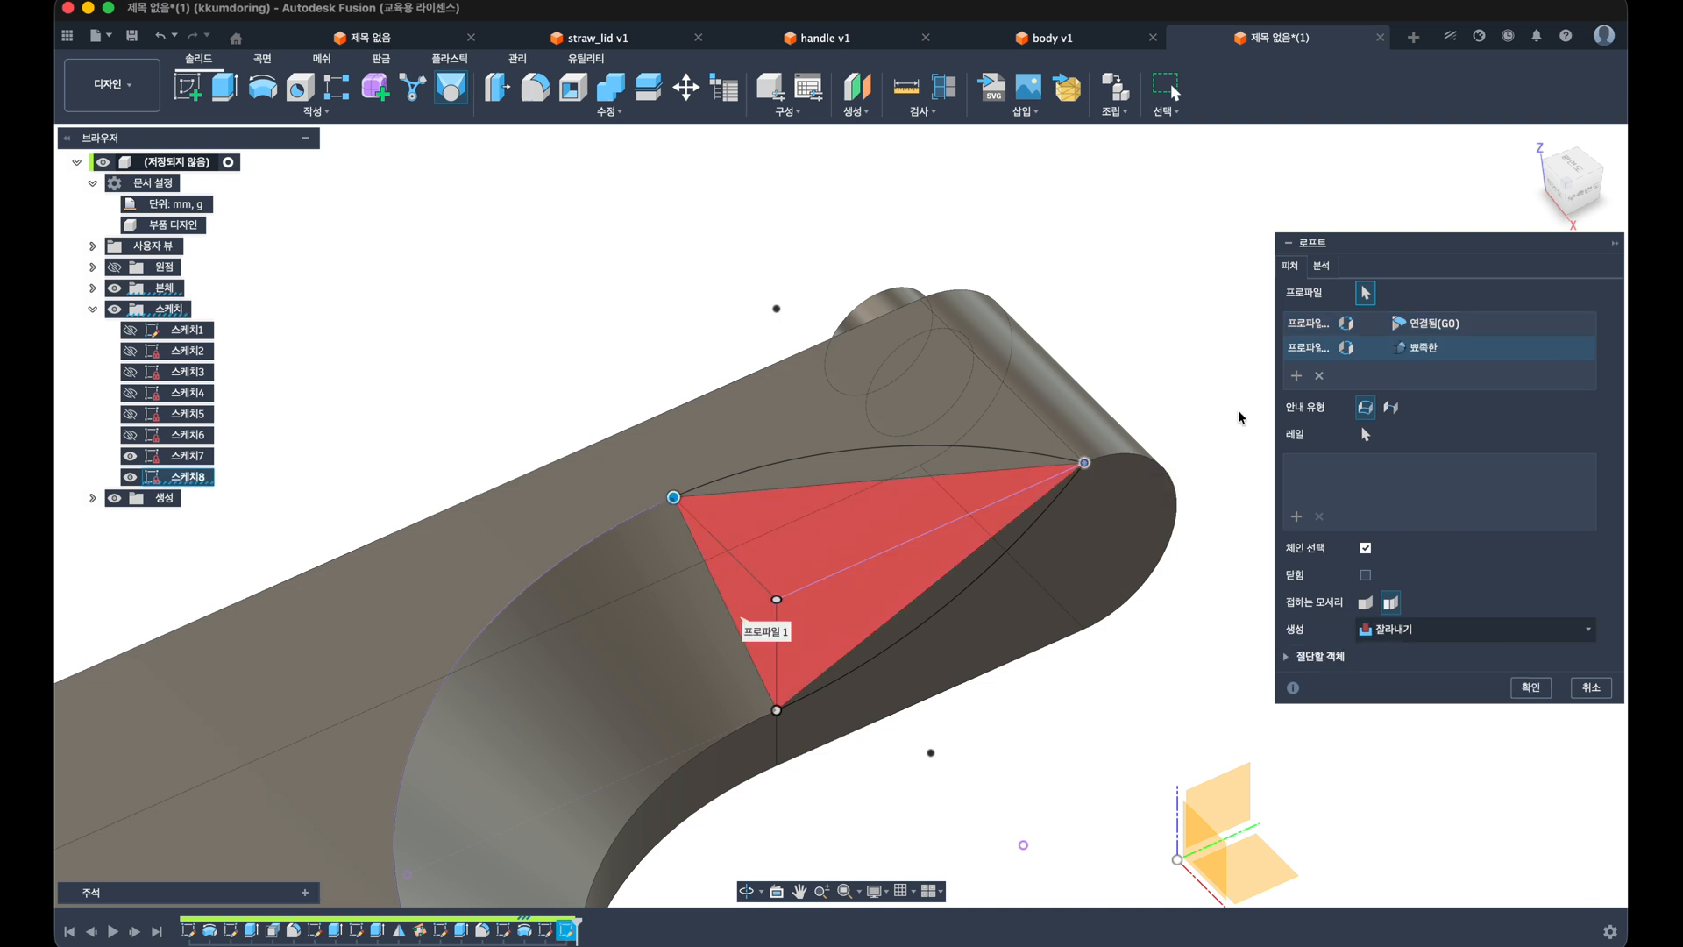
click(1290, 487)
click(949, 448)
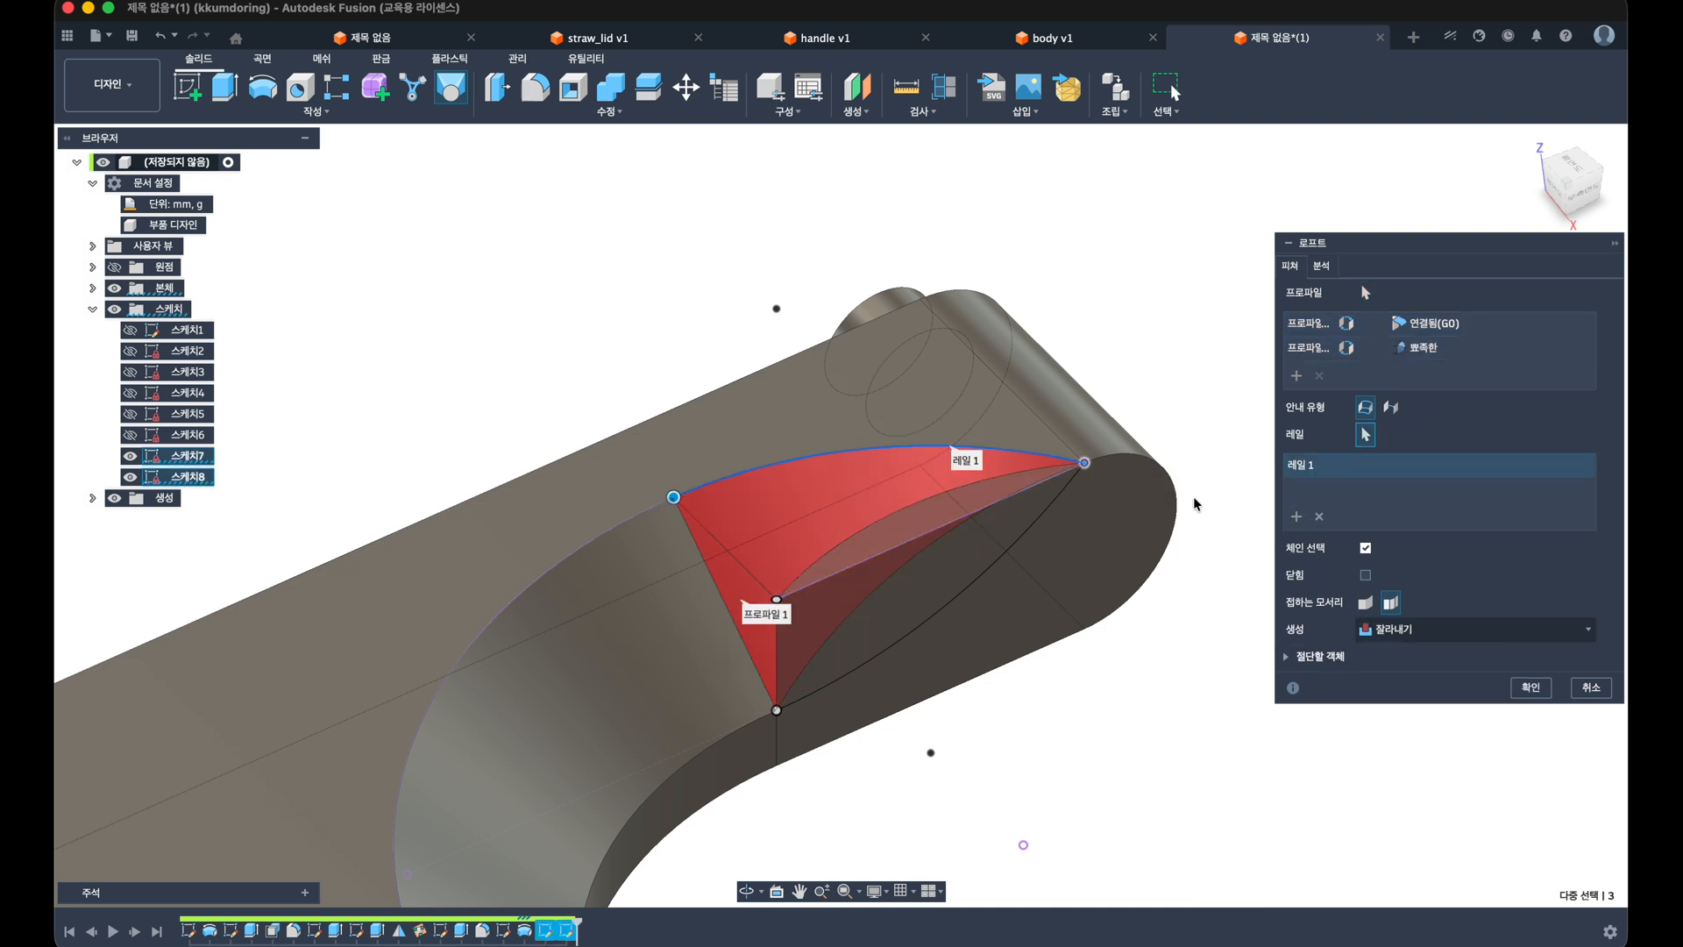
click(1007, 499)
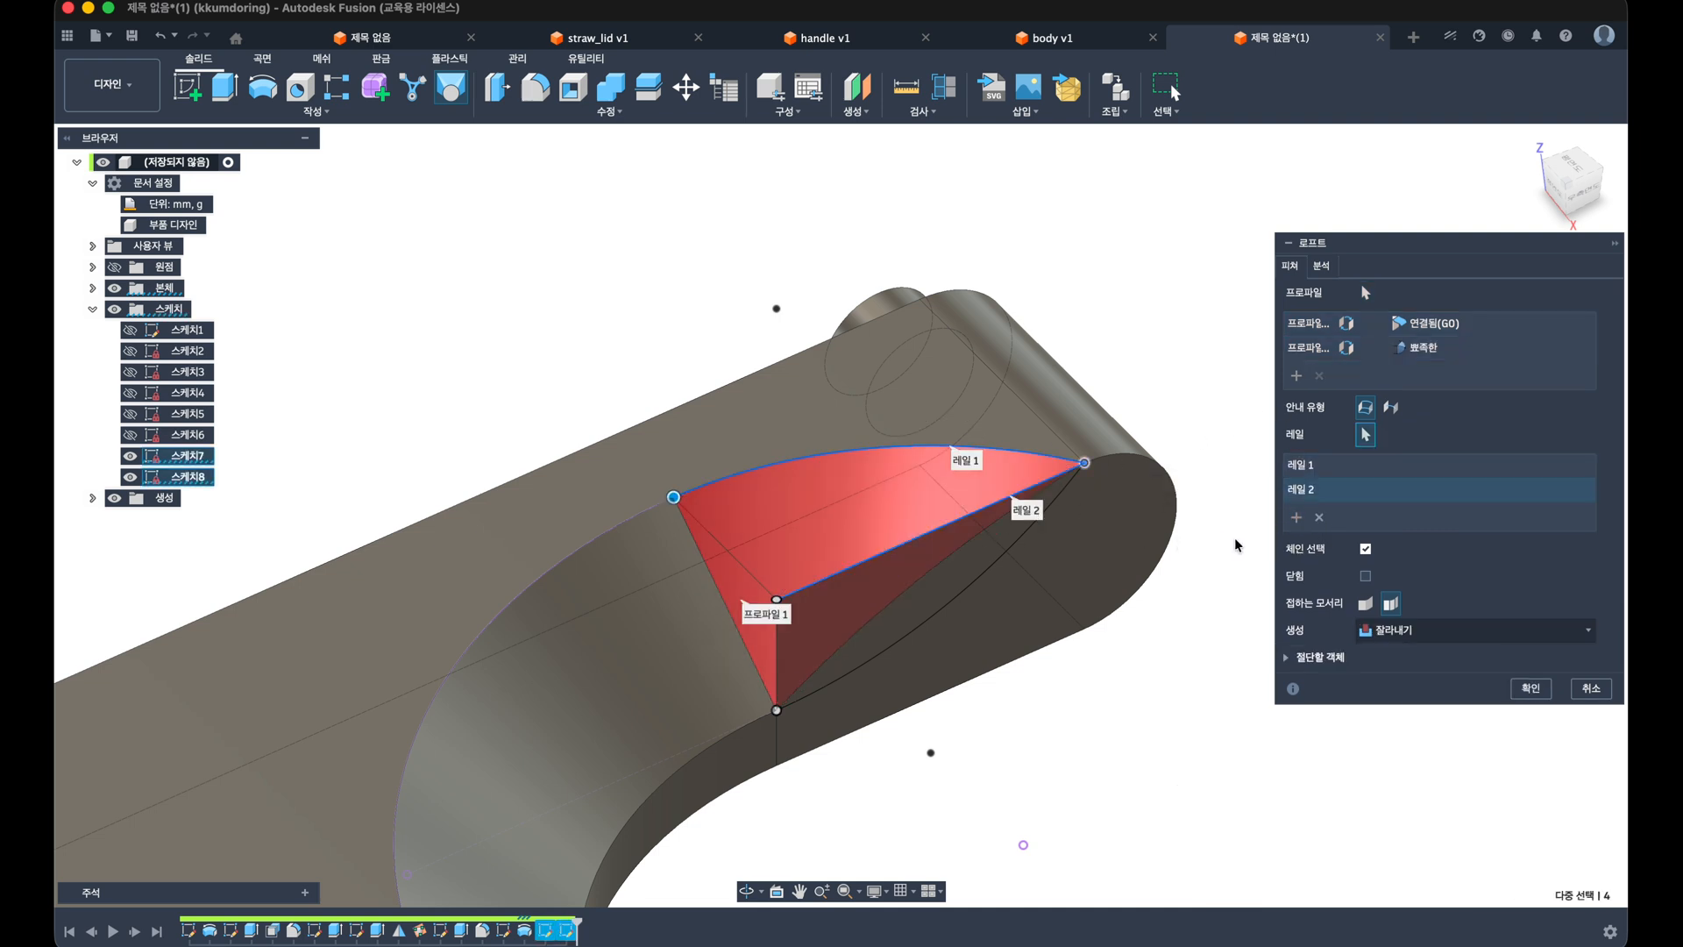
click(1022, 545)
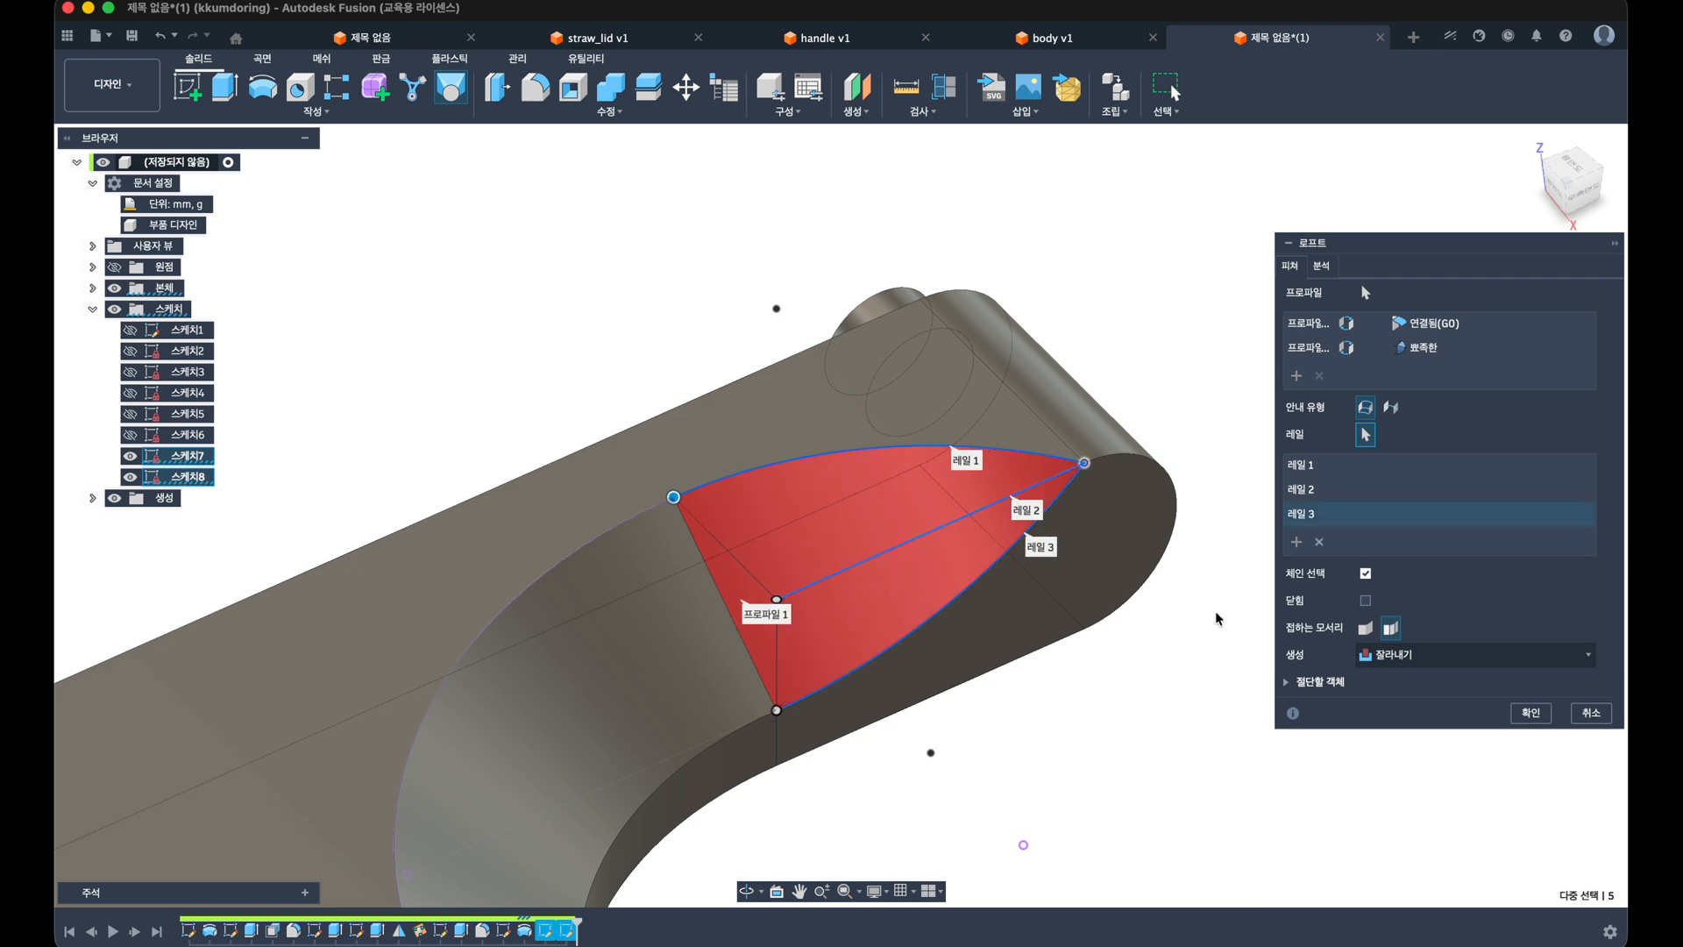
Step: Set the triangular profile's end condition to tangent (G1) and complete the loft cut
click(1424, 322)
click(1440, 368)
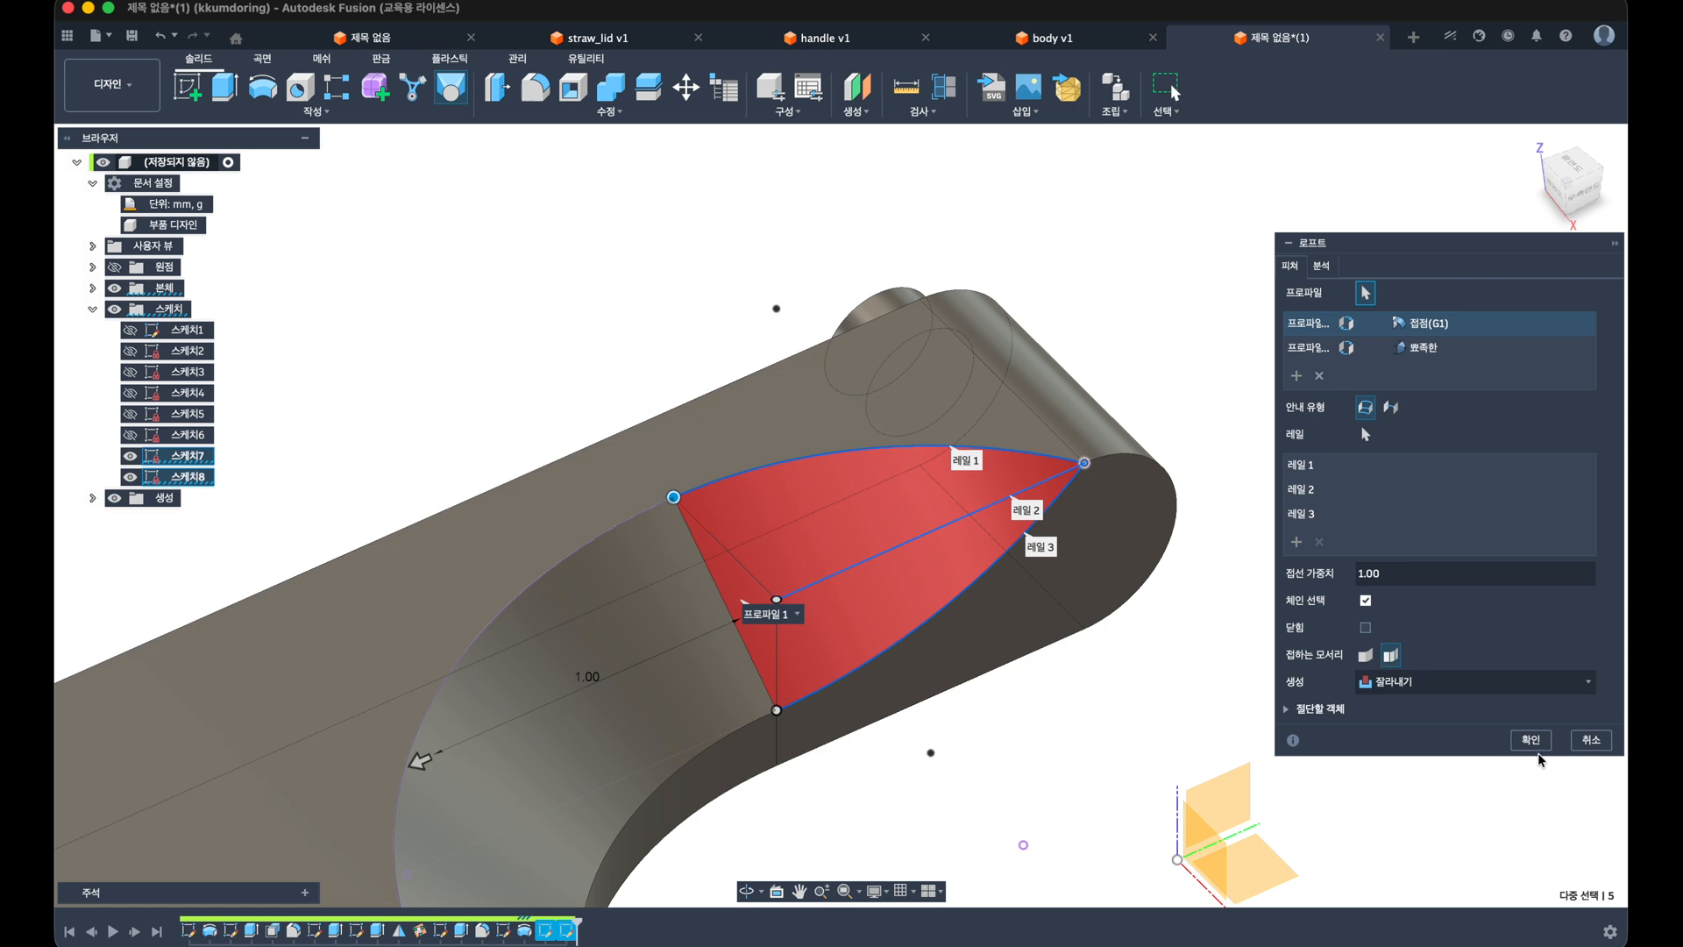
key(Return)
Step: Try to mirror the loft cut feature to the opposite arm about the YZ origin plane
shift+middle_drag(1055, 710, 775, 251)
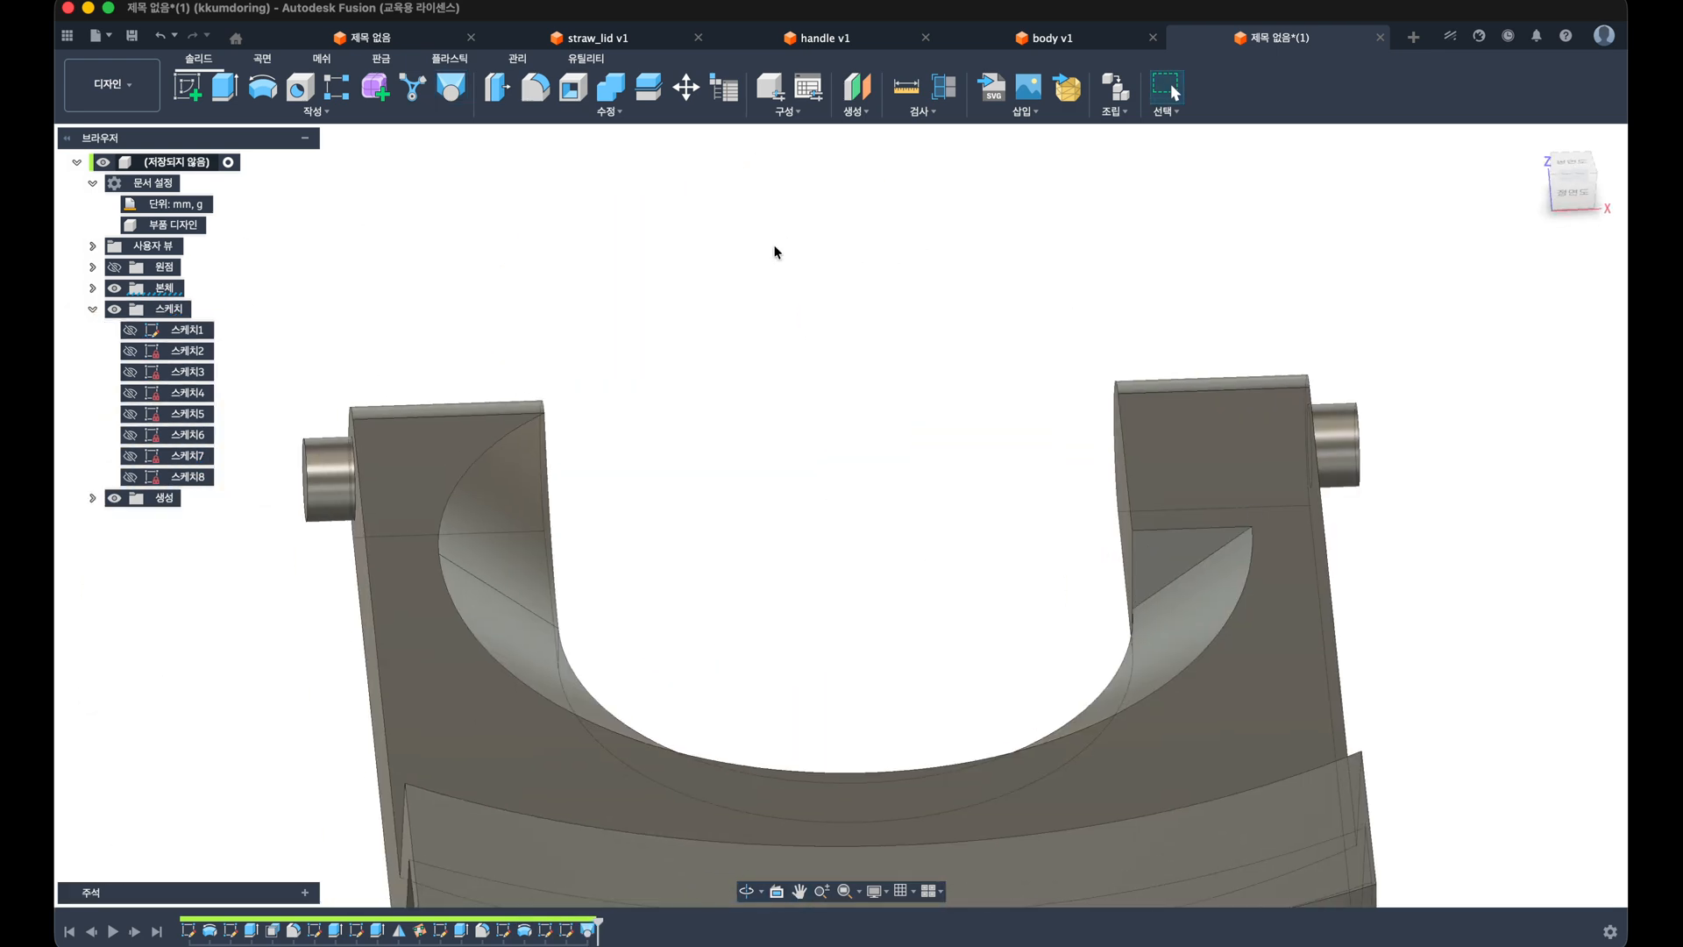
click(387, 114)
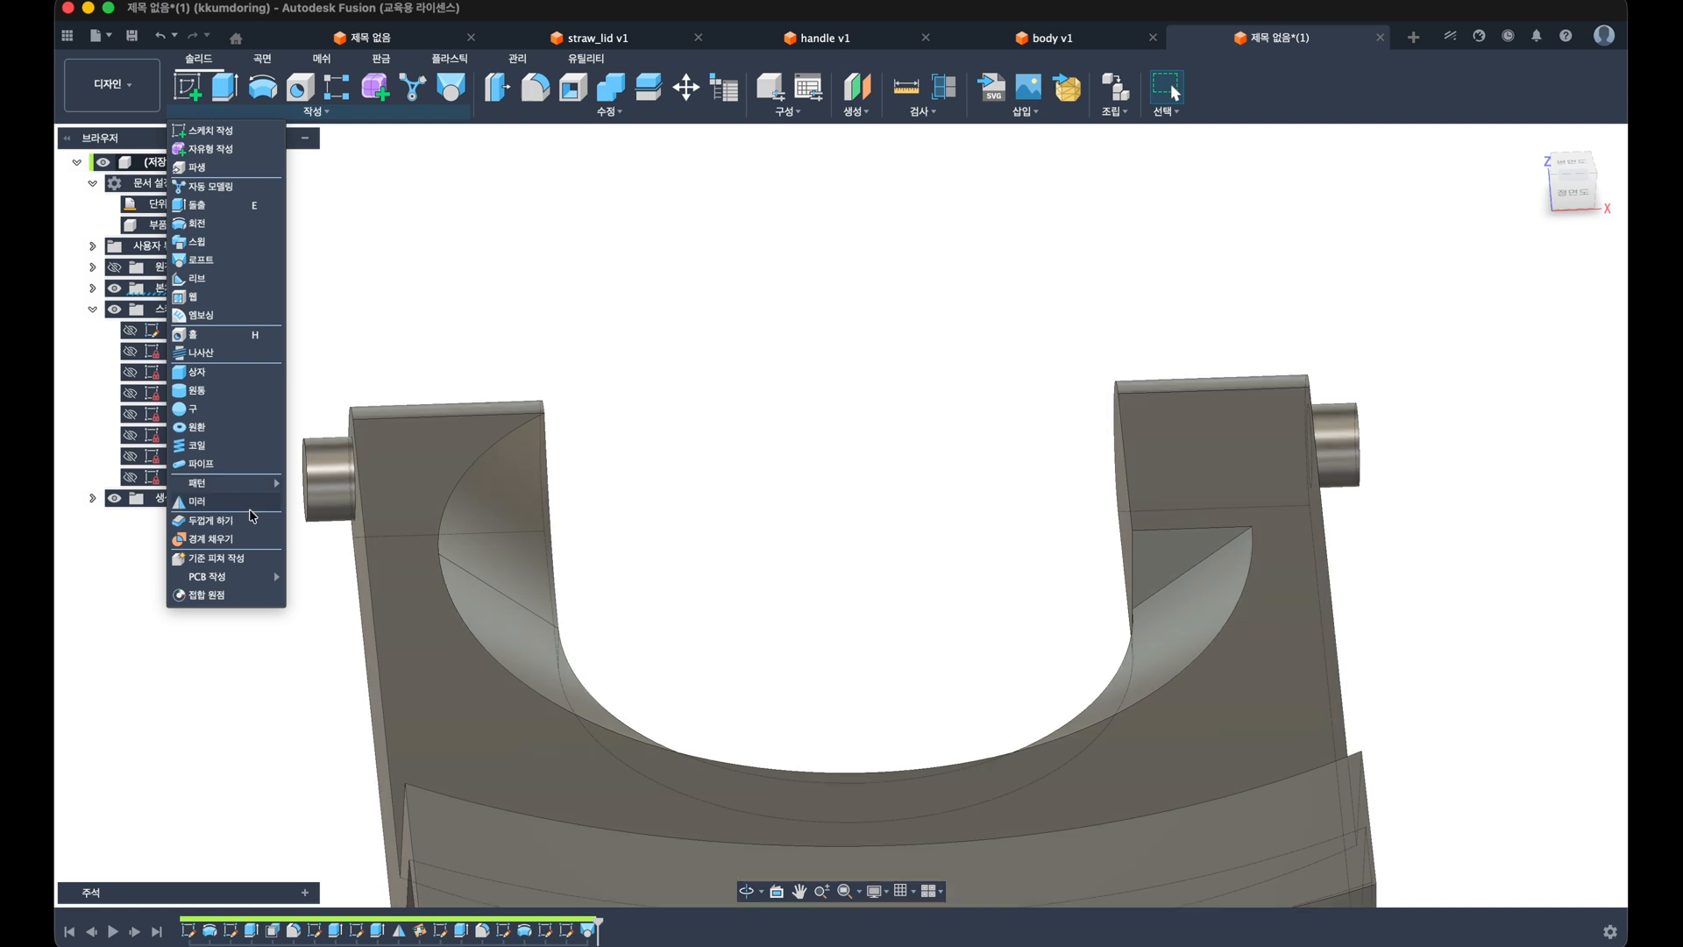
click(202, 502)
click(460, 531)
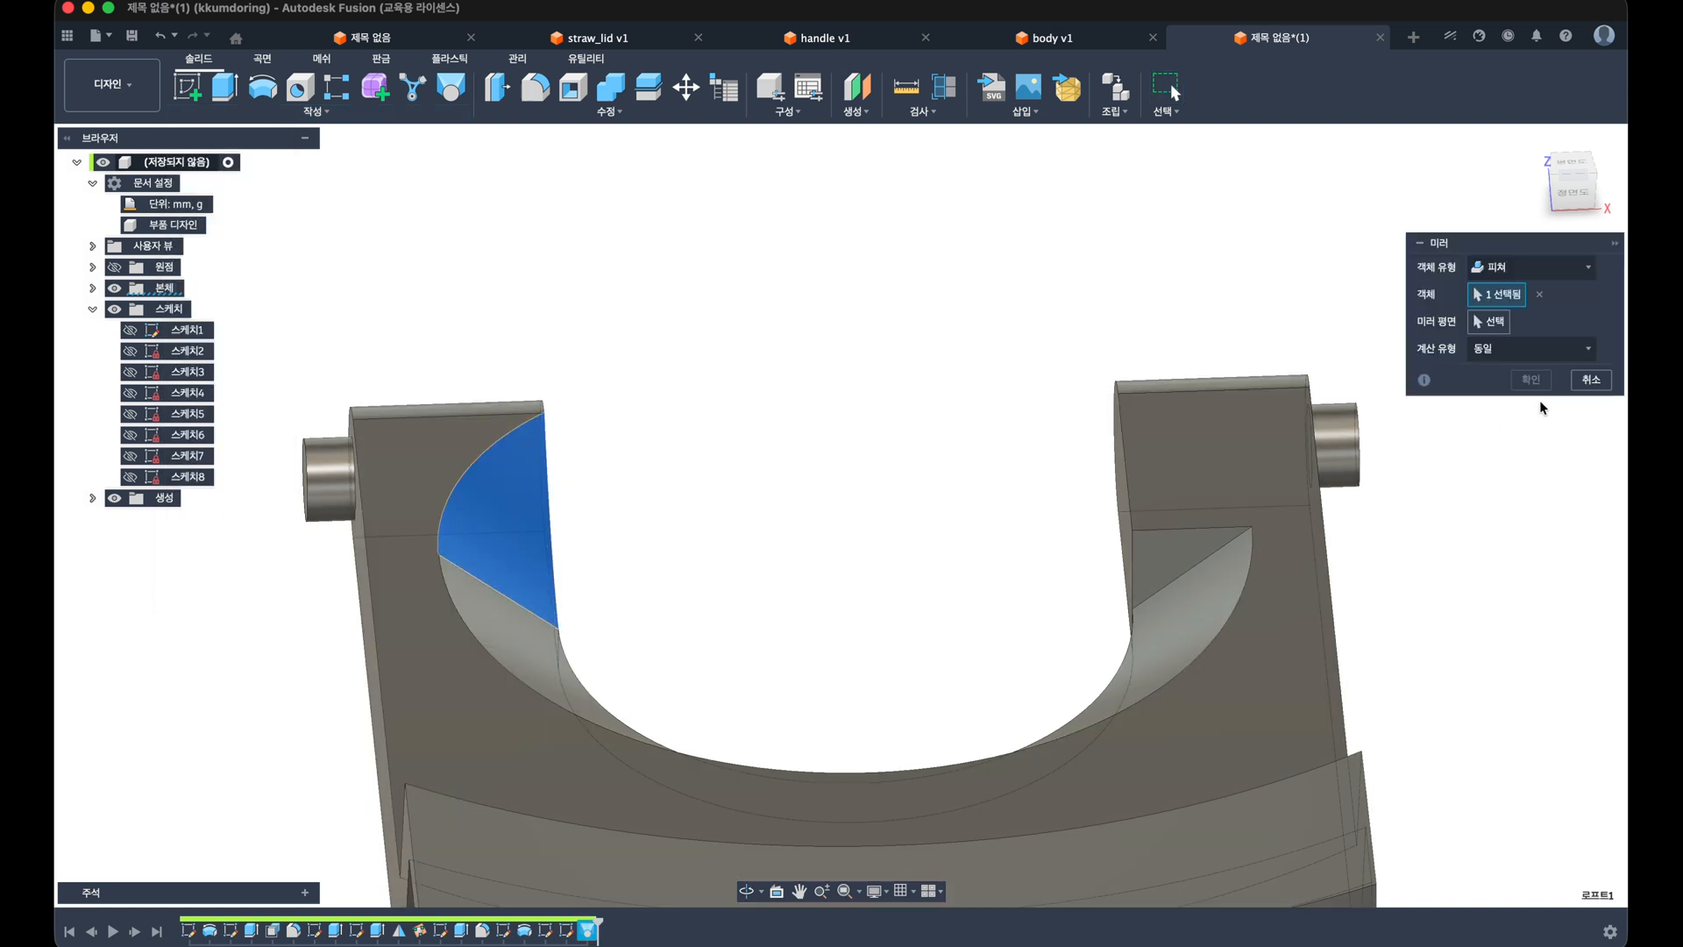
click(1488, 321)
shift+middle_drag(903, 429, 938, 441)
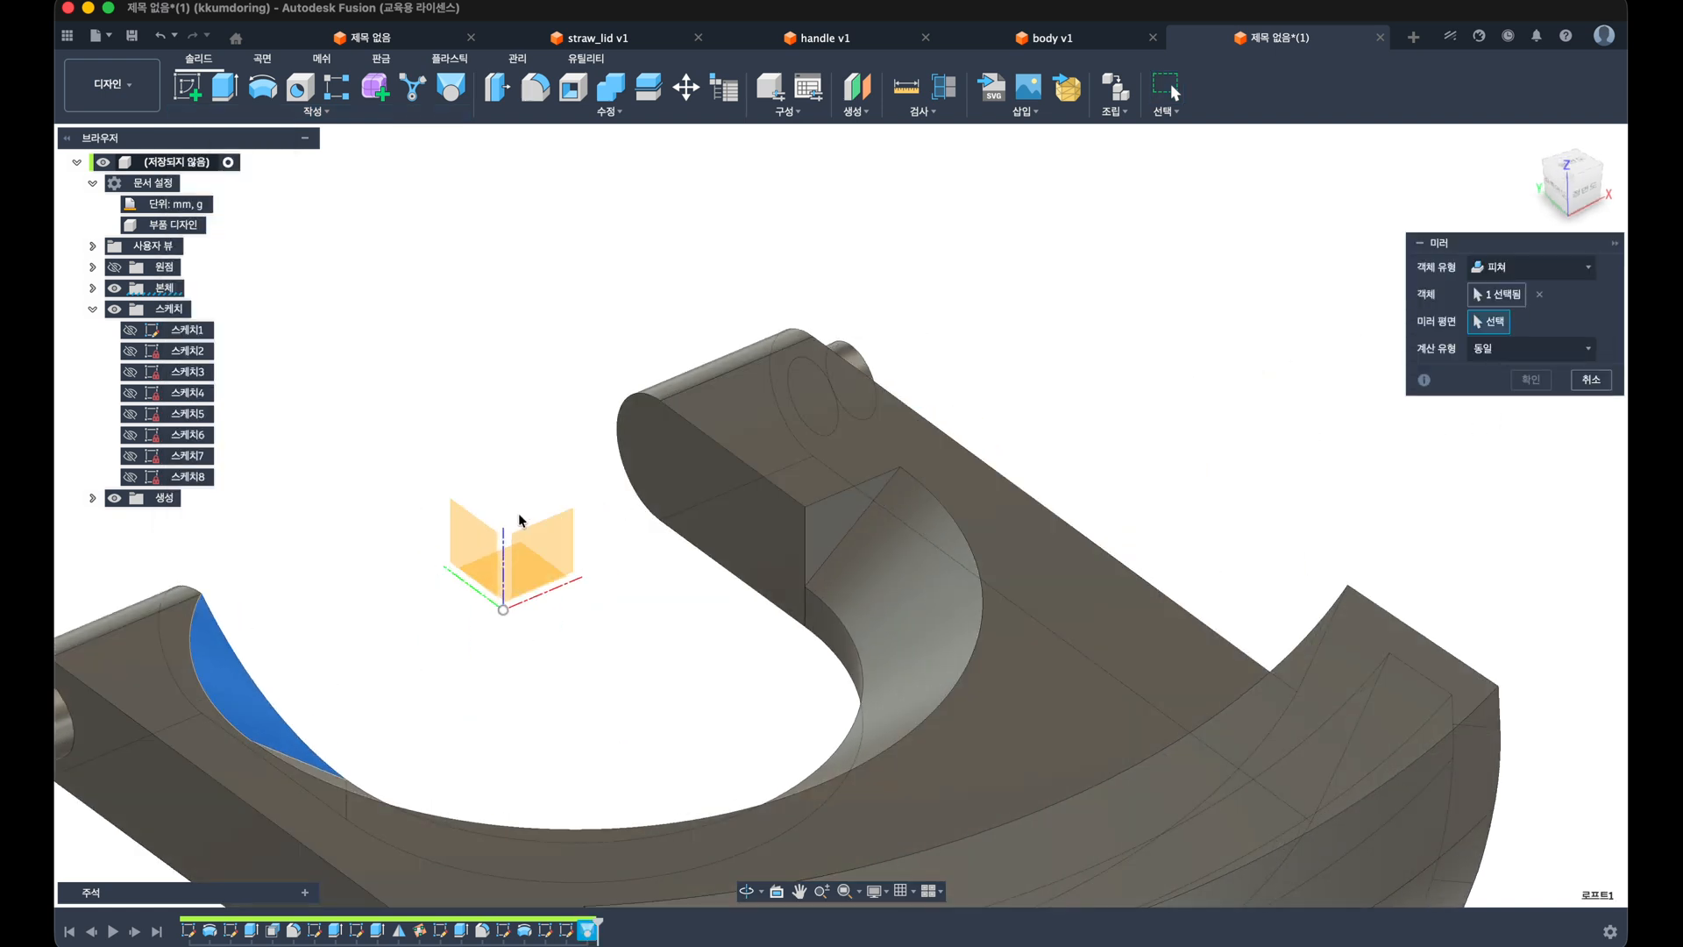
click(478, 547)
click(1538, 385)
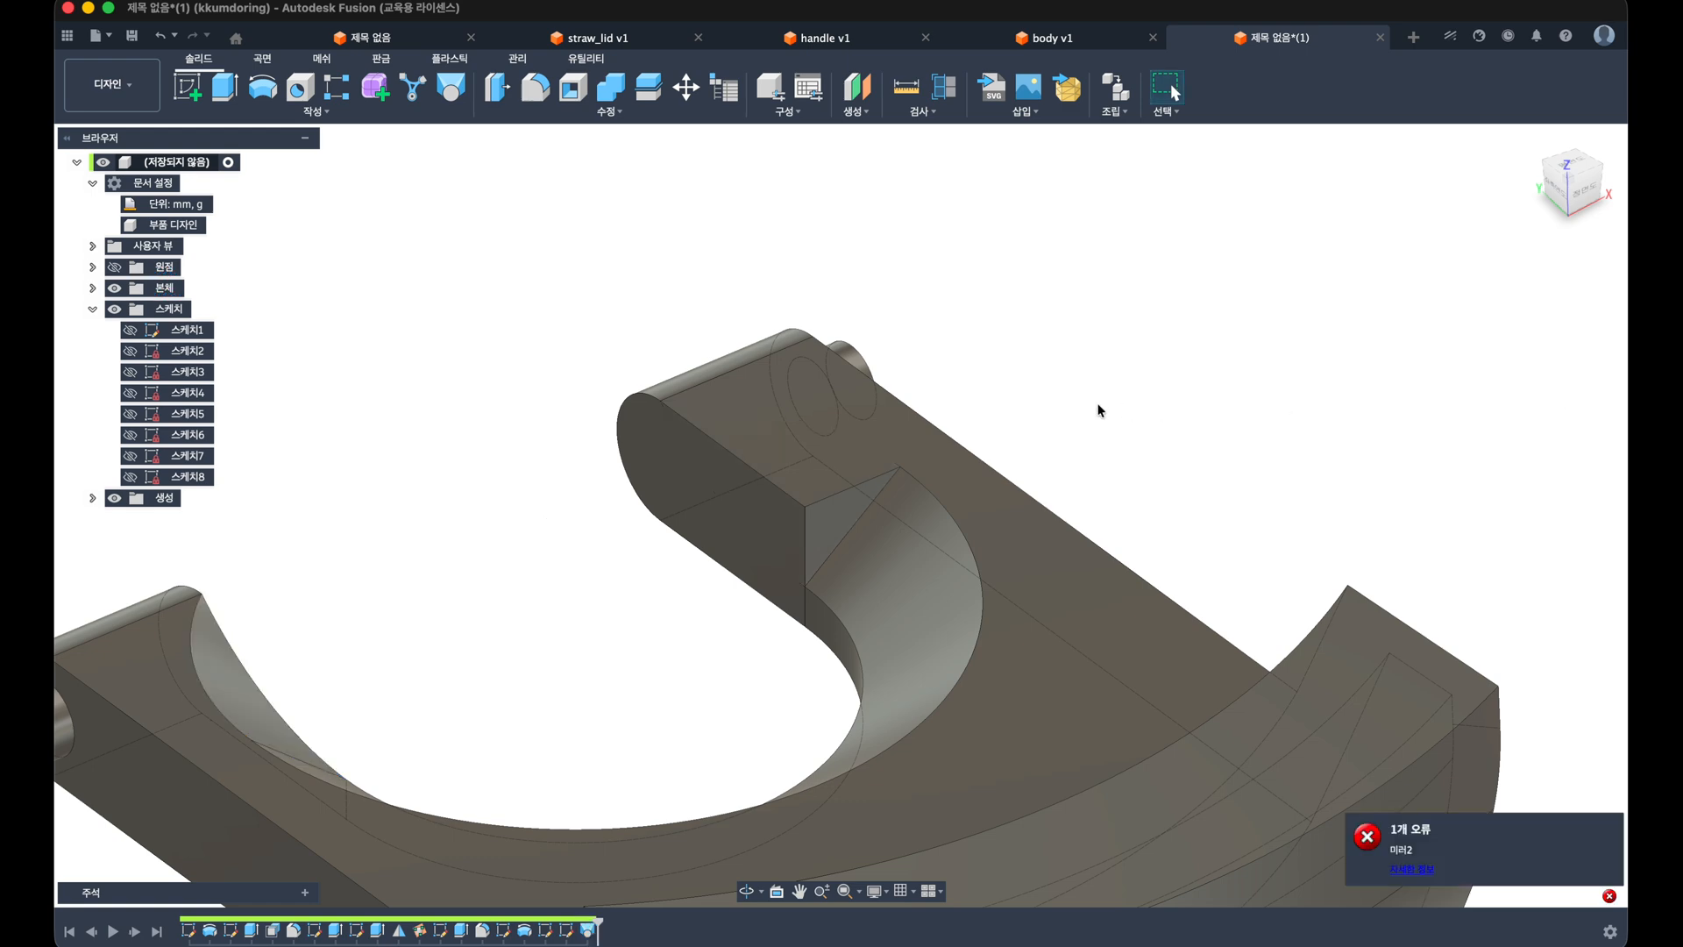
Step: Try to mirror the lofted surface as a face object about an origin plane
shift+middle_drag(1094, 404, 1017, 405)
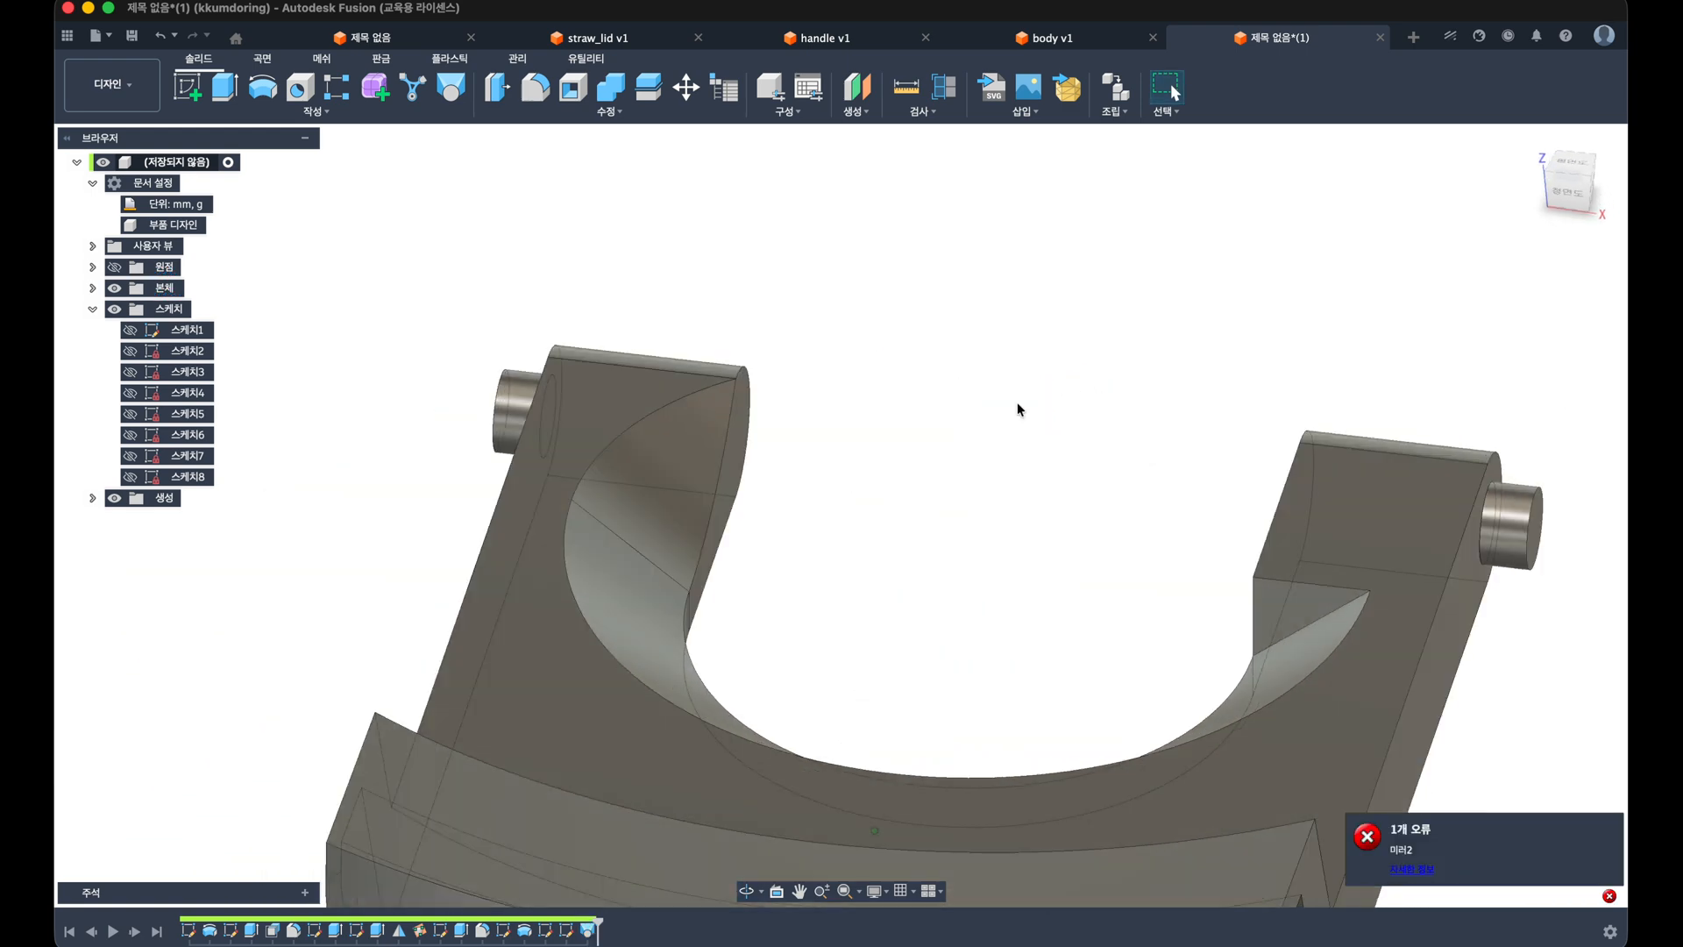
click(420, 110)
click(200, 500)
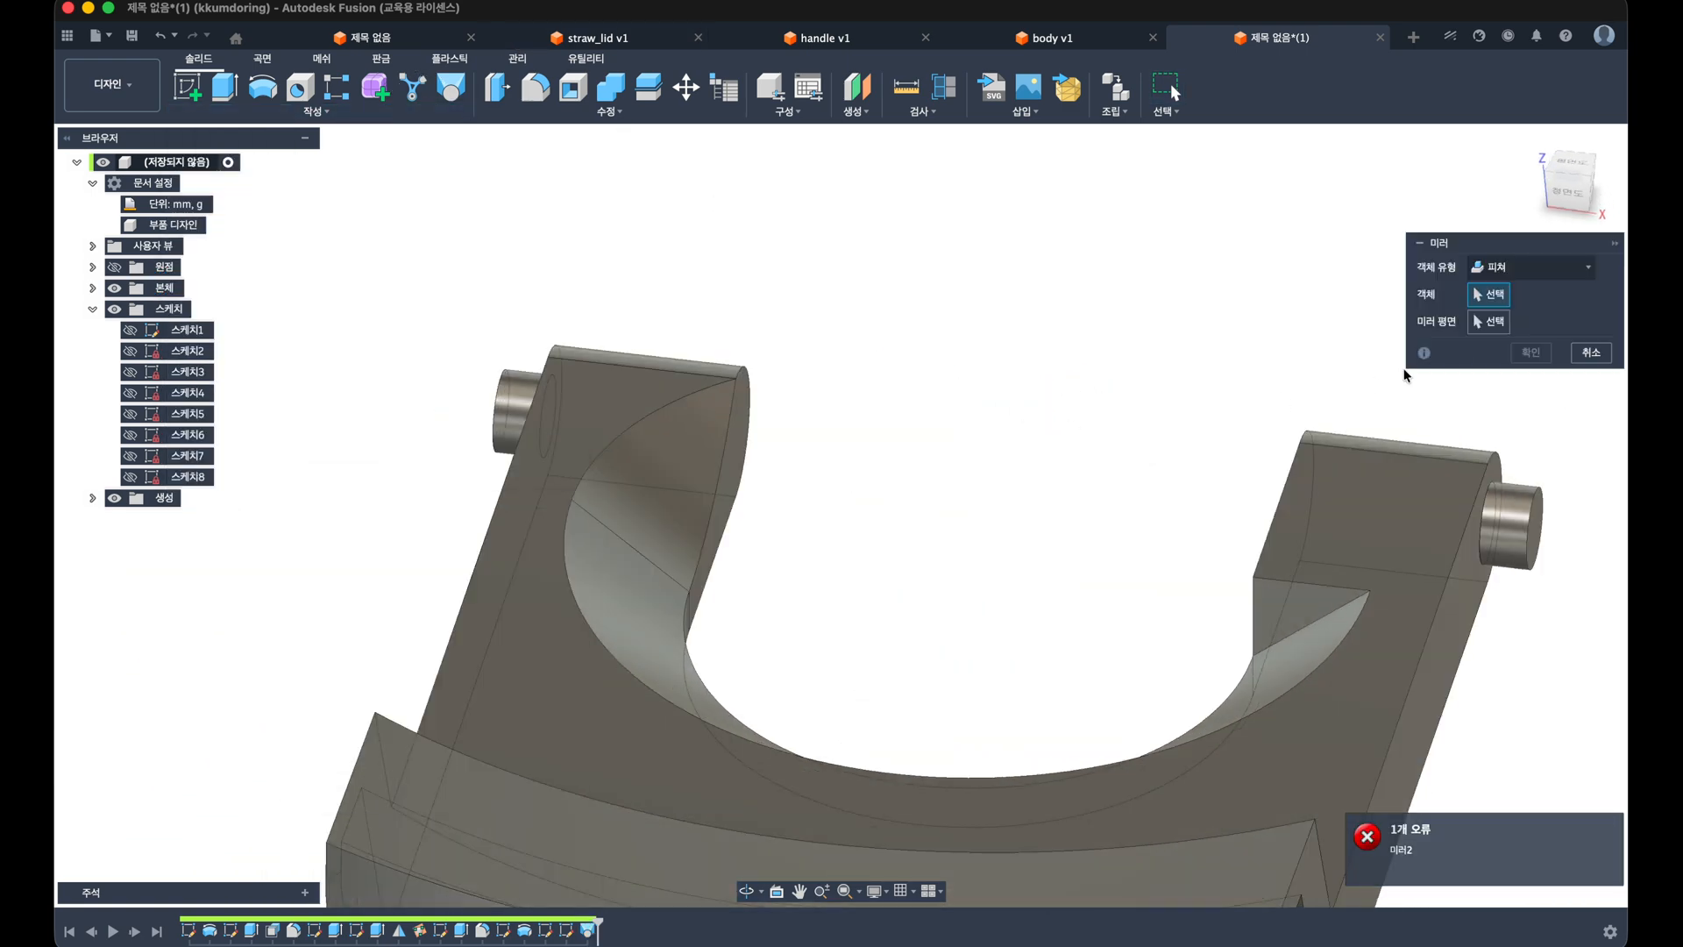
click(1512, 270)
click(1495, 312)
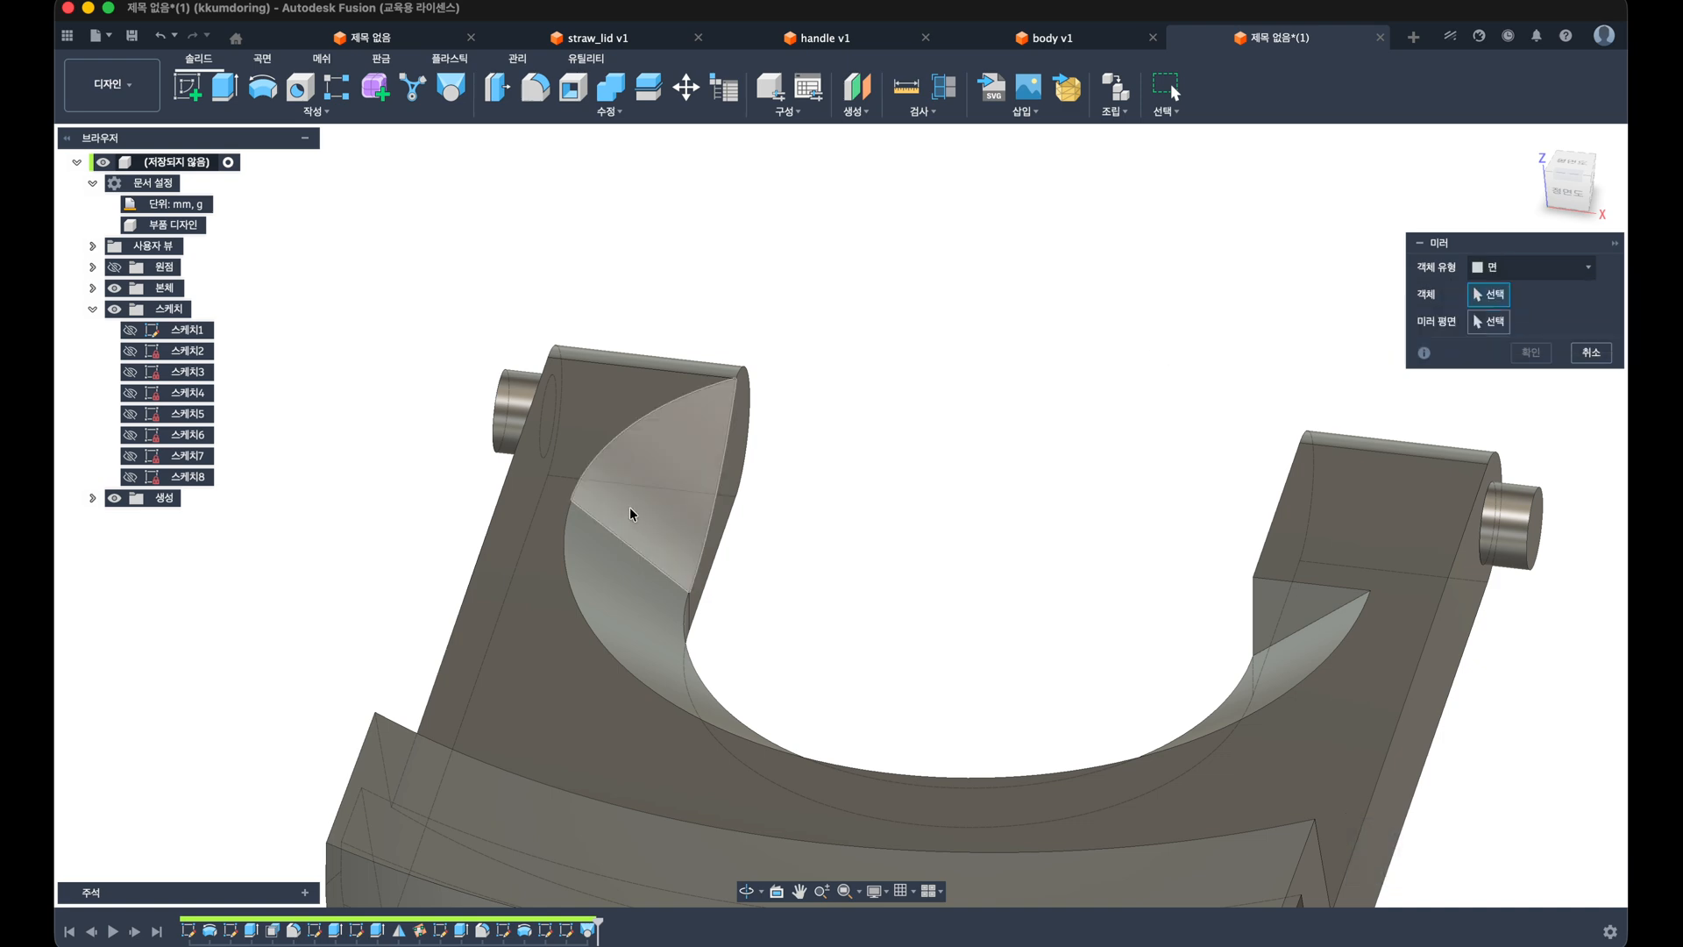
click(632, 513)
shift+middle_drag(1008, 474, 1230, 434)
click(1489, 320)
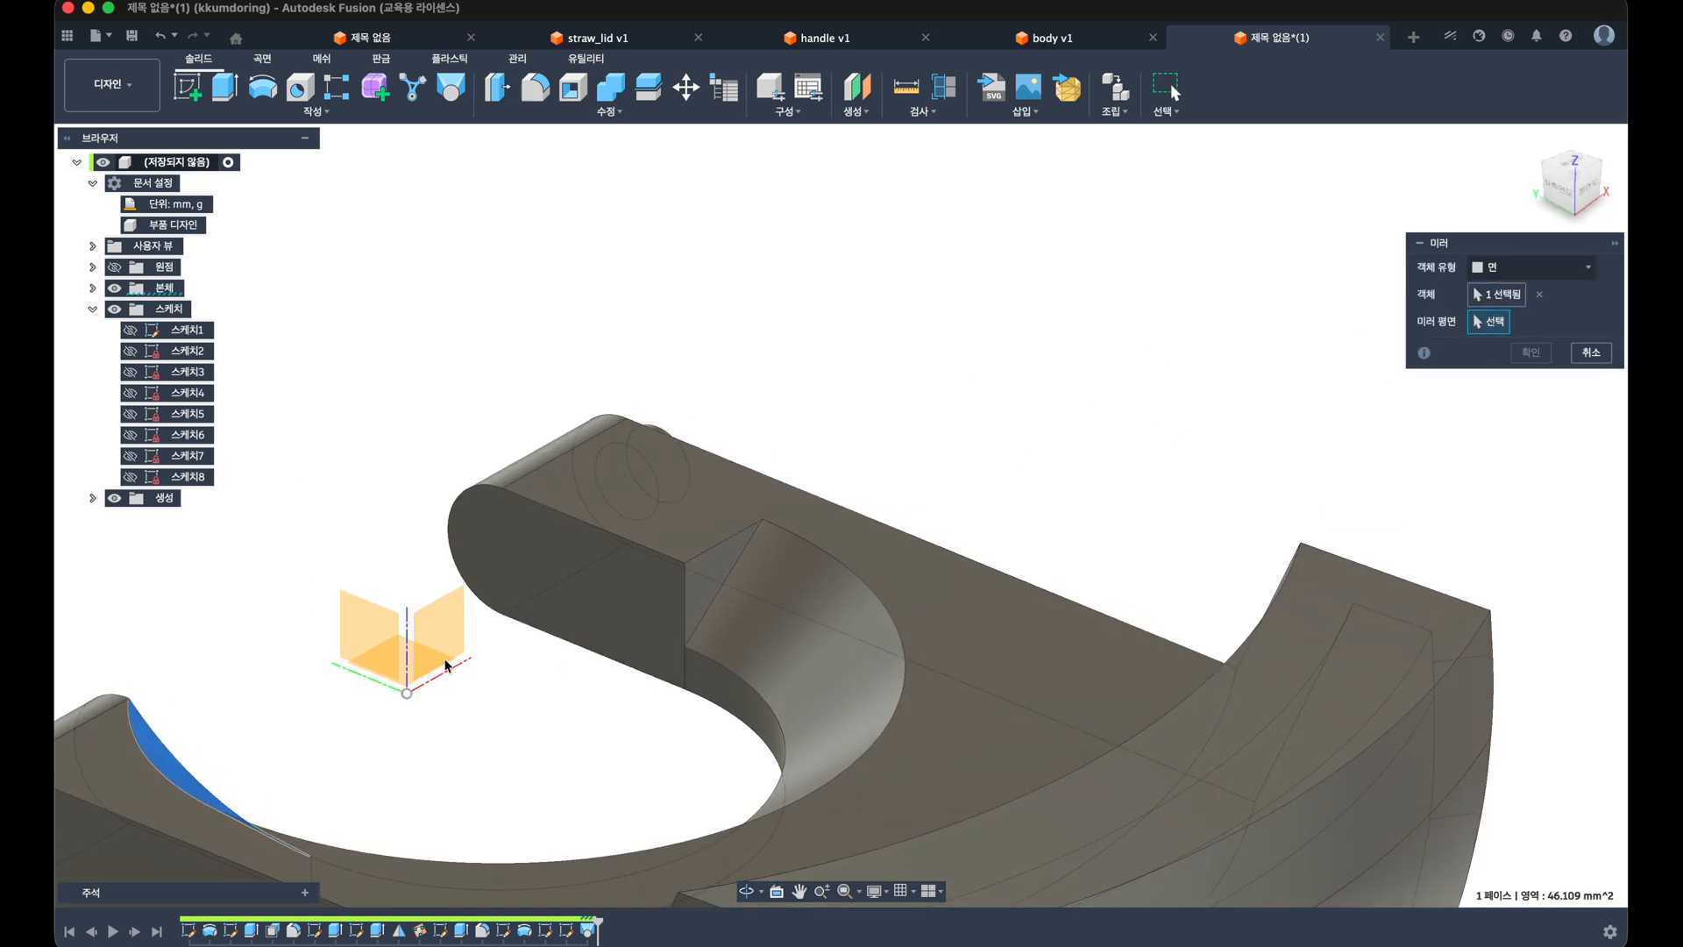
click(408, 644)
click(1529, 357)
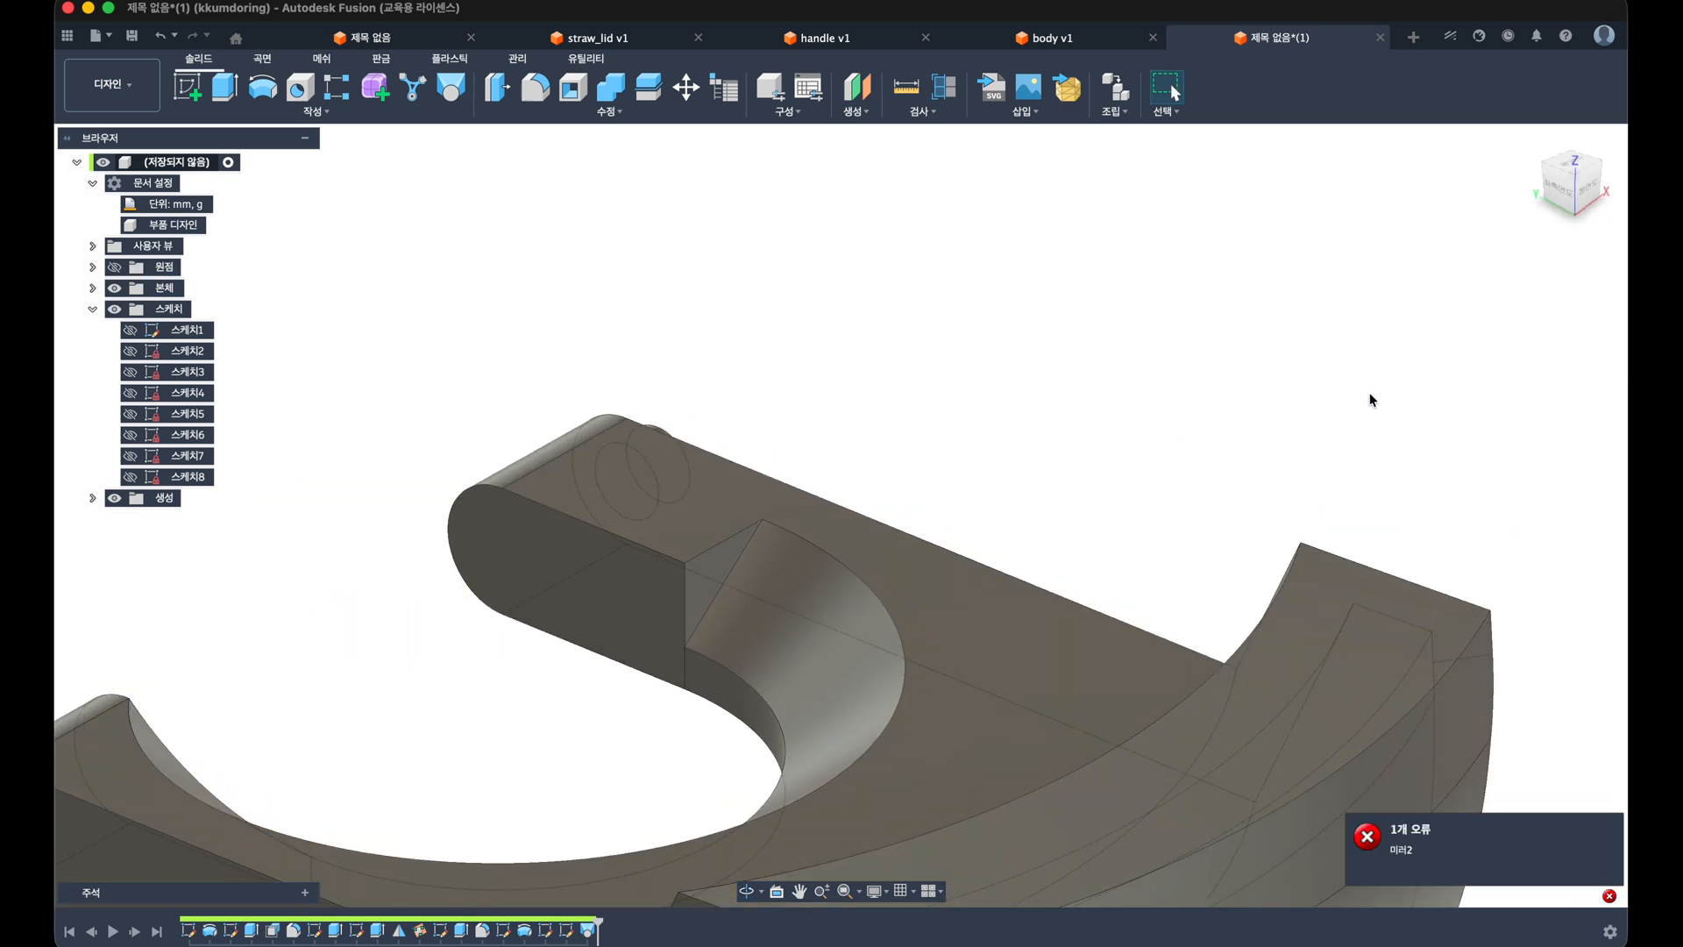
Step: Mirror the loft as a feature, picked from the model history, about an origin plane
scroll(953, 607, down, 3)
middle_drag(953, 607, 1104, 446)
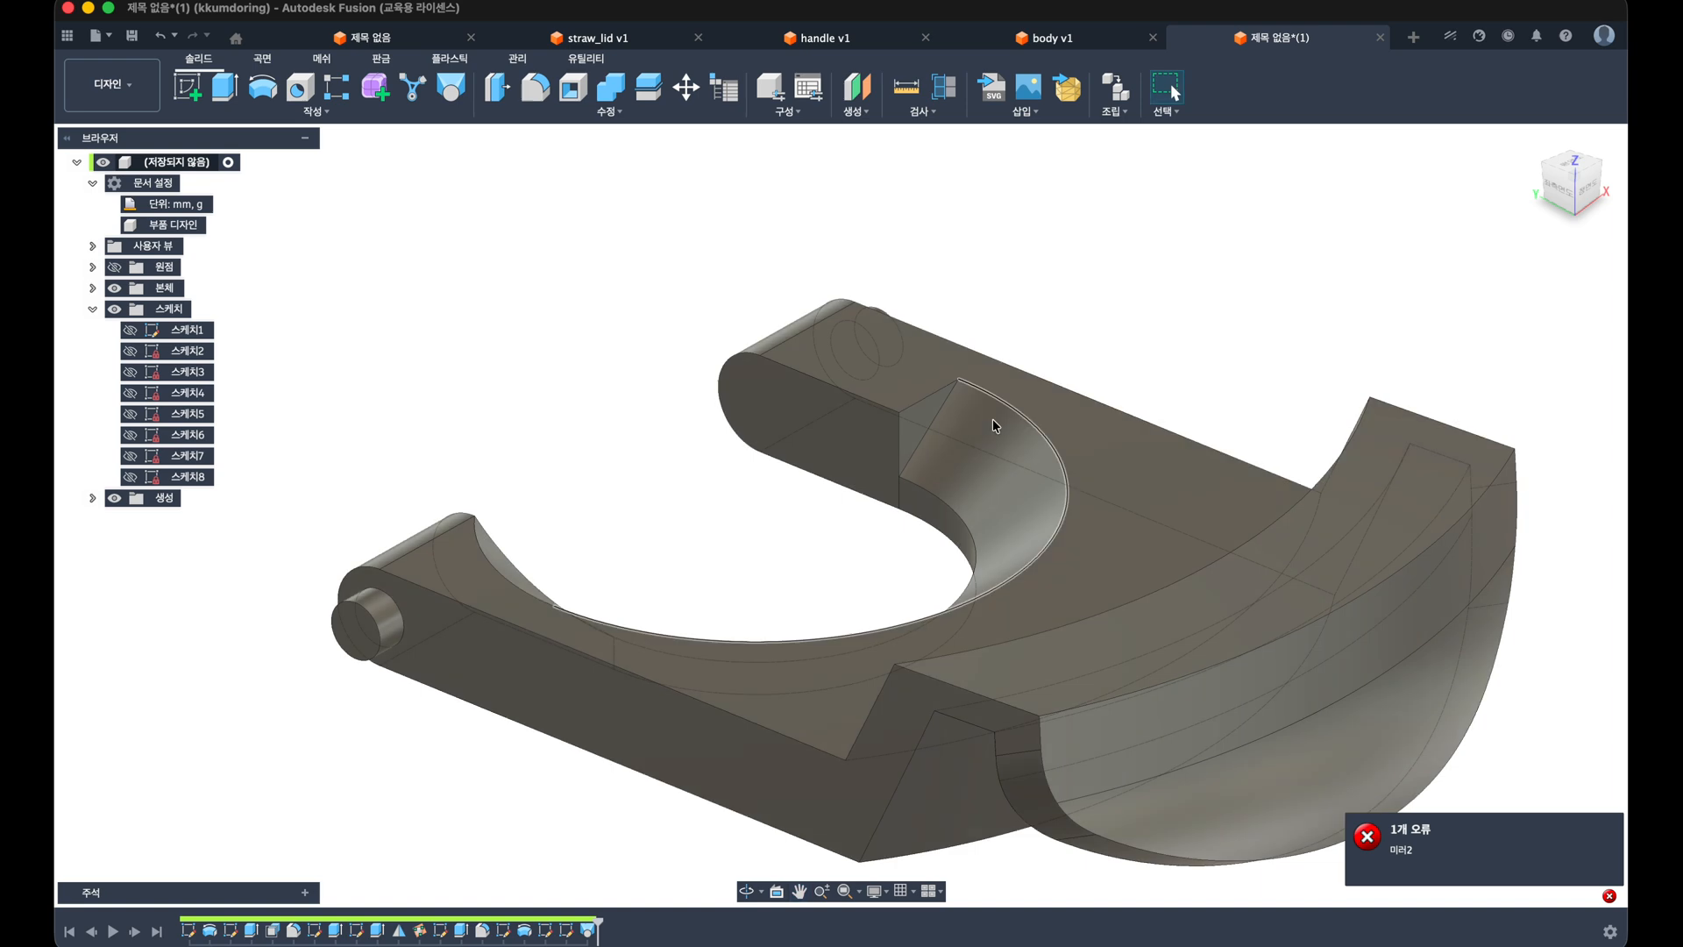
click(255, 112)
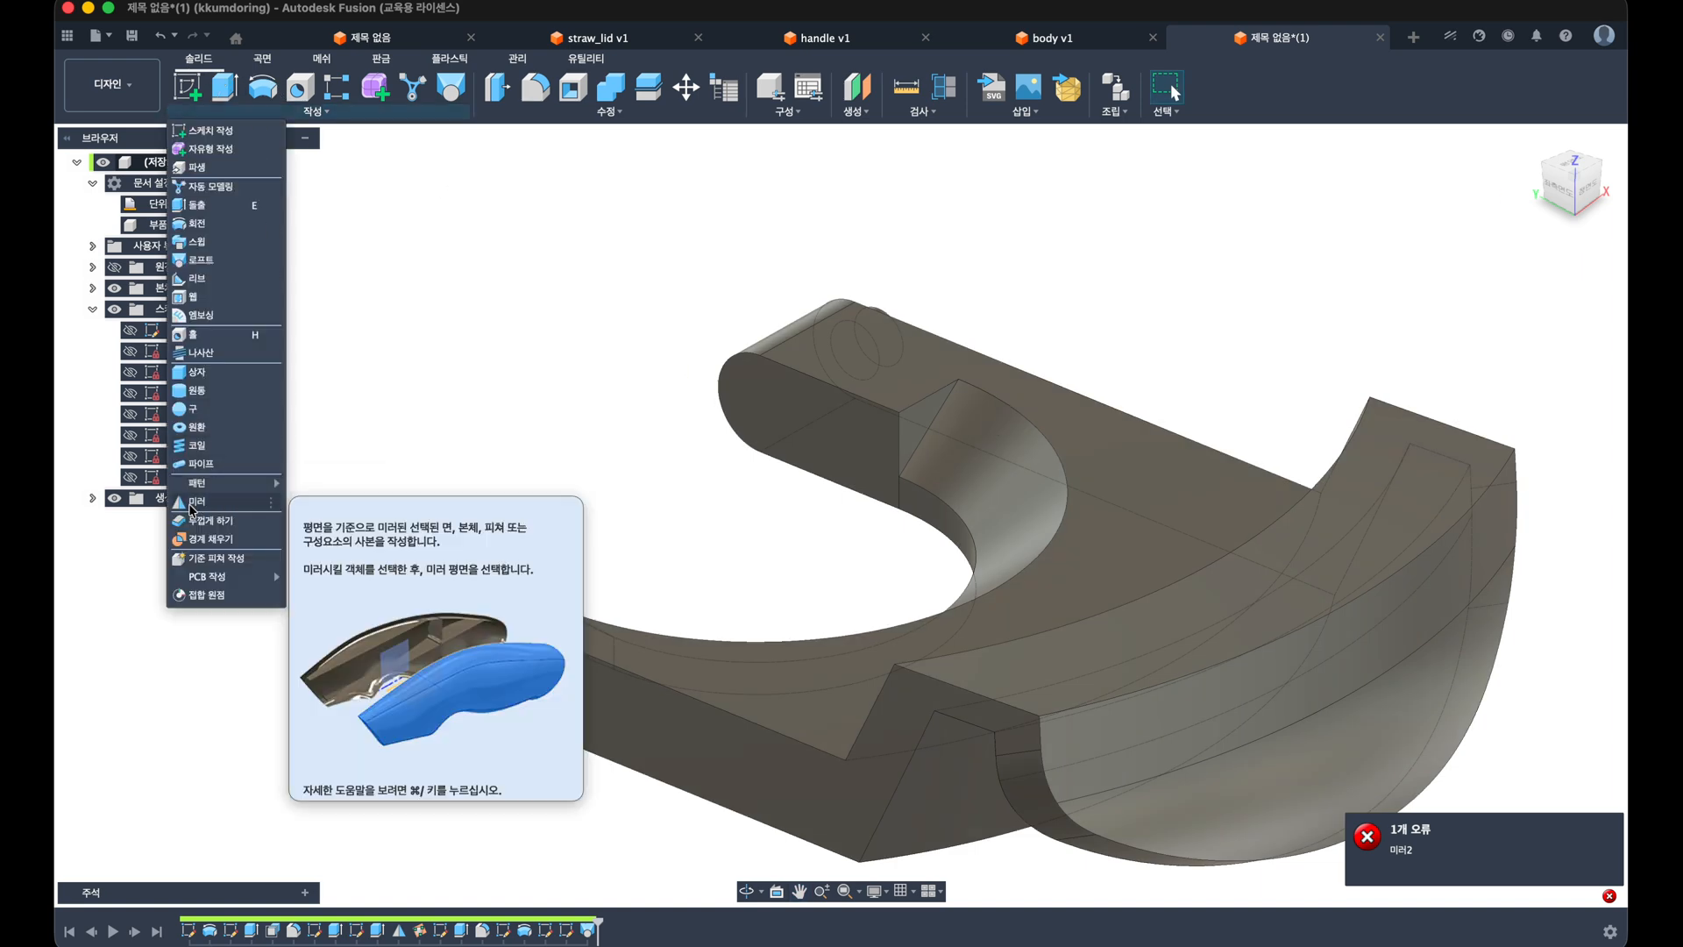
click(208, 503)
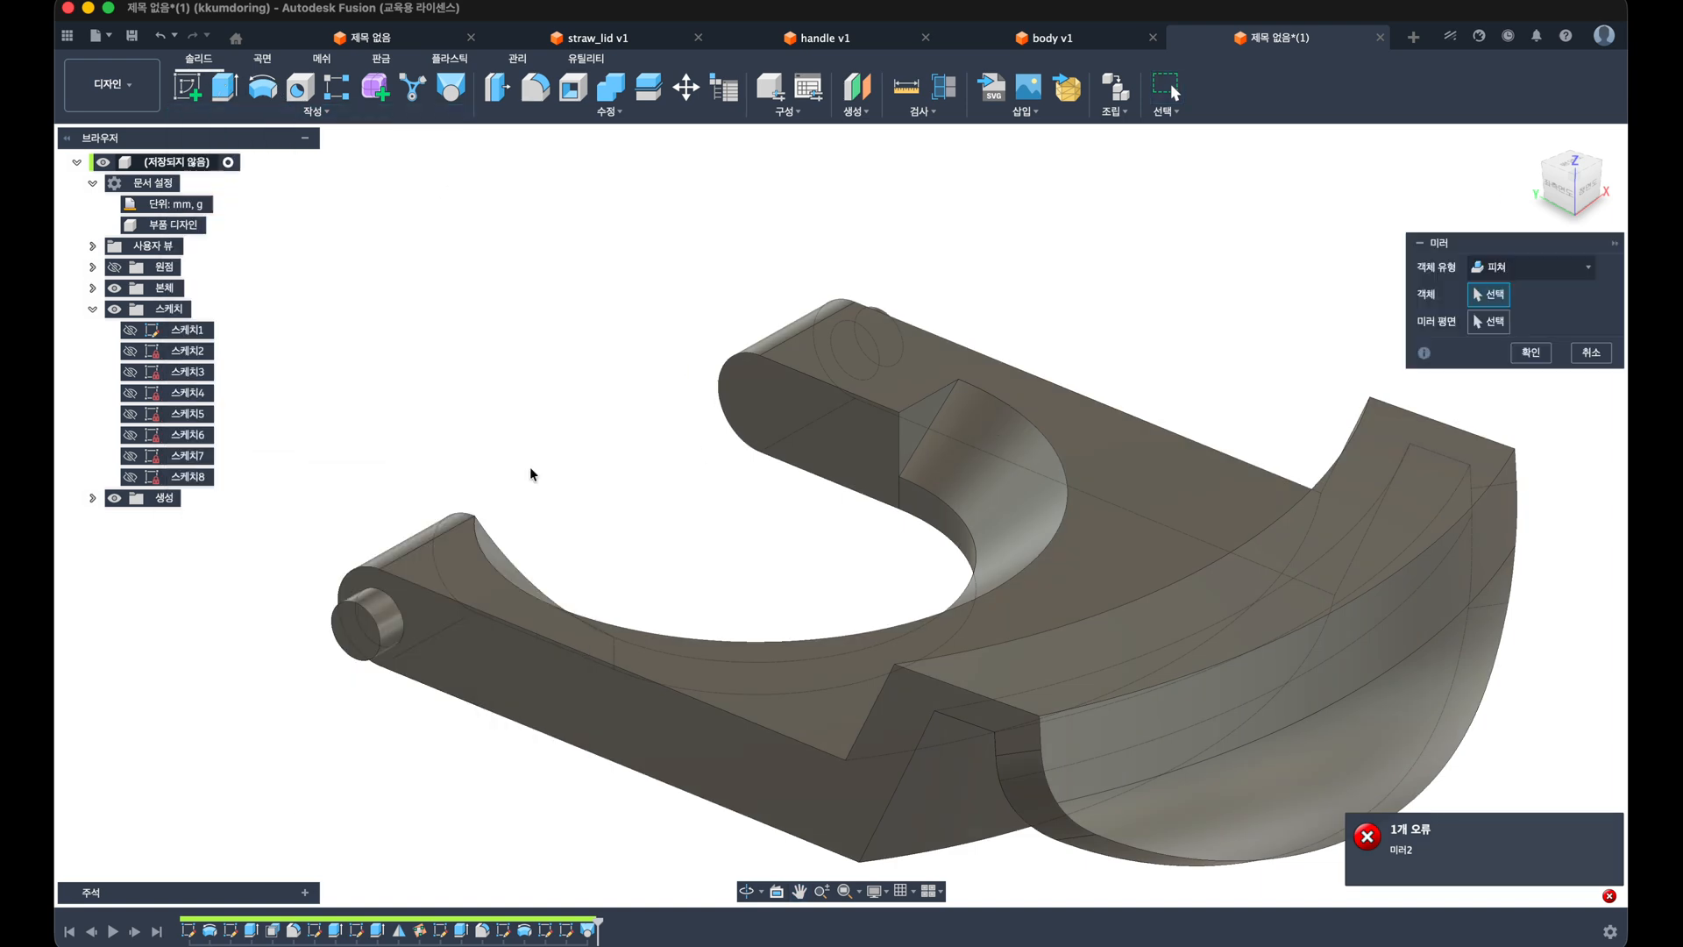
click(587, 929)
click(1432, 327)
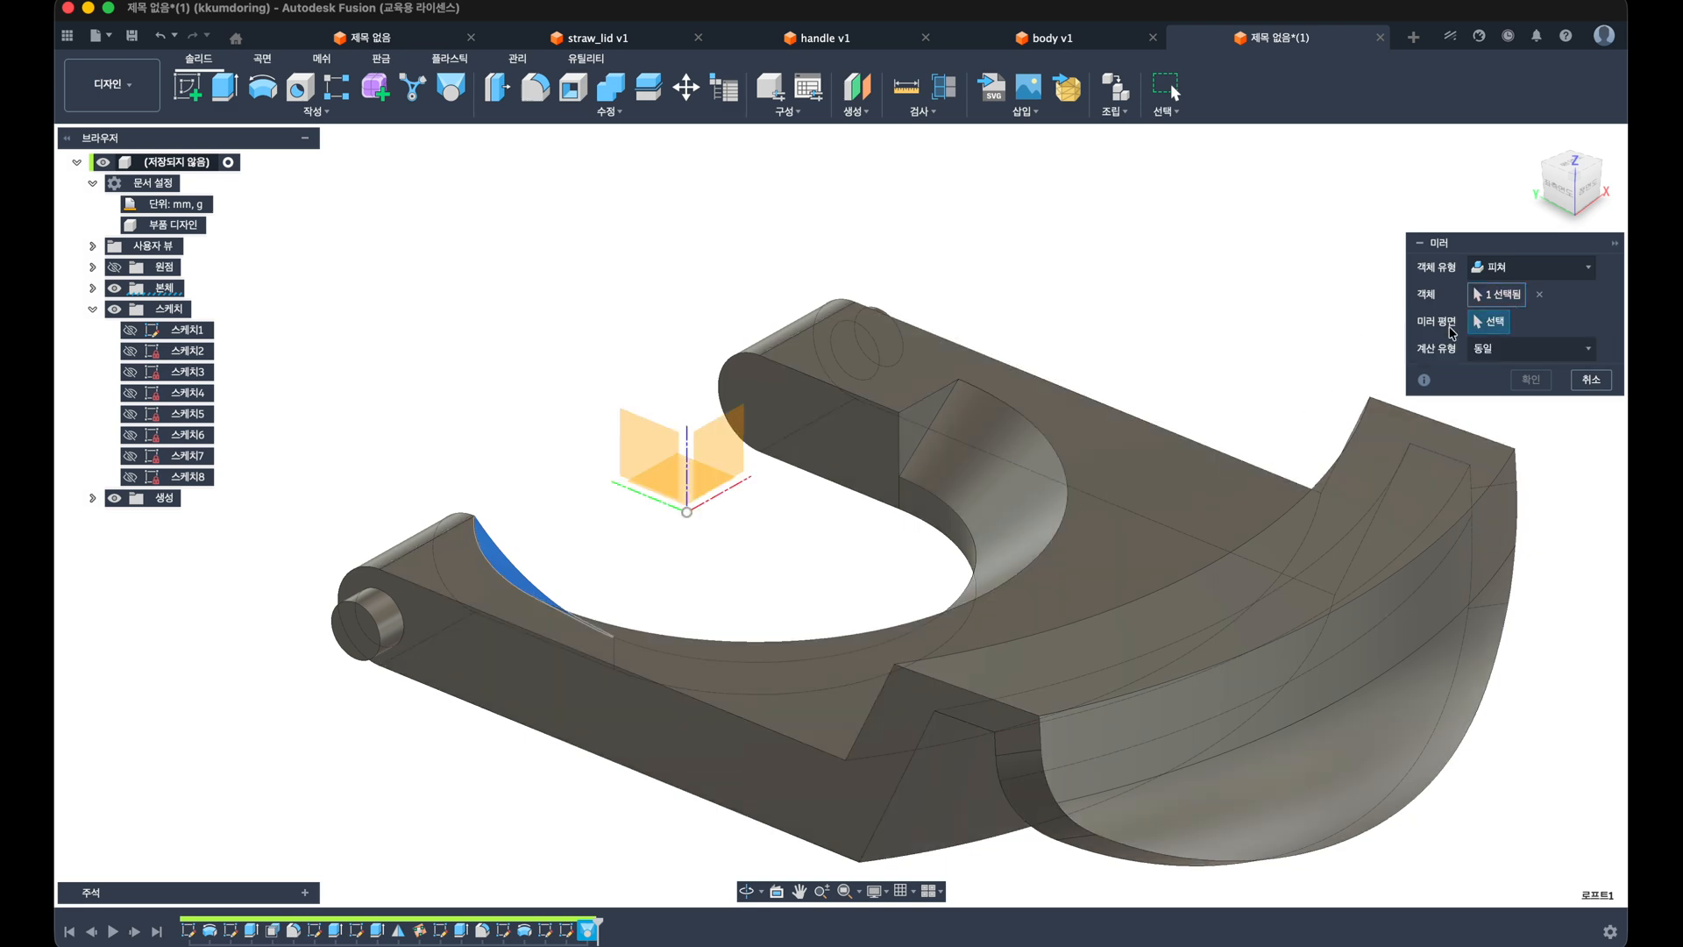
click(756, 447)
click(1531, 378)
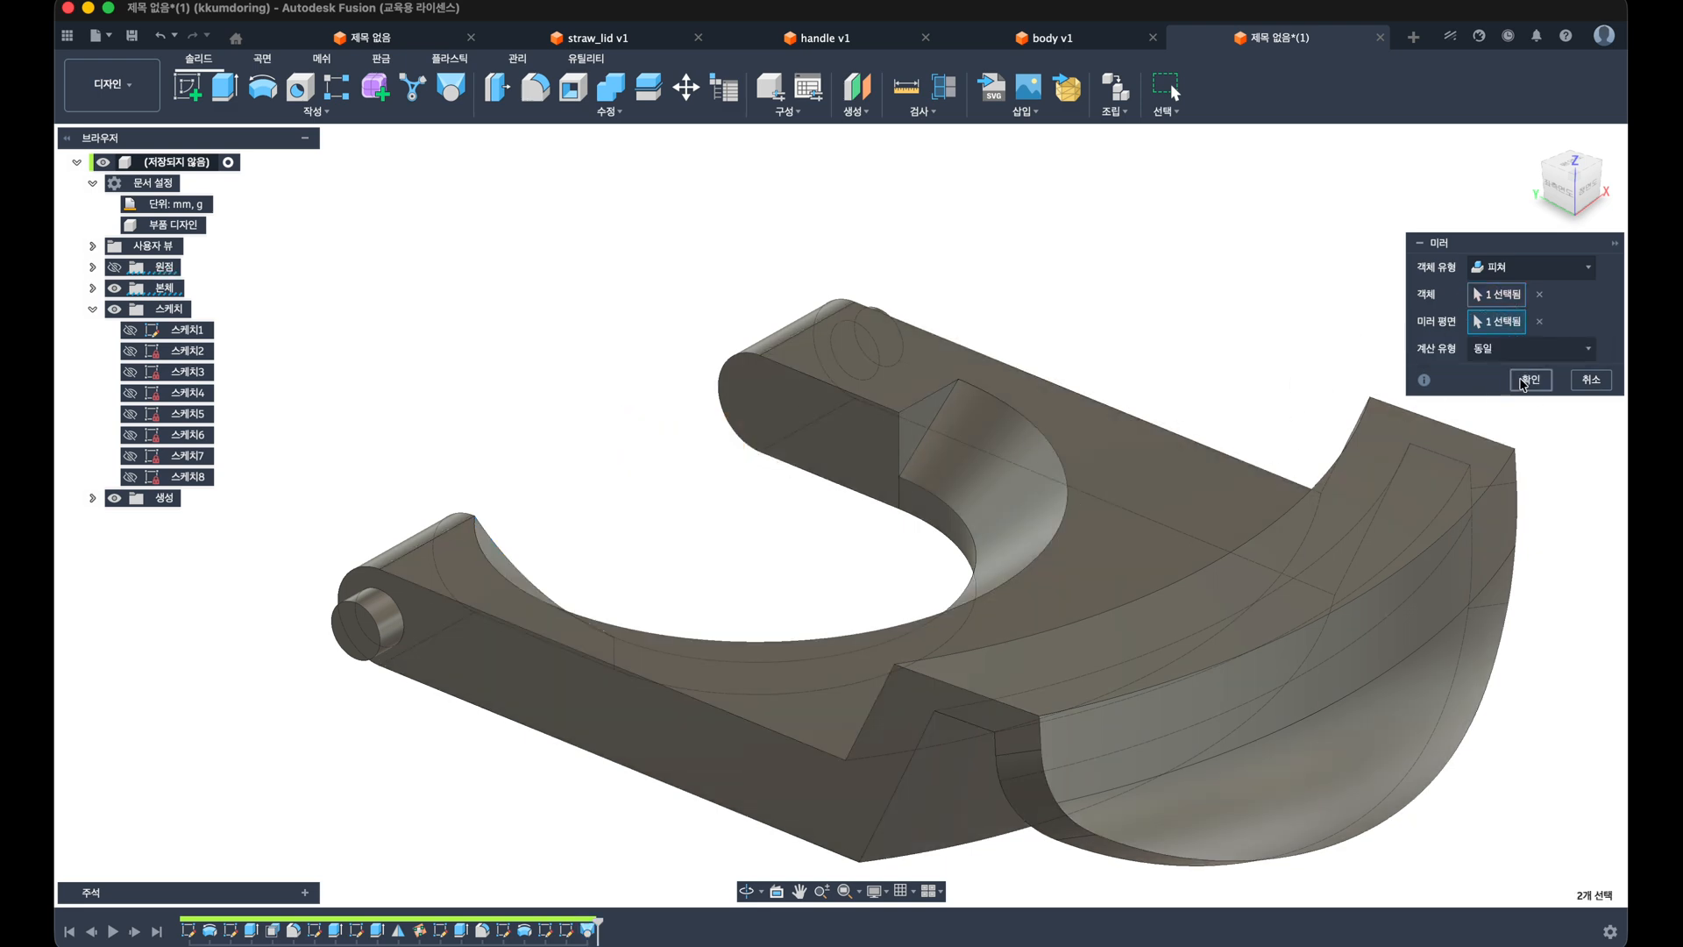
Step: Try to mirror the loft feature about the YZ origin plane with the compute option set to optimized (최적화)
click(314, 111)
click(232, 505)
shift+middle_drag(383, 513, 487, 438)
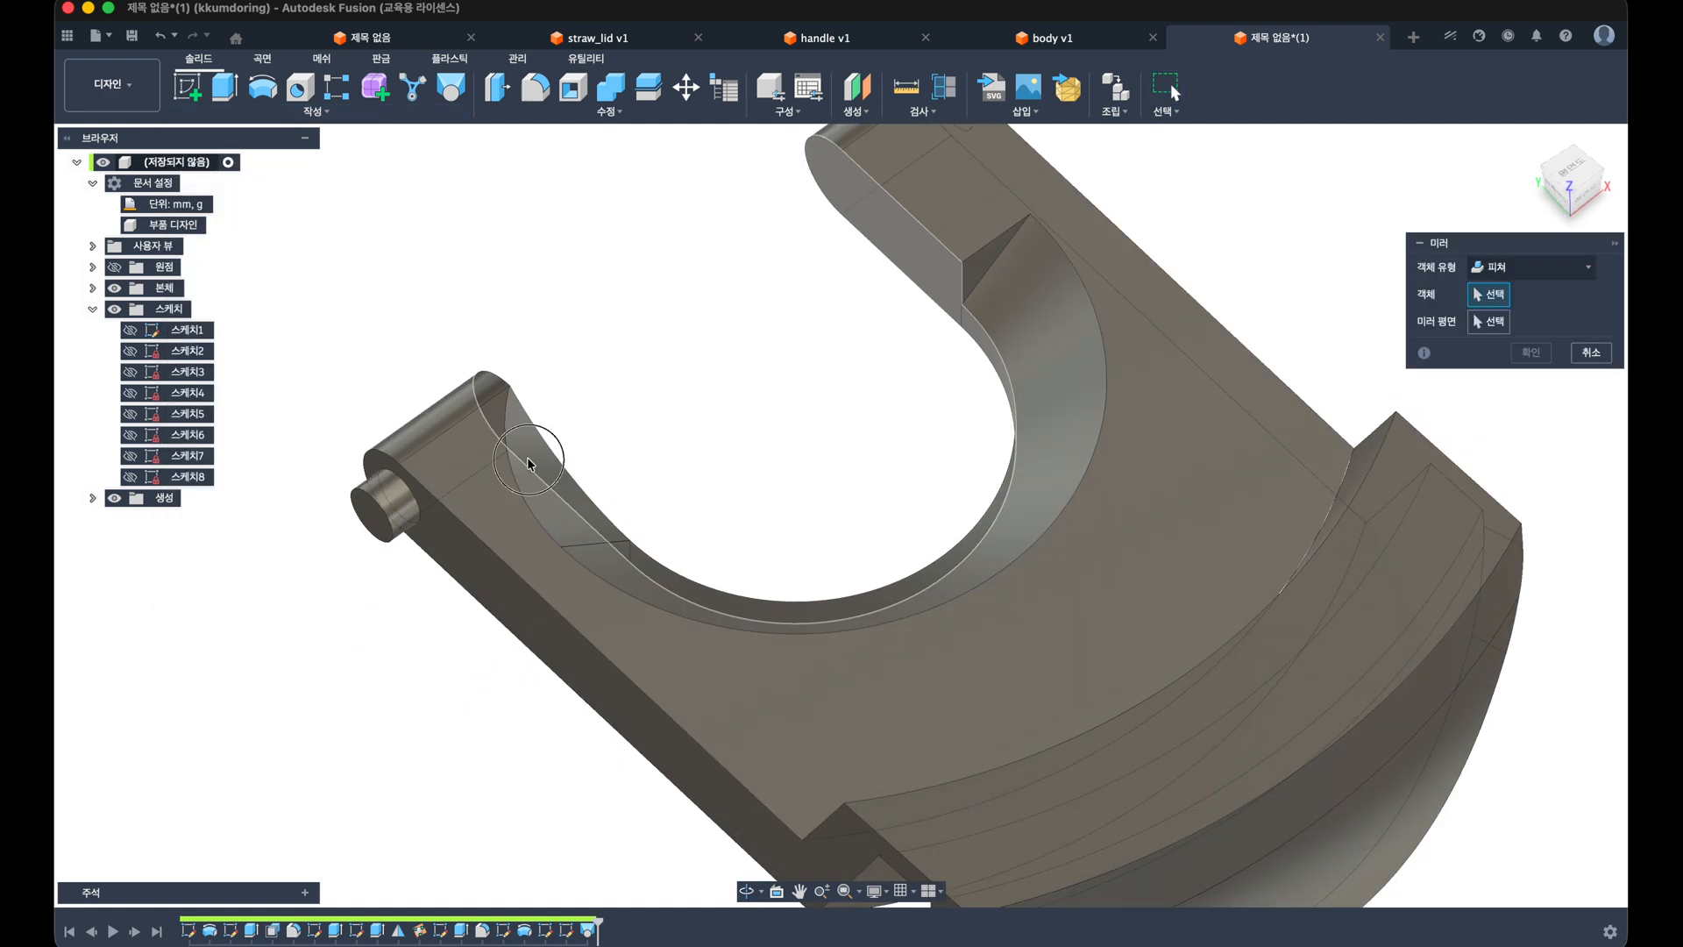
click(588, 929)
click(1494, 355)
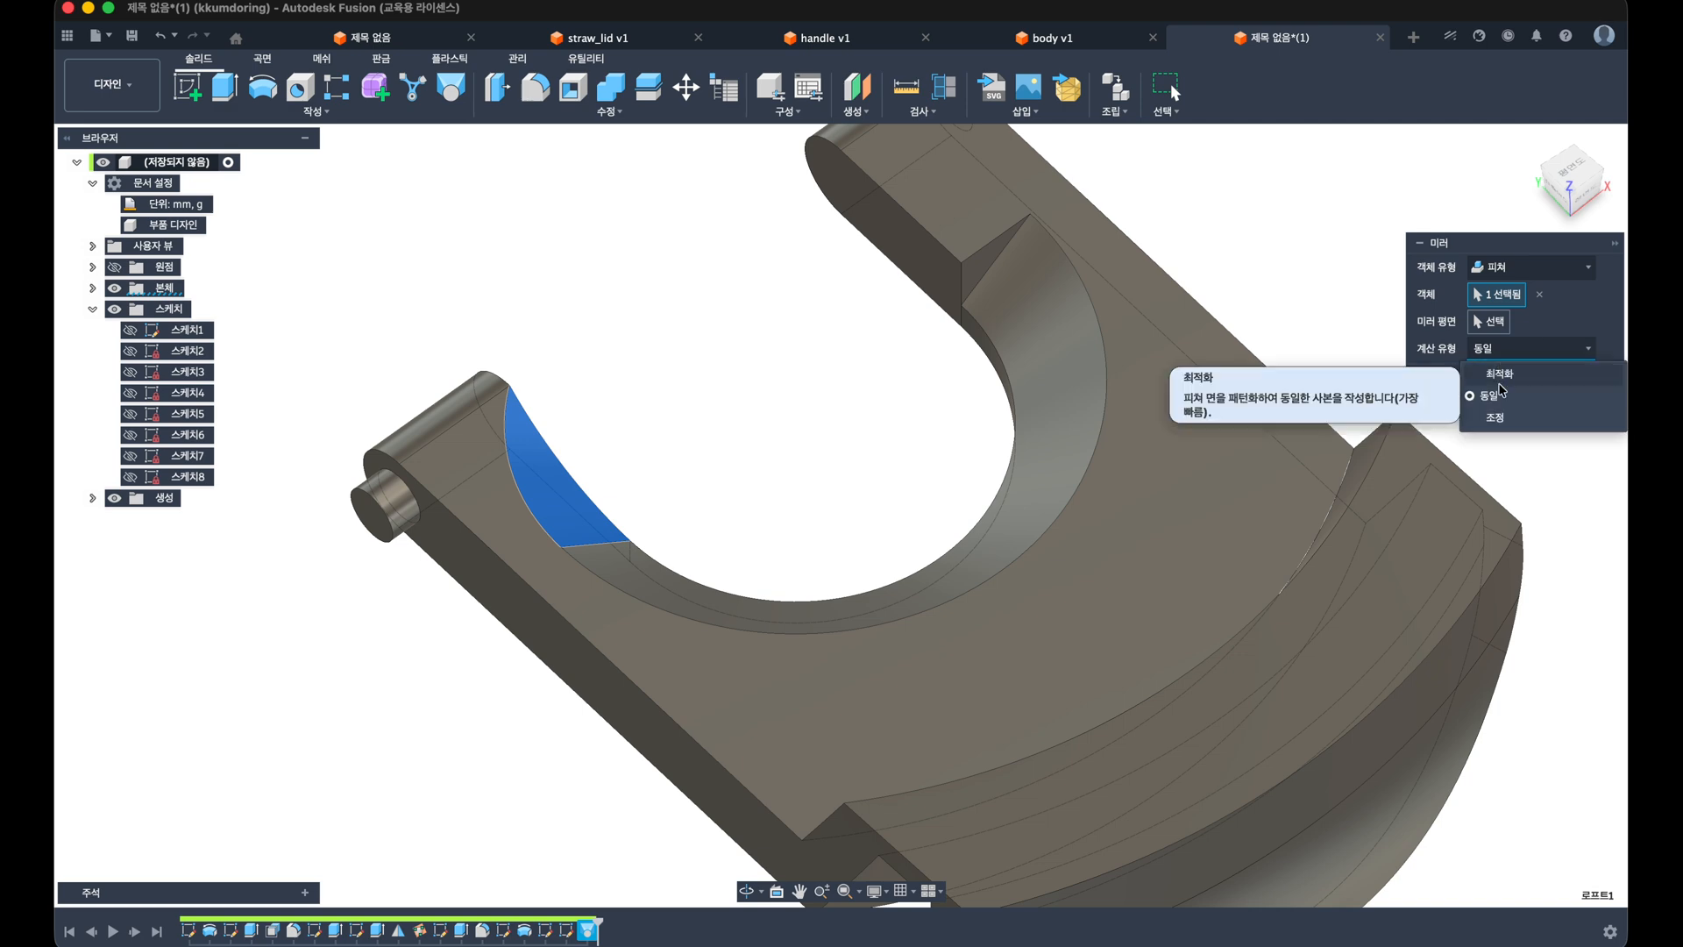
click(1500, 374)
click(1492, 323)
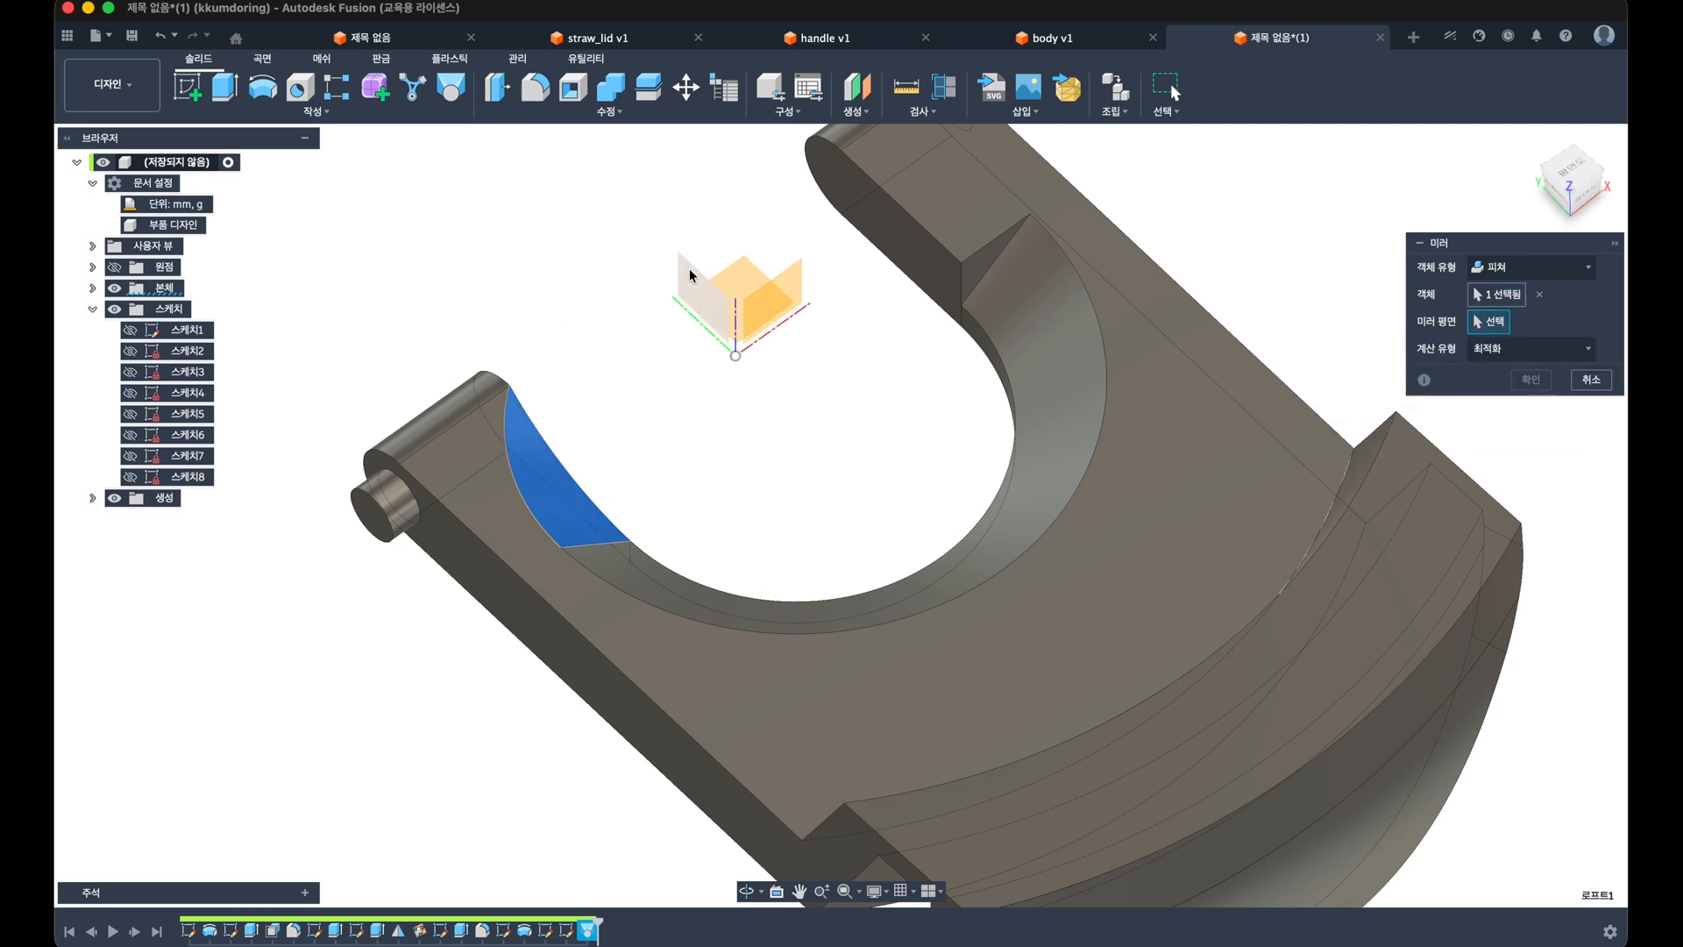
click(706, 298)
click(1530, 379)
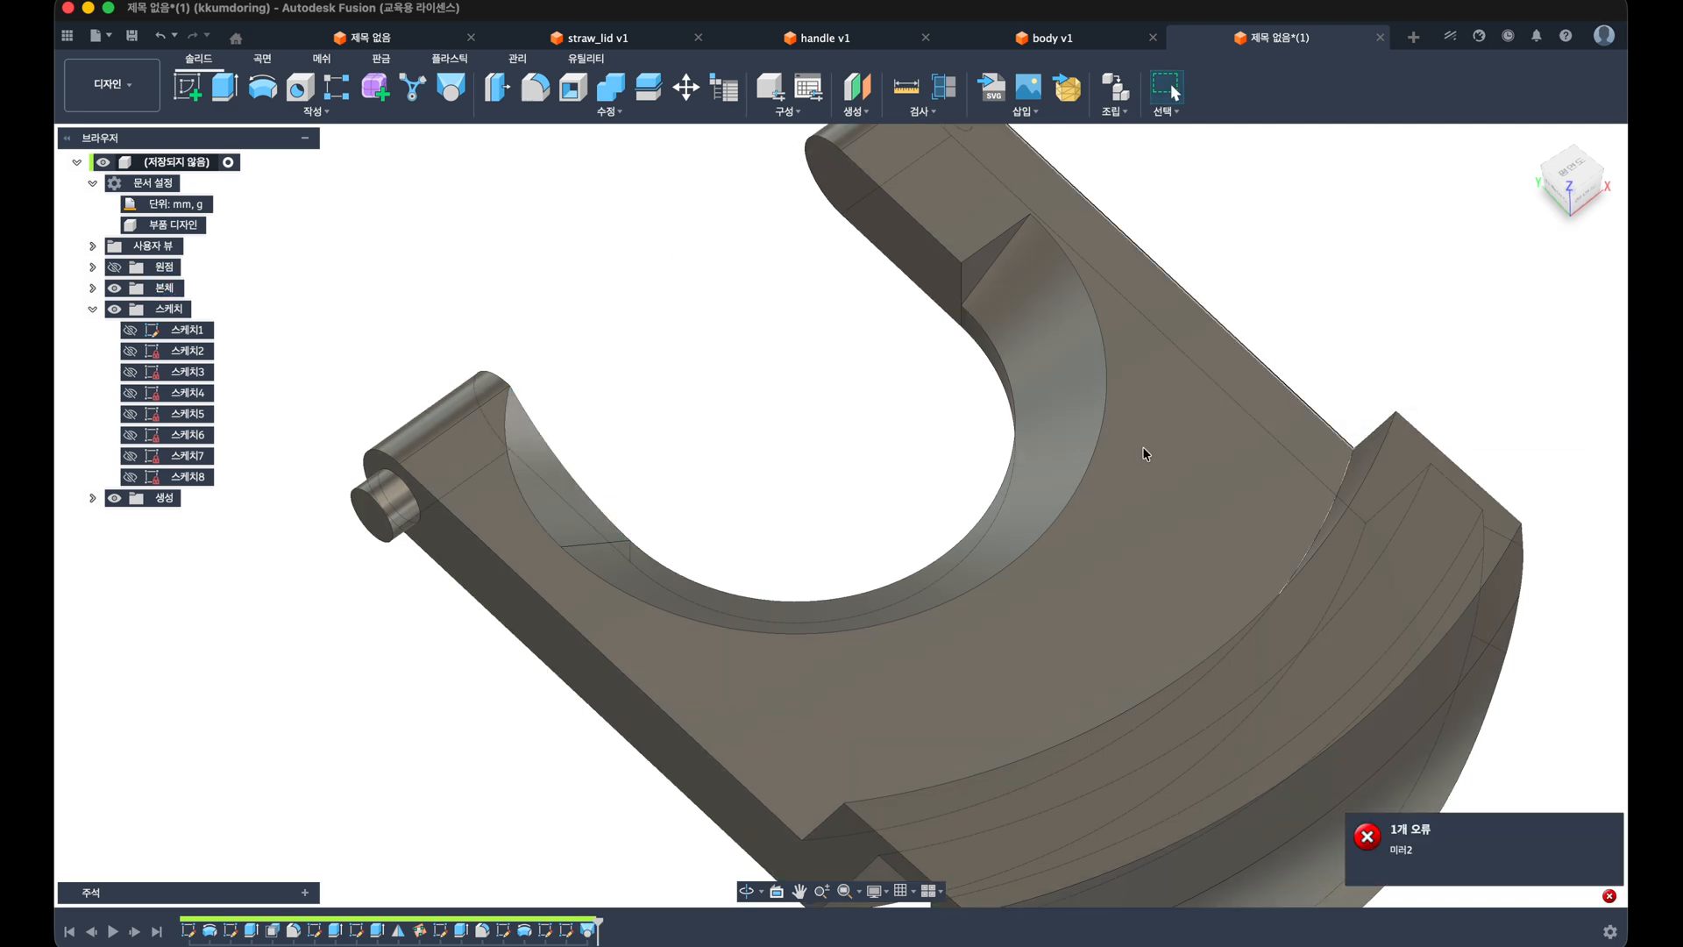
mouse_move(1146, 458)
shift+middle_down()
mouse_move(777, 424)
mouse_move(787, 454)
shift+middle_up()
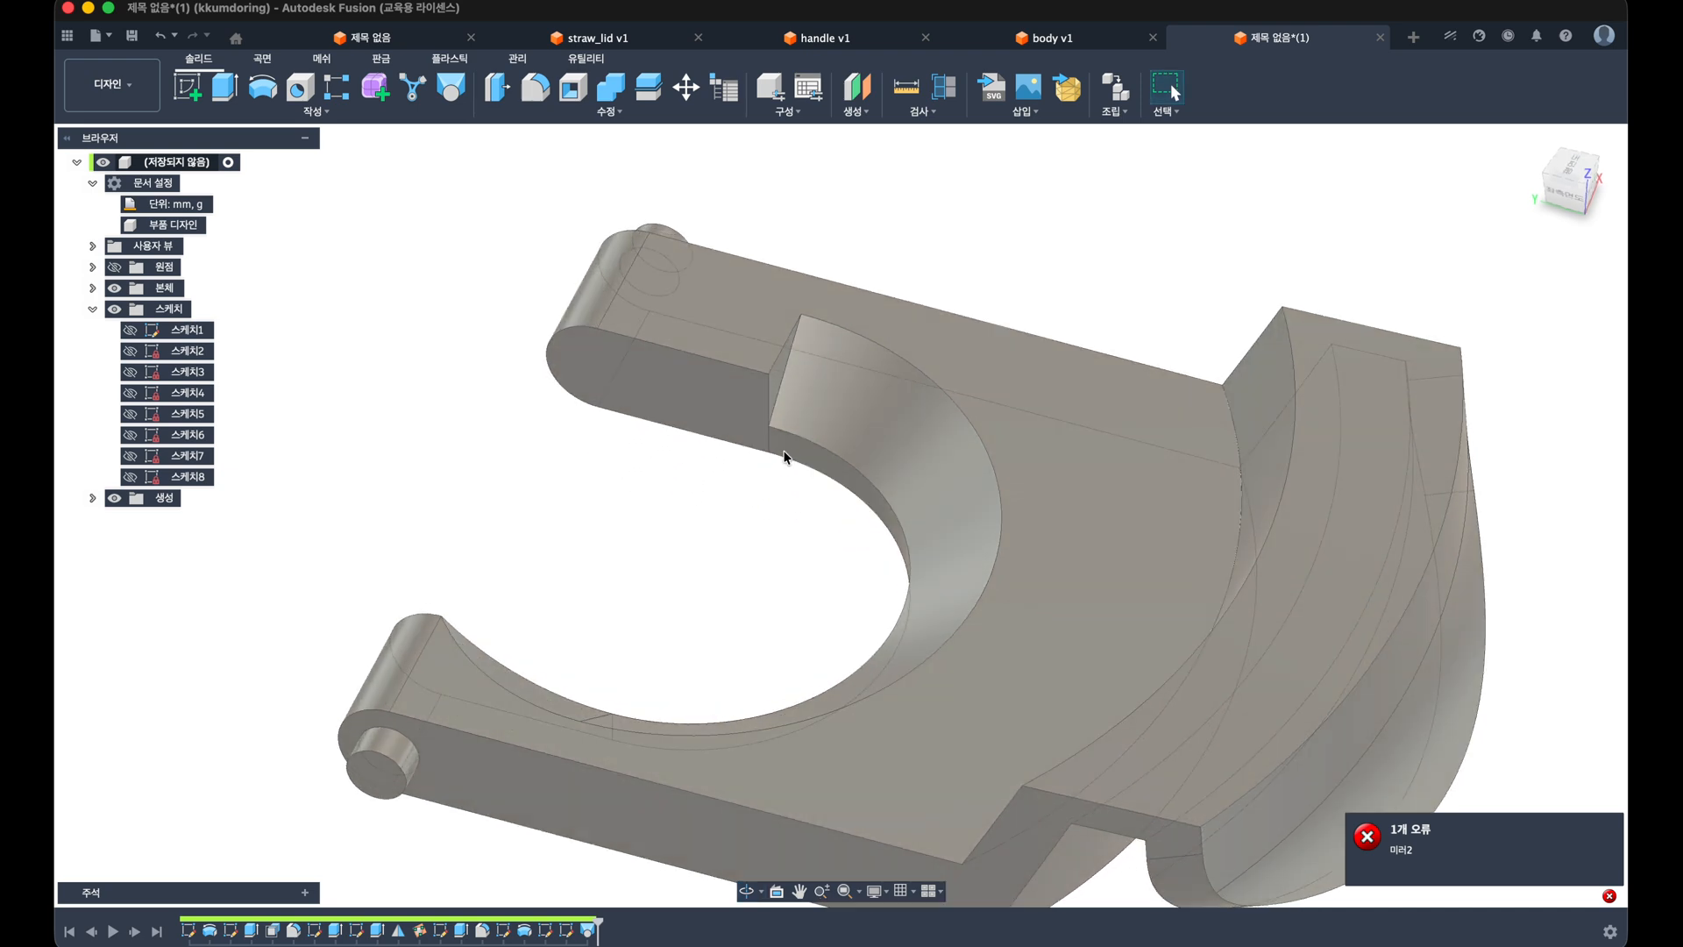
Step: Mirror the lofted cut face together with the adjoining broad face and inner arm face about the YZ origin plane, using the face (면) object type
click(449, 87)
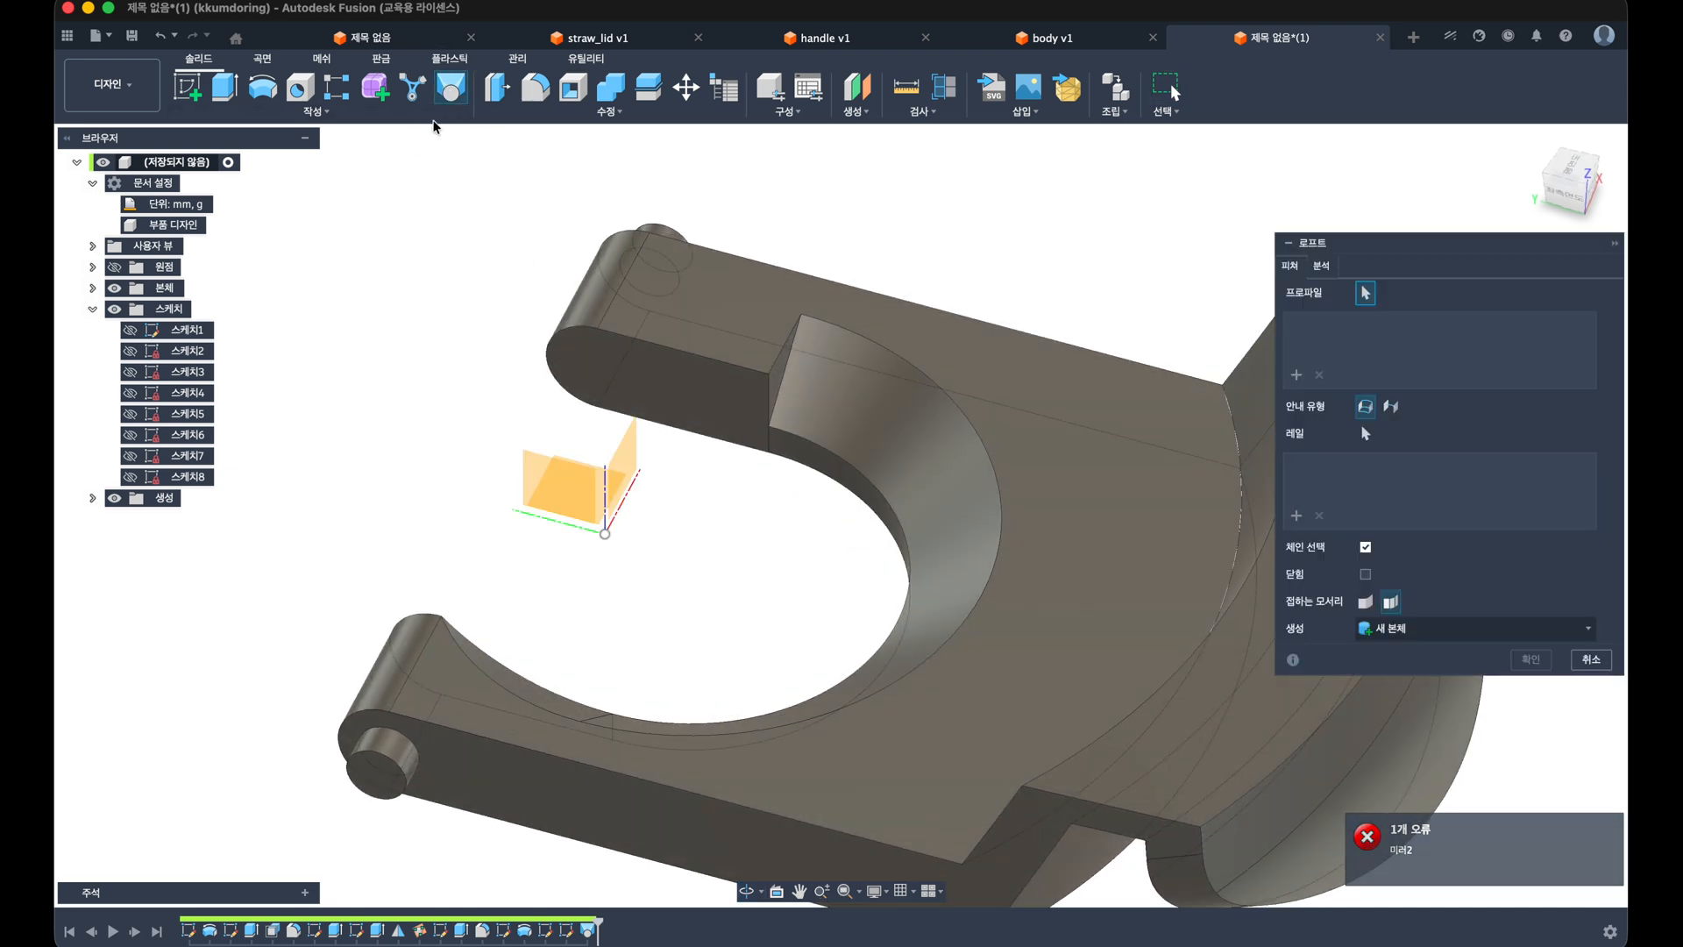
key(Escape)
click(325, 113)
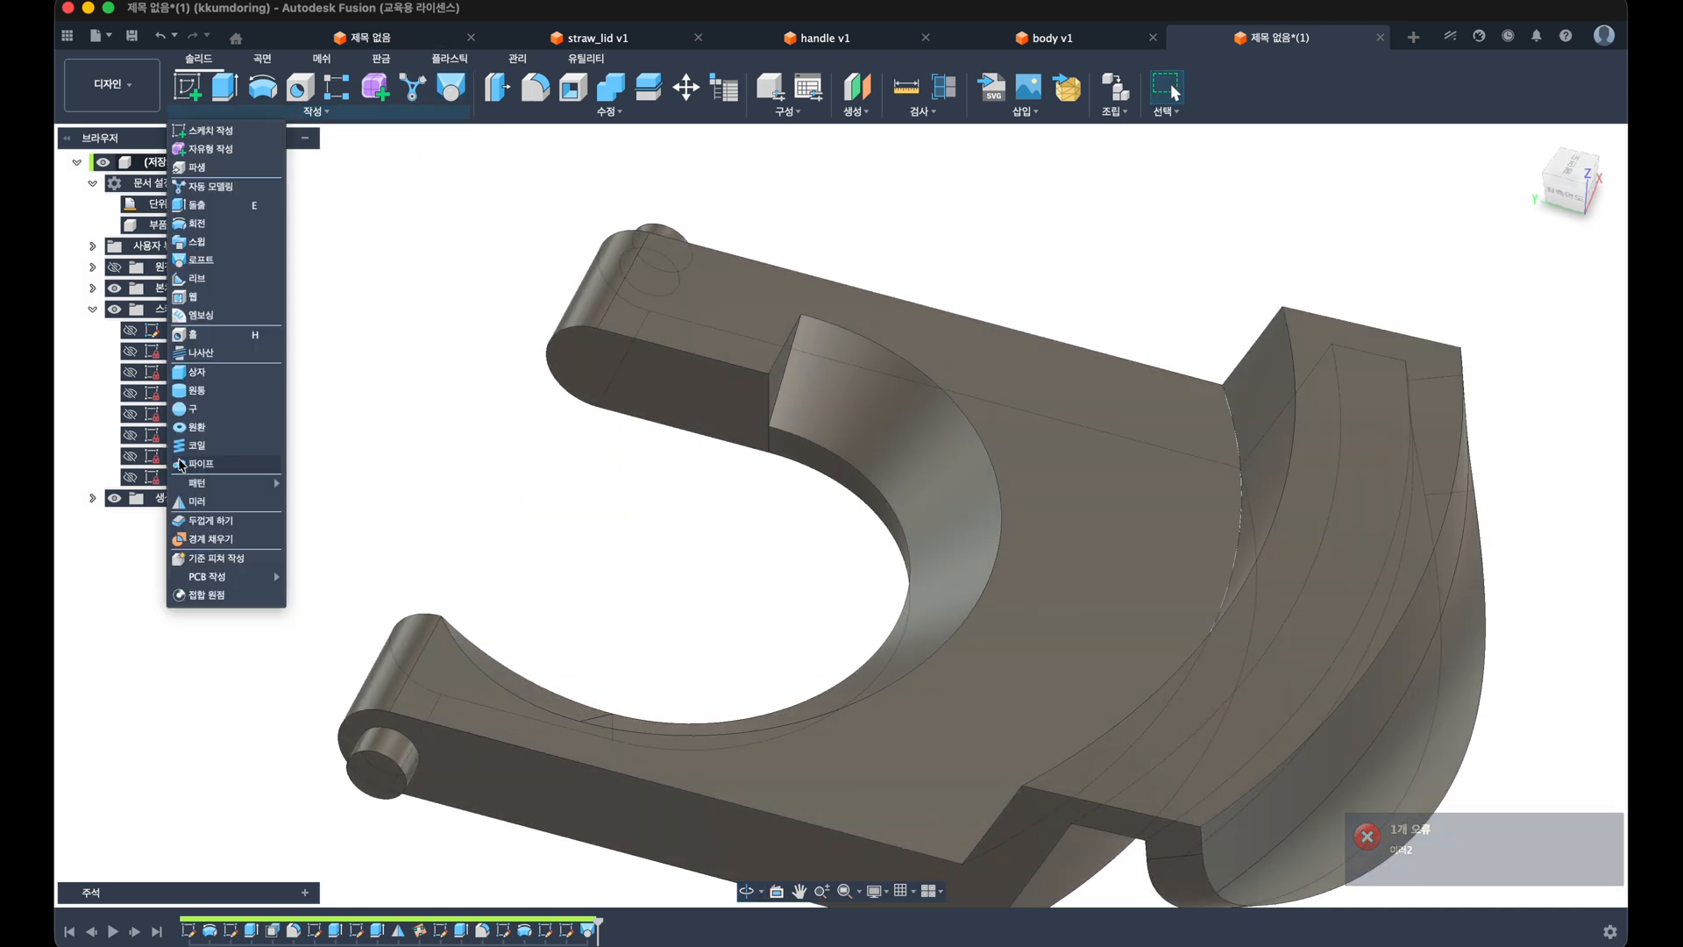
click(196, 501)
shift+middle_drag(553, 524, 453, 514)
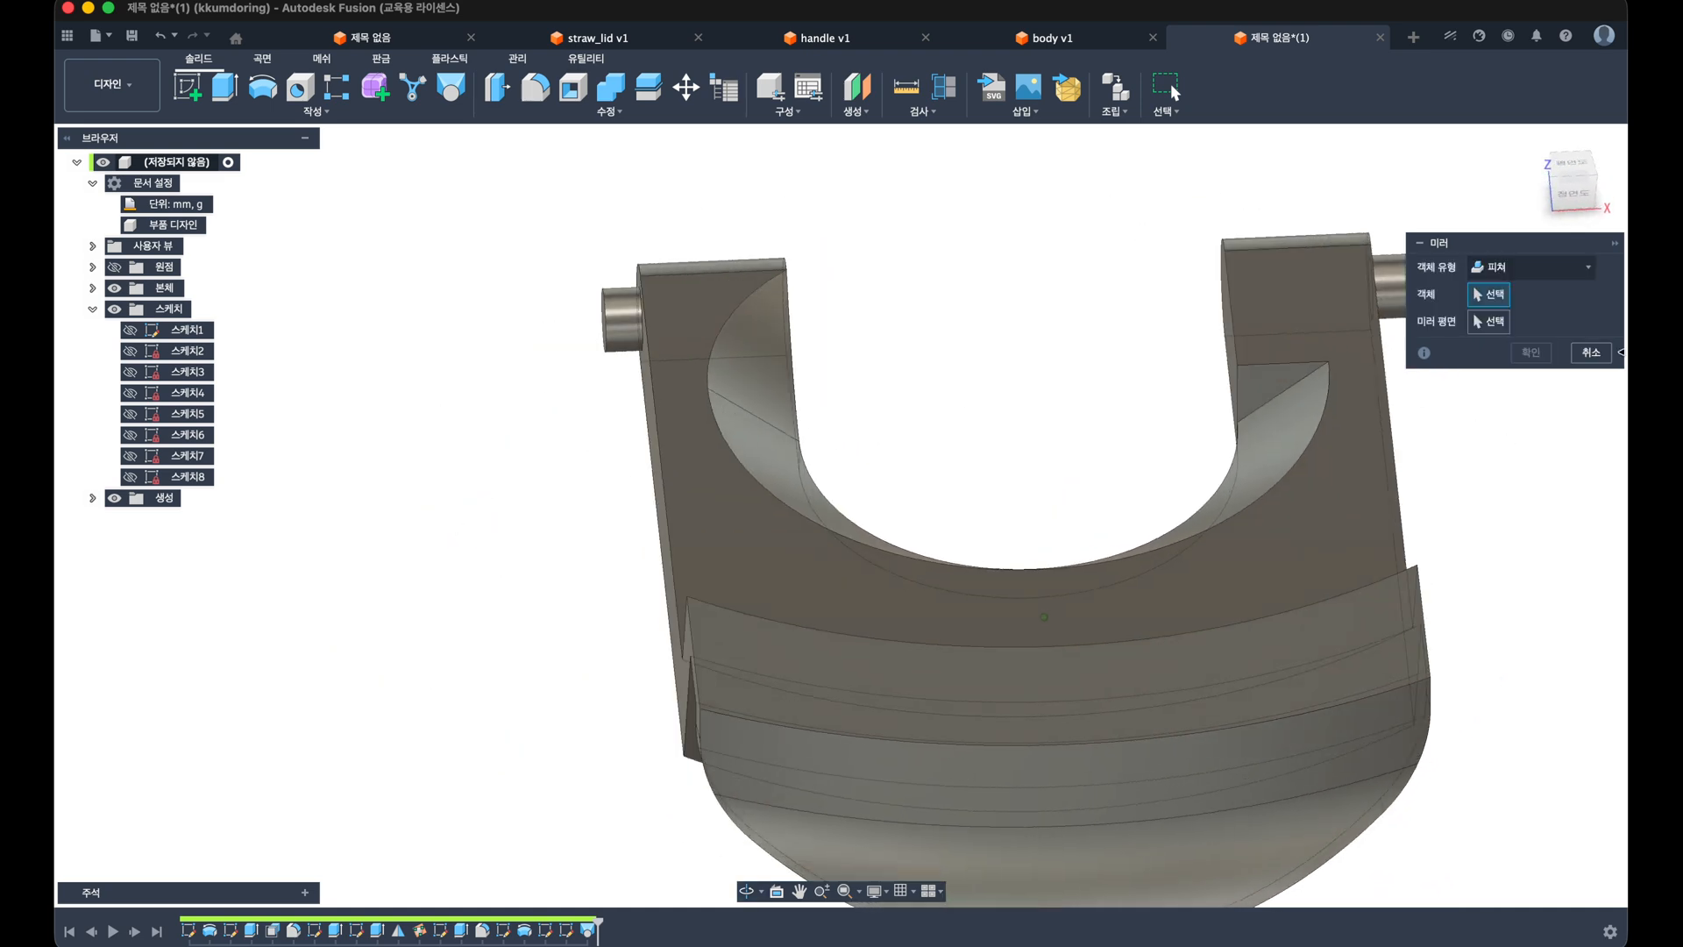
click(1490, 272)
click(1488, 314)
click(777, 319)
click(800, 342)
shift+middle_drag(800, 342, 1056, 375)
click(1056, 374)
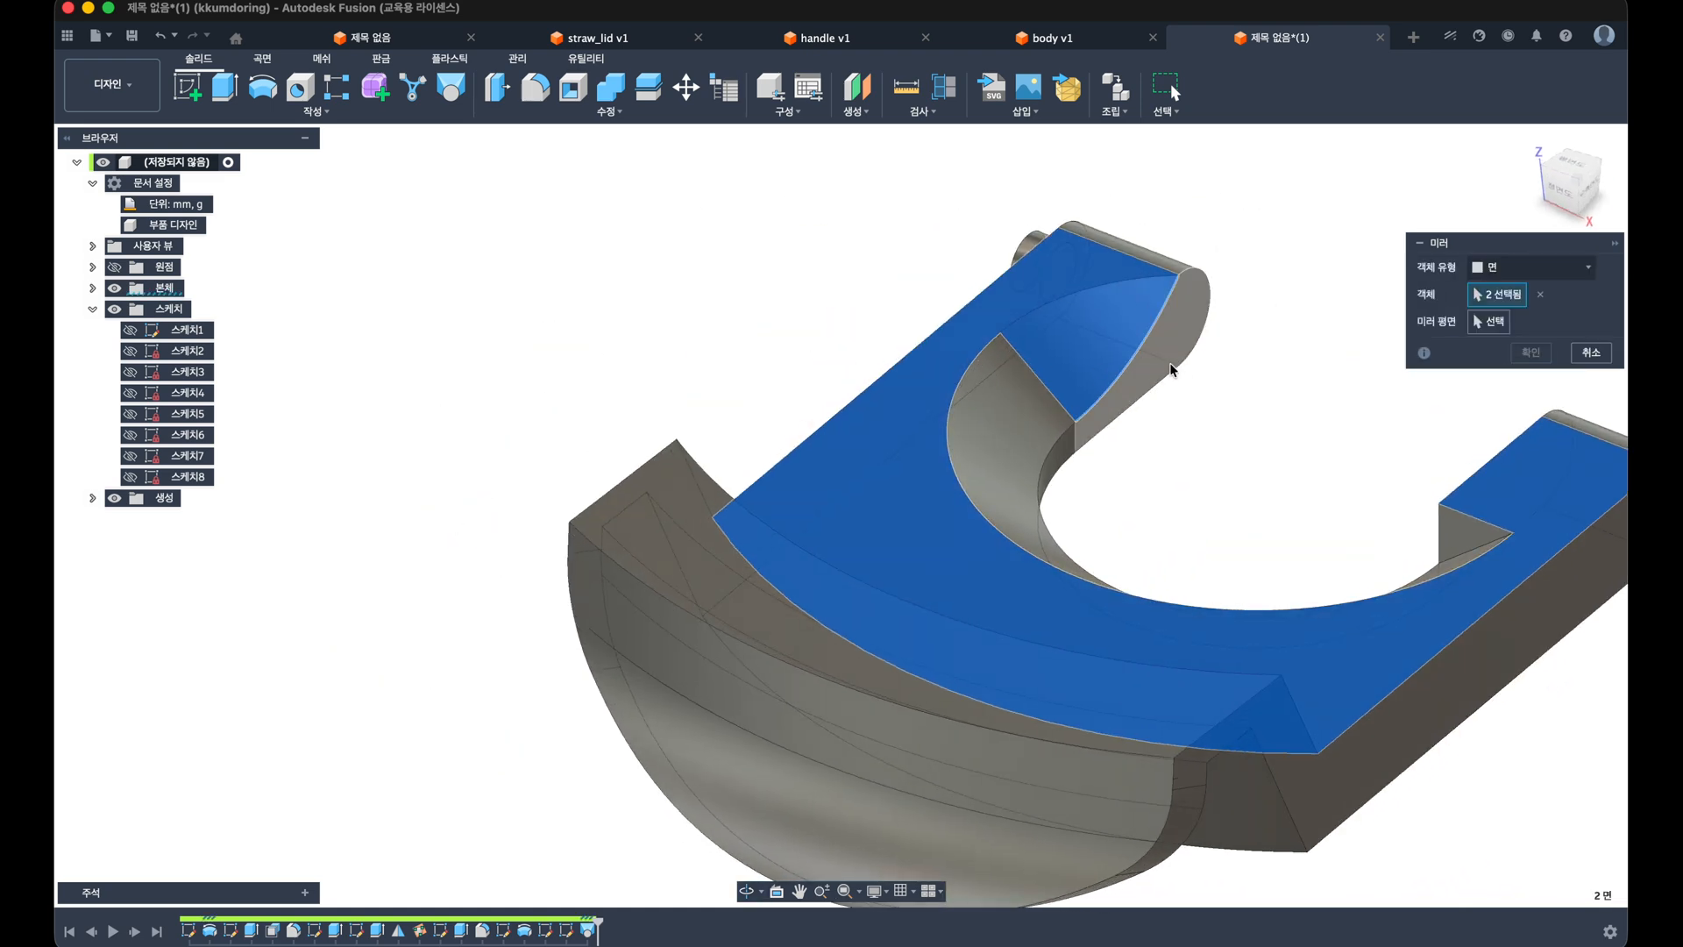
shift+middle_drag(1171, 375, 1339, 386)
click(1479, 325)
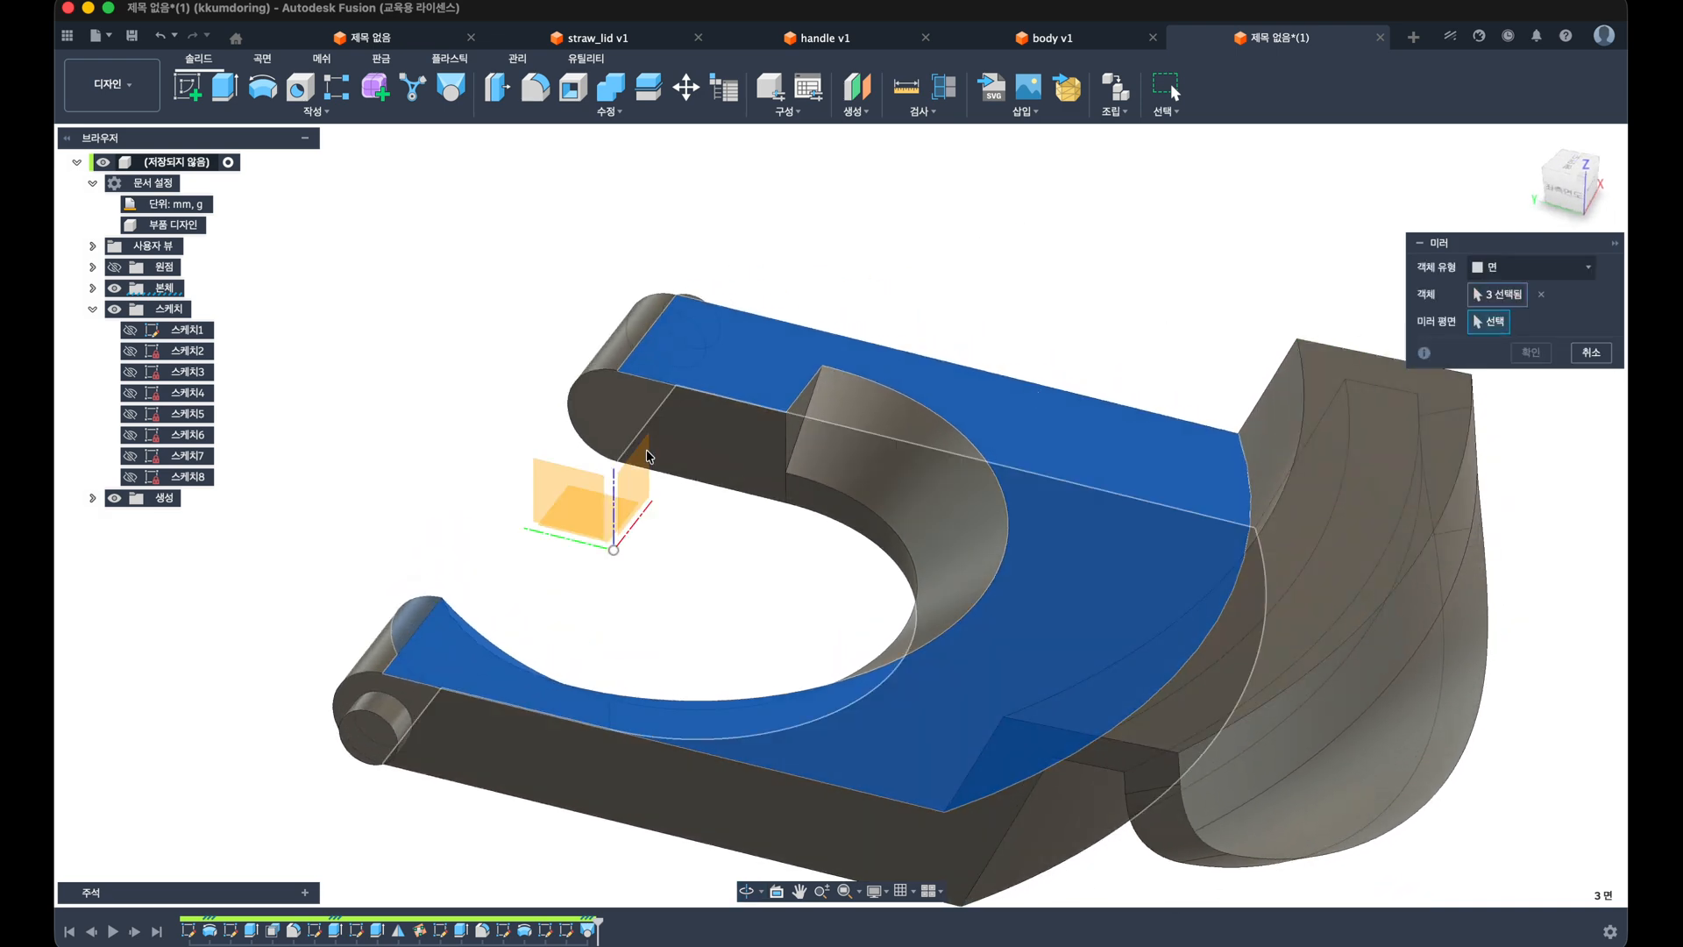
click(553, 494)
click(1527, 354)
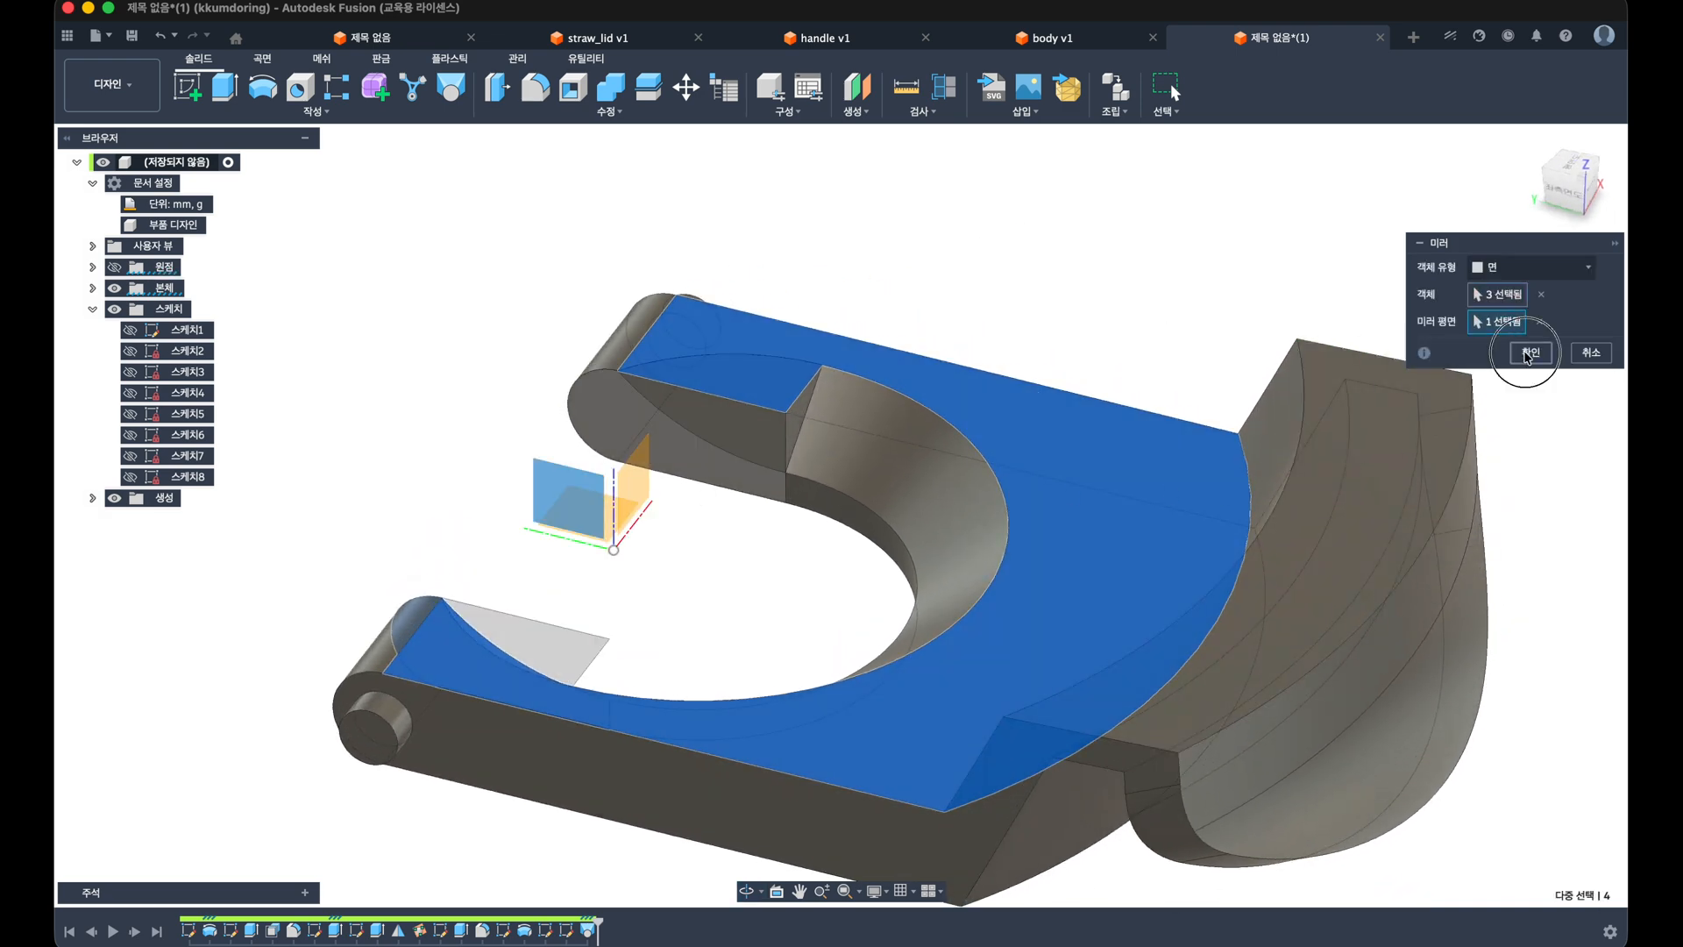
shift+middle_drag(494, 475, 745, 456)
Step: Switch to Chrome, open the idus artist site in a new tab and dismiss its promotional popup
mouse_move(566, 943)
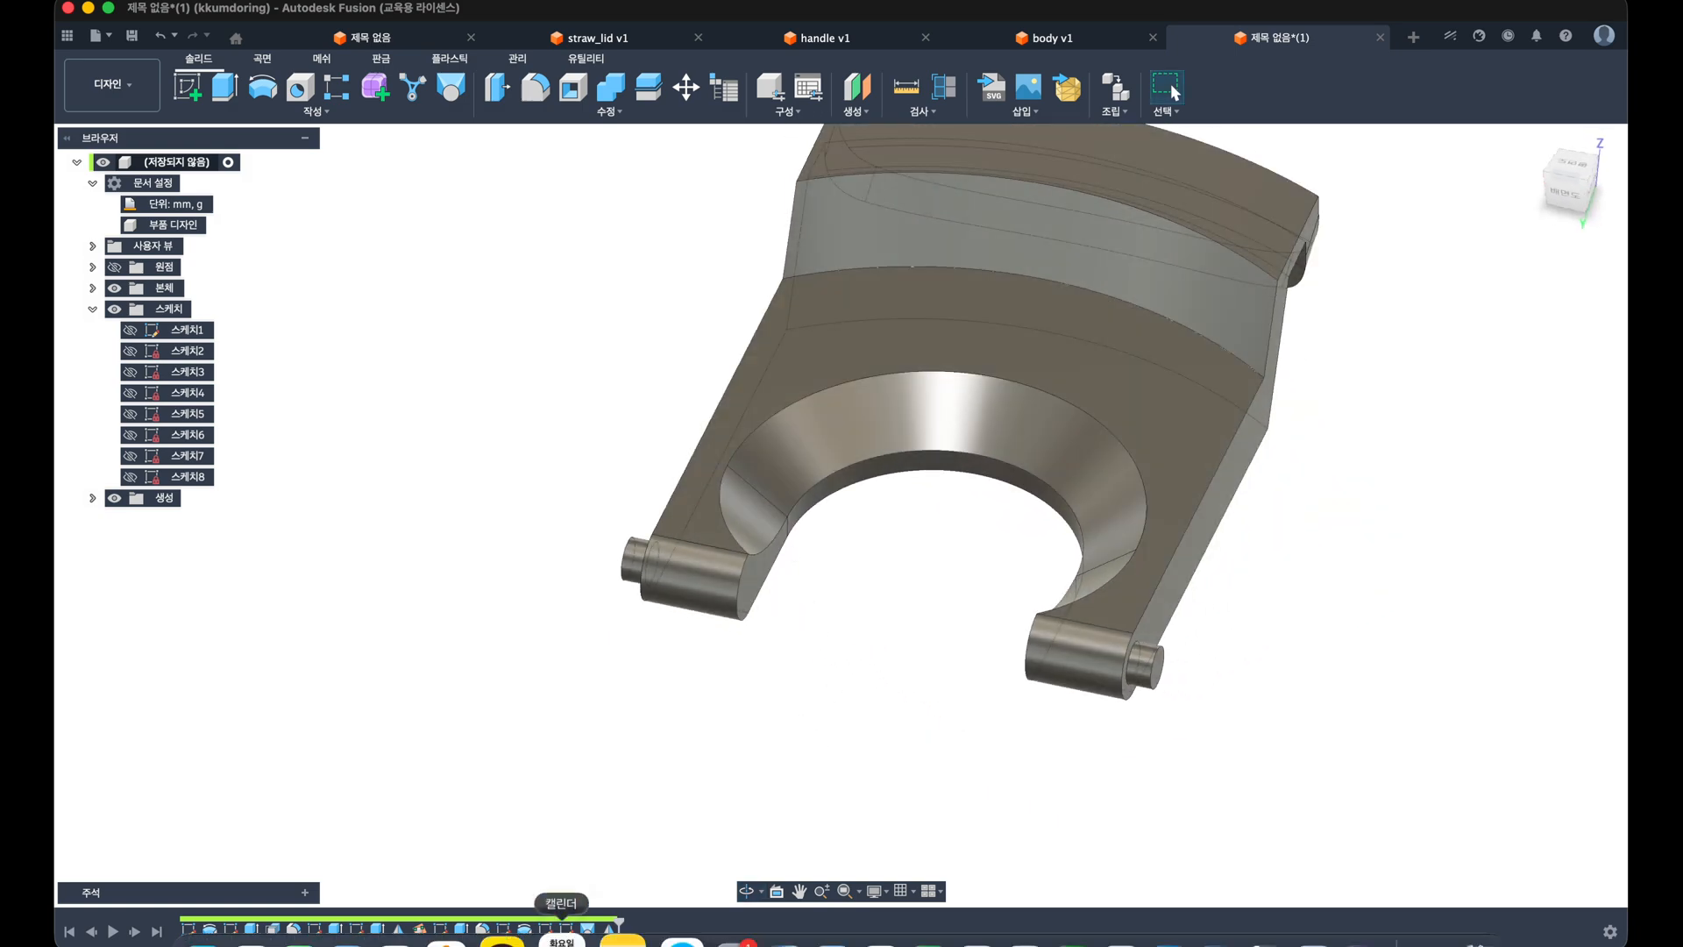
click(430, 907)
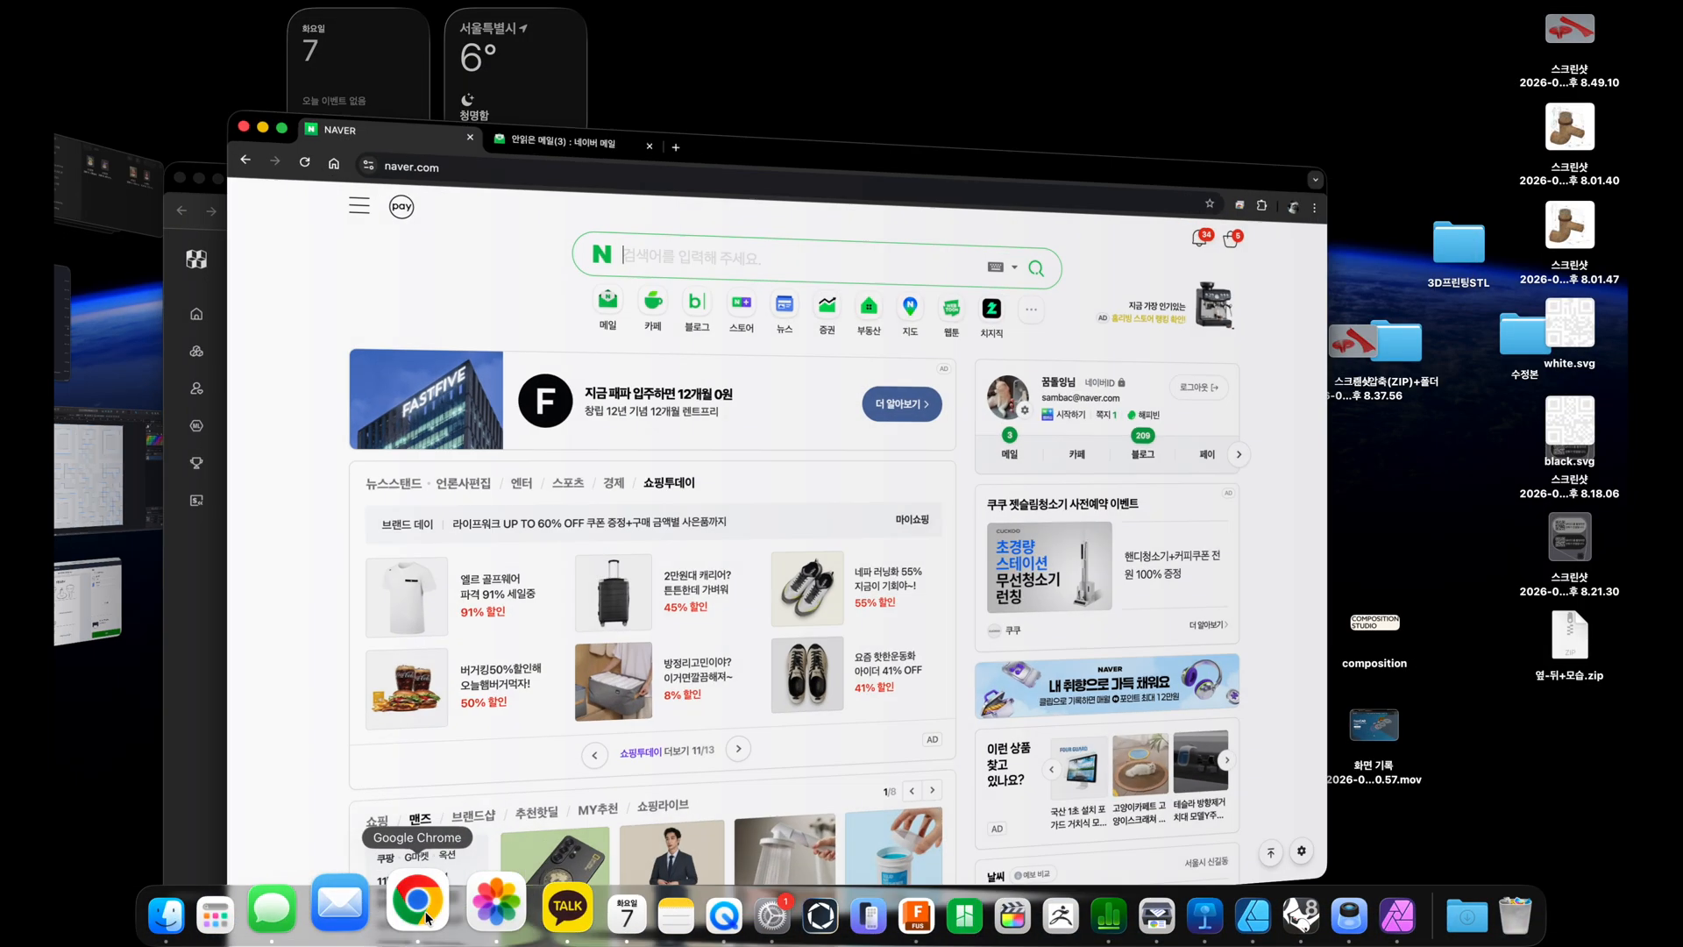
click(751, 18)
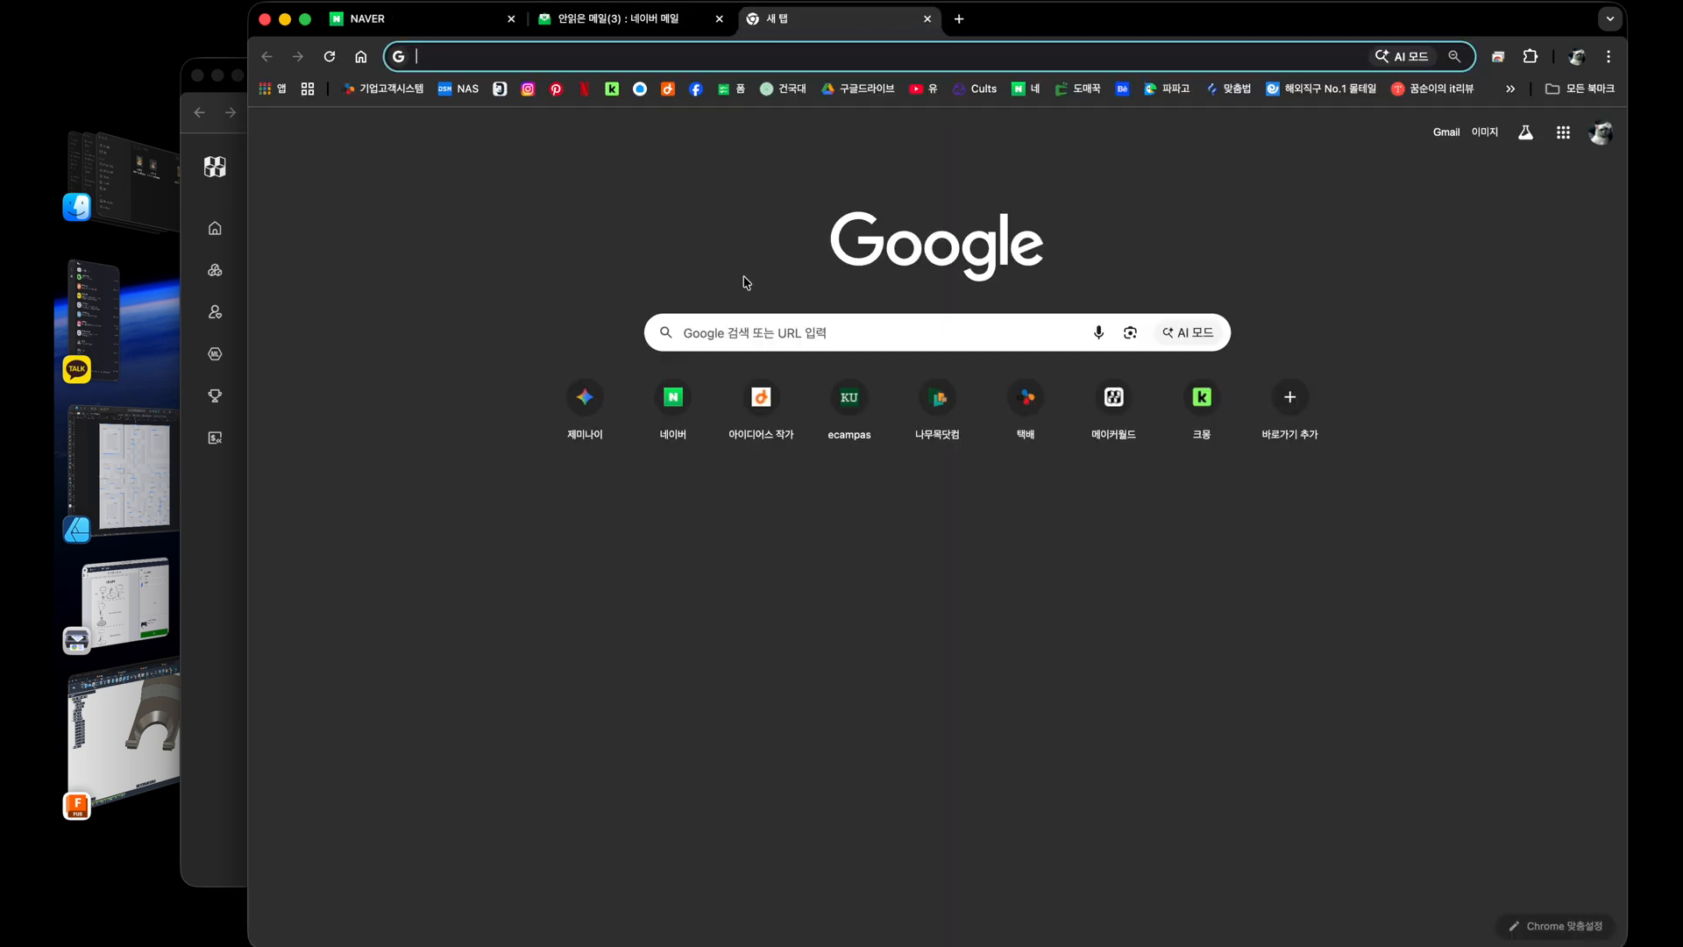
click(763, 386)
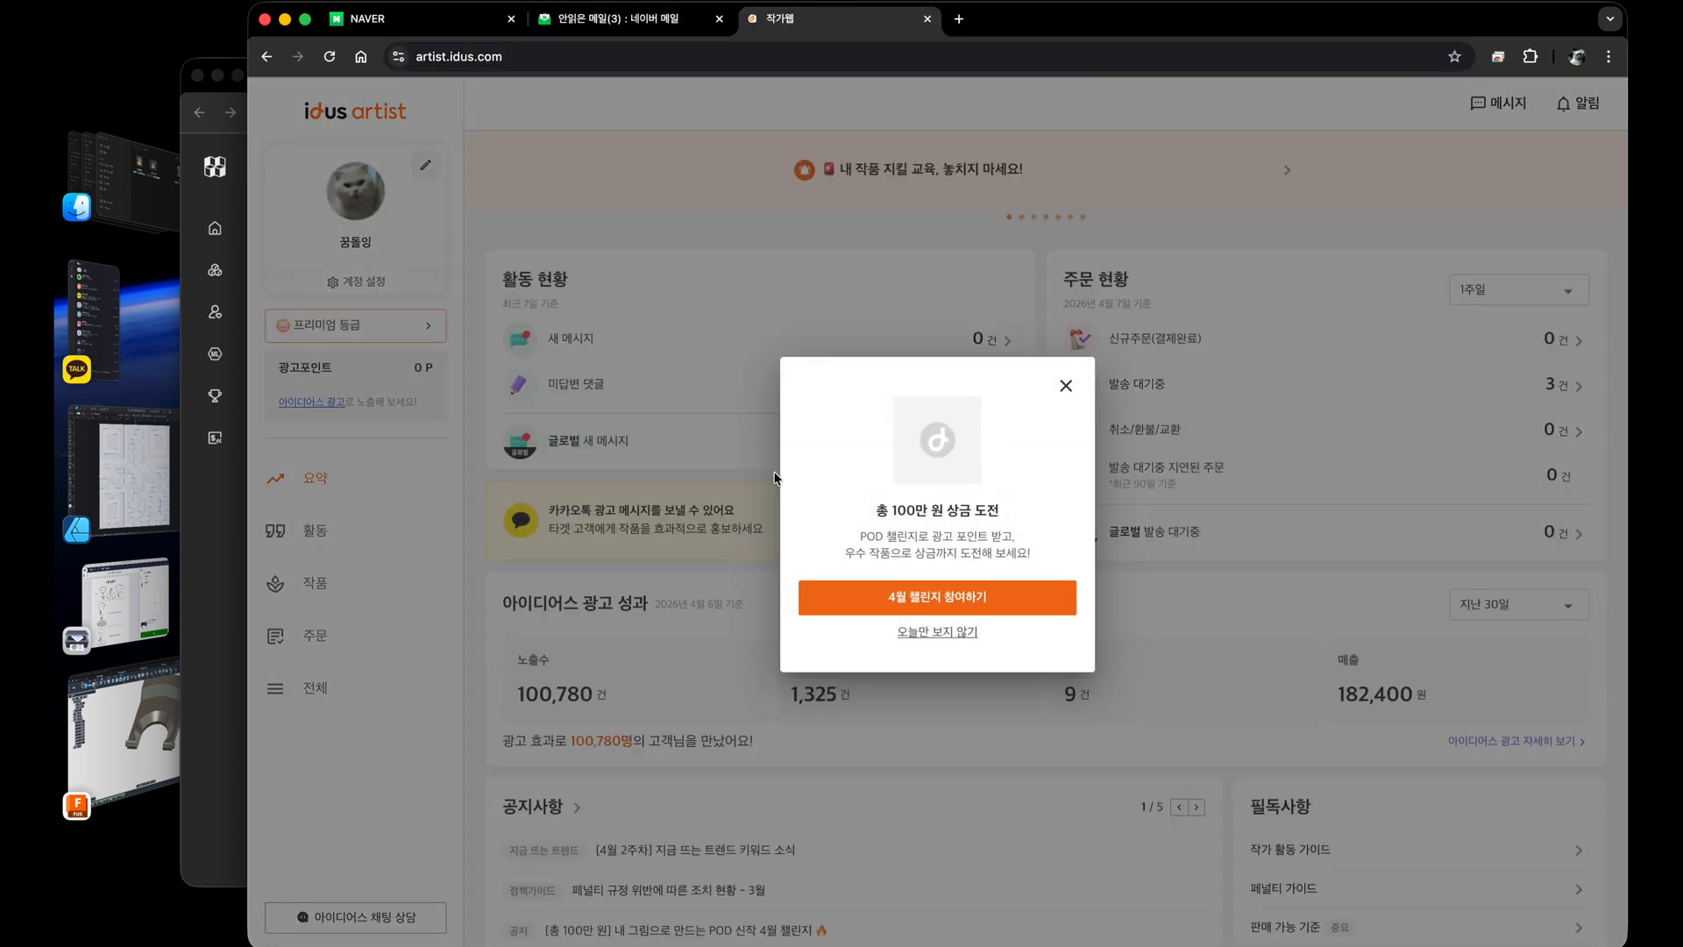
click(1069, 386)
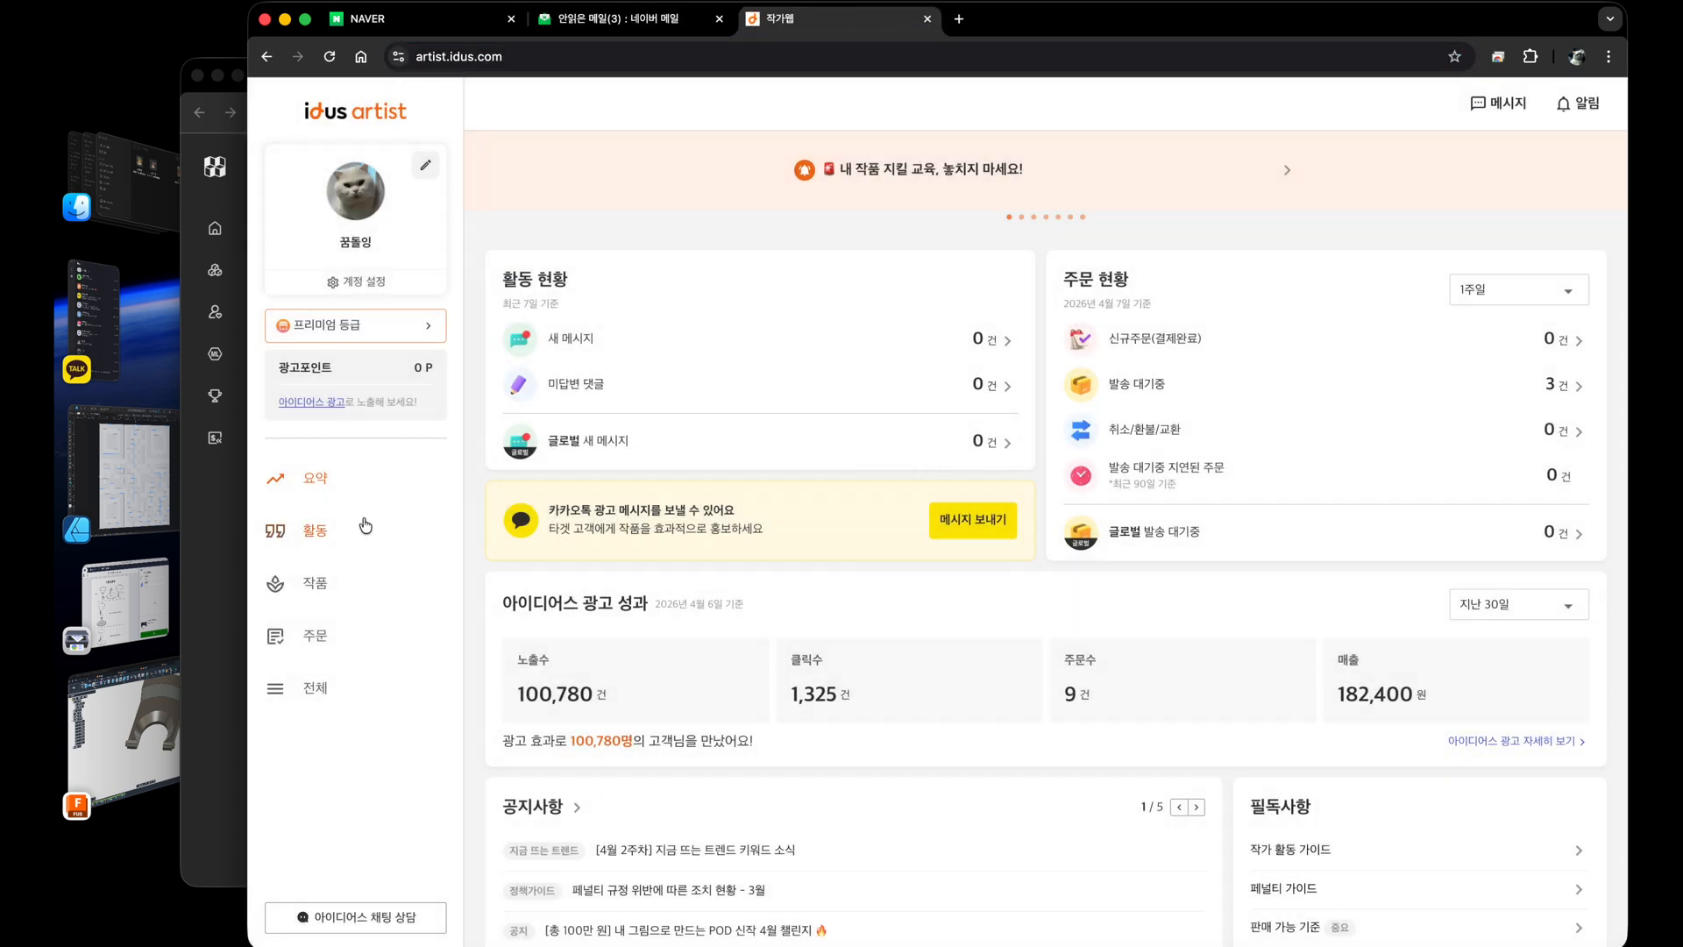
Step: Find the product 원목 아이폰 맥세이프 거치대 in the seller's product list and view its public sales page
click(318, 583)
scroll(643, 628, down, 8)
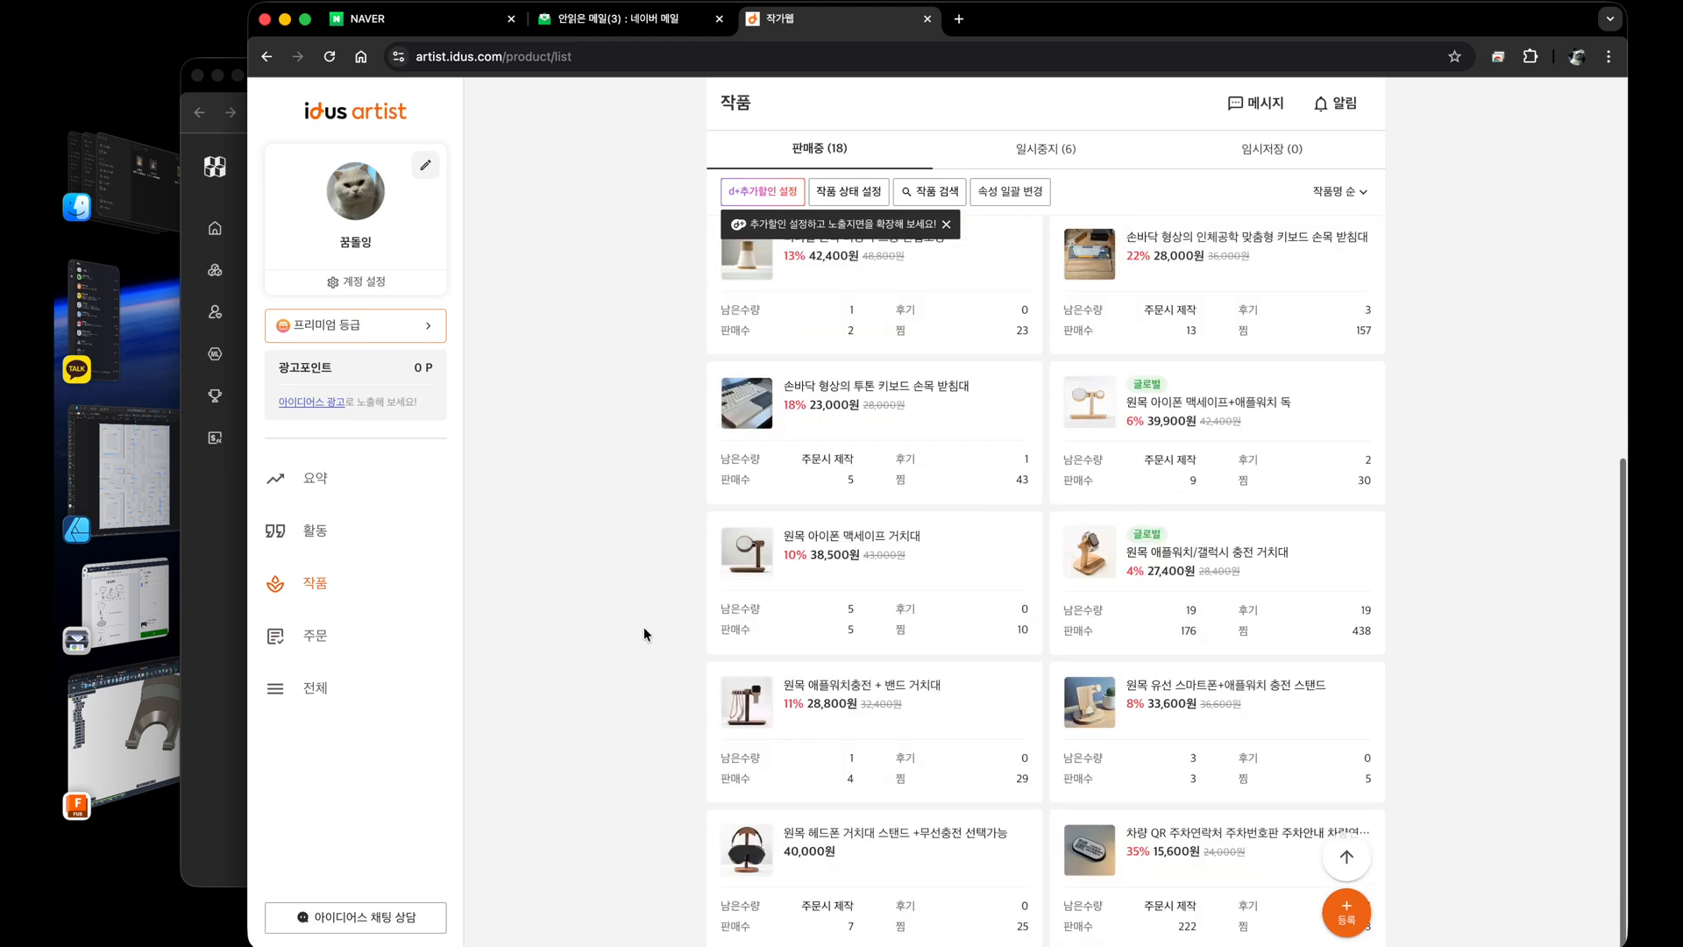
click(744, 561)
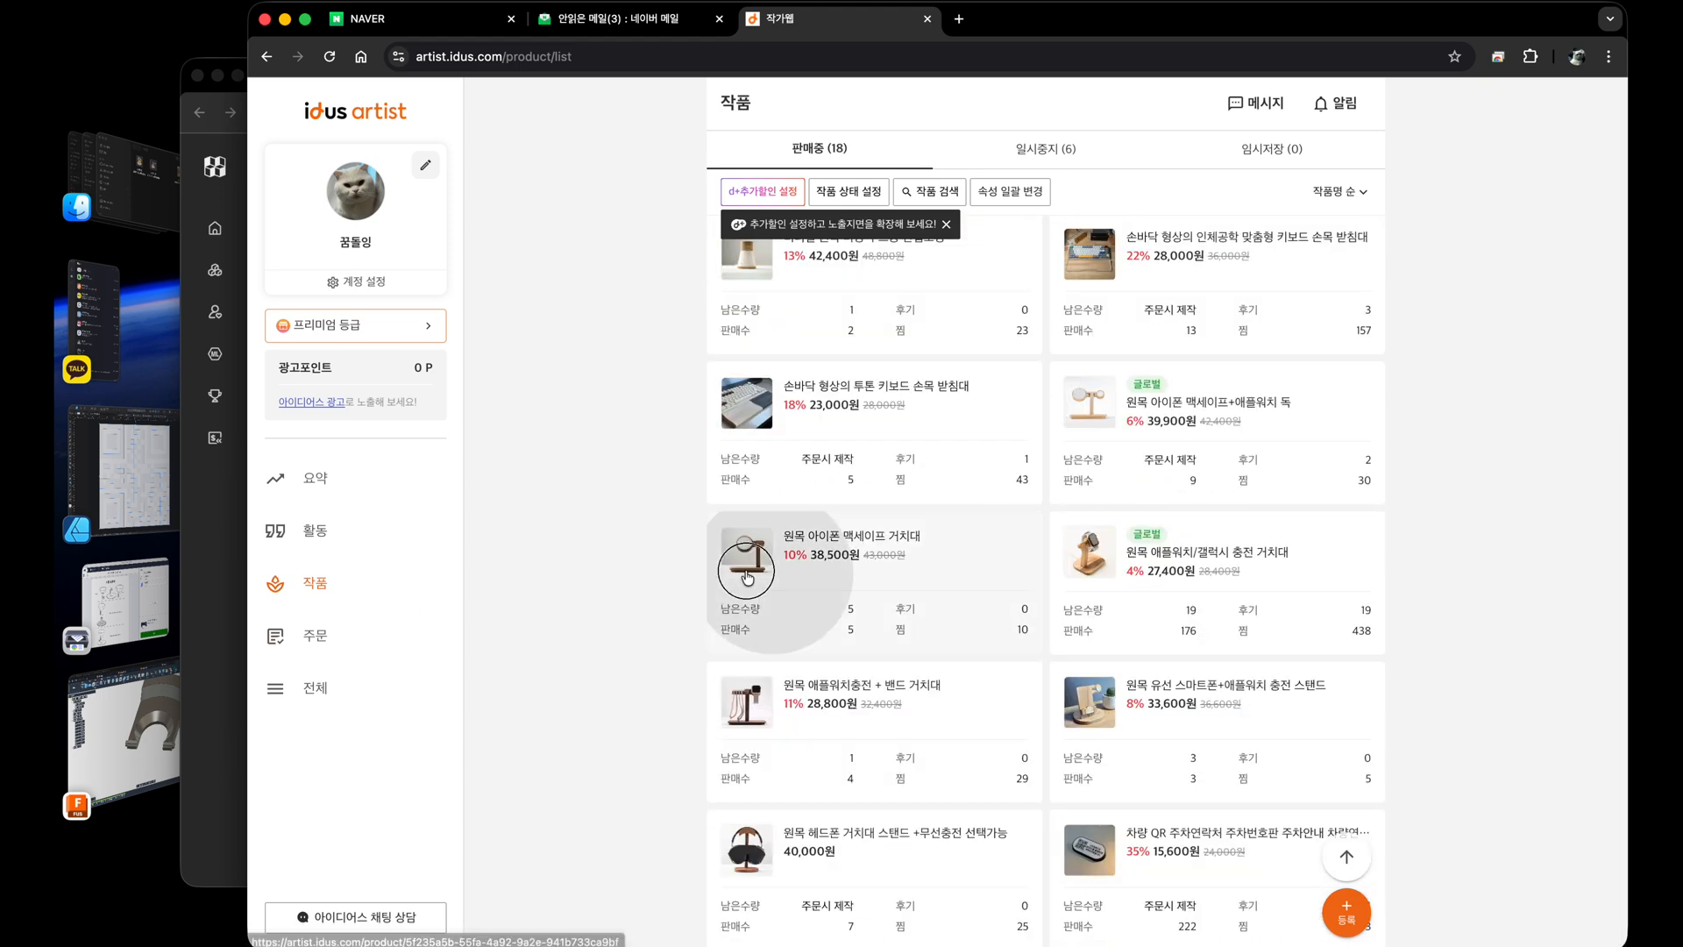
click(742, 921)
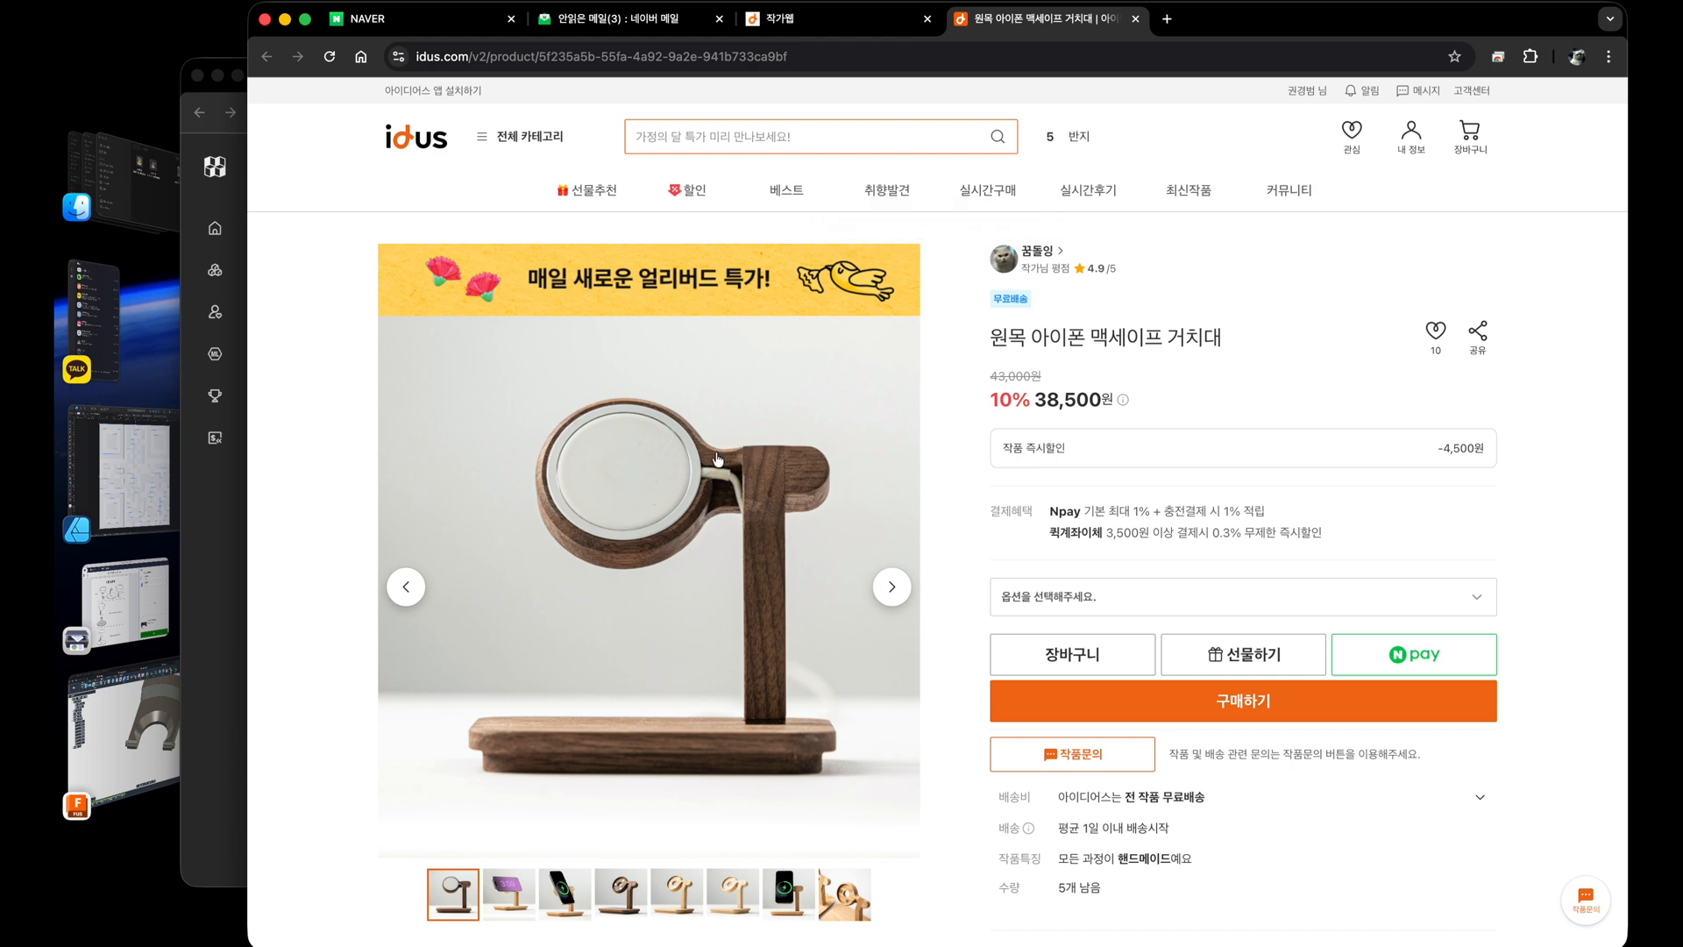
Step: Return to Fusion and open the 맥세이프 design from the 02. 워치_아이폰 스탠드 folder of the 02. CNC_work project
click(167, 734)
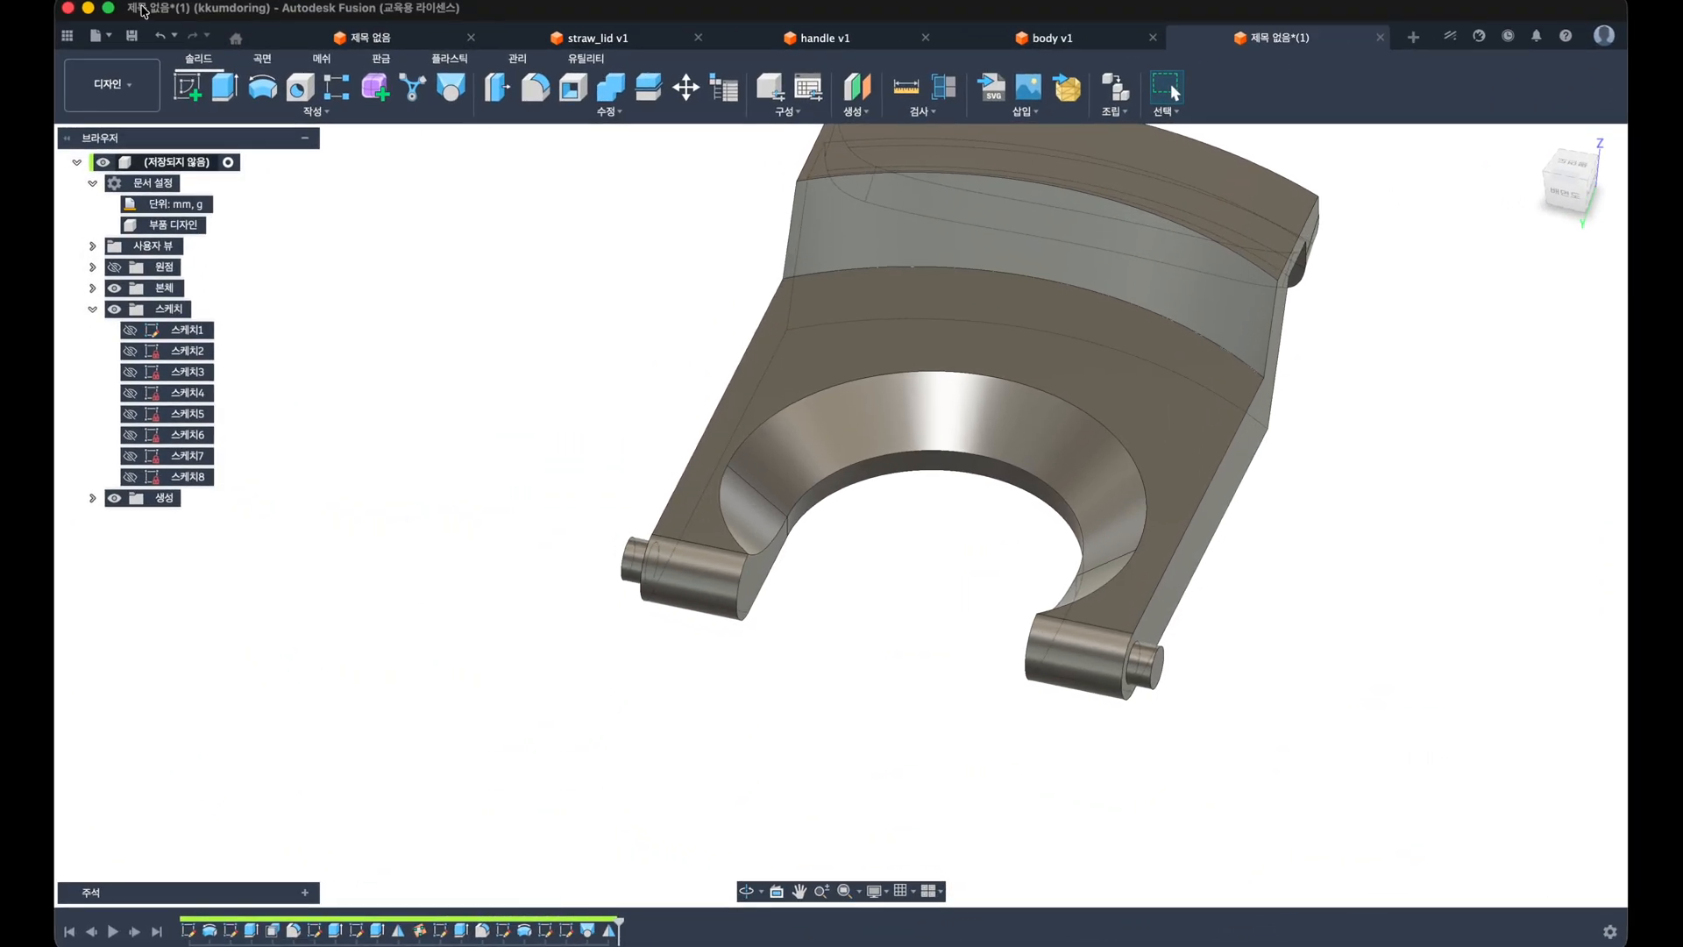
click(70, 38)
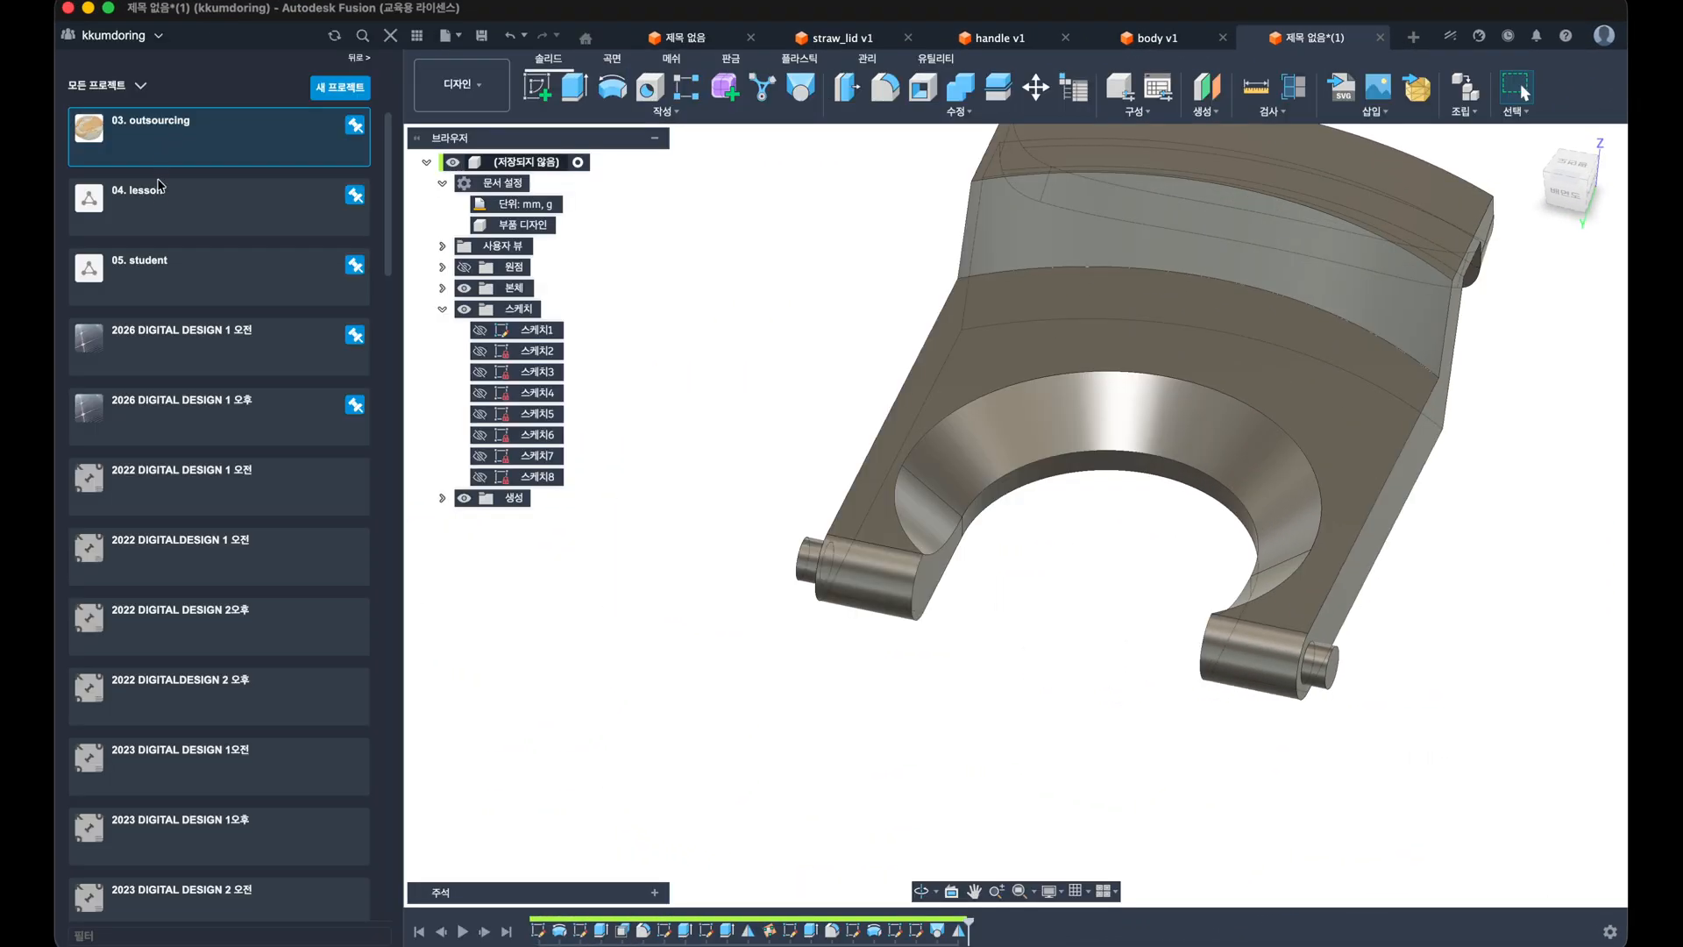
scroll(167, 192, up, 3)
click(171, 188)
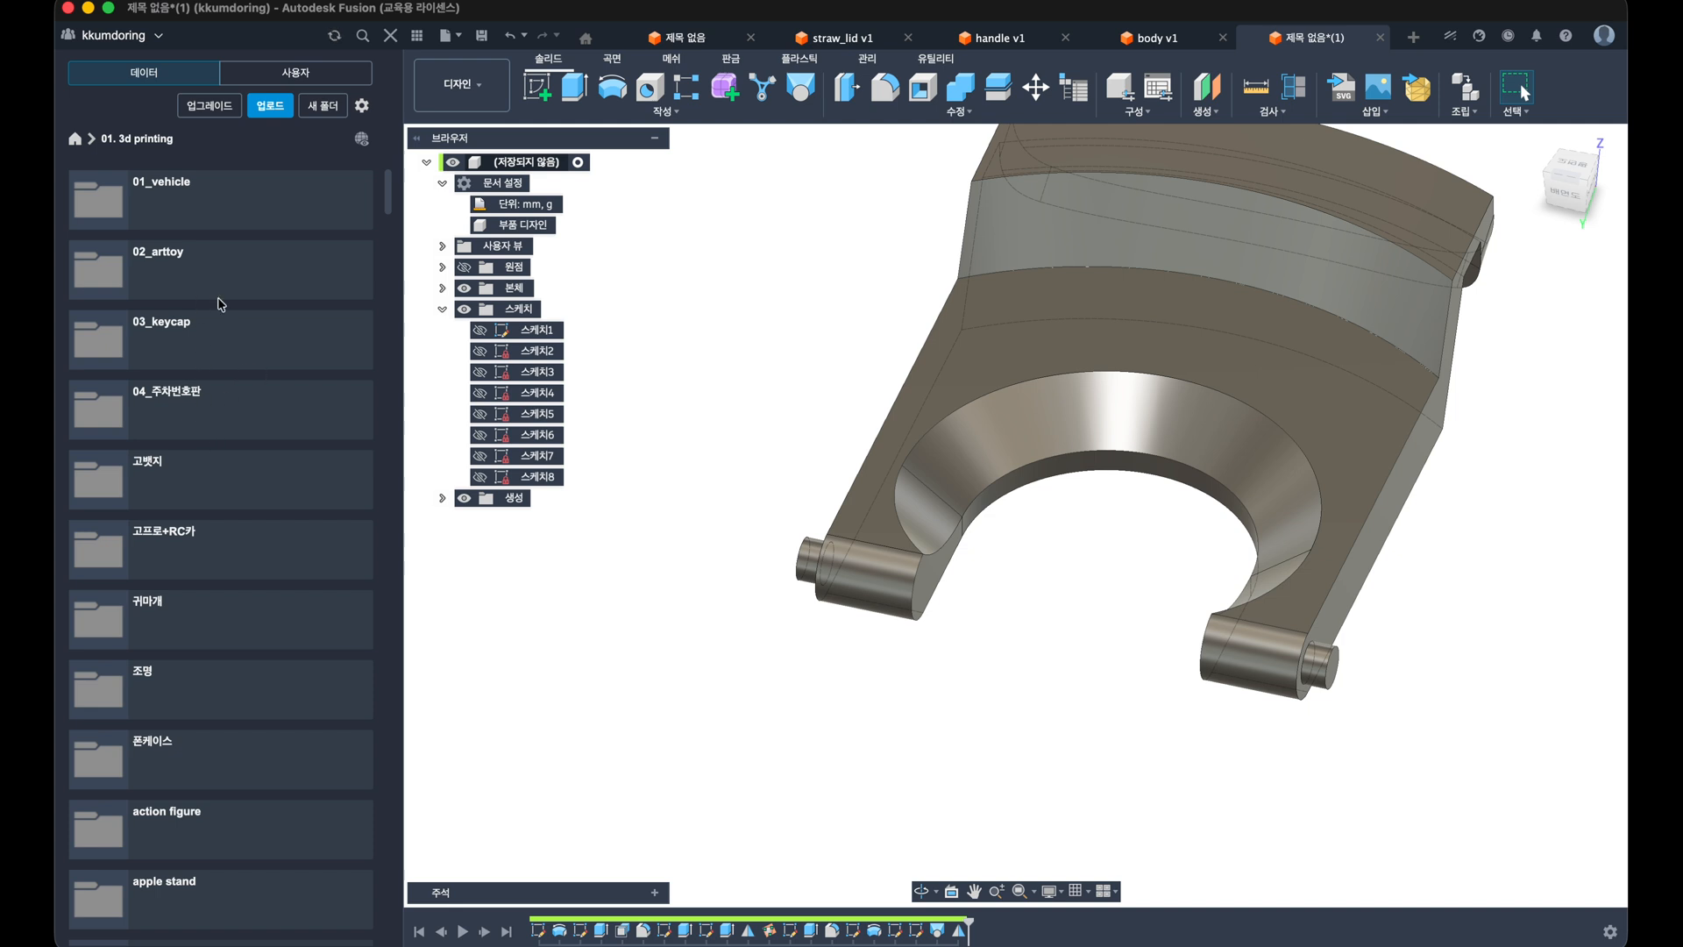
click(83, 134)
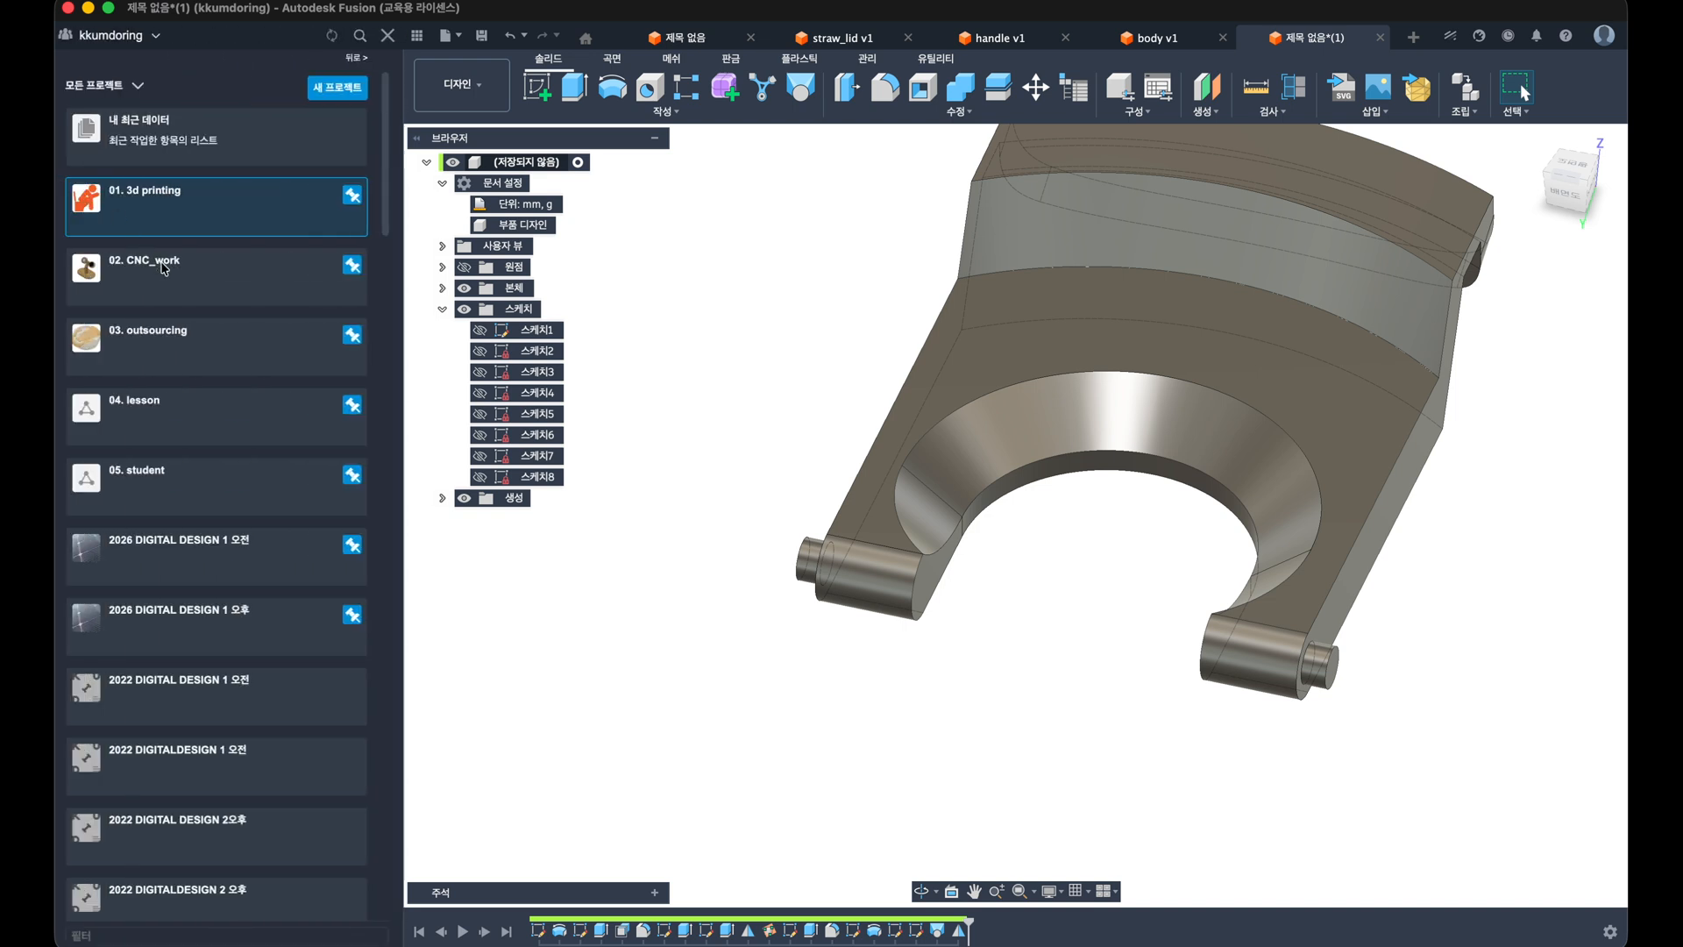
click(165, 269)
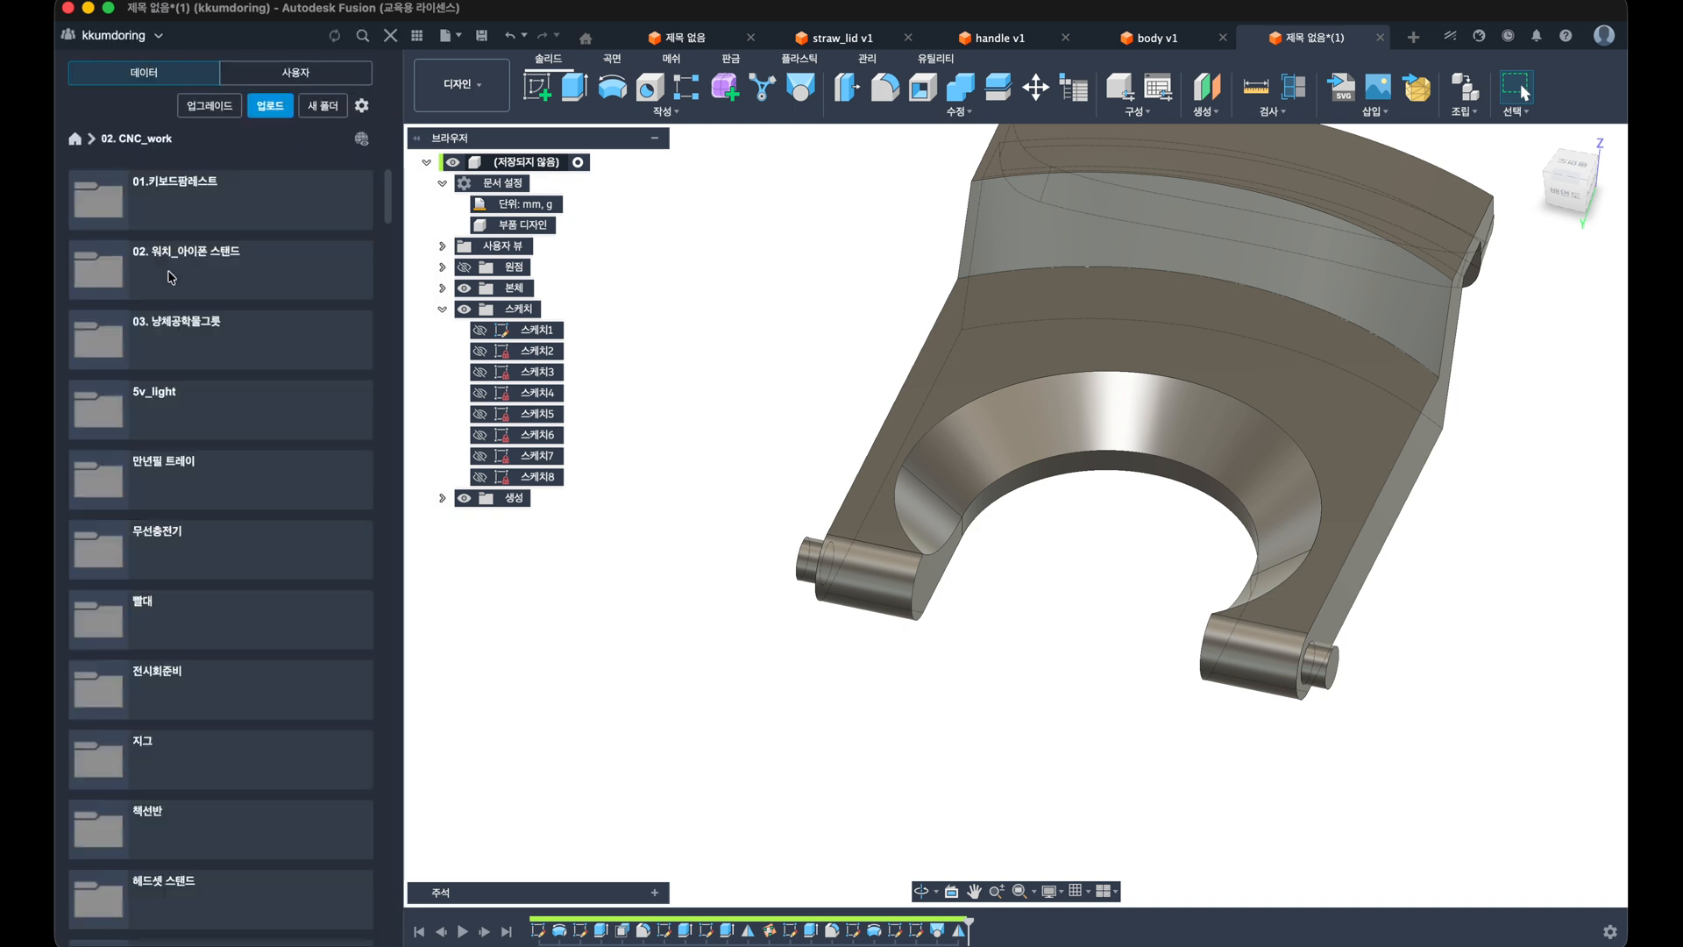
click(182, 337)
double_click(206, 293)
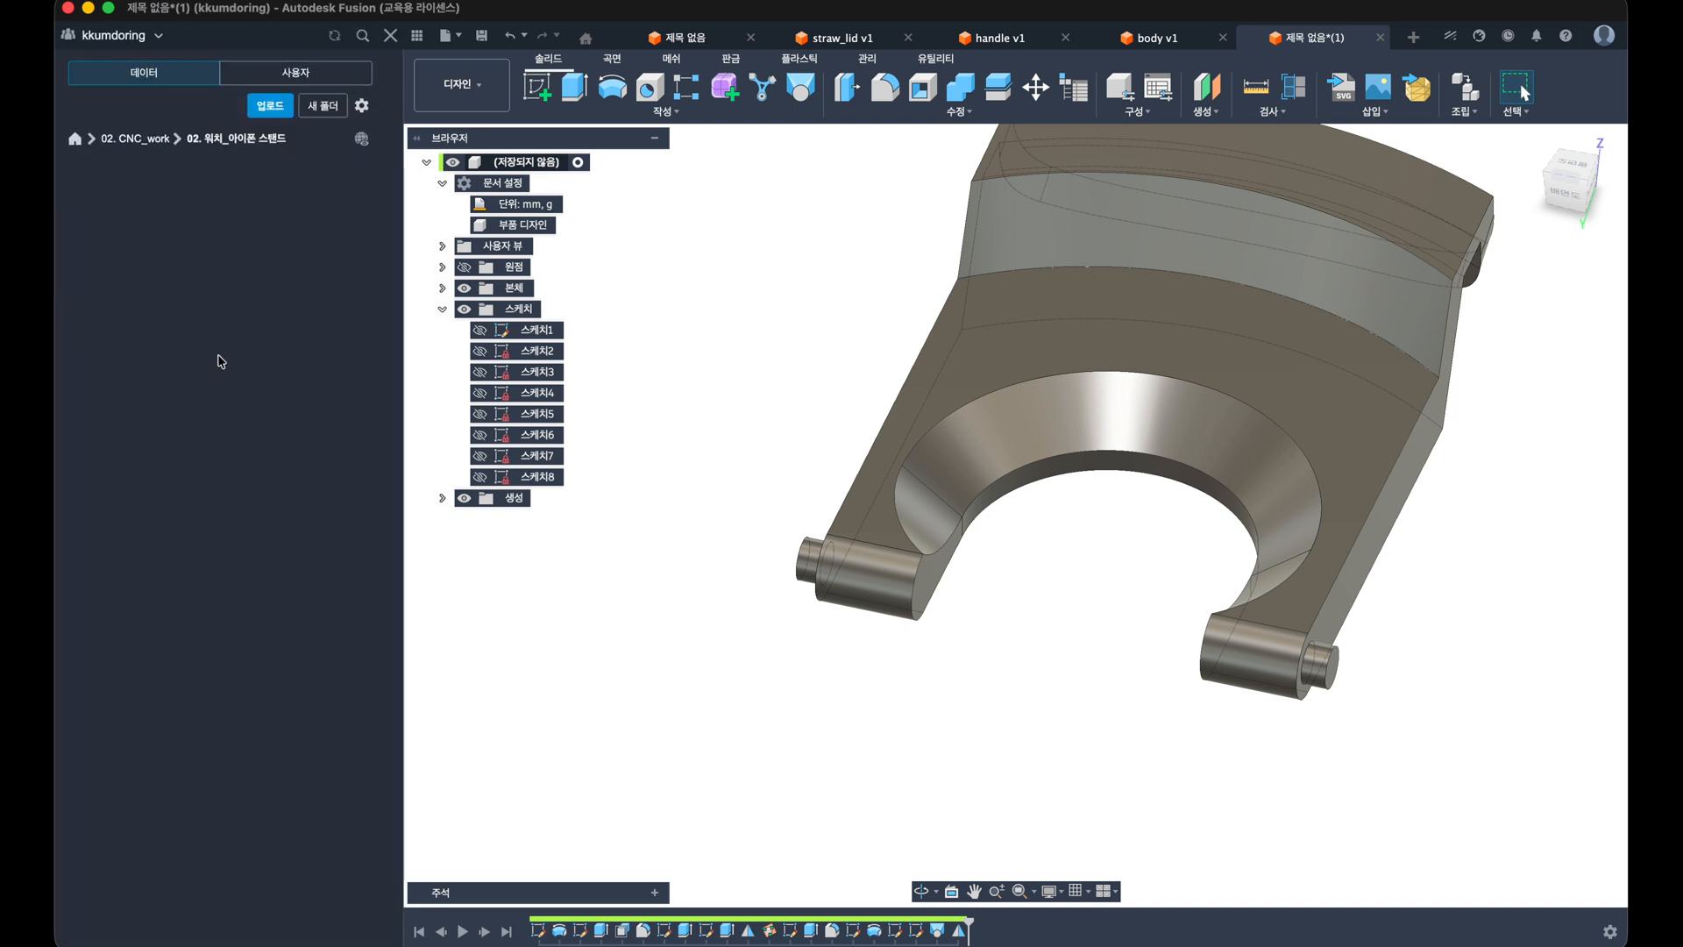
click(210, 410)
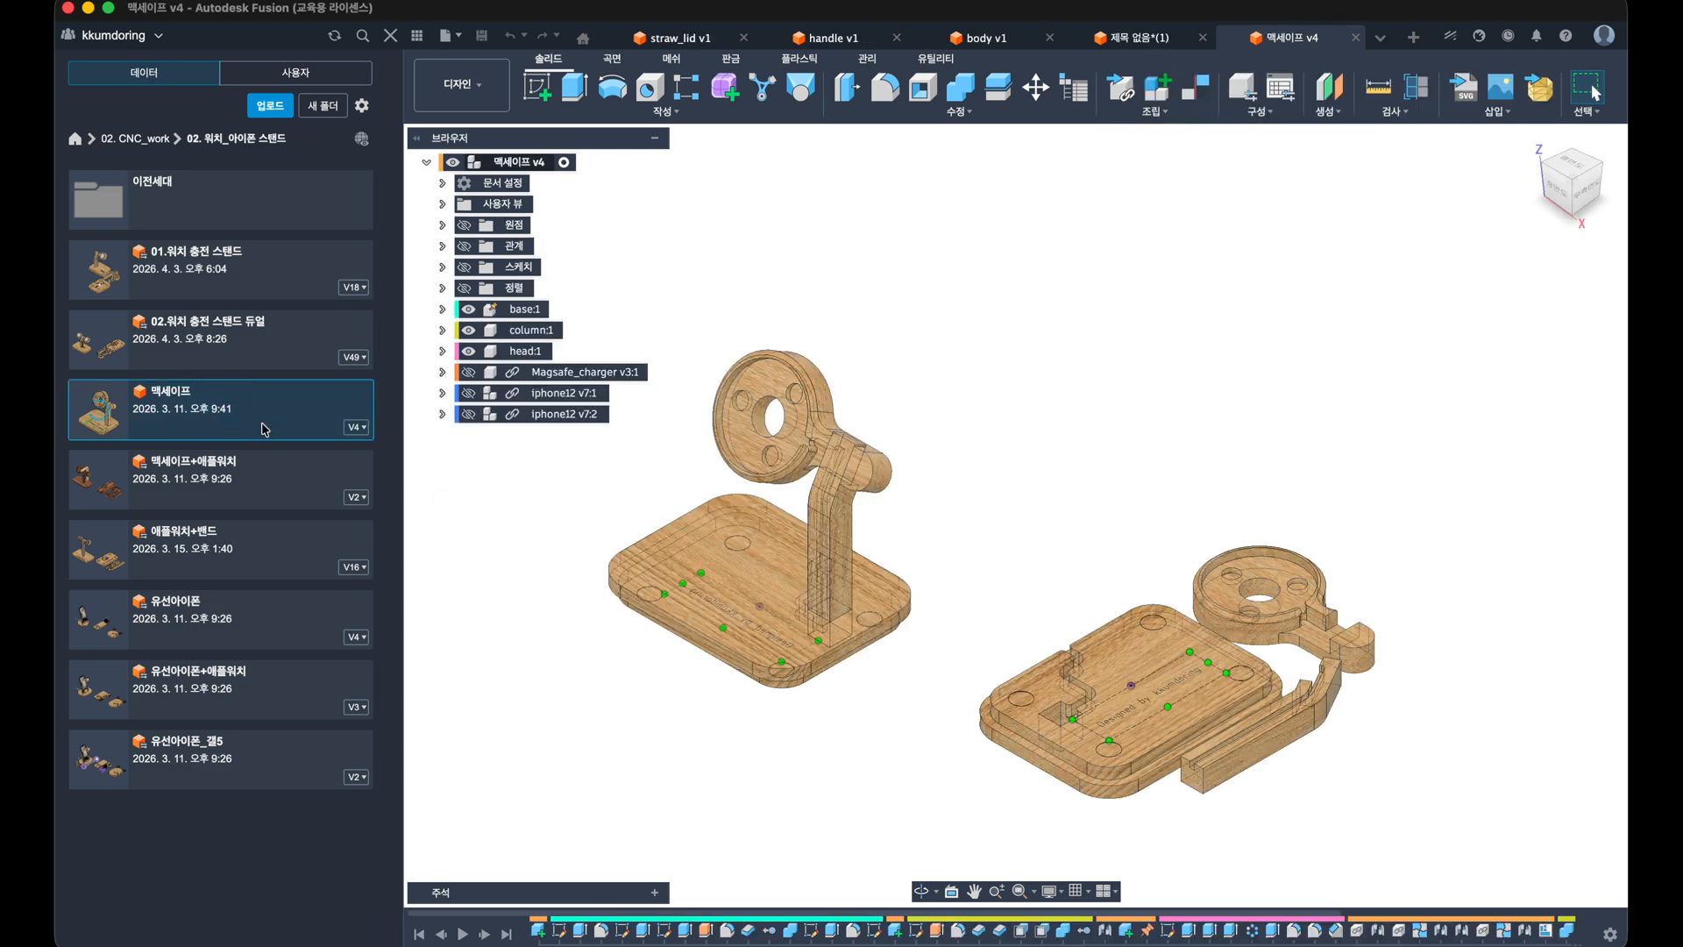
Step: Activate the head component and review the settings of its last chamfer feature without changing them
scroll(834, 452, up, 10)
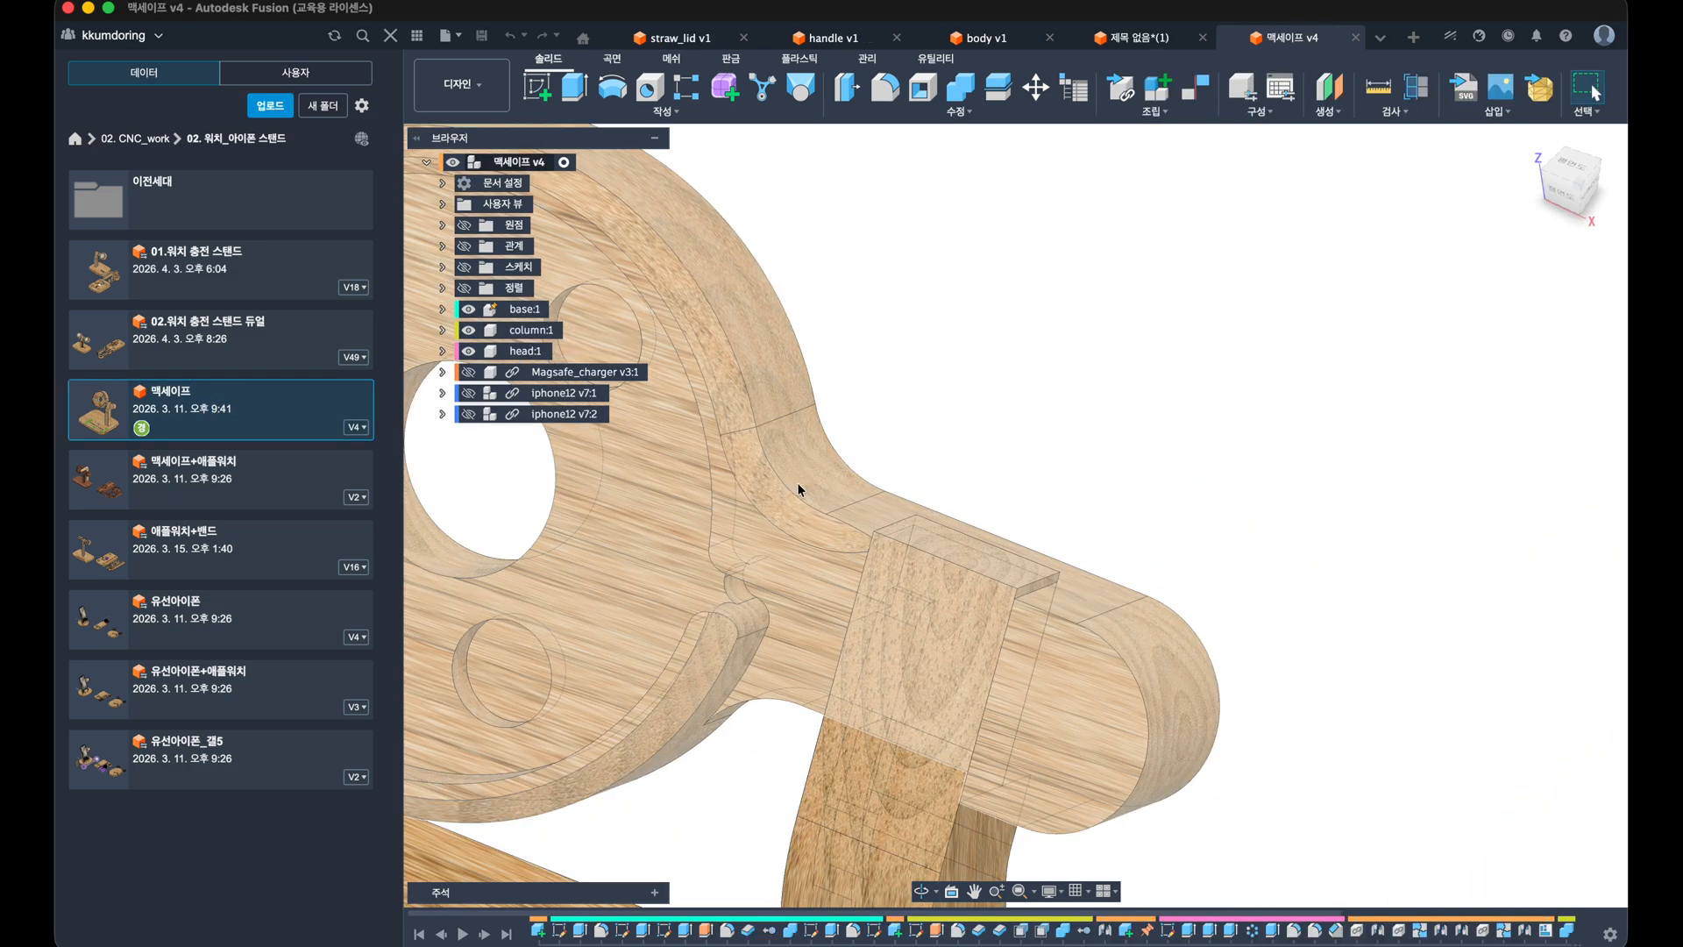
shift+middle_drag(796, 485, 1071, 436)
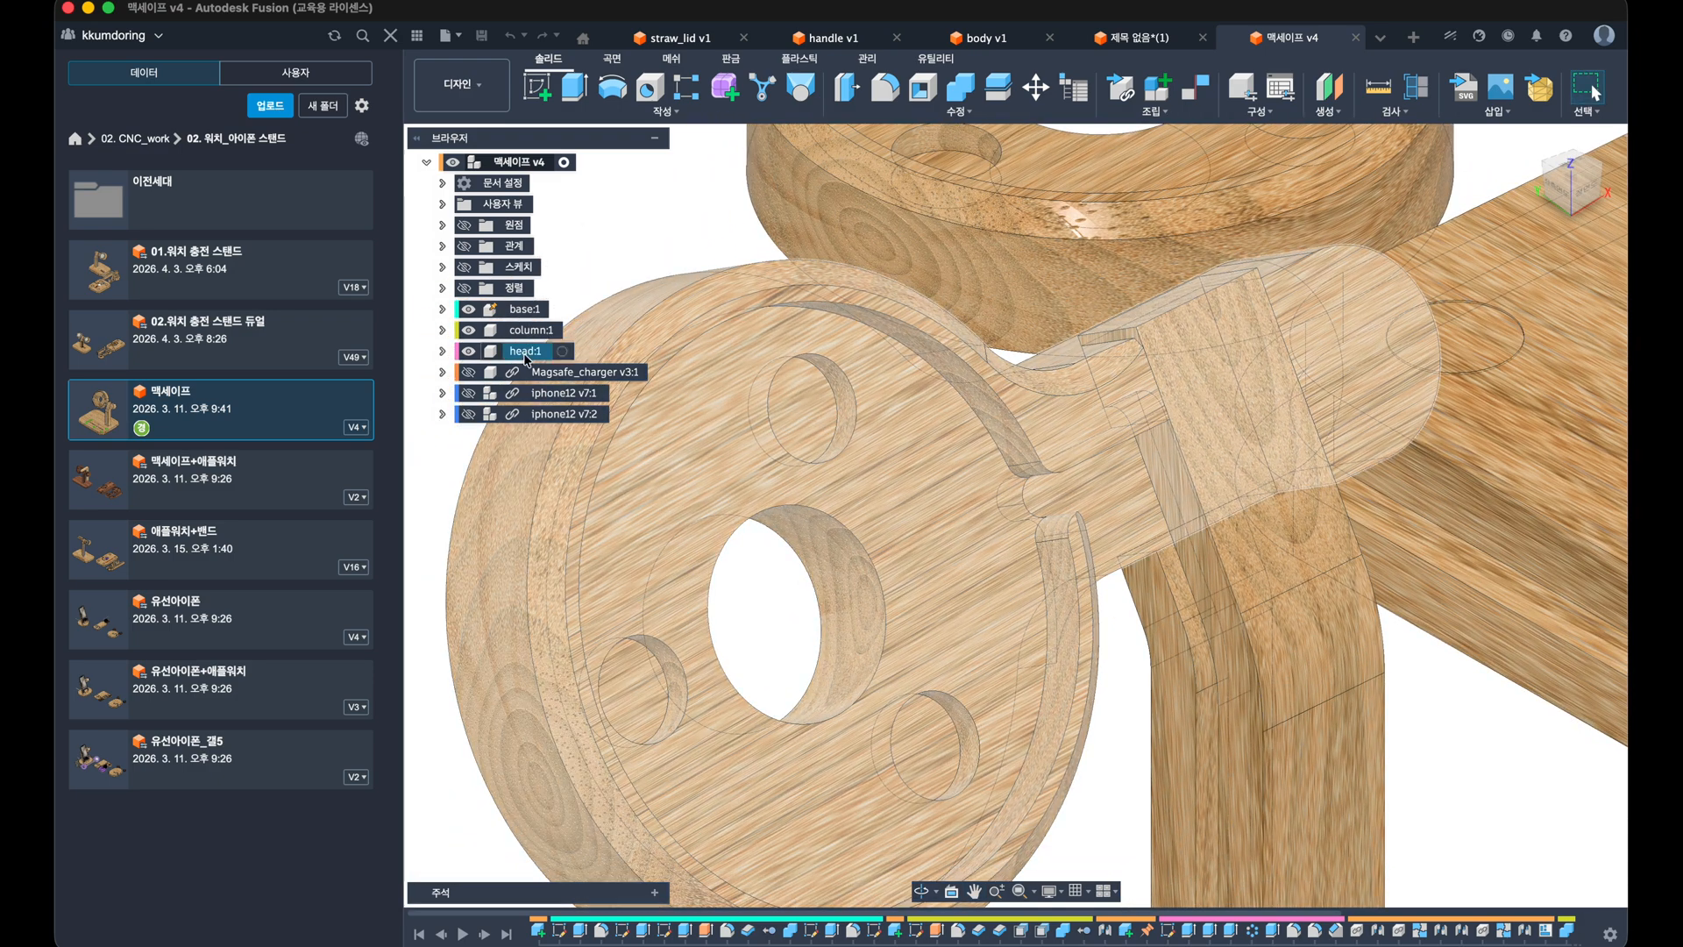
click(561, 352)
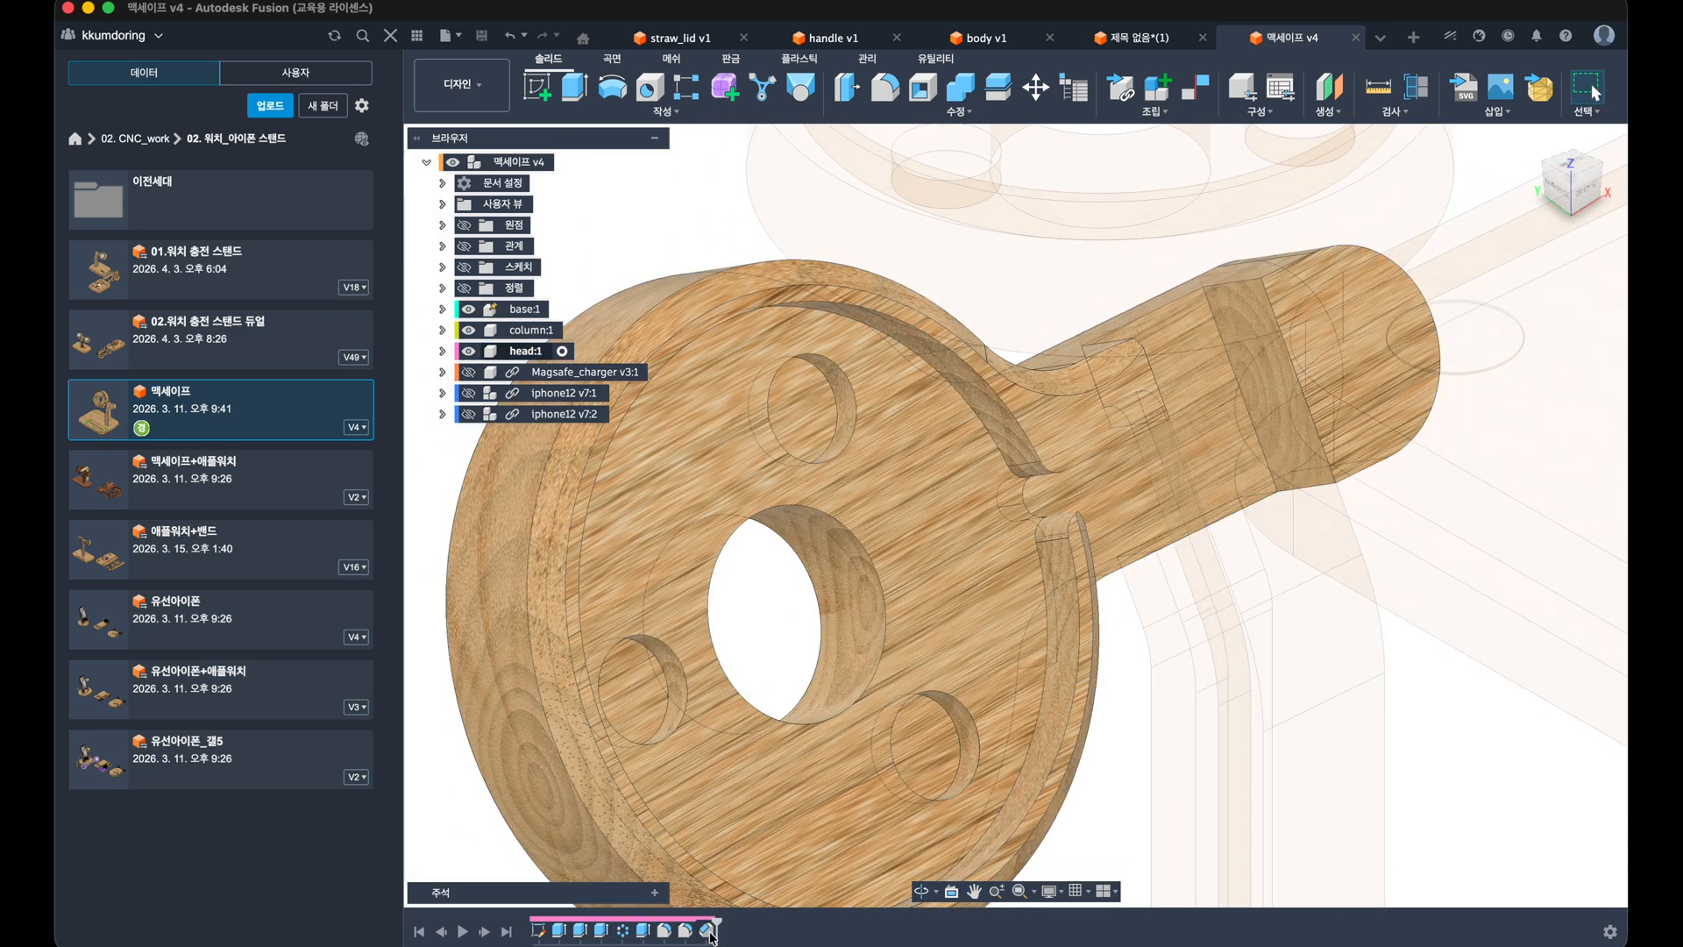
double_click(708, 931)
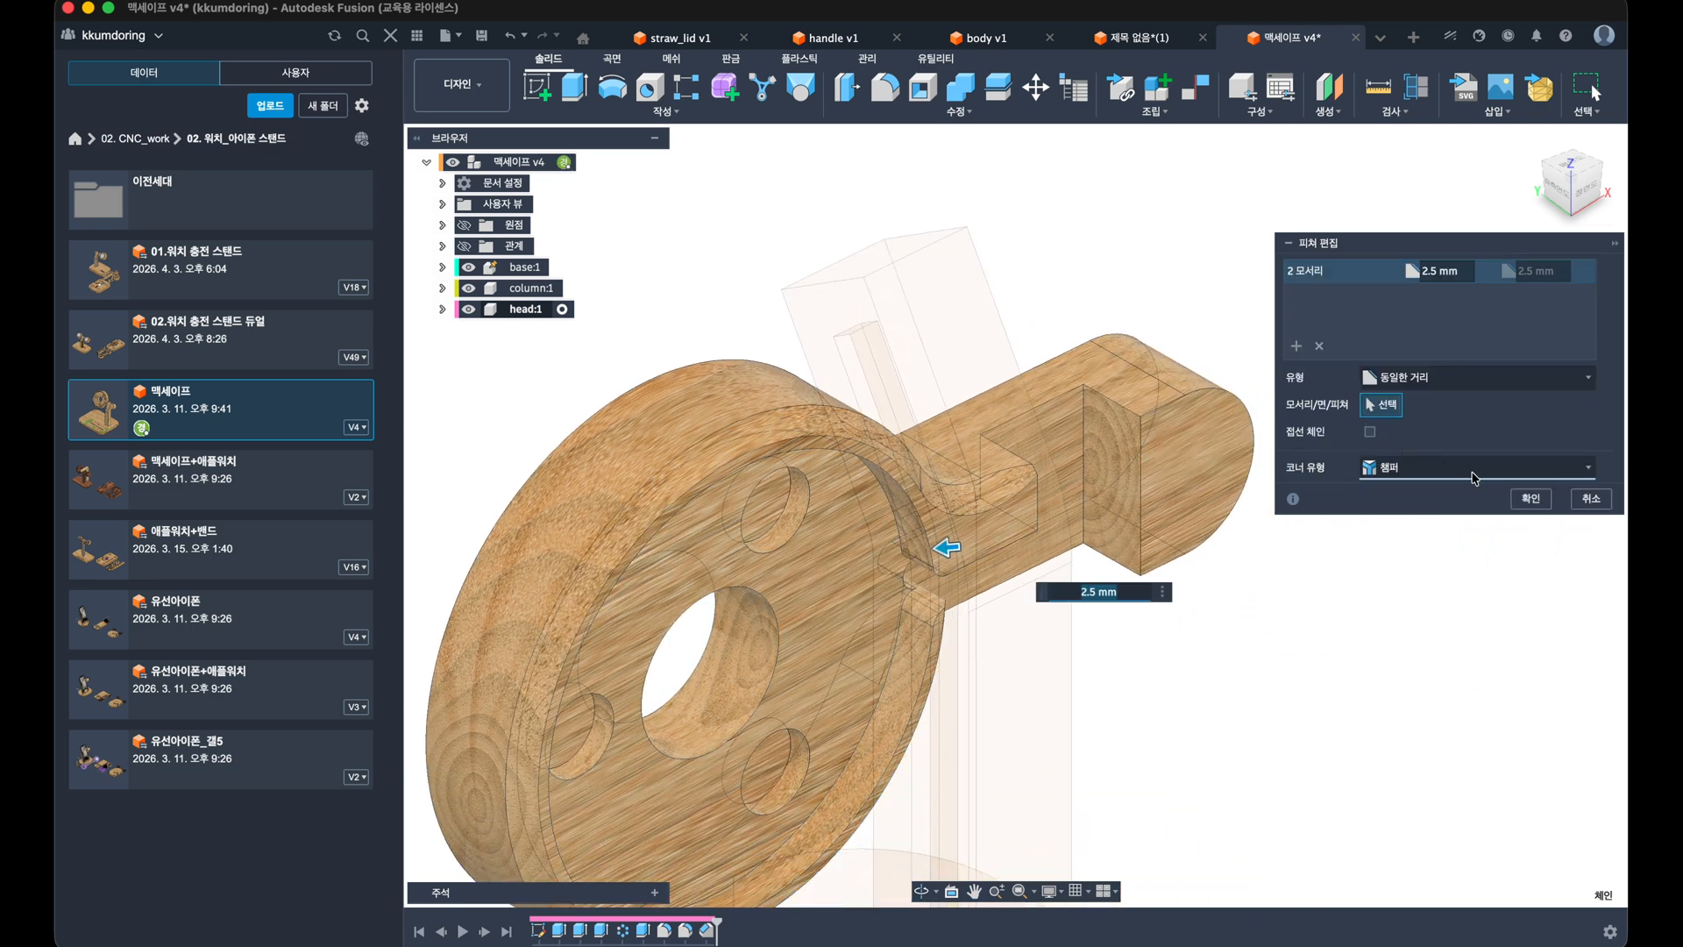
click(1591, 498)
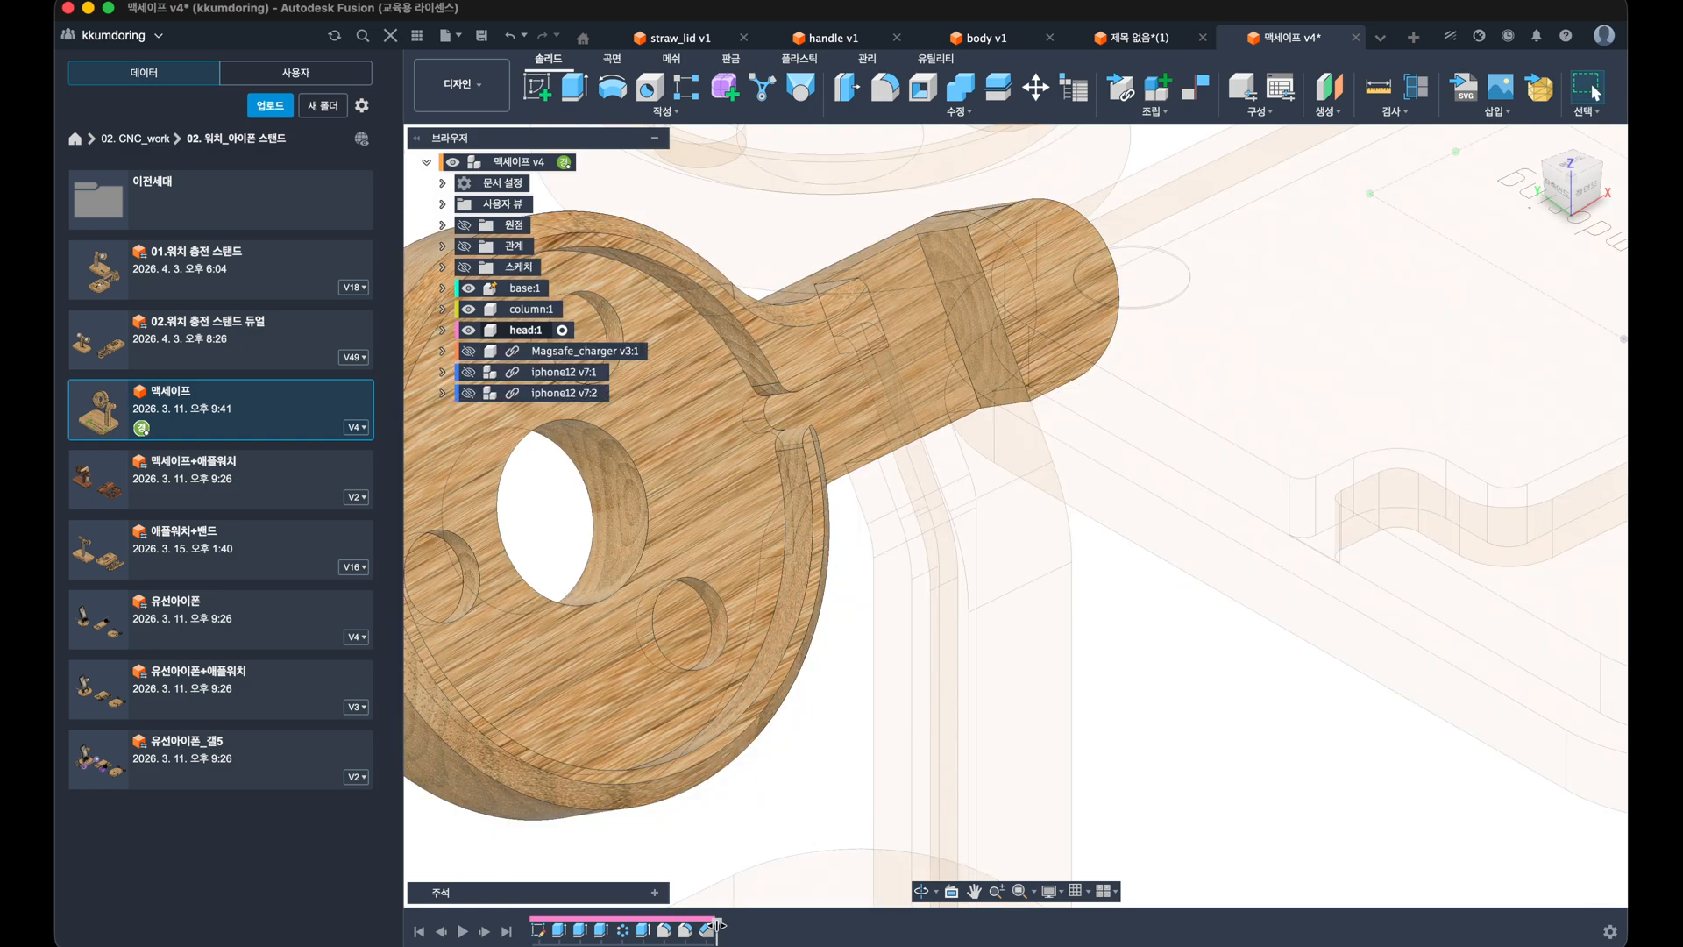
Step: Roll the head component's history back to before its chamfer and hide the base and column components
drag(717, 926, 697, 926)
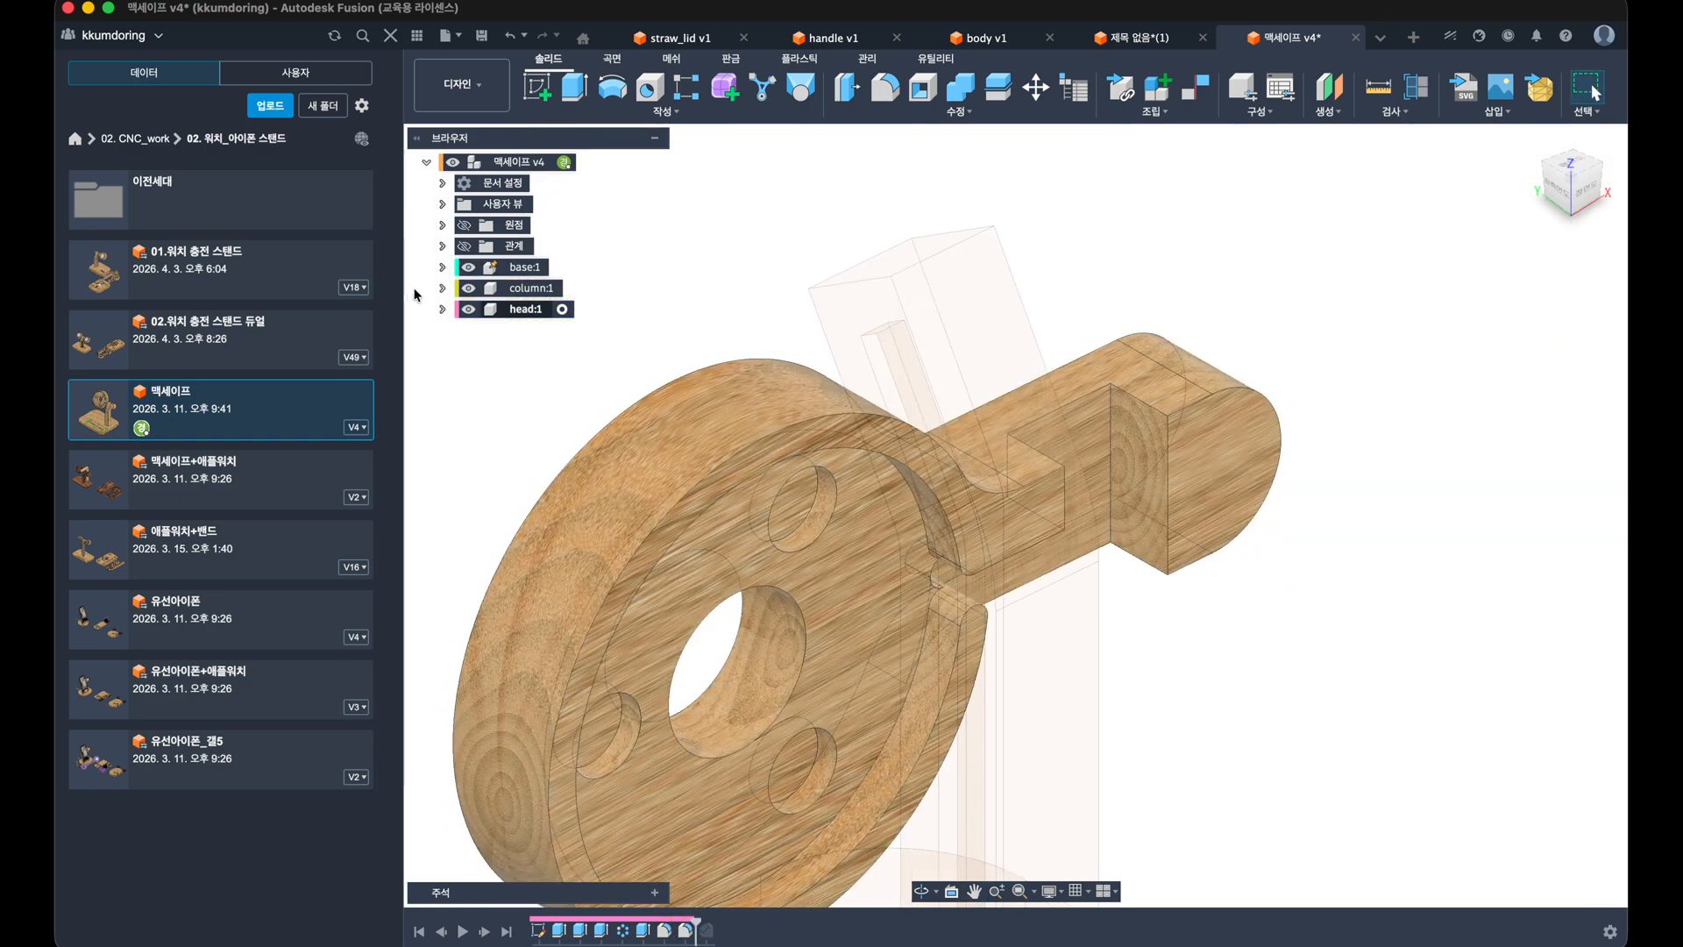
click(468, 288)
click(468, 266)
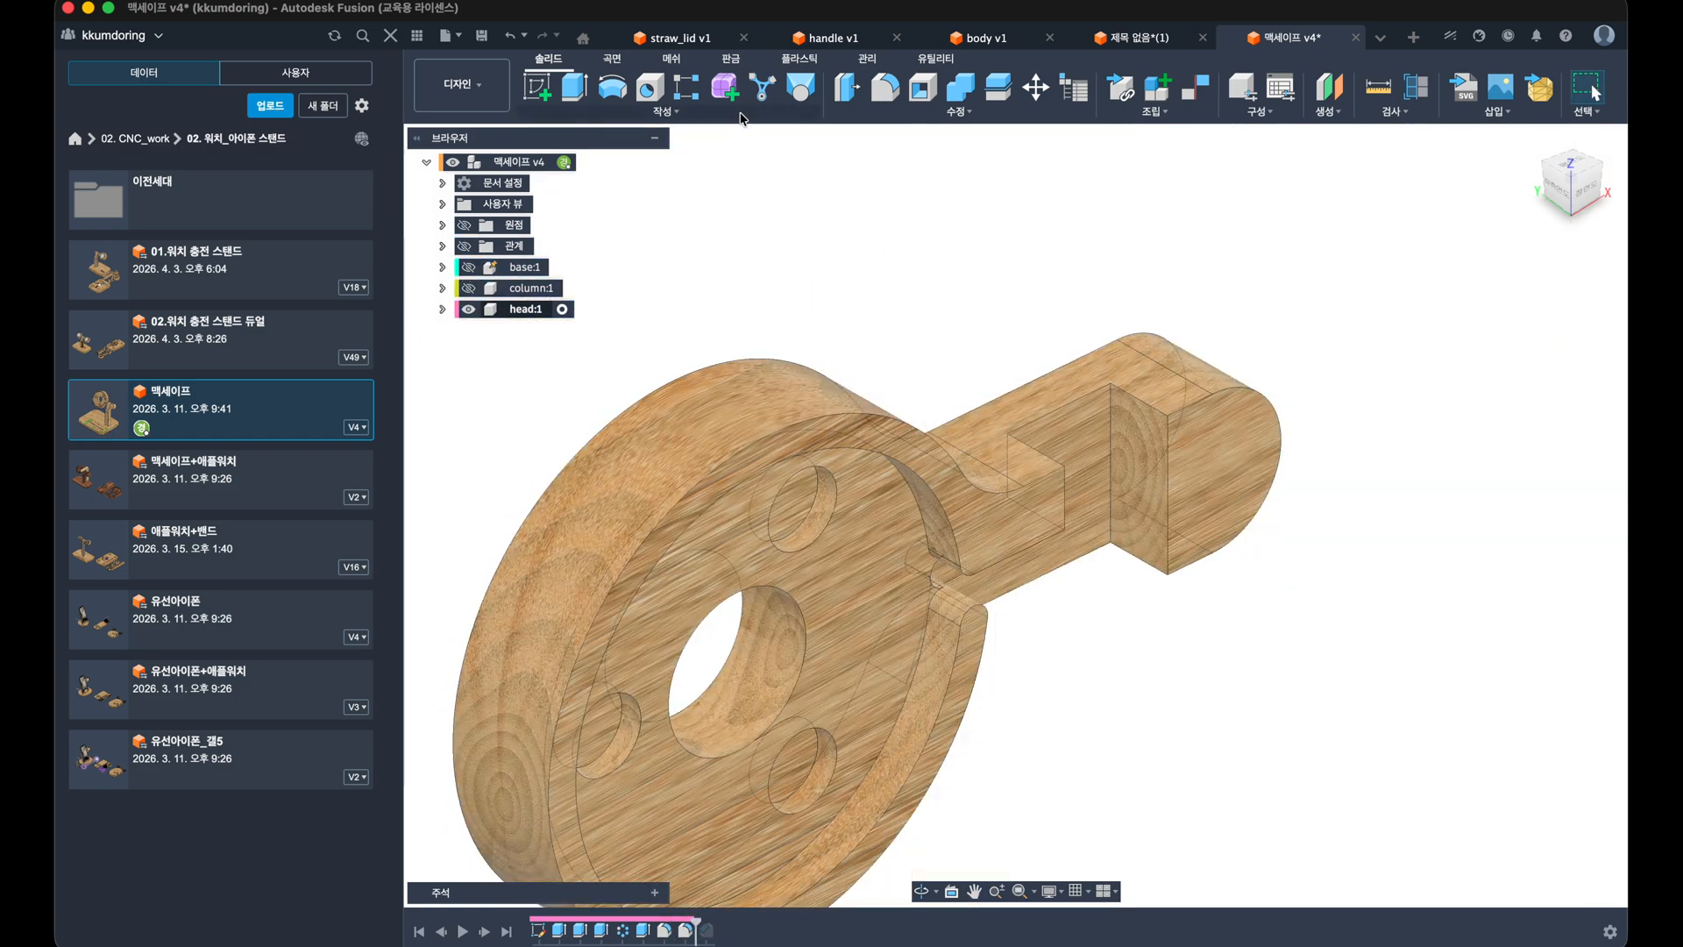
Step: Try a 1 mm equal-distance chamfer on the front outer rim edges of the head's round disc
click(957, 111)
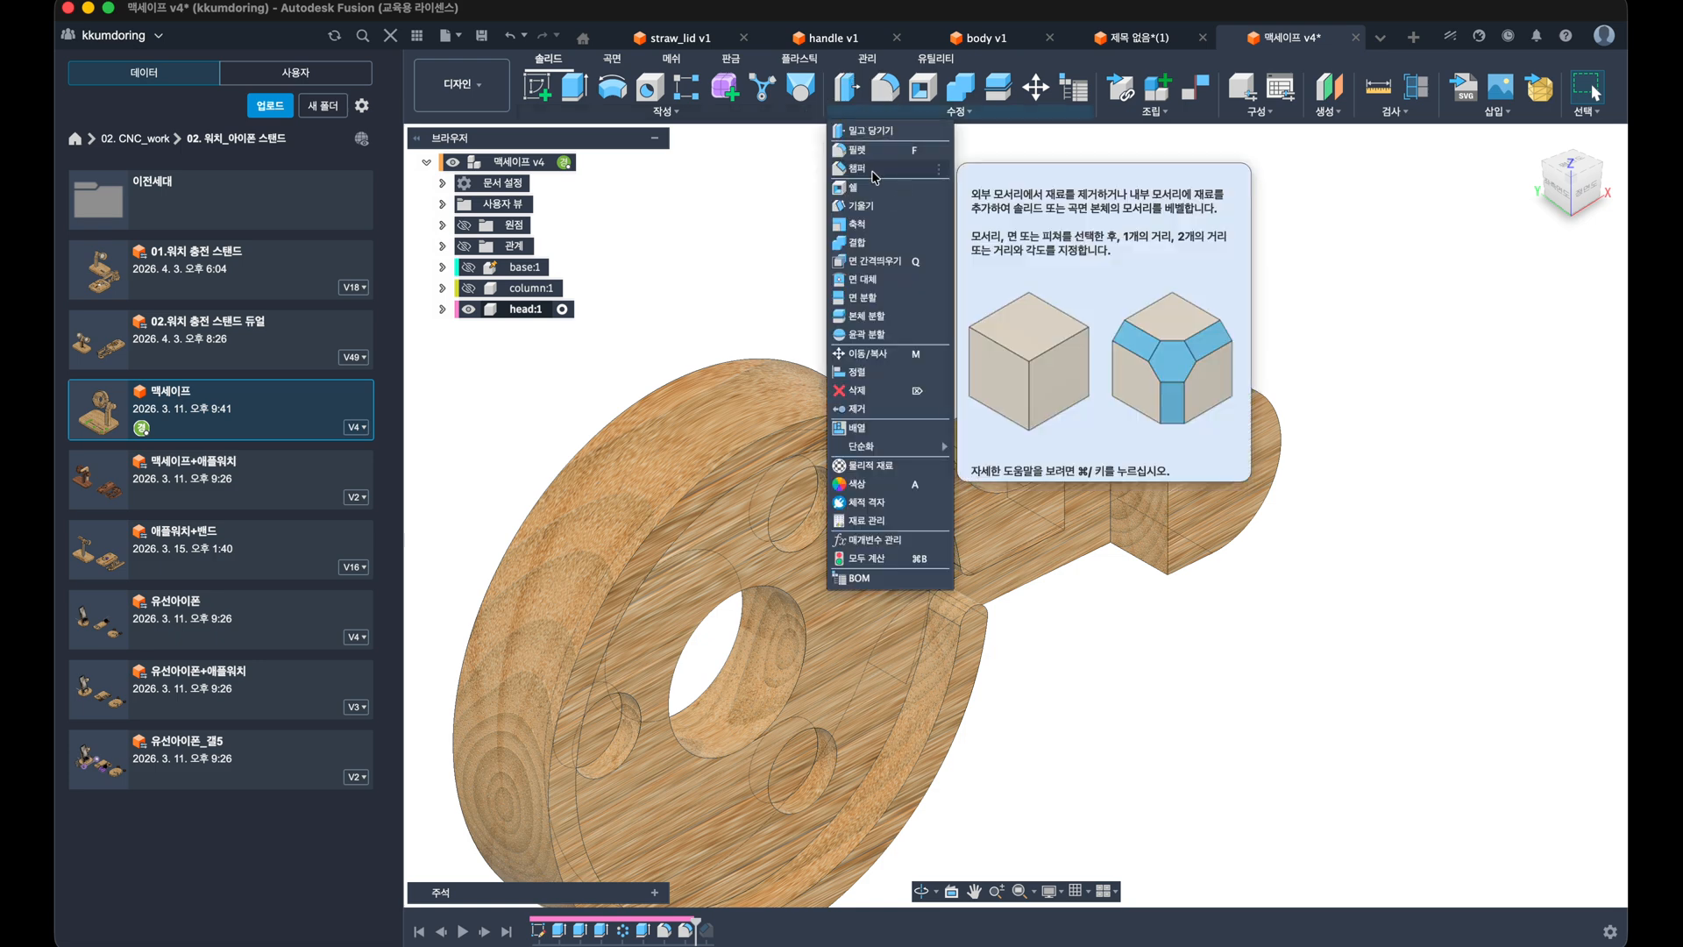
click(873, 172)
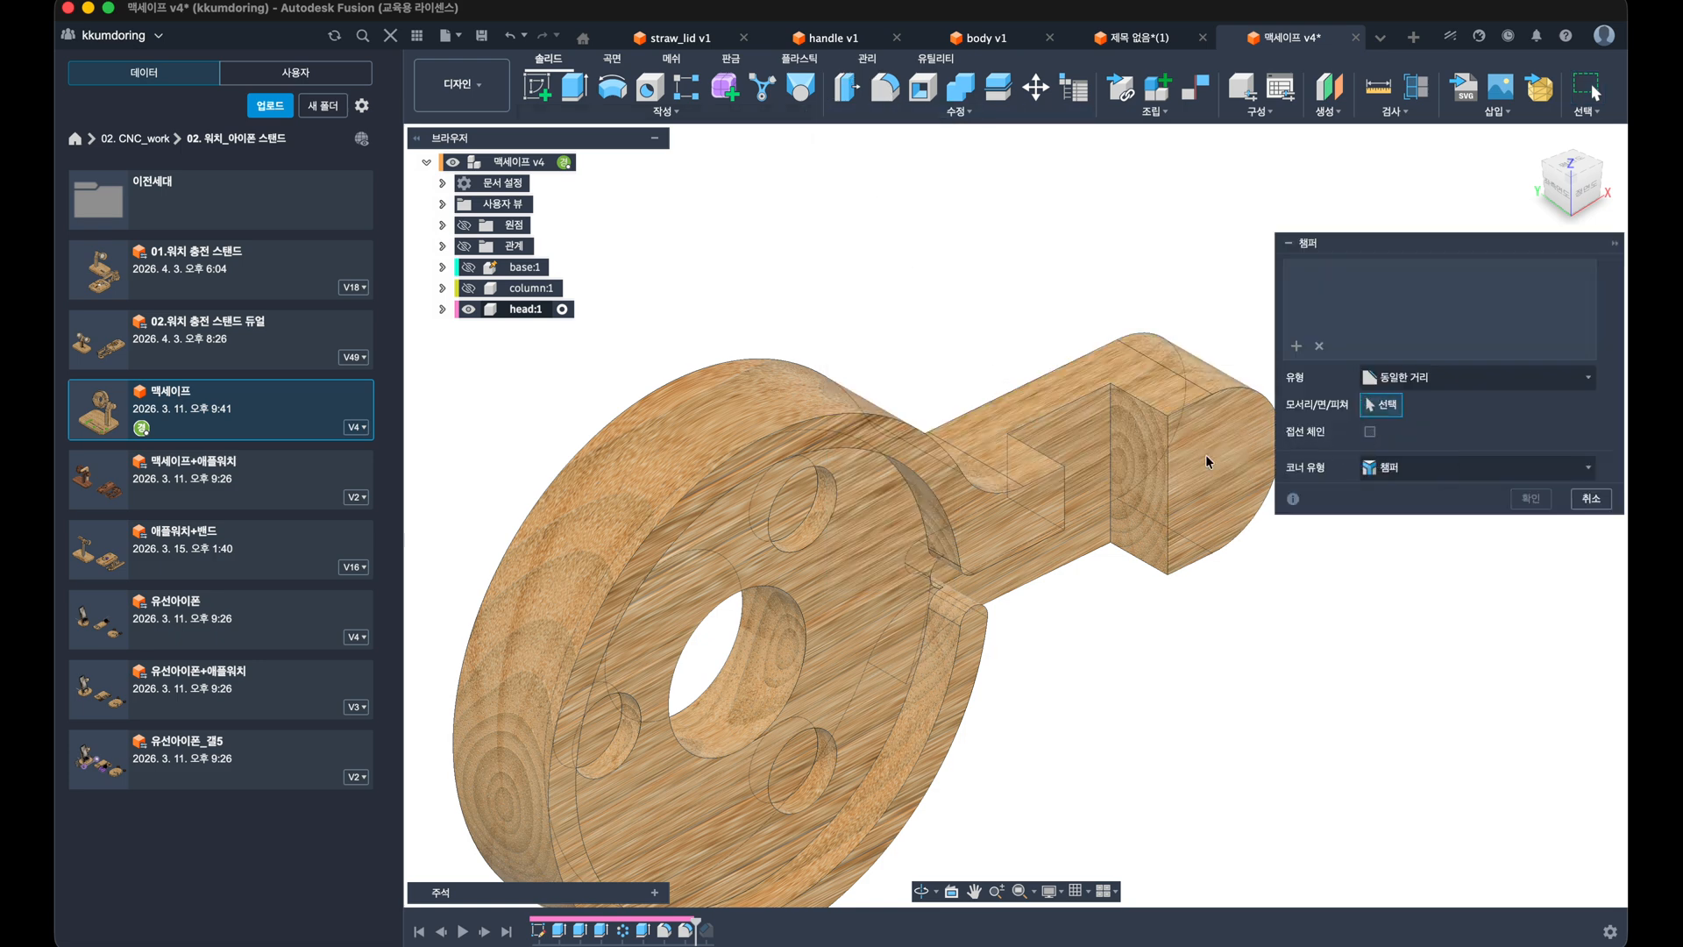
click(971, 479)
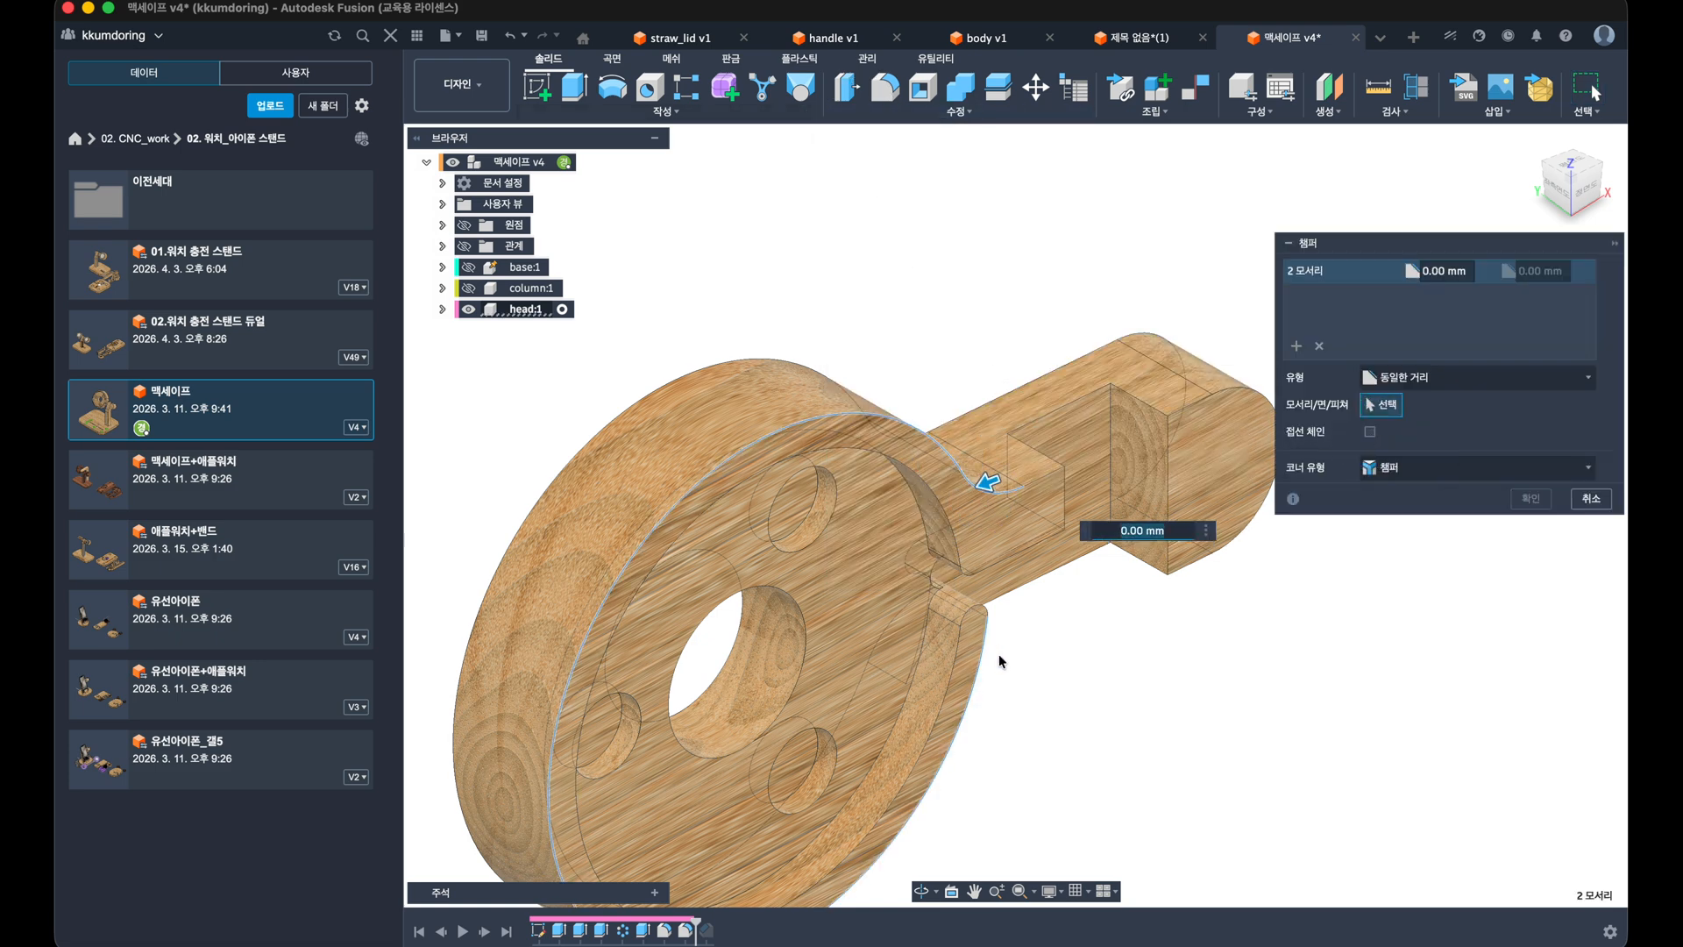
middle_drag(980, 696, 991, 590)
shift+middle_drag(995, 714, 1007, 439)
text(1)
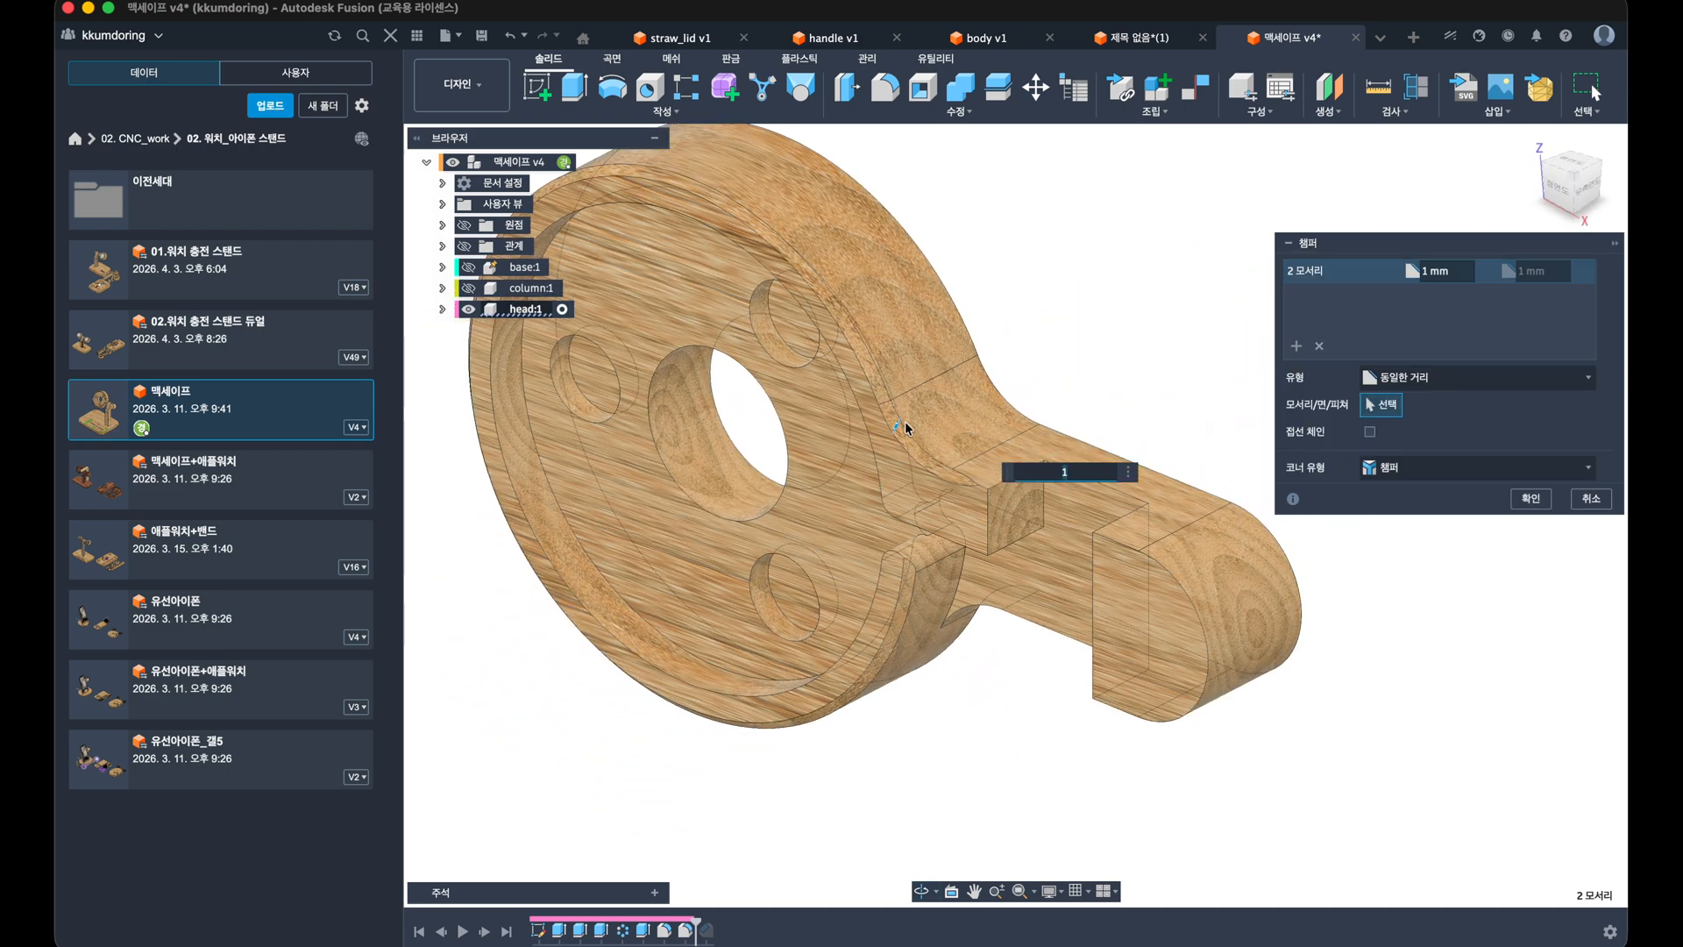
shift+middle_drag(905, 428, 772, 282)
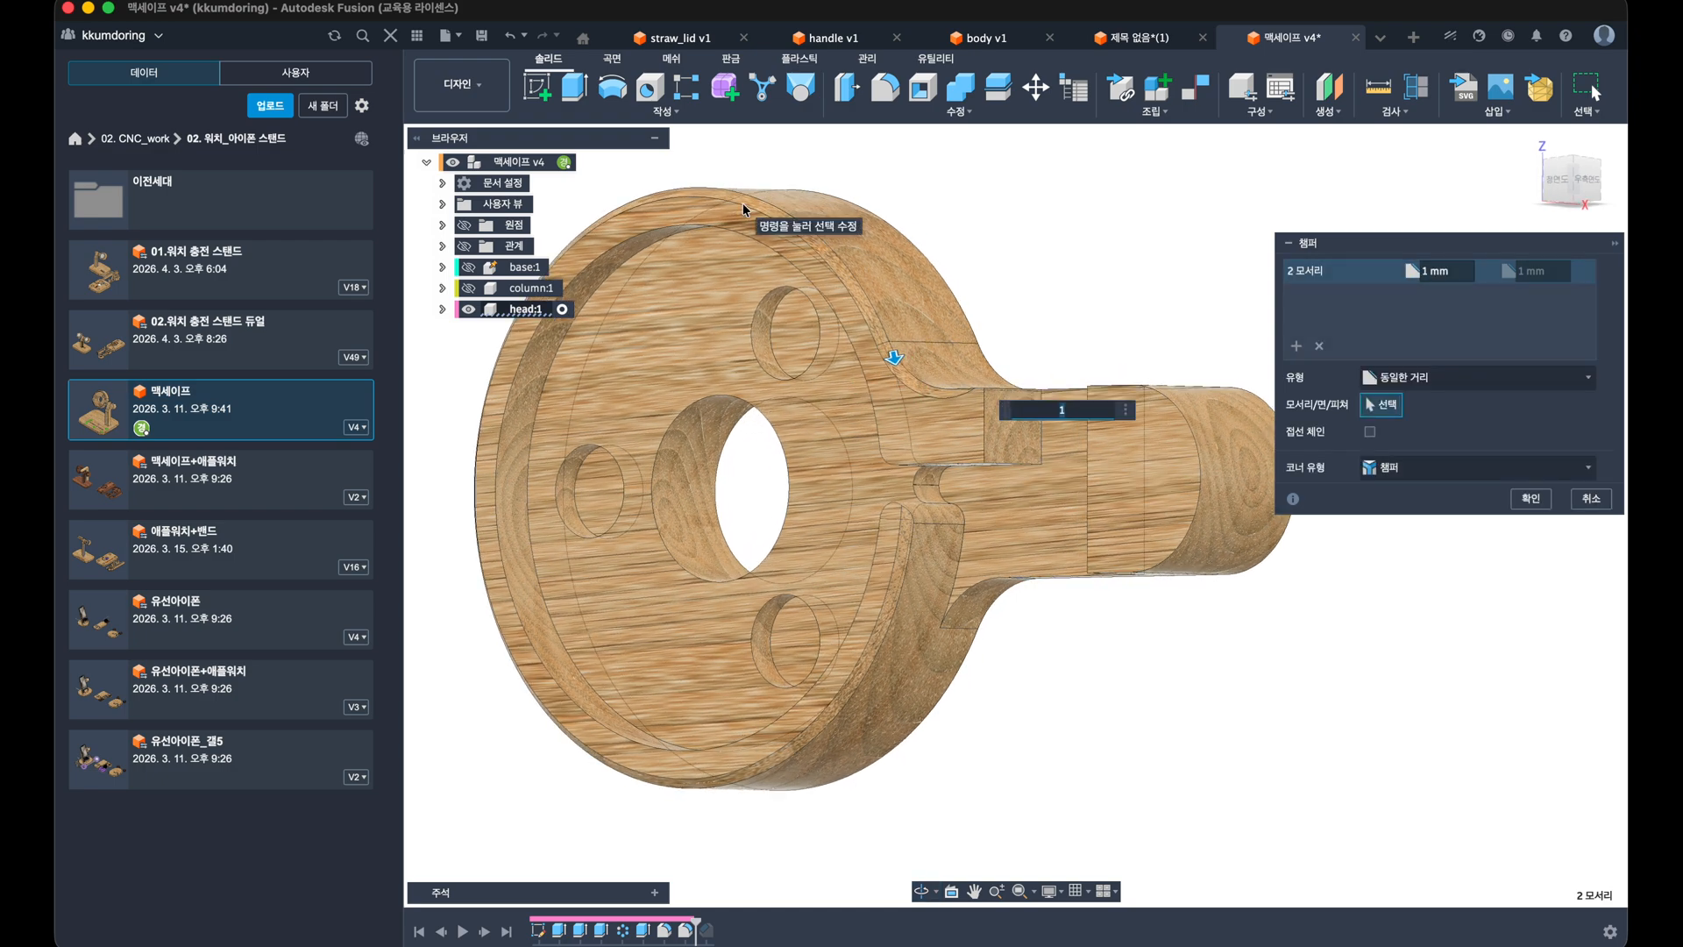
shift+middle_drag(742, 209, 889, 271)
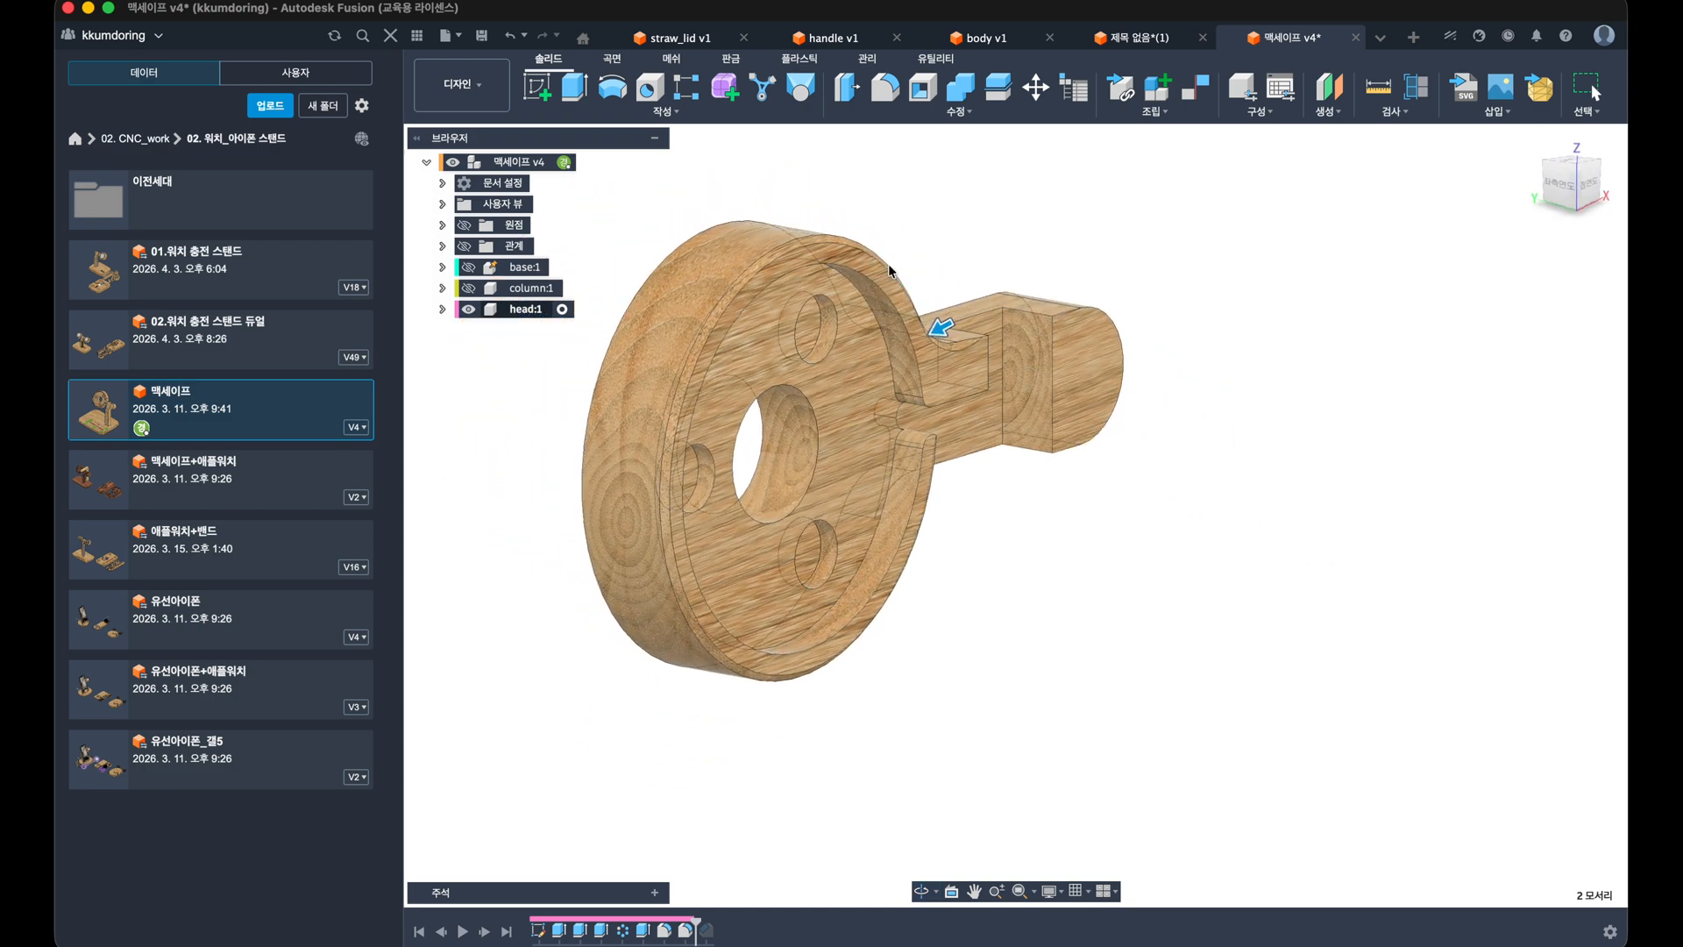
Step: Undo the chamfer attempt, the hiding of the base and column components, and the head's history rollback
key(super+z)
key(super+z)
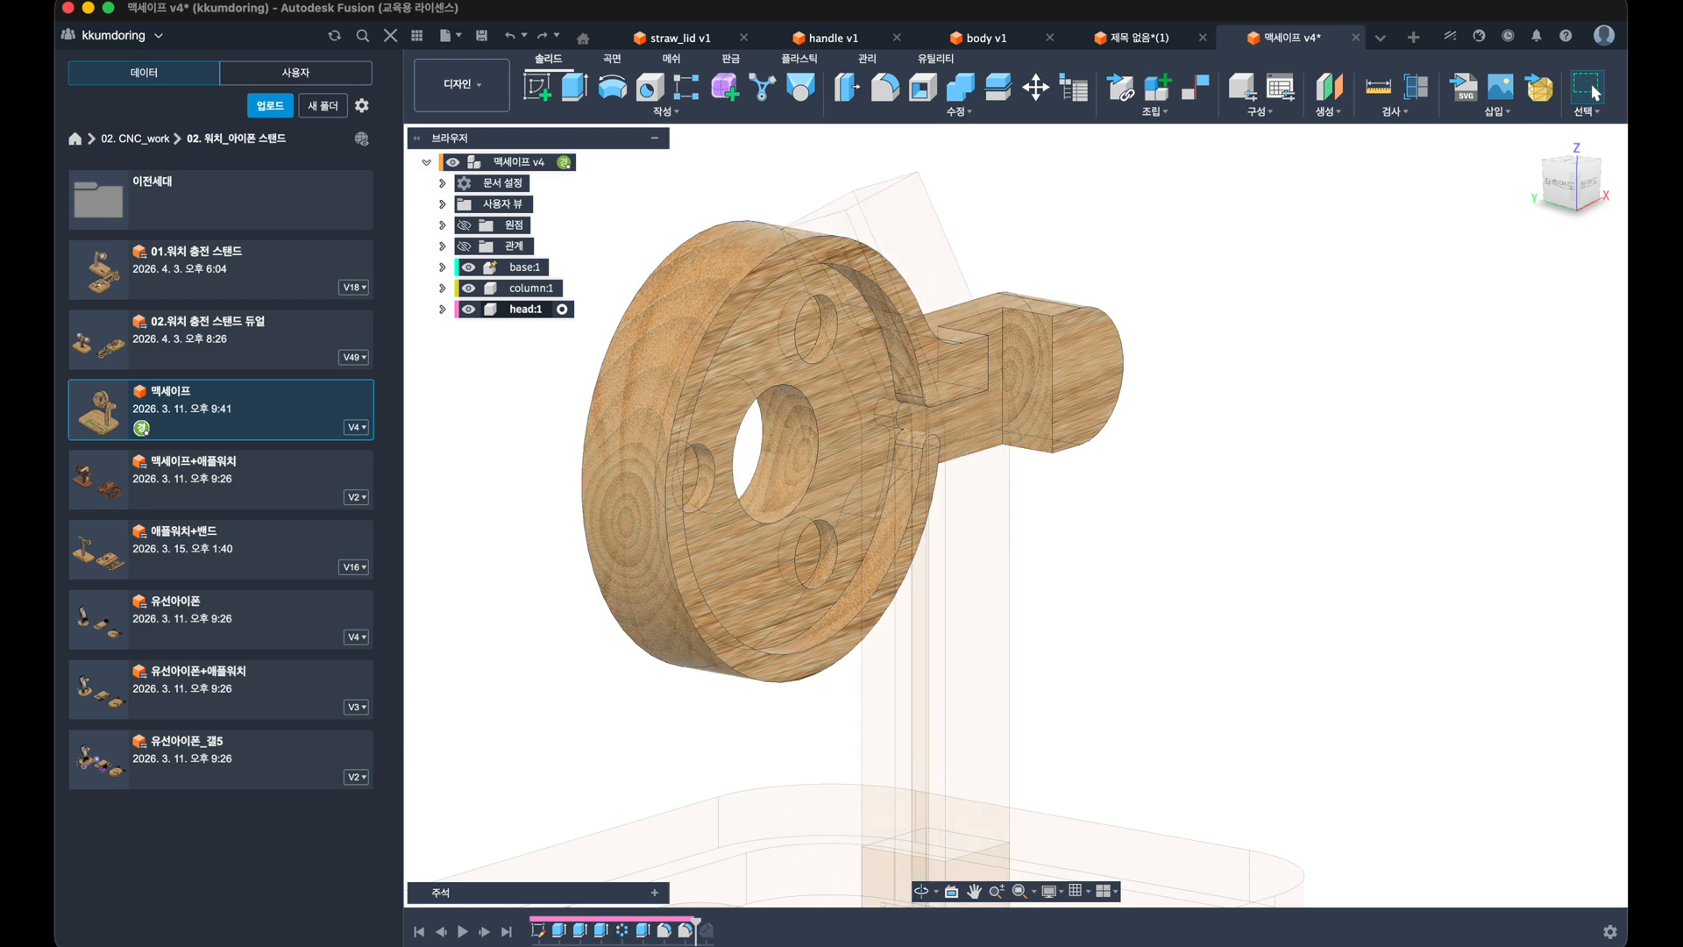
key(super+z)
Step: Show the Magsafe_charger and both Iphone12 components, and activate the top-level 맥세이프 assembly
scroll(688, 722, down, 3)
mouse_move(689, 721)
shift+middle_down()
mouse_move(691, 613)
mouse_move(754, 533)
shift+middle_up()
click(469, 351)
click(468, 371)
click(468, 392)
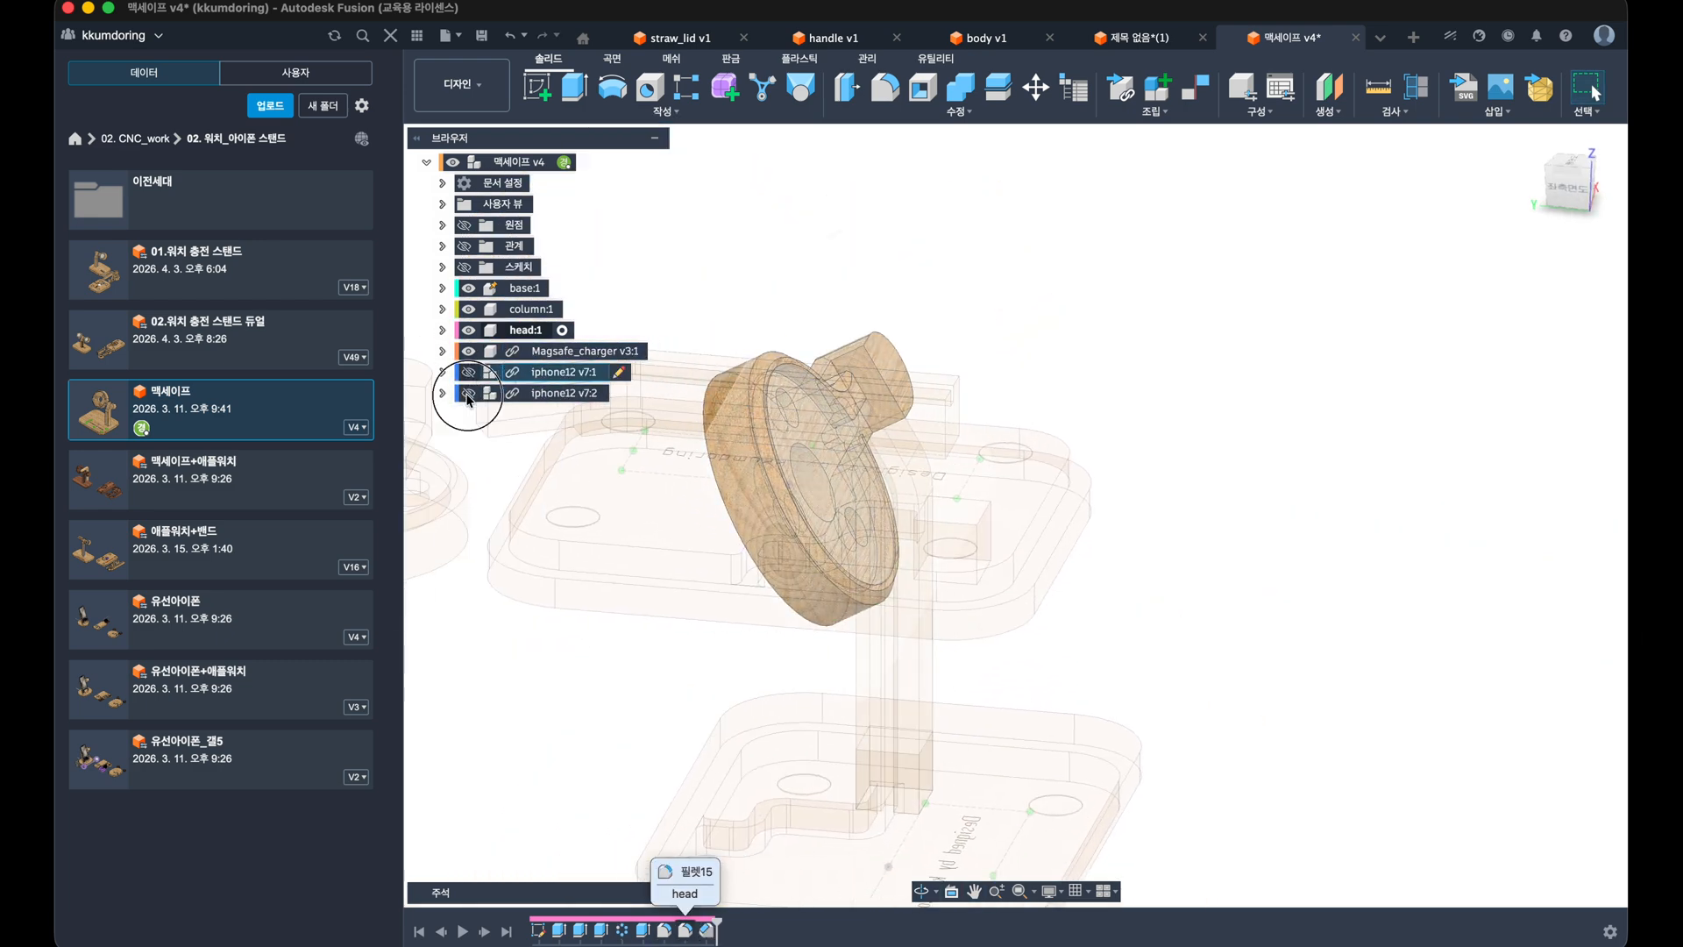
click(586, 162)
Step: Examine how the rim of the round wooden head sits beside the phone's camera bump
right_click(619, 351)
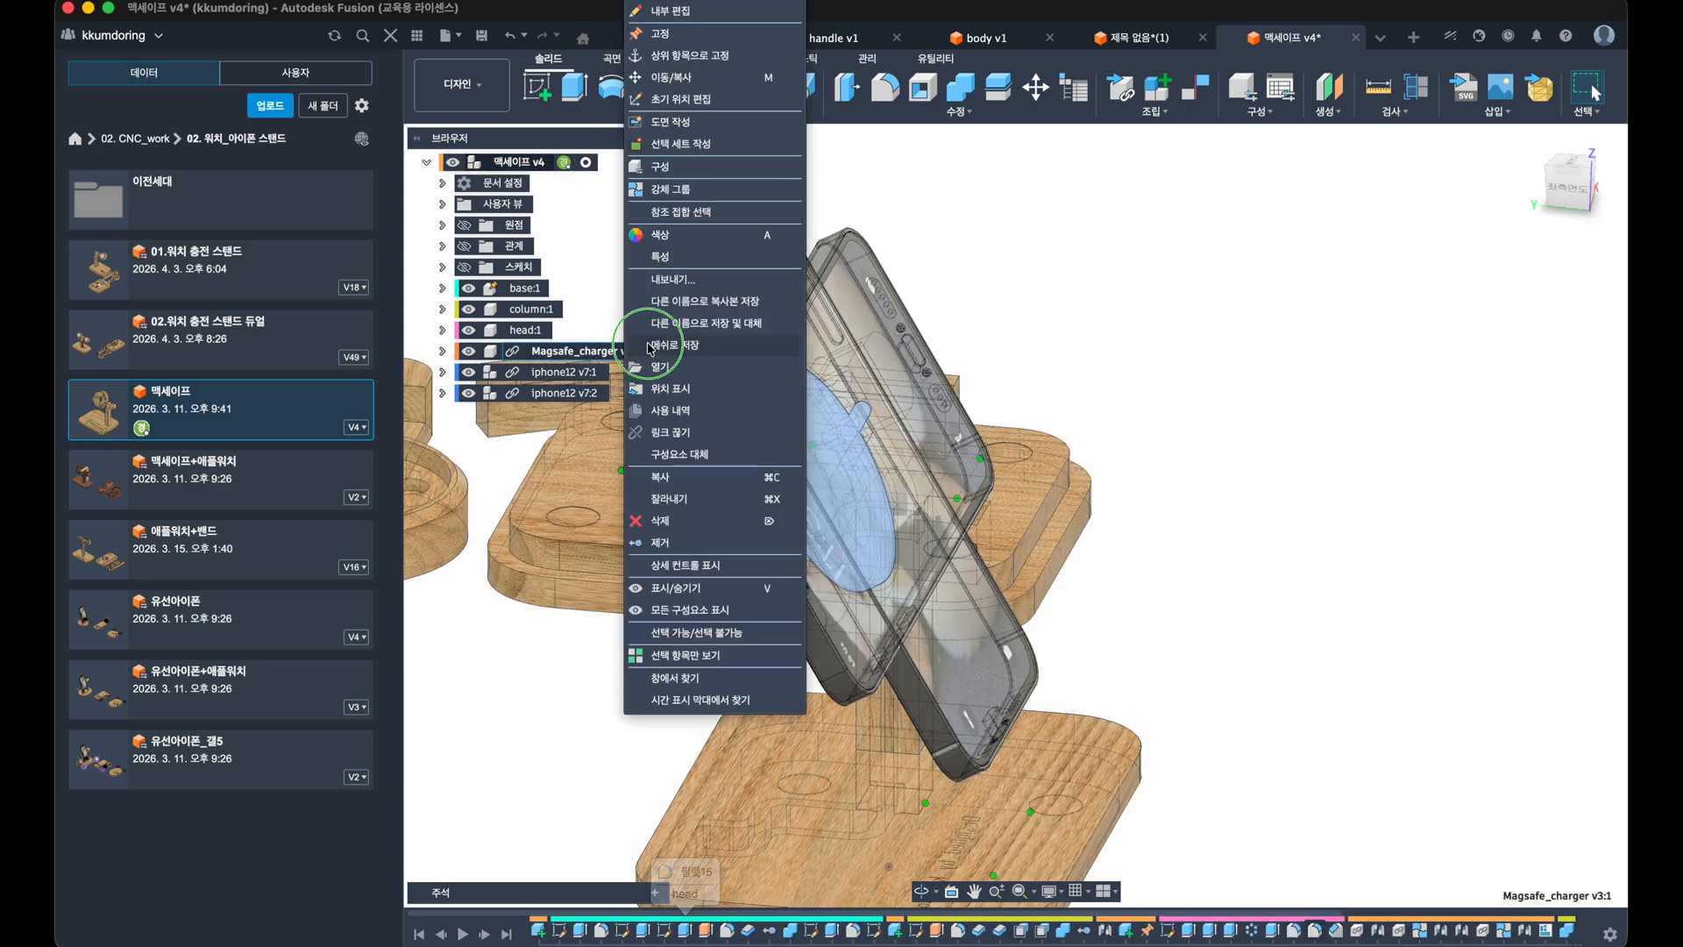
click(1031, 301)
click(1177, 298)
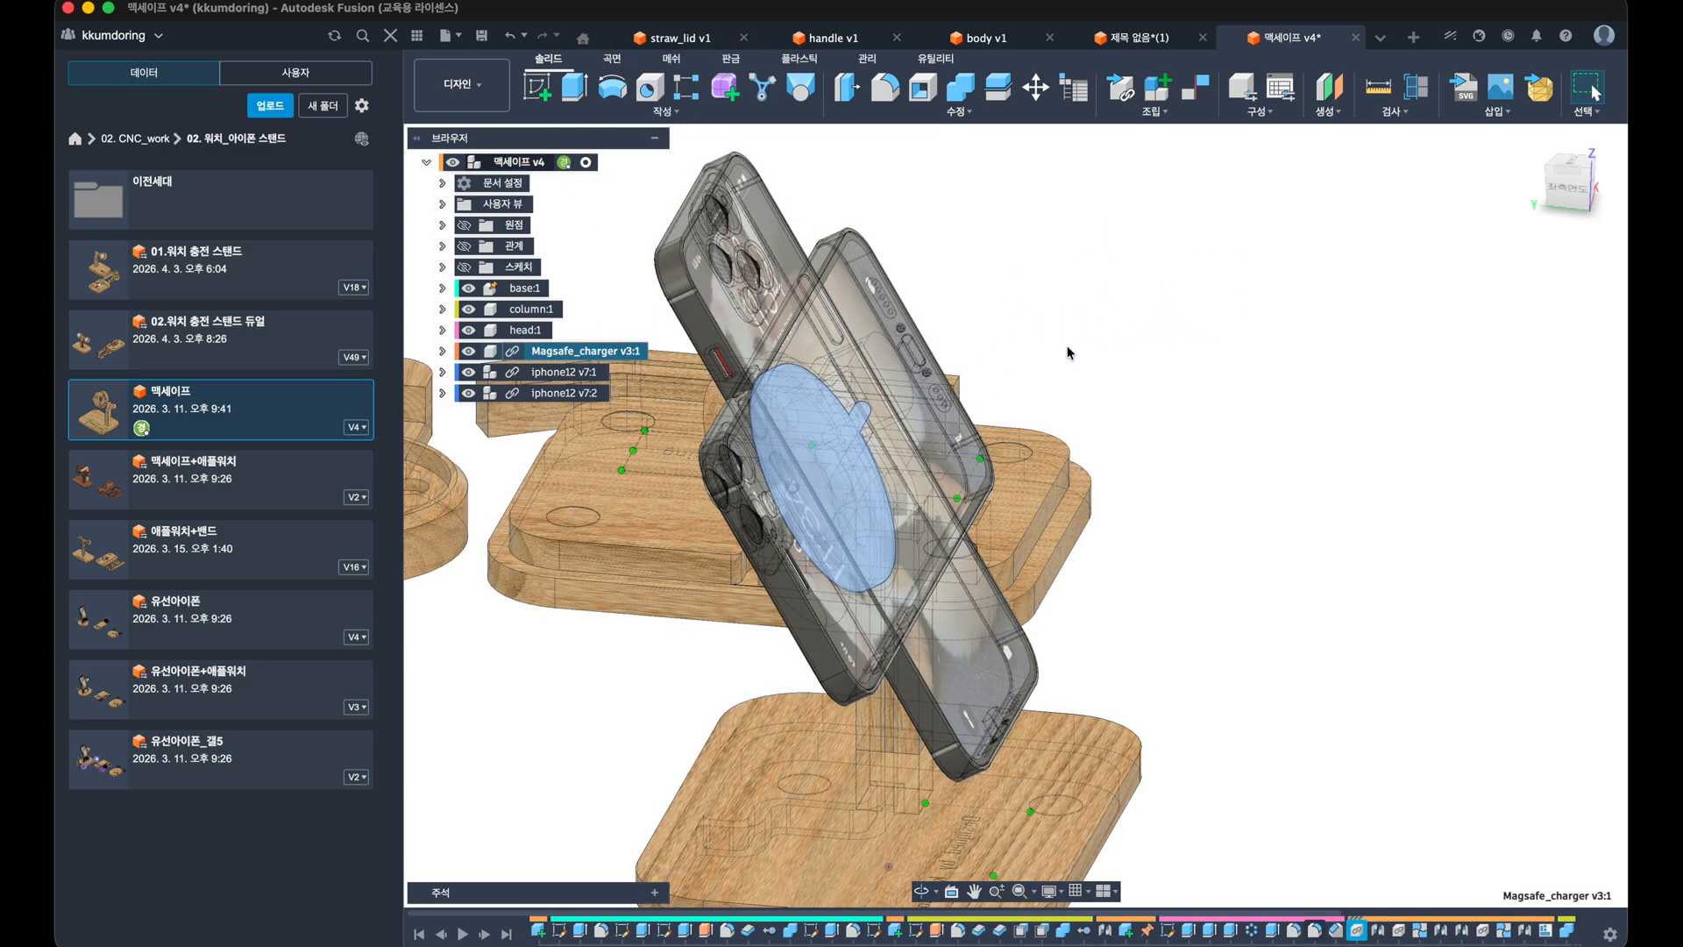
shift+middle_drag(1044, 345, 1117, 237)
scroll(973, 394, up, 5)
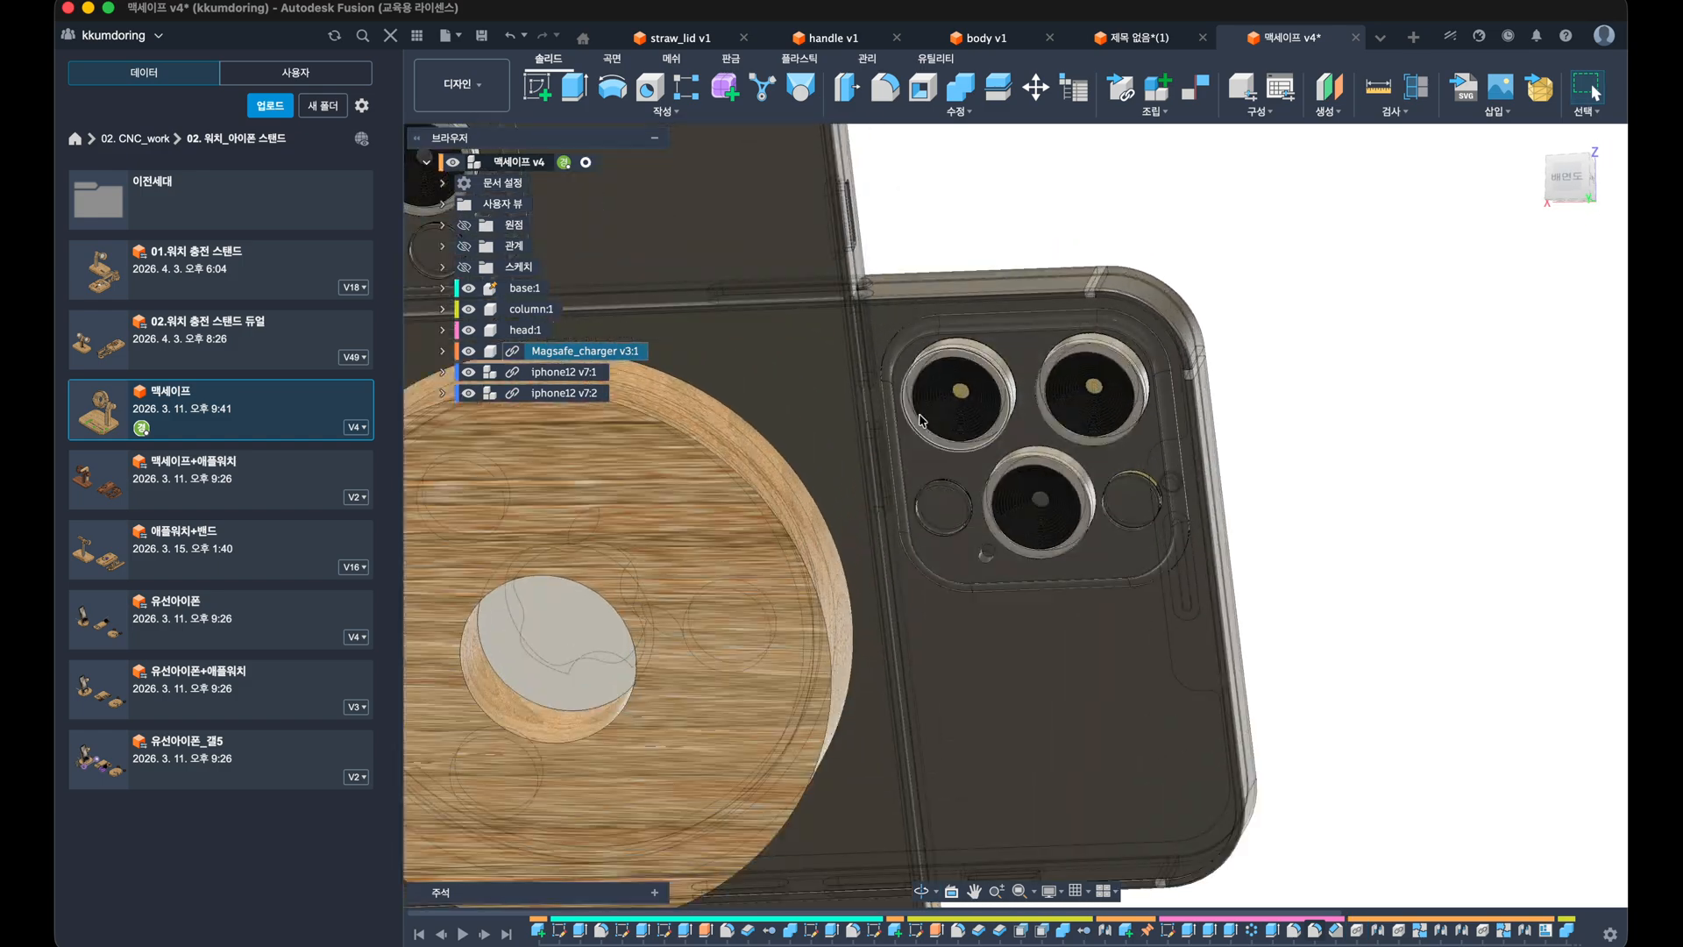
middle_drag(923, 441, 999, 373)
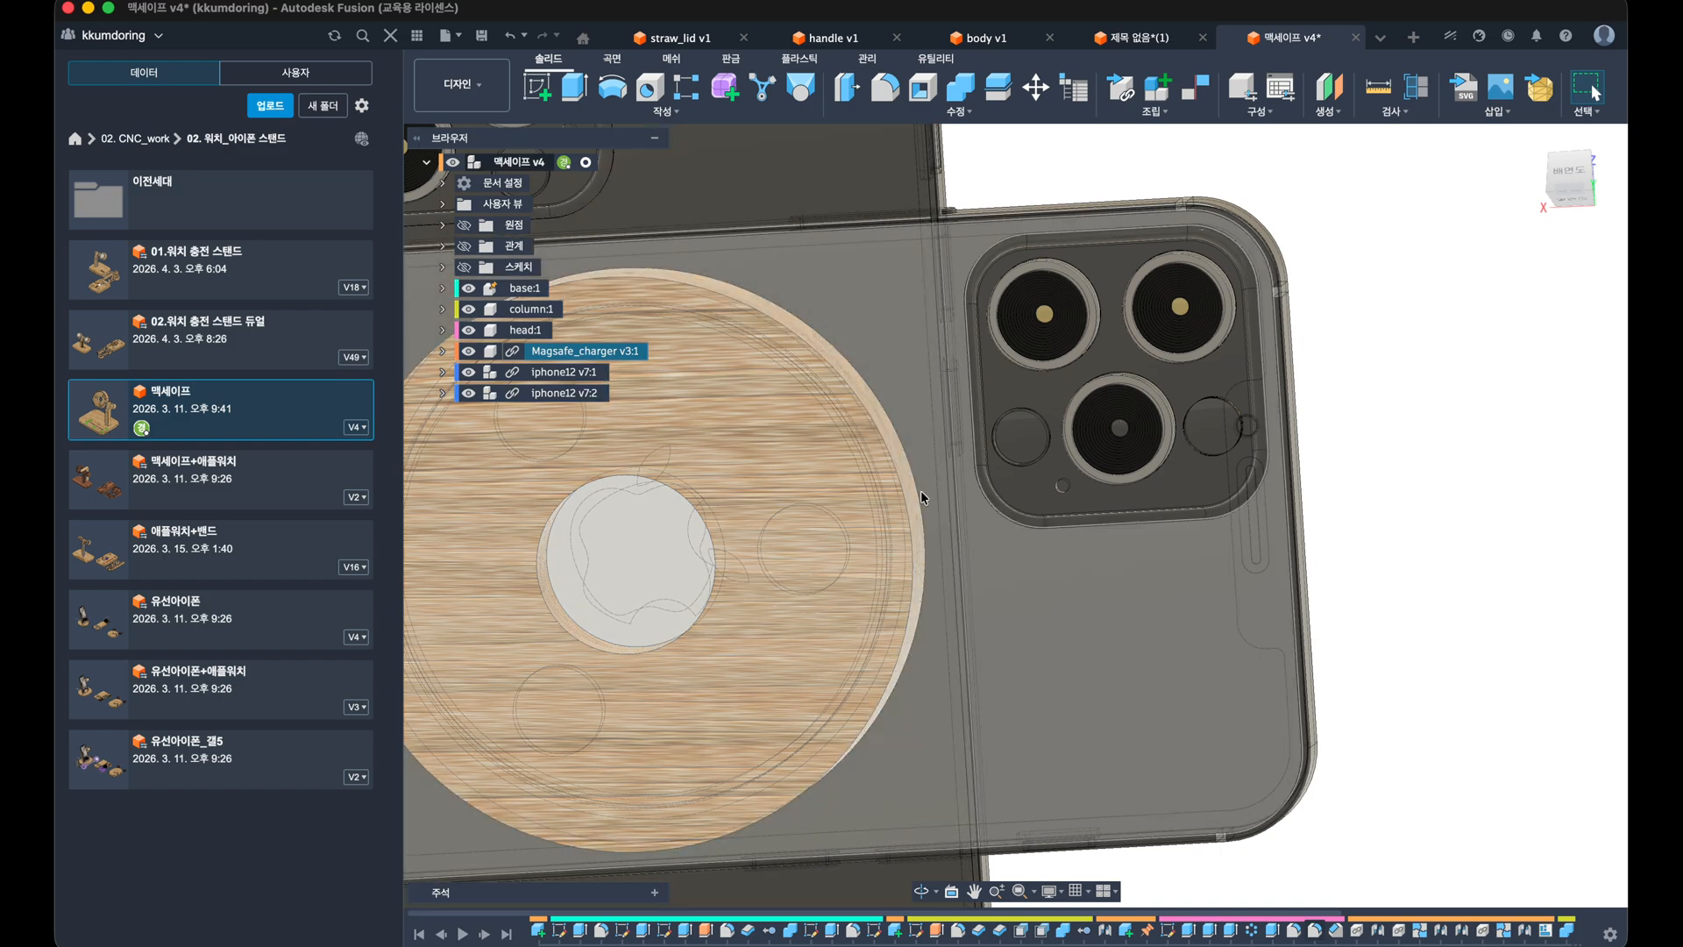
mouse_move(927, 582)
shift+middle_down()
mouse_move(914, 681)
mouse_move(911, 558)
shift+middle_up()
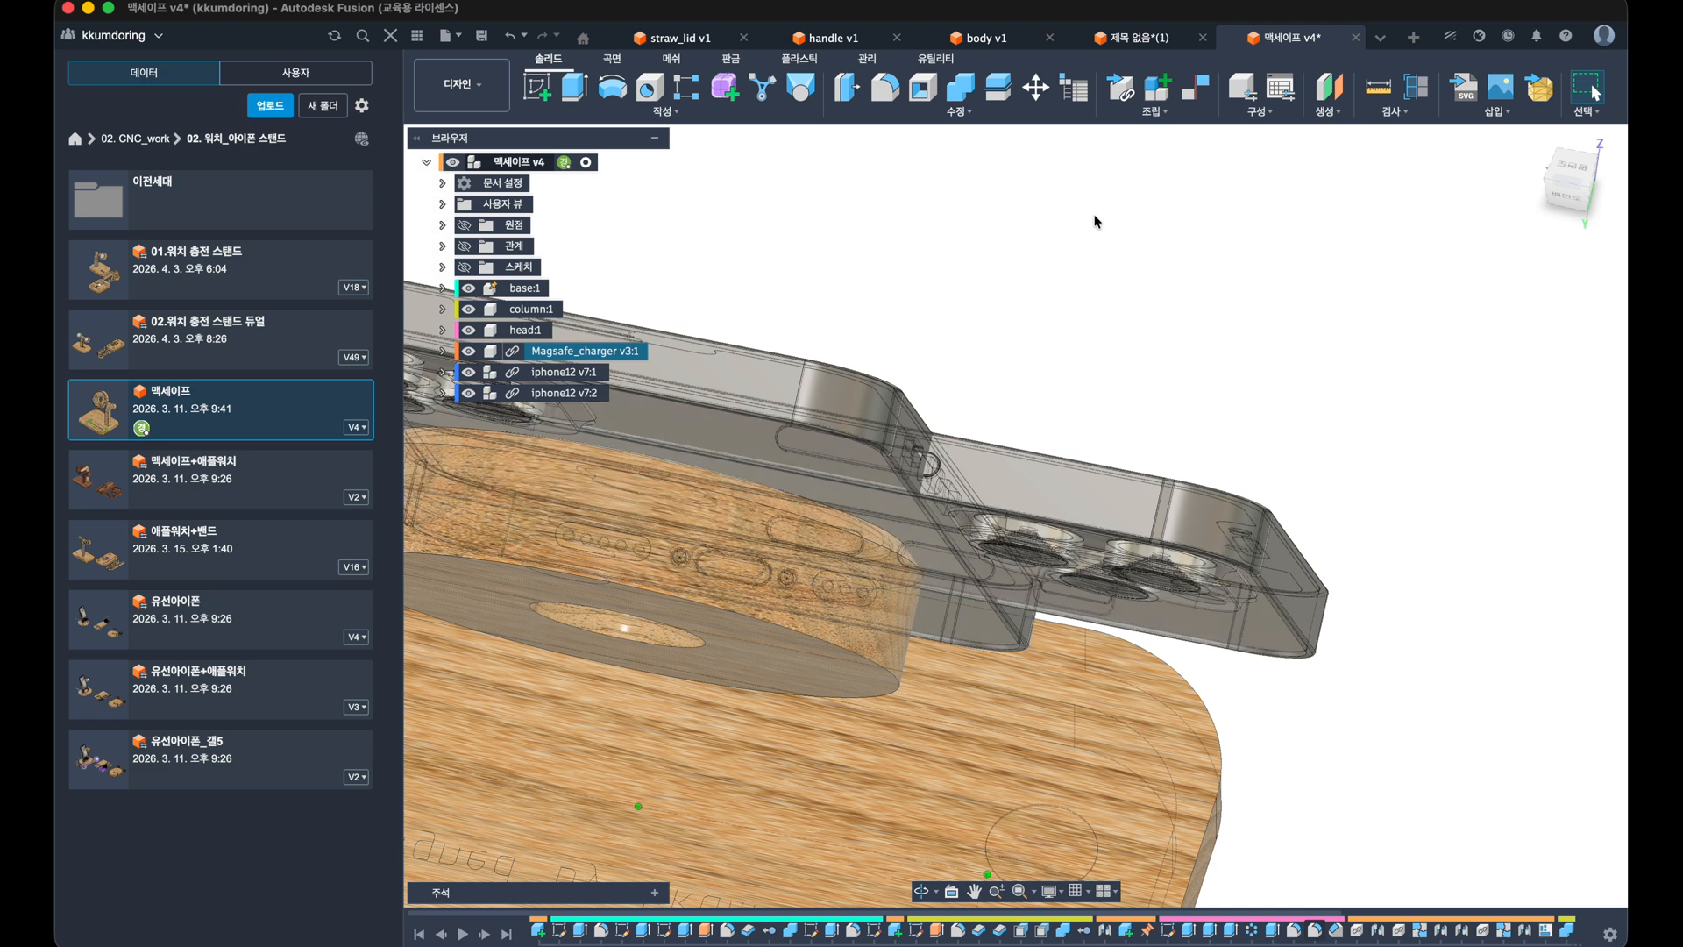
Step: Return to the unsaved lid design and examine the bevel around its U-shaped slot
click(1136, 42)
shift+middle_drag(1231, 594, 1006, 628)
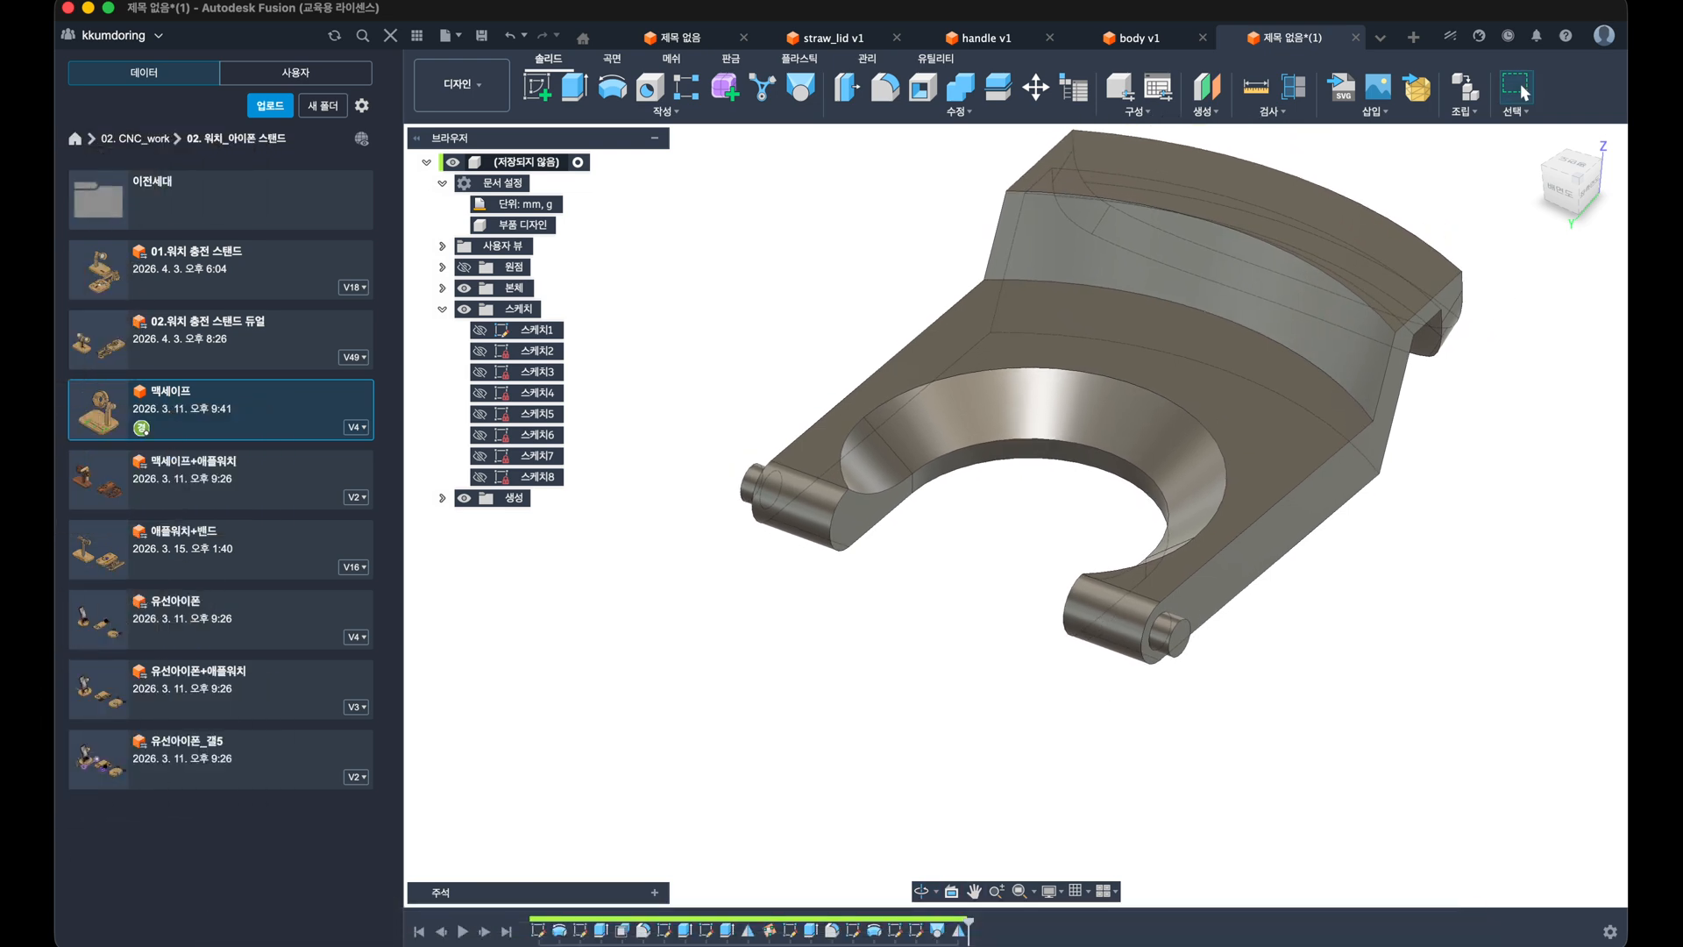
shift+middle_drag(981, 585, 992, 628)
shift+middle_drag(1118, 402, 991, 578)
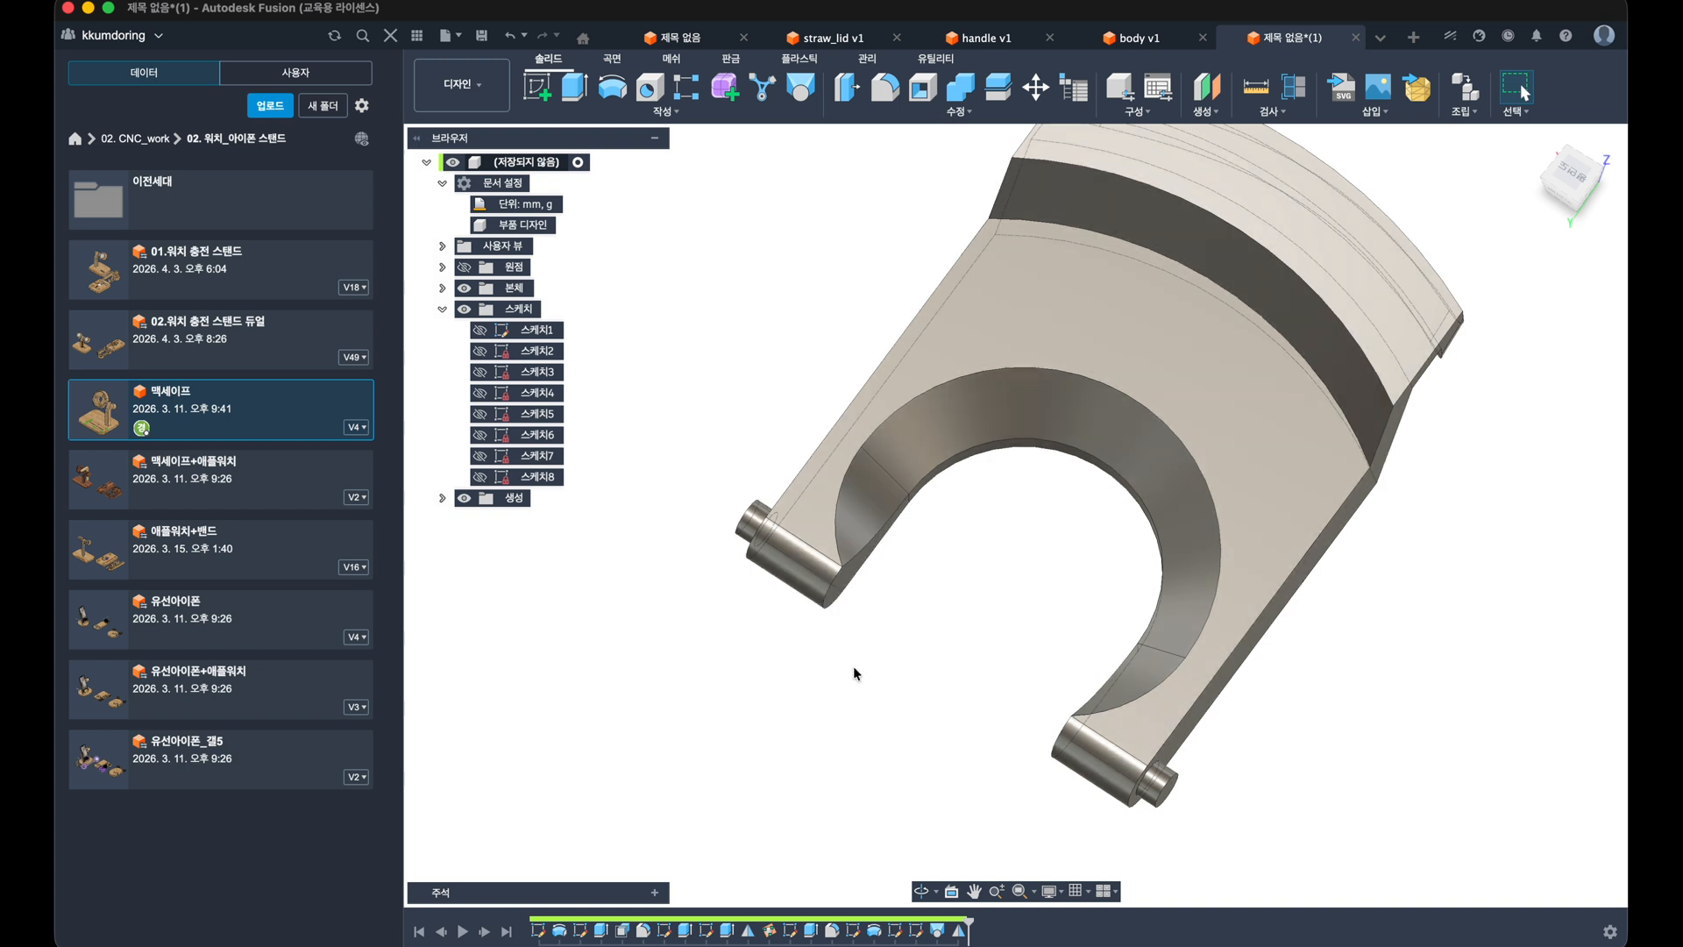
mouse_move(58, 931)
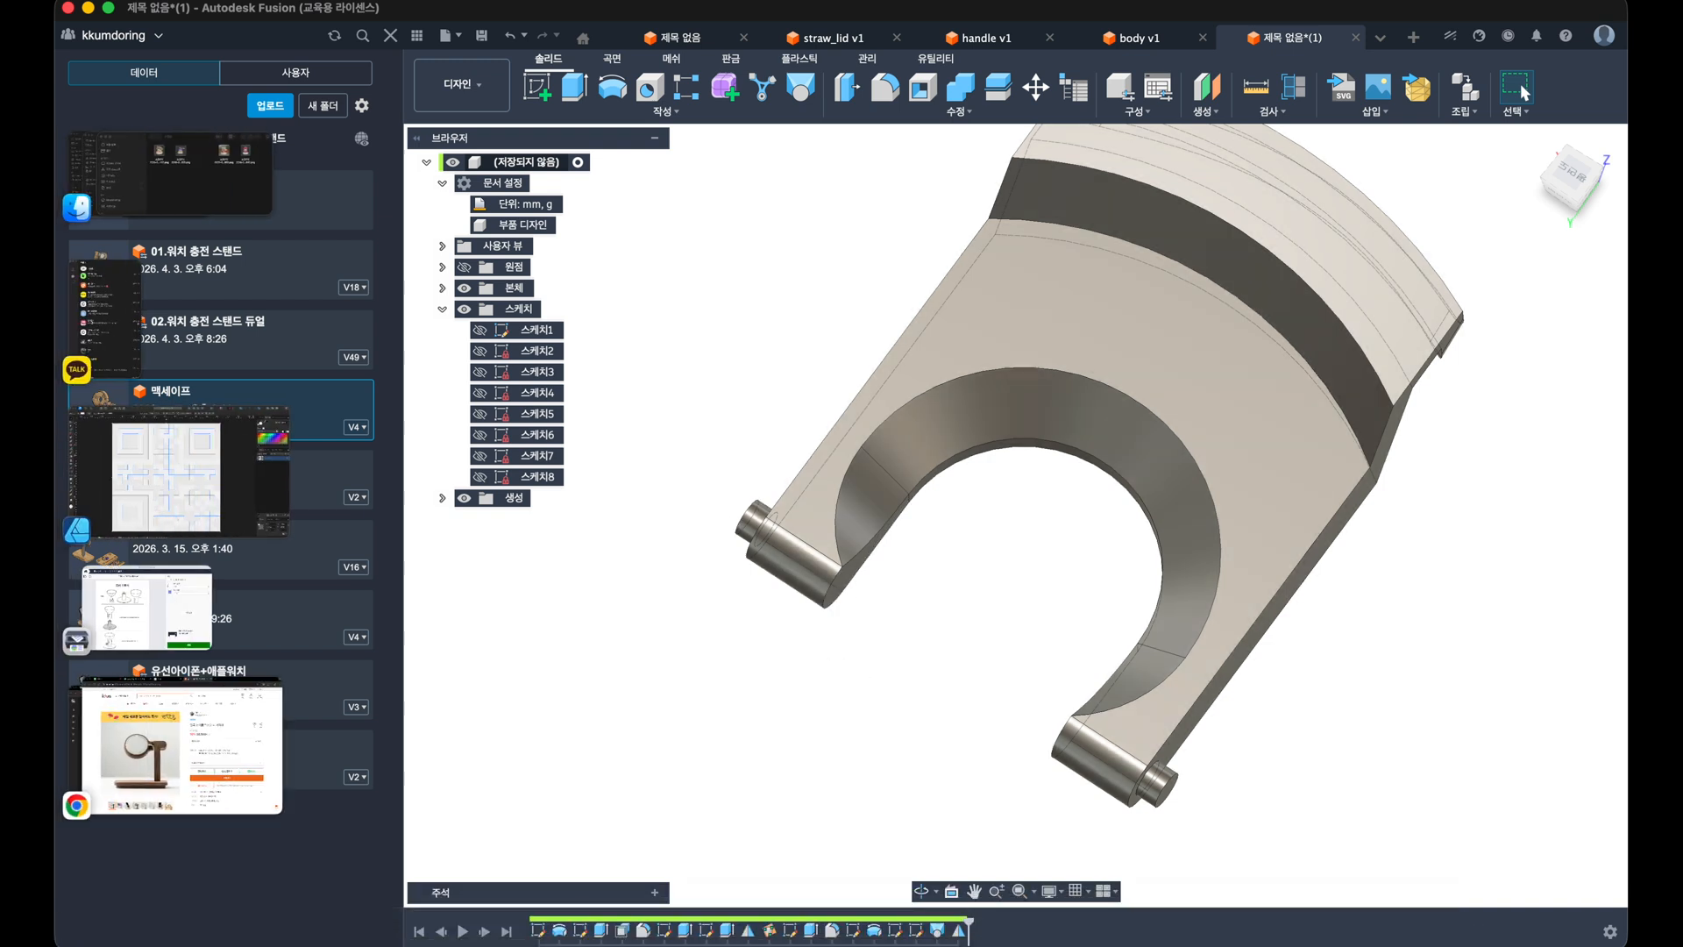
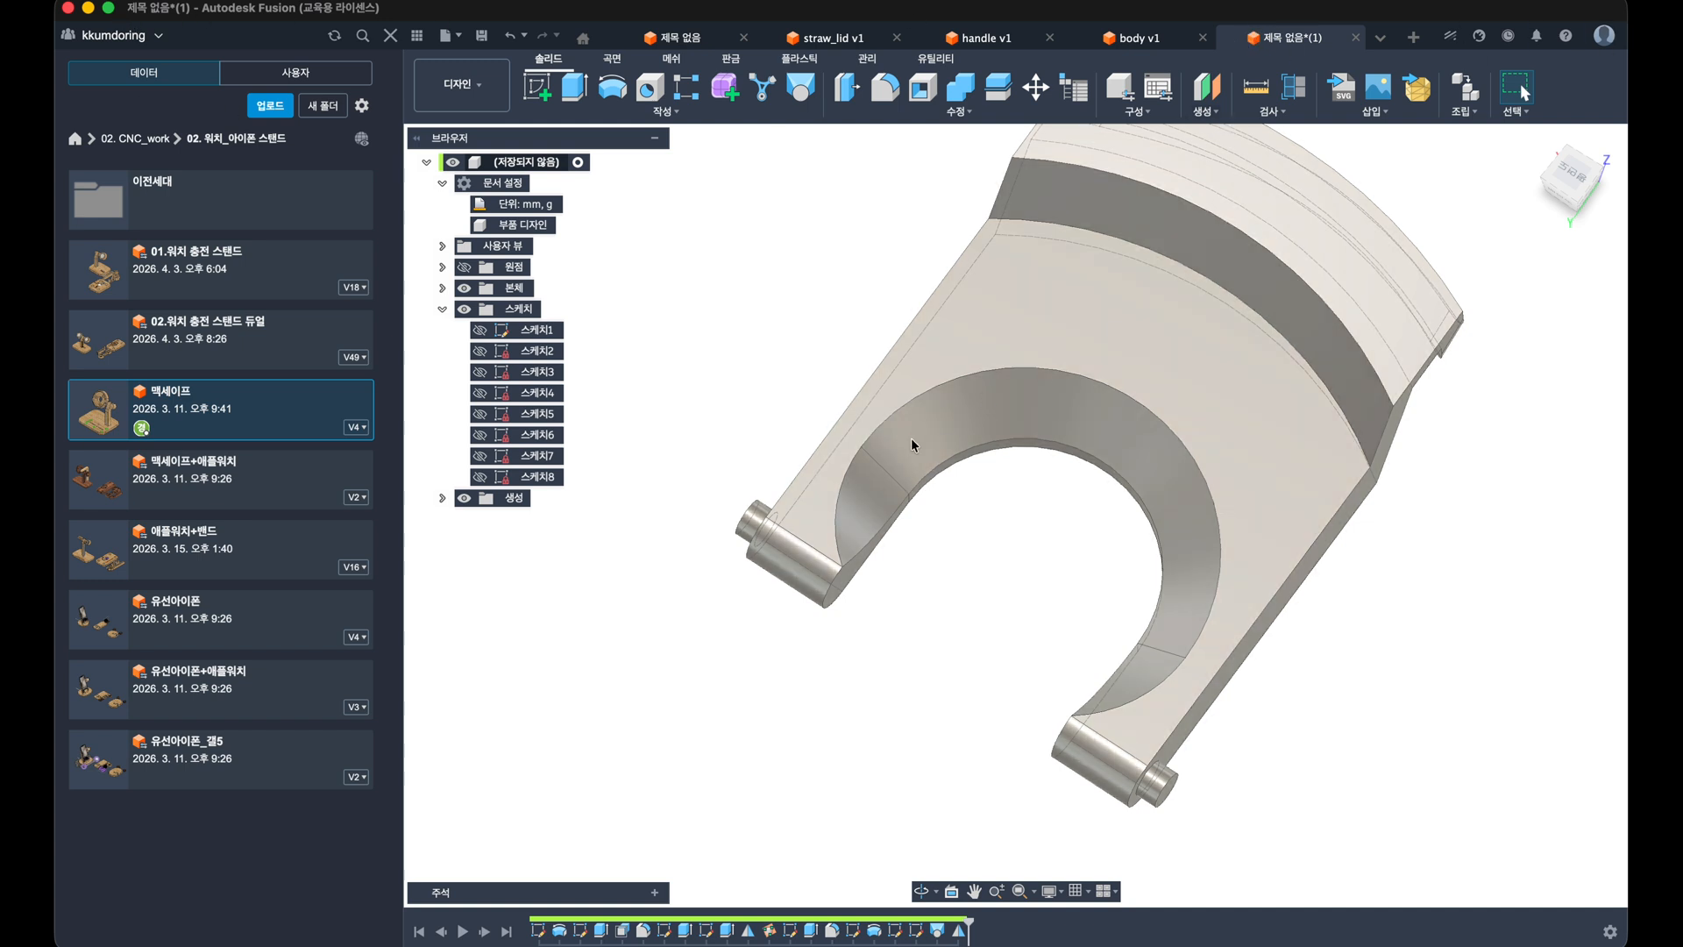
shift+middle_drag(911, 445, 893, 561)
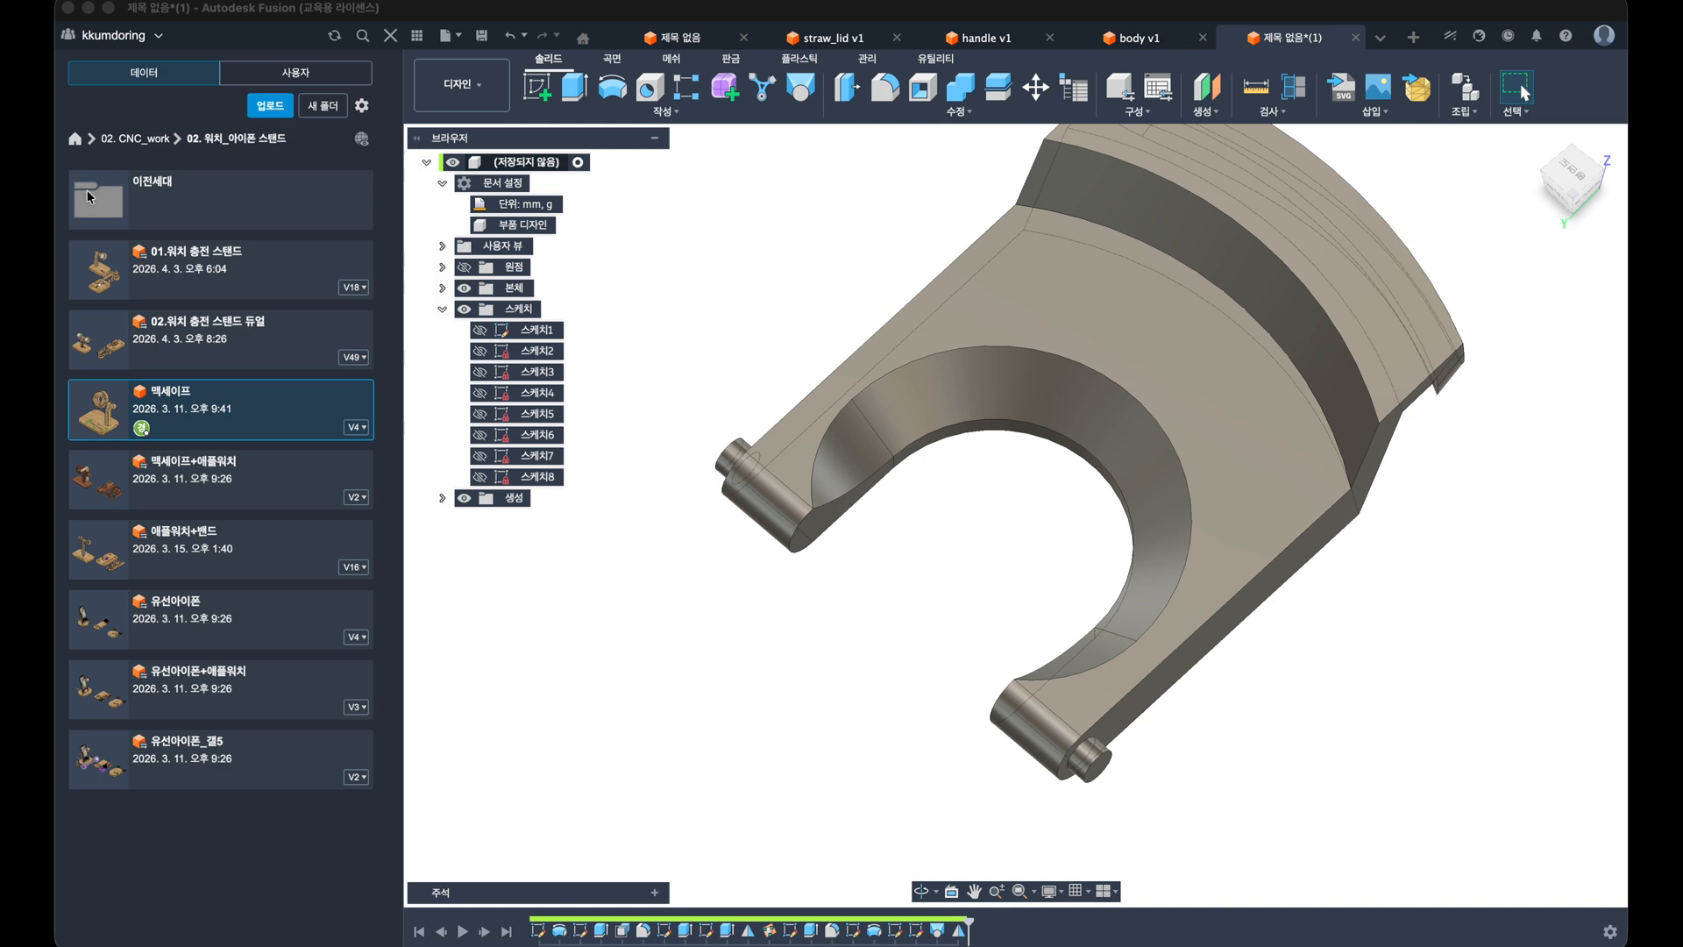
Step: Toggle the iPad connection in the macOS screen mirroring settings
click(708, 230)
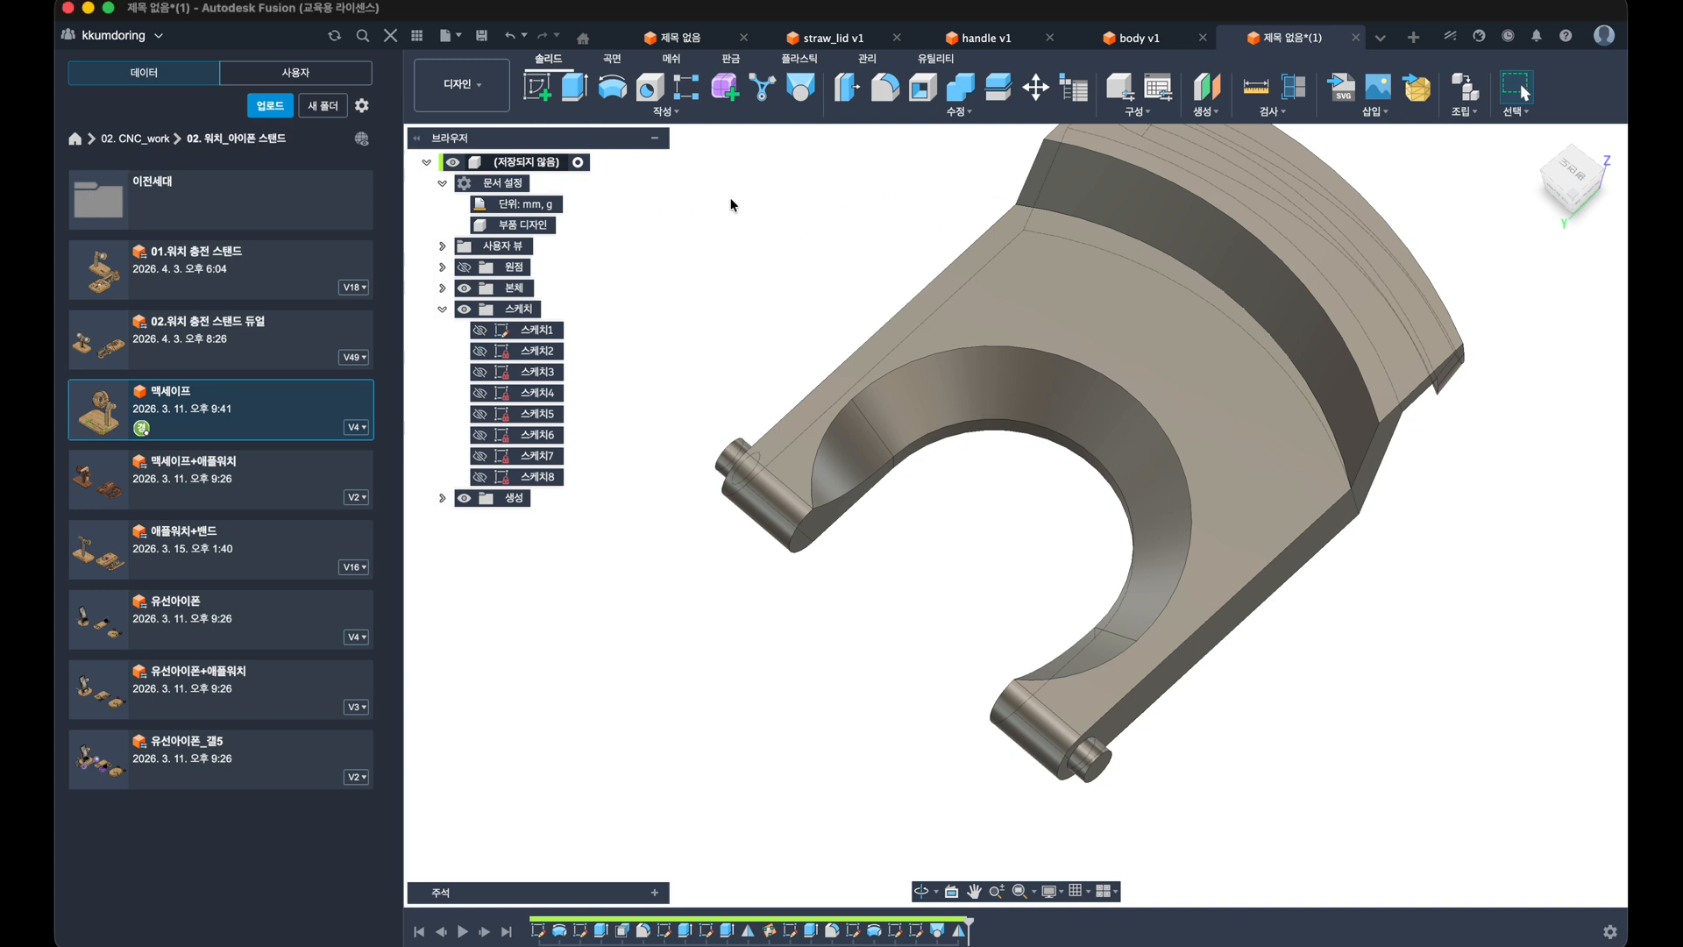
click(1295, 2)
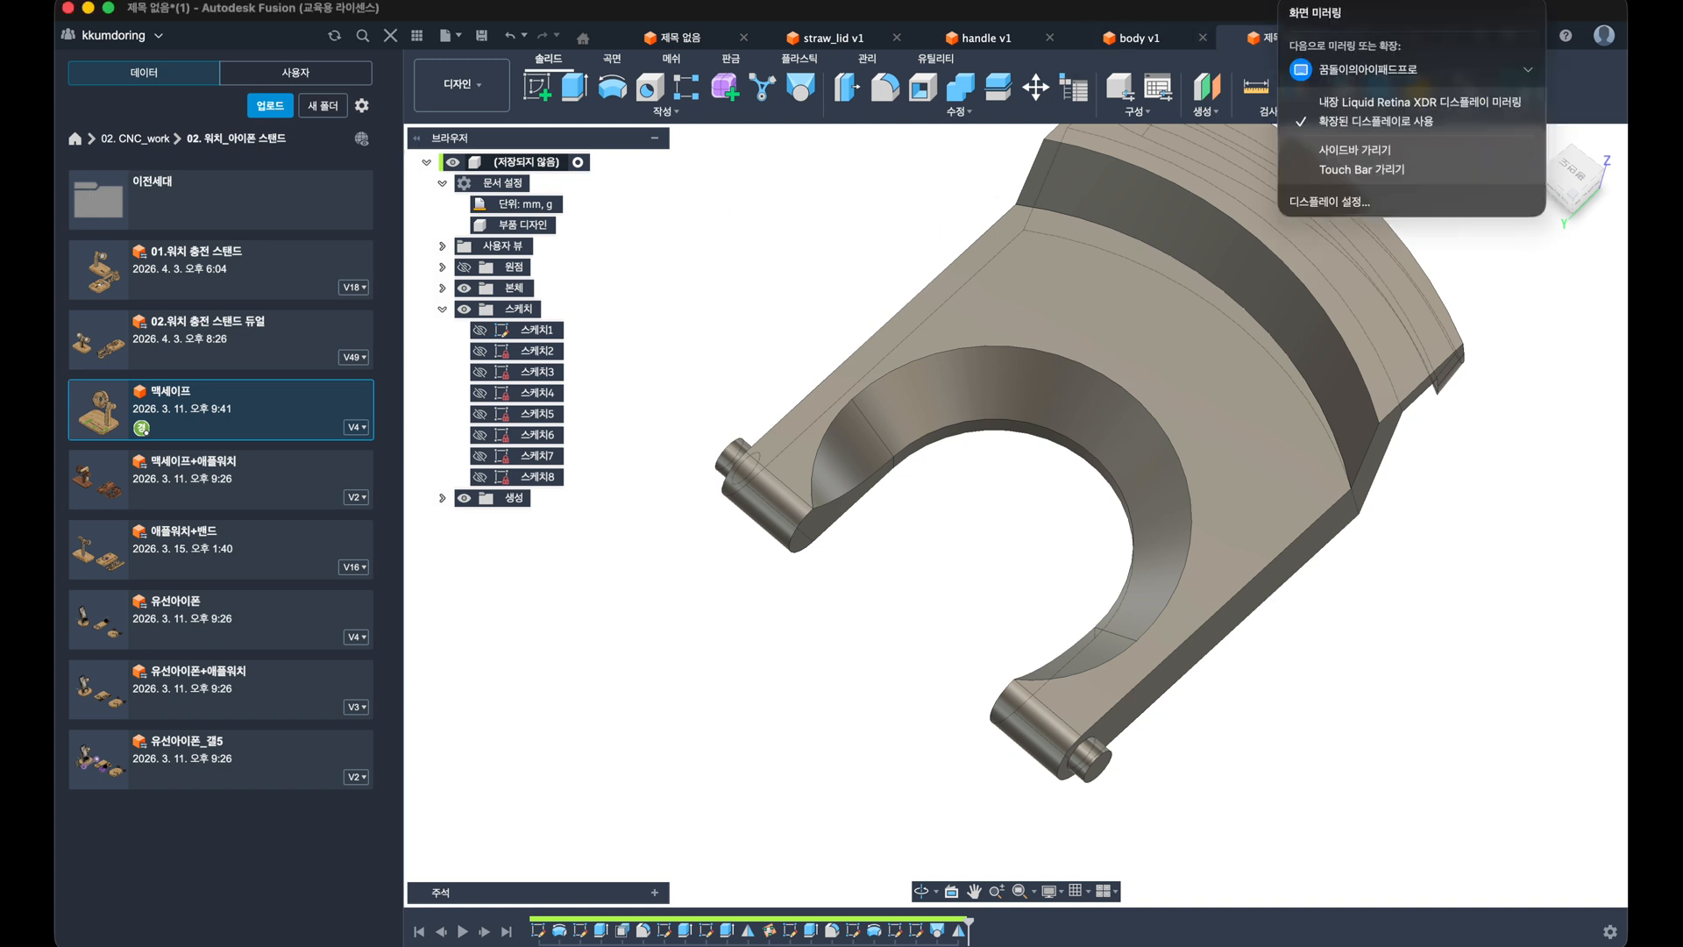
click(1309, 72)
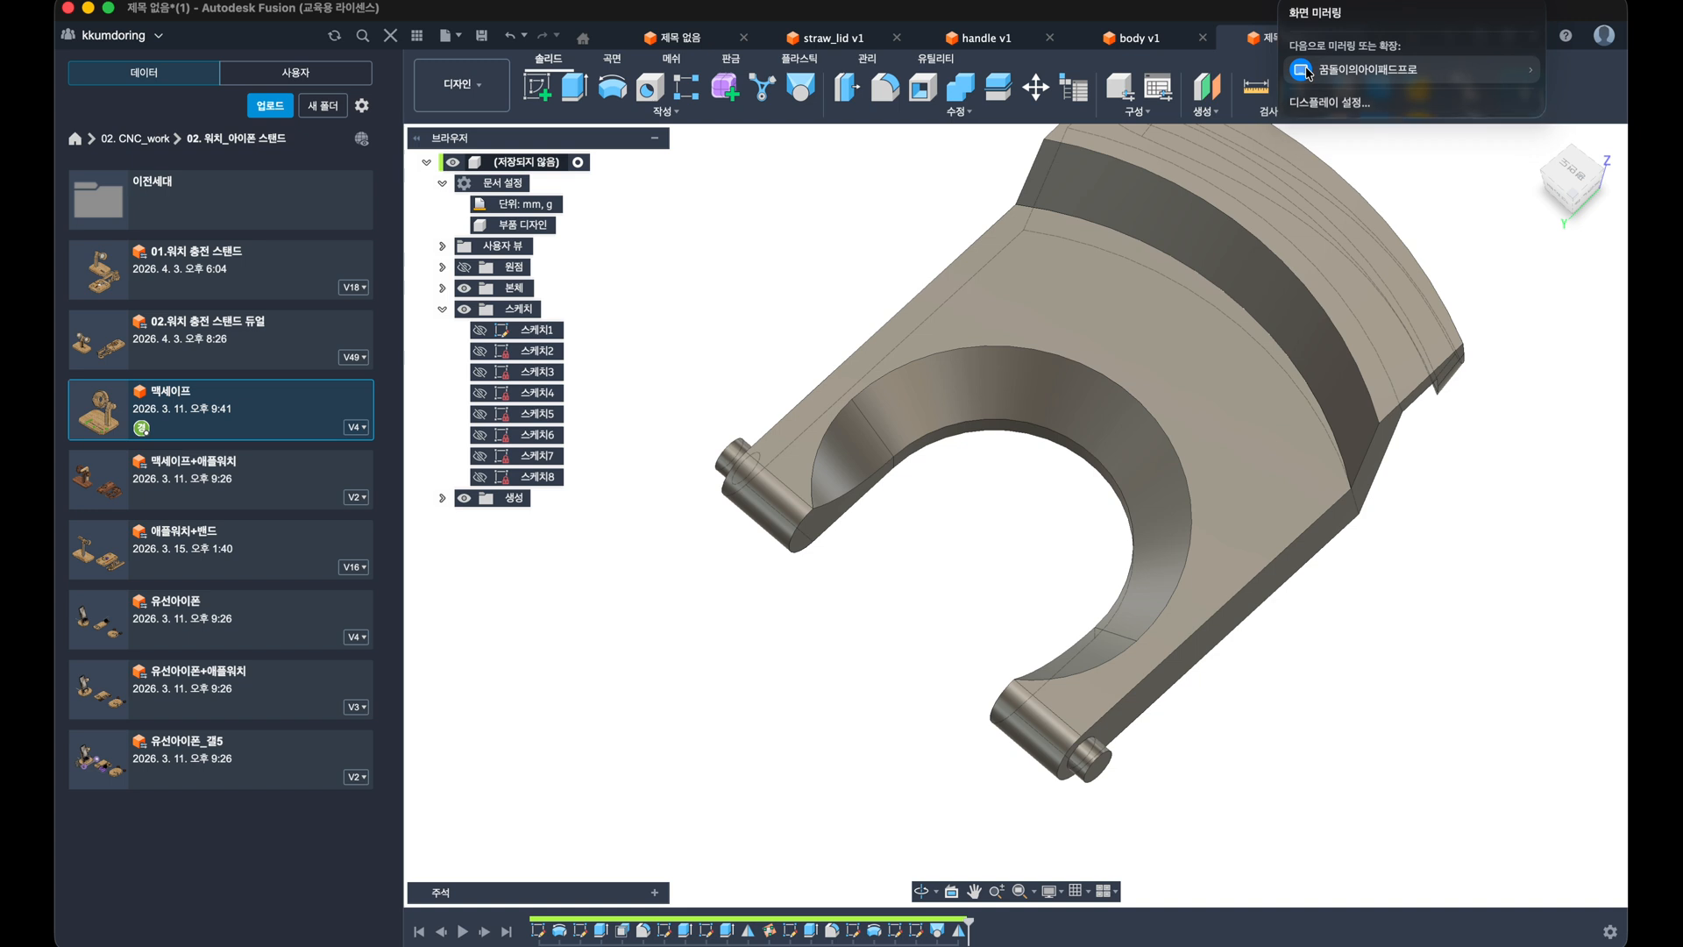
click(1309, 72)
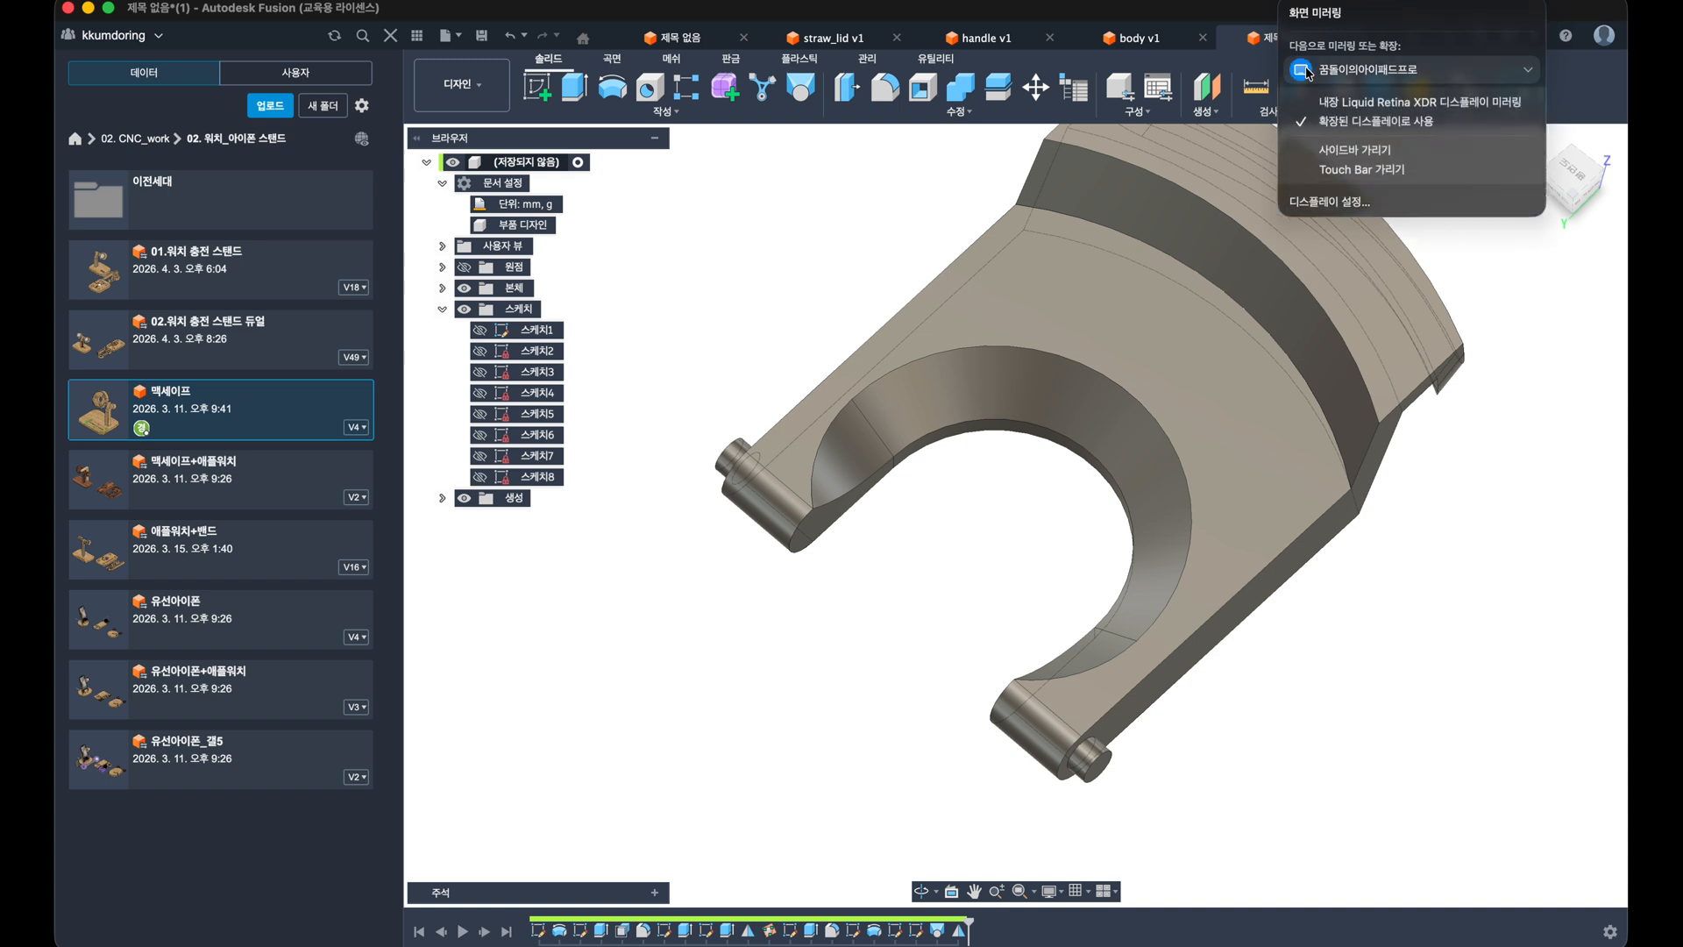
click(1309, 72)
click(1502, 680)
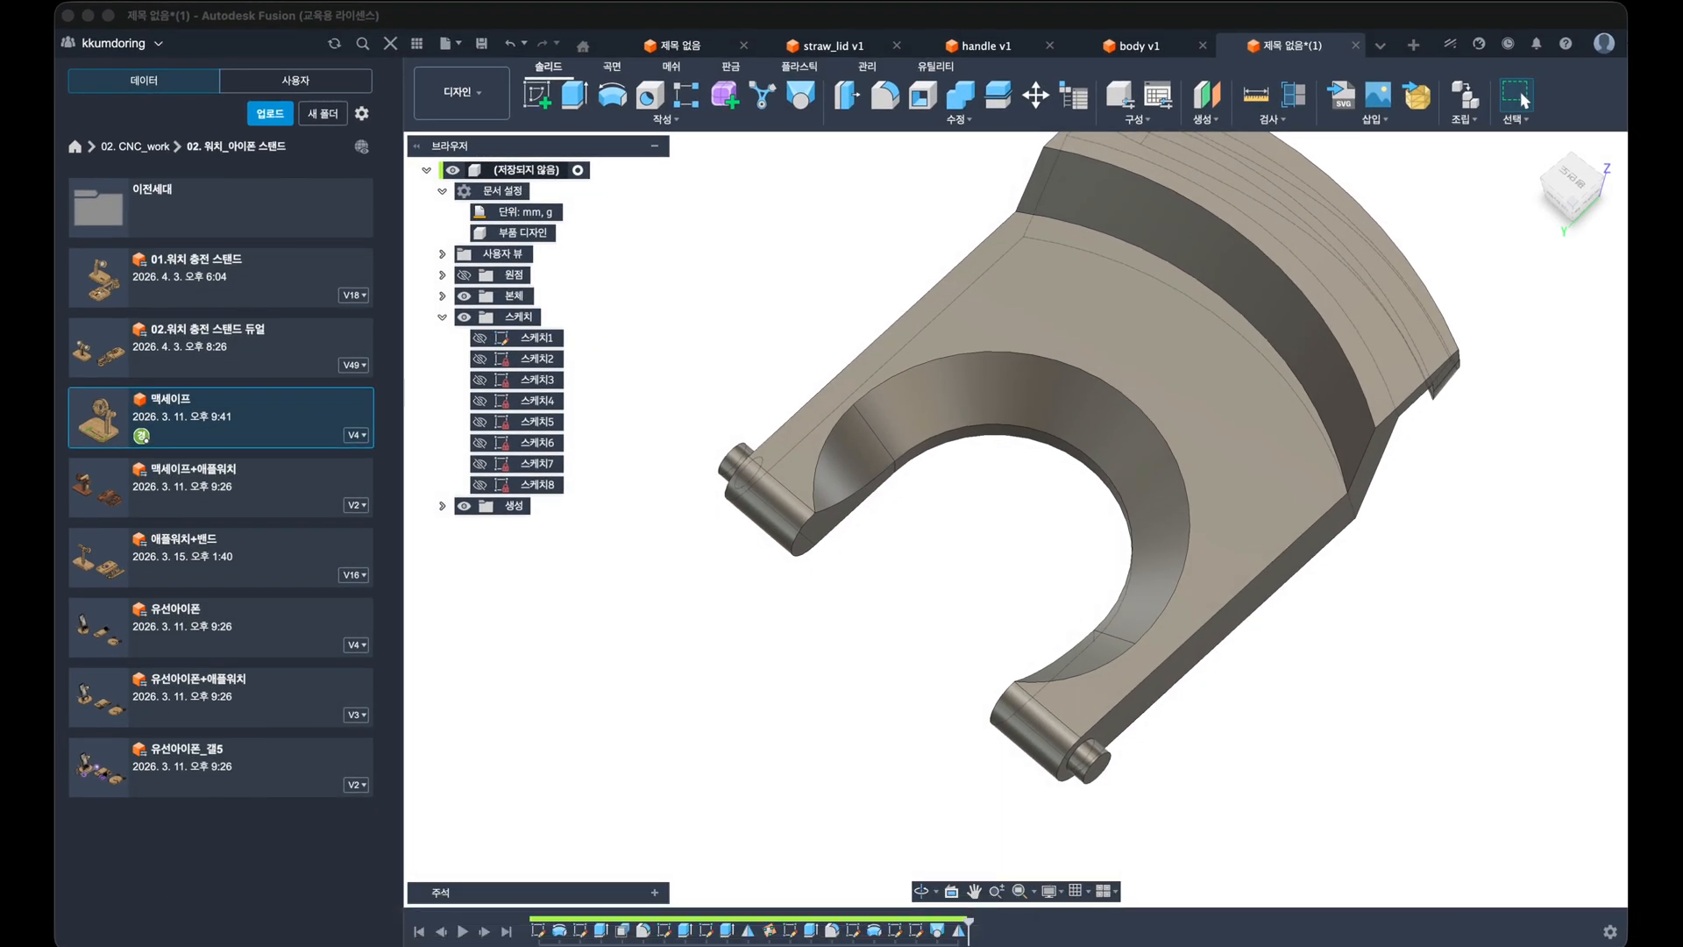
mouse_move(1134, 899)
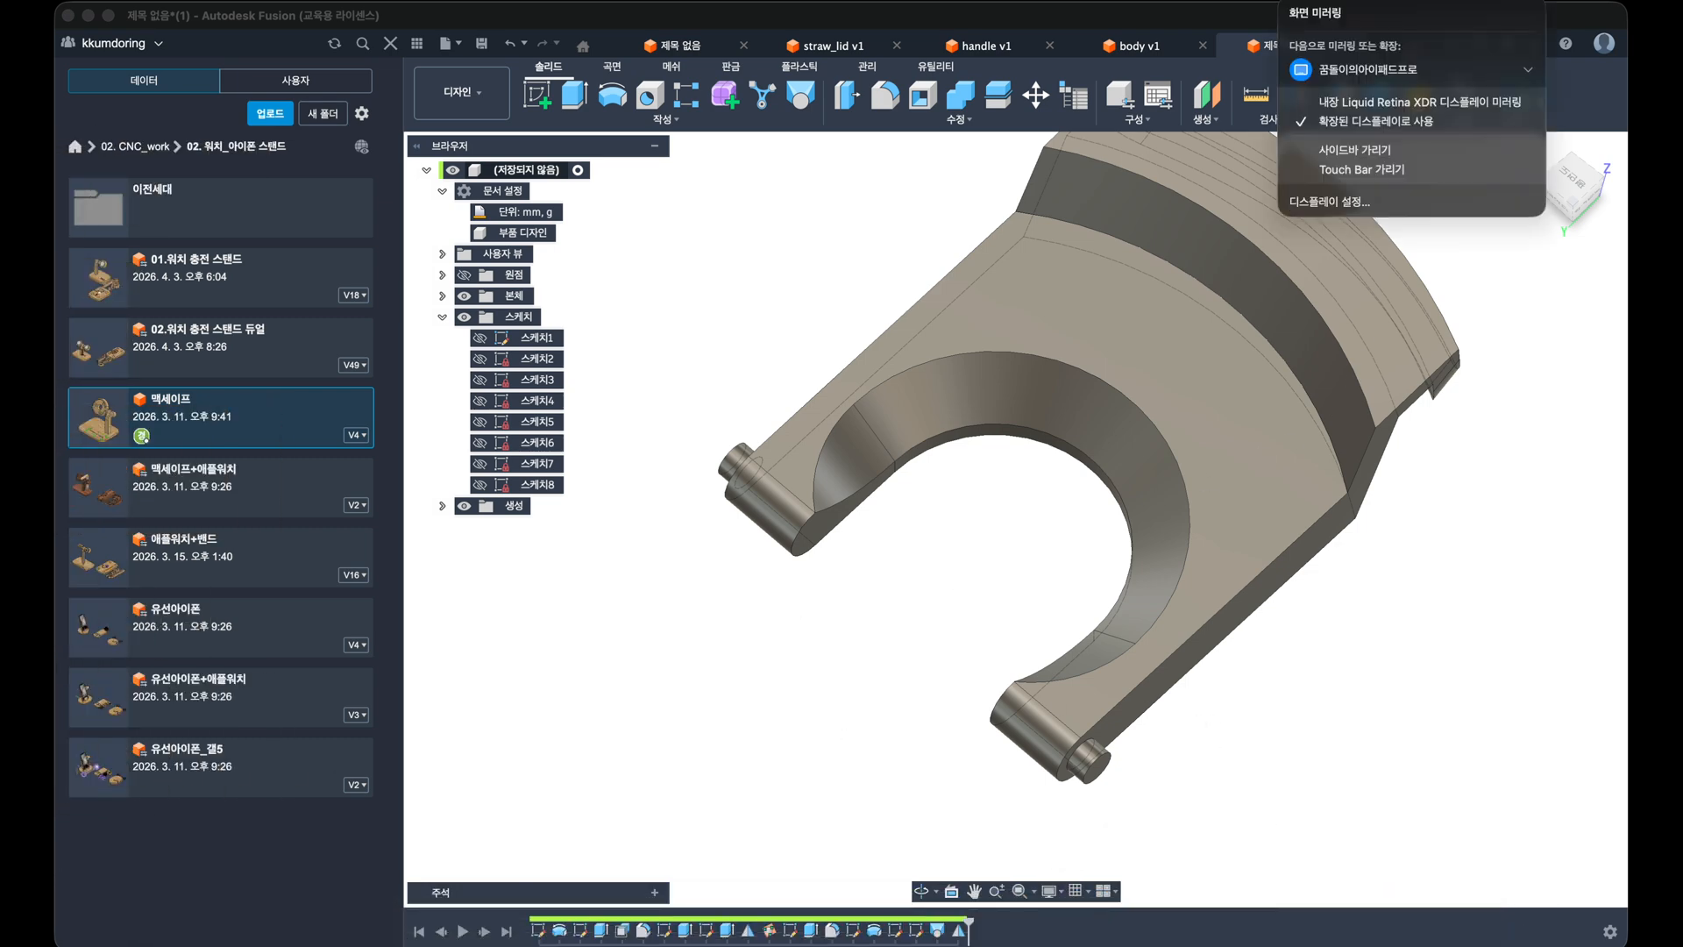
click(1303, 62)
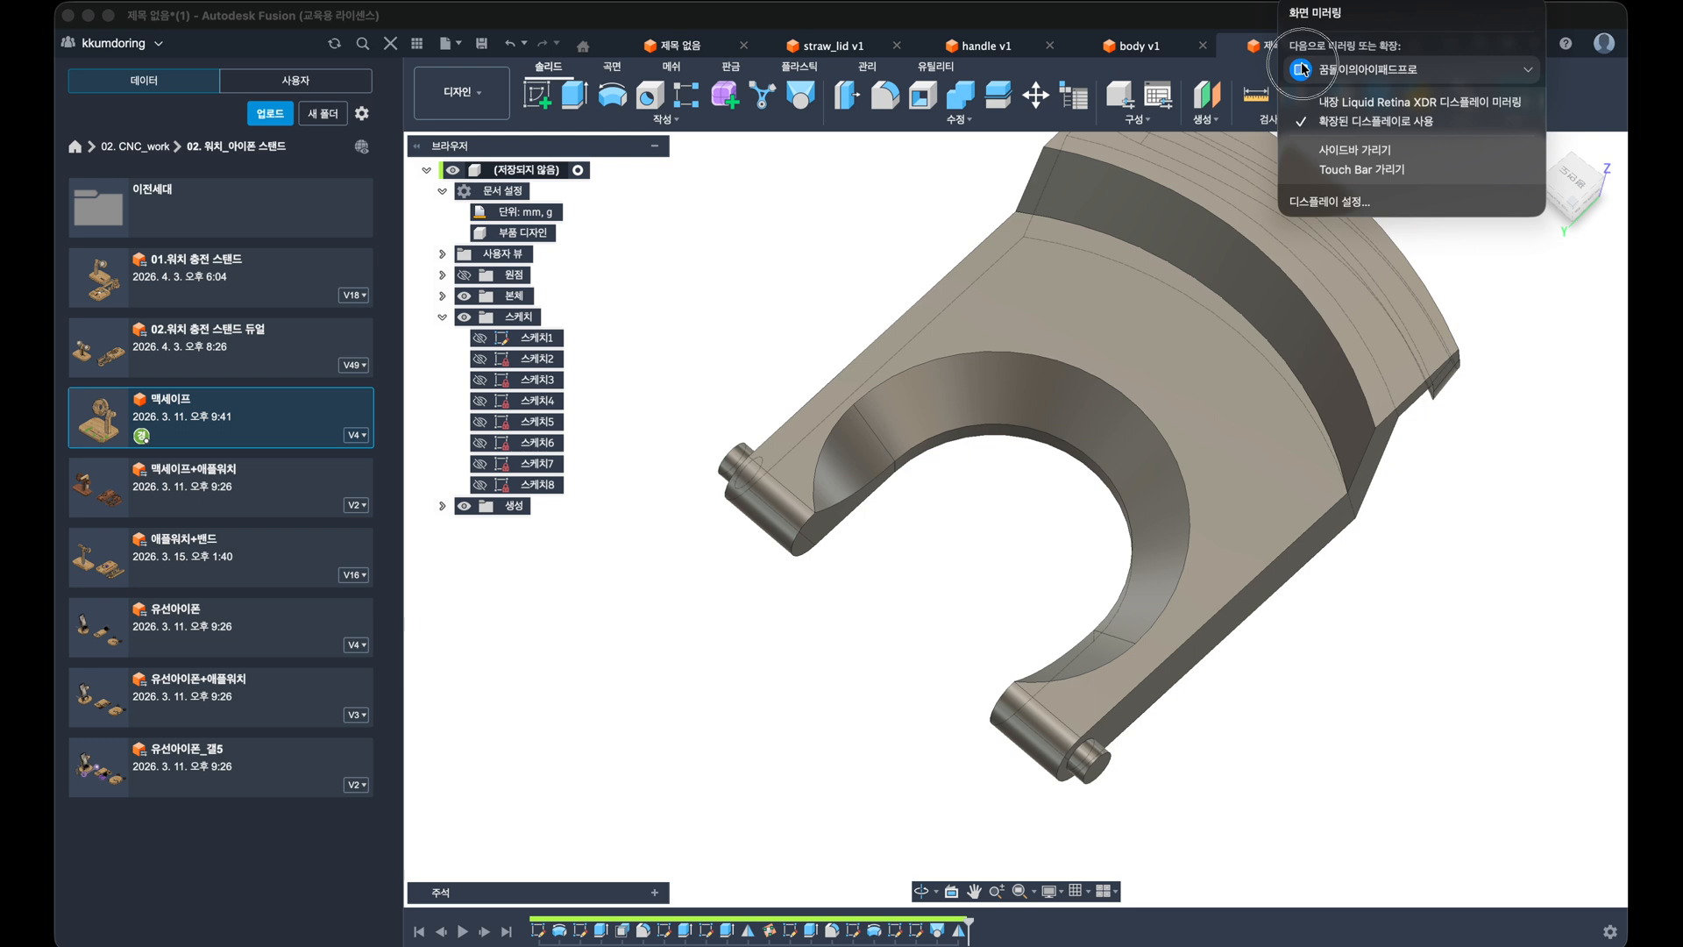
click(1399, 806)
Step: Switch to the 04.loft presentation in Keynote and review the Flip Lid slides 56 to 58 on the loft, mirror and fillet
mouse_move(1140, 937)
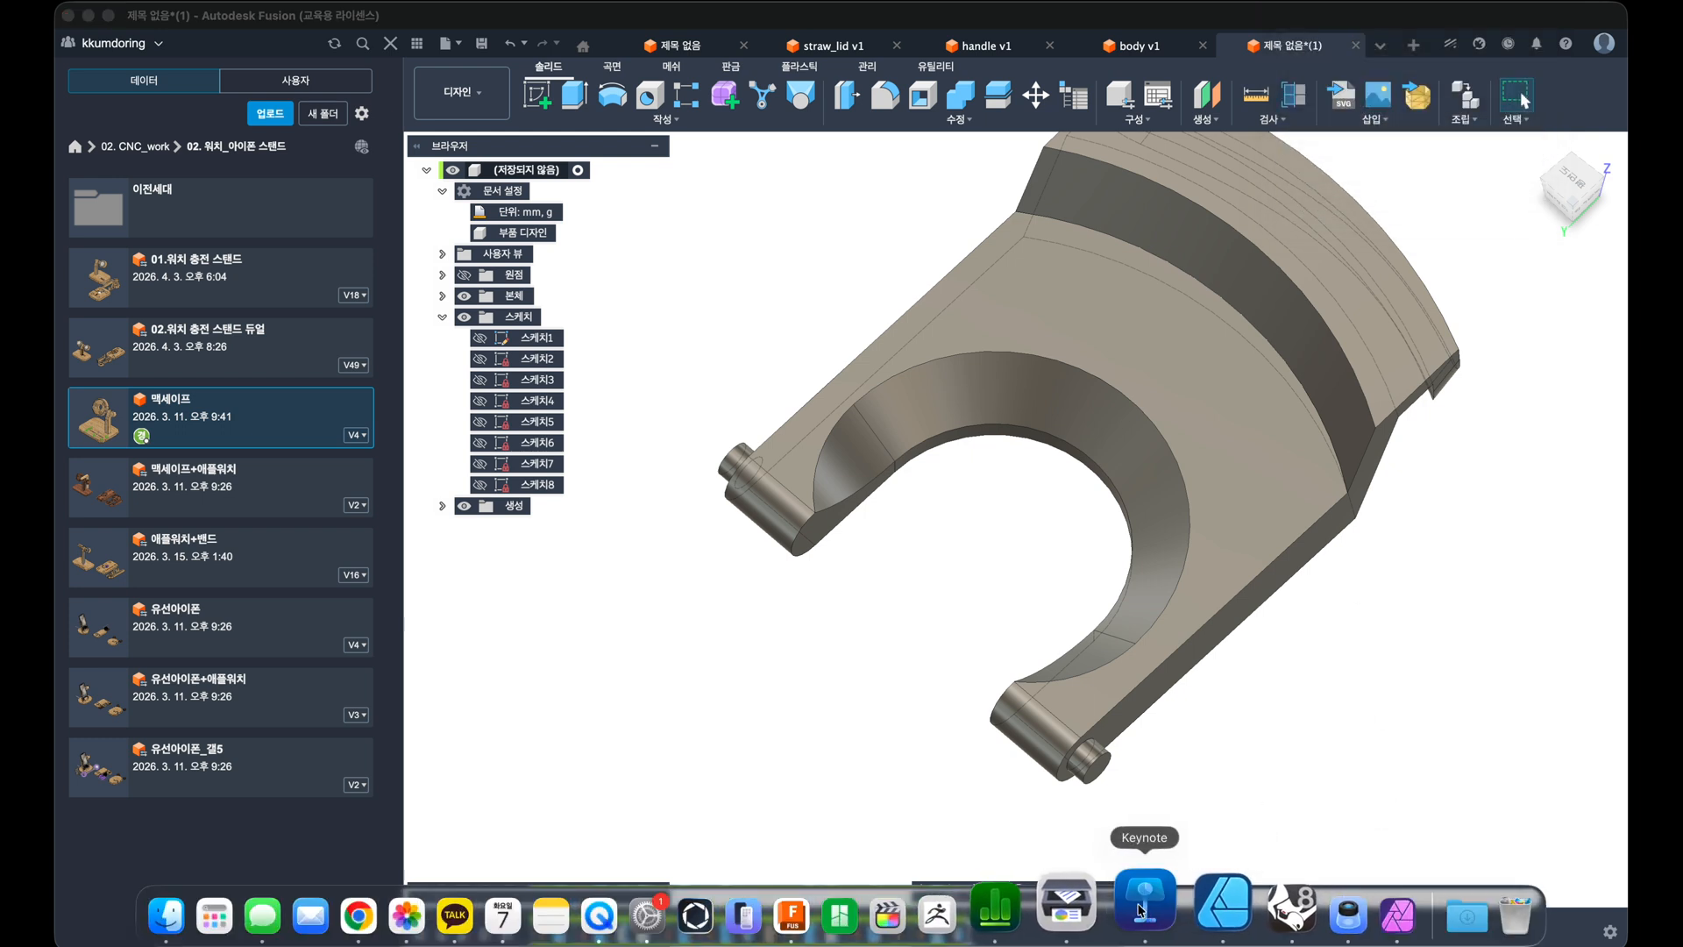
key(super+Tab)
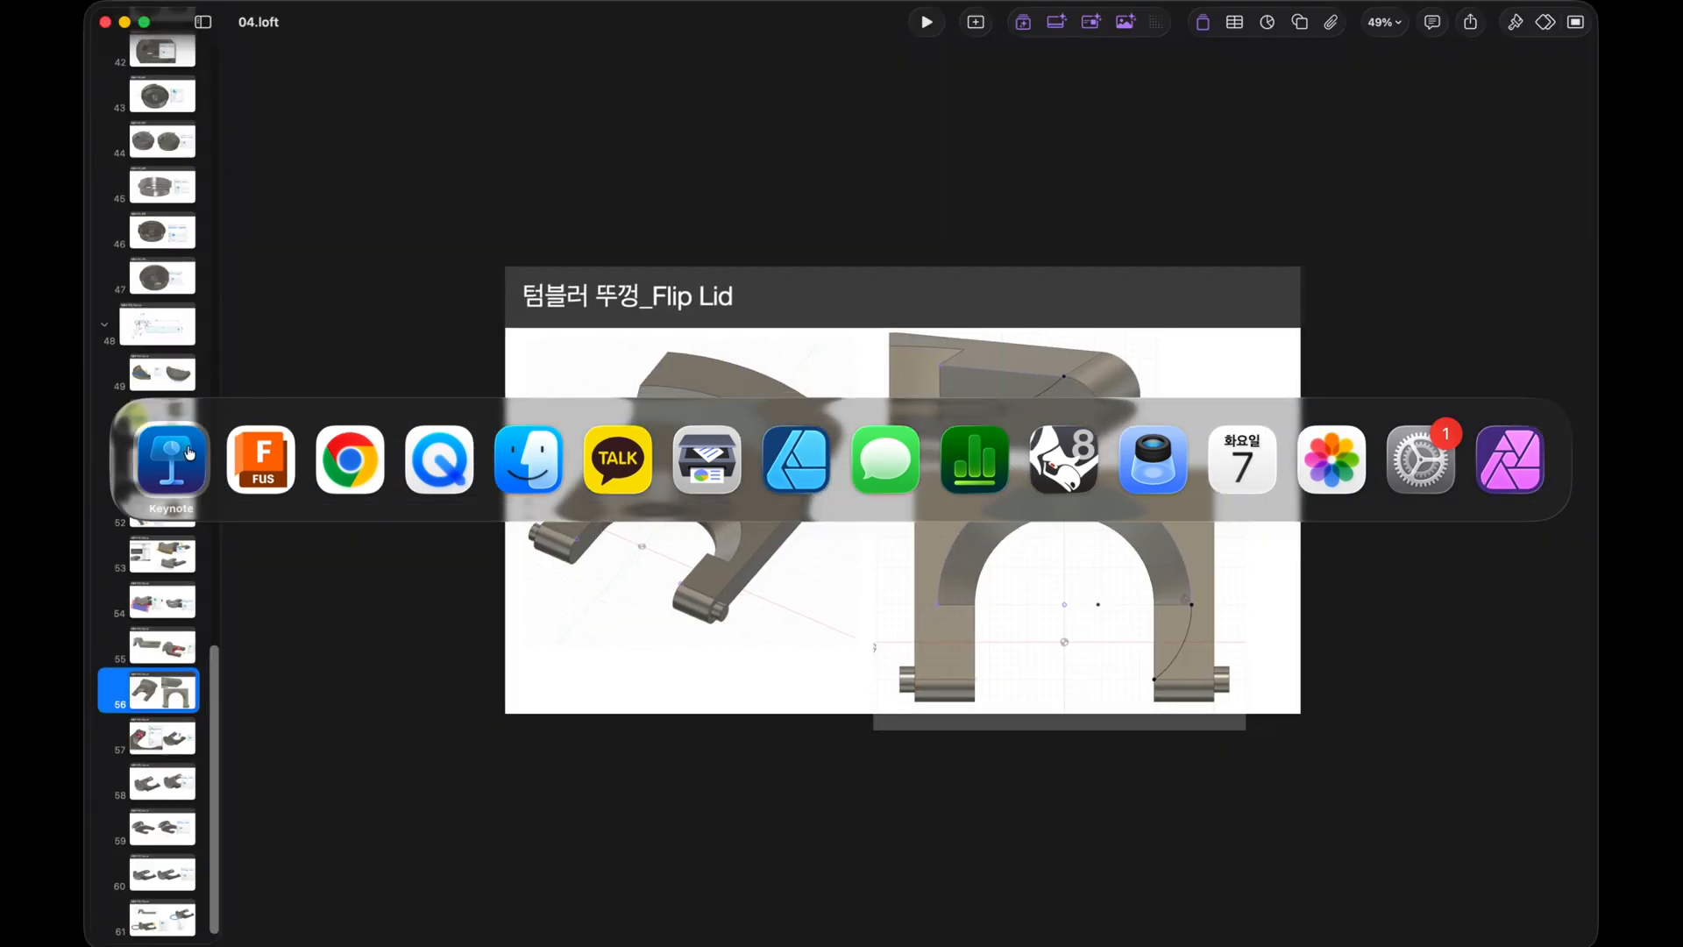
click(189, 452)
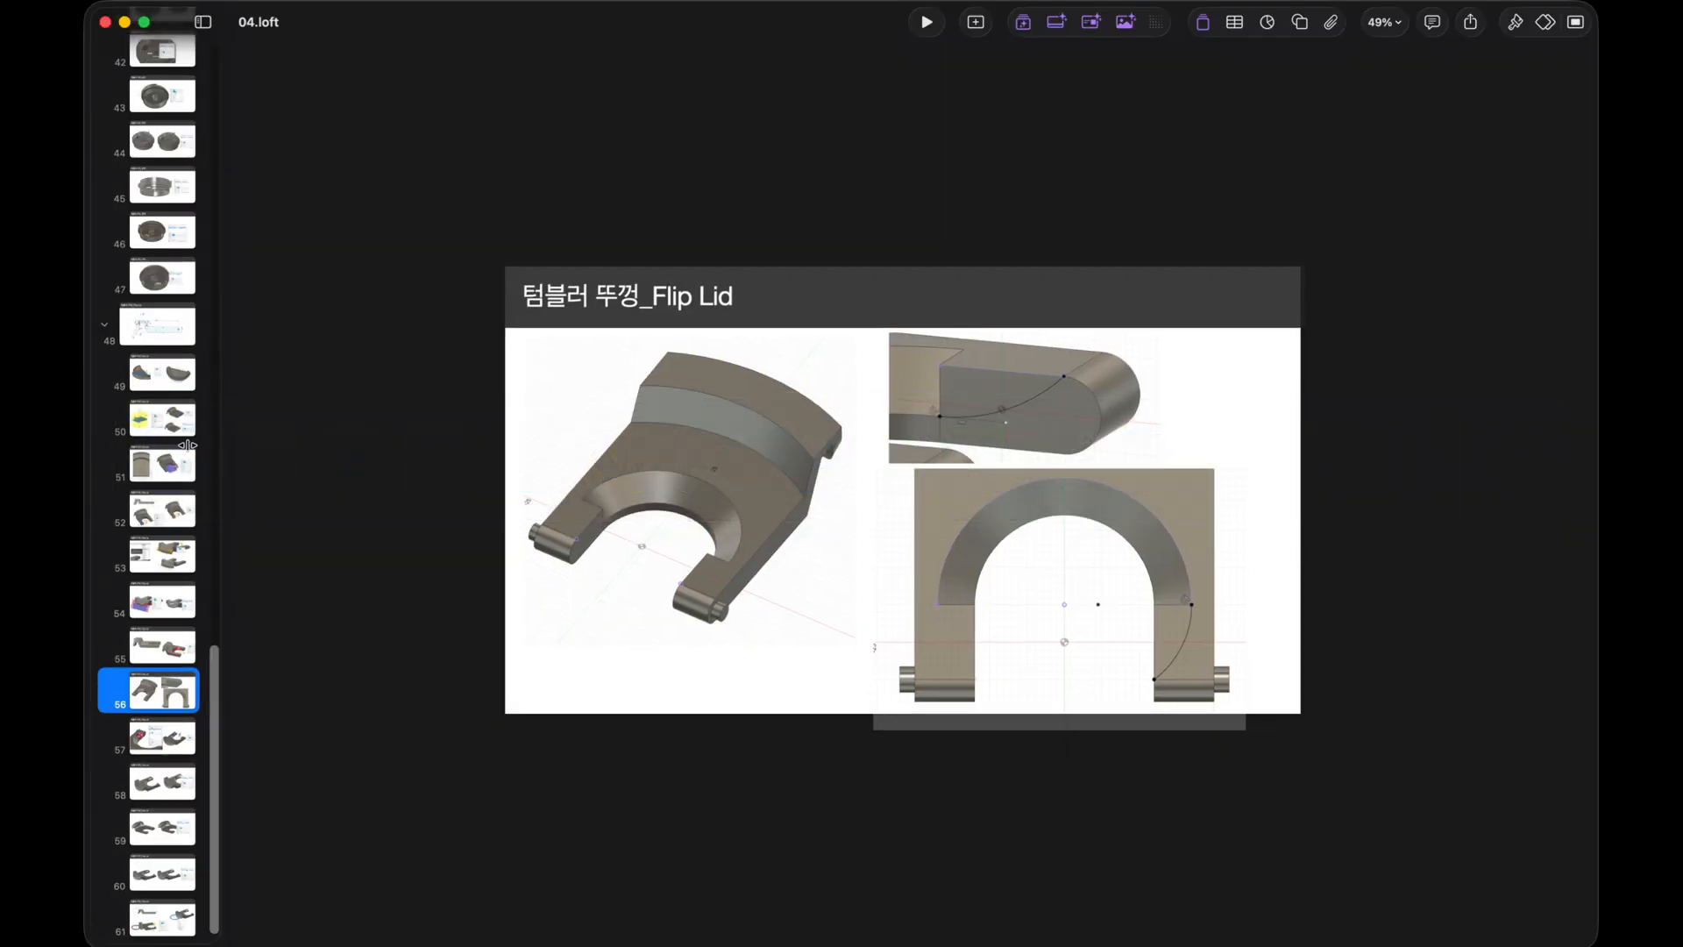
click(615, 718)
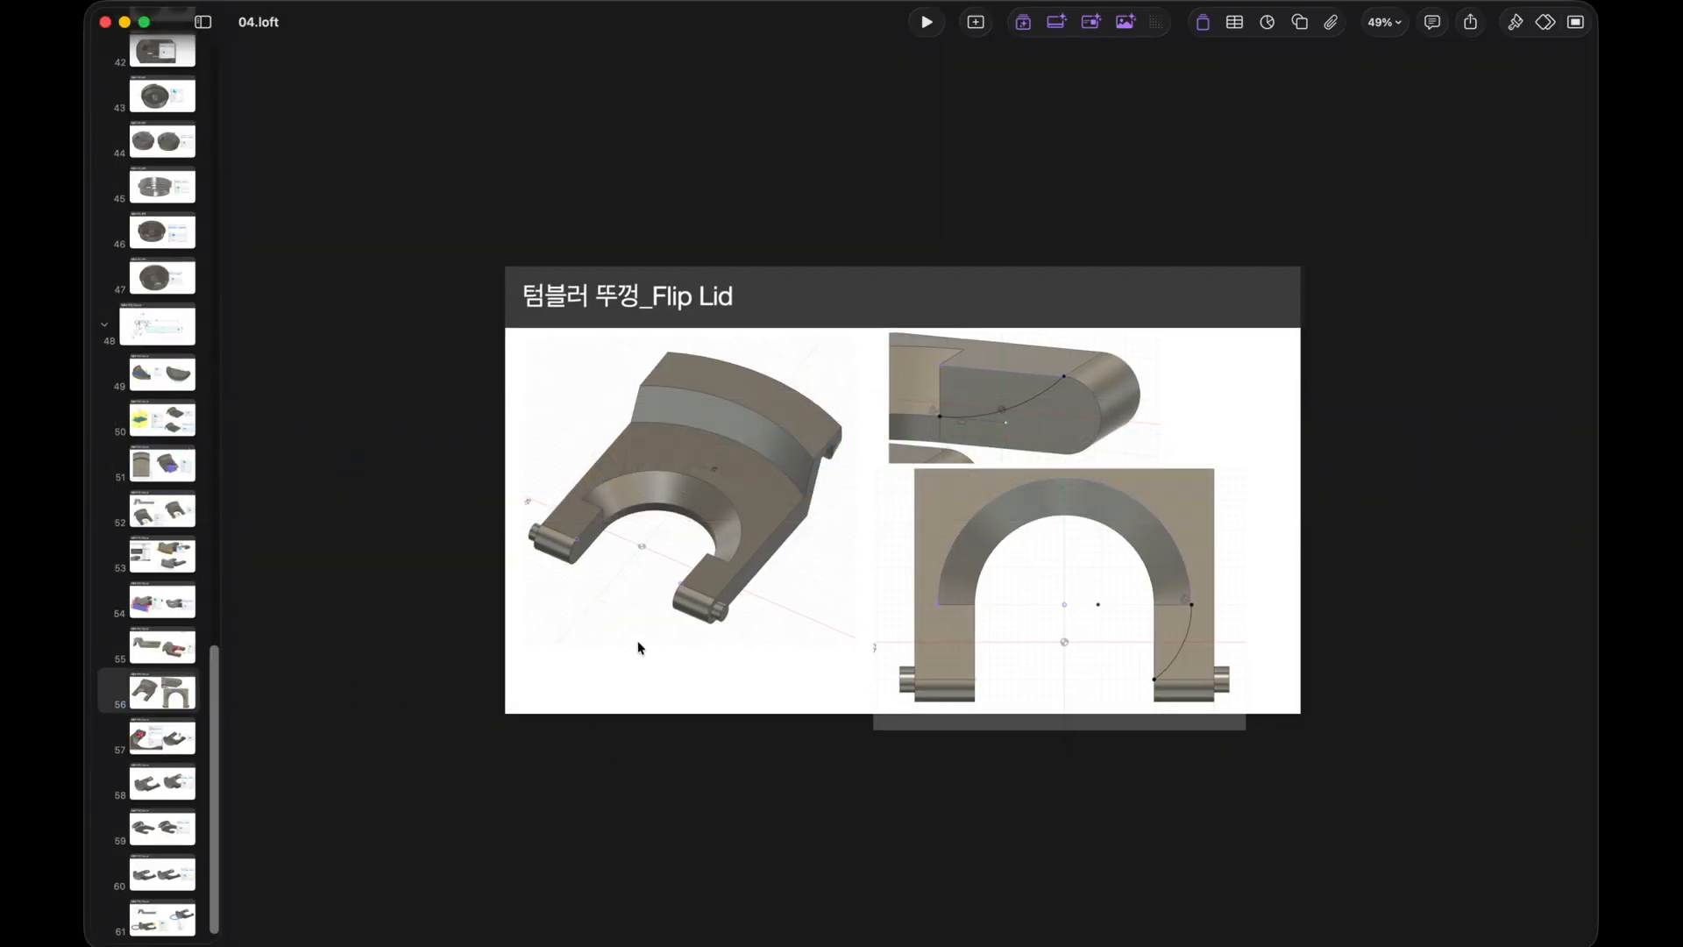
scroll(638, 648, up, 3)
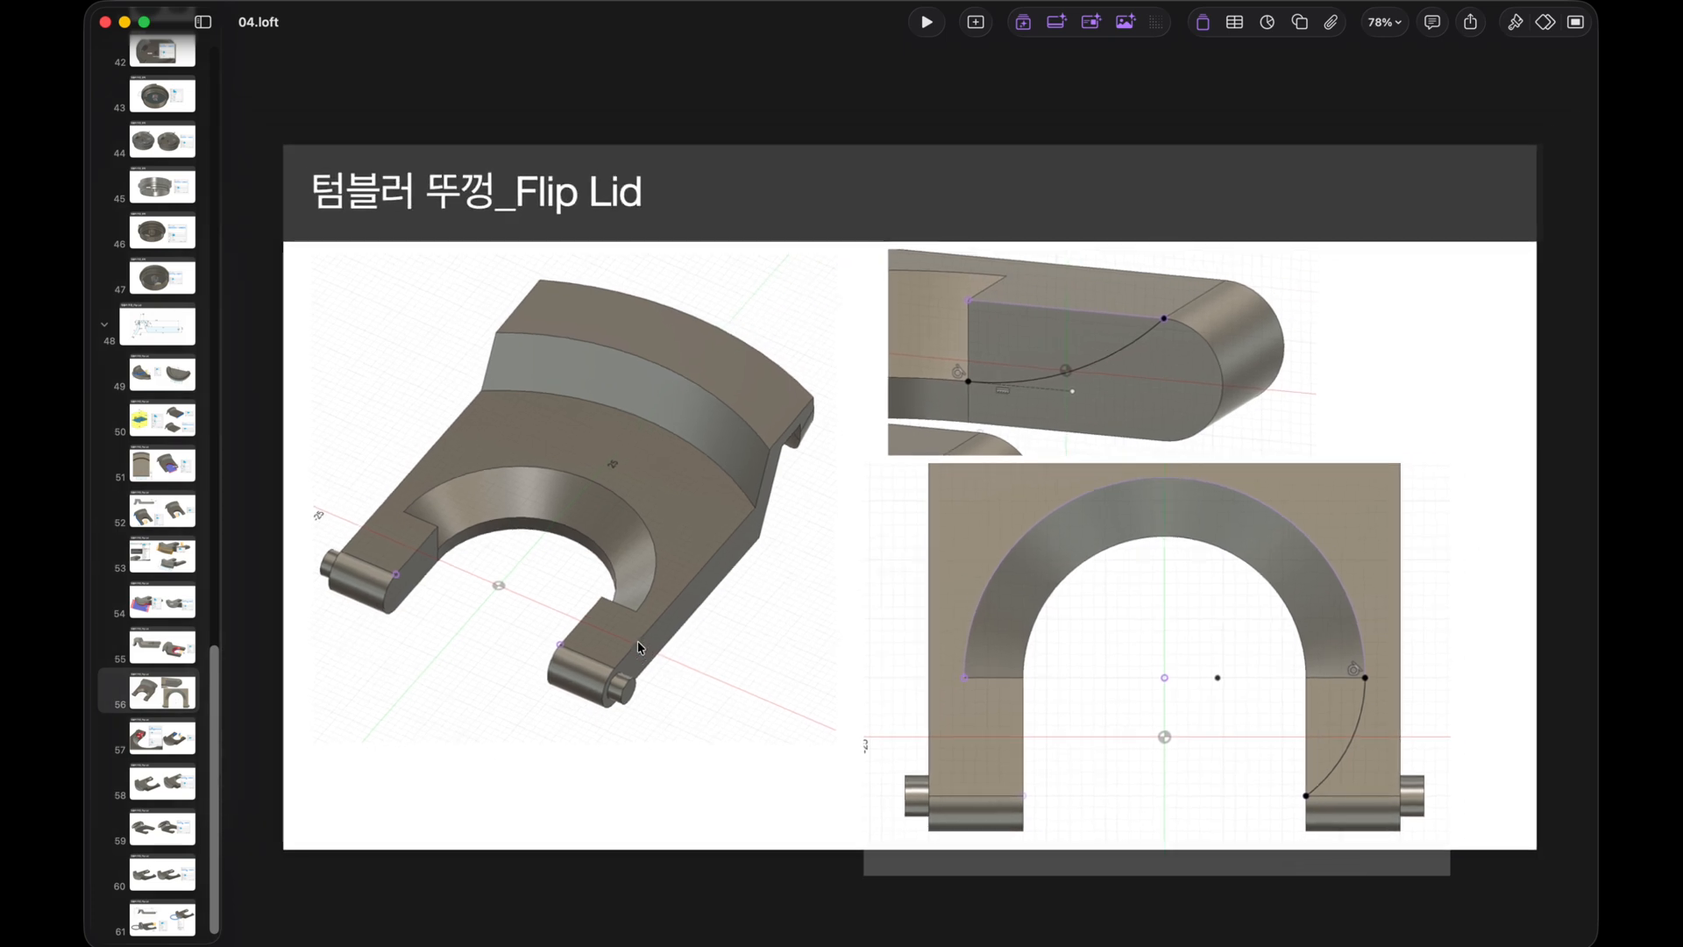
click(184, 728)
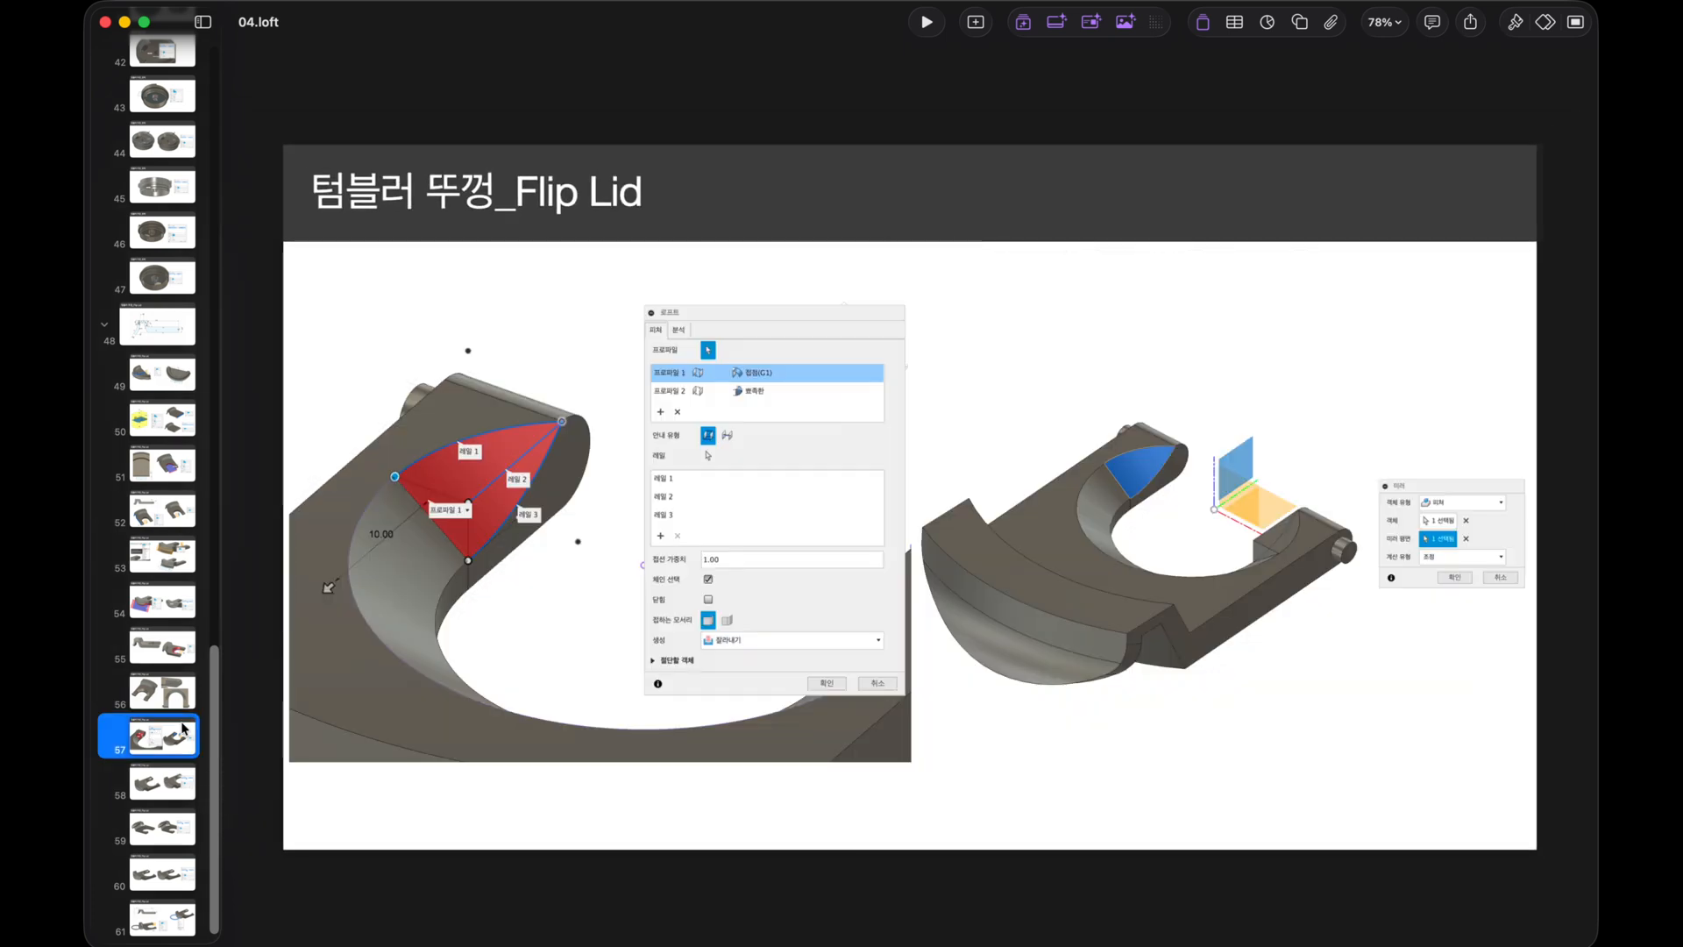
click(166, 780)
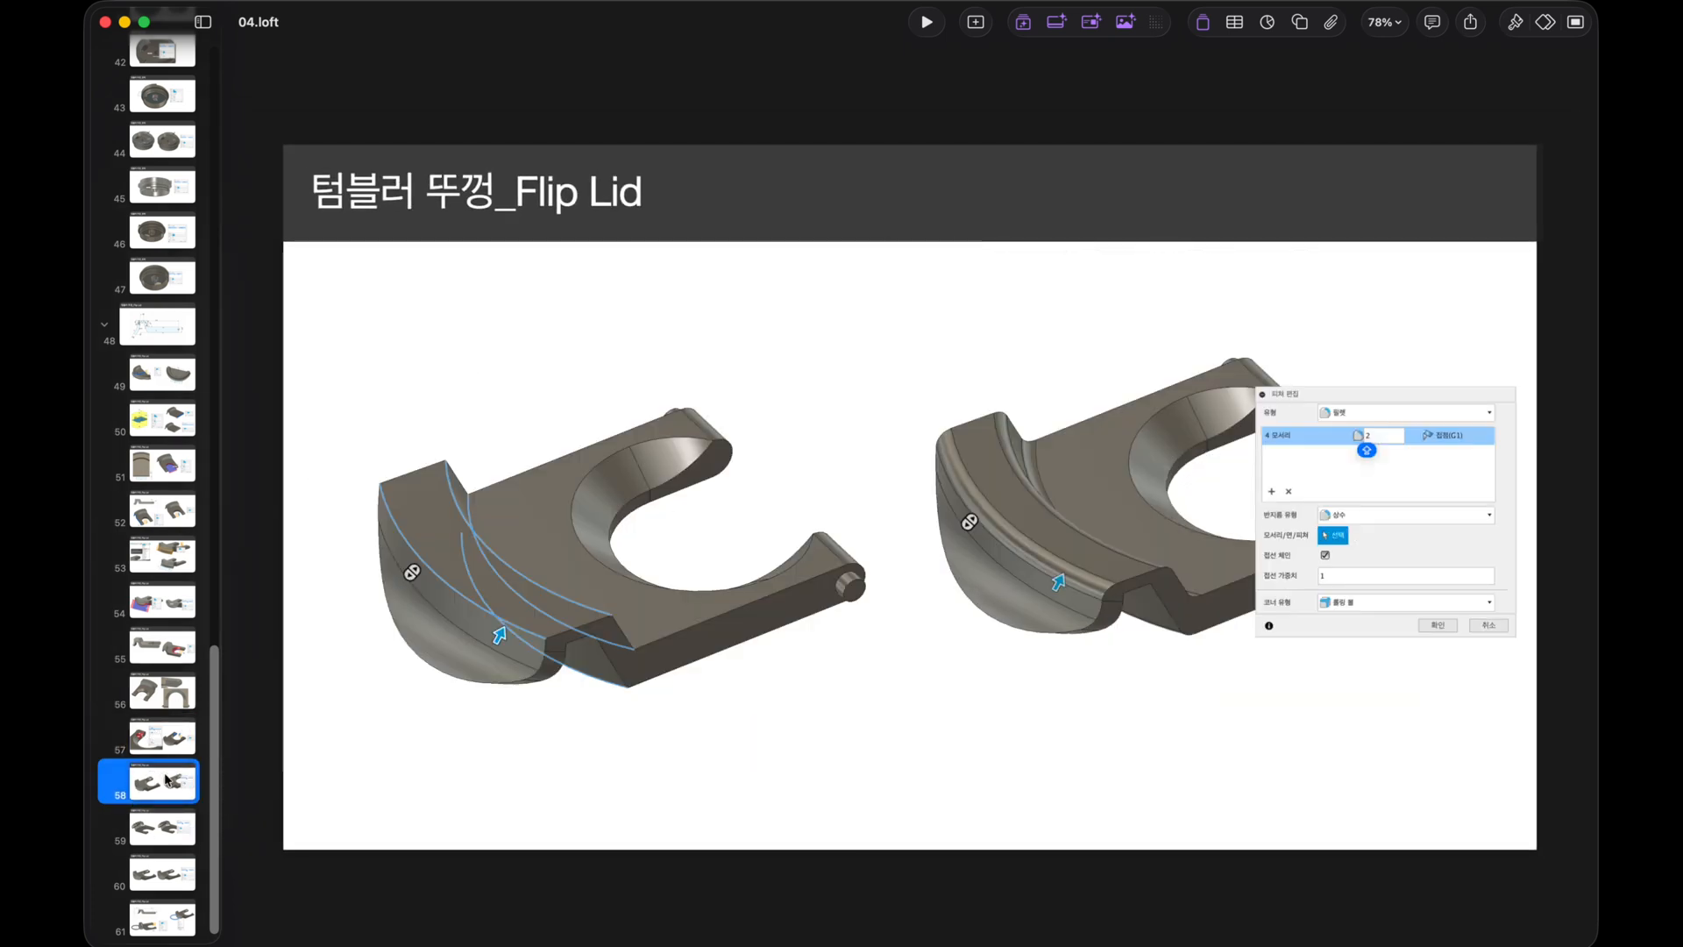
Step: Switch back to the lid design in Fusion and set up a 2 mm fillet on four curved edges of the step
key(super+Tab)
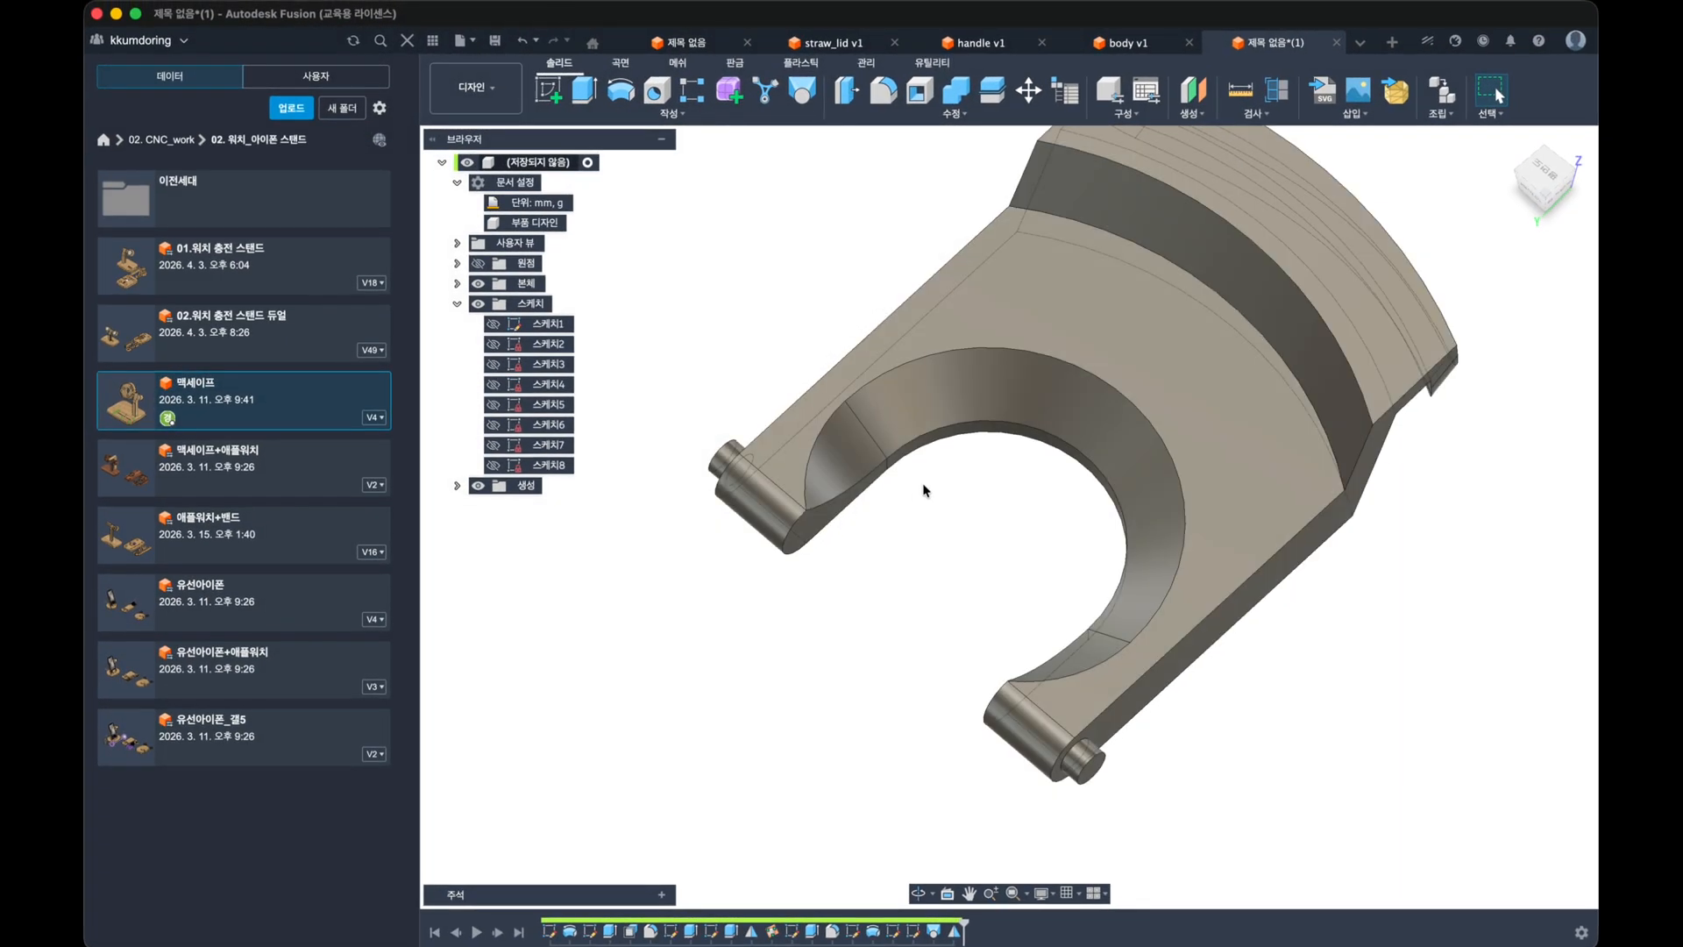
middle_drag(924, 490, 744, 613)
shift+middle_drag(744, 613, 832, 530)
key(f)
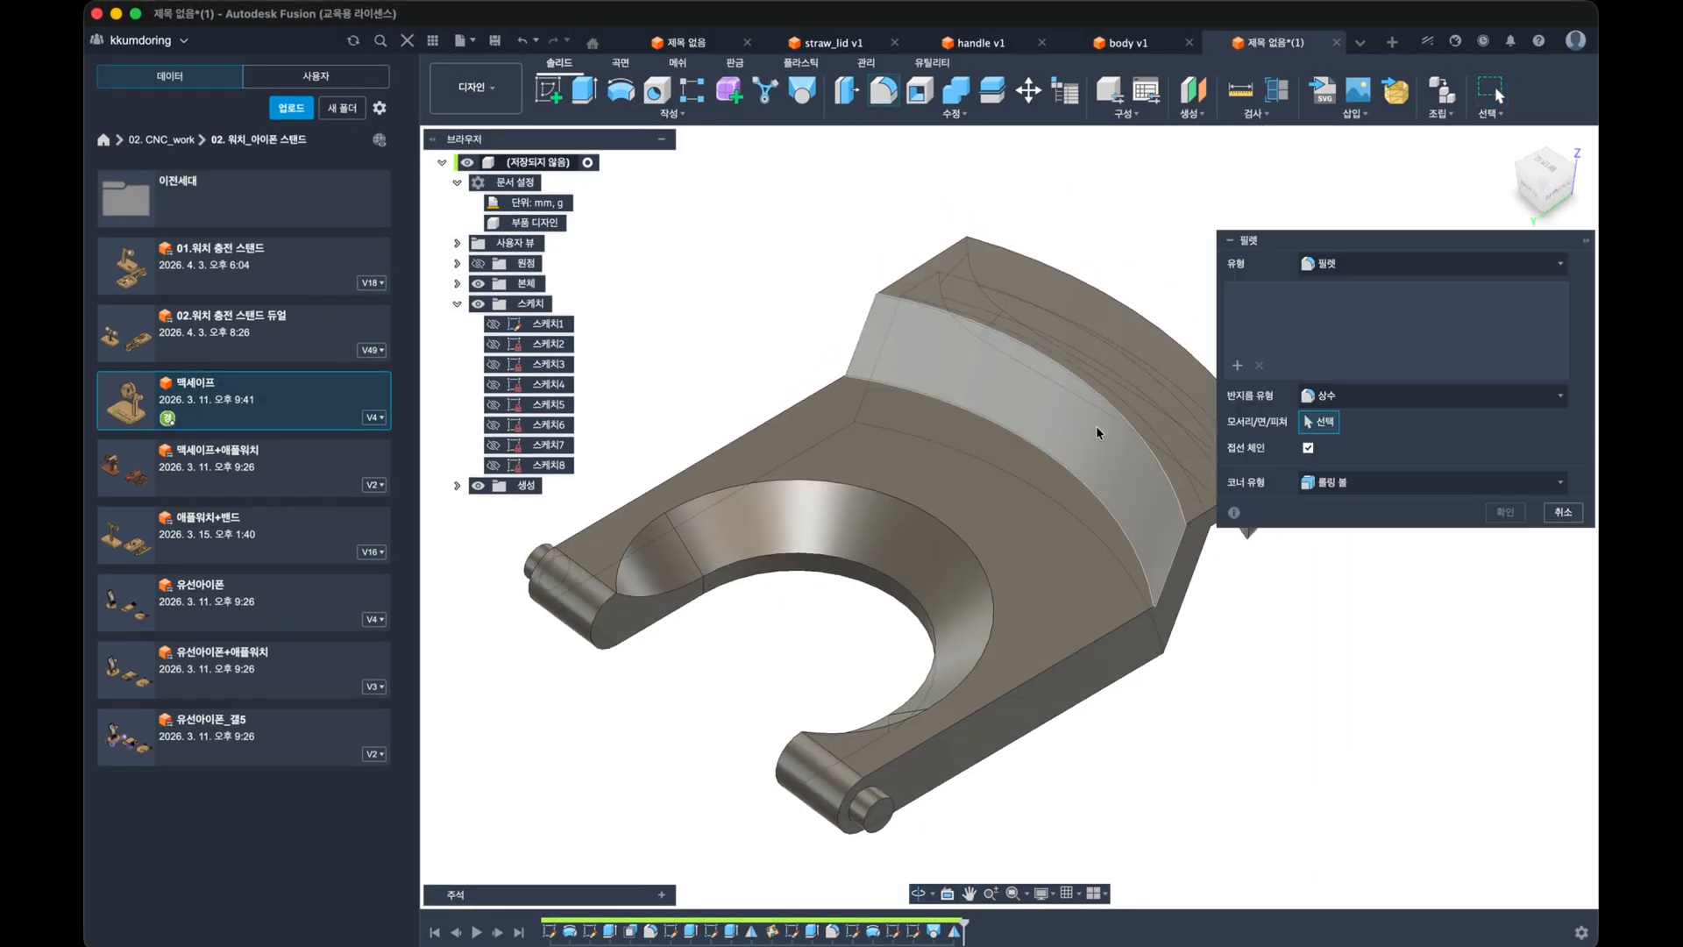
click(1114, 405)
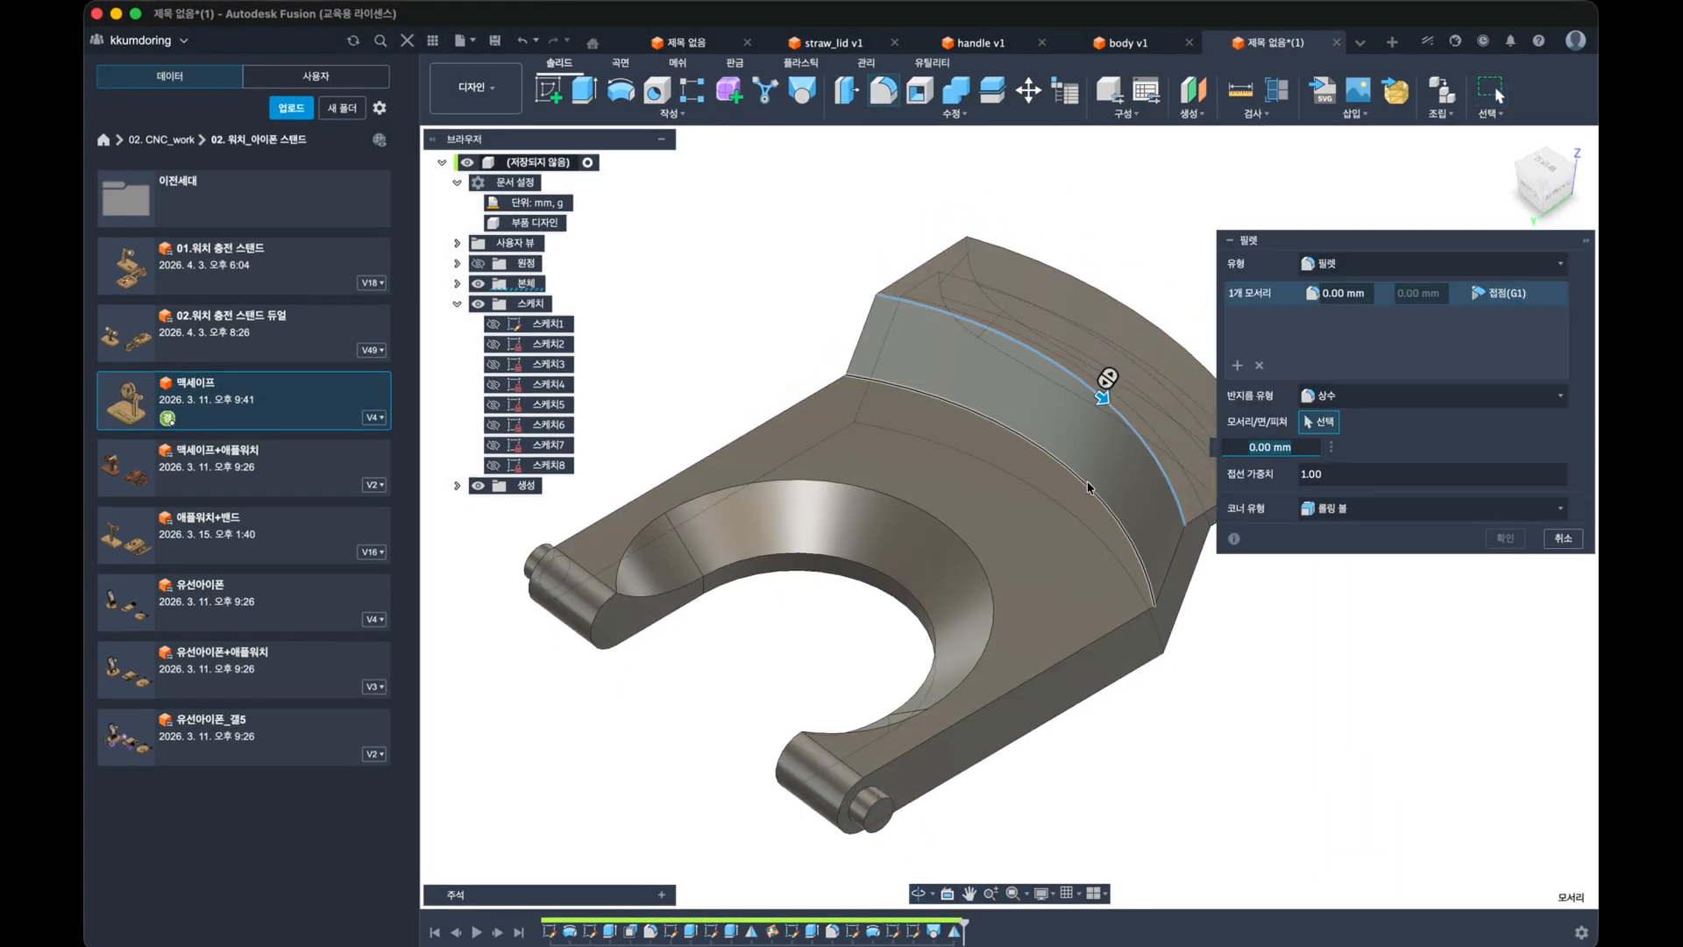
shift+middle_drag(1090, 482, 1043, 487)
shift+middle_drag(1026, 429, 1024, 406)
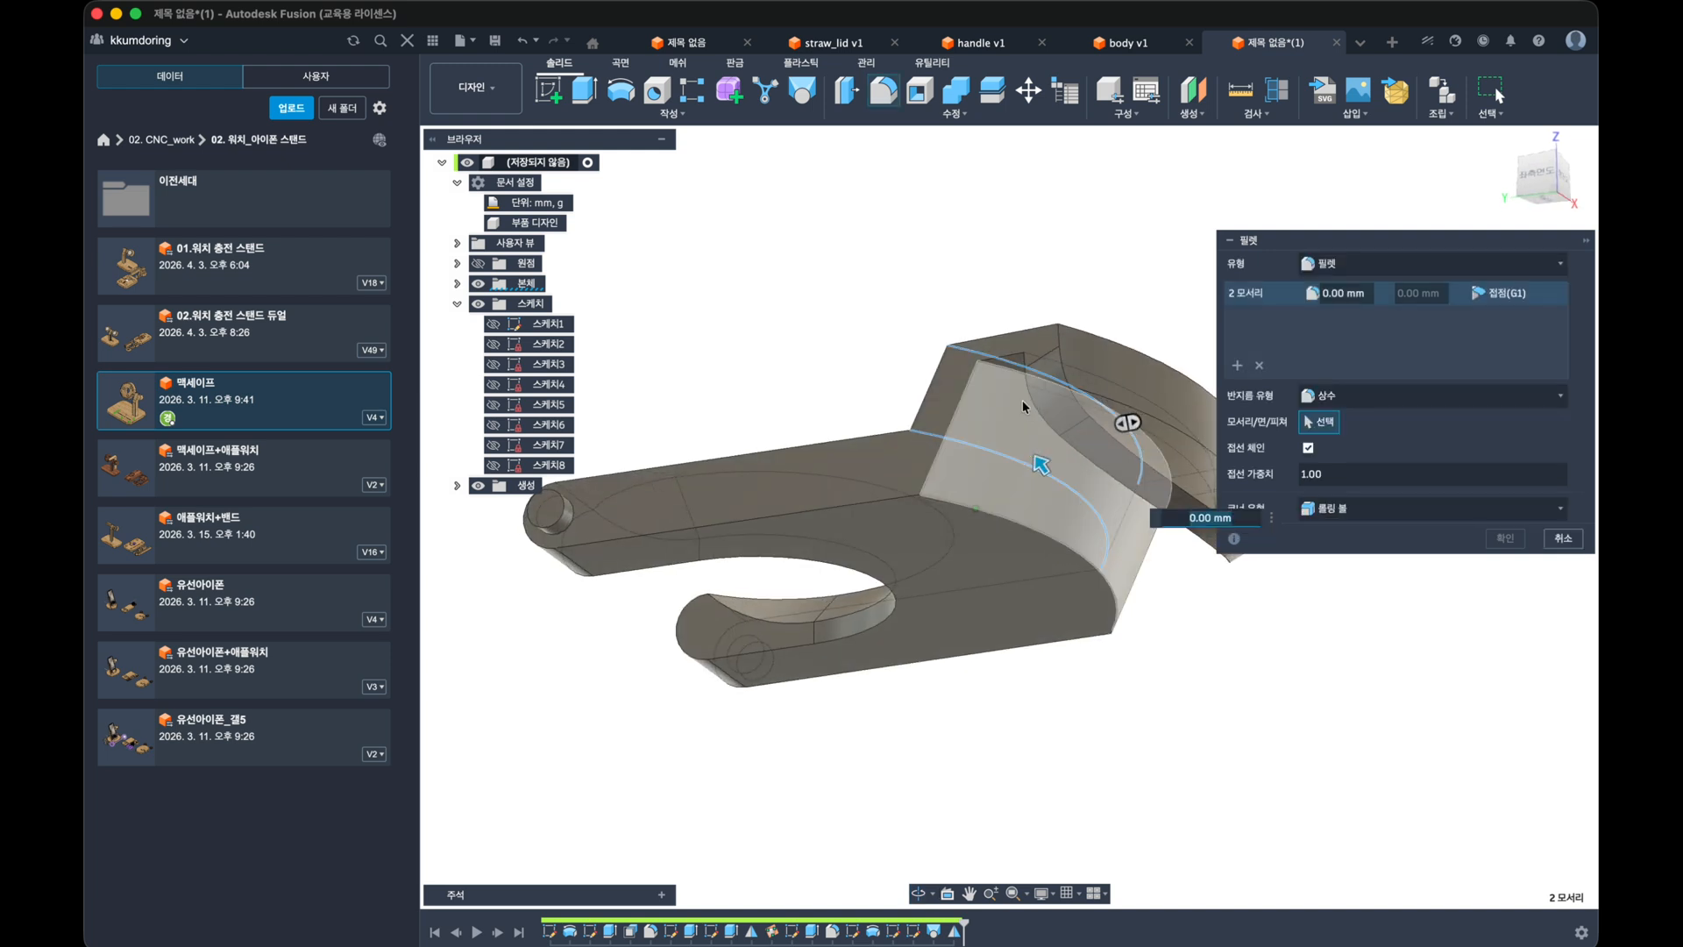
click(992, 366)
click(975, 515)
text(2)
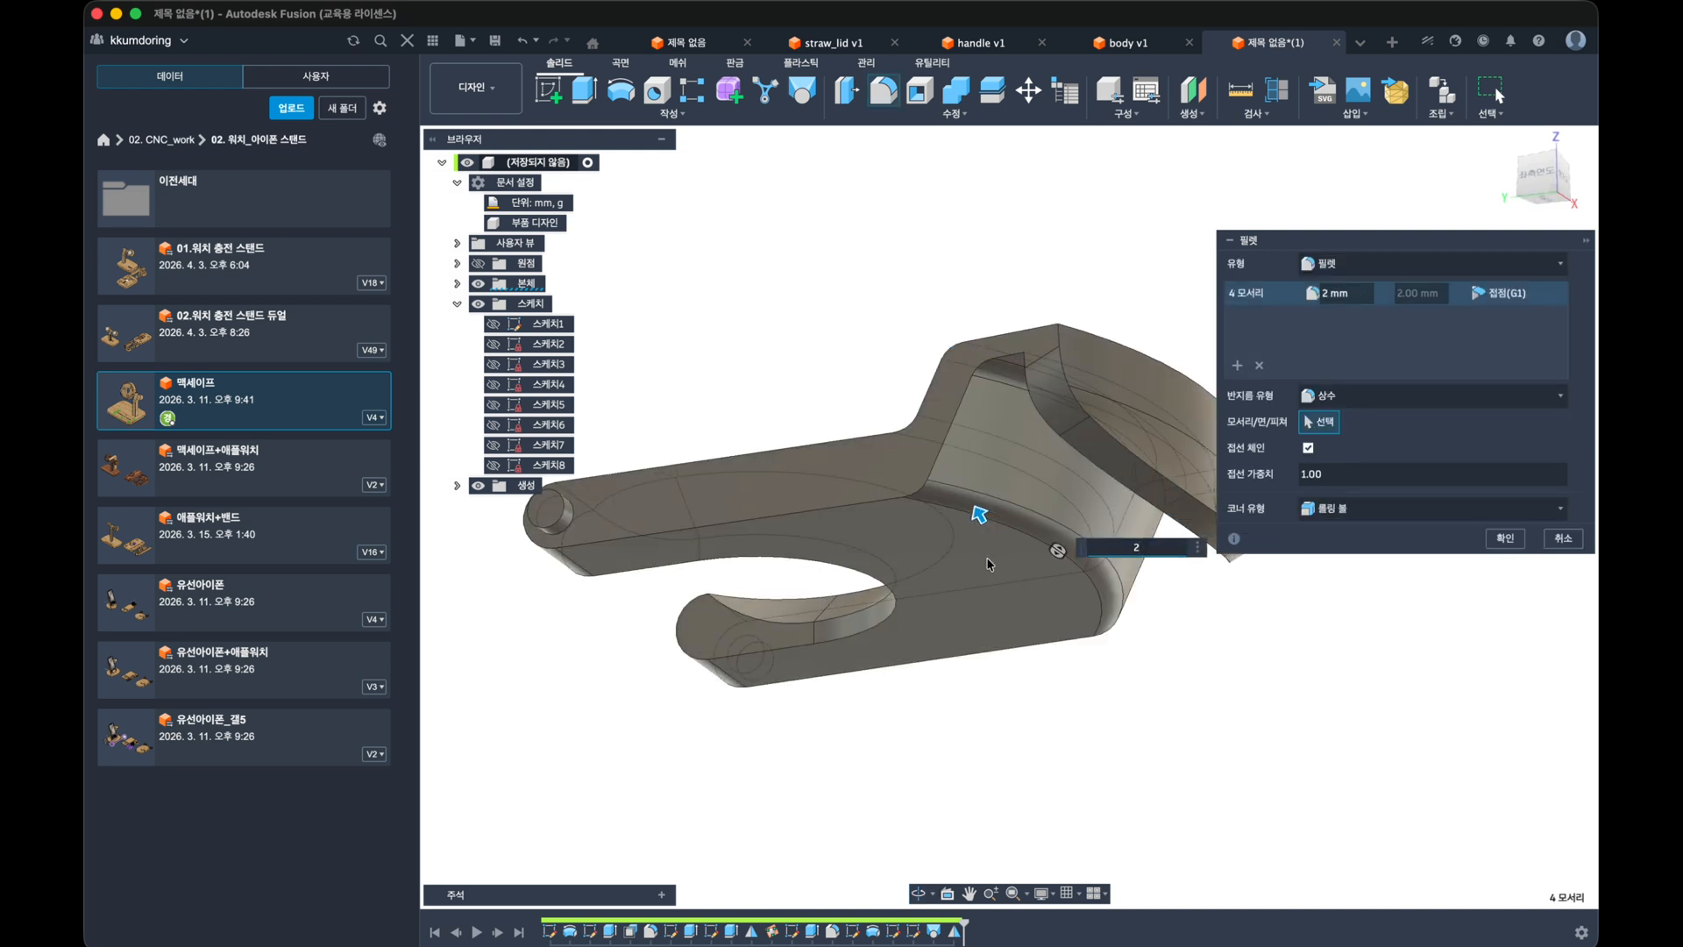
Step: Add the two remaining curved edges of the raised step to the 2 mm fillet and apply it
shift+middle_drag(1447, 611, 1015, 688)
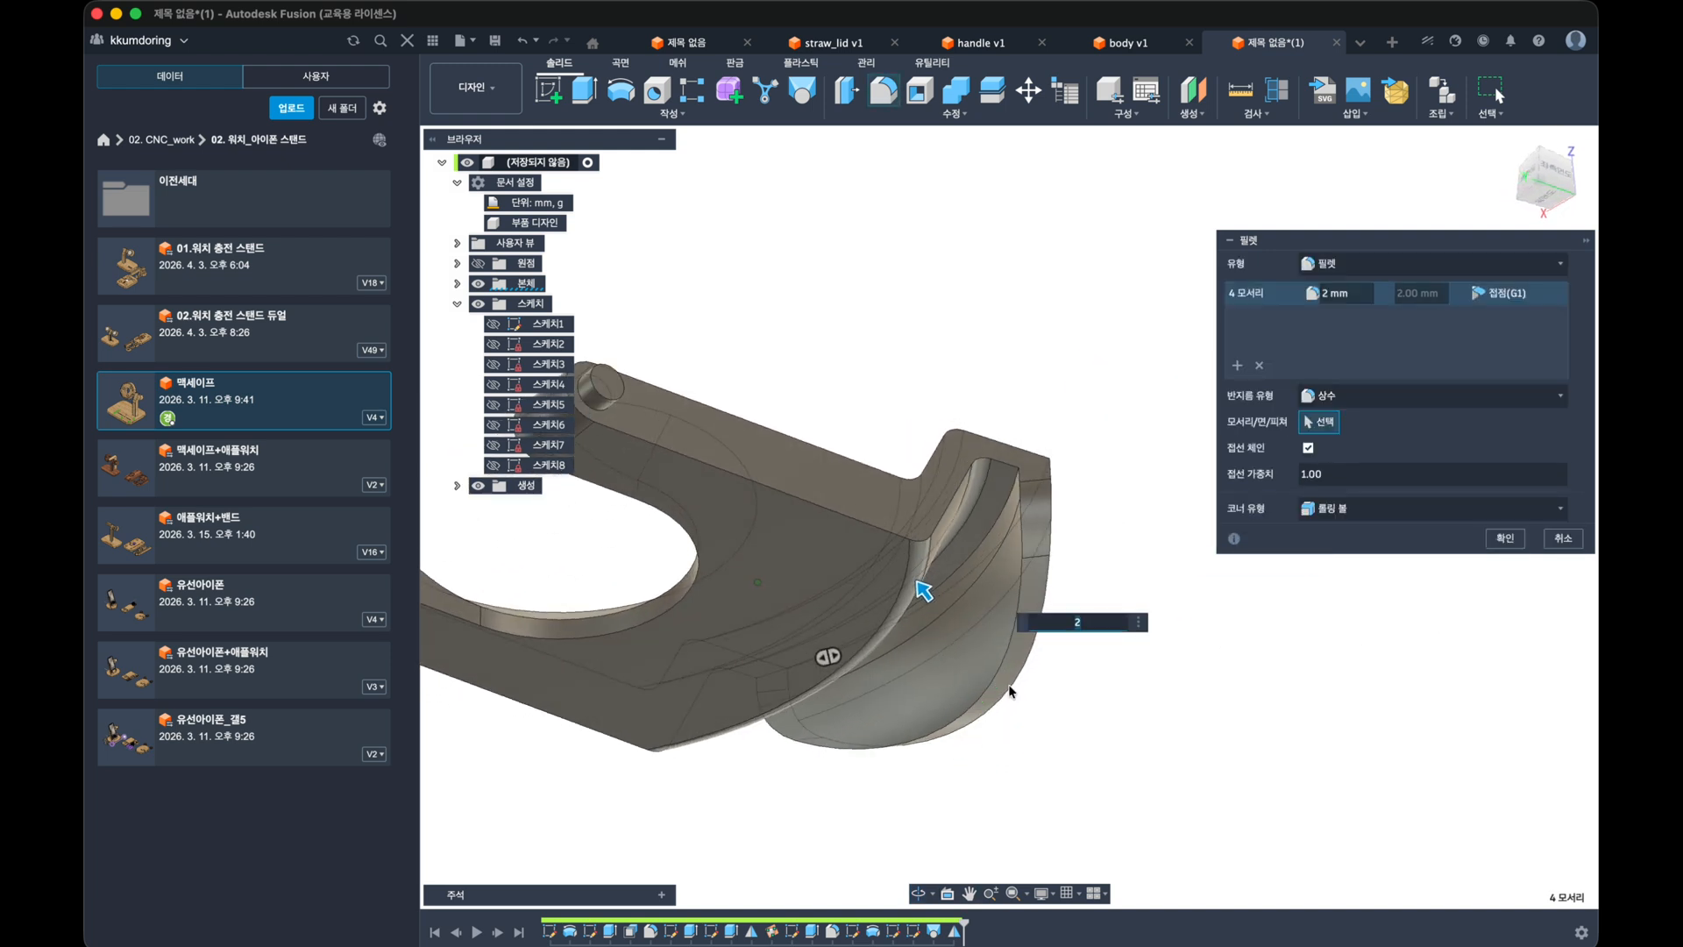
mouse_move(988, 578)
shift+middle_down()
mouse_move(973, 566)
mouse_move(988, 583)
shift+middle_up()
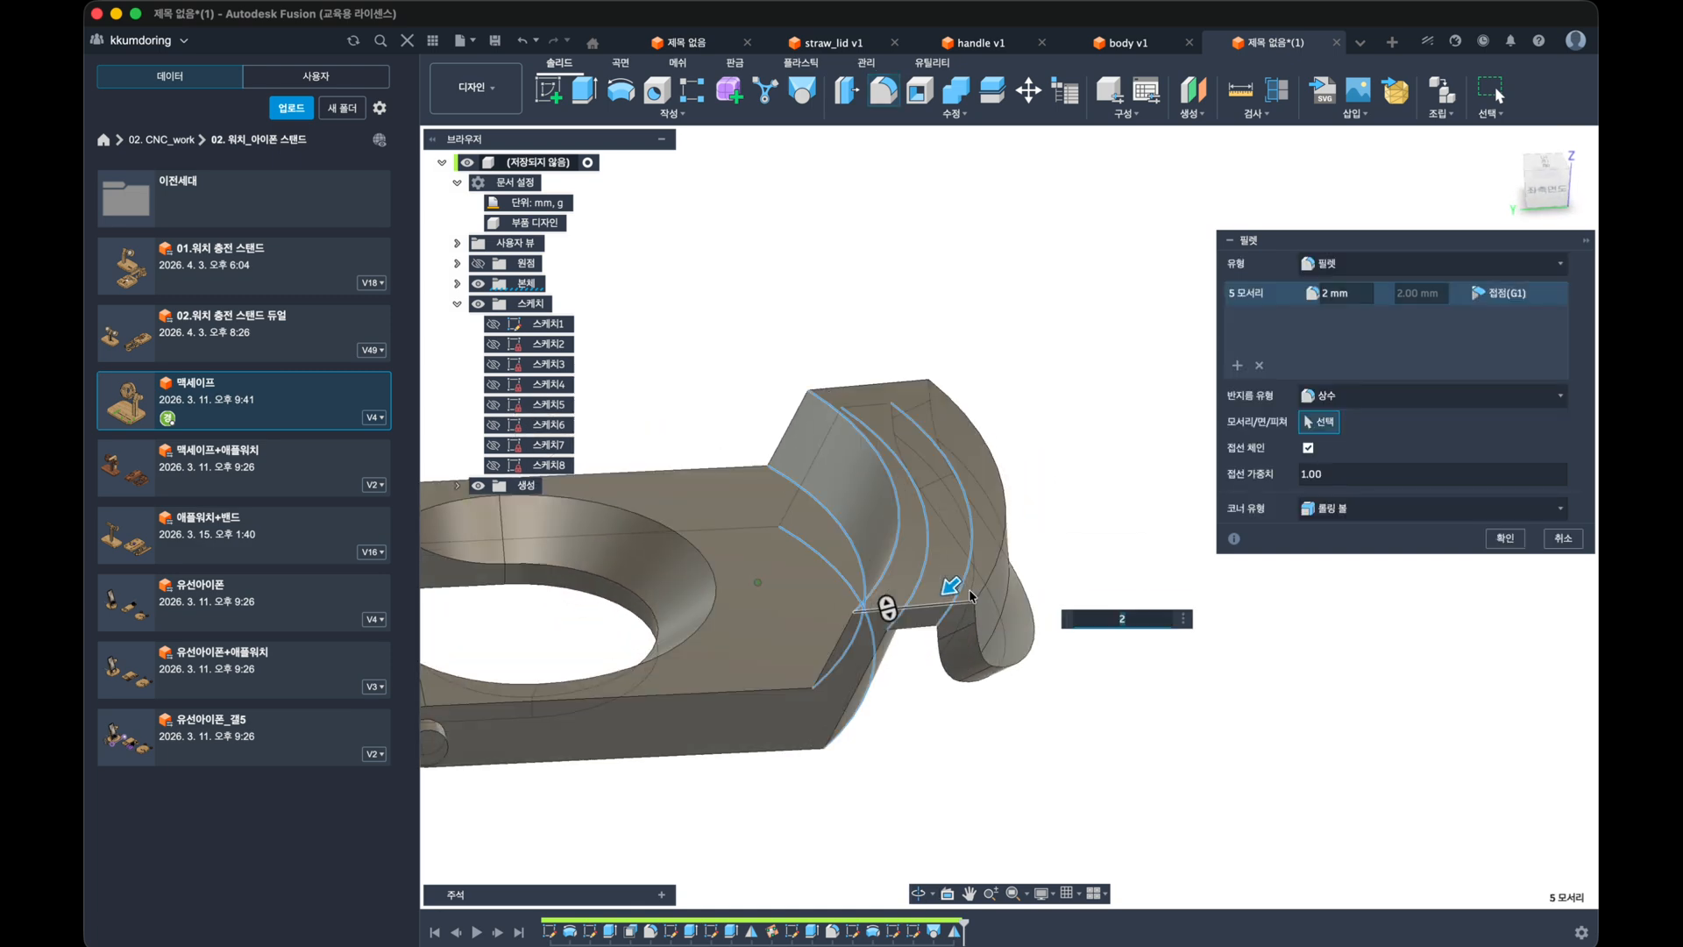
click(988, 583)
click(988, 583)
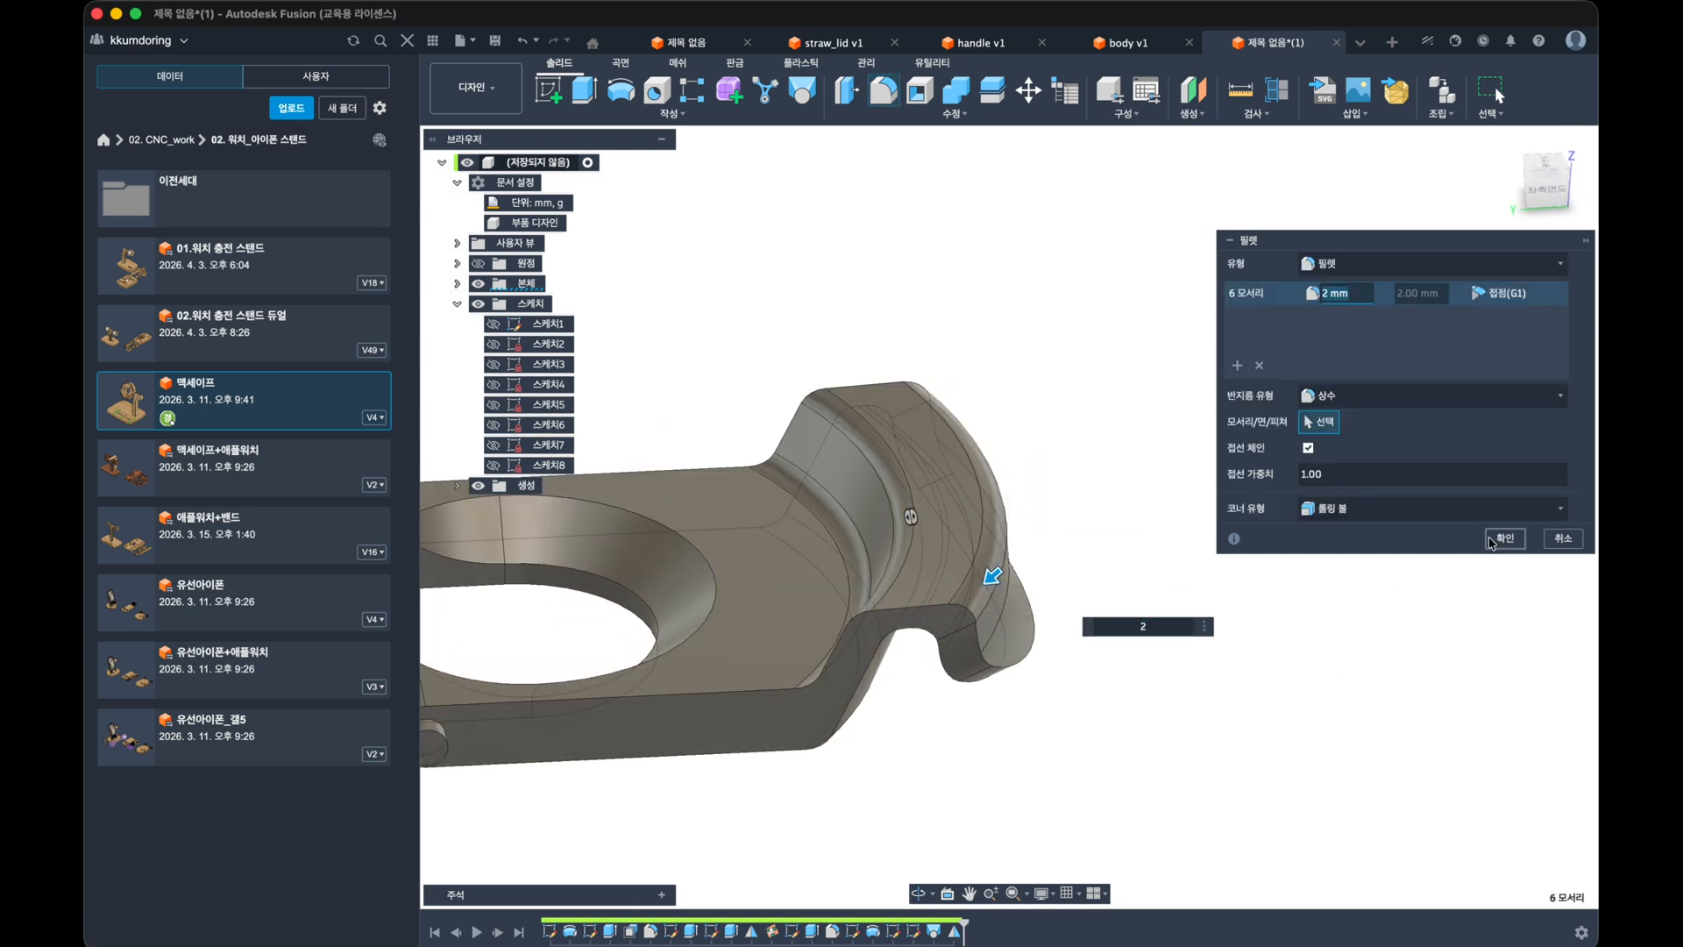
click(1504, 538)
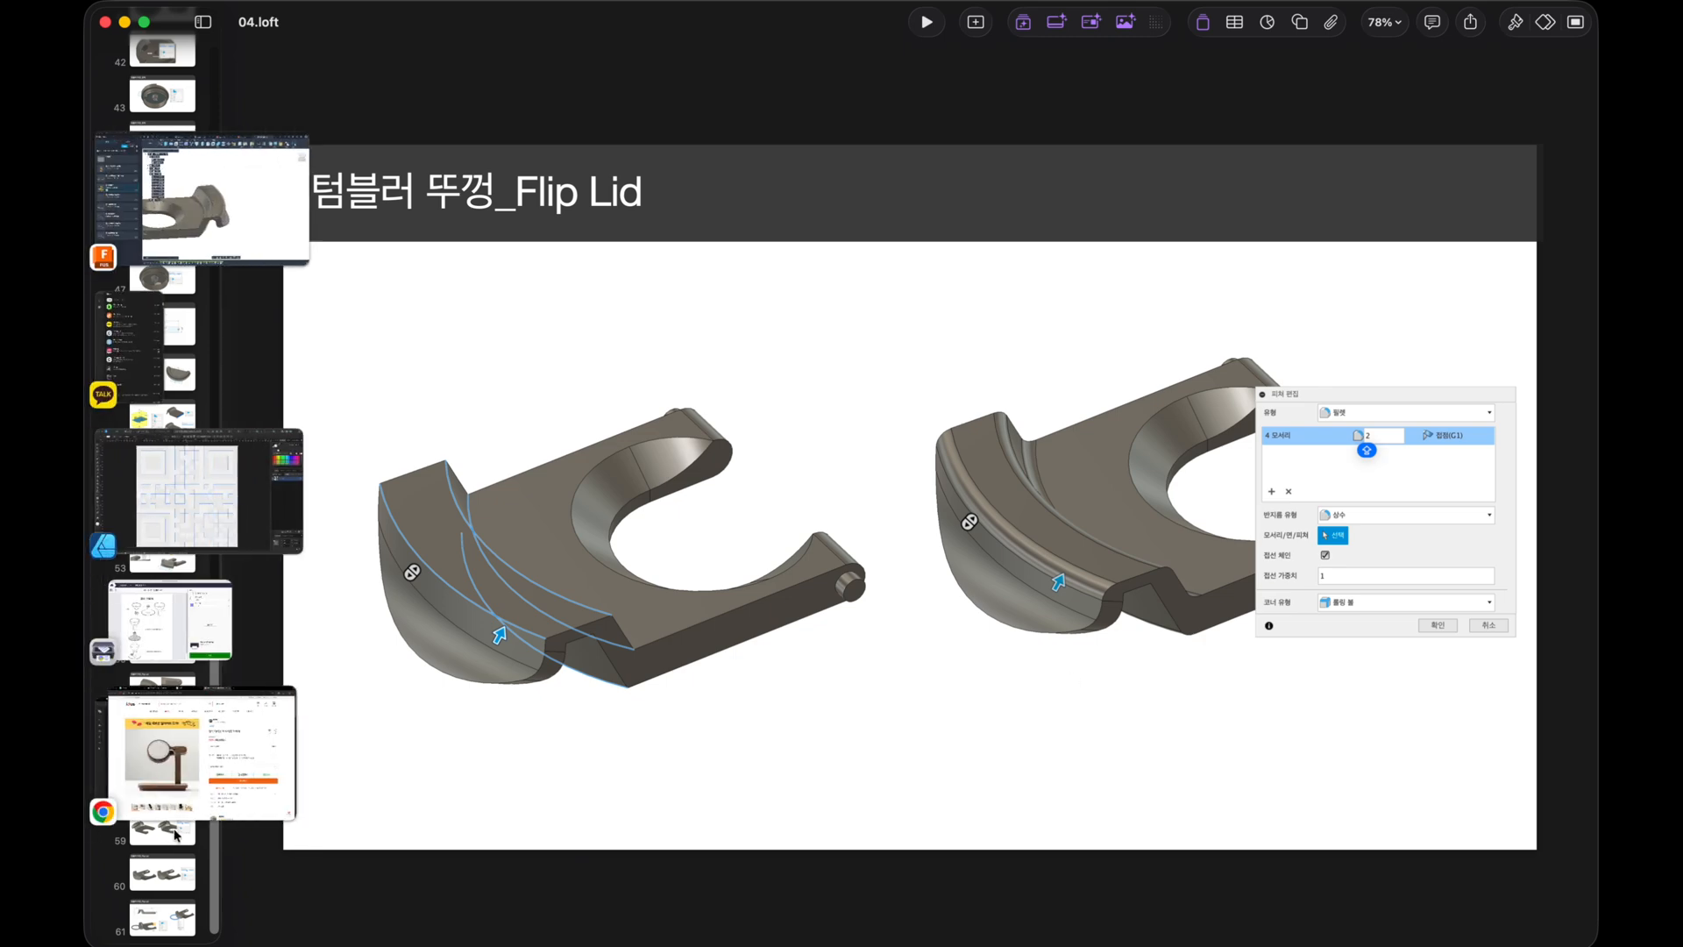
Step: Edit the fillet so the two inner edges of the underside channel form a separate 1 mm set, keeping the other four at 2 mm
key(Down)
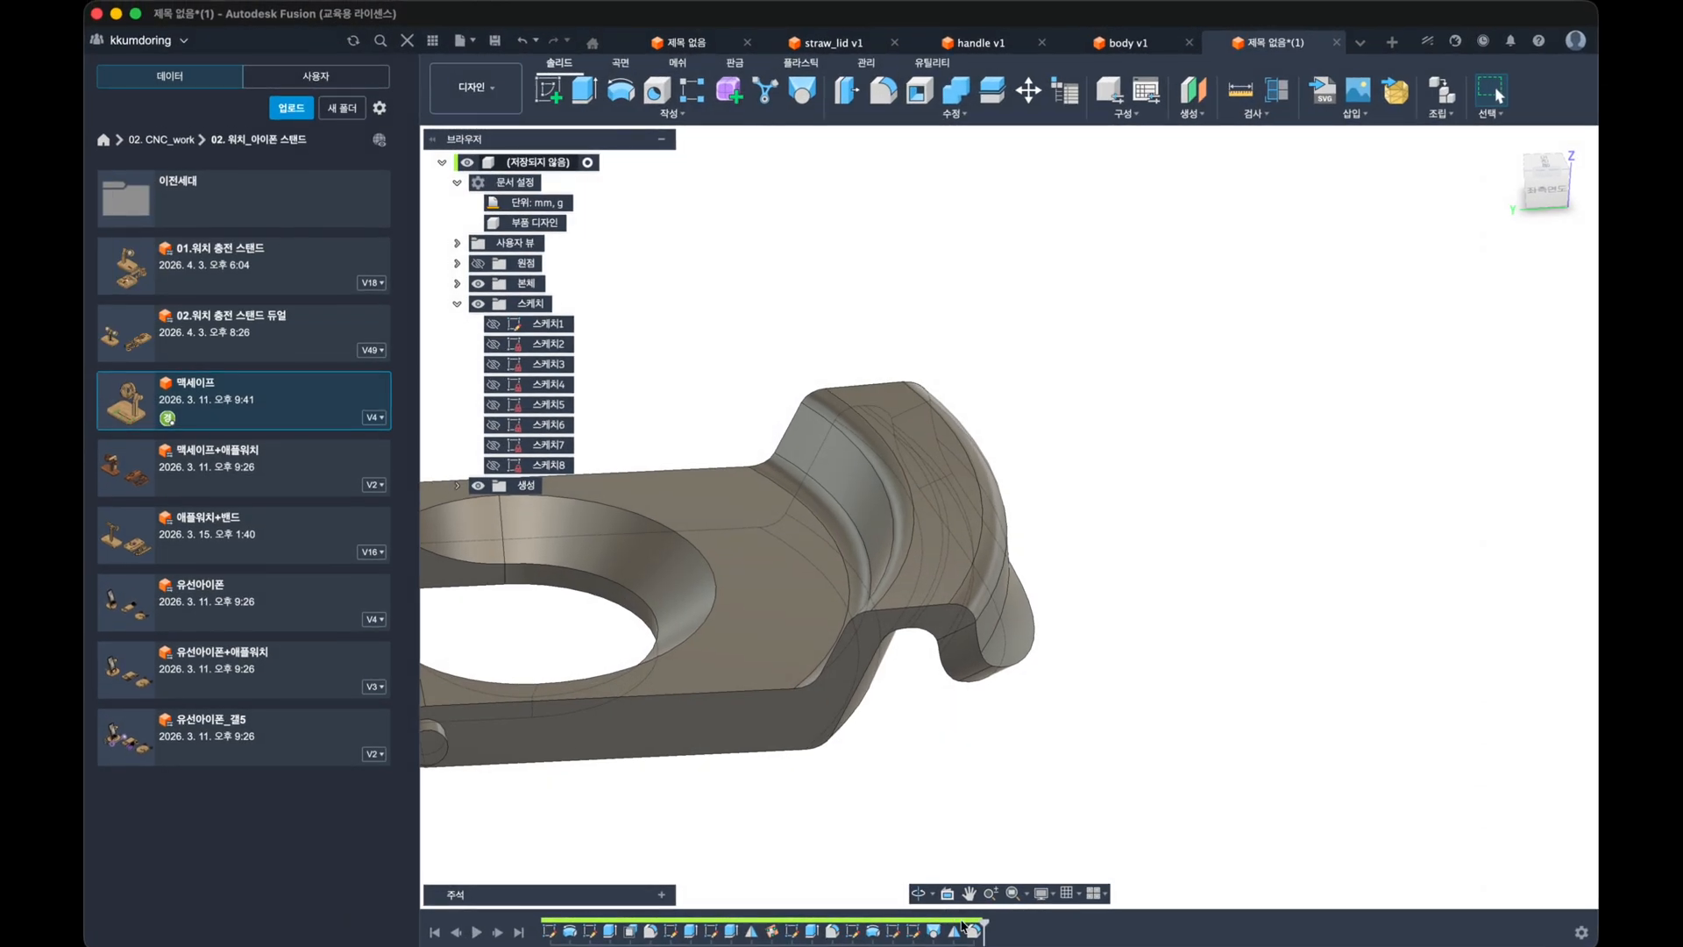
double_click(975, 933)
shift+middle_drag(952, 808, 927, 675)
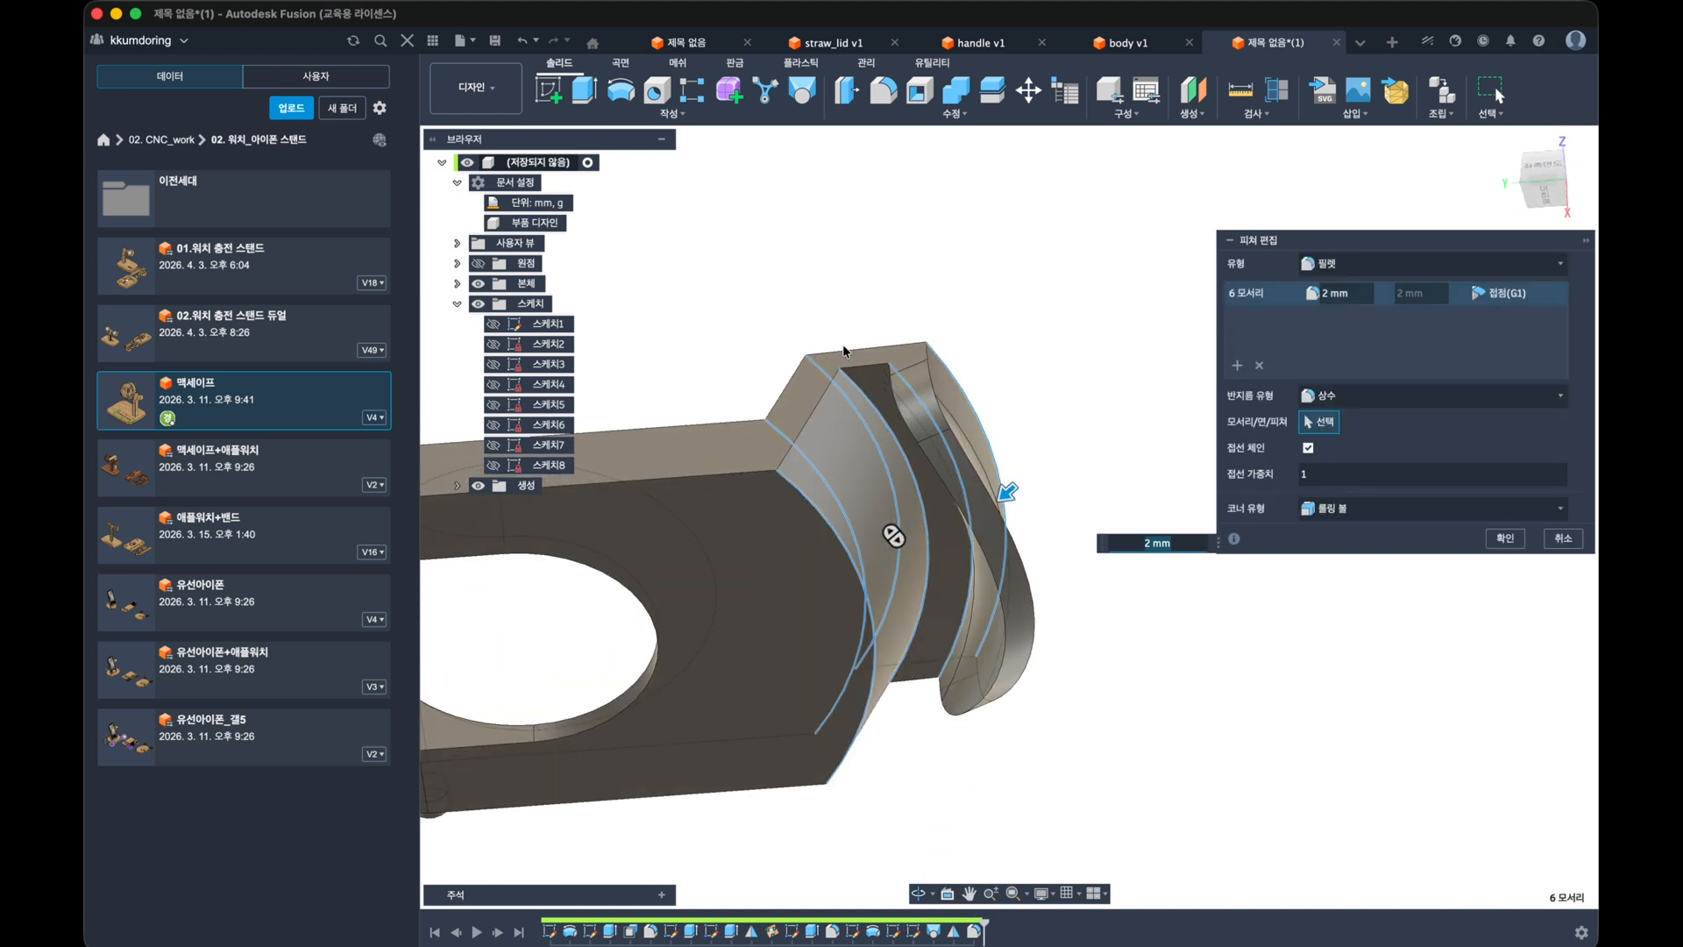
click(854, 386)
click(901, 378)
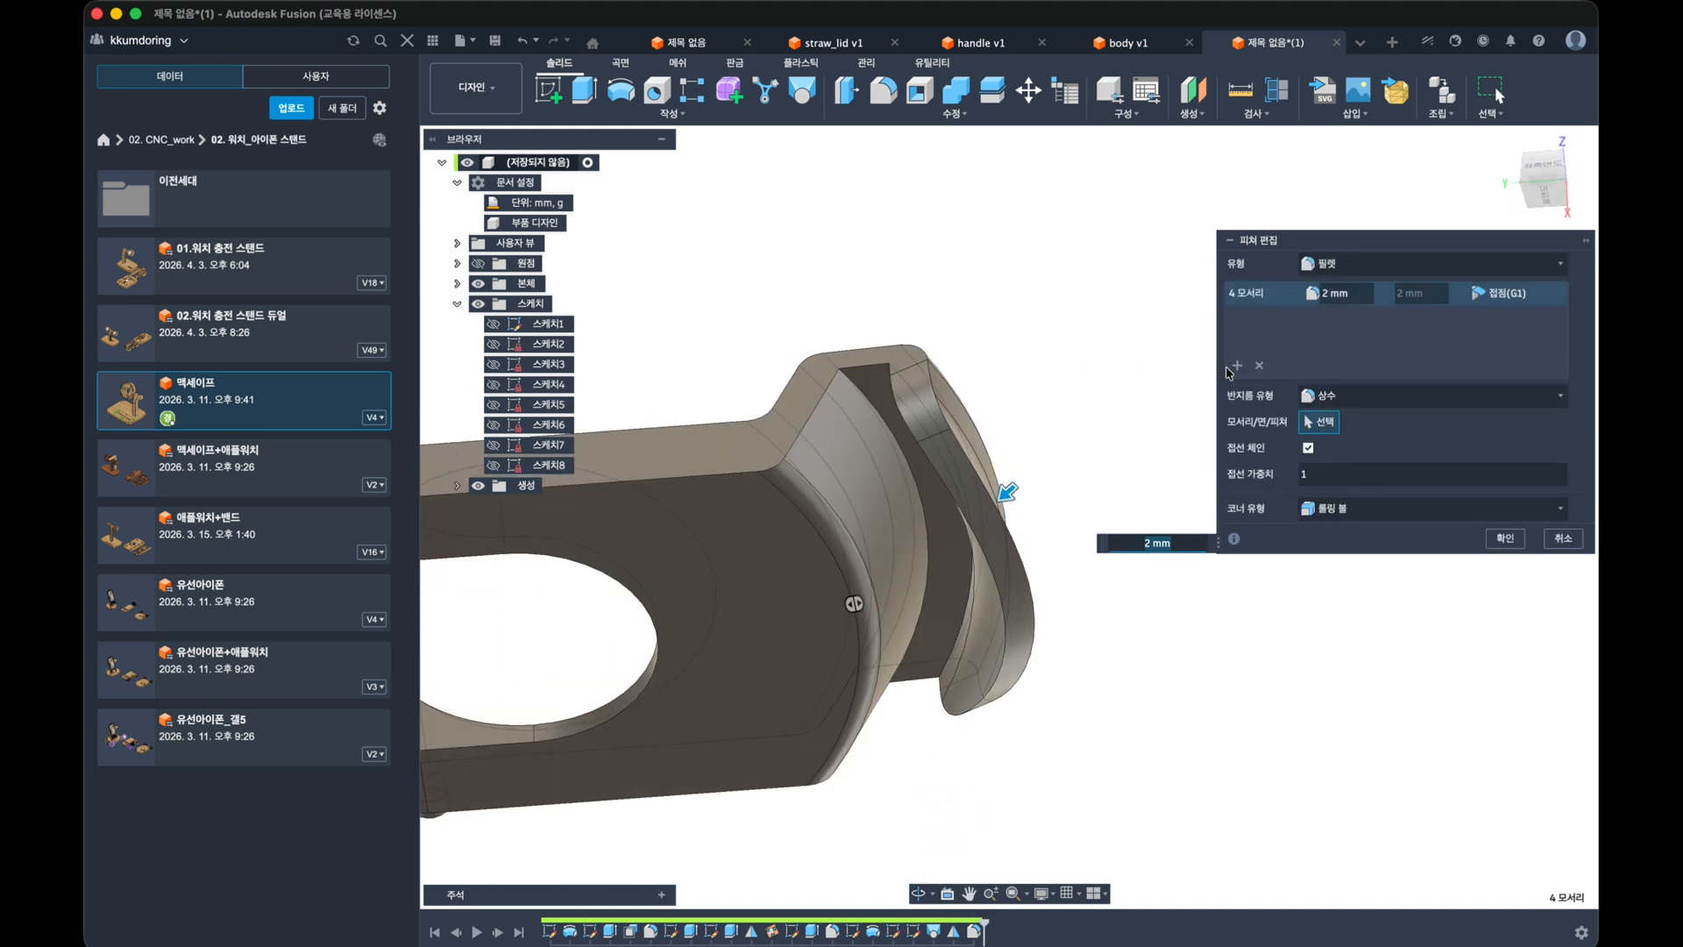
click(880, 377)
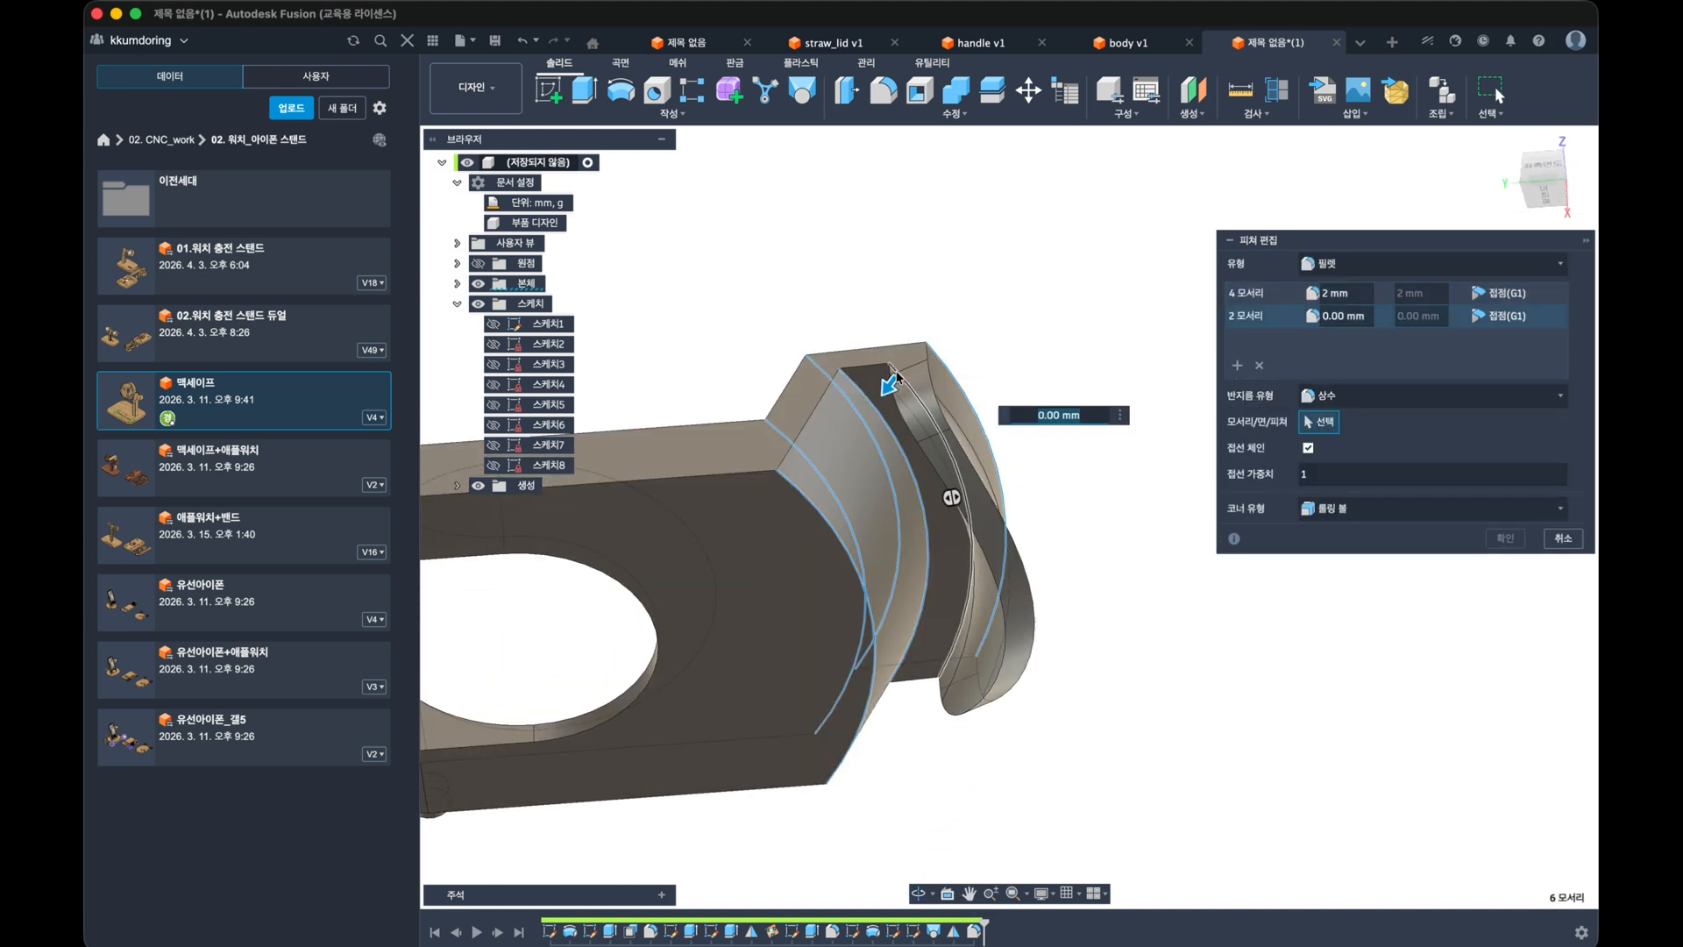
text(1)
key(Return)
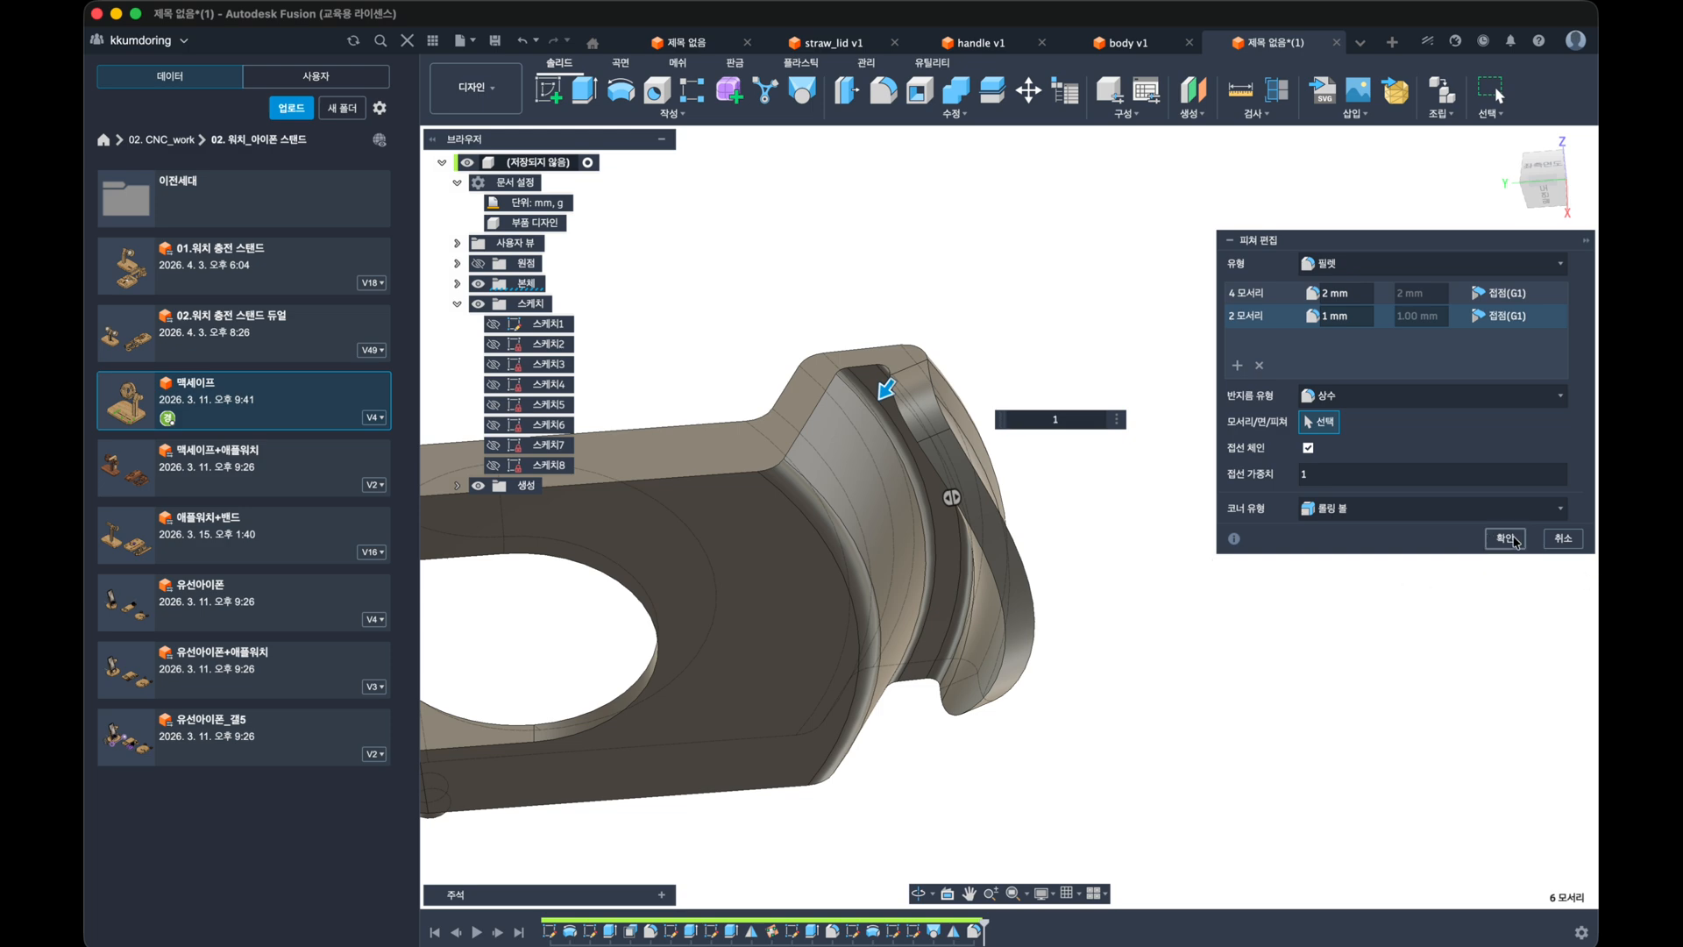
click(1505, 538)
shift+middle_drag(1048, 604, 1029, 698)
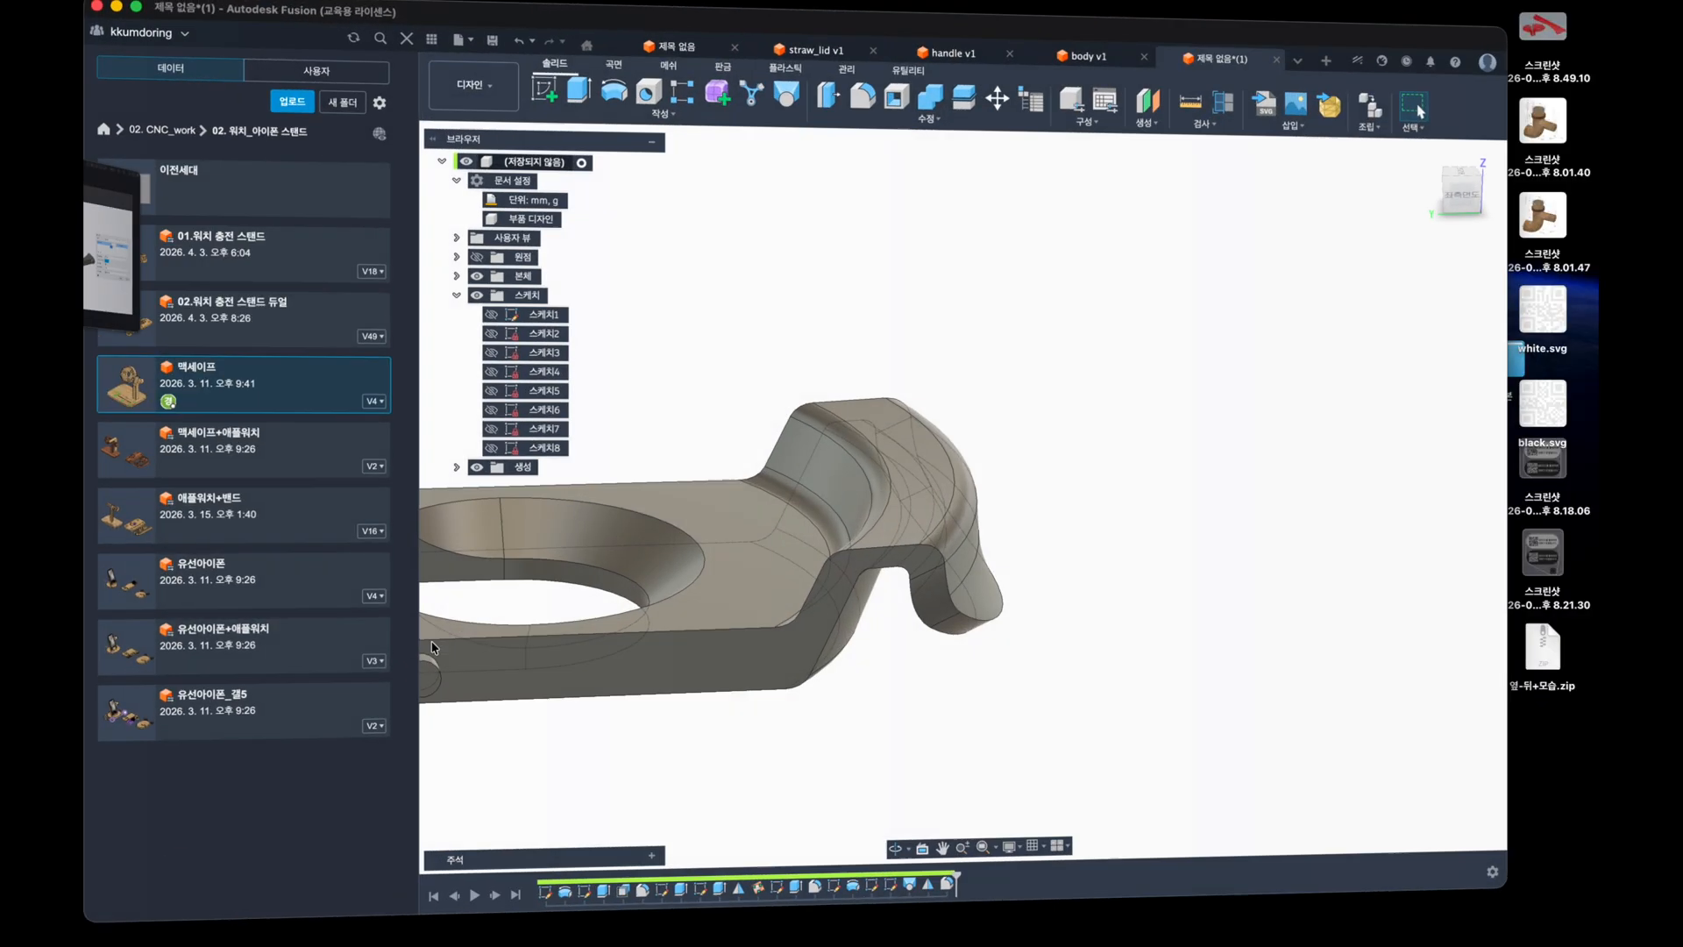
Step: Fillet the lid's side outline edge chains, including the arms, step and front lip, with a 1 mm radius
key(f)
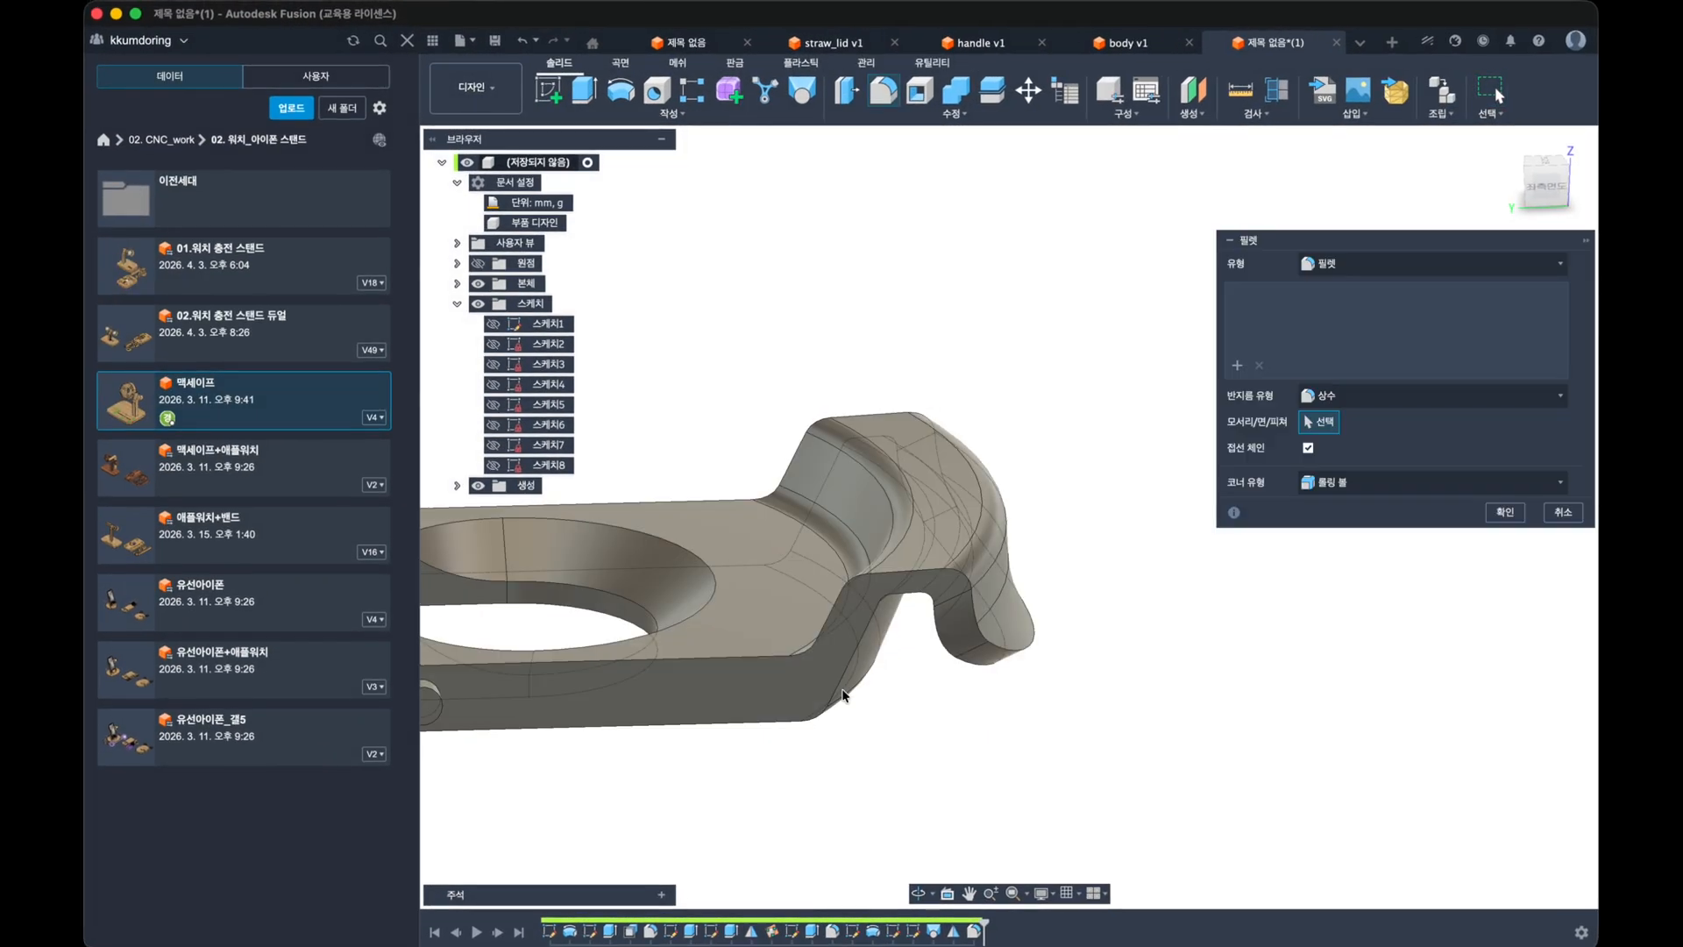
click(801, 656)
scroll(802, 666, down, 3)
middle_drag(803, 669, 921, 603)
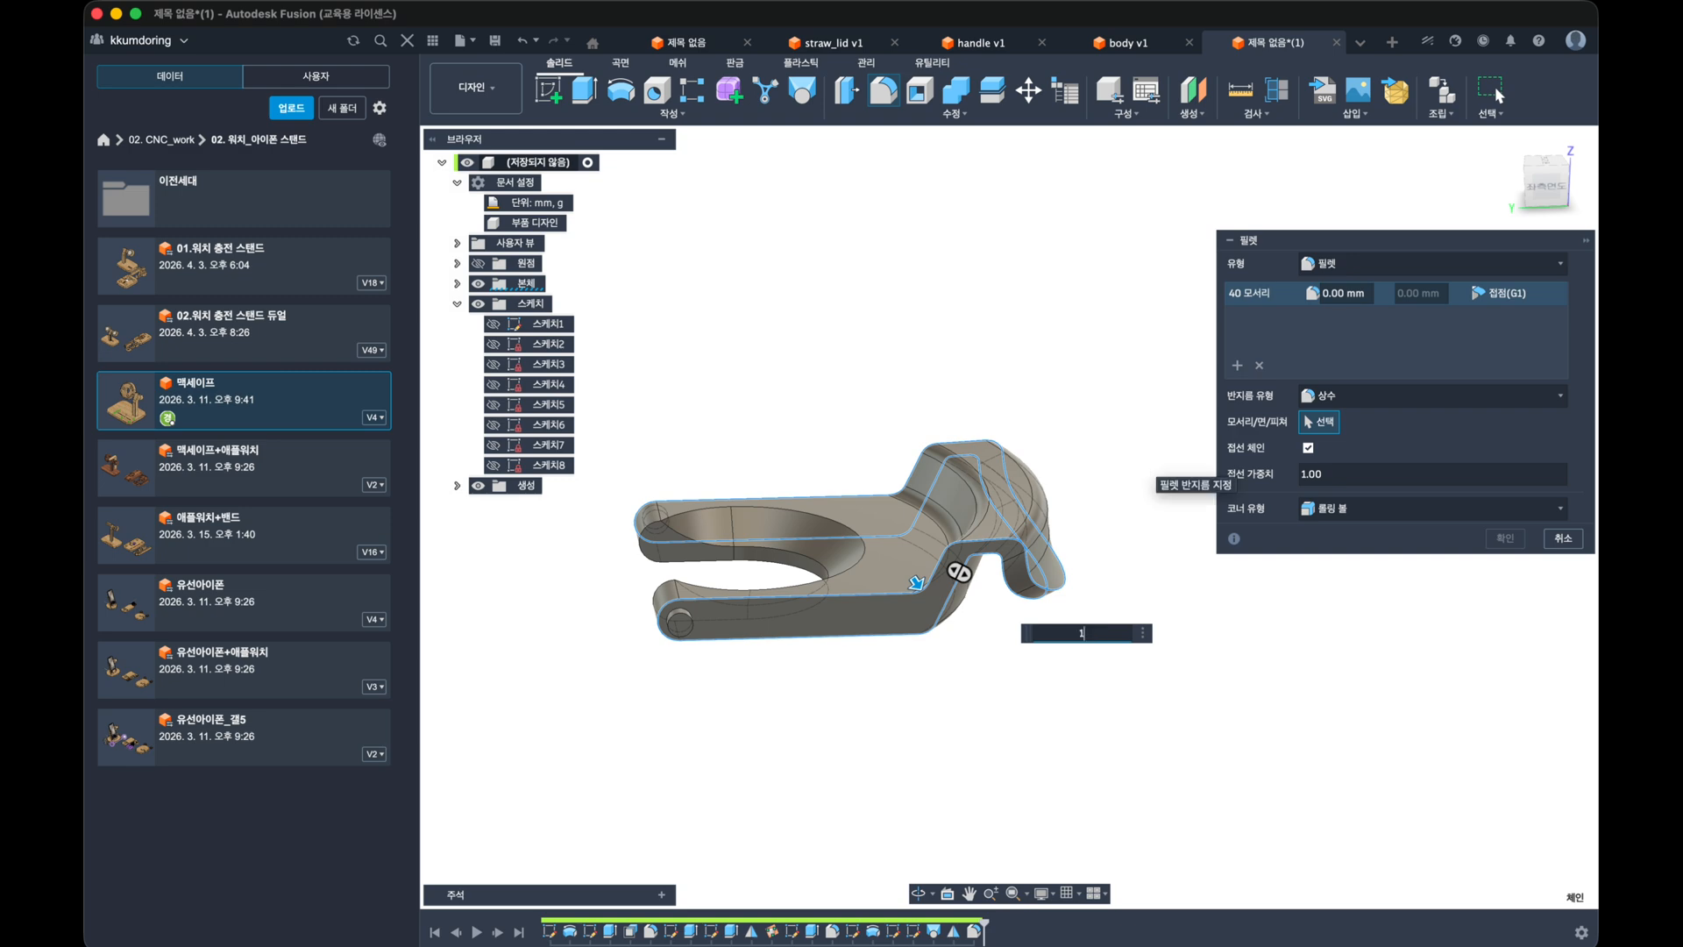
text(1)
key(Return)
Step: Switch to the 04.loft presentation in Keynote and review Flip Lid slides 60 and 61 on the outline fillet and ring cut
key(super+Tab)
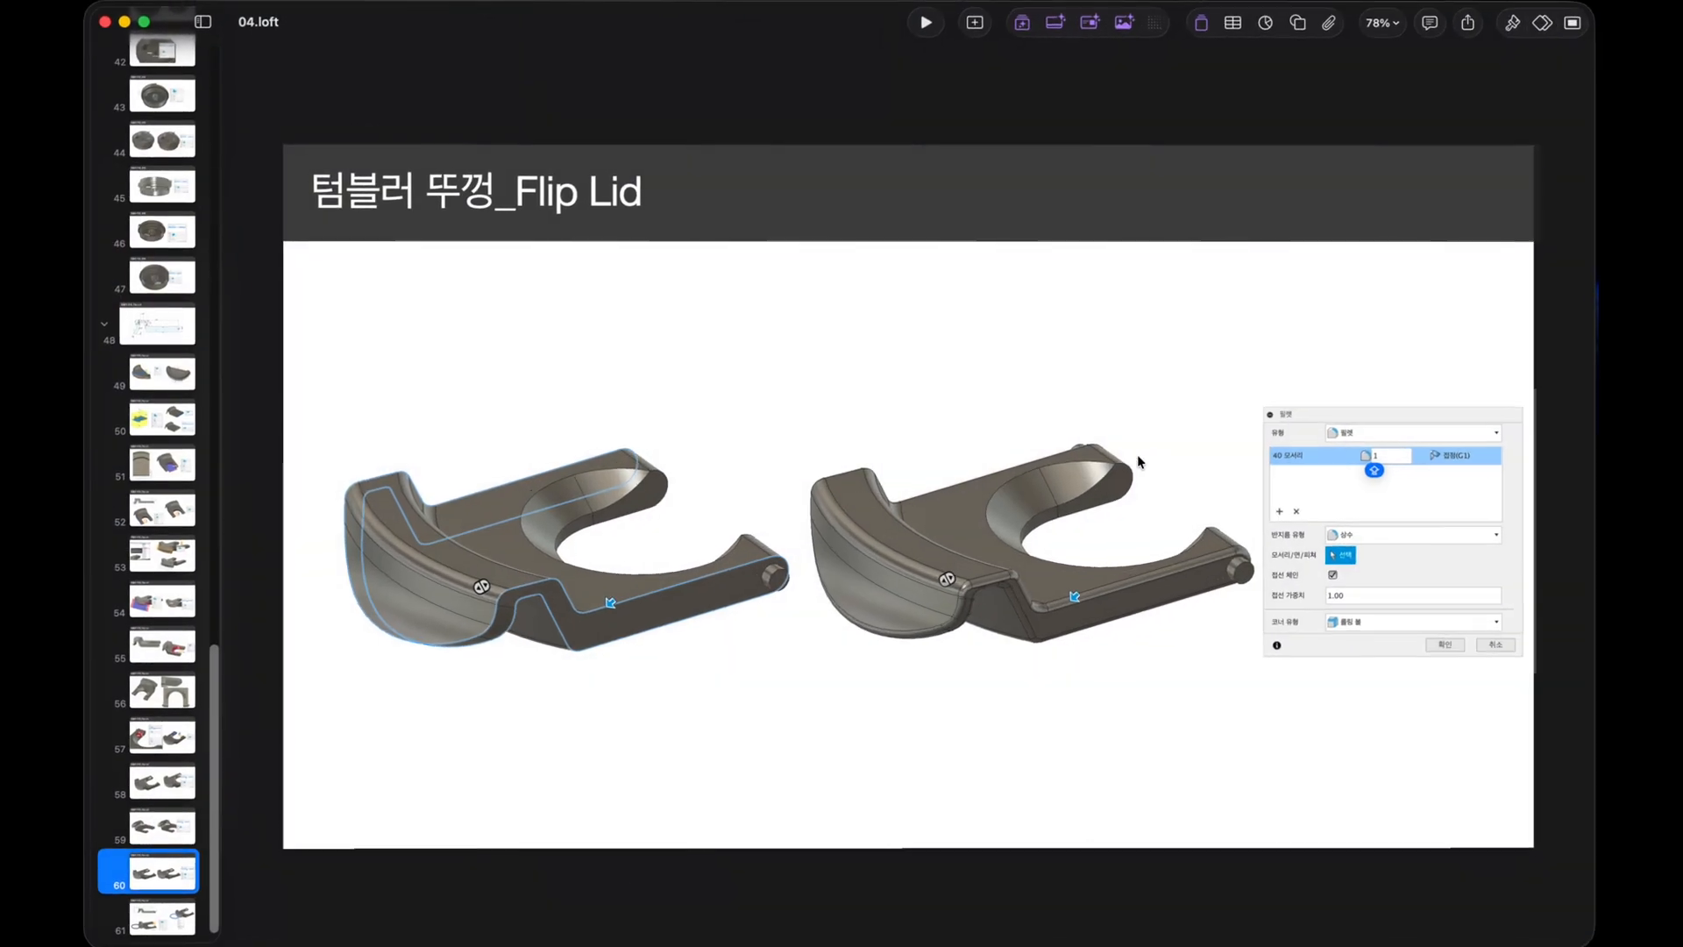
click(165, 910)
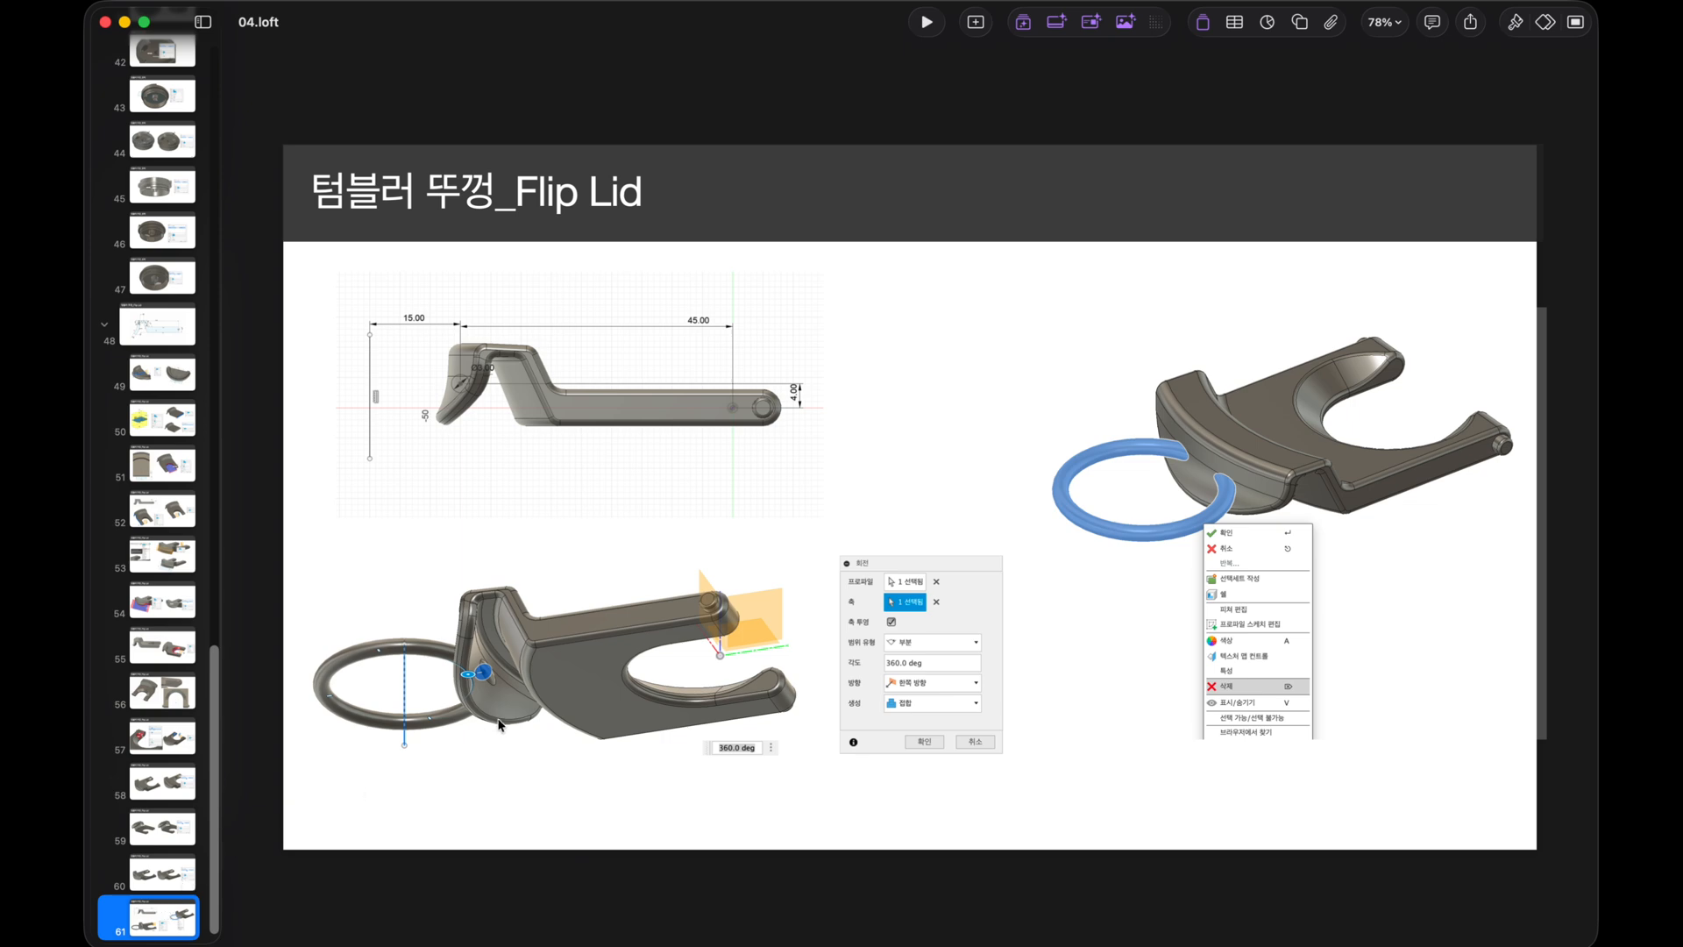
Step: Return to the lid design and sketch a small circle beside the front lip on the vertical origin plane along the lid's length
key(super+Tab)
mouse_move(786, 263)
shift+middle_down()
mouse_move(834, 256)
mouse_move(799, 250)
shift+middle_up()
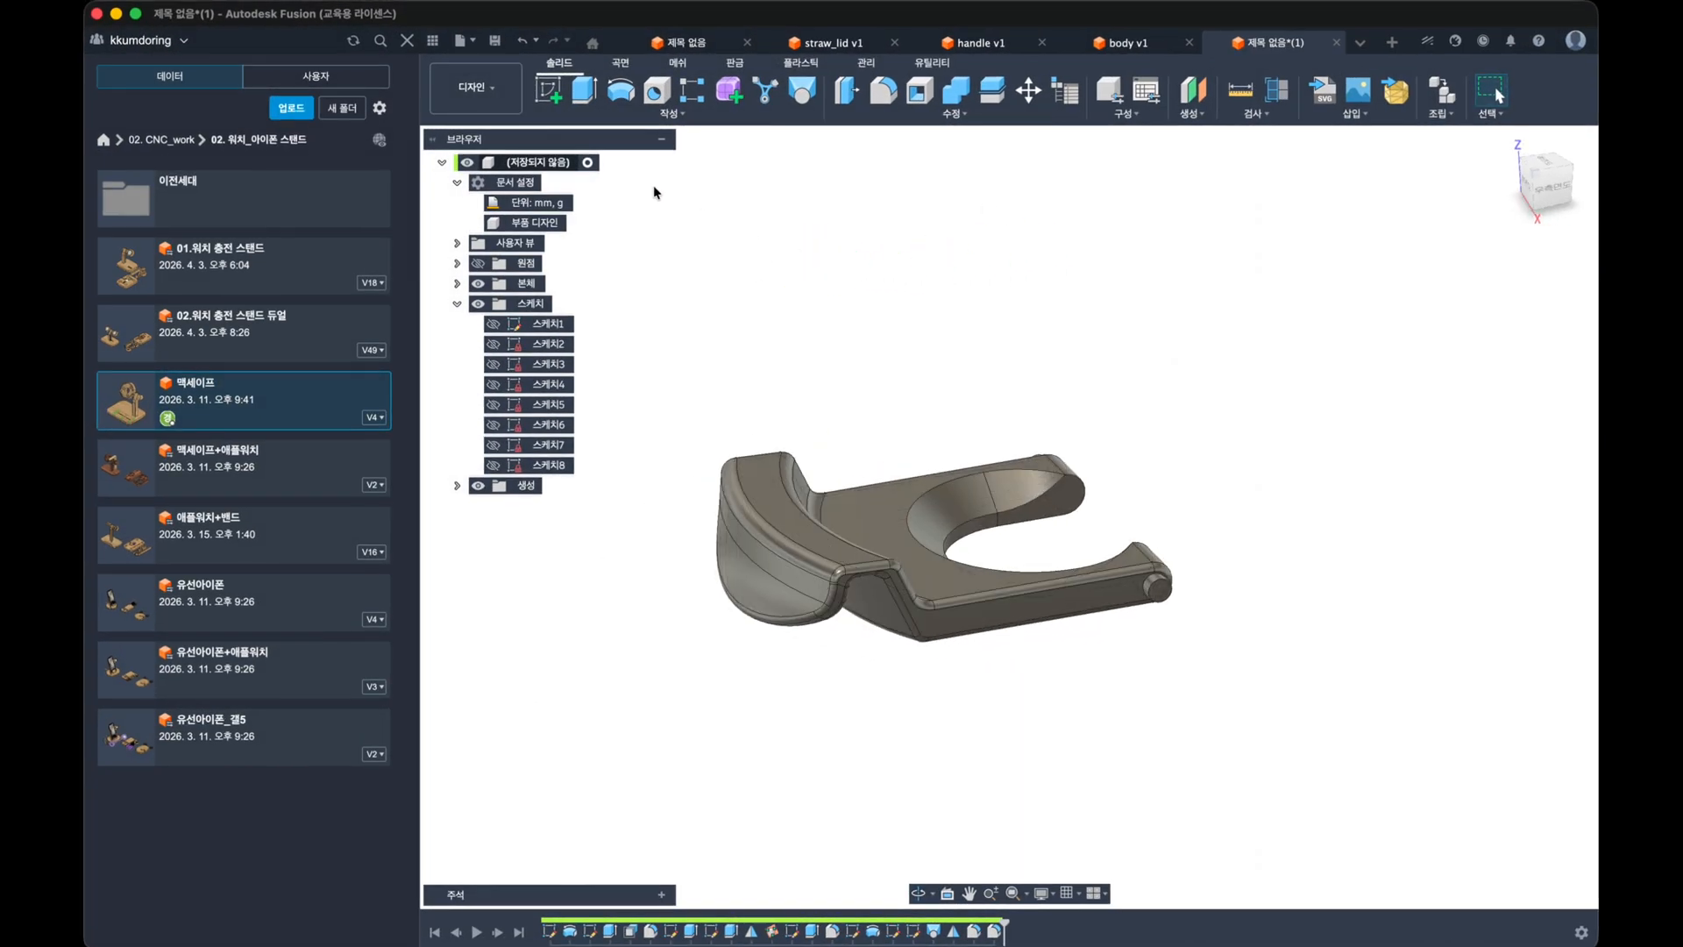
click(548, 90)
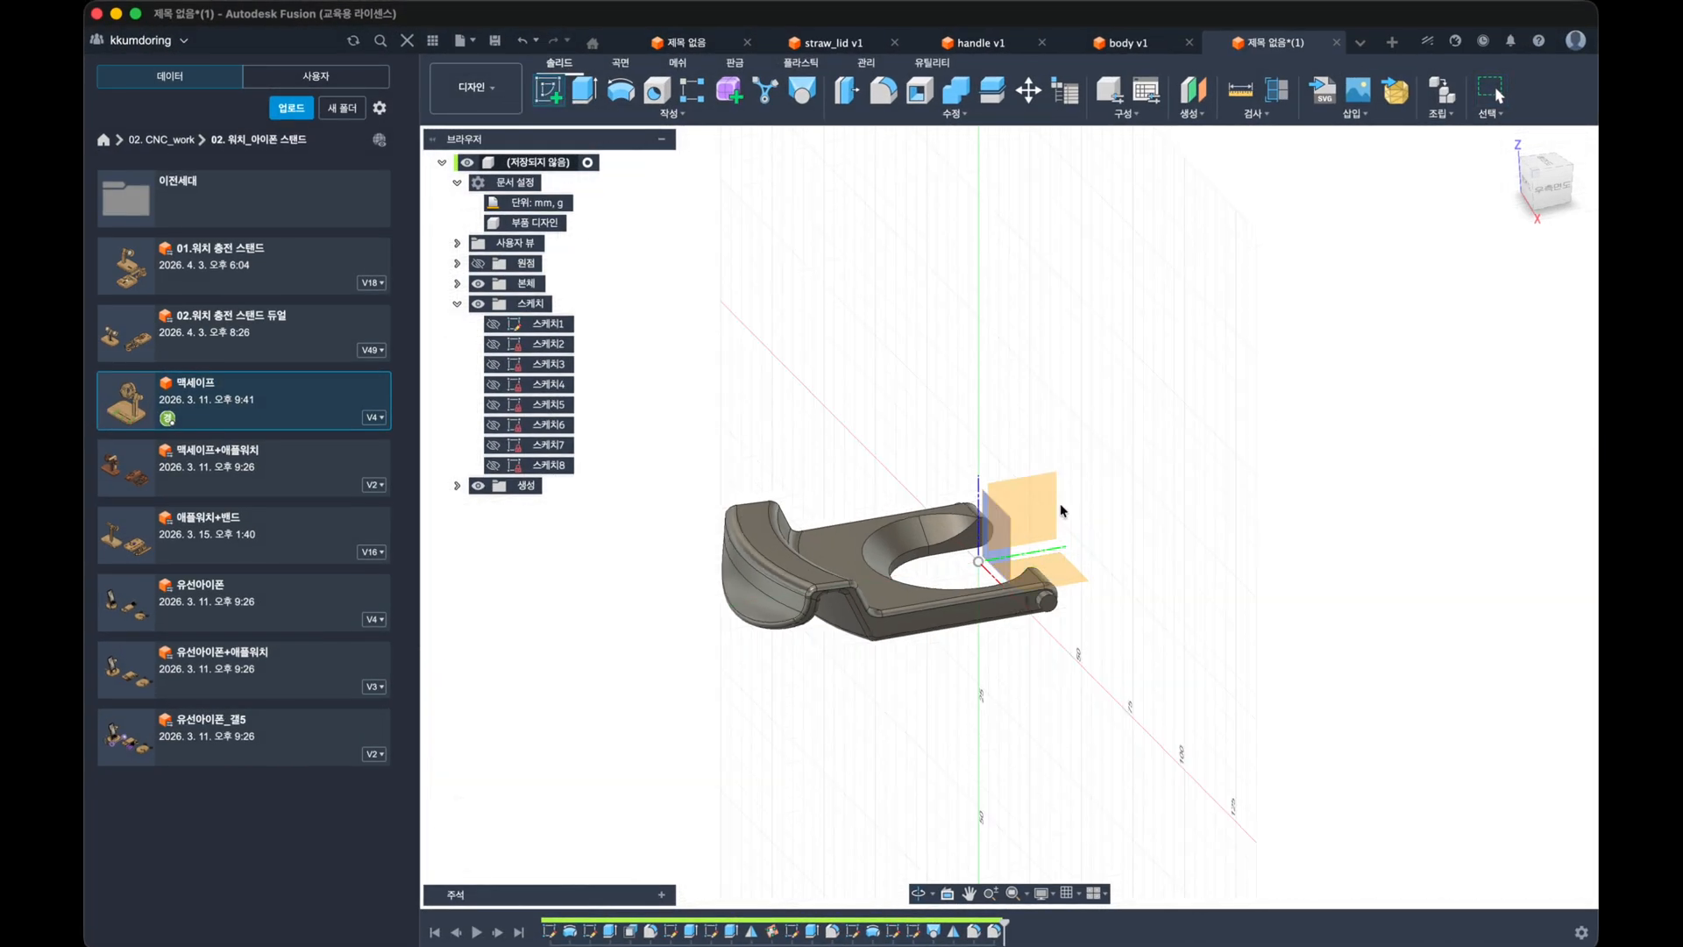
click(1055, 504)
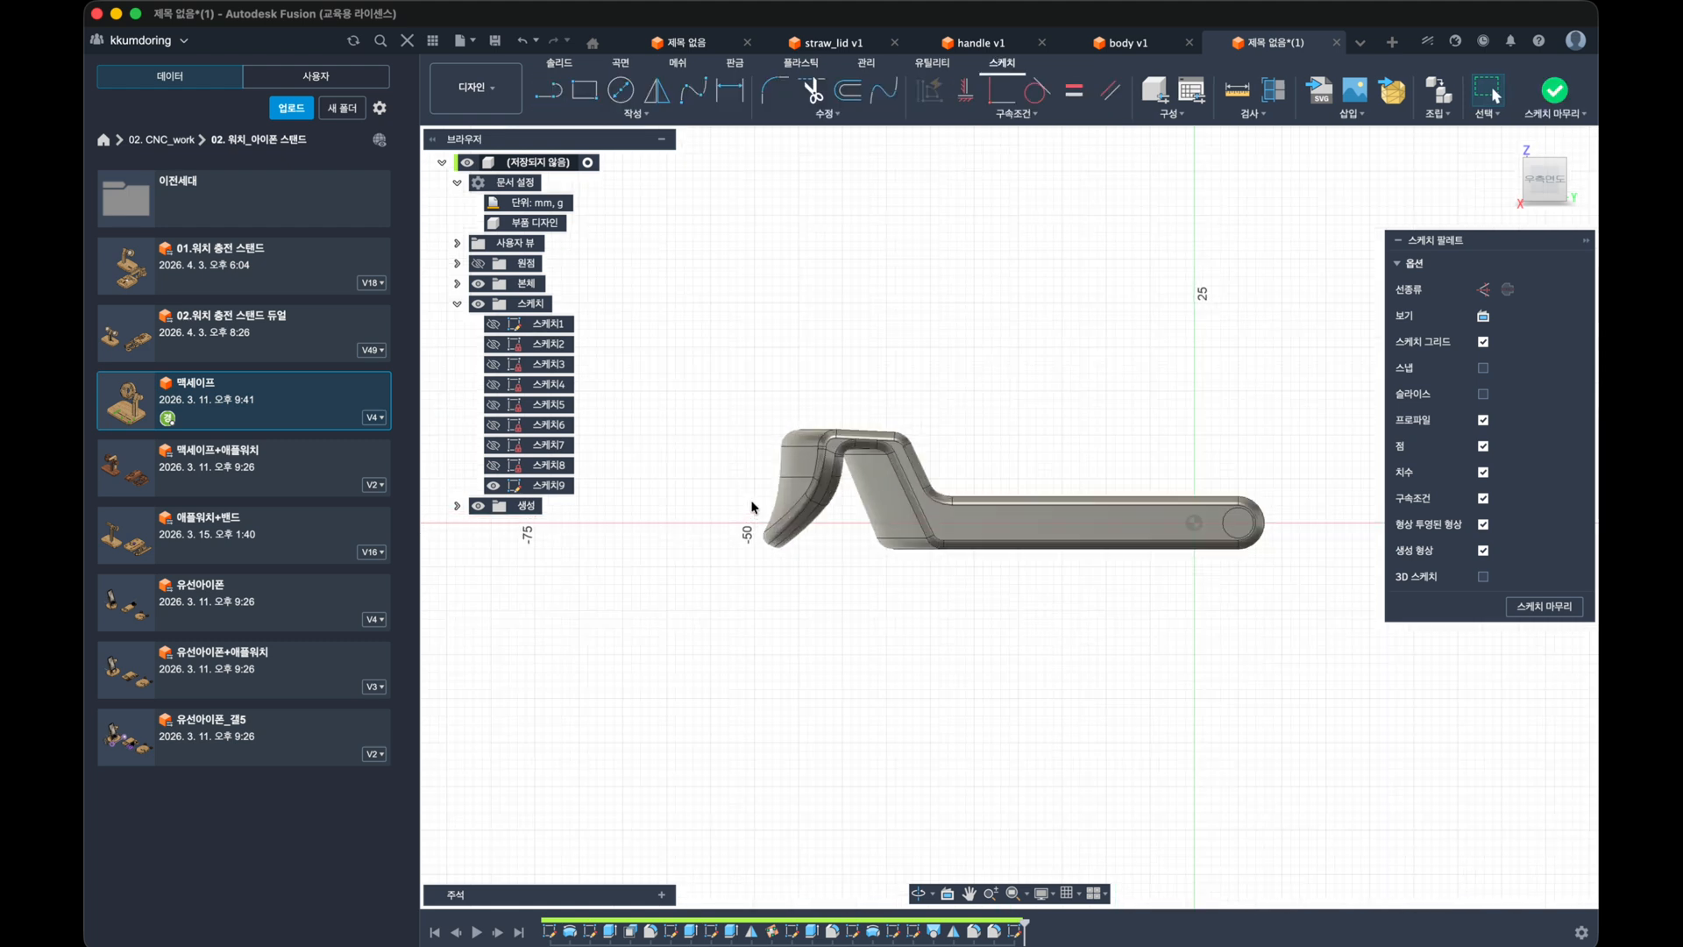
click(762, 502)
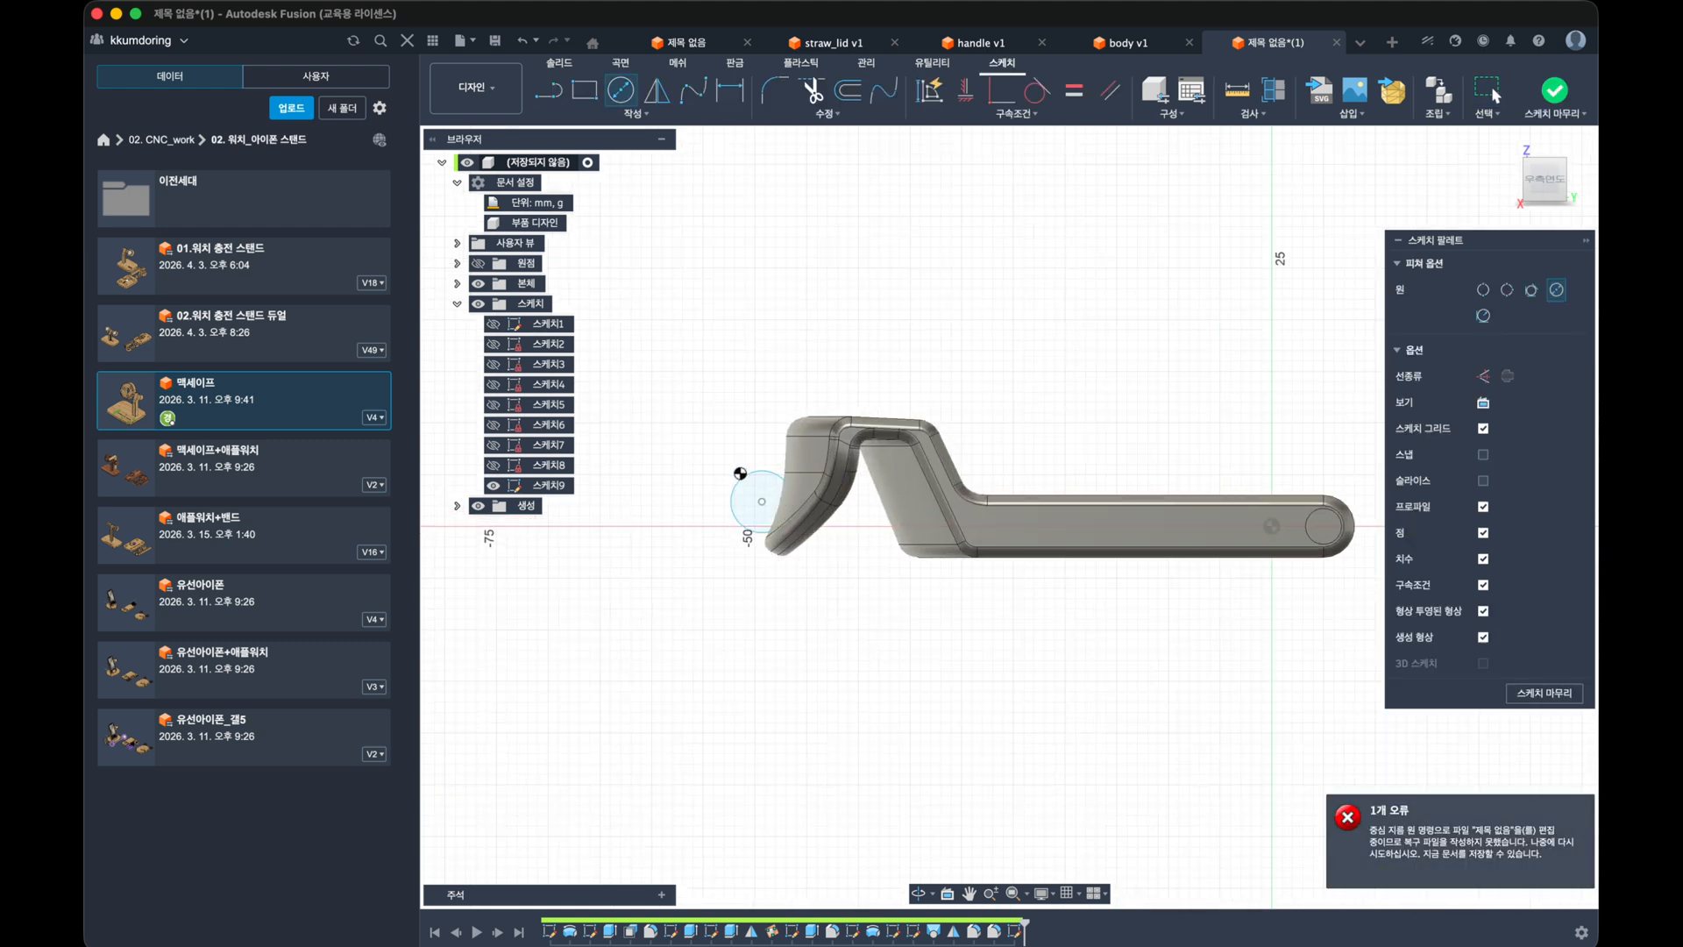
key(Escape)
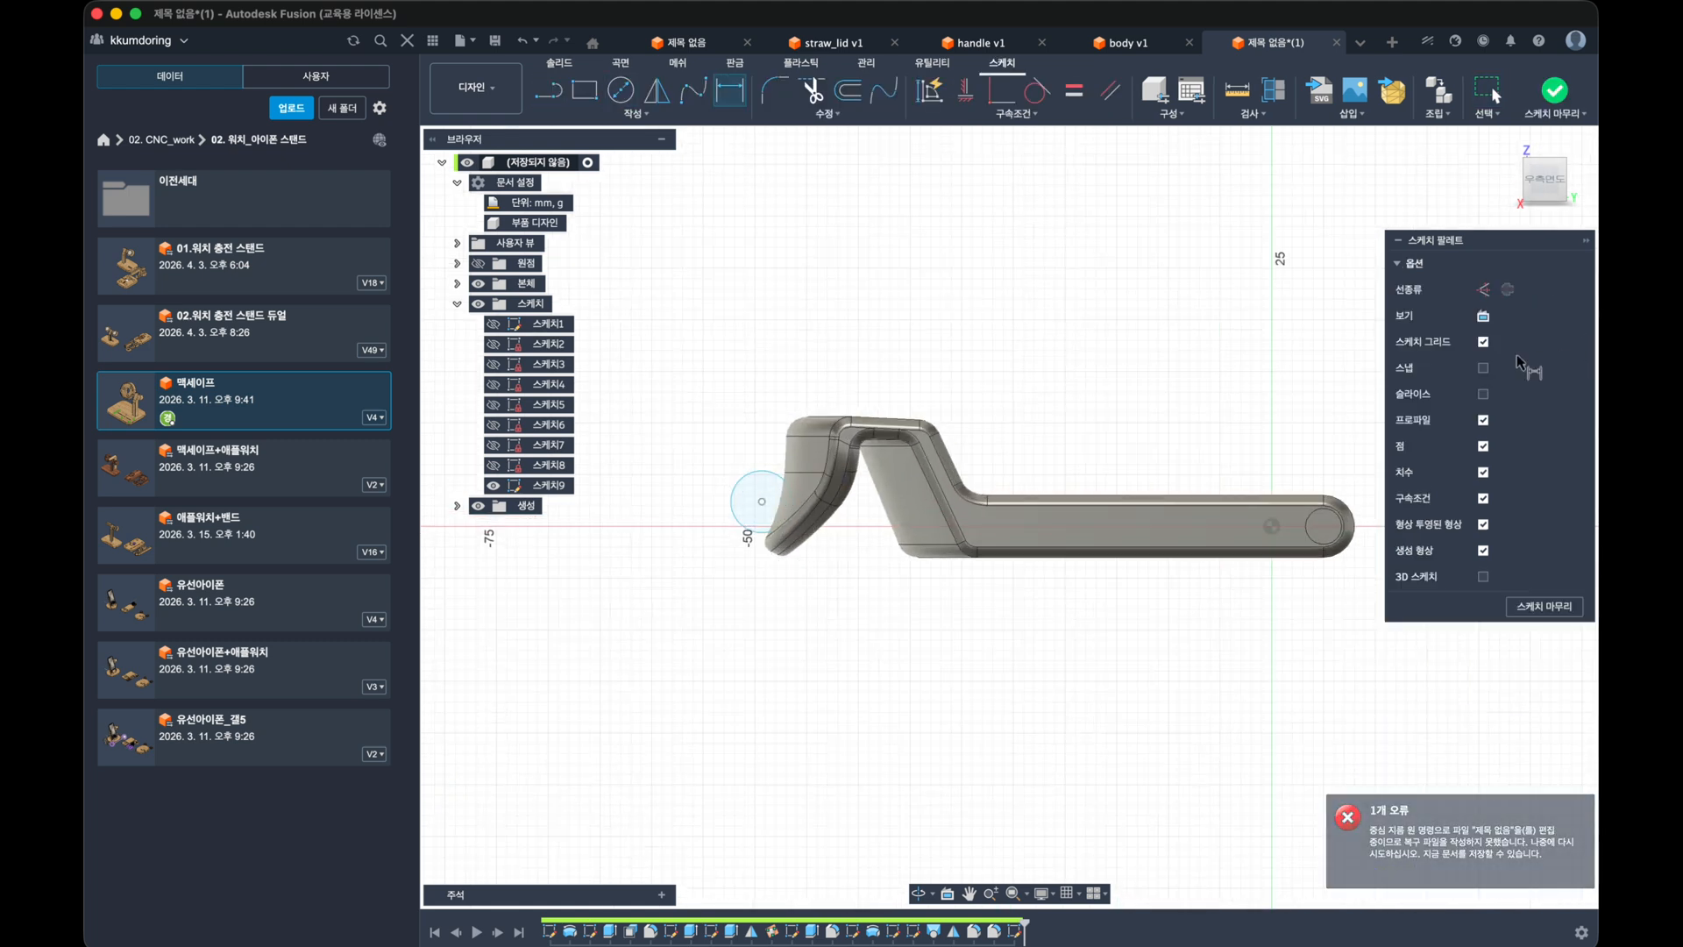
Step: Turn on the sketch slice display and move the circle onto the sectioned front lip
click(1482, 394)
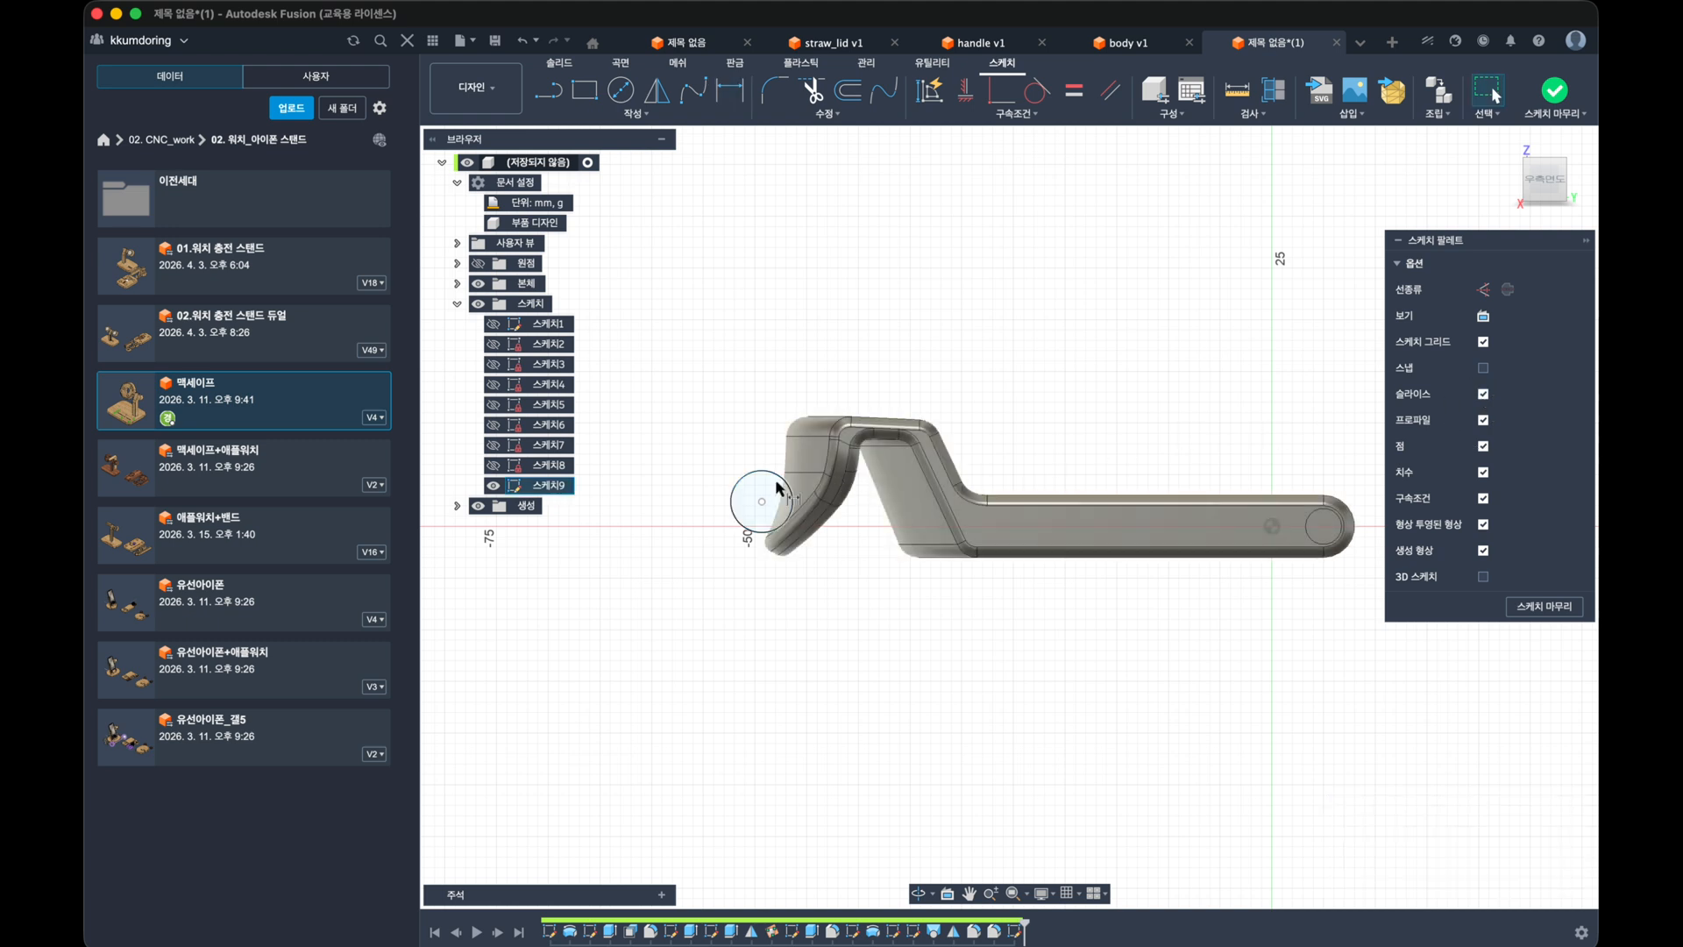
click(1482, 395)
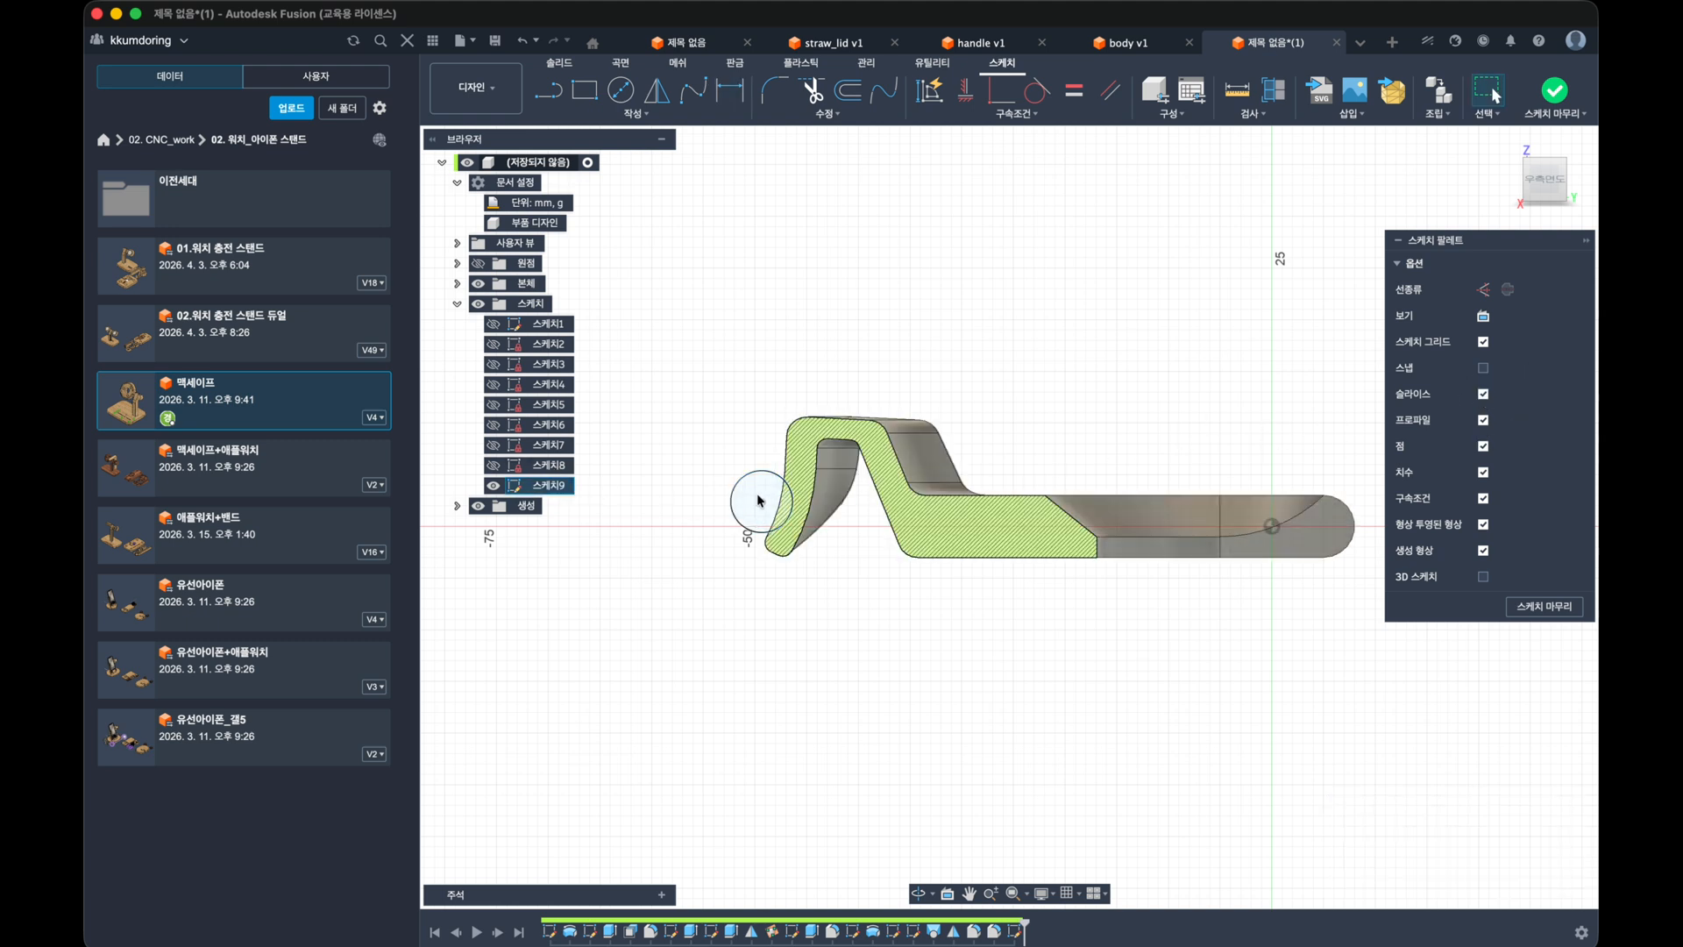
drag(759, 501, 787, 491)
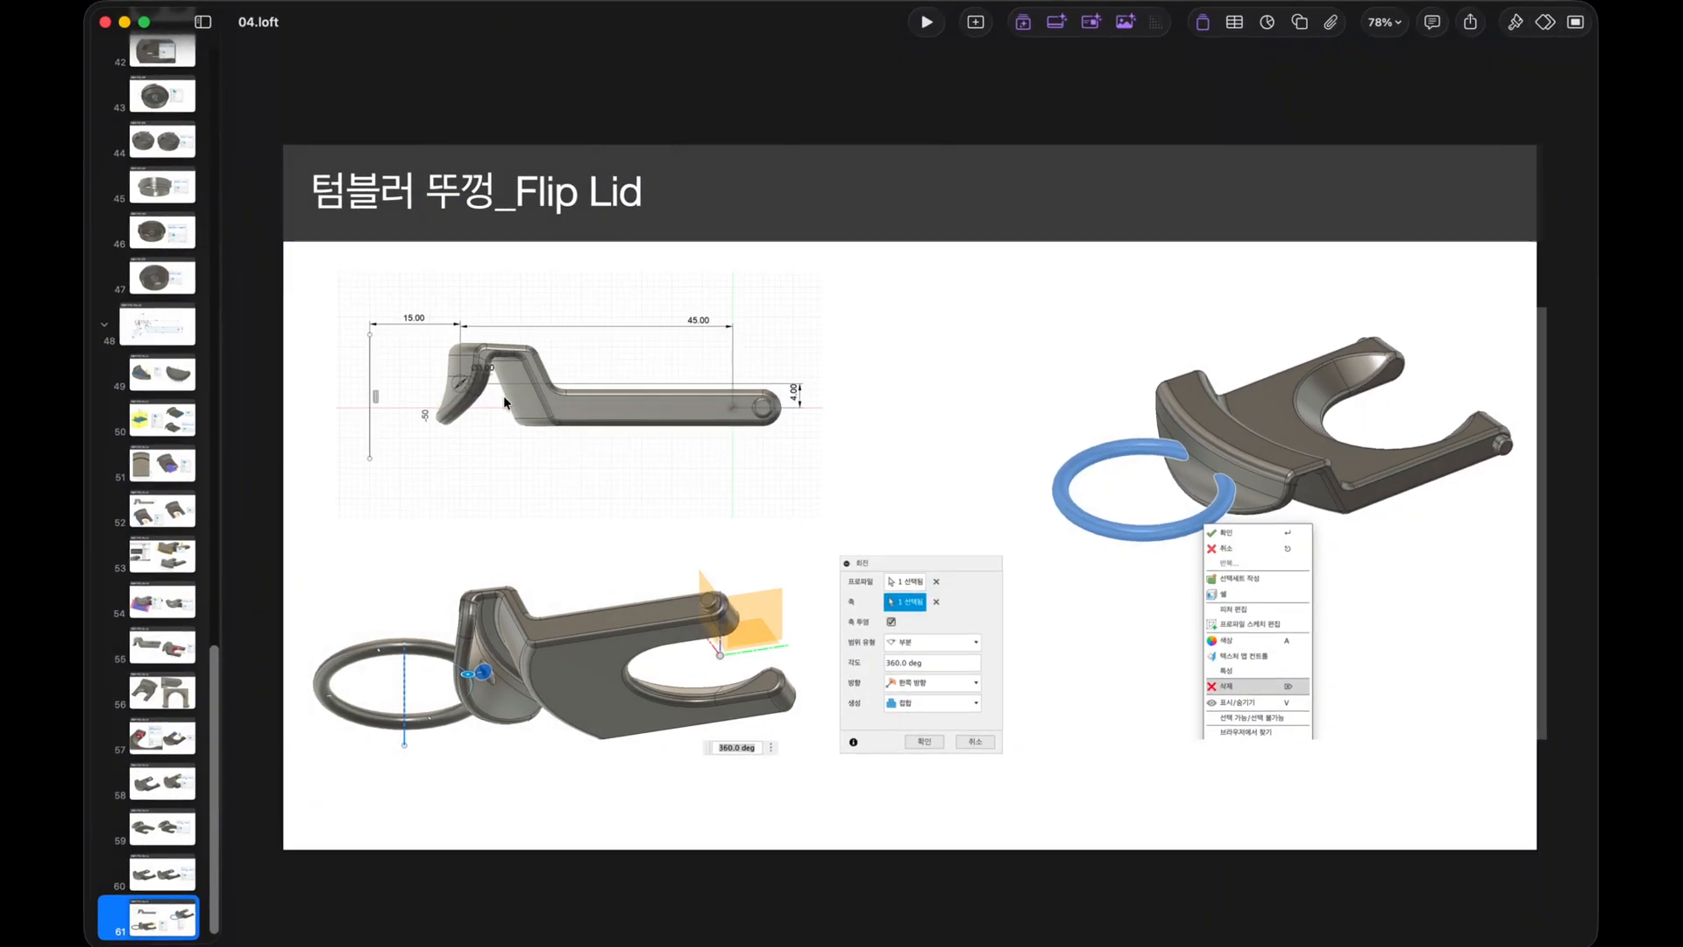
Step: Check the reference slide and dimension the horizontal distance from the circle's centre to the origin as 45 mm
key(super+Tab)
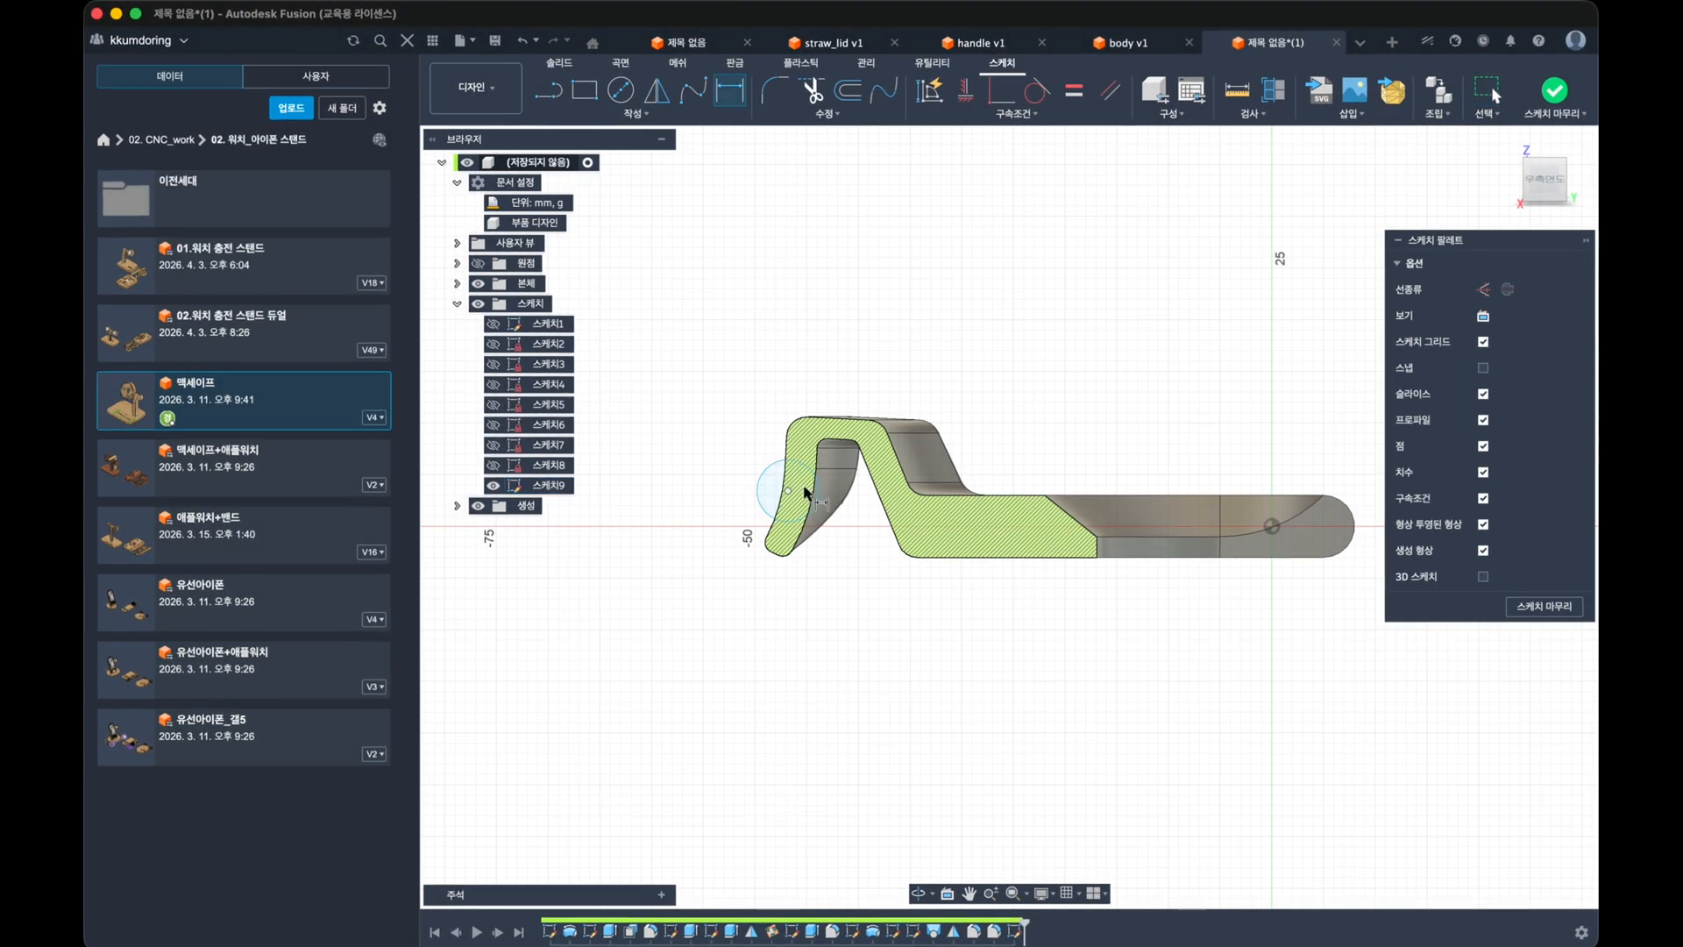
click(1273, 527)
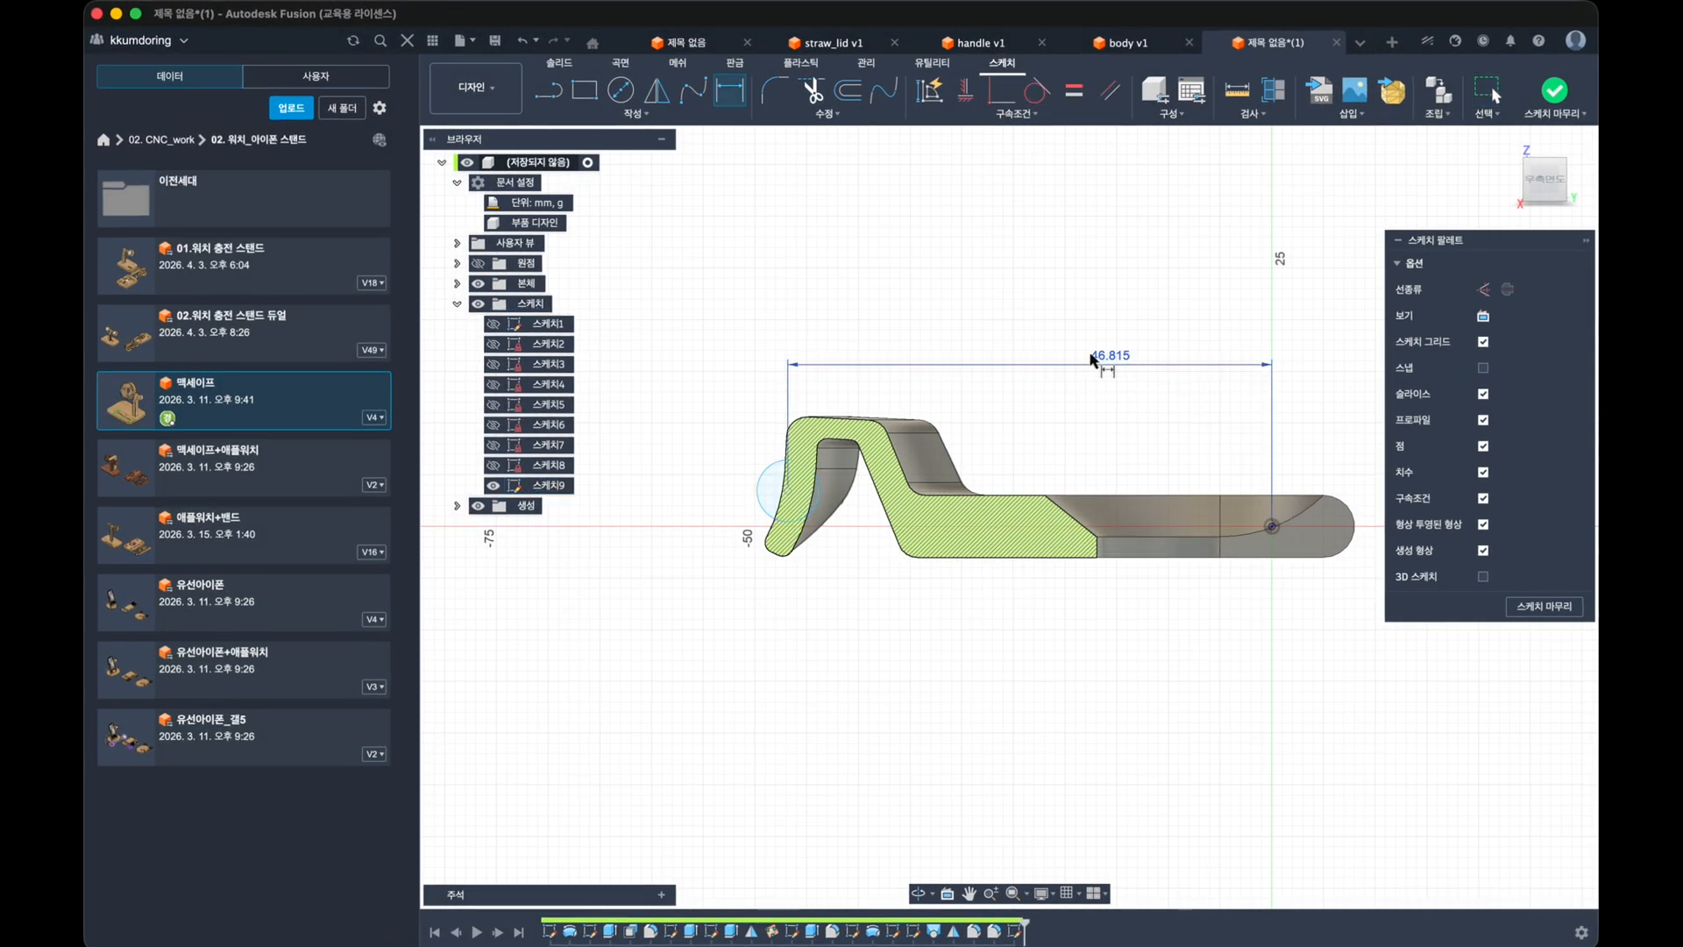
click(1093, 358)
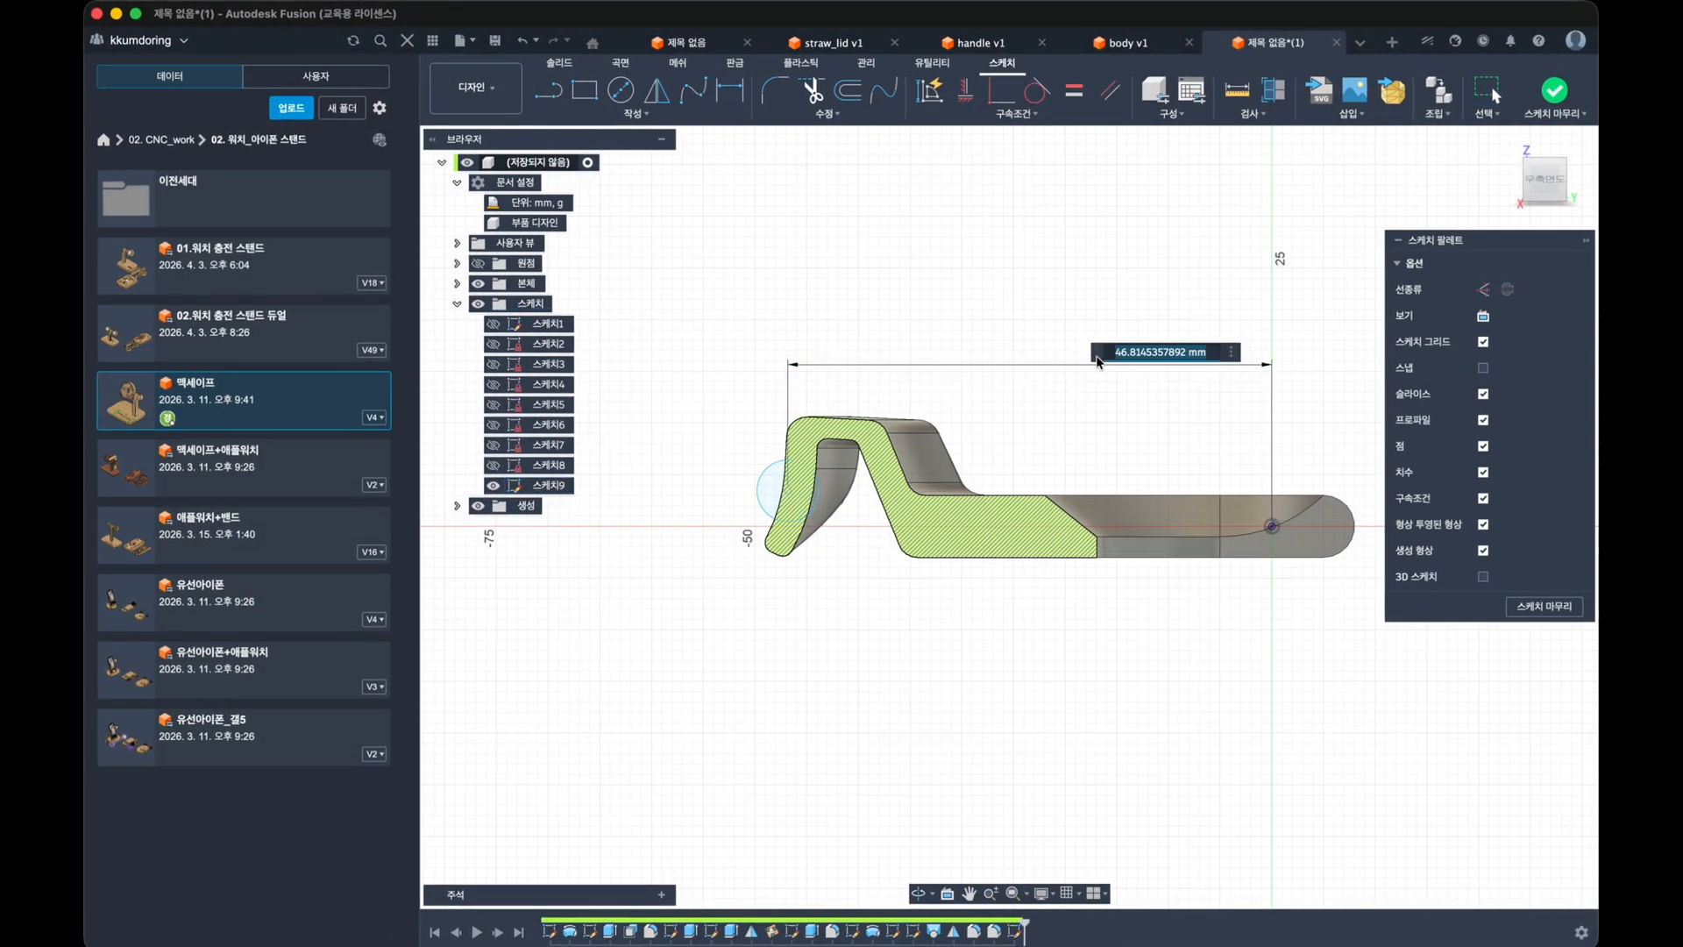
text(45)
key(Return)
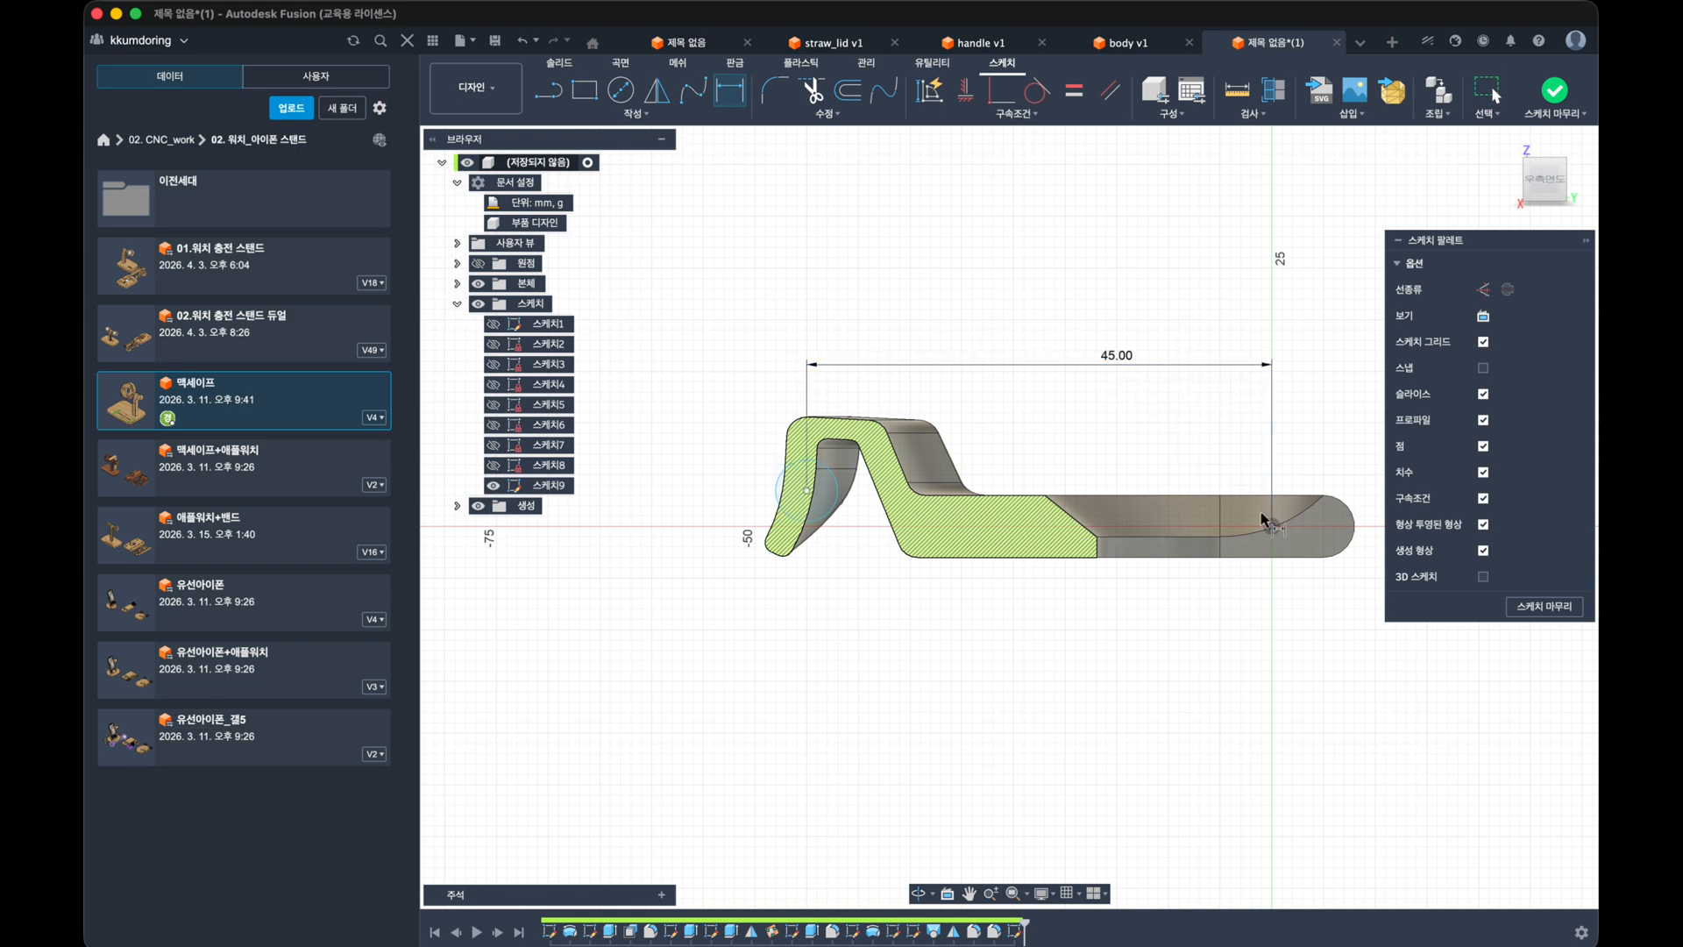
Step: Dimension the circle centre's vertical distance from the origin as 4 mm, checking the Keynote reference slide
click(807, 491)
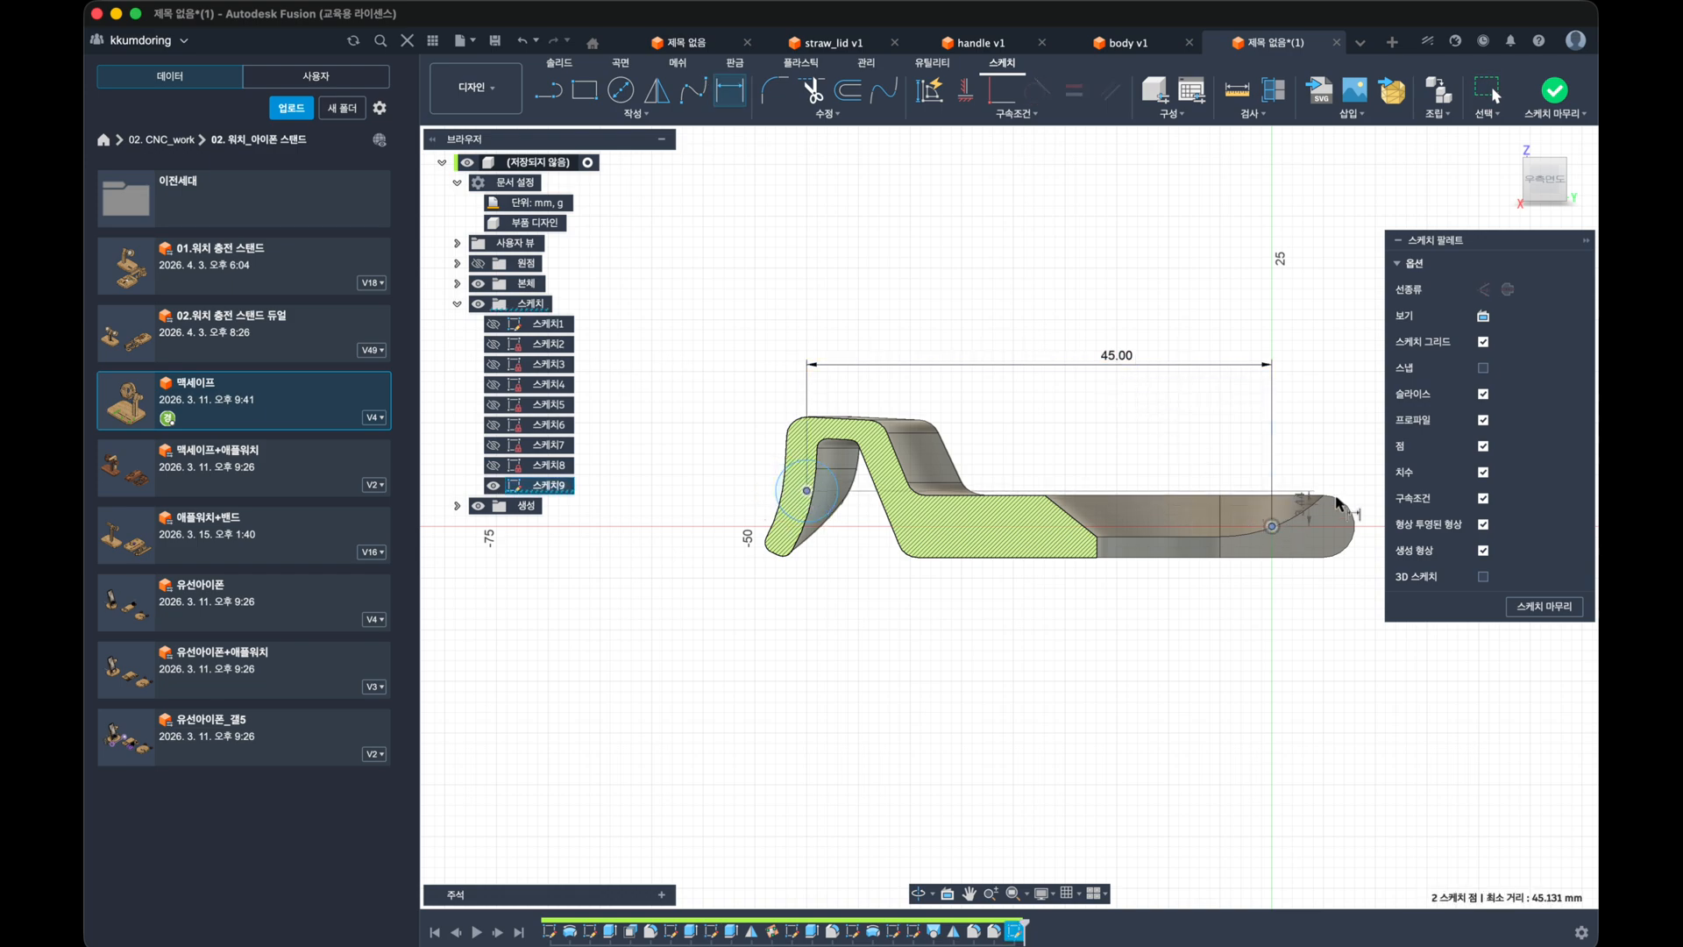
click(1375, 504)
key(super+Tab)
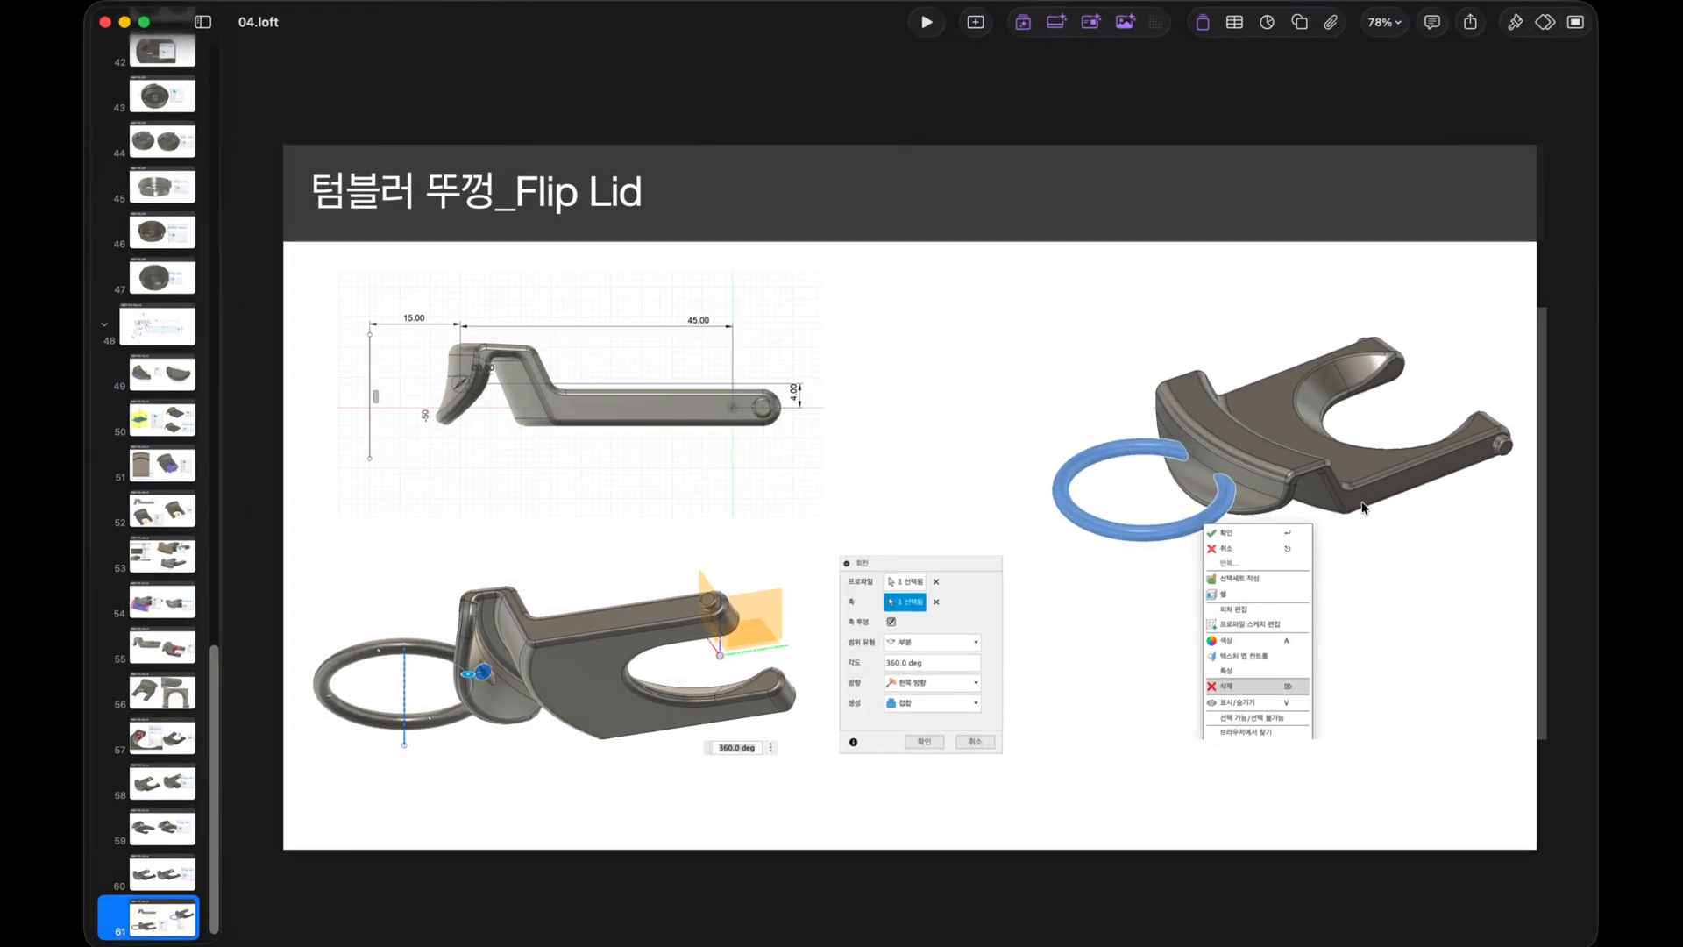
key(super+Tab)
middle_drag(1227, 519, 1074, 497)
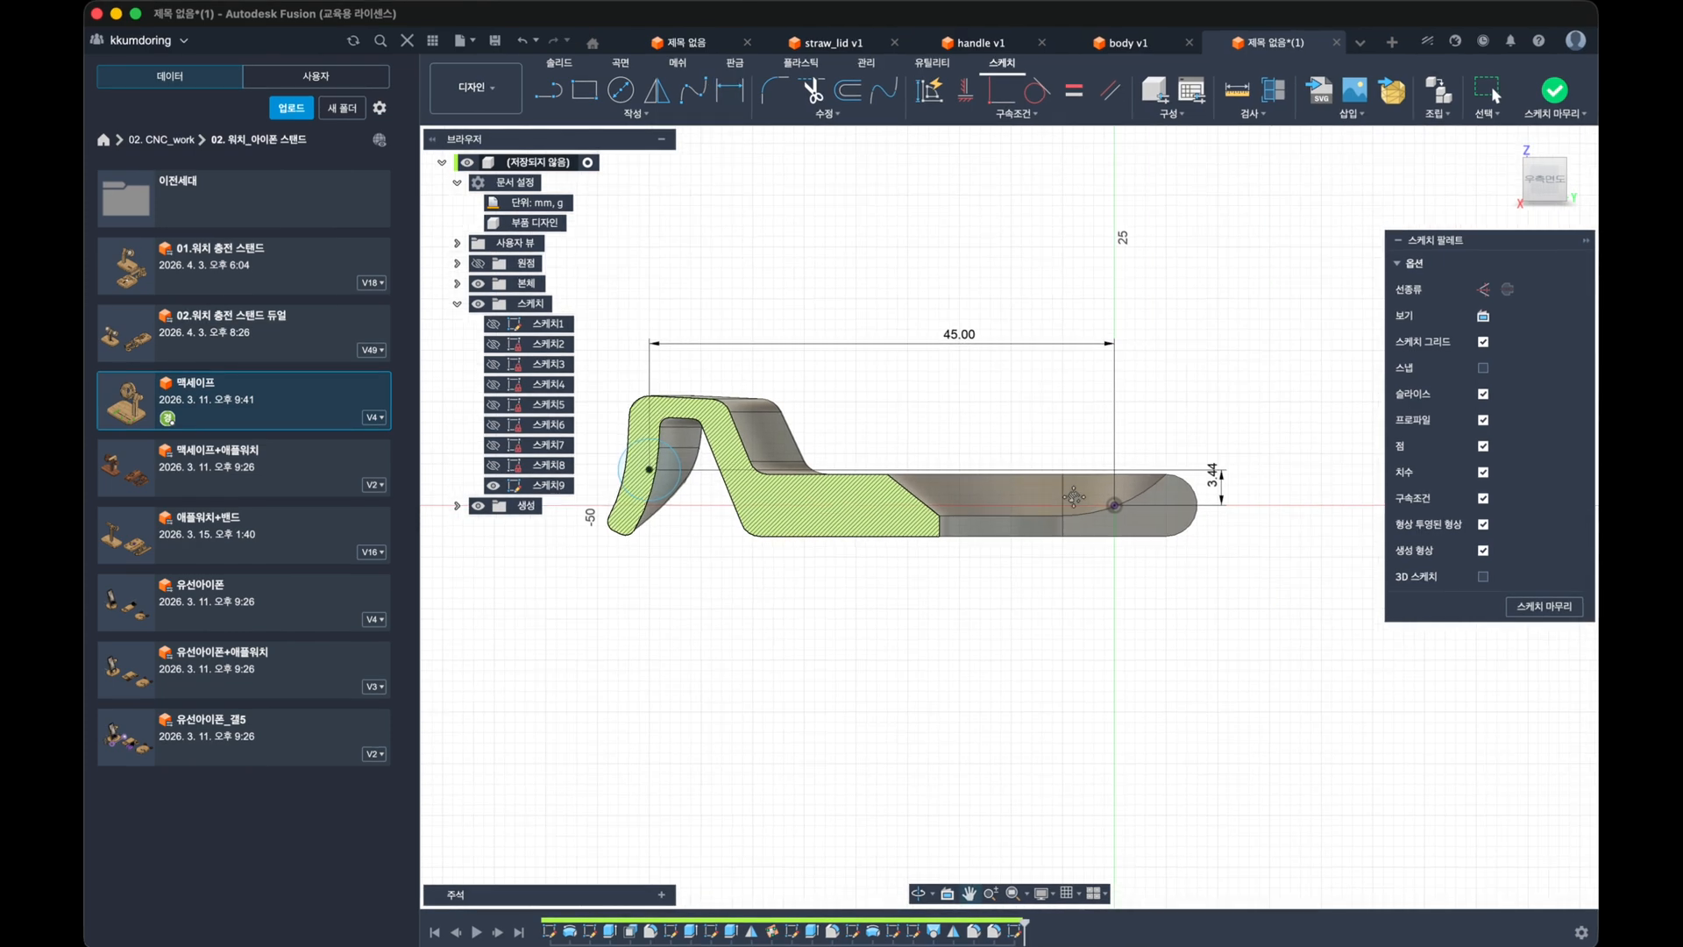
double_click(1212, 477)
text(4)
key(Return)
key(super+Tab)
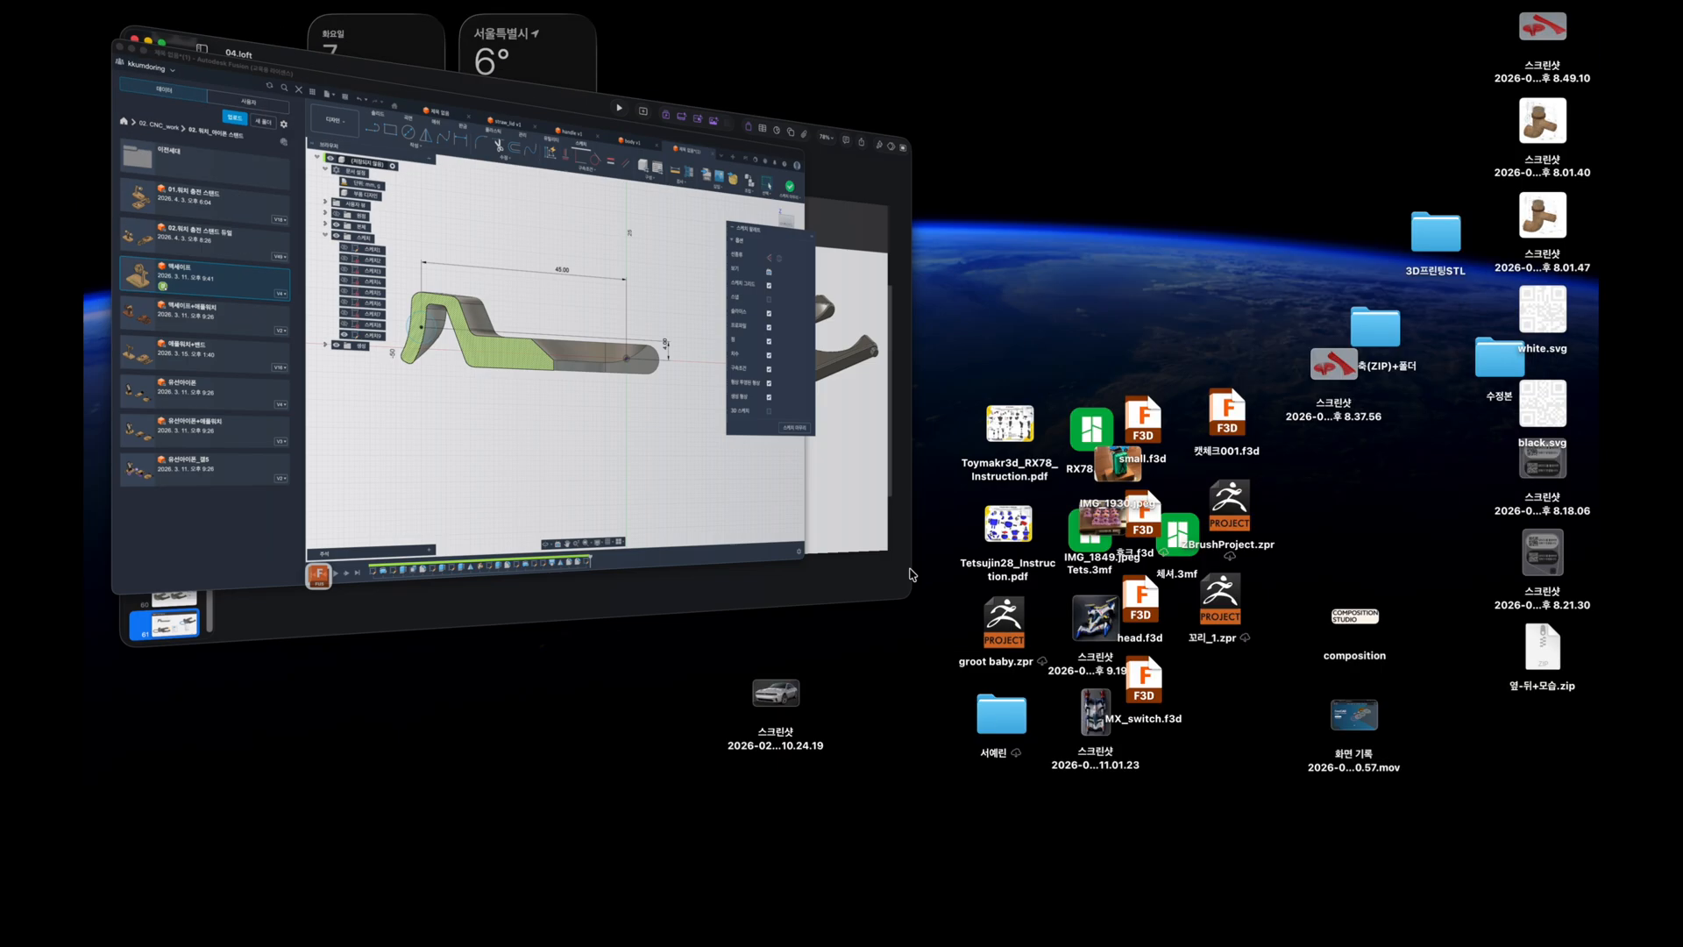
Step: Return to the lid design and set the diameter of the circle on the front lip to 3 mm
key(super+Tab)
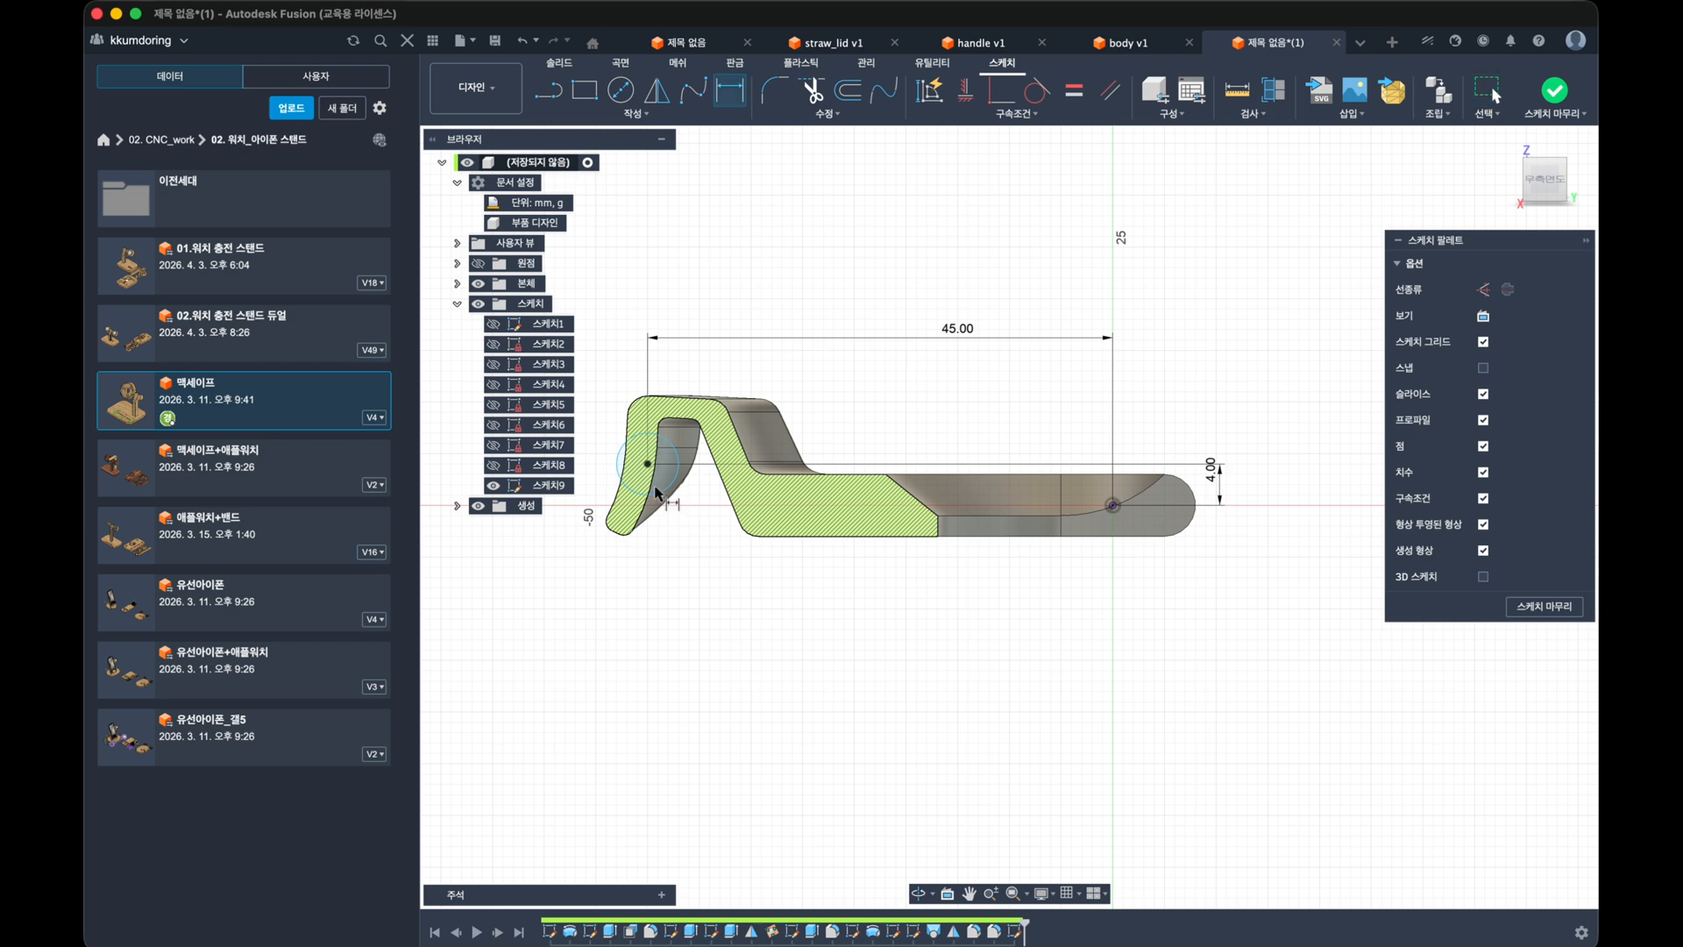
click(659, 497)
click(688, 561)
text(3)
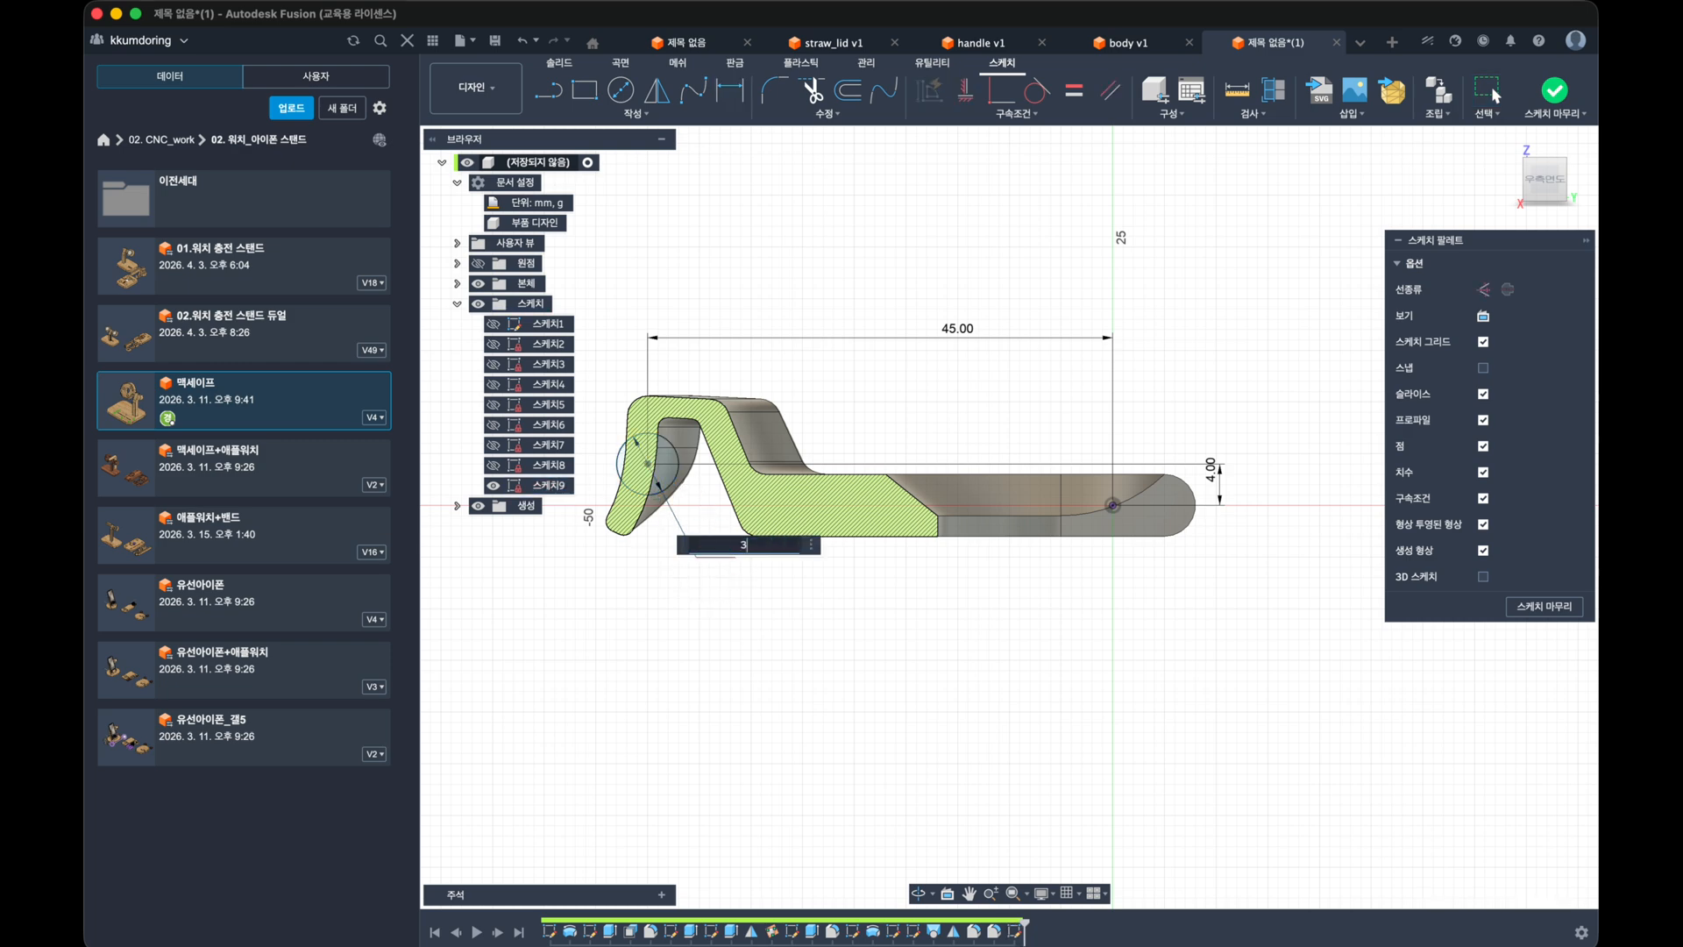
key(Return)
Step: Sketch a vertical line about 8 mm long in front of the lip, clear of the lid
middle_drag(713, 561, 1087, 524)
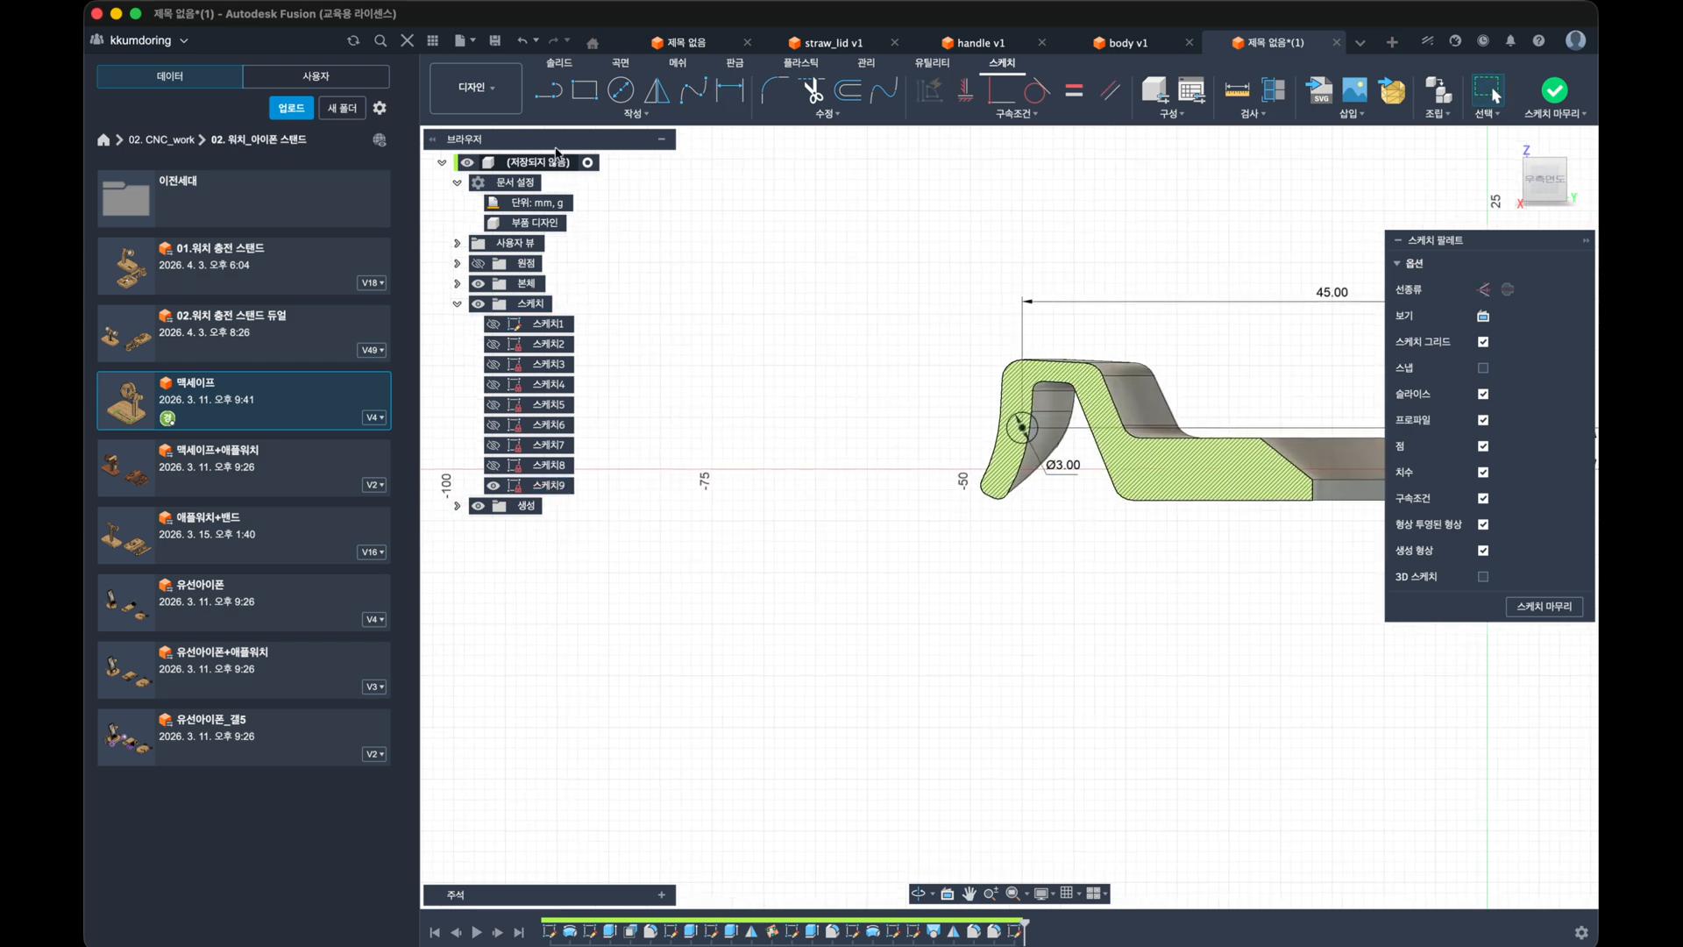
click(540, 91)
click(836, 342)
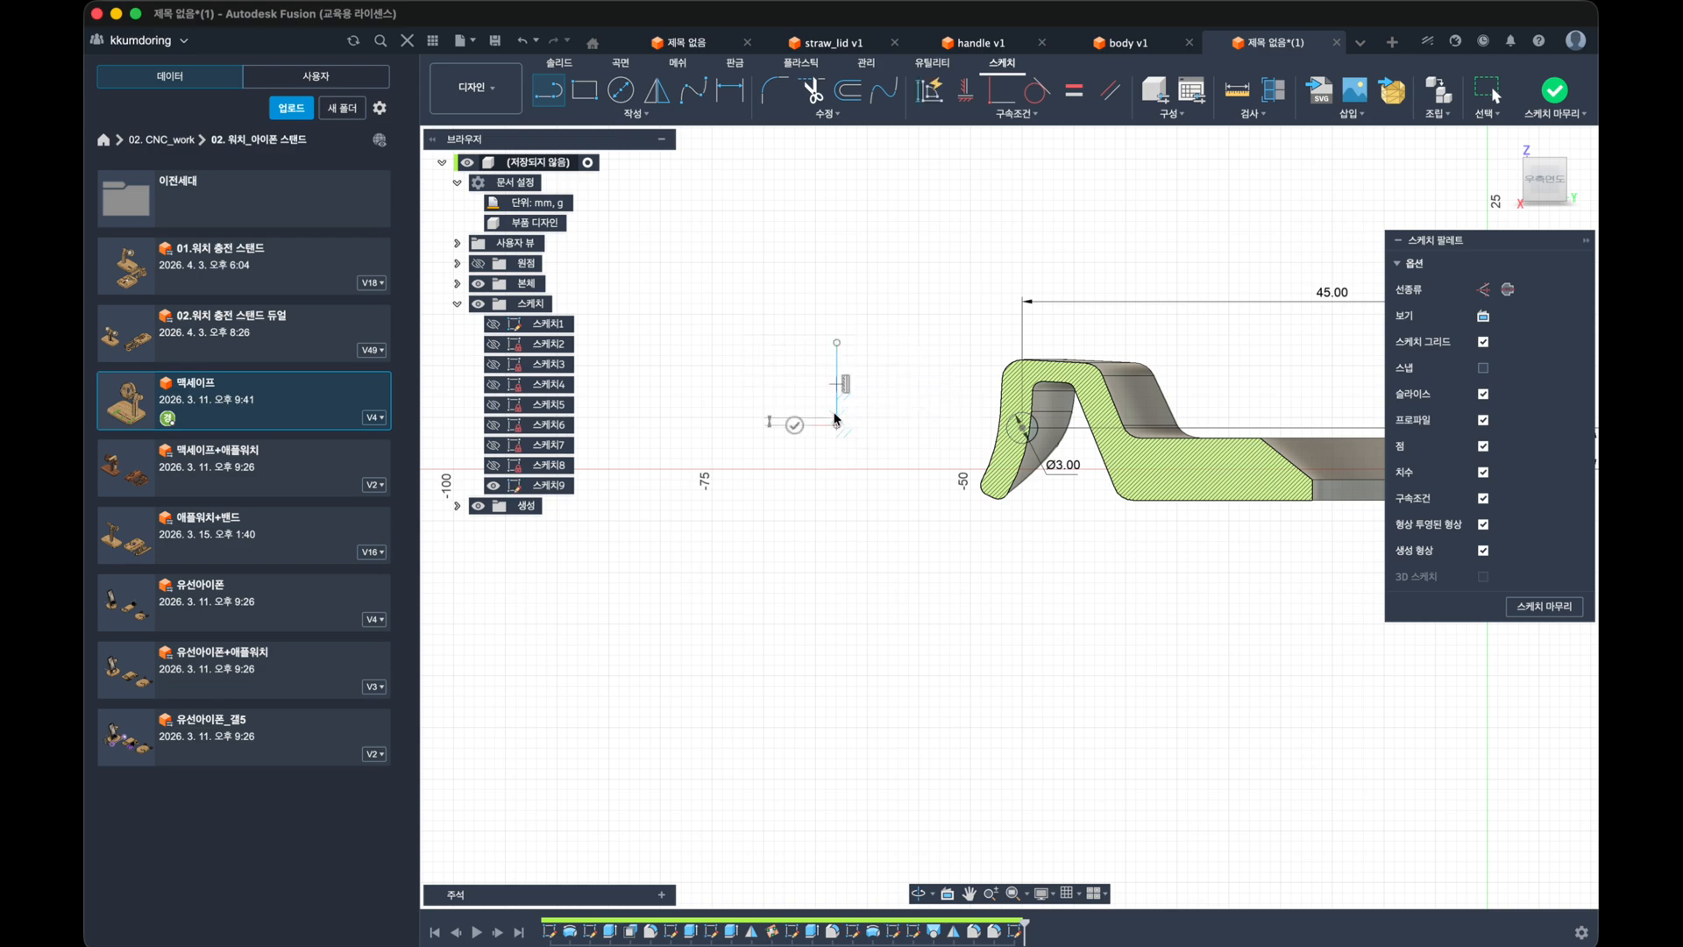
click(834, 443)
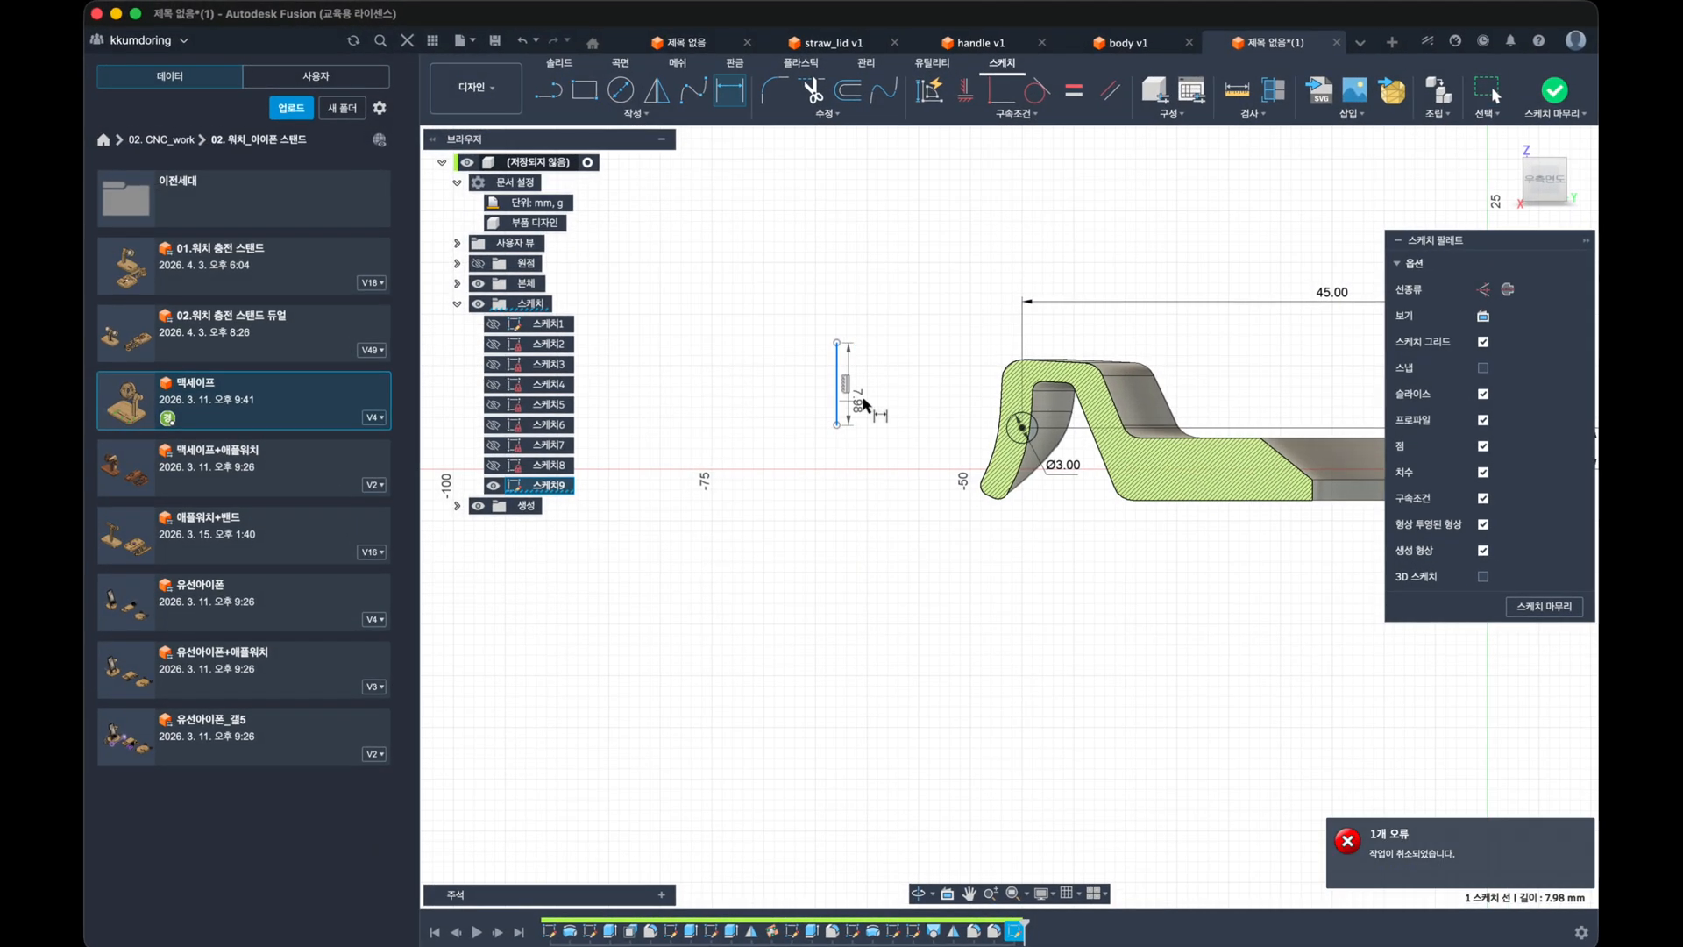
Step: Dimension the horizontal distance between the vertical line and the circle's centre as 15 mm
click(1020, 427)
click(922, 342)
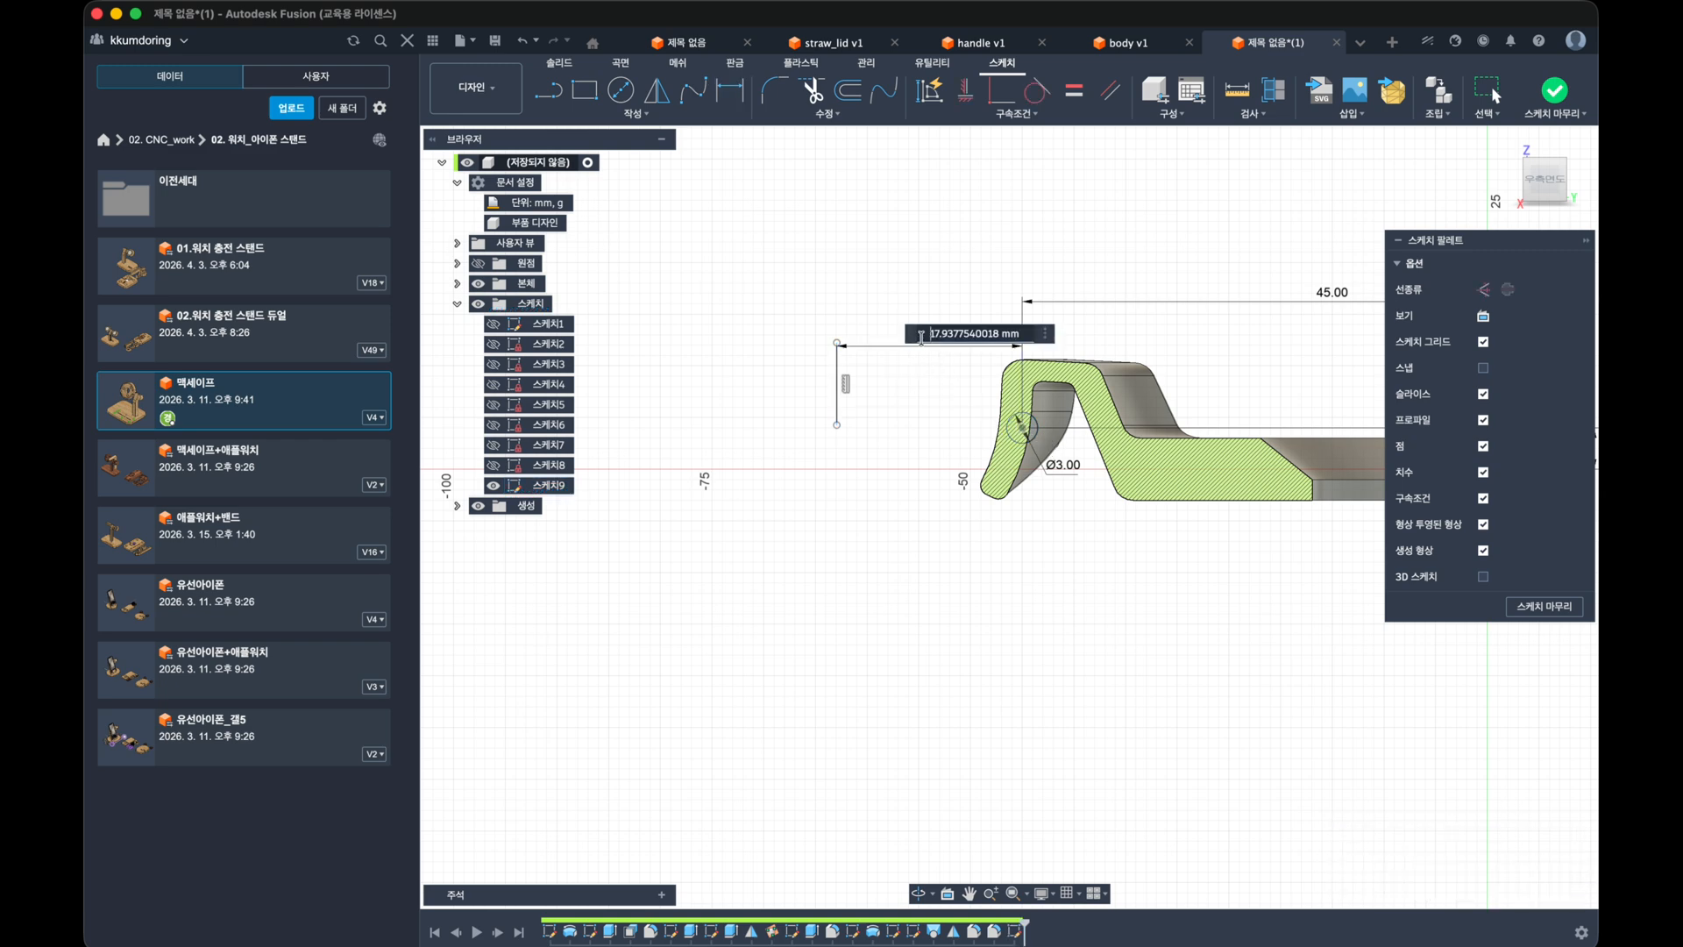
text(15)
click(1496, 94)
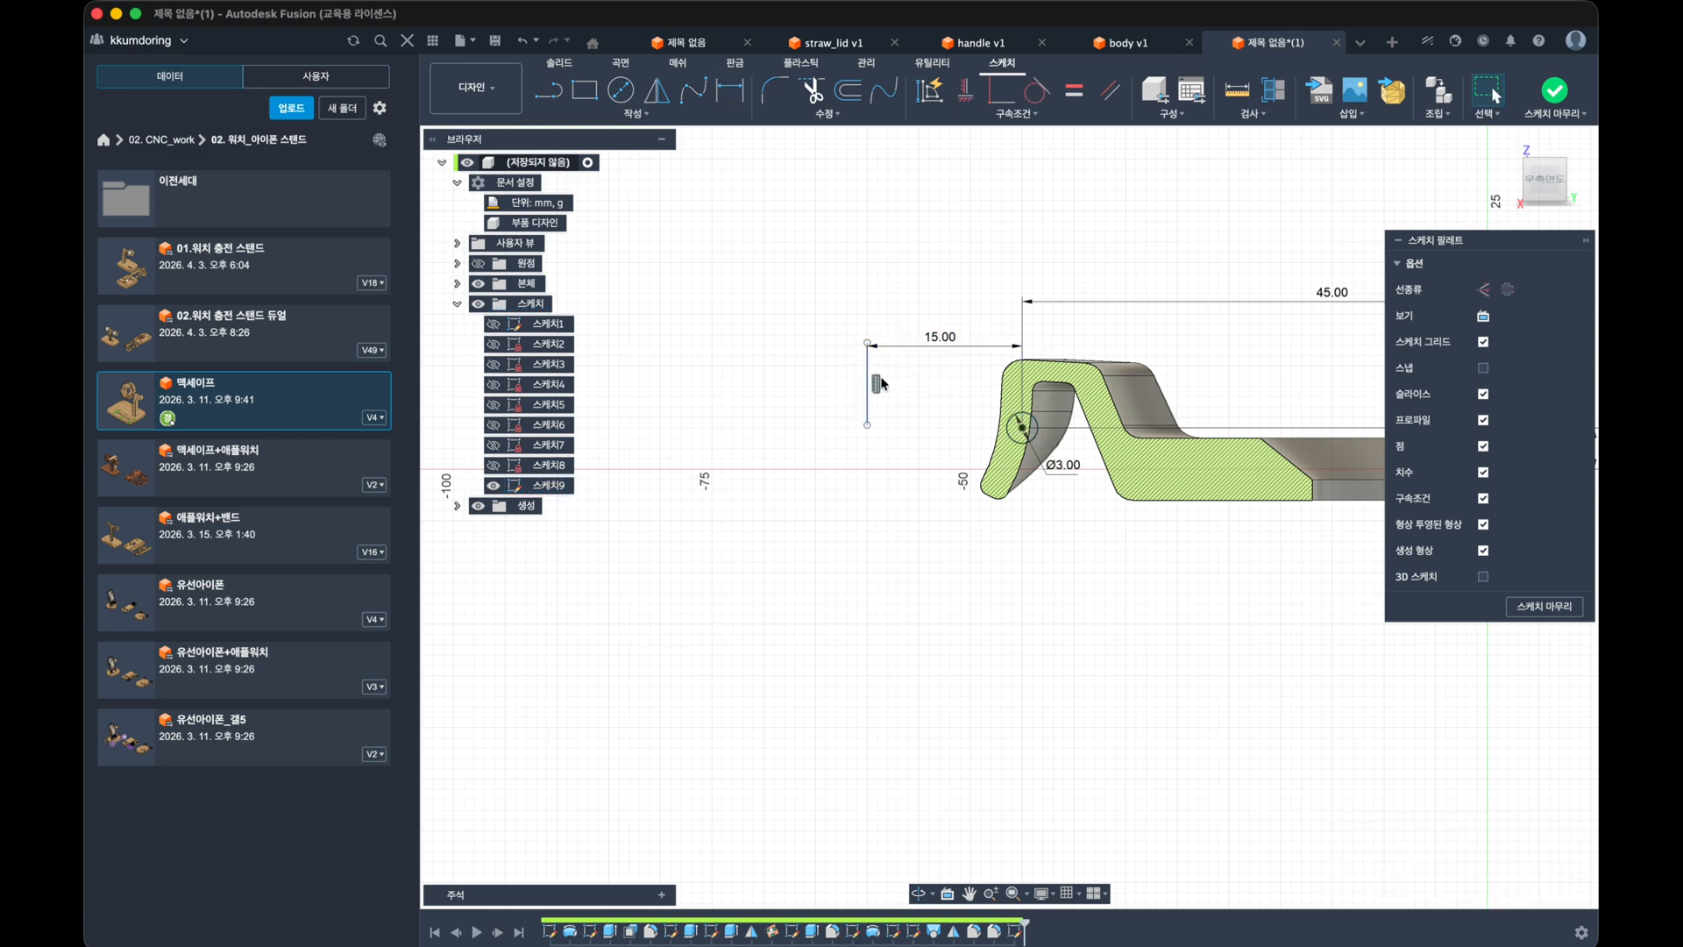
Step: Move the vertical line down to the circle's height and finish the sketch
drag(866, 379, 868, 421)
click(1066, 576)
shift+middle_drag(1066, 577, 605, 576)
click(1554, 90)
Step: Revolve the 3 mm circle fully around the vertical line as a ring joined to the lid
mouse_move(1140, 263)
shift+middle_down()
mouse_move(1085, 292)
mouse_move(1496, 299)
shift+middle_up()
click(800, 93)
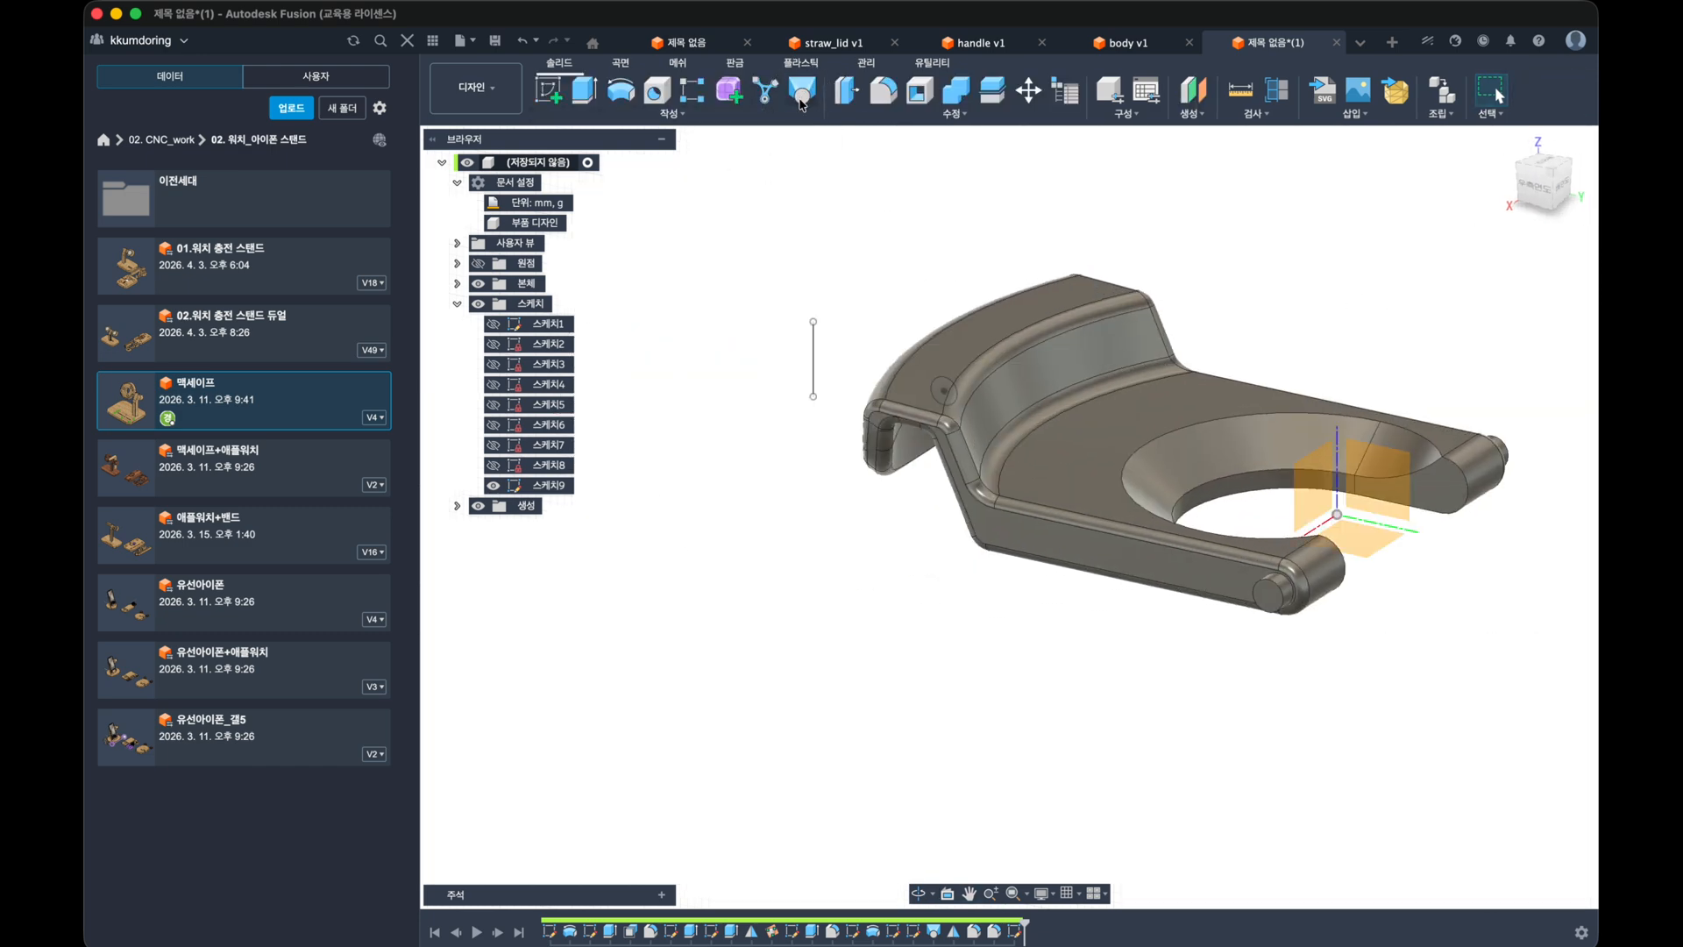
click(626, 91)
shift+middle_drag(732, 244, 778, 255)
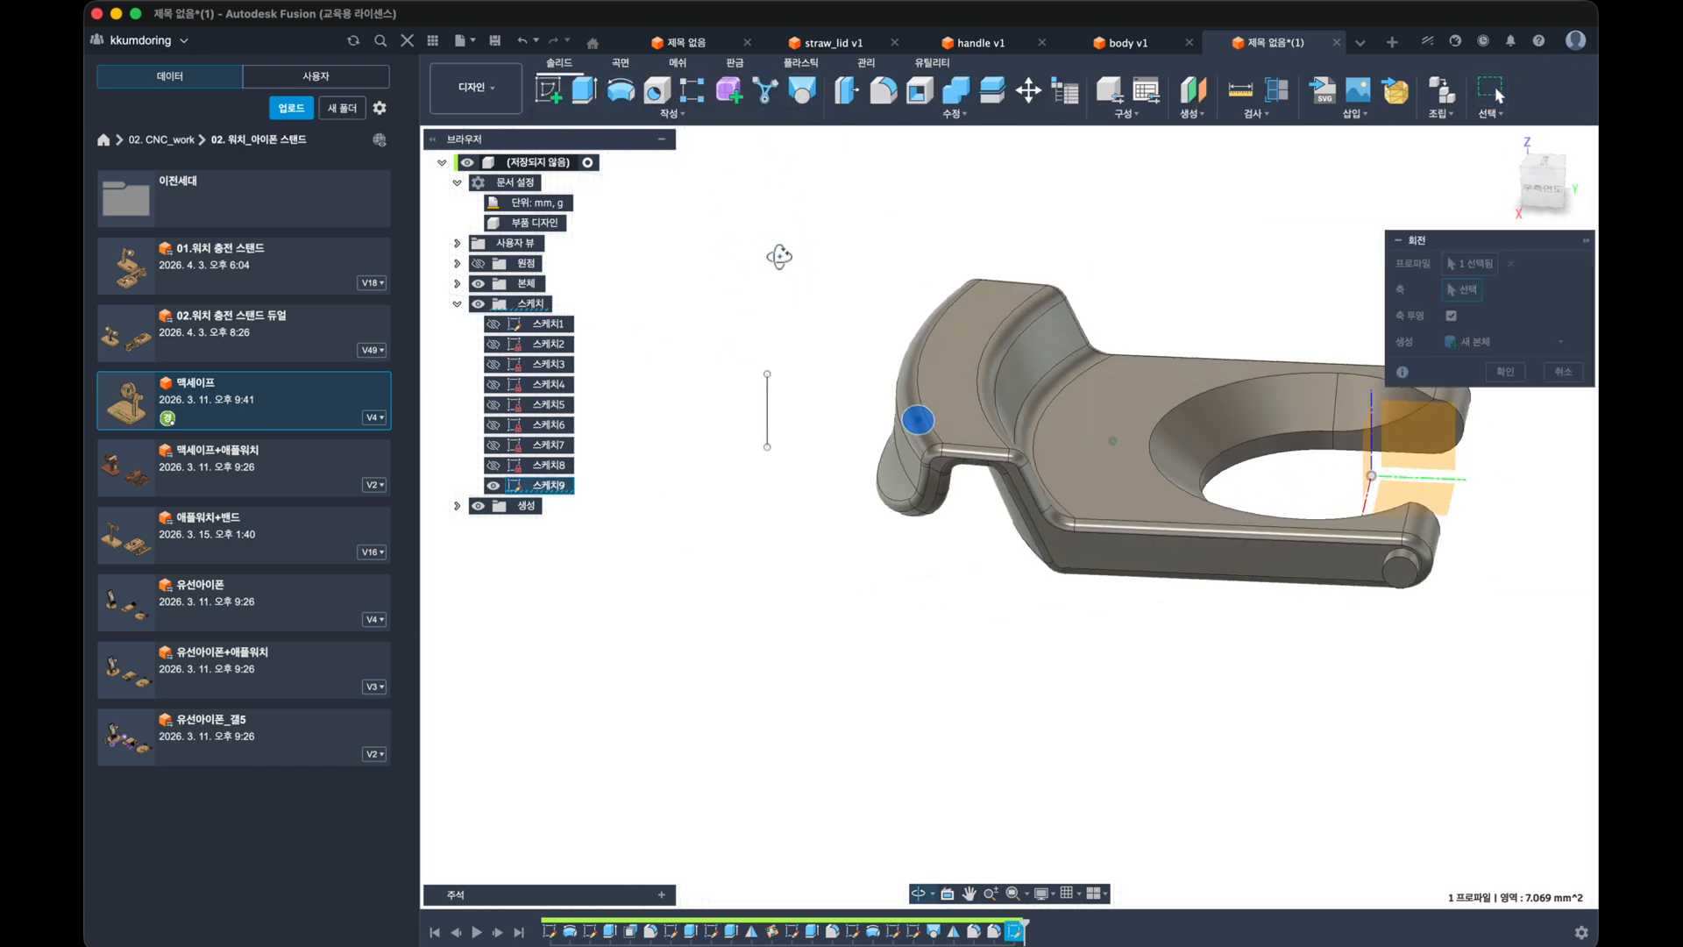
click(768, 390)
click(1470, 429)
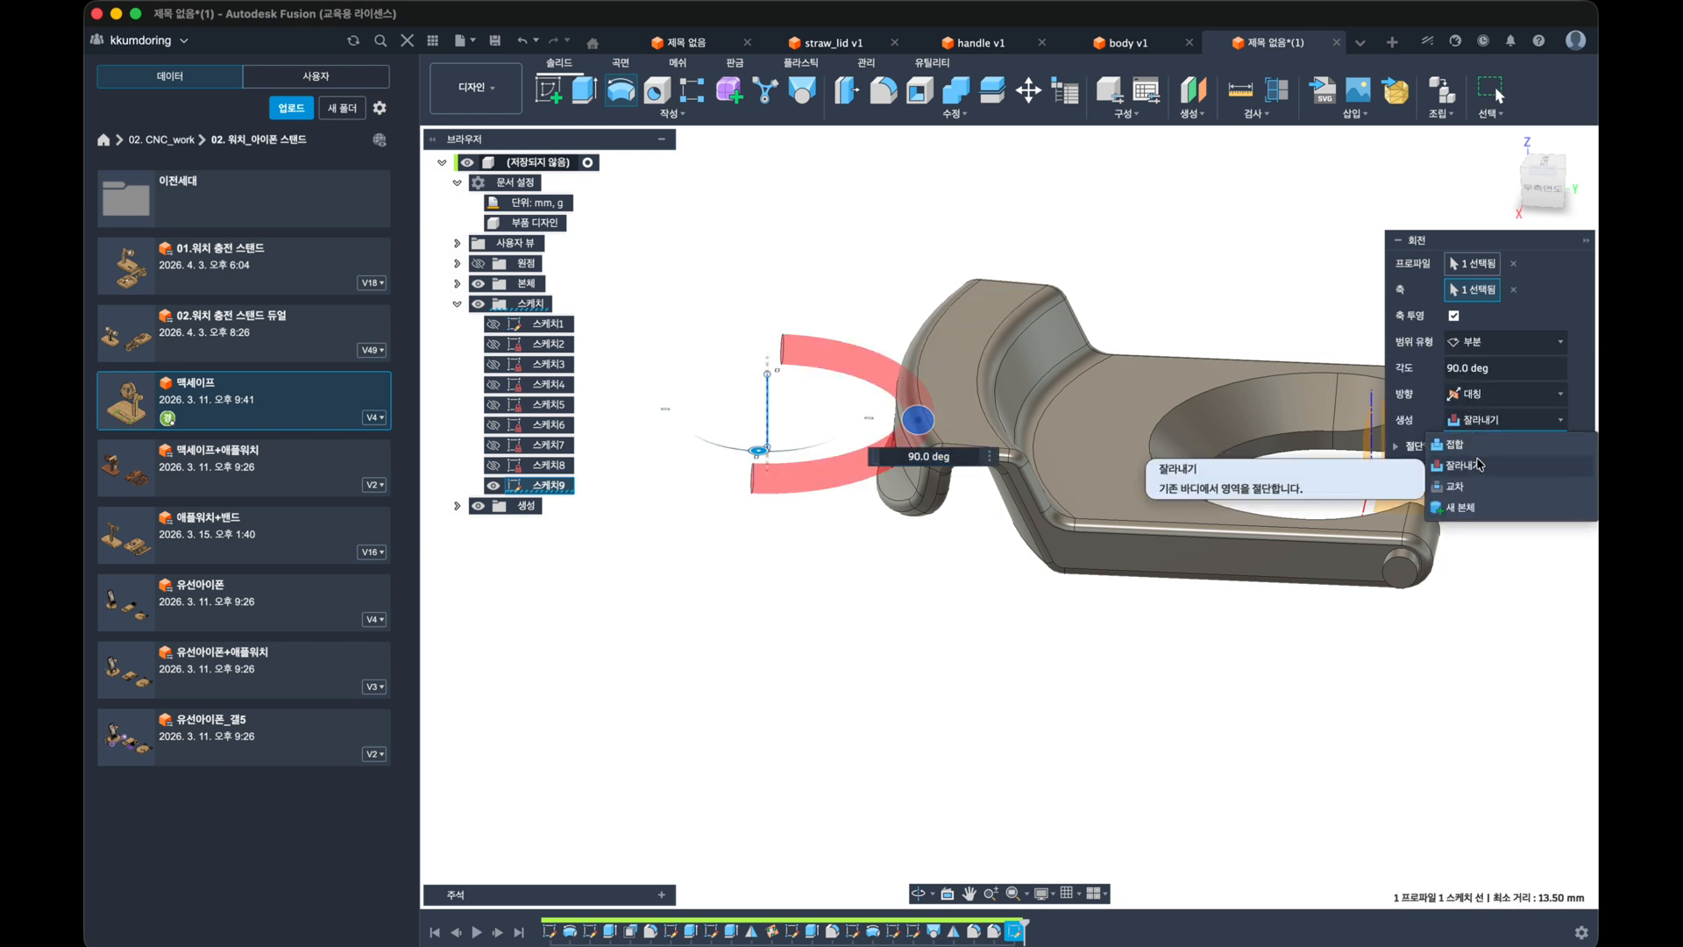
click(1481, 473)
click(1497, 358)
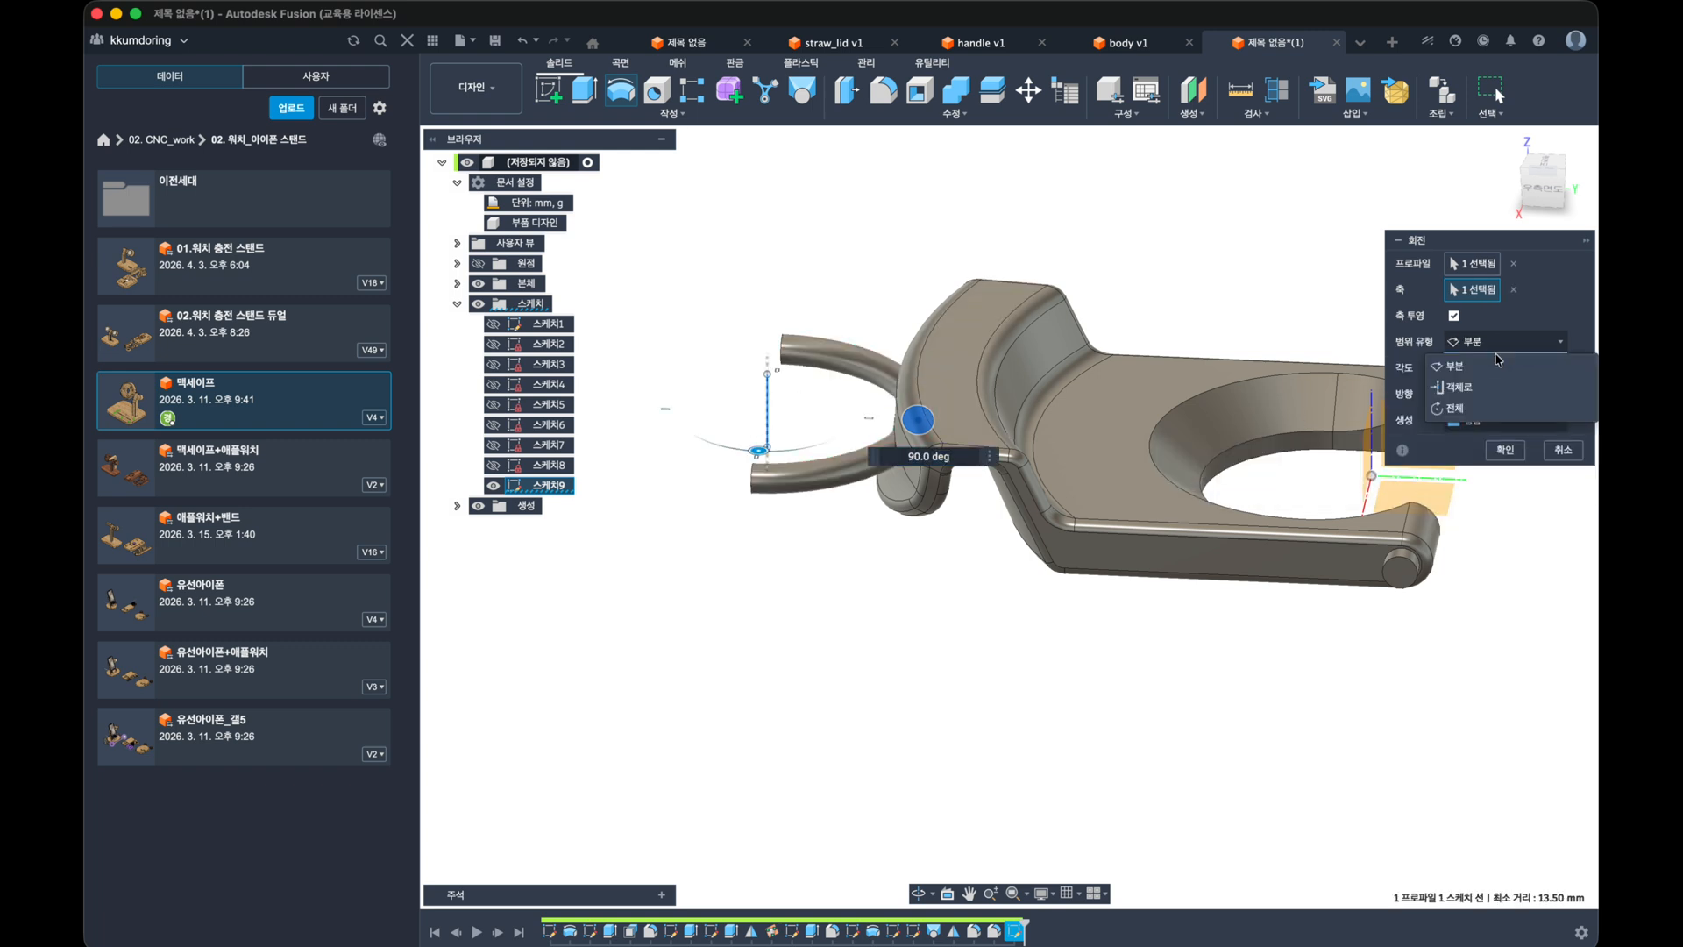
click(1480, 409)
click(1502, 398)
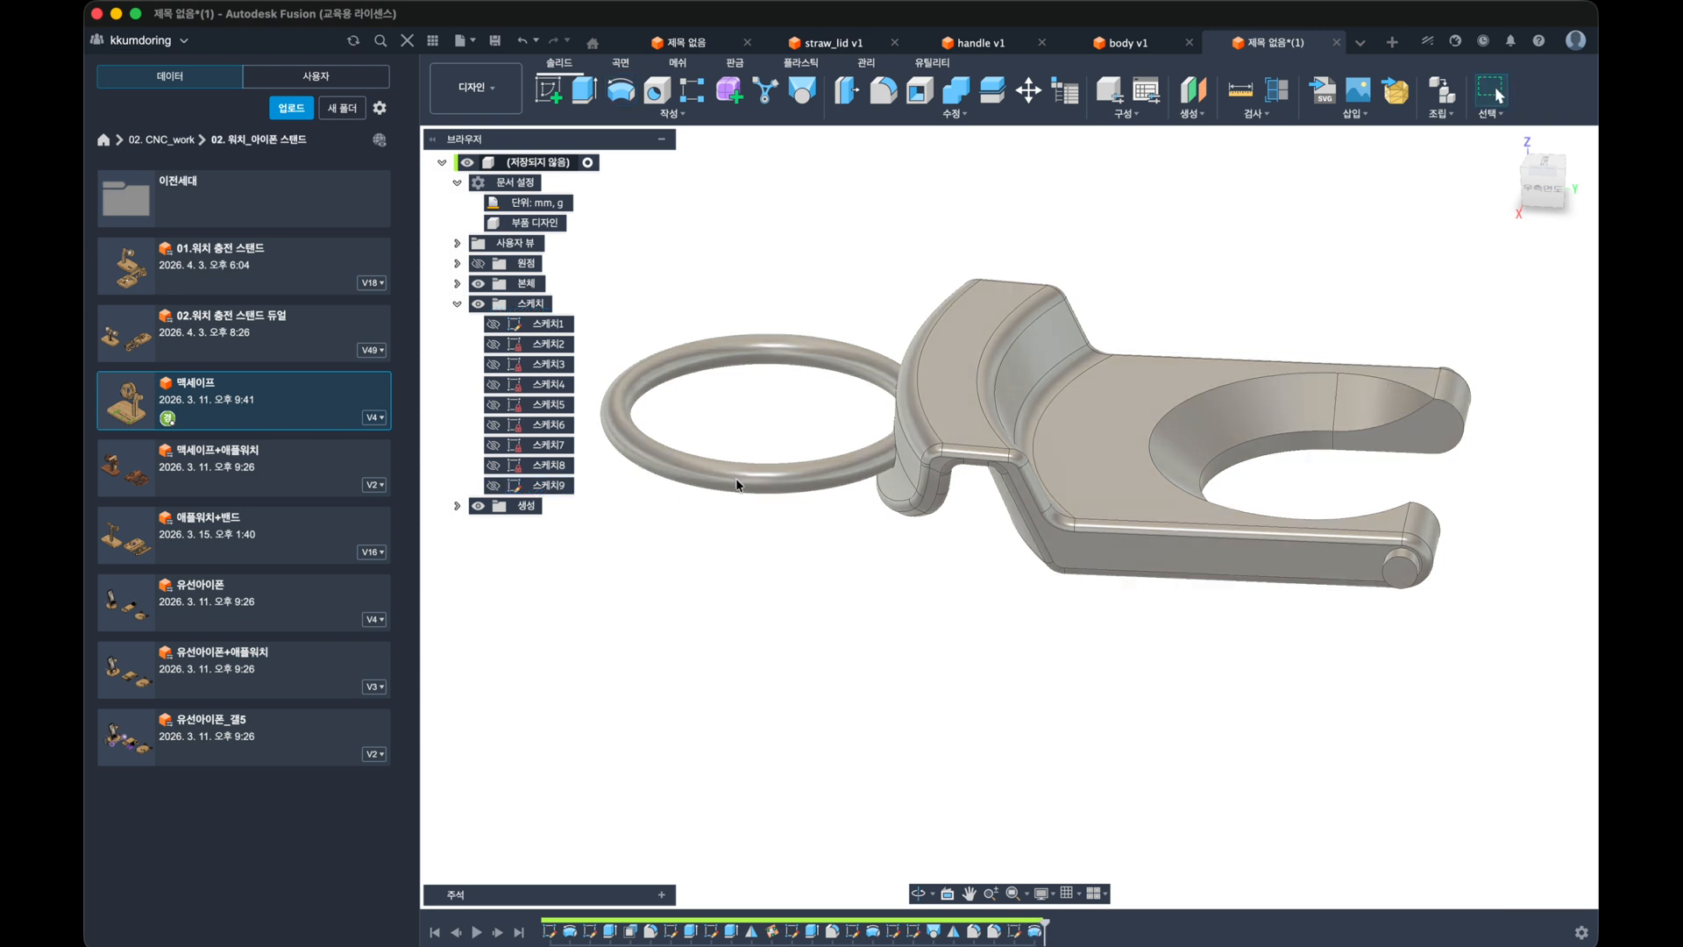
Step: Check the selection filter options and delete the ring's outer face in front of the lip
shift+middle_drag(744, 499, 717, 457)
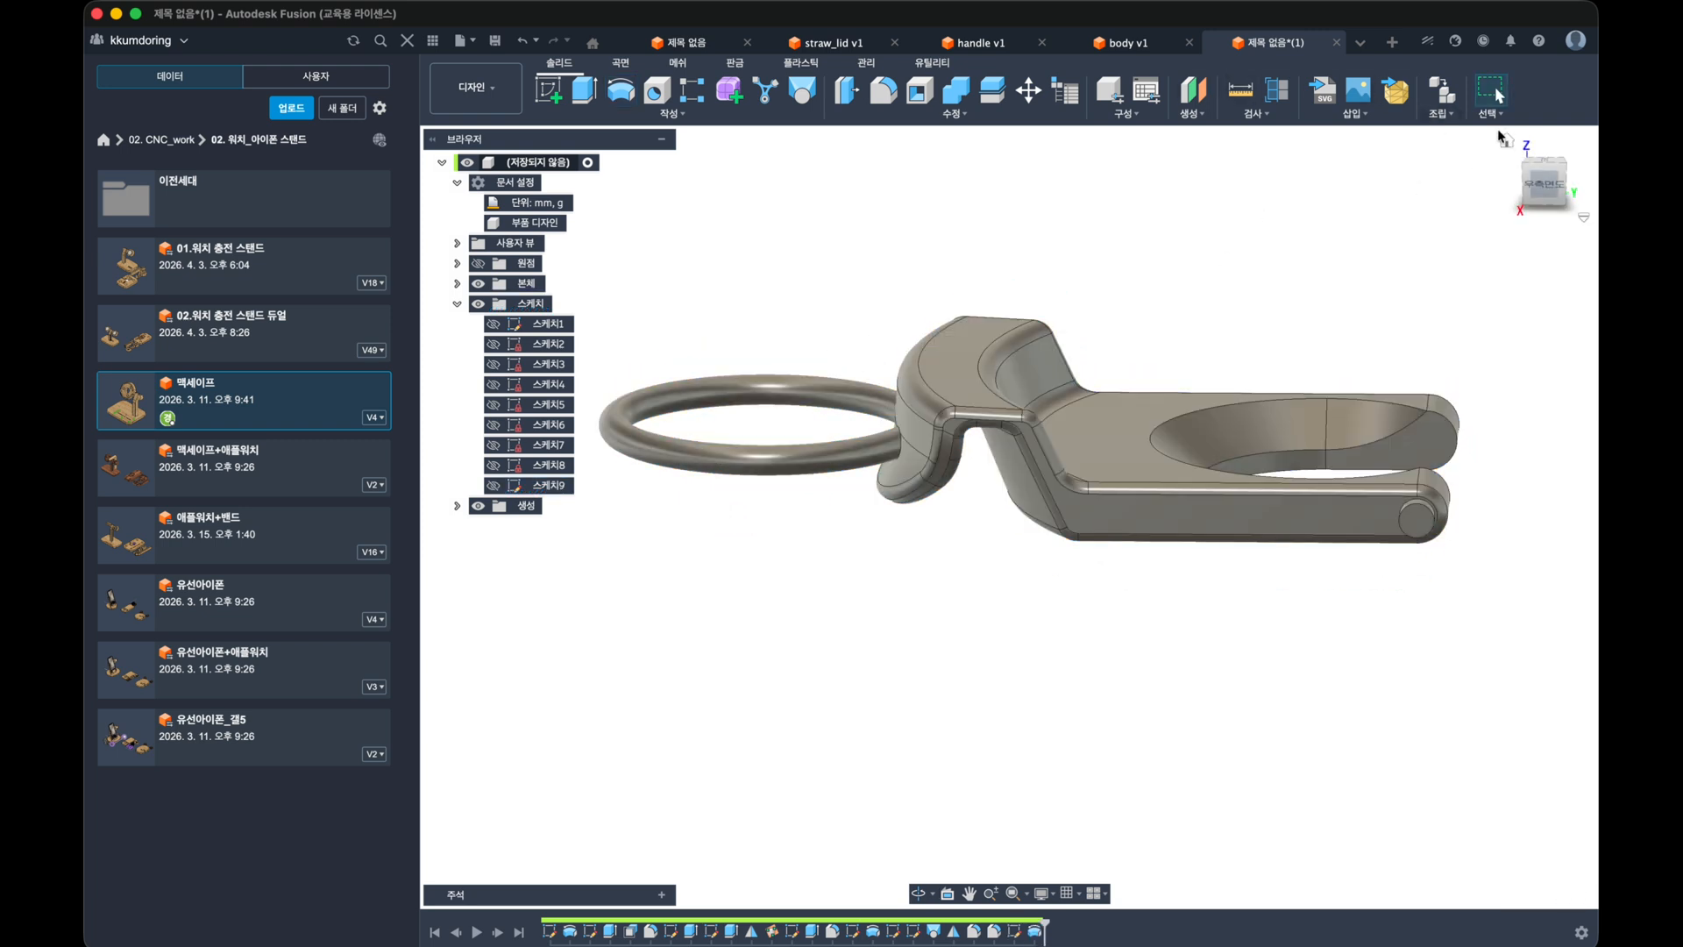
click(1490, 112)
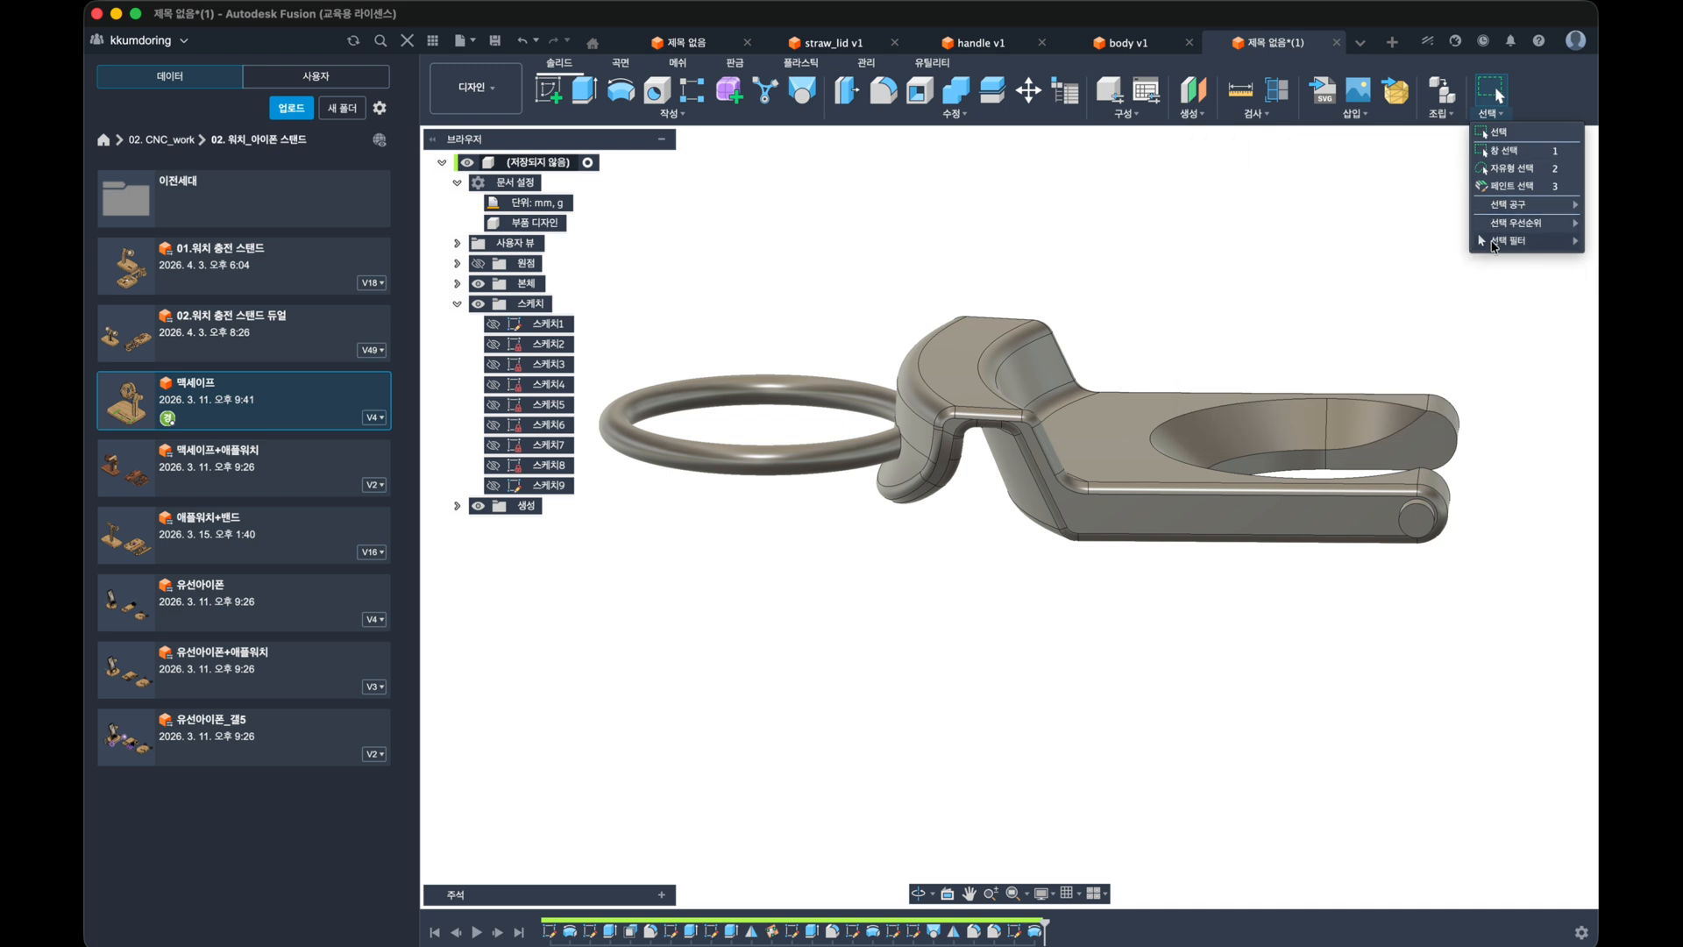
mouse_move(1508, 240)
click(921, 209)
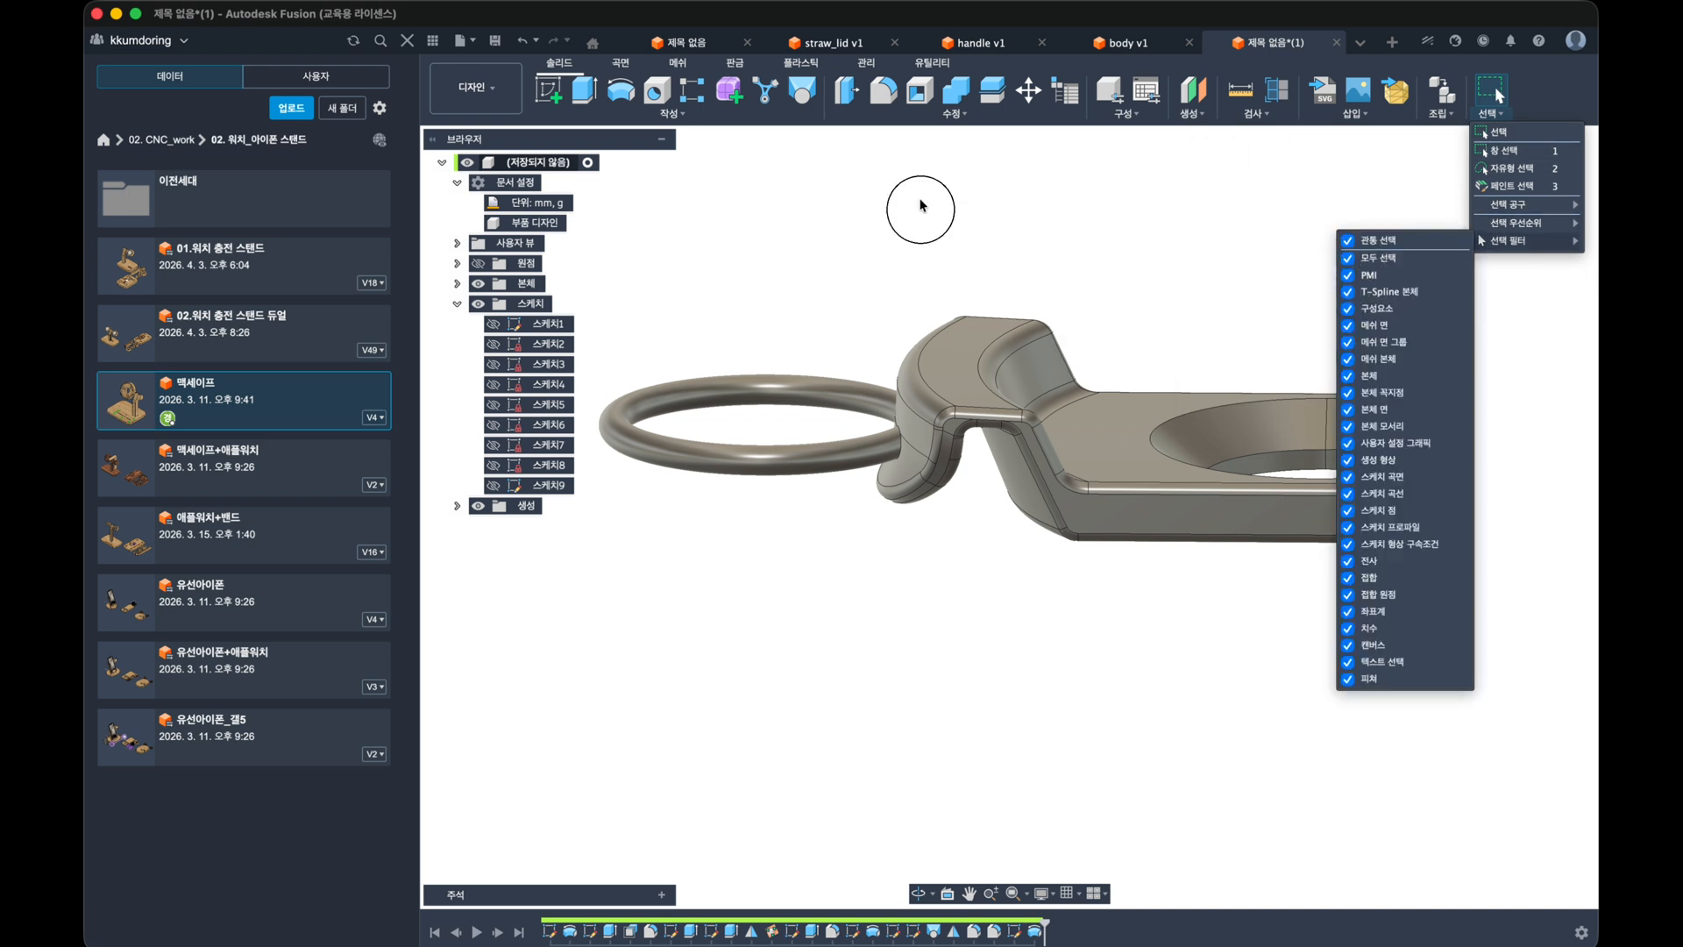
click(781, 474)
key(Delete)
Step: Inspect the inside of the front lip and compare the lid with the Flip Lid reference slide in Keynote
mouse_move(800, 695)
shift+middle_down()
mouse_move(815, 716)
mouse_move(785, 666)
shift+middle_up()
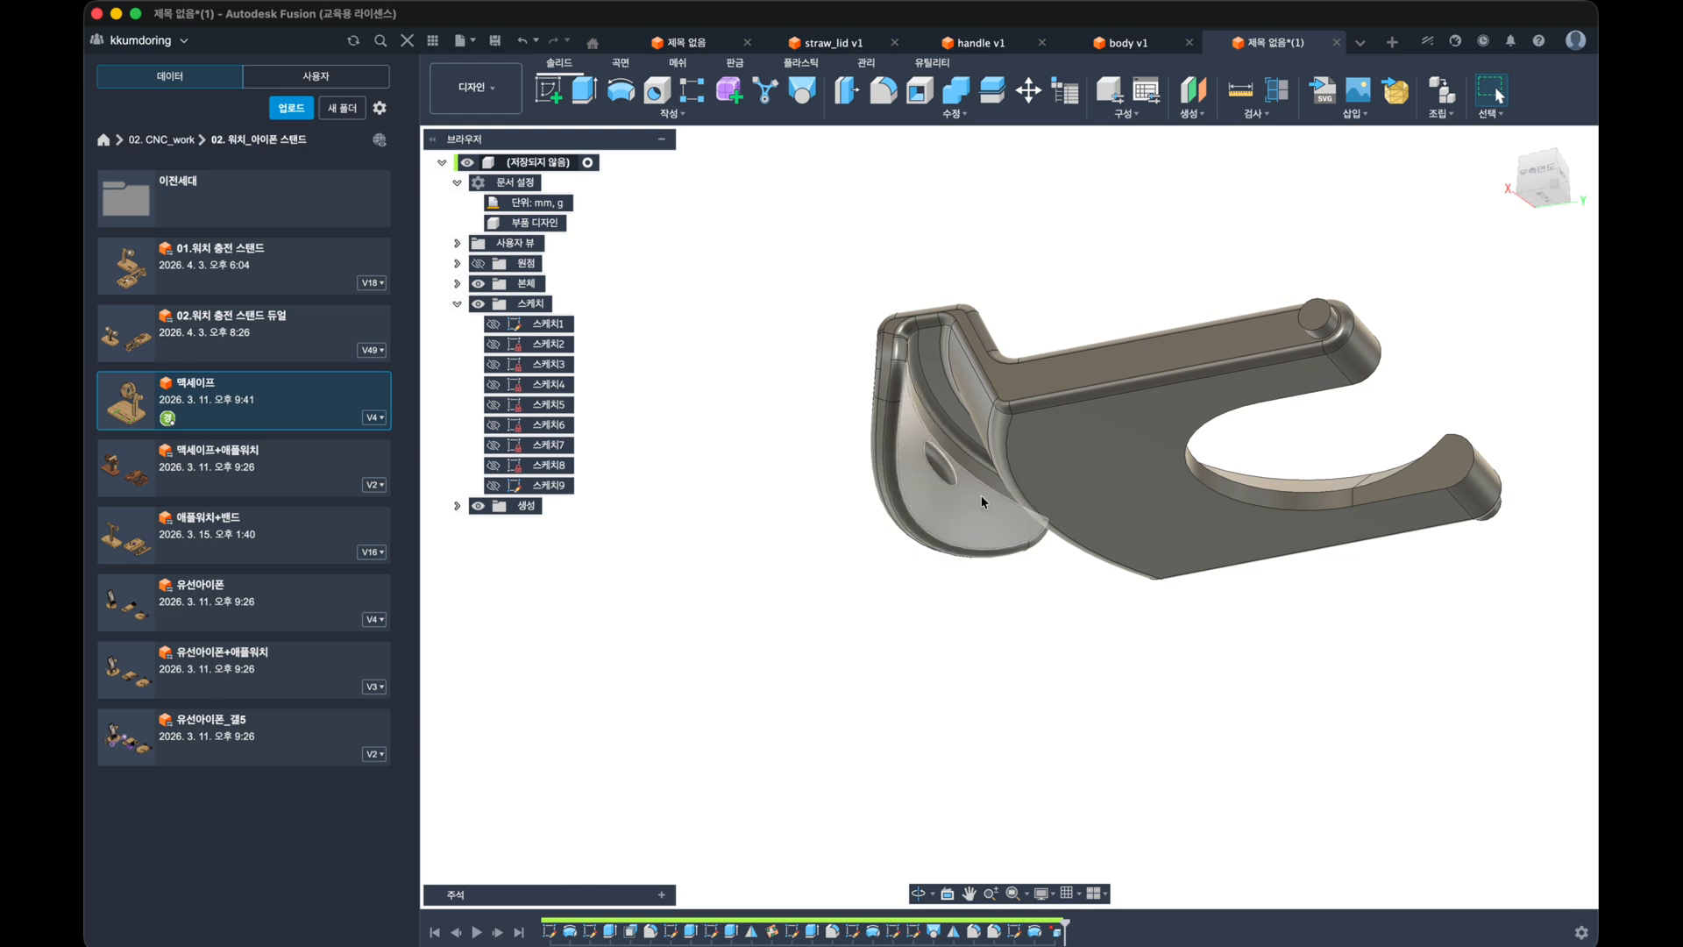
key(super+Tab)
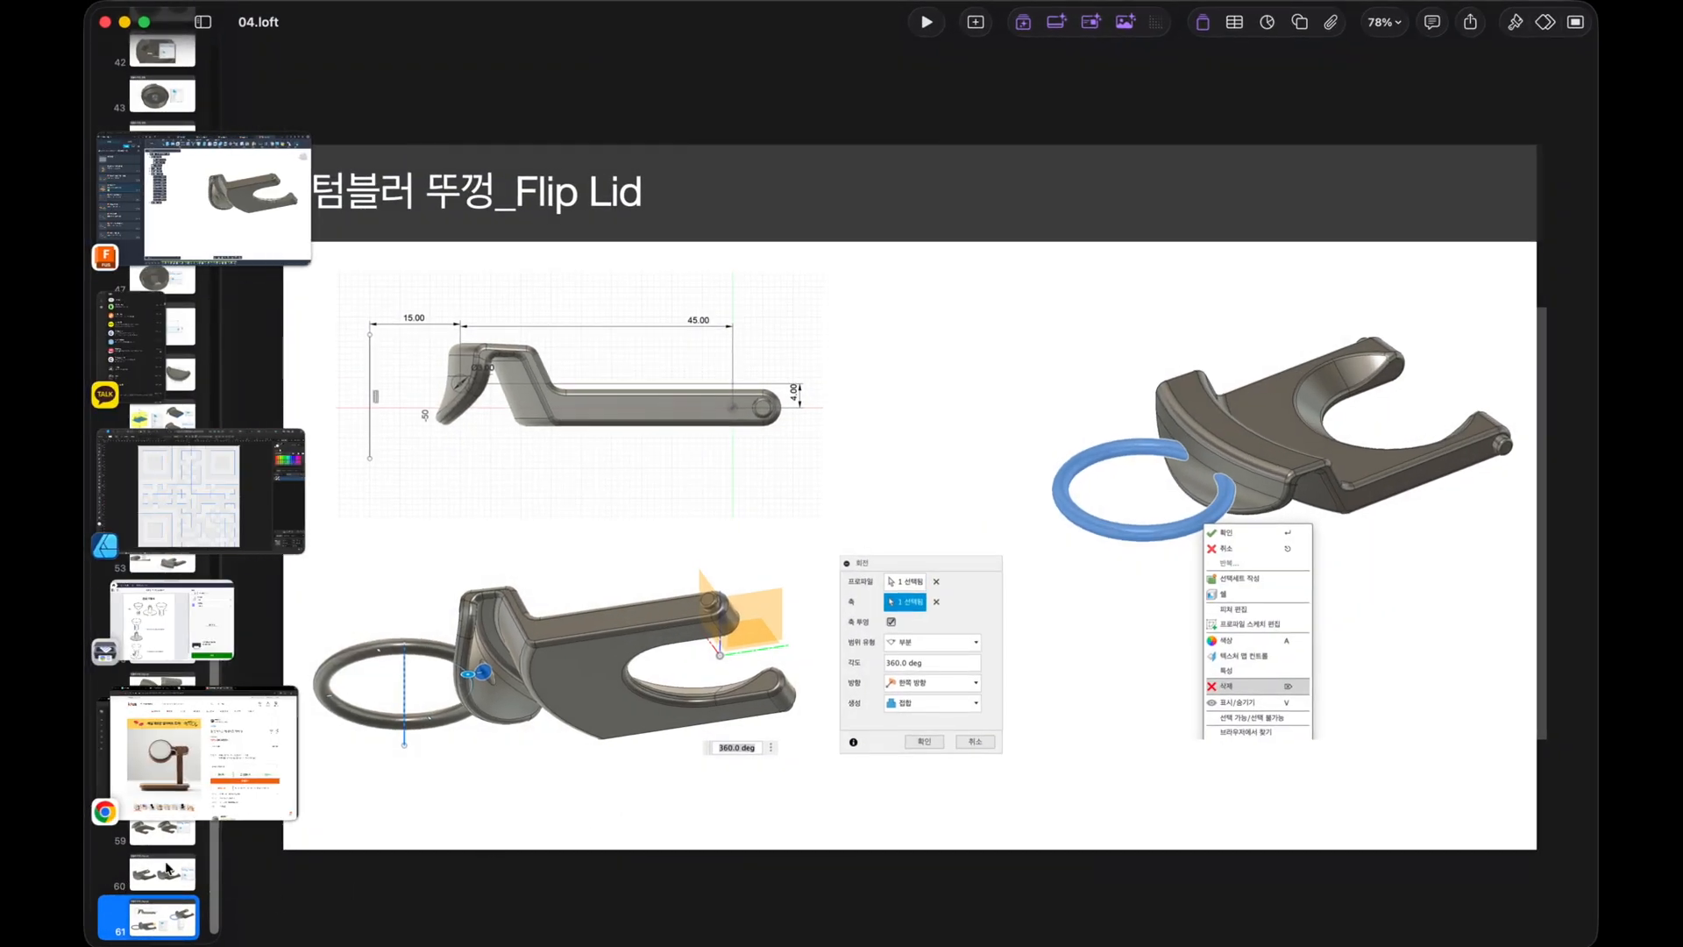
click(890, 596)
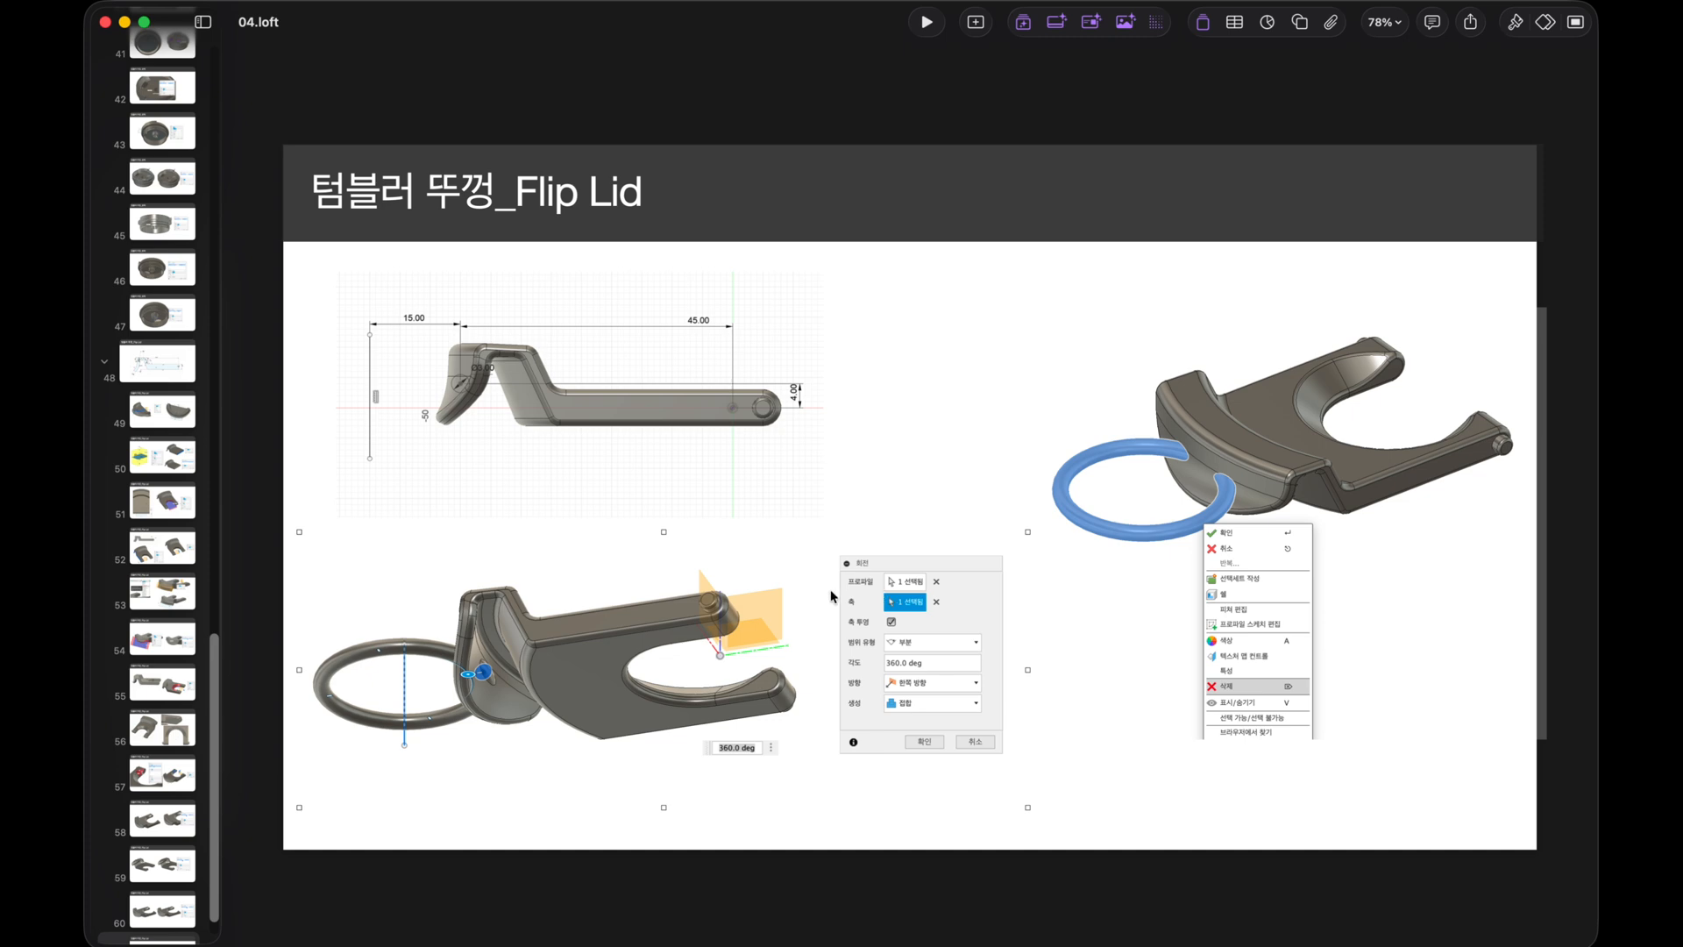
key(super+Tab)
shift+middle_drag(860, 631, 930, 650)
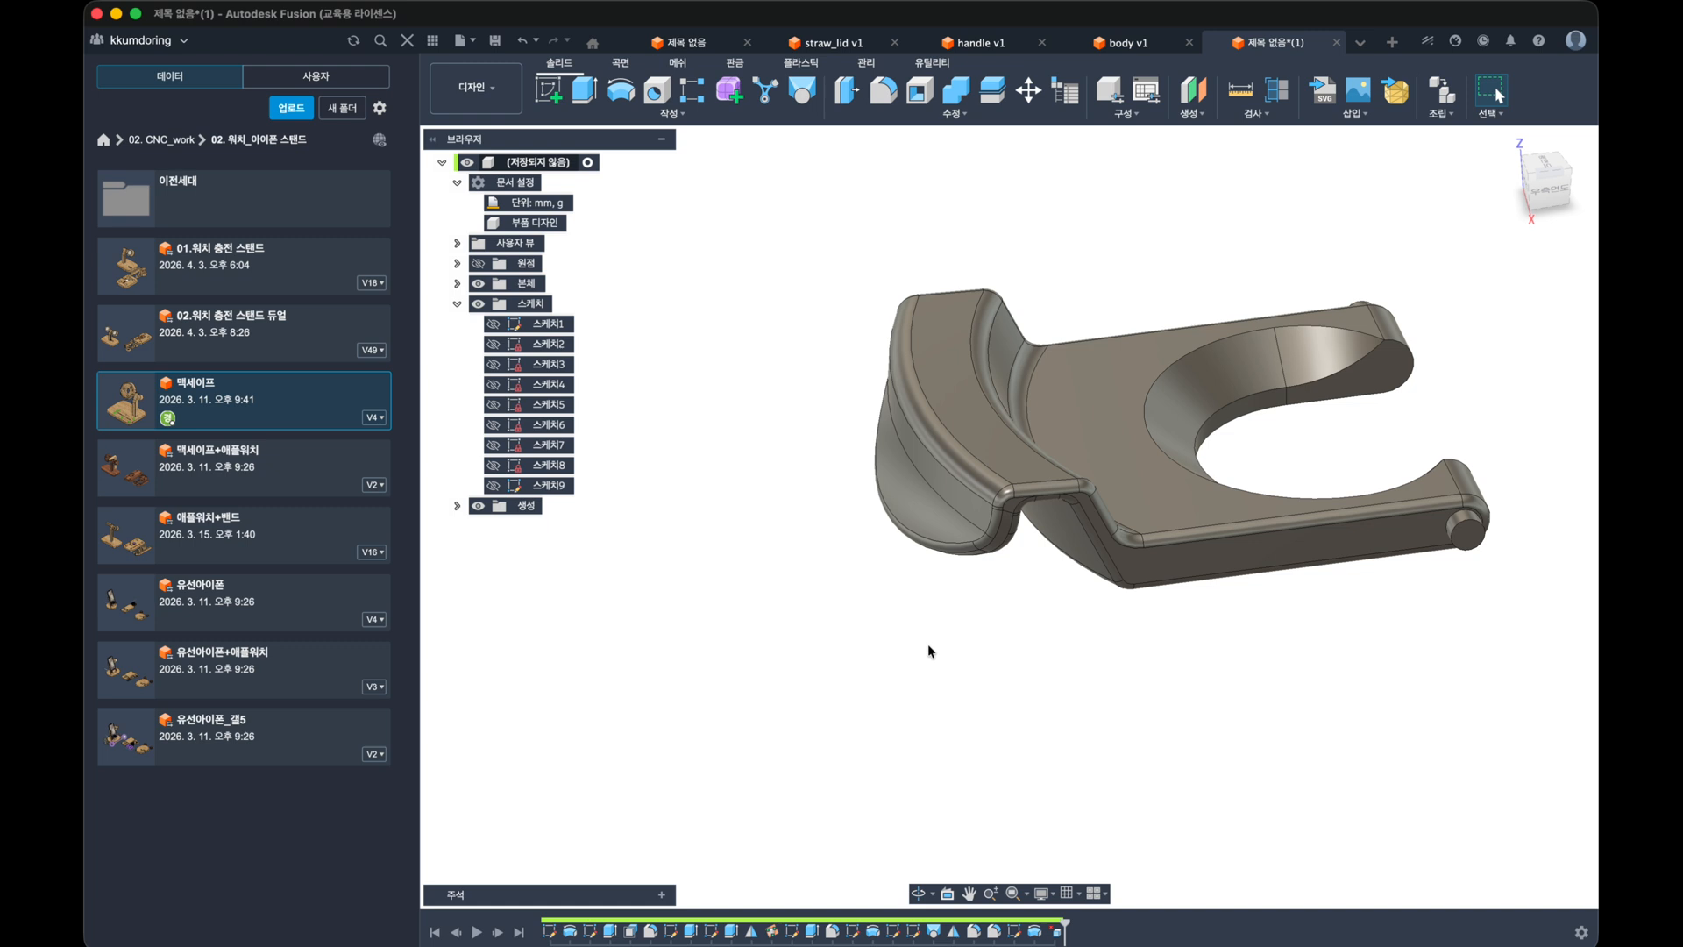
Step: Save the design as flip_lid in the 텀블러 folder under 04. lesson
key(super+s)
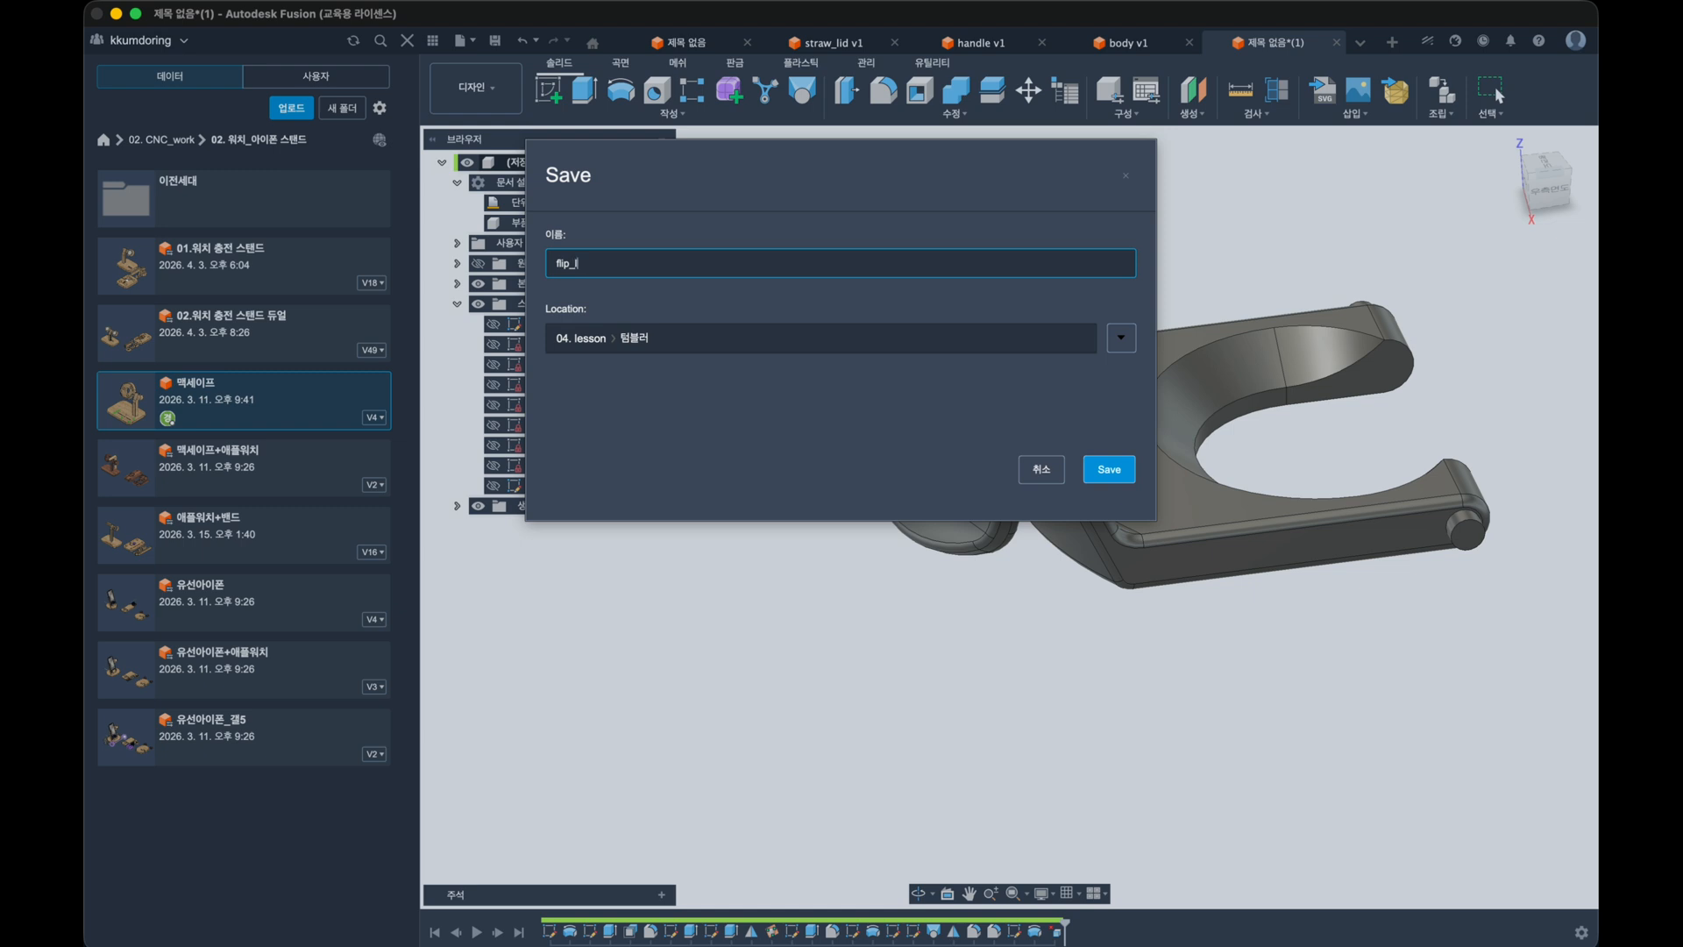
text(flip_lid)
key(Return)
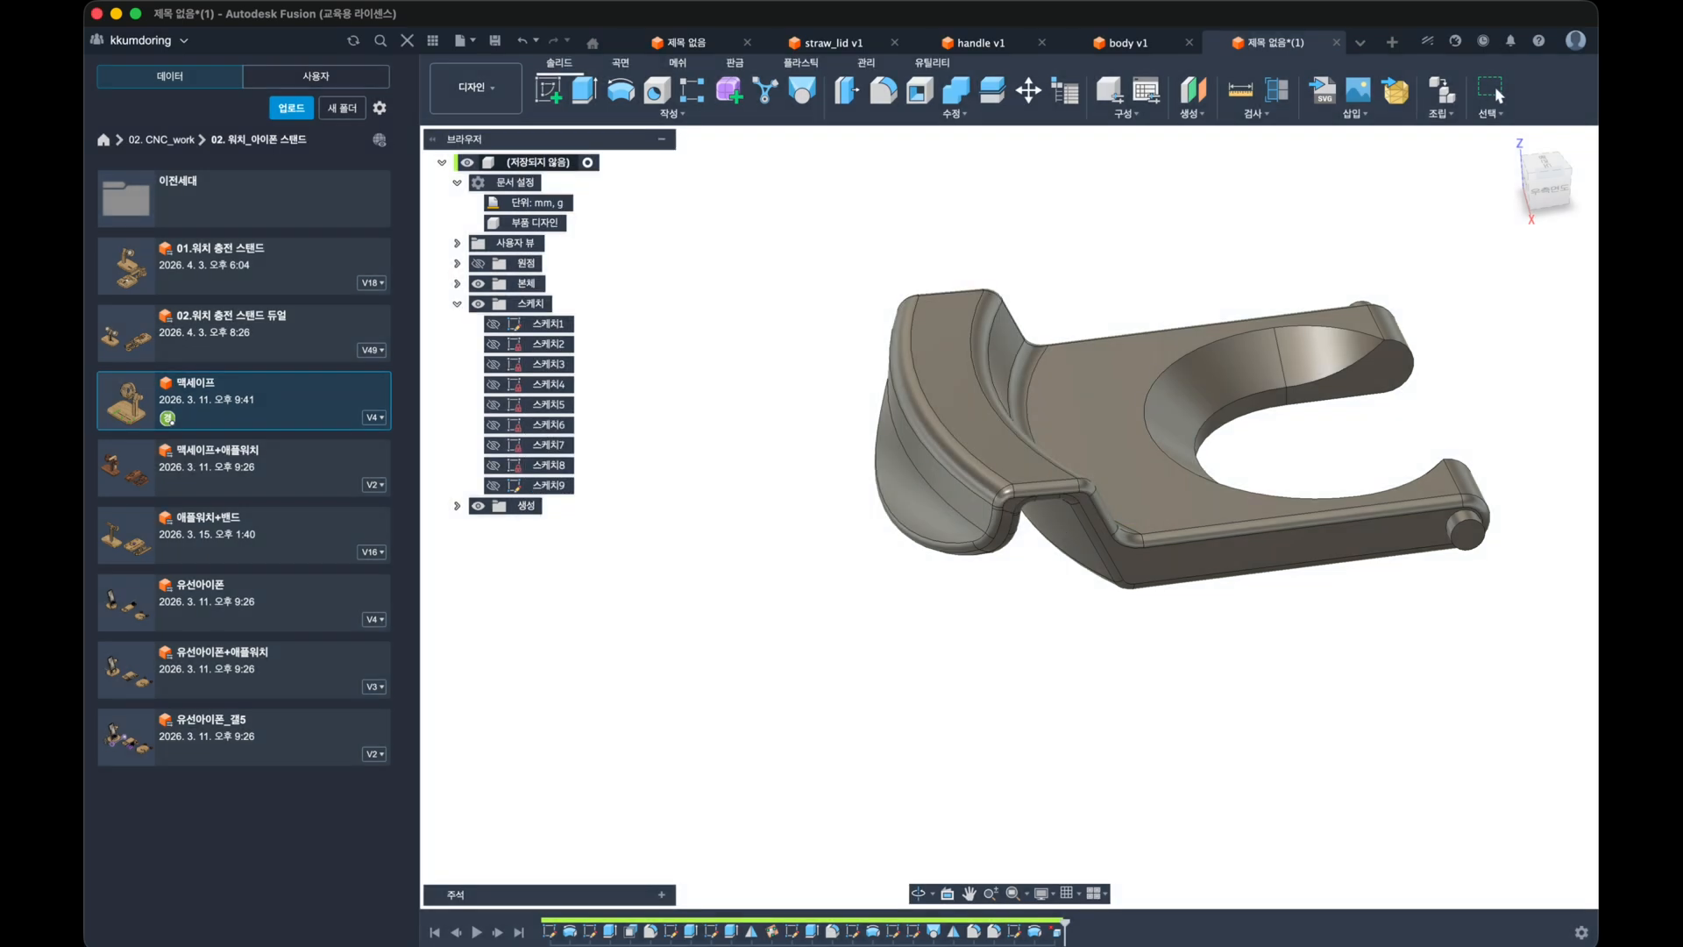